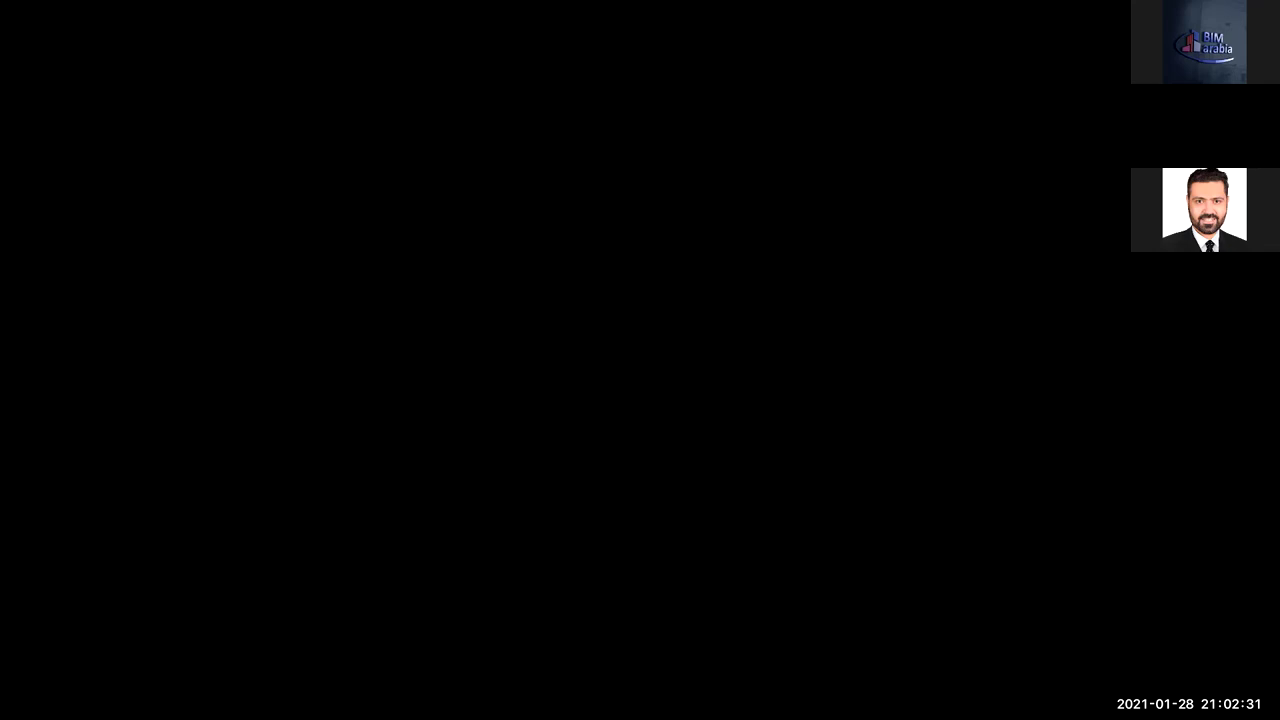
# Step: Start the Zoom meeting recording and bring up the open folder windows
pyautogui.press('F10')
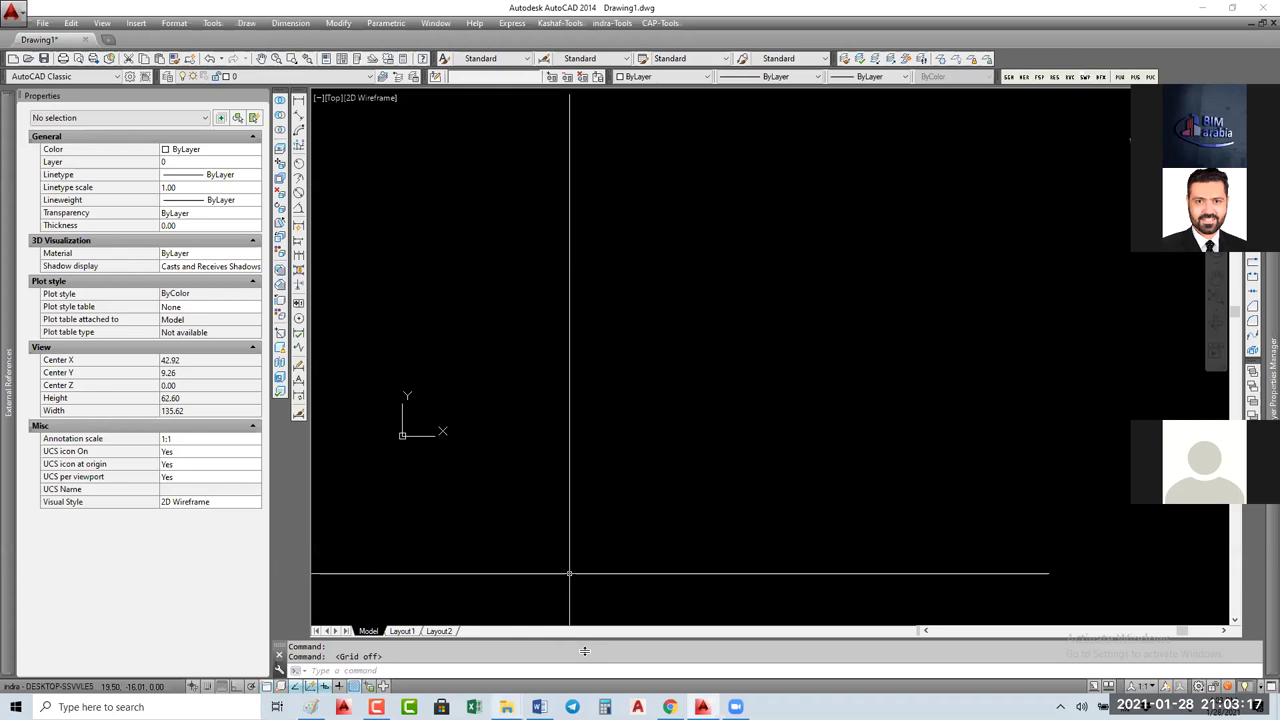
pyautogui.click(507, 707)
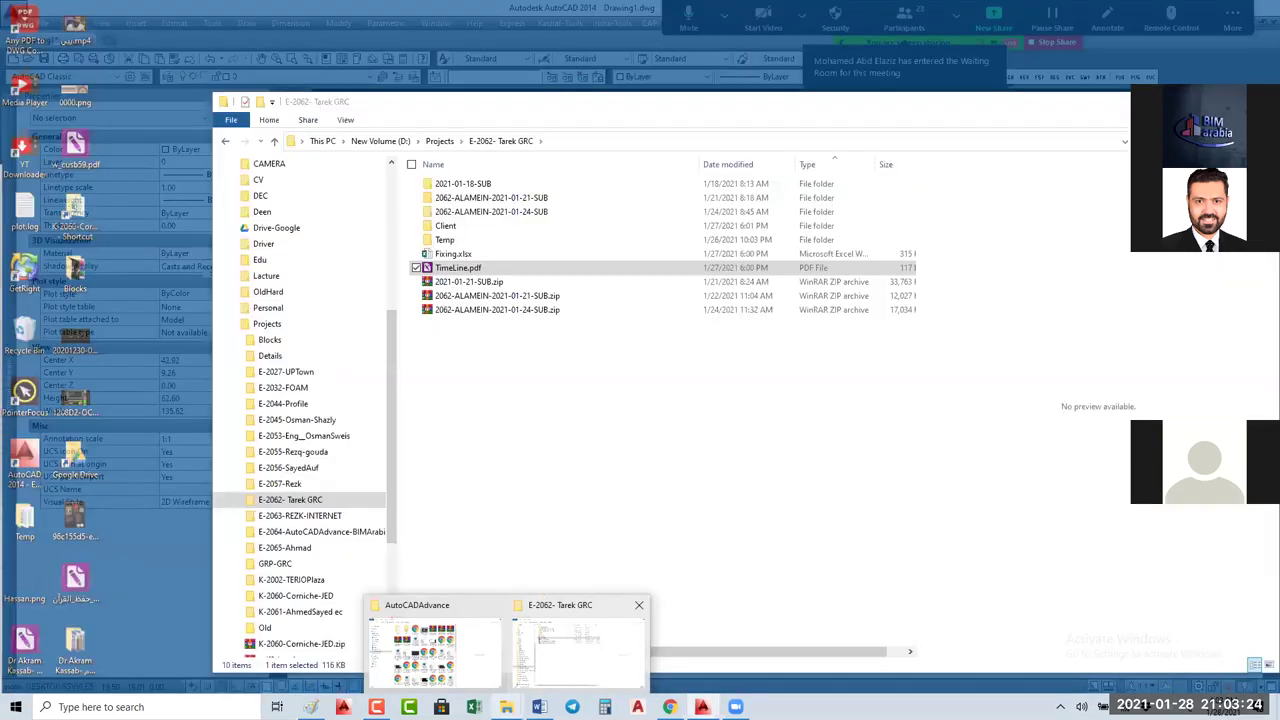
# Step: Bring the AutoCADAdvance folder forward and open the Mastering Autodesk AutoCAD presentation
pyautogui.click(433, 650)
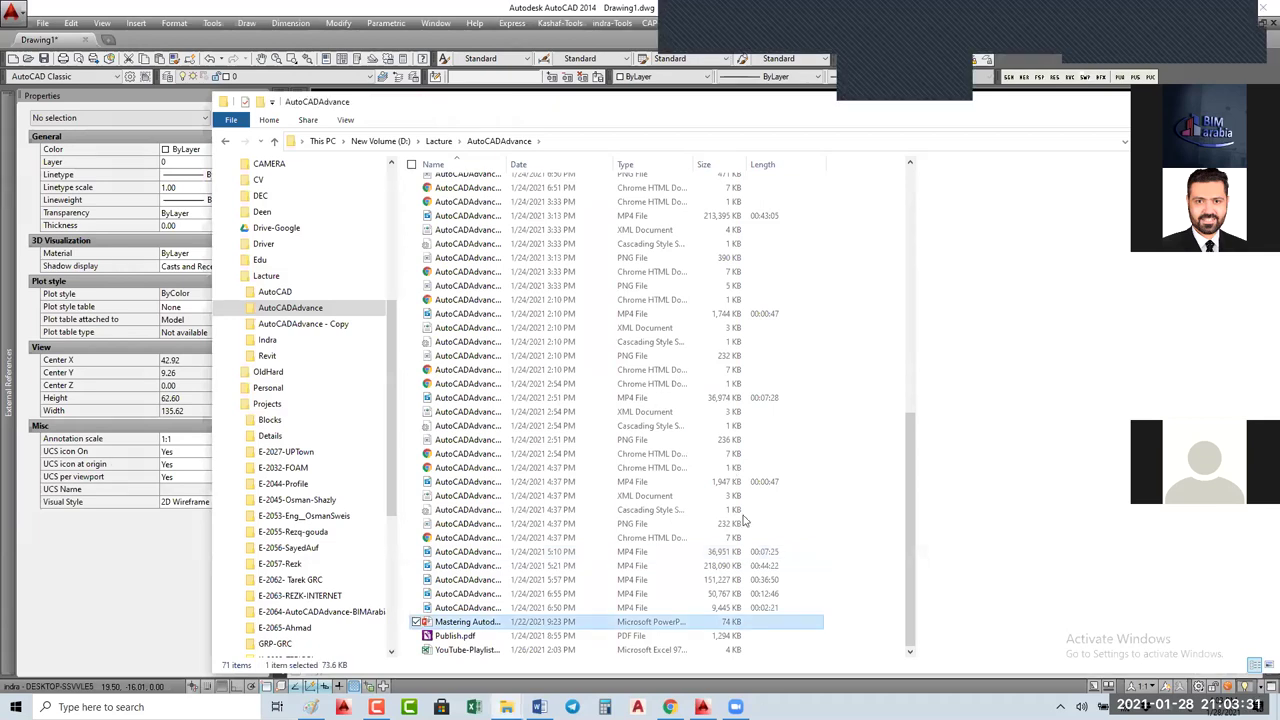
pyautogui.hotkey('alt', 'Tab')
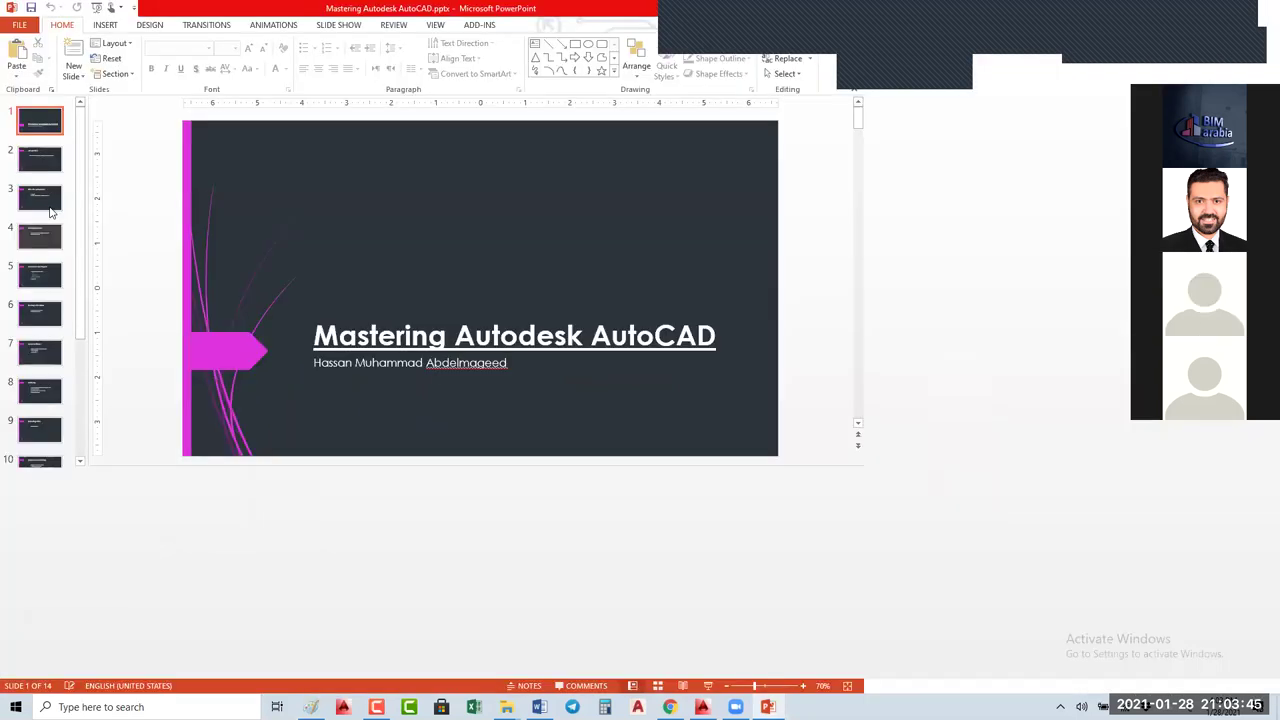
# Step: Advance through slides 5 and 6 to slide 7, Dynamic Blocks
pyautogui.press('Down')
pyautogui.press('Down')
pyautogui.press('Down')
pyautogui.press('Down')
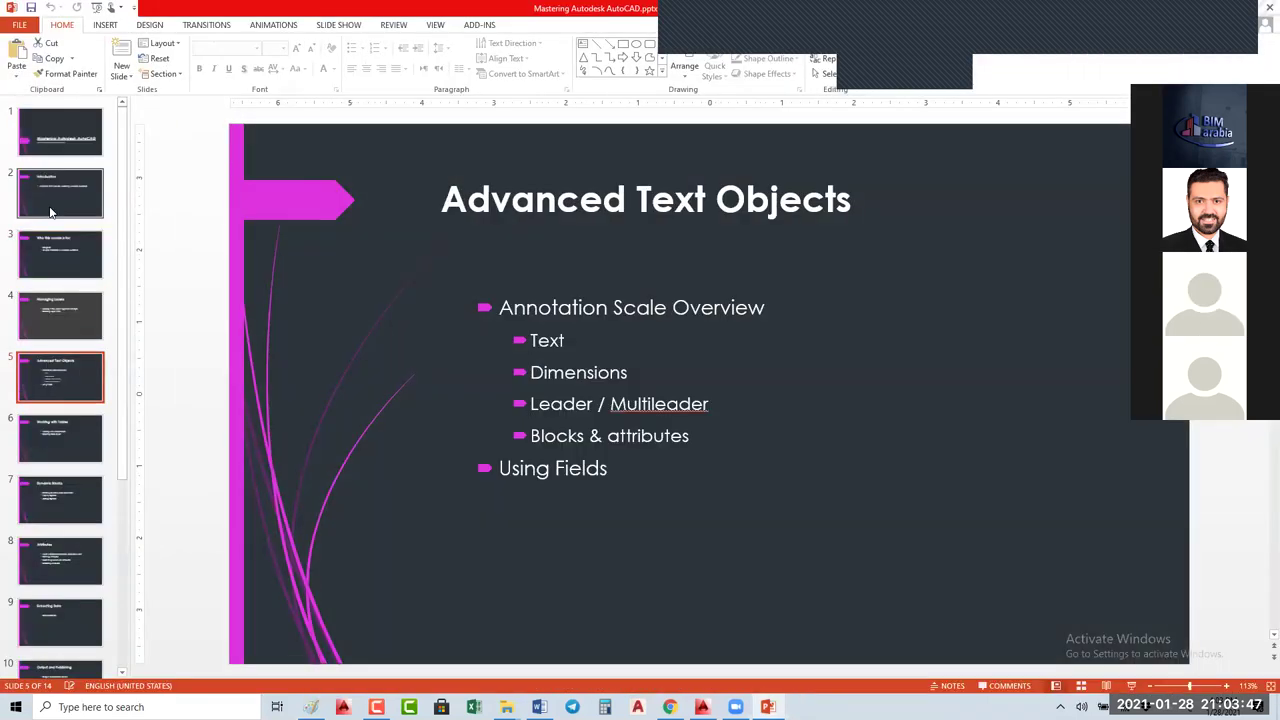
pyautogui.press('Down')
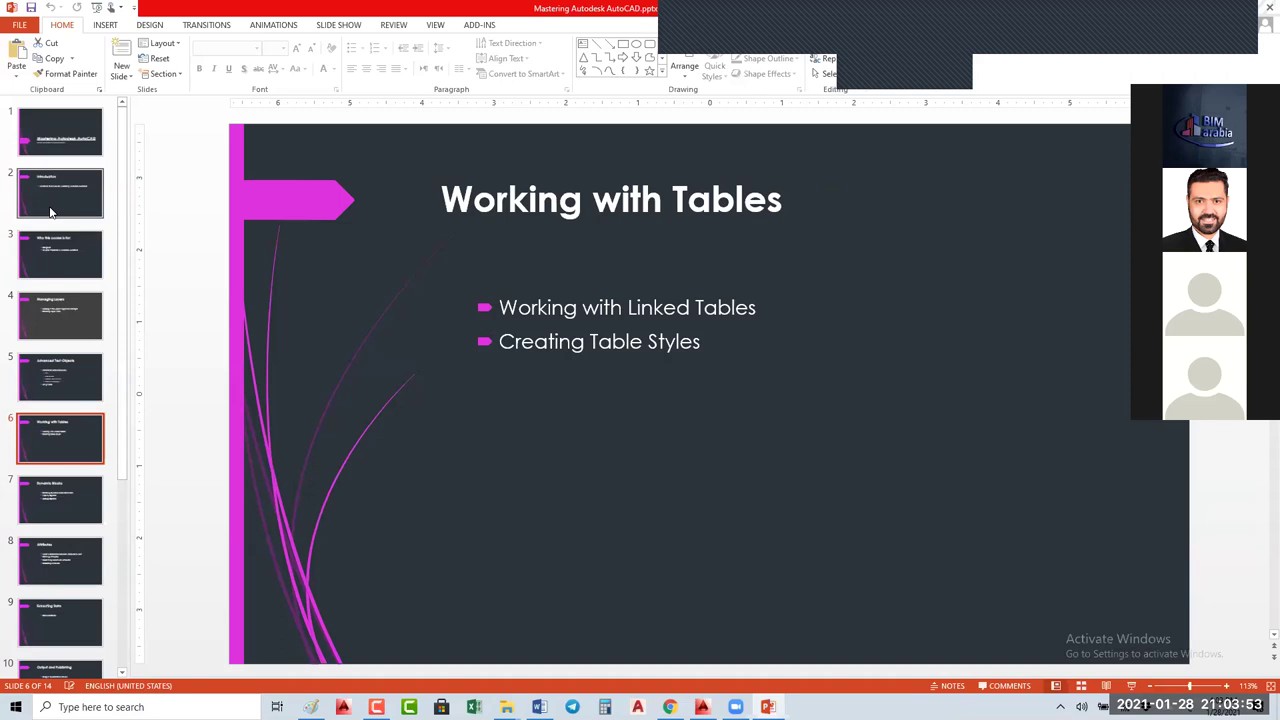
pyautogui.press('Down')
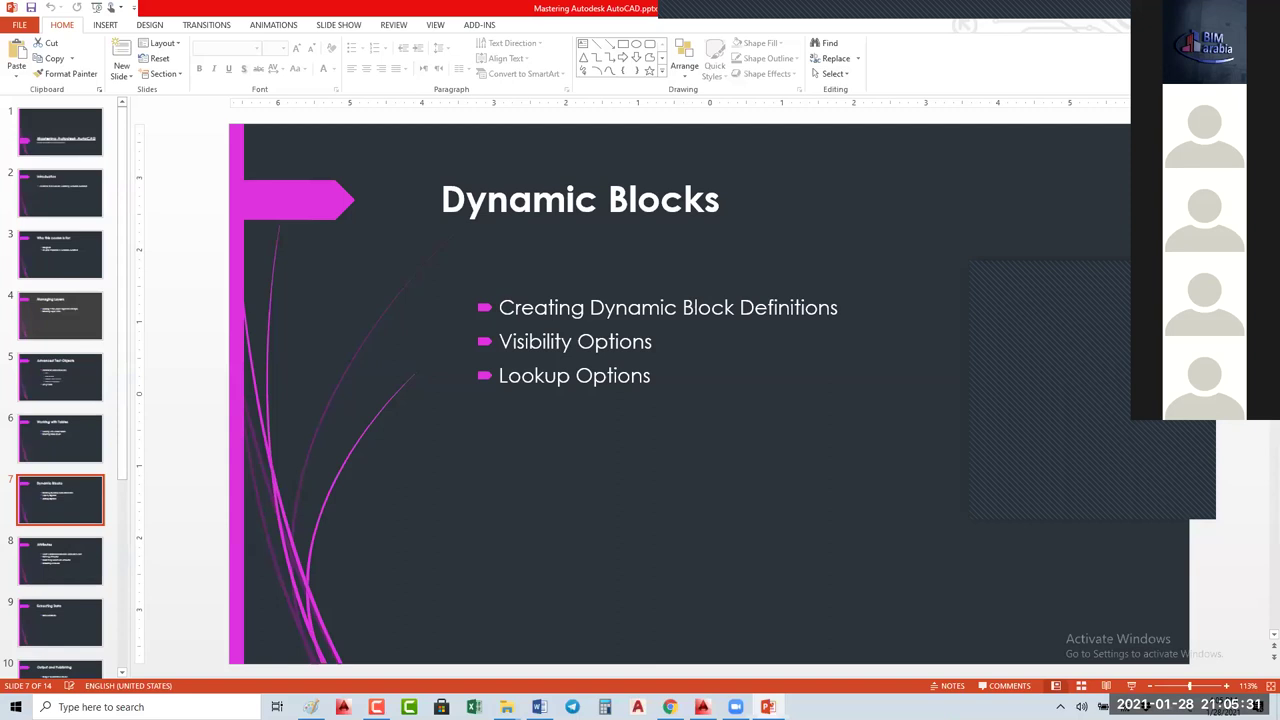
# Step: Copy the rectangle, paste it as a block above-right, and erase the original
pyautogui.hotkey('alt', 'Tab')
pyautogui.click(728, 322)
pyautogui.click(717, 327)
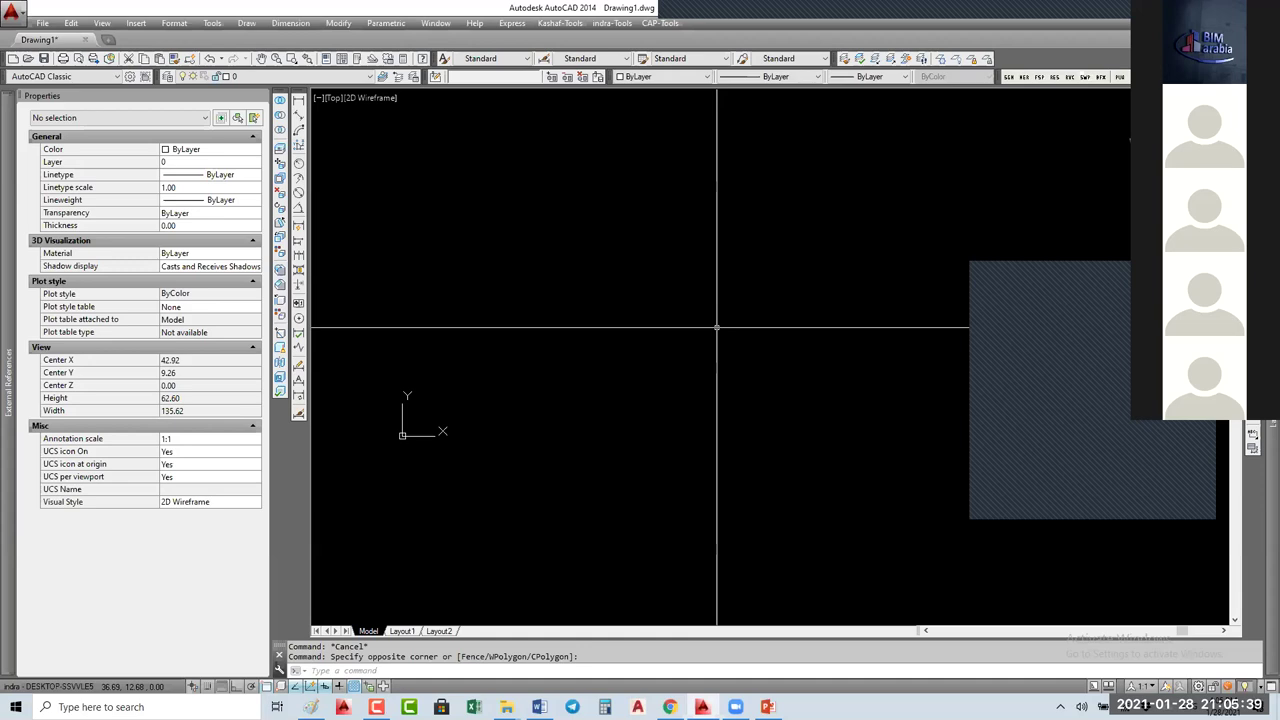
pyautogui.click(717, 327)
pyautogui.hotkey('ctrl', 'c')
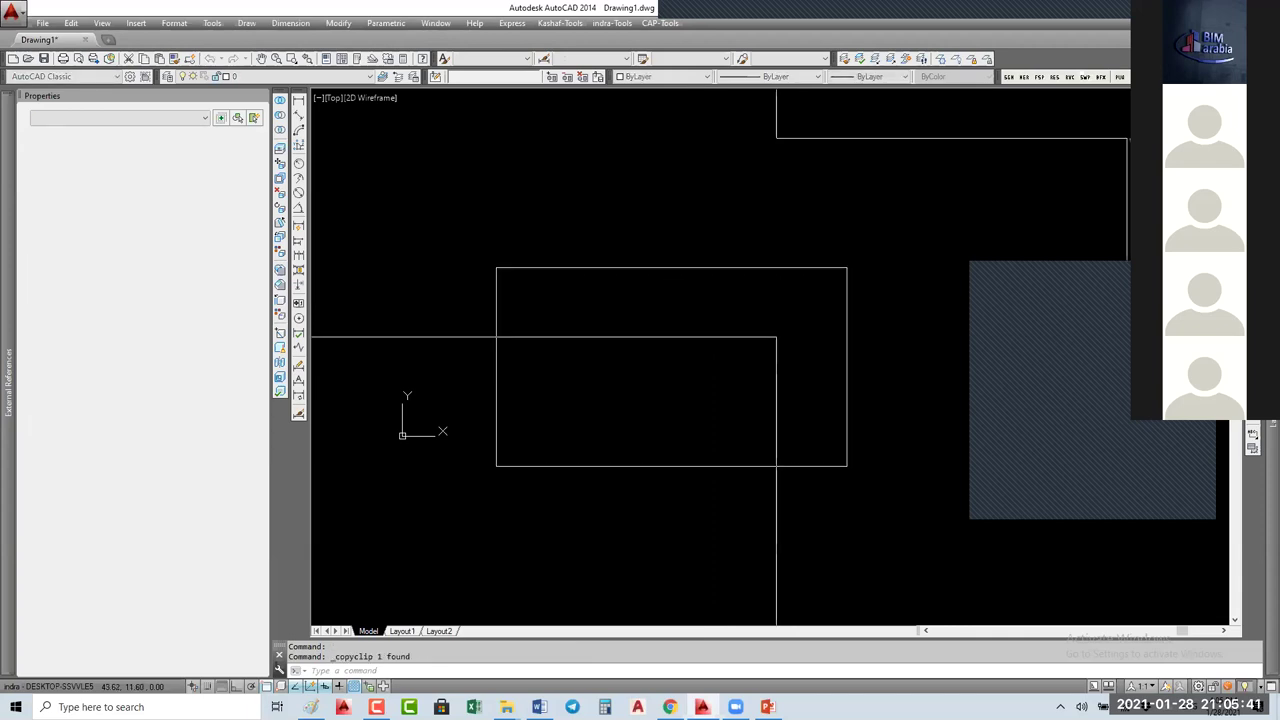
pyautogui.hotkey('ctrl', 'v')
pyautogui.click(584, 243)
pyautogui.click(600, 323)
pyautogui.click(490, 323)
pyautogui.press('Delete')
# Step: Move the pasted block down-left to sit just right of the origin
pyautogui.scroll(-2, 547, 317)
pyautogui.click(605, 271)
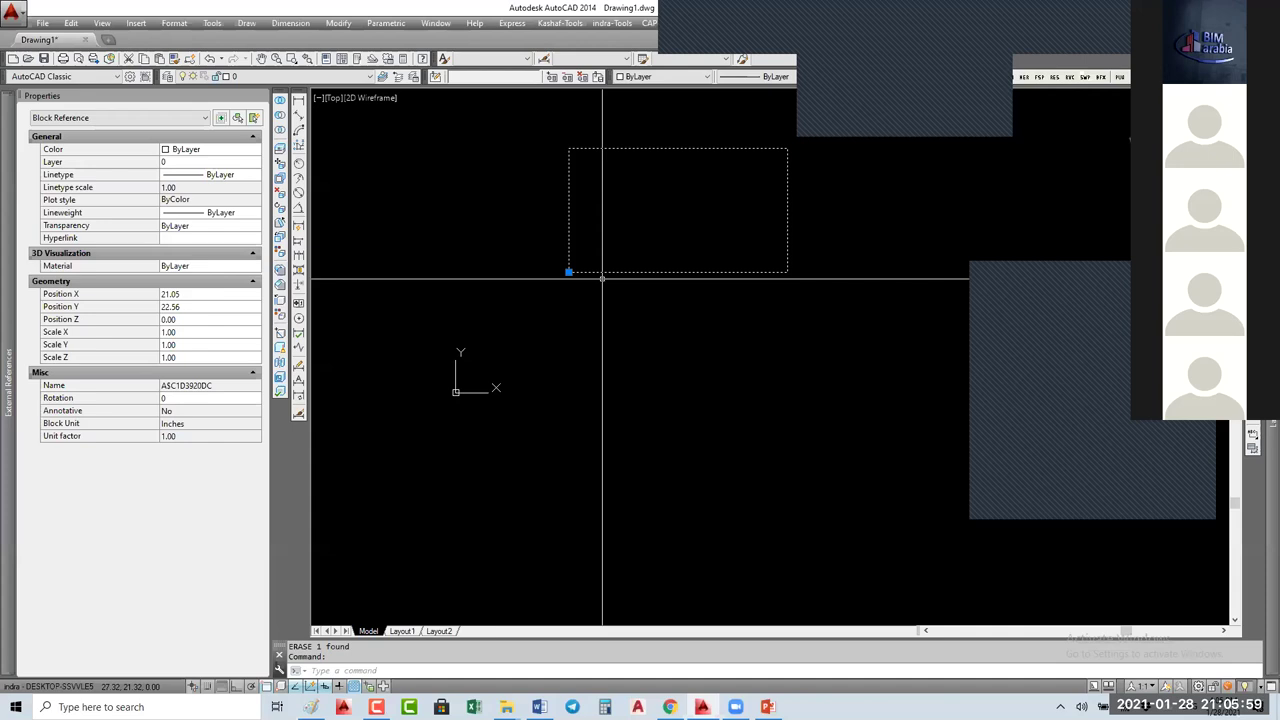
pyautogui.write('m')
pyautogui.press('Return')
pyautogui.click(677, 198)
pyautogui.click(640, 363)
pyautogui.click(698, 285)
pyautogui.click(644, 355)
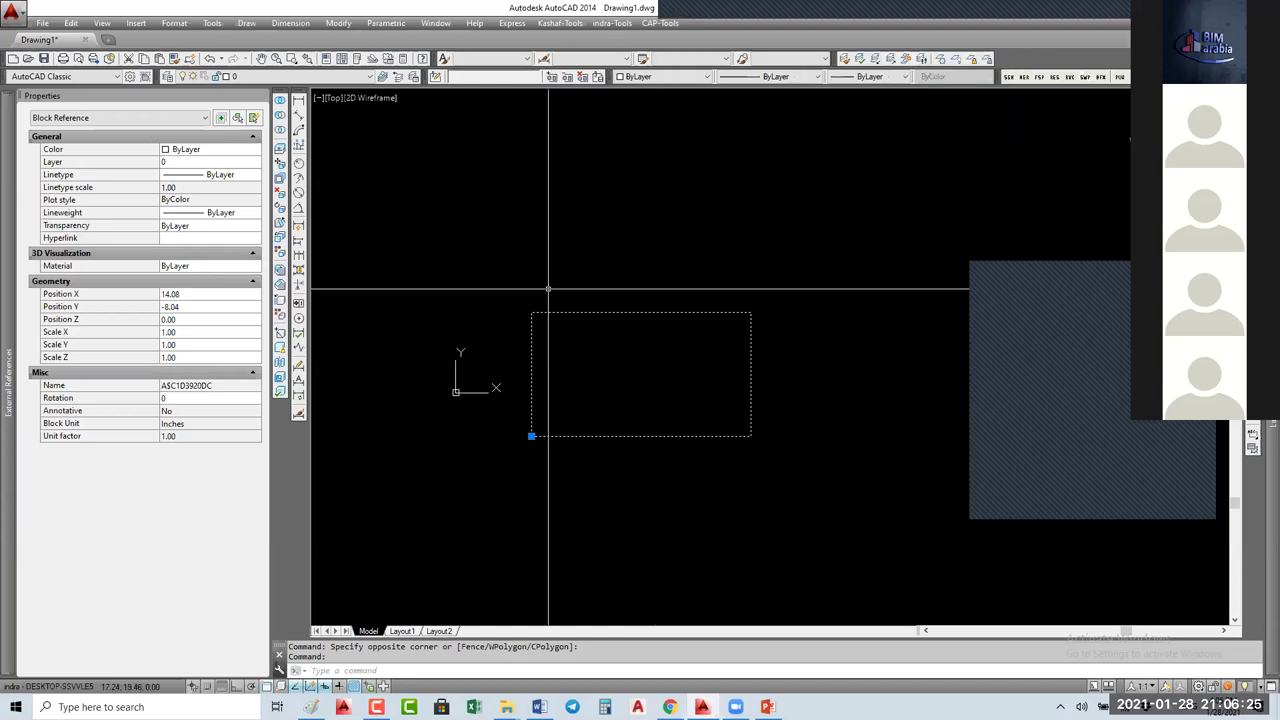
# Step: Begin a new line from a point at the upper left of the drawing
pyautogui.press('l')
pyautogui.press('Return')
pyautogui.click(448, 255)
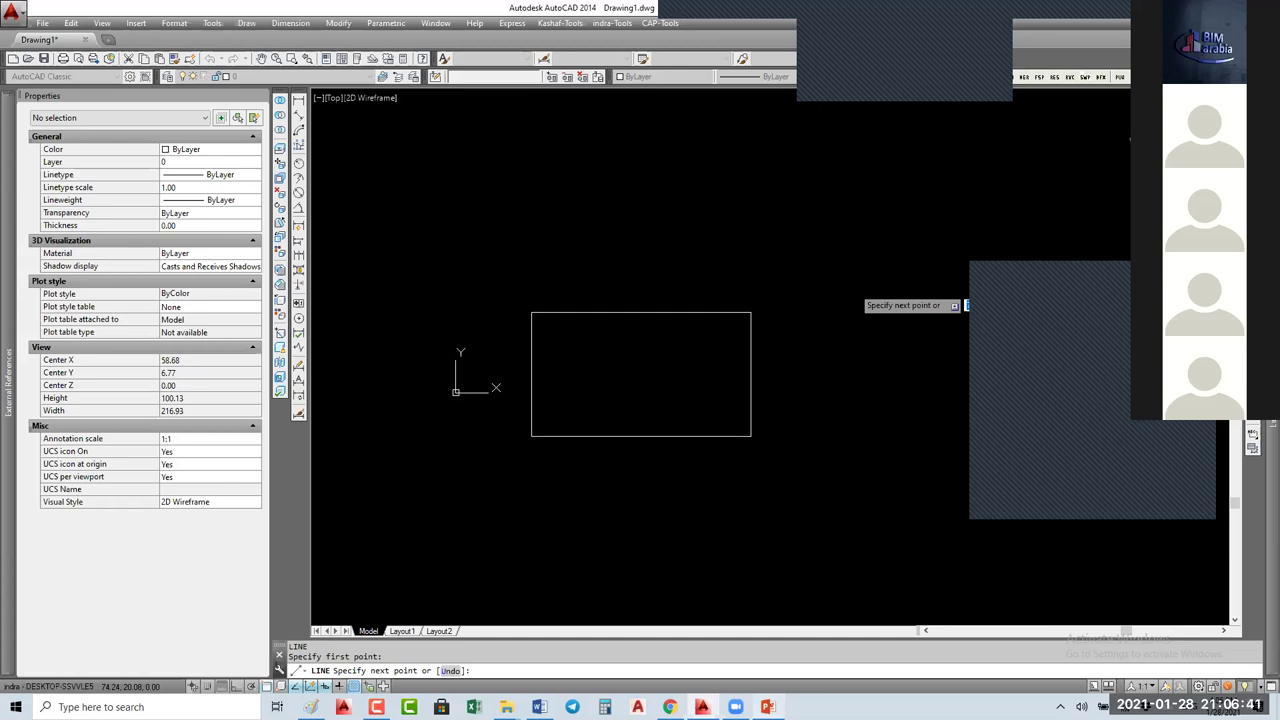
# Step: Zoom to the drawing extents so the whole drawing fits in view
pyautogui.hotkey('alt', 'Tab')
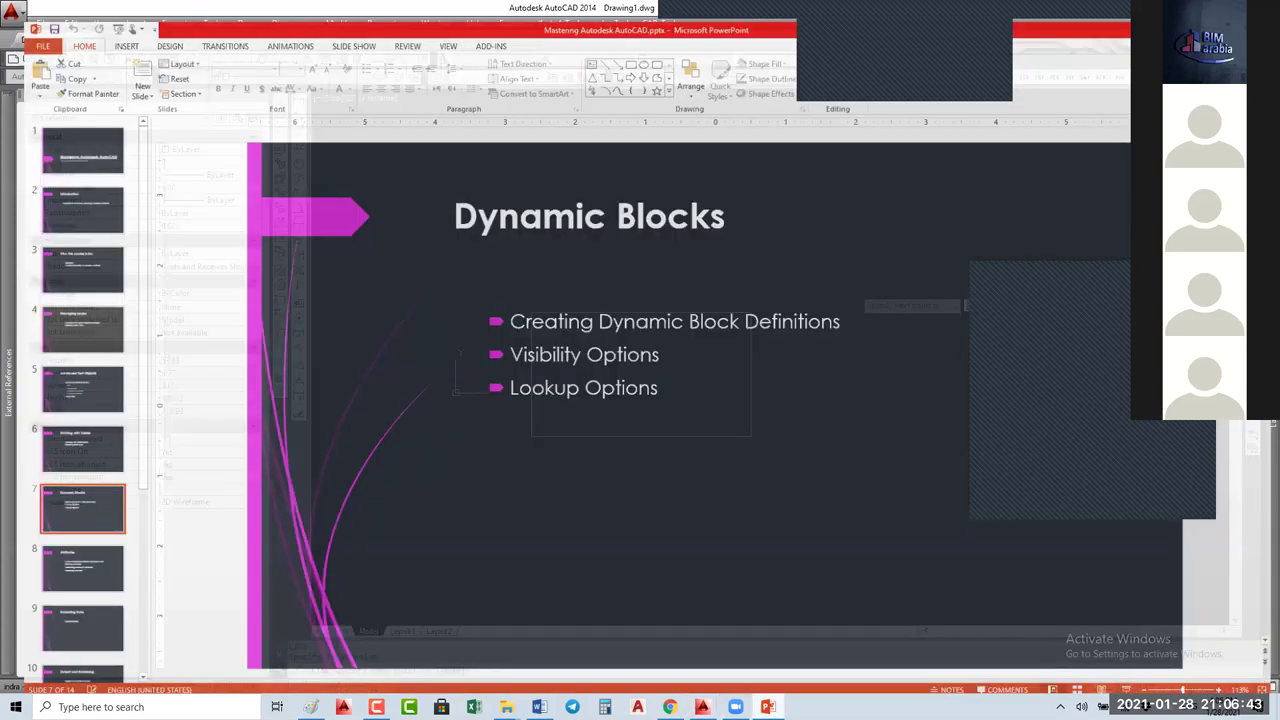
pyautogui.write('e')
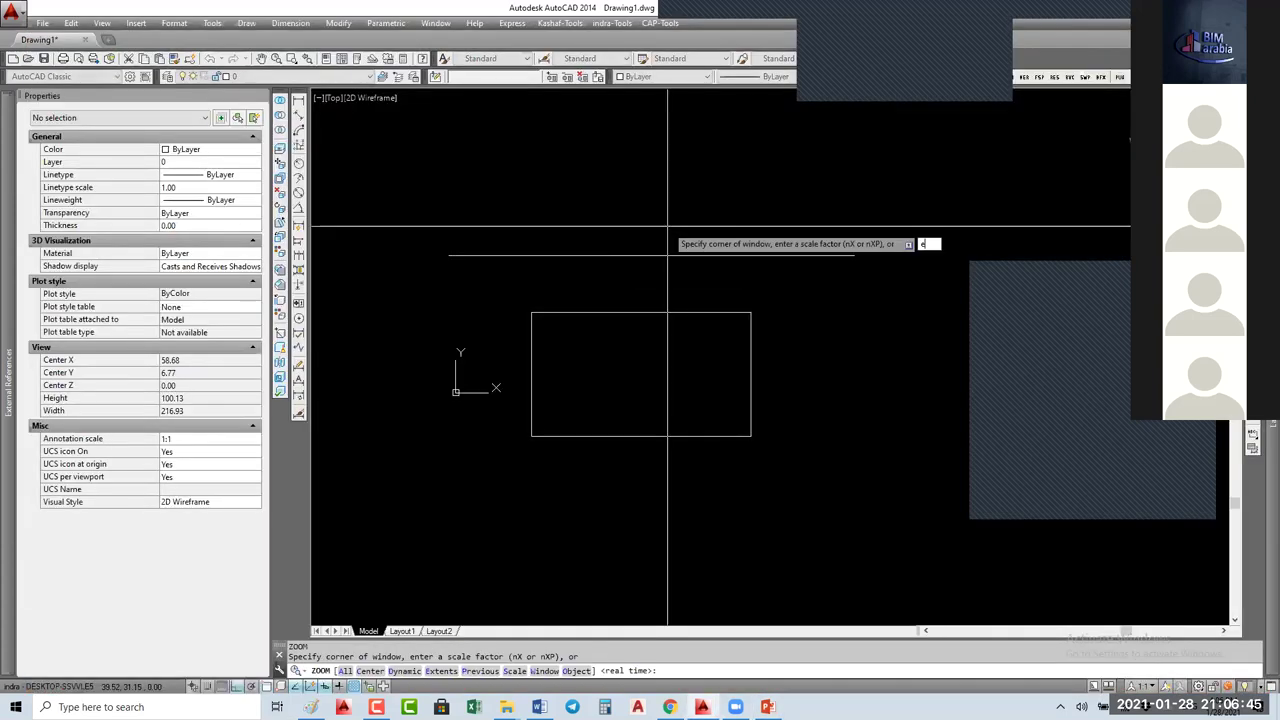
pyautogui.press('Return')
pyautogui.write('s')
pyautogui.press('Return')
pyautogui.click(766, 158)
pyautogui.click(690, 525)
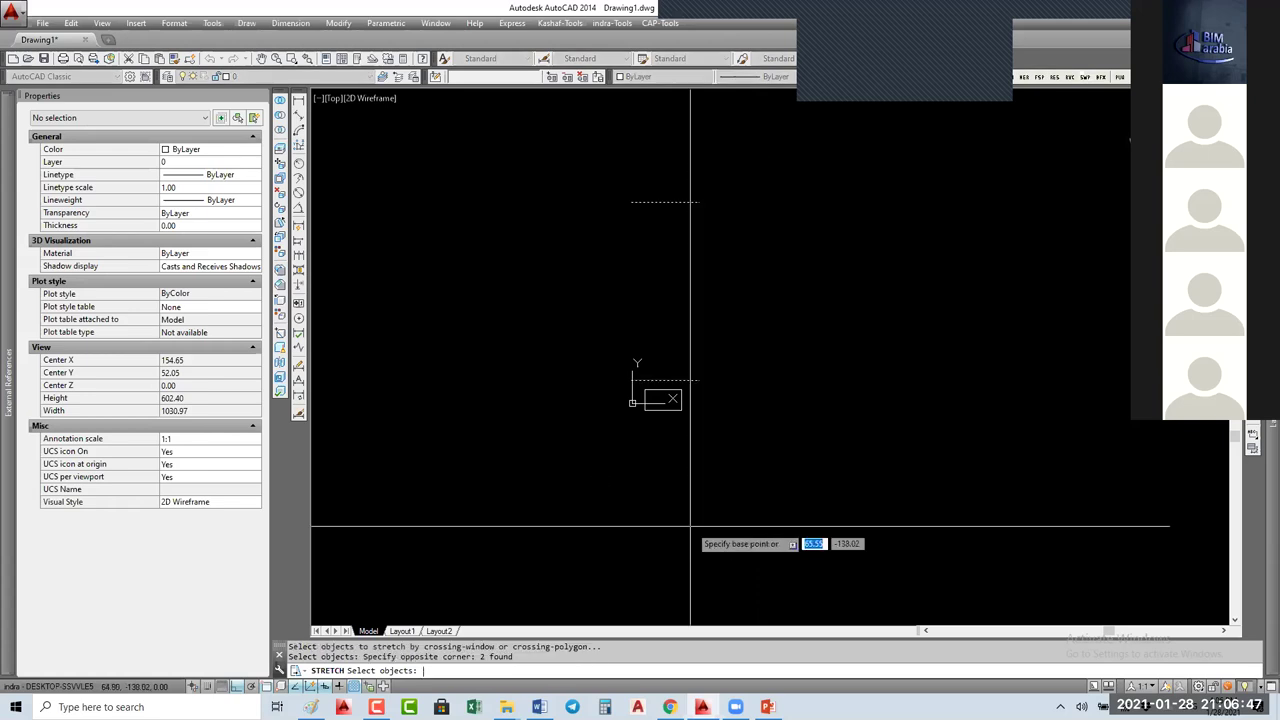
pyautogui.press('Escape')
pyautogui.scroll(-5, 700, 500)
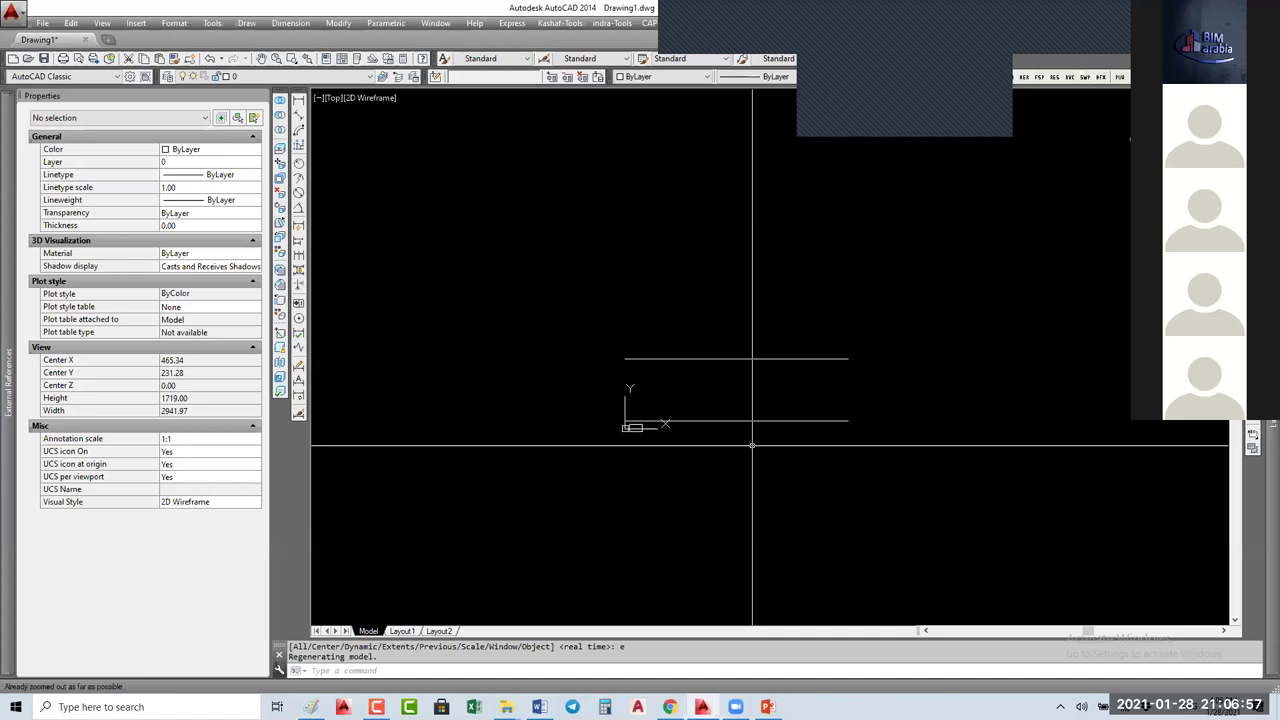
pyautogui.write('l')
pyautogui.press('Return')
pyautogui.press('Escape')
# Step: Offset the vertical line 600 units to the right
pyautogui.write('o')
pyautogui.press('Return')
pyautogui.write('600')
pyautogui.press('Return')
pyautogui.click(650, 488)
pyautogui.click(866, 476)
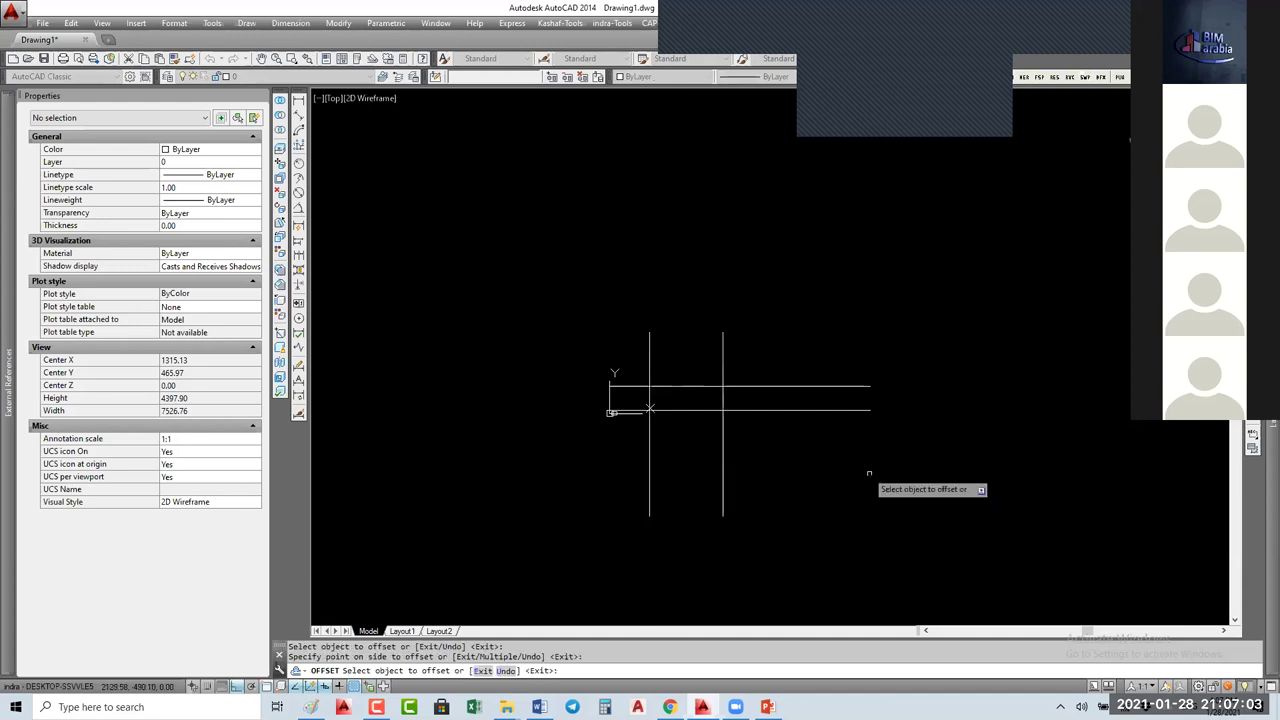
pyautogui.press('Escape')
pyautogui.write('tr')
pyautogui.press('Return')
pyautogui.press('Return')
pyautogui.press('Escape')
# Step: Erase the extra vertical line
pyautogui.write('e')
pyautogui.press('Return')
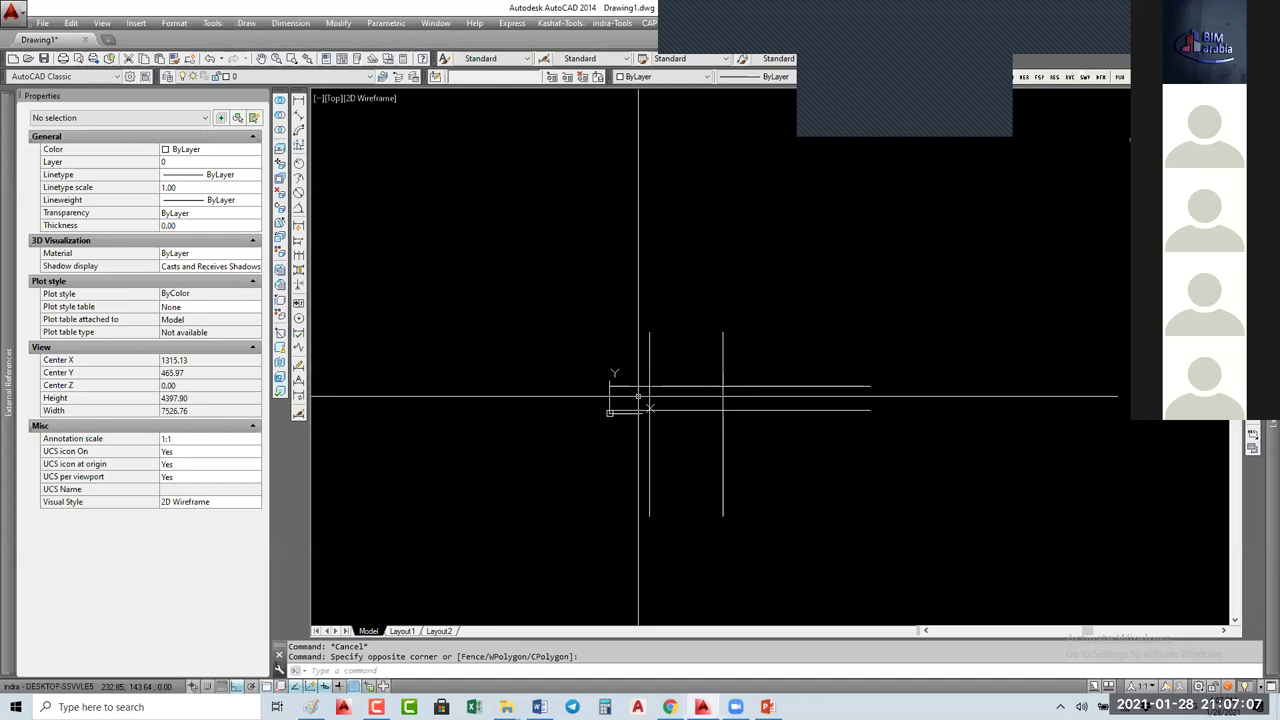
pyautogui.scroll(2, 589, 408)
pyautogui.click(663, 409)
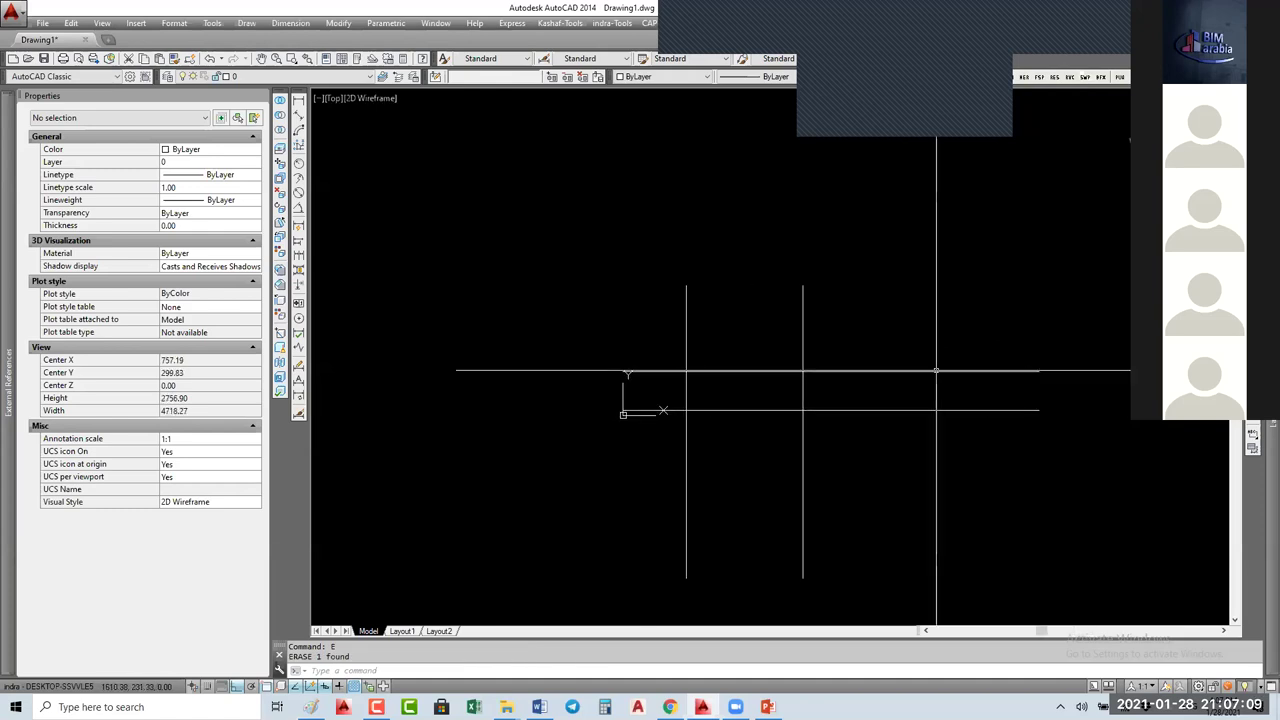
pyautogui.click(298, 103)
pyautogui.press('Escape')
# Step: Measure the wall thickness with DIST, confirming it is 200
pyautogui.write('d')
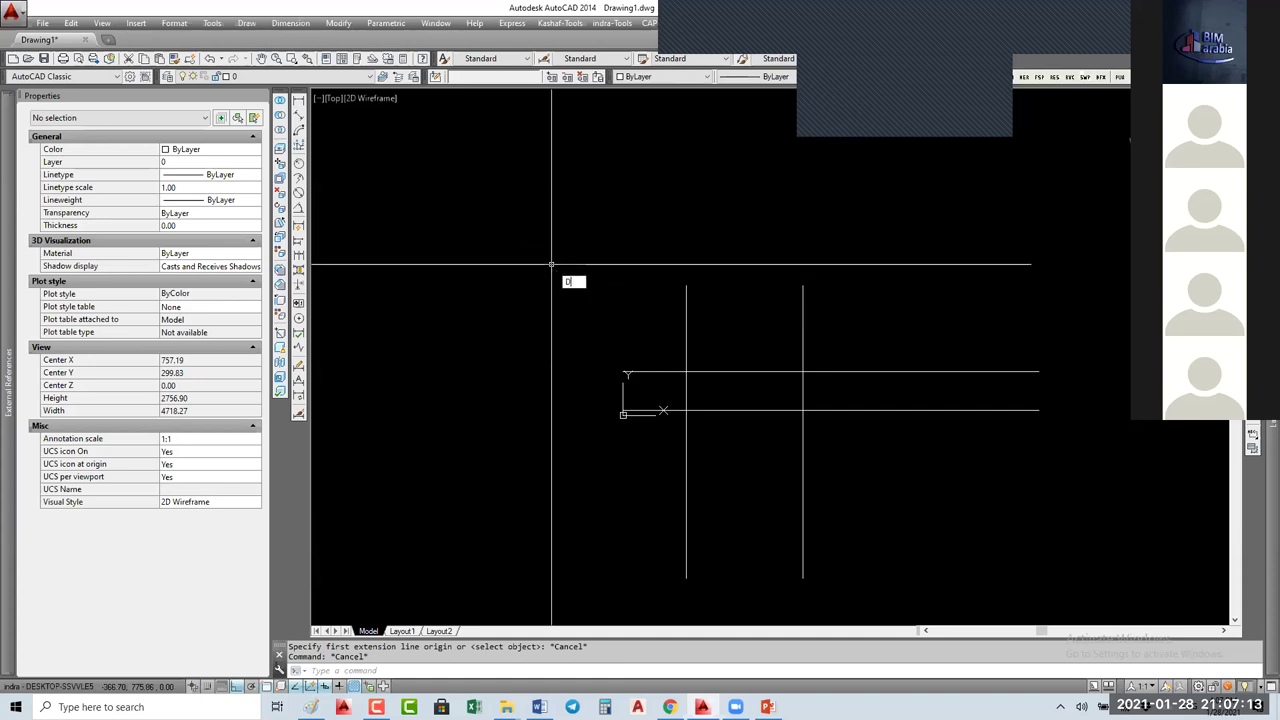
pyautogui.write('i')
pyautogui.press('Return')
pyautogui.click(624, 373)
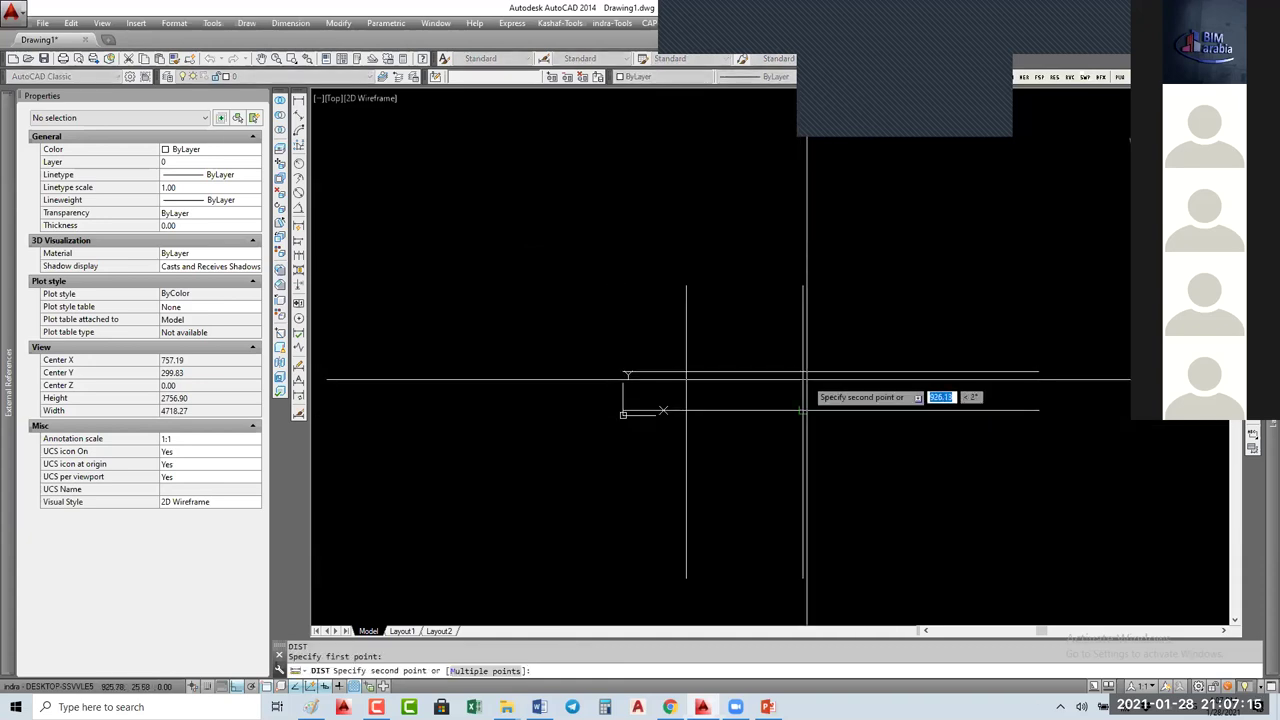
pyautogui.click(807, 378)
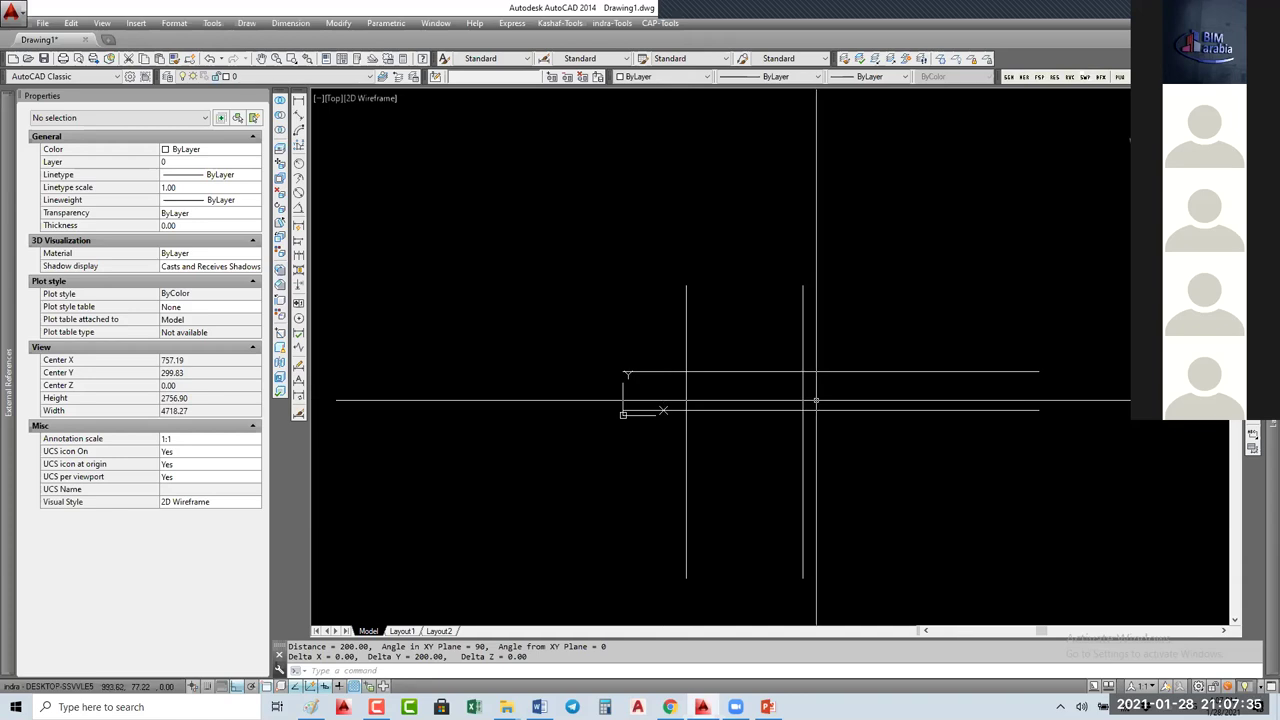
# Step: Draw a horizontal line across the double wall lines to the right
pyautogui.press('space')
pyautogui.click(810, 430)
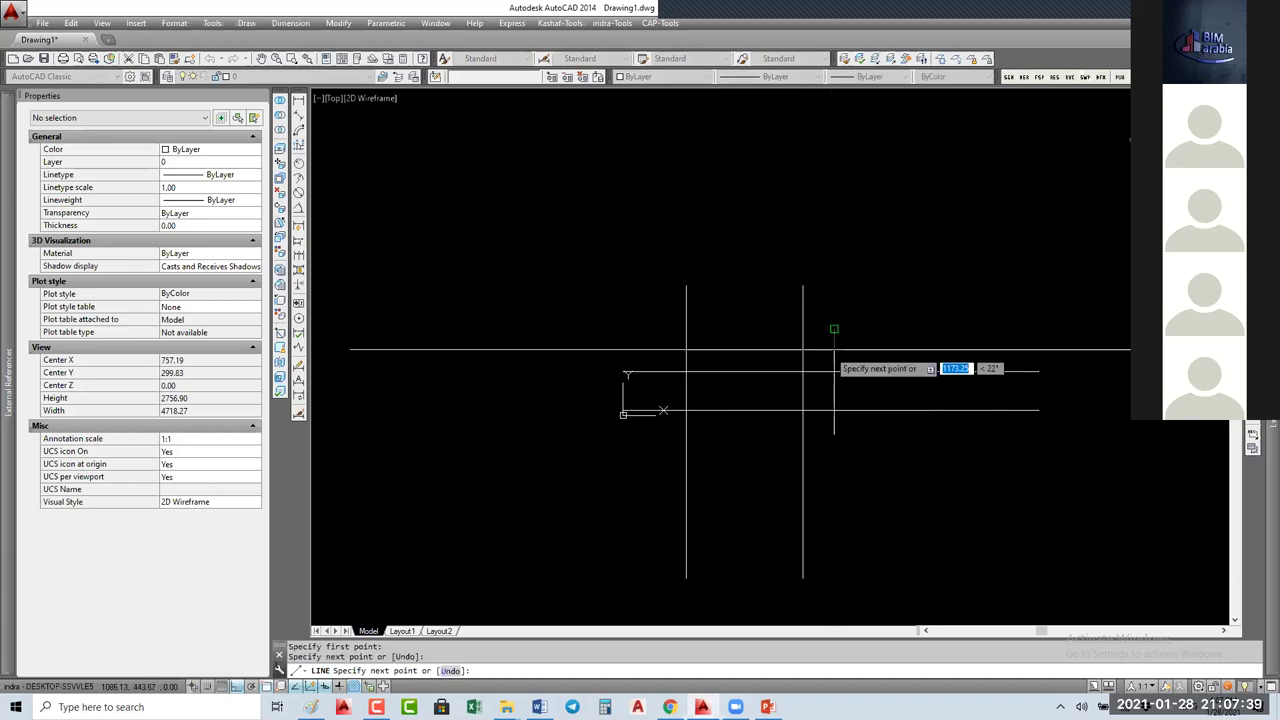
pyautogui.press('Escape')
pyautogui.press('space')
pyautogui.click(647, 313)
pyautogui.click(911, 313)
pyautogui.press('Escape')
pyautogui.press('Escape')
pyautogui.press('Escape')
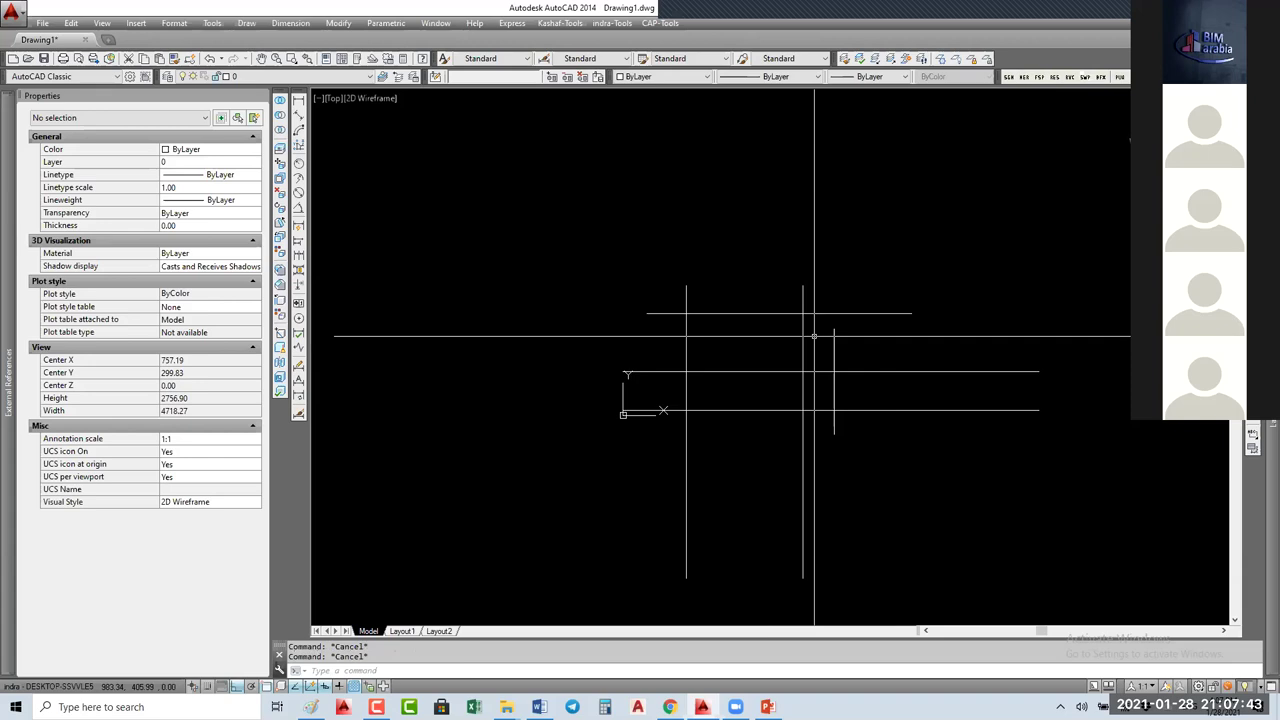
# Step: Trim the wall line segments inside the opening, then open the Layer Properties Manager
pyautogui.click(847, 298)
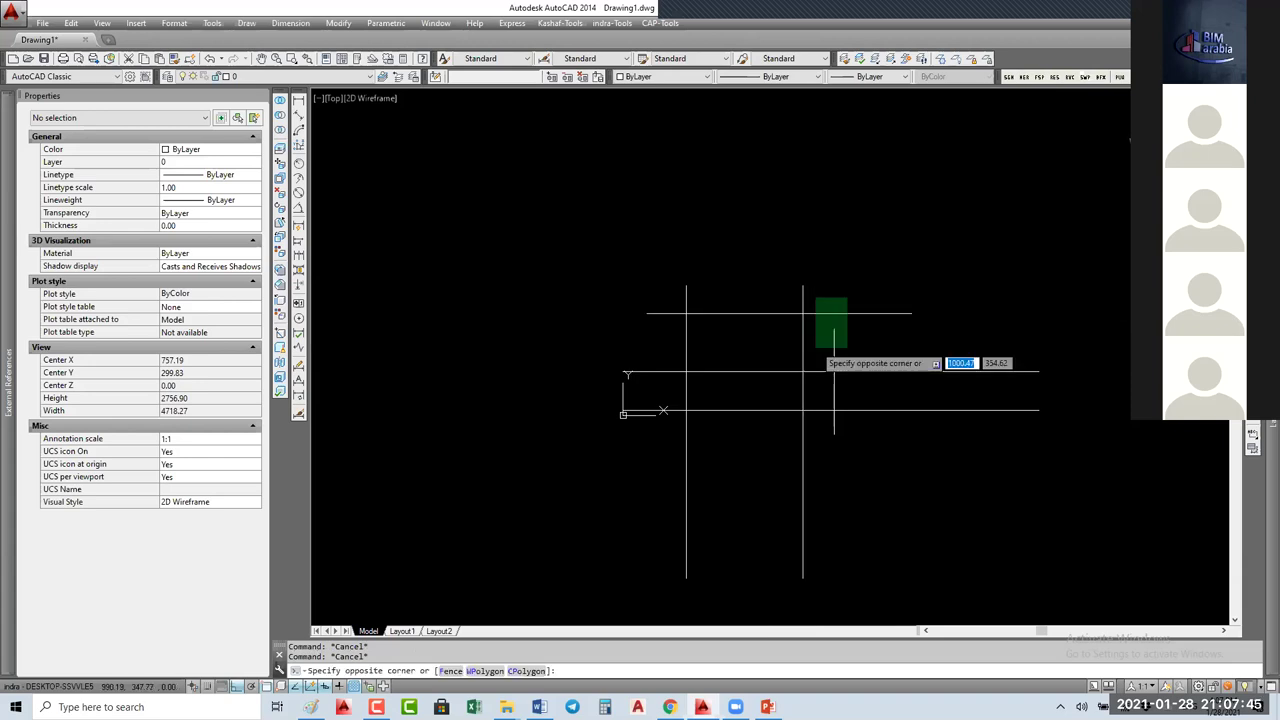
pyautogui.click(833, 368)
pyautogui.write('tr')
pyautogui.press('Return')
pyautogui.click(843, 451)
pyautogui.click(643, 514)
pyautogui.click(846, 468)
pyautogui.click(643, 531)
pyautogui.click(720, 375)
pyautogui.click(700, 409)
pyautogui.press('Escape')
pyautogui.press('Escape')
pyautogui.write('la')
pyautogui.press('Return')
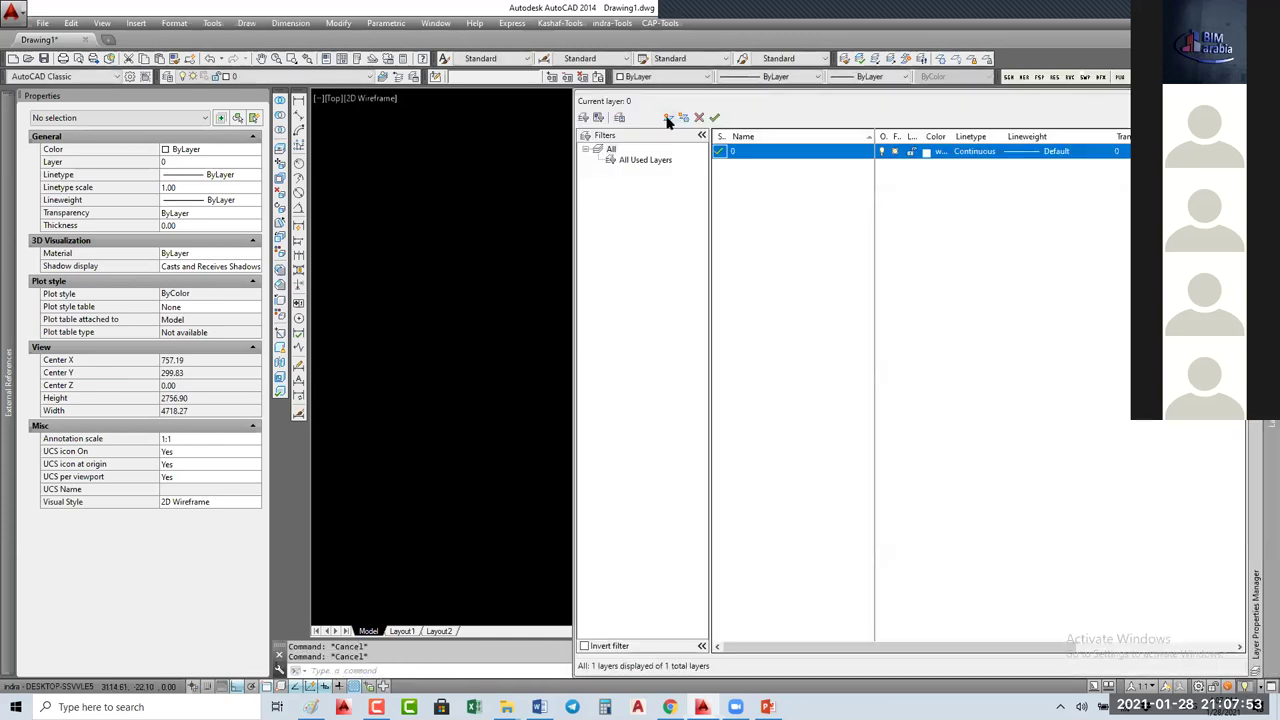
# Step: Create new layers named Wall and Window
pyautogui.click(668, 118)
pyautogui.write('Wall')
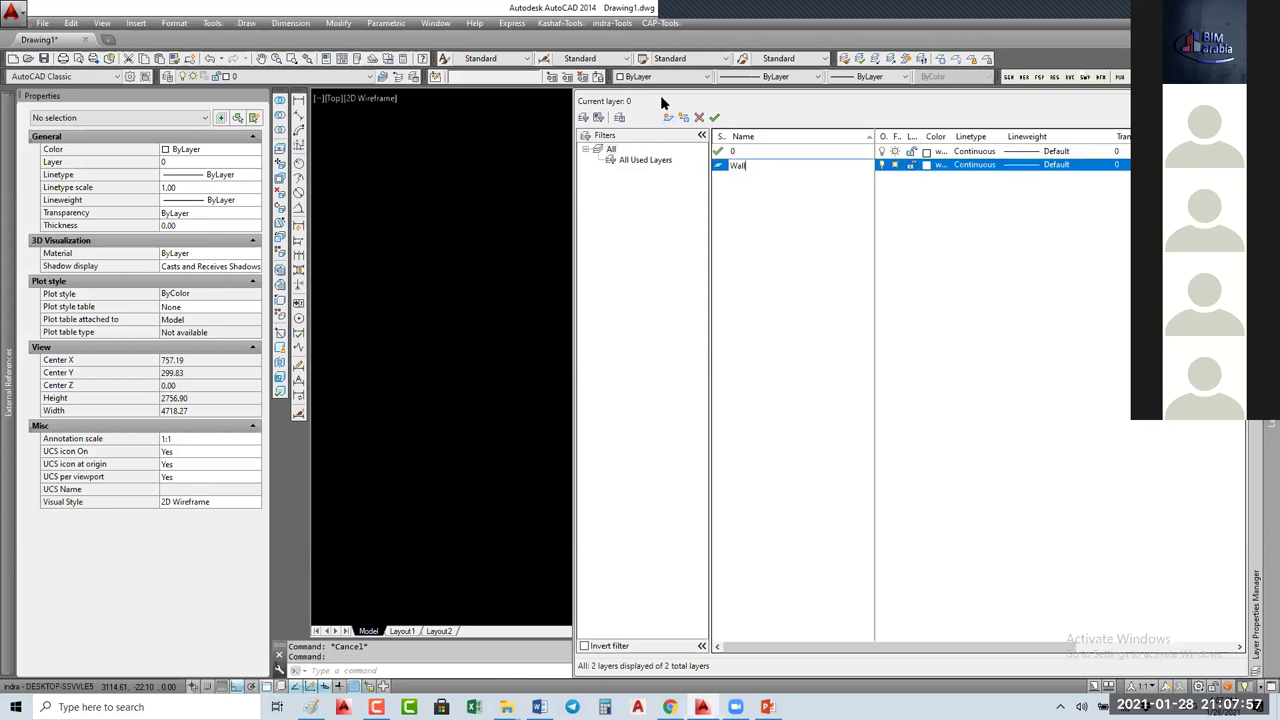
pyautogui.click(668, 117)
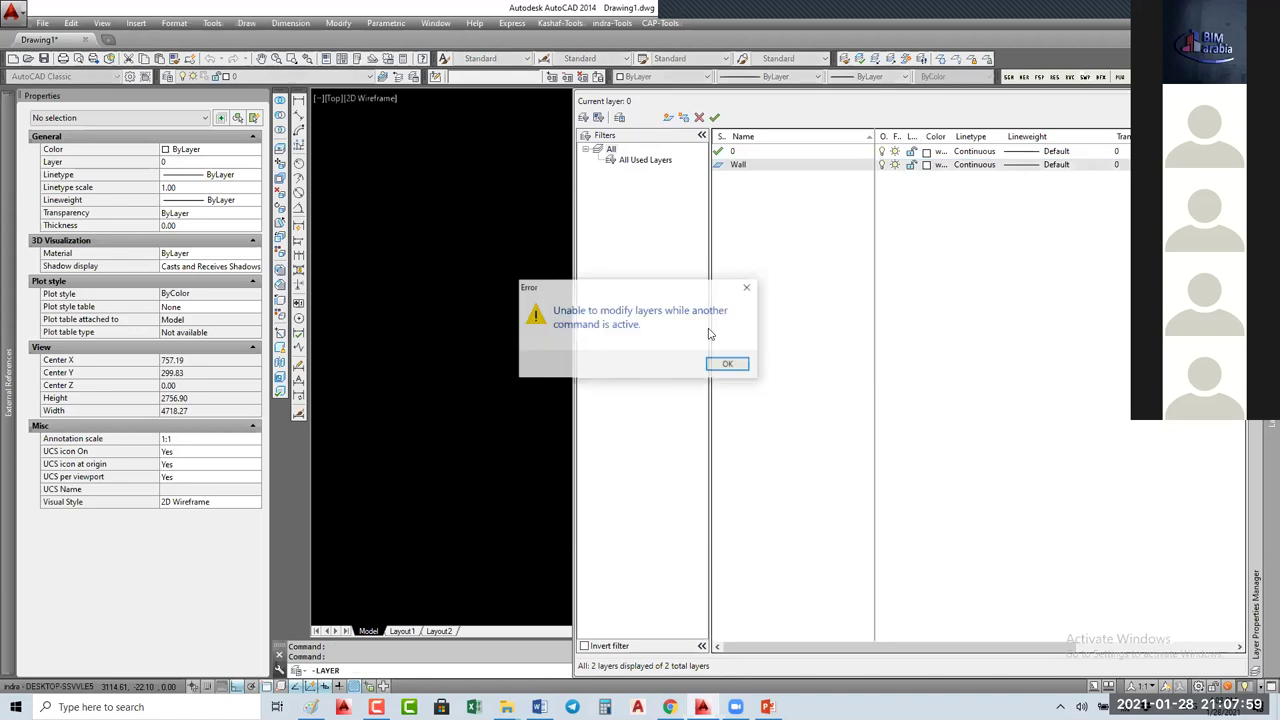
pyautogui.click(727, 365)
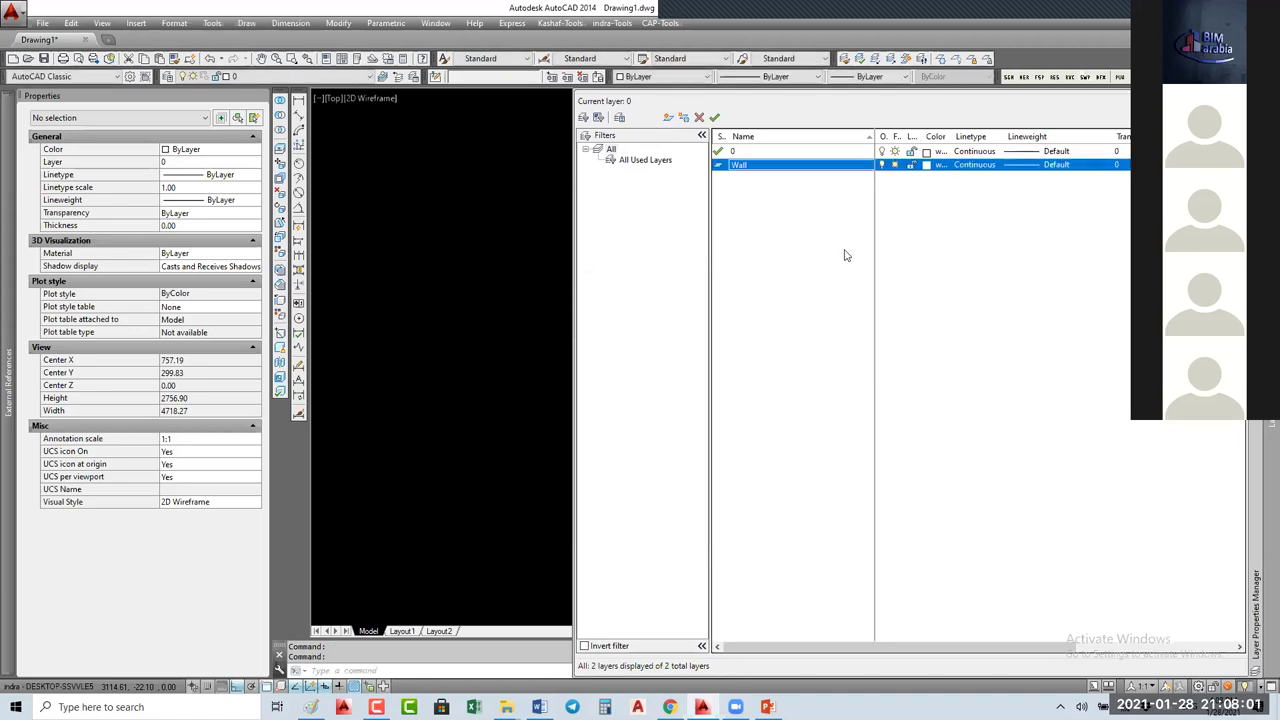
pyautogui.click(668, 117)
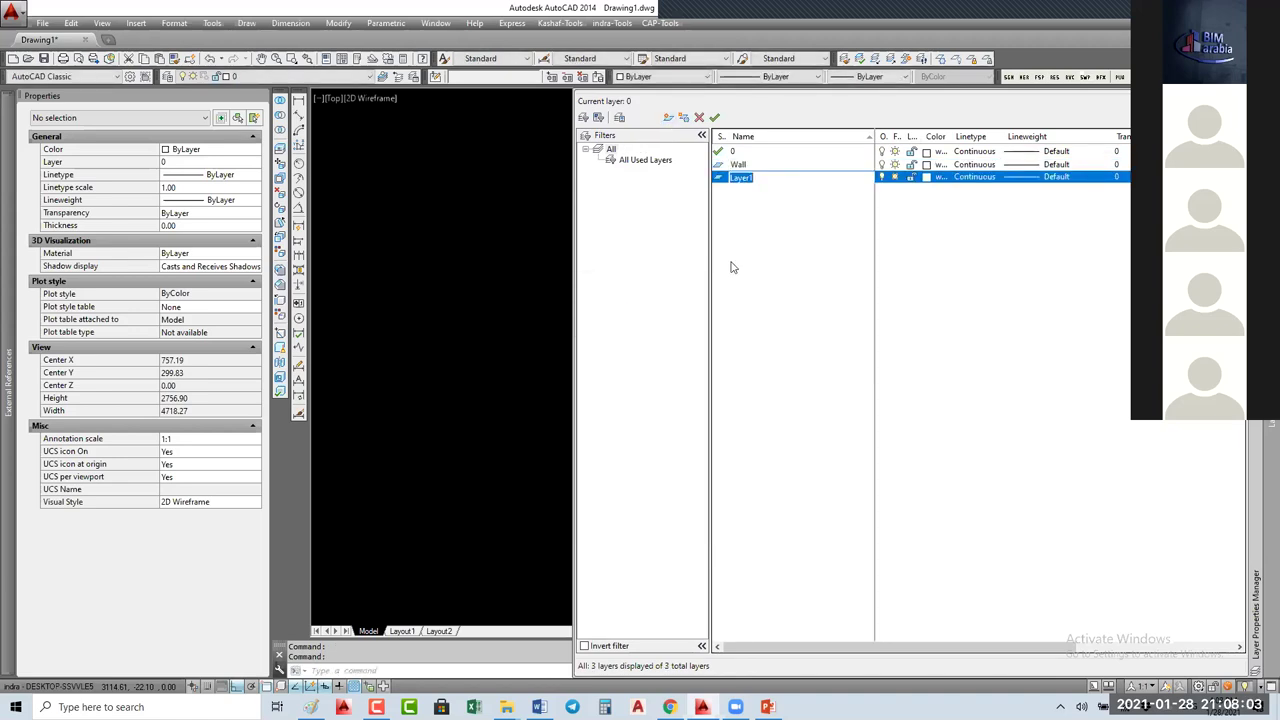
pyautogui.write('Window')
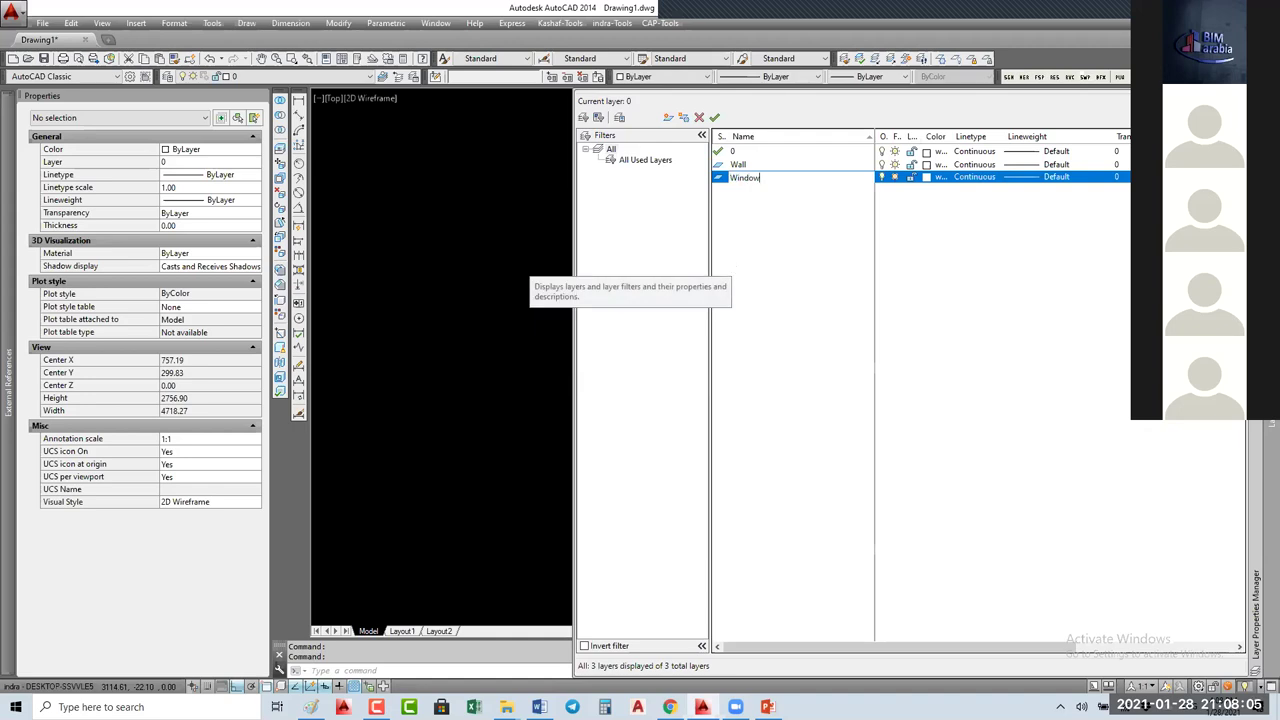
# Step: Colour the Wall layer green and choose blue for the Window layer
pyautogui.click(926, 166)
pyautogui.click(926, 175)
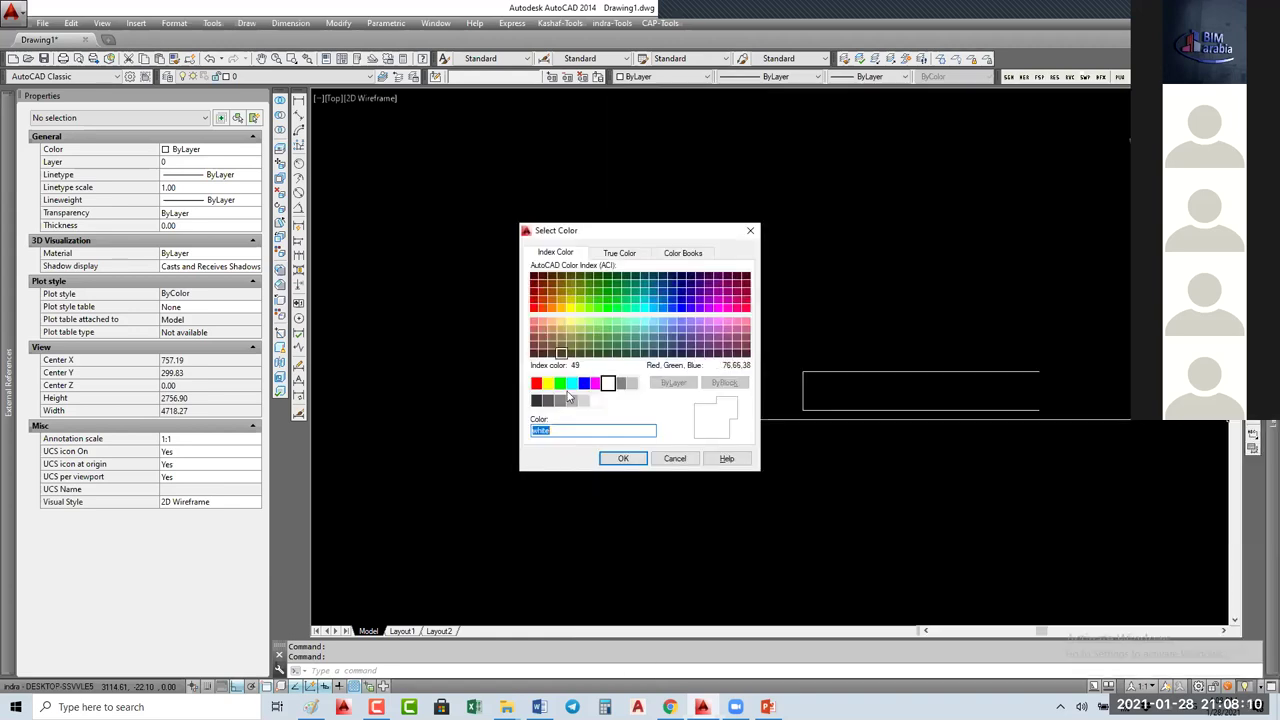
pyautogui.click(560, 383)
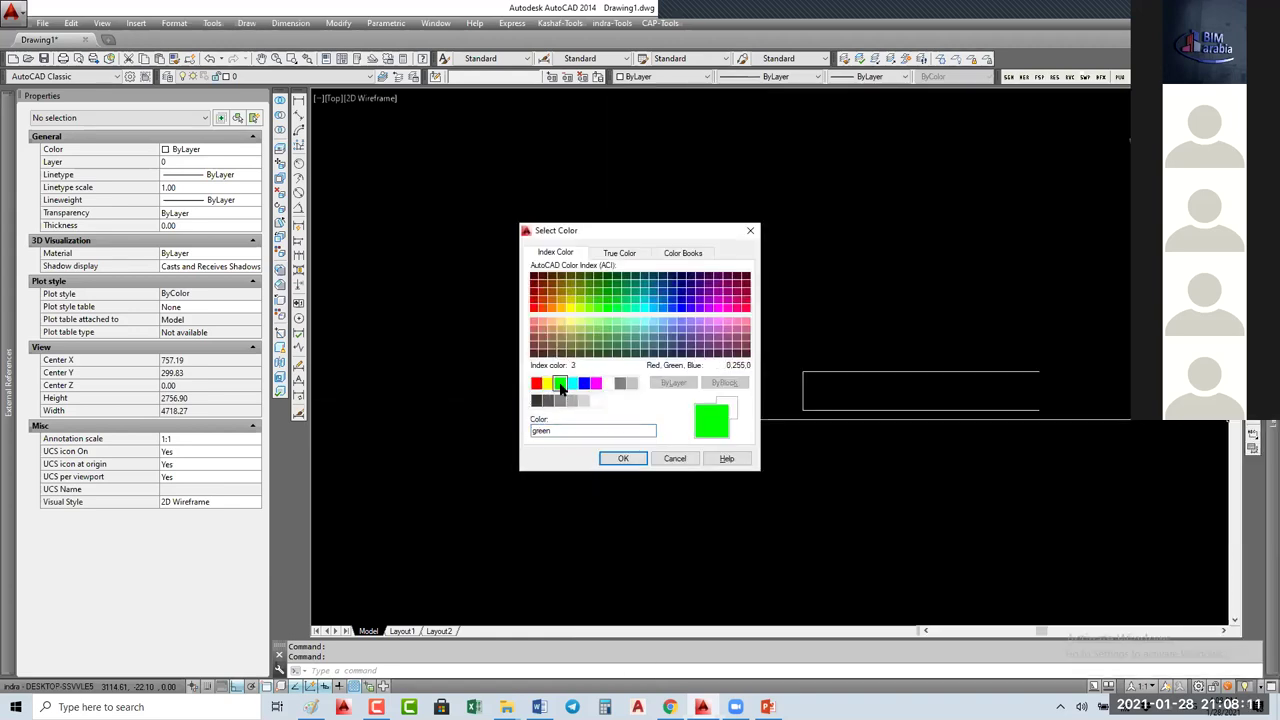
pyautogui.click(622, 459)
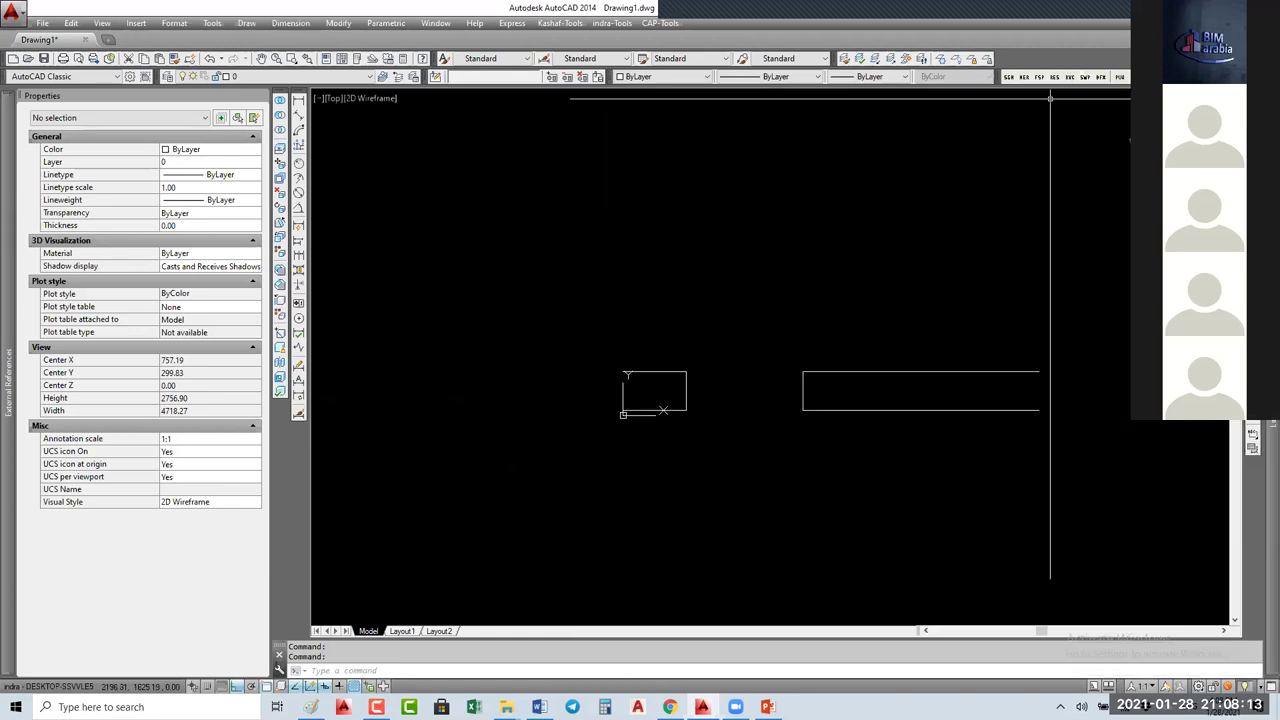
pyautogui.moveTo(1252, 440)
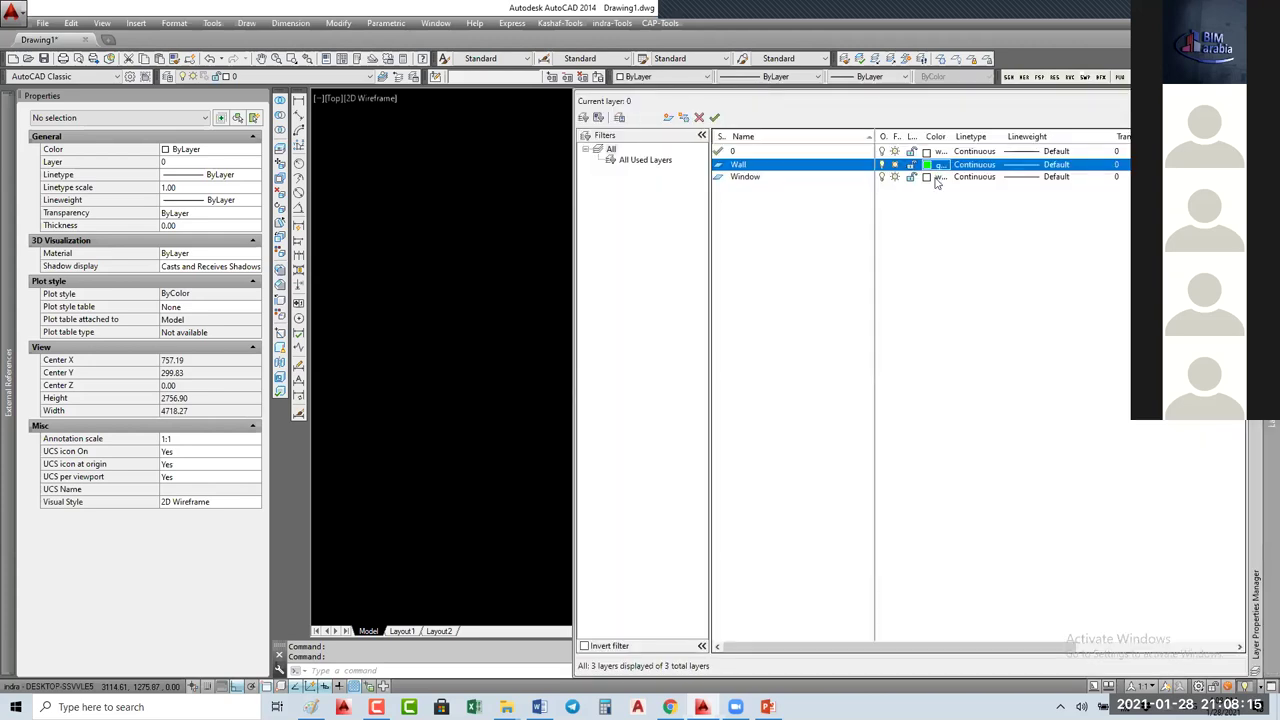
pyautogui.click(926, 177)
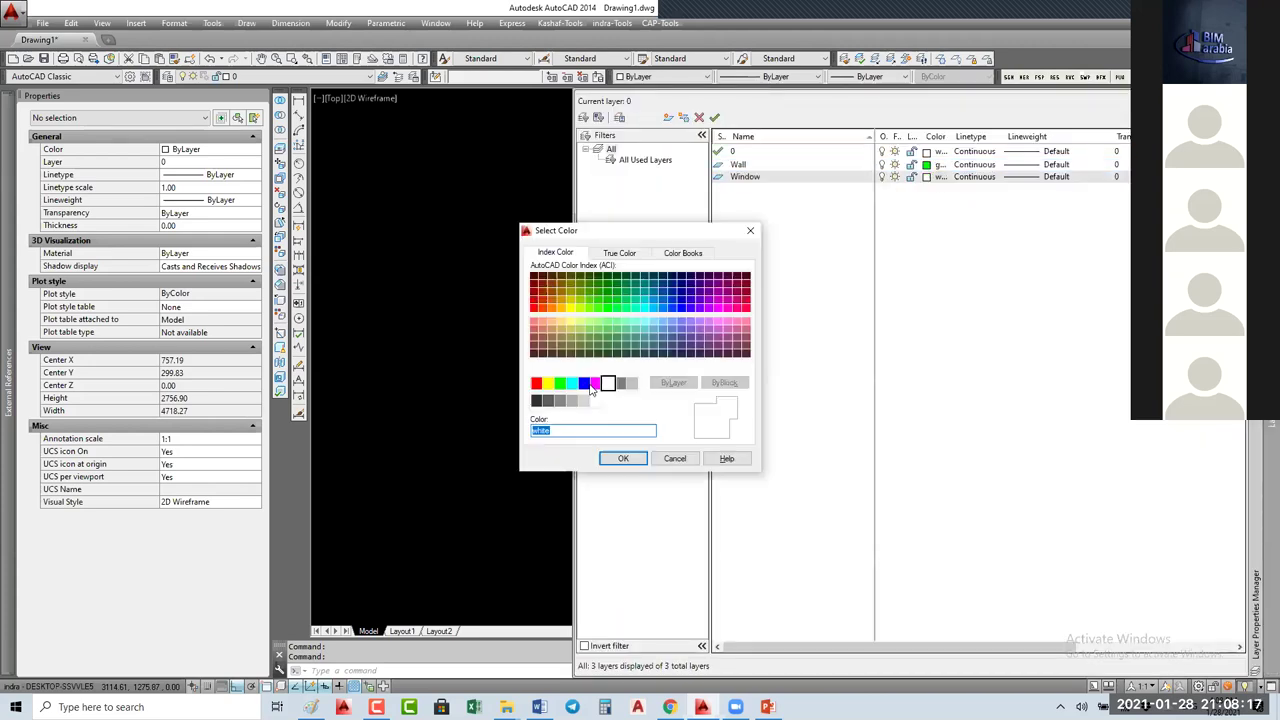
pyautogui.write('blue')
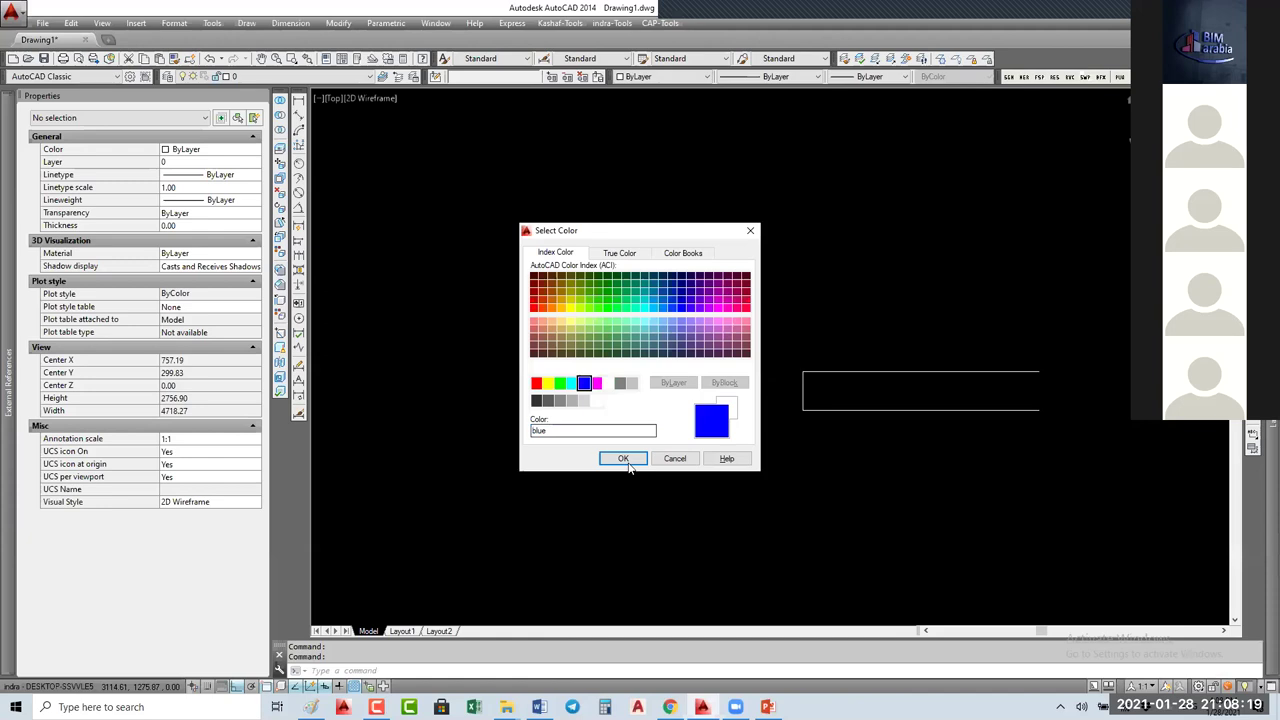
# Step: Confirm blue for Window and draw a 100 by 100 rectangle at the opening's corner
pyautogui.click(623, 458)
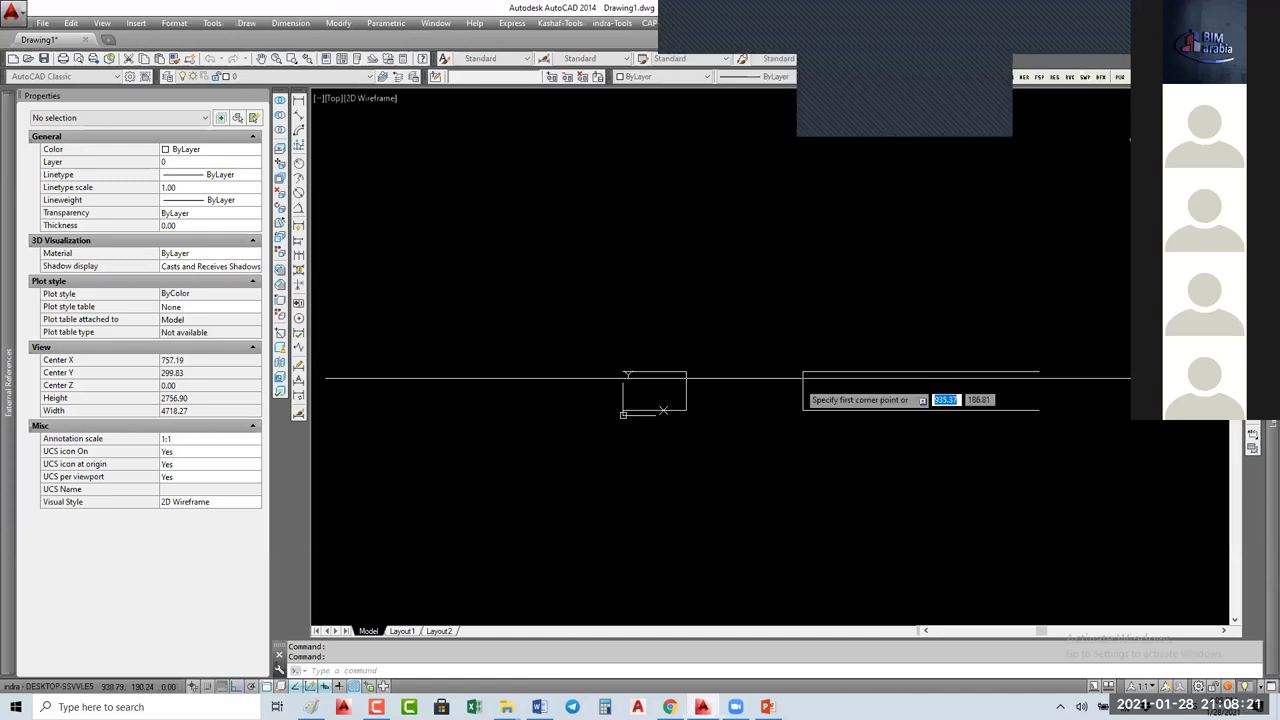
pyautogui.scroll(4, 760, 385)
pyautogui.press('Escape')
pyautogui.press('Return')
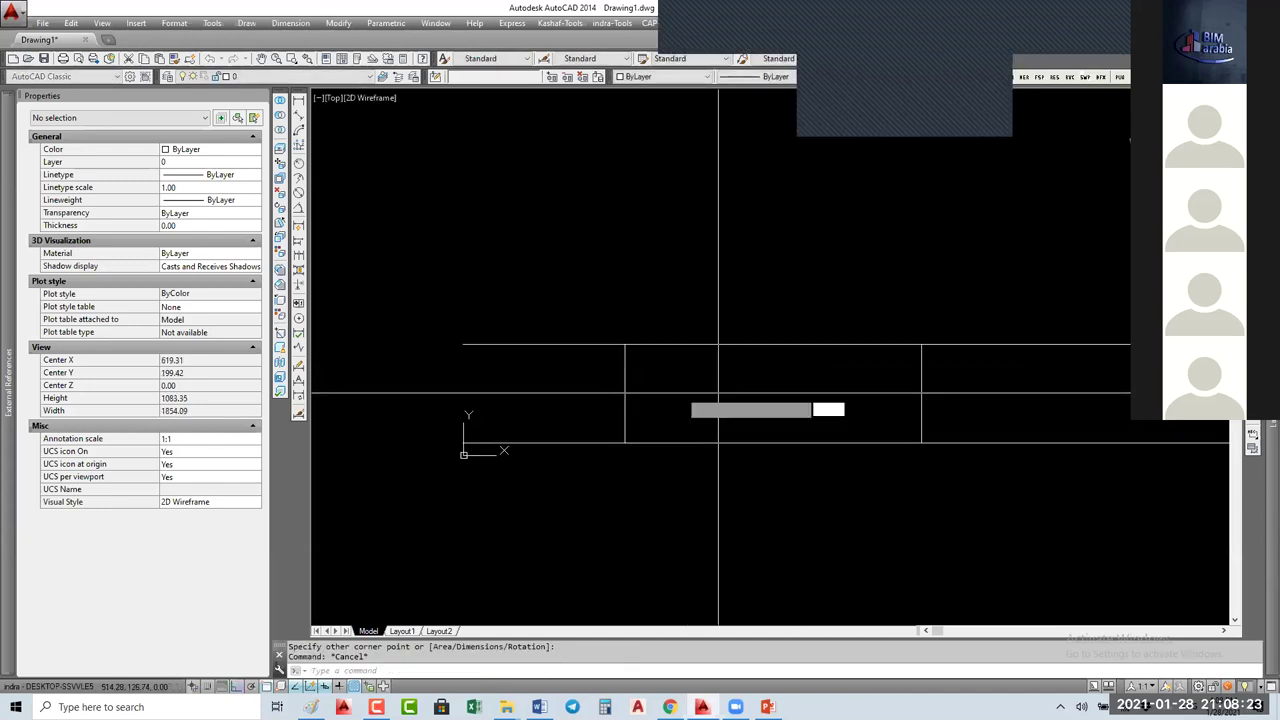
pyautogui.click(624, 443)
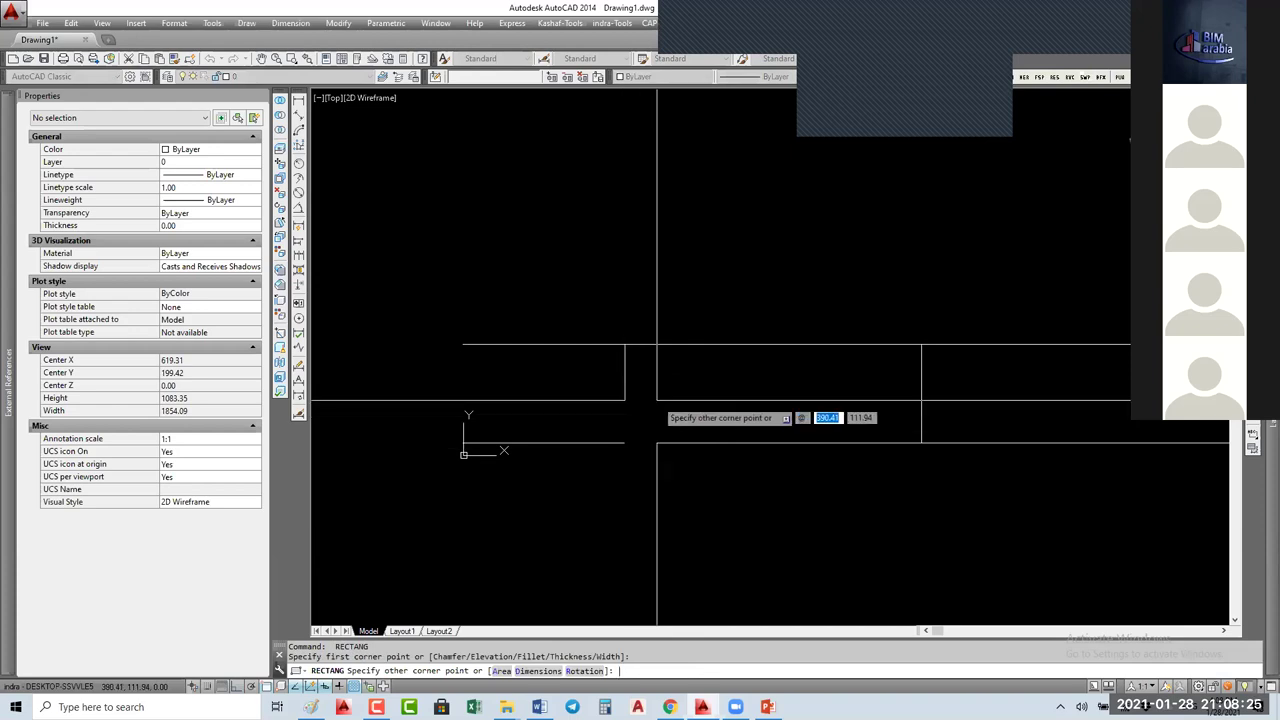
pyautogui.write('100')
pyautogui.press('Tab')
pyautogui.write('10')
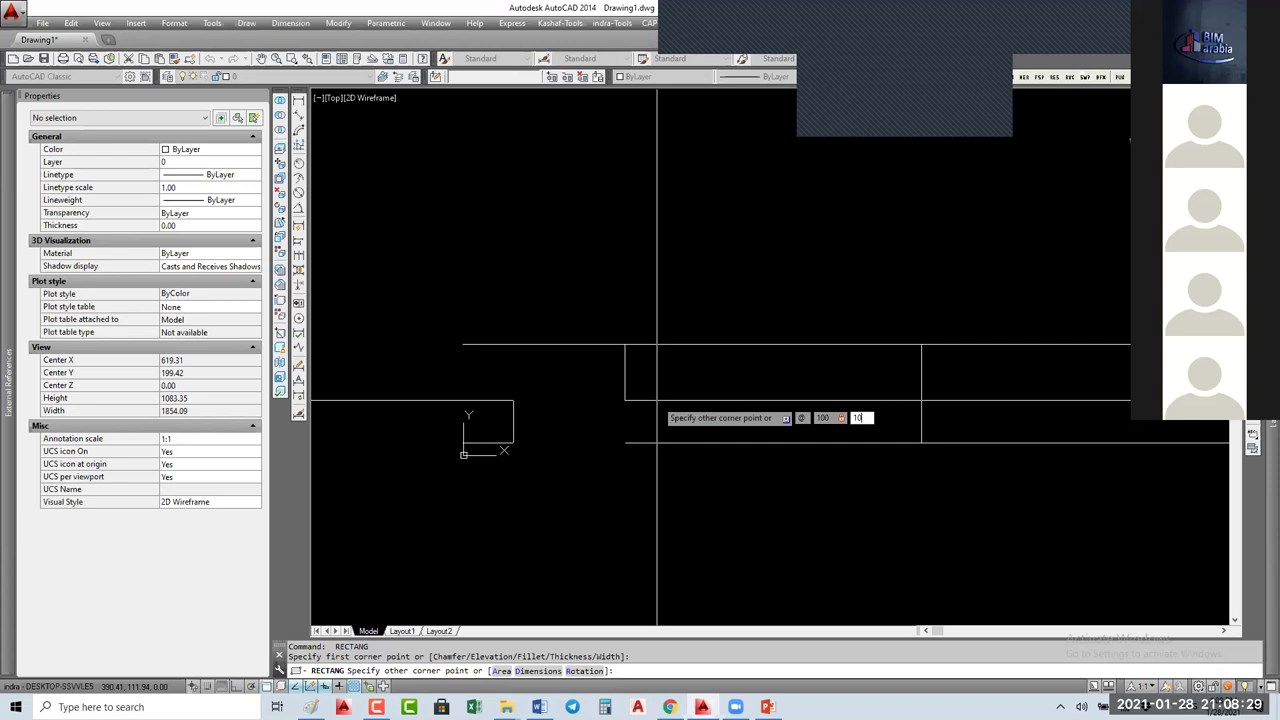
pyautogui.write('0')
pyautogui.press('Return')
# Step: Stretch the square up to the upper wall line and mirror the jamb to the opening's other end
pyautogui.click(650, 393)
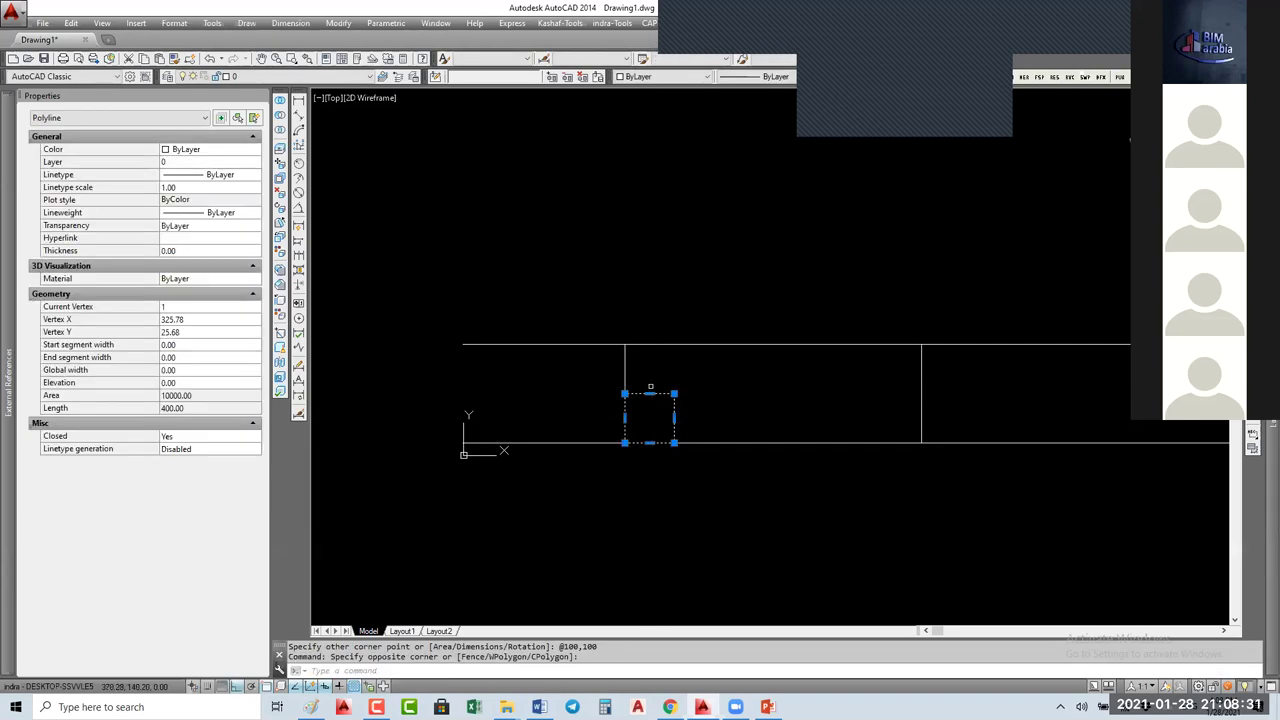
pyautogui.click(650, 393)
pyautogui.click(694, 344)
pyautogui.write('m')
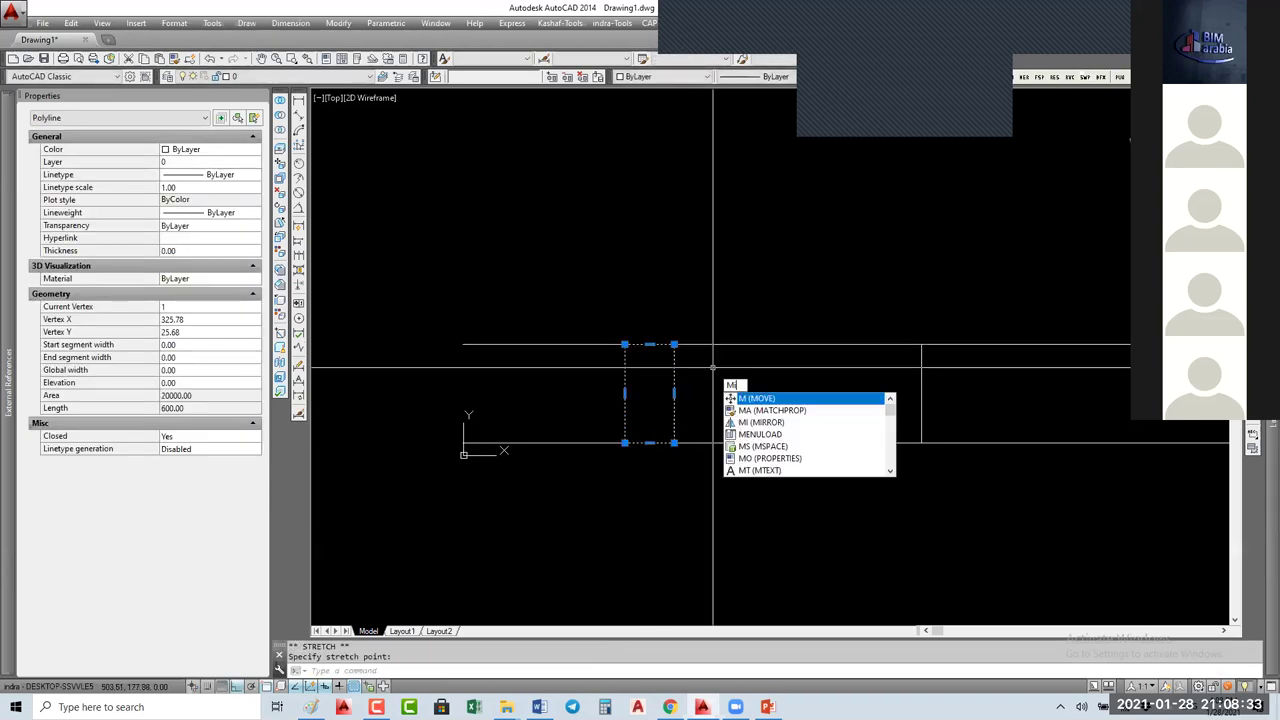
pyautogui.write('i')
pyautogui.press('Return')
pyautogui.click(773, 367)
pyautogui.click(773, 420)
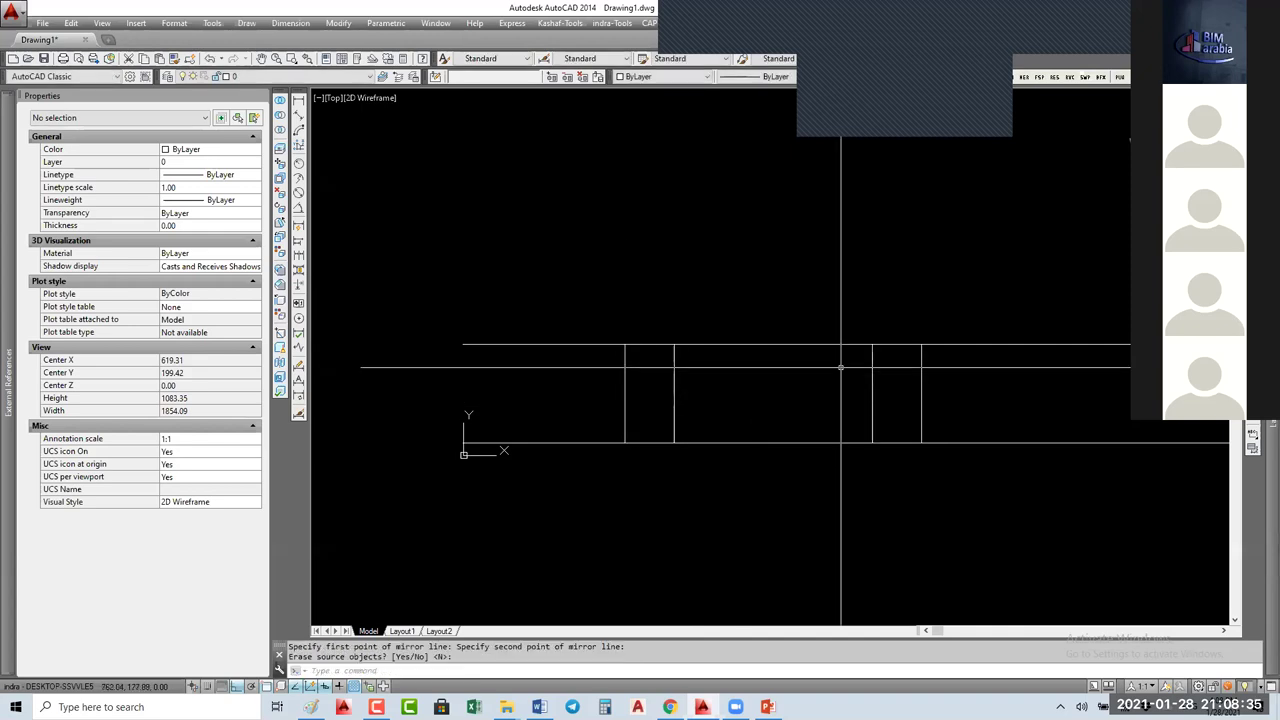
pyautogui.press('Return')
# Step: Join the two jambs' midpoints with a middle line and select the four window pieces
pyautogui.write('l')
pyautogui.press('Return')
pyautogui.click(872, 393)
pyautogui.click(674, 393)
pyautogui.press('Escape')
pyautogui.press('Escape')
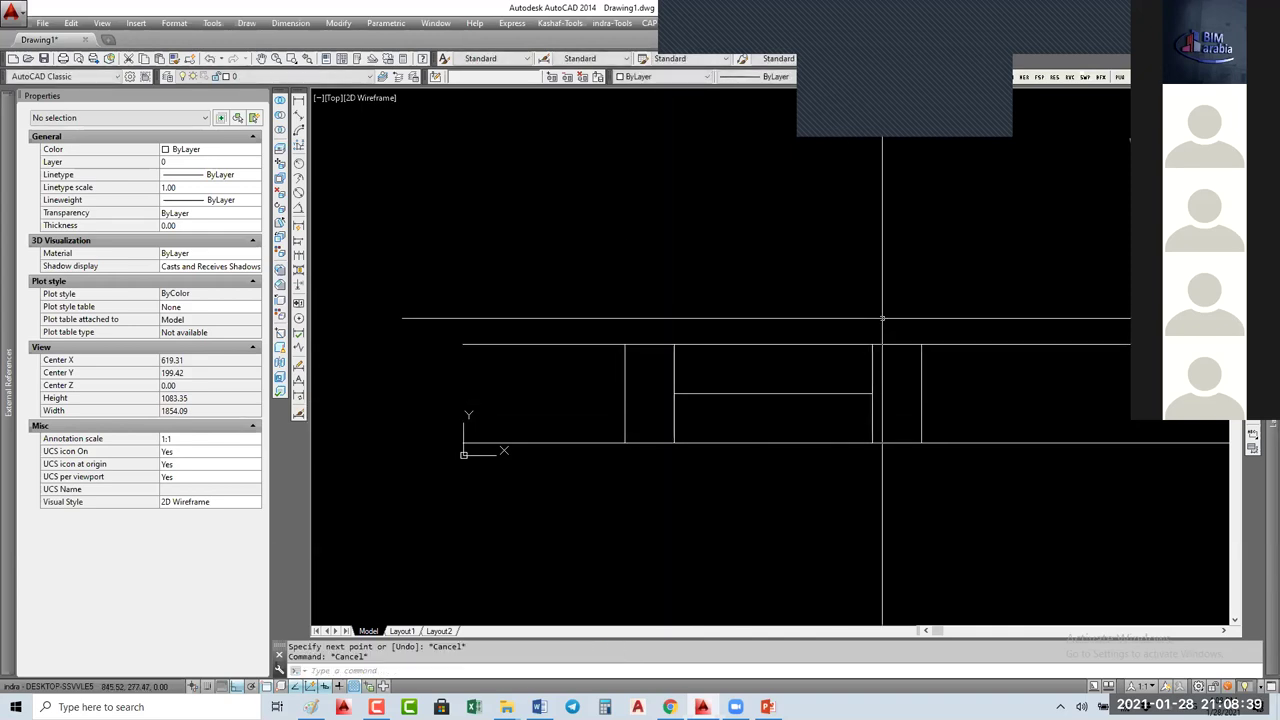
pyautogui.click(882, 318)
pyautogui.click(640, 476)
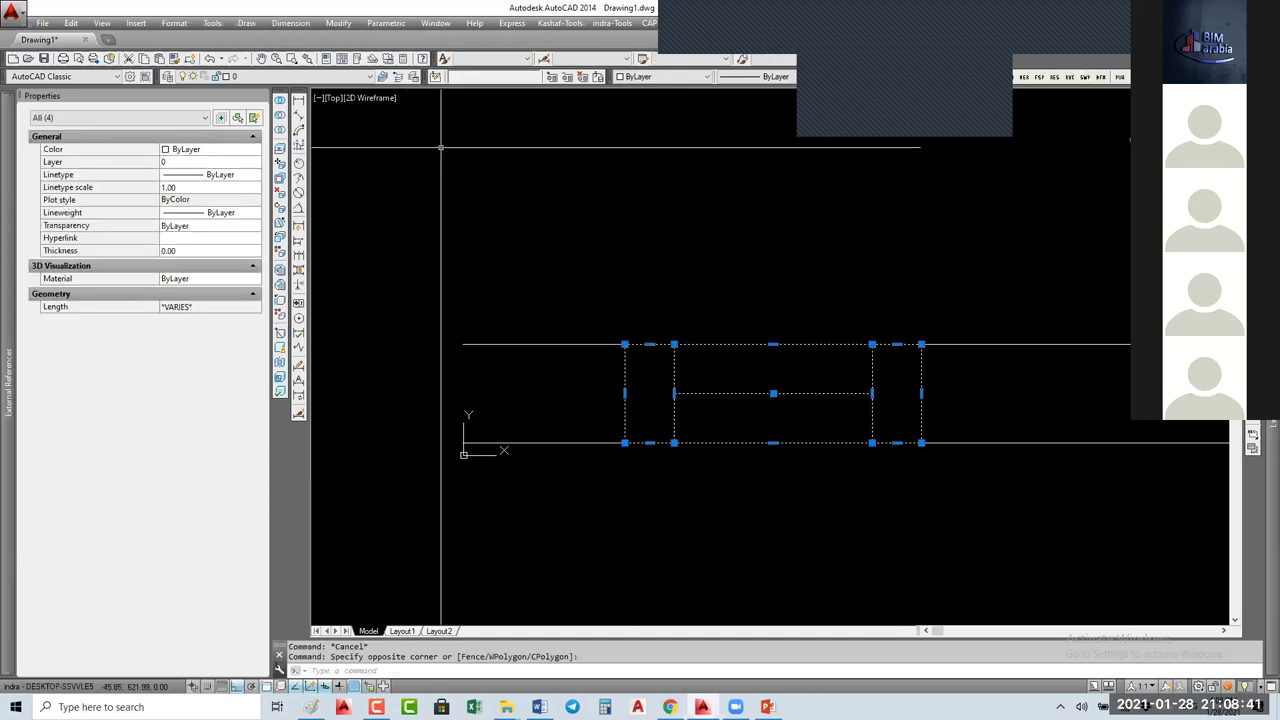
pyautogui.click(295, 77)
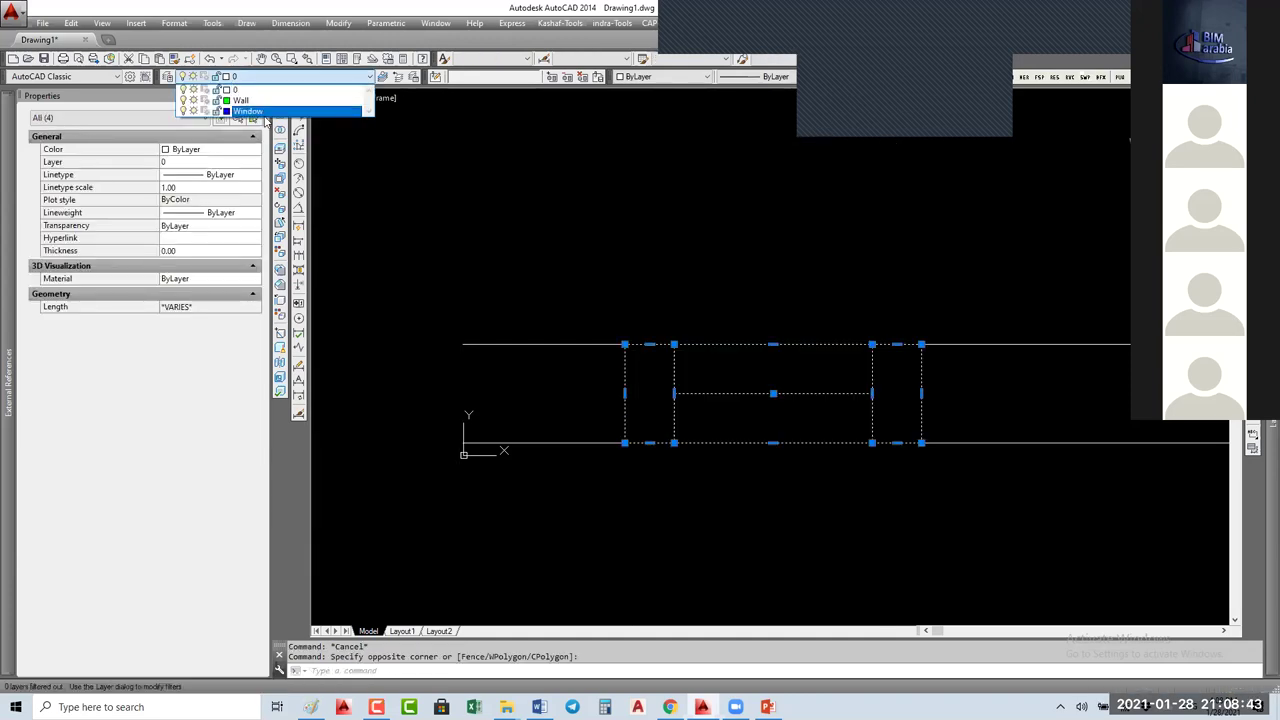
# Step: Put the four selected pieces on the Window layer and centre the view on the window
pyautogui.click(262, 111)
pyautogui.press('Escape')
pyautogui.moveTo(830, 437); pyautogui.dragTo(701, 399, button='middle')
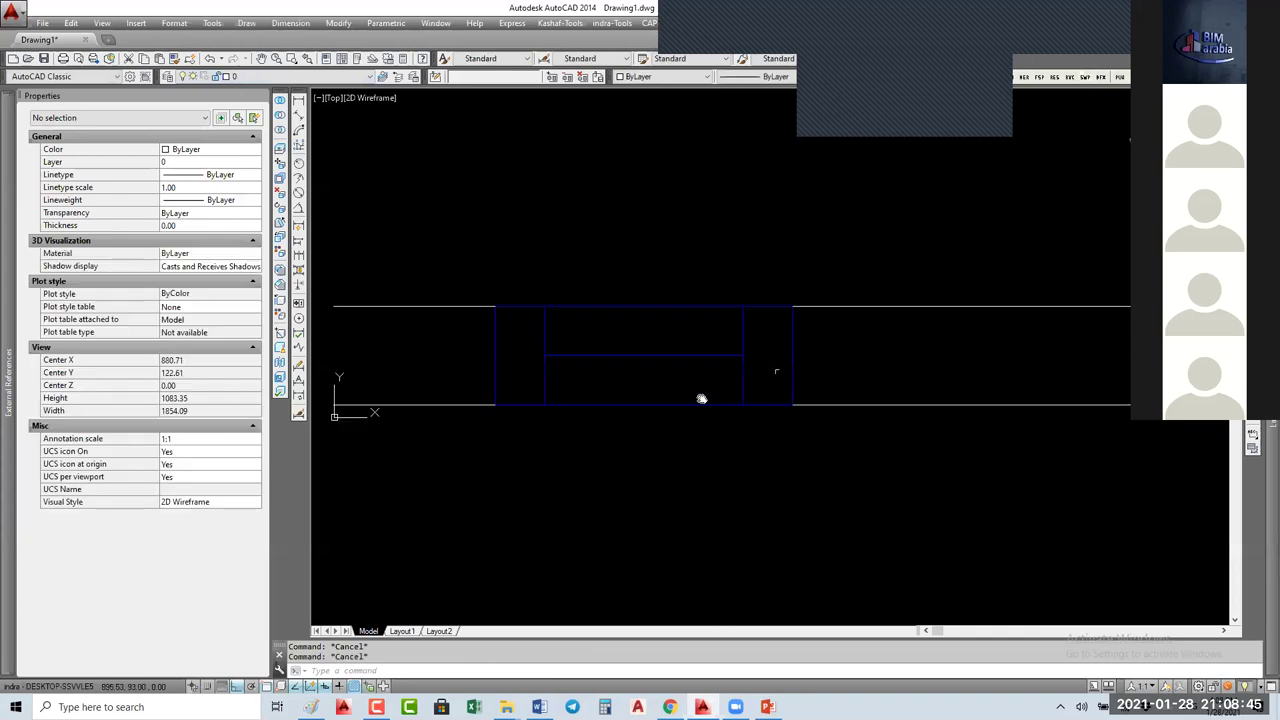
pyautogui.scroll(-2, 777, 380)
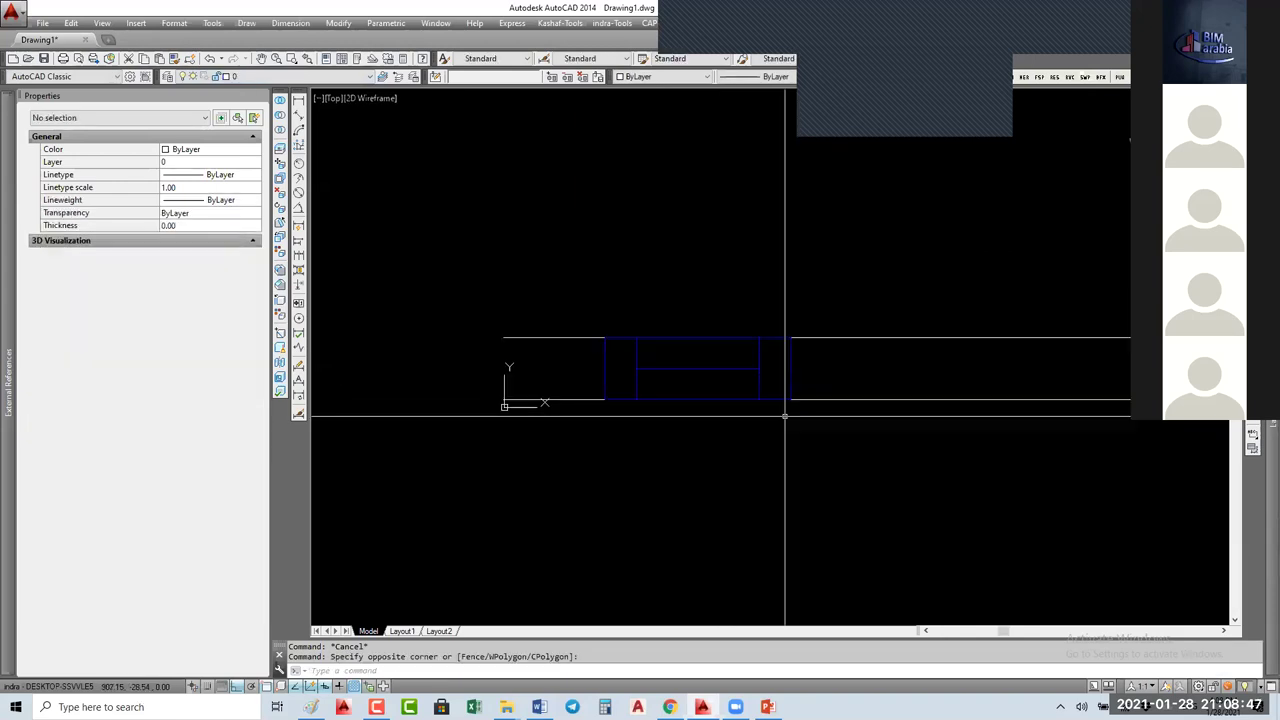
# Step: Check selections of the lines at each window end and of the whole six-object window
pyautogui.click(790, 395)
pyautogui.click(891, 290)
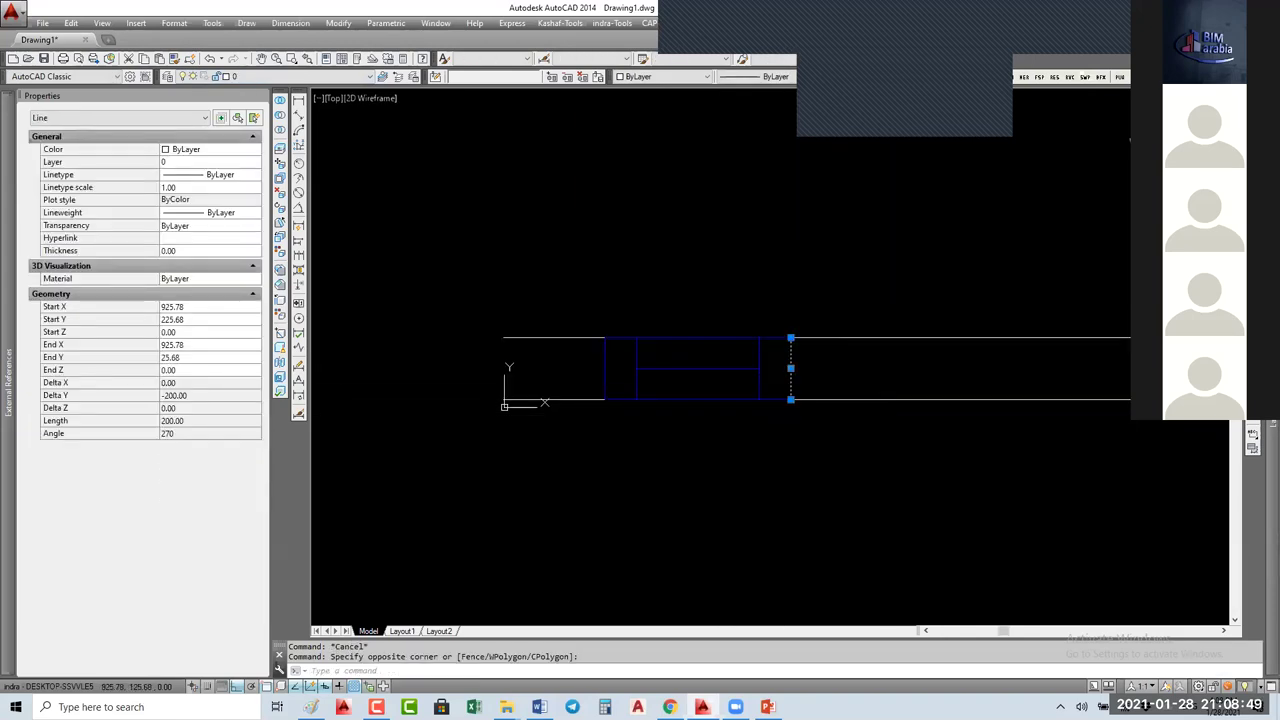
pyautogui.click(882, 320)
pyautogui.click(848, 421)
pyautogui.click(545, 314)
pyautogui.click(518, 428)
pyautogui.press('Escape')
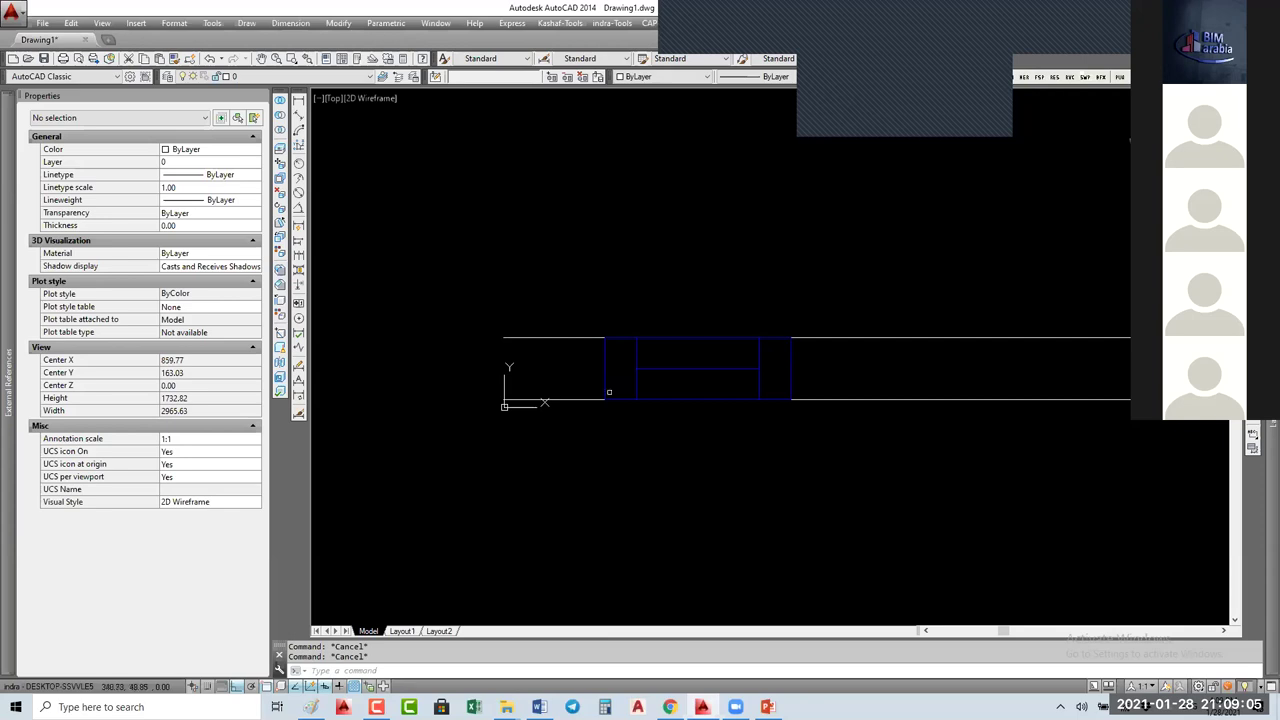
pyautogui.click(592, 420)
pyautogui.click(812, 316)
pyautogui.press('Escape')
pyautogui.press('Escape')
pyautogui.click(776, 328)
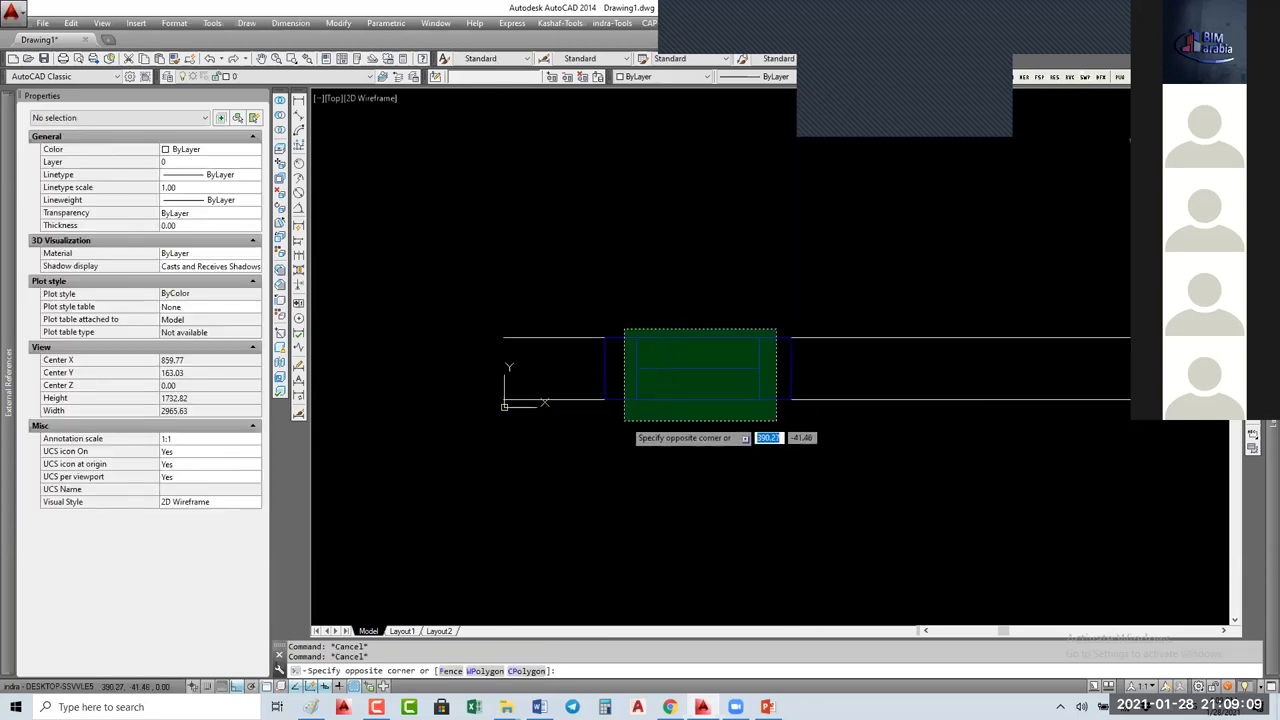
# Step: Save the four window lines as block wind-600, then explode it back into lines
pyautogui.click(624, 420)
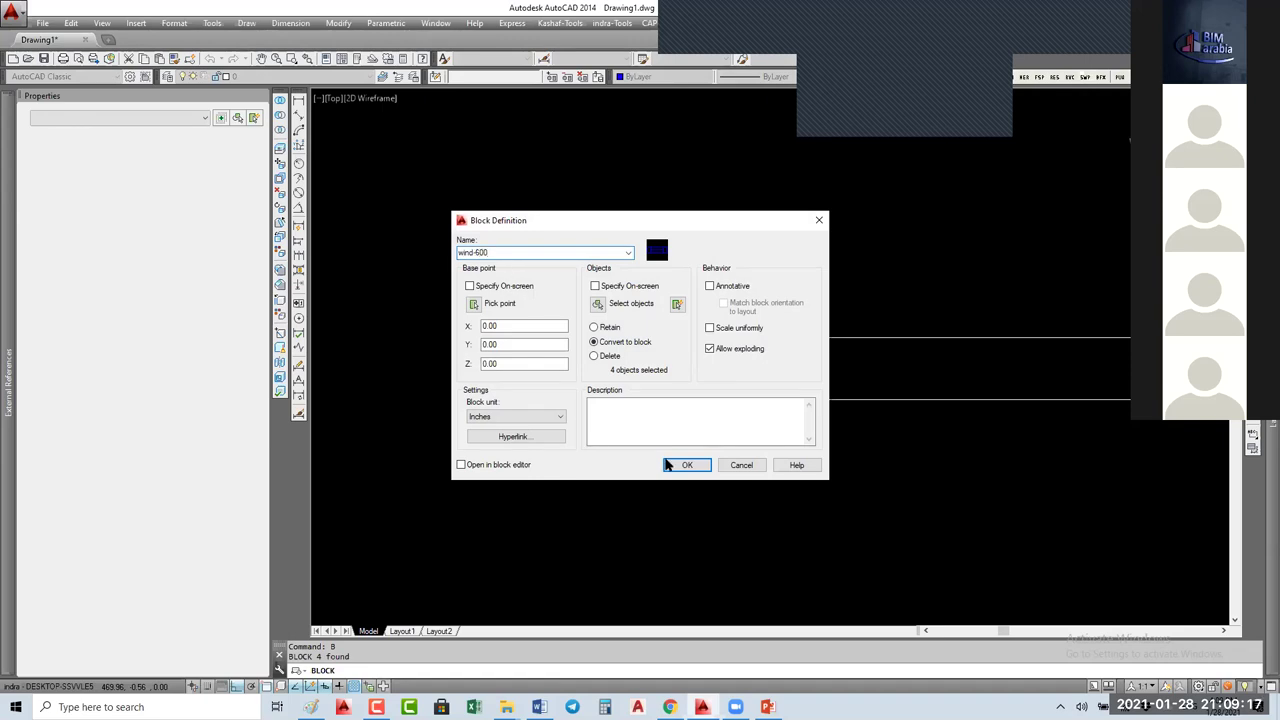
pyautogui.click(672, 465)
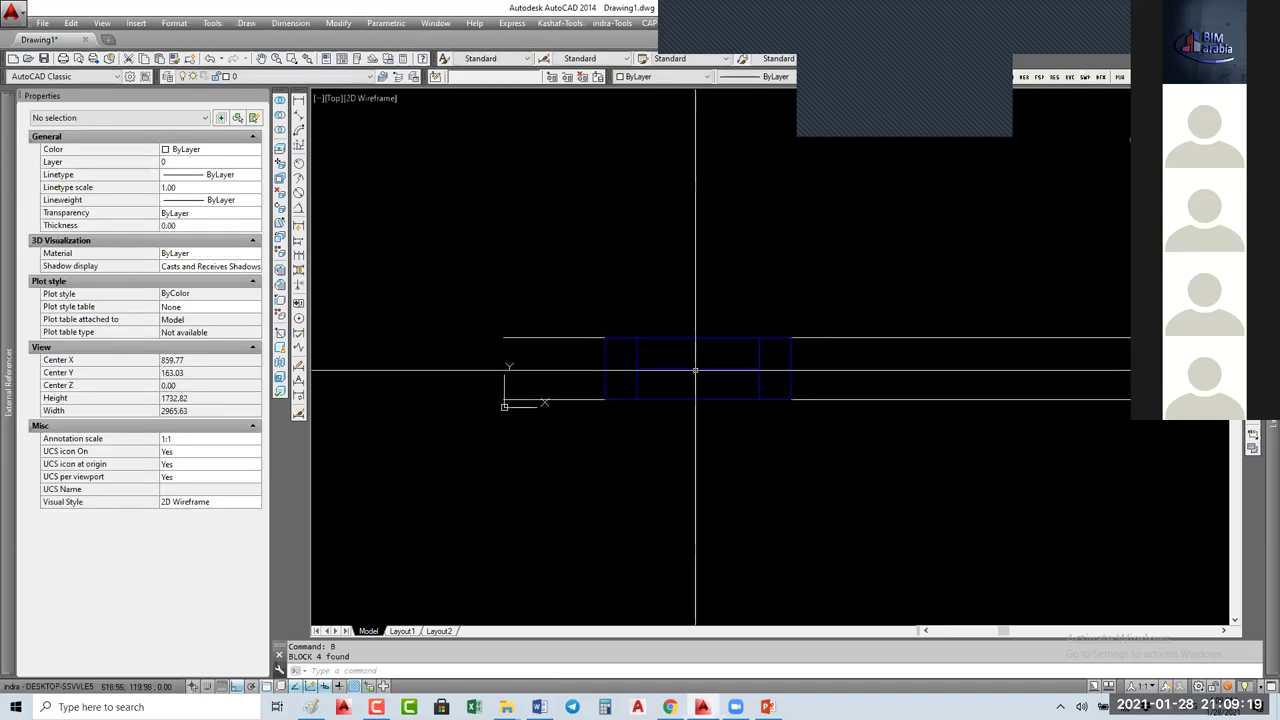
pyautogui.click(695, 370)
pyautogui.click(709, 377)
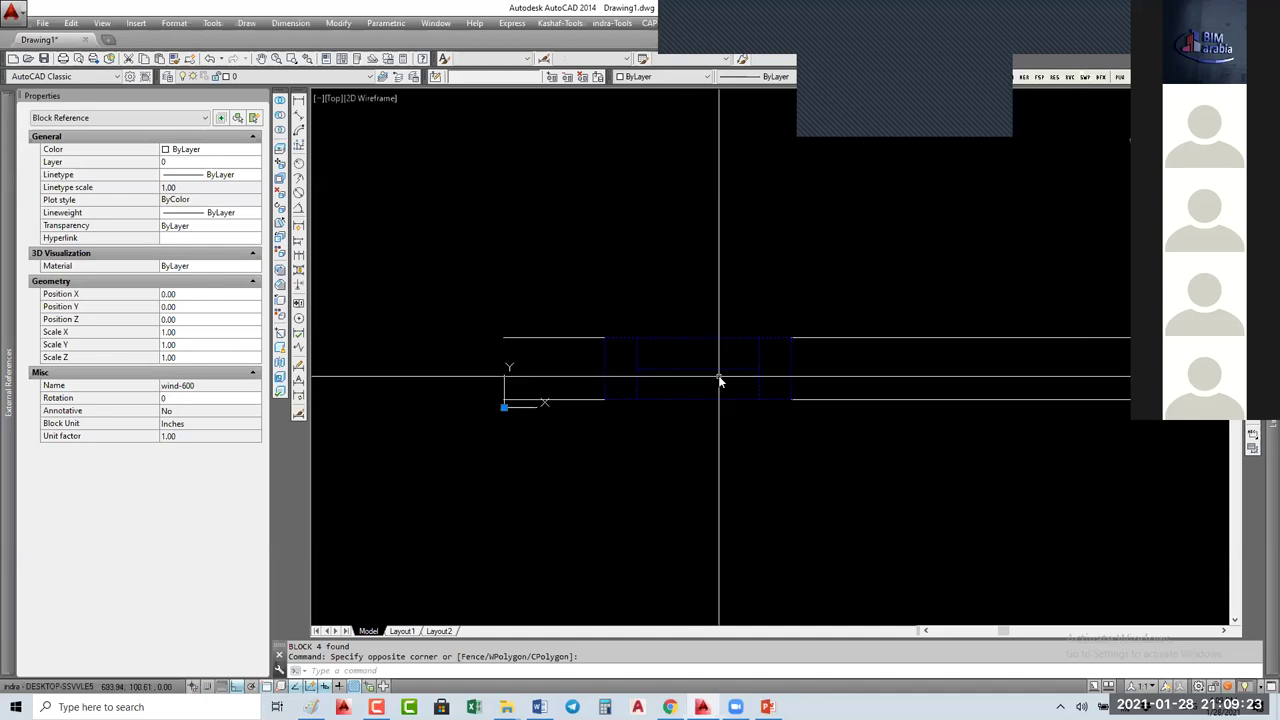
pyautogui.write('x')
pyautogui.press('Return')
# Step: Reselect the four window lines and start a new block definition with B
pyautogui.click(779, 319)
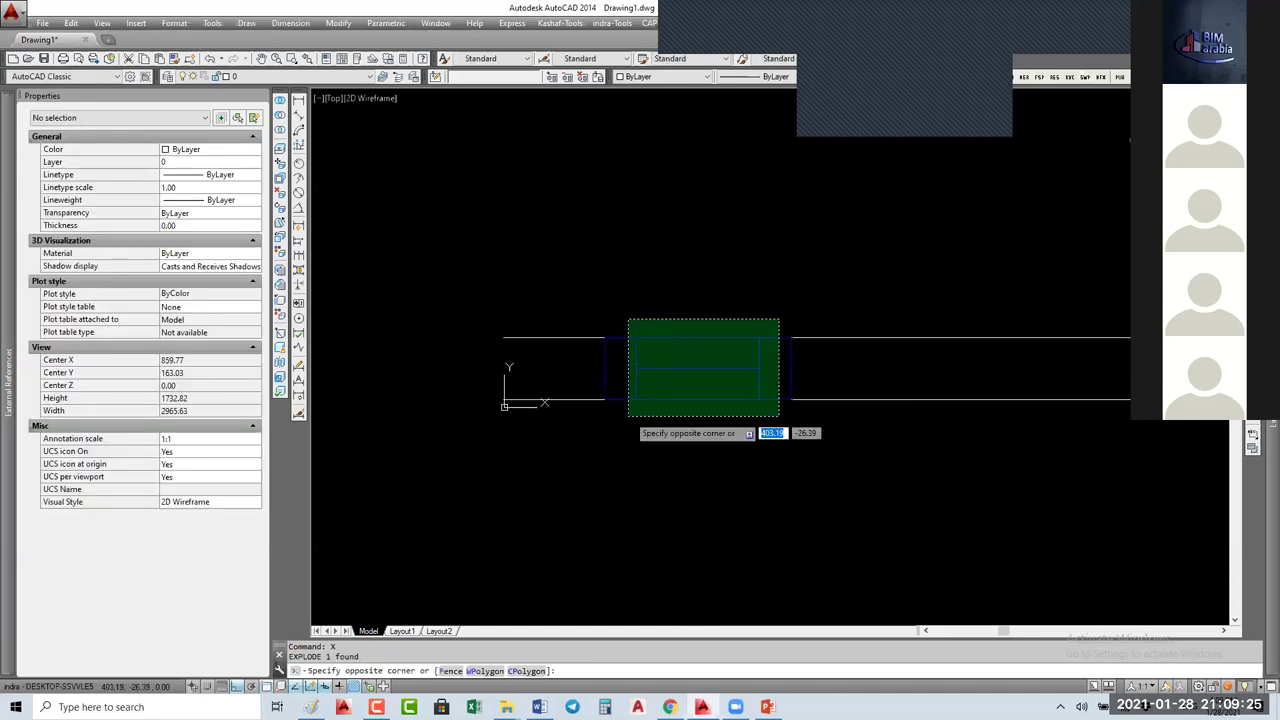
pyautogui.click(628, 396)
pyautogui.write('b')
pyautogui.press('Return')
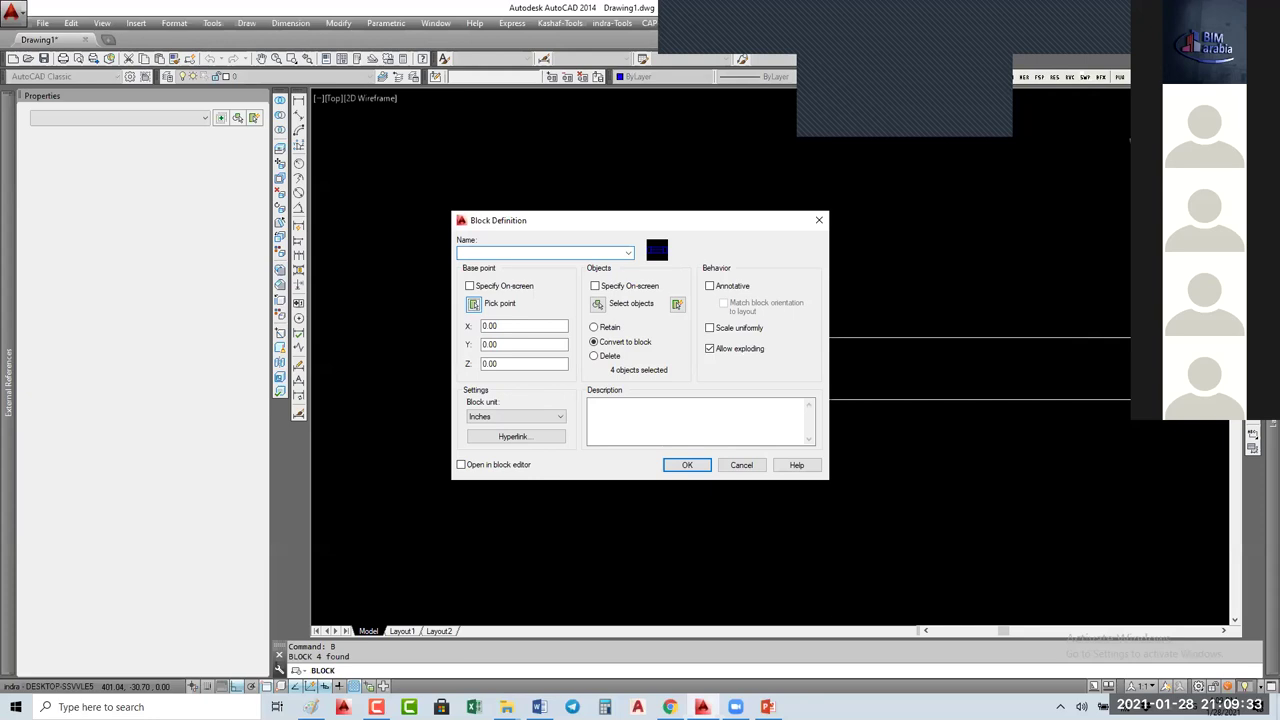
# Step: Set the new block's base point at the window's corner
pyautogui.click(473, 303)
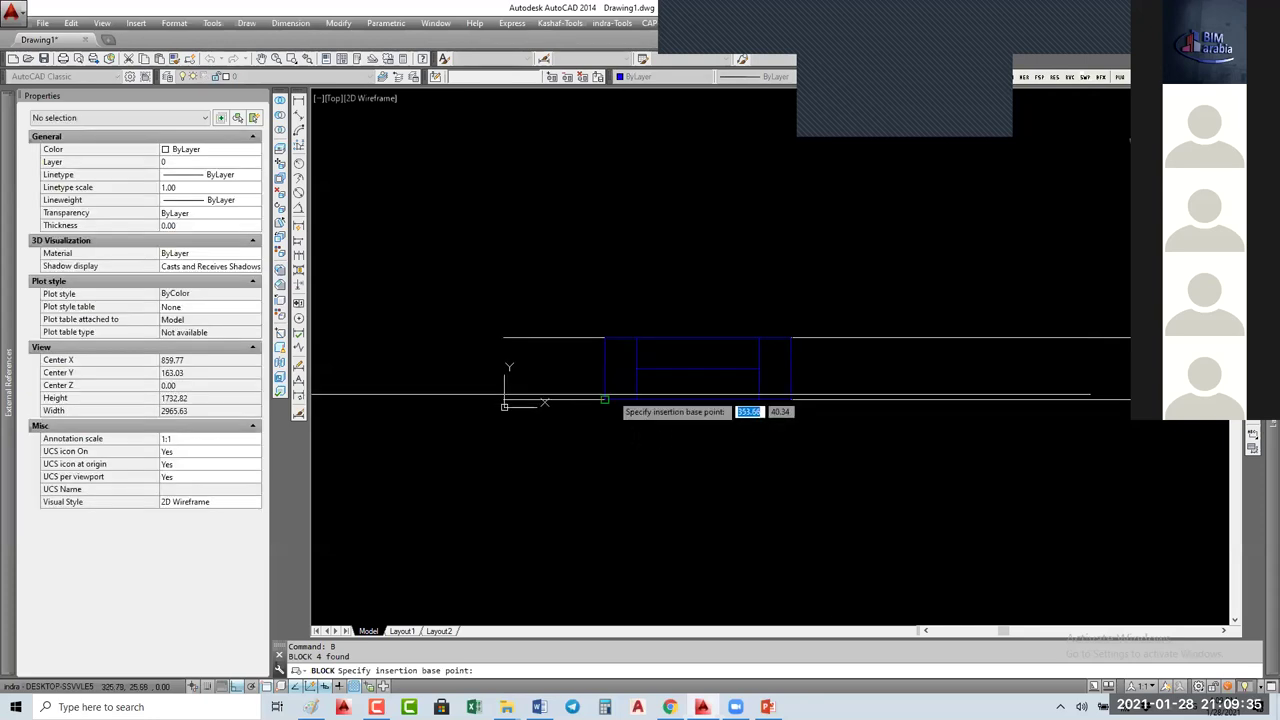
pyautogui.click(694, 466)
pyautogui.click(688, 466)
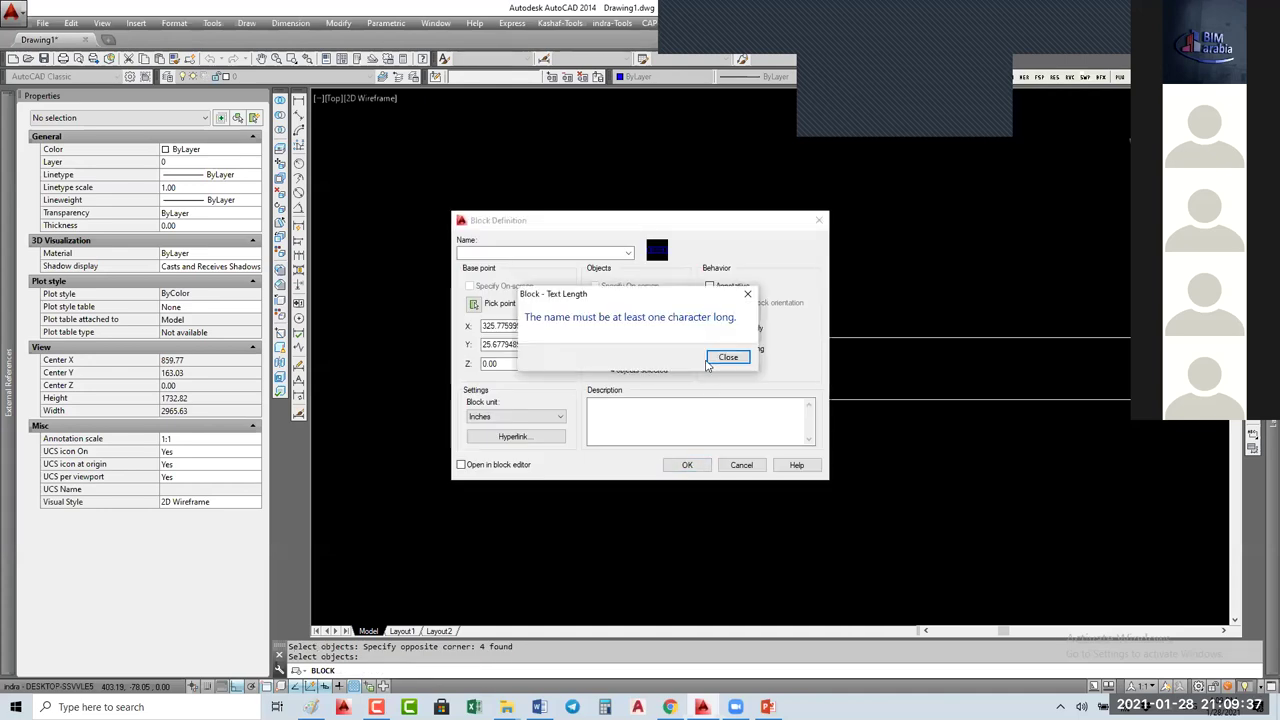
pyautogui.click(714, 356)
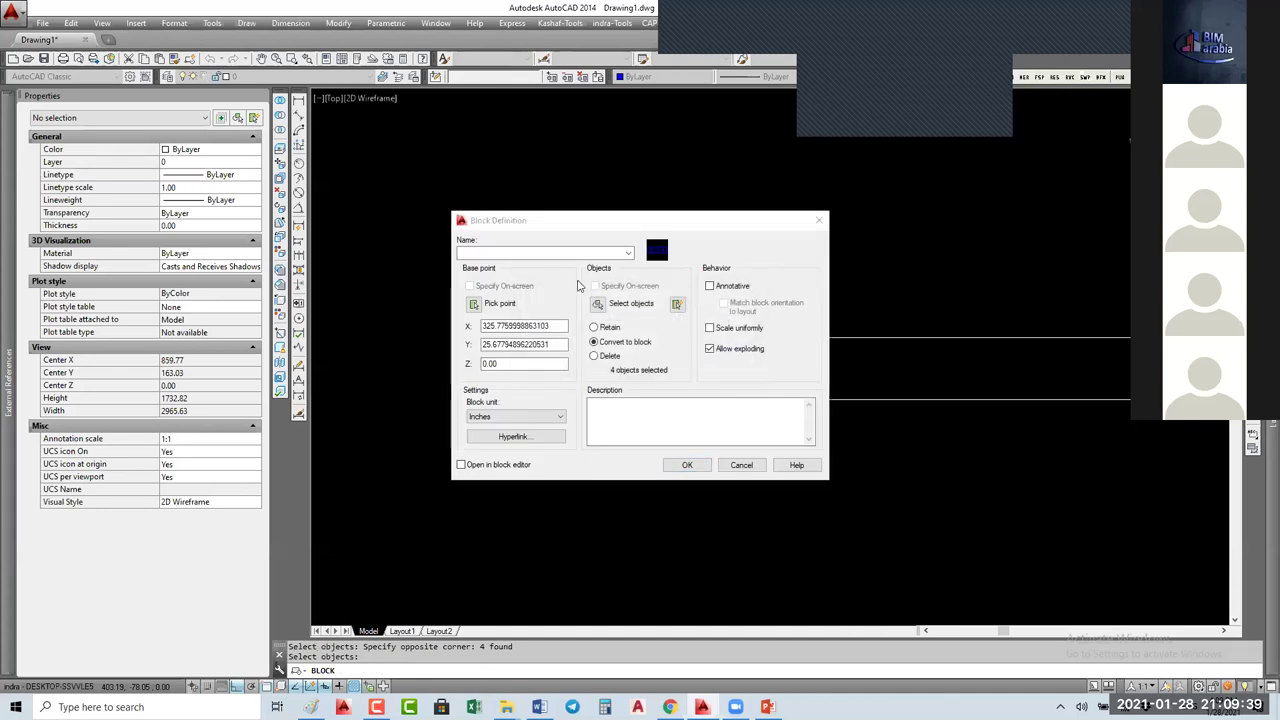
# Step: Name the block W-600, create it, and select the new block reference
pyautogui.click(549, 250)
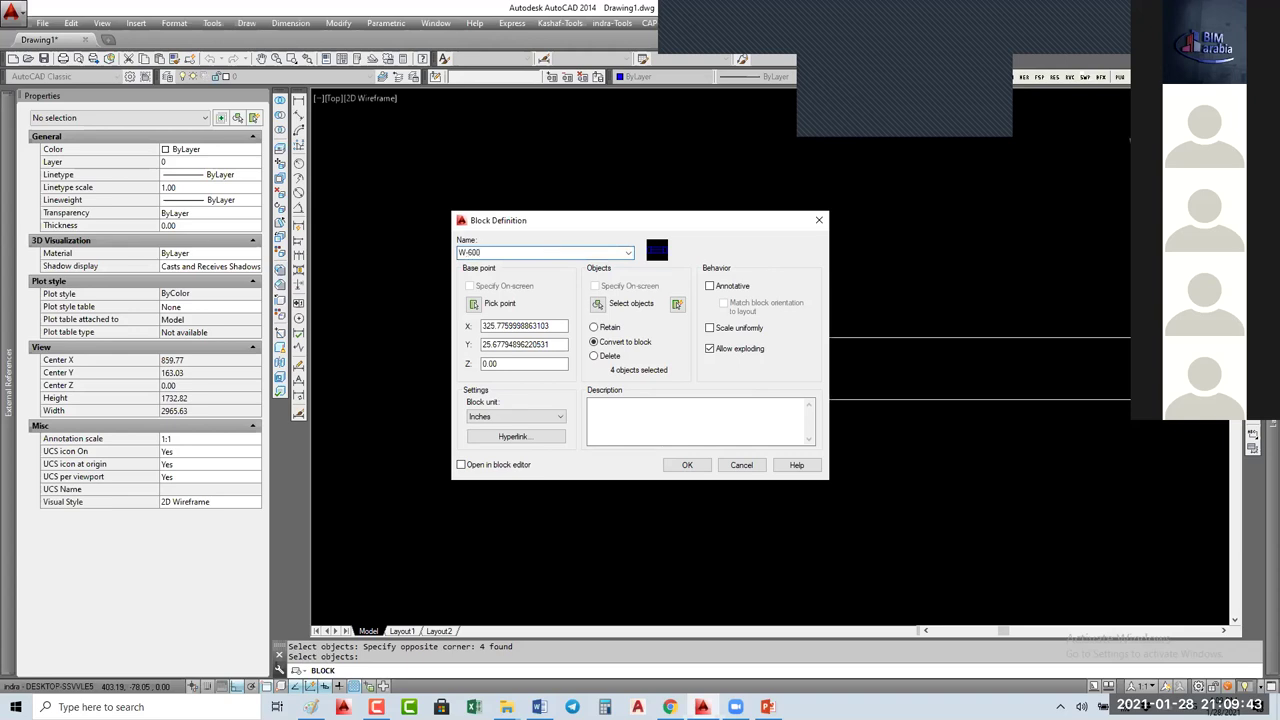
pyautogui.click(687, 465)
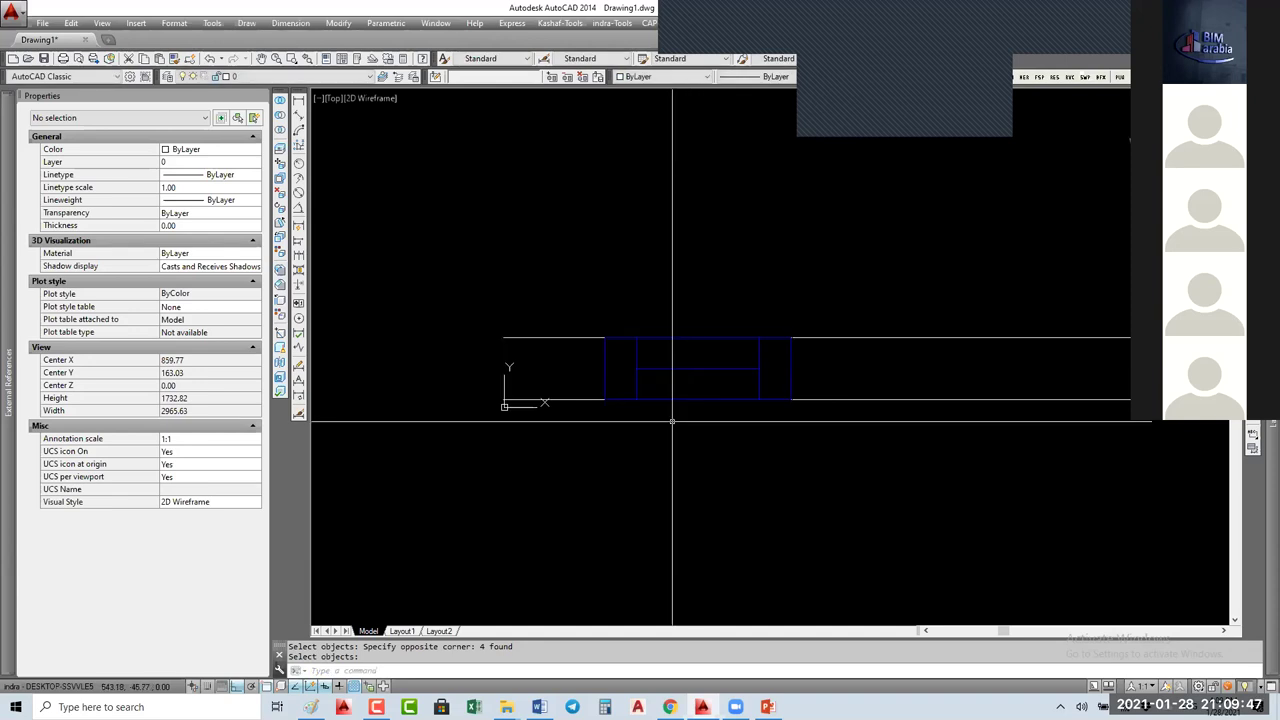
pyautogui.click(690, 410)
pyautogui.click(667, 380)
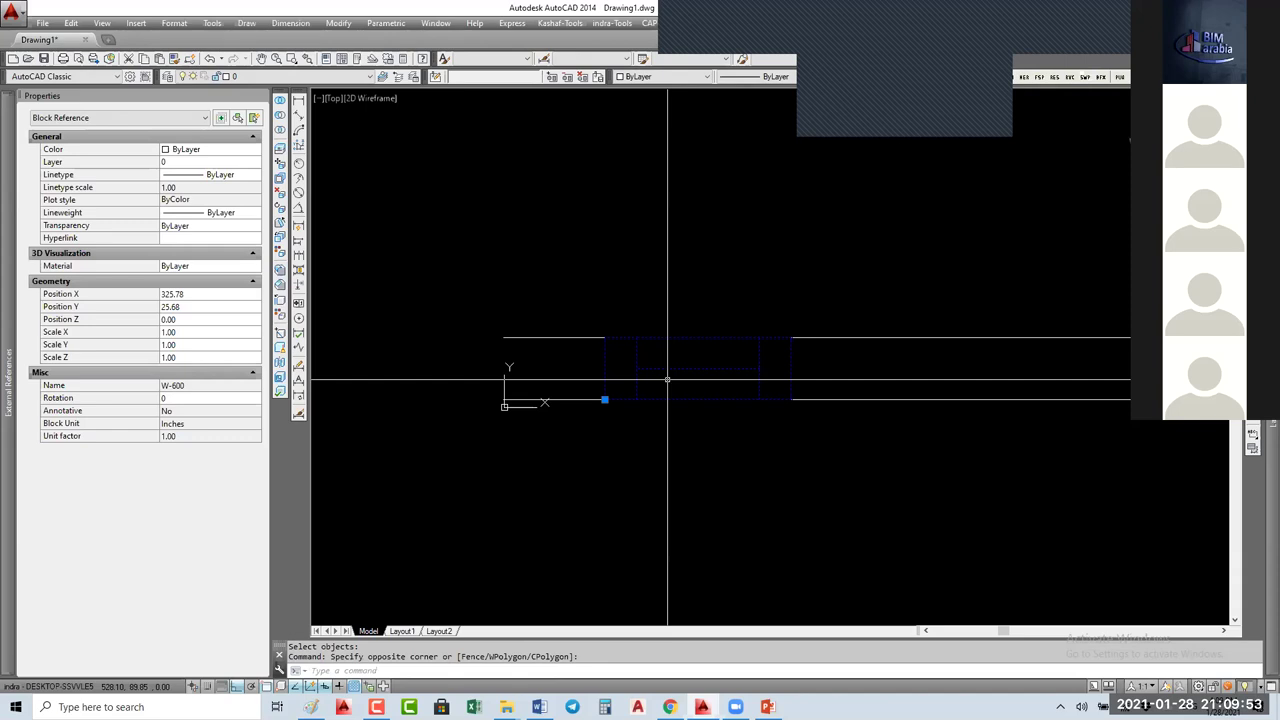
# Step: Open W-600 in the Block Editor with BE and dock the Block Authoring Palettes beside Properties
pyautogui.write('Be')
pyautogui.press('Return')
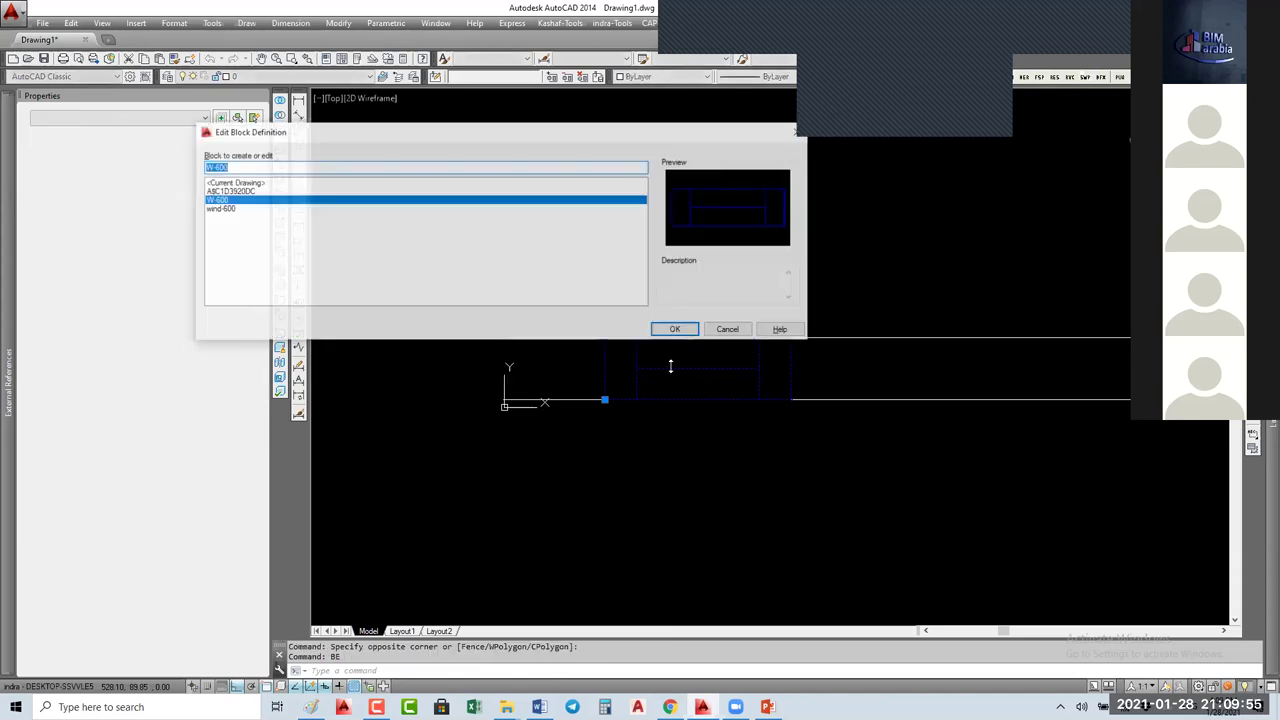
pyautogui.click(673, 331)
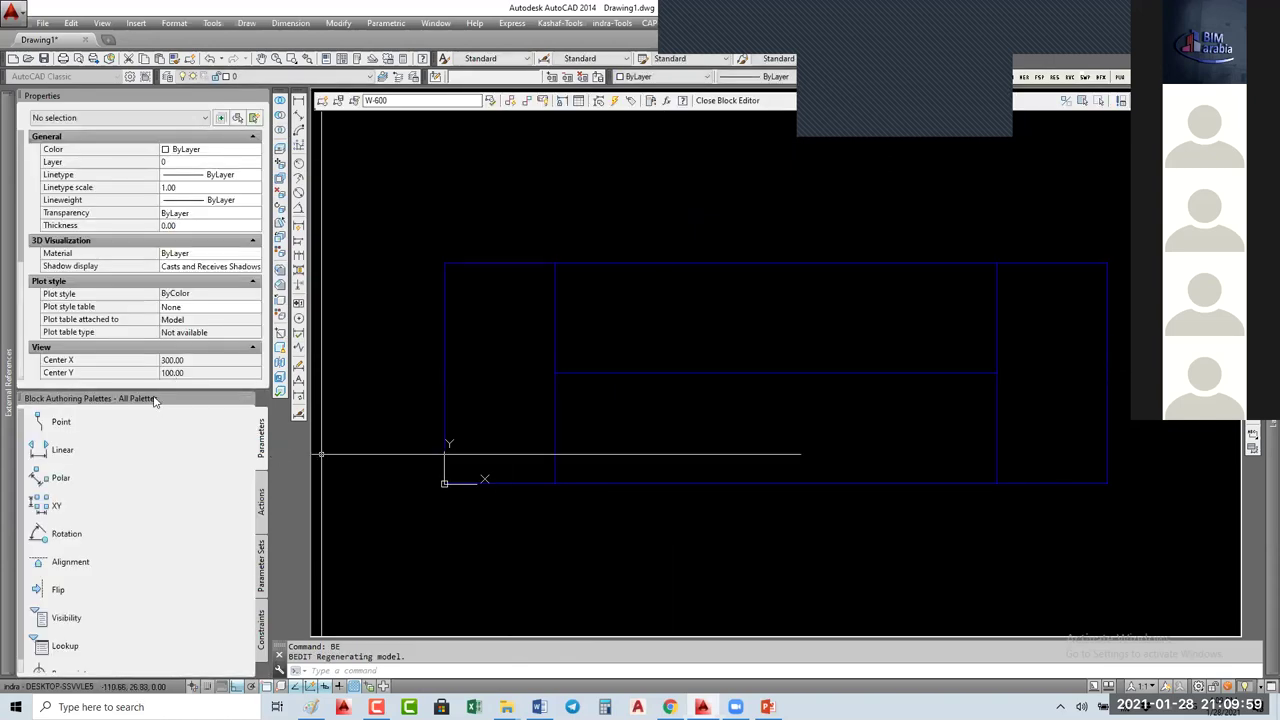
pyautogui.moveTo(317, 300); pyautogui.dragTo(394, 273)
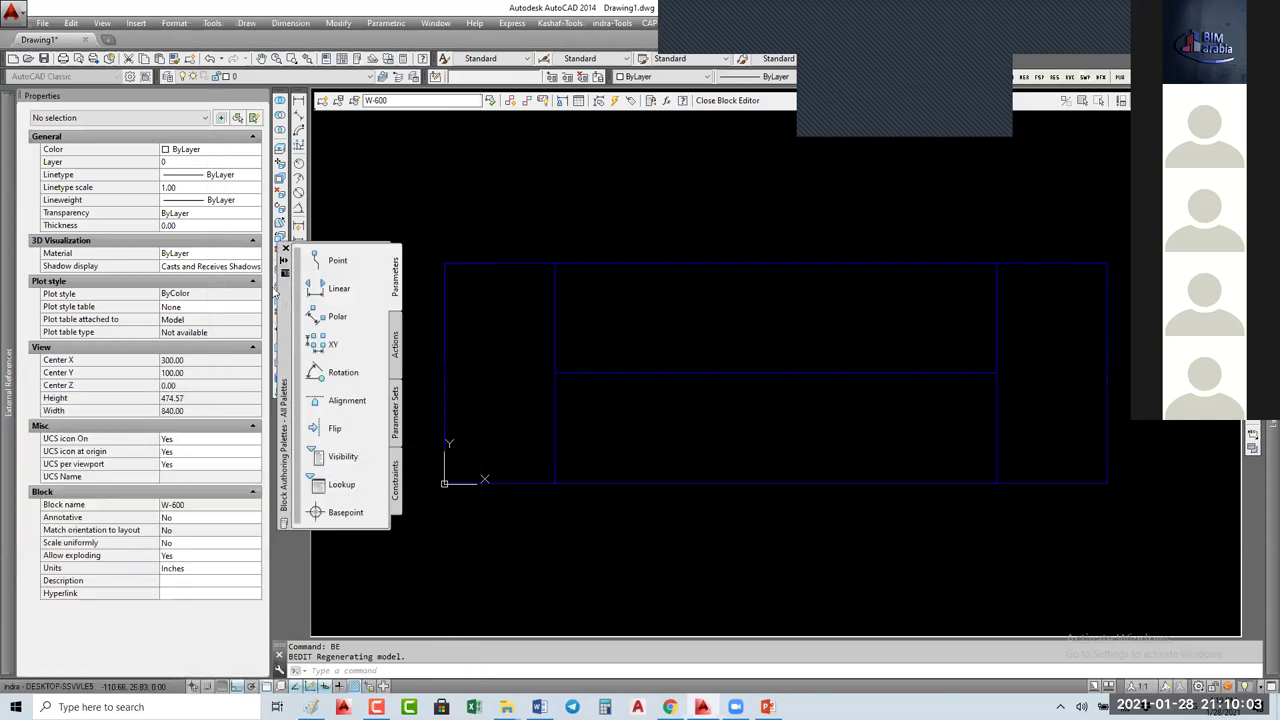
pyautogui.moveTo(268, 280)
pyautogui.mouseDown()
pyautogui.moveTo(279, 280)
pyautogui.moveTo(247, 255)
pyautogui.moveTo(510, 166)
pyautogui.moveTo(470, 166)
pyautogui.mouseUp()
pyautogui.scroll(-2, 725, 270)
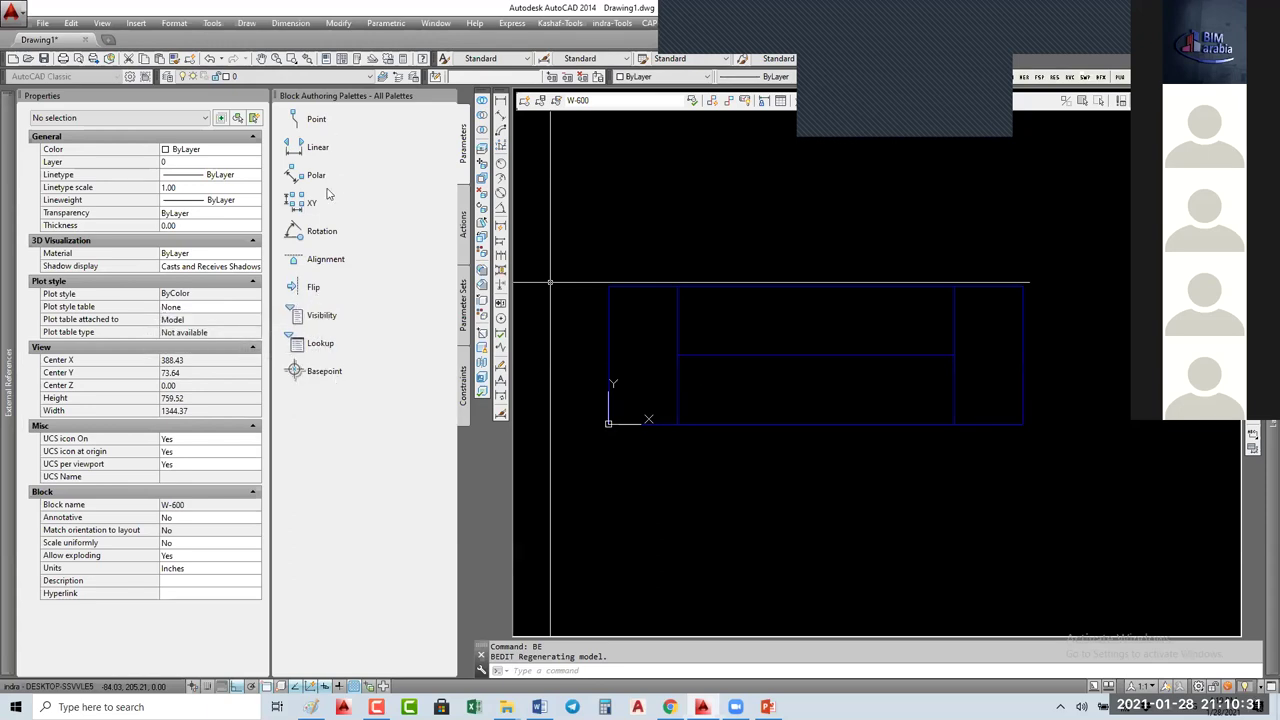
# Step: Add a linear parameter along the window's bottom edge, with its Distance1 label placed below
pyautogui.click(464, 227)
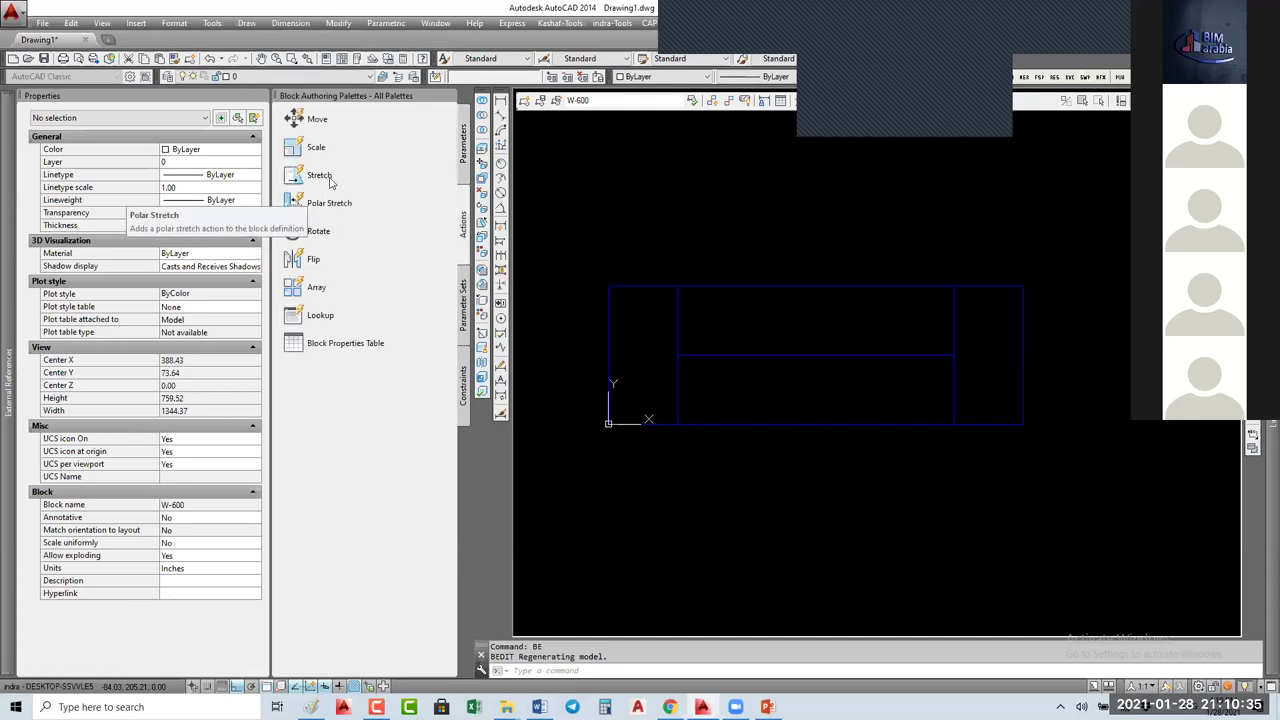
pyautogui.click(464, 145)
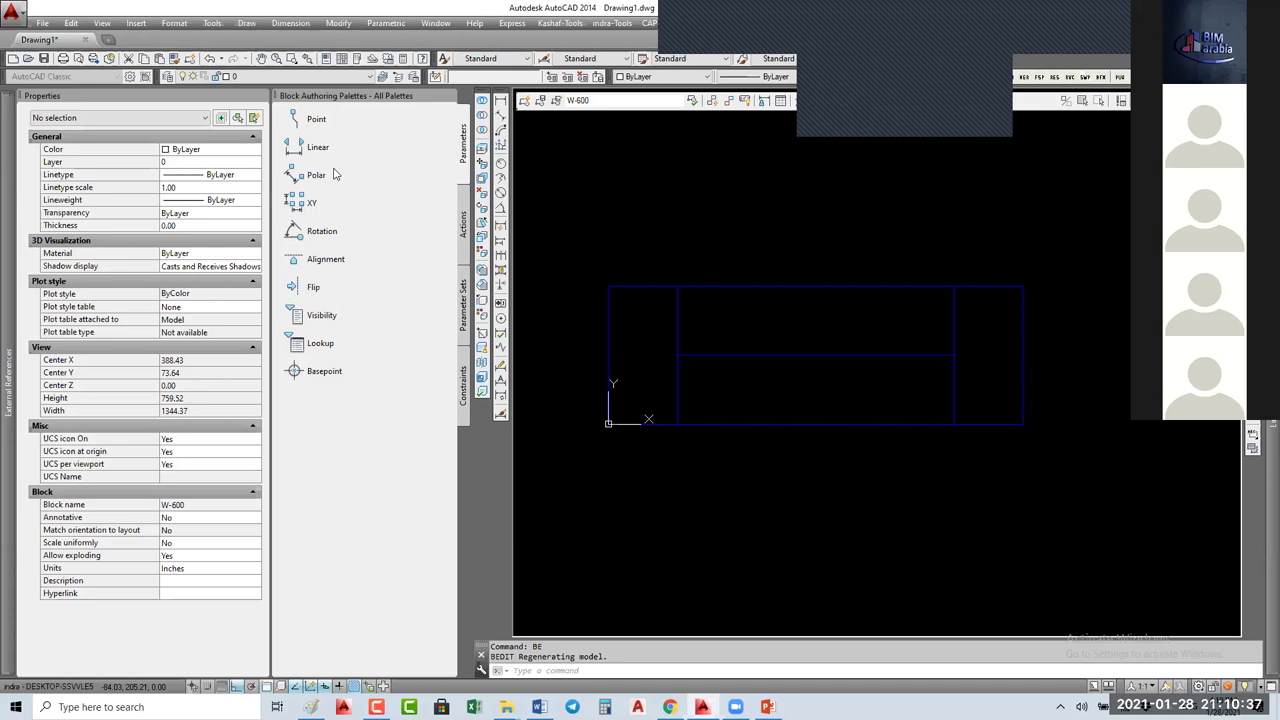
pyautogui.click(318, 147)
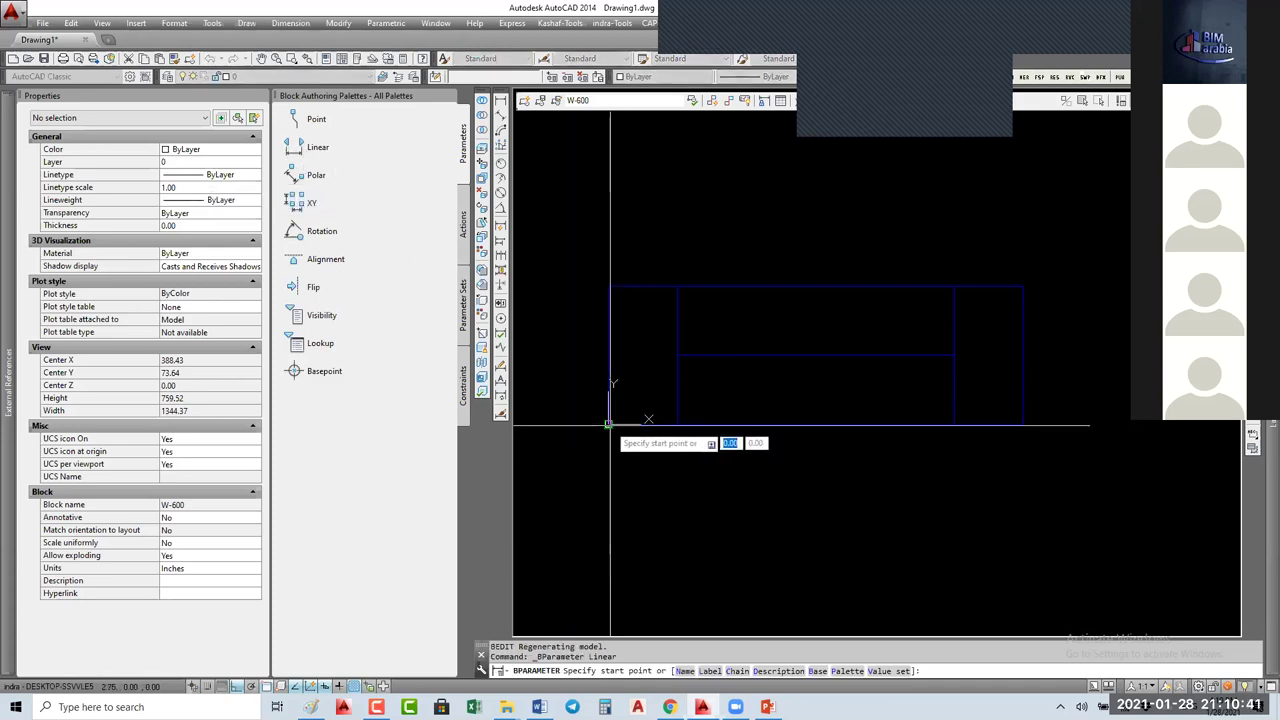
pyautogui.click(608, 424)
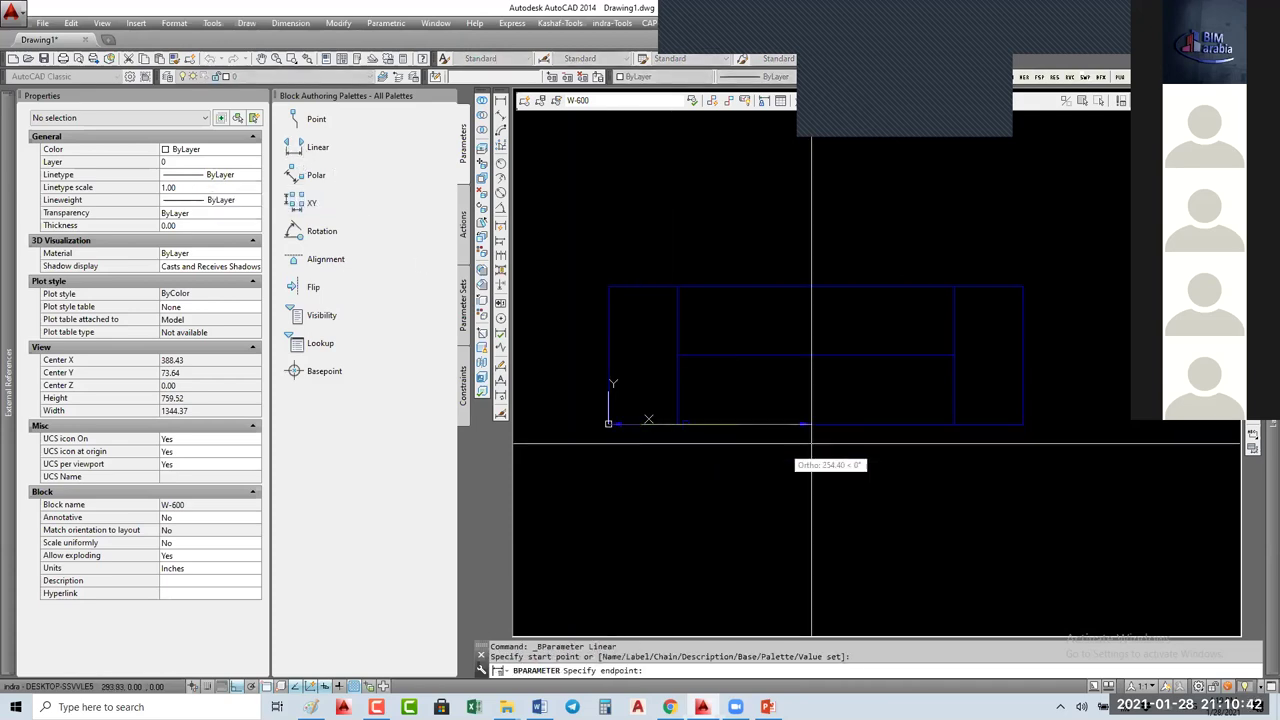
pyautogui.click(1022, 424)
pyautogui.click(935, 470)
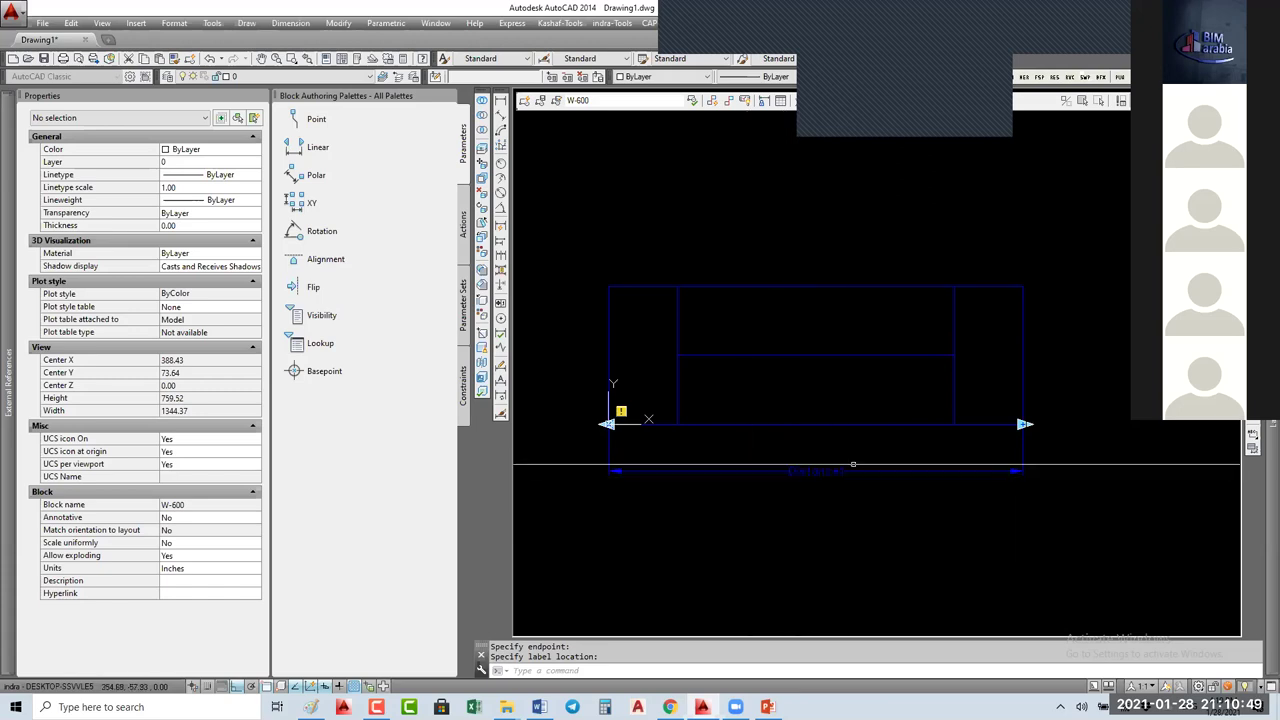
pyautogui.click(757, 472)
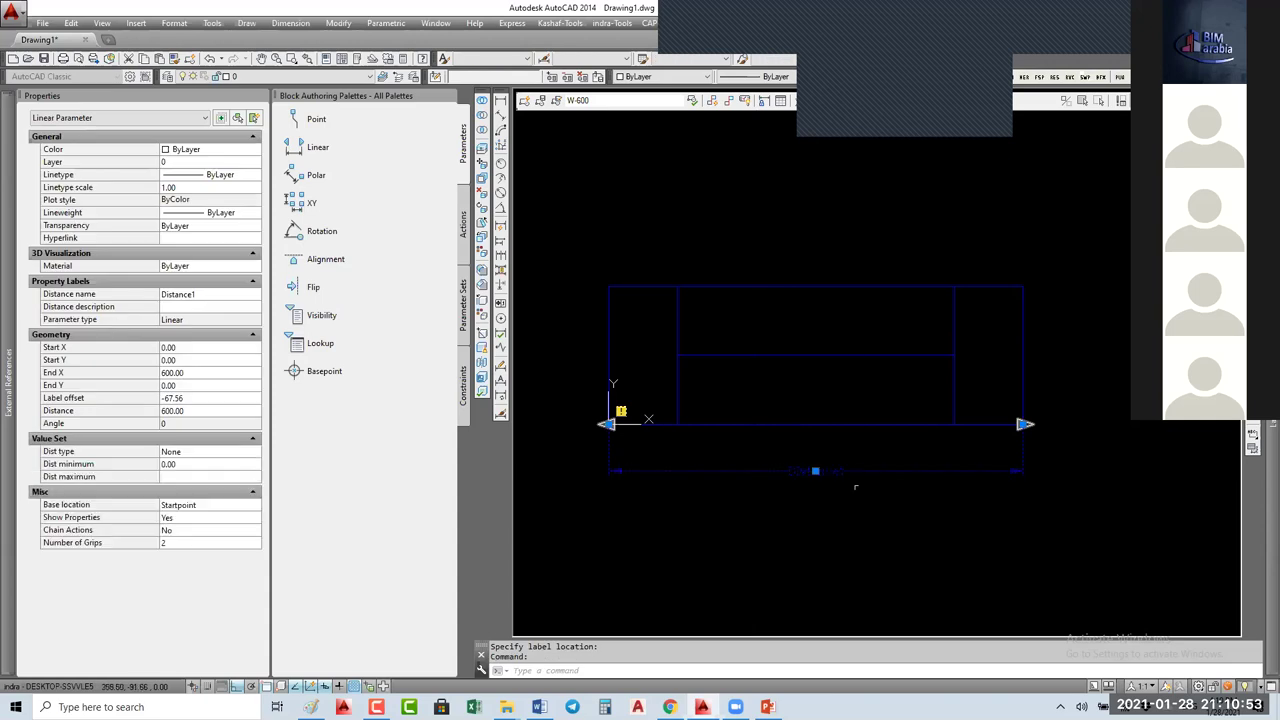
# Step: Use the ED text edit command to change the Distance1 parameter label to Length
pyautogui.write('e')
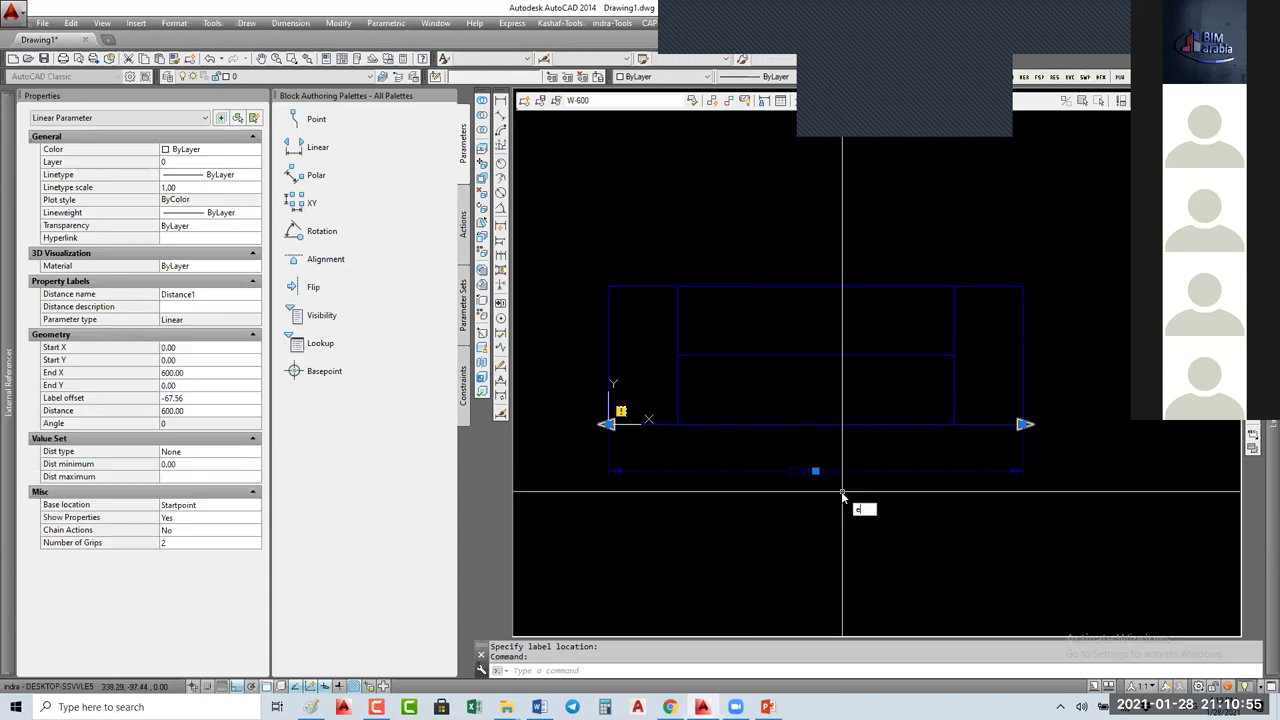
pyautogui.press('Escape')
pyautogui.write('ed')
pyautogui.press('Return')
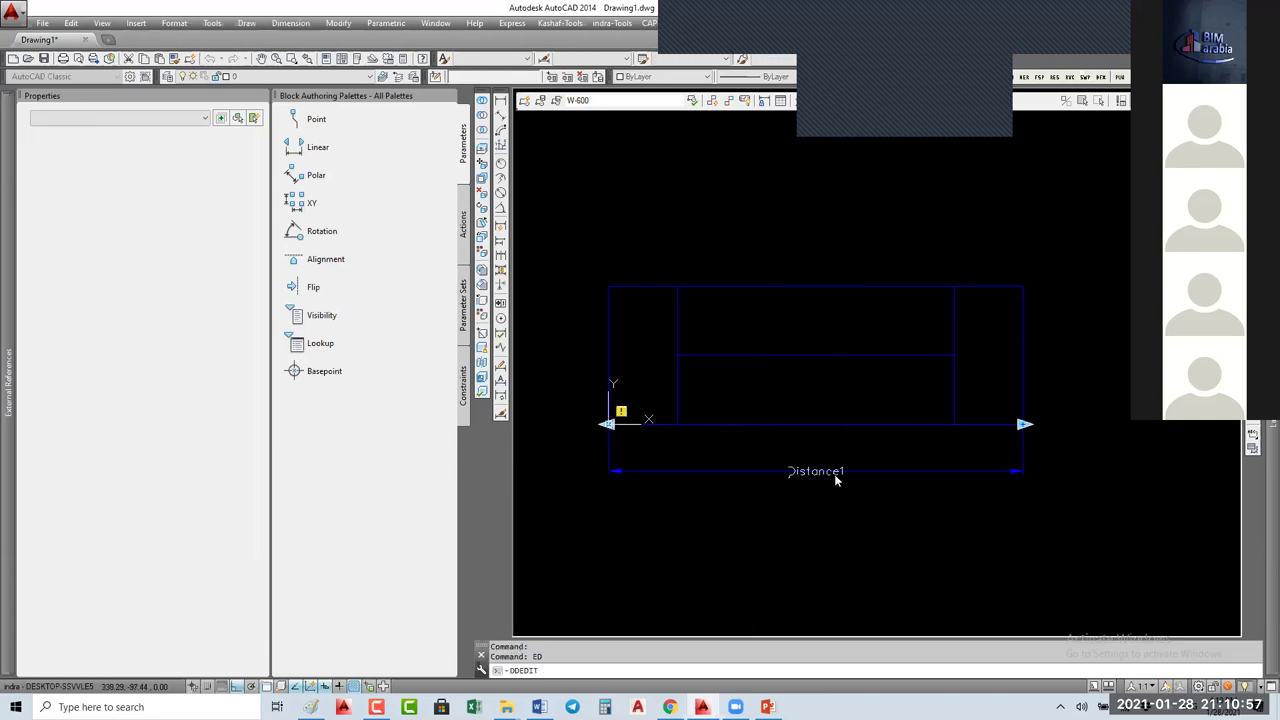
pyautogui.click(818, 472)
pyautogui.write('Le')
pyautogui.write('ngth')
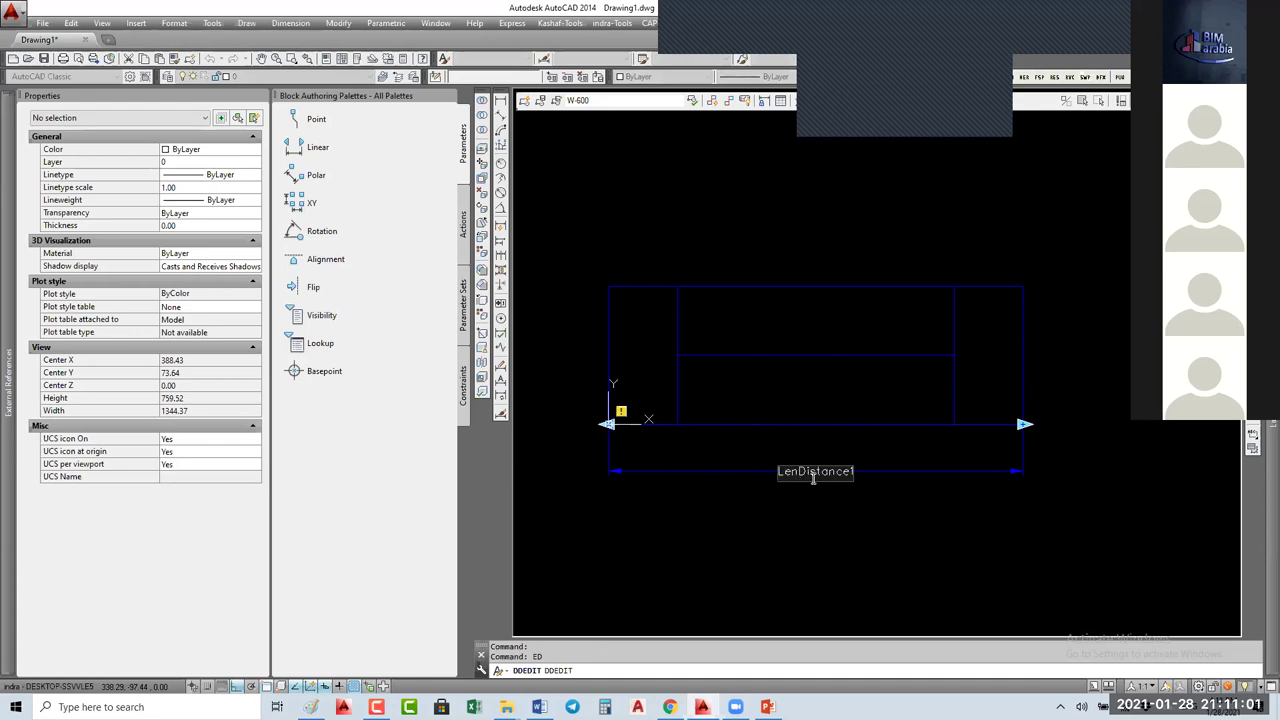
pyautogui.press('Delete')
pyautogui.press('Delete')
pyautogui.press('Delete')
pyautogui.press('Delete')
pyautogui.press('Delete')
pyautogui.press('Delete')
pyautogui.press('Delete')
pyautogui.press('Return')
pyautogui.press('Escape')
pyautogui.press('Escape')
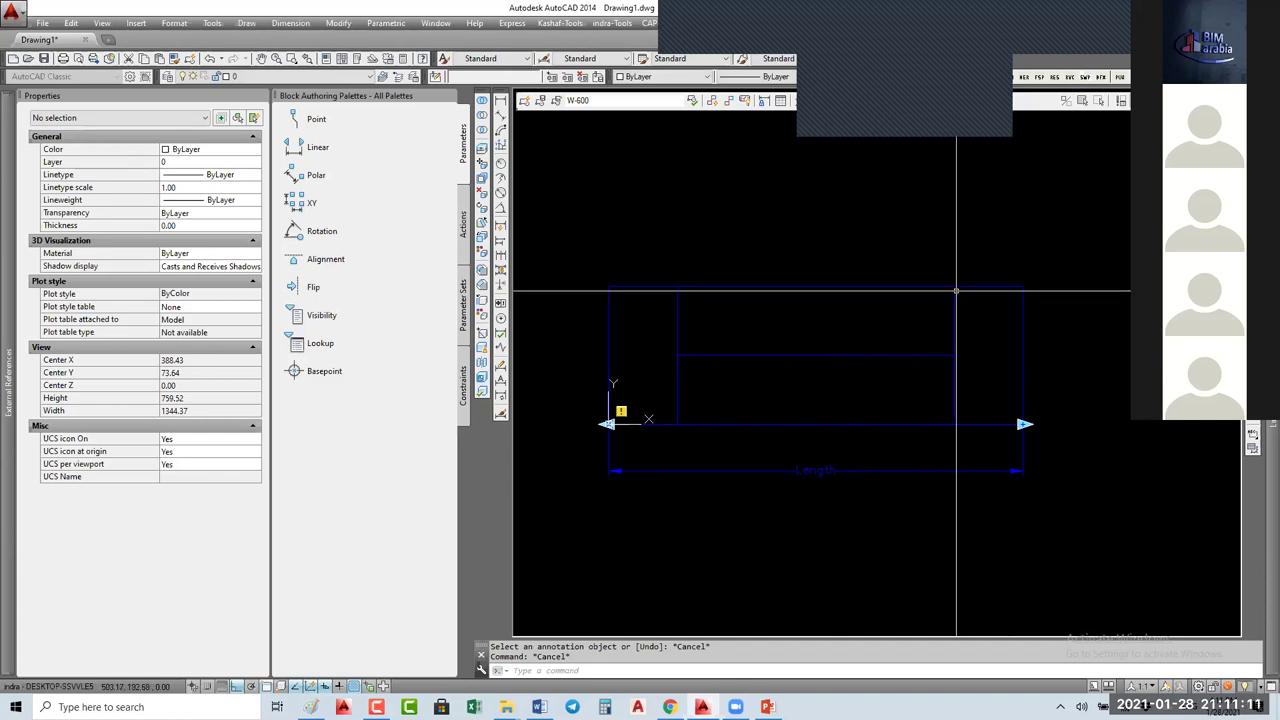
# Step: Select the window polylines, then clear the selection
pyautogui.click(1048, 321)
pyautogui.click(895, 308)
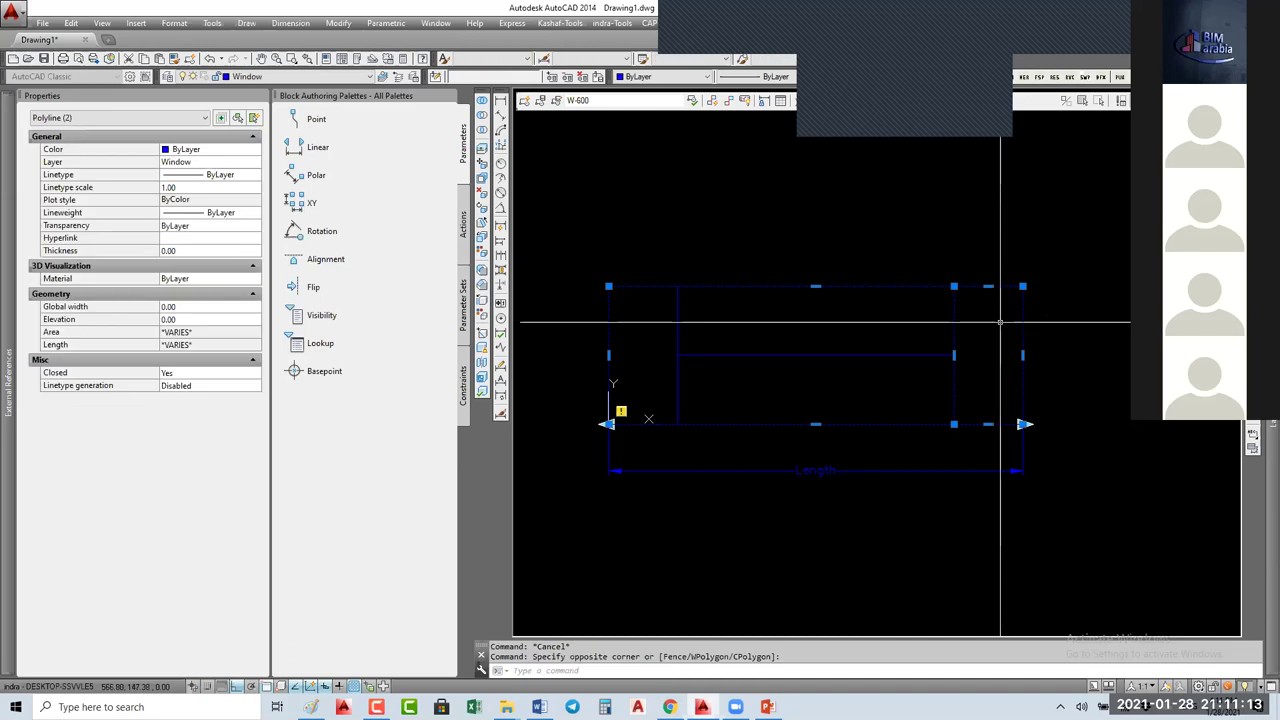
pyautogui.click(954, 200)
pyautogui.click(892, 330)
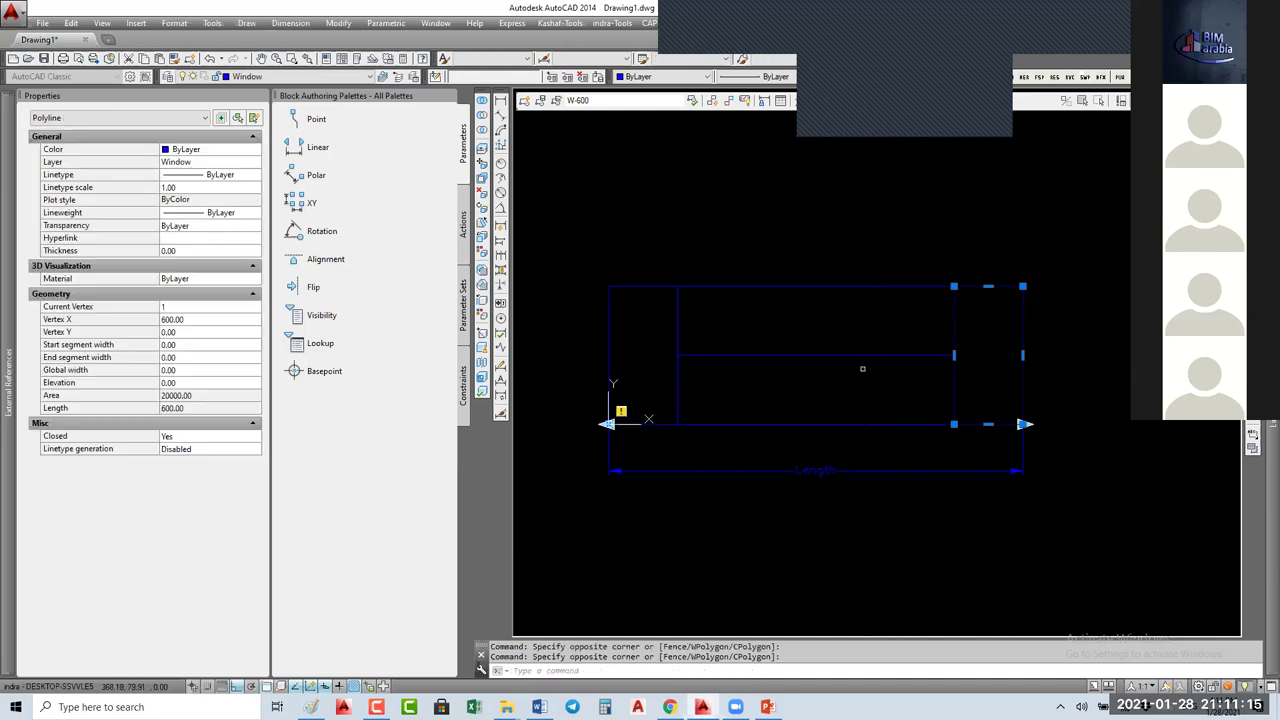
pyautogui.click(633, 310)
pyautogui.keyDown('shift'); pyautogui.click(633, 310); pyautogui.keyUp('shift')
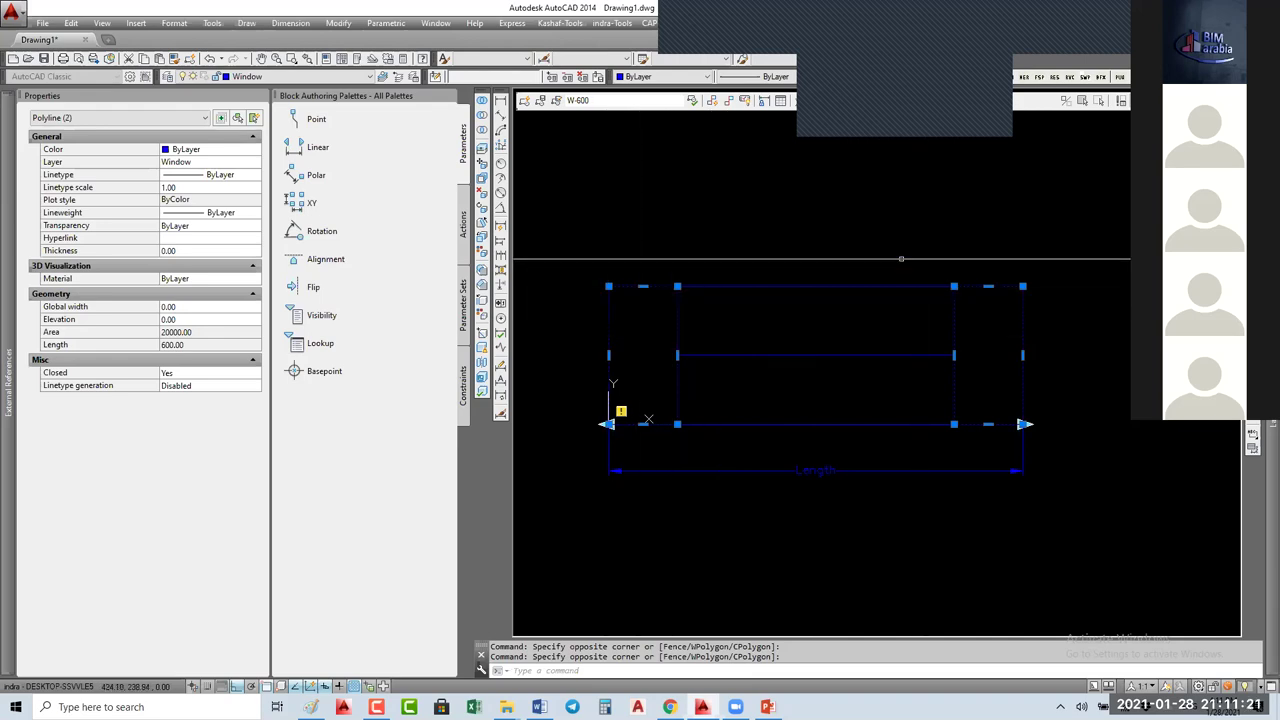
pyautogui.press('Escape')
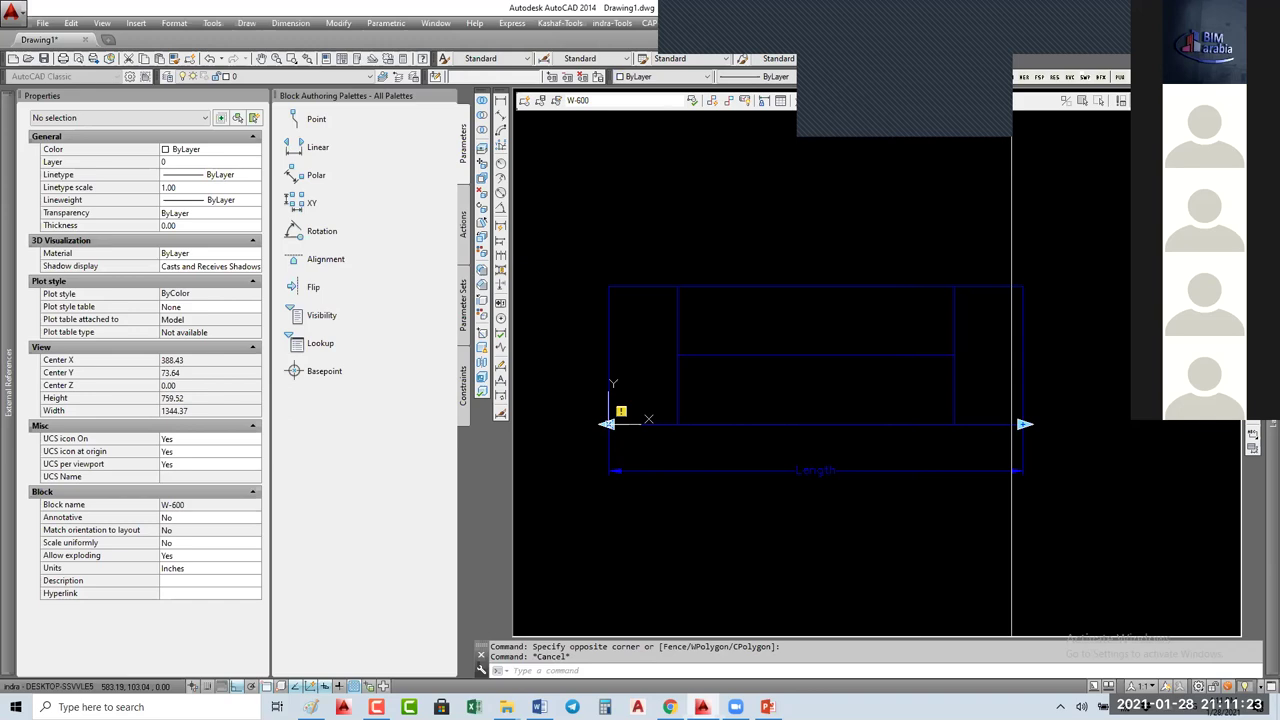
# Step: Draw a test rectangle over the window, erase it, and show the block actions list
pyautogui.write('c')
pyautogui.press('Return')
pyautogui.click(1074, 246)
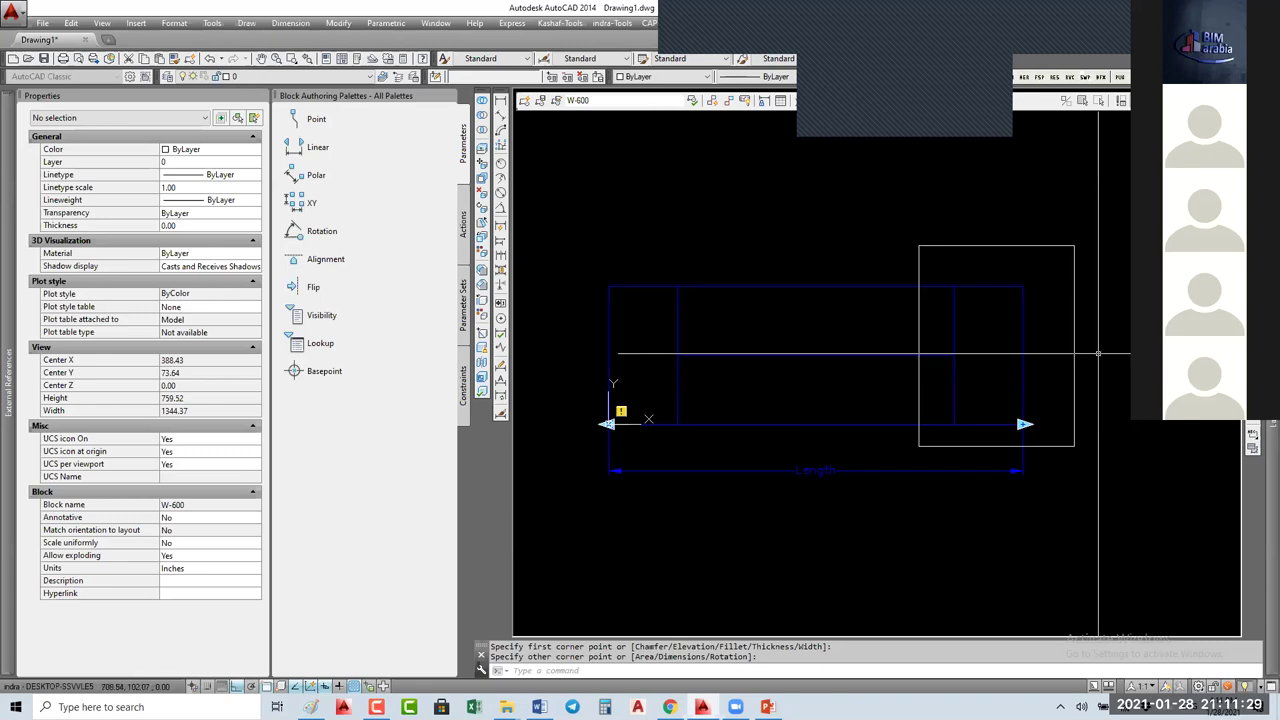
pyautogui.click(1073, 354)
pyautogui.write('e')
pyautogui.press('Return')
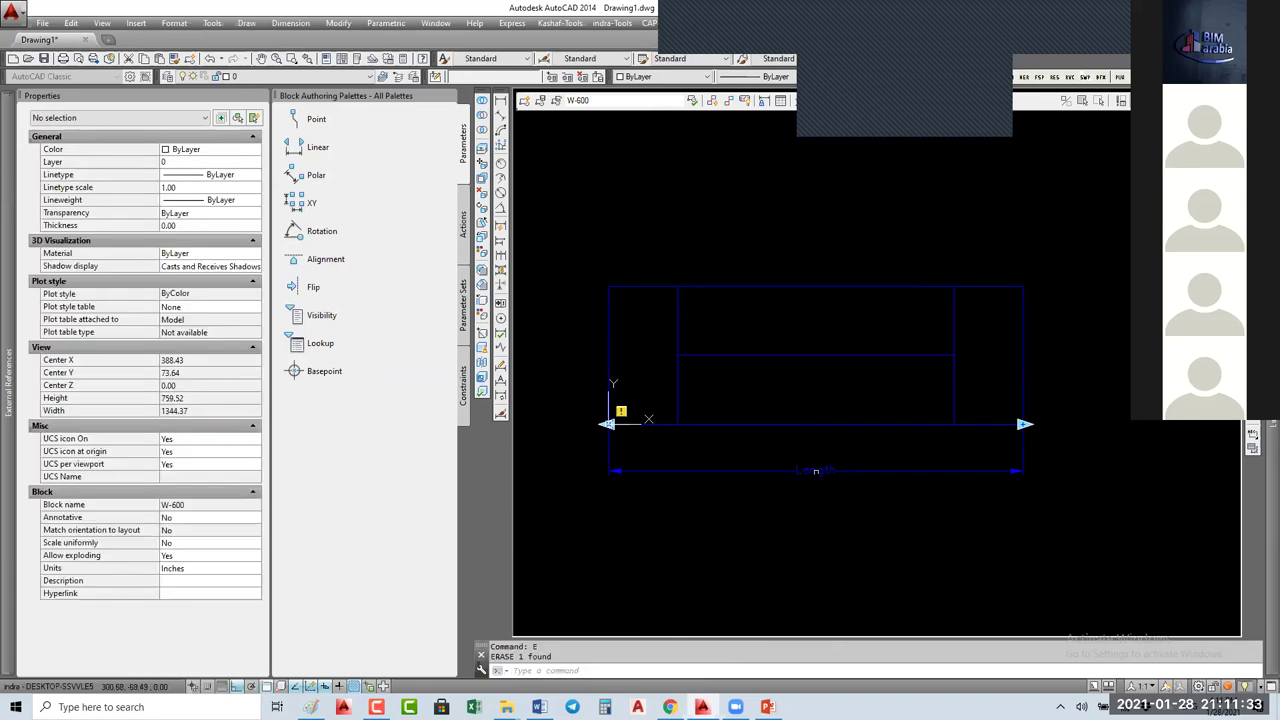
pyautogui.click(463, 228)
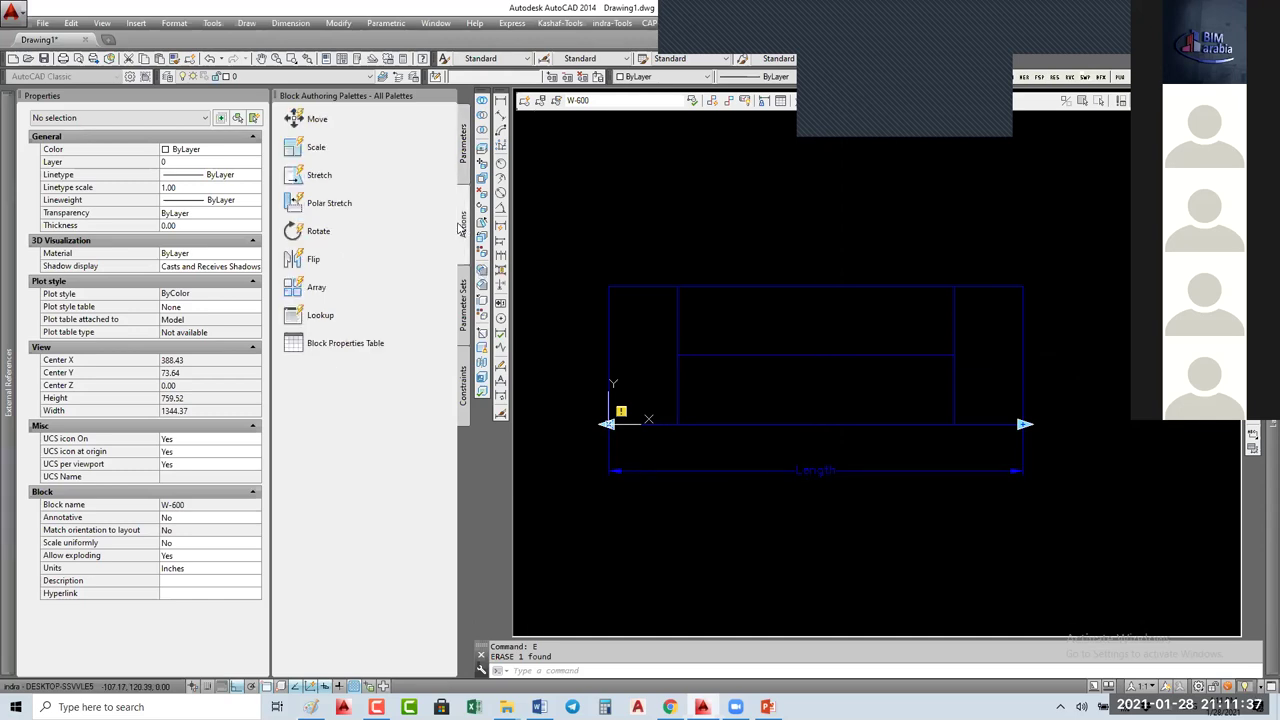
# Step: Add a stretch action on the Length parameter, crossing-selecting the window's five right-end objects
pyautogui.click(319, 178)
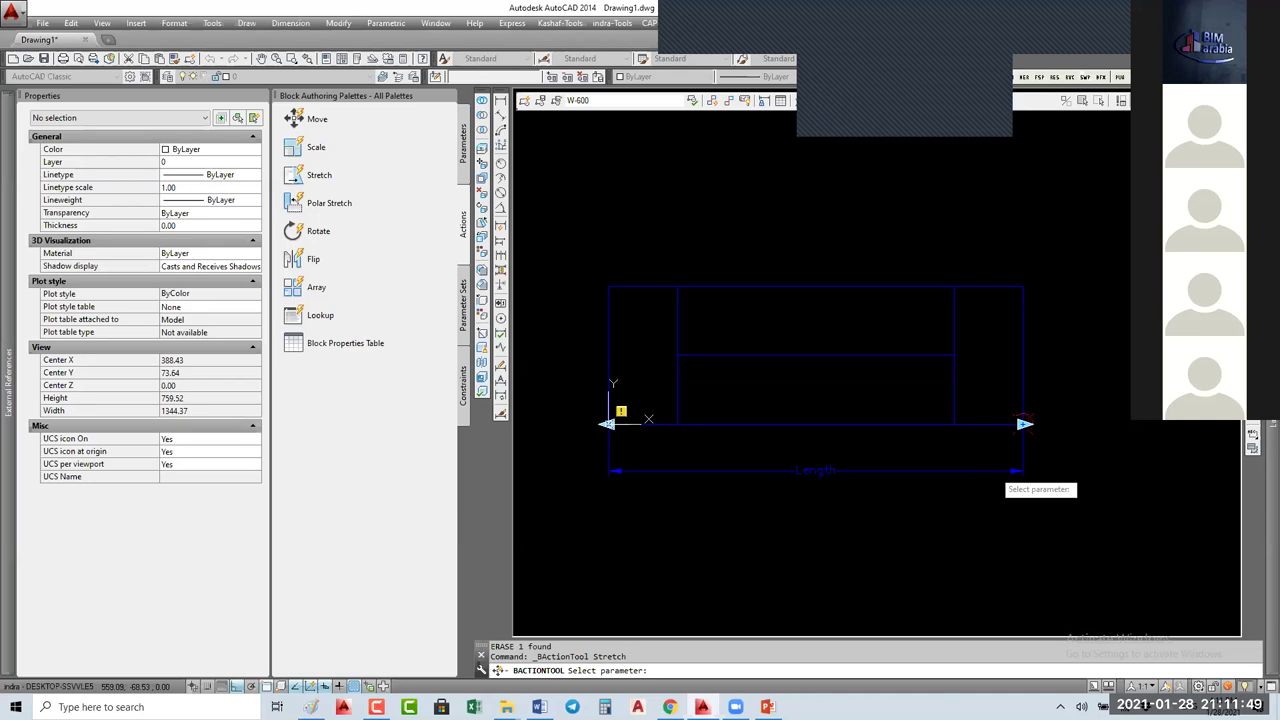
pyautogui.click(1022, 423)
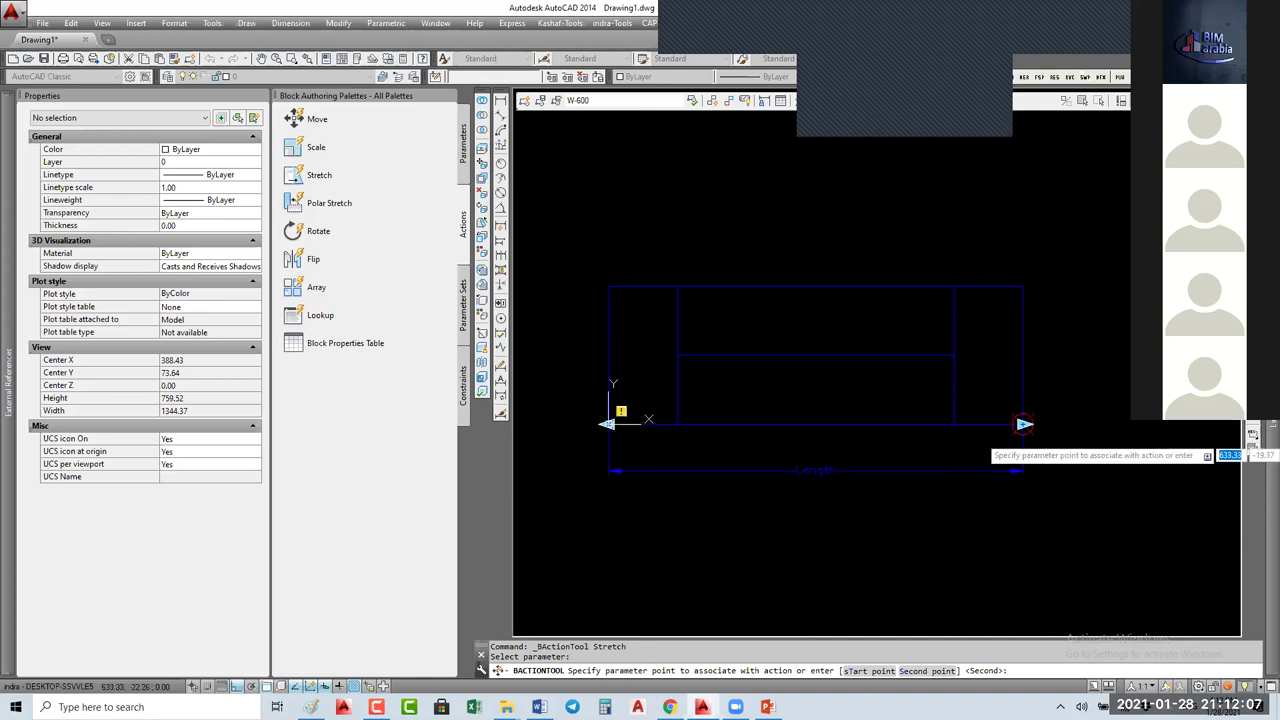
pyautogui.press('Return')
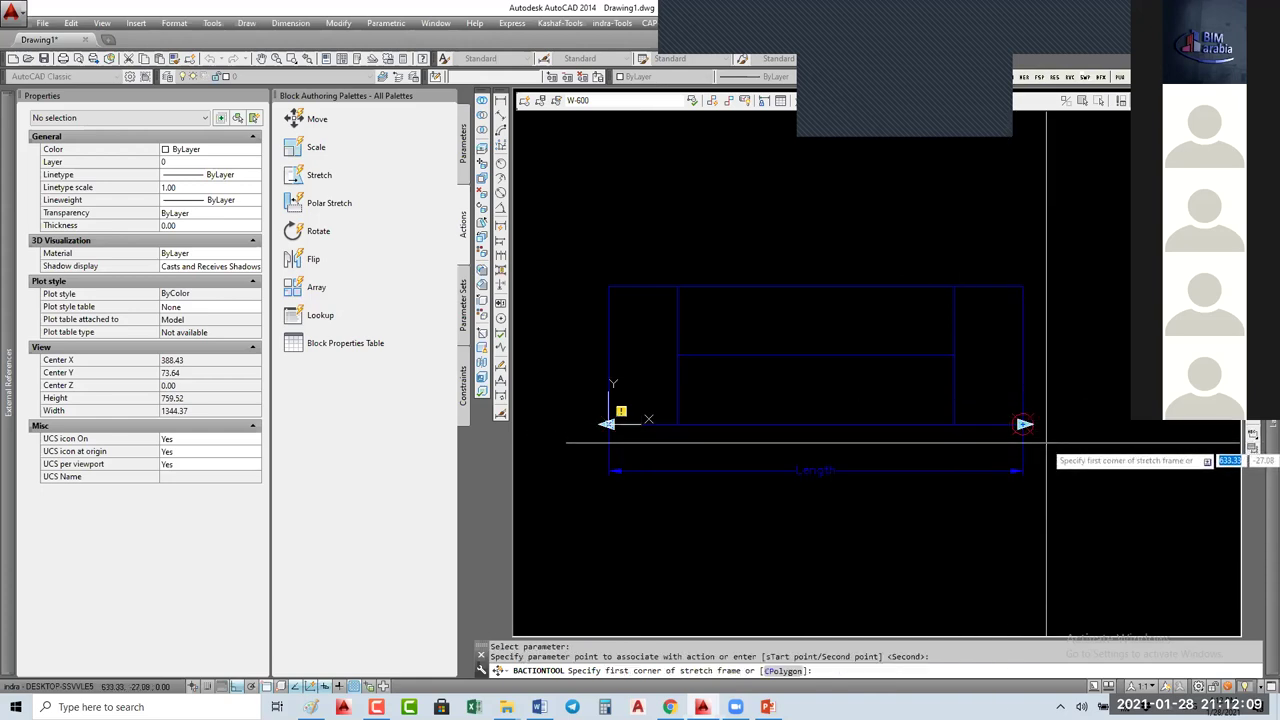
pyautogui.click(1063, 290)
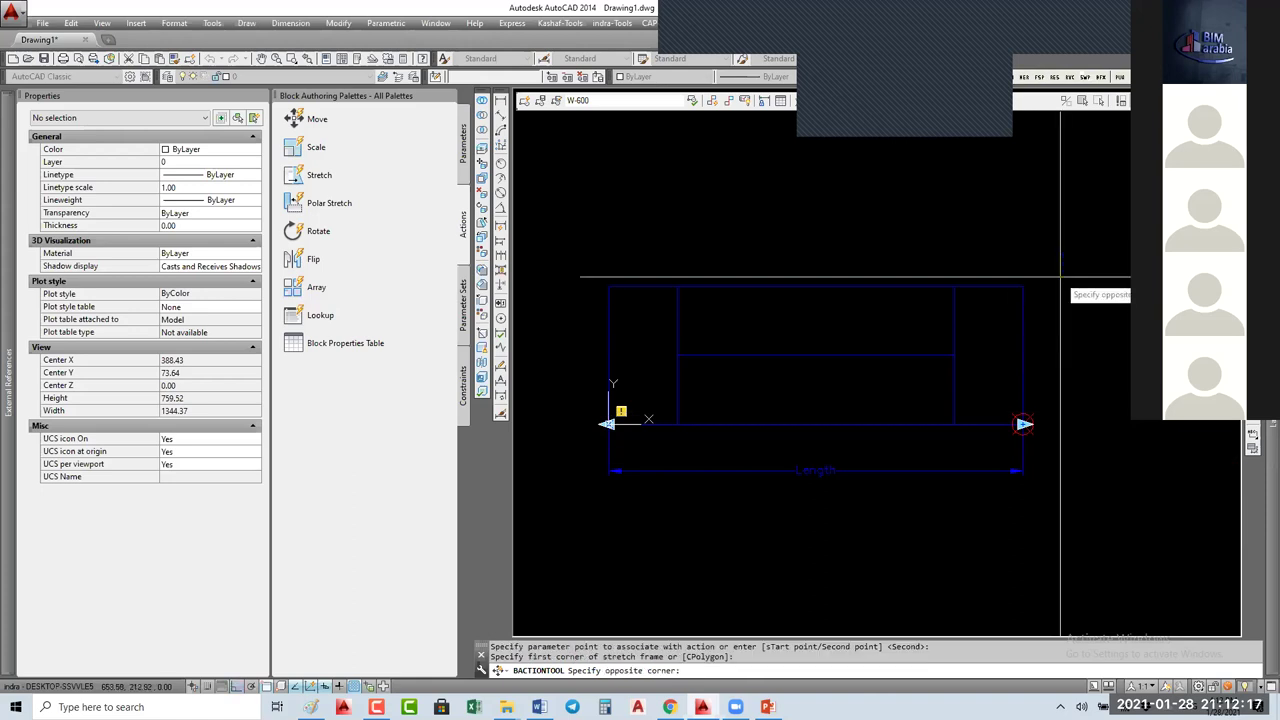
pyautogui.click(930, 450)
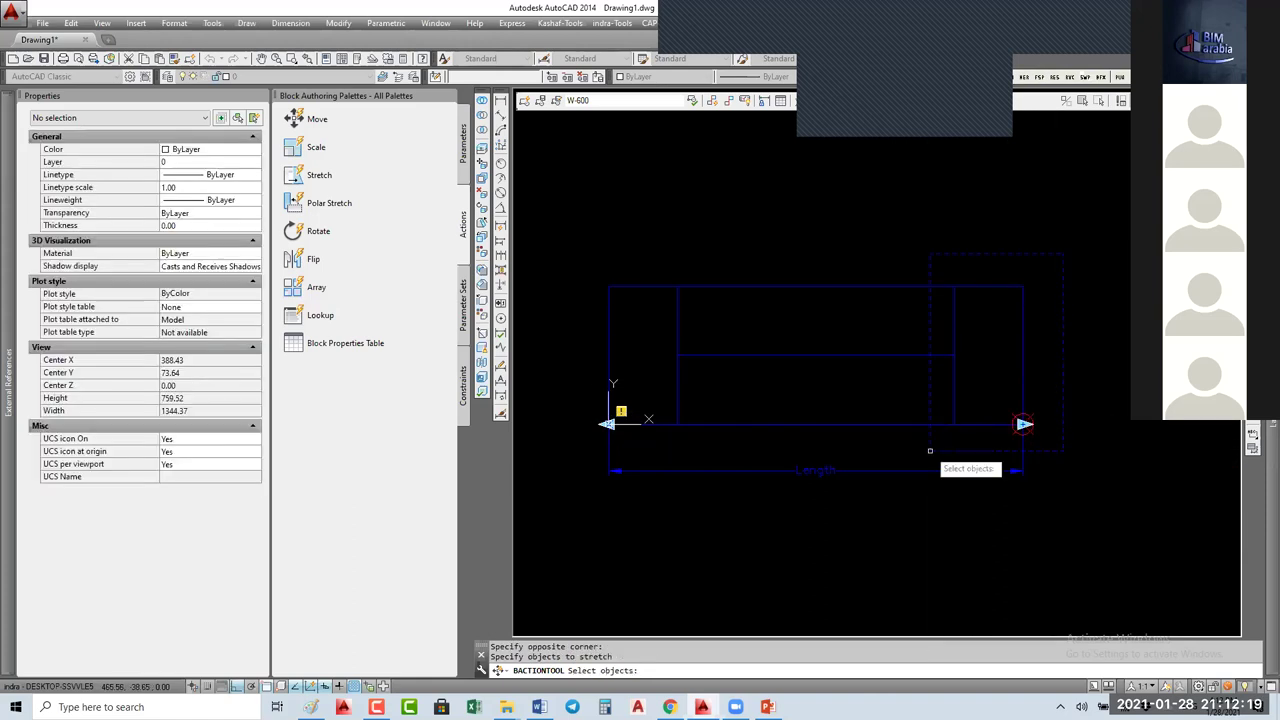
pyautogui.click(1037, 270)
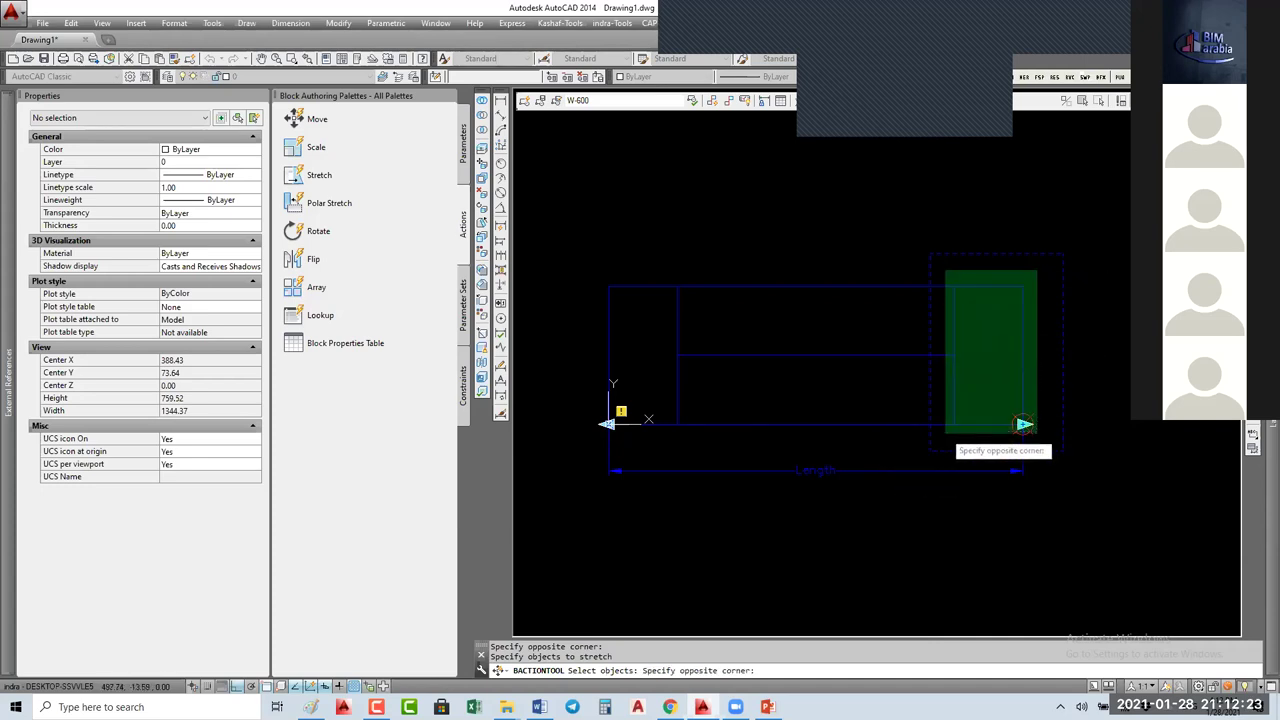
pyautogui.click(944, 436)
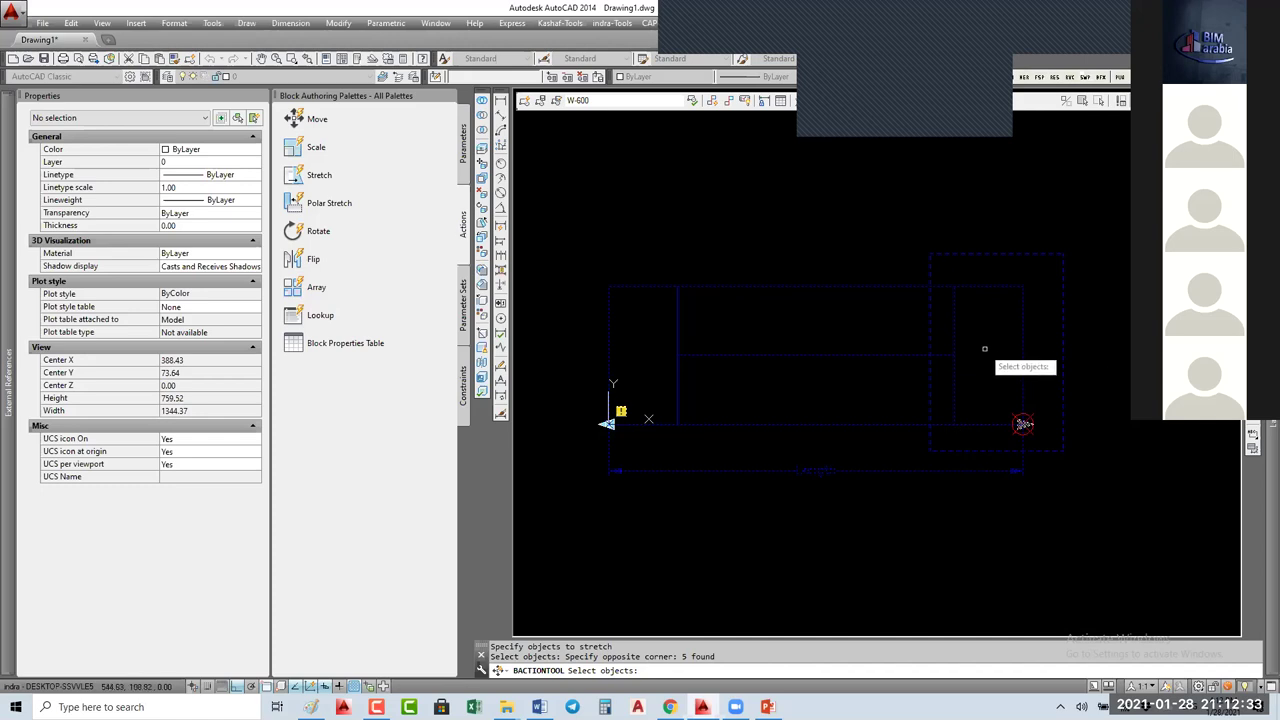
pyautogui.press('Return')
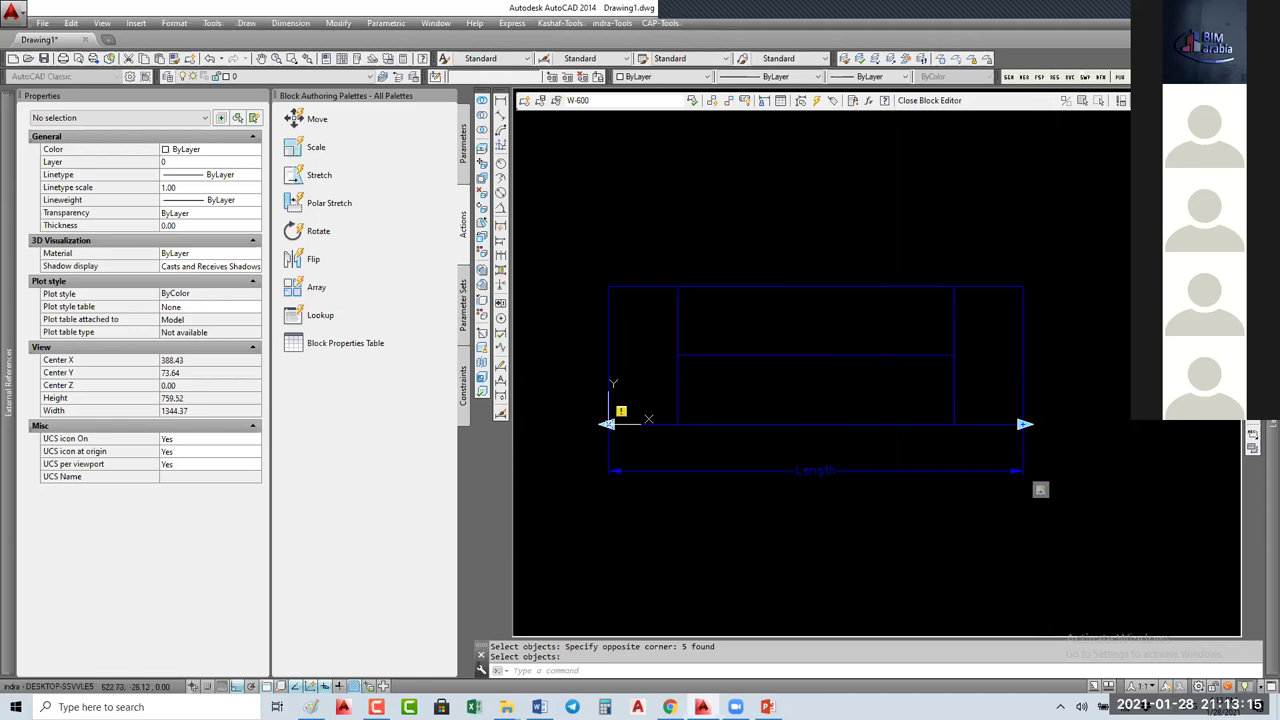
# Step: Erase the Length parameter and close the Block Editor
pyautogui.click(1040, 443)
pyautogui.click(988, 460)
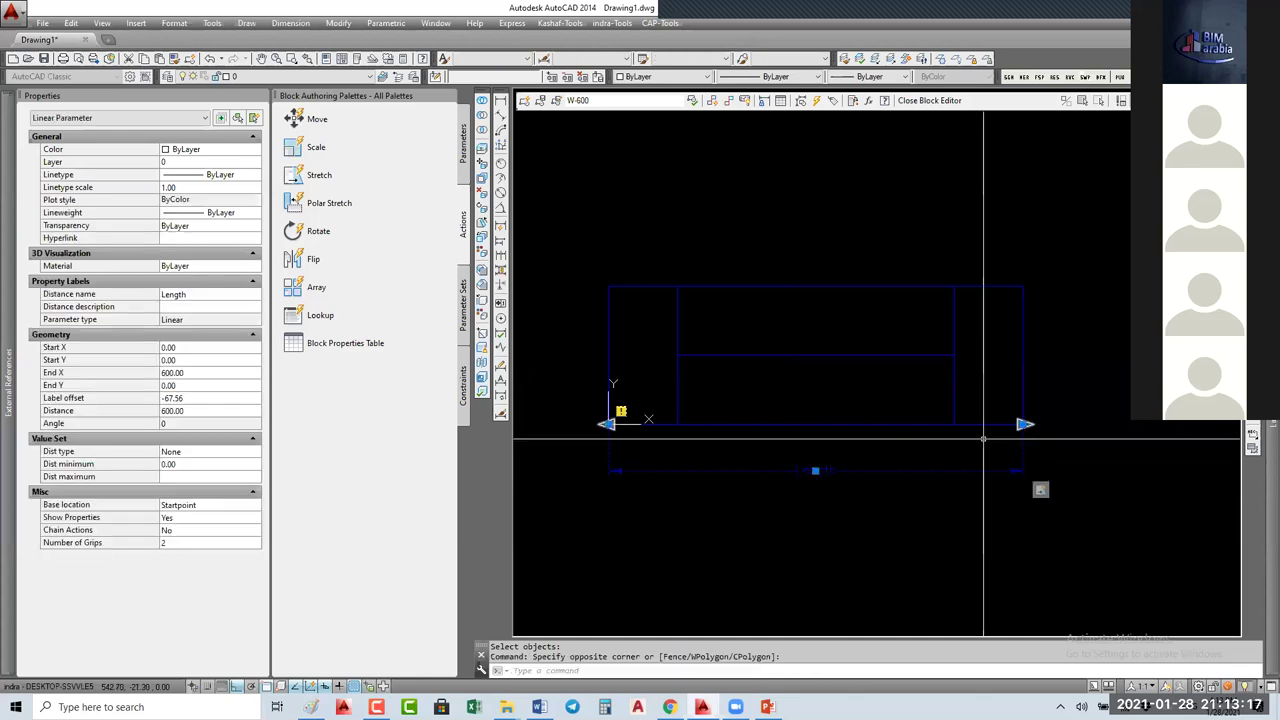
pyautogui.write('e')
pyautogui.press('Return')
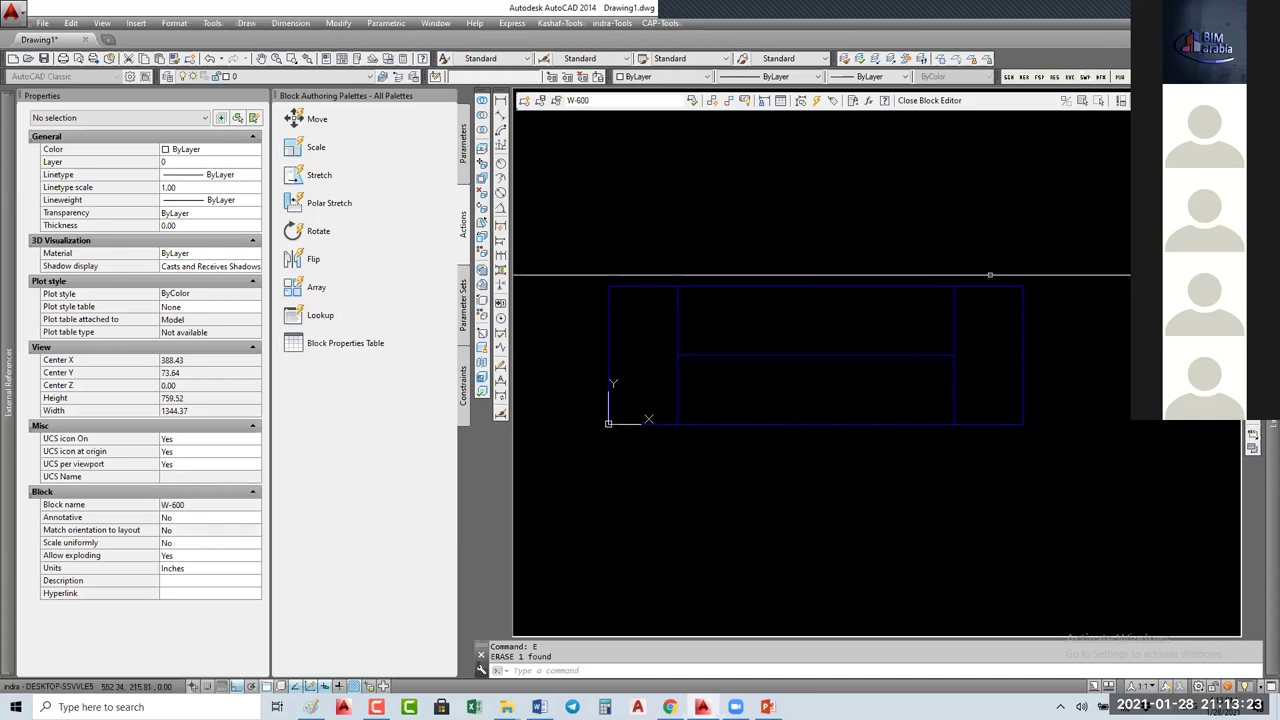
pyautogui.click(929, 100)
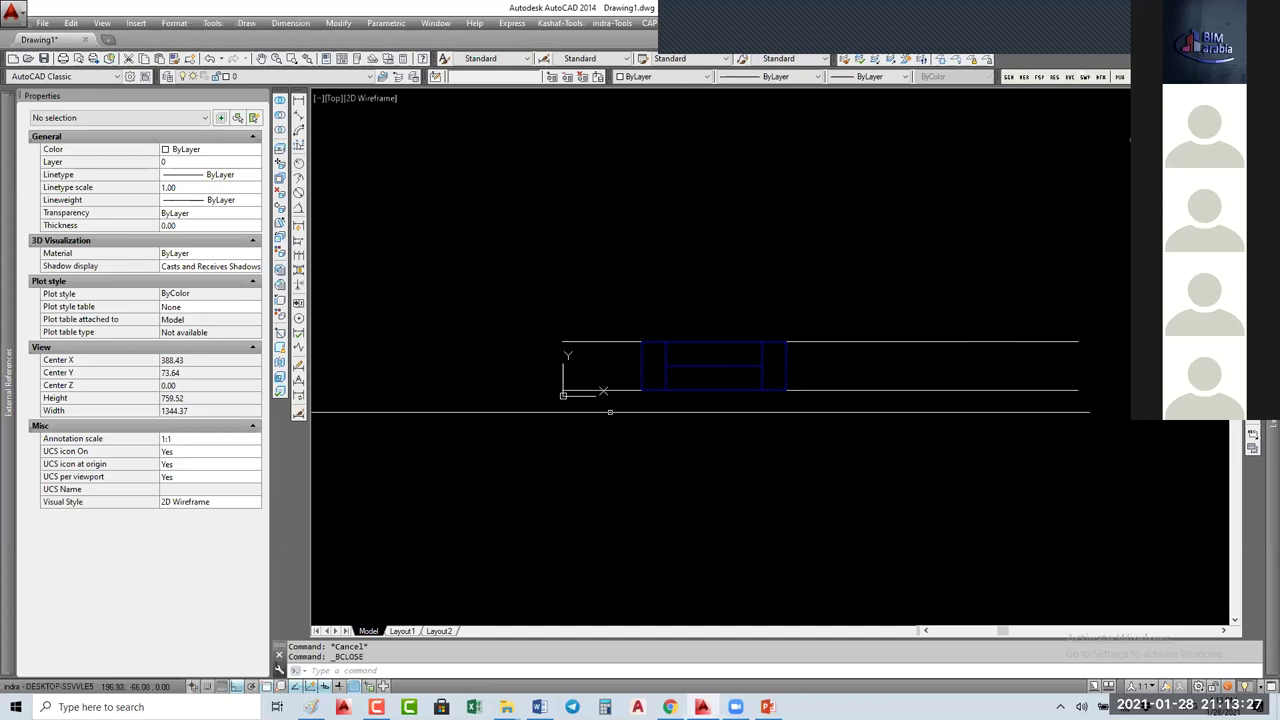
# Step: Select the W-600 block in the drawing and reopen it with BE
pyautogui.click(612, 420)
pyautogui.click(588, 332)
pyautogui.press('Escape')
pyautogui.click(771, 340)
pyautogui.click(678, 427)
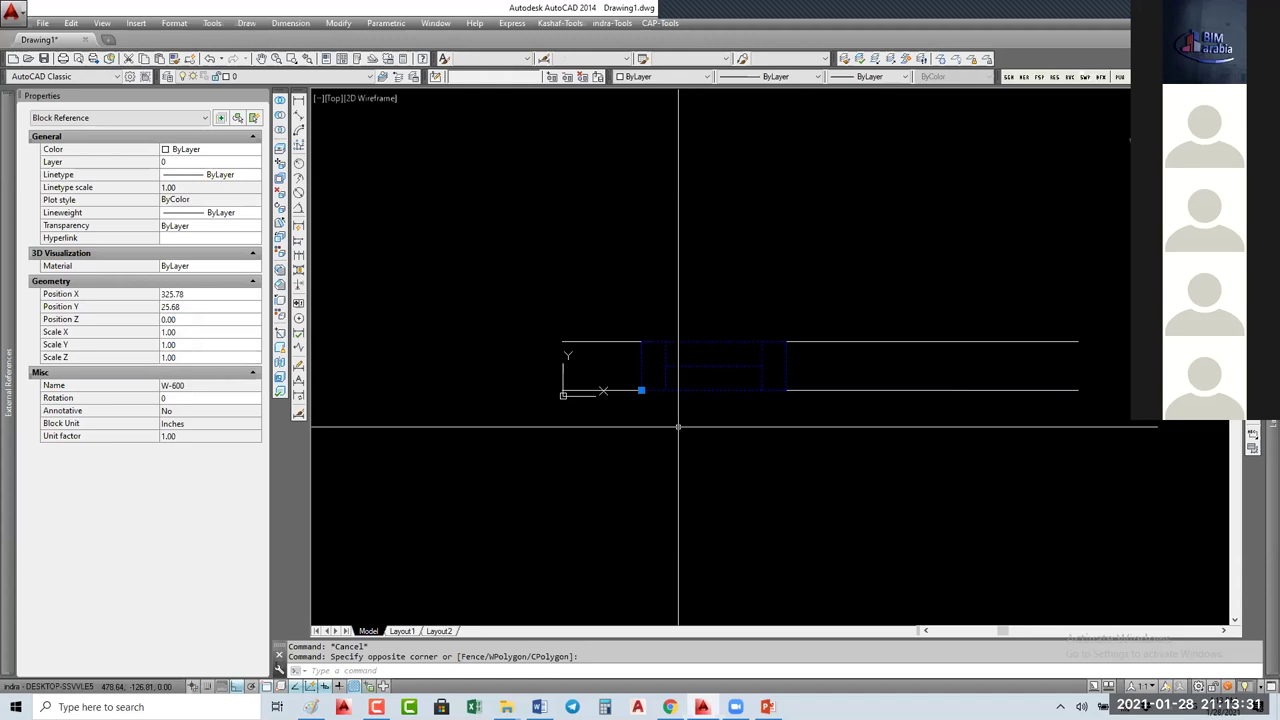
pyautogui.write('be')
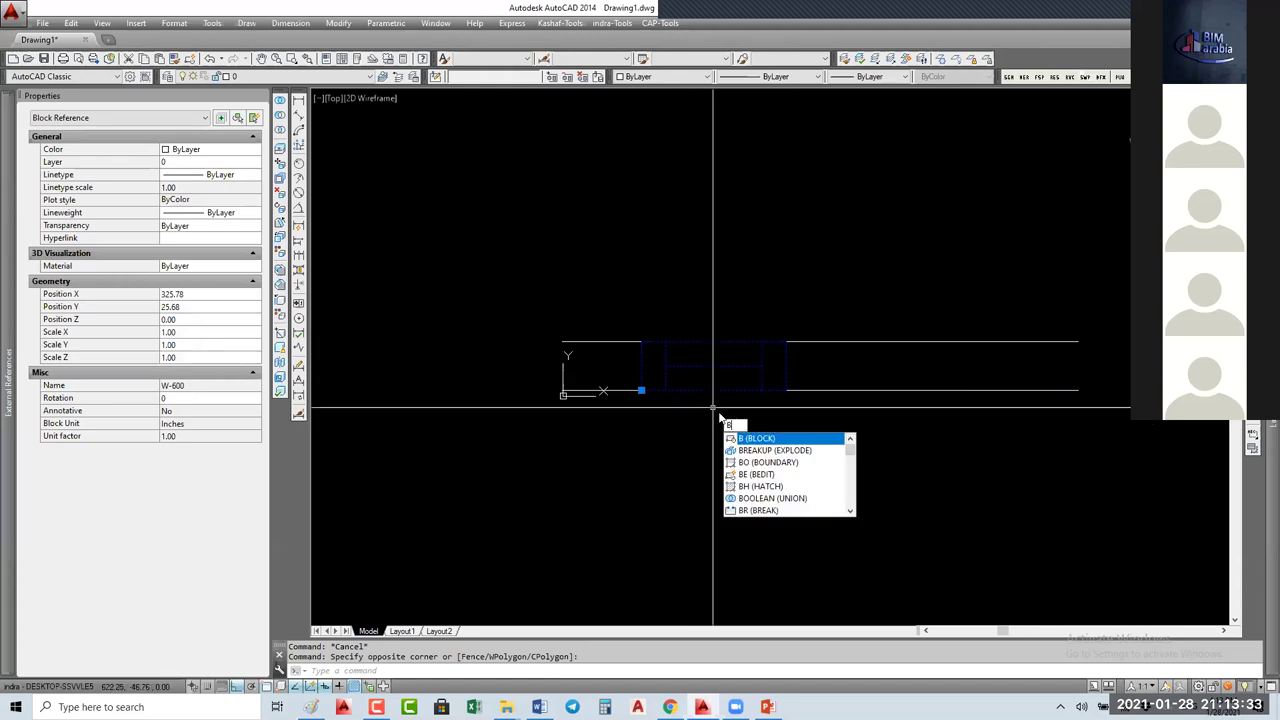
pyautogui.press('Return')
pyautogui.click(677, 331)
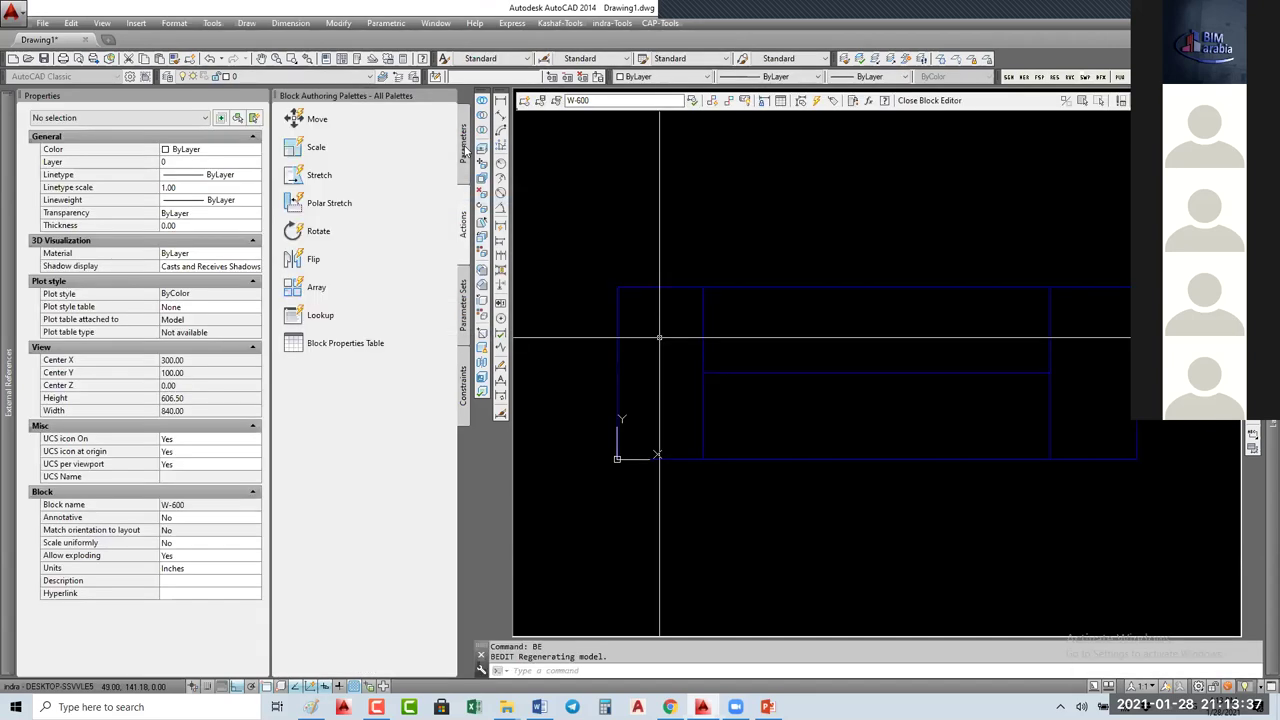
# Step: Switch between the Parameters and Actions palettes, ending on the block parameters list
pyautogui.click(465, 148)
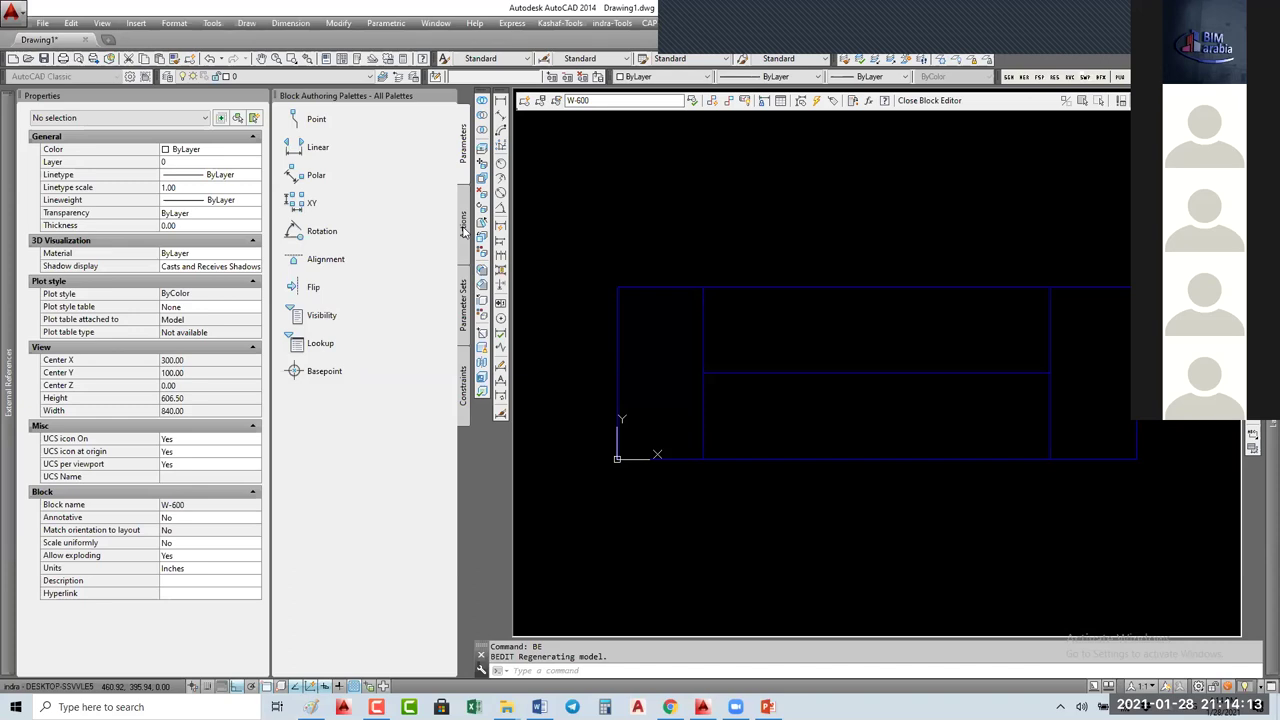
pyautogui.click(464, 228)
pyautogui.click(463, 145)
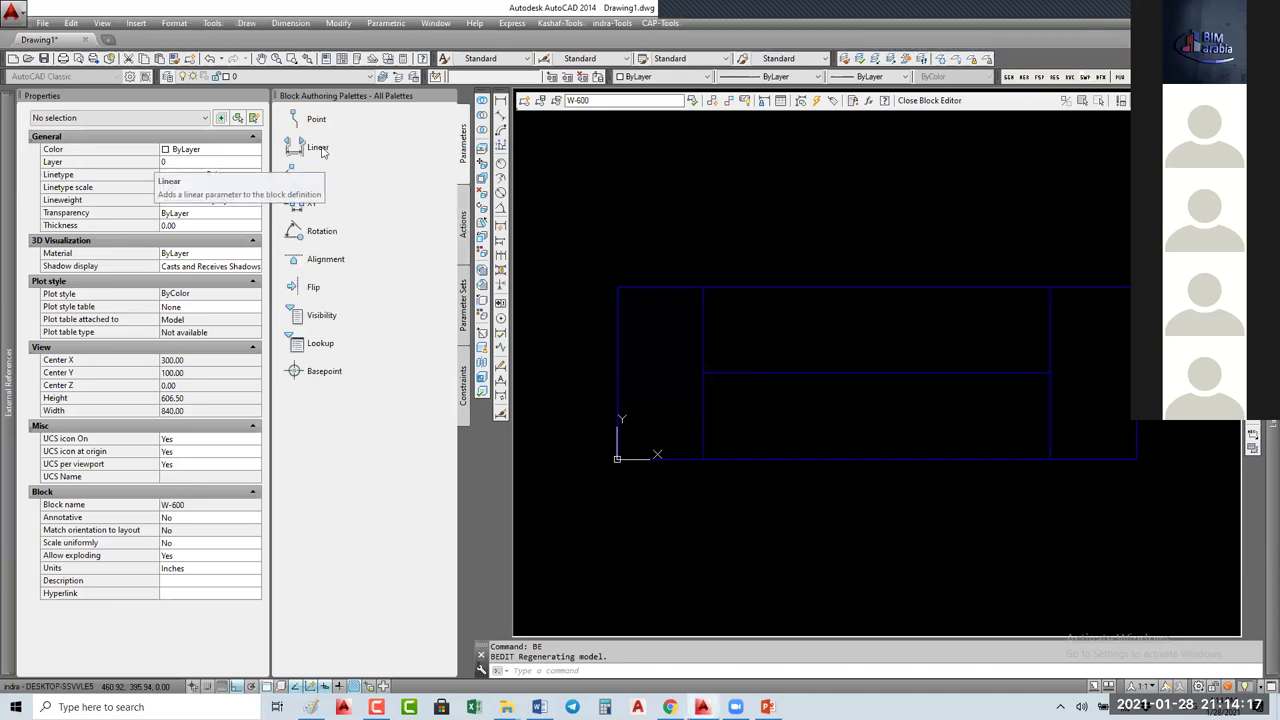
pyautogui.click(464, 228)
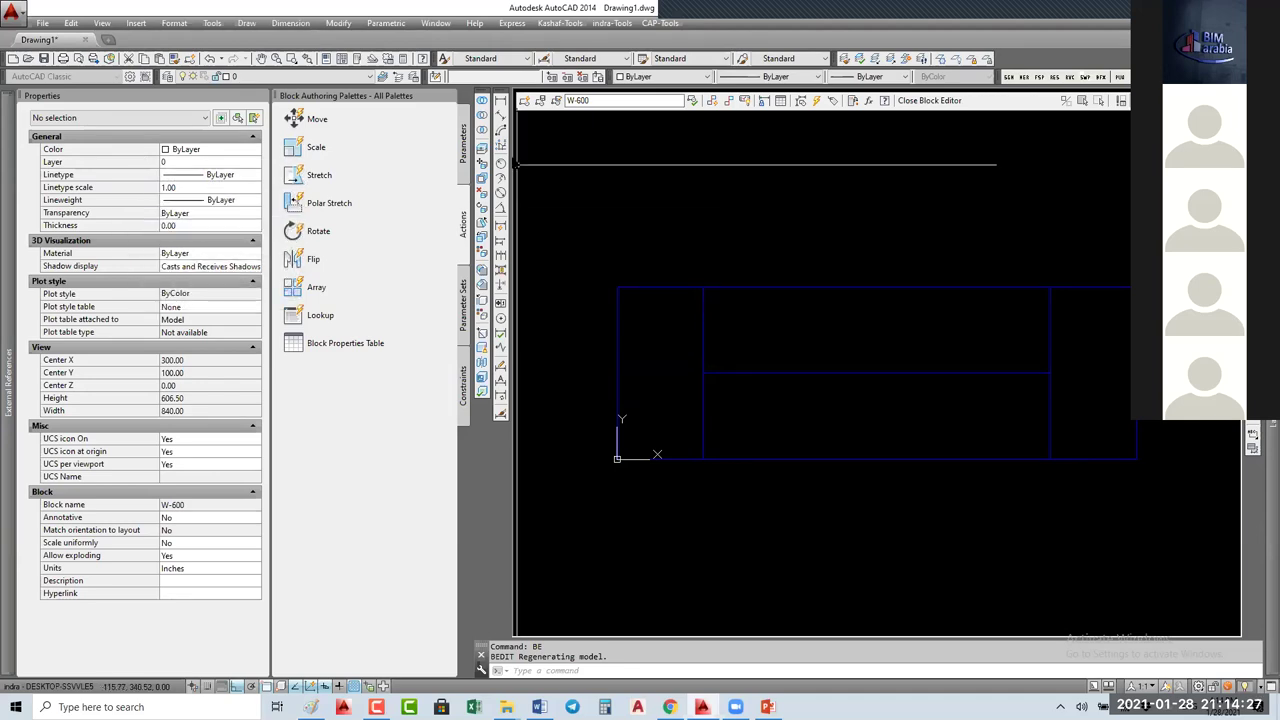
pyautogui.click(464, 145)
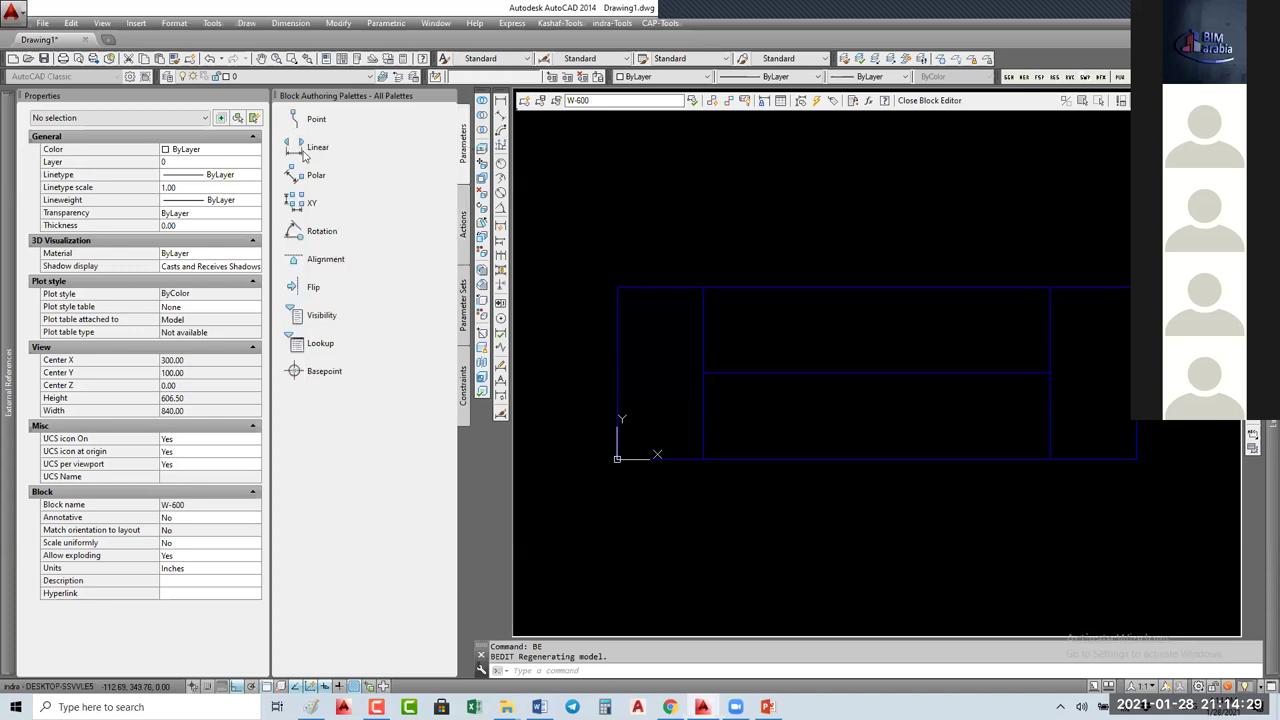
# Step: Add a linear Distance1 parameter from the window's bottom-left to bottom-right corner
pyautogui.click(310, 147)
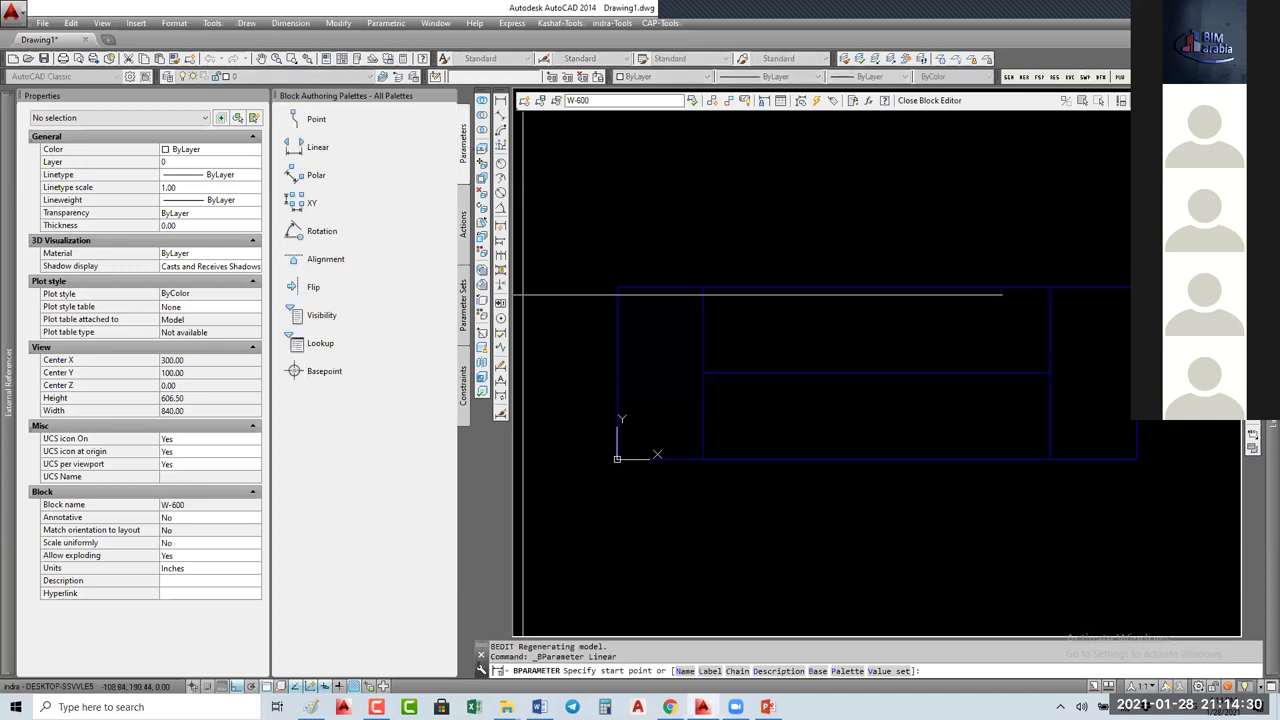
pyautogui.click(629, 456)
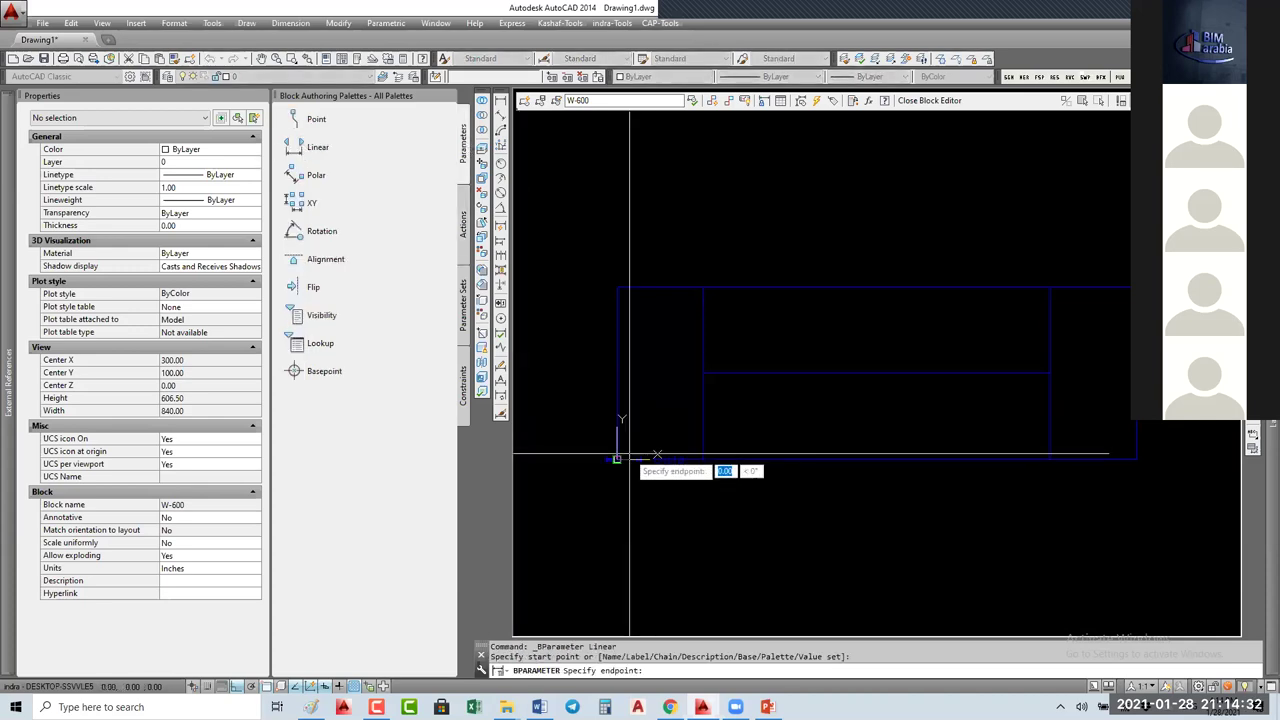
pyautogui.click(1120, 463)
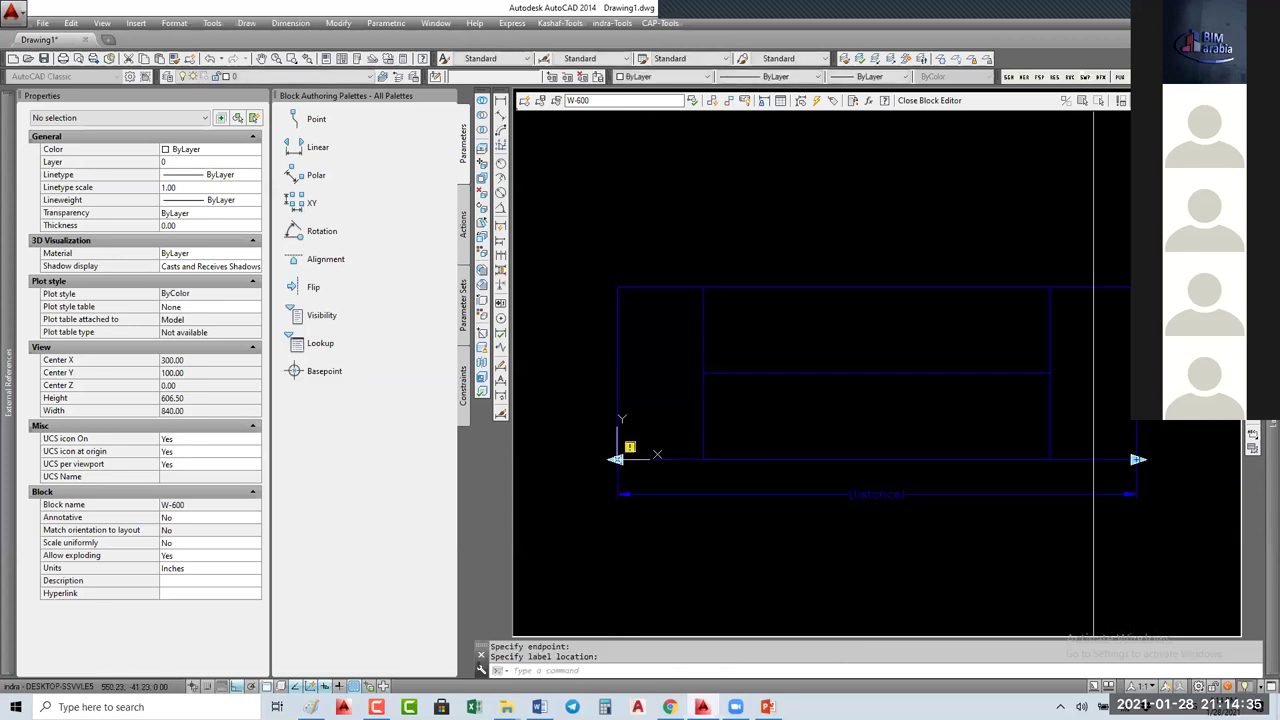
pyautogui.click(746, 494)
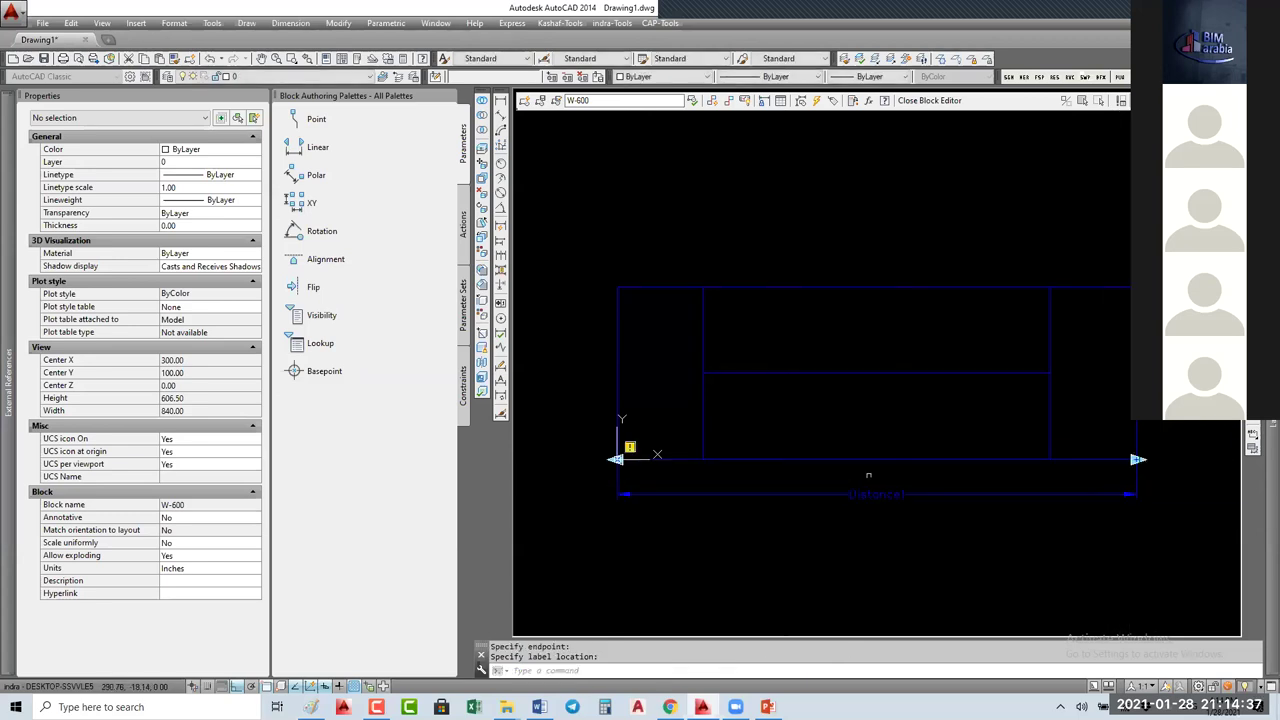
pyautogui.scroll(-2, 765, 421)
pyautogui.moveTo(800, 393); pyautogui.dragTo(765, 368, button='middle')
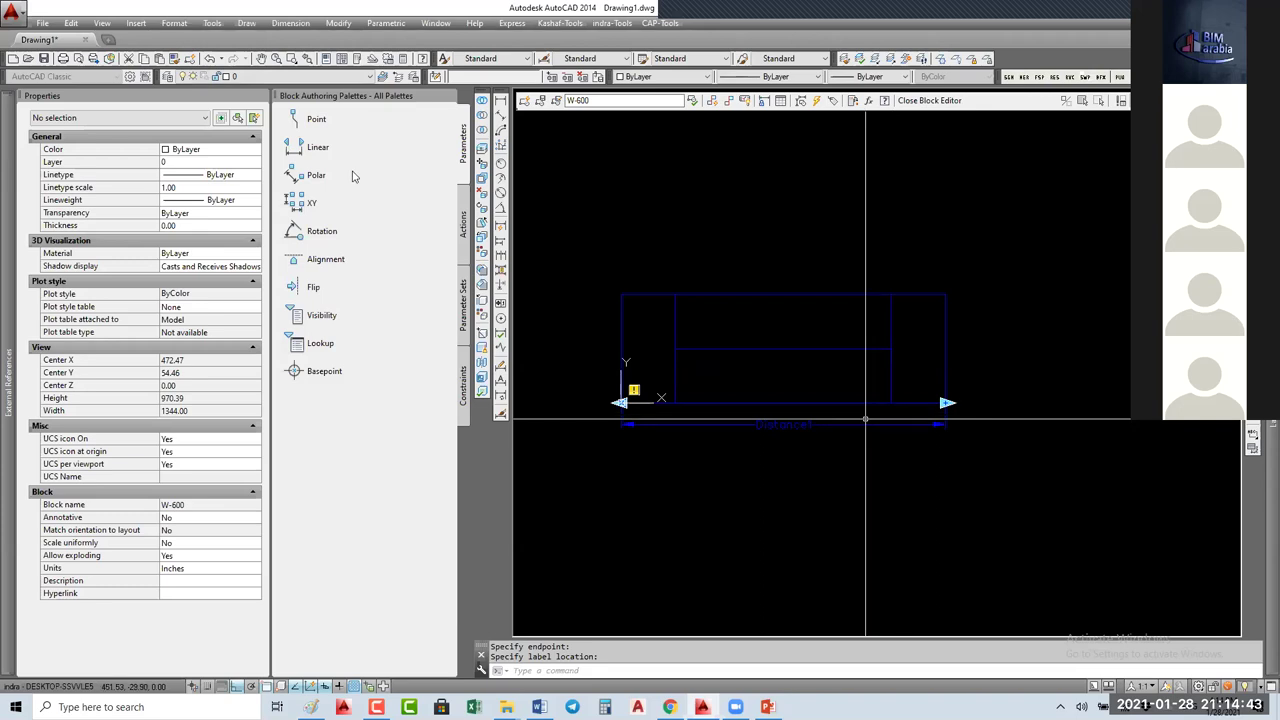
# Step: Add a Distance2 linear parameter along the window's top edge, then erase it
pyautogui.press('Return')
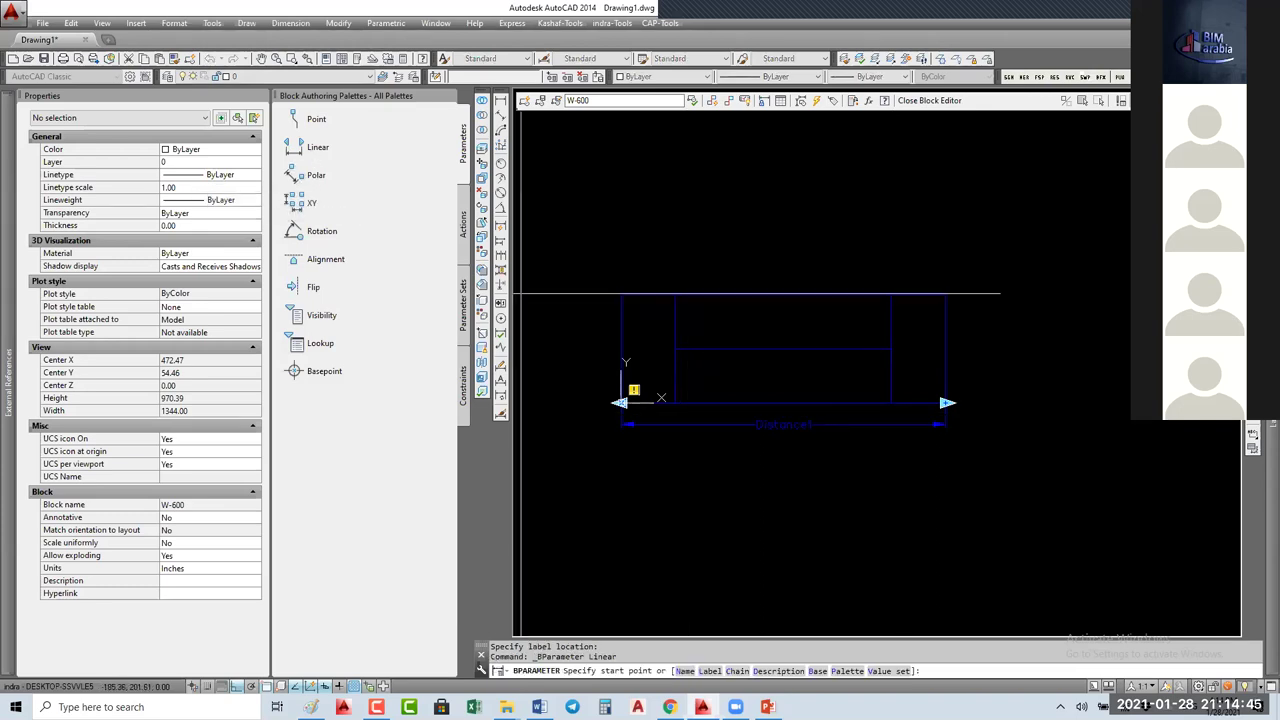
pyautogui.click(946, 295)
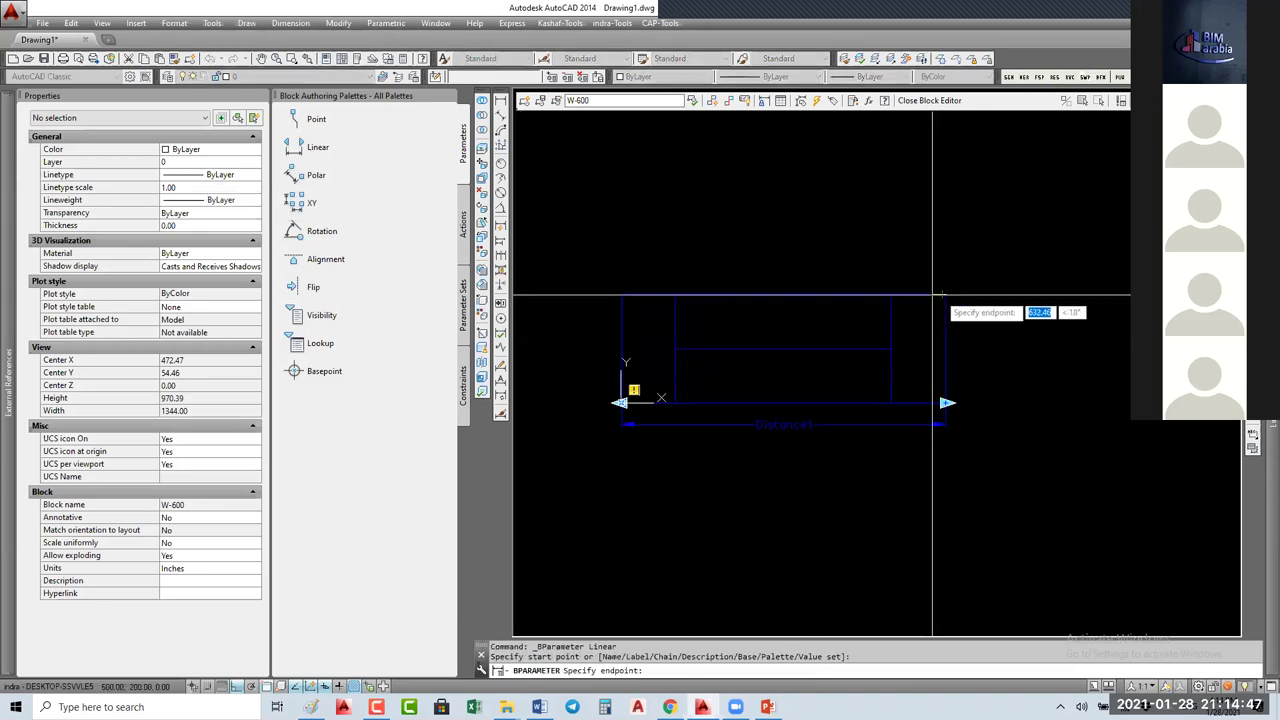
pyautogui.click(620, 295)
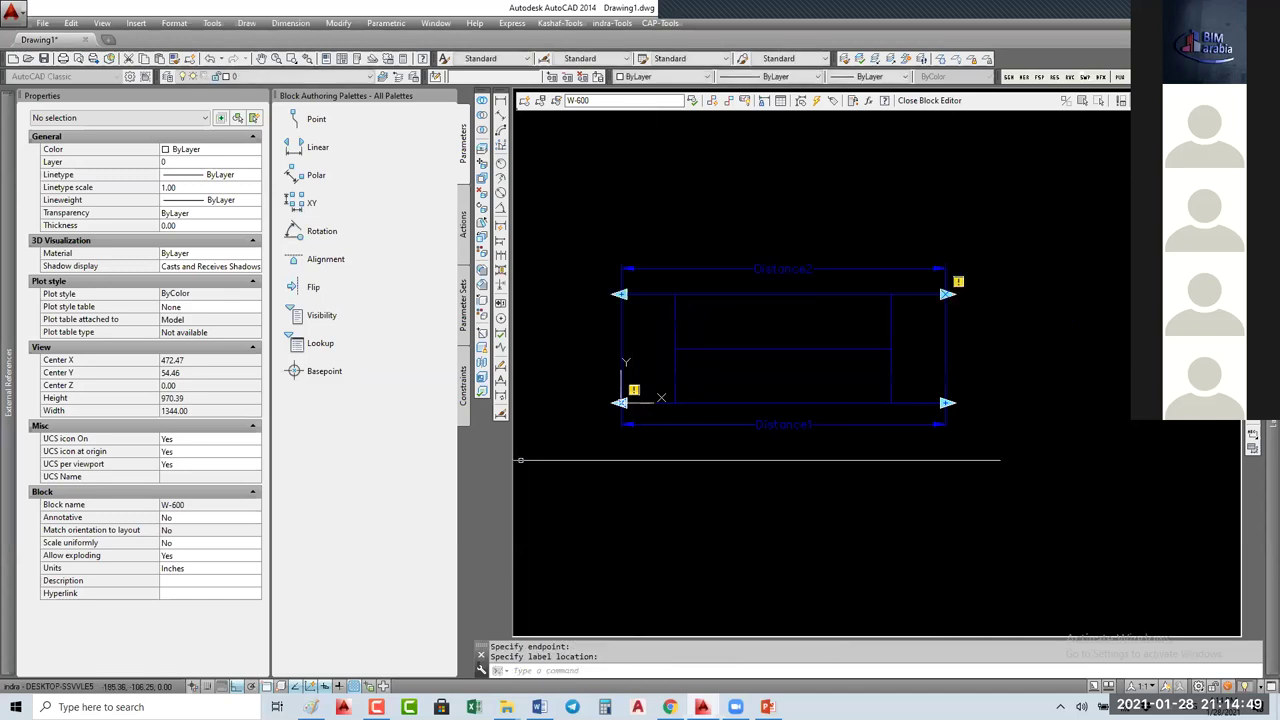
pyautogui.click(729, 280)
pyautogui.click(705, 244)
pyautogui.write('e')
pyautogui.press('Return')
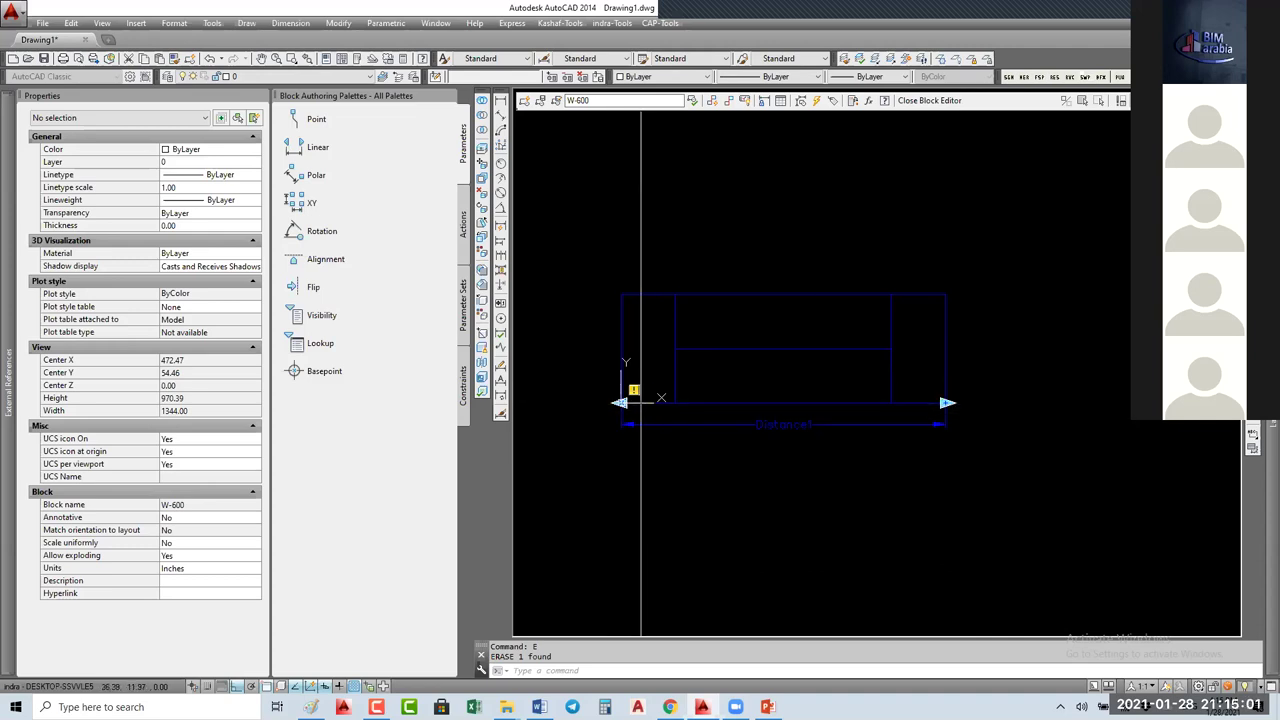
pyautogui.click(699, 416)
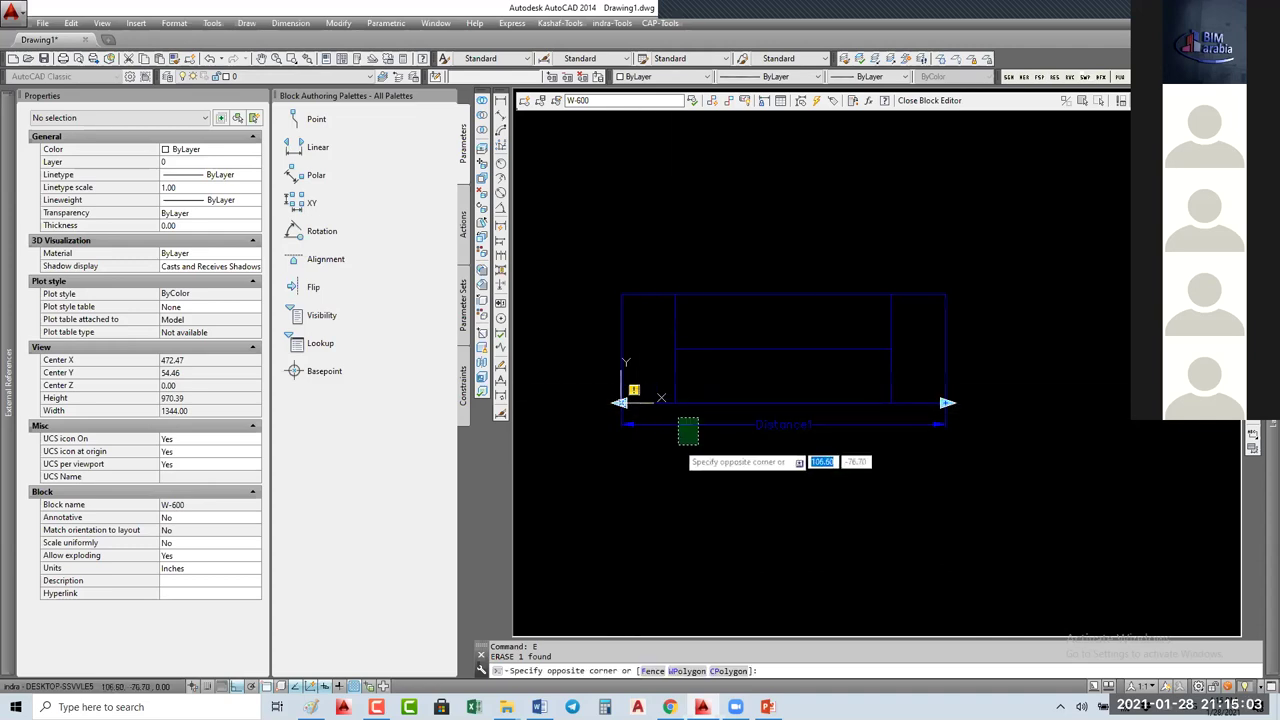
# Step: Set the Distance1 parameter's Number of Grips to 1, keeping only its right-end grip
pyautogui.click(677, 446)
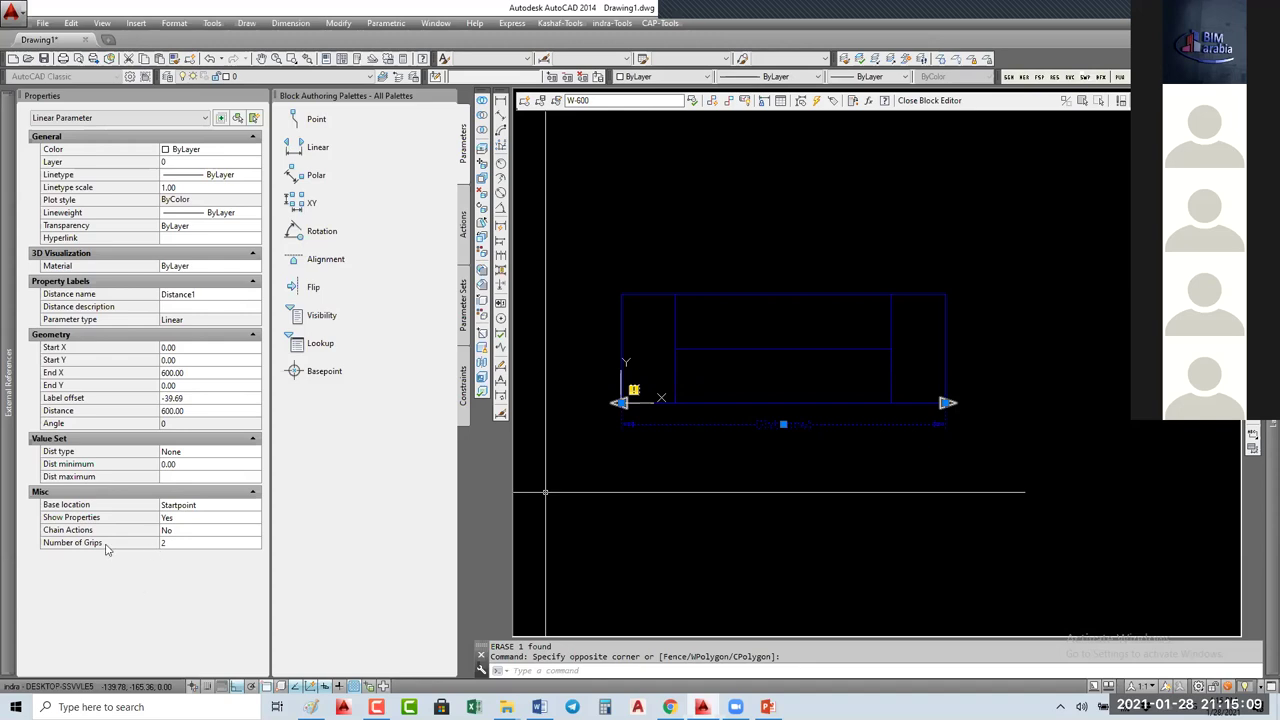
pyautogui.click(200, 542)
pyautogui.click(176, 563)
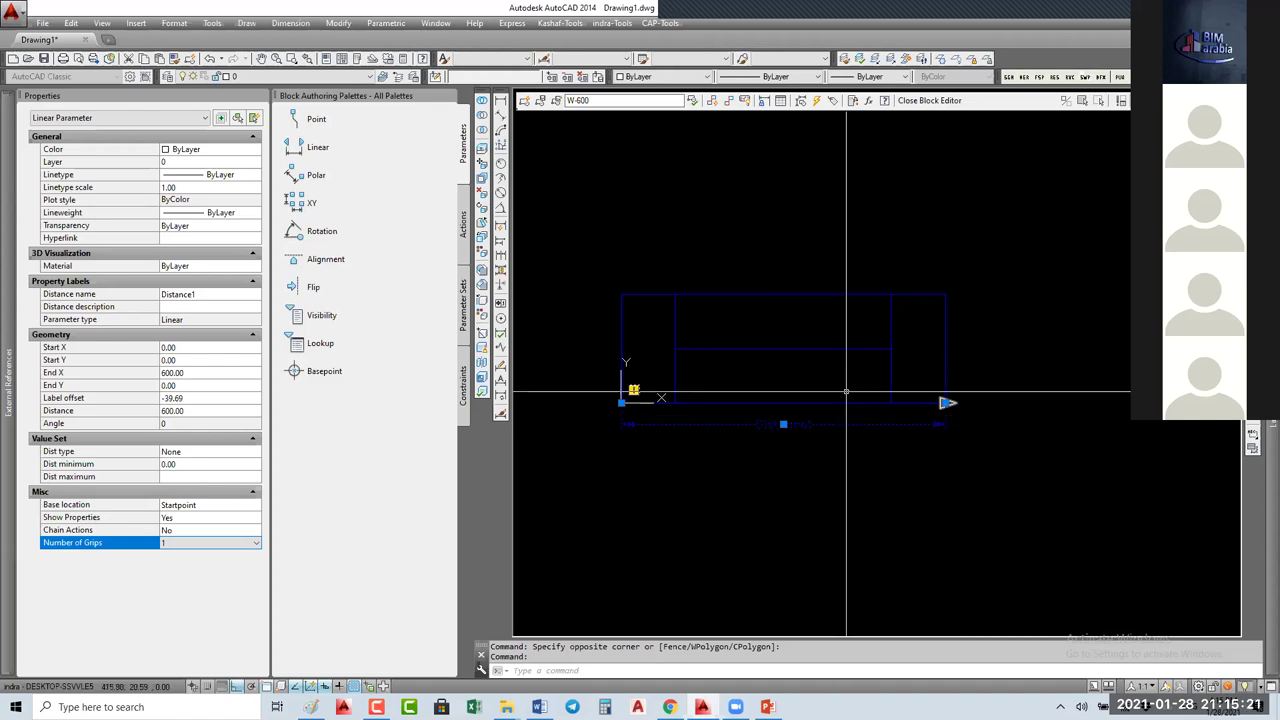
# Step: Add a Stretch action on Distance1's right-end point, framing and selecting the six right-end window objects
pyautogui.click(463, 228)
pyautogui.click(294, 147)
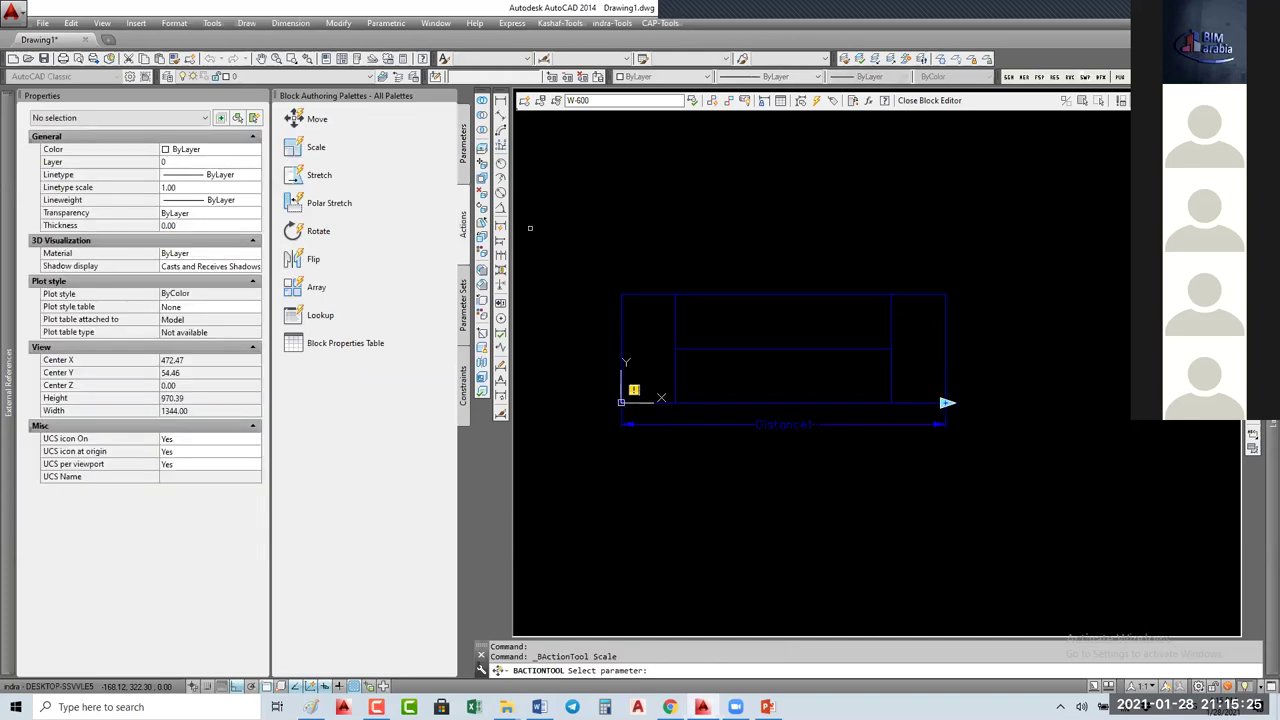
pyautogui.click(297, 177)
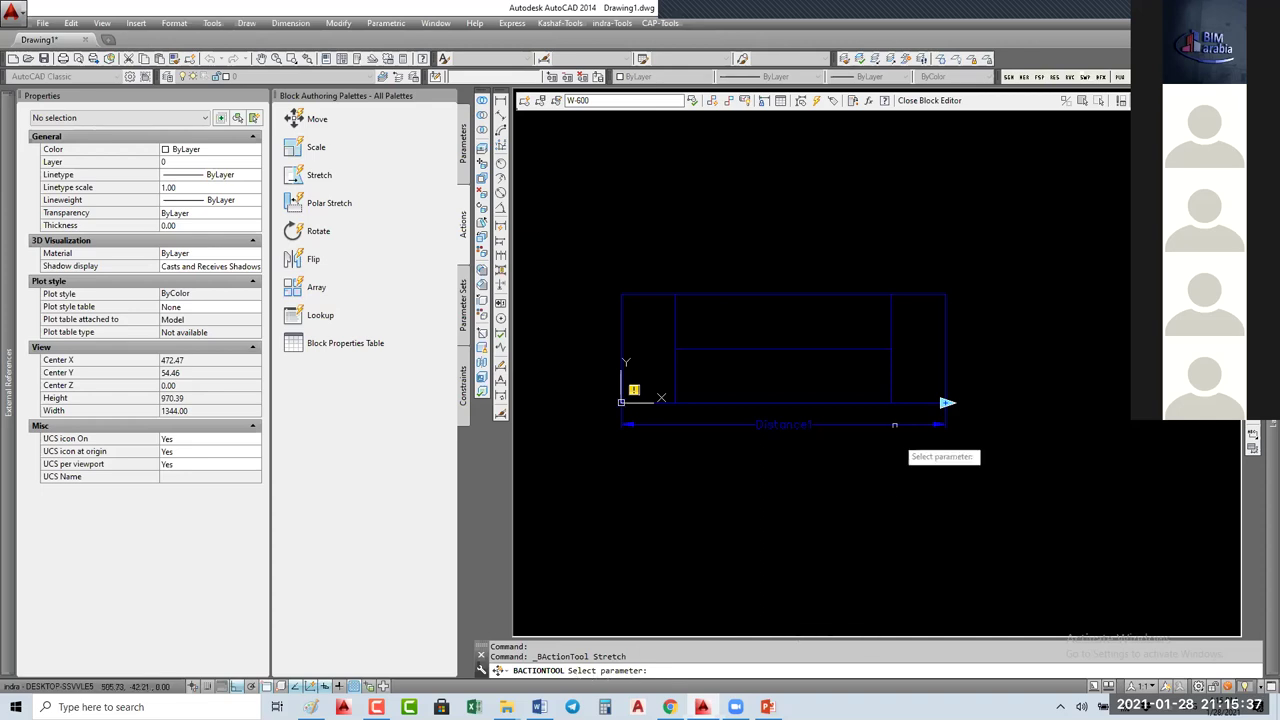
pyautogui.click(908, 423)
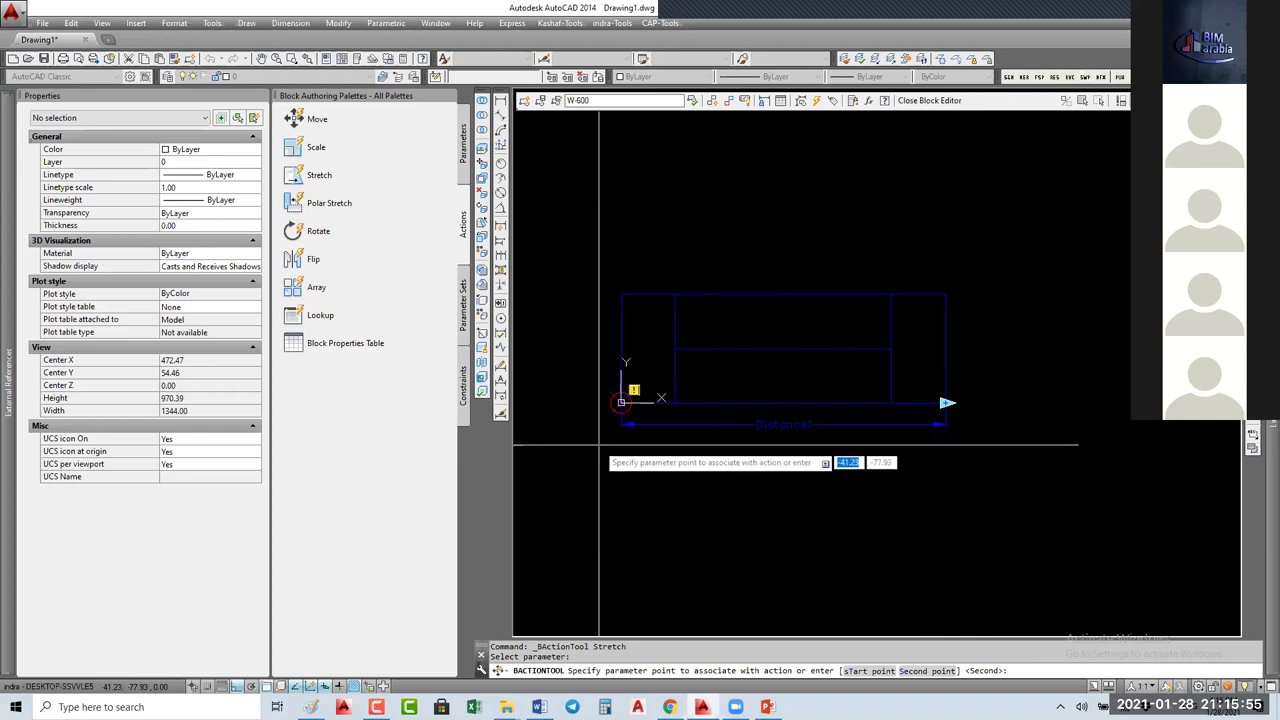
pyautogui.click(976, 423)
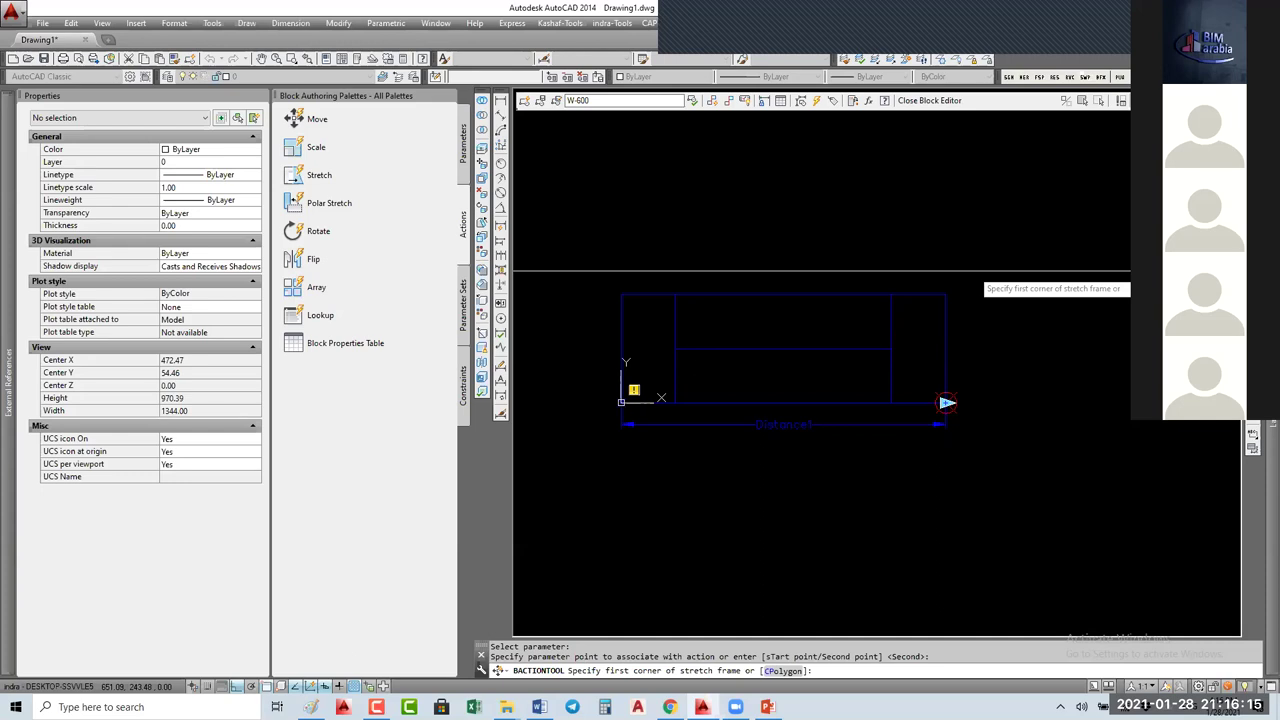
pyautogui.click(975, 272)
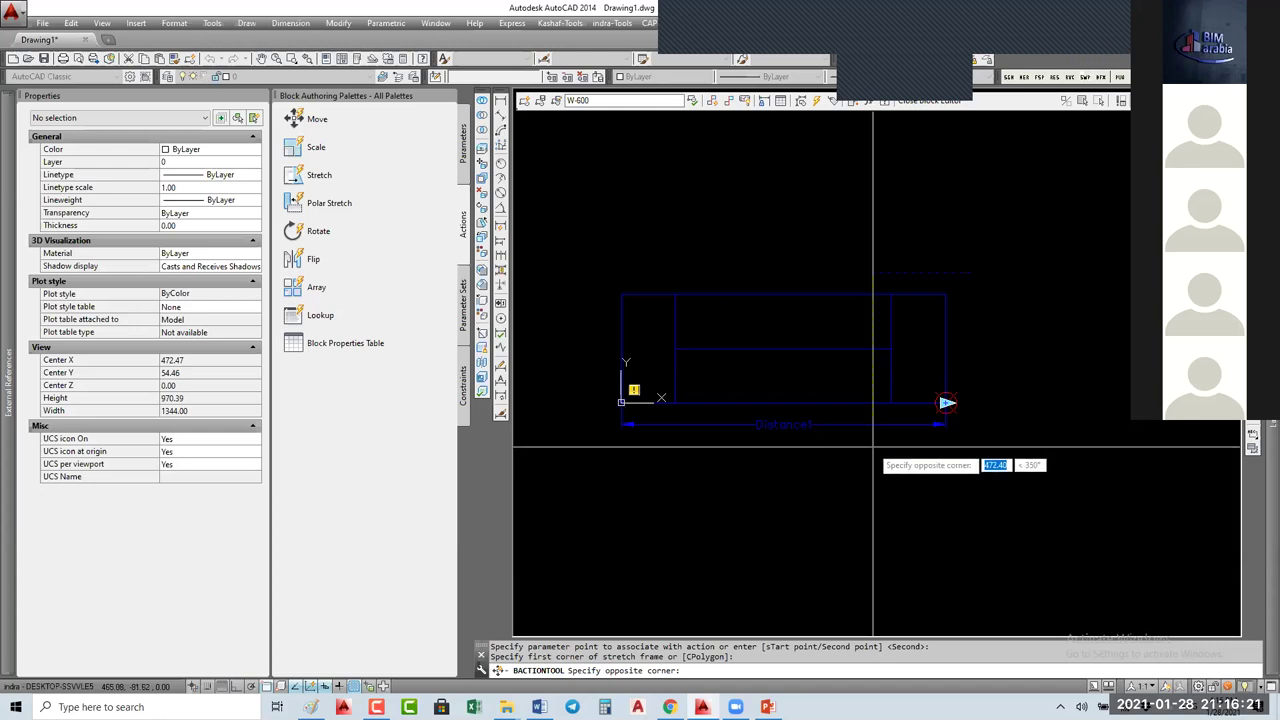
pyautogui.click(868, 448)
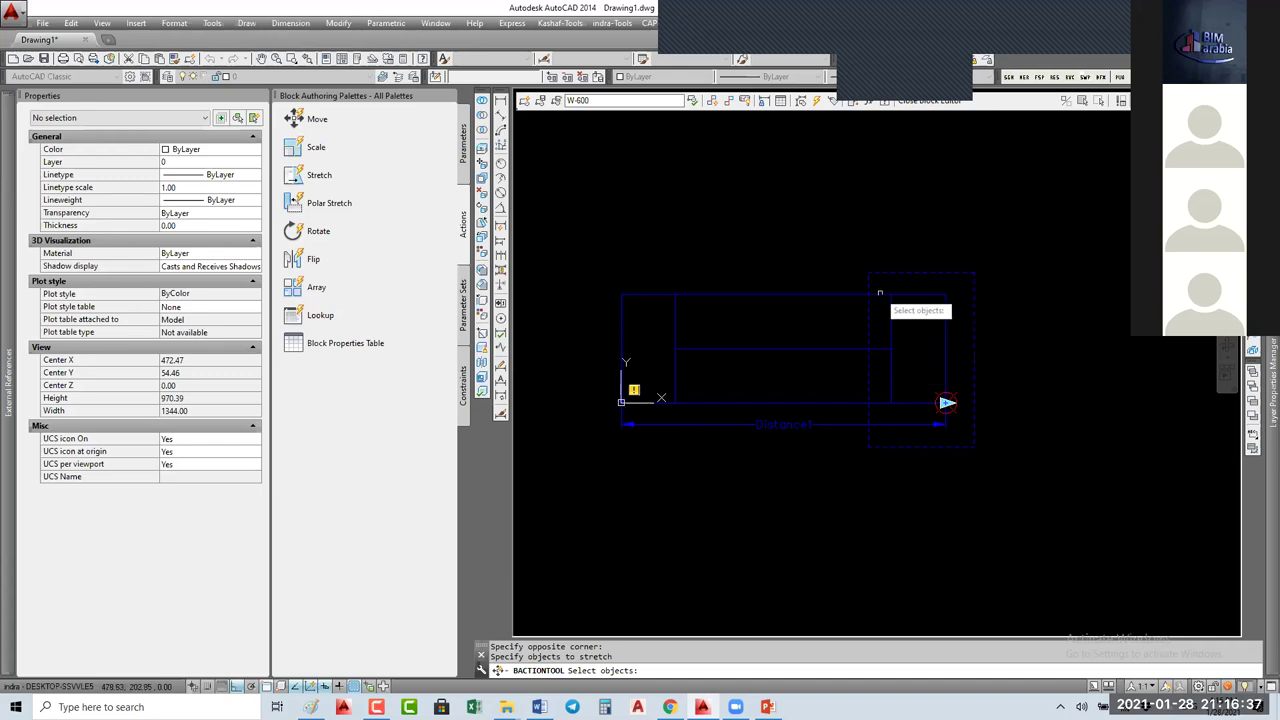
pyautogui.click(981, 257)
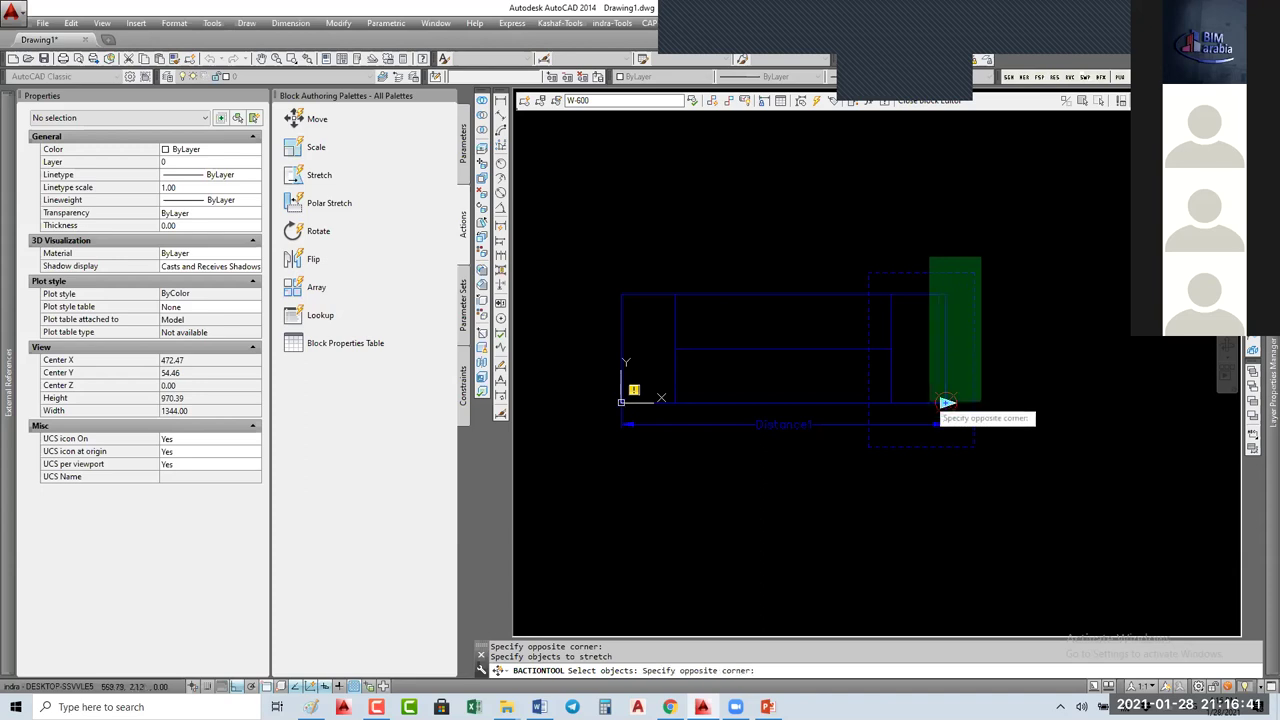
pyautogui.click(865, 457)
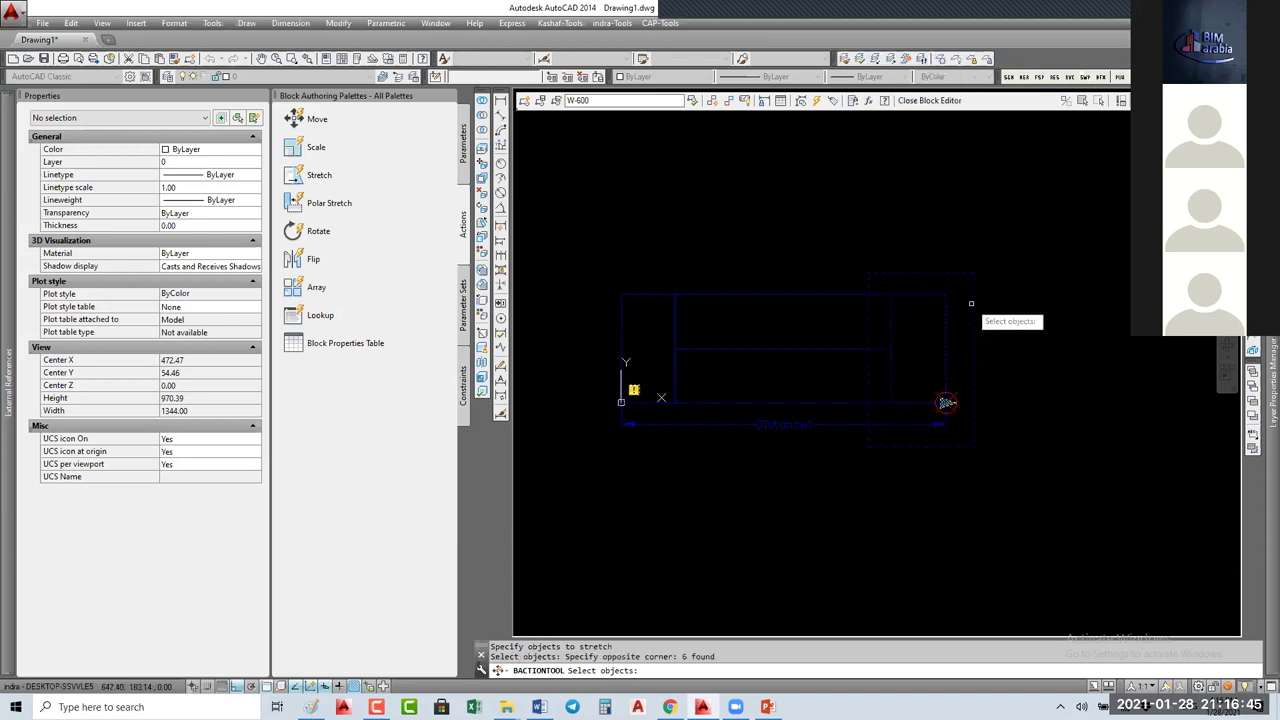
pyautogui.press('Return')
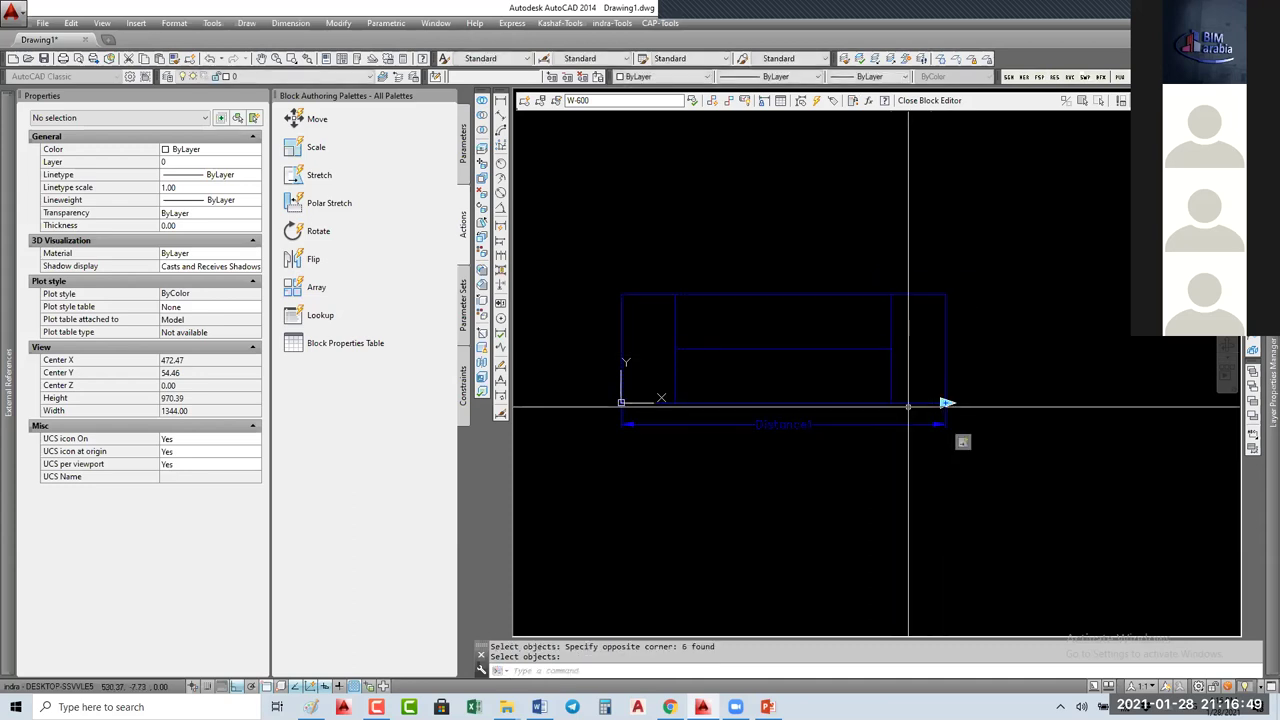
# Step: Check the new Stretch action, then close the Block Editor, saving changes to W-600
pyautogui.click(962, 441)
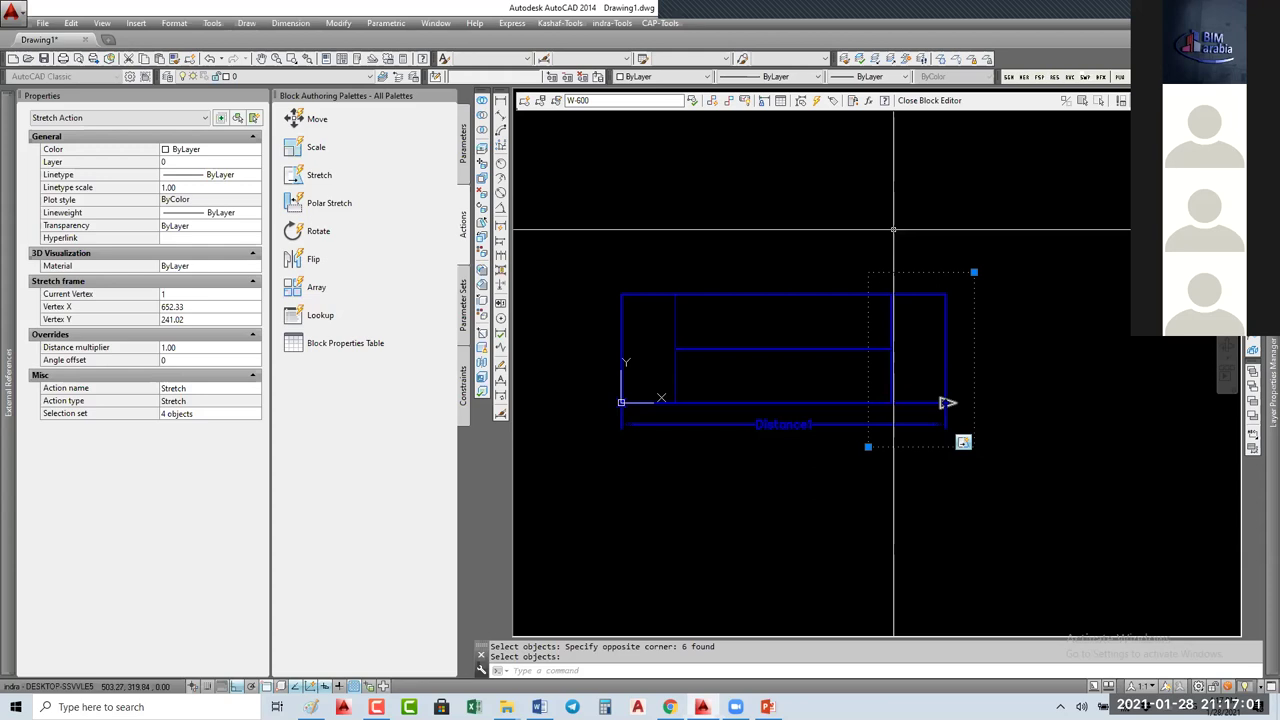
pyautogui.click(930, 102)
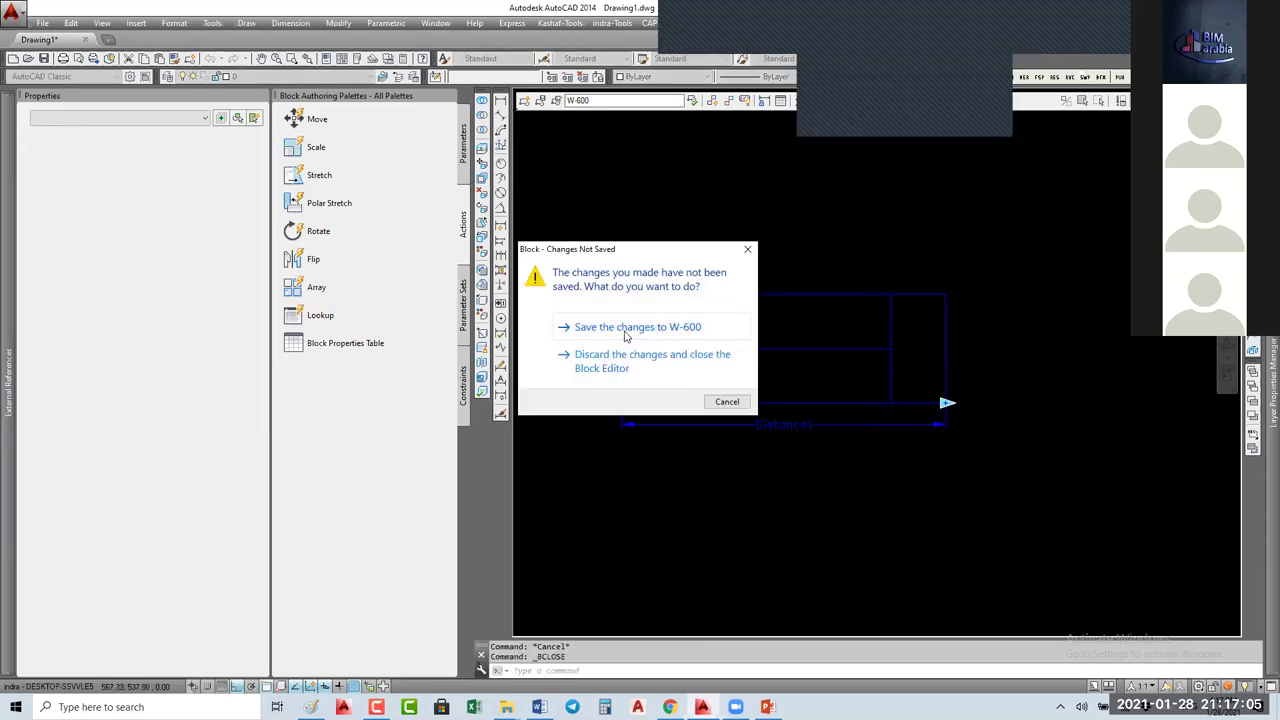
pyautogui.click(624, 328)
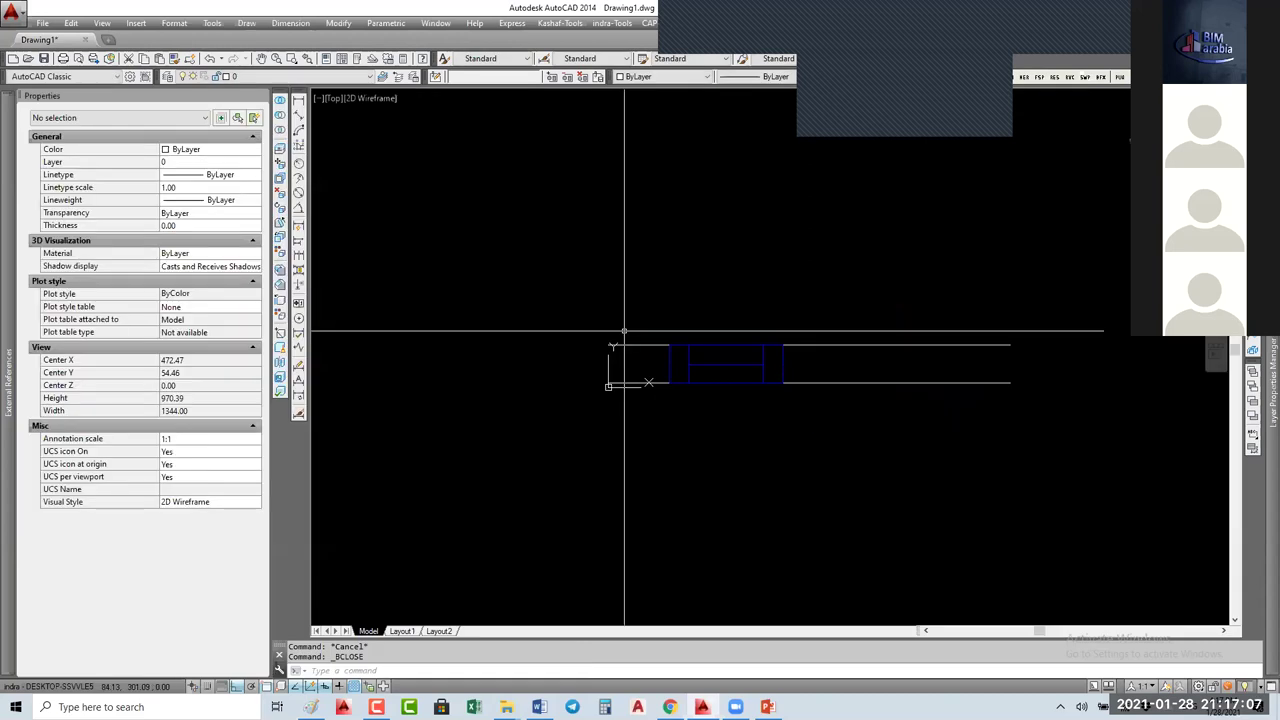
# Step: Select the placed W-600 window to confirm its Distance1 reads 600
pyautogui.click(745, 345)
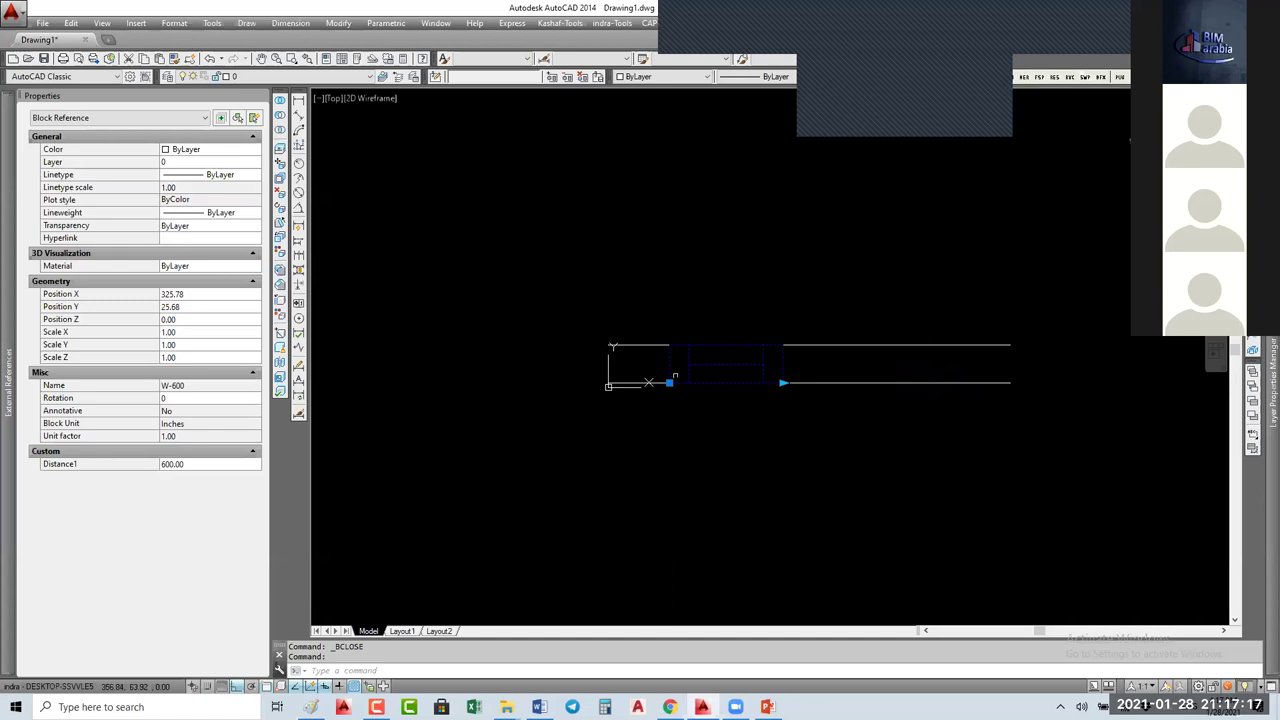
pyautogui.scroll(5, 654, 380)
pyautogui.moveTo(445, 436); pyautogui.dragTo(561, 436, button='middle')
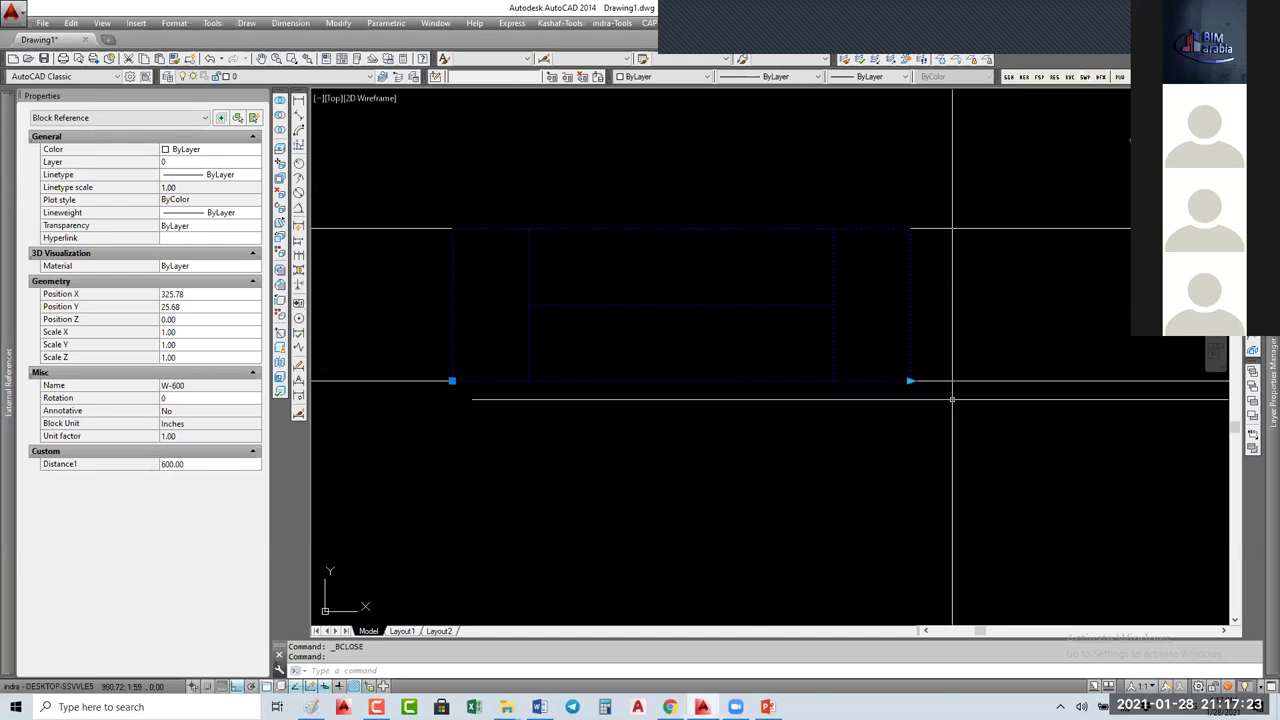
pyautogui.scroll(-2, 770, 265)
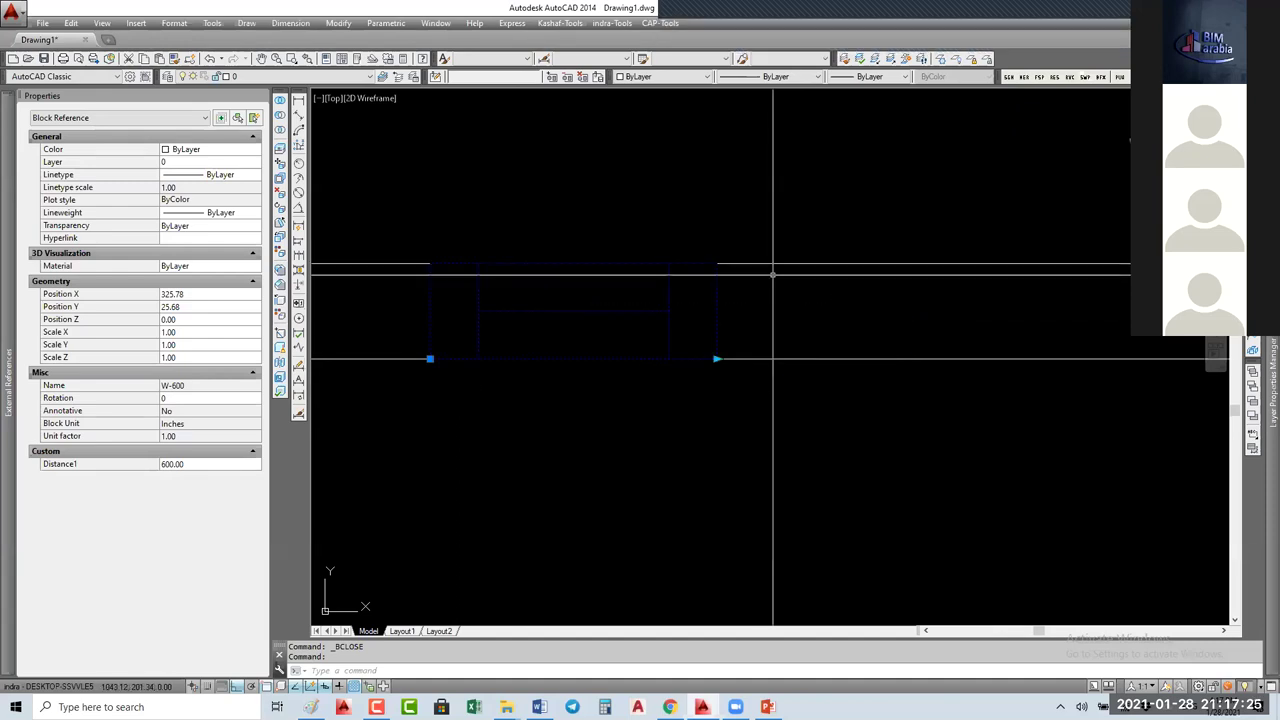
# Step: Clear the selection and start the STRETCH command with S
pyautogui.press('Escape')
pyautogui.write('s')
pyautogui.press('Return')
# Step: Crossing-select the right wall end and stretch it 100 to the right
pyautogui.click(783, 220)
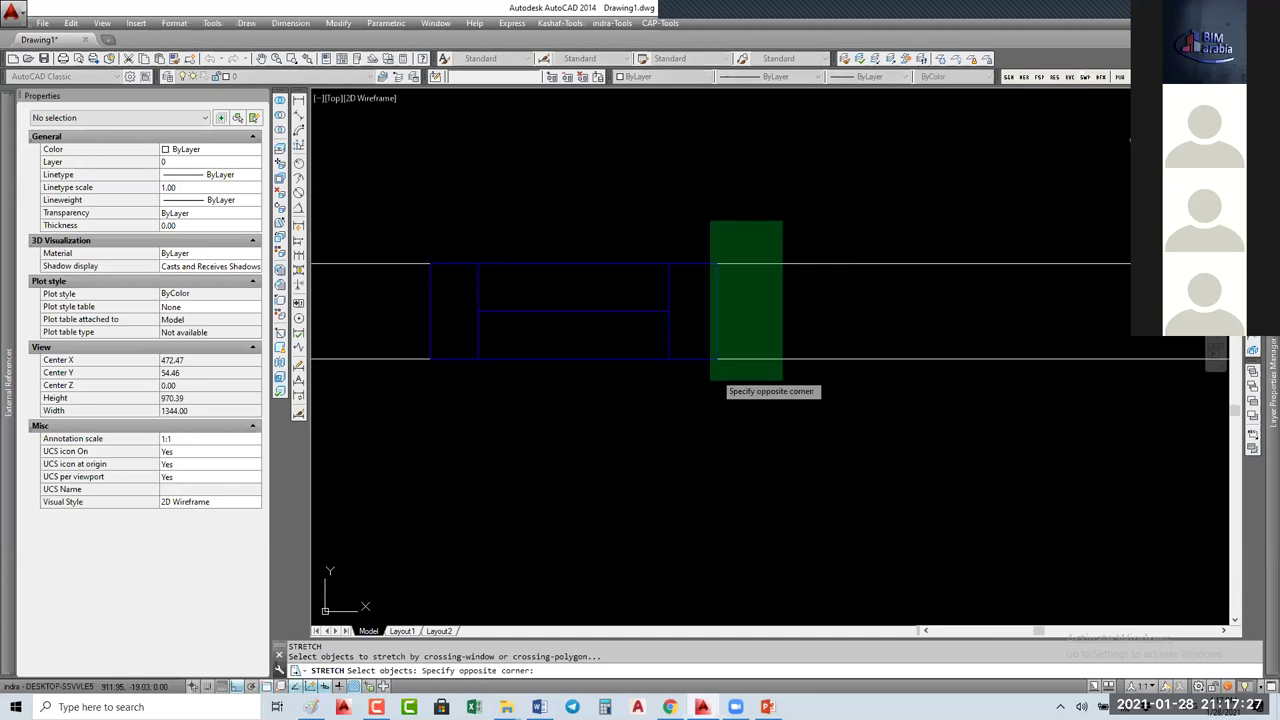
pyautogui.click(697, 394)
pyautogui.press('Return')
pyautogui.click(685, 410)
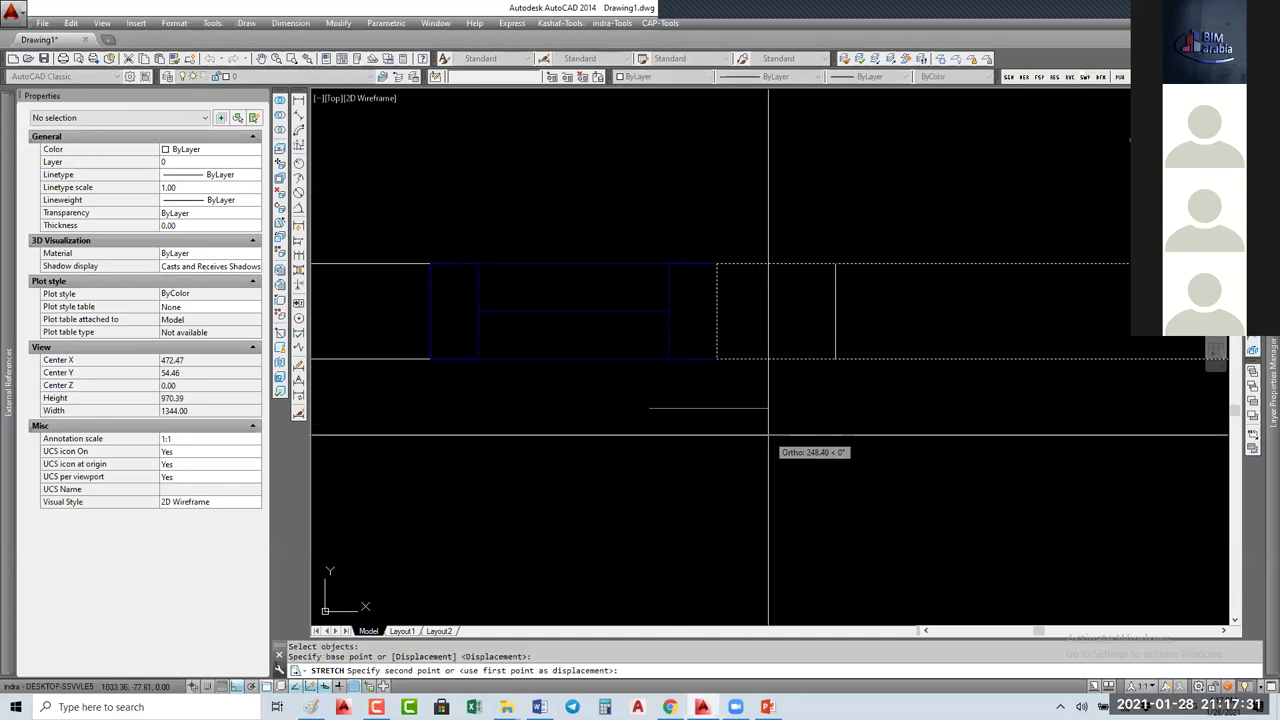
pyautogui.write('100')
pyautogui.press('Return')
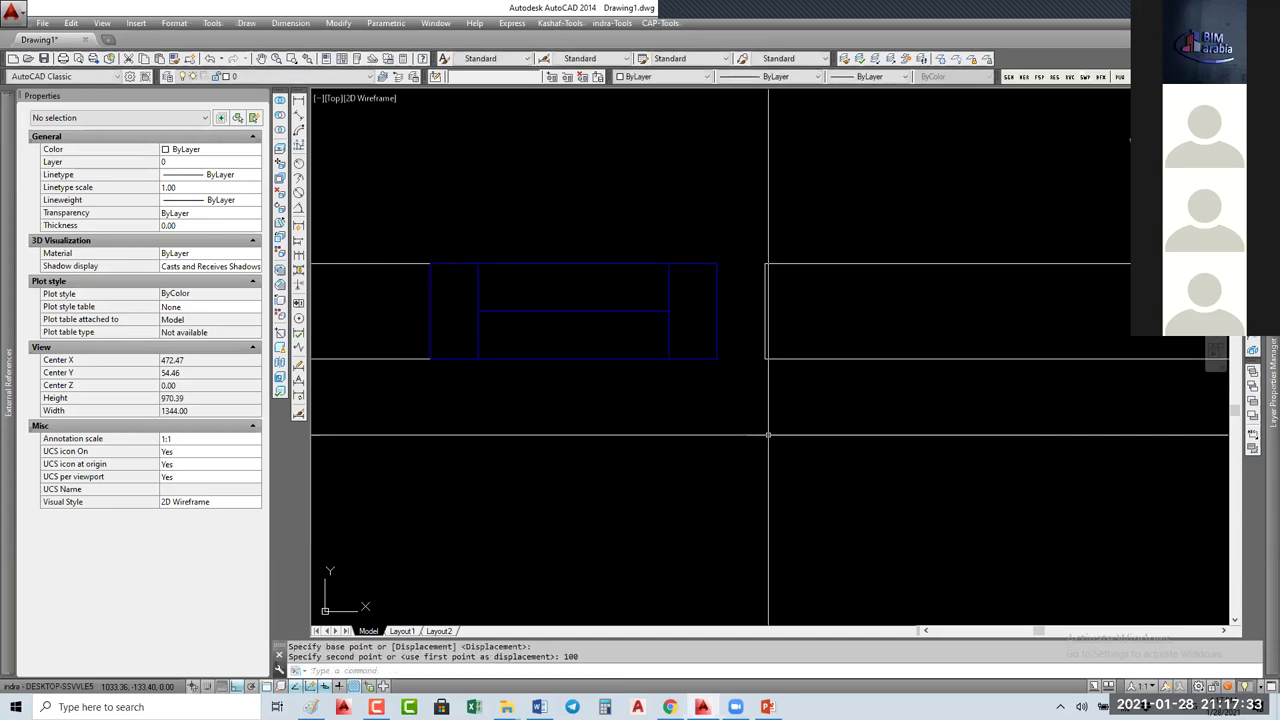
# Step: Copy the wall-and-window row upward above the original
pyautogui.scroll(-5, 768, 434)
pyautogui.click(990, 422)
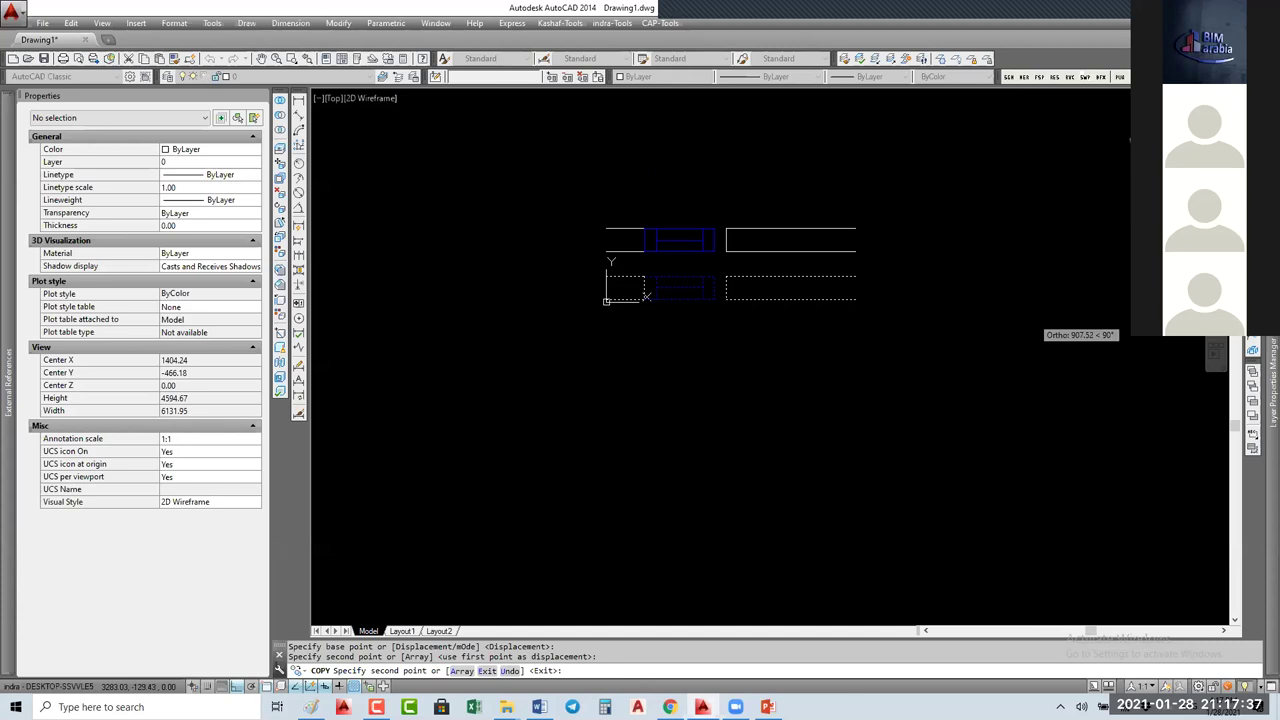
pyautogui.click(740, 190)
pyautogui.press('Escape')
pyautogui.press('Escape')
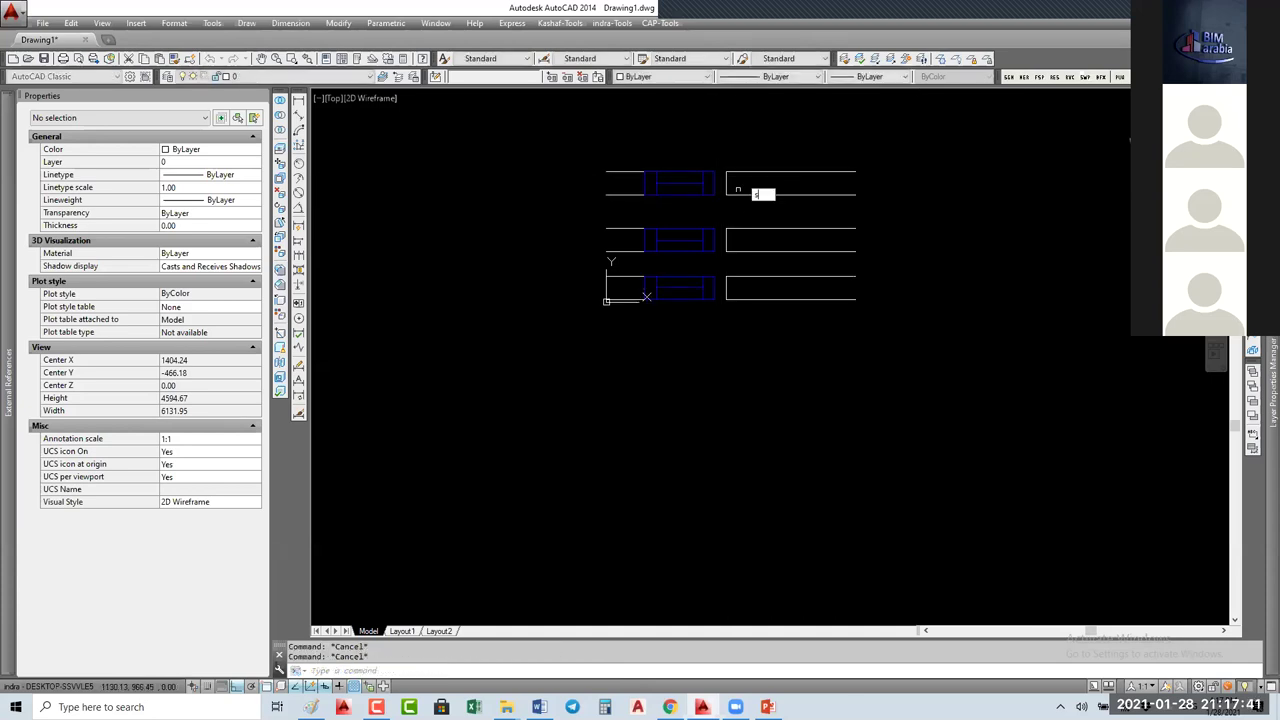
# Step: Stretch the bottom row's right wall end to its new position
pyautogui.write('s')
pyautogui.press('Return')
pyautogui.click(727, 287)
pyautogui.press('Return')
pyautogui.click(726, 299)
pyautogui.click(714, 299)
# Step: Stretch the top row's right wall end 100 to the right
pyautogui.press('Return')
pyautogui.click(760, 160)
pyautogui.click(722, 200)
pyautogui.press('Return')
pyautogui.click(790, 171)
pyautogui.write('100')
pyautogui.press('Return')
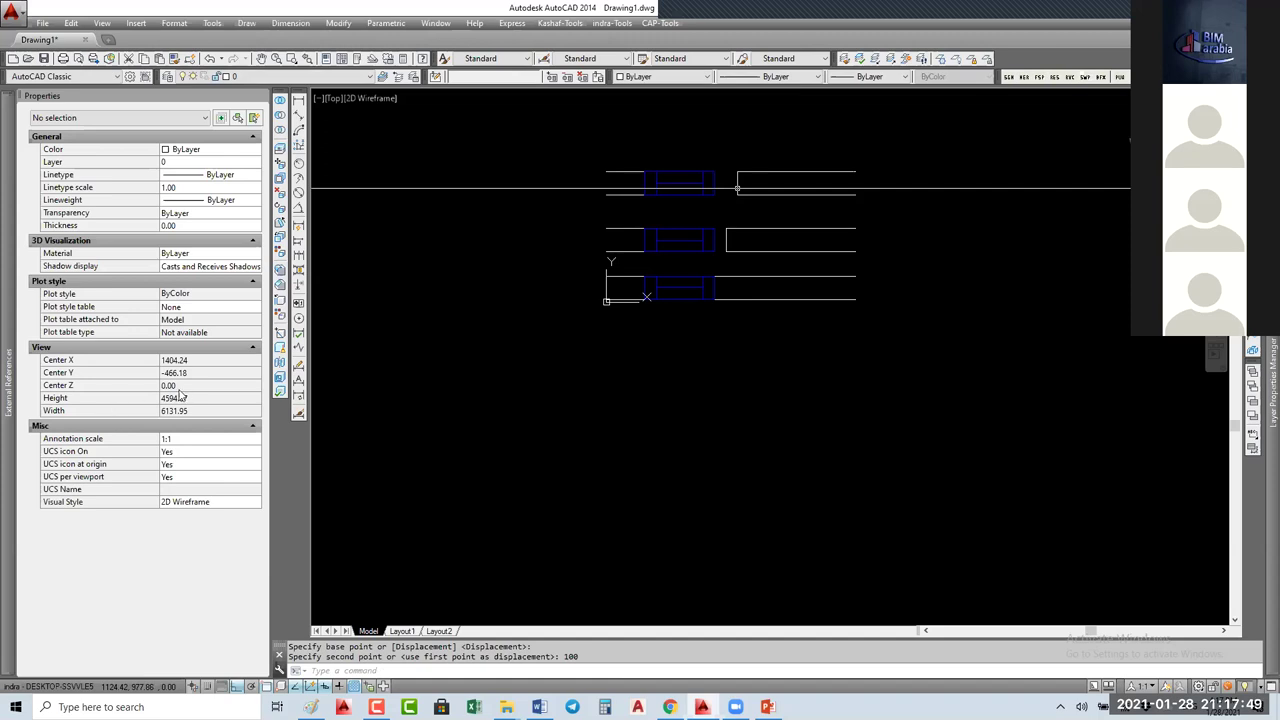
# Step: Select the three W-600 blocks and drag the top and middle windows' arrow grips to their wall ends
pyautogui.click(718, 166)
pyautogui.click(686, 354)
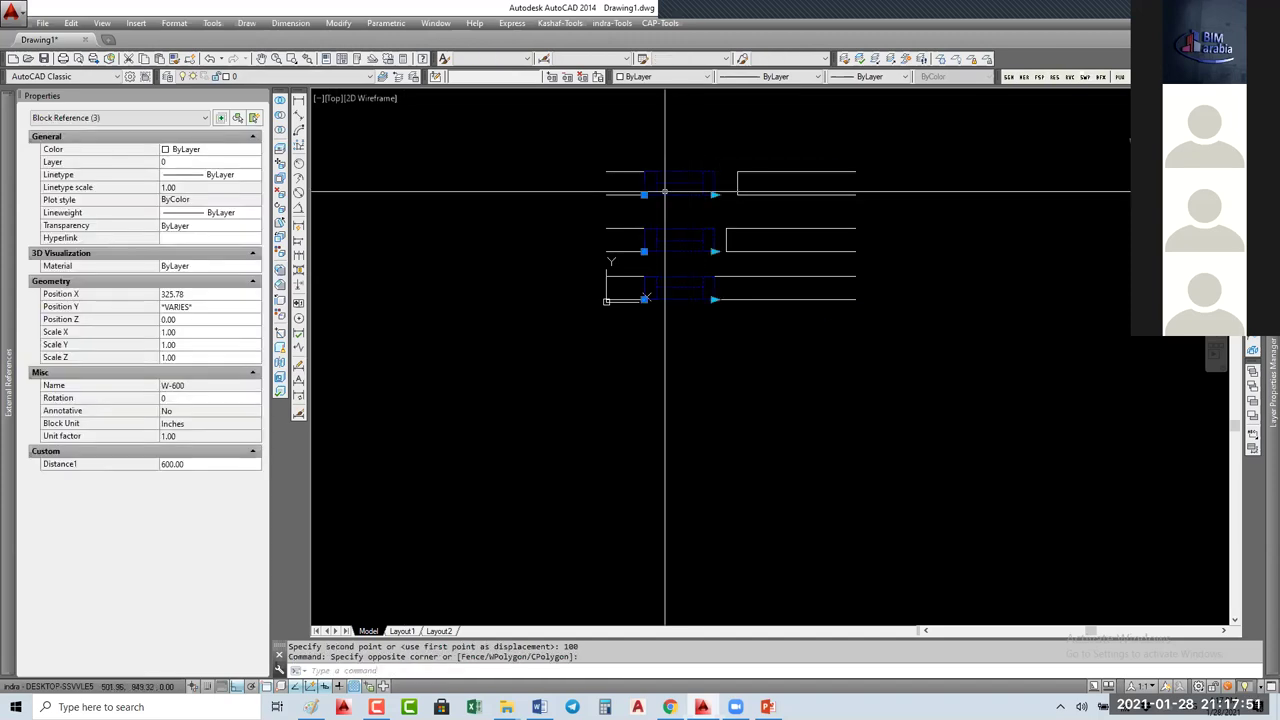
pyautogui.click(714, 196)
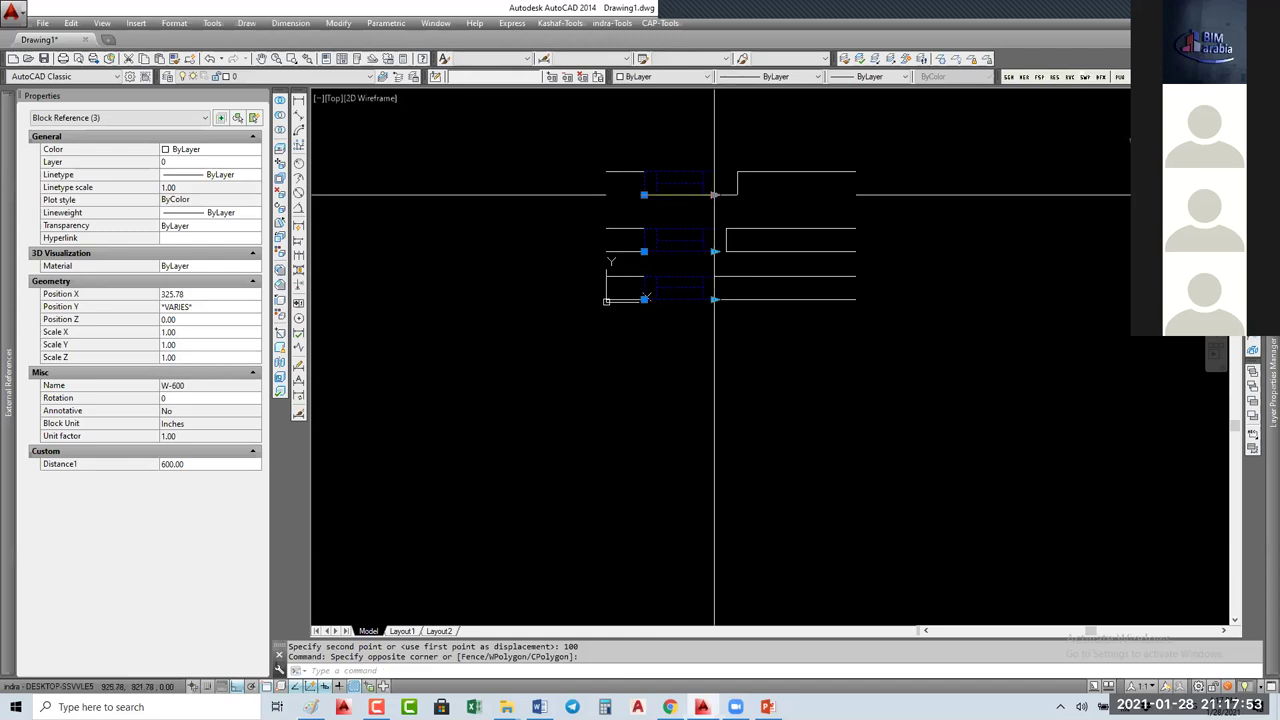
pyautogui.click(737, 195)
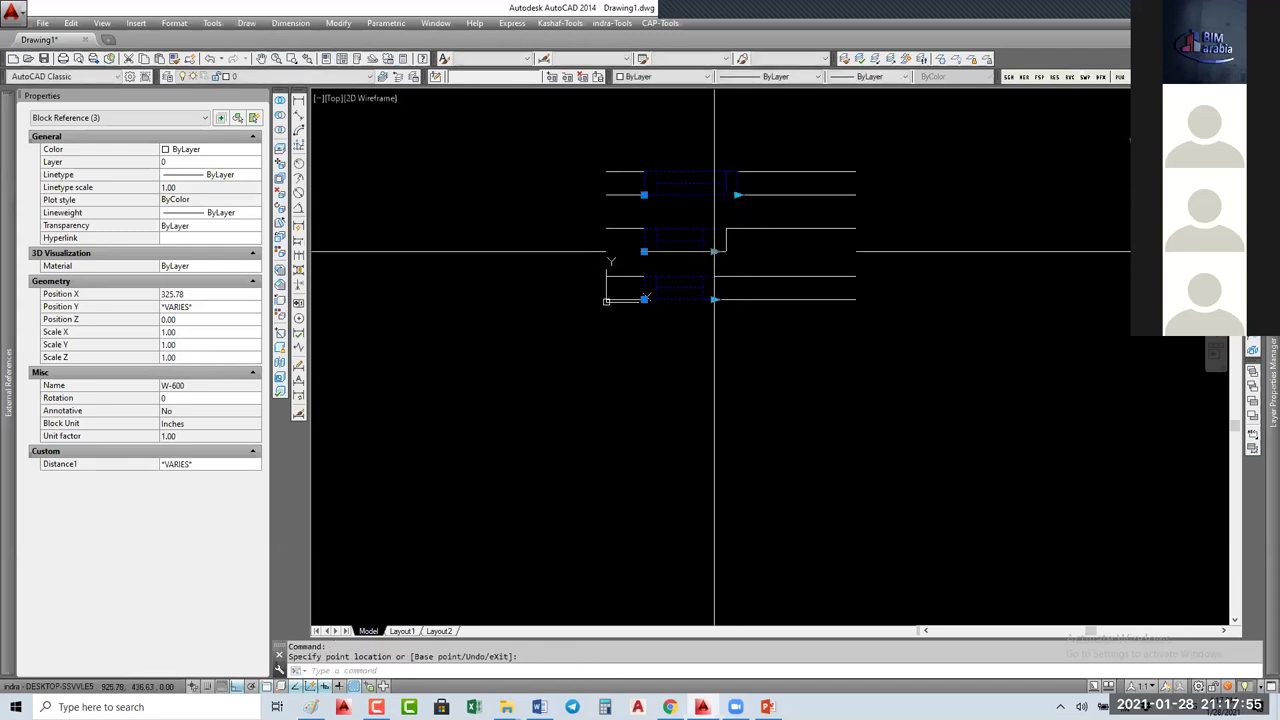
pyautogui.click(726, 251)
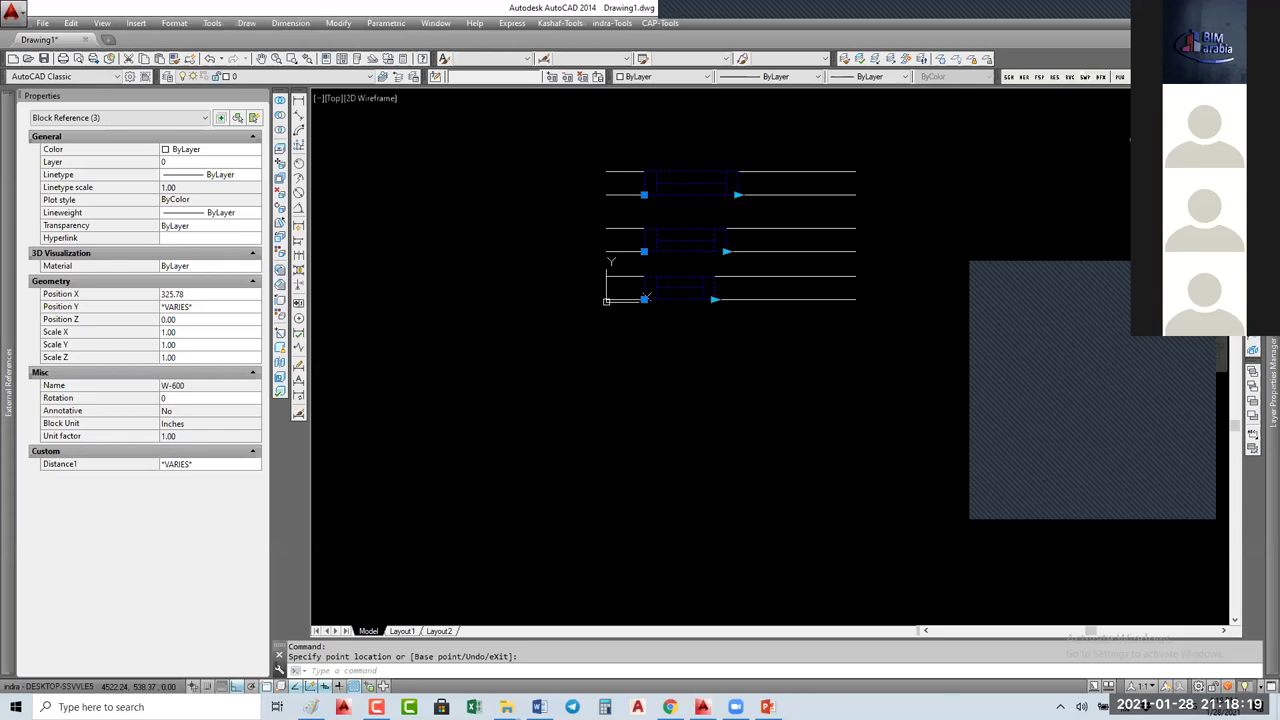
pyautogui.press('Escape')
pyautogui.press('Escape')
pyautogui.moveTo(750, 217); pyautogui.dragTo(686, 343, button='middle')
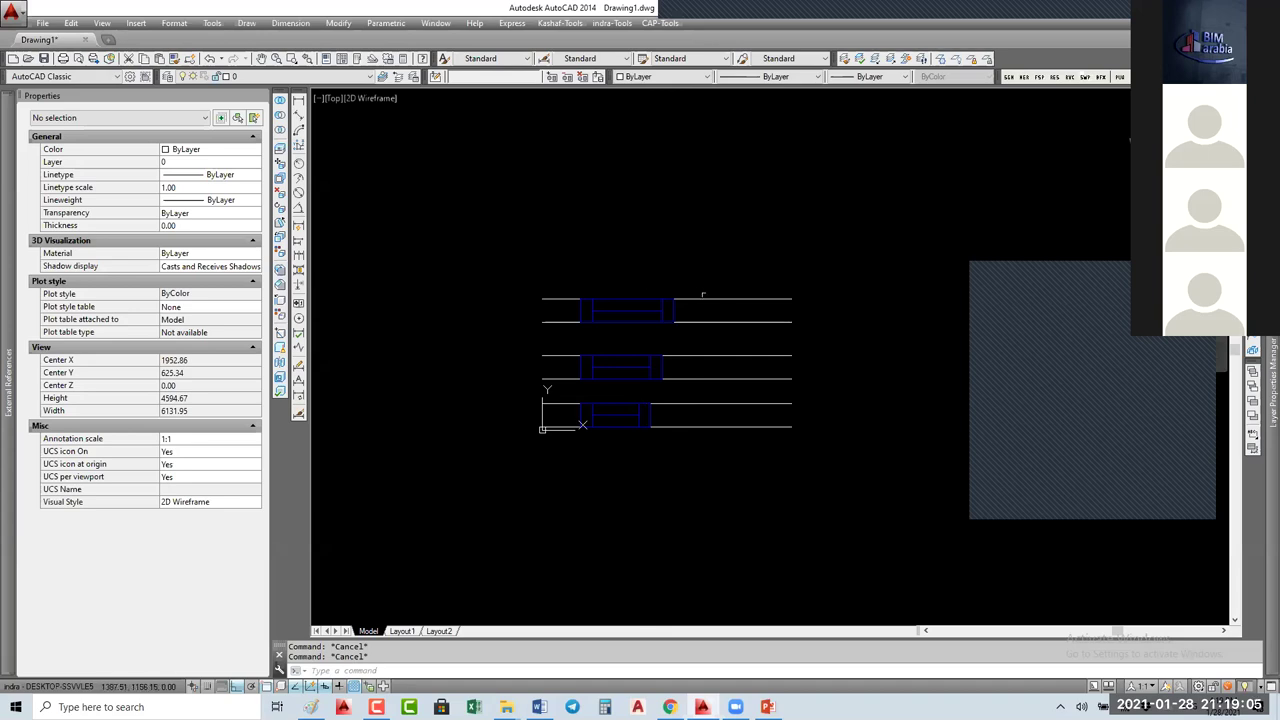
# Step: Crossing-select the top wall row and copy it upward with CO
pyautogui.click(705, 284)
pyautogui.click(566, 335)
pyautogui.write('co')
pyautogui.press('Return')
pyautogui.click(775, 262)
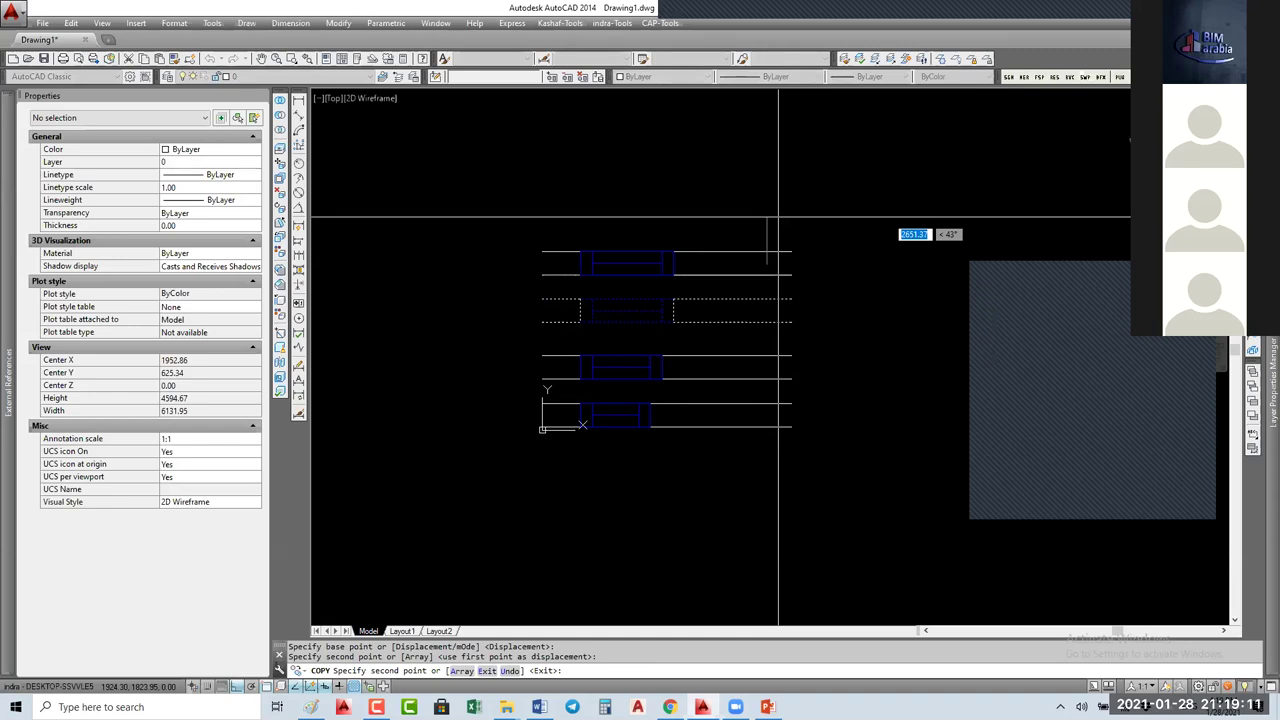
pyautogui.press('Escape')
# Step: Stretch the new row's right half 100 to the right
pyautogui.write('s')
pyautogui.press('Return')
pyautogui.moveTo(795, 245); pyautogui.dragTo(685, 280)
pyautogui.press('Return')
pyautogui.click(690, 212)
pyautogui.write('100')
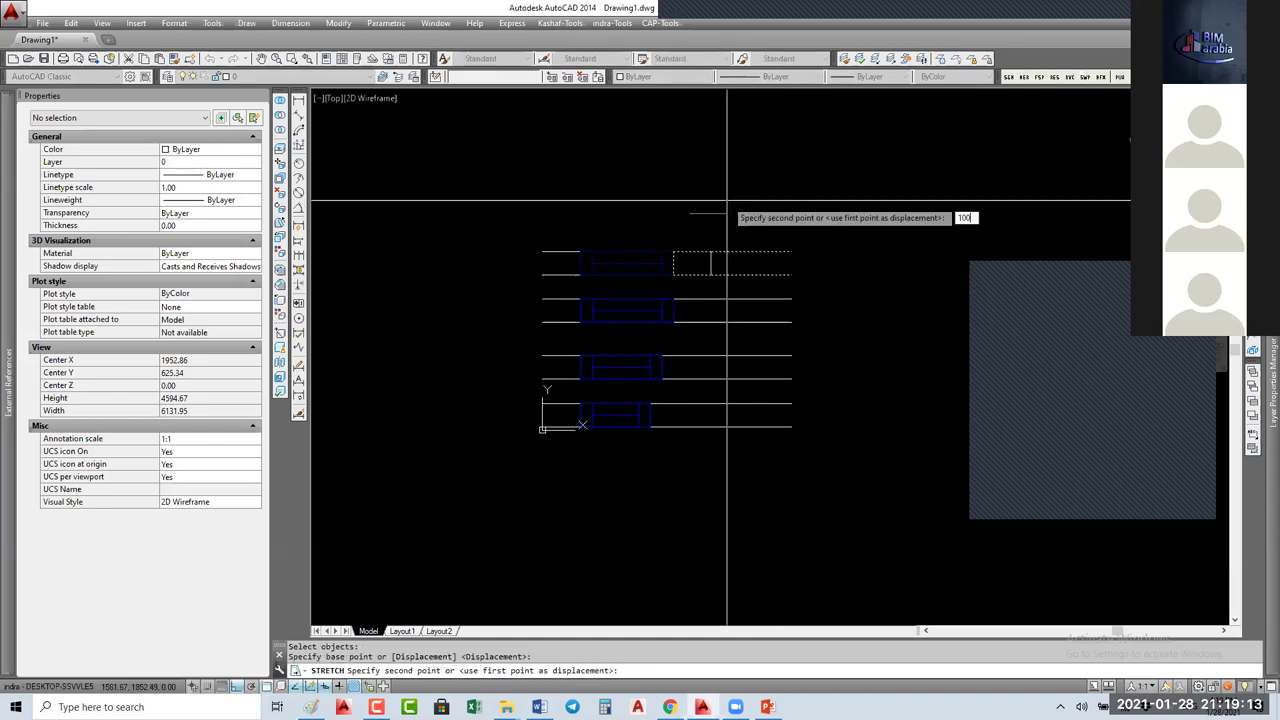
pyautogui.press('Return')
# Step: Drag the new row's window arrow grip so Distance1 becomes 800
pyautogui.click(668, 262)
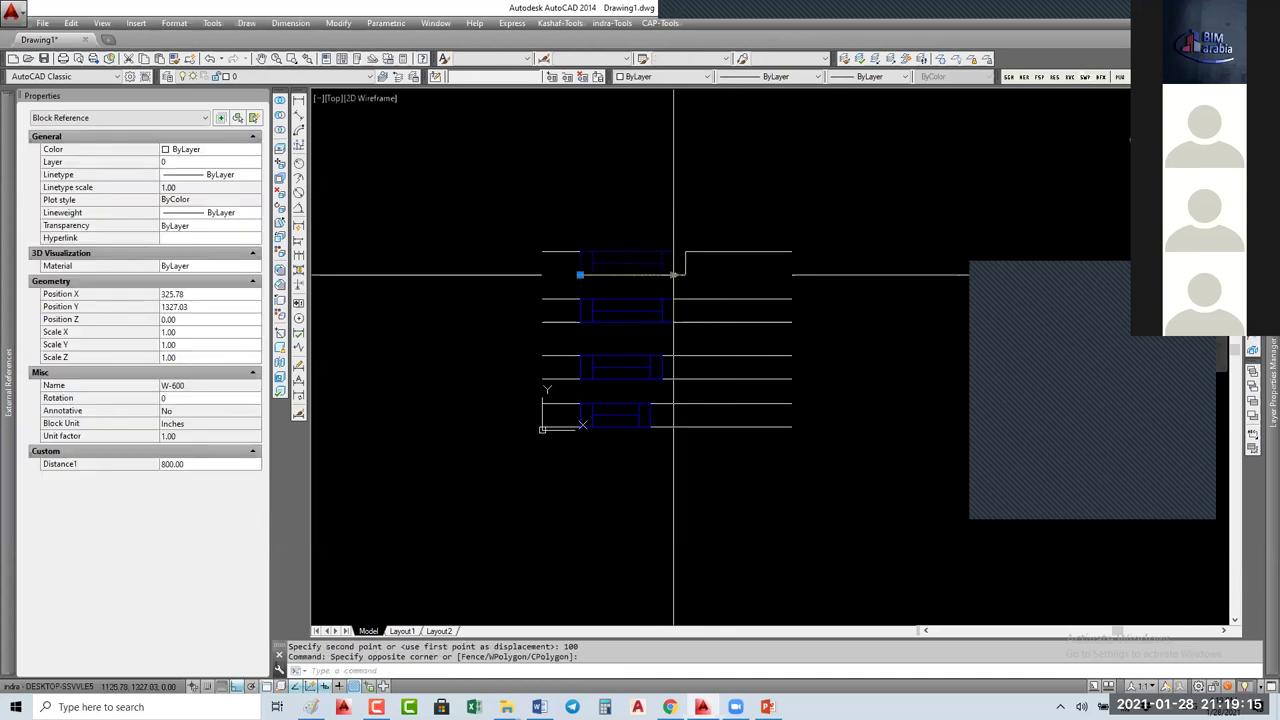
pyautogui.click(677, 273)
pyautogui.click(700, 282)
pyautogui.press('Escape')
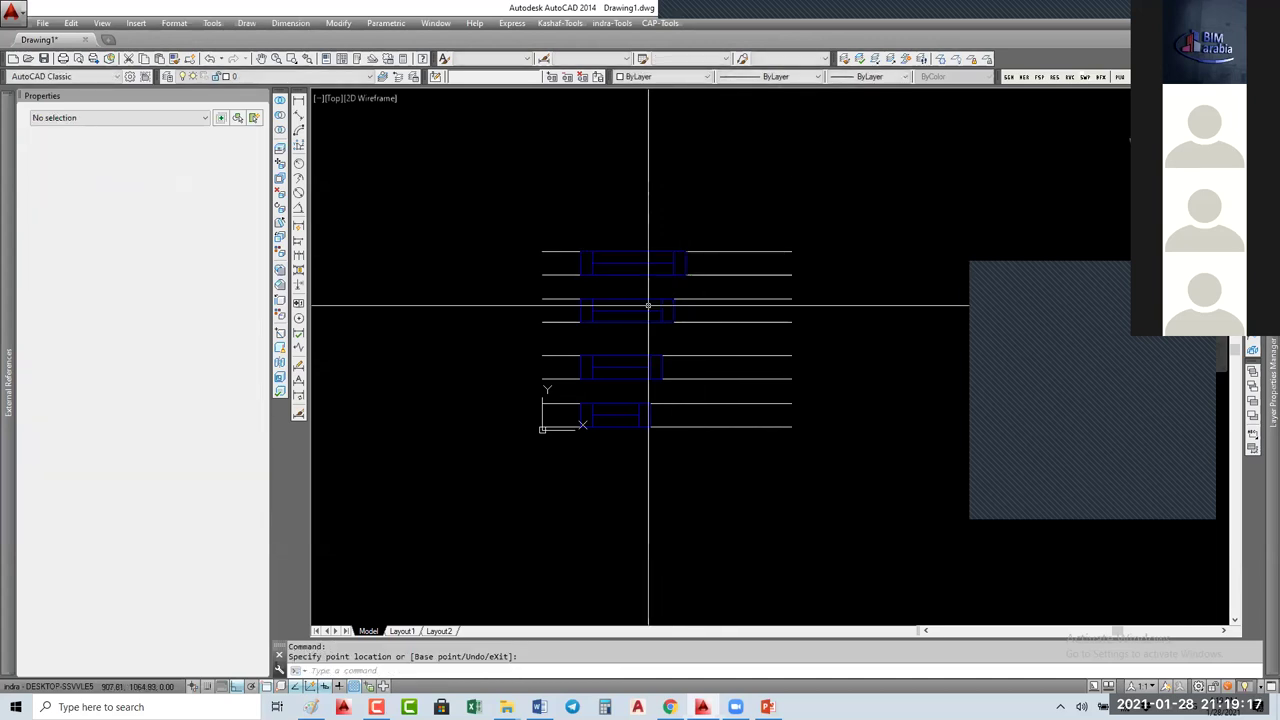
pyautogui.press('Escape')
pyautogui.press('Escape')
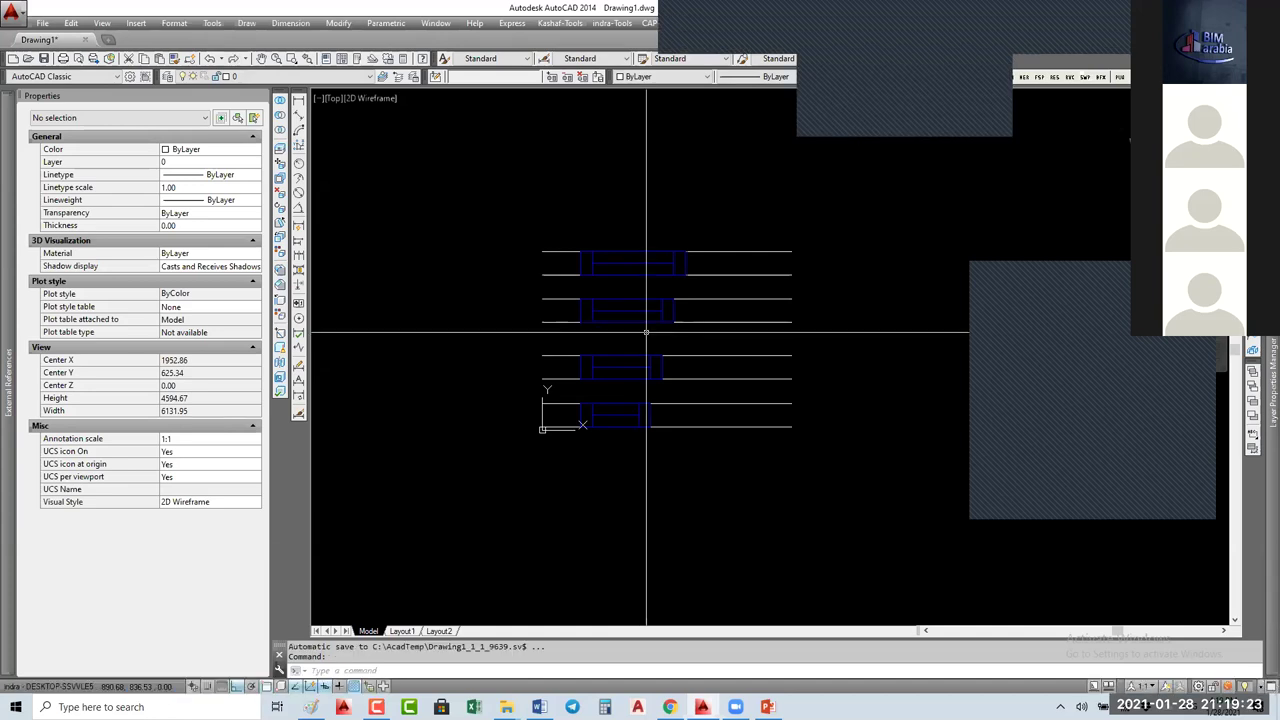
# Step: Select the top window block and set the Window layer colour to red (index 1)
pyautogui.moveTo(1258, 405)
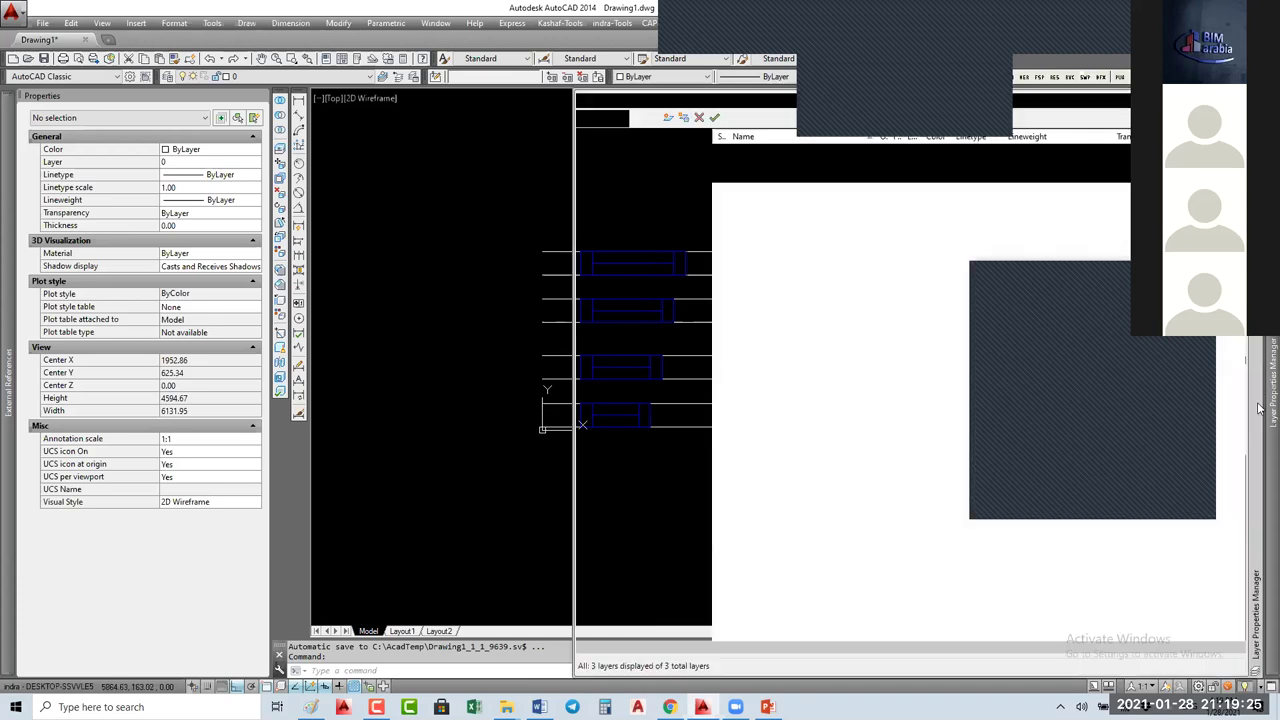
pyautogui.click(466, 382)
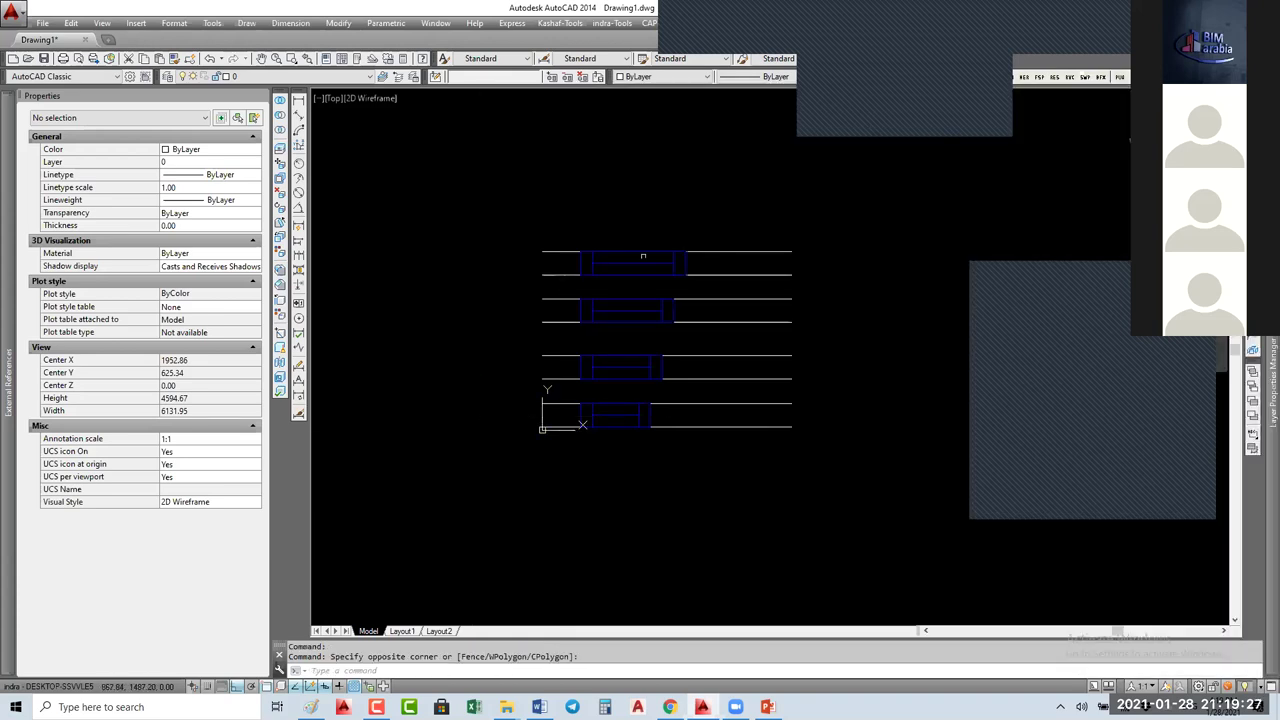
pyautogui.click(643, 258)
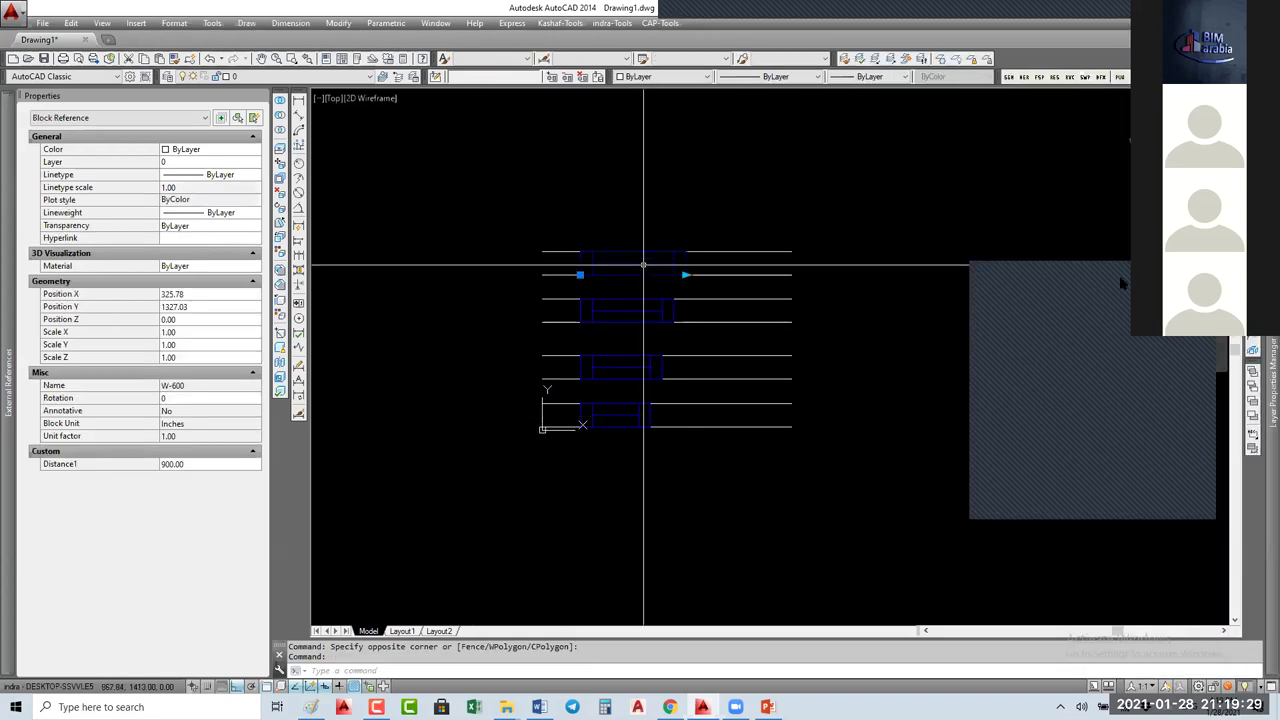
pyautogui.moveTo(1258, 405)
pyautogui.click(928, 178)
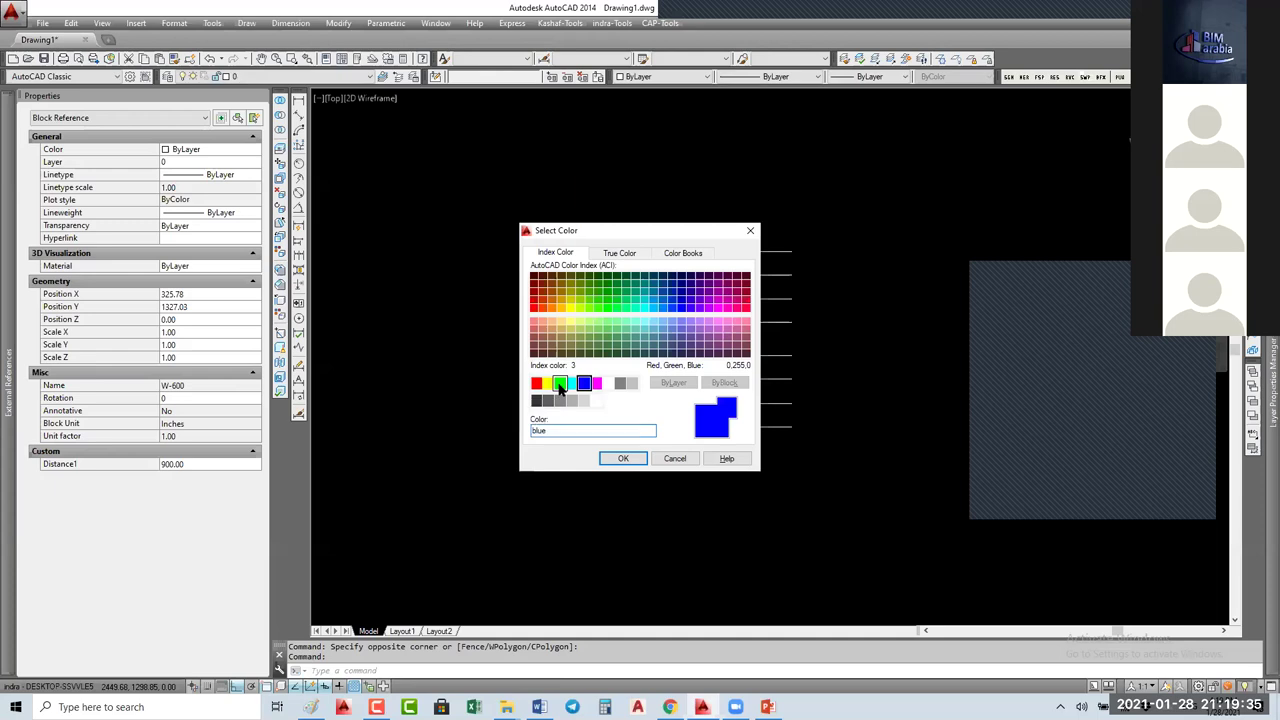
pyautogui.click(560, 384)
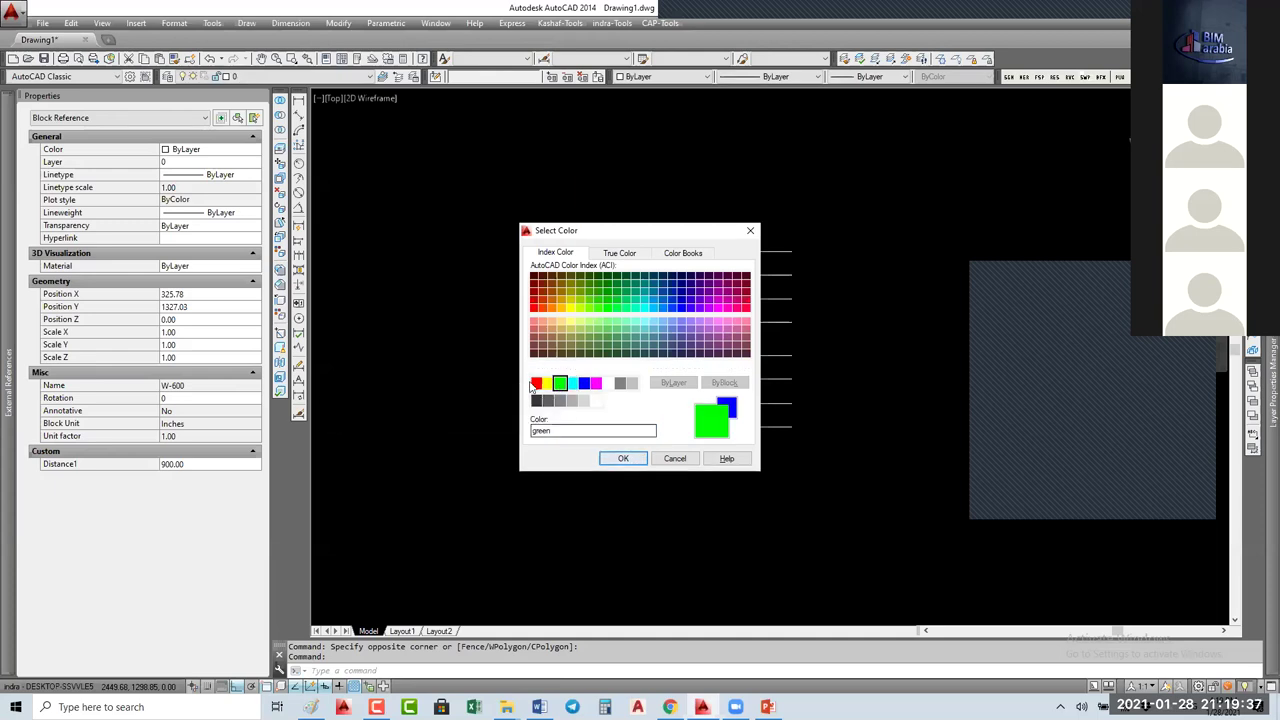
pyautogui.click(536, 384)
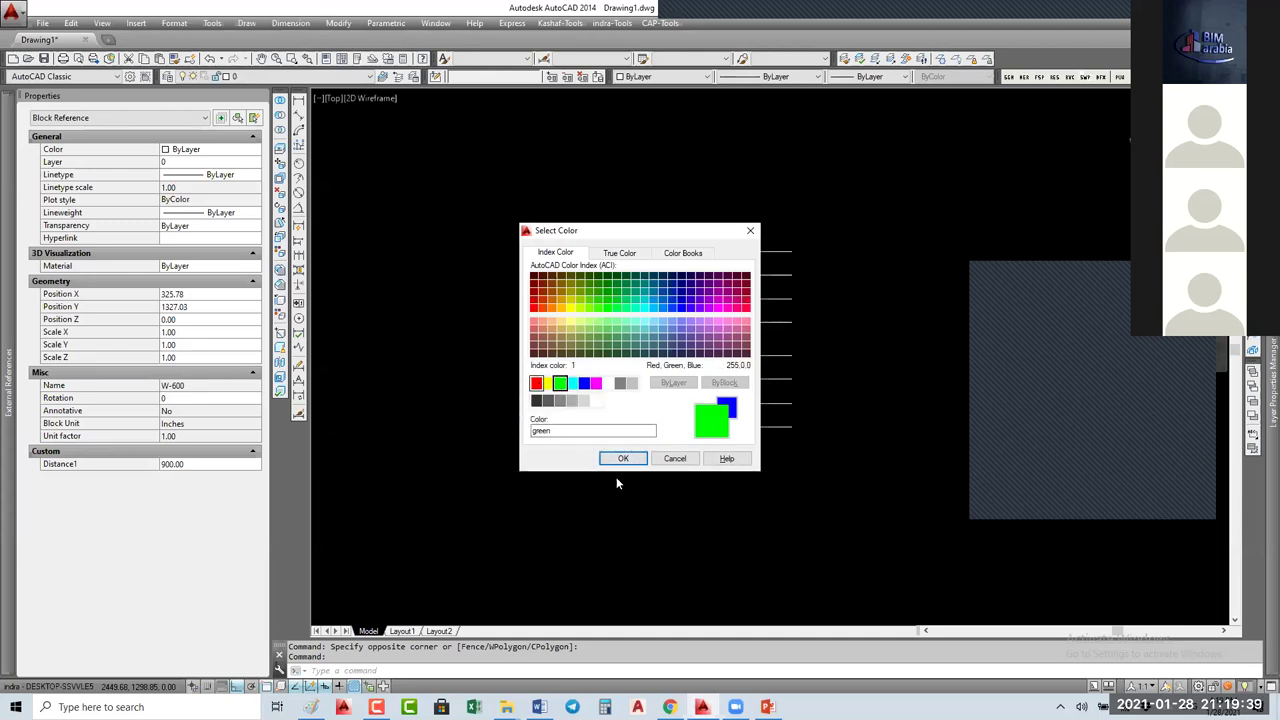
pyautogui.click(622, 458)
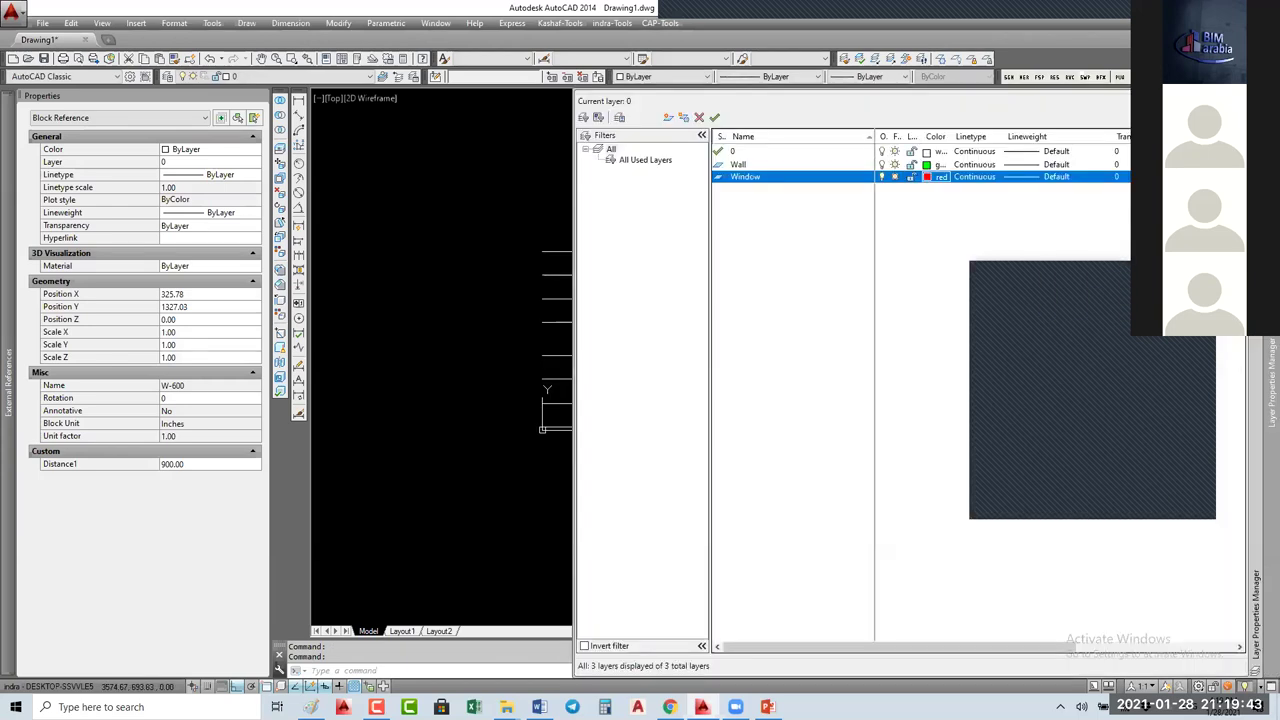
# Step: Collapse Layer Properties, window-select the 24 wall lines to check them, and zoom in
pyautogui.click(523, 273)
pyautogui.press('Escape')
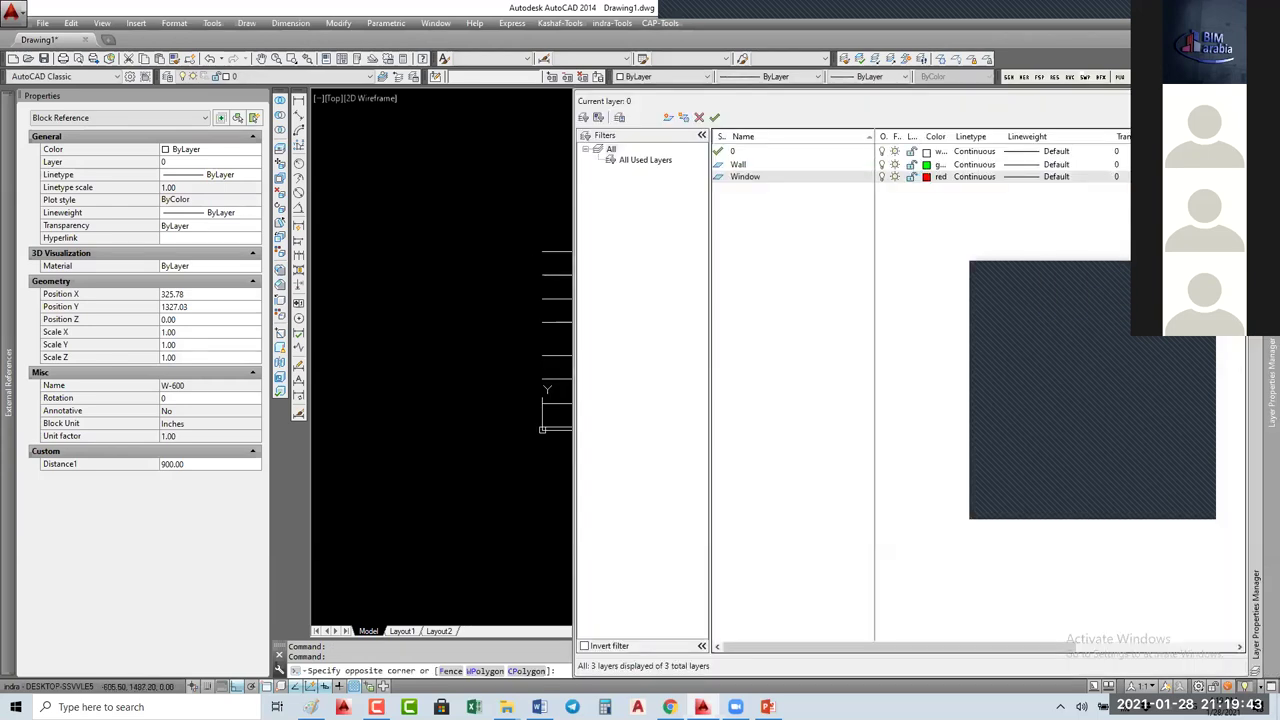
pyautogui.click(521, 199)
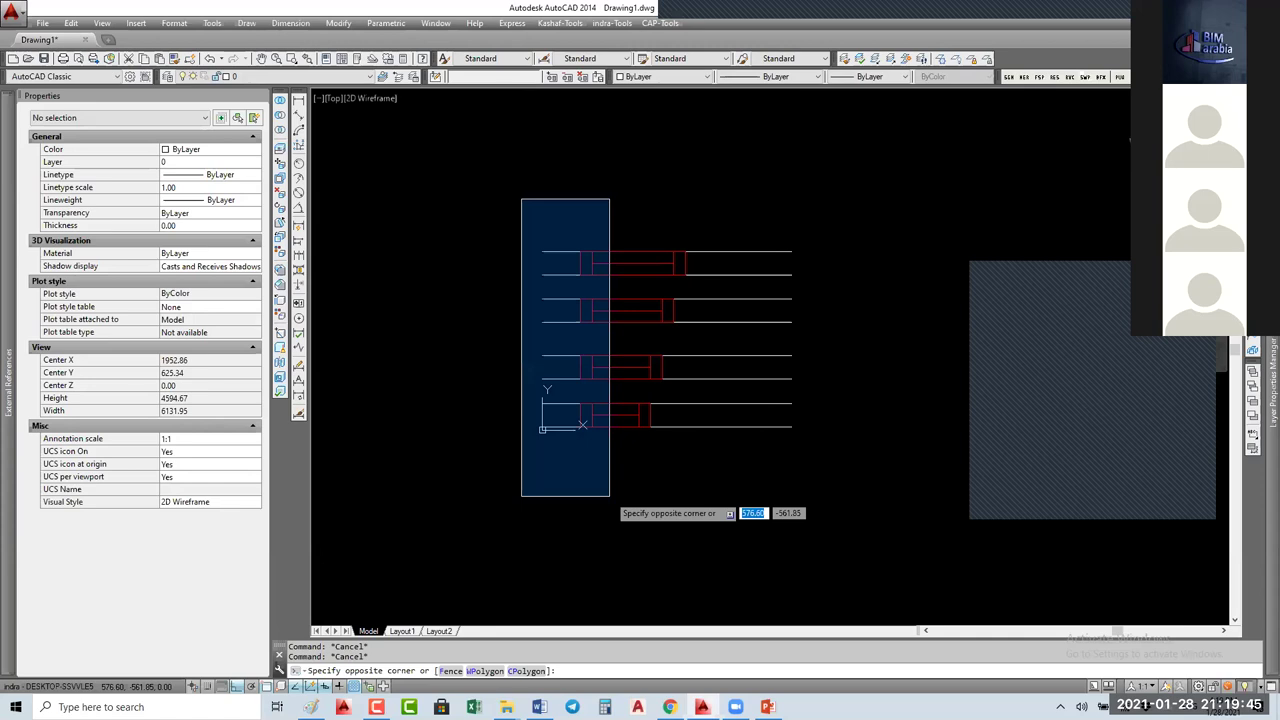
pyautogui.click(805, 480)
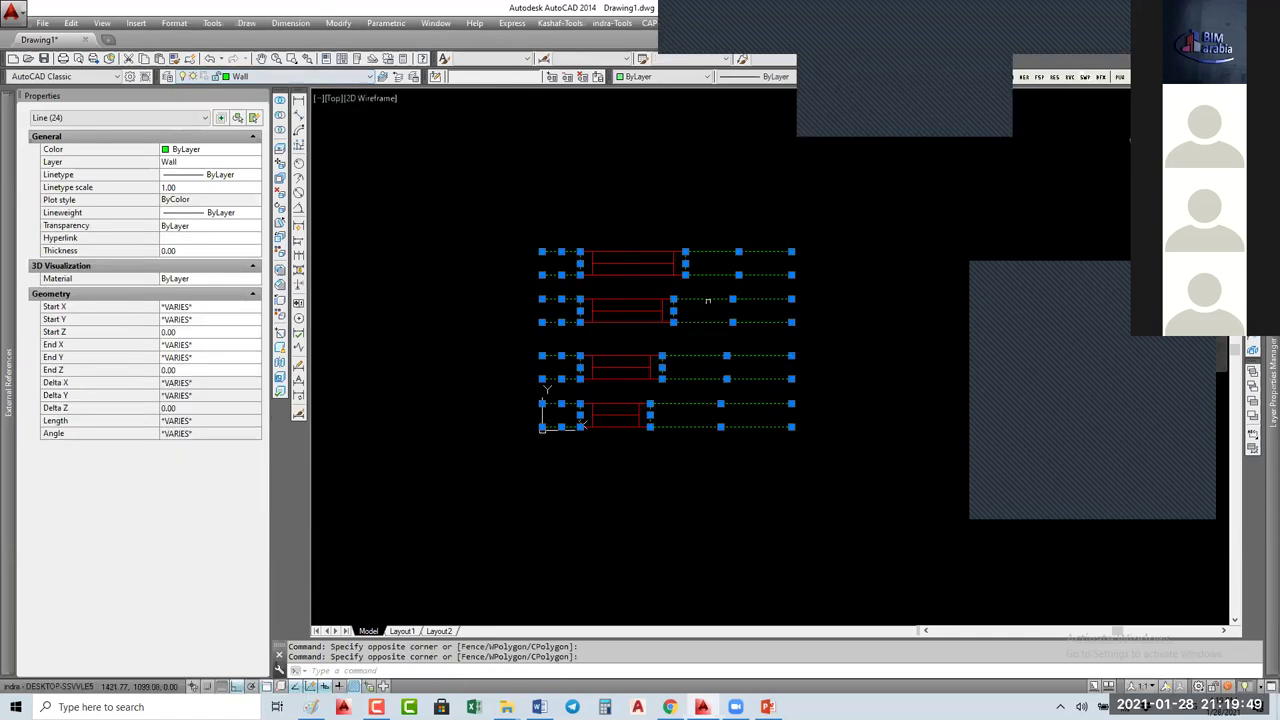
pyautogui.press('Escape')
pyautogui.press('Escape')
pyautogui.scroll(4, 577, 418)
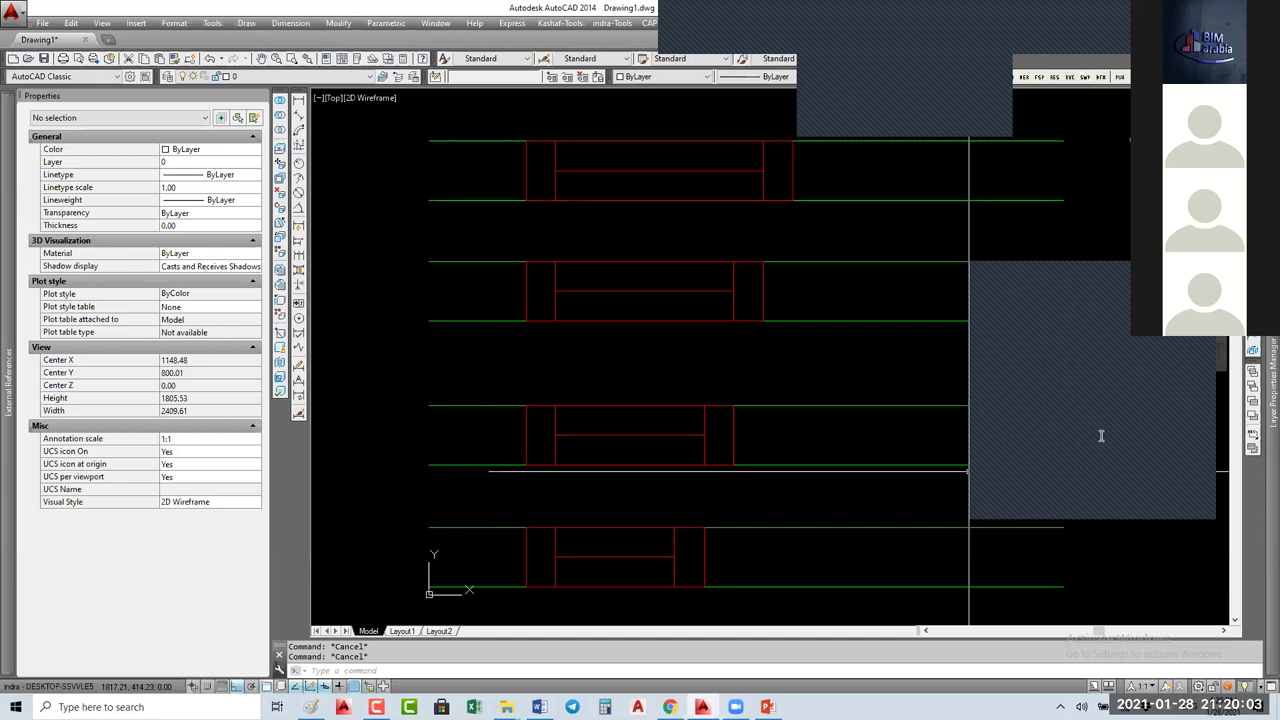
pyautogui.click(629, 528)
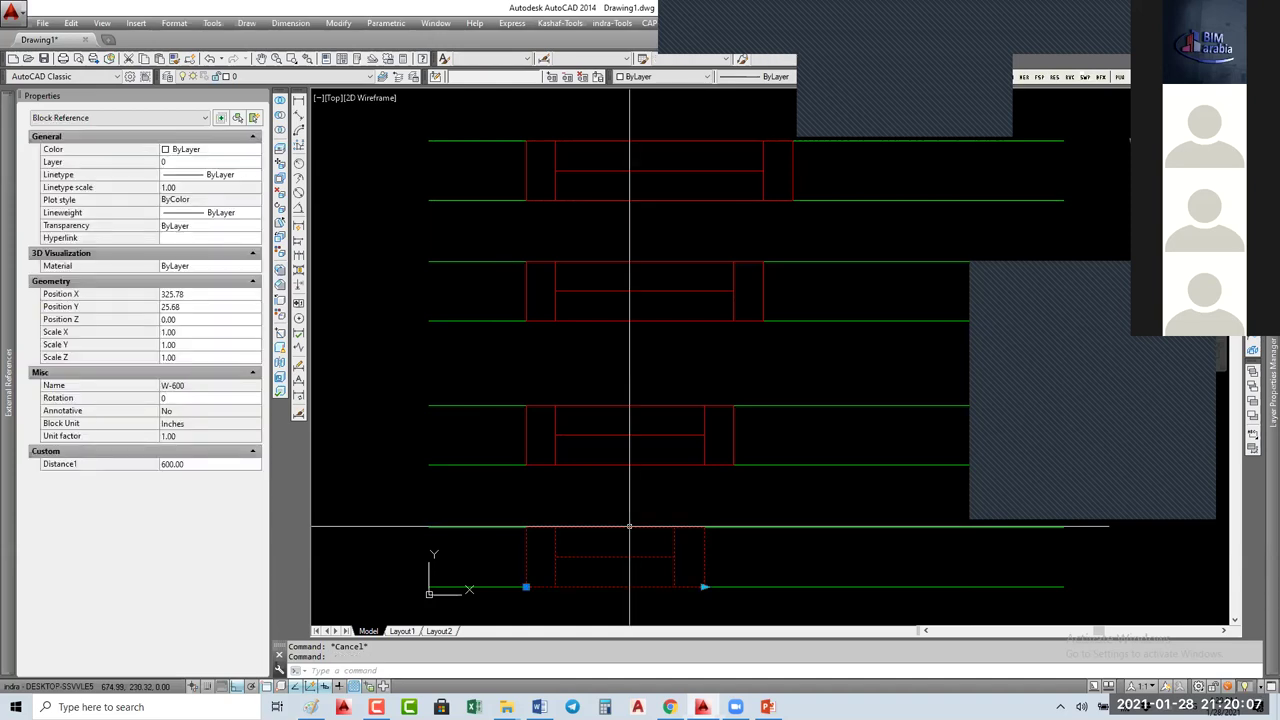
pyautogui.write('be')
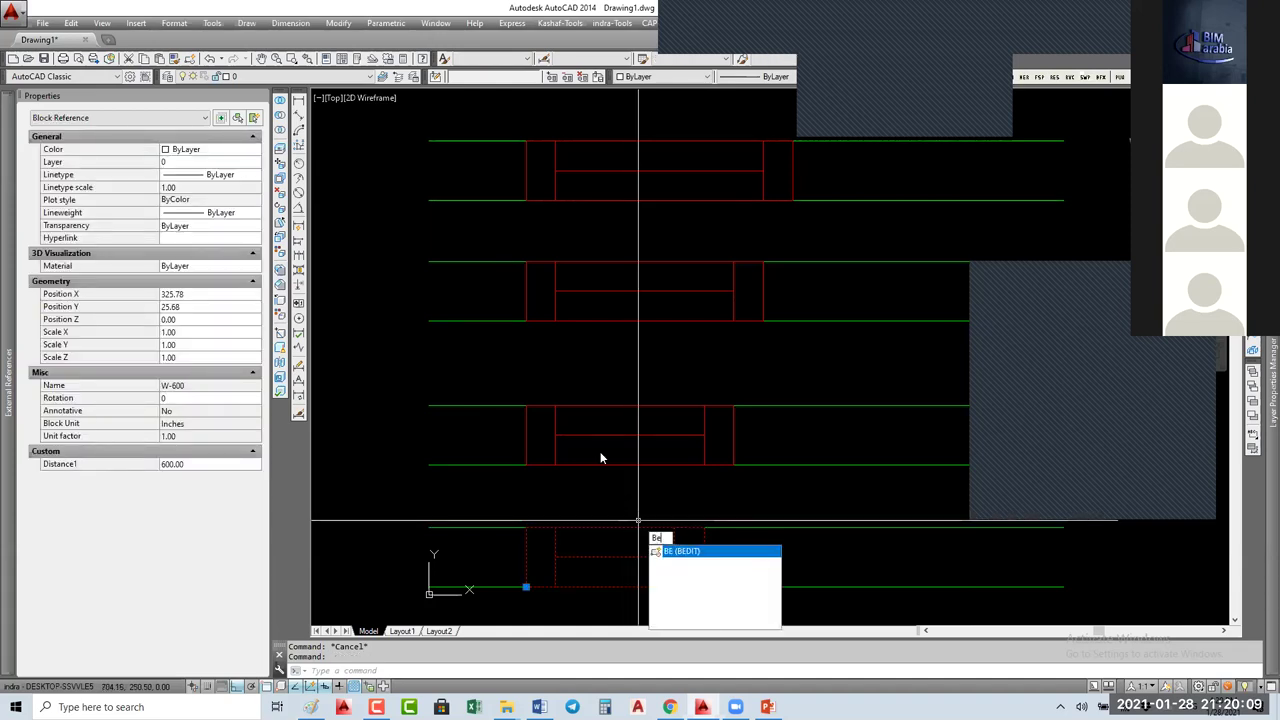
pyautogui.press('Return')
pyautogui.click(676, 330)
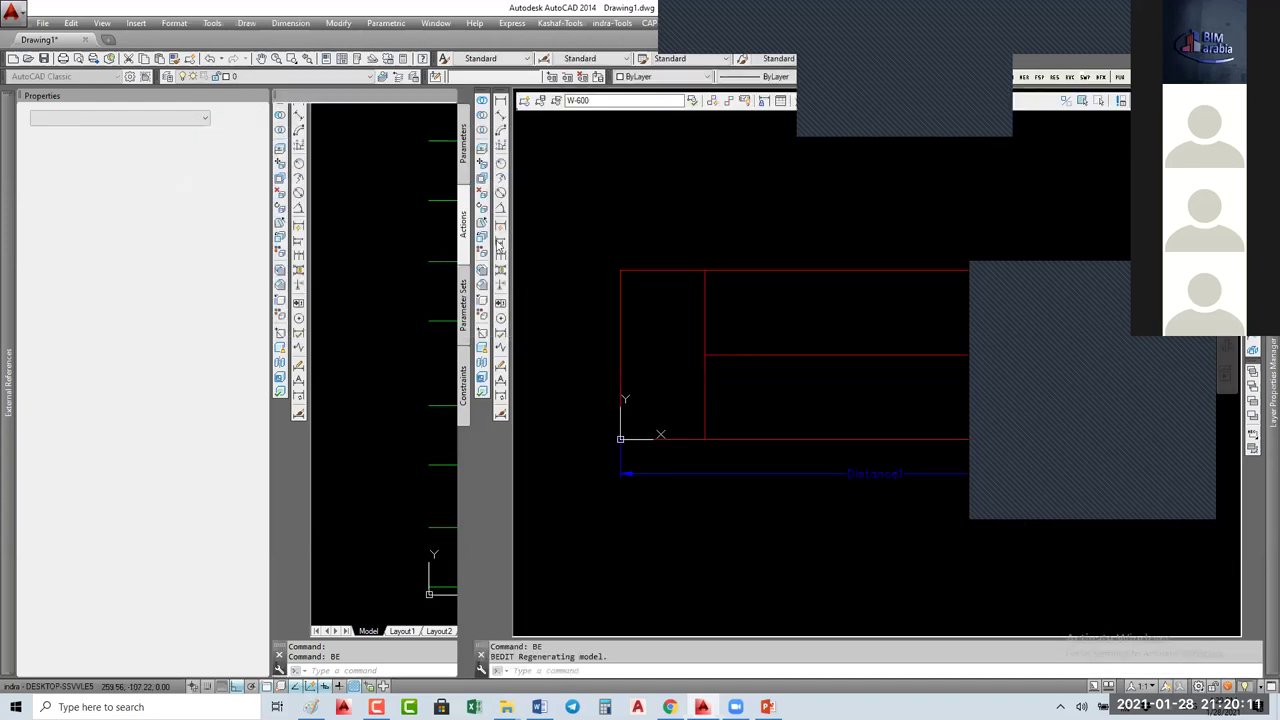
pyautogui.click(469, 154)
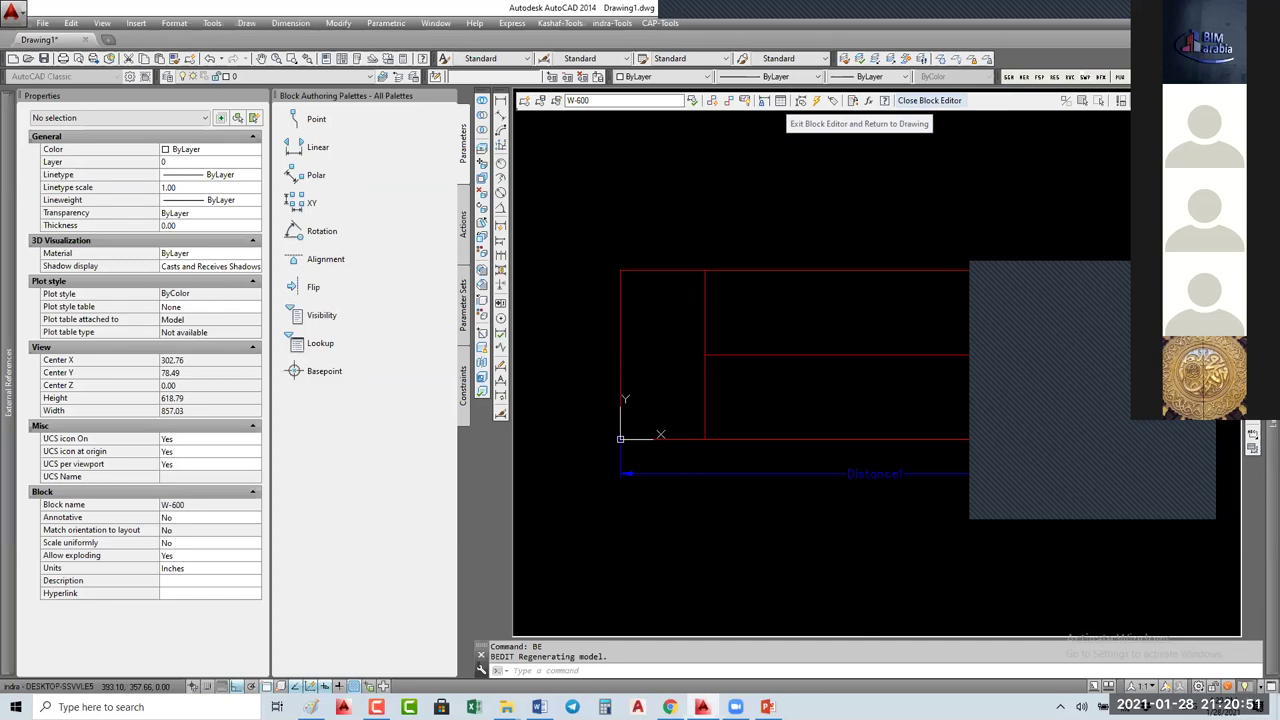
pyautogui.click(929, 100)
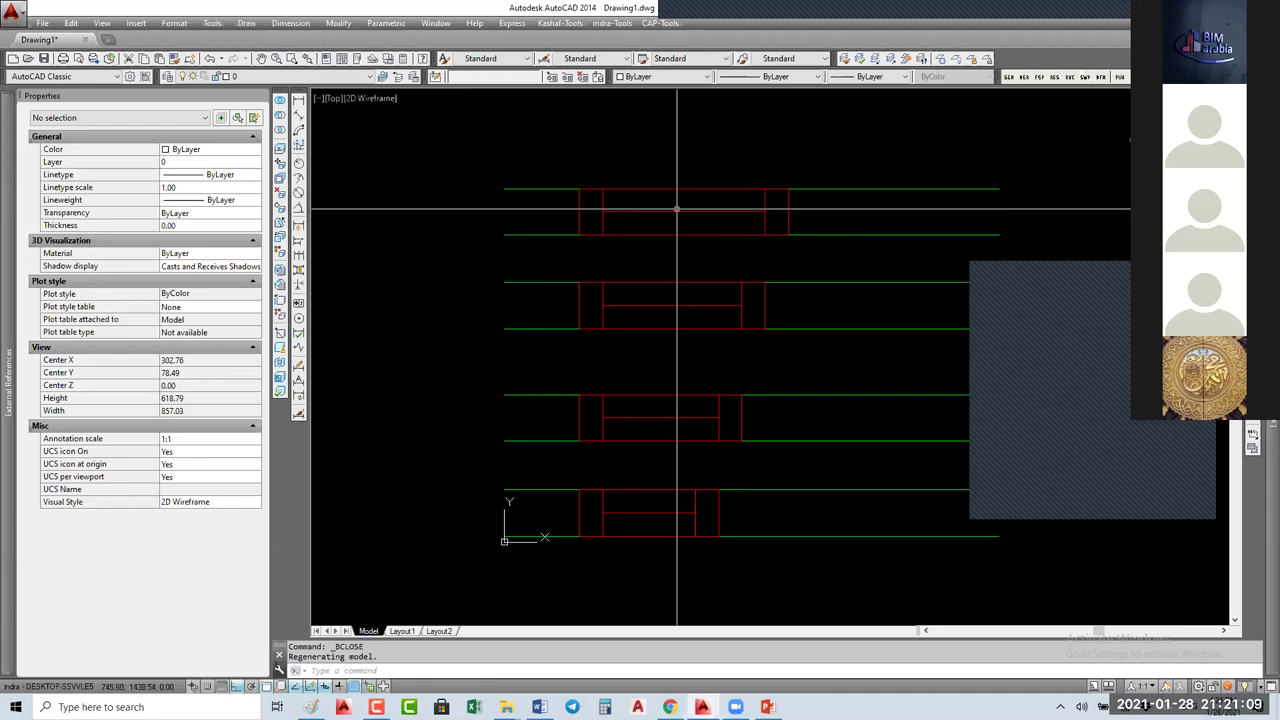
pyautogui.click(677, 212)
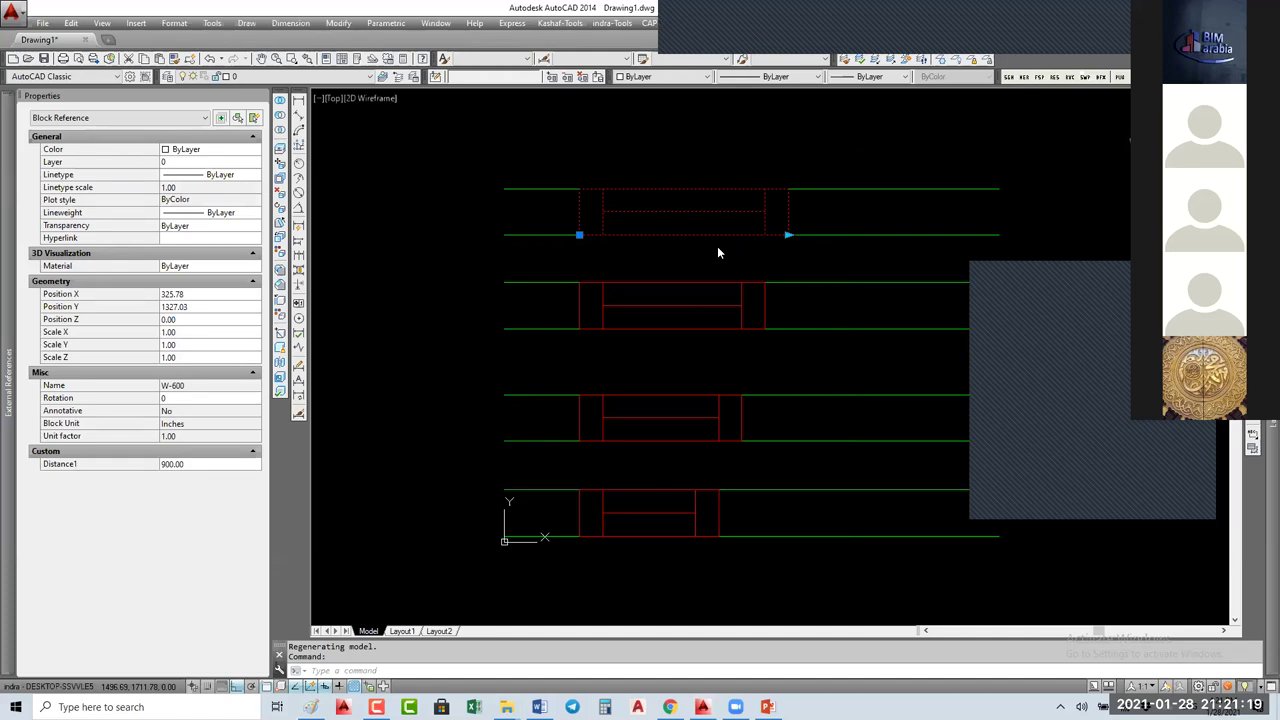
pyautogui.click(685, 266)
pyautogui.write('Be')
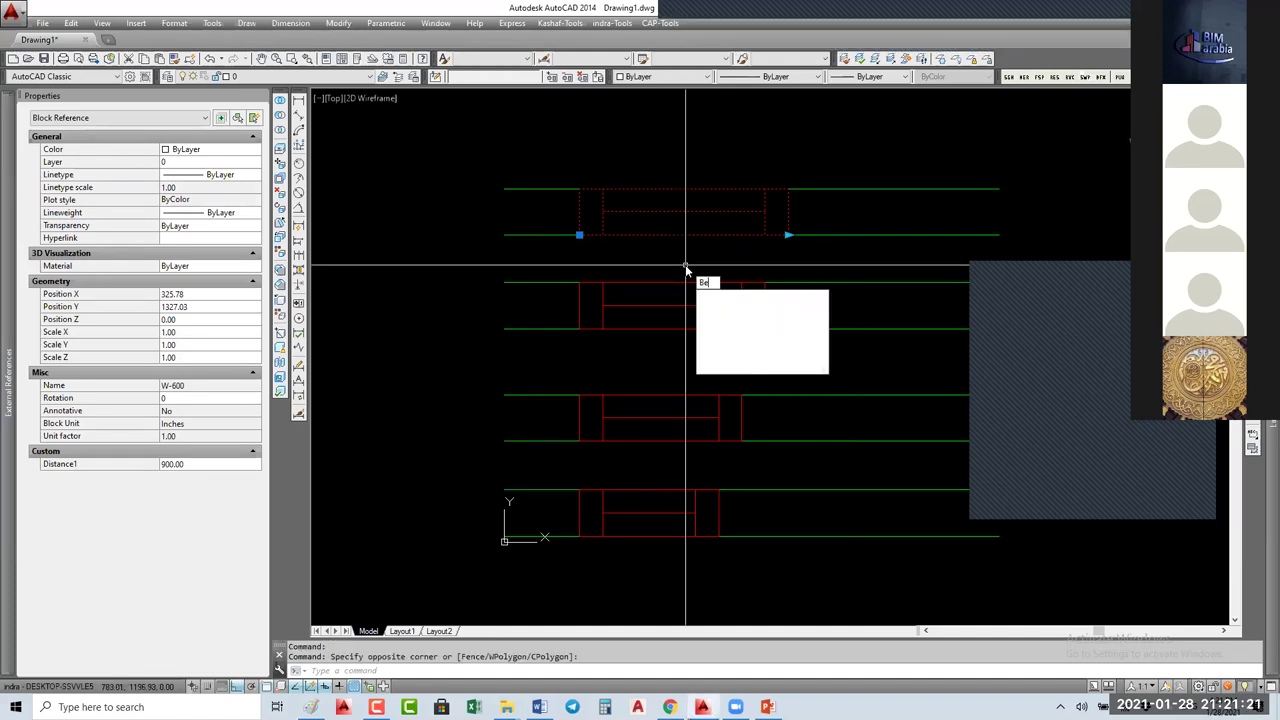
pyautogui.press('Return')
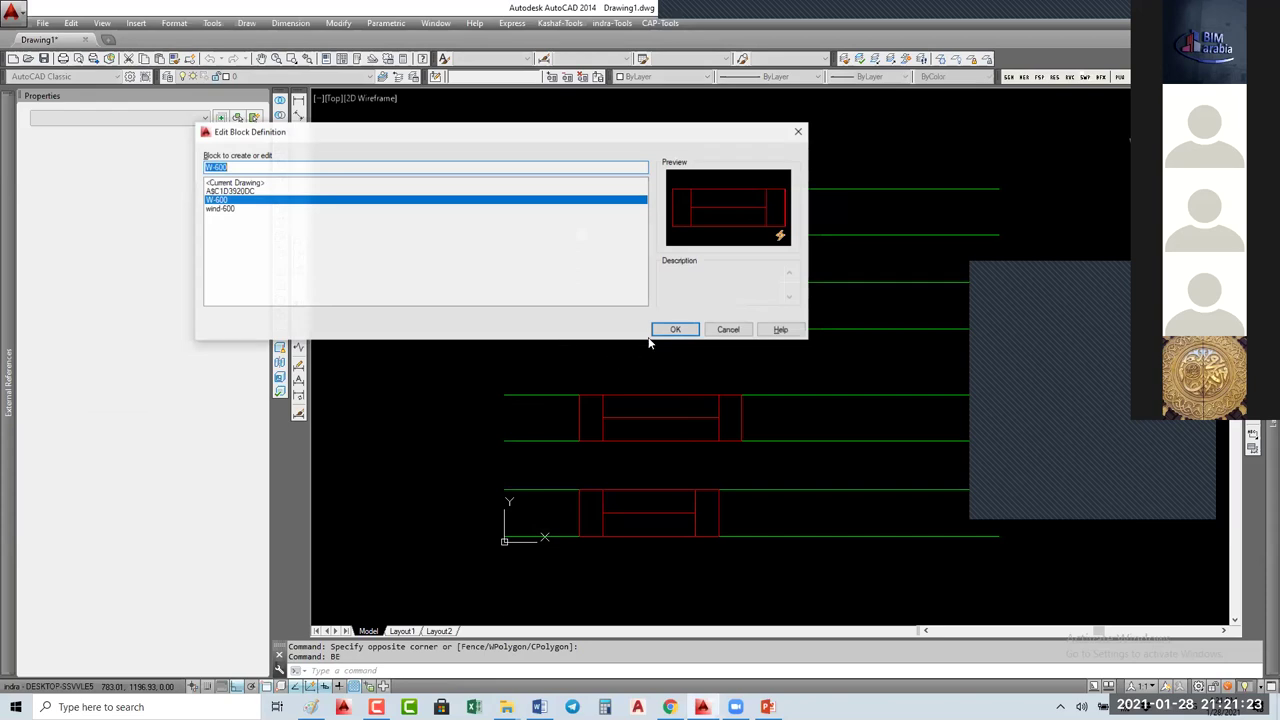
pyautogui.click(675, 331)
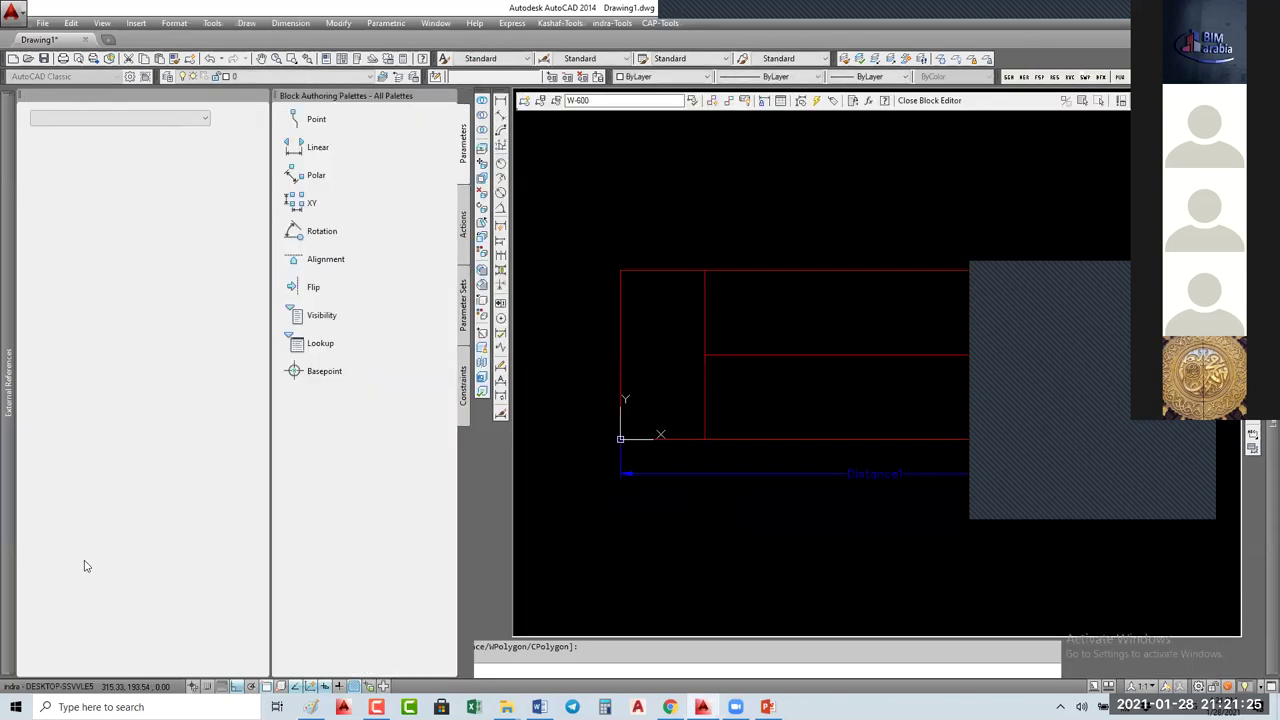
pyautogui.click(185, 520)
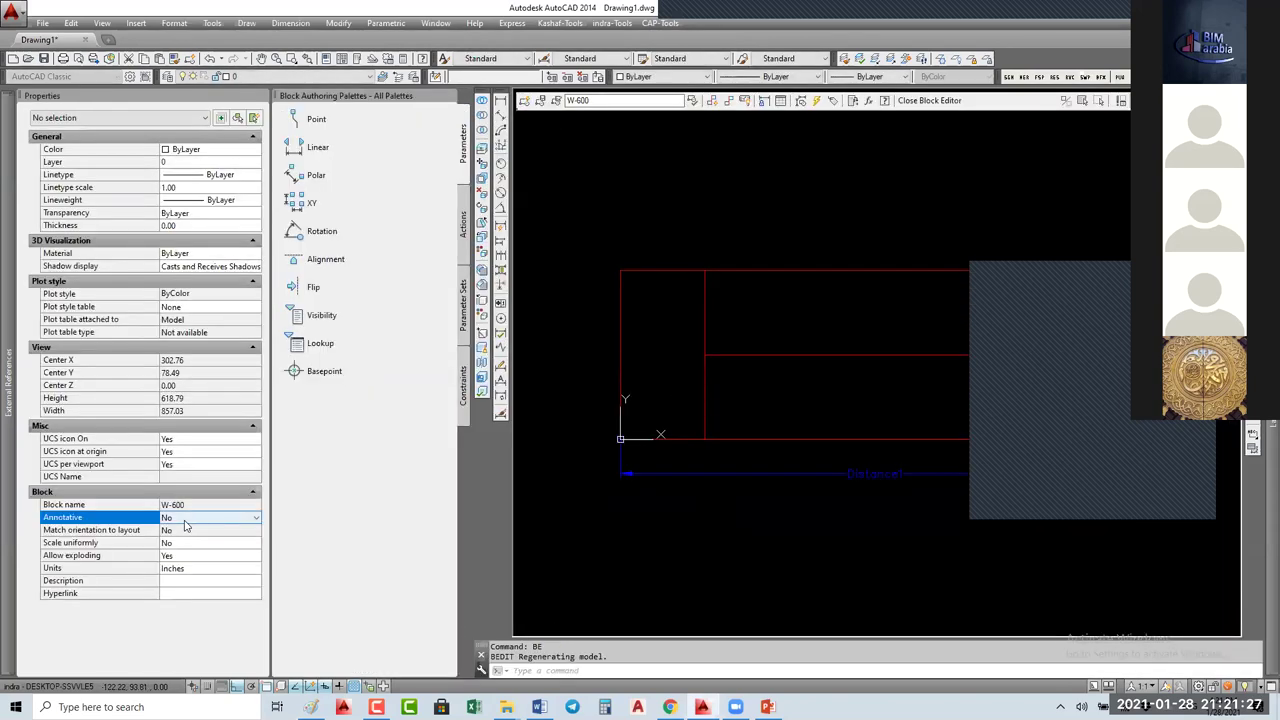
pyautogui.click(185, 522)
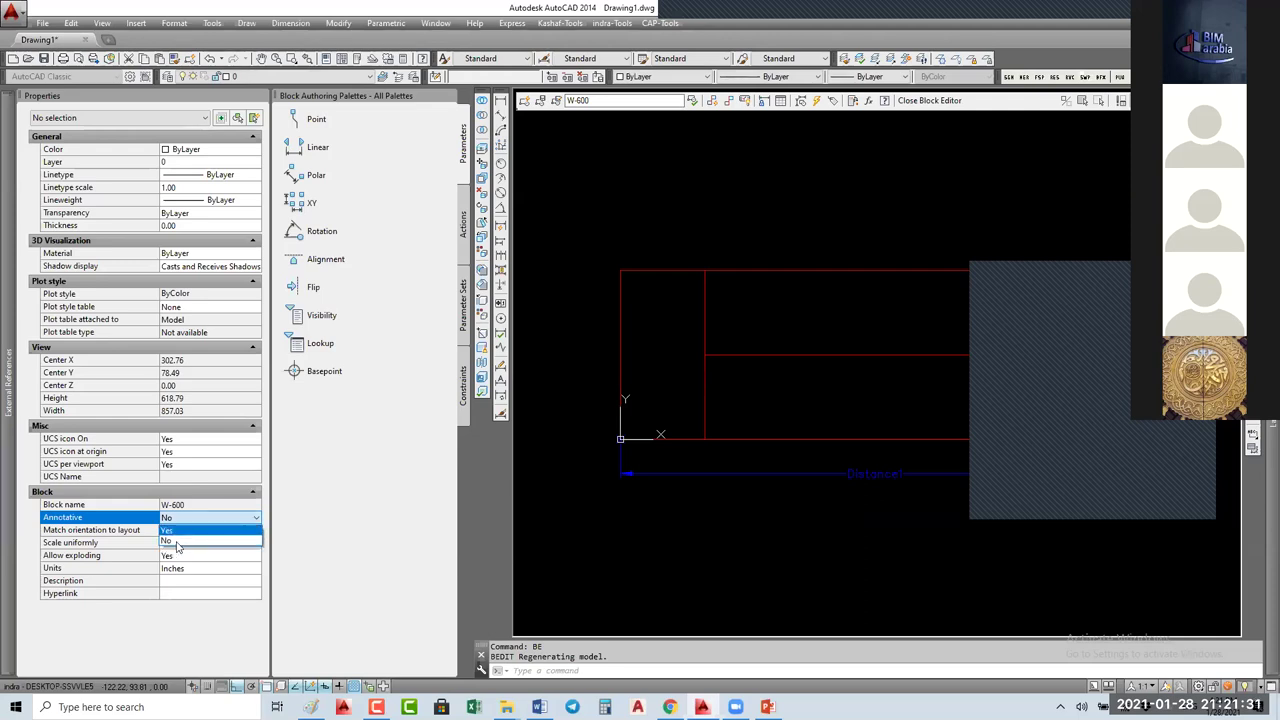
pyautogui.click(185, 540)
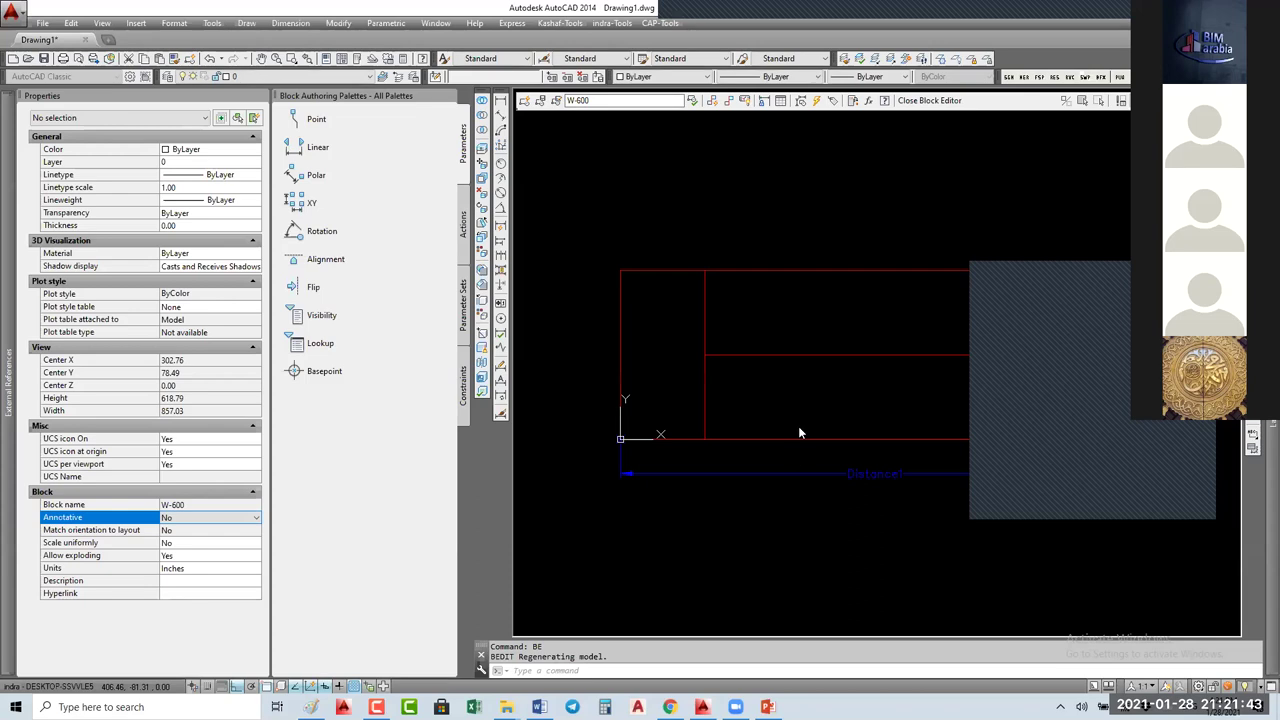
pyautogui.click(928, 101)
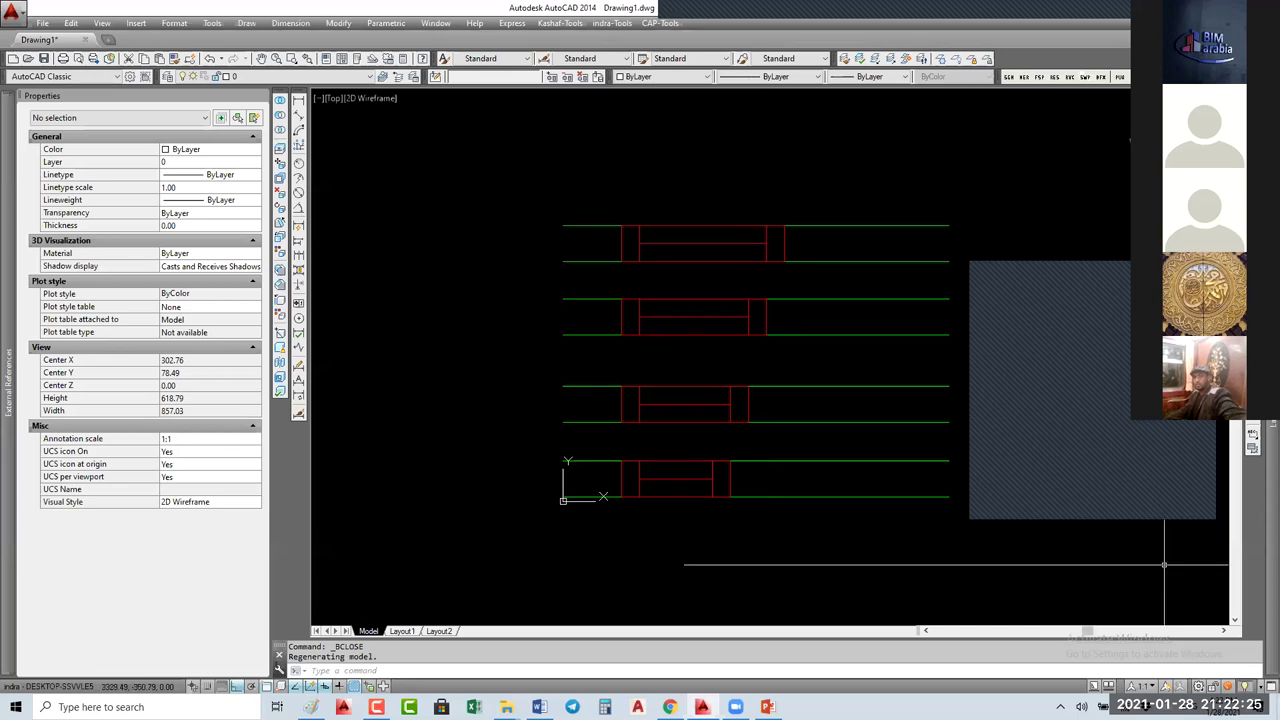
pyautogui.moveTo(1256, 560)
pyautogui.click(1197, 686)
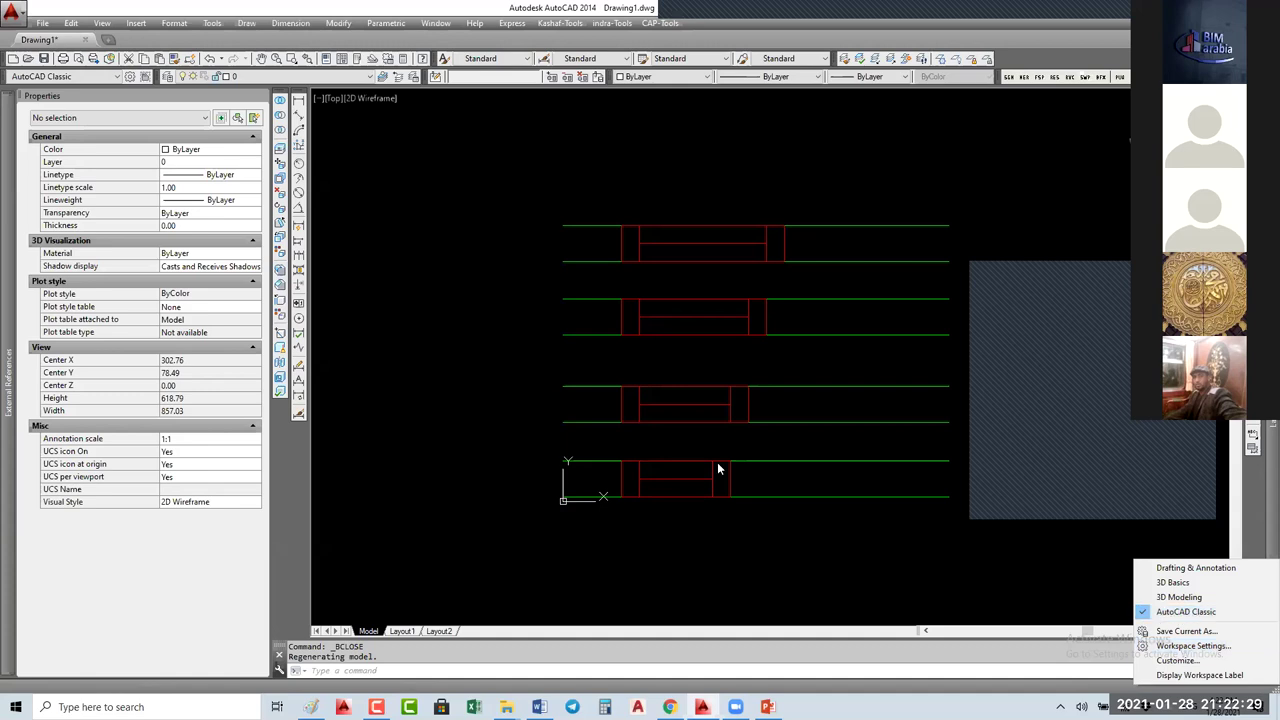
pyautogui.click(742, 513)
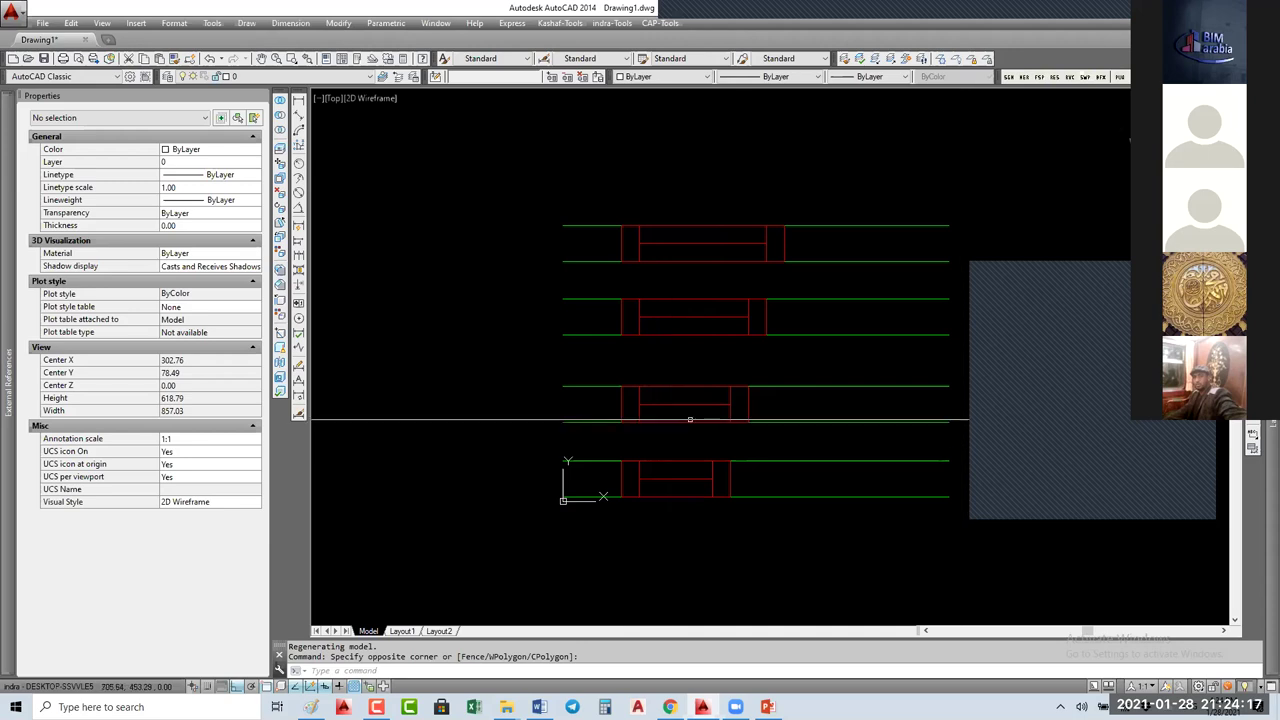
# Step: Open the W-600 block in the Block Editor via BE and widen the authoring palettes
pyautogui.click(689, 404)
pyautogui.write('BE')
pyautogui.press('Return')
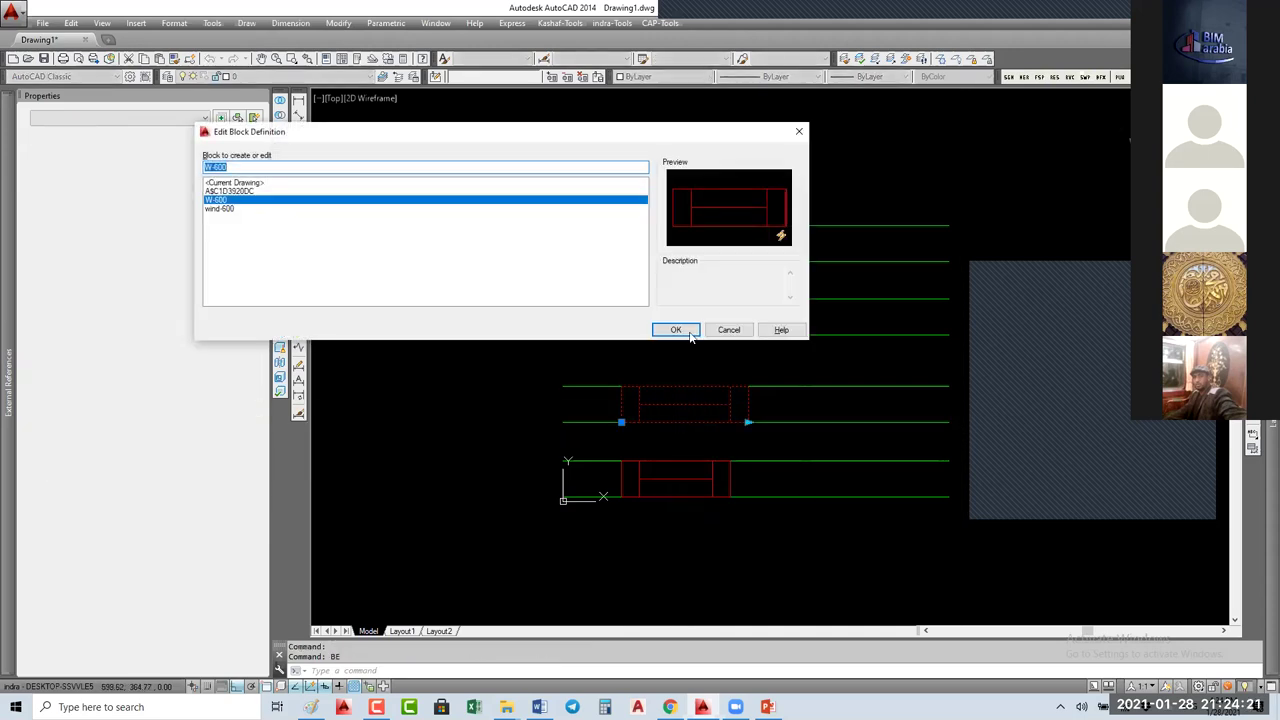
pyautogui.click(685, 331)
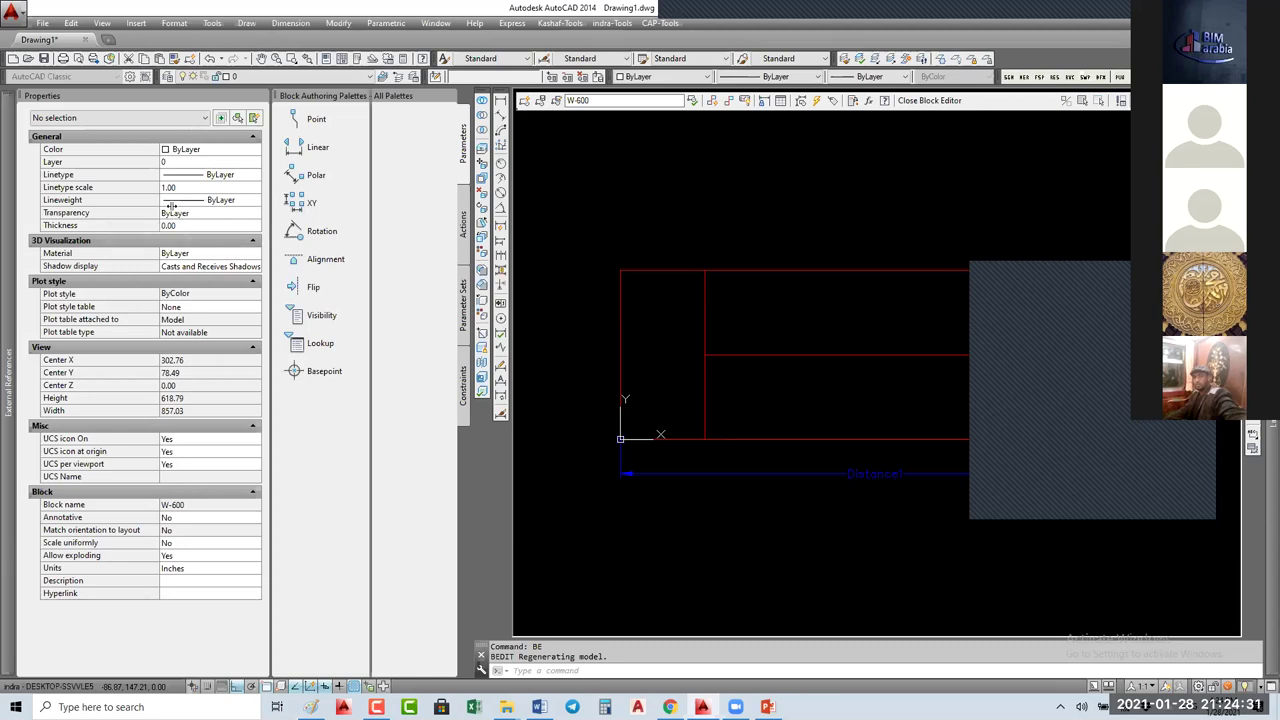
pyautogui.moveTo(476, 214); pyautogui.dragTo(618, 210)
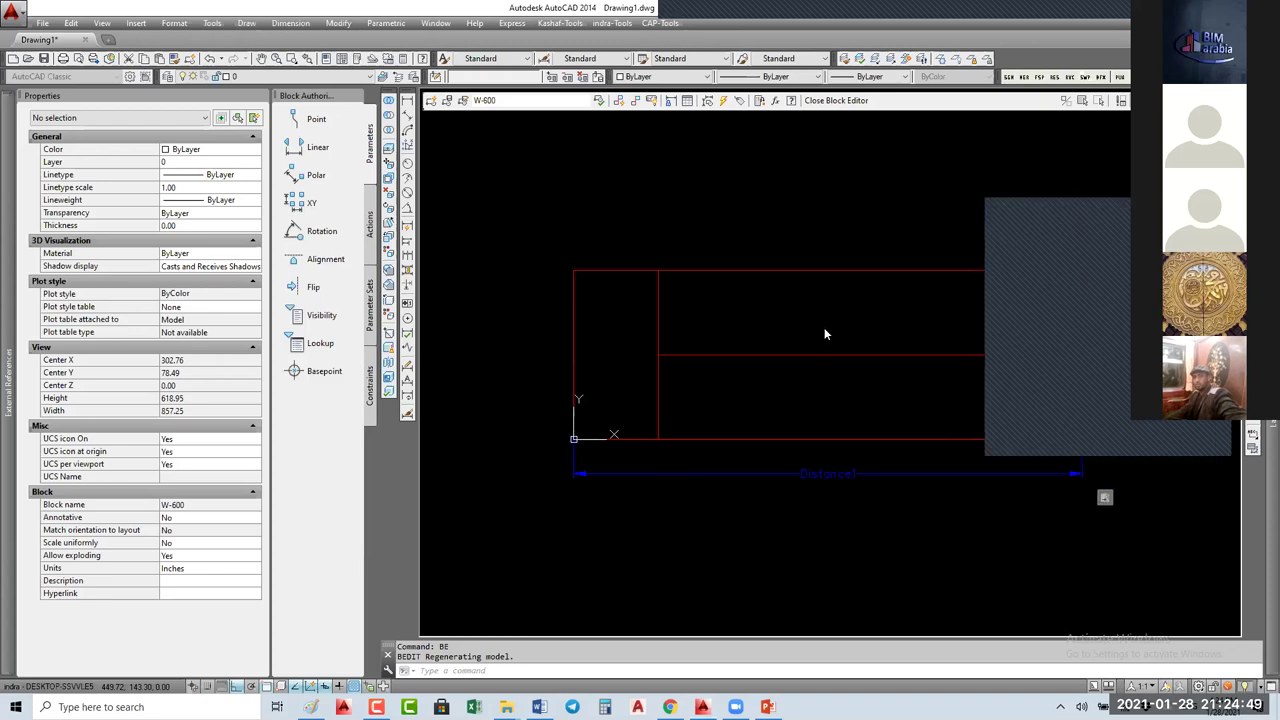
pyautogui.scroll(-5, 830, 342)
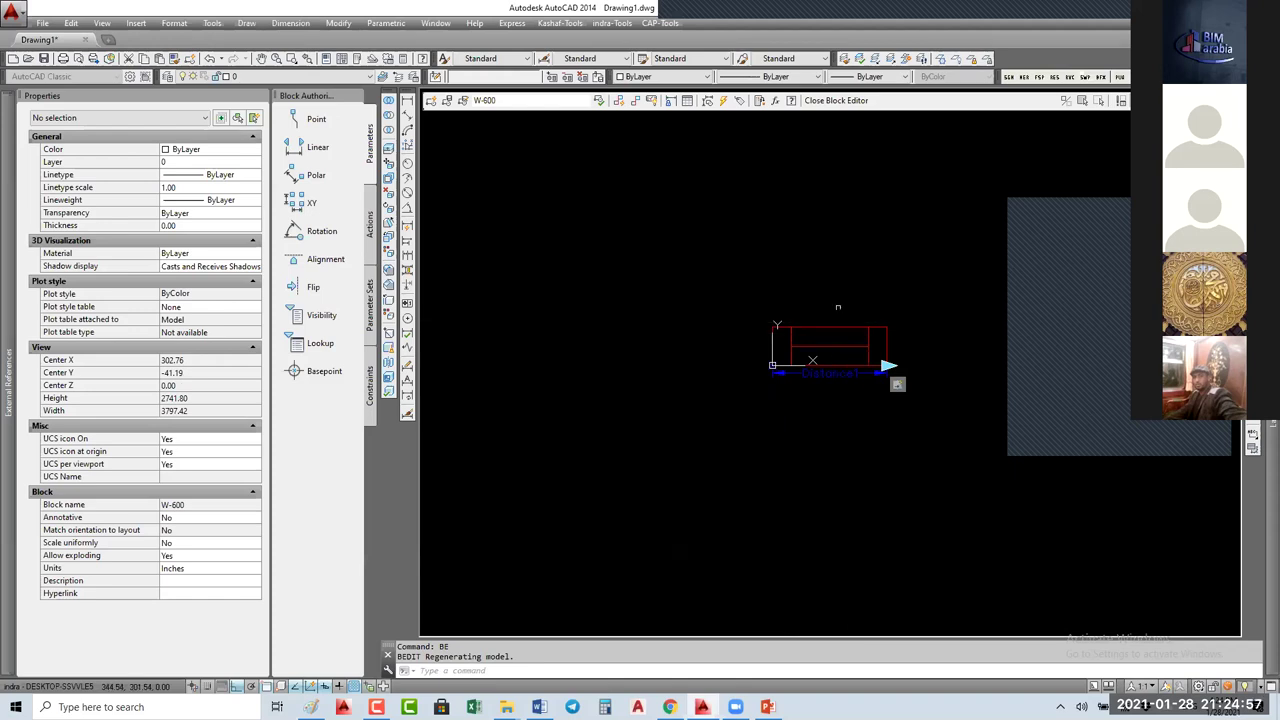
# Step: Draw a rectangle above the window, then run ATT to define a label attribute
pyautogui.write('rec')
pyautogui.press('Return')
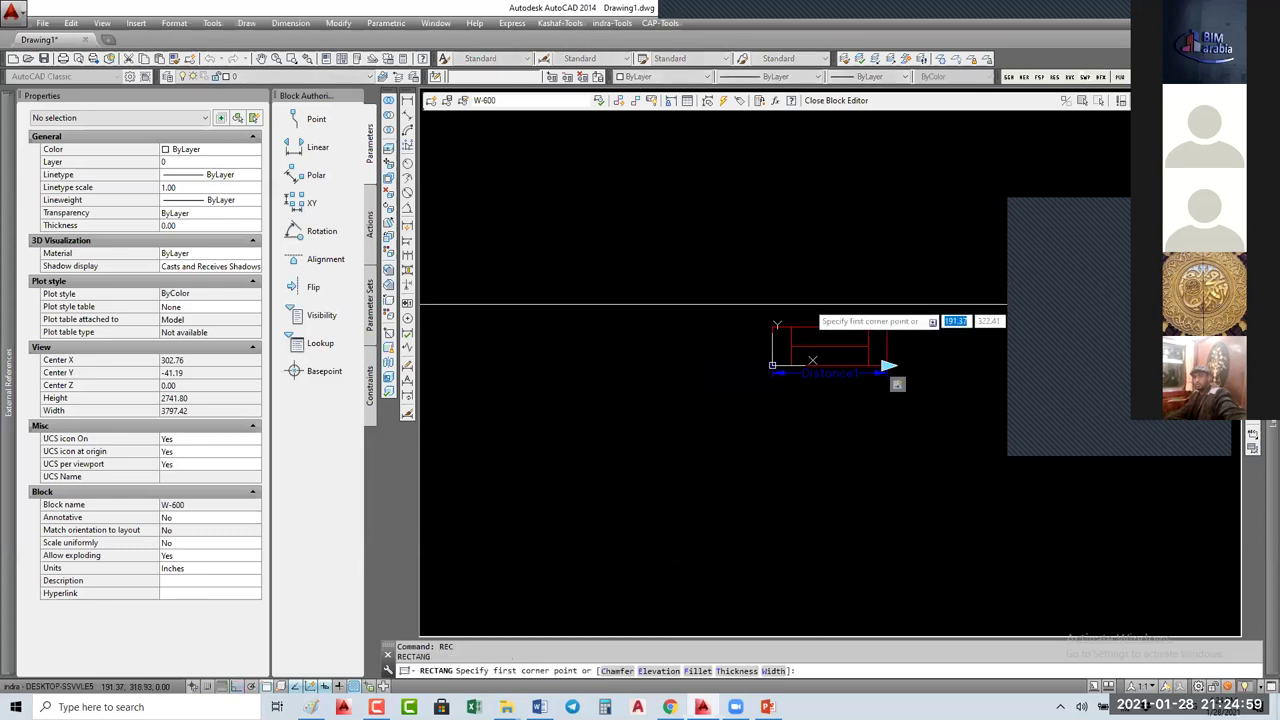
pyautogui.click(802, 308)
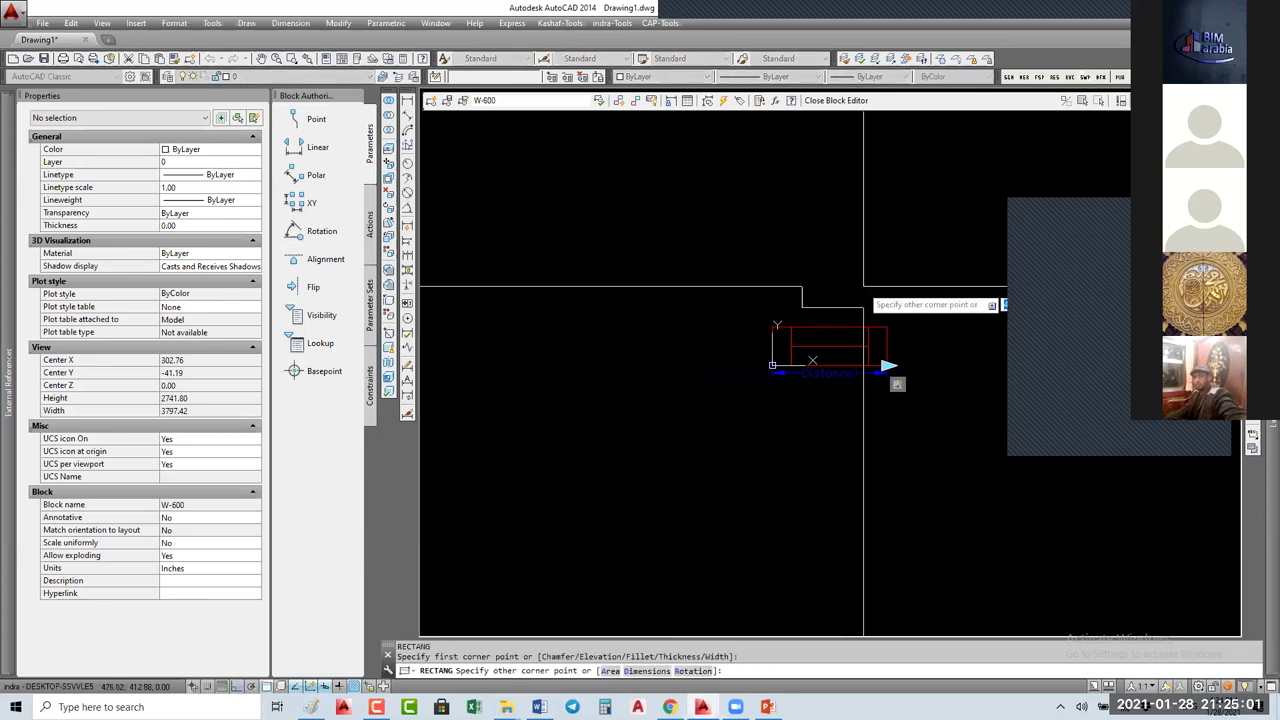
pyautogui.click(863, 285)
pyautogui.click(840, 283)
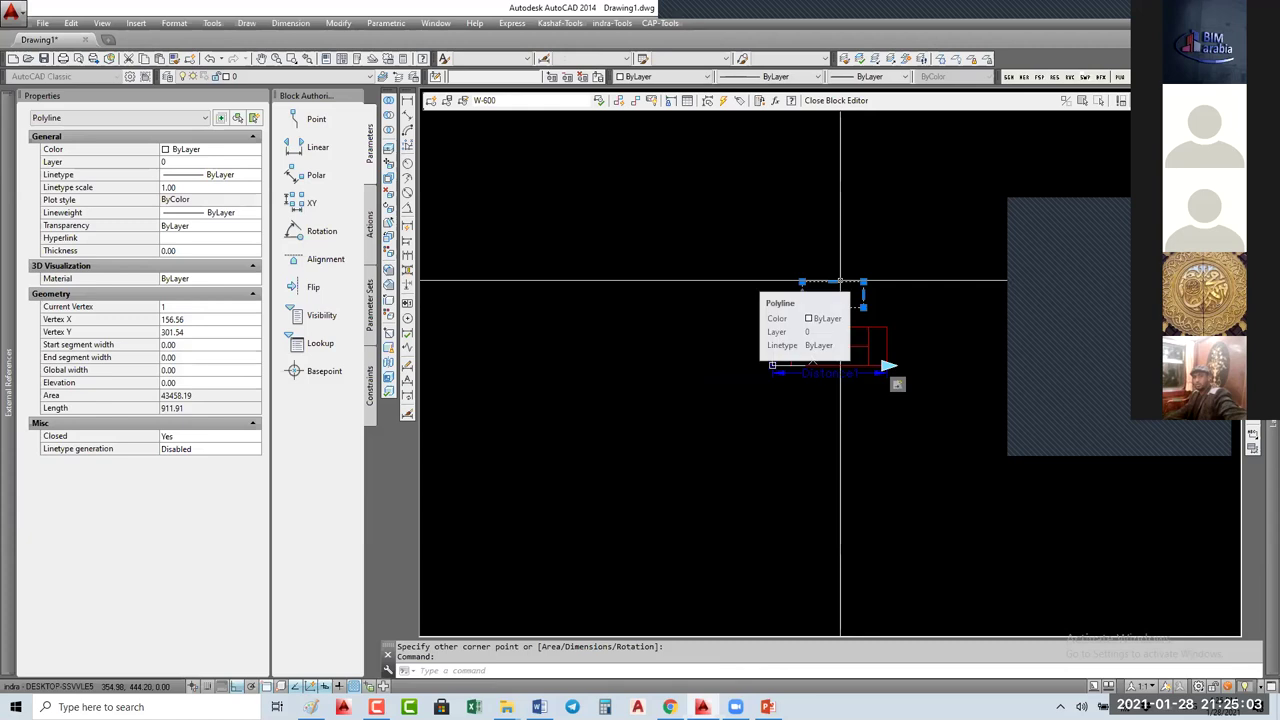
pyautogui.press('Escape')
pyautogui.press('Escape')
pyautogui.write('ATT')
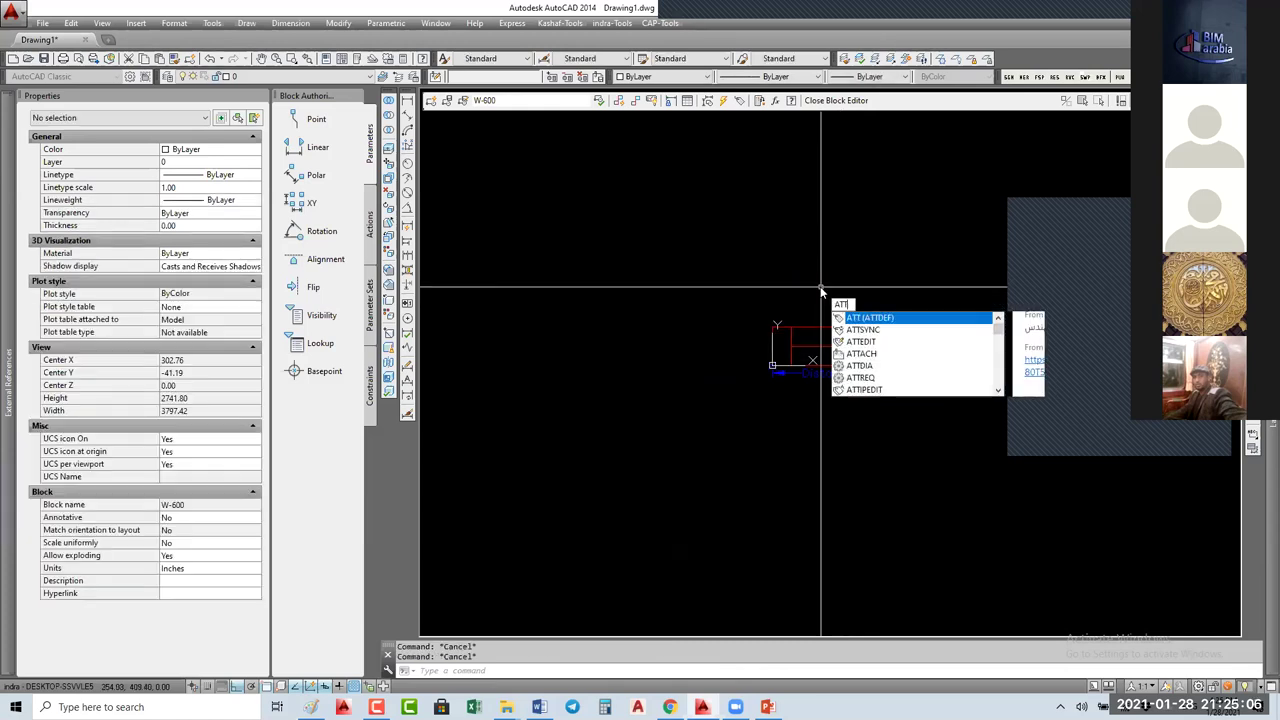
pyautogui.press('Return')
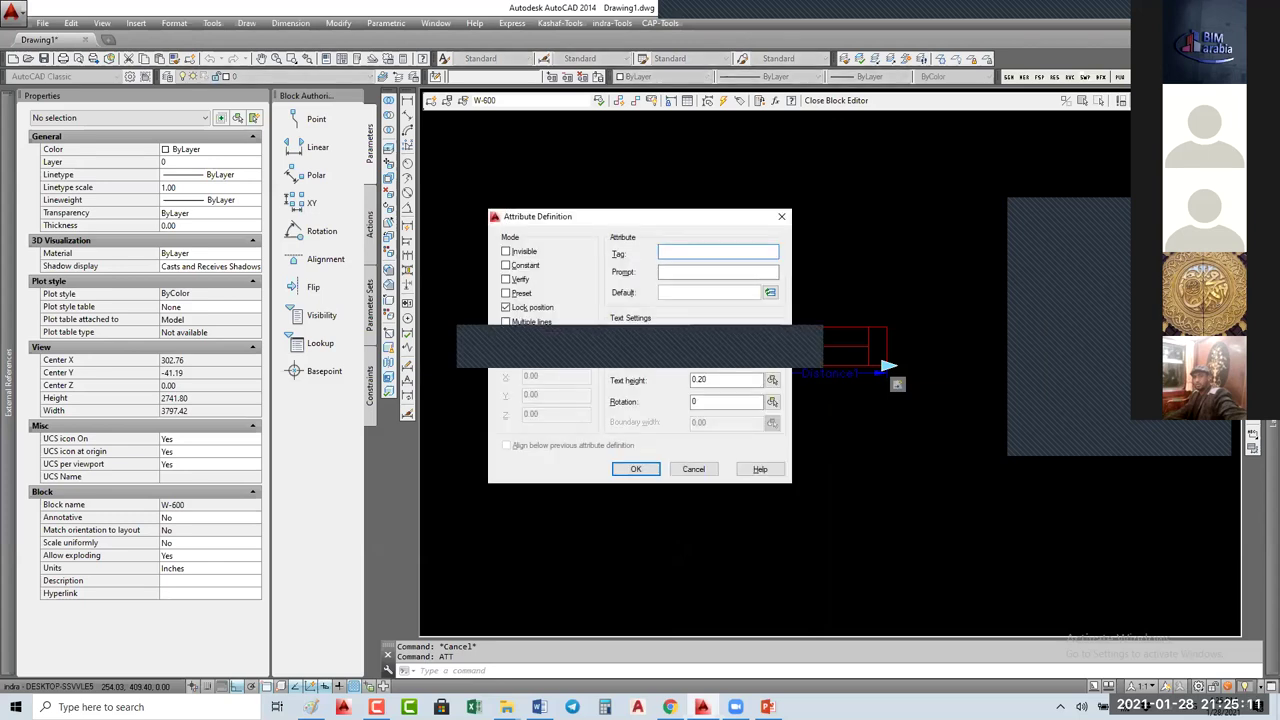
# Step: Define attribute tag WN: prompt 'What is Window NO', default W-01, height 2.5, Bottom center
pyautogui.write('W')
pyautogui.write('N')
pyautogui.press('Tab')
pyautogui.write('What is Window ')
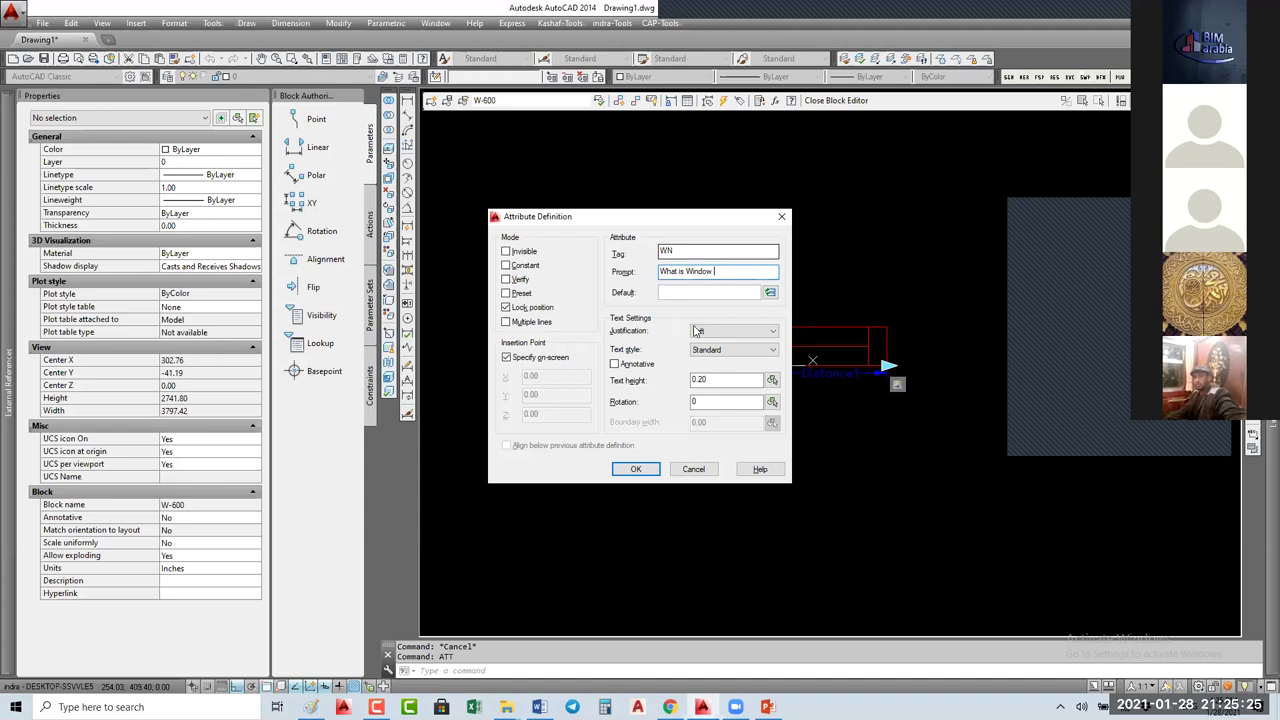
pyautogui.write('NO')
pyautogui.press('Tab')
pyautogui.write('W-01')
pyautogui.press('Tab')
pyautogui.write('2.5')
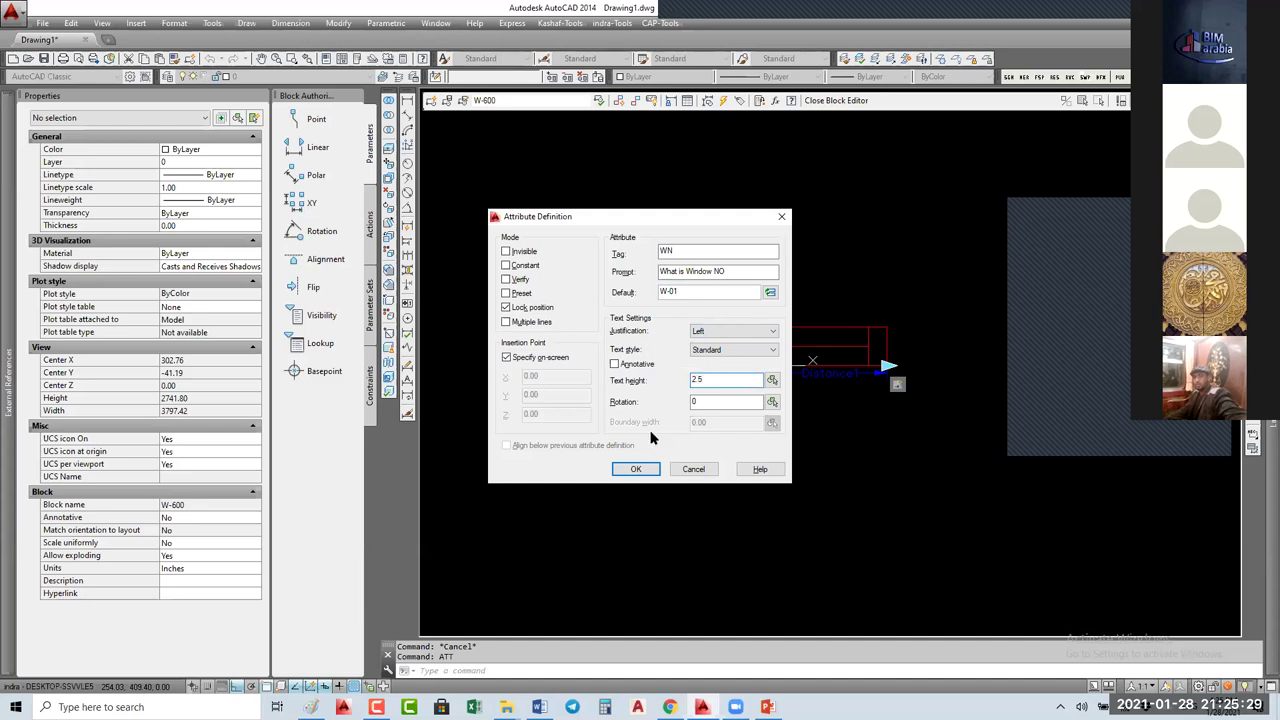
pyautogui.click(728, 333)
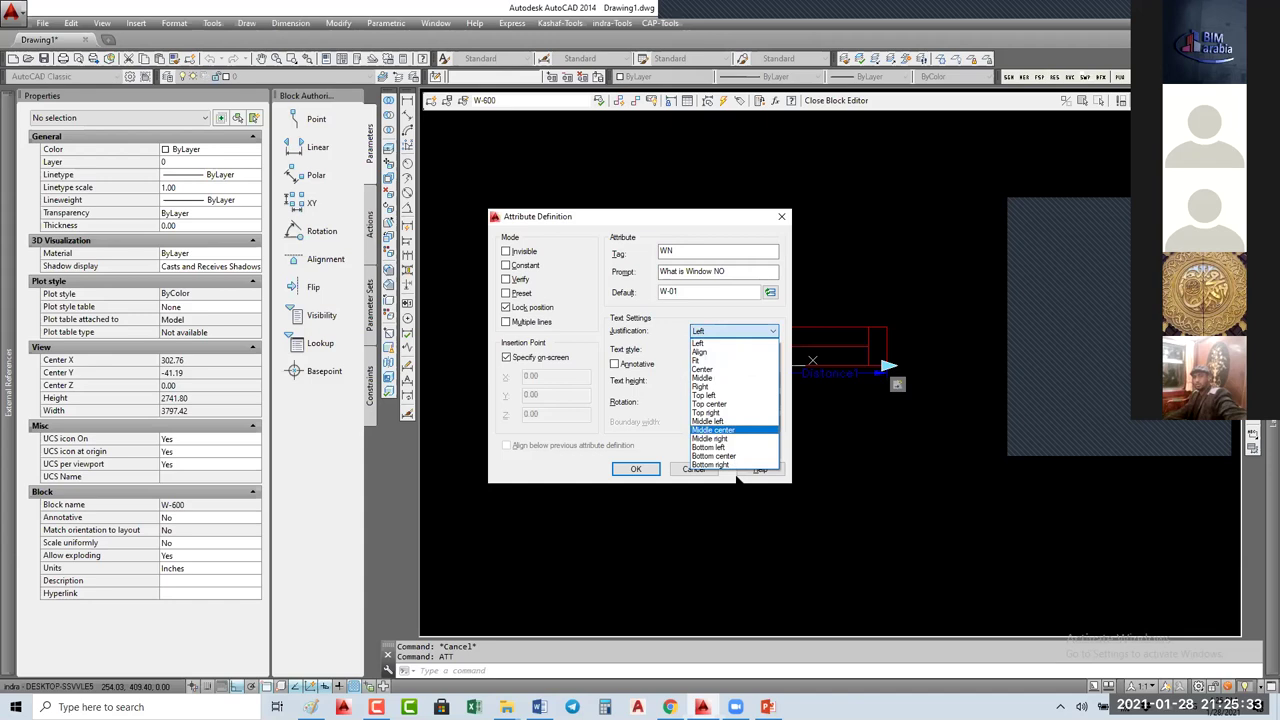
pyautogui.click(738, 458)
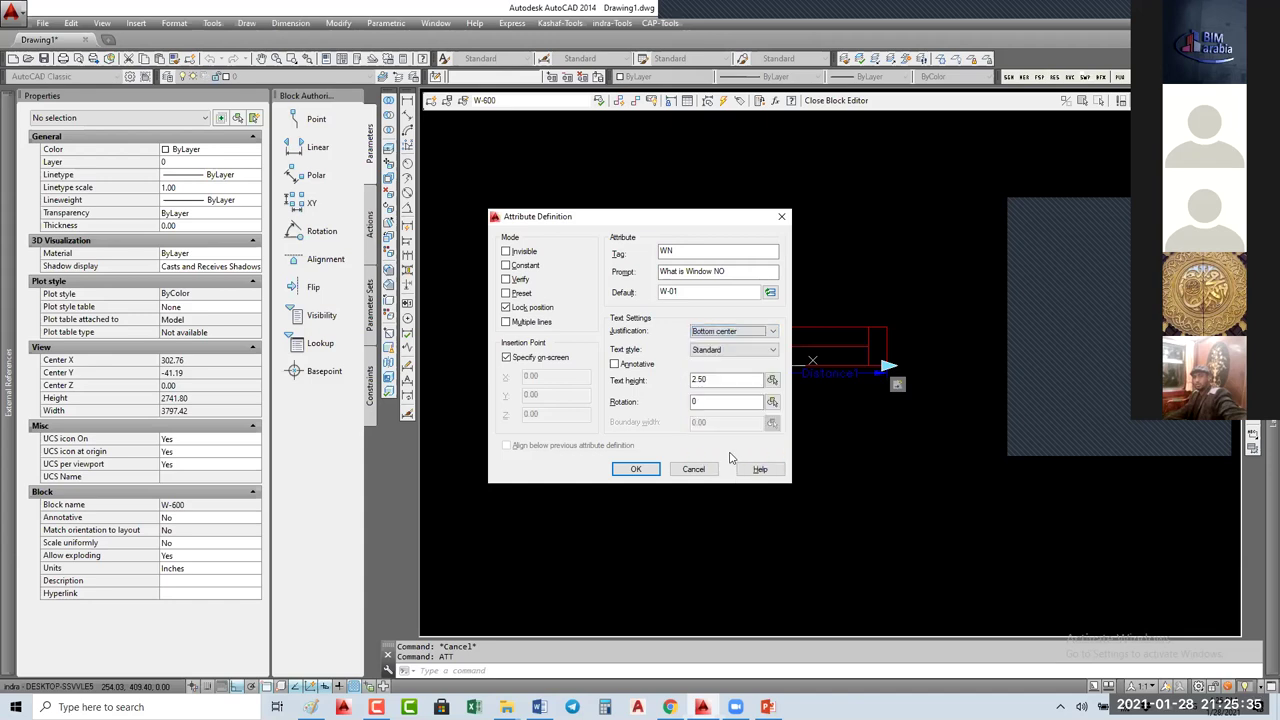
pyautogui.click(637, 470)
# Step: Place the WN attribute above the window rectangle and set the annotation scale to 1:50
pyautogui.scroll(4, 807, 352)
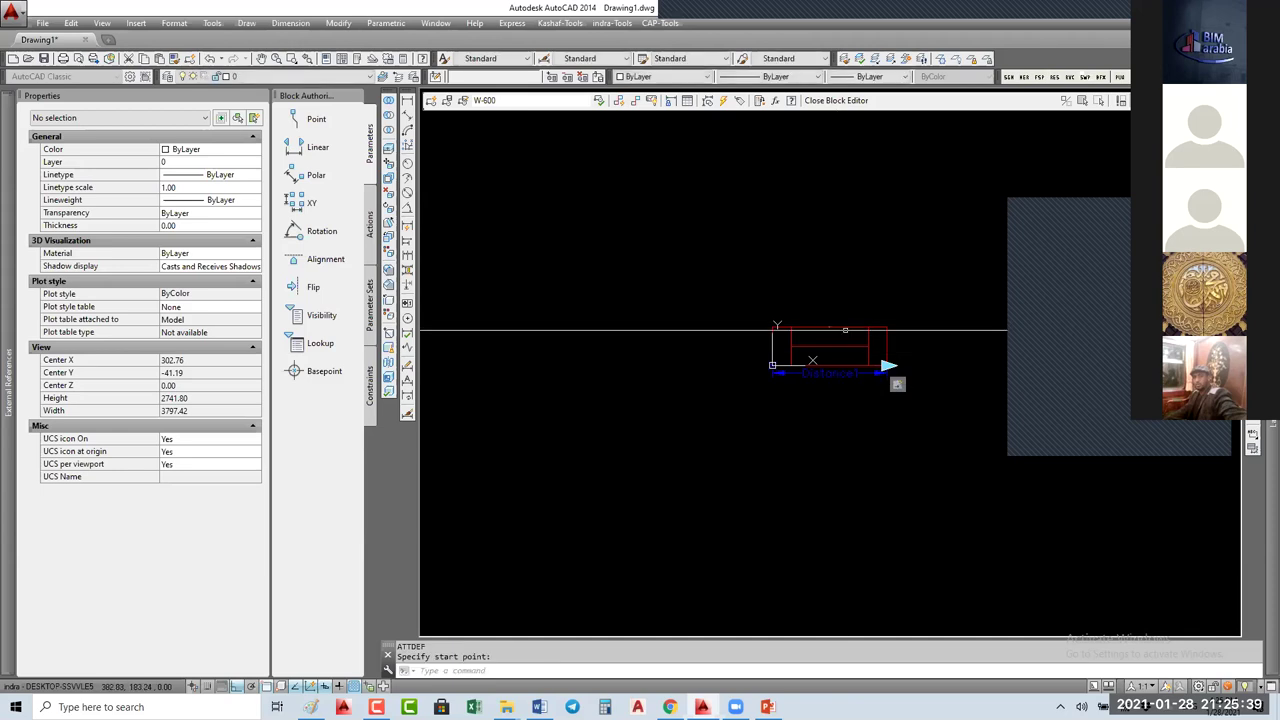
pyautogui.click(829, 338)
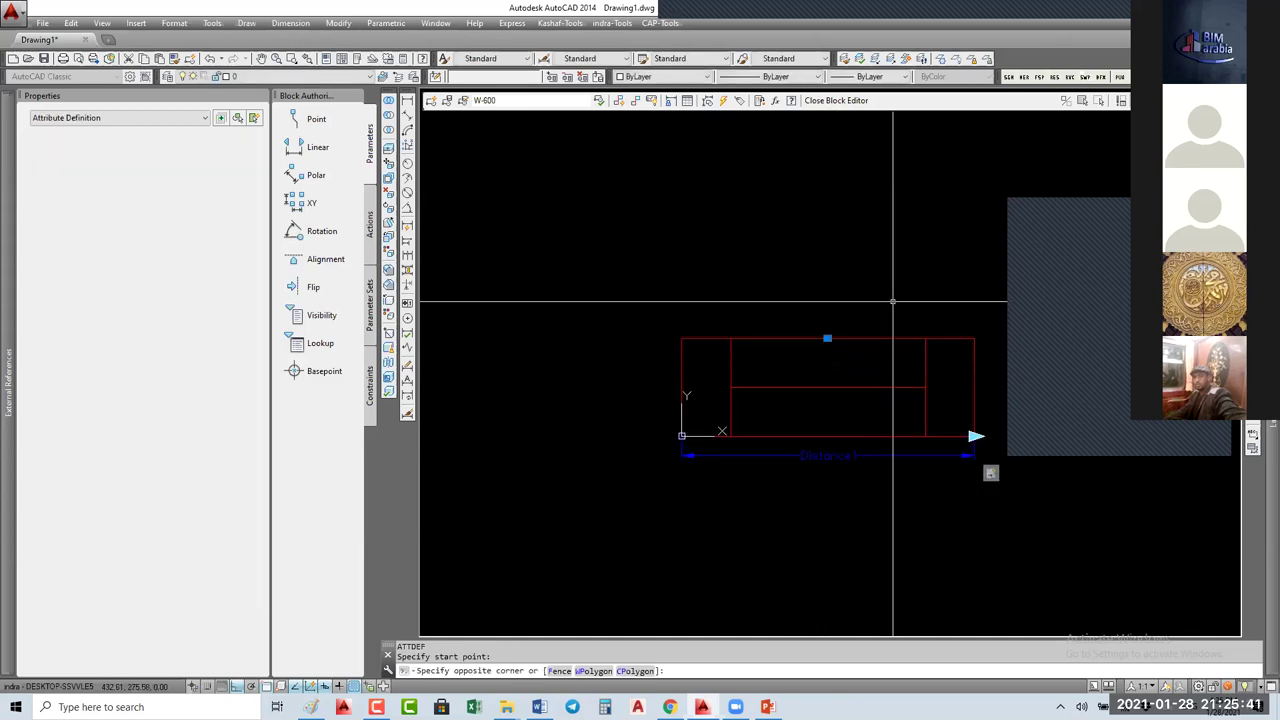
pyautogui.click(887, 297)
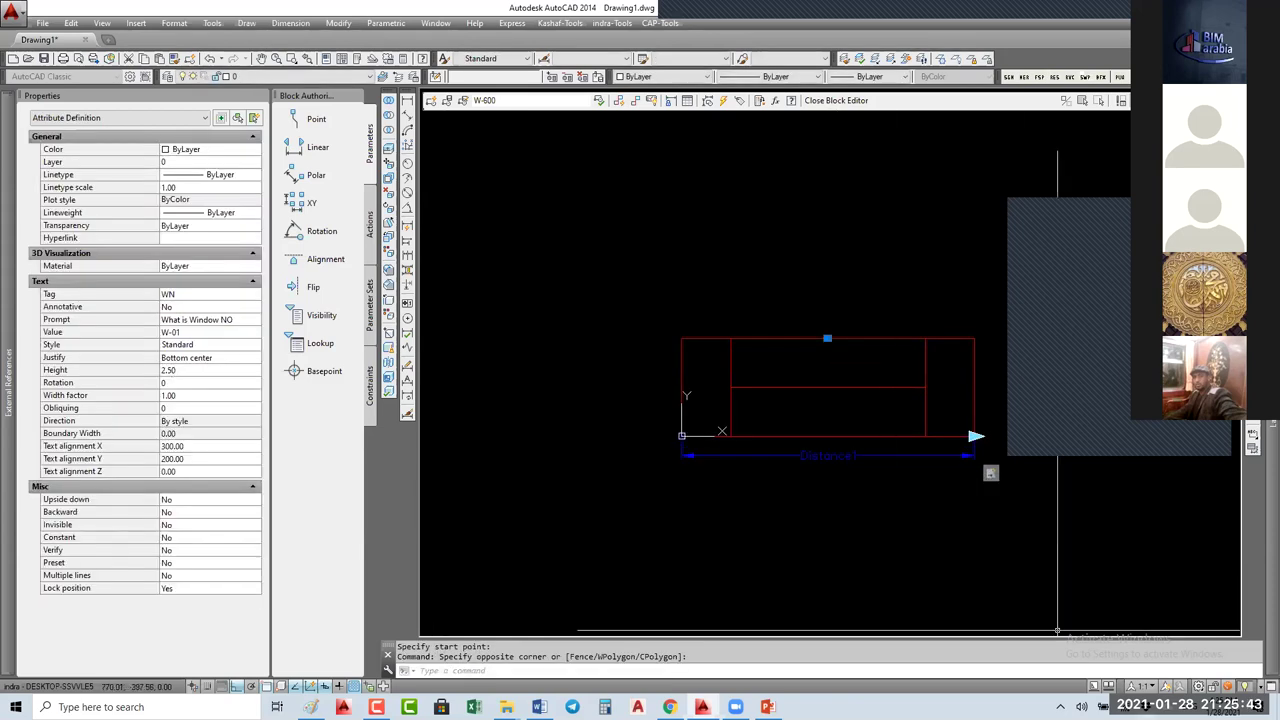
pyautogui.click(1140, 686)
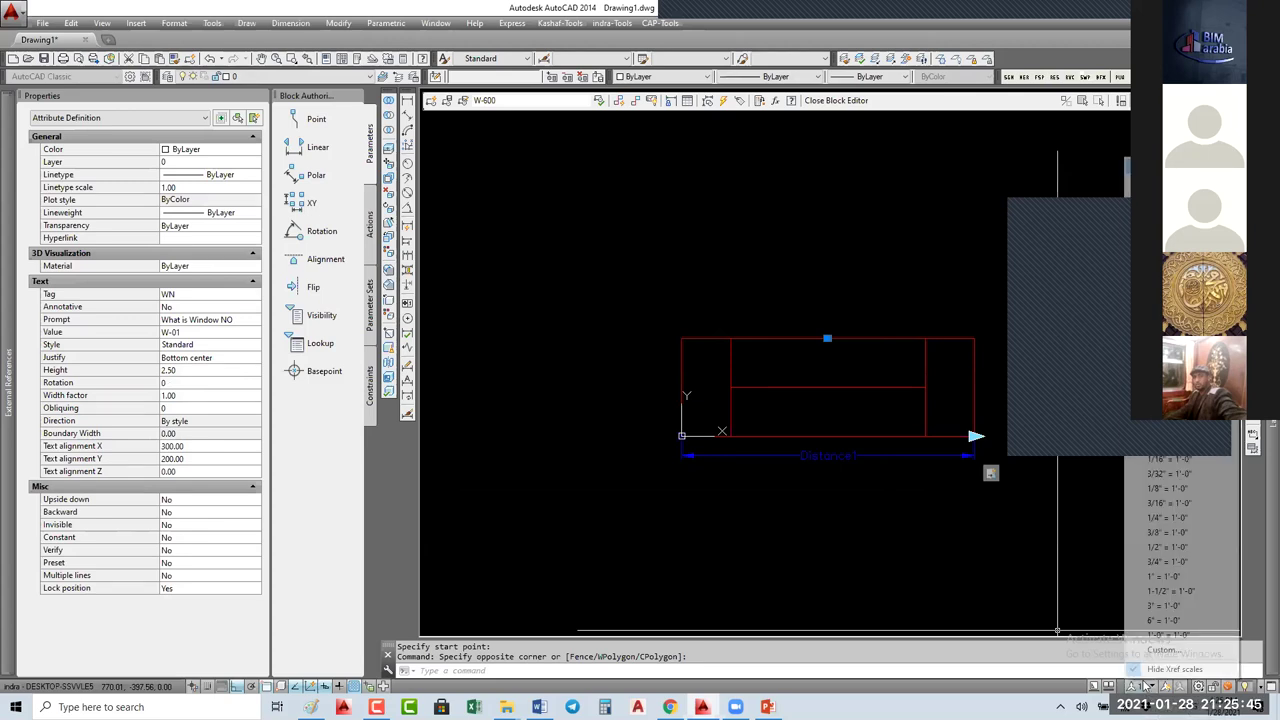
pyautogui.scroll(2, 1180, 520)
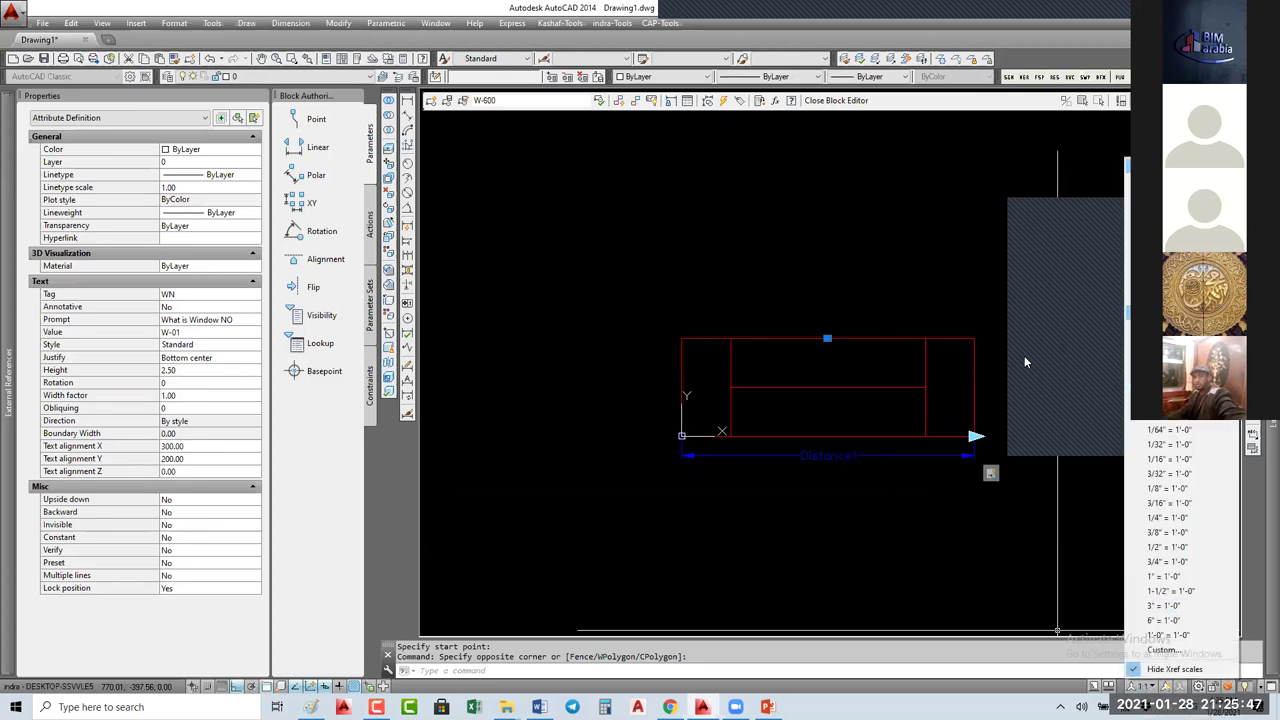
pyautogui.click(1165, 400)
# Step: Give the WN attribute a paper text height of 2.5 and confirm it is annotative
pyautogui.click(828, 370)
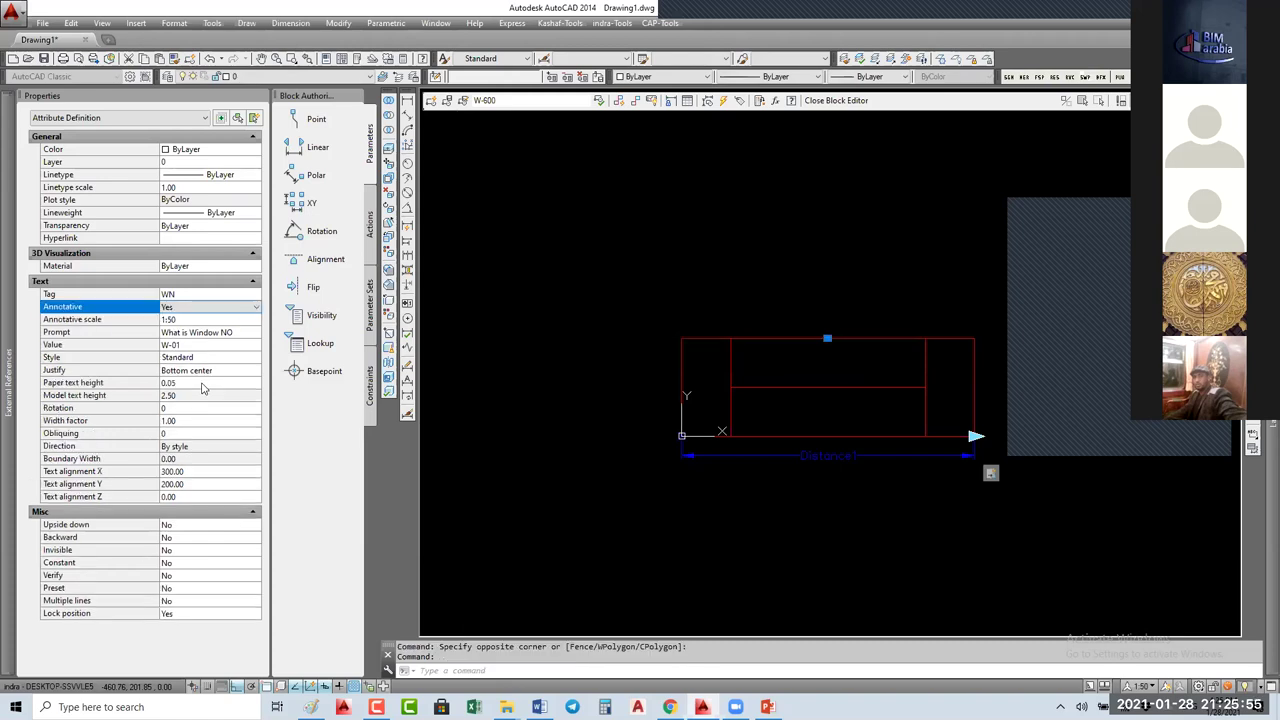
pyautogui.click(202, 382)
pyautogui.write('2.5')
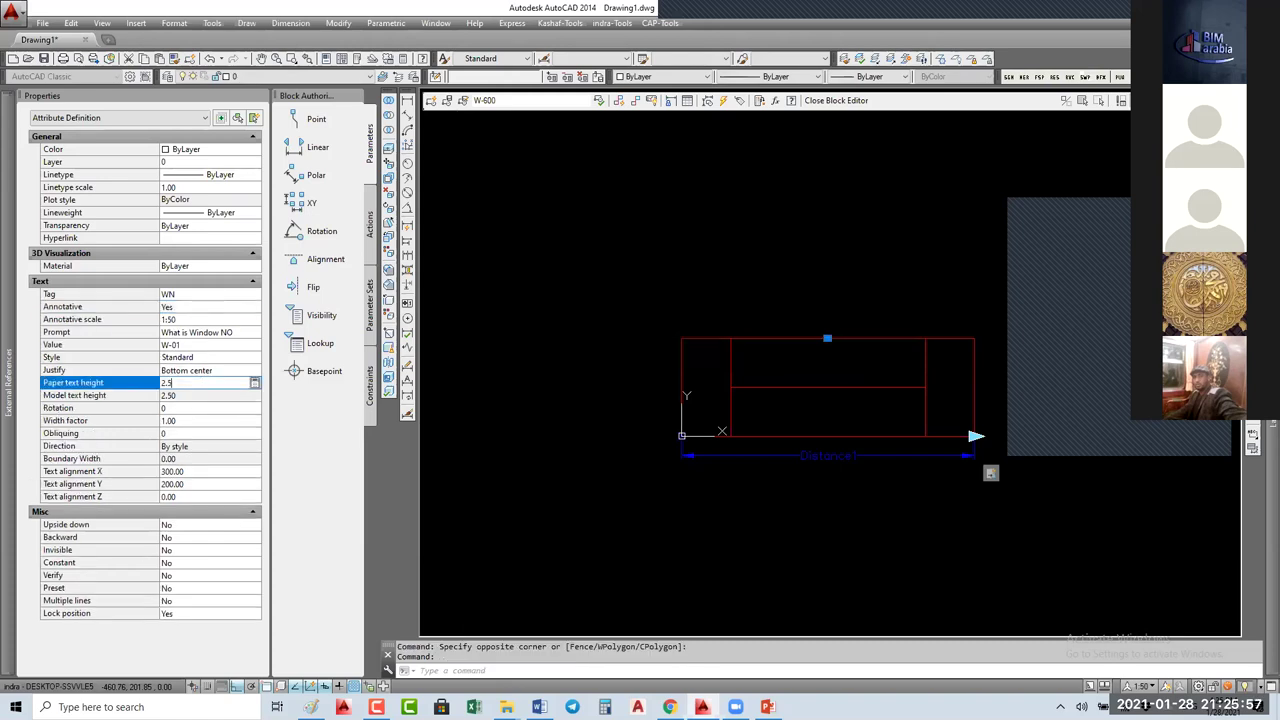
pyautogui.press('Tab')
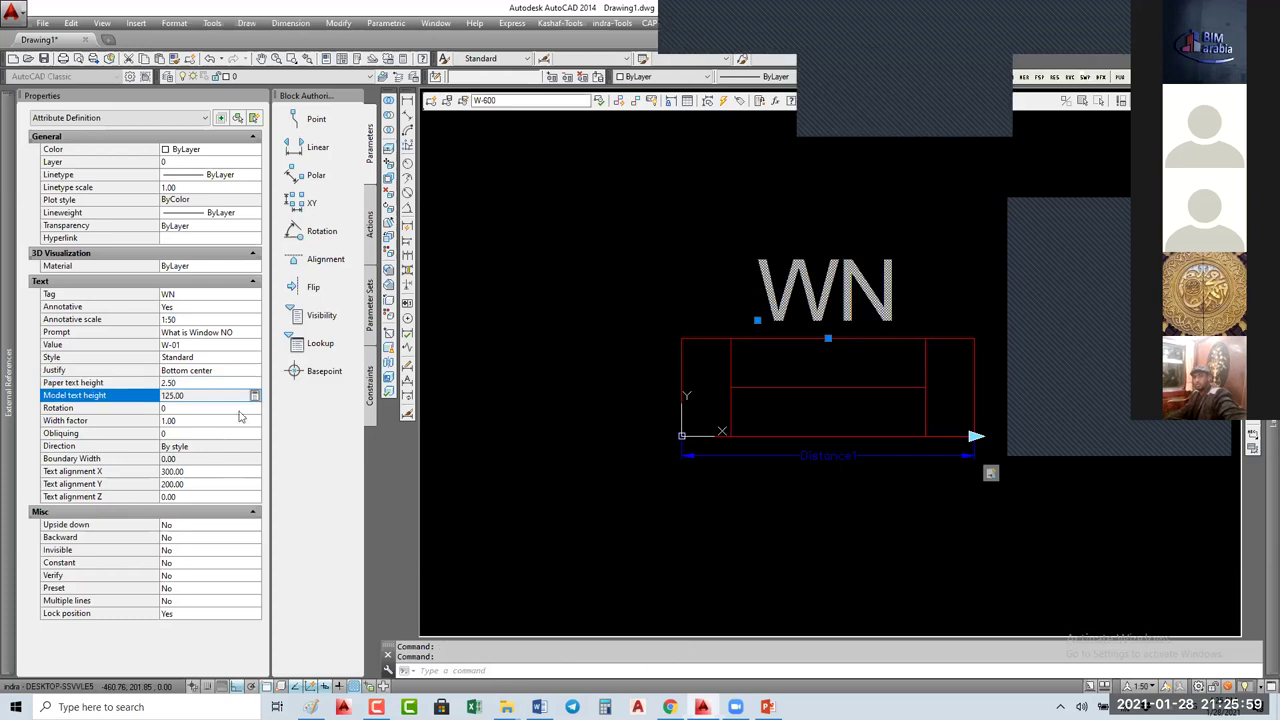
pyautogui.click(218, 320)
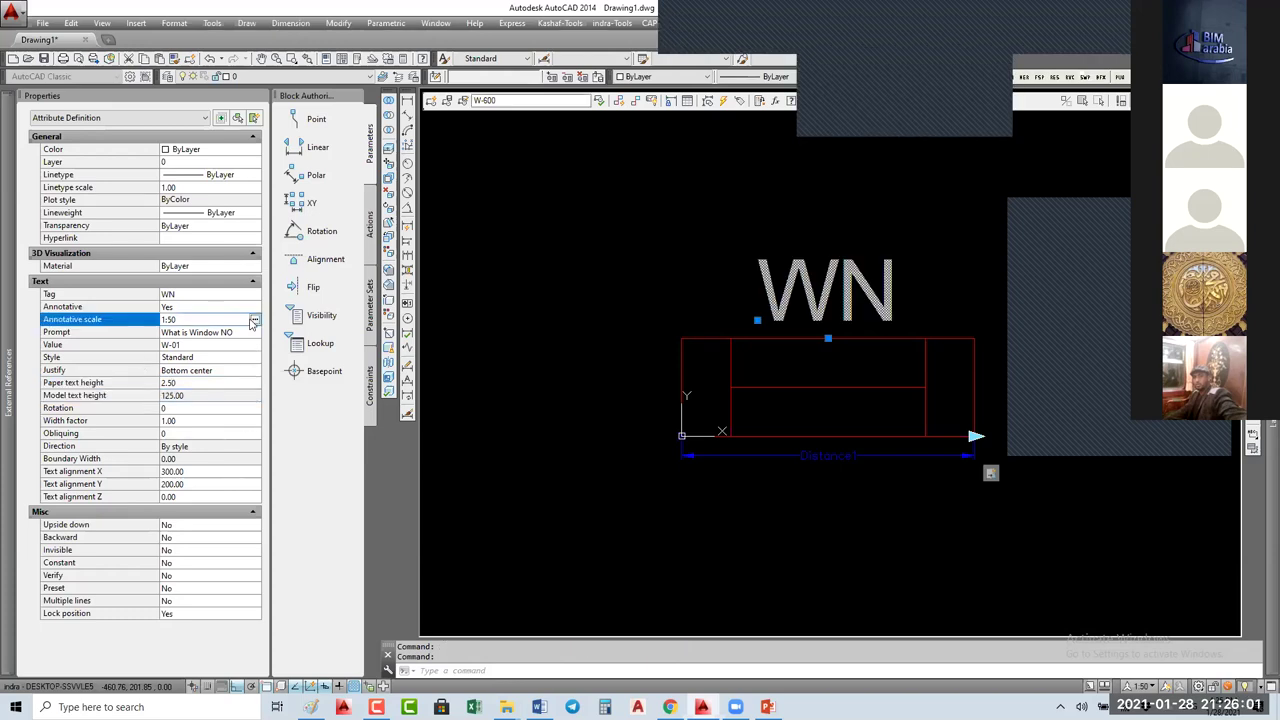
pyautogui.press('Escape')
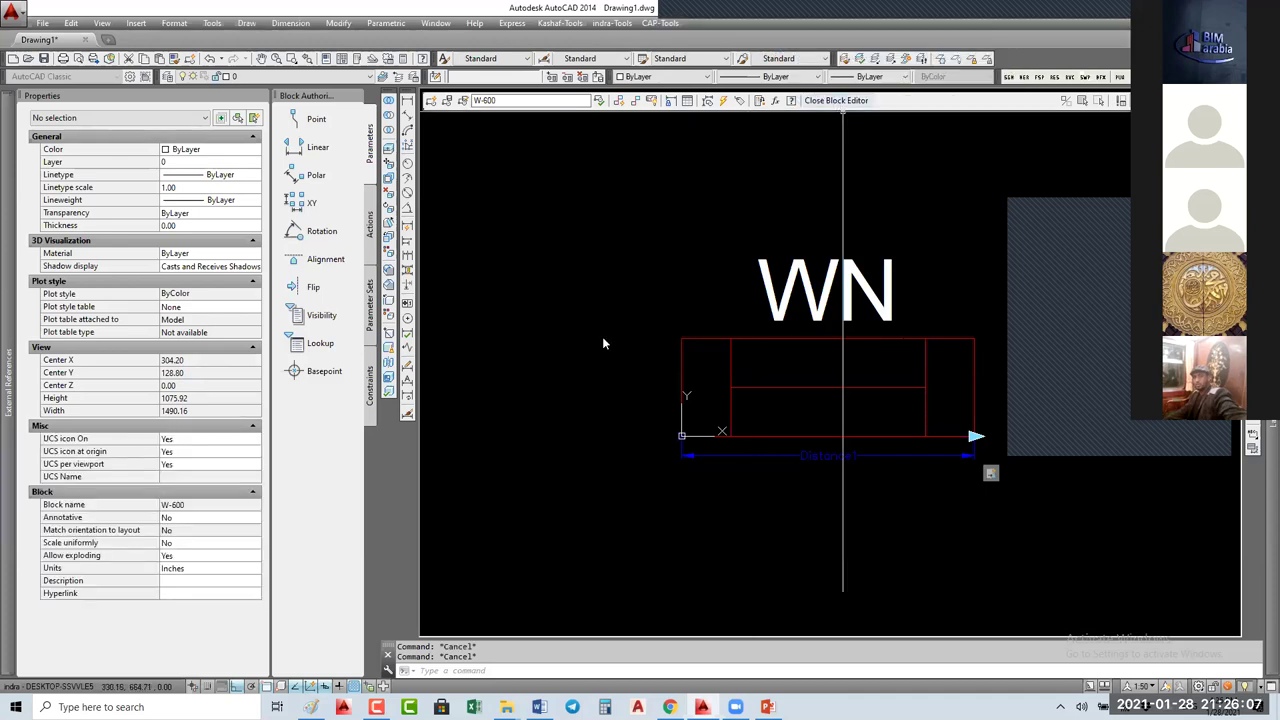
# Step: Close the Block Editor and synchronize attributes on the W-600 block with ATTSYNC
pyautogui.click(843, 100)
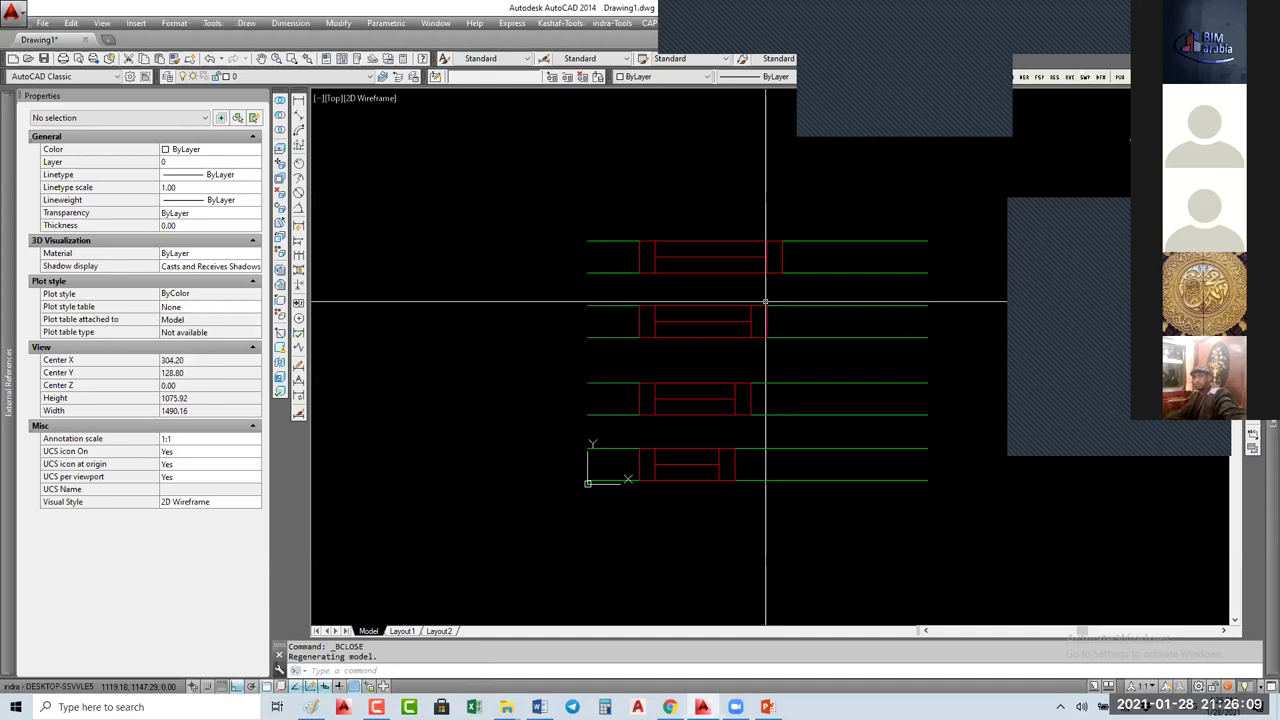
pyautogui.write('ATTSYNC')
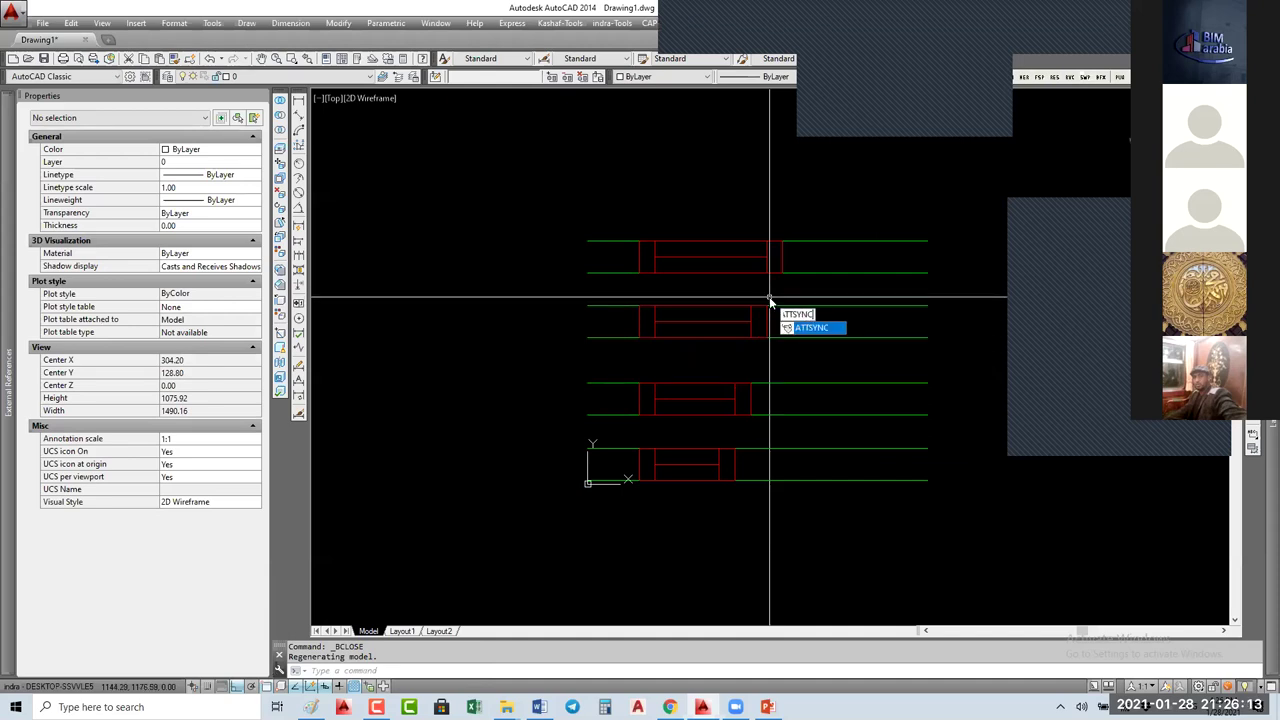
pyautogui.press('Return')
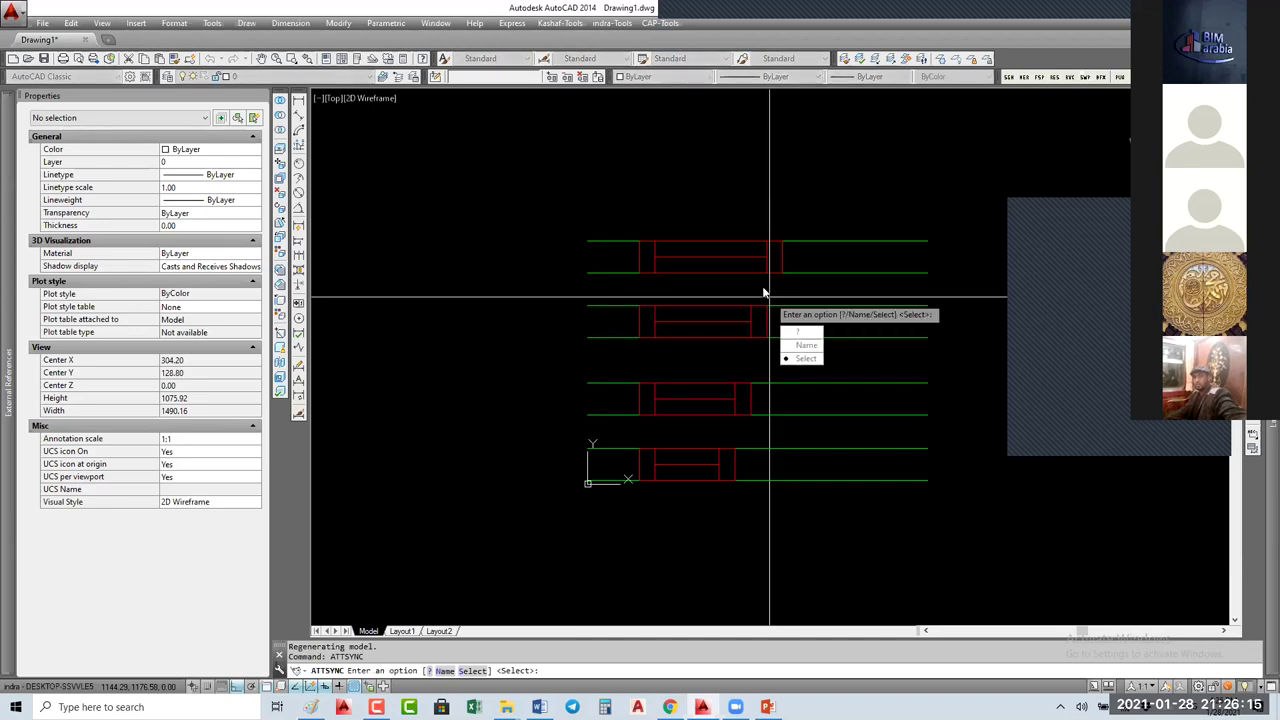
pyautogui.press('Return')
pyautogui.click(734, 272)
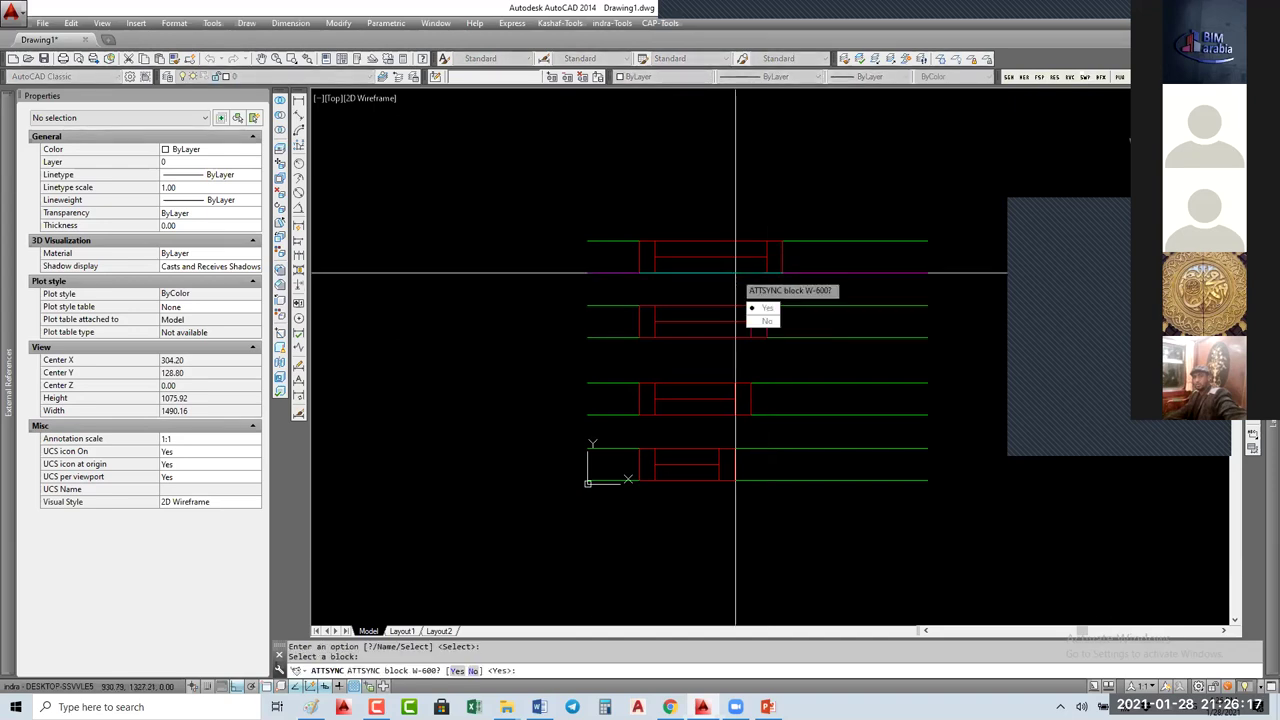
pyautogui.press('Return')
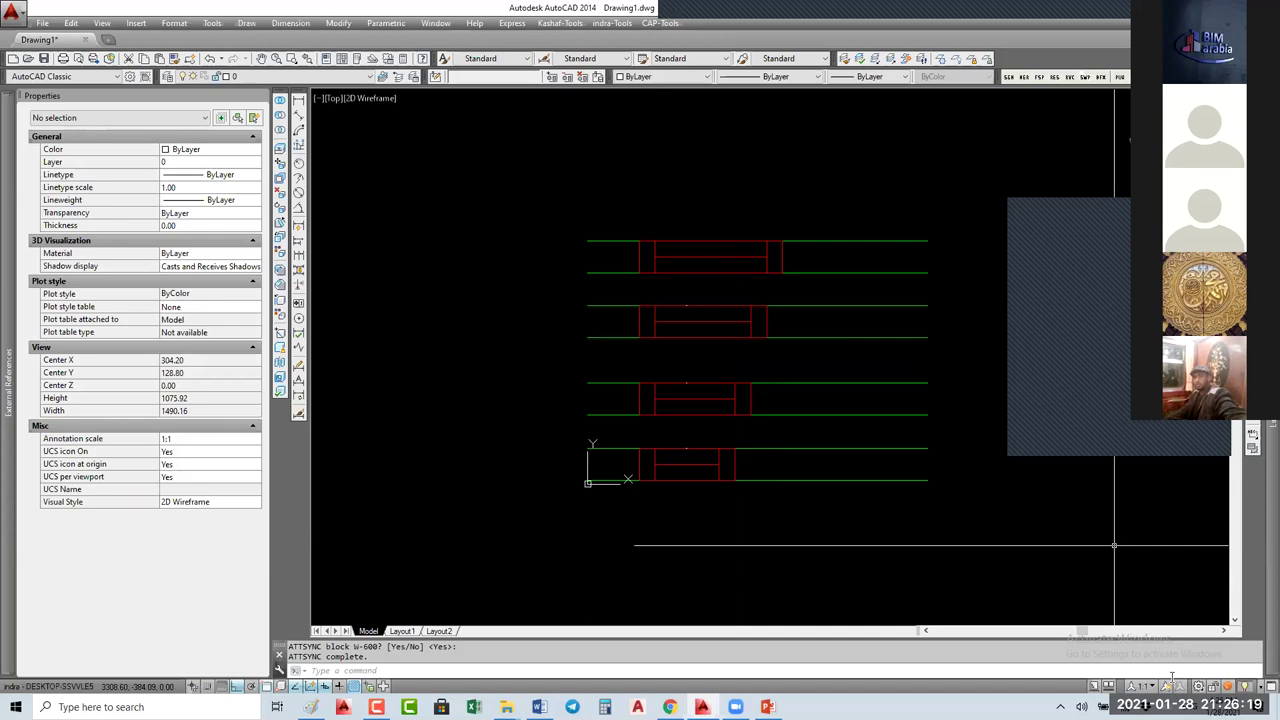
# Step: Set the annotation scale to 1:50 and regenerate the drawing
pyautogui.click(1141, 687)
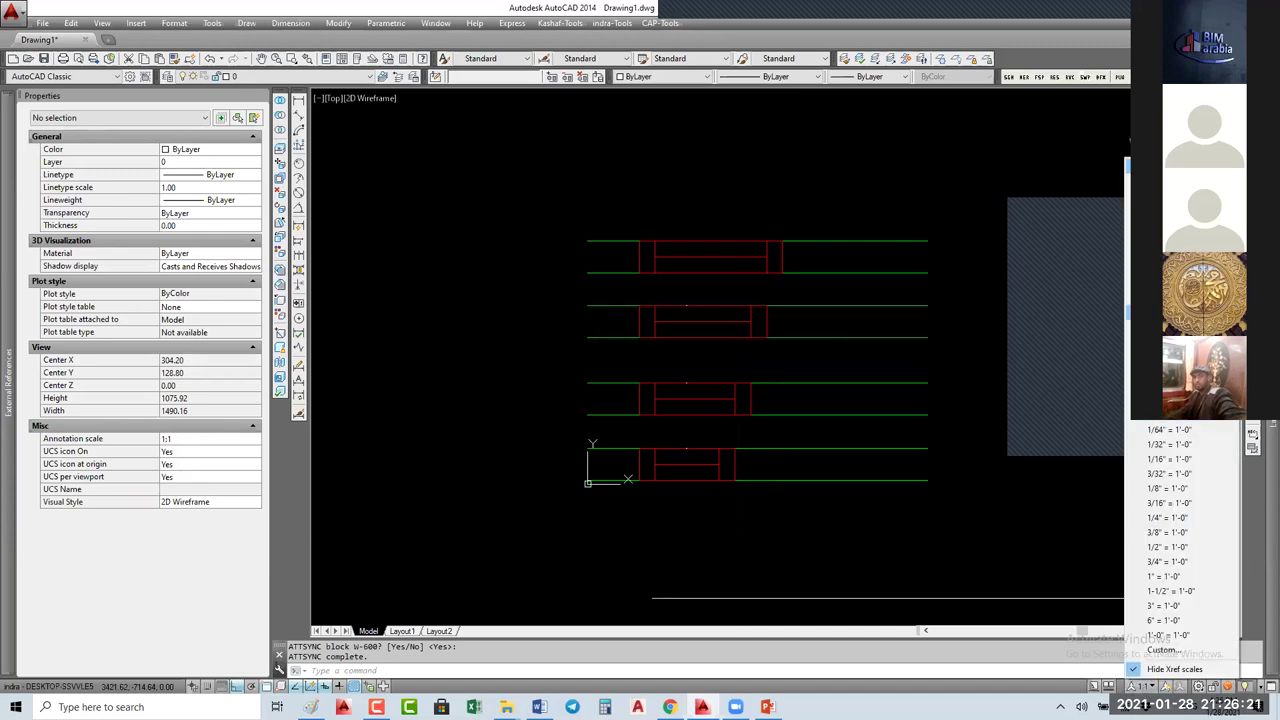
pyautogui.click(1175, 416)
pyautogui.write('re')
pyautogui.press('Return')
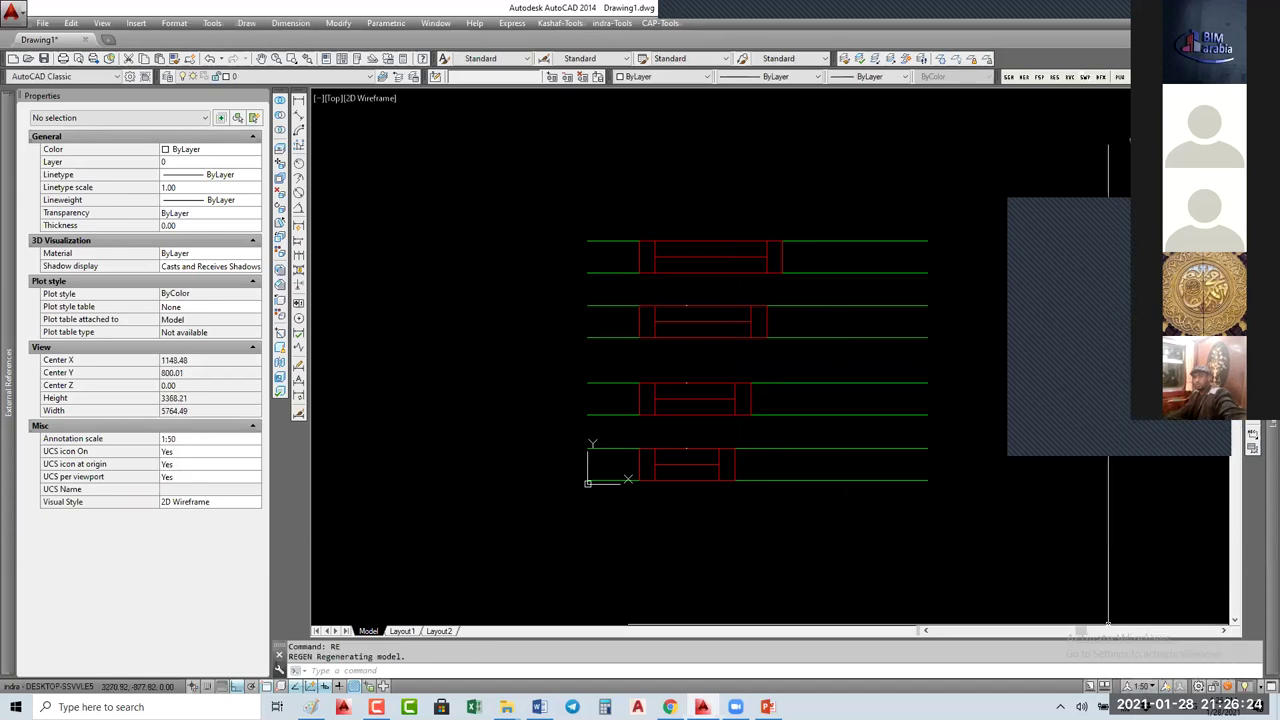
pyautogui.click(671, 477)
pyautogui.click(691, 478)
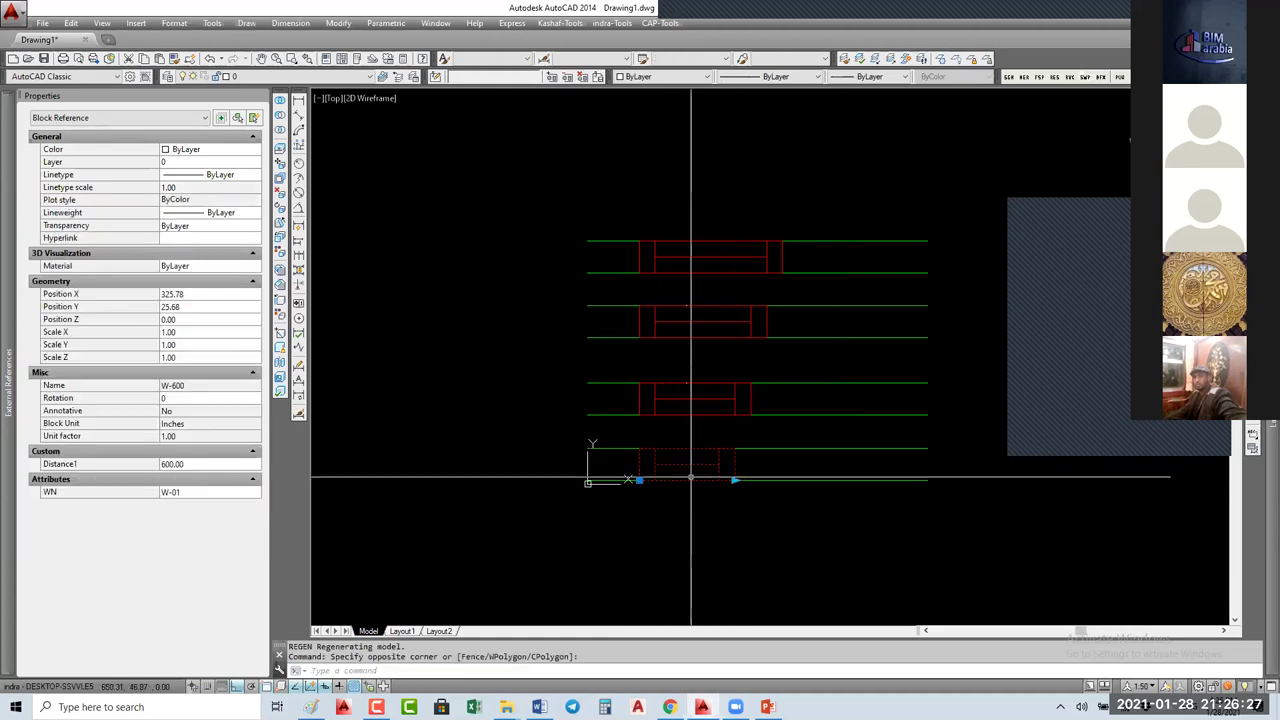
pyautogui.press('Escape')
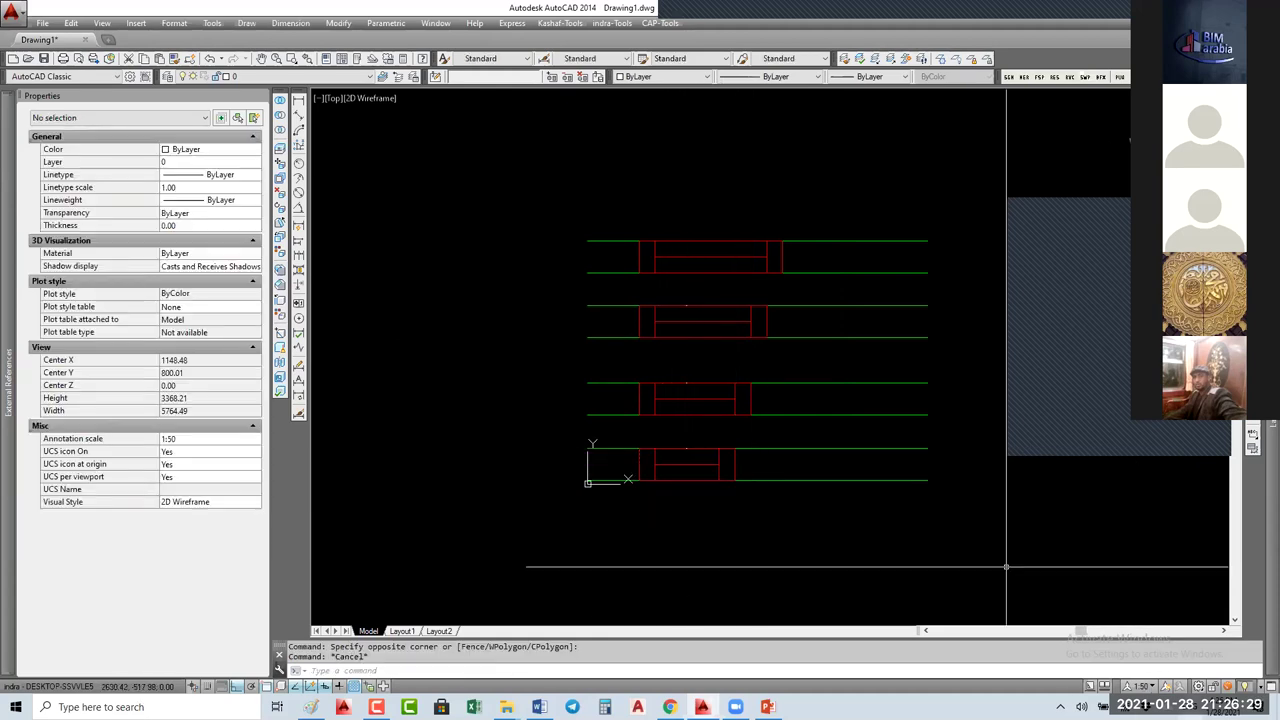
# Step: Toggle annotation scale to 1:1 and back to 1:50 so W-01 labels show; disable automatic scale adding
pyautogui.click(1137, 686)
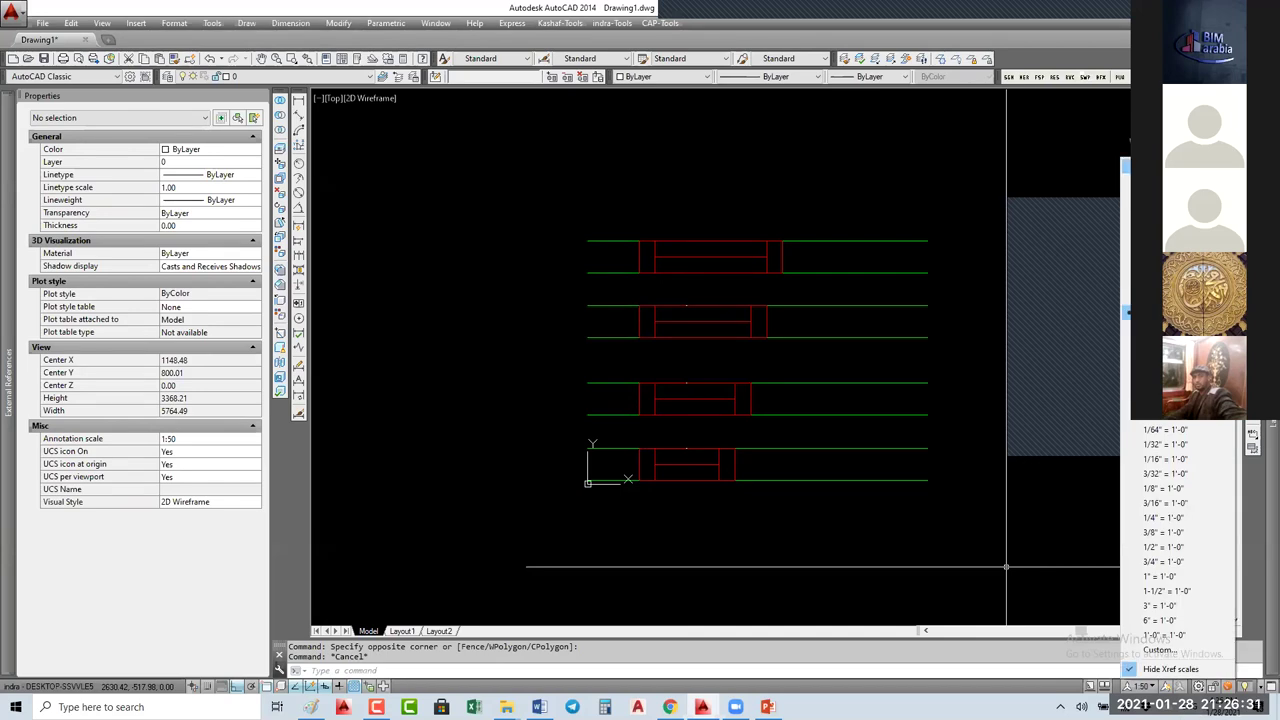
pyautogui.click(1128, 316)
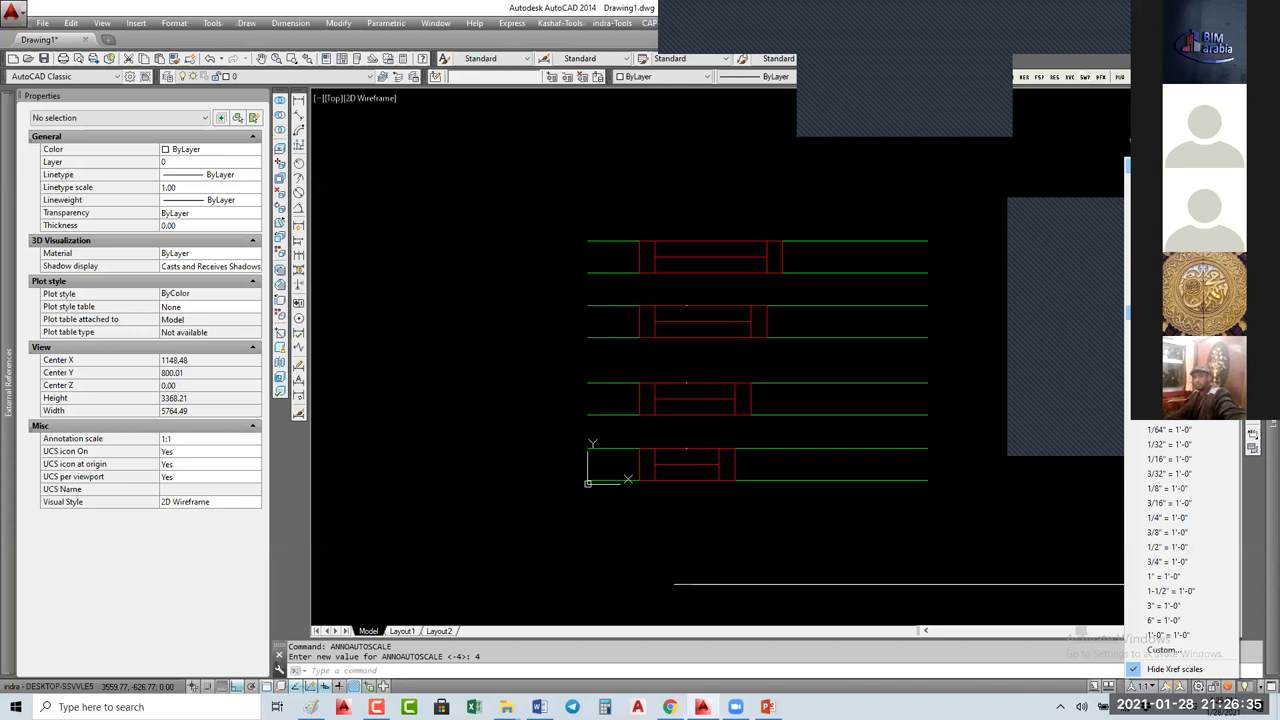
pyautogui.click(1140, 327)
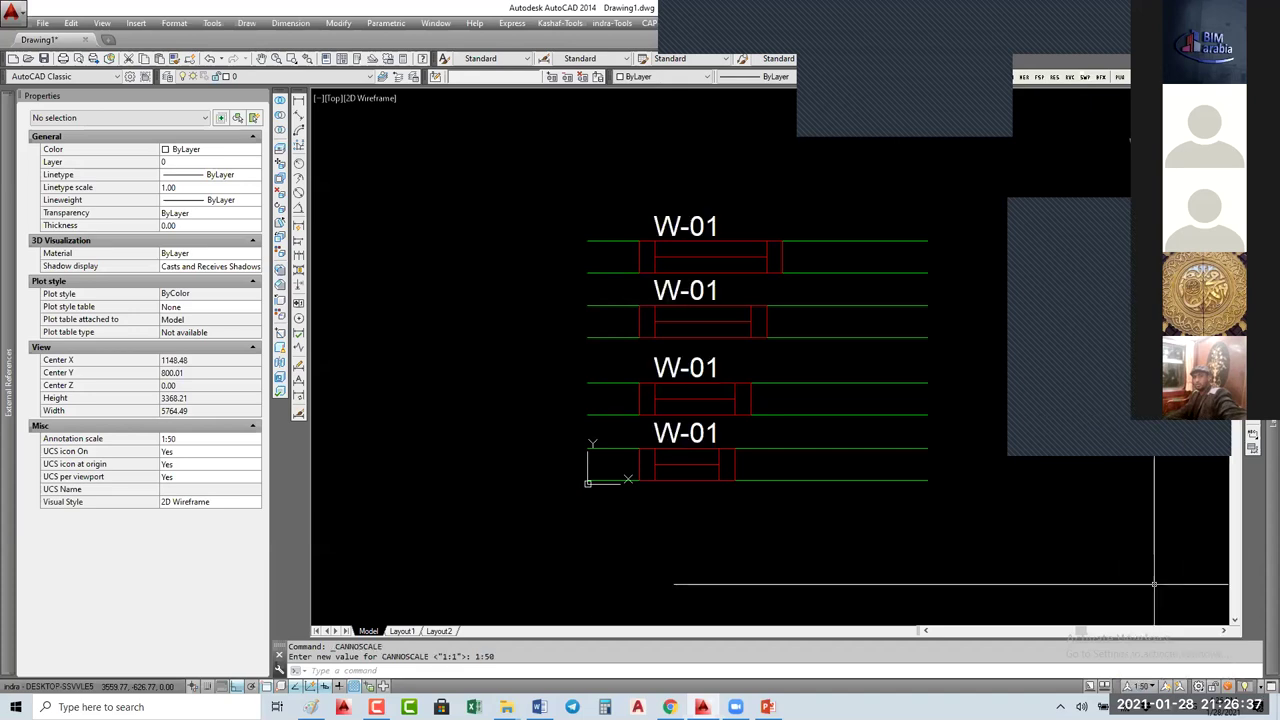
pyautogui.click(1178, 690)
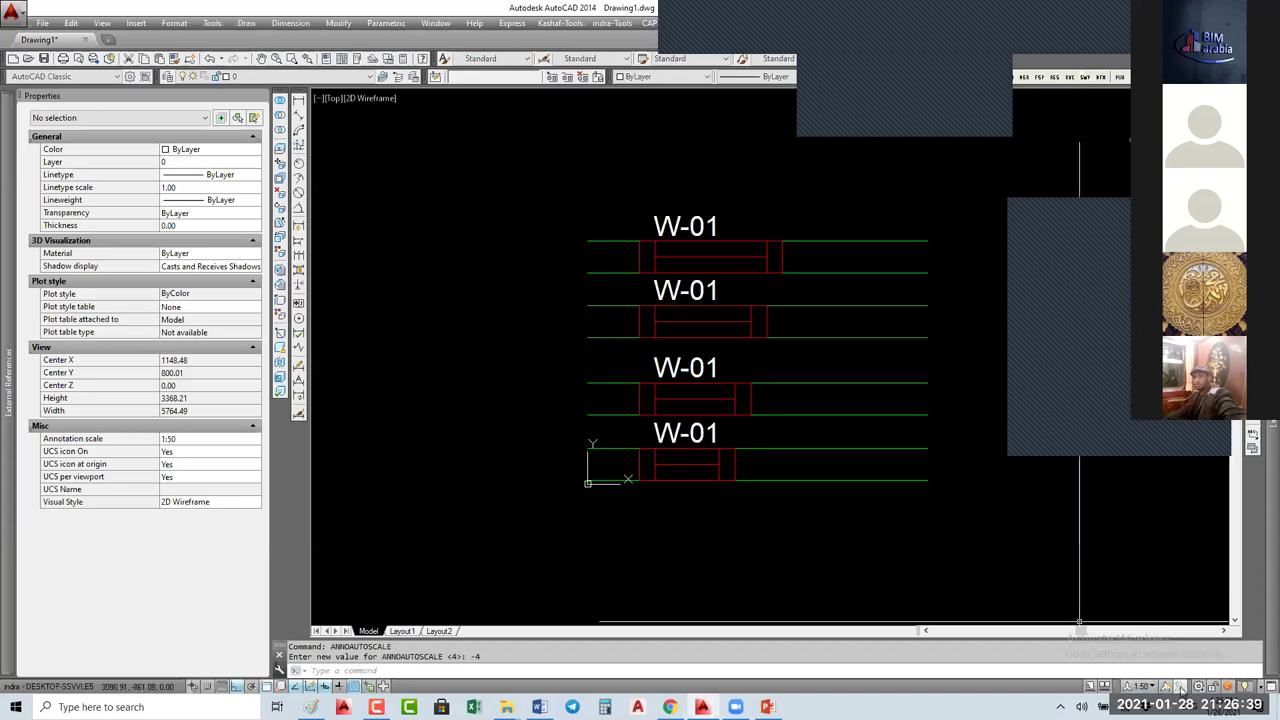
pyautogui.scroll(-3, 814, 391)
# Step: Stretch the top W-01 window block to about 4616.63 long, then run BE
pyautogui.moveTo(760, 390); pyautogui.dragTo(512, 368, button='middle')
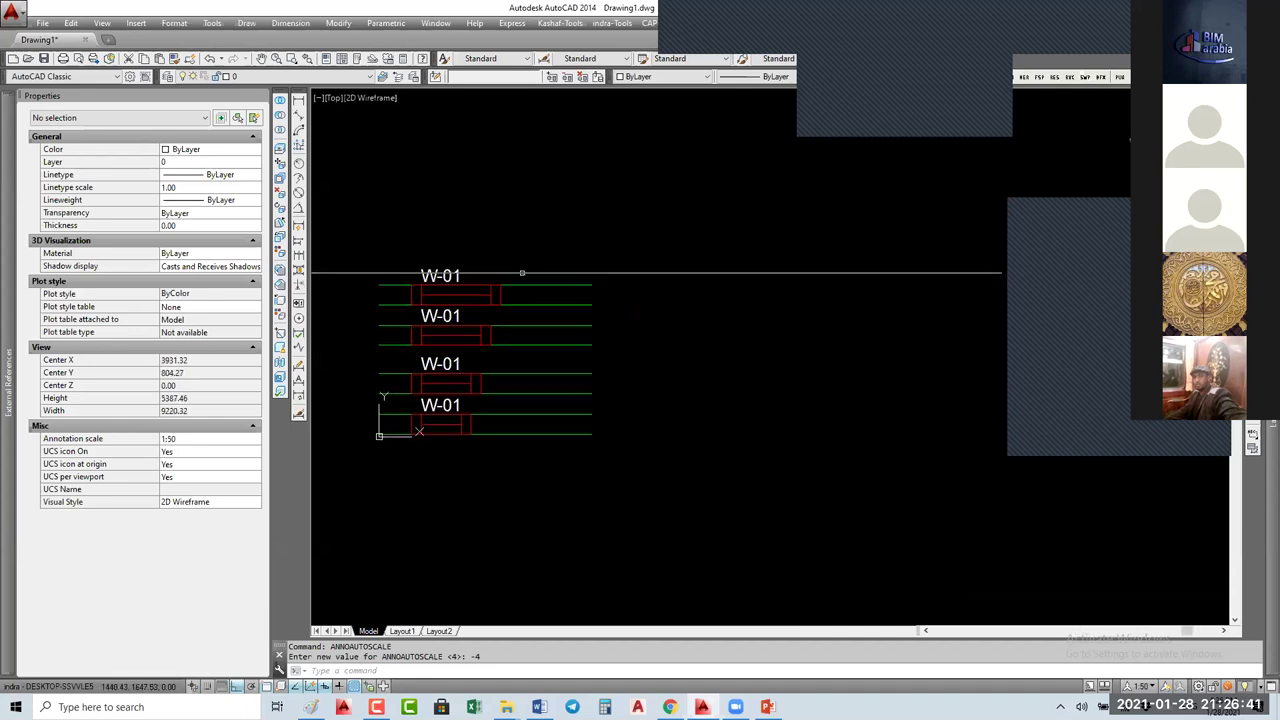
pyautogui.click(522, 312)
pyautogui.click(470, 292)
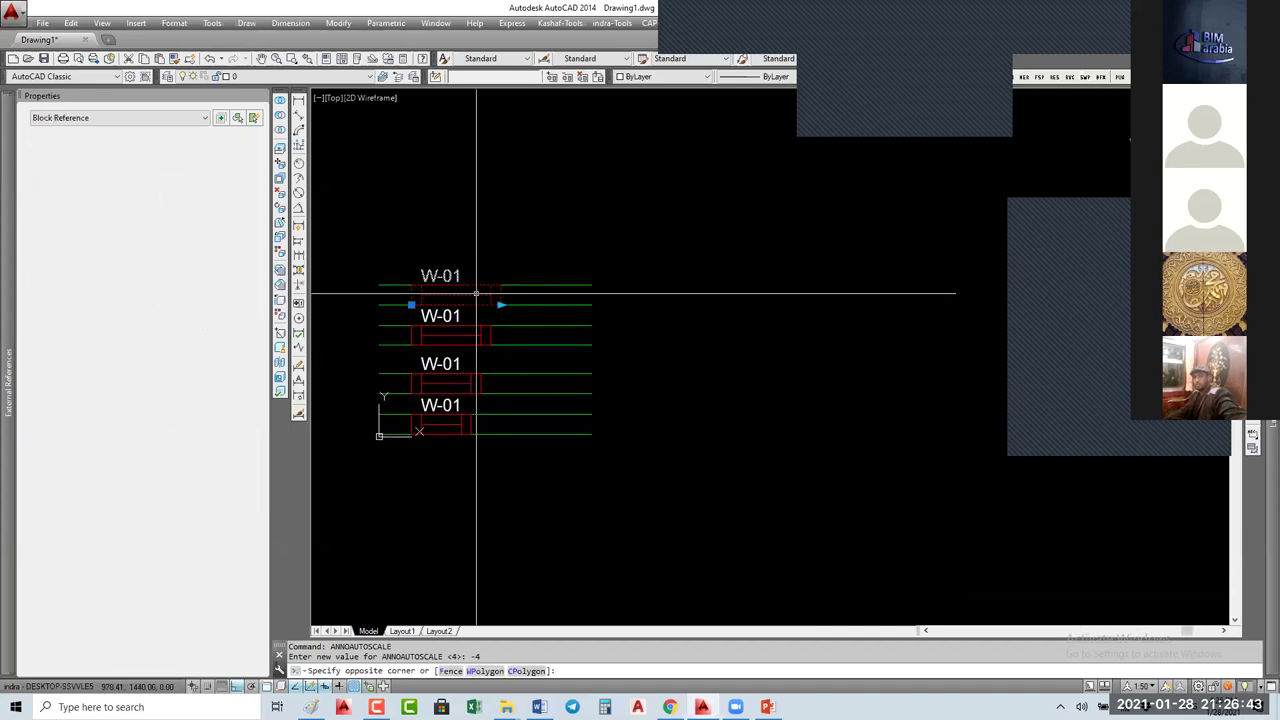
pyautogui.click(500, 304)
pyautogui.click(869, 302)
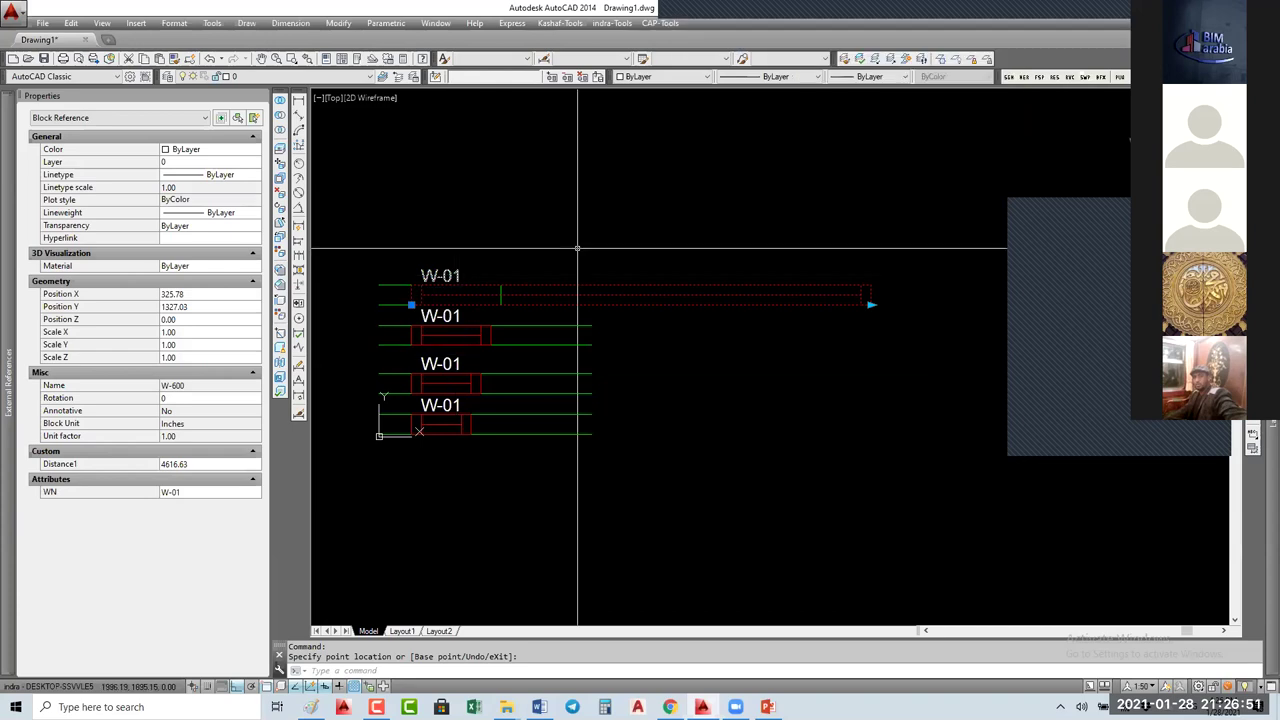
pyautogui.write('be')
pyautogui.press('Return')
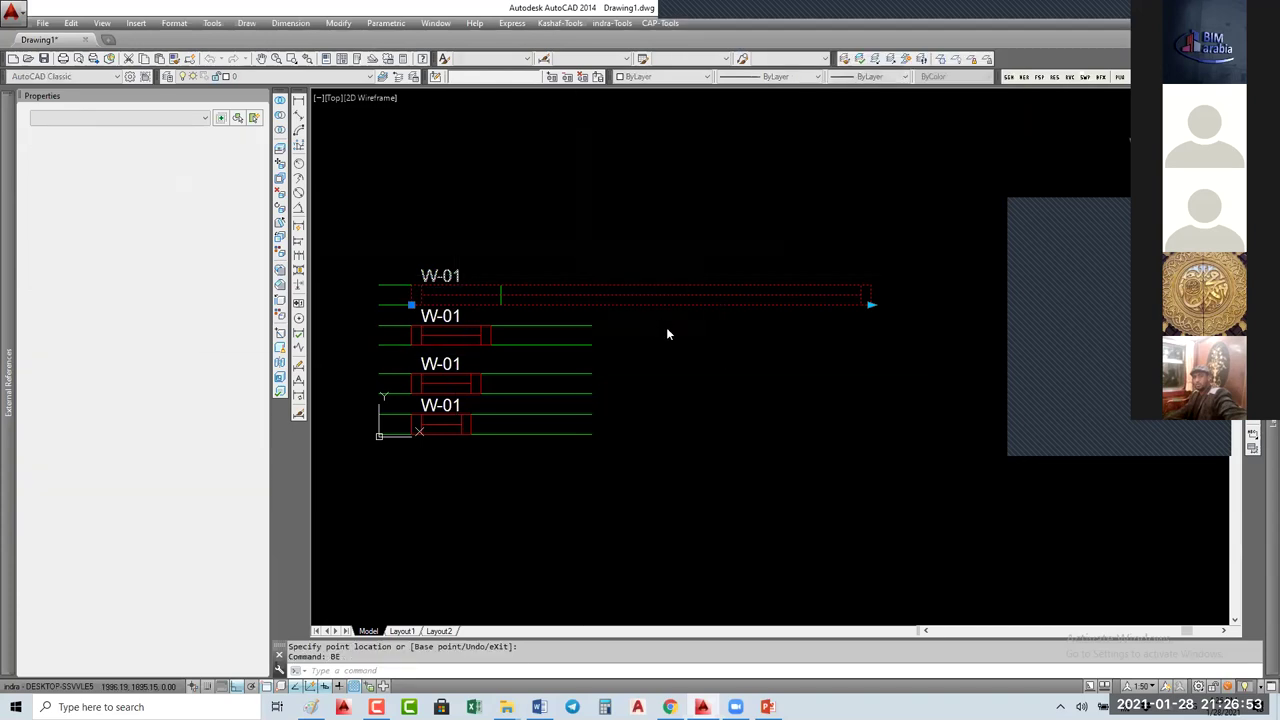
# Step: Add the WN attribute label to the W-600 Stretch action's selection set
pyautogui.press('Return')
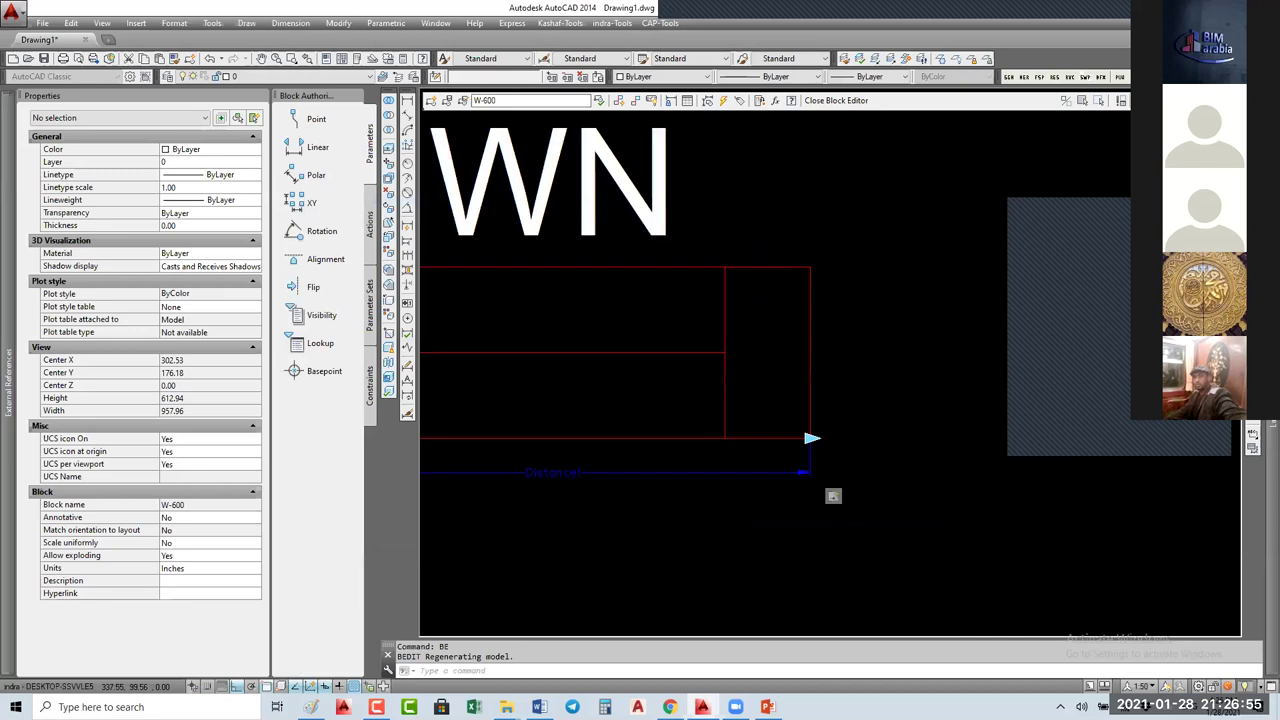
pyautogui.scroll(-4, 648, 370)
pyautogui.moveTo(813, 418); pyautogui.dragTo(888, 416, button='middle')
pyautogui.click(805, 407)
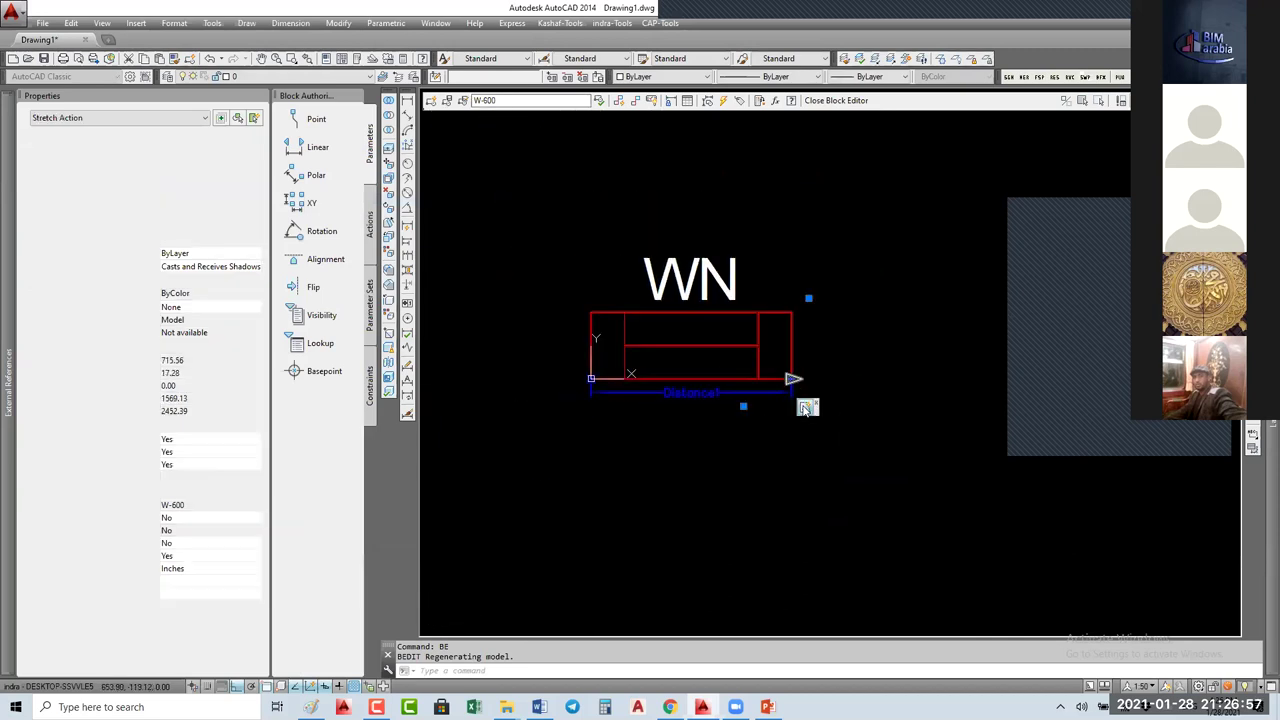
pyautogui.rightClick(806, 408)
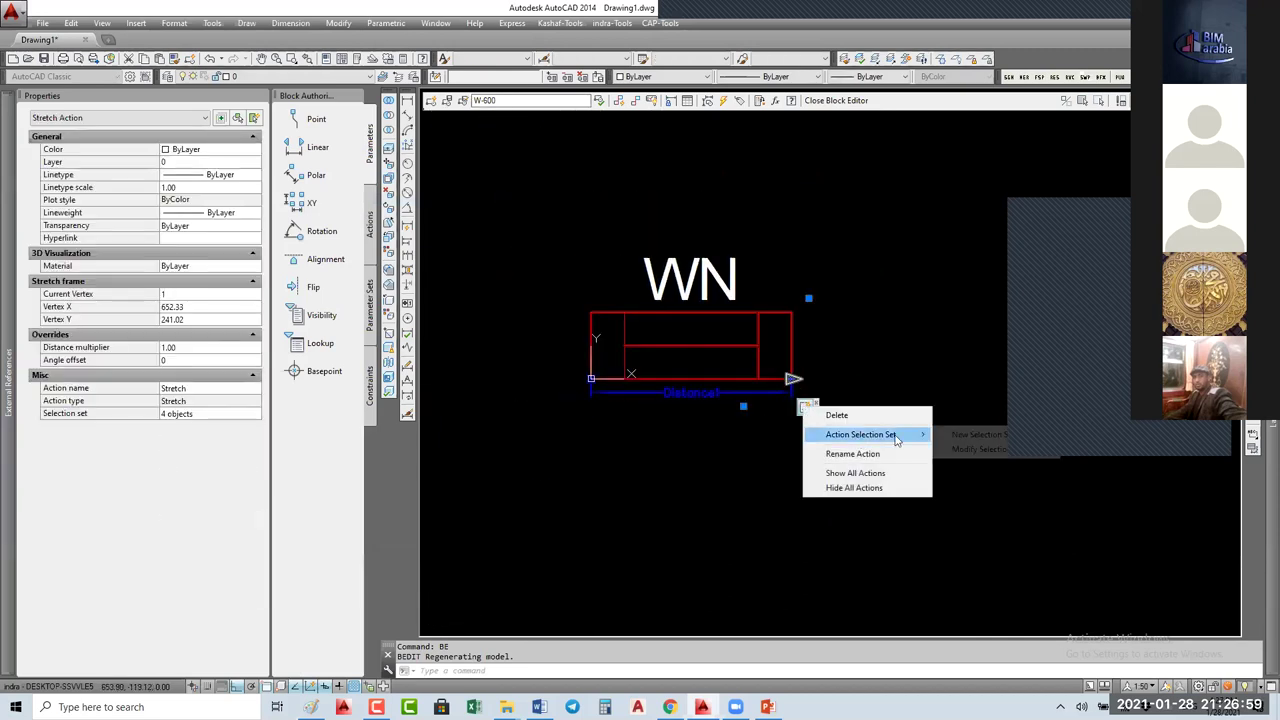
pyautogui.moveTo(875, 434)
pyautogui.click(990, 450)
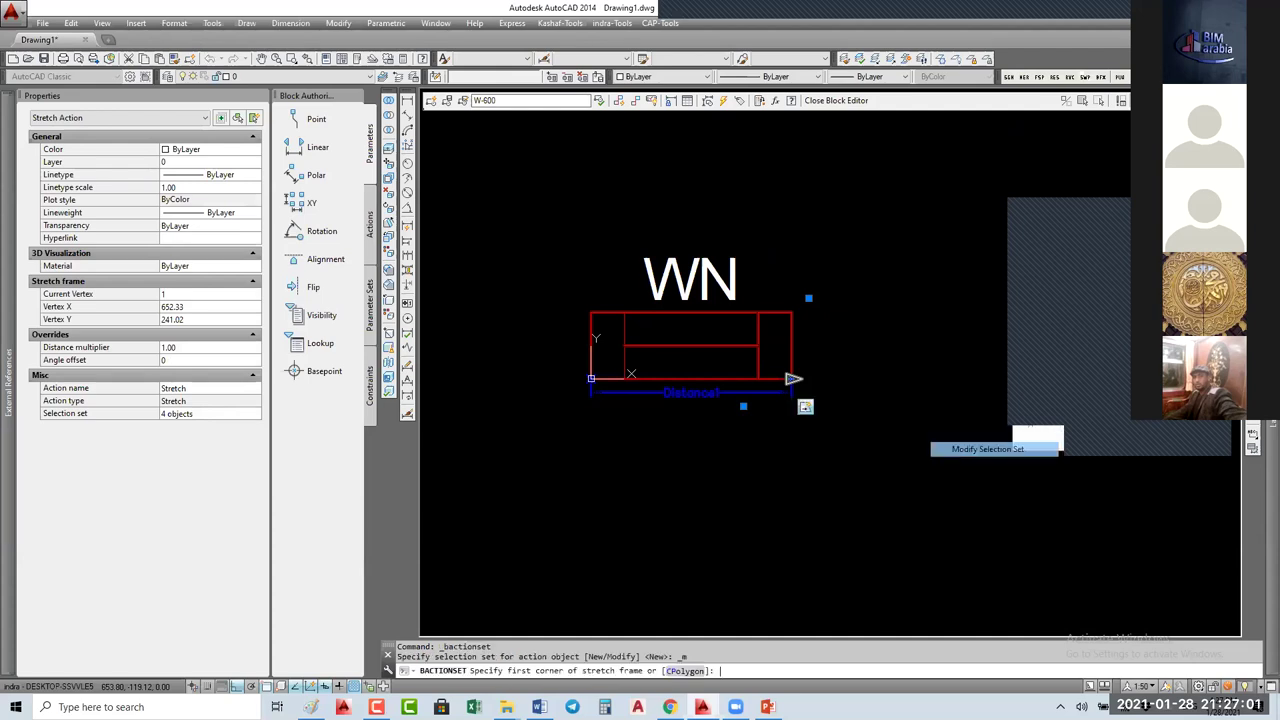
pyautogui.click(787, 347)
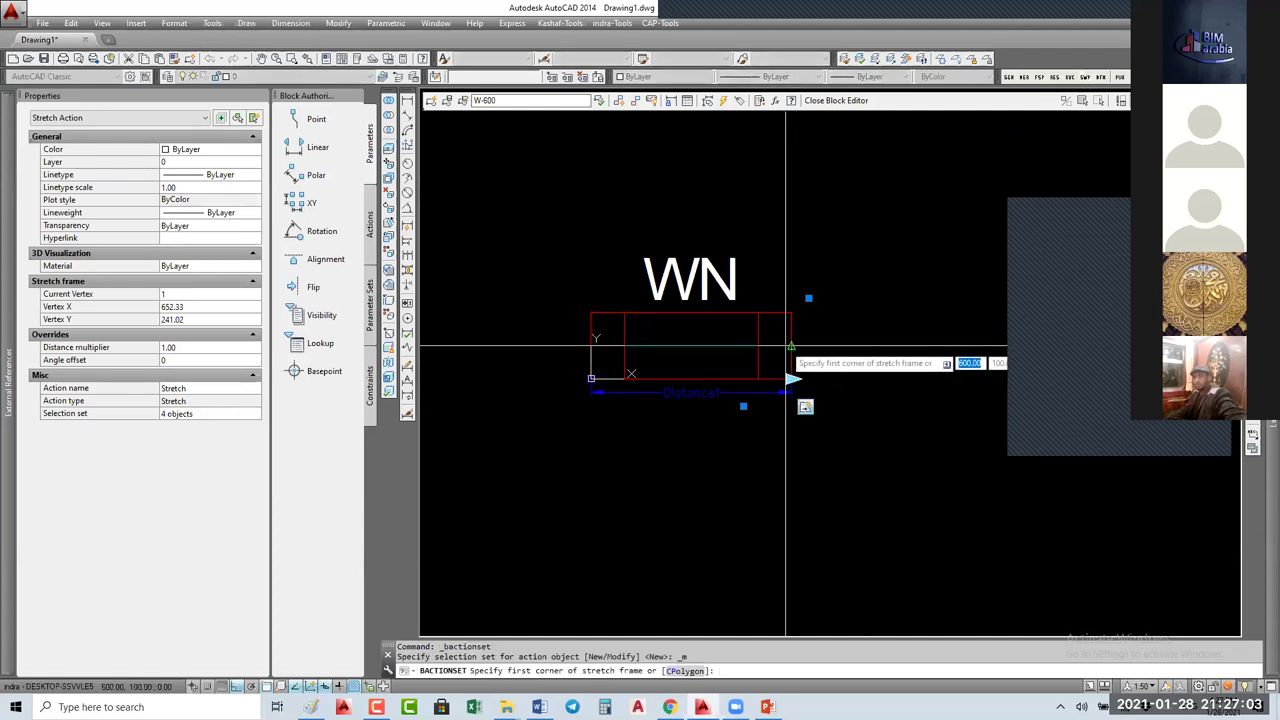
pyautogui.click(786, 346)
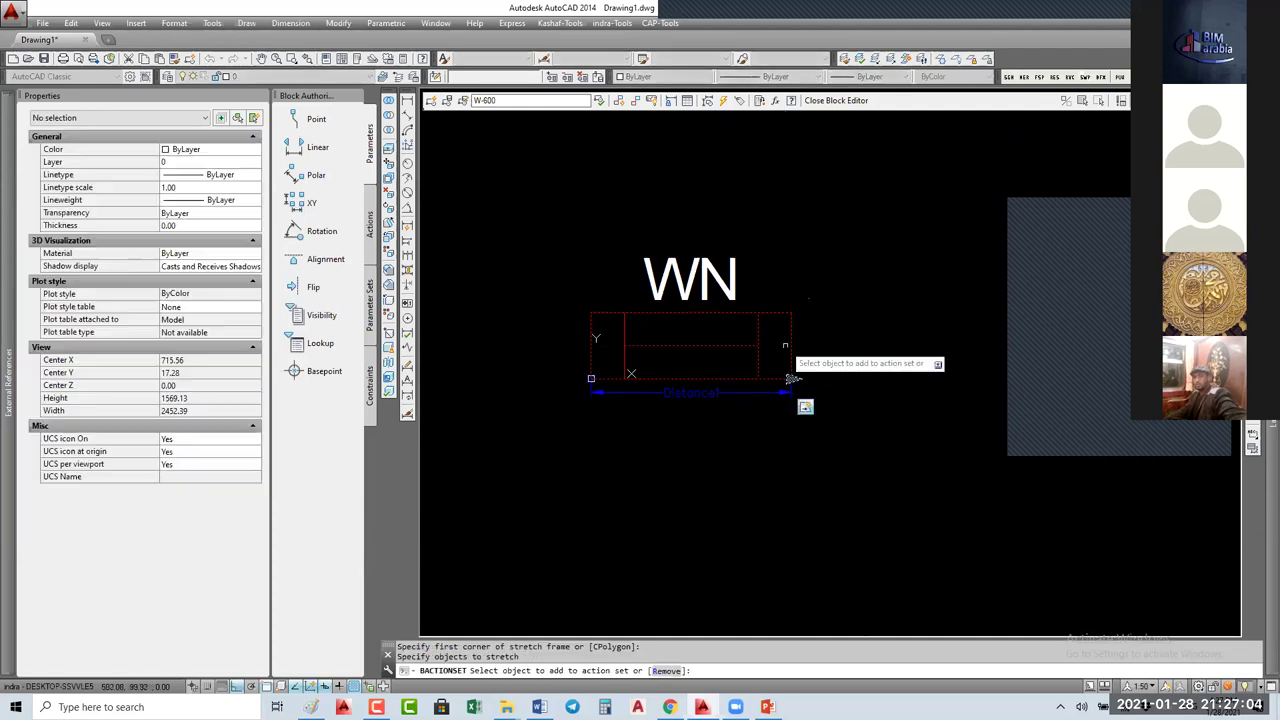
pyautogui.click(714, 283)
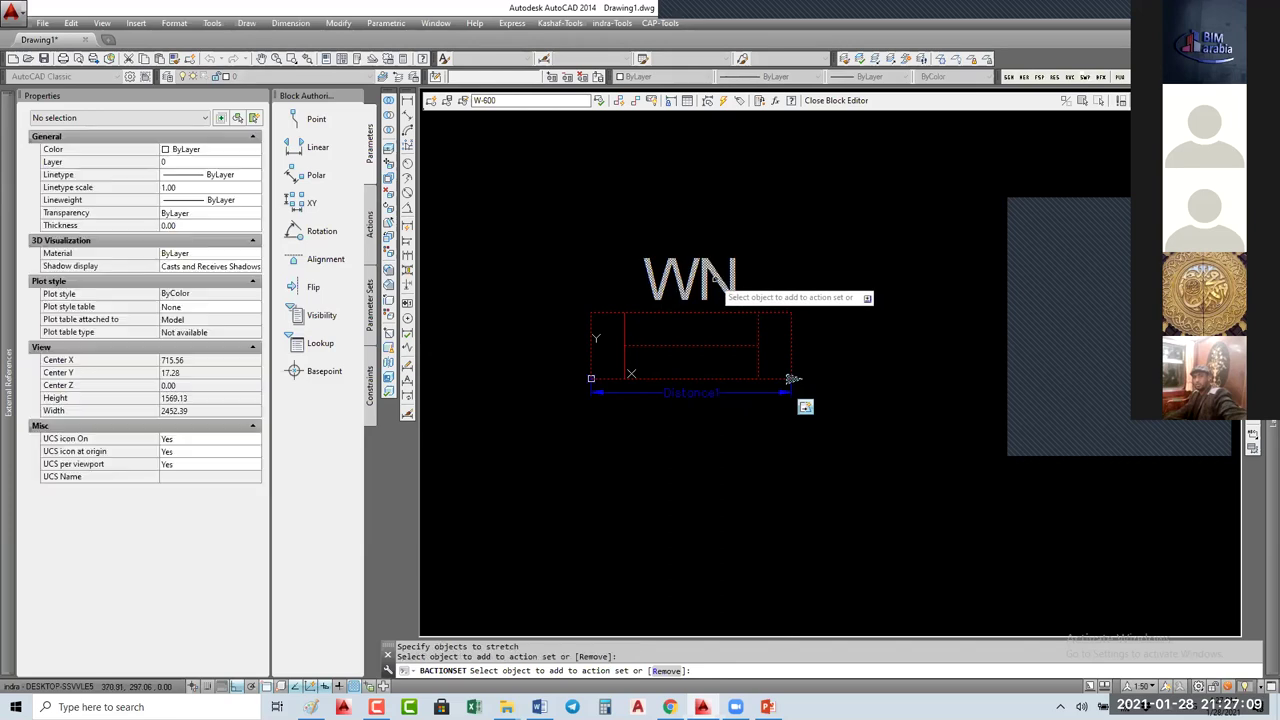
pyautogui.press('Return')
pyautogui.press('Return')
# Step: Set the WN label's Lock position to No and close the Block Editor
pyautogui.click(712, 278)
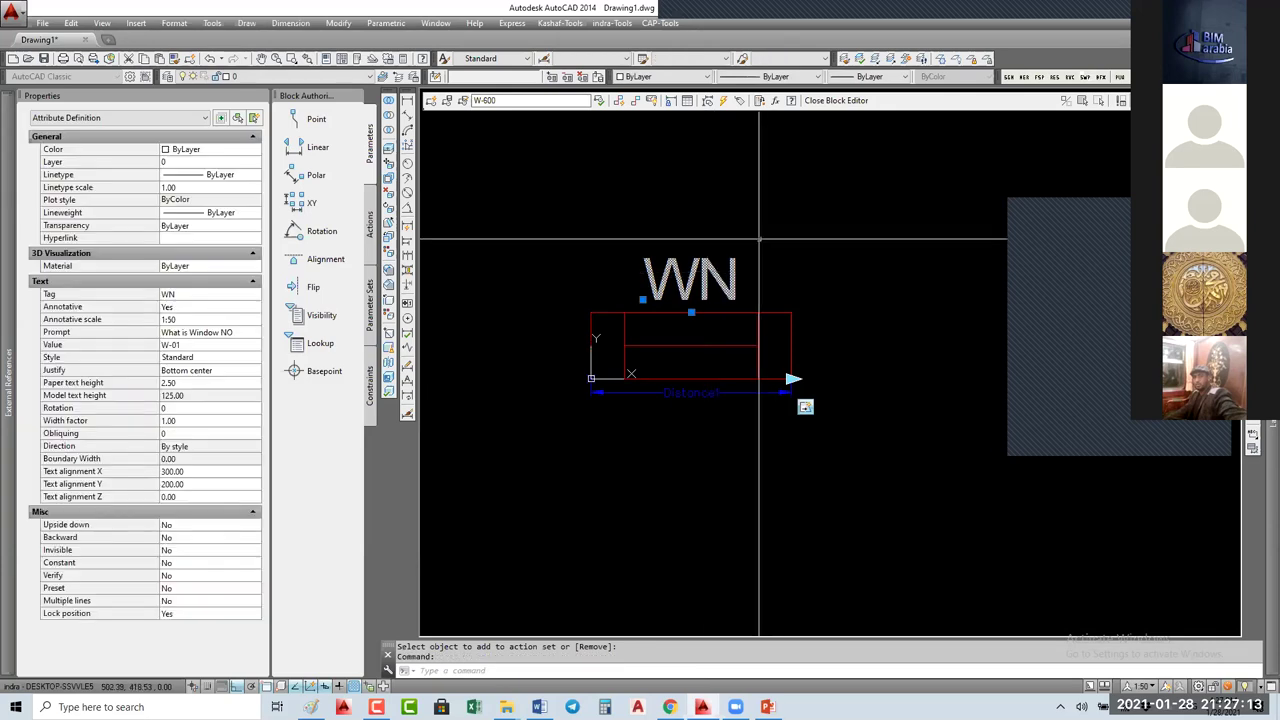
pyautogui.click(200, 613)
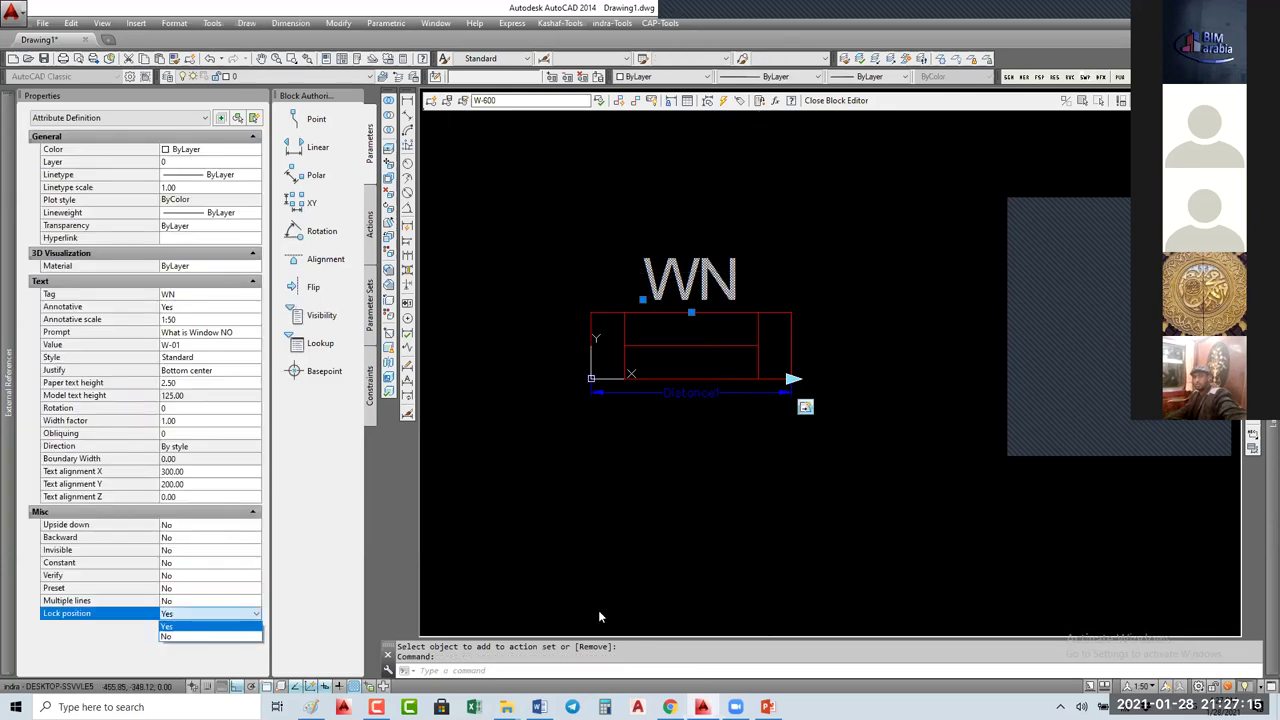
pyautogui.click(186, 637)
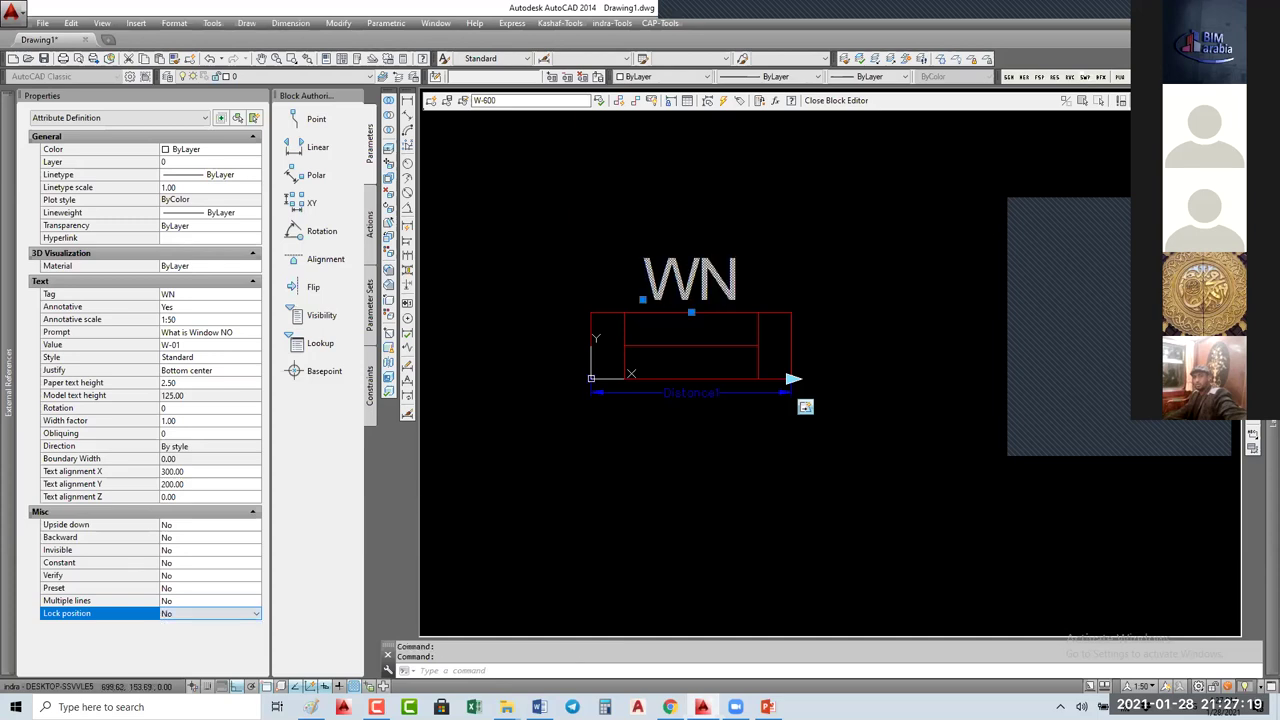
pyautogui.click(848, 101)
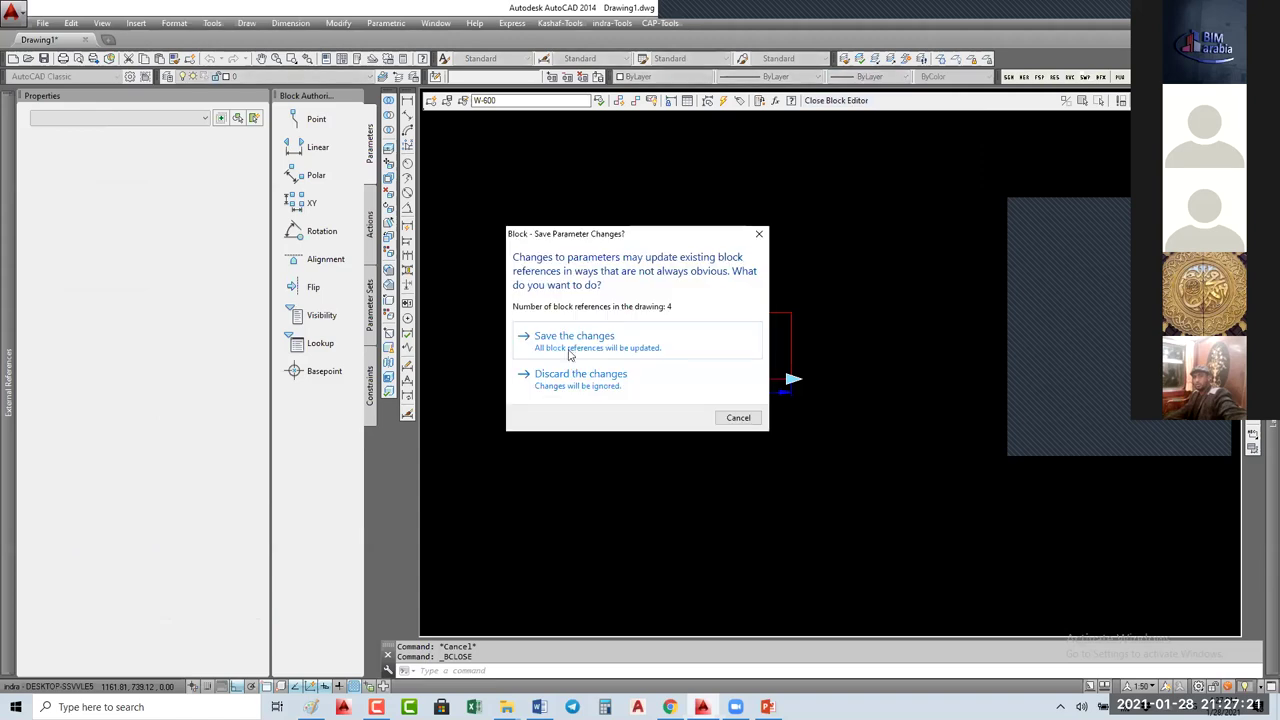
# Step: Save the W-600 changes, then reopen W-600 in the Block Editor from the long copy
pyautogui.click(568, 346)
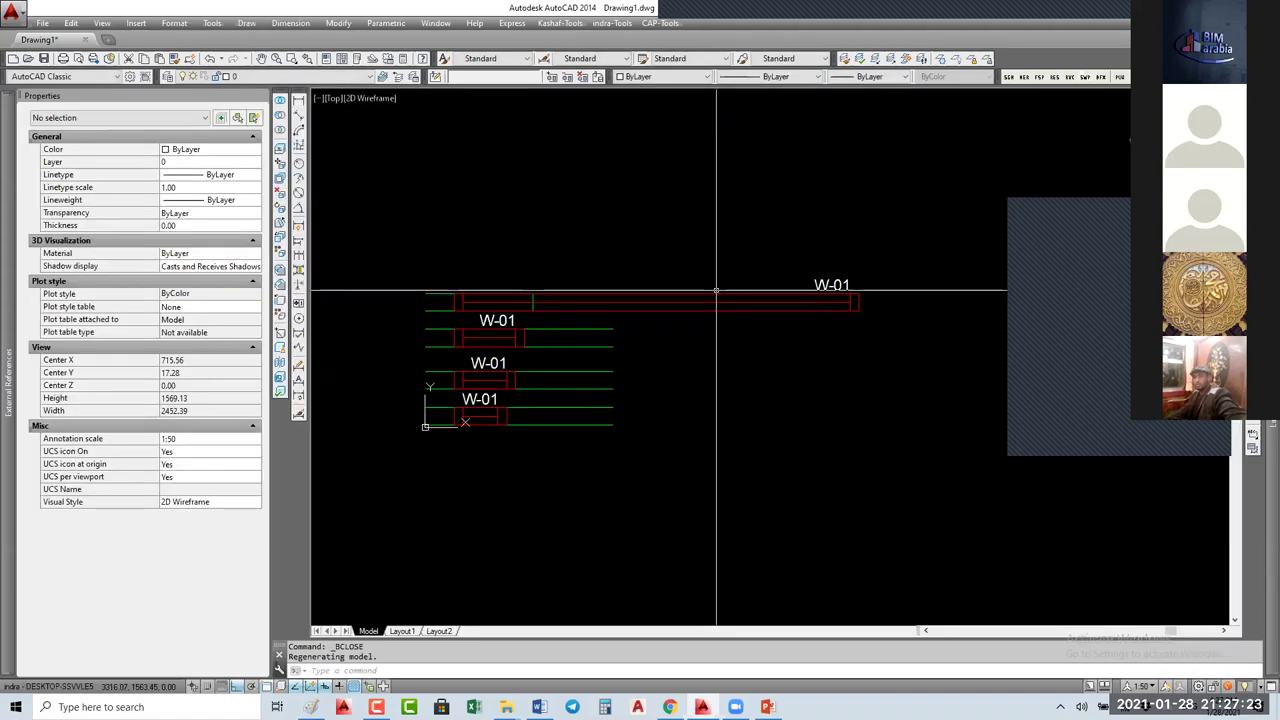
pyautogui.click(795, 315)
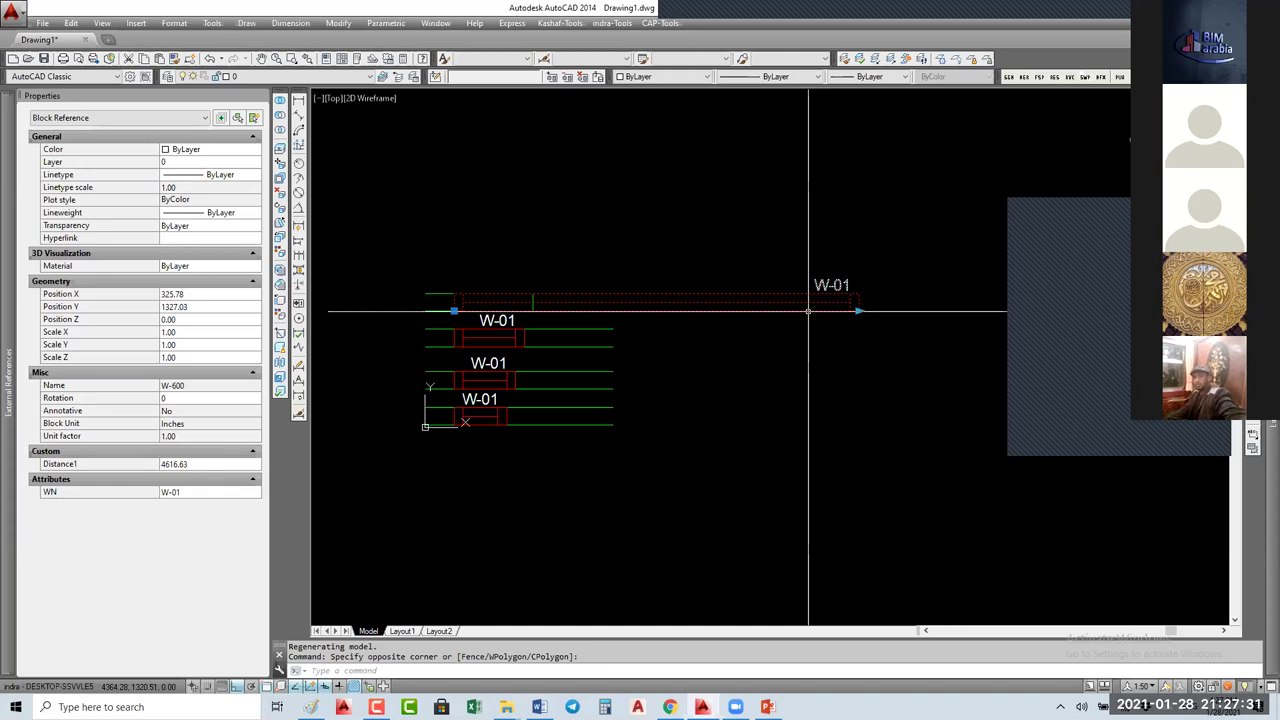
pyautogui.write('BE')
pyautogui.press('Return')
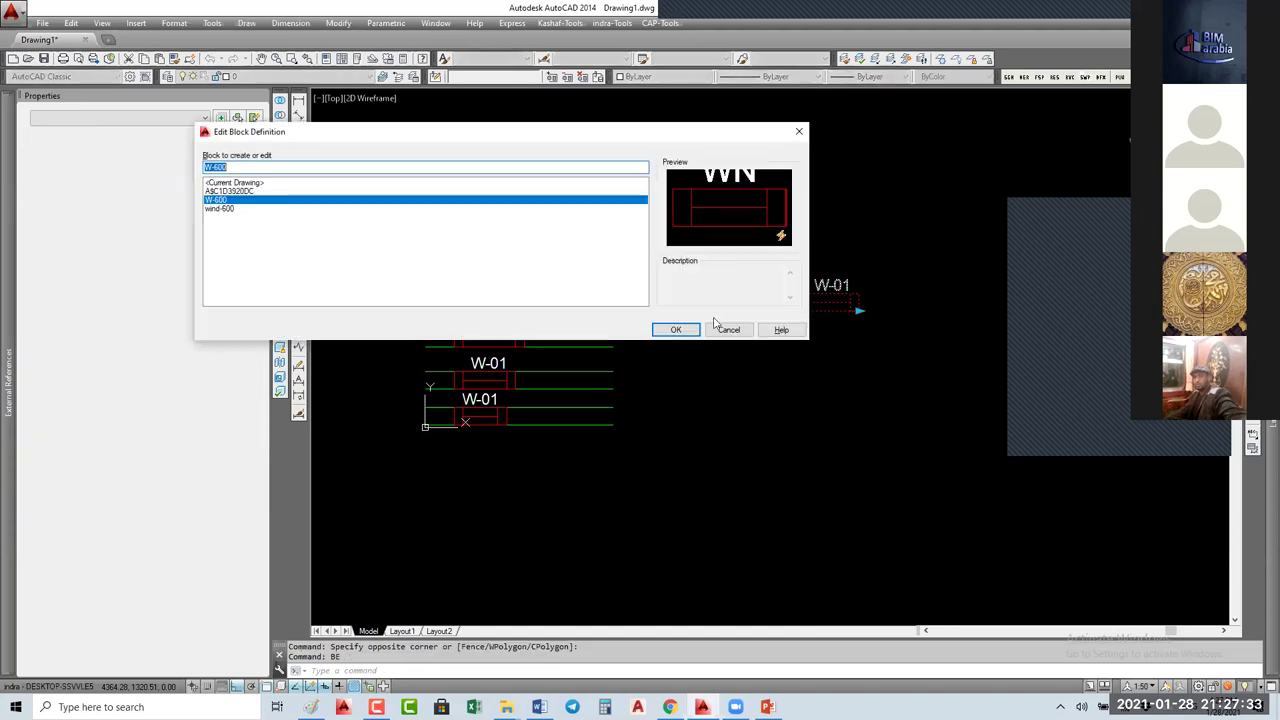
pyautogui.click(676, 328)
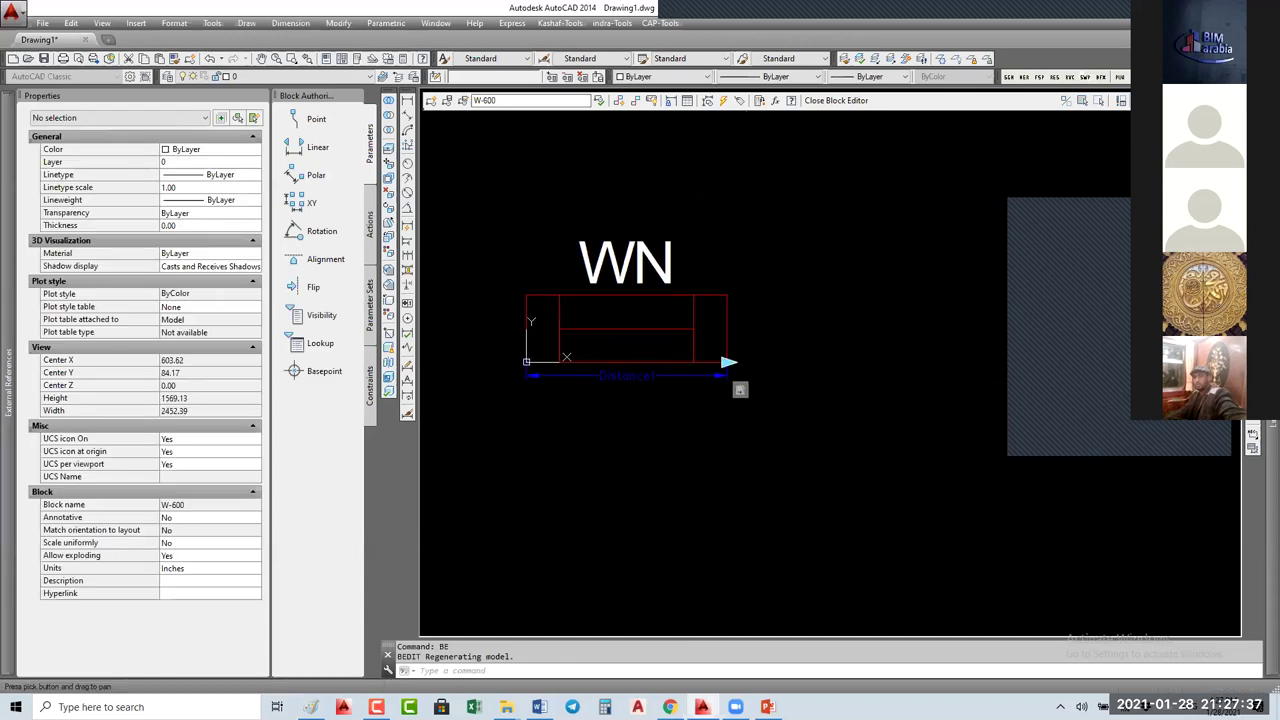
pyautogui.click(588, 260)
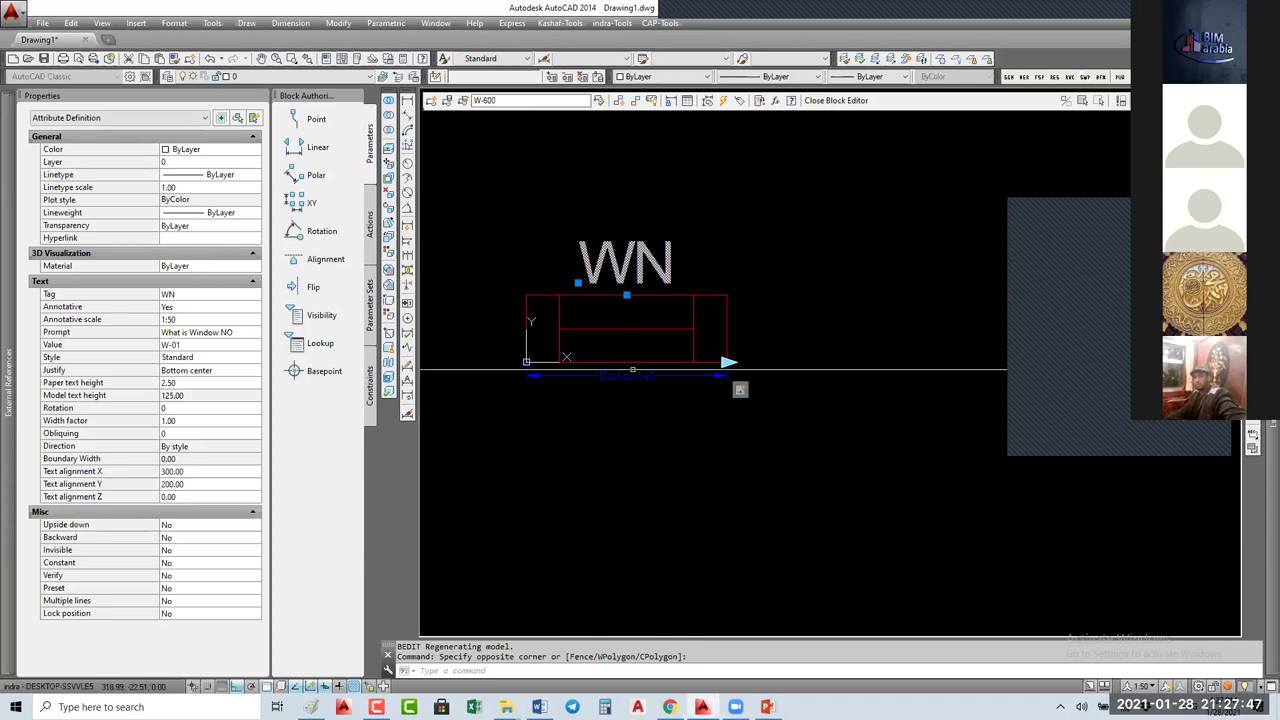
pyautogui.click(629, 376)
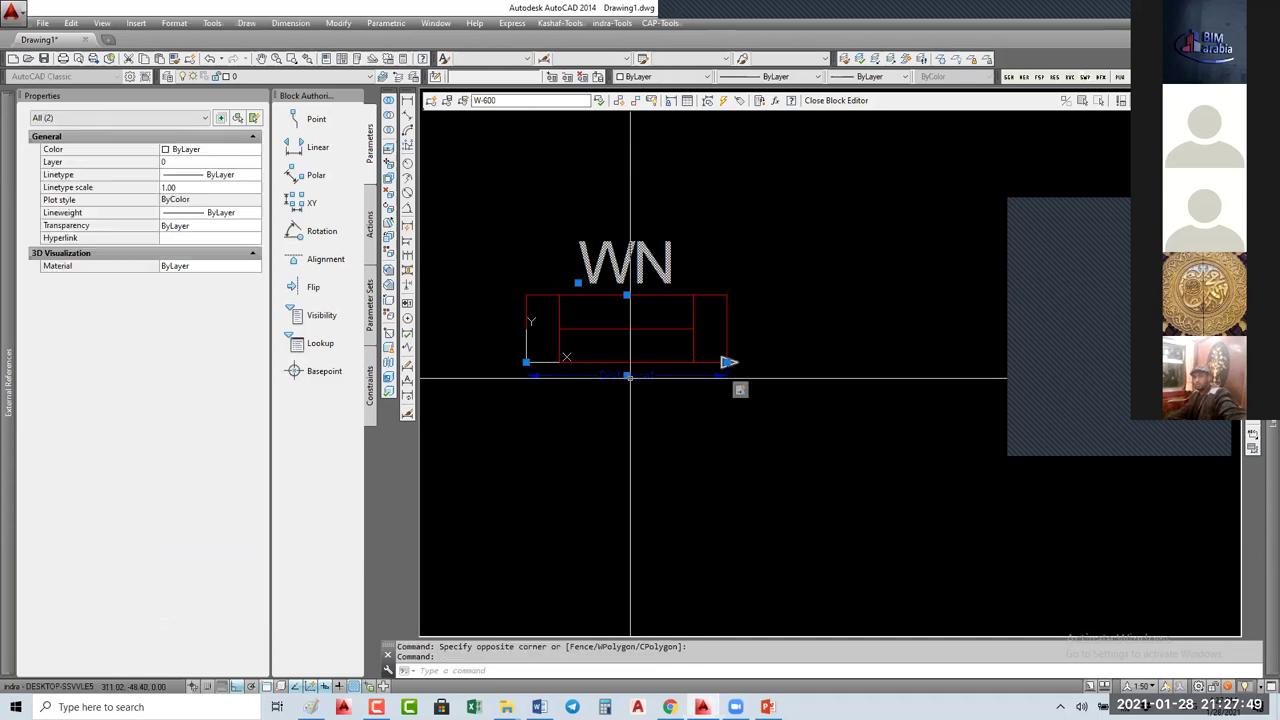
pyautogui.press('Escape')
pyautogui.press('Escape')
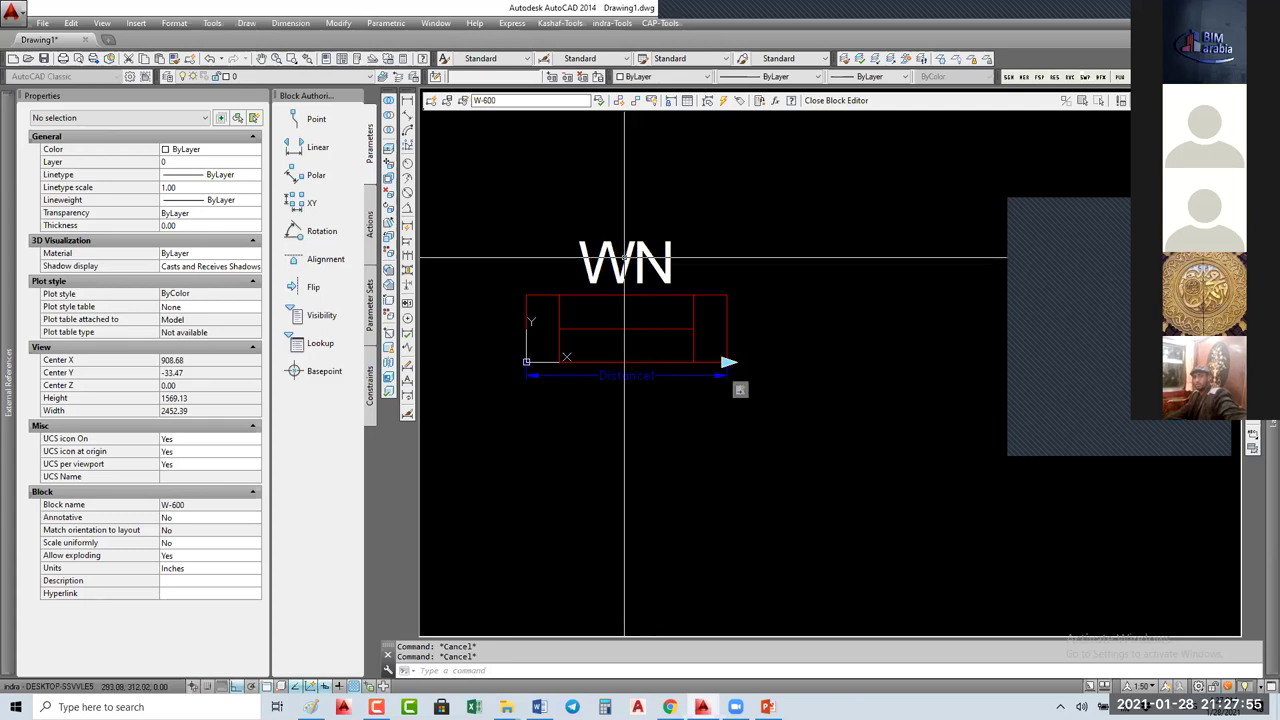
# Step: Remove objects from the W-600 Stretch action's selection set
pyautogui.click(741, 390)
pyautogui.rightClick(741, 390)
pyautogui.moveTo(851, 417)
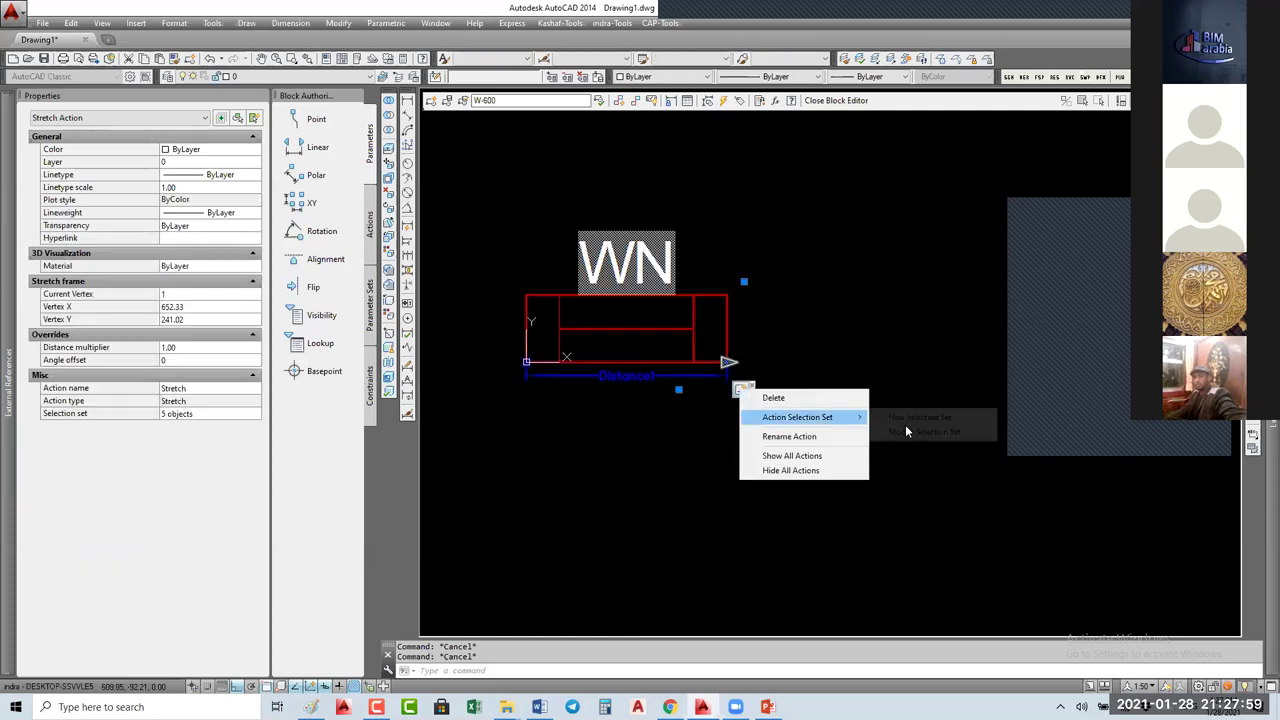
pyautogui.click(905, 431)
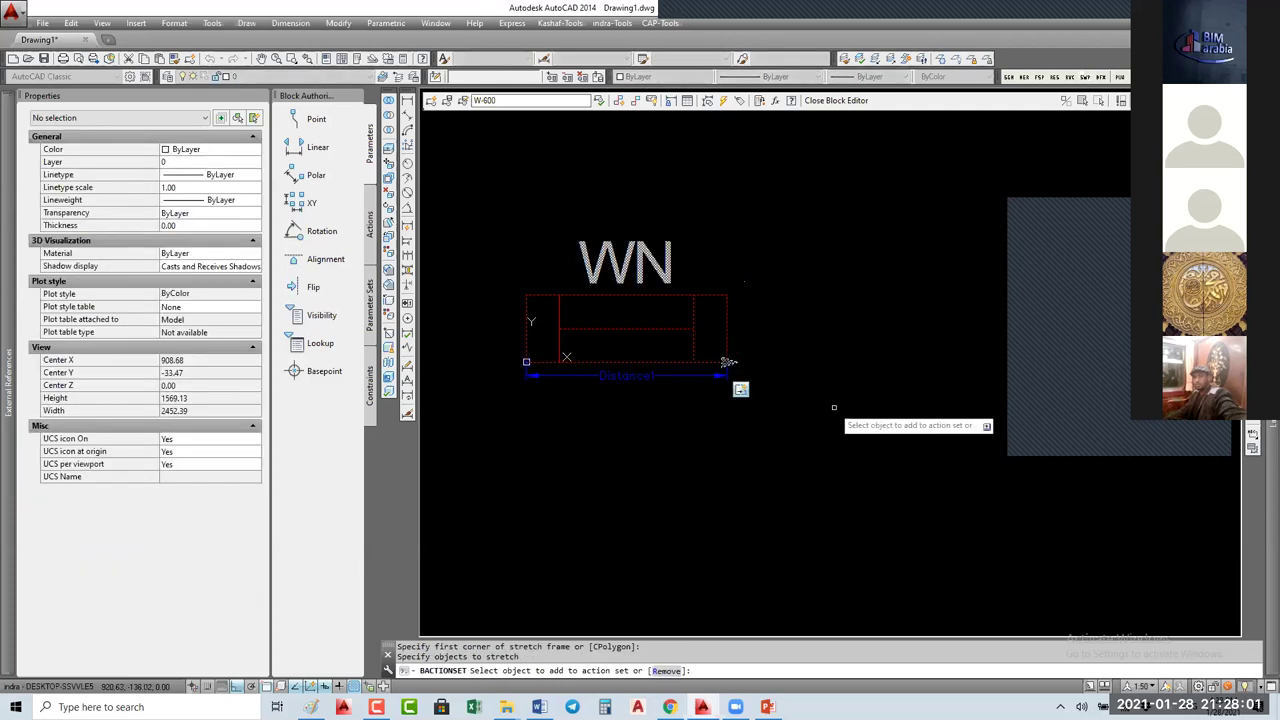
pyautogui.press('r')
pyautogui.press('Return')
pyautogui.click(746, 244)
pyautogui.click(572, 280)
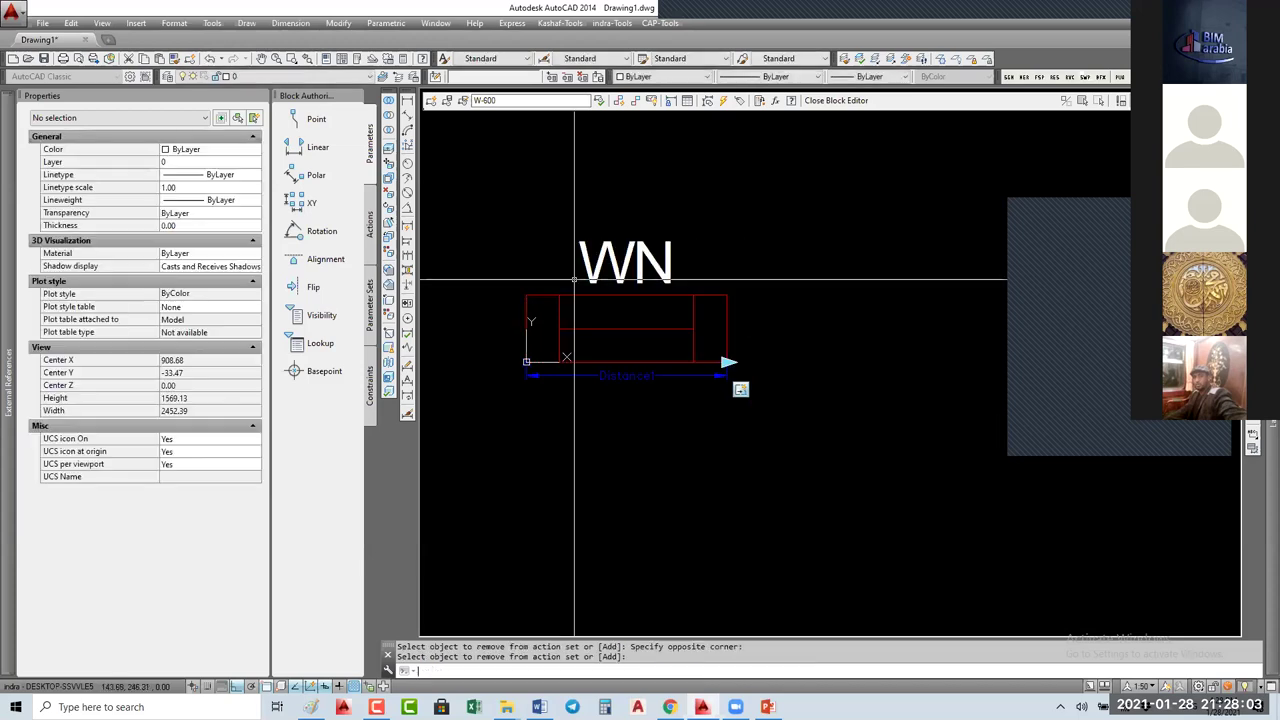
pyautogui.press('Return')
# Step: Set the WN label's Lock position back to Yes
pyautogui.click(683, 258)
pyautogui.click(571, 263)
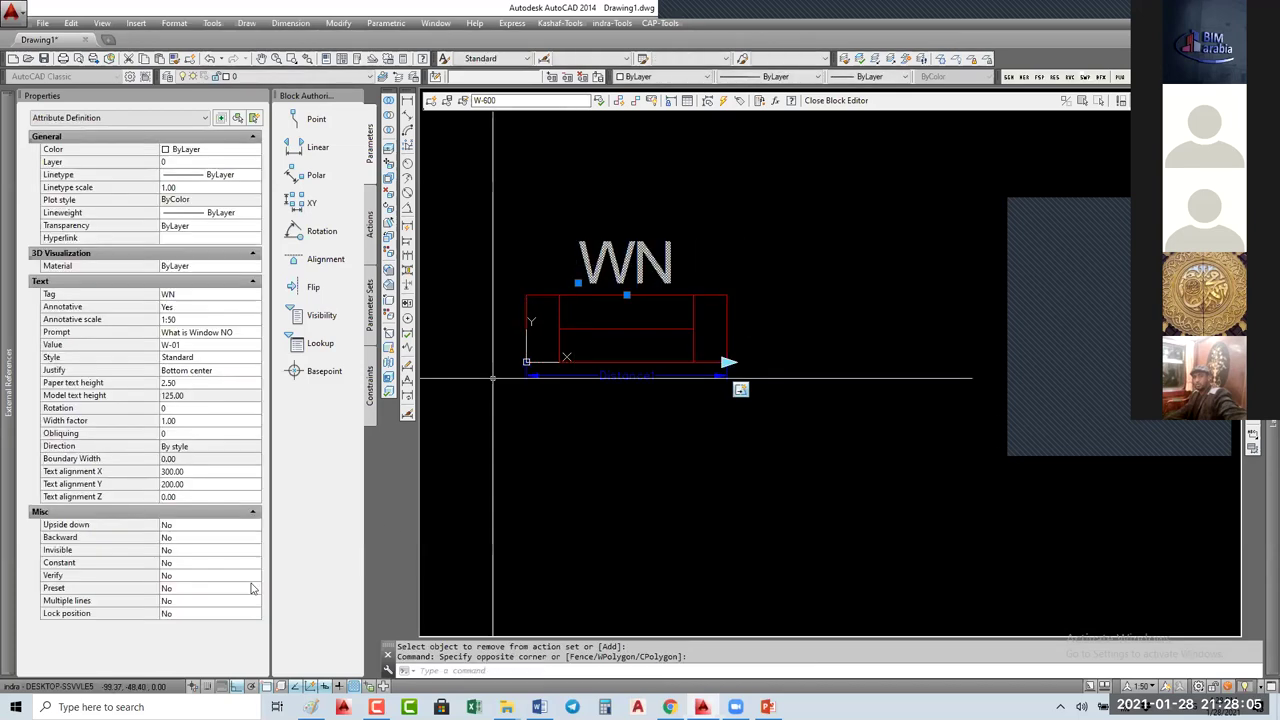
pyautogui.click(181, 615)
pyautogui.click(171, 627)
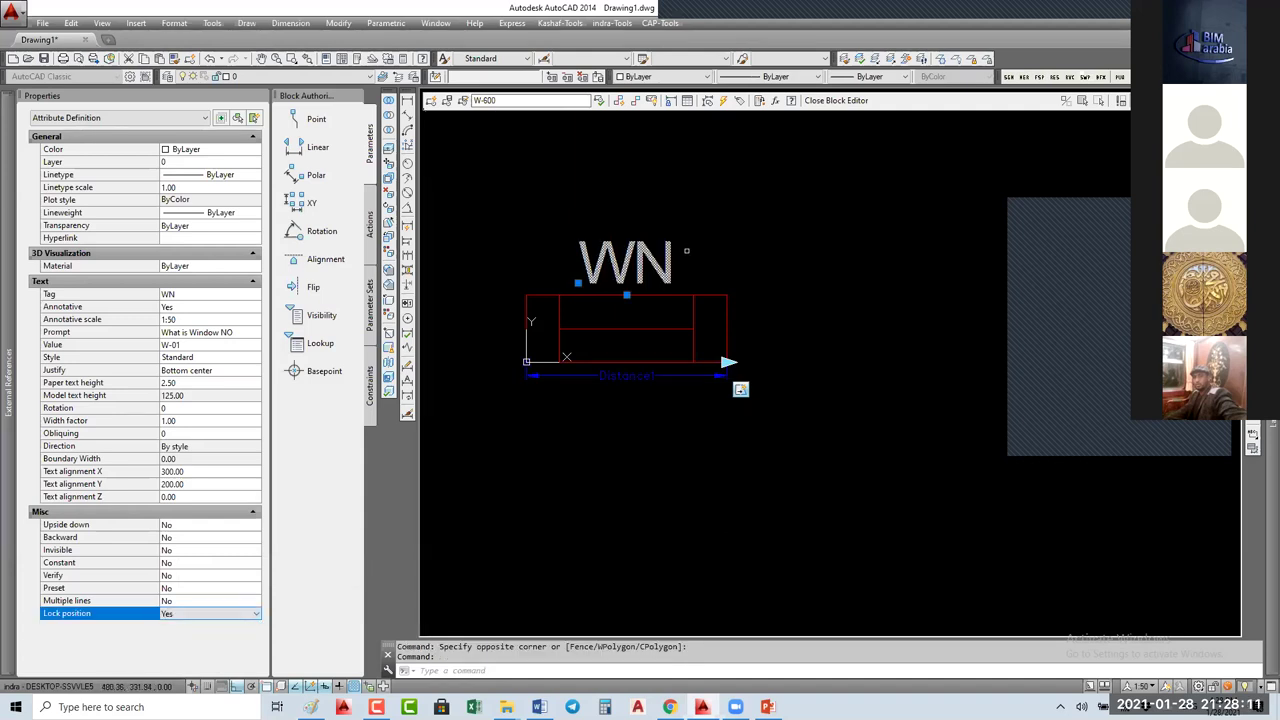
pyautogui.moveTo(690, 270); pyautogui.dragTo(790, 295, button='middle')
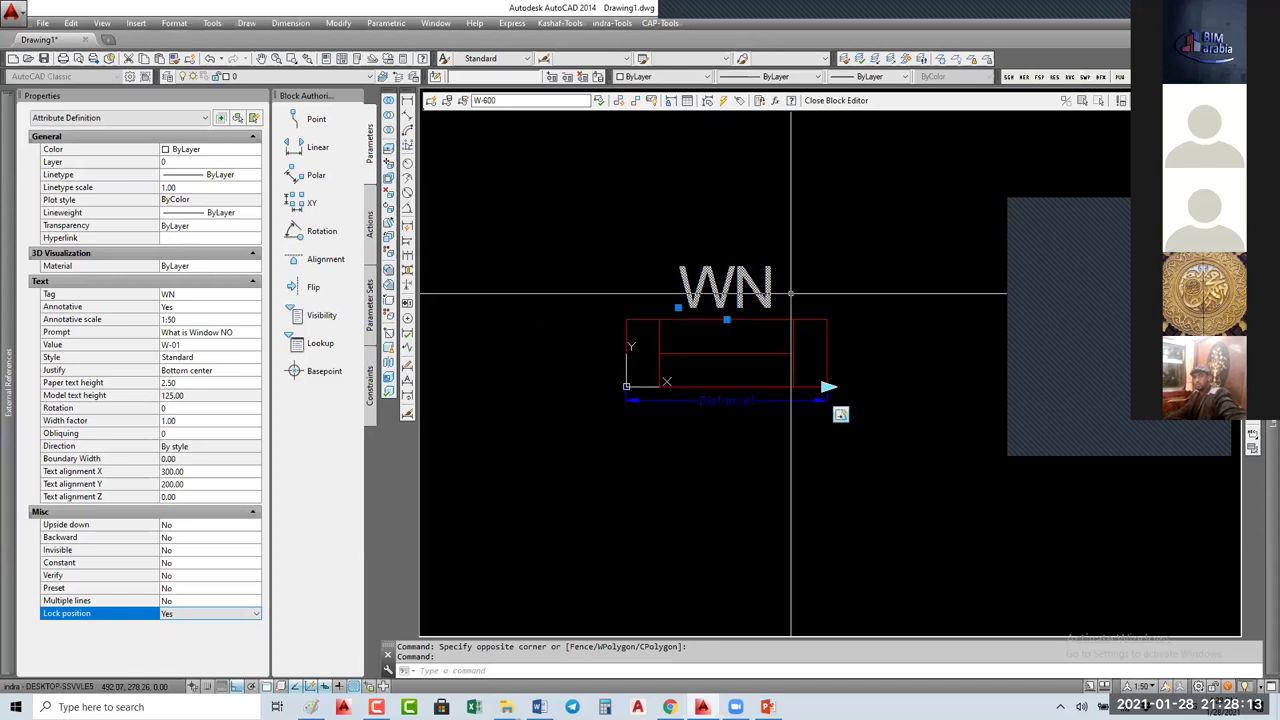
pyautogui.press('Escape')
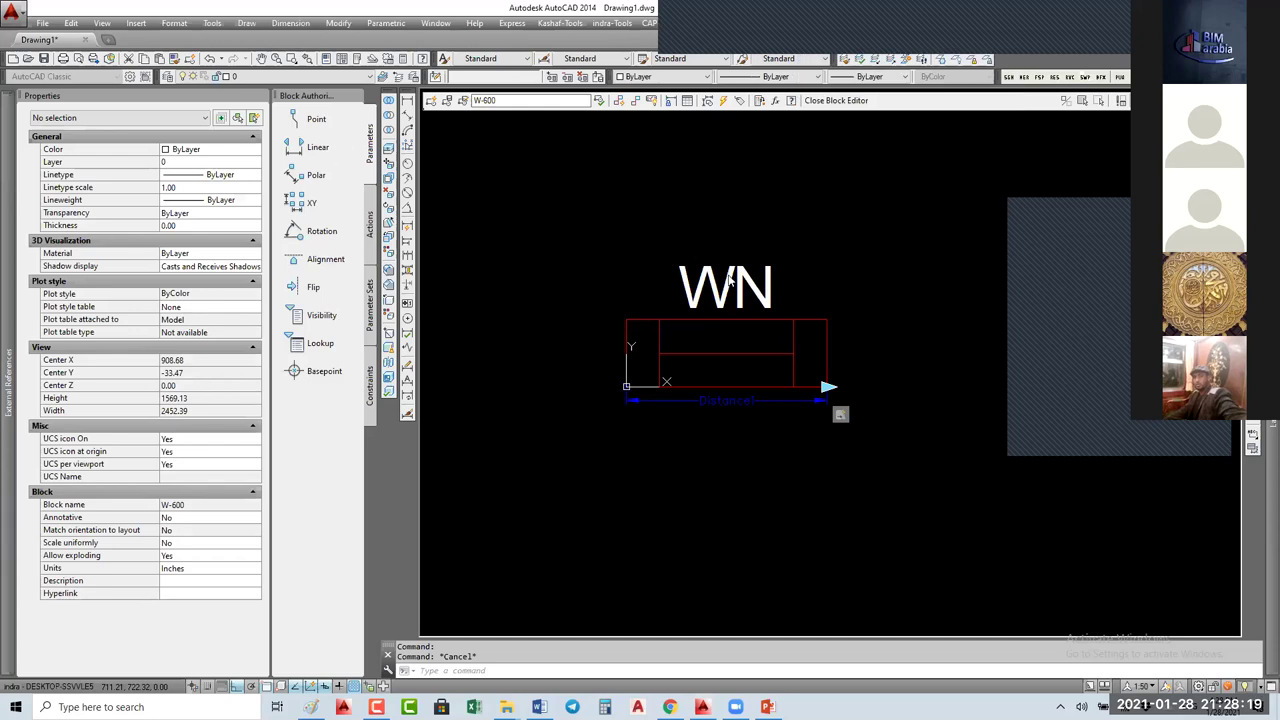
# Step: Add a Move action driven by the Distance1 parameter and close the Block Editor
pyautogui.click(370, 228)
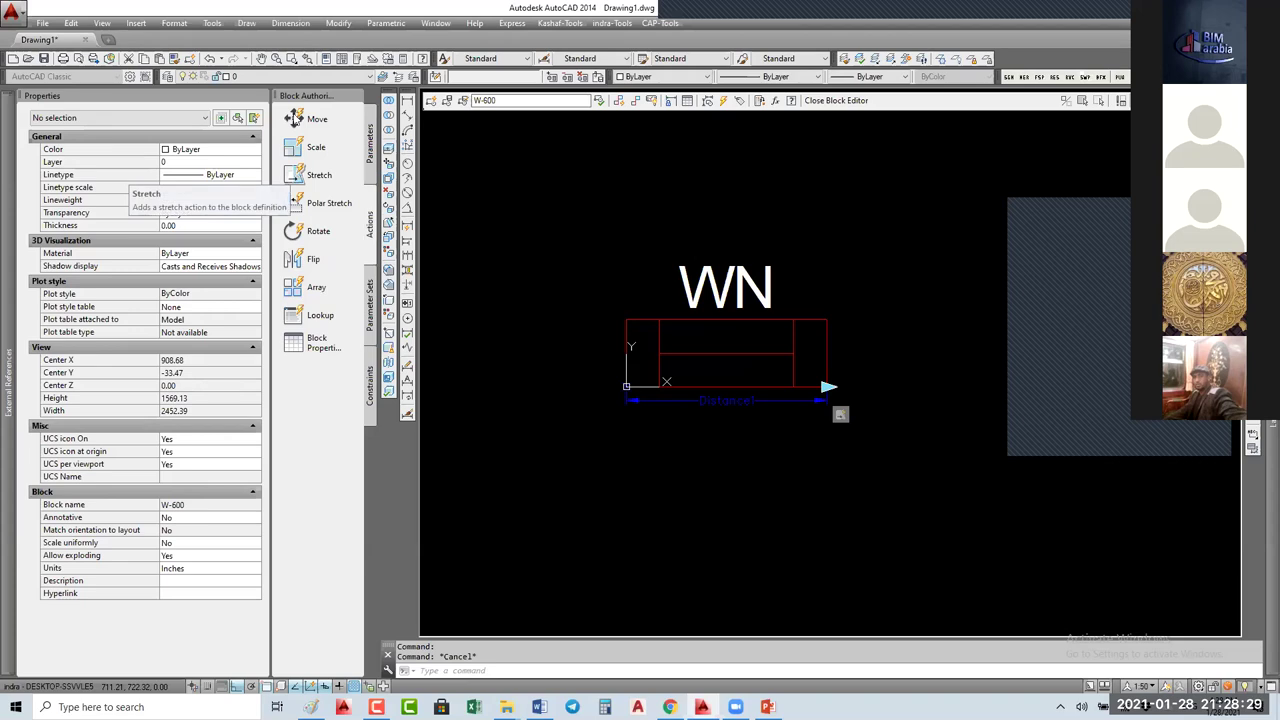
pyautogui.click(295, 118)
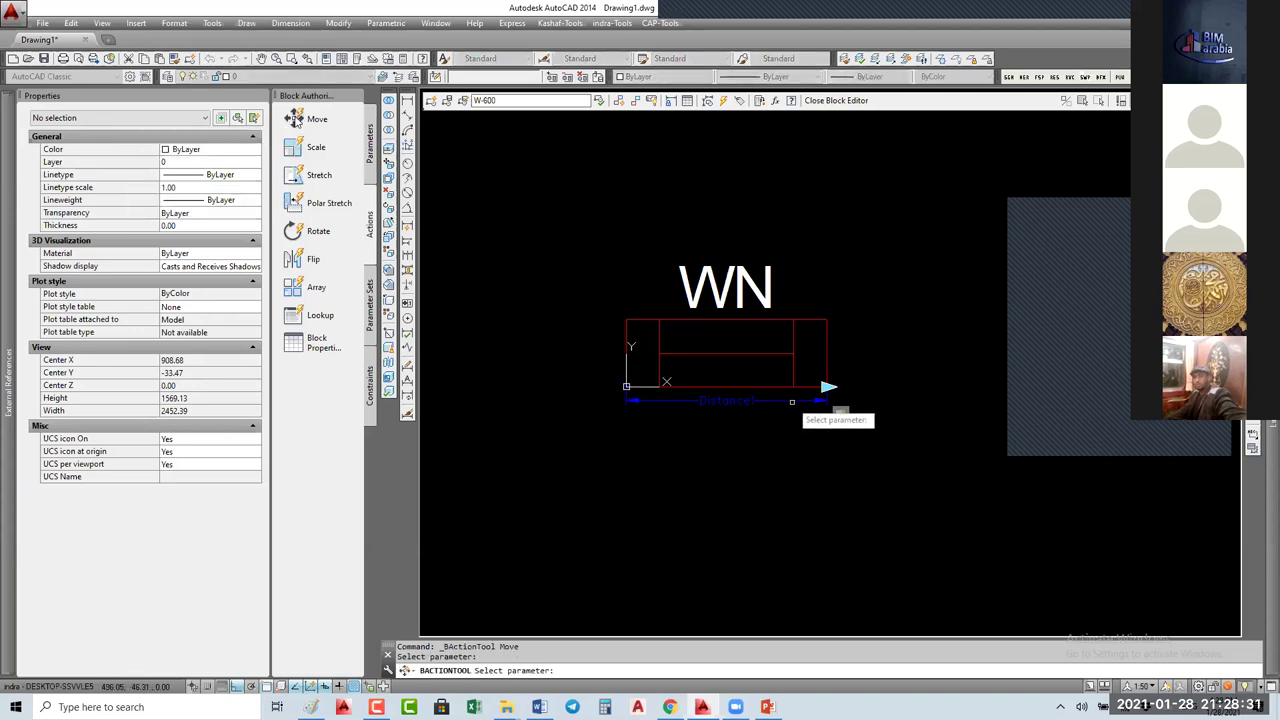
pyautogui.click(840, 408)
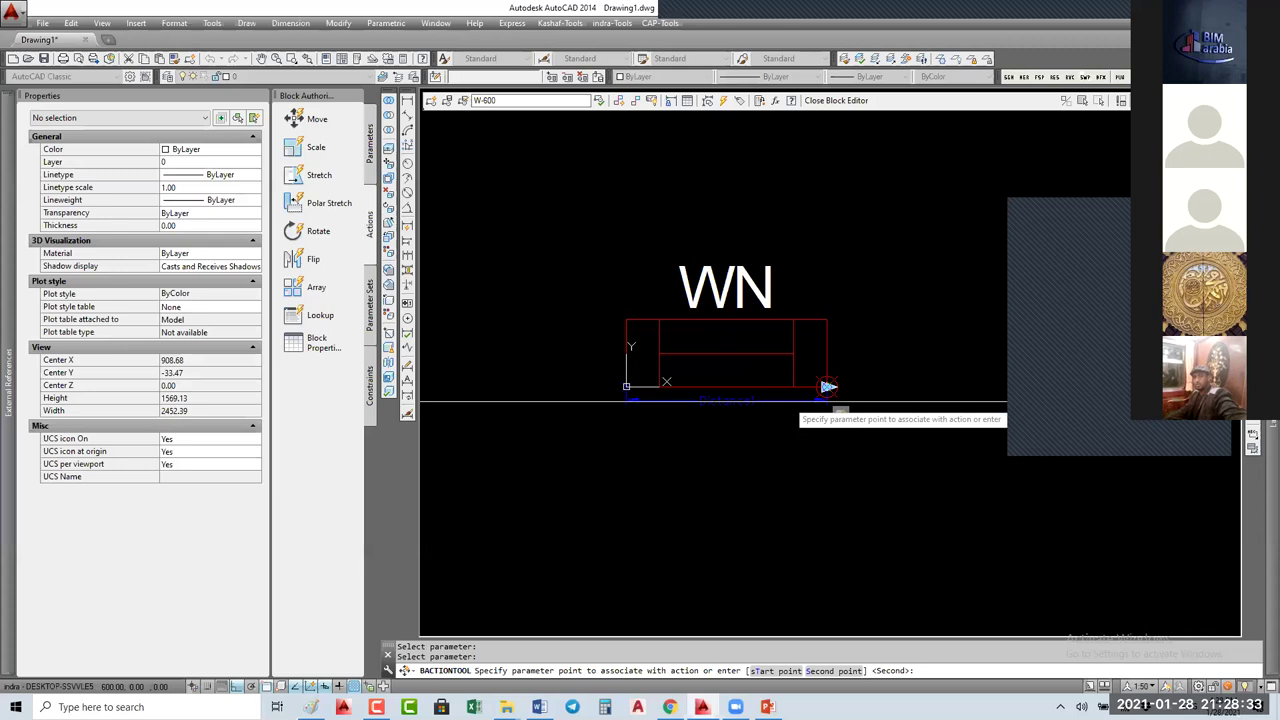
pyautogui.click(836, 101)
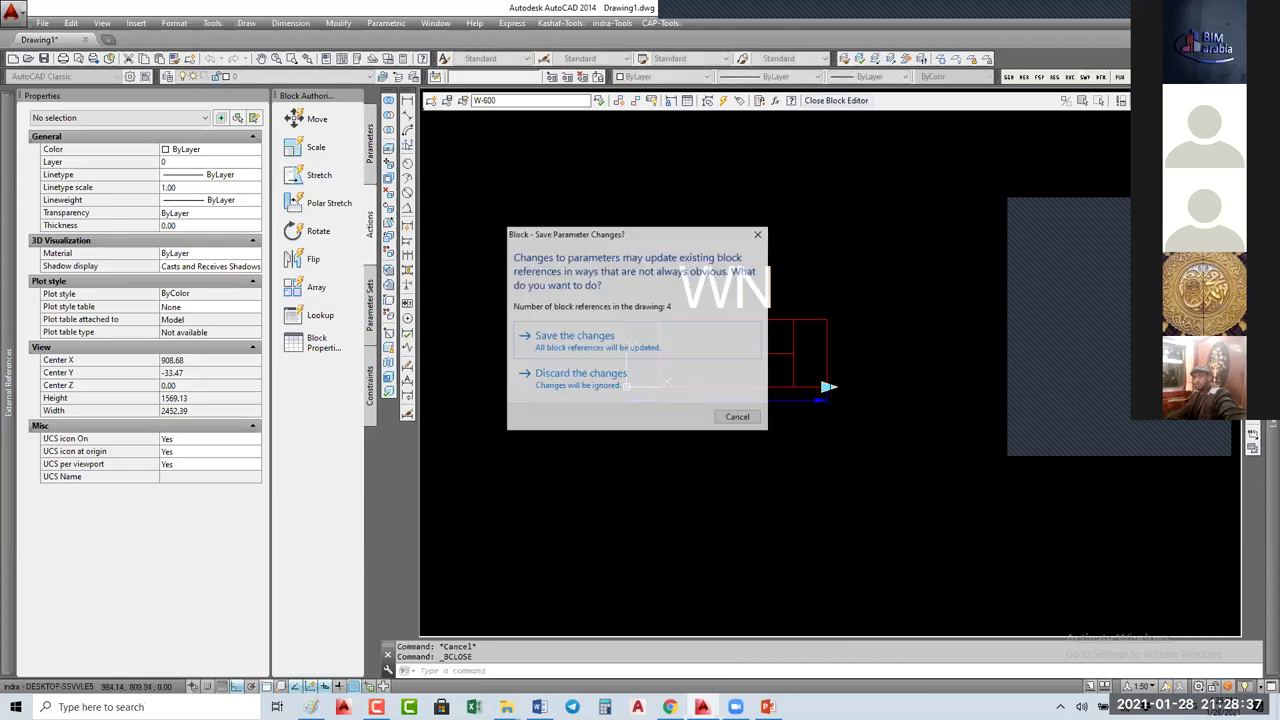
# Step: Save the parameter changes and reopen W-600 in the Block Editor from the top window
pyautogui.click(650, 340)
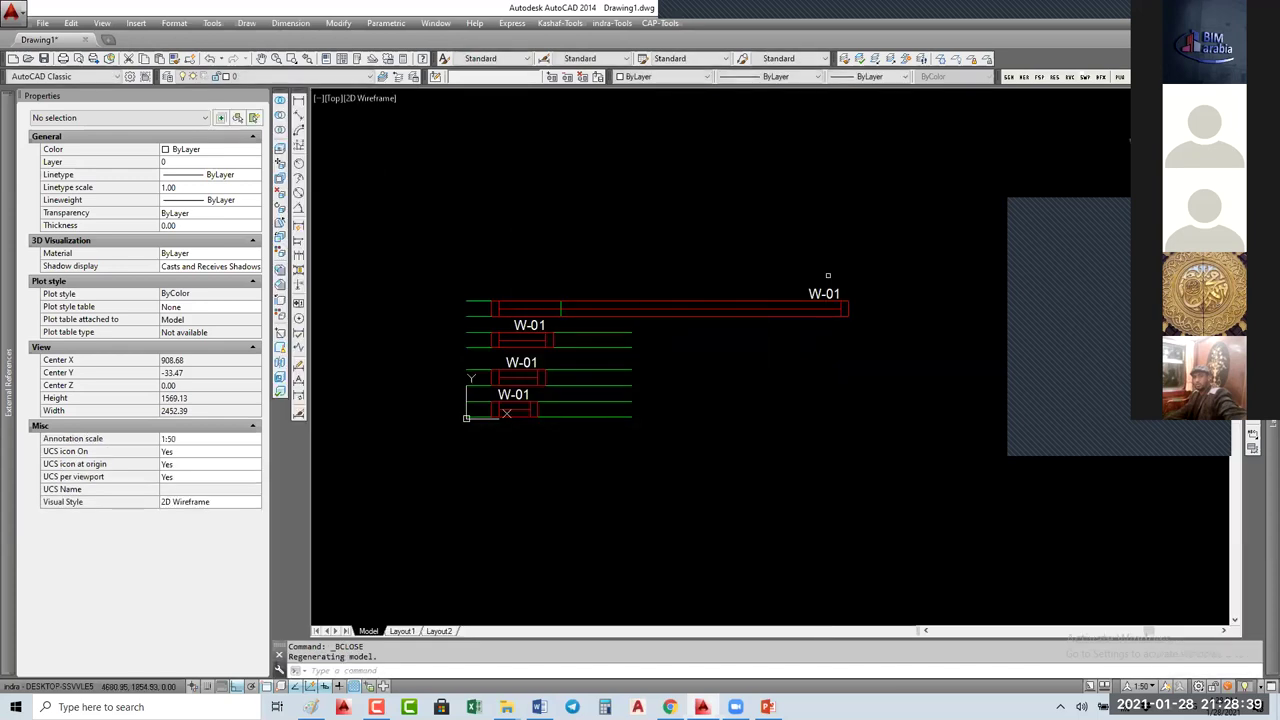
pyautogui.click(828, 291)
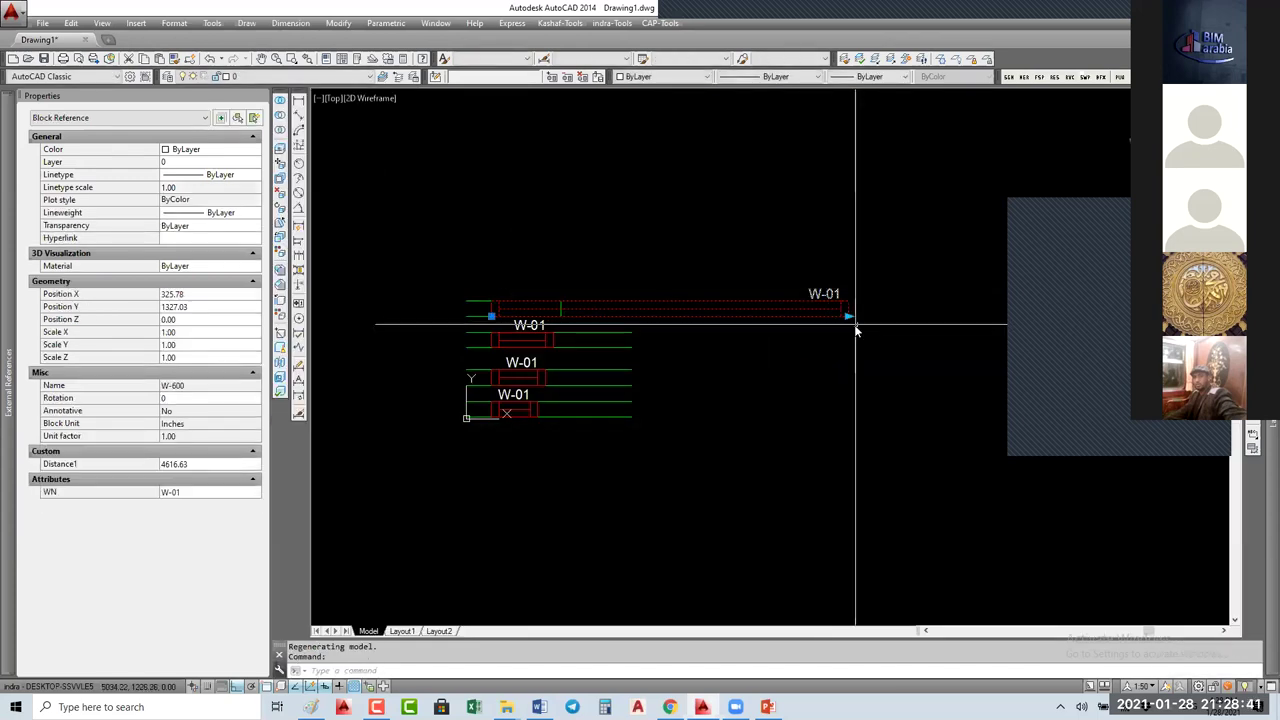
pyautogui.write('be')
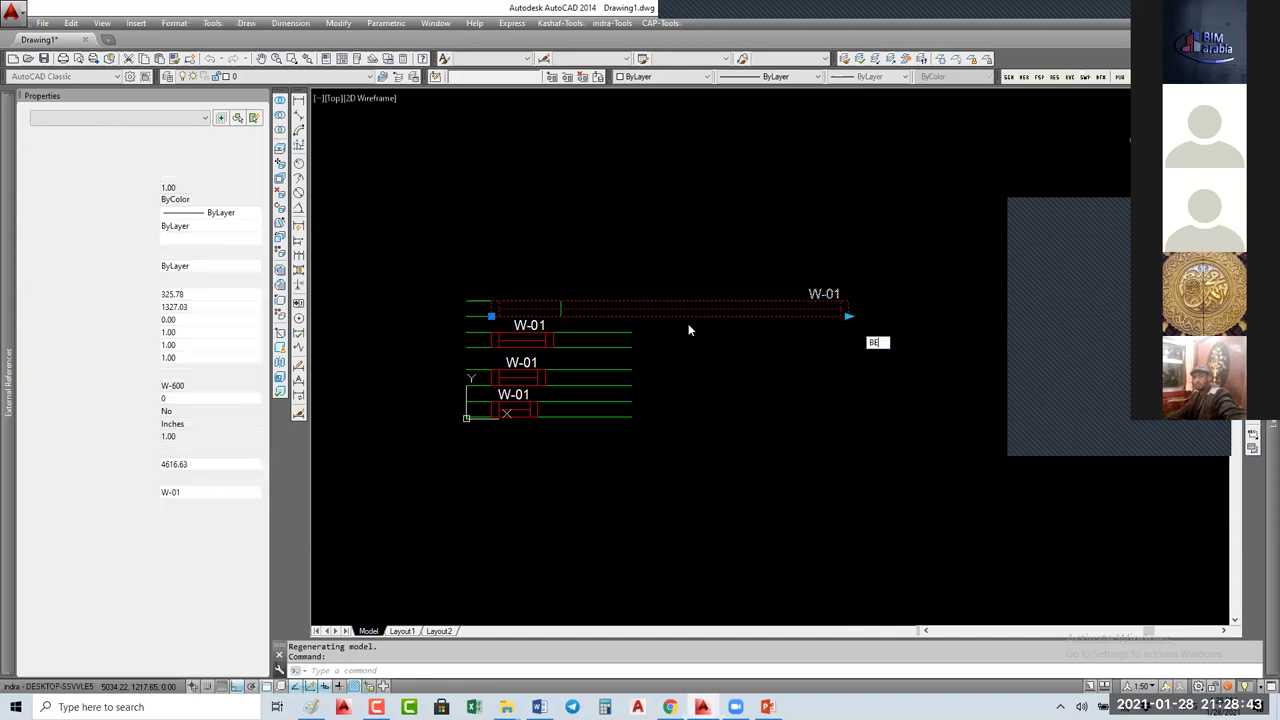
pyautogui.press('Return')
pyautogui.click(692, 330)
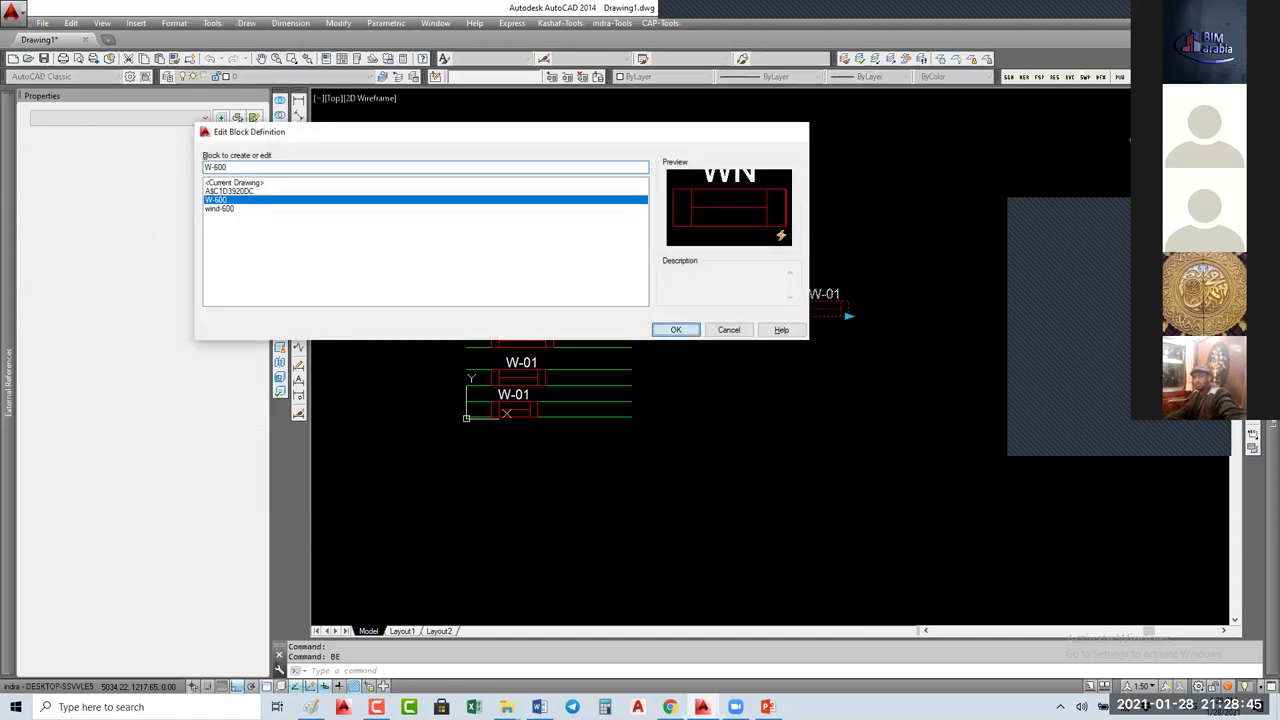
pyautogui.click(617, 340)
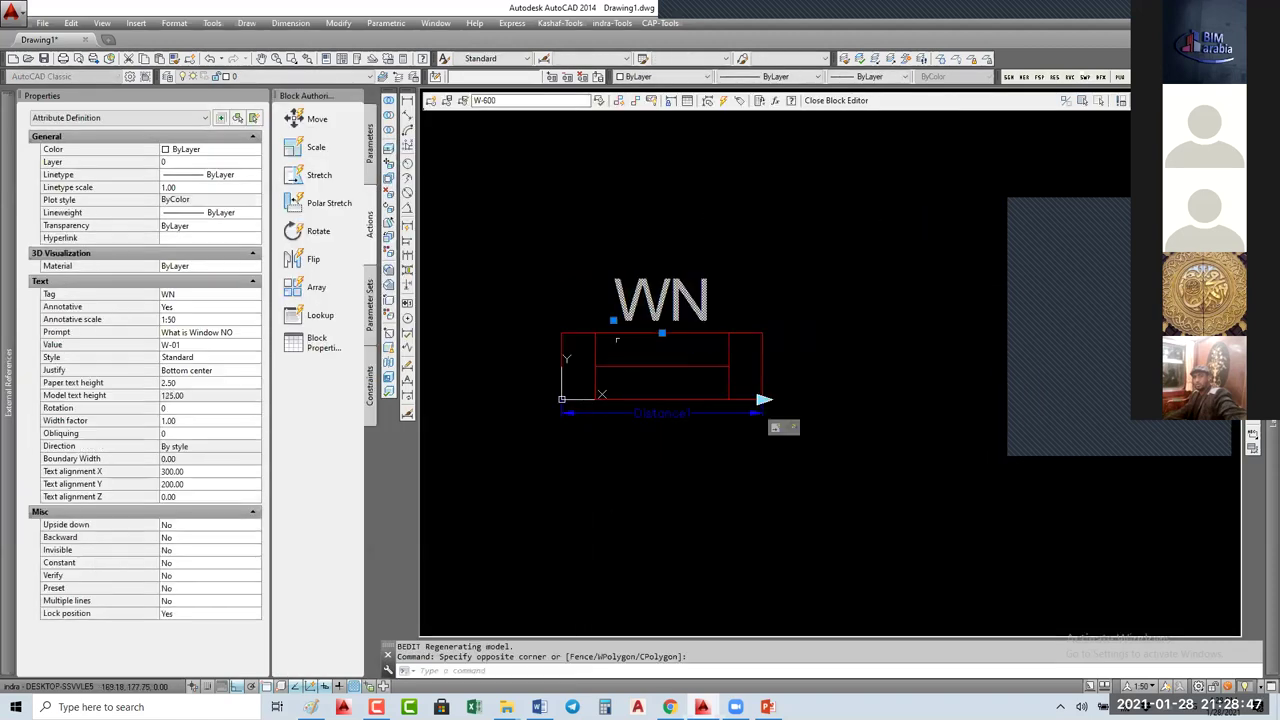
pyautogui.press('Escape')
pyautogui.press('Escape')
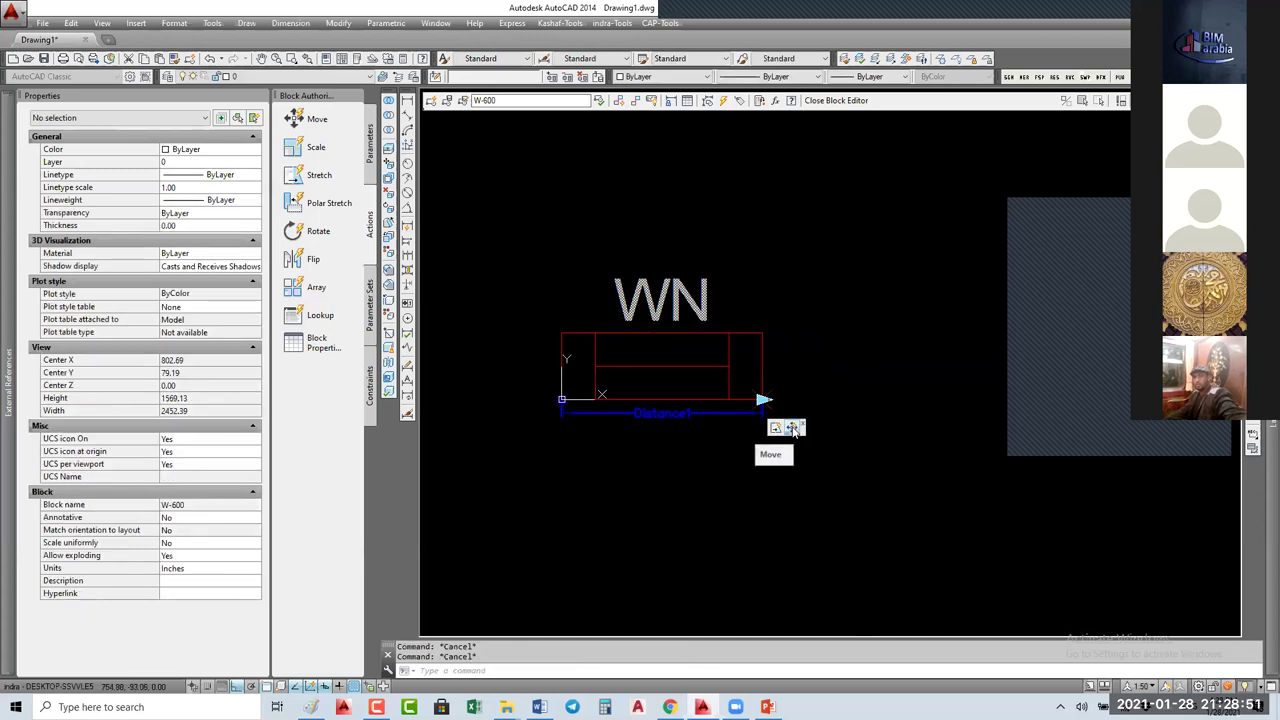
# Step: Set the Move action's distance multiplier to 0.50
pyautogui.click(792, 428)
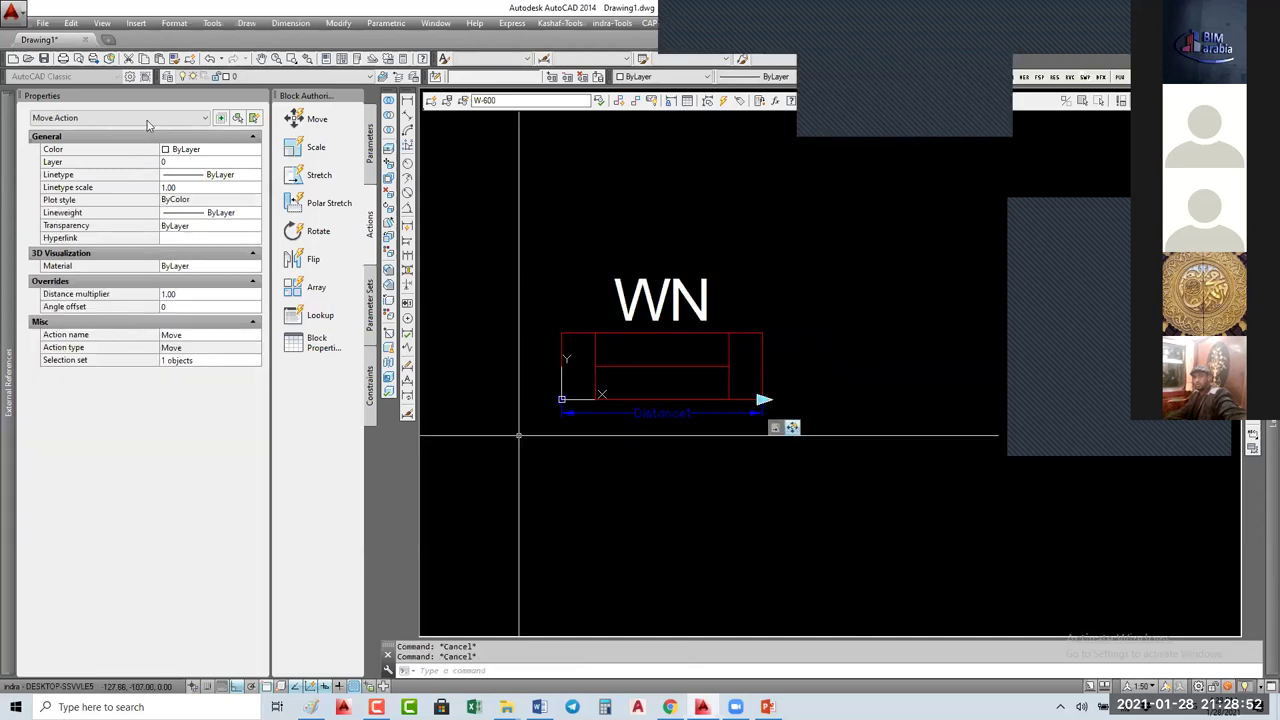
pyautogui.click(183, 295)
pyautogui.press('BackSpace')
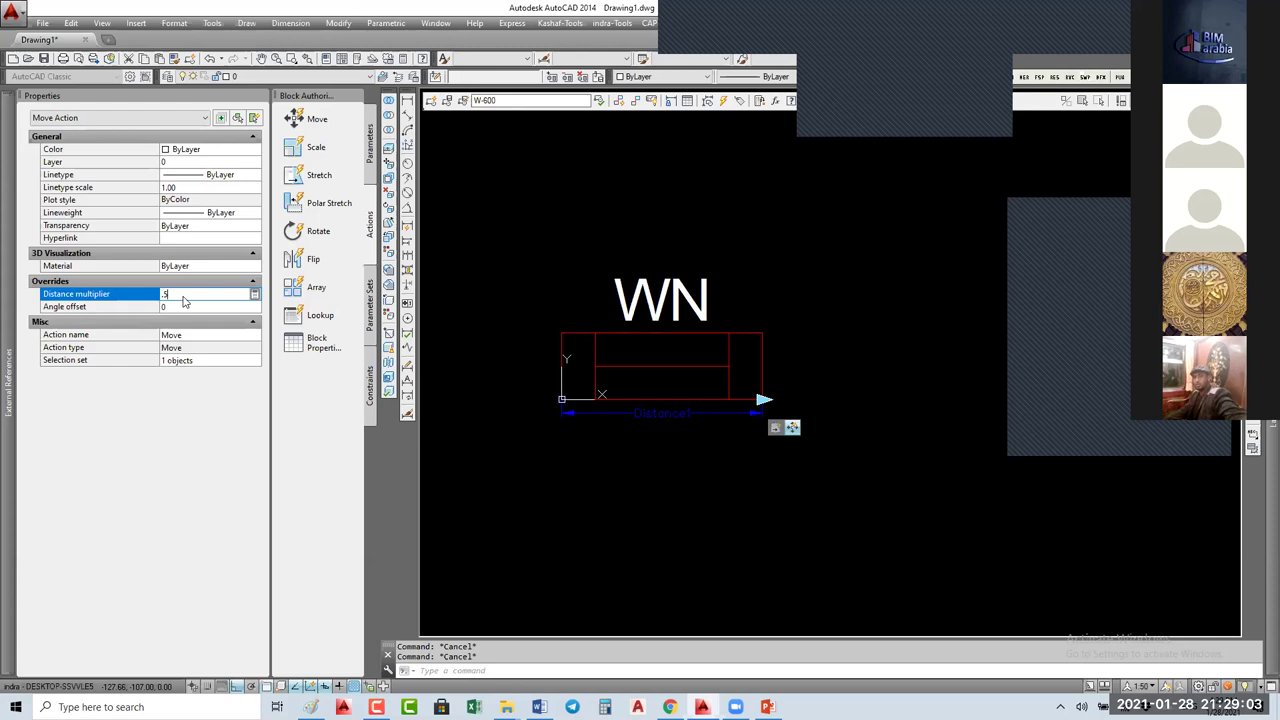
pyautogui.press('Tab')
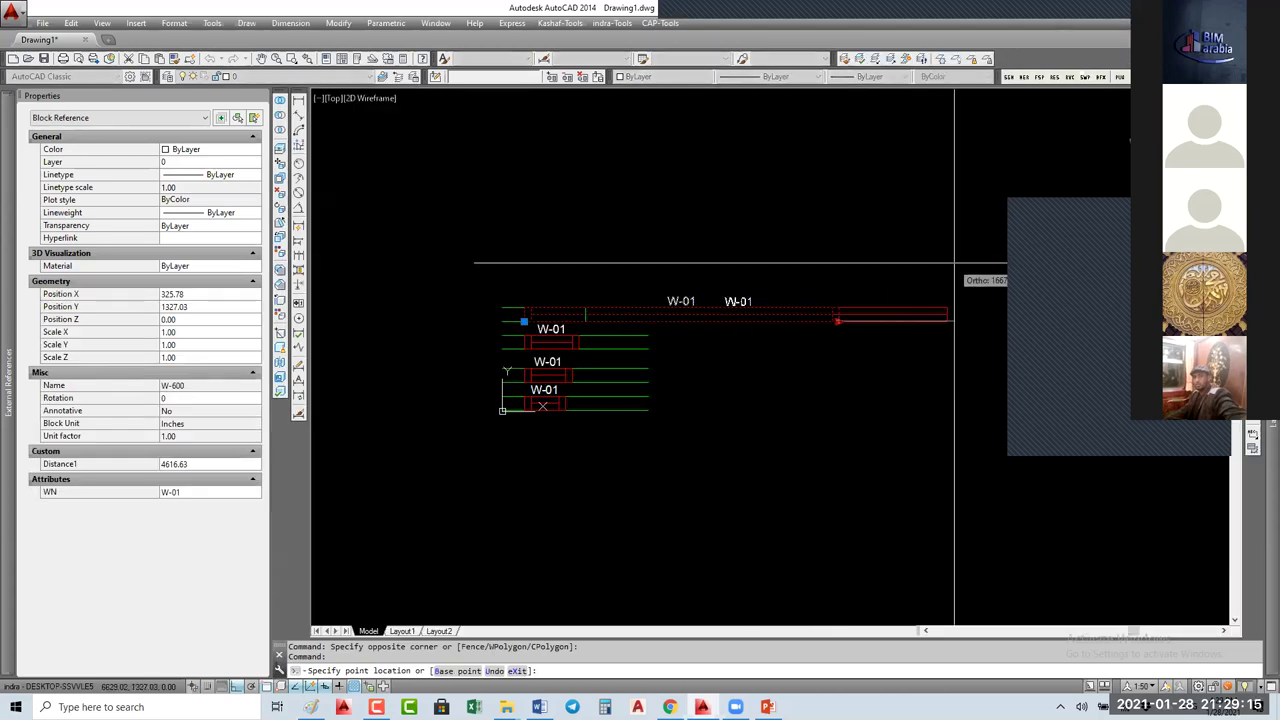
# Step: Shorten the top W-01 window to a length of about 1386.78, keeping its label centred
pyautogui.click(963, 320)
pyautogui.click(619, 256)
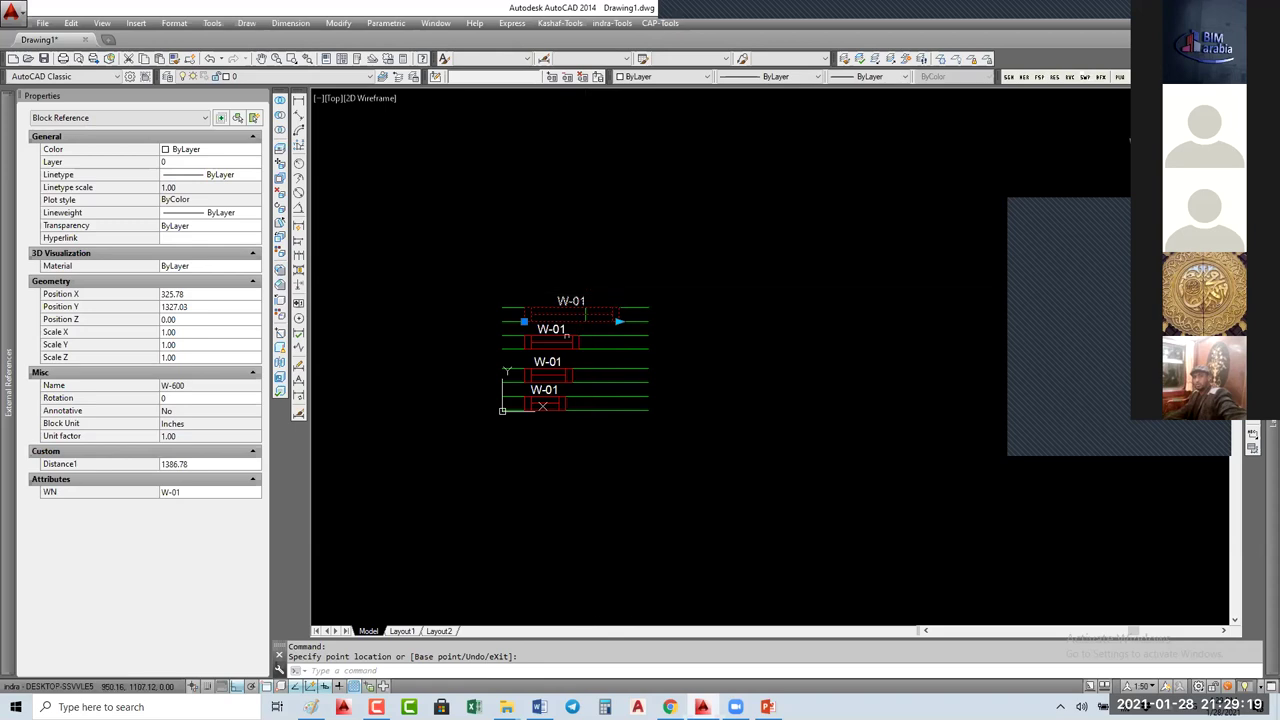
pyautogui.scroll(2, 563, 389)
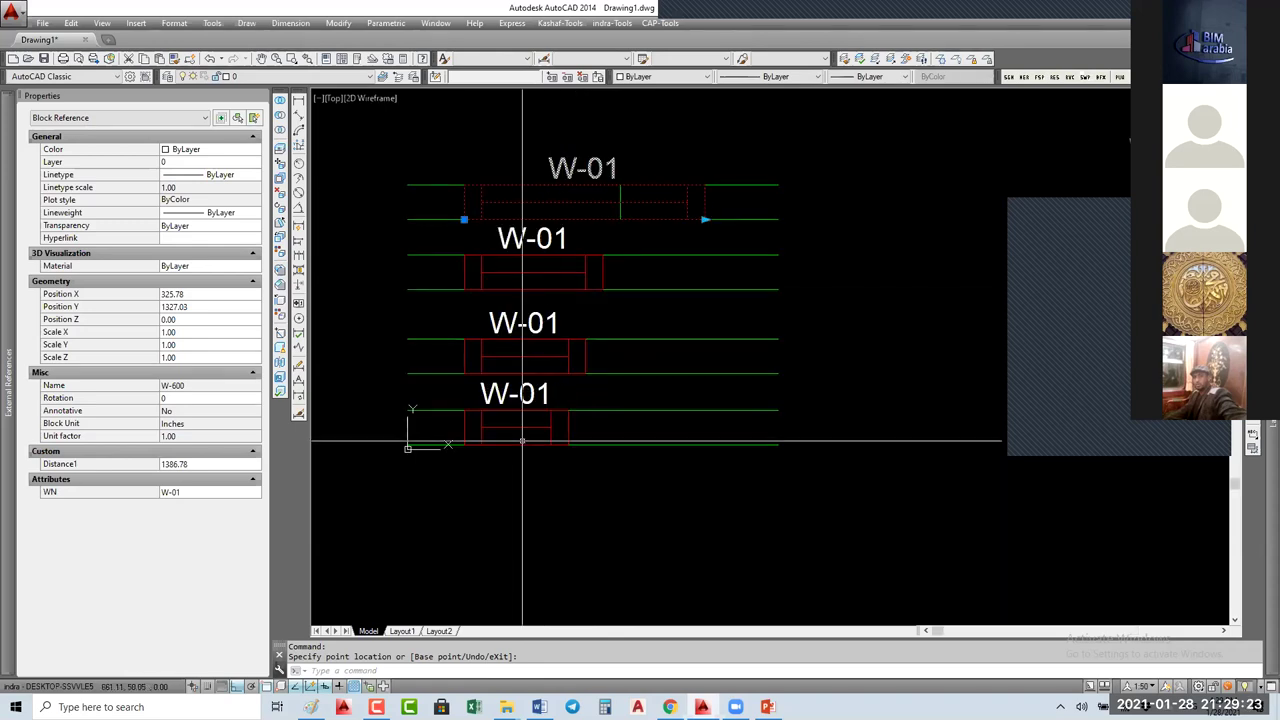
pyautogui.press('Escape')
pyautogui.write('l')
pyautogui.press('Return')
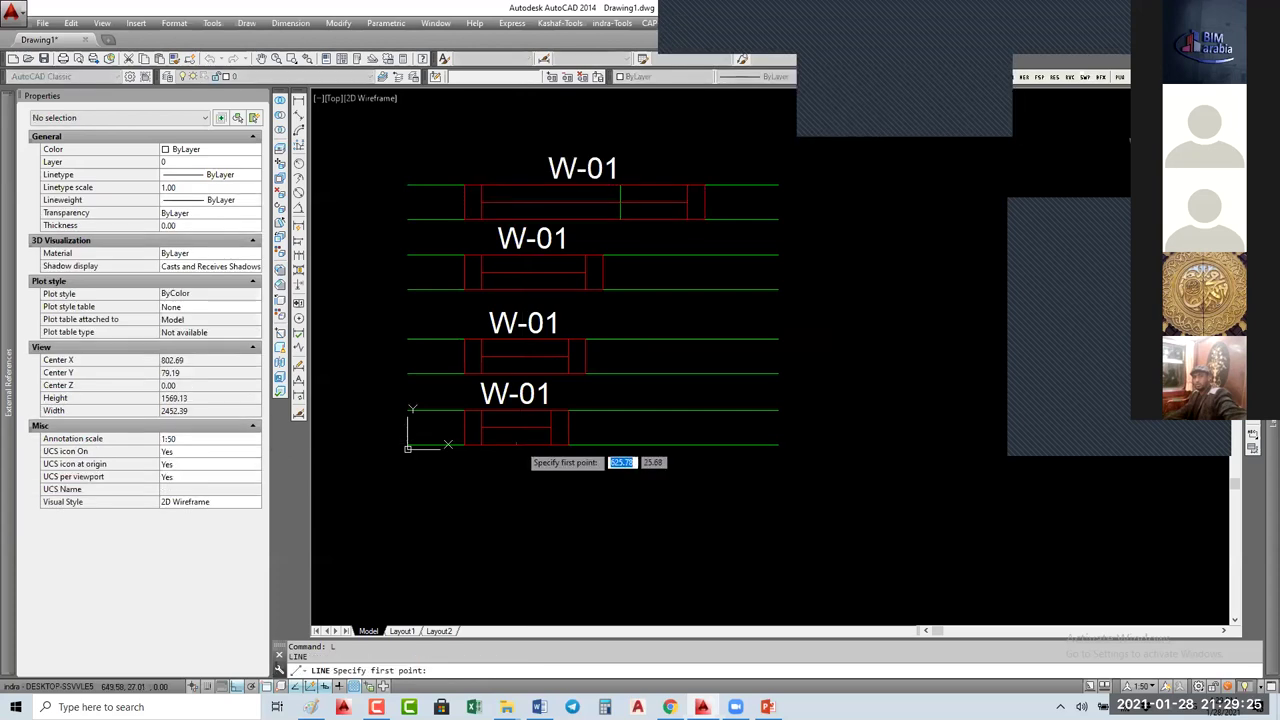
# Step: Draw a temporary vertical guide line through the windows
pyautogui.click(516, 444)
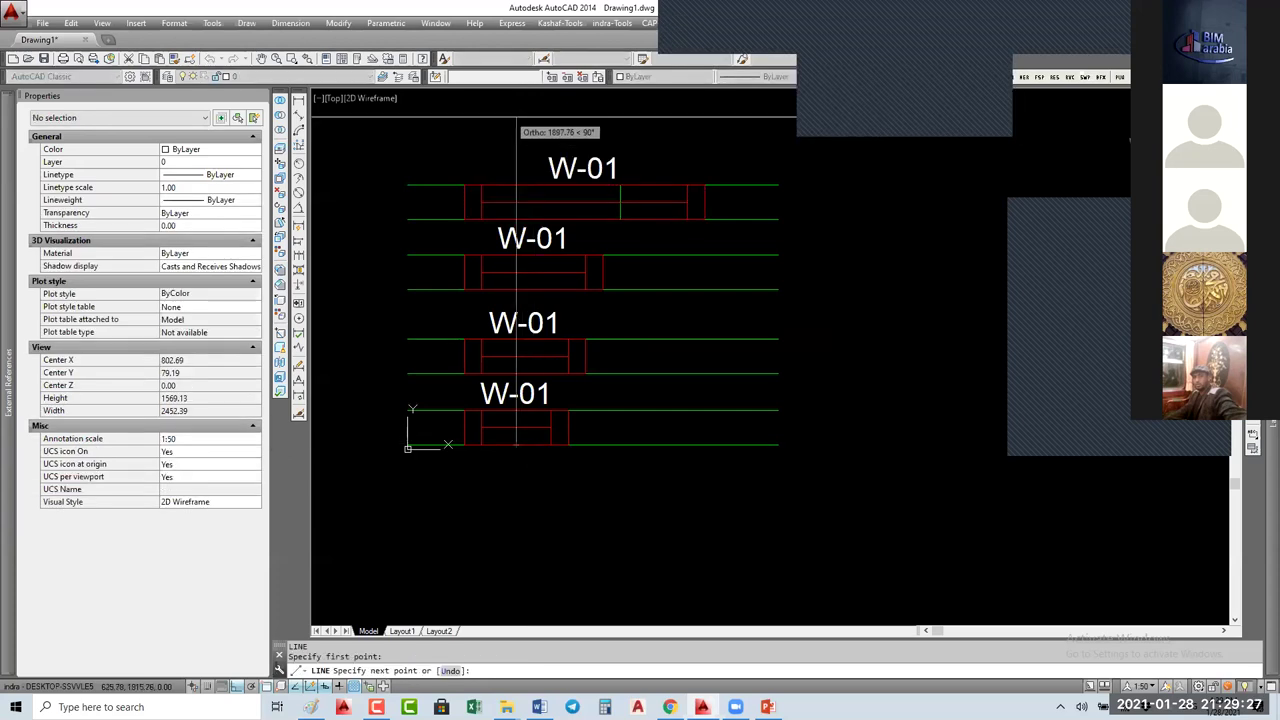
pyautogui.click(516, 118)
pyautogui.press('Escape')
pyautogui.press('Escape')
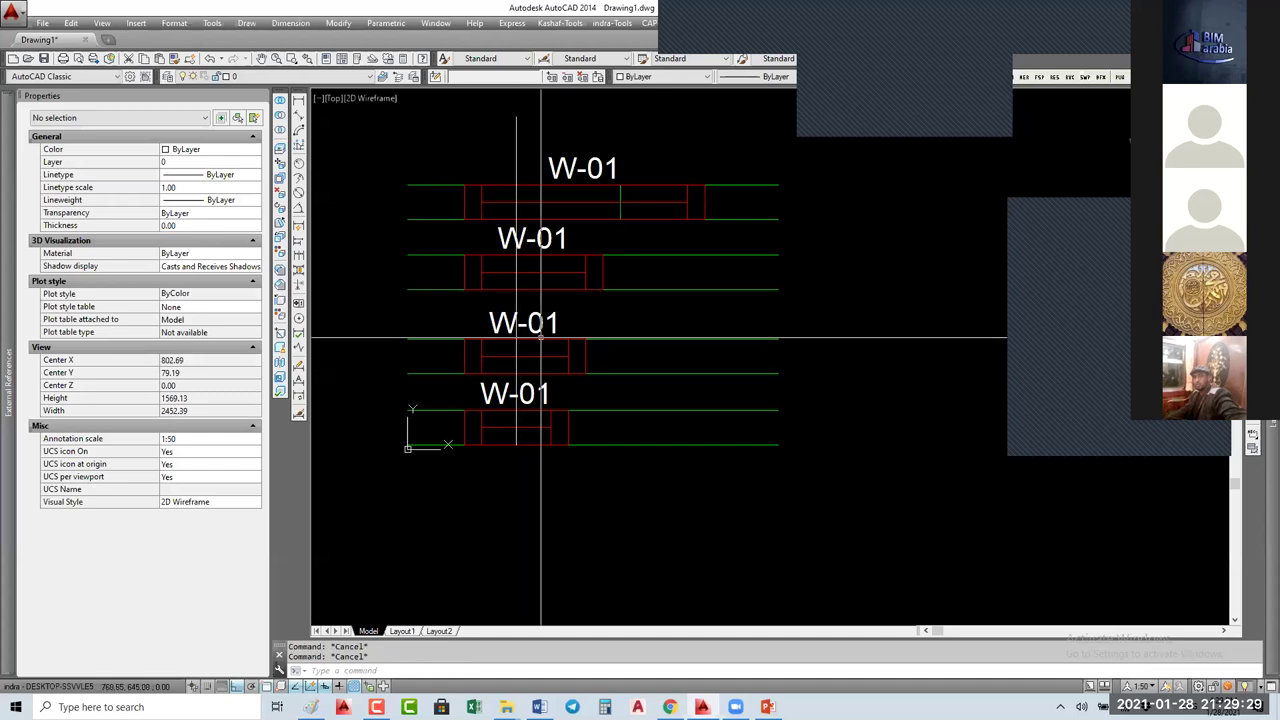
pyautogui.write('l')
pyautogui.press('Return')
pyautogui.click(529, 337)
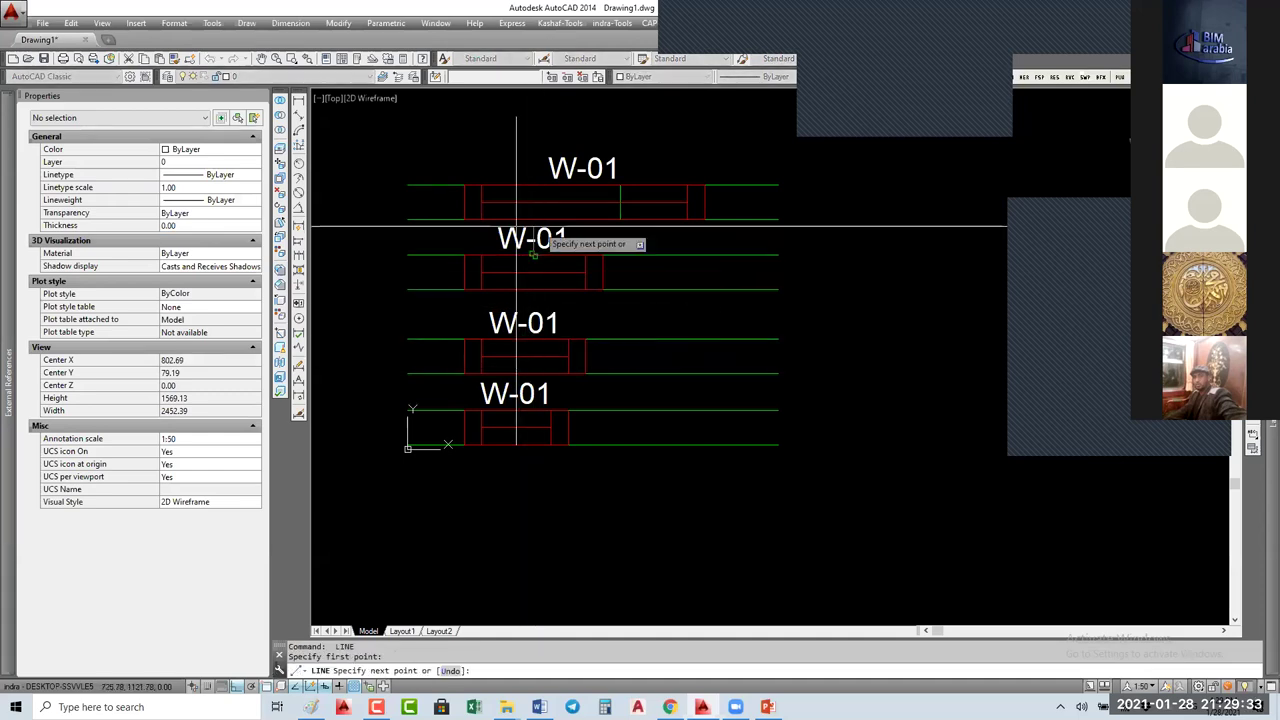
pyautogui.press('Escape')
pyautogui.press('Escape')
# Step: Select and delete the vertical guide line
pyautogui.click(533, 140)
pyautogui.click(516, 147)
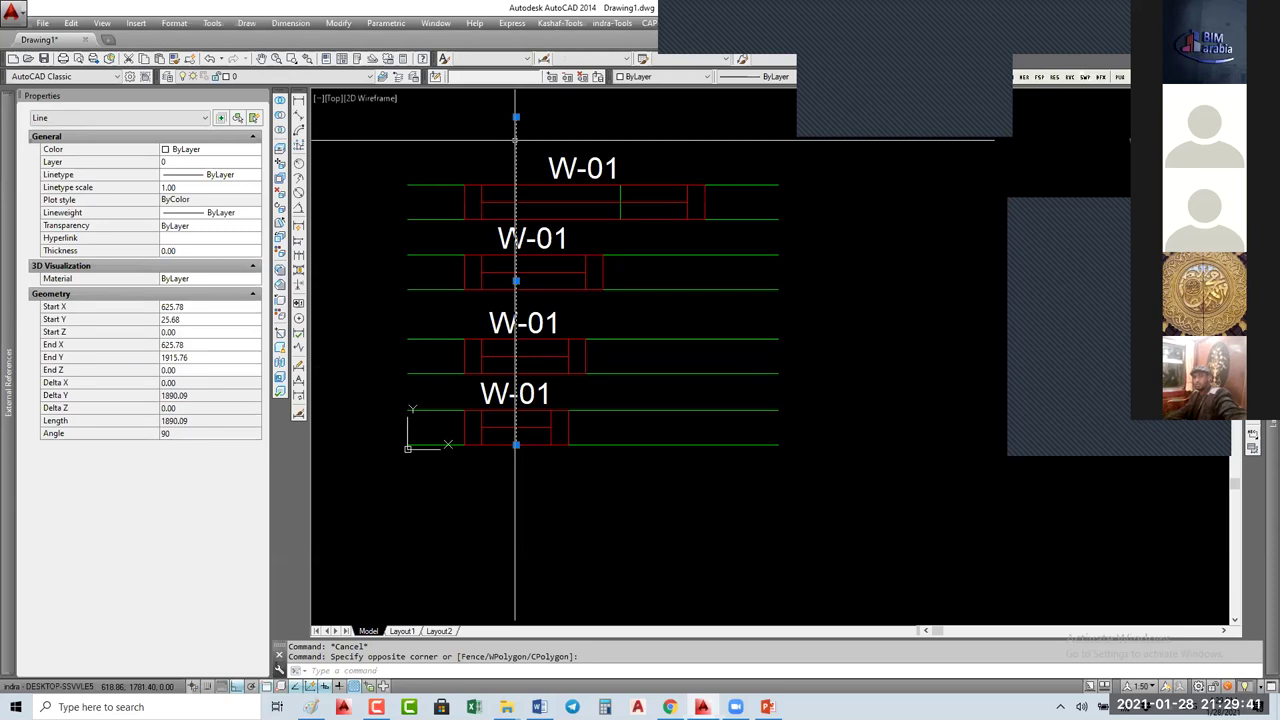
pyautogui.press('Delete')
pyautogui.scroll(-2, 534, 350)
pyautogui.click(534, 385)
pyautogui.moveTo(534, 380); pyautogui.dragTo(540, 318, button='middle')
# Step: Select the bottom W-01 window block and run BE to edit its definition
pyautogui.write('co')
pyautogui.press('Return')
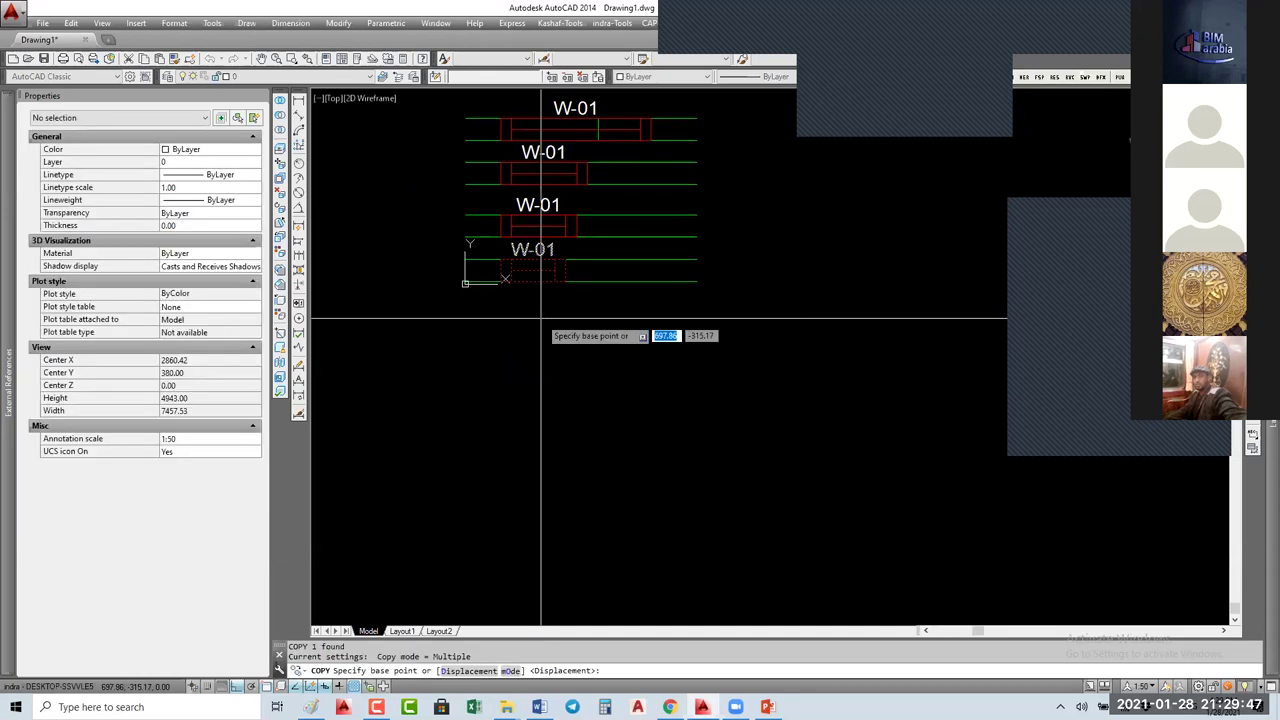
pyautogui.press('Escape')
pyautogui.click(538, 281)
pyautogui.write('B')
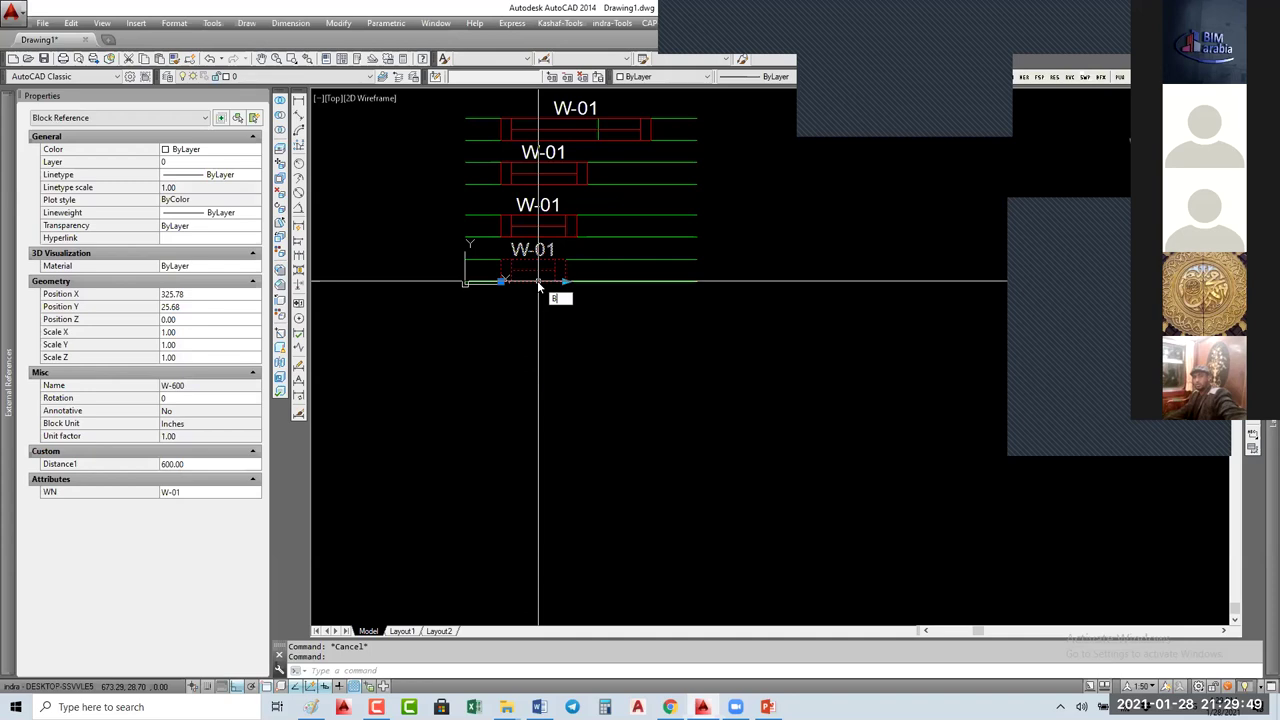
pyautogui.write('E')
pyautogui.press('Return')
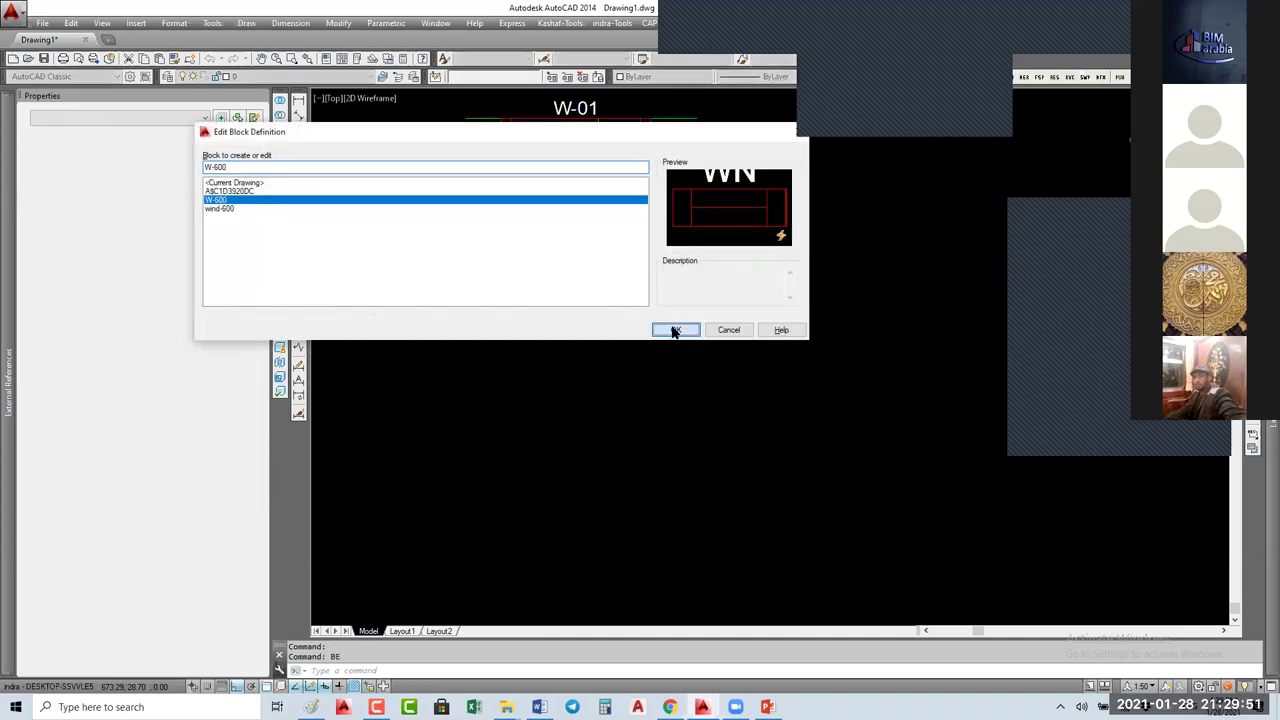
# Step: Open W-600 in the Block Editor and save it as a new block named W-1000
pyautogui.click(675, 330)
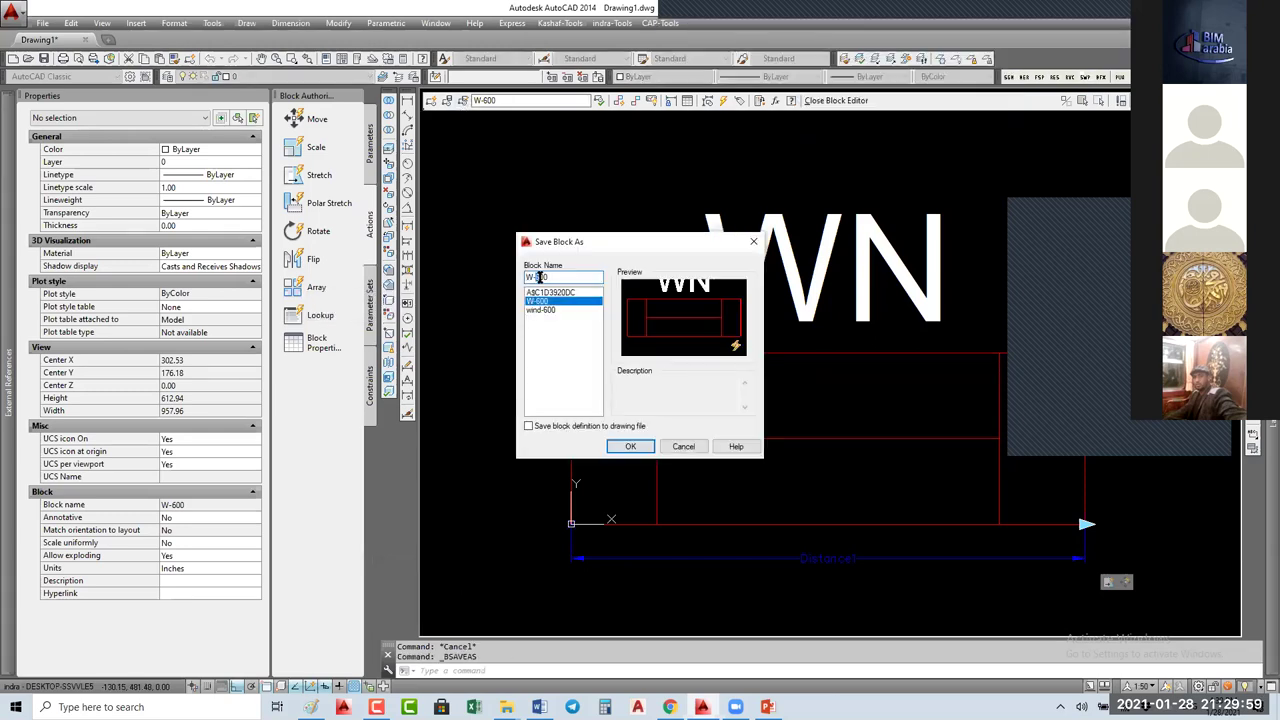
pyautogui.click(540, 277)
pyautogui.press('BackSpace')
pyautogui.write('1000')
pyautogui.click(630, 446)
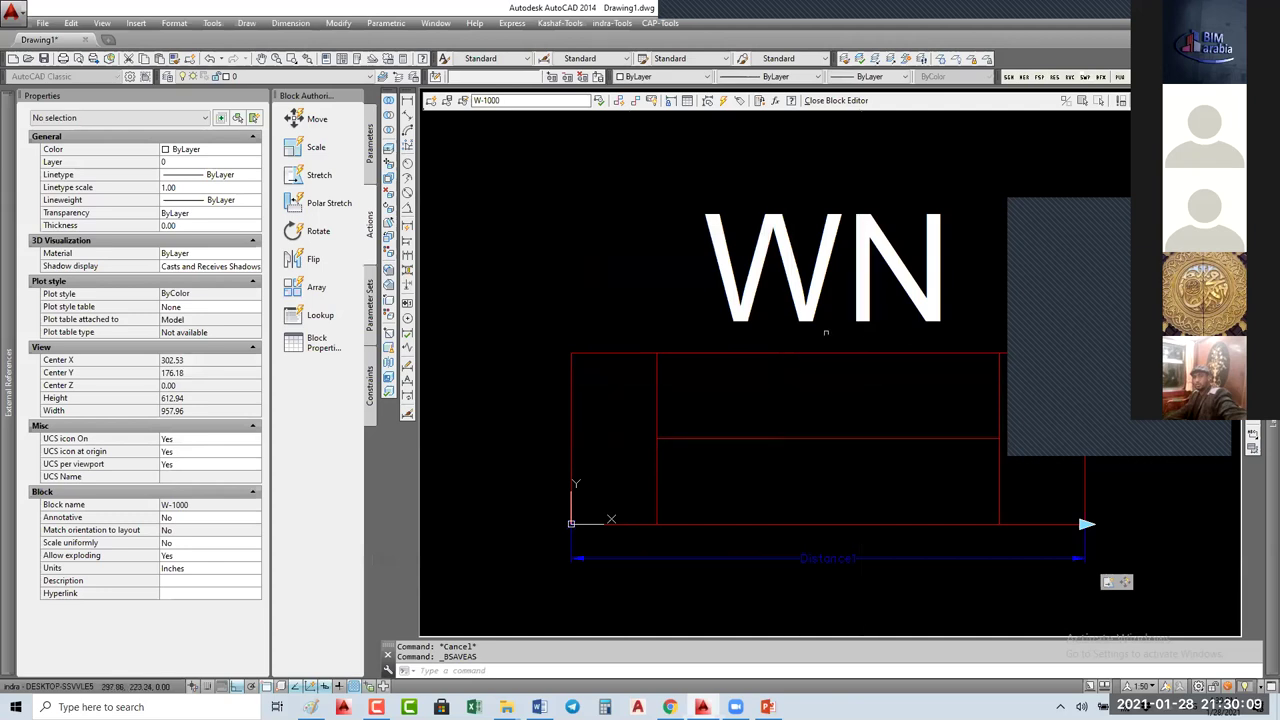
# Step: Copy a W-1000 frame line toward extra panel divisions, then regenerate the drawing
pyautogui.scroll(-2, 826, 333)
pyautogui.write('RE')
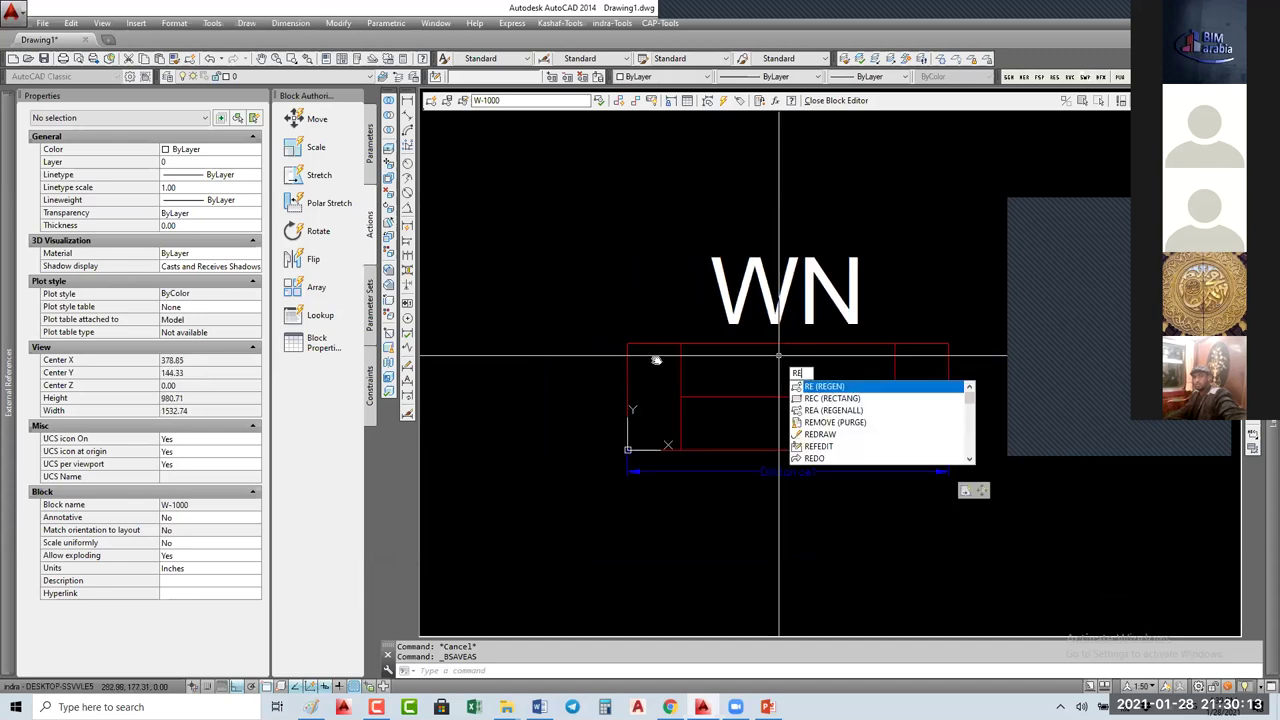
pyautogui.press('Escape')
pyautogui.click(655, 345)
pyautogui.write('co')
pyautogui.press('Return')
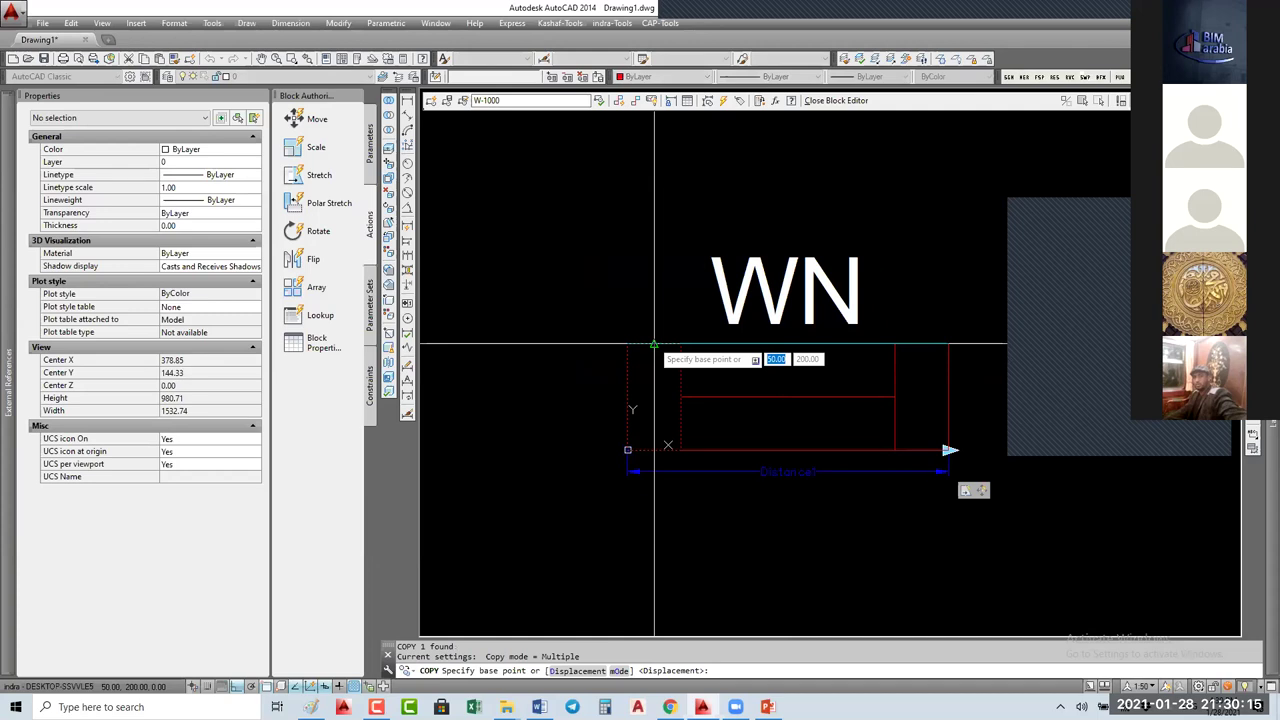
pyautogui.press('Escape')
pyautogui.press('Escape')
pyautogui.write('RE')
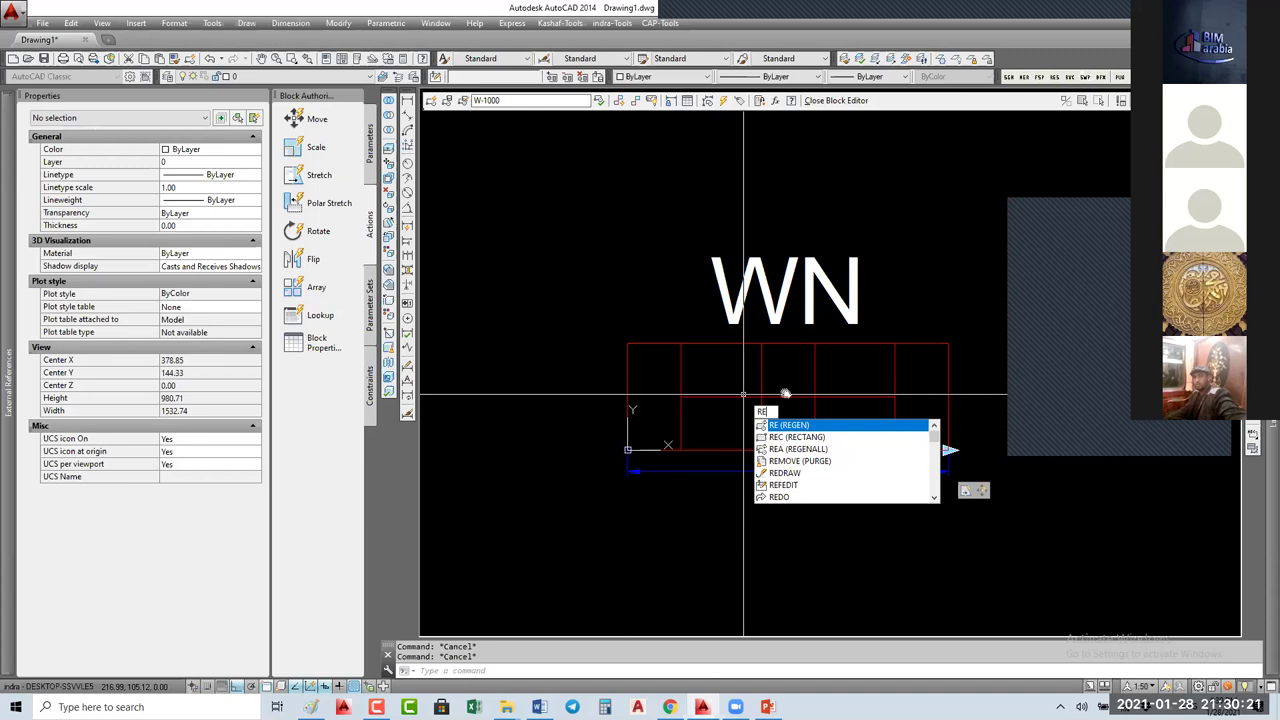
pyautogui.press('Return')
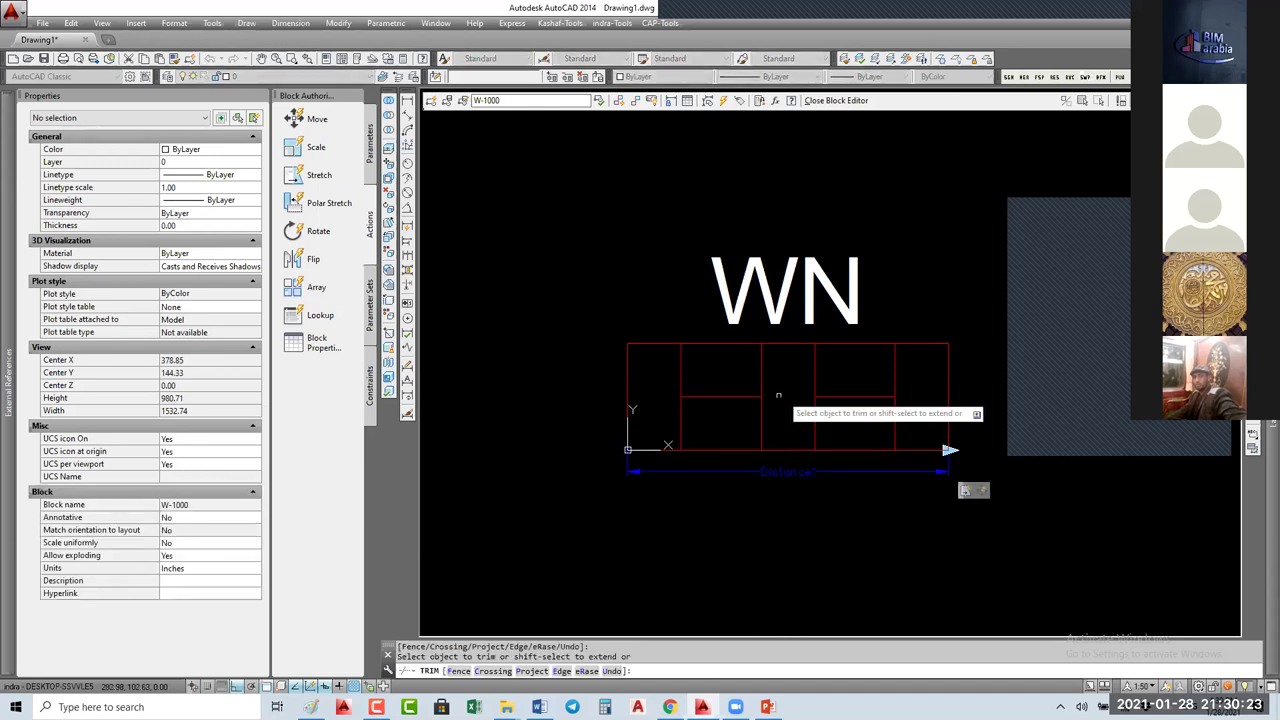
# Step: Centre the window block in view and begin a Stretch action from Block Authoring
pyautogui.scroll(-3, 775, 402)
pyautogui.moveTo(780, 388); pyautogui.dragTo(737, 371, button='middle')
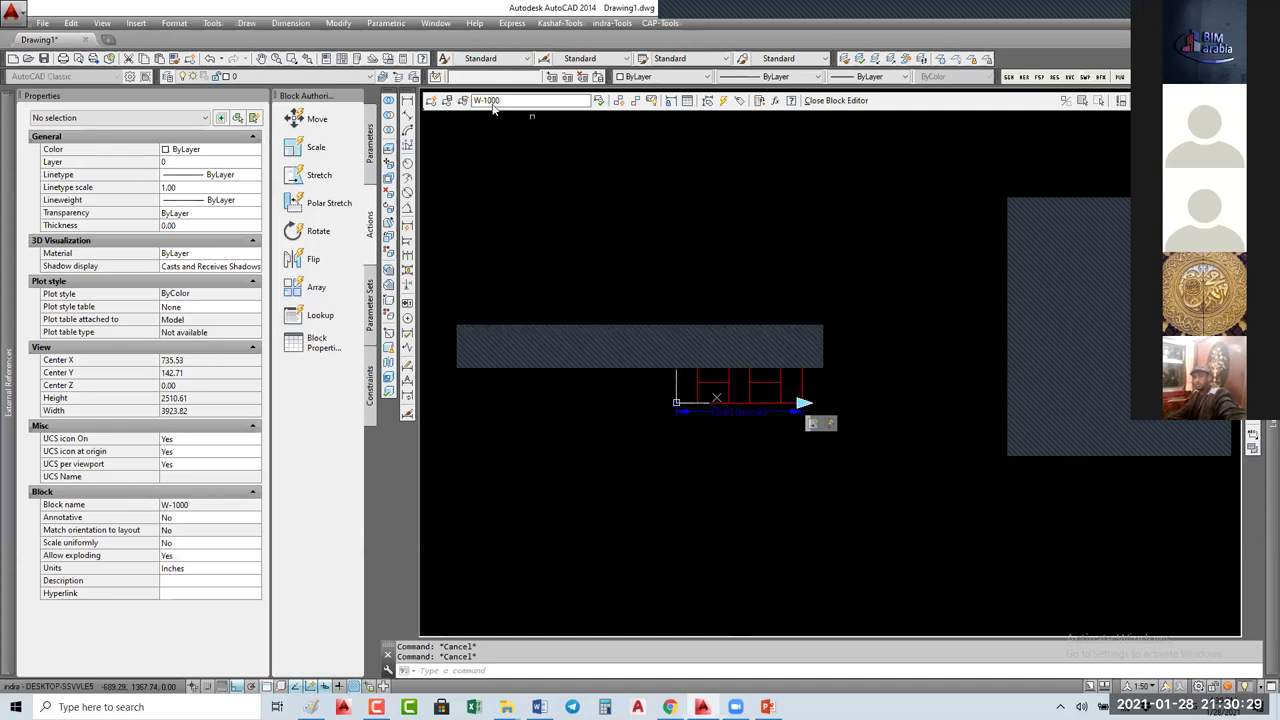
pyautogui.click(297, 178)
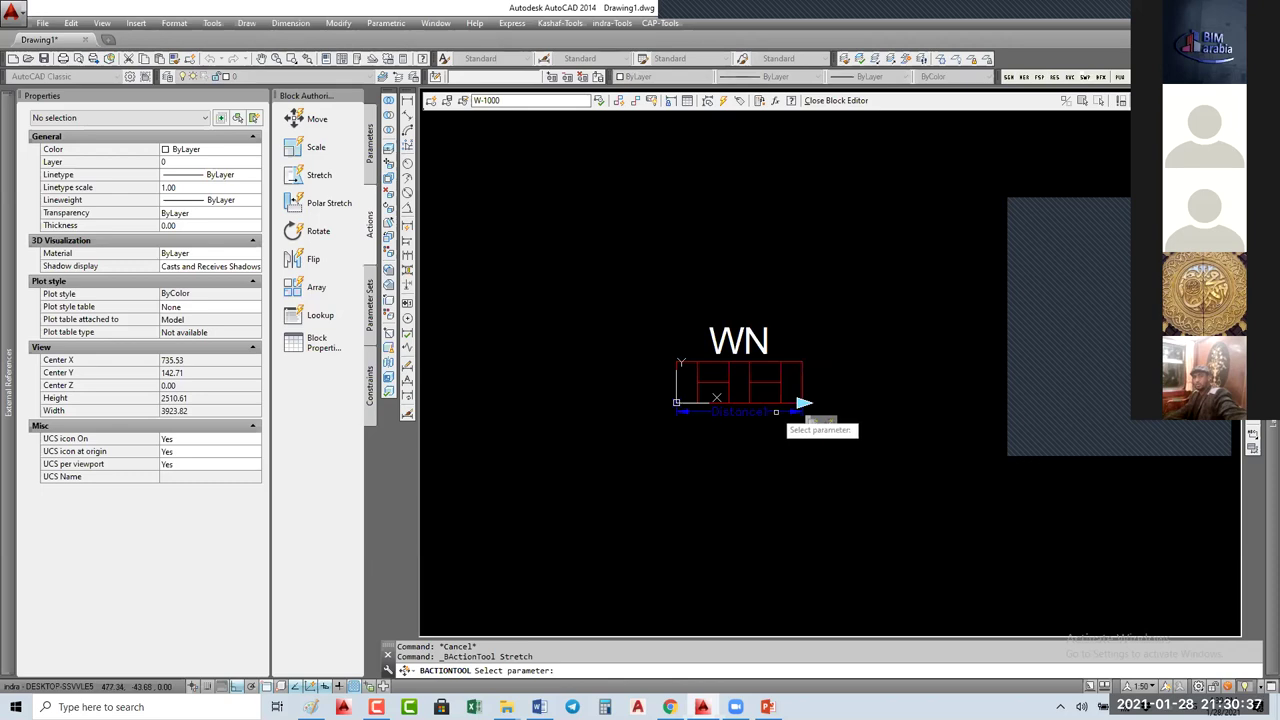
# Step: Tie the stretch to Distance1 at the window's right end and frame the window middle
pyautogui.click(776, 411)
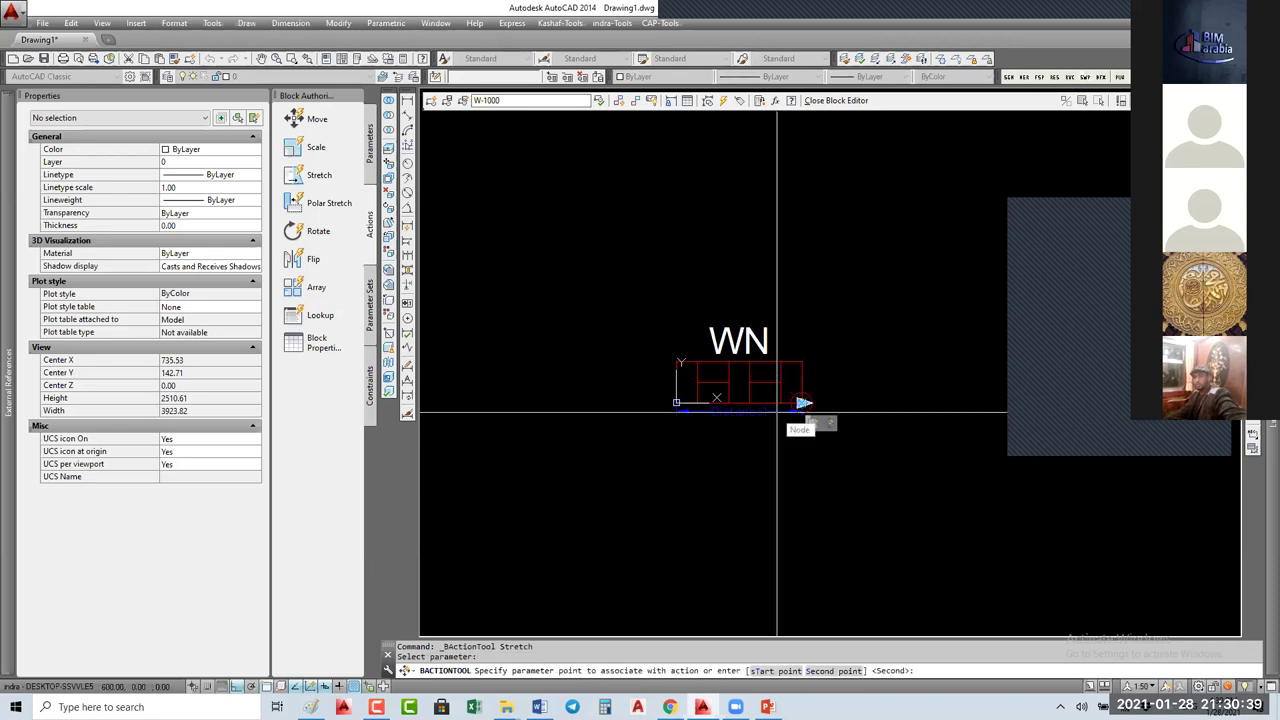
pyautogui.click(828, 400)
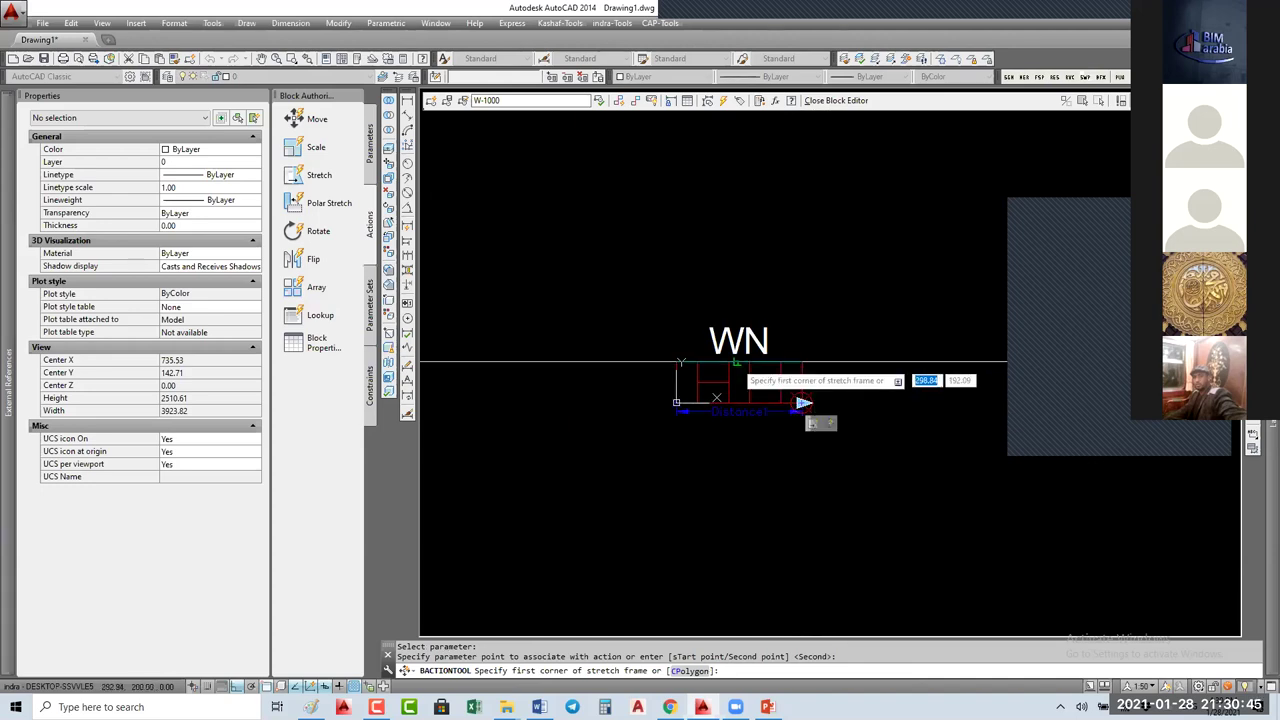
pyautogui.scroll(6, 736, 362)
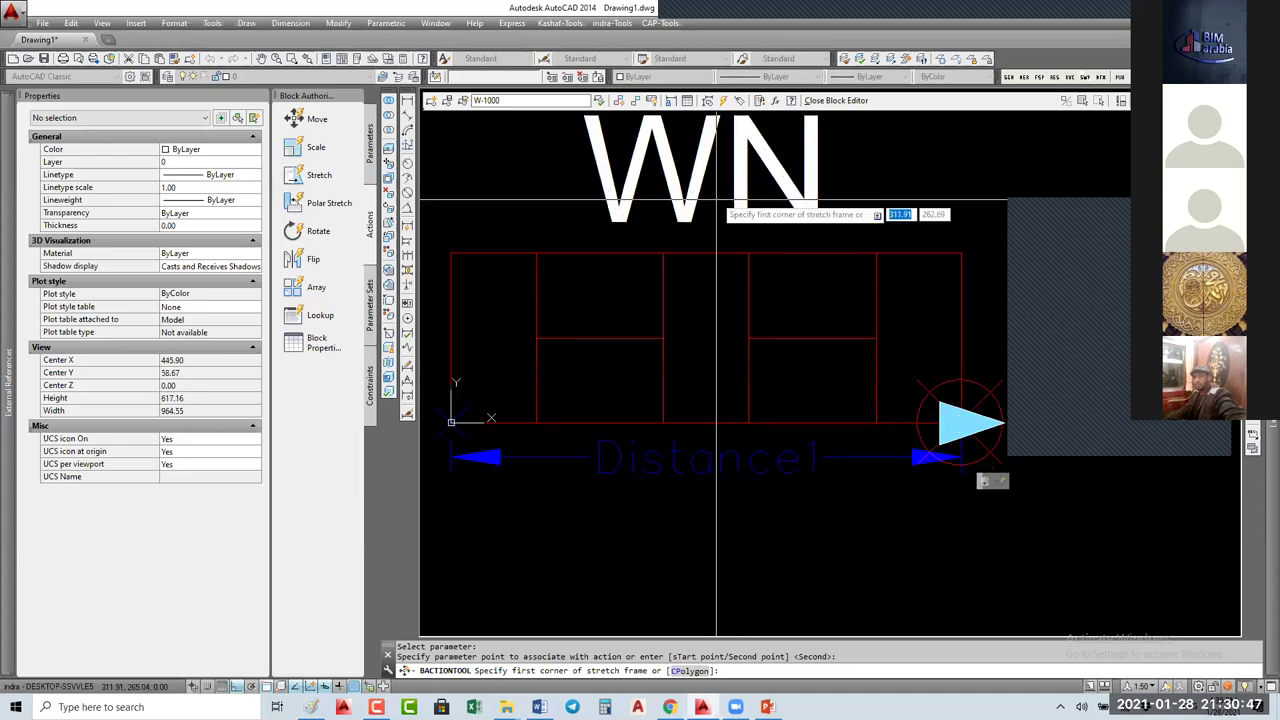
pyautogui.click(781, 240)
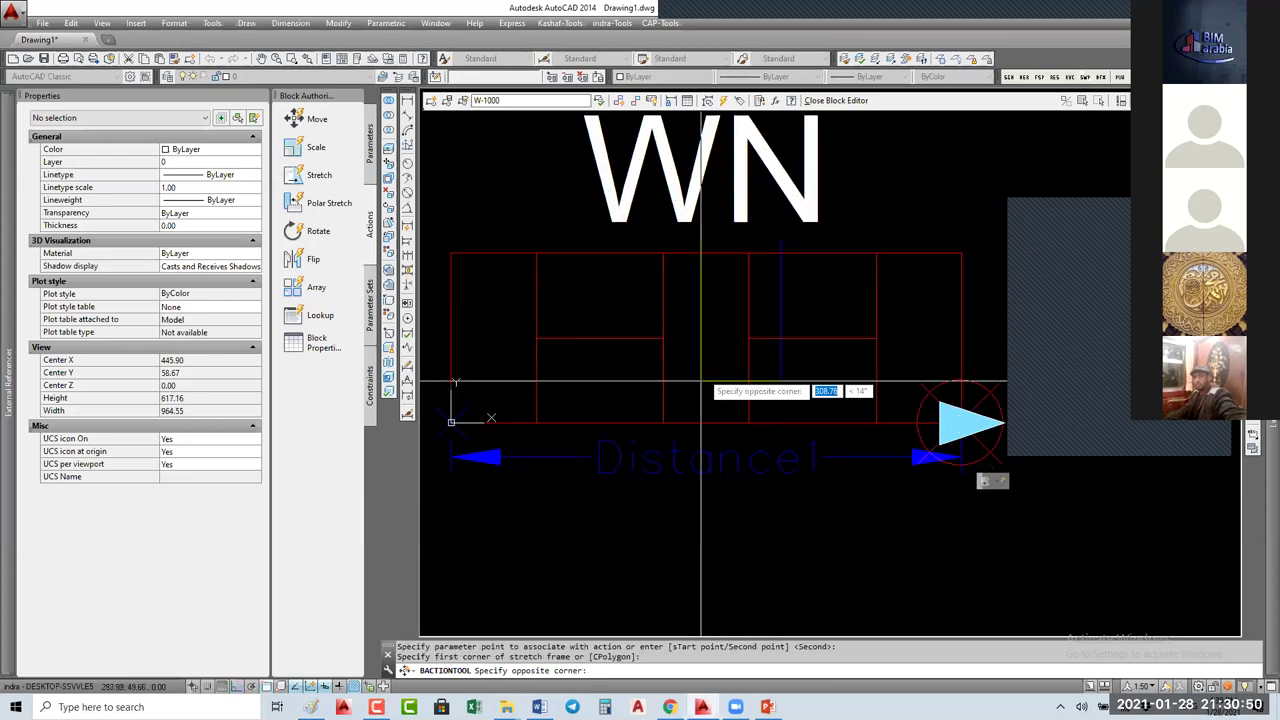
pyautogui.click(646, 431)
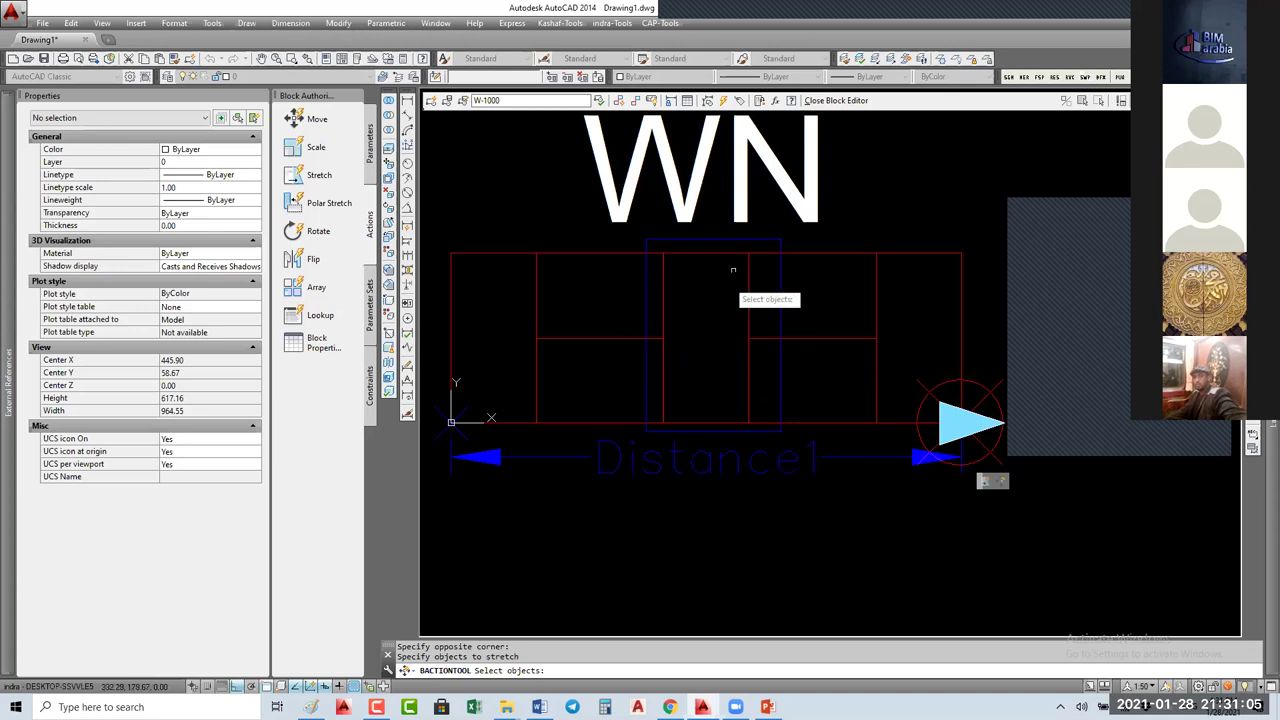
# Step: Select the three middle lines as stretch objects and close the Block Editor
pyautogui.click(762, 313)
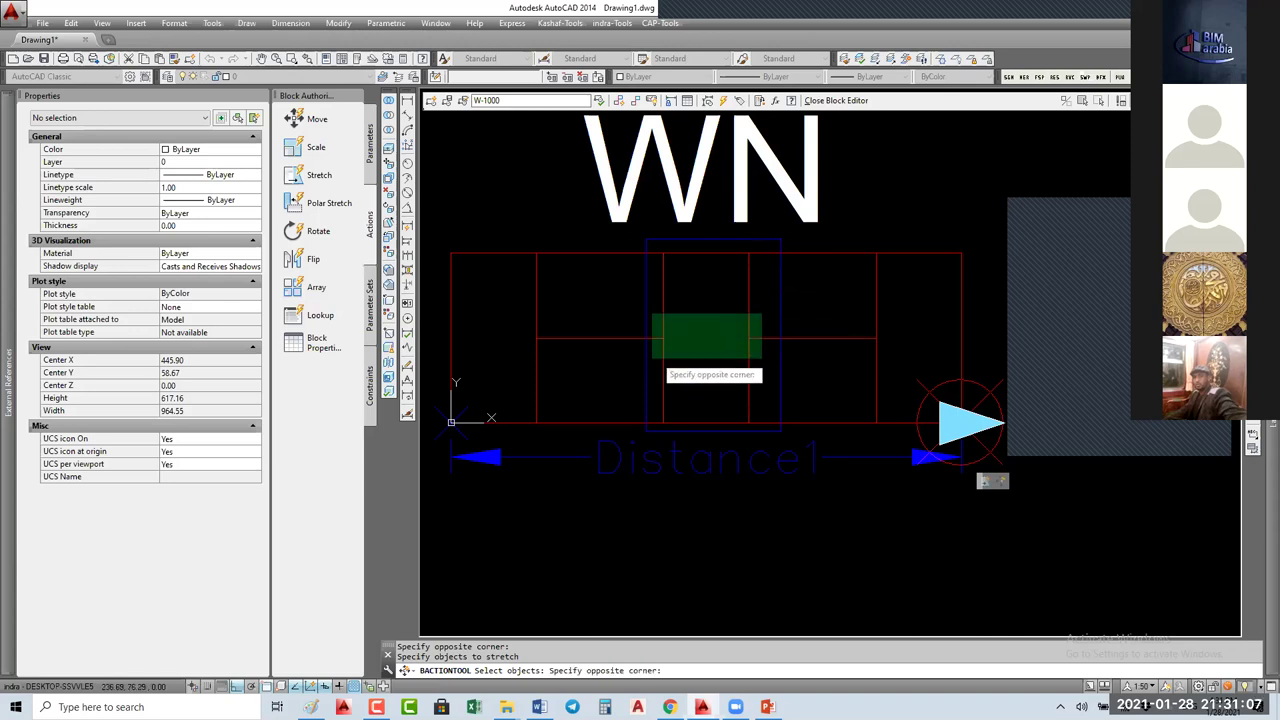
pyautogui.click(653, 370)
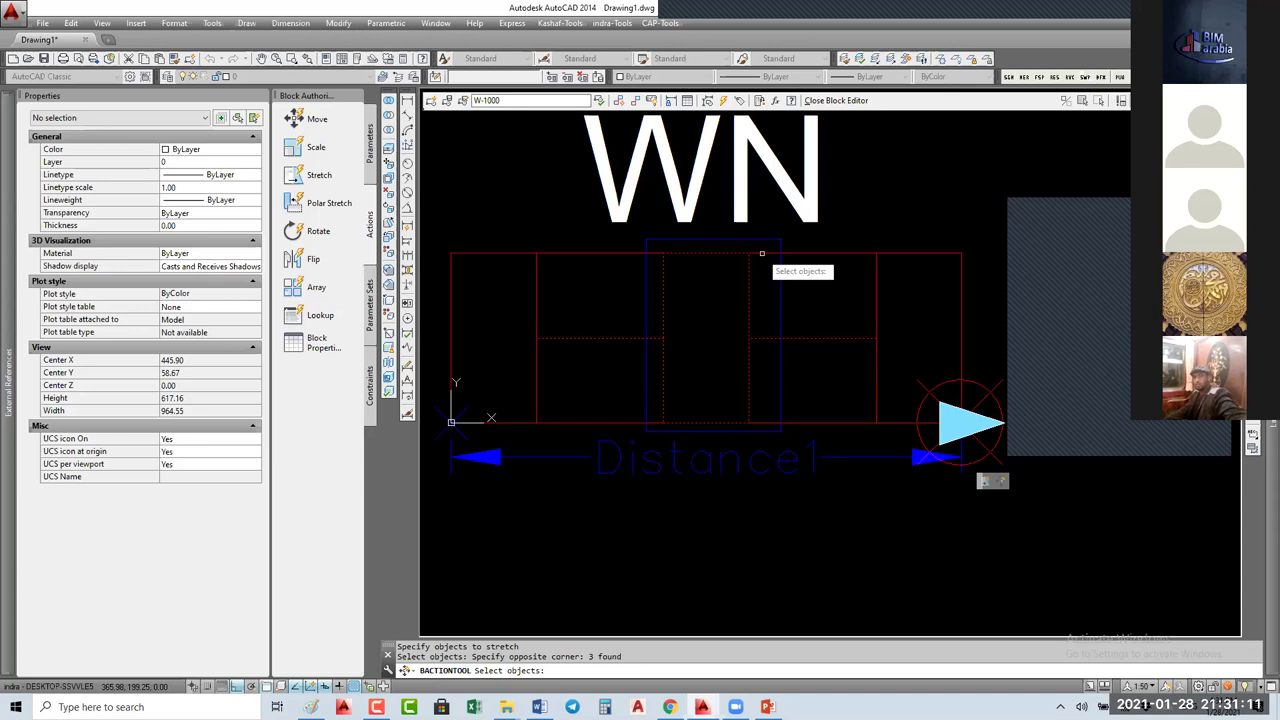
pyautogui.click(762, 326)
pyautogui.click(658, 352)
pyautogui.press('Return')
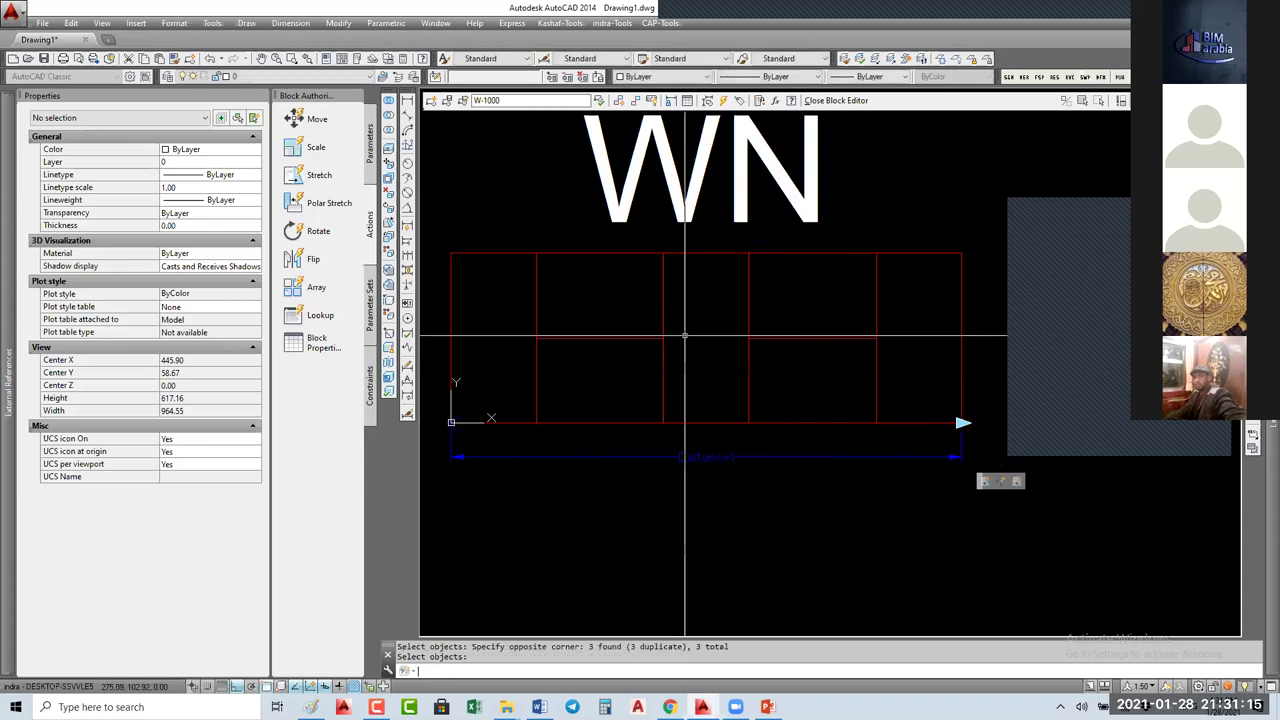
pyautogui.click(836, 100)
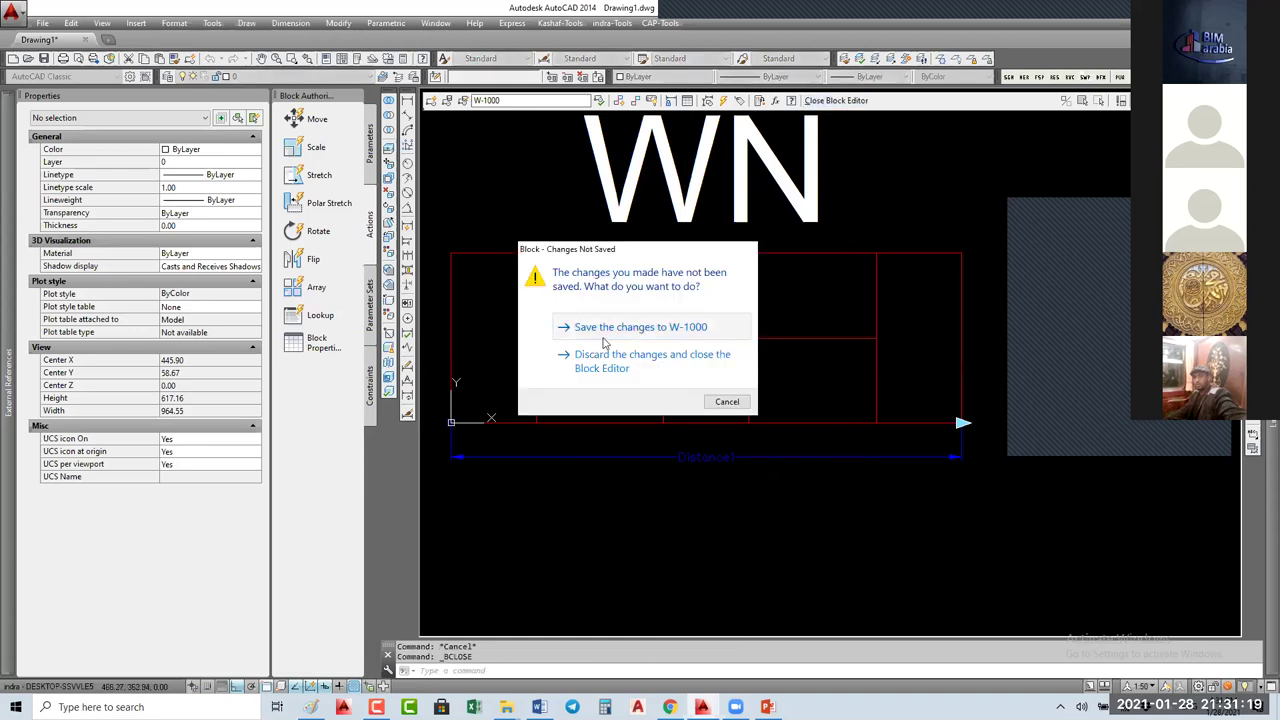
# Step: Save the W-1000 block changes and copy the twelve green wall lines below the originals
pyautogui.click(607, 350)
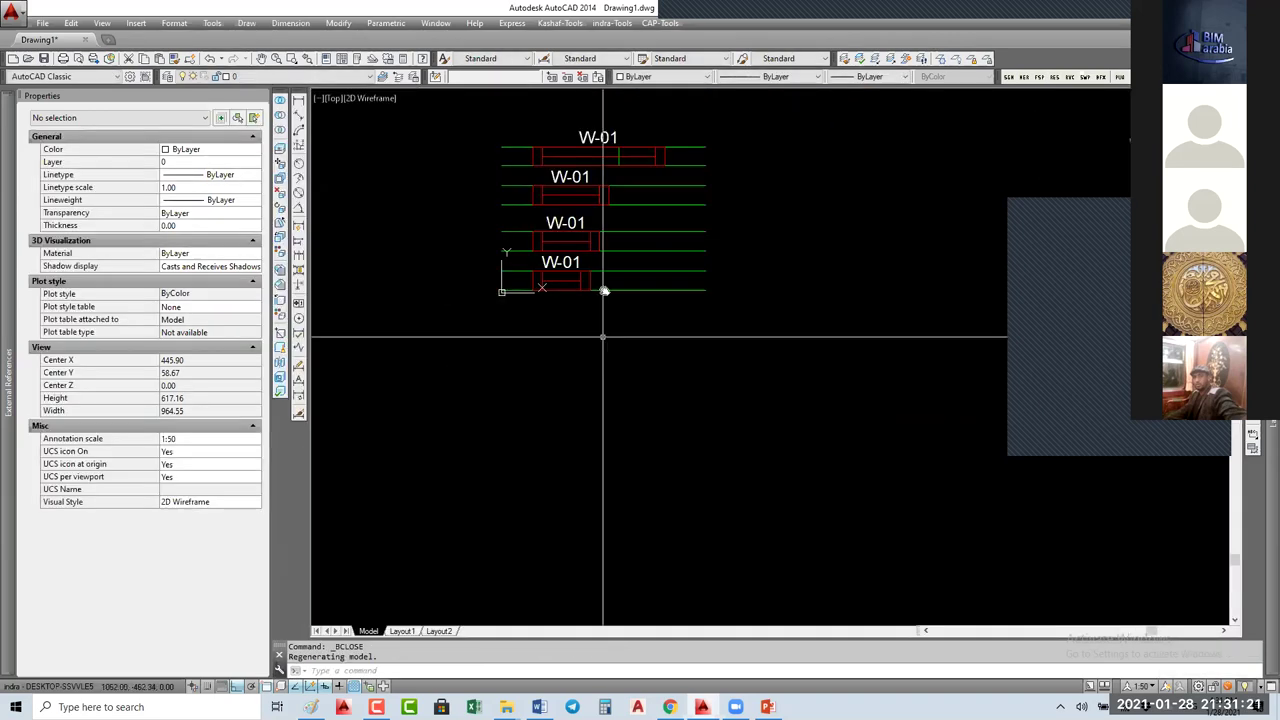
pyautogui.scroll(-4, 603, 290)
pyautogui.click(535, 274)
pyautogui.click(578, 172)
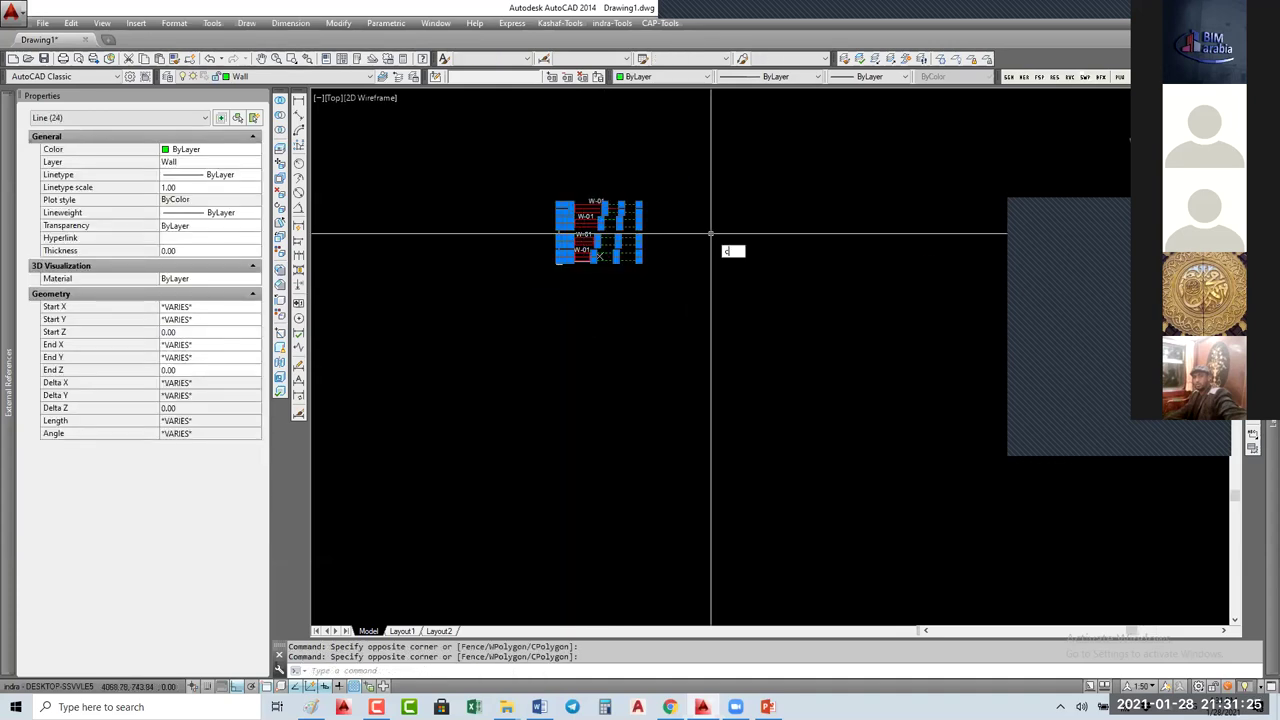
pyautogui.write('co')
pyautogui.press('space')
pyautogui.click(559, 261)
pyautogui.click(727, 322)
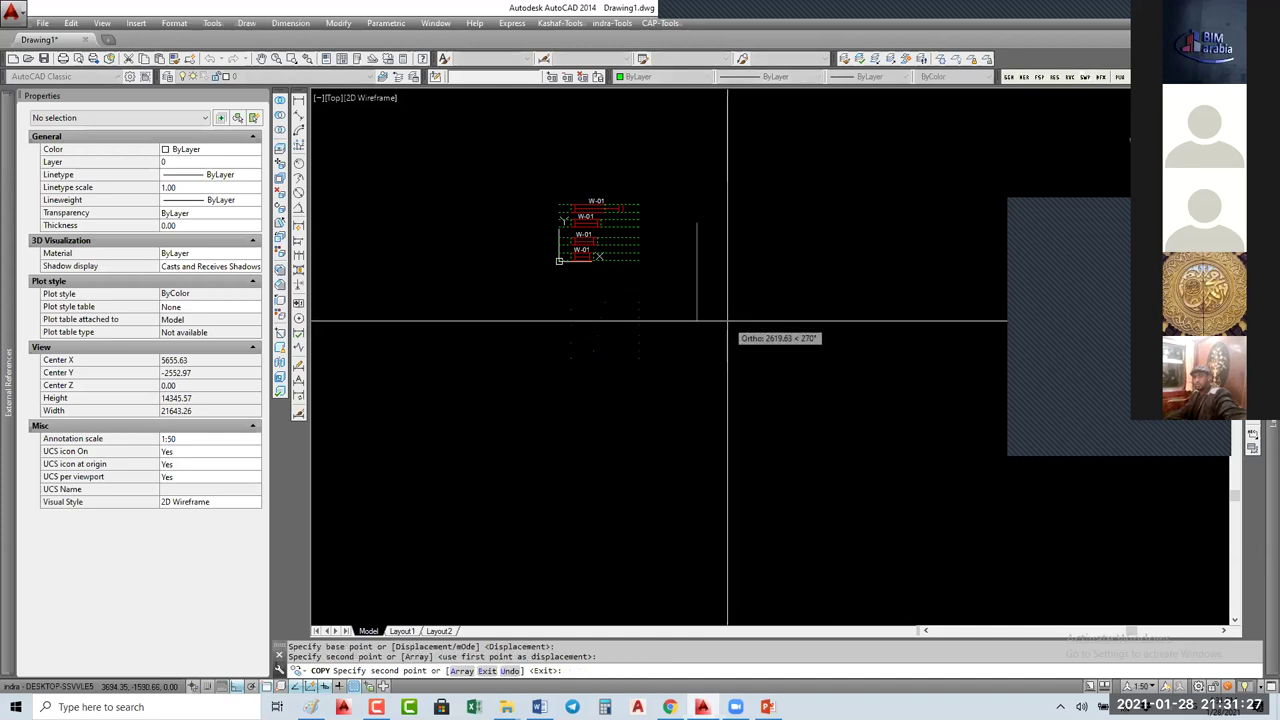
pyautogui.press('Escape')
# Step: Open the Insert dialog with the I command and choose the wind-600 block
pyautogui.write('i')
pyautogui.press('space')
pyautogui.click(314, 164)
pyautogui.click(246, 204)
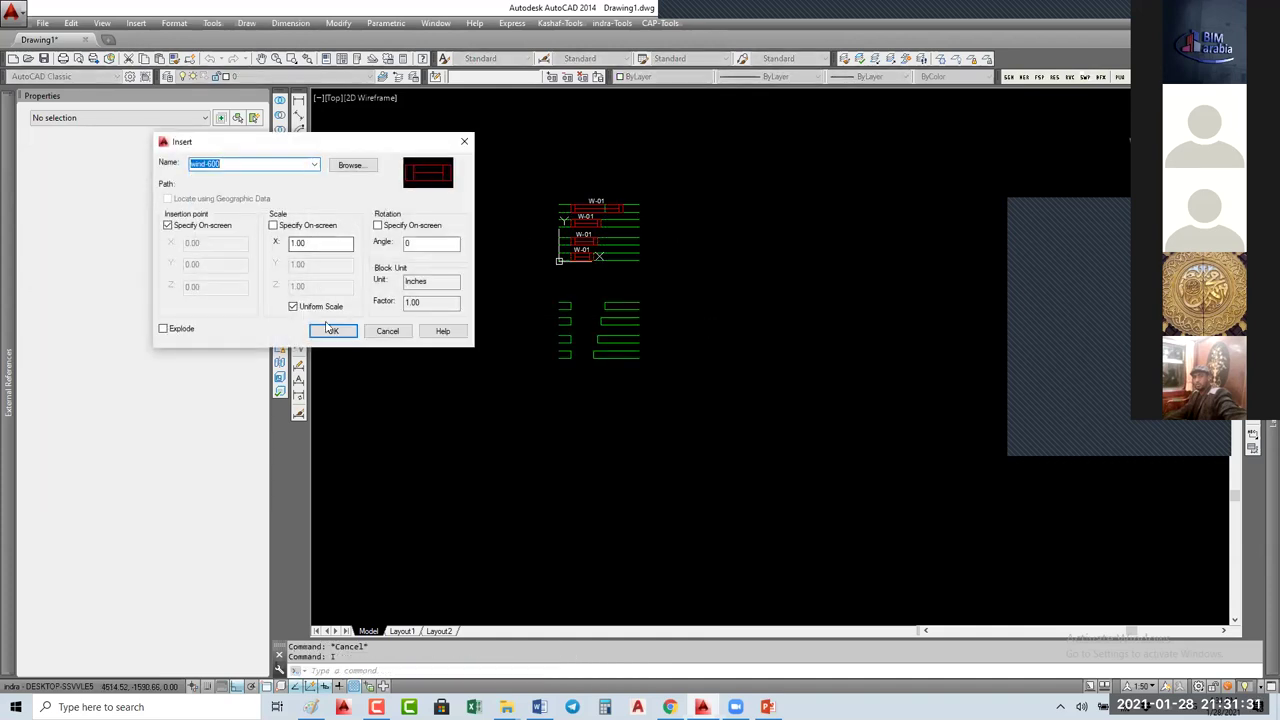
# Step: Insert the W-1000 block in the lowest wall gap with the W-01 label
pyautogui.click(313, 168)
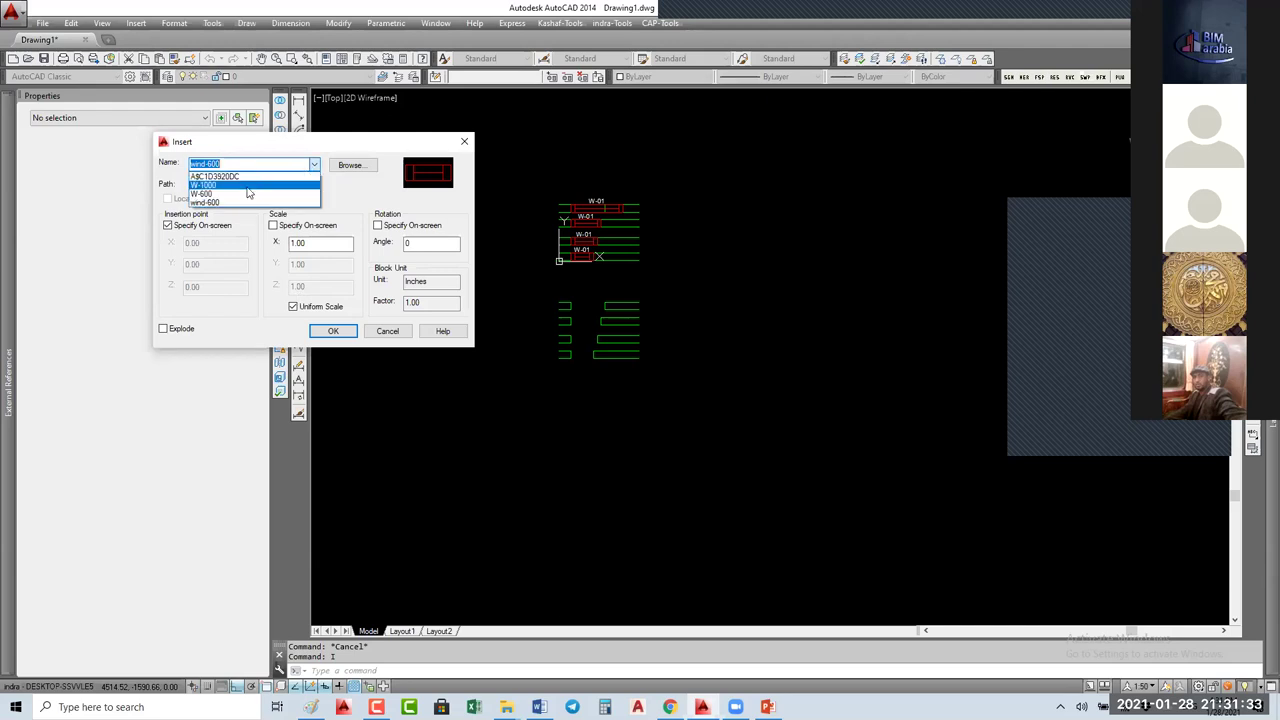
pyautogui.click(247, 186)
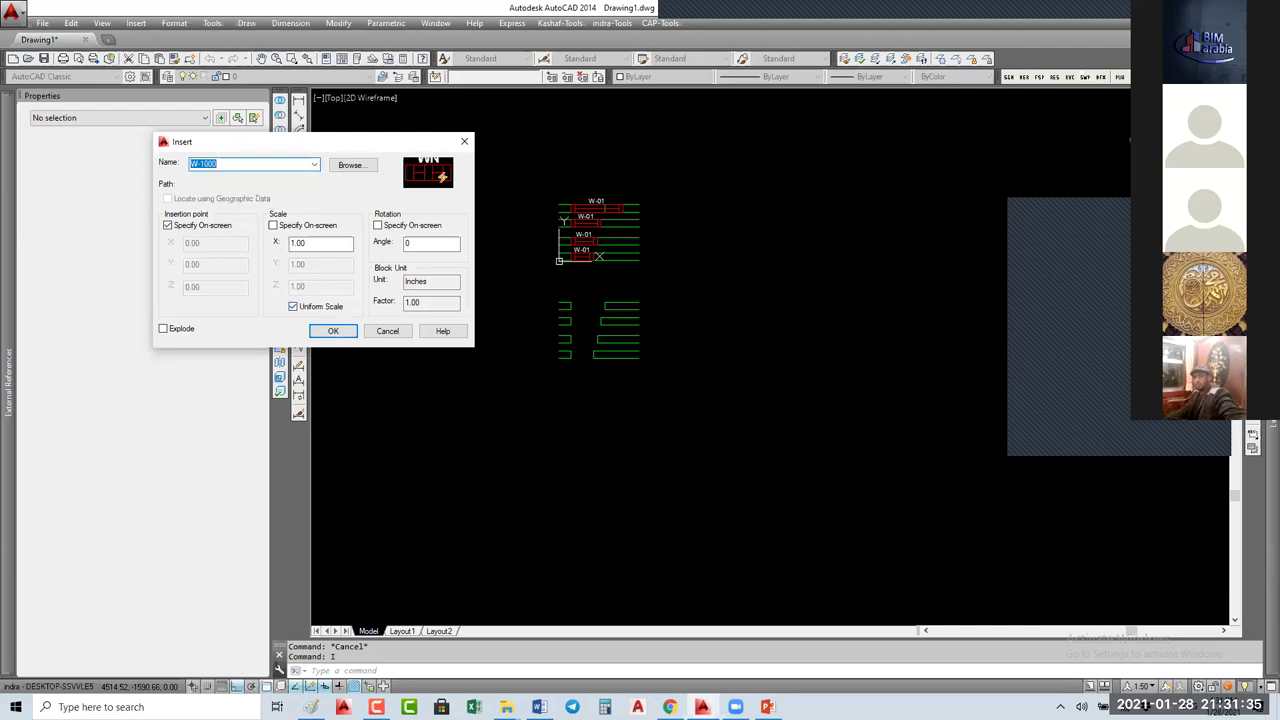
pyautogui.click(333, 330)
pyautogui.click(578, 359)
pyautogui.click(545, 450)
# Step: Copy the W-01 window into the three wall gaps above it
pyautogui.scroll(5, 597, 348)
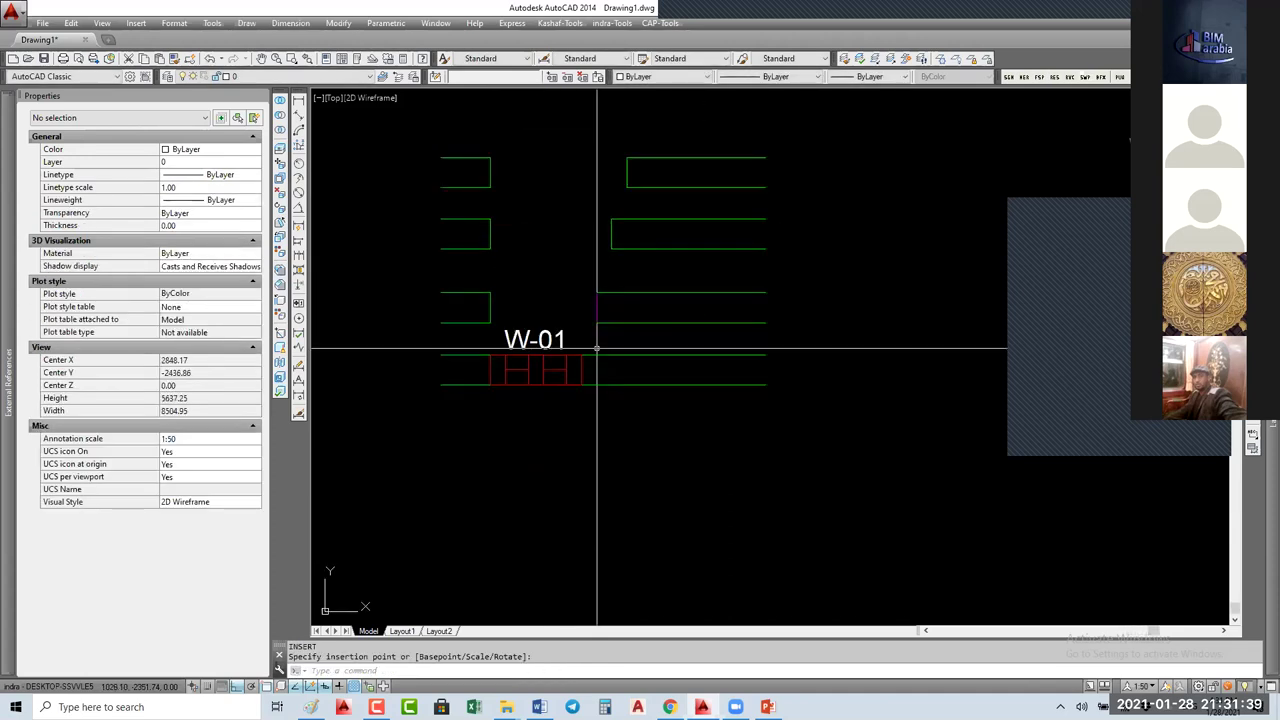
pyautogui.click(535, 358)
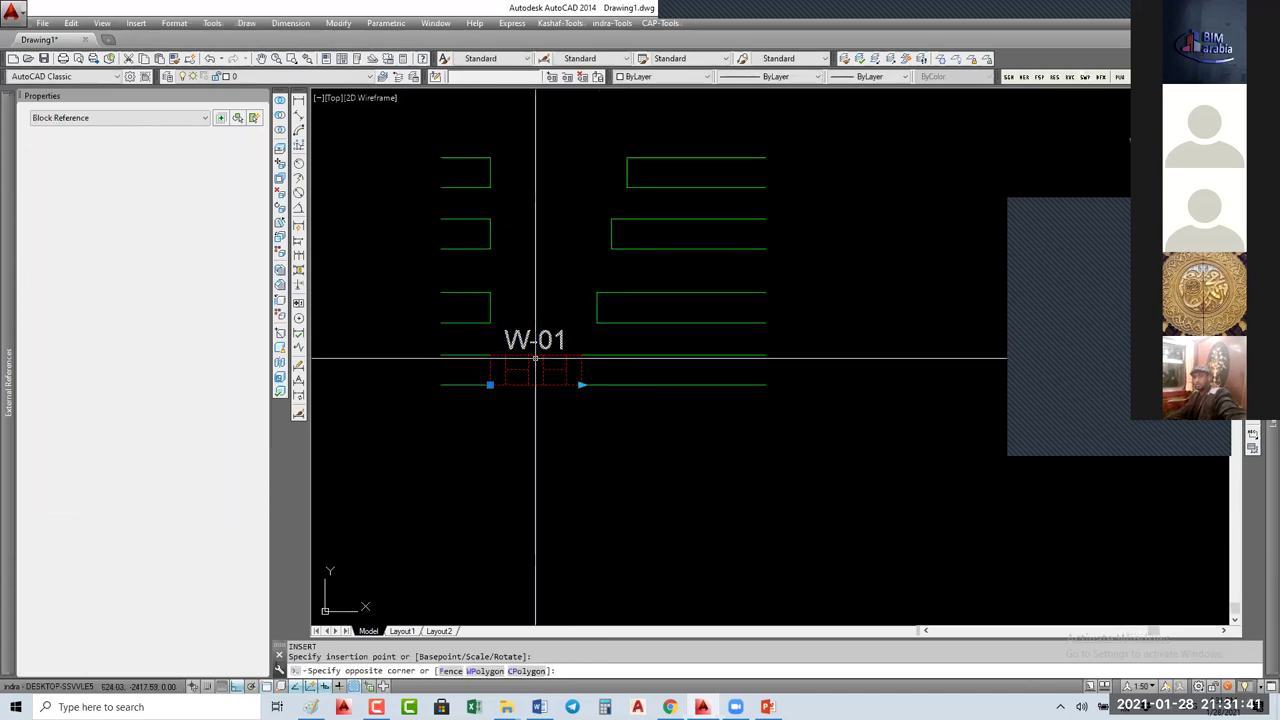
pyautogui.write('co')
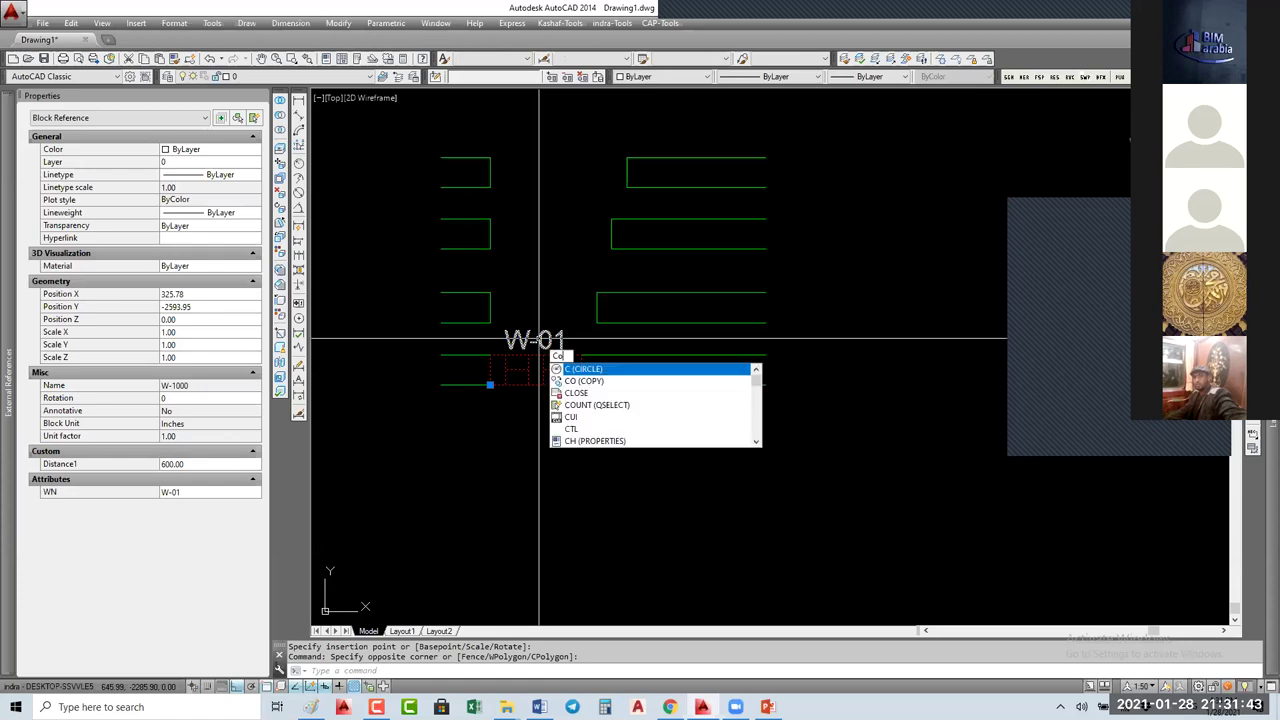
pyautogui.press('Return')
pyautogui.click(490, 385)
pyautogui.click(488, 323)
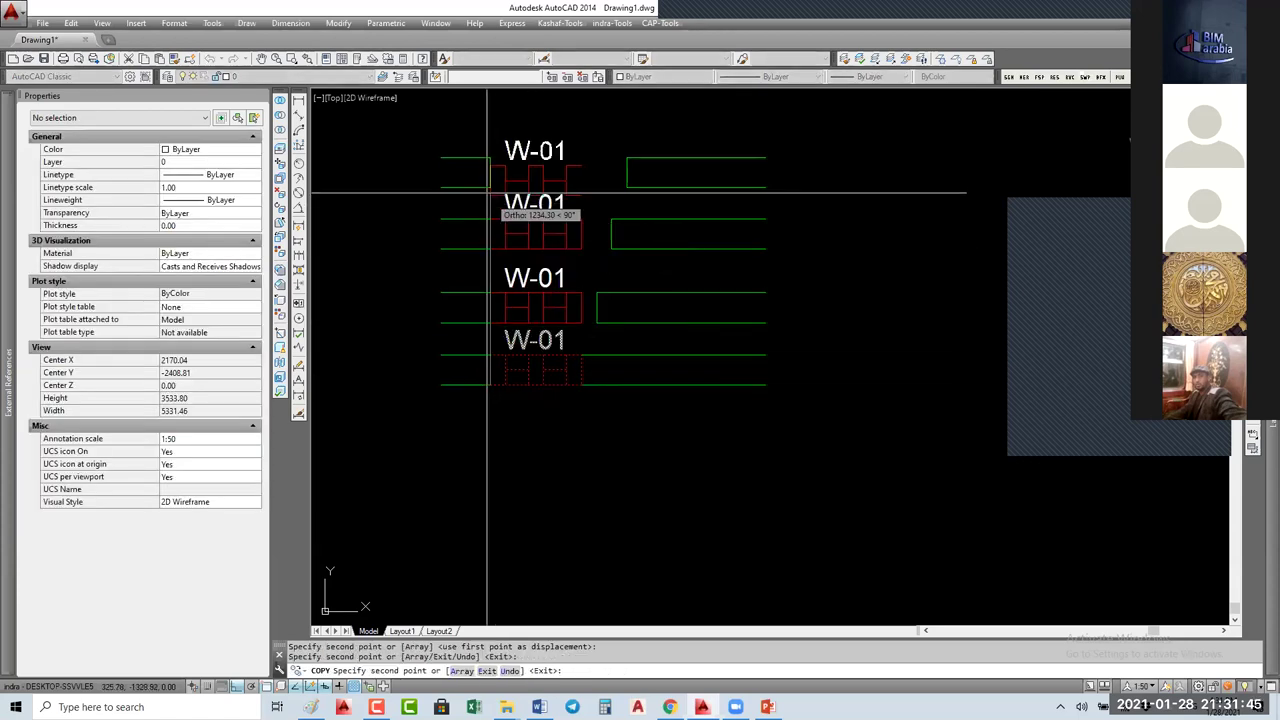
pyautogui.click(490, 248)
pyautogui.click(490, 187)
pyautogui.press('Escape')
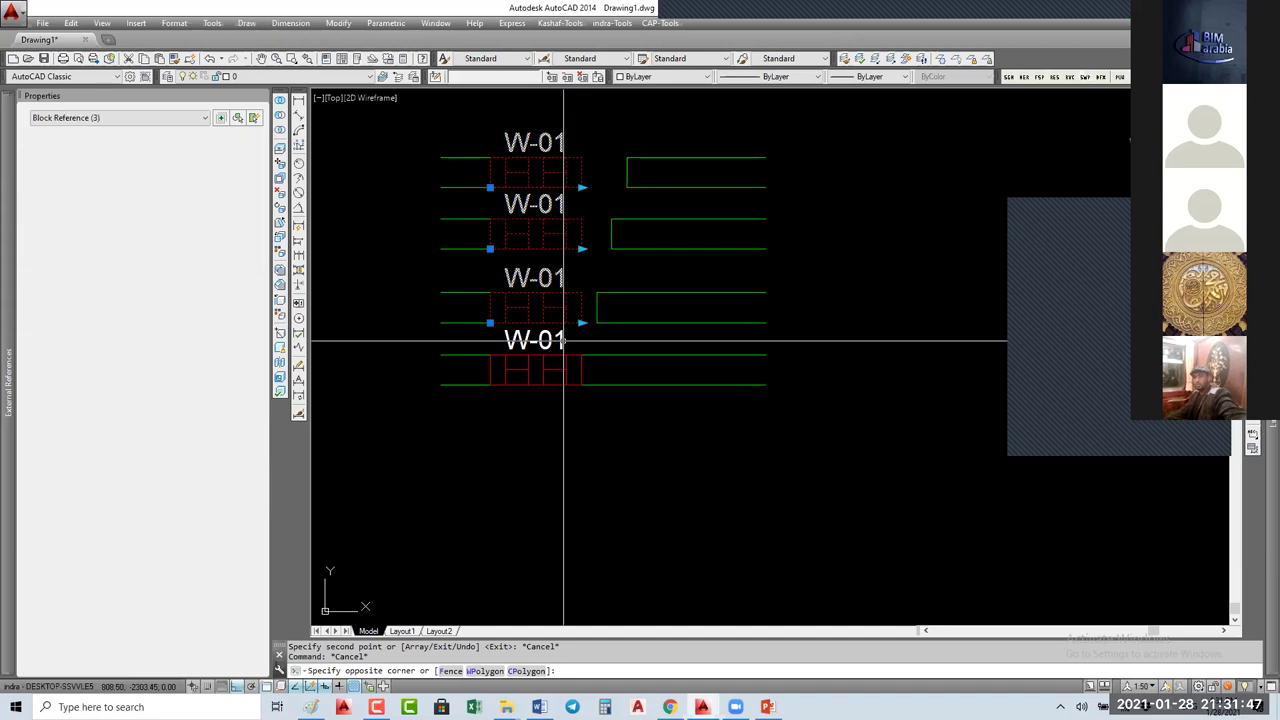
# Step: Stretch each of the three copied windows to reach its wall ends
pyautogui.click(582, 322)
pyautogui.click(582, 322)
pyautogui.click(597, 322)
pyautogui.click(582, 248)
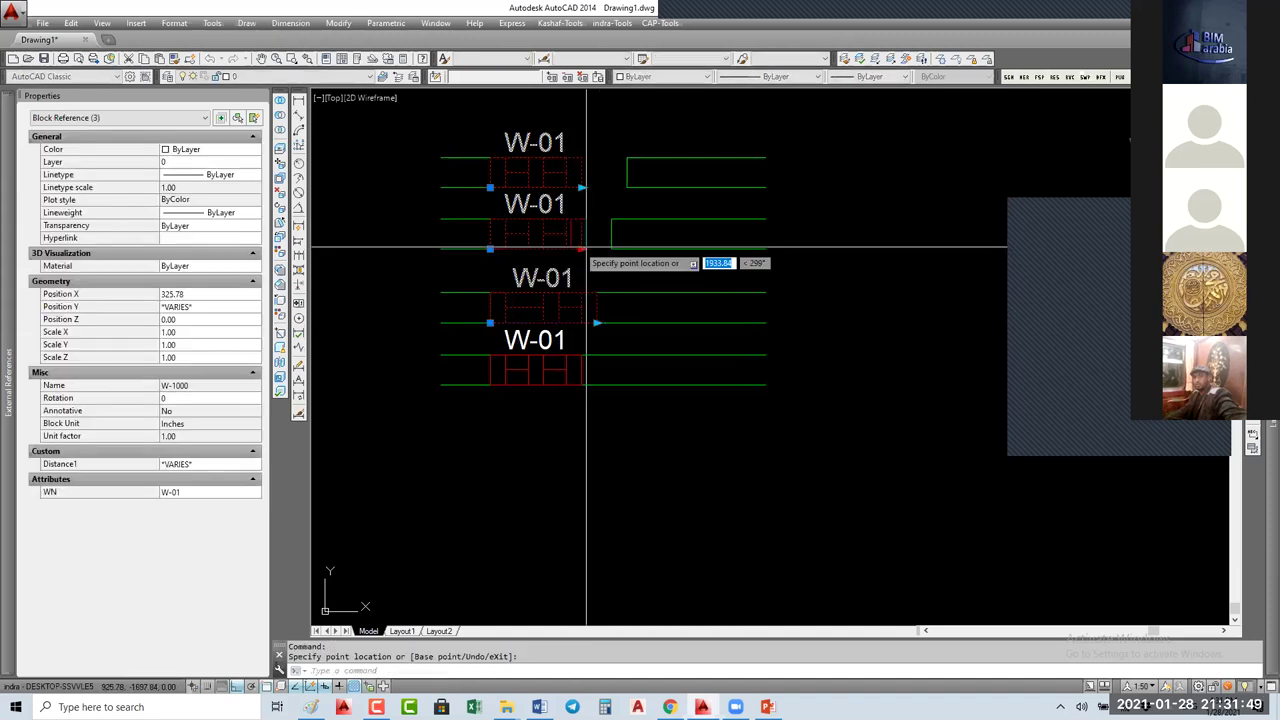
pyautogui.click(612, 248)
pyautogui.click(582, 187)
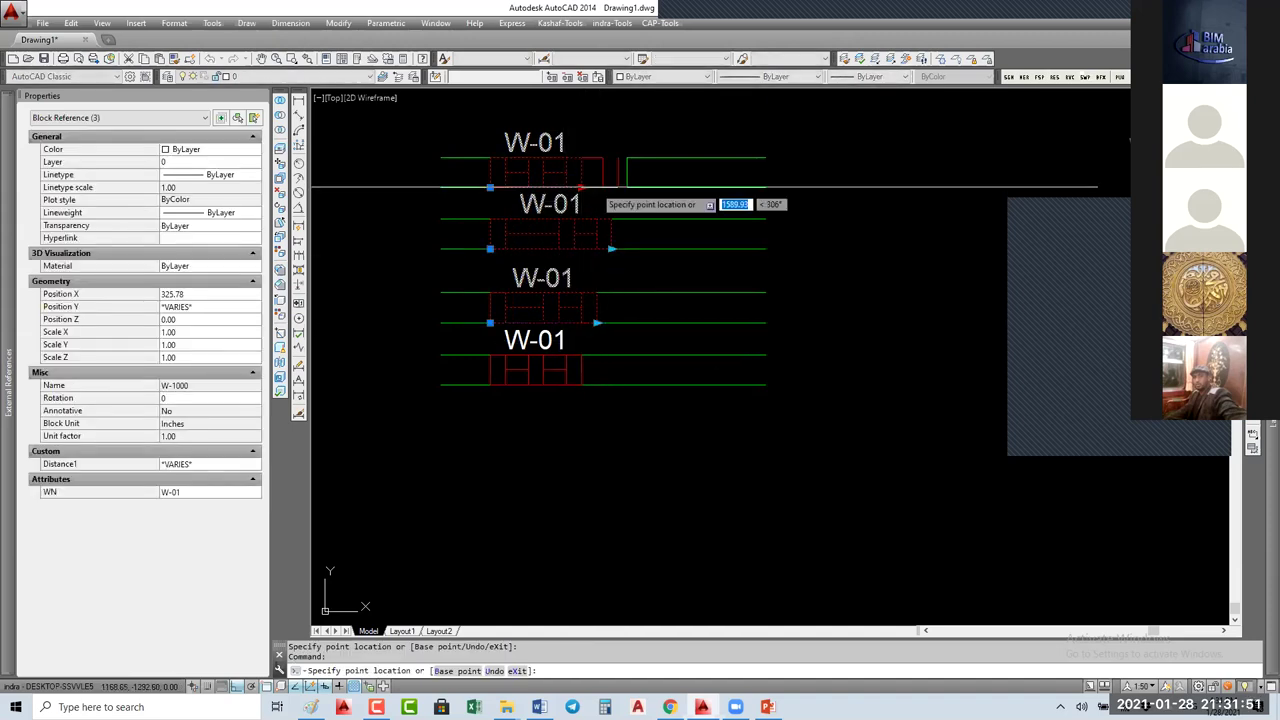
pyautogui.click(627, 187)
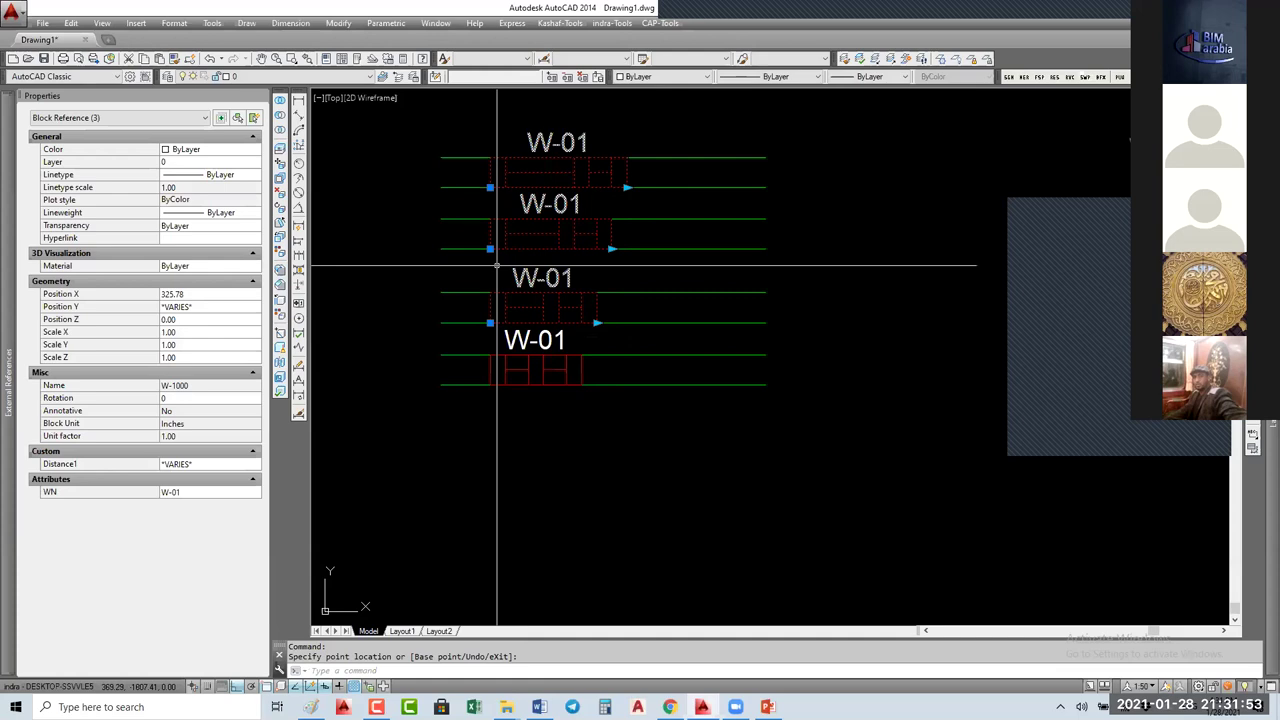
pyautogui.moveTo(497, 265); pyautogui.dragTo(575, 266, button='middle')
pyautogui.press('Escape')
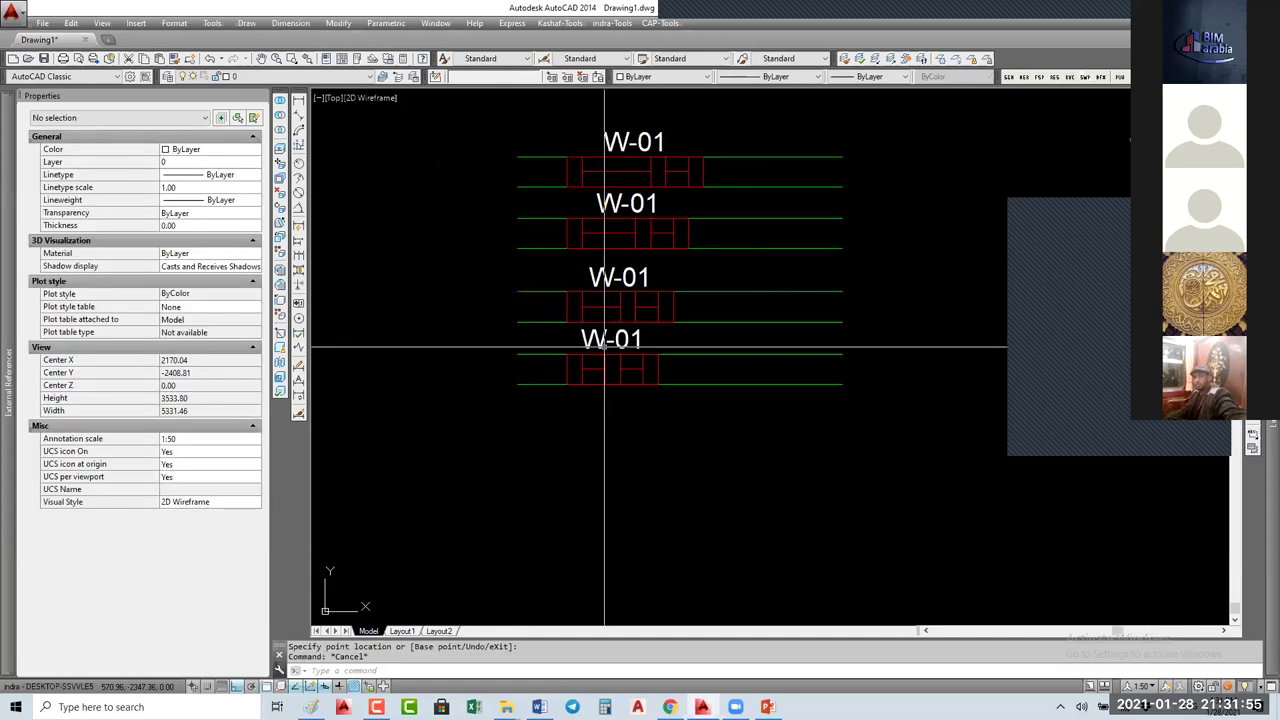
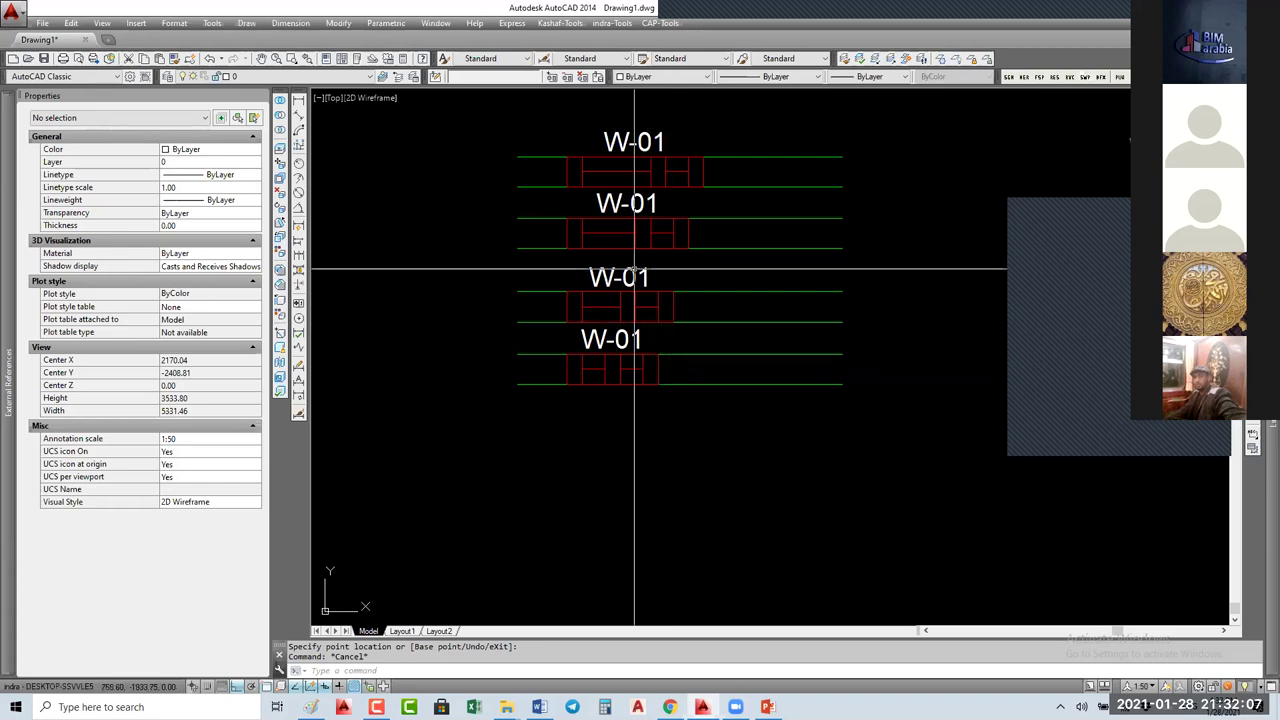
# Step: Select a W-01 window and open its W-1000 block in the Block Editor with BE
pyautogui.click(651, 165)
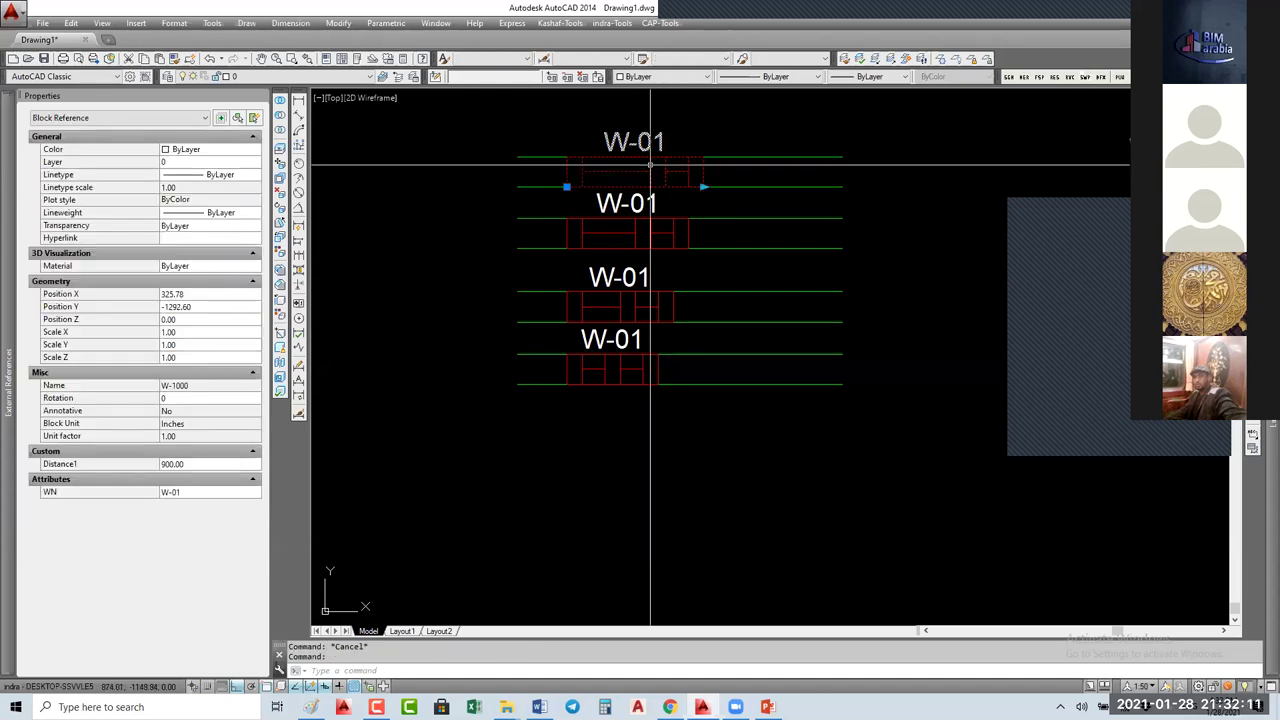
pyautogui.write('be')
pyautogui.press('Return')
pyautogui.click(667, 323)
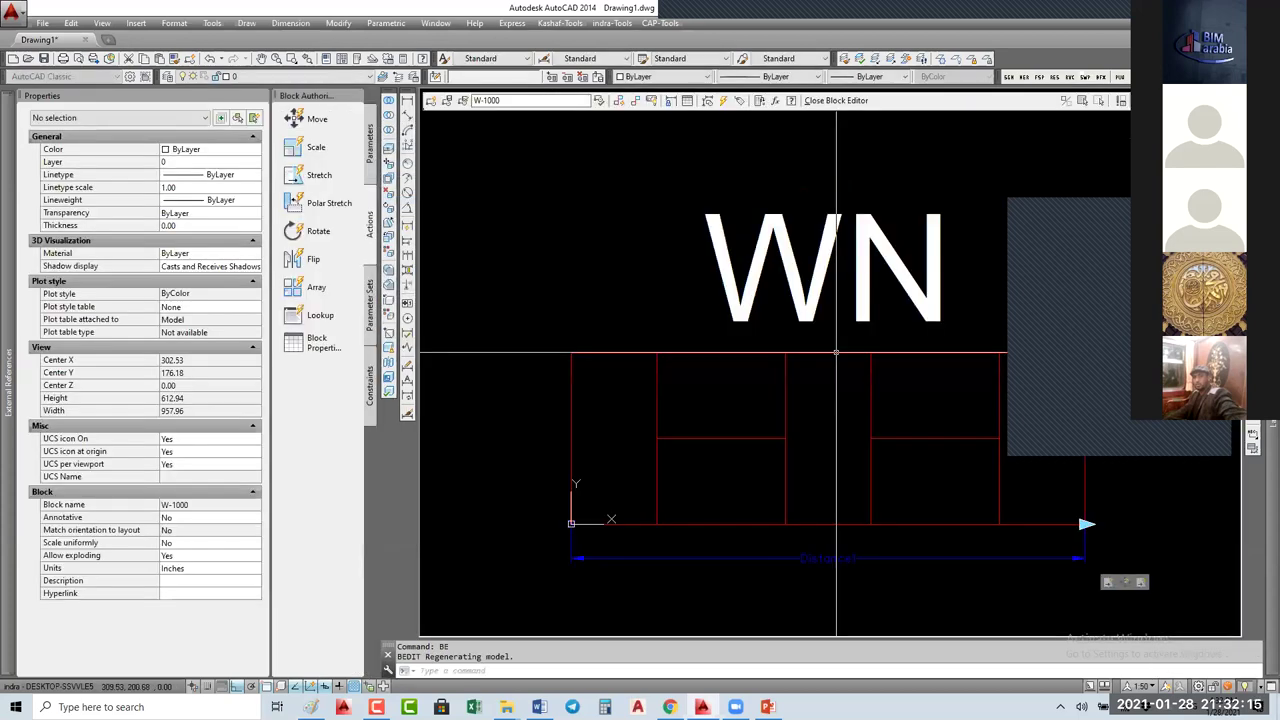
pyautogui.scroll(-2, 836, 352)
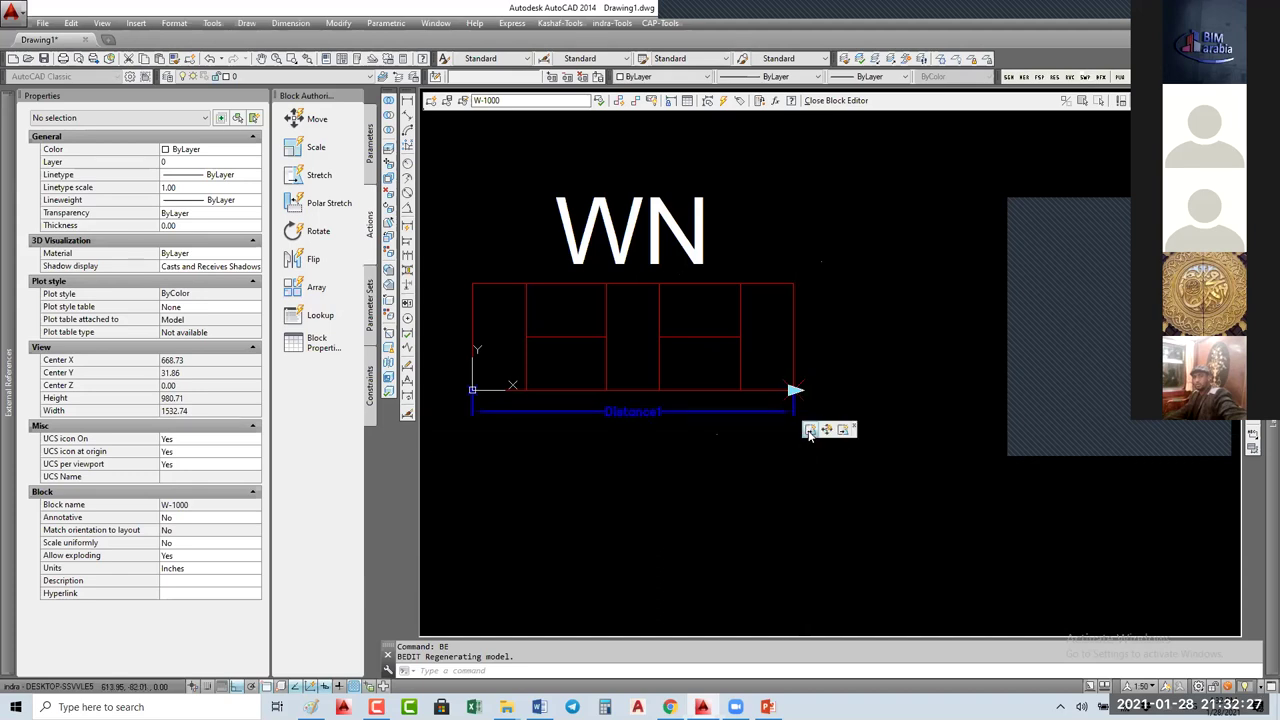
# Step: Set the Stretch action's distance multiplier to 0.50 and close the Block Editor
pyautogui.click(810, 431)
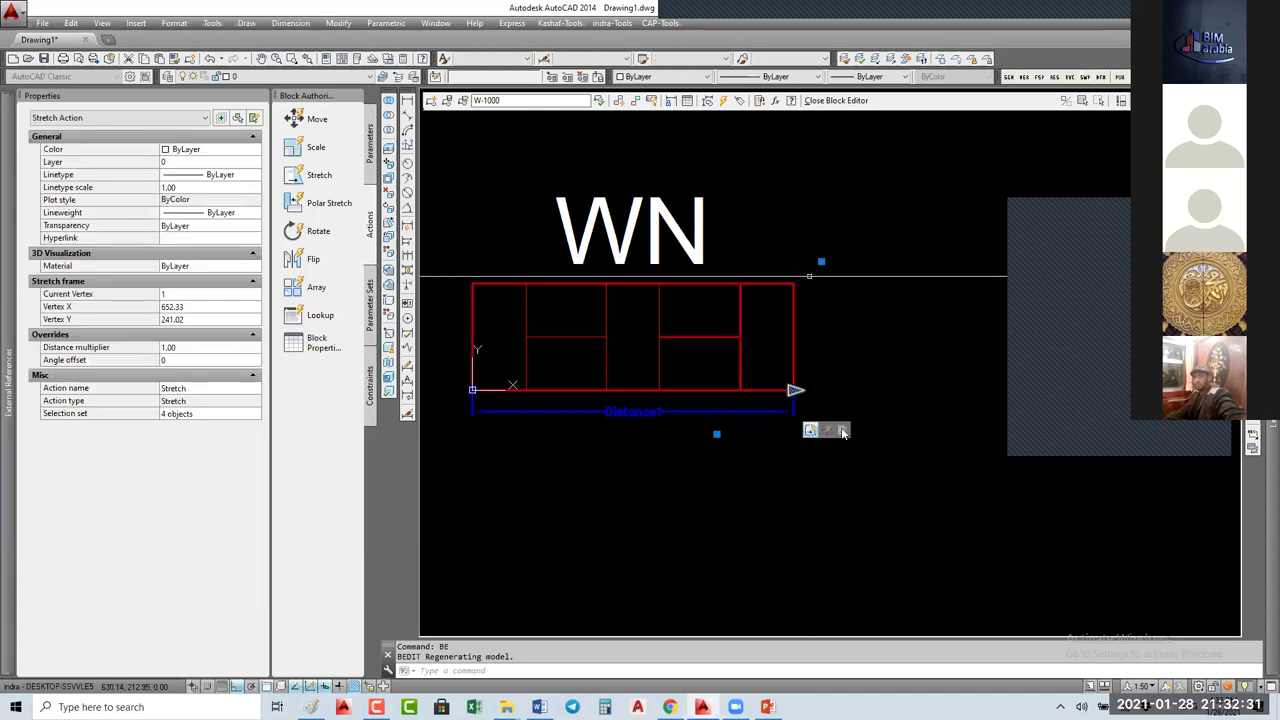
pyautogui.press('Escape')
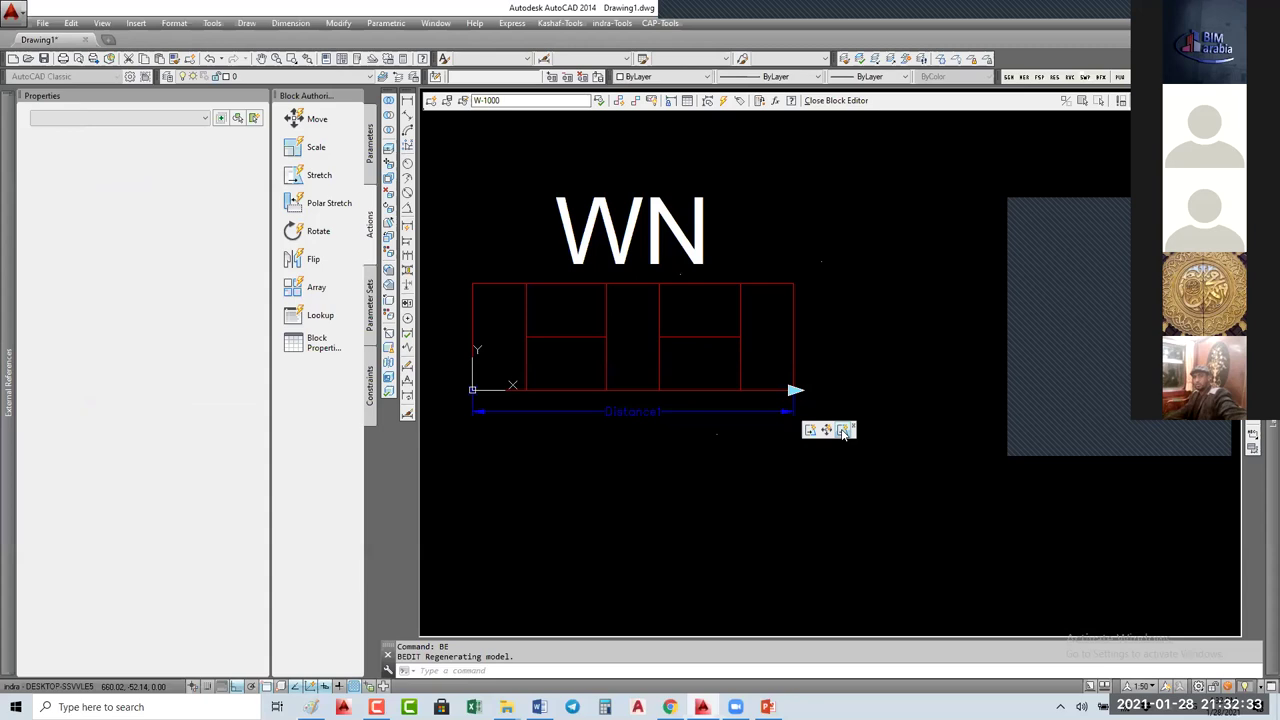
pyautogui.click(843, 432)
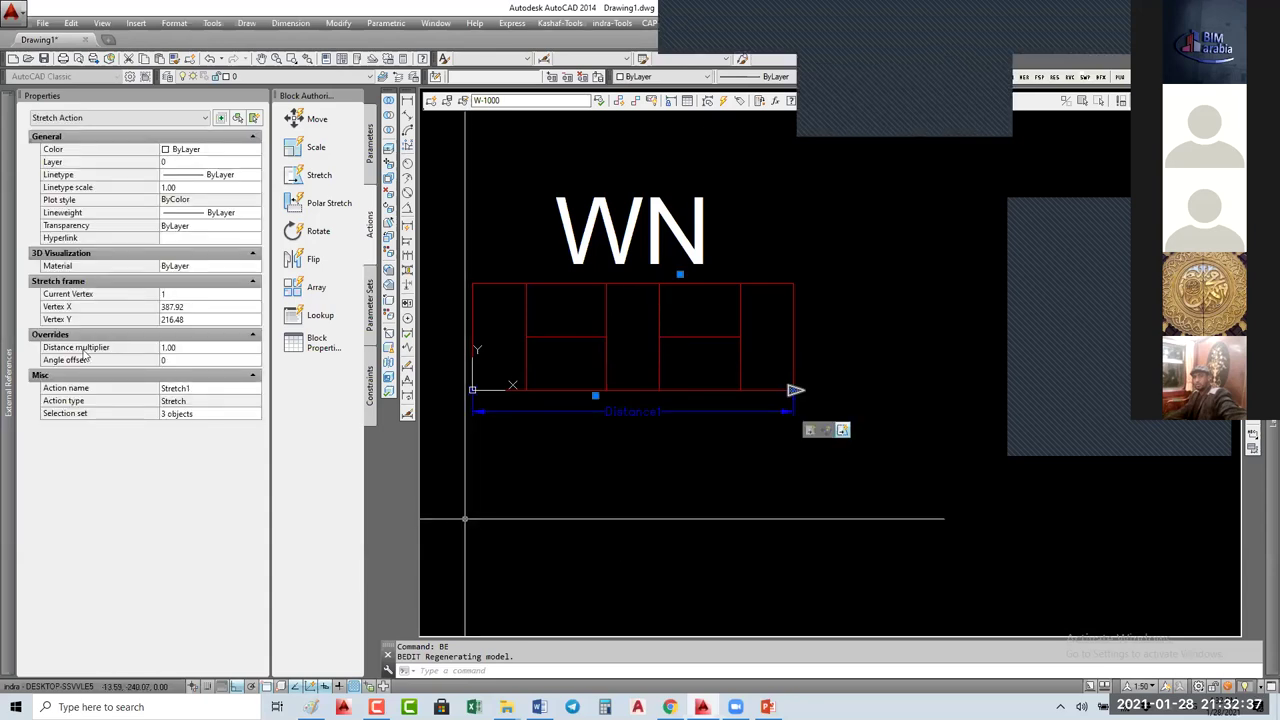
pyautogui.click(193, 347)
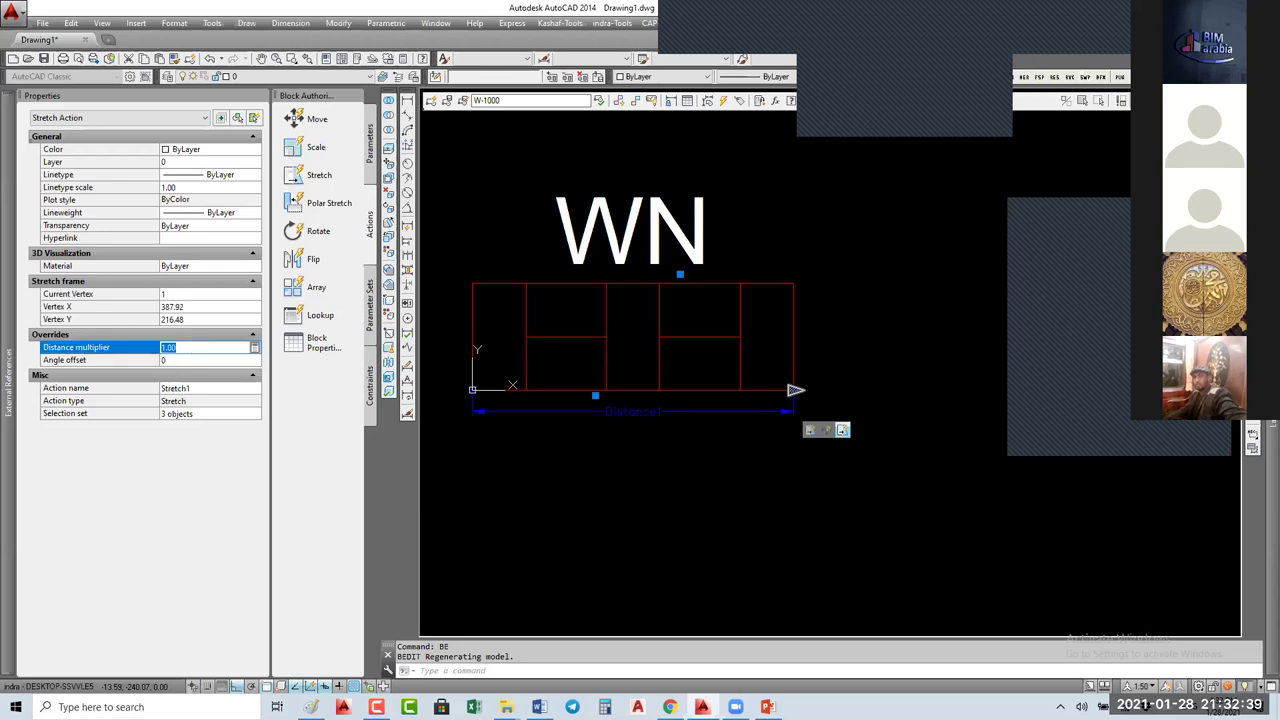
pyautogui.press('Tab')
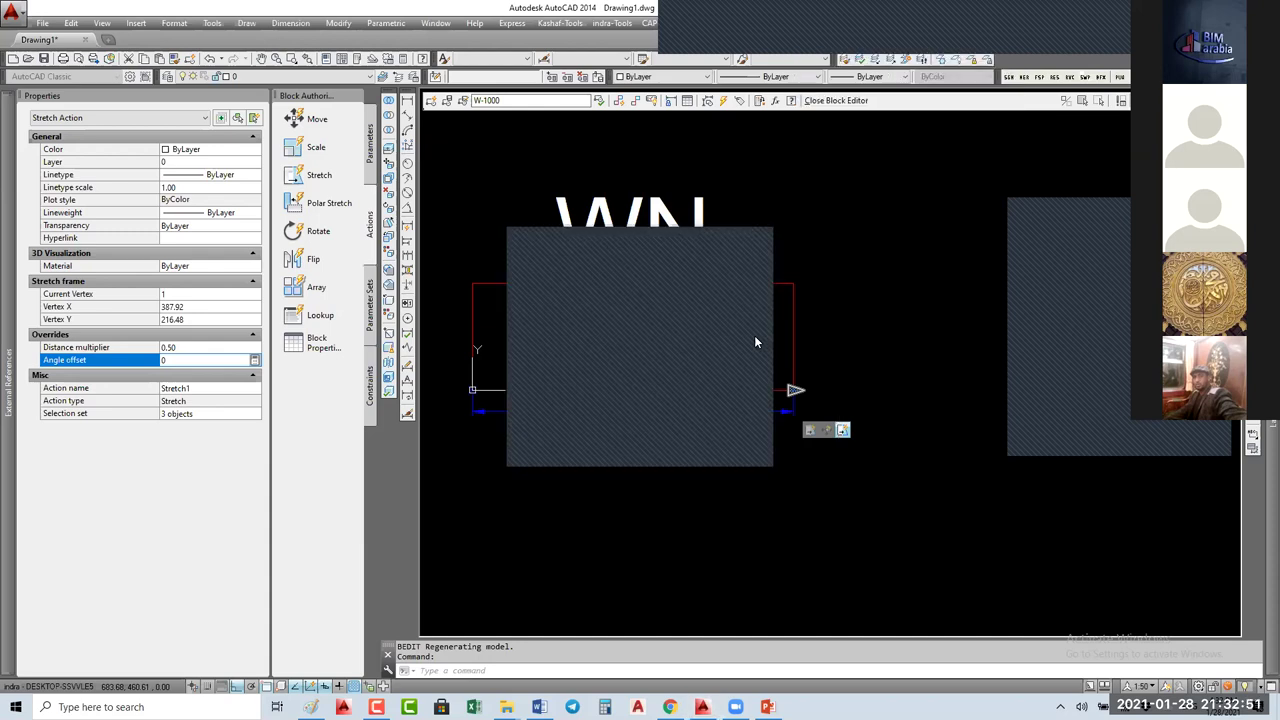
pyautogui.click(836, 101)
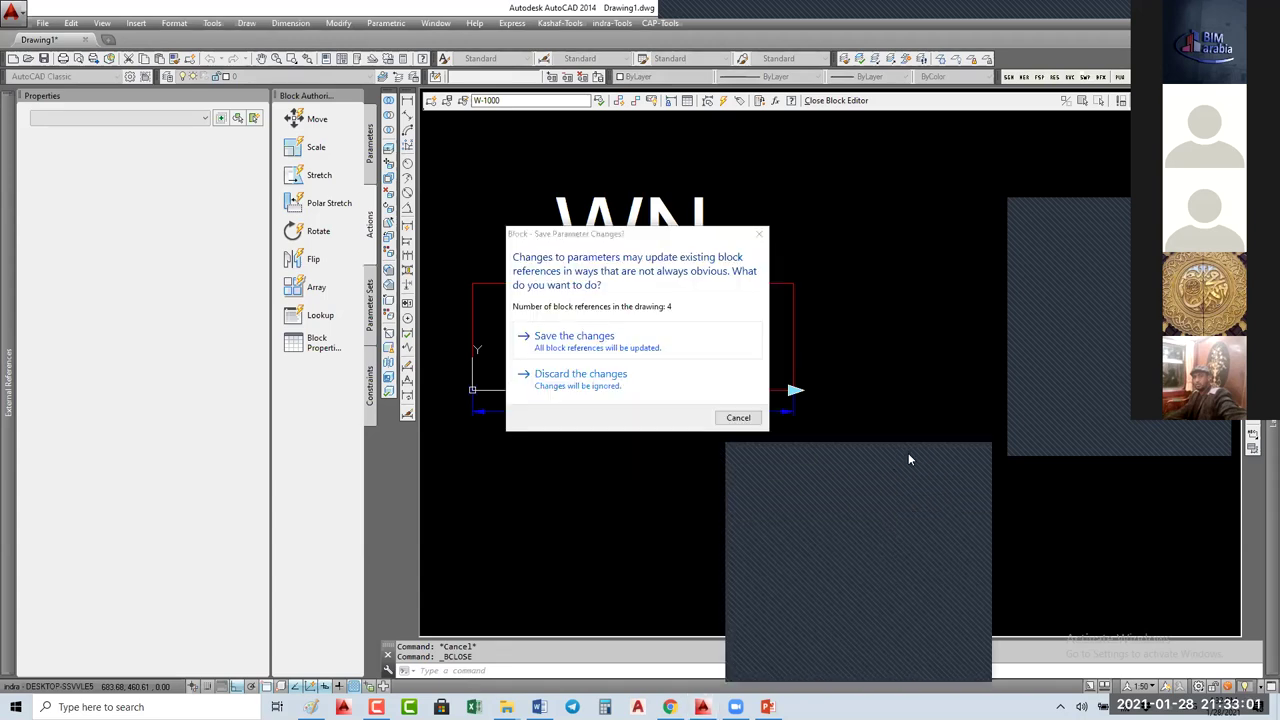
# Step: Save the parameter changes, then zoom out and pan to show the W-01 windows and empty space below
pyautogui.press('Return')
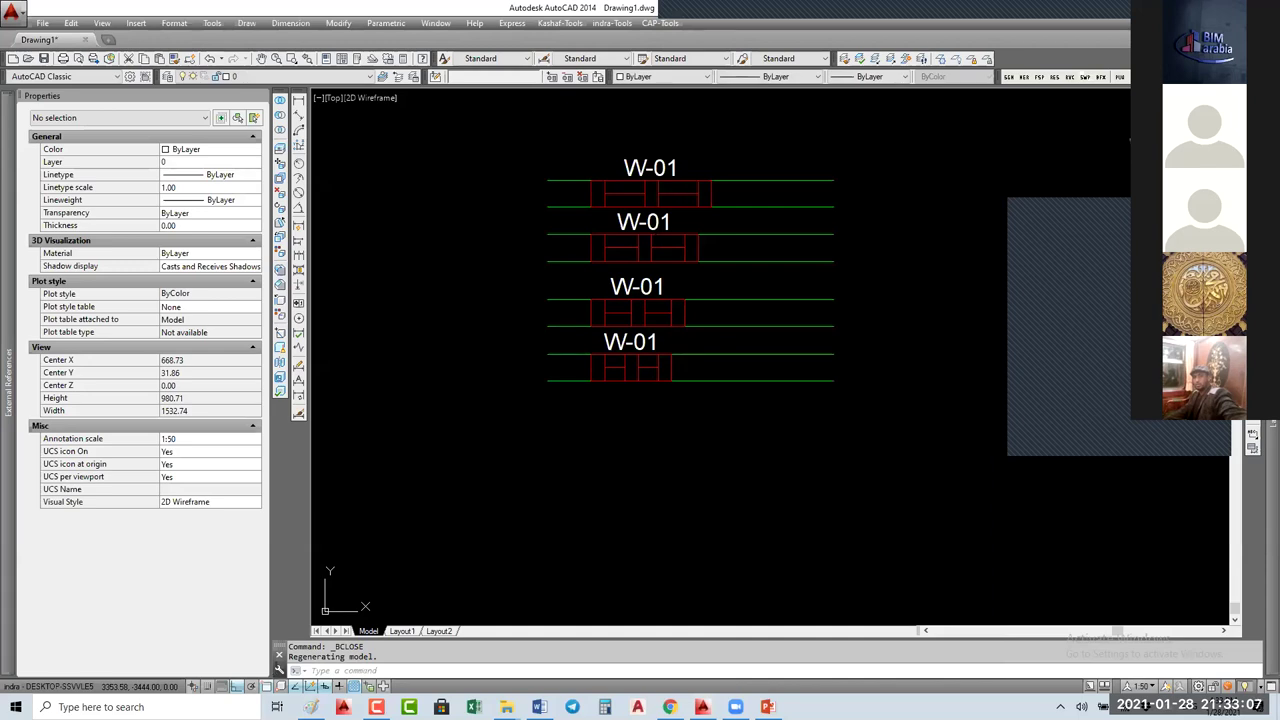
pyautogui.scroll(-5, 660, 391)
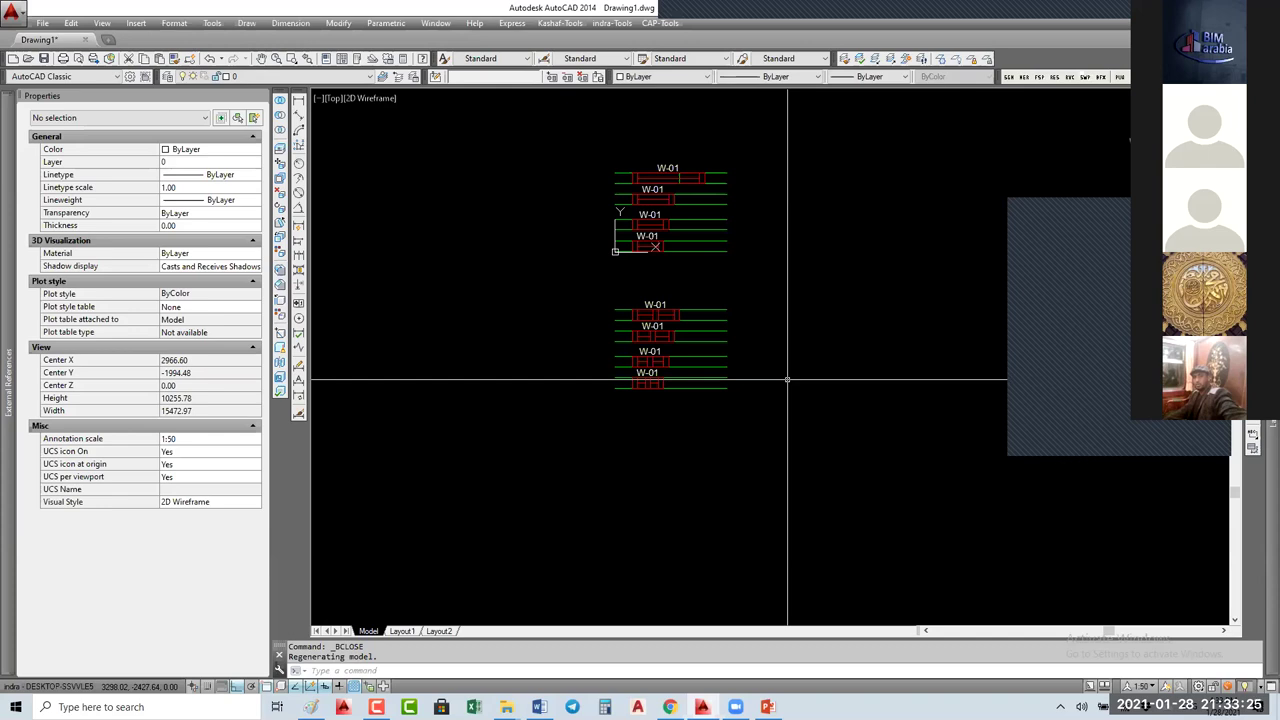
pyautogui.scroll(-2, 720, 360)
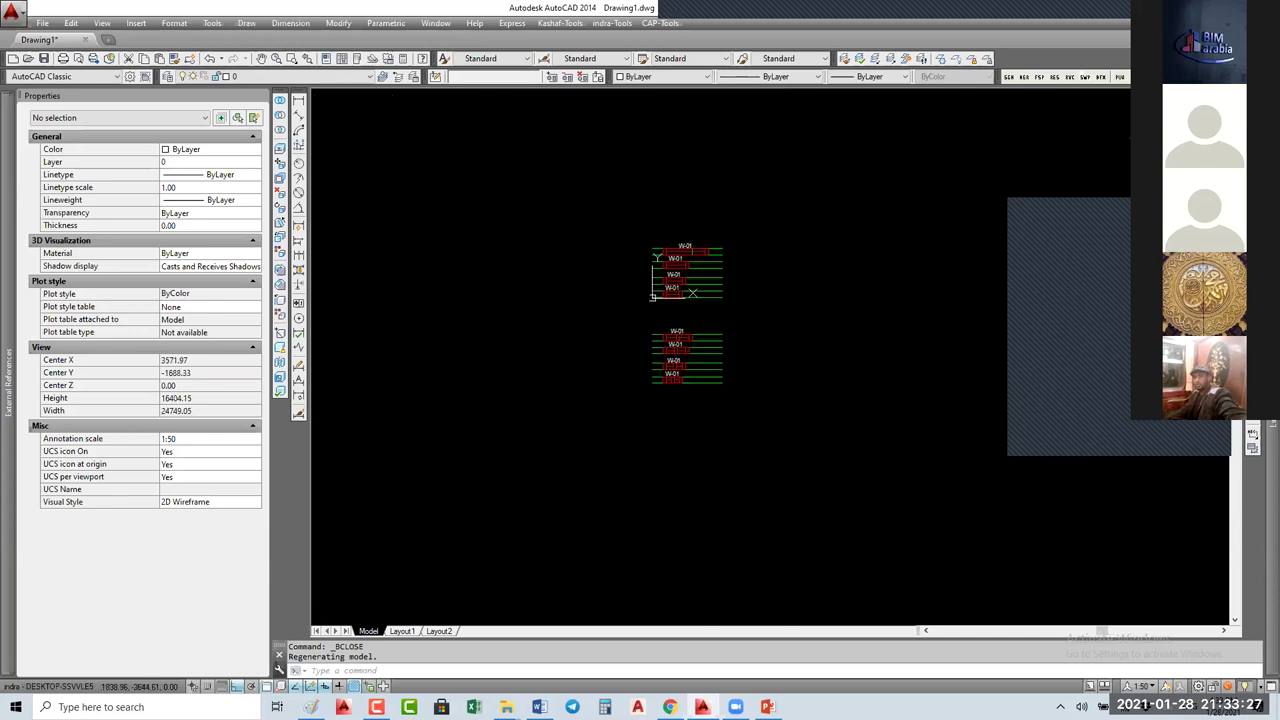
pyautogui.moveTo(641, 518); pyautogui.dragTo(706, 423, button='middle')
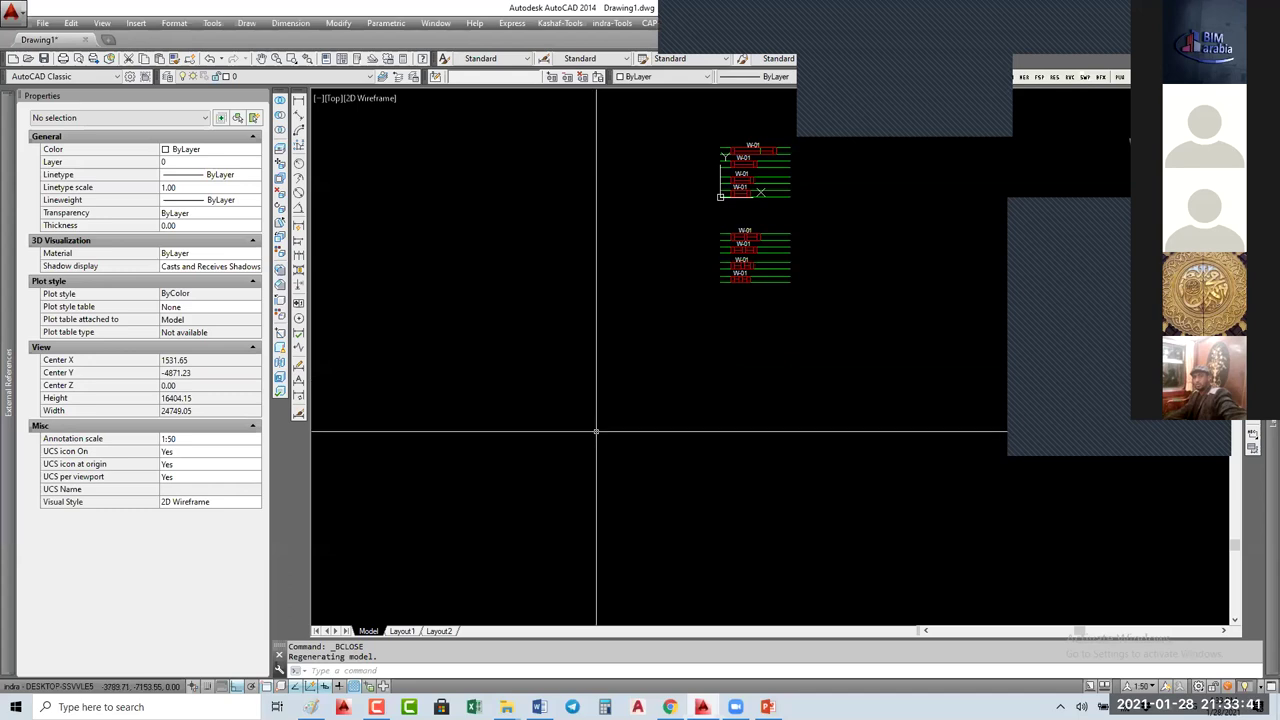
# Step: Draw an L-shape of a vertical and a horizontal line below the window blocks
pyautogui.write('L')
pyautogui.press('Return')
pyautogui.click(686, 333)
pyautogui.click(692, 464)
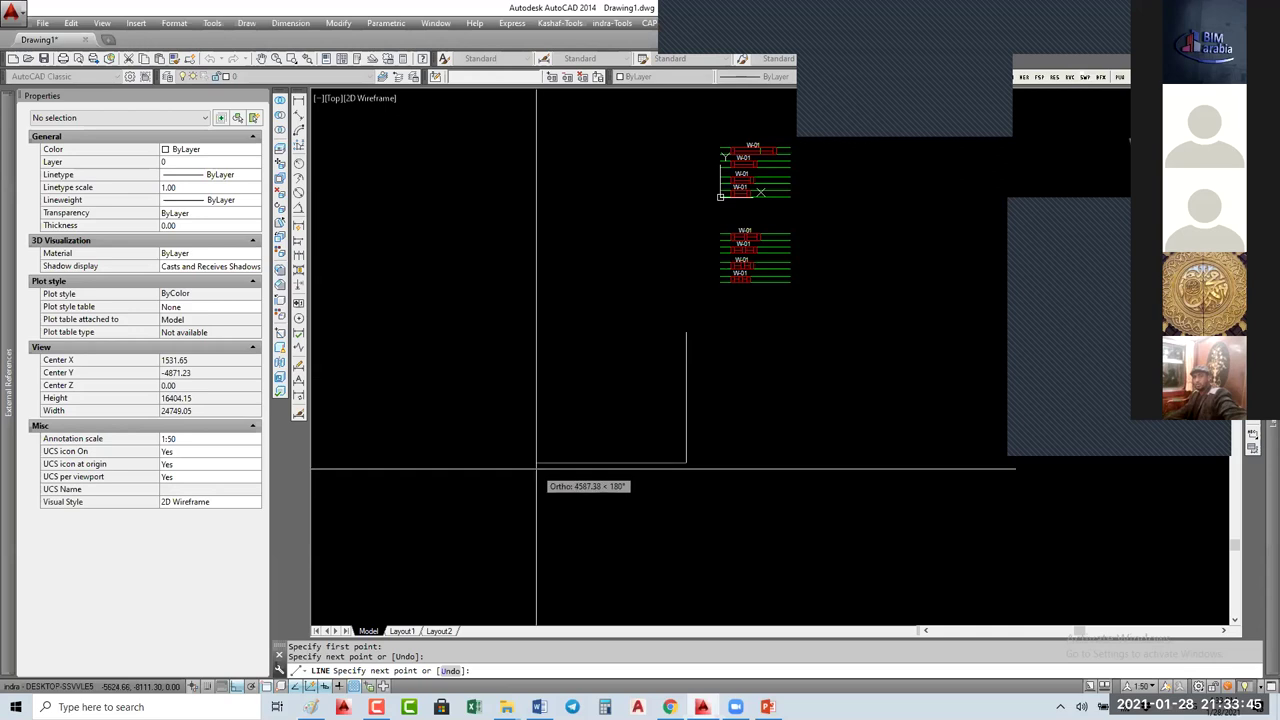
pyautogui.click(537, 468)
pyautogui.press('Escape')
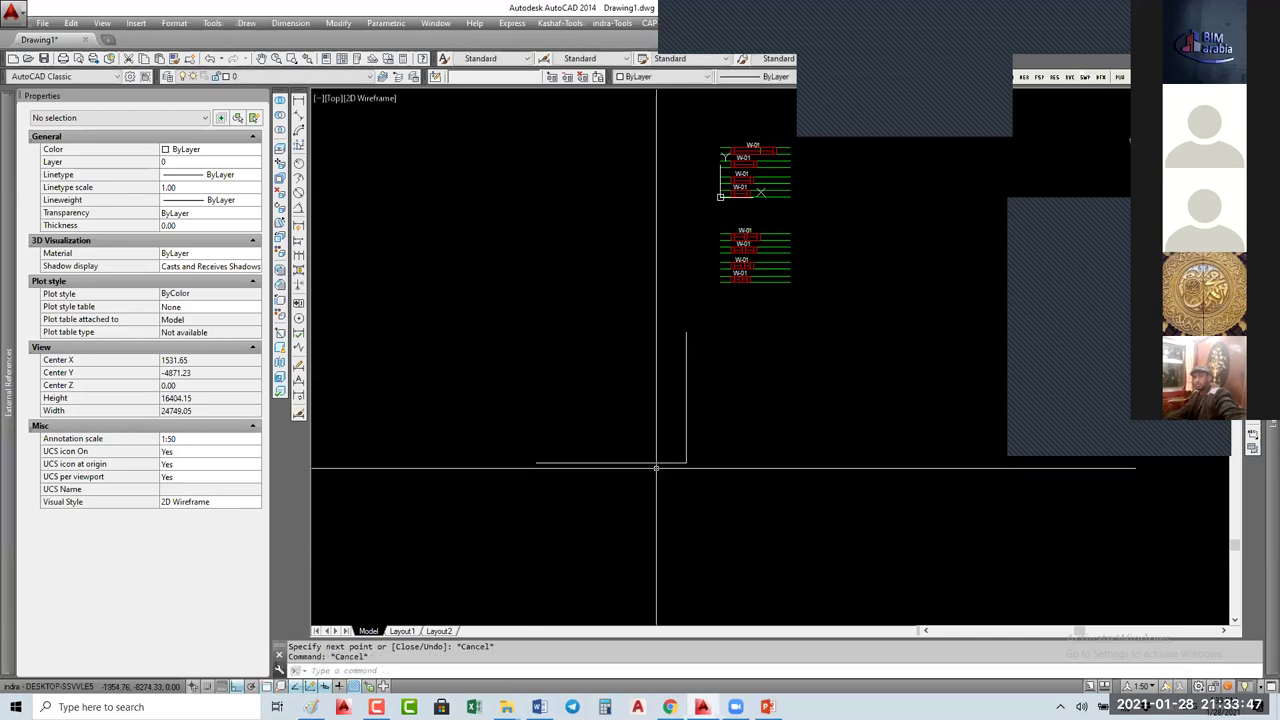
# Step: Draw a circle centred on the L's corner and set its radius to 2000
pyautogui.write('C')
pyautogui.press('Return')
pyautogui.click(686, 462)
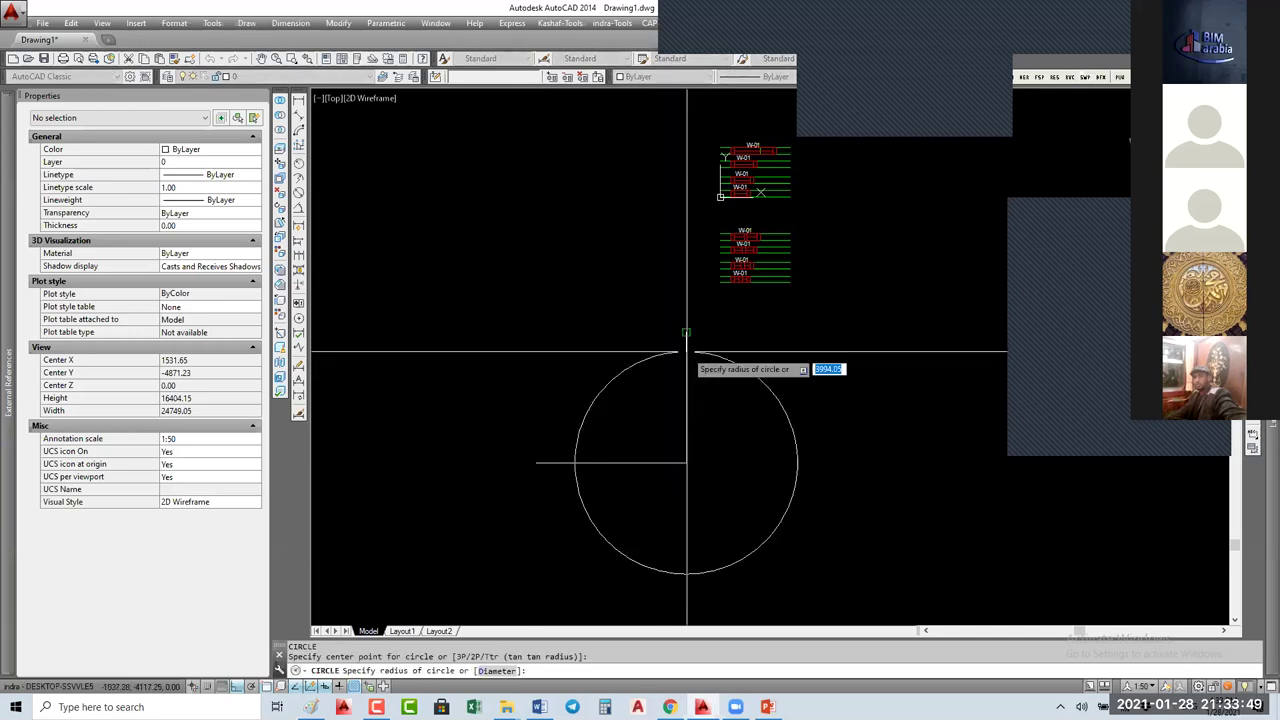
pyautogui.click(686, 333)
pyautogui.click(558, 440)
pyautogui.click(553, 348)
pyautogui.click(354, 486)
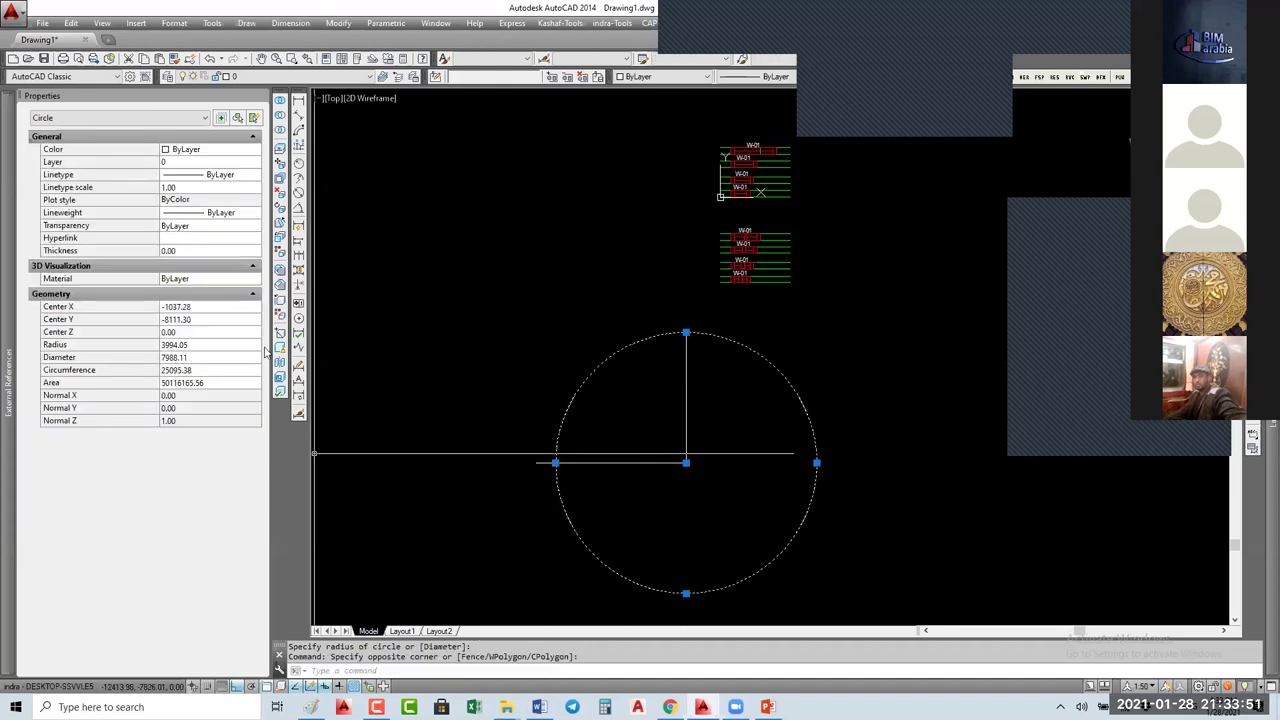
pyautogui.click(203, 344)
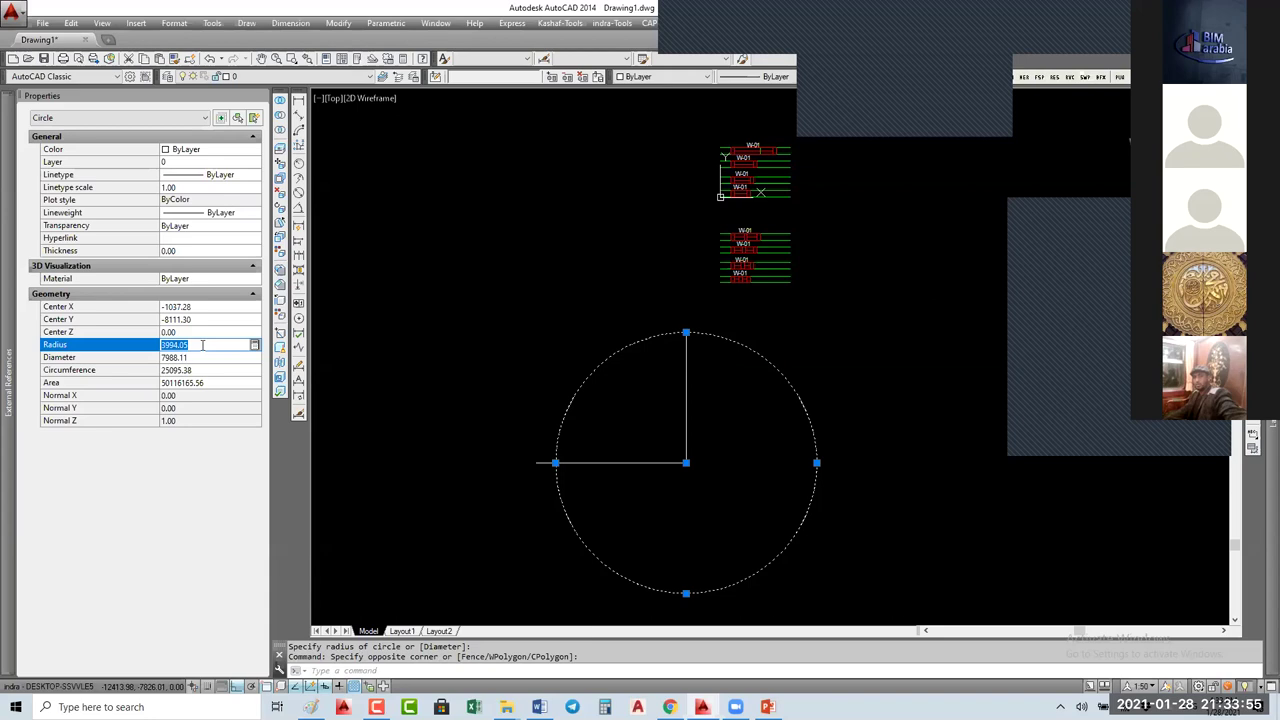
pyautogui.write('1000')
pyautogui.press('BackSpace')
pyautogui.press('BackSpace')
pyautogui.press('BackSpace')
pyautogui.press('BackSpace')
pyautogui.write('2000')
pyautogui.press('Return')
# Step: Trim the vertical line where it extends beyond the circle
pyautogui.write('tr')
pyautogui.press('Return')
pyautogui.press('Return')
pyautogui.click(832, 383)
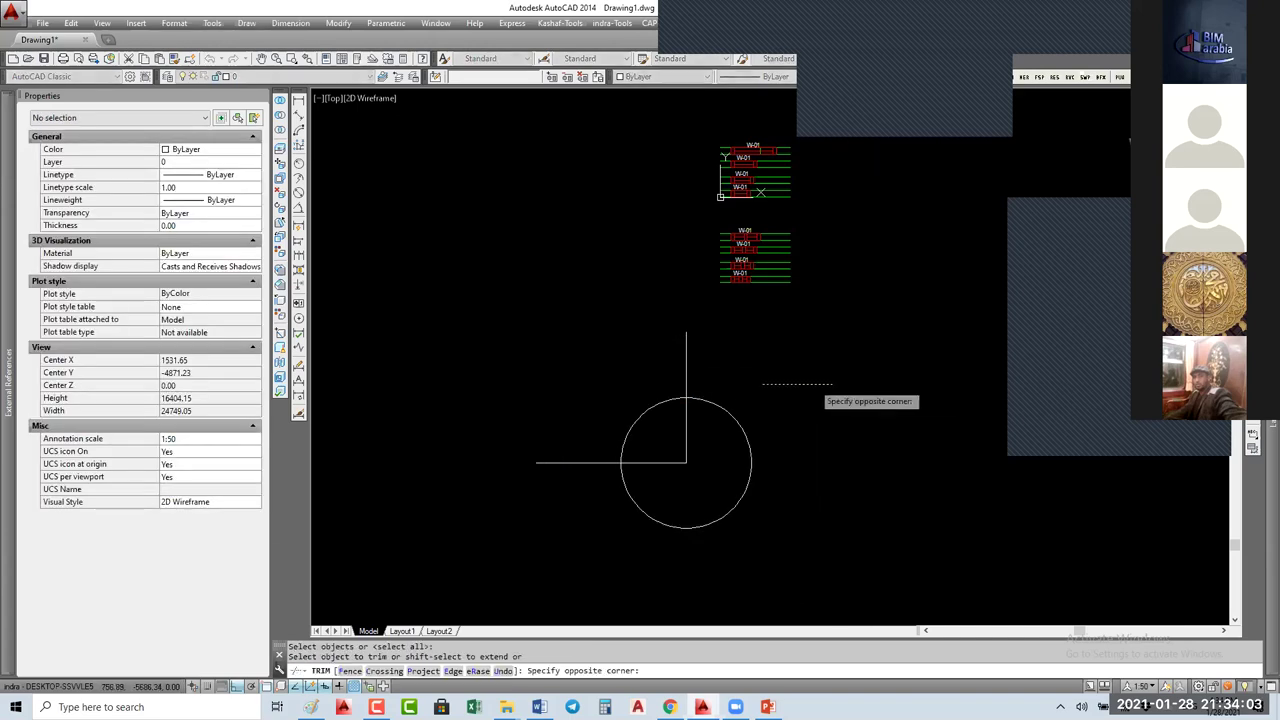
pyautogui.click(608, 350)
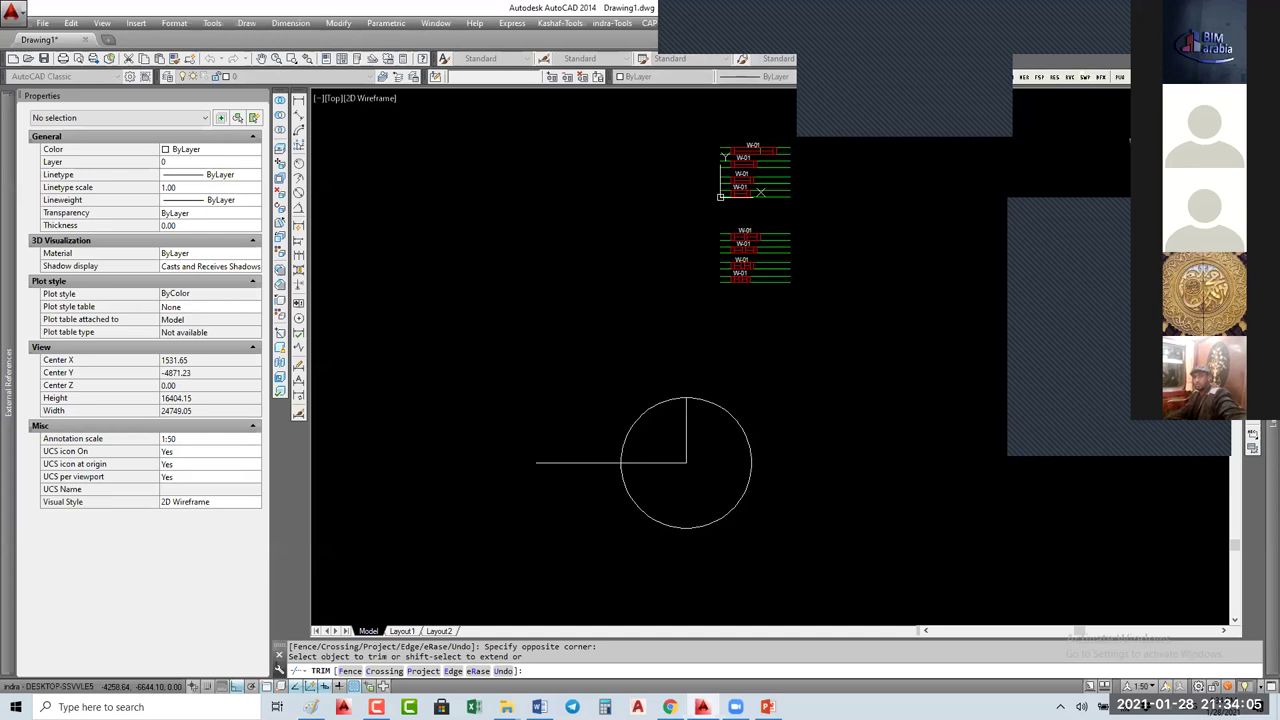
pyautogui.press('Escape')
# Step: Draw the diagonal closing the right triangle and window-select its three lines
pyautogui.write('l')
pyautogui.press('Return')
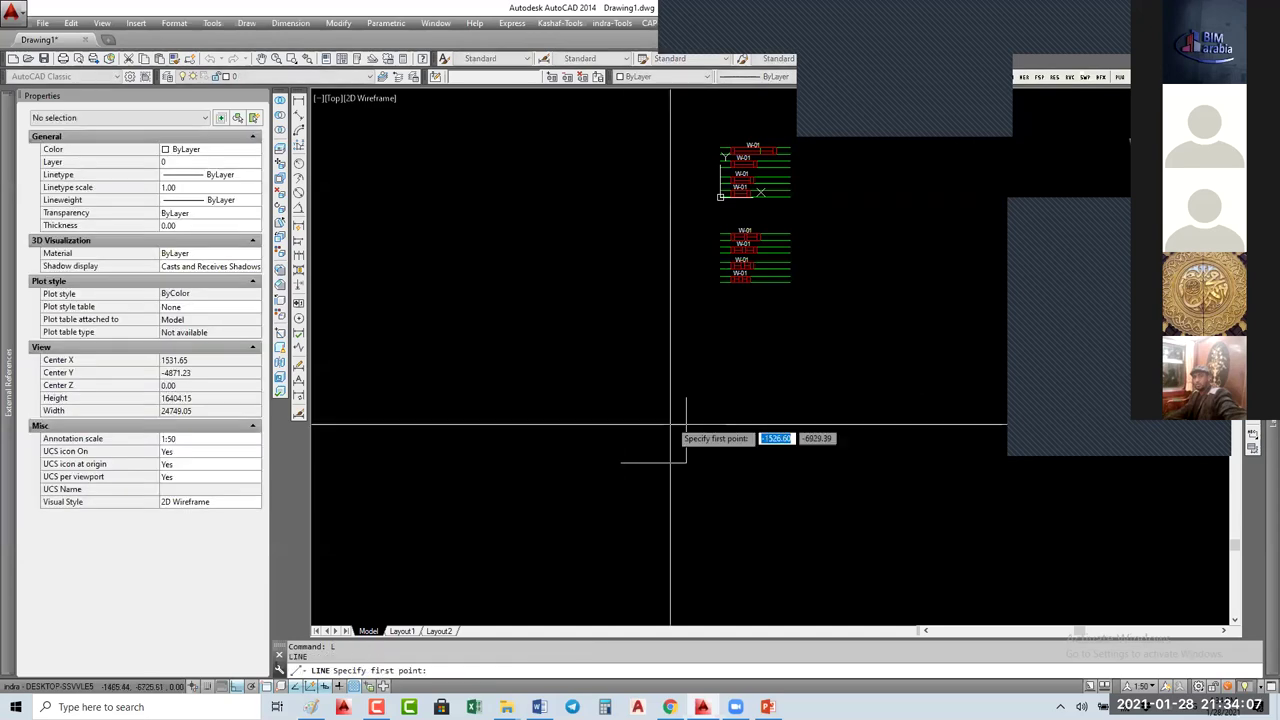
pyautogui.click(686, 399)
pyautogui.click(621, 462)
pyautogui.press('Return')
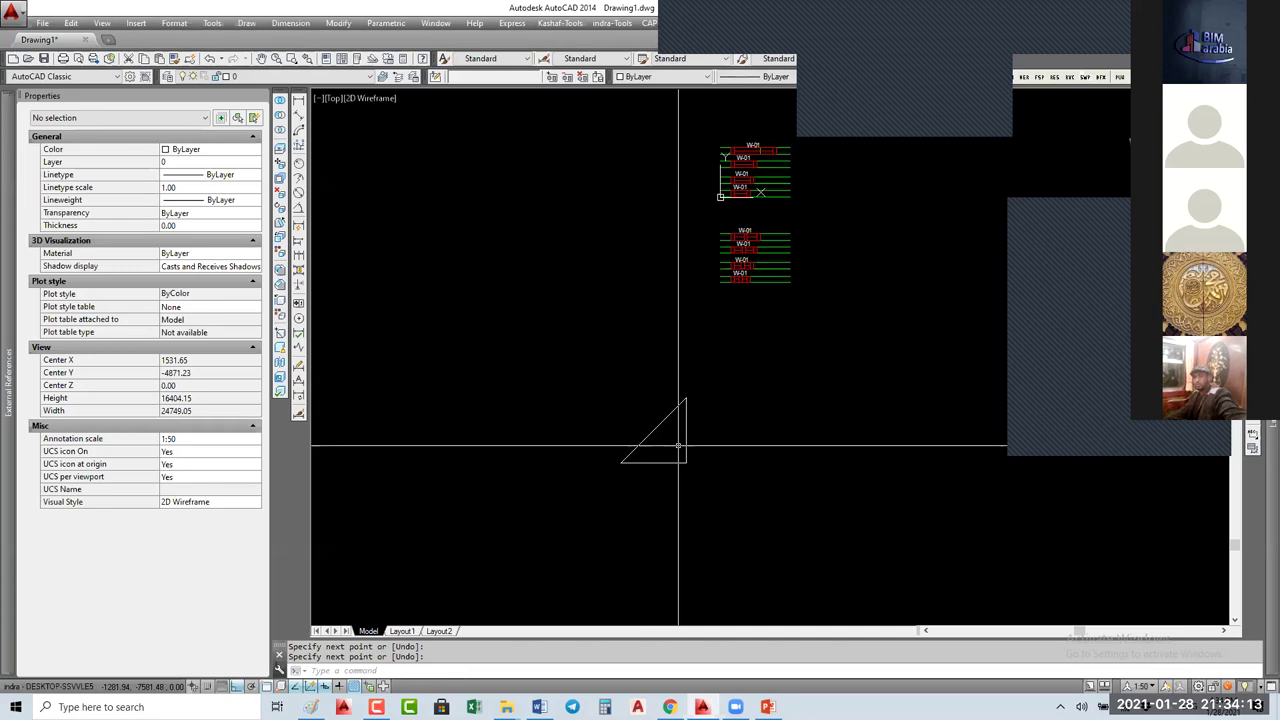
pyautogui.click(678, 446)
pyautogui.click(647, 481)
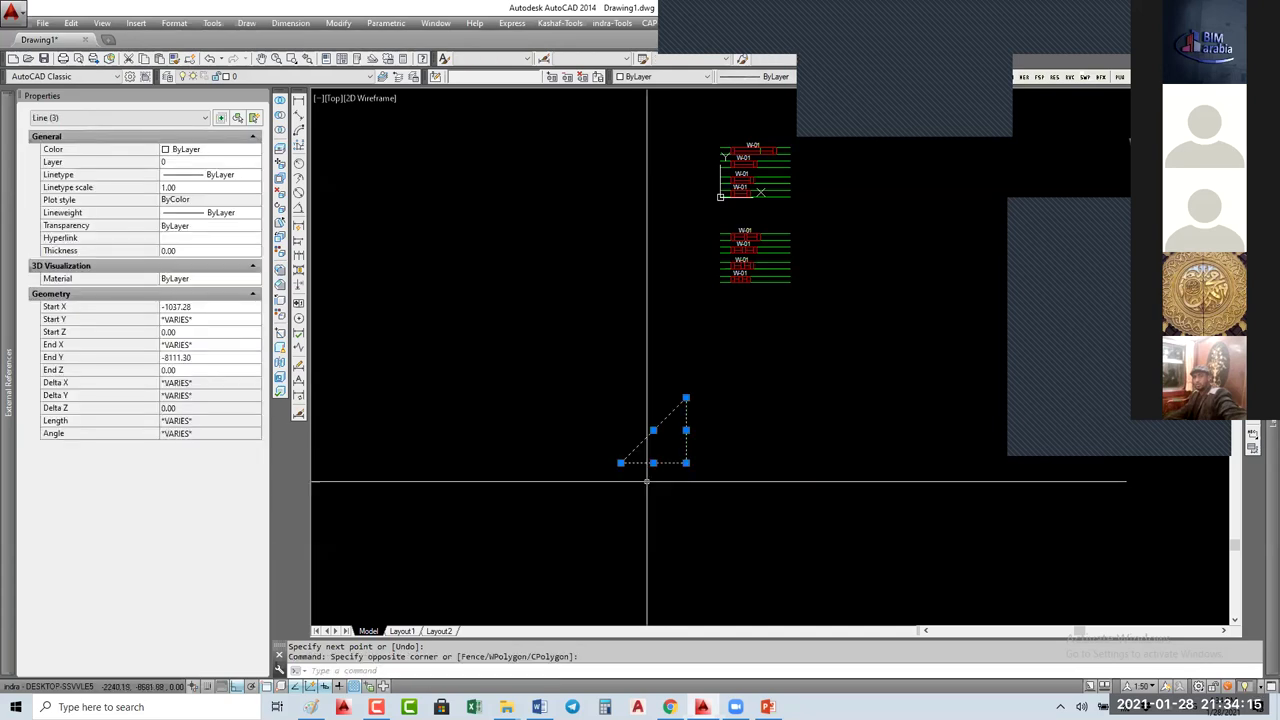
# Step: Make the triangle a block named 'rec' with its base point at the left corner, then select it
pyautogui.write('B')
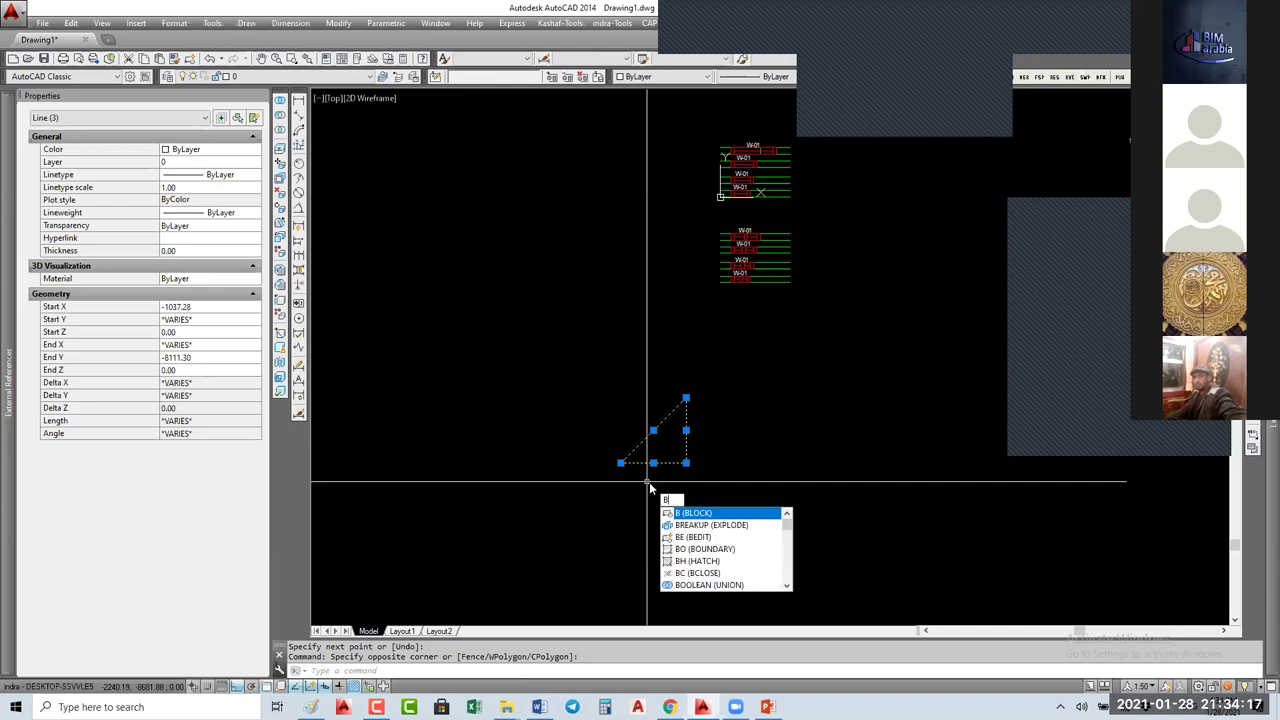
pyautogui.press('Return')
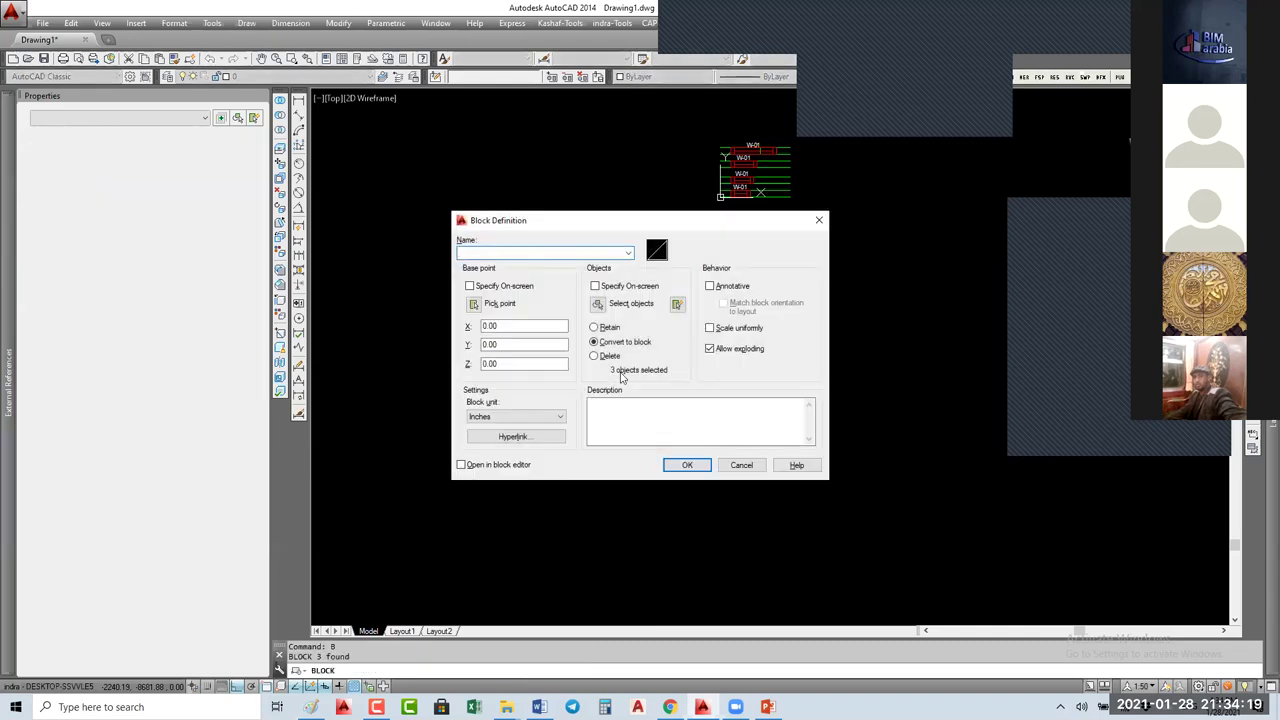
pyautogui.write('rec')
pyautogui.click(476, 303)
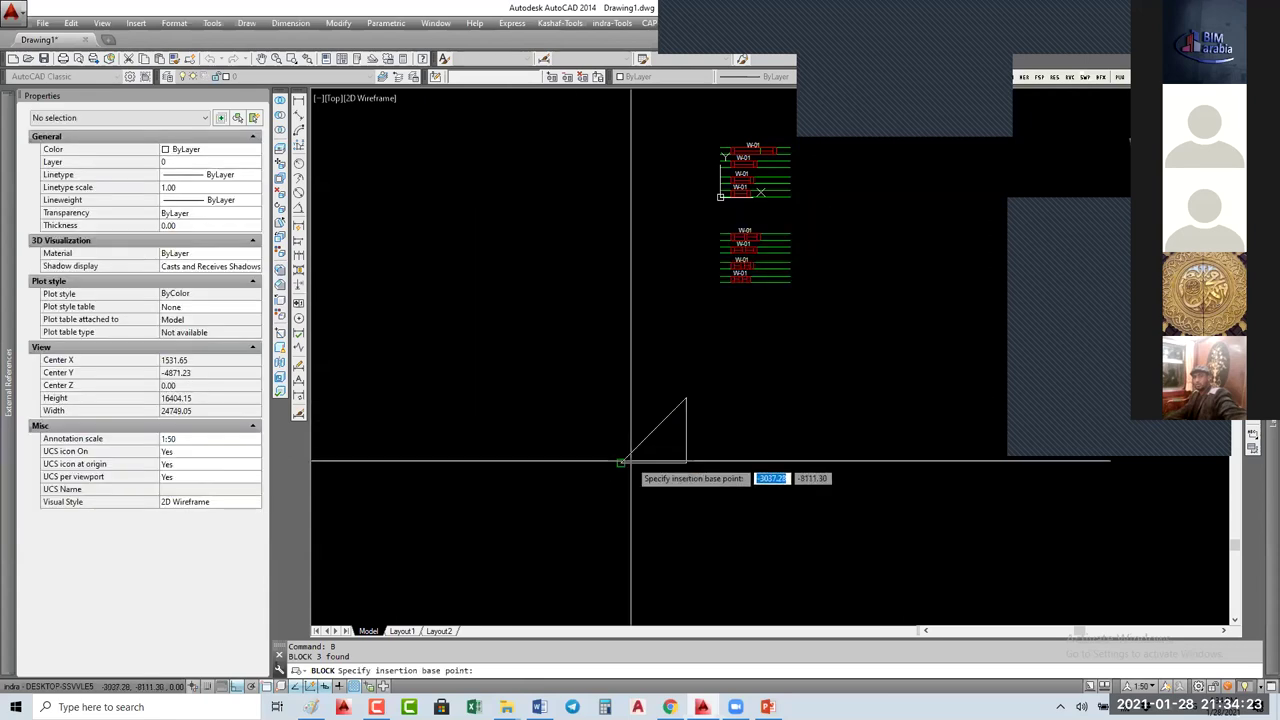
pyautogui.click(621, 462)
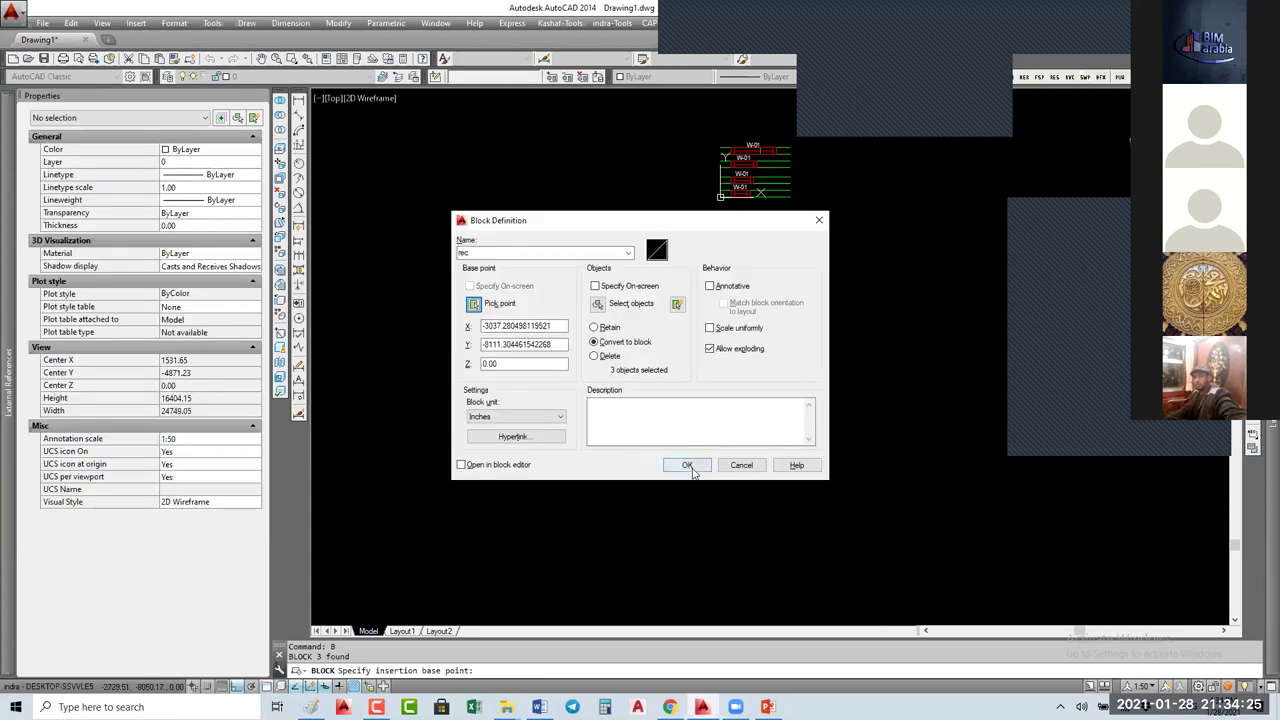
pyautogui.click(631, 303)
pyautogui.click(615, 392)
pyautogui.click(700, 470)
pyautogui.press('Return')
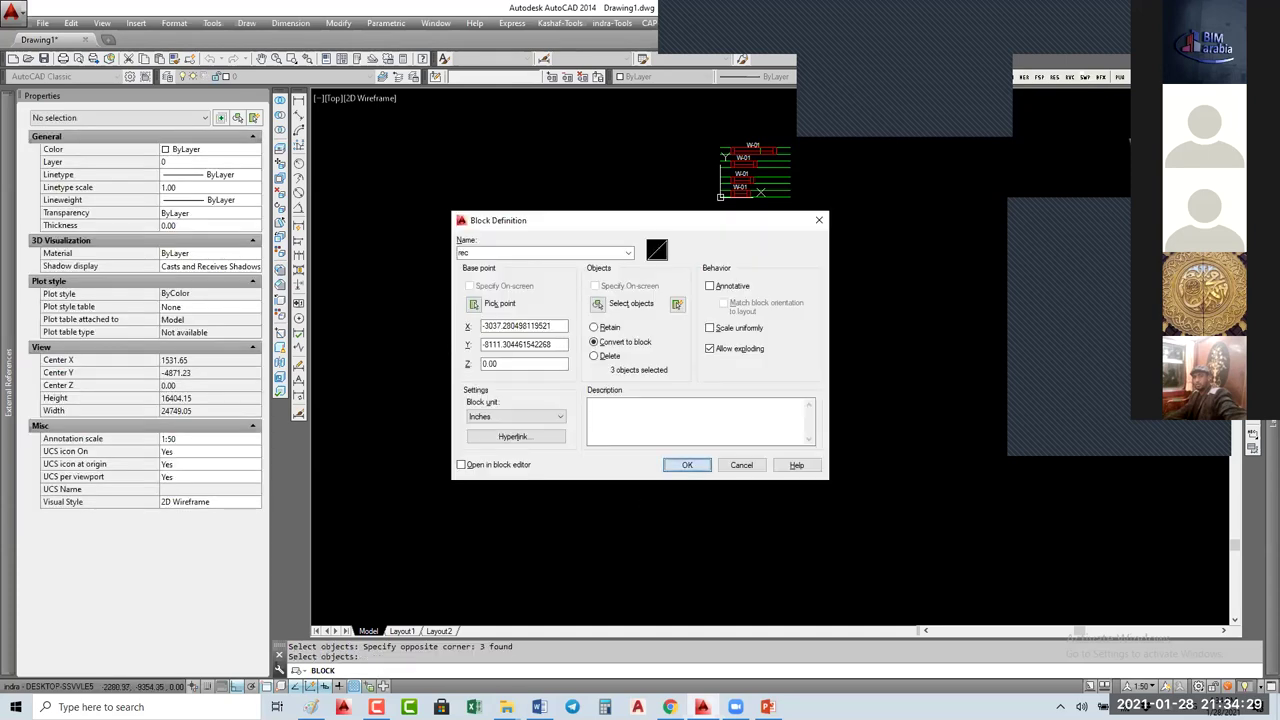
pyautogui.click(687, 465)
pyautogui.click(732, 416)
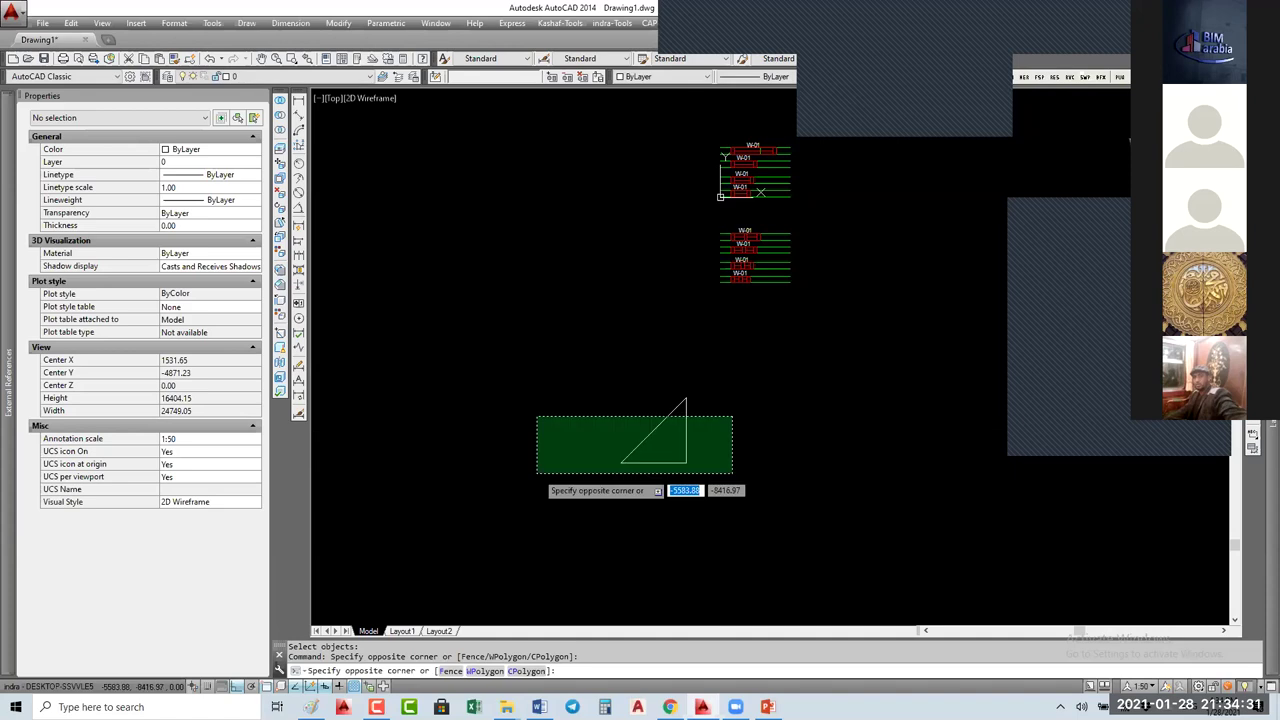
pyautogui.click(537, 473)
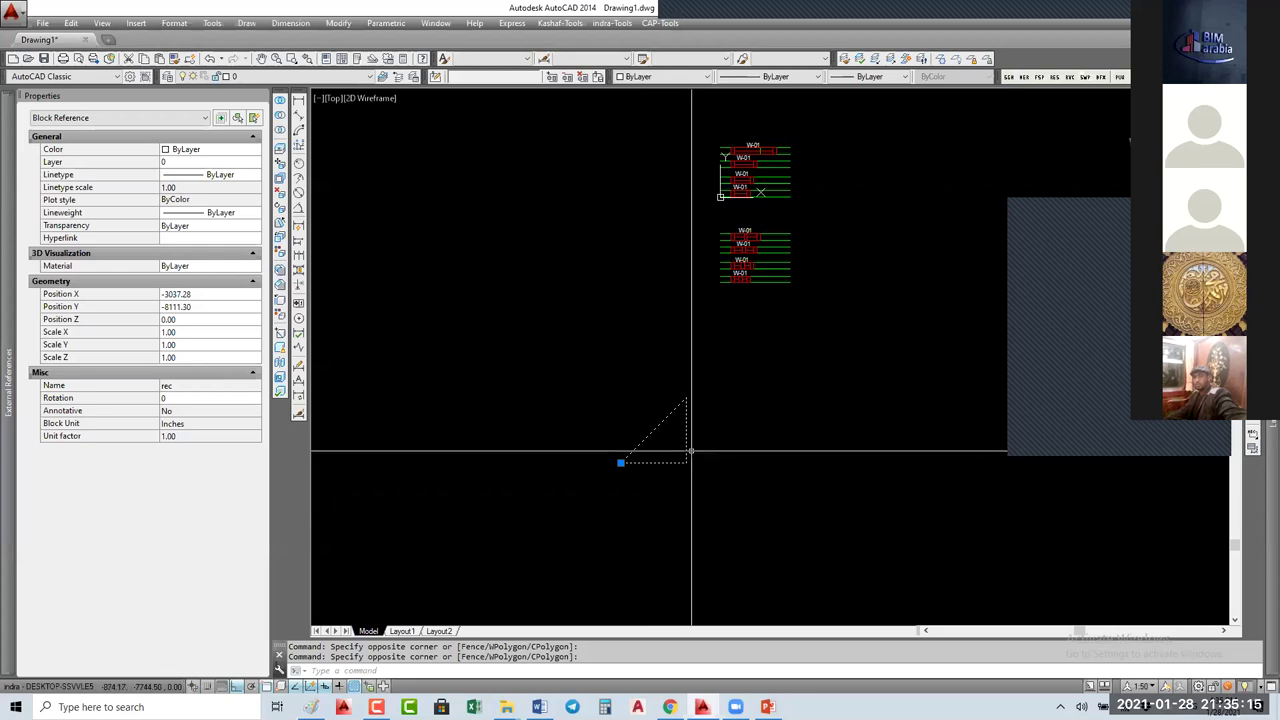
# Step: Open the rec block in the Block Editor with BE
pyautogui.click(688, 453)
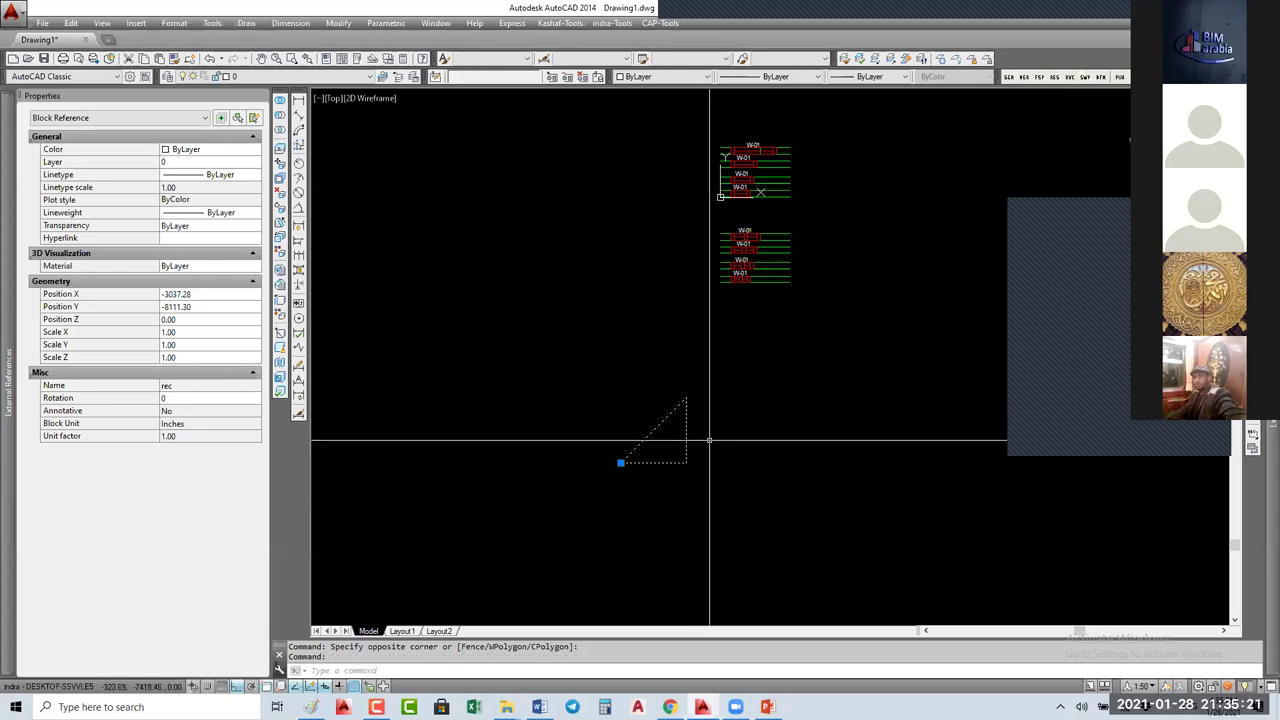
pyautogui.write('BE')
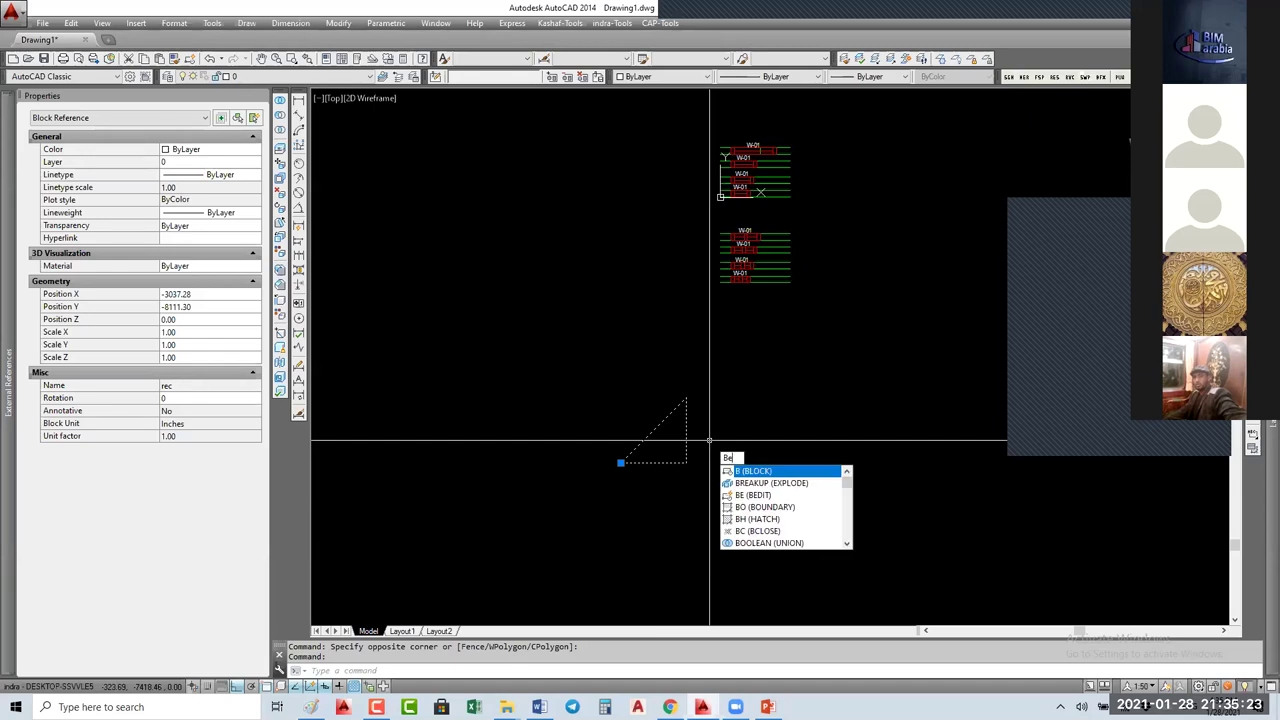
pyautogui.press('Return')
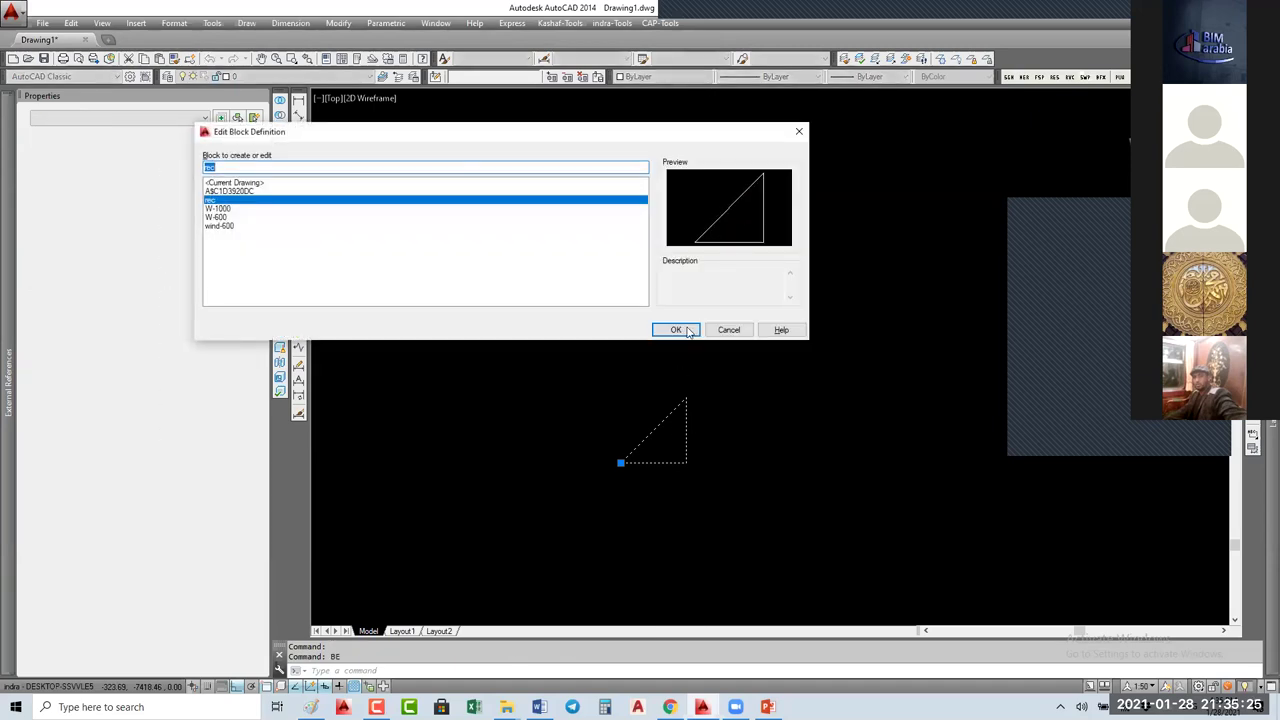
pyautogui.click(675, 330)
pyautogui.scroll(-2, 674, 363)
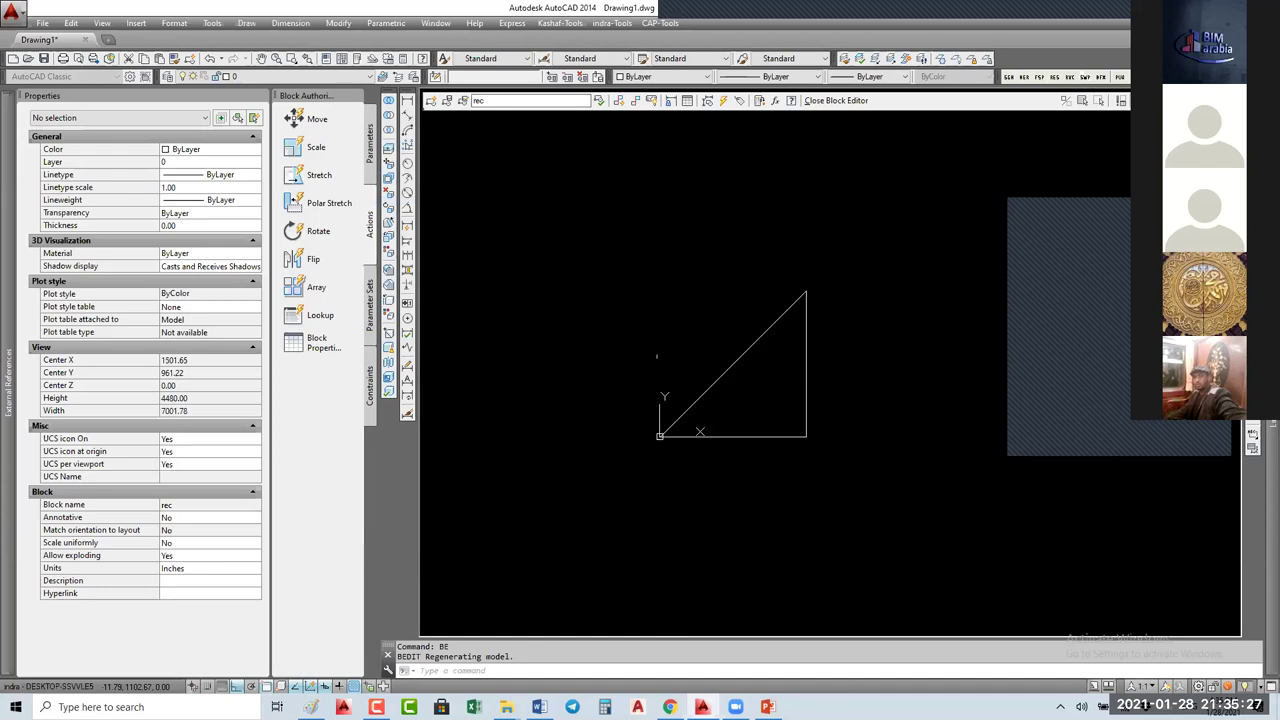
# Step: Add a linear Distance1 parameter along the triangle's bottom edge with only one grip
pyautogui.click(370, 145)
pyautogui.click(317, 147)
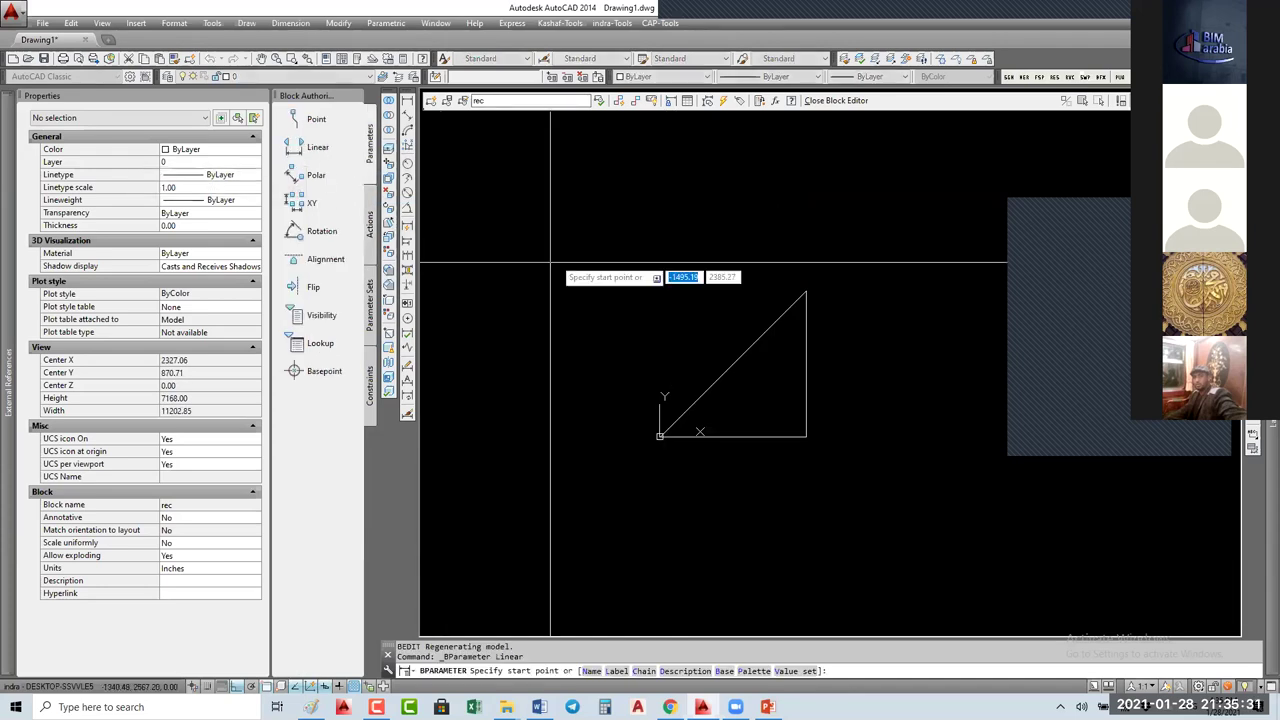
pyautogui.click(659, 436)
pyautogui.click(806, 436)
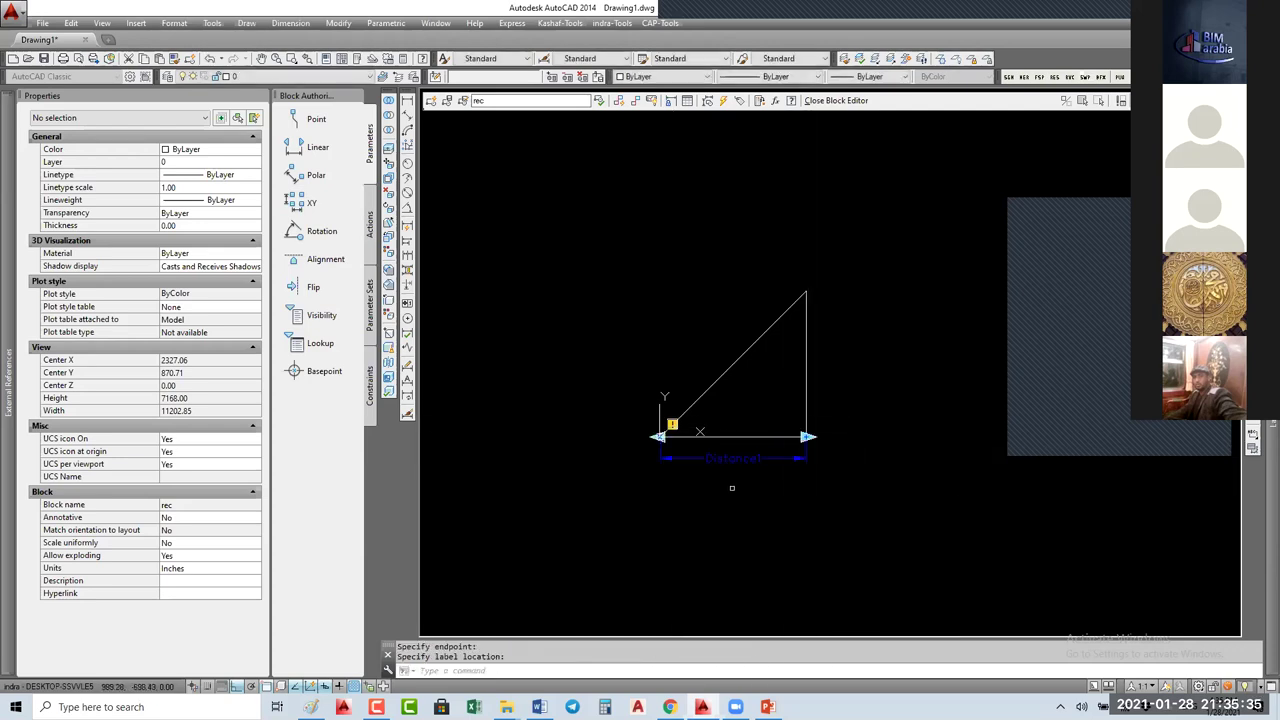
pyautogui.click(732, 457)
pyautogui.click(732, 458)
pyautogui.click(191, 542)
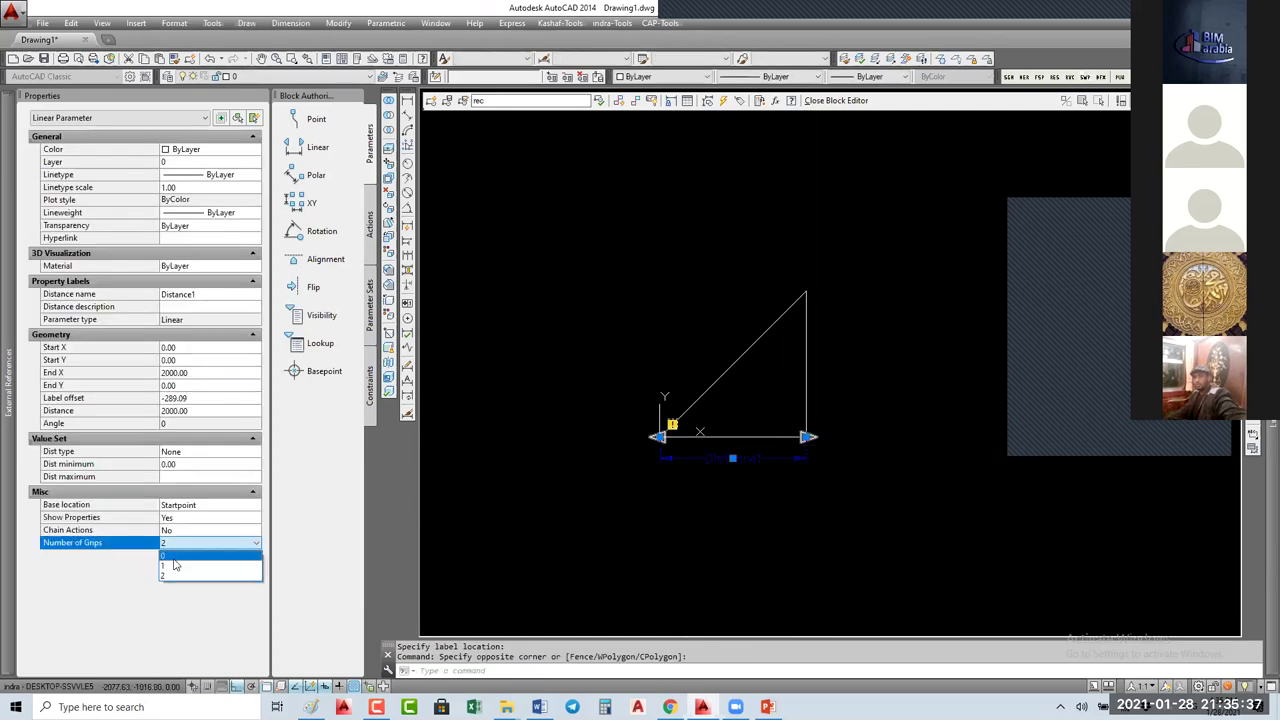
pyautogui.click(174, 565)
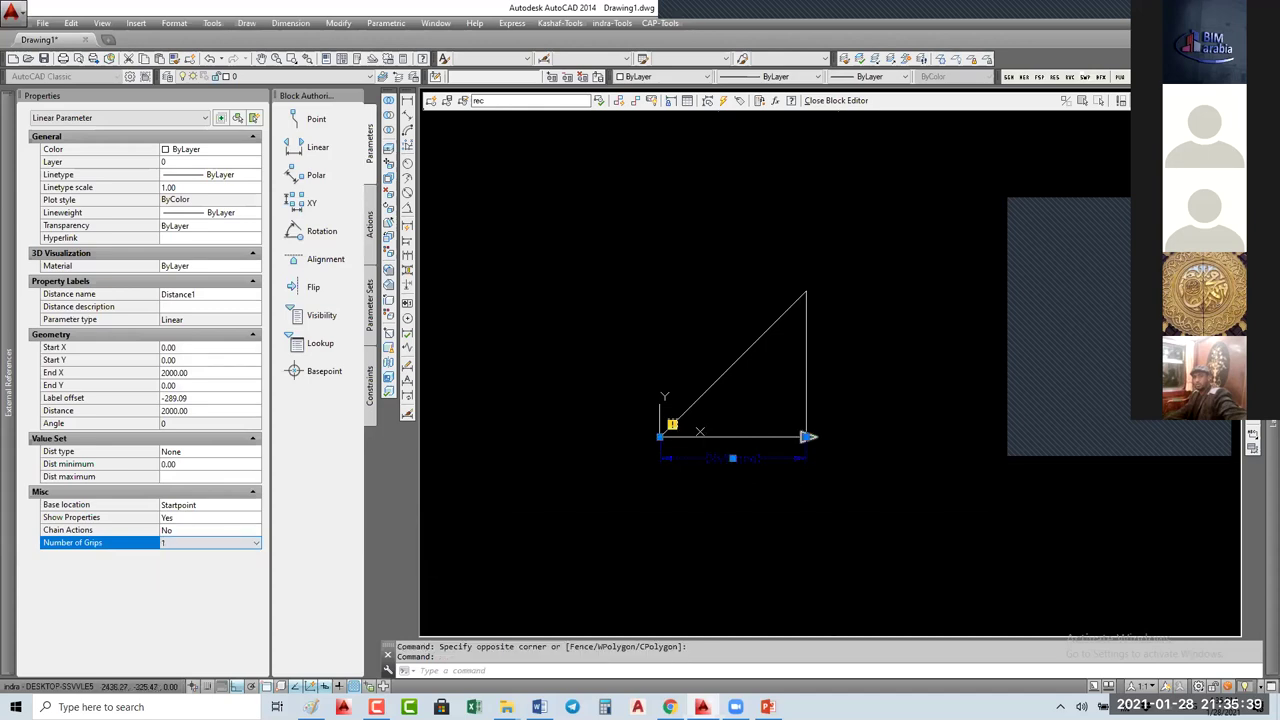
pyautogui.press('Escape')
pyautogui.write('l')
pyautogui.press('Return')
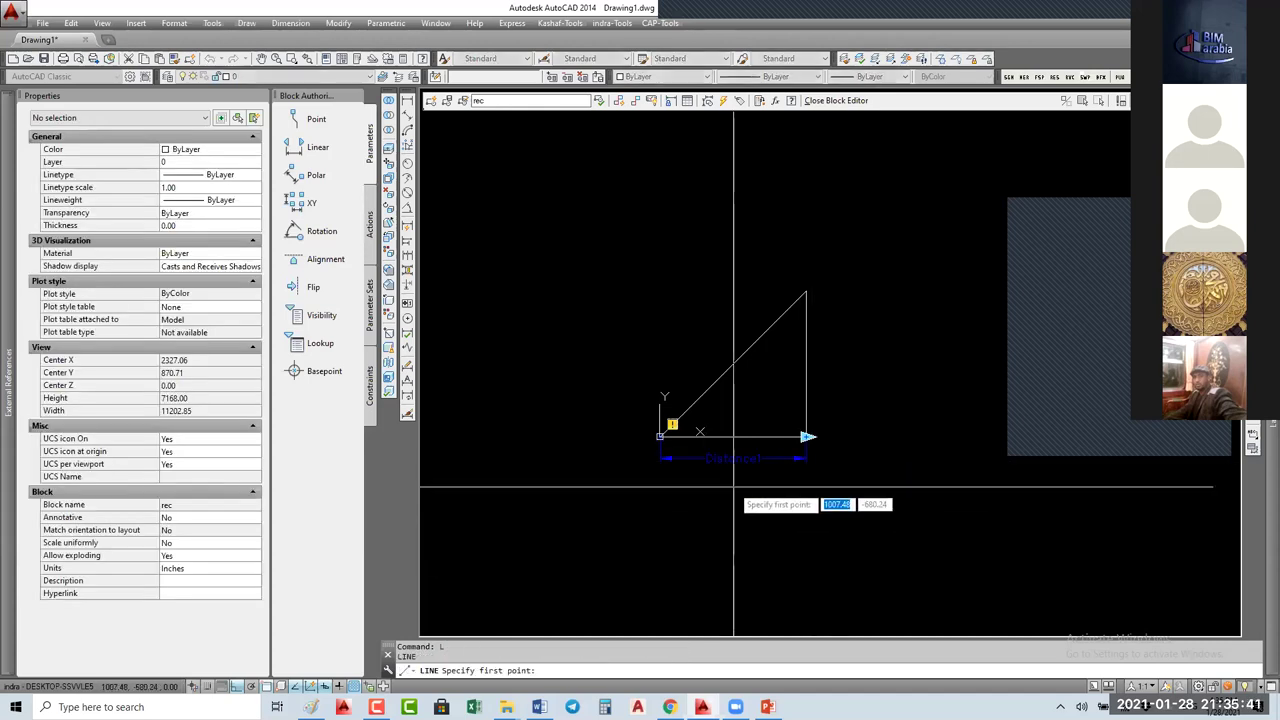
# Step: Draw two helper lines from the arrow grip, then erase them
pyautogui.click(818, 437)
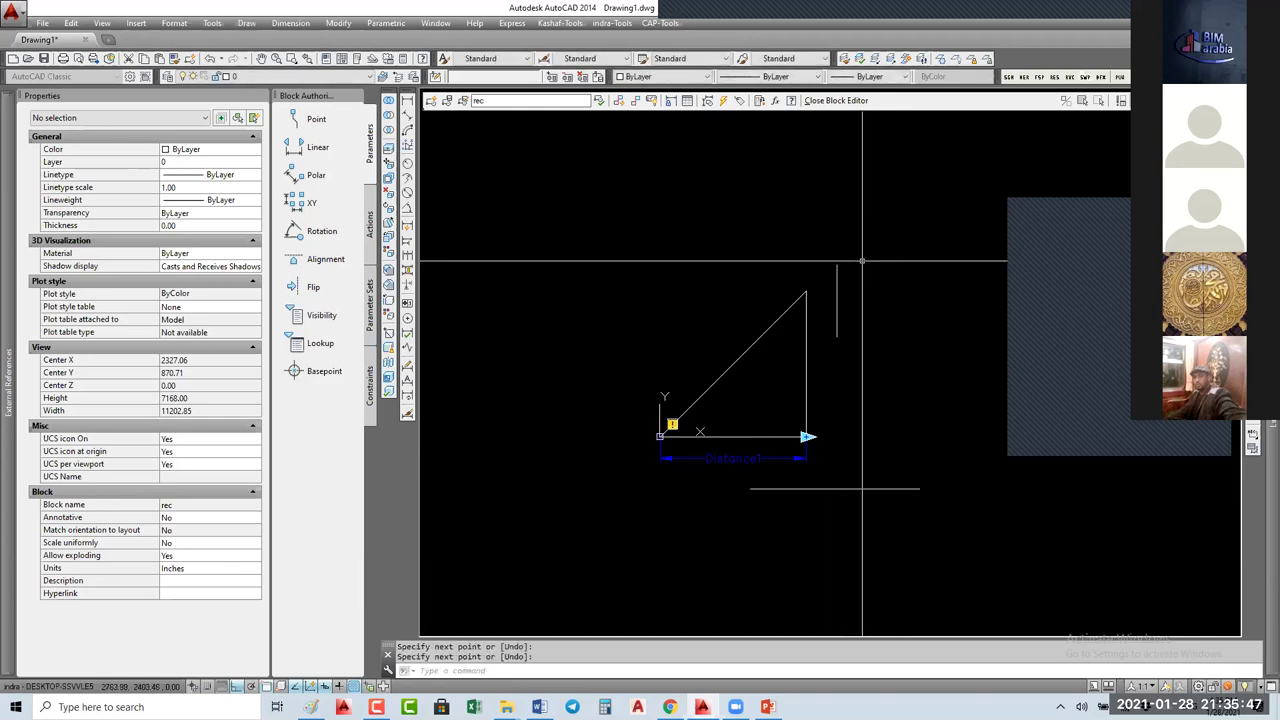
pyautogui.click(862, 261)
pyautogui.click(825, 300)
pyautogui.click(917, 451)
pyautogui.click(891, 528)
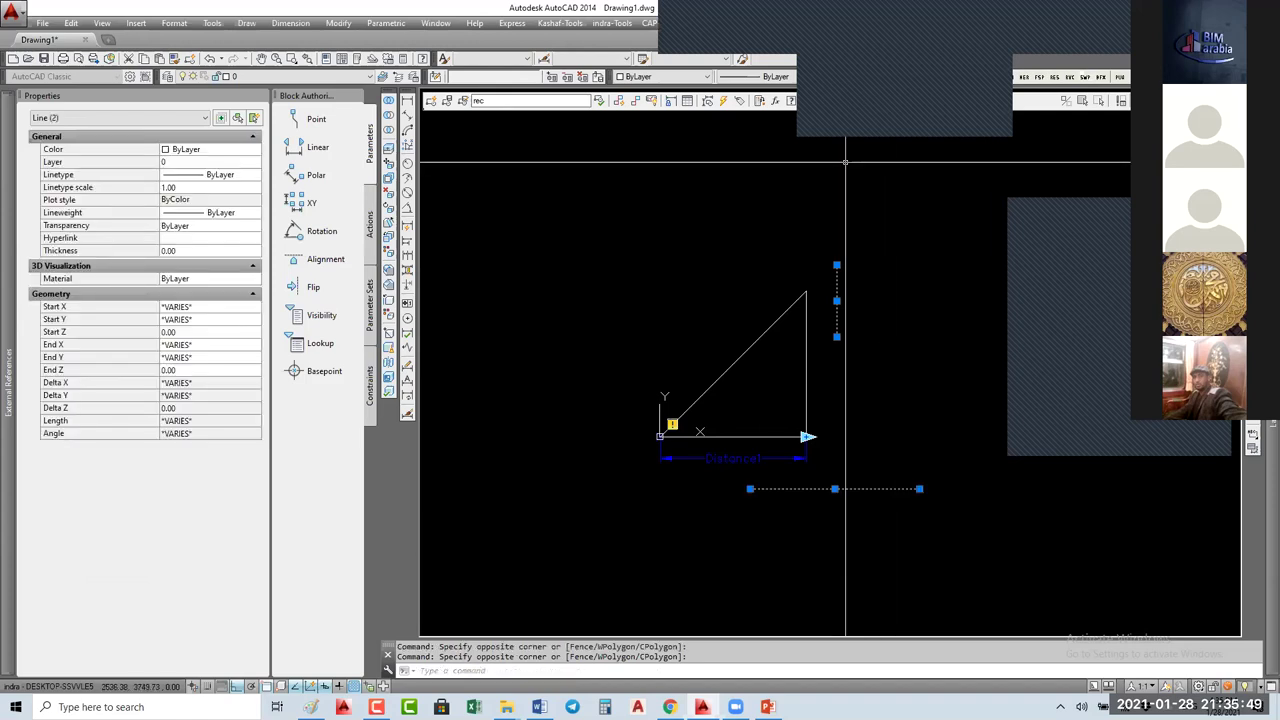
pyautogui.write('e')
pyautogui.press('Return')
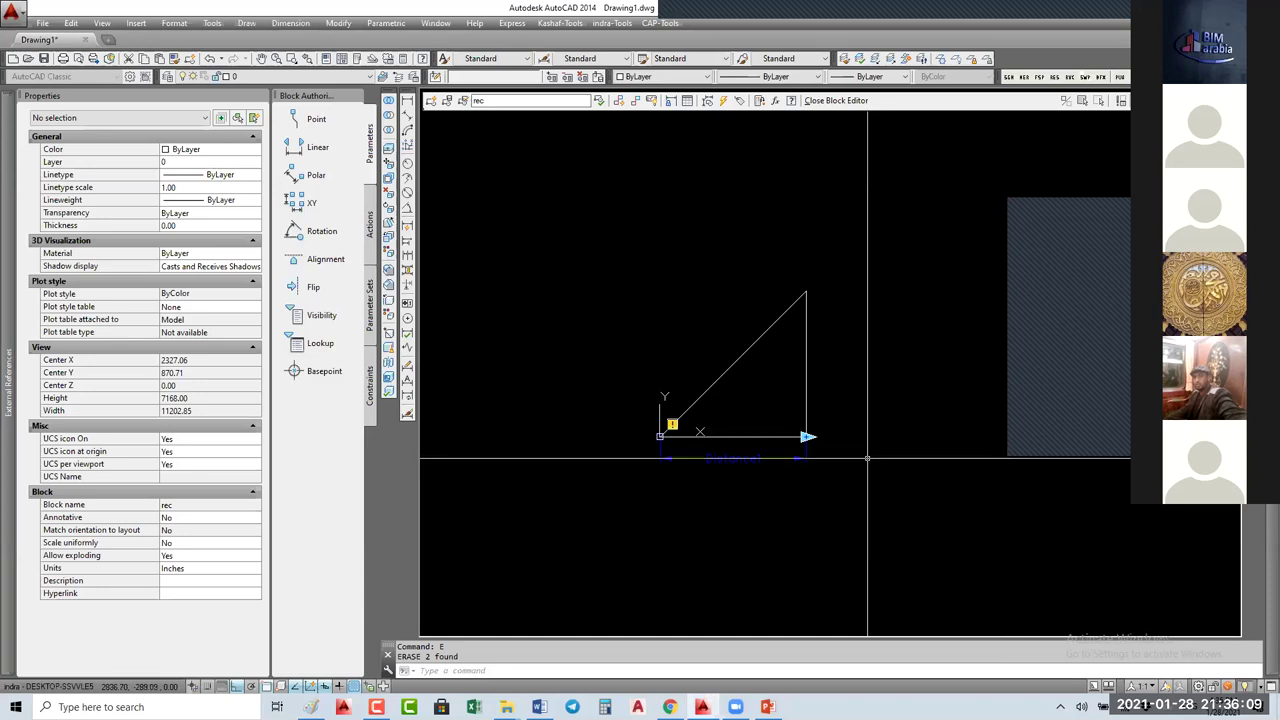
pyautogui.click(865, 459)
pyautogui.click(915, 443)
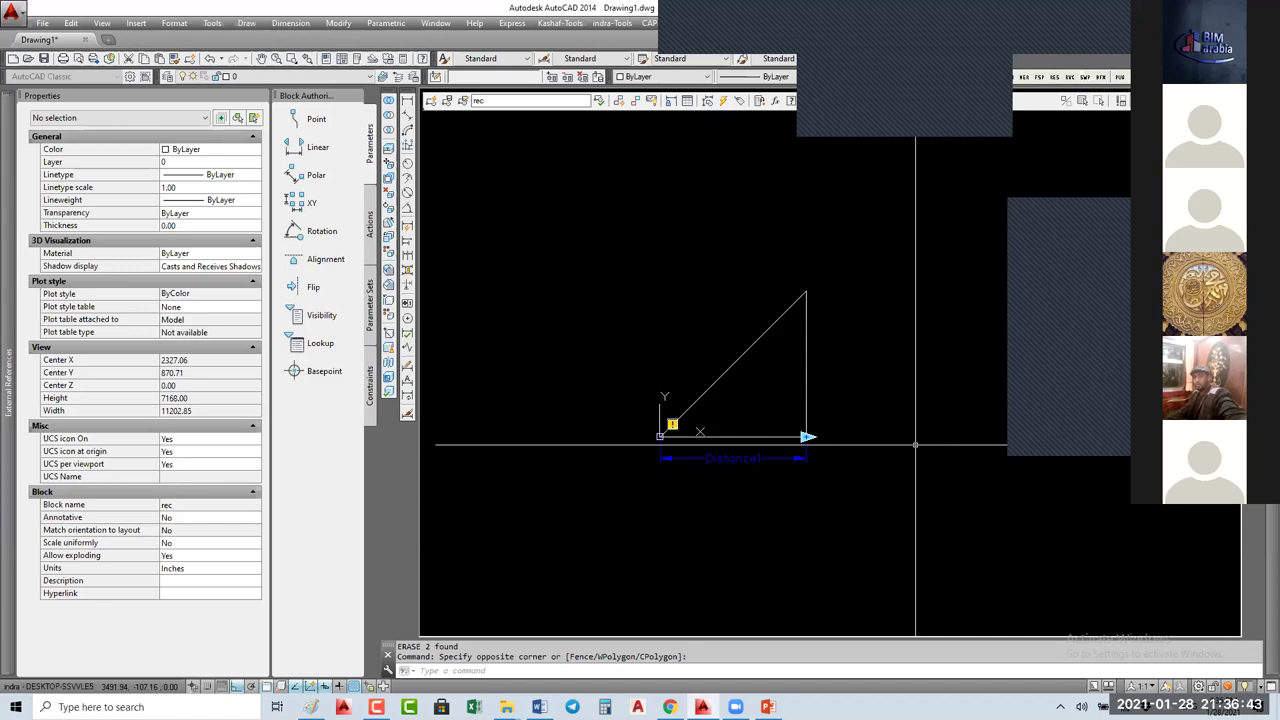
# Step: Draw a horizontal line below the triangle and select it together with the vertical line
pyautogui.write('l')
pyautogui.press('Return')
pyautogui.click(750, 491)
pyautogui.click(892, 496)
pyautogui.press('Return')
pyautogui.click(844, 349)
pyautogui.click(757, 251)
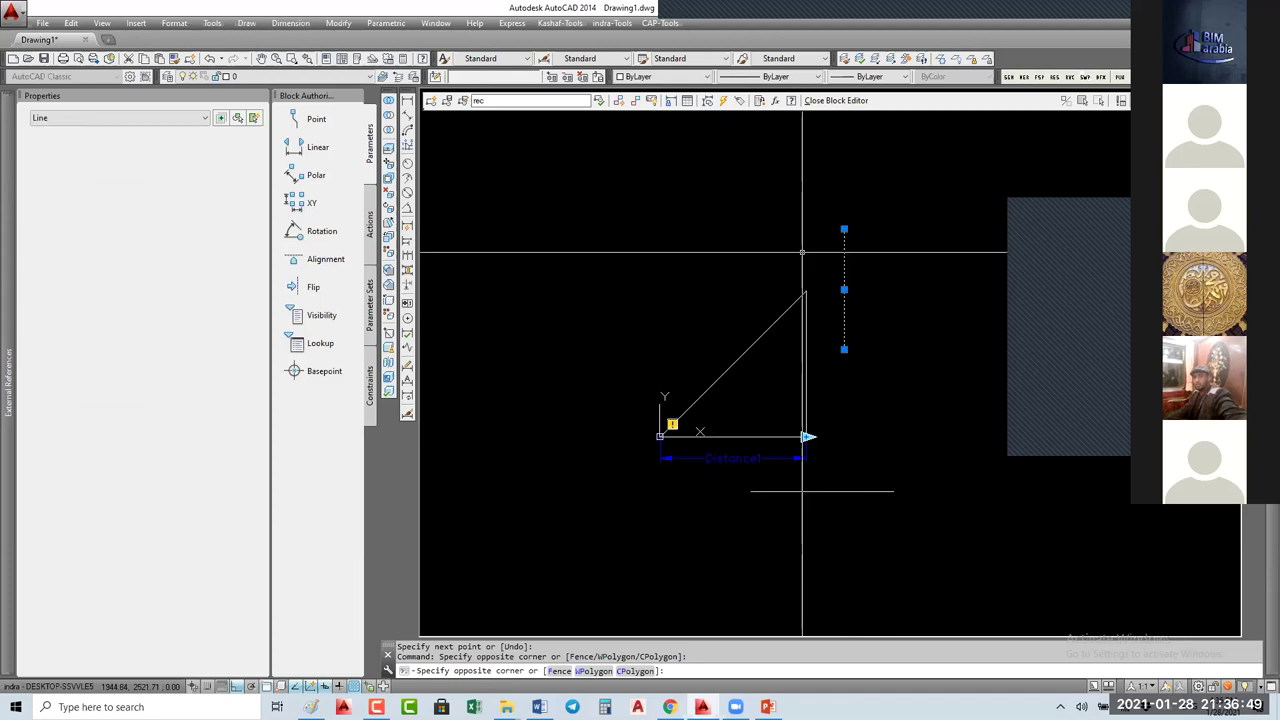
pyautogui.click(865, 530)
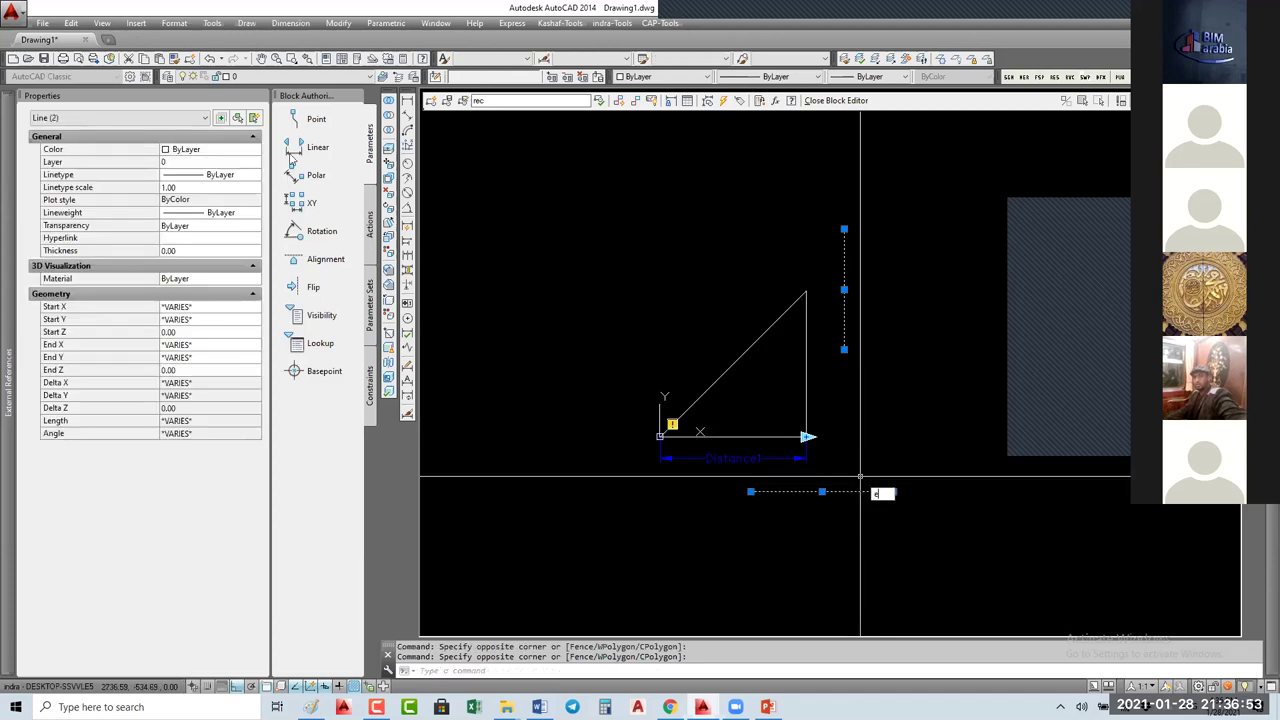
# Step: Add a Stretch action to Distance1 at its arrow end, framing the triangle's right corner
pyautogui.click(370, 225)
pyautogui.click(315, 175)
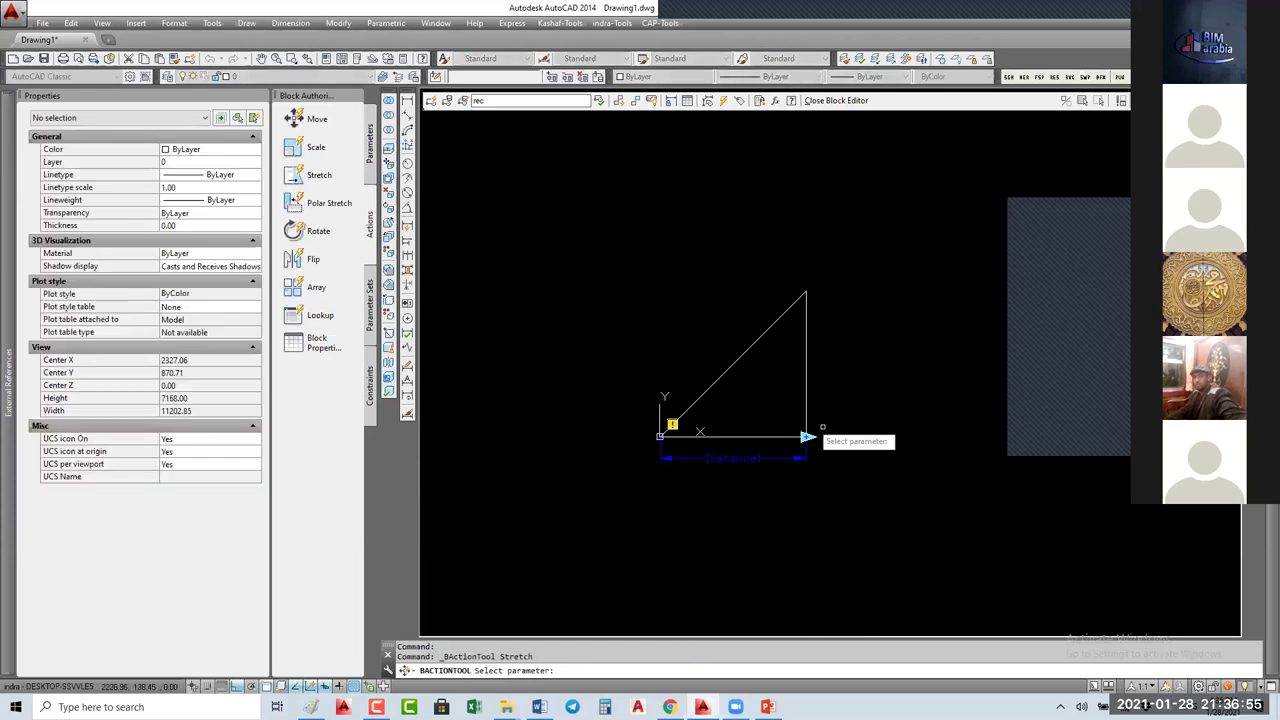
pyautogui.click(784, 458)
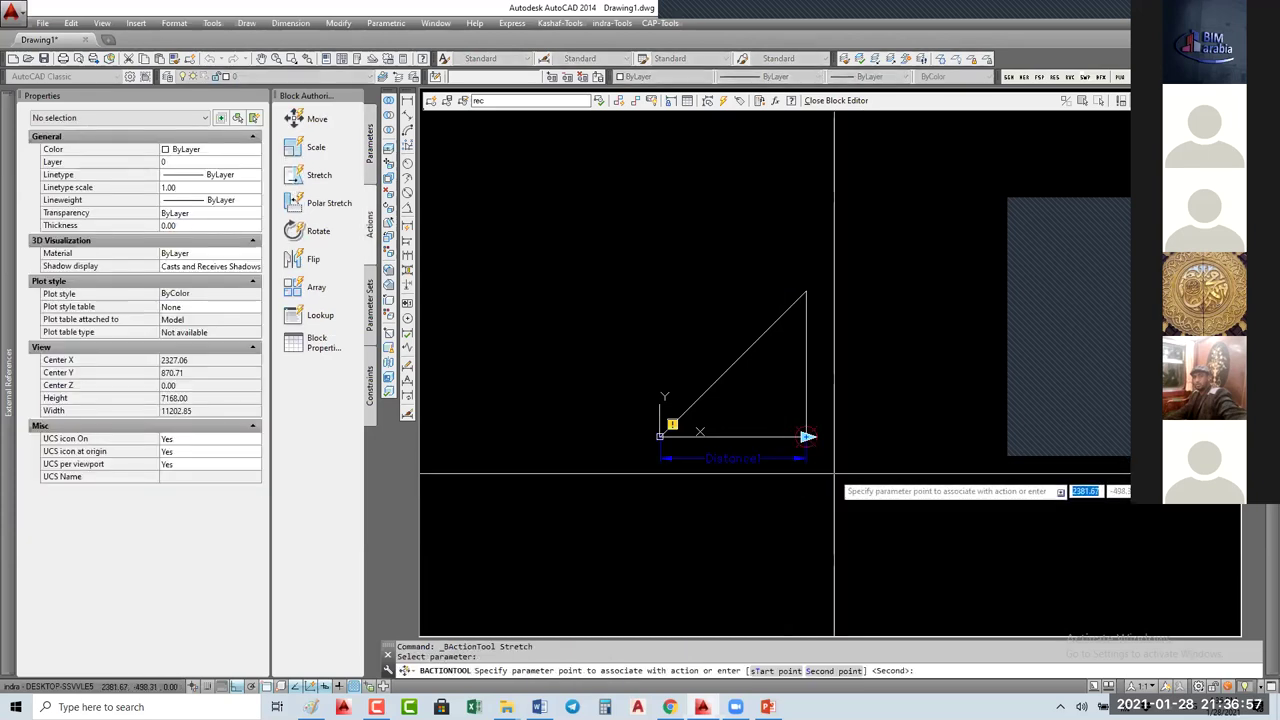
pyautogui.click(834, 461)
pyautogui.click(838, 476)
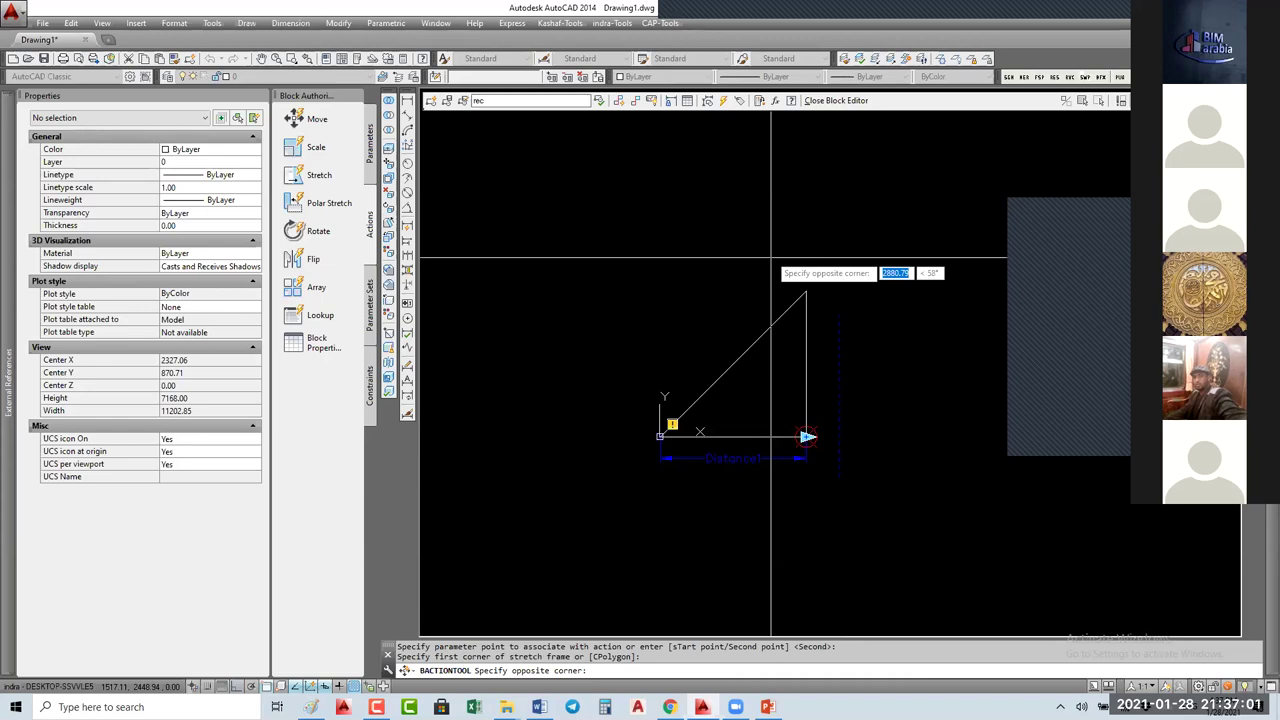
pyautogui.click(771, 259)
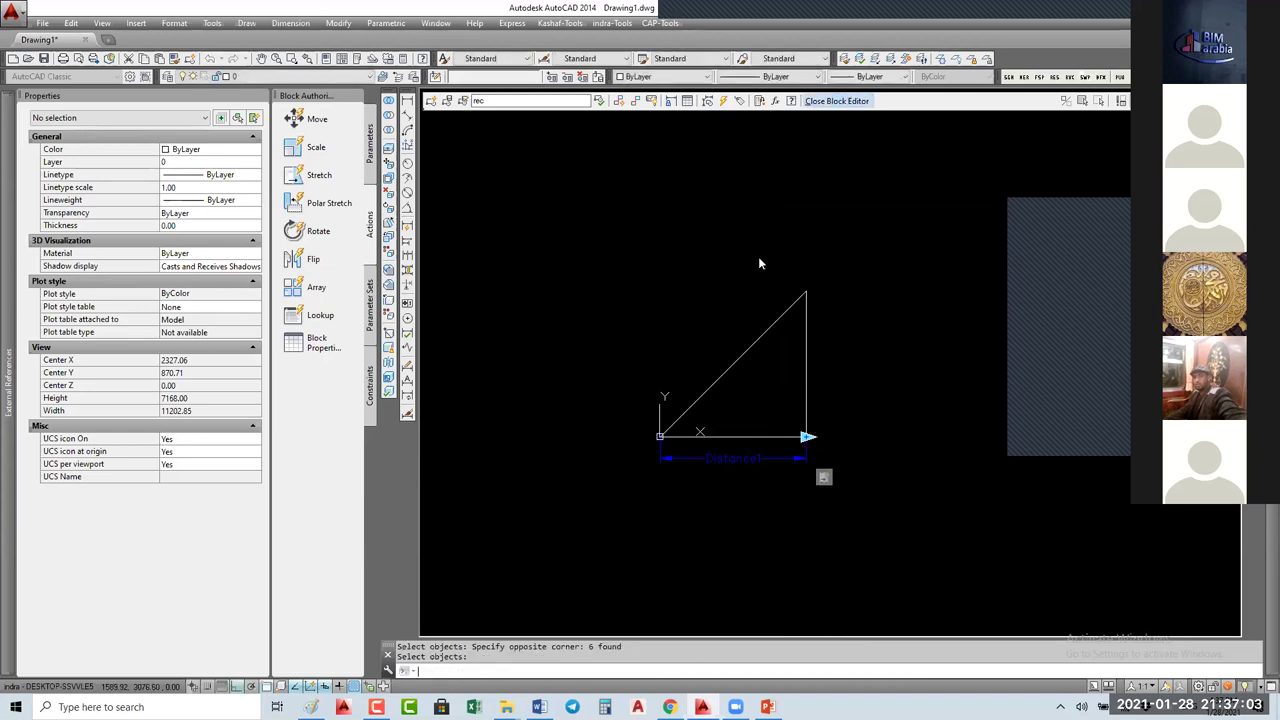
# Step: Close the Block Editor saving the rec changes, then select the rec block
pyautogui.click(836, 100)
pyautogui.click(703, 323)
pyautogui.moveTo(706, 386); pyautogui.dragTo(663, 423)
# Step: Drag the rec block's arrow grip right, stretching Distance1 from 2000 to 7598.71
pyautogui.click(696, 450)
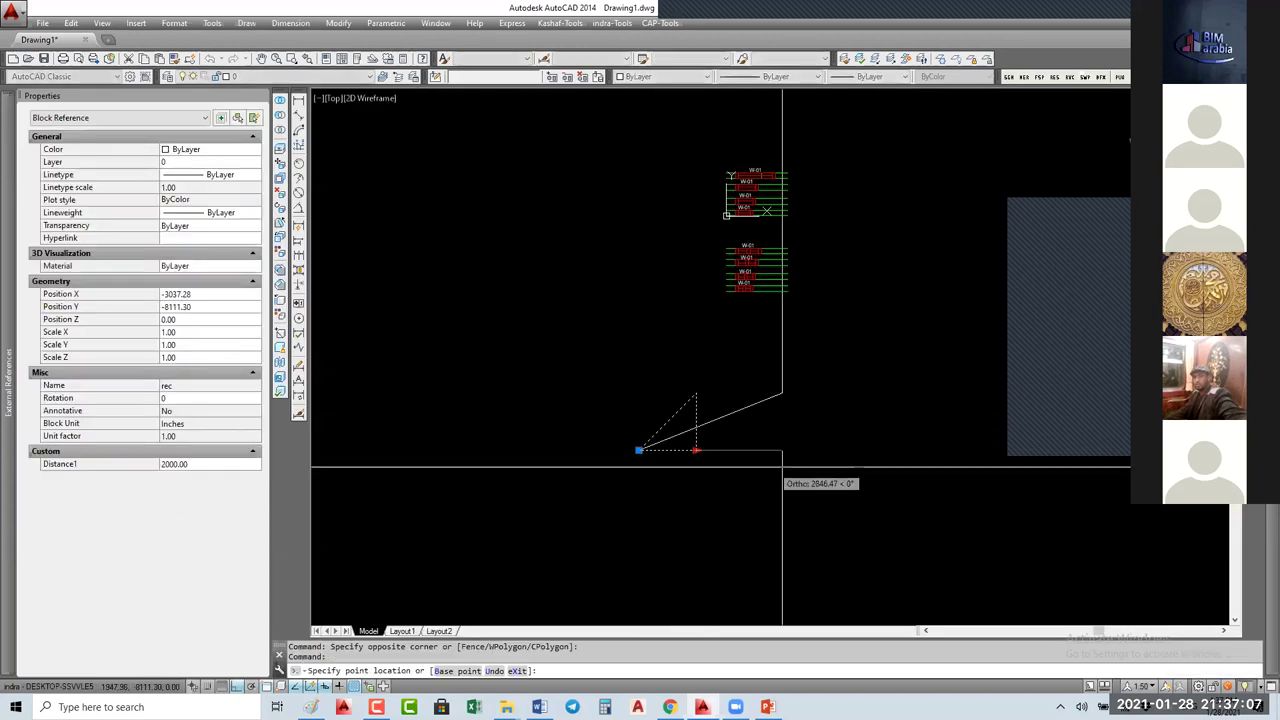
pyautogui.click(857, 471)
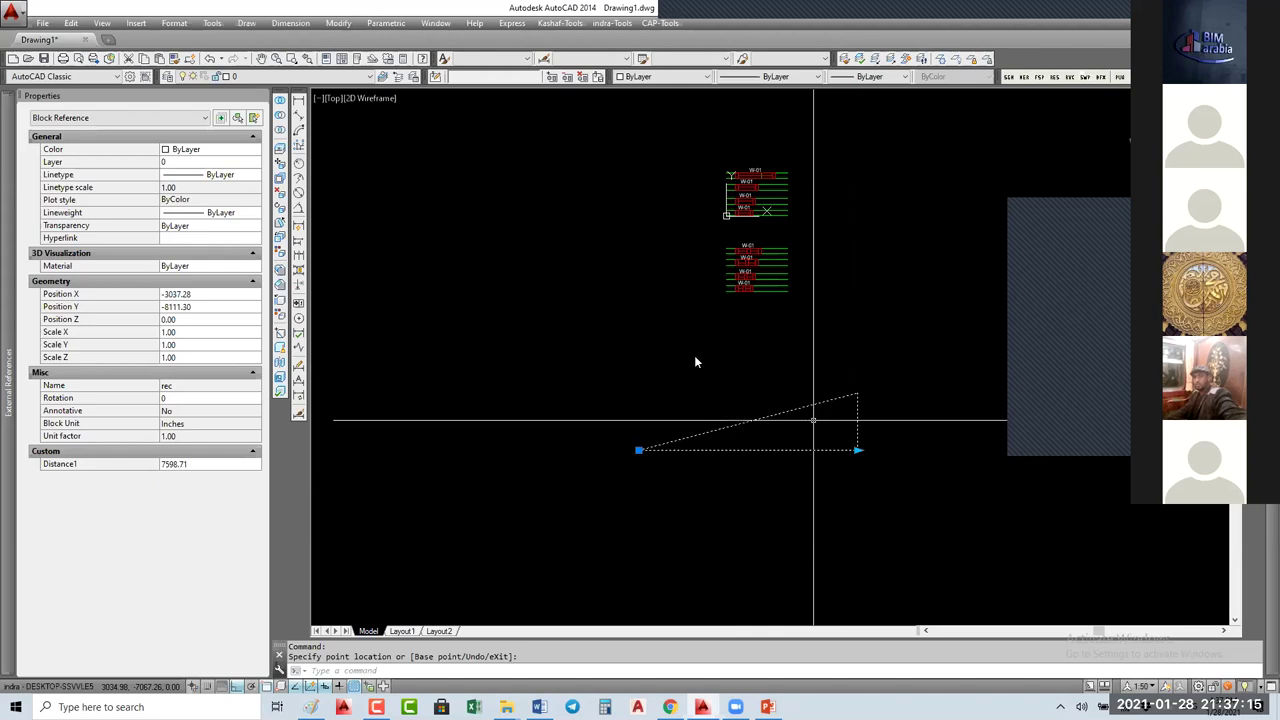
pyautogui.write('be')
pyautogui.press('Return')
# Step: Reopen rec in the Block Editor and try moving the stretch action's frame corner, then cancel
pyautogui.click(667, 329)
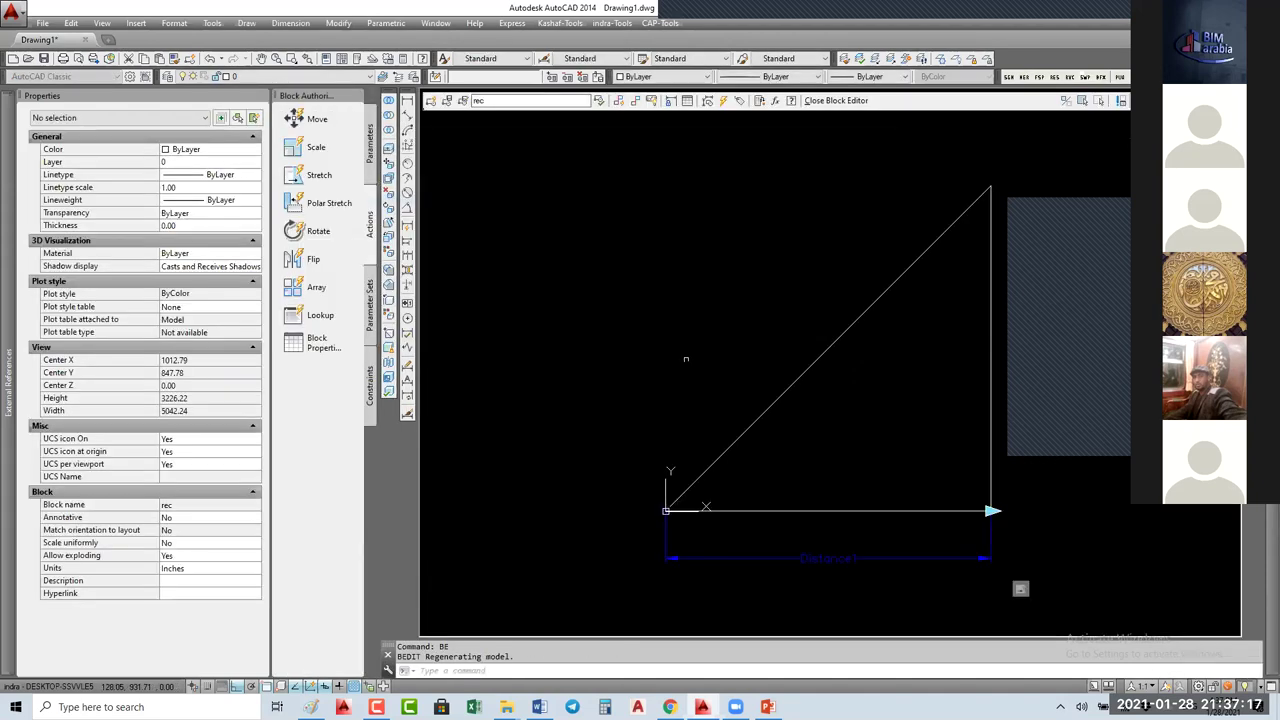
pyautogui.scroll(-3, 677, 395)
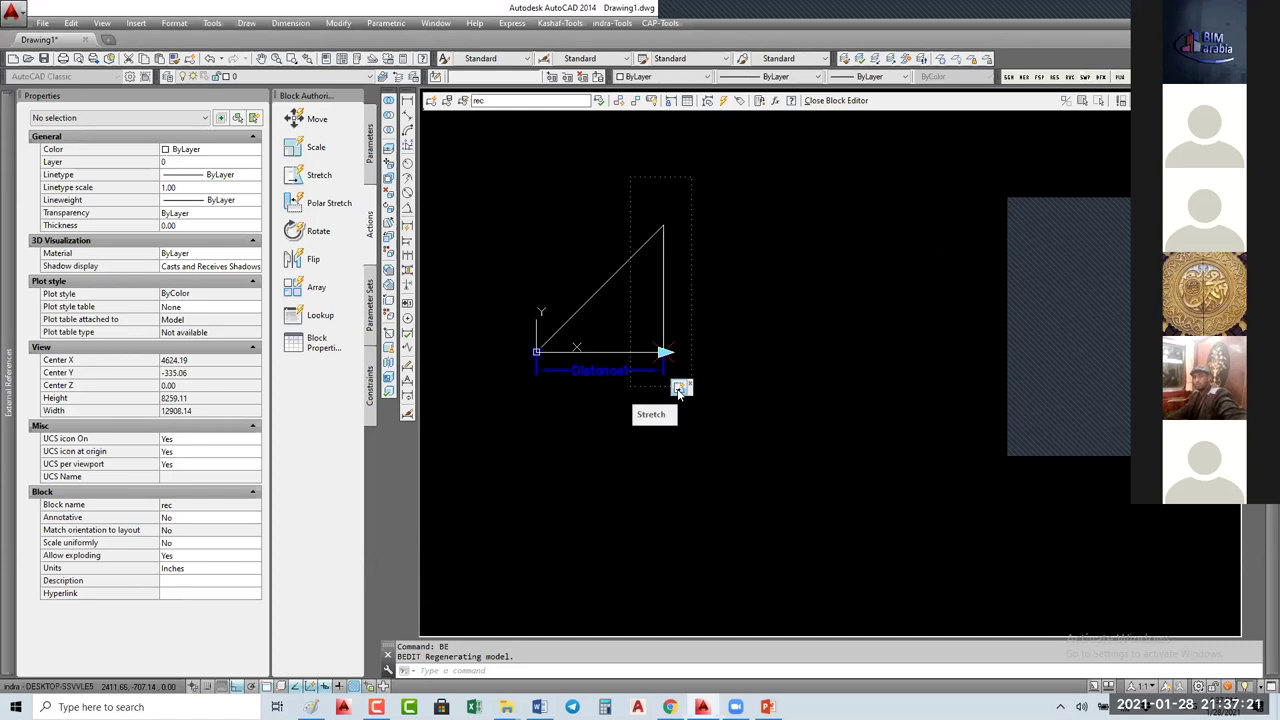
pyautogui.click(678, 390)
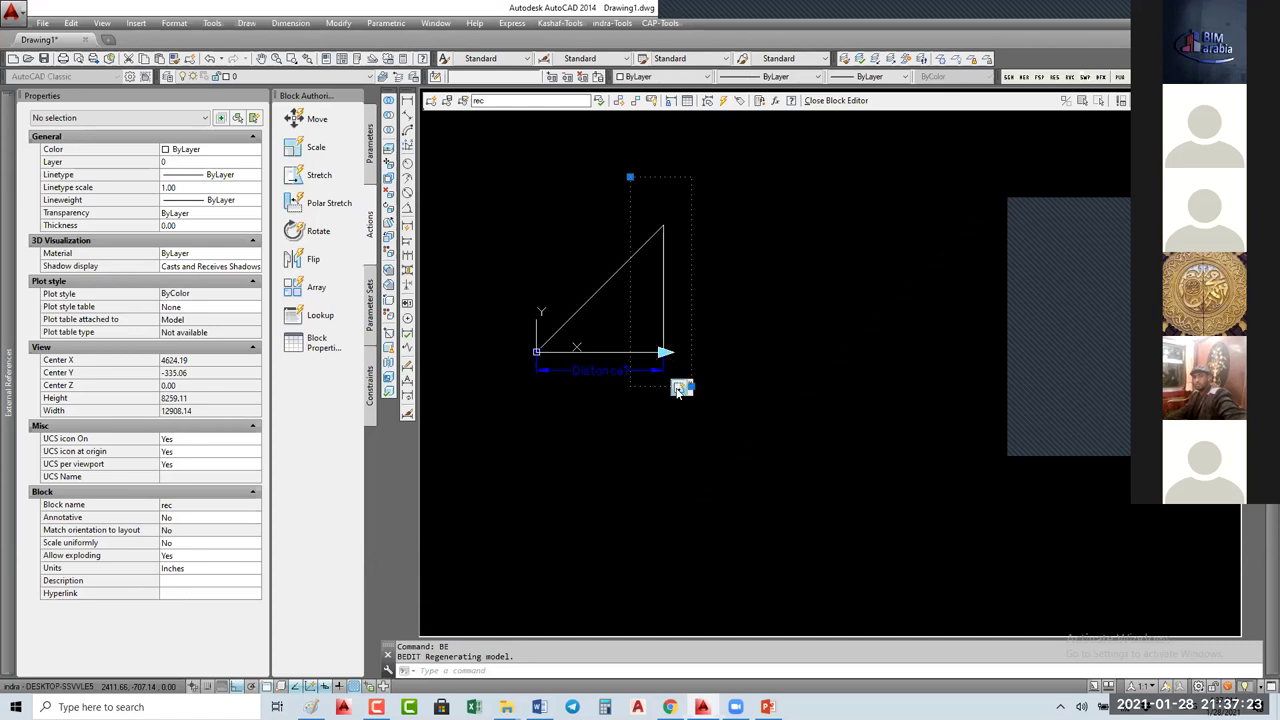
pyautogui.click(630, 177)
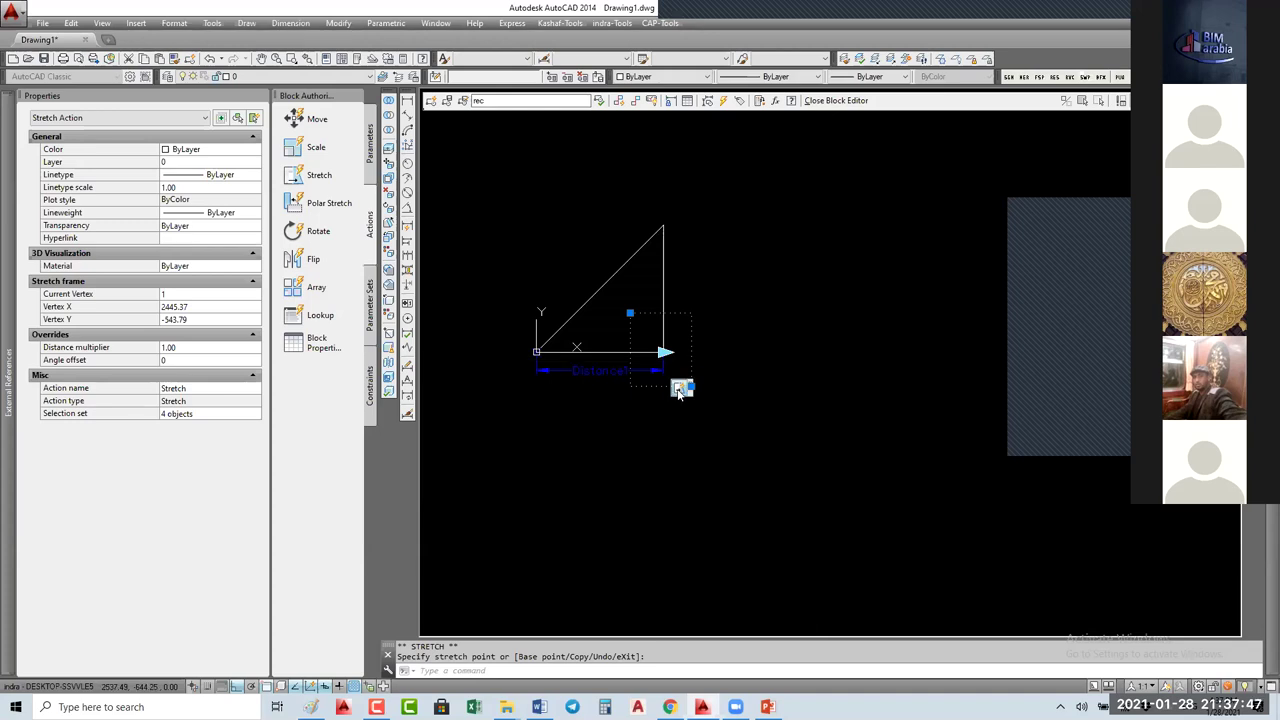
pyautogui.press('Escape')
# Step: Delete the existing stretch action and add a new one on Distance1 at its arrow end
pyautogui.rightClick(680, 390)
pyautogui.click(700, 396)
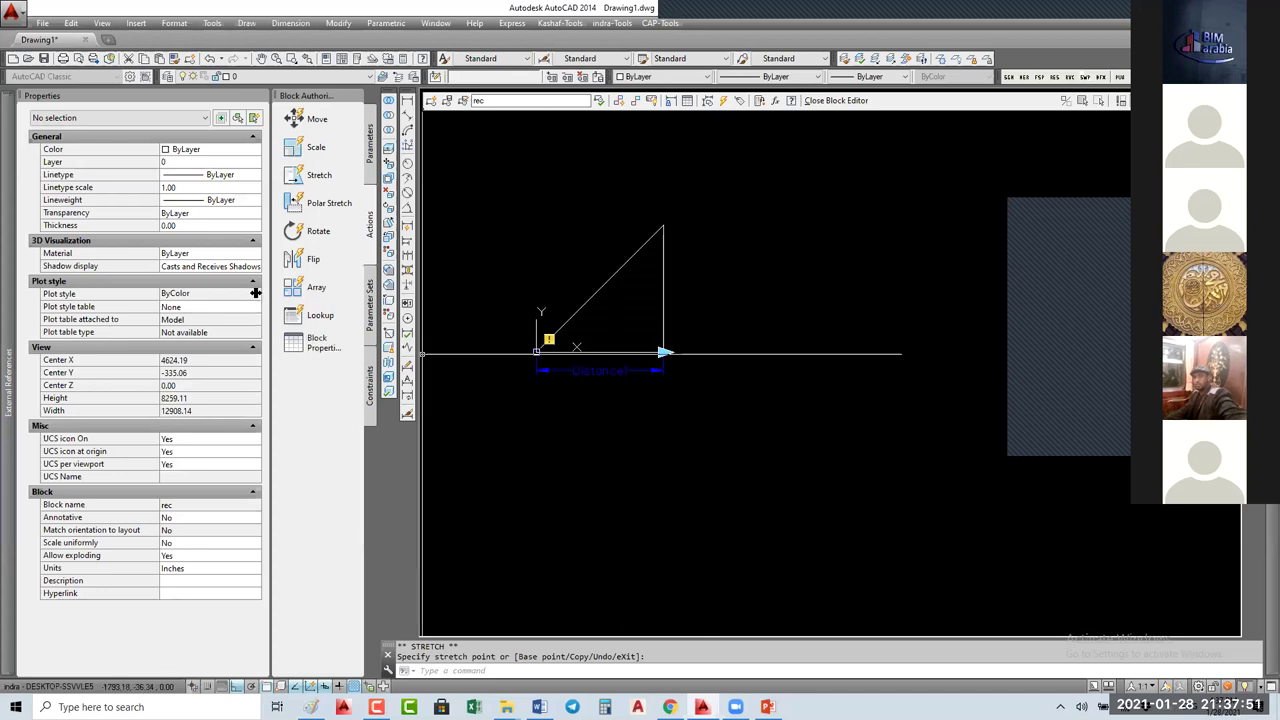
pyautogui.click(318, 175)
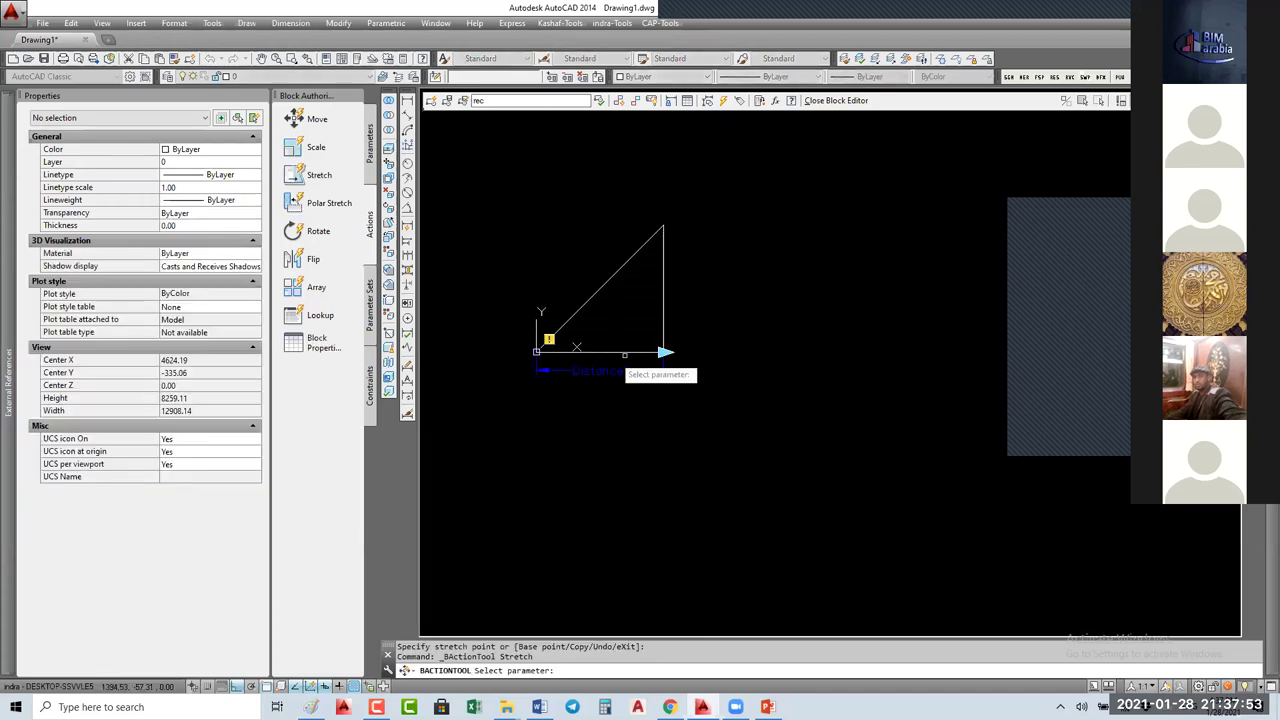
pyautogui.click(650, 372)
pyautogui.click(665, 352)
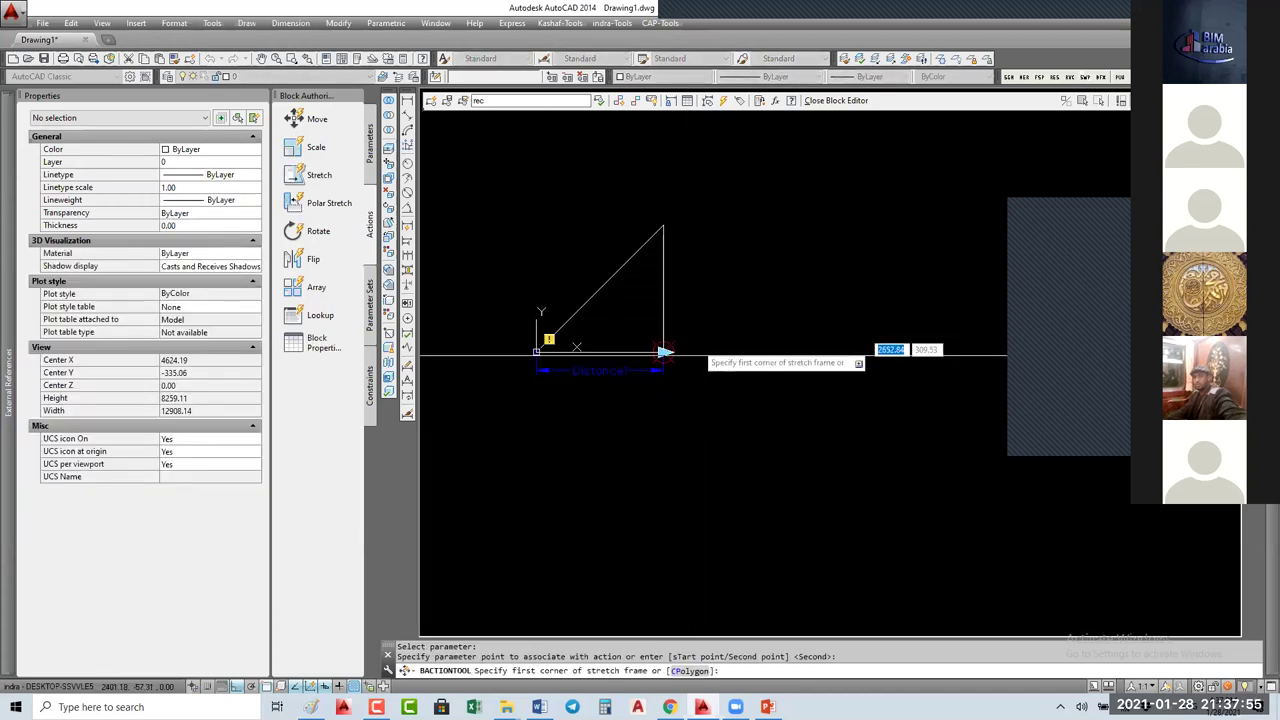
pyautogui.click(706, 394)
pyautogui.click(636, 322)
pyautogui.click(670, 340)
pyautogui.click(635, 388)
pyautogui.press('Return')
# Step: Add another stretch action on Distance1 with a frame around the triangle's top corner
pyautogui.click(300, 175)
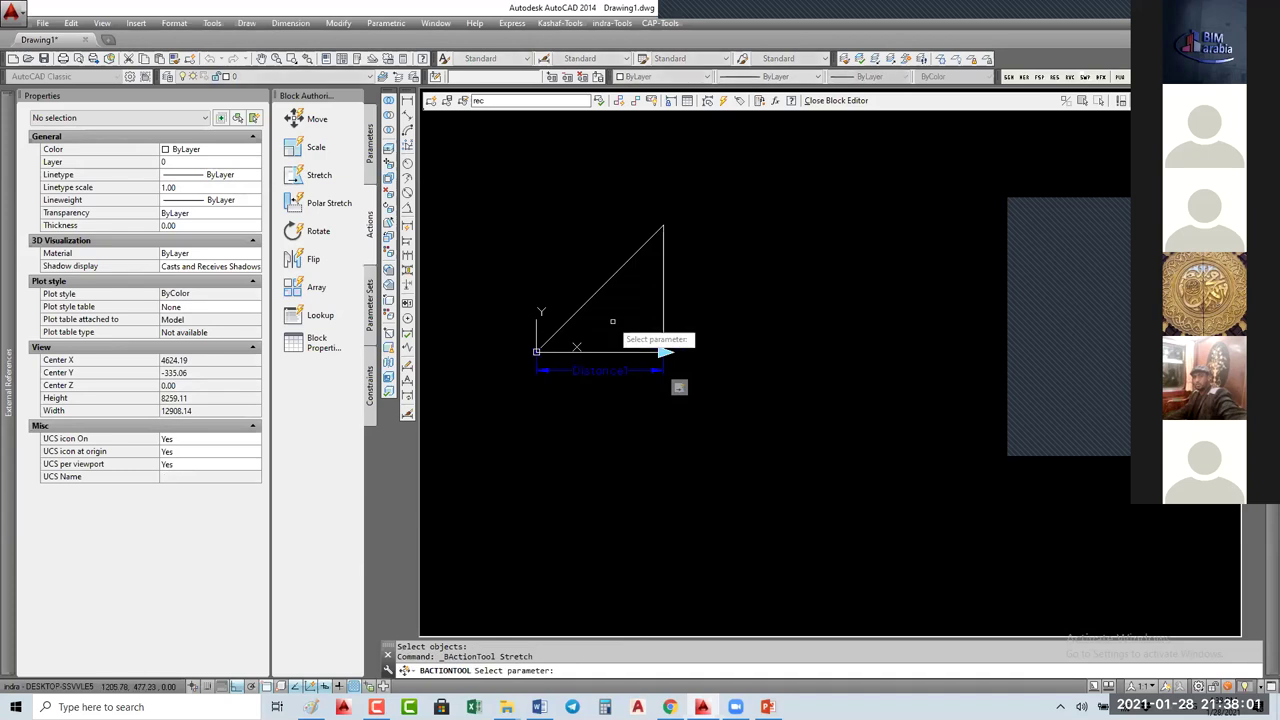
pyautogui.click(666, 353)
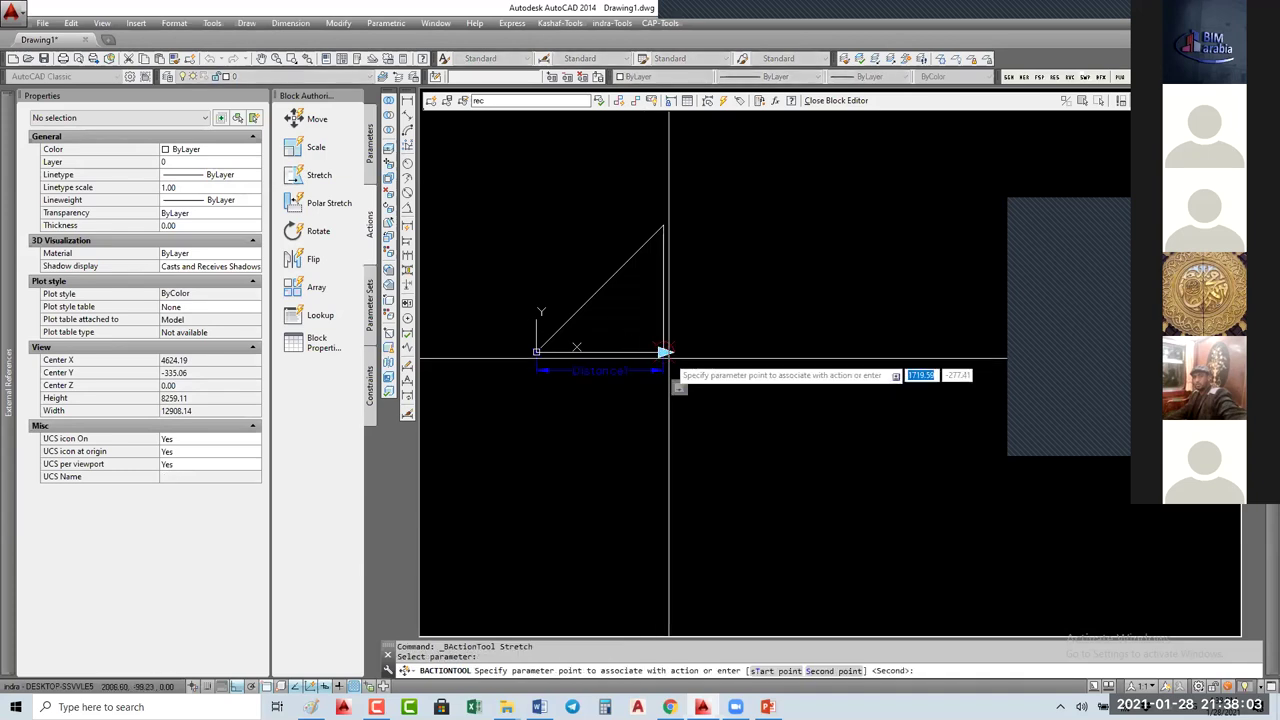
pyautogui.click(691, 324)
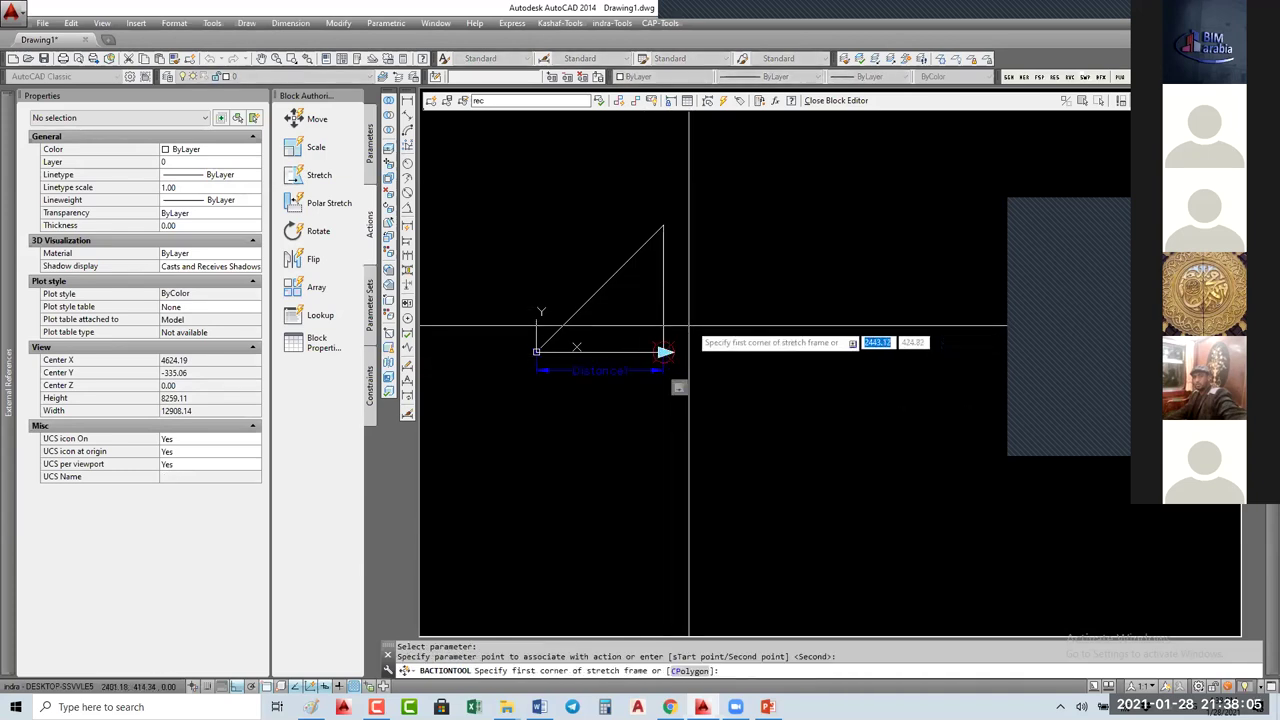
pyautogui.click(608, 250)
pyautogui.click(690, 188)
pyautogui.click(714, 200)
pyautogui.click(622, 240)
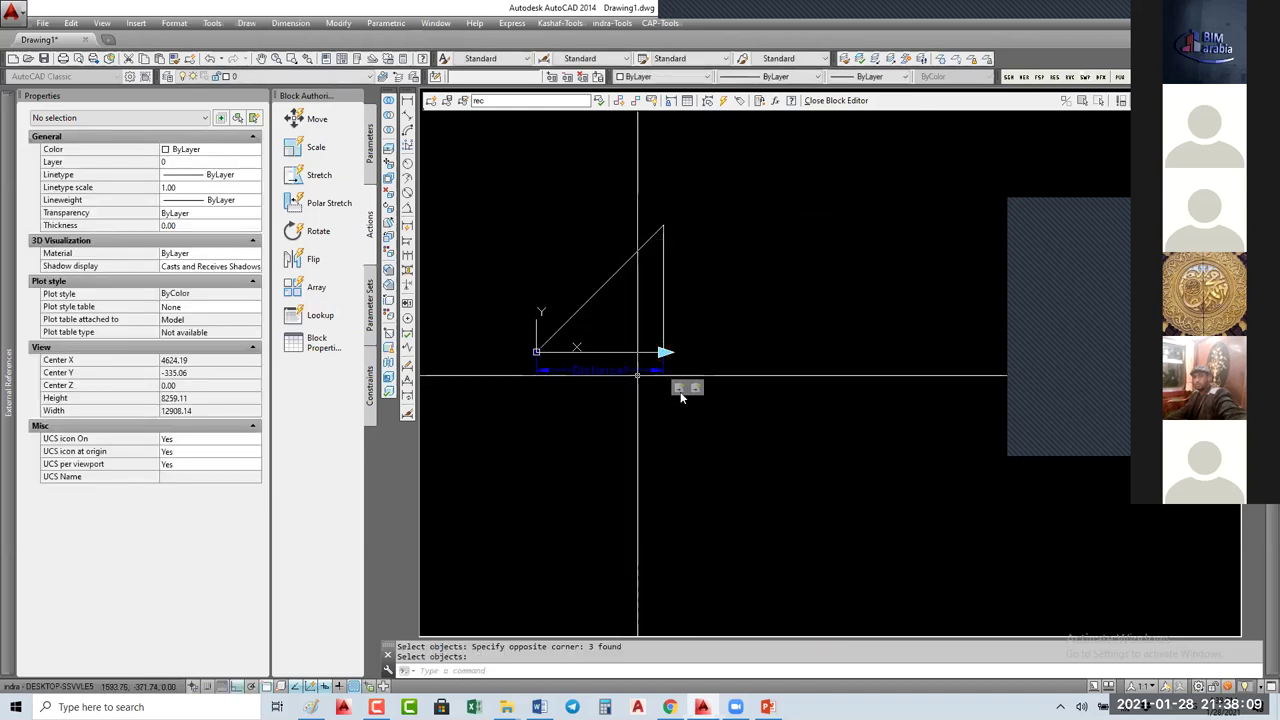
# Step: Set the stretch action's angle offset to 90 and close the Block Editor
pyautogui.click(695, 387)
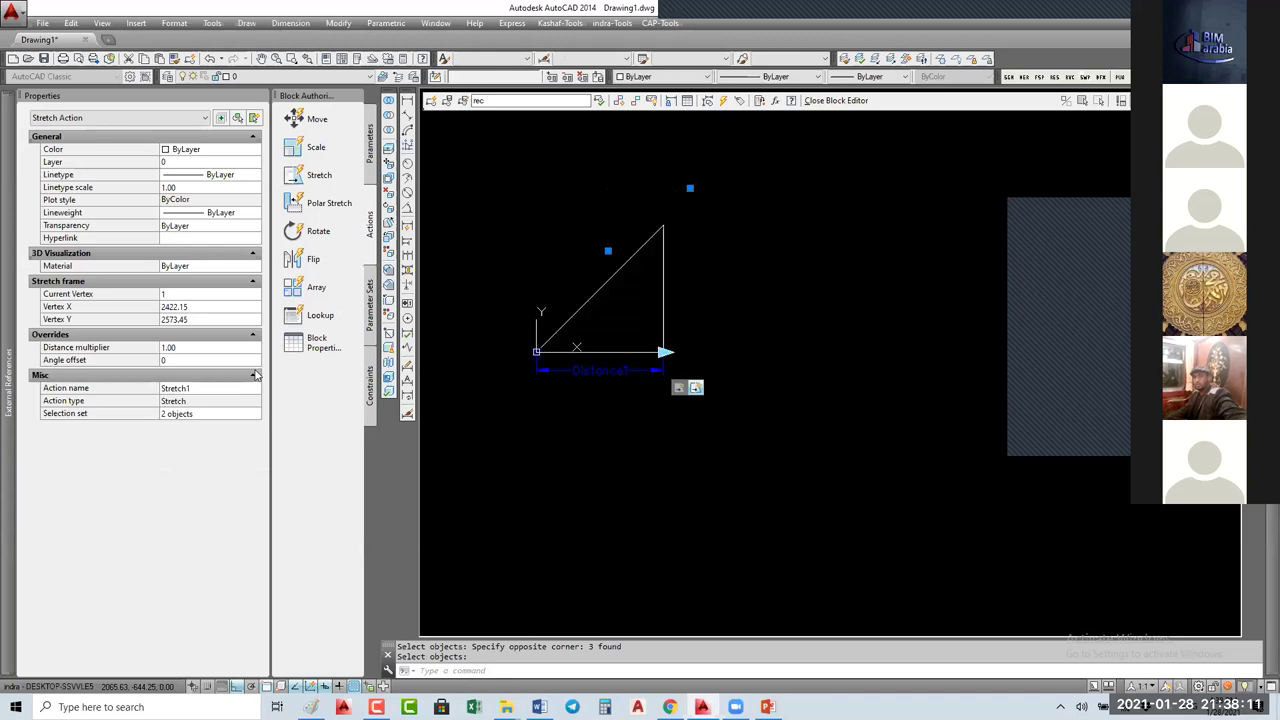
pyautogui.click(201, 360)
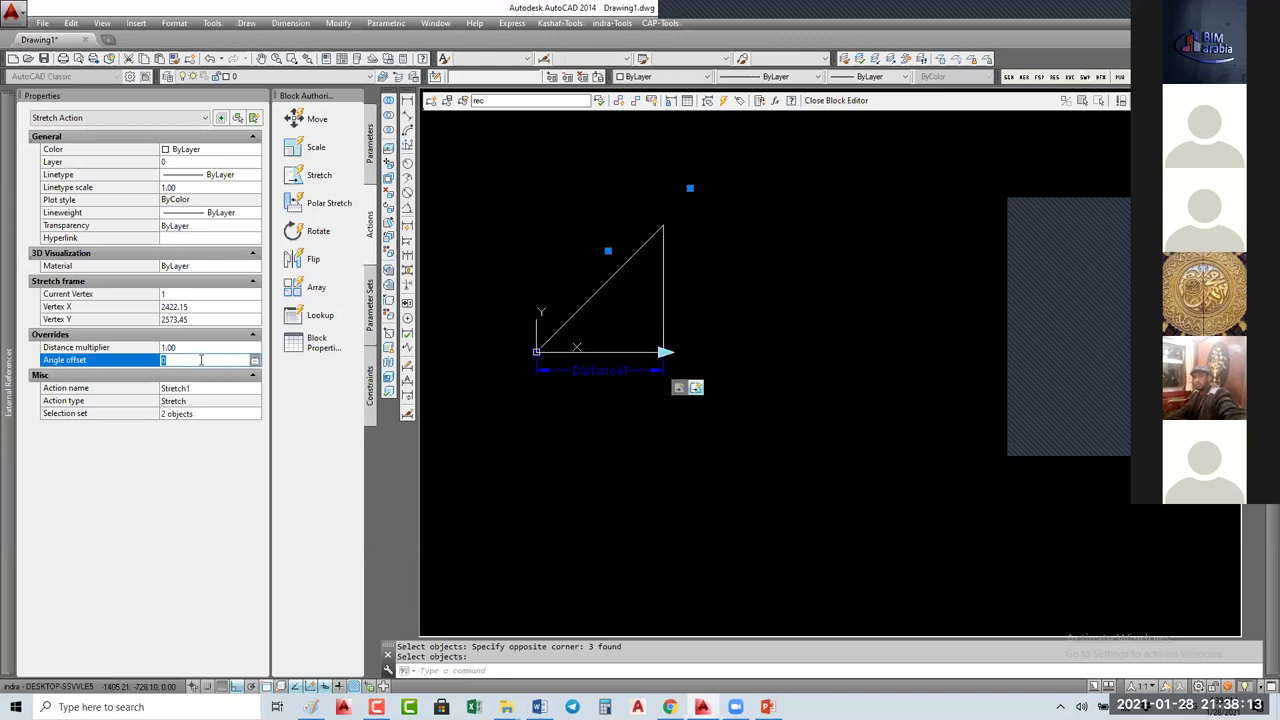
pyautogui.write('90')
pyautogui.press('Return')
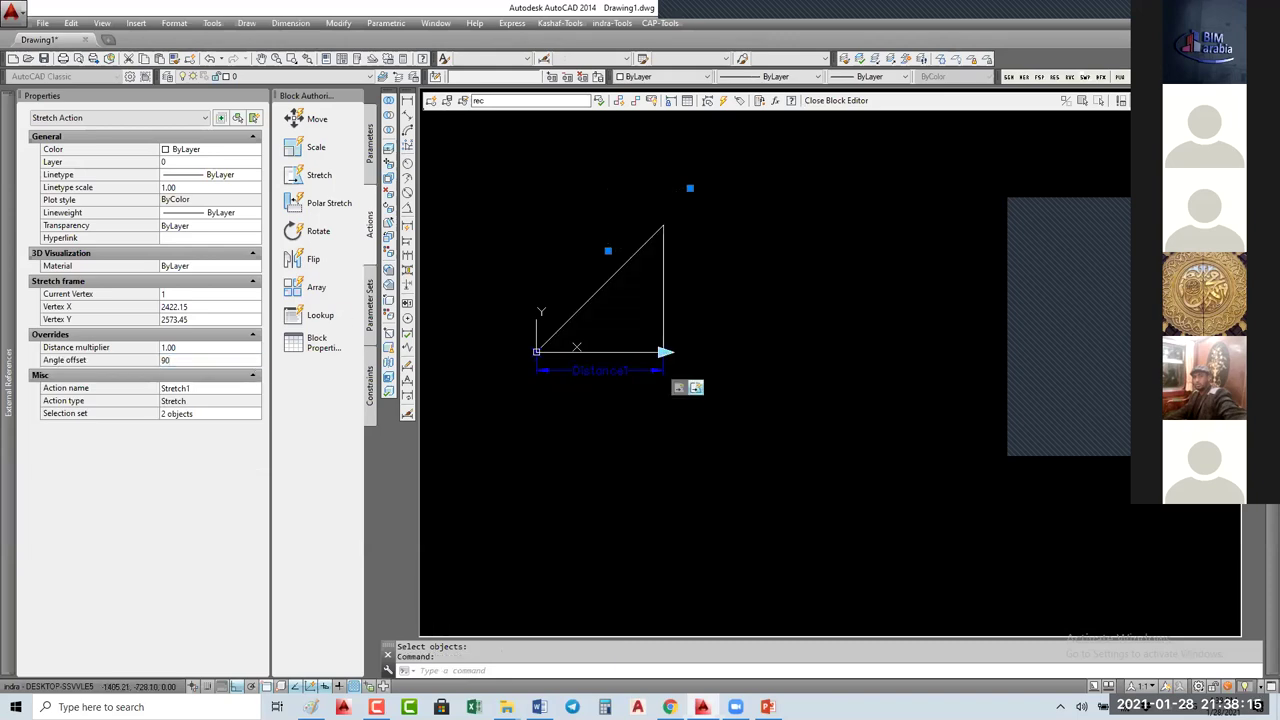
pyautogui.click(836, 101)
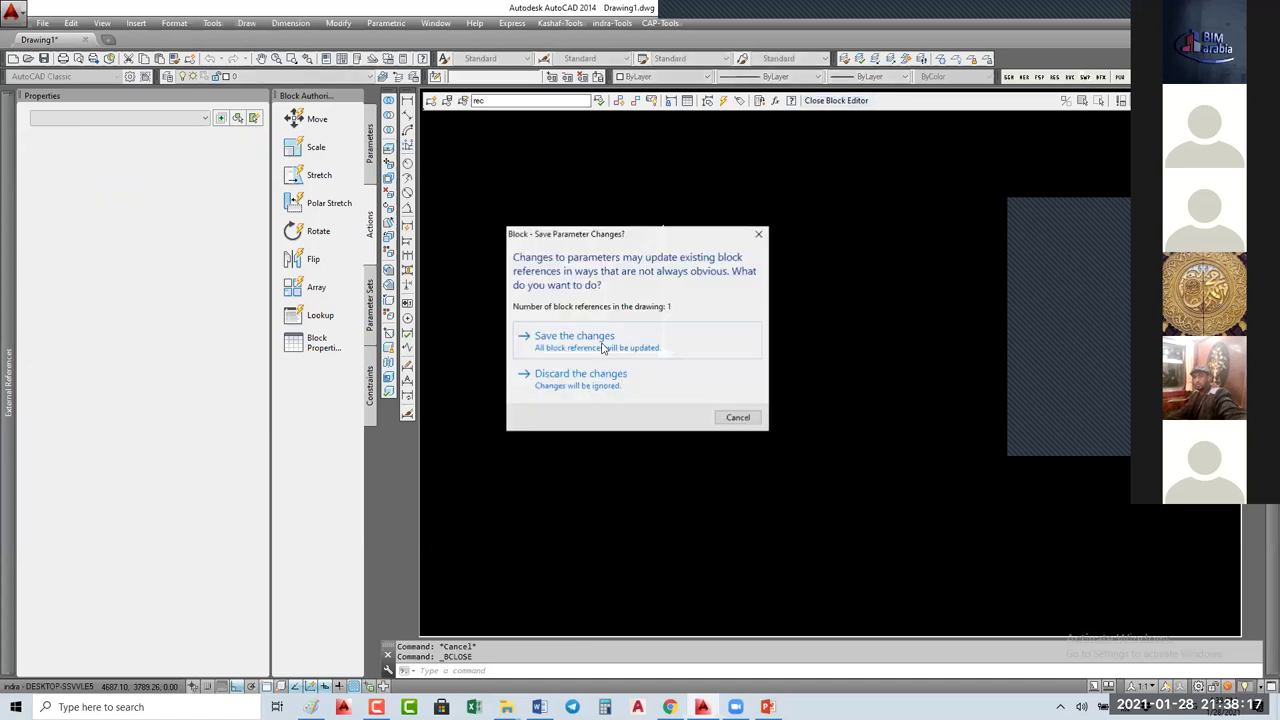
# Step: Save the rec block edits, then grip-stretch the triangle so Distance1 reads 24842.40
pyautogui.click(605, 344)
pyautogui.click(651, 363)
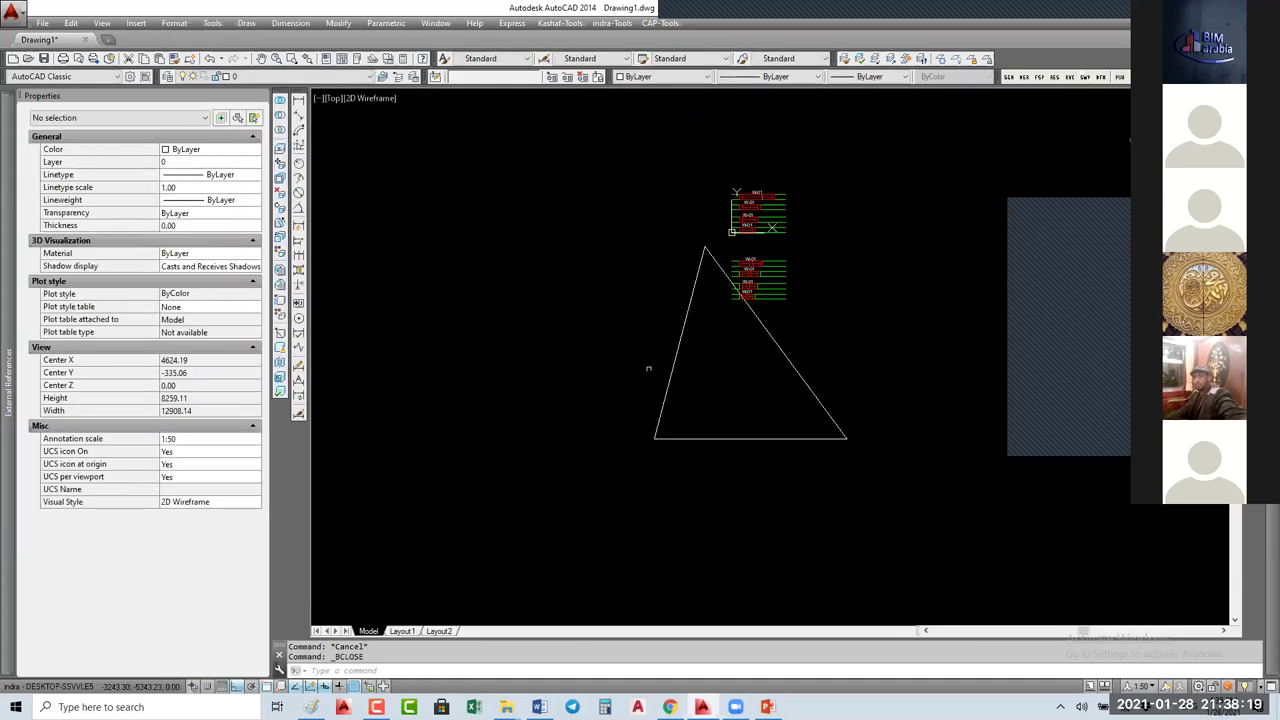
pyautogui.scroll(-2, 651, 363)
pyautogui.click(646, 420)
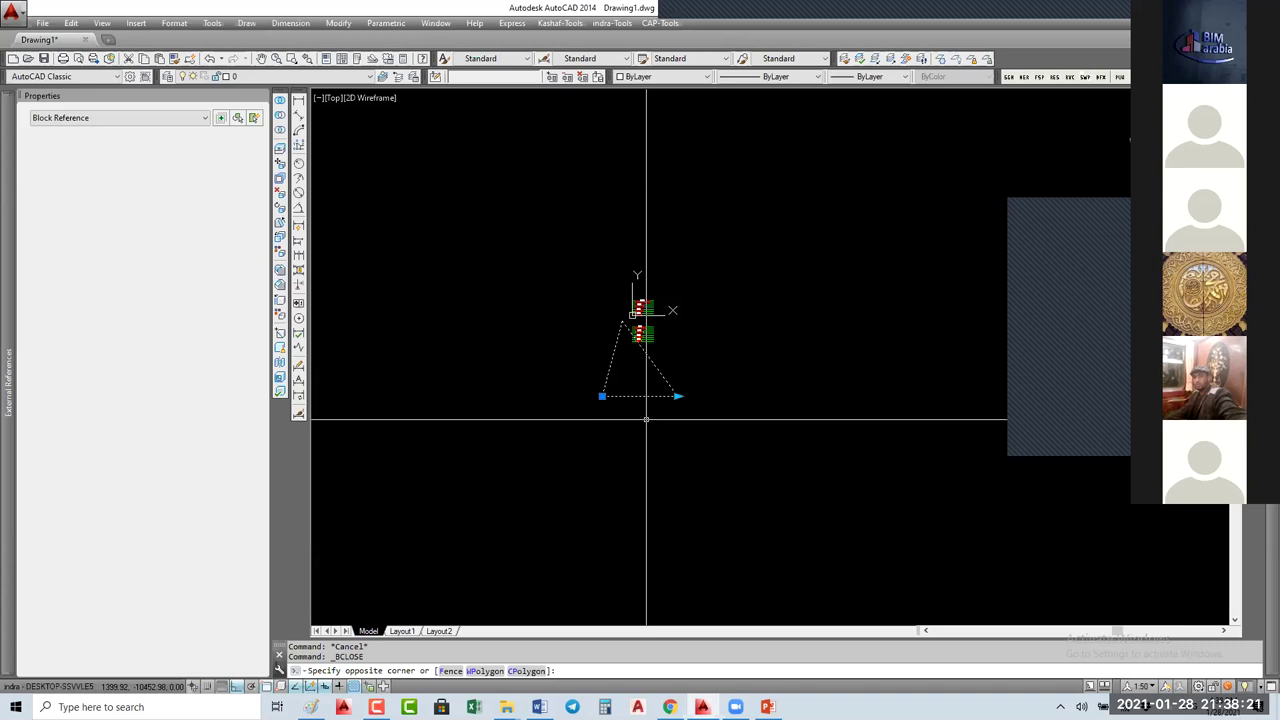
pyautogui.click(646, 410)
pyautogui.click(678, 396)
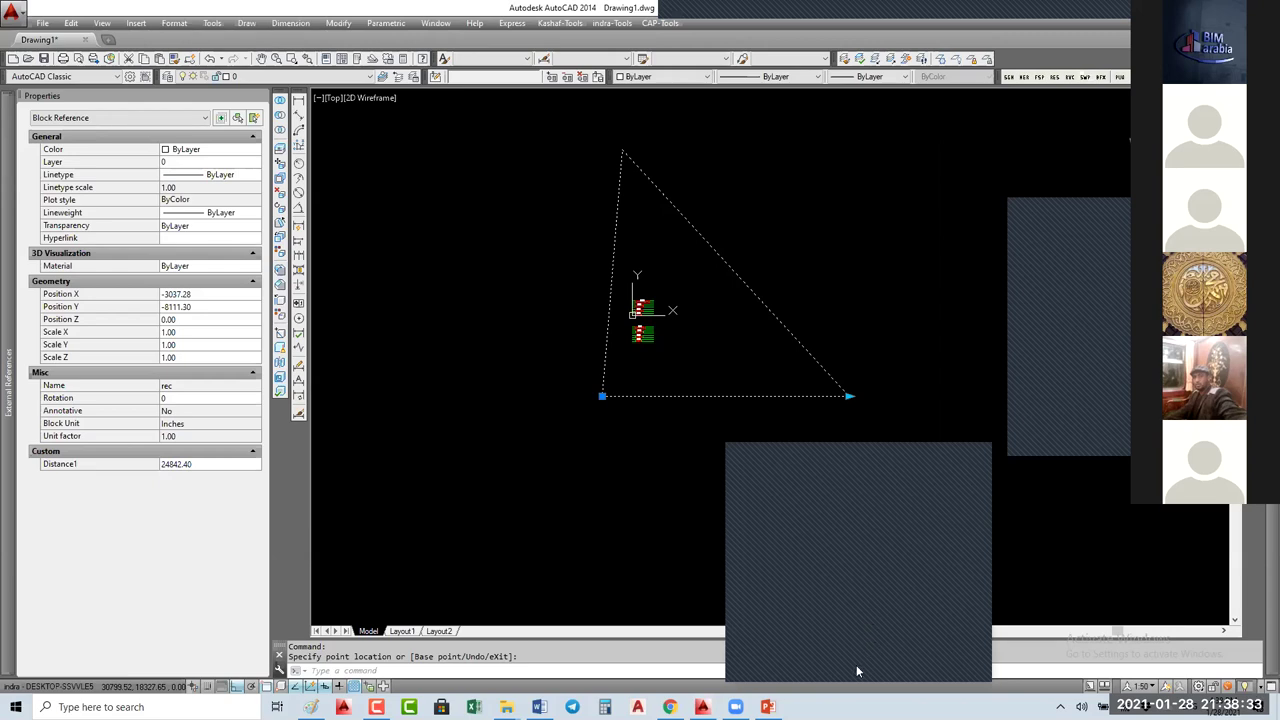
pyautogui.click(910, 460)
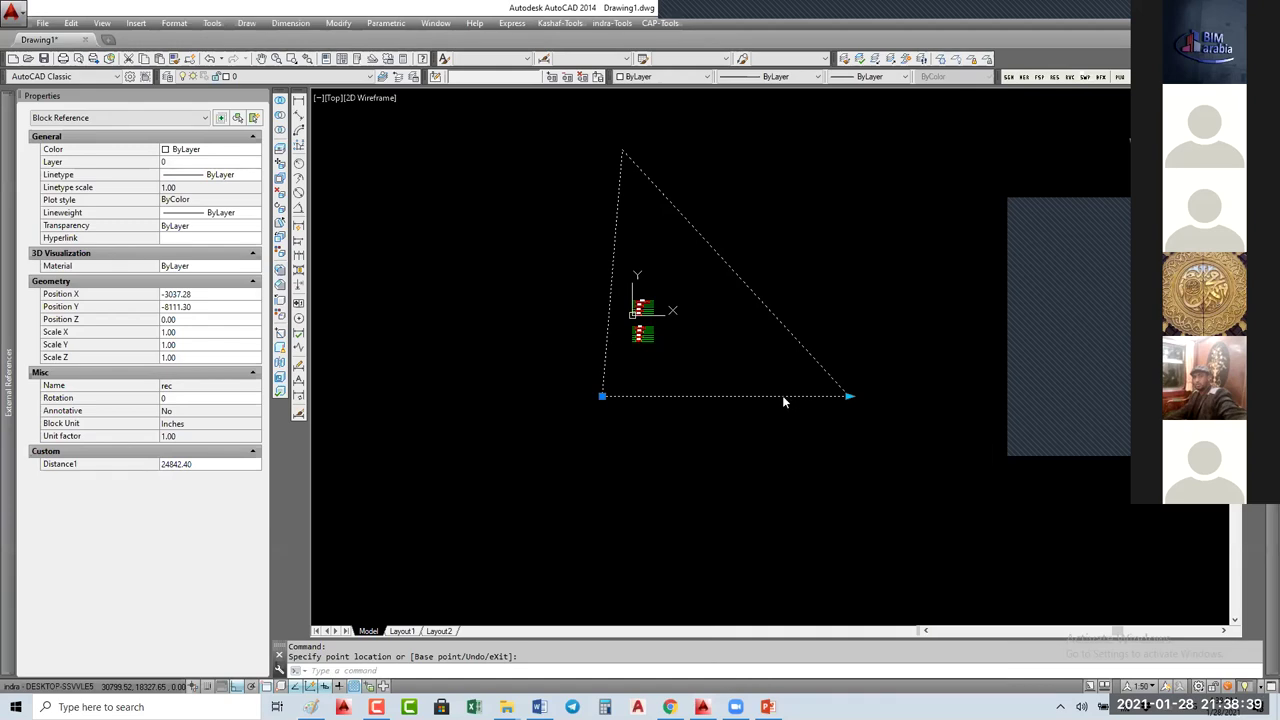
pyautogui.click(773, 428)
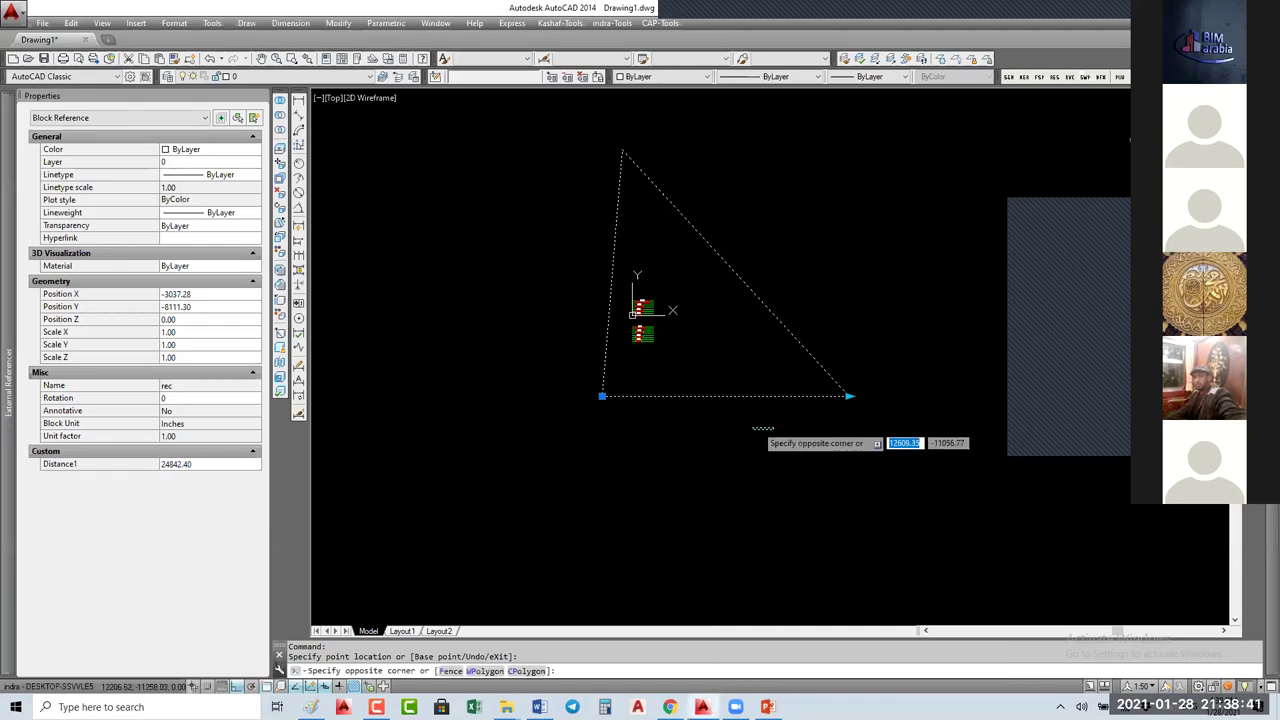
pyautogui.click(758, 432)
# Step: Reopen the rec block in the Block Editor with BE and centre the triangle
pyautogui.write('be')
pyautogui.press('Return')
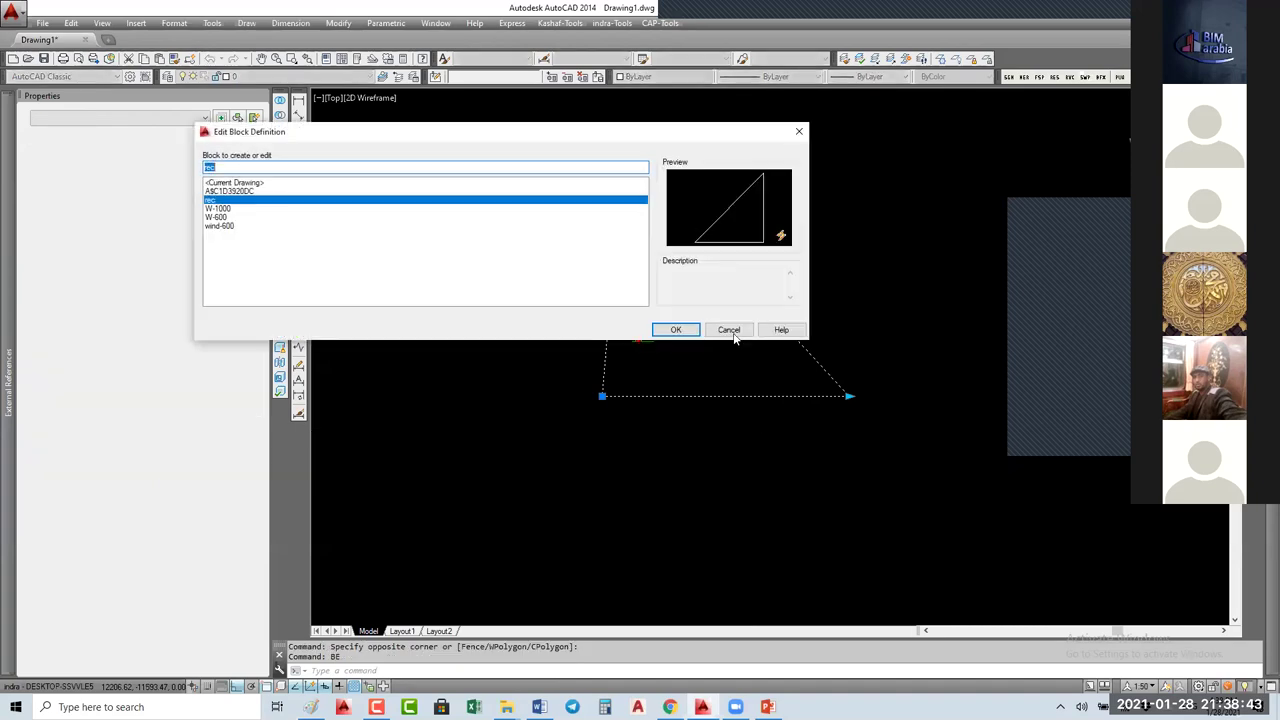
pyautogui.click(689, 333)
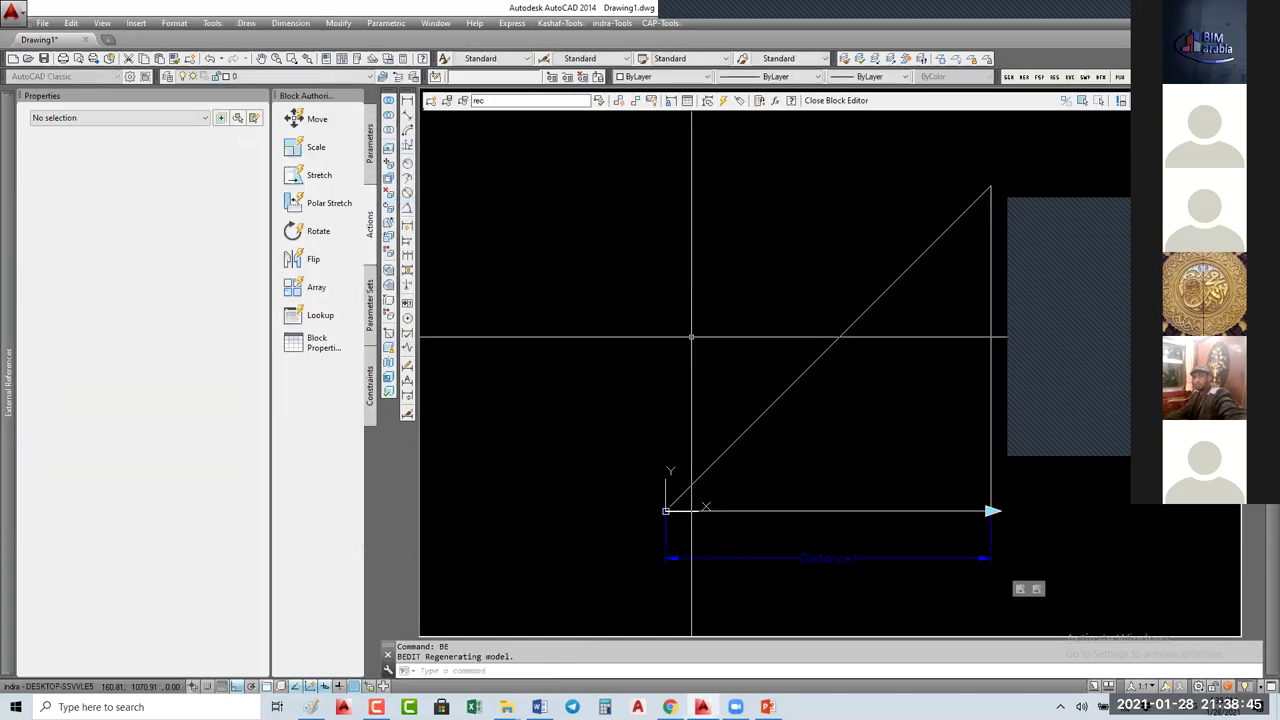
pyautogui.scroll(-4, 691, 337)
pyautogui.moveTo(822, 272); pyautogui.dragTo(732, 229, button='middle')
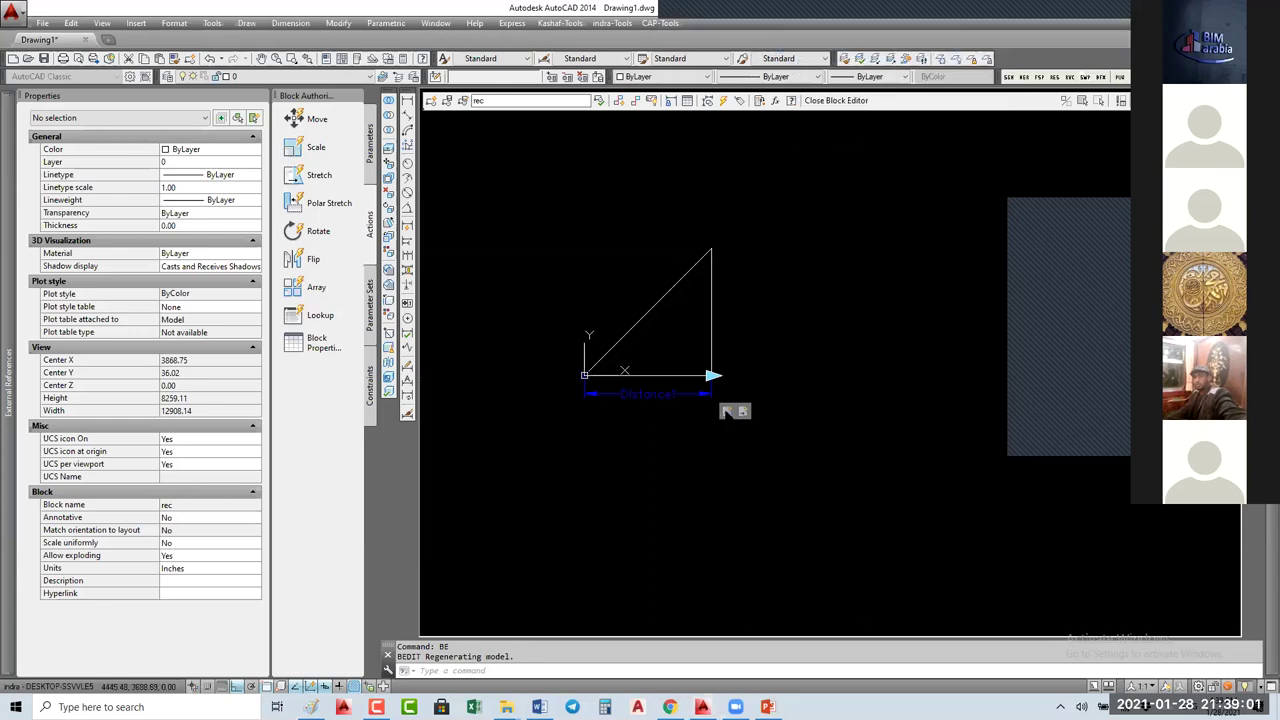
# Step: Redraw Stretch1's frame around the right edge, adding the diagonal and right edge, then close
pyautogui.click(742, 411)
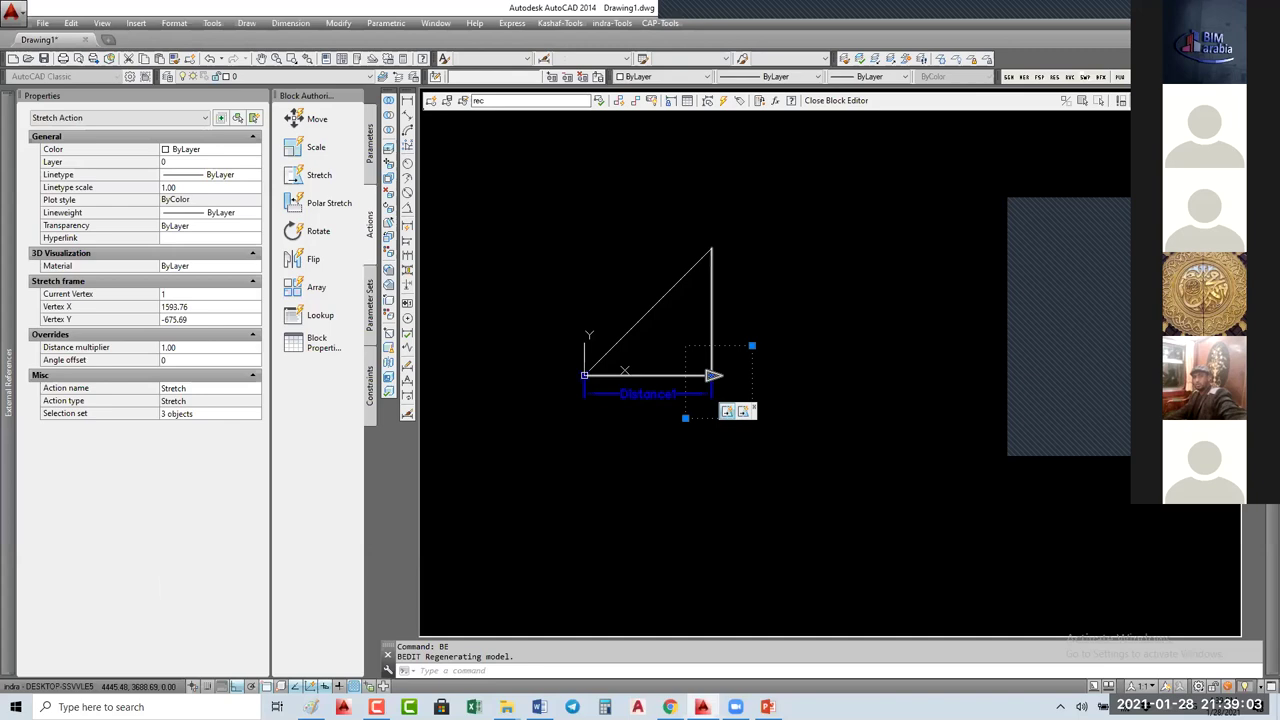
pyautogui.click(752, 346)
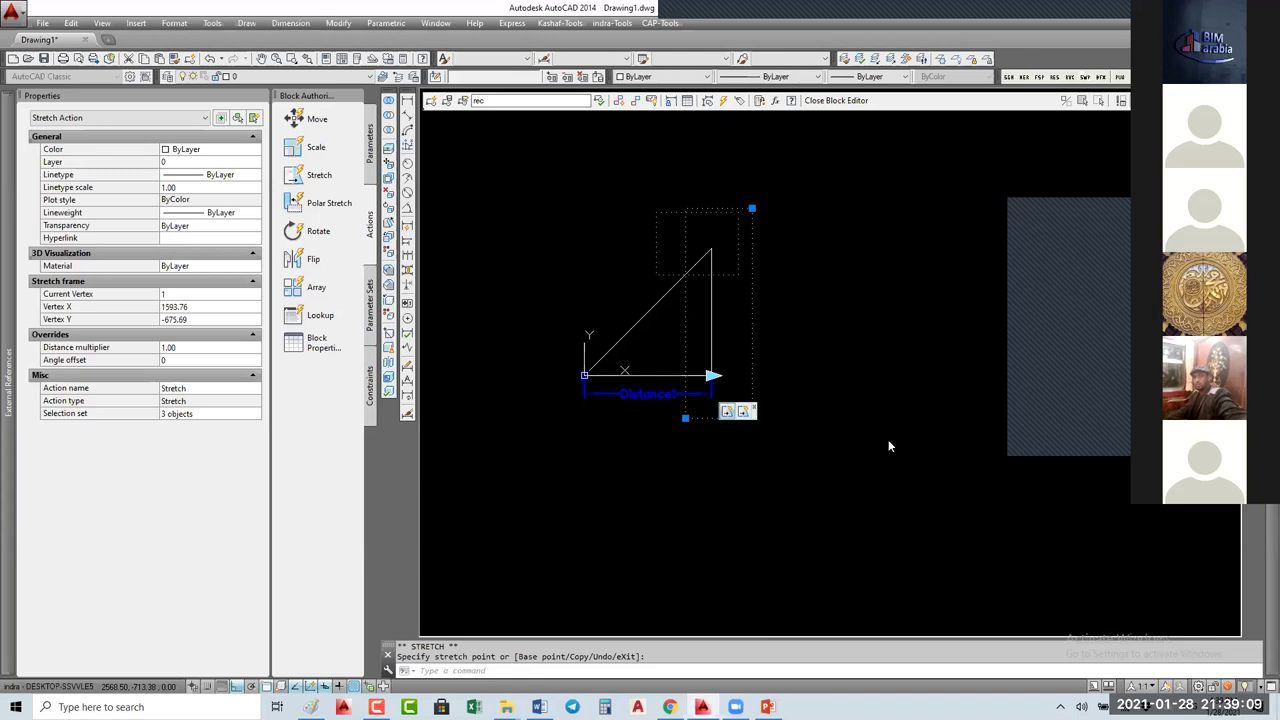
pyautogui.click(752, 418)
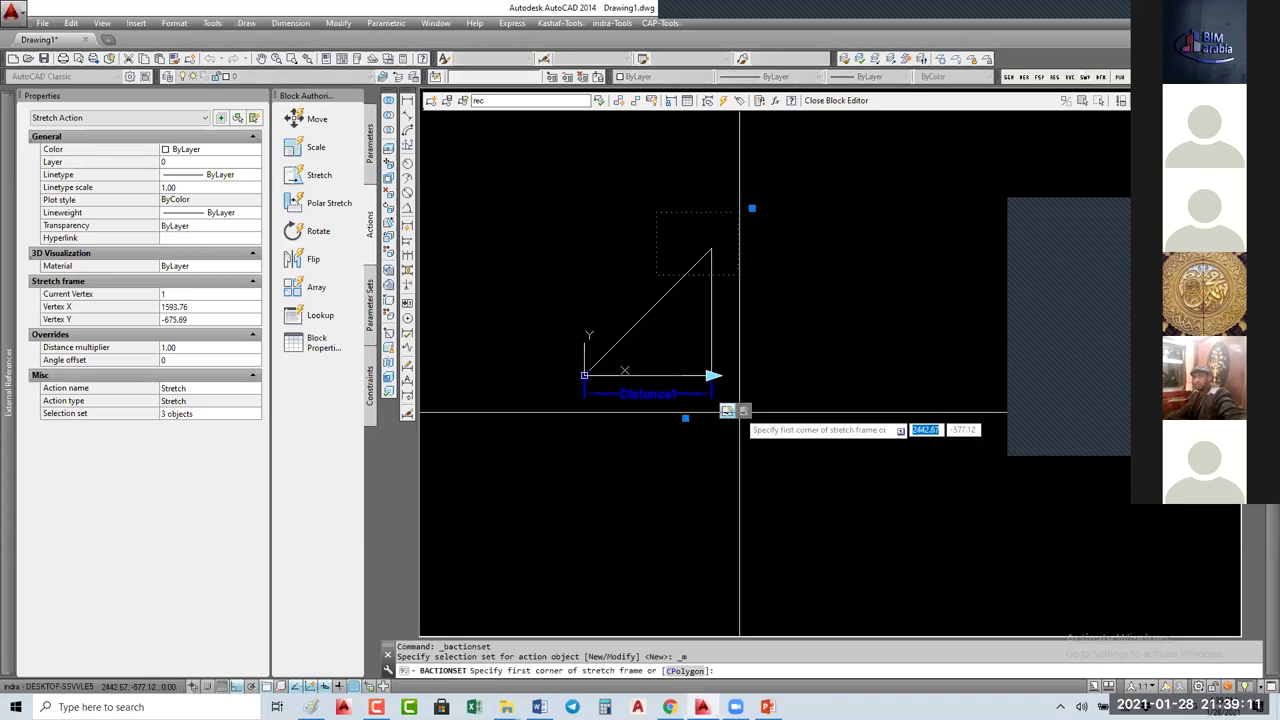
pyautogui.click(685, 210)
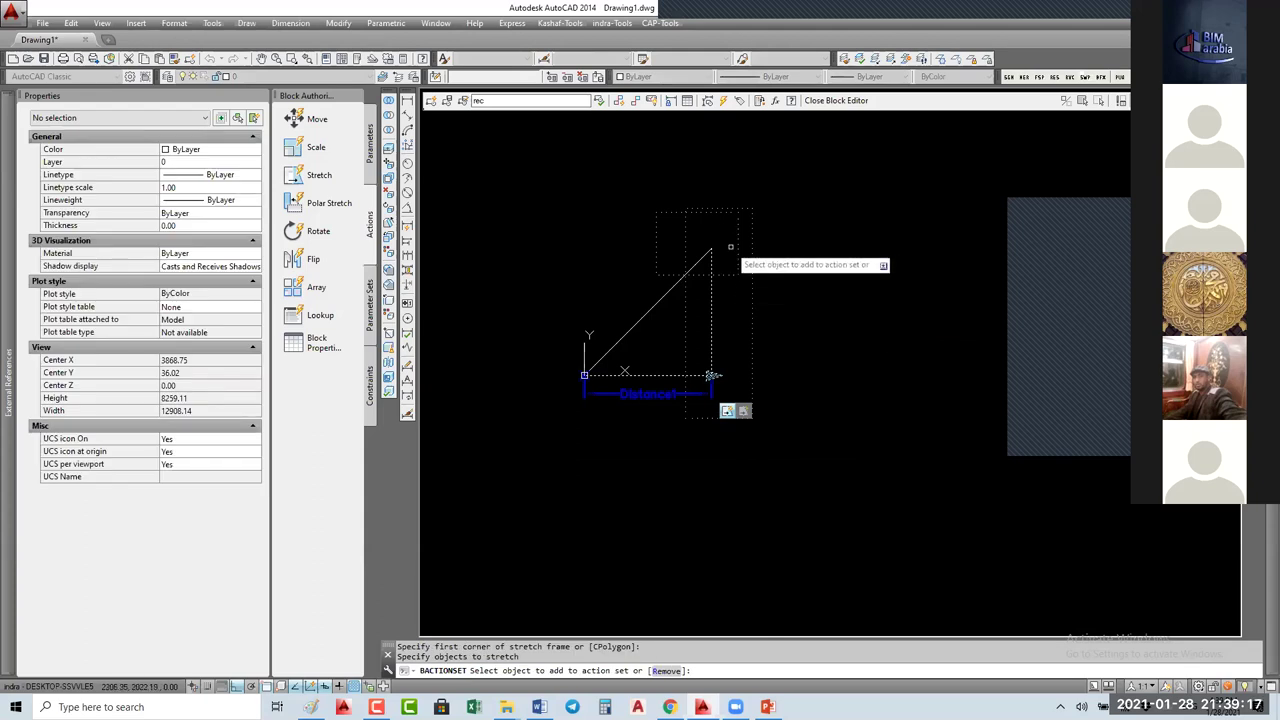
pyautogui.click(724, 239)
pyautogui.click(698, 384)
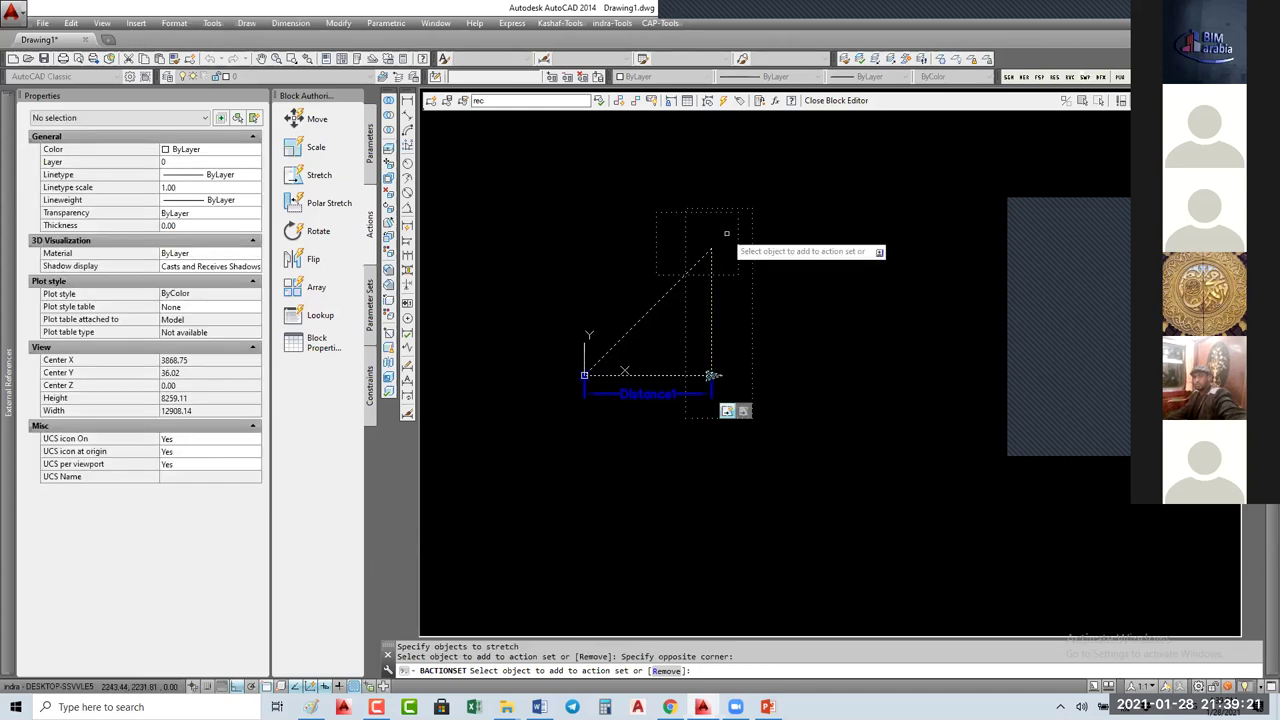
pyautogui.press('Return')
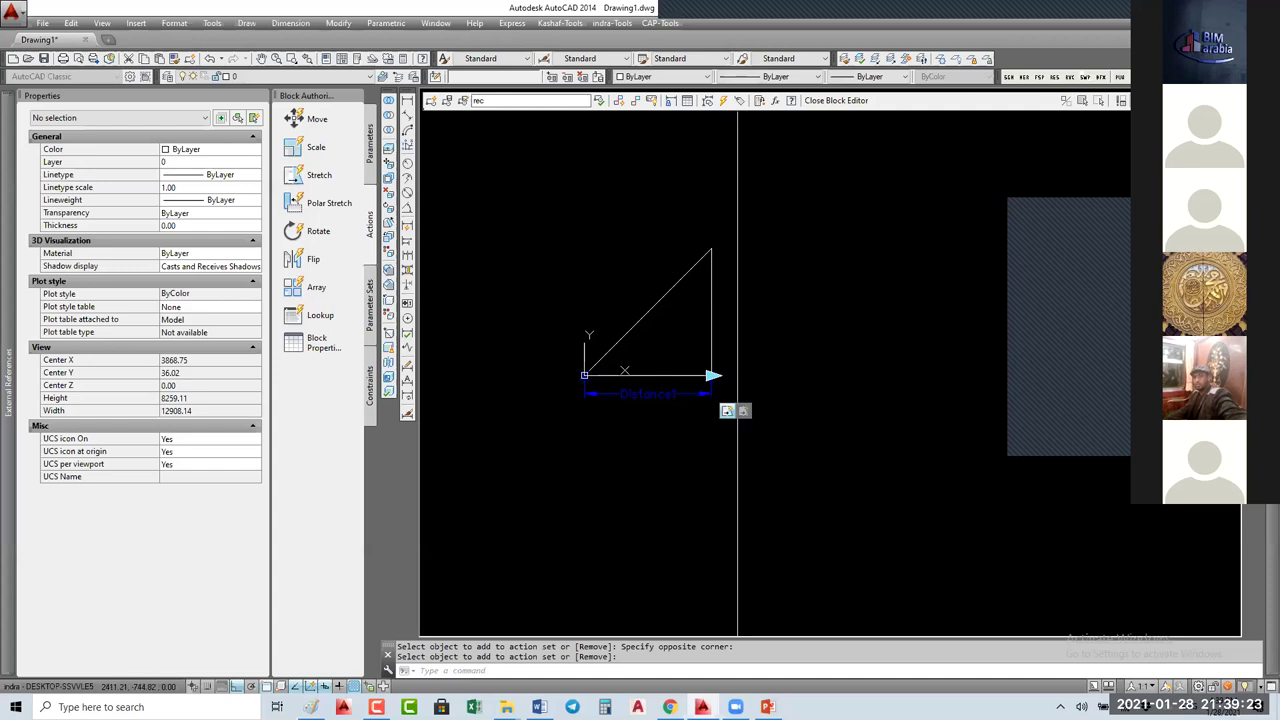
pyautogui.click(727, 412)
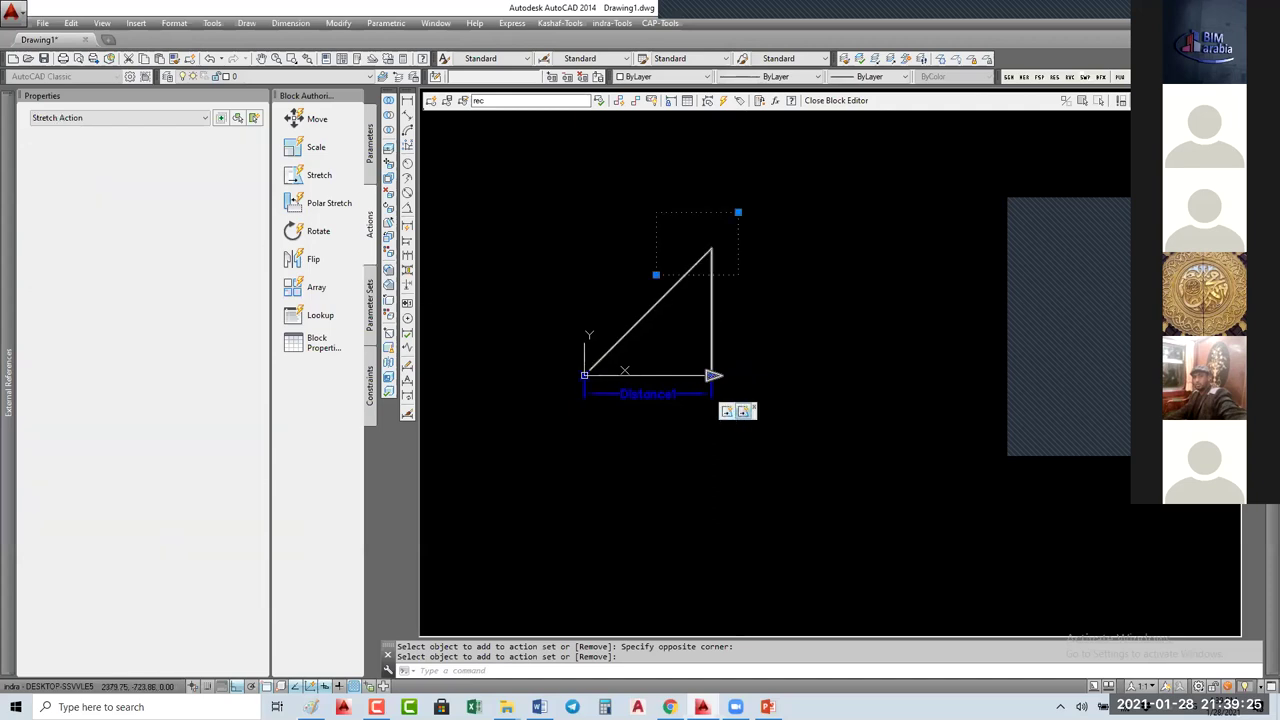
pyautogui.click(843, 102)
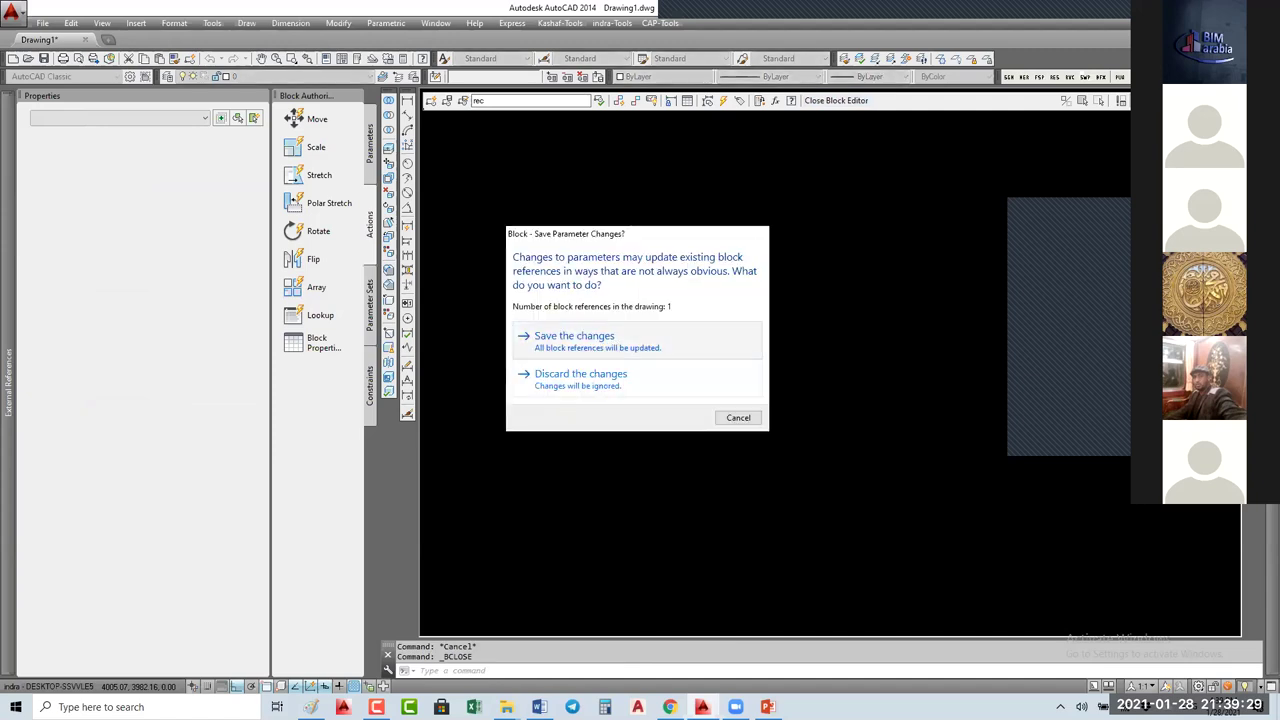
# Step: Save the block, then grip-resize the triangle through Distance1 13190.99, 36795.05, 20524.21 and 2986.52
pyautogui.click(574, 340)
pyautogui.click(840, 391)
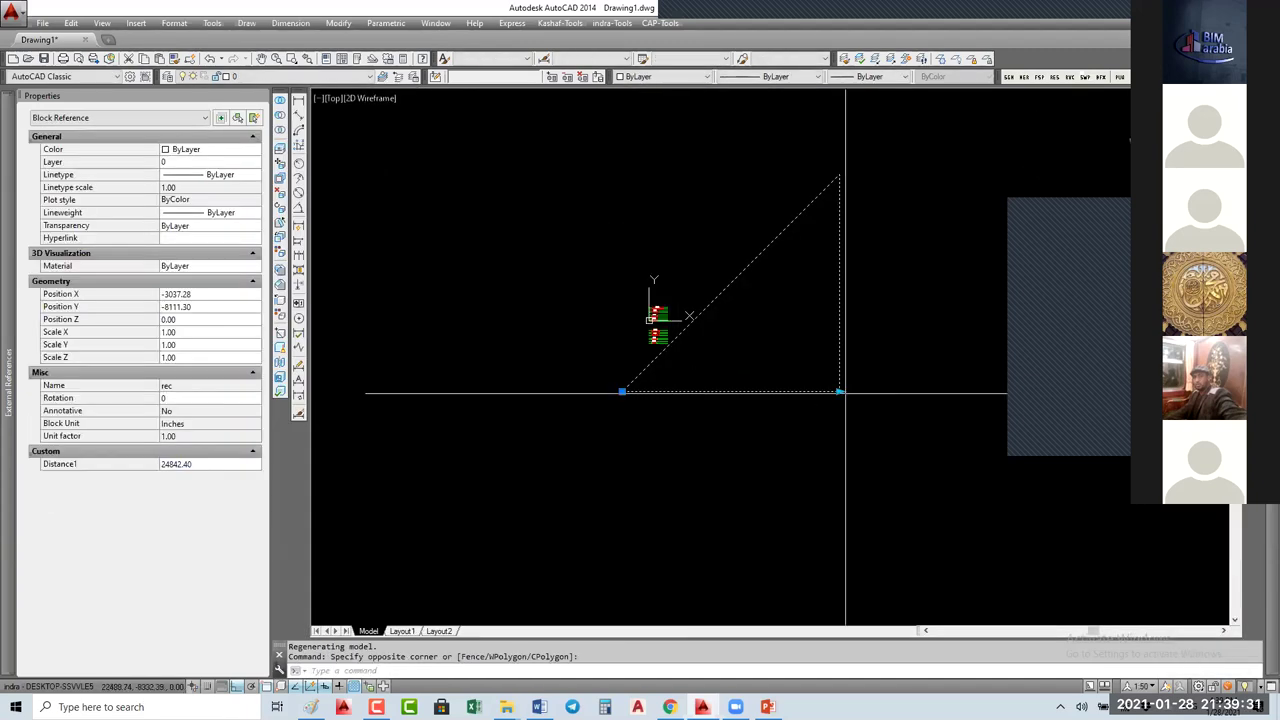
pyautogui.click(840, 391)
pyautogui.click(736, 391)
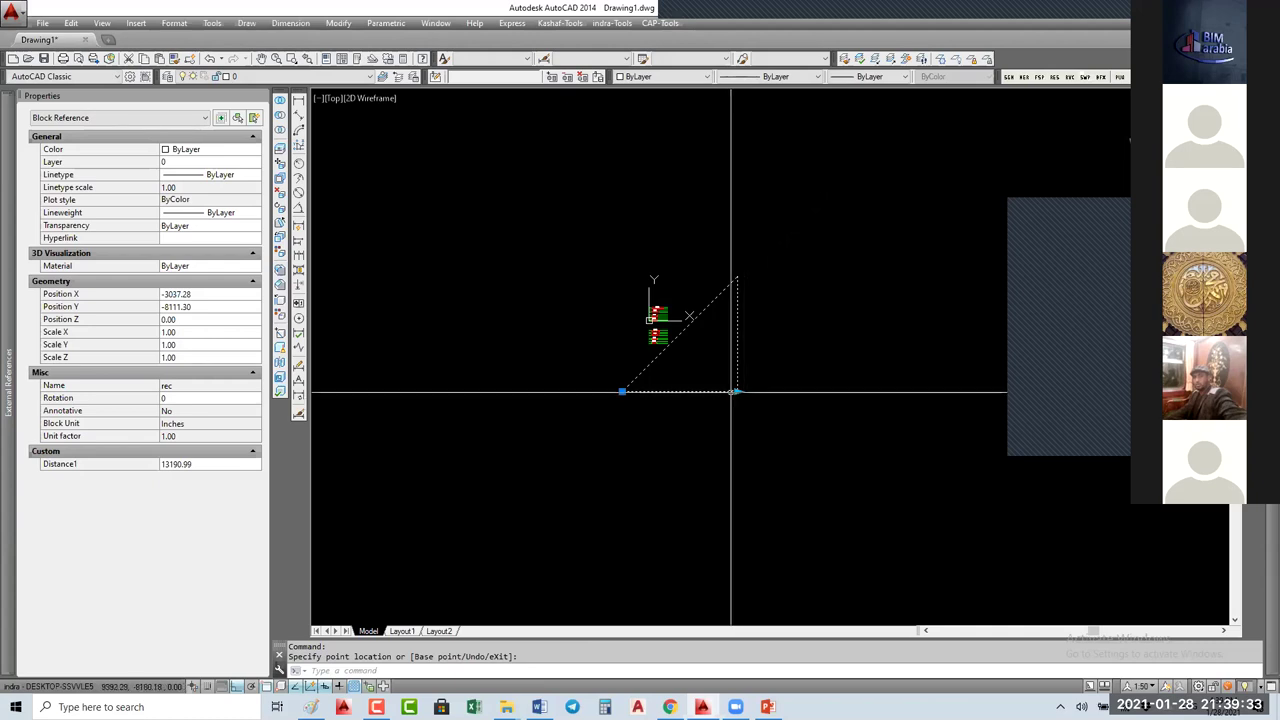
pyautogui.click(736, 391)
pyautogui.click(933, 392)
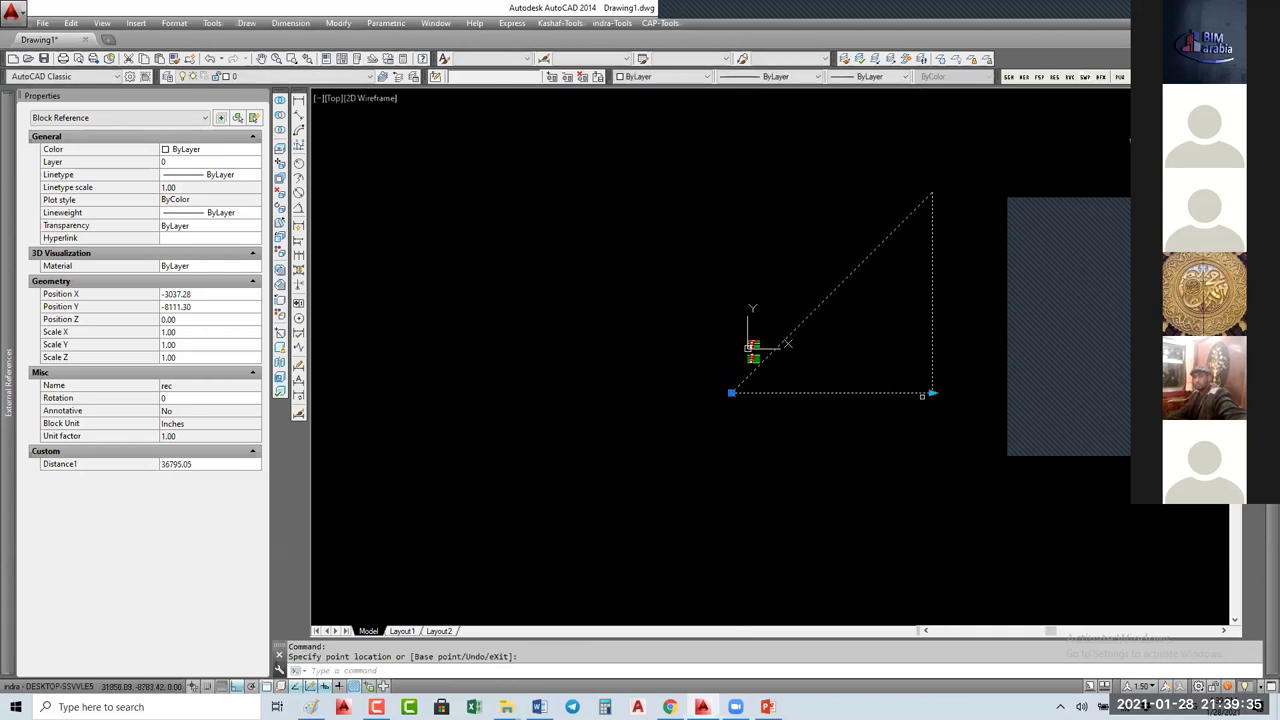
pyautogui.click(933, 392)
pyautogui.click(844, 392)
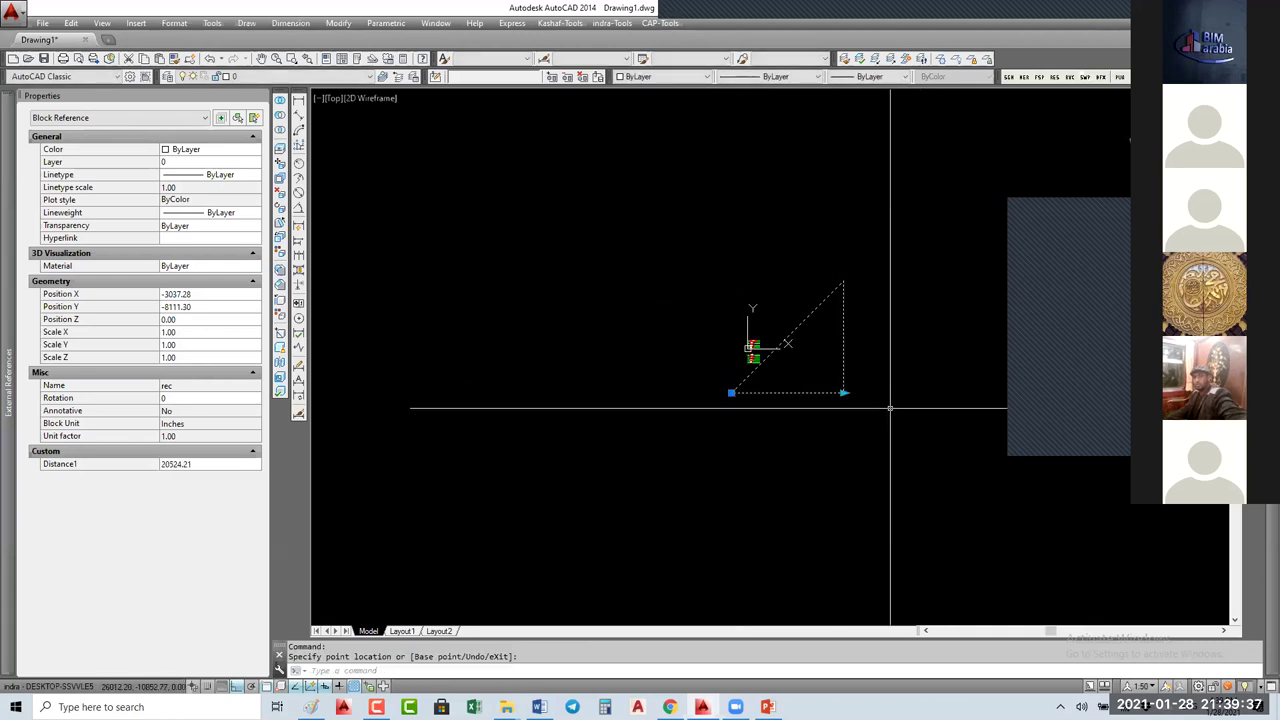
pyautogui.click(844, 392)
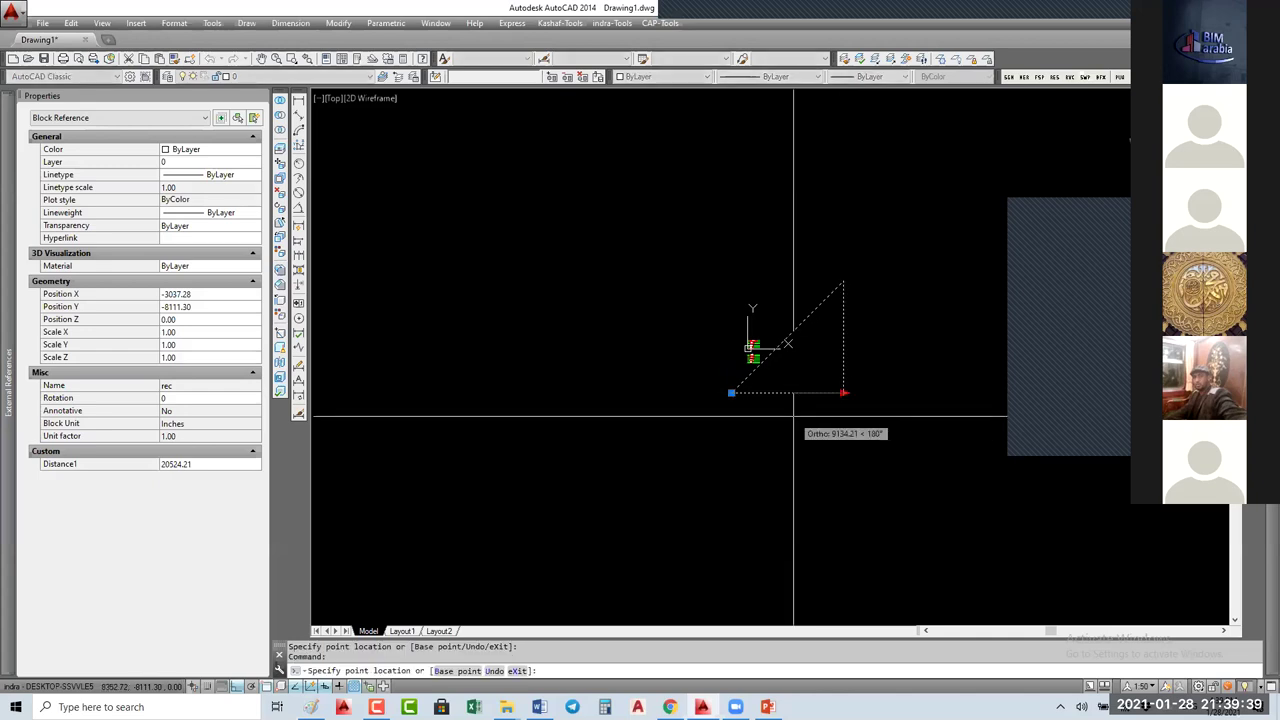
pyautogui.click(748, 415)
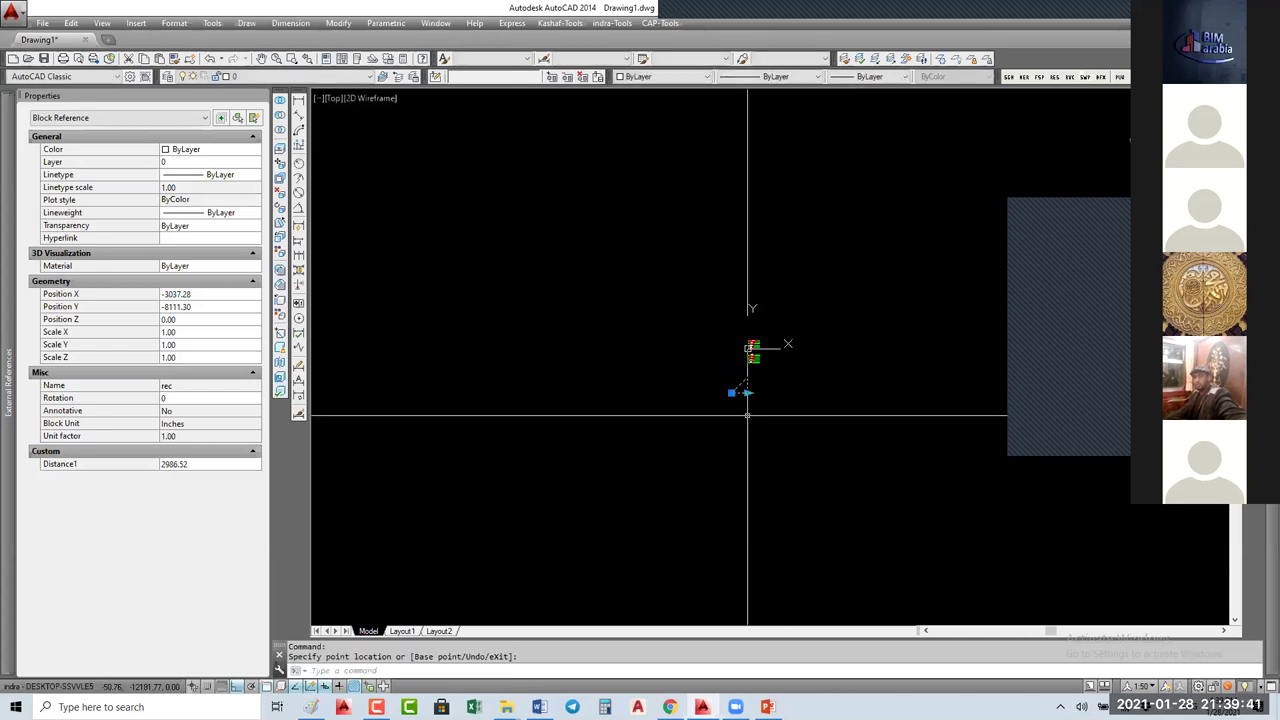
pyautogui.moveTo(841, 428); pyautogui.dragTo(676, 398, button='middle')
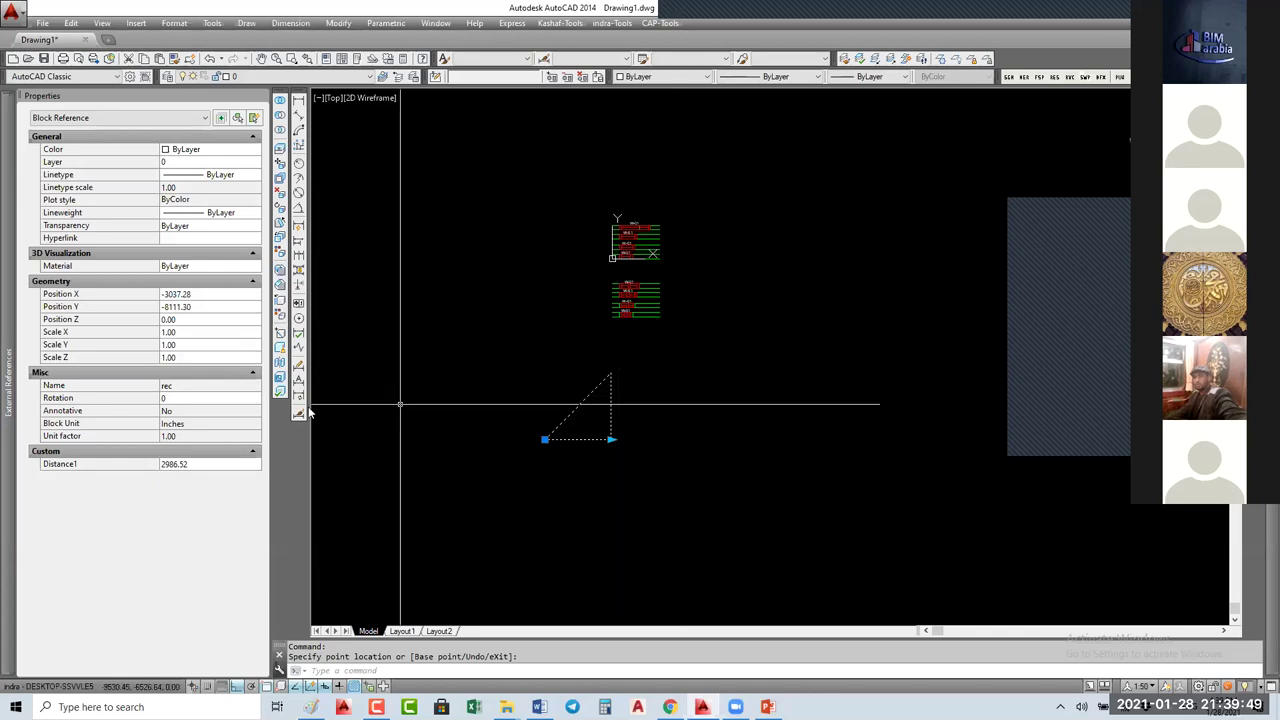
# Step: Reopen rec with BE and set the vertical stretch action's distance multiplier to 0.5
pyautogui.write('BE')
pyautogui.press('Return')
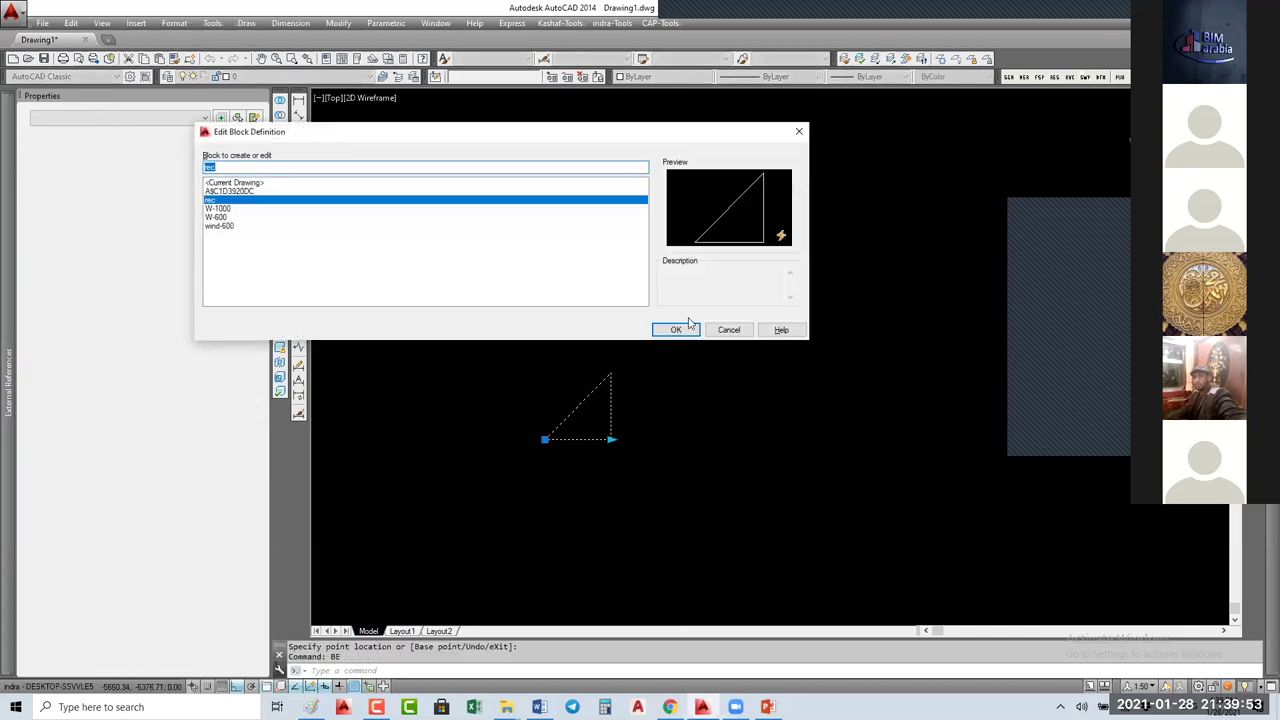
pyautogui.click(675, 331)
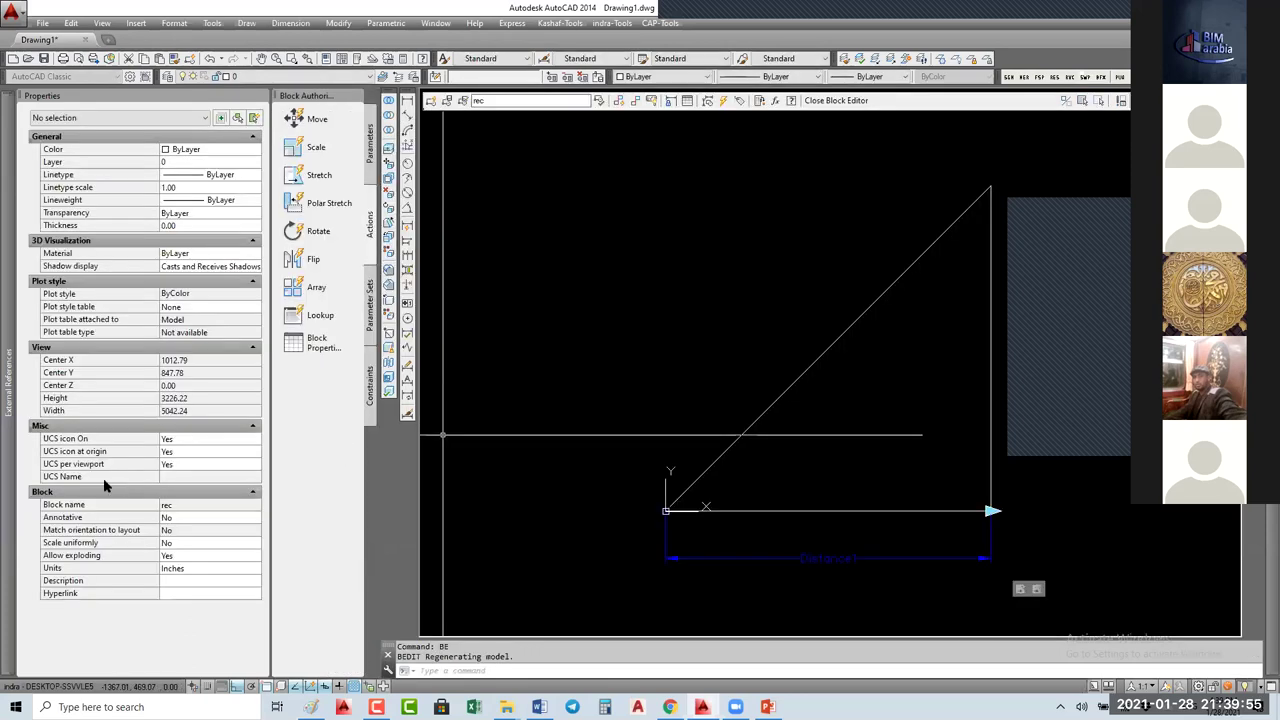
pyautogui.click(1020, 589)
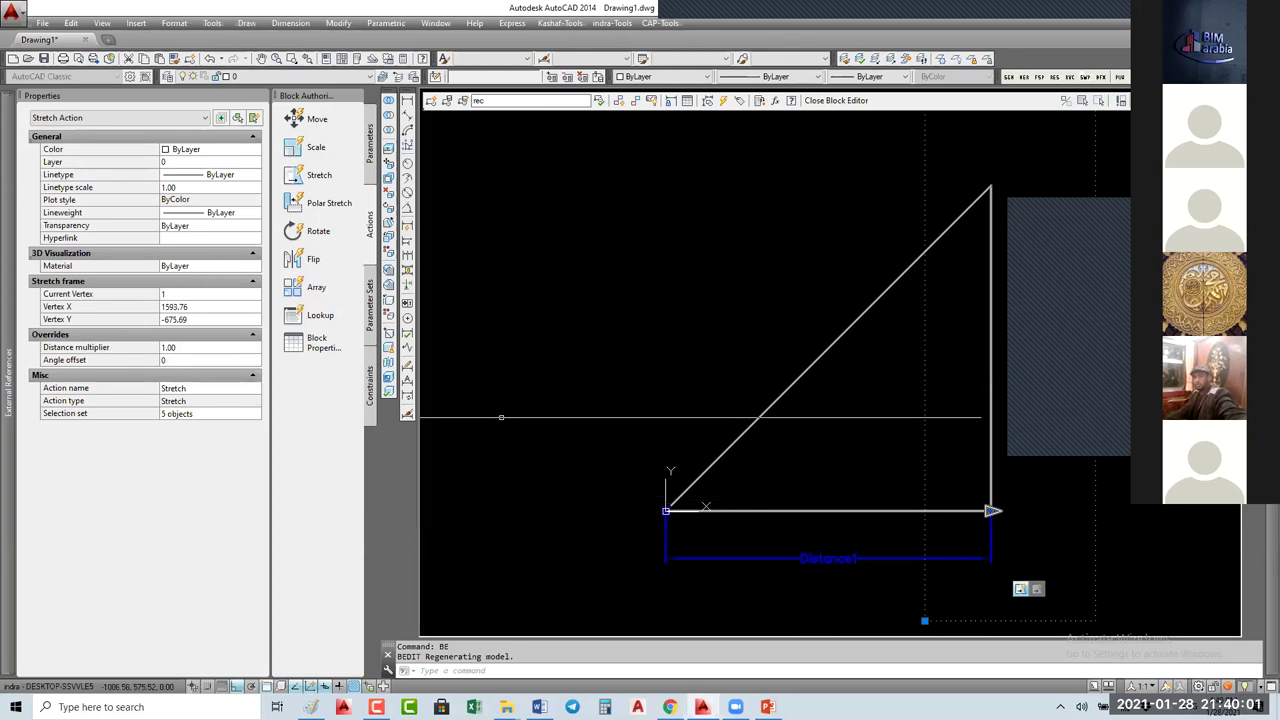
pyautogui.click(1038, 589)
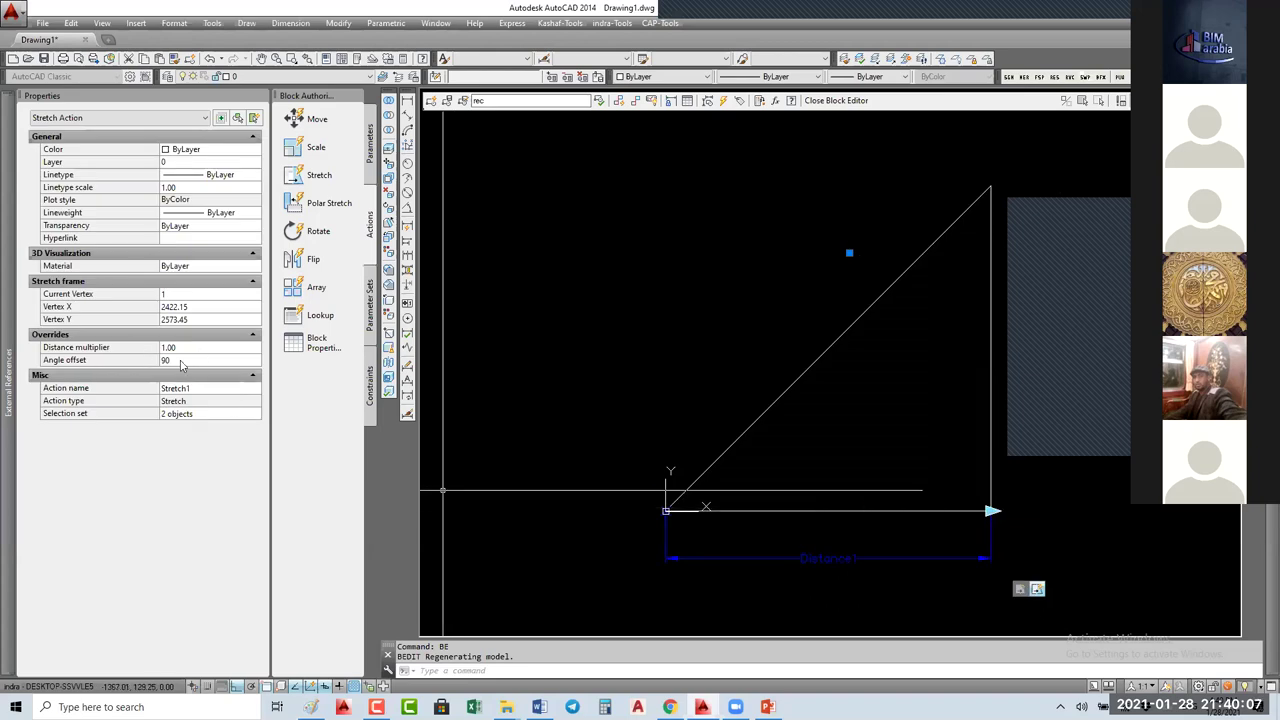
pyautogui.scroll(-4, 618, 371)
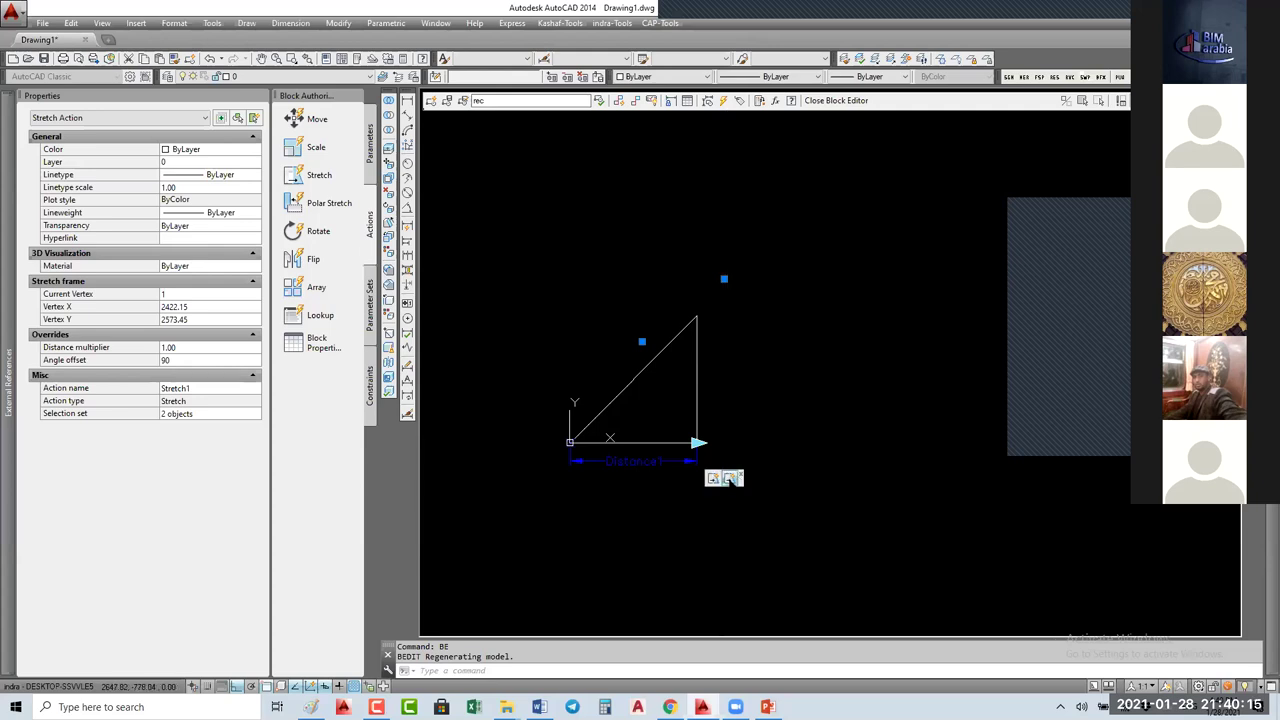
pyautogui.press('Escape')
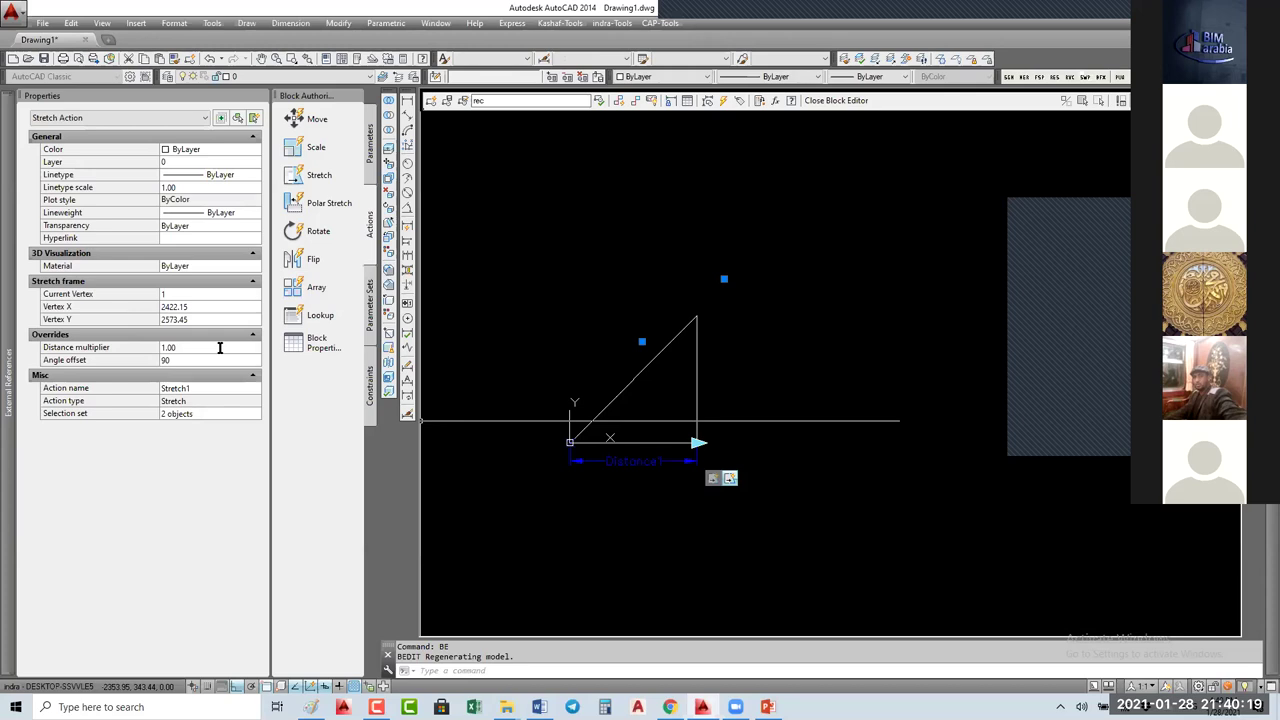
pyautogui.click(220, 347)
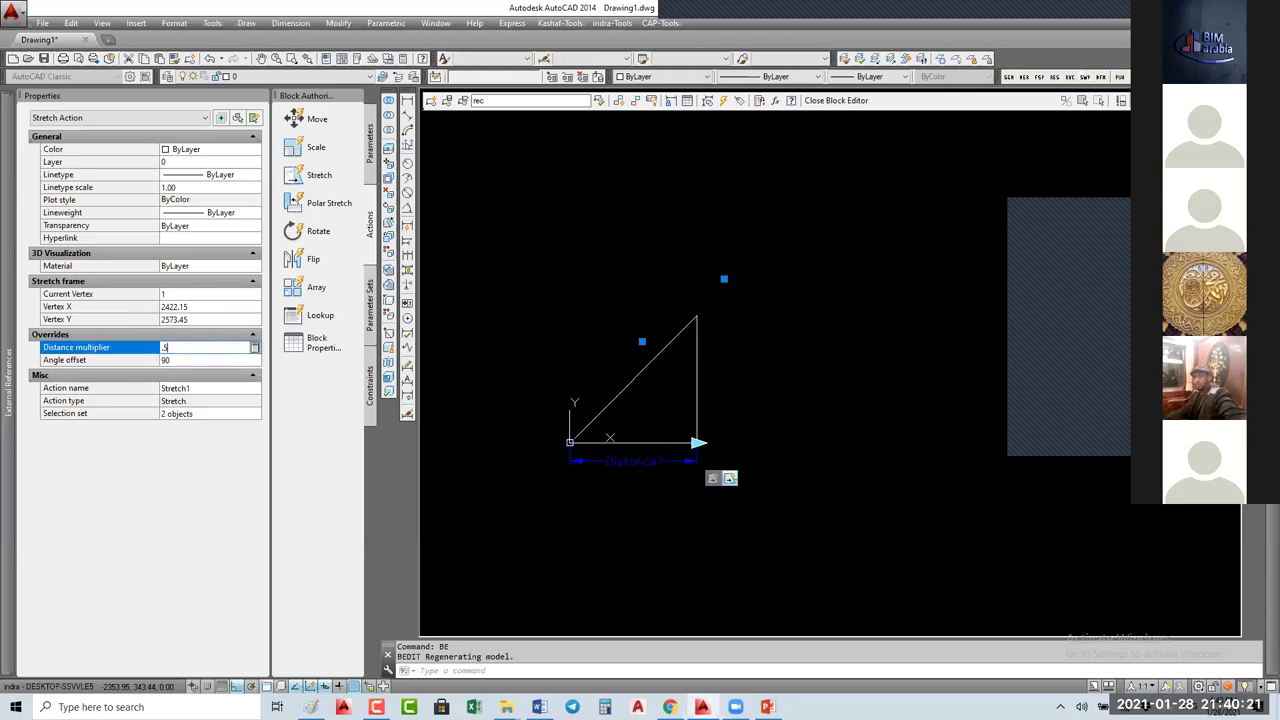
pyautogui.press('Return')
# Step: Close the Block Editor and pick the rec triangle's stretch grip in the drawing
pyautogui.click(836, 100)
pyautogui.click(571, 429)
pyautogui.click(629, 429)
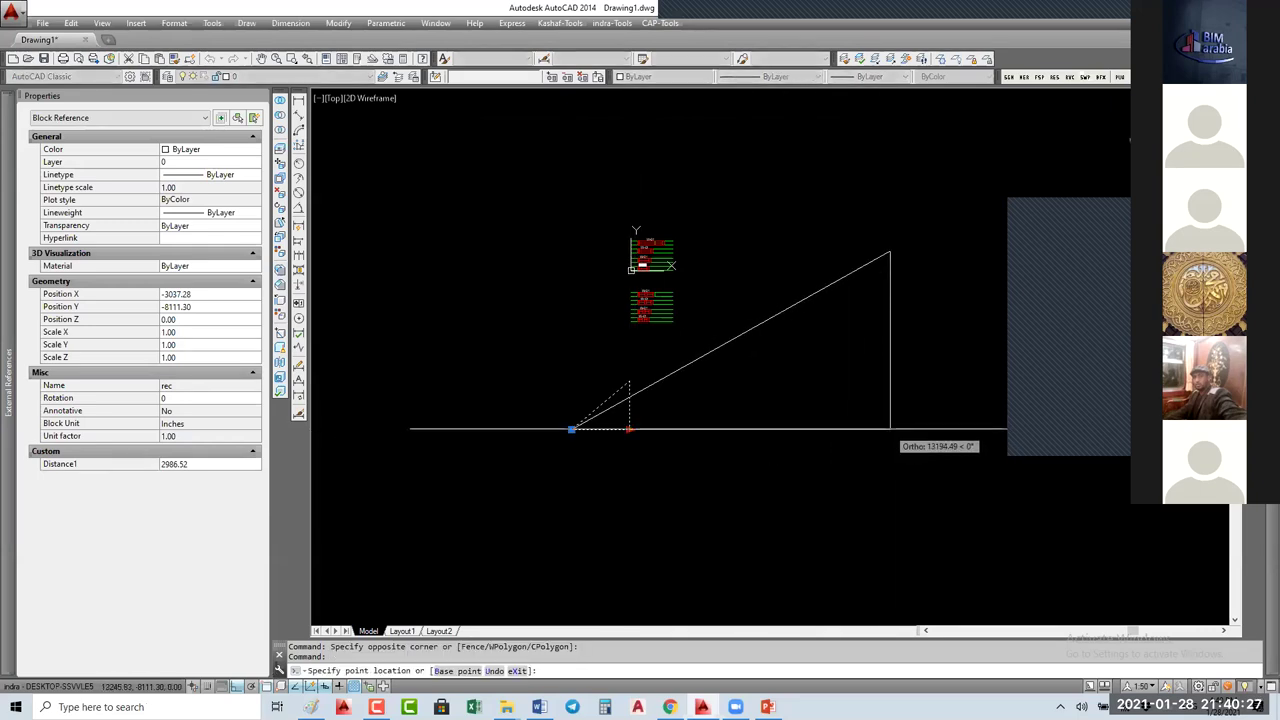
# Step: Stretch the triangle to Distance1 16351.17 and draw a test circle from its right-angle corner
pyautogui.click(890, 430)
pyautogui.press('Escape')
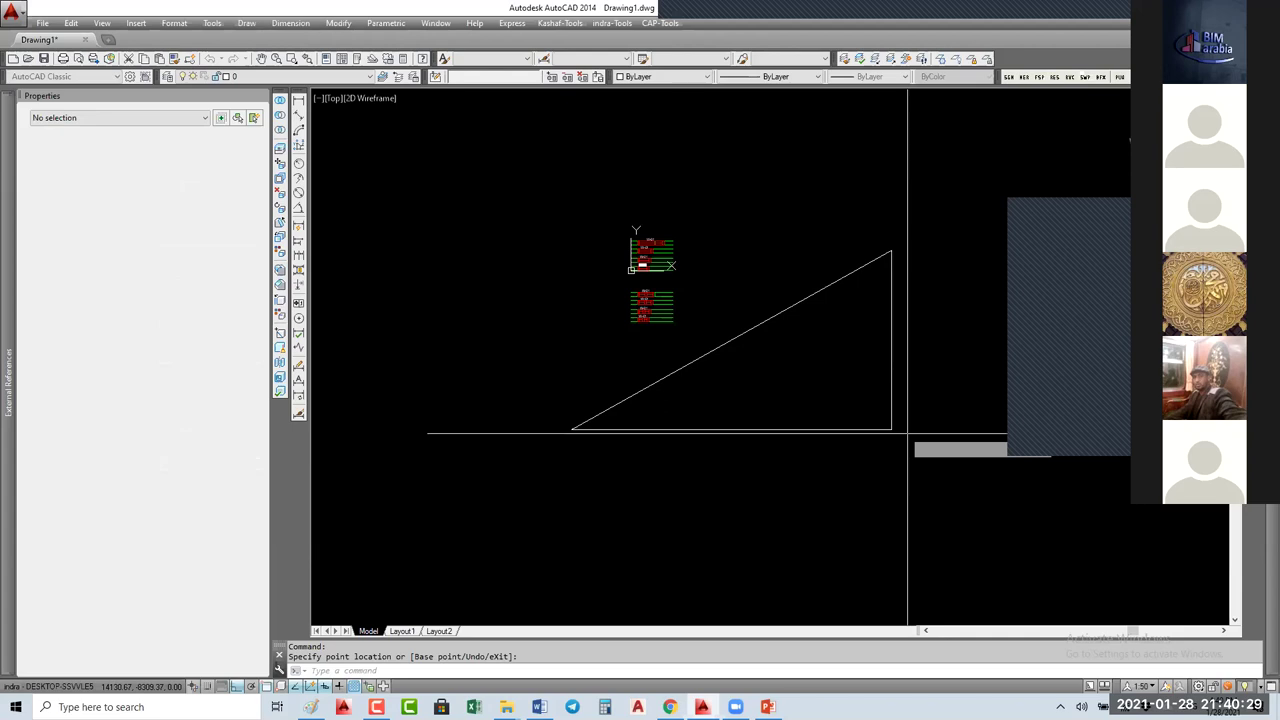
pyautogui.write('c')
pyautogui.press('Return')
pyautogui.click(891, 430)
pyautogui.click(891, 251)
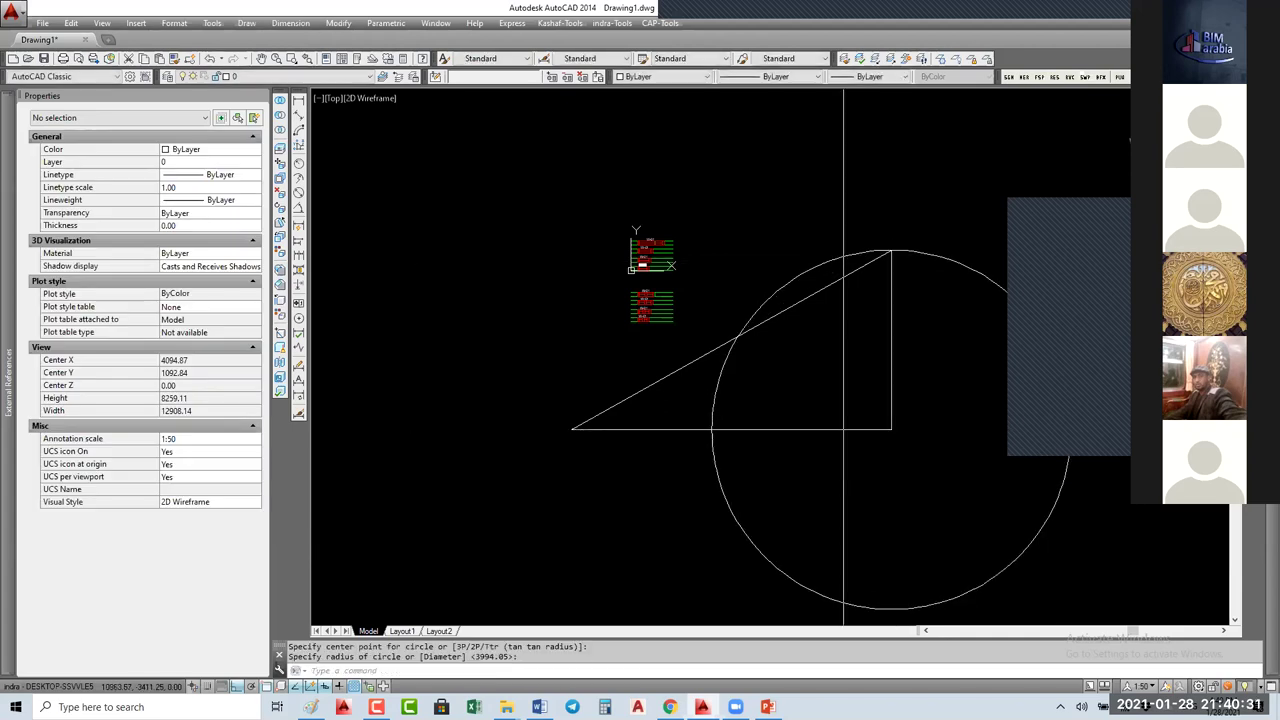
pyautogui.press('Return')
pyautogui.press('Escape')
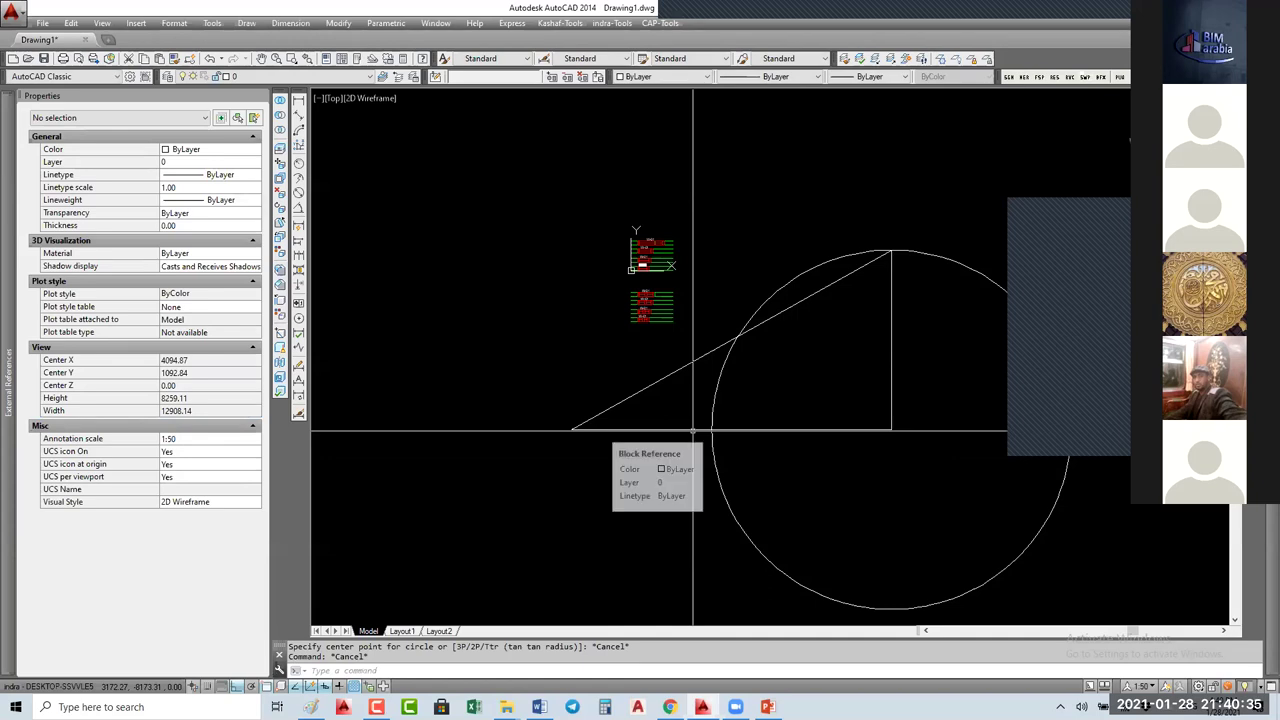
# Step: Erase the test circle
pyautogui.click(600, 430)
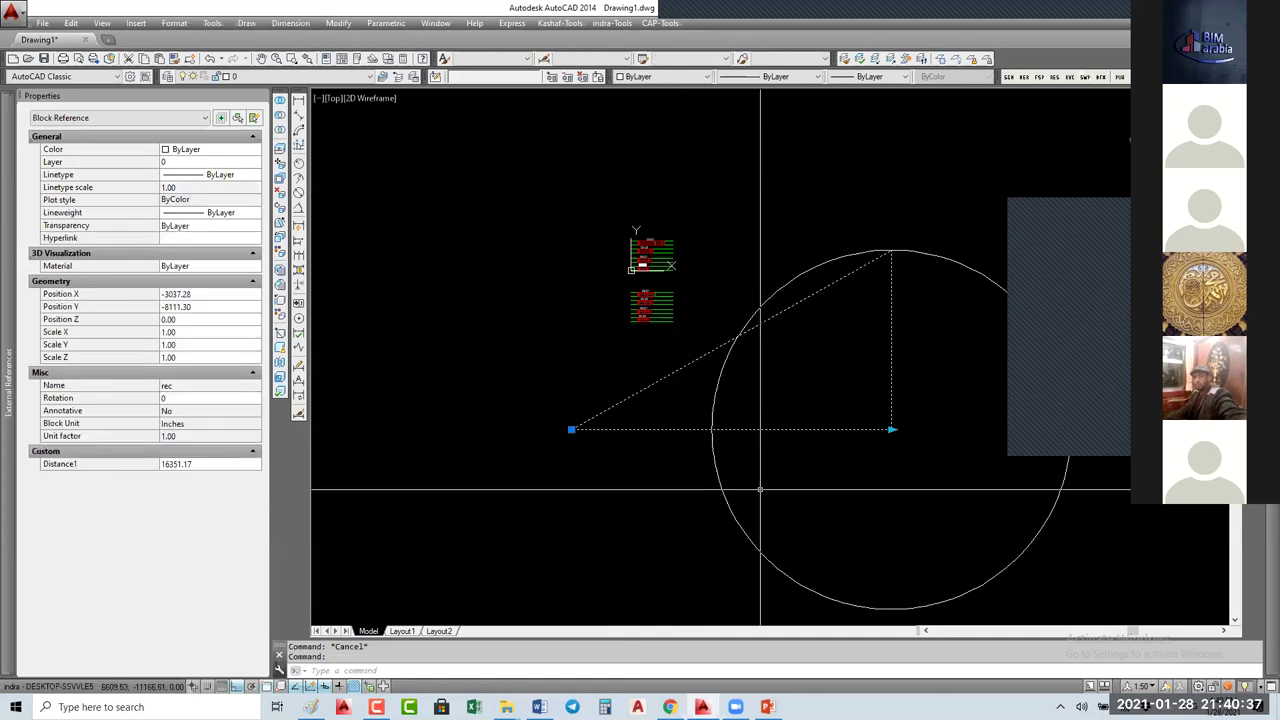
pyautogui.press('Escape')
pyautogui.click(757, 529)
pyautogui.click(617, 537)
pyautogui.press('Delete')
# Step: Select the bottom W-01 window block and run BE on its definition
pyautogui.click(620, 538)
pyautogui.click(737, 443)
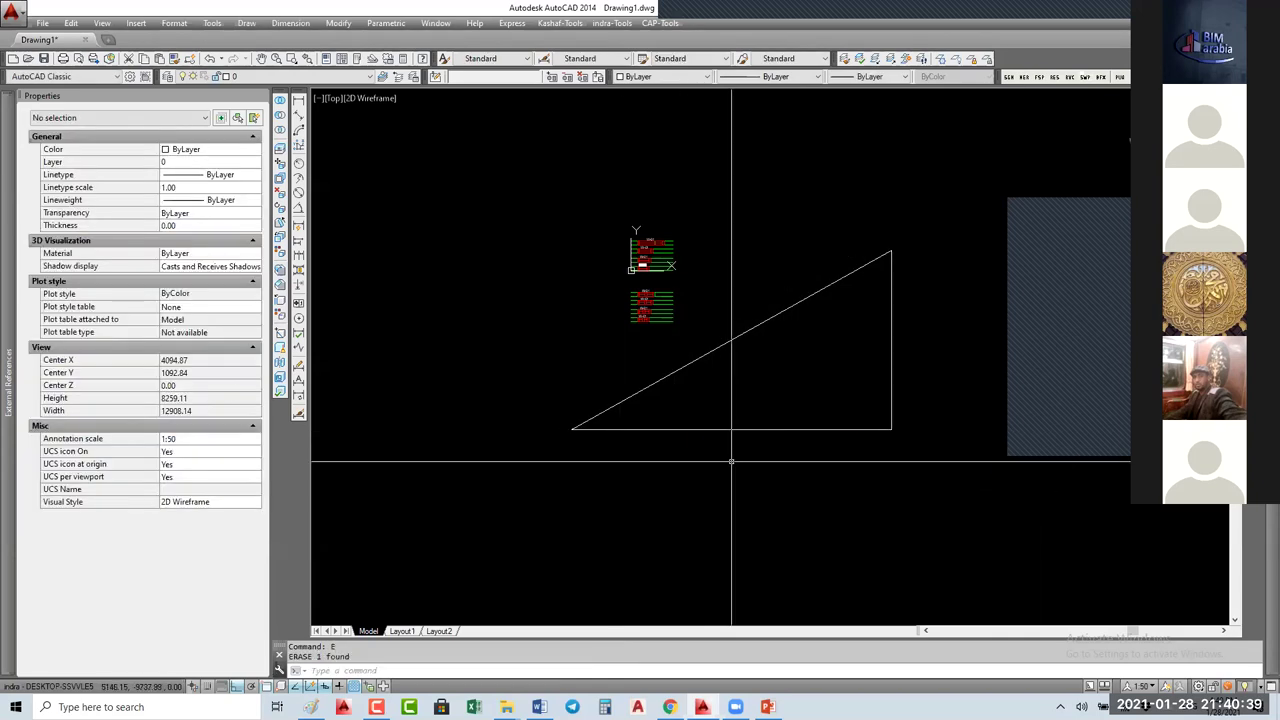
pyautogui.scroll(5, 654, 304)
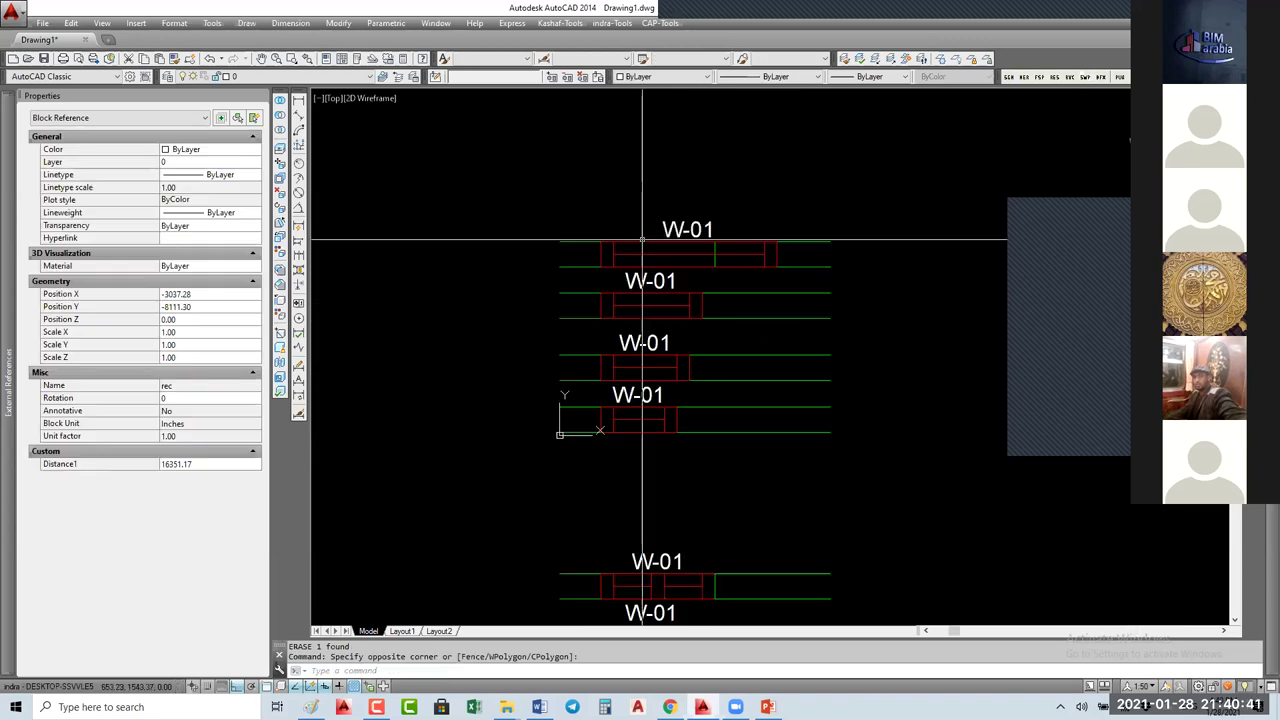
pyautogui.press('Escape')
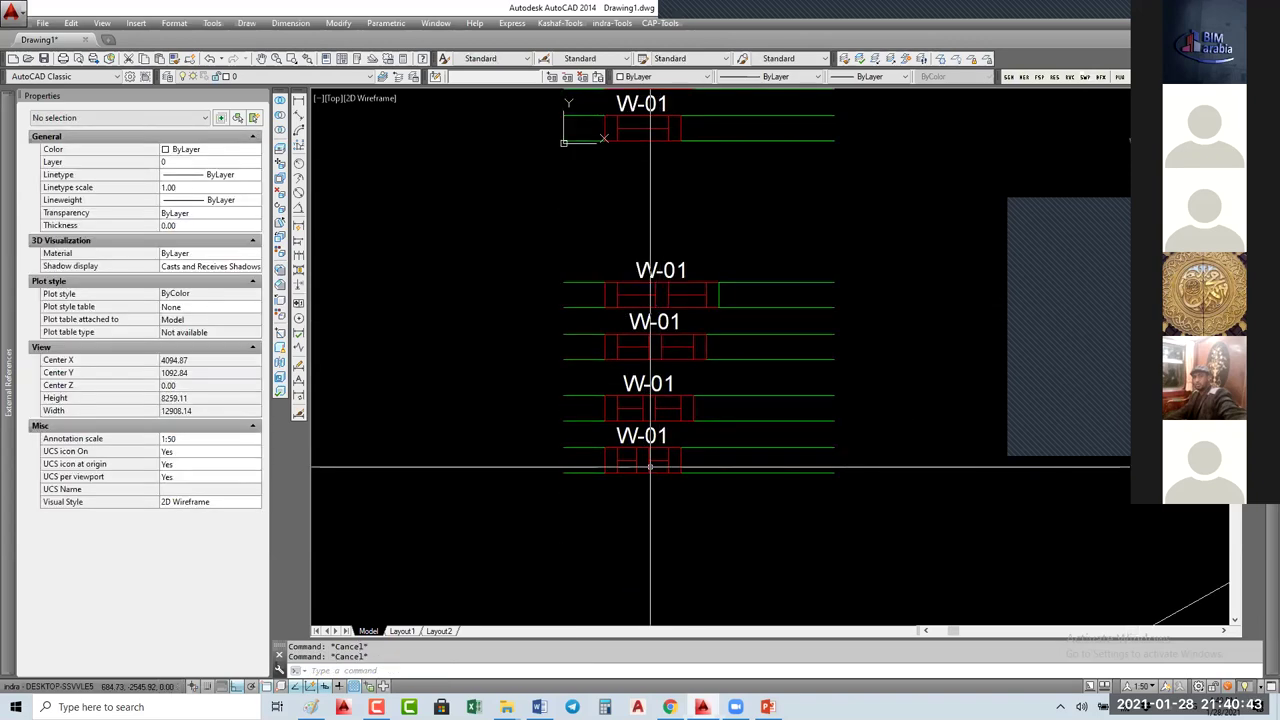
pyautogui.click(660, 462)
pyautogui.write('BE')
pyautogui.press('Return')
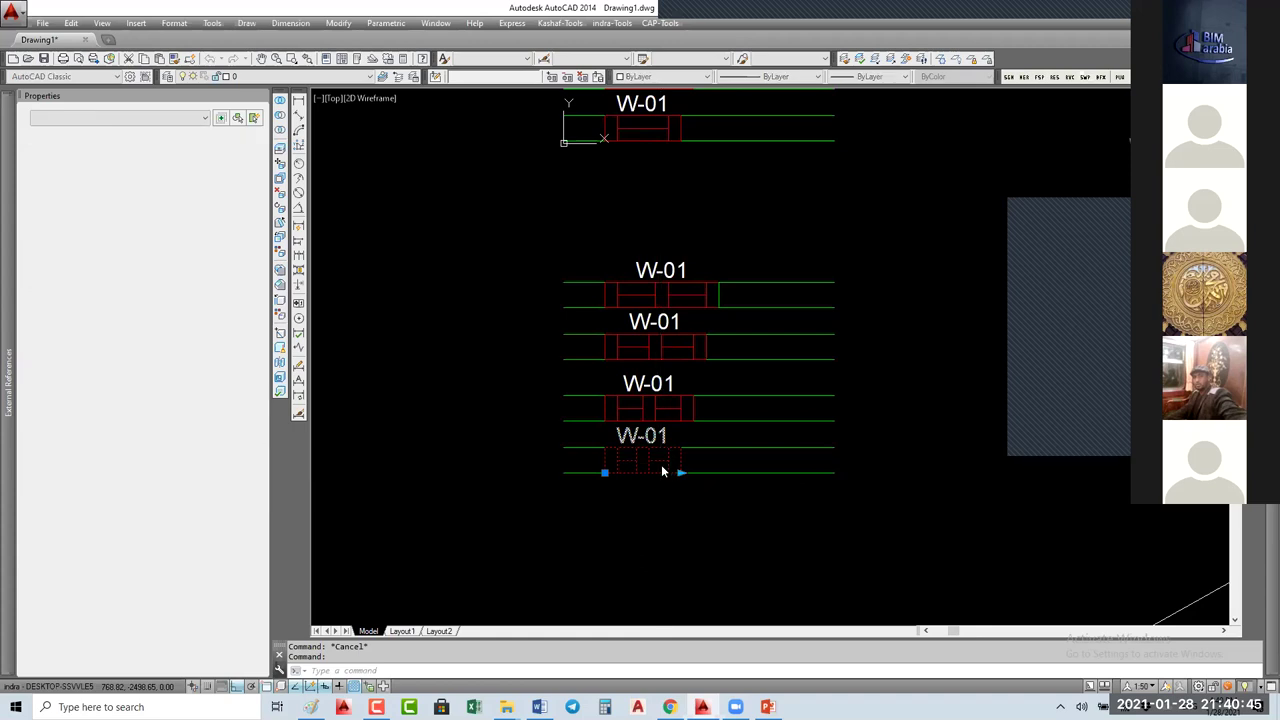
# Step: Open W-1000 in the Block Editor and put all six window objects on layer 0
pyautogui.click(677, 330)
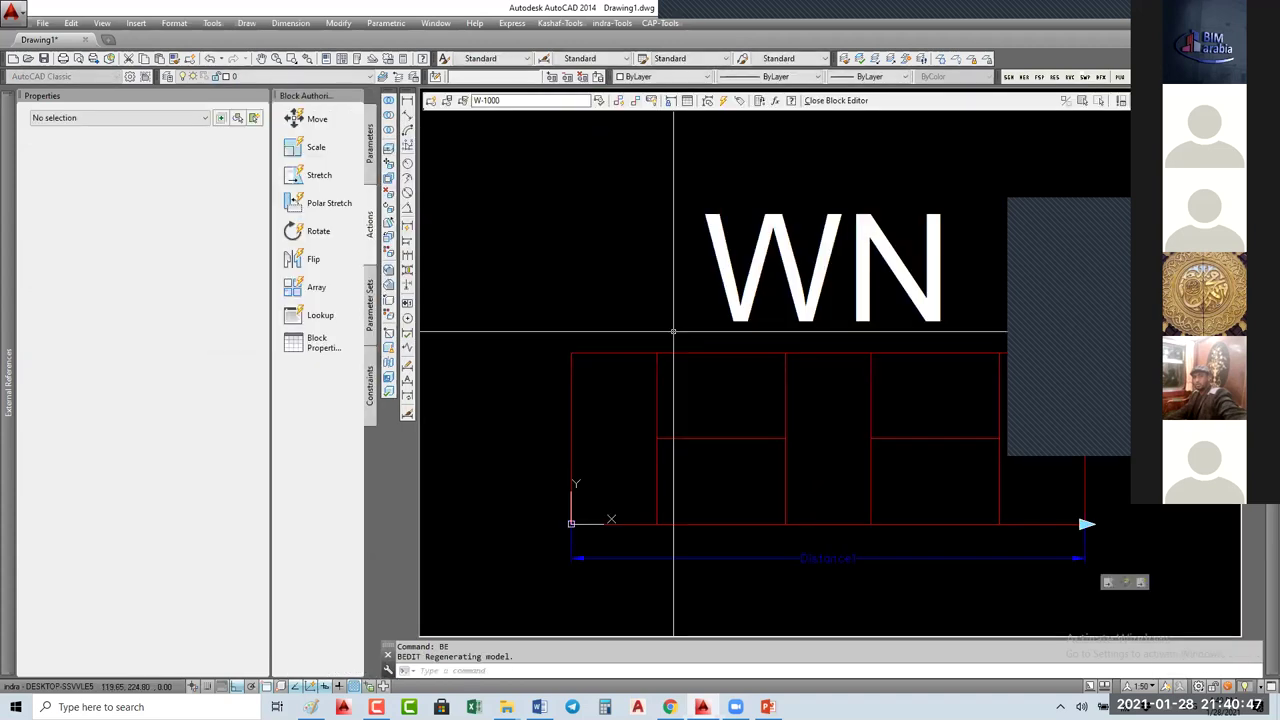
pyautogui.scroll(-4, 671, 365)
pyautogui.moveTo(680, 411); pyautogui.dragTo(662, 381, button='middle')
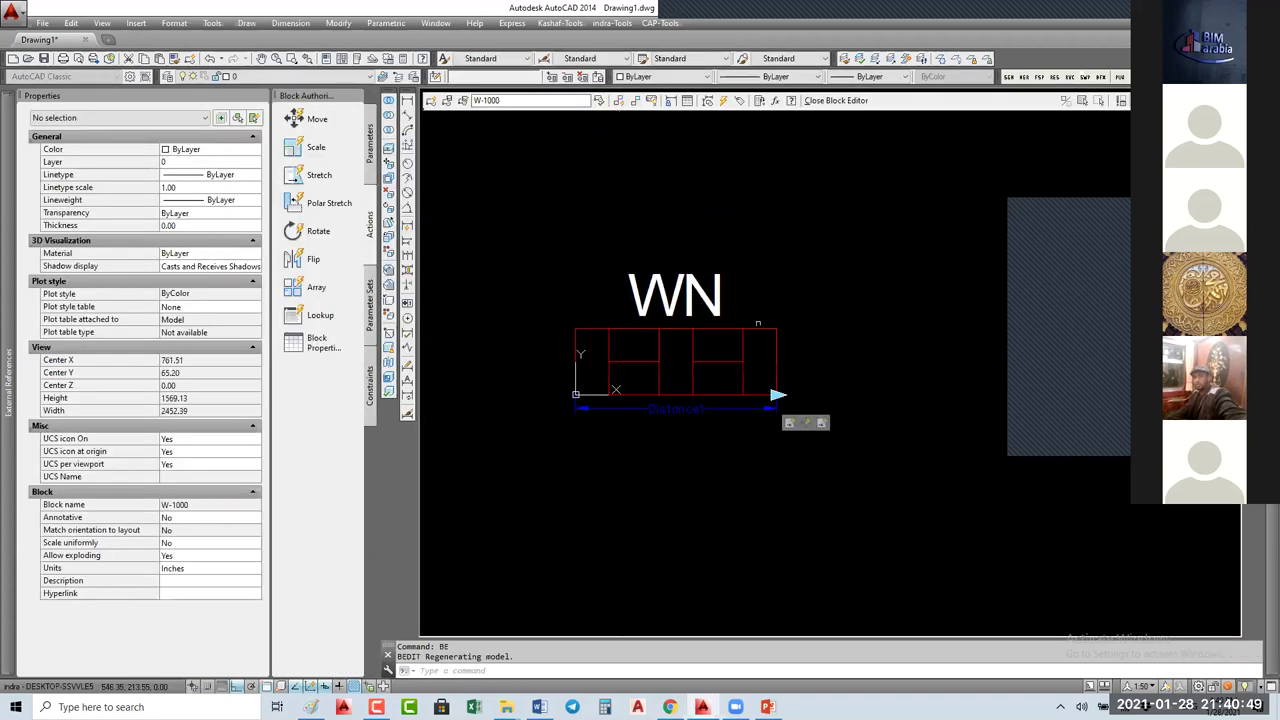
pyautogui.click(752, 322)
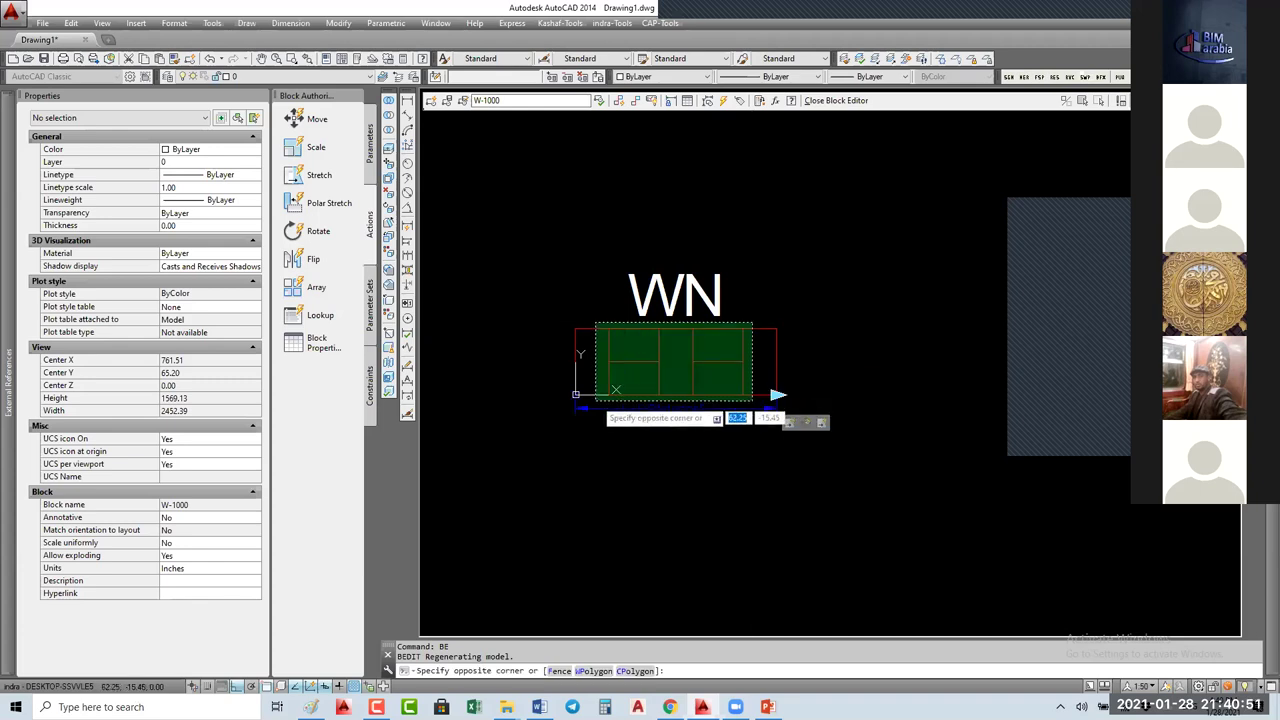
pyautogui.click(603, 394)
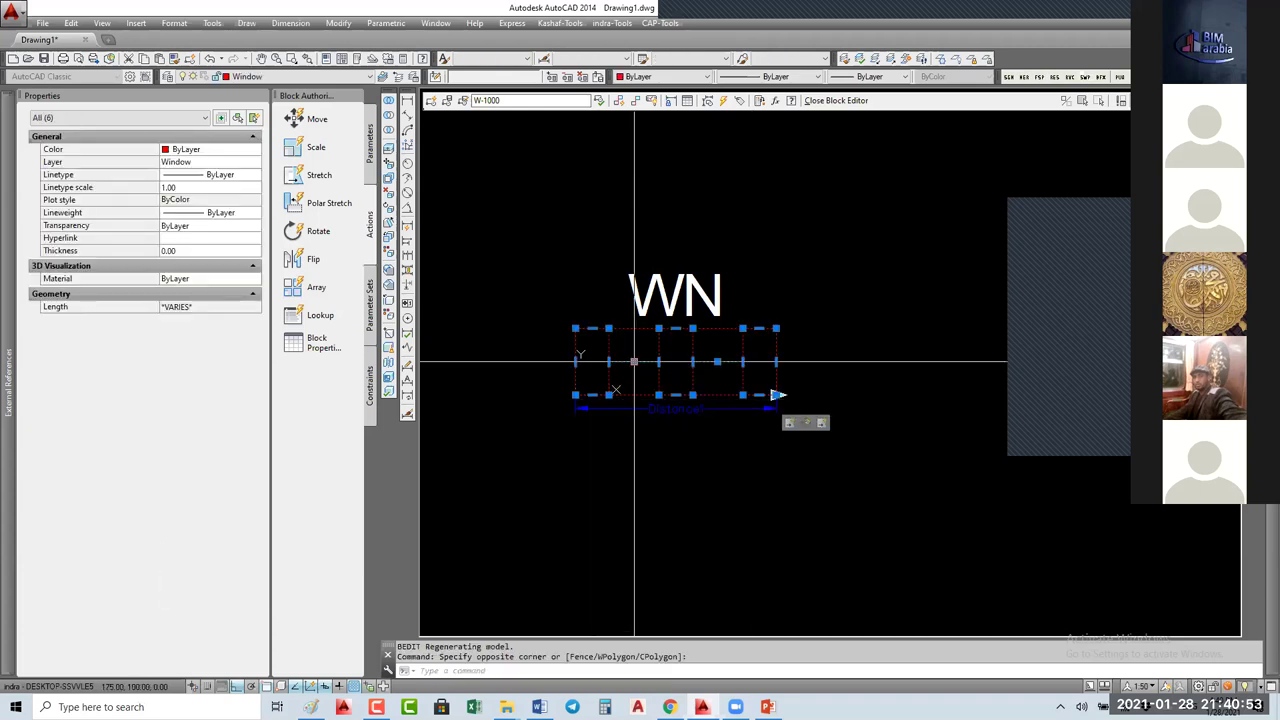
pyautogui.click(210, 163)
pyautogui.click(197, 176)
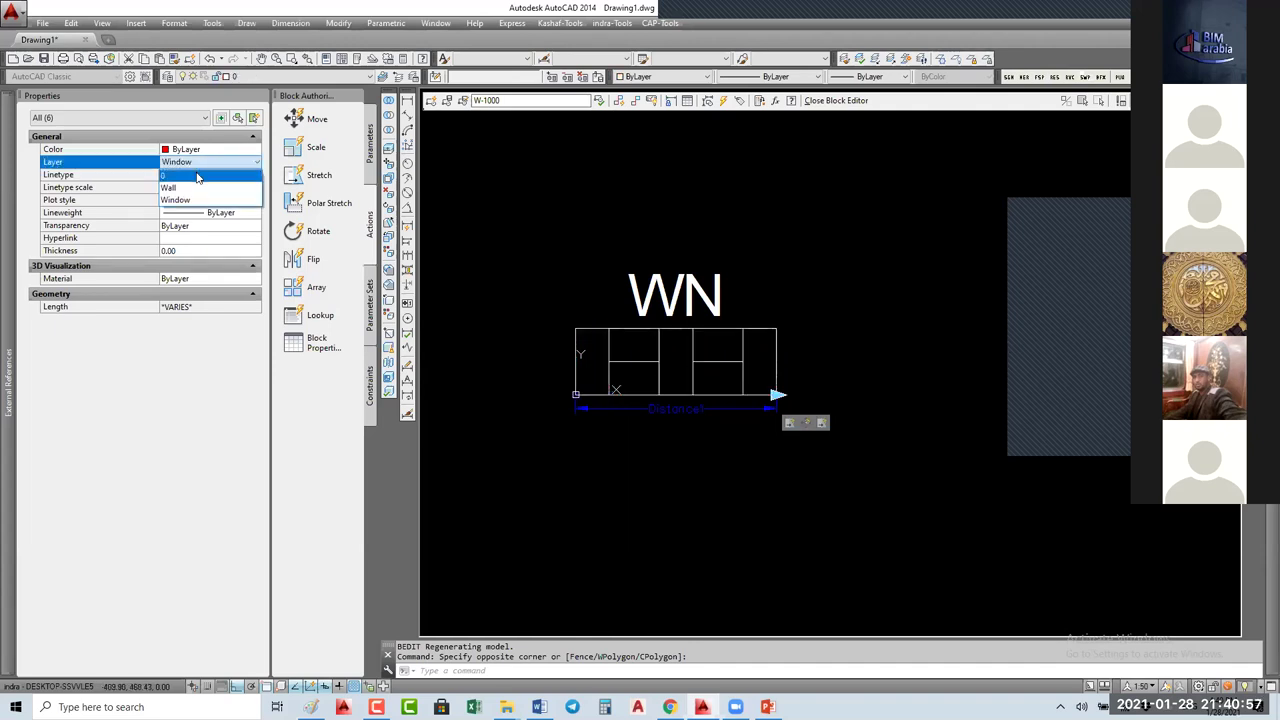
pyautogui.press('Escape')
pyautogui.press('Escape')
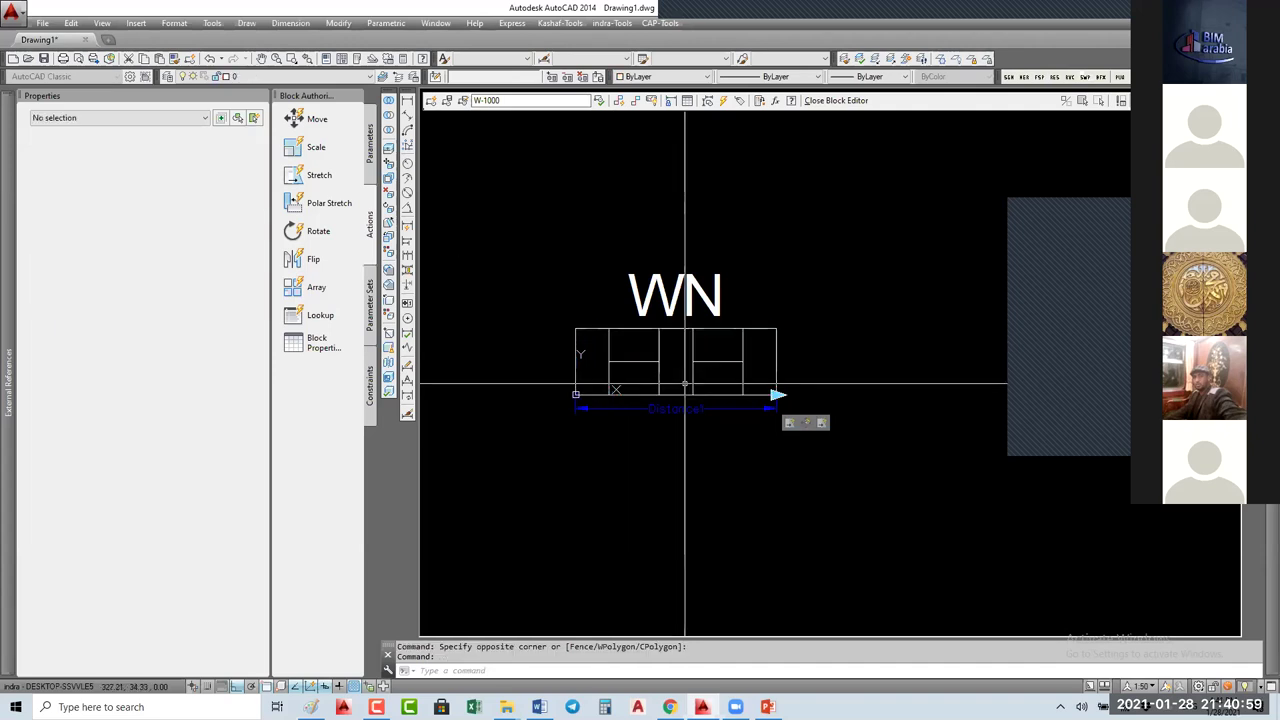
# Step: Start a LINE command at the block's edges and cancel it without drawing
pyautogui.write('l')
pyautogui.press('Return')
pyautogui.click(778, 395)
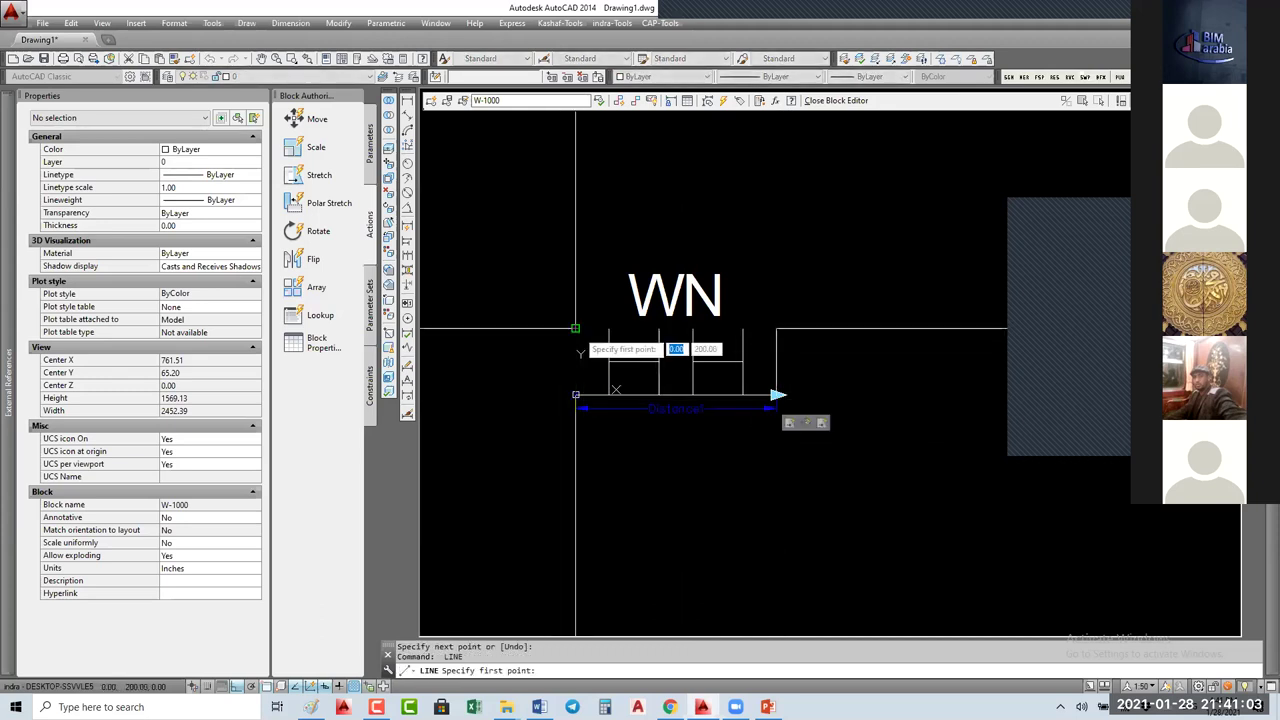
pyautogui.press('Return')
pyautogui.press('Return')
pyautogui.click(575, 395)
pyautogui.press('Return')
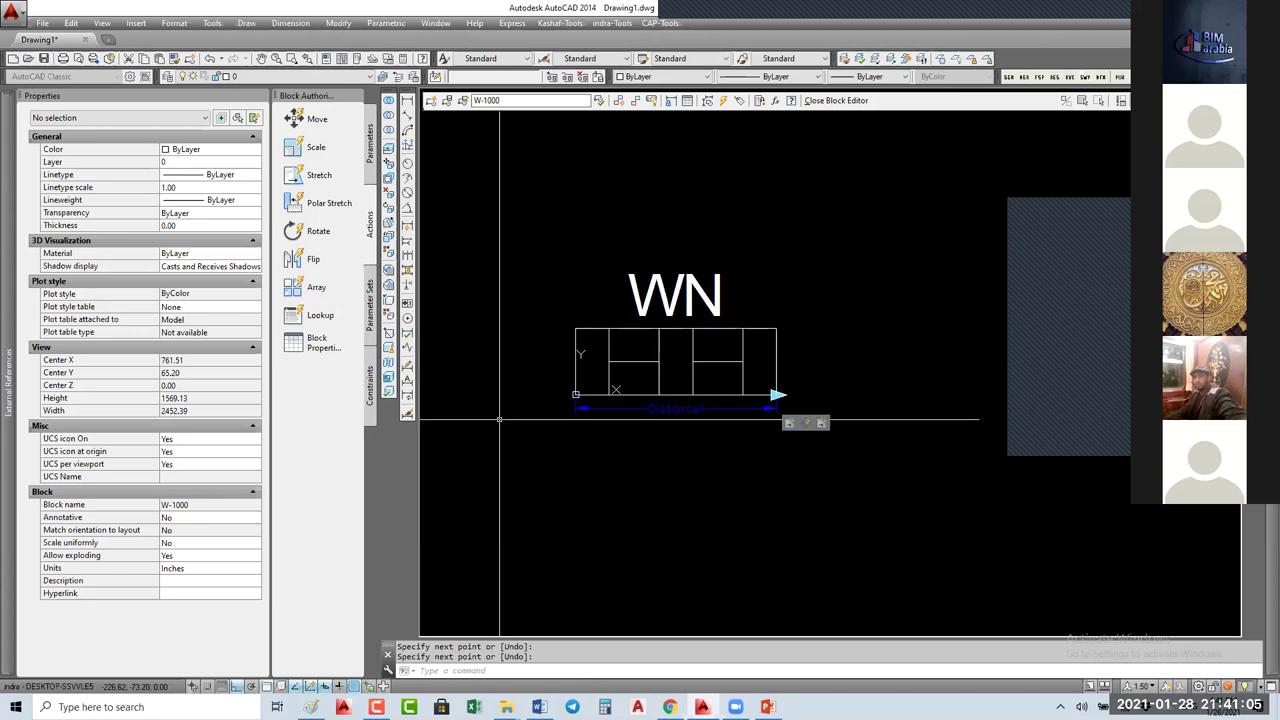
# Step: Move the window's two vertical end lines onto the Wall layer
pyautogui.click(536, 292)
pyautogui.click(604, 460)
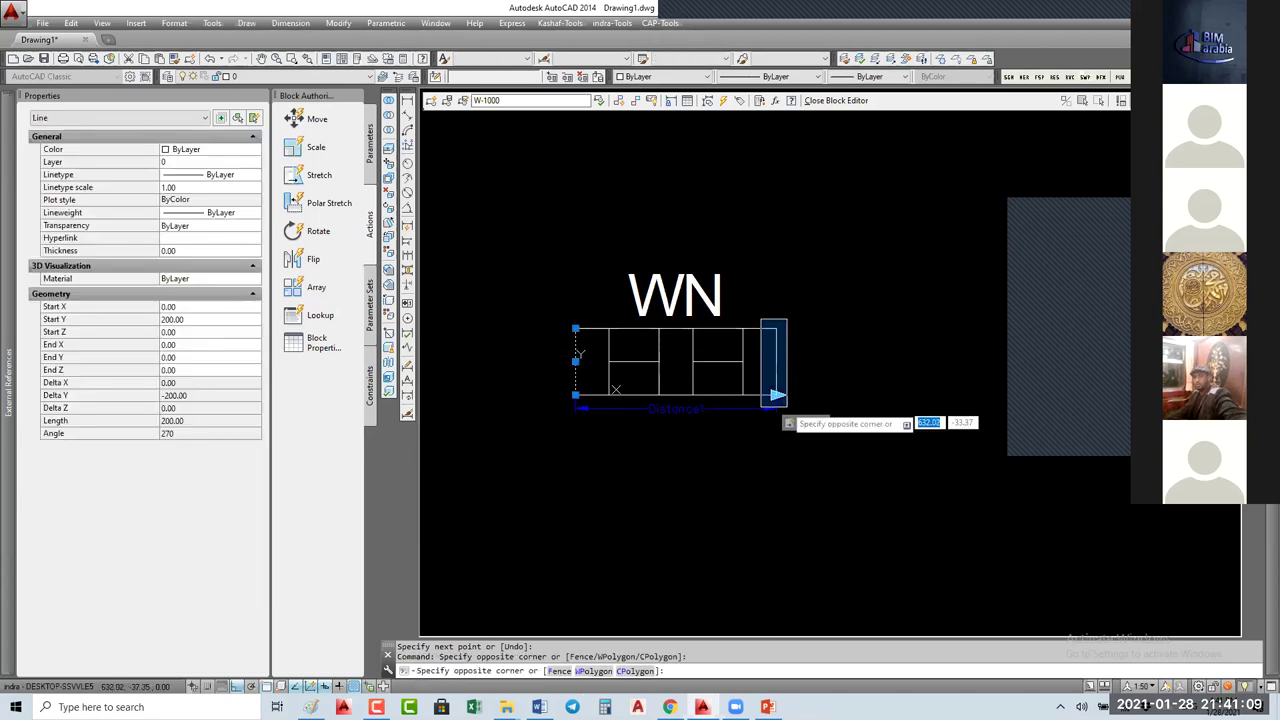
pyautogui.click(792, 420)
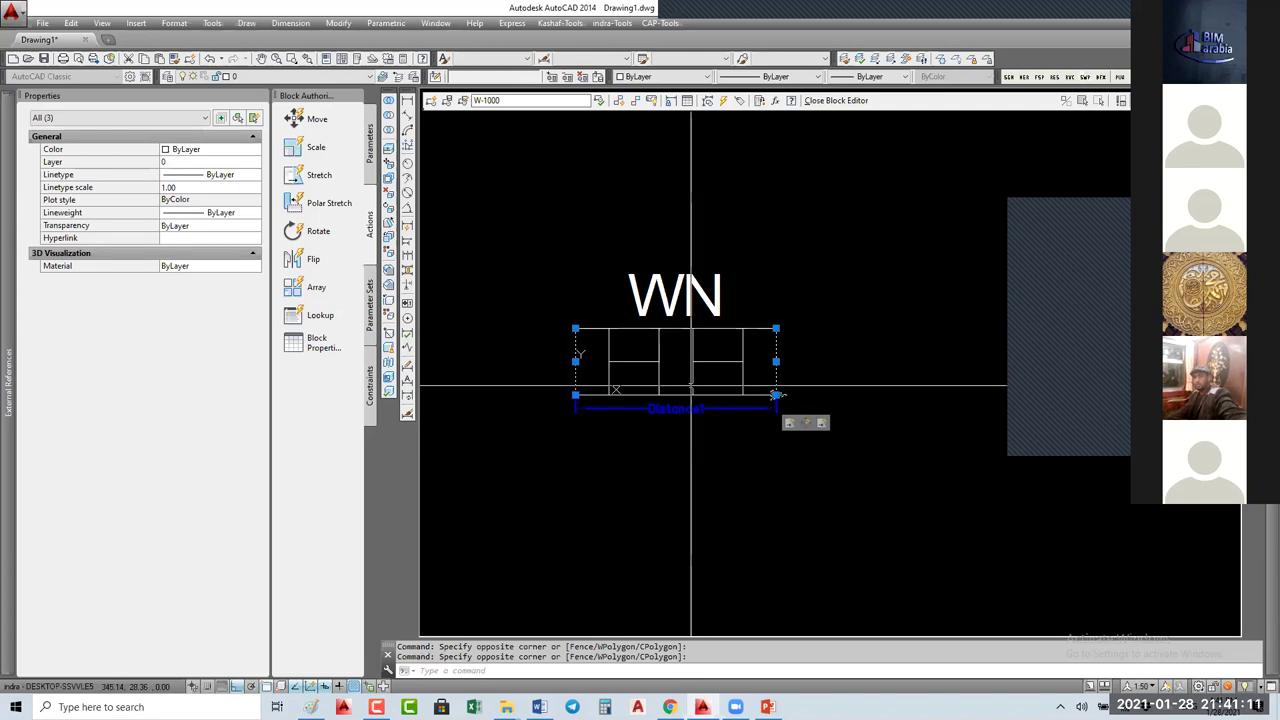
pyautogui.scroll(5, 776, 395)
pyautogui.click(888, 396)
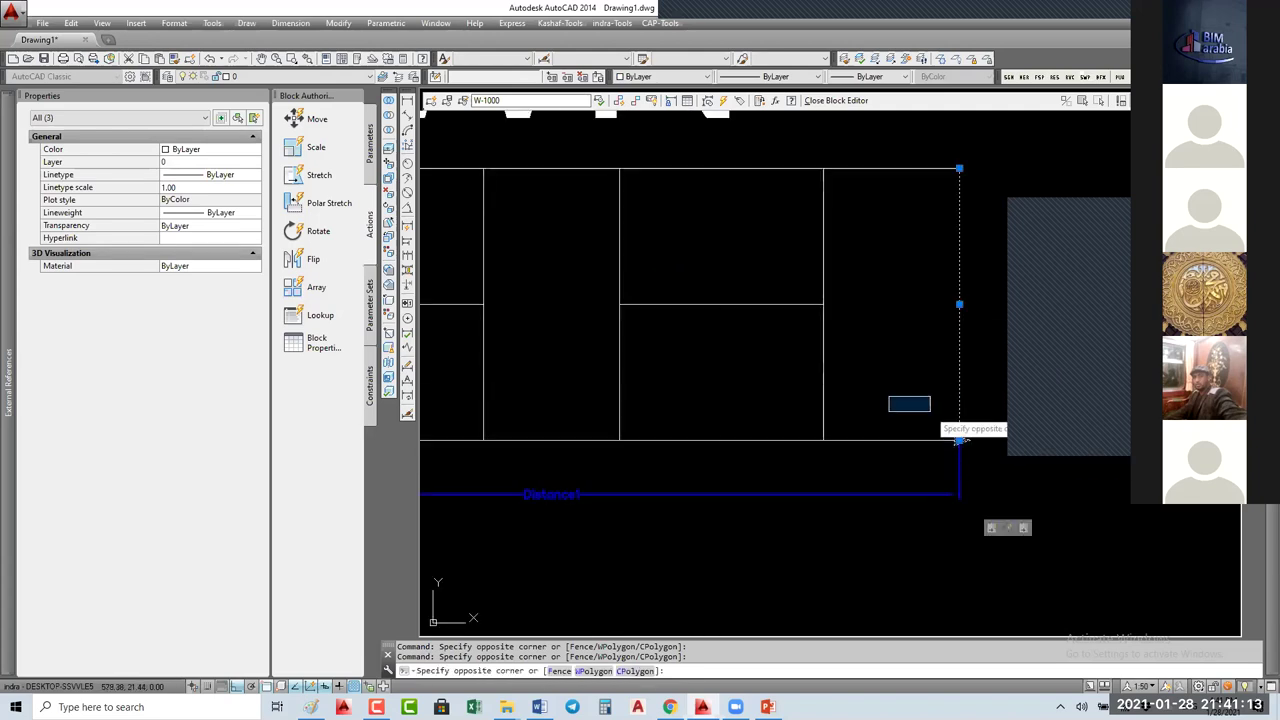
pyautogui.click(972, 452)
pyautogui.scroll(-4, 859, 437)
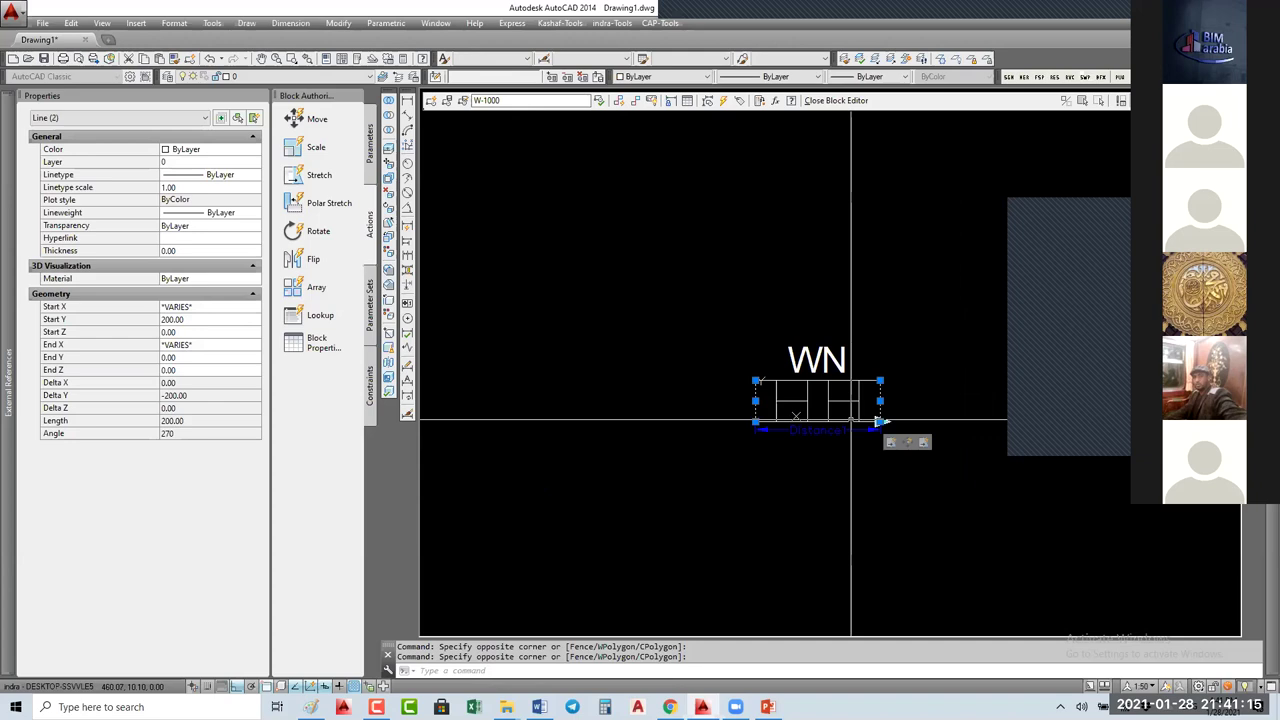
pyautogui.click(183, 162)
pyautogui.click(183, 162)
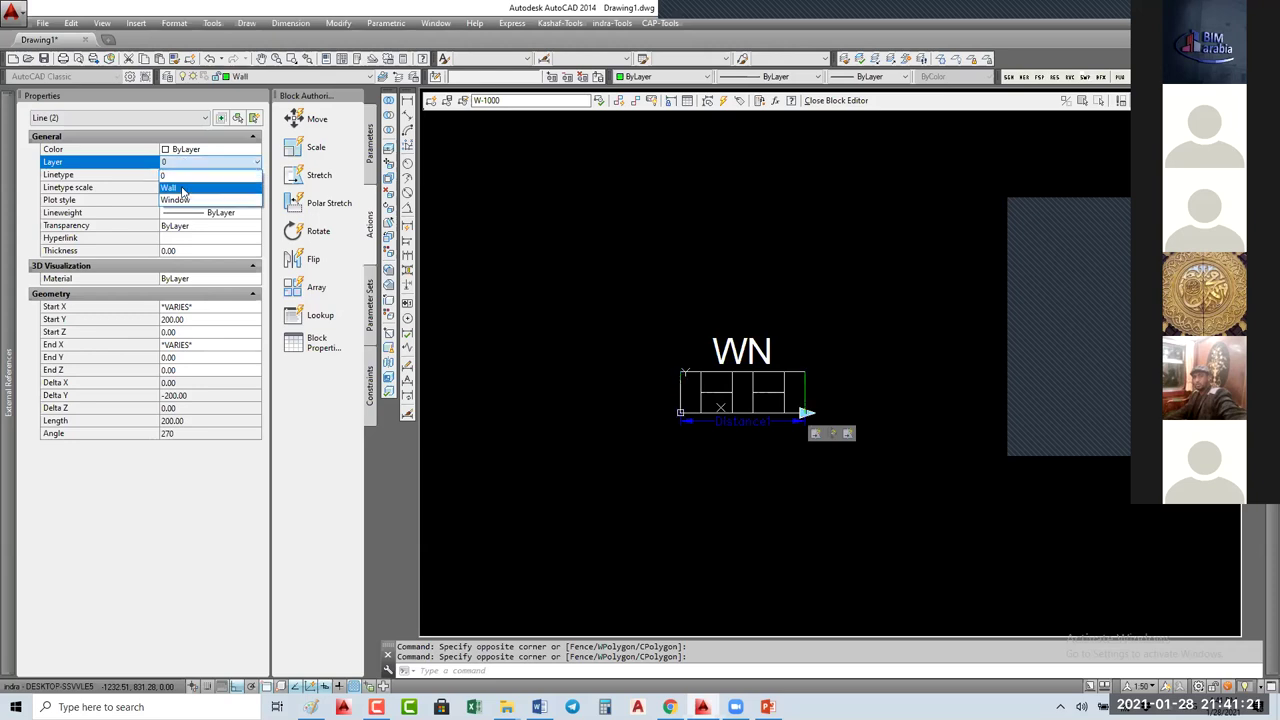
pyautogui.click(185, 190)
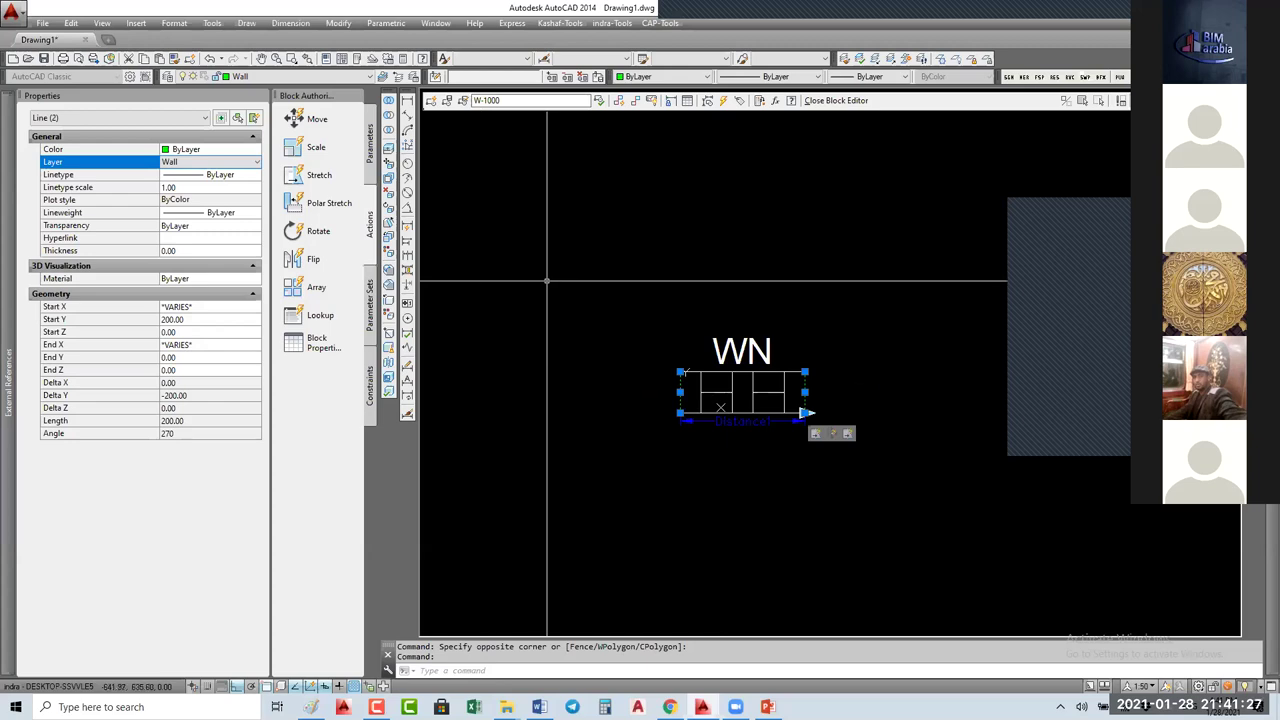
pyautogui.click(370, 158)
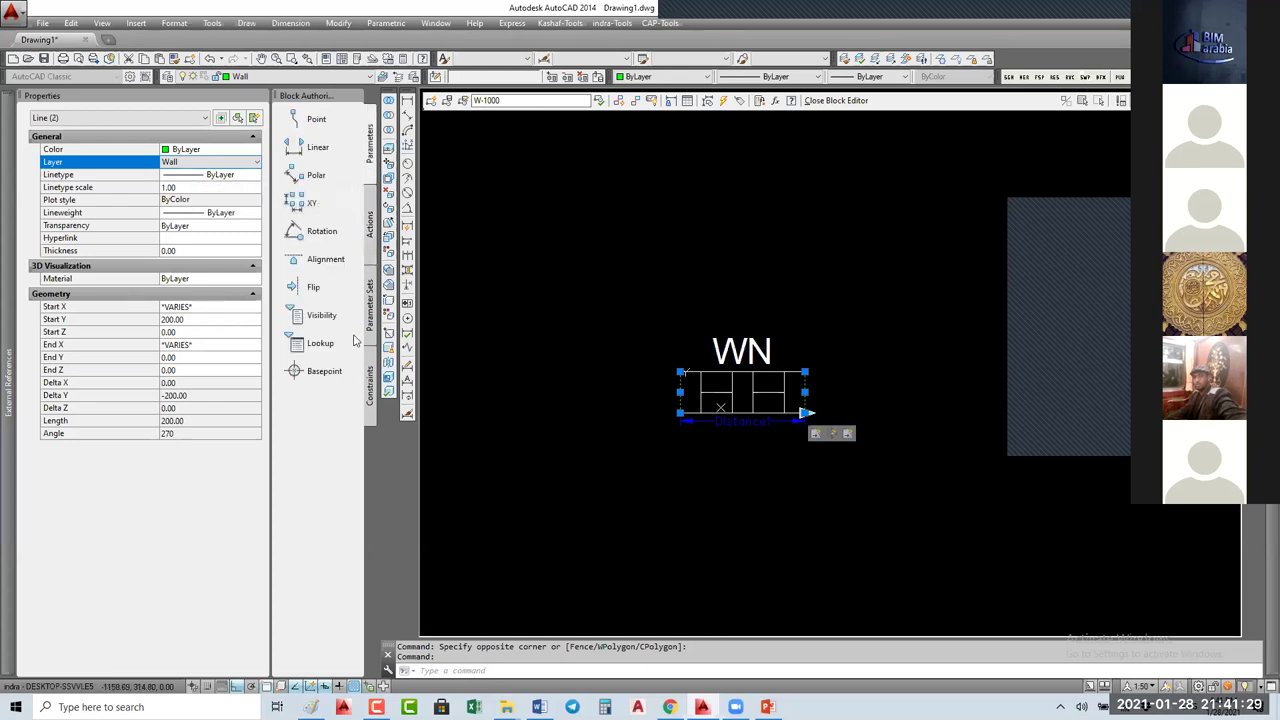
# Step: Add an alignment parameter at W-1000's lower-left corner along its bottom edge, then close the editor
pyautogui.click(311, 262)
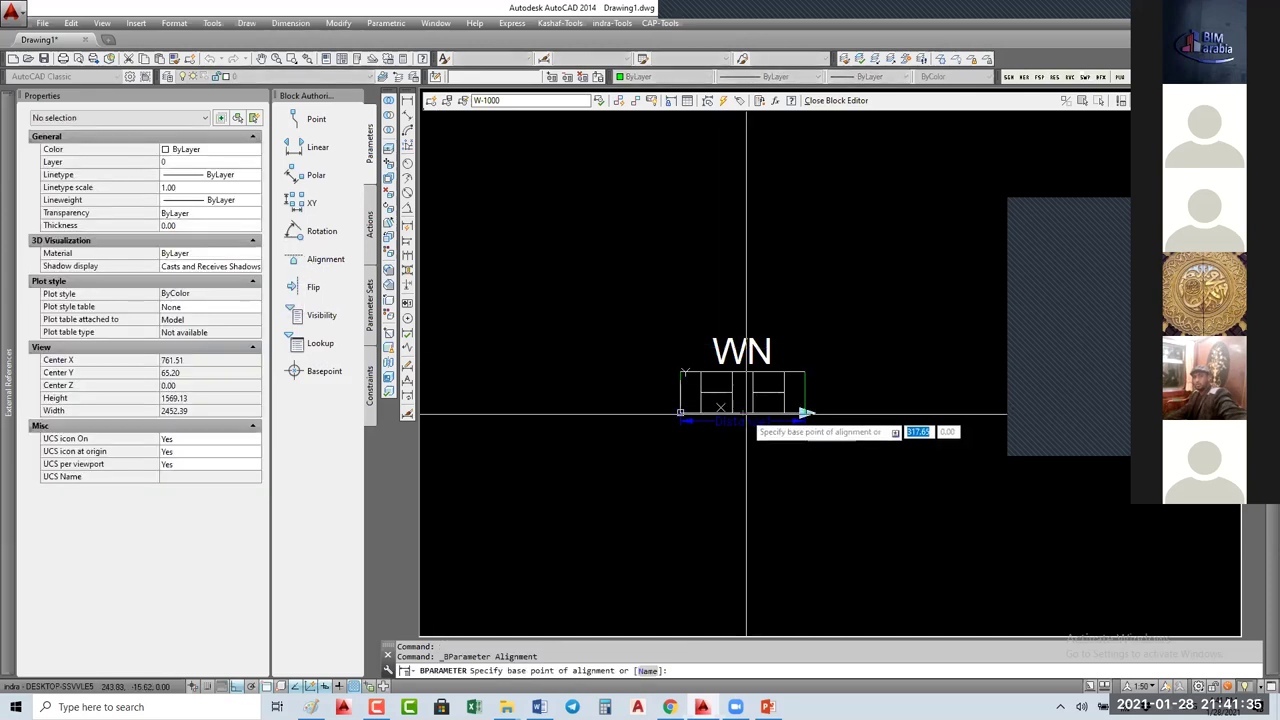
pyautogui.scroll(4, 727, 418)
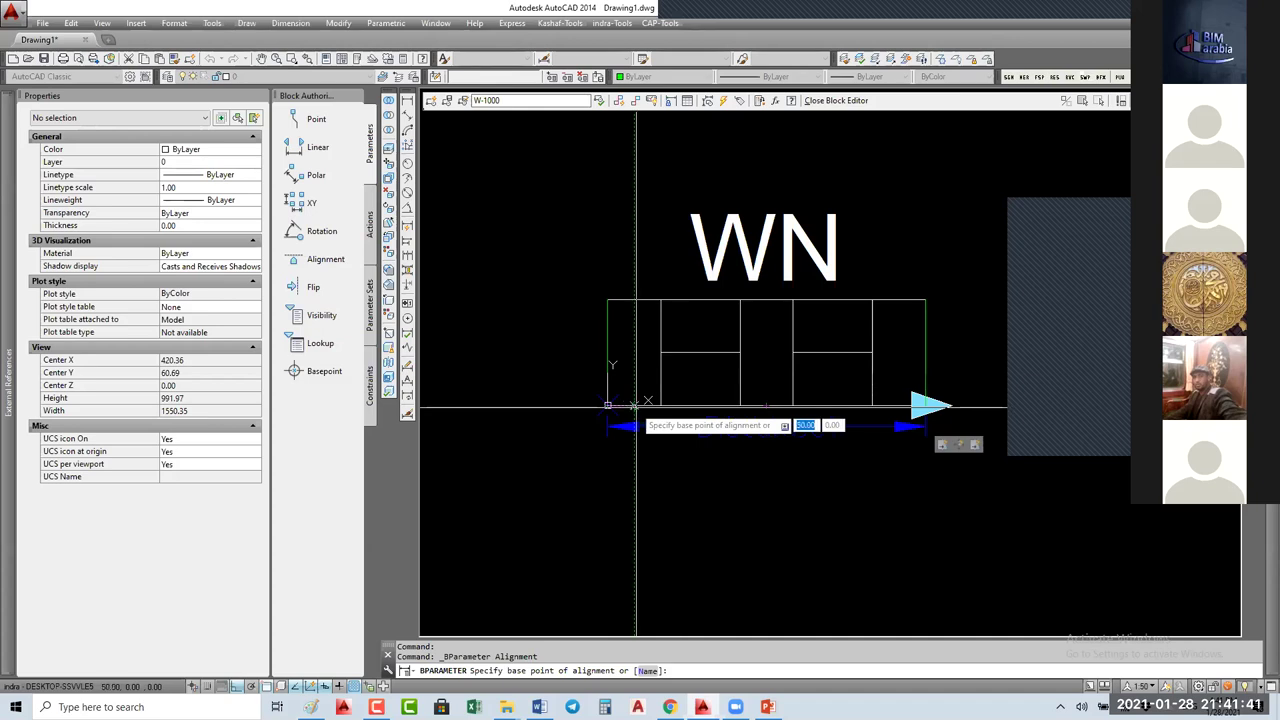
pyautogui.click(636, 405)
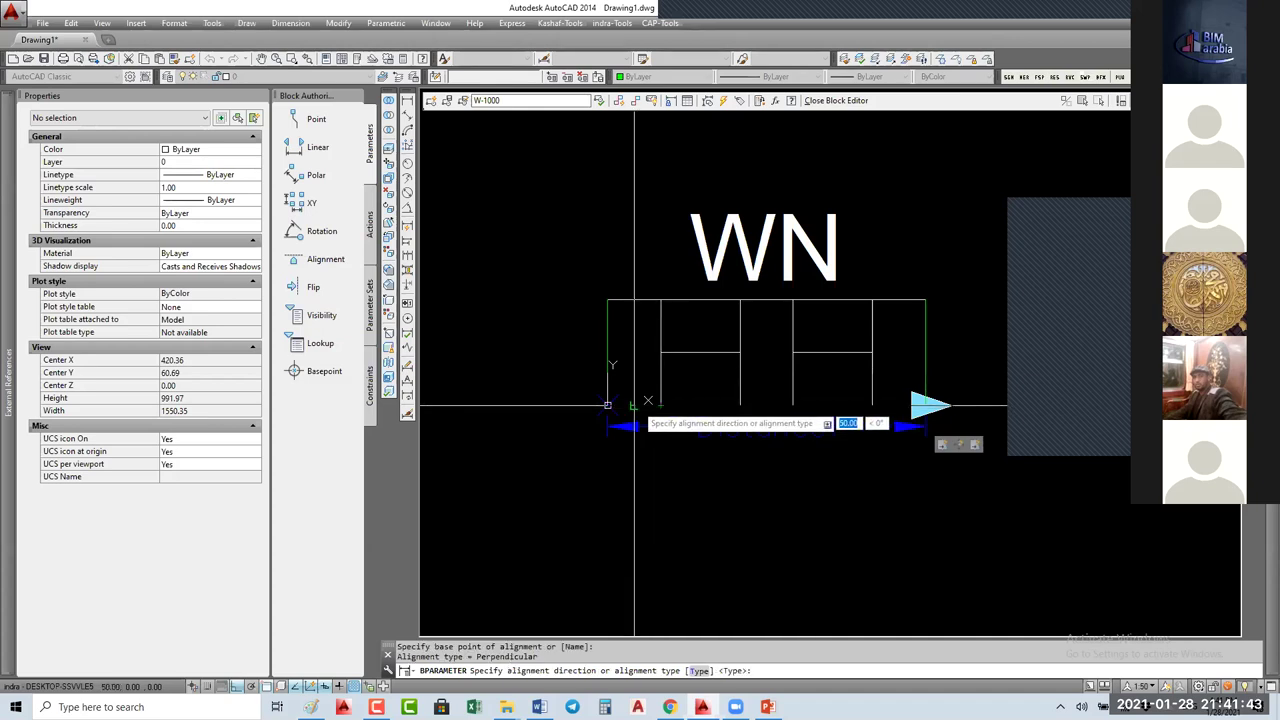
pyautogui.click(626, 407)
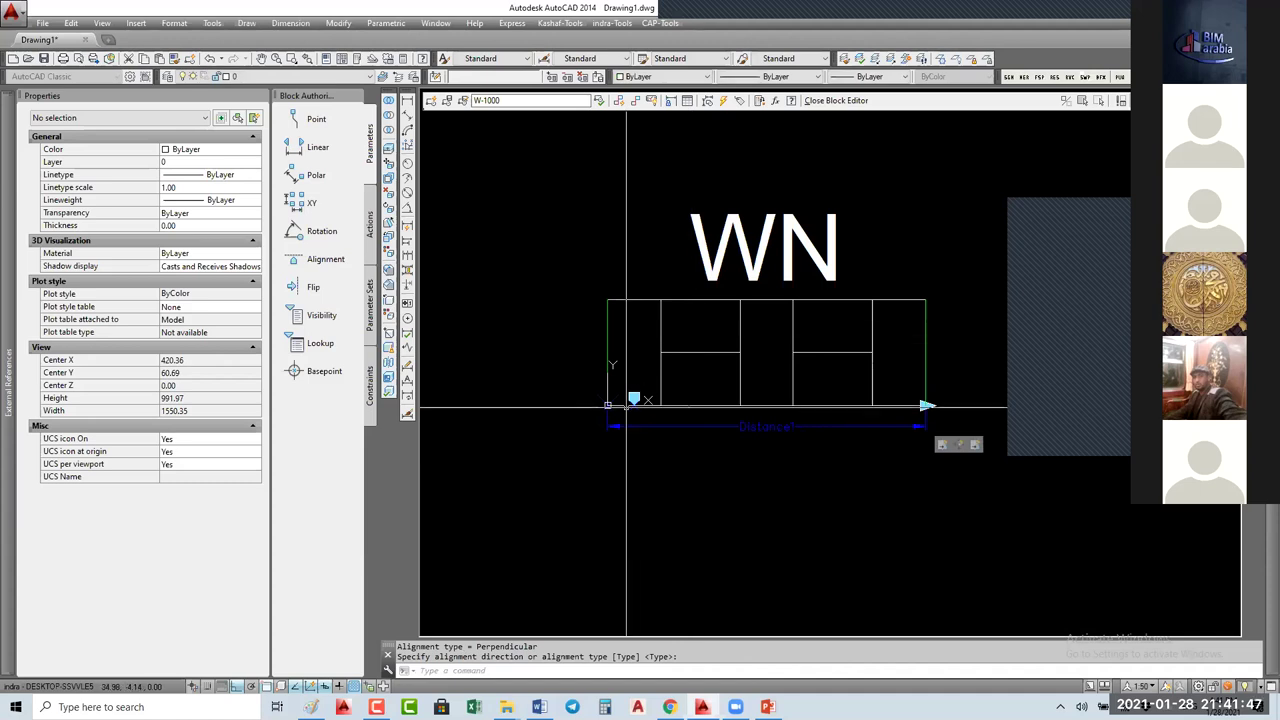
pyautogui.click(838, 101)
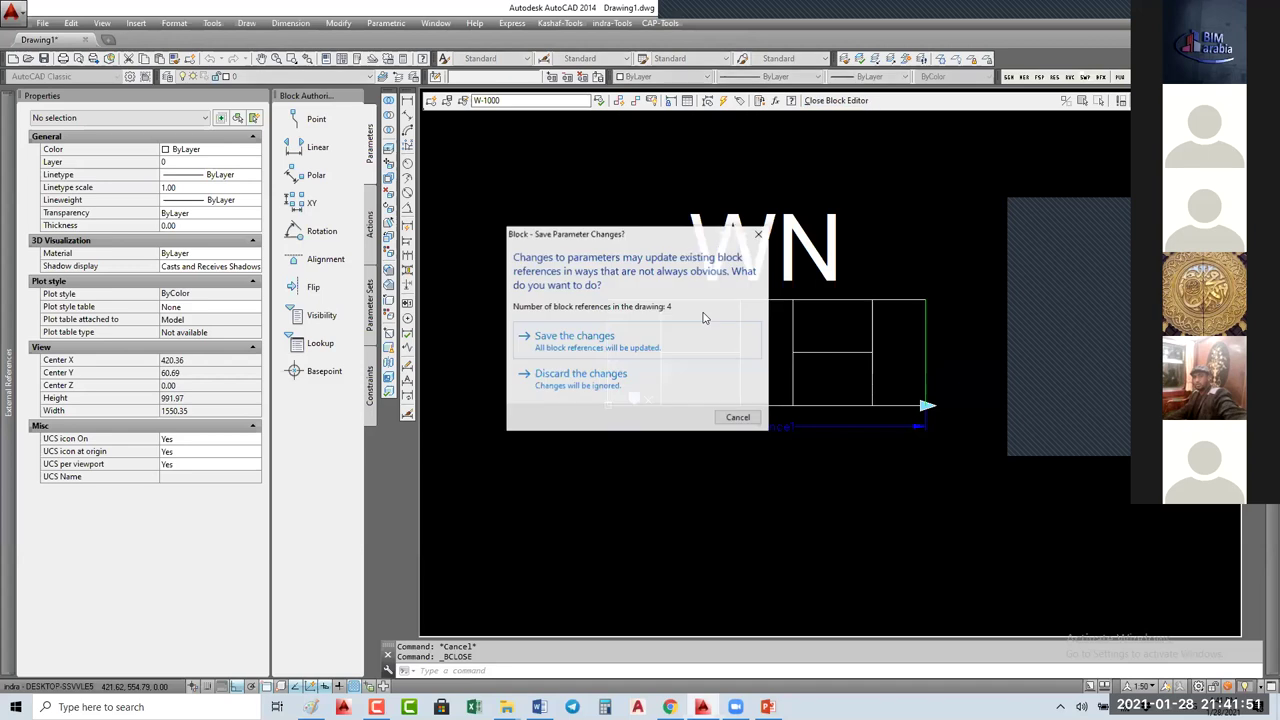
# Step: Save the block changes and put a W-01 window block on the Window layer
pyautogui.click(566, 345)
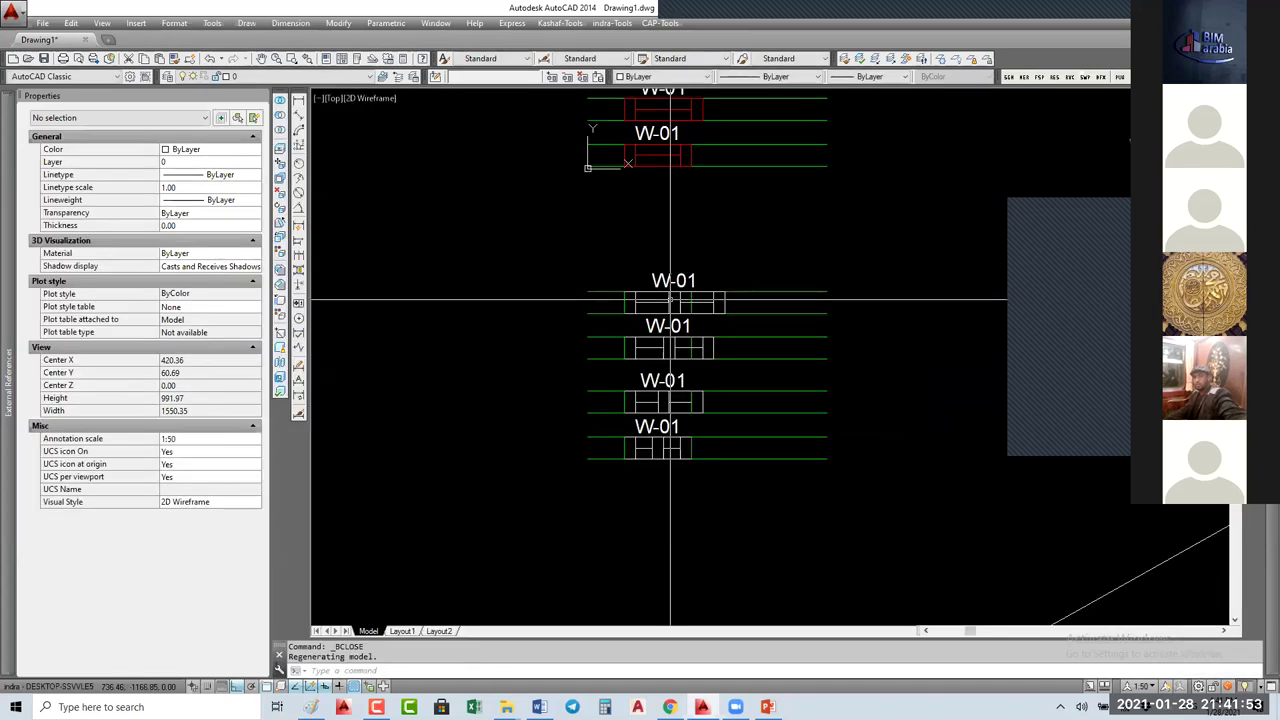
pyautogui.click(655, 300)
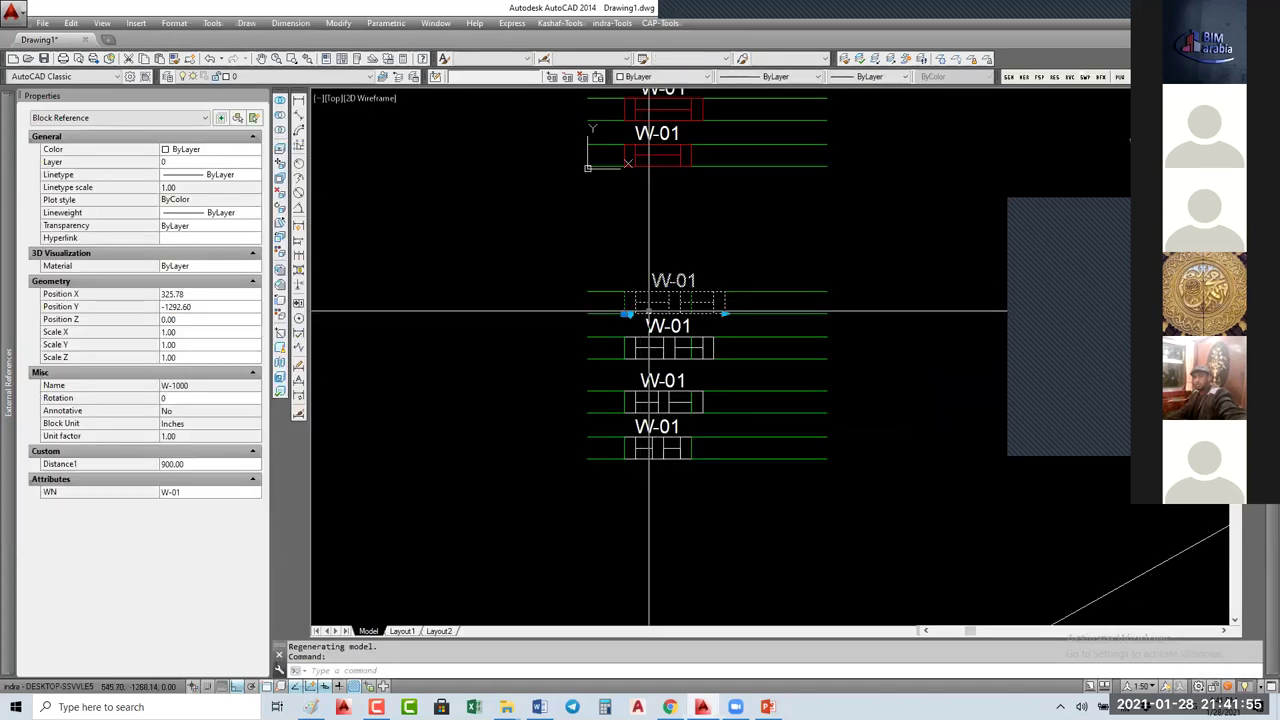
pyautogui.click(205, 162)
pyautogui.click(176, 200)
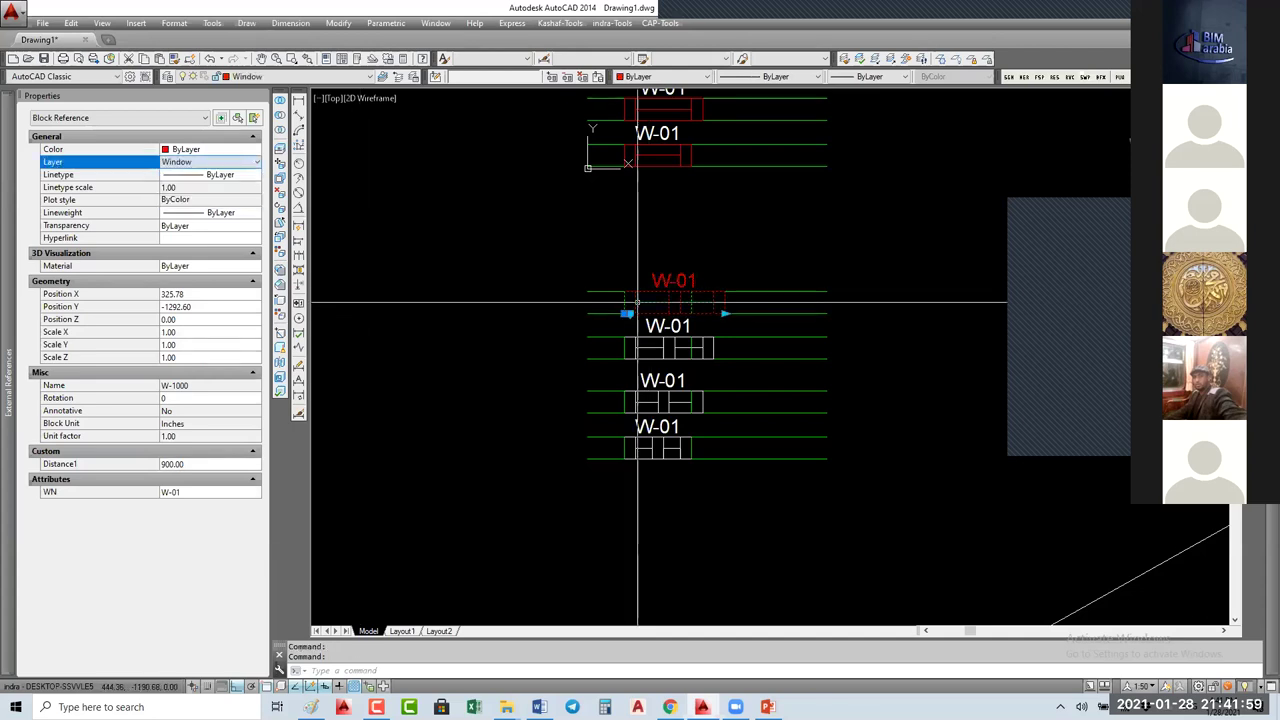
# Step: Pan to the wall stack and inspect the two right-hand lower wall lines
pyautogui.scroll(3, 677, 317)
pyautogui.scroll(-5, 677, 317)
pyautogui.moveTo(679, 375); pyautogui.dragTo(595, 275, button='middle')
pyautogui.press('Escape')
pyautogui.press('Escape')
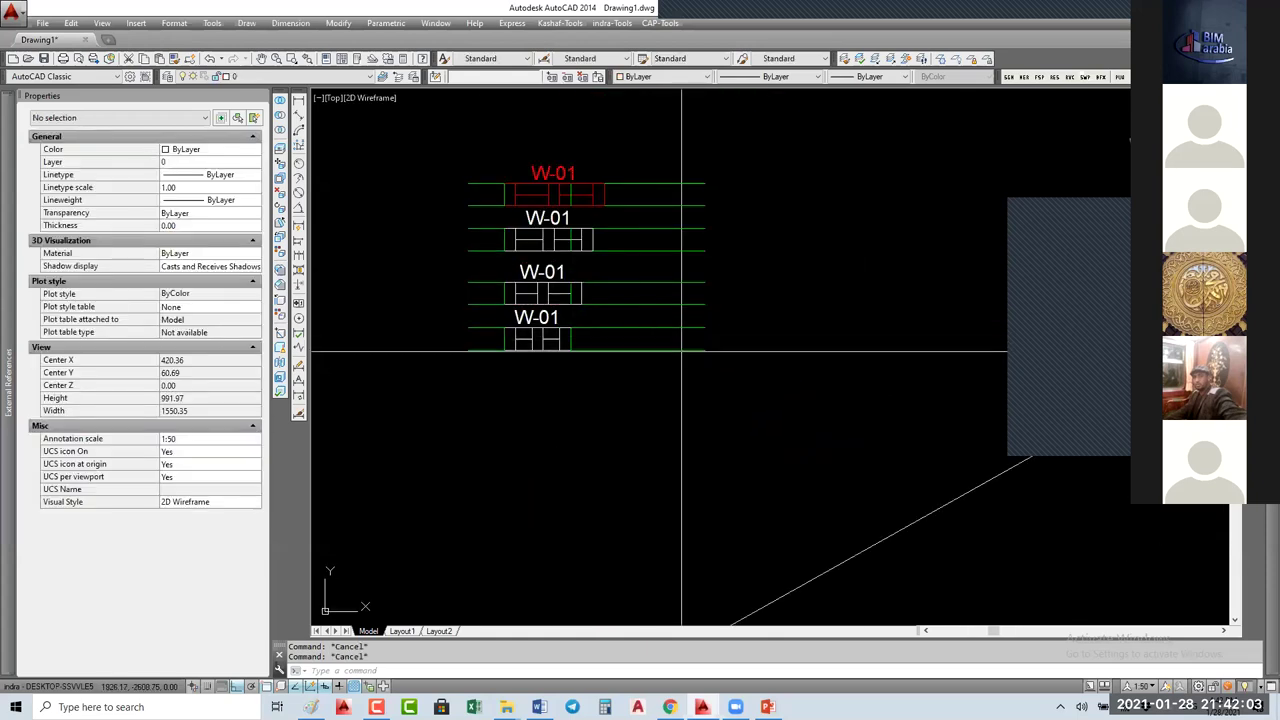
pyautogui.click(712, 320)
pyautogui.click(671, 393)
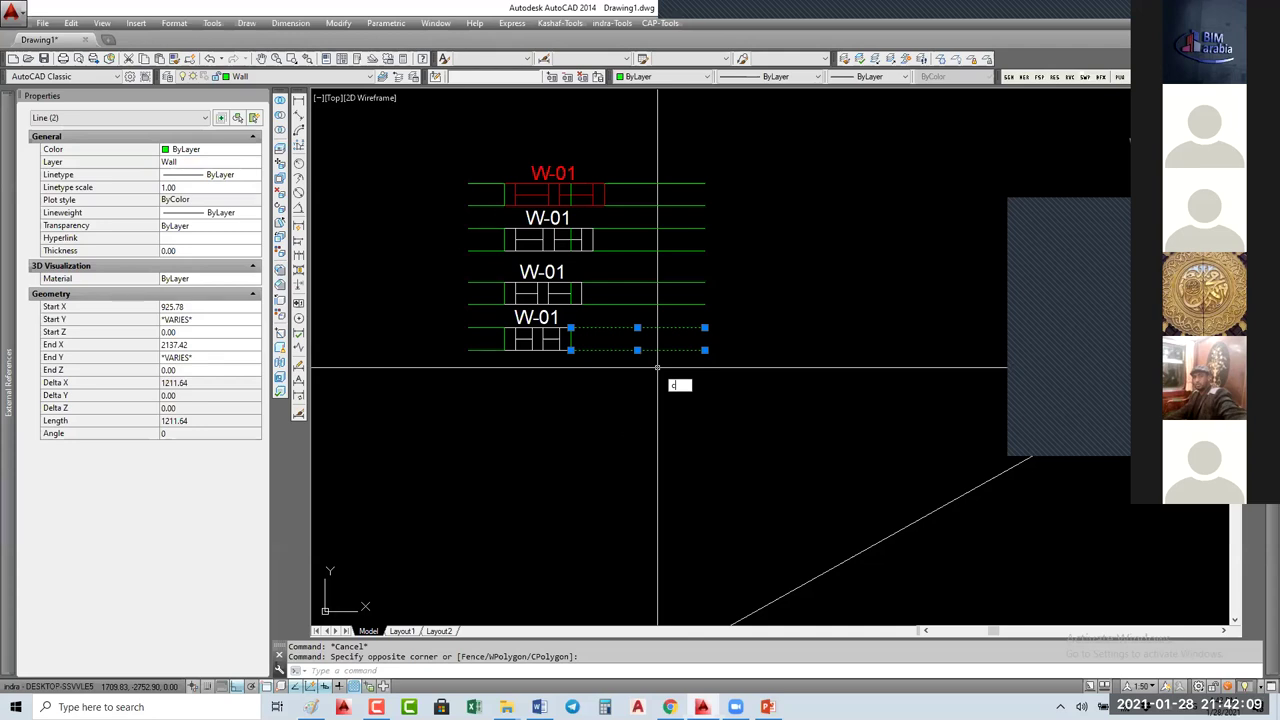
pyautogui.press('Escape')
pyautogui.scroll(-4, 600, 400)
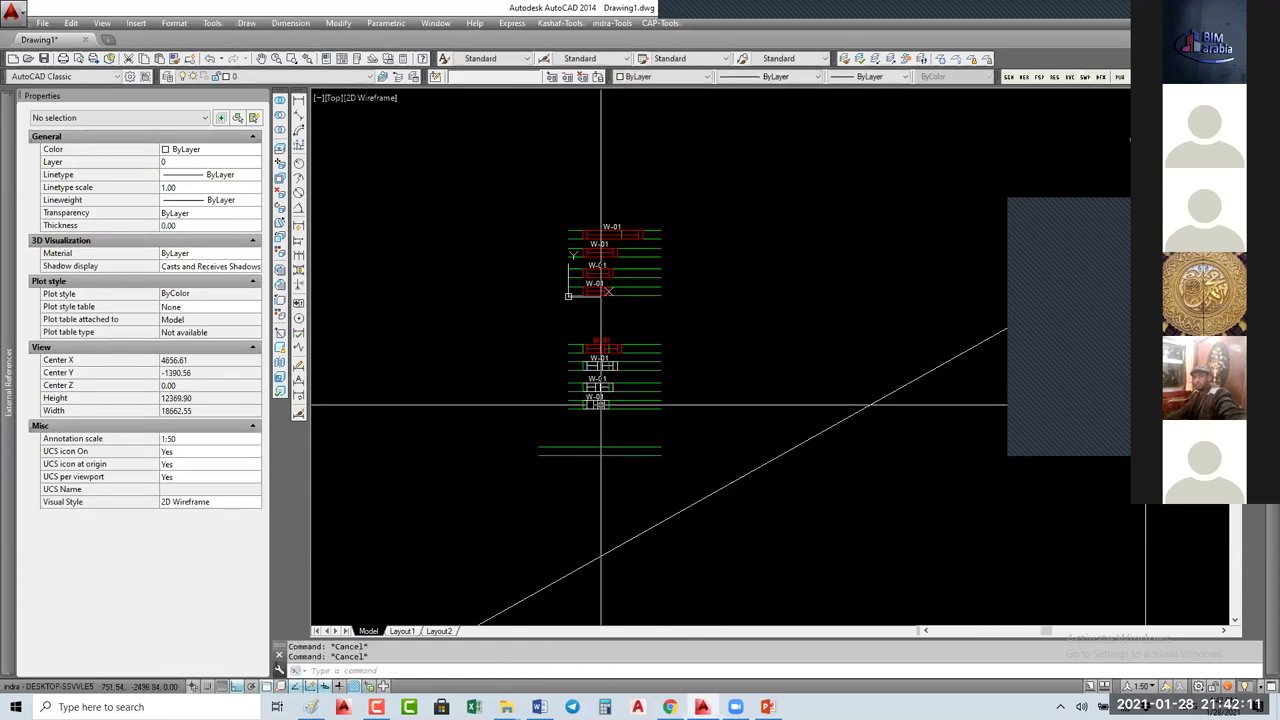
# Step: Move a W-01 window into the lower wall's gap and copy it to the left
pyautogui.click(601, 411)
pyautogui.scroll(3, 590, 410)
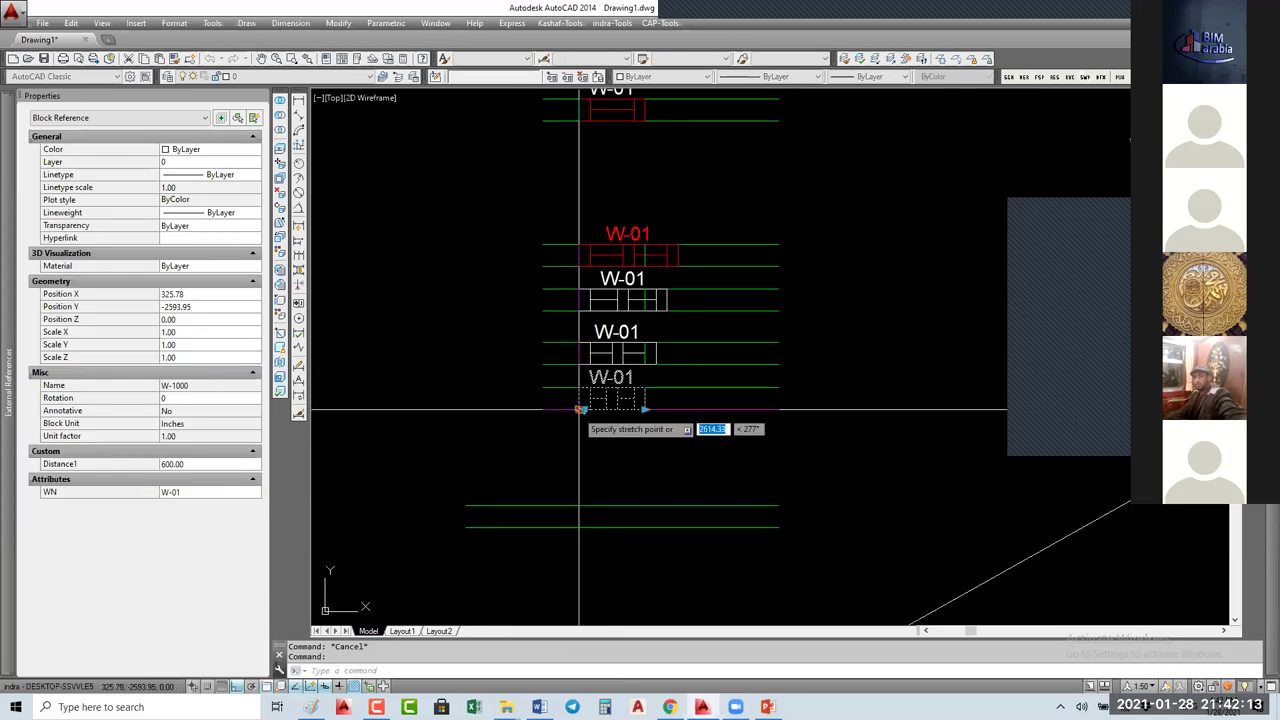
pyautogui.click(578, 410)
pyautogui.click(576, 520)
pyautogui.moveTo(586, 530); pyautogui.dragTo(611, 400, button='middle')
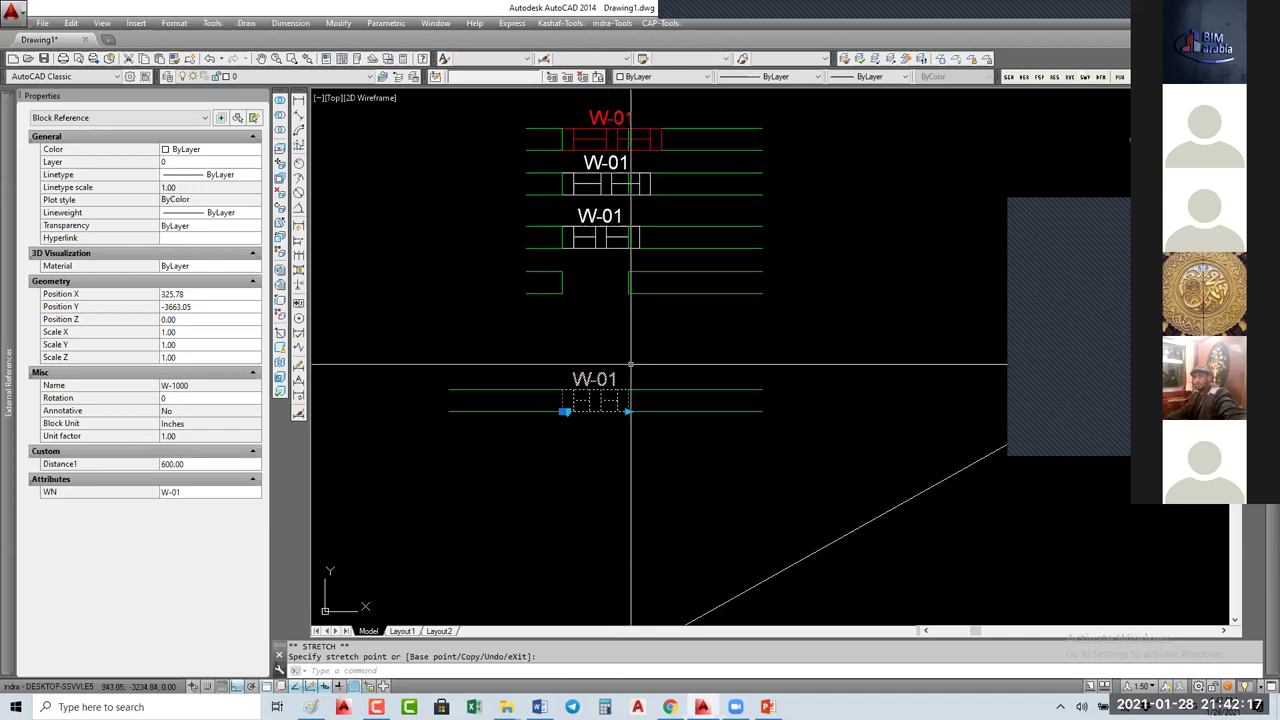
pyautogui.press('Return')
pyautogui.click(469, 411)
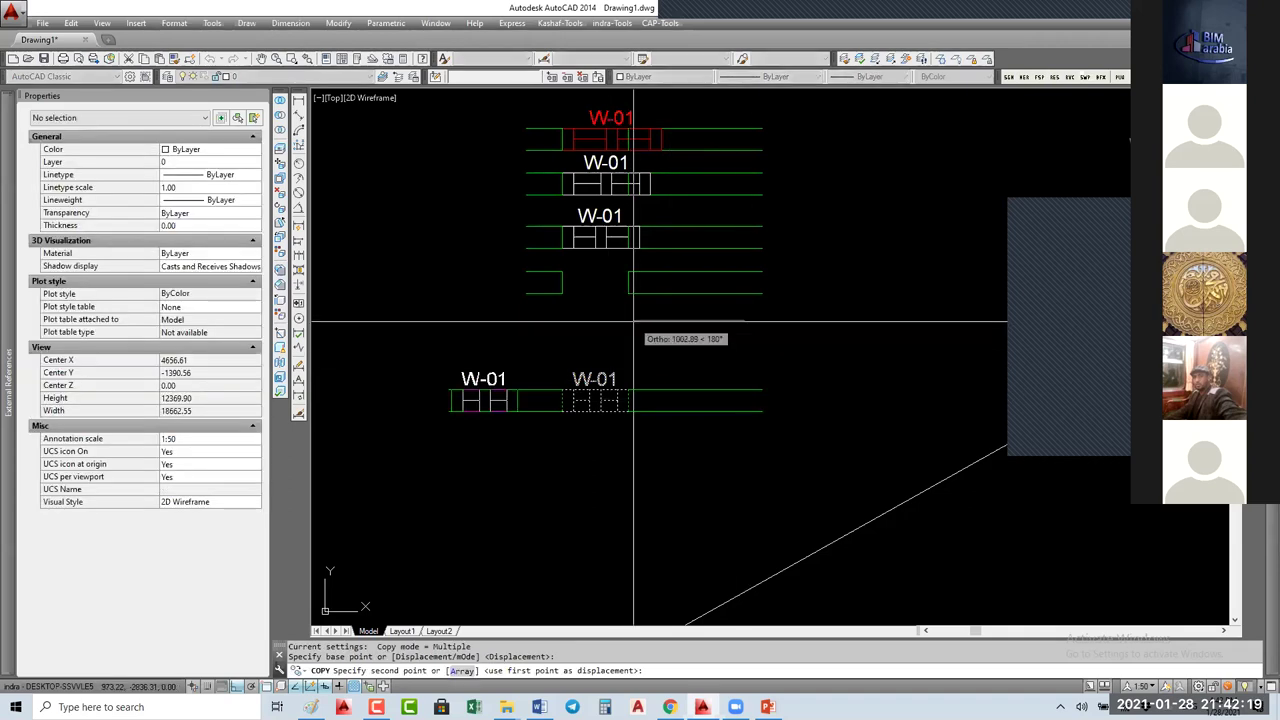
pyautogui.press('Escape')
# Step: Widen the right W-01 window with its width grip
pyautogui.click(600, 400)
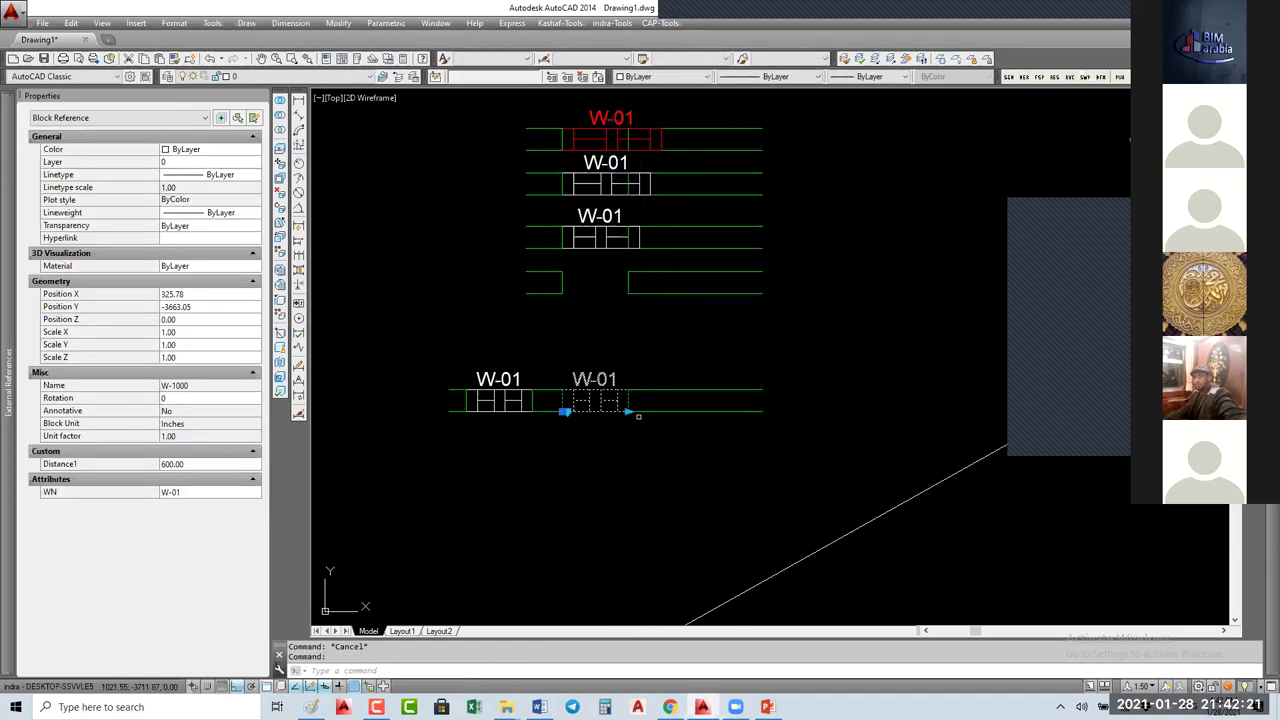
pyautogui.click(627, 410)
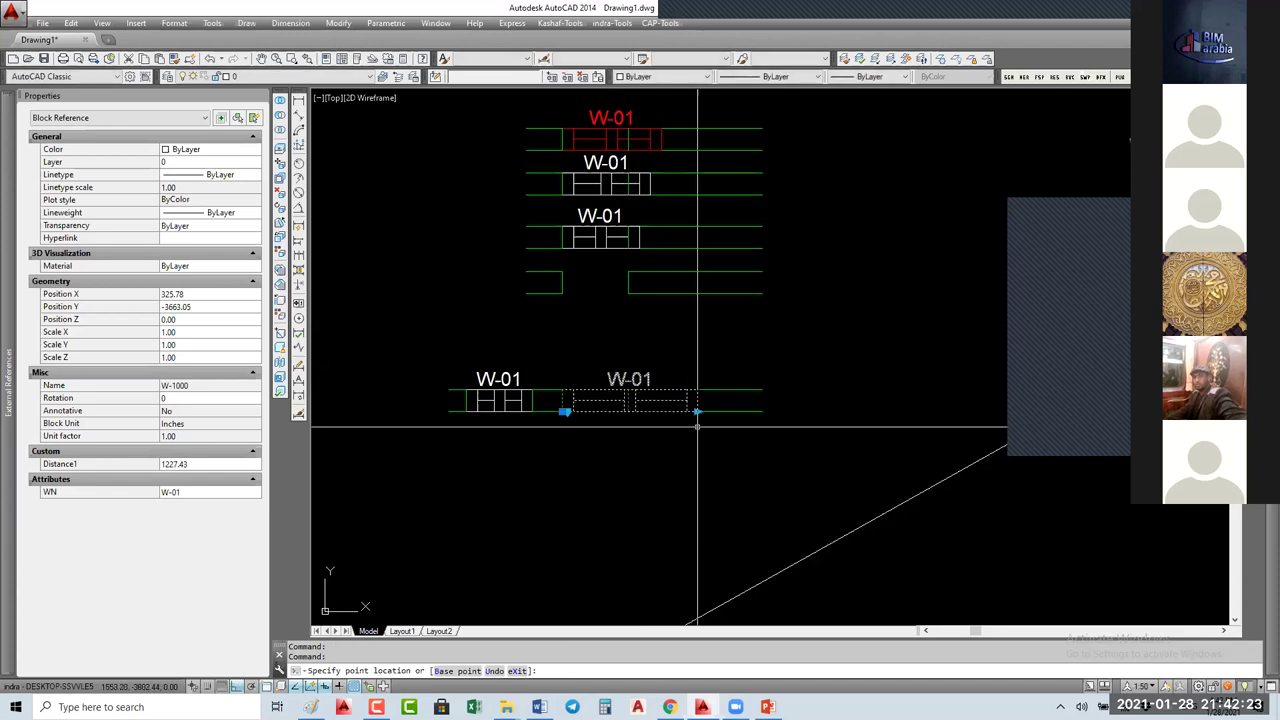
pyautogui.click(697, 426)
pyautogui.press('Escape')
pyautogui.moveTo(697, 426); pyautogui.dragTo(711, 408, button='middle')
# Step: Put both lower W-01 windows on the Window layer, then select the widened one
pyautogui.click(450, 360)
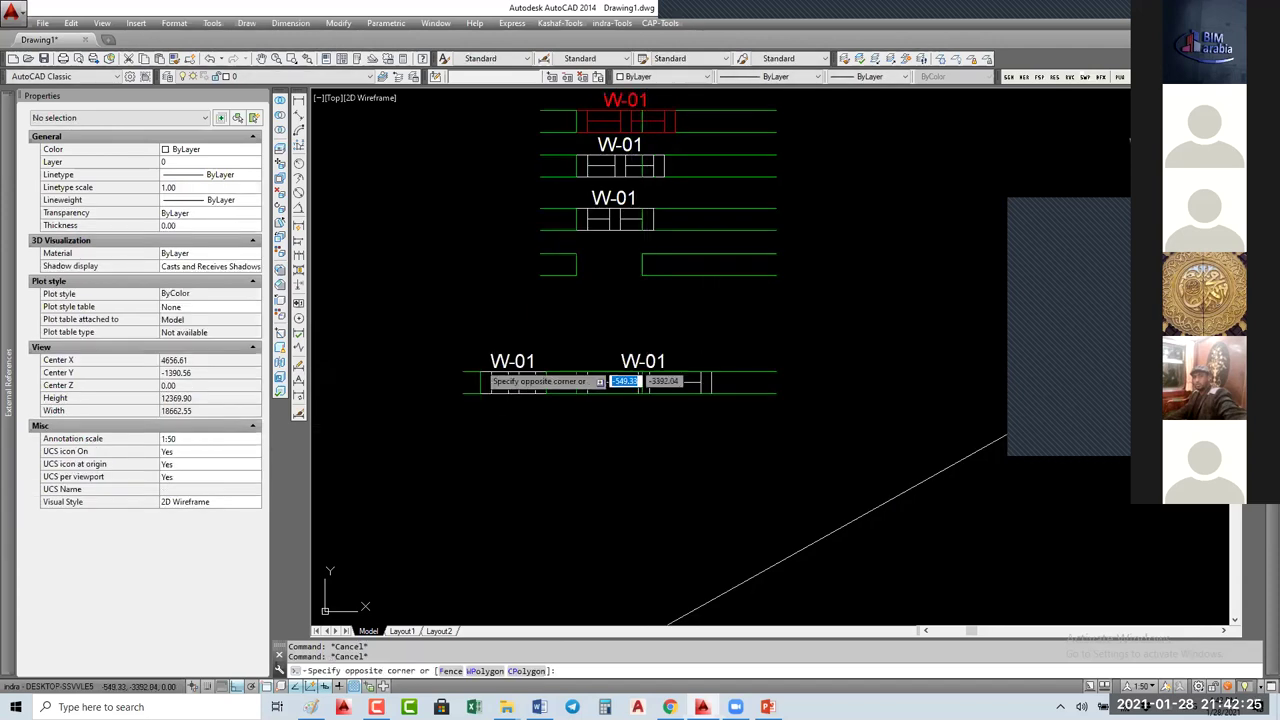
pyautogui.click(780, 400)
pyautogui.click(210, 161)
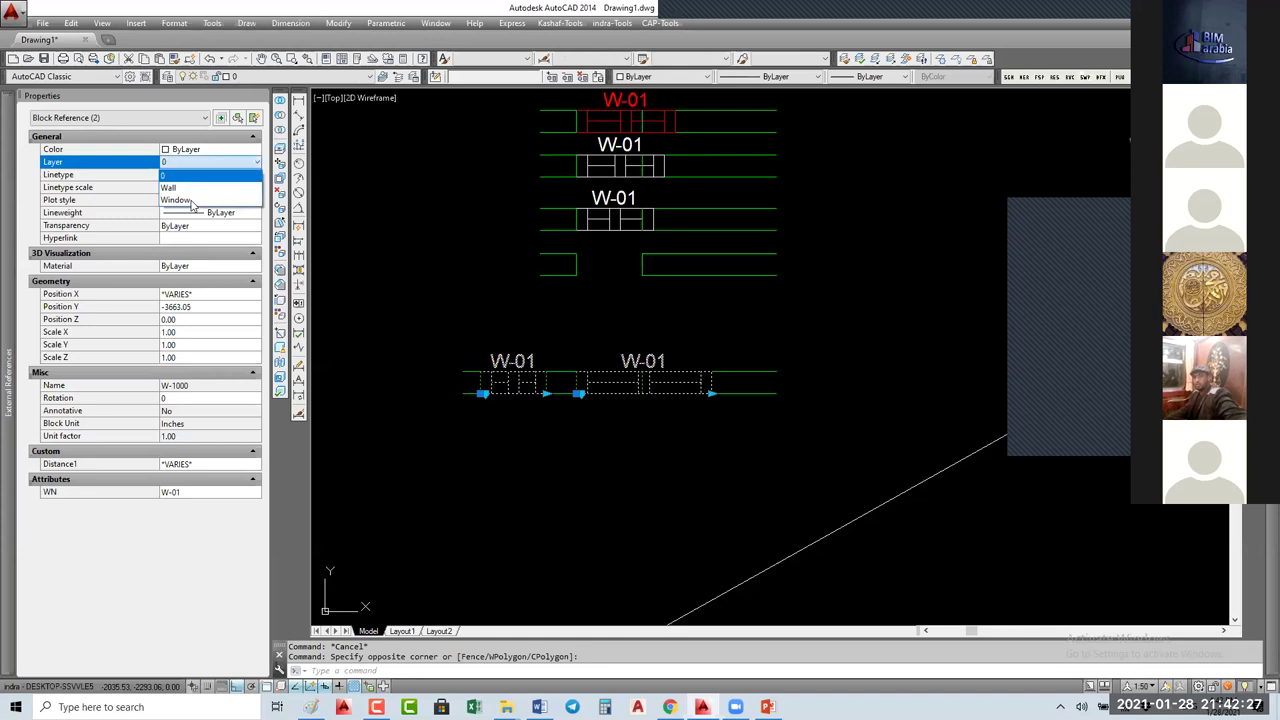
pyautogui.click(200, 203)
pyautogui.press('Escape')
pyautogui.press('Escape')
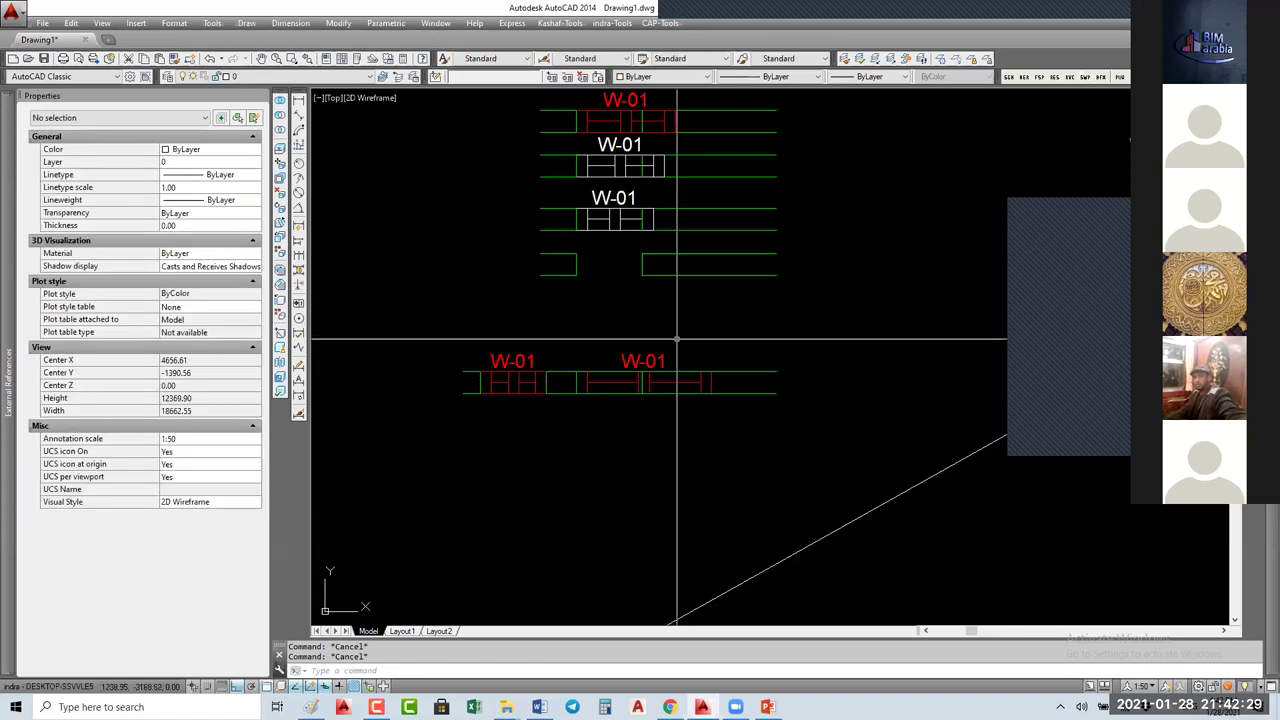
pyautogui.click(642, 380)
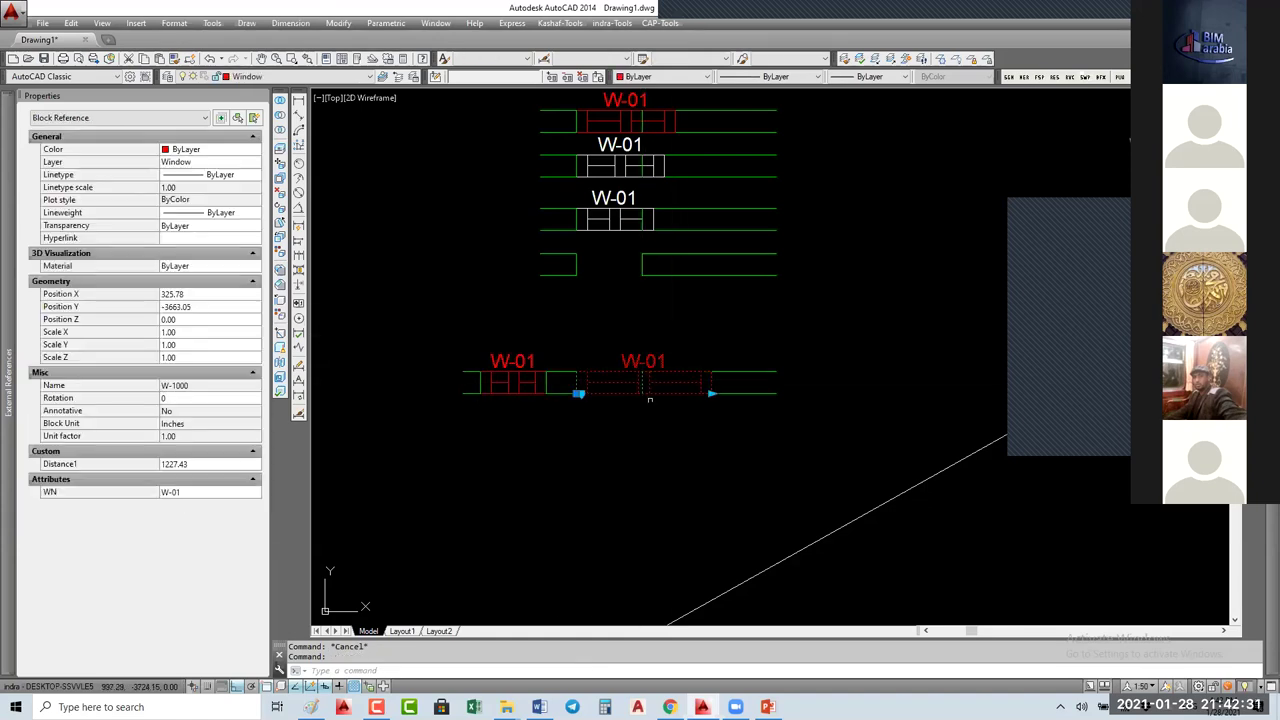
# Step: Reopen W-1000 with BE and choose Modify Selection Set on its stretch action
pyautogui.write('BE')
pyautogui.press('Return')
pyautogui.click(668, 326)
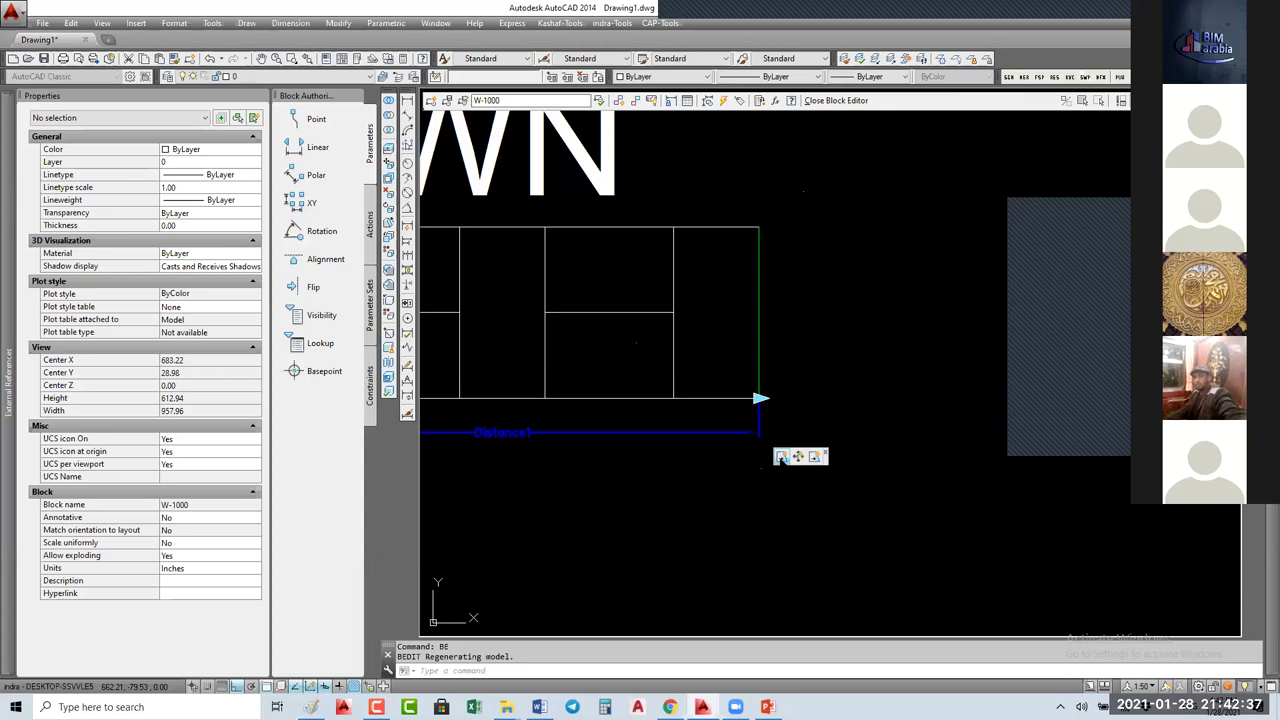
pyautogui.rightClick(781, 457)
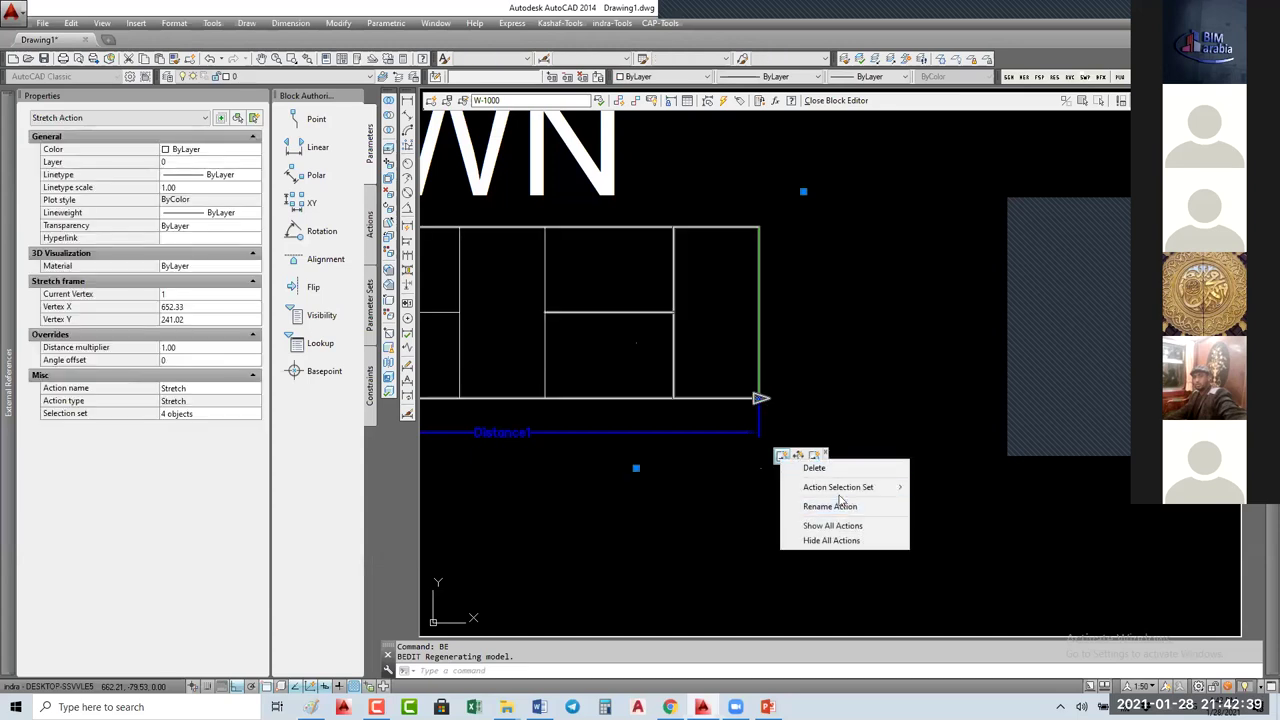
pyautogui.moveTo(838, 487)
pyautogui.click(965, 501)
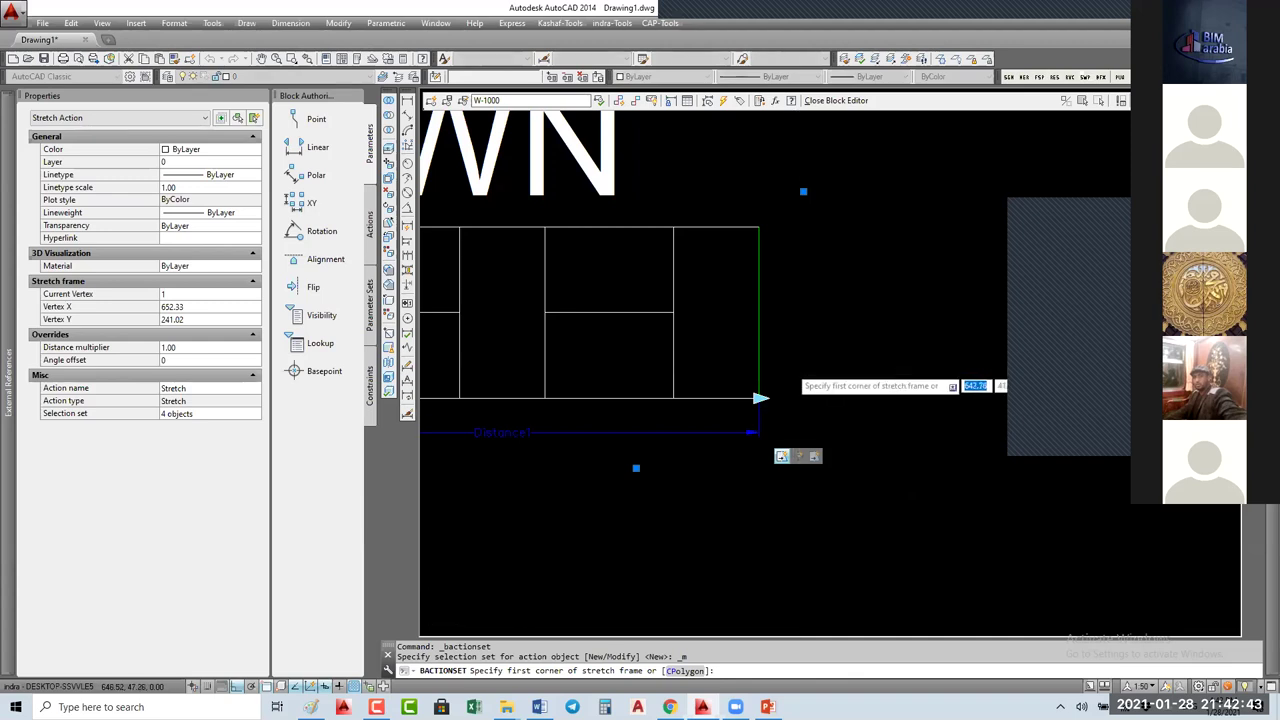
# Step: Redraw the stretch frame and objects around the window's lines, then close and save the block
pyautogui.scroll(-3, 790, 363)
pyautogui.click(800, 340)
pyautogui.click(765, 302)
pyautogui.click(808, 392)
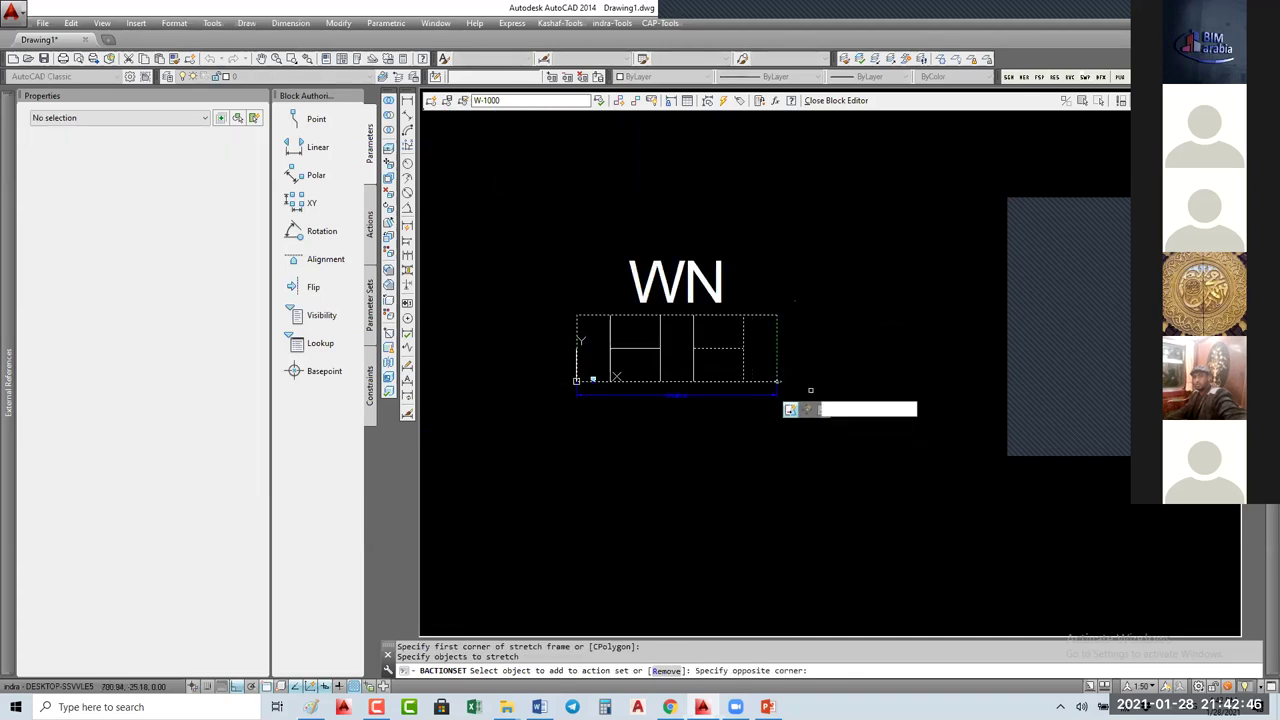
pyautogui.click(836, 100)
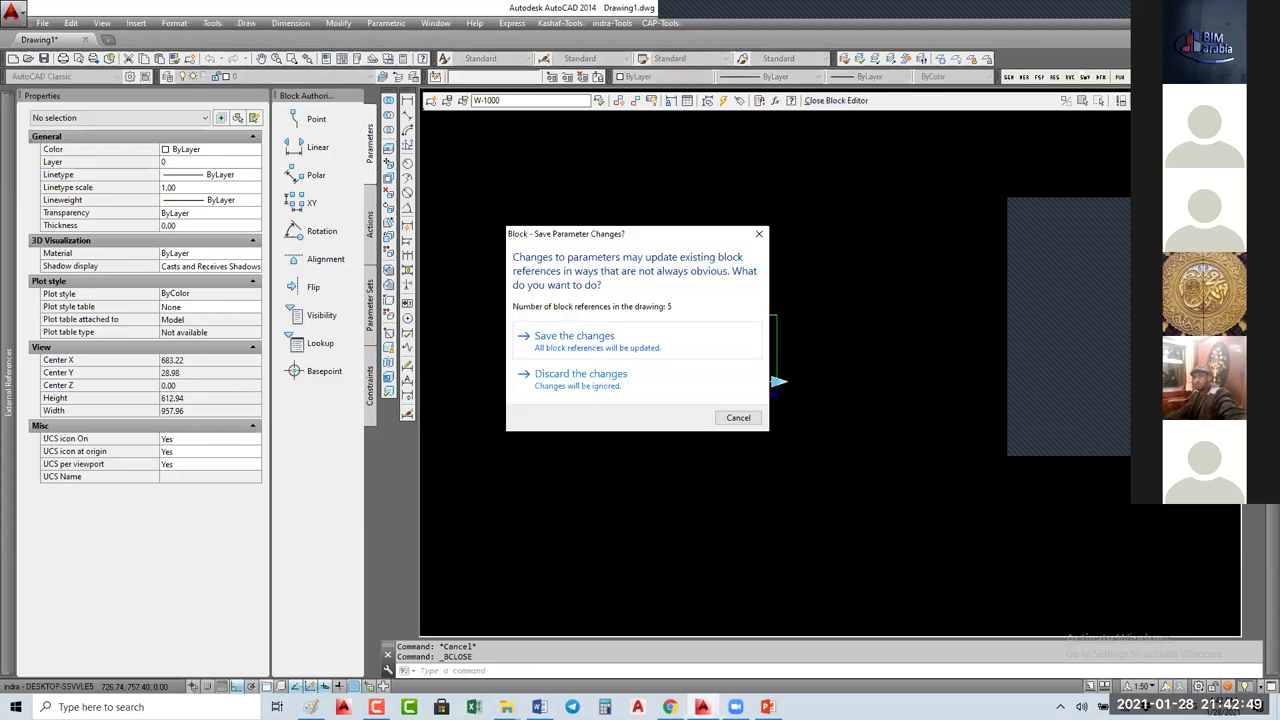
pyautogui.click(750, 379)
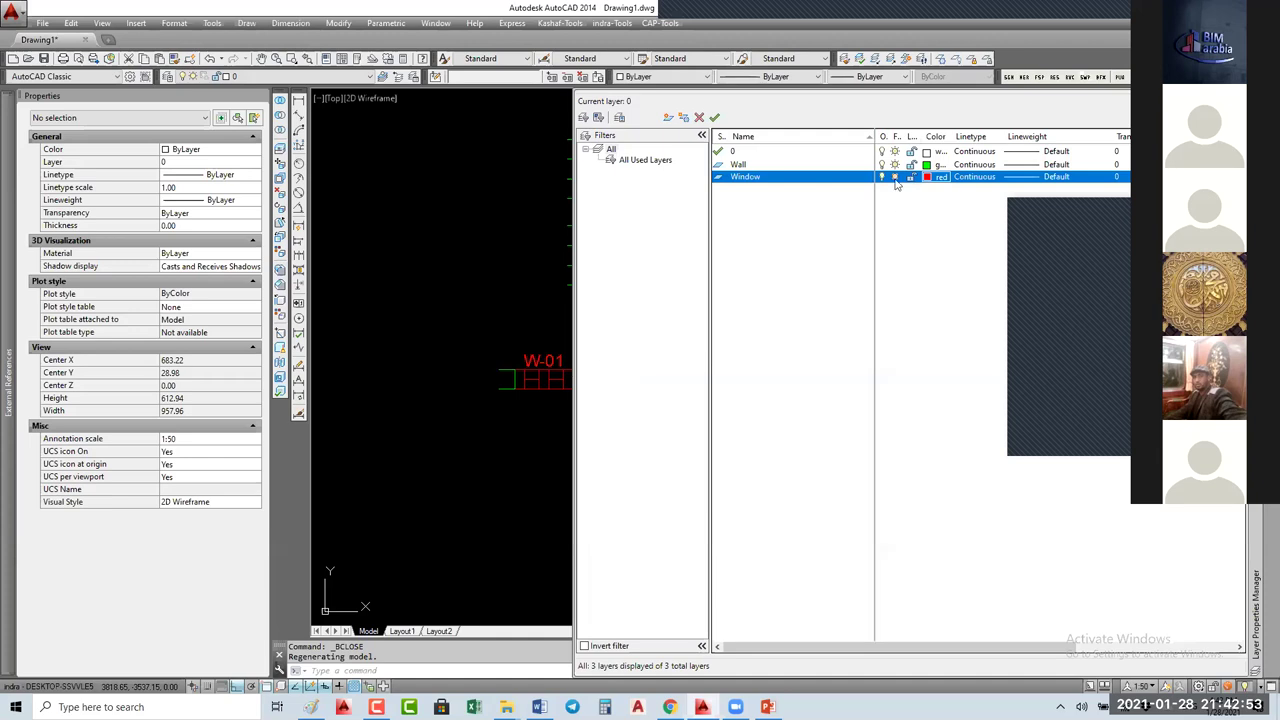
# Step: Freeze the Window layer so the red windows are hidden
pyautogui.click(897, 177)
pyautogui.click(897, 177)
pyautogui.click(897, 177)
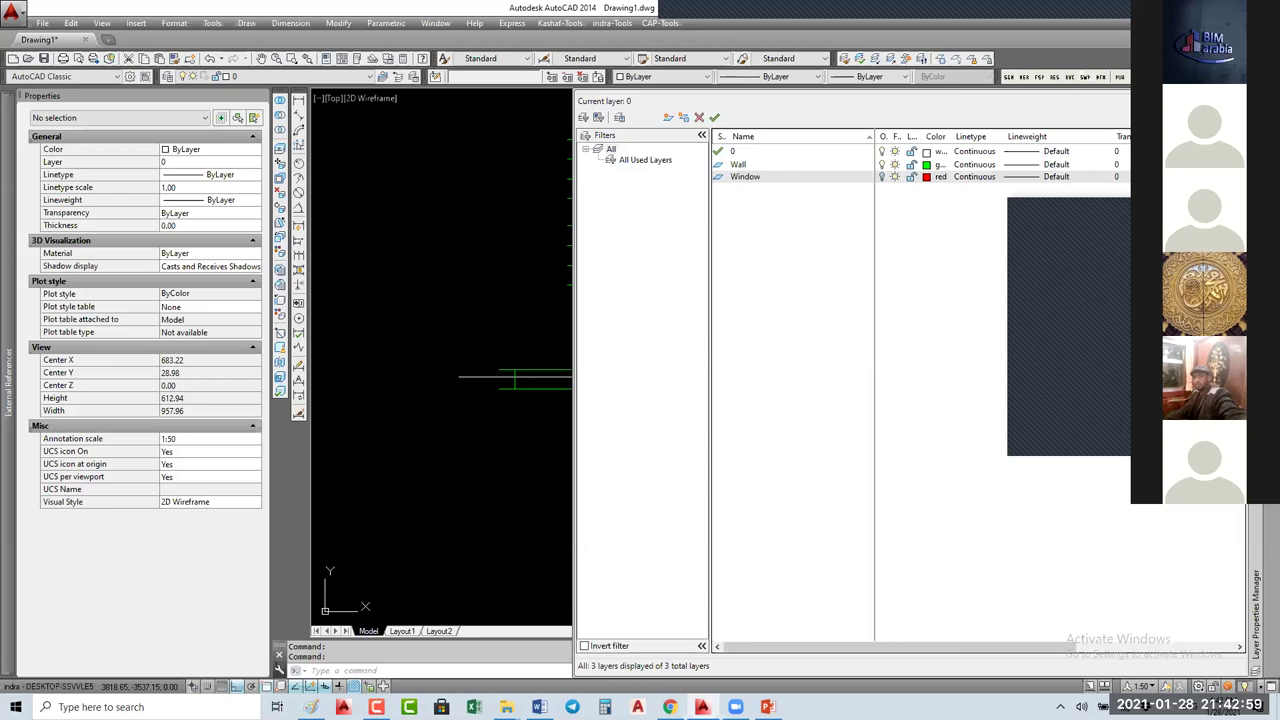
# Step: Trim the wall lines inside the lower wall's openings with a crossing selection
pyautogui.scroll(-5, 760, 380)
pyautogui.click(512, 624)
pyautogui.click(646, 330)
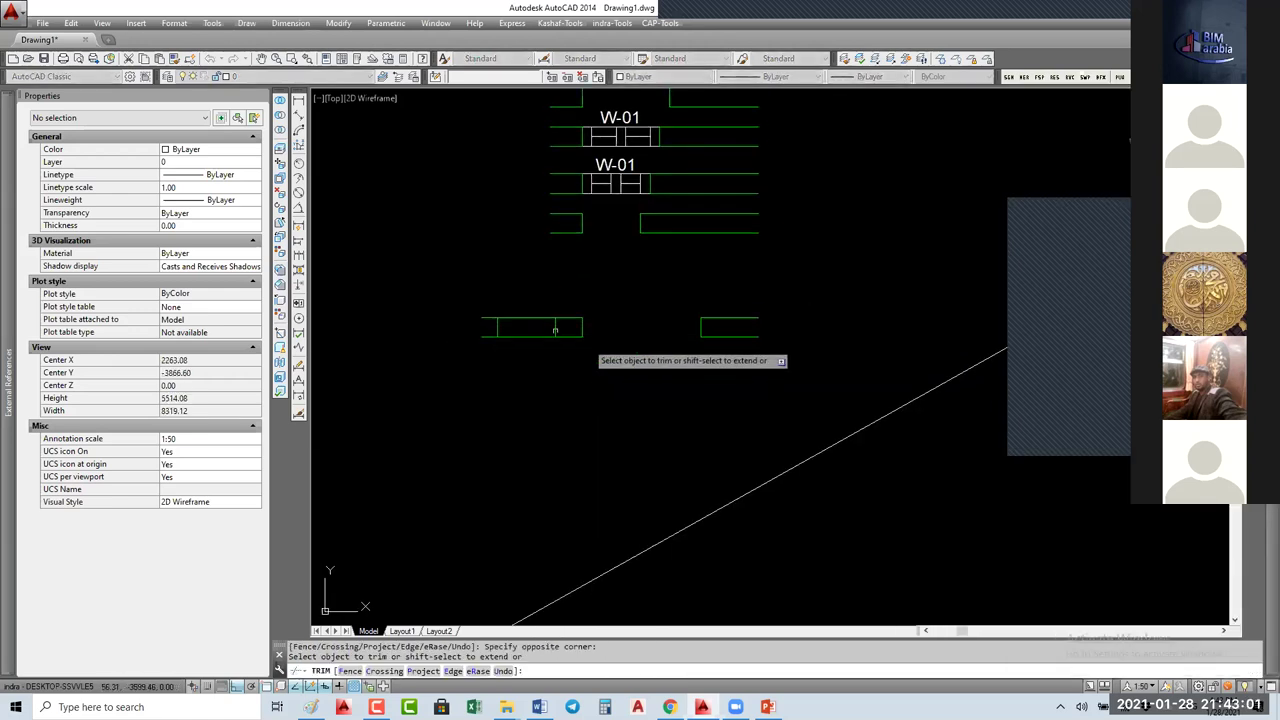
pyautogui.moveTo(506, 350); pyautogui.dragTo(544, 330, button='middle')
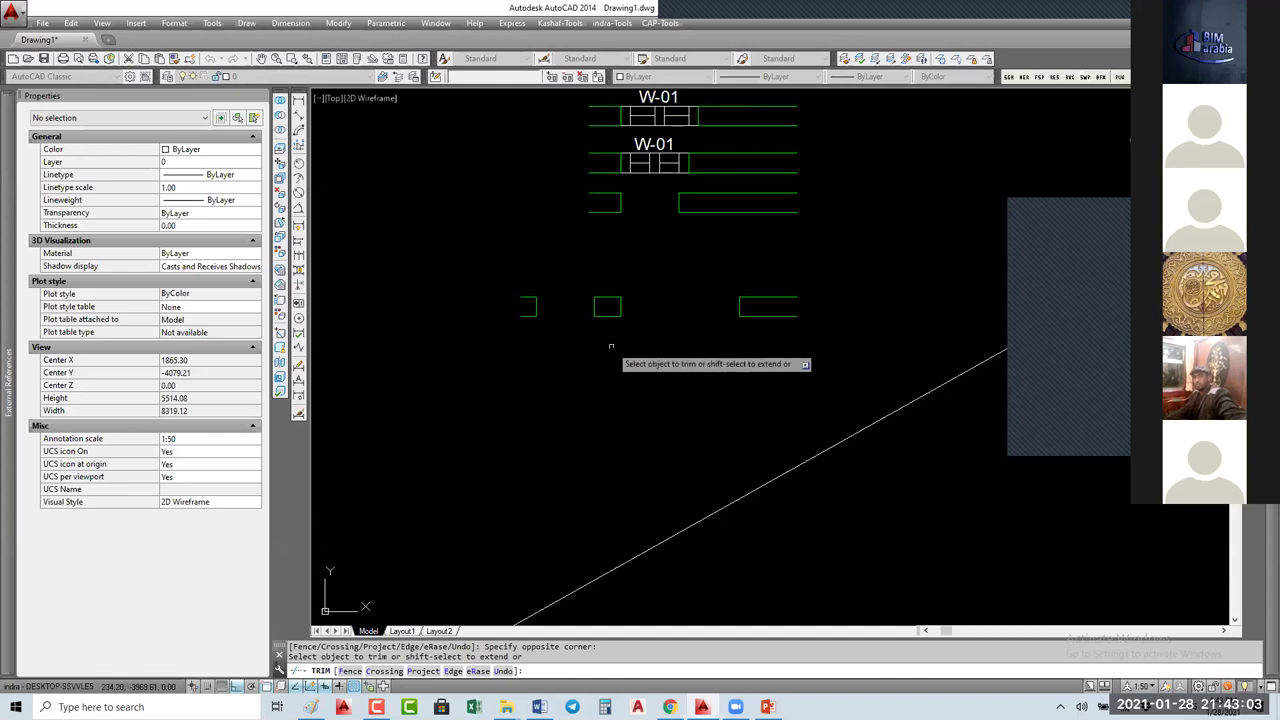
pyautogui.press('Escape')
pyautogui.scroll(-5, 689, 375)
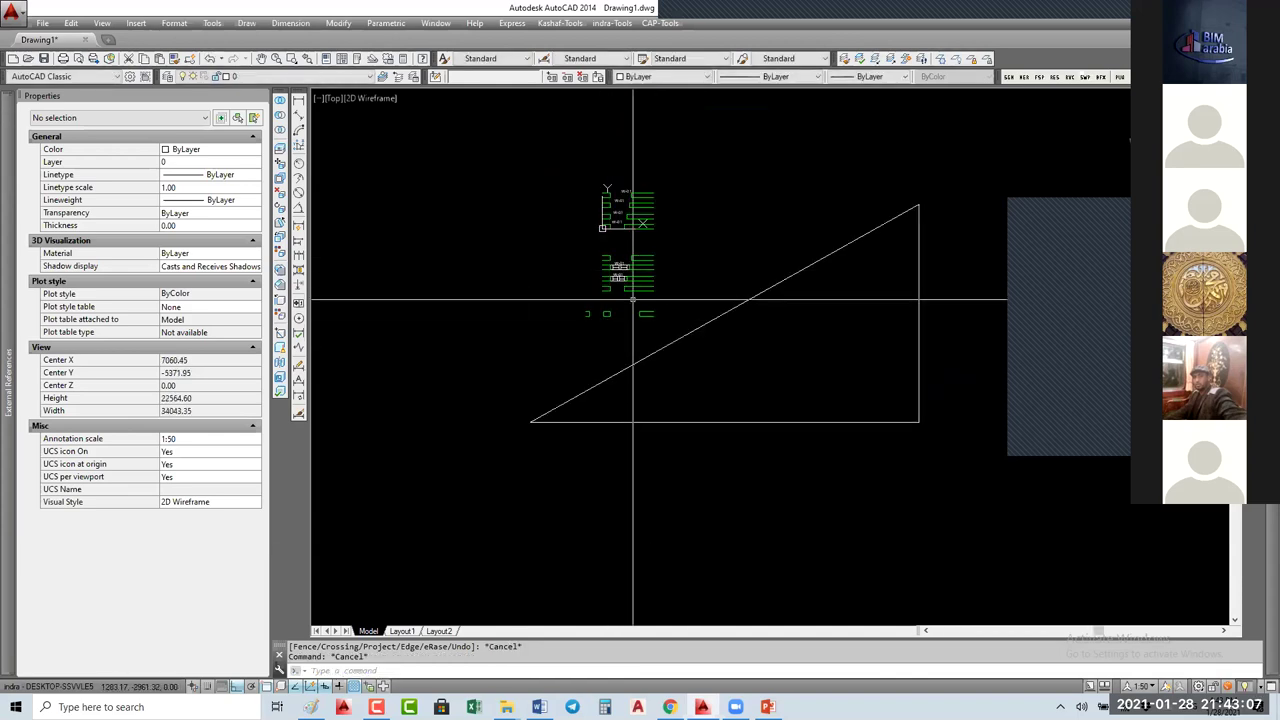
# Step: Select the rec triangle block and try a line on its hypotenuse, then cancel
pyautogui.scroll(4, 633, 299)
pyautogui.scroll(-2, 845, 450)
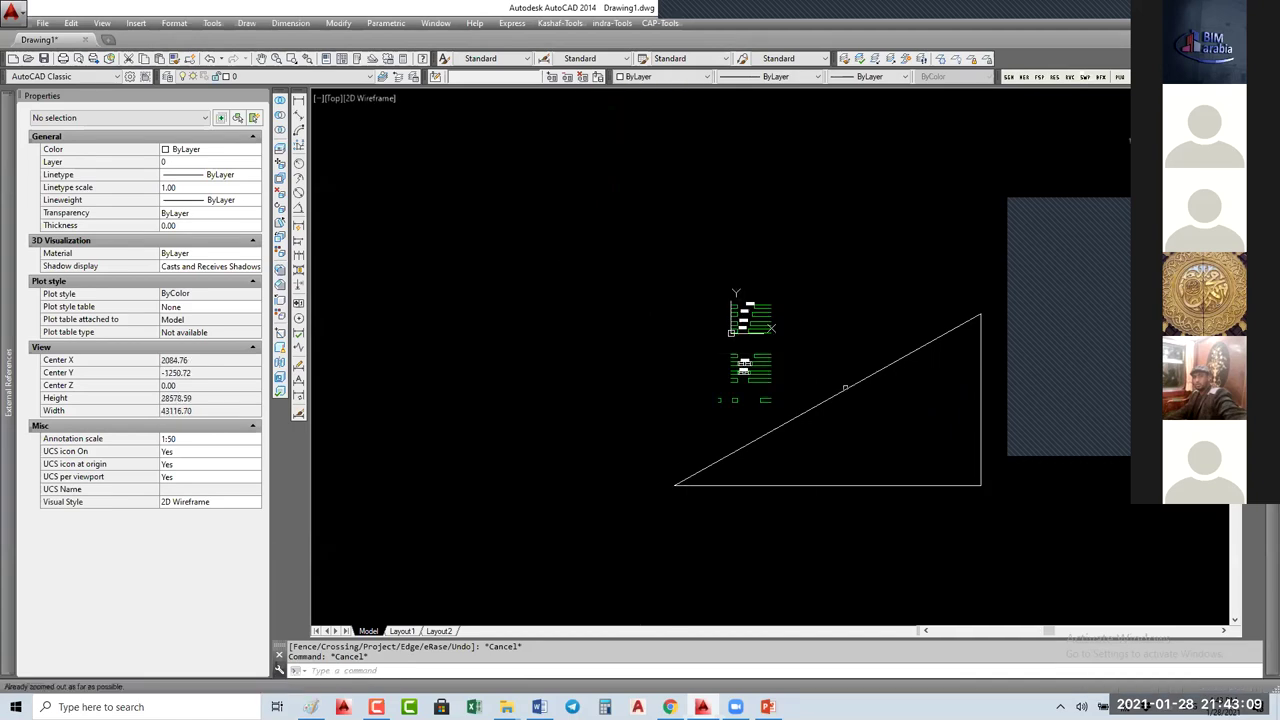
pyautogui.click(857, 386)
pyautogui.press('Escape')
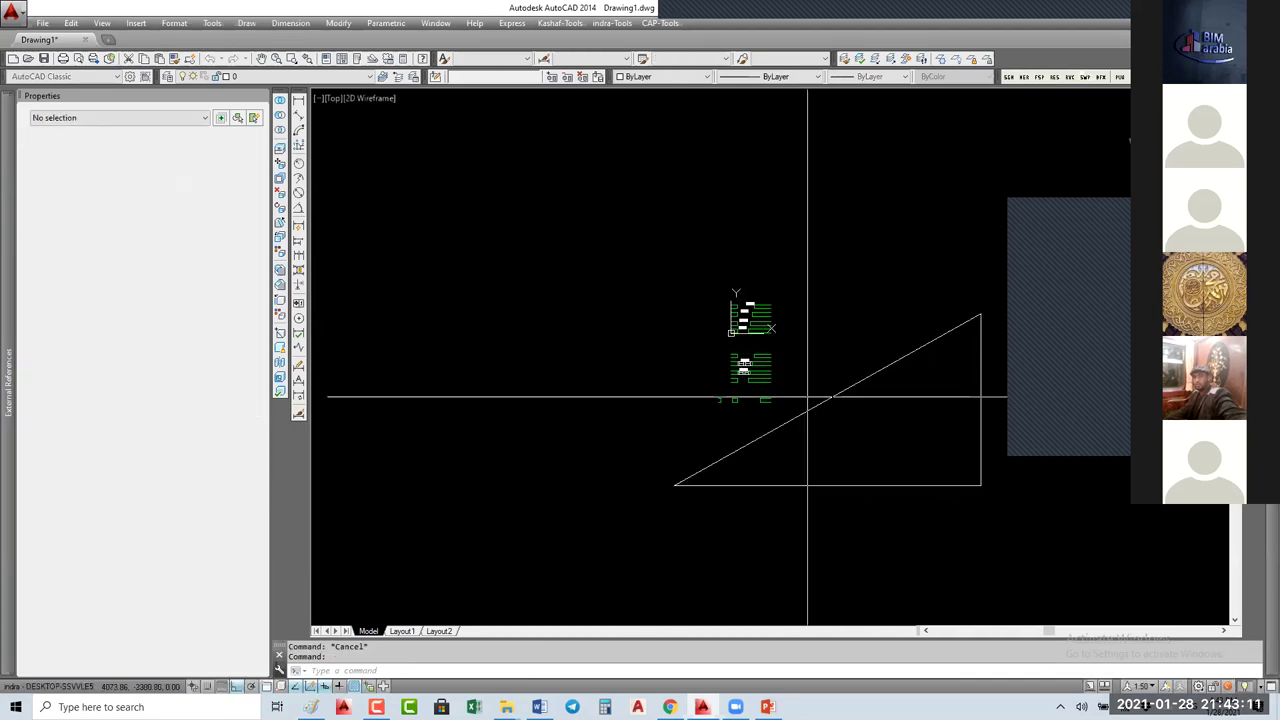
pyautogui.write('L')
pyautogui.press('Return')
pyautogui.click(830, 398)
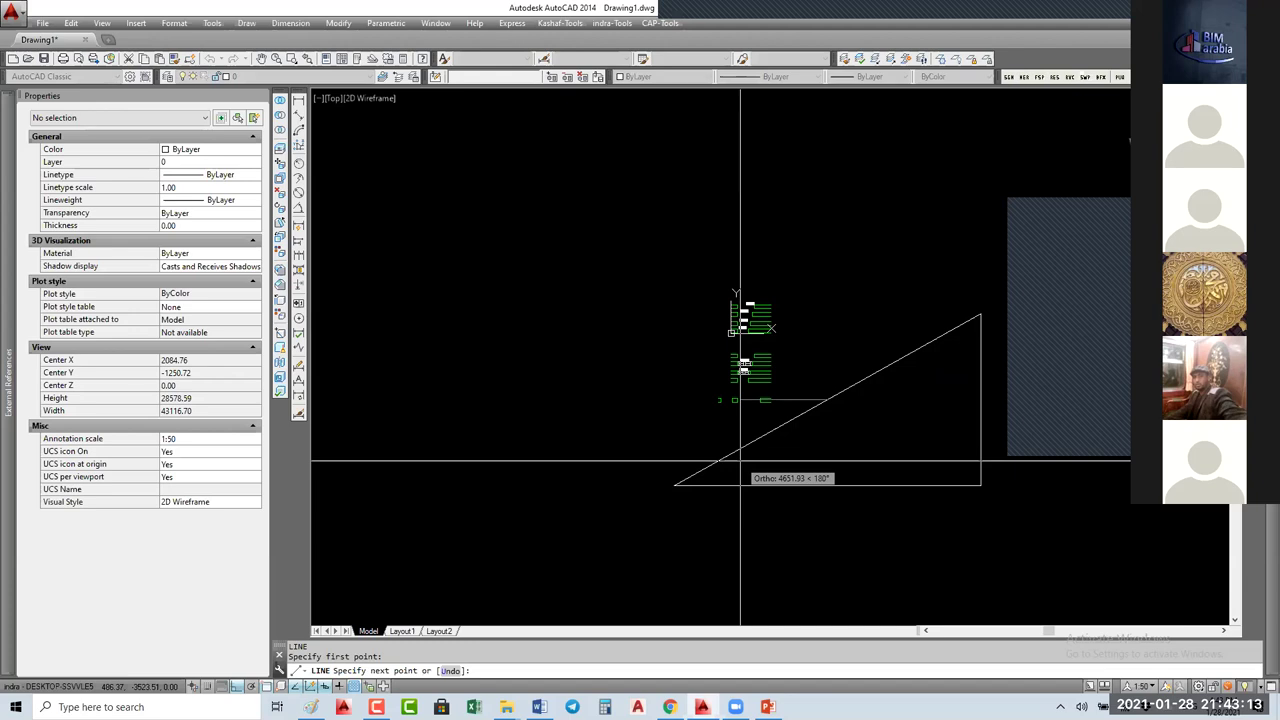
pyautogui.press('Escape')
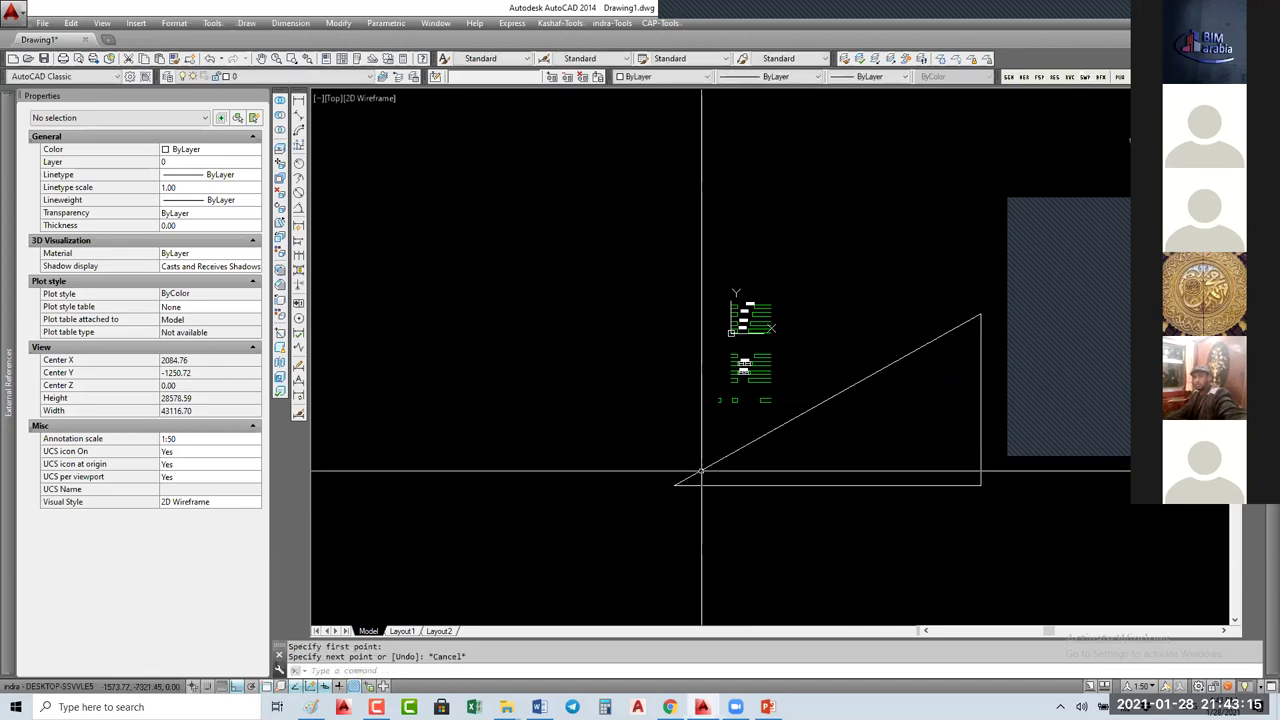
pyautogui.click(702, 470)
pyautogui.moveTo(374, 471); pyautogui.dragTo(374, 406, button='middle')
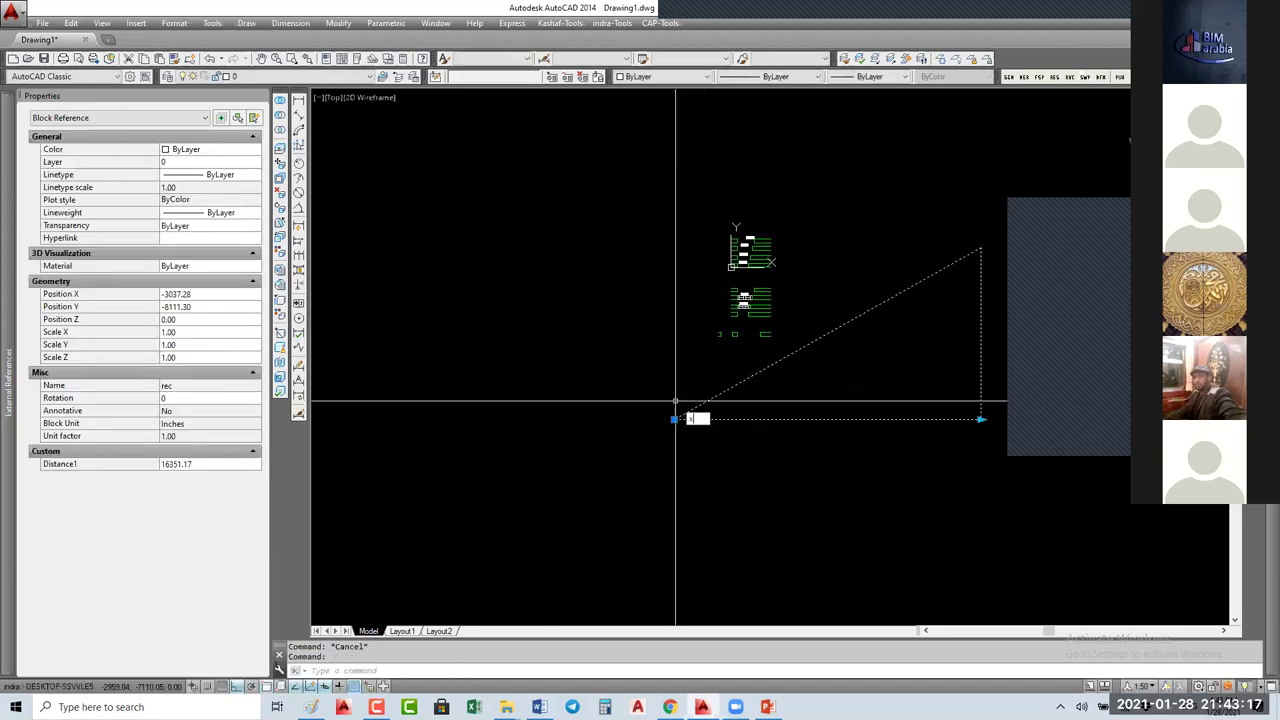
pyautogui.press('Escape')
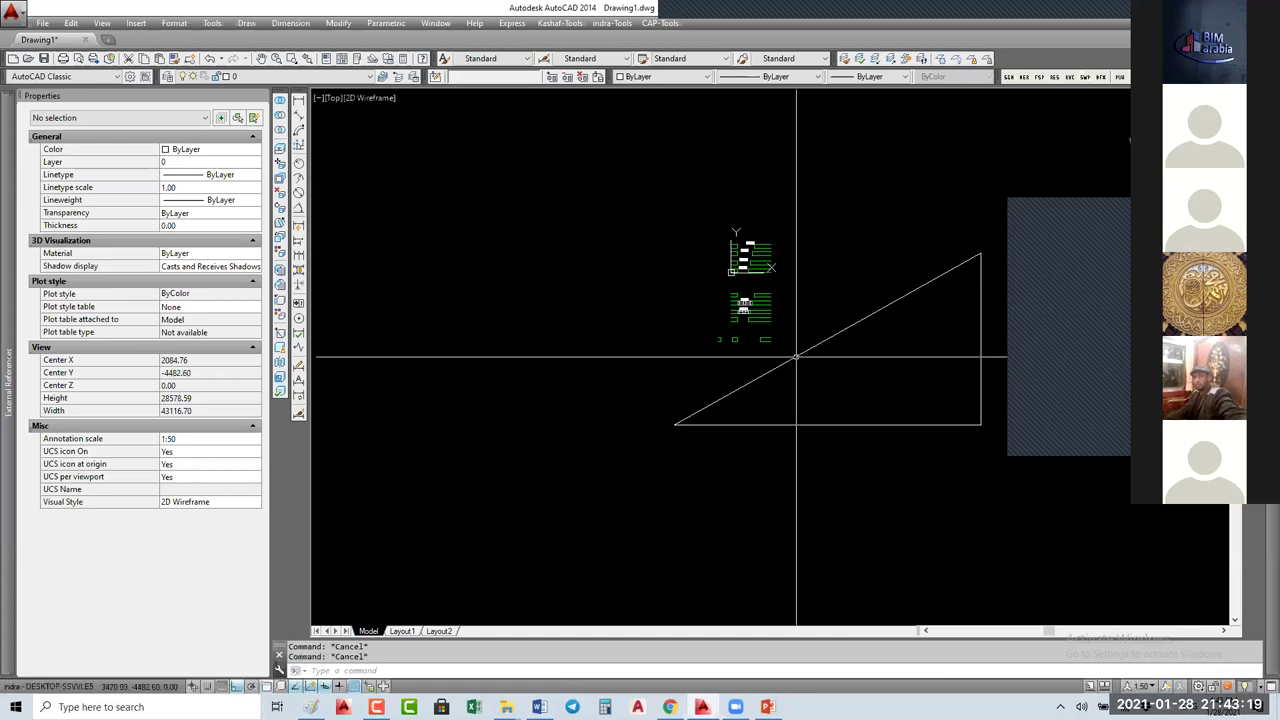
pyautogui.click(796, 357)
pyautogui.press('Escape')
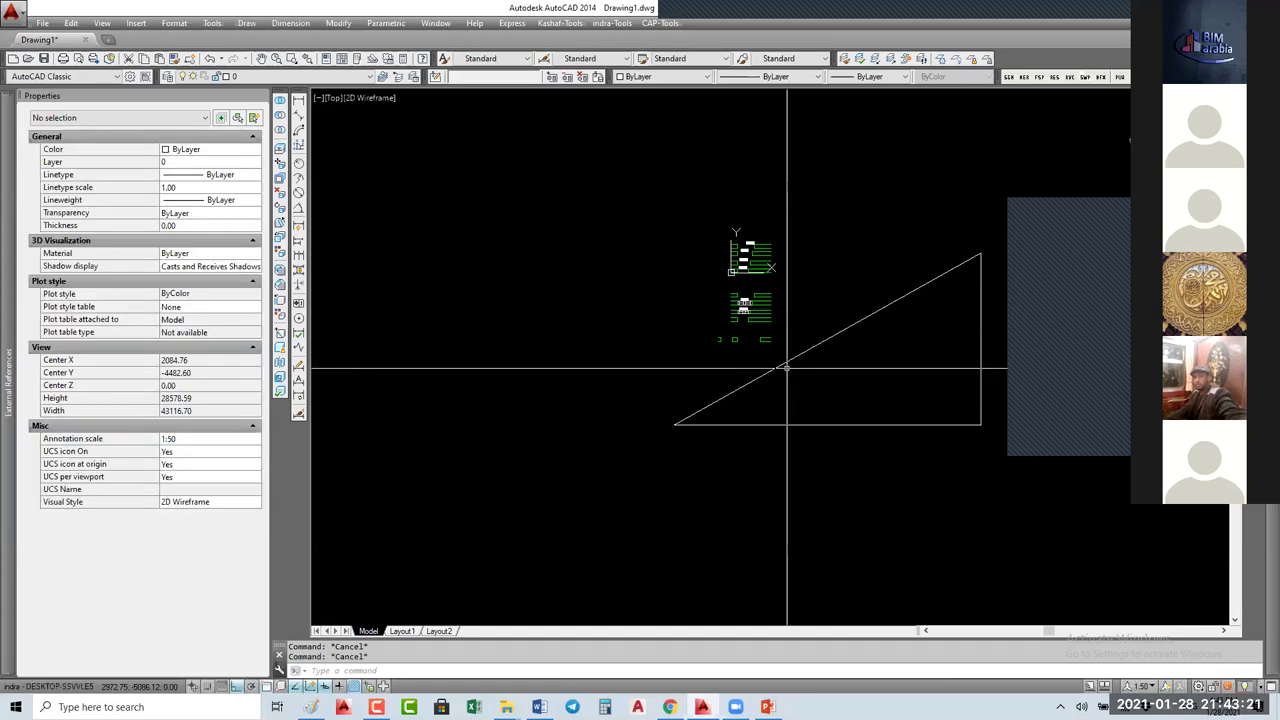
# Step: Offset the triangle 100 toward its inside
pyautogui.write('o')
pyautogui.press('Return')
pyautogui.write('100')
pyautogui.press('Return')
pyautogui.click(789, 363)
pyautogui.click(825, 398)
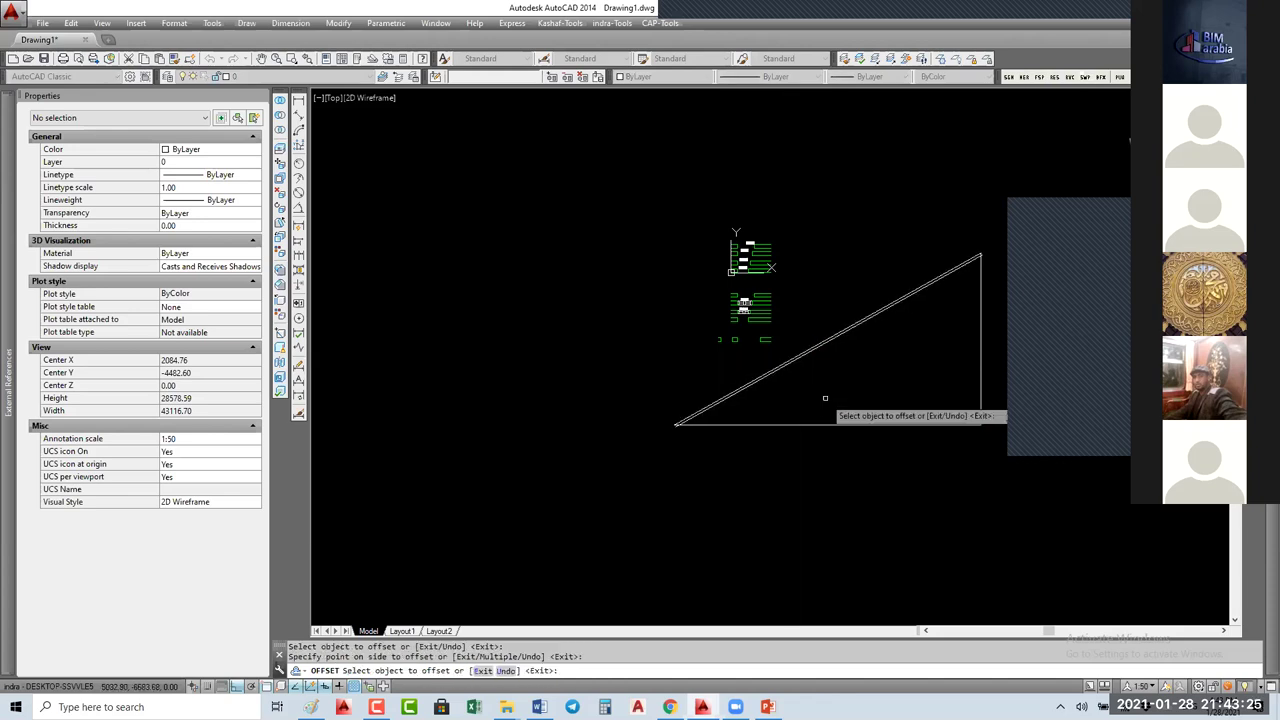
pyautogui.scroll(8, 795, 405)
pyautogui.press('Return')
# Step: Offset the diagonal line 200 and erase the unwanted extra line
pyautogui.press('Return')
pyautogui.write('200')
pyautogui.press('Return')
pyautogui.click(711, 260)
pyautogui.click(714, 272)
pyautogui.press('Escape')
pyautogui.click(711, 280)
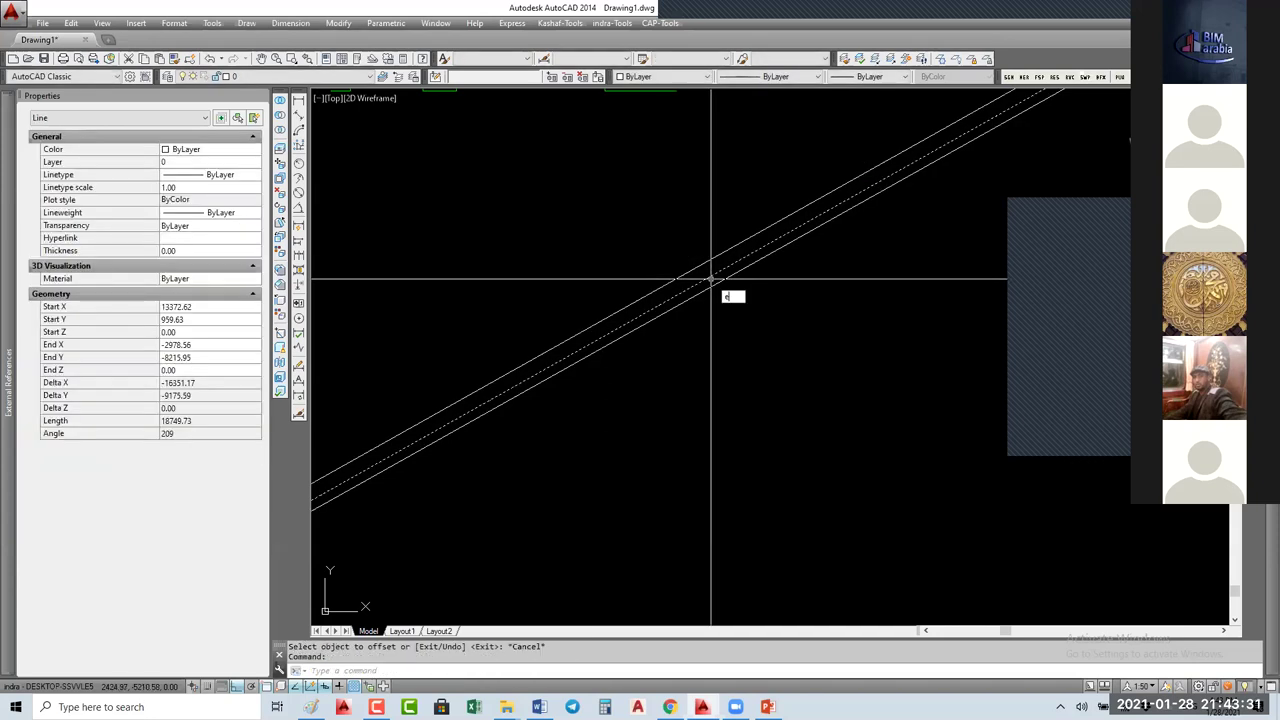
pyautogui.press('Return')
pyautogui.scroll(-4, 714, 284)
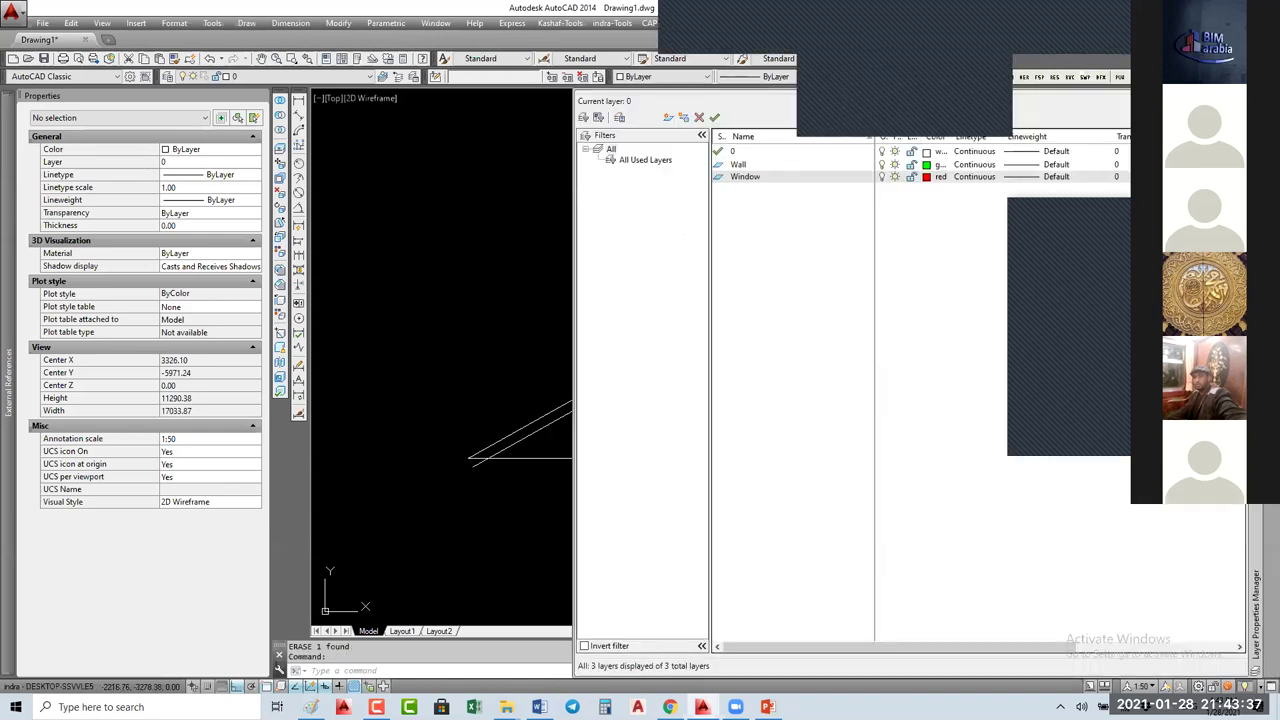
# Step: Grip-move the W-01 window onto the diagonal wall and flip it along the wall
pyautogui.click(499, 264)
pyautogui.press('Escape')
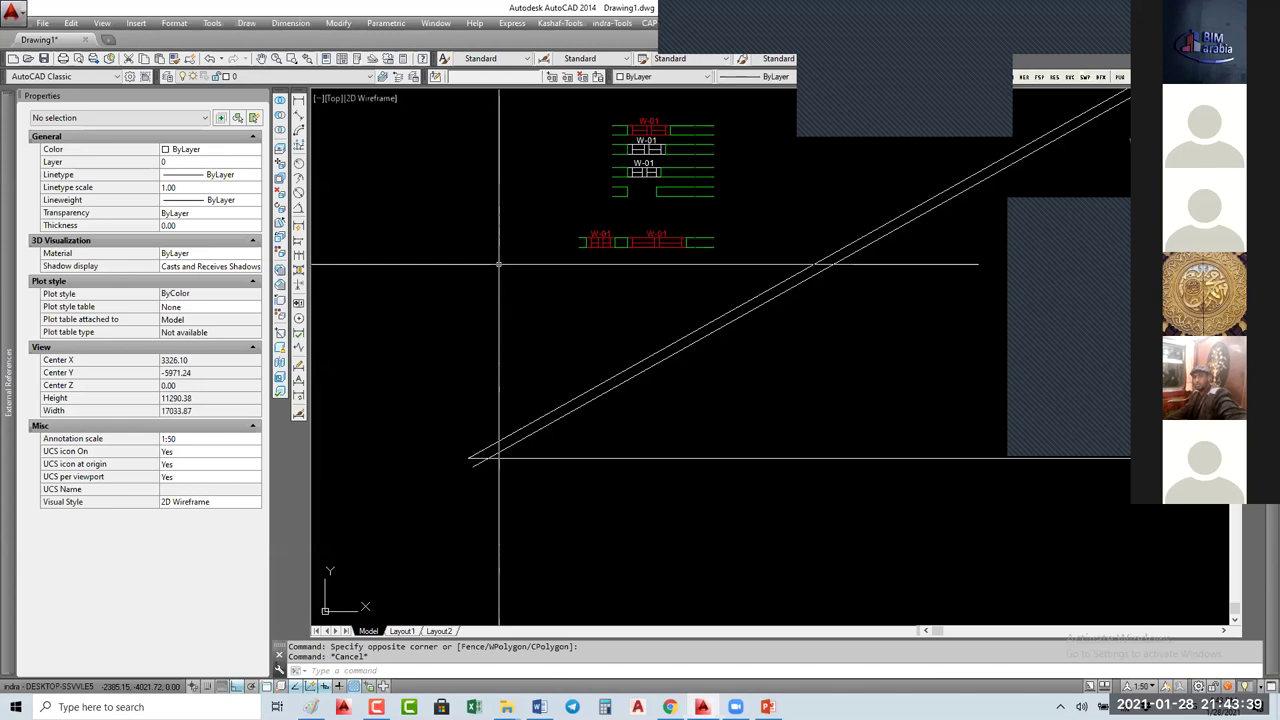
pyautogui.scroll(5, 499, 264)
pyautogui.click(530, 191)
pyautogui.click(585, 192)
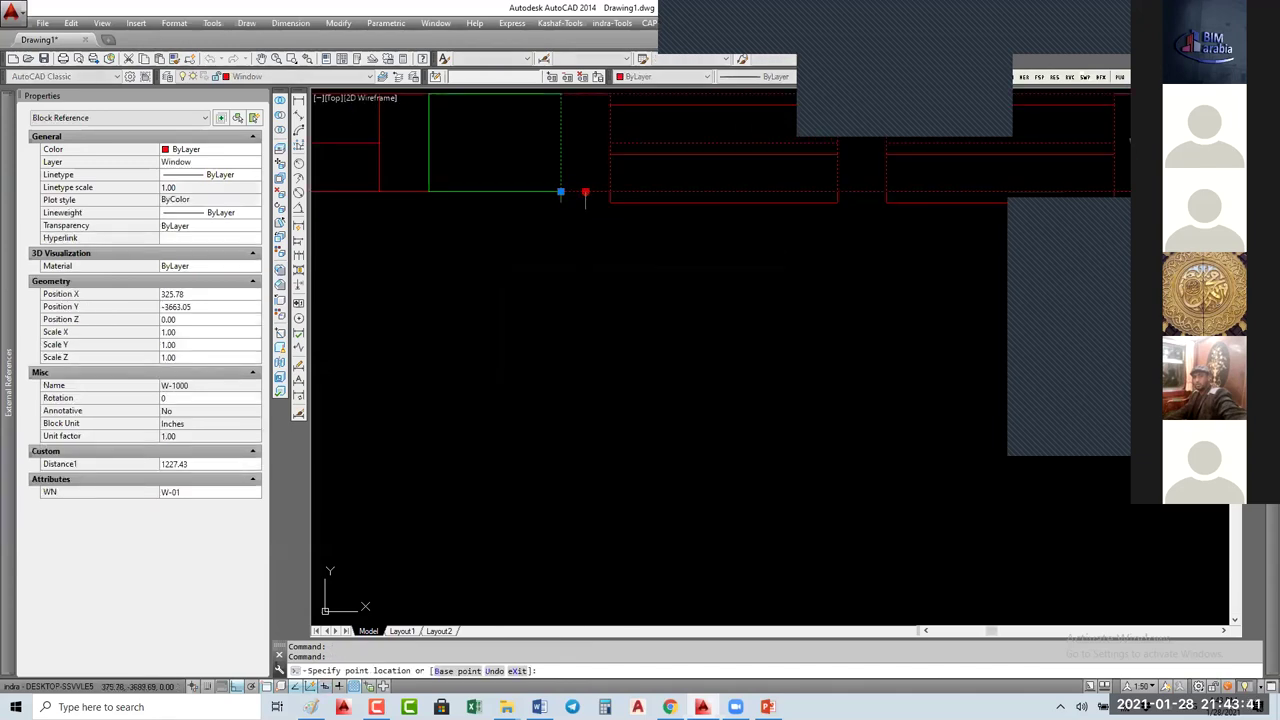
pyautogui.scroll(-3, 585, 192)
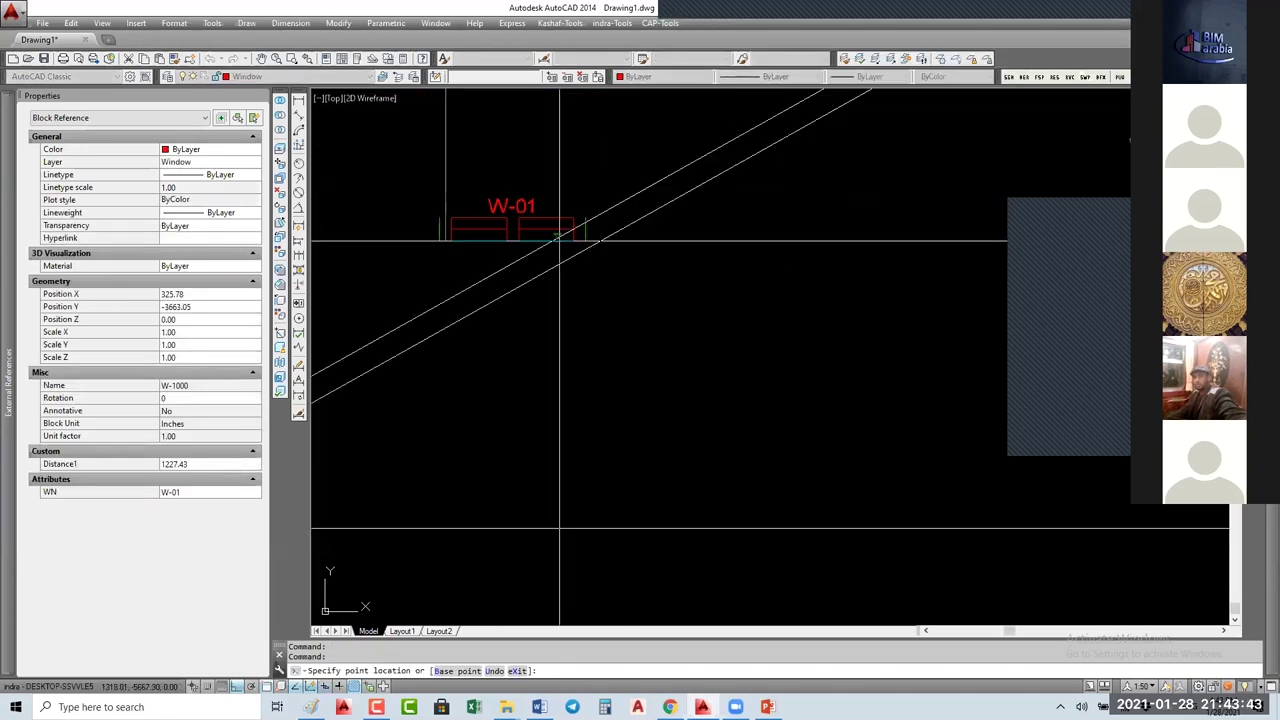
pyautogui.scroll(3, 560, 237)
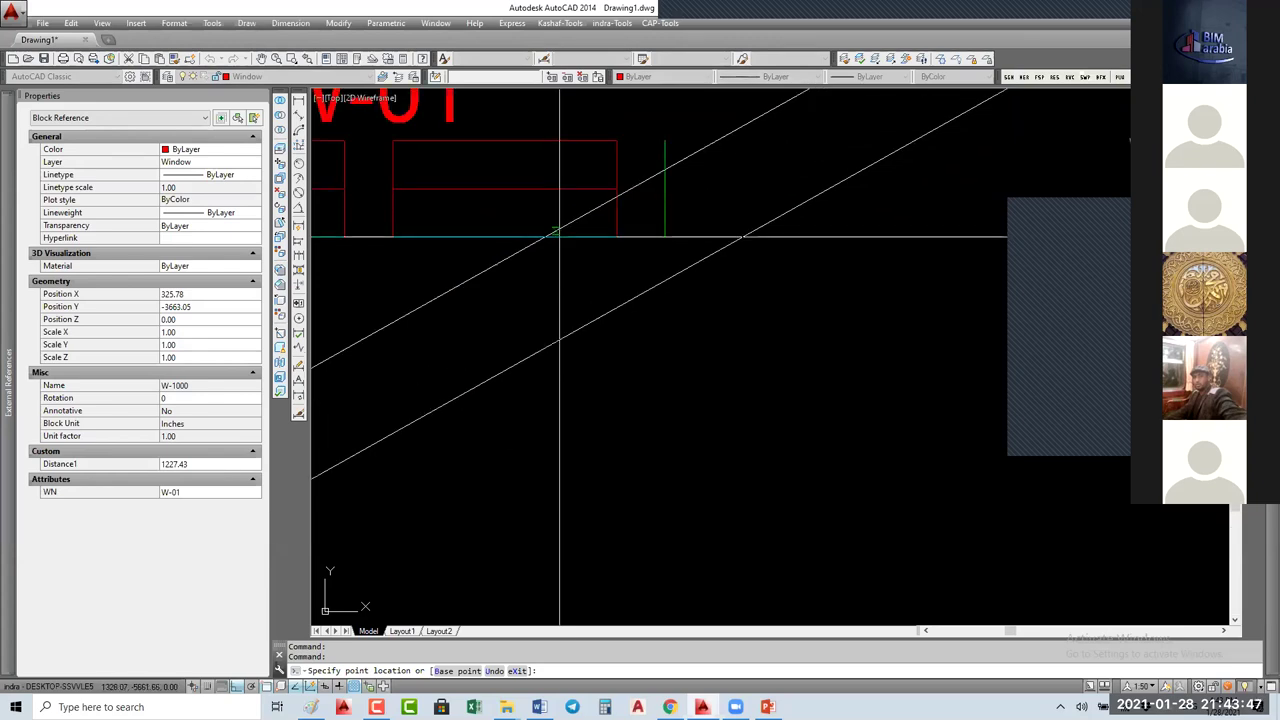
pyautogui.click(557, 229)
pyautogui.scroll(-2, 631, 382)
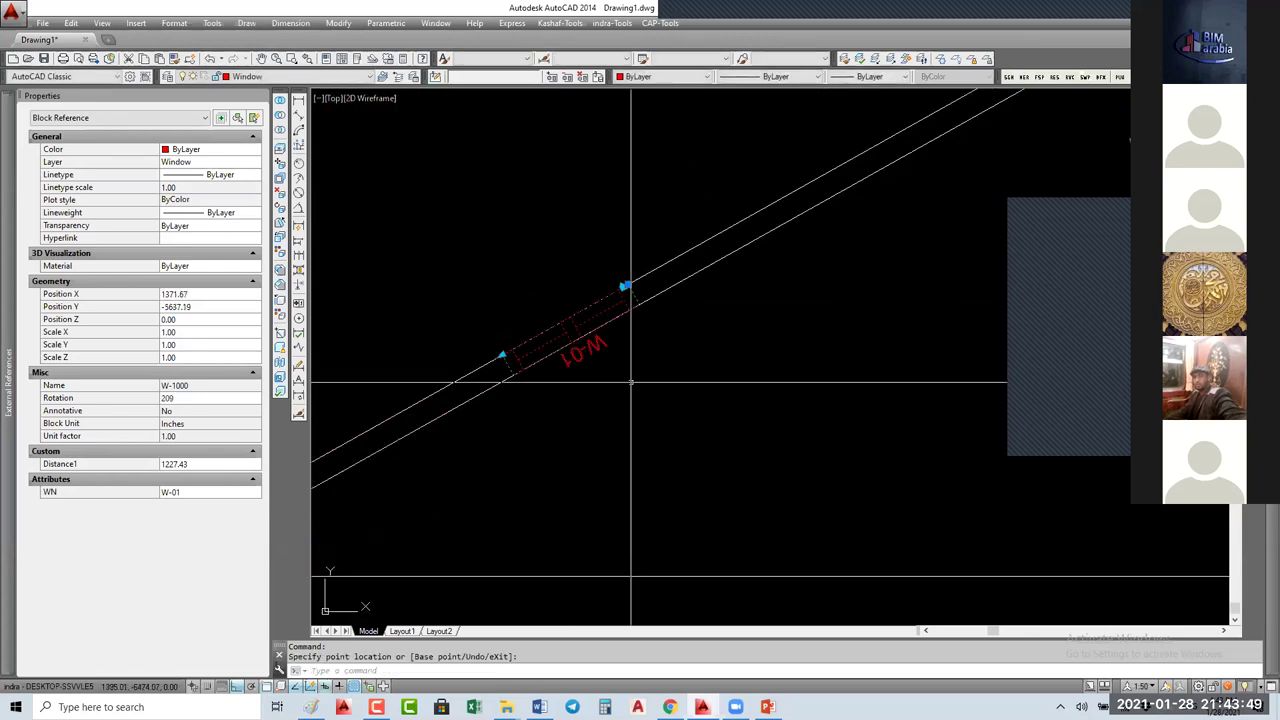
pyautogui.click(624, 287)
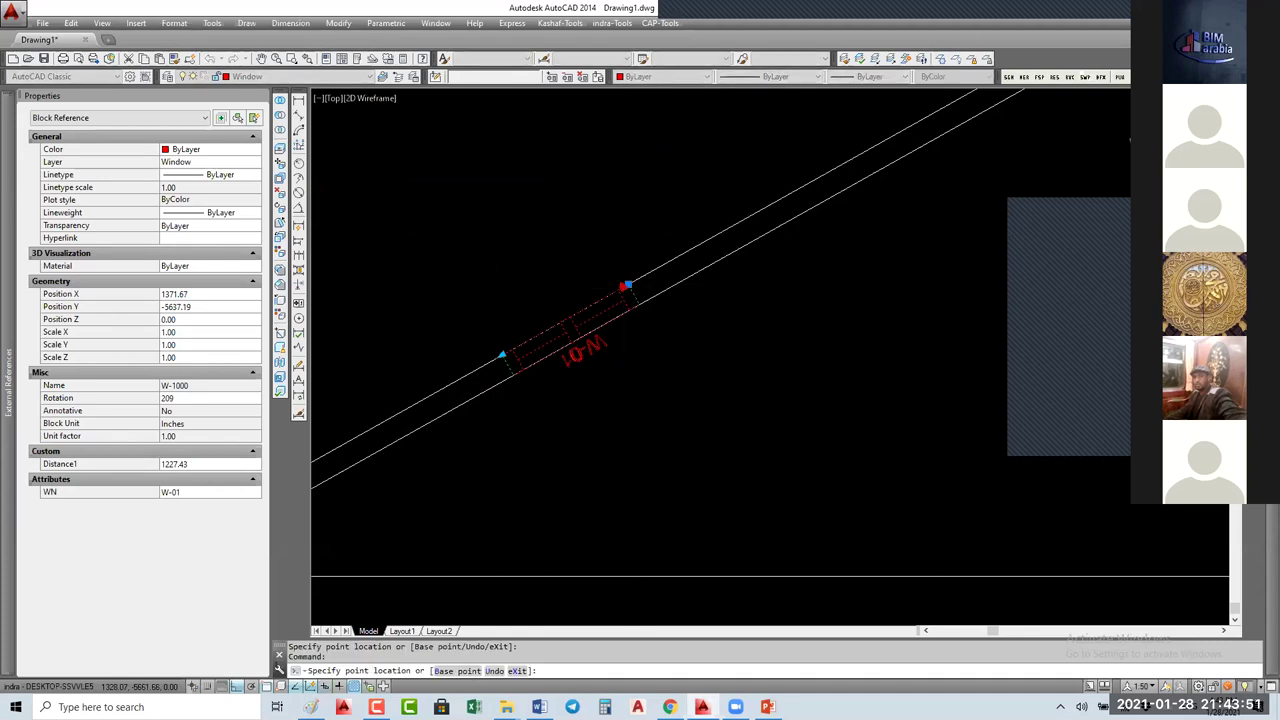
pyautogui.scroll(4, 624, 287)
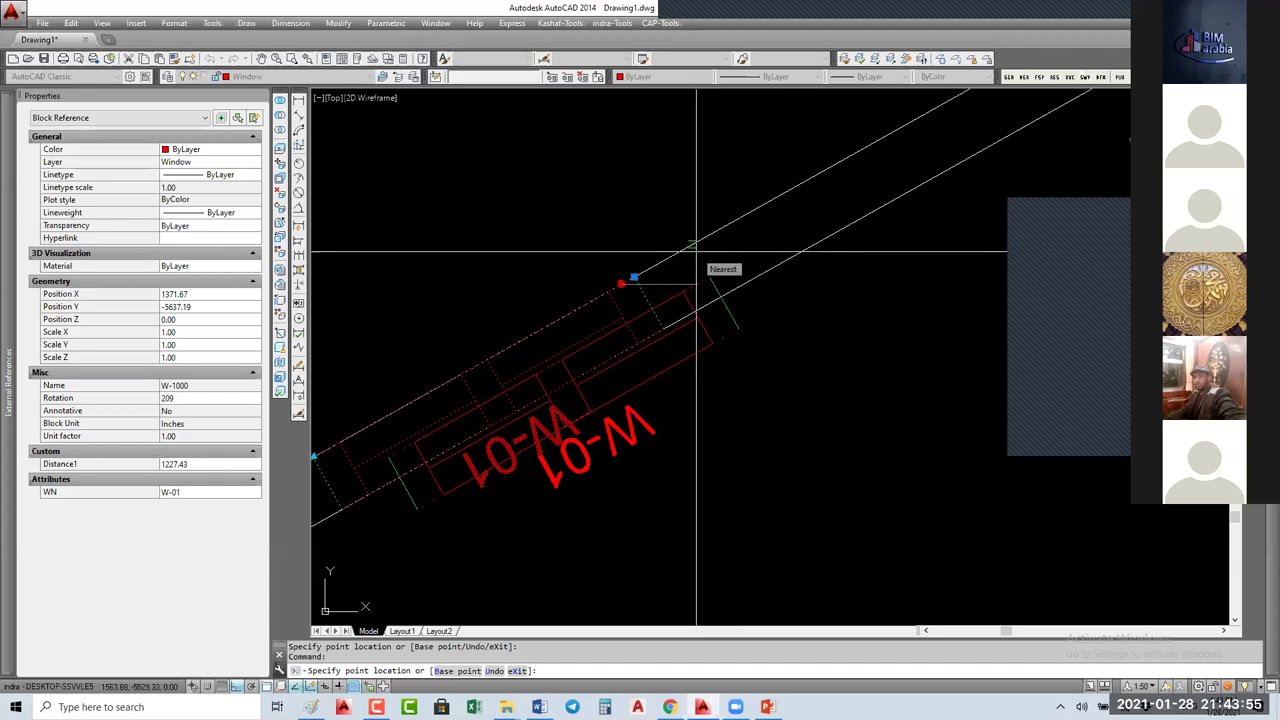
pyautogui.click(694, 248)
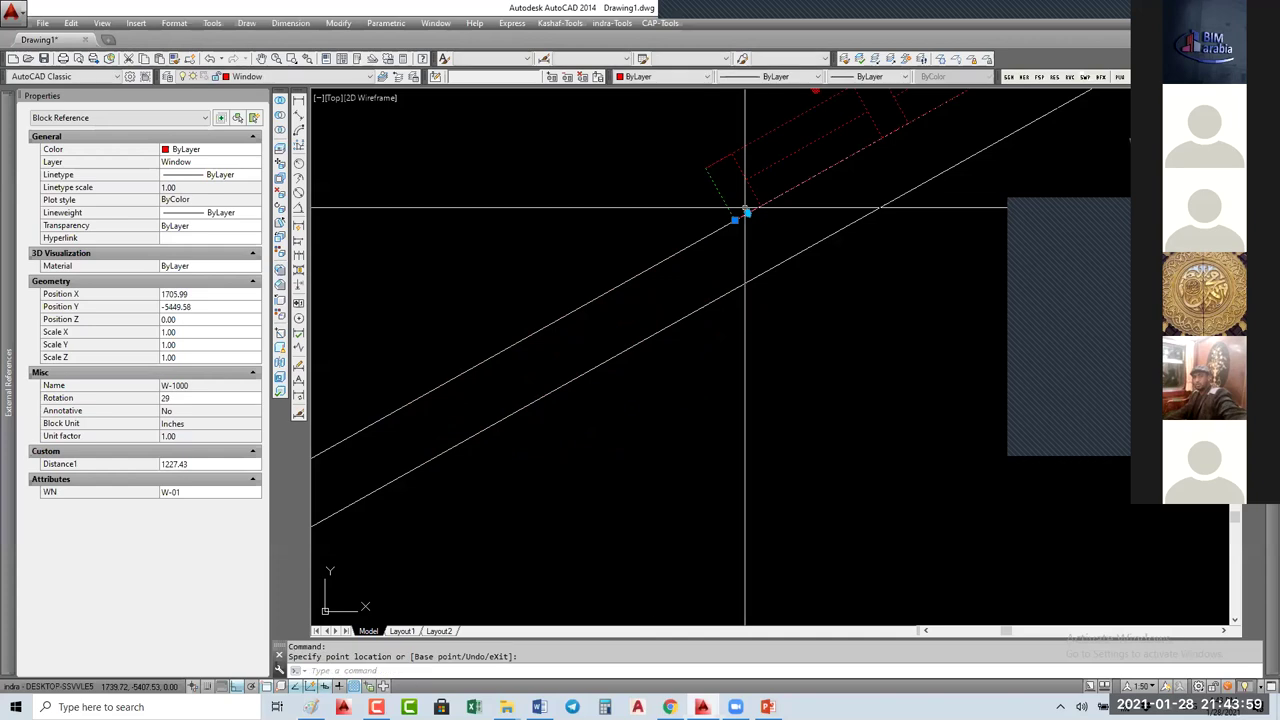
pyautogui.click(737, 214)
pyautogui.moveTo(709, 233); pyautogui.dragTo(651, 294, button='middle')
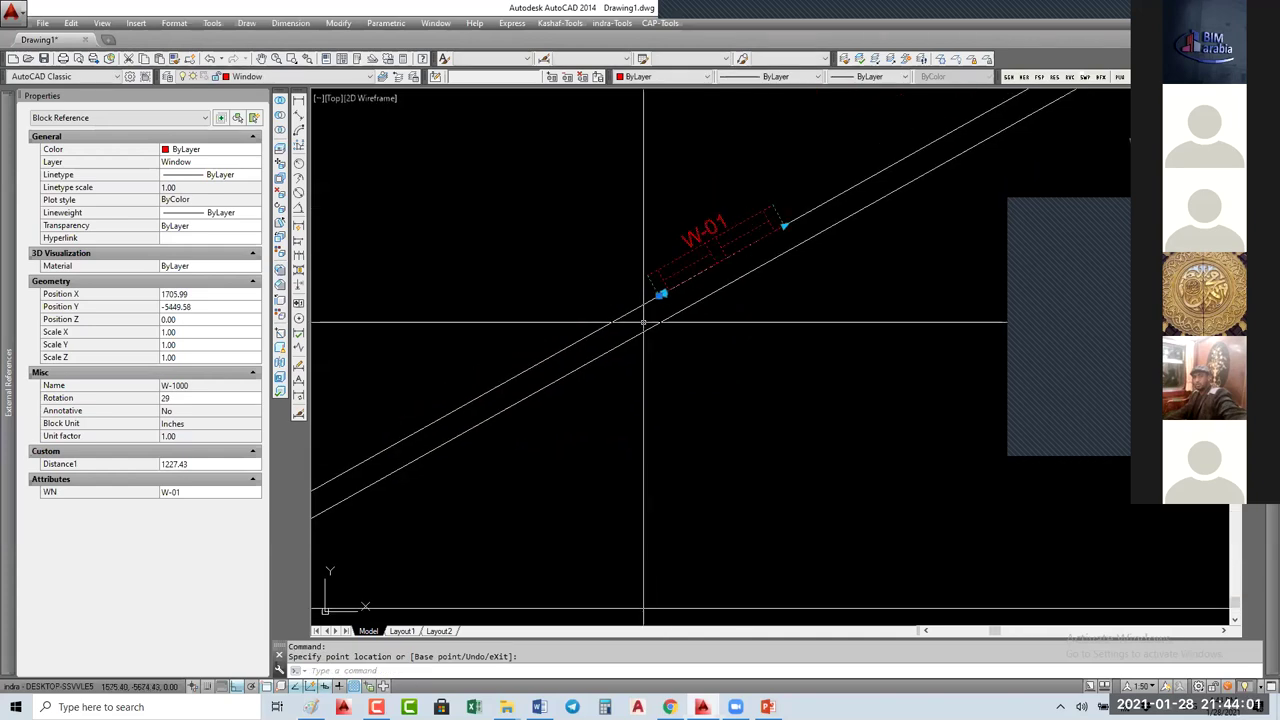
pyautogui.scroll(2, 651, 294)
# Step: Snap the window's corner onto the lower wall line, then try it upright on the straight wall
pyautogui.click(610, 294)
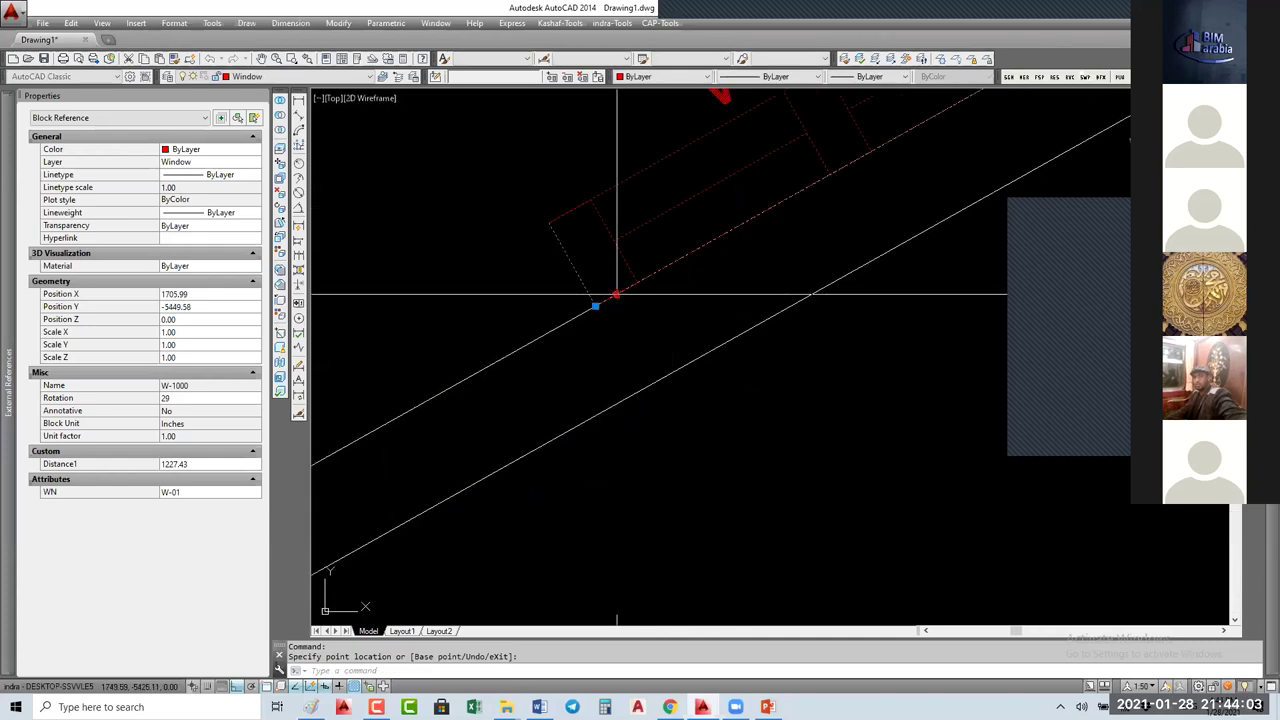
pyautogui.scroll(3, 610, 294)
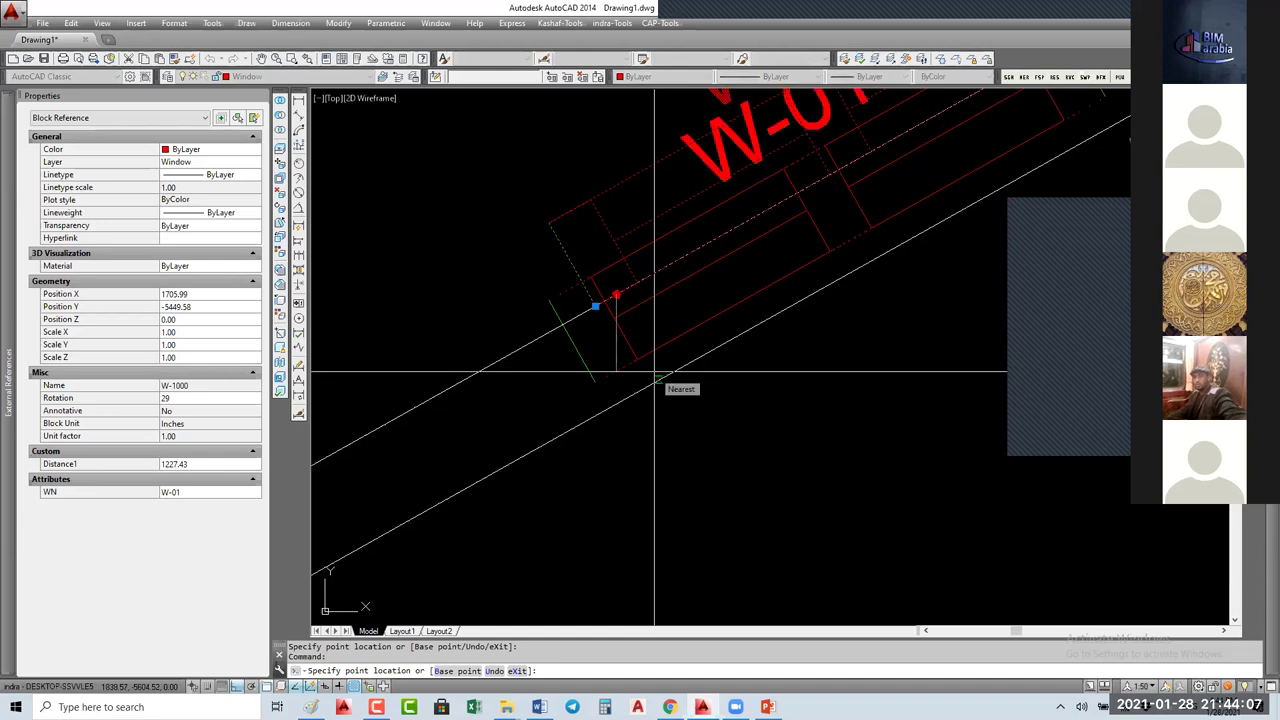
pyautogui.click(655, 378)
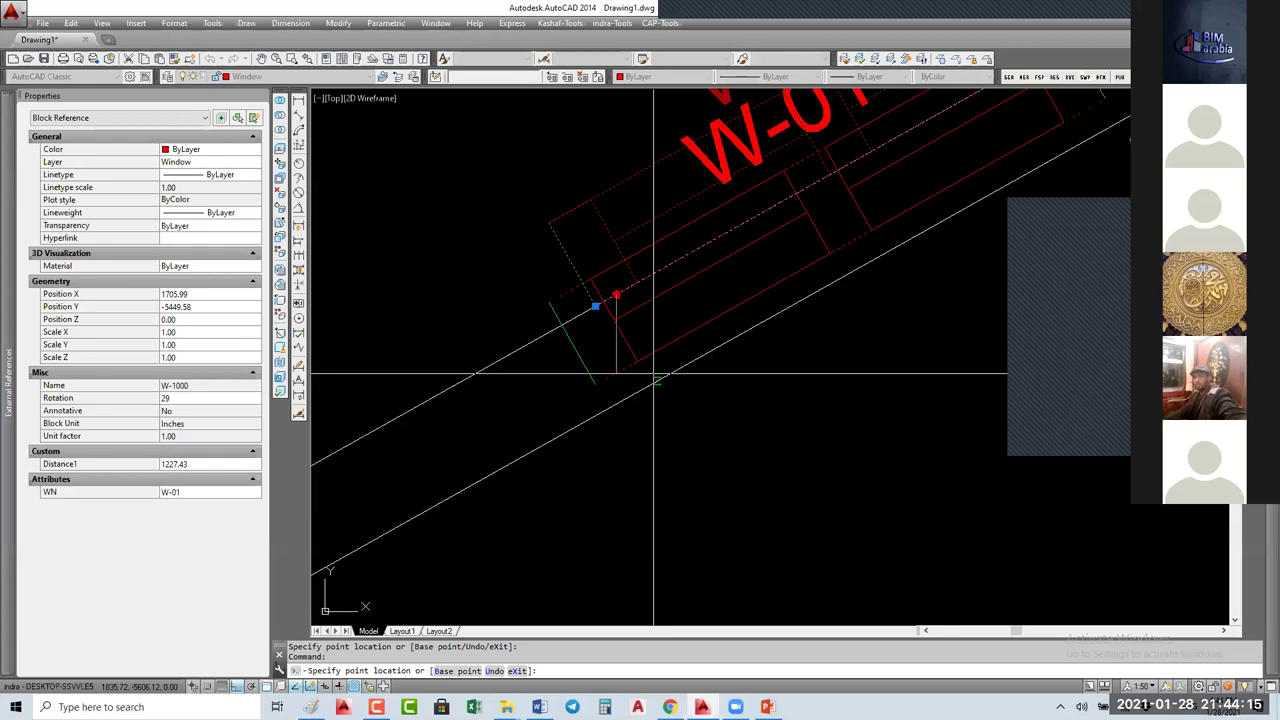
pyautogui.click(656, 379)
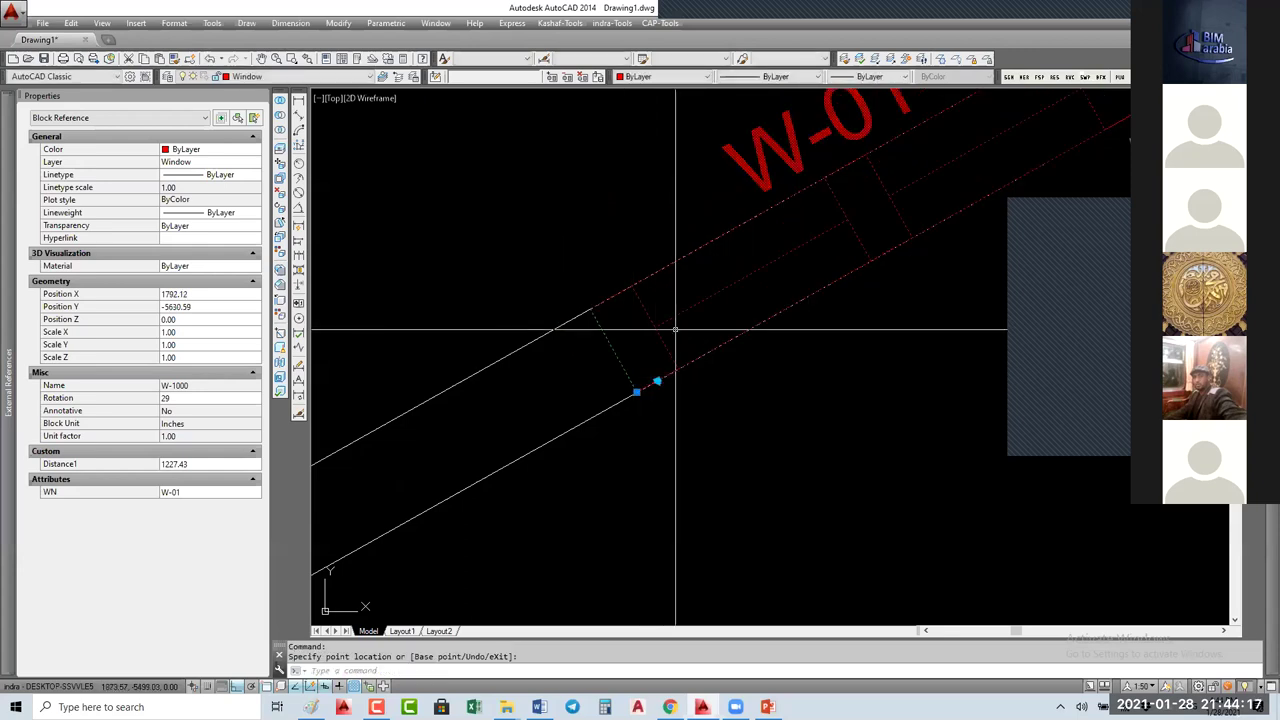
pyautogui.scroll(-3, 675, 329)
pyautogui.moveTo(685, 346); pyautogui.dragTo(644, 396, button='middle')
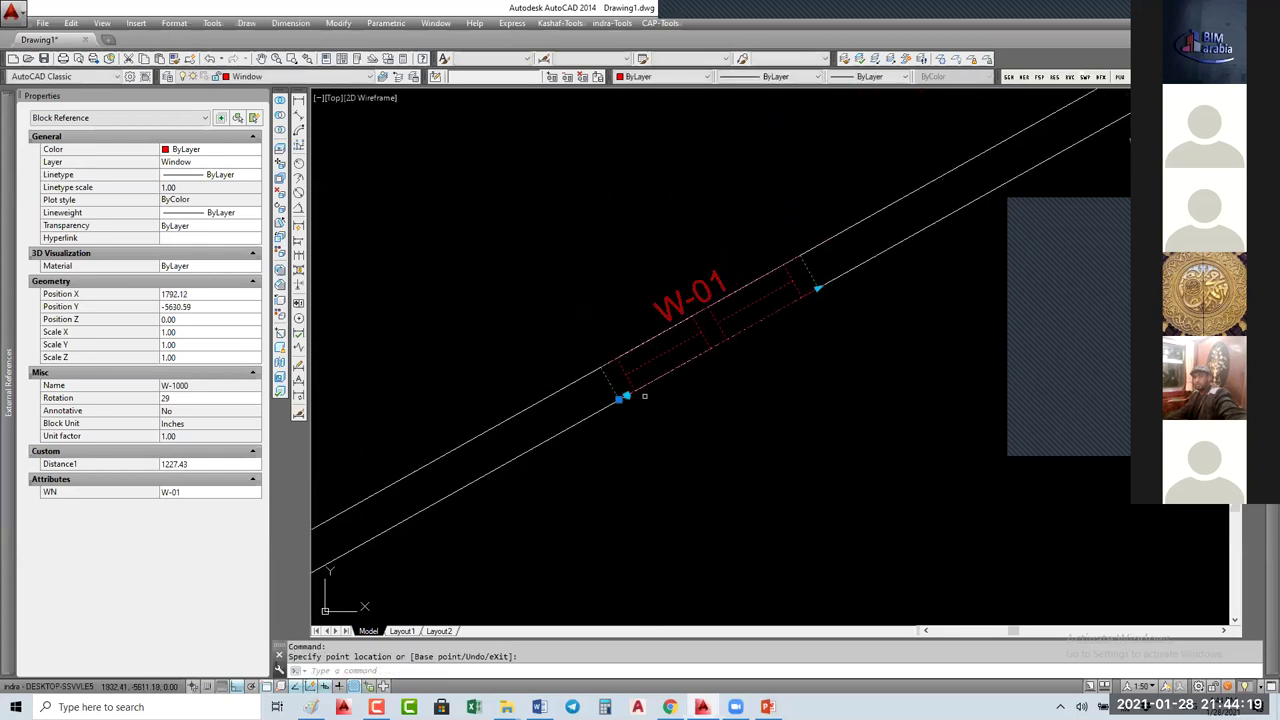
pyautogui.scroll(-2, 621, 397)
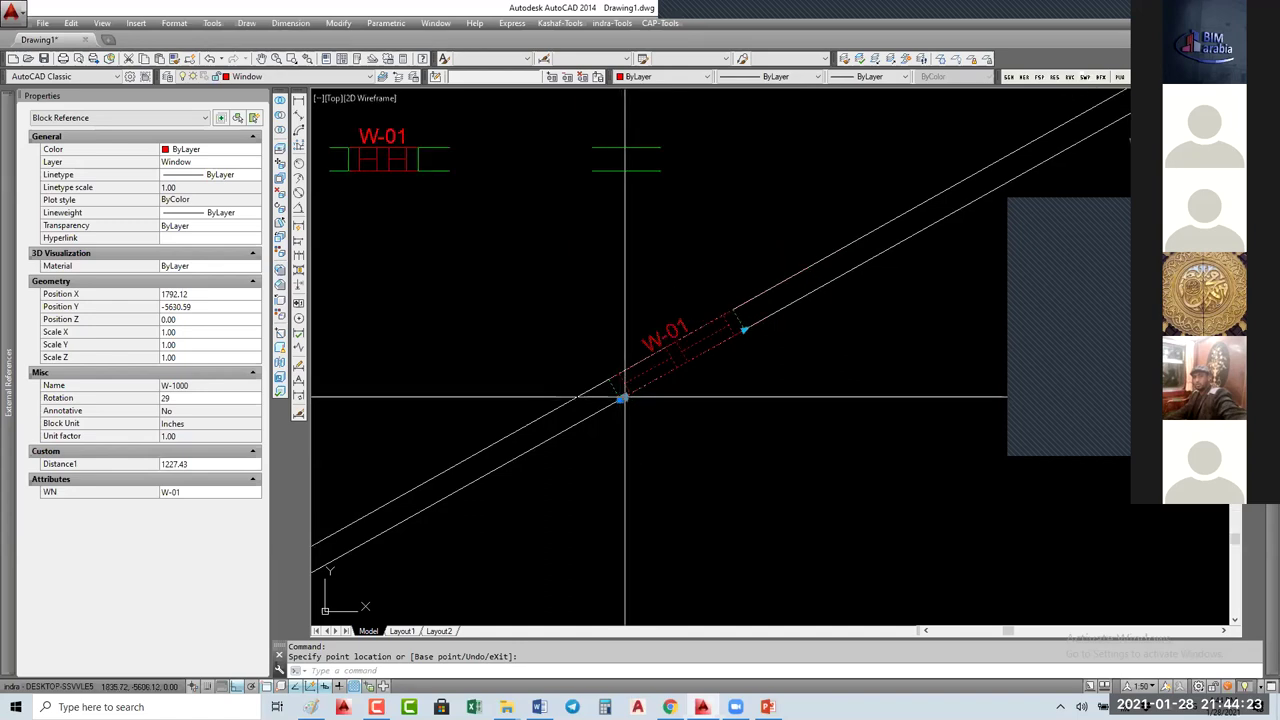
pyautogui.moveTo(668, 373); pyautogui.dragTo(908, 371, button='middle')
pyautogui.scroll(2, 640, 366)
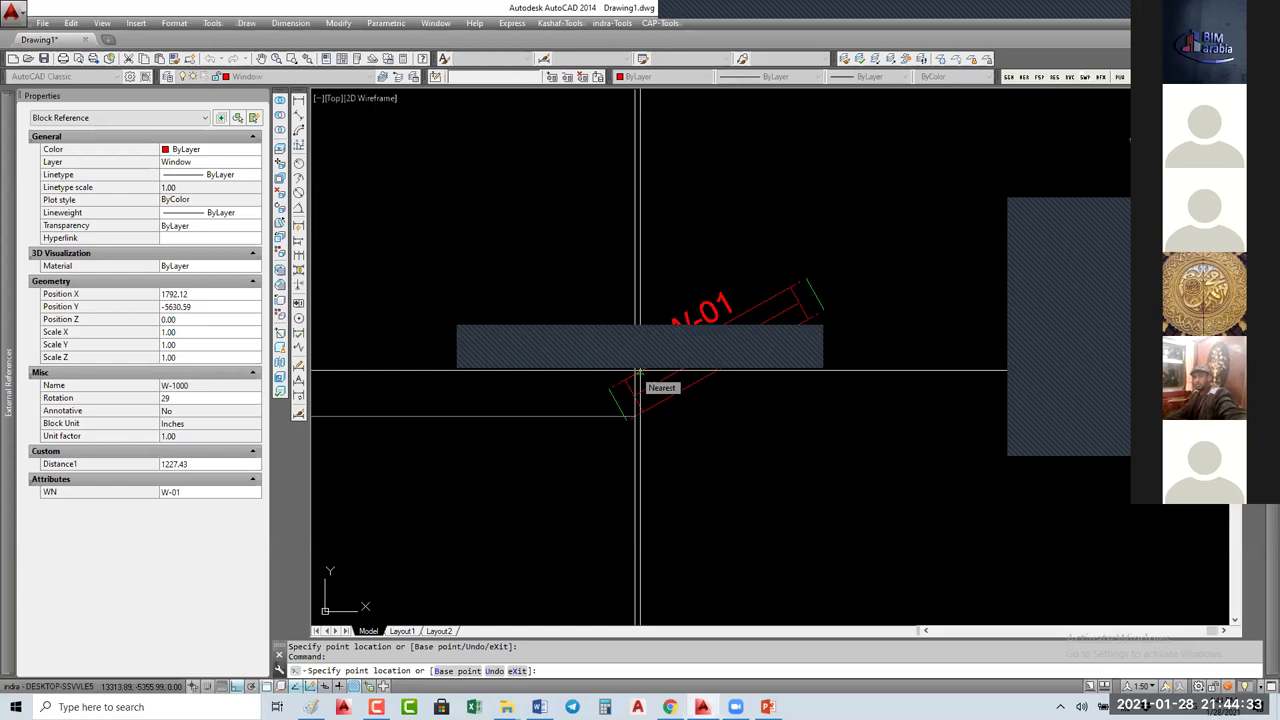
pyautogui.click(639, 373)
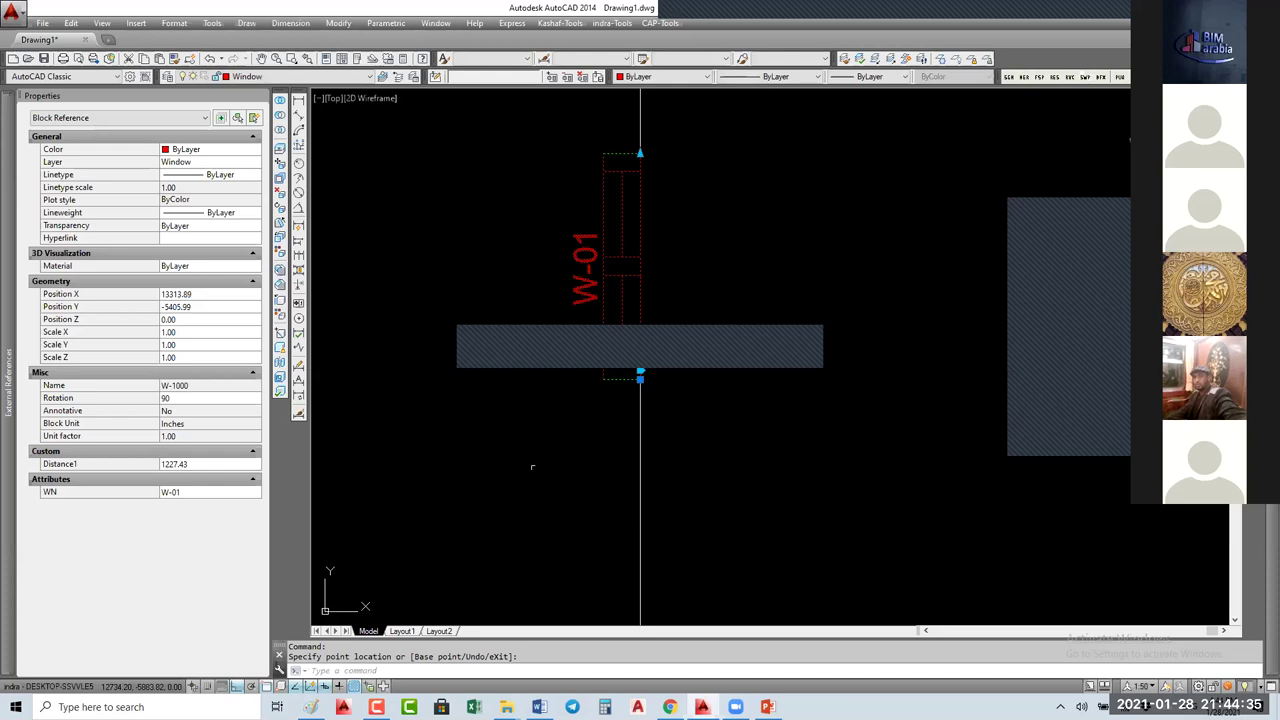
pyautogui.scroll(-5, 640, 330)
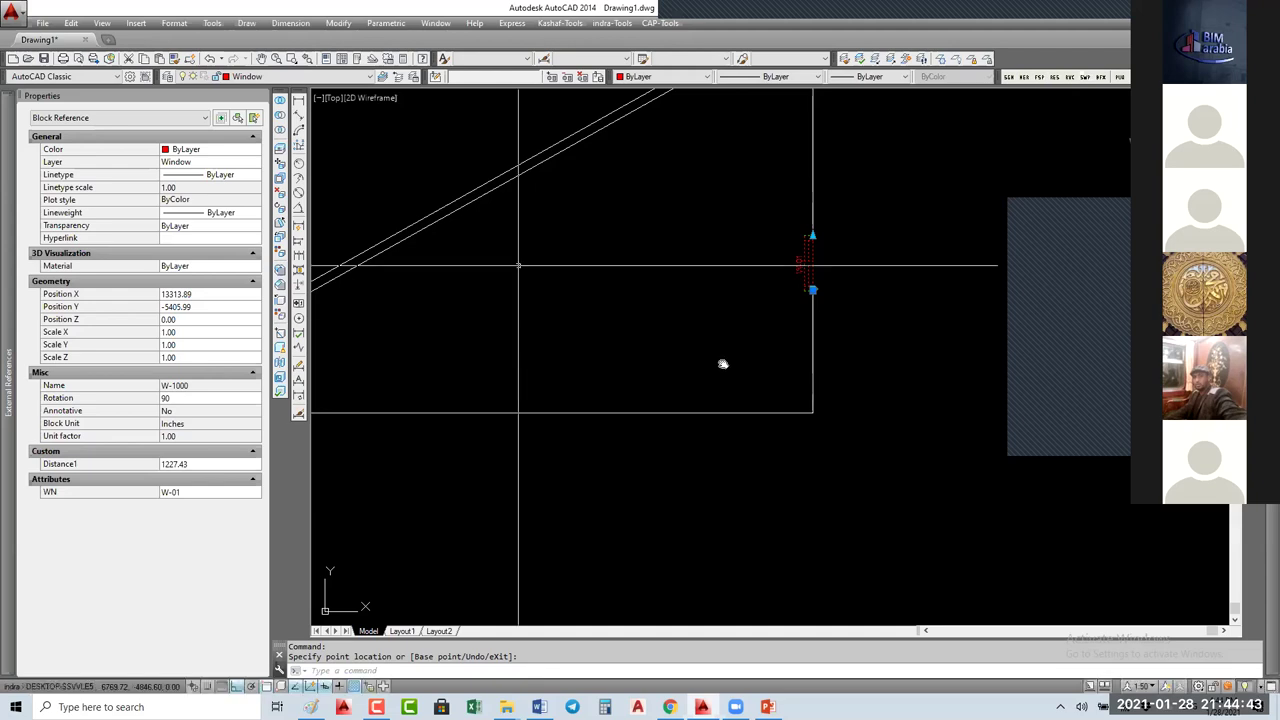
pyautogui.moveTo(723, 364); pyautogui.dragTo(920, 394, button='middle')
pyautogui.press('Escape')
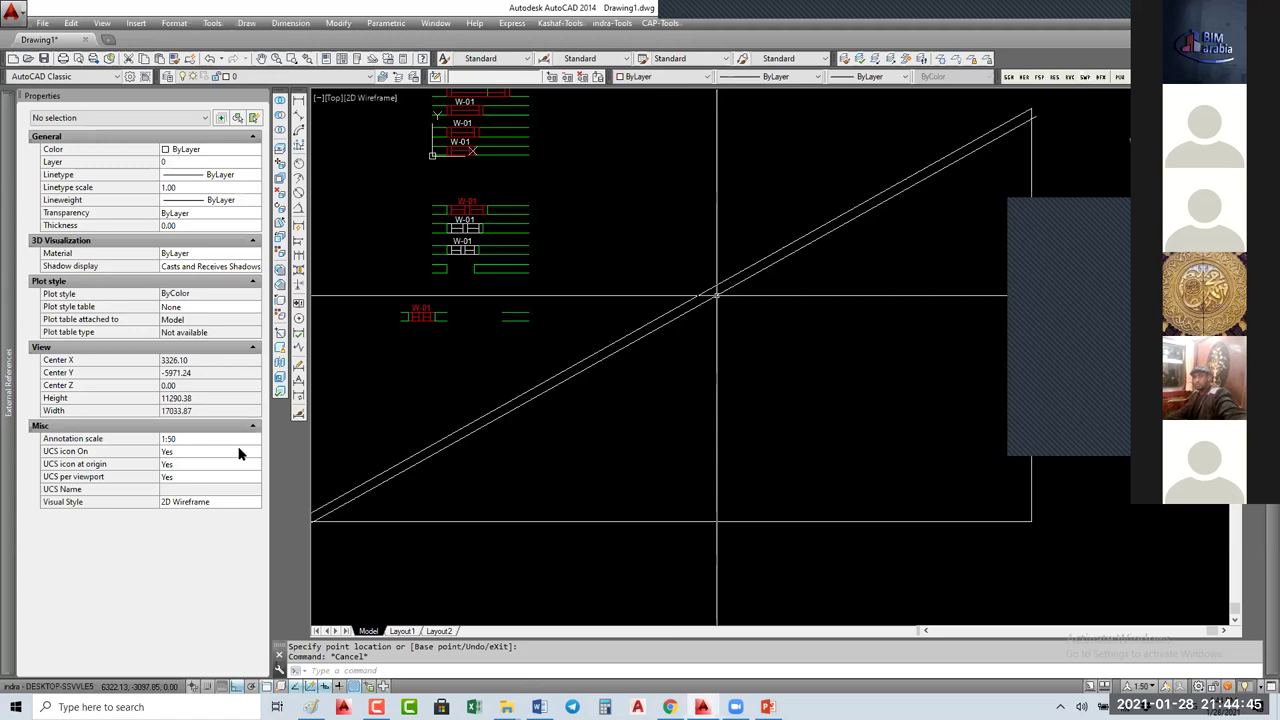
# Step: Place W-01 further along the diagonal wall, then run BE for Edit Block Definition
pyautogui.click(426, 453)
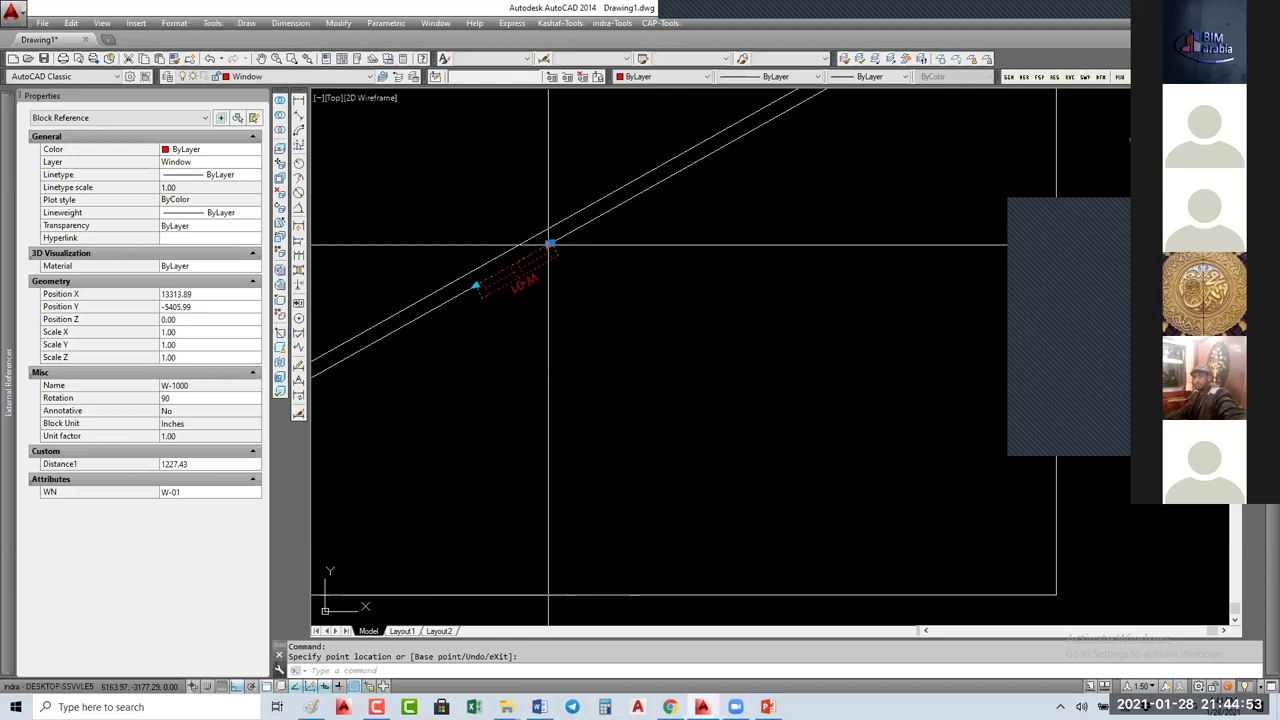
pyautogui.click(615, 266)
pyautogui.scroll(2, 613, 266)
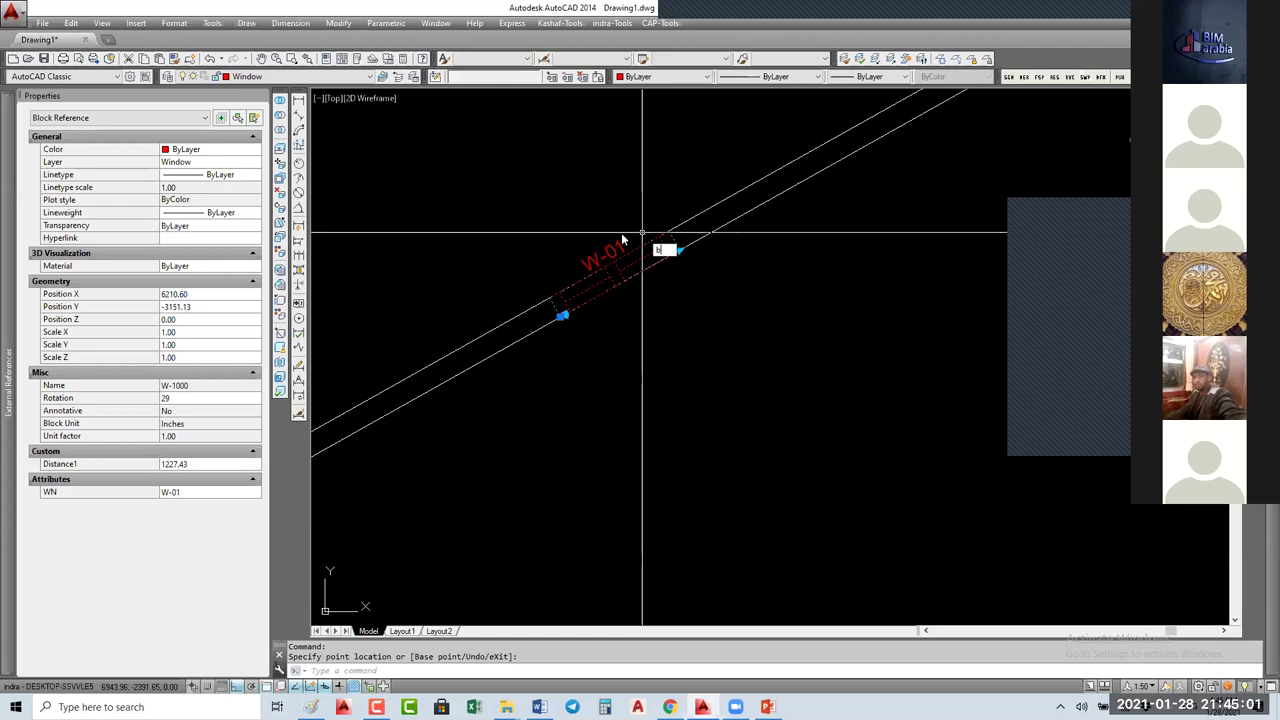
pyautogui.press('Escape')
pyautogui.write('BE')
pyautogui.press('Return')
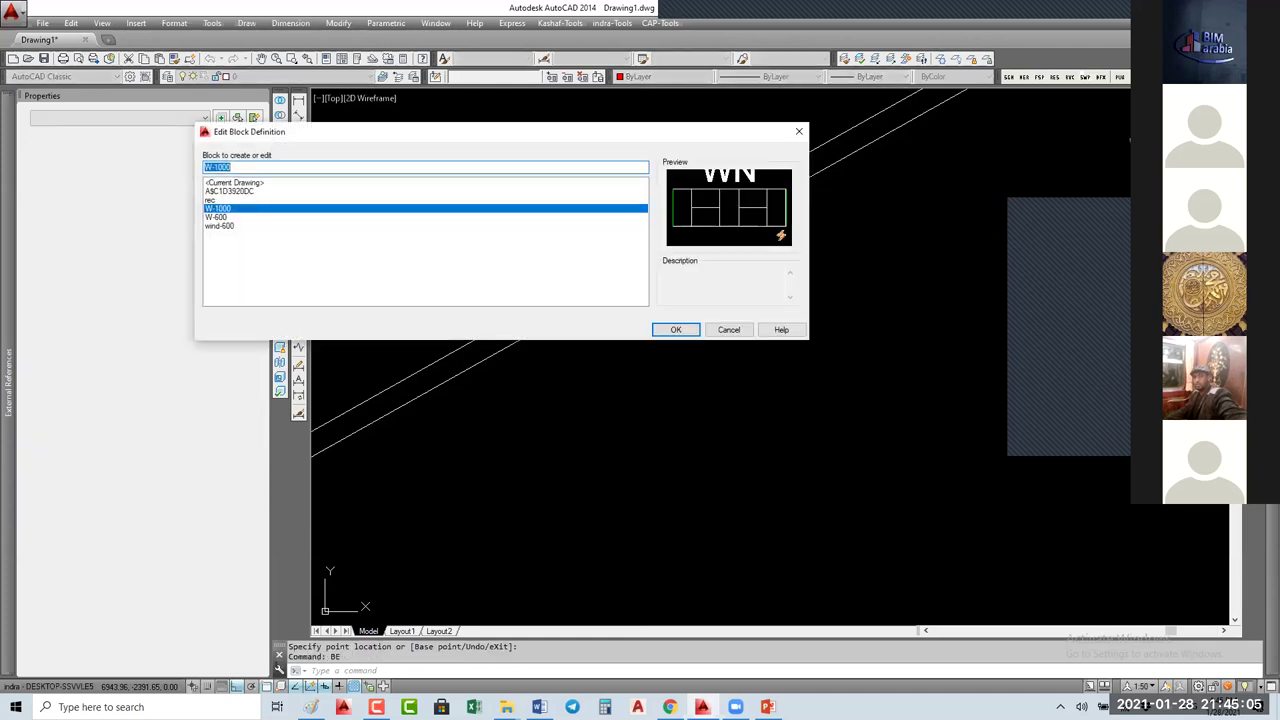
# Step: Open W-1000 in the Block Editor and add a vertical linear parameter along its left edge
pyautogui.press('Return')
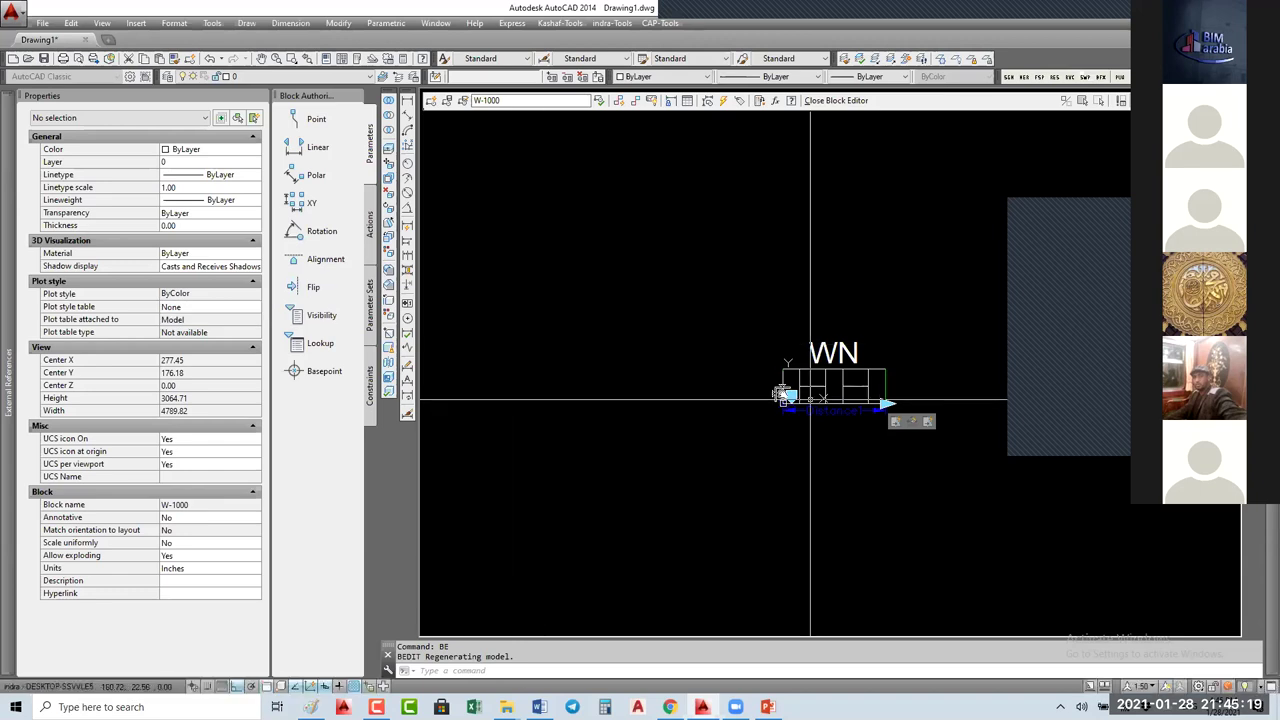
pyautogui.scroll(4, 871, 417)
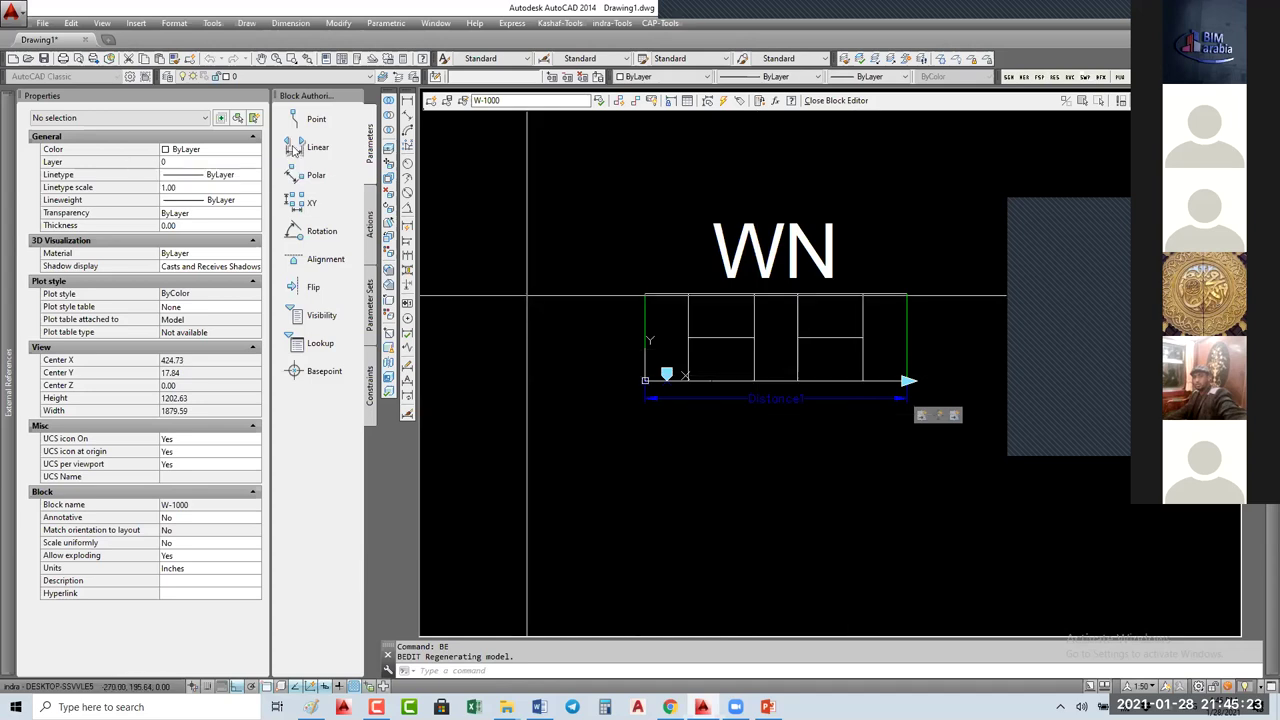
pyautogui.click(300, 150)
pyautogui.click(645, 380)
pyautogui.click(907, 380)
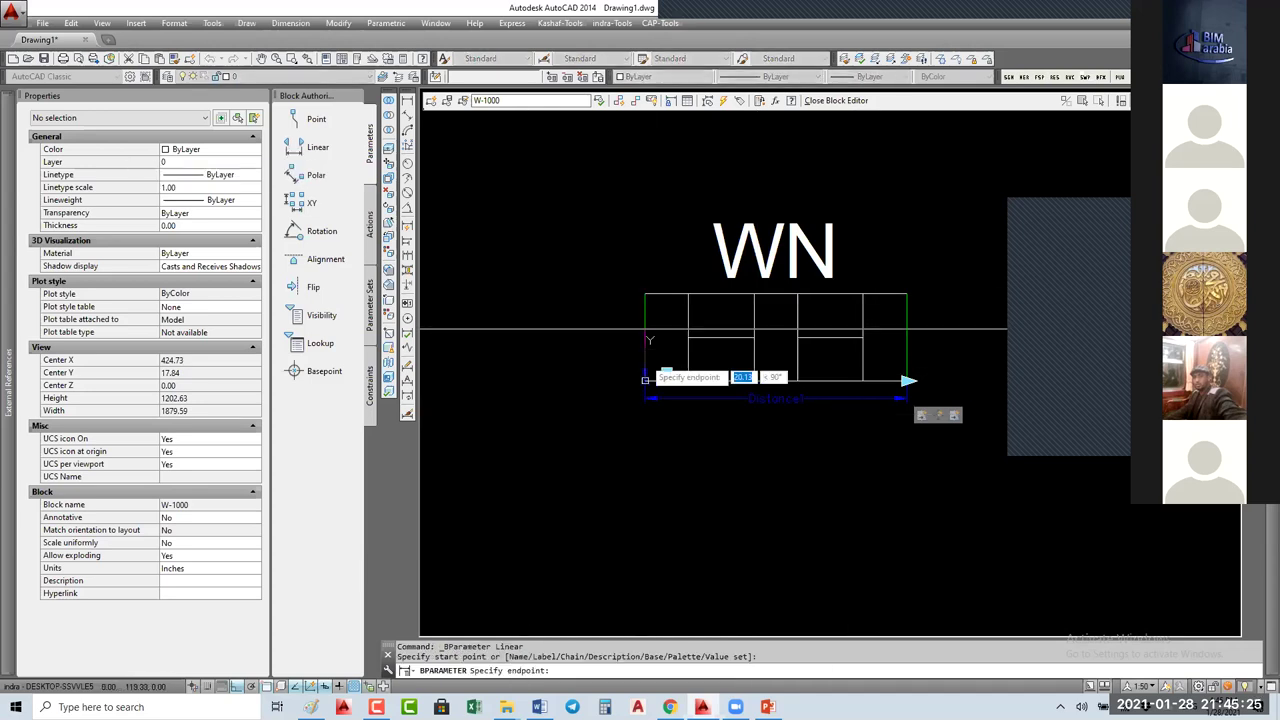
pyautogui.click(615, 338)
# Step: Set the Distance2 parameter's Number of Grips to 1
pyautogui.click(625, 318)
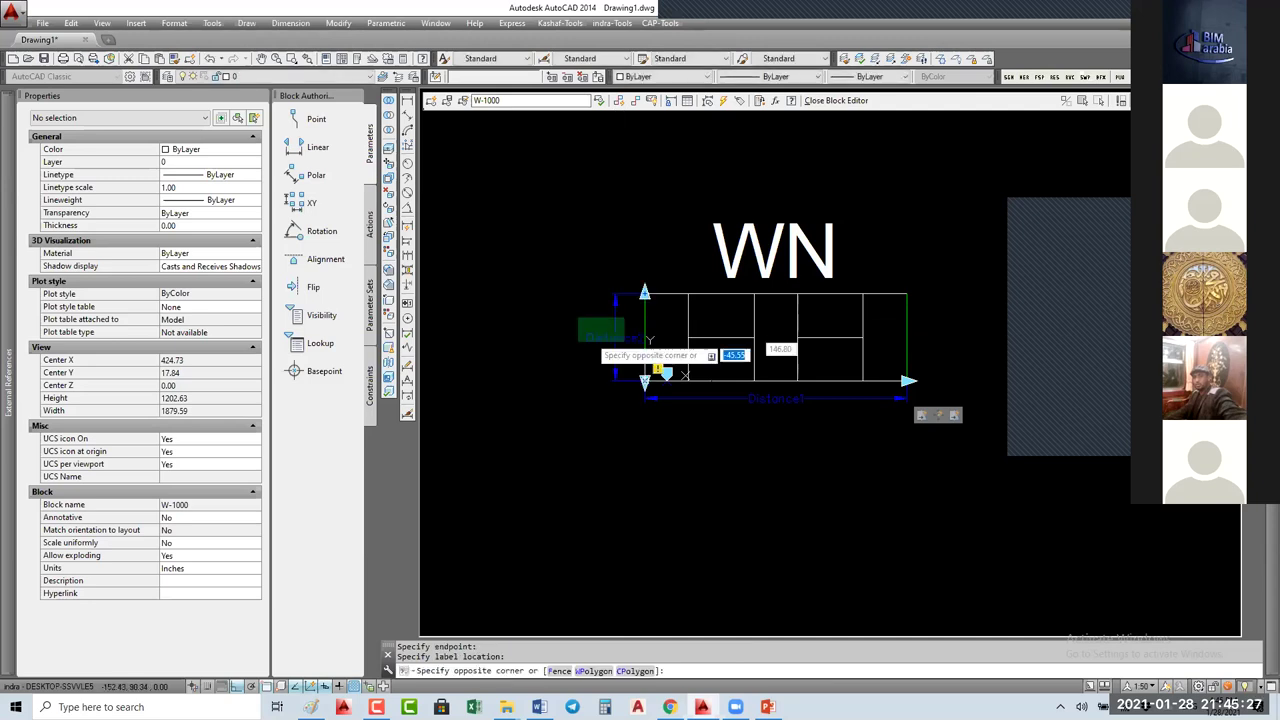
pyautogui.click(449, 450)
pyautogui.click(185, 547)
pyautogui.click(185, 547)
pyautogui.click(180, 565)
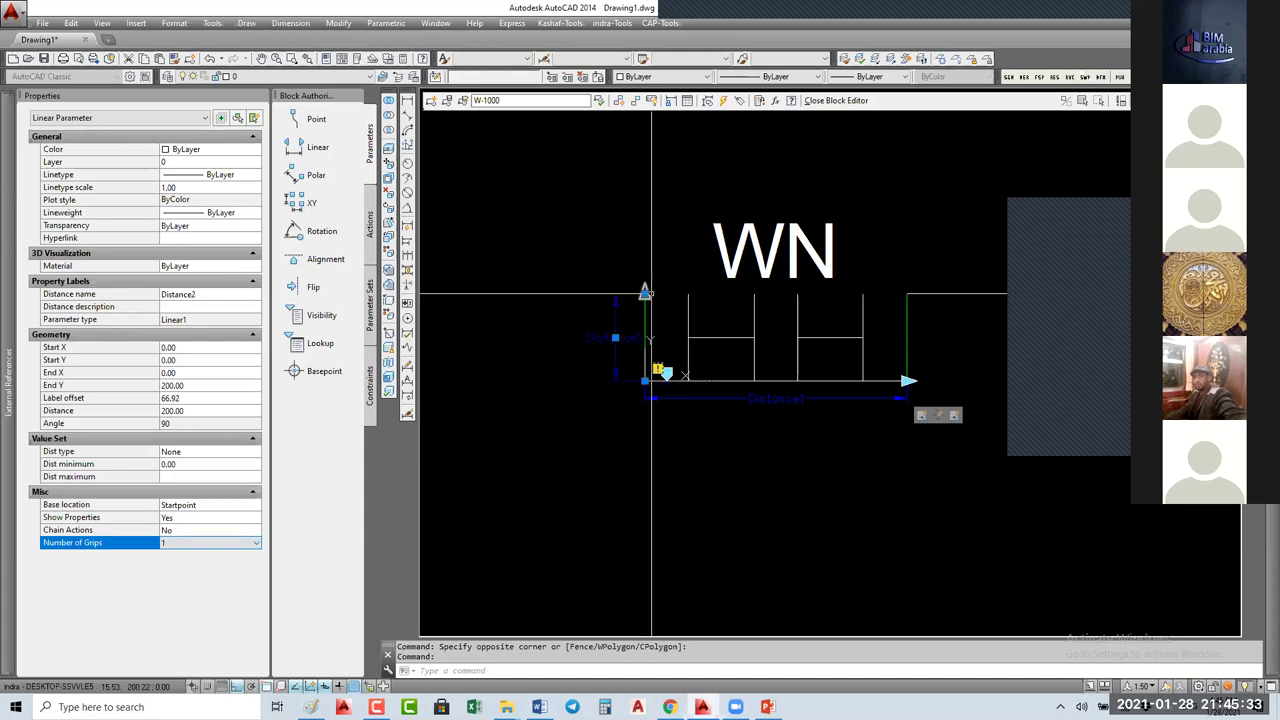
# Step: Add a stretch action on Distance2's top point that moves the WN tag and top lines
pyautogui.moveTo(649, 378)
pyautogui.mouseDown(button='middle')
pyautogui.moveTo(614, 395)
pyautogui.moveTo(614, 419)
pyautogui.mouseUp(button='middle')
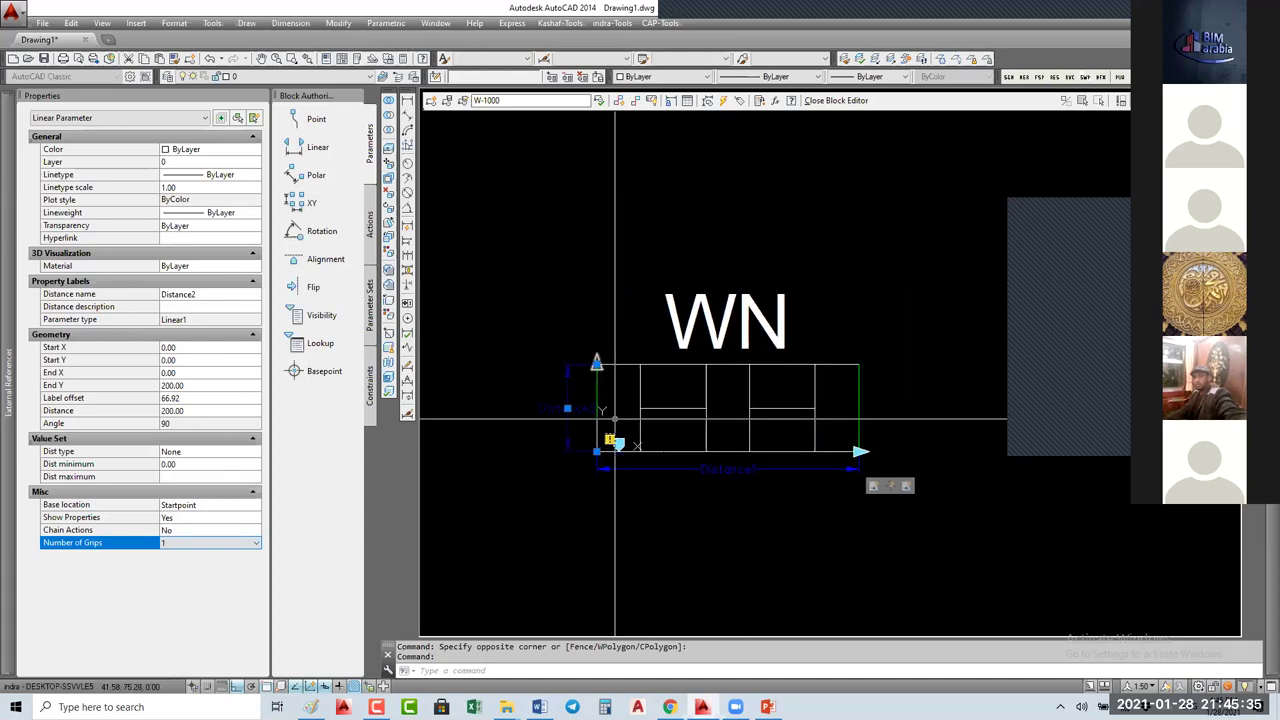
pyautogui.click(370, 220)
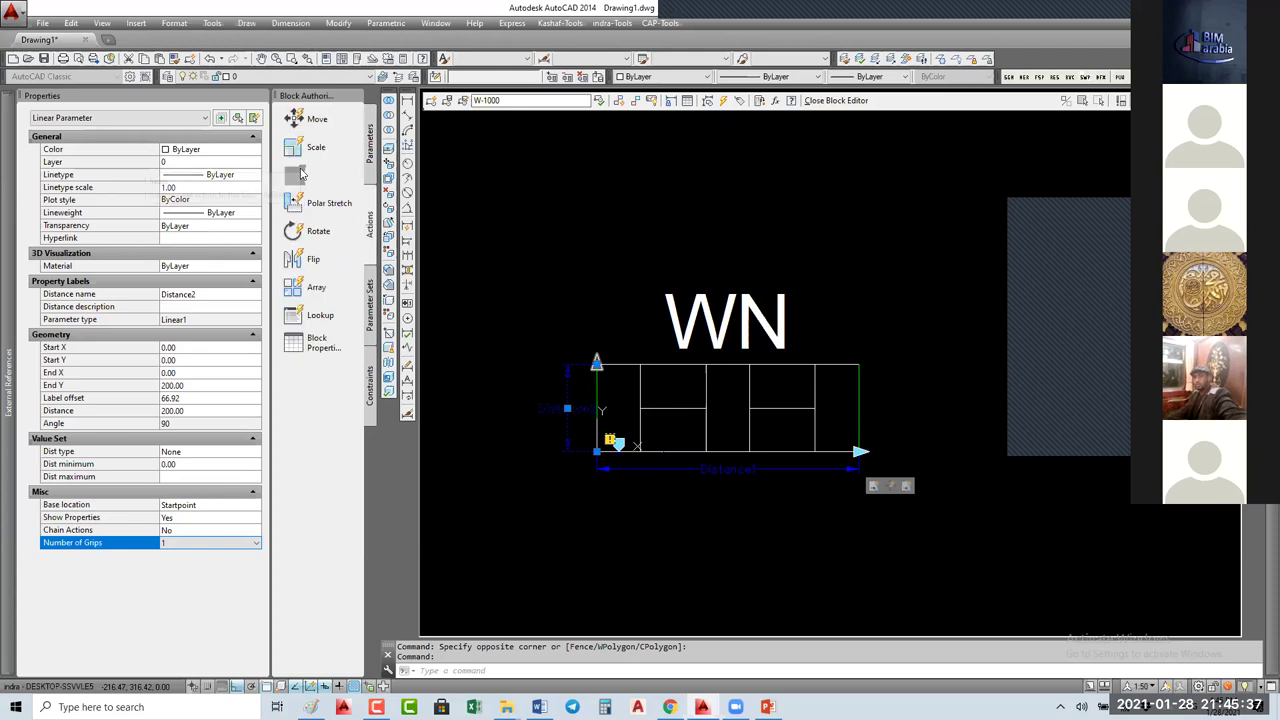
pyautogui.click(317, 175)
pyautogui.click(578, 374)
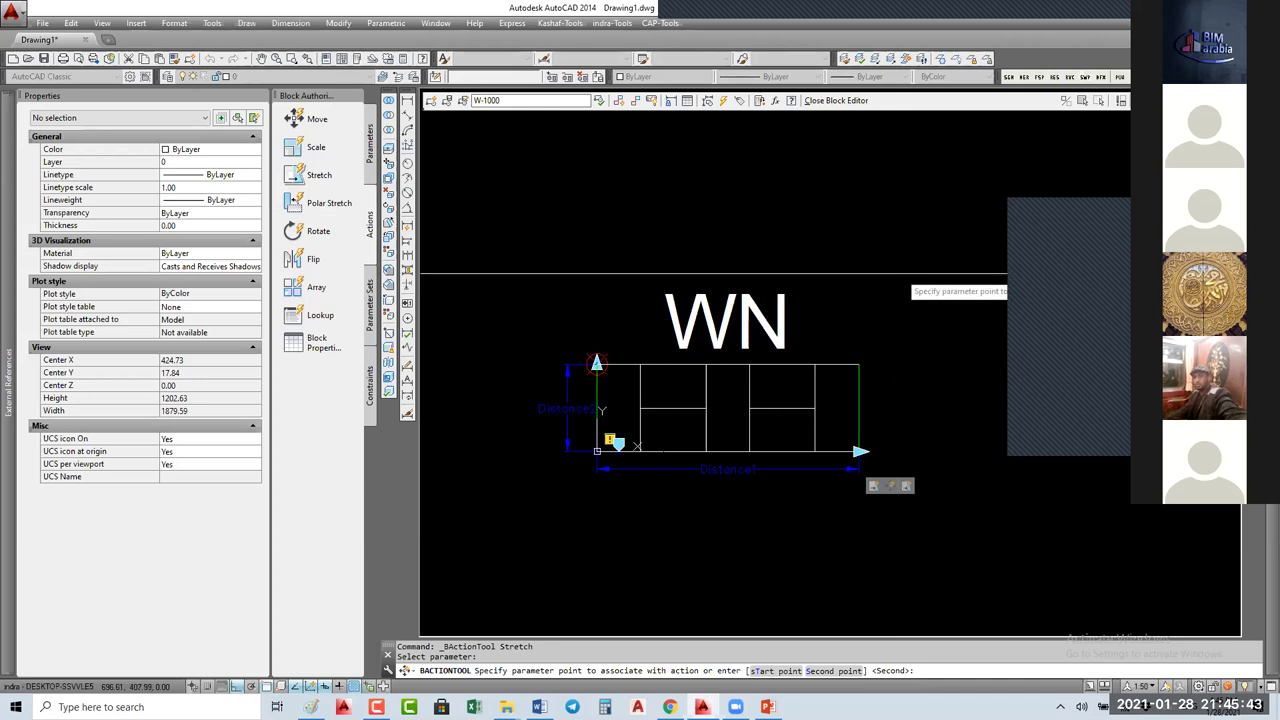
pyautogui.click(596, 362)
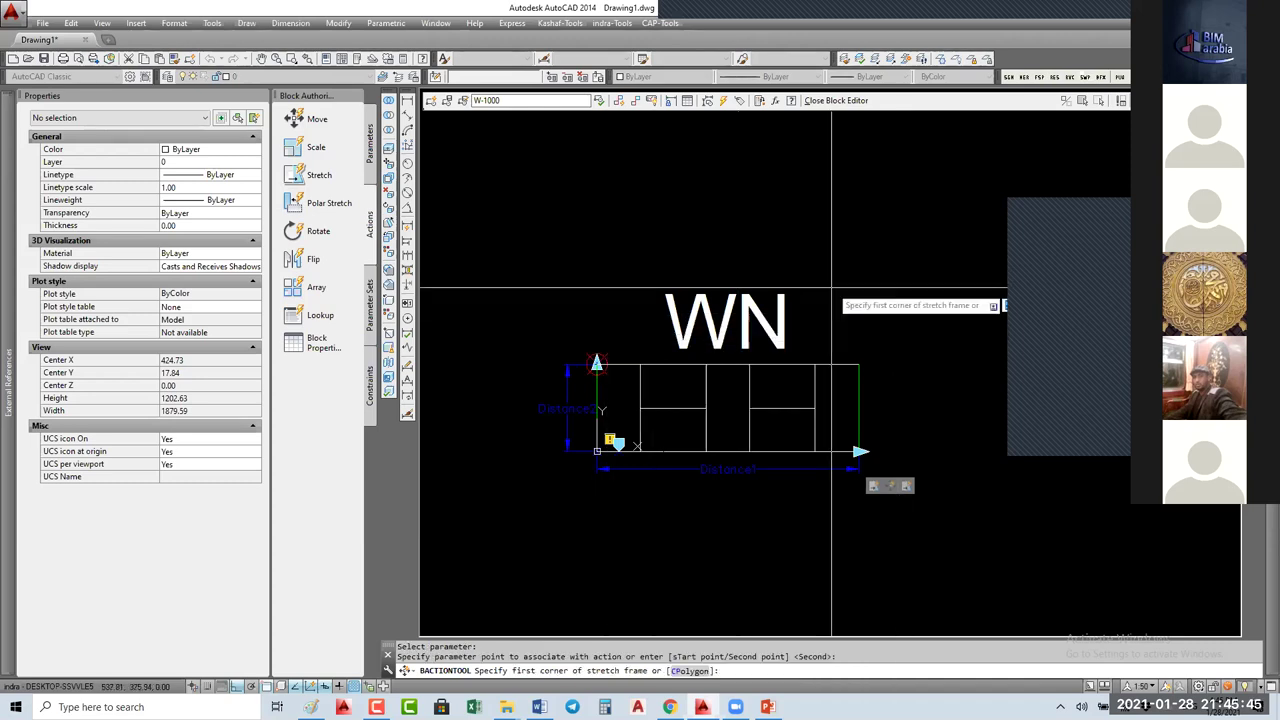
pyautogui.click(890, 273)
pyautogui.click(547, 375)
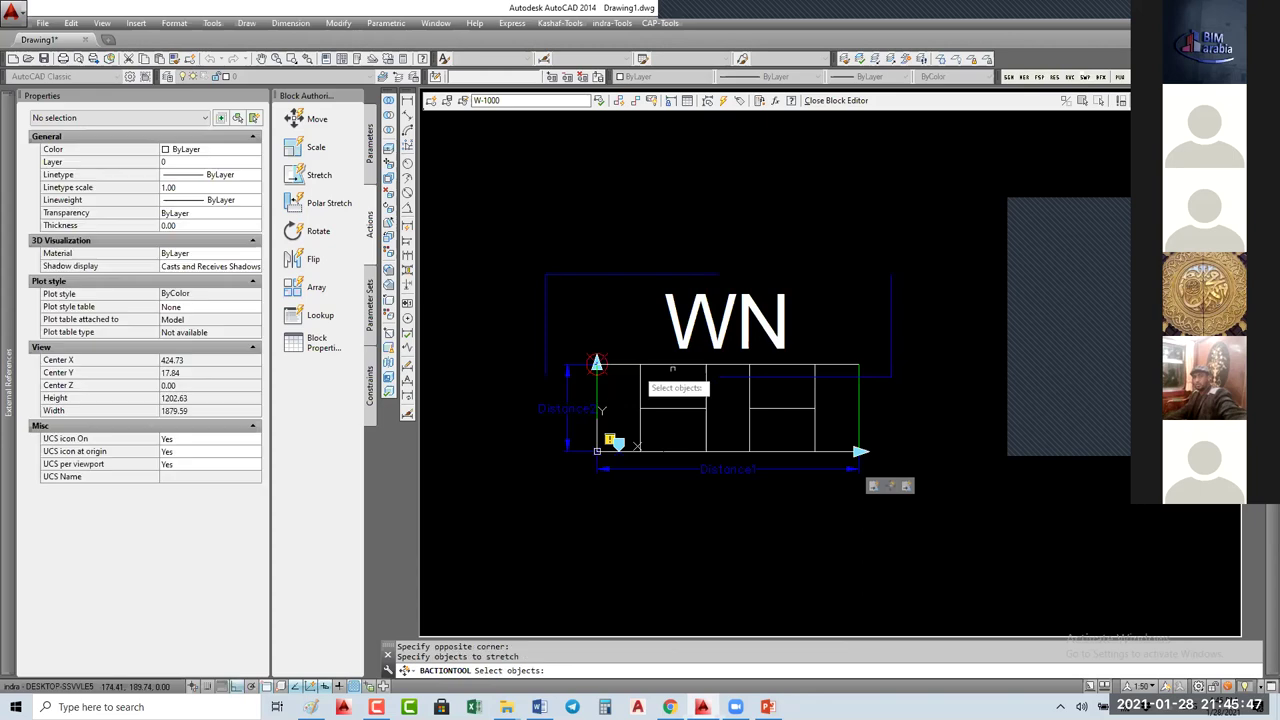
pyautogui.click(890, 263)
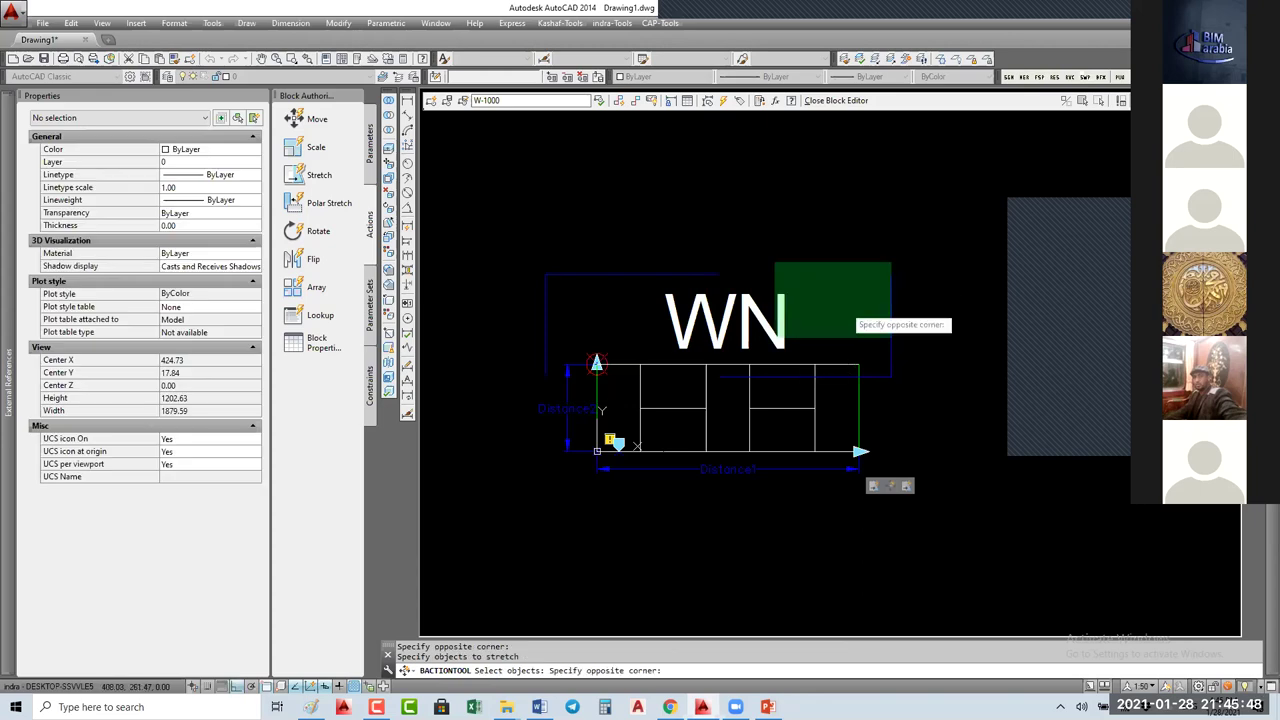
pyautogui.click(546, 372)
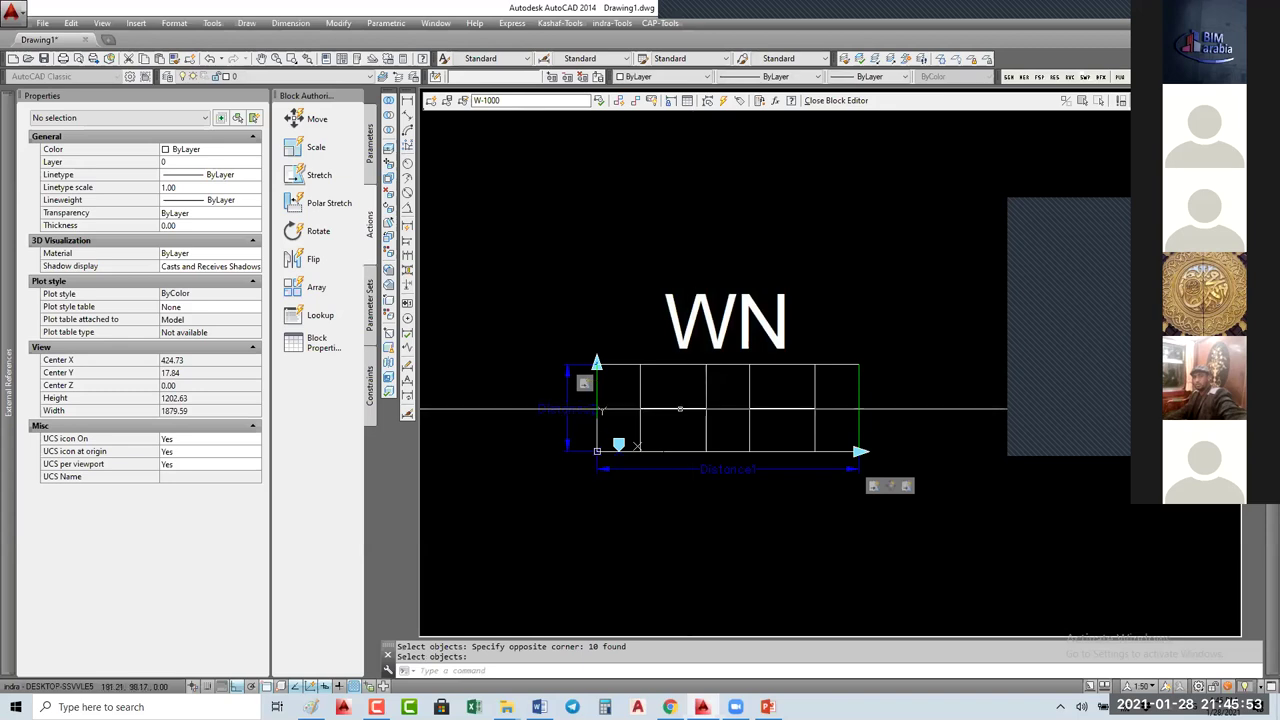
# Step: Add a second Distance2 stretch action that moves the six inner frame lines
pyautogui.click(293, 179)
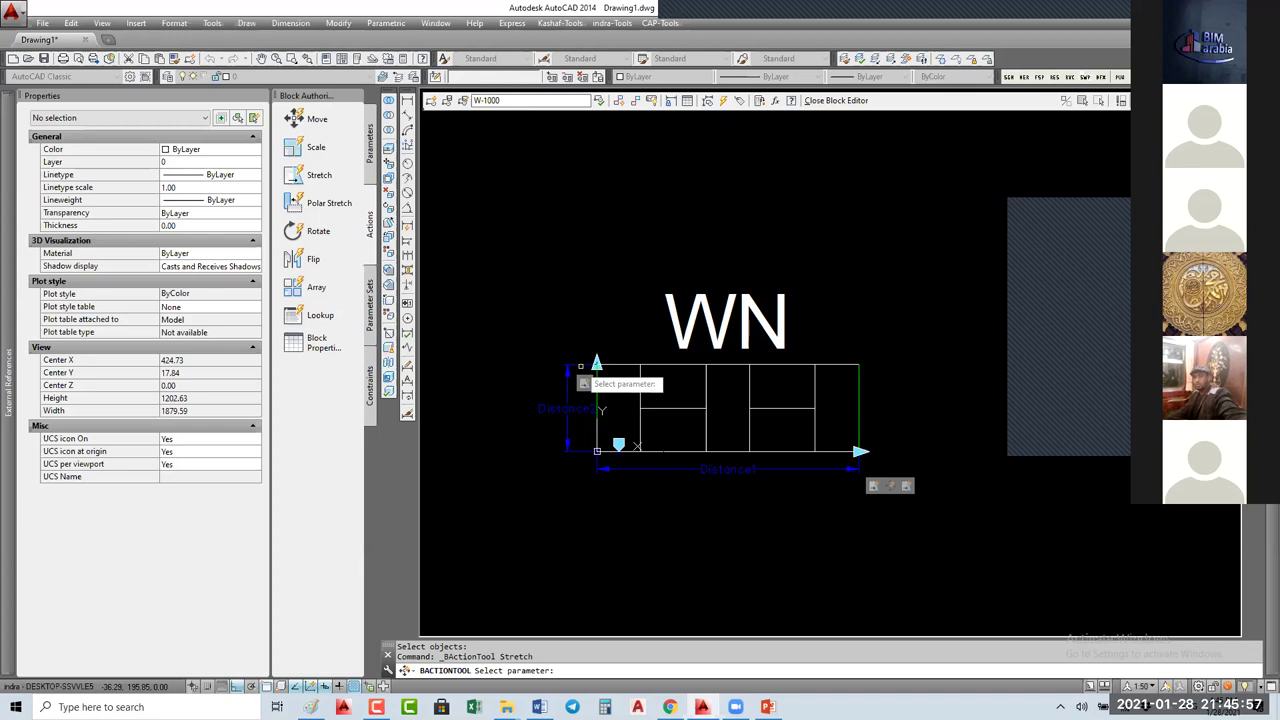
pyautogui.click(582, 365)
pyautogui.click(596, 360)
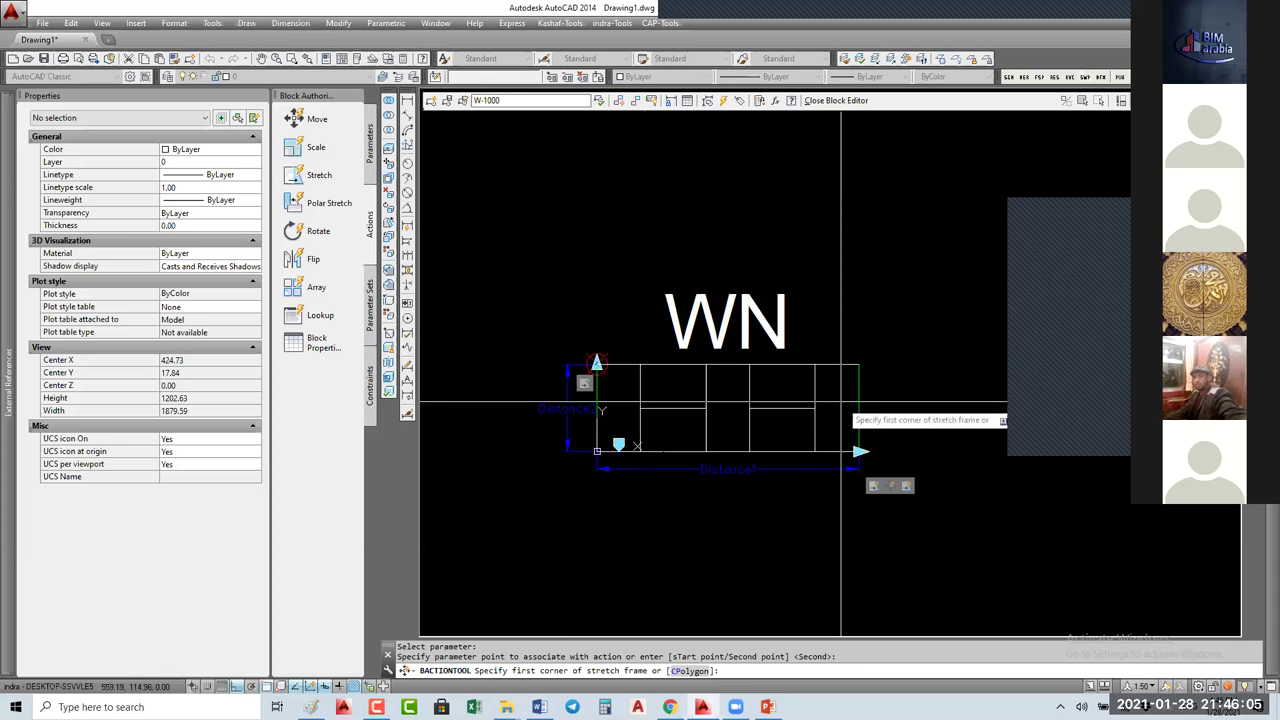
pyautogui.click(624, 421)
pyautogui.click(832, 397)
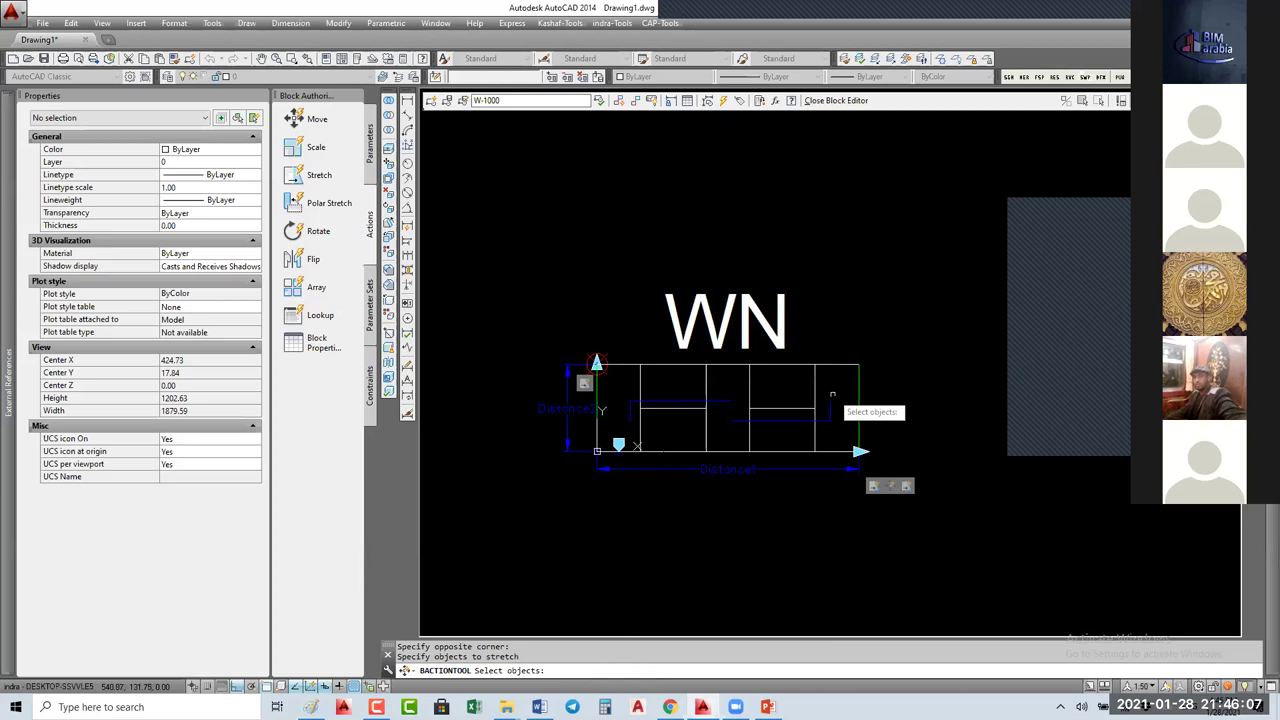
pyautogui.click(832, 396)
pyautogui.click(641, 441)
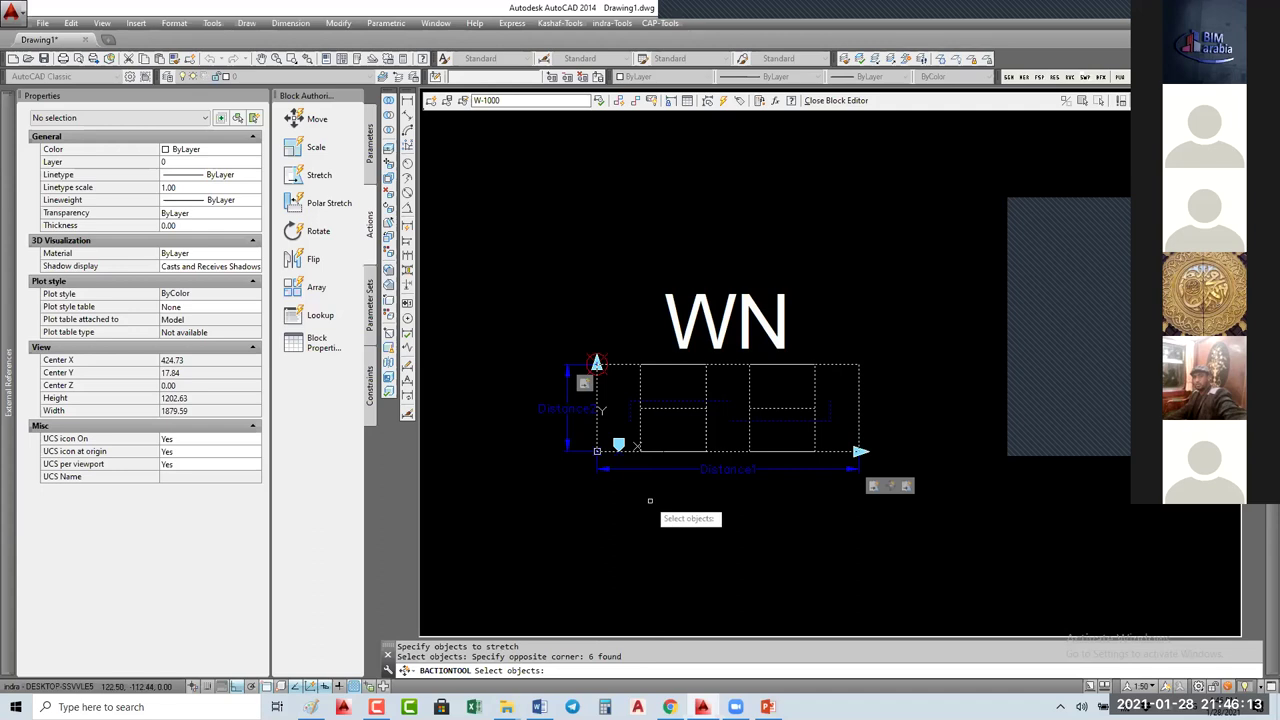
pyautogui.press('Return')
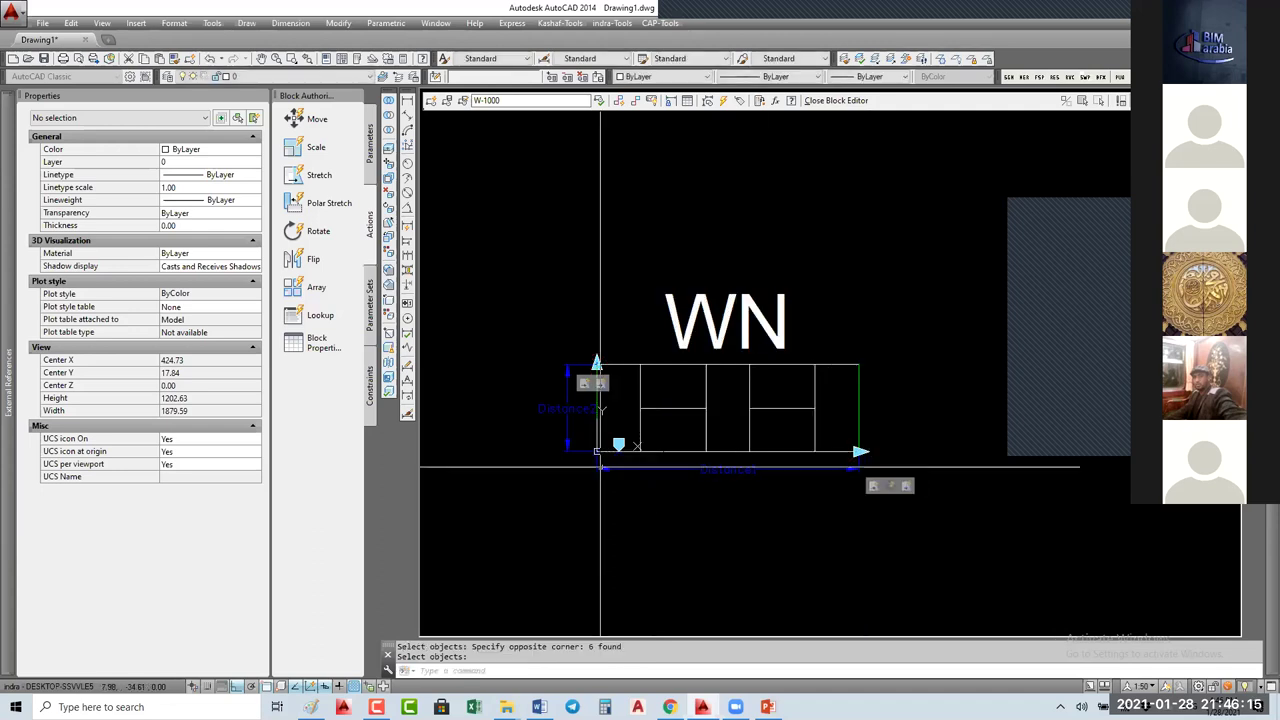
# Step: Set the Stretch3 action's distance multiplier to 0.5
pyautogui.click(601, 386)
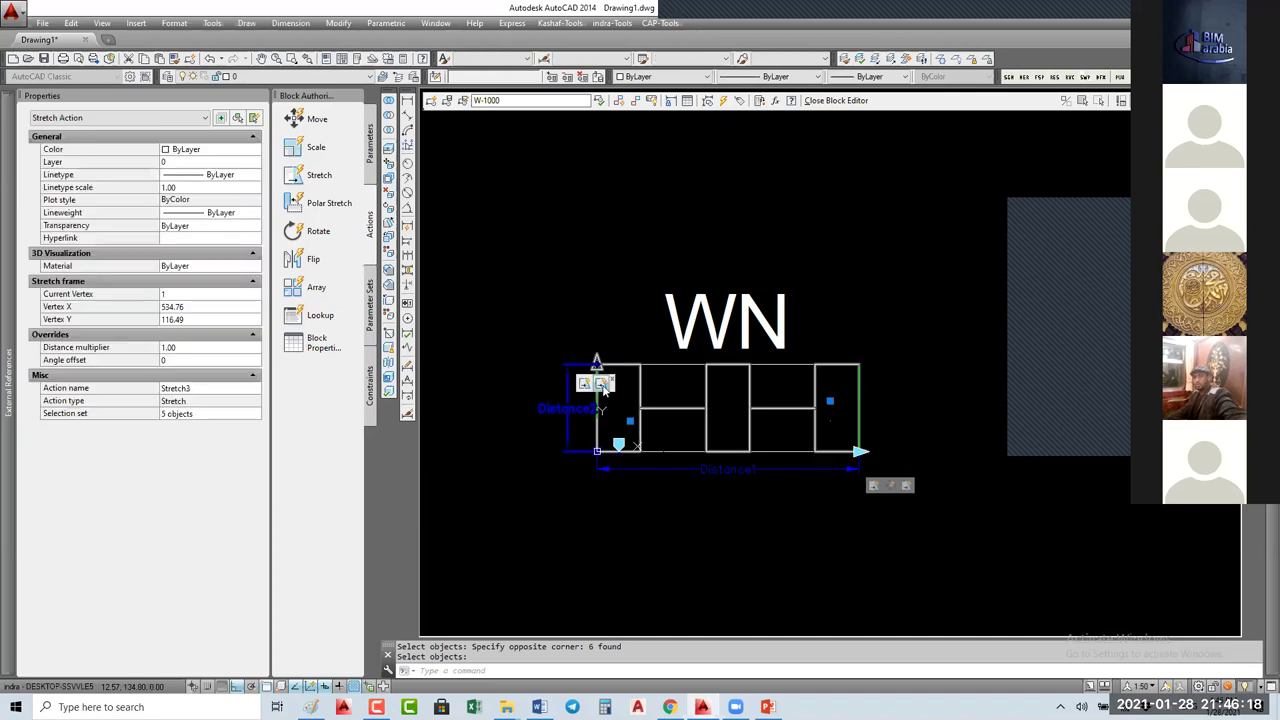
pyautogui.click(191, 348)
pyautogui.write('.5')
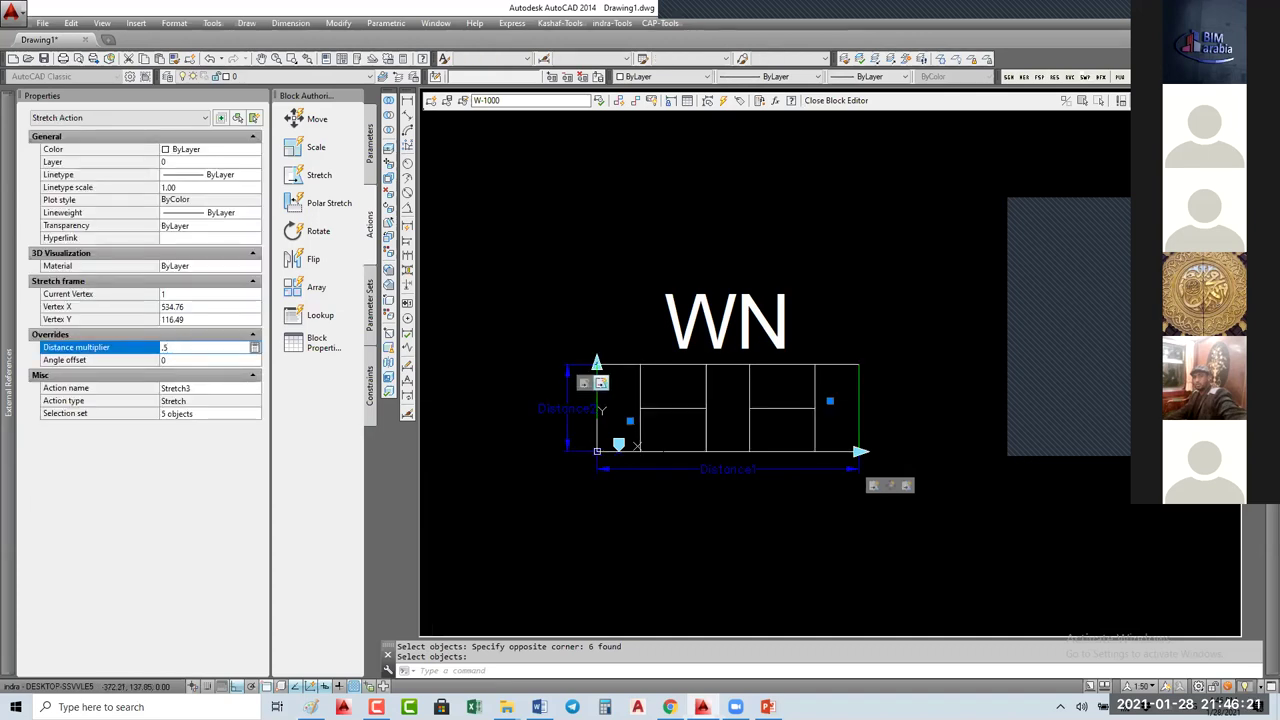
pyautogui.press('Return')
# Step: Remove some lines from Stretch3's selection set and close the Block Editor
pyautogui.moveTo(4, 115)
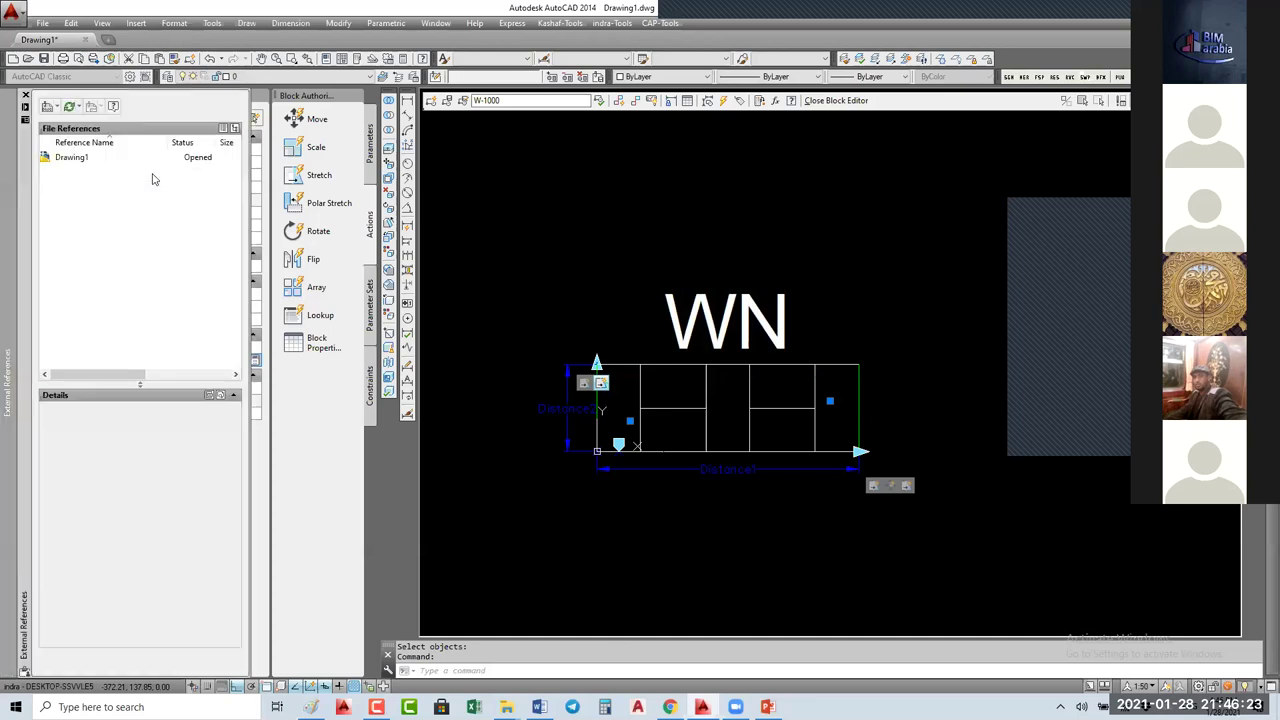
pyautogui.rightClick(601, 384)
pyautogui.moveTo(697, 412)
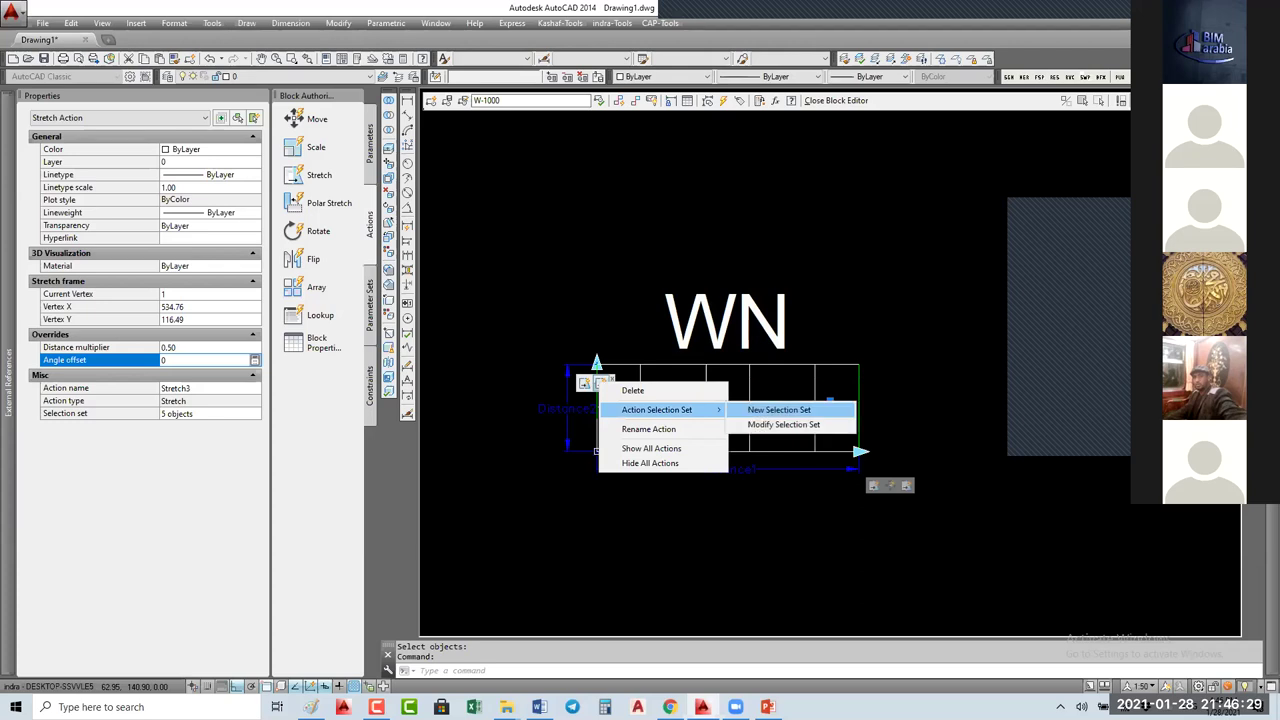
pyautogui.click(778, 410)
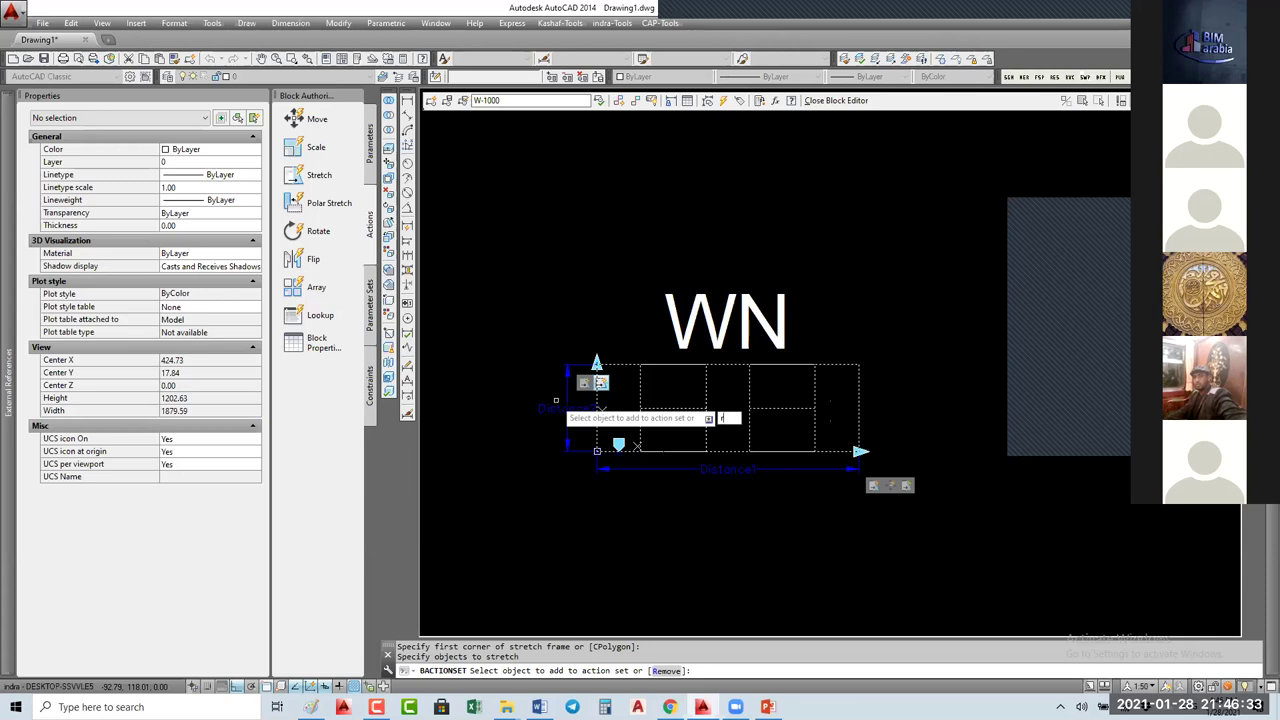
pyautogui.write('r')
pyautogui.press('Return')
pyautogui.click(838, 380)
pyautogui.click(640, 388)
pyautogui.click(650, 388)
pyautogui.click(672, 375)
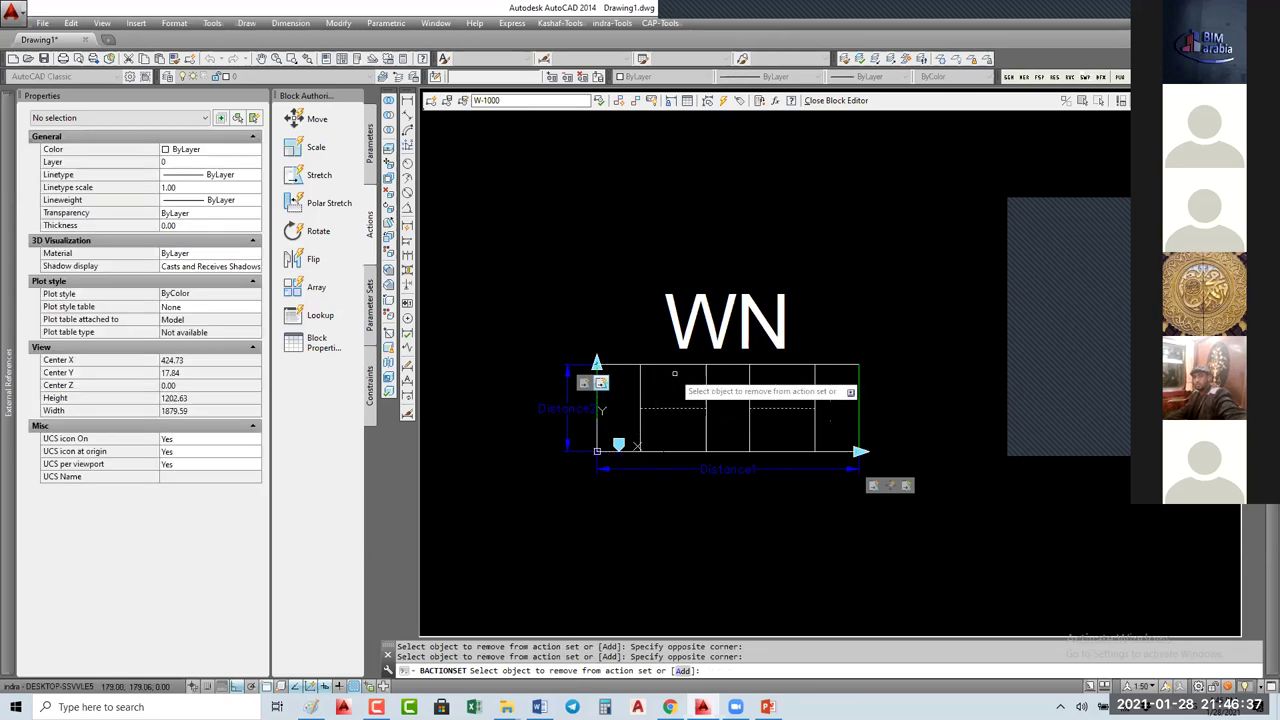
pyautogui.press('Return')
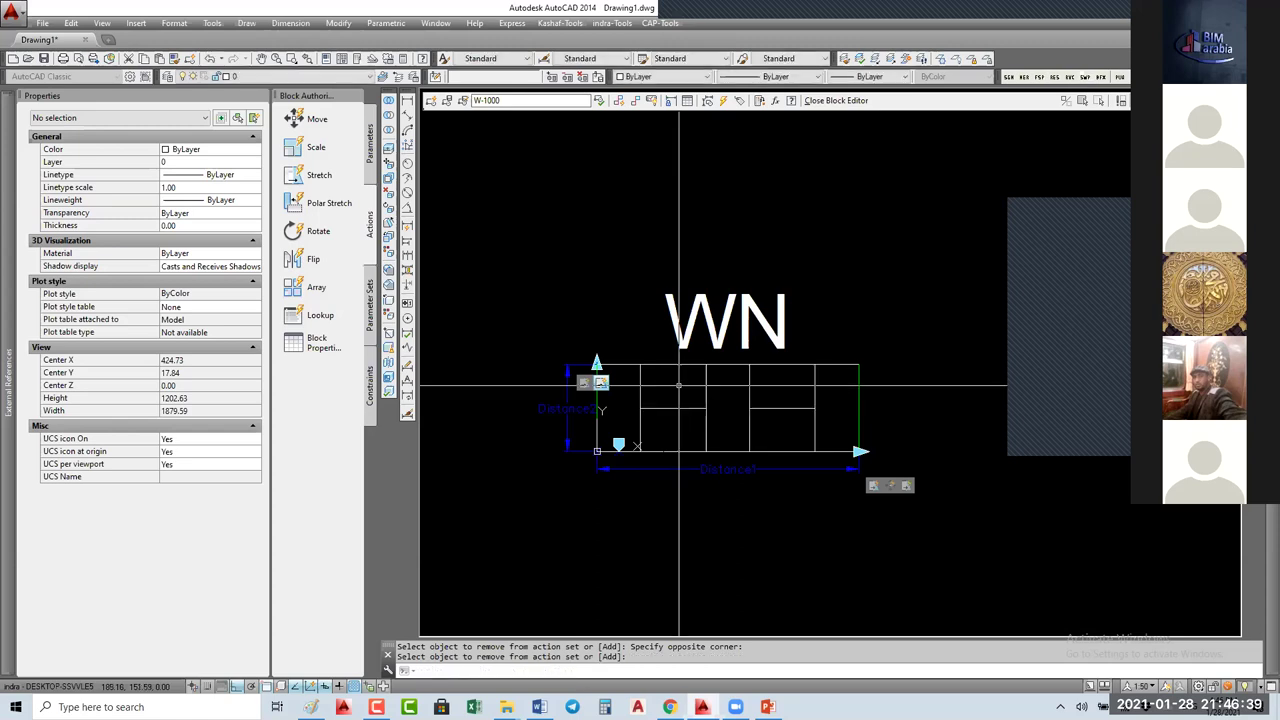
pyautogui.click(850, 102)
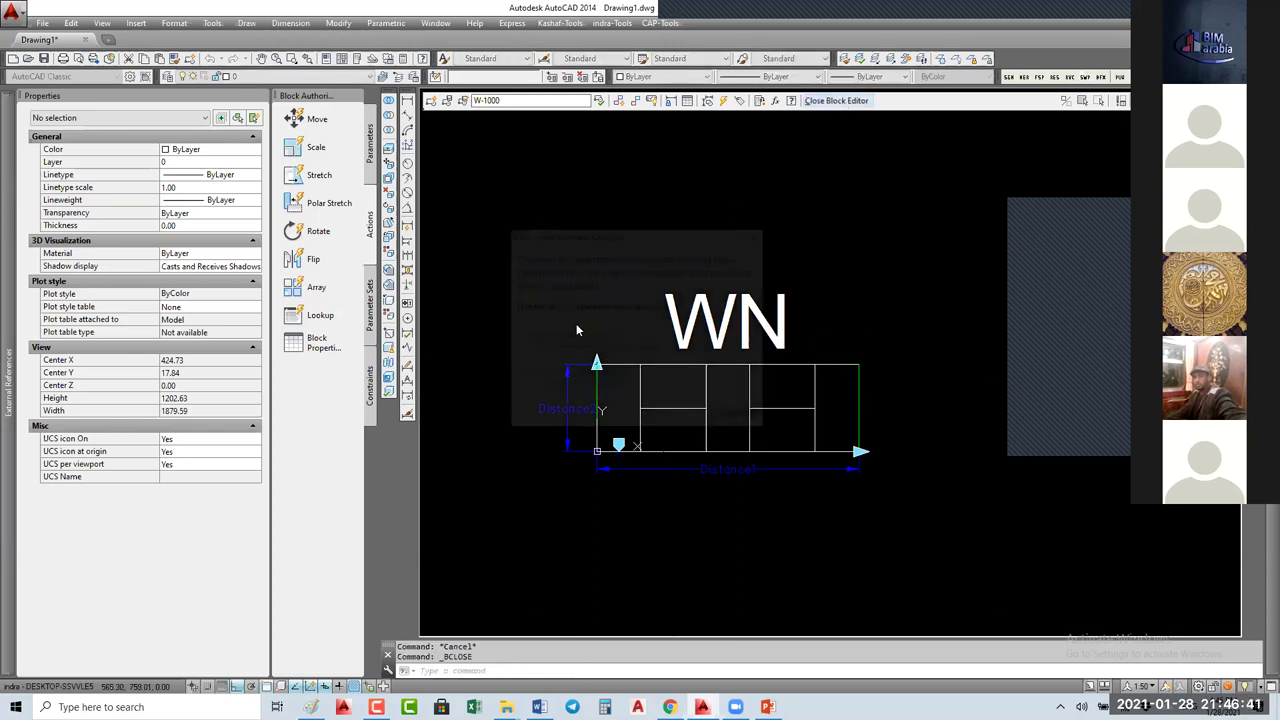
# Step: Save the block changes and offset a diagonal wall line 120 inward
pyautogui.click(572, 340)
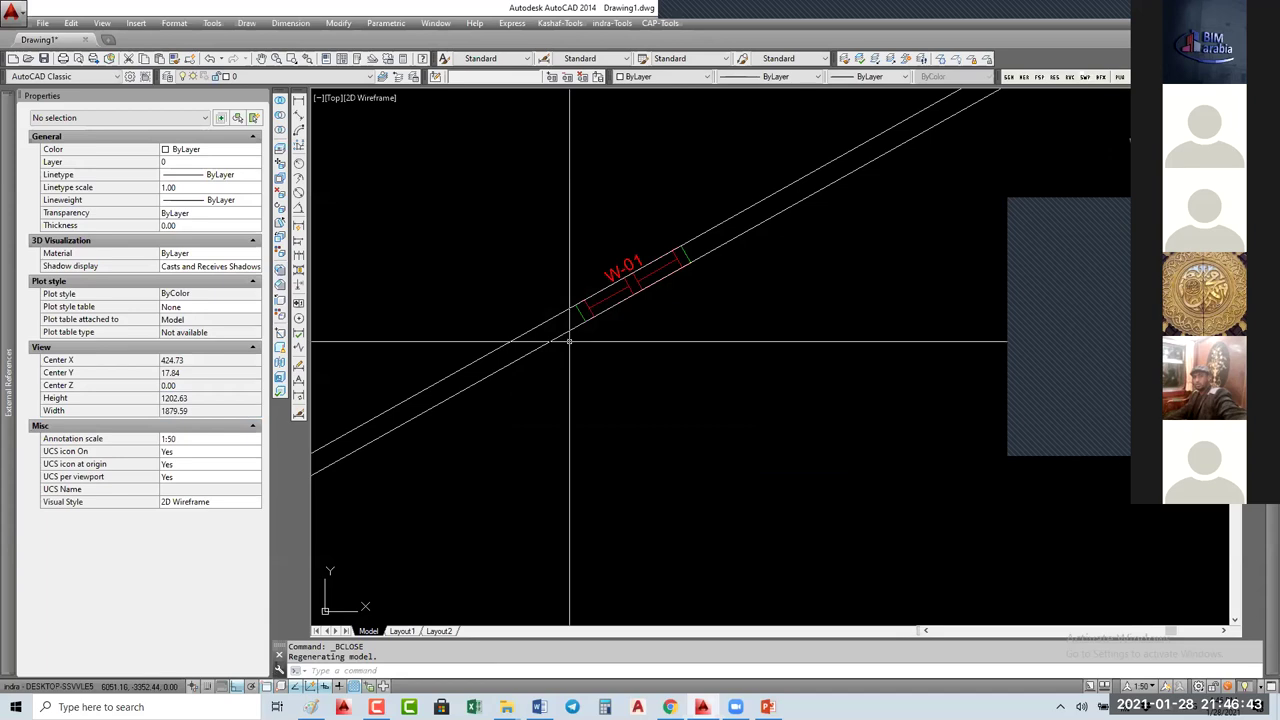
pyautogui.scroll(2, 546, 331)
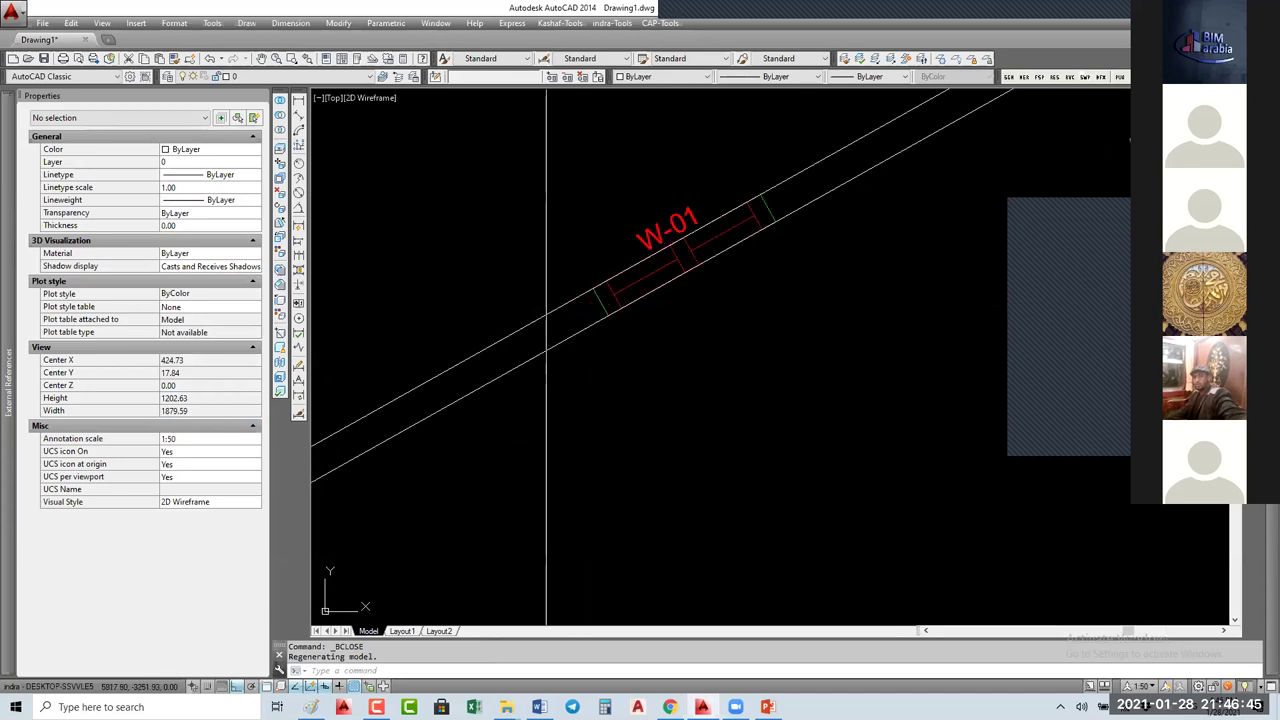
pyautogui.scroll(2, 552, 337)
pyautogui.write('o')
pyautogui.press('Return')
pyautogui.write('12')
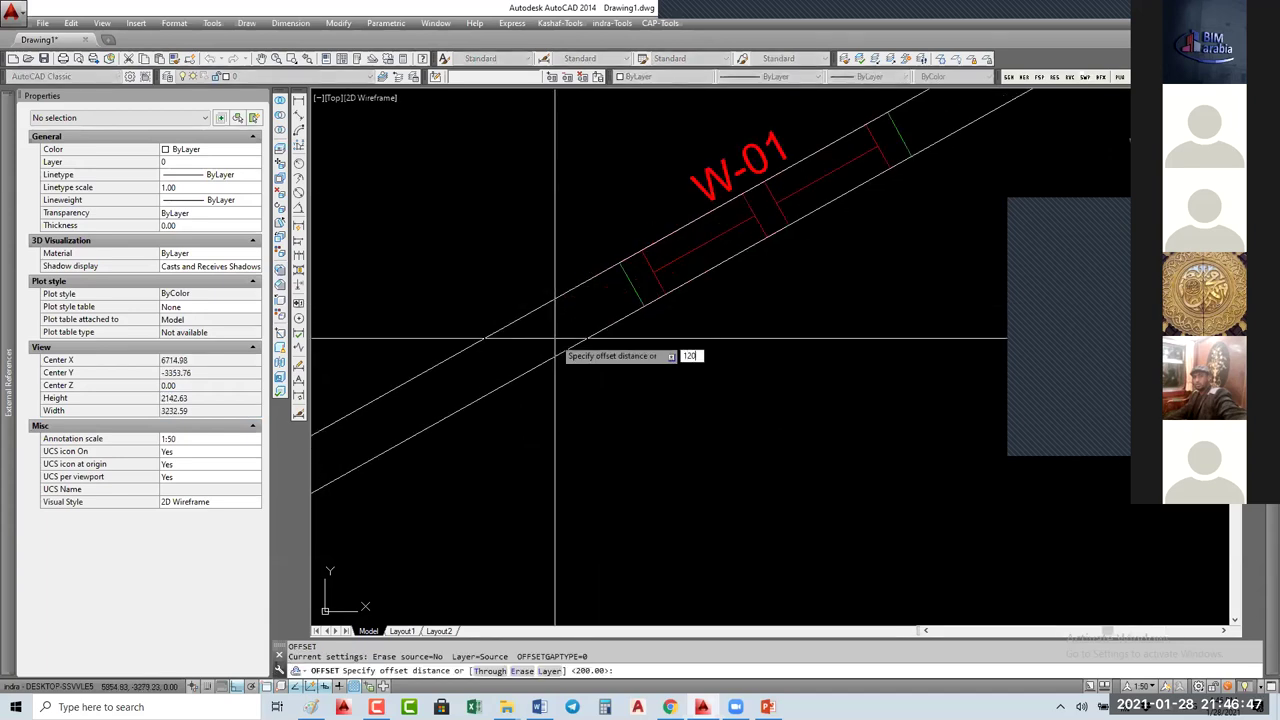
pyautogui.write('0')
pyautogui.press('Return')
pyautogui.click(657, 295)
pyautogui.click(636, 291)
pyautogui.press('Escape')
# Step: Stretch W-01 to 2020.17 long along the wall, setting its depth back to 200
pyautogui.click(637, 292)
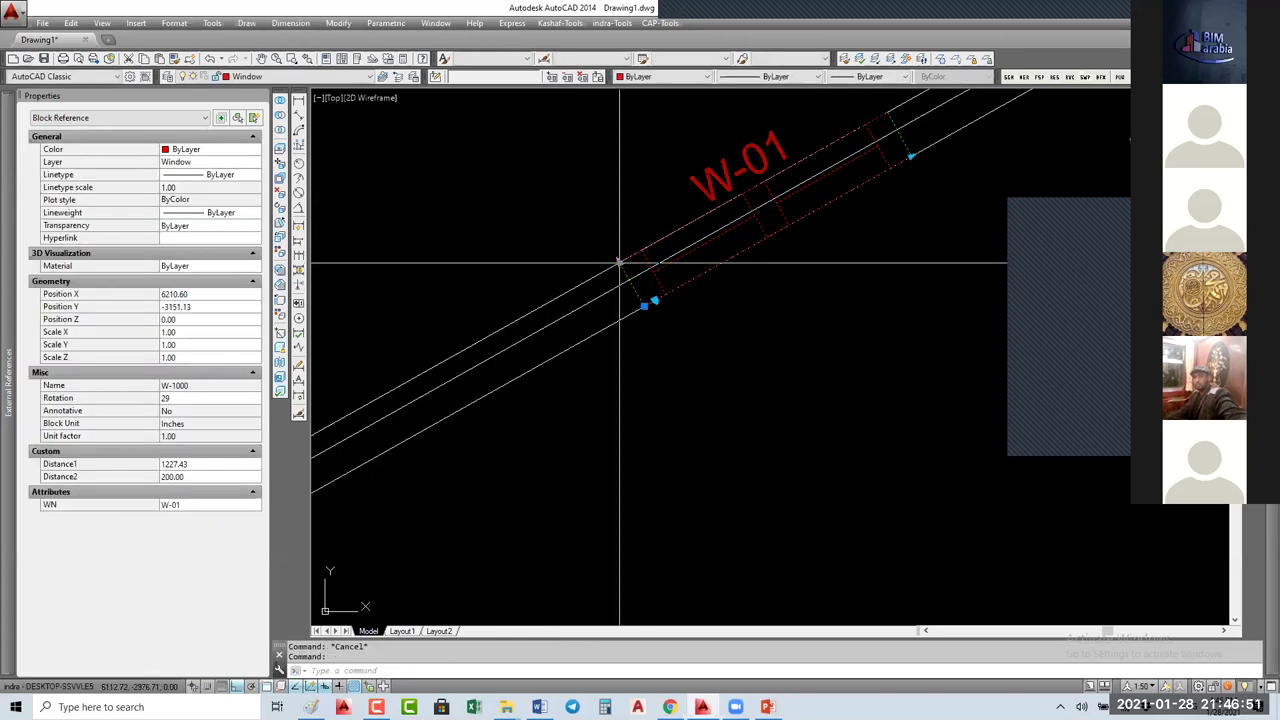
pyautogui.scroll(2, 620, 263)
pyautogui.click(620, 266)
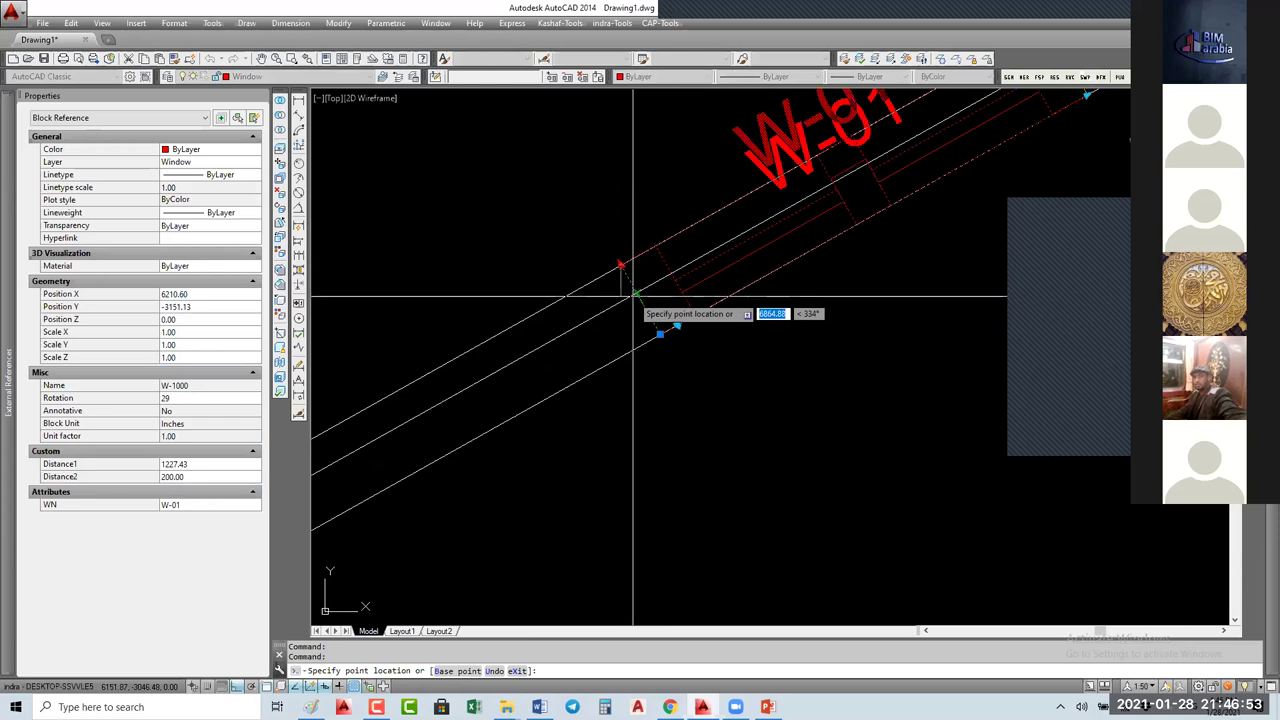
pyautogui.click(633, 295)
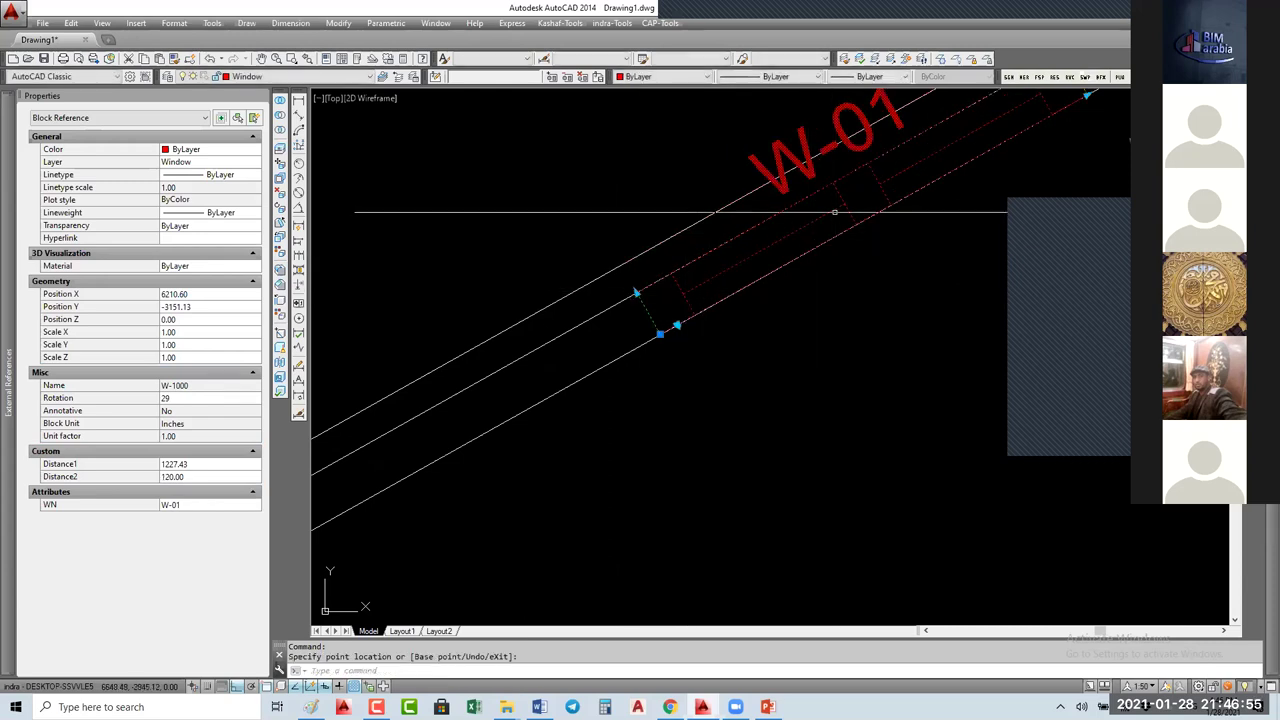
pyautogui.scroll(-4, 720, 305)
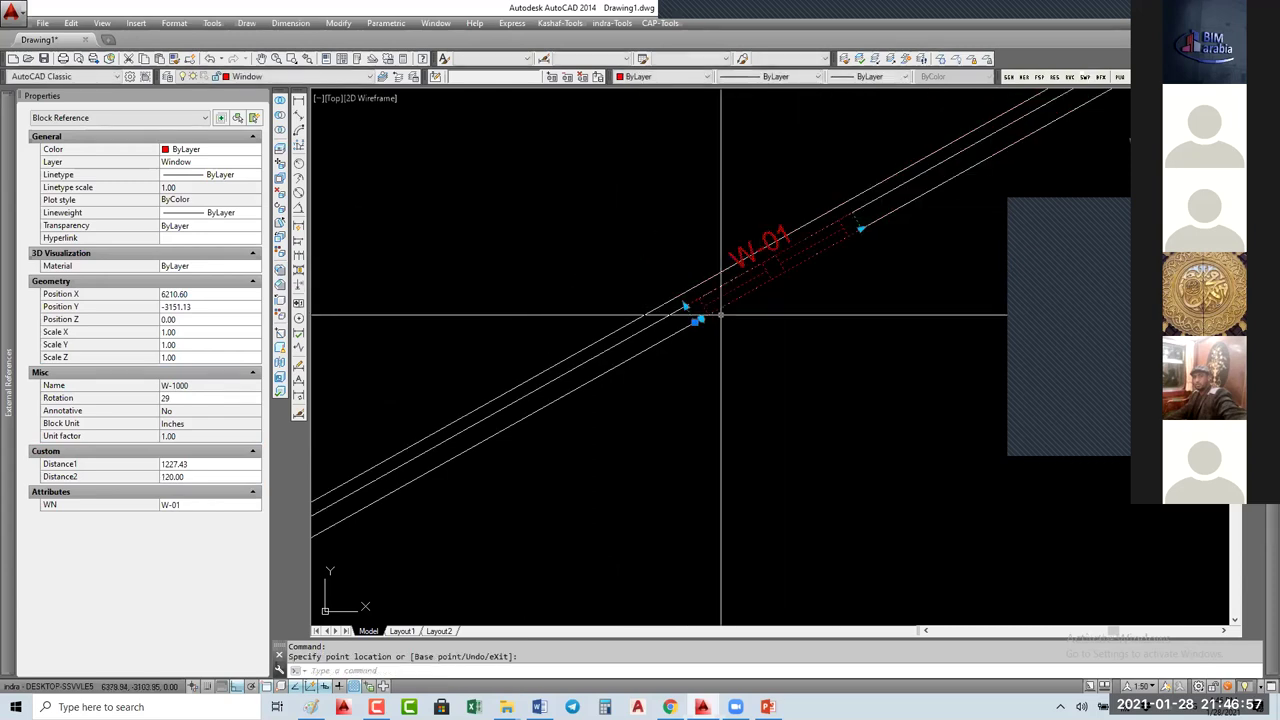
pyautogui.moveTo(811, 267); pyautogui.dragTo(918, 215)
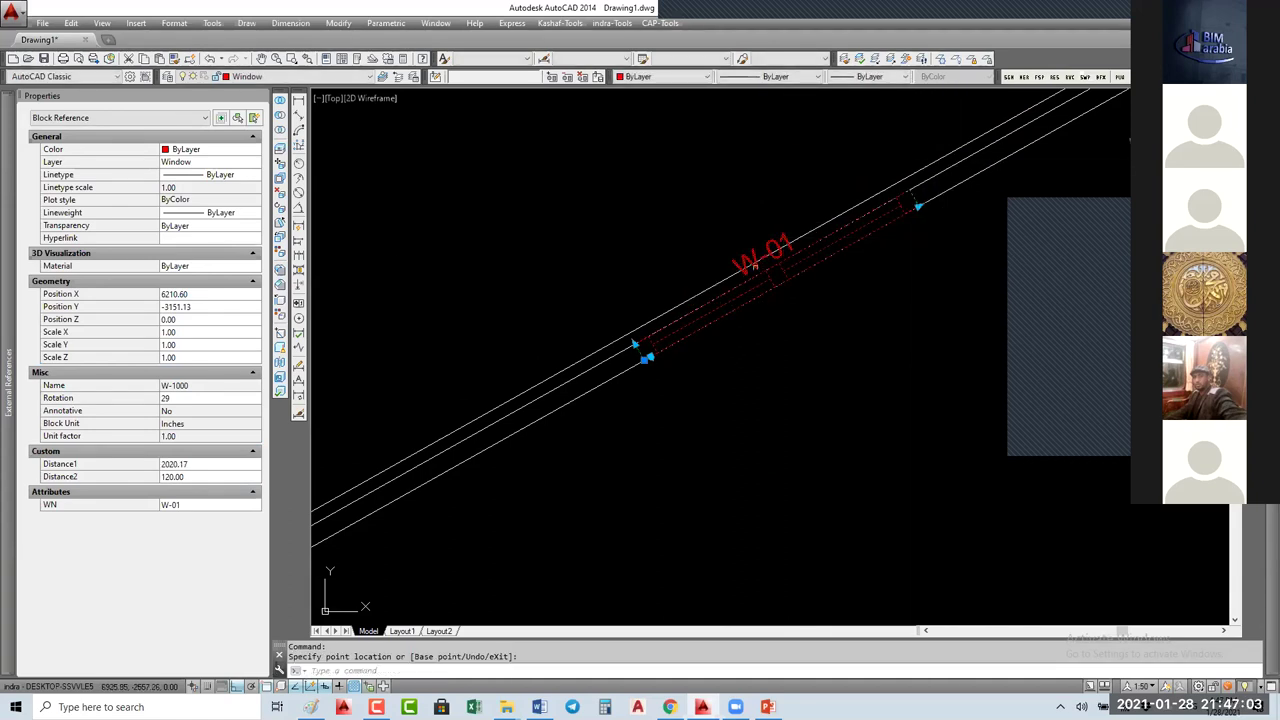
pyautogui.click(632, 344)
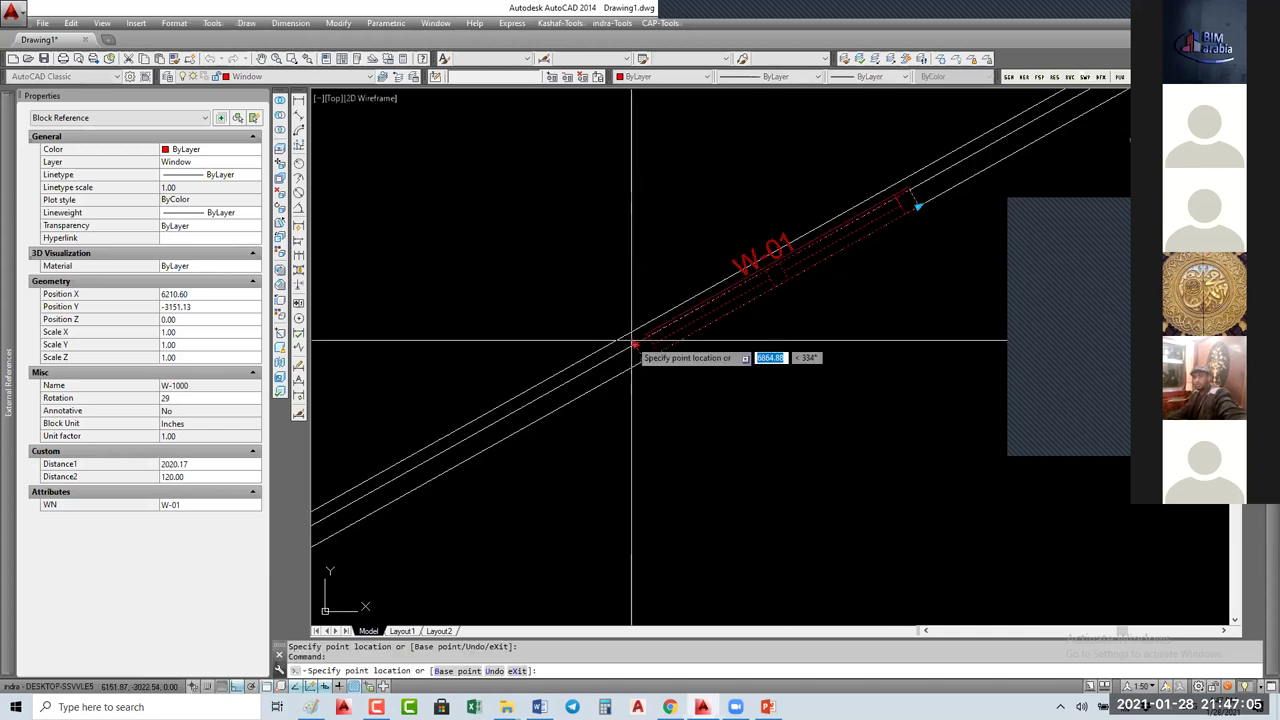
pyautogui.click(627, 336)
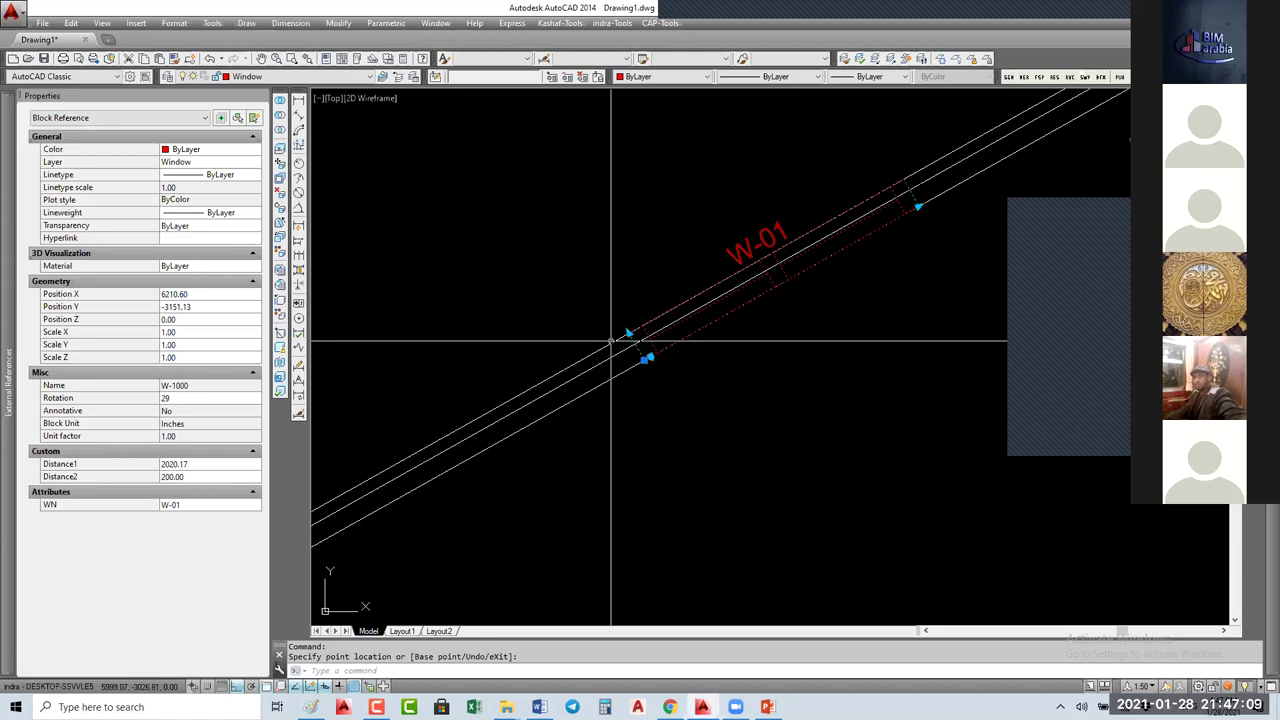
pyautogui.press('Escape')
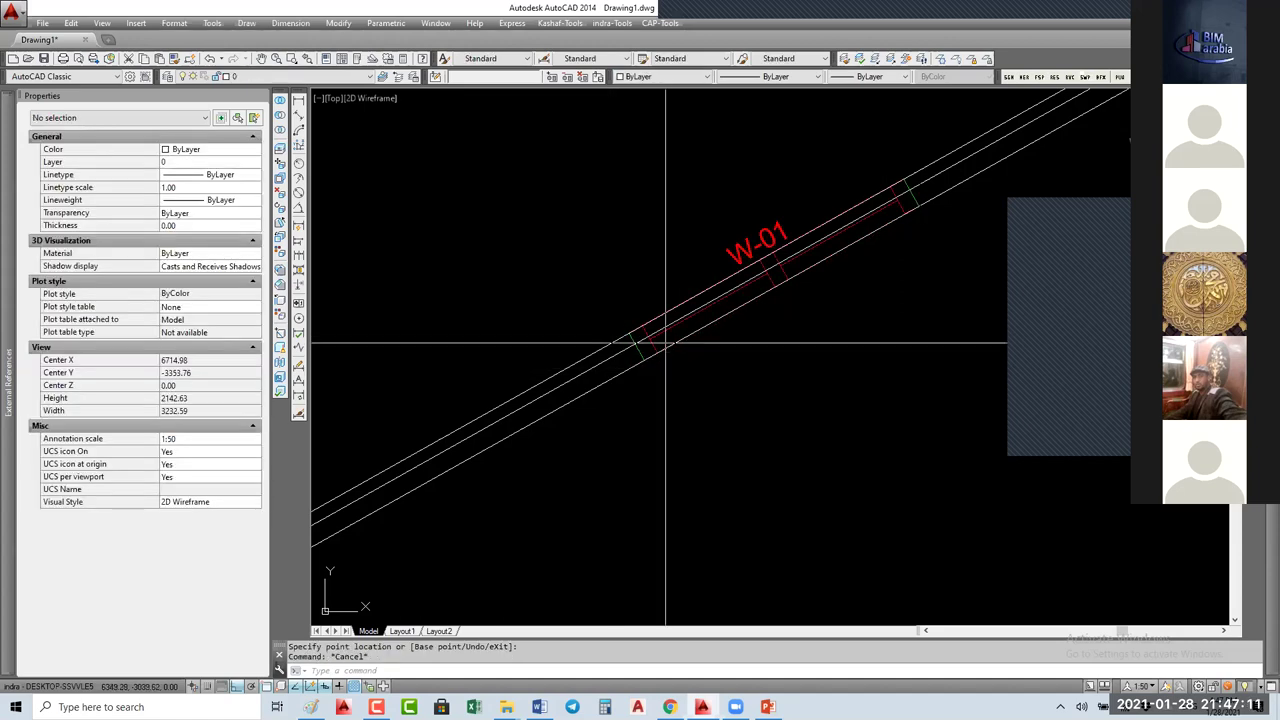
pyautogui.click(657, 346)
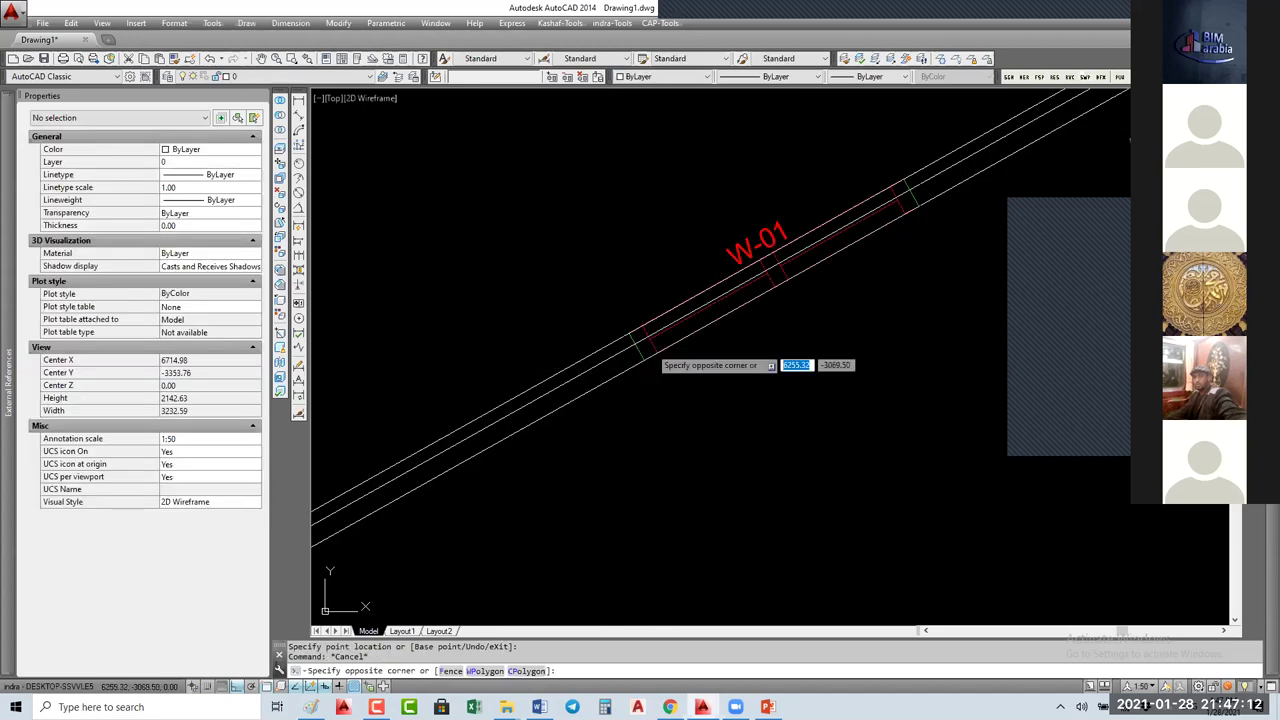
pyautogui.click(653, 349)
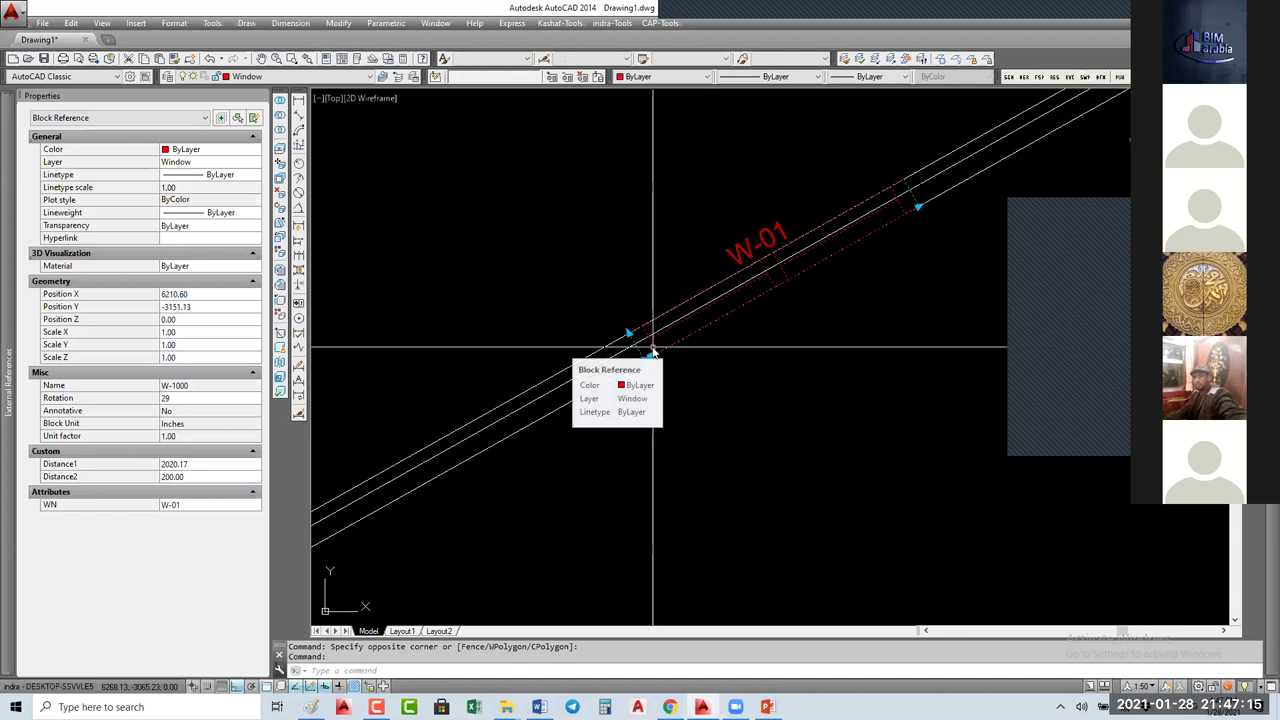
# Step: Open W-1000 in the Block Editor with BE and select the Distance2 parameter
pyautogui.write('be')
pyautogui.press('Return')
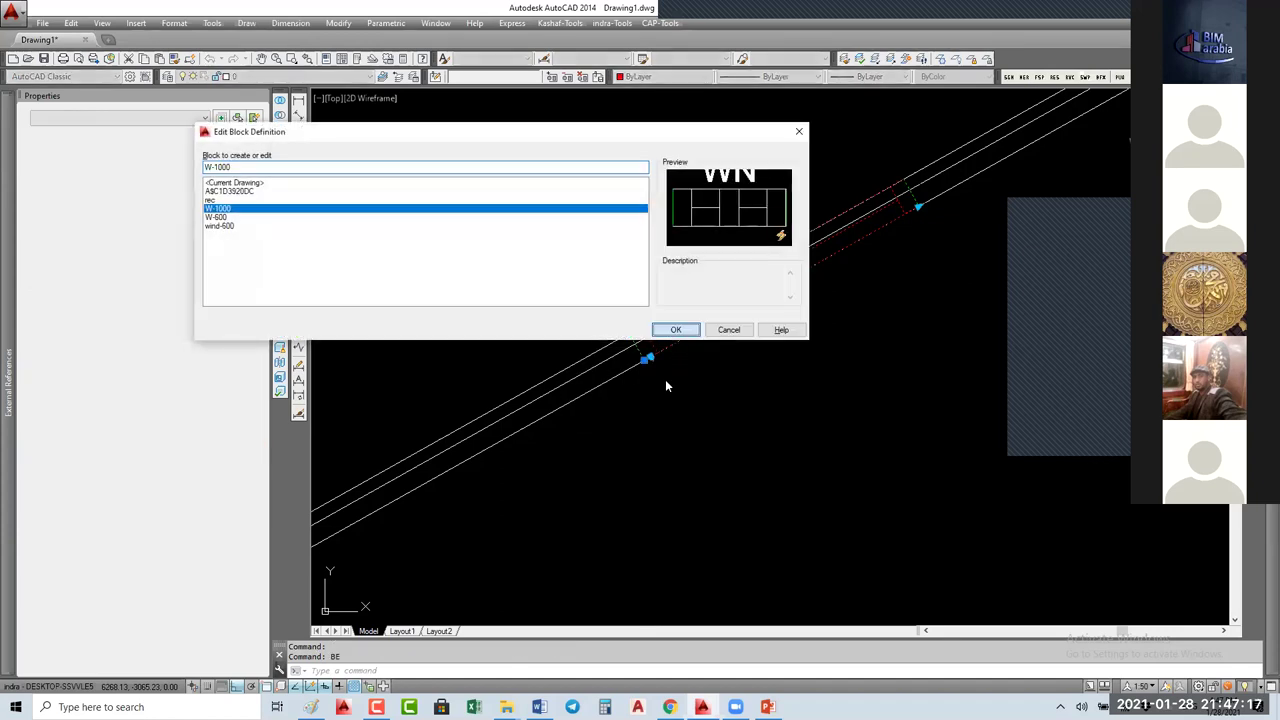
pyautogui.click(675, 329)
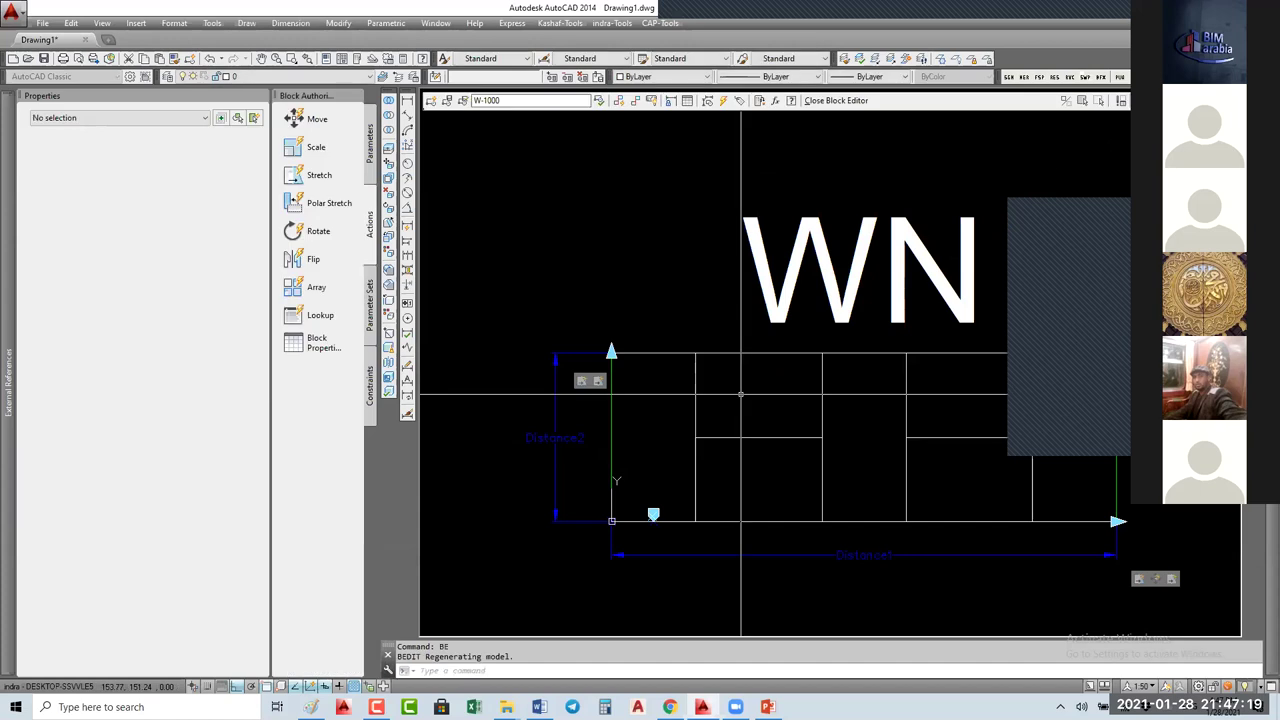
pyautogui.scroll(-3, 741, 395)
pyautogui.click(548, 343)
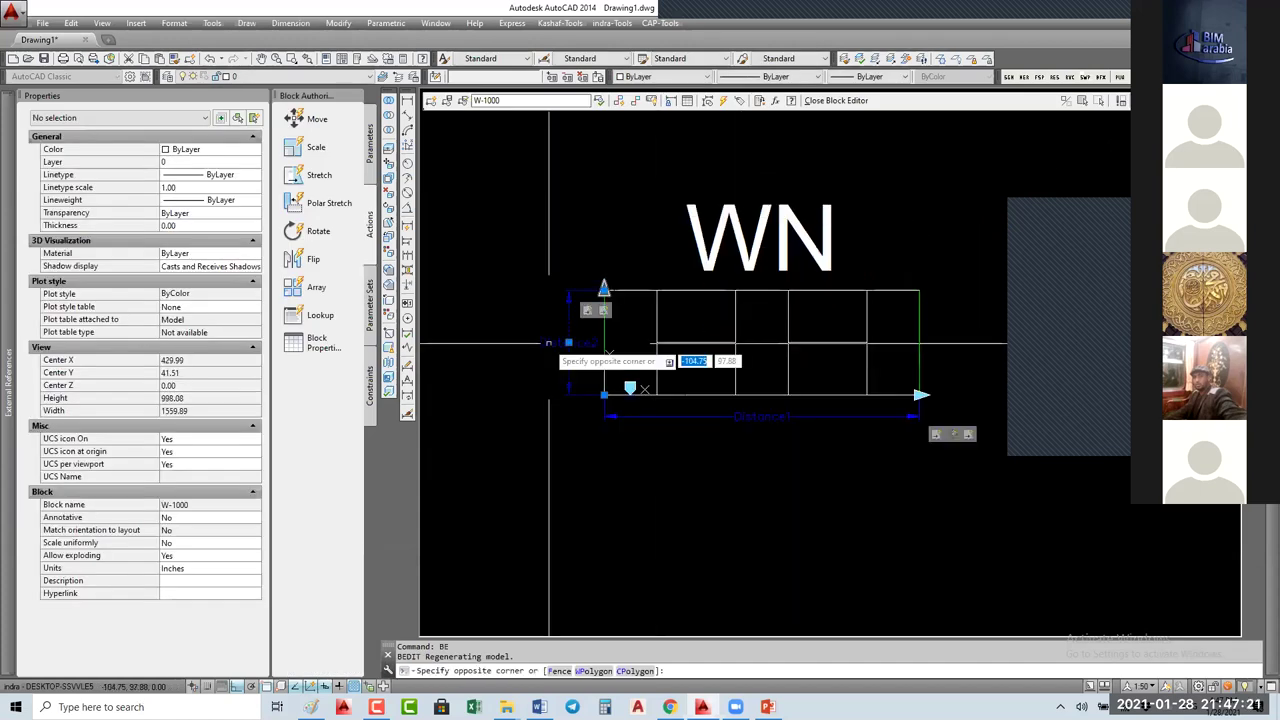
pyautogui.click(540, 348)
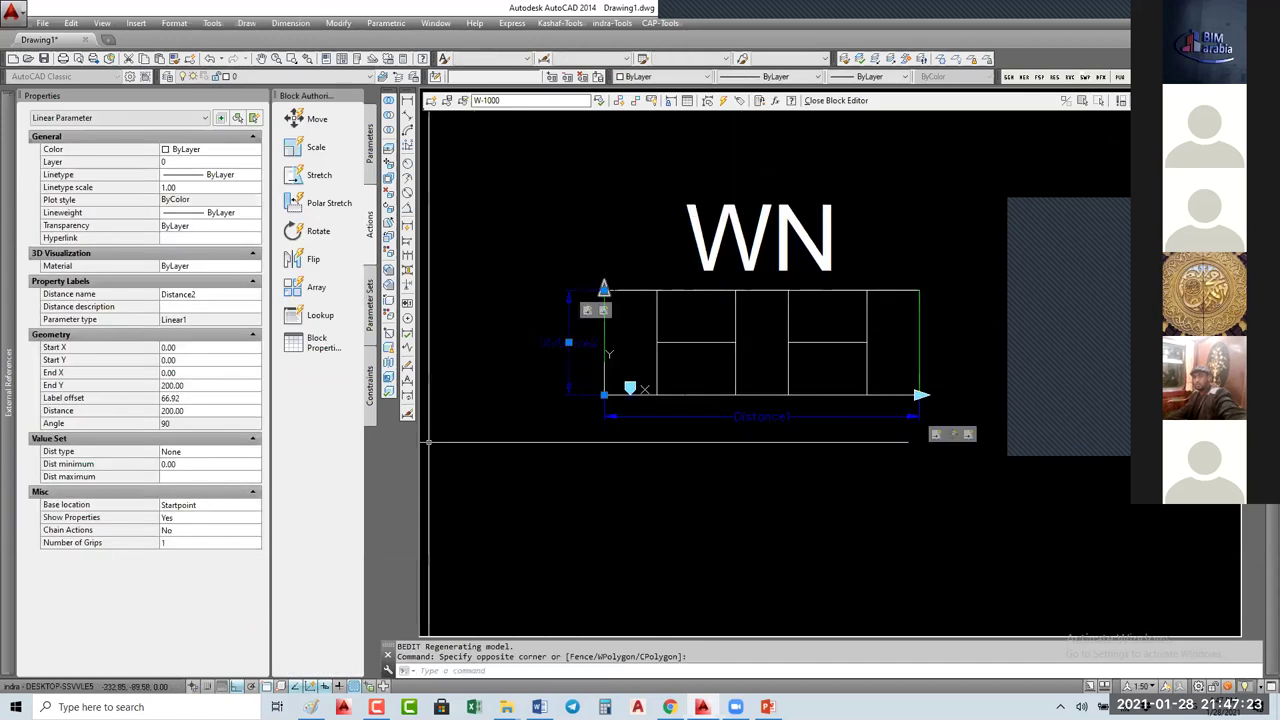
# Step: Set Distance2's Dist type to List and open its Dist value list
pyautogui.click(200, 455)
pyautogui.click(198, 452)
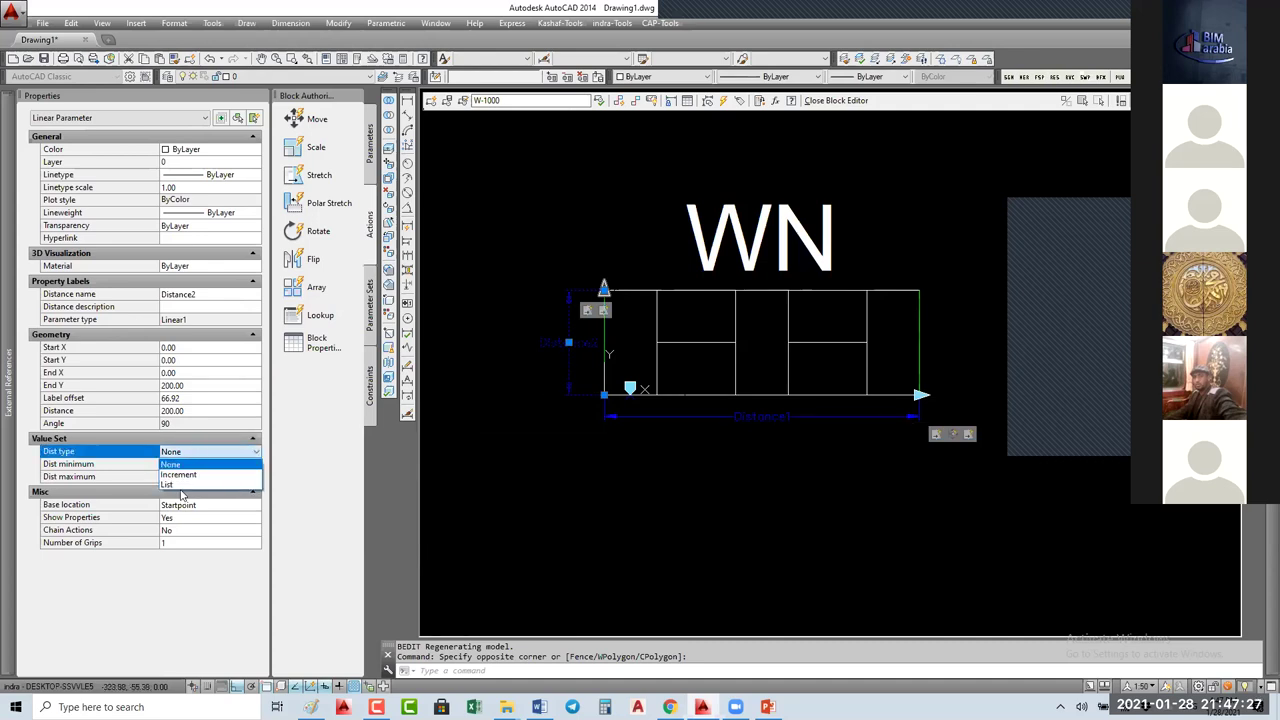
pyautogui.click(176, 485)
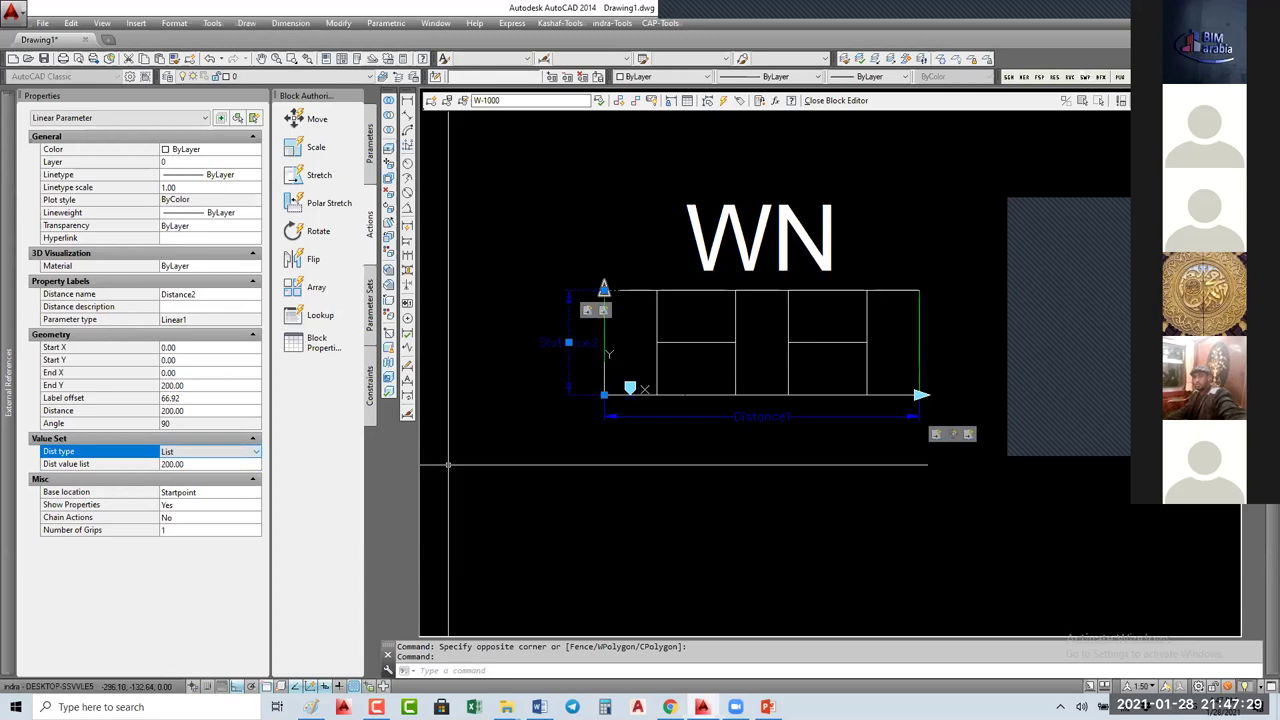
pyautogui.click(254, 465)
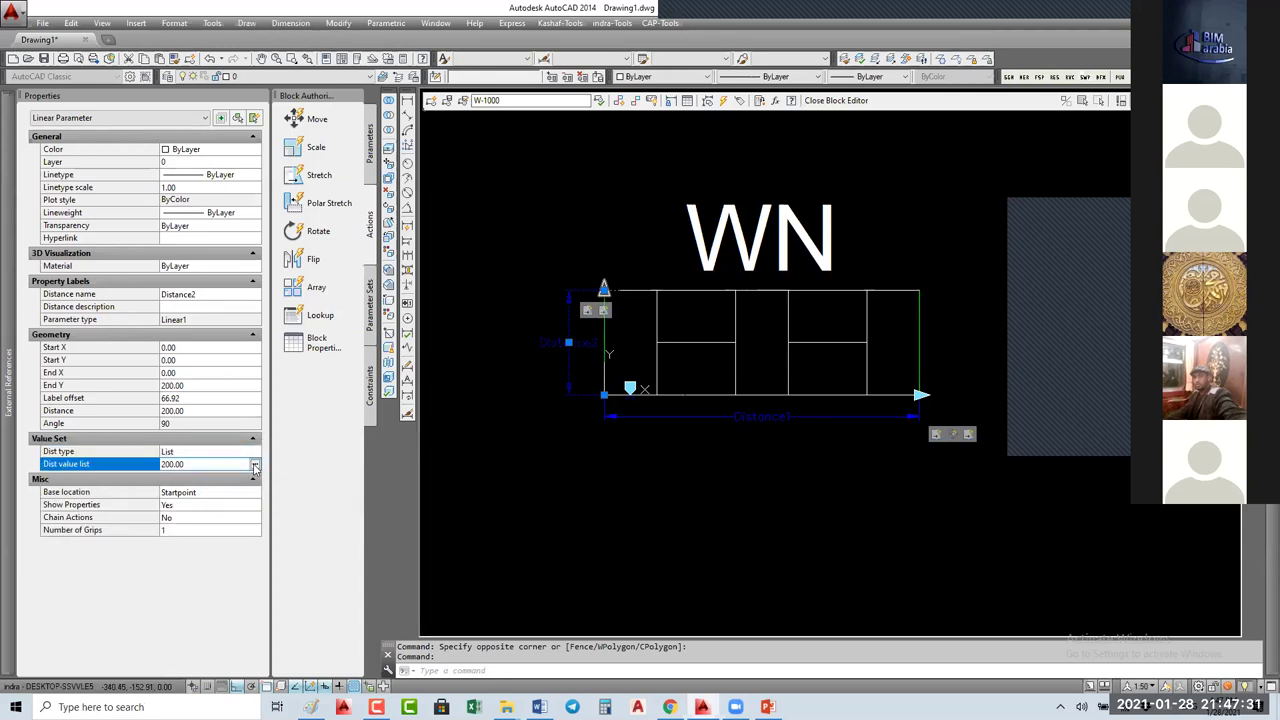
pyautogui.click(255, 466)
pyautogui.click(640, 455)
pyautogui.click(197, 456)
pyautogui.press('Escape')
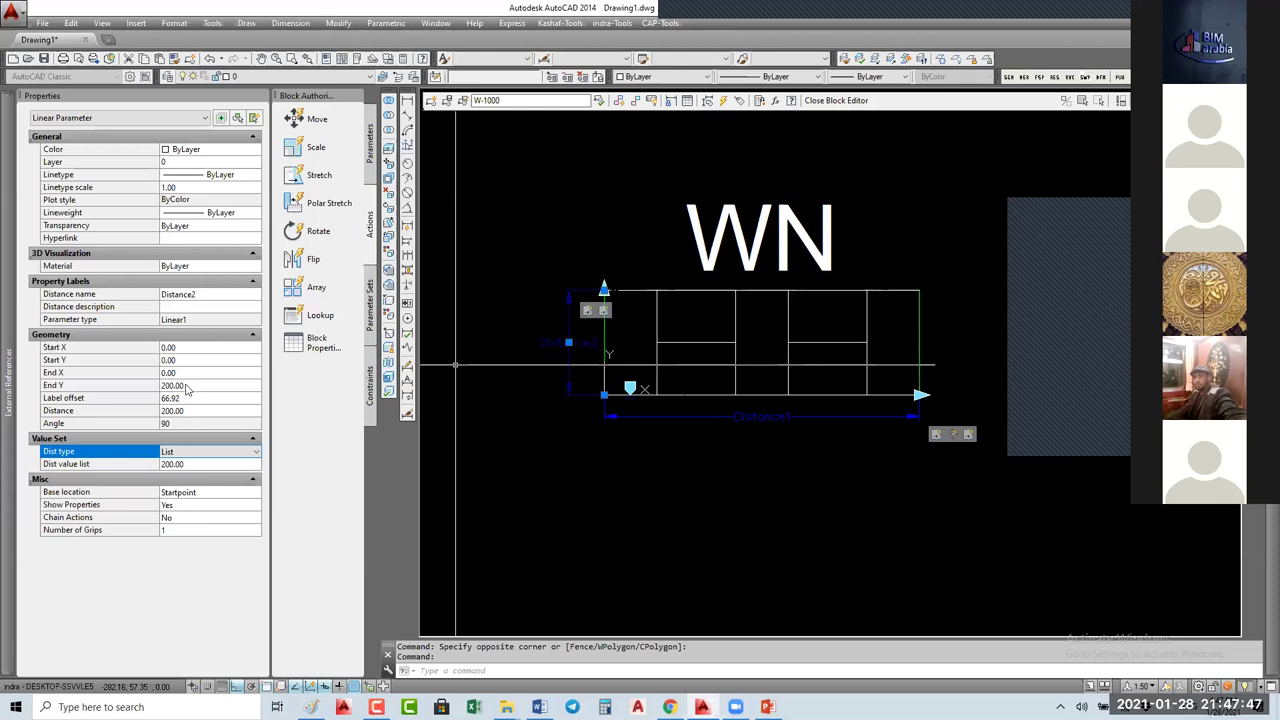
pyautogui.click(208, 465)
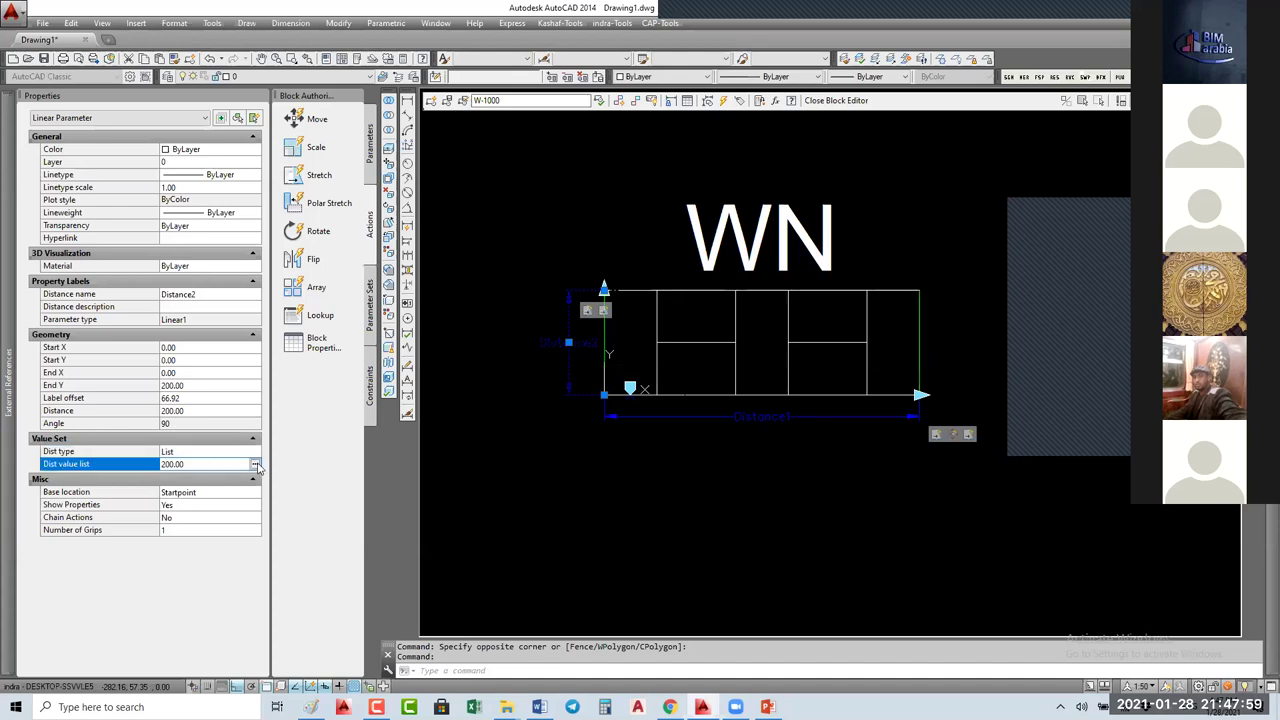
pyautogui.click(256, 466)
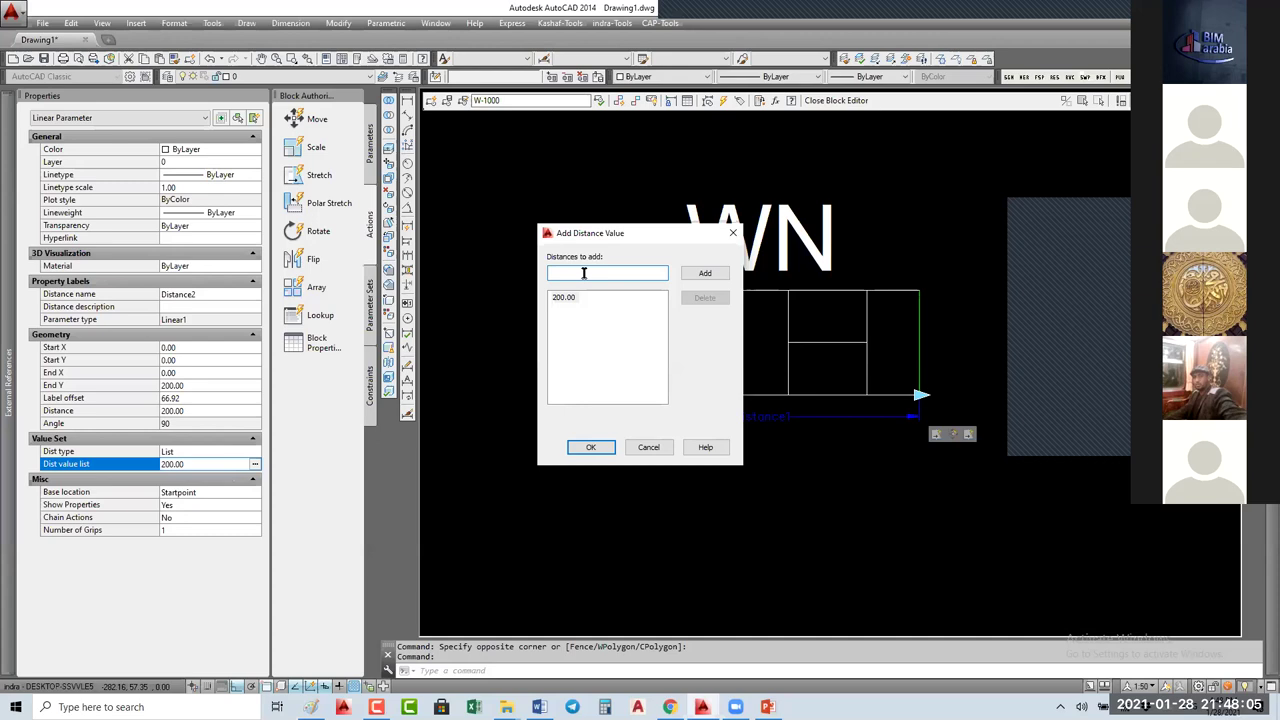
# Step: Add 100, 120, 150 and 250 to Distance2's value list alongside 200, then confirm
pyautogui.write('1')
pyautogui.press('Return')
pyautogui.write('20')
pyautogui.press('Return')
pyautogui.write('150')
pyautogui.press('Return')
pyautogui.write('200')
pyautogui.press('Return')
pyautogui.write('50')
pyautogui.press('Return')
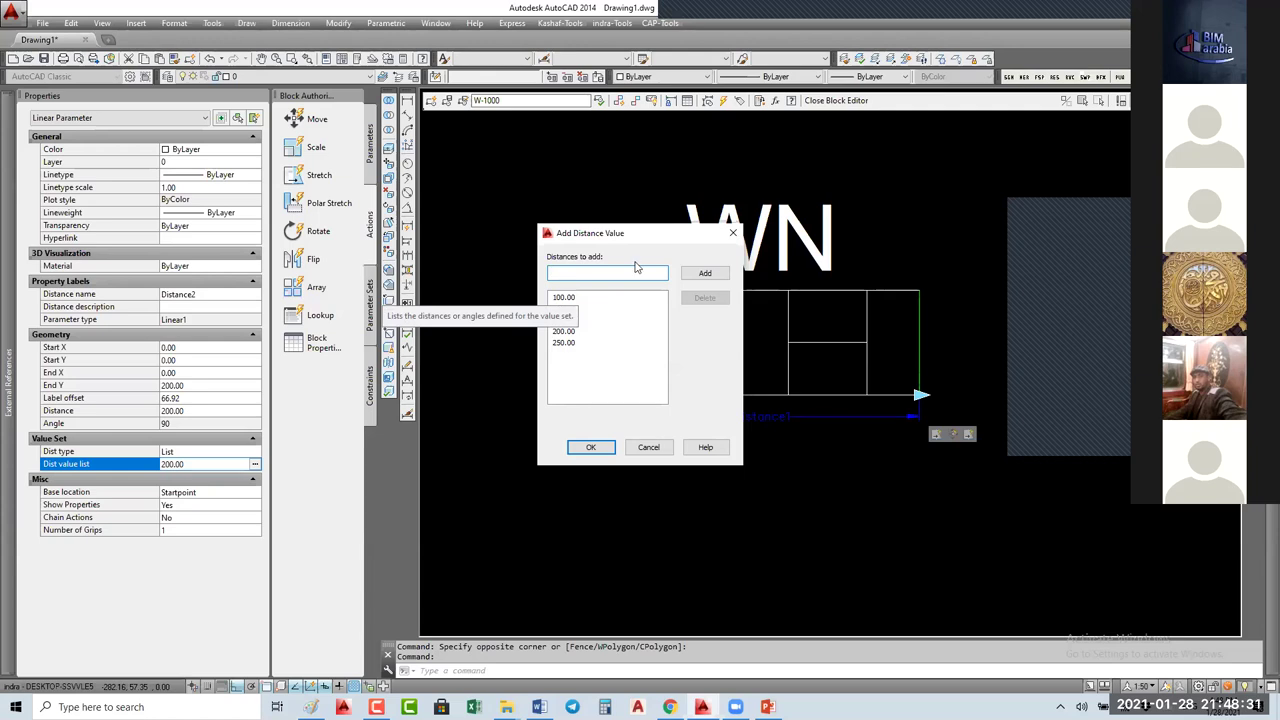
pyautogui.moveTo(643, 241); pyautogui.dragTo(826, 221)
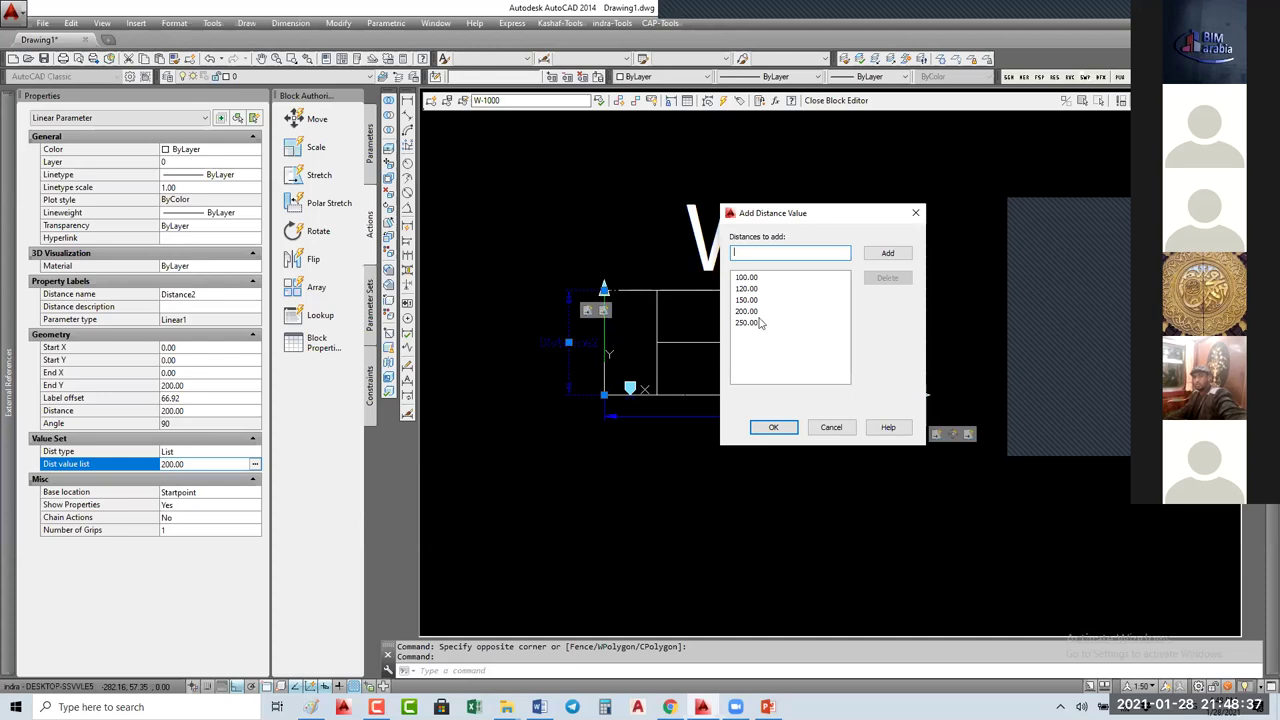
pyautogui.click(772, 428)
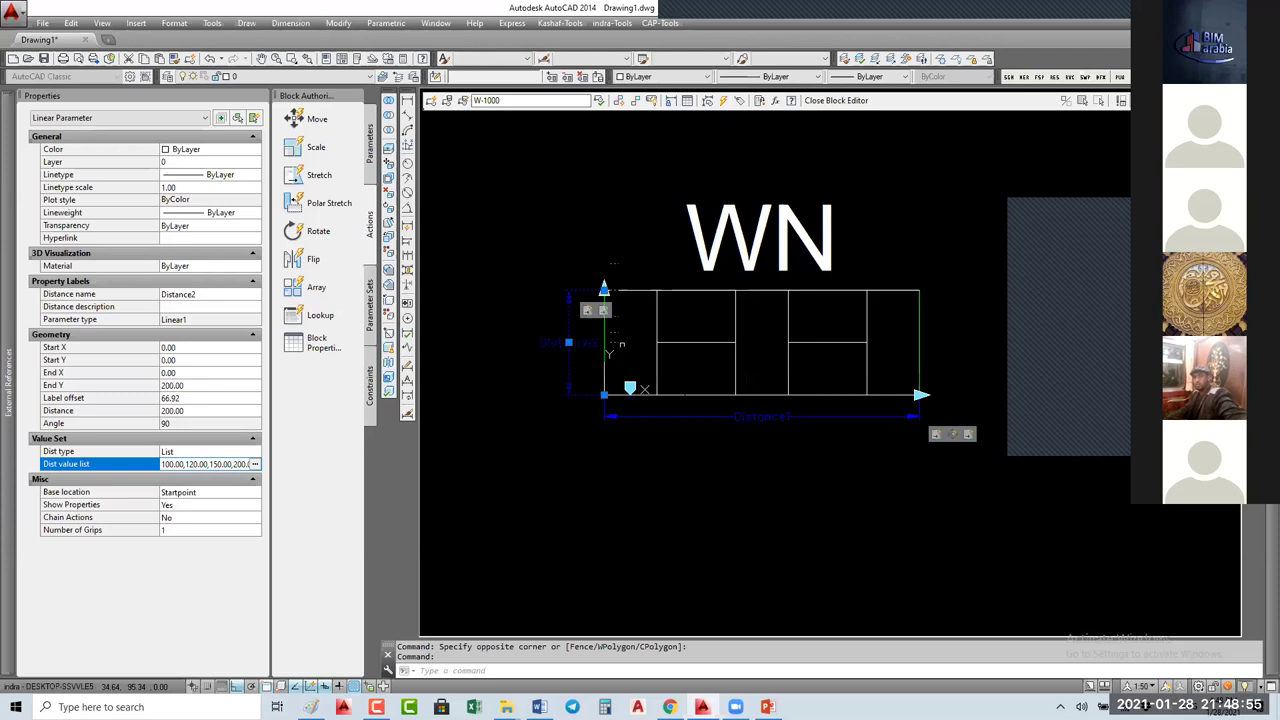
# Step: Close the Block Editor and drag the W-01 window's Distance2 grip to list values 250 and 150
pyautogui.scroll(4, 621, 344)
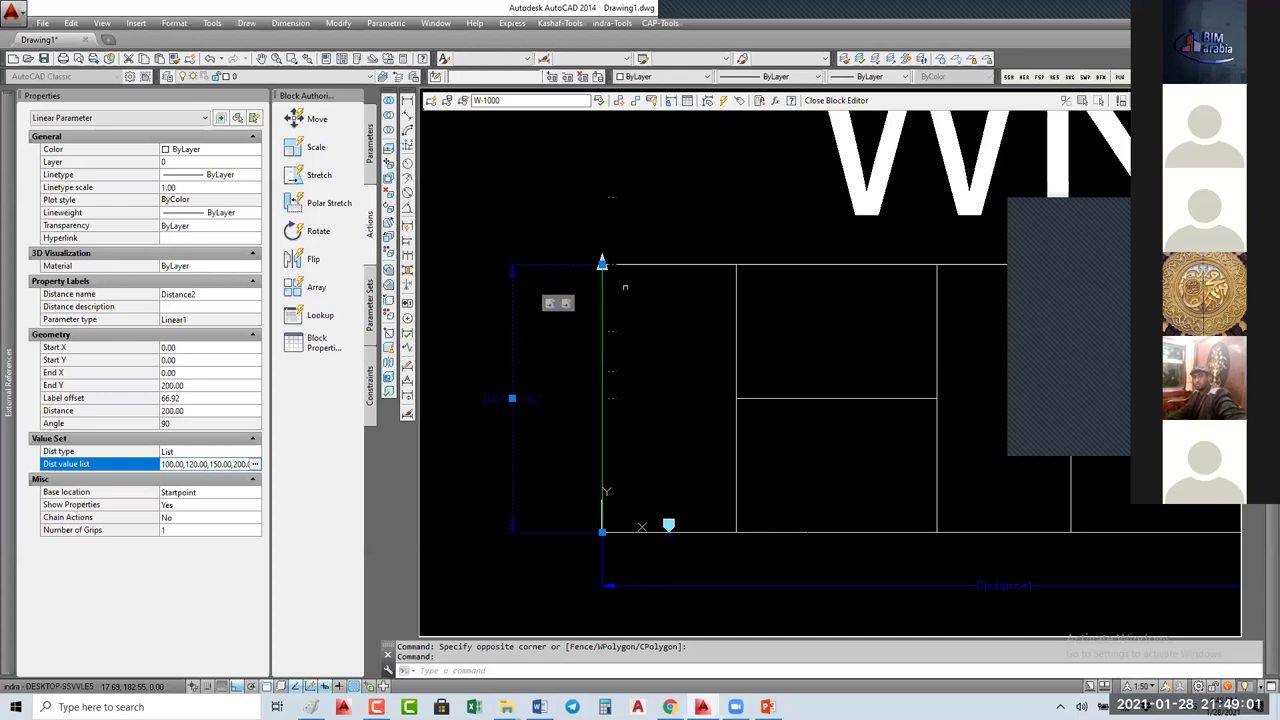
pyautogui.scroll(-5, 625, 287)
pyautogui.click(577, 262)
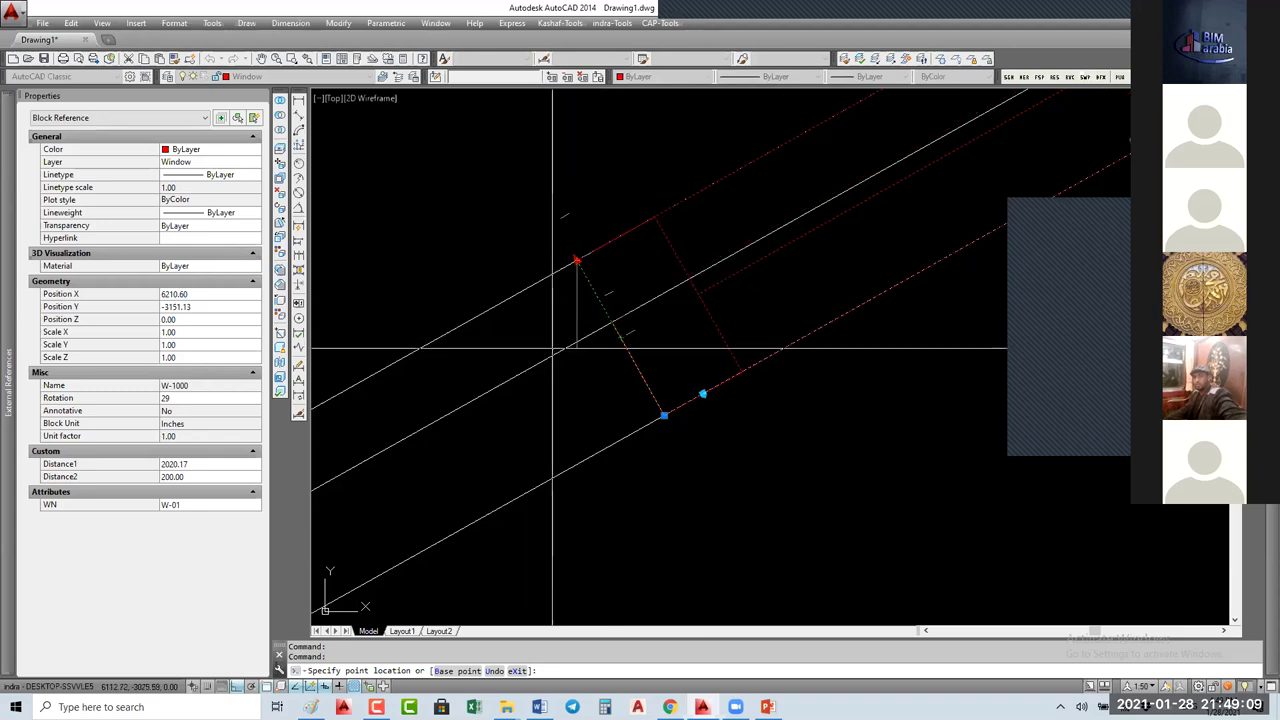
pyautogui.click(576, 258)
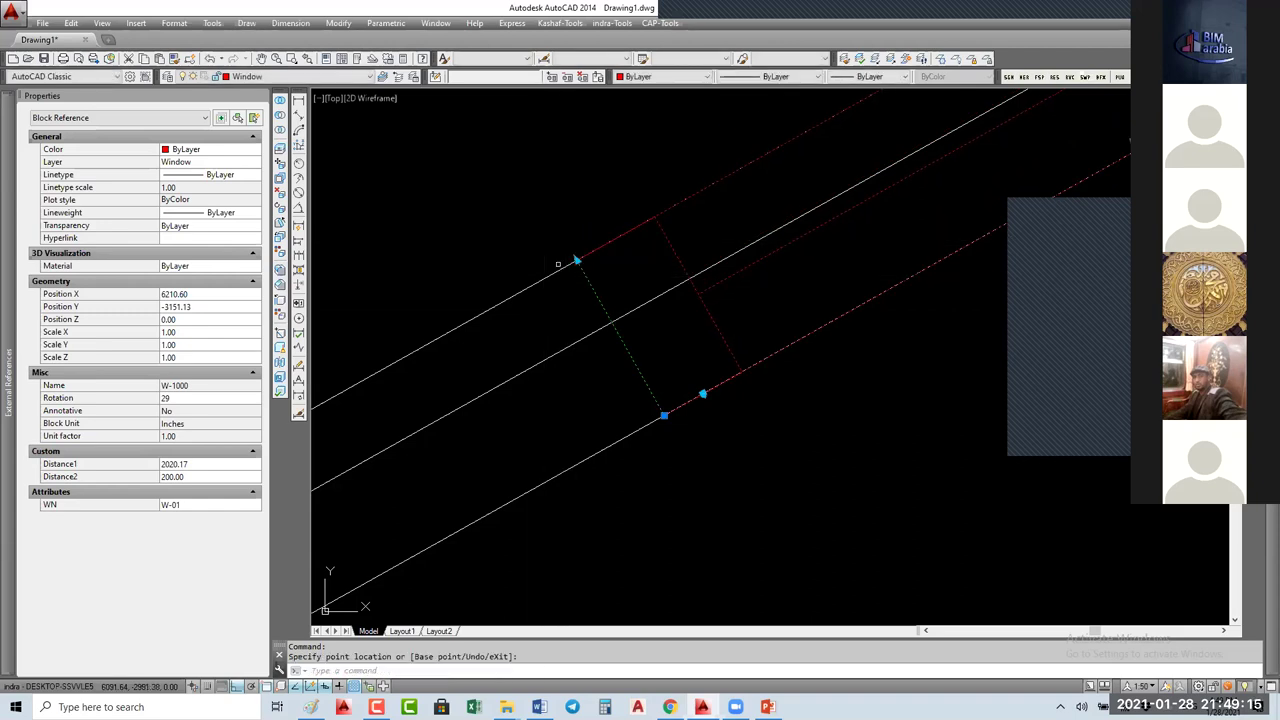
pyautogui.click(576, 258)
pyautogui.click(555, 219)
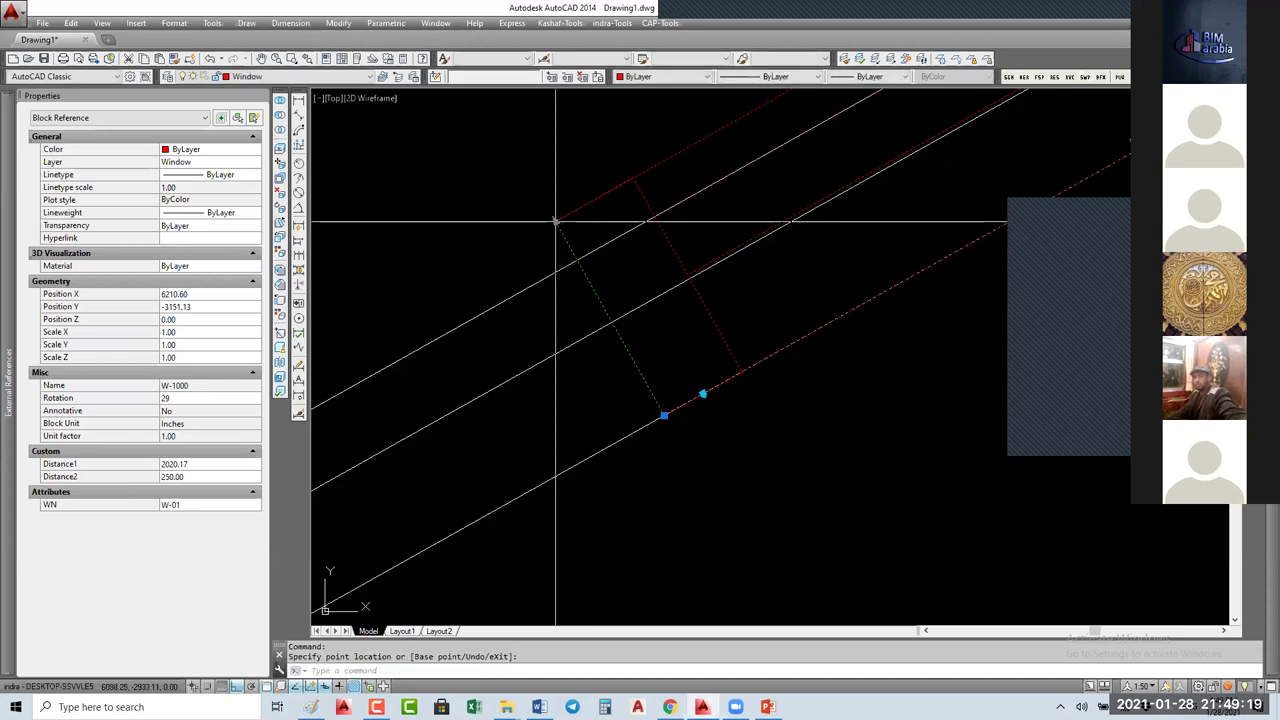
pyautogui.scroll(-2, 600, 314)
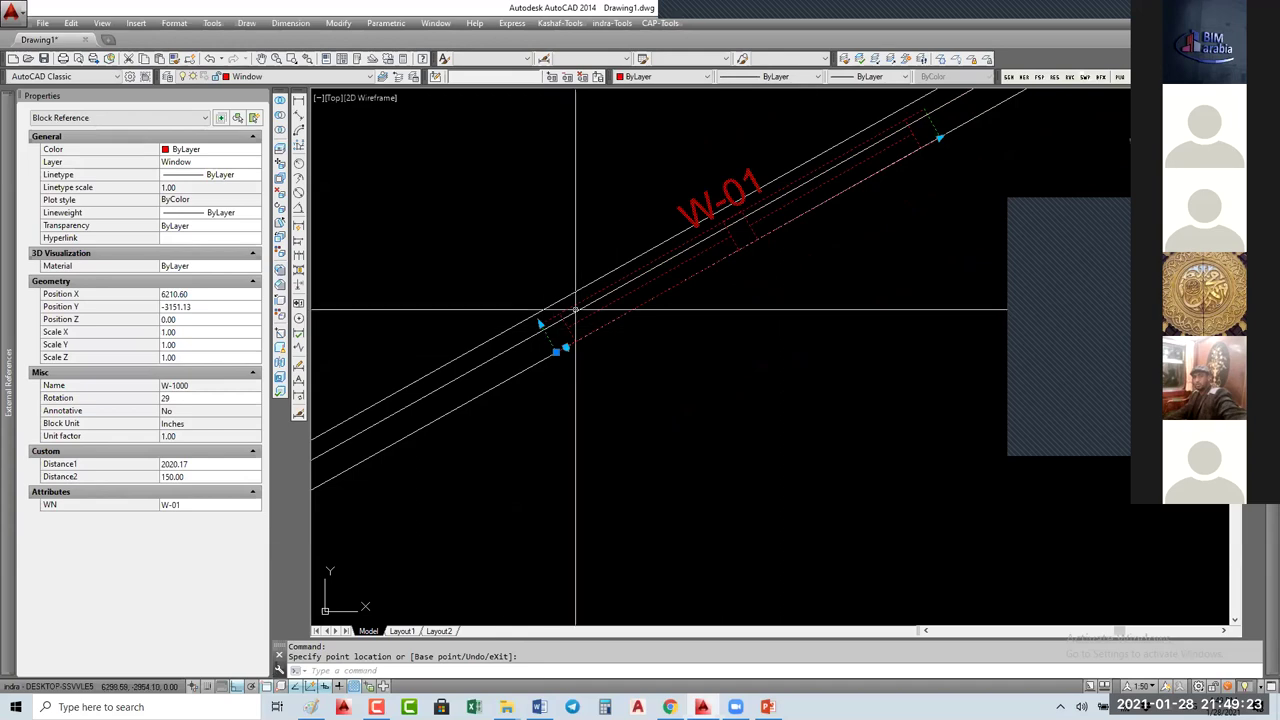
# Step: Reopen the block with BE and select the Stretch1 action
pyautogui.write('BE')
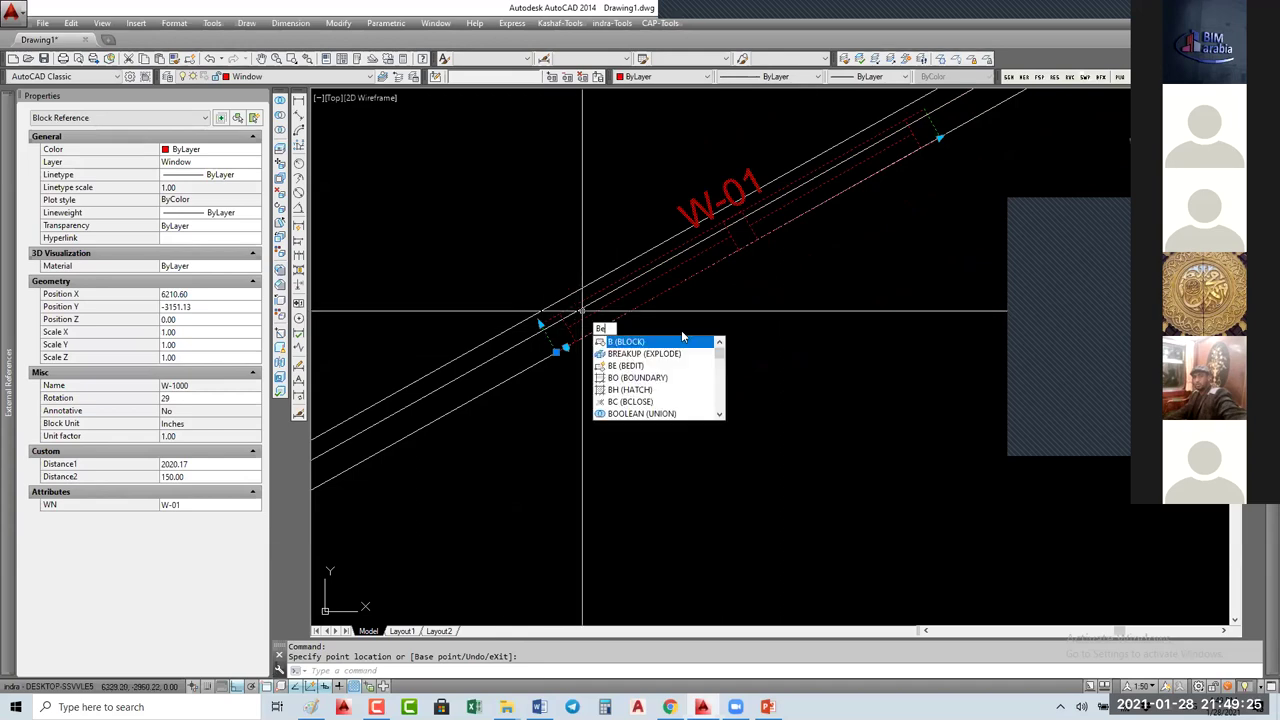
pyautogui.press('Return')
pyautogui.press('Return')
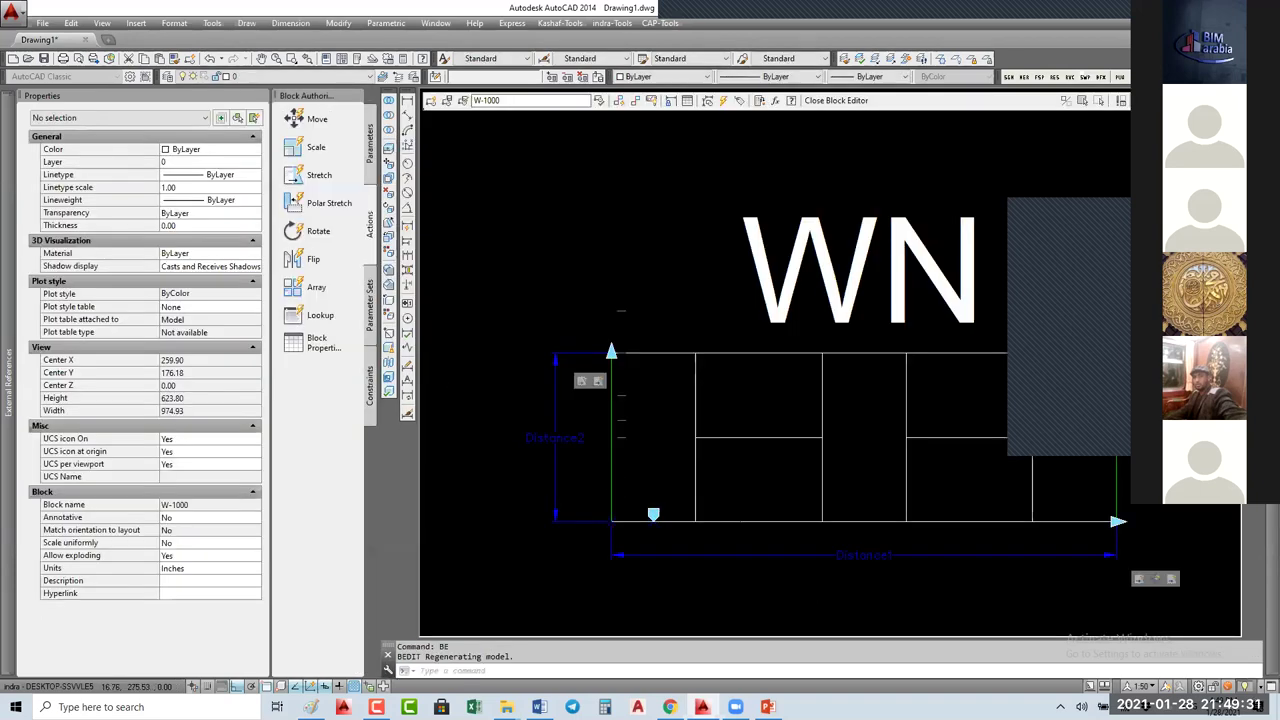
pyautogui.scroll(-3, 589, 252)
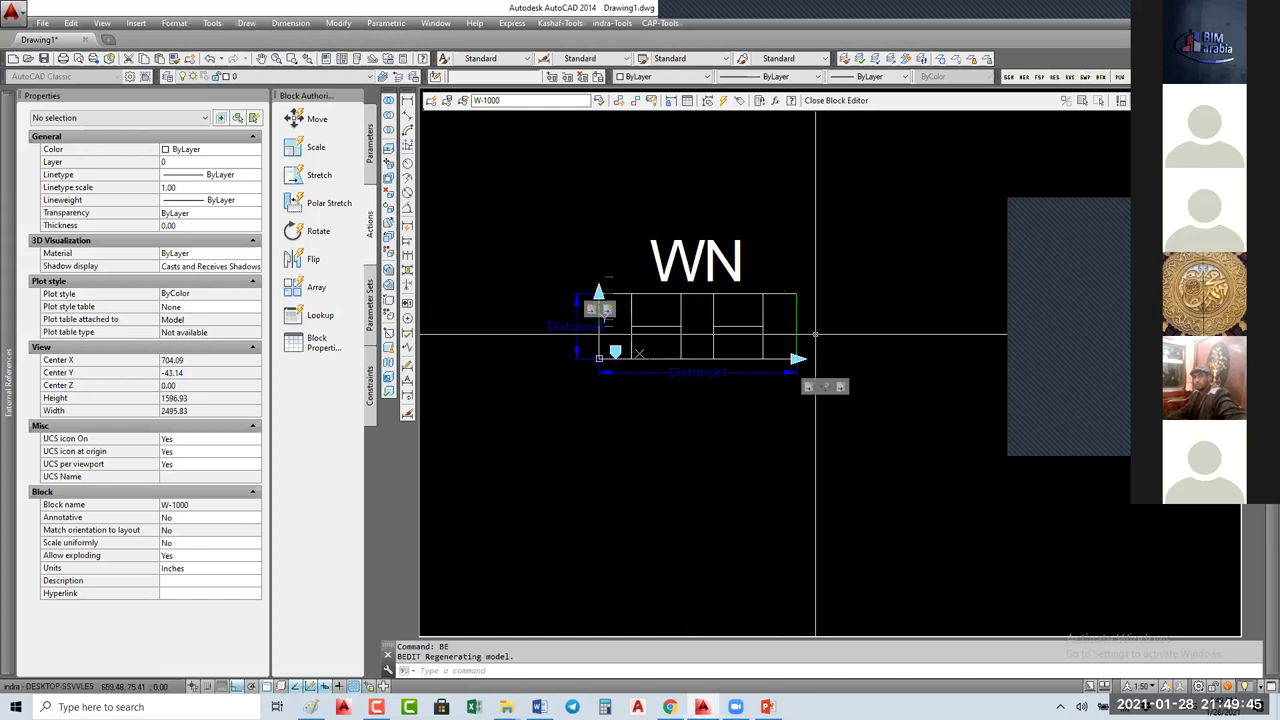
pyautogui.click(810, 389)
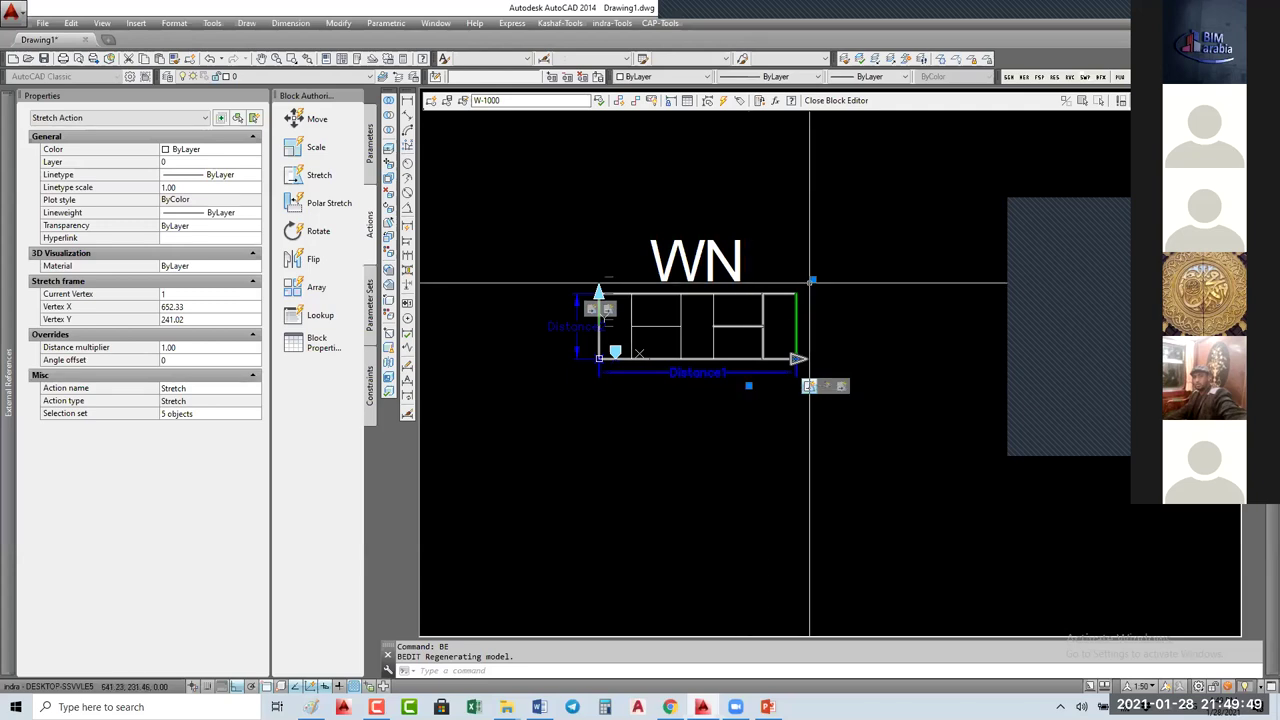
pyautogui.click(843, 389)
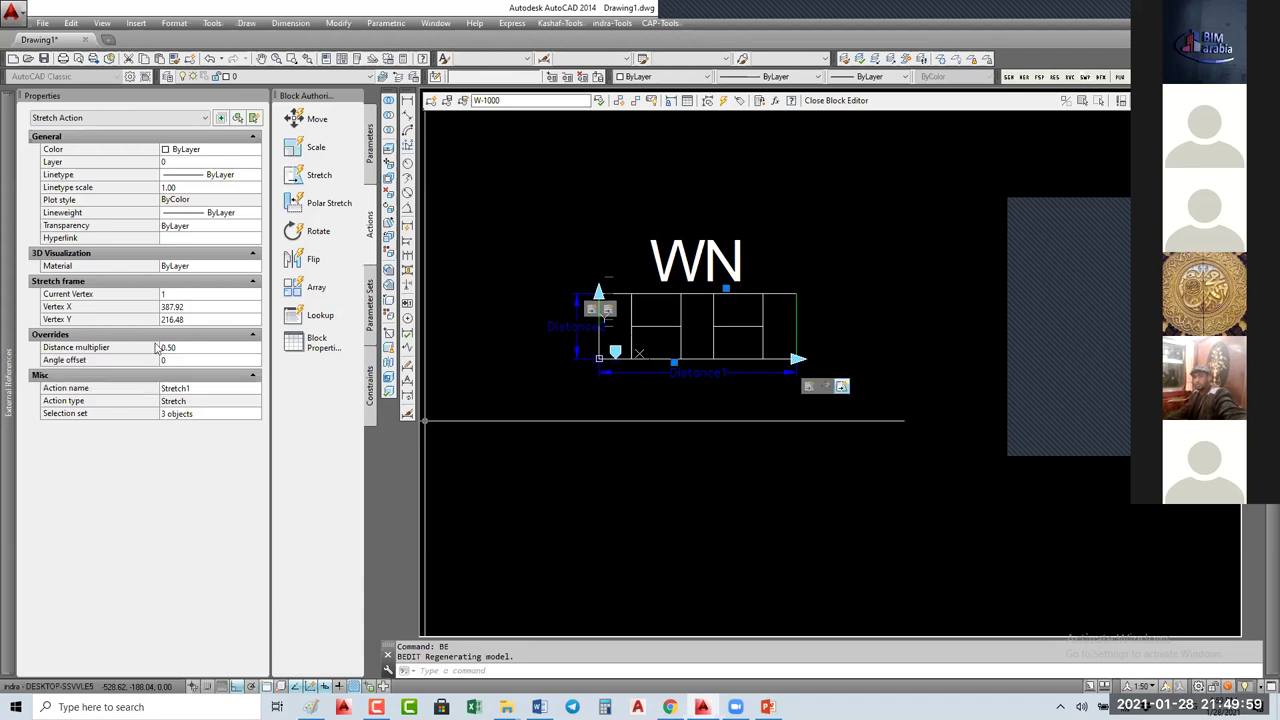
# Step: Set Stretch1's distance multiplier to 0.75 and close the Block Editor
pyautogui.click(191, 347)
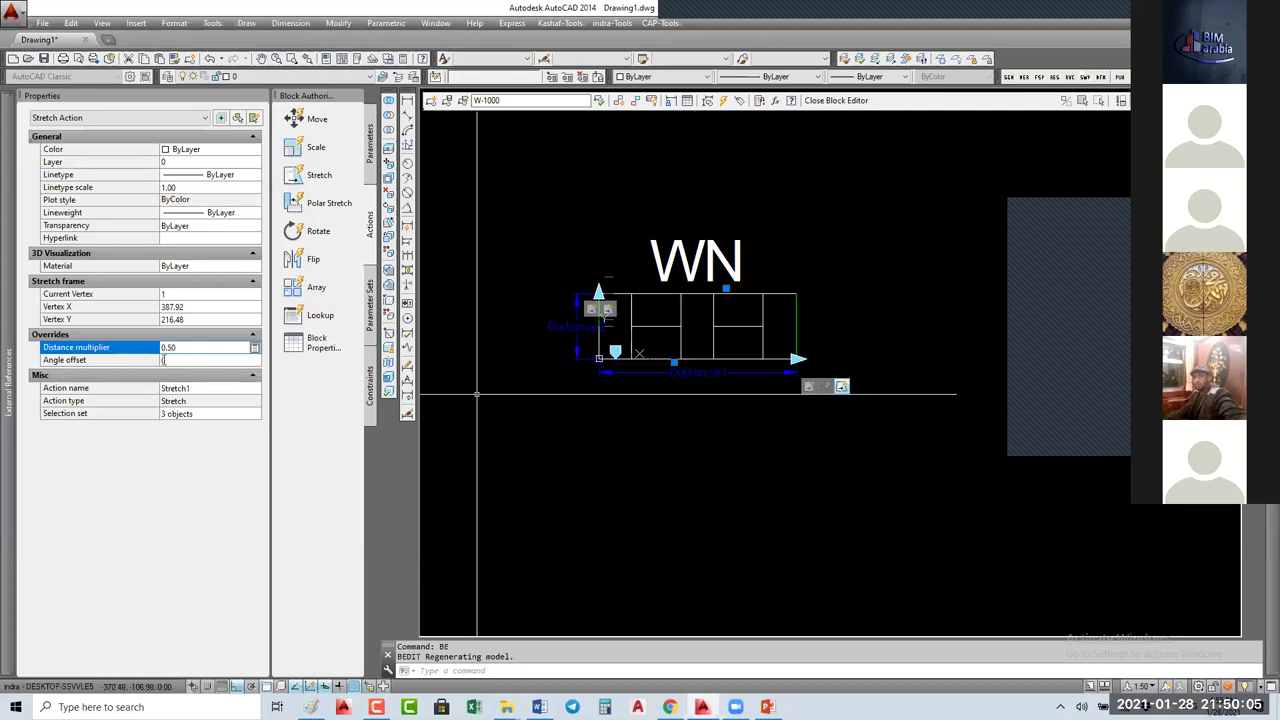
pyautogui.click(193, 348)
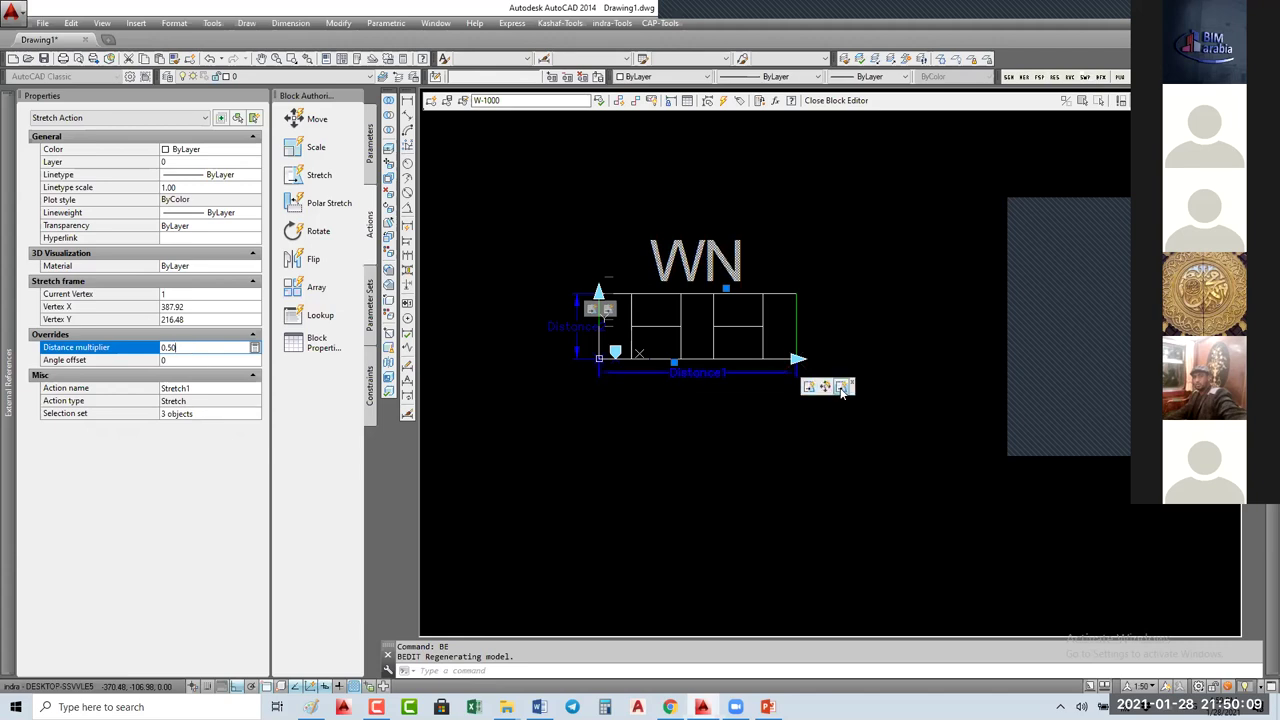
pyautogui.click(109, 347)
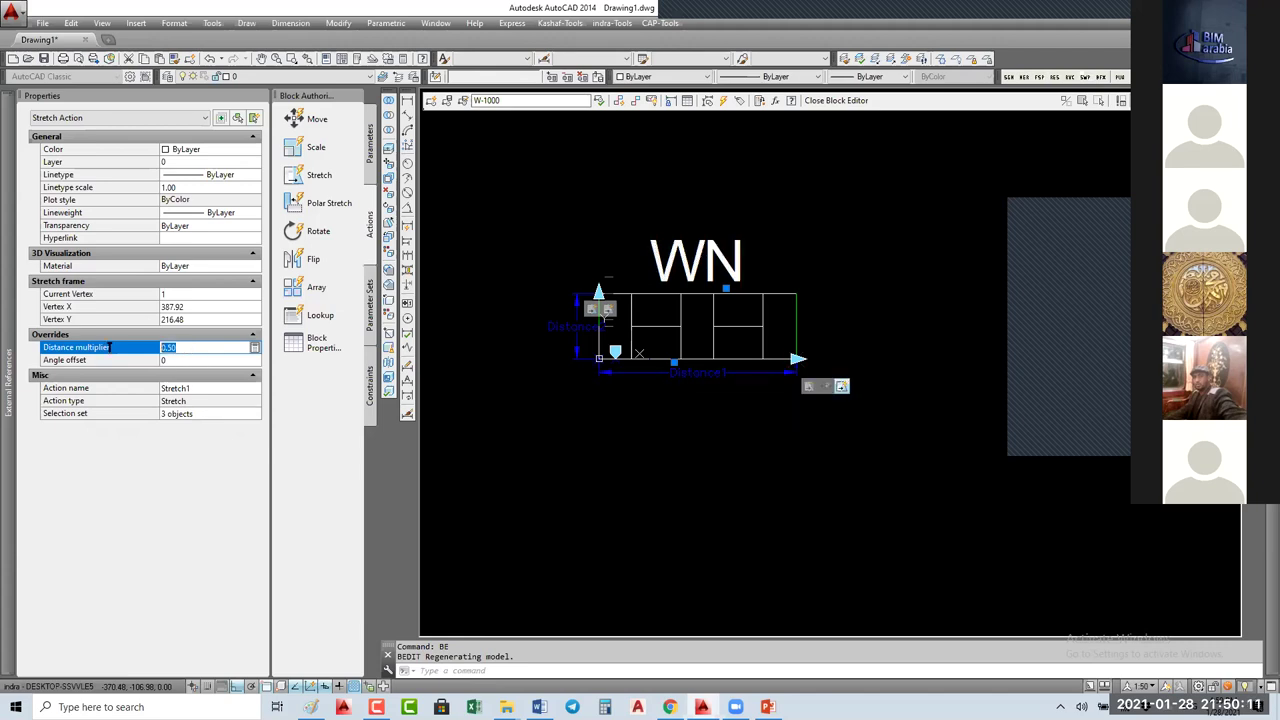
pyautogui.write('75')
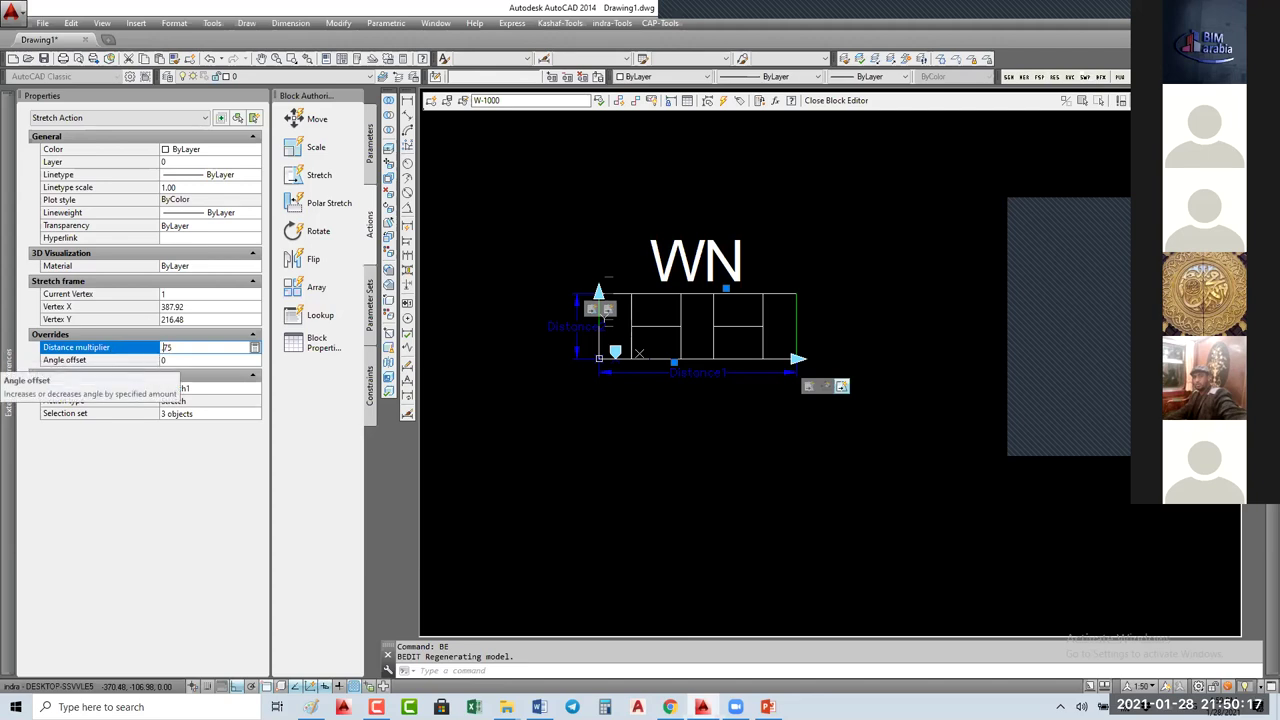
pyautogui.click(64, 360)
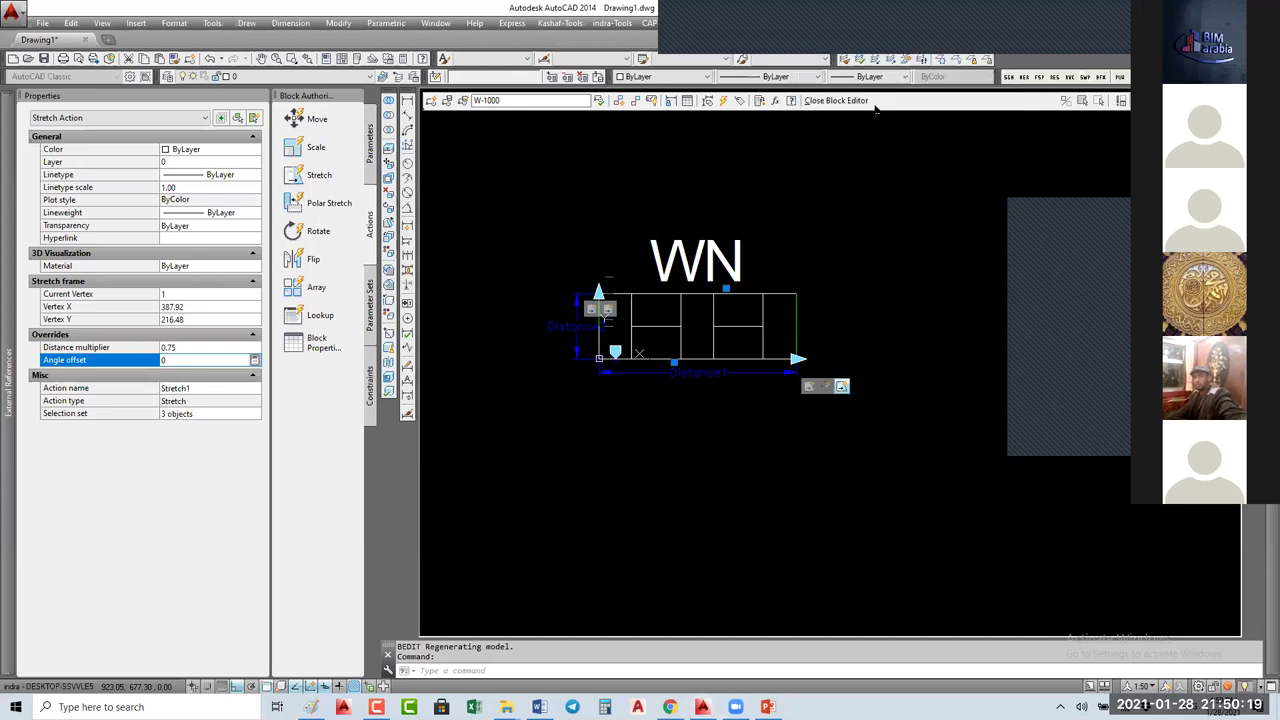
pyautogui.click(856, 102)
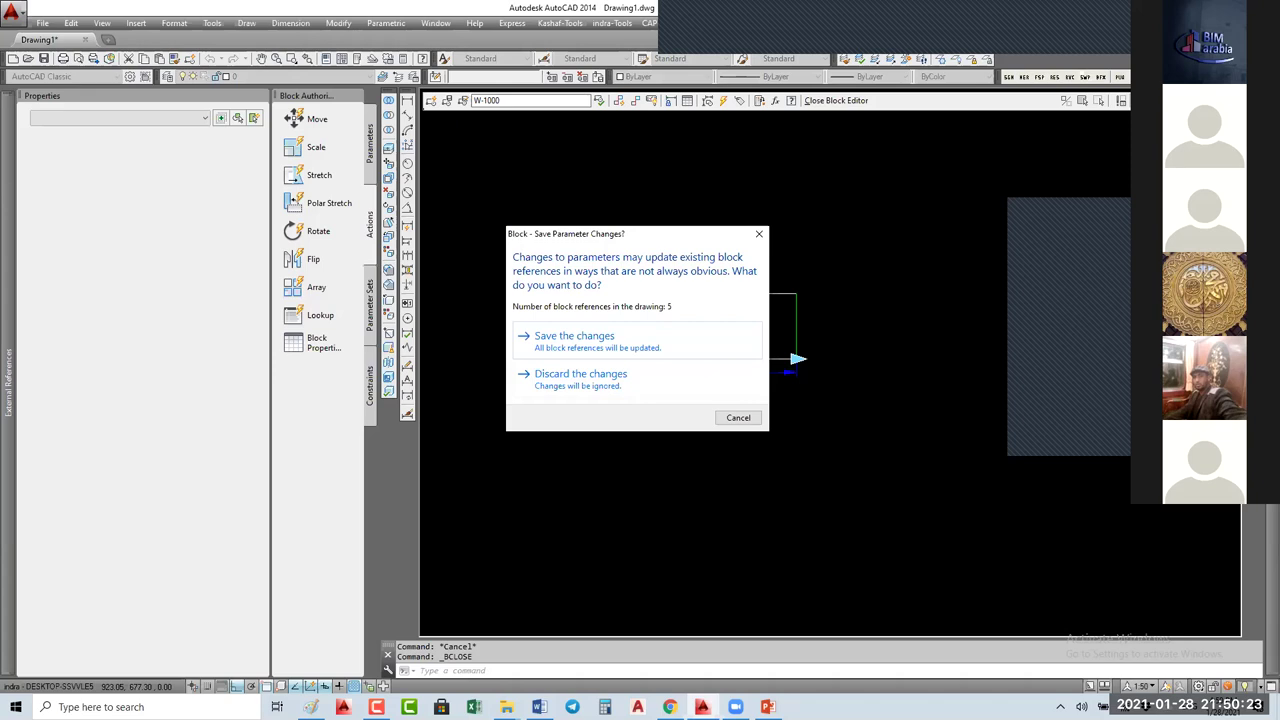
# Step: Save the changes to all references and copy the W-01 window above the diagonal wall
pyautogui.click(574, 338)
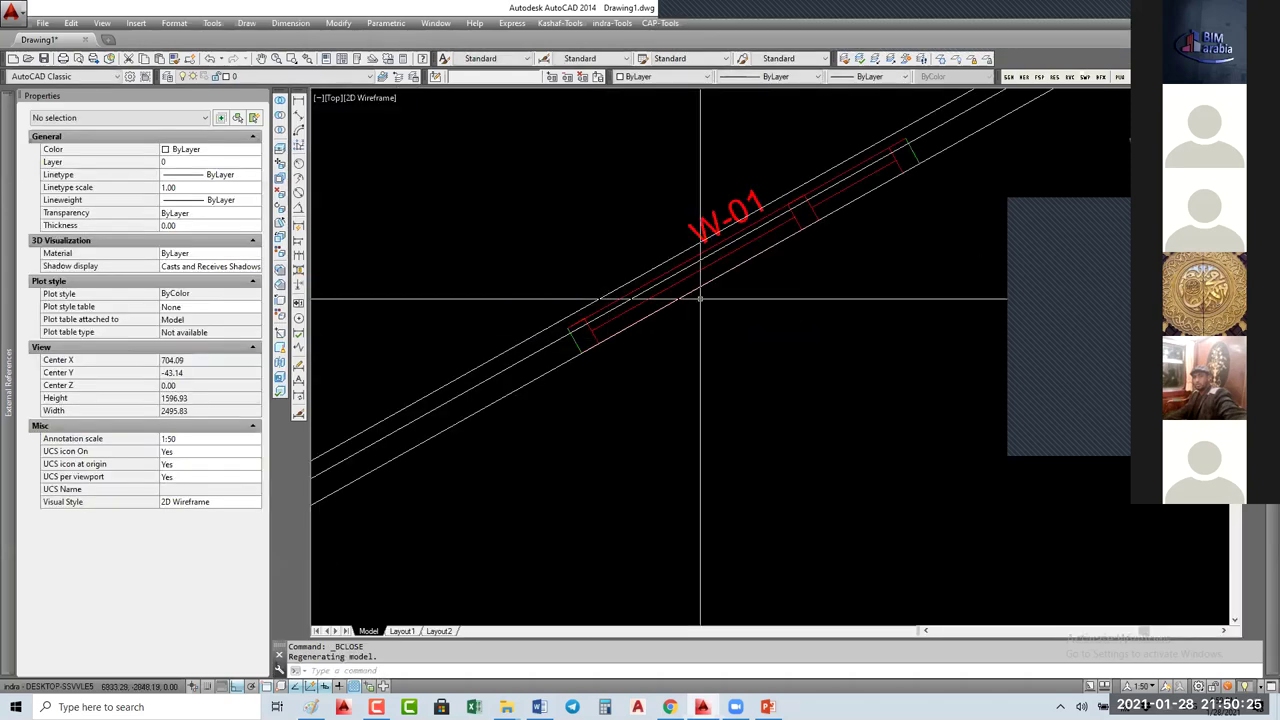
pyautogui.scroll(-7, 928, 268)
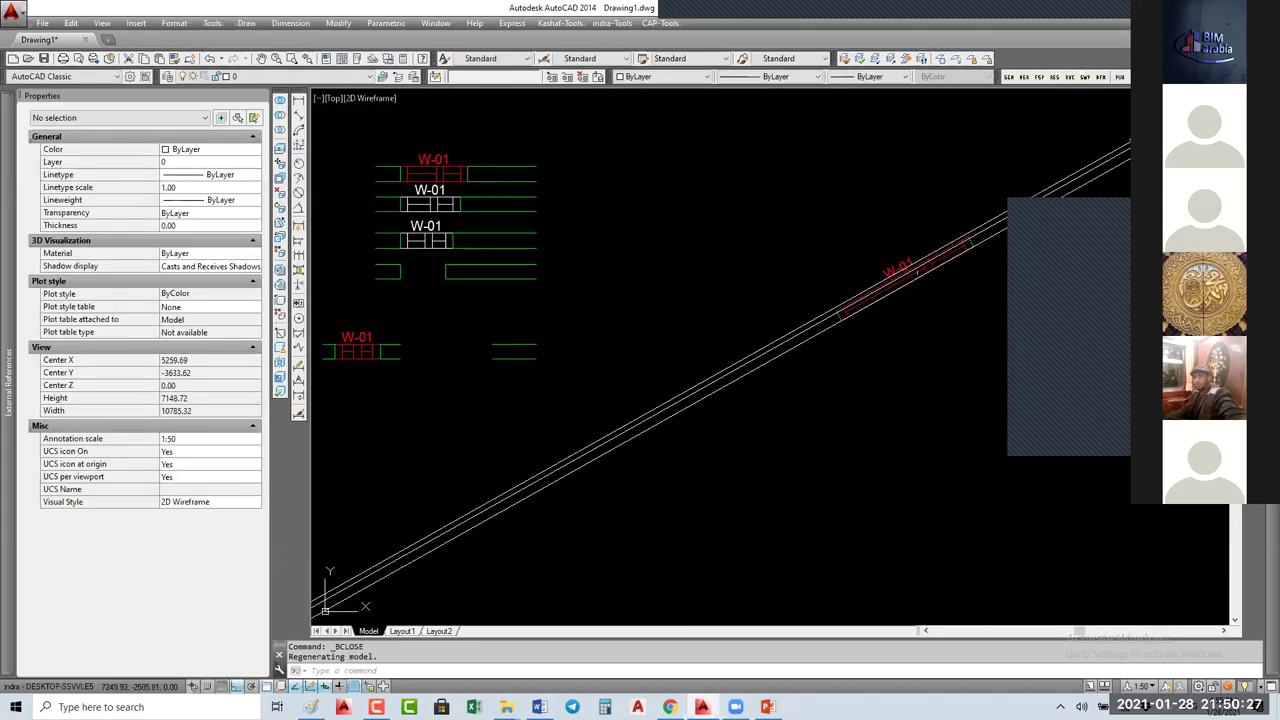
pyautogui.click(926, 270)
pyautogui.press('Escape')
pyautogui.press('Escape')
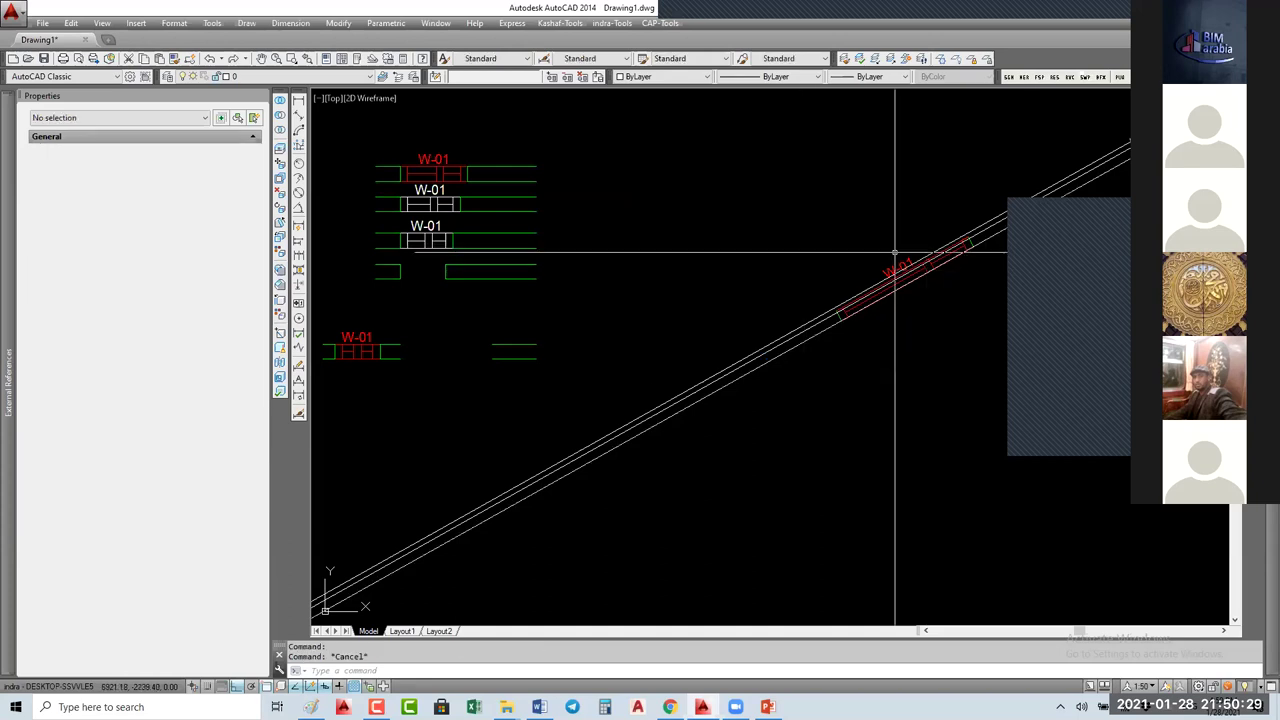
pyautogui.click(898, 262)
pyautogui.rightClick(900, 263)
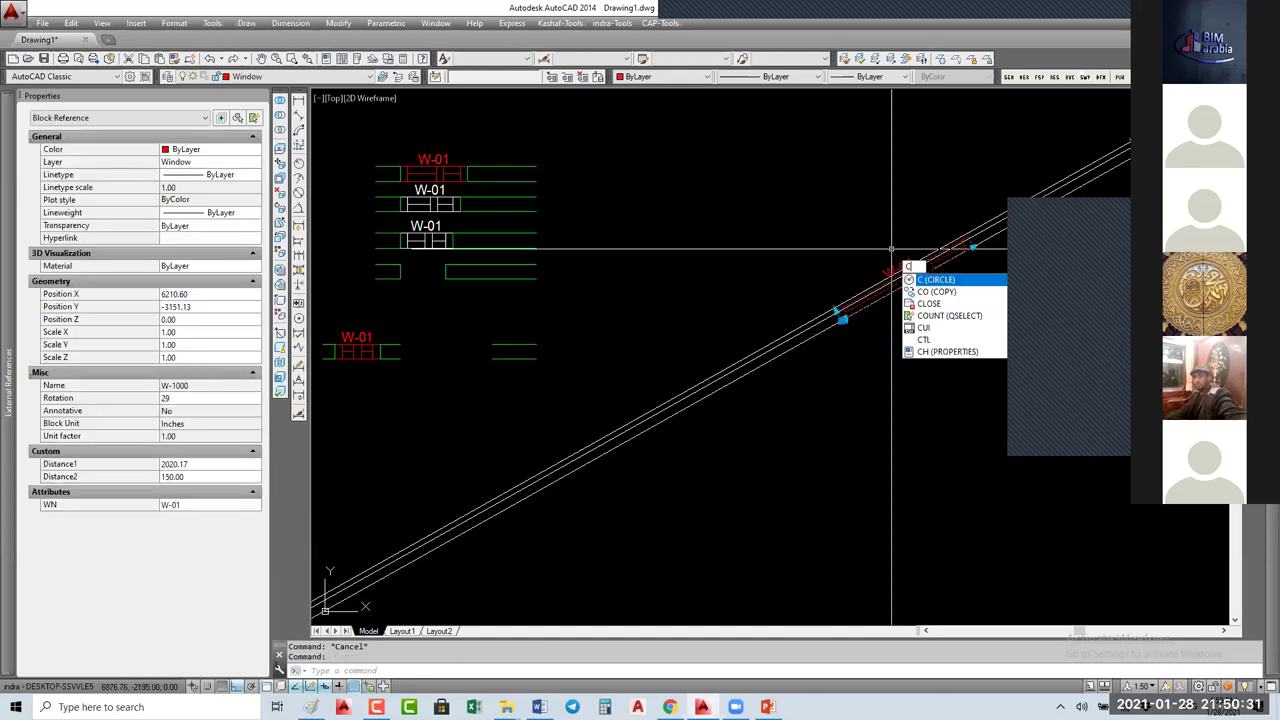
pyautogui.press('Return')
pyautogui.click(878, 270)
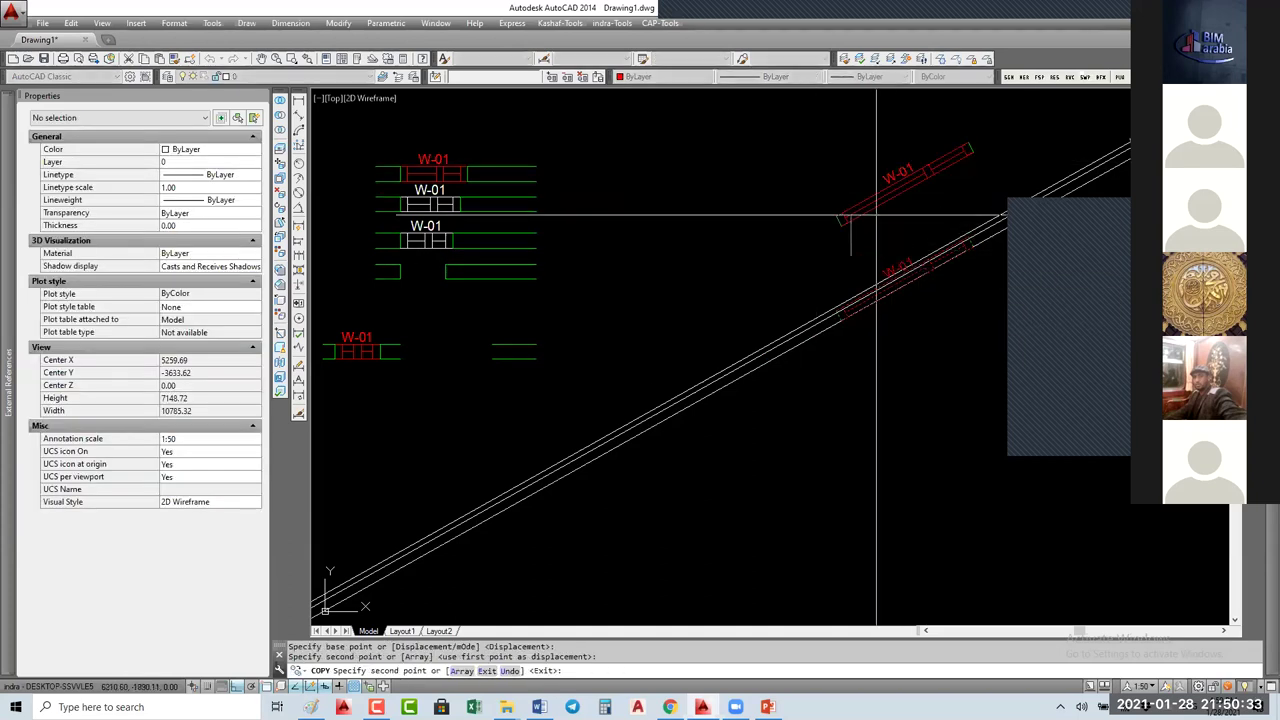
pyautogui.scroll(4, 890, 240)
pyautogui.press('Escape')
# Step: Select the copied W-01 window and run BE to edit its block
pyautogui.write('l')
pyautogui.press('Return')
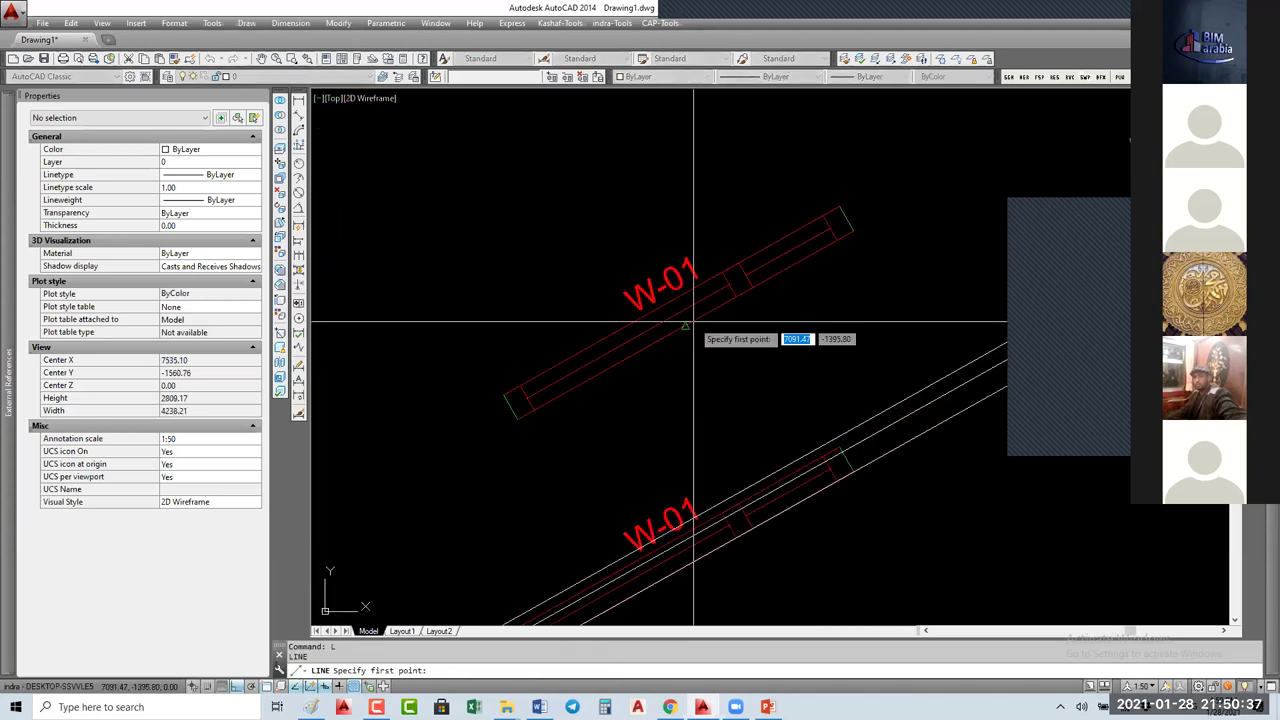
pyautogui.click(693, 323)
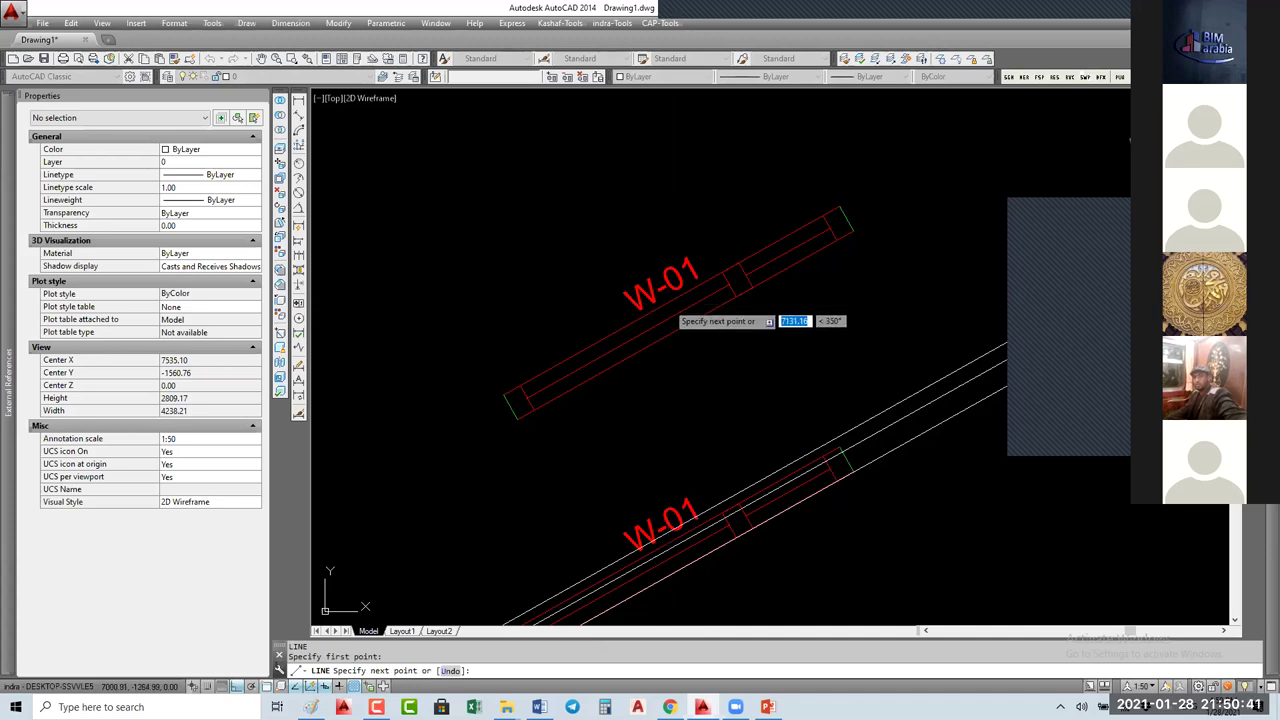
pyautogui.press('Escape')
pyautogui.click(729, 286)
pyautogui.write('be')
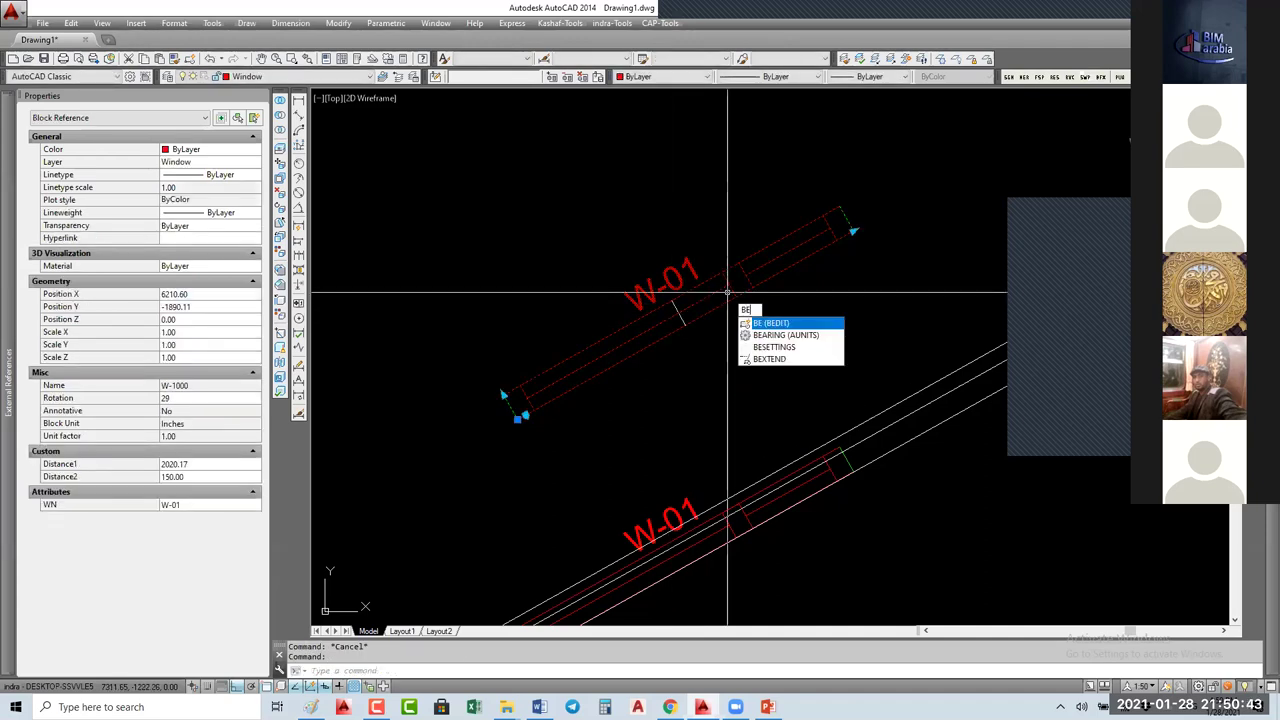
pyautogui.press('Return')
# Step: Open W-1000, set Stretch1's distance multiplier to 0.50, and save to all references
pyautogui.click(675, 329)
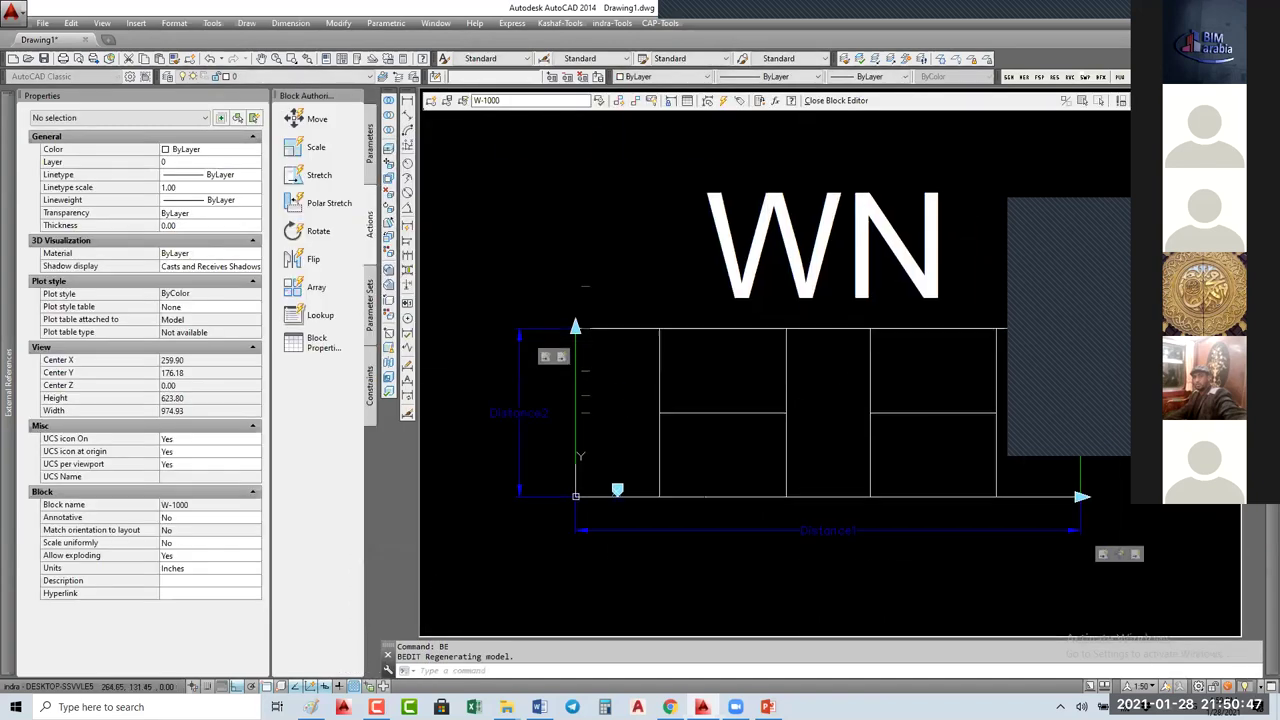
pyautogui.moveTo(1155, 578); pyautogui.dragTo(890, 410, button='middle')
pyautogui.click(908, 412)
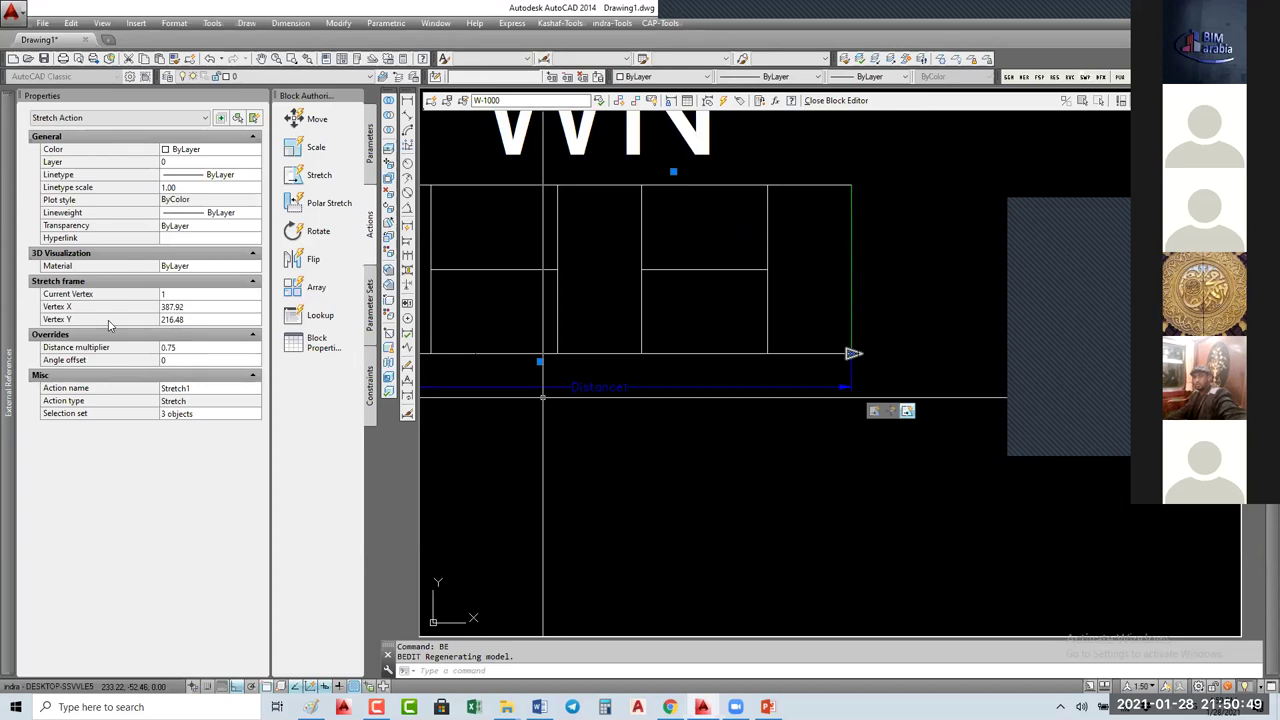
pyautogui.click(197, 346)
pyautogui.write('0.5')
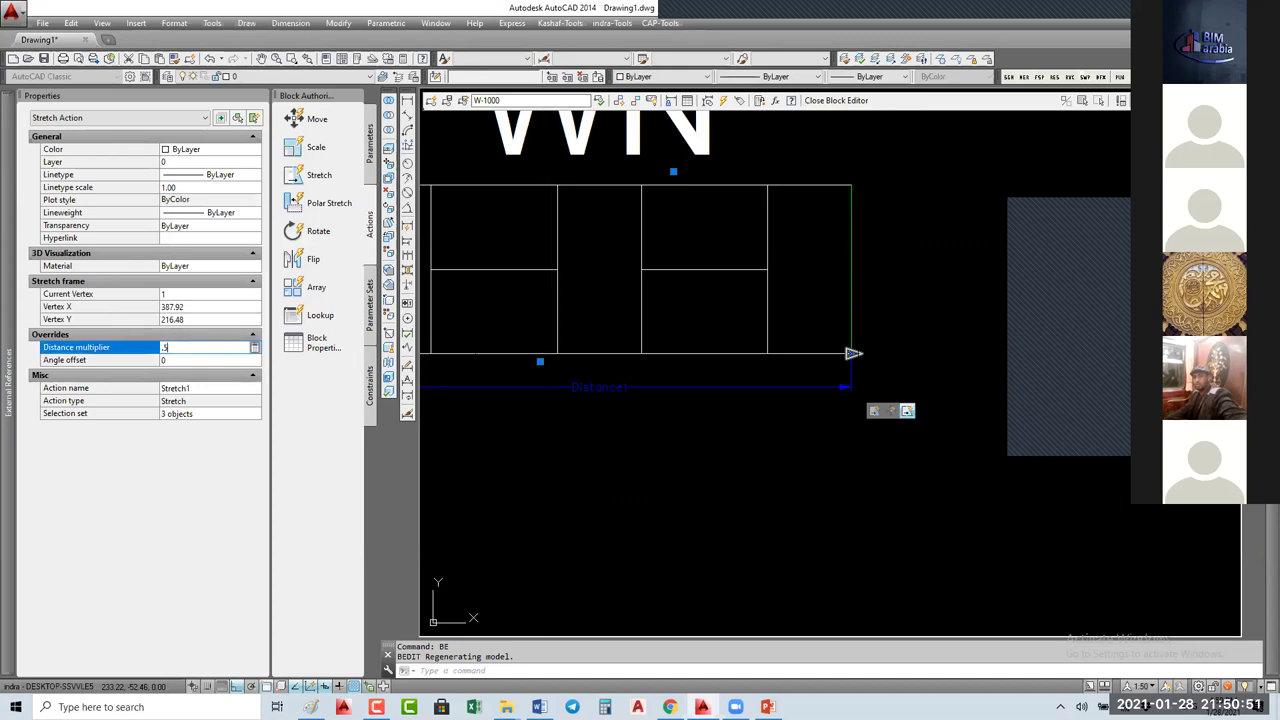
pyautogui.press('Tab')
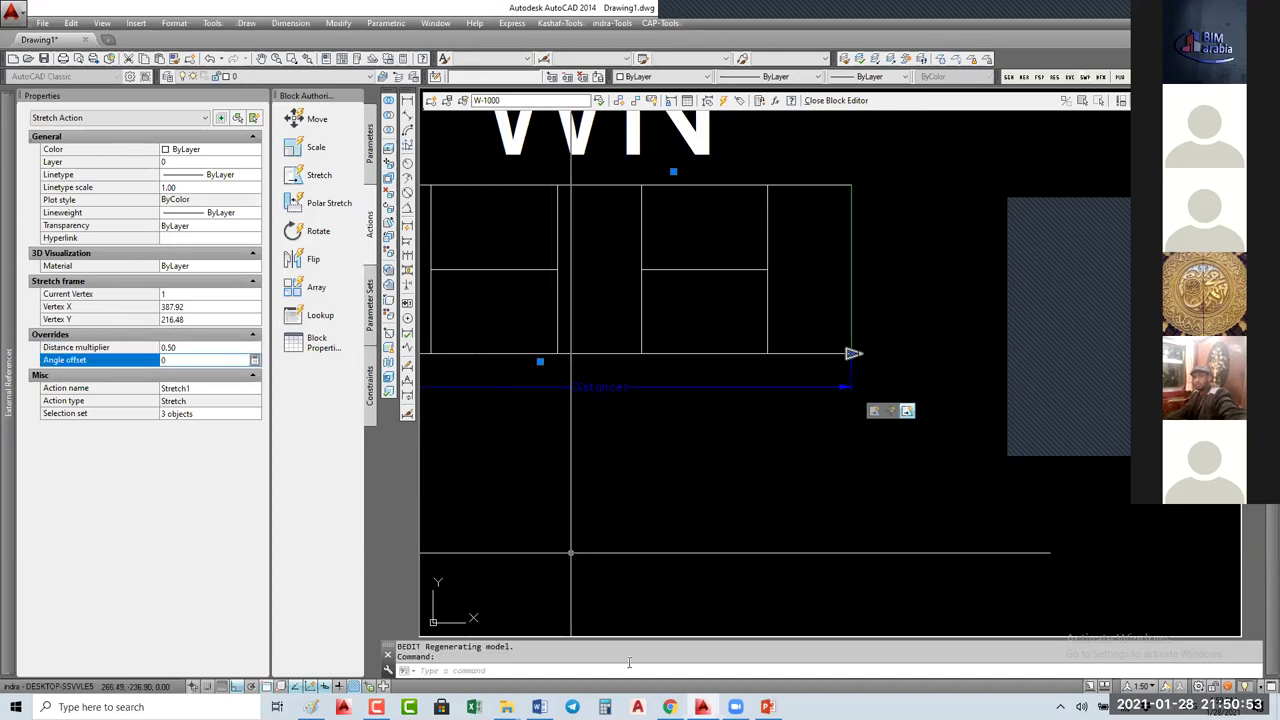
pyautogui.click(835, 100)
pyautogui.click(601, 343)
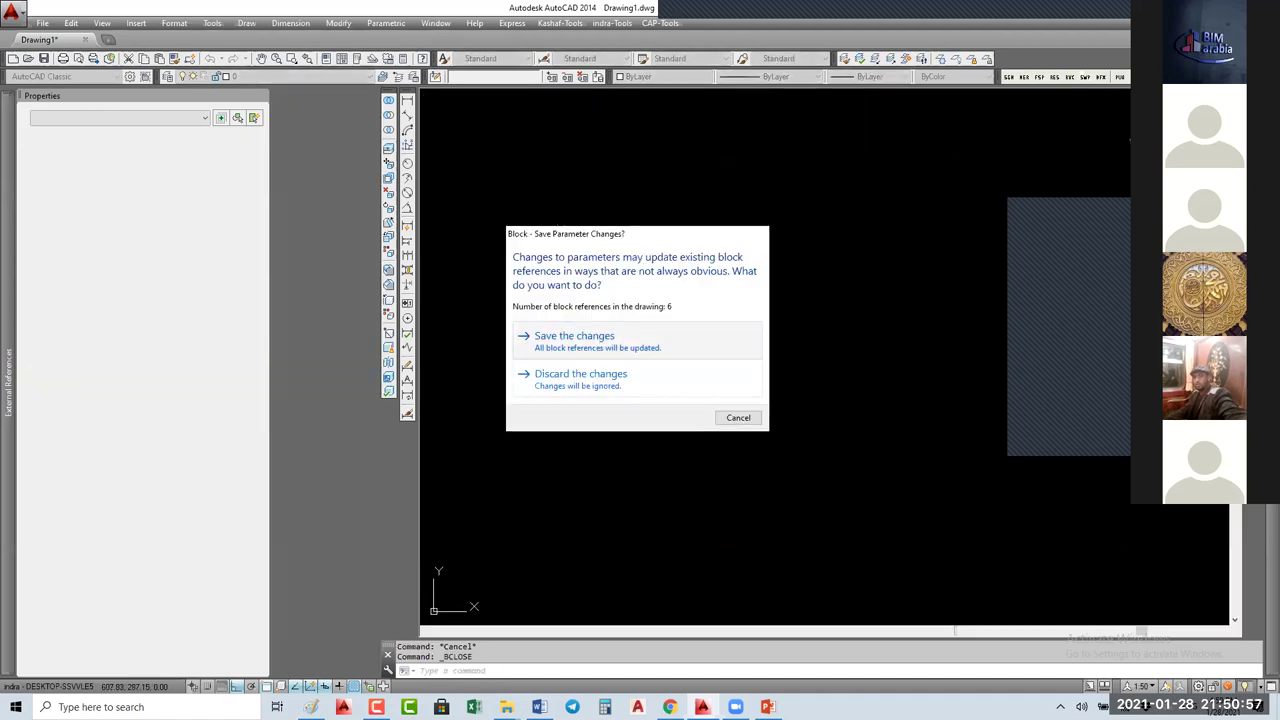
# Step: Erase the stray line next to the copied window
pyautogui.click(687, 320)
pyautogui.write('E')
pyautogui.press('Return')
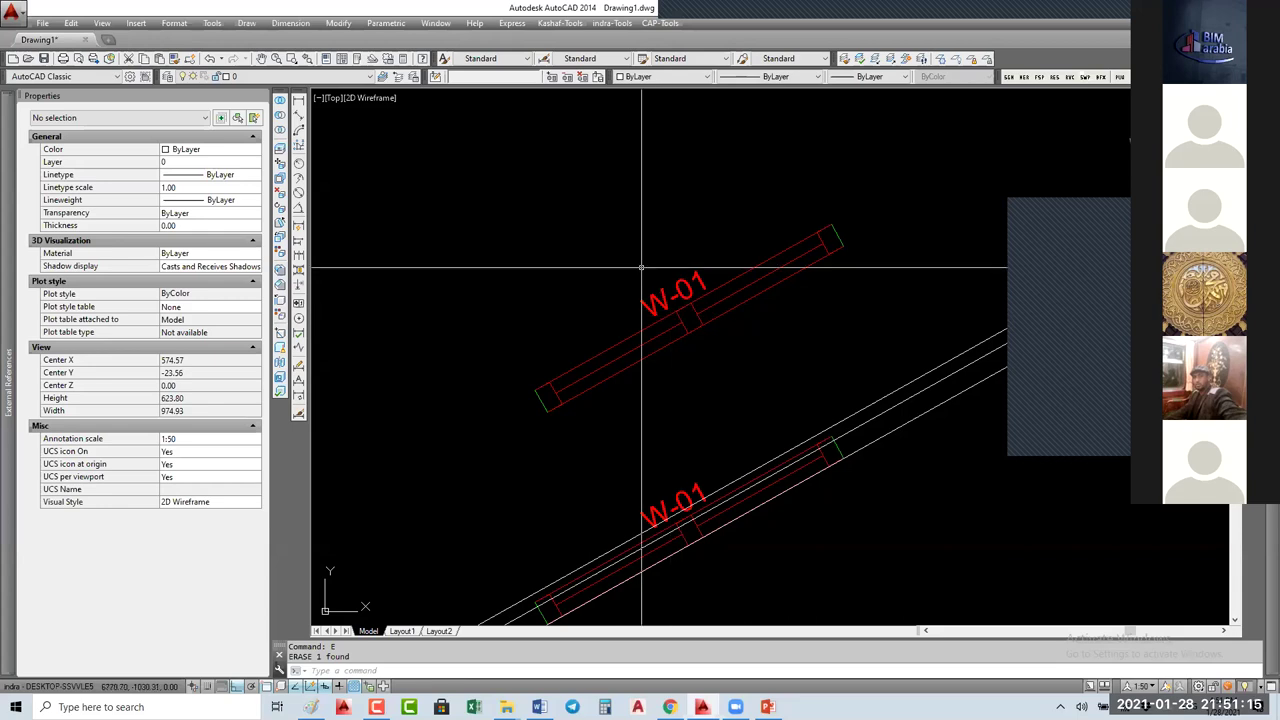
# Step: Select the W-01 window and reopen W-1000 in the Block Editor with BE
pyautogui.scroll(-2, 641, 268)
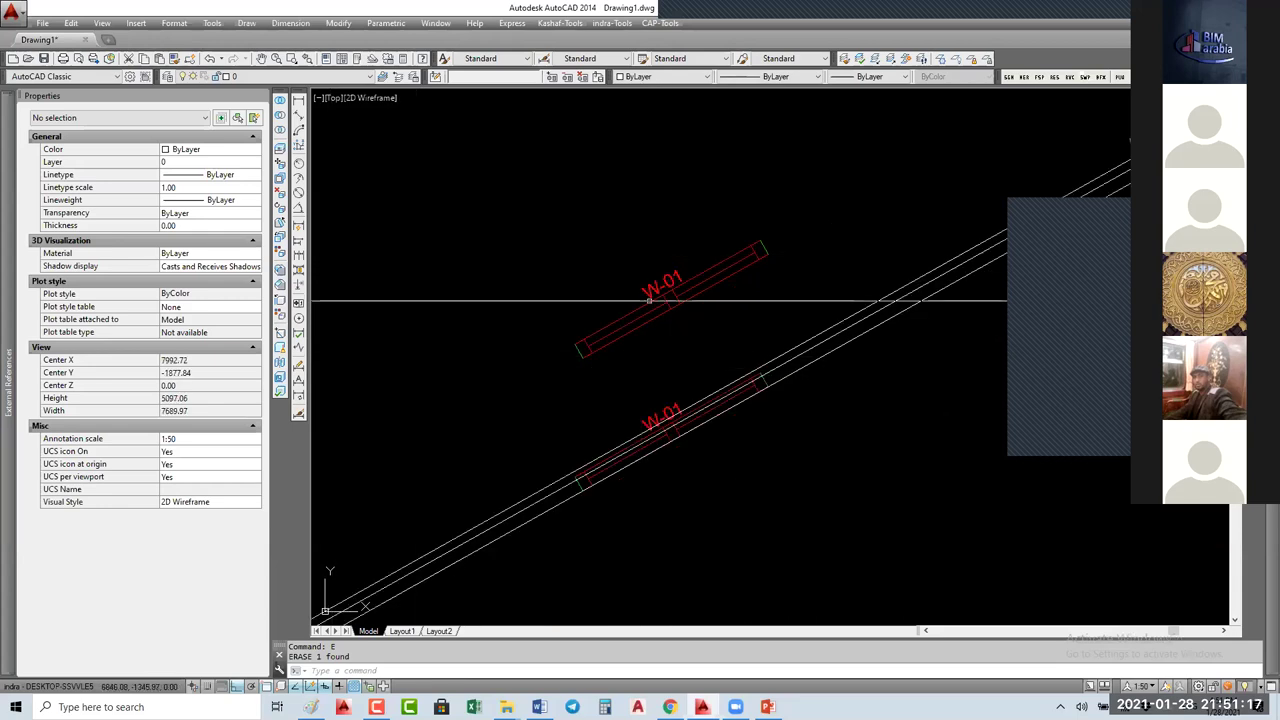
pyautogui.click(649, 300)
pyautogui.write('BE')
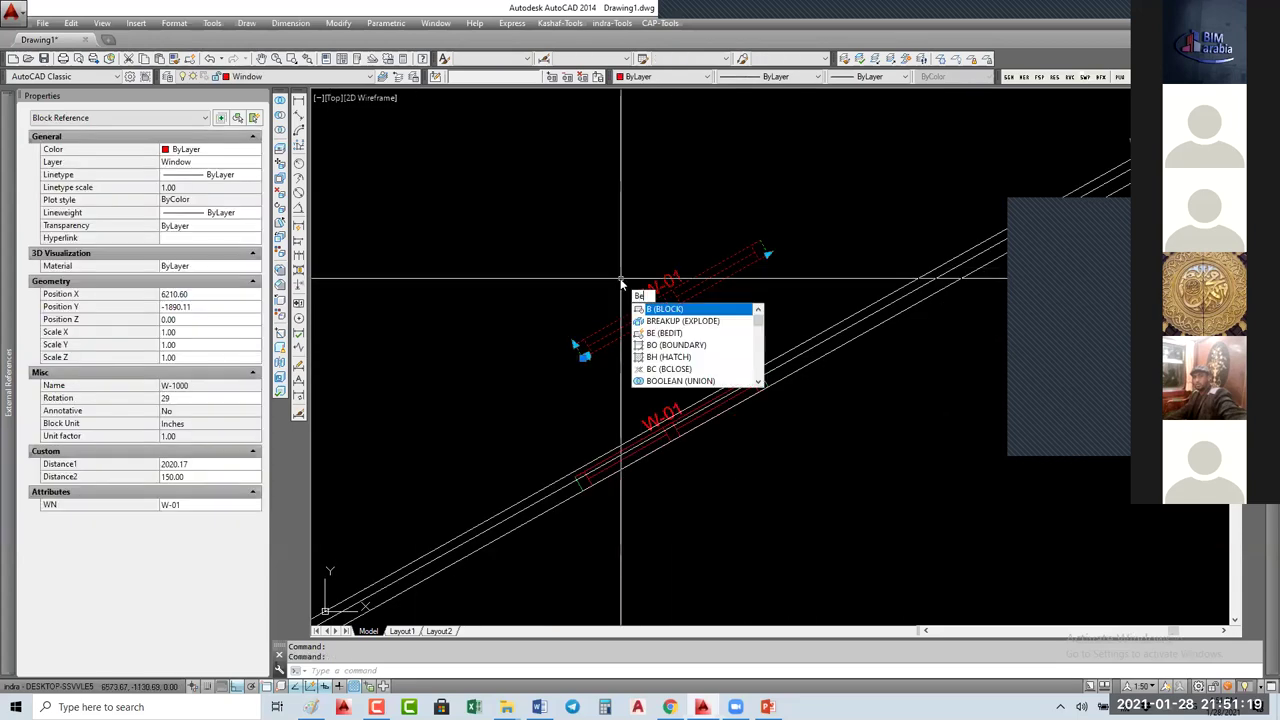
pyautogui.press('Return')
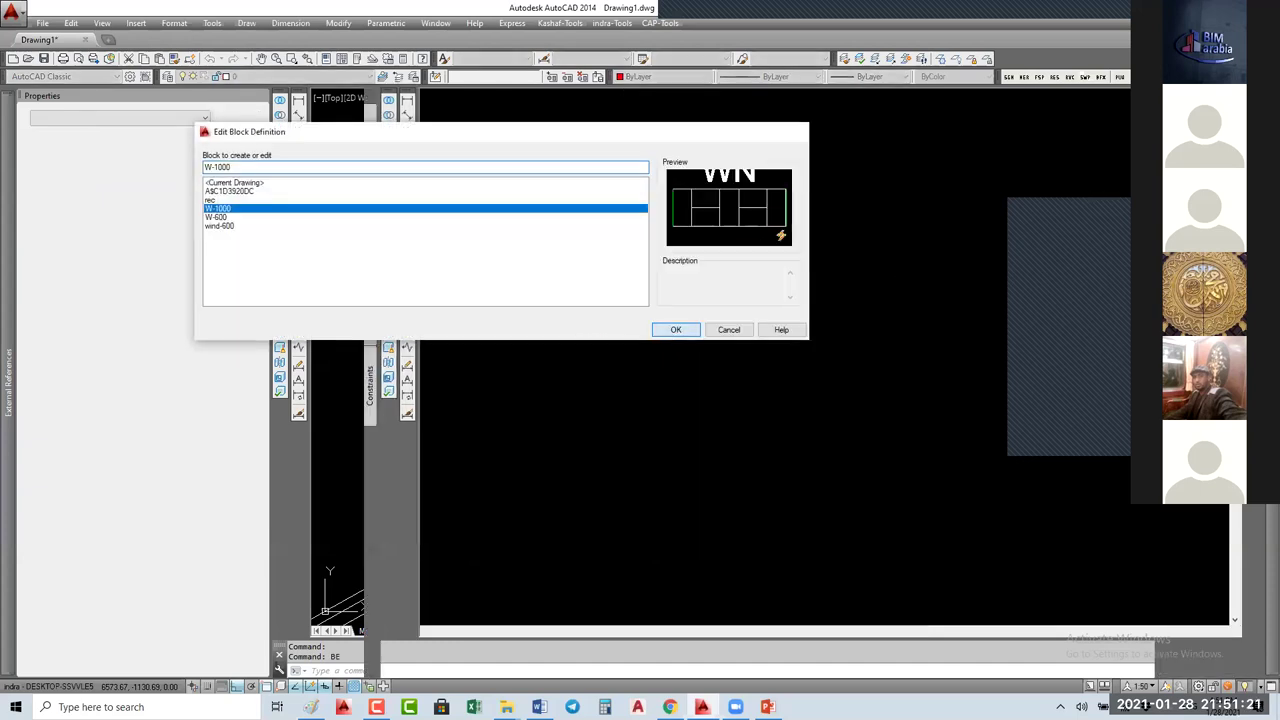
pyautogui.press('Return')
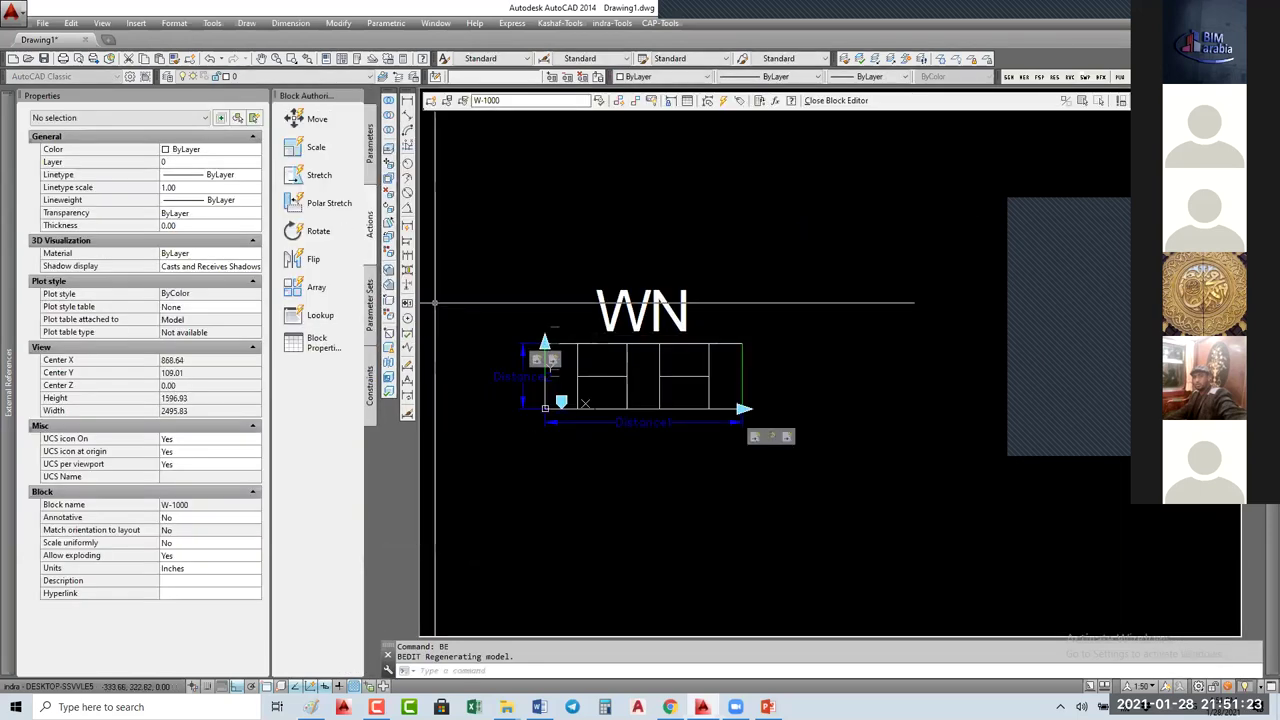
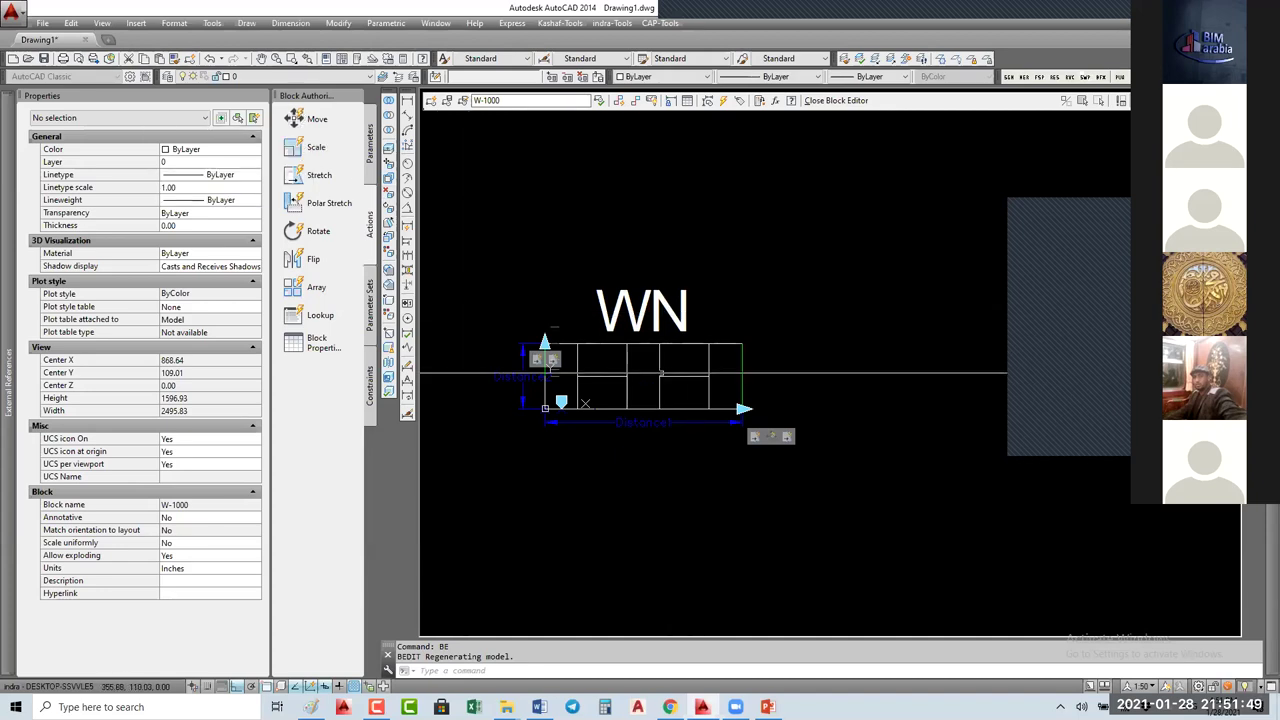
# Step: Exit the W-1000 block editor, then draw a 500 × 500 square and window-select it
pyautogui.click(850, 101)
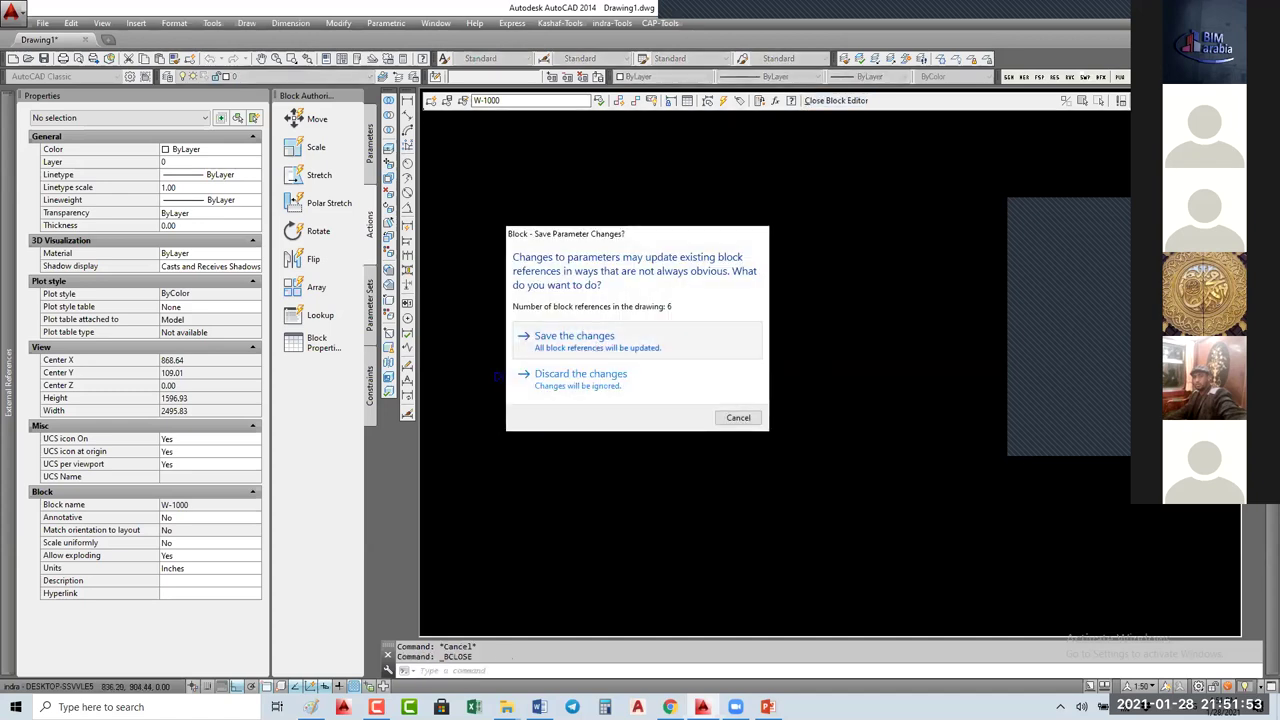
pyautogui.click(580, 338)
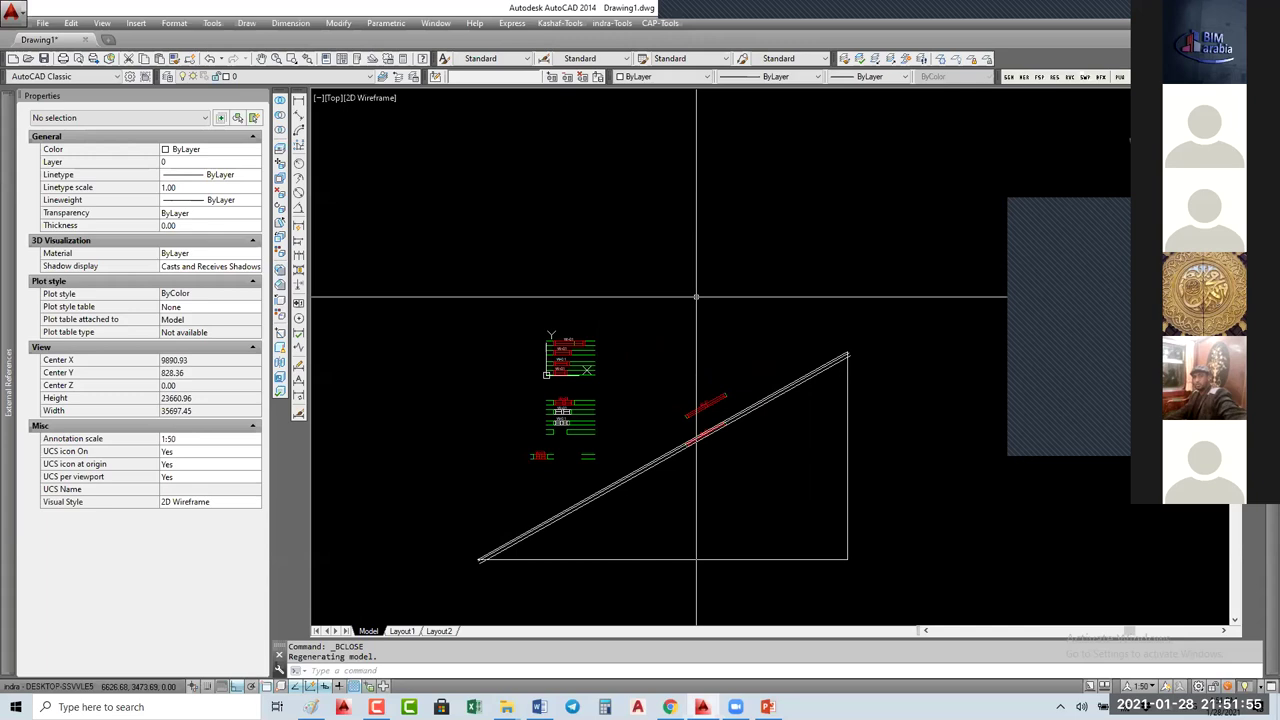
pyautogui.write('rec')
pyautogui.press('Return')
pyautogui.click(638, 332)
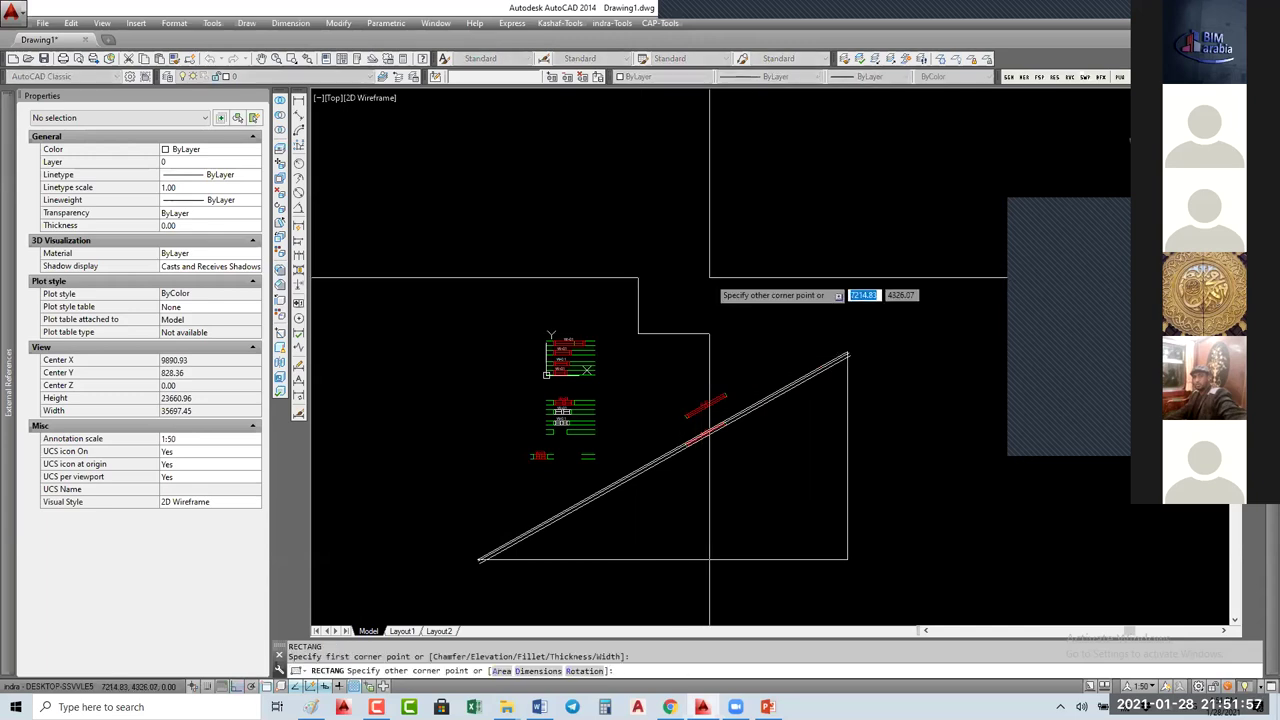
pyautogui.write('@')
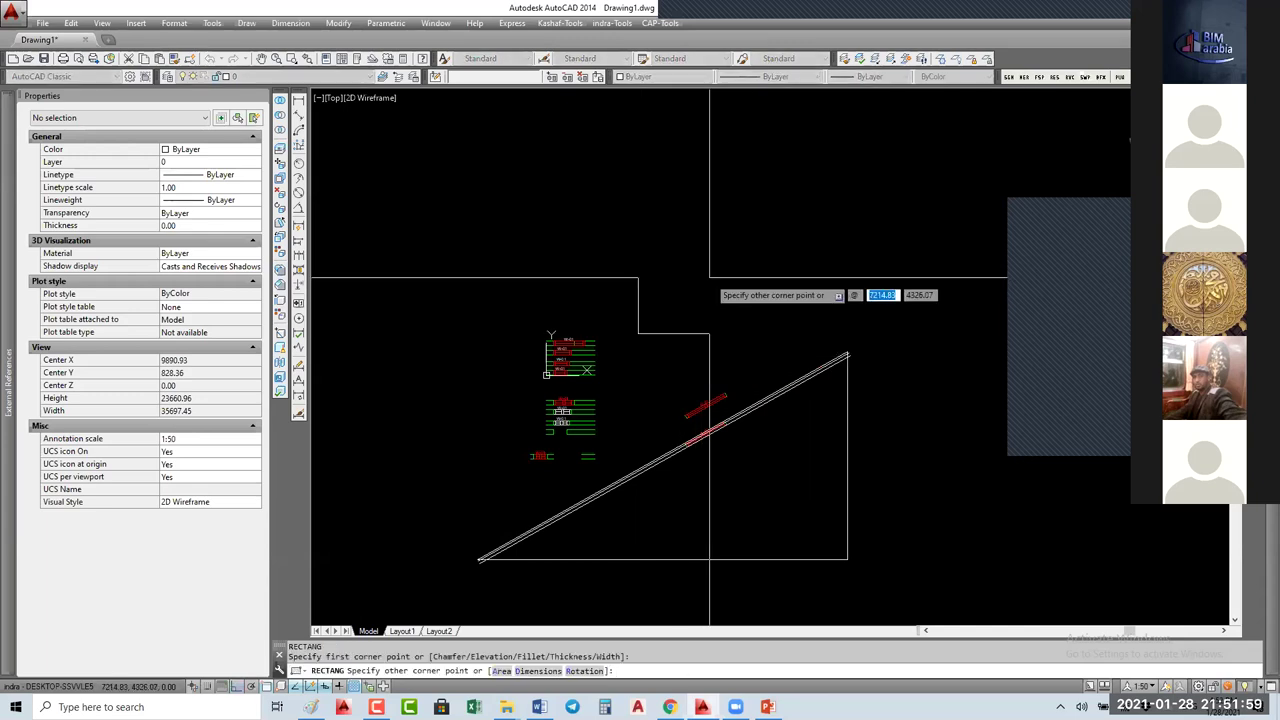
pyautogui.write('500')
pyautogui.press('Tab')
pyautogui.write('500')
pyautogui.press('Return')
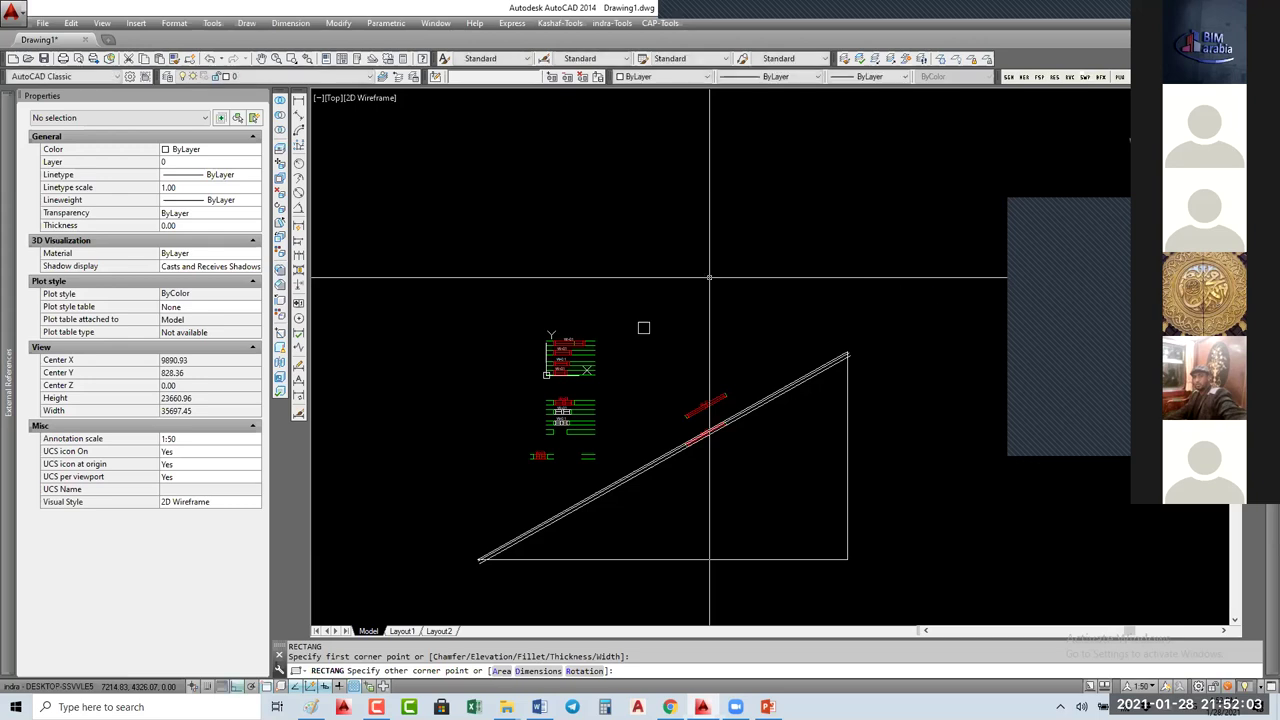
pyautogui.scroll(5, 643, 327)
pyautogui.moveTo(466, 343); pyautogui.dragTo(643, 353)
# Step: Start a block from the square, naming it rec-02 rather than overwriting the existing rec block
pyautogui.write('b')
pyautogui.press('Return')
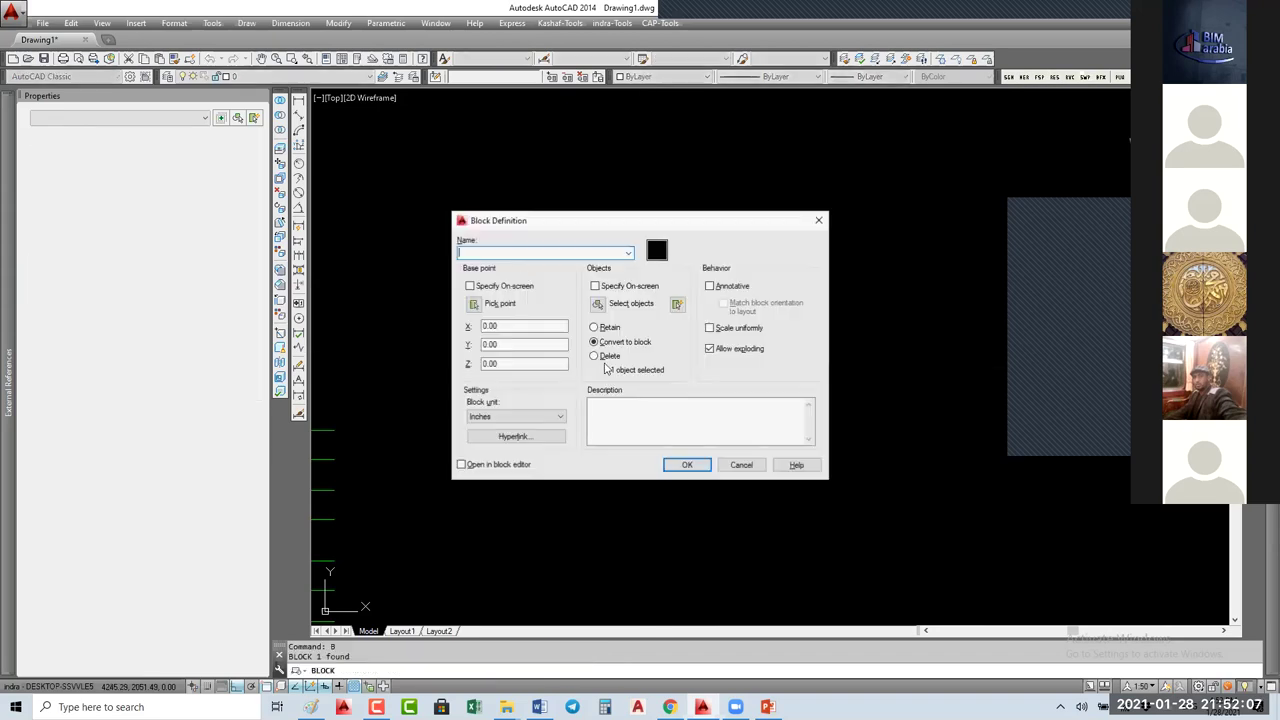
pyautogui.write('4')
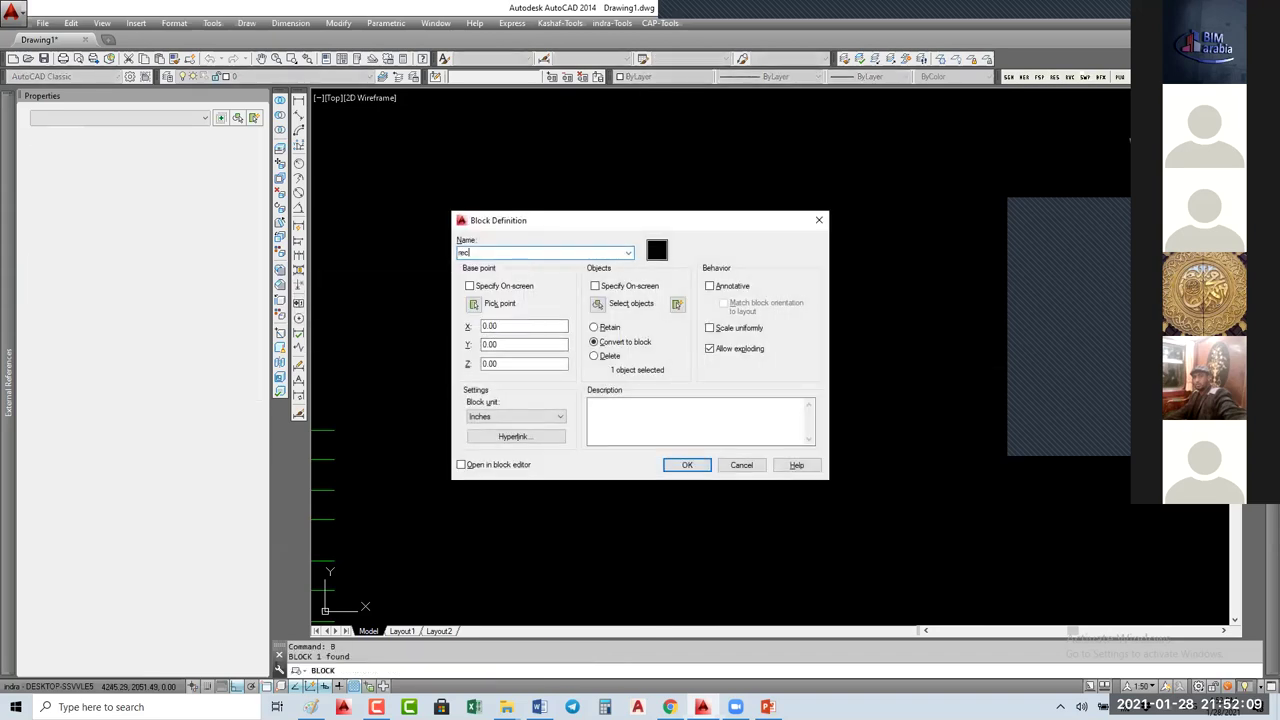
pyautogui.press('Return')
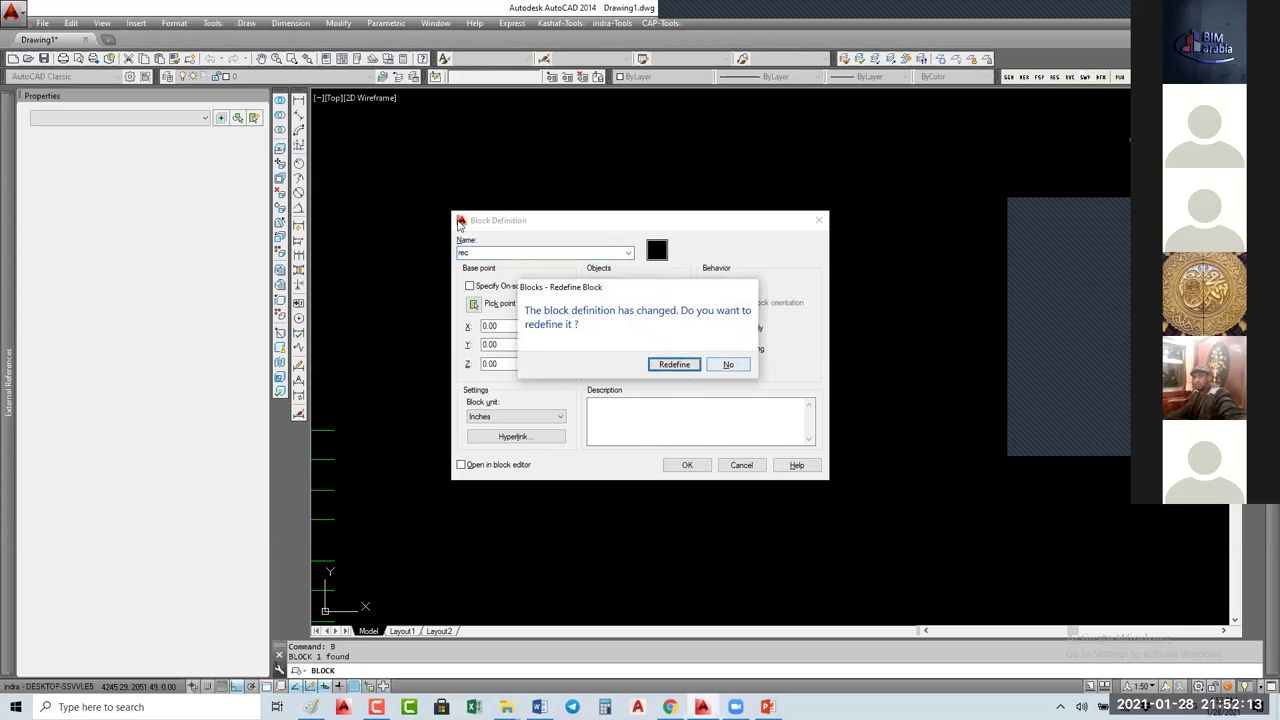
pyautogui.click(725, 369)
pyautogui.click(484, 253)
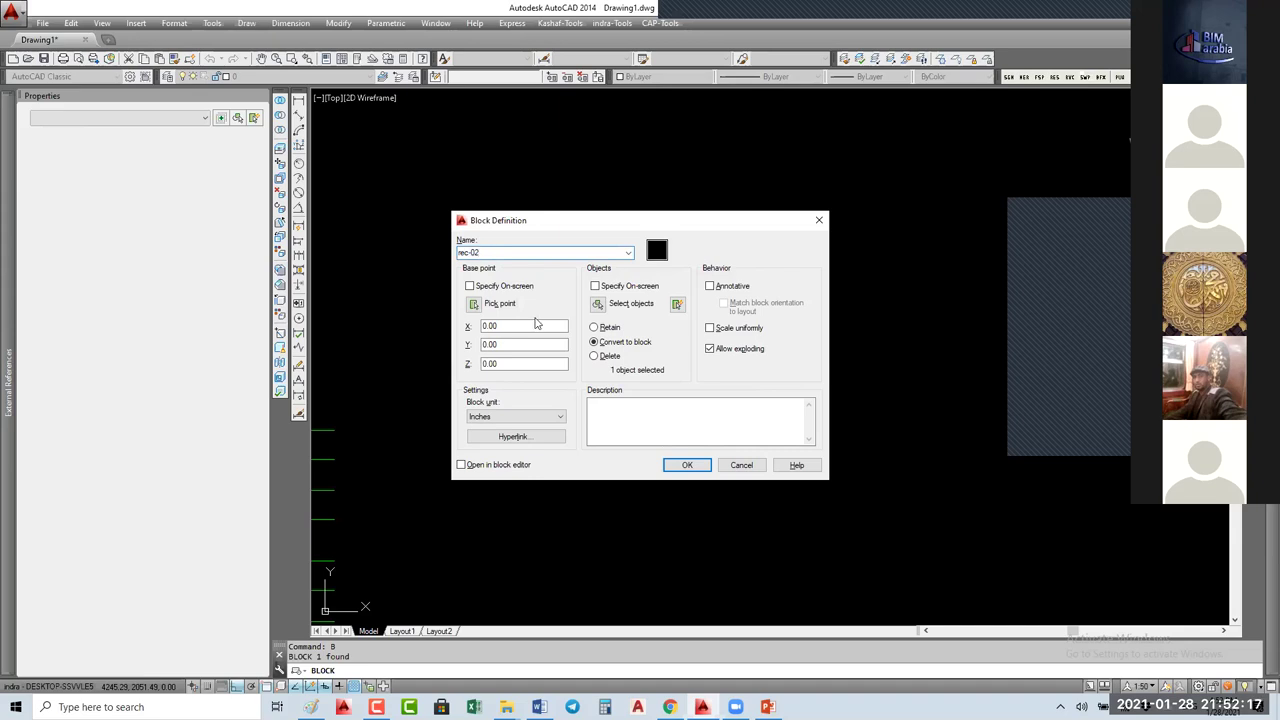
pyautogui.press('BackSpace')
pyautogui.press('BackSpace')
pyautogui.press('BackSpace')
pyautogui.press('Return')
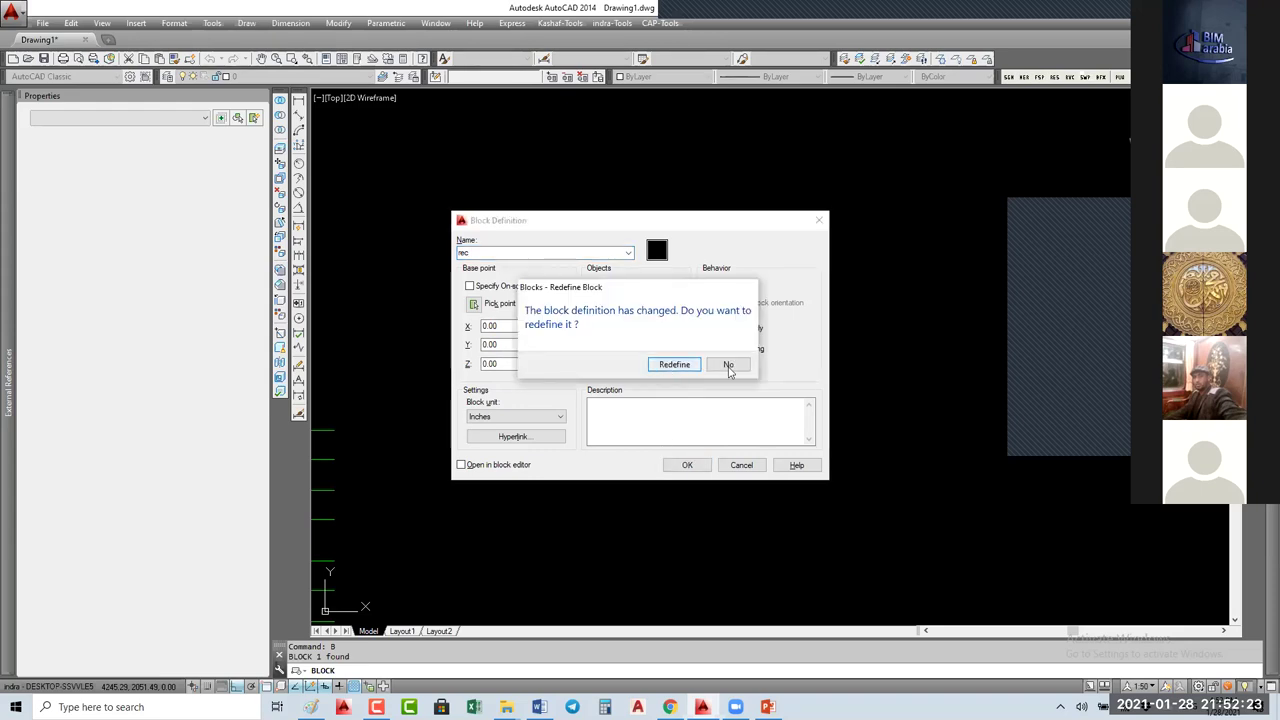
pyautogui.click(729, 365)
pyautogui.click(628, 252)
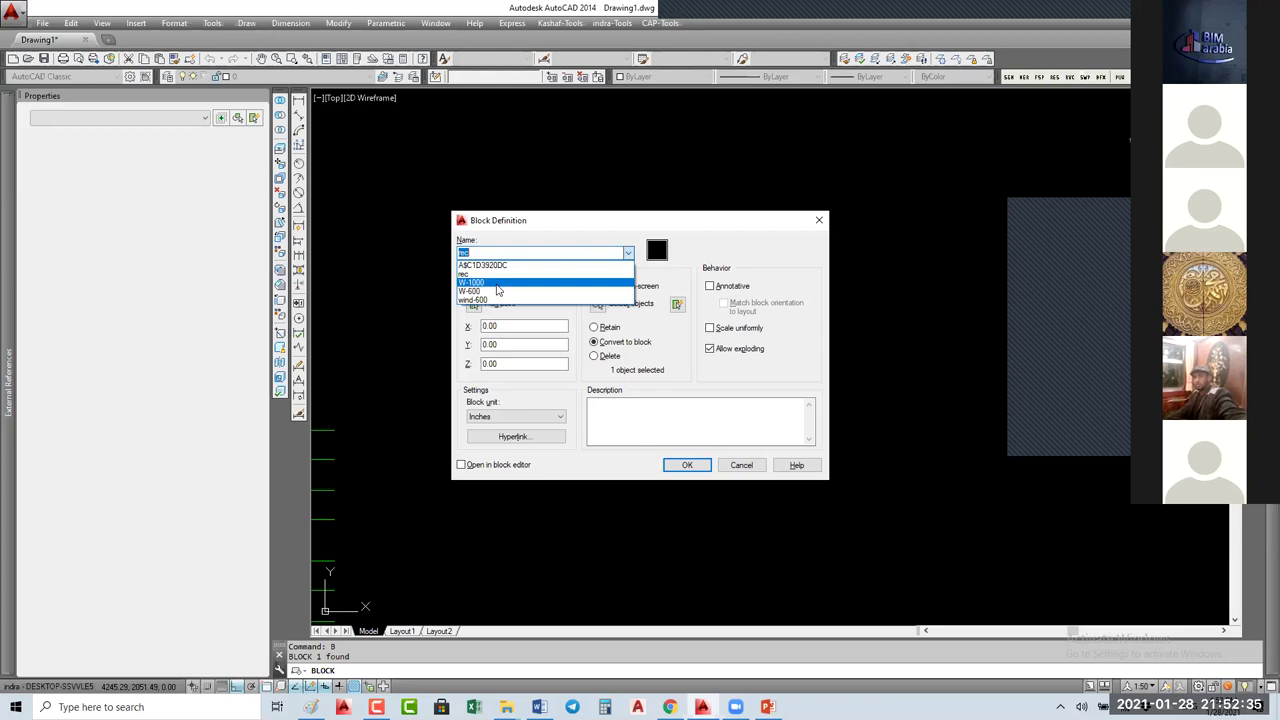
pyautogui.click(555, 221)
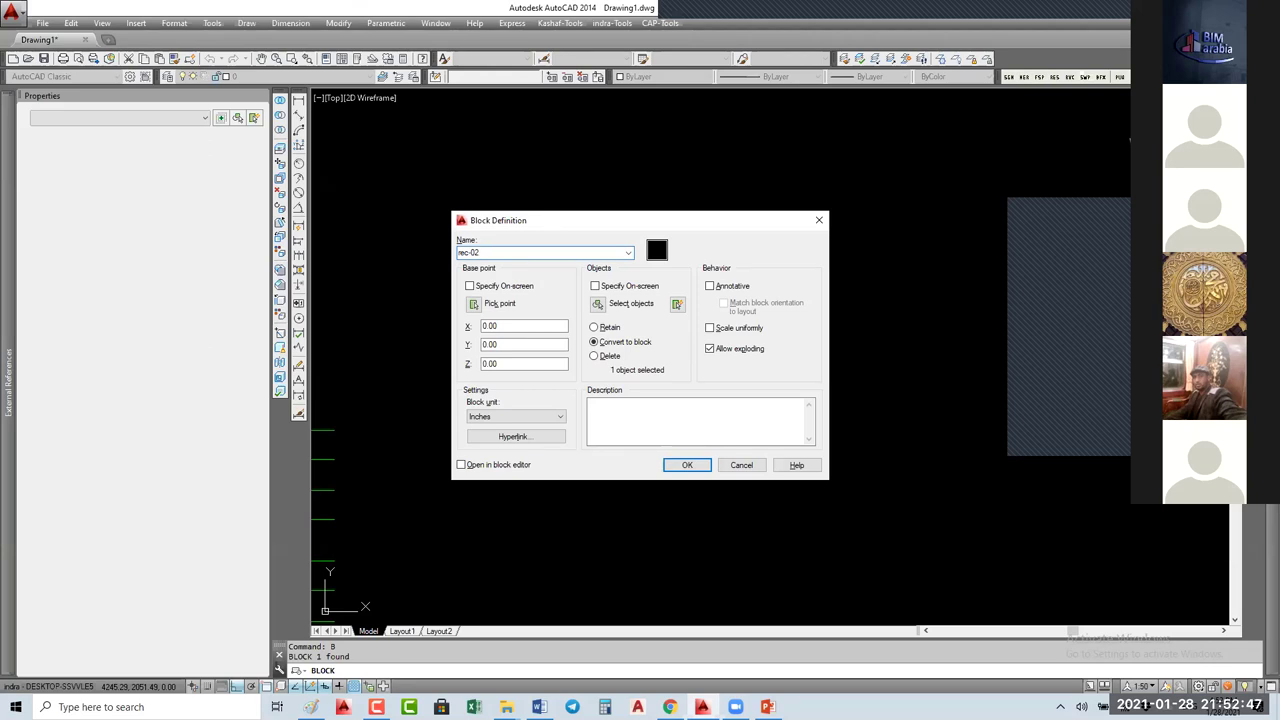
# Step: Pick the square's bottom corner as base point and create the rec-02 block
pyautogui.click(474, 303)
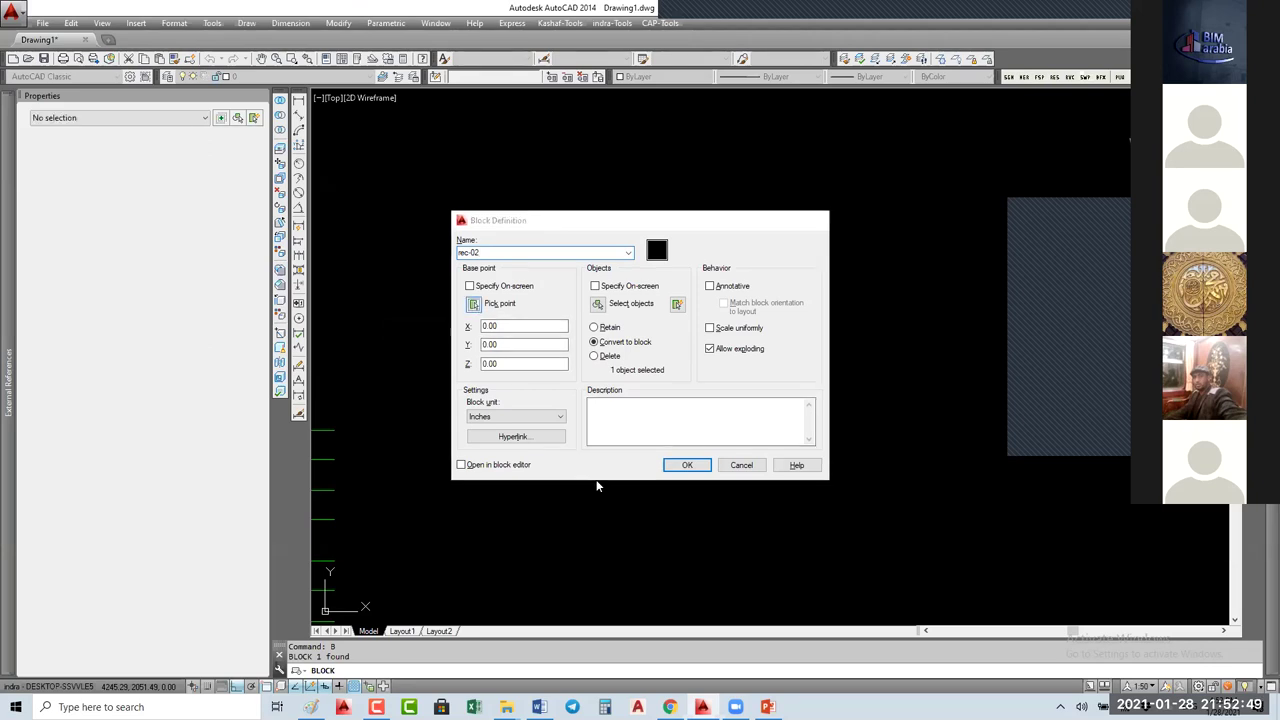
pyautogui.click(591, 411)
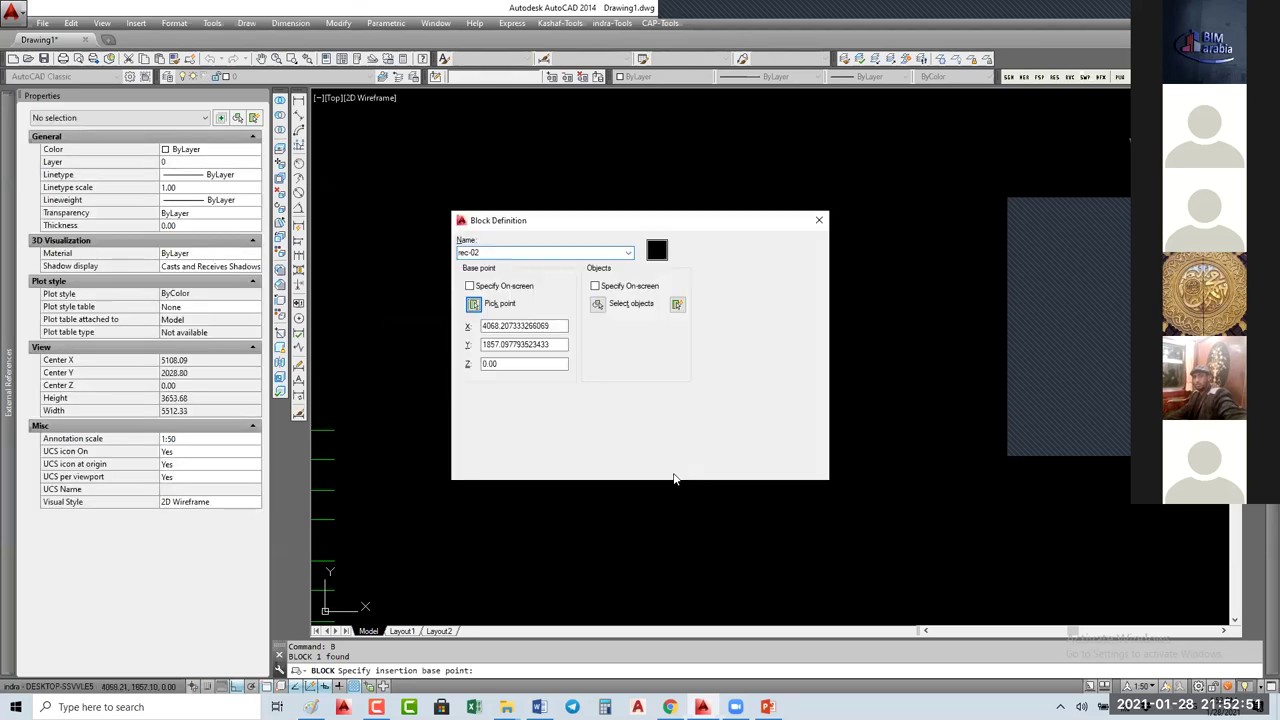
pyautogui.click(686, 465)
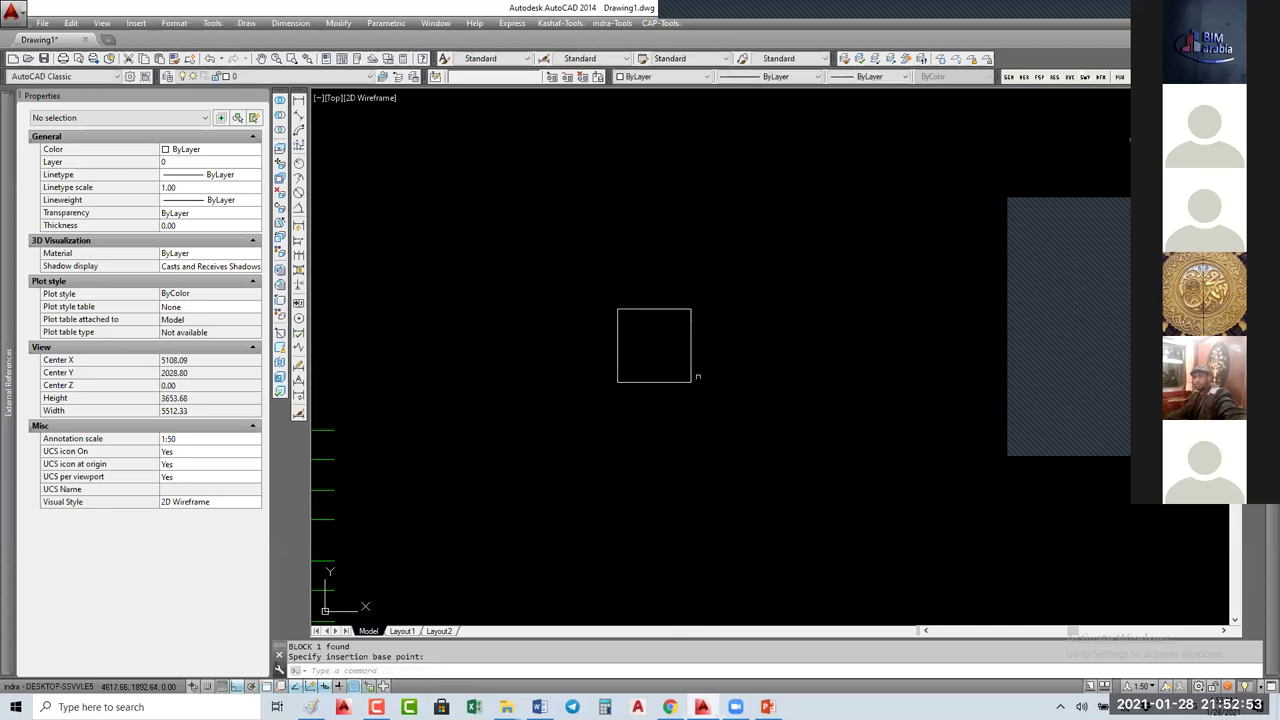
# Step: Select the rec-02 block and run BE to edit its definition
pyautogui.moveTo(702, 296); pyautogui.dragTo(654, 400)
pyautogui.write('e')
pyautogui.press('Return')
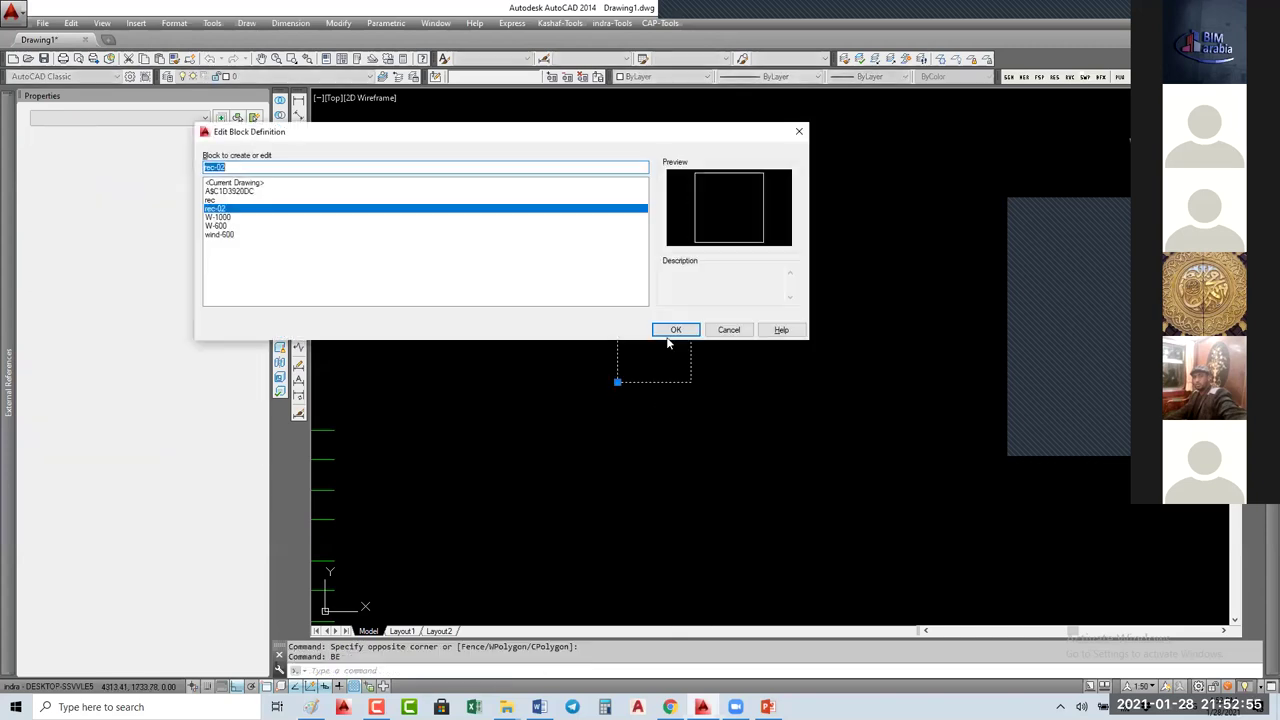
# Step: Open rec-02 in the block editor and add a Distance1 linear parameter along the bottom edge
pyautogui.click(674, 331)
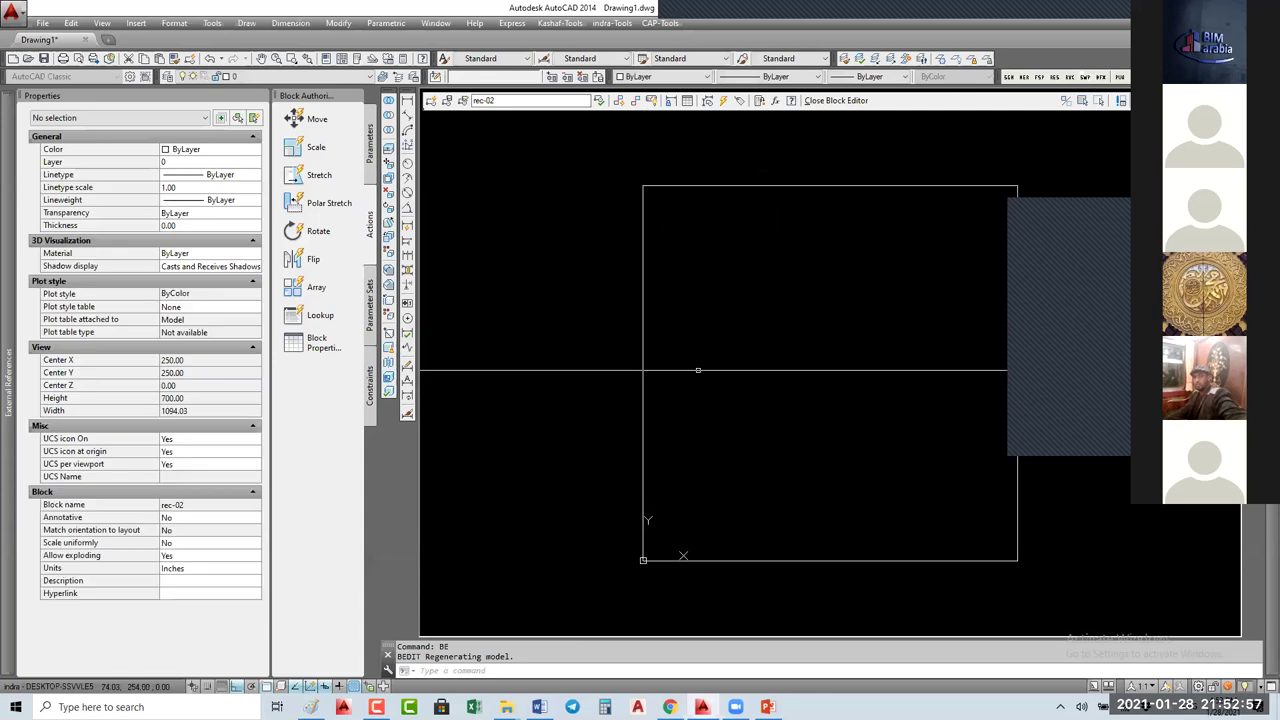
pyautogui.click(305, 147)
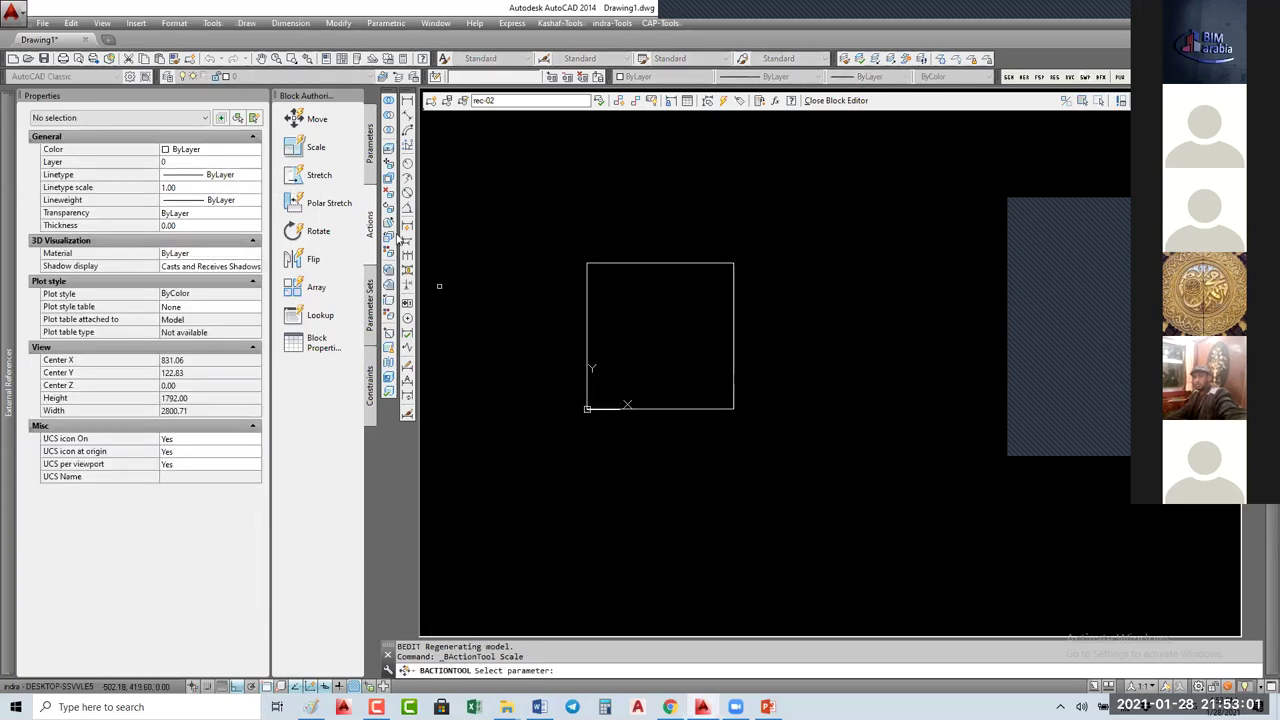
pyautogui.click(370, 143)
pyautogui.click(317, 147)
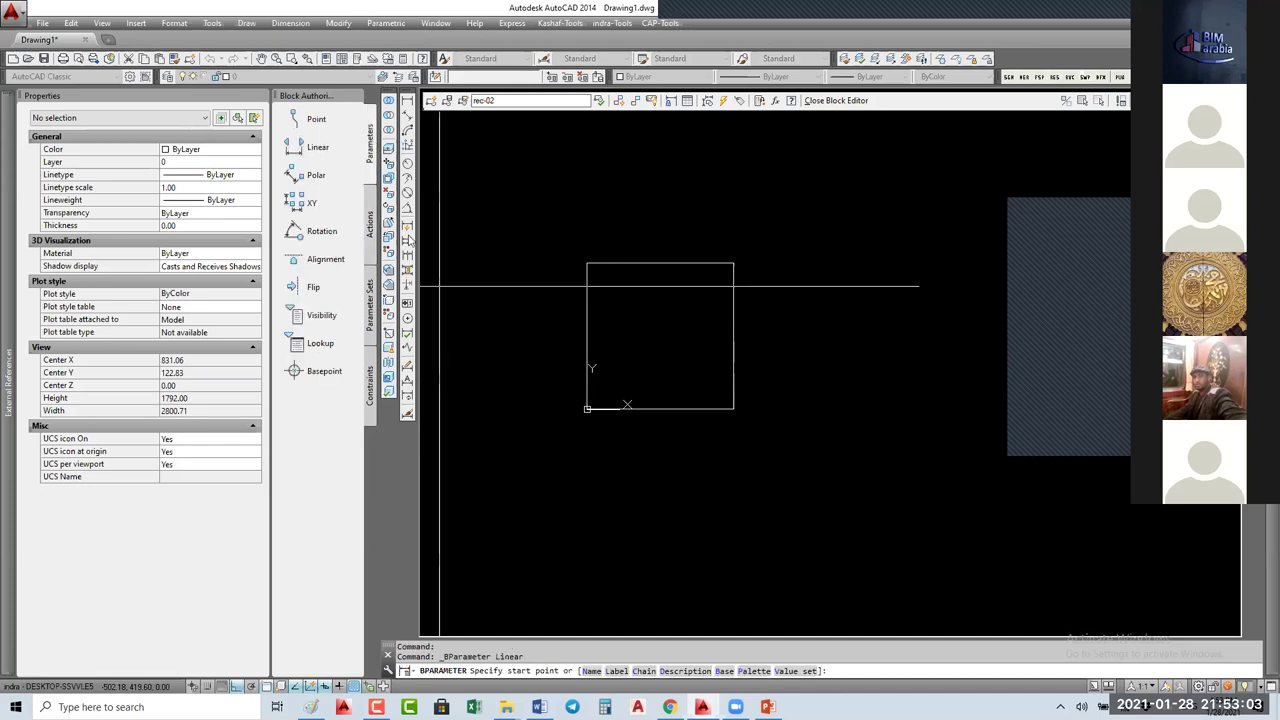
pyautogui.click(588, 409)
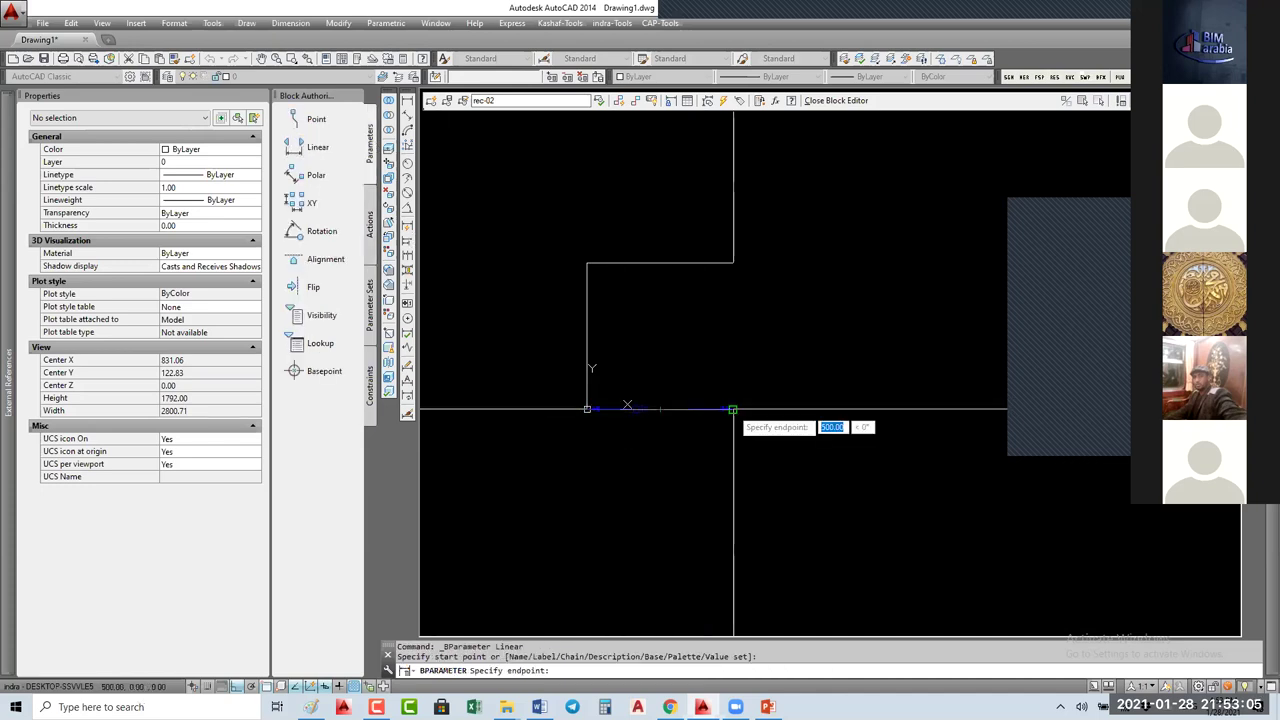
pyautogui.click(734, 409)
pyautogui.click(697, 427)
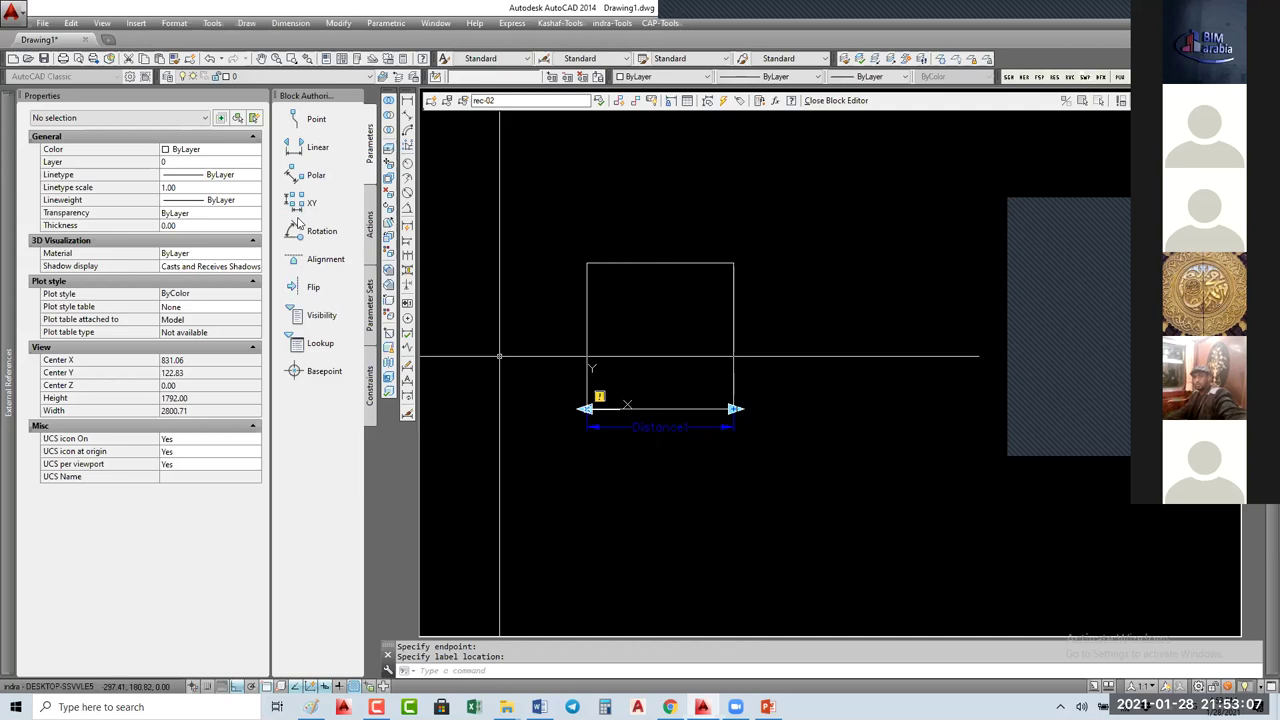
# Step: Attach a Scale action to Distance1 that includes the square
pyautogui.click(370, 222)
pyautogui.click(316, 147)
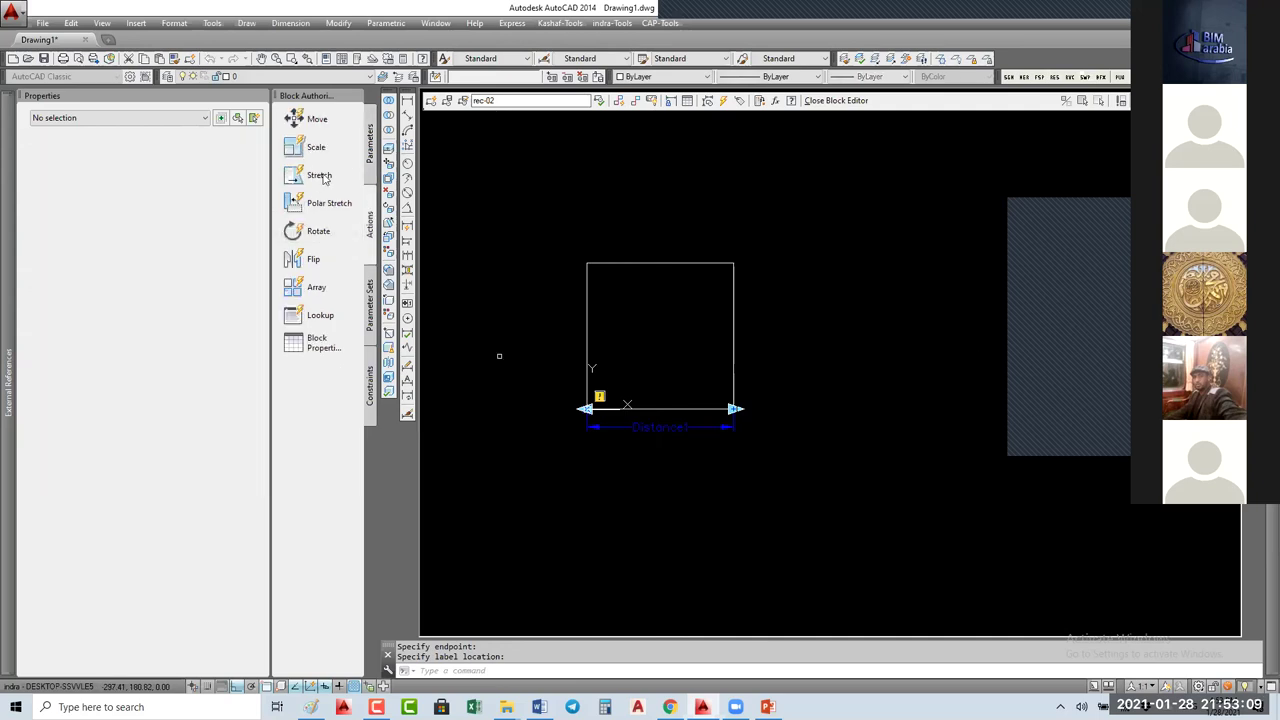
pyautogui.click(707, 425)
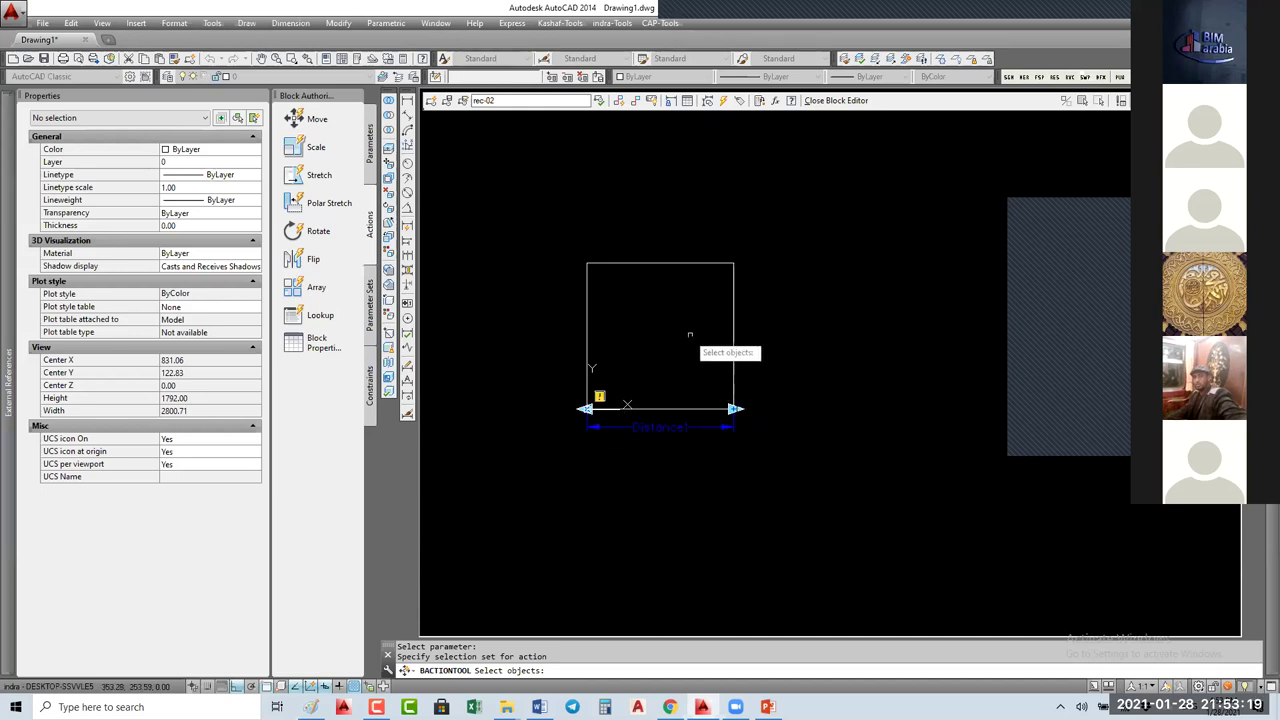
pyautogui.click(732, 299)
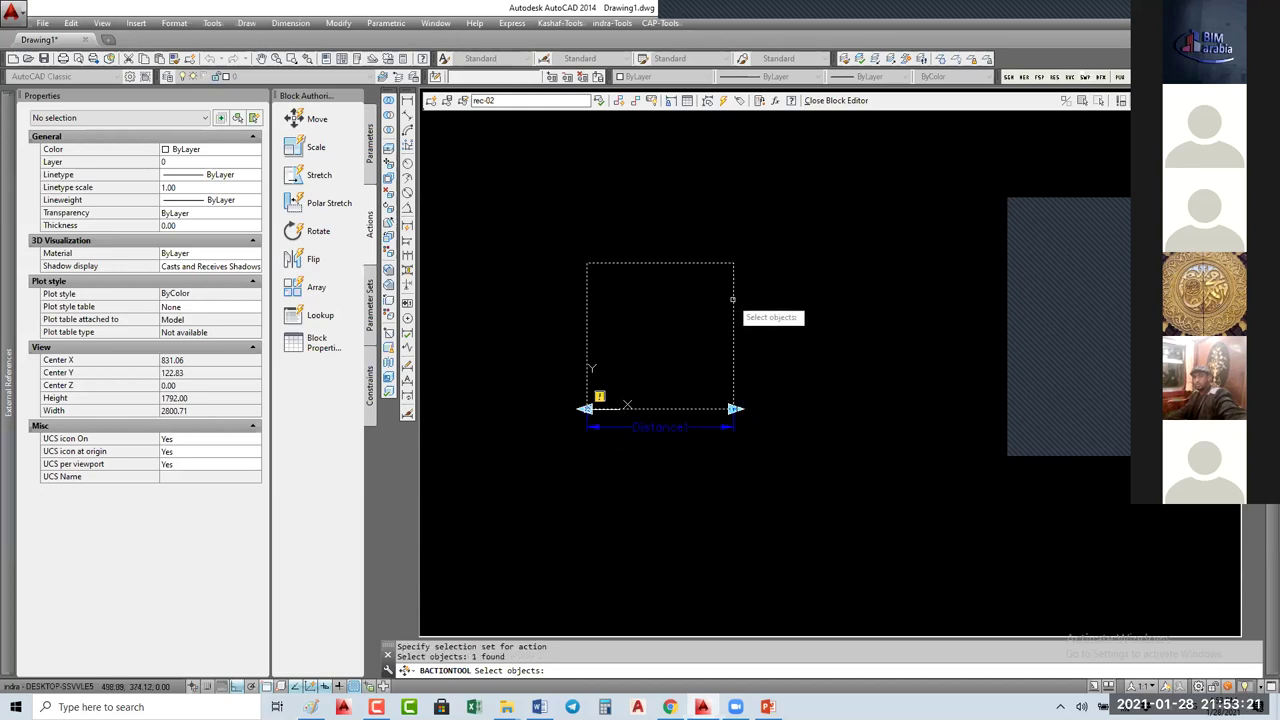
pyautogui.press('Return')
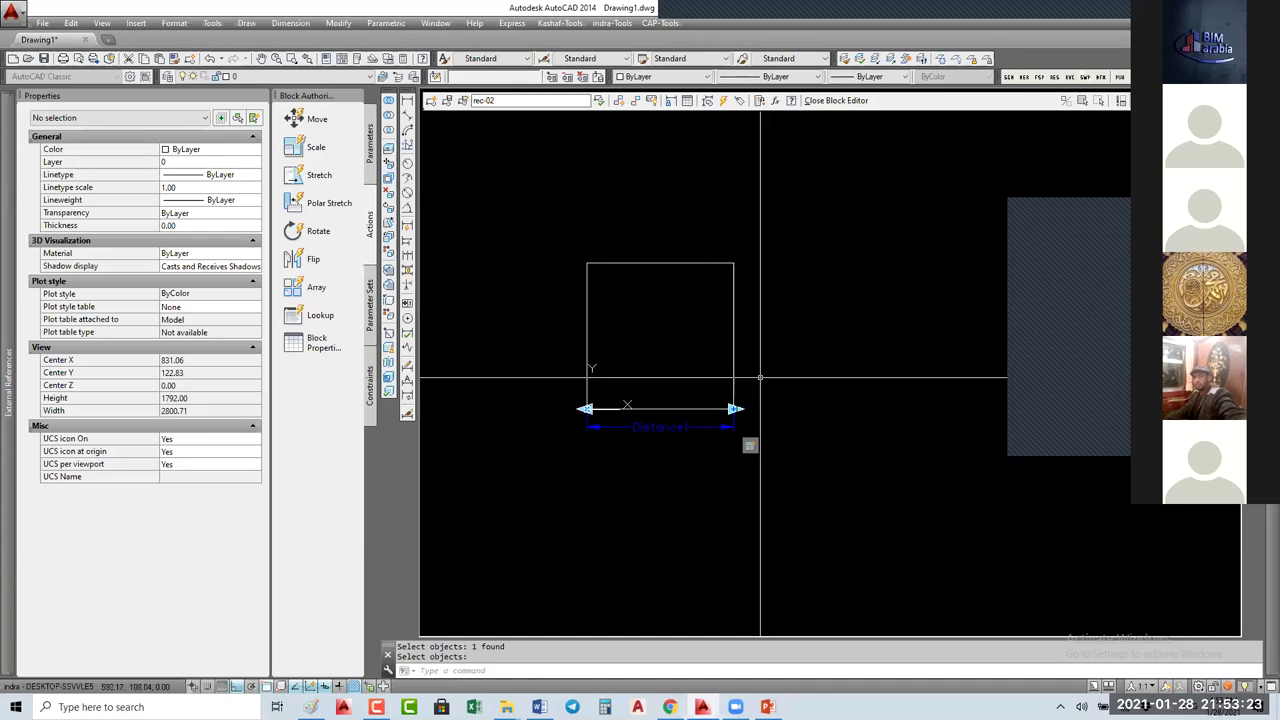
# Step: Close the block editor, saving the changes to rec-02
pyautogui.click(845, 101)
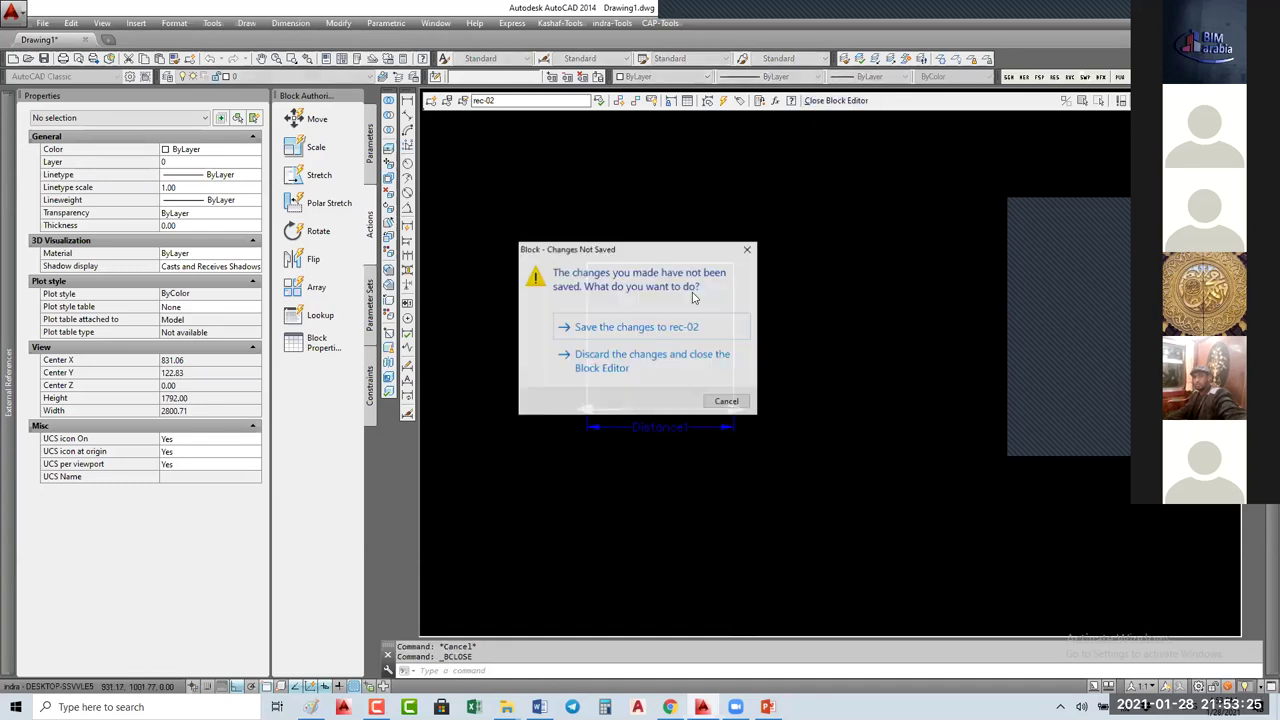
pyautogui.click(632, 326)
pyautogui.scroll(-3, 666, 345)
# Step: Stretch rec-02 by its length grip to Distance1 4346.13, then 5291.09, cancelling a third resize
pyautogui.click(662, 350)
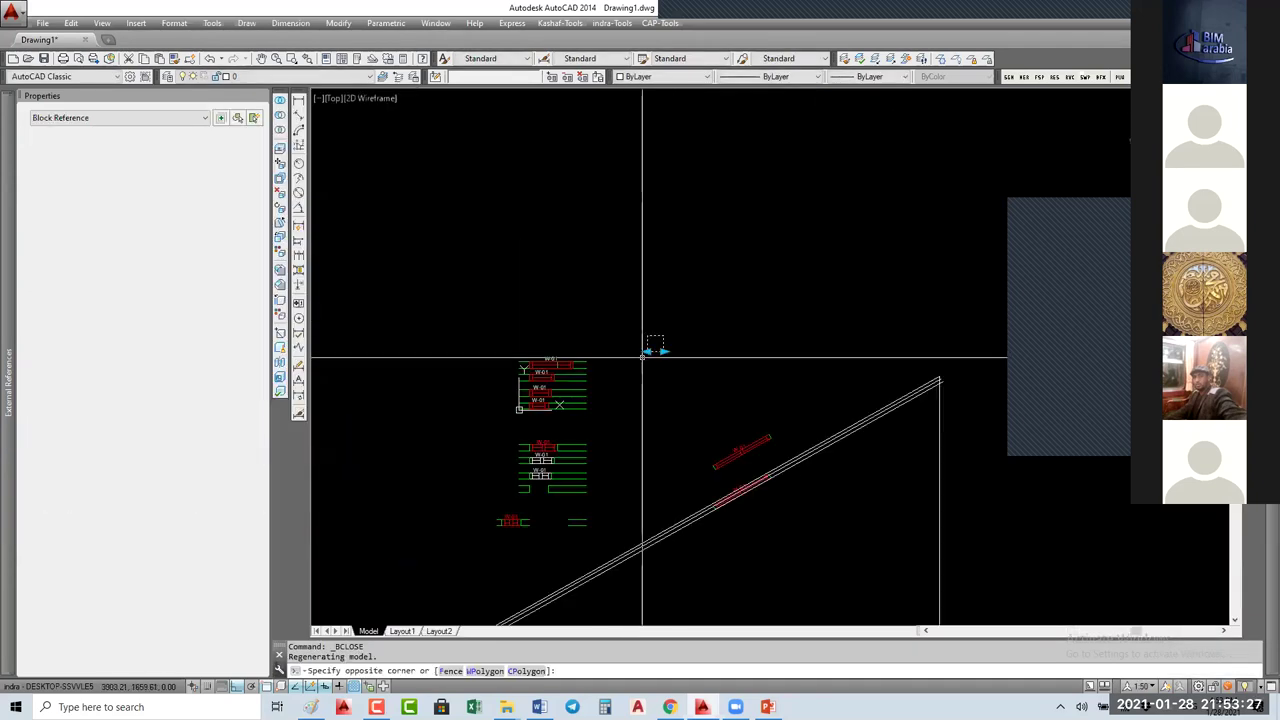
pyautogui.click(652, 349)
pyautogui.click(663, 351)
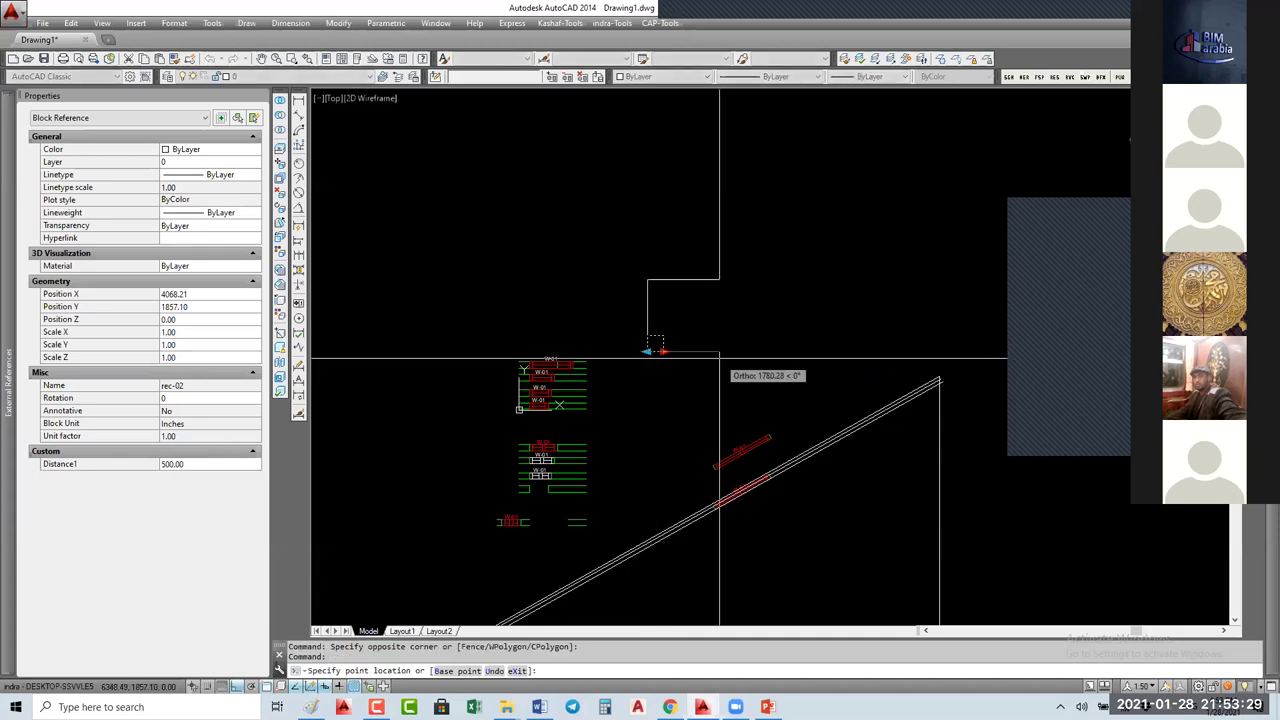
pyautogui.click(785, 351)
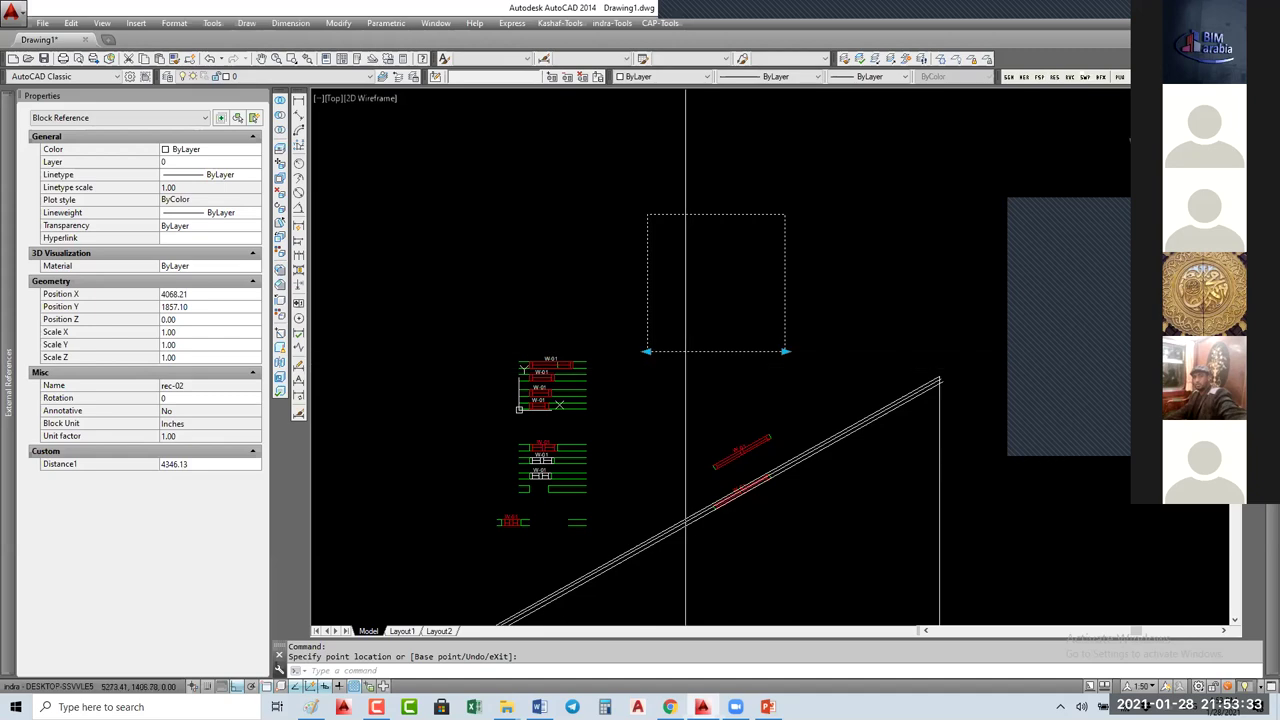
pyautogui.click(647, 351)
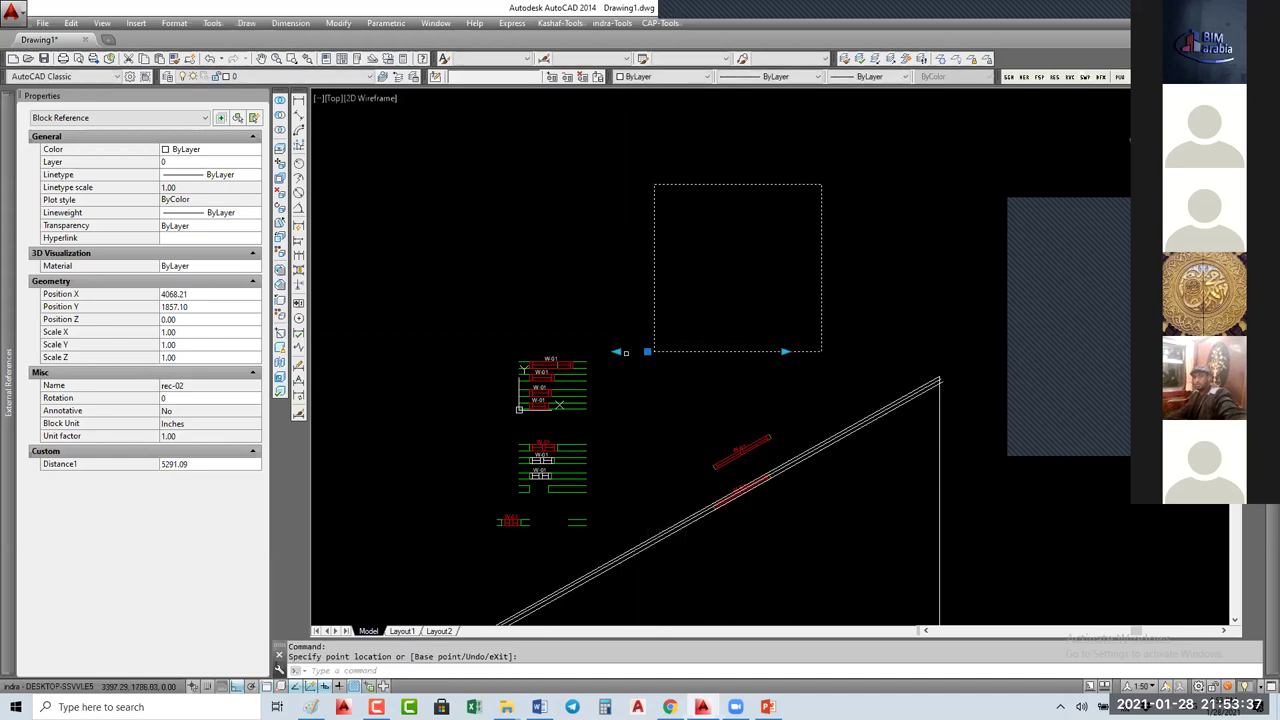
pyautogui.click(584, 336)
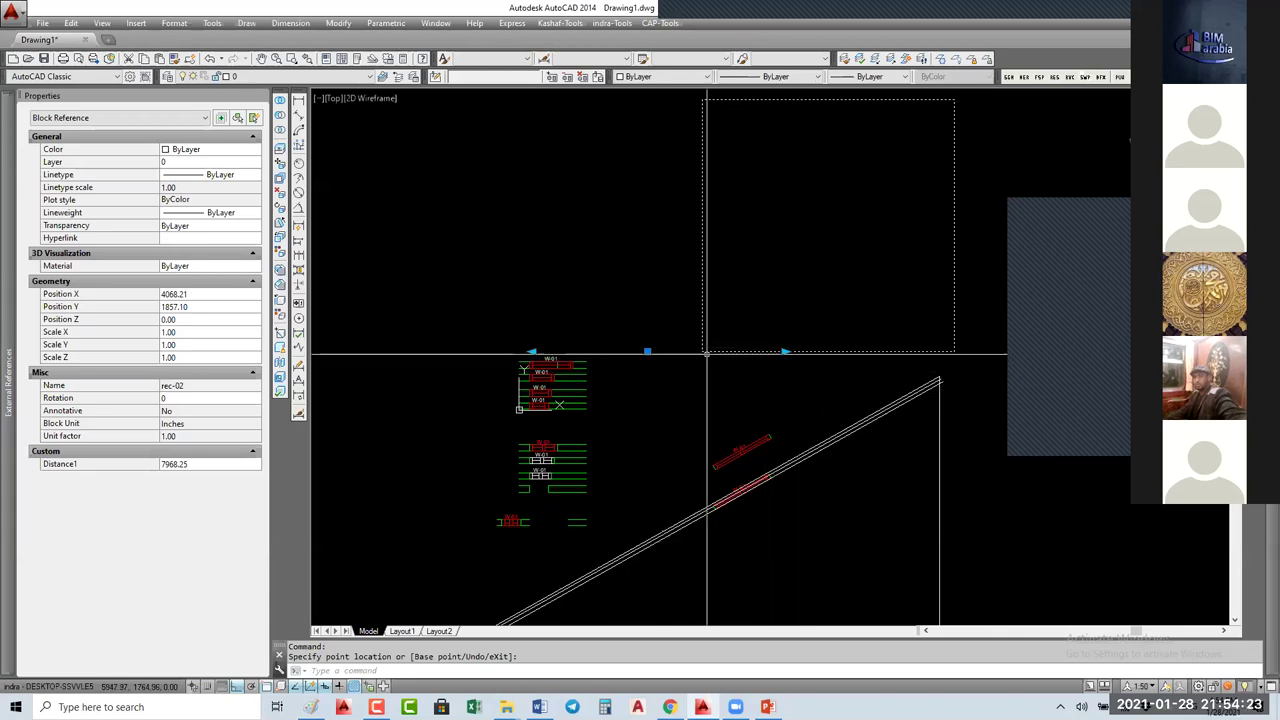
pyautogui.click(786, 352)
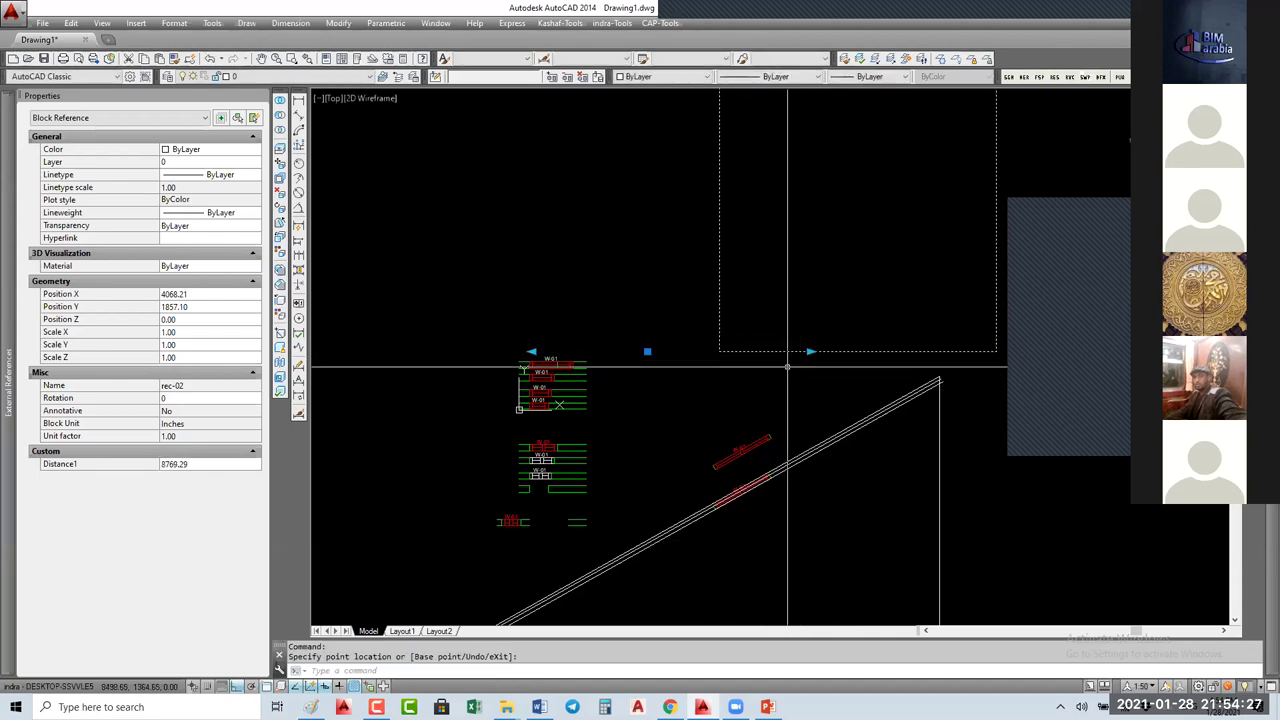
pyautogui.press('Escape')
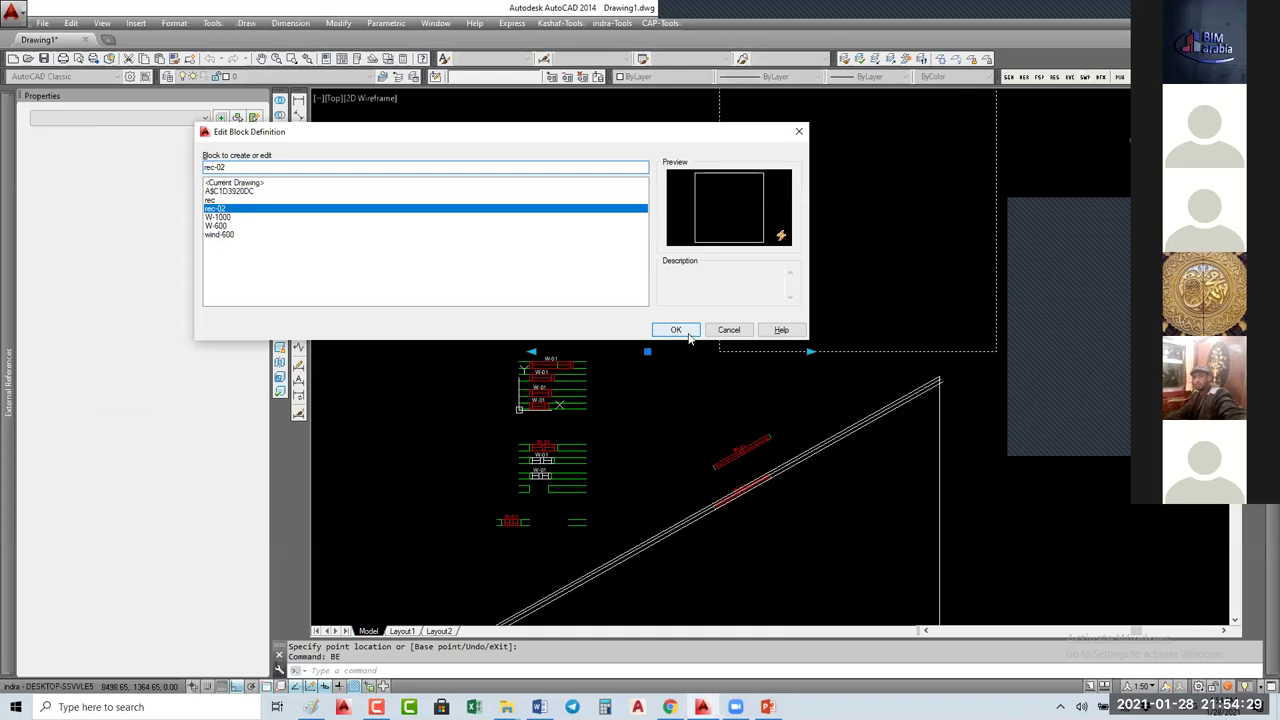
# Step: Open rec-02 in the block editor and set Distance1's Number of Grips to 1
pyautogui.click(674, 329)
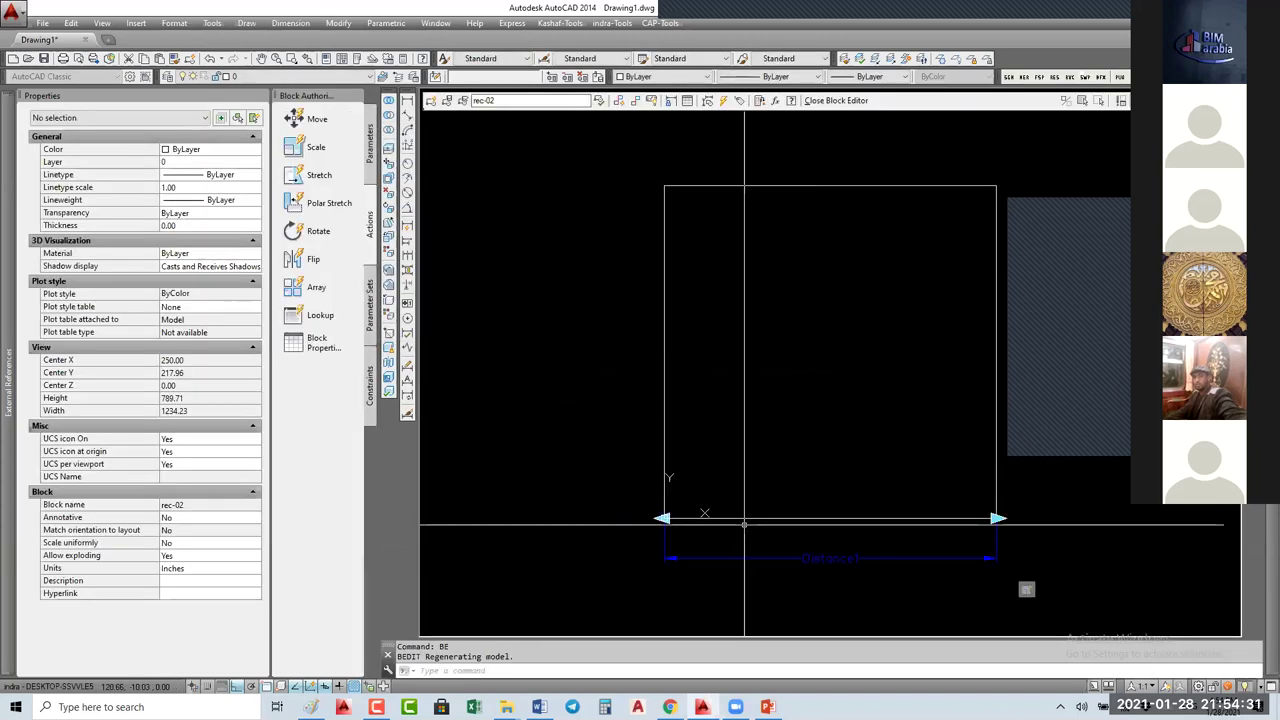
pyautogui.click(744, 524)
pyautogui.click(652, 581)
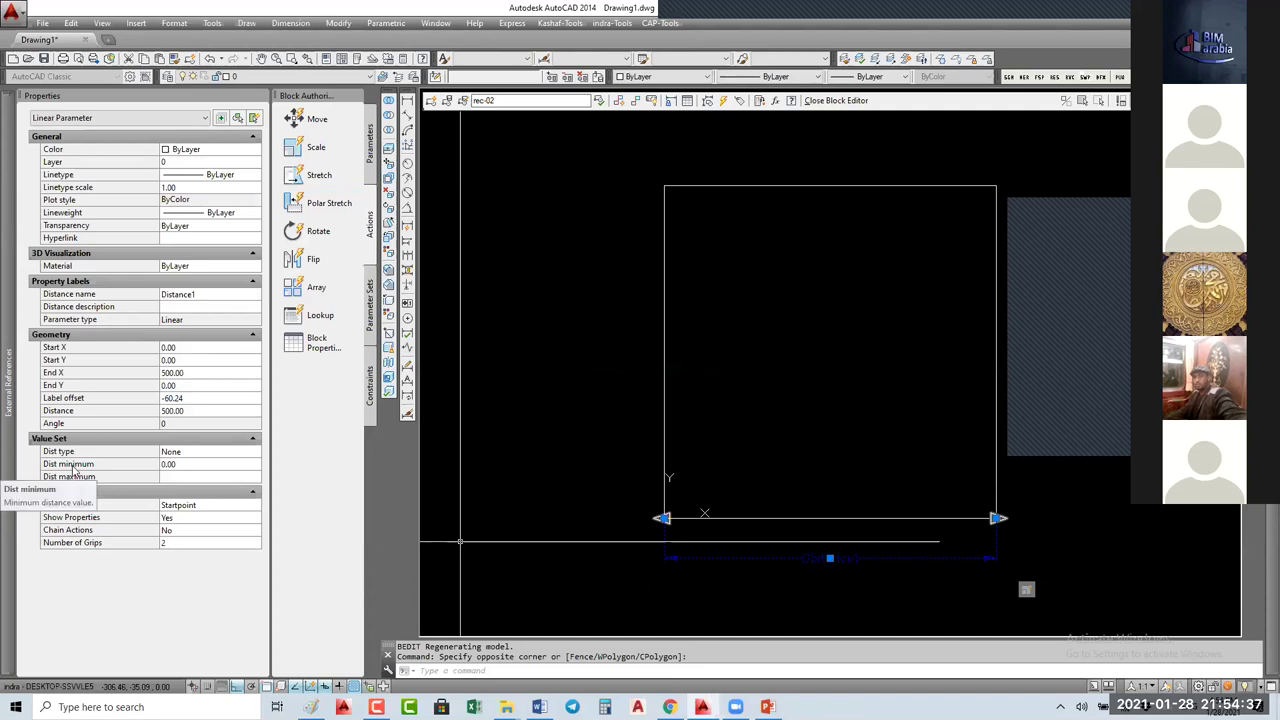
pyautogui.click(188, 543)
pyautogui.click(177, 568)
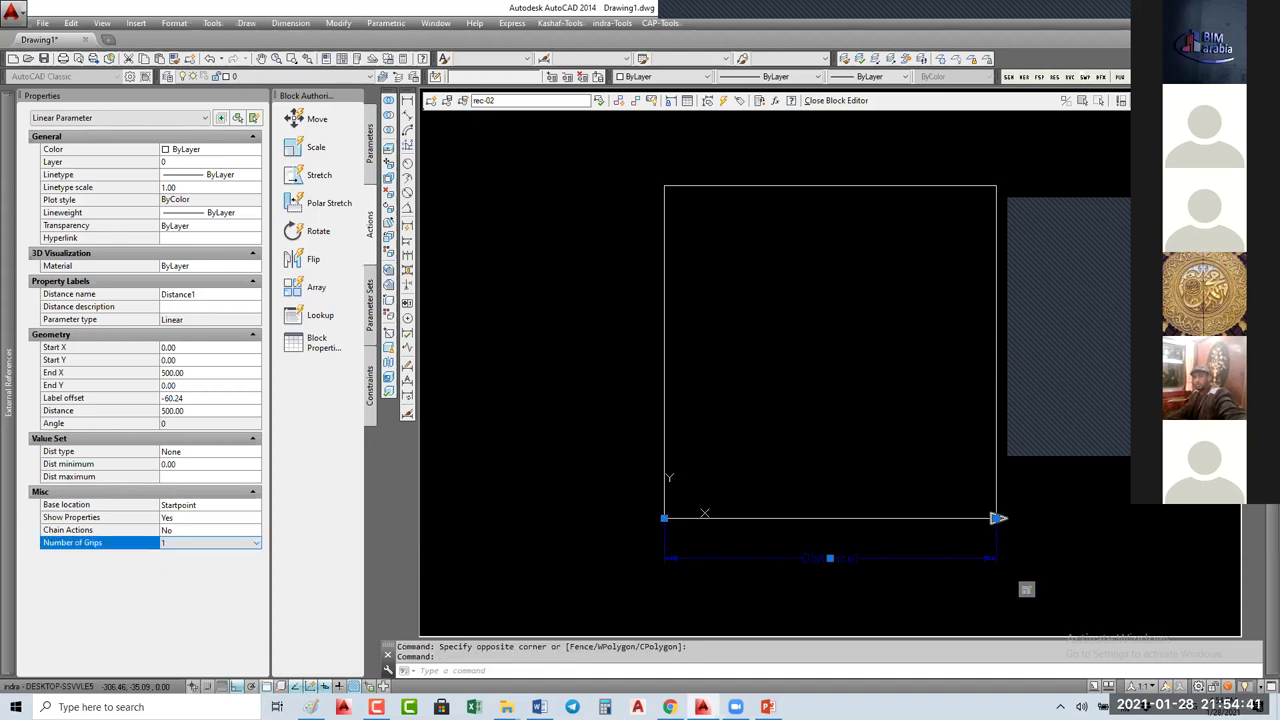
# Step: Close the block editor, saving the parameter change to rec-02
pyautogui.click(828, 101)
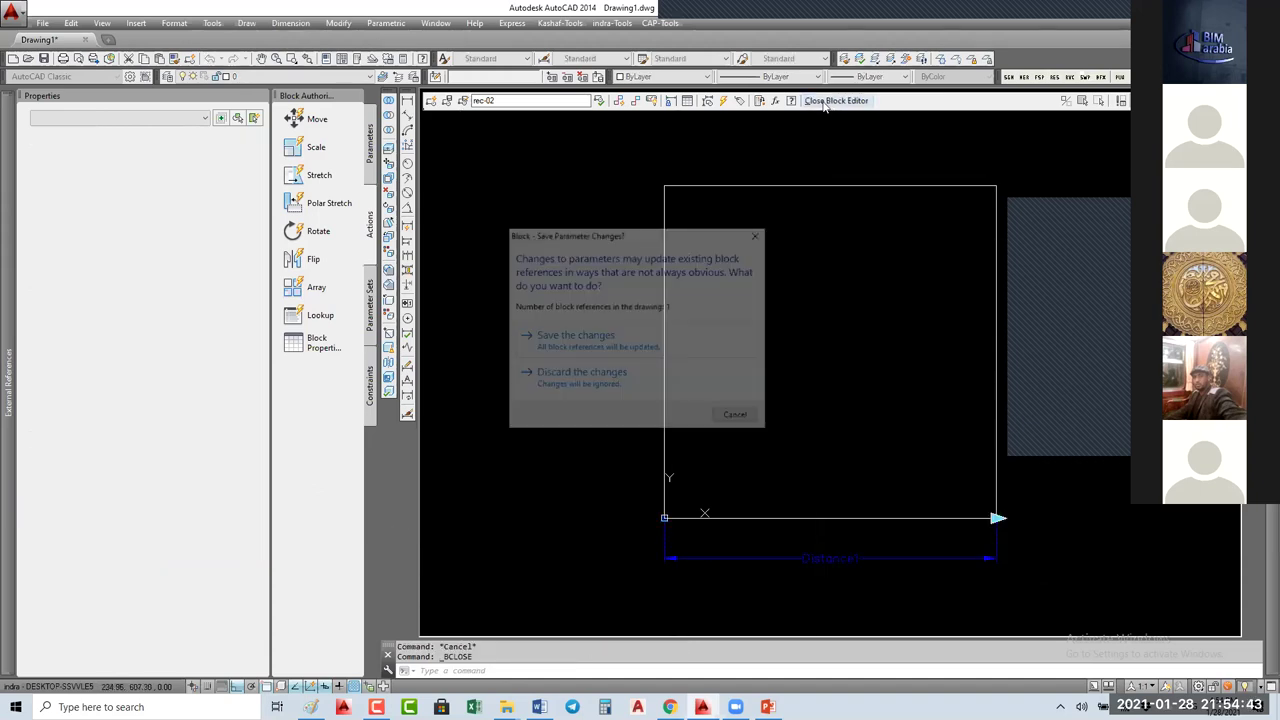
pyautogui.click(700, 340)
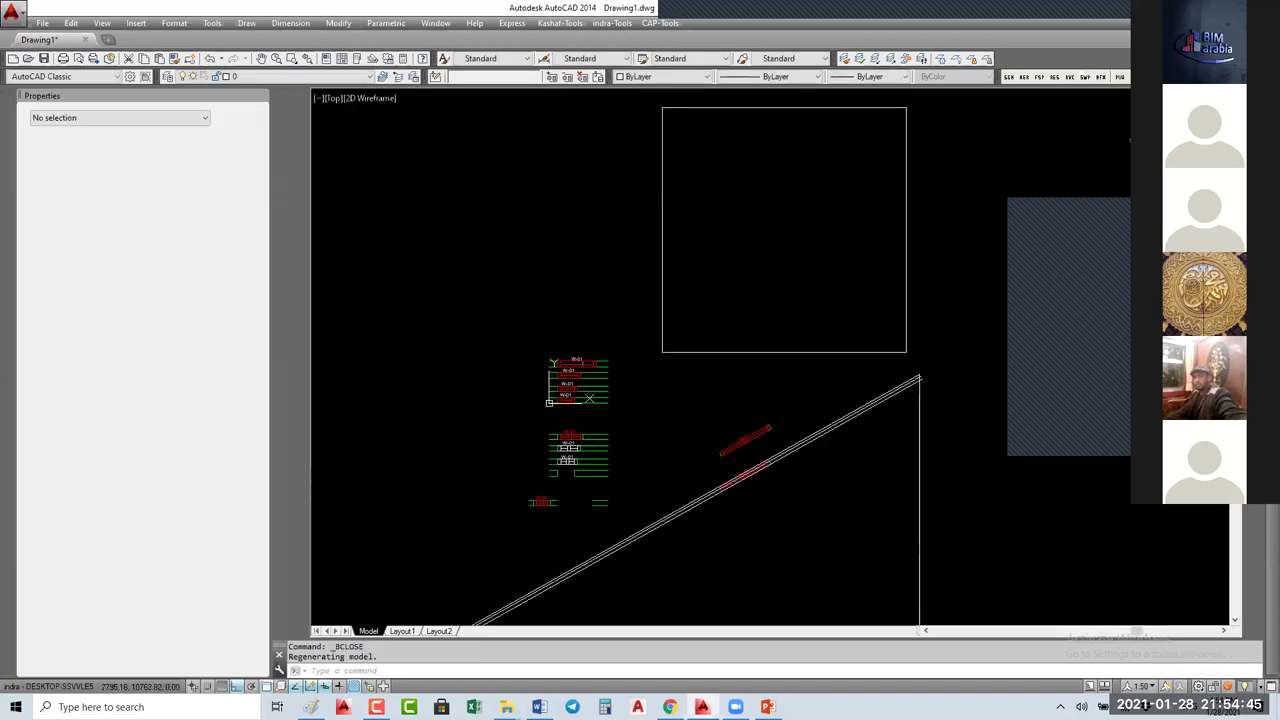
pyautogui.click(720, 262)
# Step: Select rec-02 and drag its single grip to shrink Distance1 to 3188.90
pyautogui.click(668, 249)
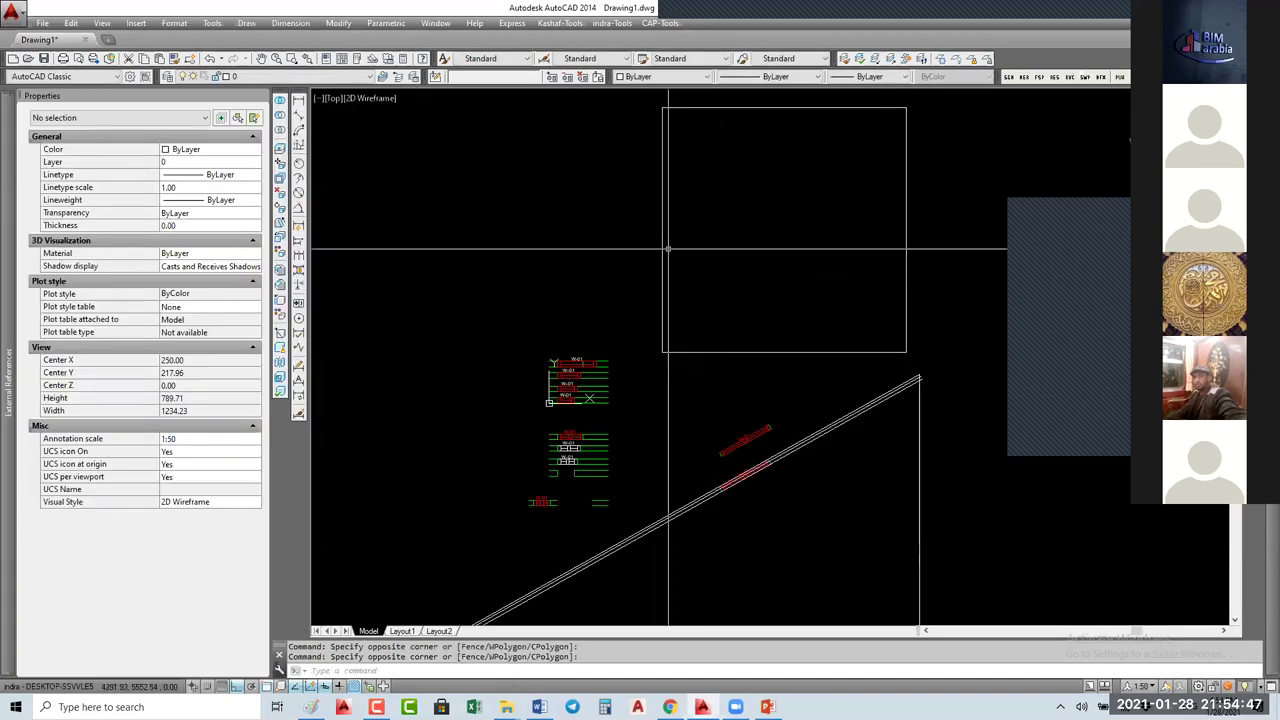
pyautogui.click(668, 249)
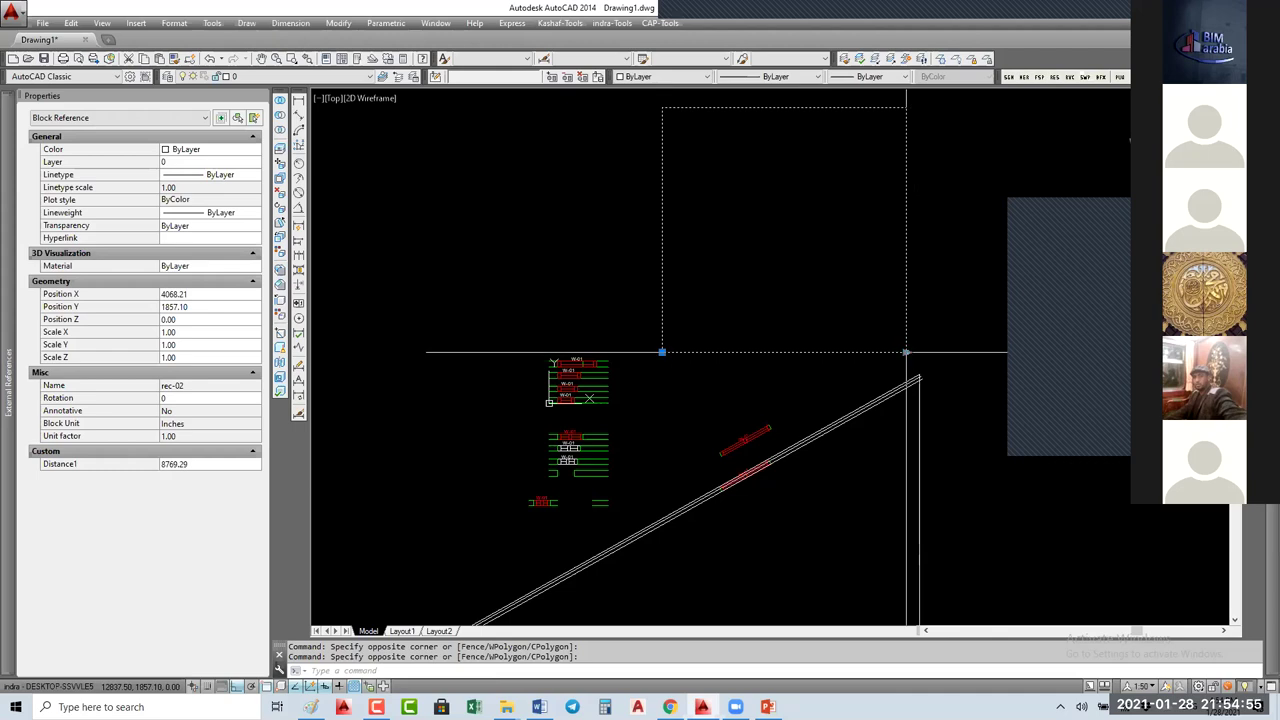
pyautogui.click(906, 352)
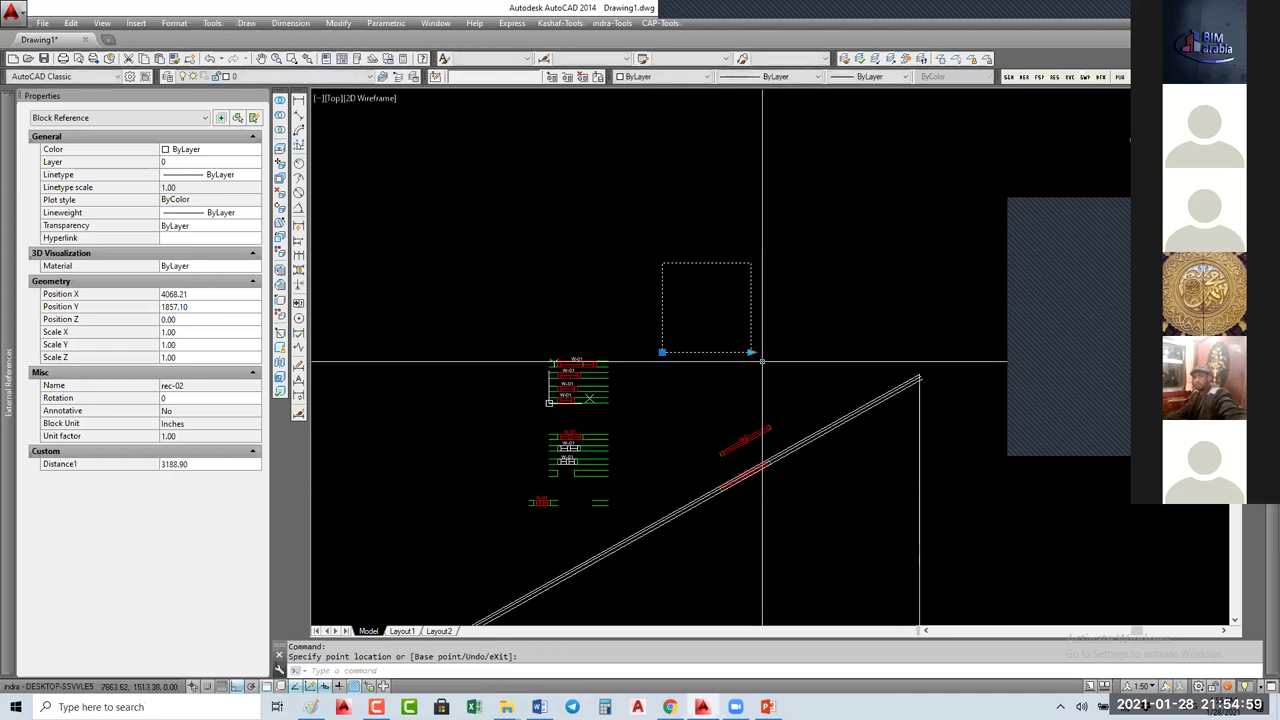
# Step: Run BE and choose rec-02 for block editing
pyautogui.write('Be')
pyautogui.press('Return')
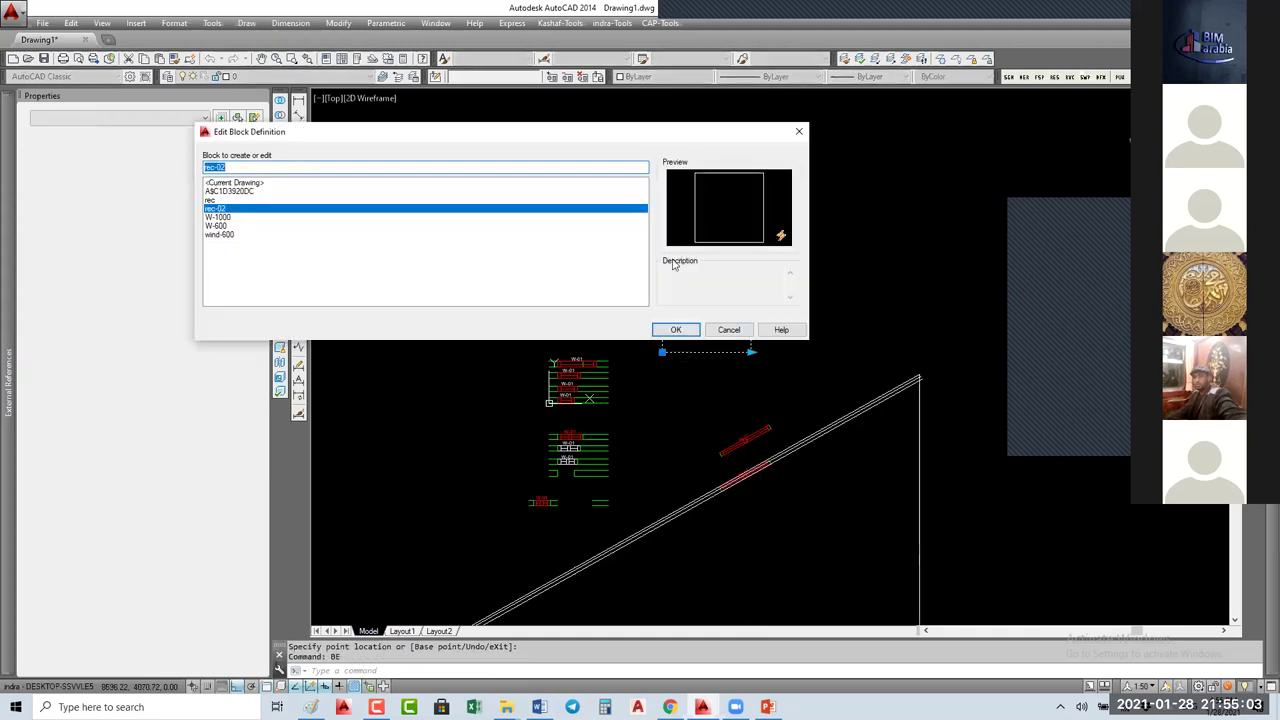
pyautogui.click(676, 329)
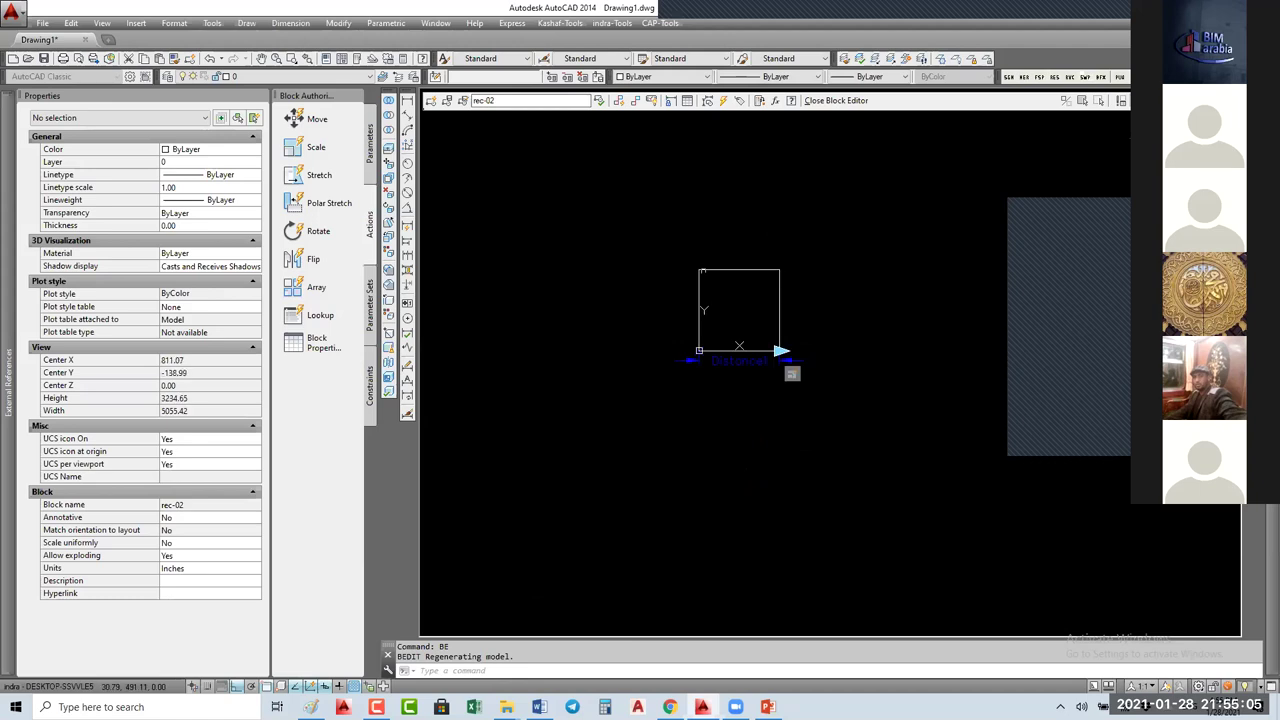
# Step: Select the Distance1 linear parameter and erase it
pyautogui.click(370, 152)
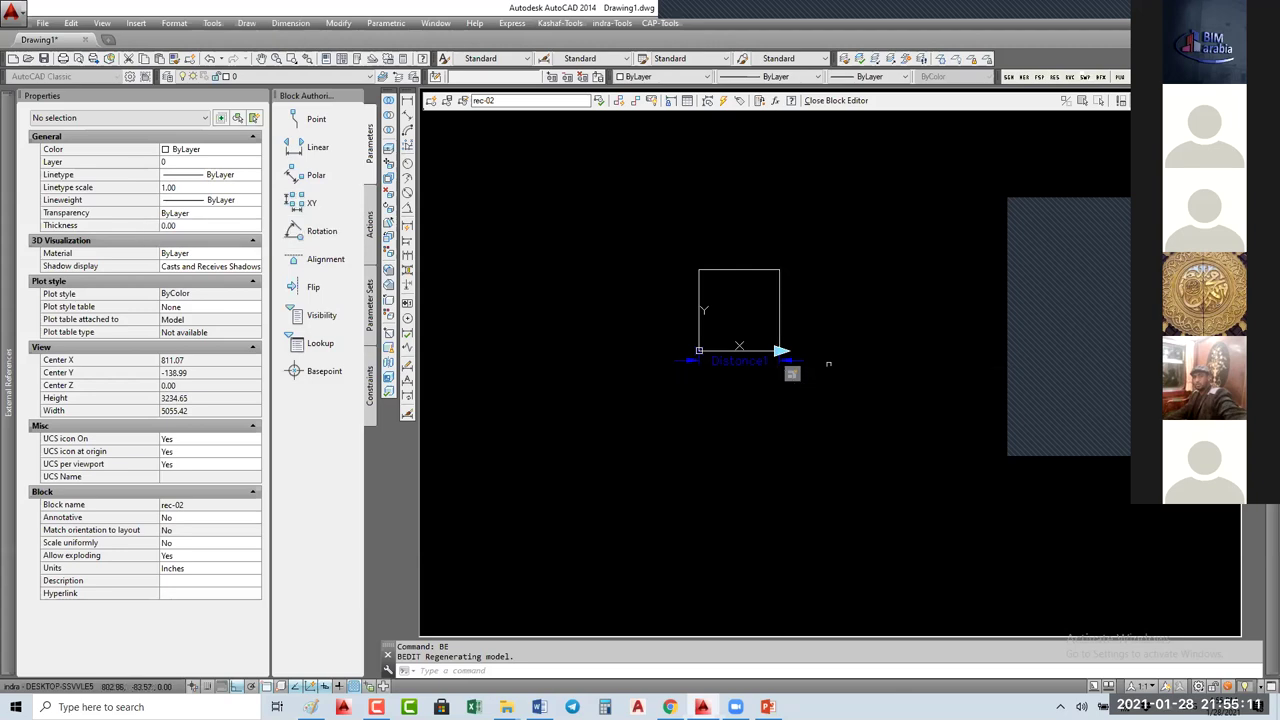
pyautogui.click(828, 358)
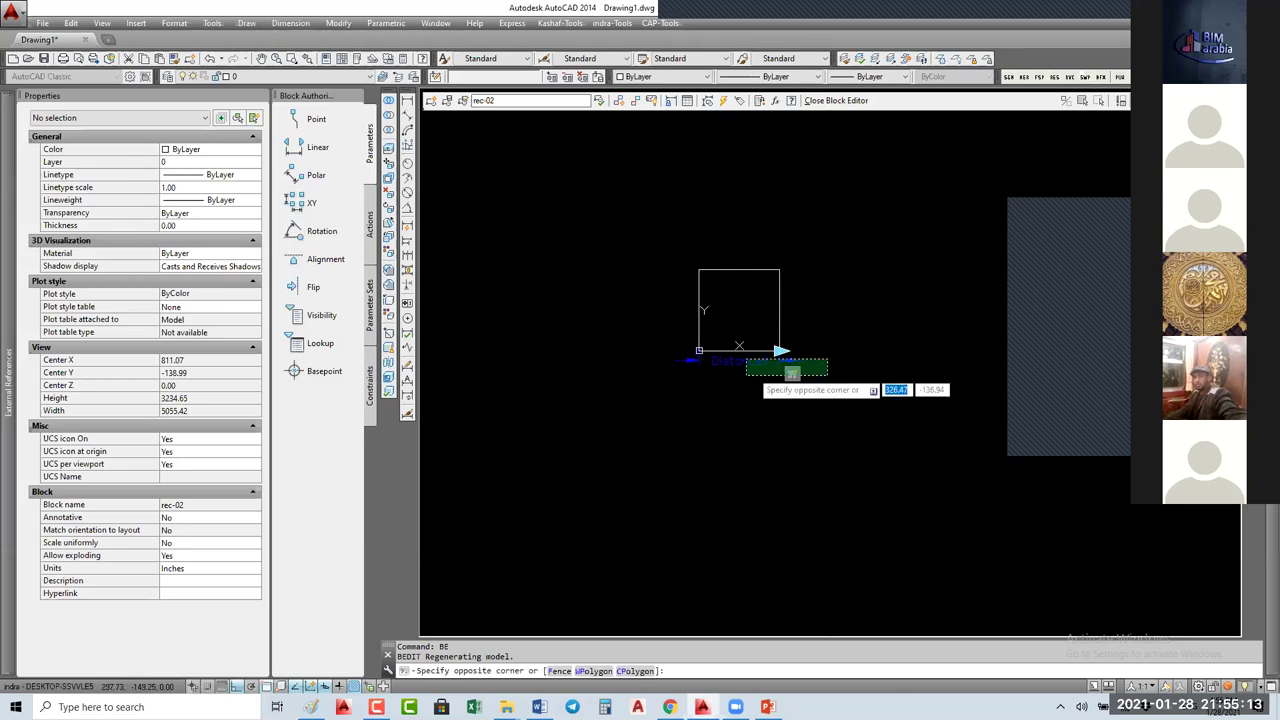
pyautogui.click(748, 378)
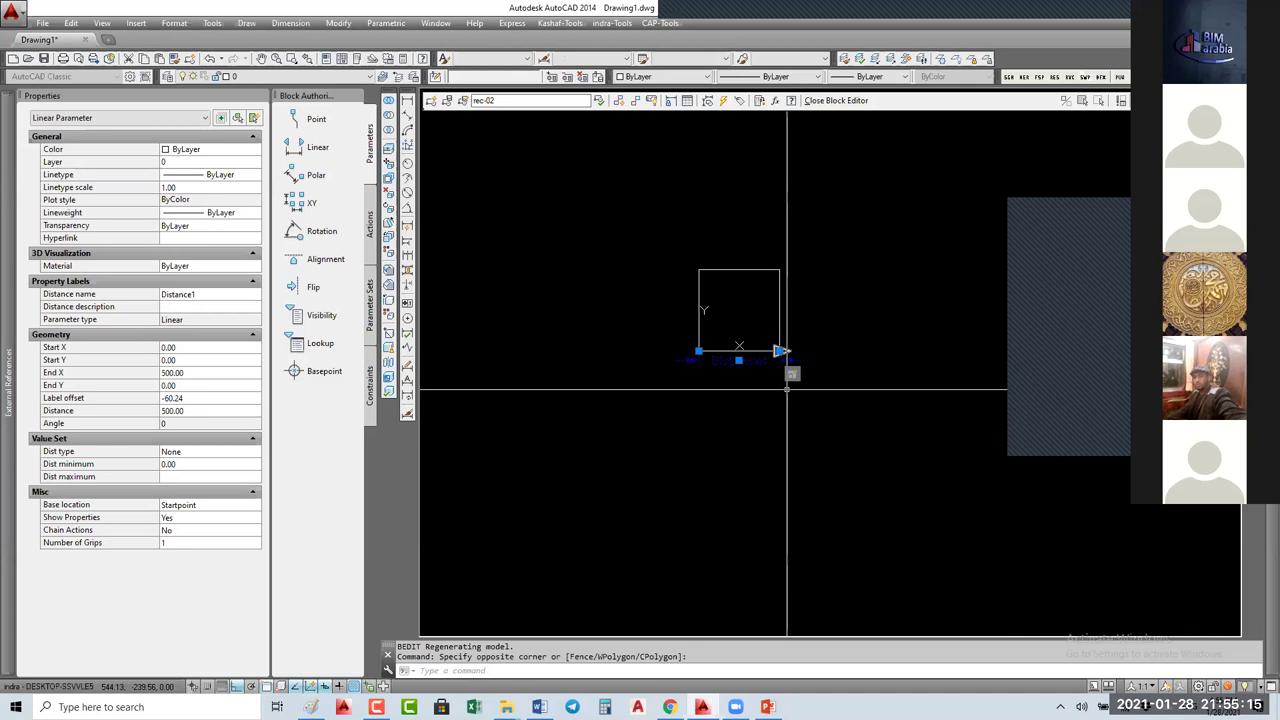
pyautogui.write('e')
pyautogui.press('Return')
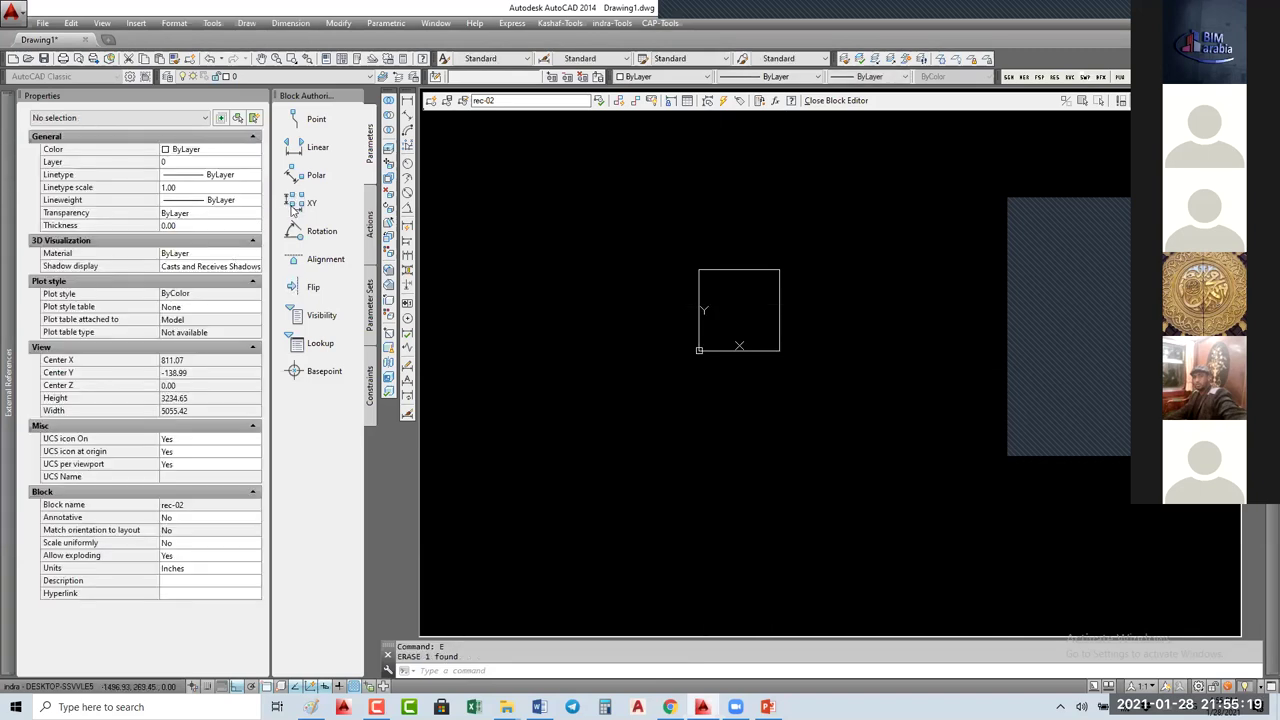
# Step: Add an XY parameter from the square's lower-left to its upper-right corner
pyautogui.click(295, 203)
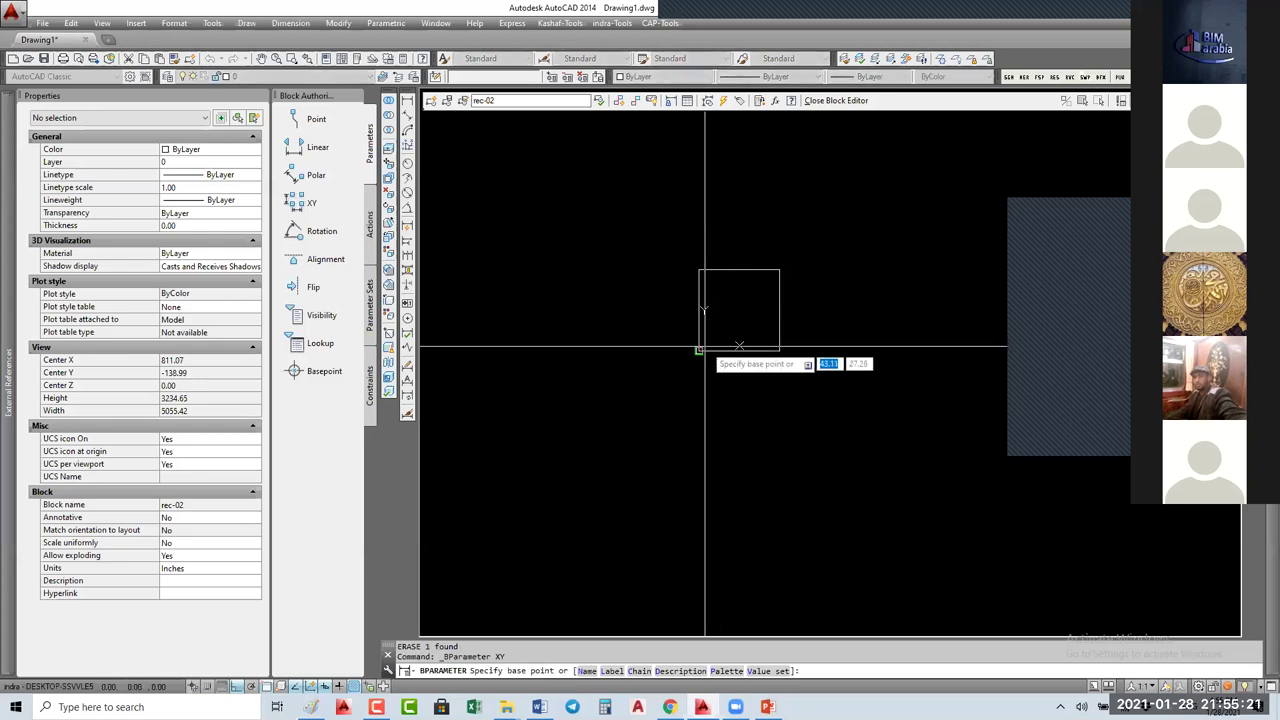
pyautogui.click(698, 350)
pyautogui.click(780, 270)
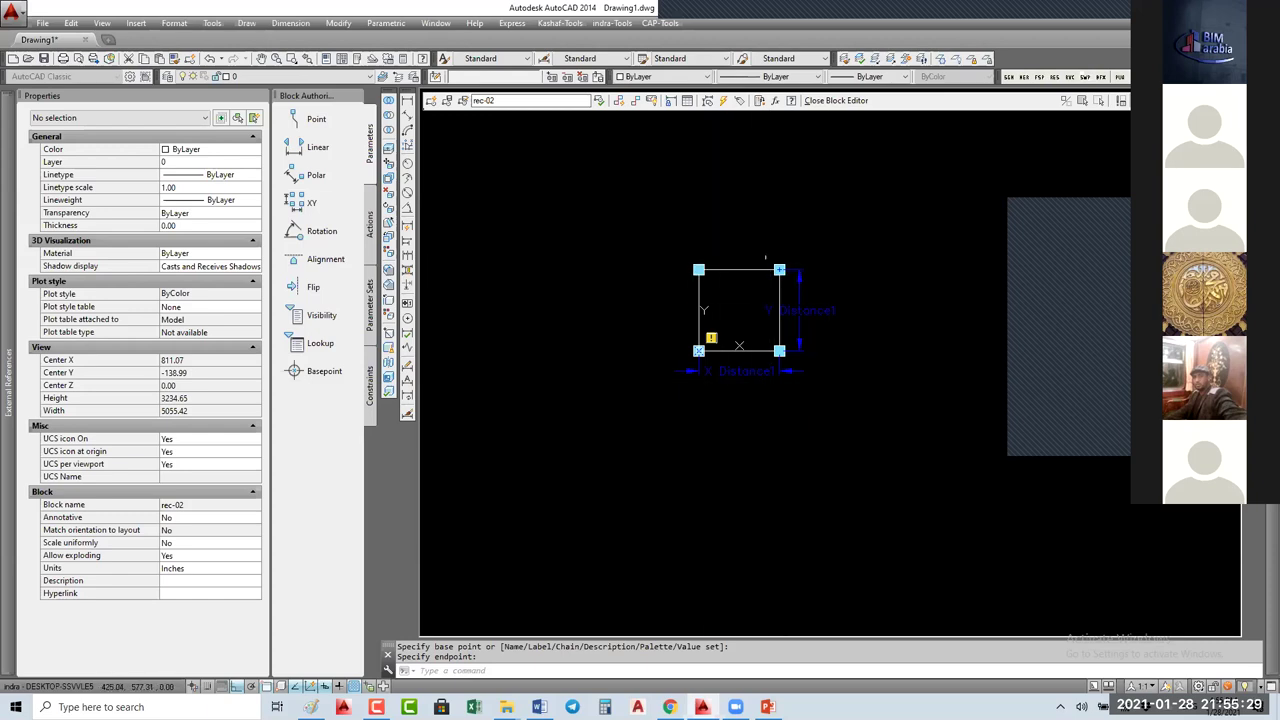
pyautogui.click(370, 236)
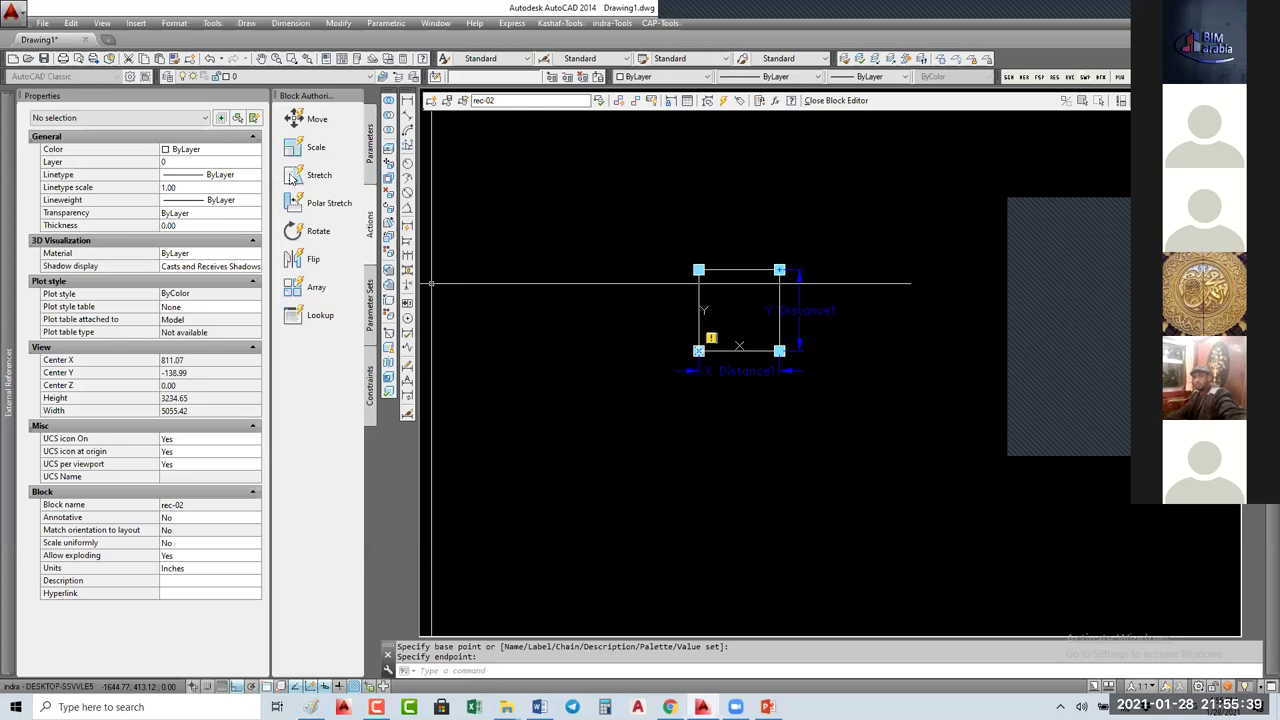
# Step: Choose Stretch from the Actions palette for the rec-02 block
pyautogui.click(291, 176)
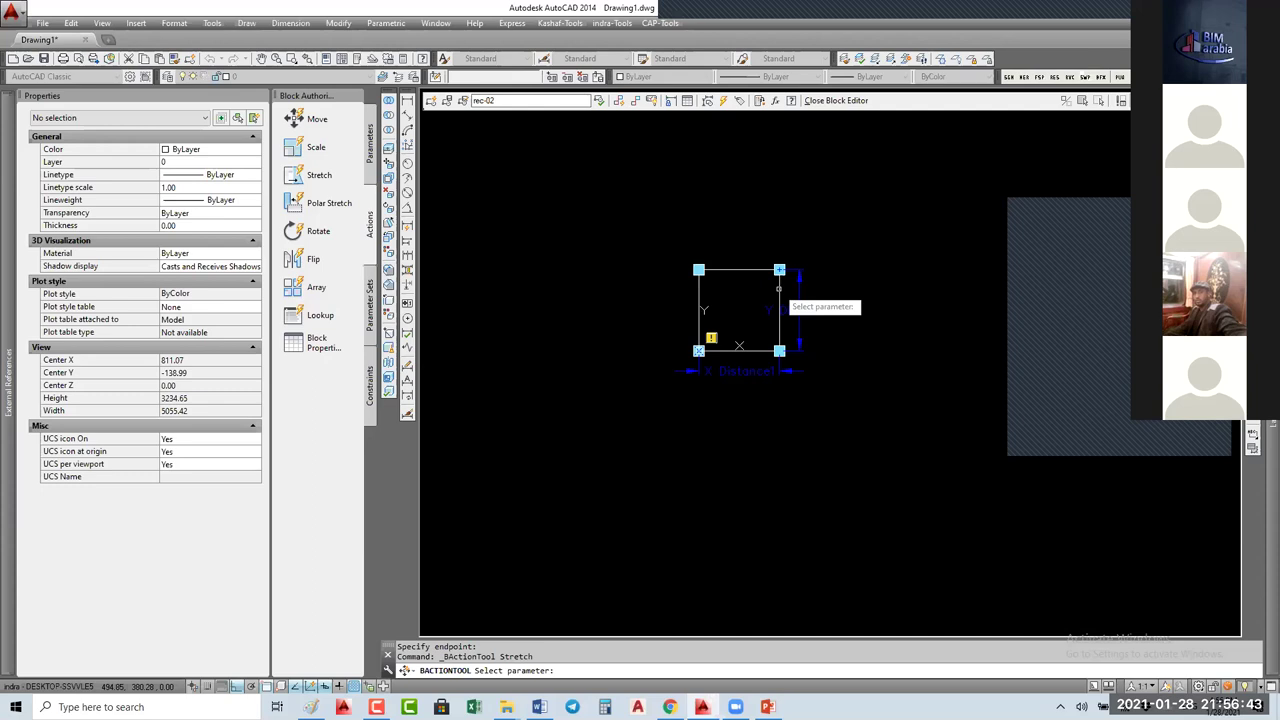
# Step: Tie the stretch to the XY parameter's lower-right point, framing and selecting the right side
pyautogui.click(762, 374)
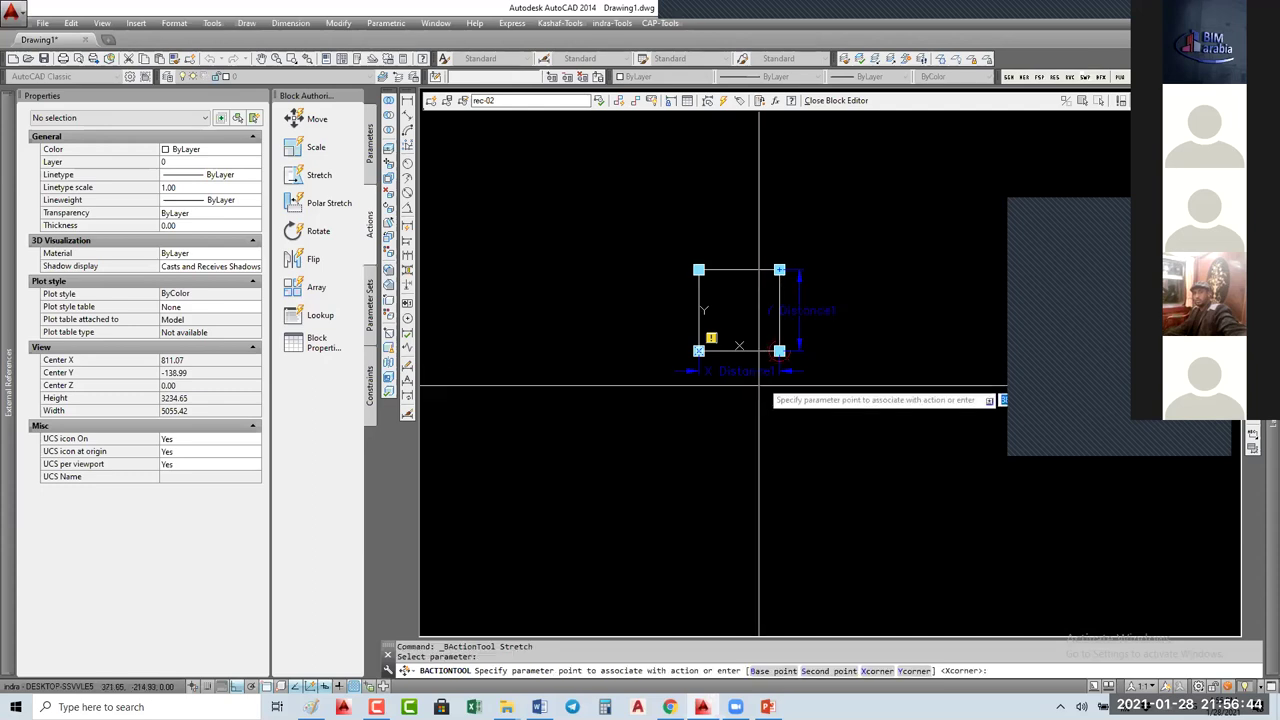
pyautogui.click(810, 367)
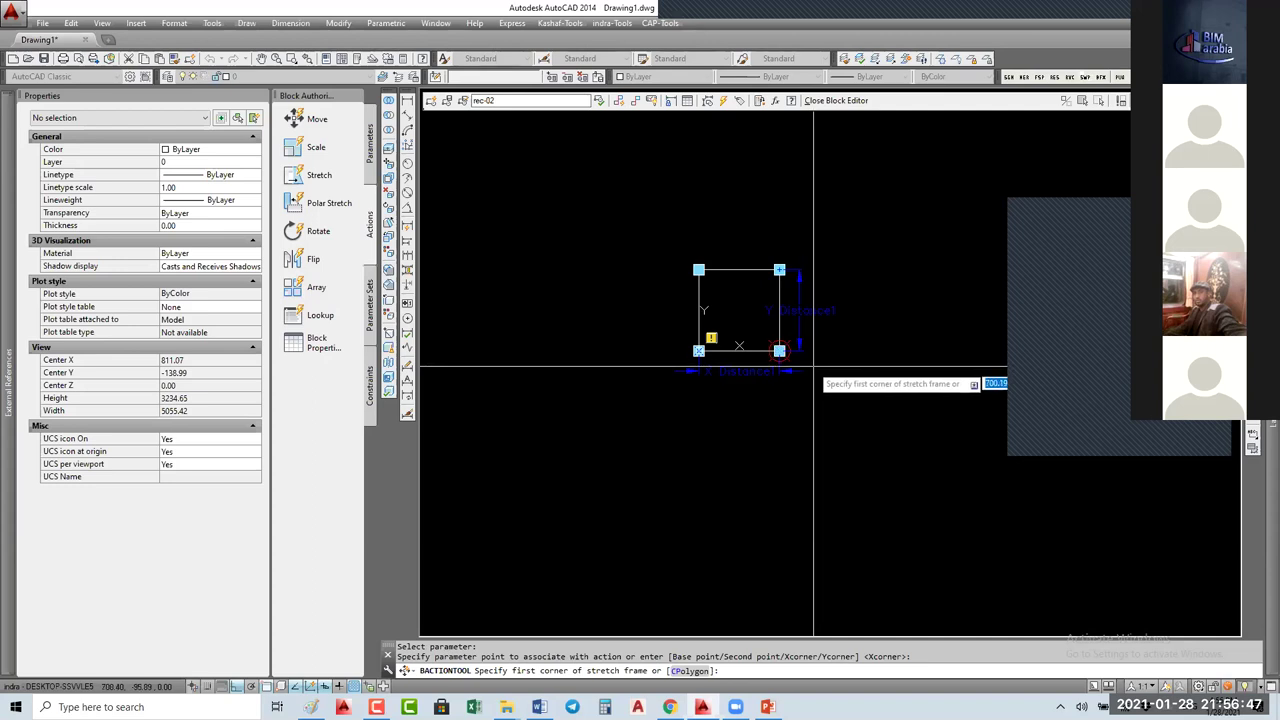
pyautogui.click(825, 232)
pyautogui.click(758, 397)
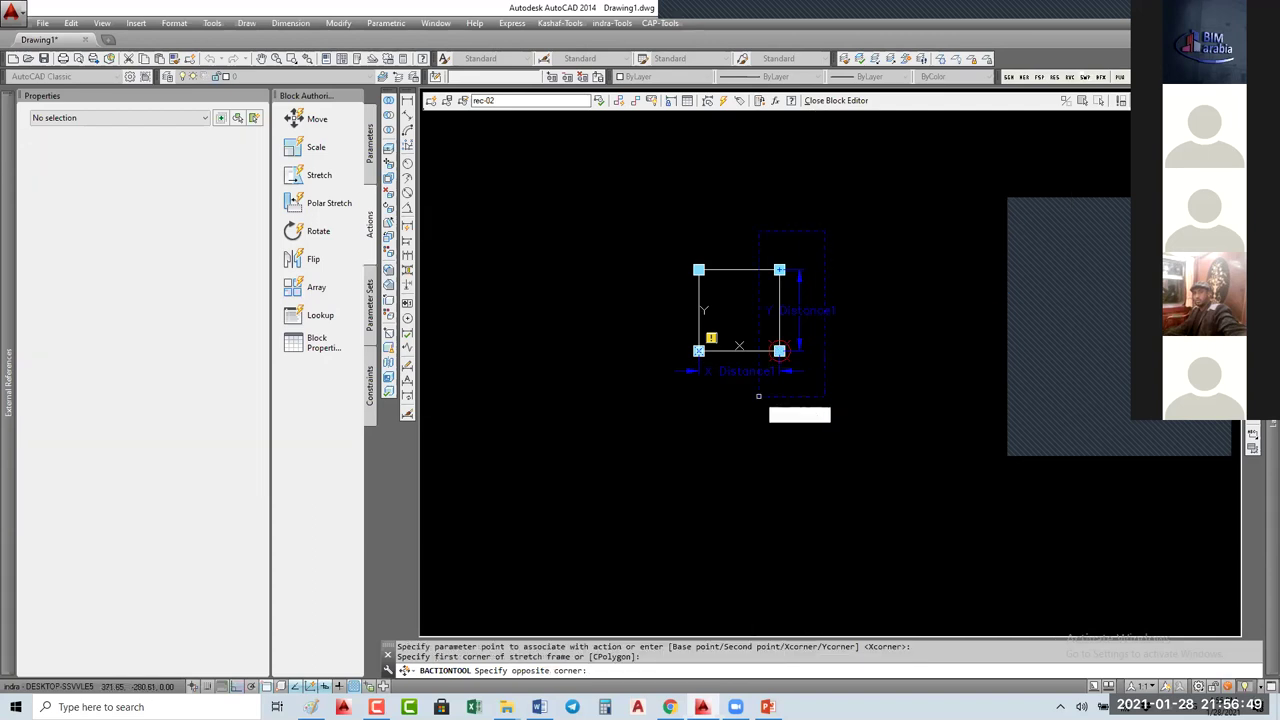
pyautogui.click(846, 243)
pyautogui.click(751, 357)
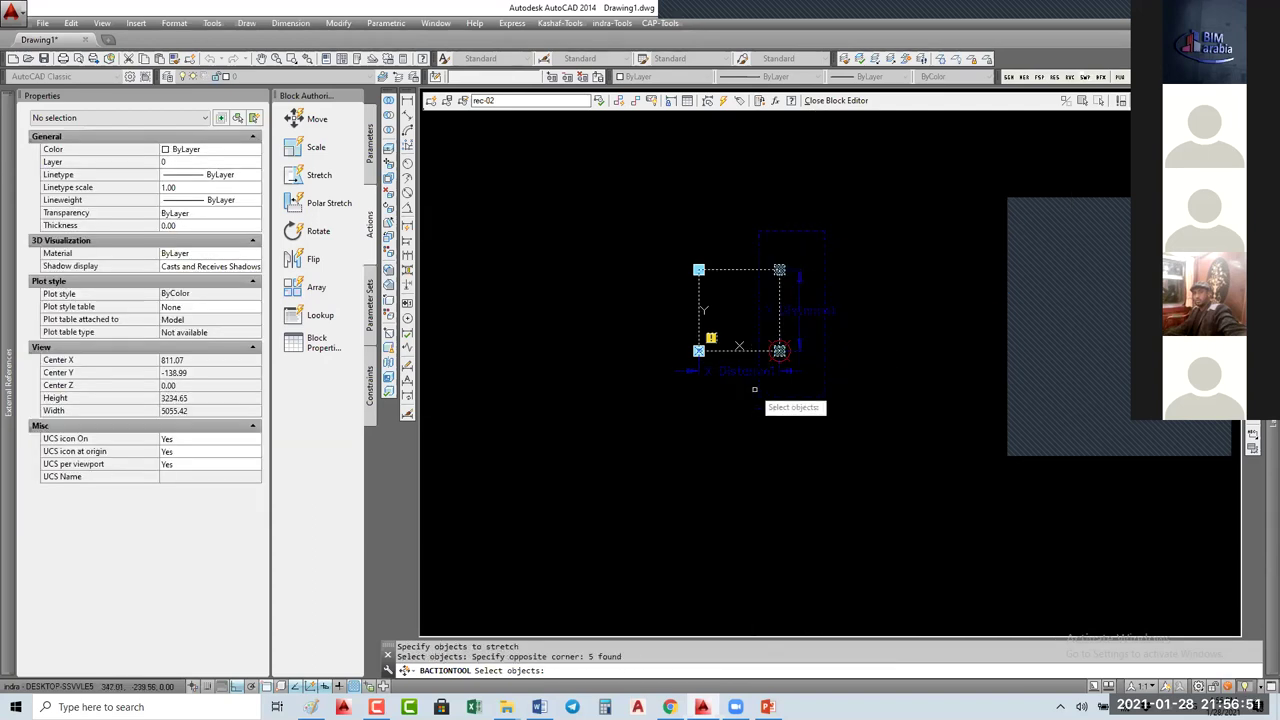
# Step: Save the stretch action, then widen rec-02 to the right with its XY corner grip
pyautogui.click(837, 101)
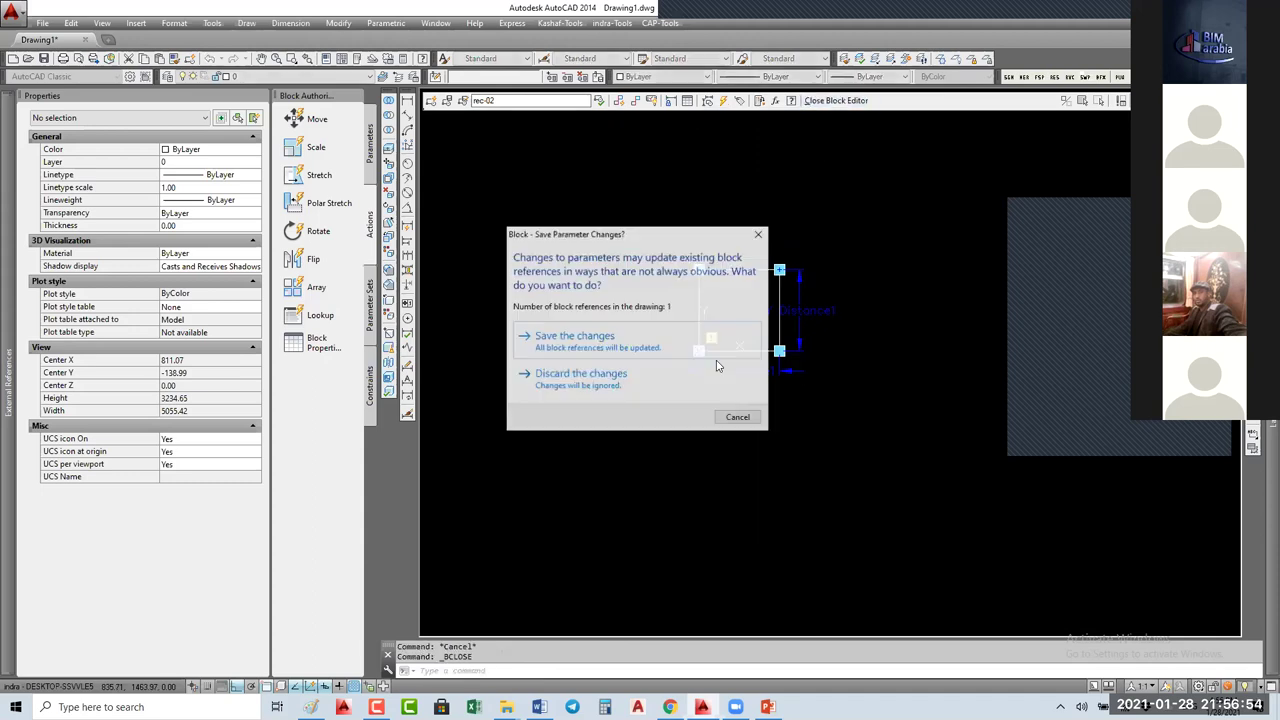
pyautogui.click(590, 345)
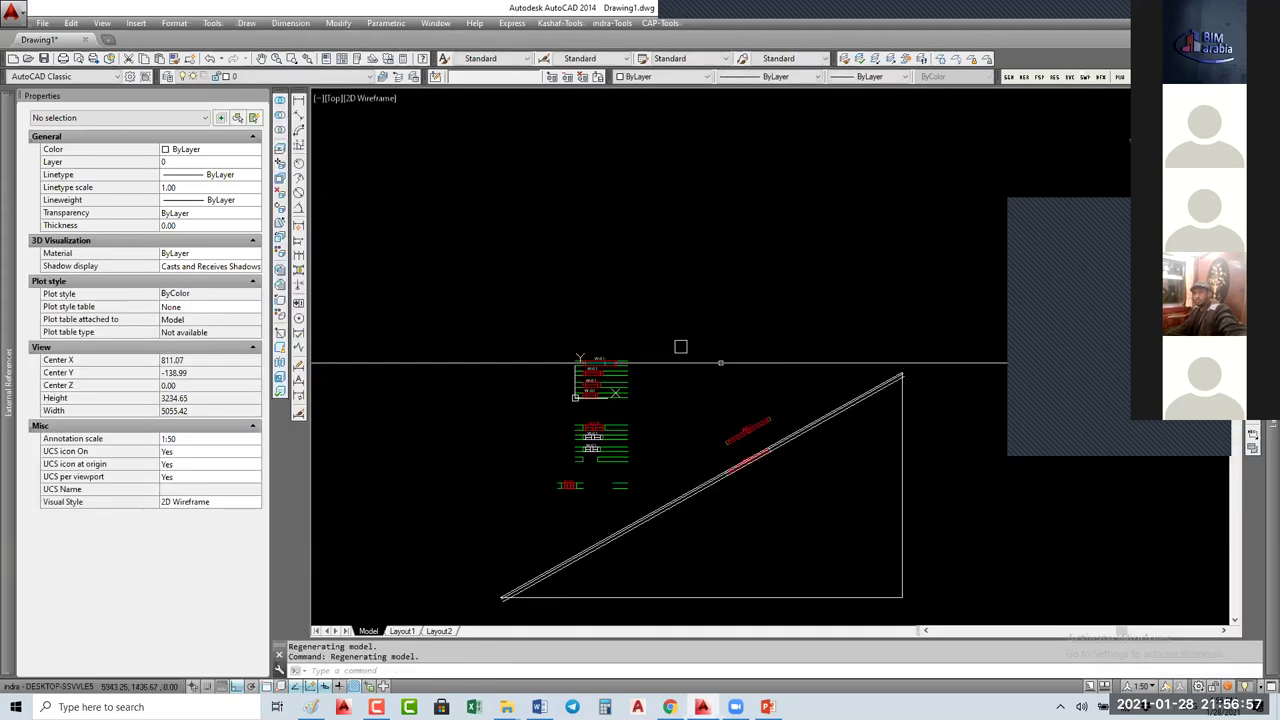
pyautogui.click(680, 346)
pyautogui.scroll(2, 660, 372)
pyautogui.click(655, 372)
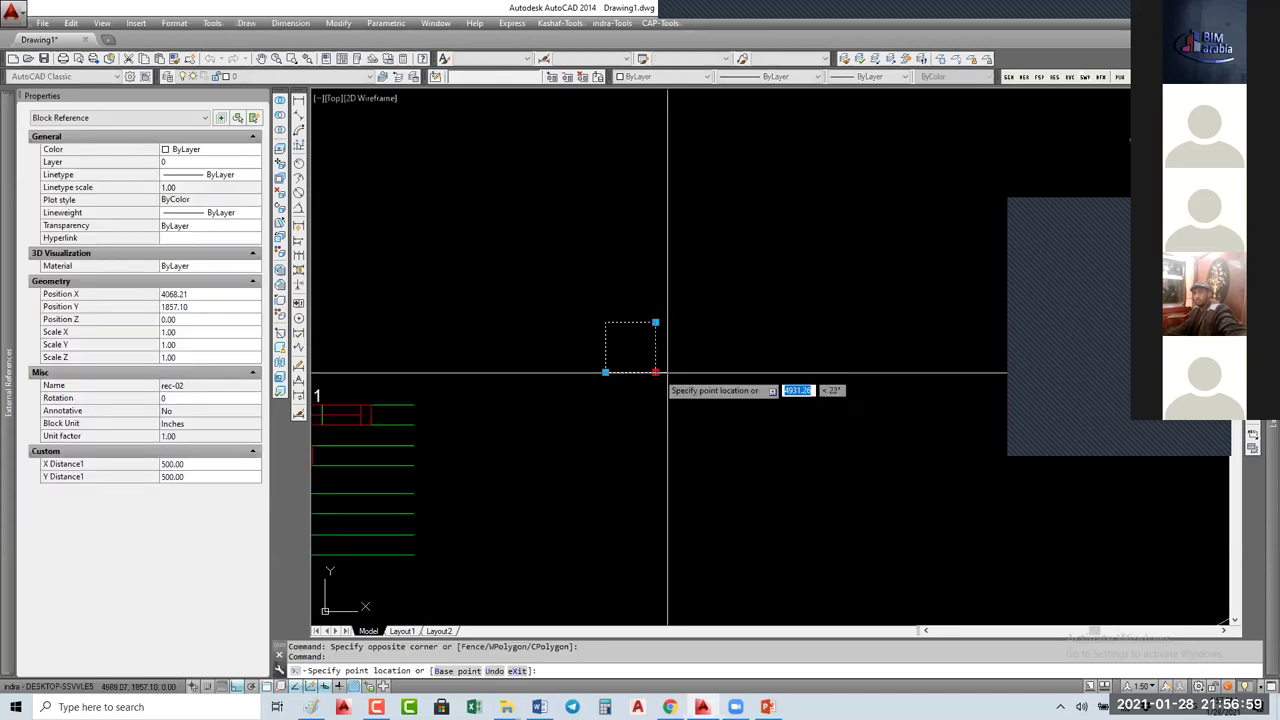
pyautogui.click(780, 374)
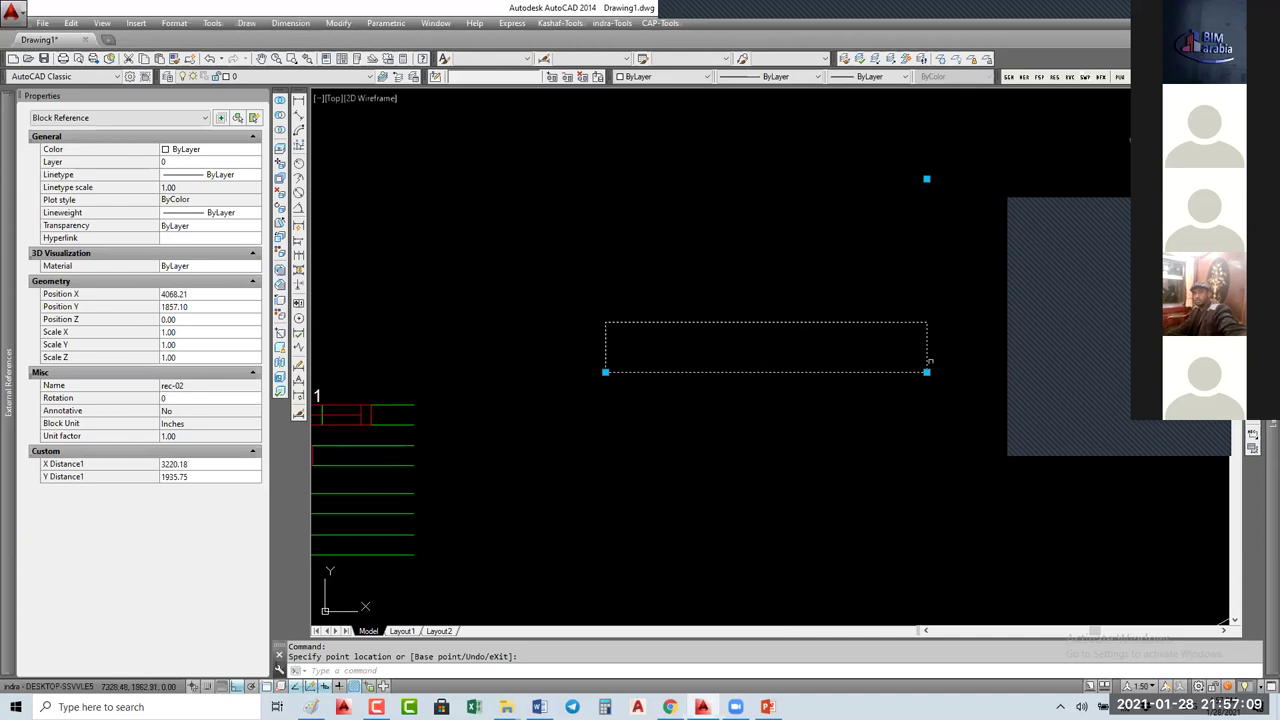
# Step: Shrink rec-02 to 734.46 × 1935.75 with the corner grip, then run BE
pyautogui.click(926, 372)
pyautogui.click(678, 372)
pyautogui.write('Be')
pyautogui.press('Return')
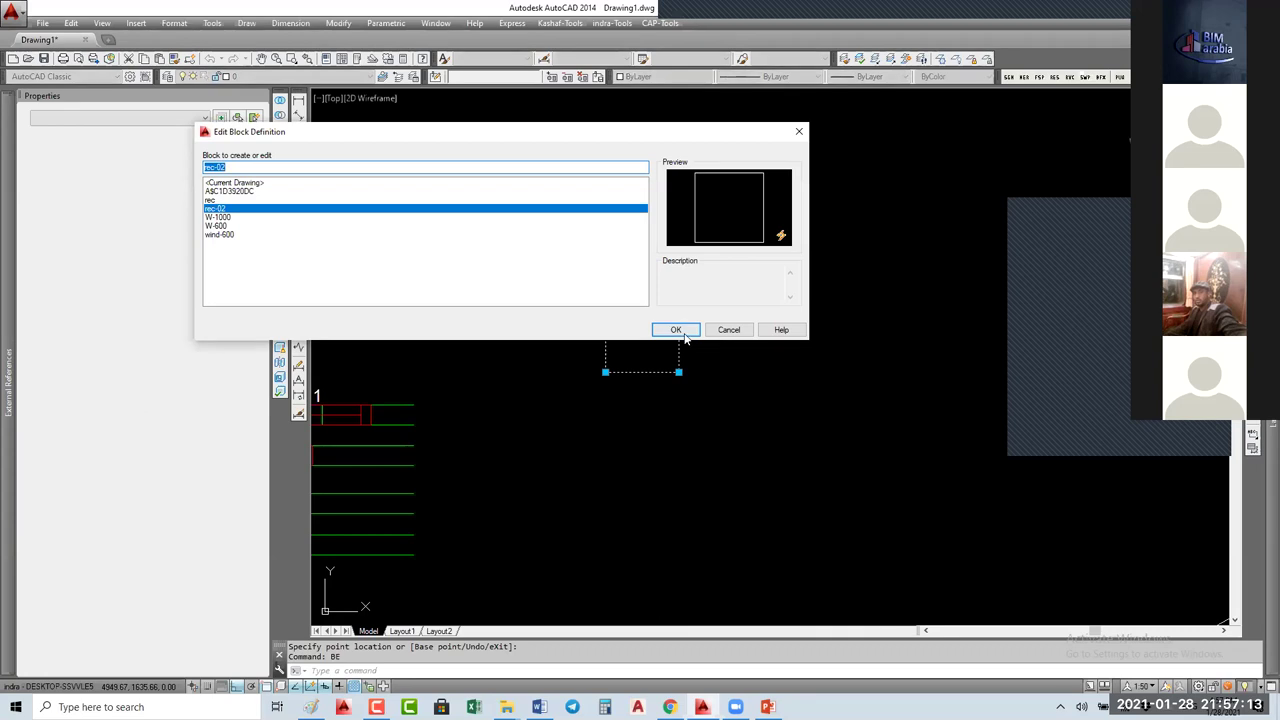
# Step: Open rec-02 in the Block Editor and set its Stretch action's Distance type to X distance
pyautogui.click(671, 327)
pyautogui.moveTo(977, 528); pyautogui.dragTo(837, 423, button='middle')
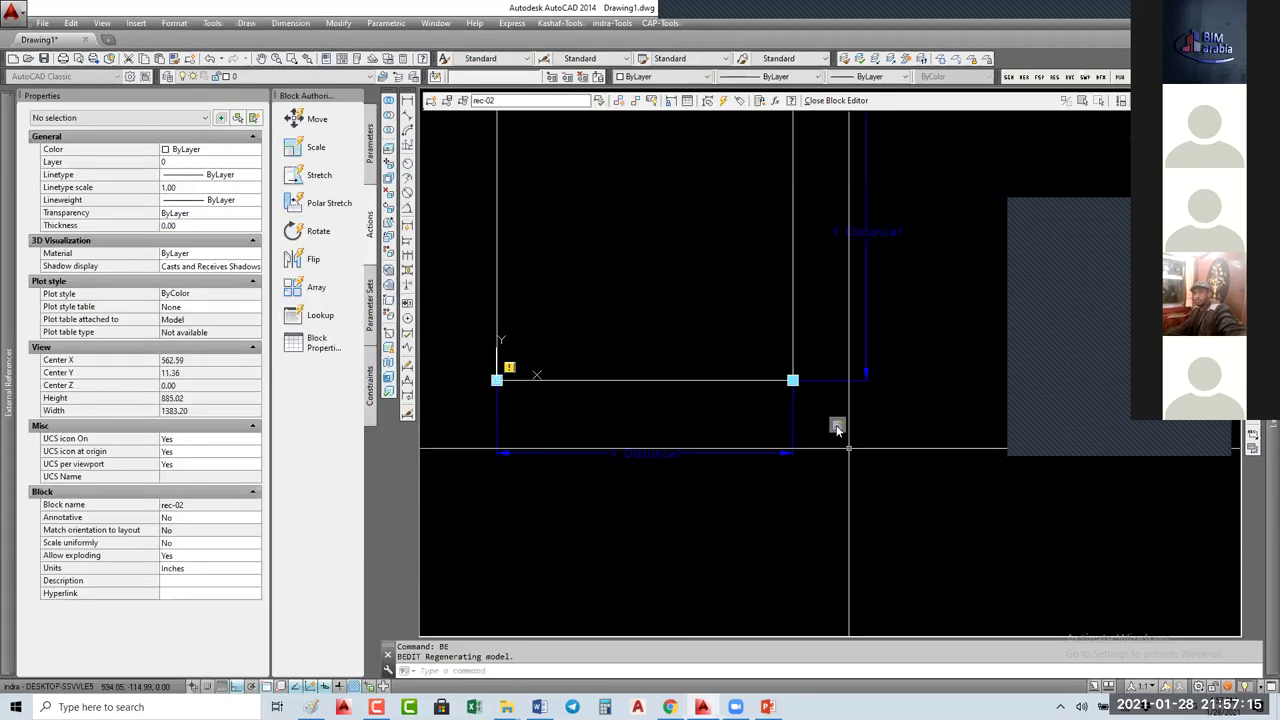
pyautogui.click(838, 427)
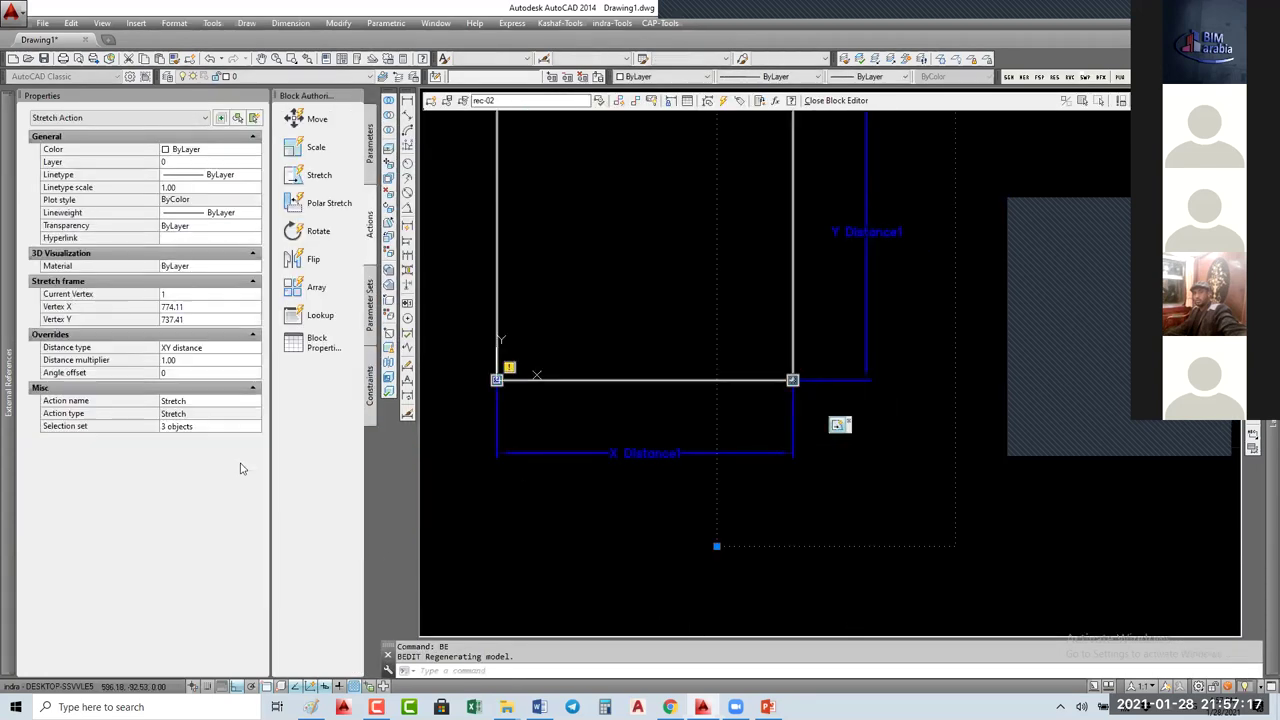
pyautogui.click(188, 349)
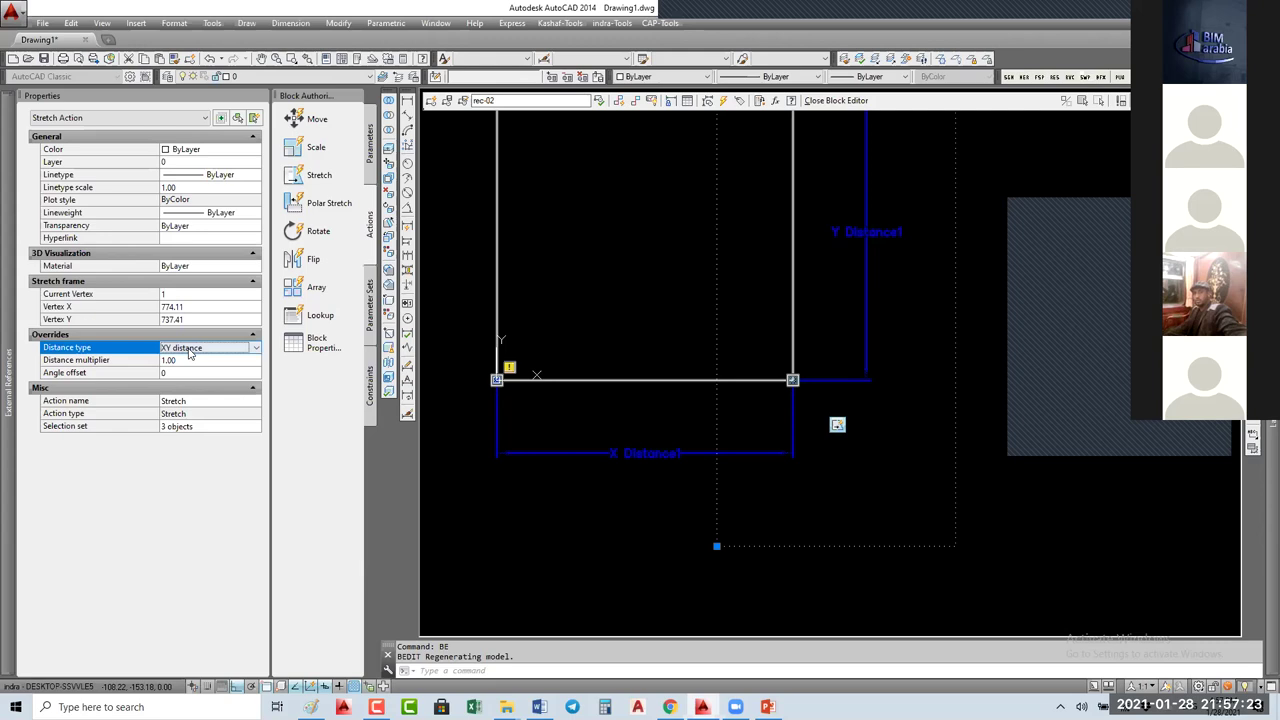
pyautogui.click(188, 350)
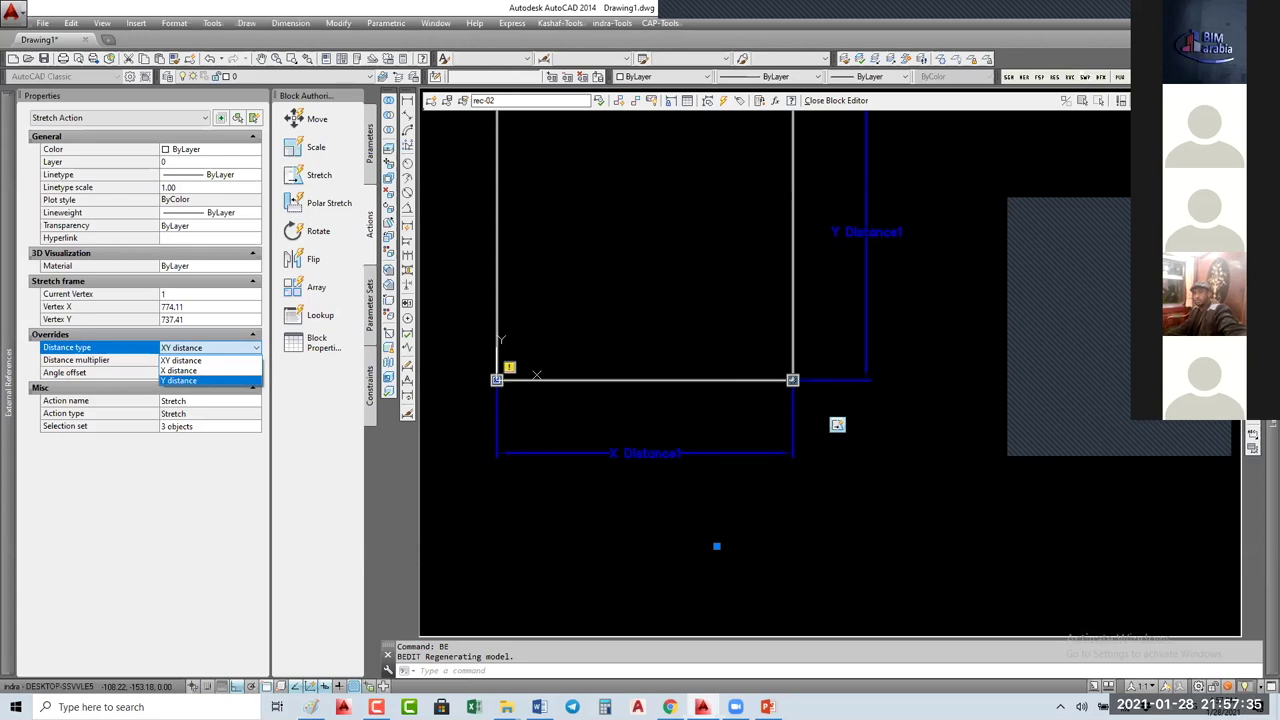
pyautogui.click(834, 229)
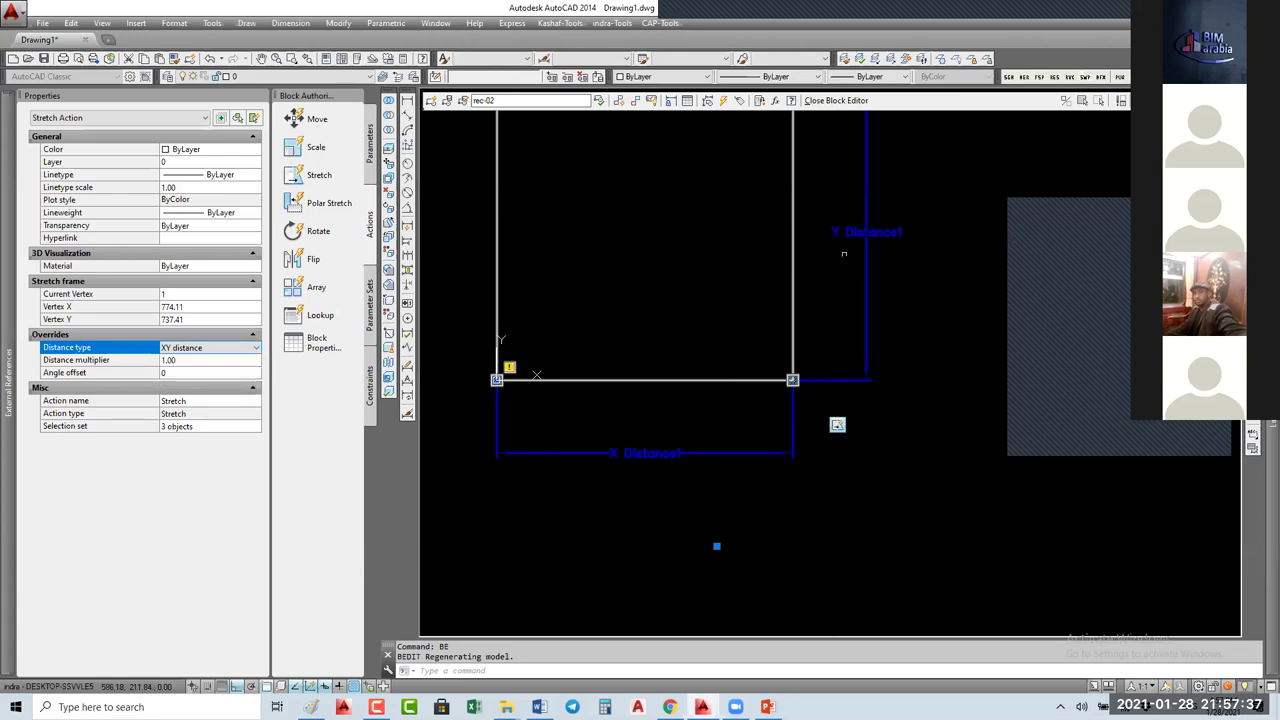
pyautogui.click(845, 243)
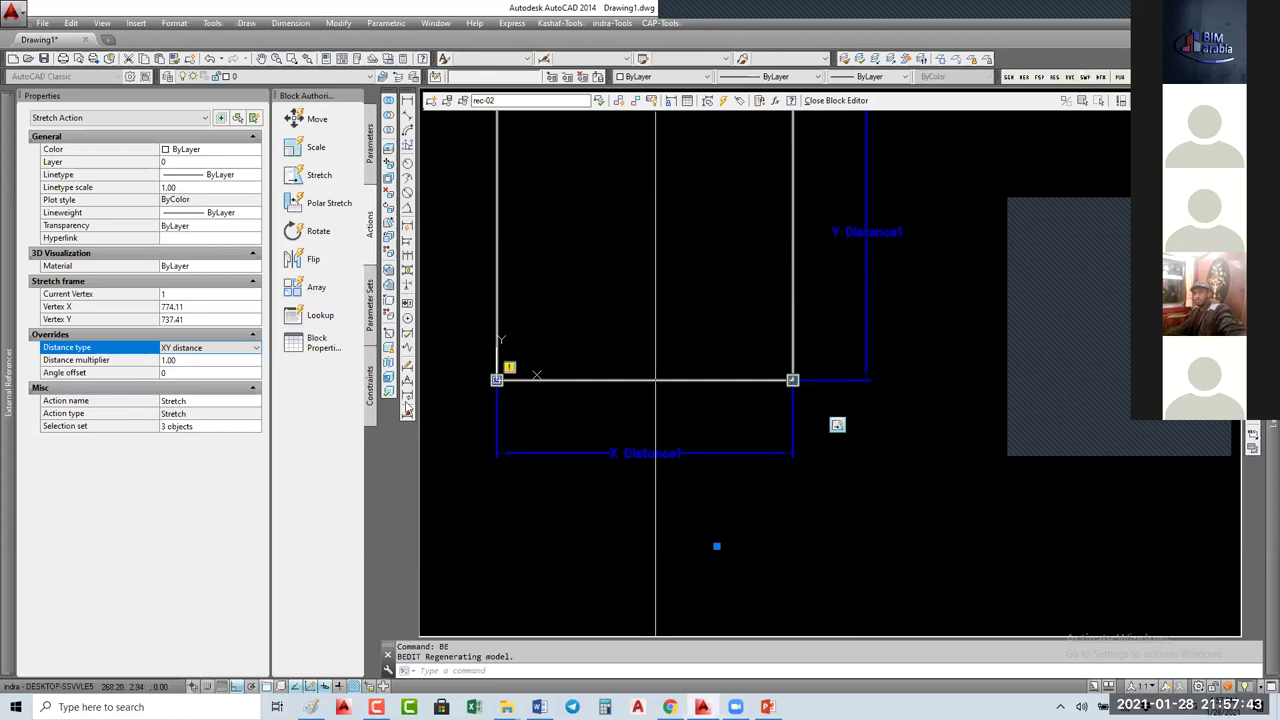
pyautogui.click(195, 348)
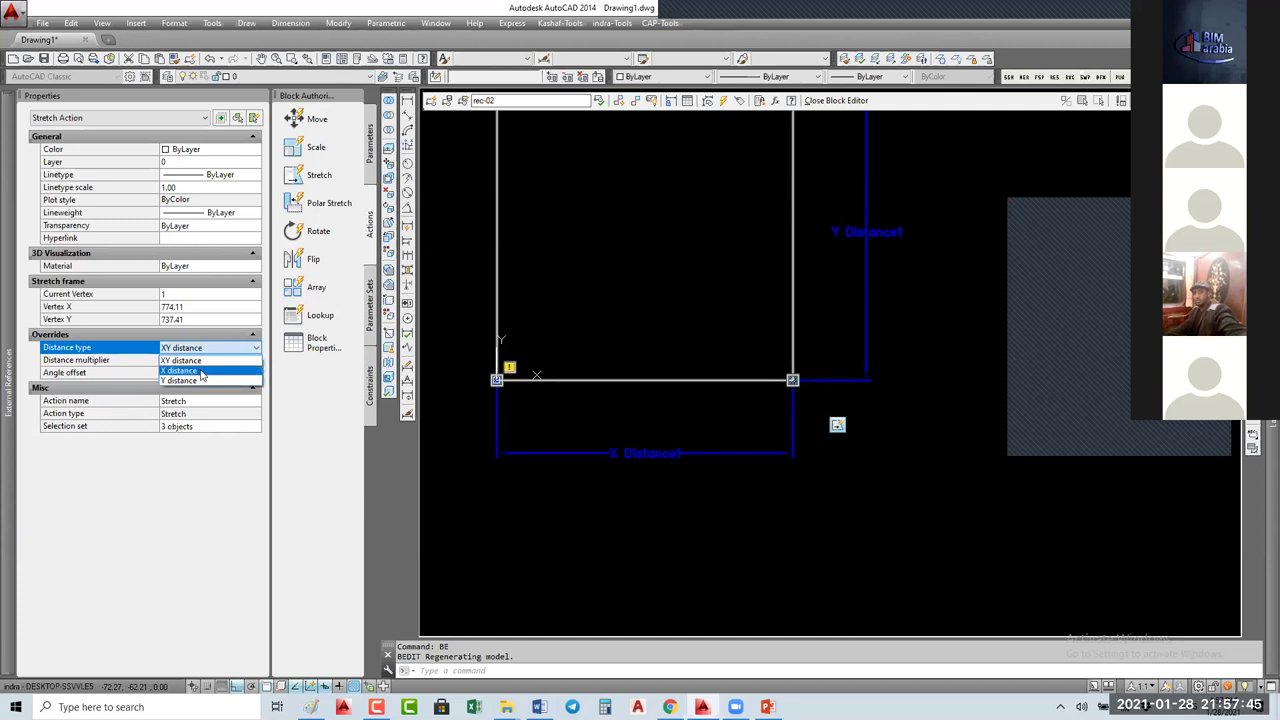
pyautogui.click(200, 371)
pyautogui.scroll(-2, 467, 408)
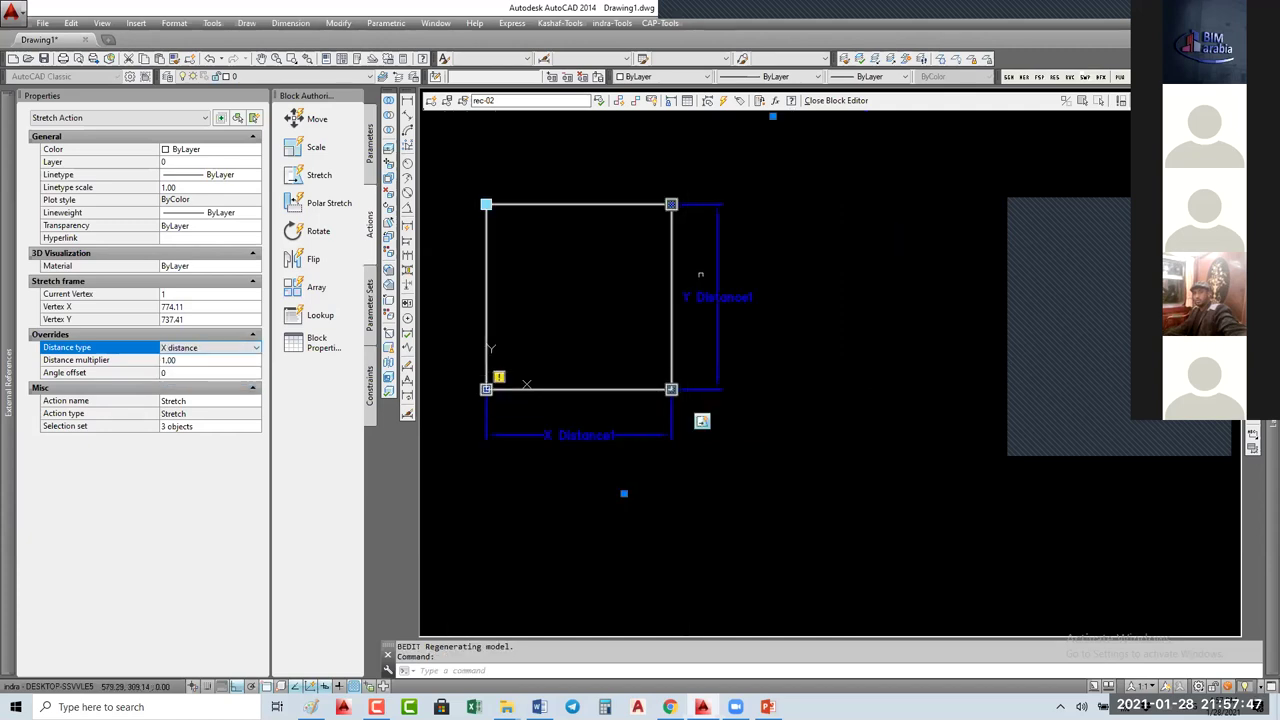
# Step: Add a second Stretch action on the XY parameter, framing the rectangle's top edge
pyautogui.click(292, 174)
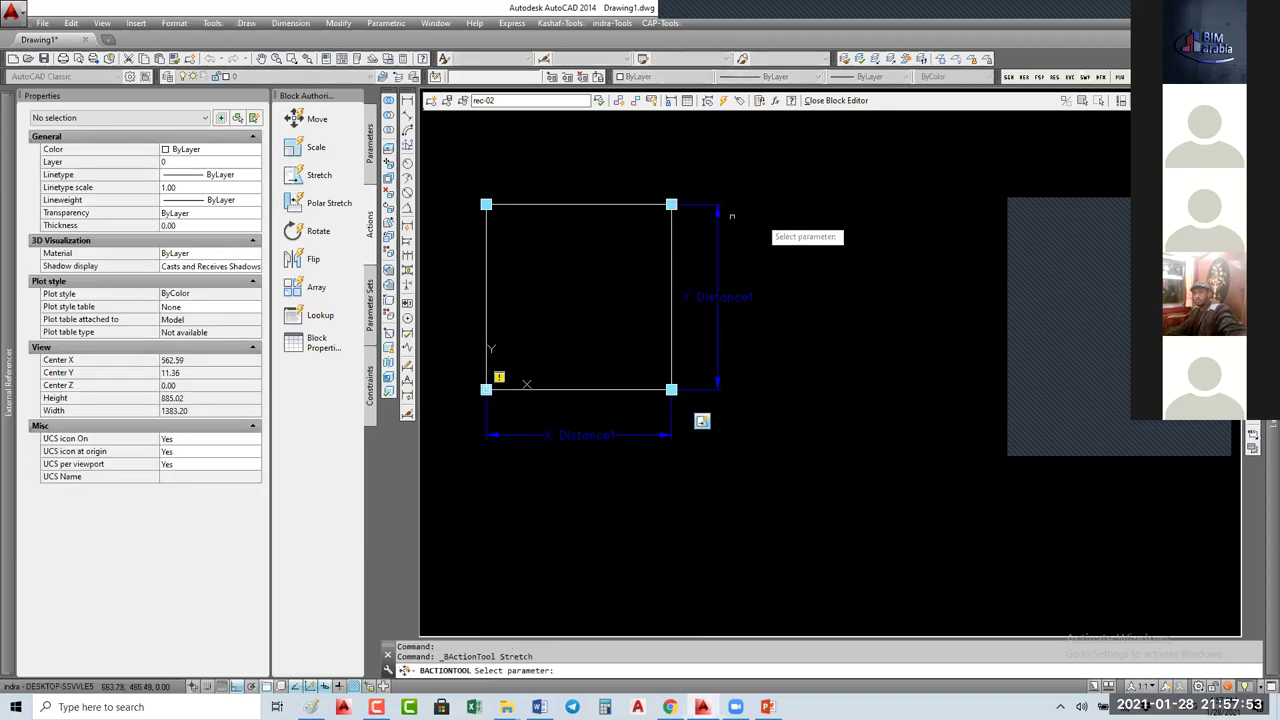
pyautogui.click(718, 212)
pyautogui.click(671, 204)
pyautogui.click(838, 168)
pyautogui.click(467, 262)
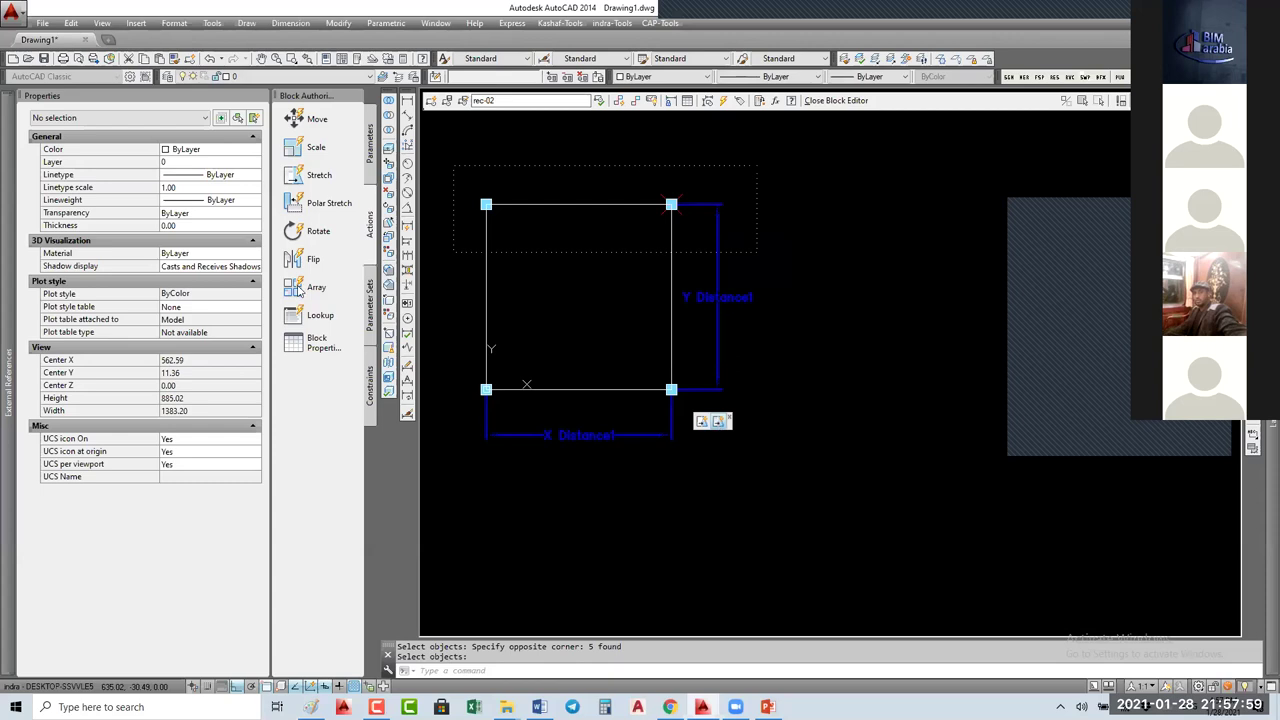
# Step: Set the new Stretch1 action's Distance type to Y distance and close the Block Editor
pyautogui.click(720, 424)
pyautogui.click(209, 349)
pyautogui.click(205, 349)
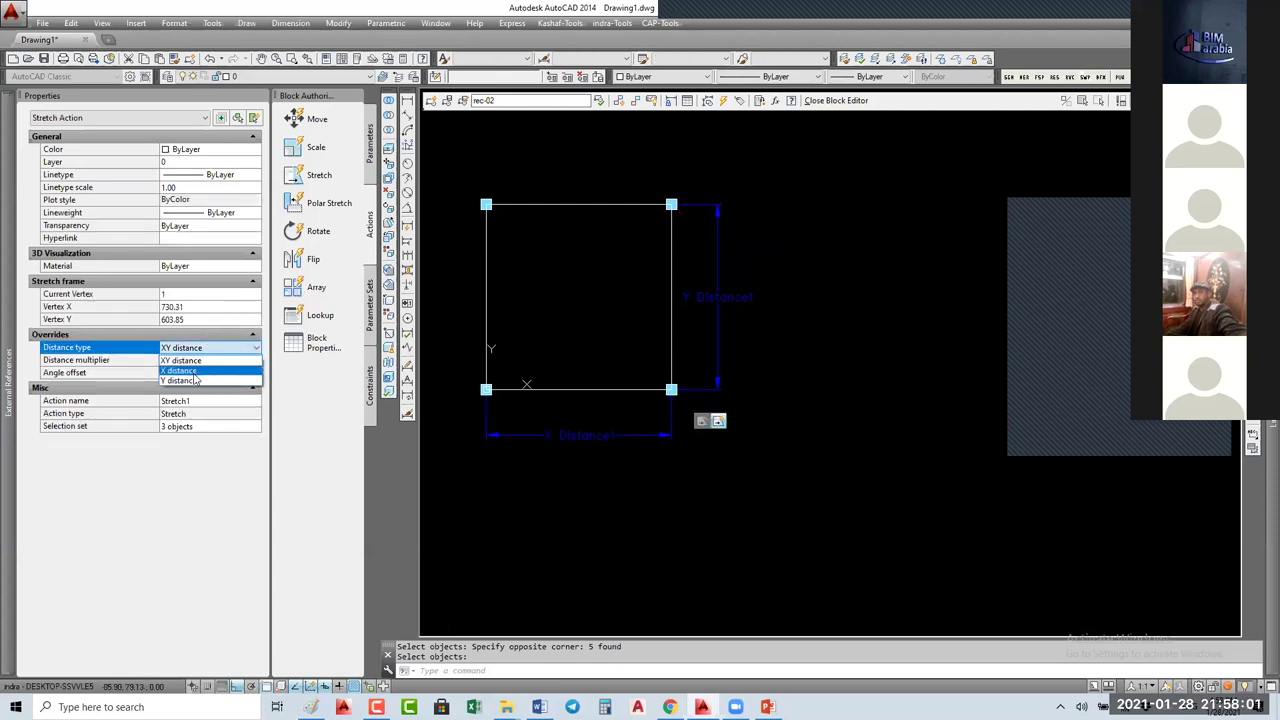
pyautogui.click(185, 380)
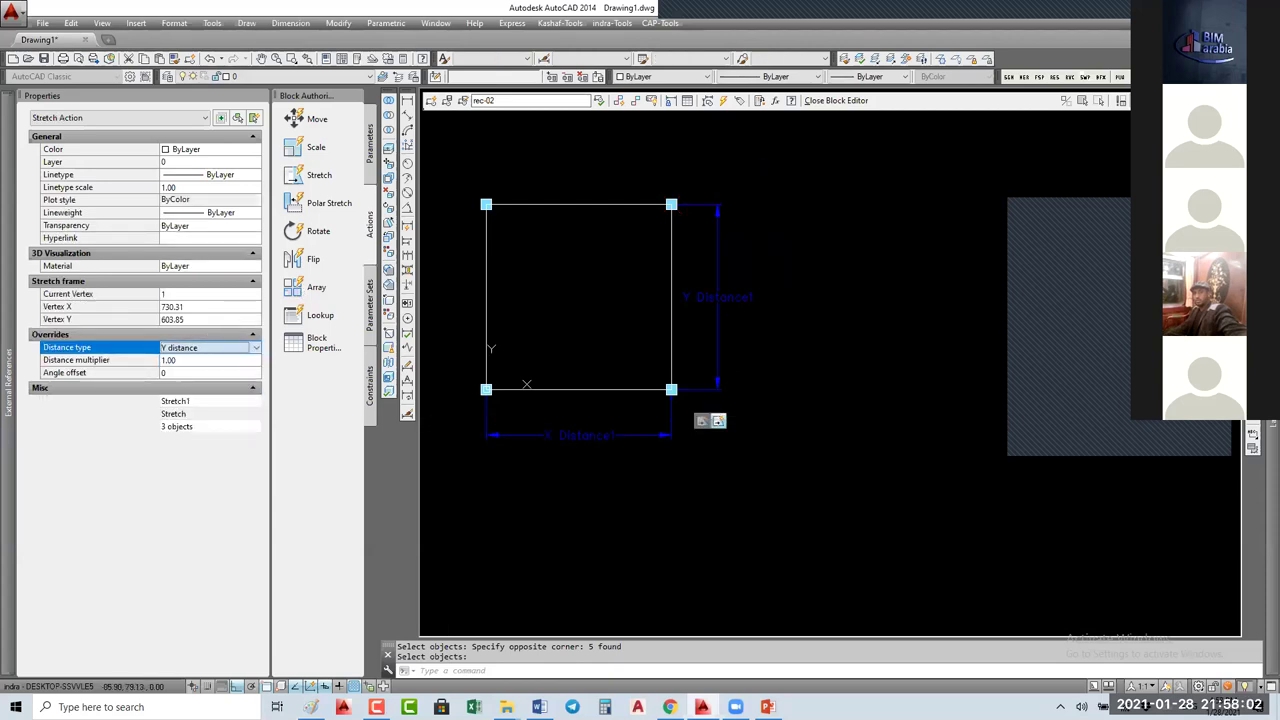
pyautogui.click(836, 100)
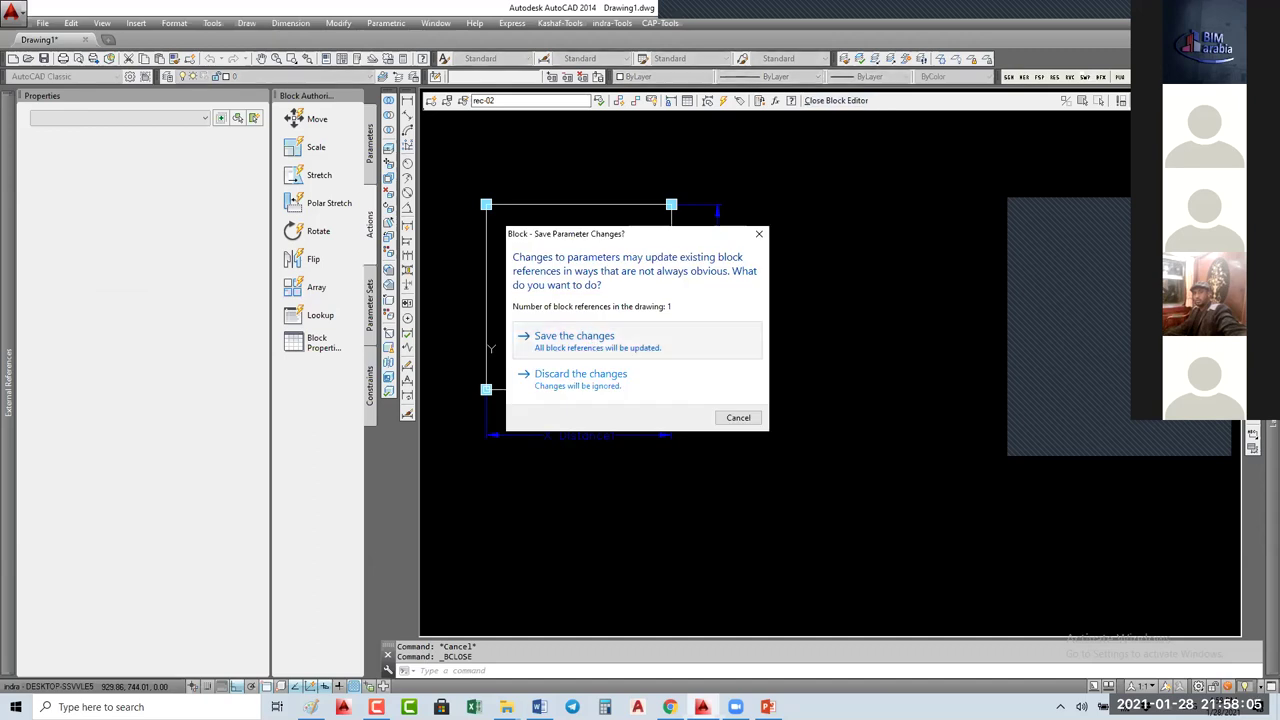
# Step: Save the block changes and test rec-02's grips by stretching it wider and taller
pyautogui.click(574, 340)
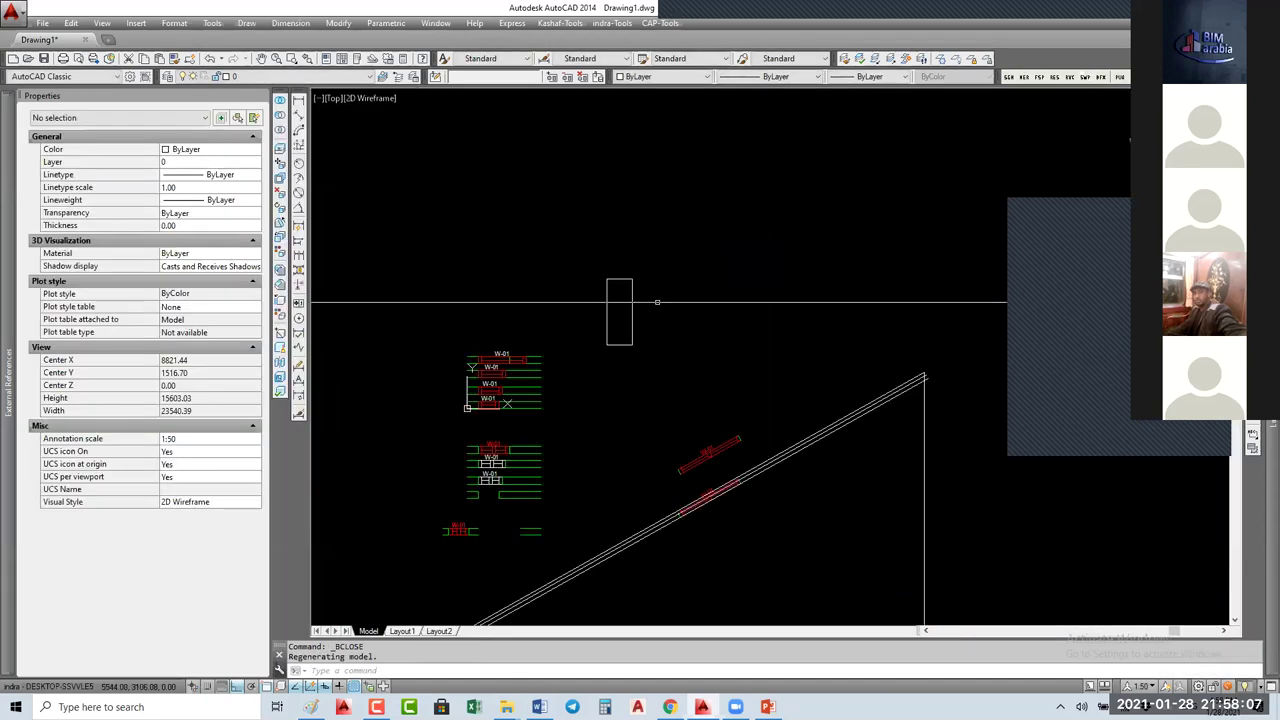
pyautogui.click(632, 301)
pyautogui.click(632, 344)
pyautogui.click(737, 346)
pyautogui.click(737, 277)
pyautogui.click(736, 163)
# Step: Enter 3400 for the width, then resize rec-02 with its corner grip to 4055.10 × 2877.12
pyautogui.write('3400')
pyautogui.press('Return')
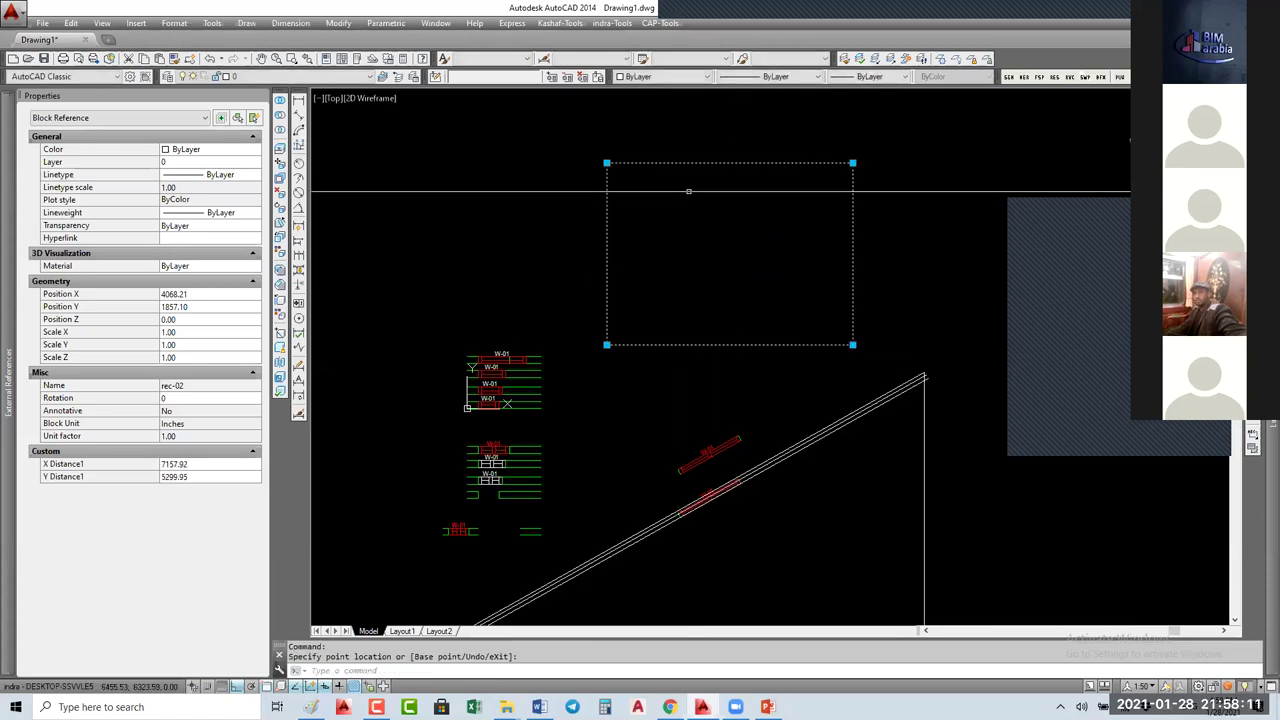
pyautogui.click(606, 246)
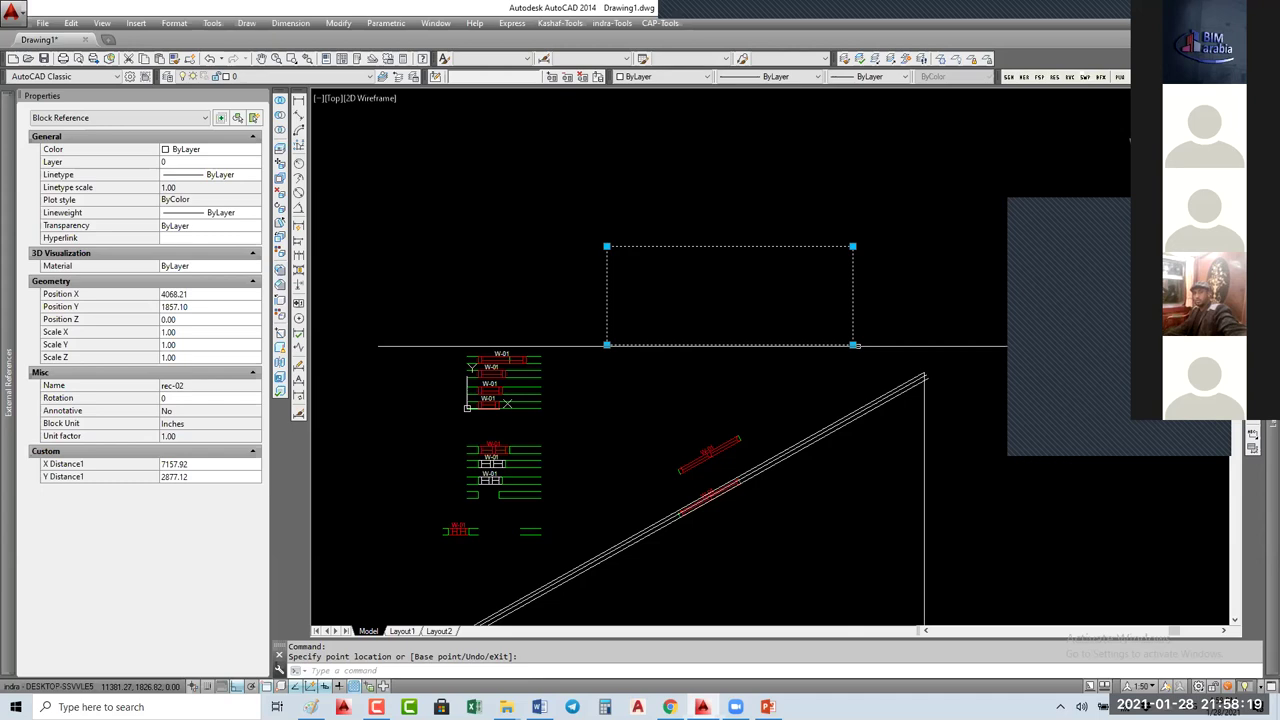
pyautogui.click(852, 345)
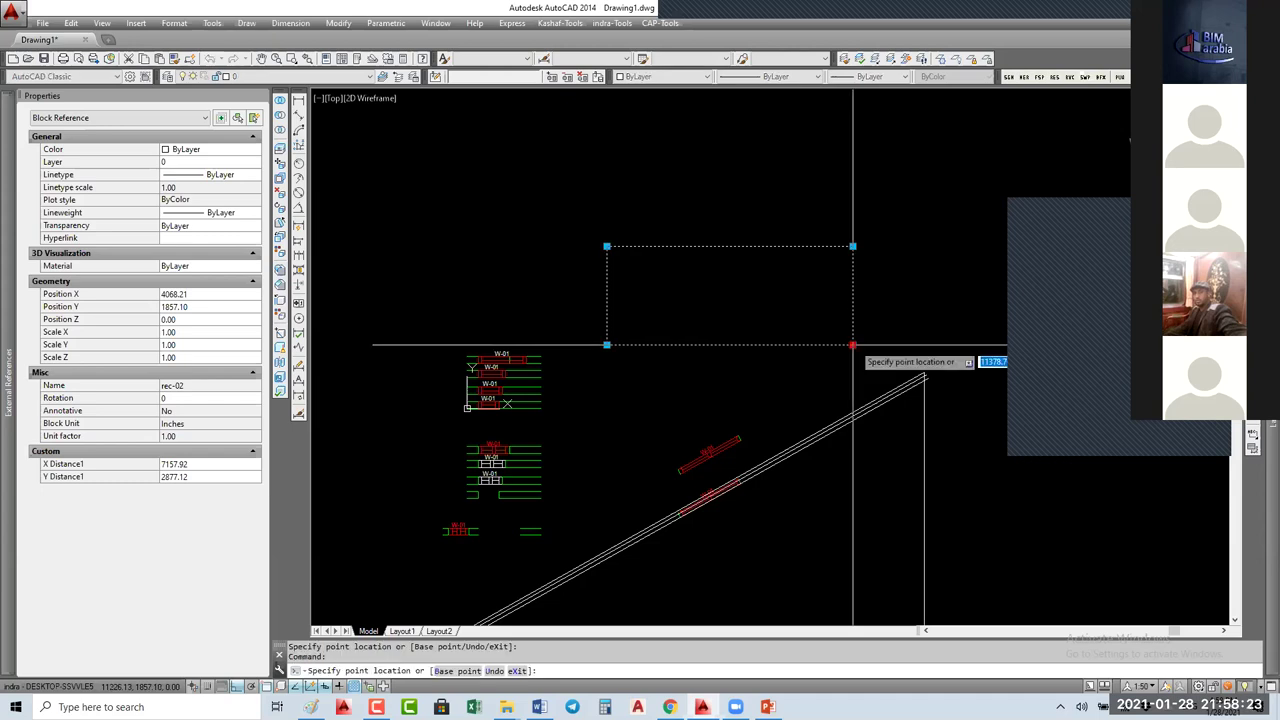
pyautogui.click(746, 370)
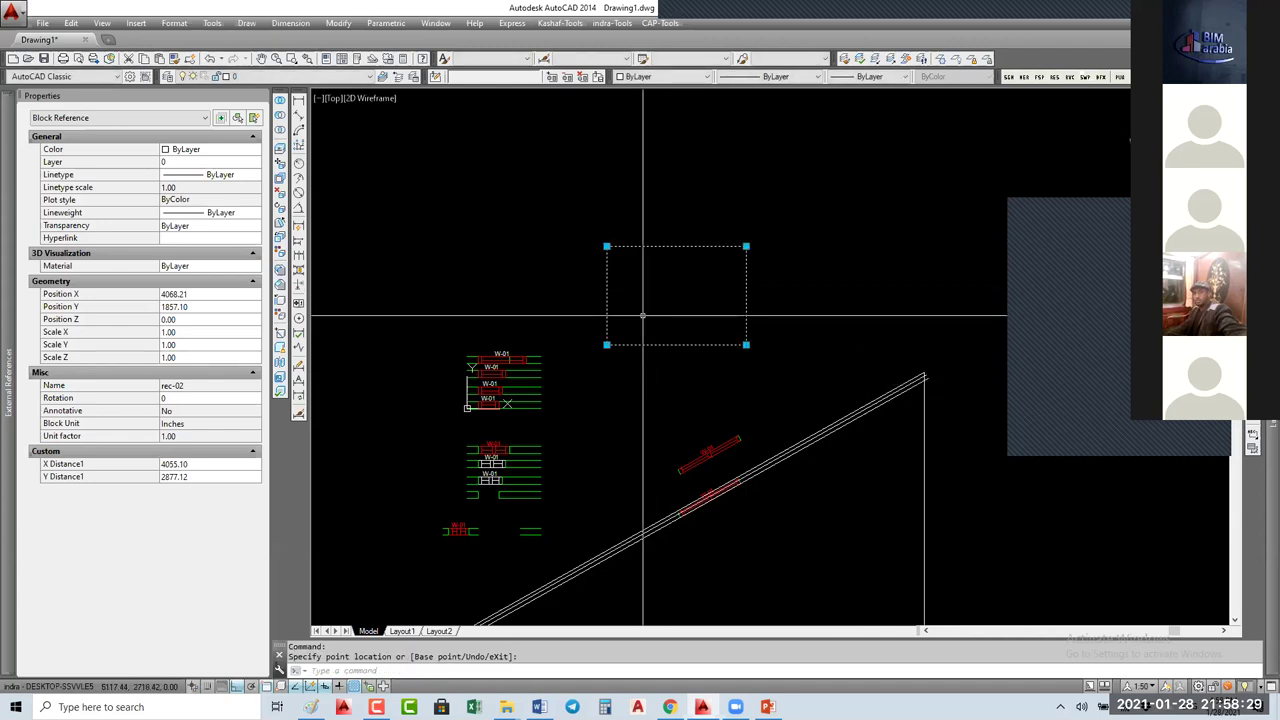
# Step: Reopen rec-02 in the Block Editor and set the XY parameter's Number of Grips to 1
pyautogui.doubleClick(642, 316)
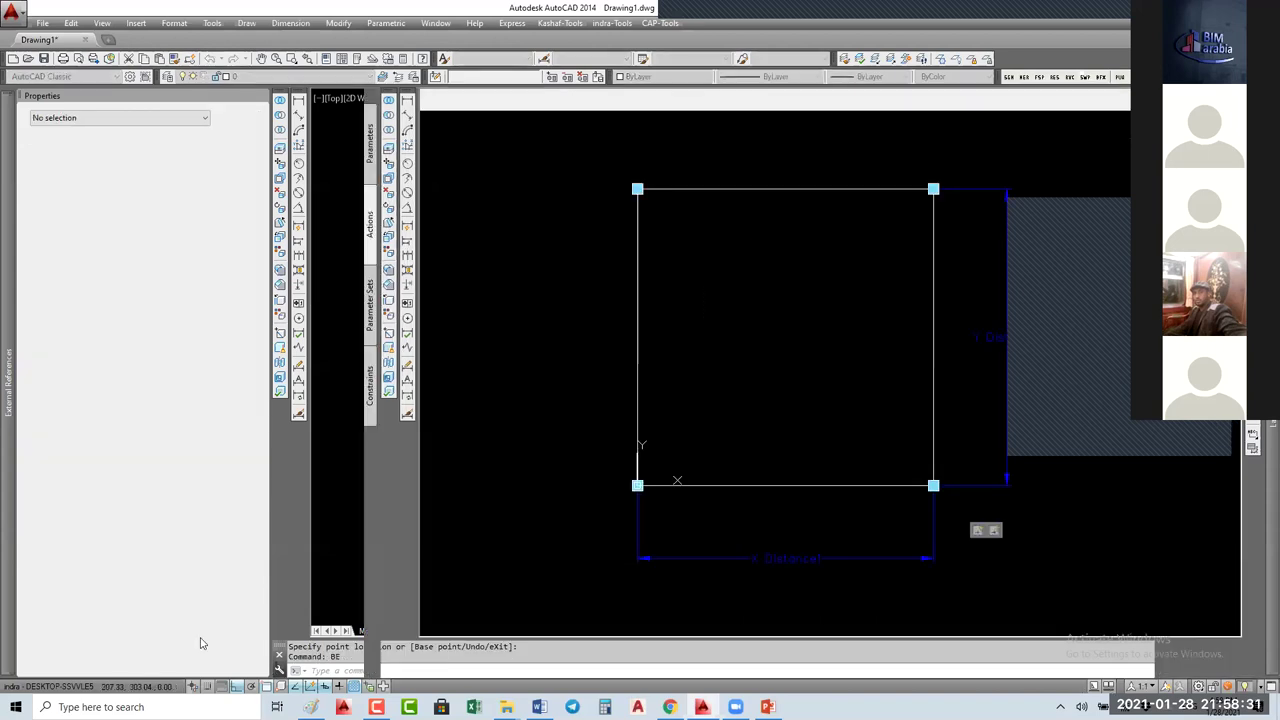
pyautogui.click(178, 606)
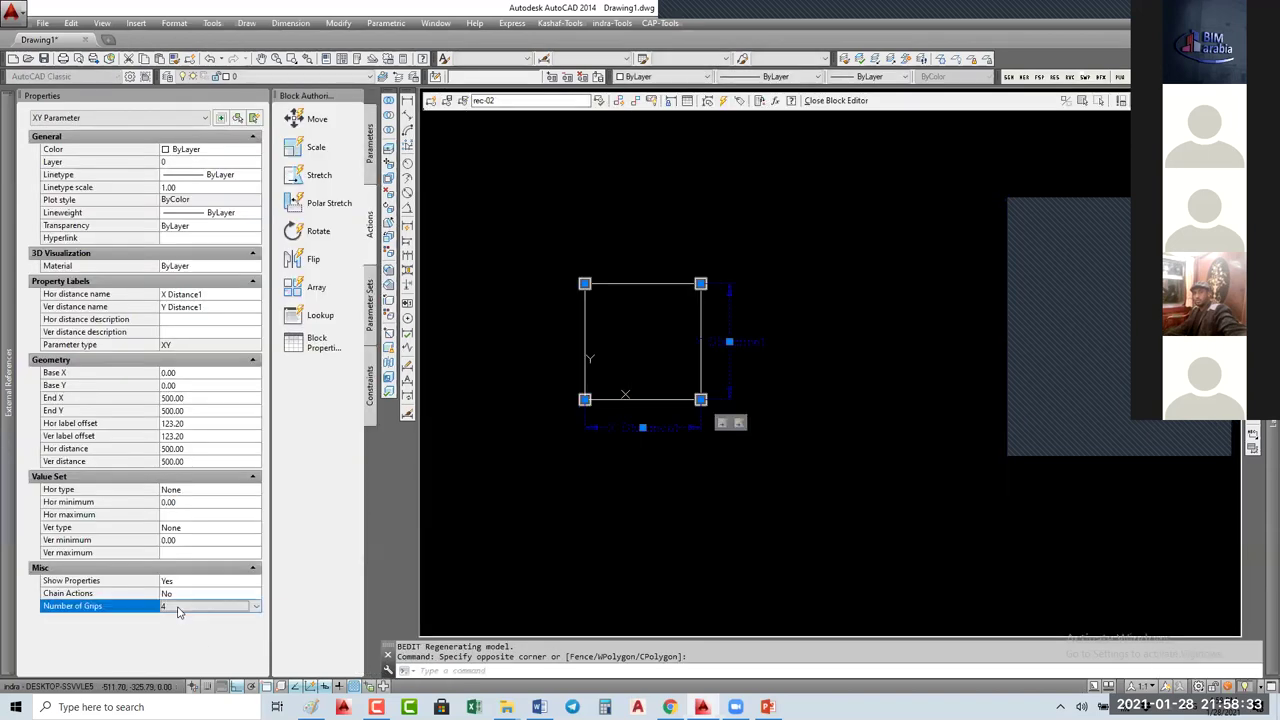
pyautogui.click(178, 607)
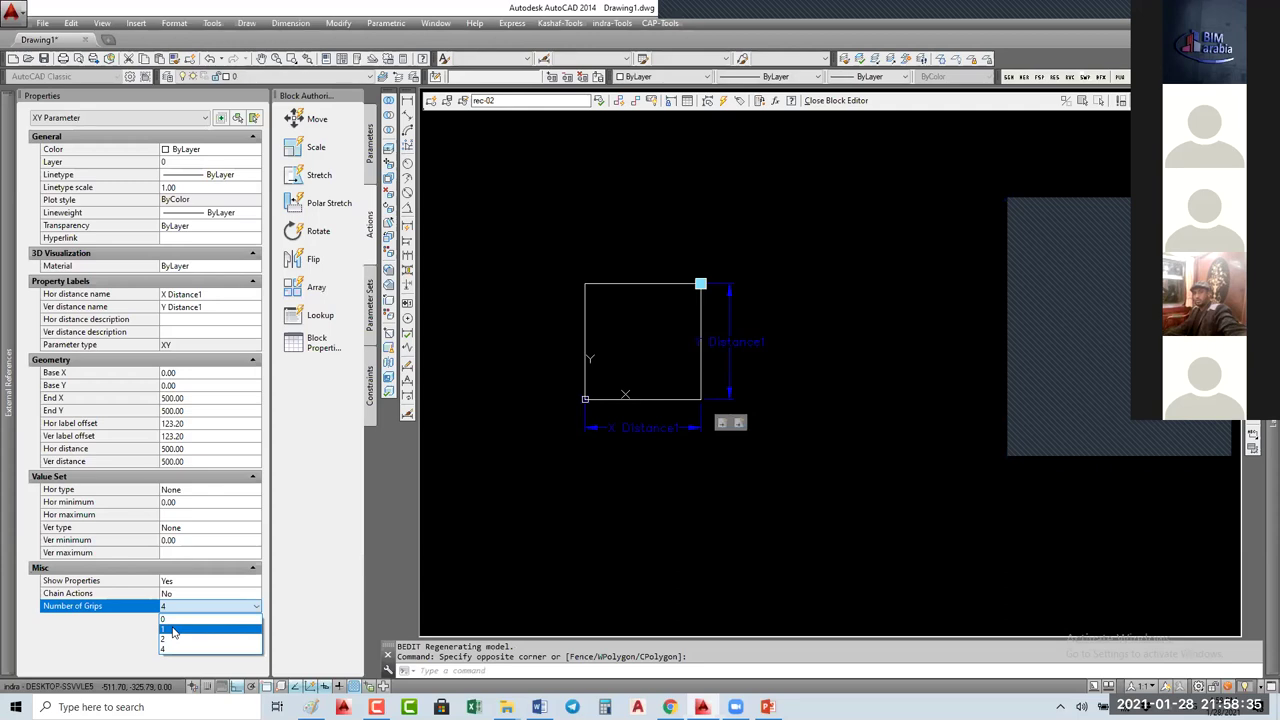
pyautogui.click(173, 630)
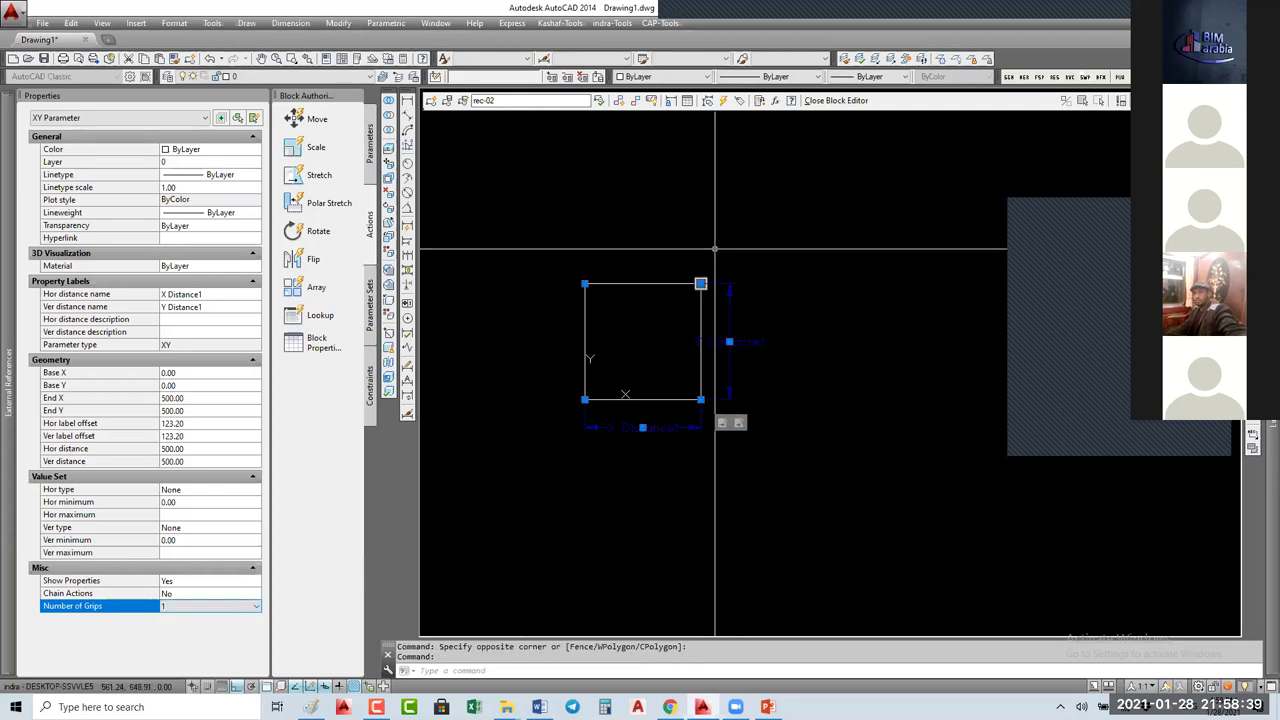
pyautogui.press('Escape')
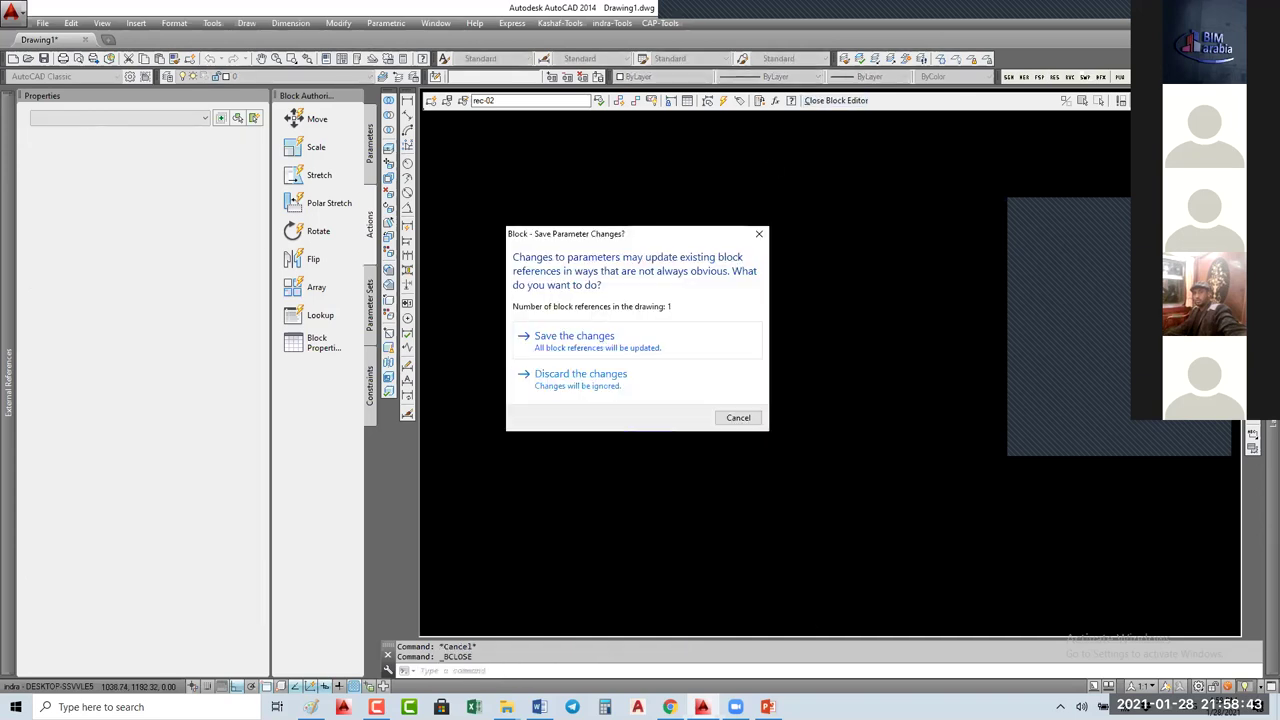
# Step: Save the parameter changes and drag rec-02's single grip to enlarge, then shorten it
pyautogui.press('Return')
pyautogui.scroll(-2, 684, 303)
pyautogui.click(684, 300)
pyautogui.click(684, 303)
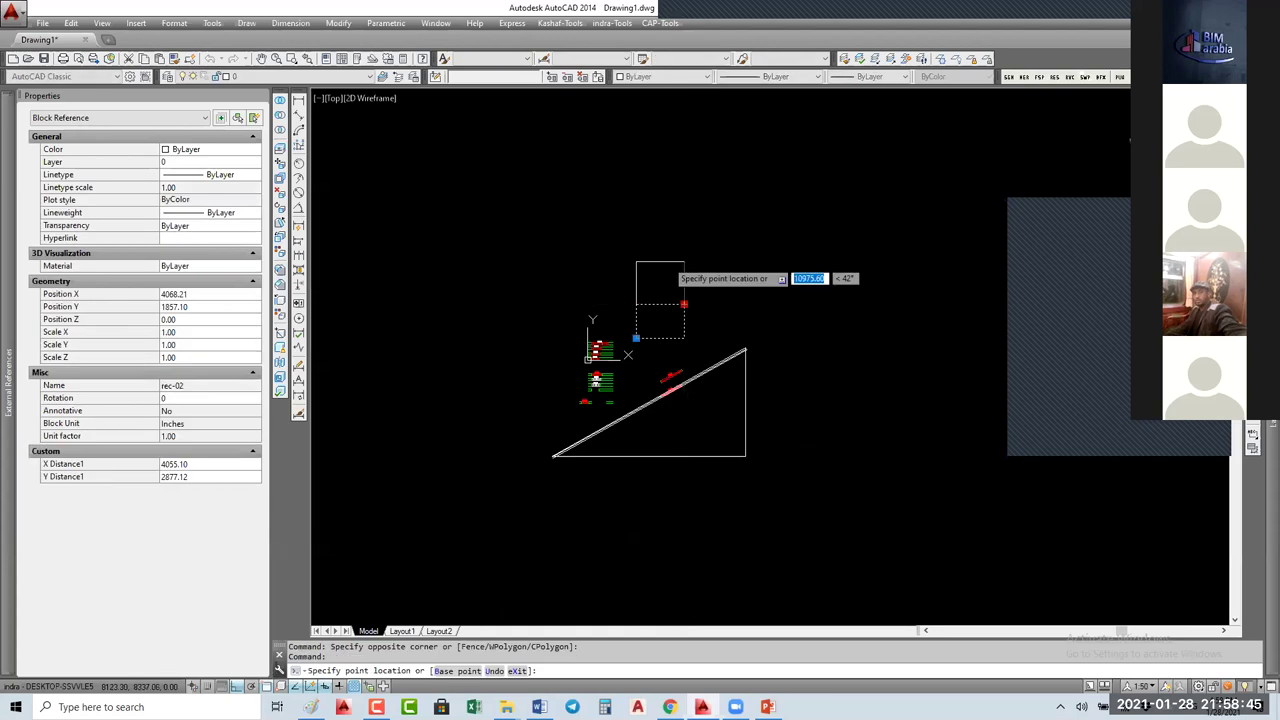
pyautogui.click(821, 203)
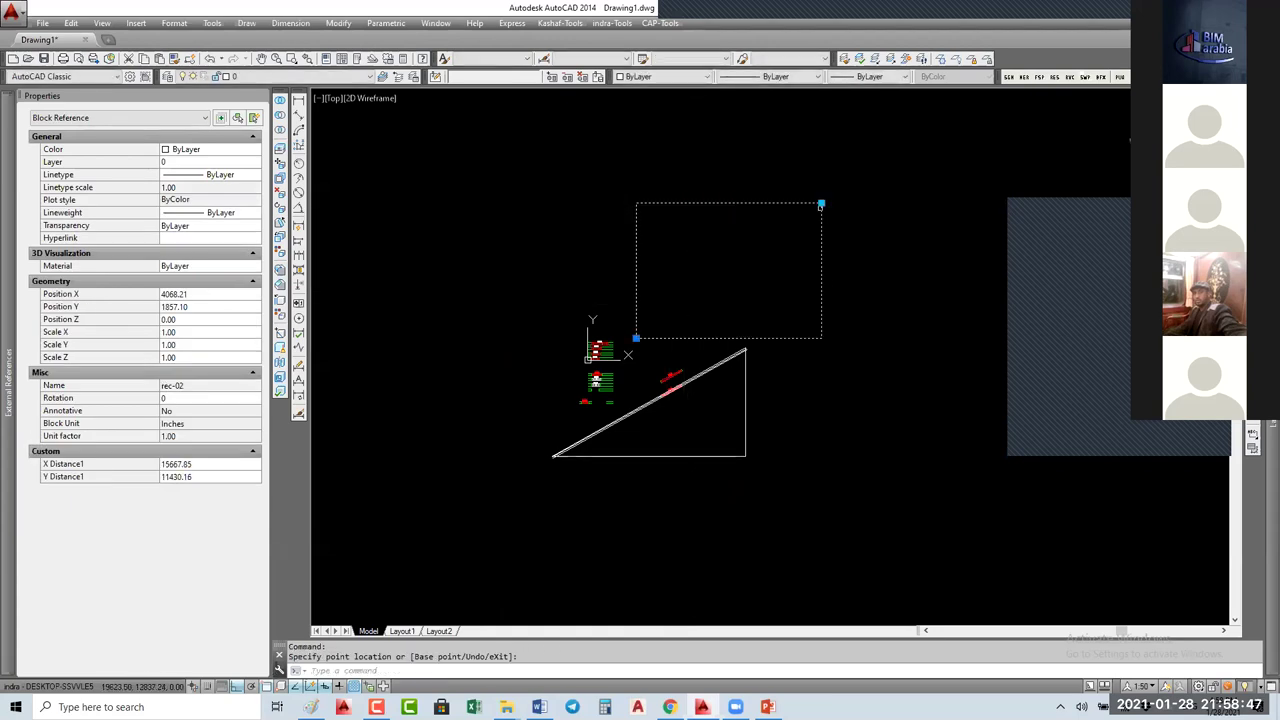
pyautogui.click(821, 203)
pyautogui.click(821, 271)
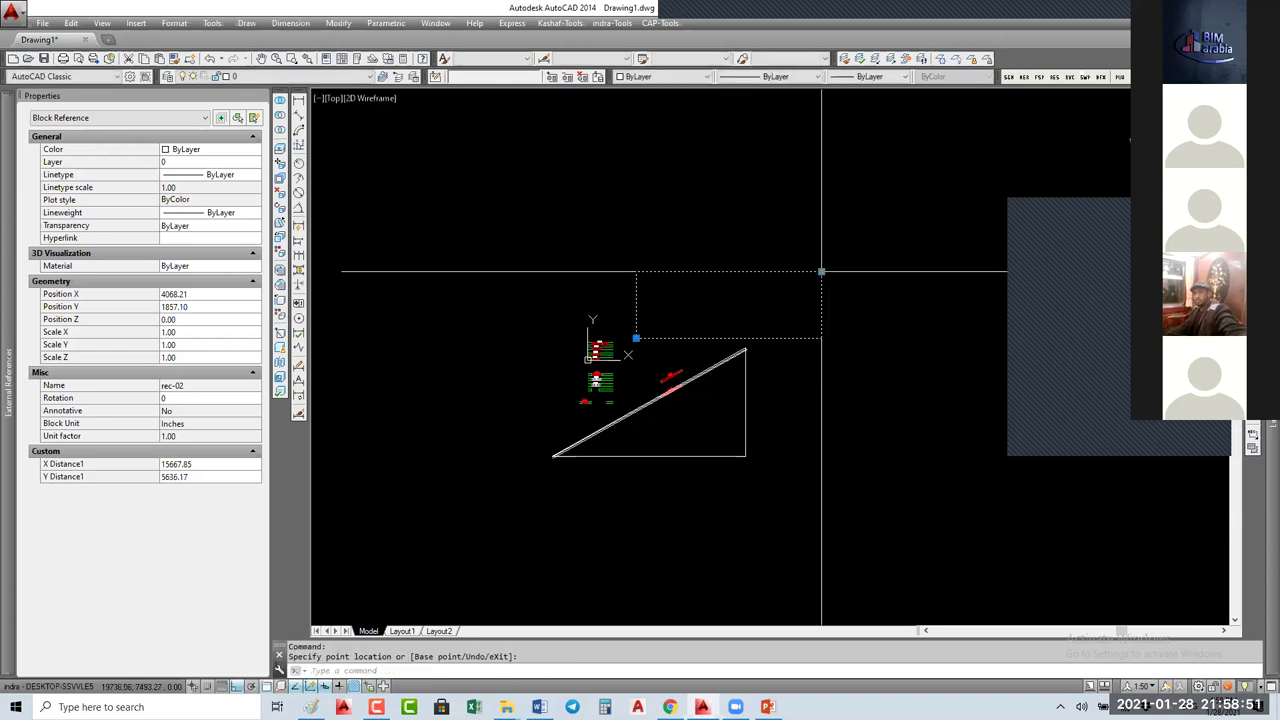
# Step: Keep resizing rec-02 with its corner grip until it measures 2656.04 × 2818.09
pyautogui.click(821, 271)
pyautogui.click(699, 271)
pyautogui.click(698, 271)
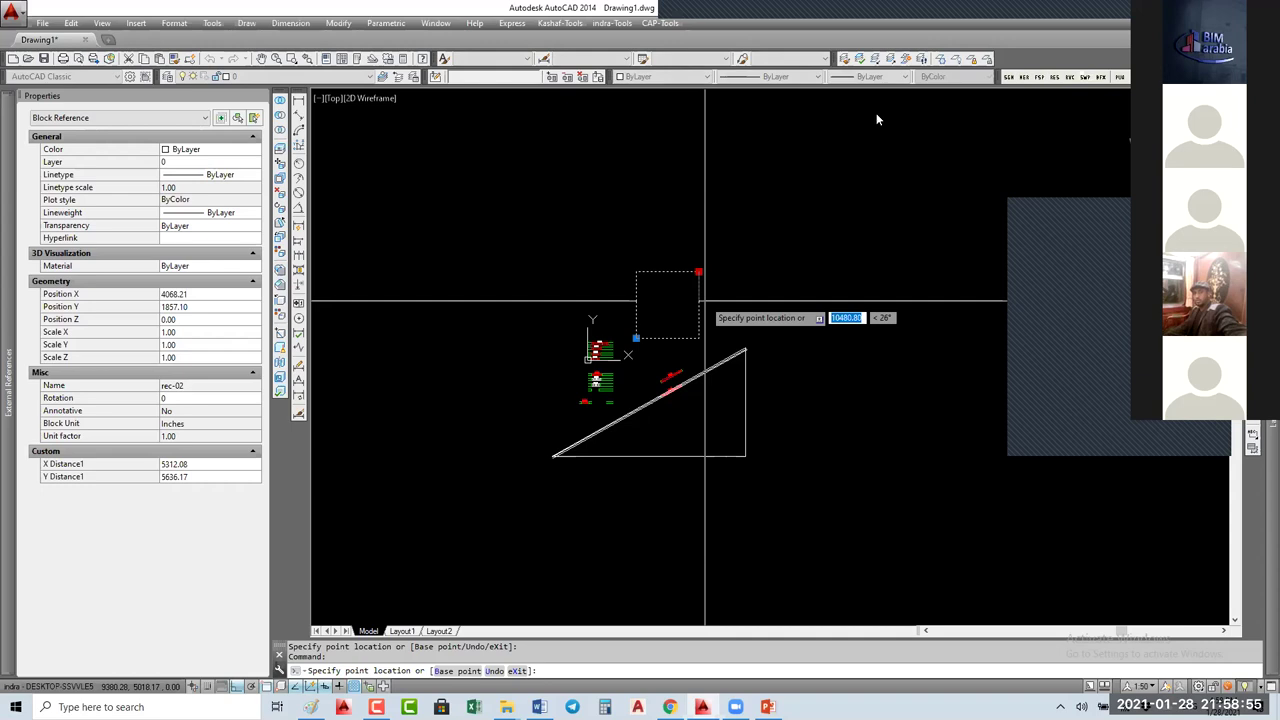
pyautogui.click(742, 310)
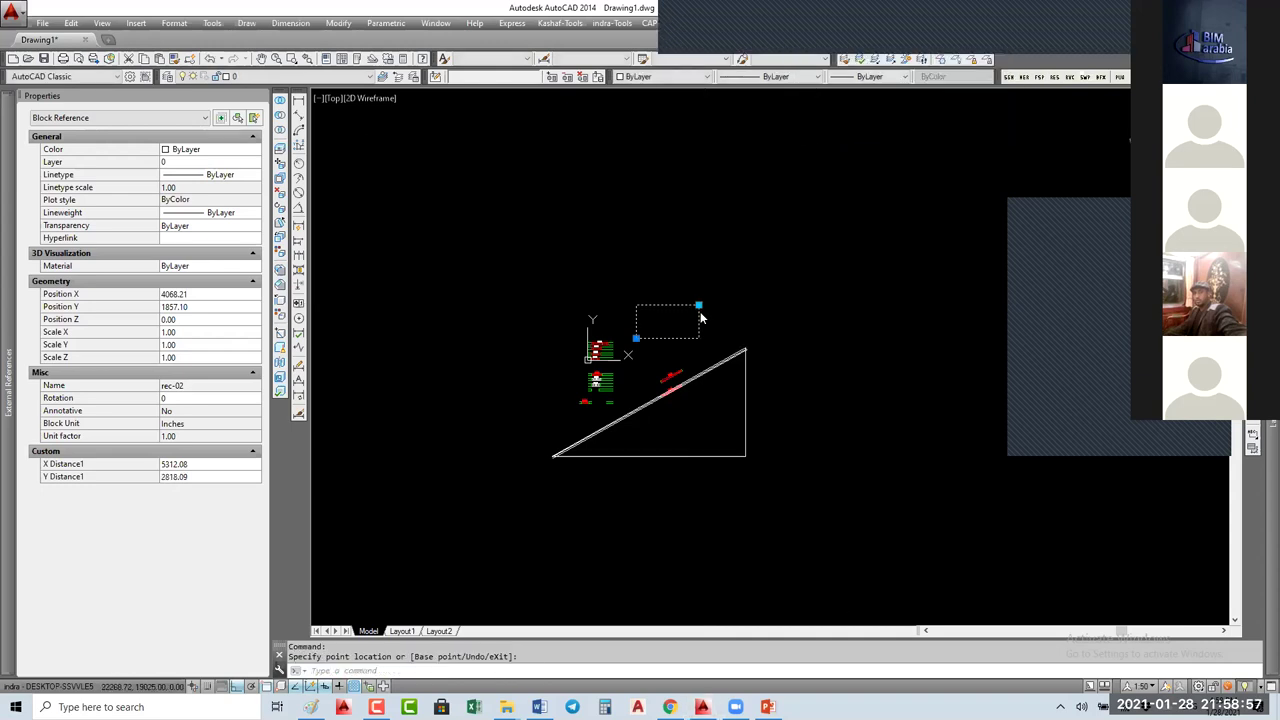
pyautogui.click(698, 305)
pyautogui.click(667, 305)
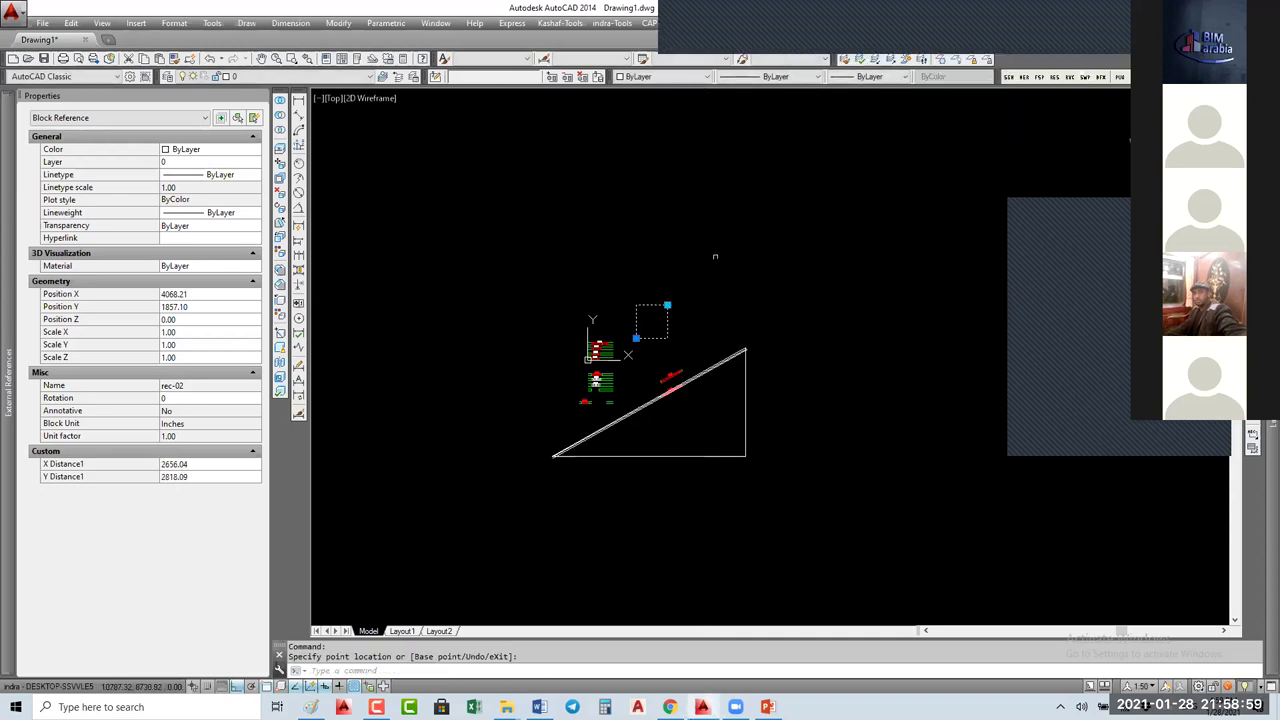
pyautogui.scroll(4, 638, 355)
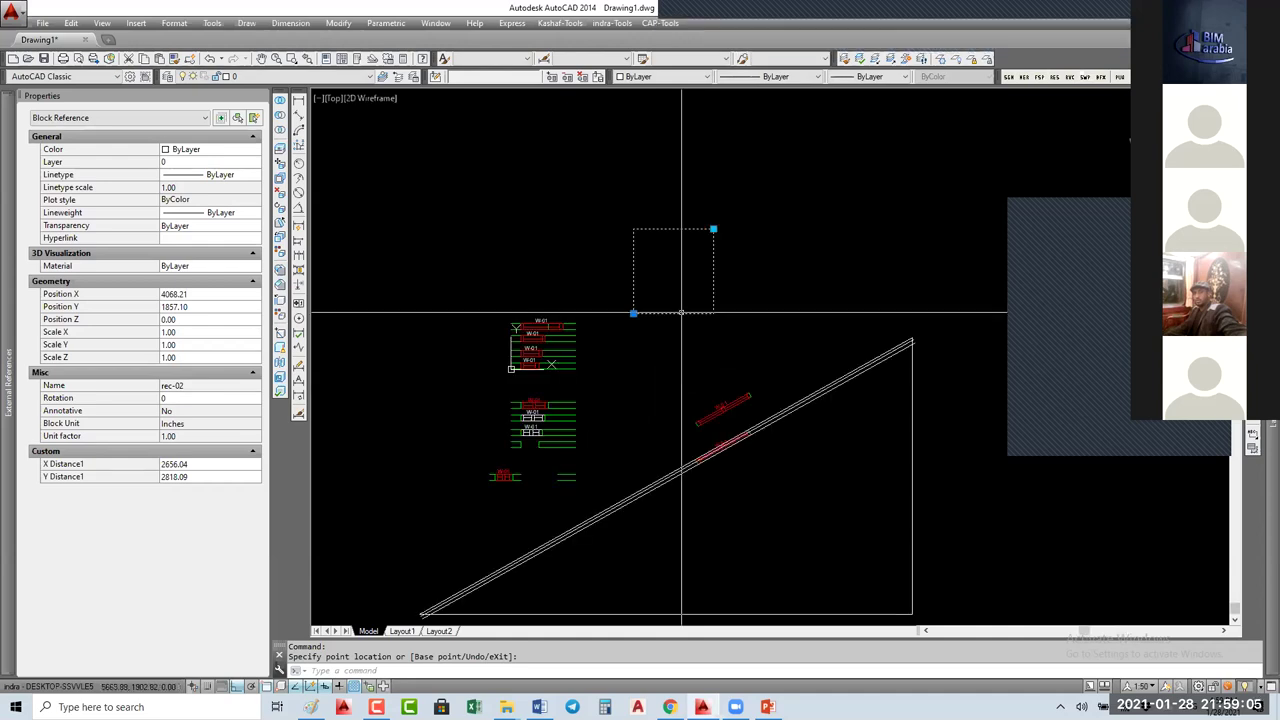
# Step: Open rec-02 in the Block Editor from the BE block definition list
pyautogui.write('BE')
pyautogui.press('Return')
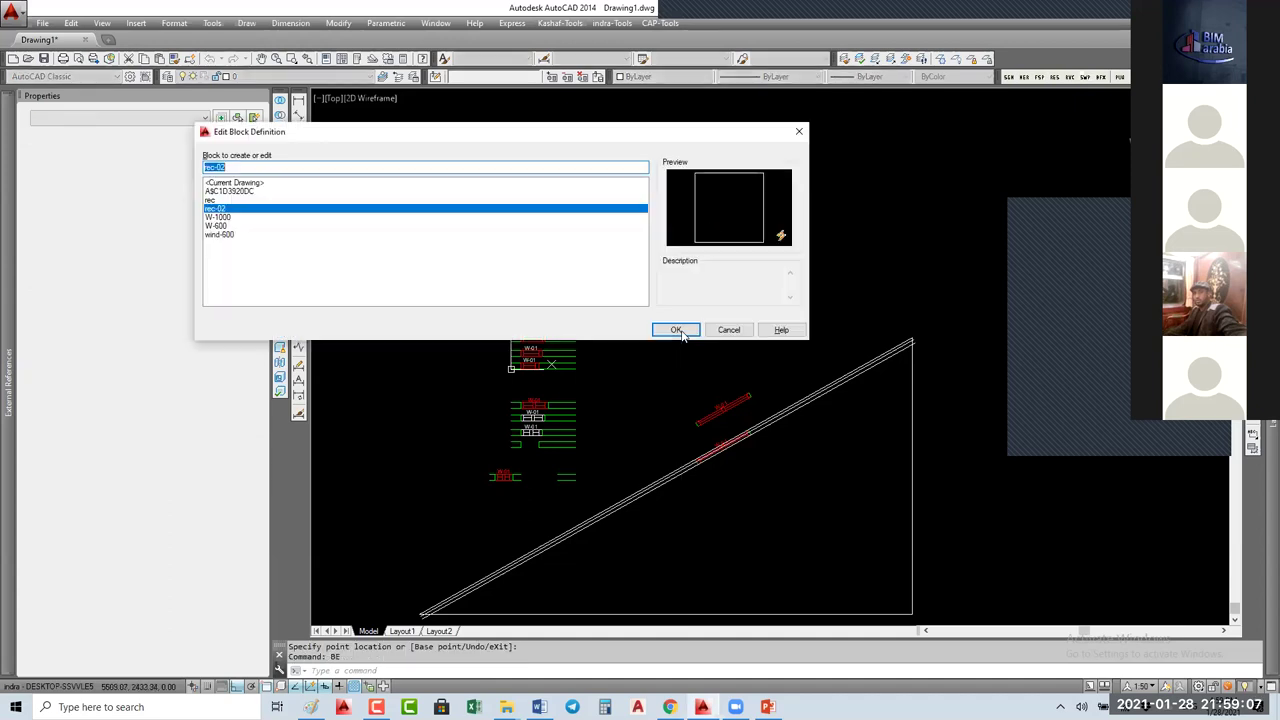
pyautogui.click(668, 326)
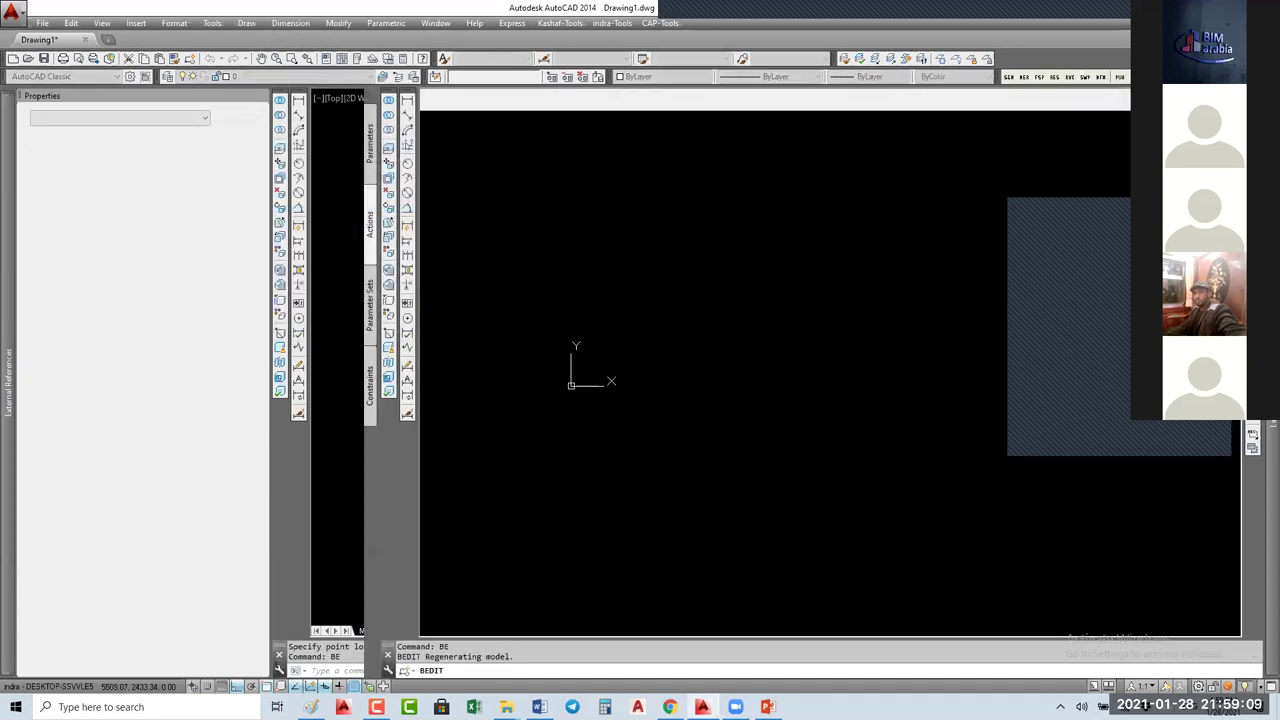
pyautogui.moveTo(807, 443); pyautogui.dragTo(770, 407, button='middle')
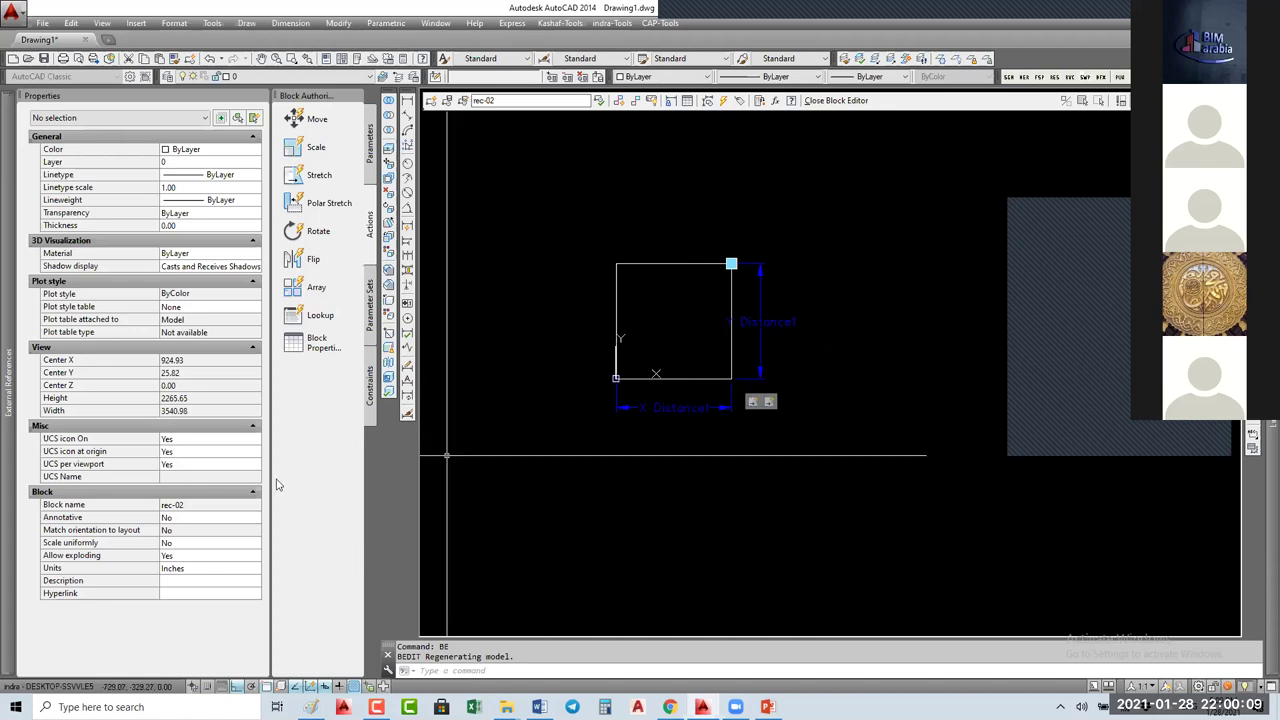
# Step: Leave rec-02's Annotative setting at No, then close the Block Editor saving the changes
pyautogui.click(194, 519)
pyautogui.click(196, 520)
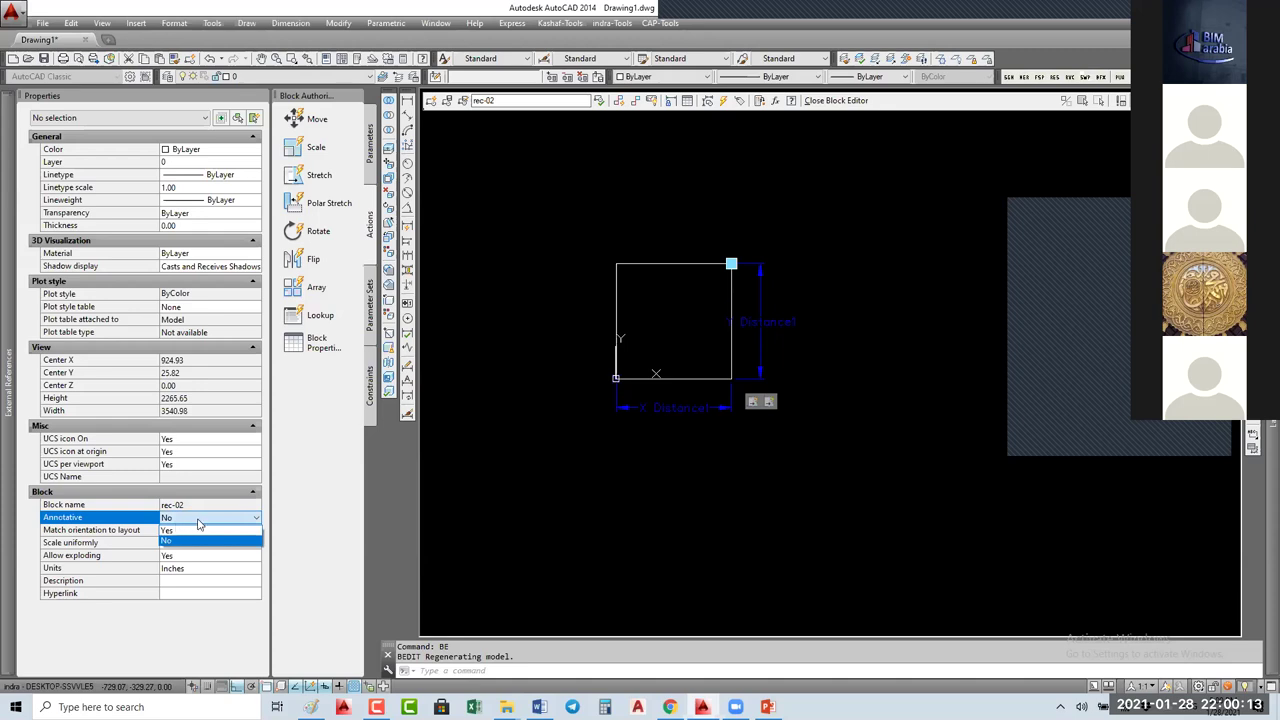
pyautogui.click(768, 484)
pyautogui.click(768, 484)
pyautogui.press('Escape')
pyautogui.press('Escape')
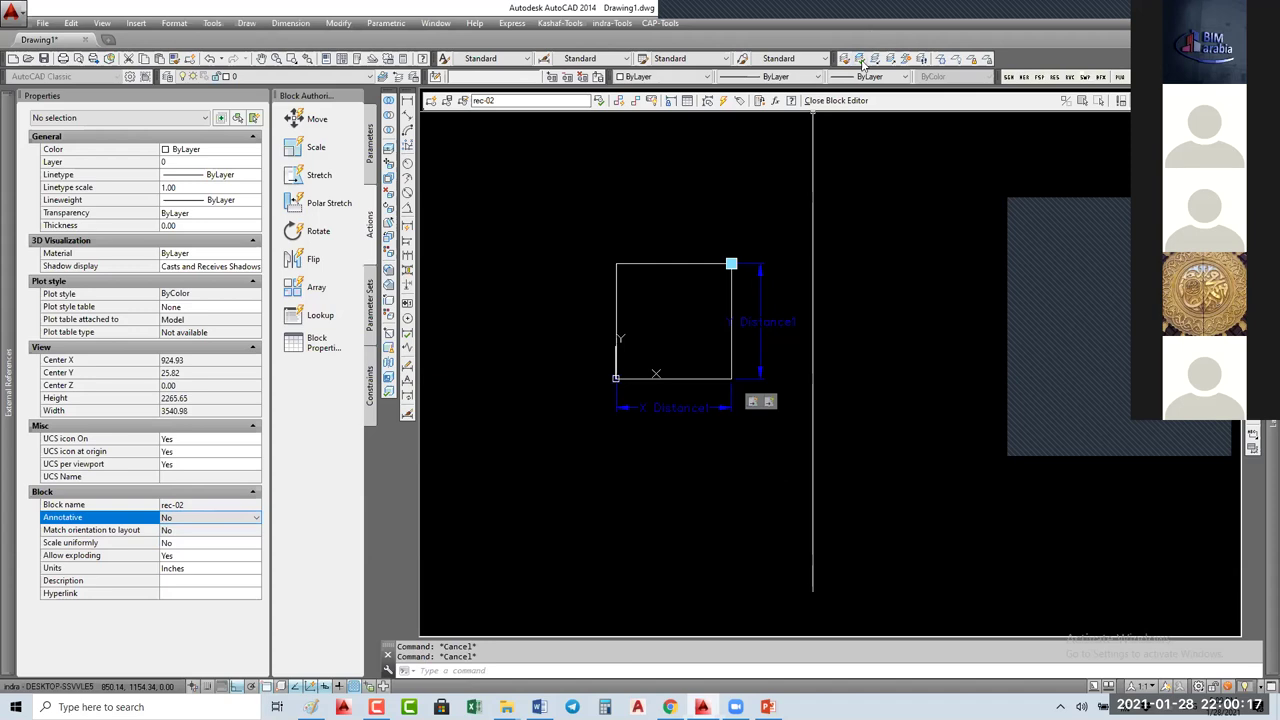
pyautogui.click(836, 101)
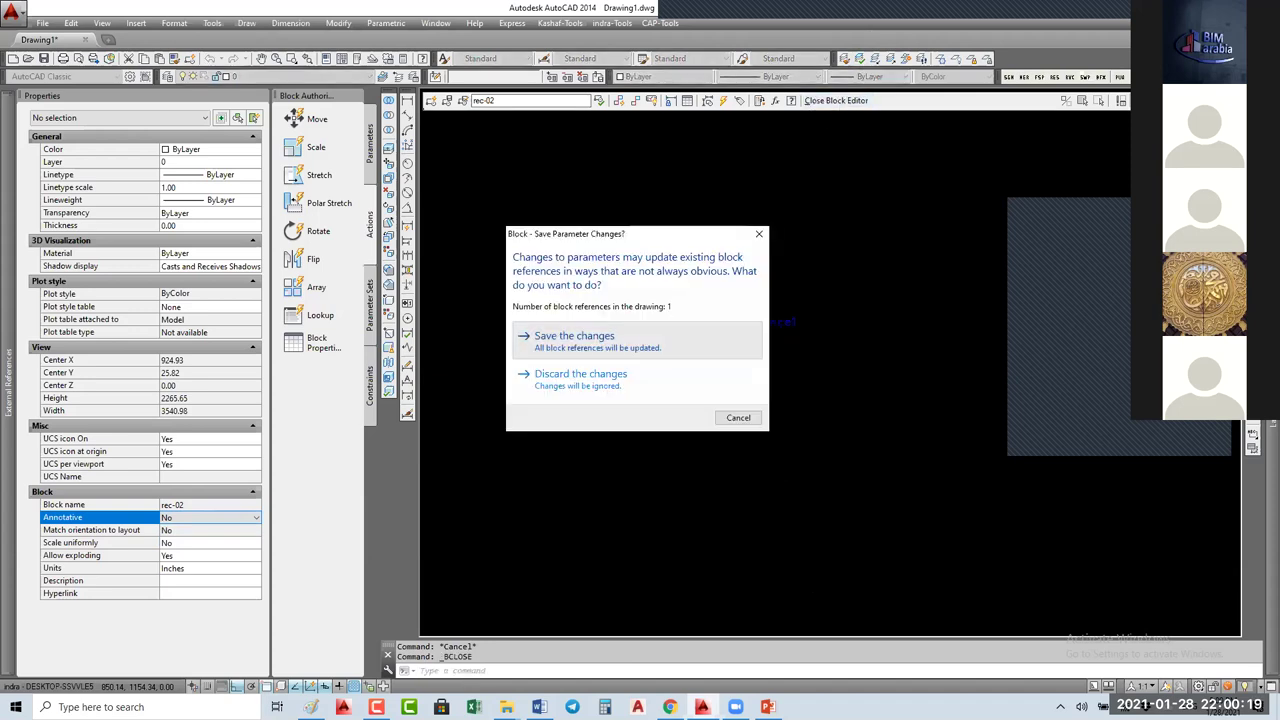
pyautogui.click(571, 332)
pyautogui.click(669, 300)
# Step: Edit rec-02 via BE, set Annotative to Yes in Properties, and save on closing
pyautogui.write('be')
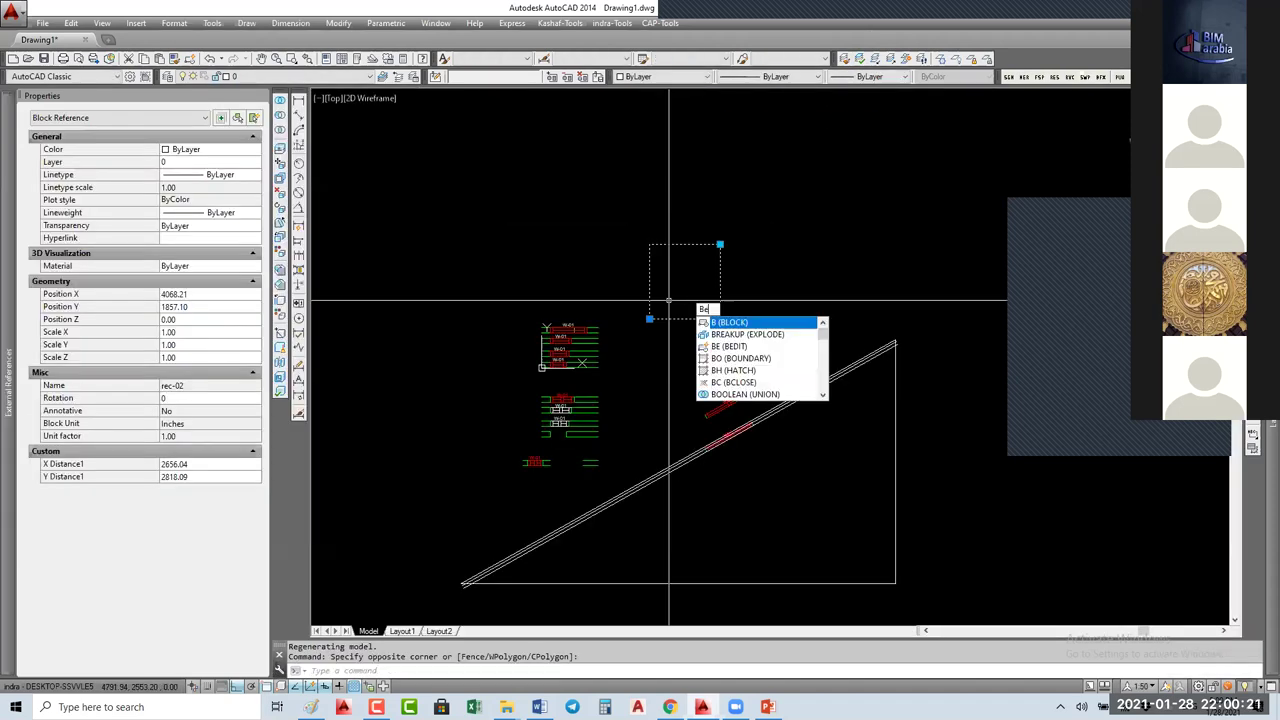
pyautogui.press('Return')
pyautogui.click(675, 331)
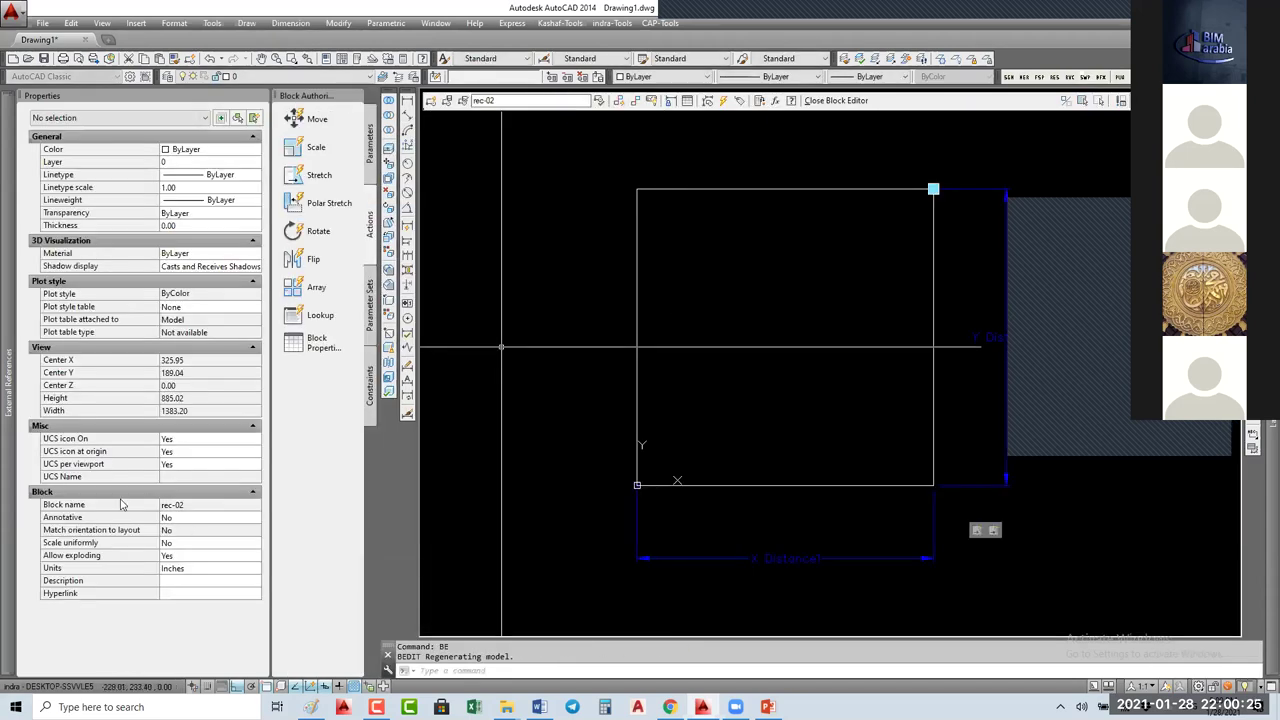
pyautogui.click(189, 519)
pyautogui.click(187, 520)
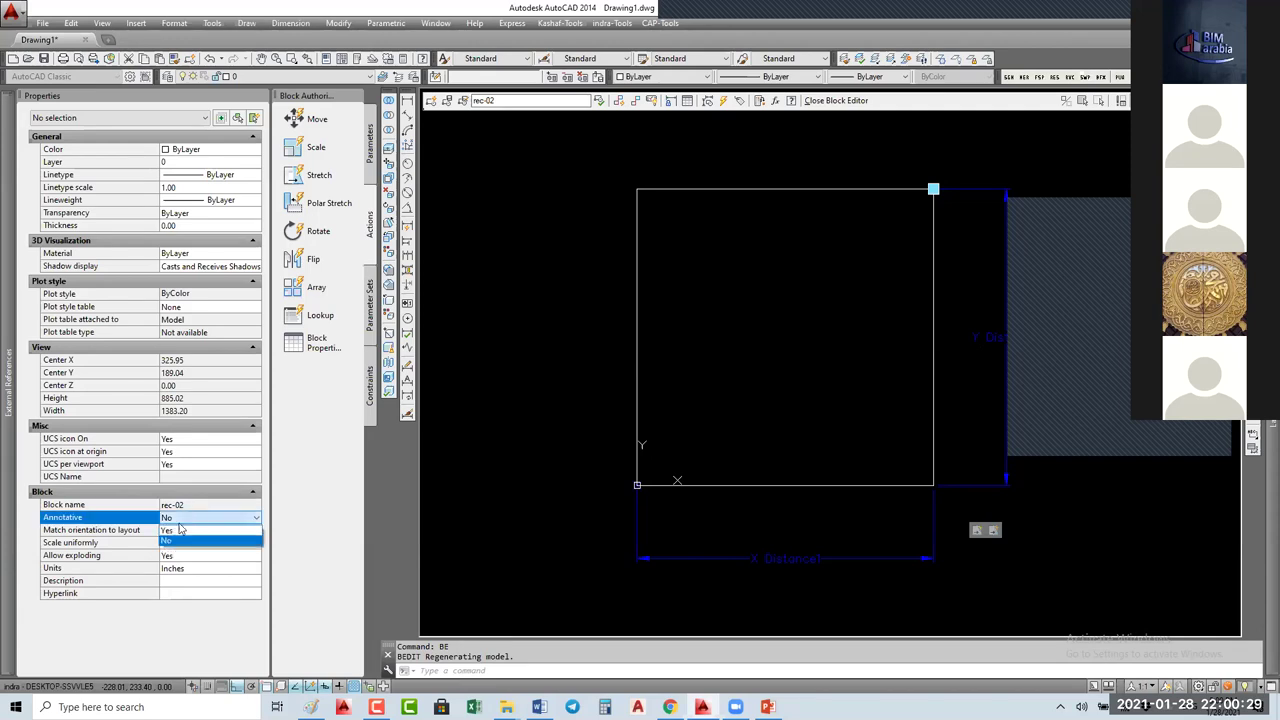
pyautogui.click(170, 530)
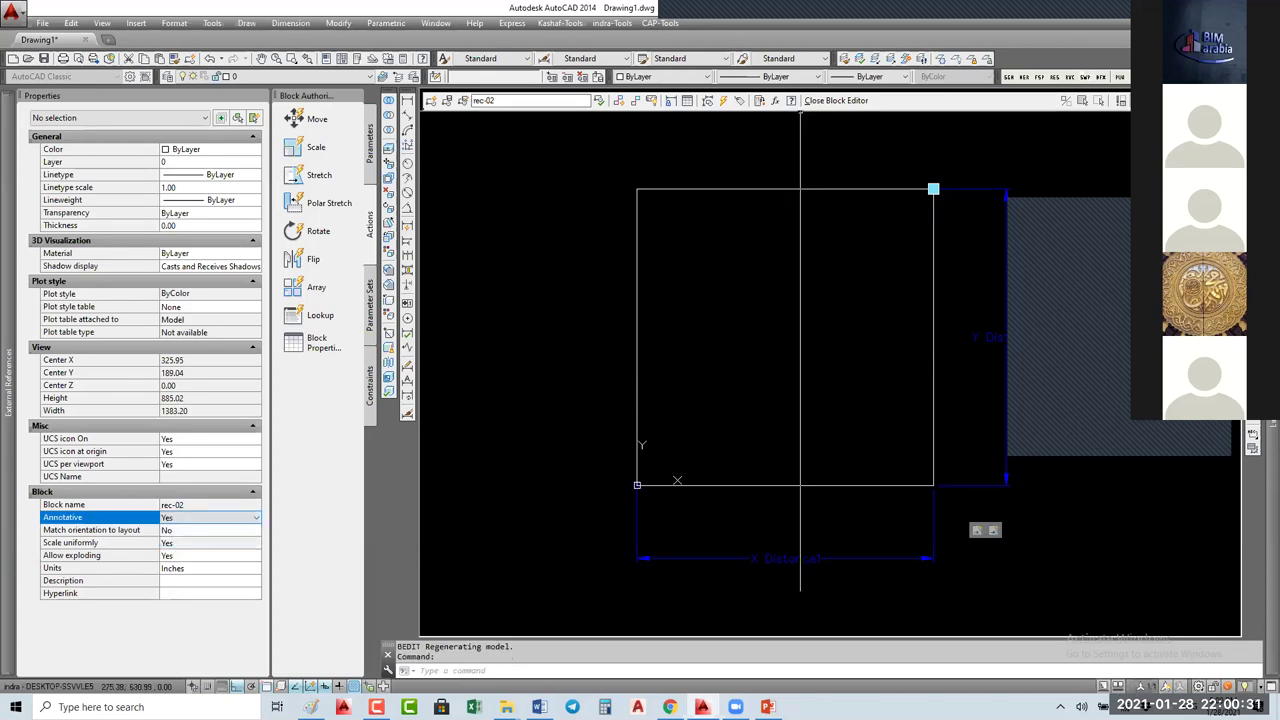
pyautogui.click(825, 101)
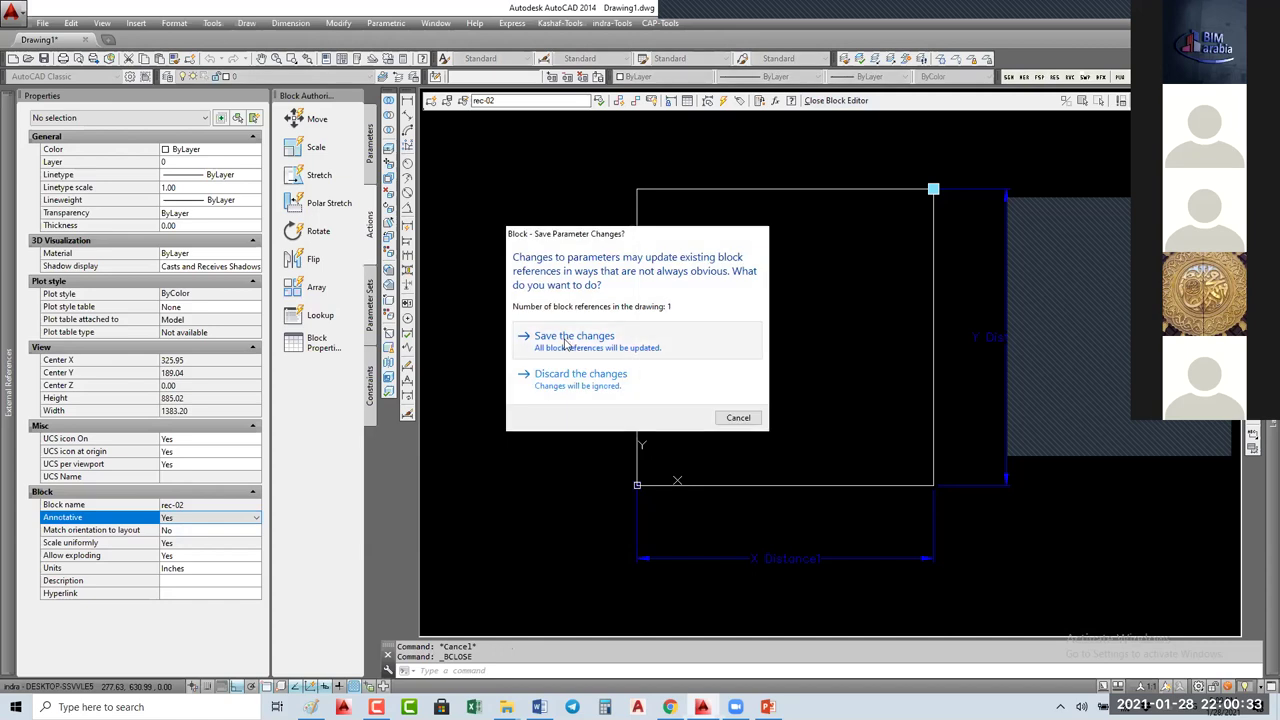
pyautogui.click(567, 336)
pyautogui.click(1006, 277)
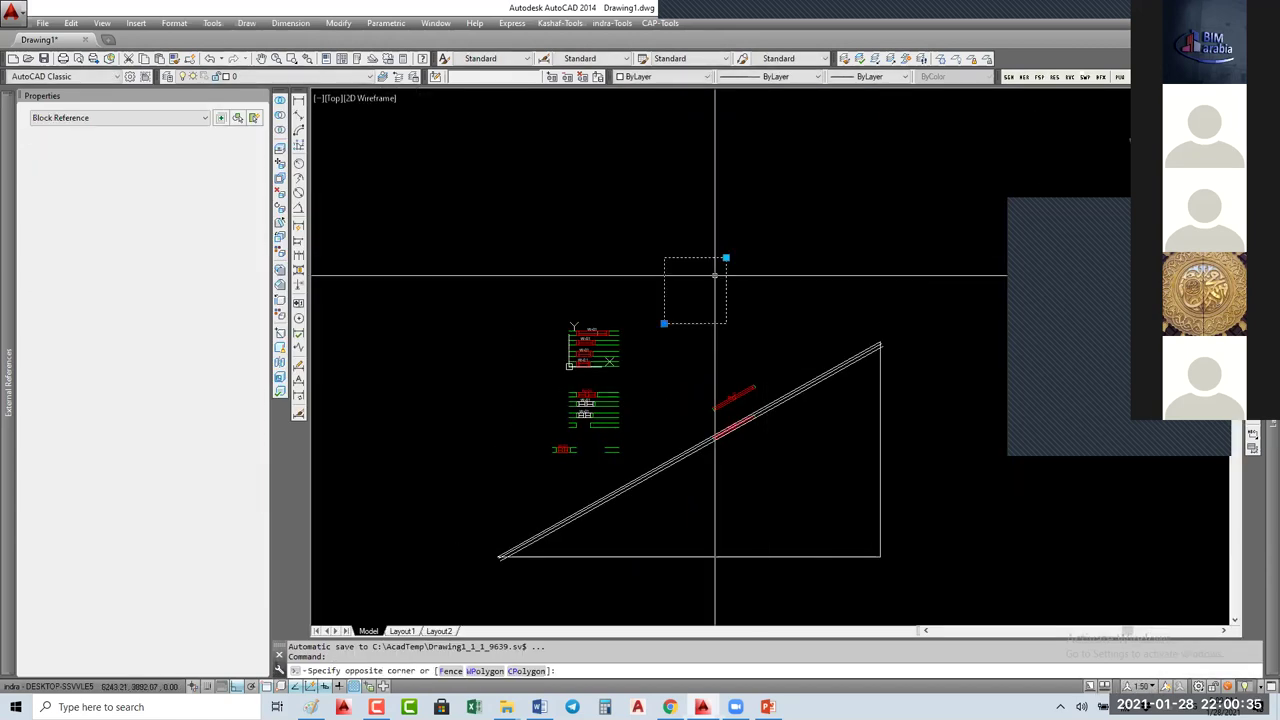
# Step: Turn on auto-add scales and set the annotation scale to 1:100
pyautogui.click(1141, 687)
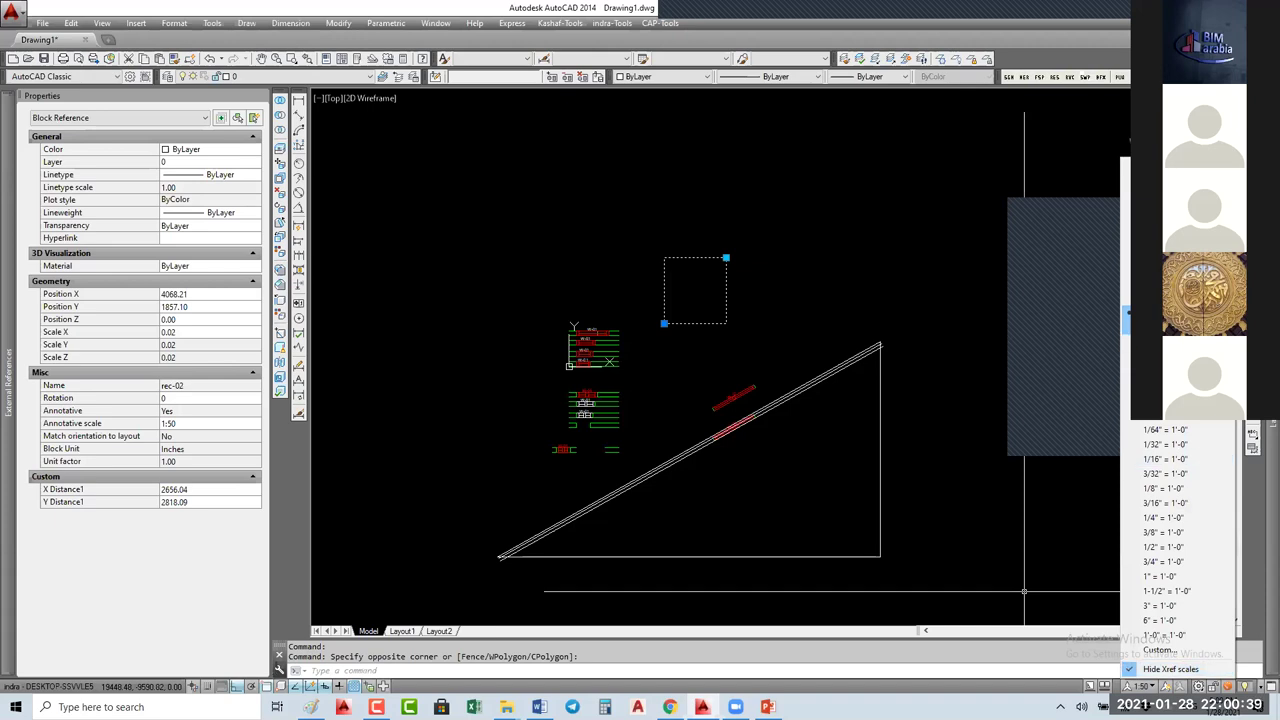
pyautogui.click(1170, 320)
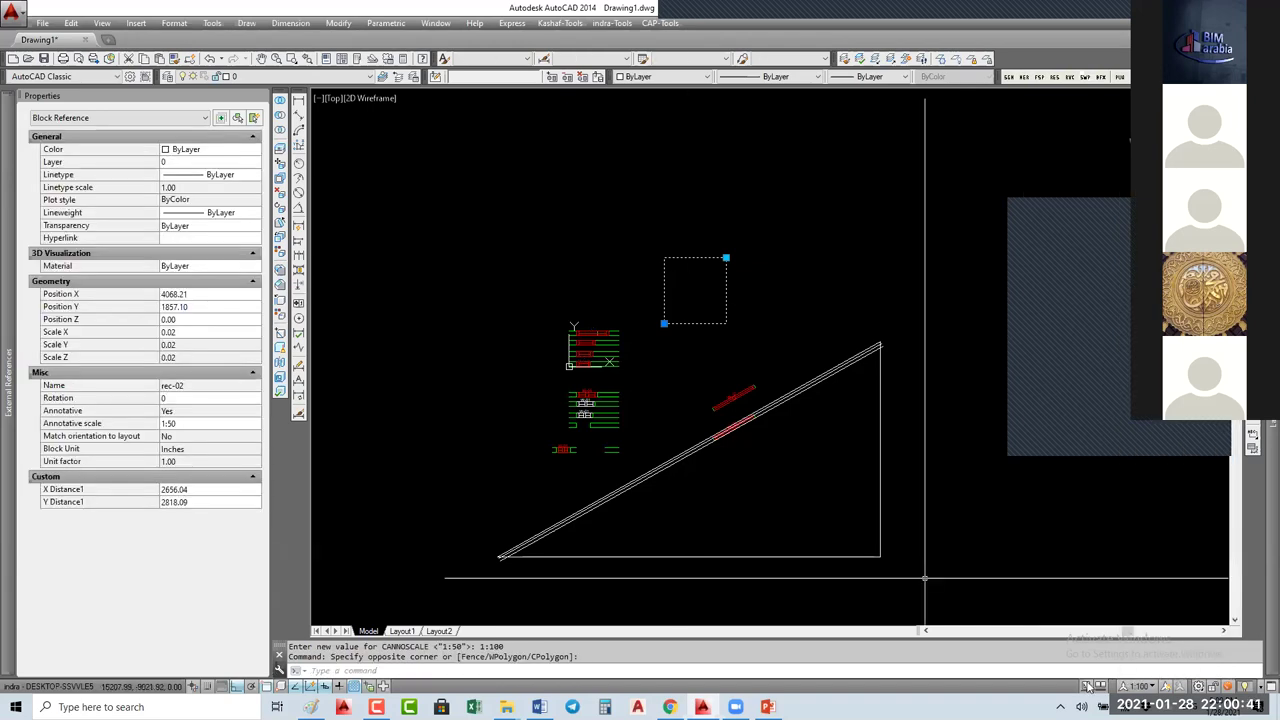
pyautogui.click(1140, 686)
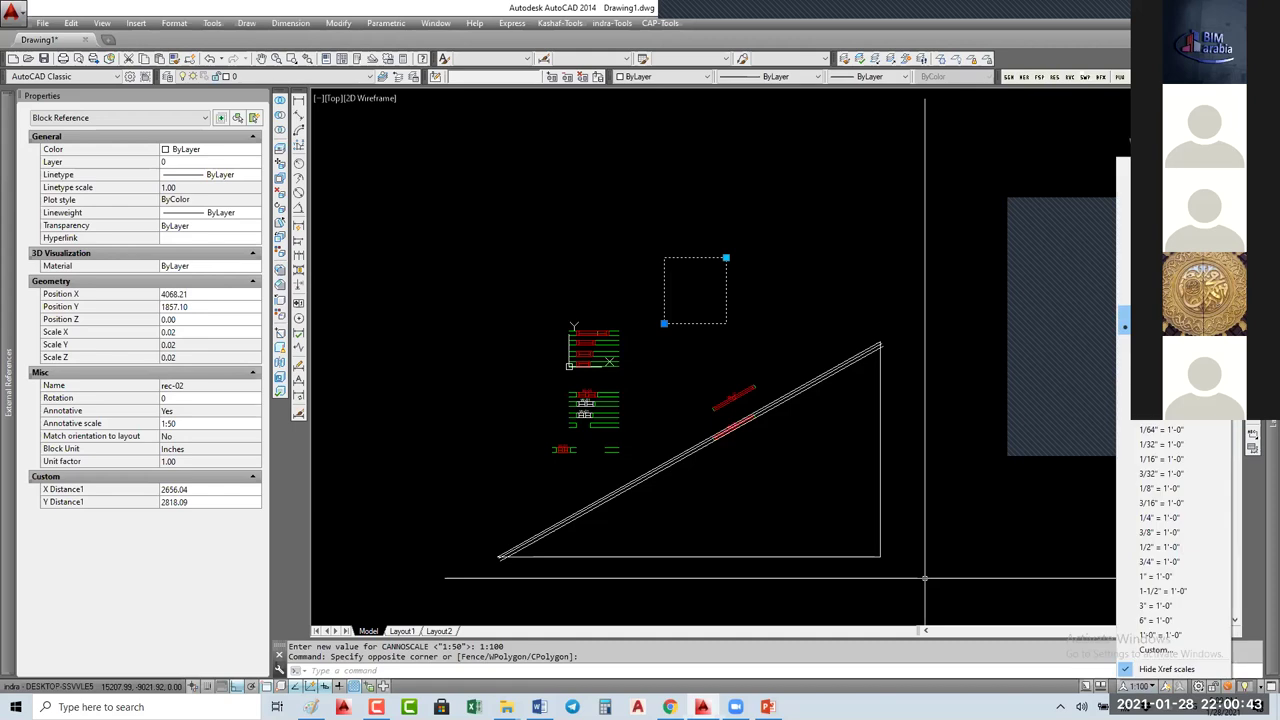
pyautogui.click(1125, 308)
pyautogui.click(1180, 686)
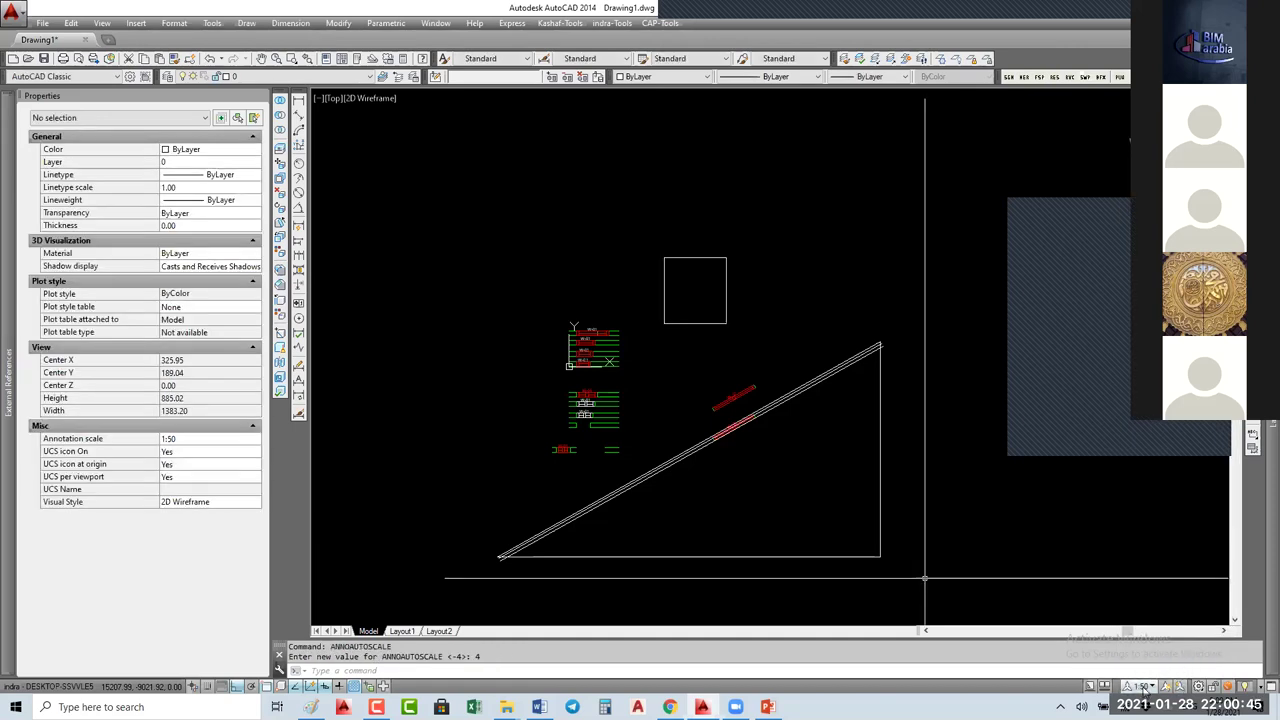
pyautogui.click(1140, 686)
pyautogui.click(1125, 313)
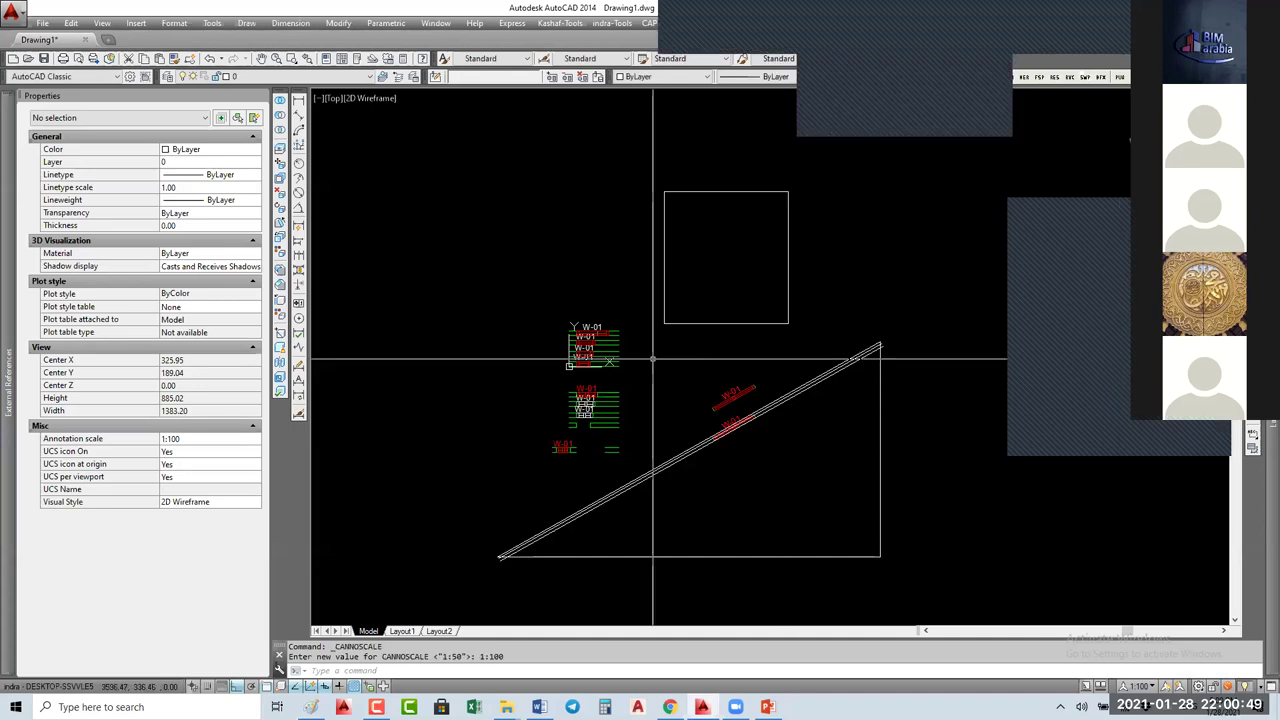
# Step: At 1:100, select rec-02 and drag its top-right corner grip down to shorten it
pyautogui.scroll(2, 653, 358)
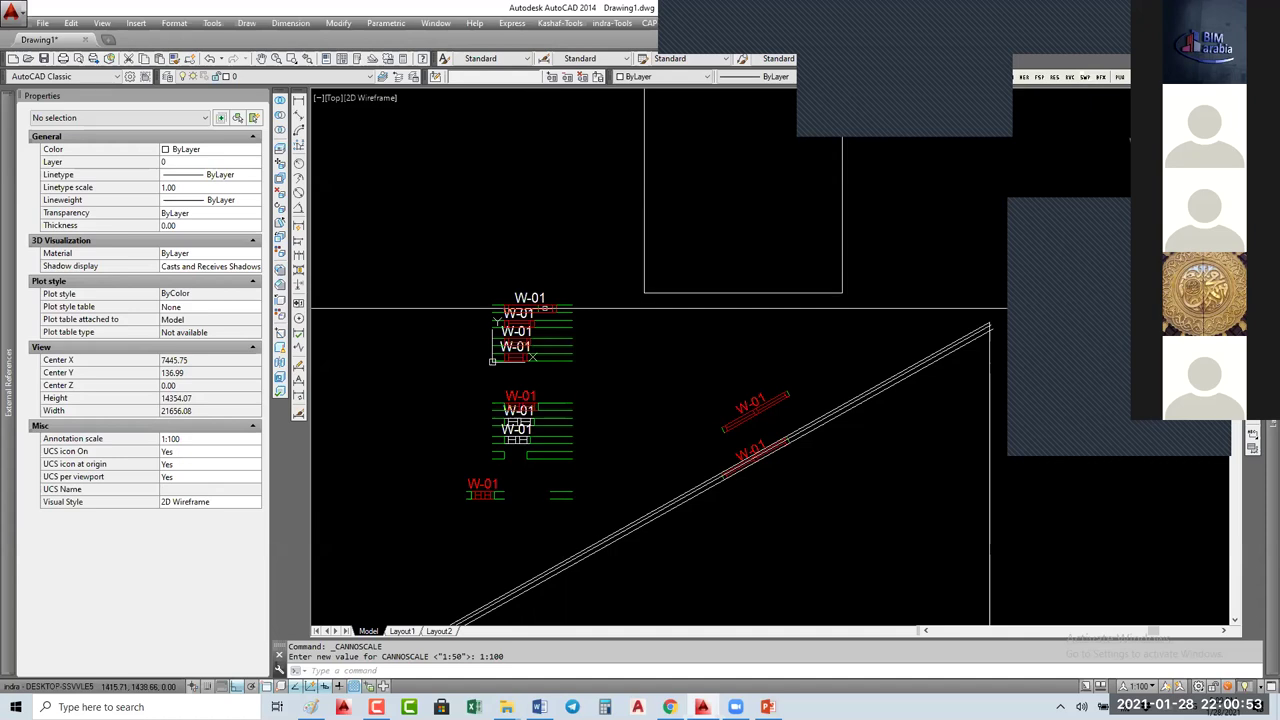
pyautogui.moveTo(555, 310)
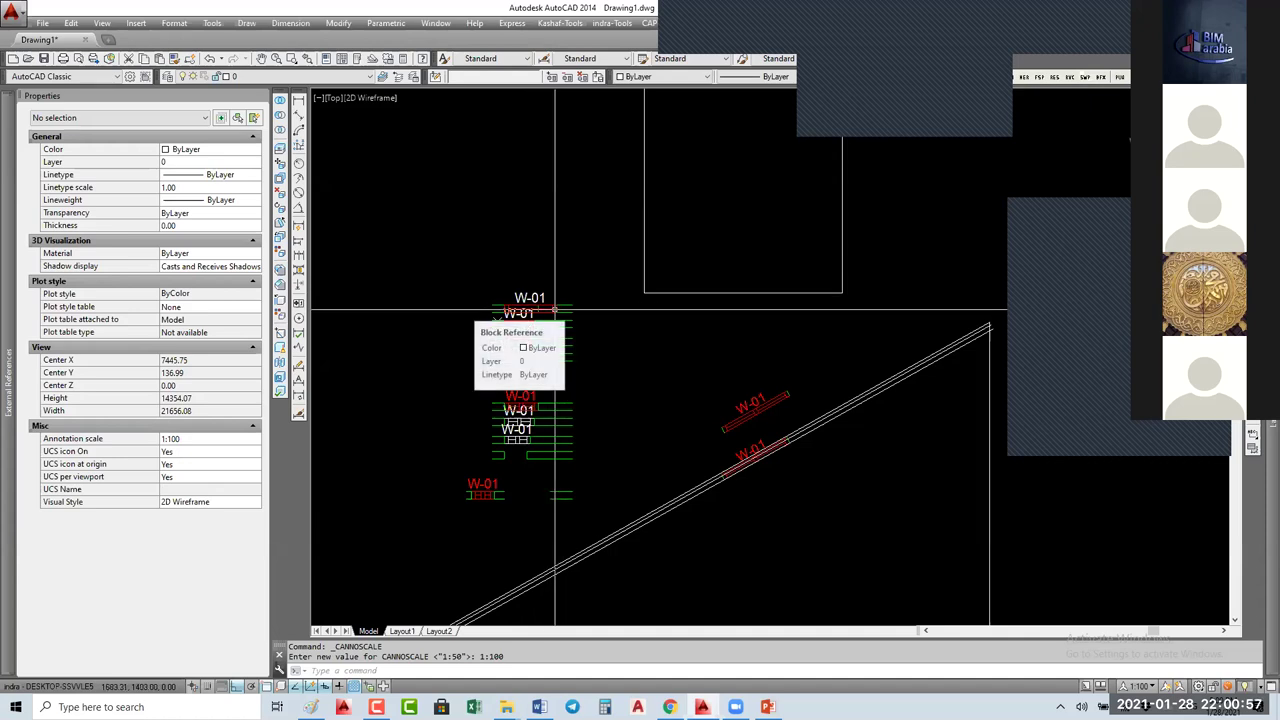
pyautogui.moveTo(555, 310)
pyautogui.mouseDown(button='middle')
pyautogui.moveTo(600, 343)
pyautogui.moveTo(661, 270)
pyautogui.mouseUp(button='middle')
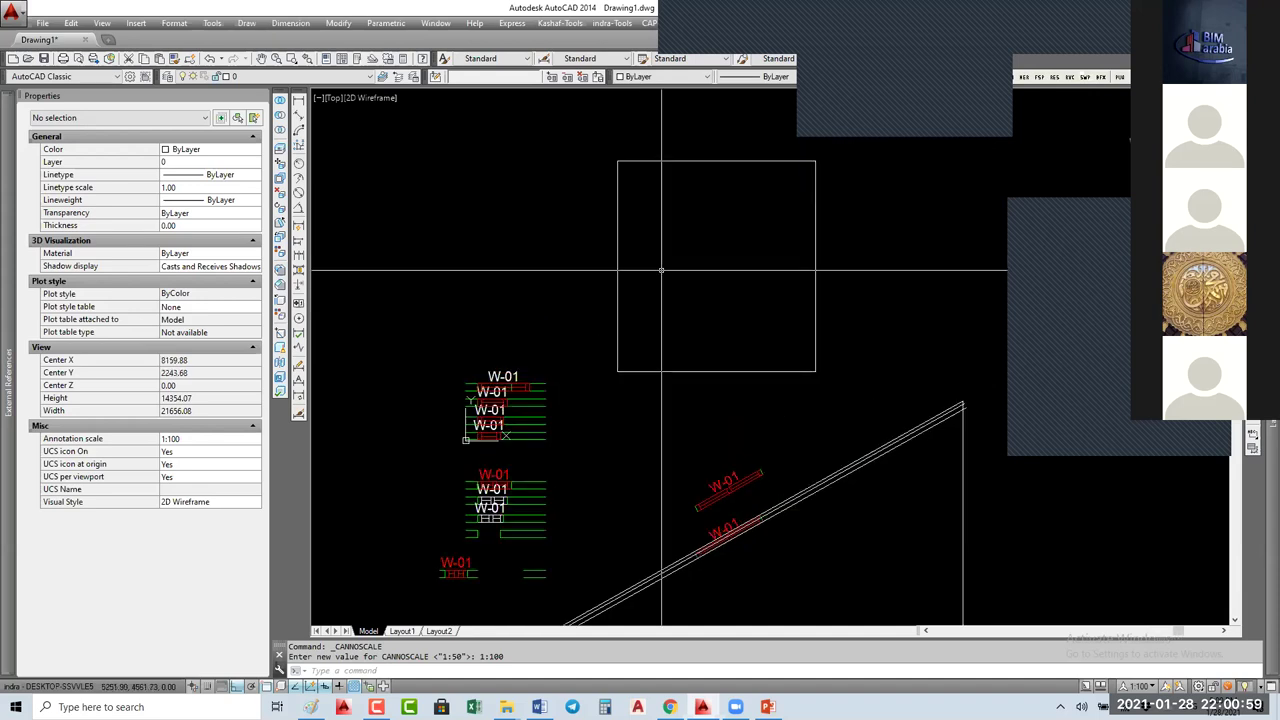
pyautogui.click(661, 270)
pyautogui.click(770, 300)
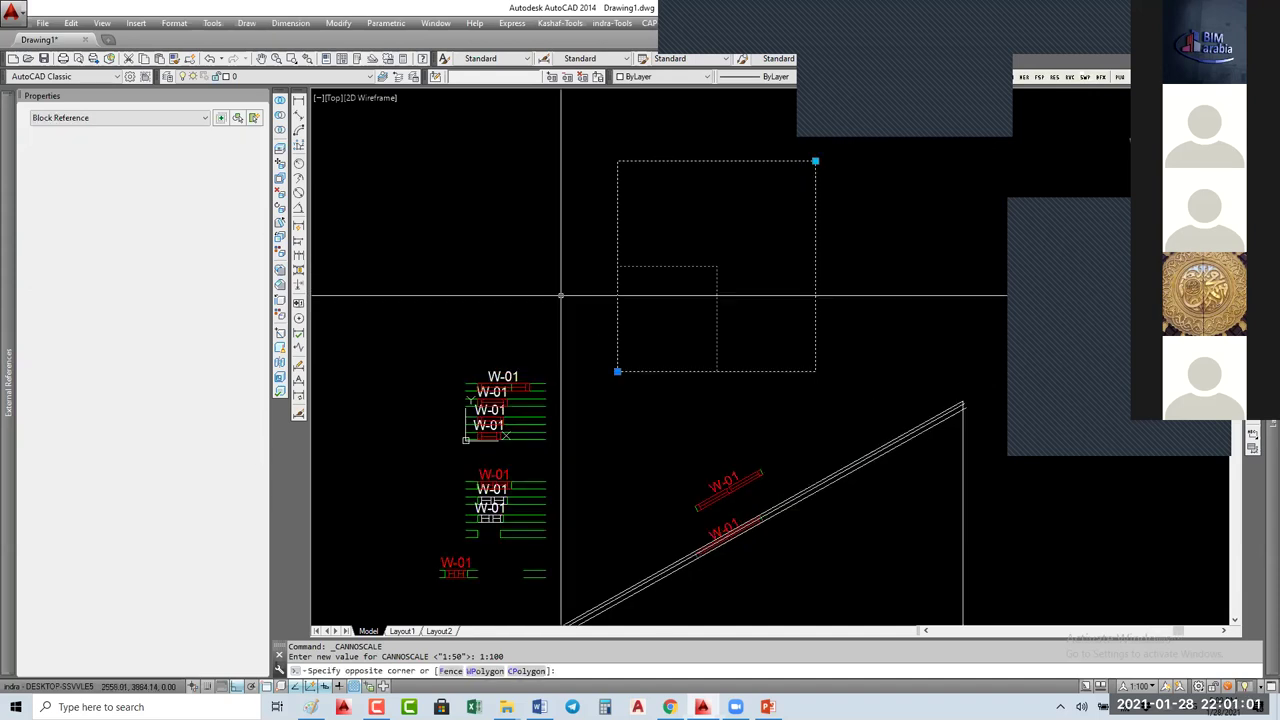
pyautogui.click(815, 160)
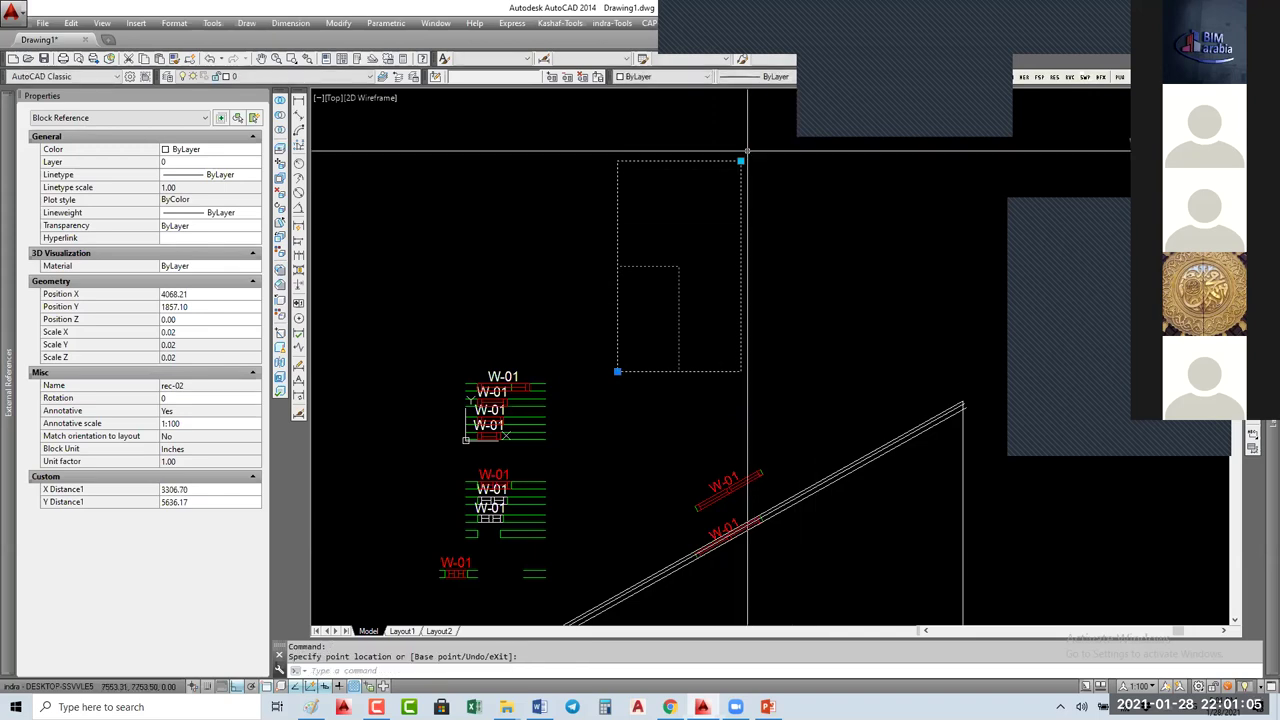
pyautogui.click(741, 243)
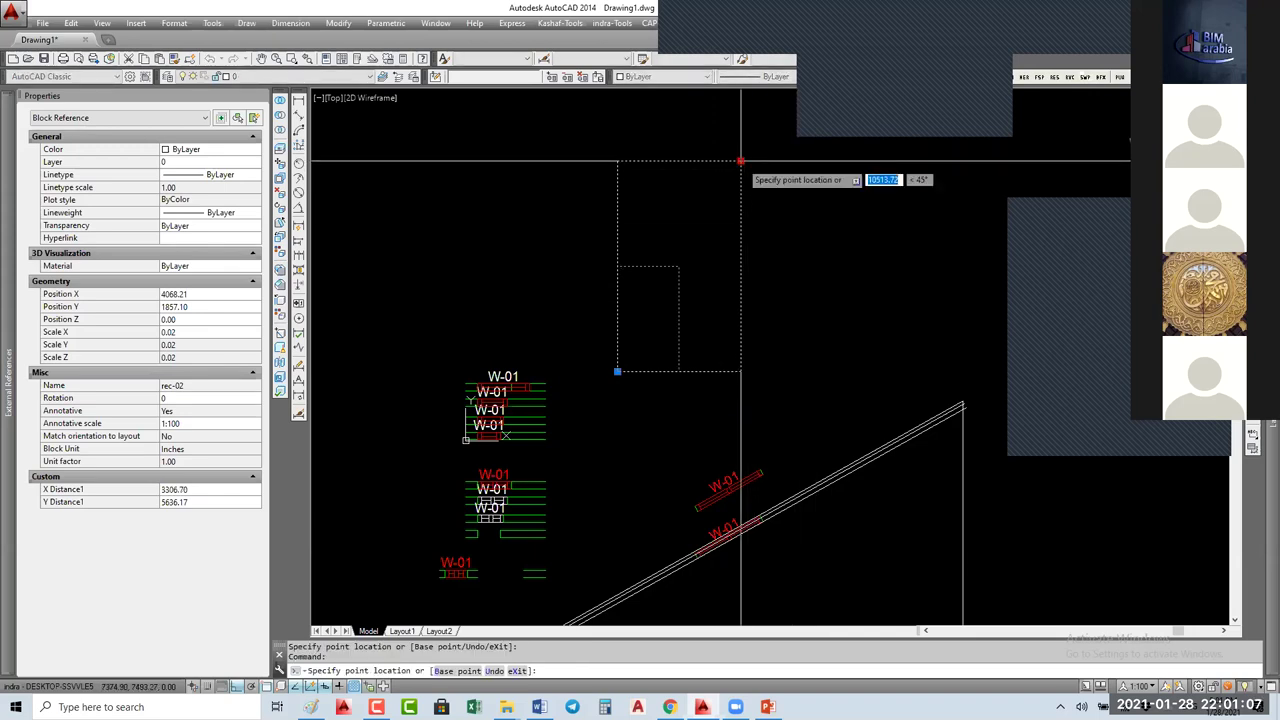
pyautogui.press('Escape')
# Step: Return the annotation scale to 1:50 and check rec-02 at 1653.35 × 1717.85
pyautogui.click(1138, 686)
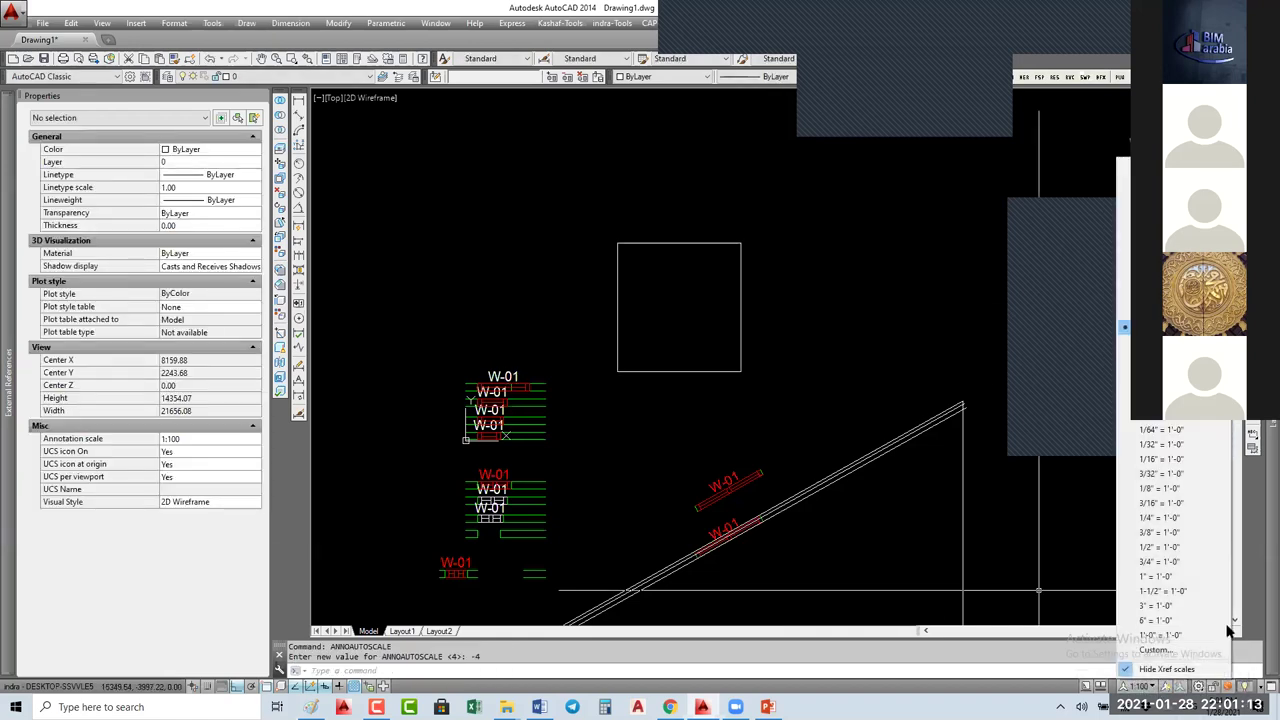
pyautogui.click(1150, 311)
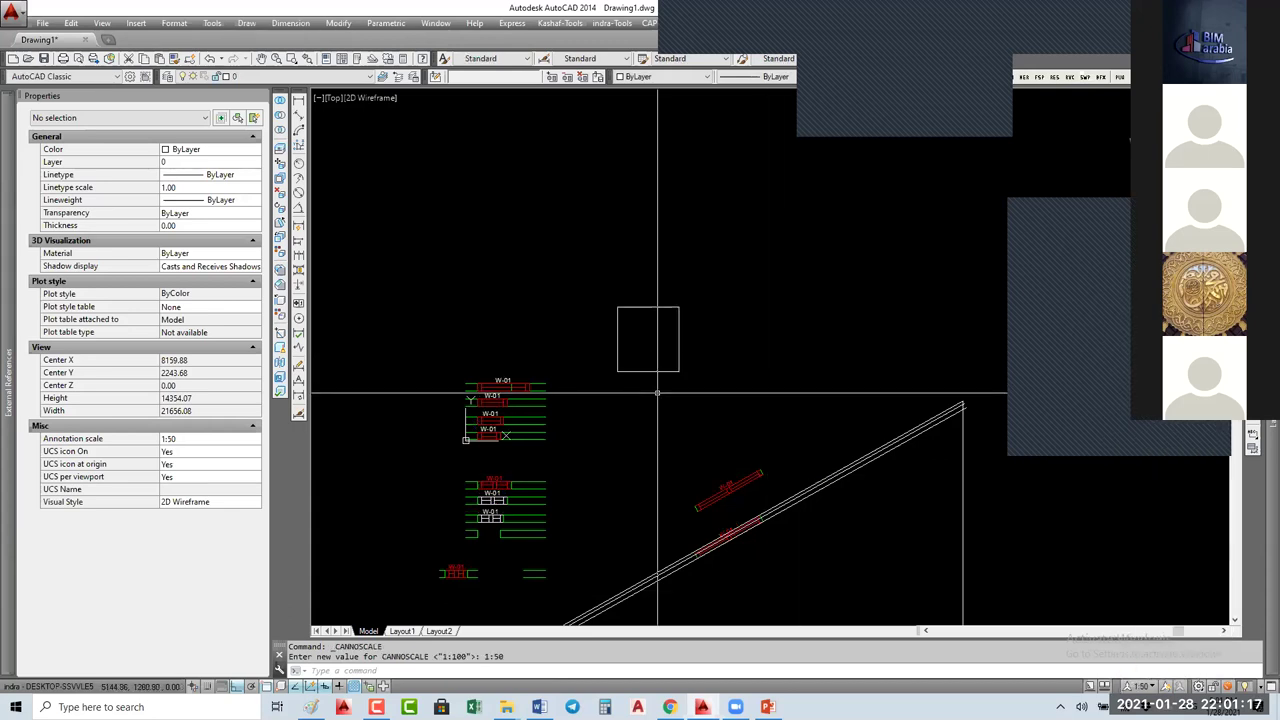
pyautogui.click(679, 320)
pyautogui.click(637, 333)
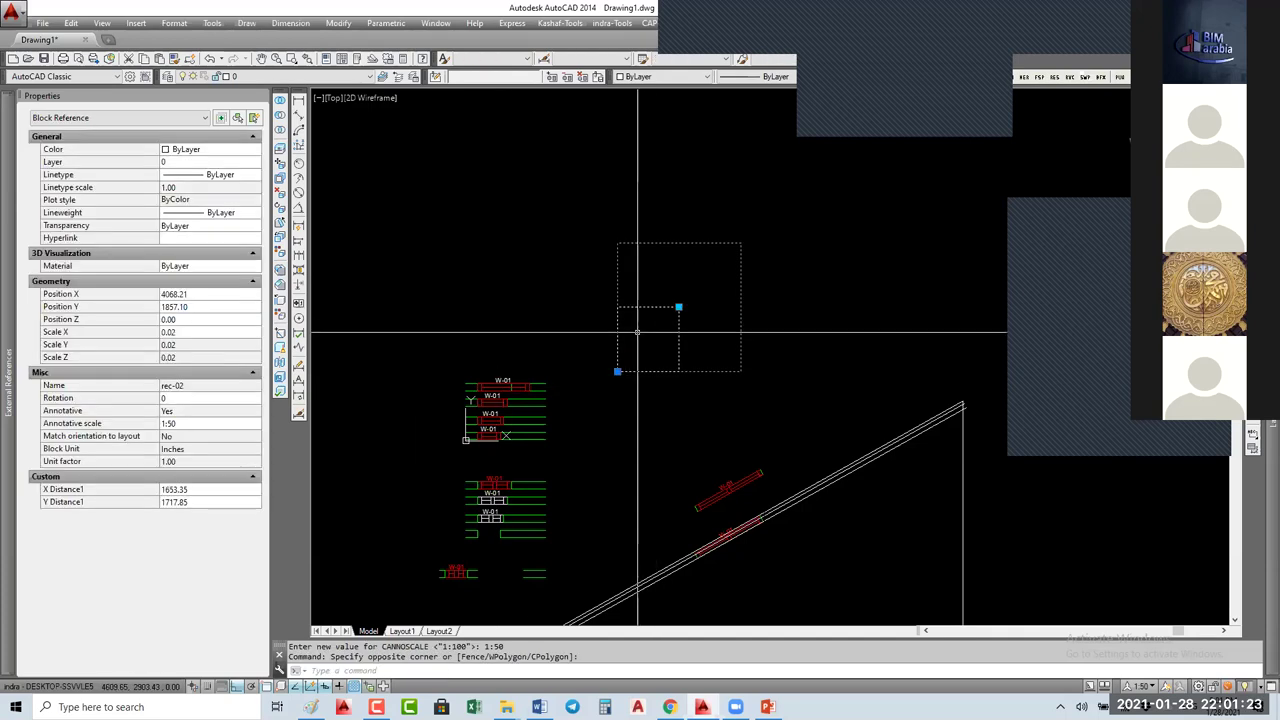
pyautogui.press('Escape')
pyautogui.press('Escape')
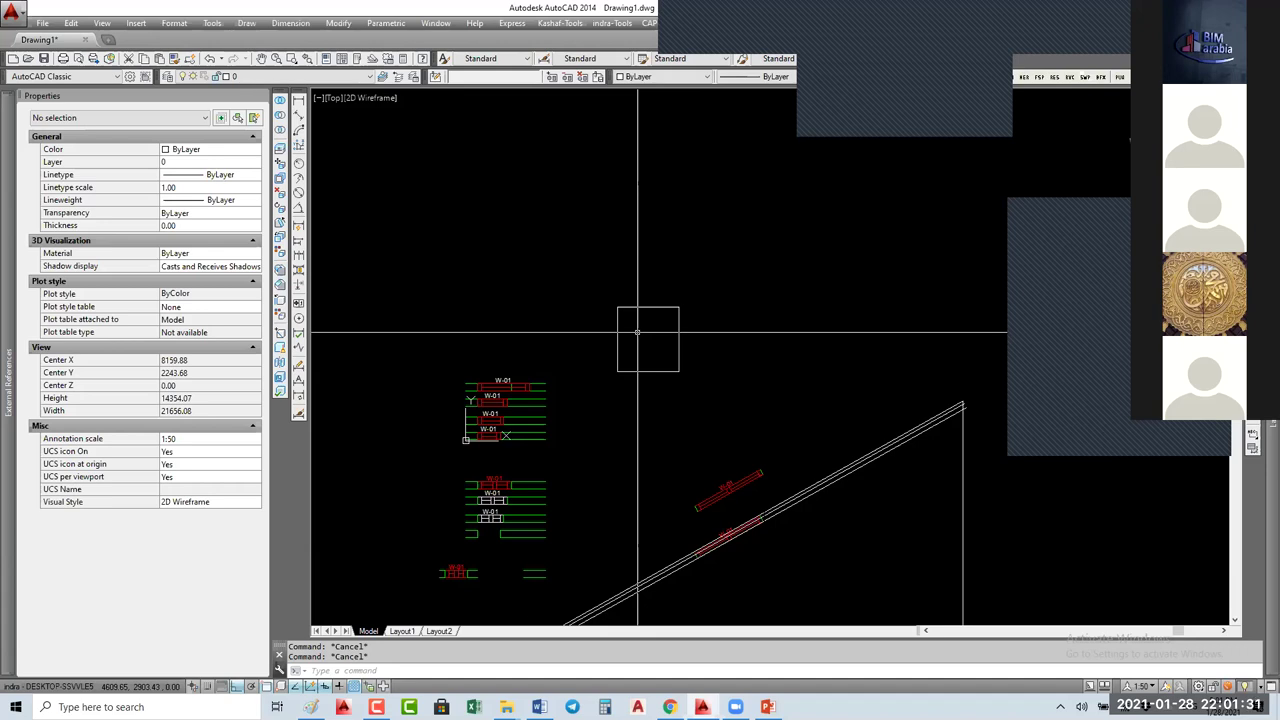
# Step: Copy the rec-02 square twice upward to form a column of three
pyautogui.click(692, 310)
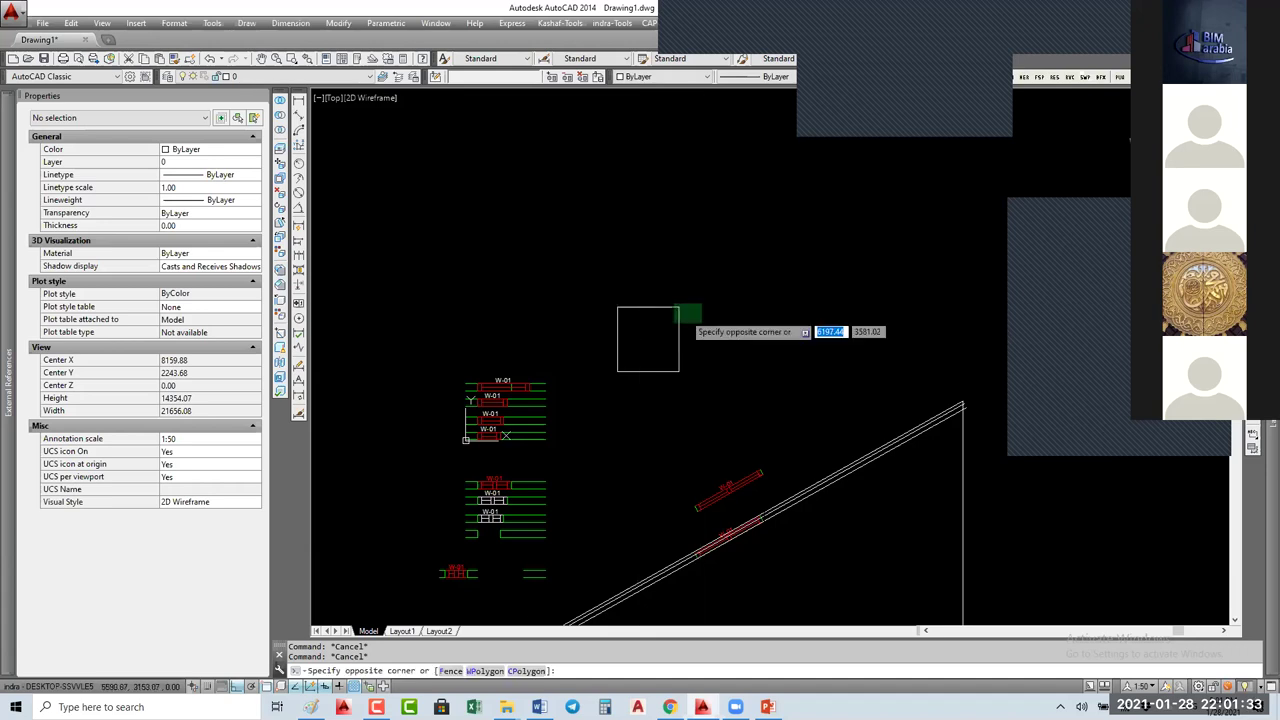
pyautogui.click(679, 317)
pyautogui.scroll(-2, 679, 317)
pyautogui.moveTo(677, 366); pyautogui.dragTo(663, 423, button='middle')
pyautogui.write('m')
pyautogui.press('Return')
pyautogui.click(667, 427)
pyautogui.click(694, 290)
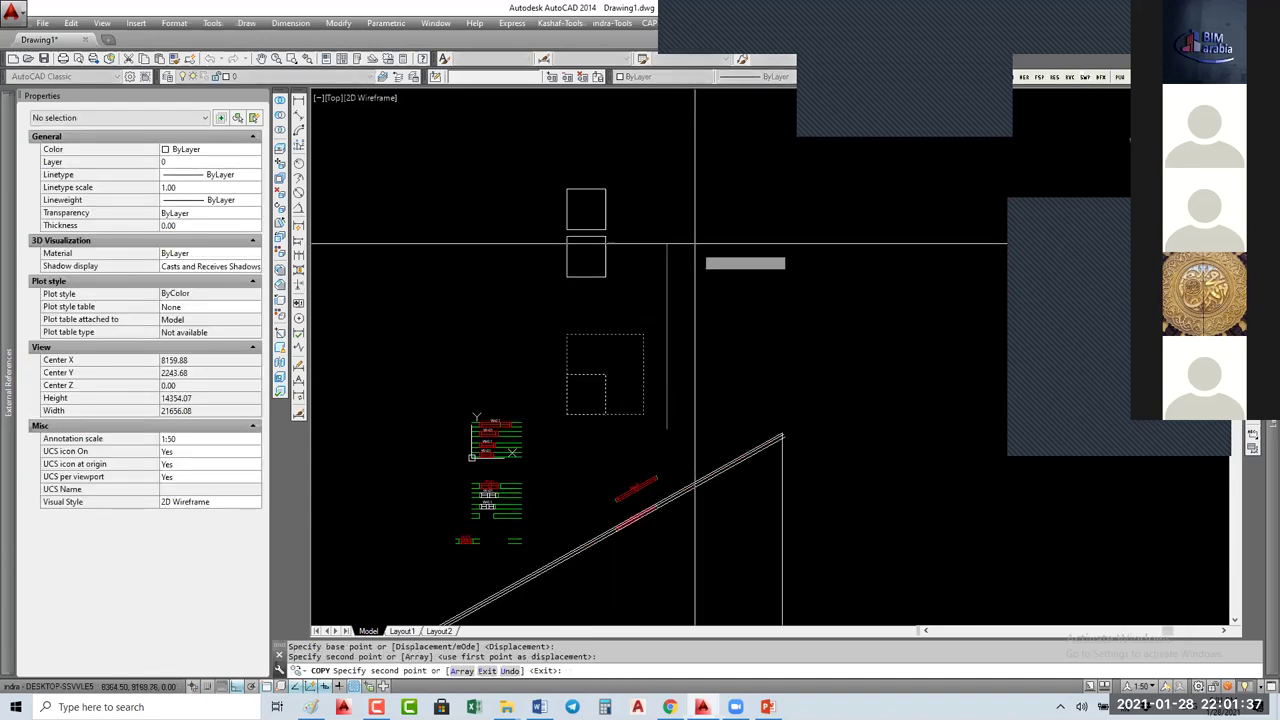
pyautogui.click(698, 203)
pyautogui.press('Return')
pyautogui.press('Return')
# Step: Copy the three-square column twice to the right and select all nine blocks
pyautogui.click(710, 126)
pyautogui.click(600, 388)
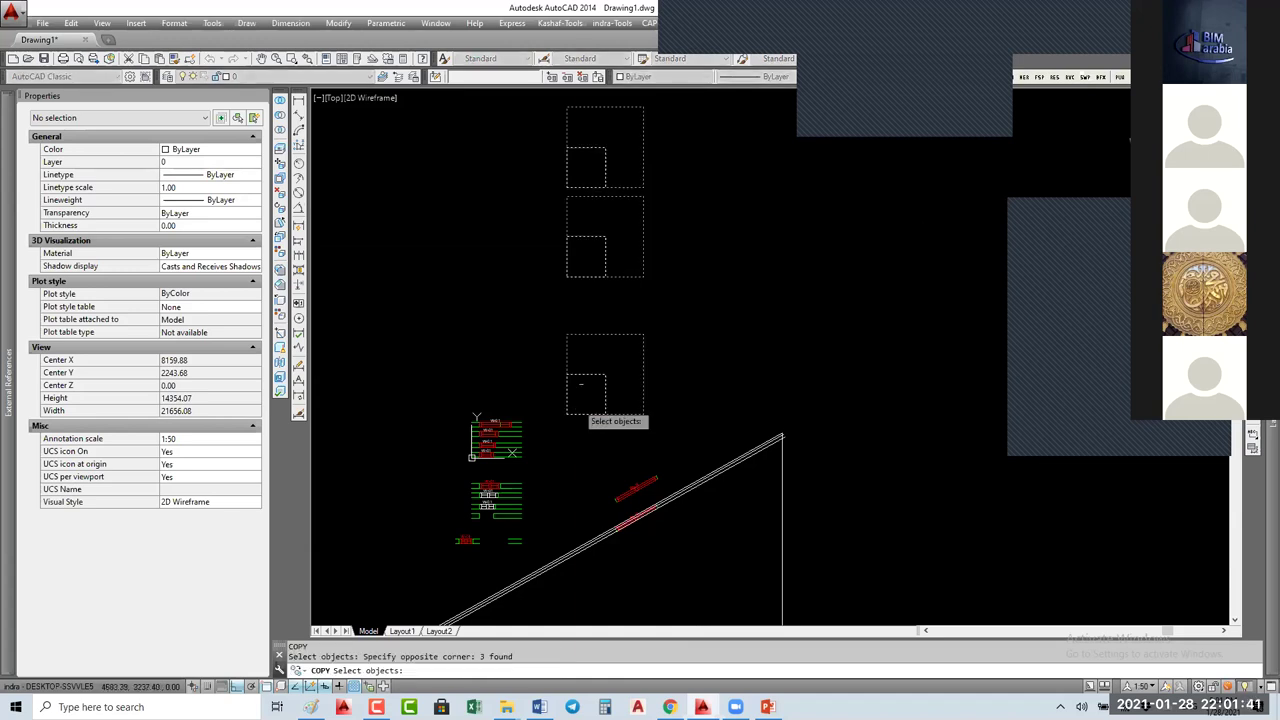
pyautogui.press('Return')
pyautogui.click(605, 375)
pyautogui.click(771, 309)
pyautogui.click(689, 309)
pyautogui.press('Escape')
pyautogui.press('Escape')
pyautogui.click(797, 167)
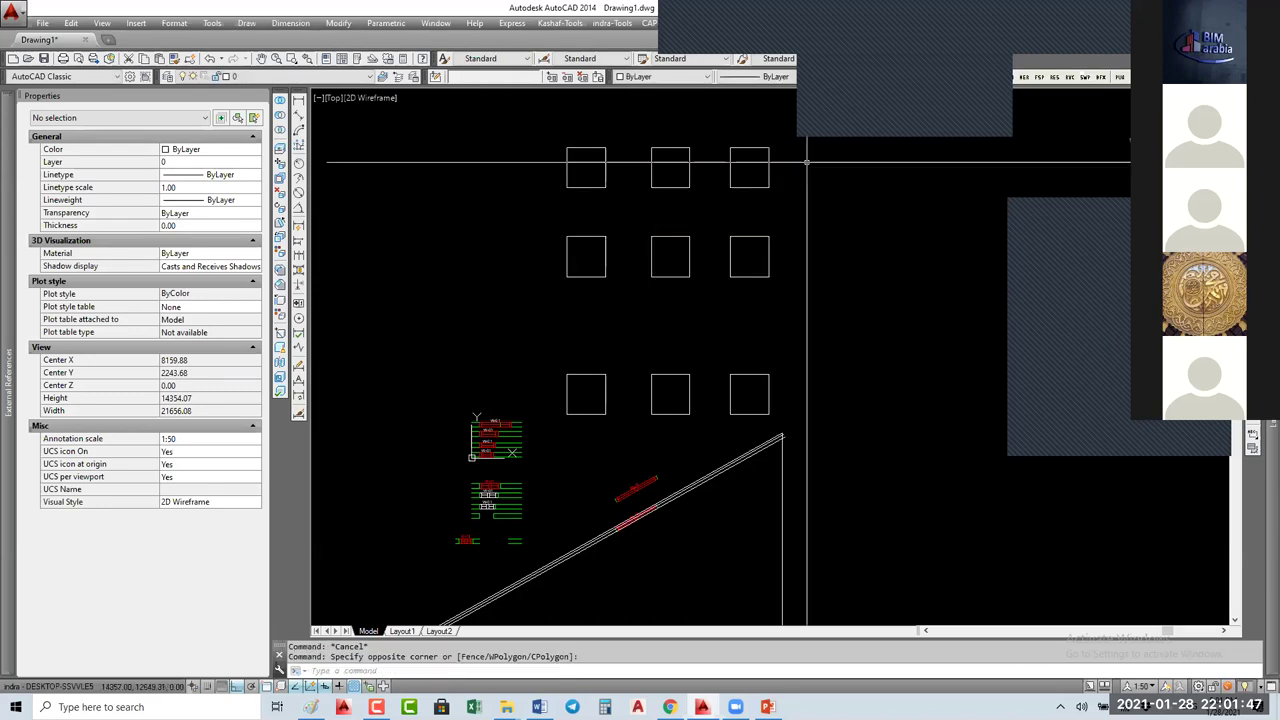
pyautogui.click(559, 397)
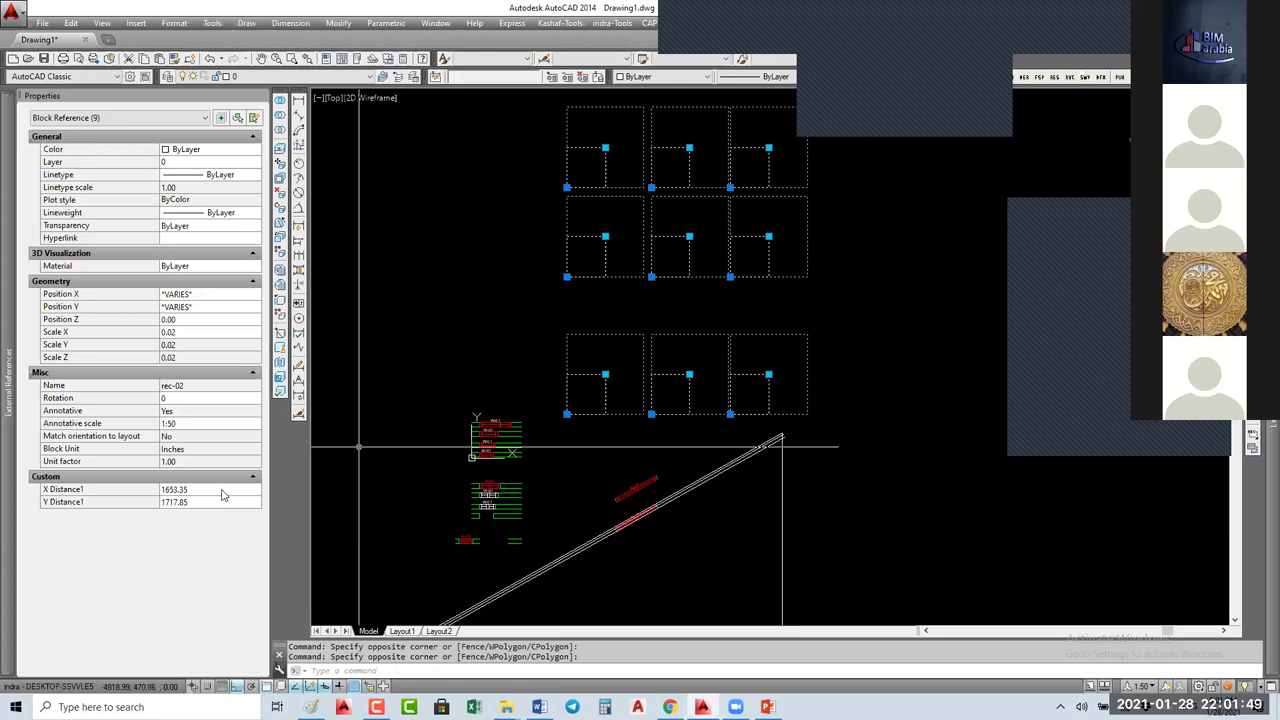
# Step: Set X Distance1 and Y Distance1 of the nine selected blocks to 1000 in Properties
pyautogui.rightClick(597, 244)
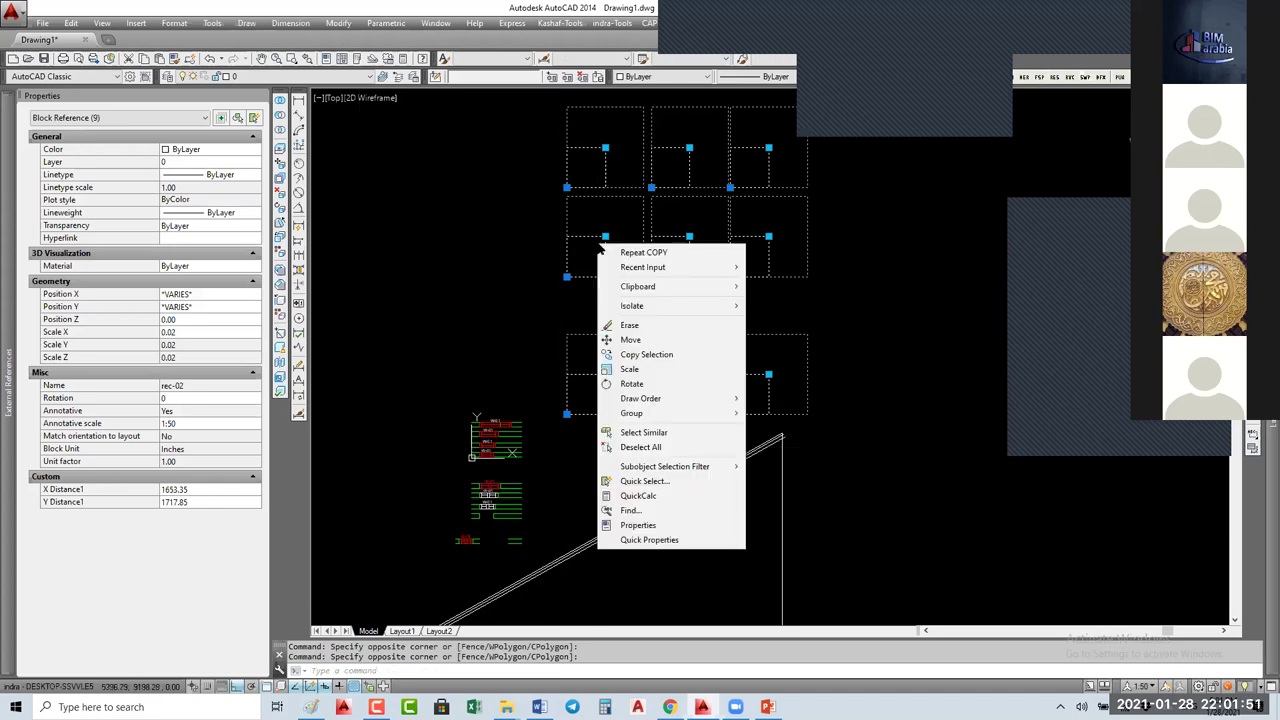
pyautogui.click(220, 493)
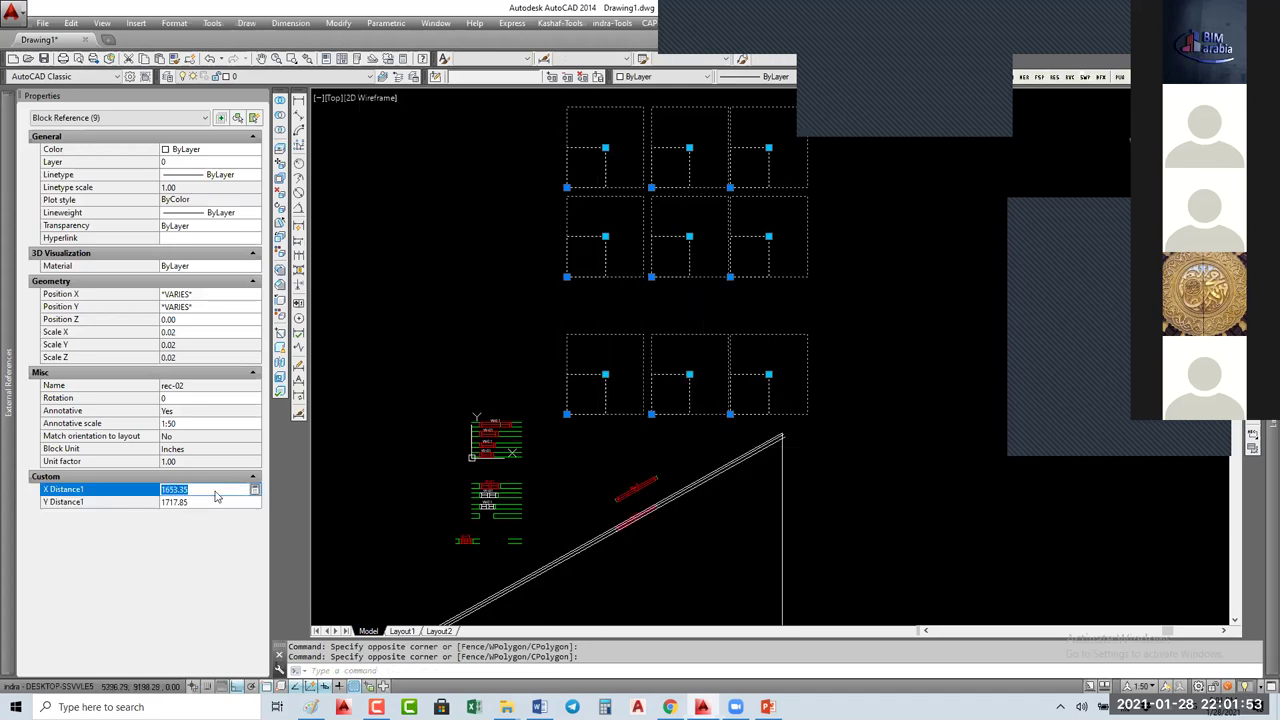
pyautogui.write('1000')
pyautogui.press('Return')
pyautogui.click(196, 501)
pyautogui.write('100')
pyautogui.press('Return')
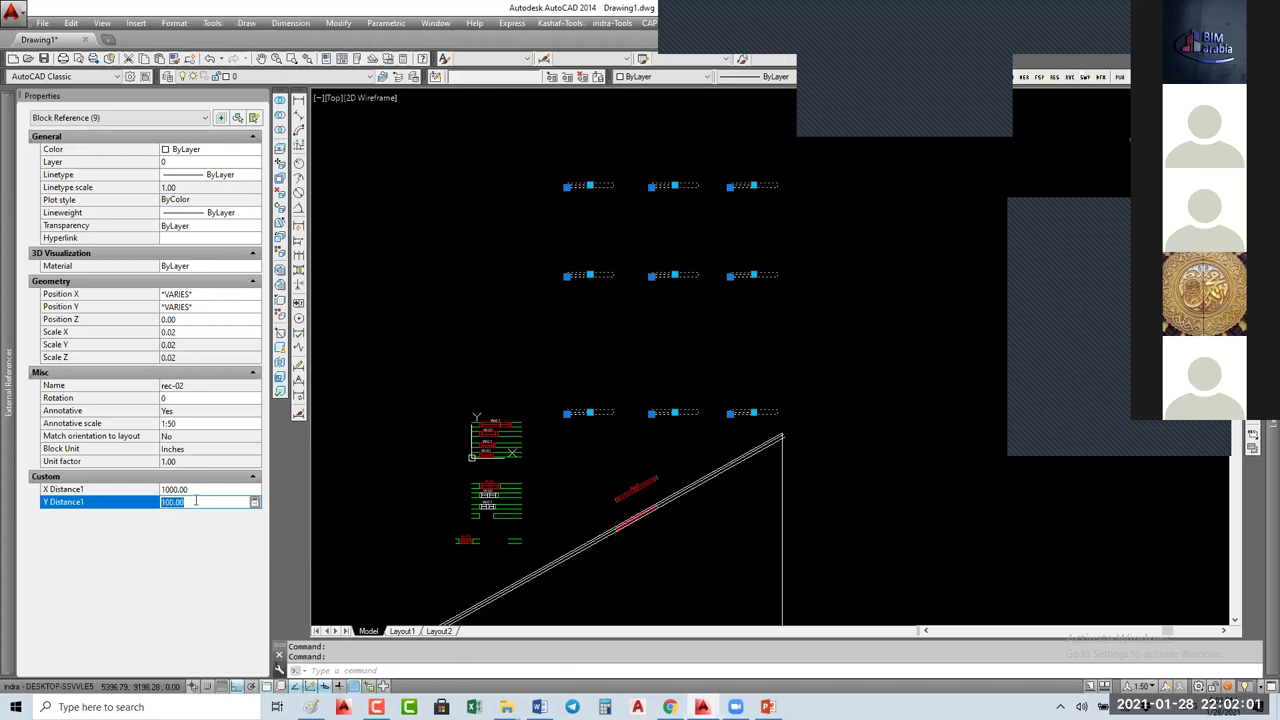
pyautogui.write('1000')
pyautogui.press('Return')
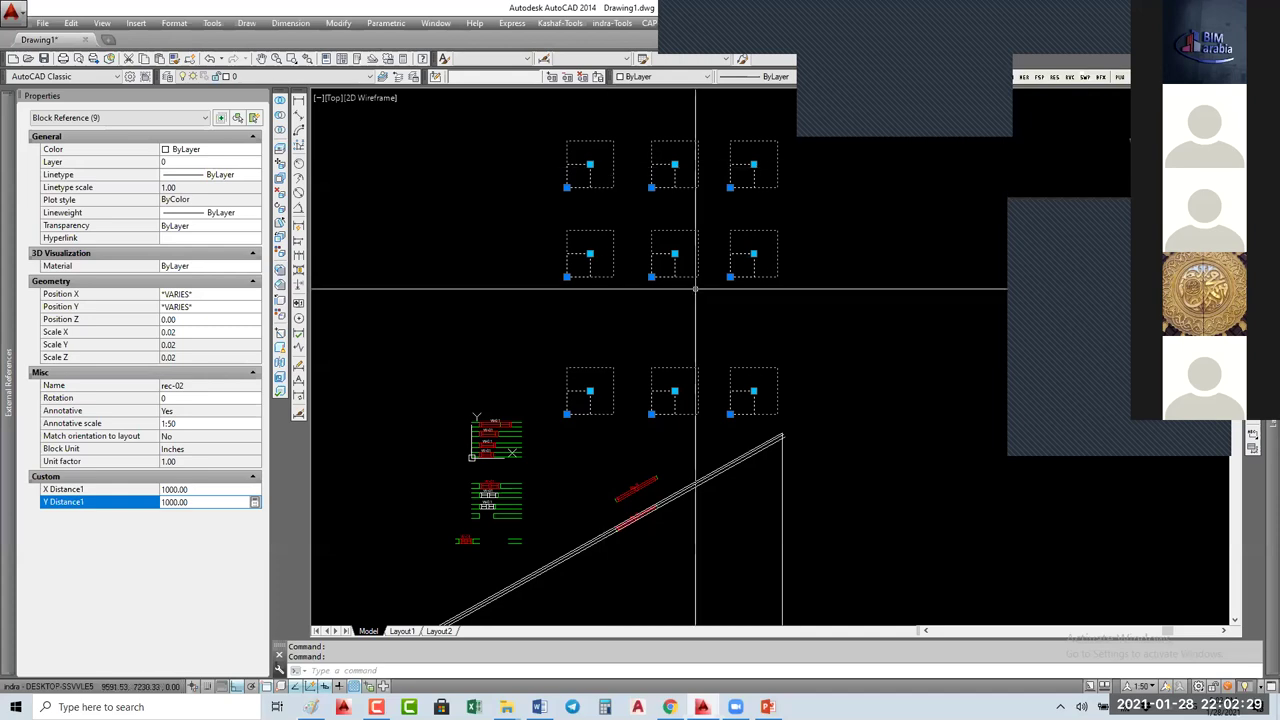
# Step: Clear the selection and start BE to edit a block definition
pyautogui.press('Escape')
pyautogui.write('be')
pyautogui.press('Return')
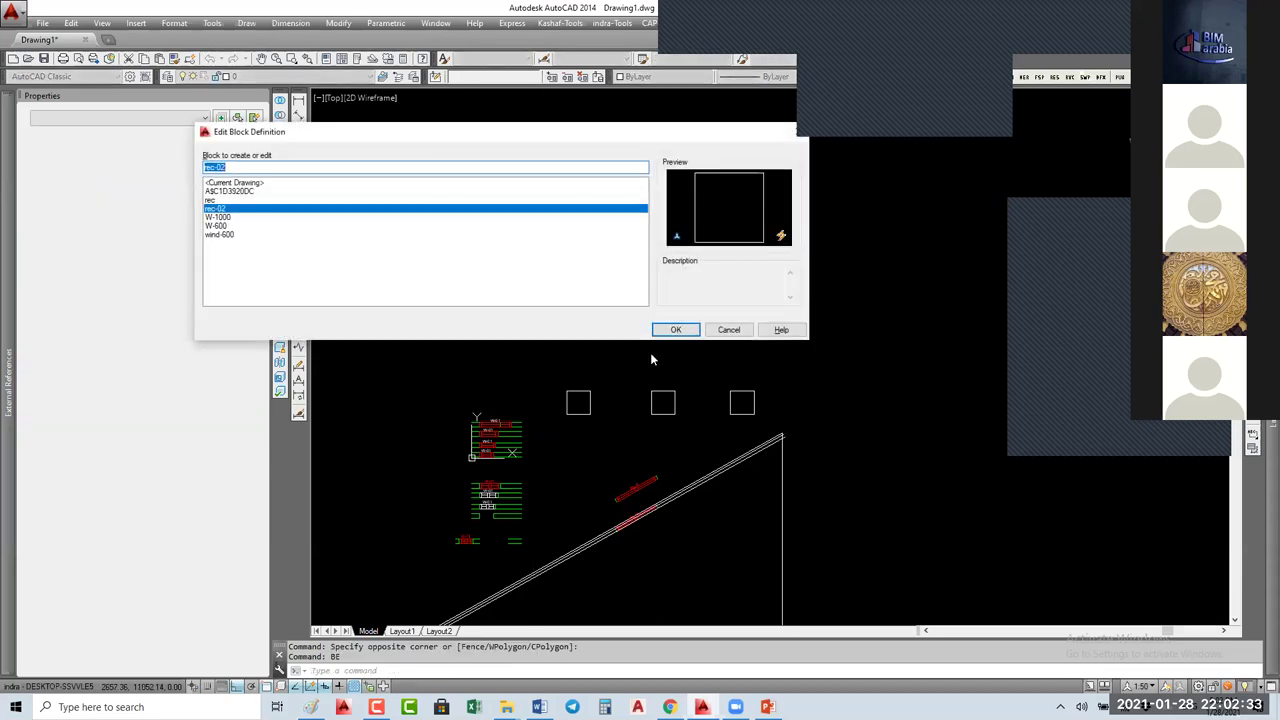
# Step: Open rec-02 in the Block Editor, confirm Annotative is still No, and save the definition
pyautogui.click(675, 329)
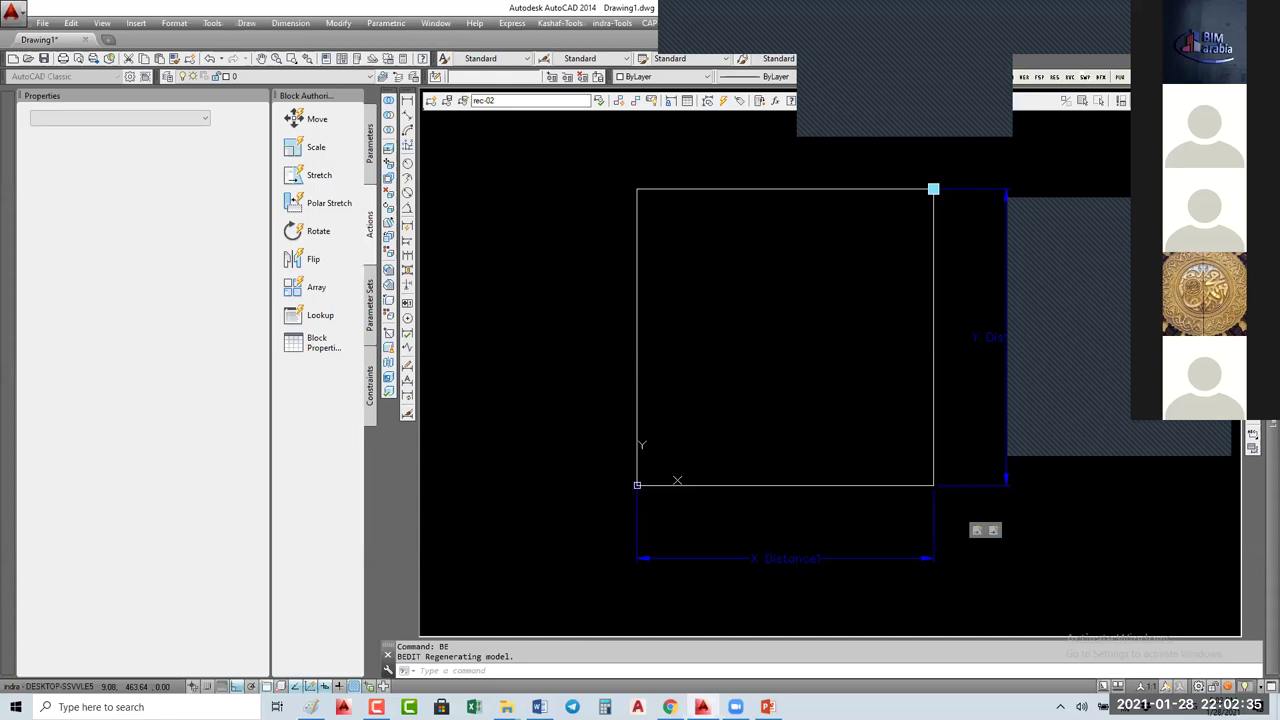
pyautogui.click(190, 519)
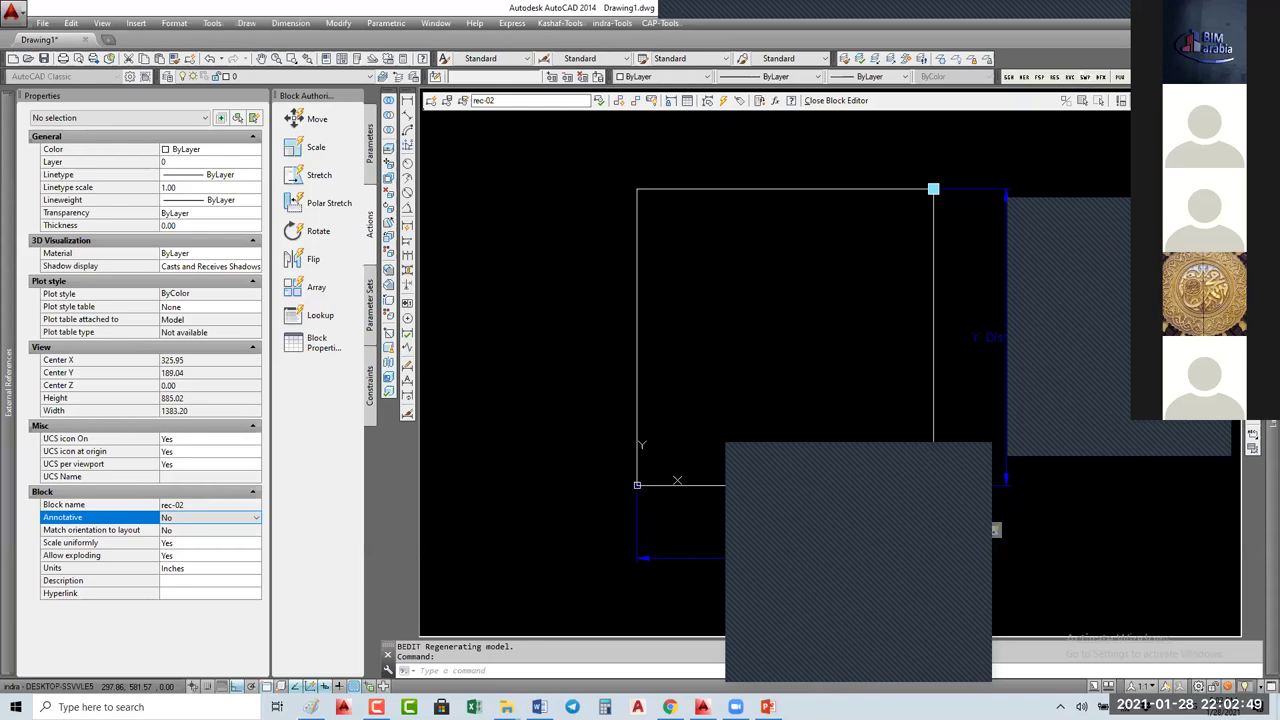
pyautogui.click(836, 100)
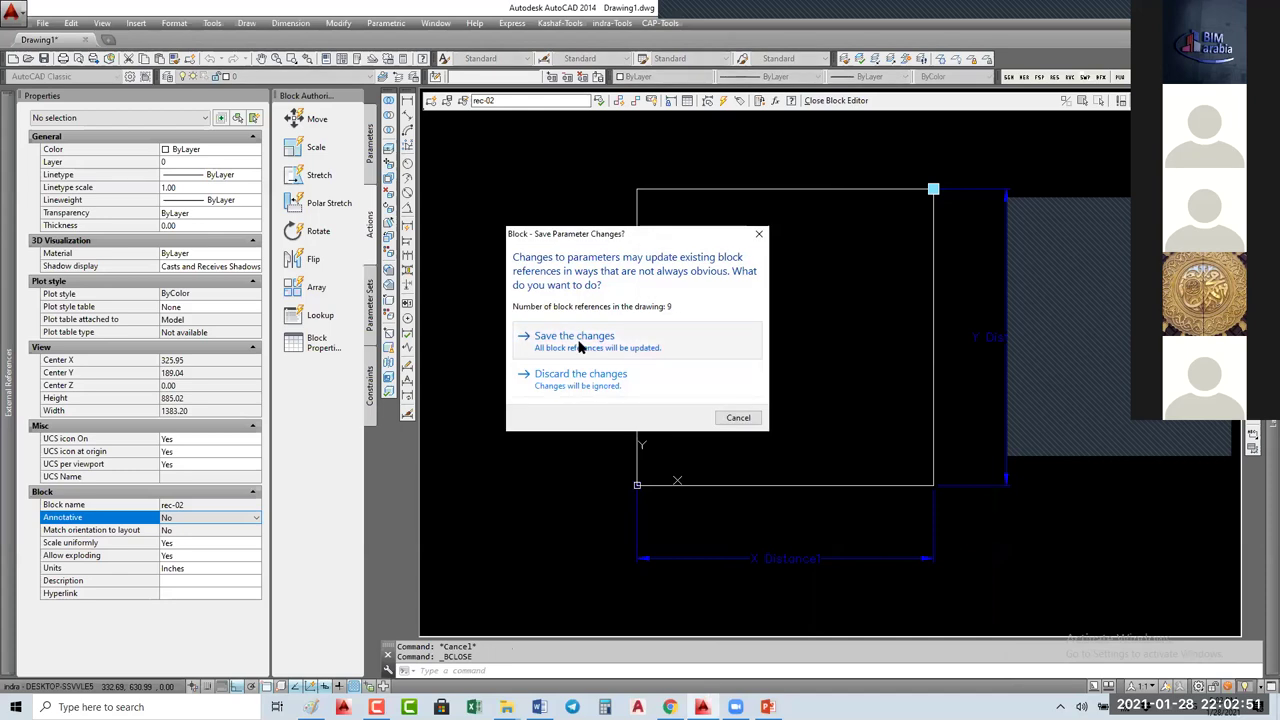
pyautogui.click(580, 346)
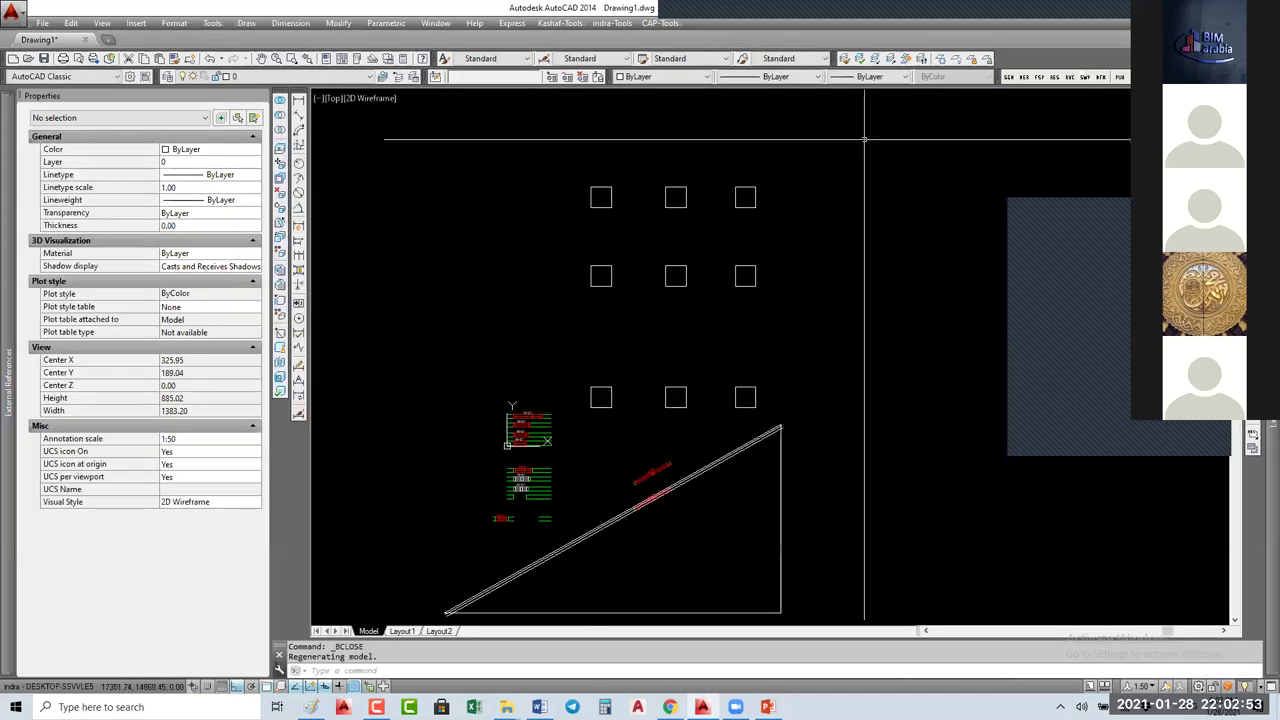
# Step: Select all nine rec-02 blocks to edit X Distance1, then clear the selection
pyautogui.click(850, 138)
pyautogui.click(563, 409)
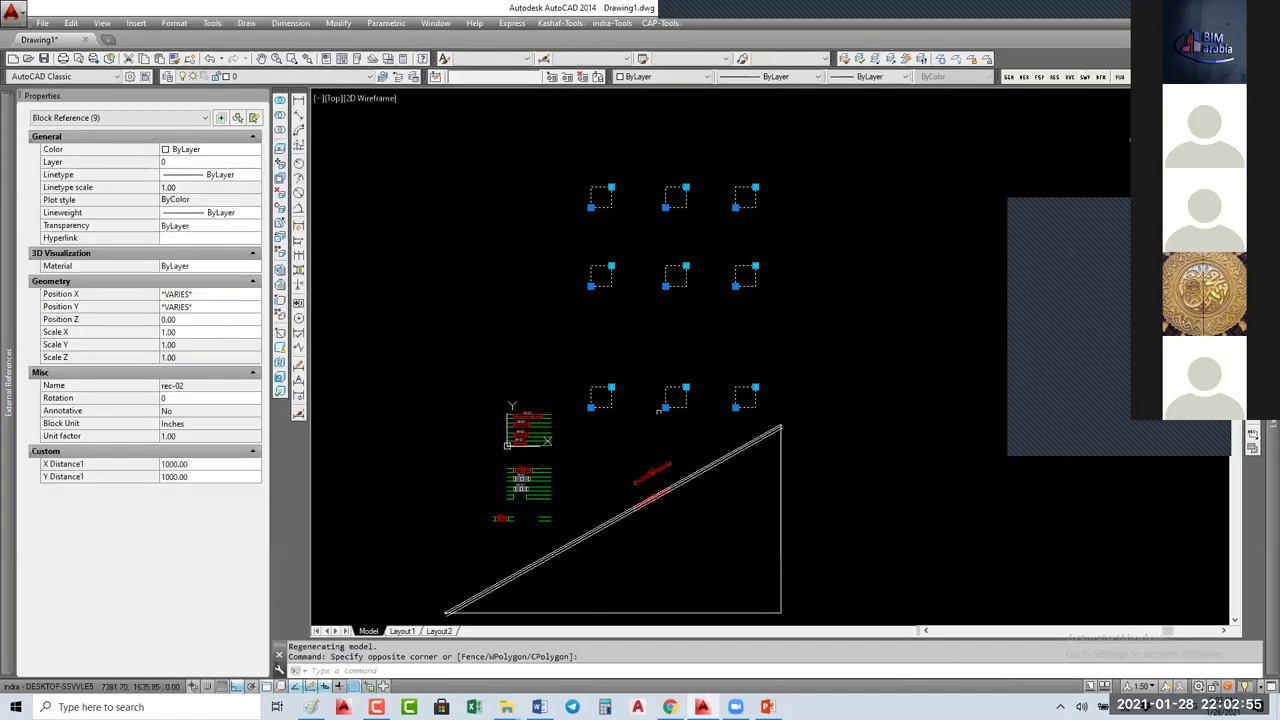
pyautogui.click(202, 465)
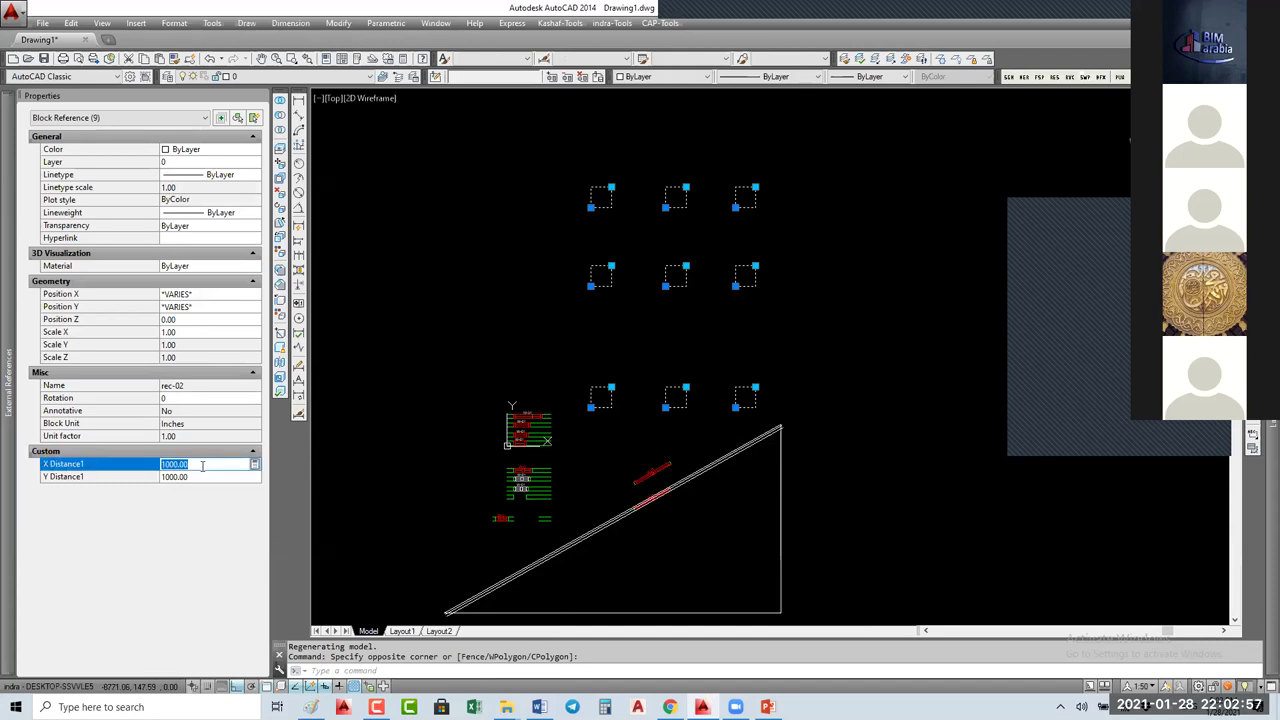
pyautogui.press('Escape')
pyautogui.press('Escape')
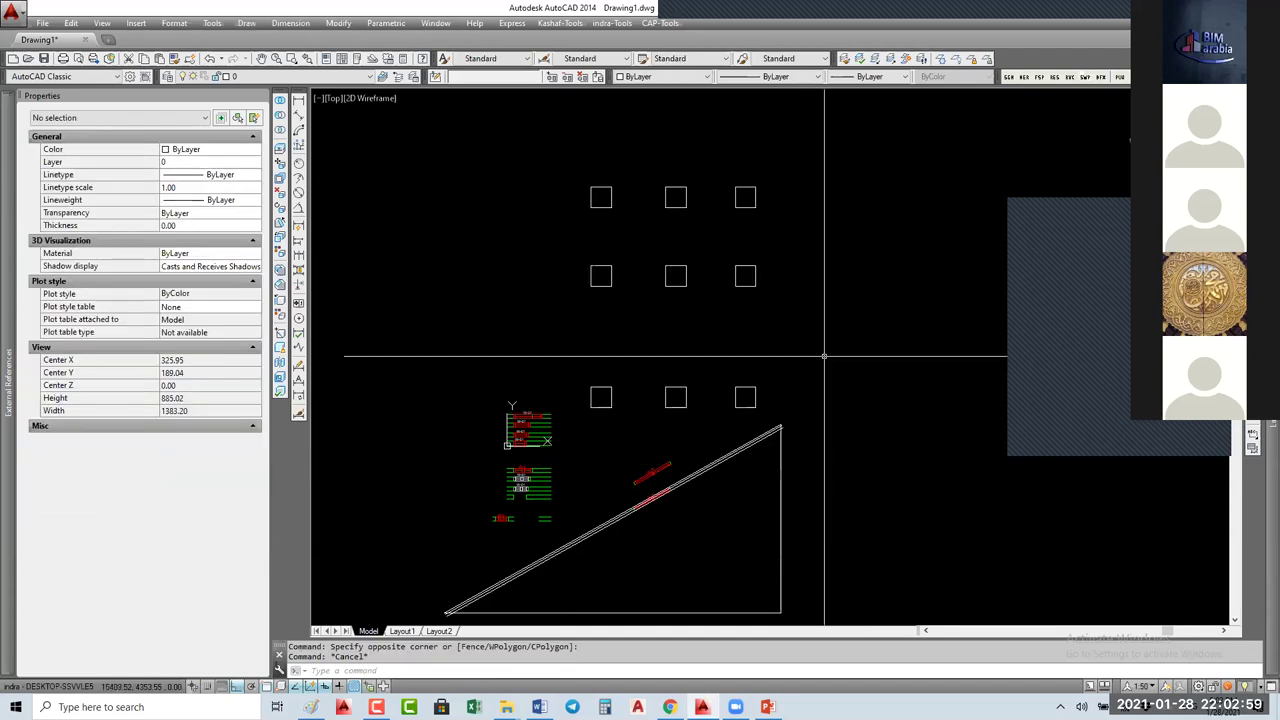
# Step: Set the top row of three blocks to X Distance1 2000 and Y Distance1 3000
pyautogui.click(824, 170)
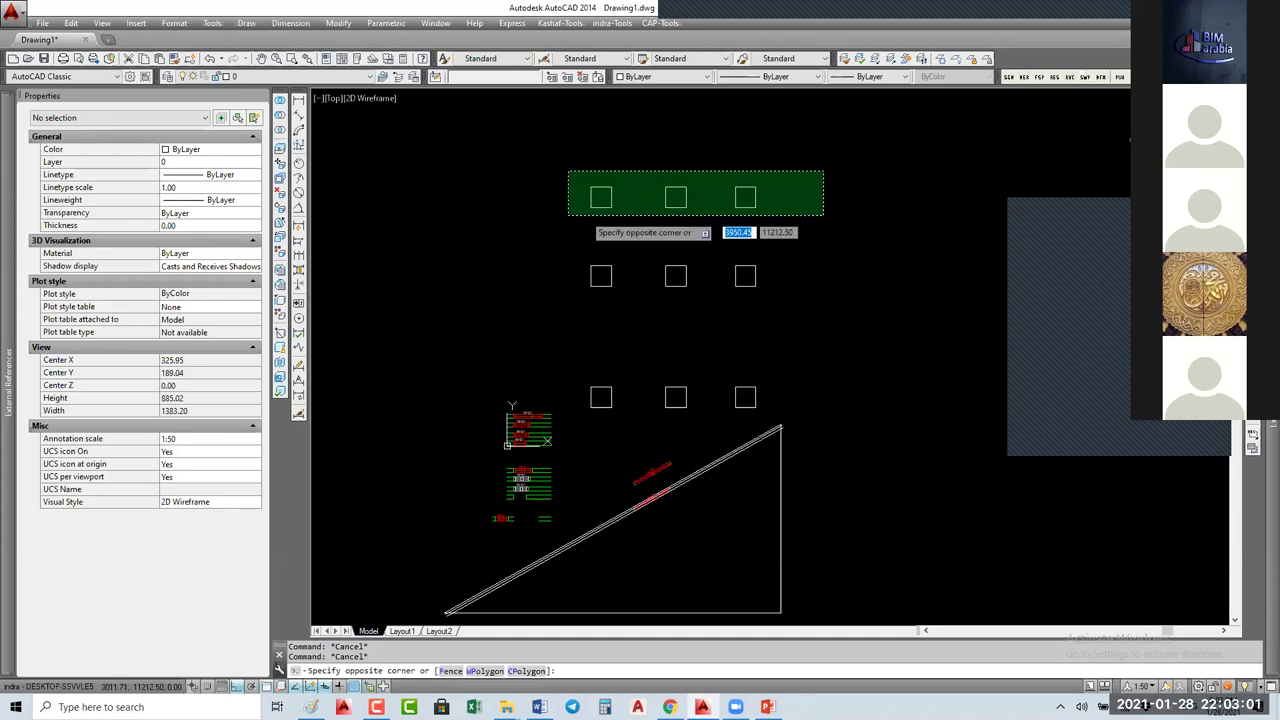
pyautogui.click(566, 216)
pyautogui.click(200, 465)
pyautogui.write('2000')
pyautogui.press('Tab')
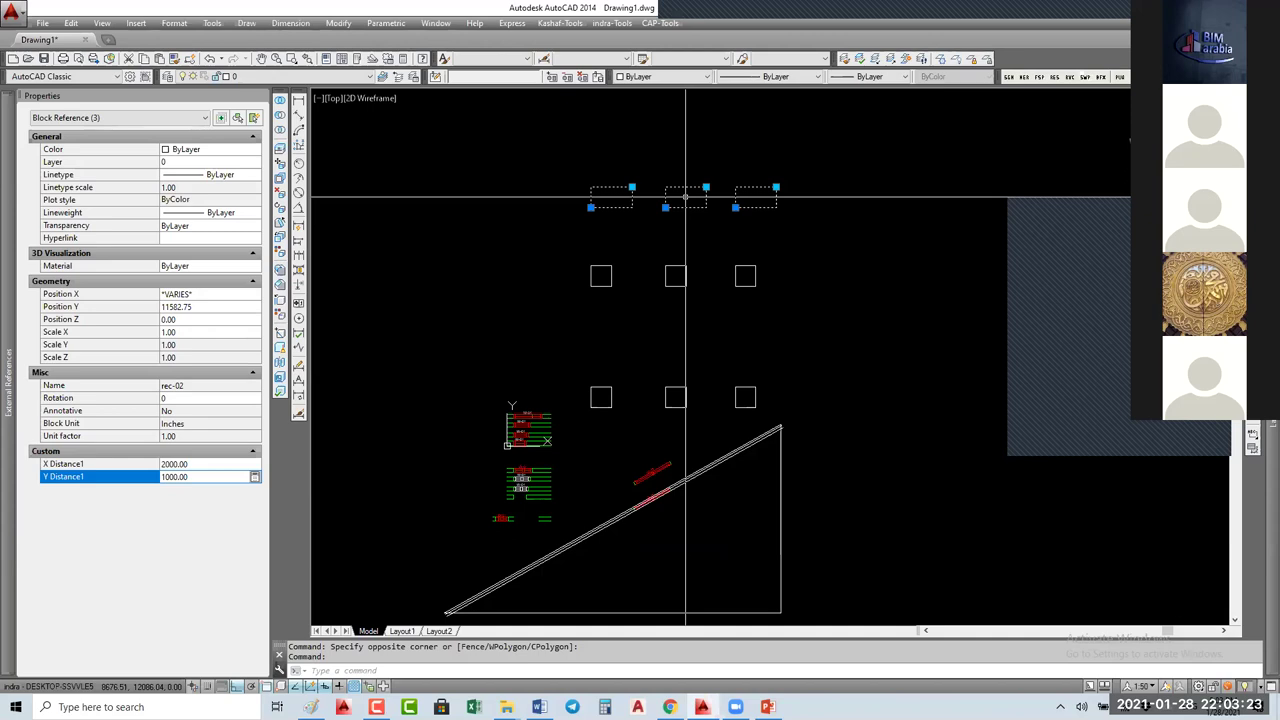
pyautogui.click(126, 481)
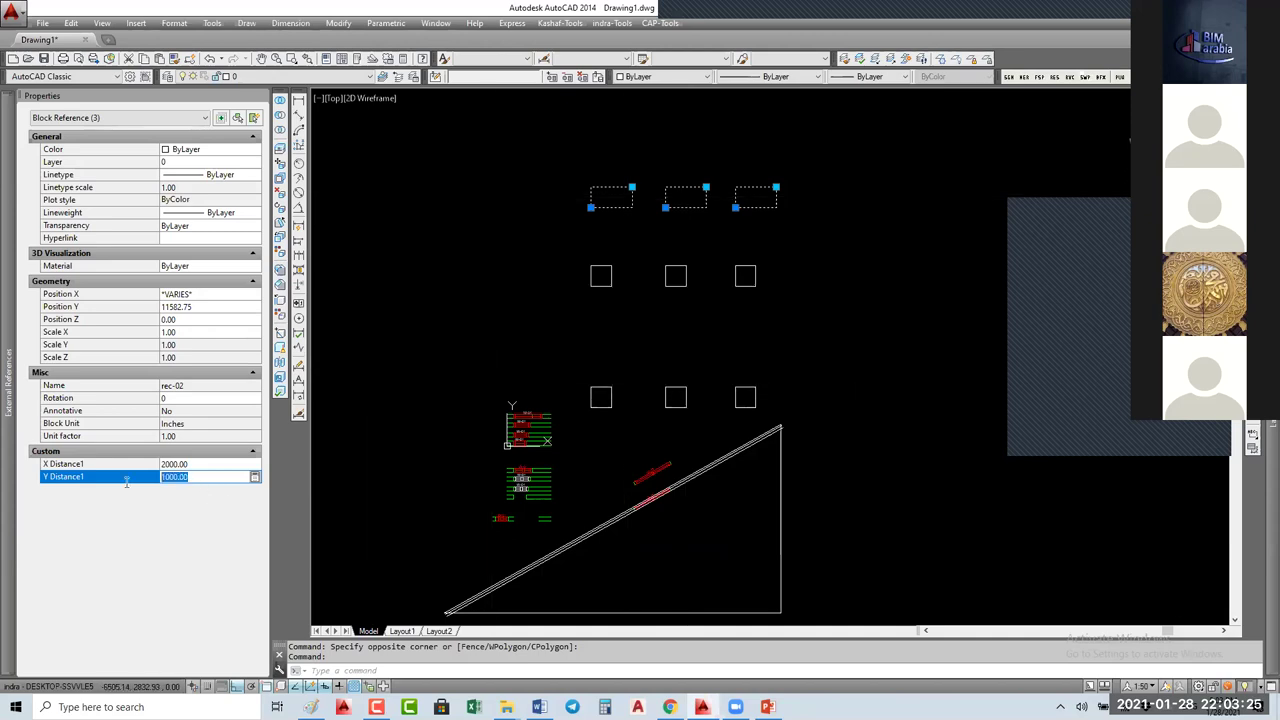
pyautogui.write('3000')
pyautogui.press('Return')
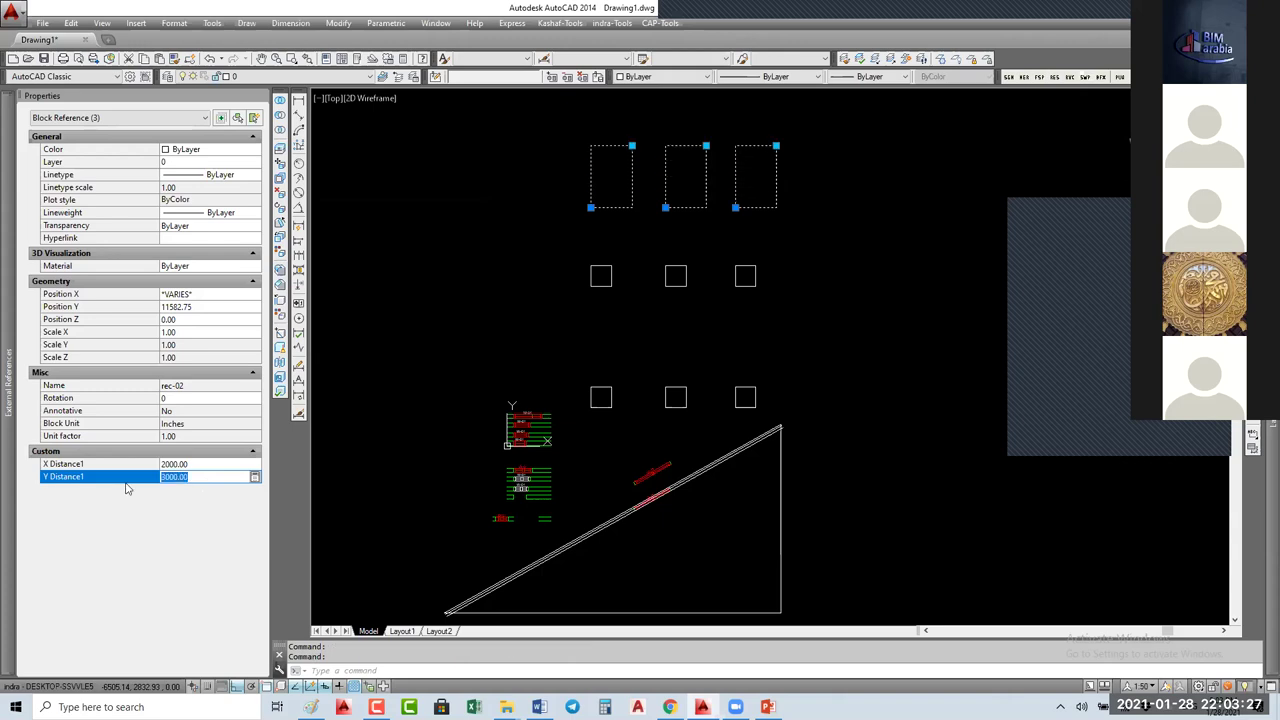
pyautogui.press('Escape')
pyautogui.press('Escape')
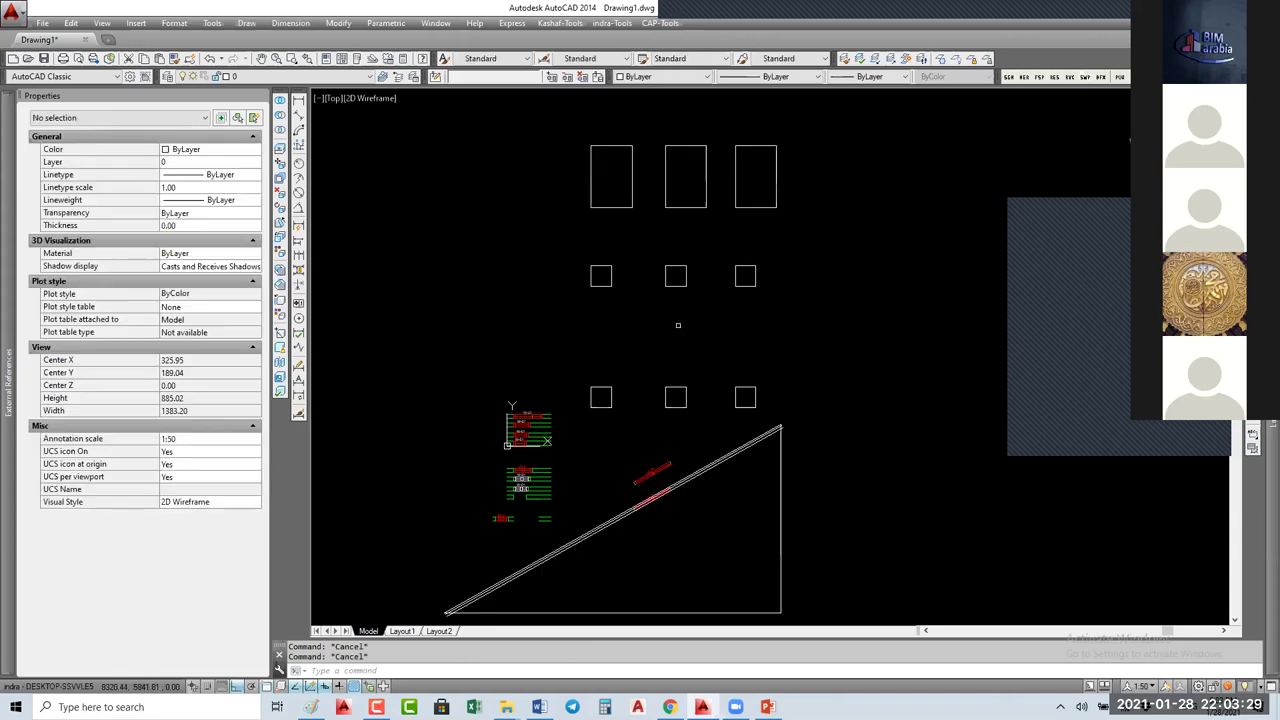
# Step: Select a rec-02 block and open its definition in the Block Editor with BE
pyautogui.click(608, 284)
pyautogui.click(608, 288)
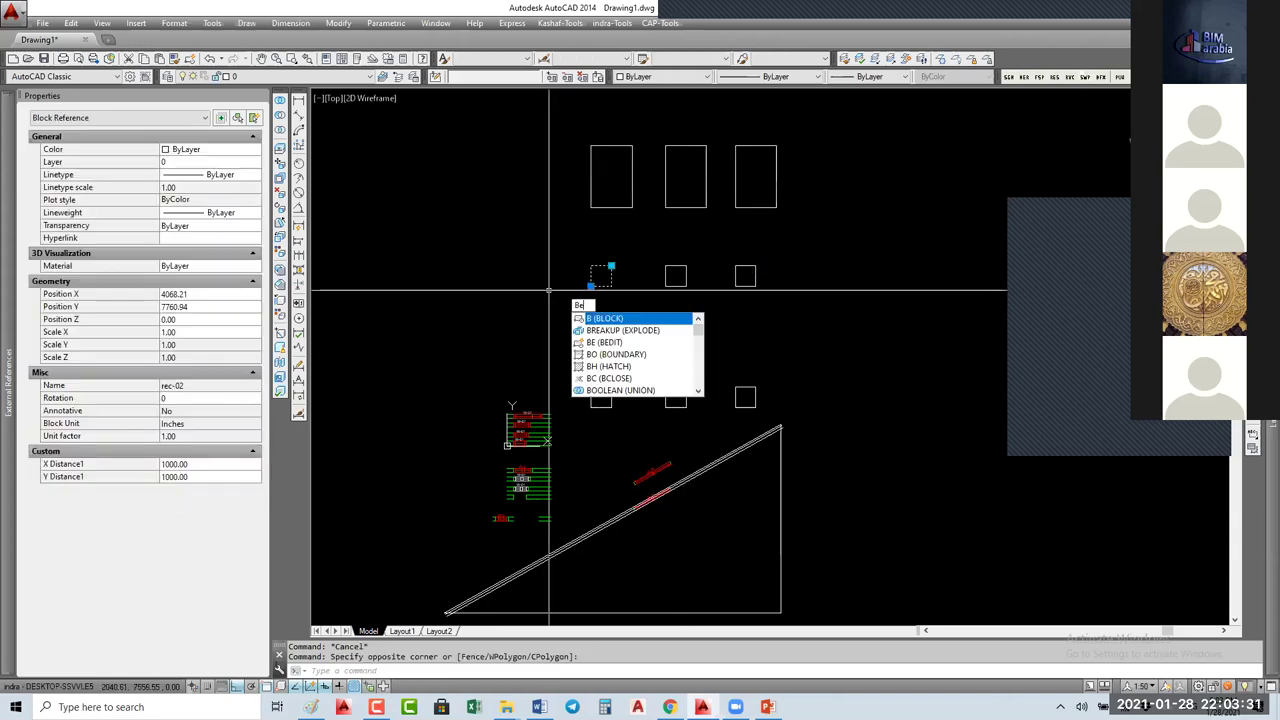
pyautogui.write('be')
pyautogui.press('Return')
pyautogui.click(676, 330)
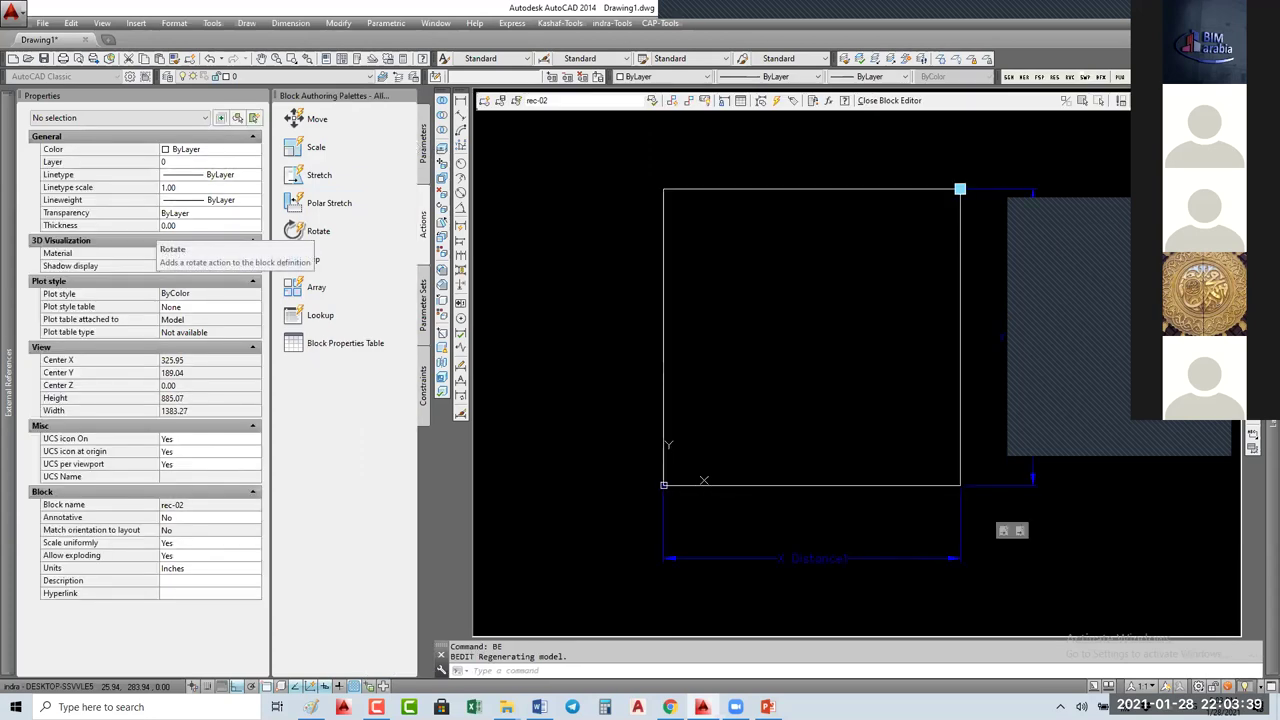
# Step: Zoom out over the block definition, save it, and start the CIRCLE command
pyautogui.scroll(-4, 702, 348)
pyautogui.moveTo(517, 406); pyautogui.dragTo(702, 296, button='middle')
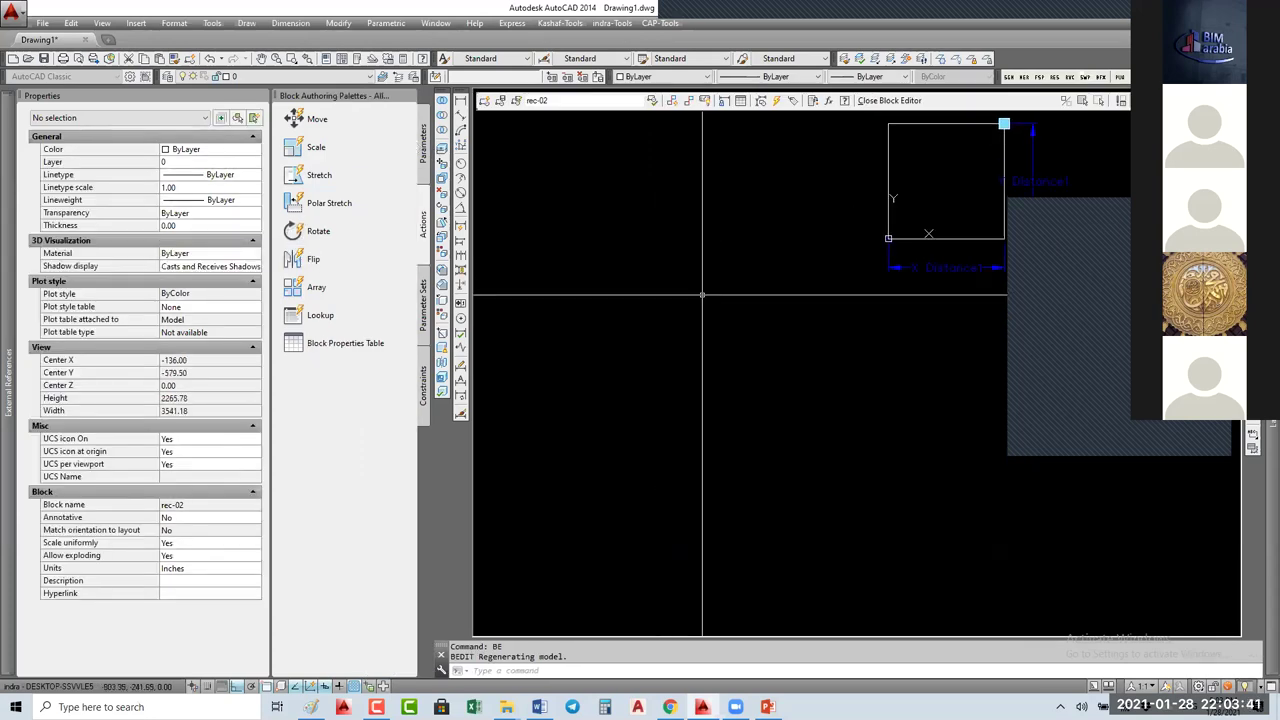
pyautogui.click(888, 101)
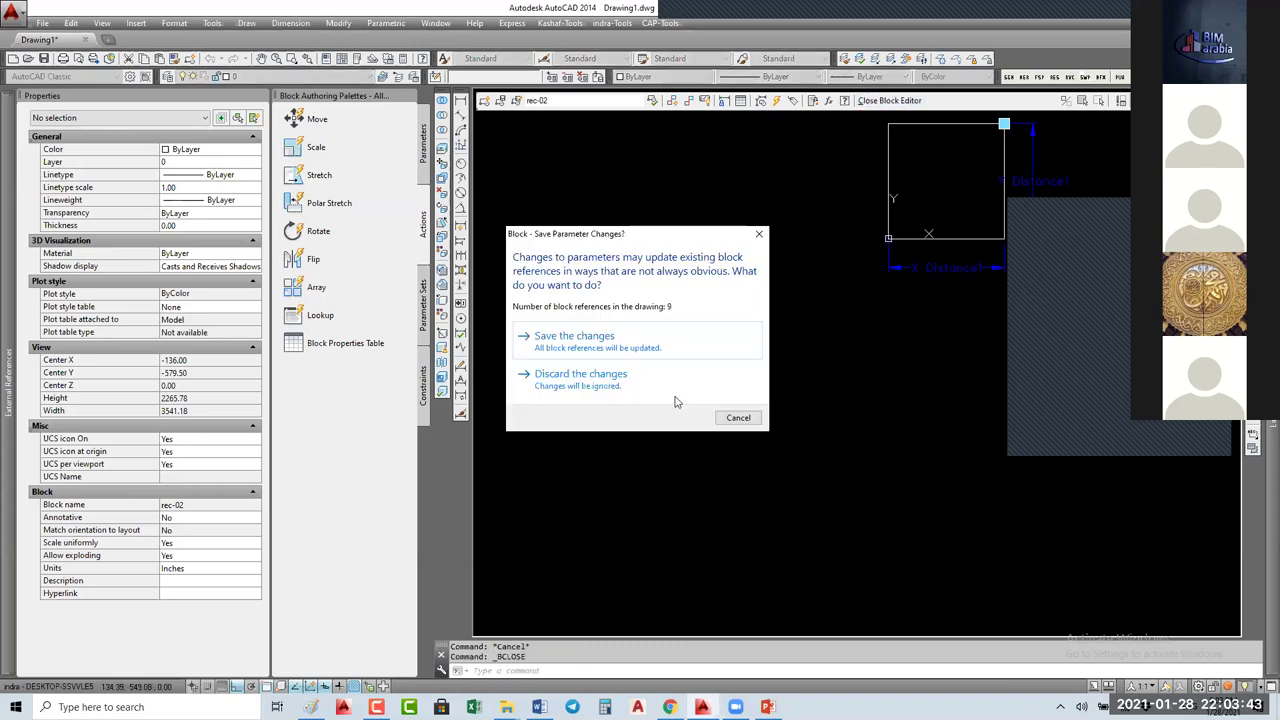
pyautogui.click(573, 348)
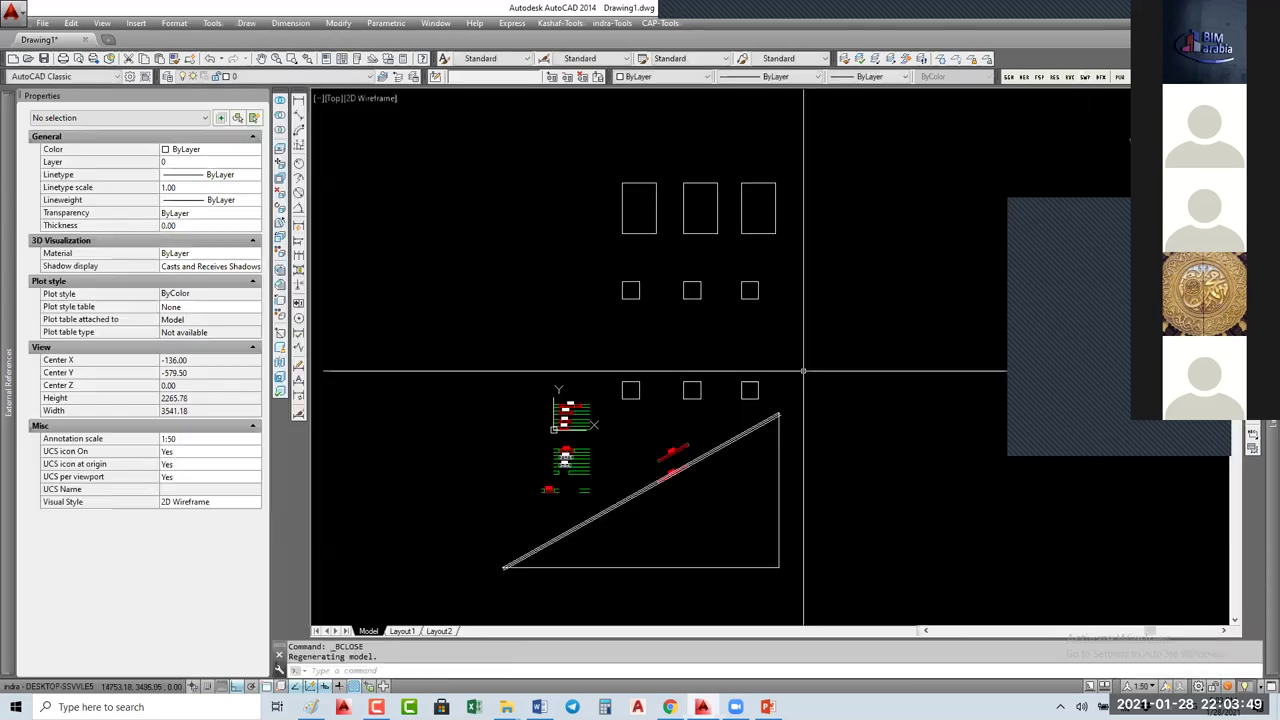
pyautogui.write('c')
pyautogui.press('Return')
# Step: Draw a circle left of the blocks with a horizontal diameter and a top-to-right chord
pyautogui.click(708, 303)
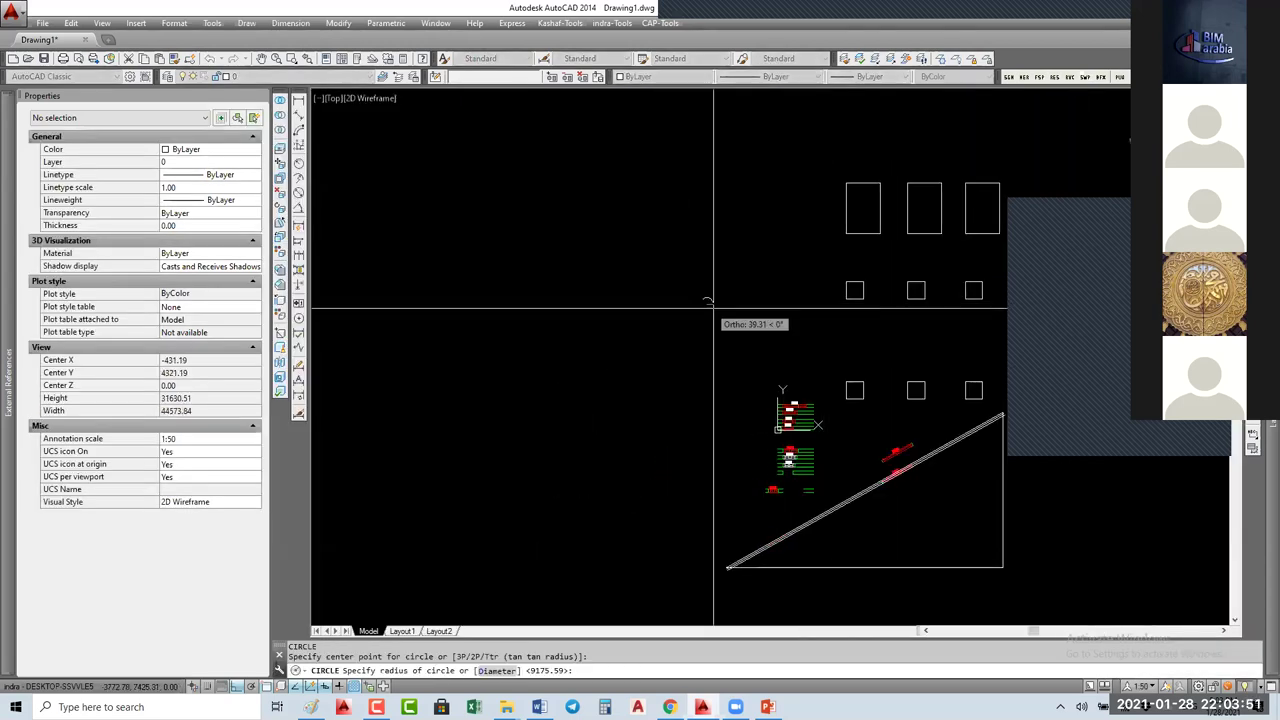
pyautogui.click(706, 303)
pyautogui.scroll(8, 705, 300)
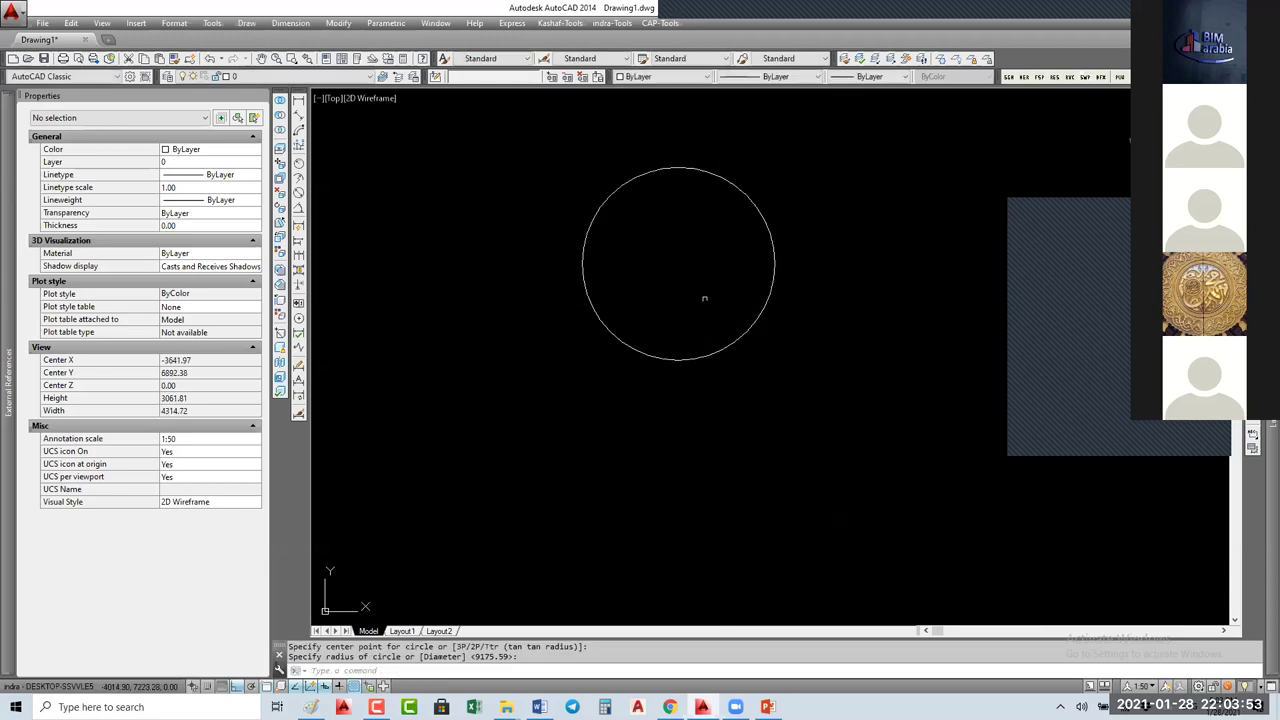
pyautogui.write('l')
pyautogui.press('Return')
pyautogui.click(587, 310)
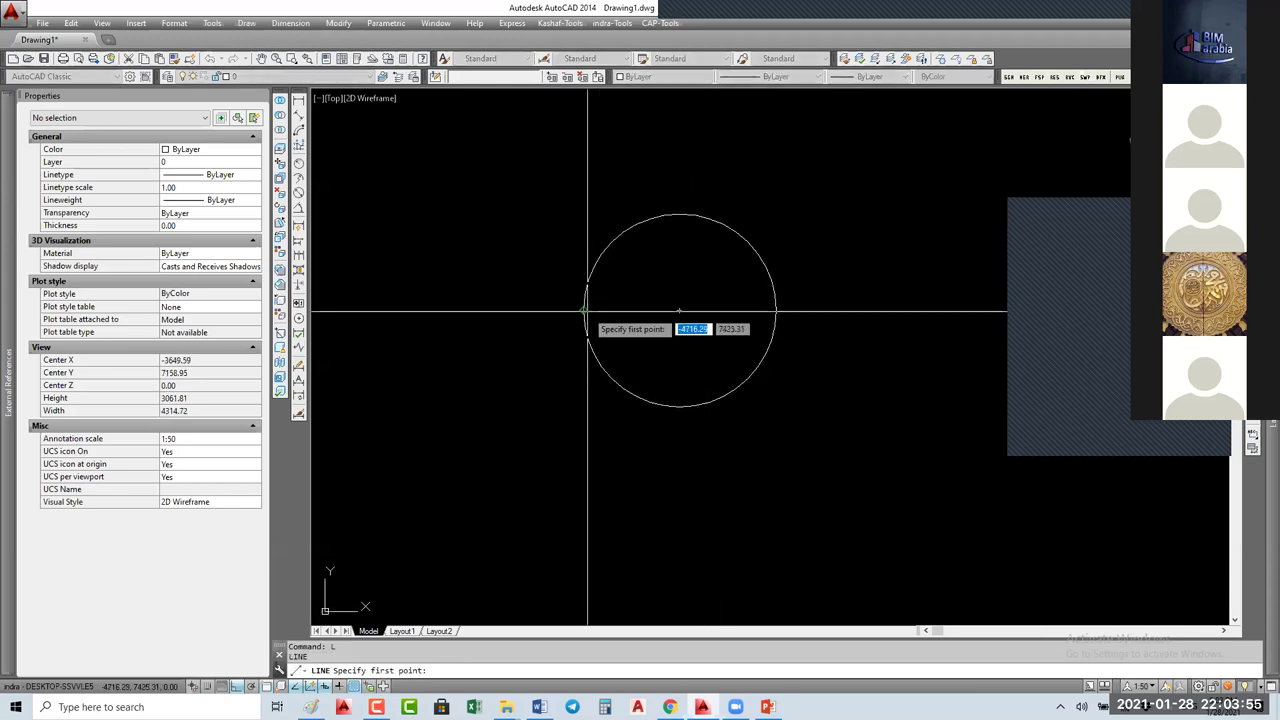
pyautogui.click(772, 311)
pyautogui.press('Return')
pyautogui.press('Return')
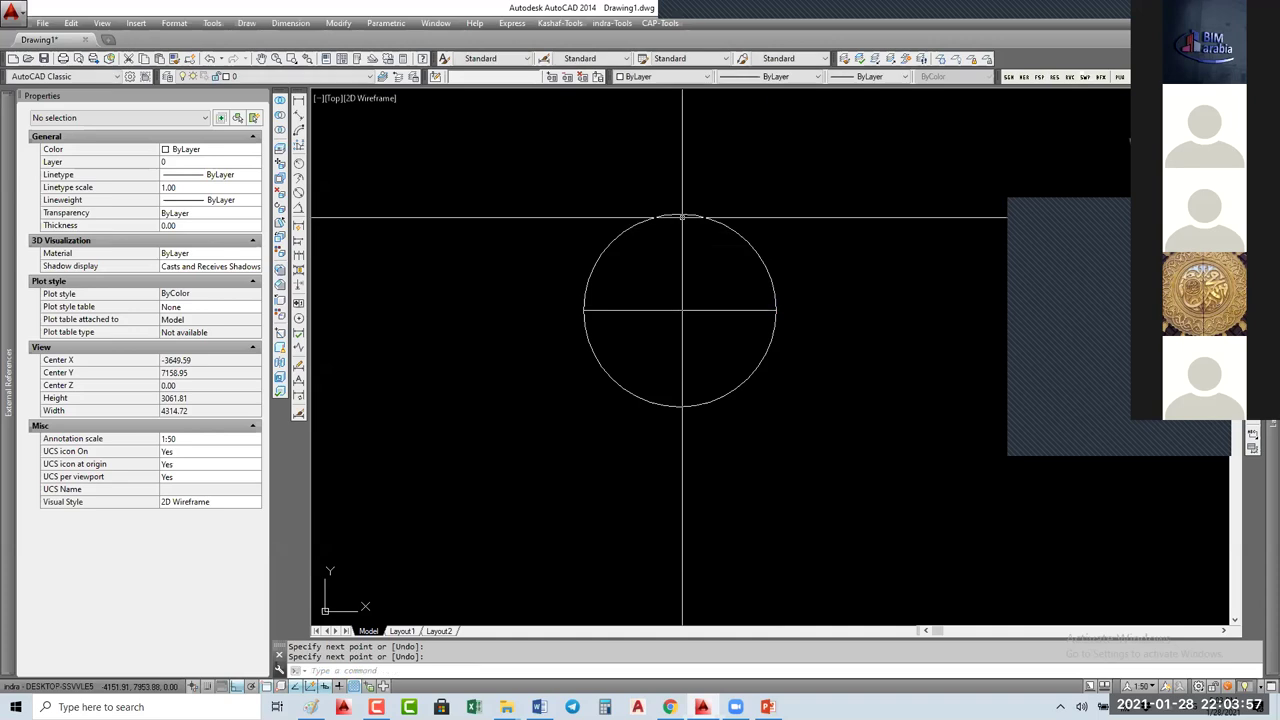
pyautogui.click(679, 213)
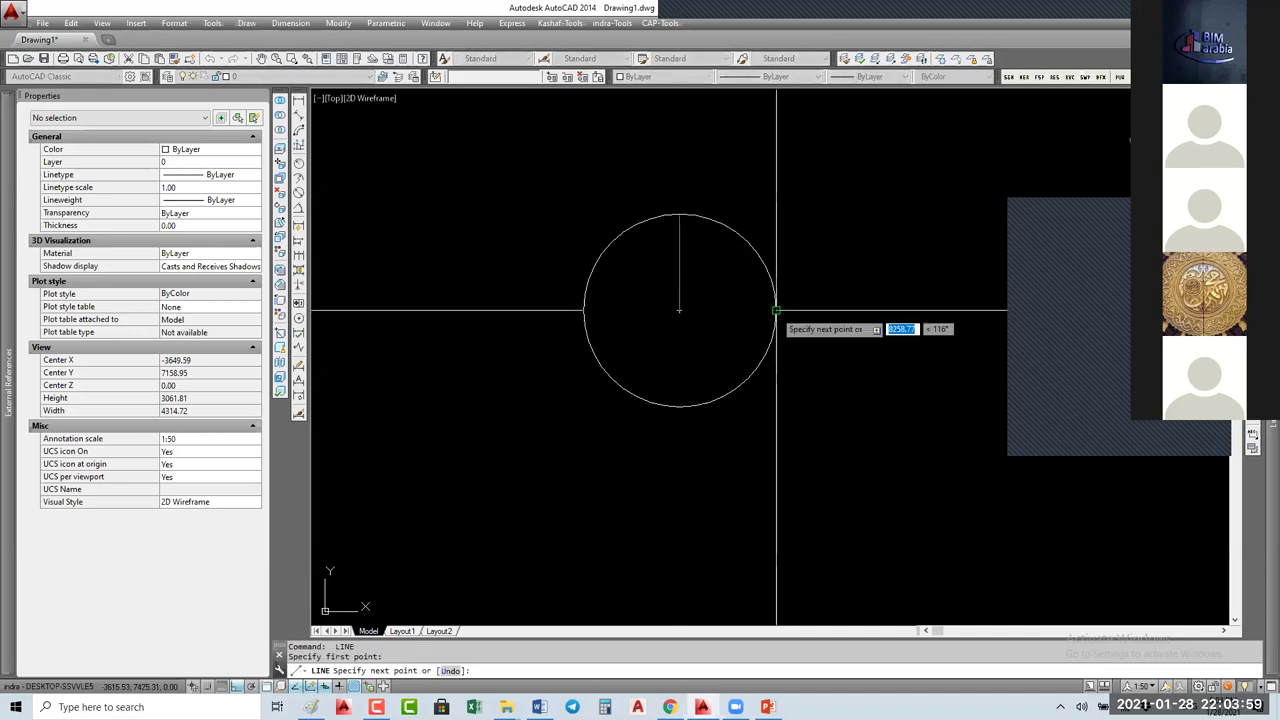
pyautogui.click(775, 310)
pyautogui.press('Return')
# Step: Offset the chord 120 outward, outside the circle
pyautogui.write('o')
pyautogui.press('Return')
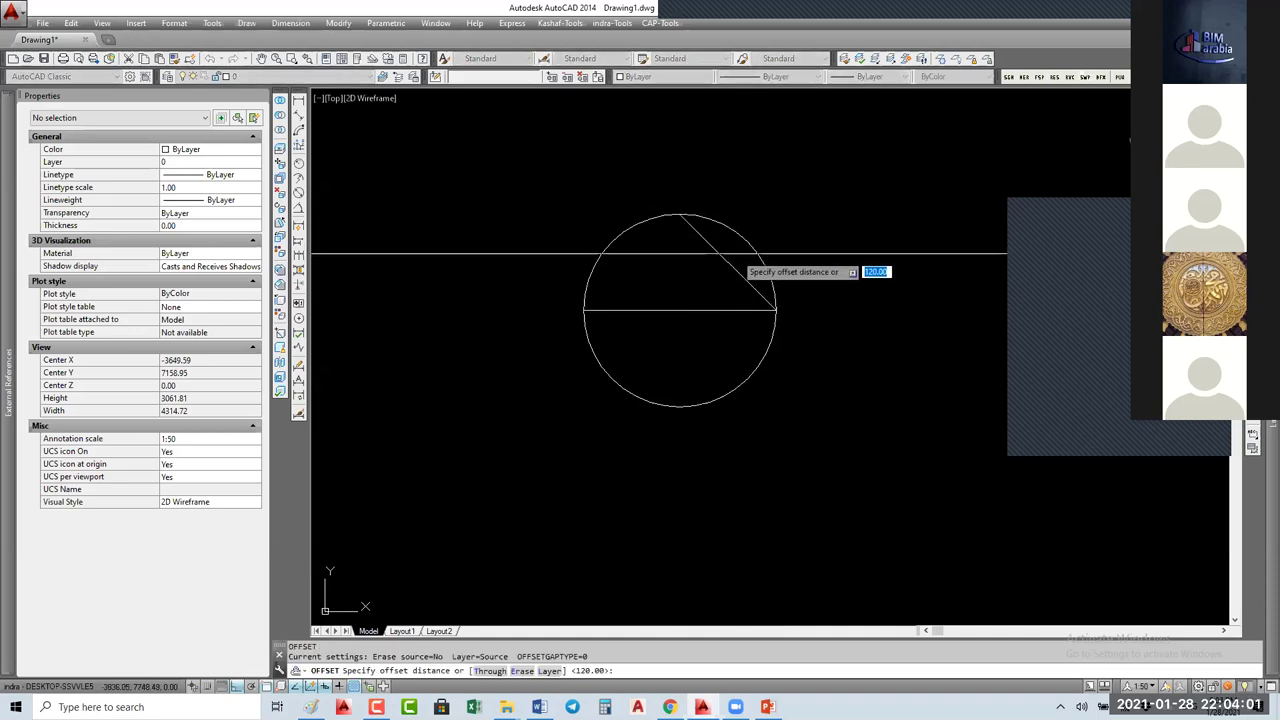
pyautogui.press('Return')
pyautogui.click(735, 268)
pyautogui.click(760, 254)
# Step: Mirror the offset line about a vertical axis through the circle centre
pyautogui.press('Return')
pyautogui.write('mi')
pyautogui.press('Return')
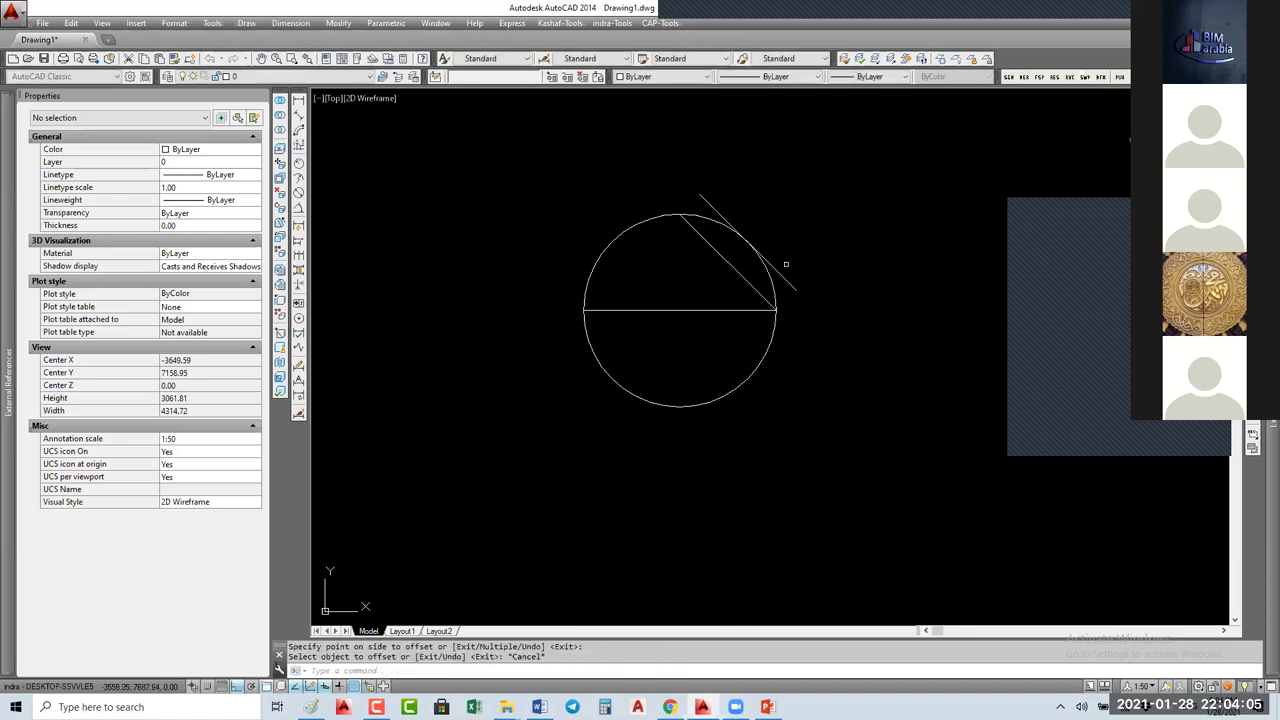
pyautogui.click(805, 255)
pyautogui.click(780, 294)
pyautogui.press('Return')
pyautogui.click(680, 310)
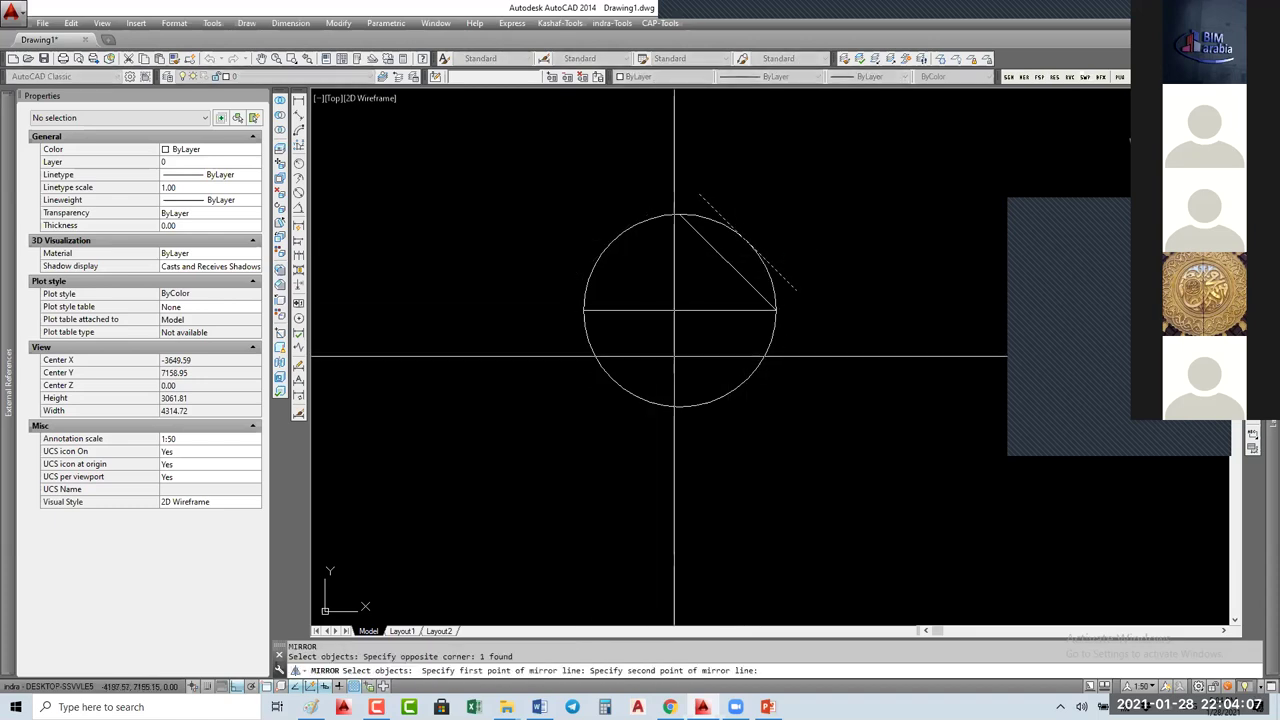
pyautogui.click(678, 357)
# Step: Fillet the triangle's corners: both base ends and the top apex
pyautogui.press('Return')
pyautogui.write('f')
pyautogui.press('Return')
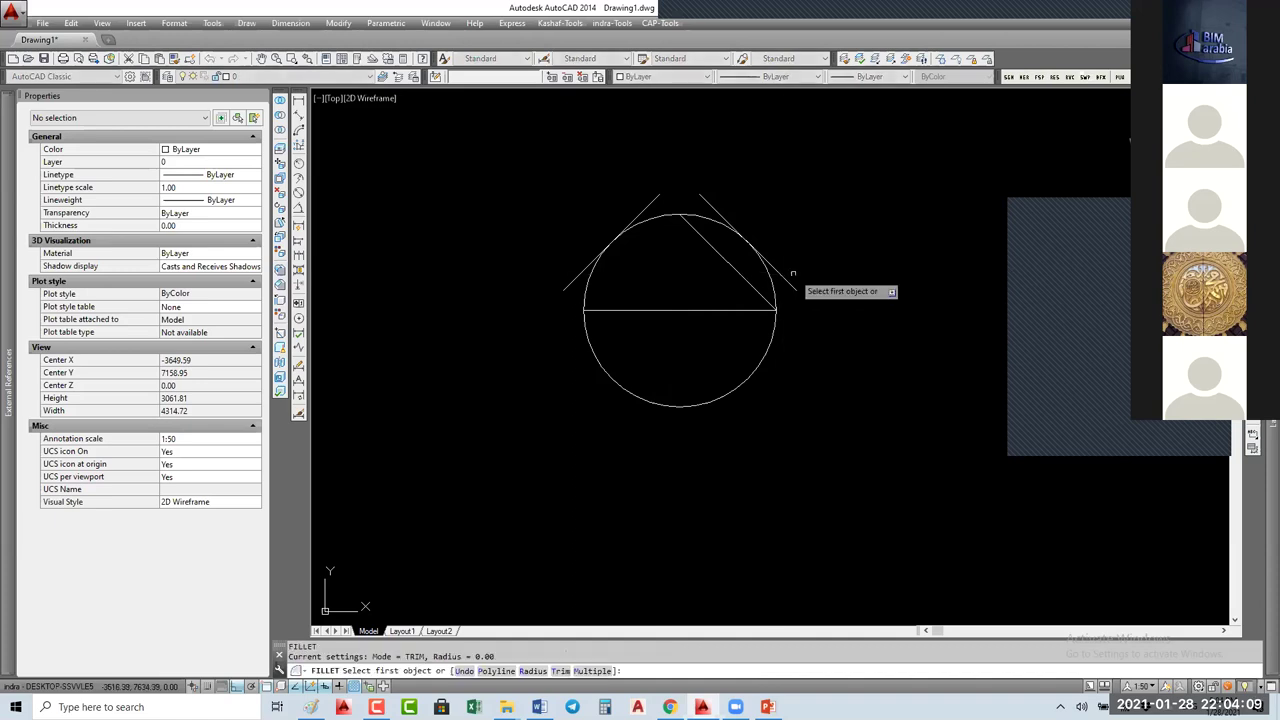
pyautogui.click(789, 283)
pyautogui.click(742, 314)
pyautogui.press('Return')
pyautogui.click(718, 310)
pyautogui.click(570, 283)
# Step: Erase the inner chord and trim the base line segment inside the circle
pyautogui.press('Return')
pyautogui.click(612, 242)
pyautogui.click(716, 212)
pyautogui.press('Escape')
pyautogui.click(690, 227)
pyautogui.write('e')
pyautogui.press('Return')
pyautogui.scroll(-2, 671, 237)
pyautogui.scroll(-2, 646, 280)
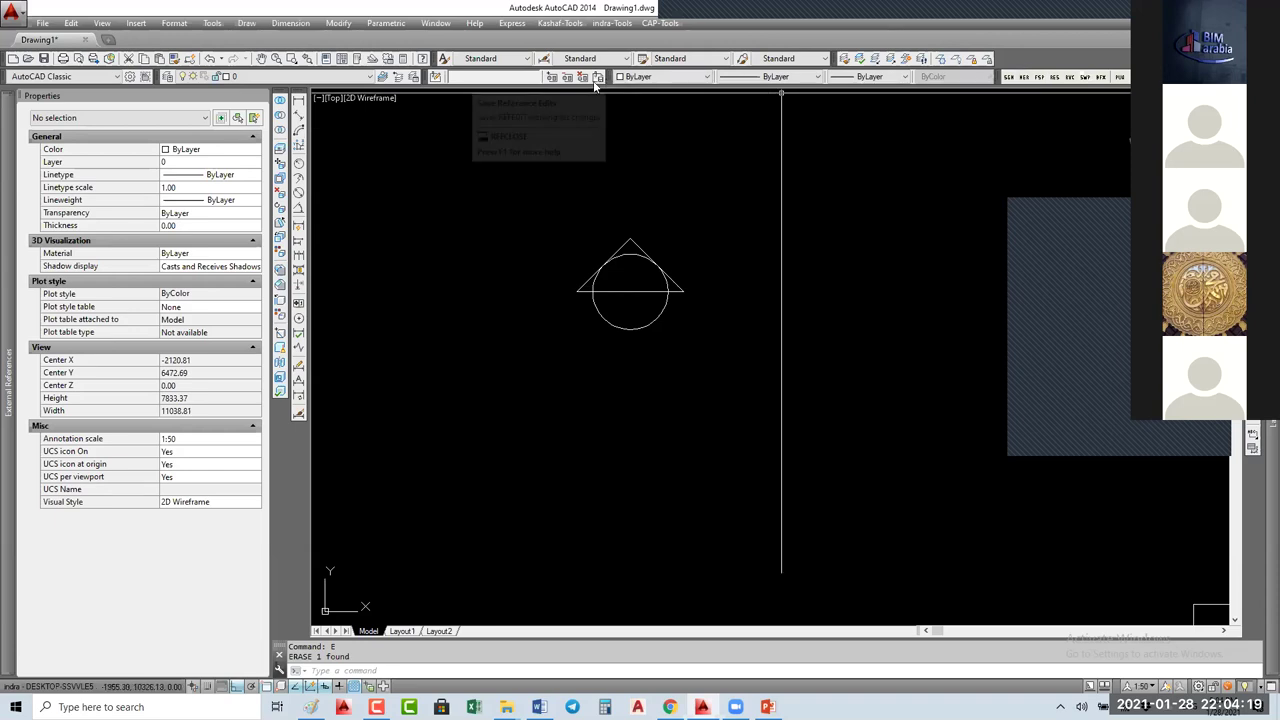
pyautogui.write('tr')
pyautogui.press('Return')
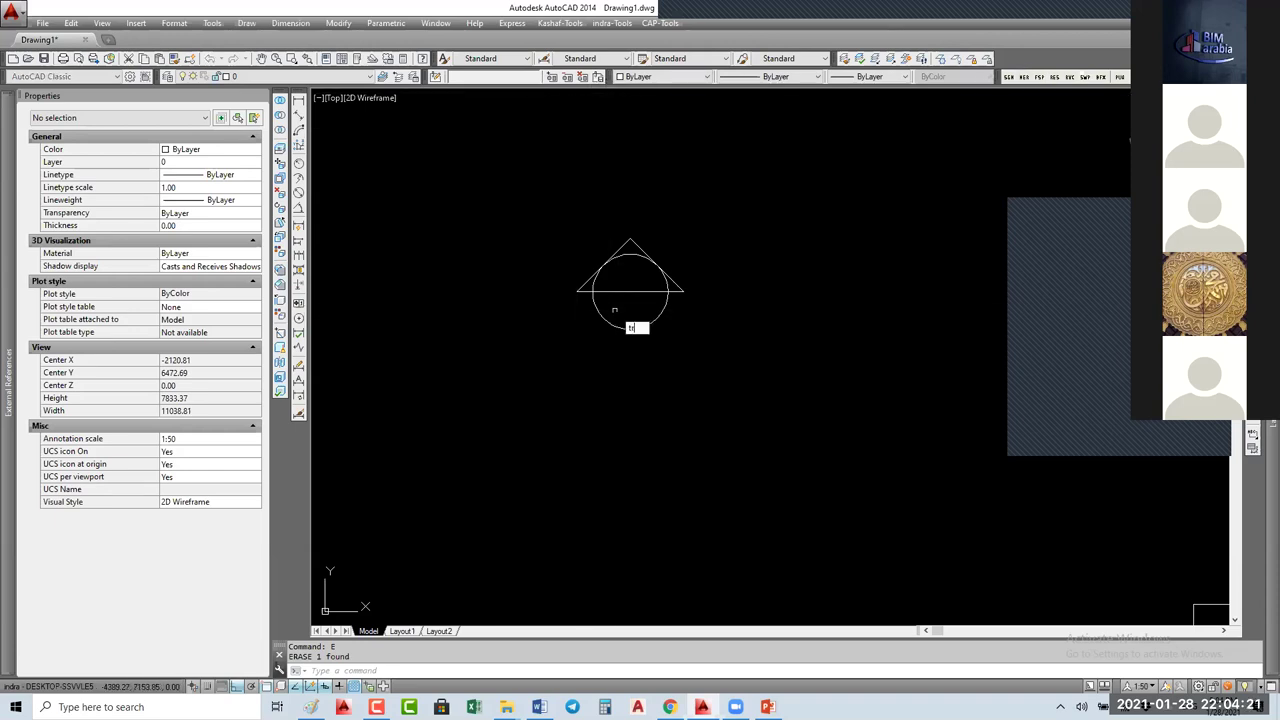
pyautogui.press('Return')
pyautogui.click(614, 291)
pyautogui.press('Escape')
pyautogui.press('Escape')
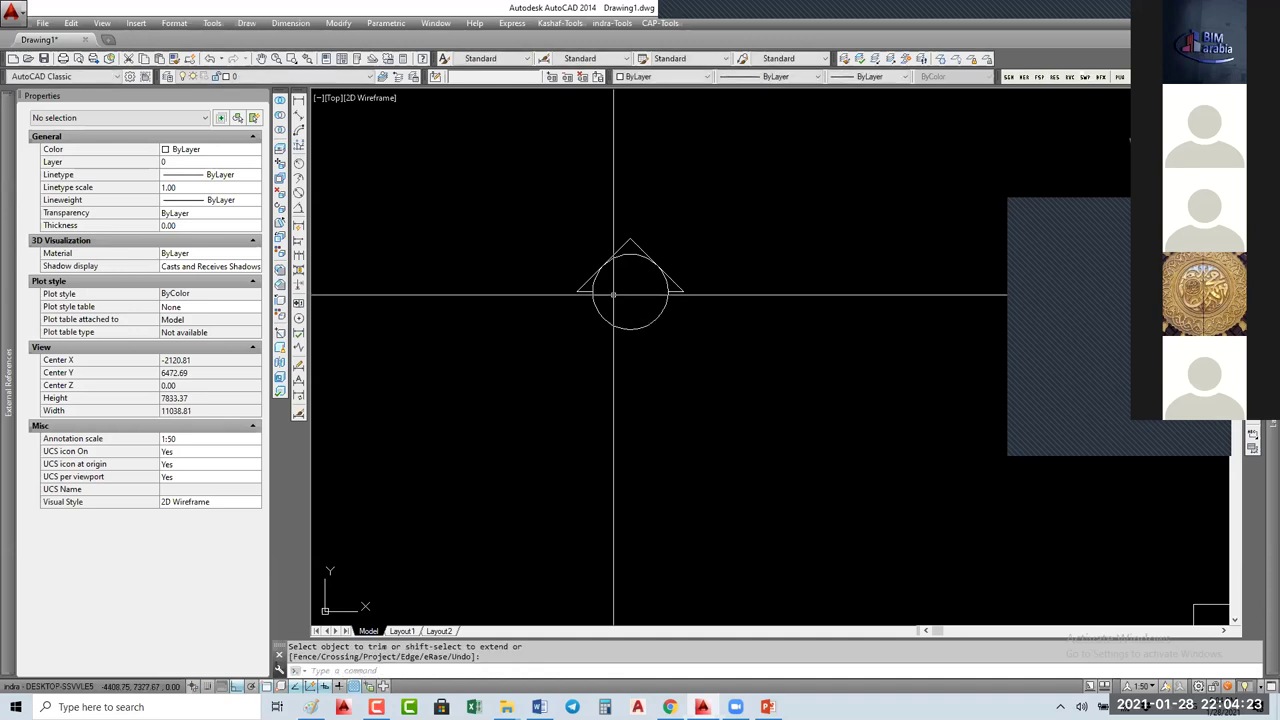
# Step: Select the five symbol objects and start creating a block from them
pyautogui.click(737, 214)
pyautogui.click(519, 348)
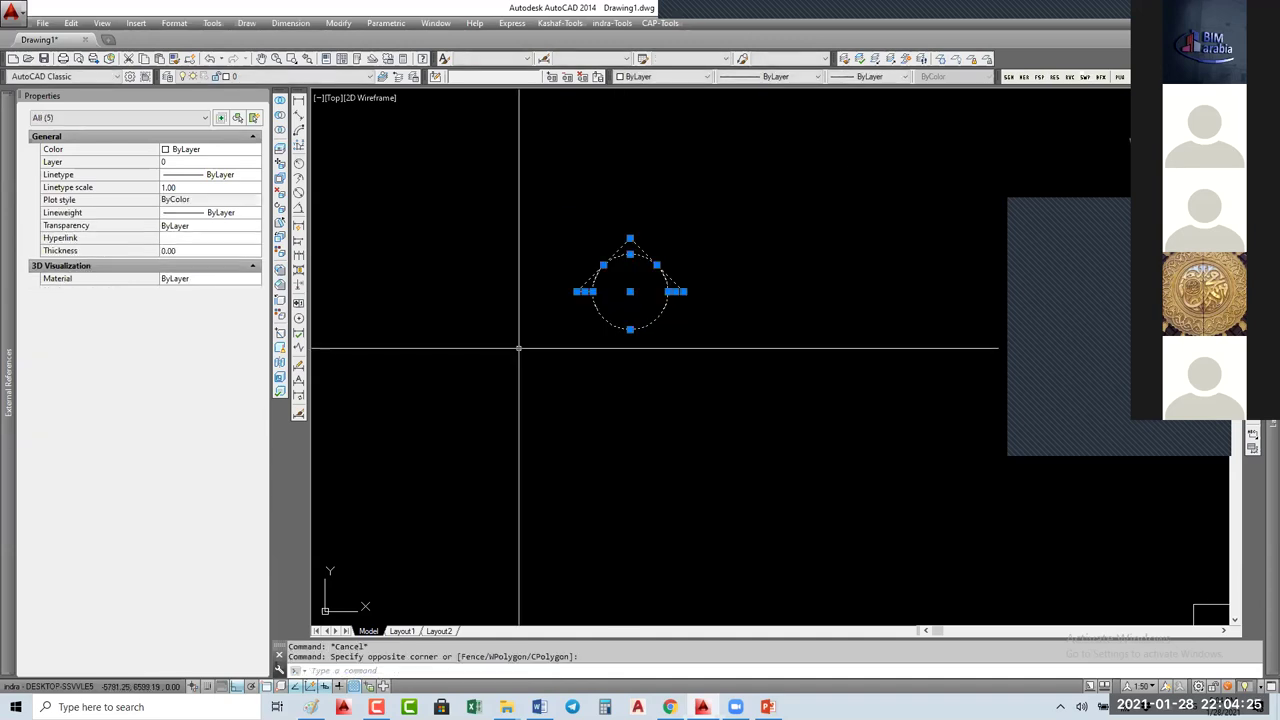
pyautogui.write('e')
pyautogui.press('Return')
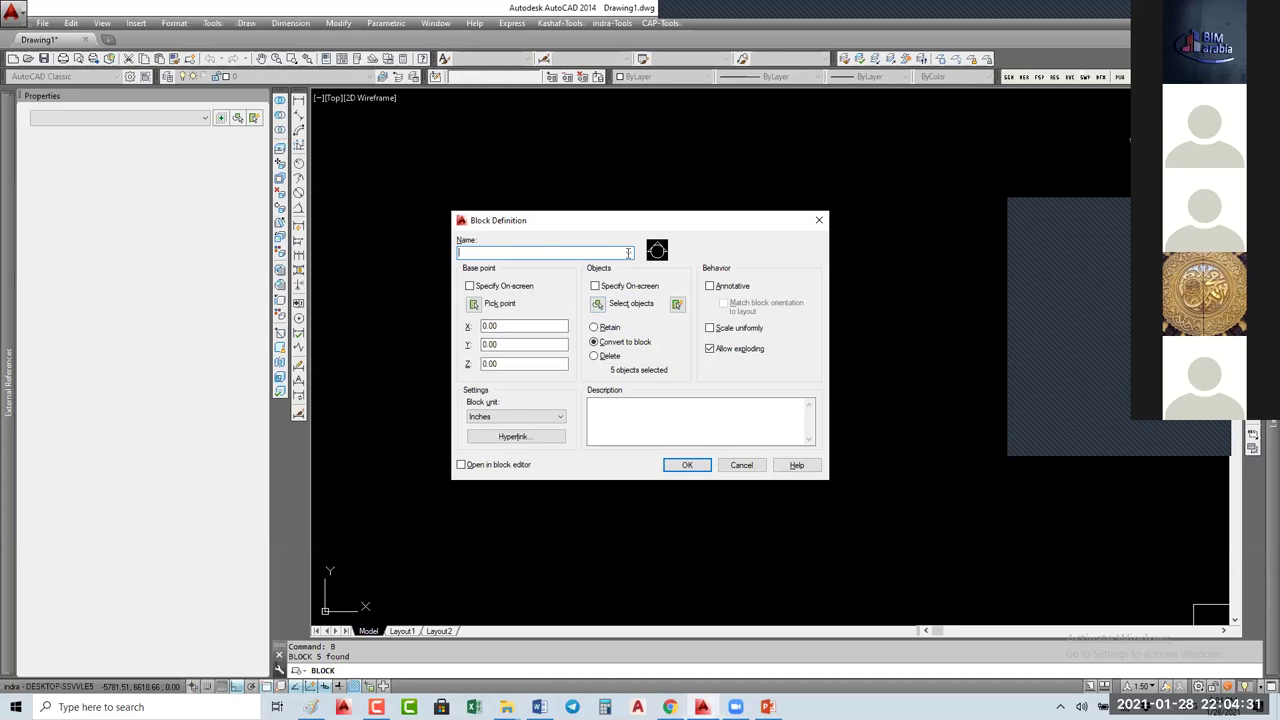
# Step: Name the block 'ws', base it at the circle centre, and enable Open in block editor
pyautogui.write('ws')
pyautogui.click(475, 305)
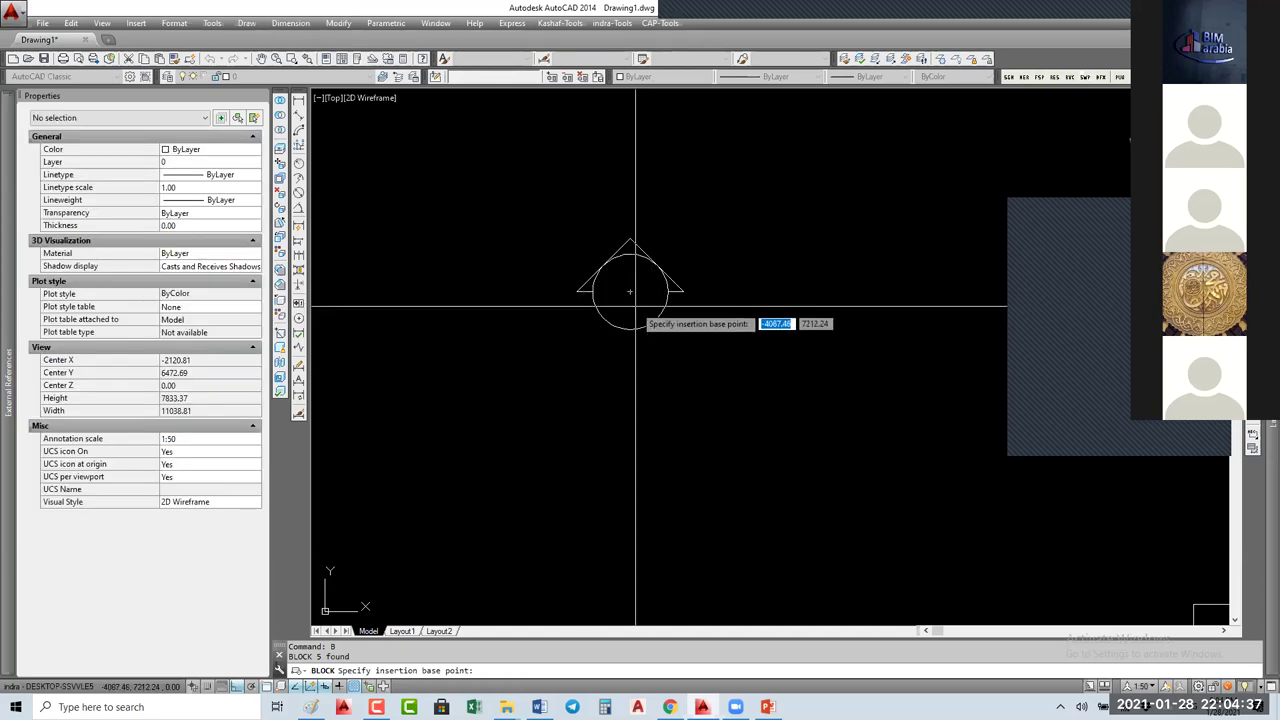
pyautogui.click(629, 291)
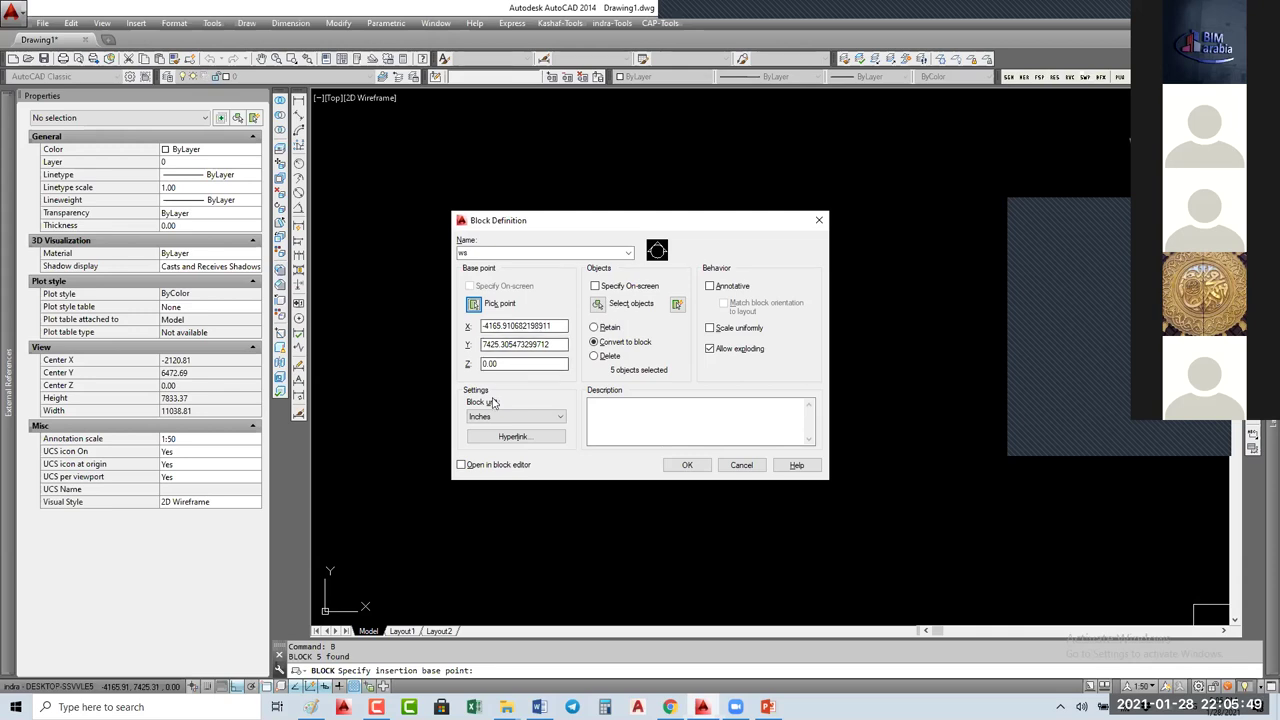
pyautogui.click(508, 465)
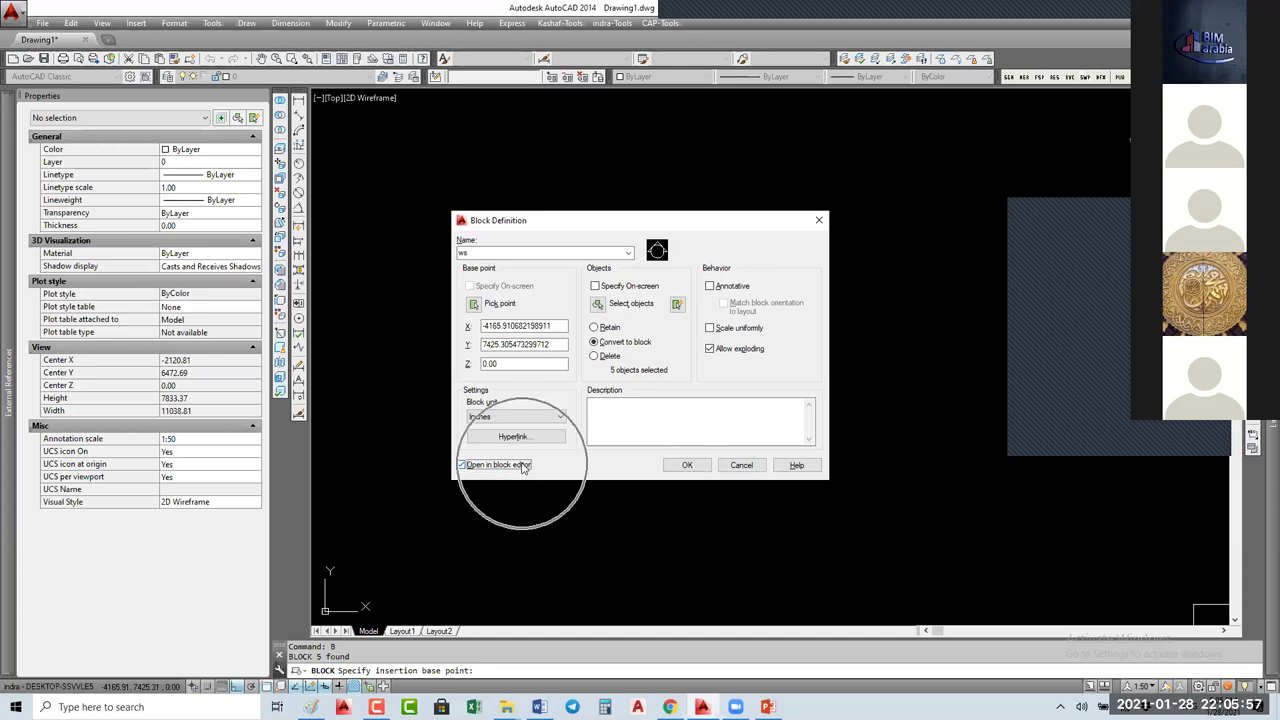
# Step: Create the ws block, enter its Block Editor, then close the editor
pyautogui.click(687, 465)
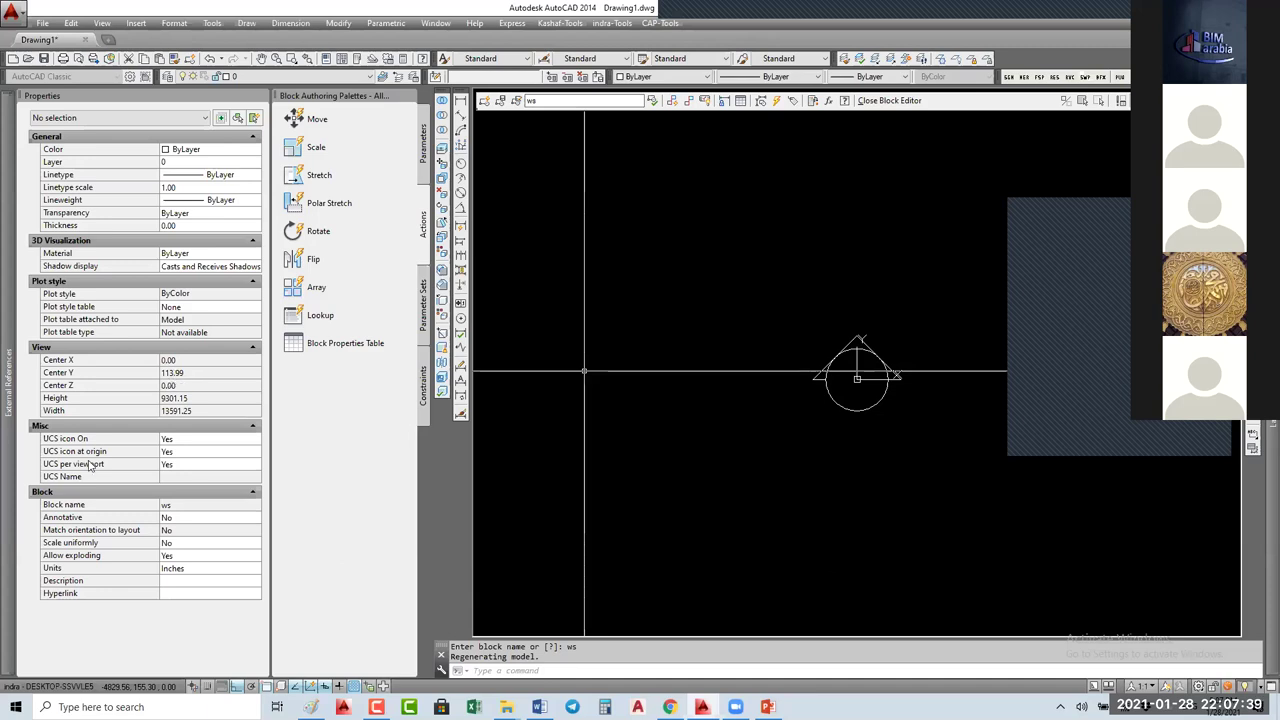
pyautogui.click(8, 380)
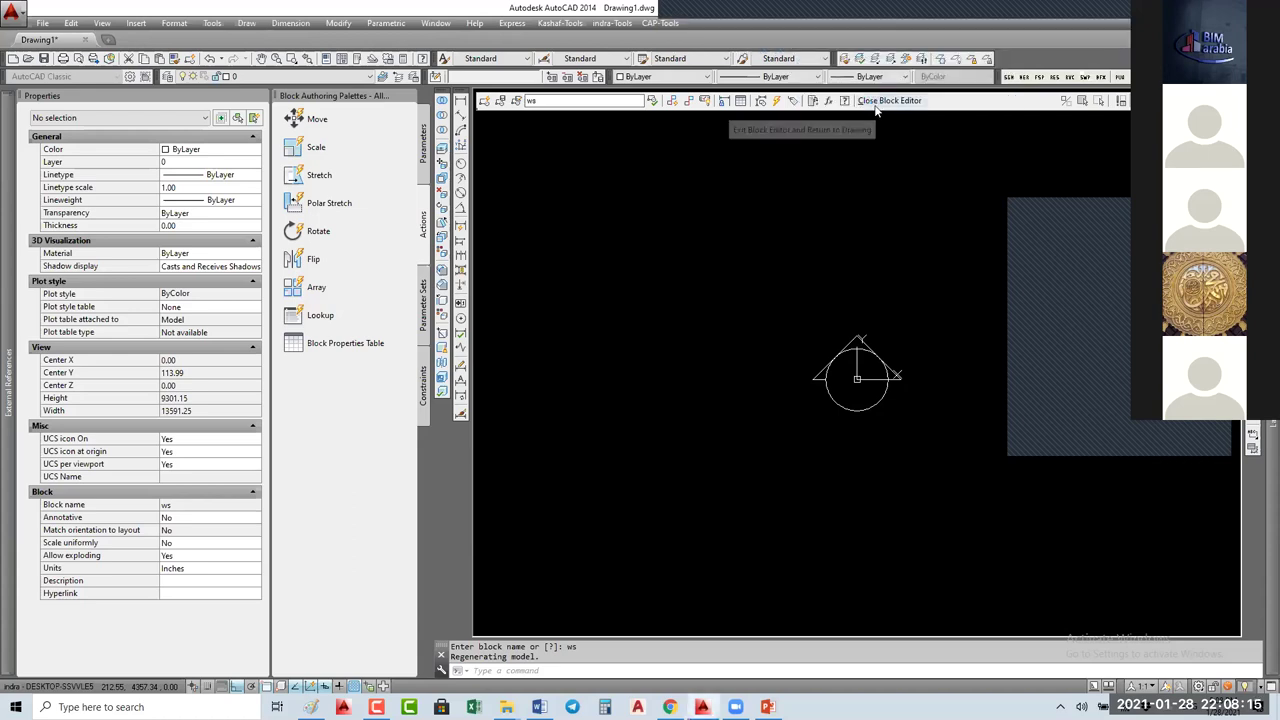
pyautogui.click(874, 104)
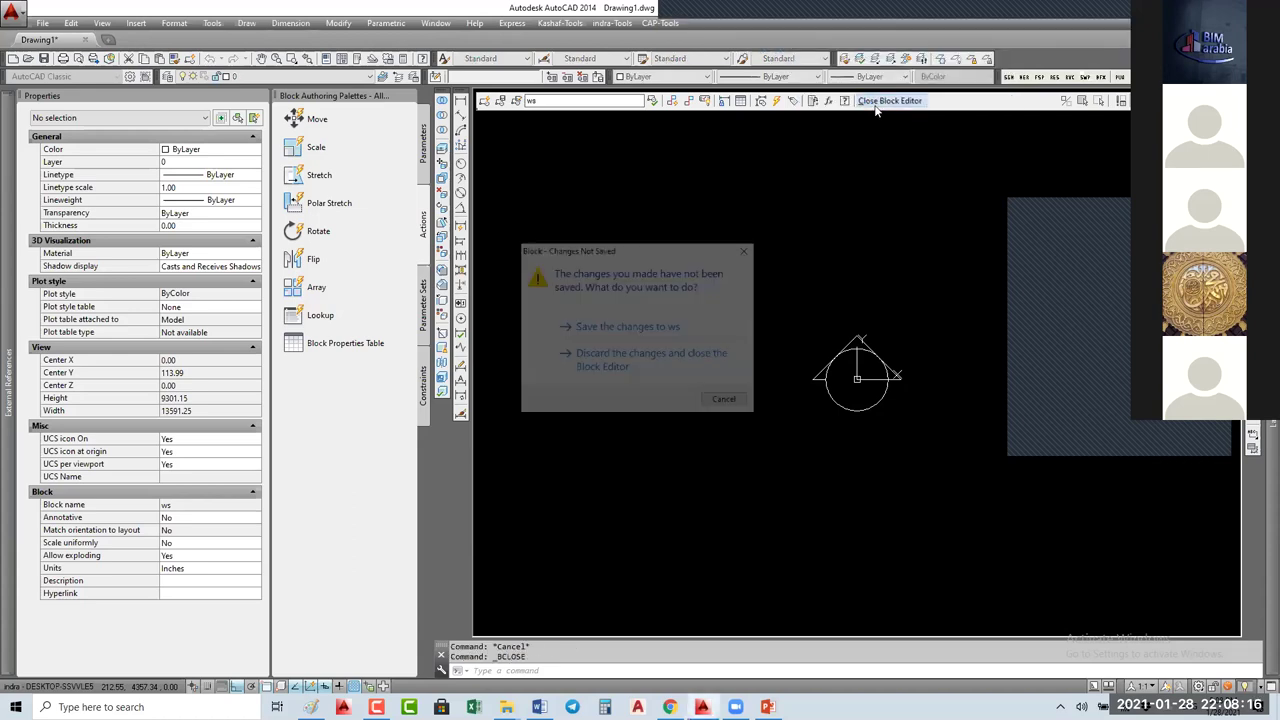
# Step: Save the ws changes, then reopen the ws block in the Block Editor
pyautogui.click(614, 328)
pyautogui.write('di')
pyautogui.press('Return')
pyautogui.click(631, 300)
pyautogui.press('Escape')
pyautogui.click(654, 300)
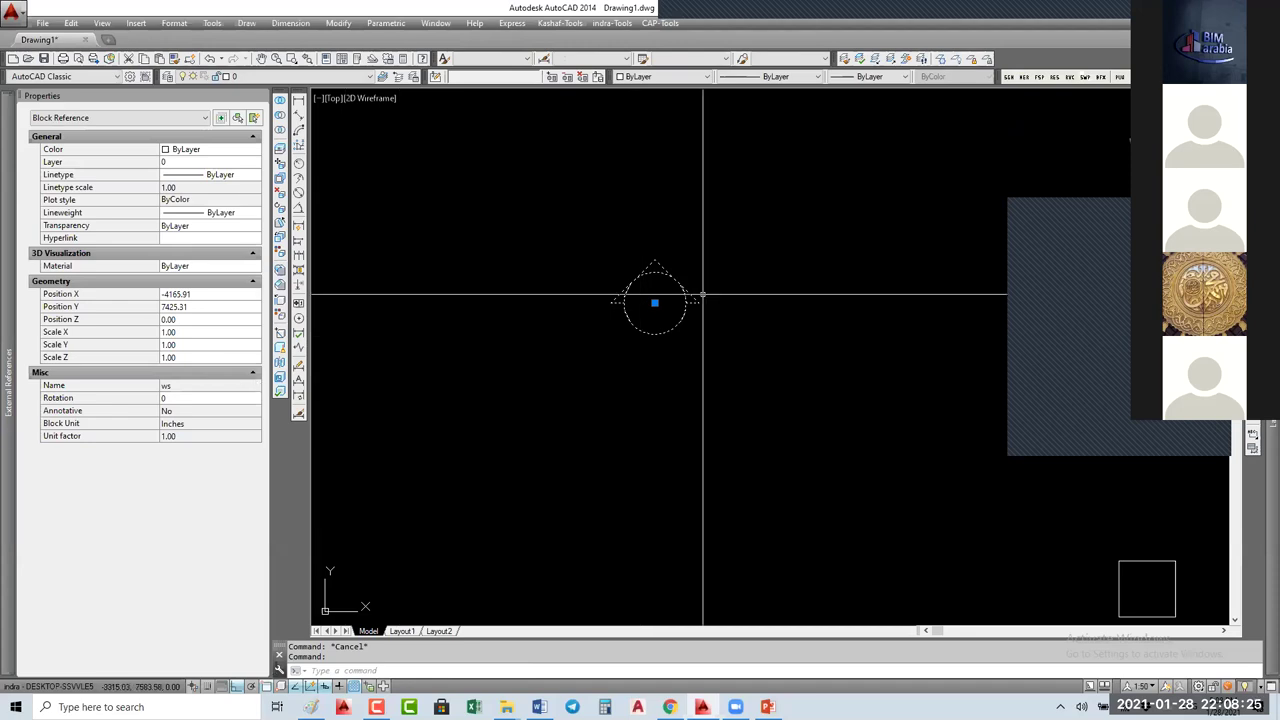
pyautogui.write('be')
pyautogui.press('Return')
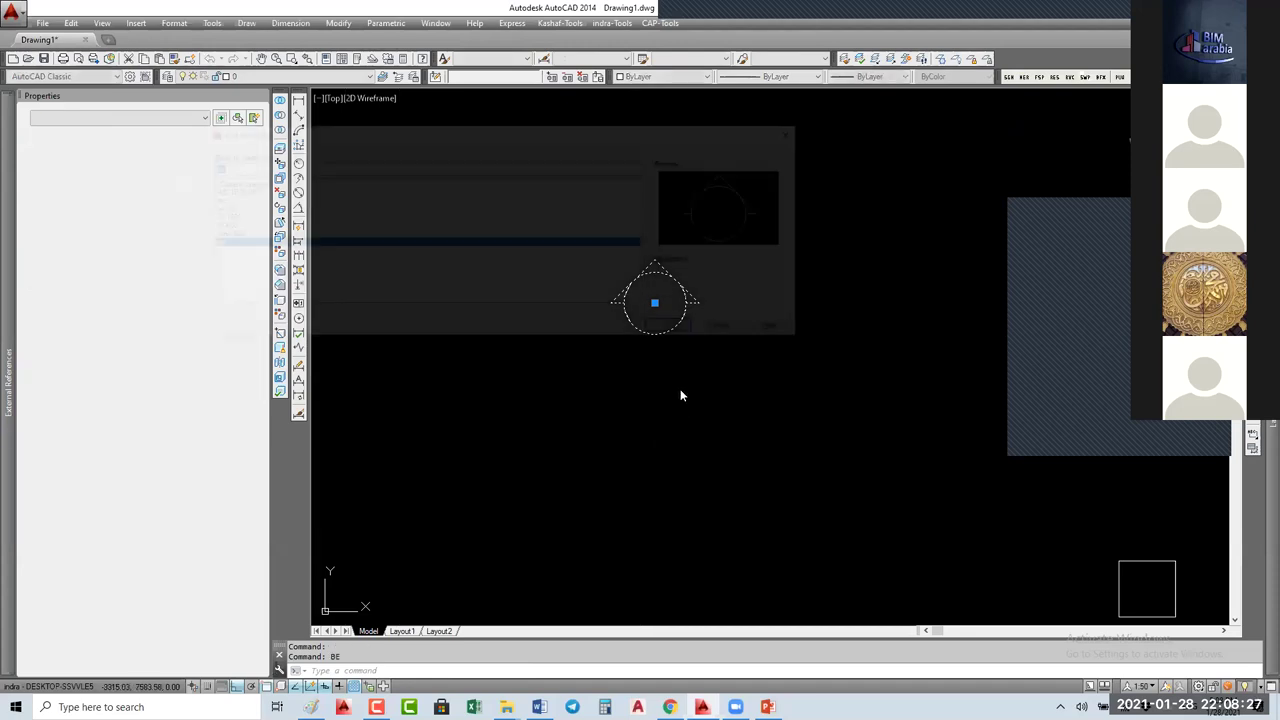
pyautogui.click(678, 331)
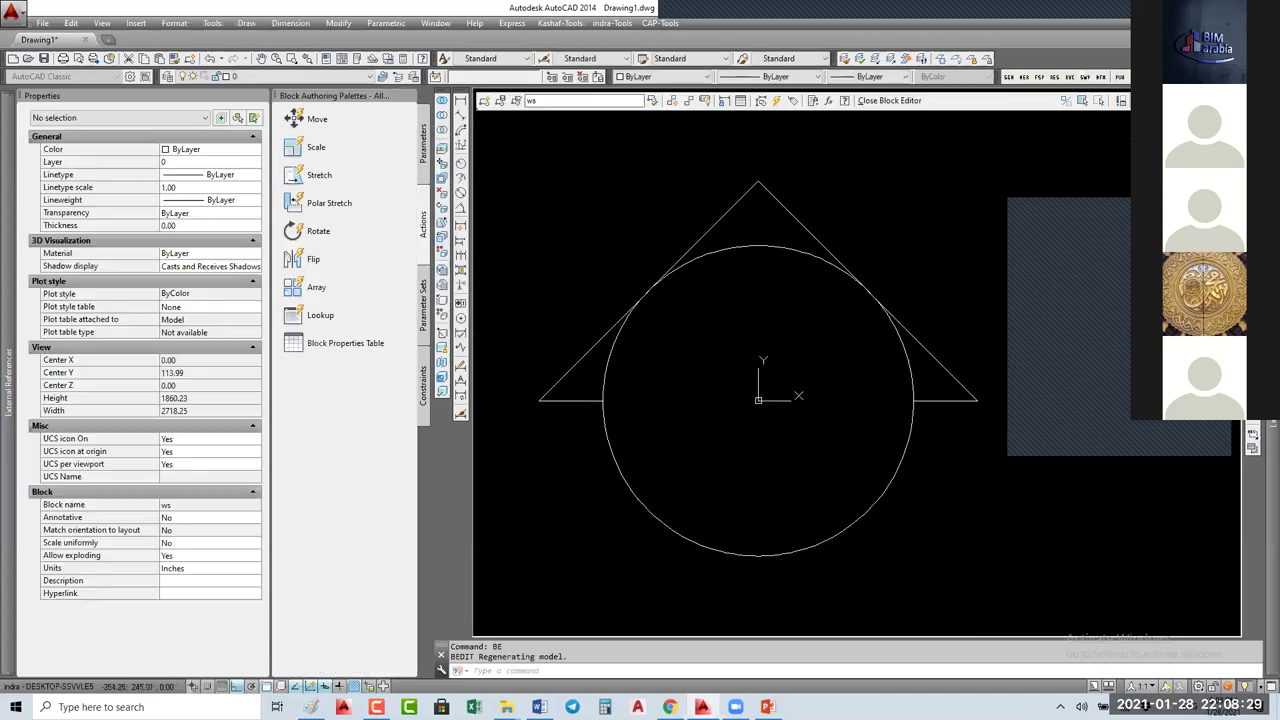
# Step: Drop an empty multiline text box, then select and deselect the tiny '1' text
pyautogui.press('Return')
pyautogui.click(702, 295)
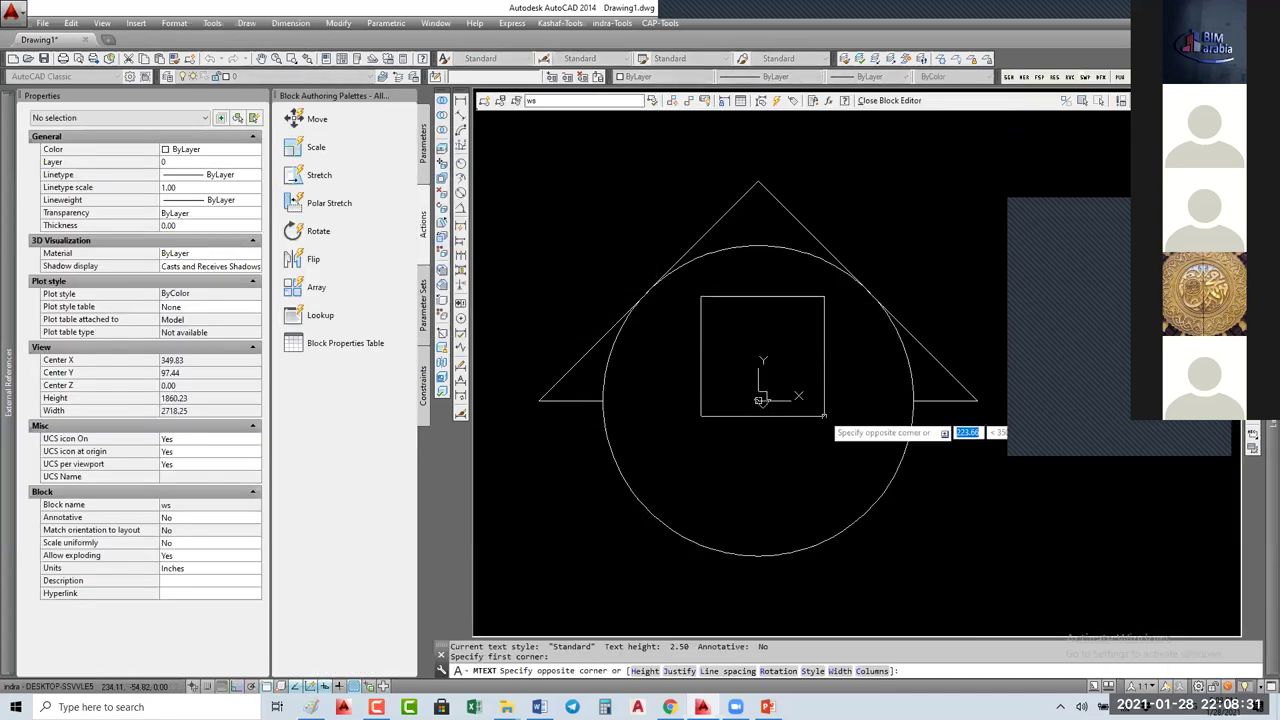
pyautogui.click(818, 439)
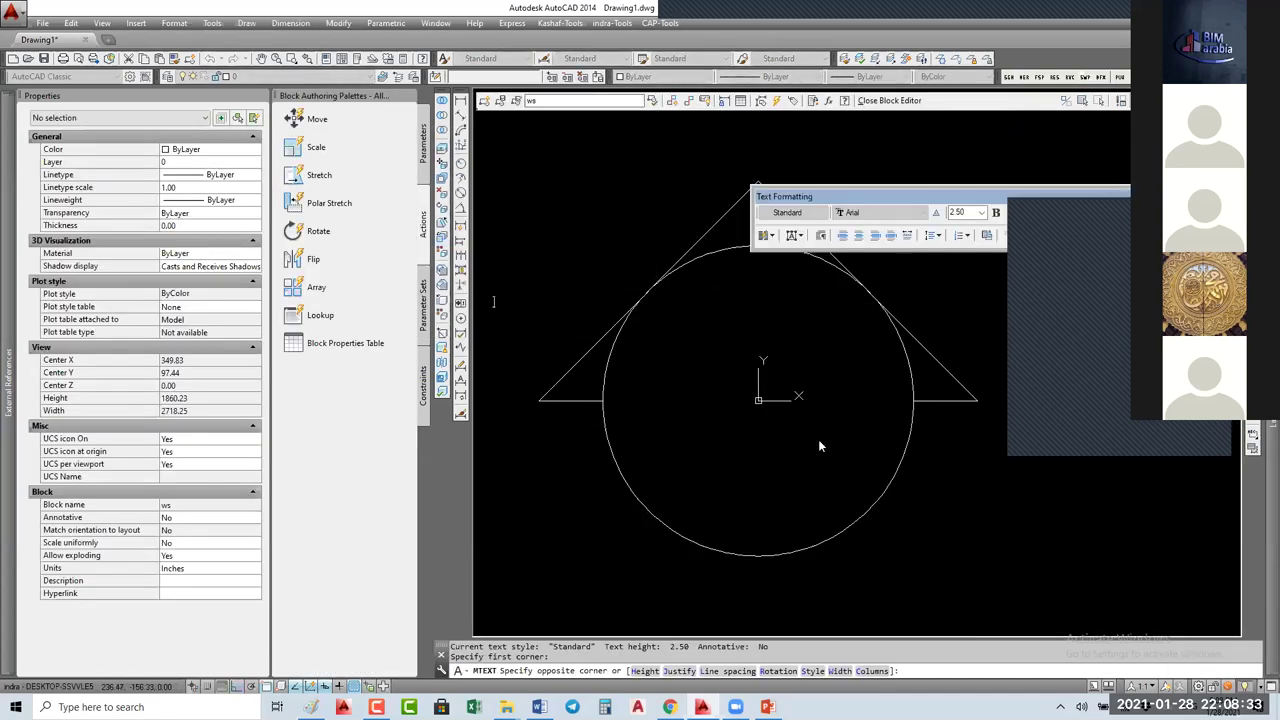
pyautogui.press('Escape')
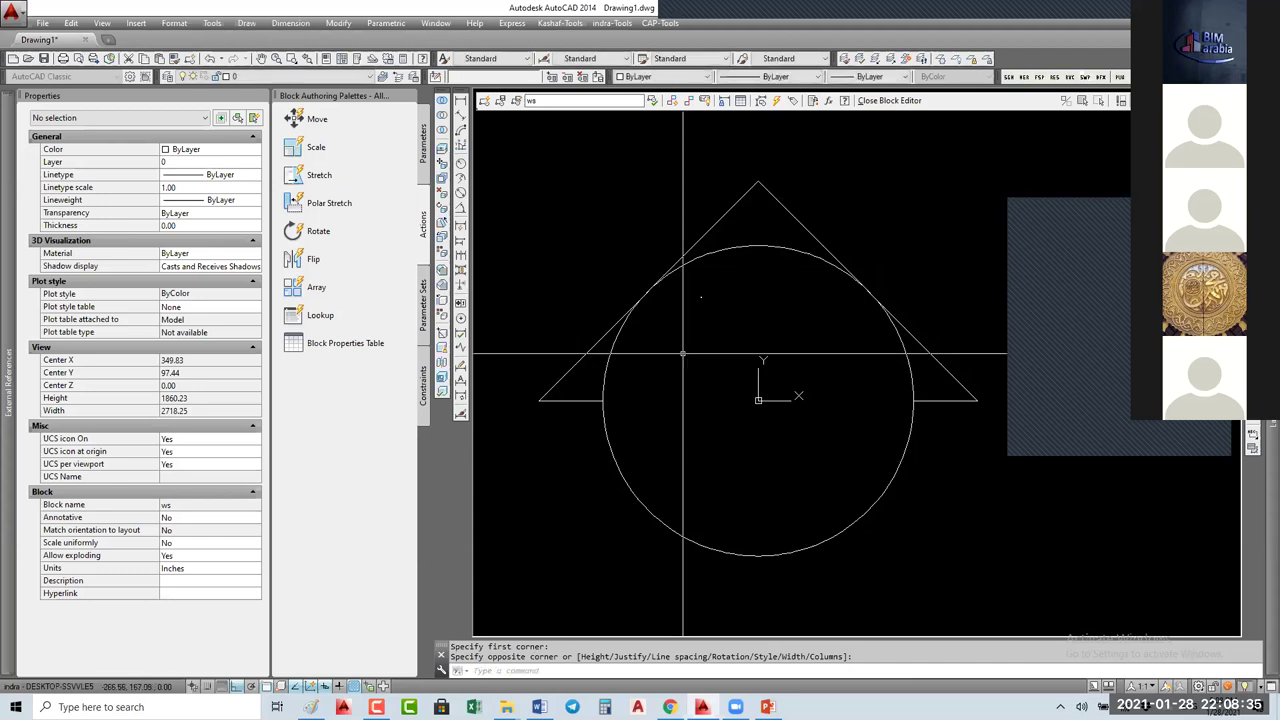
pyautogui.click(712, 318)
pyautogui.click(692, 287)
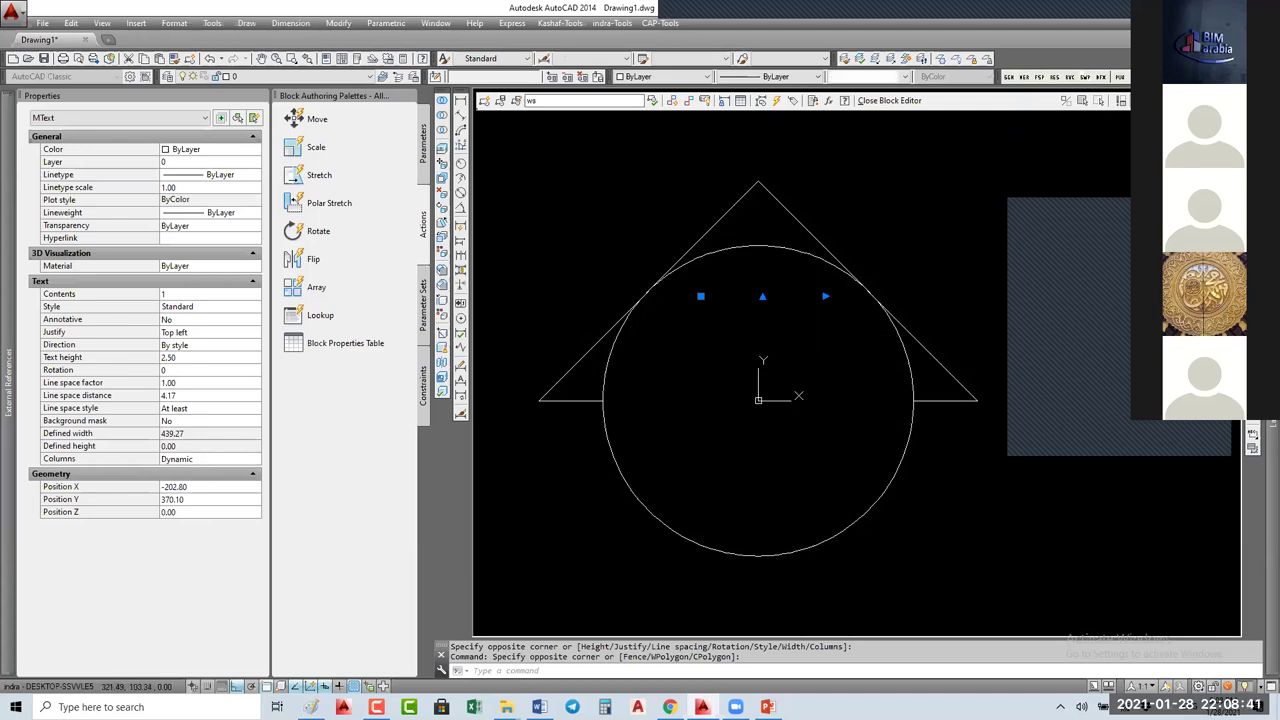
pyautogui.press('Escape')
pyautogui.press('Escape')
# Step: Scale all block contents by 0.01 about the block origin and zoom to extents
pyautogui.hotkey('ctrl', 'a')
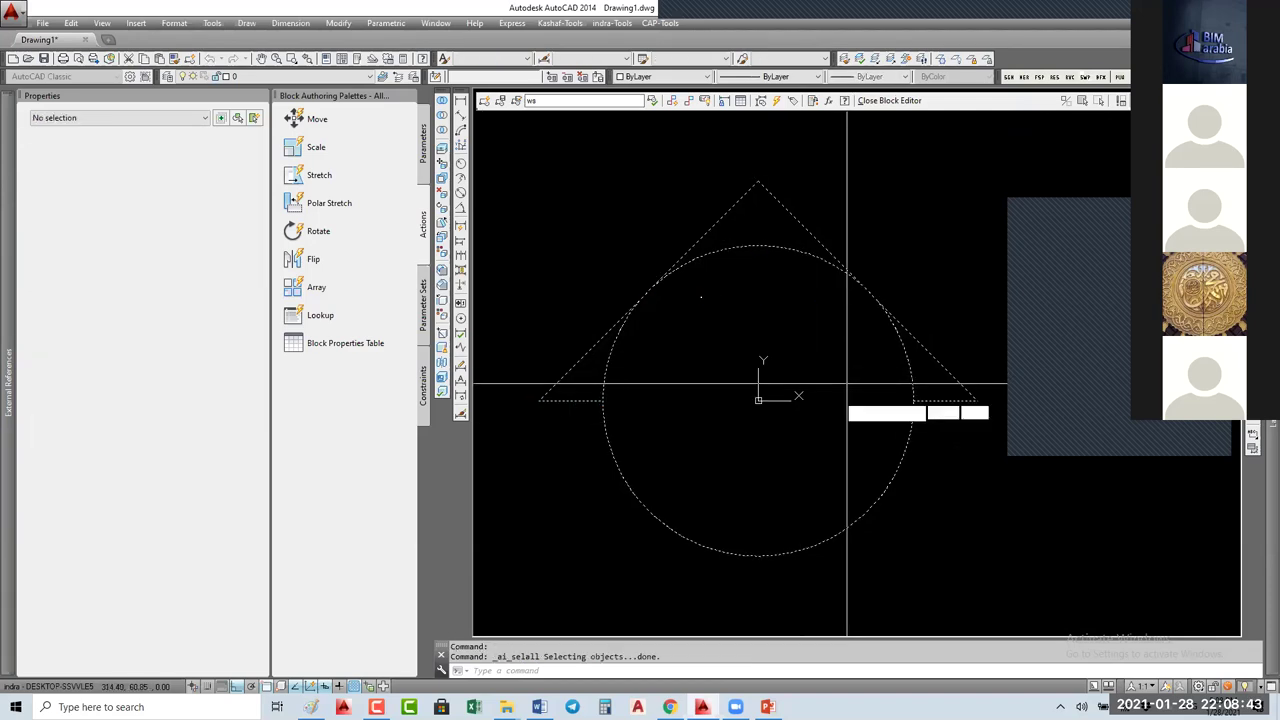
pyautogui.write('sc')
pyautogui.press('Return')
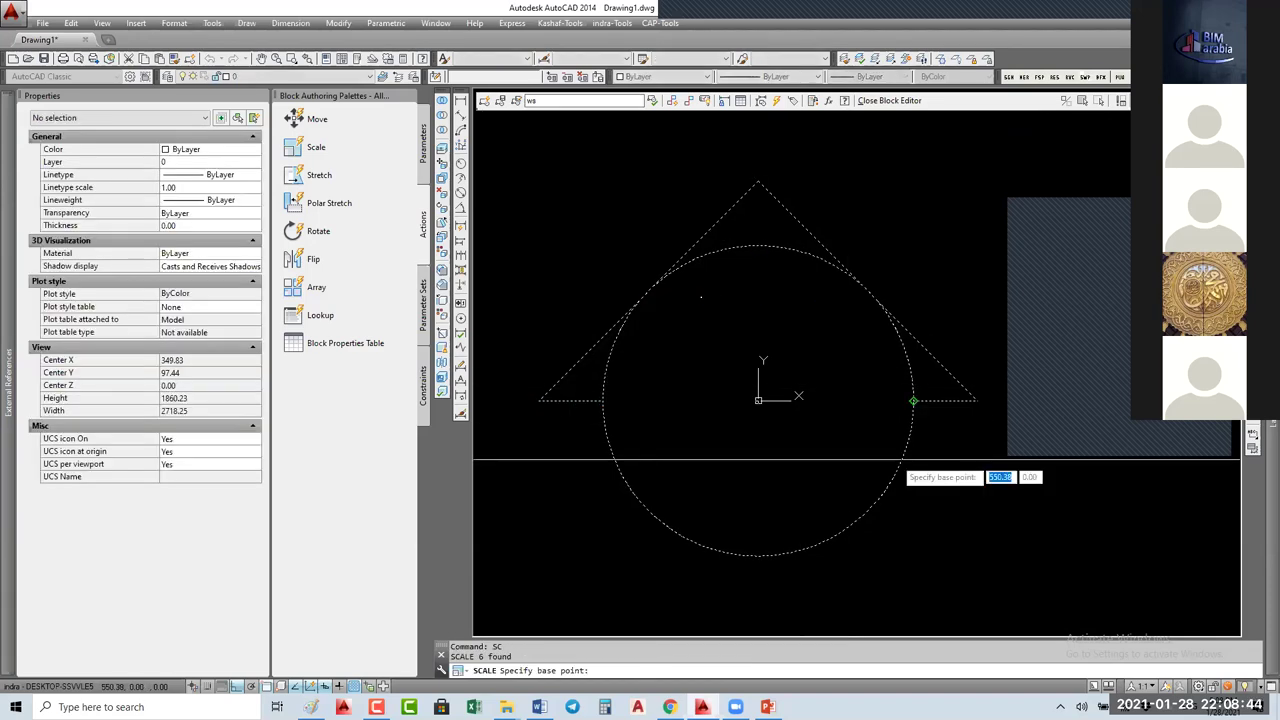
pyautogui.click(762, 400)
pyautogui.write('0.01')
pyautogui.press('Return')
pyautogui.write('z')
pyautogui.press('Return')
pyautogui.write('e')
pyautogui.press('Return')
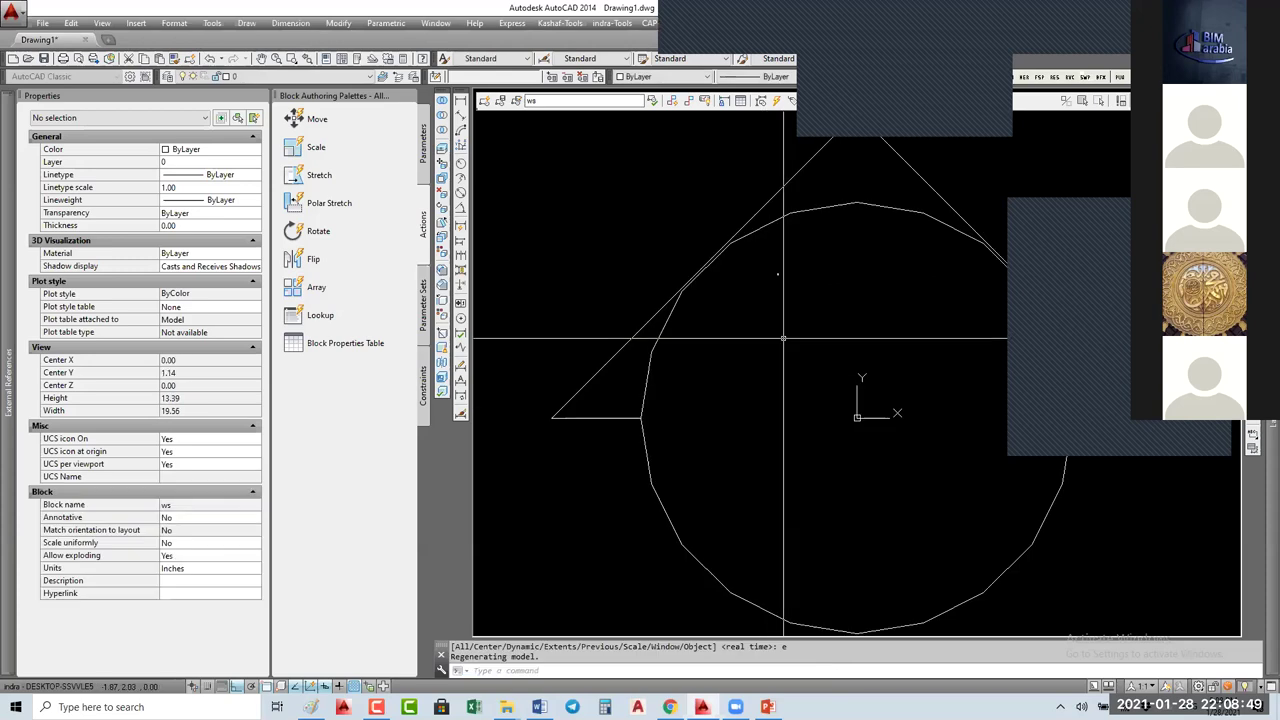
# Step: Set the '1' MText height to 2.5 in Properties and close the editor
pyautogui.click(777, 272)
pyautogui.click(741, 312)
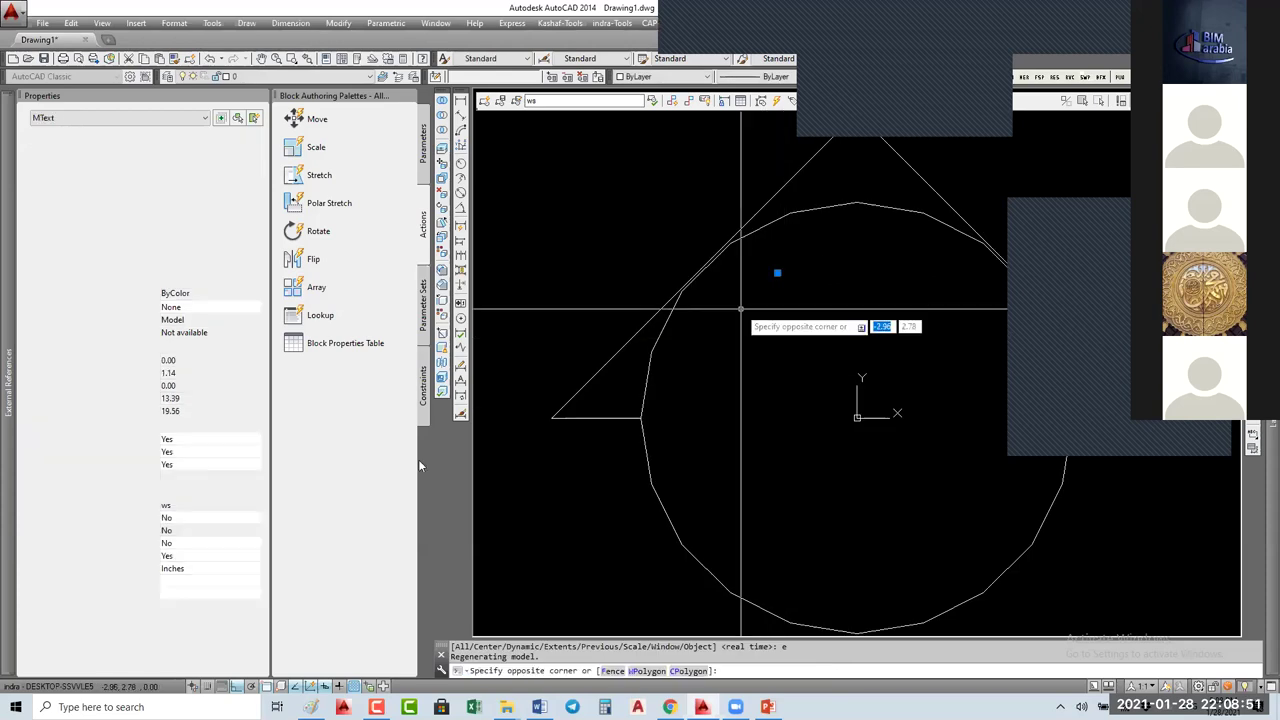
pyautogui.click(203, 357)
pyautogui.write('2.5')
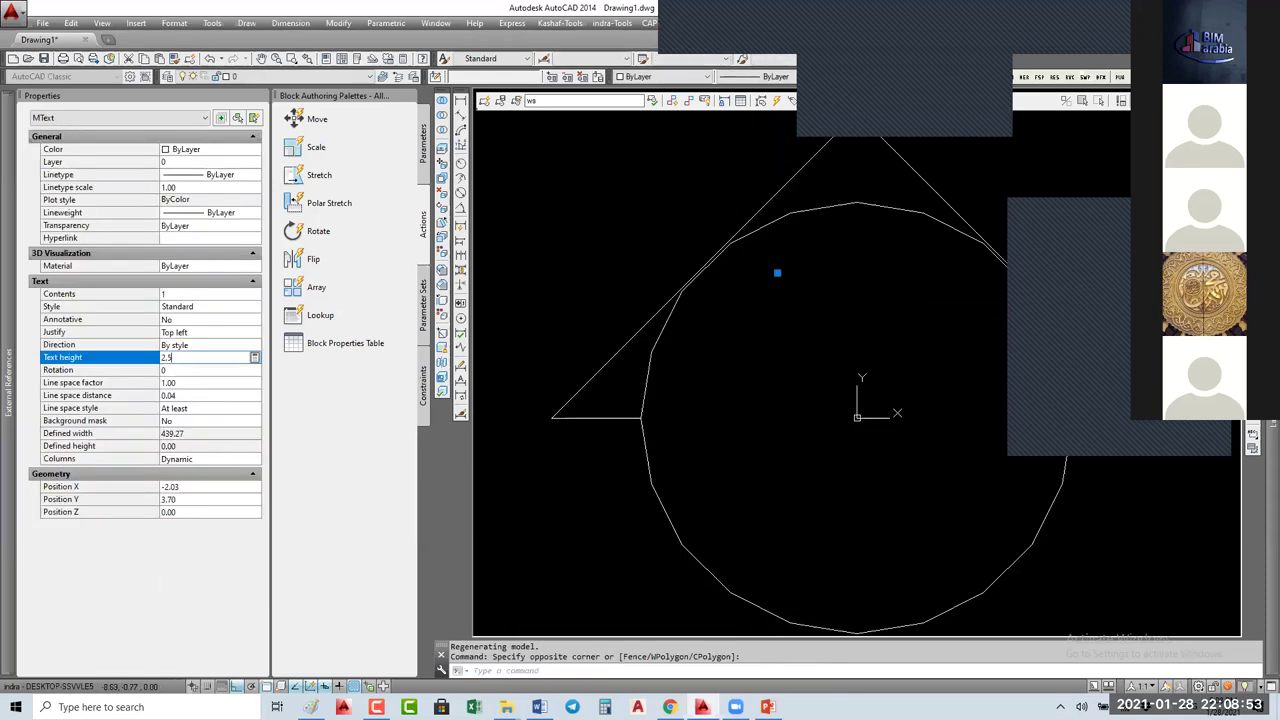
pyautogui.press('Tab')
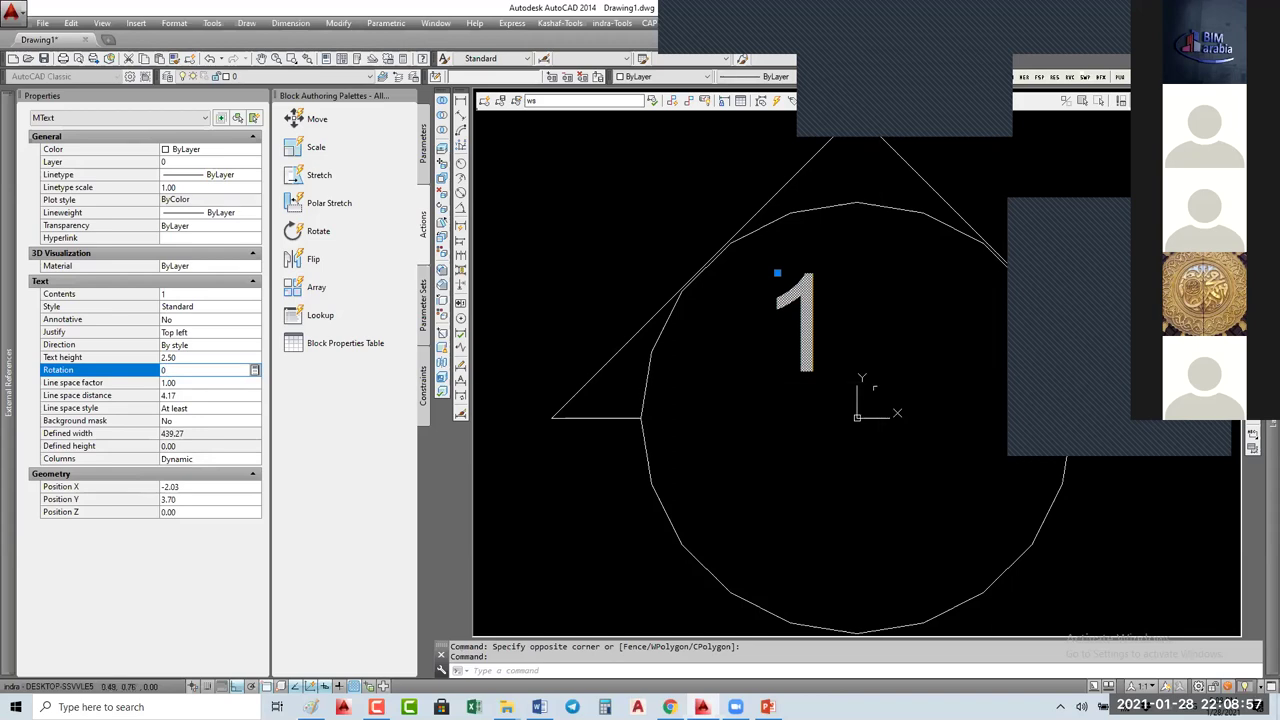
pyautogui.scroll(-2, 740, 373)
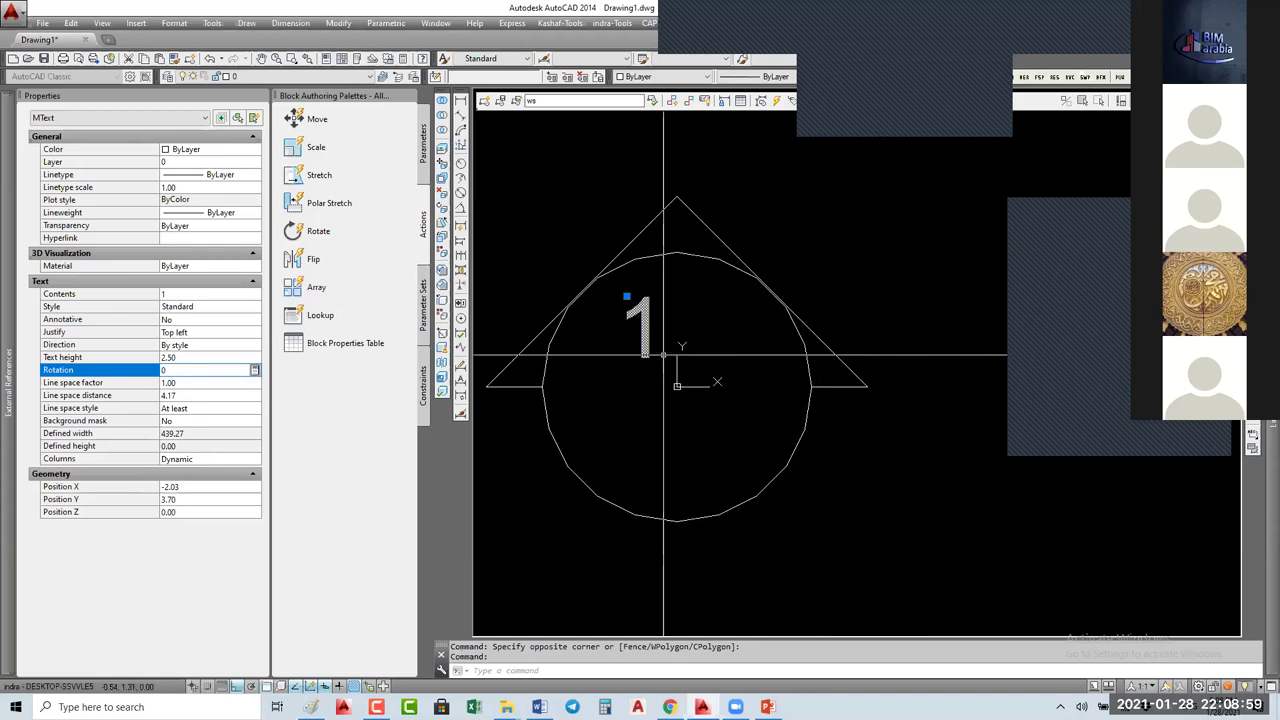
pyautogui.click(895, 102)
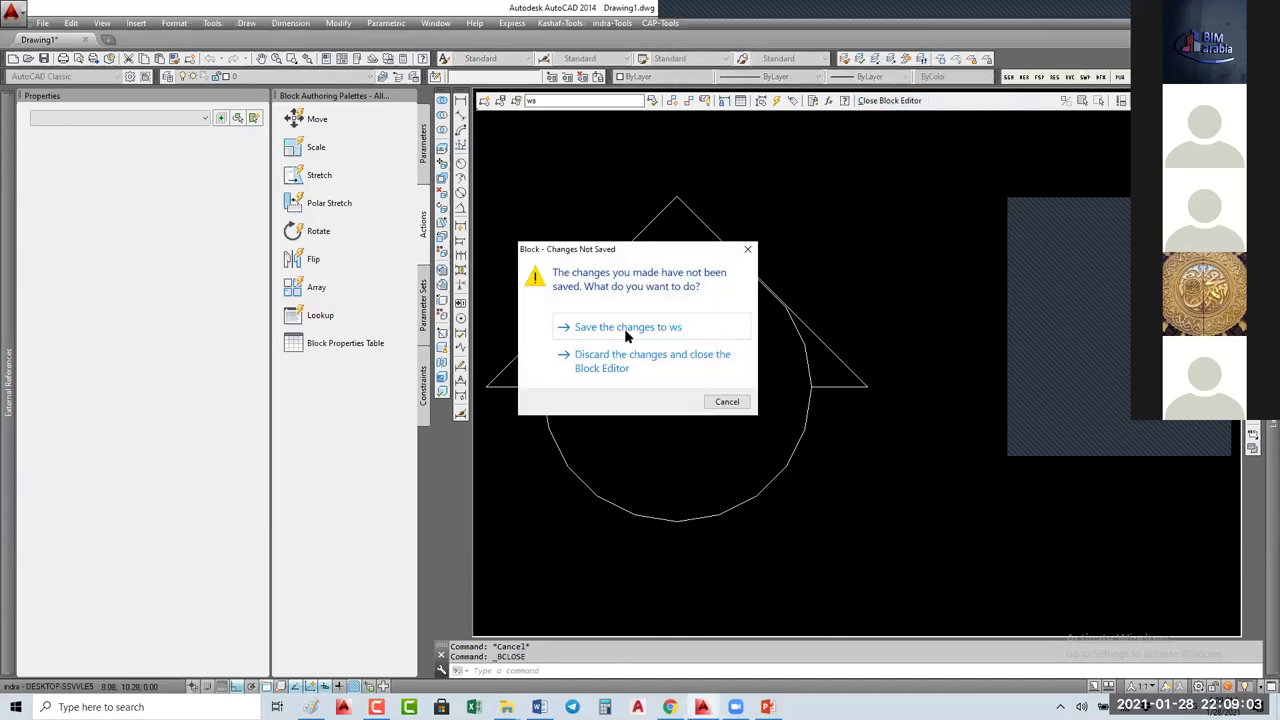
# Step: Save the ws changes and set the placed ws block's X and Y scale to 50
pyautogui.click(624, 328)
pyautogui.click(675, 313)
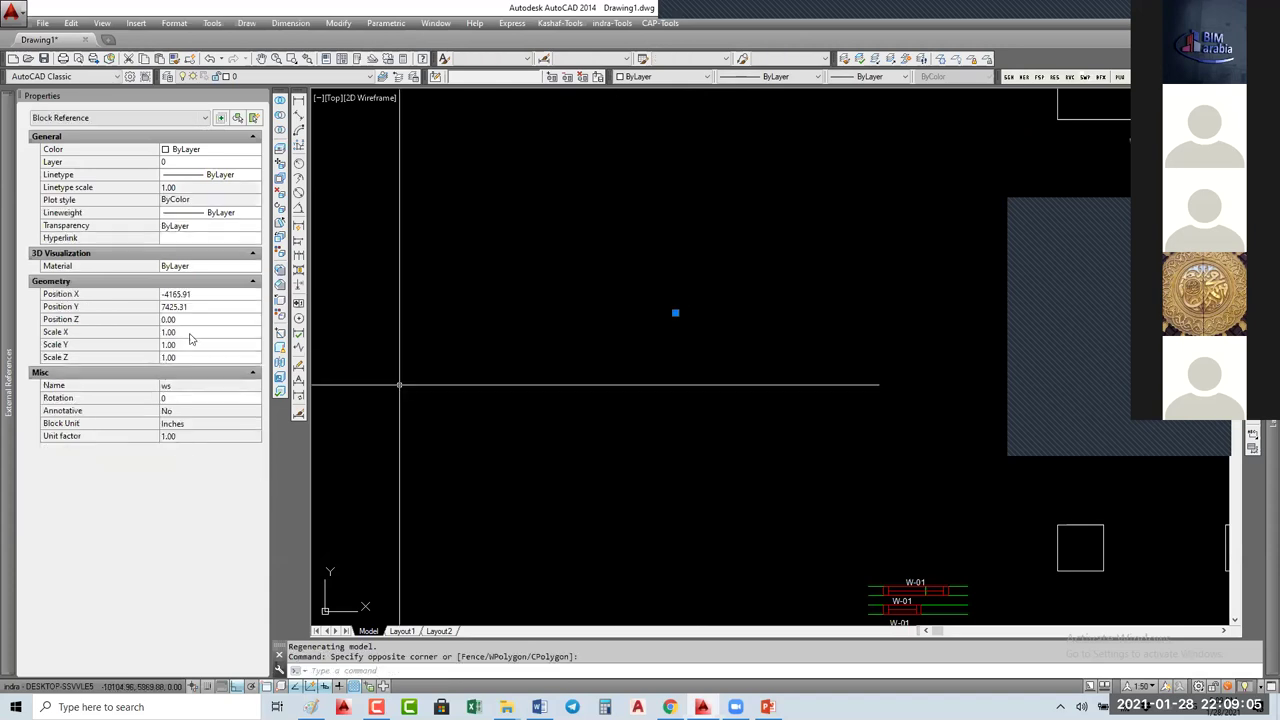
pyautogui.click(197, 331)
pyautogui.write('50')
pyautogui.press('Tab')
pyautogui.write('50')
pyautogui.press('Return')
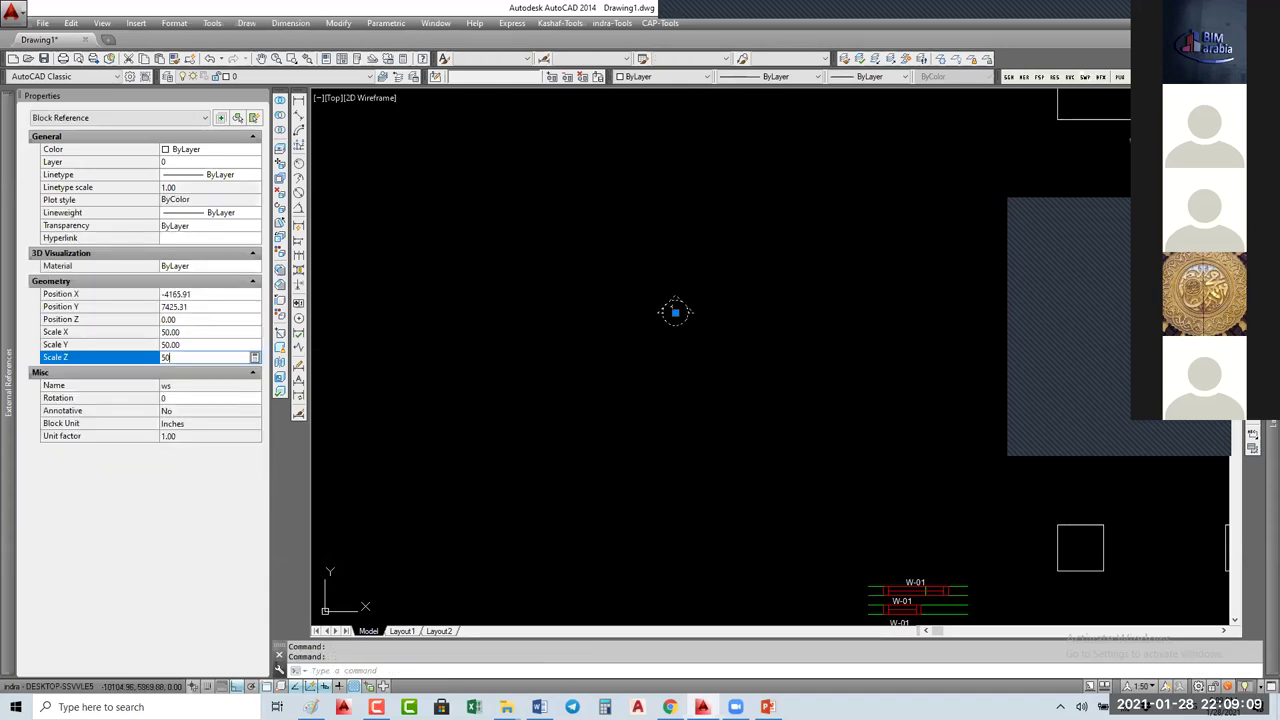
# Step: Reopen ws with BE, set Annotative to Yes, and save the definition
pyautogui.write('BE')
pyautogui.press('Return')
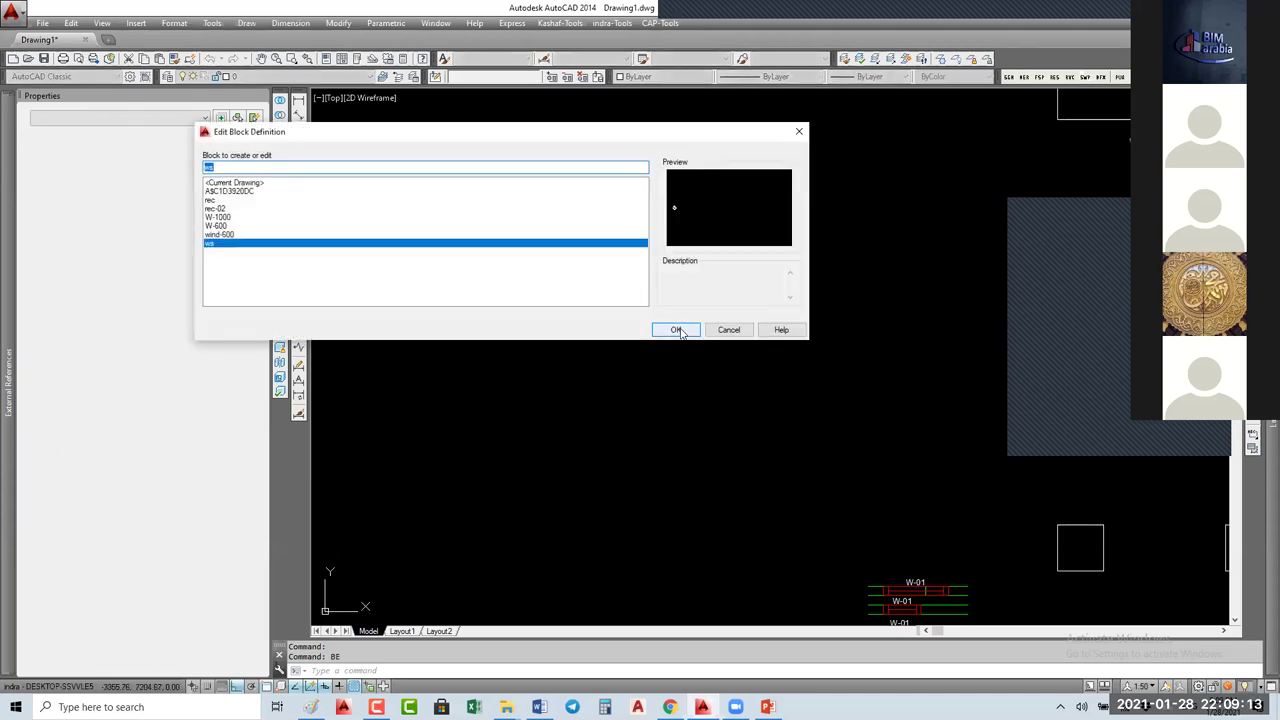
pyautogui.click(676, 329)
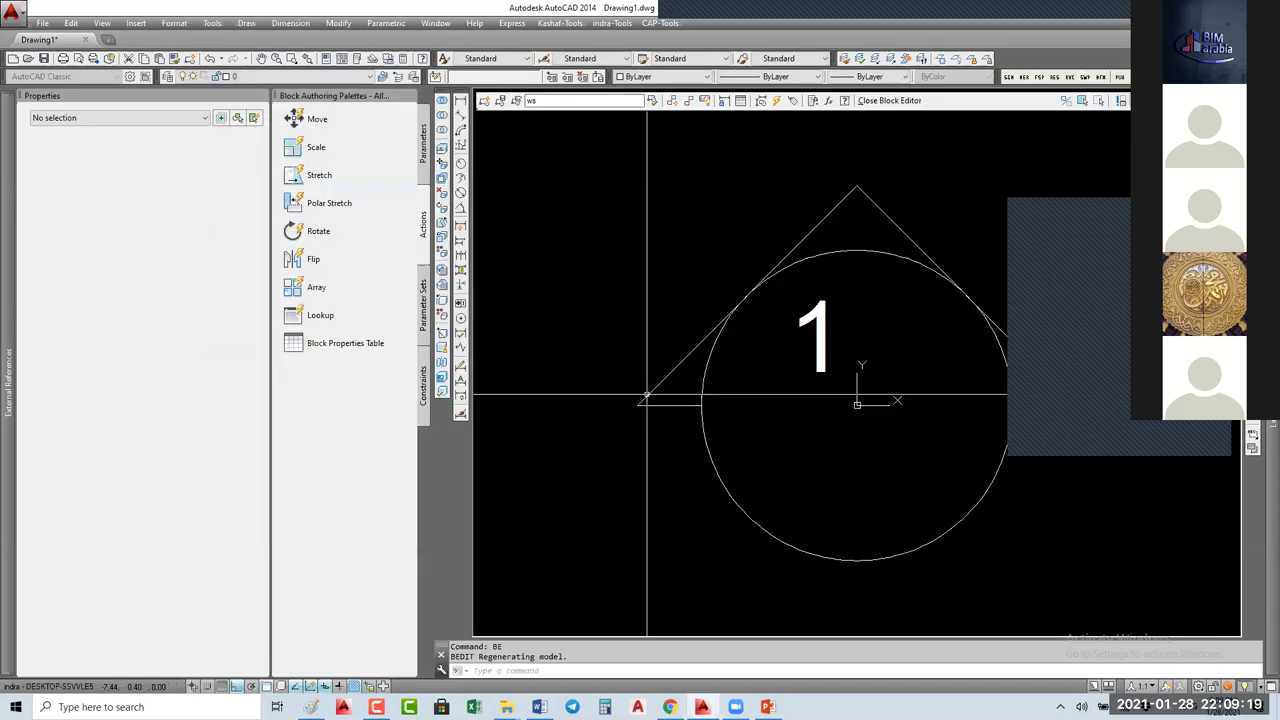
pyautogui.click(172, 518)
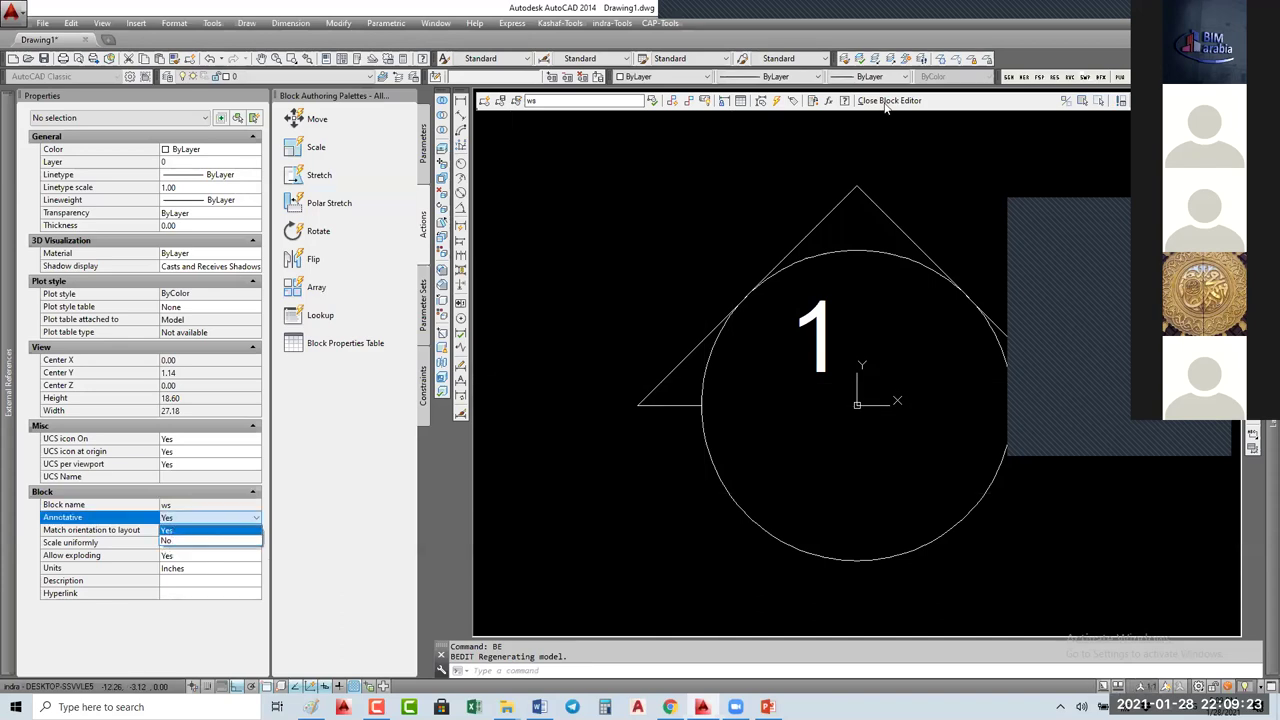
pyautogui.click(172, 533)
pyautogui.click(889, 100)
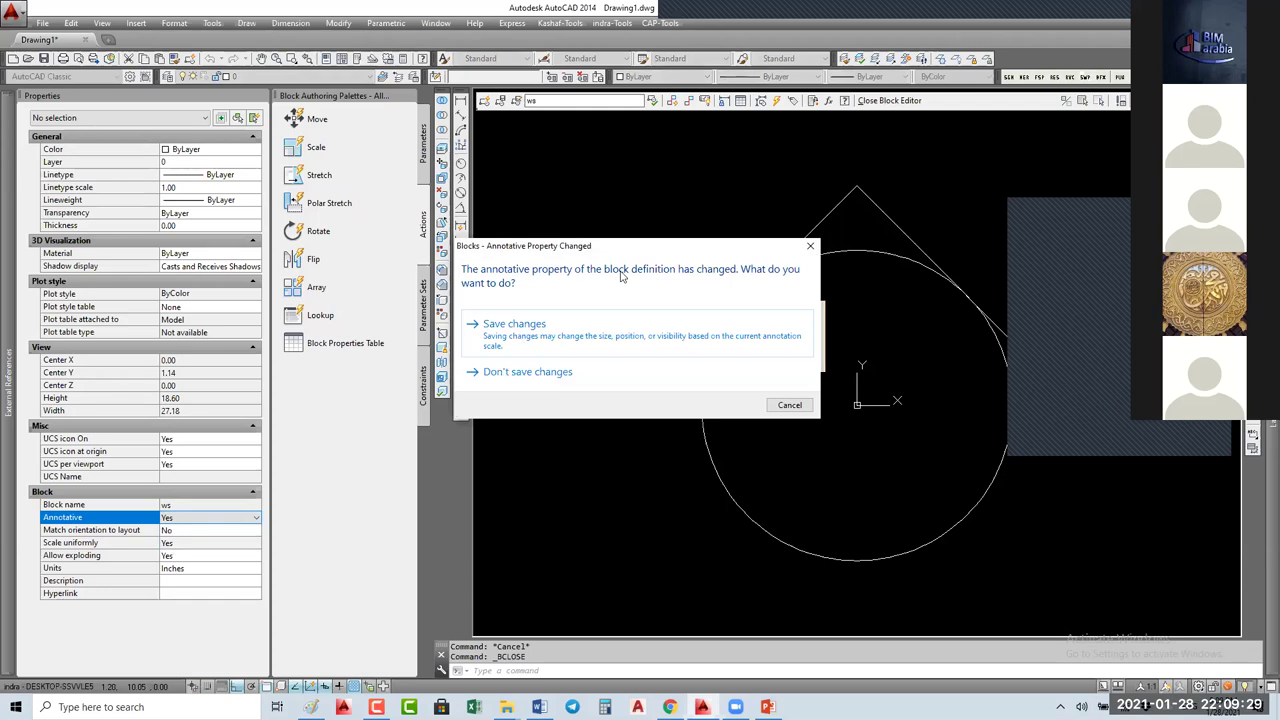
pyautogui.click(514, 323)
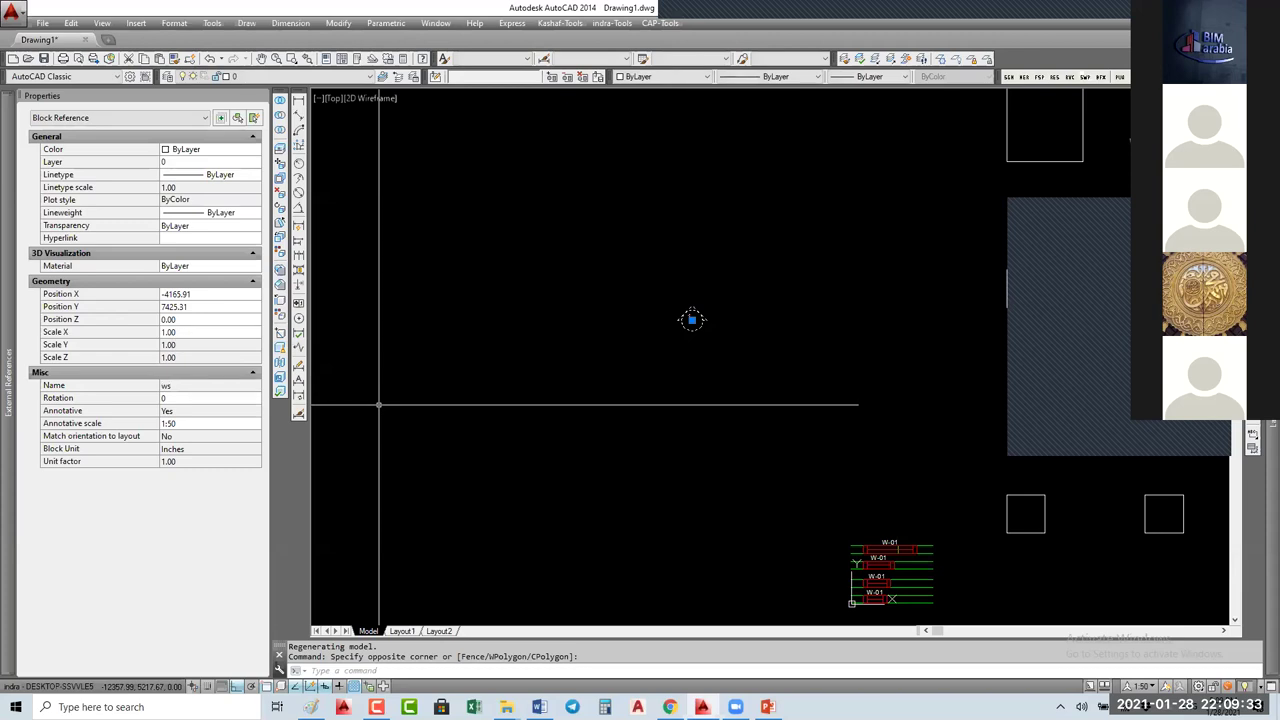
pyautogui.doubleClick(766, 400)
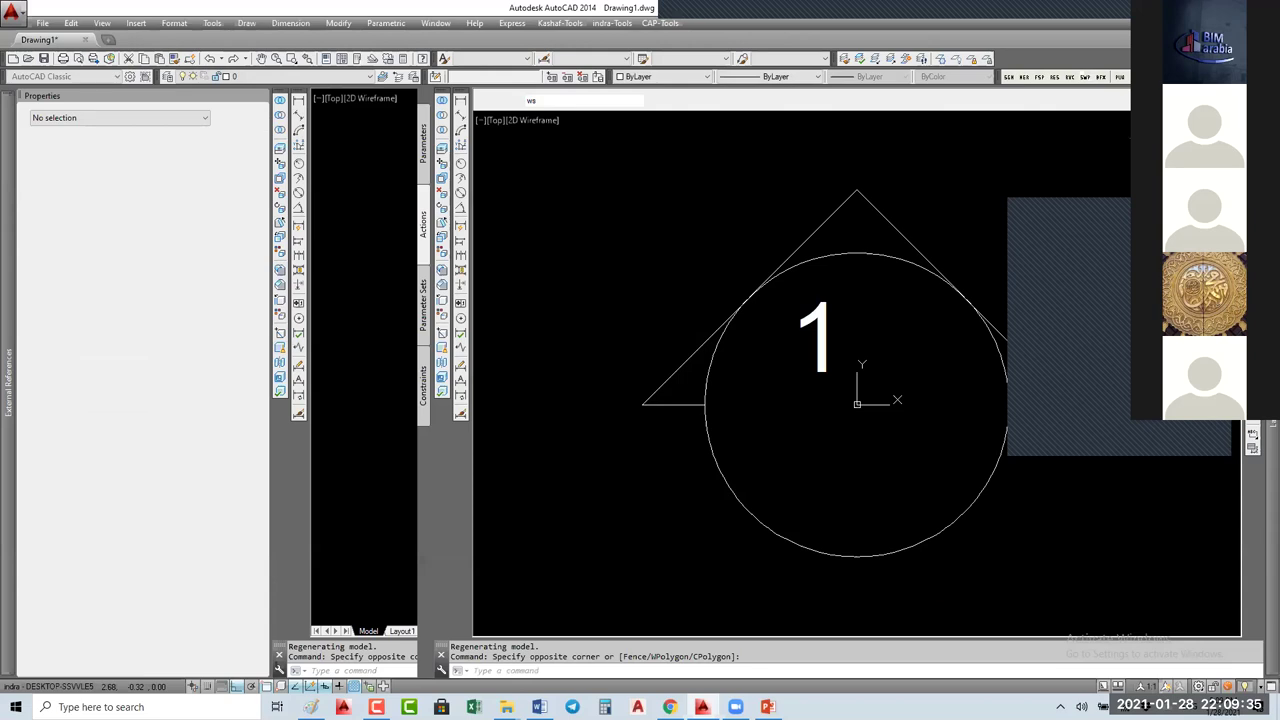
# Step: Close the block editor, set the placed ws block's Z scale to 50, then check the annotation scale list
pyautogui.write('bclose')
pyautogui.press('Return')
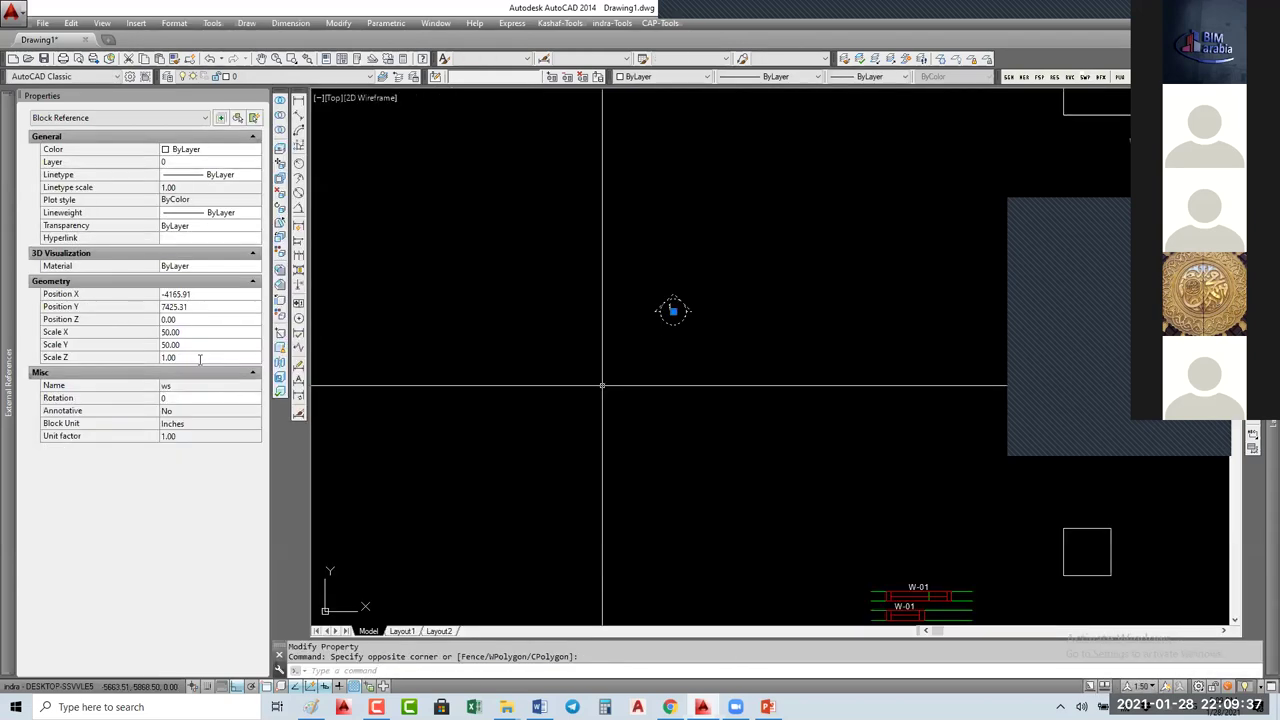
pyautogui.click(200, 358)
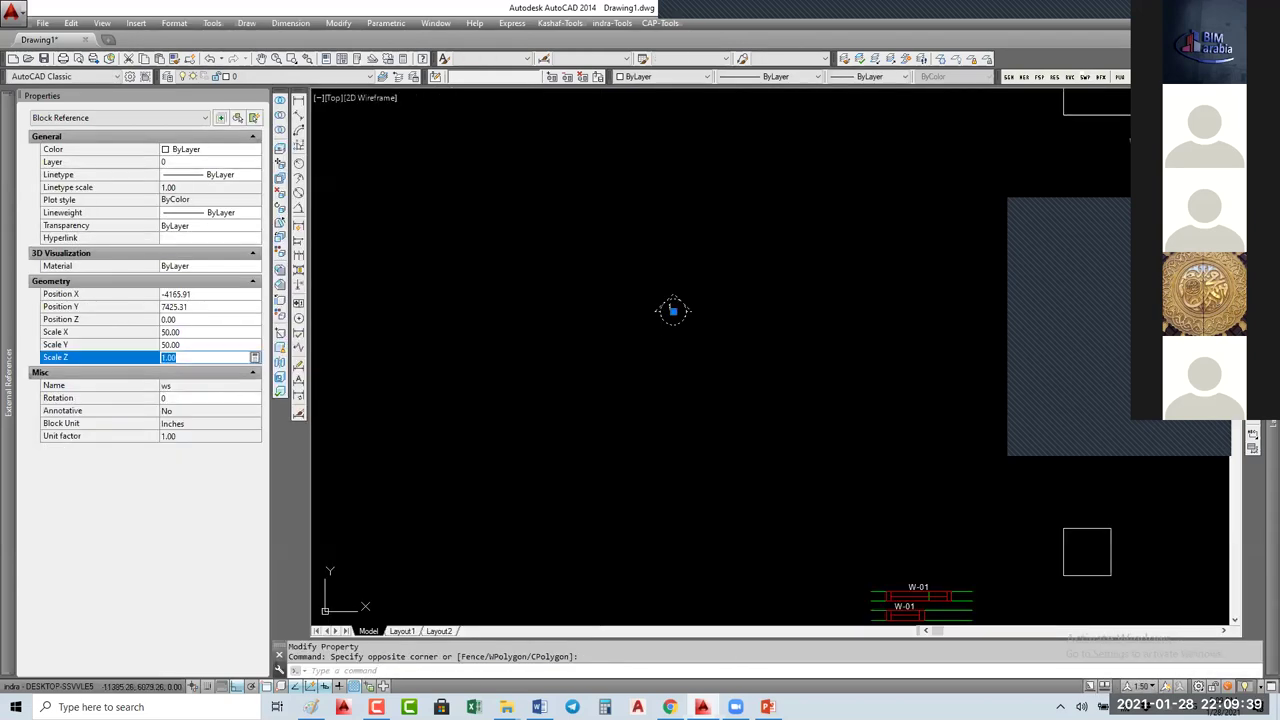
pyautogui.write('50')
pyautogui.press('Return')
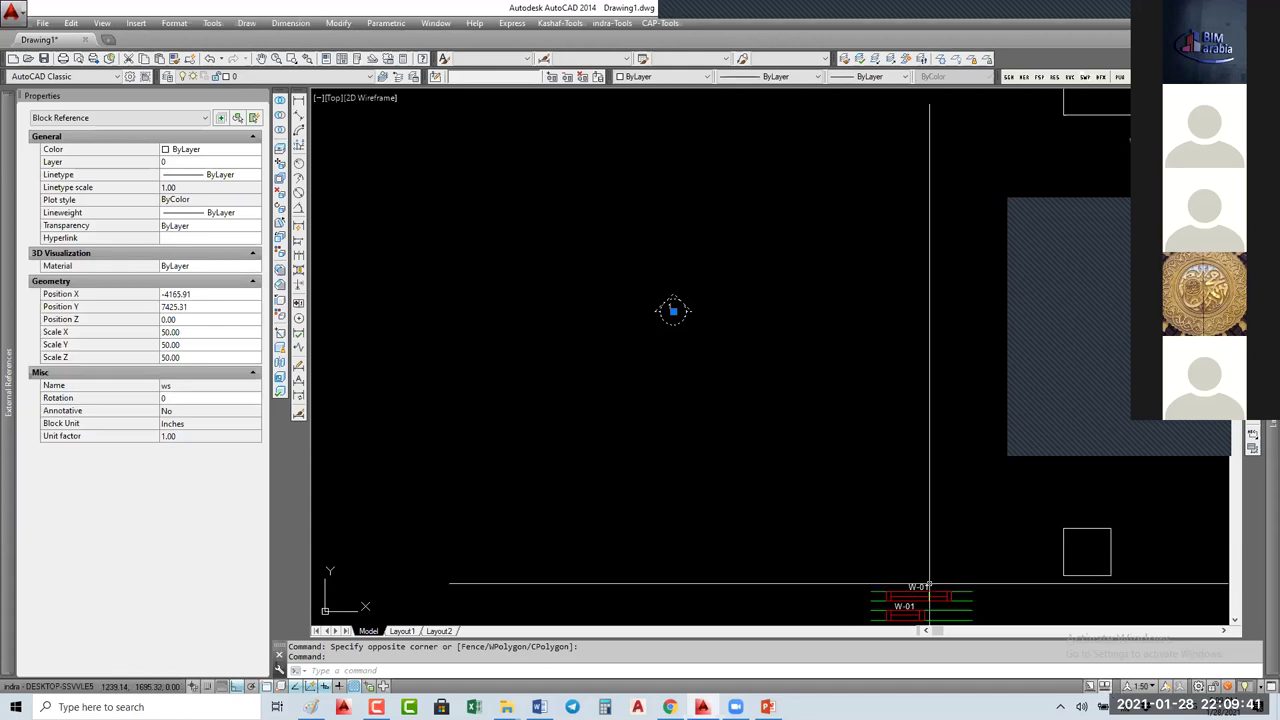
pyautogui.click(1139, 687)
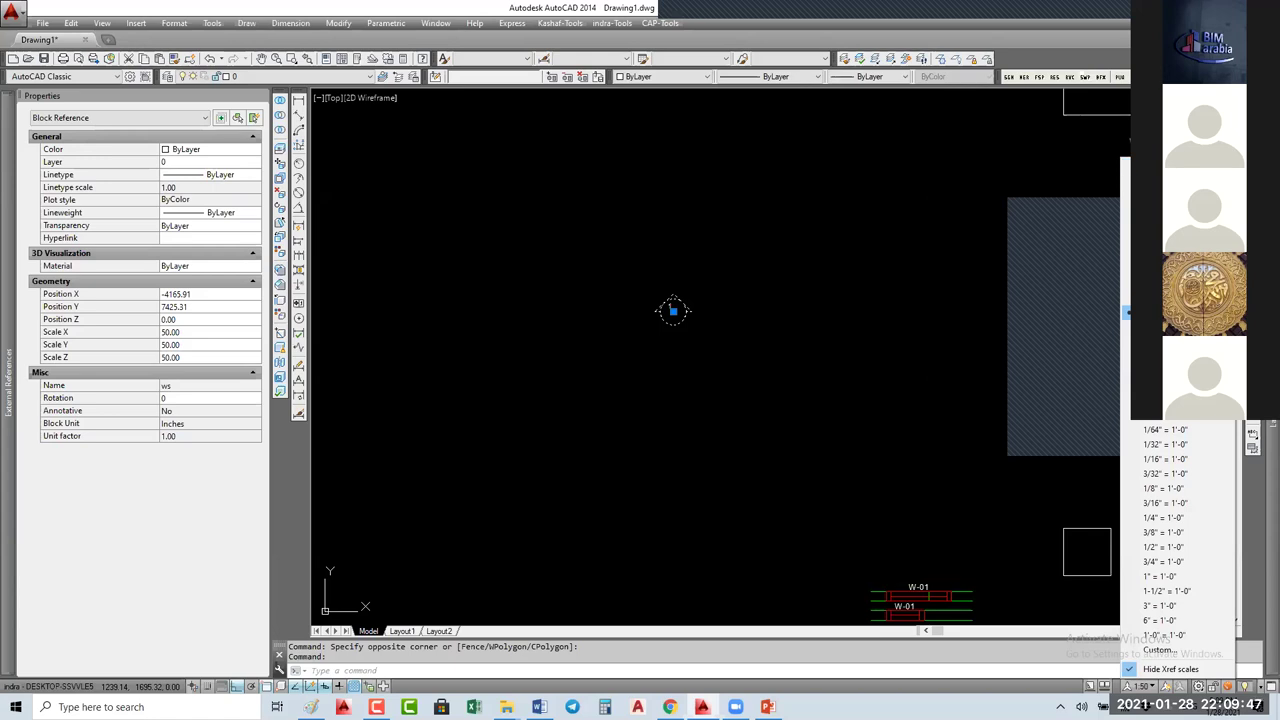
pyautogui.press('Escape')
# Step: Reopen the ws block definition with BE, make it annotative, and save the changes on closing
pyautogui.click(700, 287)
pyautogui.click(640, 352)
pyautogui.write('be')
pyautogui.press('Return')
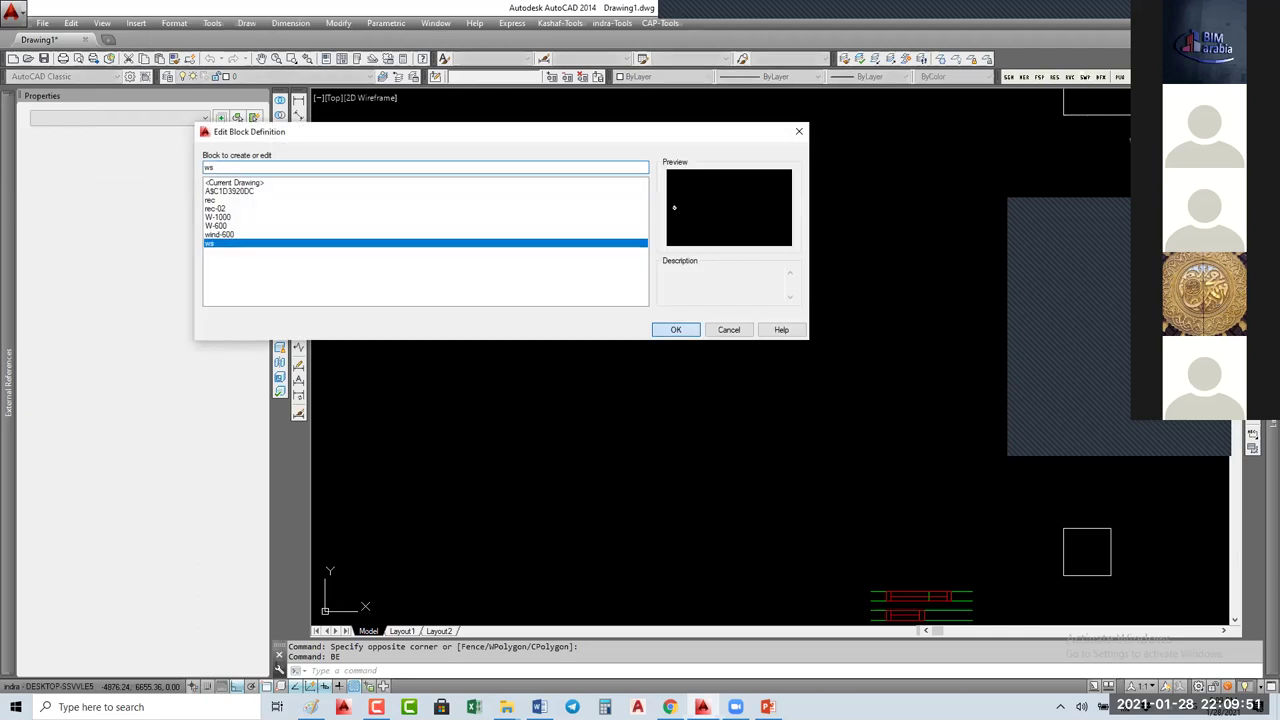
pyautogui.press('Return')
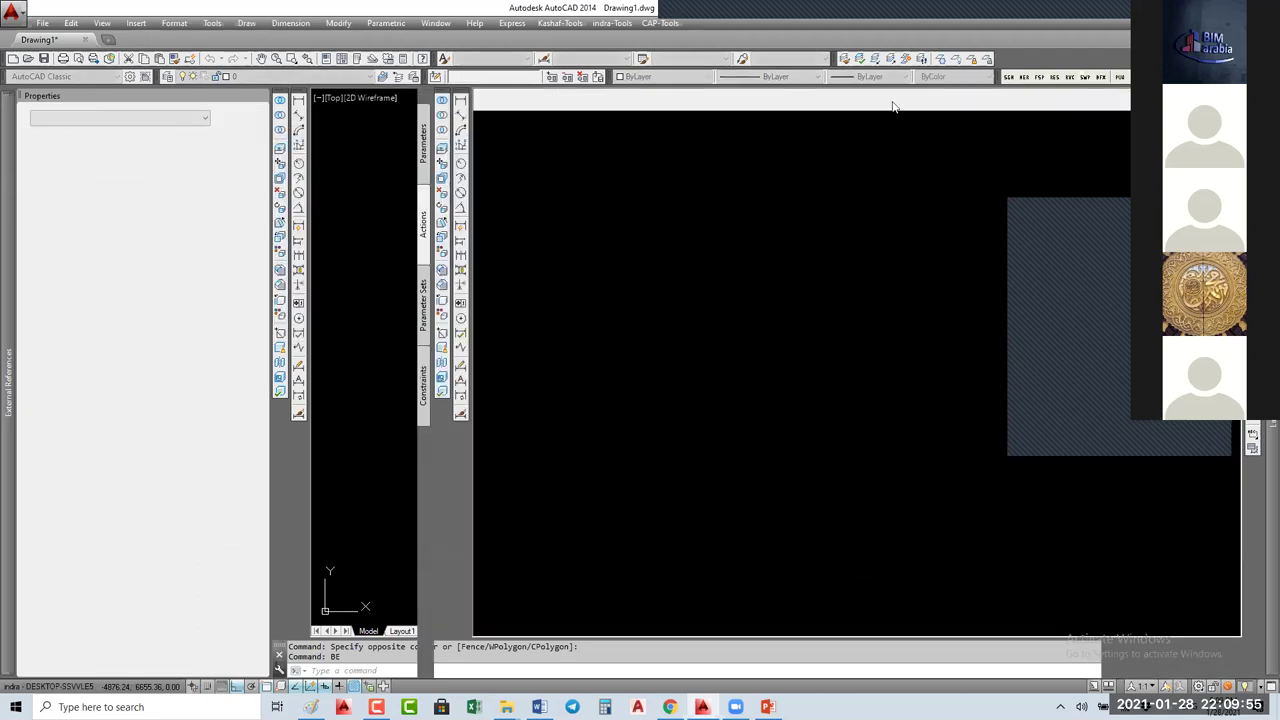
pyautogui.click(1075, 98)
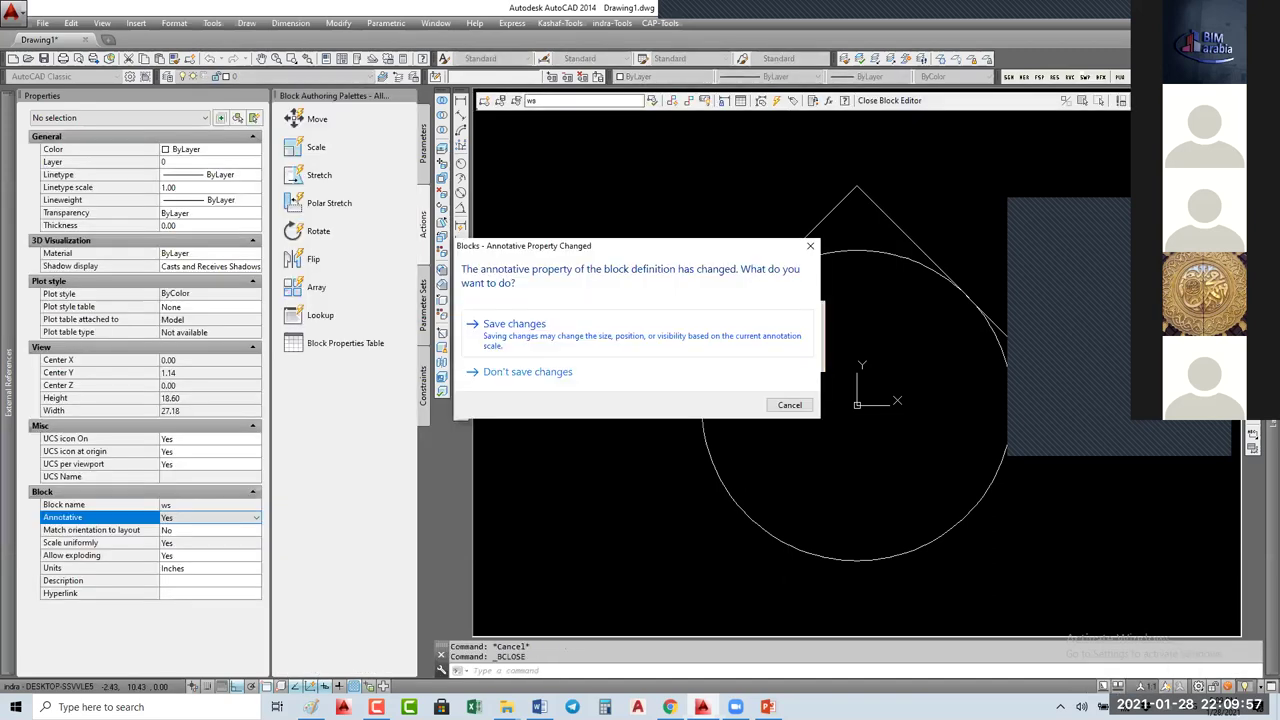
pyautogui.click(540, 403)
# Step: Set the placed ws block's X scale to 1, then back to 50
pyautogui.click(732, 284)
pyautogui.click(680, 340)
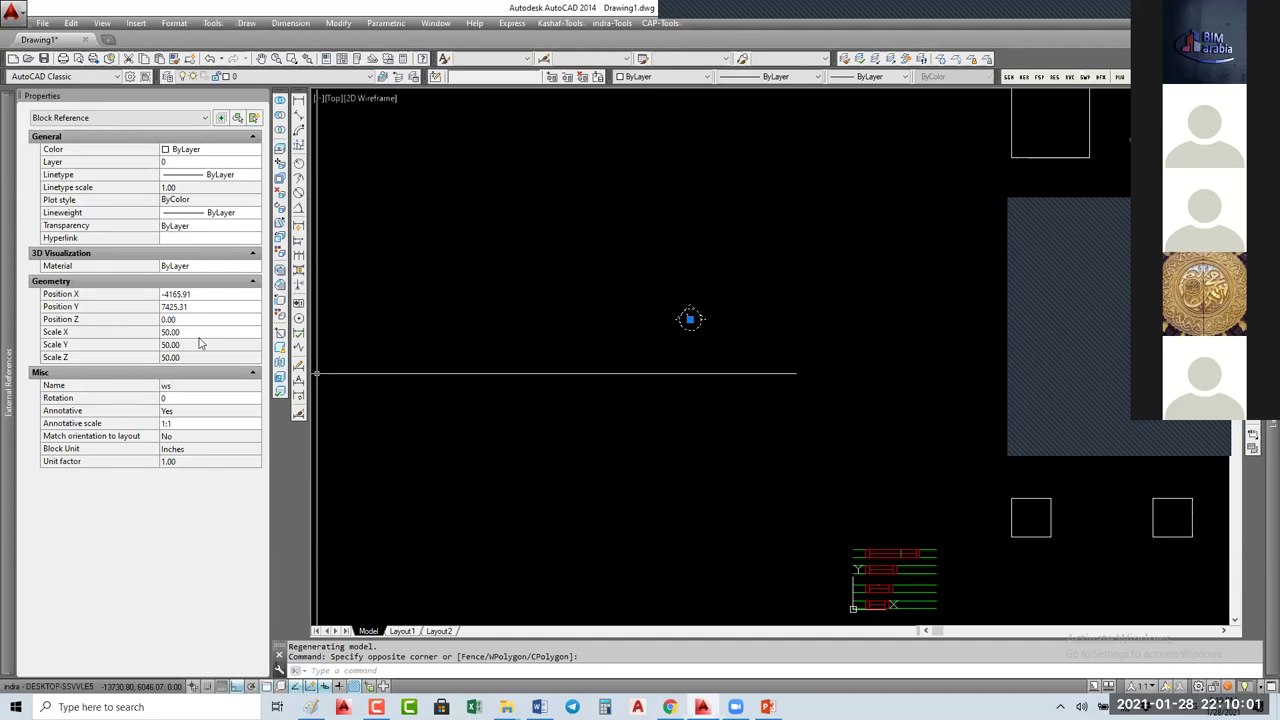
pyautogui.click(200, 331)
pyautogui.write('1')
pyautogui.press('Return')
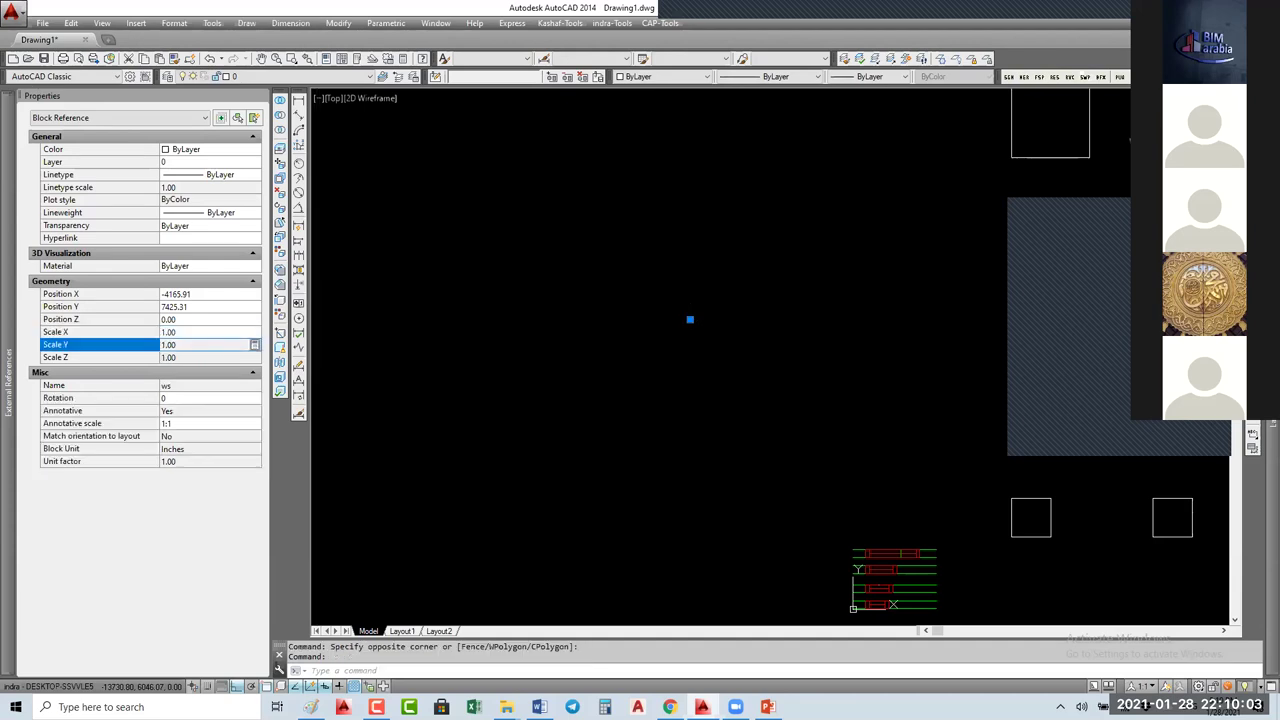
pyautogui.scroll(5, 727, 304)
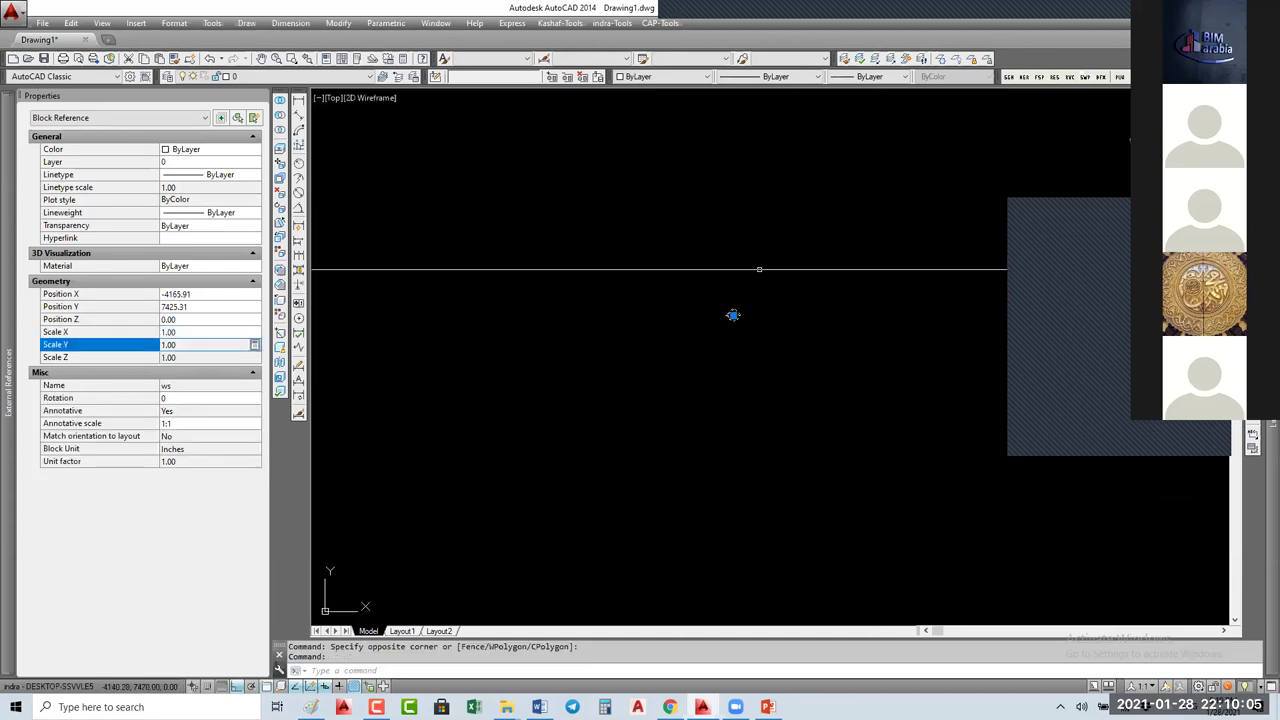
pyautogui.click(205, 331)
pyautogui.write('50')
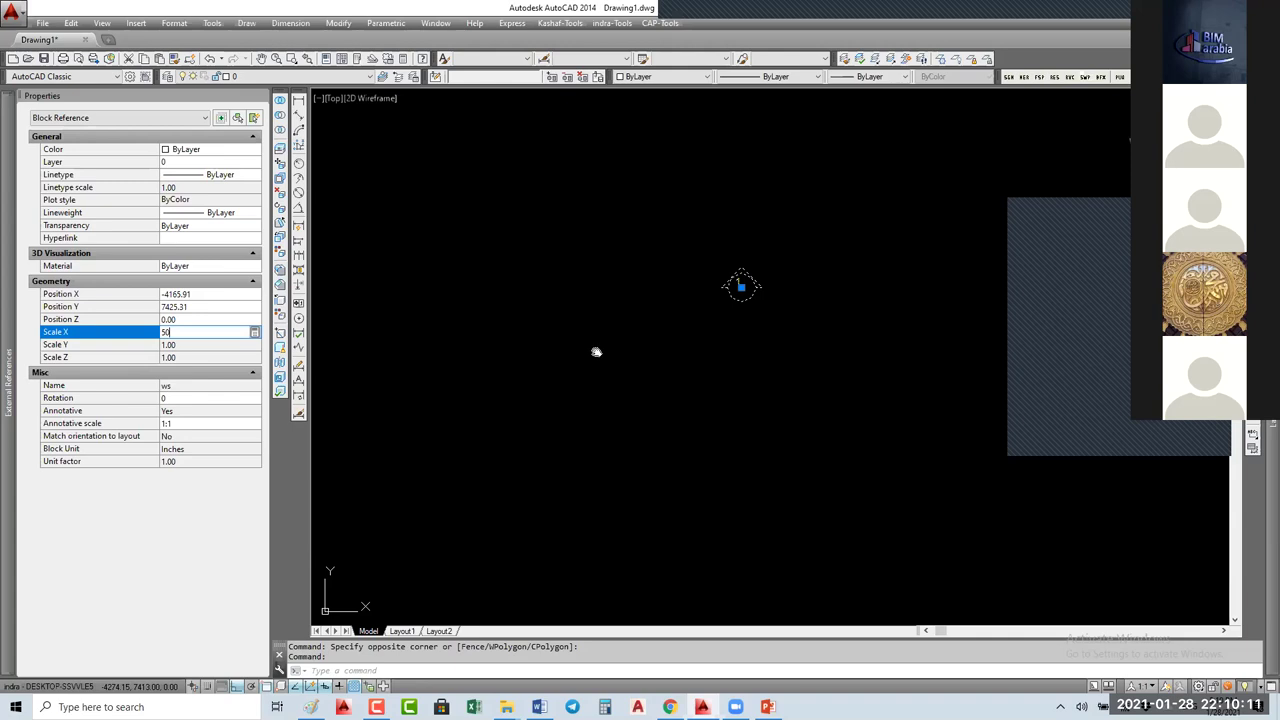
pyautogui.press('Return')
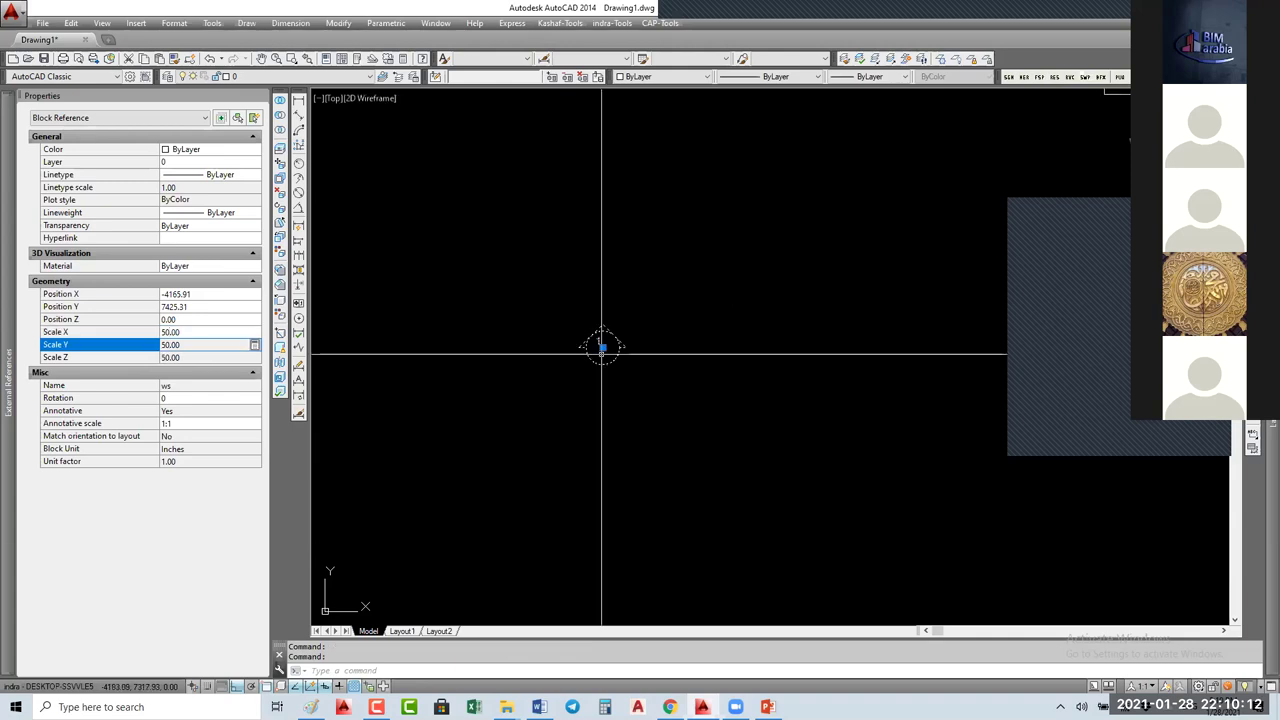
# Step: Set the drawing's annotation scale to 1:50 and regenerate the display
pyautogui.click(1144, 687)
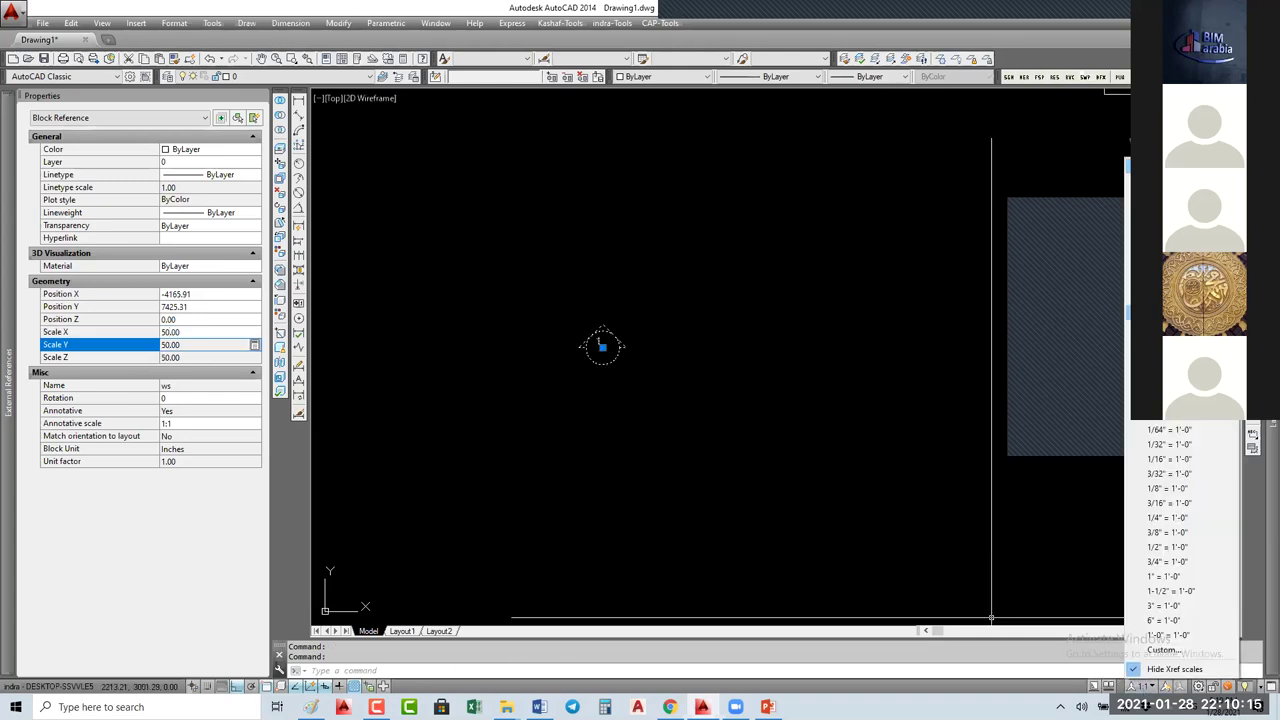
pyautogui.click(1165, 400)
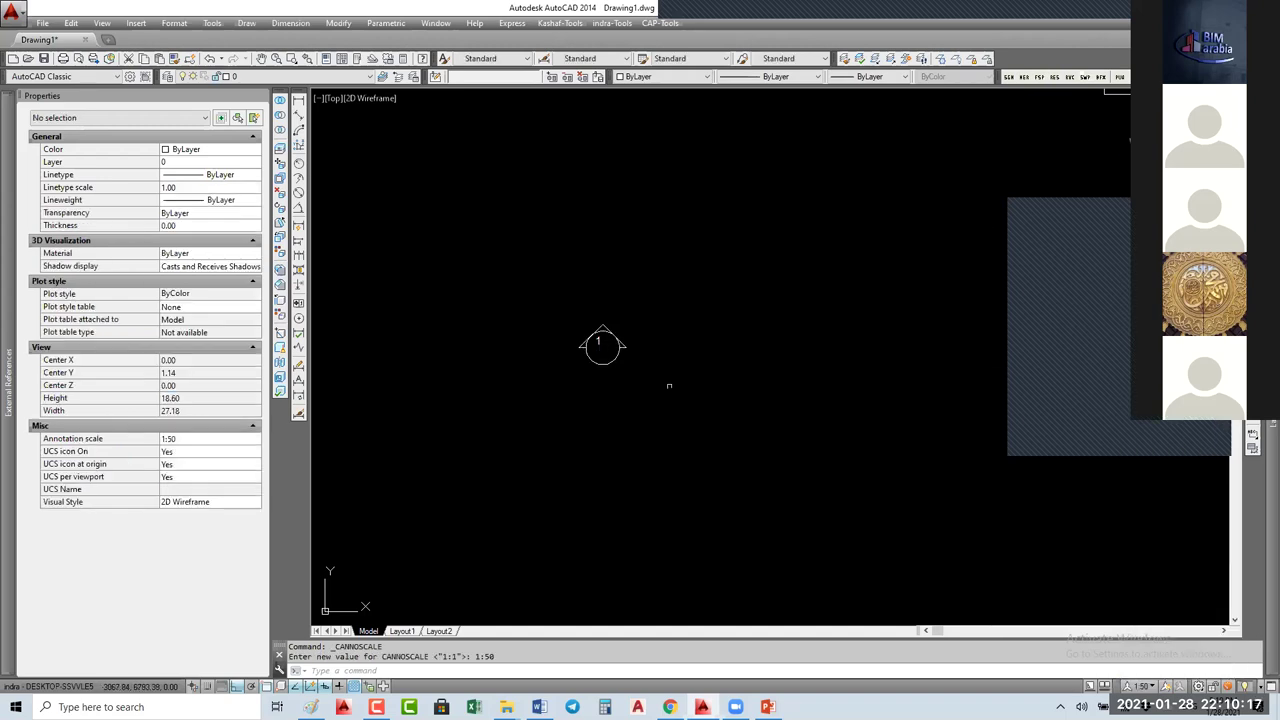
pyautogui.write('re')
pyautogui.press('Return')
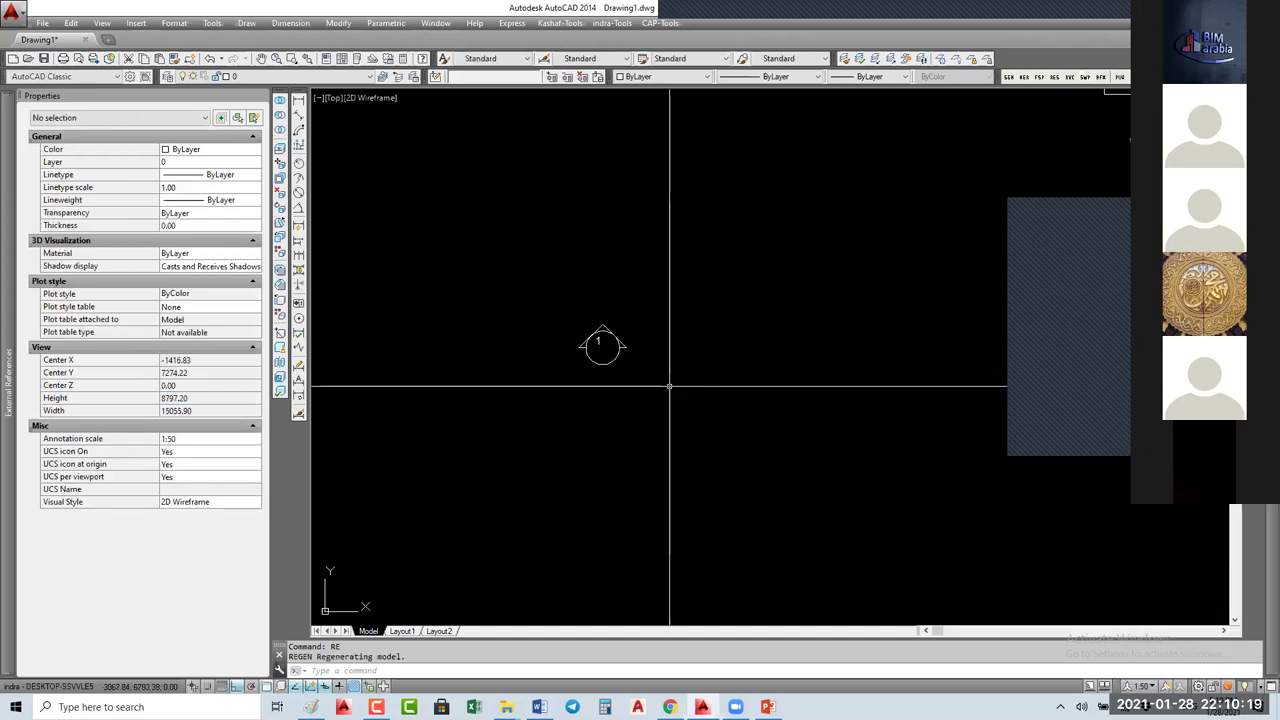
# Step: Add the 1:50 annotative scale to the placed ws block
pyautogui.click(601, 345)
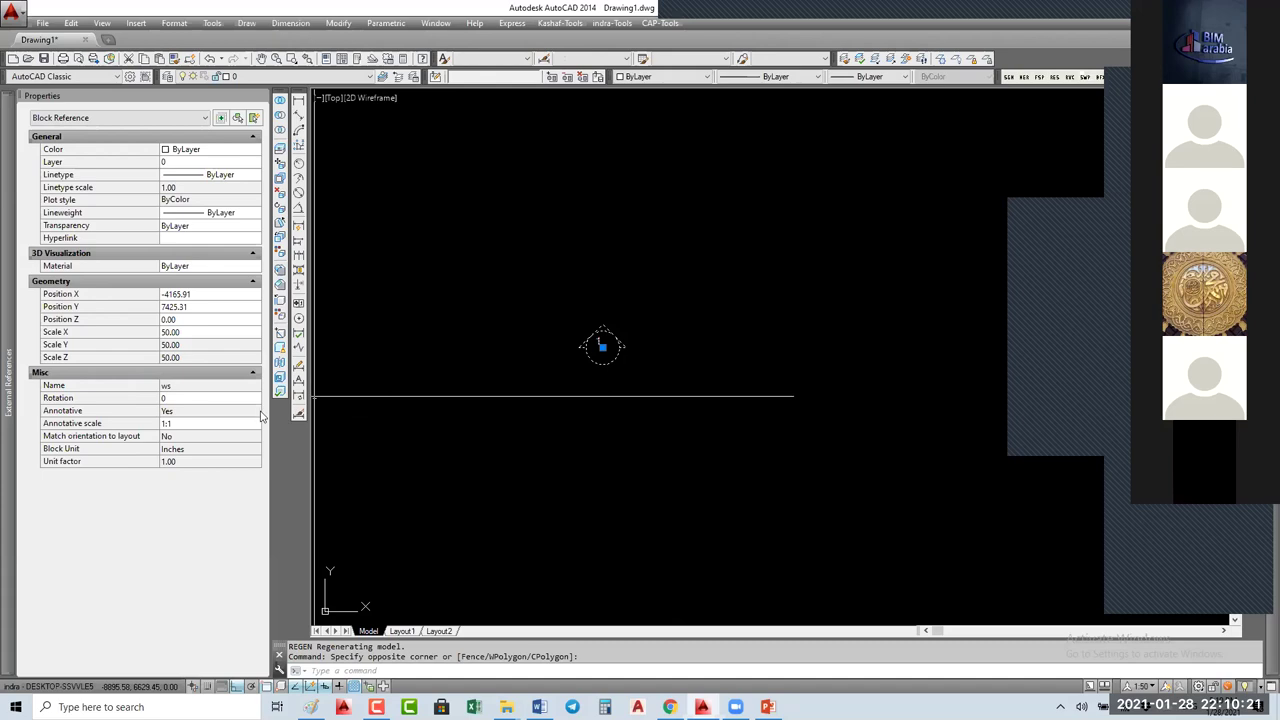
pyautogui.click(182, 427)
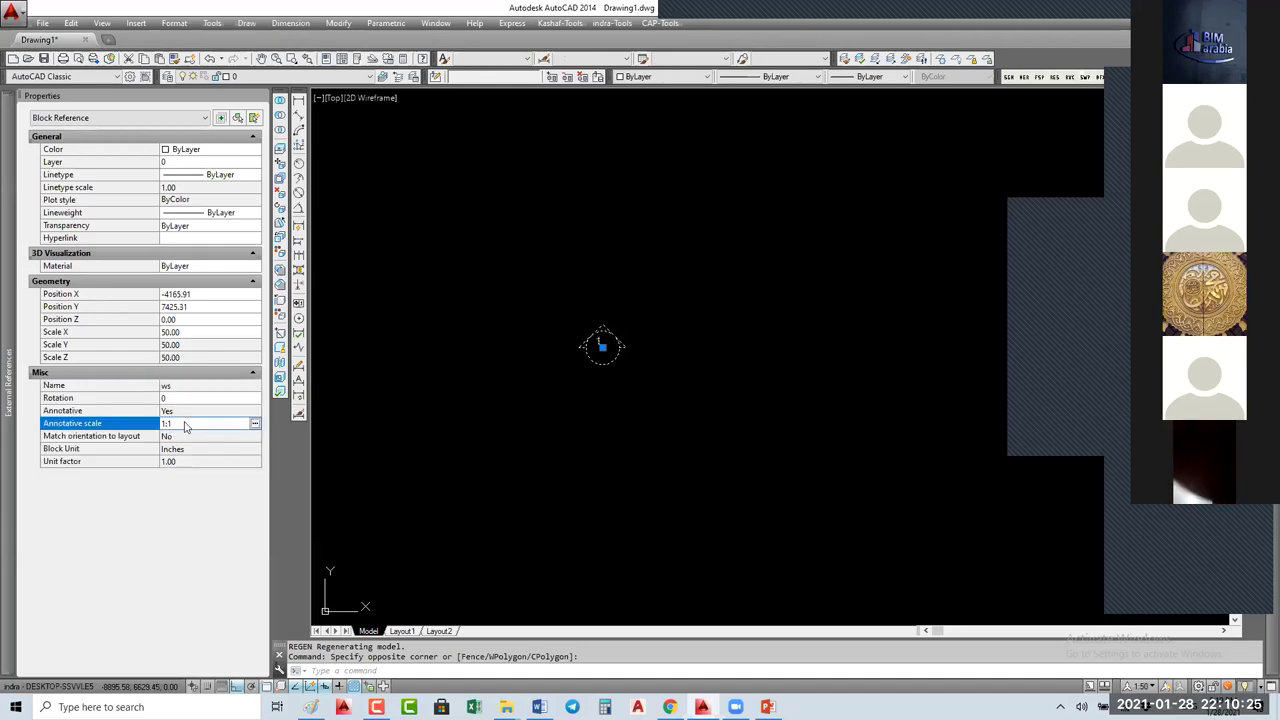
pyautogui.click(255, 424)
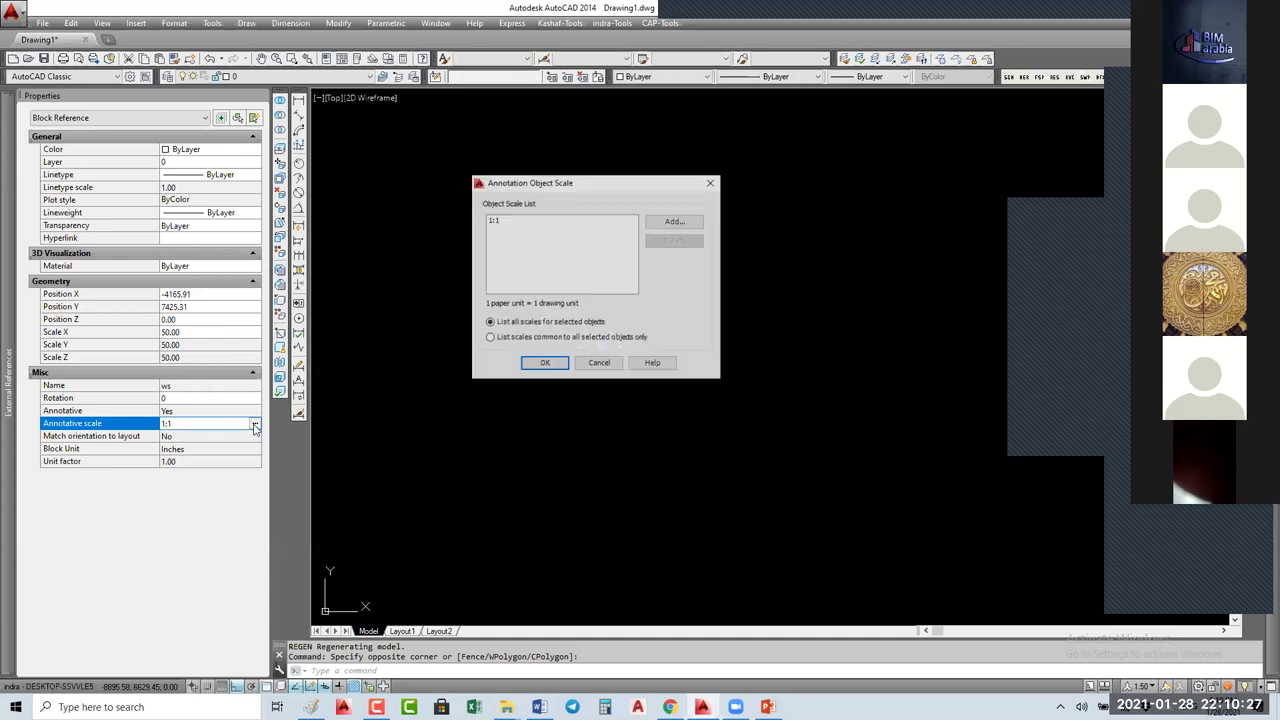
pyautogui.click(675, 221)
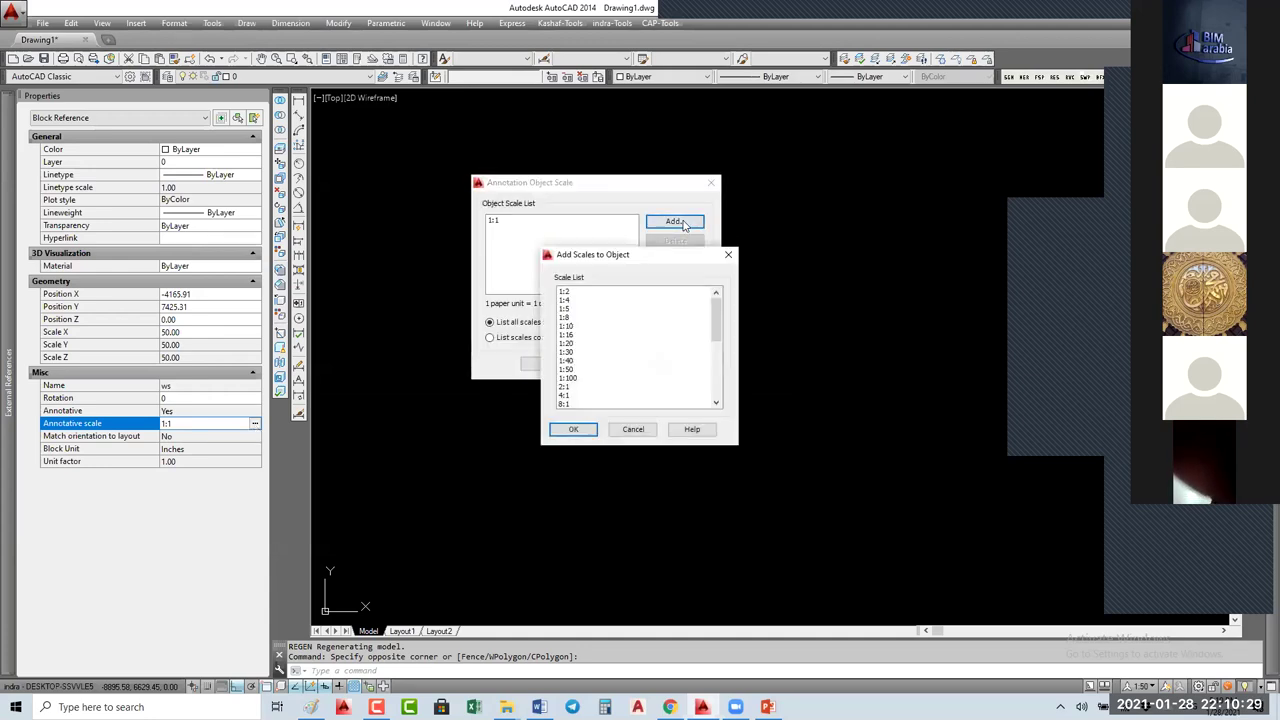
pyautogui.click(578, 370)
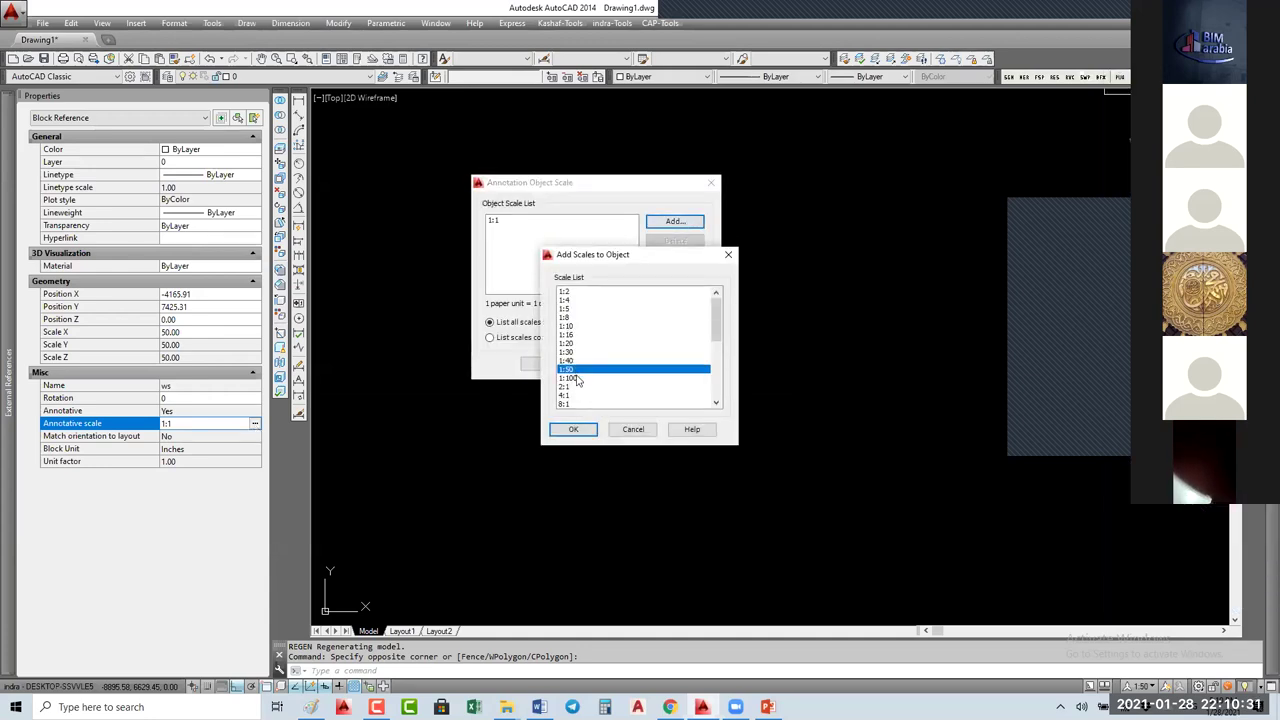
pyautogui.click(585, 430)
pyautogui.click(556, 365)
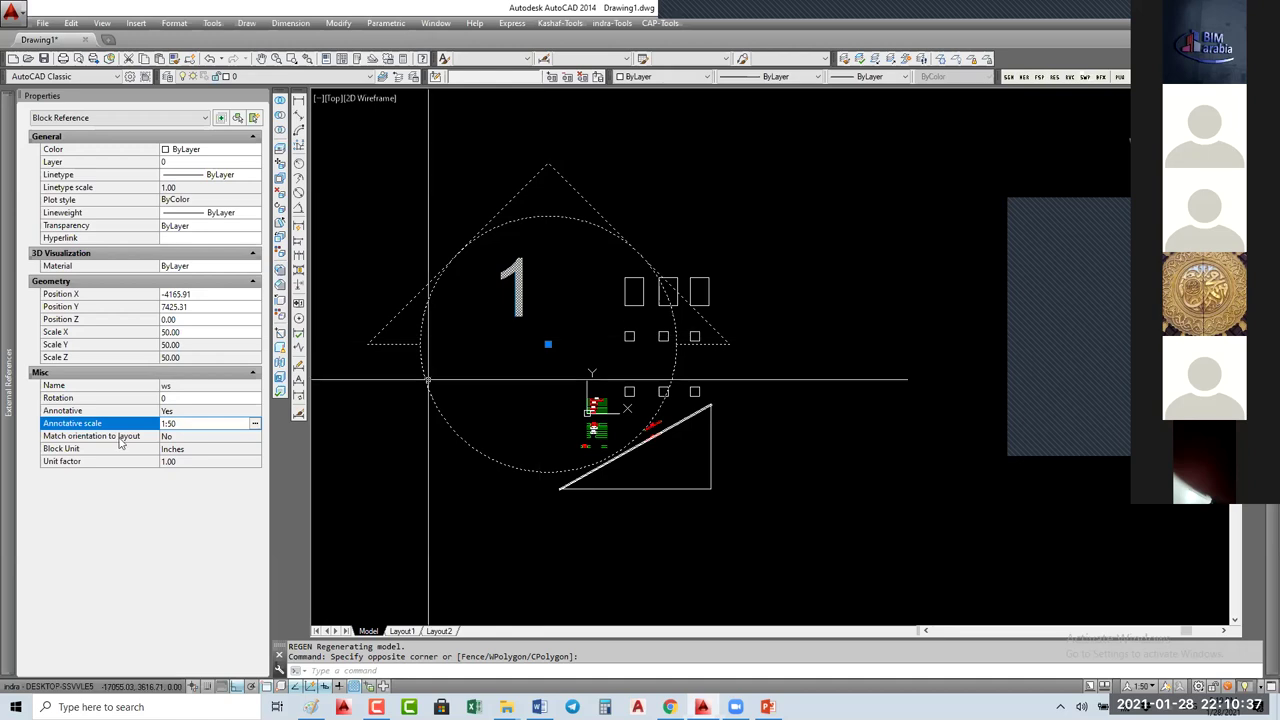
# Step: Delete the 1:50 scale from the ws block, leaving only 1:1
pyautogui.click(256, 424)
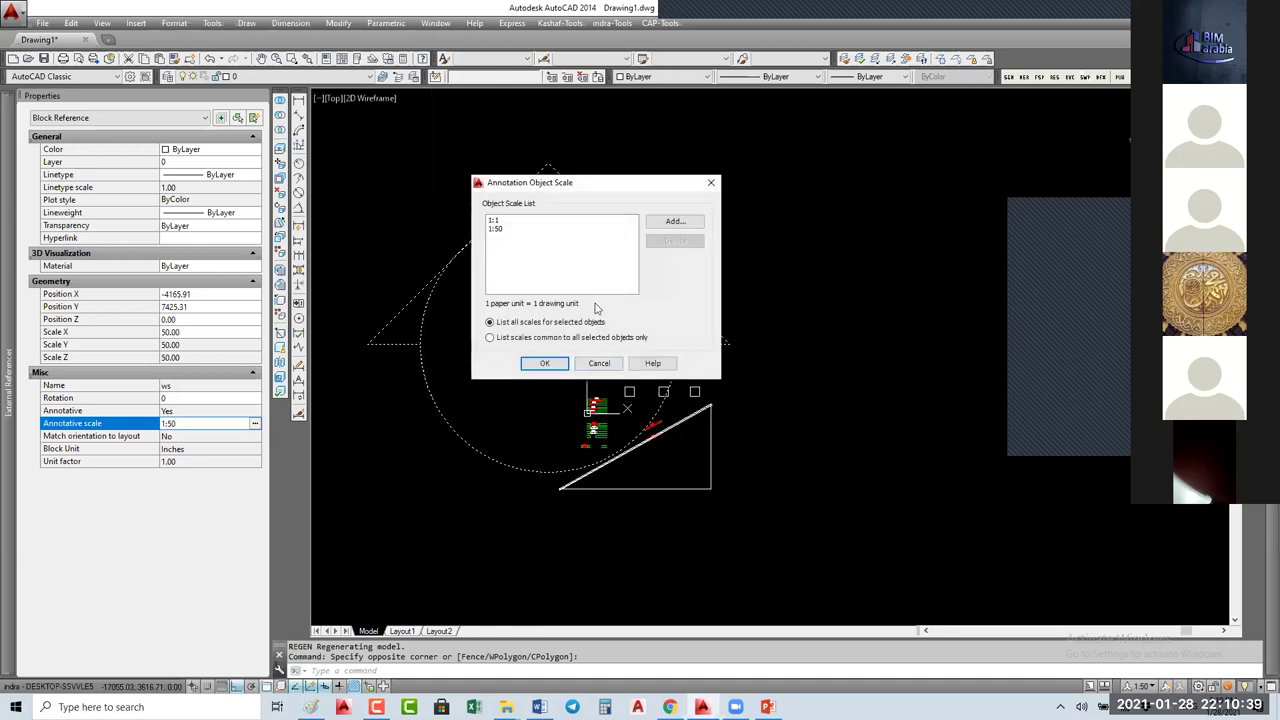
pyautogui.click(530, 229)
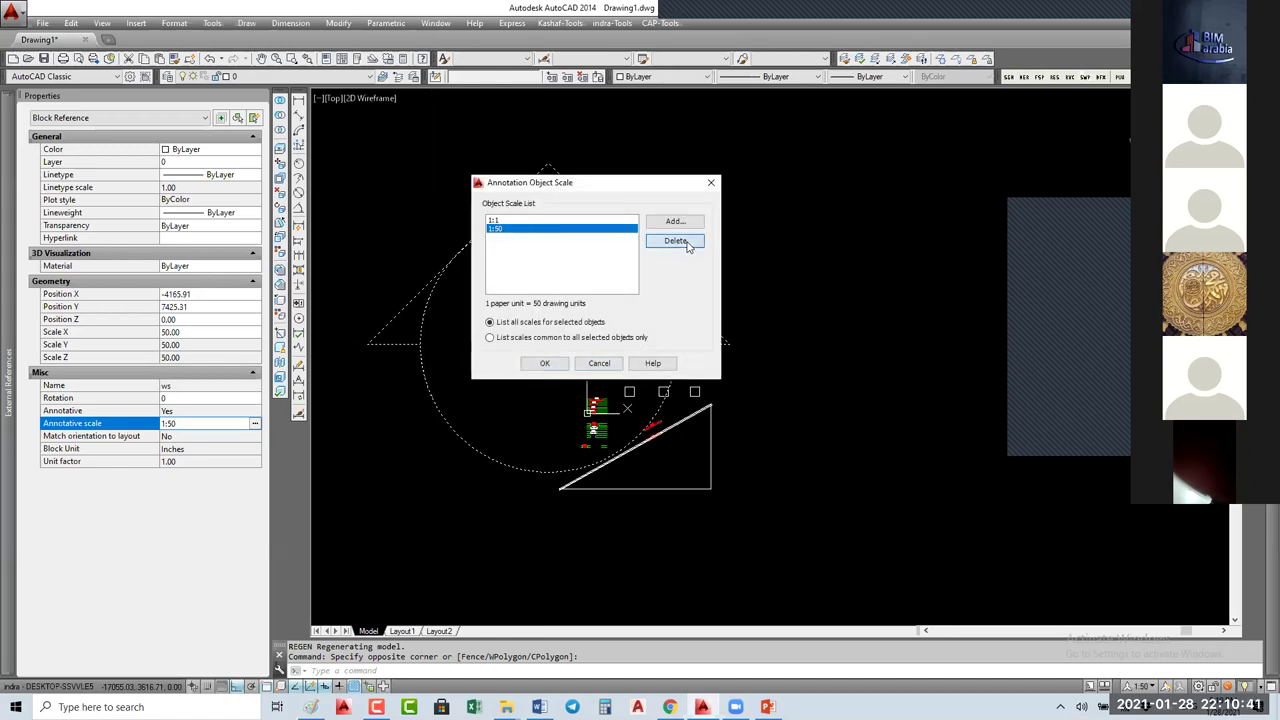
pyautogui.click(676, 241)
pyautogui.click(544, 364)
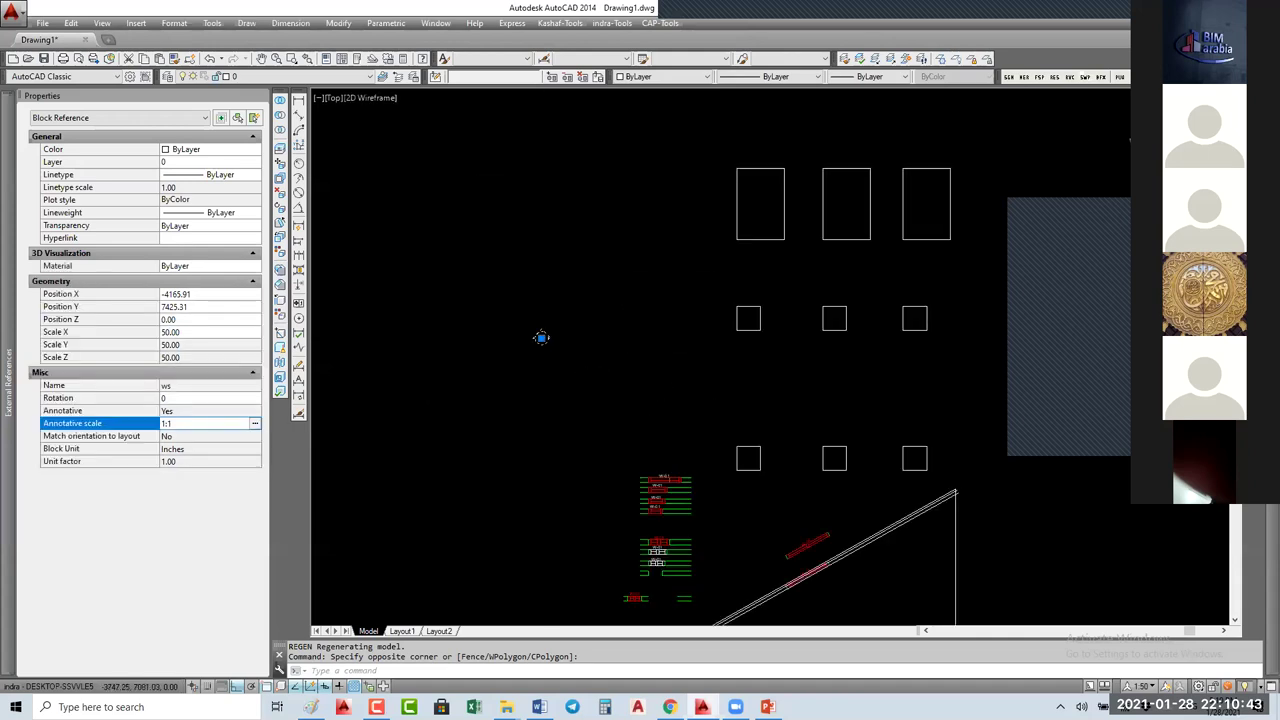
pyautogui.click(403, 631)
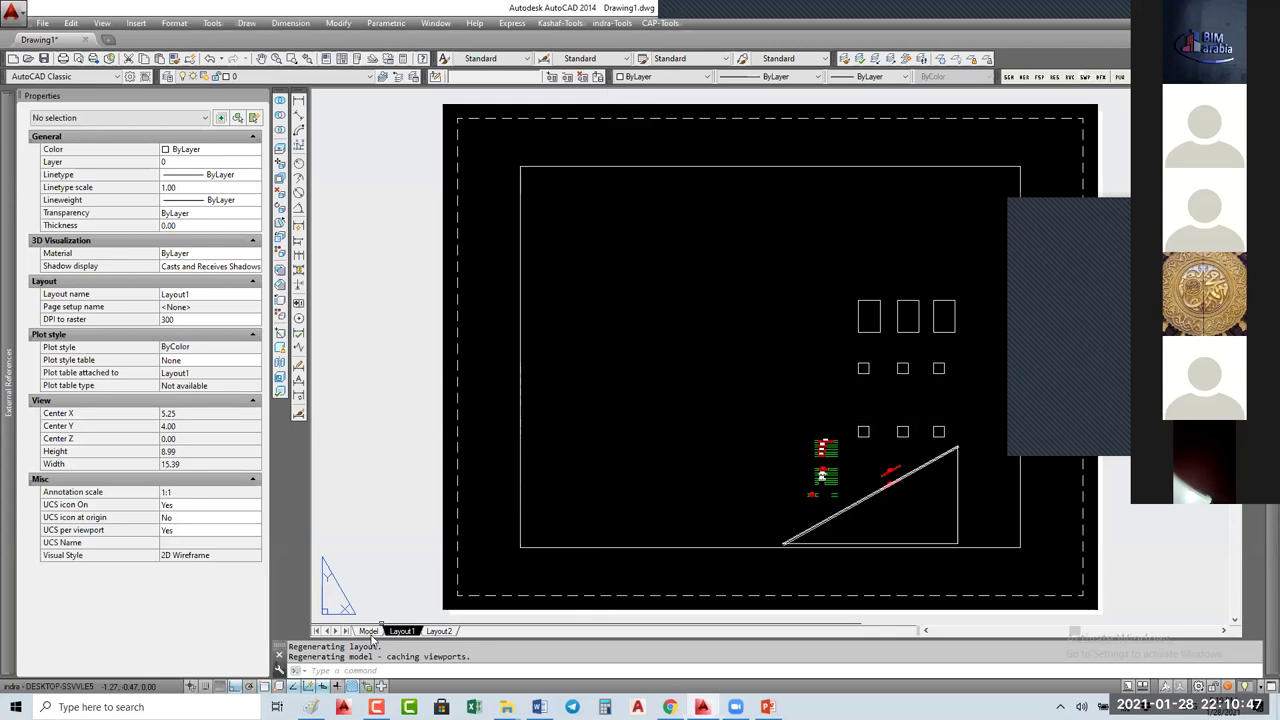
pyautogui.click(368, 631)
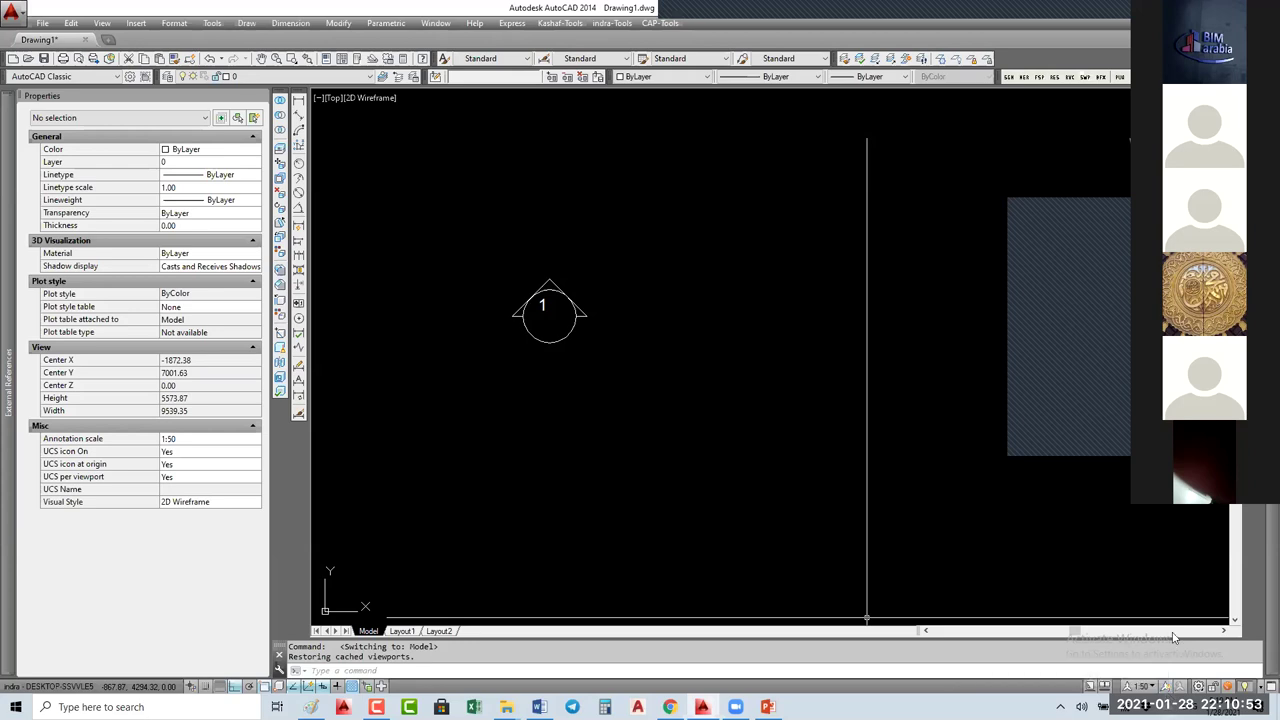
pyautogui.click(1166, 689)
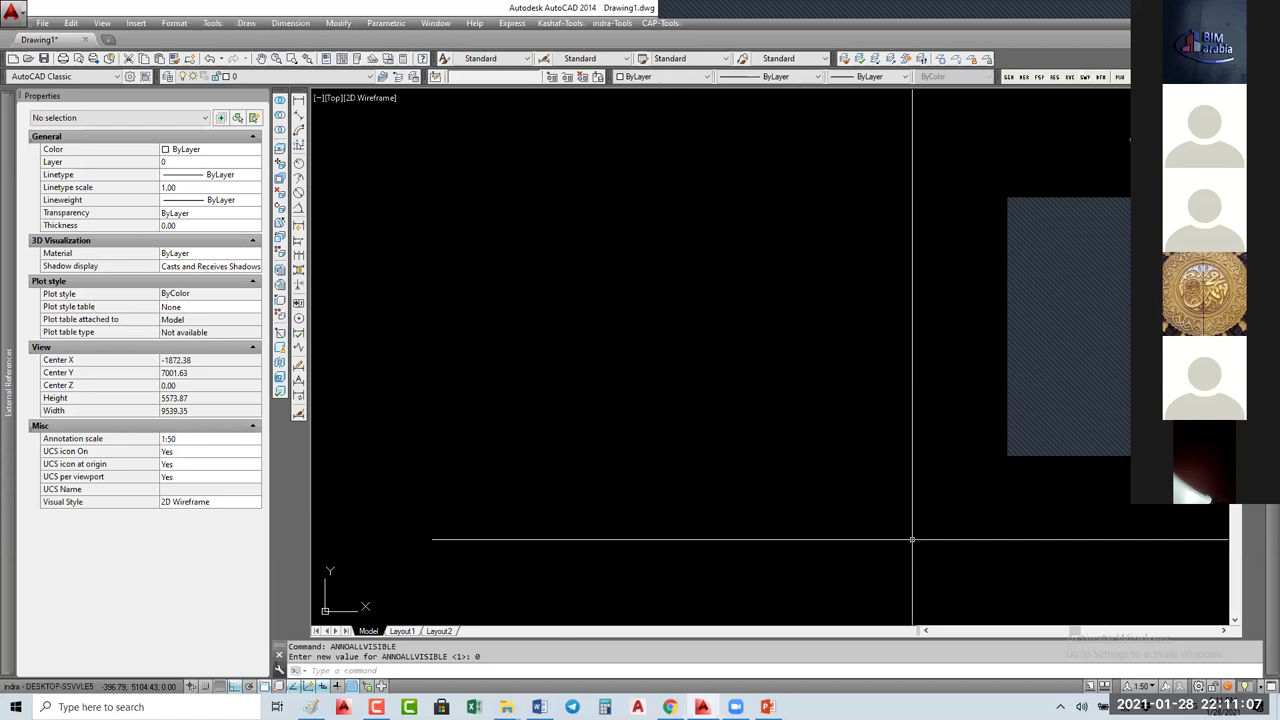
pyautogui.click(1165, 686)
pyautogui.click(1165, 686)
pyautogui.click(1165, 686)
# Step: Toggle annotative object visibility off and back on, then window-select the bubble block
pyautogui.click(1165, 686)
pyautogui.click(1165, 686)
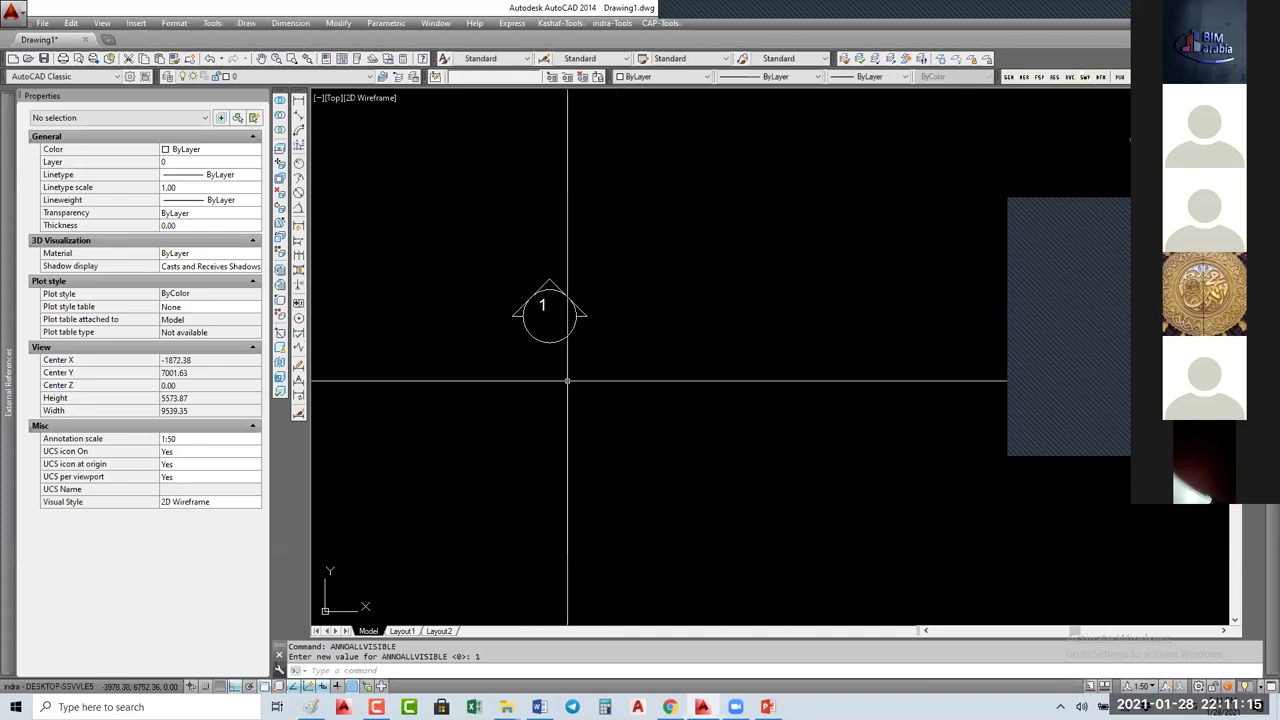
pyautogui.click(664, 220)
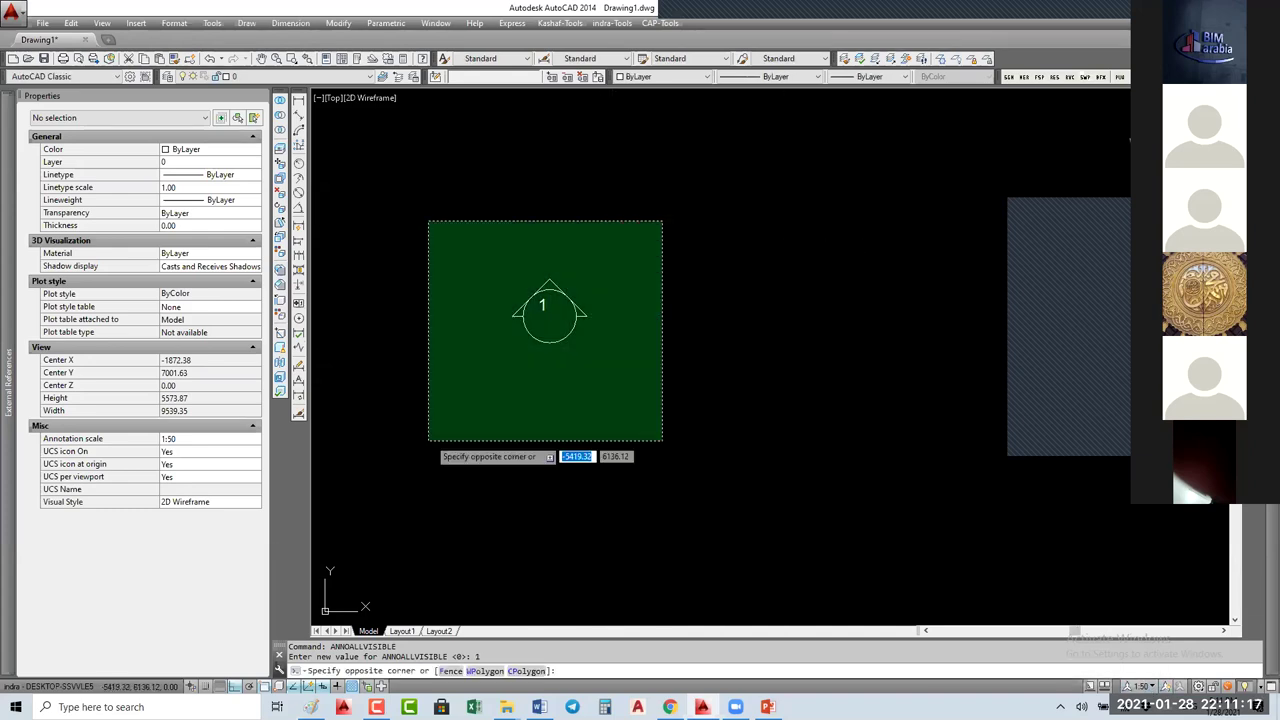
pyautogui.click(428, 442)
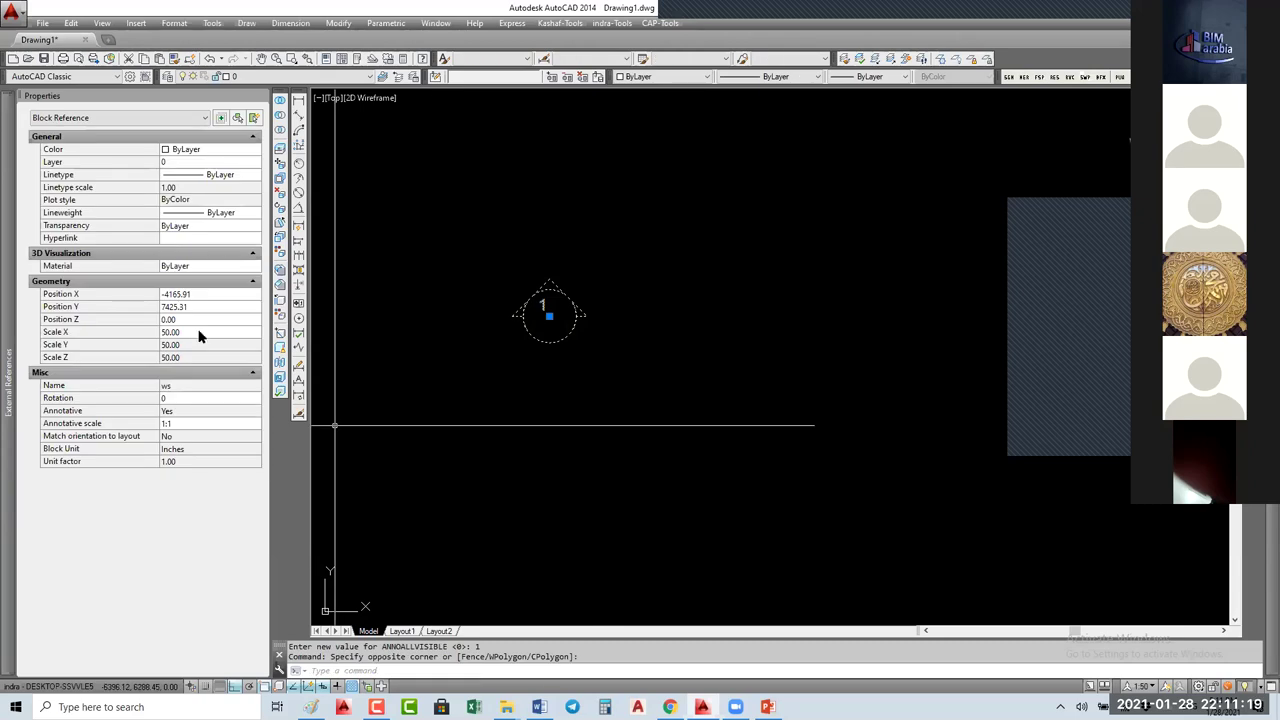
# Step: Set the ws block's X scale to 1, then start editing a block definition with BE
pyautogui.click(200, 331)
pyautogui.write('1')
pyautogui.click(199, 337)
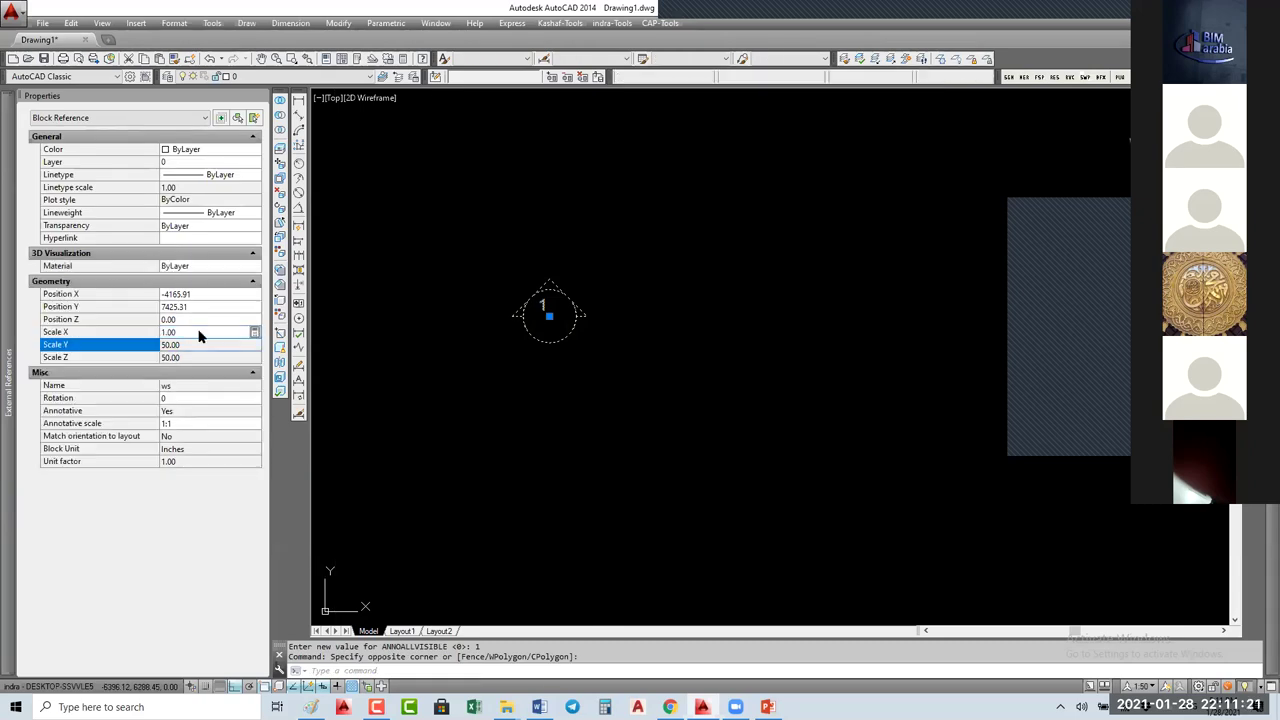
pyautogui.scroll(-4, 577, 342)
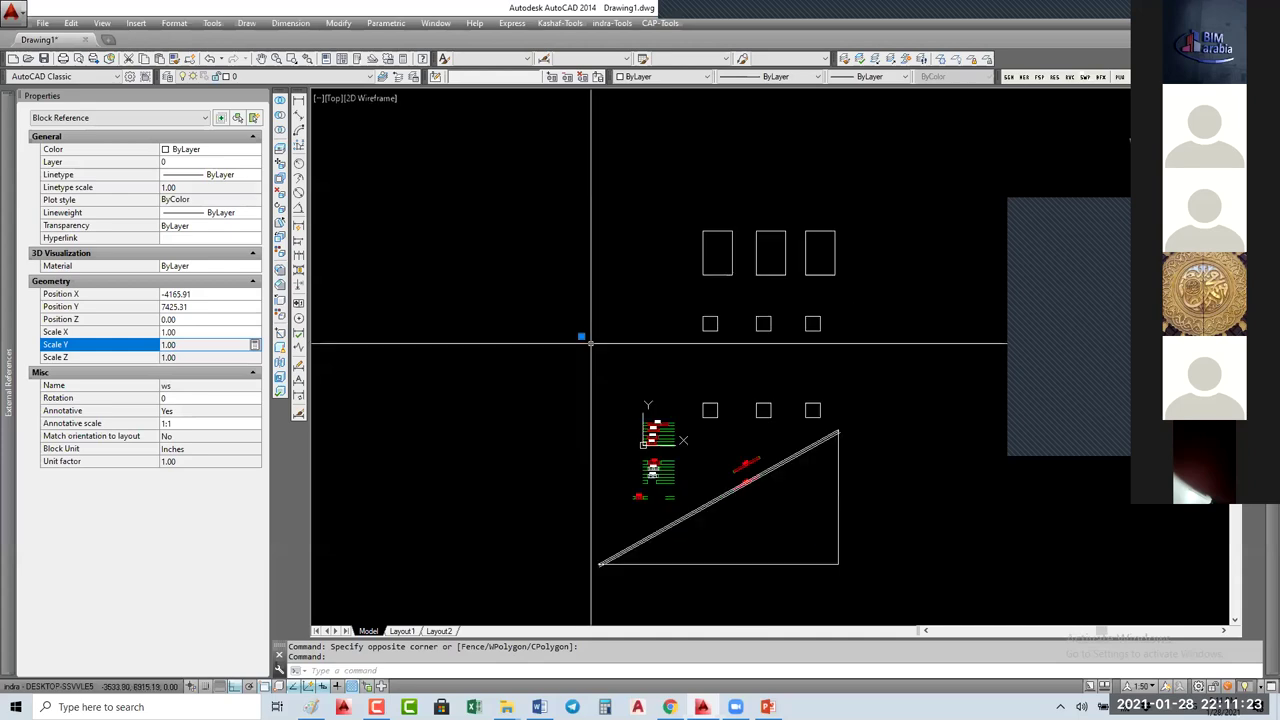
pyautogui.scroll(4, 577, 342)
pyautogui.write('be')
pyautogui.press('Return')
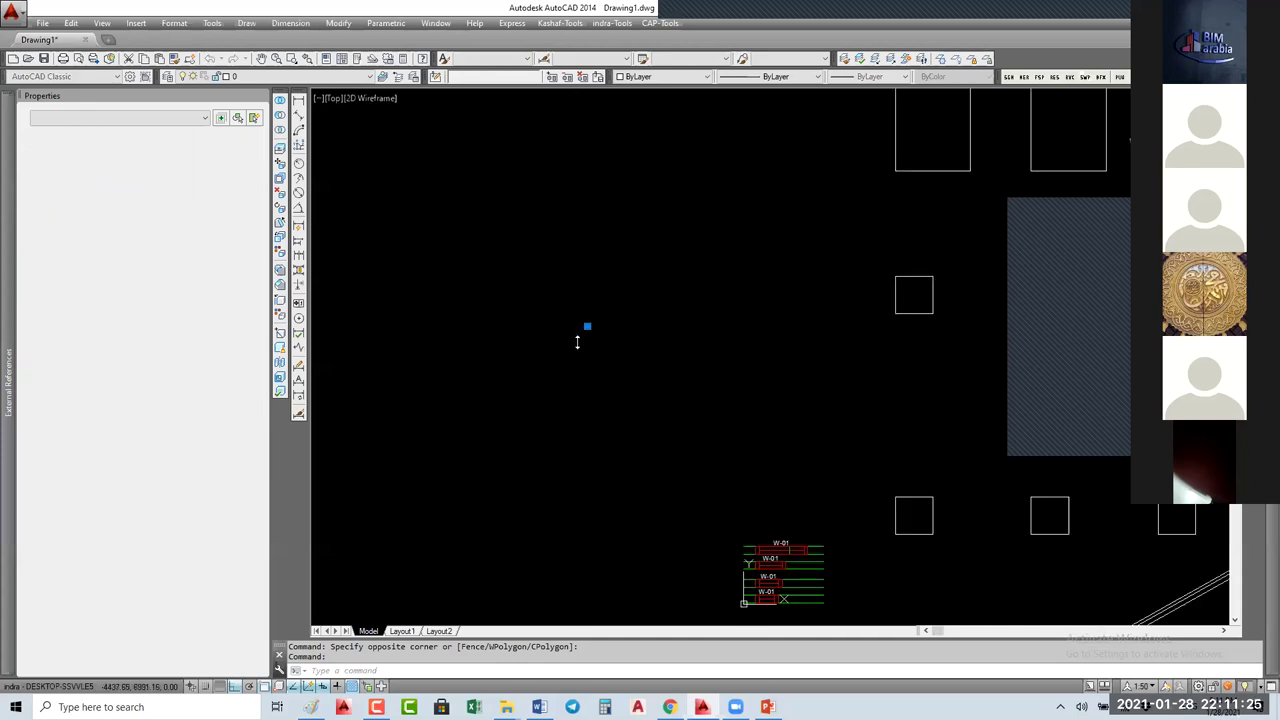
# Step: Open the ws block in the Block Editor and pan to its symbol
pyautogui.click(676, 331)
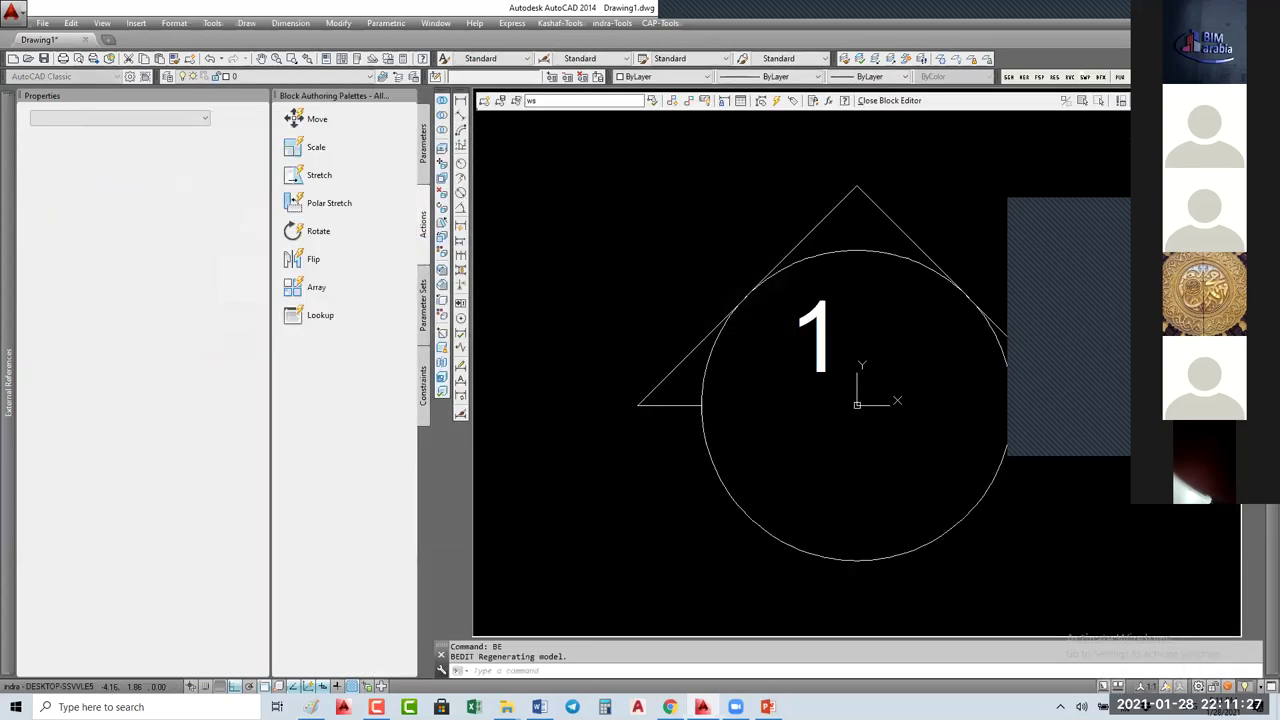
pyautogui.click(869, 312)
pyautogui.click(810, 345)
pyautogui.moveTo(675, 444); pyautogui.dragTo(578, 416, button='middle')
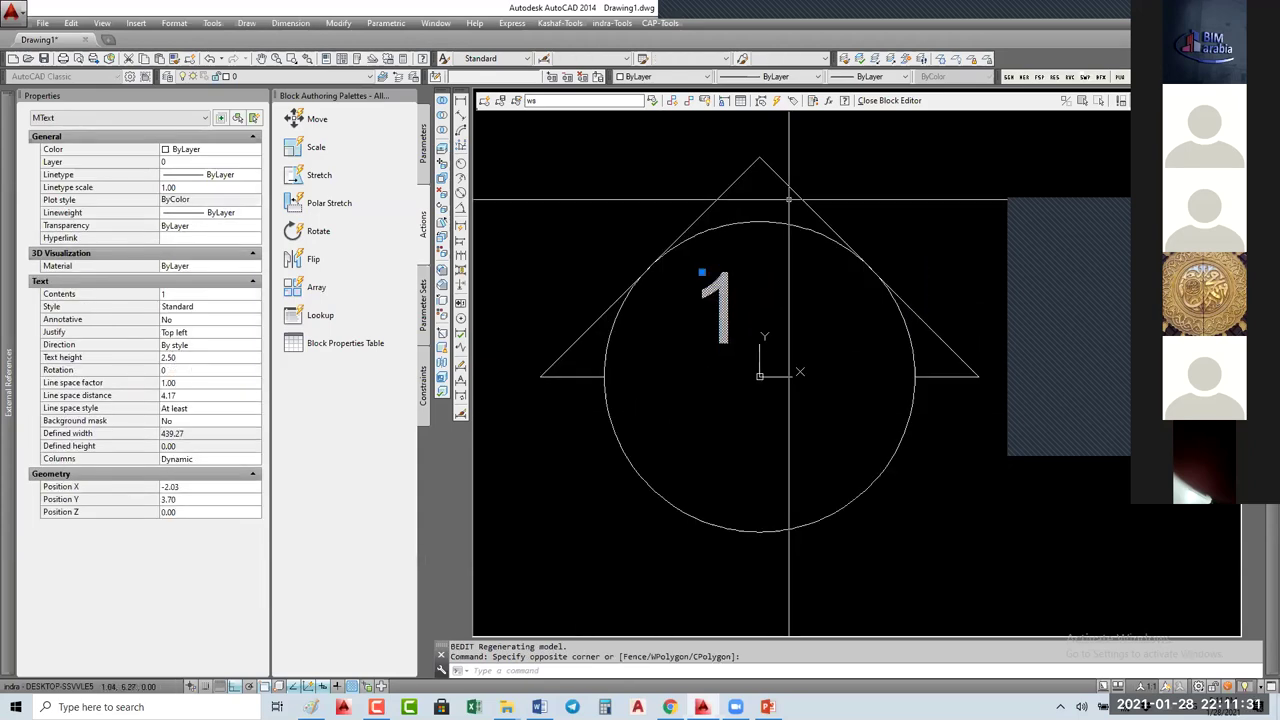
pyautogui.scroll(-3, 726, 318)
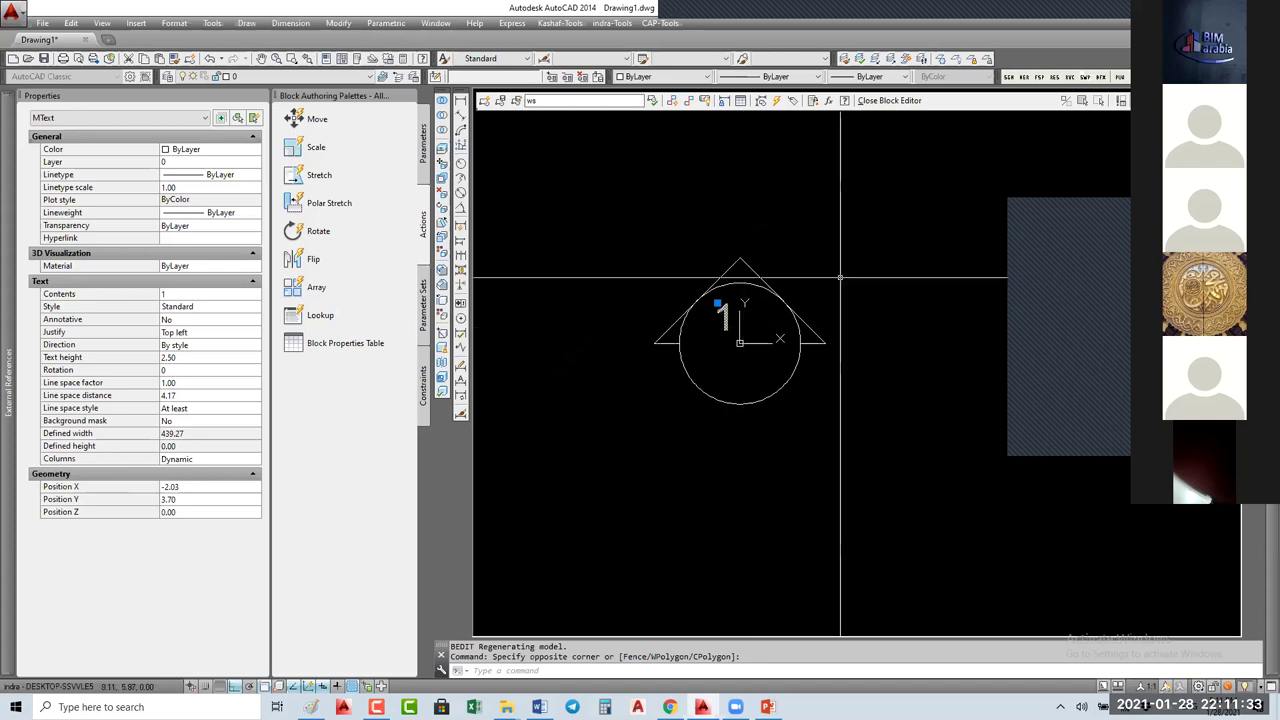
pyautogui.press('Escape')
# Step: Scale all six symbol objects by 250 from the block origin and zoom to extents
pyautogui.write('sc')
pyautogui.press('Return')
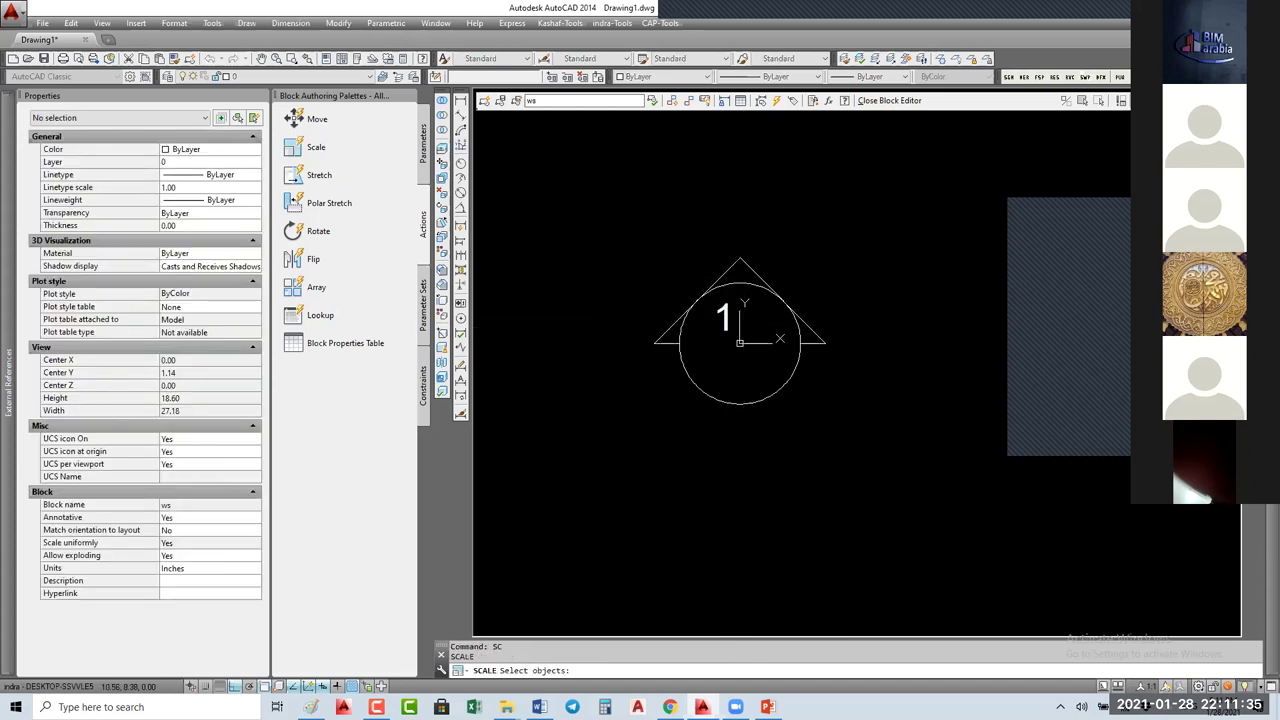
pyautogui.click(840, 277)
pyautogui.click(740, 348)
pyautogui.press('Return')
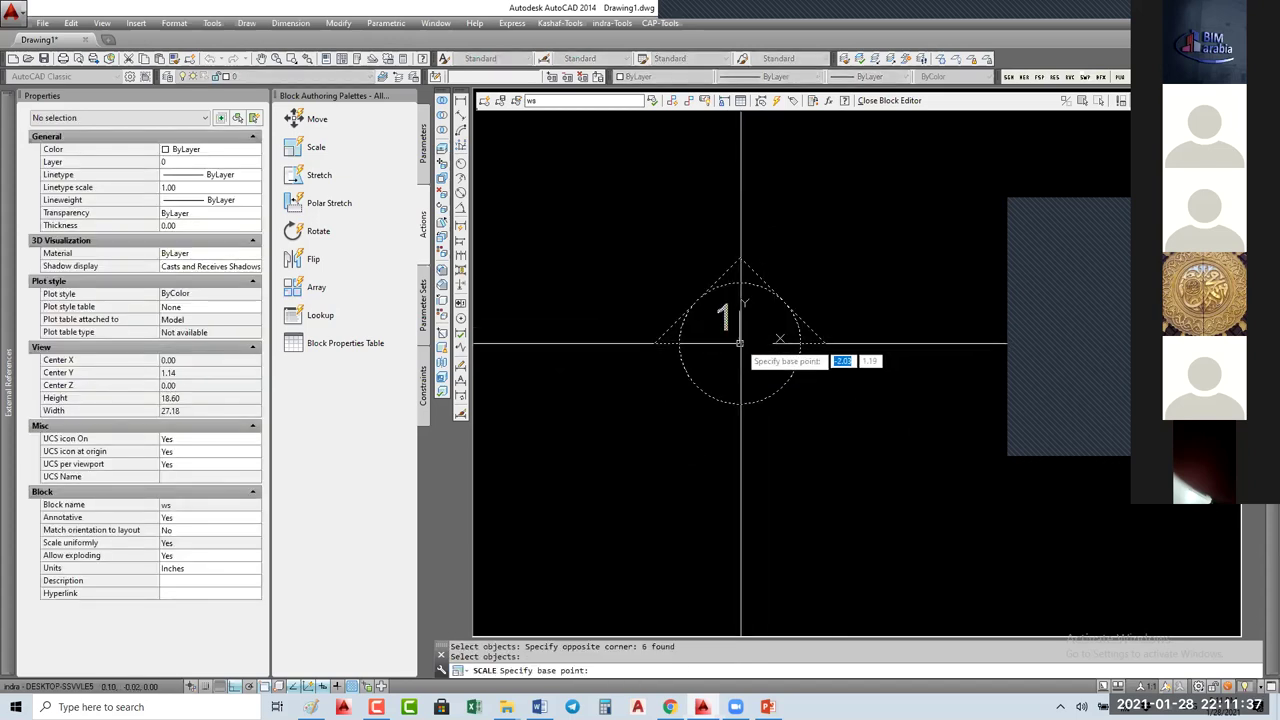
pyautogui.click(739, 343)
pyautogui.write('2')
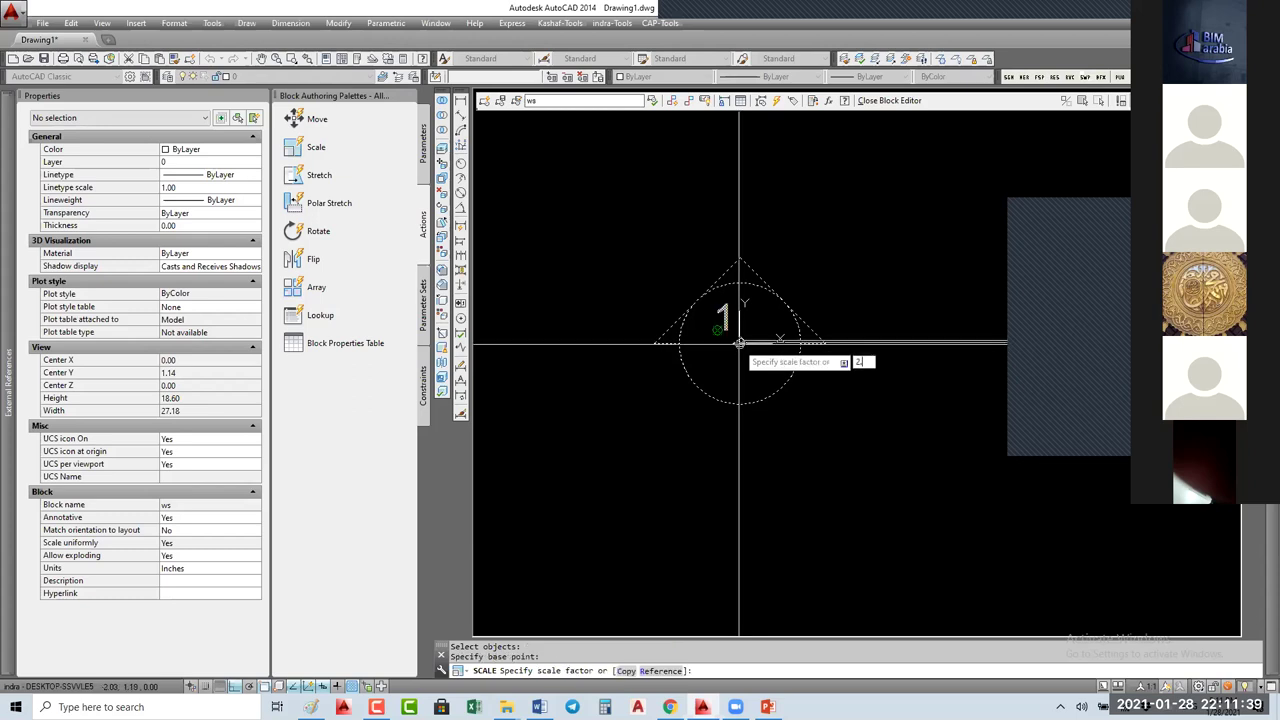
pyautogui.write('50')
pyautogui.press('Return')
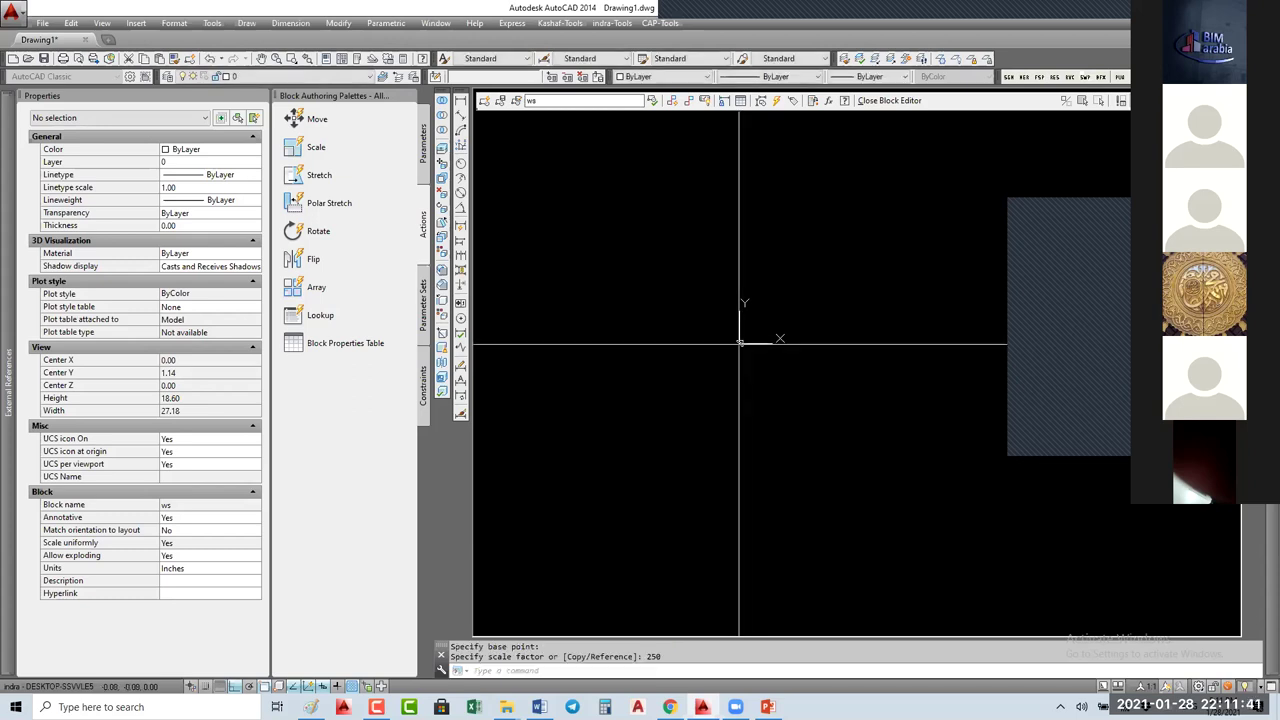
pyautogui.middleClick(744, 325)
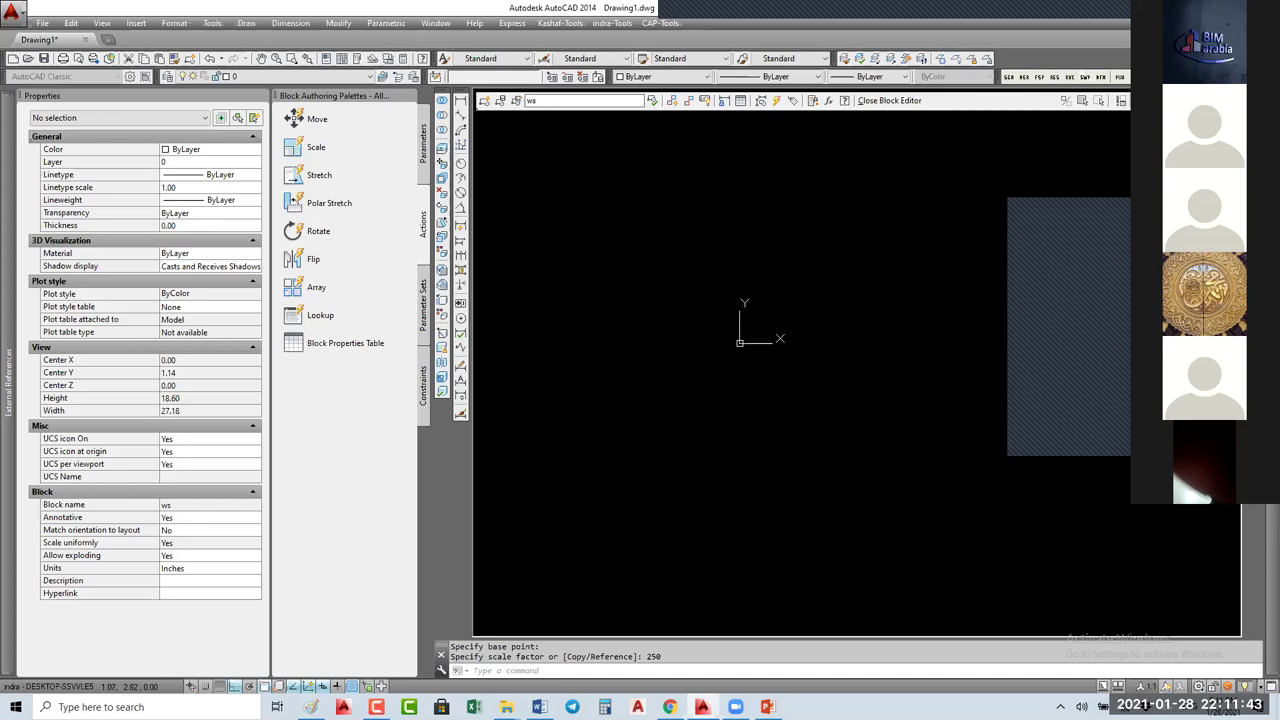
# Step: Explode the 1 into single-line text and confirm its height is 625.00
pyautogui.click(785, 322)
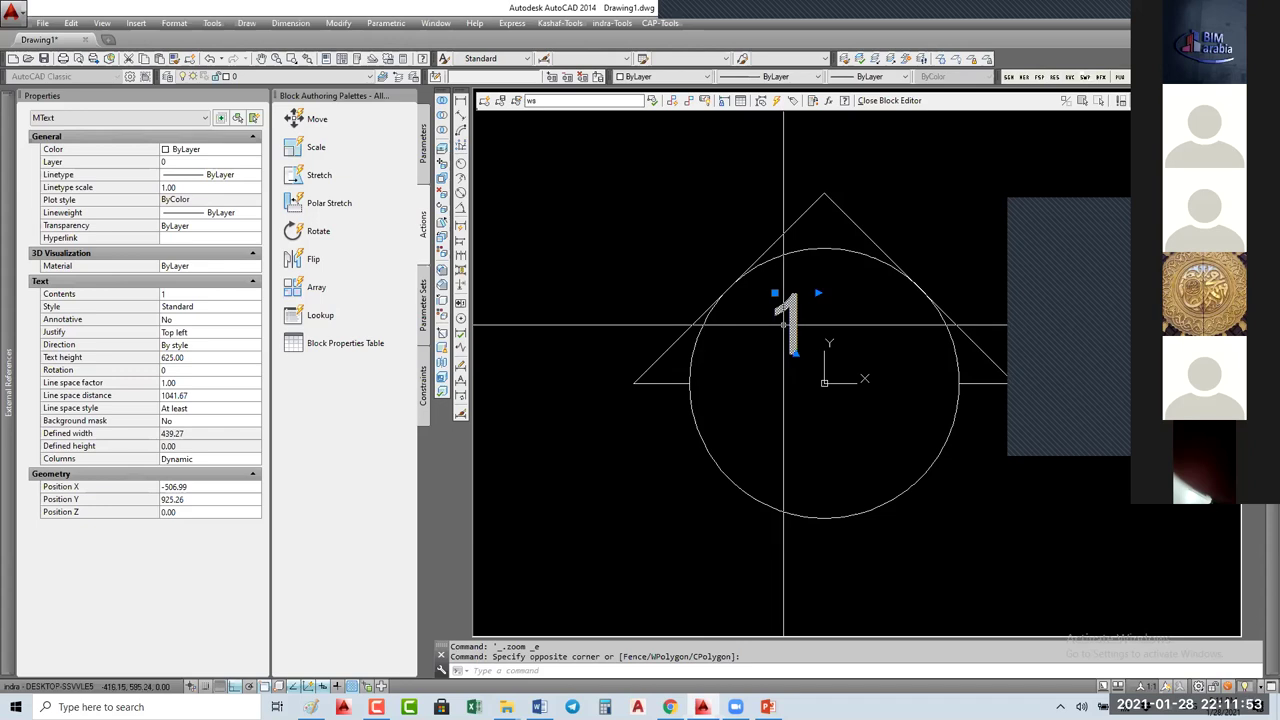
pyautogui.write('x')
pyautogui.press('Return')
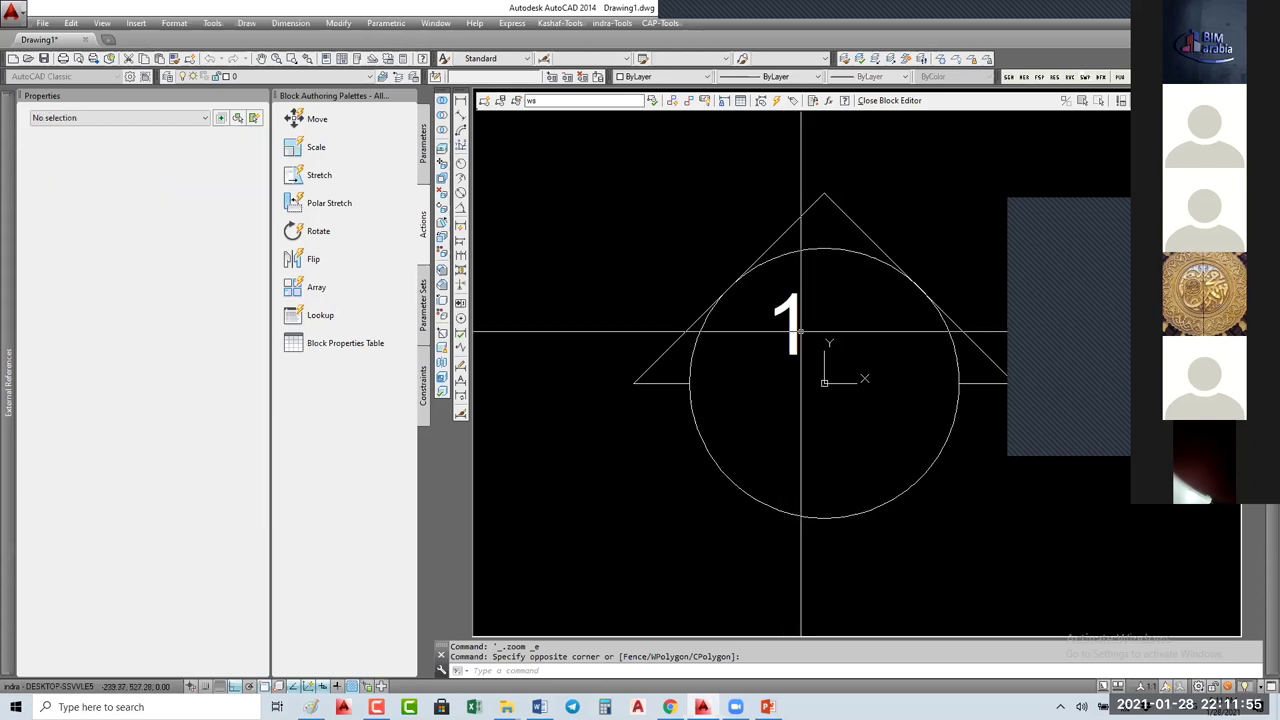
pyautogui.click(822, 318)
pyautogui.click(762, 333)
pyautogui.moveTo(842, 336); pyautogui.dragTo(723, 350, button='middle')
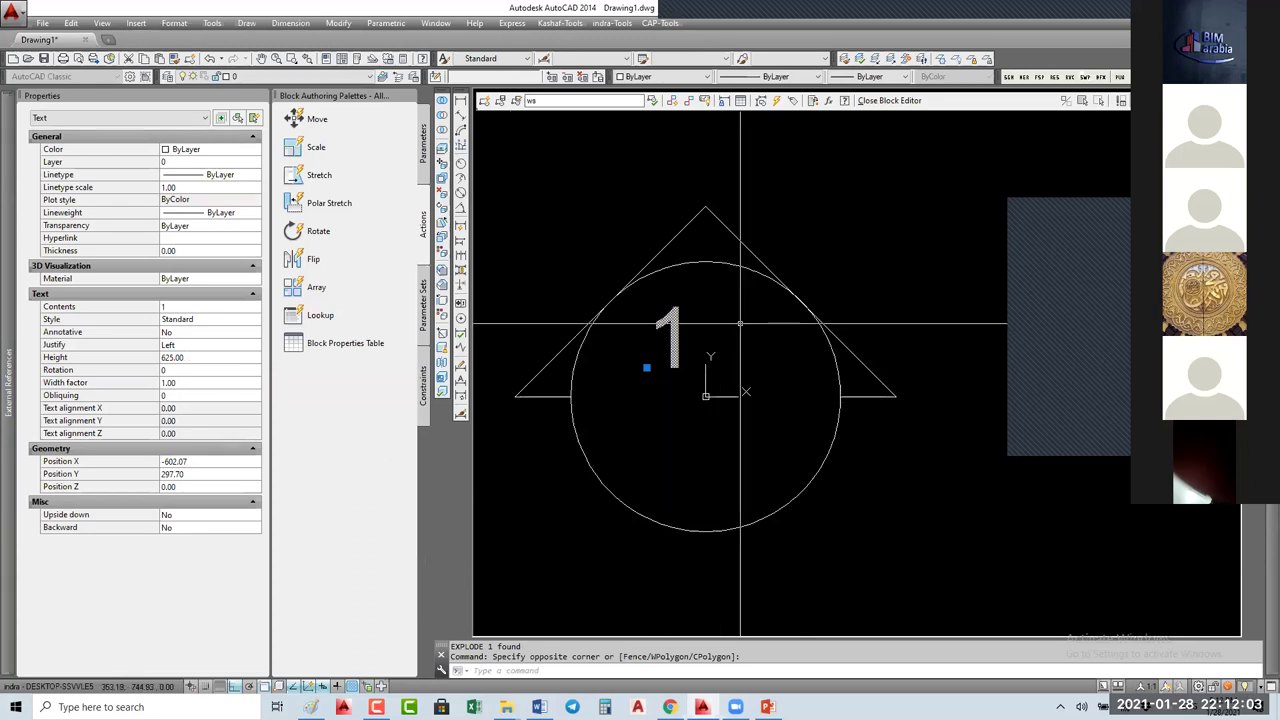
pyautogui.click(700, 329)
pyautogui.click(634, 343)
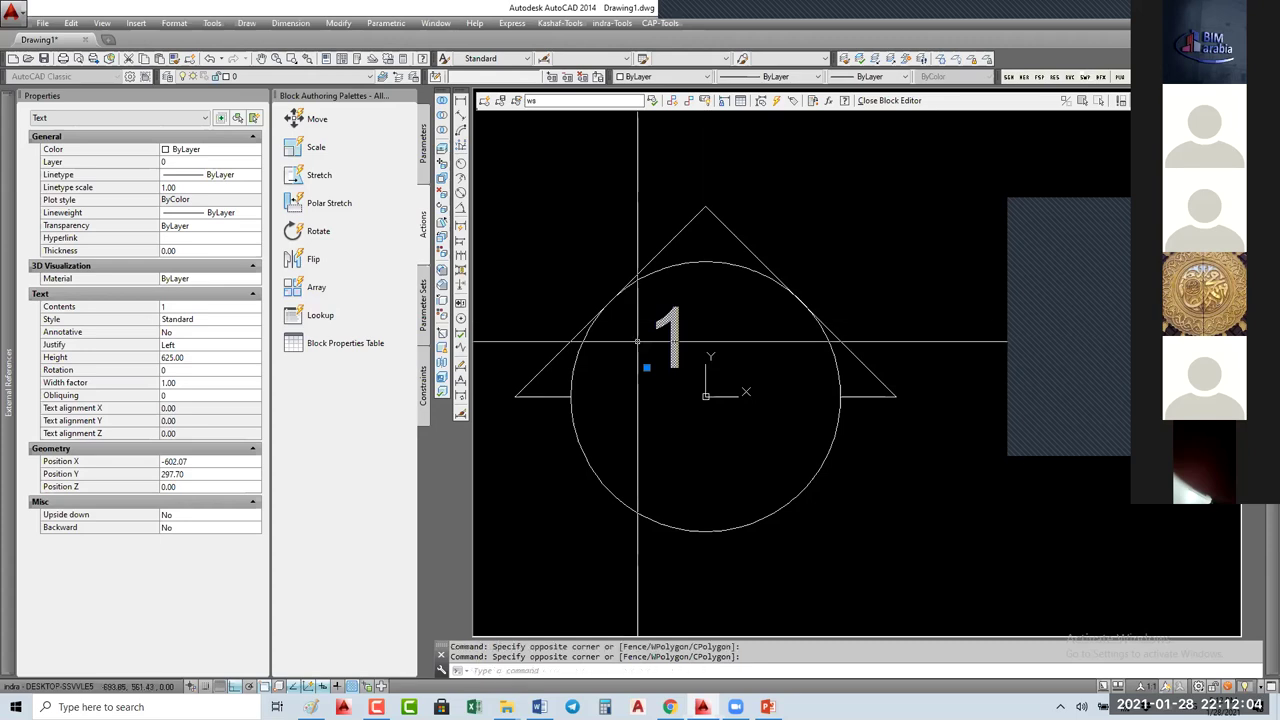
pyautogui.click(184, 358)
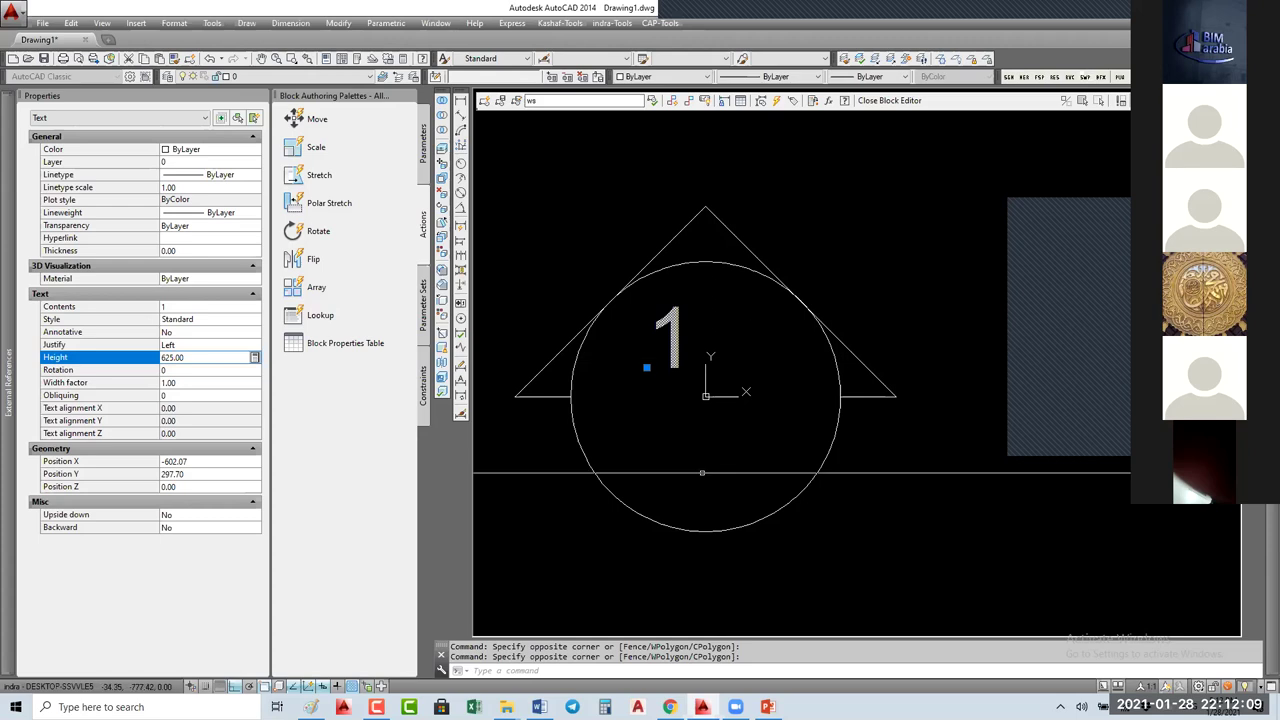
# Step: Scale all six symbol objects by 0.01 from the block origin
pyautogui.press('Escape')
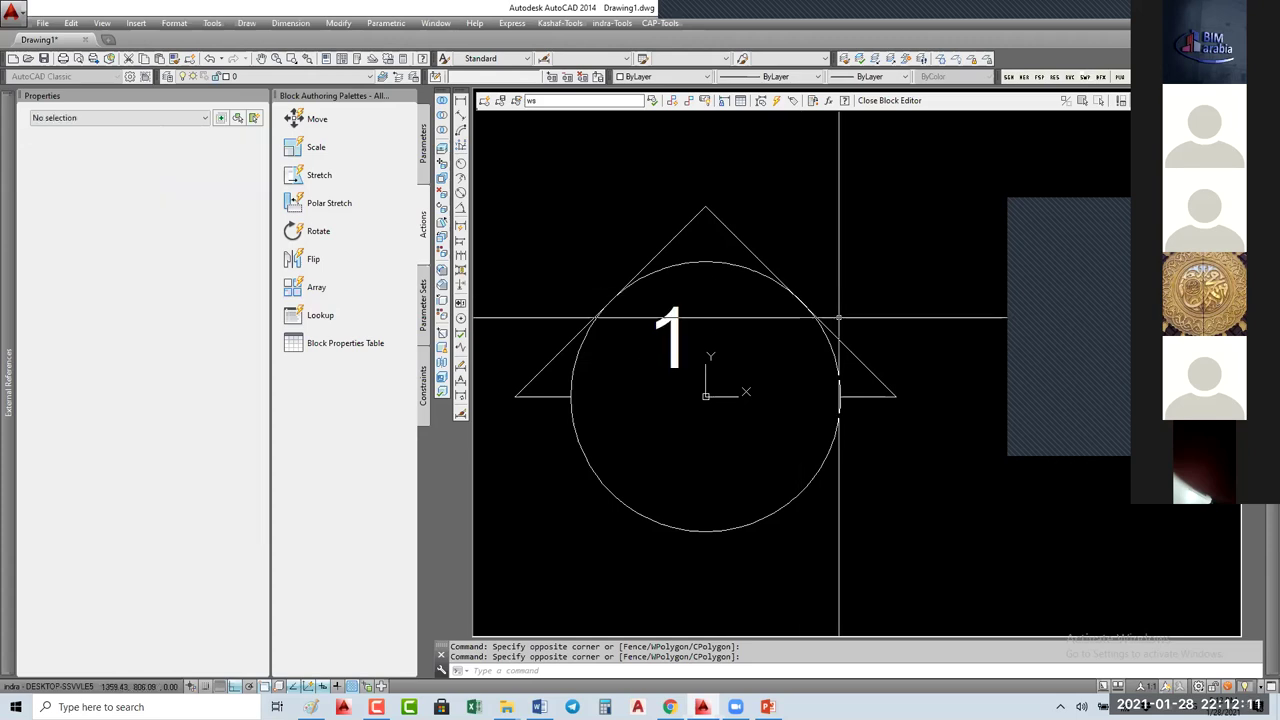
pyautogui.write('sc')
pyautogui.press('Return')
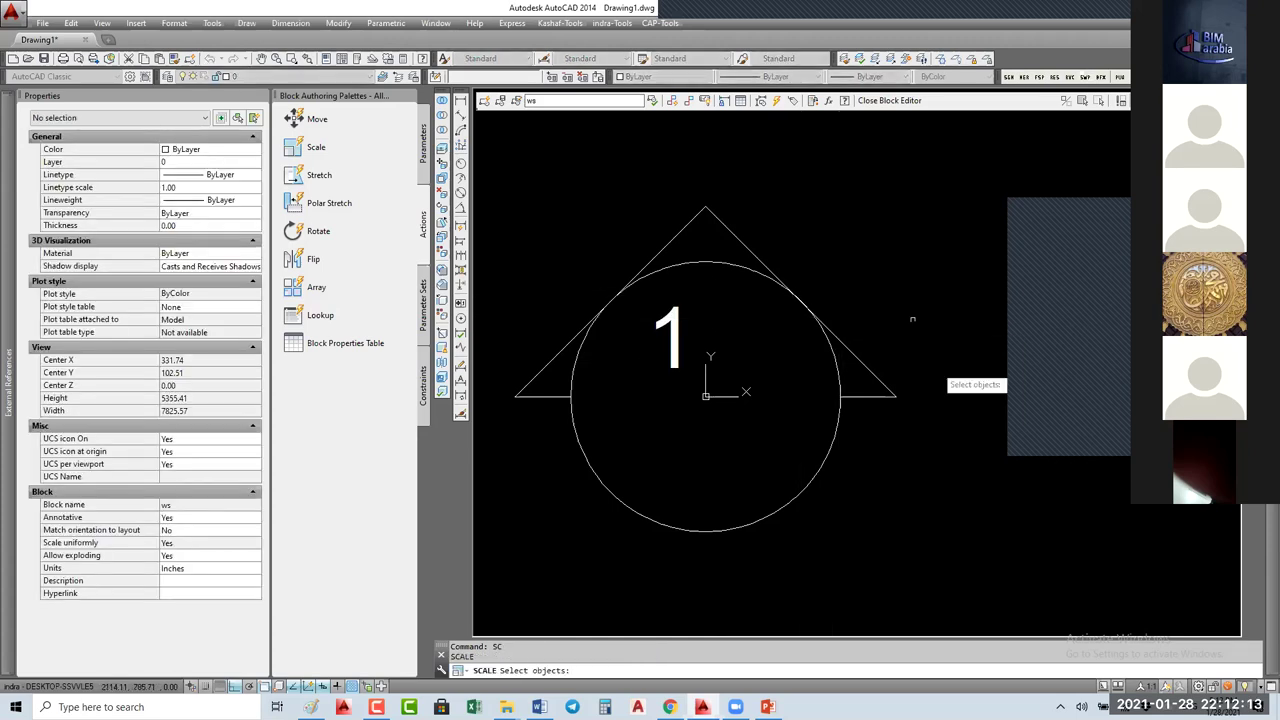
pyautogui.click(873, 222)
pyautogui.click(566, 548)
pyautogui.press('Return')
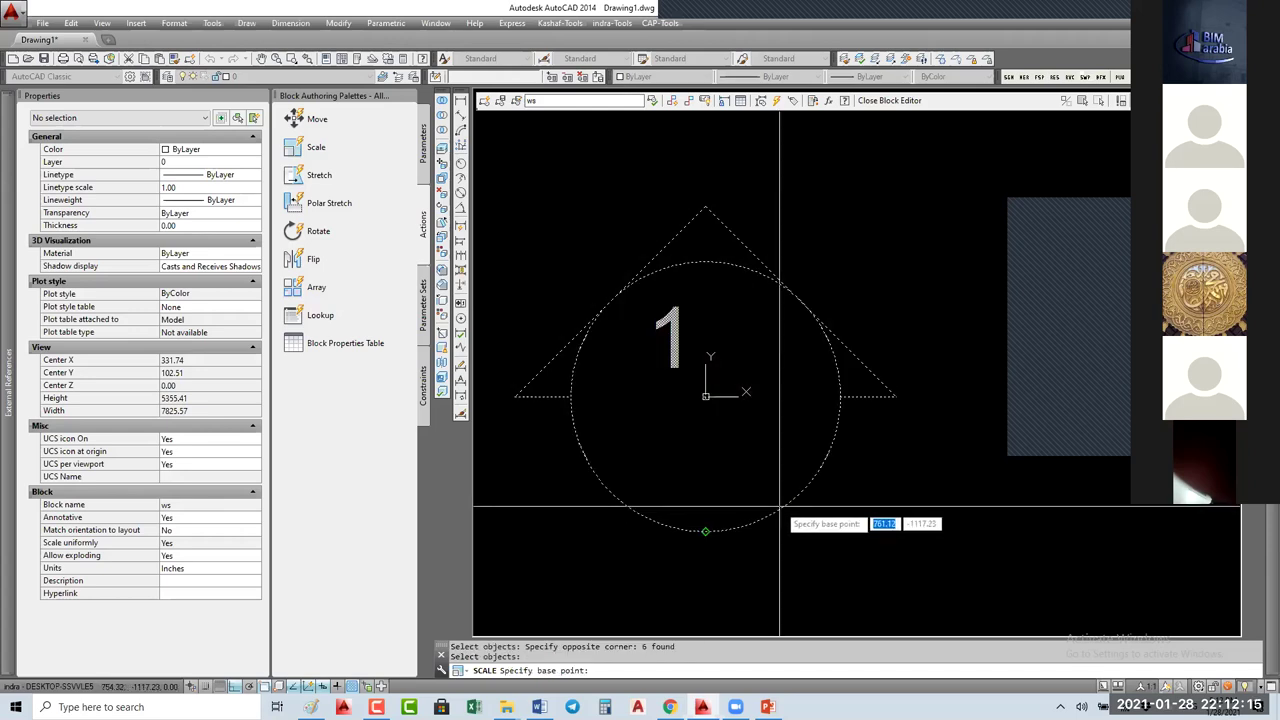
pyautogui.click(706, 397)
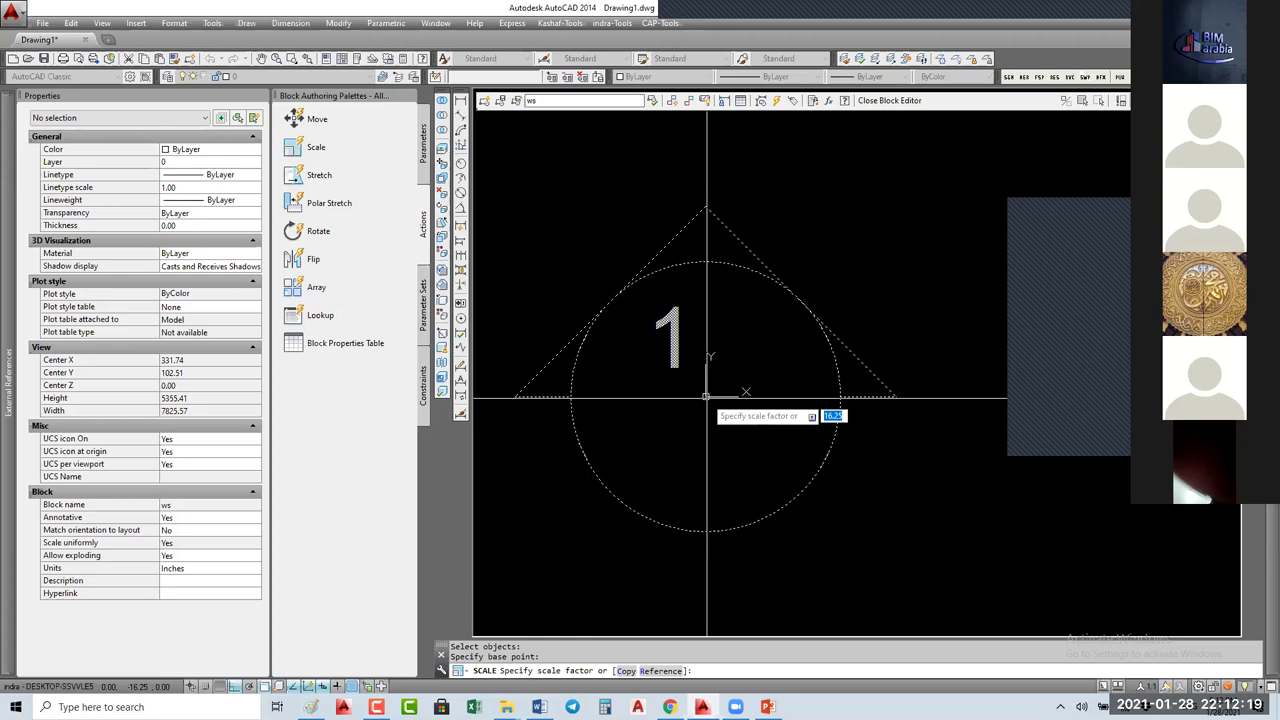
pyautogui.write('.01')
pyautogui.press('Return')
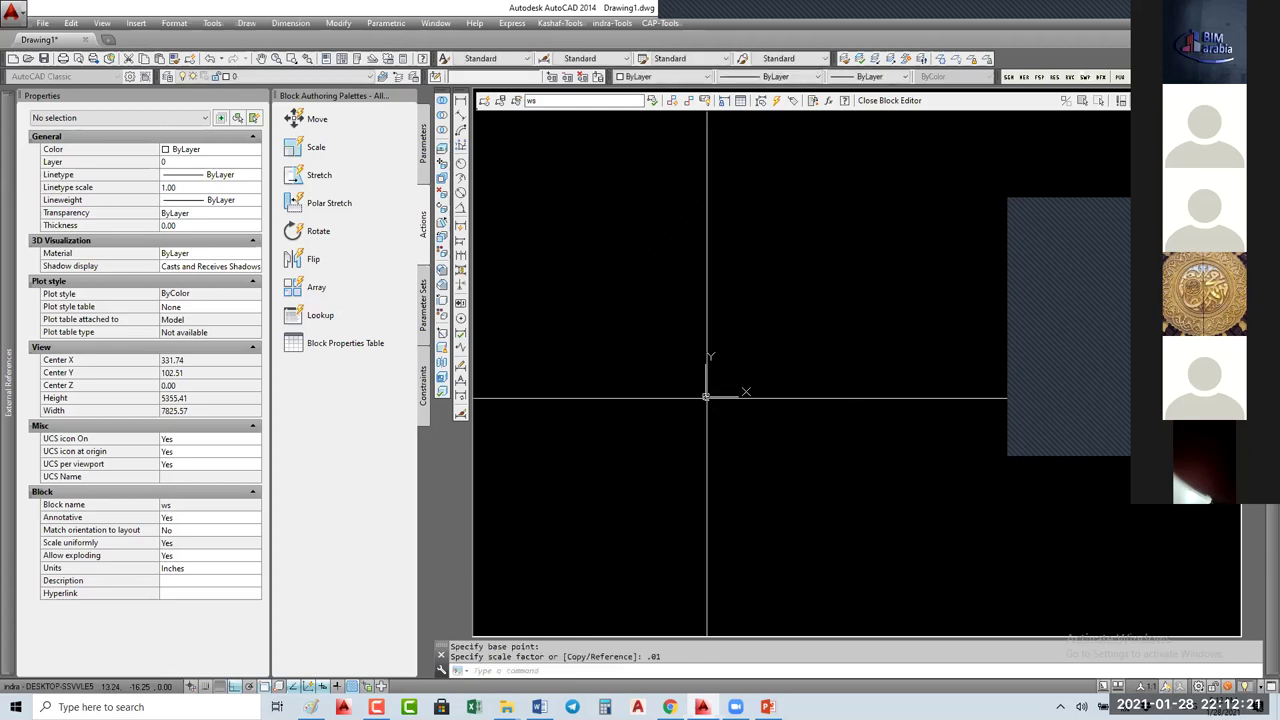
# Step: Check the 1 text is now 6.25 high, then close the Block Editor saving changes to ws
pyautogui.scroll(8, 700, 395)
pyautogui.click(680, 432)
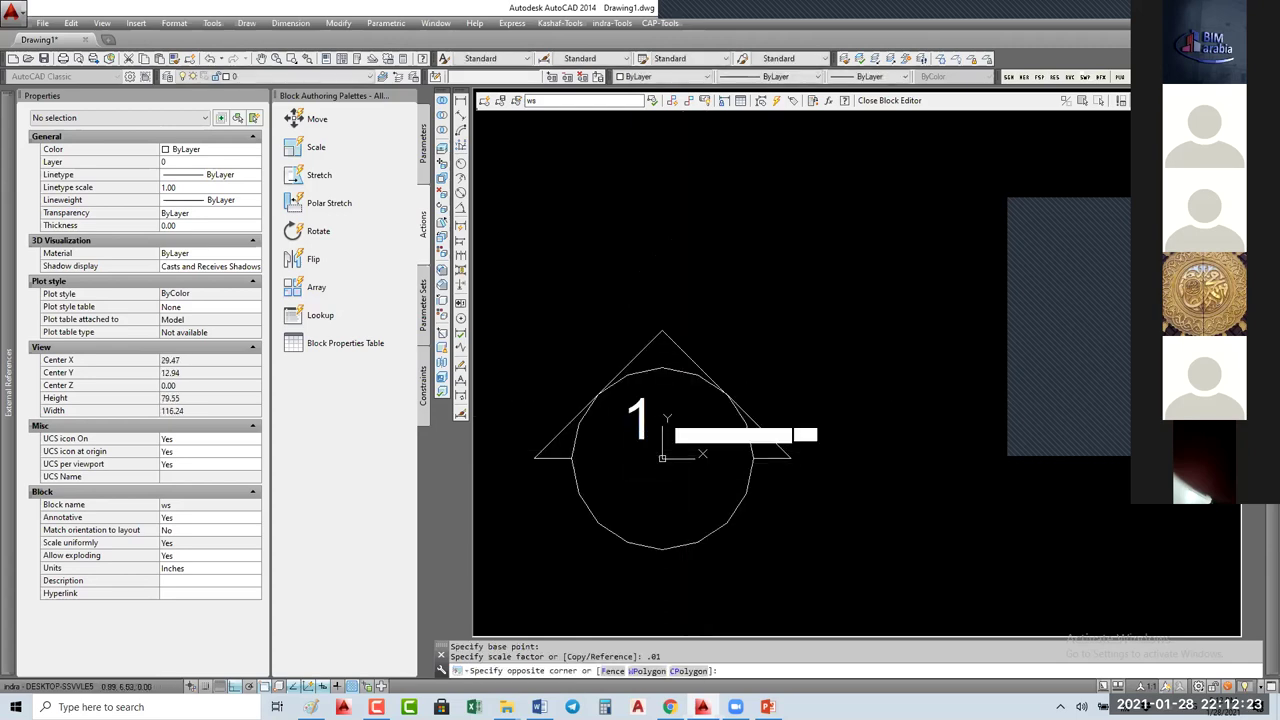
pyautogui.click(603, 442)
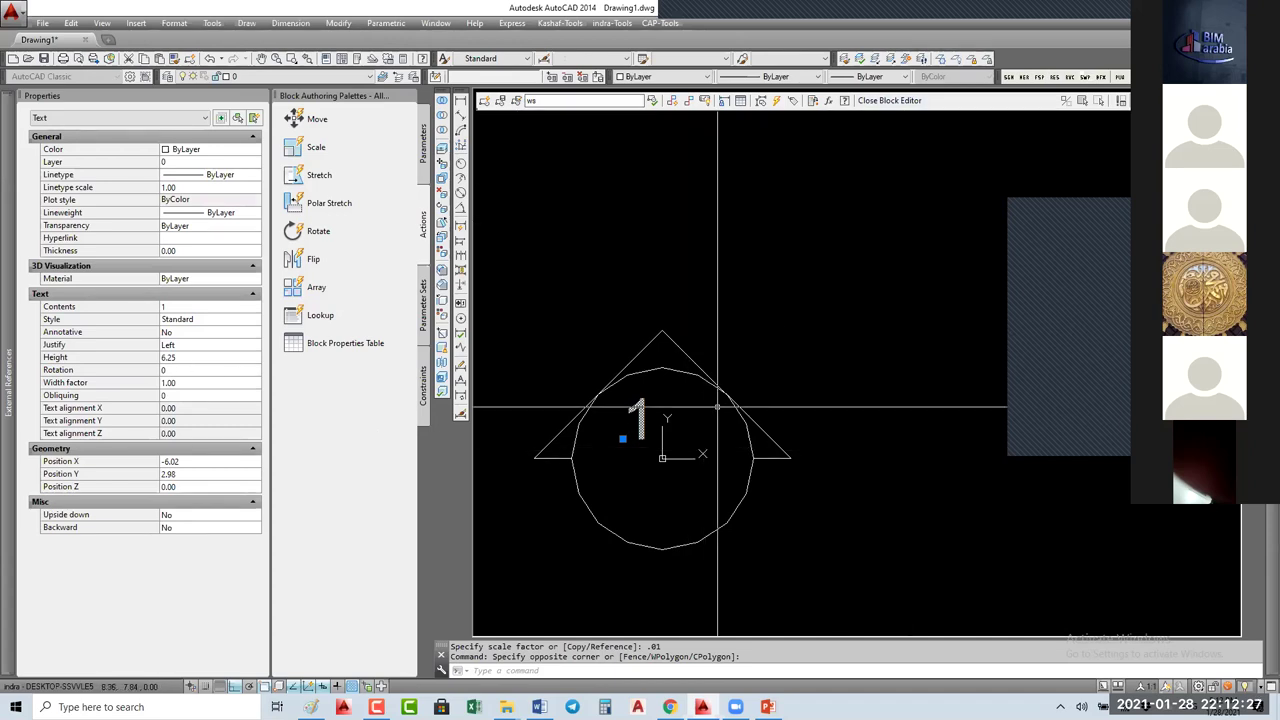
pyautogui.moveTo(734, 423)
pyautogui.mouseDown(button='middle')
pyautogui.moveTo(749, 359)
pyautogui.moveTo(797, 313)
pyautogui.mouseUp(button='middle')
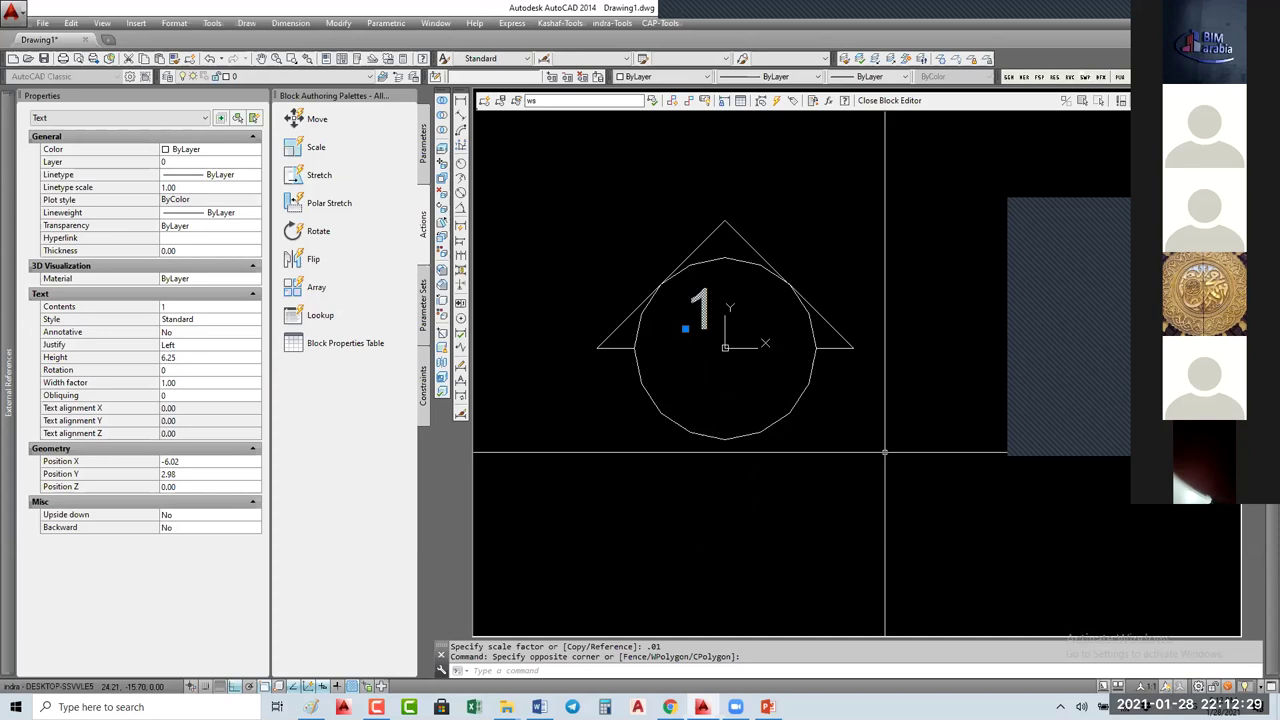
pyautogui.press('Escape')
pyautogui.press('Escape')
pyautogui.click(886, 226)
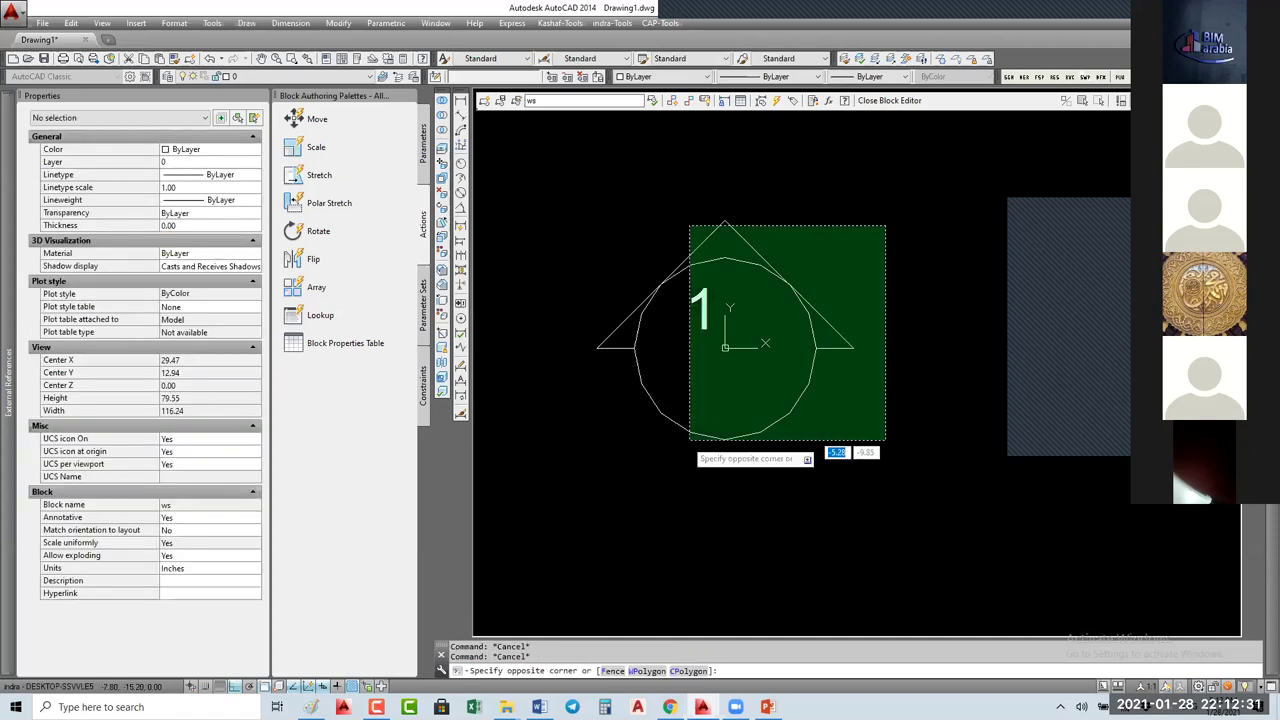
pyautogui.click(614, 492)
pyautogui.click(886, 101)
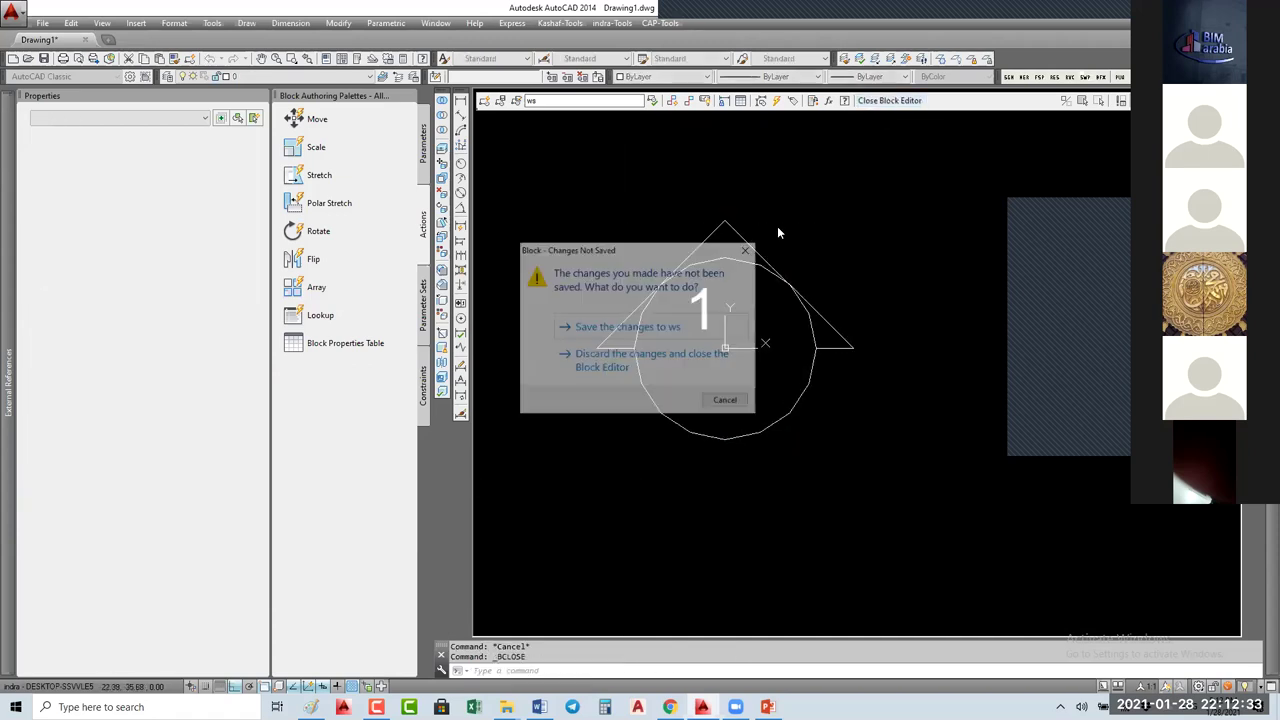
pyautogui.click(645, 335)
# Step: Add 1:50 and 1:100 annotative scales to the ws block and set the drawing's annotation scale to 1:100
pyautogui.click(555, 381)
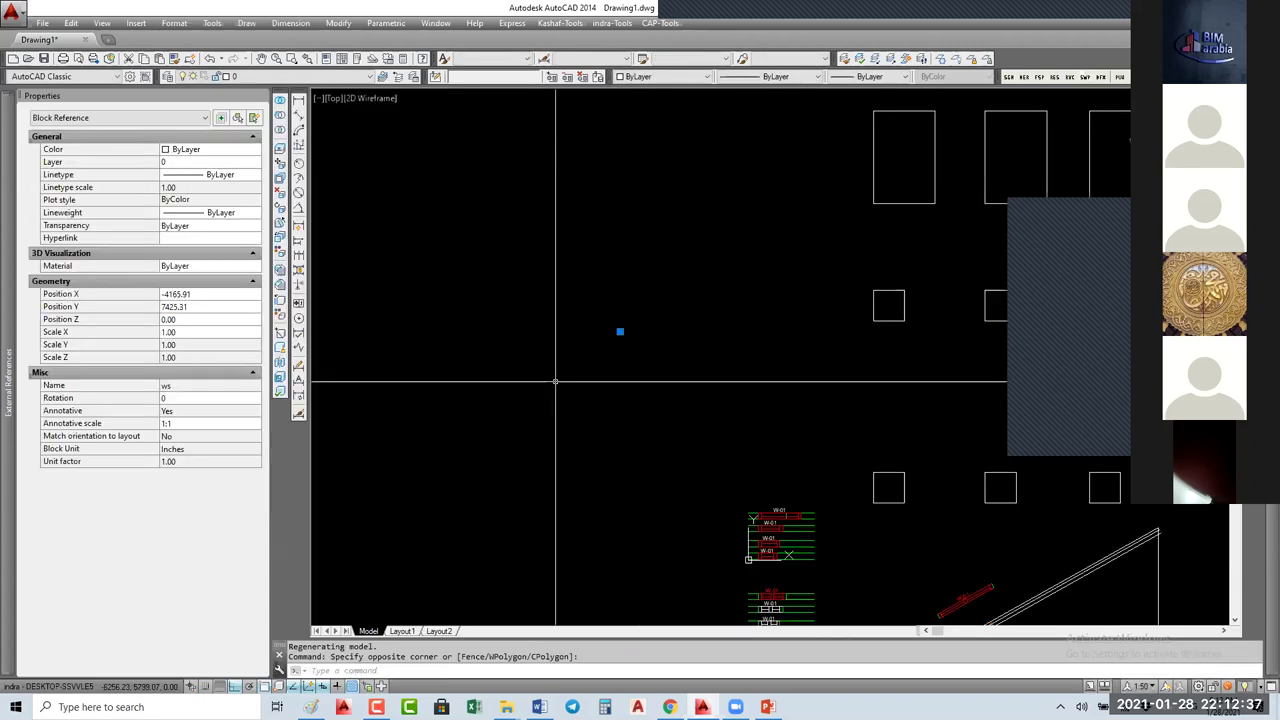
pyautogui.click(254, 428)
pyautogui.click(255, 425)
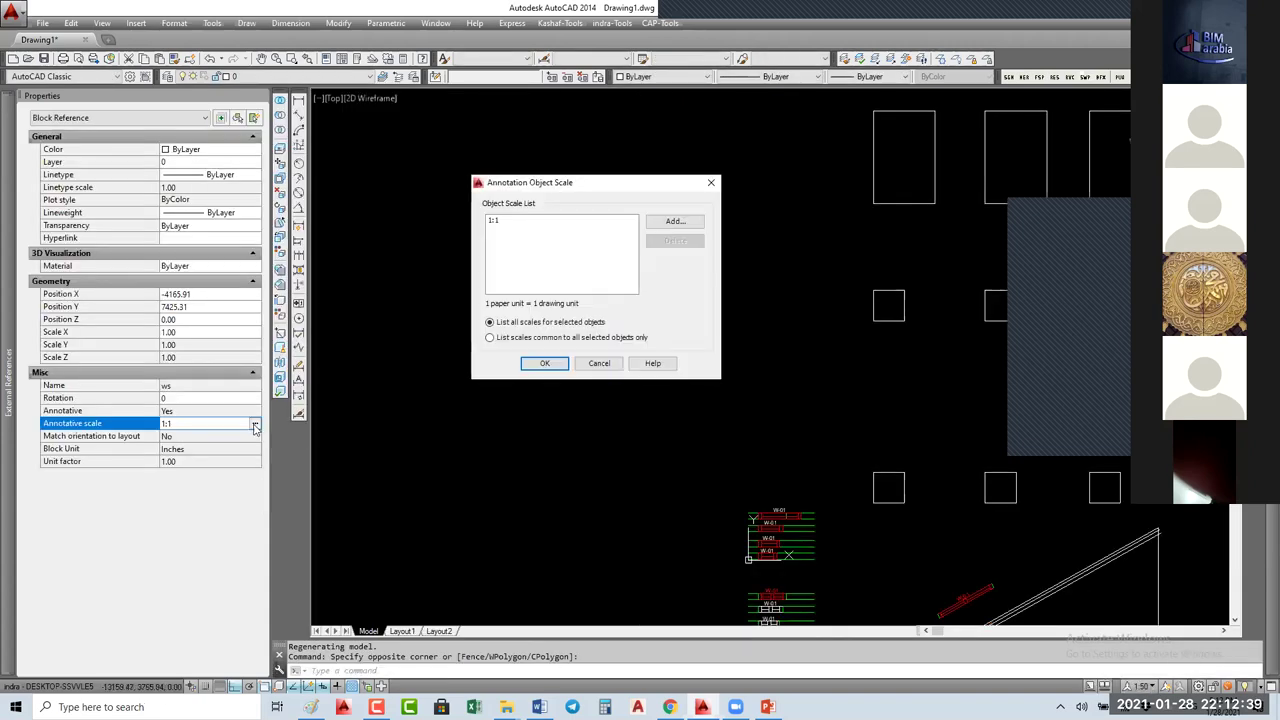
pyautogui.click(675, 223)
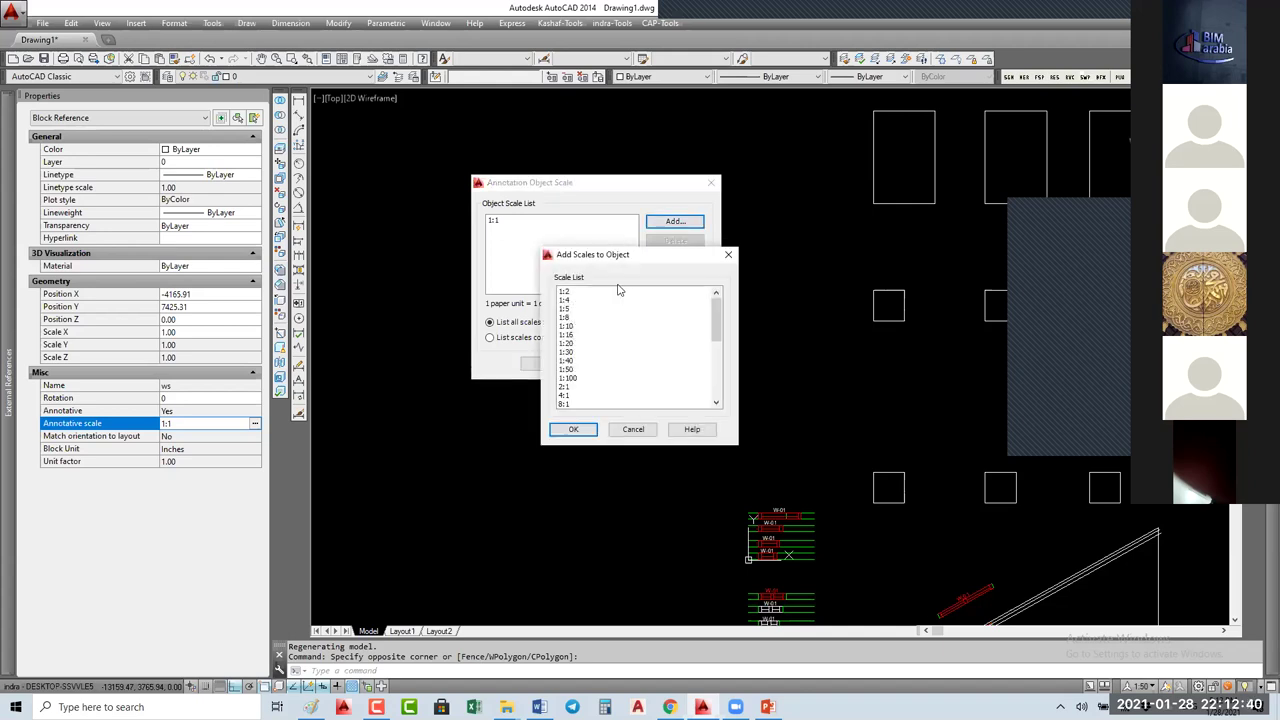
pyautogui.click(574, 370)
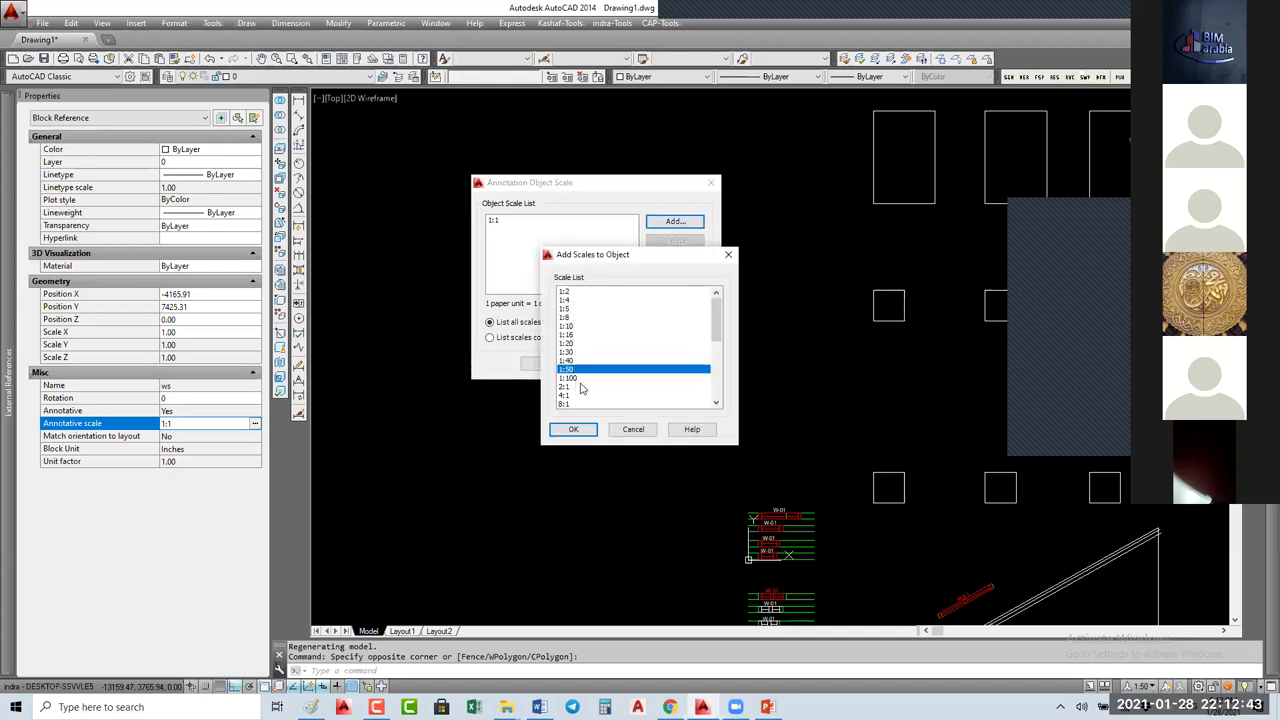
pyautogui.keyDown('ctrl'); pyautogui.click(574, 378); pyautogui.keyUp('ctrl')
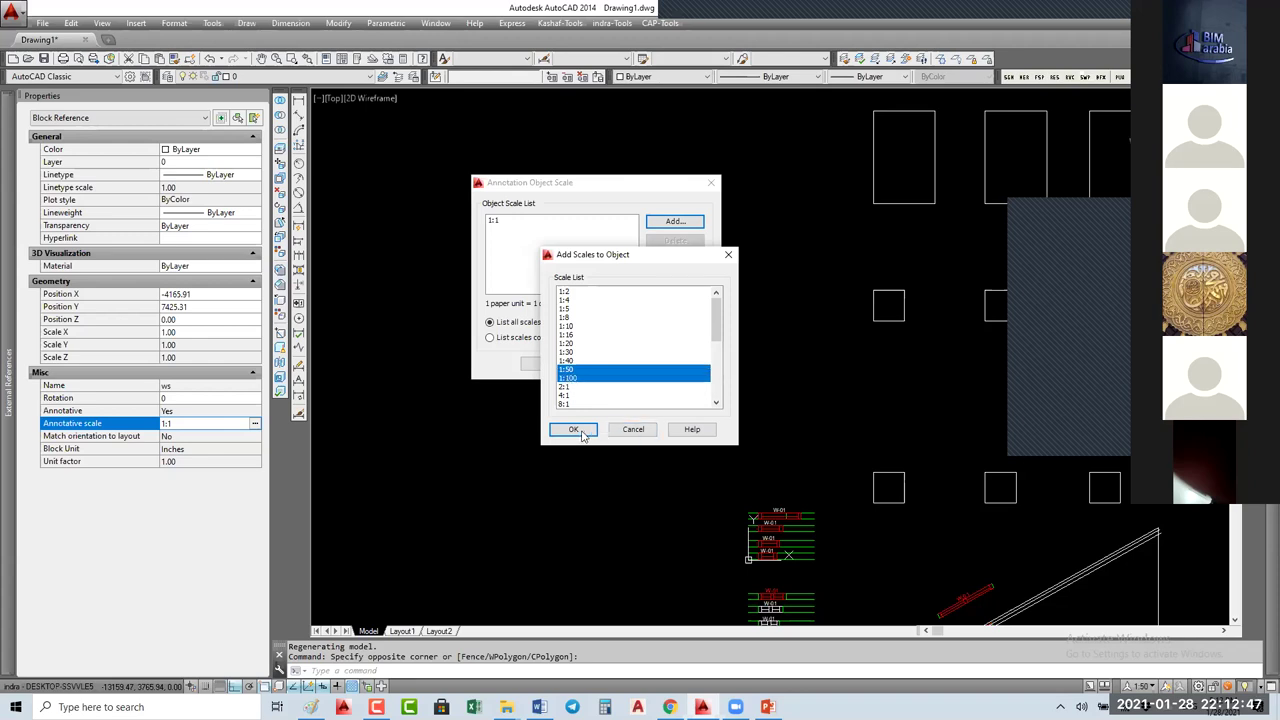
pyautogui.press('Return')
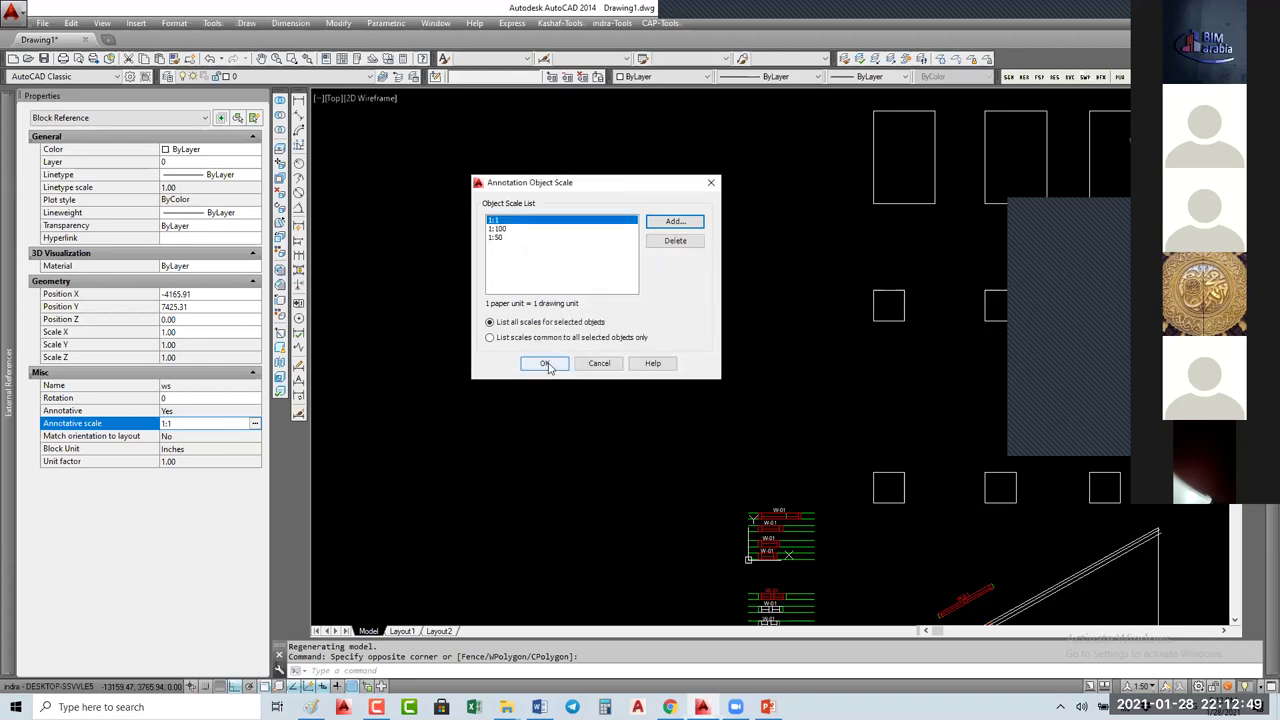
pyautogui.click(545, 364)
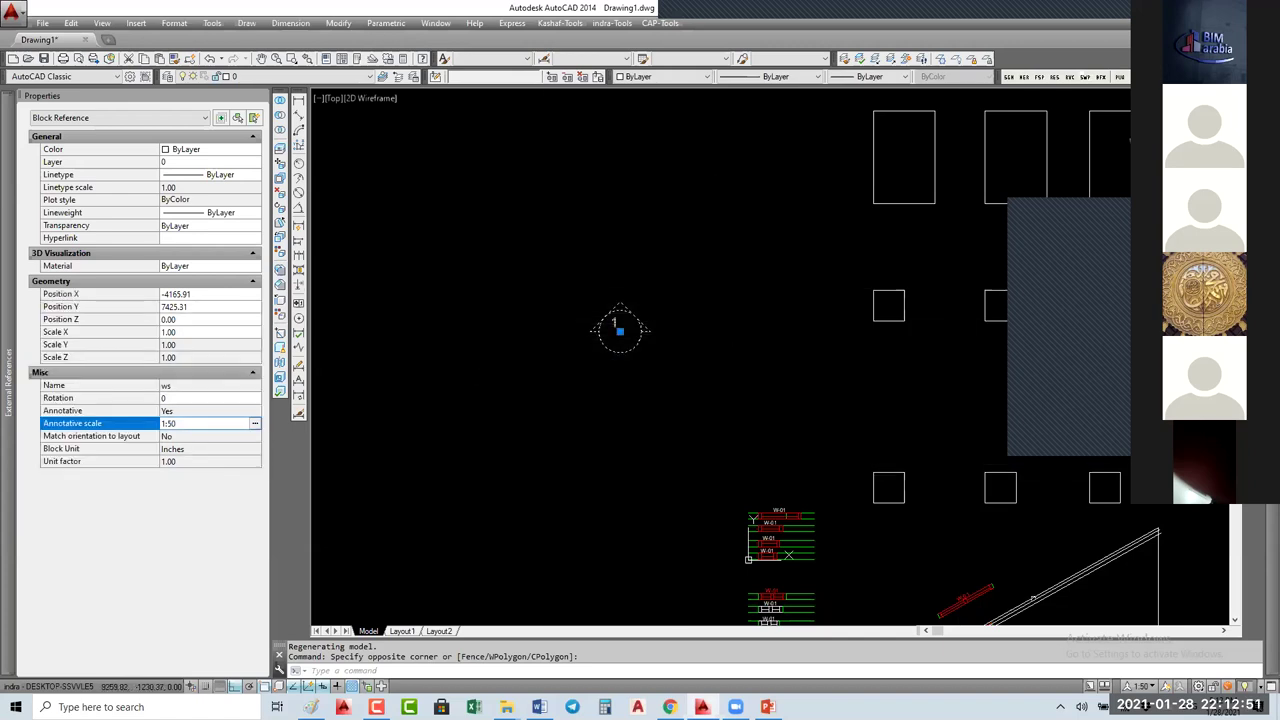
pyautogui.click(1140, 687)
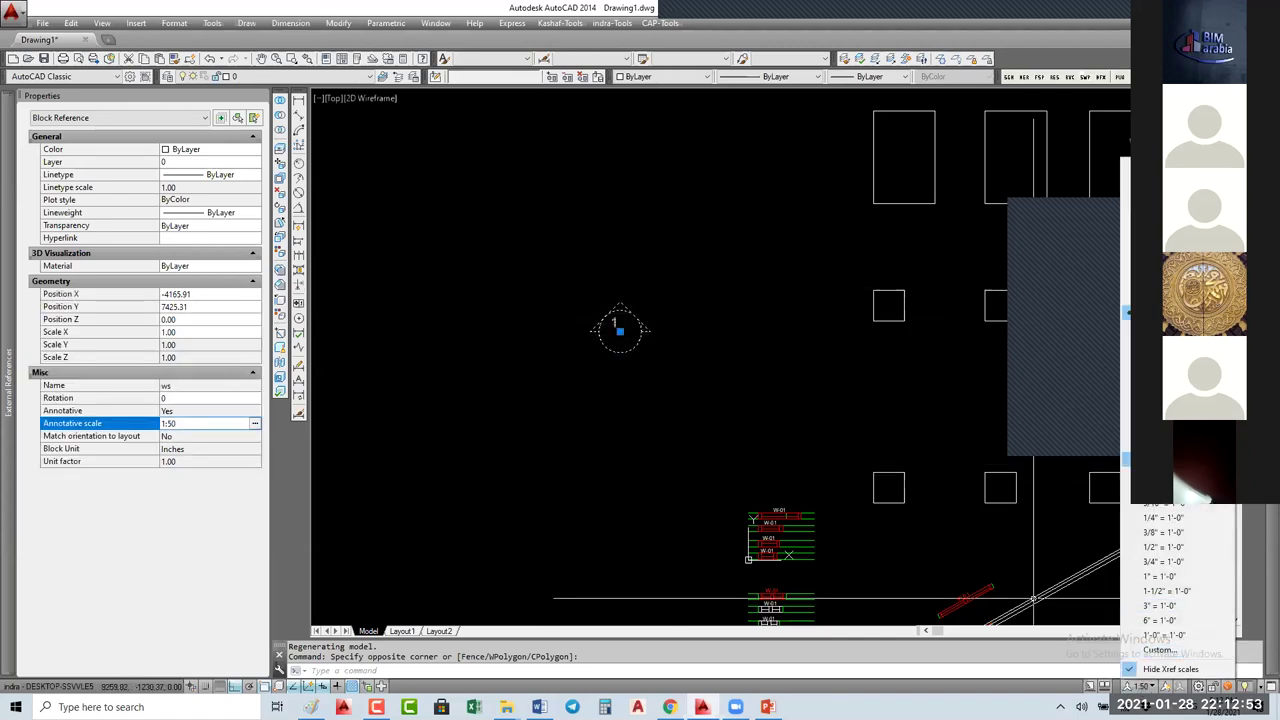
pyautogui.click(1140, 318)
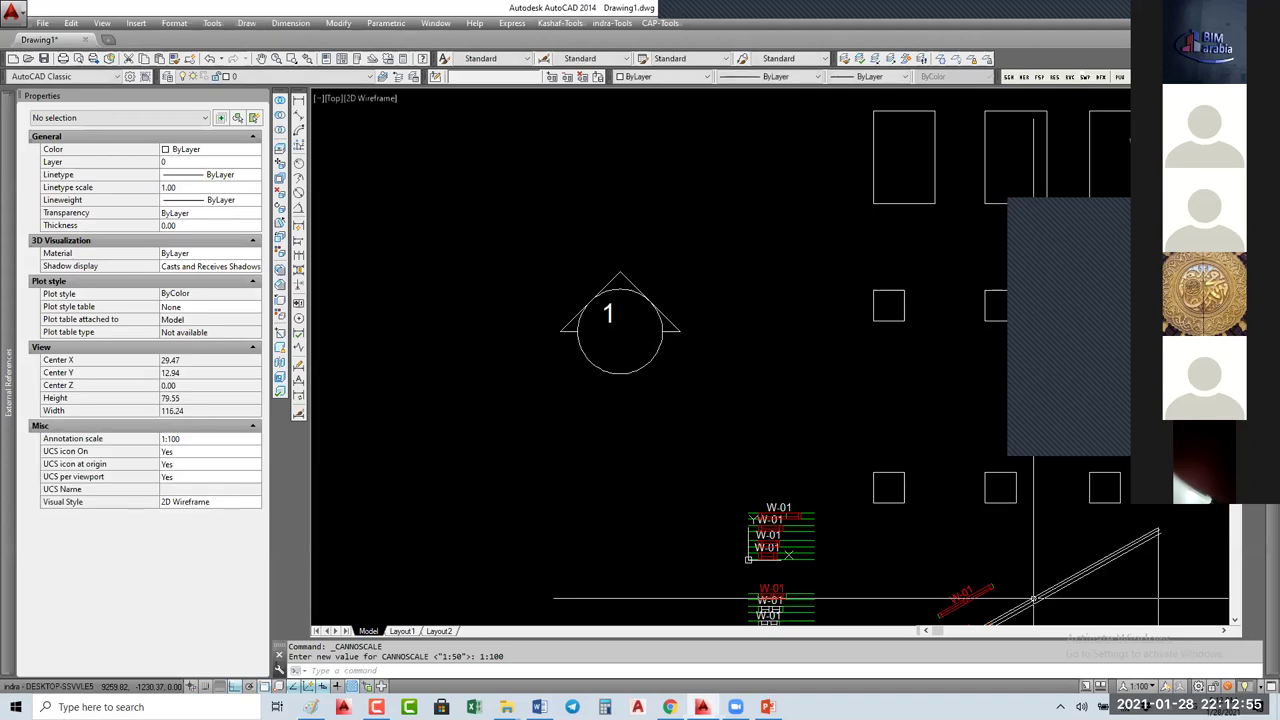
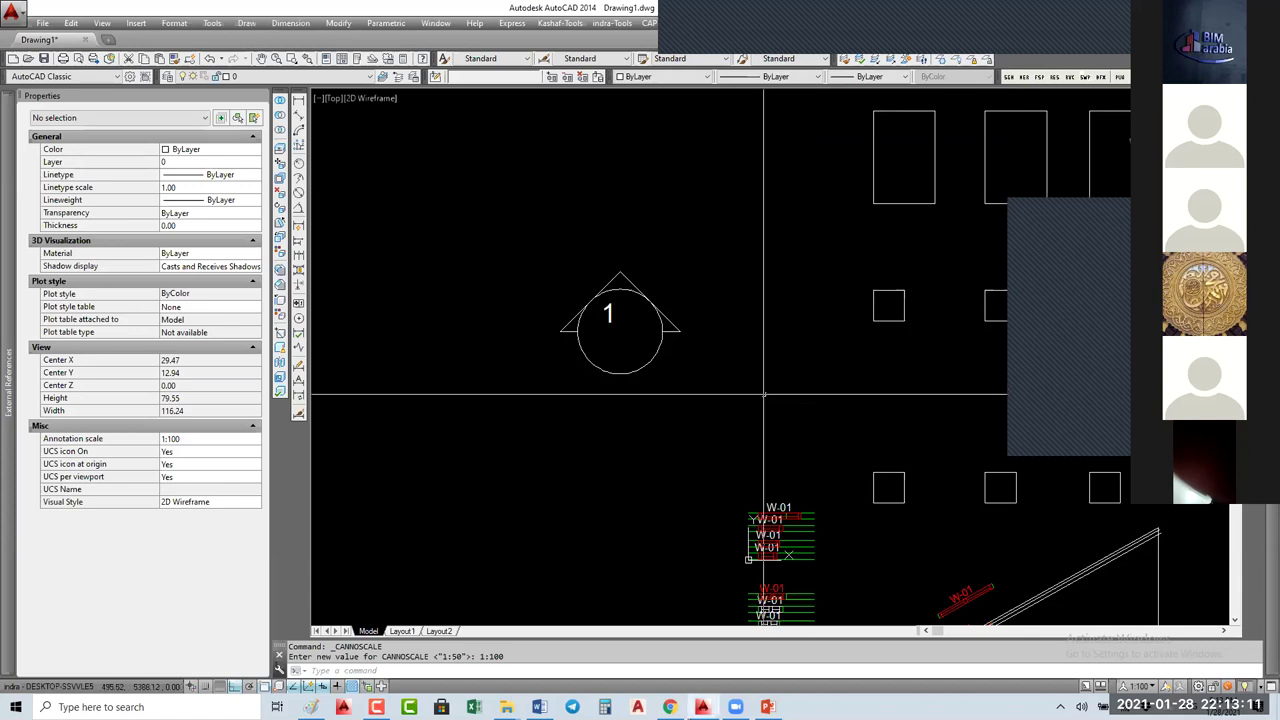
# Step: Window-select the numbered-circle ws block and open it in the Block Editor with BE, then pan and zoom out
pyautogui.click(729, 338)
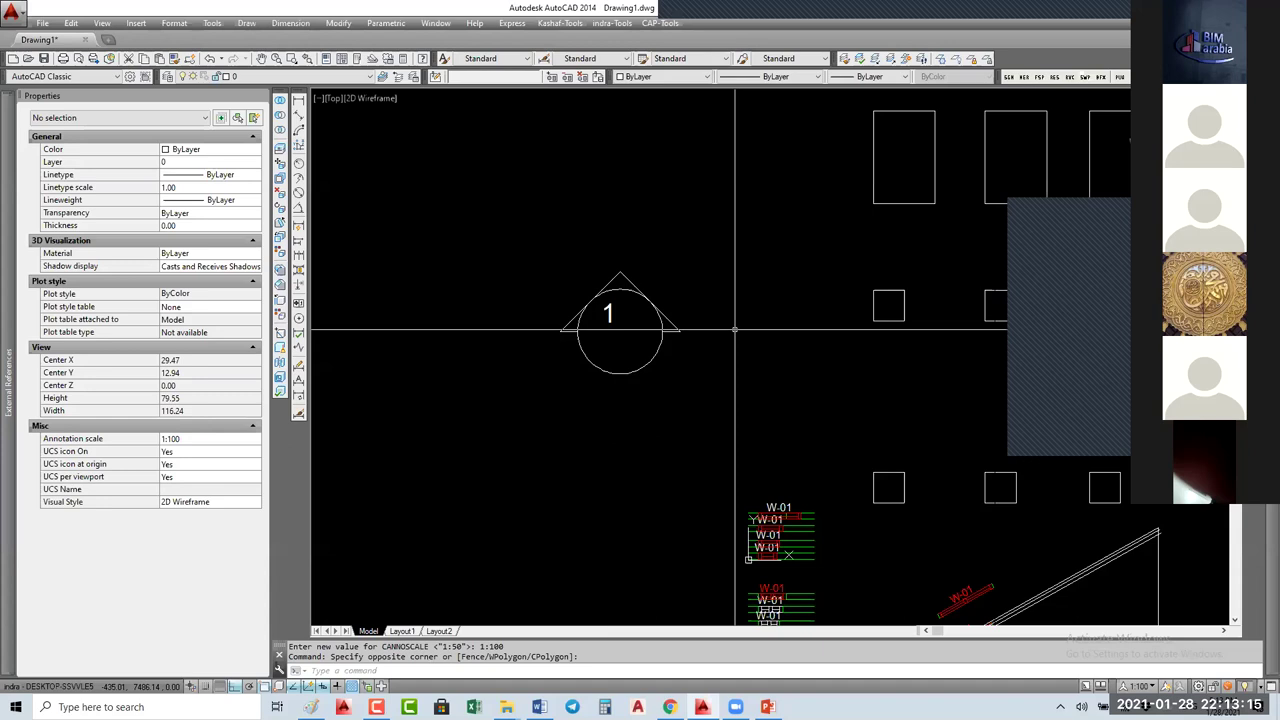
pyautogui.click(652, 362)
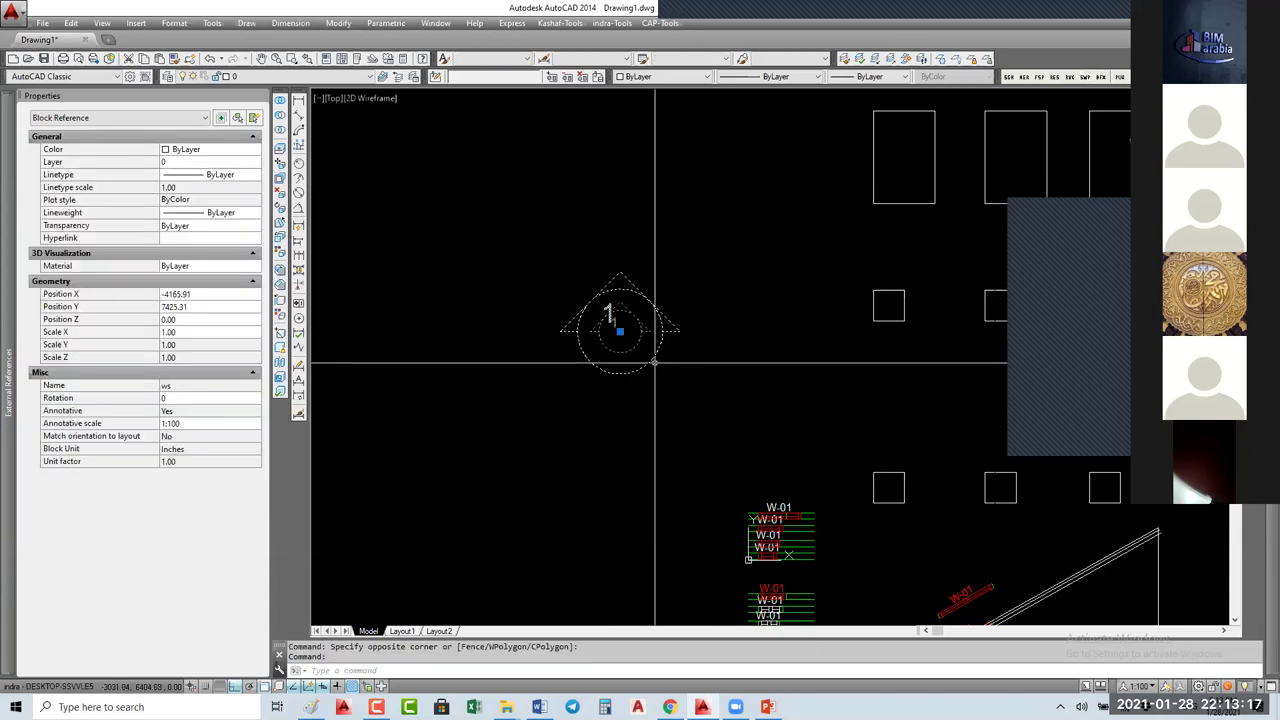
pyautogui.write('BE')
pyautogui.press('Return')
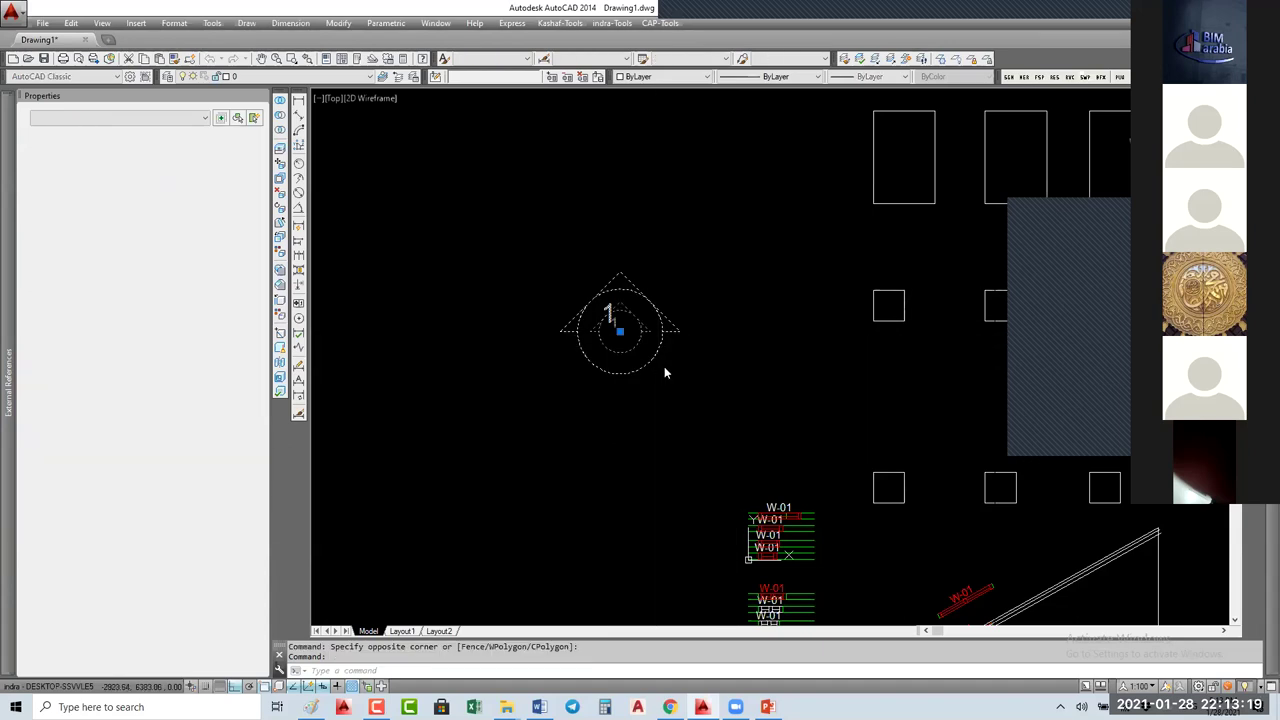
pyautogui.click(676, 331)
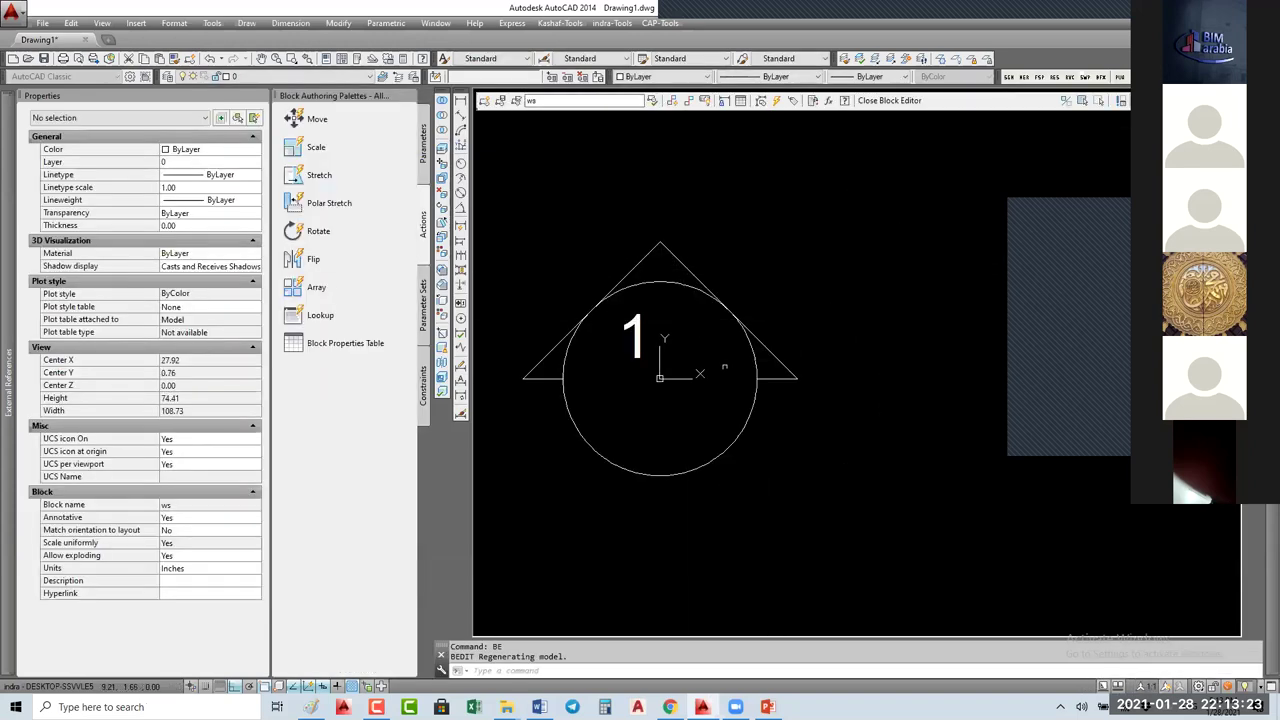
pyautogui.moveTo(637, 311); pyautogui.dragTo(678, 281, button='middle')
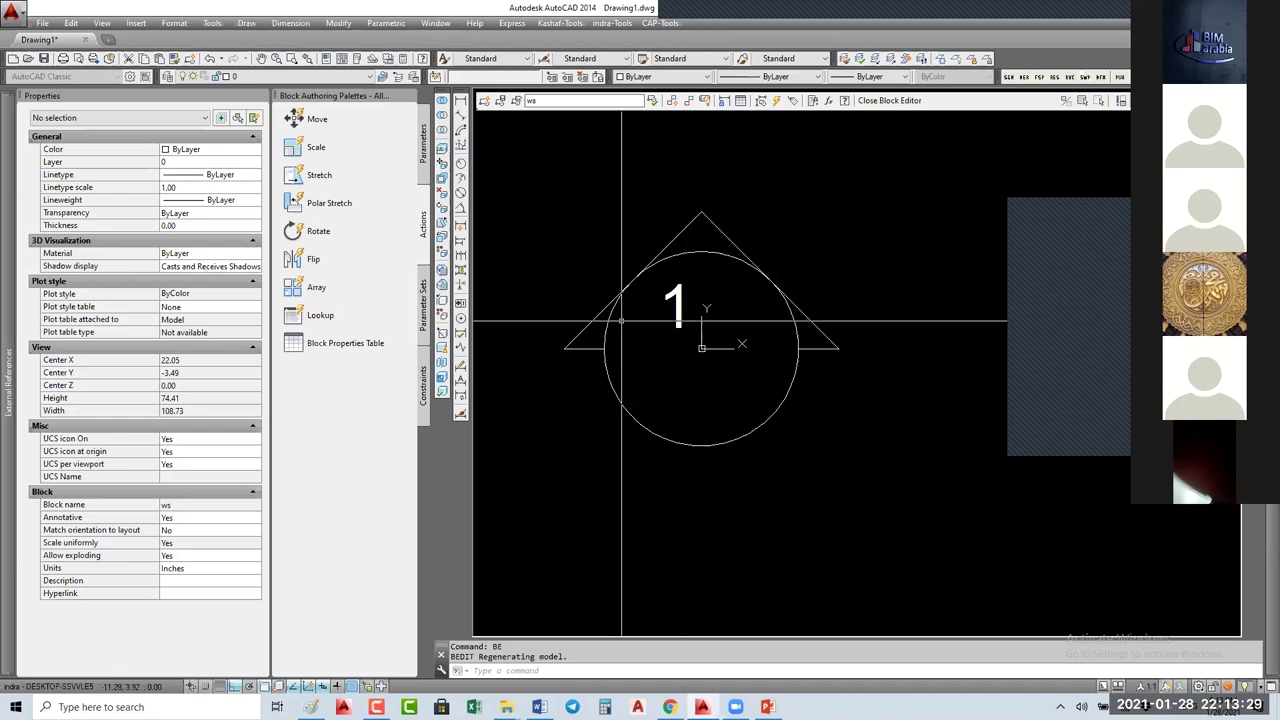
pyautogui.scroll(-2, 620, 324)
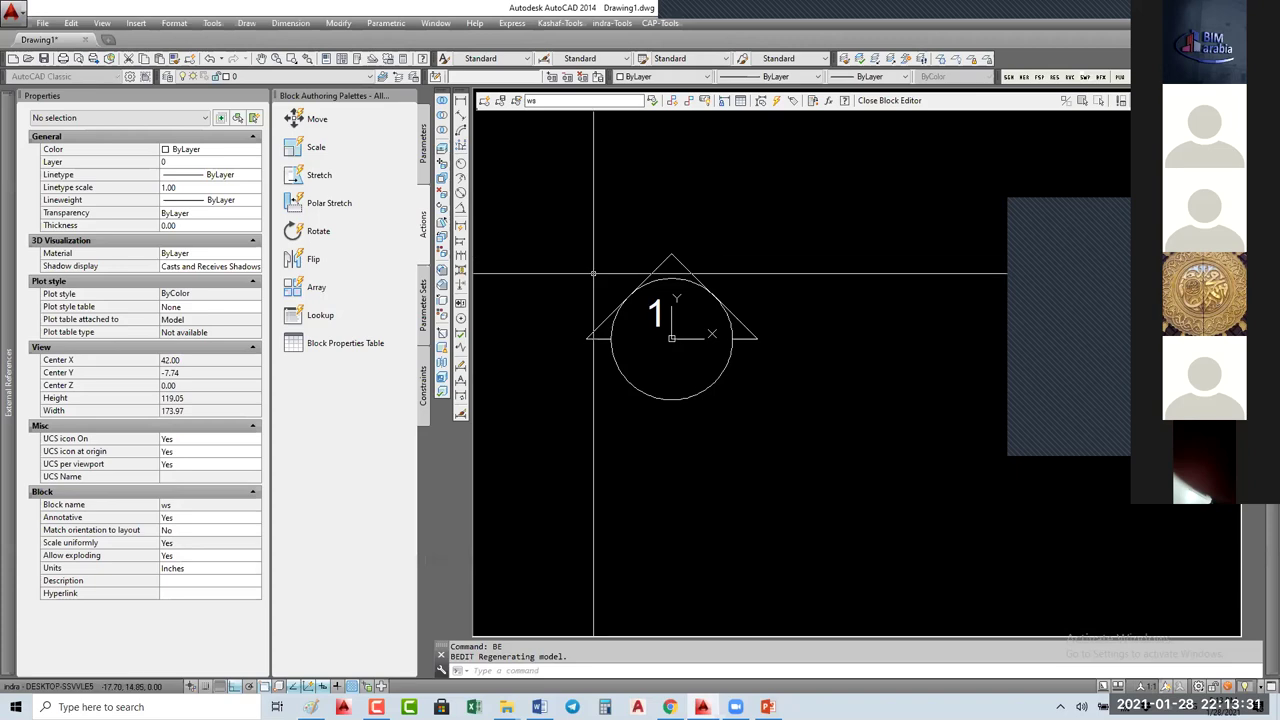
pyautogui.click(325, 232)
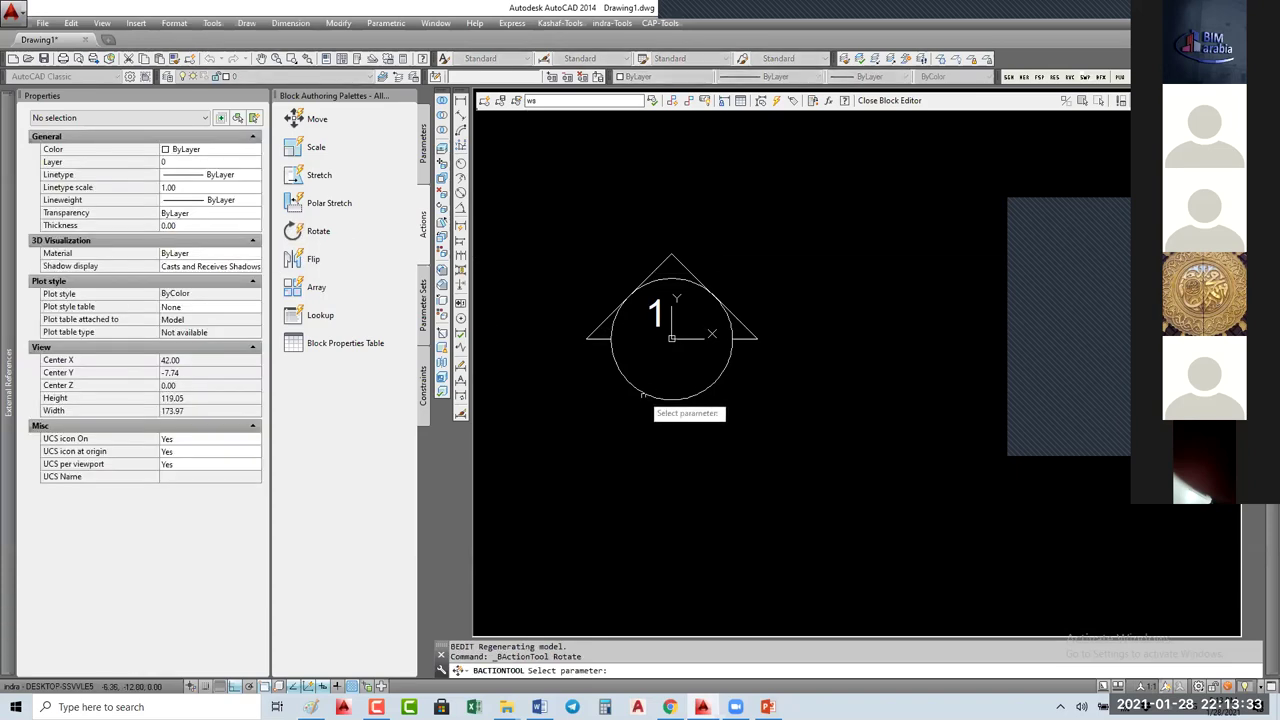
# Step: Add a rotation parameter centred on the circle, radius to its top, with Angle set to 90
pyautogui.click(424, 150)
pyautogui.click(298, 238)
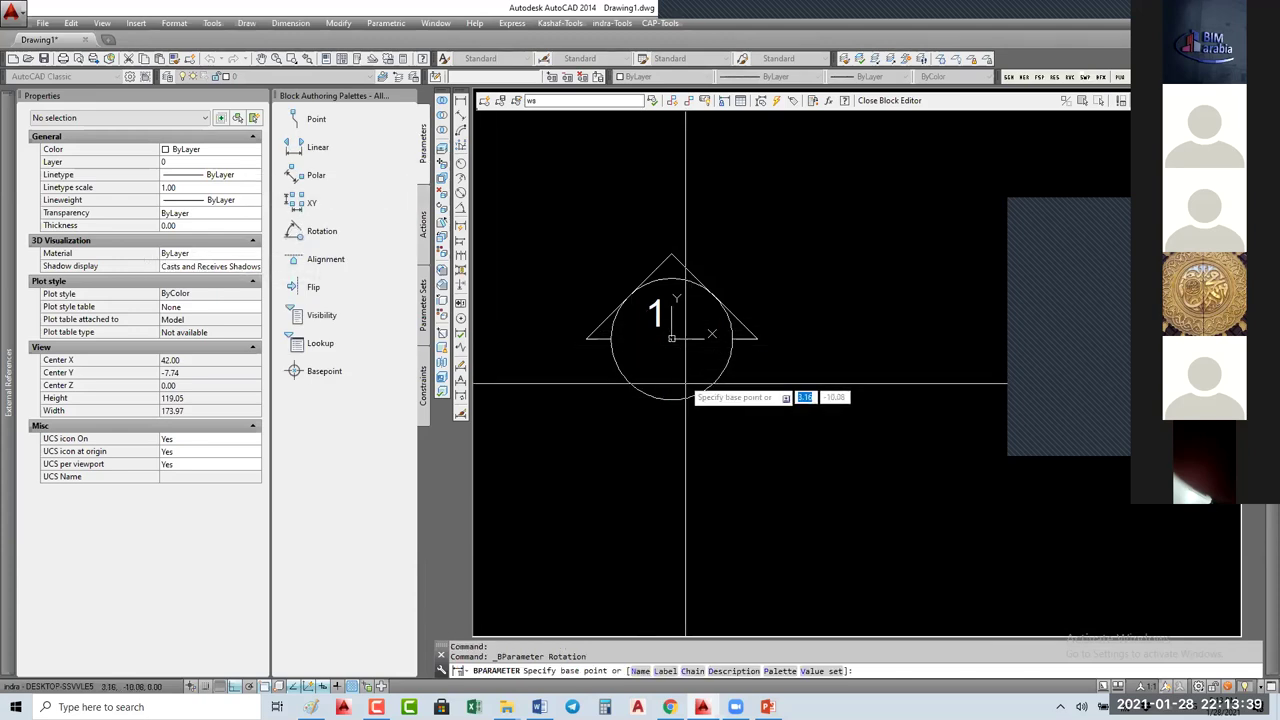
pyautogui.click(672, 338)
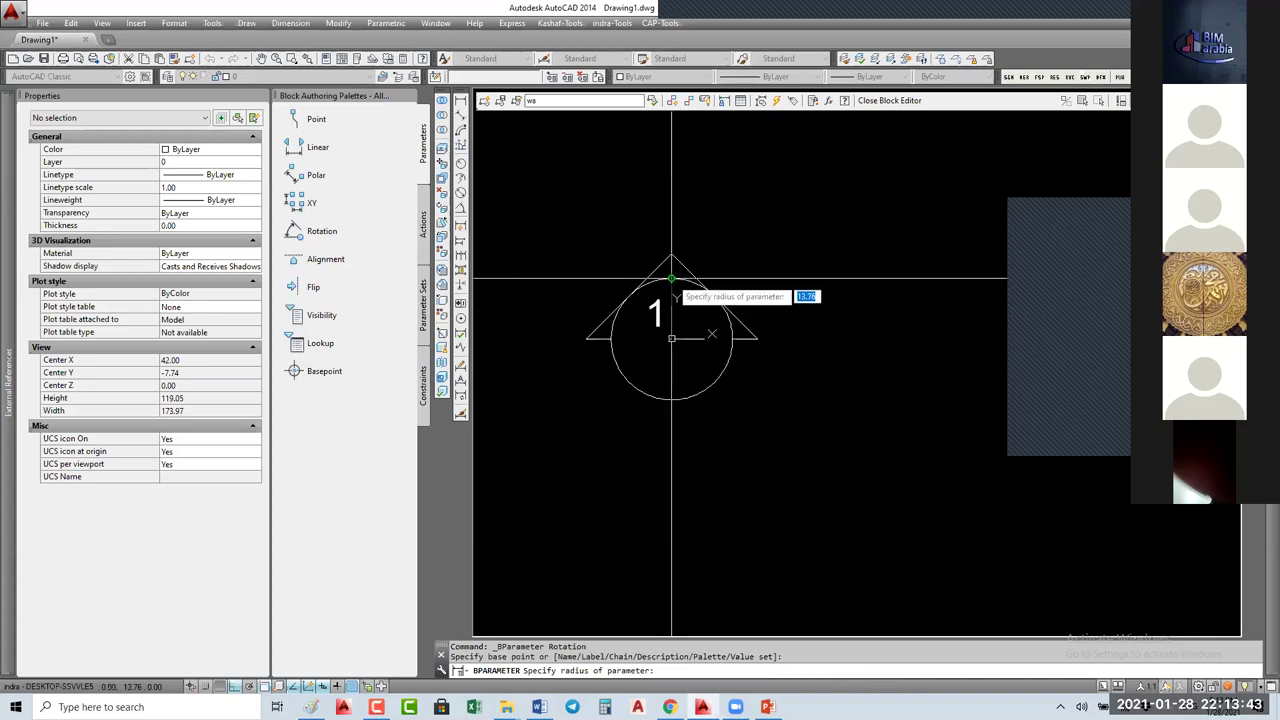
pyautogui.click(672, 279)
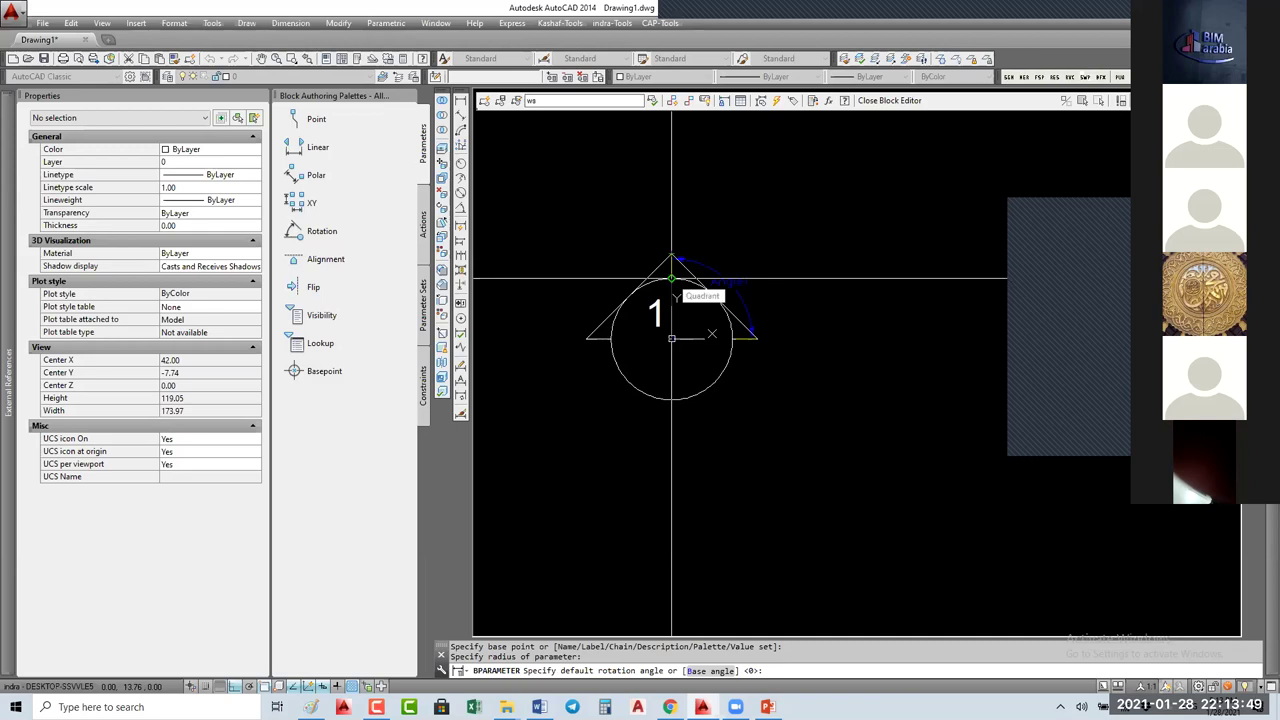
pyautogui.press('Return')
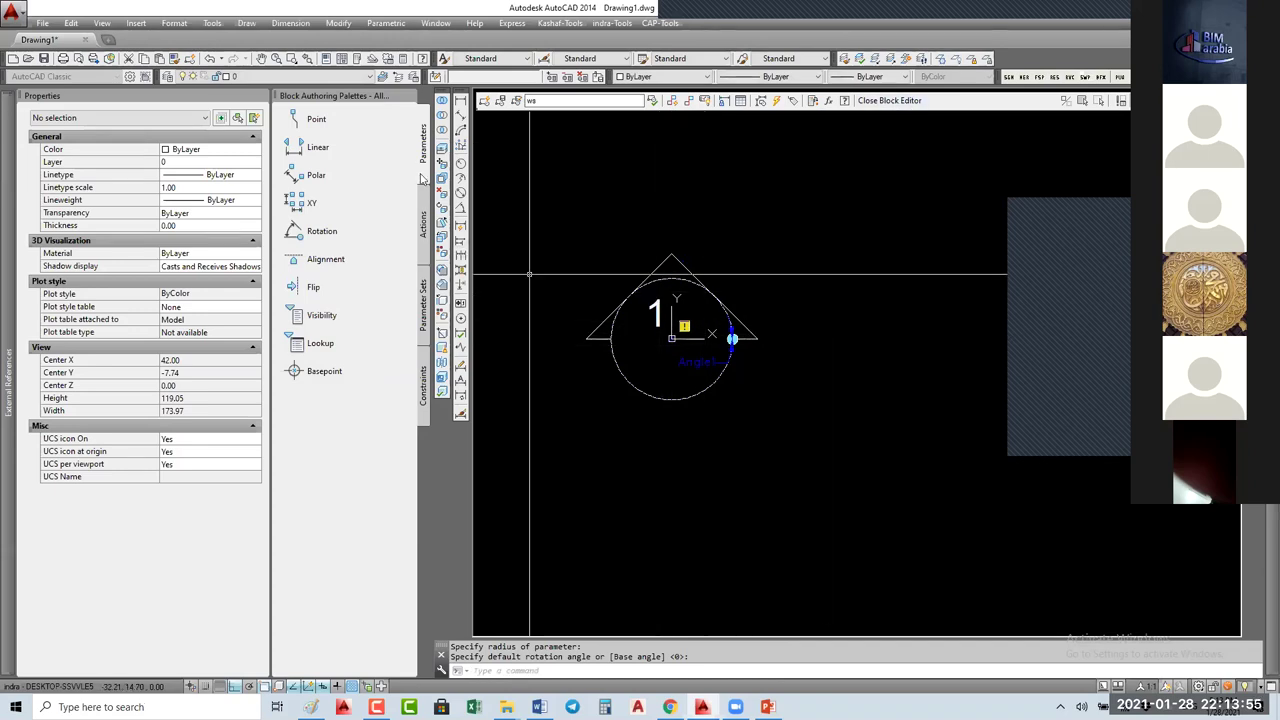
pyautogui.click(423, 229)
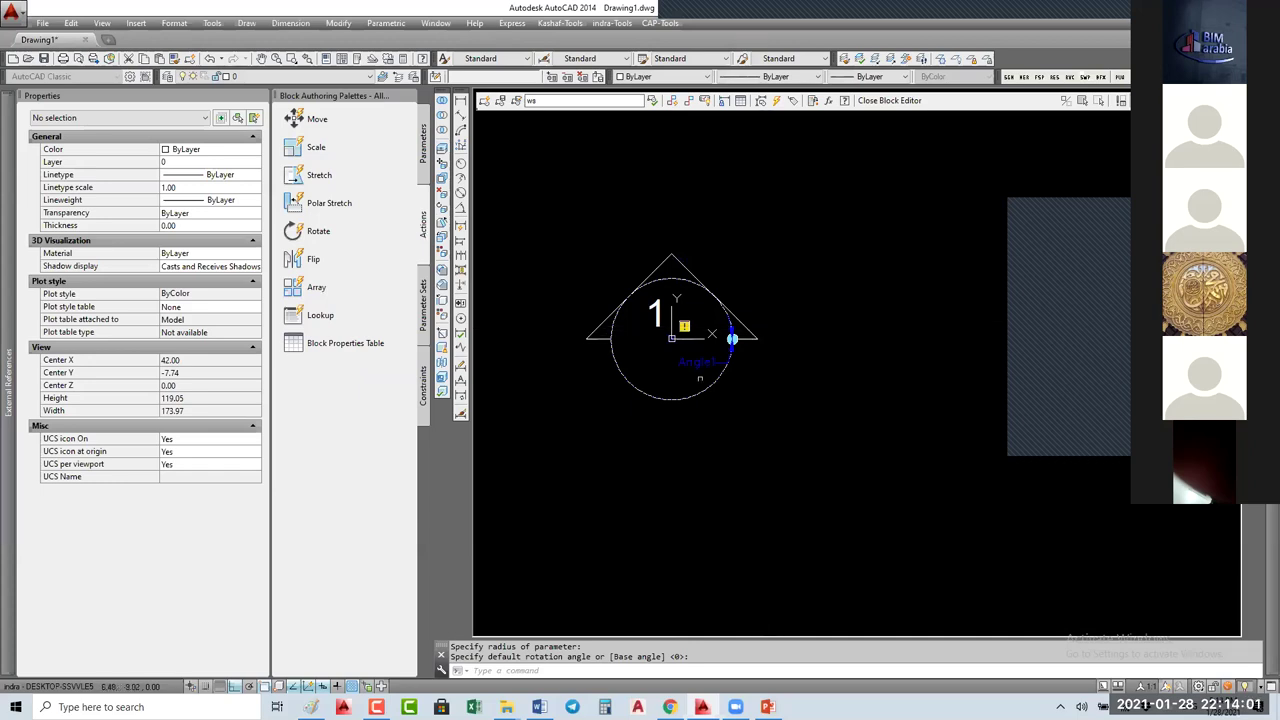
pyautogui.press('Return')
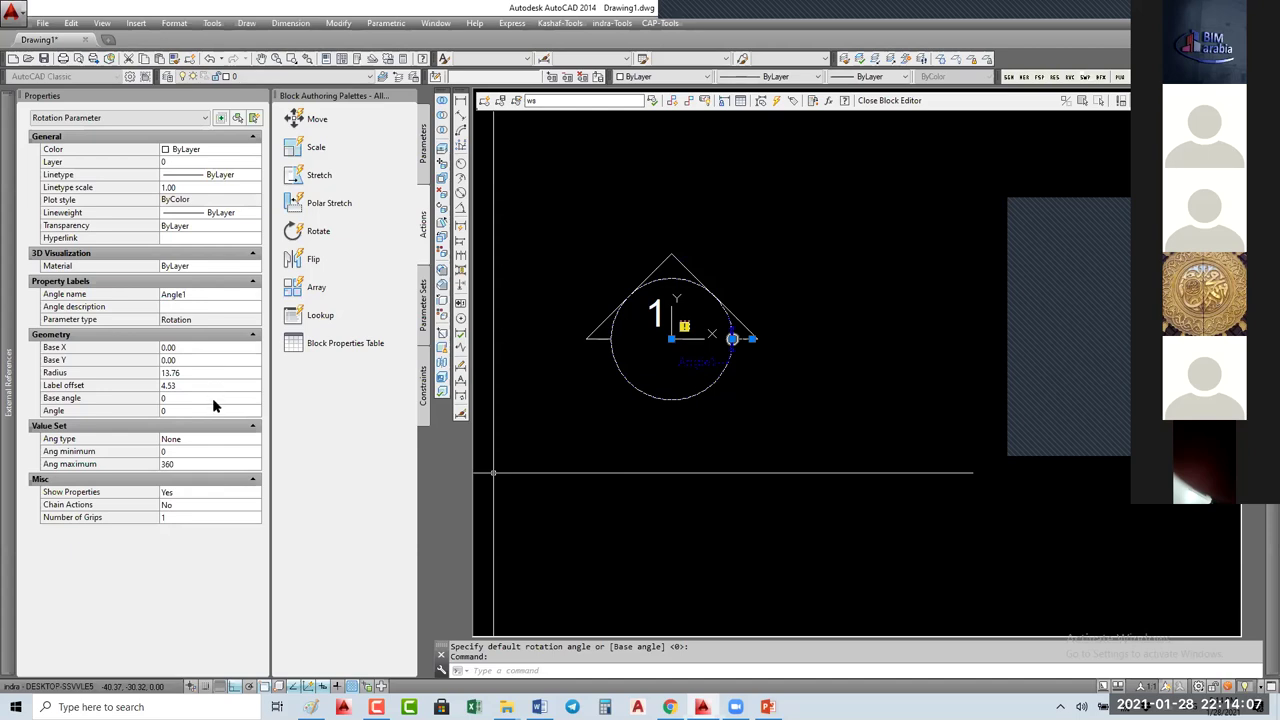
pyautogui.click(198, 411)
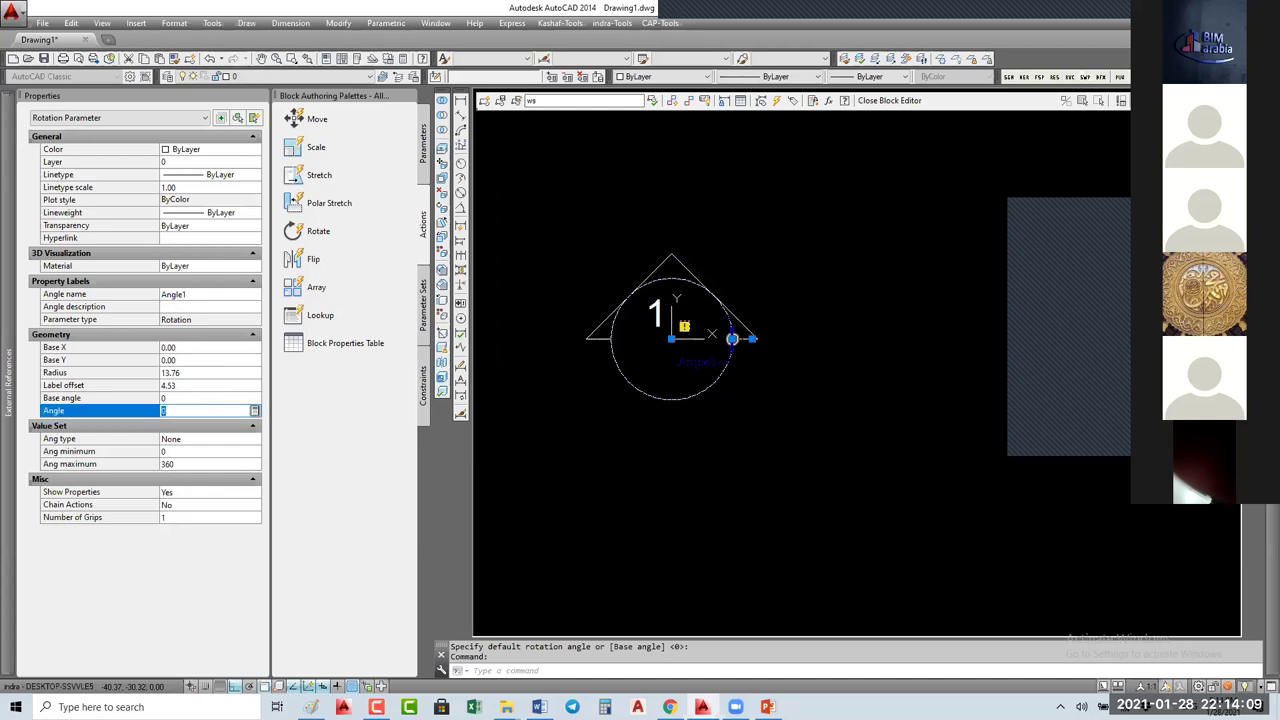
pyautogui.write('90')
pyautogui.press('Return')
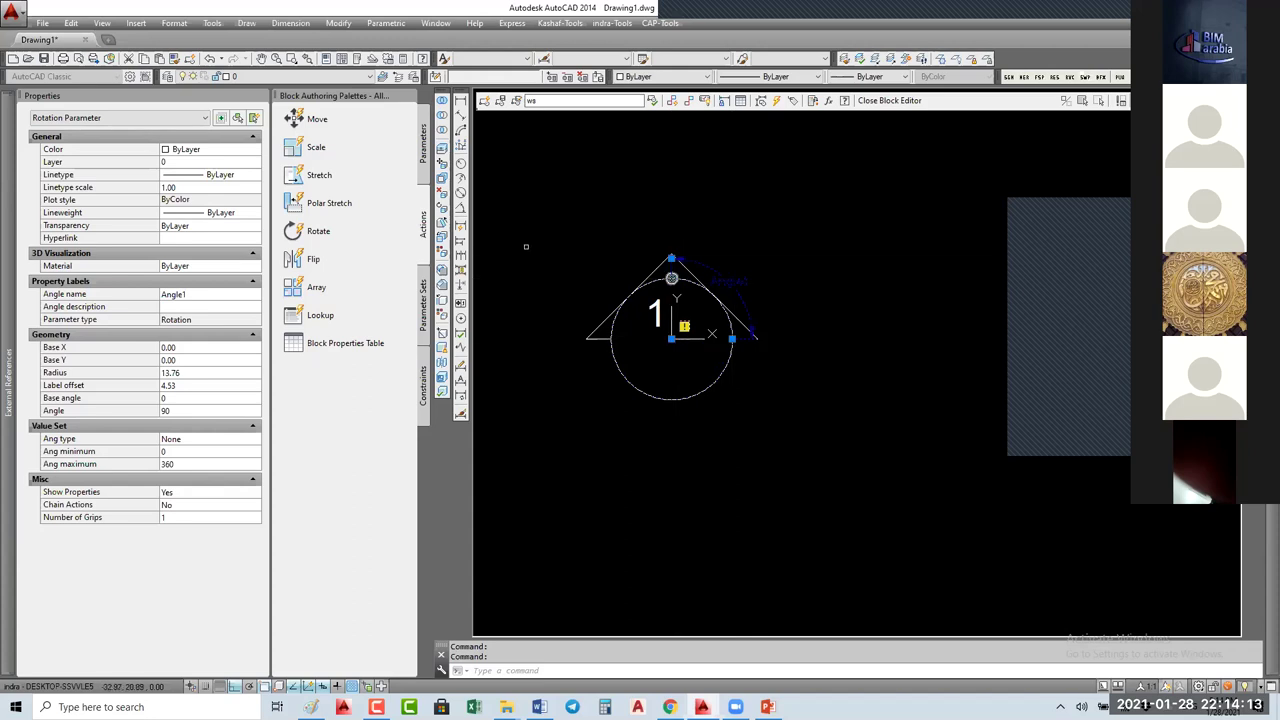
# Step: Attach a Rotate action to the rotation parameter, selecting all parts of the triangle
pyautogui.click(298, 231)
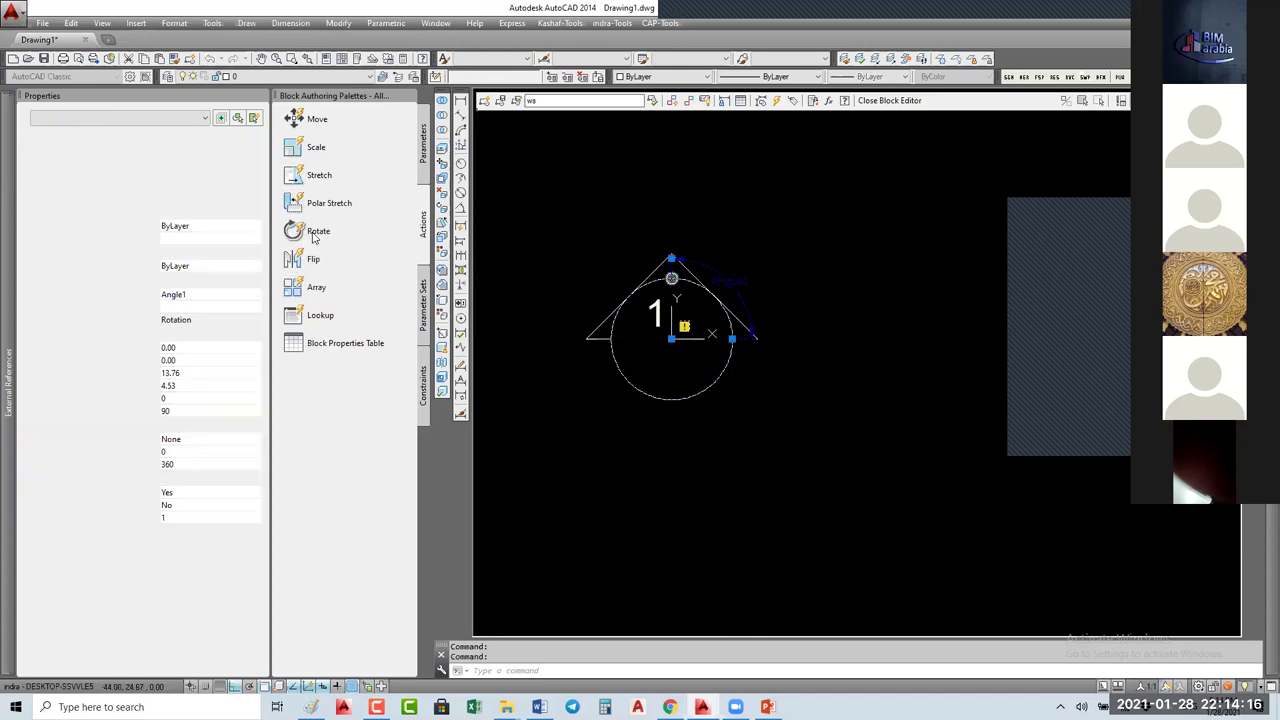
pyautogui.click(742, 298)
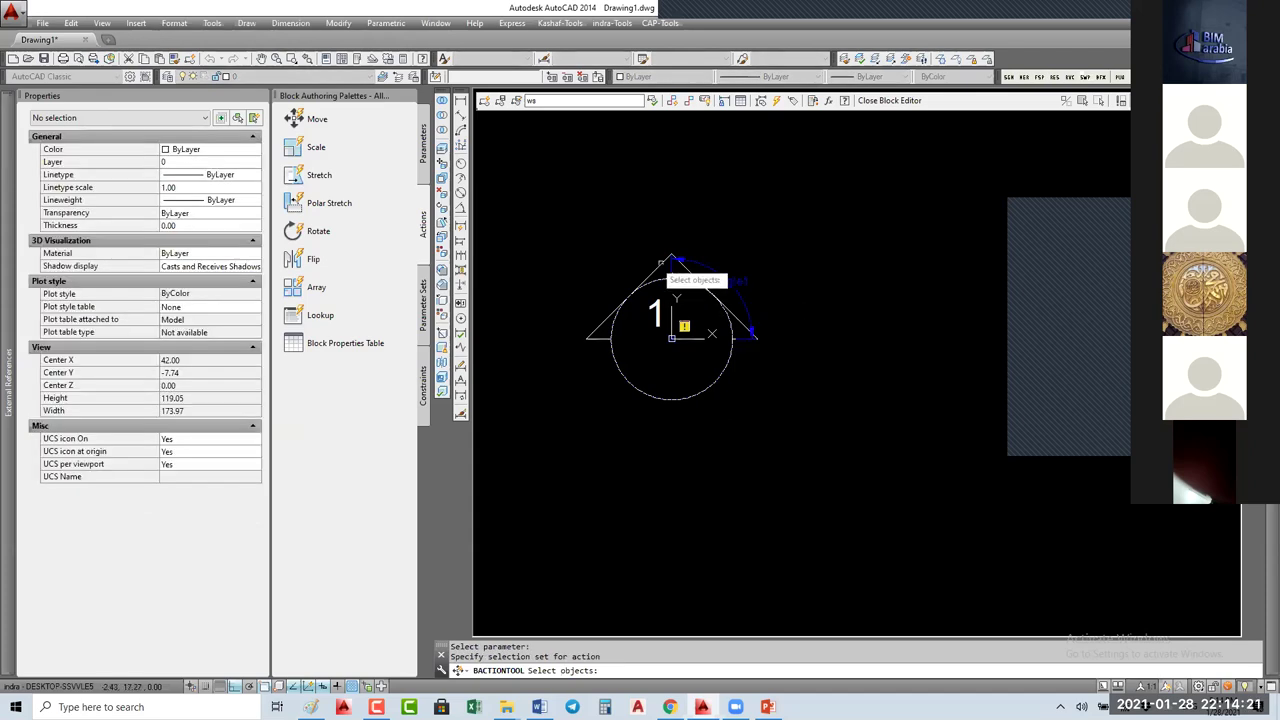
pyautogui.click(697, 281)
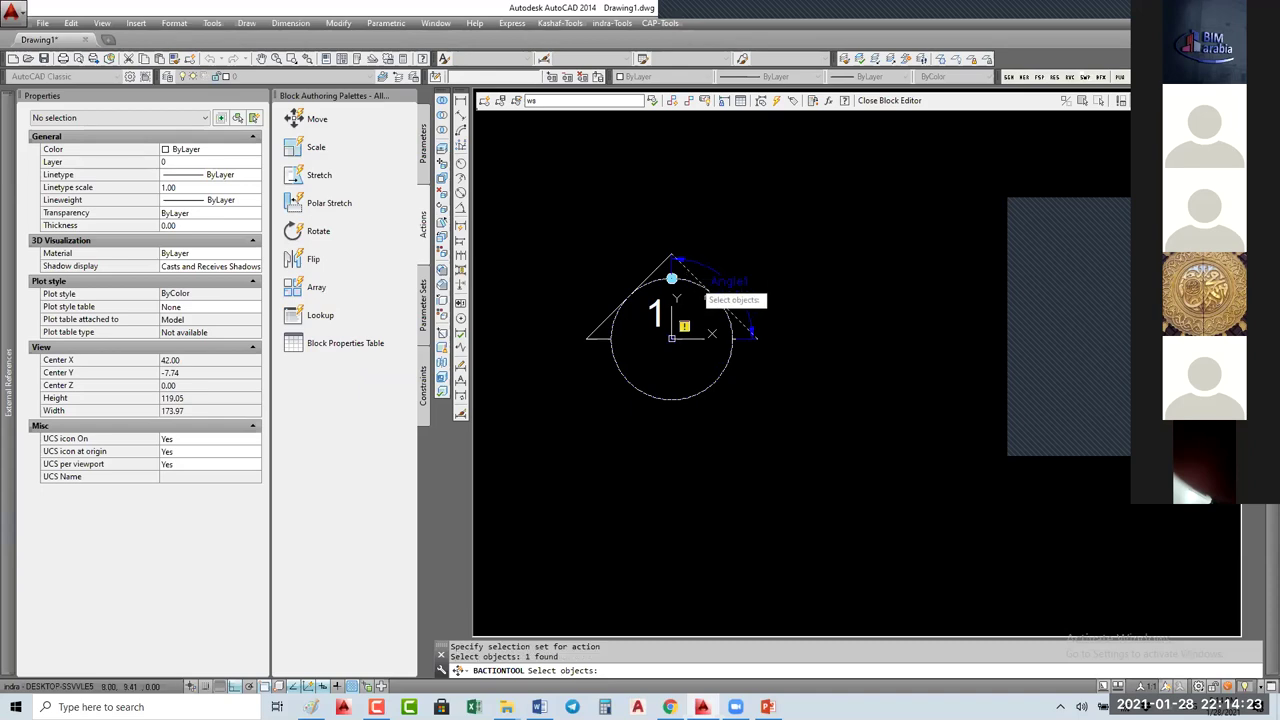
pyautogui.scroll(4, 751, 340)
pyautogui.click(751, 345)
pyautogui.click(739, 310)
pyautogui.scroll(-4, 740, 315)
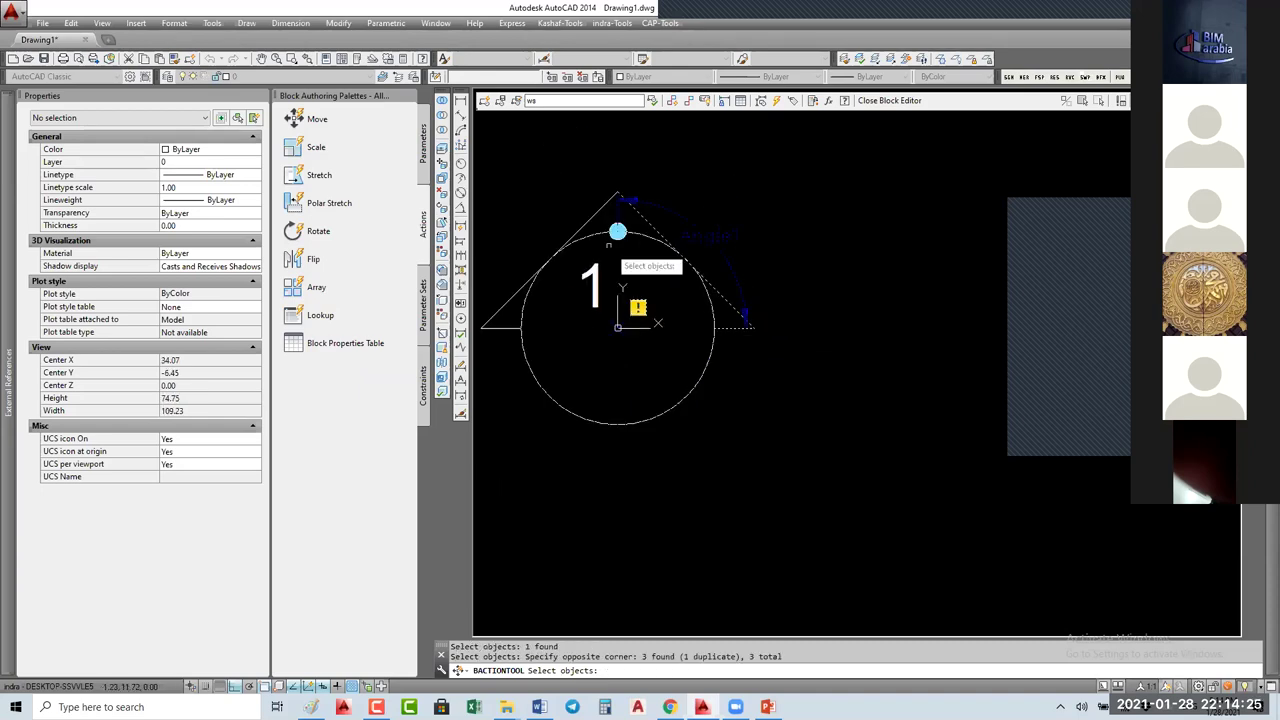
pyautogui.click(575, 197)
pyautogui.click(541, 273)
pyautogui.moveTo(541, 273); pyautogui.dragTo(727, 256, button='middle')
pyautogui.click(682, 264)
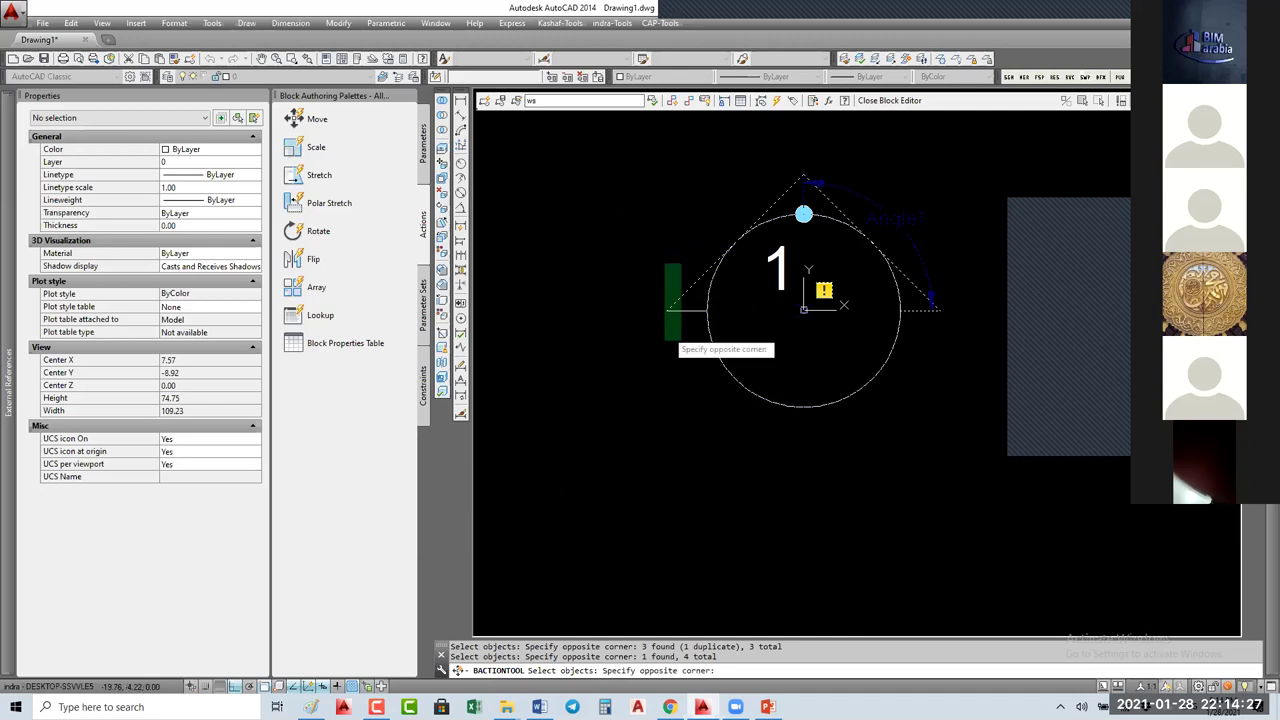
pyautogui.click(662, 338)
pyautogui.press('Return')
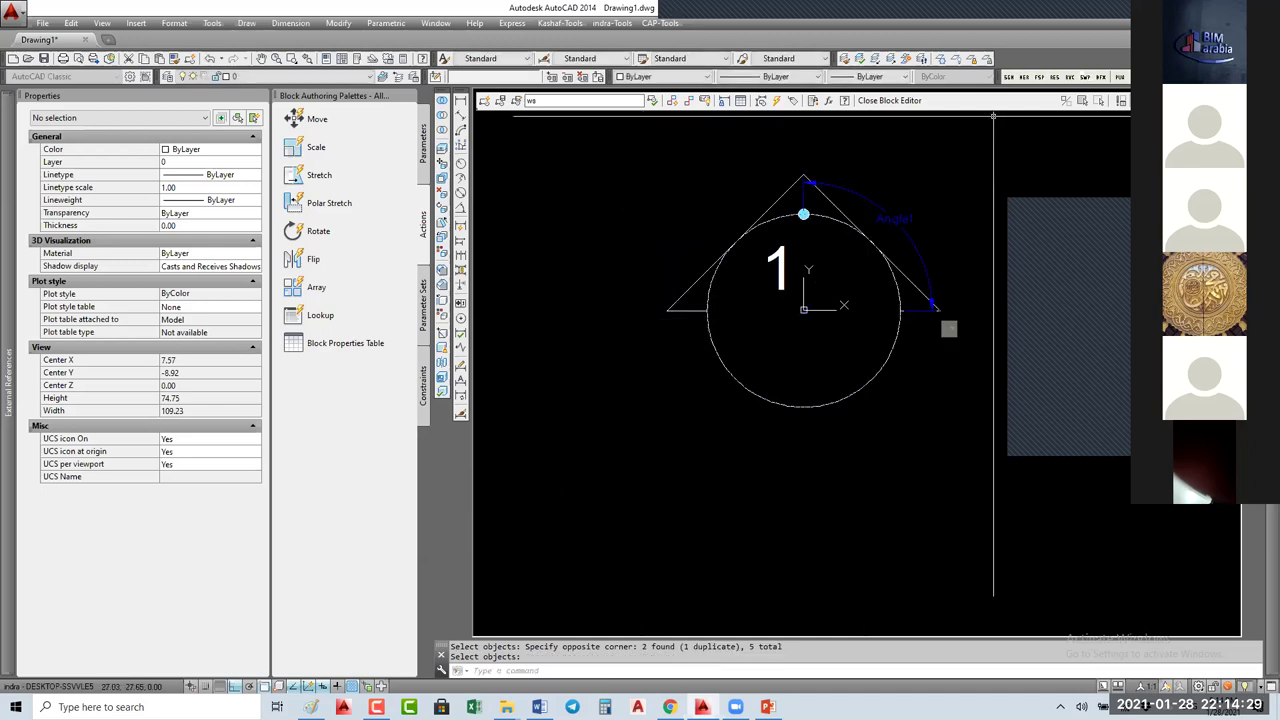
# Step: Close the Block Editor saving changes to ws, and select the placed ws block
pyautogui.click(886, 101)
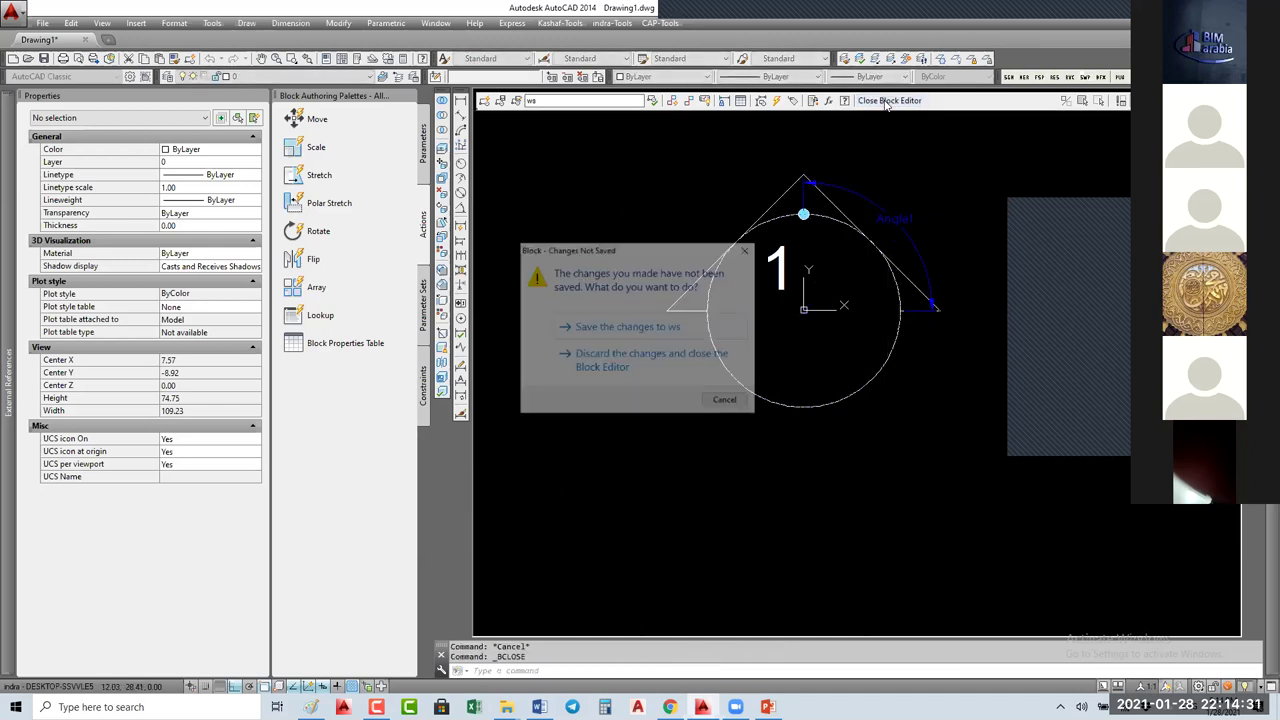
pyautogui.click(619, 329)
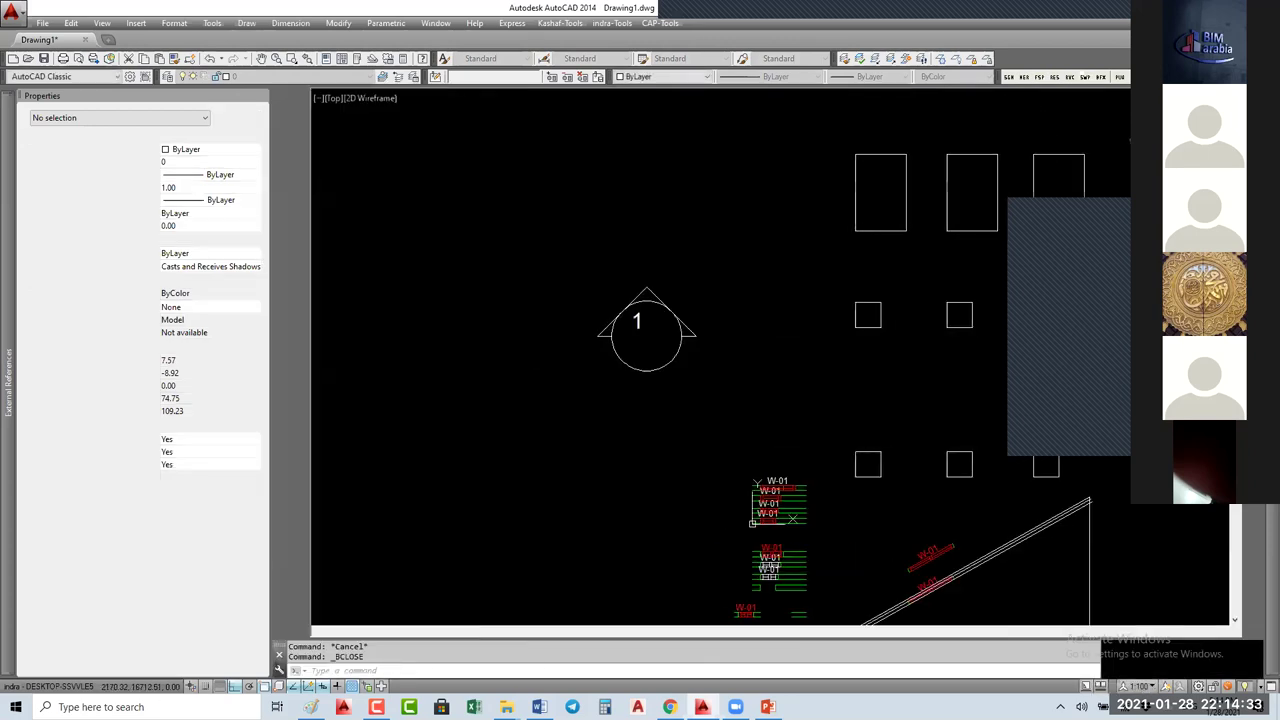
pyautogui.click(625, 297)
pyautogui.click(637, 303)
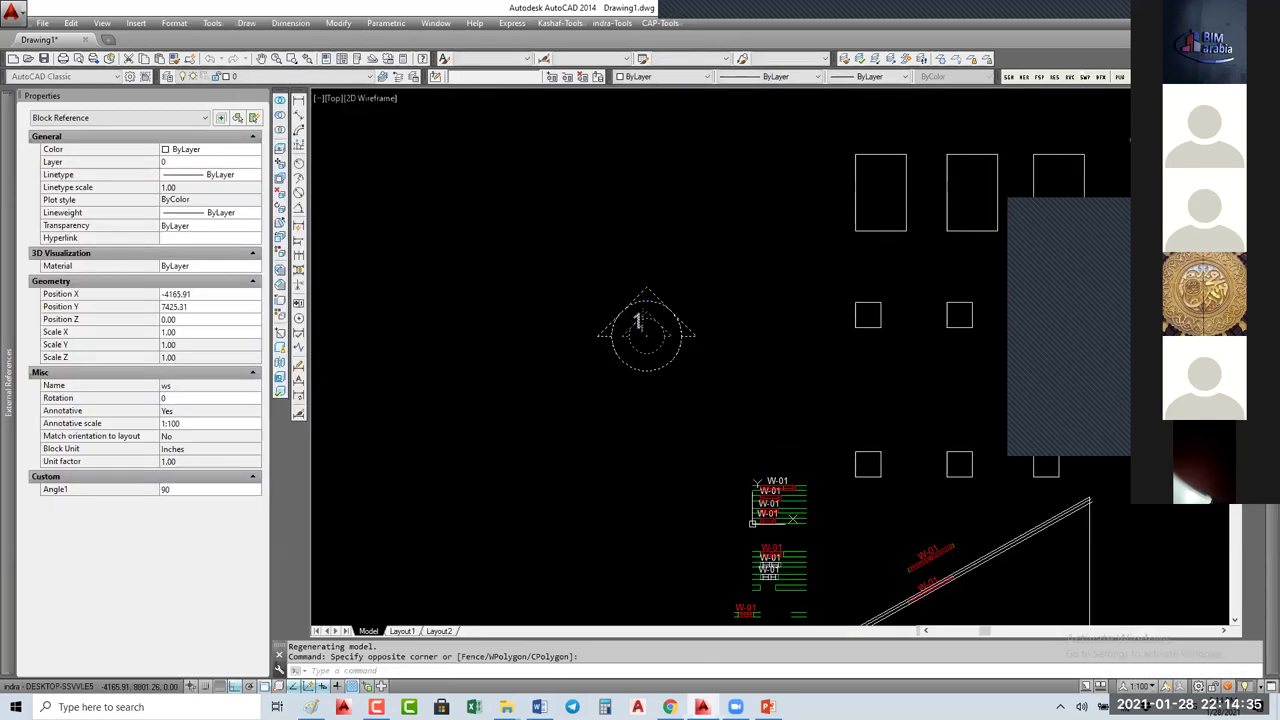
# Step: Turn the triangle down, right and up with its rotation grip, then with Ortho off to 255
pyautogui.click(646, 301)
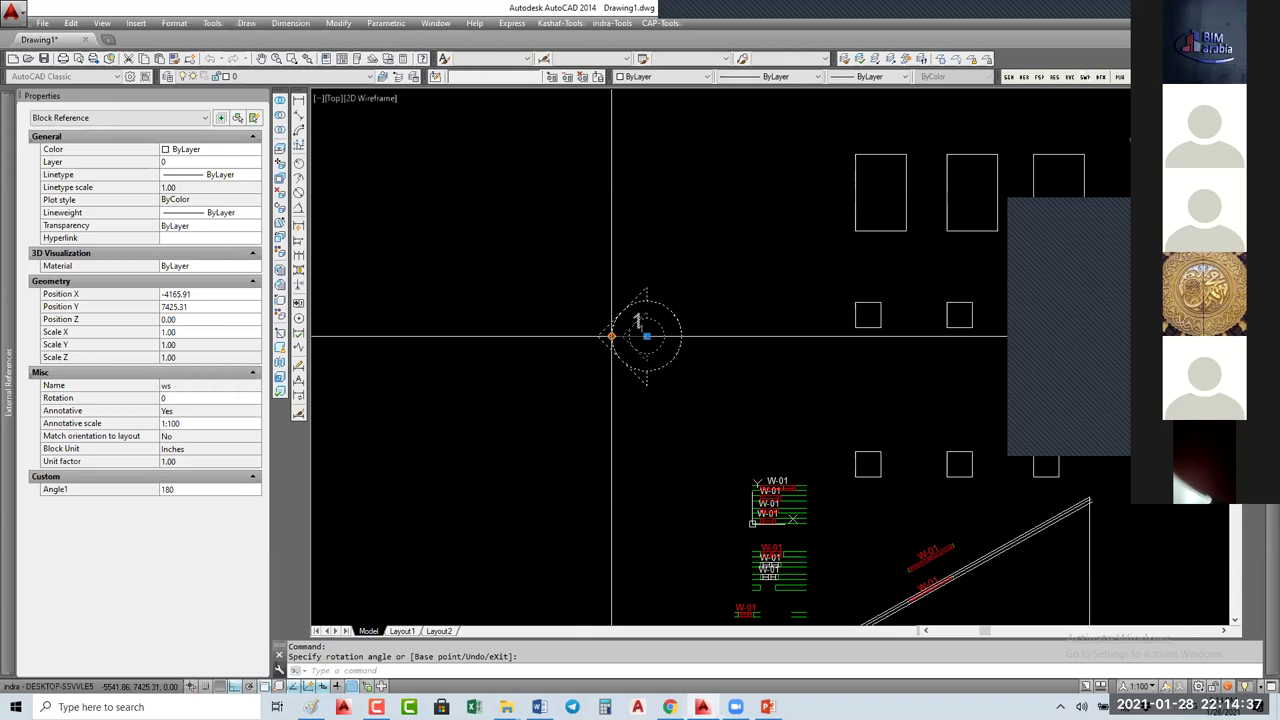
pyautogui.click(652, 376)
pyautogui.click(647, 372)
pyautogui.click(728, 337)
pyautogui.click(681, 336)
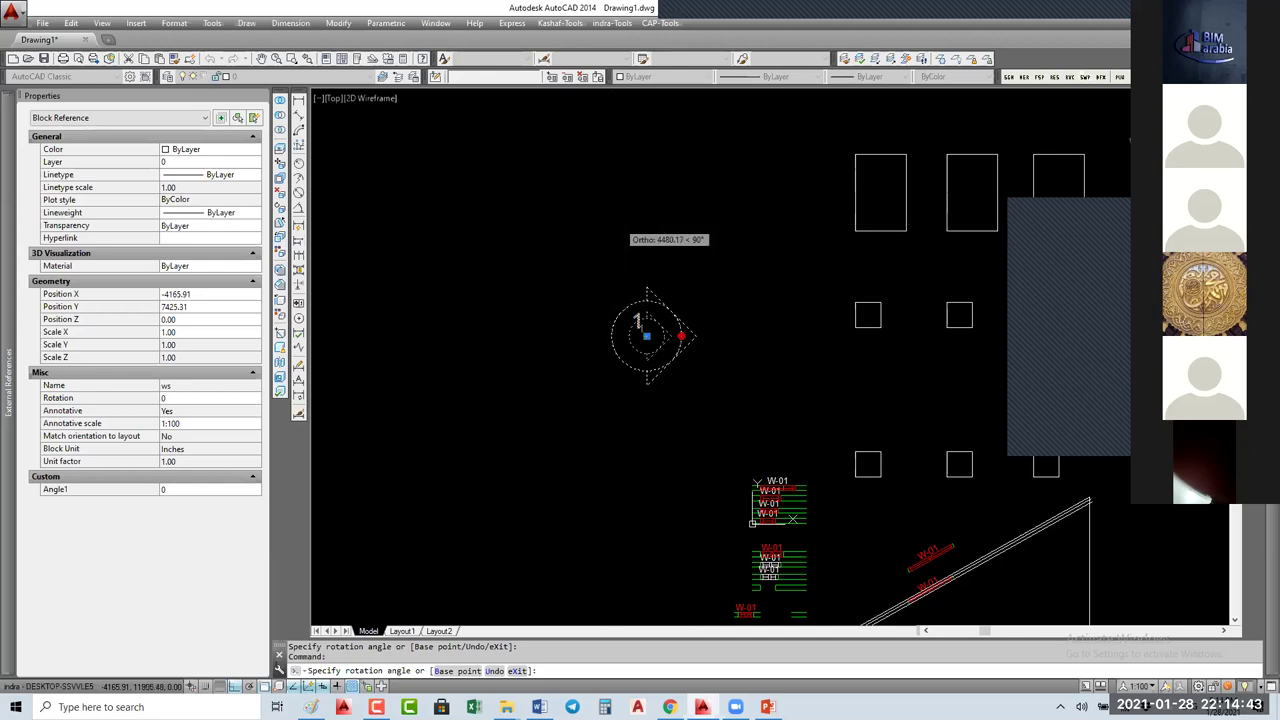
pyautogui.click(645, 232)
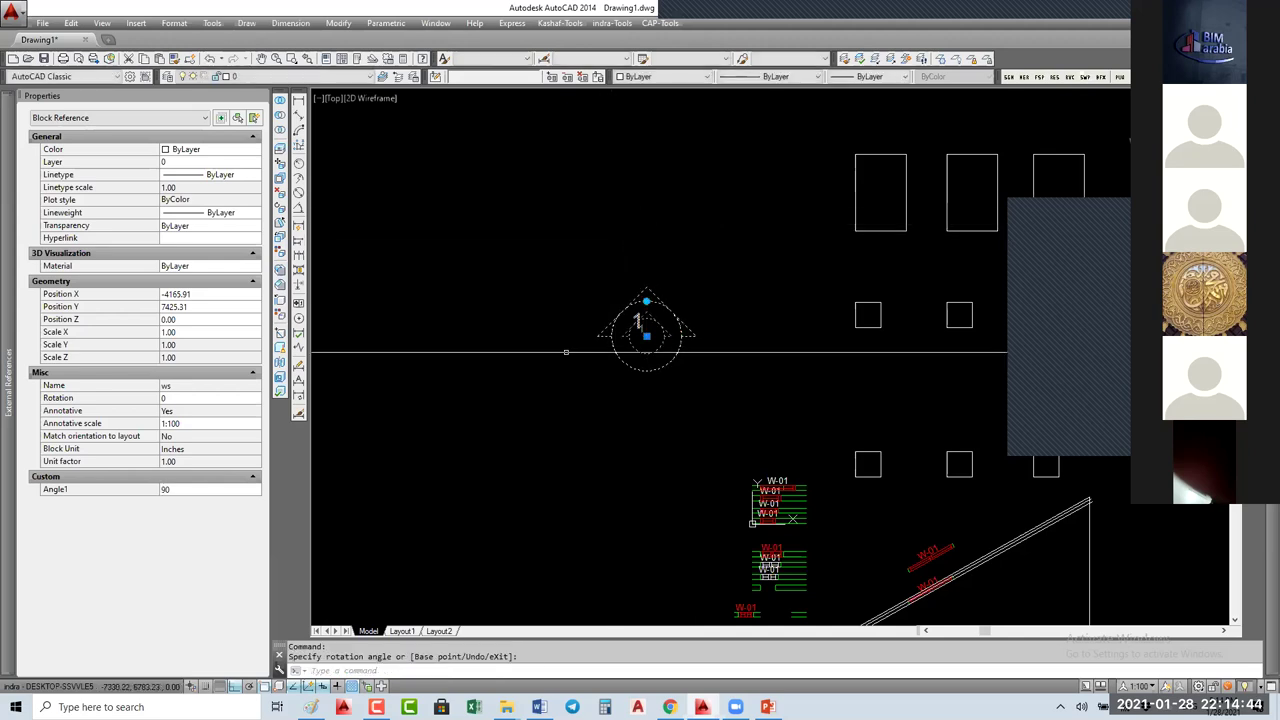
pyautogui.click(233, 690)
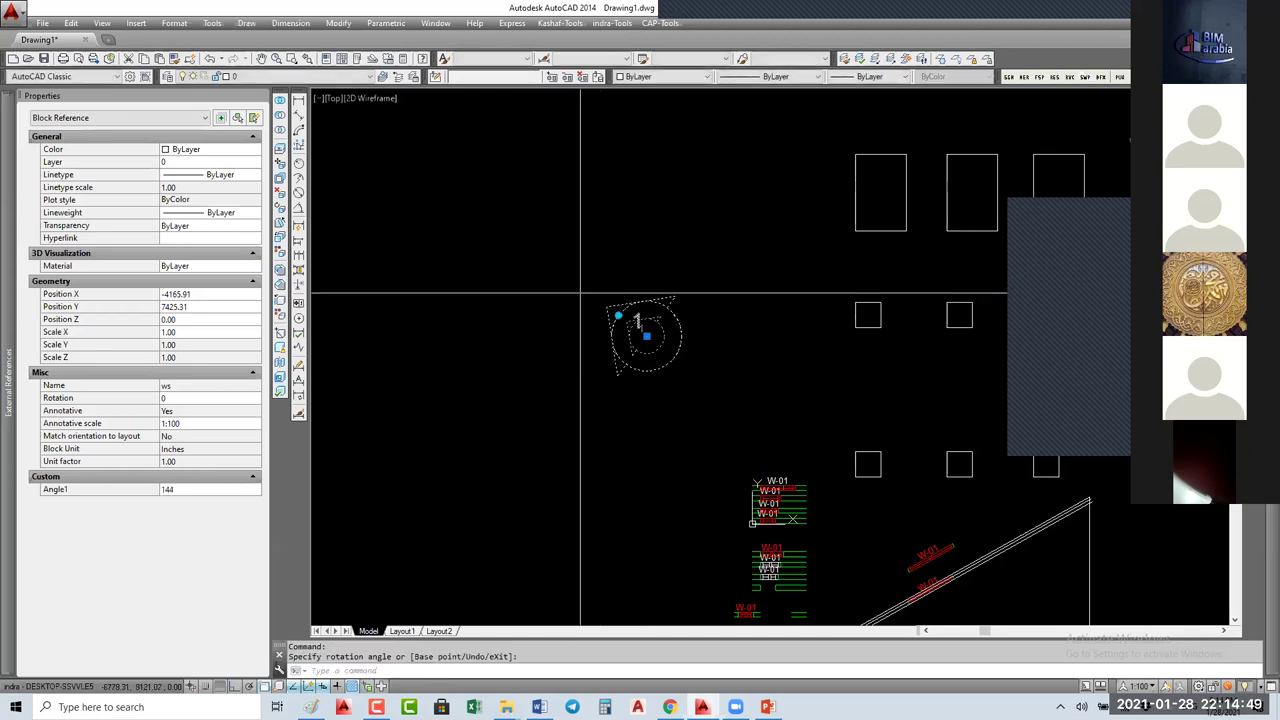
pyautogui.click(618, 317)
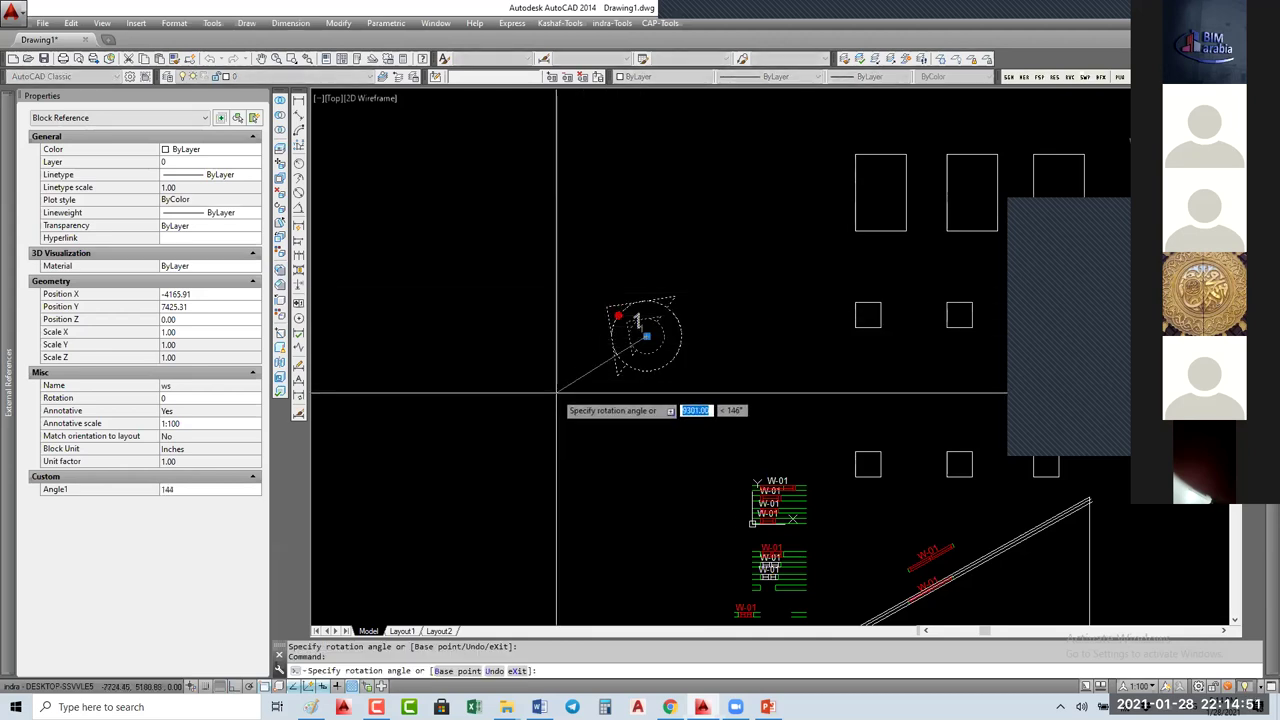
pyautogui.click(621, 392)
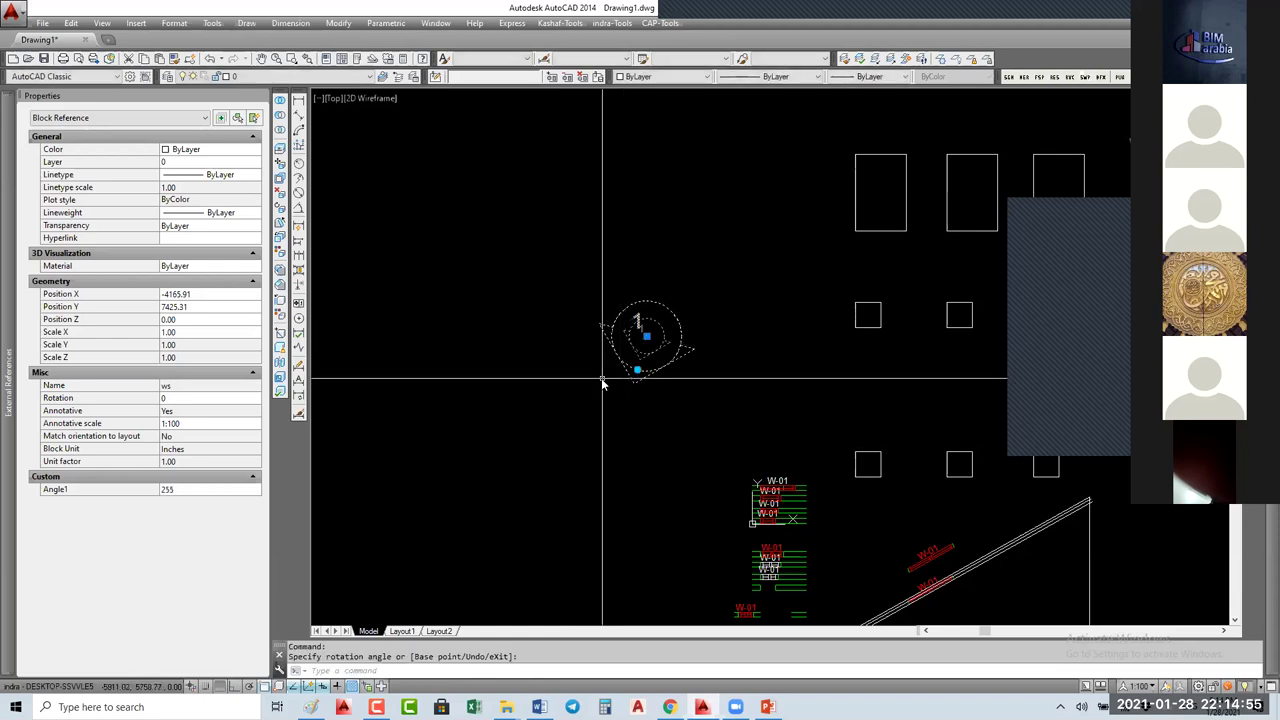
# Step: Reopen the ws block in the Block Editor with BE
pyautogui.write('be')
pyautogui.press('Return')
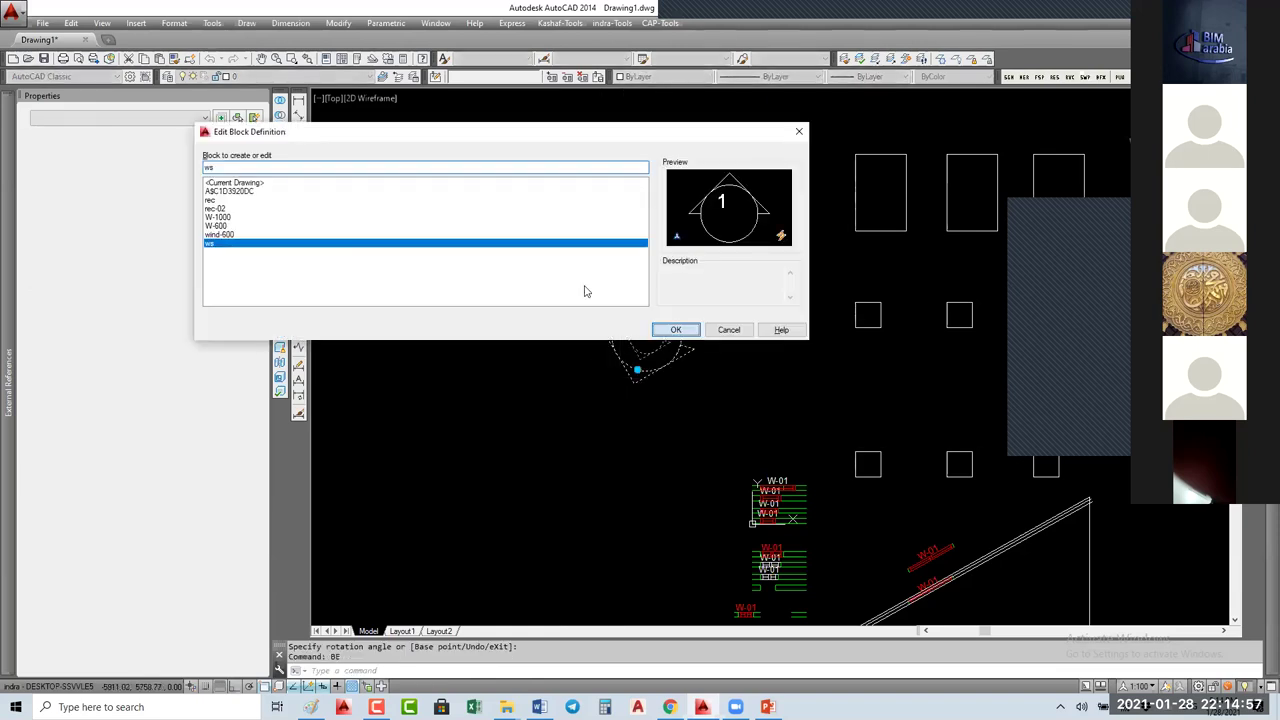
pyautogui.press('Return')
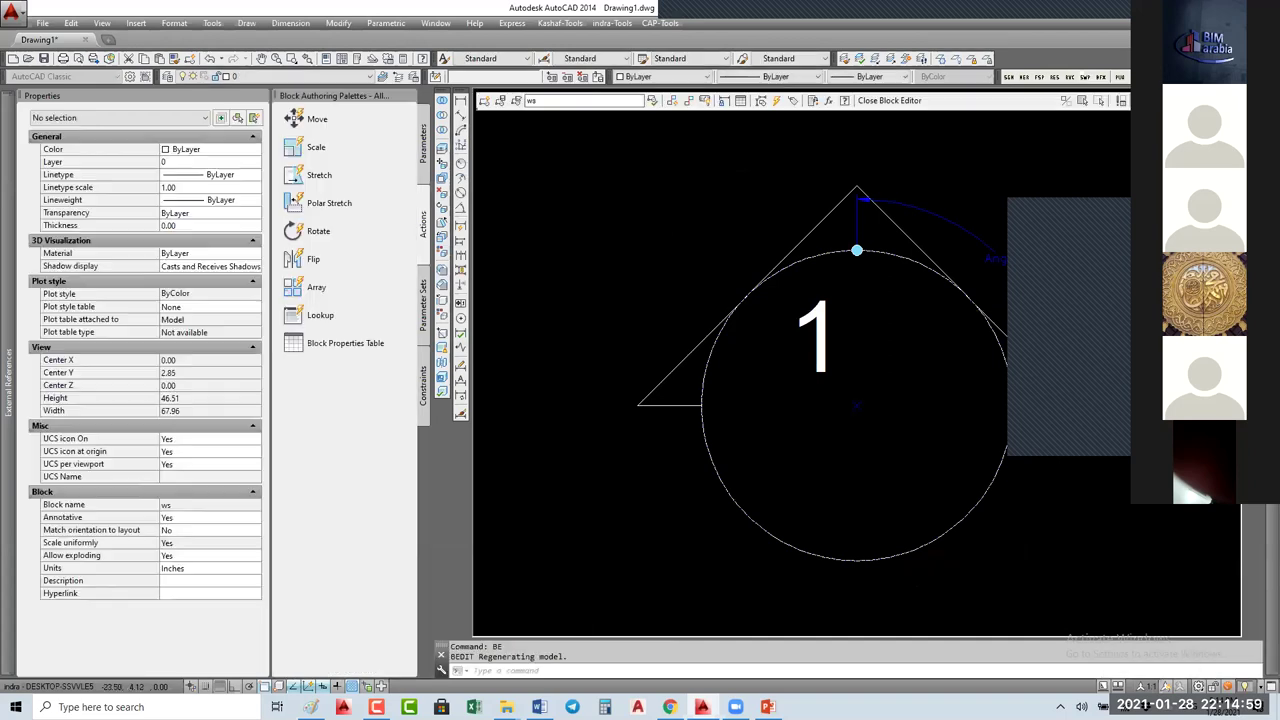
pyautogui.scroll(-4, 612, 363)
# Step: Draw a horizontal line from the circle centre to the right with Ortho on
pyautogui.press('l')
pyautogui.press('Return')
pyautogui.click(671, 338)
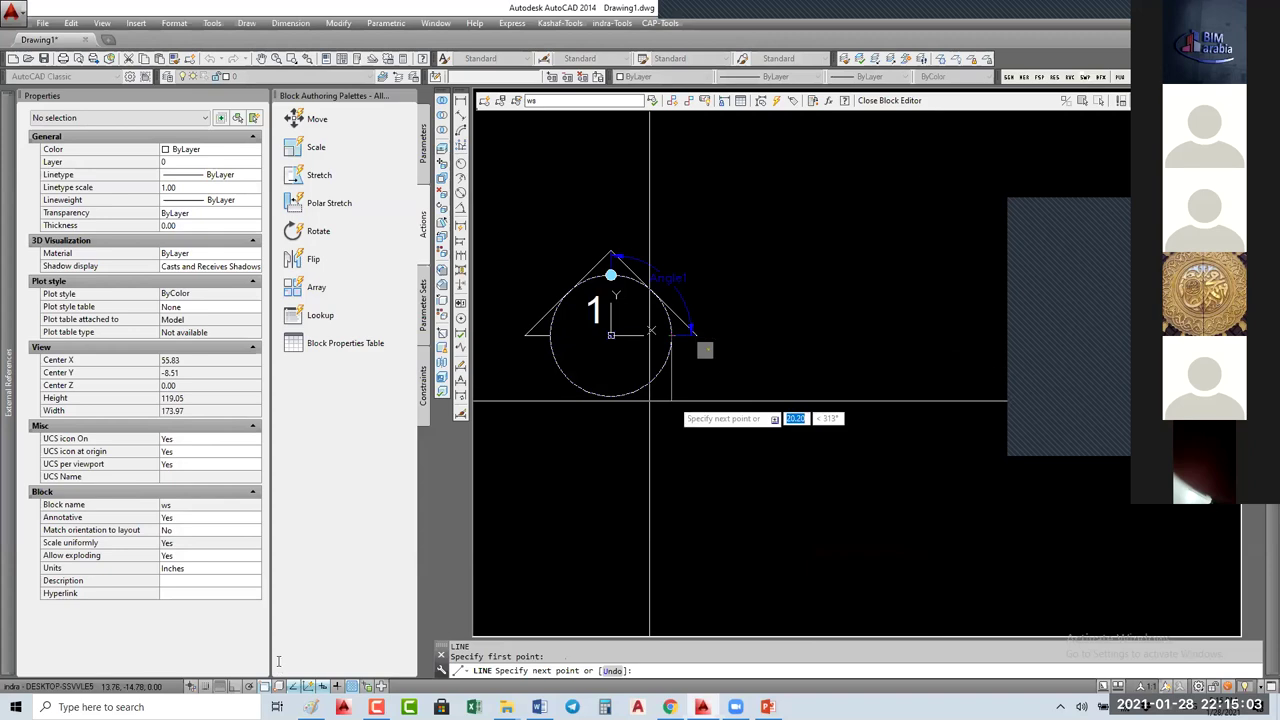
pyautogui.click(236, 687)
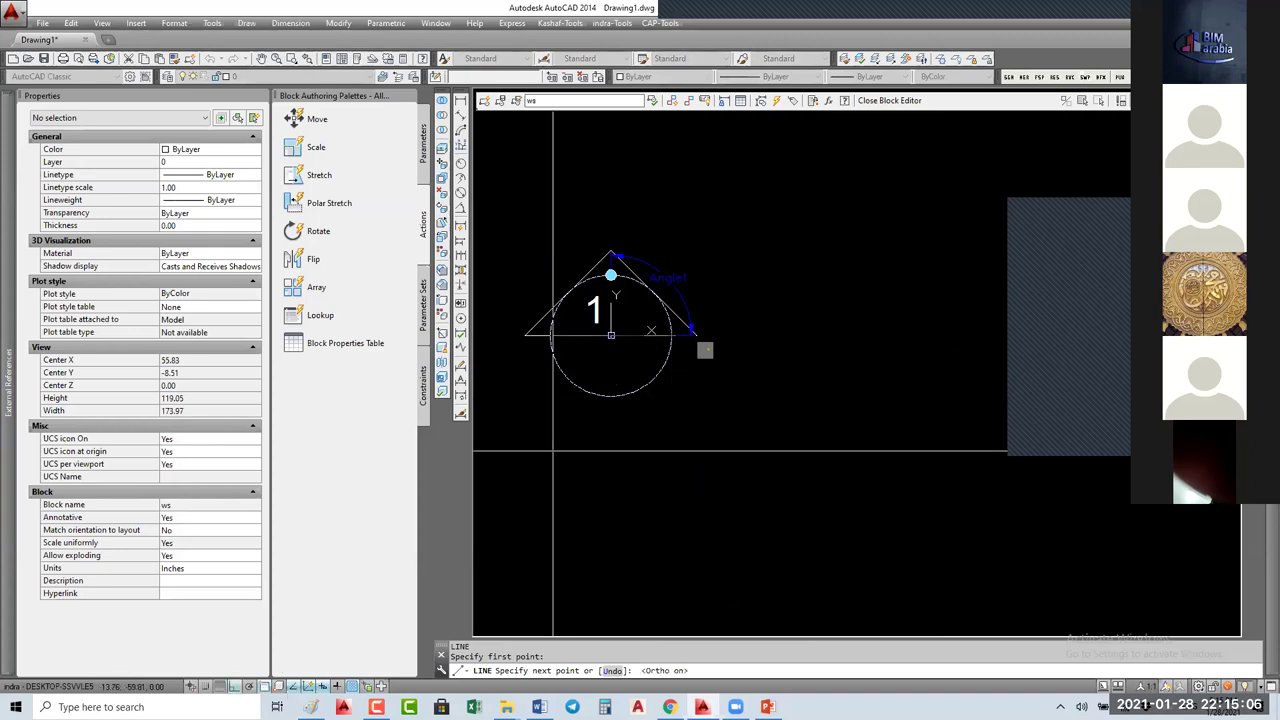
pyautogui.click(907, 298)
pyautogui.press('Escape')
pyautogui.click(907, 300)
pyautogui.click(871, 306)
pyautogui.press('Escape')
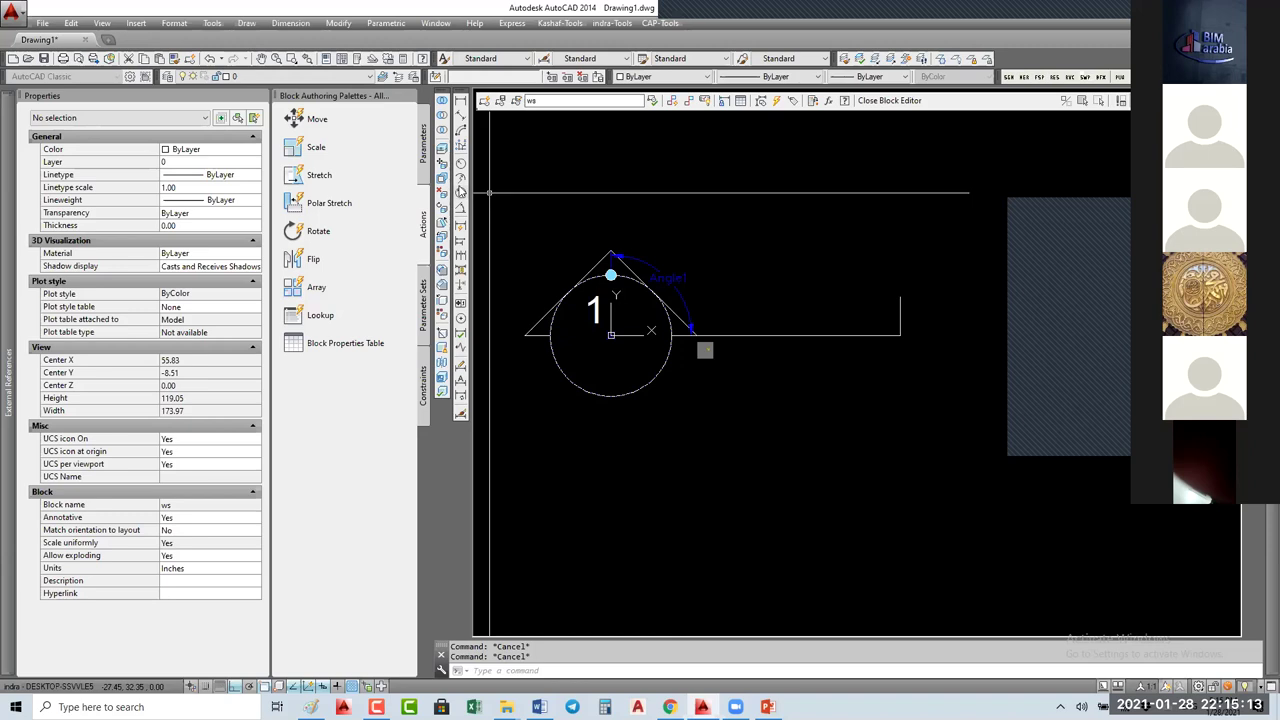
# Step: Add a Flip state1 flip parameter with its reflection line at the baseline's left end
pyautogui.click(425, 160)
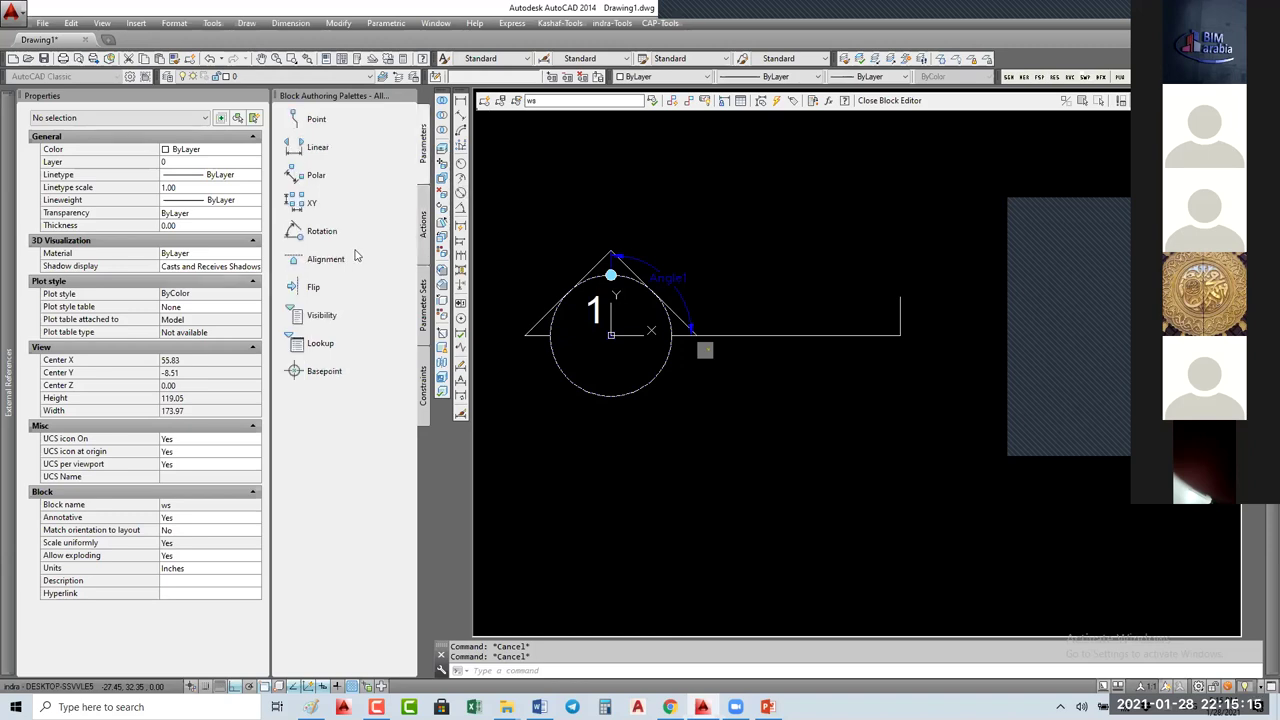
pyautogui.click(316, 290)
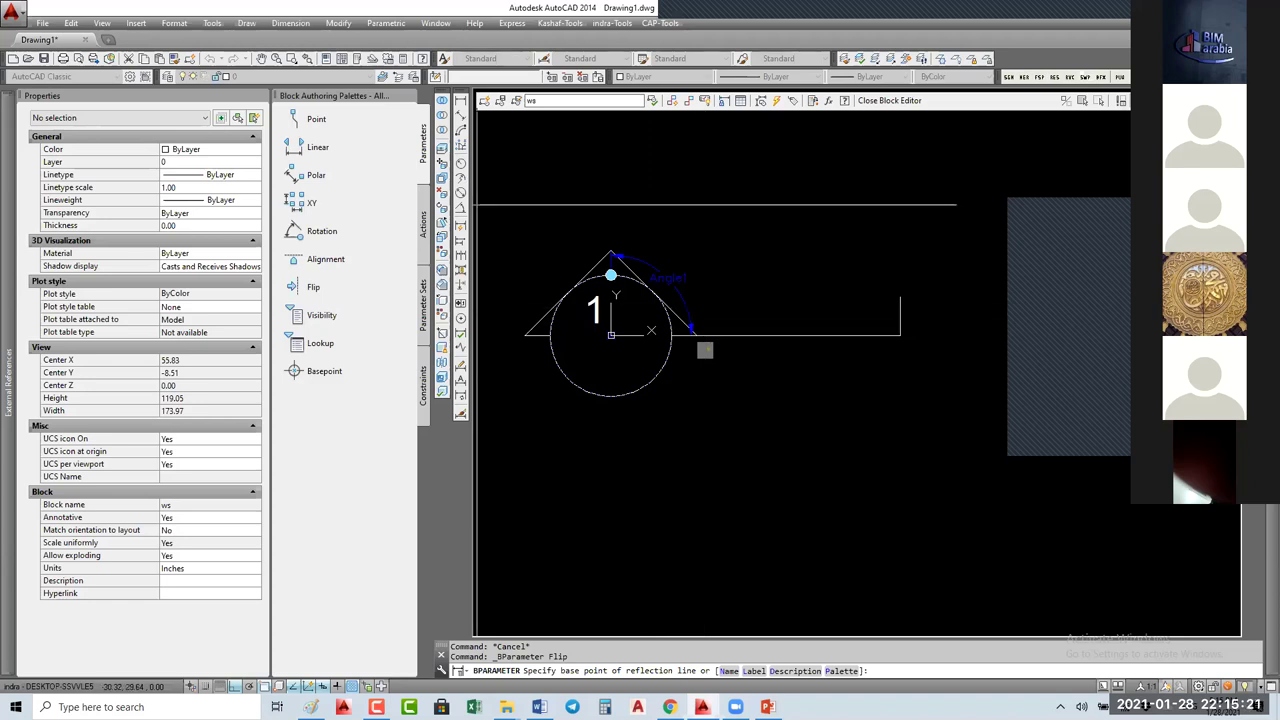
pyautogui.moveTo(514, 338); pyautogui.dragTo(624, 327, button='middle')
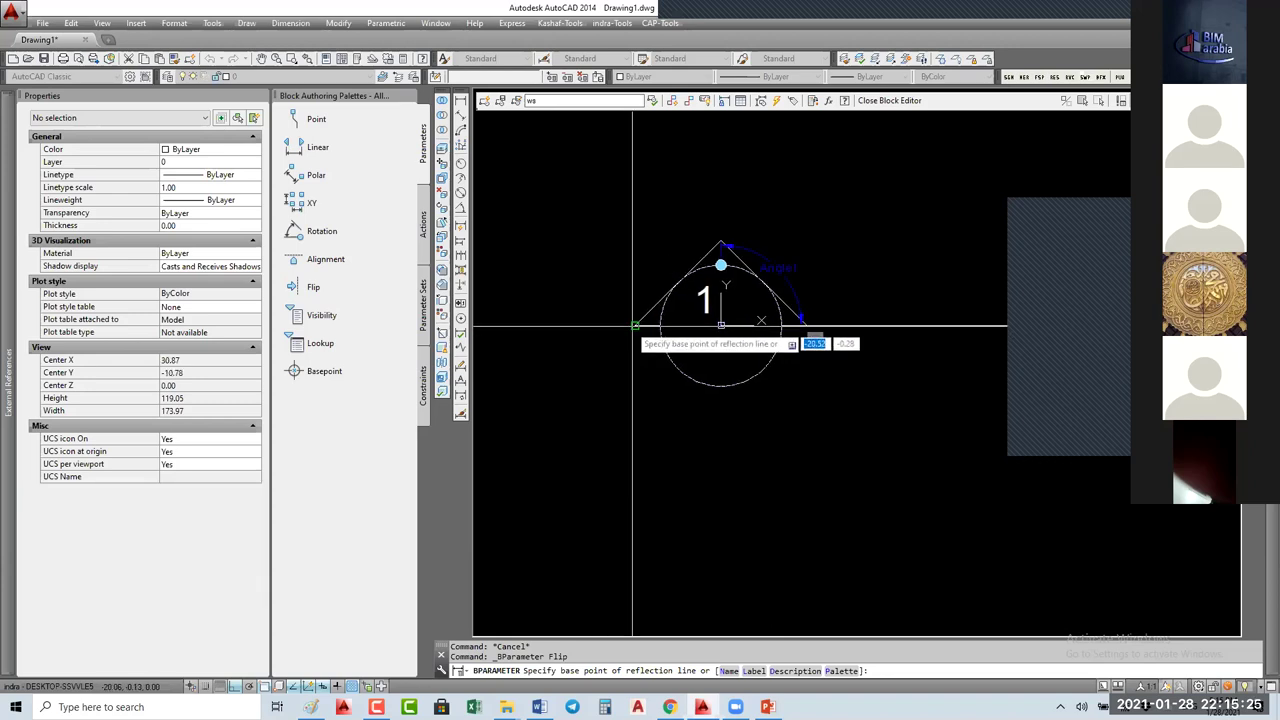
pyautogui.click(640, 328)
pyautogui.click(629, 323)
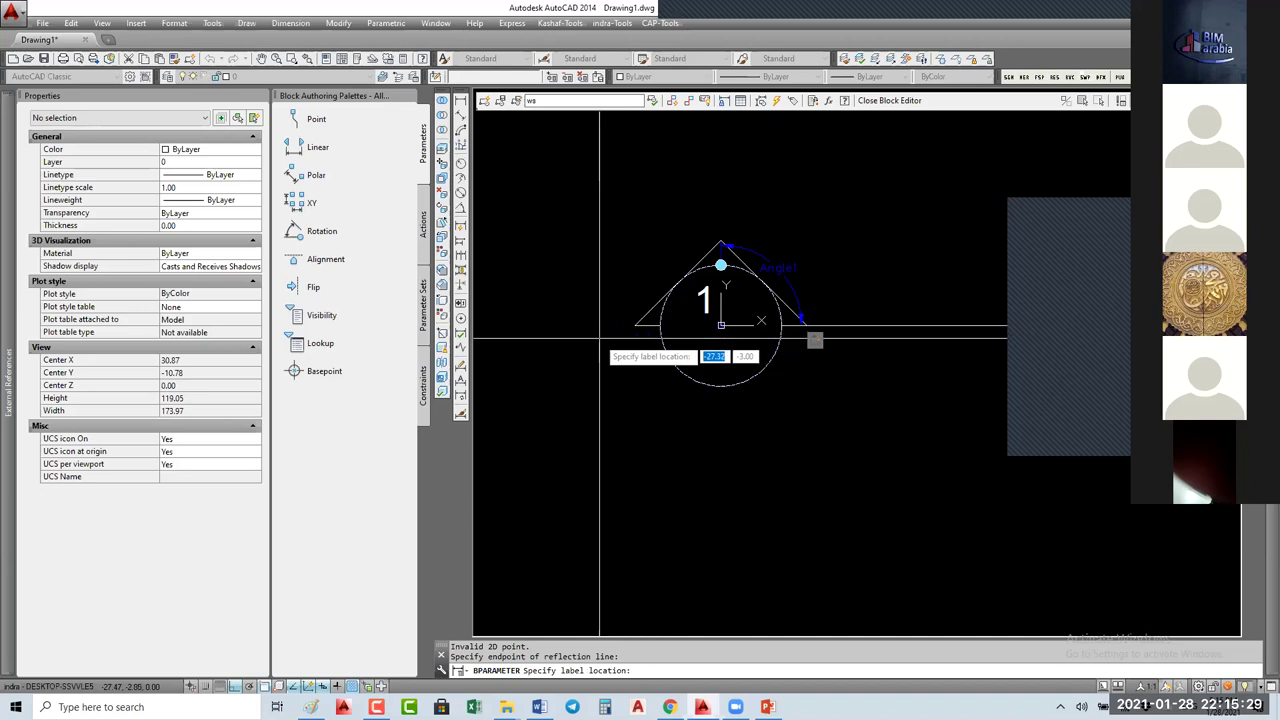
pyautogui.click(556, 347)
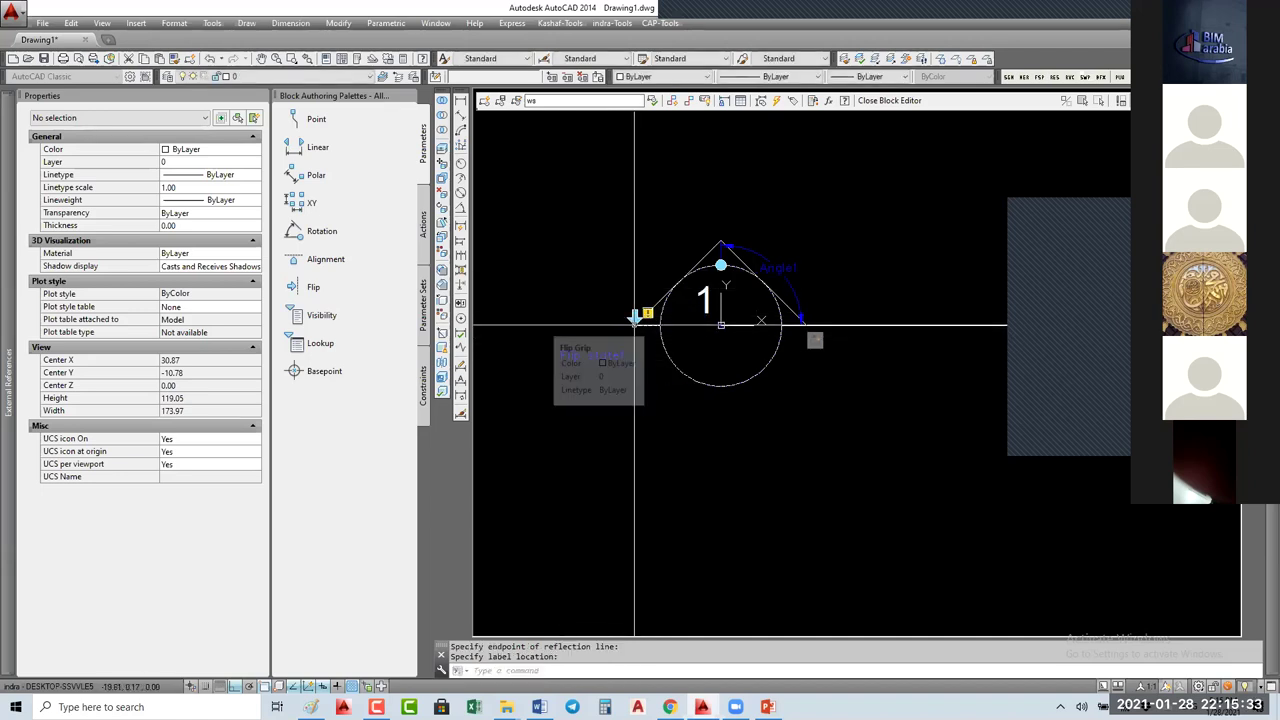
# Step: Add a Flip action linked to Flip state1 acting on the line end, then close the editor
pyautogui.click(424, 226)
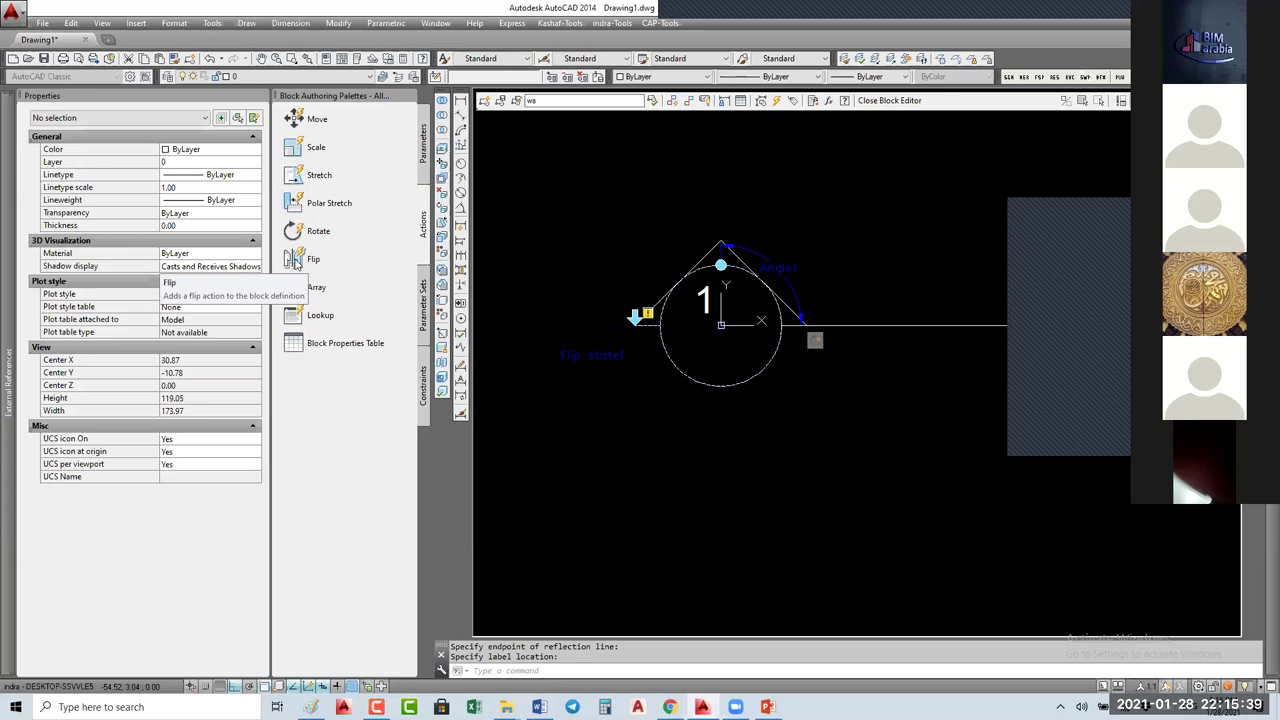
pyautogui.click(295, 262)
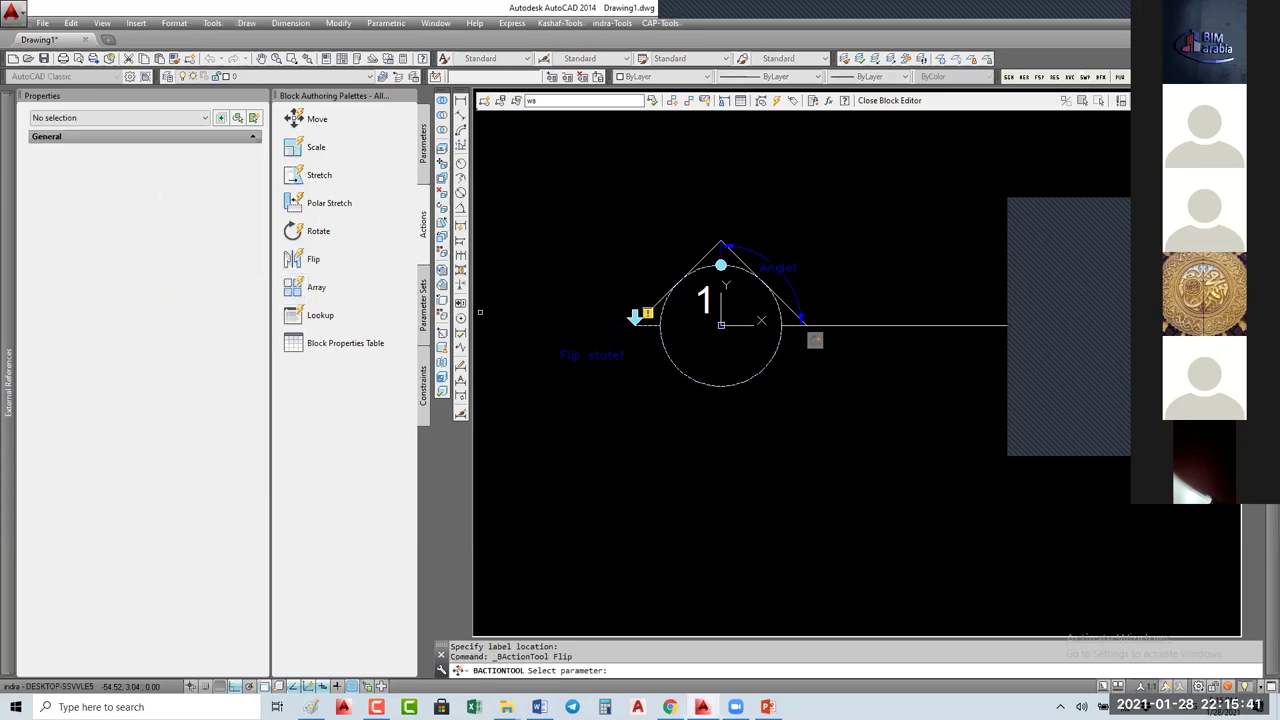
pyautogui.click(597, 357)
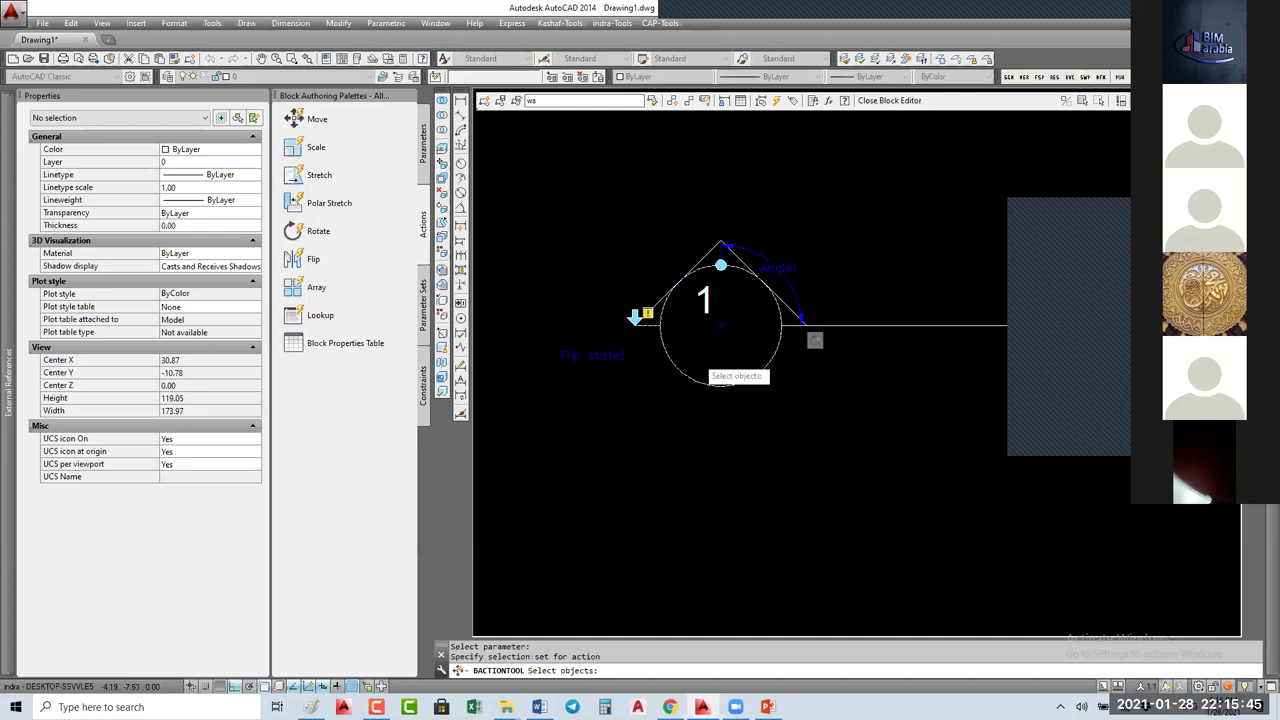
pyautogui.moveTo(697, 355); pyautogui.dragTo(577, 361, button='middle')
pyautogui.click(947, 275)
pyautogui.click(850, 322)
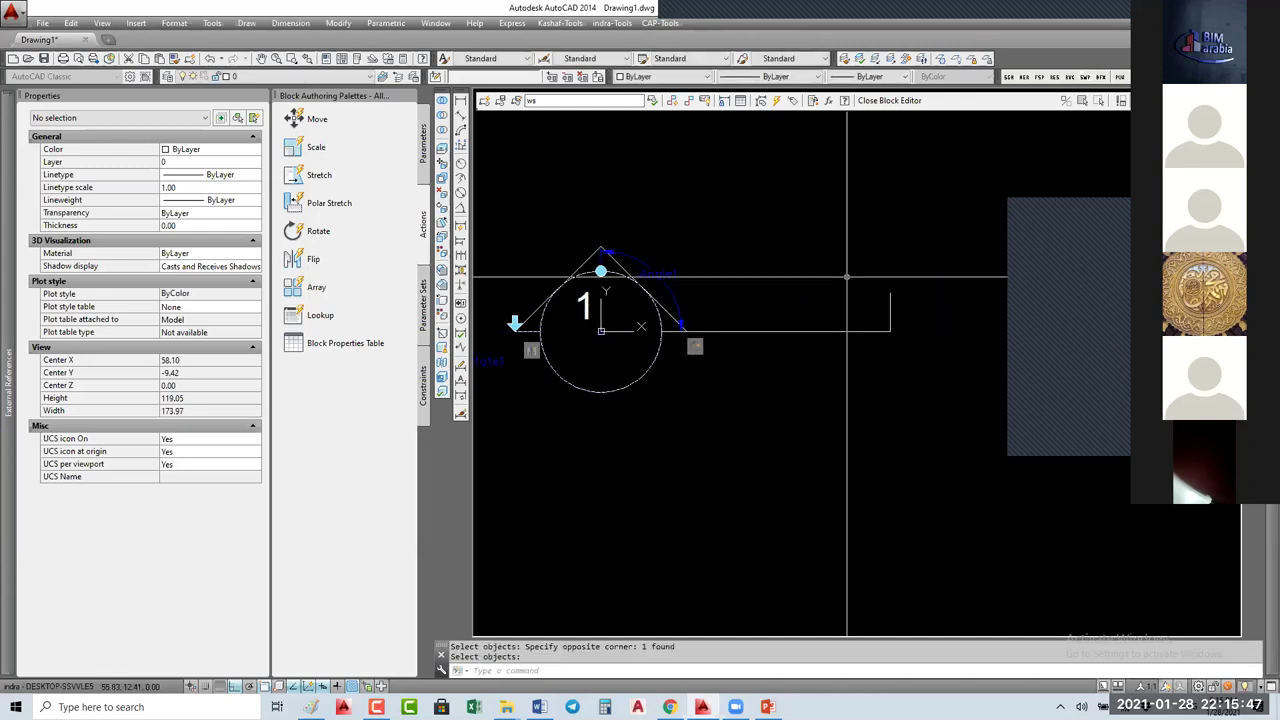
pyautogui.click(897, 101)
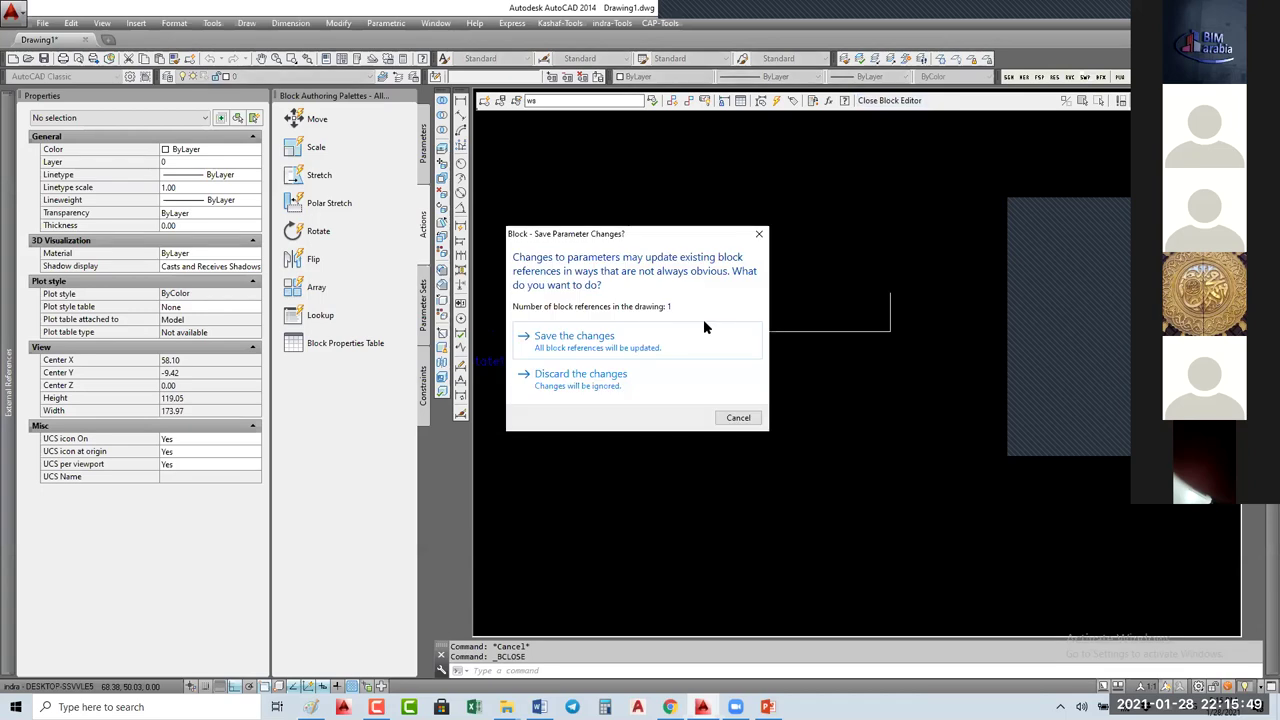
# Step: Save the flip changes, select the ws block and reopen it in the Block Editor
pyautogui.click(592, 340)
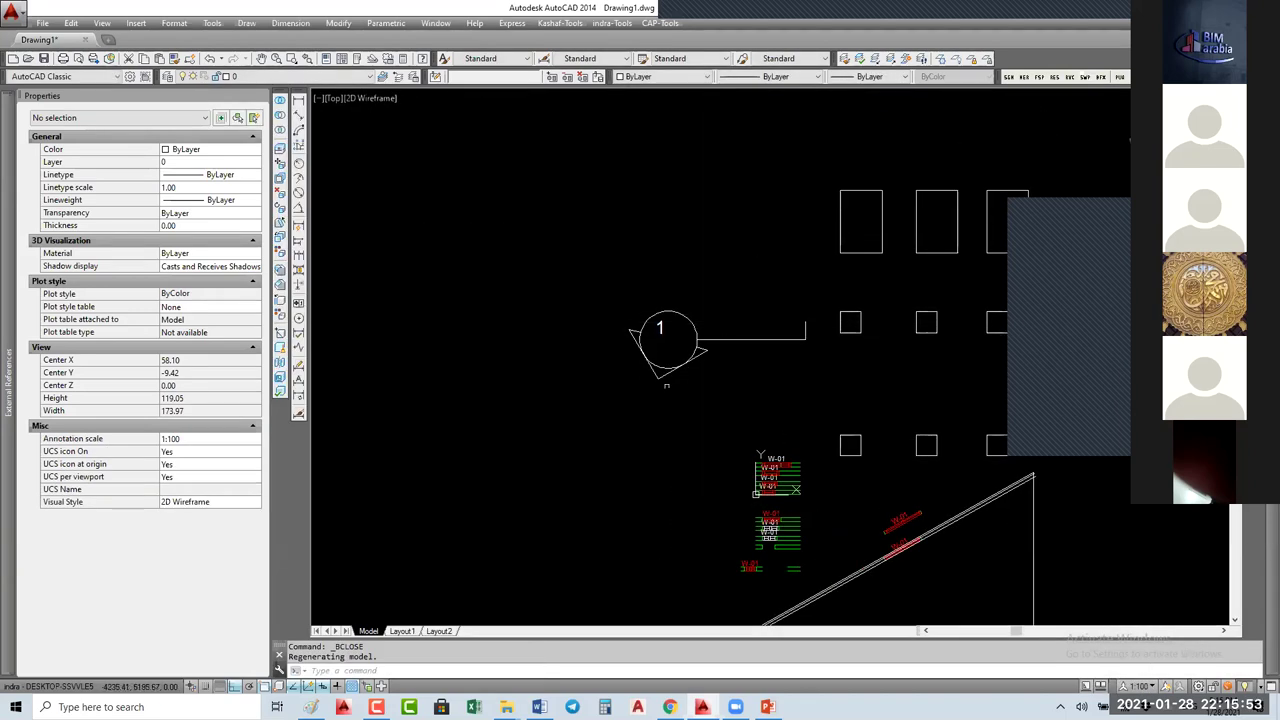
pyautogui.click(665, 320)
pyautogui.click(655, 355)
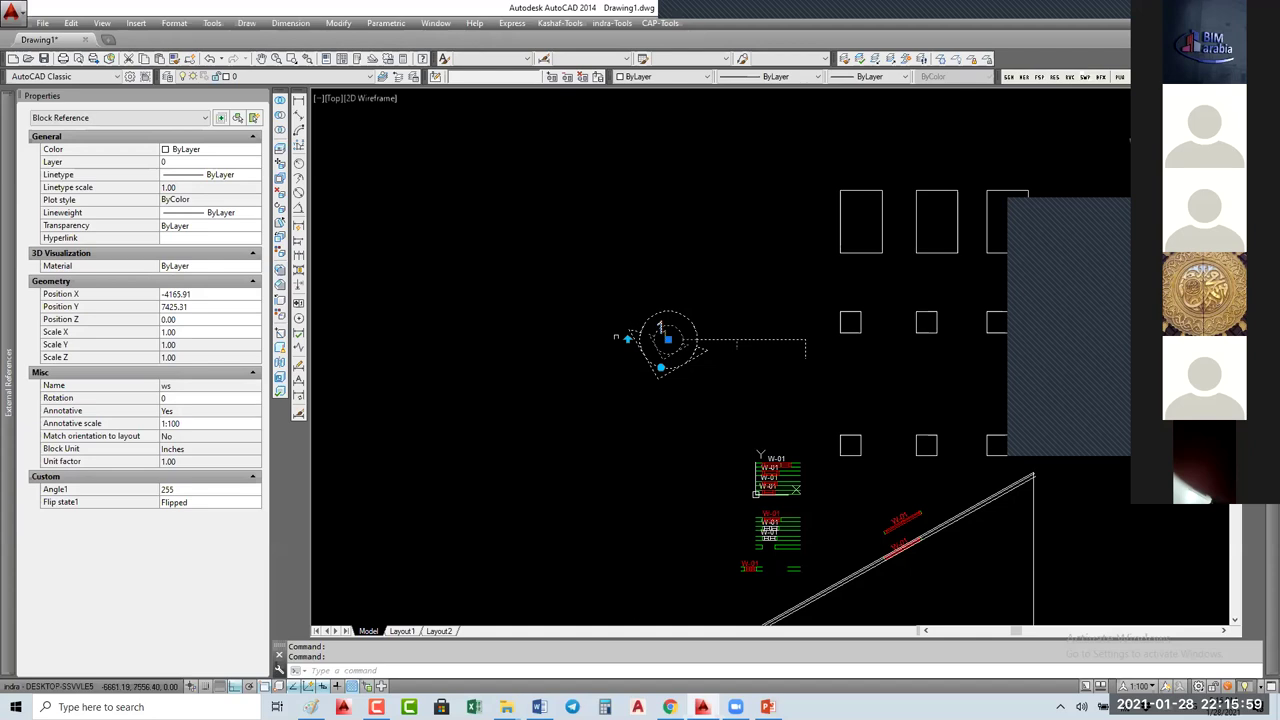
pyautogui.write('be')
pyautogui.press('Return')
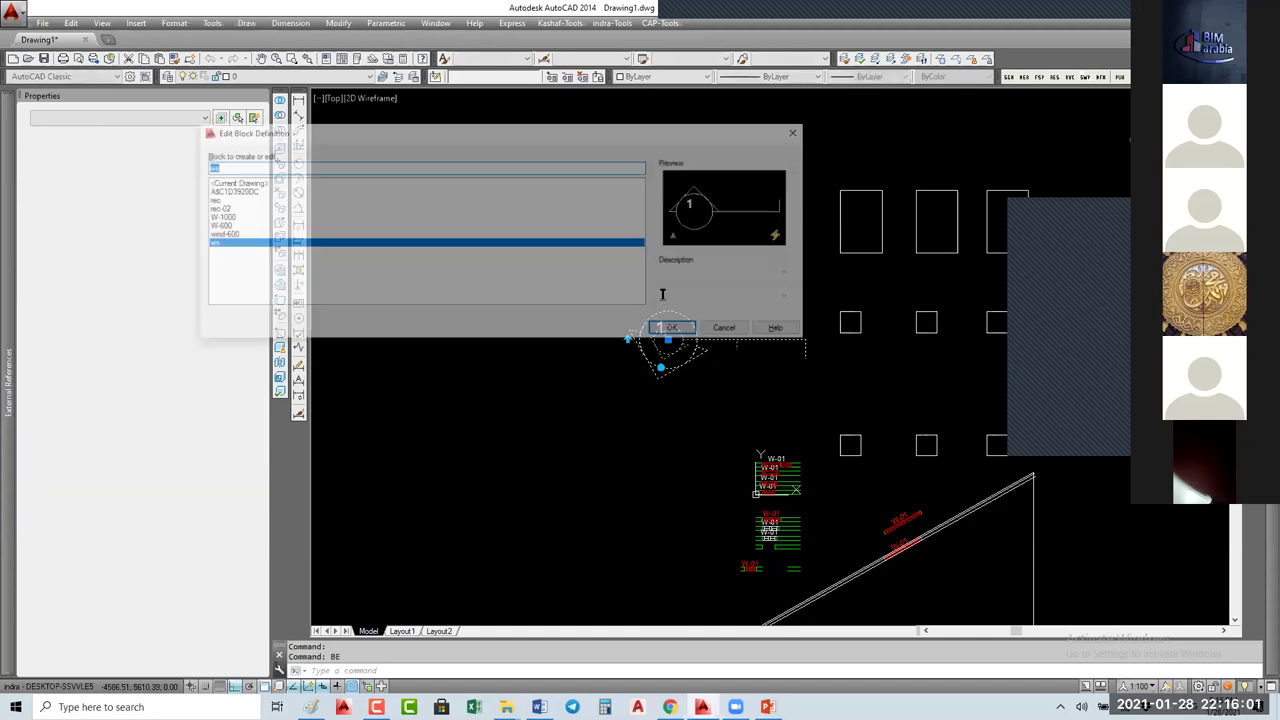
pyautogui.press('Return')
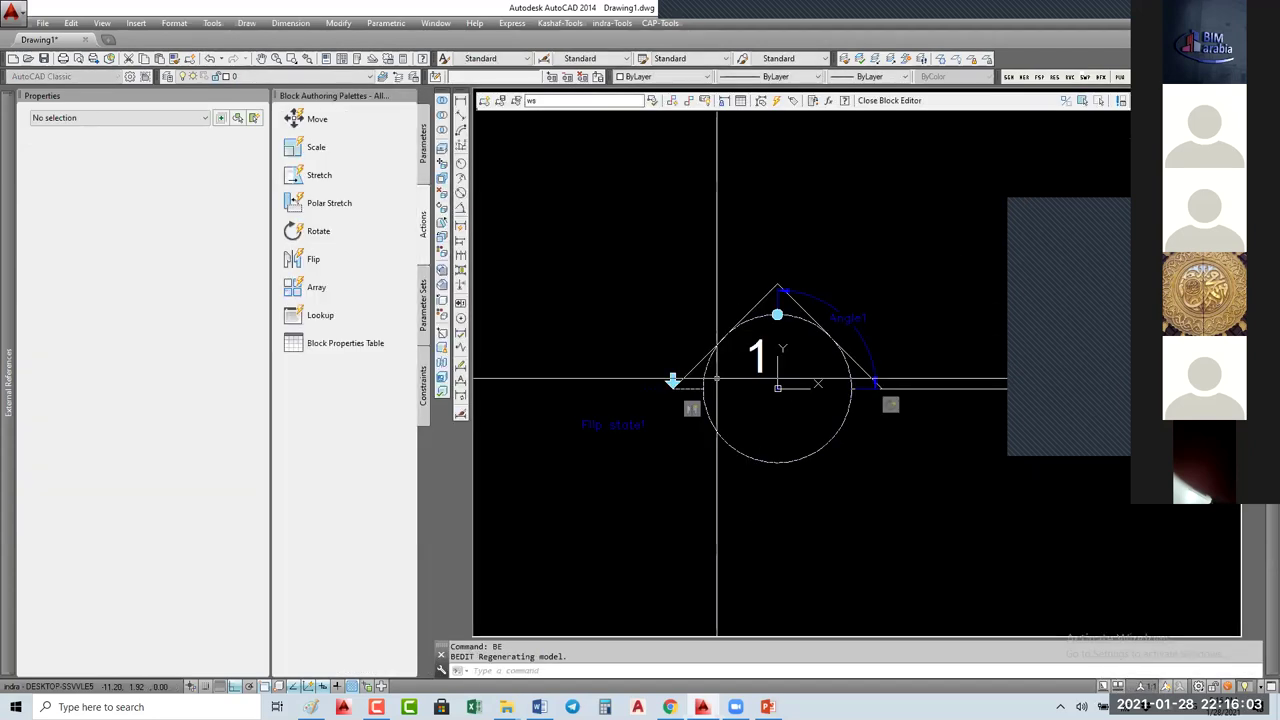
# Step: Add the new line to the Rotate action's selection set via Modify Selection Set
pyautogui.click(736, 380)
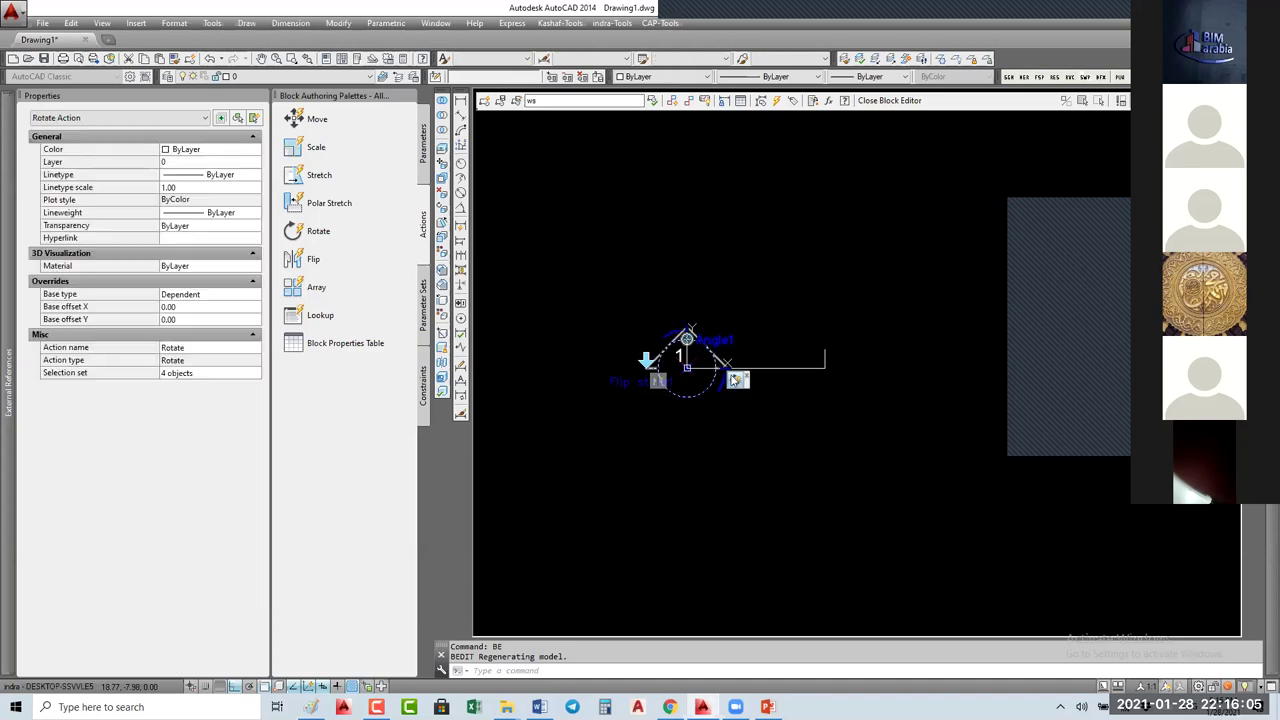
pyautogui.rightClick(736, 380)
pyautogui.moveTo(808, 408)
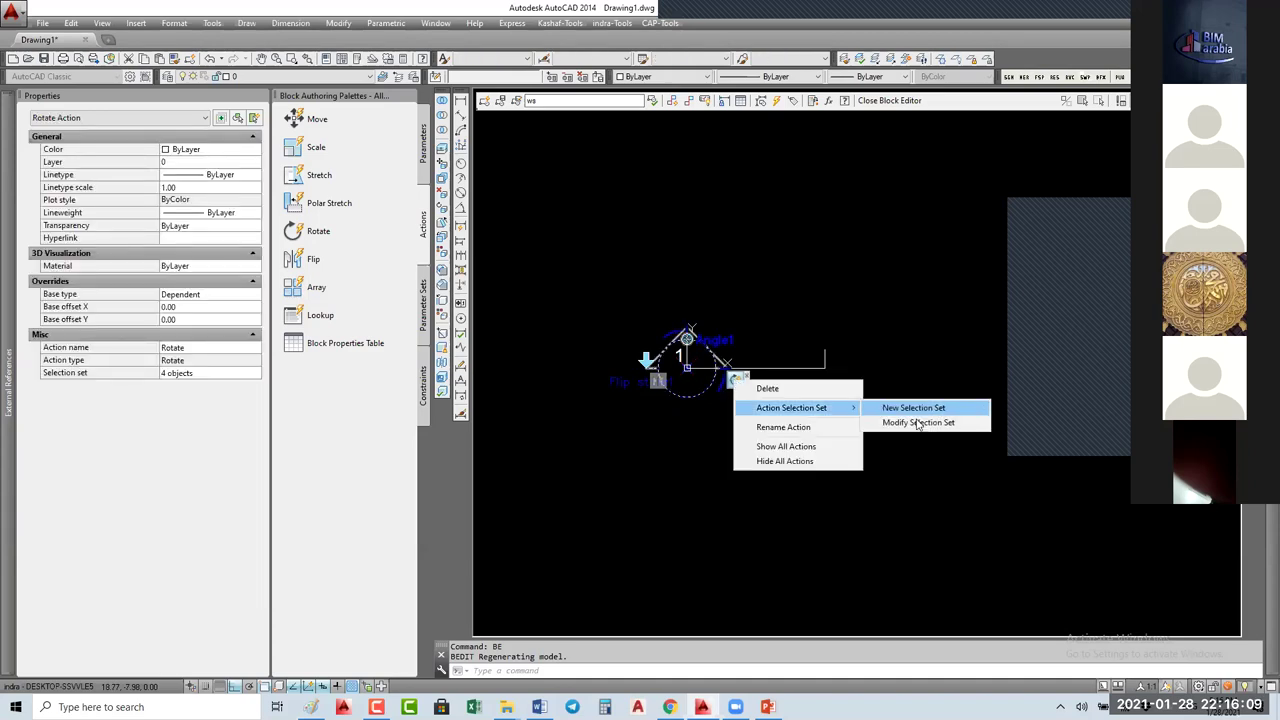
pyautogui.click(918, 423)
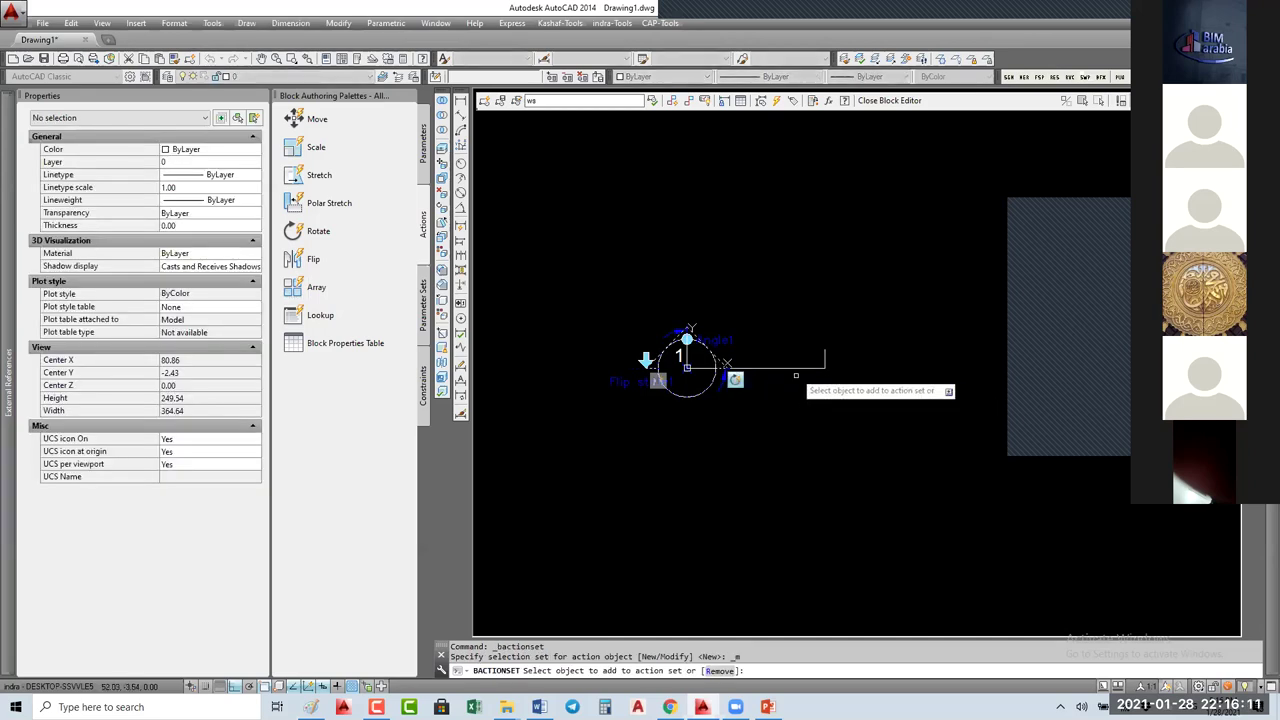
pyautogui.click(856, 320)
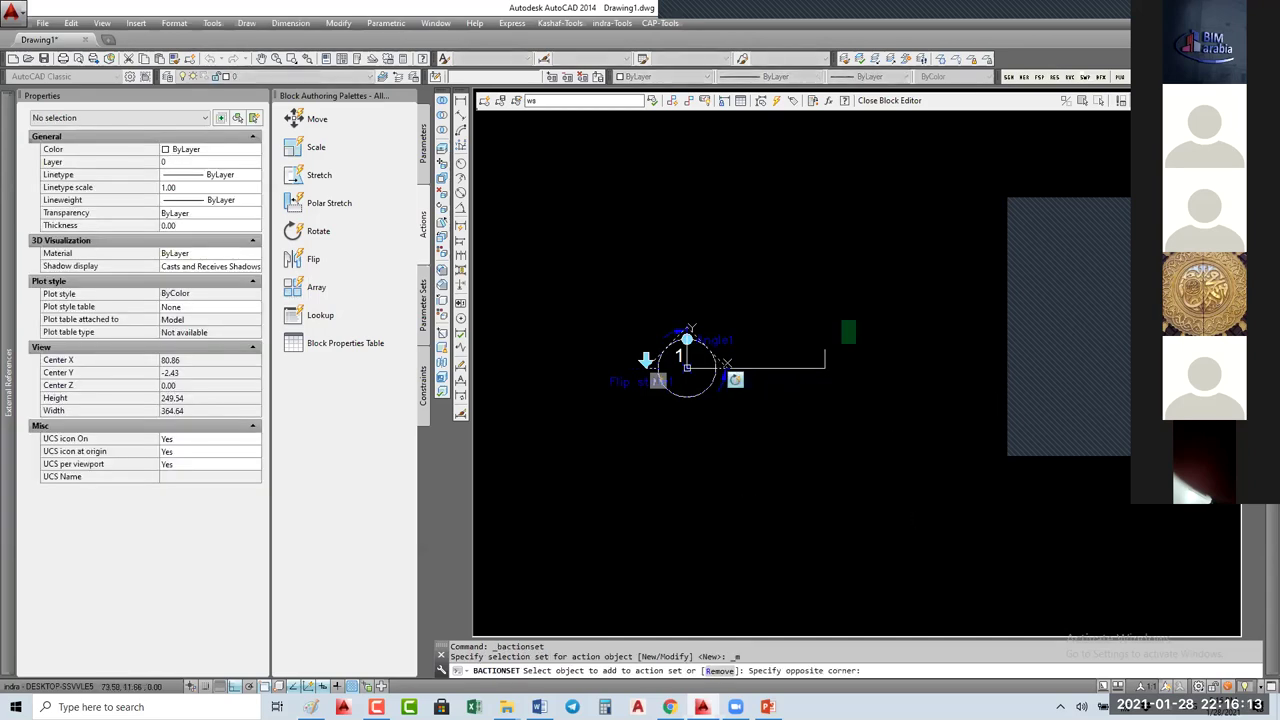
pyautogui.click(782, 428)
pyautogui.rightClick(790, 415)
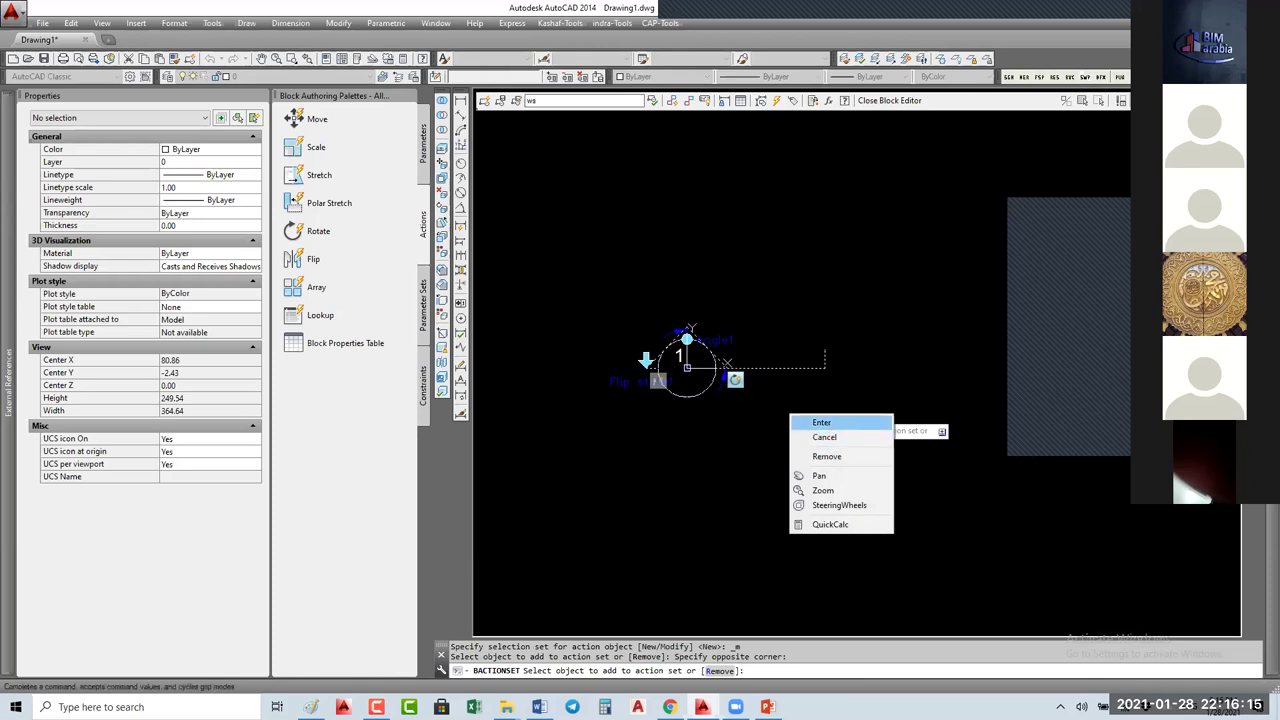
pyautogui.click(821, 422)
# Step: Close the Block Editor saving changes, and select the updated block in the drawing
pyautogui.click(889, 100)
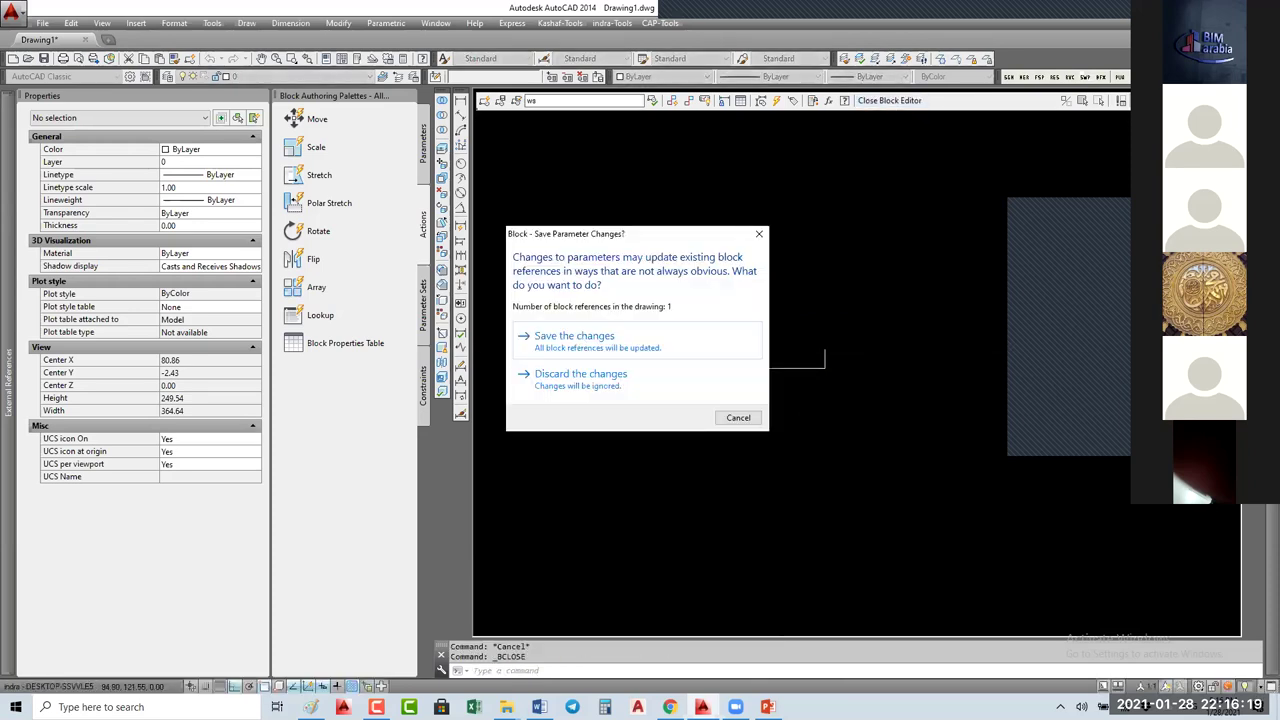
pyautogui.click(574, 336)
pyautogui.click(682, 343)
pyautogui.click(566, 358)
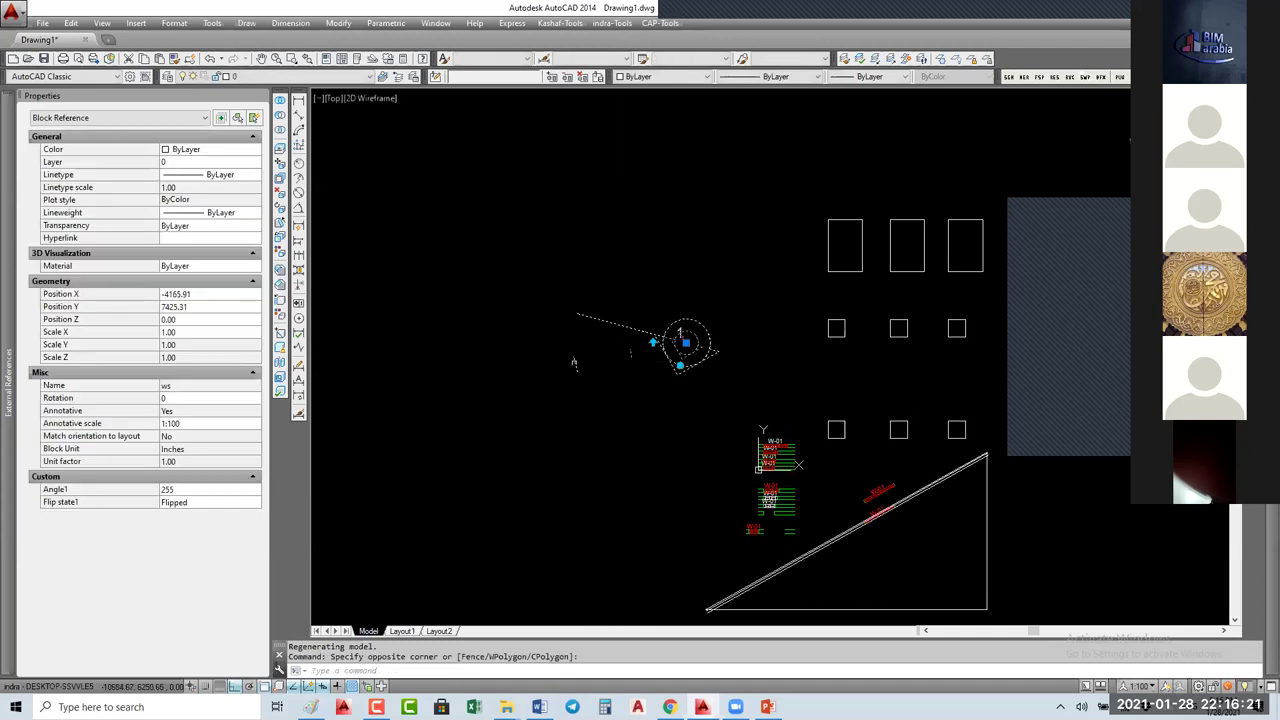
pyautogui.write('B')
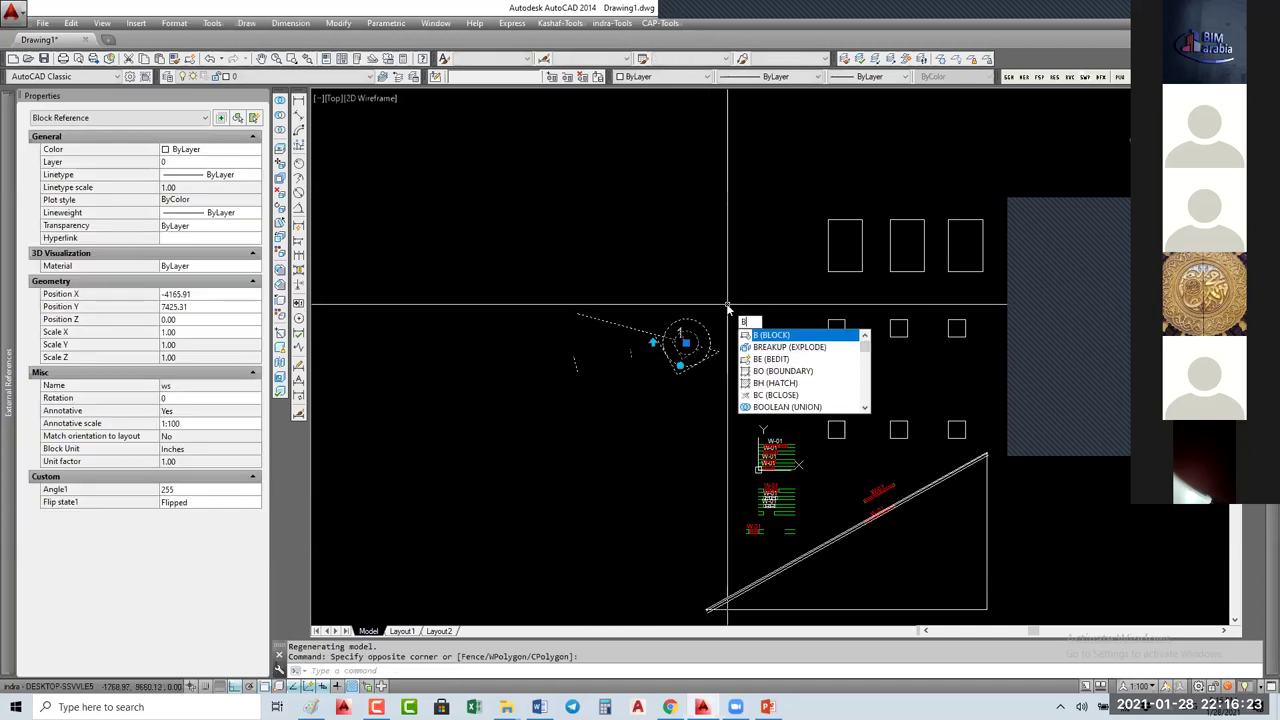
pyautogui.press('Escape')
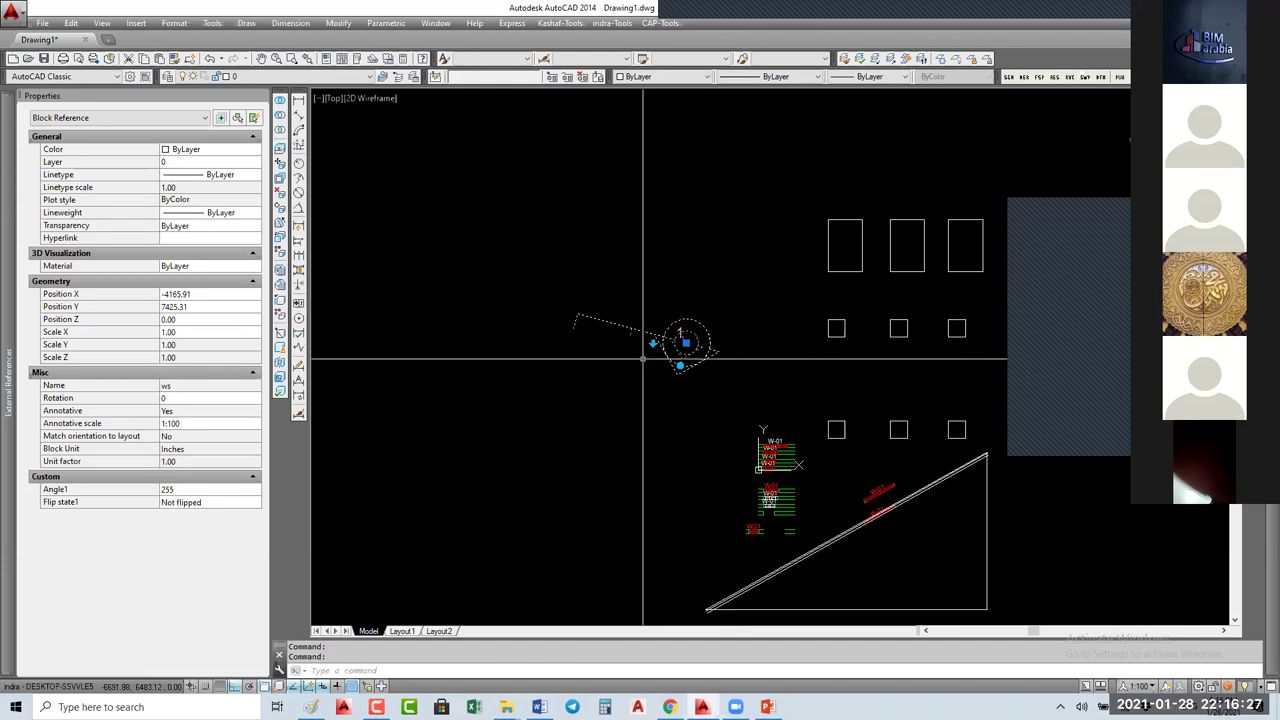
# Step: Reopen ws and window additional objects into the Rotate action's selection set
pyautogui.write('be')
pyautogui.press('Return')
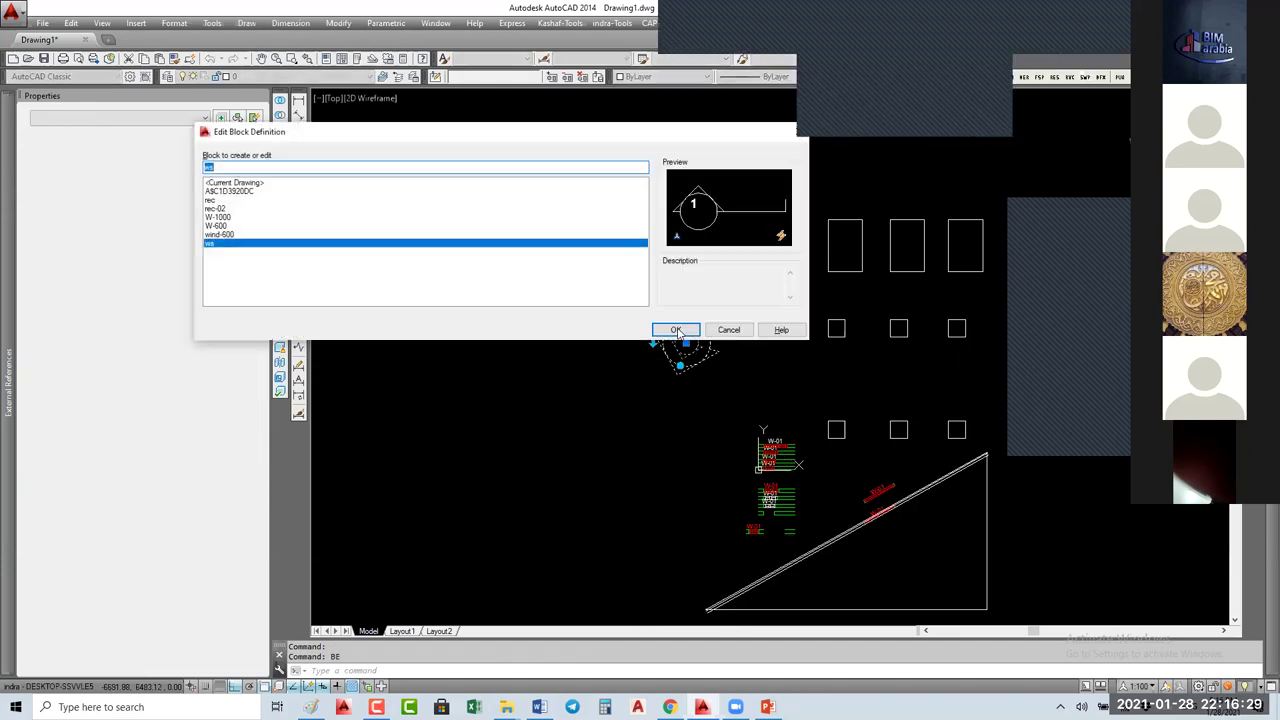
pyautogui.click(676, 330)
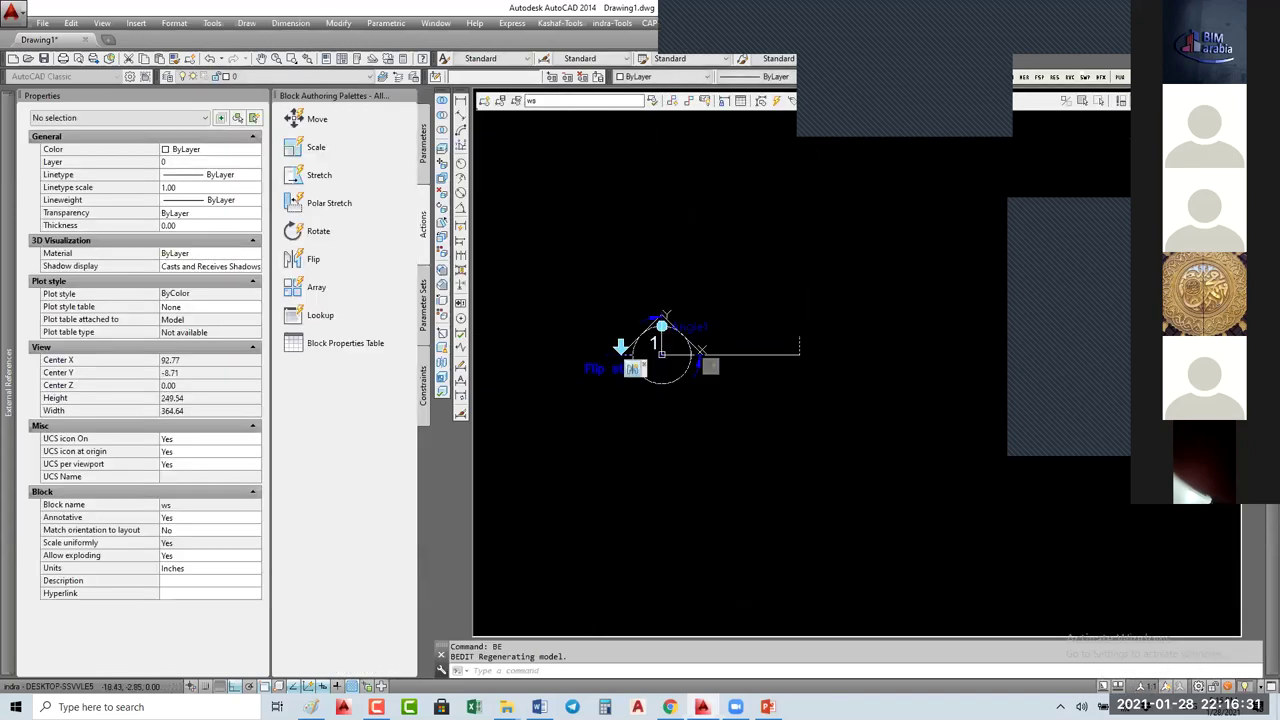
pyautogui.click(712, 368)
pyautogui.rightClick(712, 368)
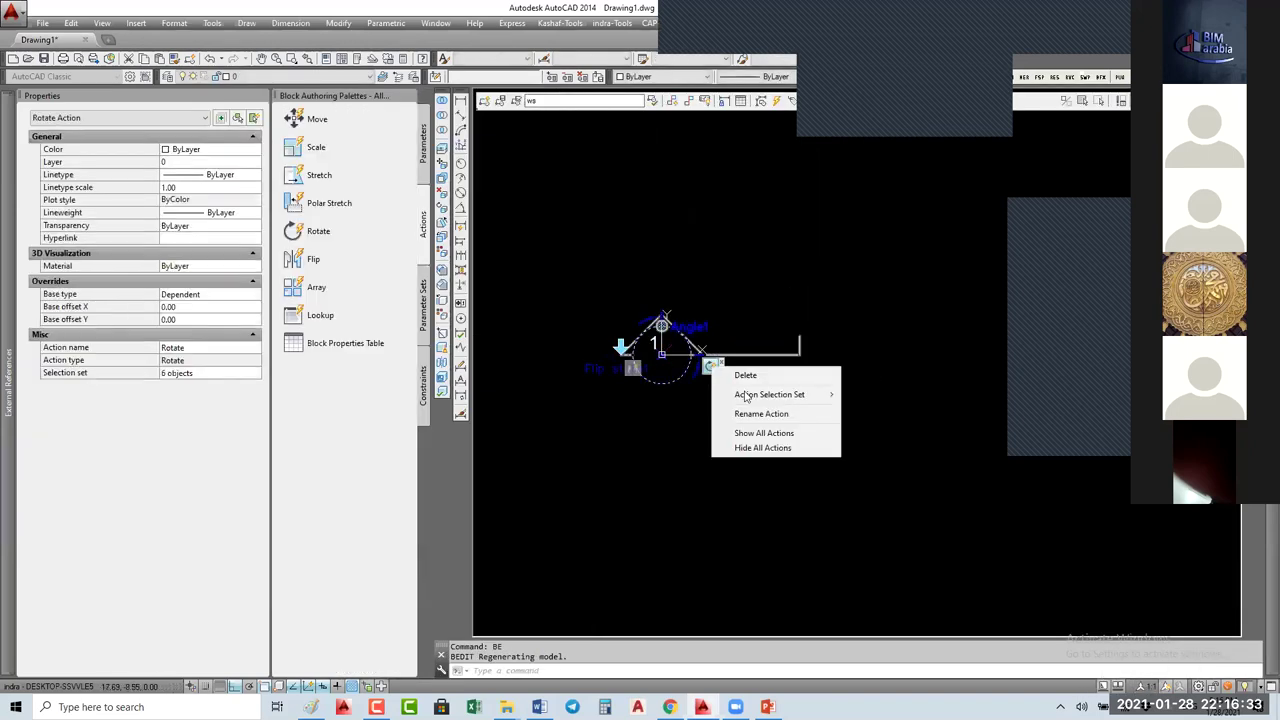
pyautogui.moveTo(750, 399)
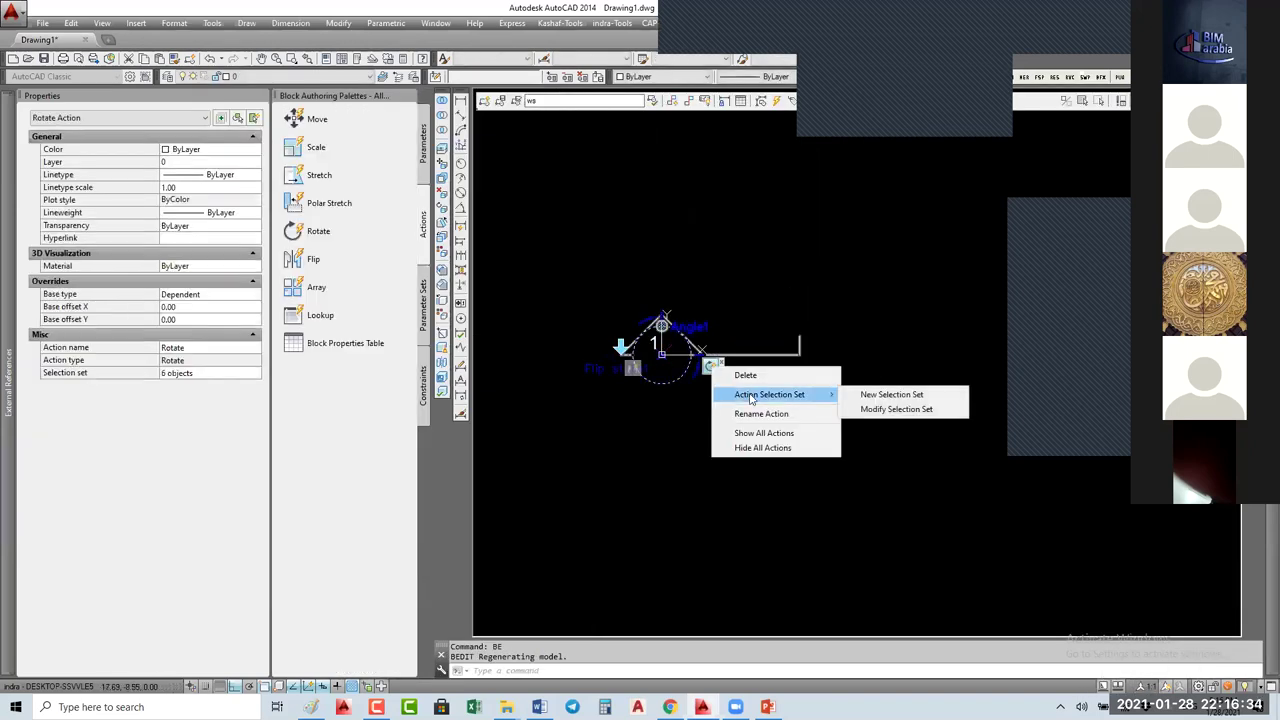
pyautogui.click(896, 409)
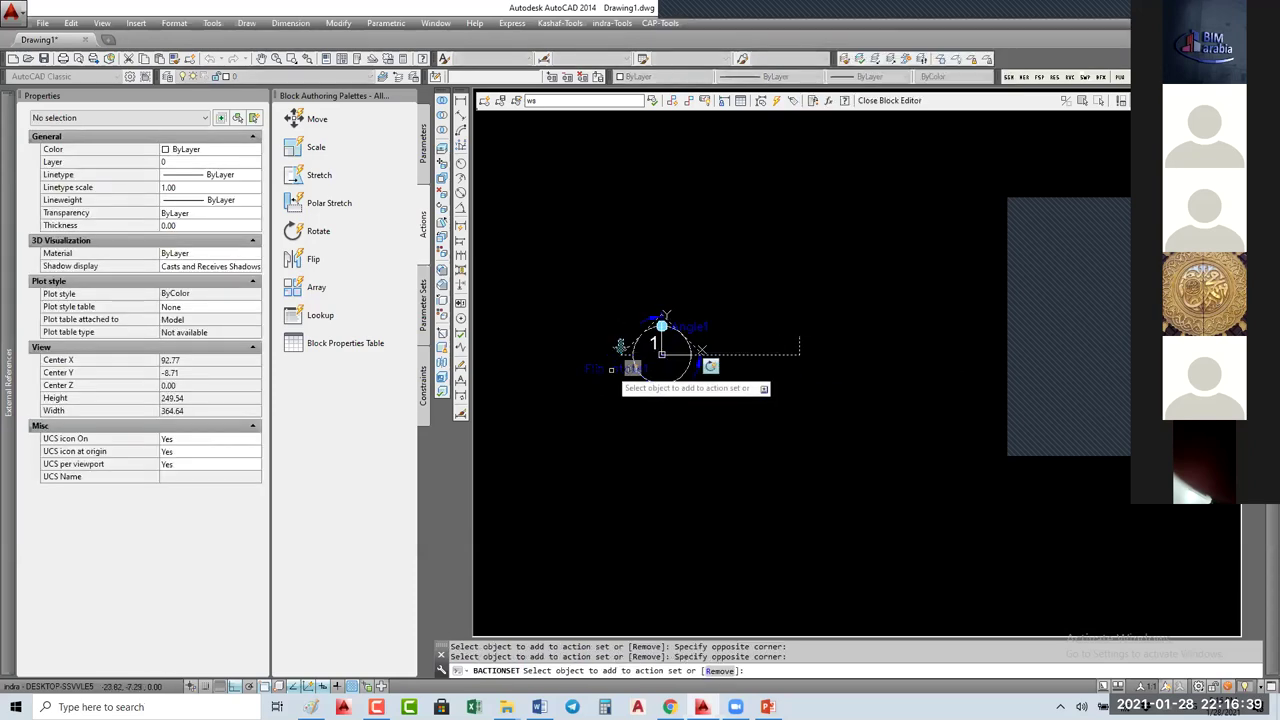
pyautogui.click(628, 322)
pyautogui.click(587, 376)
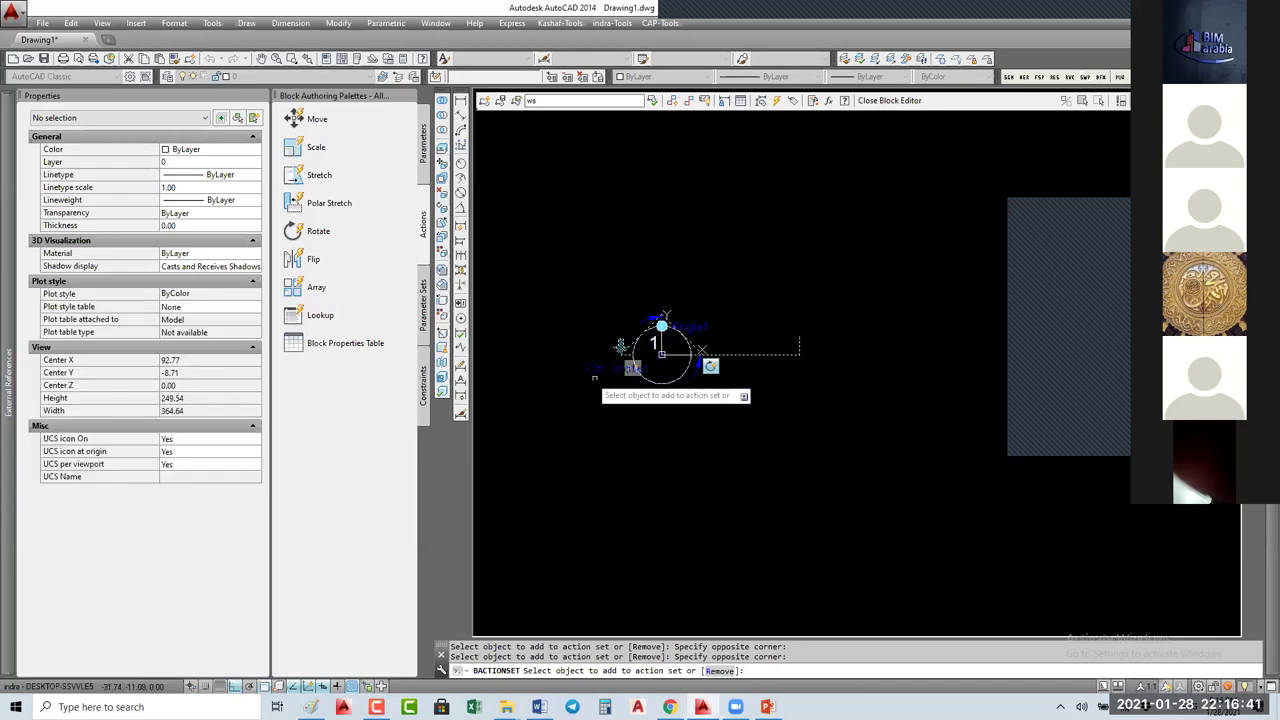
pyautogui.rightClick(709, 398)
pyautogui.click(757, 397)
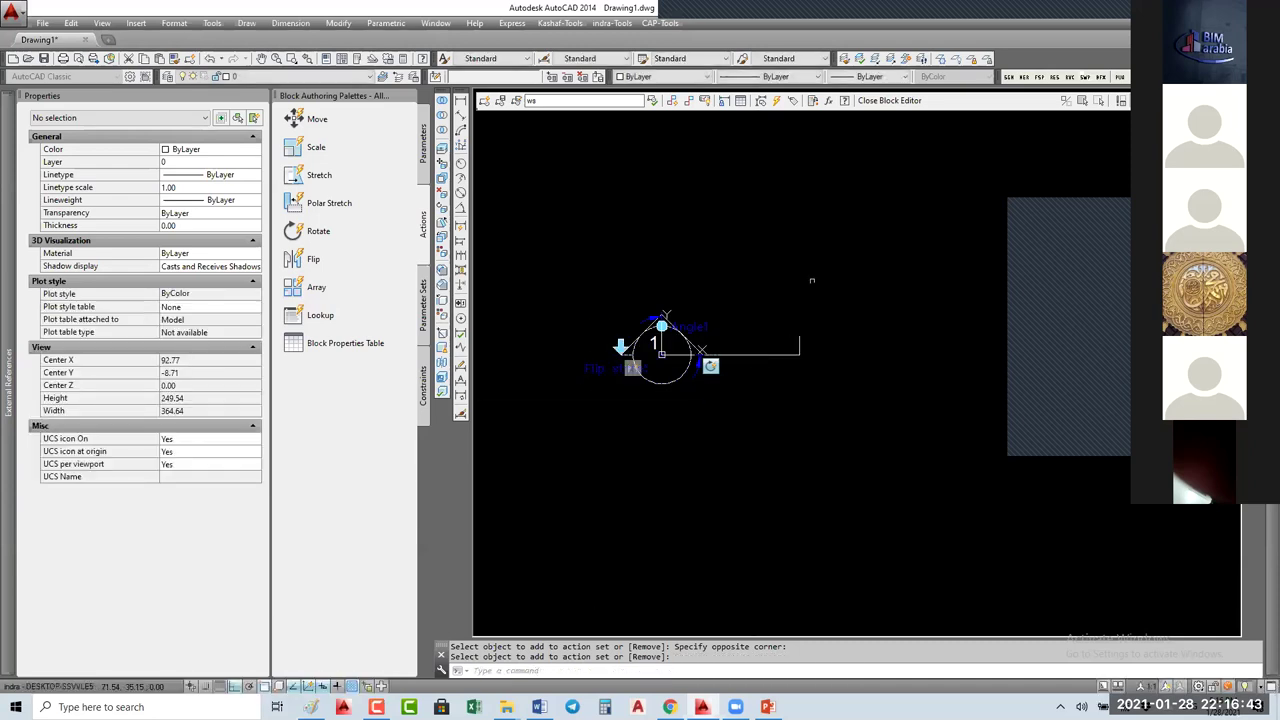
# Step: Save the block changes and flip the placed ws block both ways with its flip grip
pyautogui.click(889, 100)
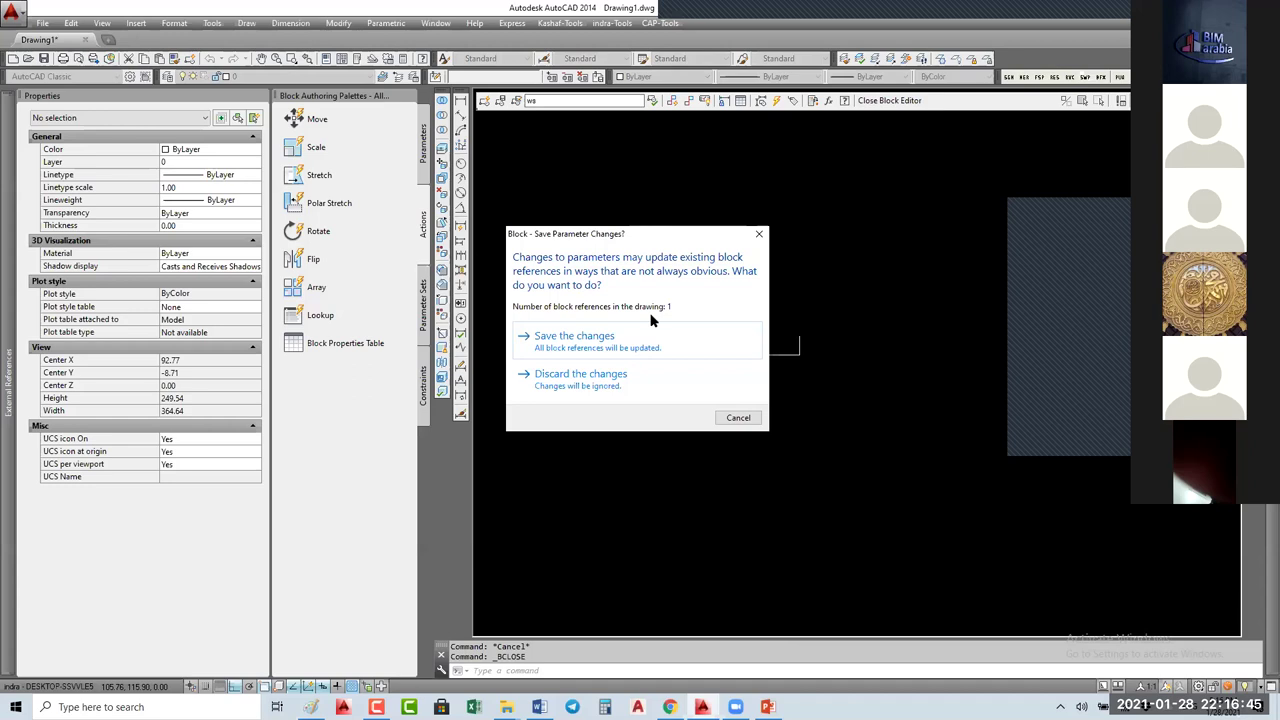
pyautogui.click(597, 340)
pyautogui.click(646, 340)
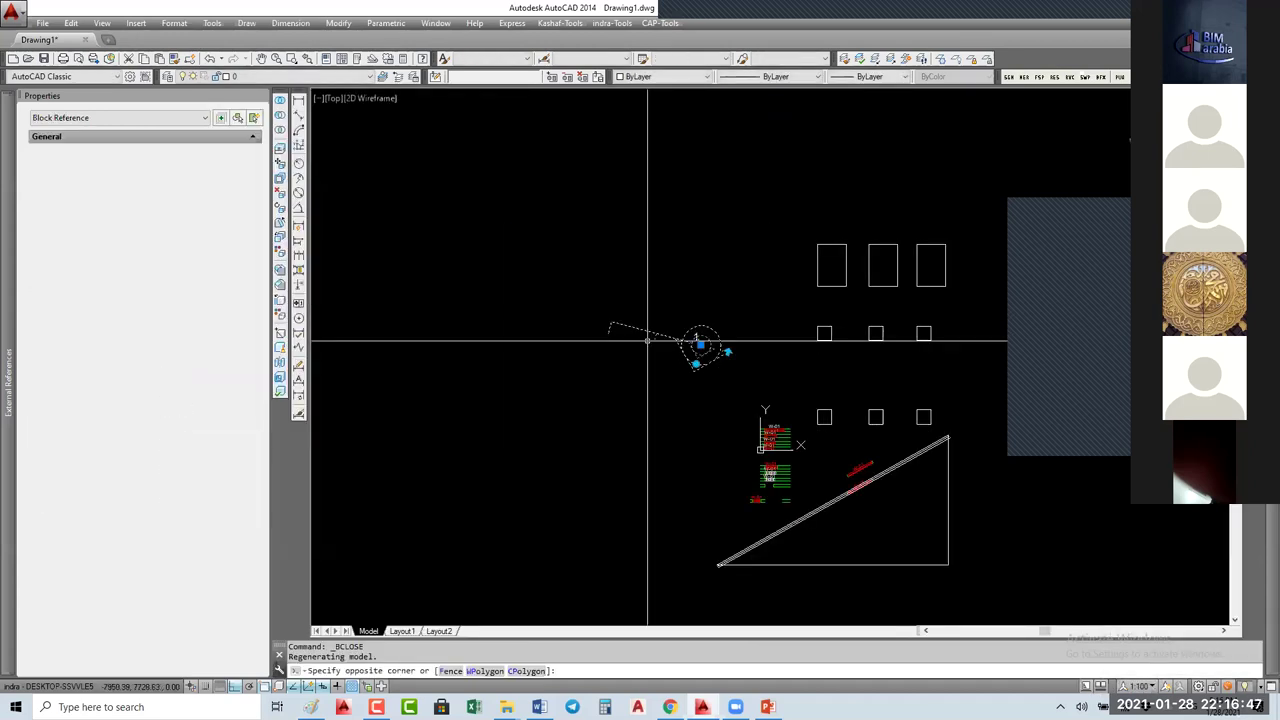
pyautogui.click(734, 355)
pyautogui.click(728, 353)
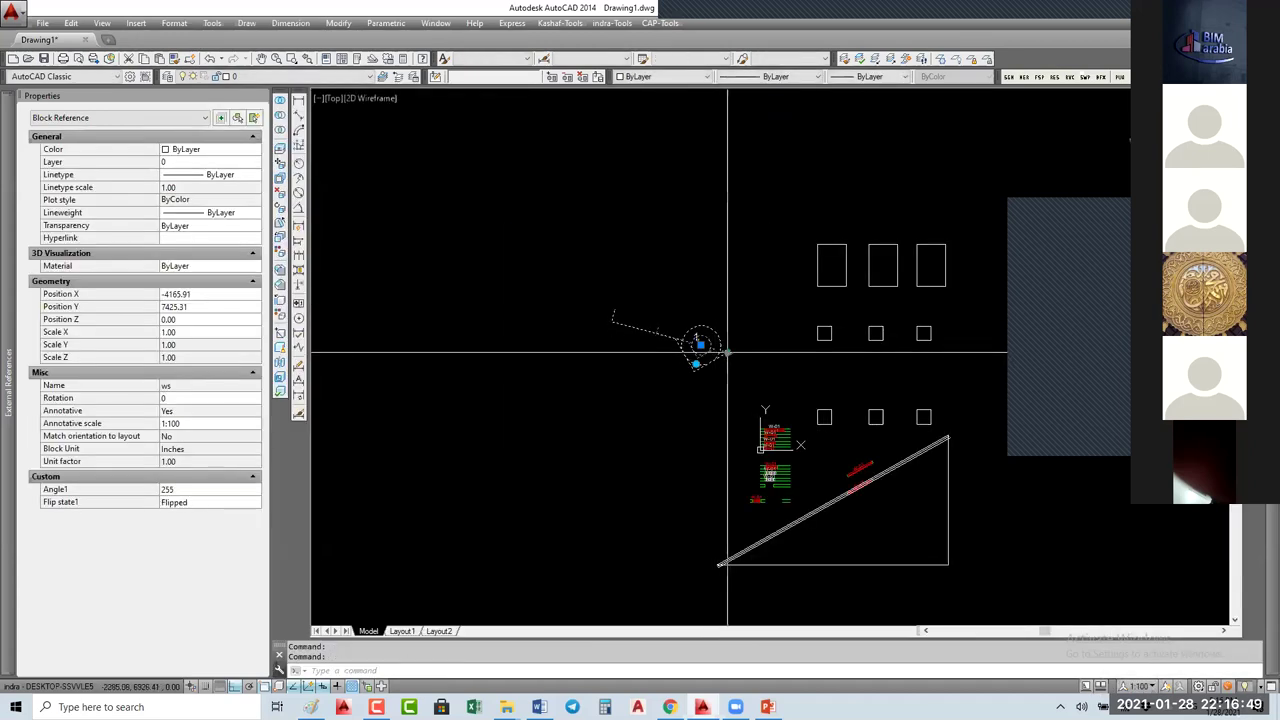
pyautogui.click(735, 355)
pyautogui.scroll(4, 730, 352)
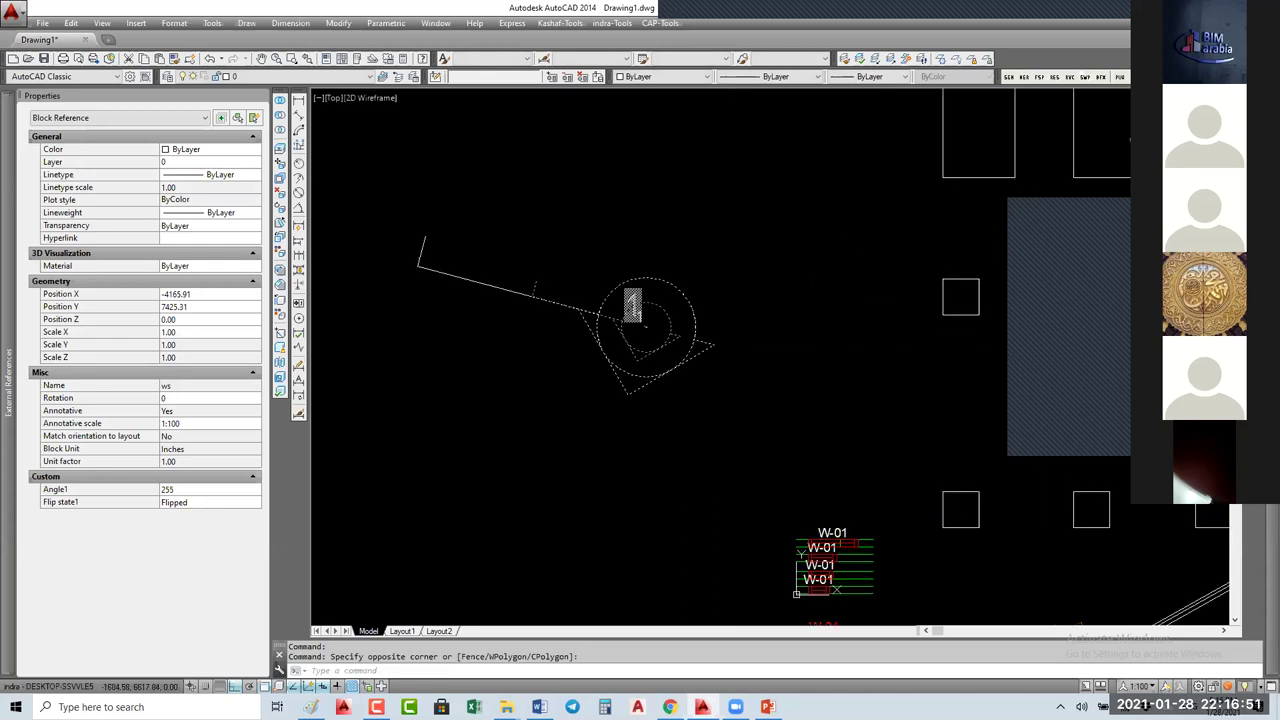
pyautogui.click(714, 346)
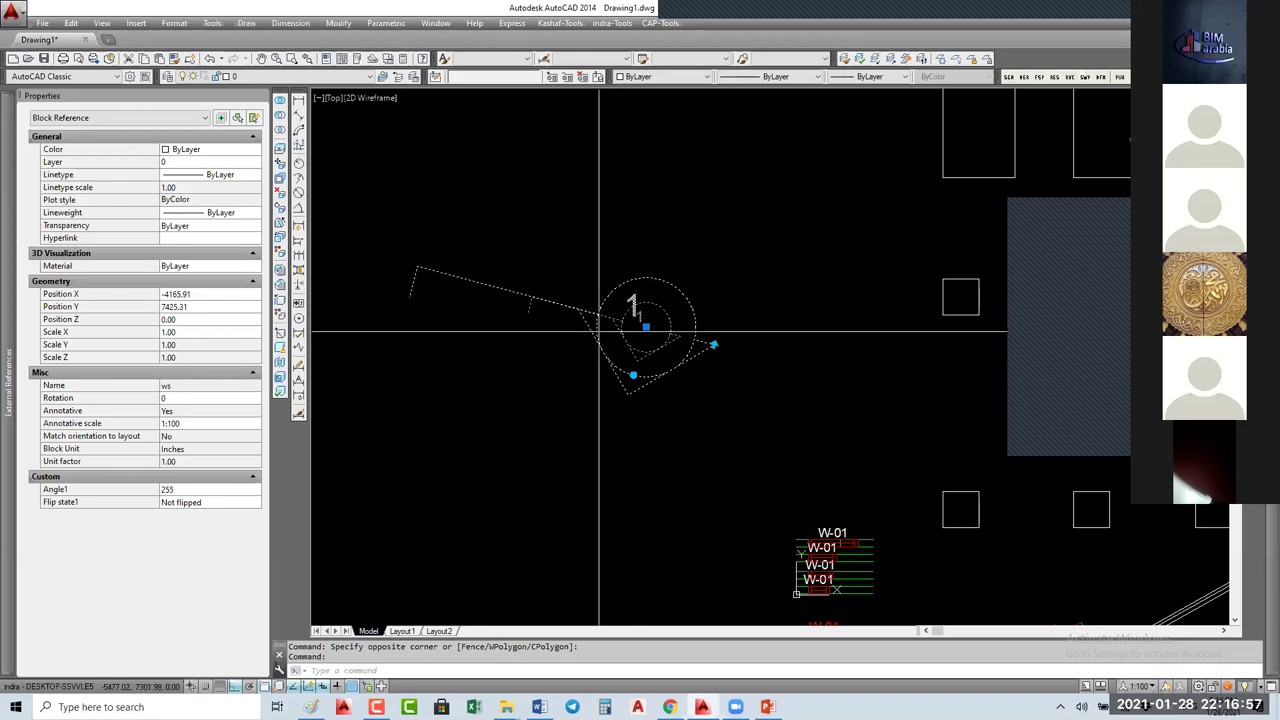
# Step: Reopen the ws block in the Block Editor with BE
pyautogui.write('BE')
pyautogui.press('Return')
pyautogui.click(677, 331)
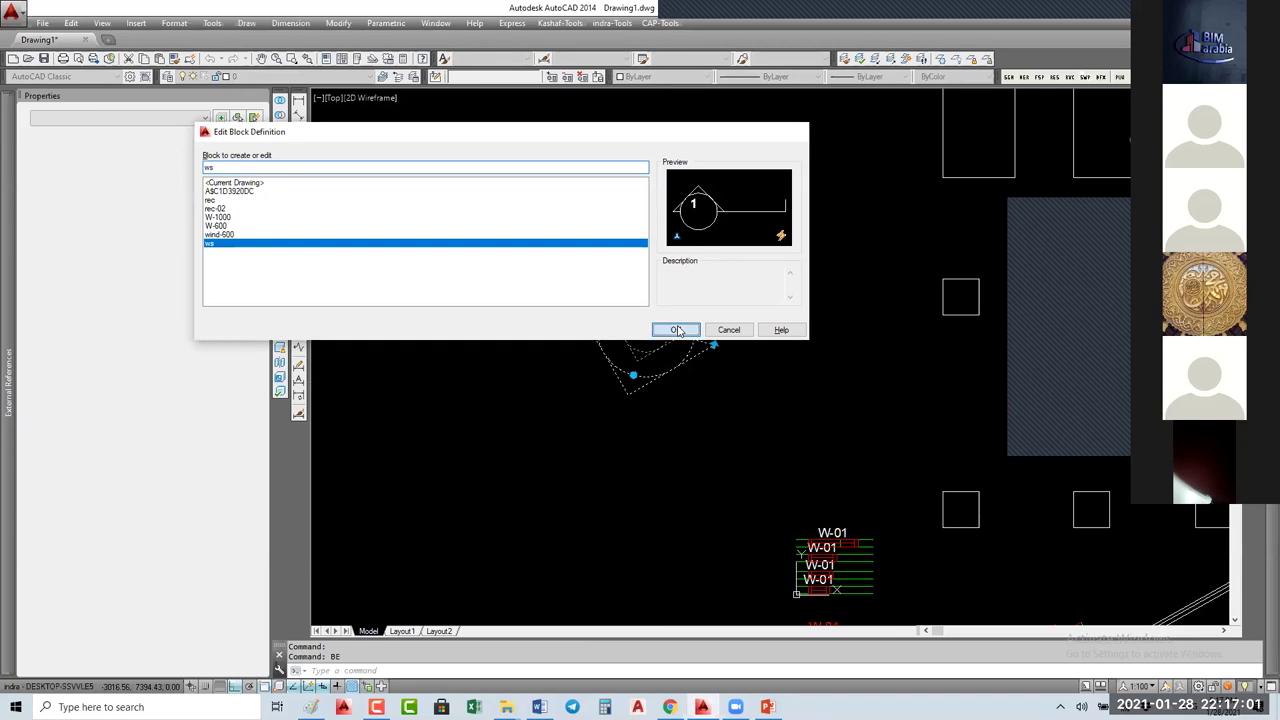
pyautogui.scroll(-5, 646, 300)
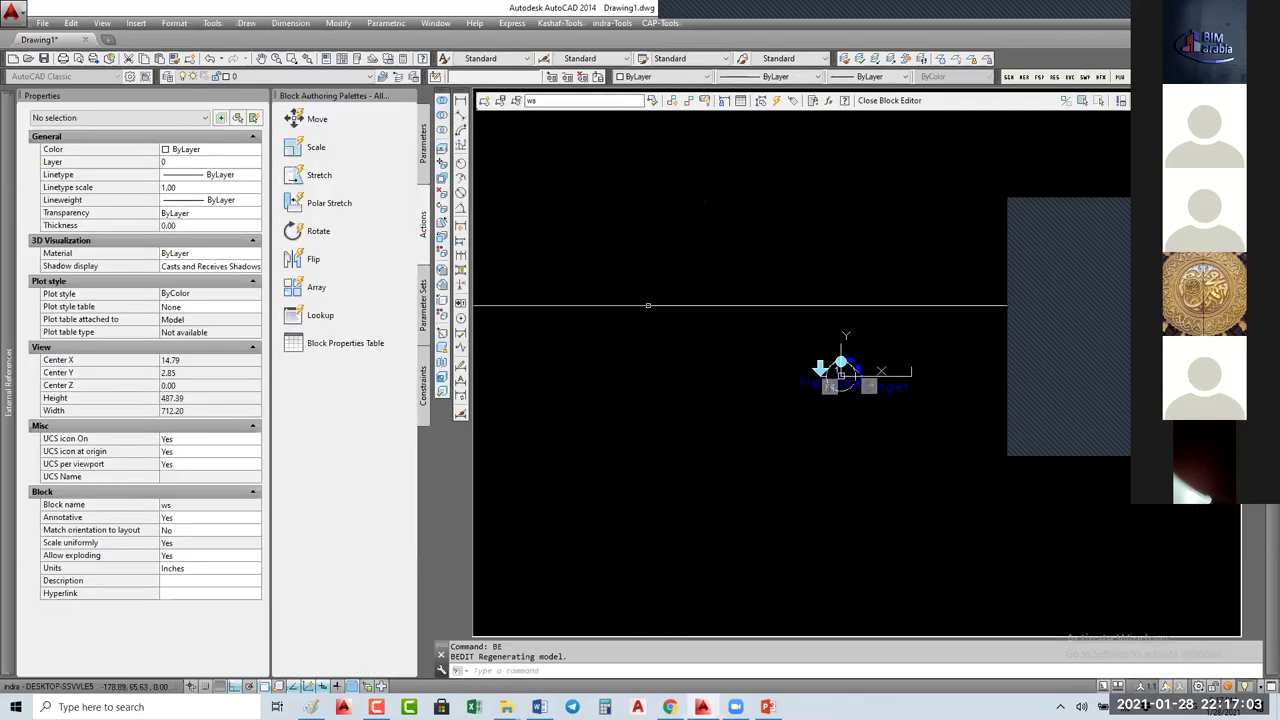
pyautogui.scroll(4, 831, 292)
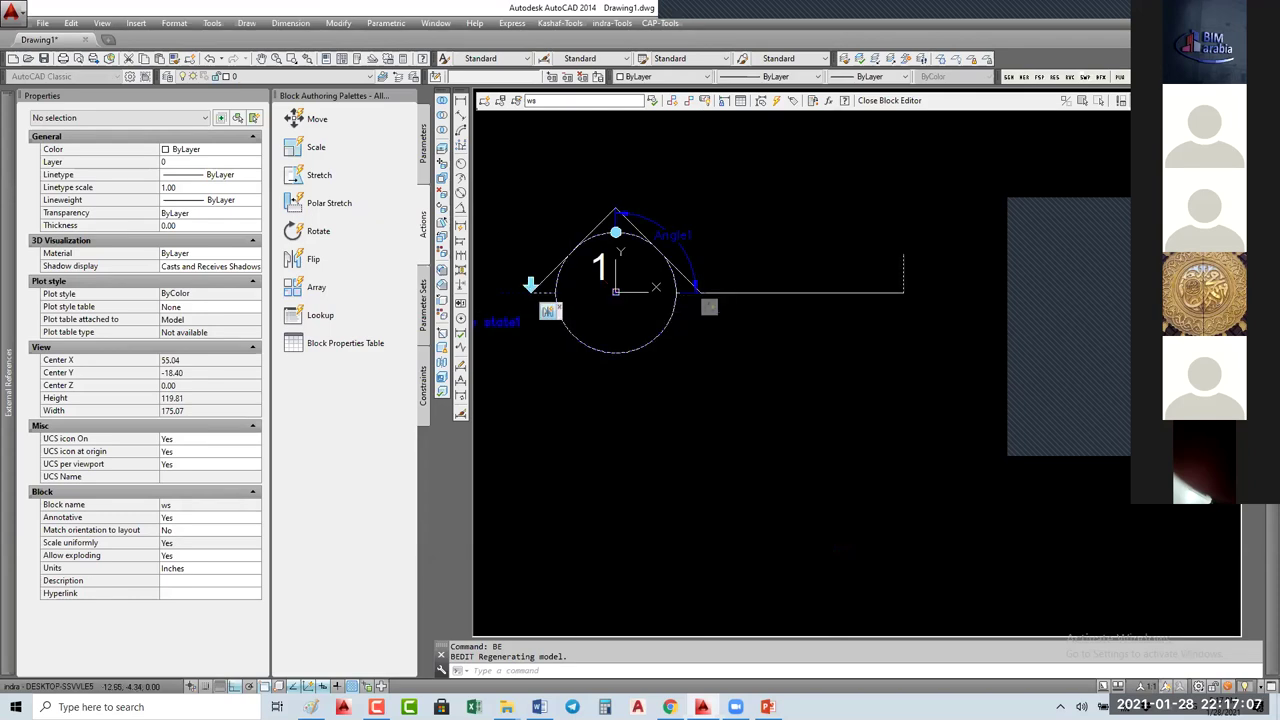
# Step: Add the triangle apex objects, apex parameter and left arrow to the flip action's selection set
pyautogui.rightClick(548, 311)
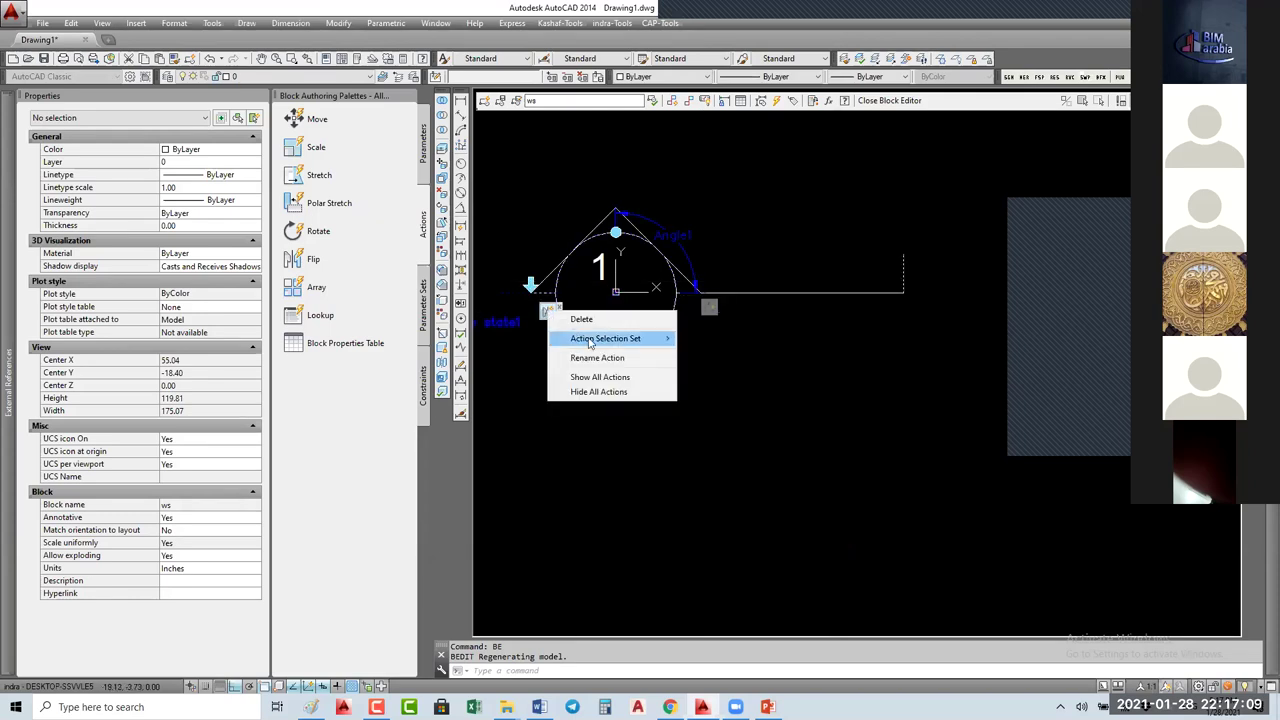
pyautogui.moveTo(590, 340)
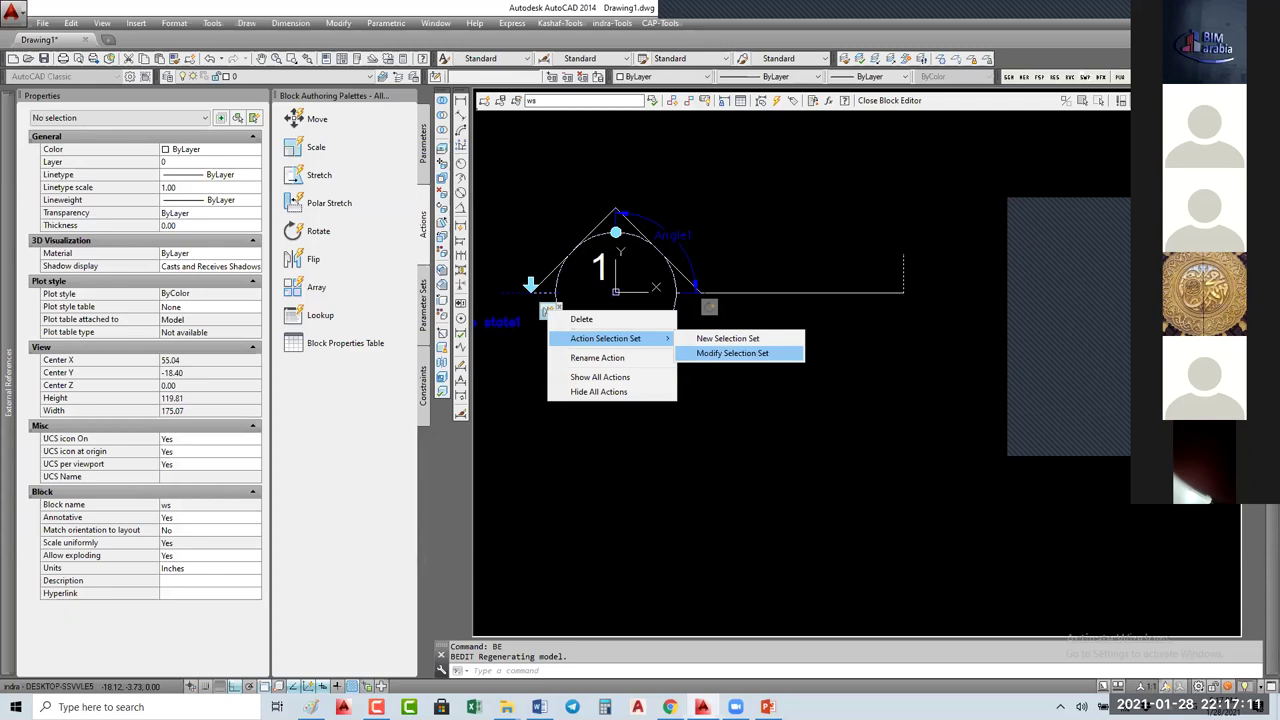
pyautogui.click(735, 353)
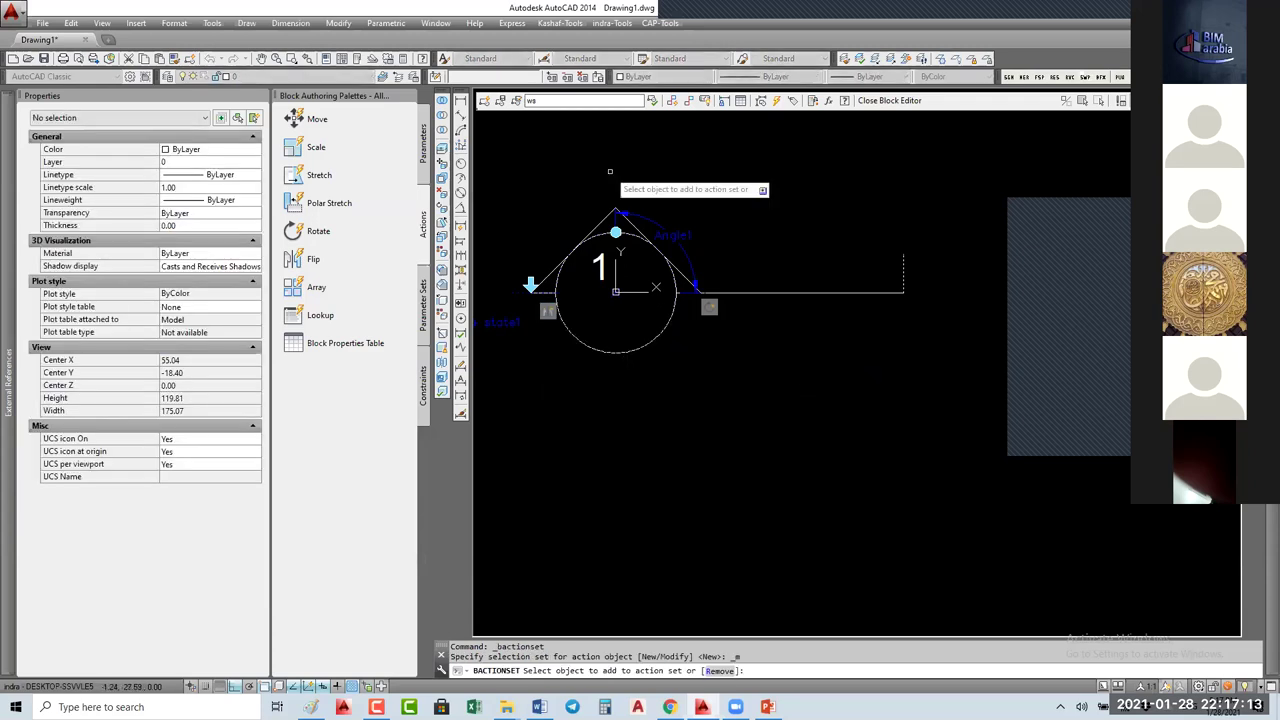
pyautogui.click(660, 207)
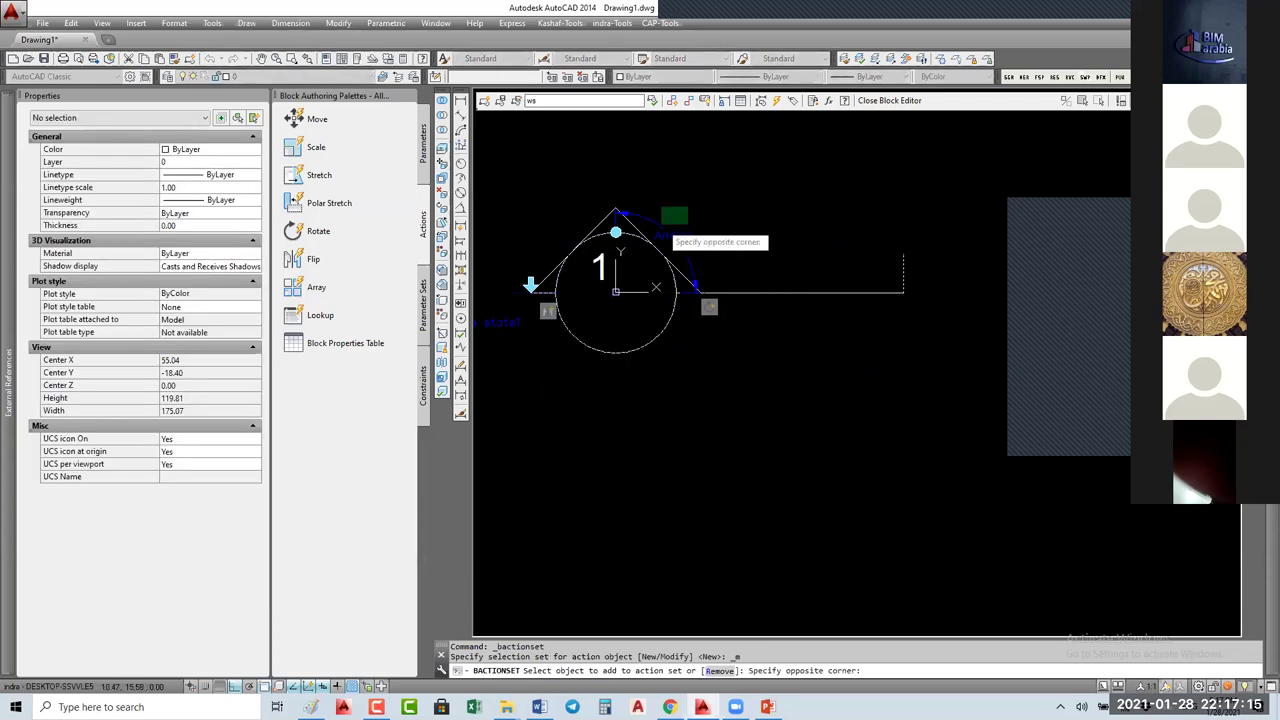
pyautogui.click(688, 233)
pyautogui.click(648, 191)
pyautogui.click(590, 220)
pyautogui.click(751, 194)
pyautogui.click(578, 328)
pyautogui.click(542, 249)
pyautogui.click(500, 365)
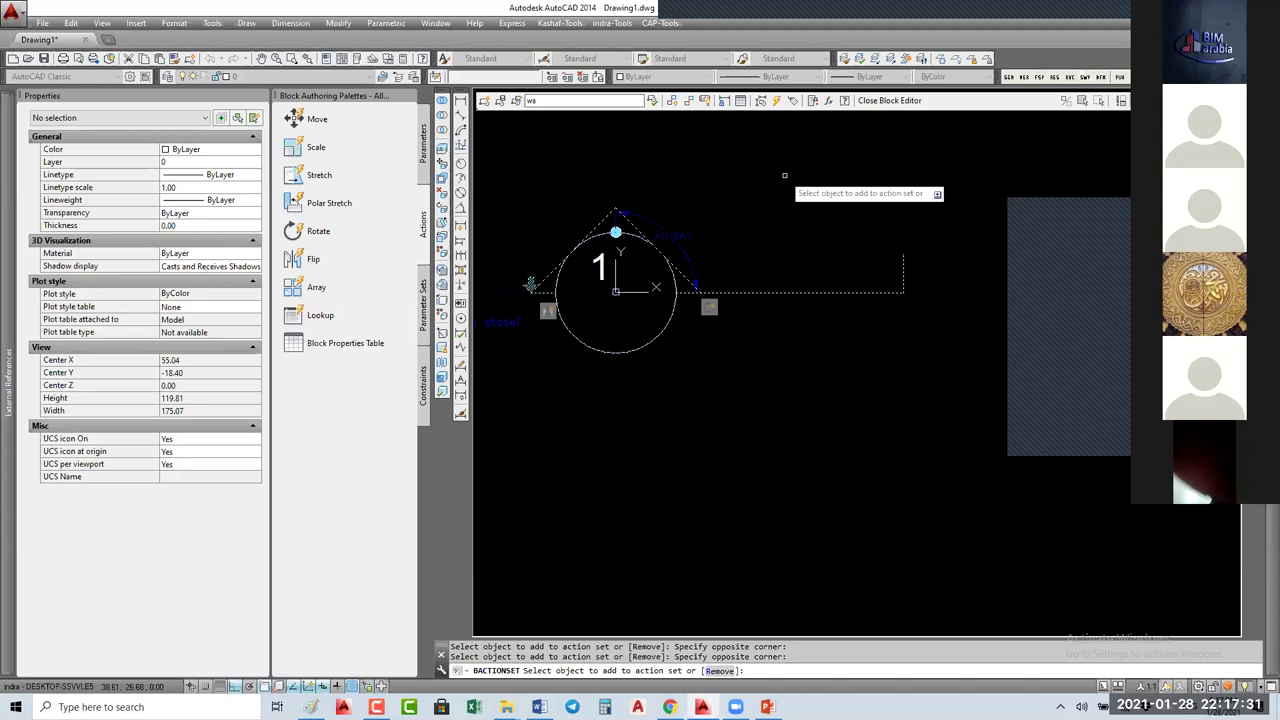
pyautogui.press('Return')
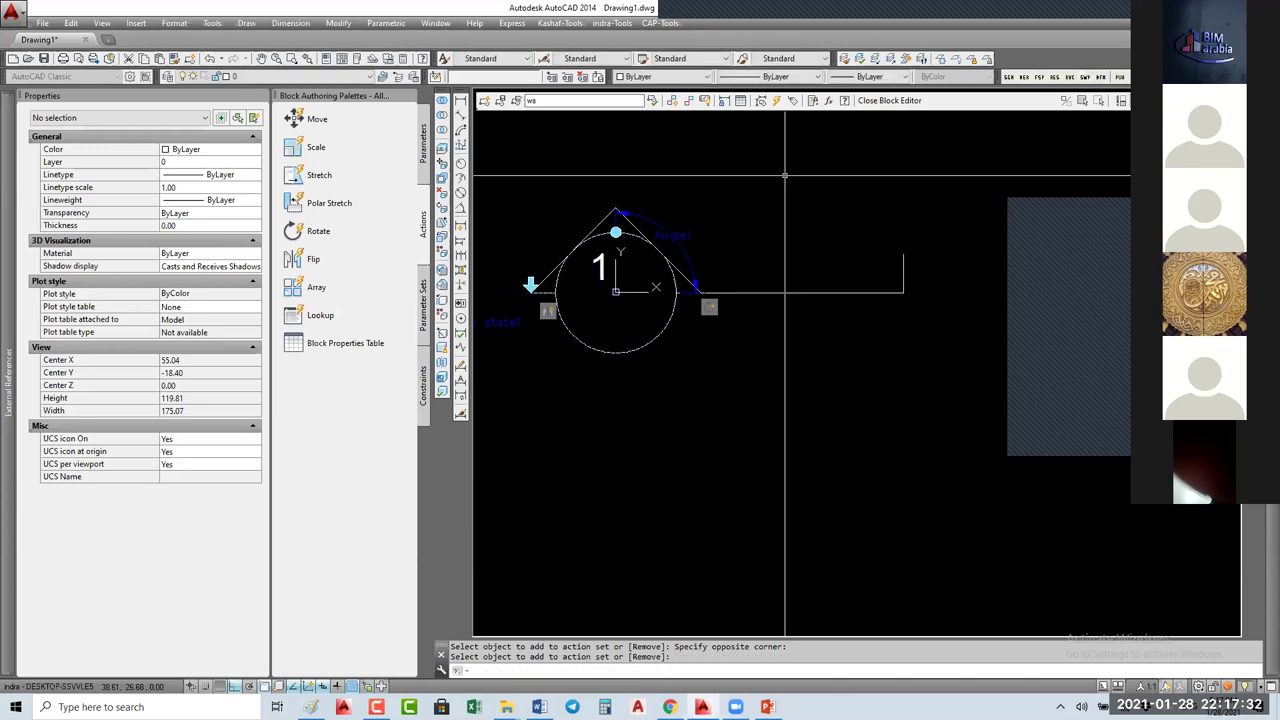
pyautogui.click(893, 100)
# Step: Save the ws edits, select the placed block and rotate it to 60, then 330
pyautogui.click(601, 342)
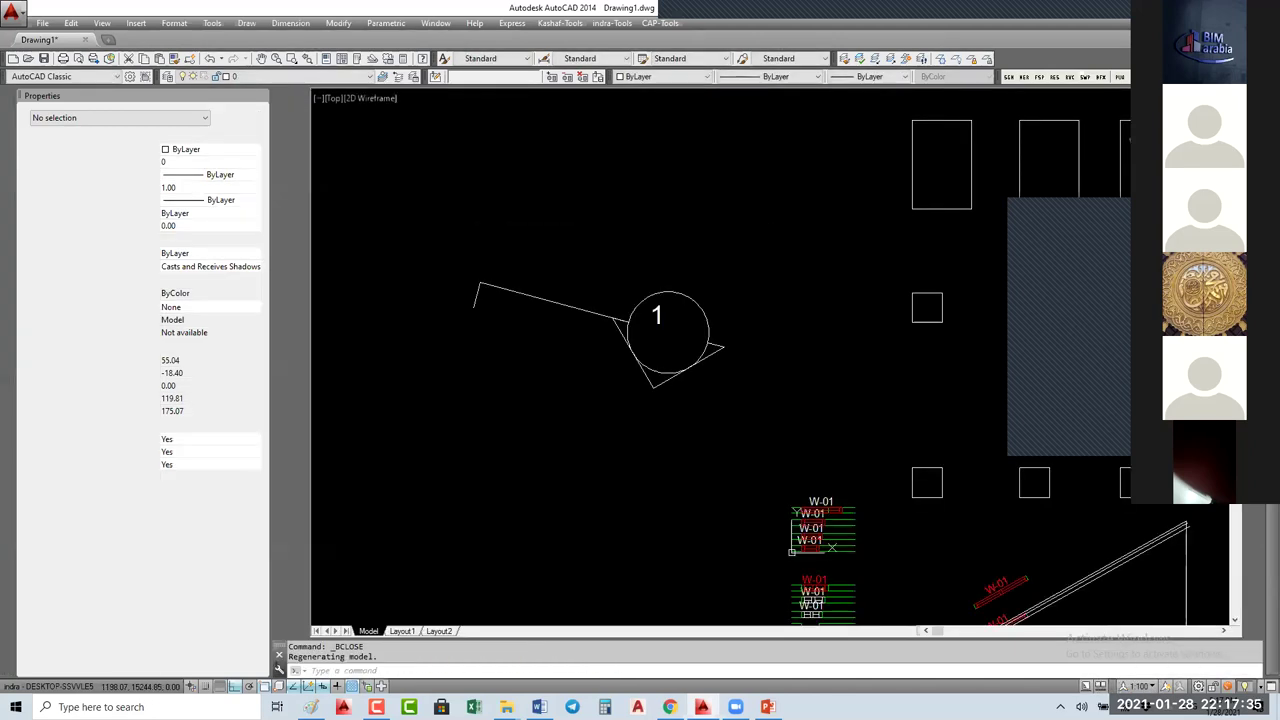
pyautogui.click(727, 296)
pyautogui.click(724, 346)
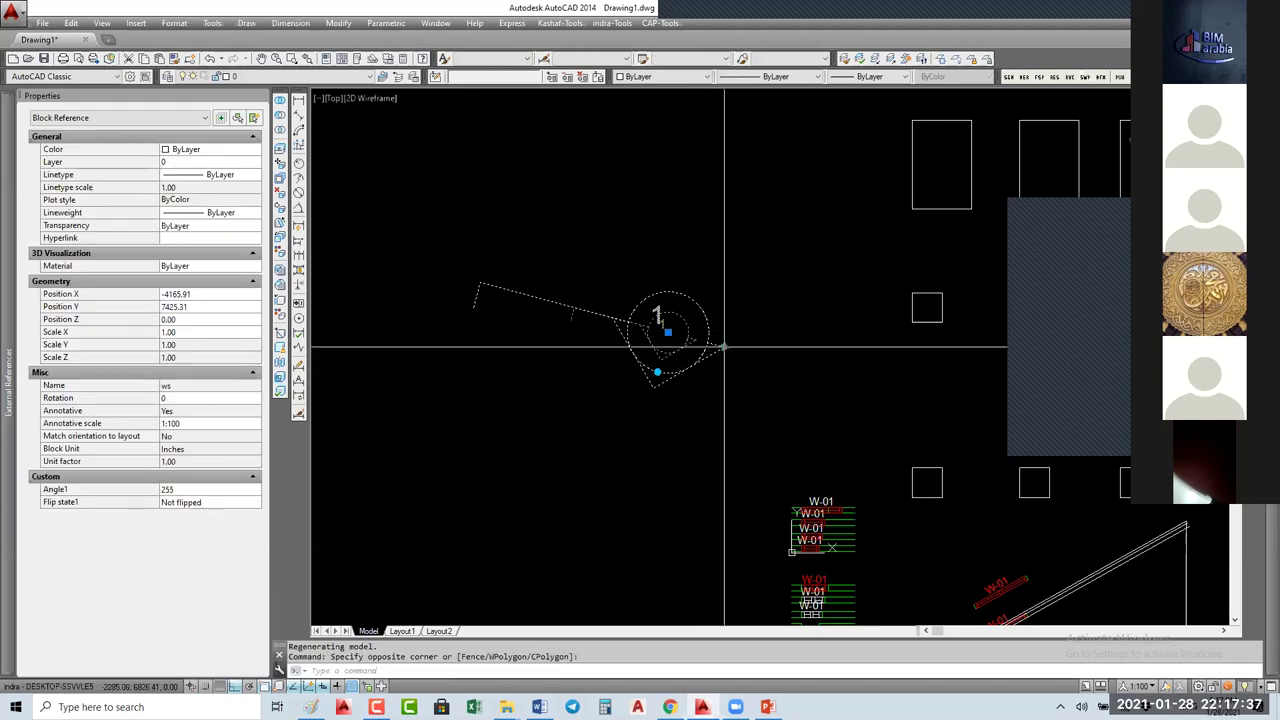
pyautogui.click(723, 347)
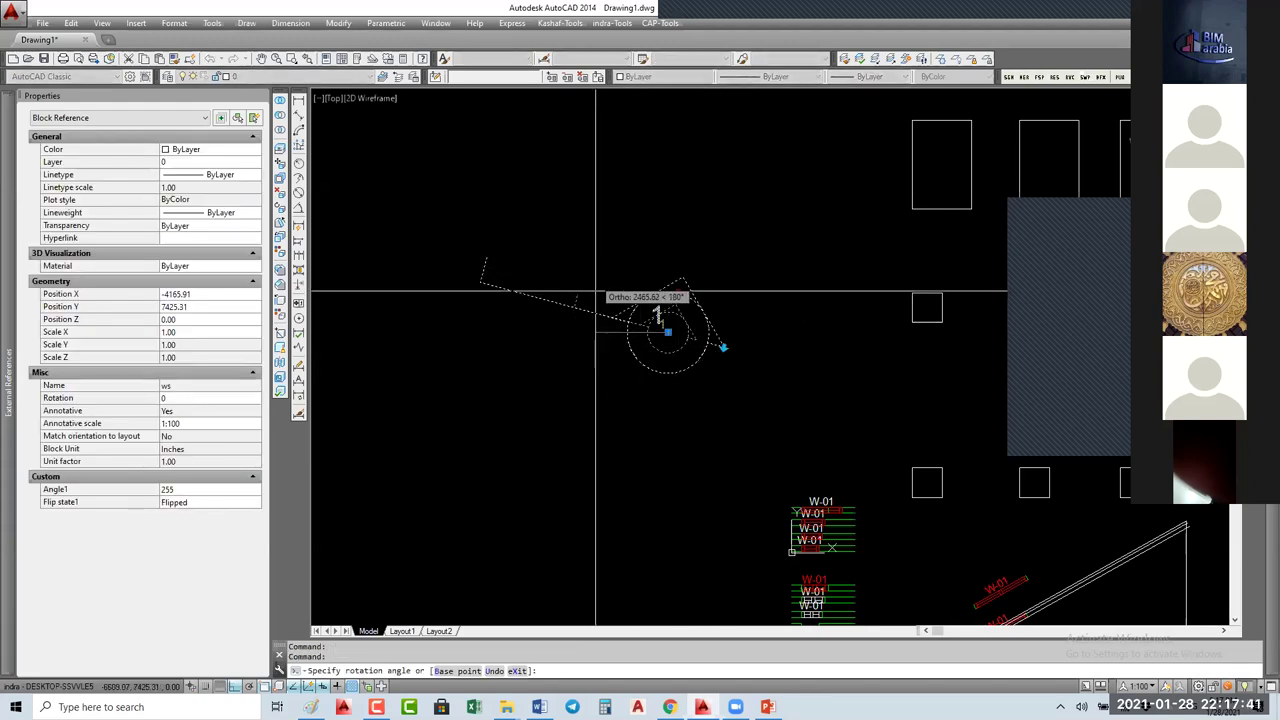
pyautogui.click(609, 333)
pyautogui.click(668, 372)
pyautogui.click(775, 378)
# Step: Flip the rotated block back and forth with its flip grip, leaving it Flipped
pyautogui.click(668, 390)
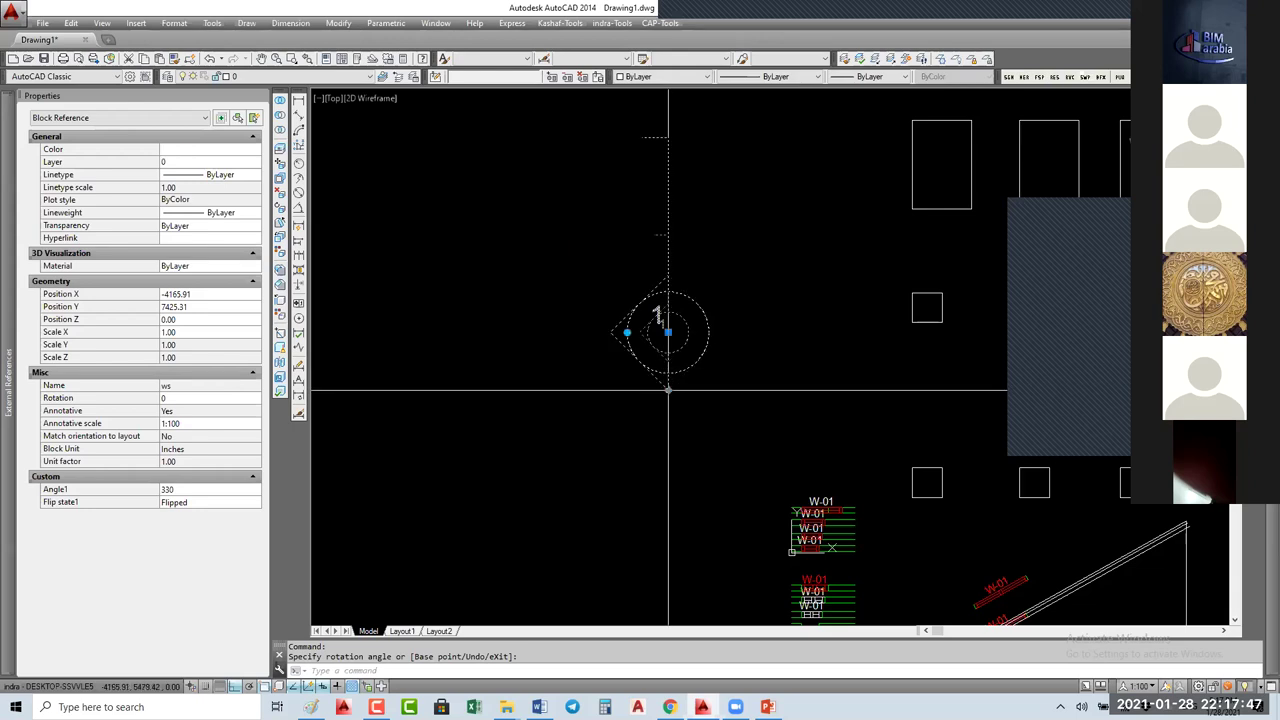
pyautogui.click(668, 390)
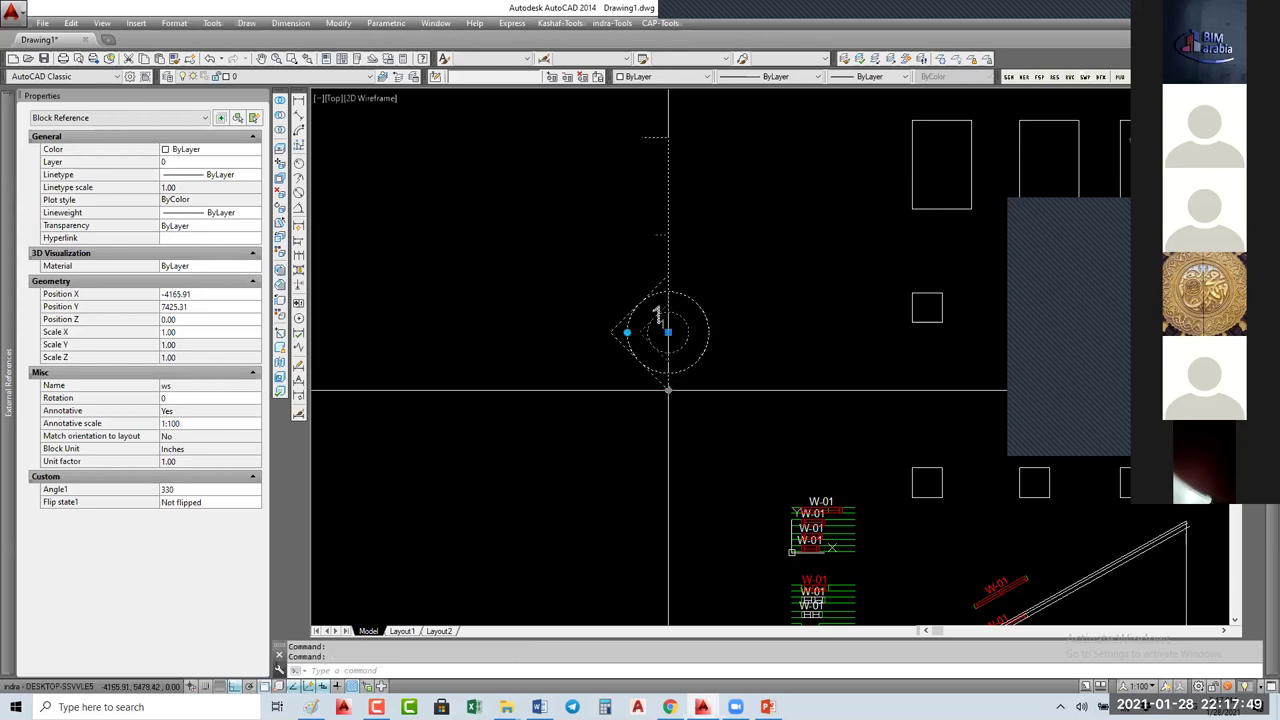
pyautogui.click(668, 390)
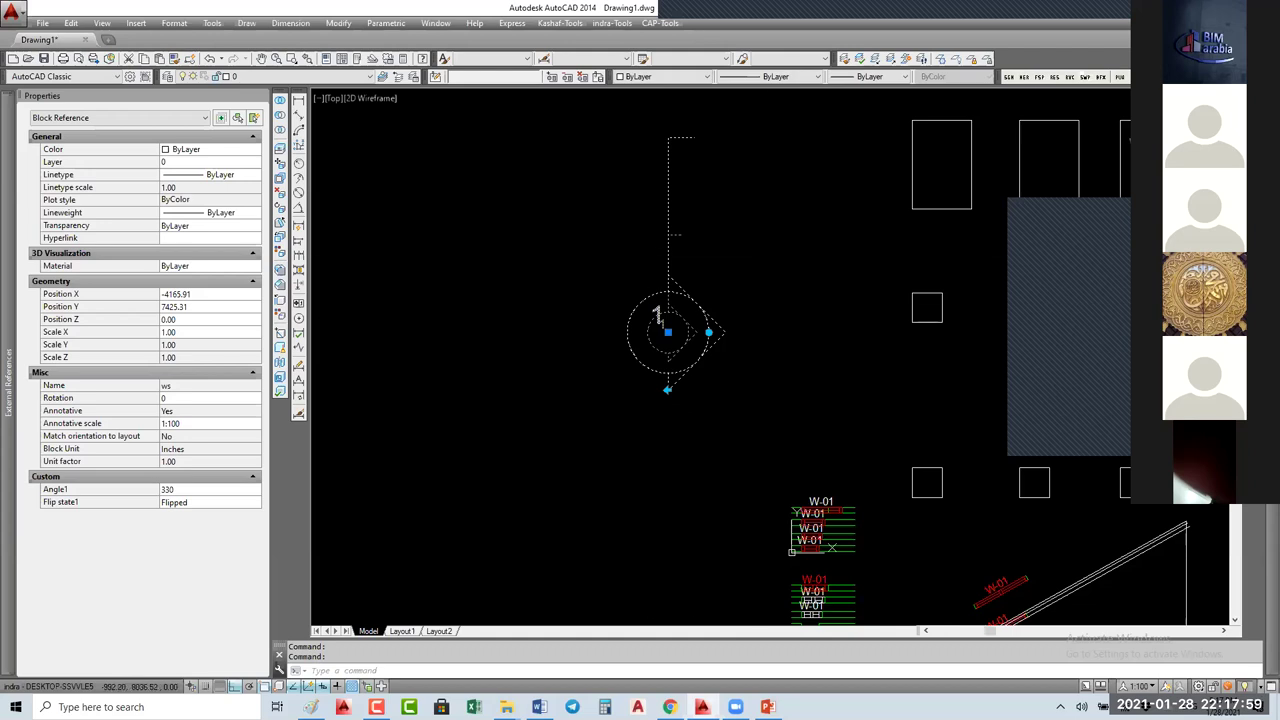
pyautogui.moveTo(720, 360); pyautogui.dragTo(632, 395, button='middle')
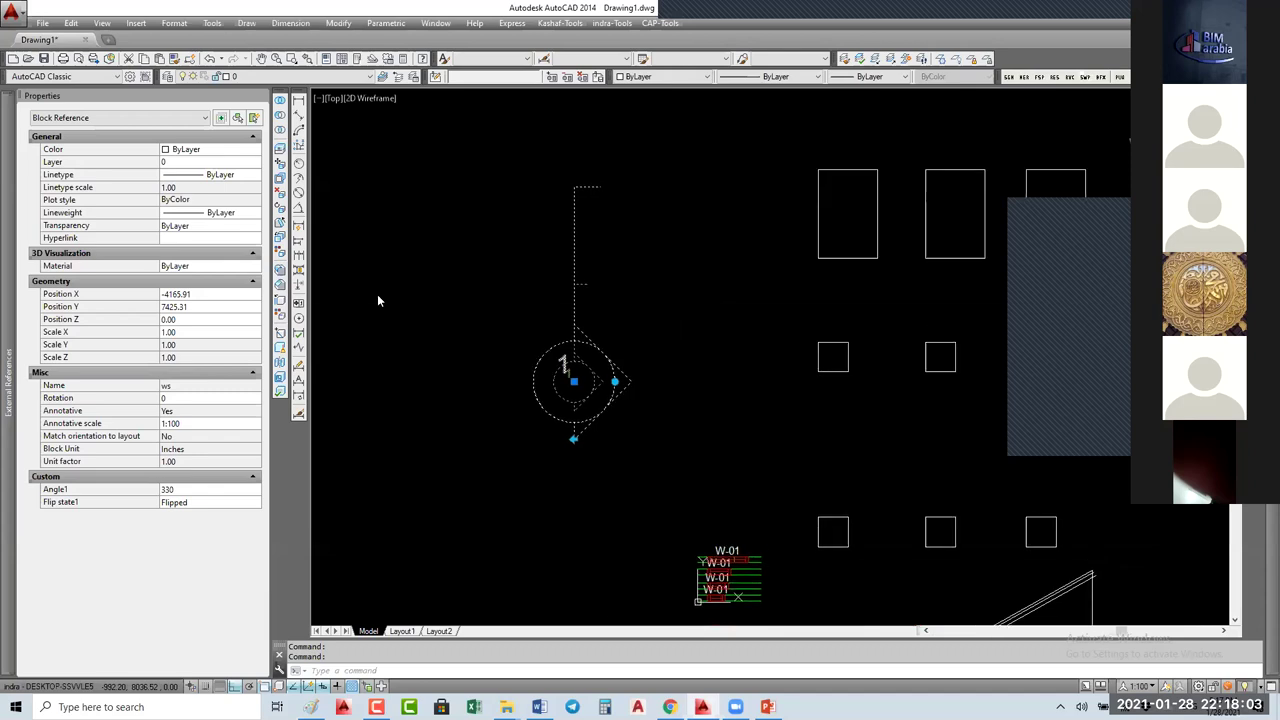
# Step: Reopen ws with BE and add a linear Distance1 parameter along its horizontal line
pyautogui.write('BE')
pyautogui.press('Return')
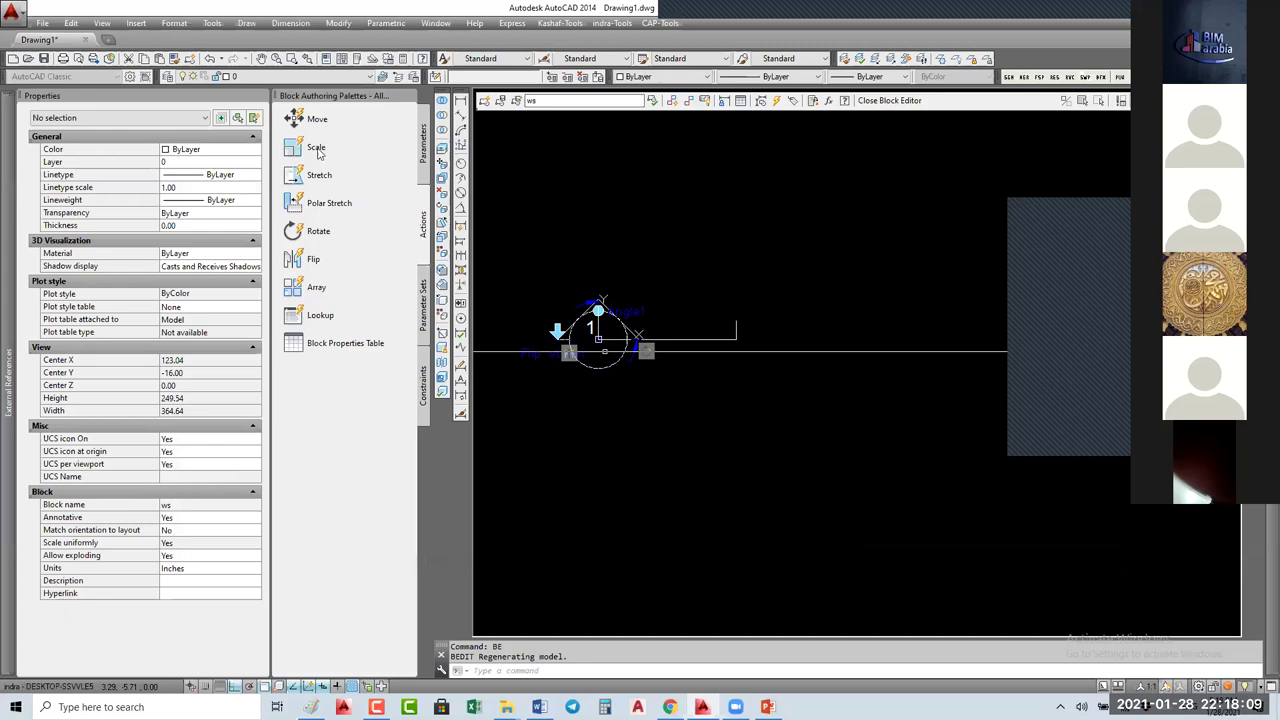
pyautogui.click(423, 140)
pyautogui.click(317, 147)
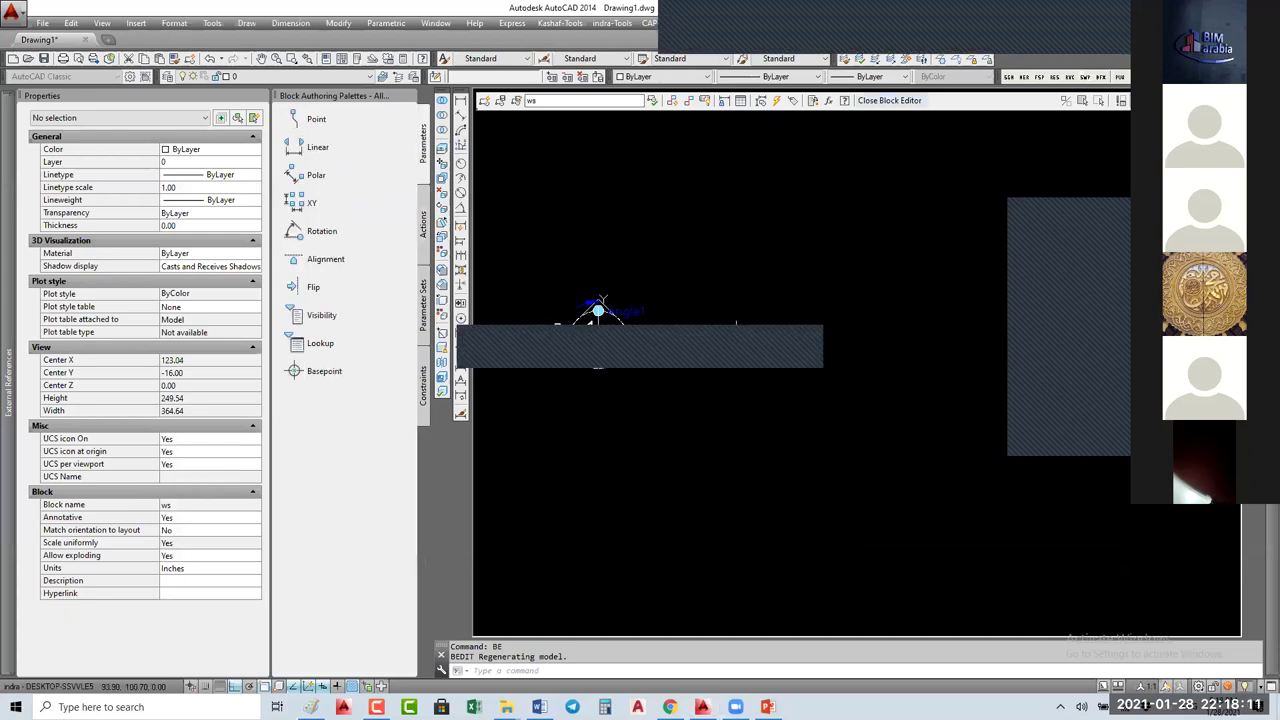
pyautogui.click(733, 352)
pyautogui.click(733, 357)
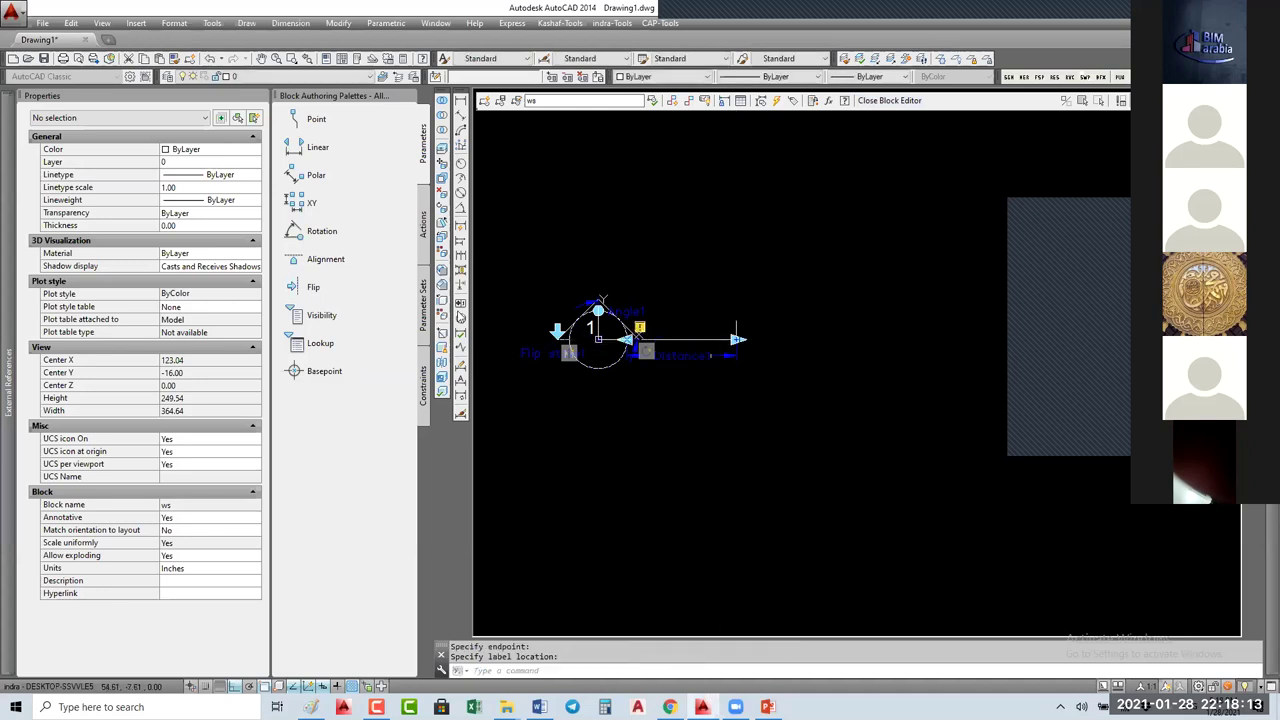
pyautogui.click(424, 226)
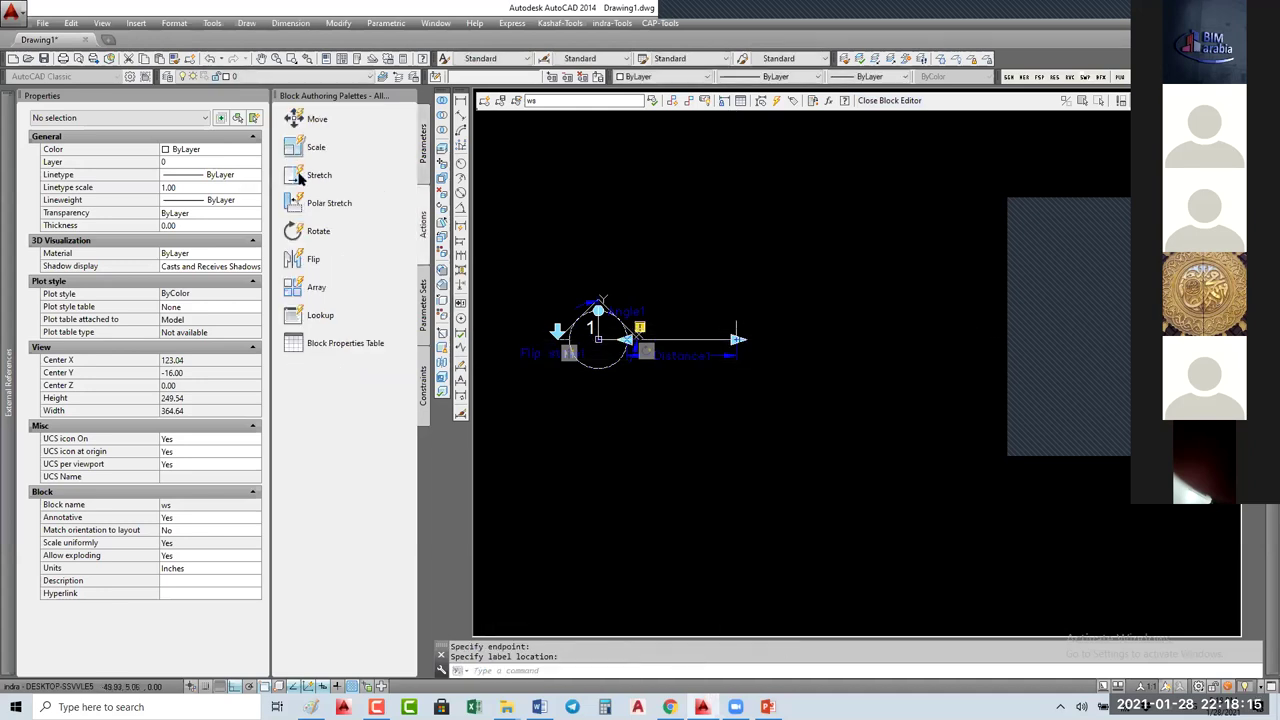
pyautogui.click(298, 177)
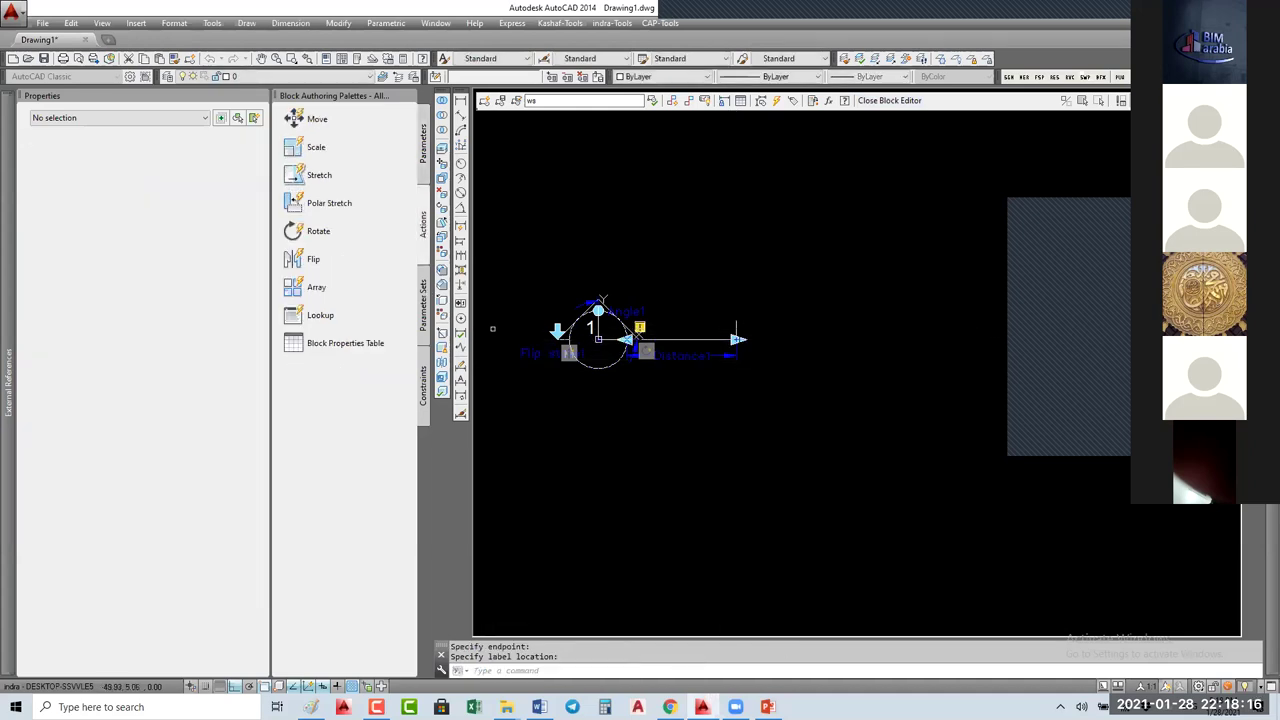
pyautogui.click(736, 340)
pyautogui.click(760, 306)
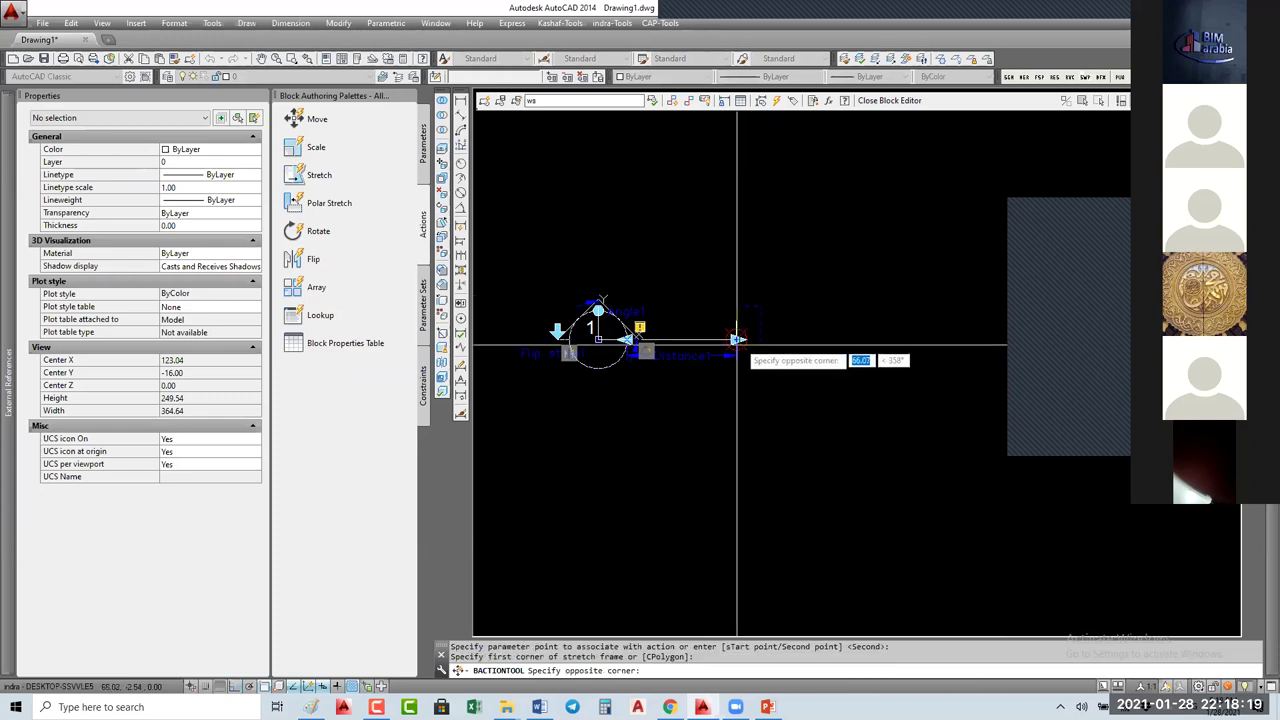
pyautogui.click(737, 340)
pyautogui.click(782, 285)
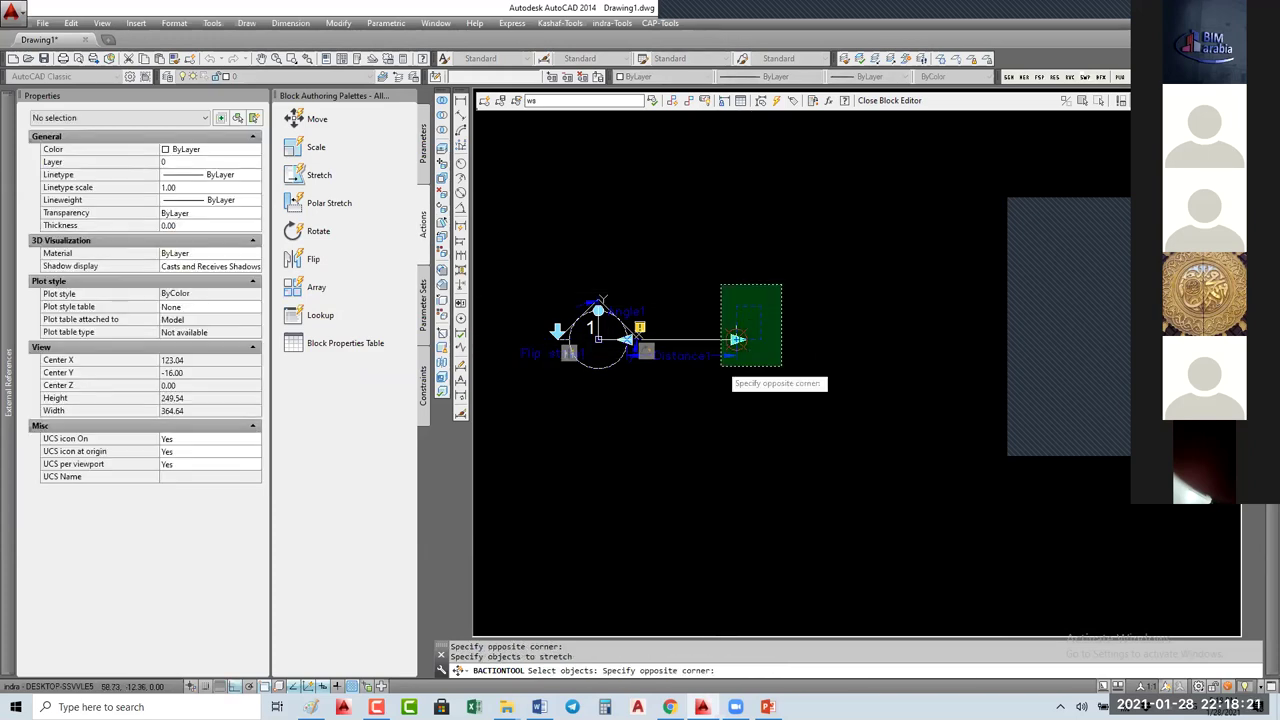
pyautogui.click(702, 378)
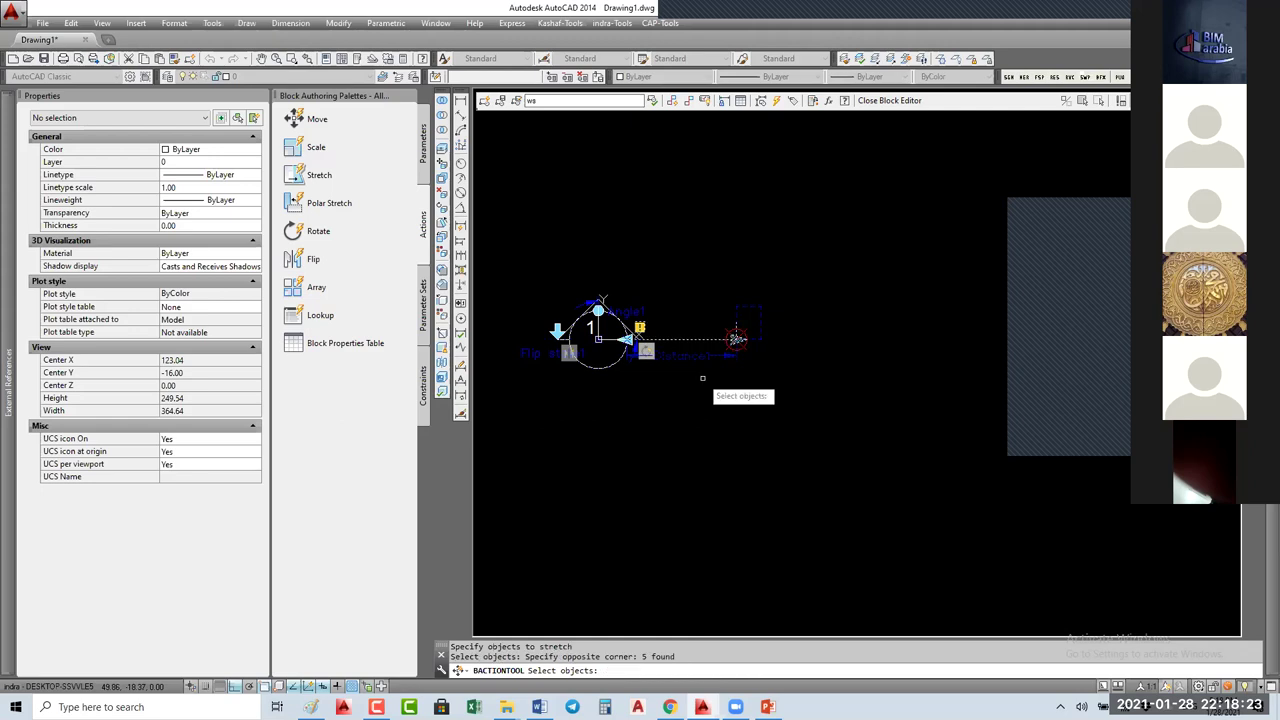
pyautogui.press('Return')
pyautogui.scroll(4, 755, 388)
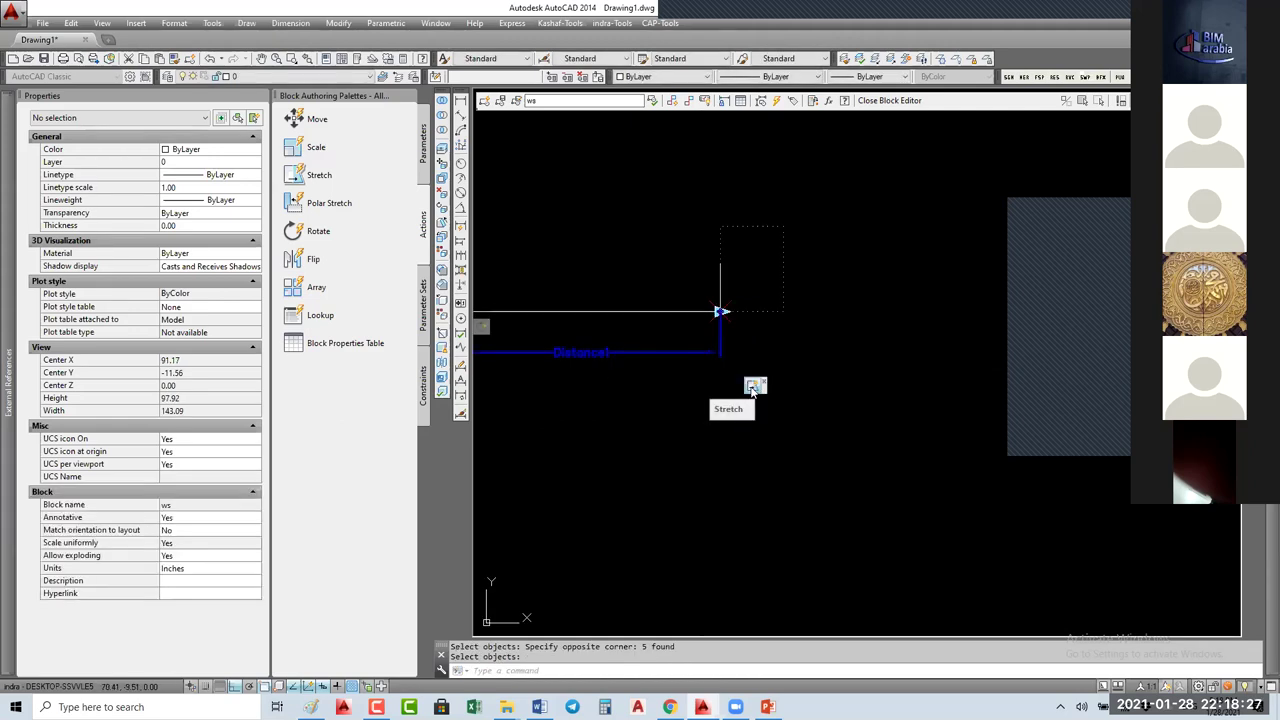
pyautogui.click(752, 388)
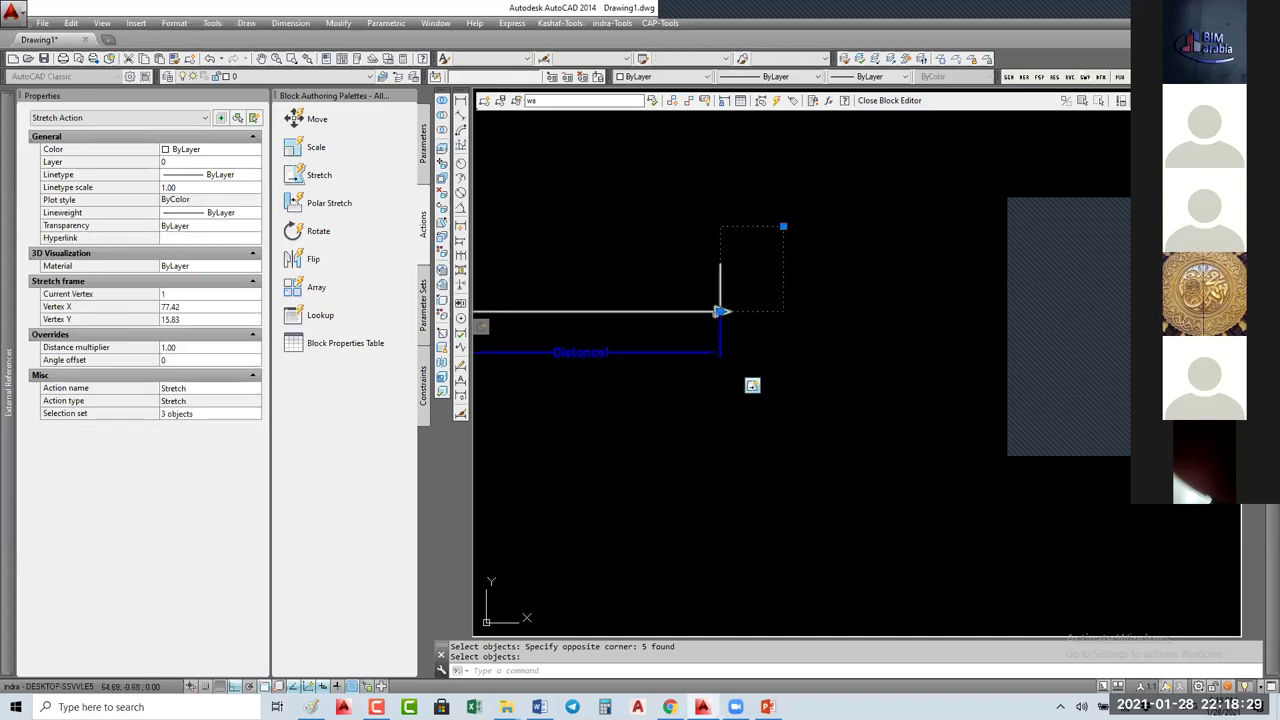
pyautogui.click(720, 311)
pyautogui.press('Escape')
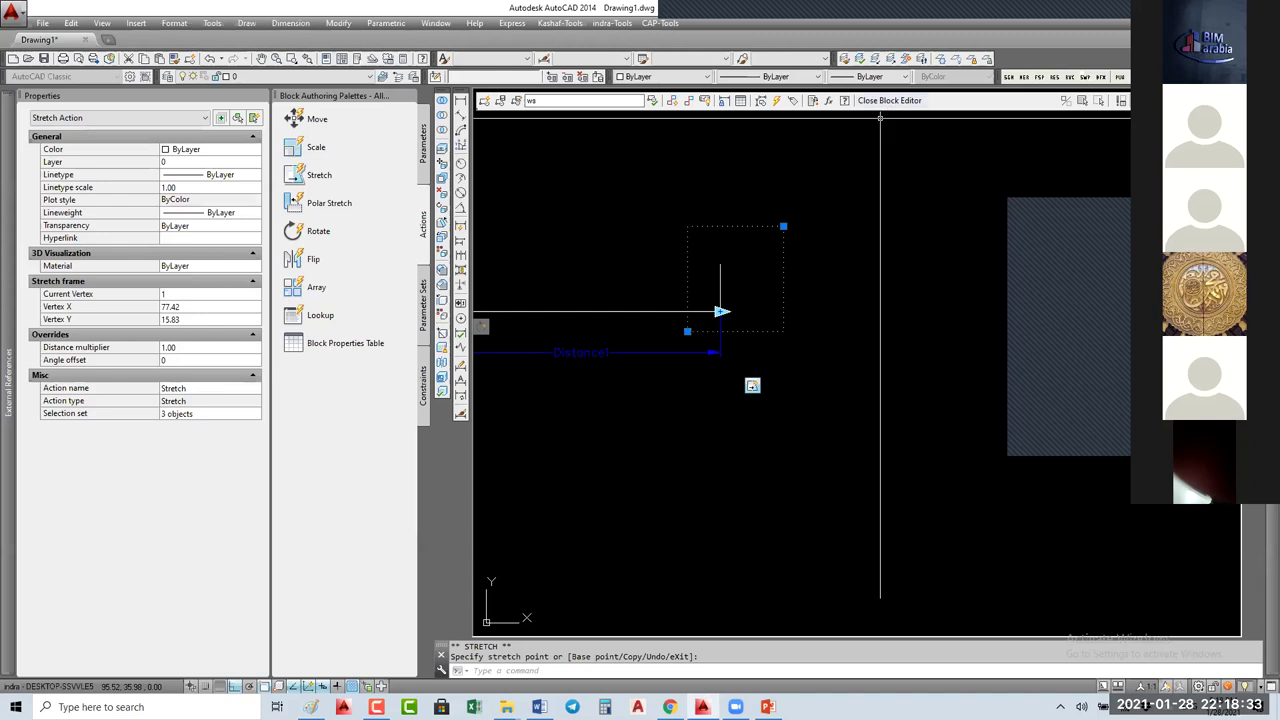
pyautogui.click(853, 284)
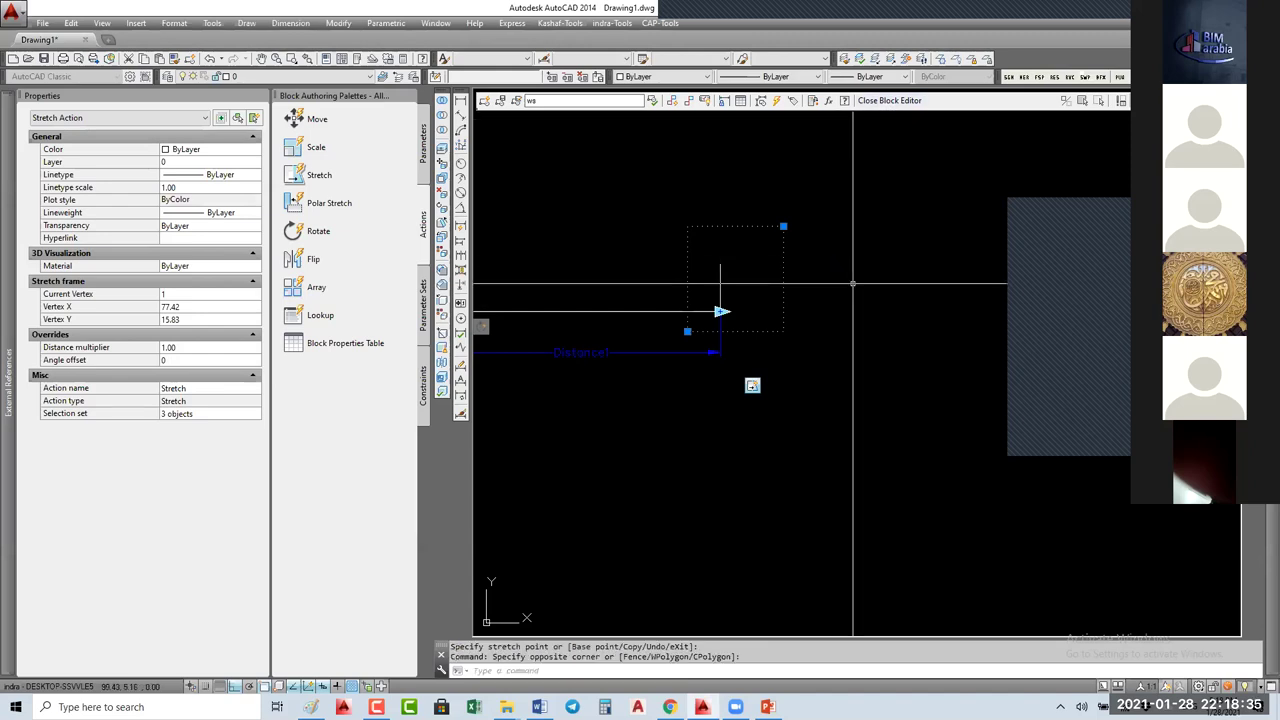
pyautogui.press('Escape')
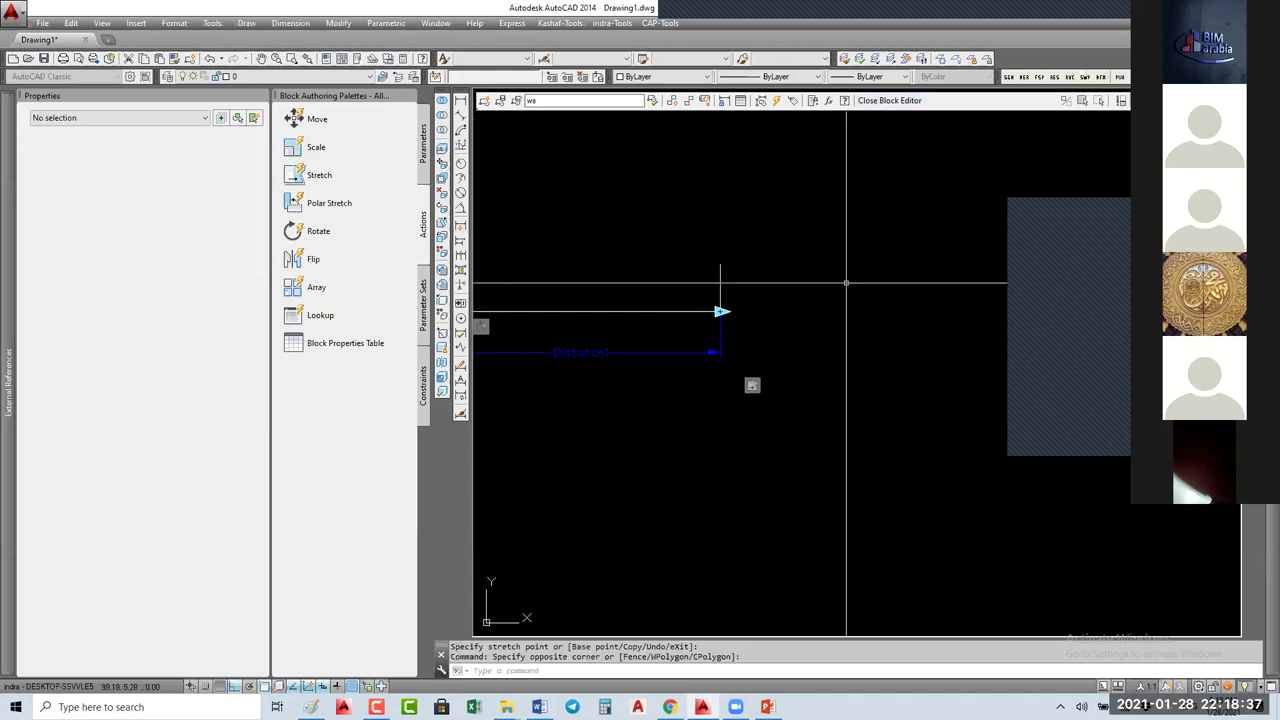
pyautogui.press('Escape')
pyautogui.press('Escape')
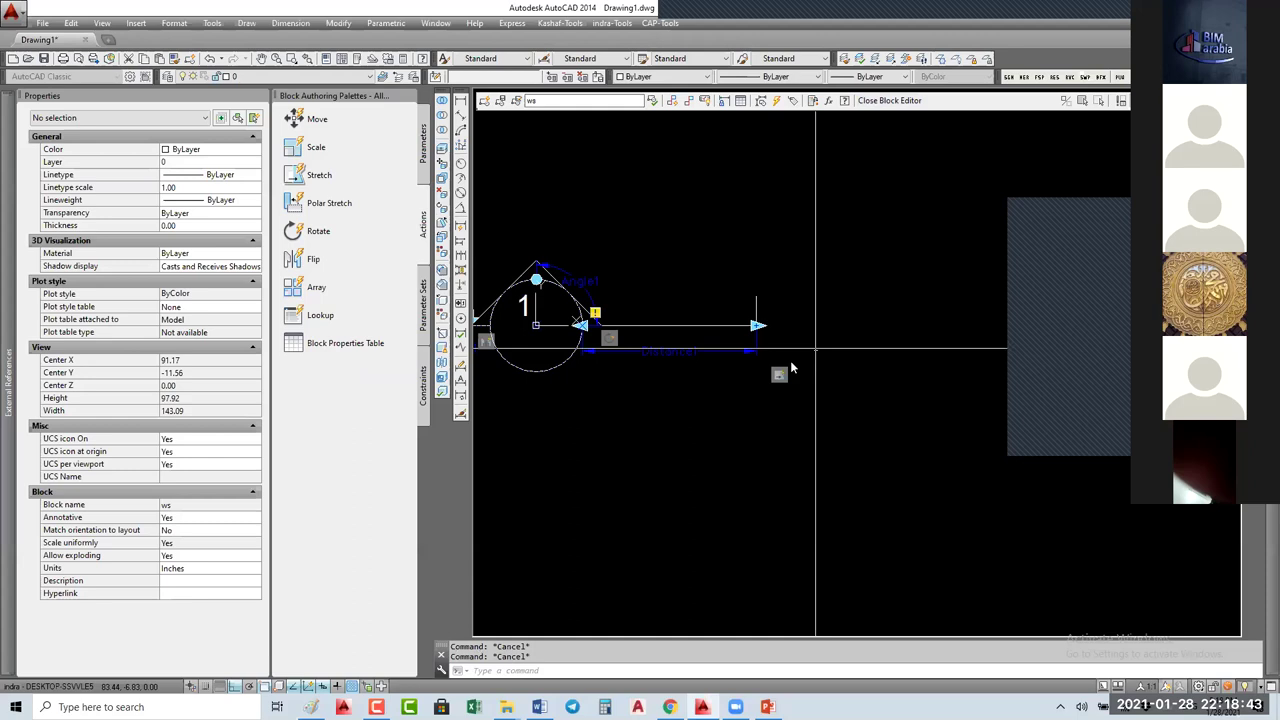
# Step: Add the callout geometry to an action's objects with a crossing window
pyautogui.scroll(-4, 710, 338)
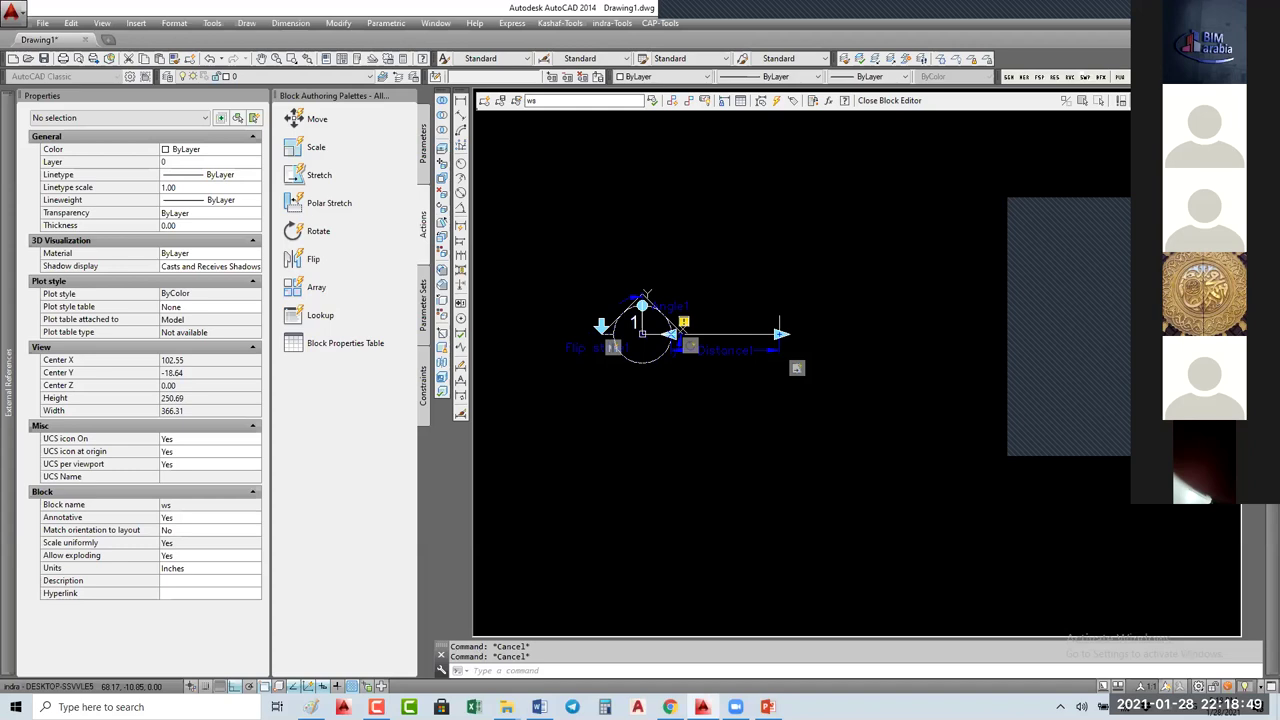
pyautogui.doubleClick(796, 368)
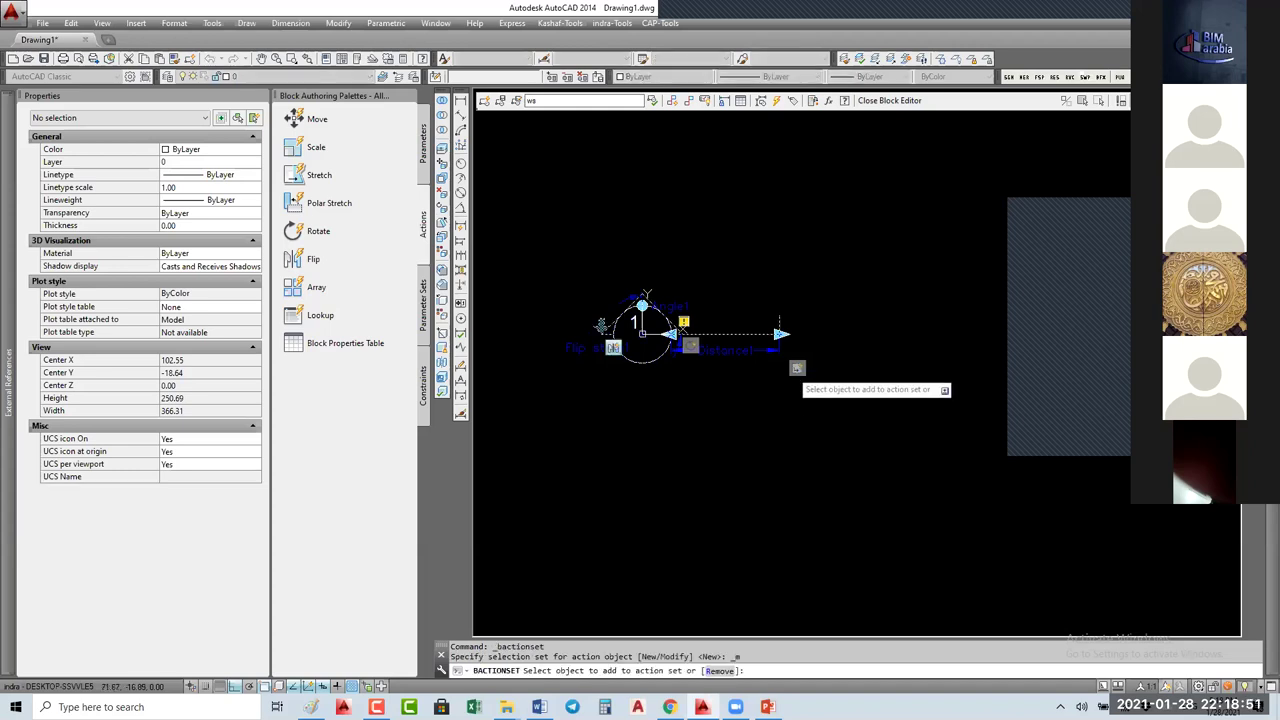
pyautogui.click(800, 360)
pyautogui.click(752, 324)
pyautogui.rightClick(767, 354)
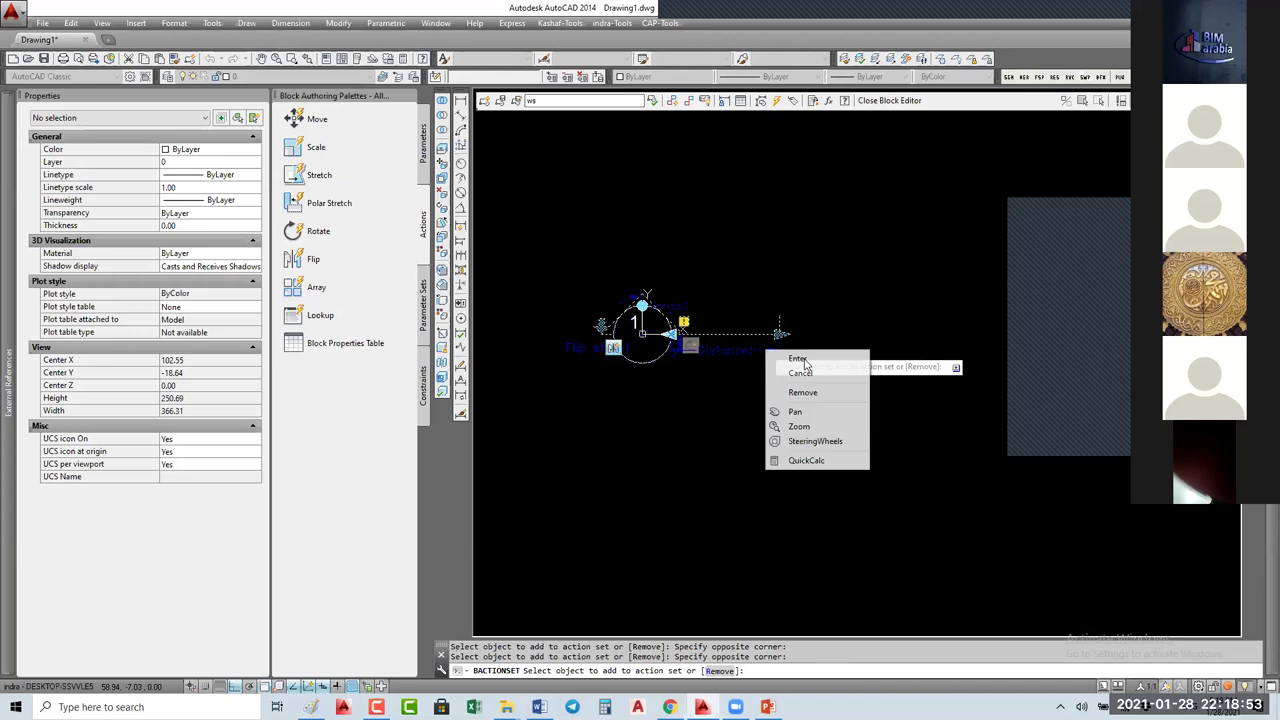
pyautogui.click(790, 357)
# Step: Add the windowed geometry to the Rotate action's selection set and close the Block Editor
pyautogui.click(693, 348)
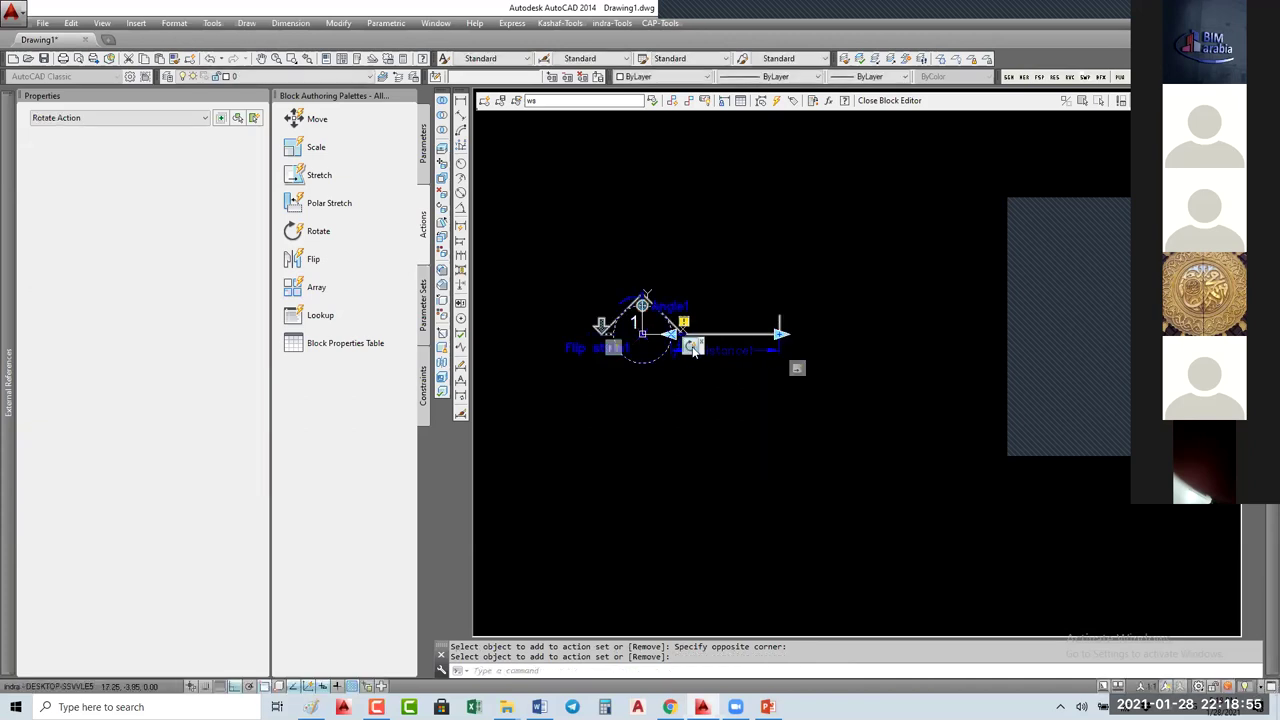
pyautogui.rightClick(693, 348)
pyautogui.moveTo(760, 375)
pyautogui.click(896, 390)
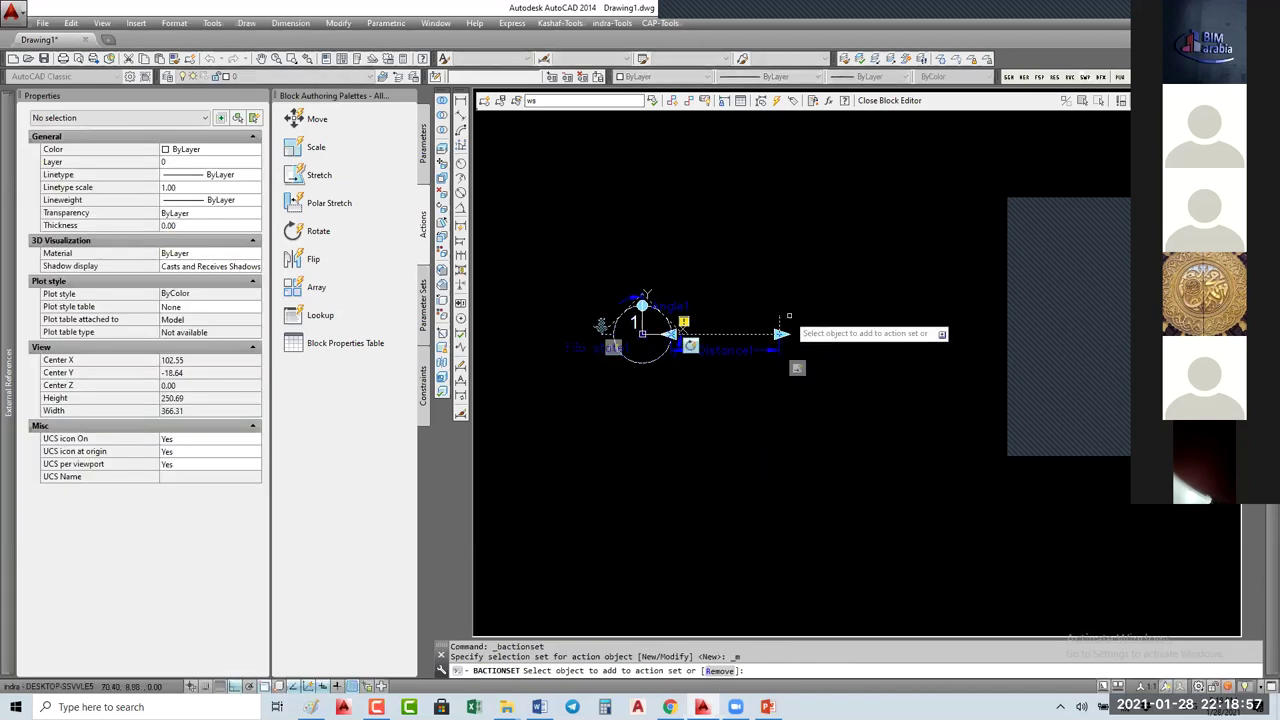
pyautogui.click(797, 366)
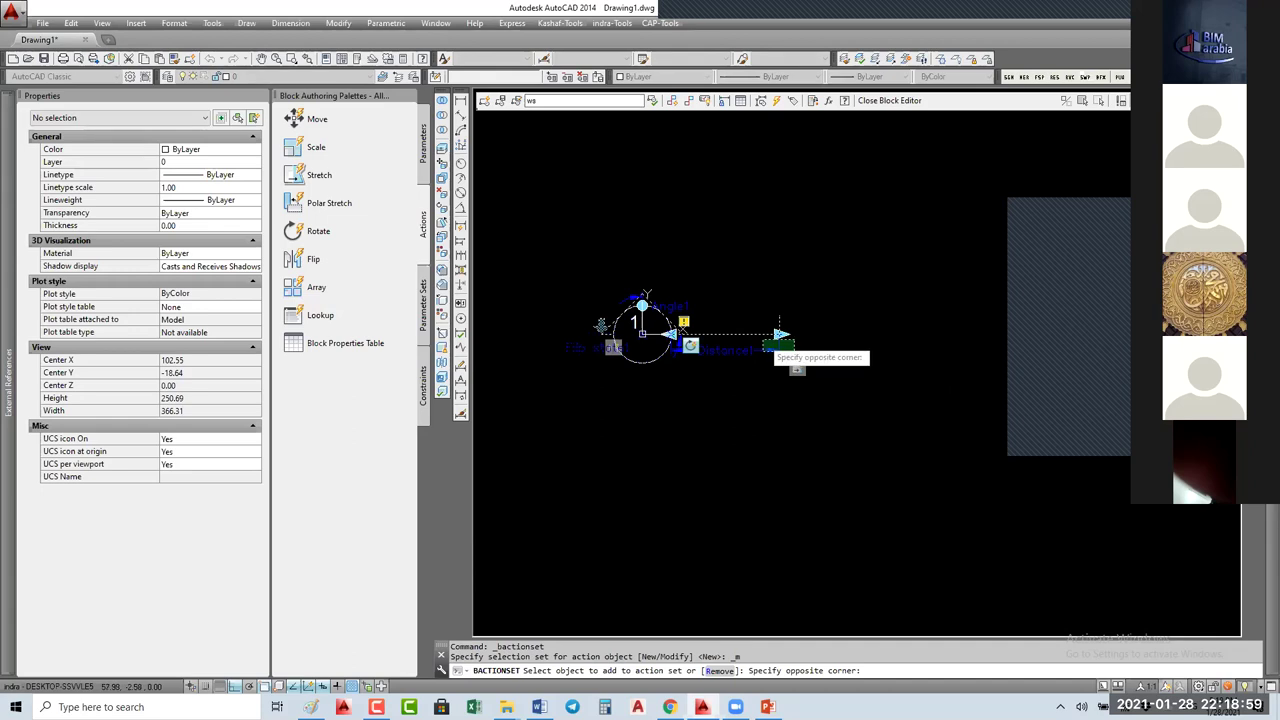
pyautogui.click(778, 335)
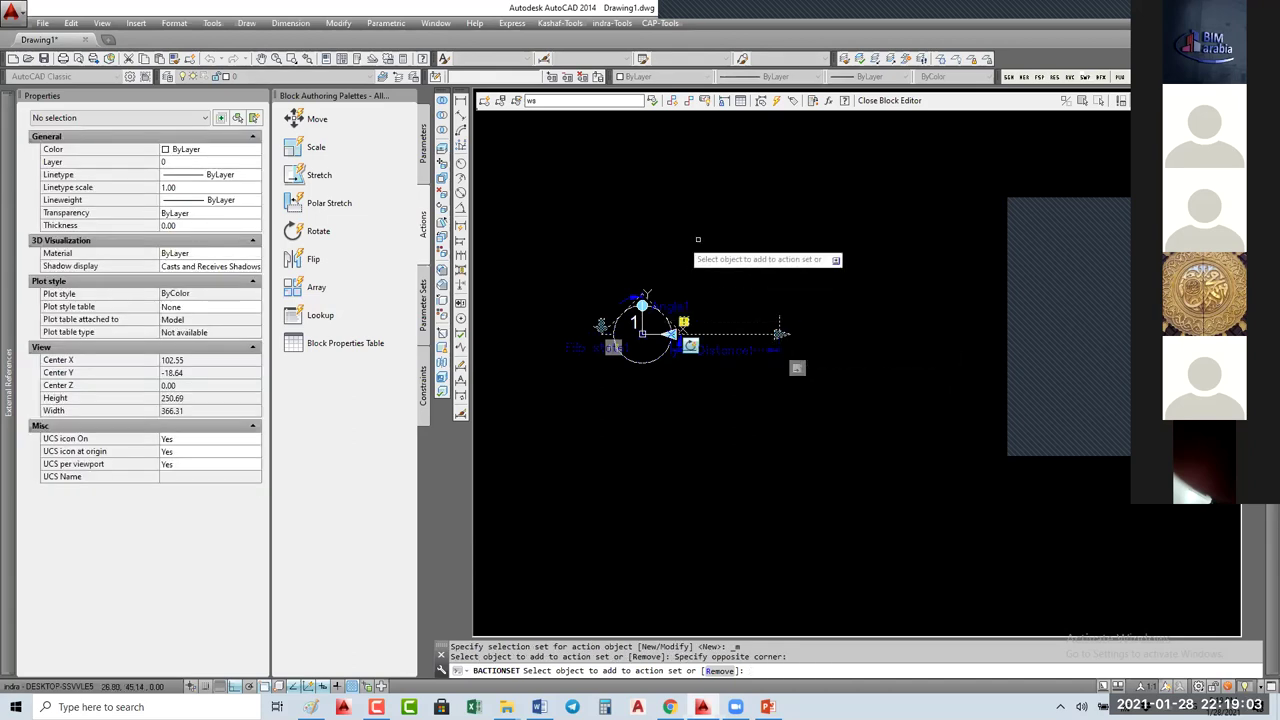
pyautogui.rightClick(848, 187)
pyautogui.click(871, 211)
pyautogui.click(889, 100)
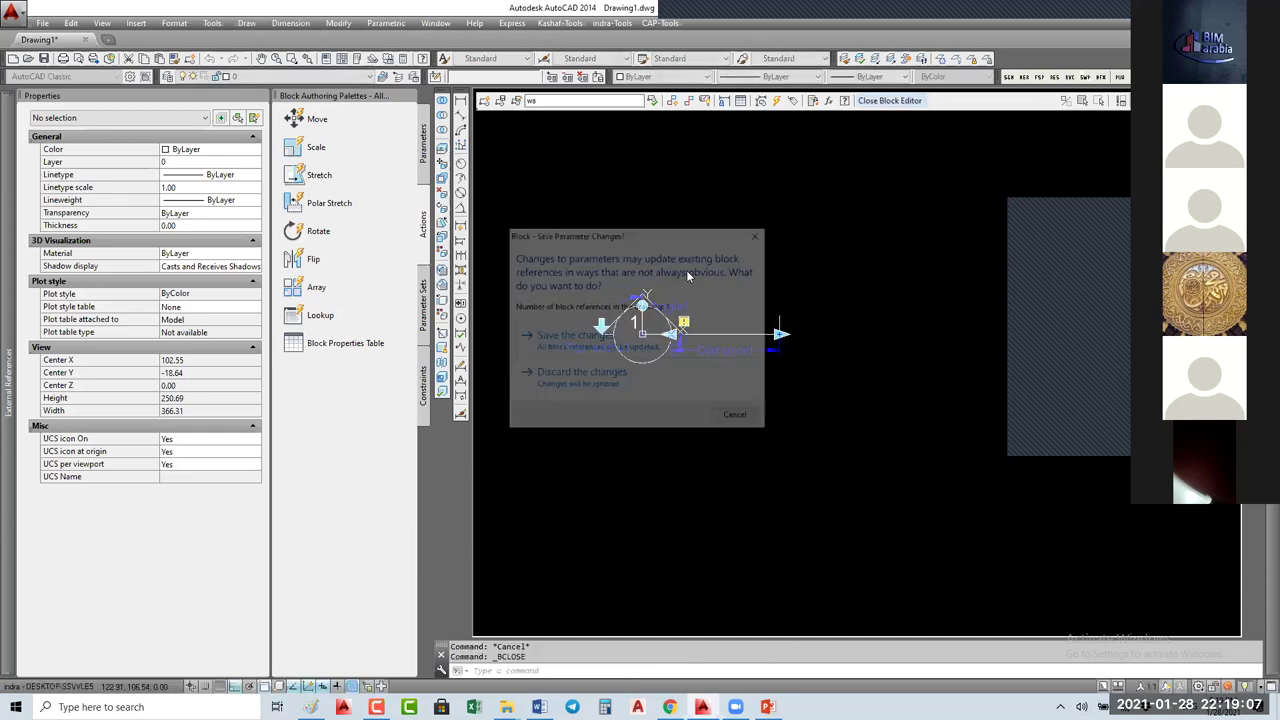
# Step: Save the ws block changes and stretch the placed callout's distance to 10294.88
pyautogui.click(697, 339)
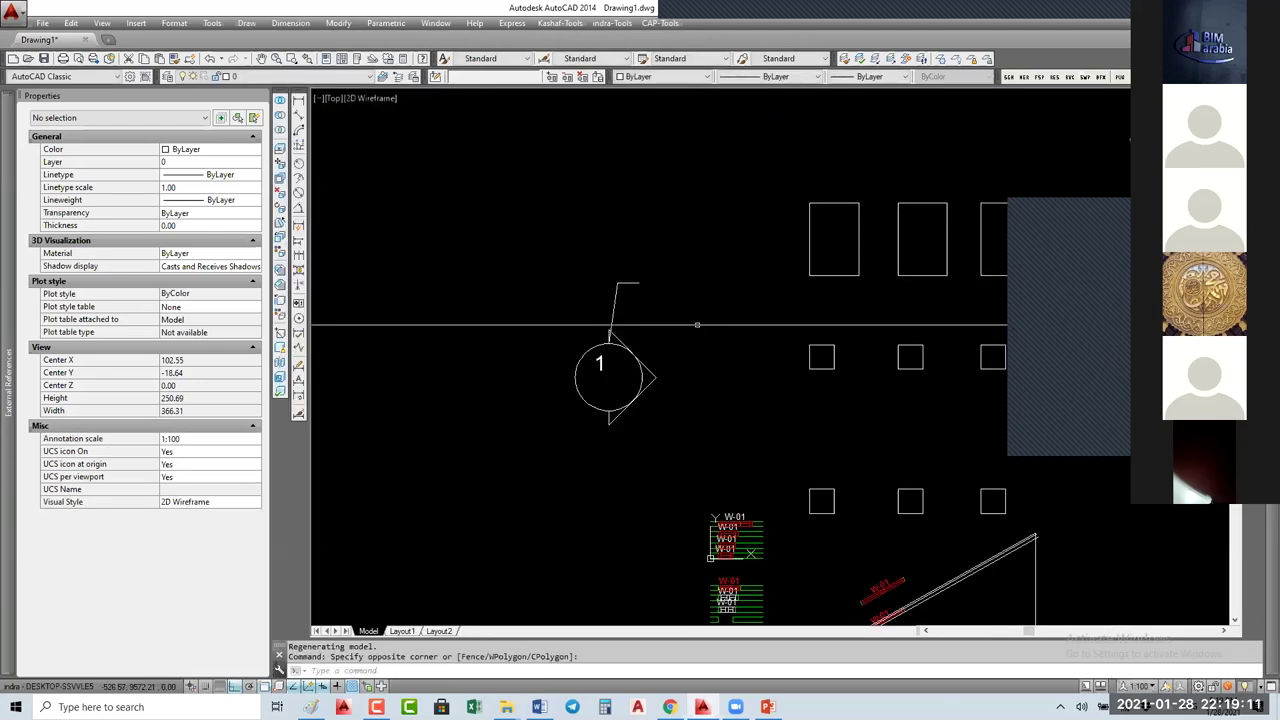
pyautogui.click(575, 376)
pyautogui.click(518, 380)
pyautogui.click(617, 283)
pyautogui.click(617, 157)
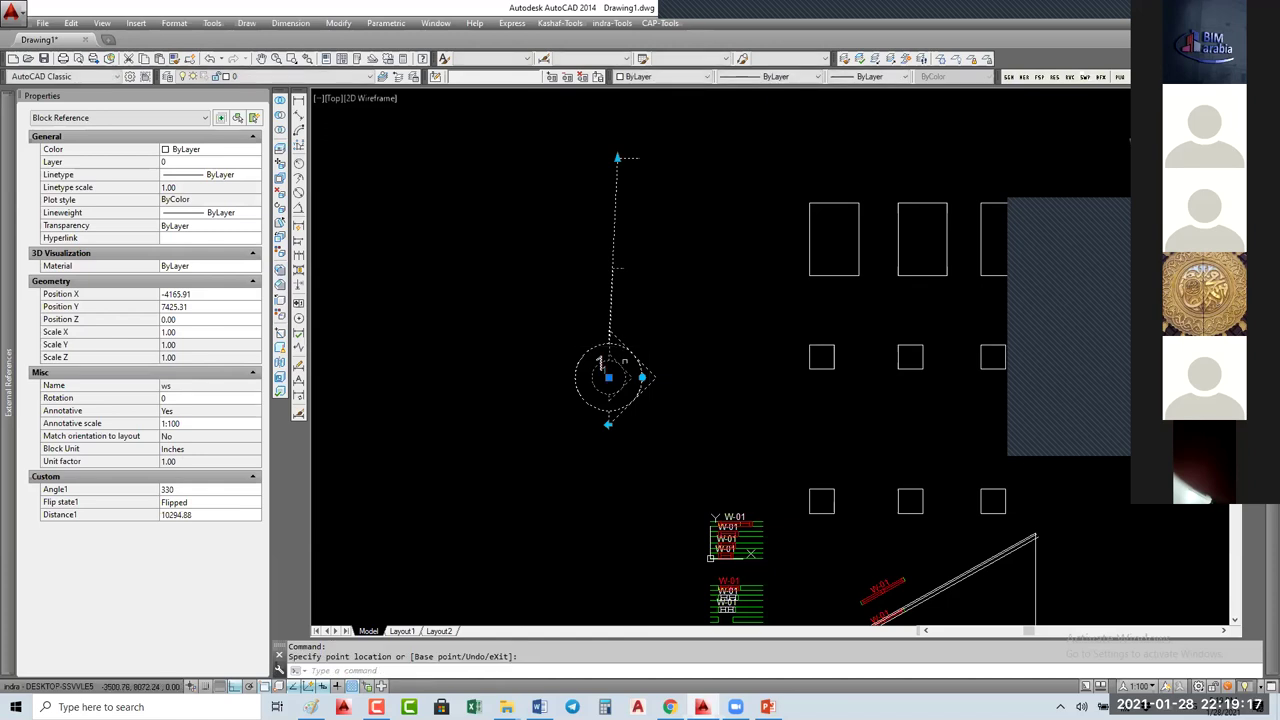
# Step: Rotate the callout to 208° with ortho off, then bring up Edit Block Definition
pyautogui.click(642, 377)
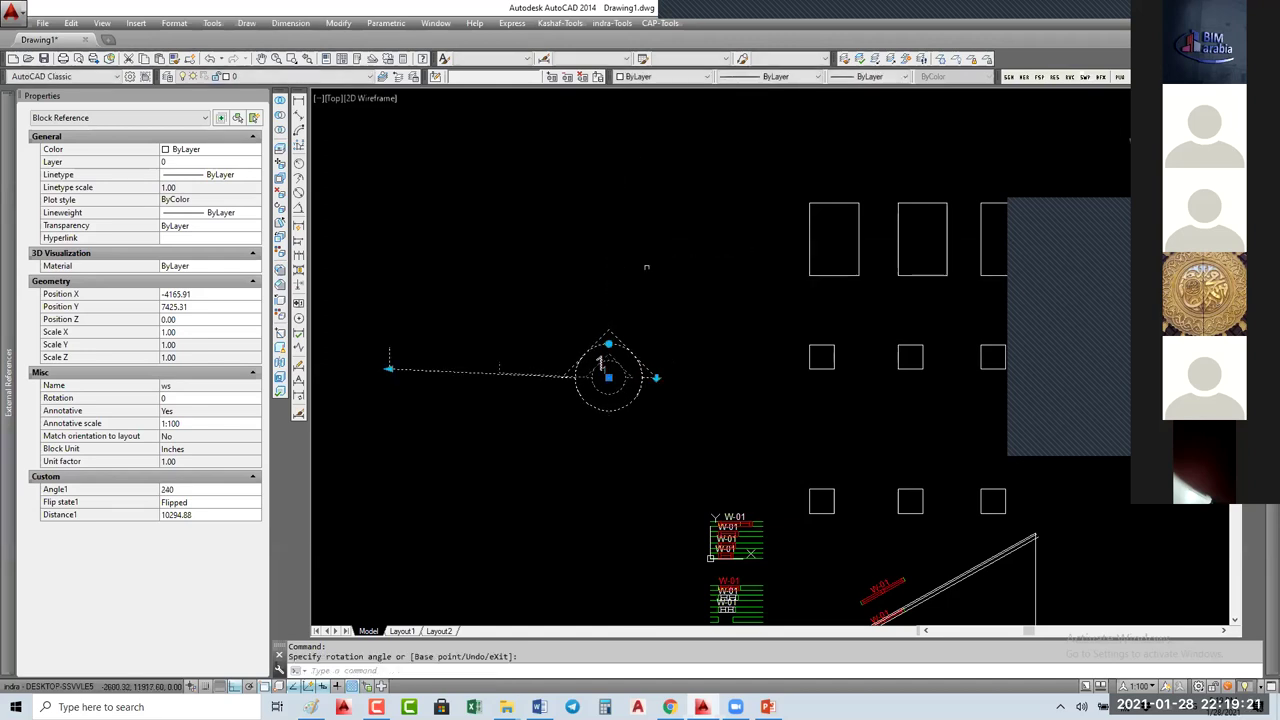
pyautogui.click(389, 369)
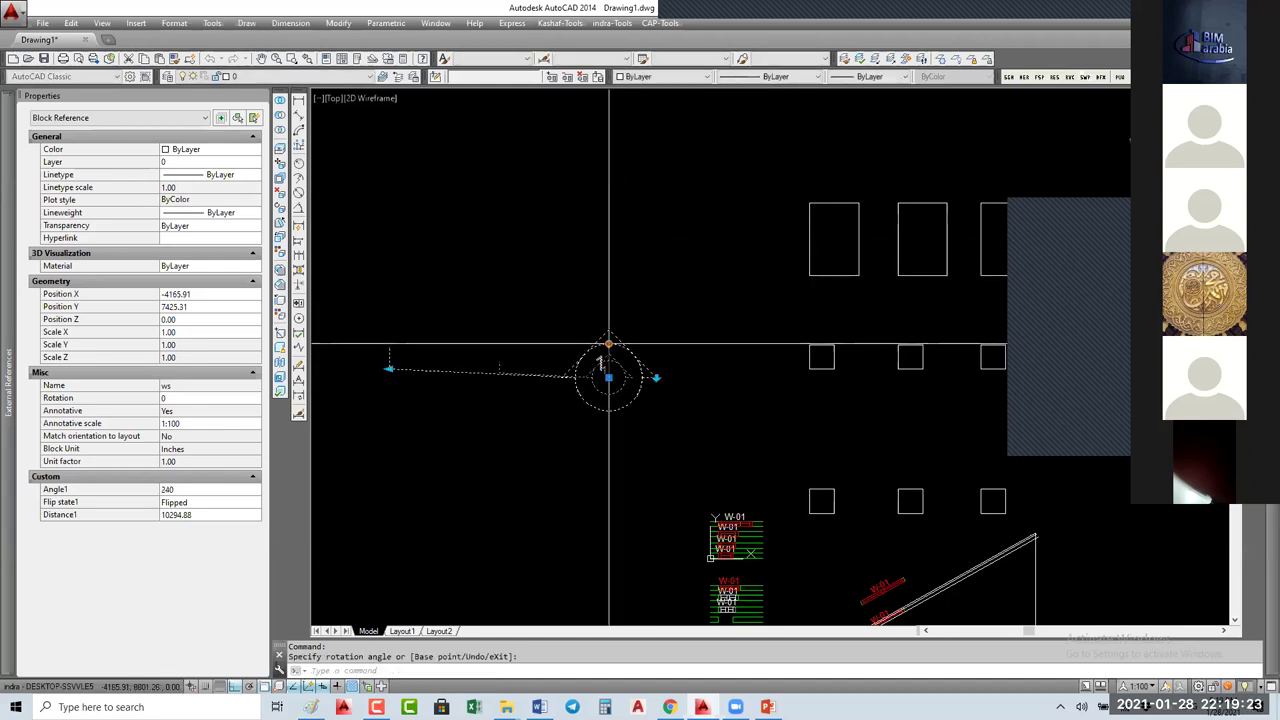
pyautogui.click(608, 344)
pyautogui.press('F8')
pyautogui.click(420, 485)
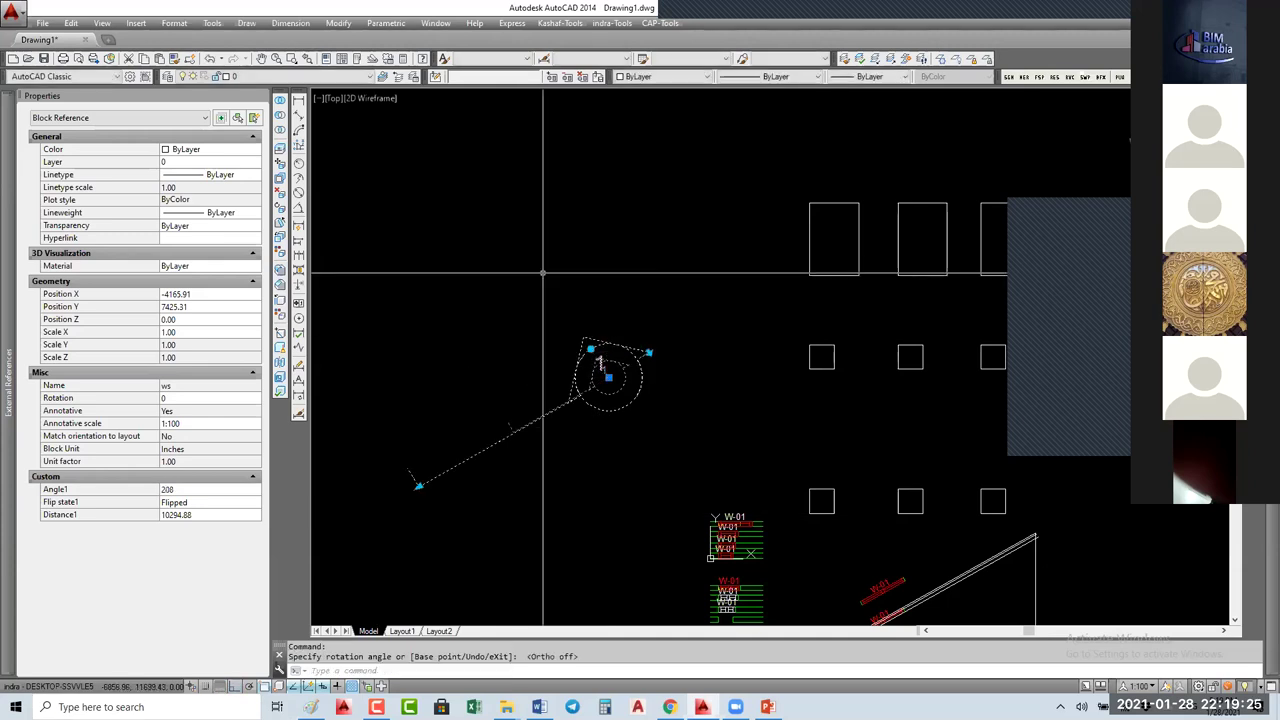
pyautogui.scroll(3, 522, 441)
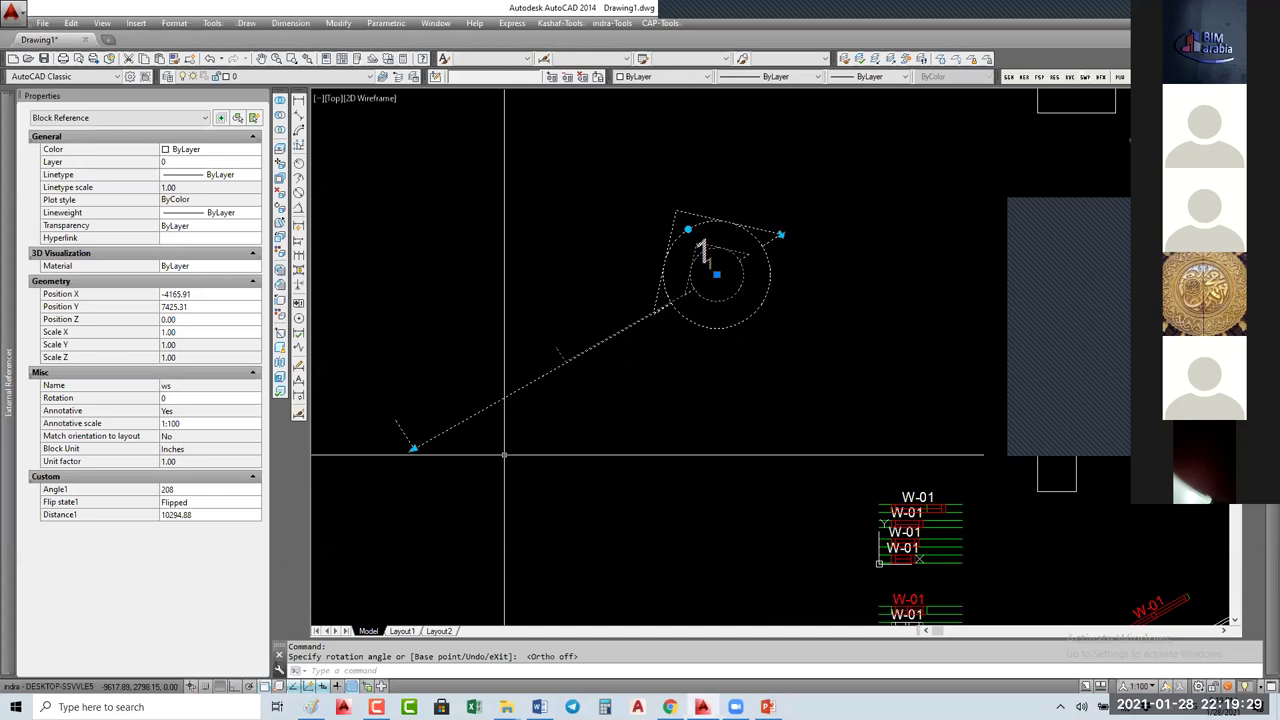
pyautogui.write('be')
pyautogui.press('Return')
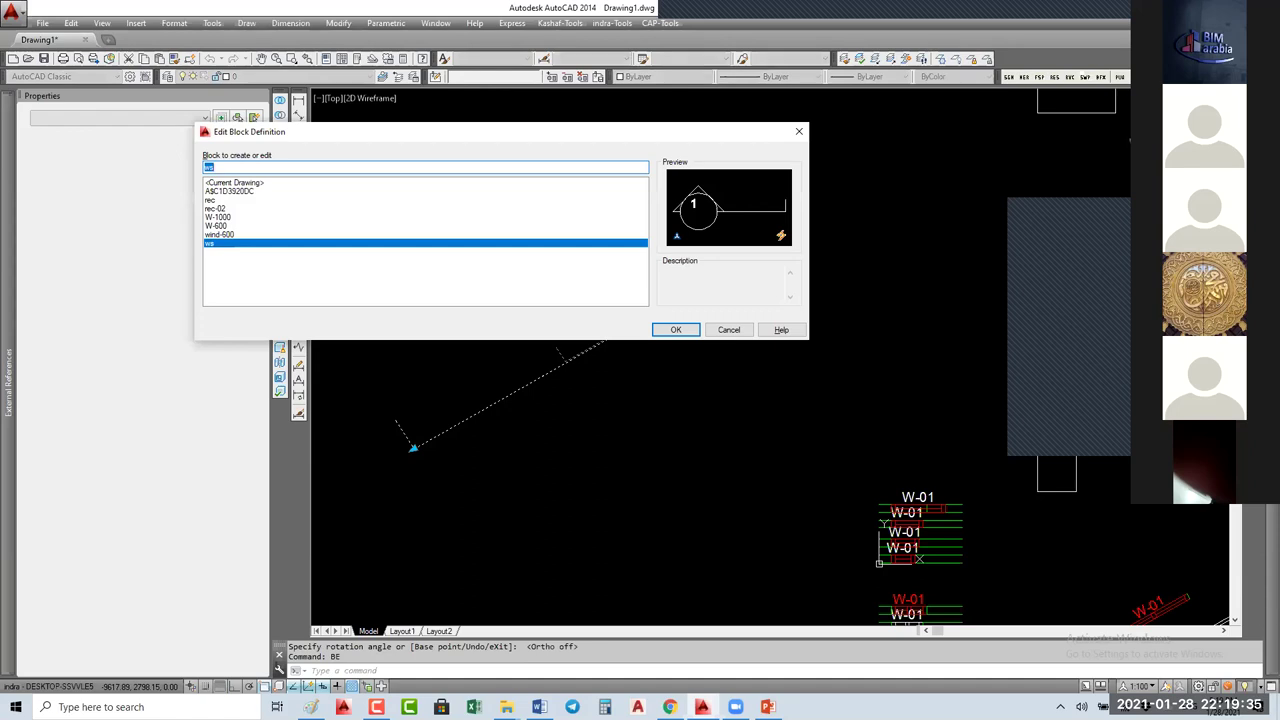
# Step: Keep only the 1:50 annotative scale on the ws callout and set the drawing scale to 1:50
pyautogui.press('Return')
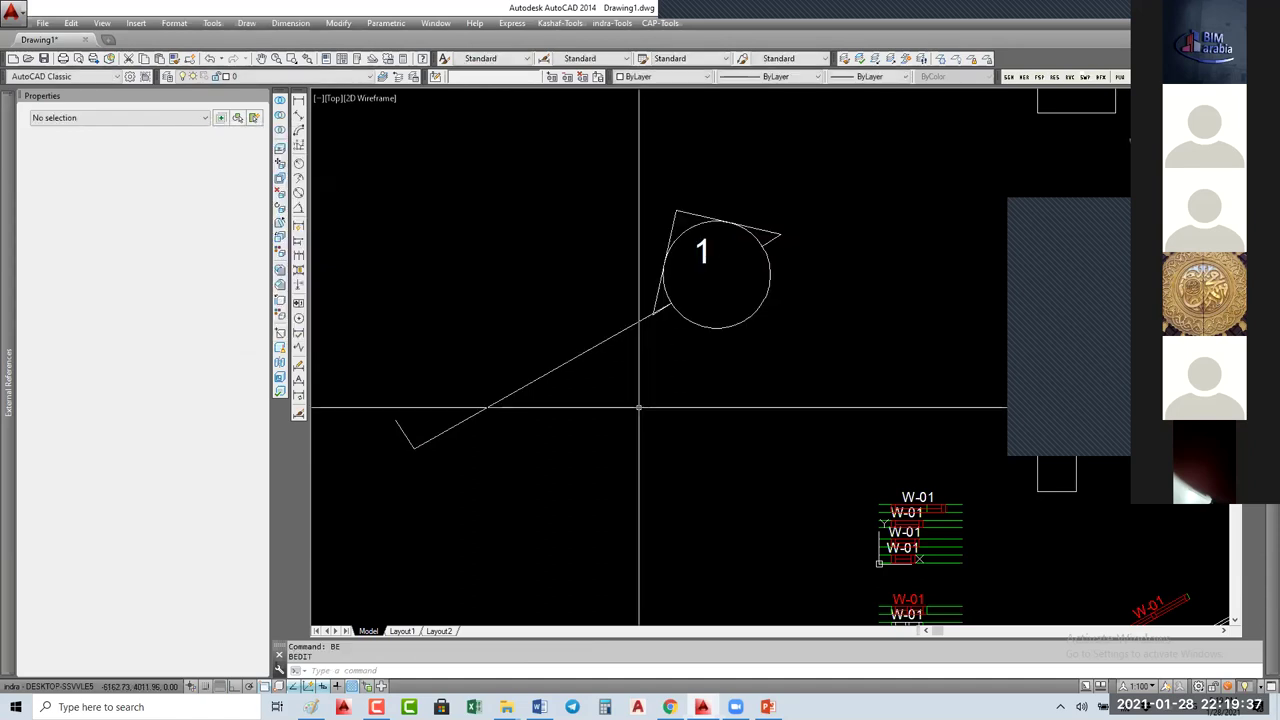
pyautogui.click(560, 352)
pyautogui.click(1032, 610)
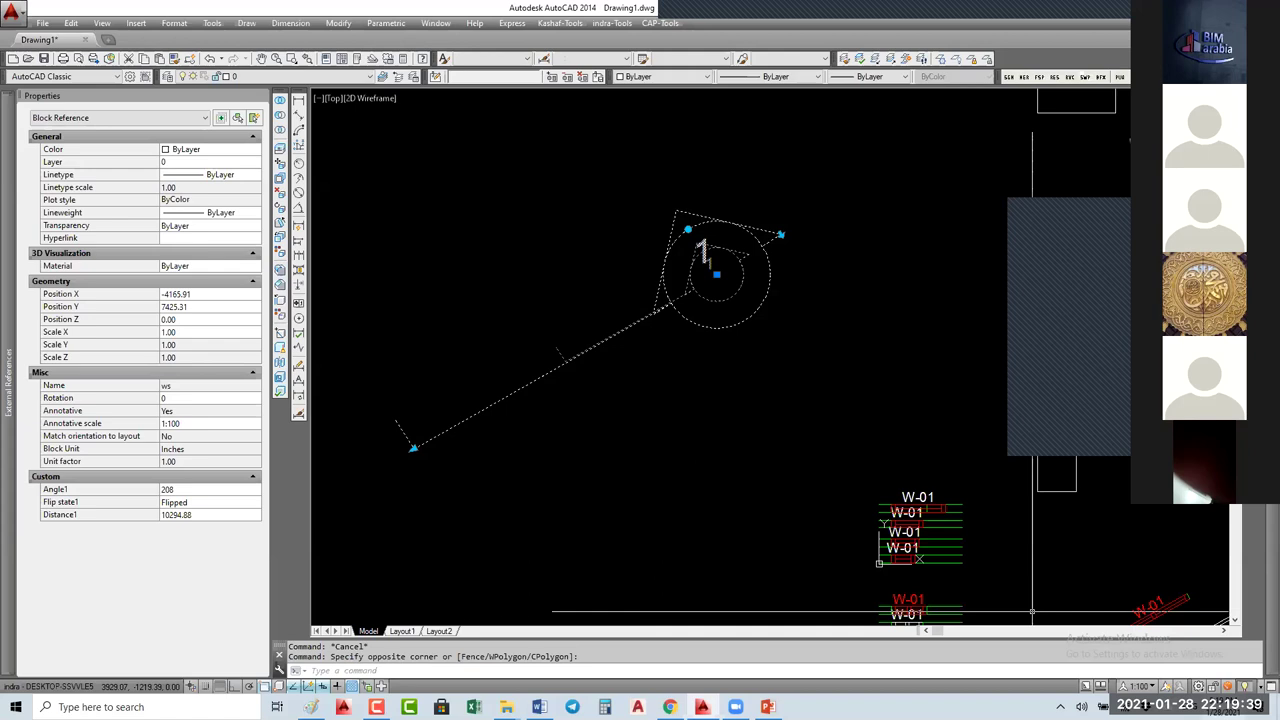
pyautogui.click(255, 423)
pyautogui.click(494, 220)
pyautogui.keyDown('shift'); pyautogui.click(497, 228); pyautogui.keyUp('shift')
pyautogui.click(675, 241)
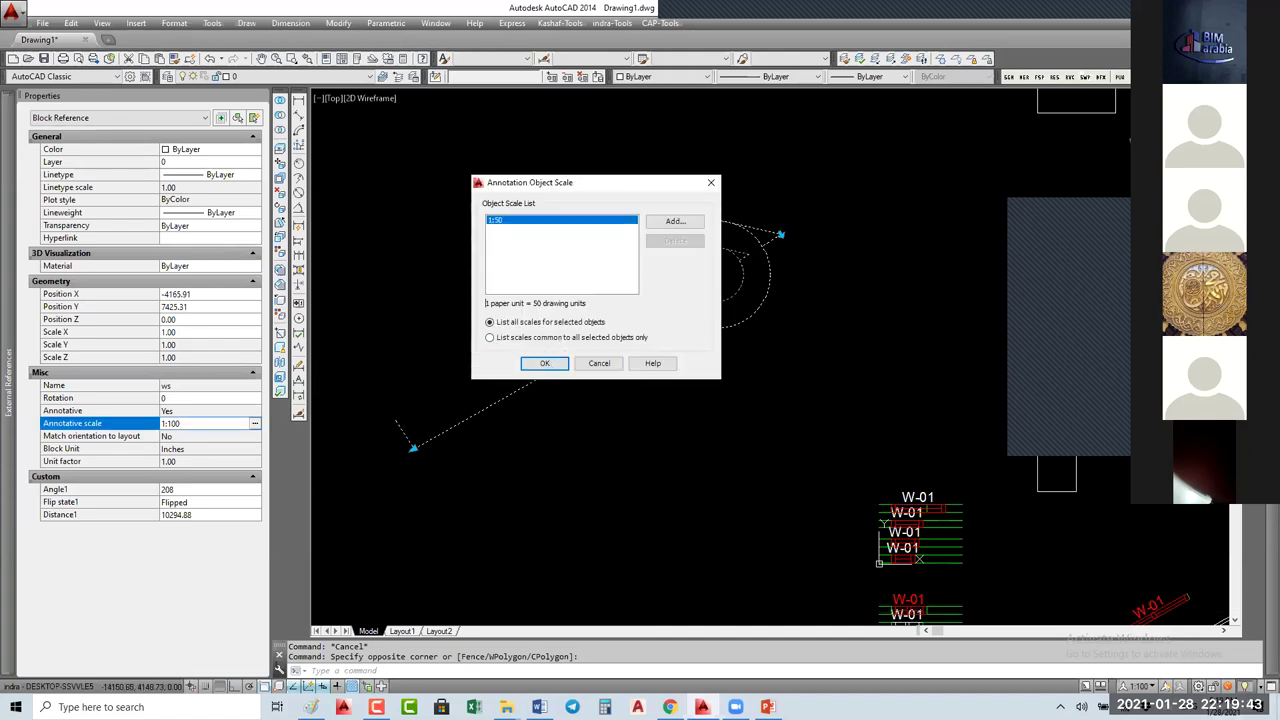
pyautogui.click(545, 364)
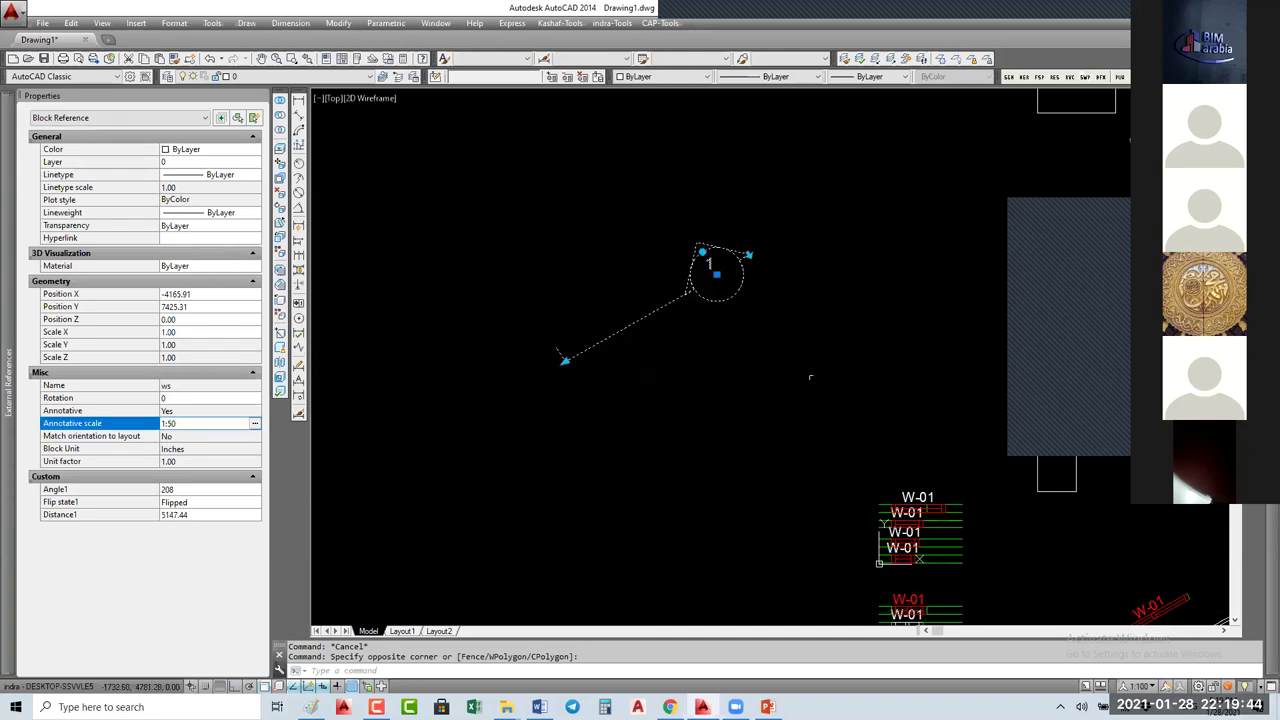
pyautogui.click(1148, 686)
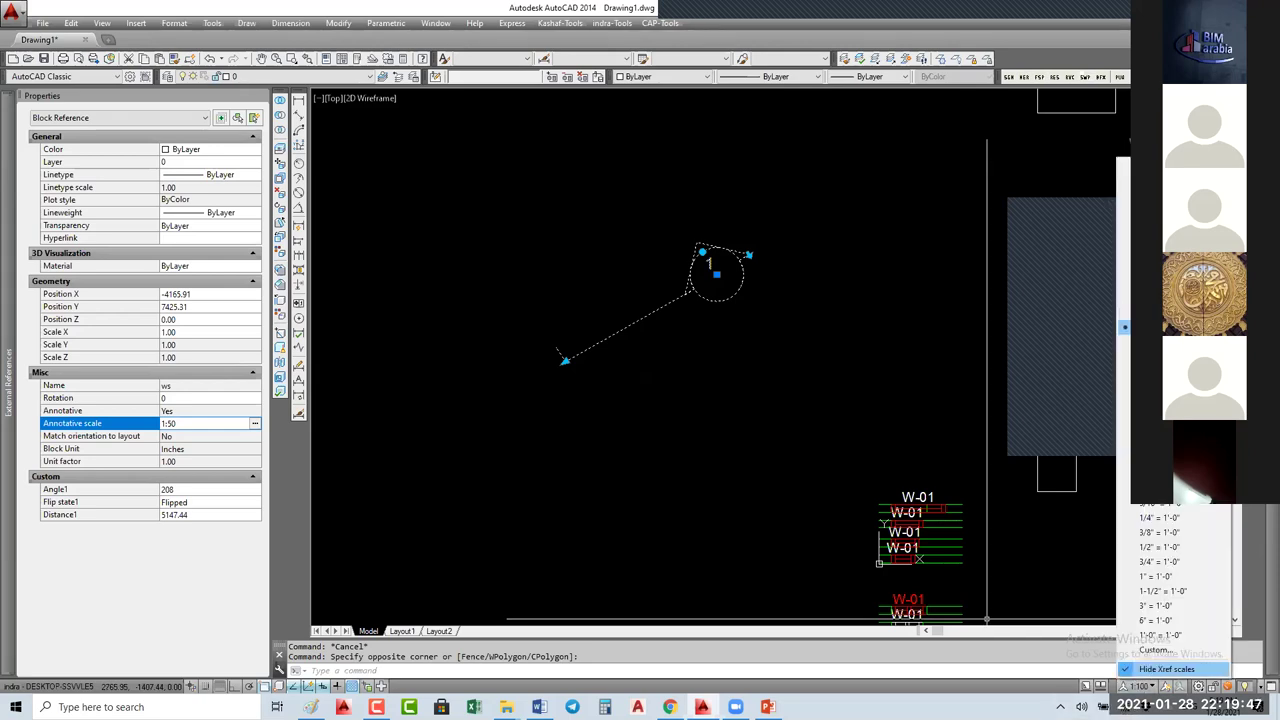
pyautogui.click(1124, 314)
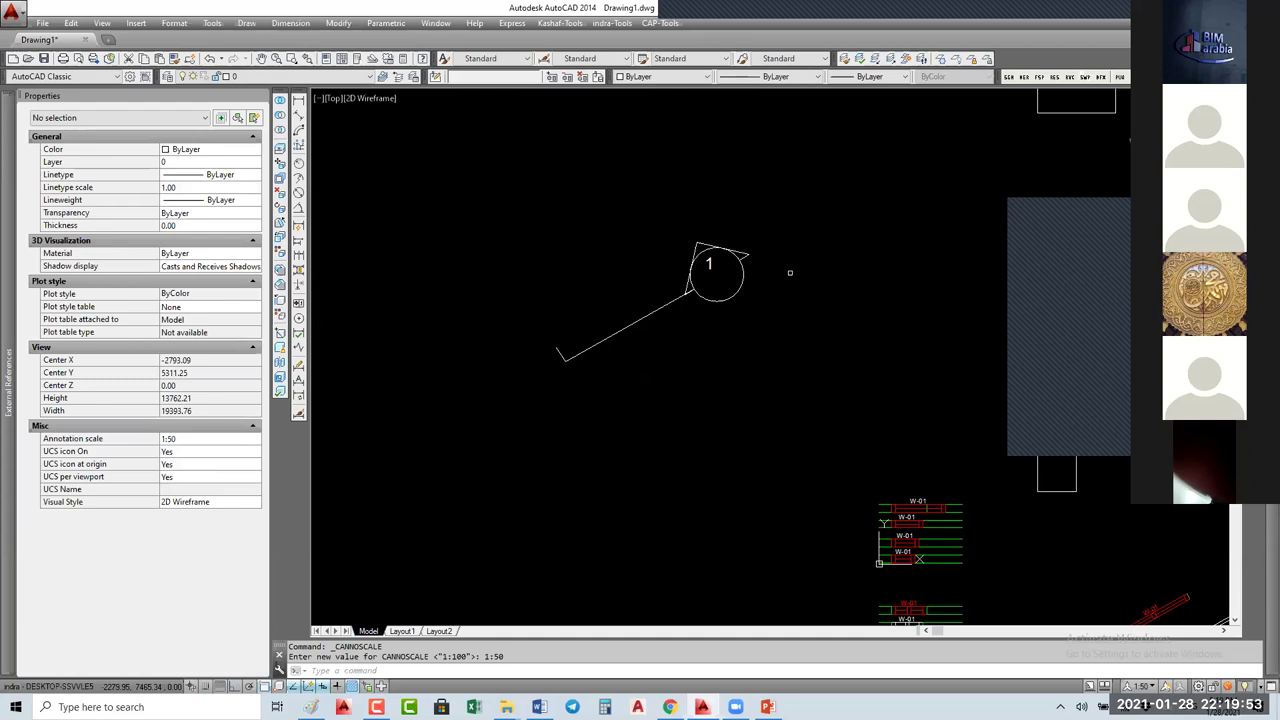
# Step: Set the ws callout block to Not flipped using its flip grip
pyautogui.click(790, 272)
pyautogui.click(744, 300)
pyautogui.click(744, 300)
pyautogui.scroll(-3, 744, 300)
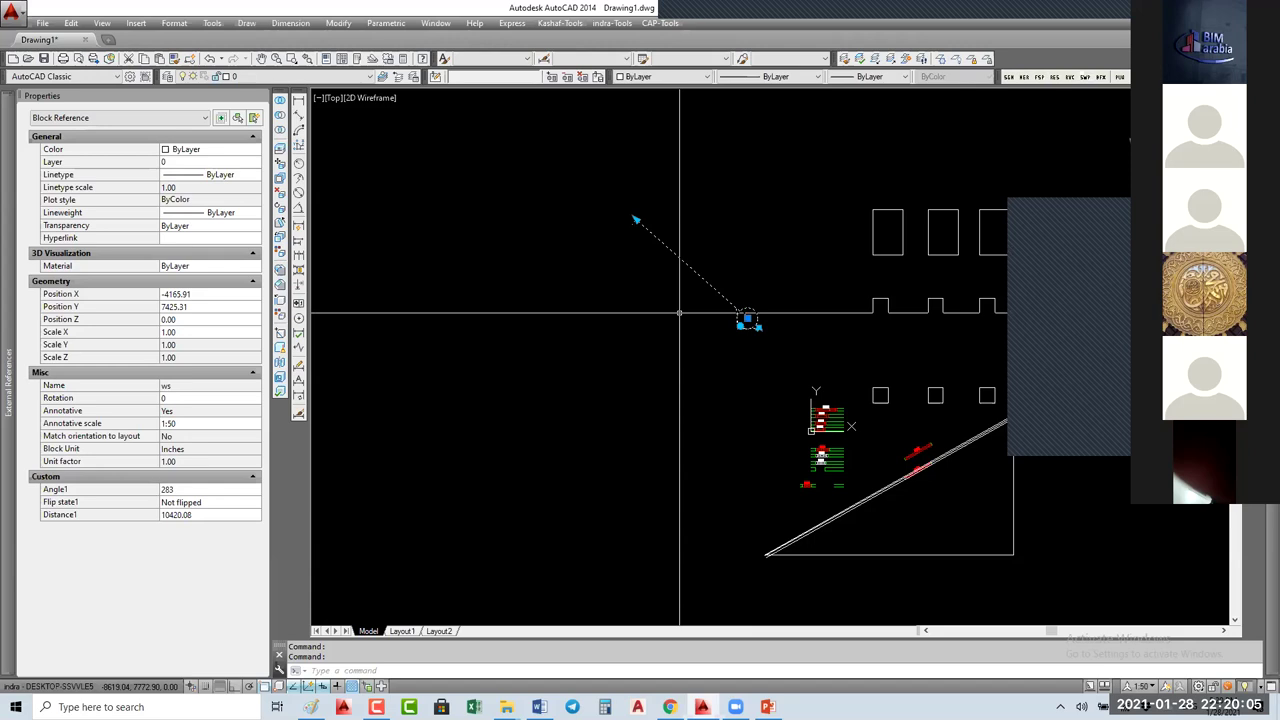
# Step: Bring the W-01 windows into view and open Edit Block Definition with W-1000 chosen
pyautogui.moveTo(678, 305)
pyautogui.mouseDown(button='middle')
pyautogui.moveTo(681, 261)
pyautogui.moveTo(480, 250)
pyautogui.mouseUp(button='middle')
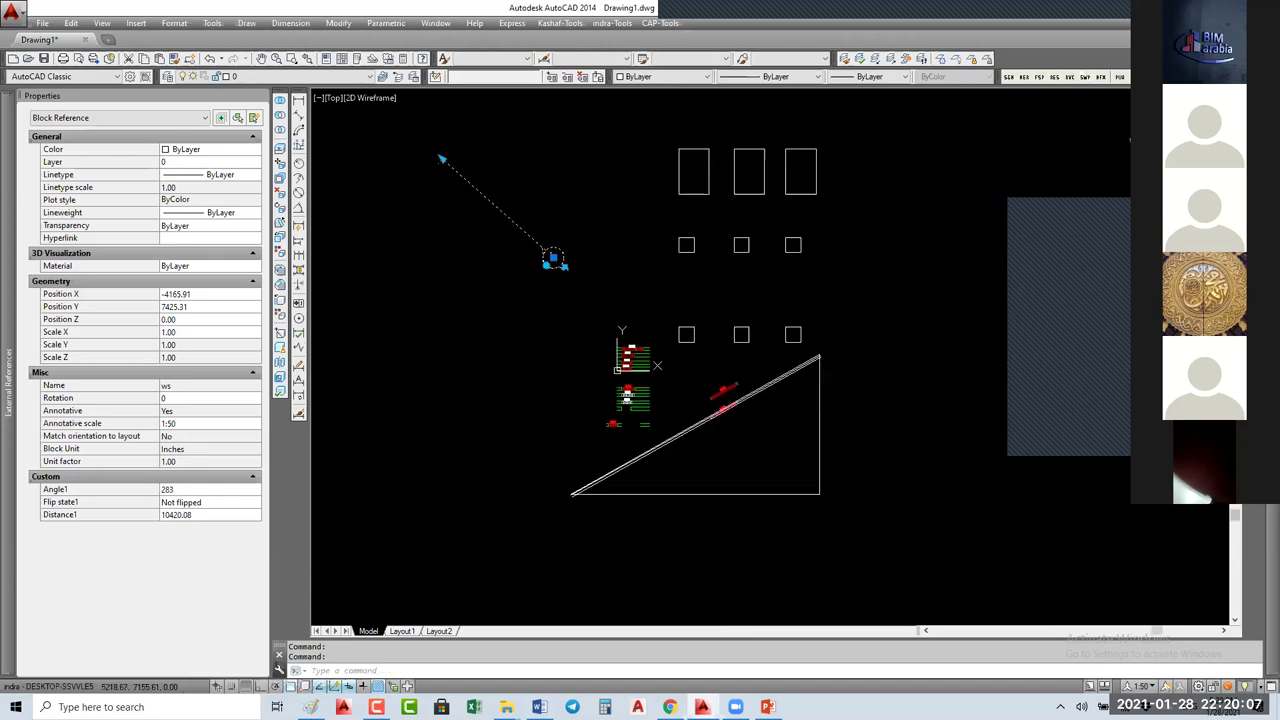
pyautogui.moveTo(619, 397); pyautogui.dragTo(640, 320, button='middle')
pyautogui.scroll(8, 640, 320)
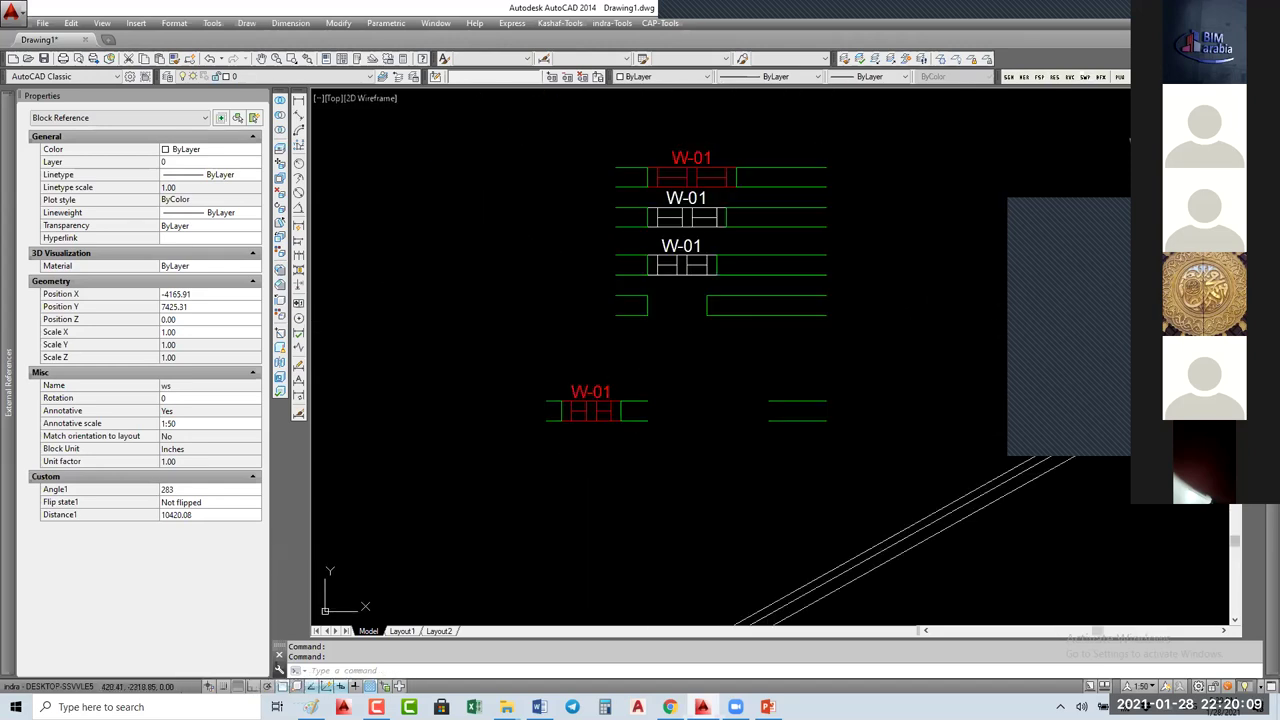
pyautogui.click(668, 390)
pyautogui.write('b')
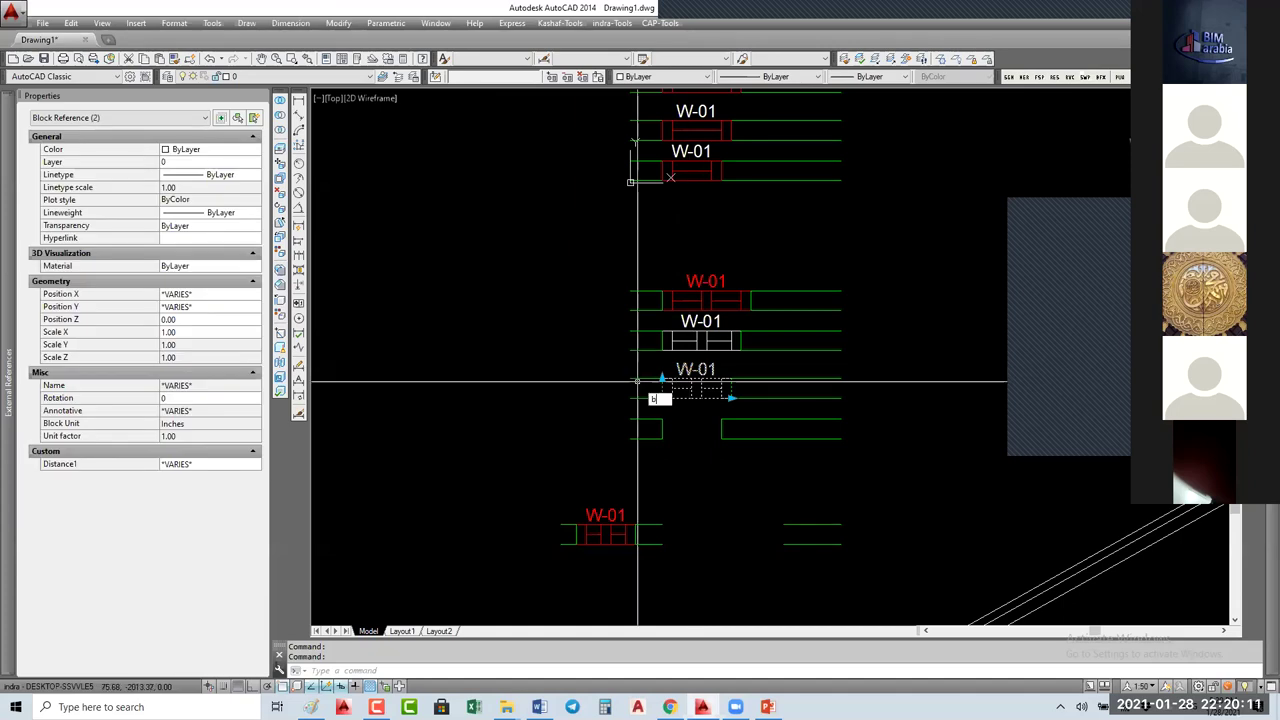
pyautogui.press('Return')
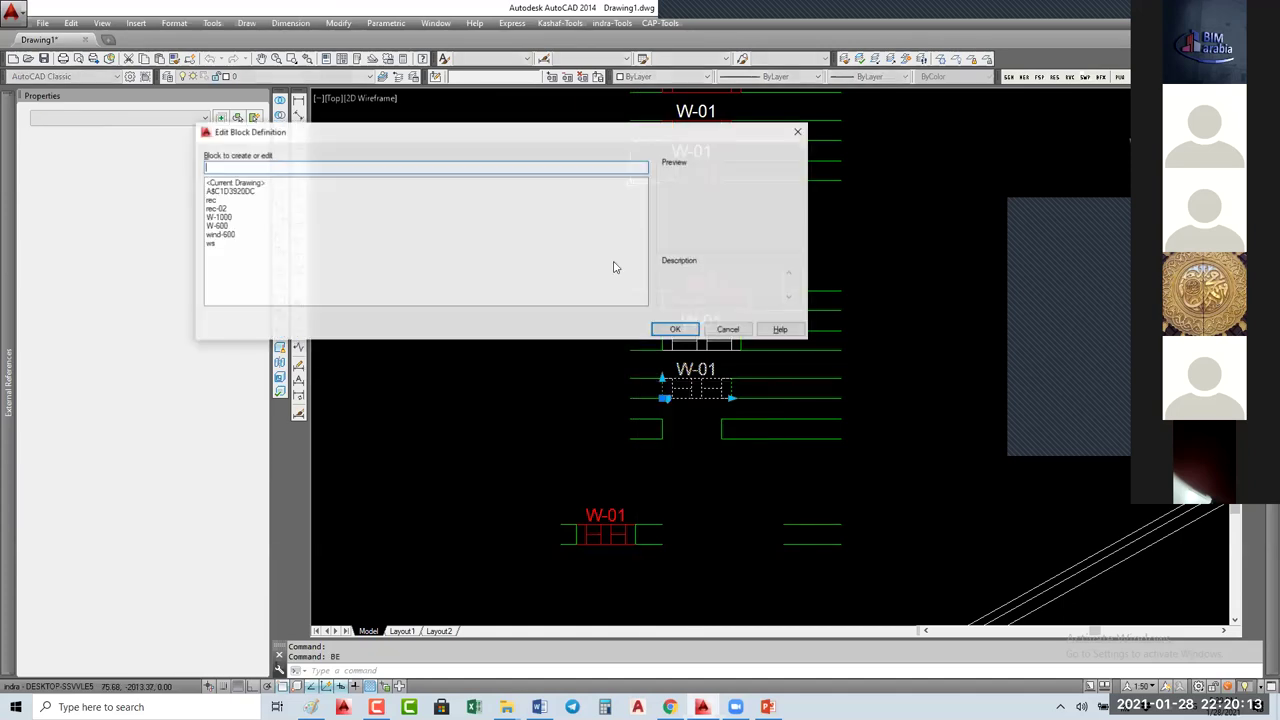
pyautogui.press('Escape')
pyautogui.click(688, 369)
pyautogui.press('Return')
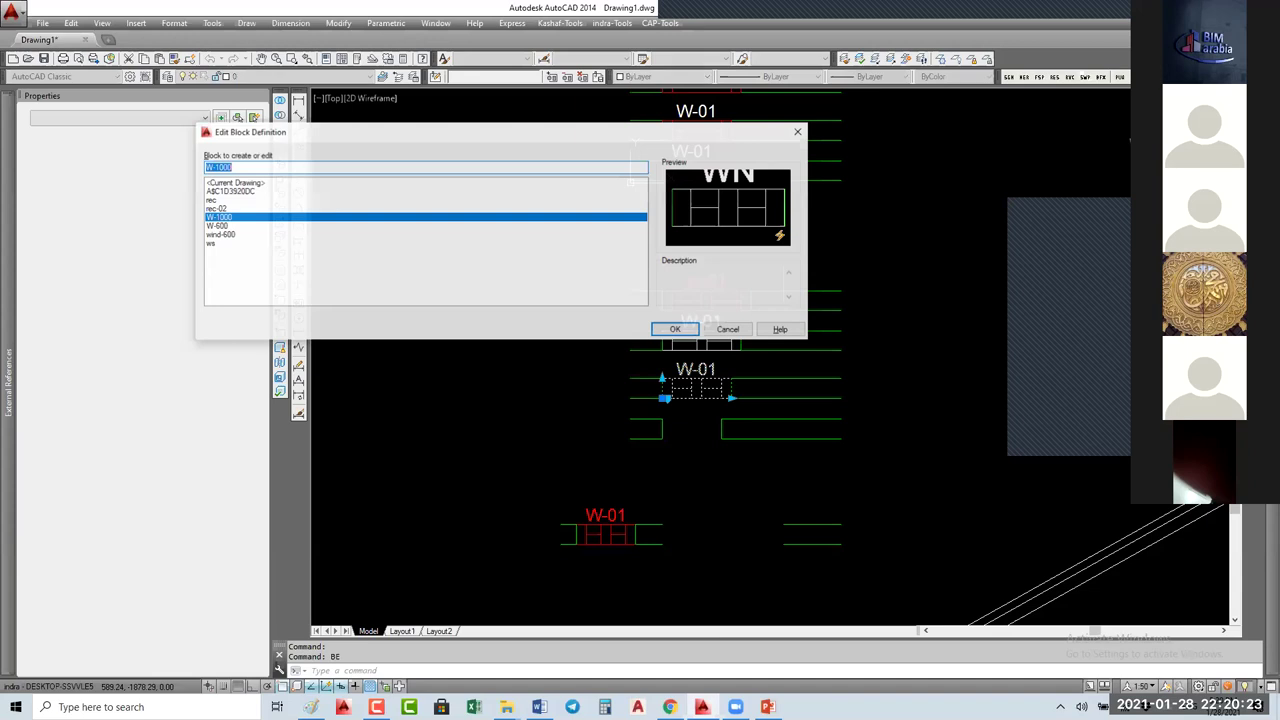
pyautogui.press('Return')
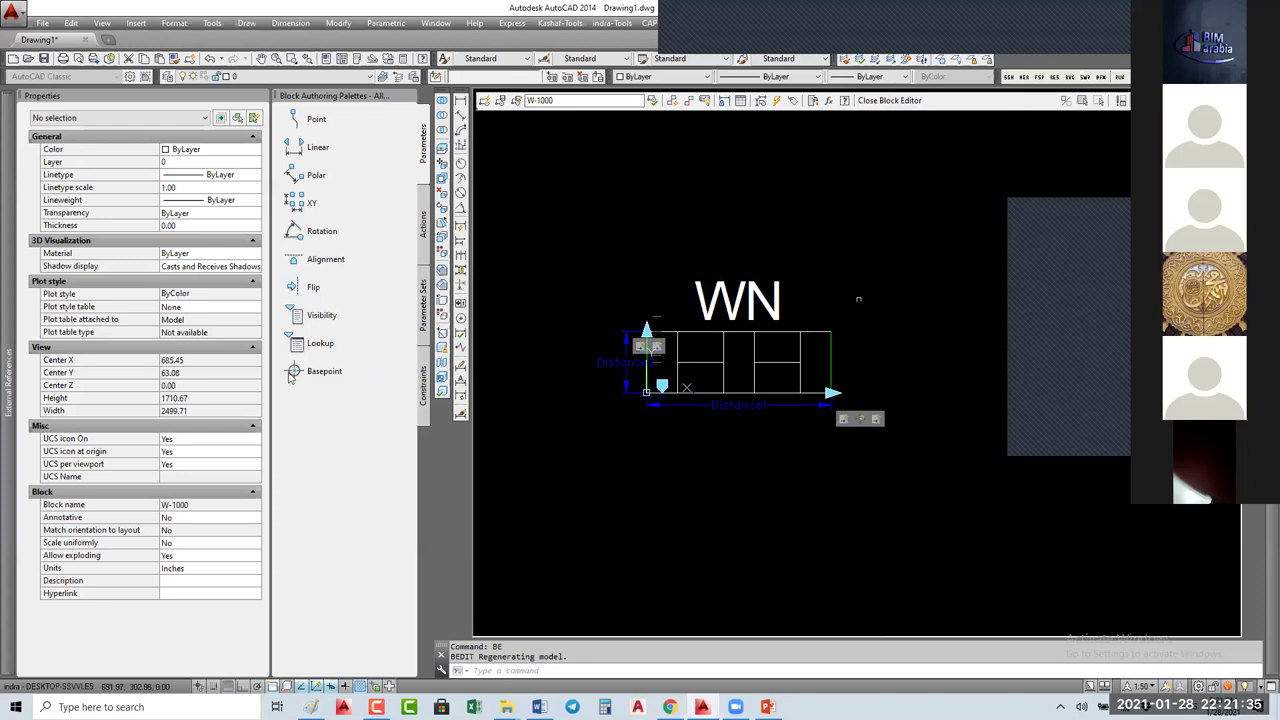
# Step: Place a Lookup parameter below W-1000 and attach a Lookup action to it
pyautogui.click(320, 344)
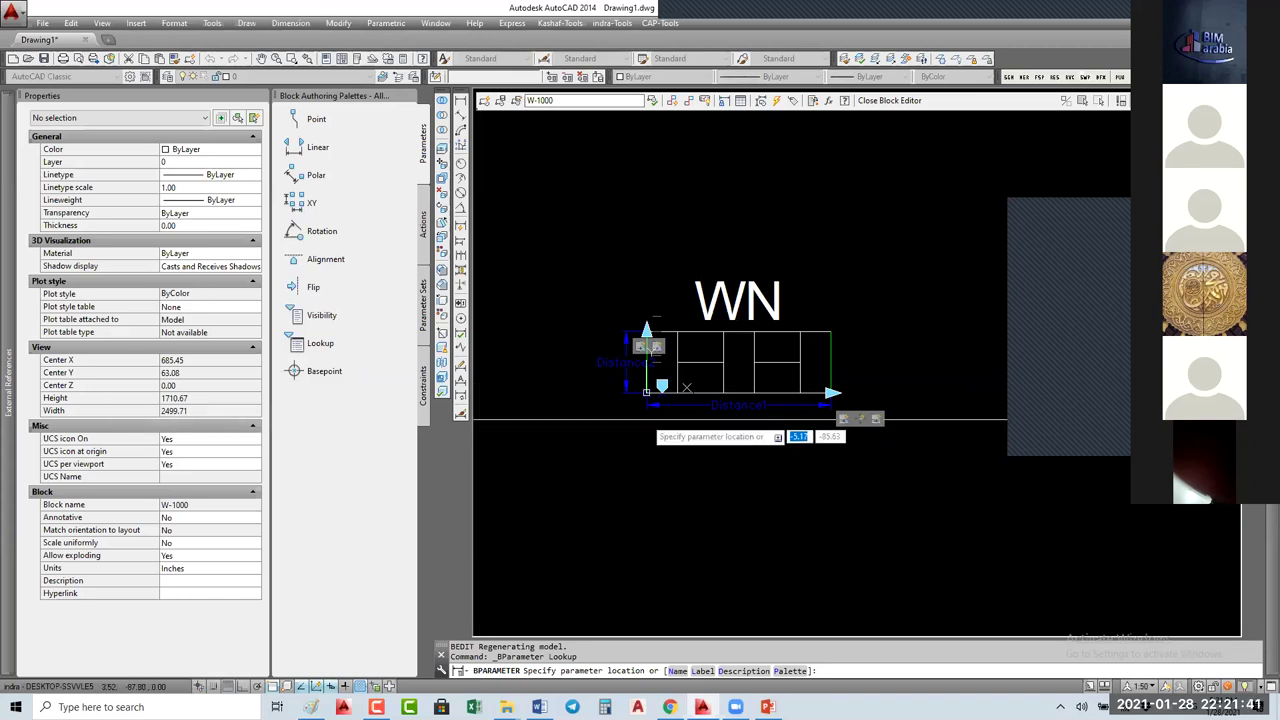
pyautogui.click(672, 406)
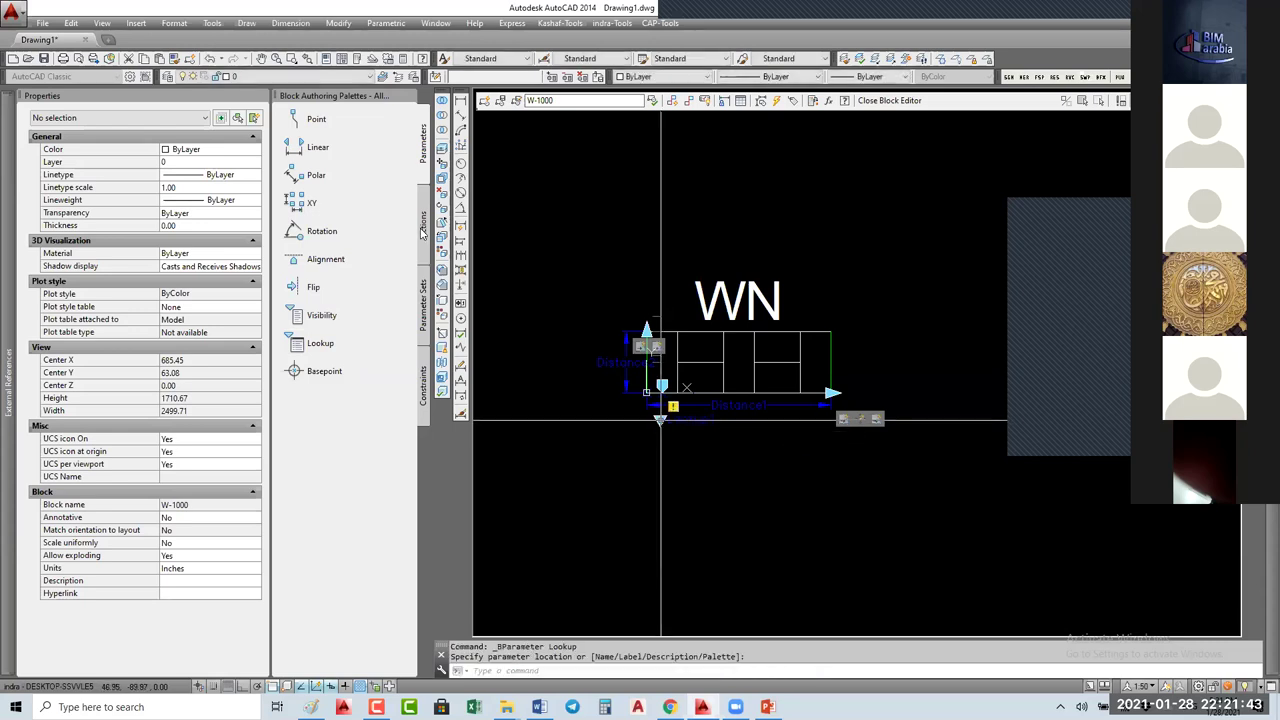
pyautogui.click(423, 224)
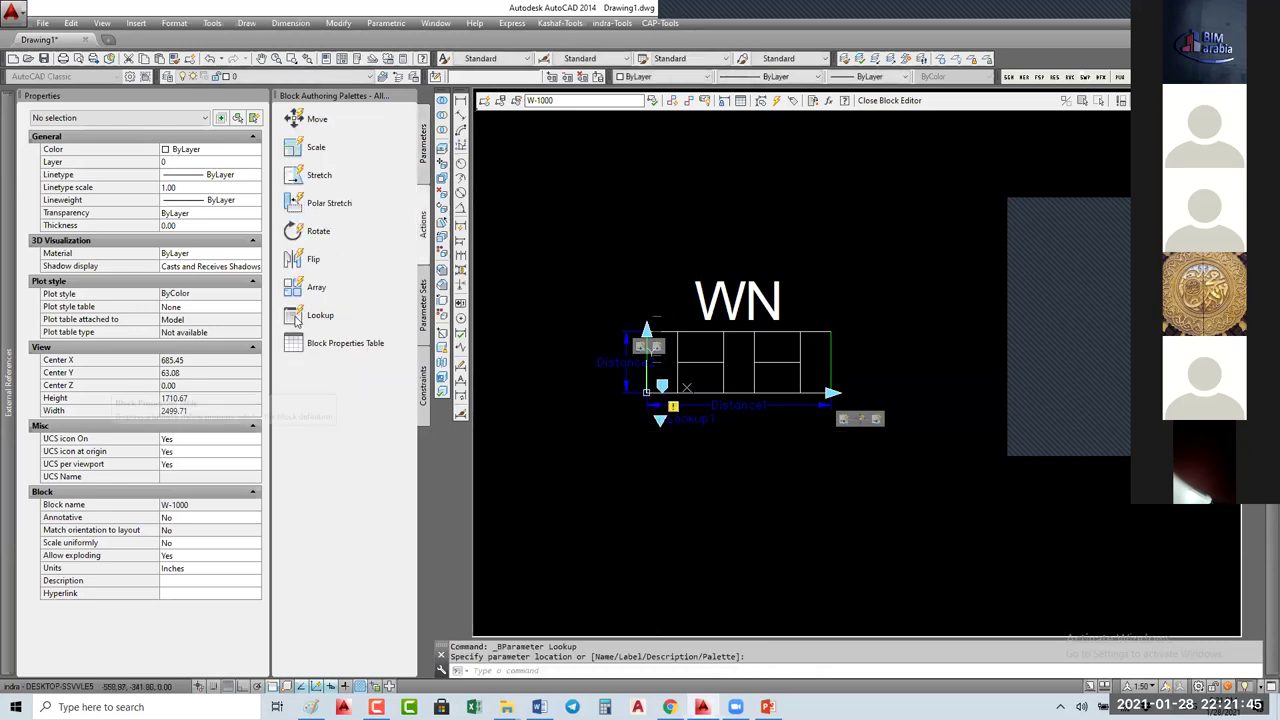
pyautogui.click(296, 318)
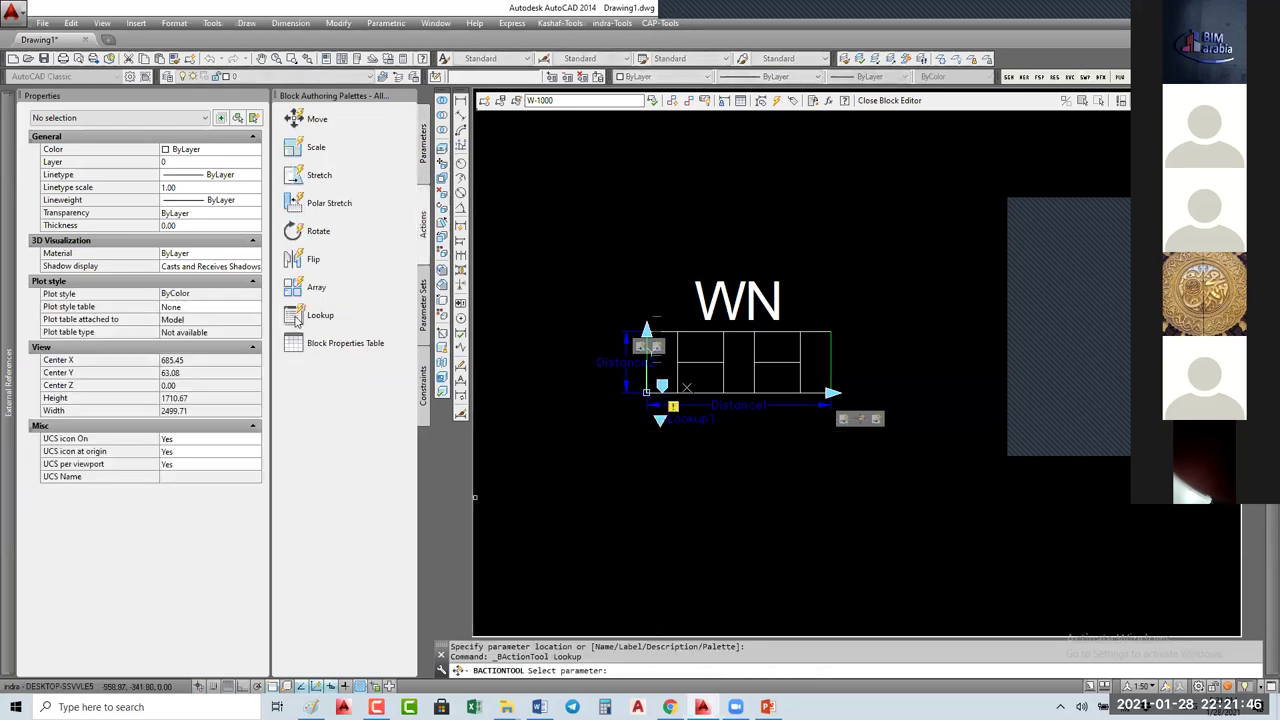
pyautogui.click(680, 418)
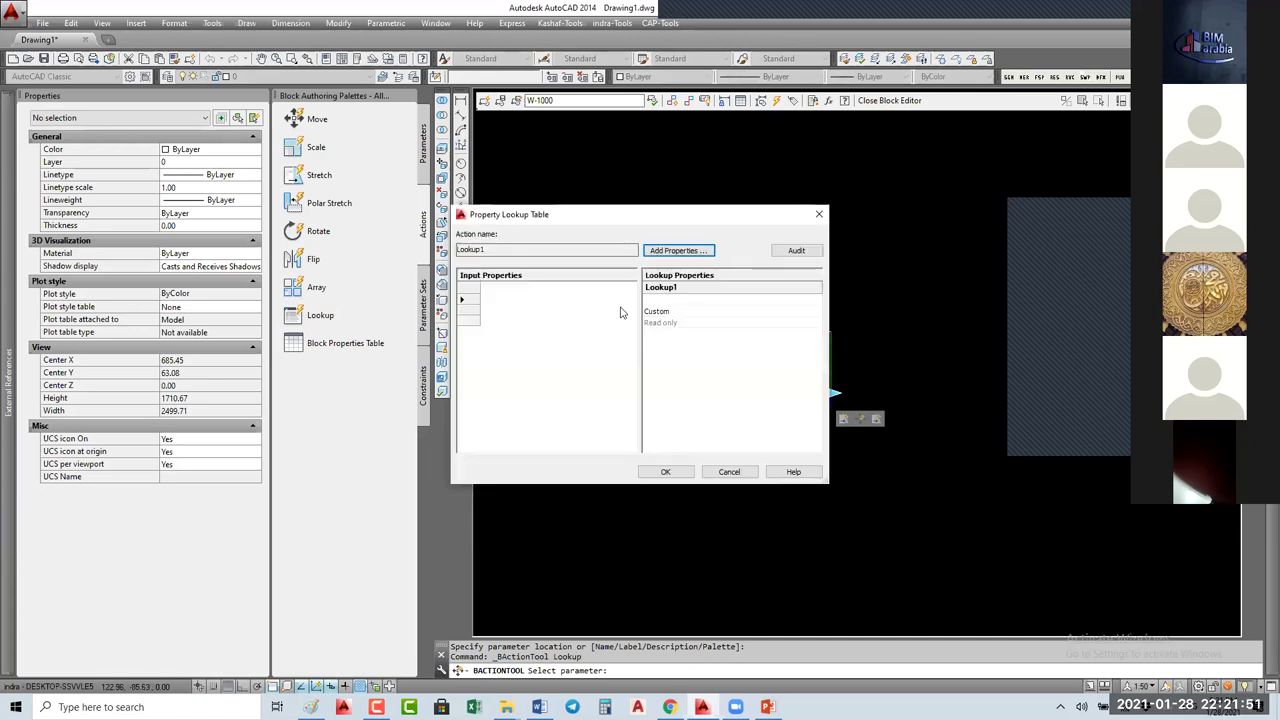
pyautogui.click(604, 256)
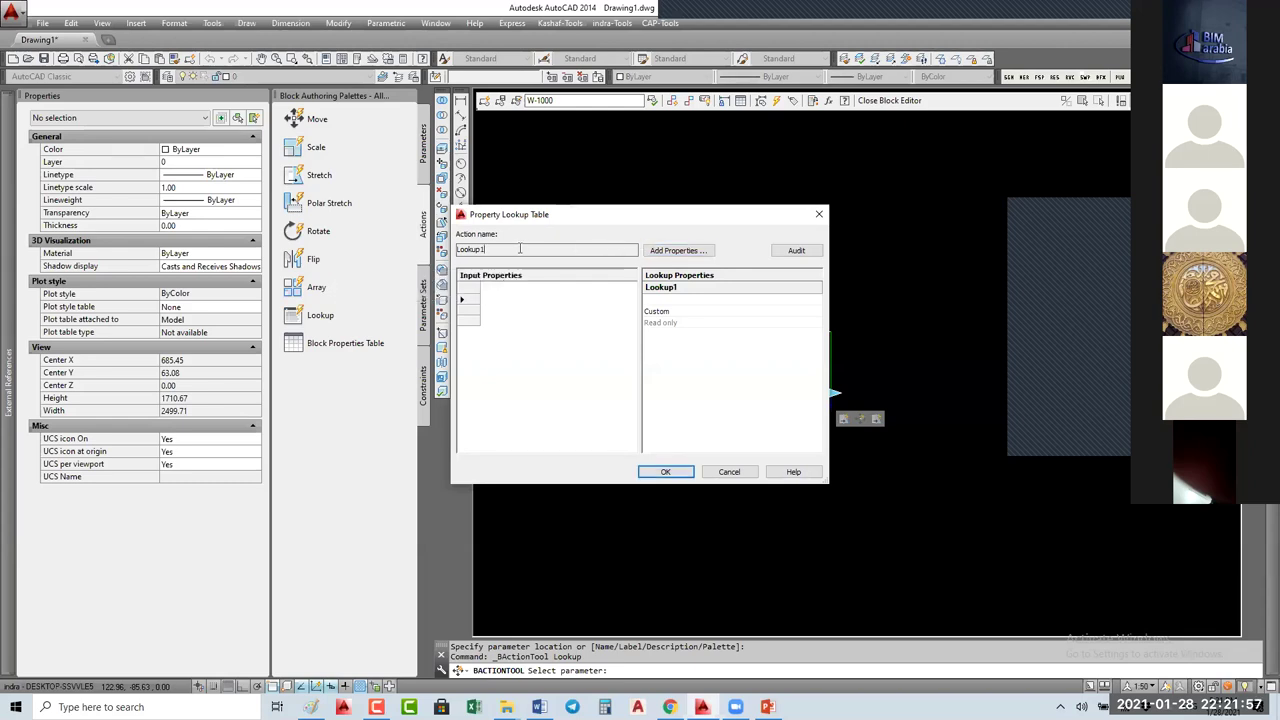
pyautogui.click(686, 251)
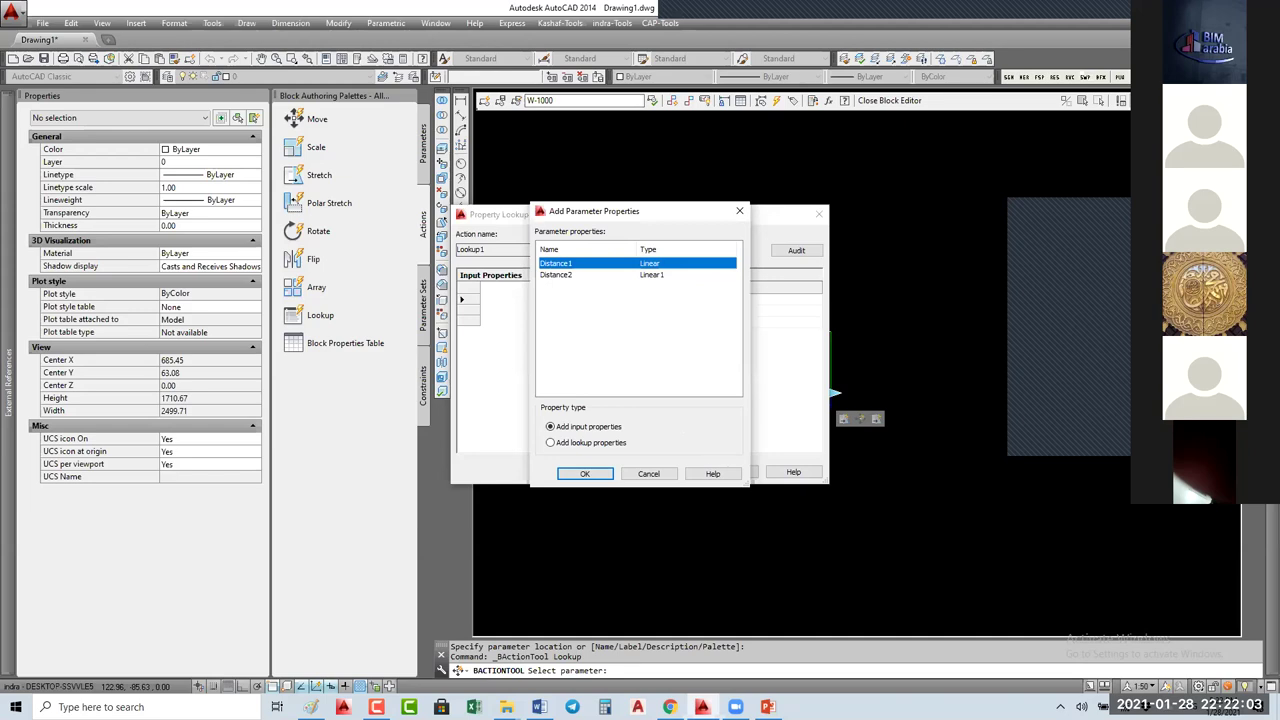
pyautogui.click(585, 473)
pyautogui.click(665, 471)
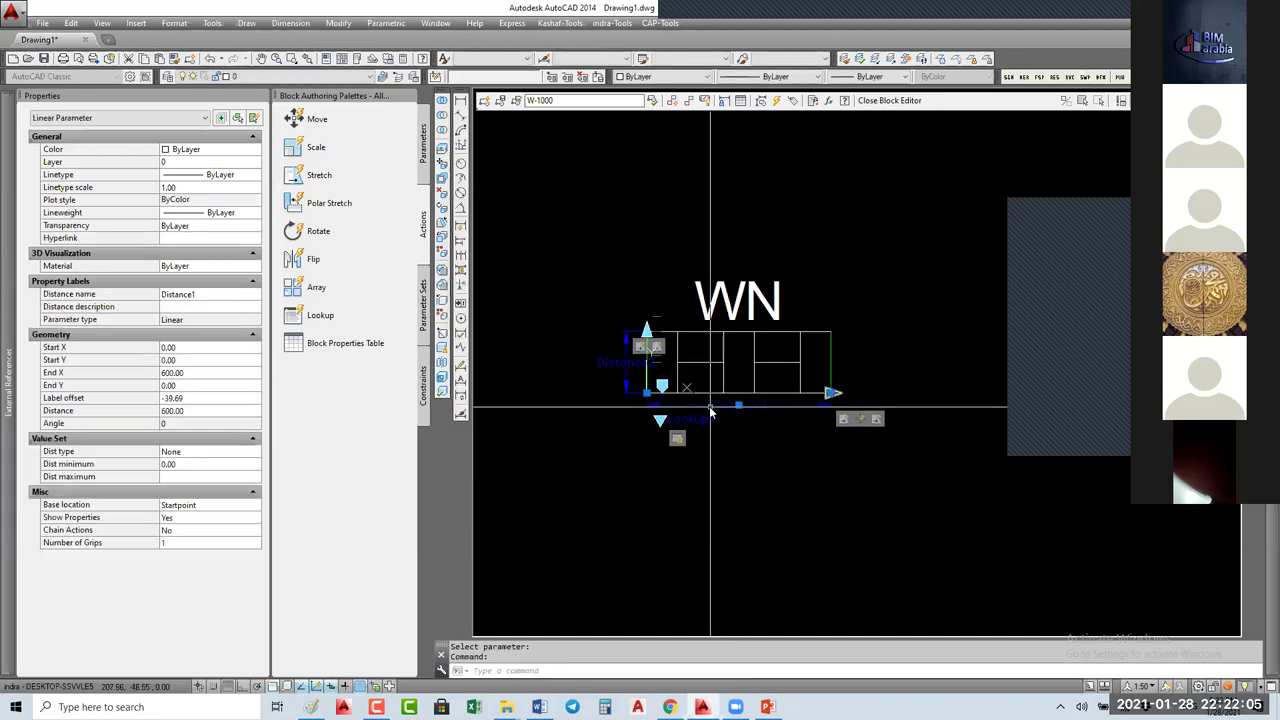
# Step: Rename the Distance2 parameter label to W using ED
pyautogui.write('ED')
pyautogui.press('Return')
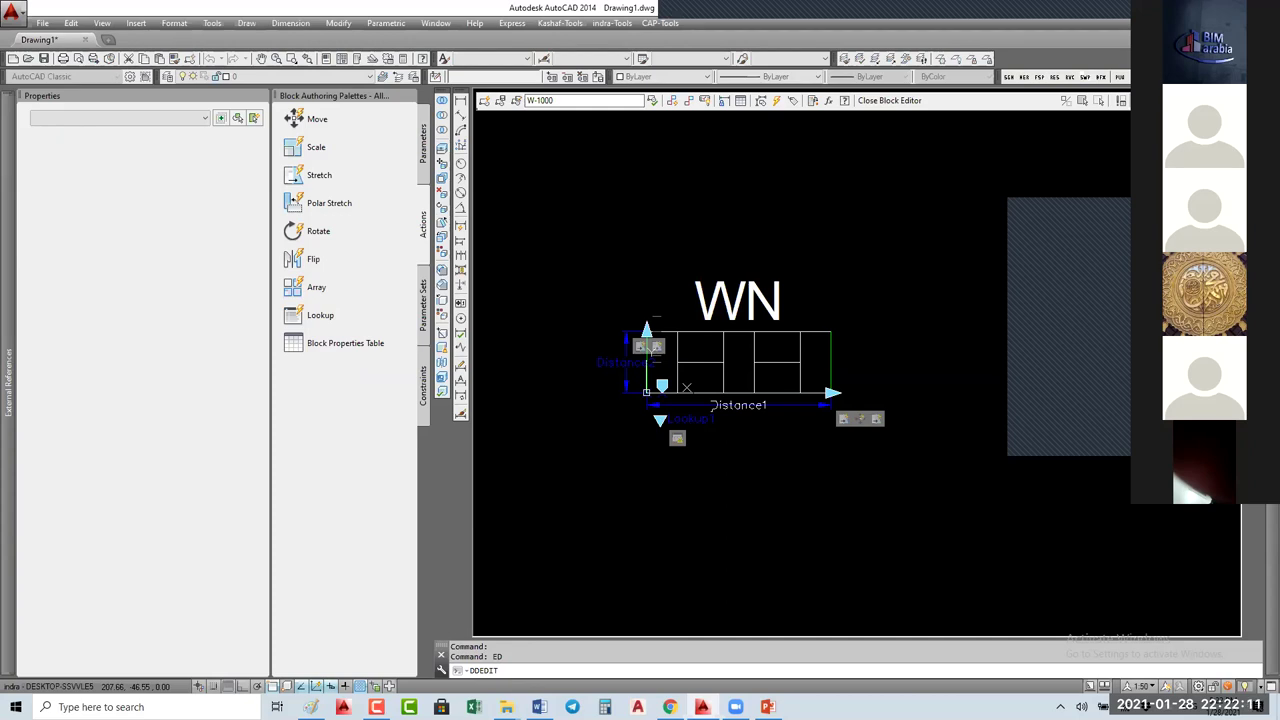
pyautogui.click(603, 362)
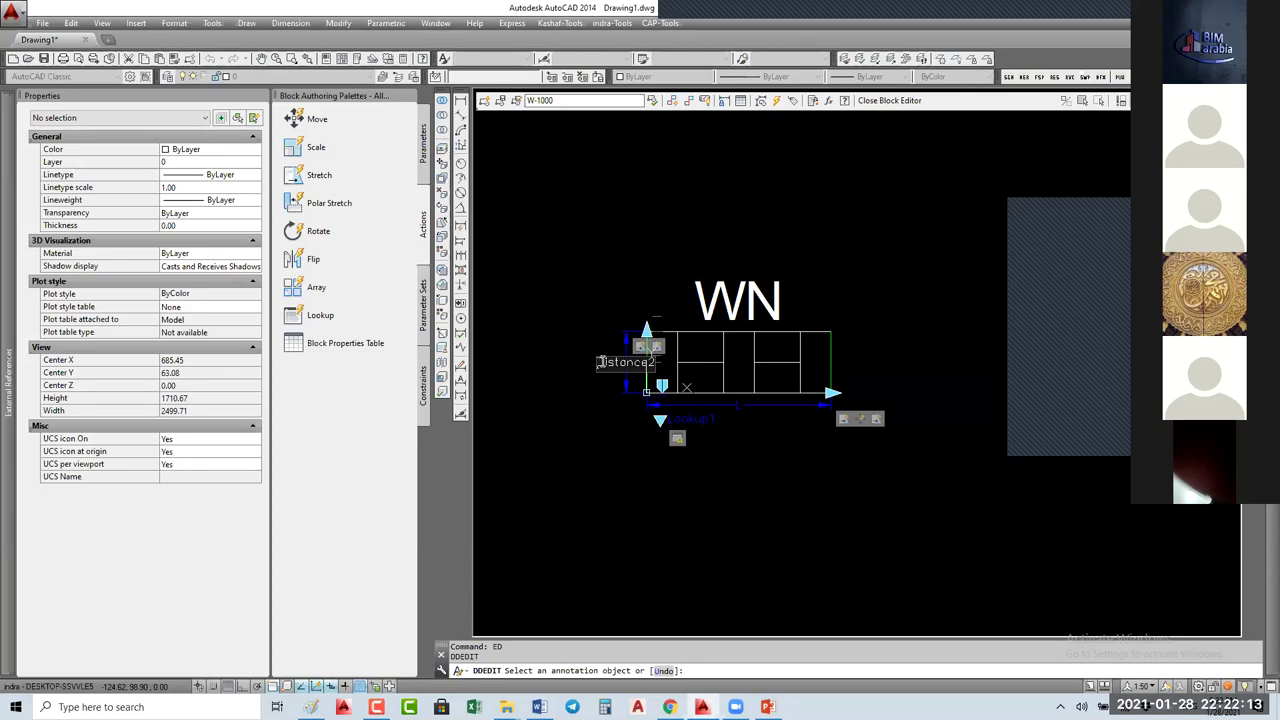
pyautogui.doubleClick(602, 363)
pyautogui.click(603, 366)
pyautogui.doubleClick(603, 364)
pyautogui.write('W')
pyautogui.press('Escape')
pyautogui.press('Escape')
pyautogui.click(678, 438)
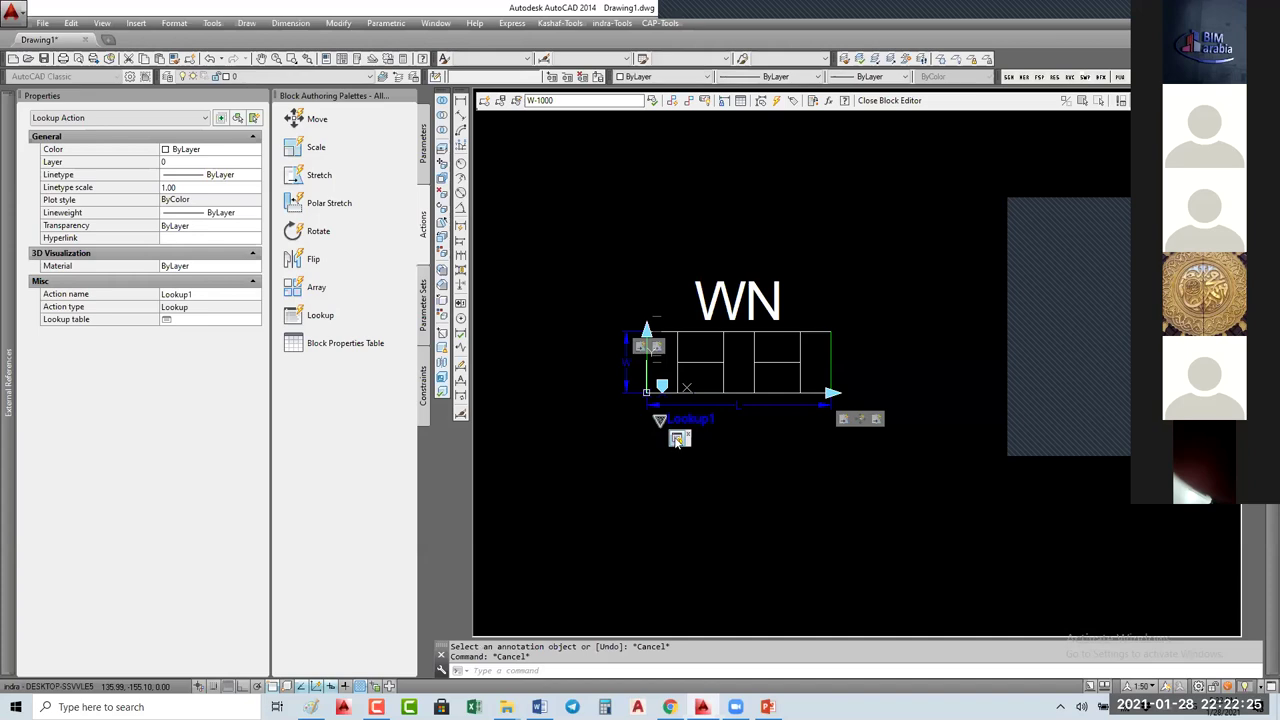
pyautogui.rightClick(678, 440)
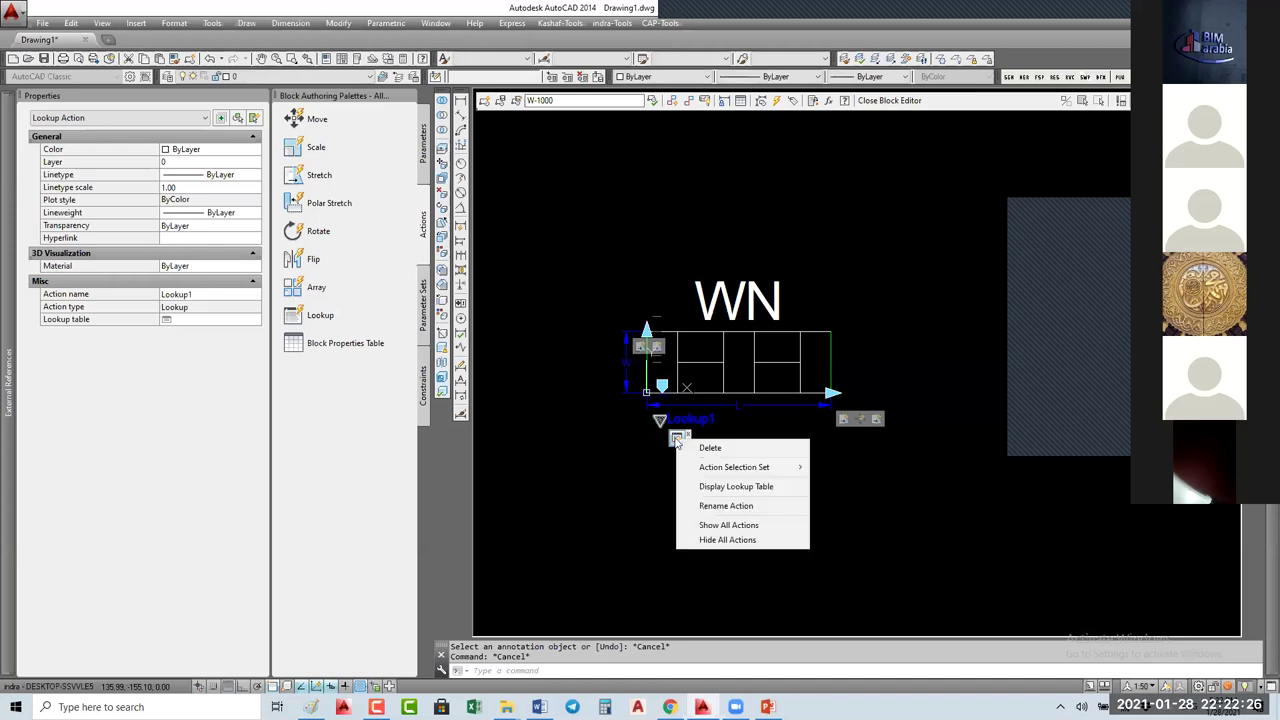
# Step: Show the Lookup1 table and add L and W as input properties
pyautogui.click(770, 489)
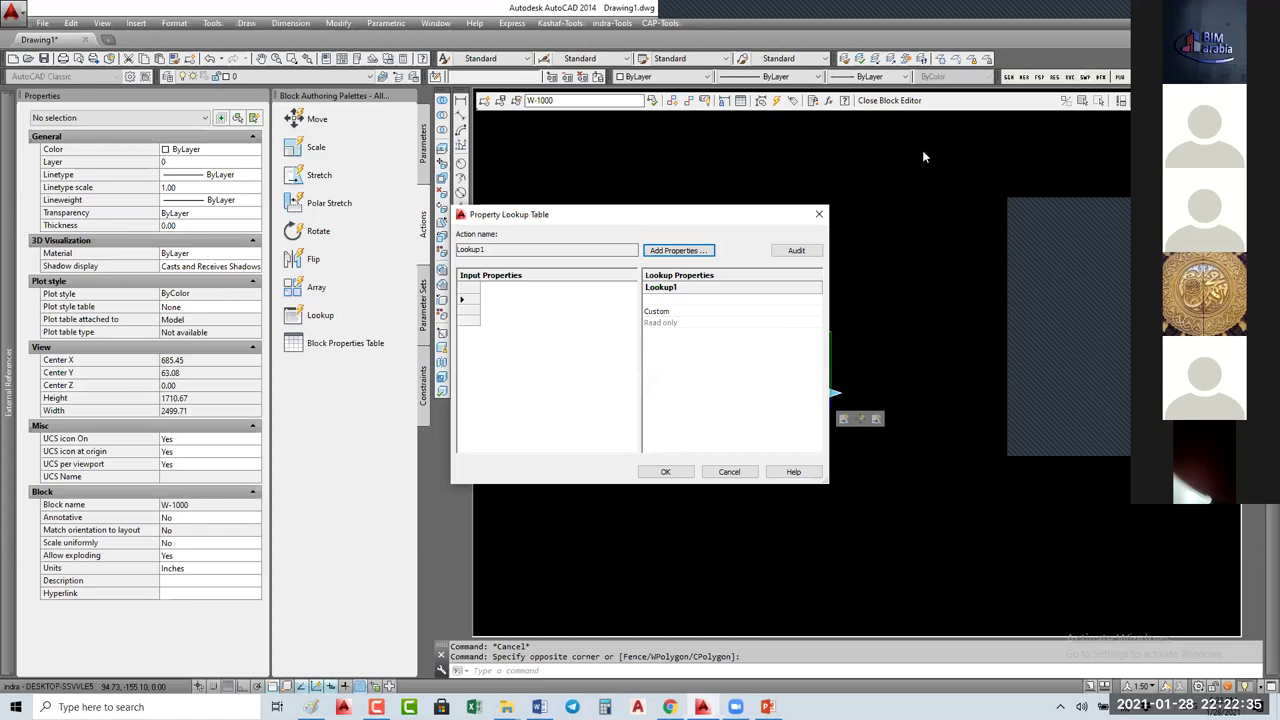
pyautogui.moveTo(667, 214); pyautogui.dragTo(900, 116)
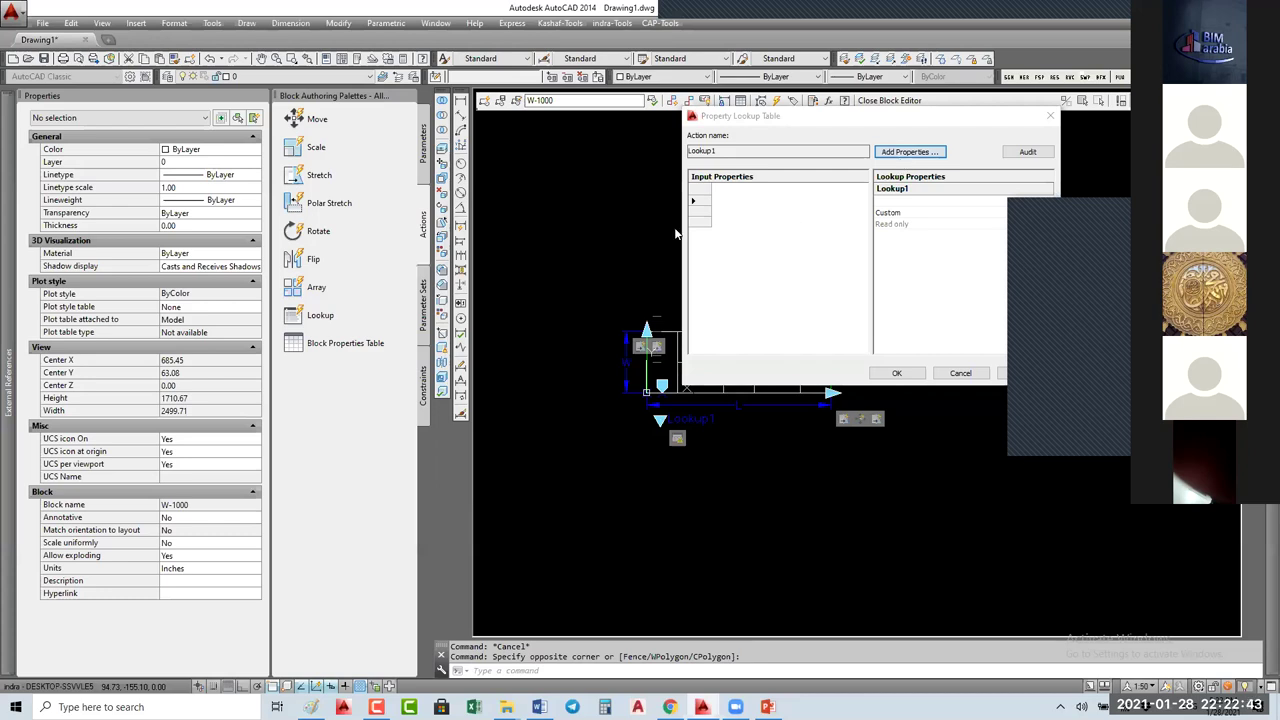
pyautogui.click(909, 151)
pyautogui.keyDown('shift'); pyautogui.click(560, 274); pyautogui.keyUp('shift')
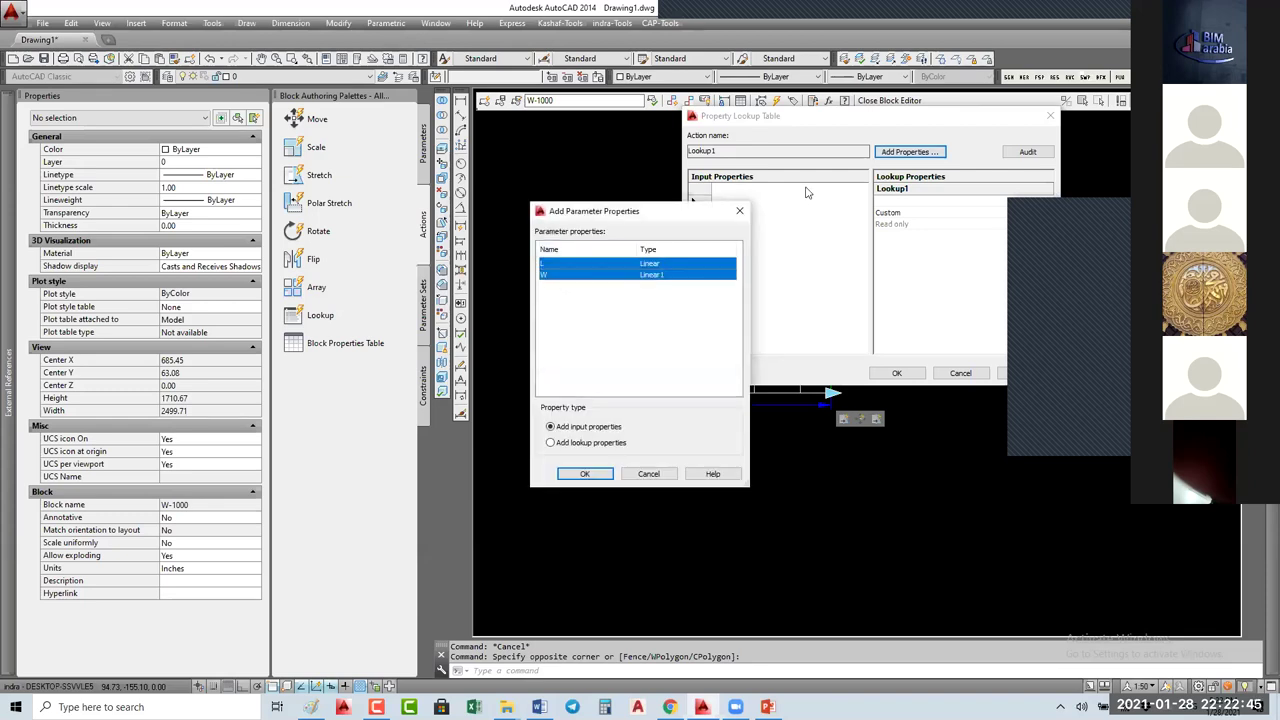
pyautogui.press('Return')
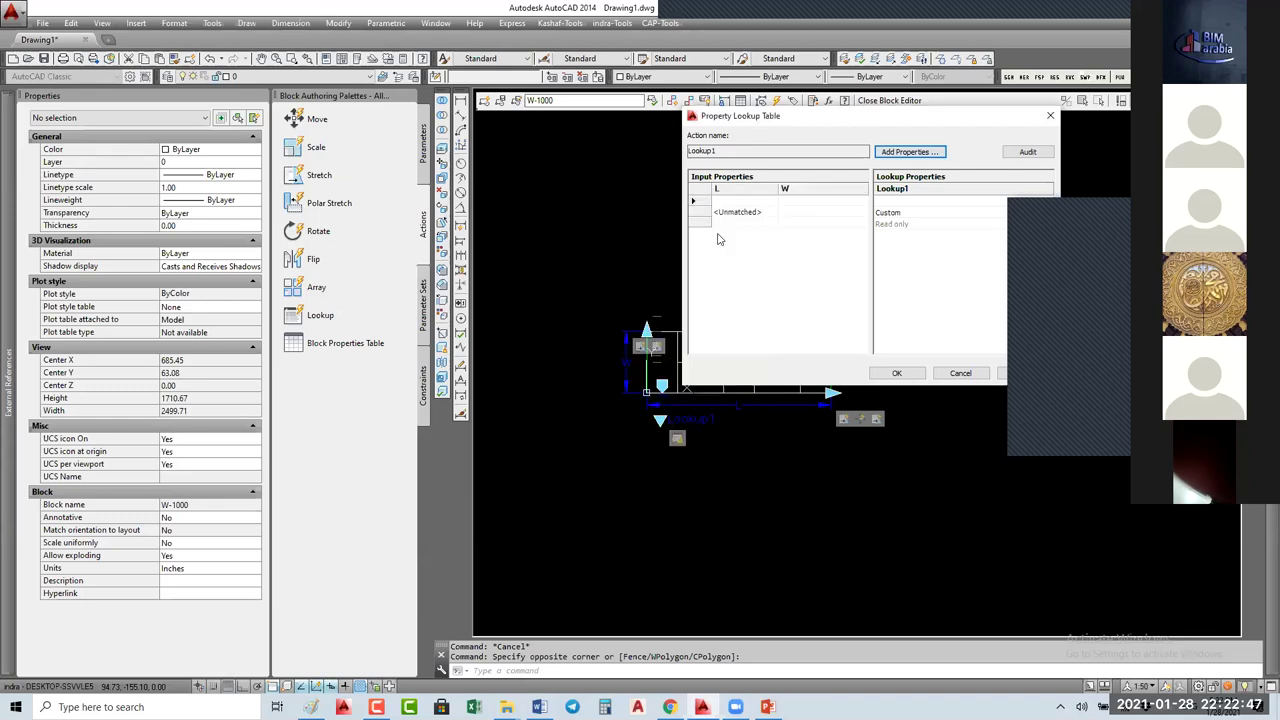
# Step: Enter input rows L 1000/W 120, L 1500/W 200 and L 2000/W 250
pyautogui.click(600, 247)
pyautogui.write('1000')
pyautogui.press('Return')
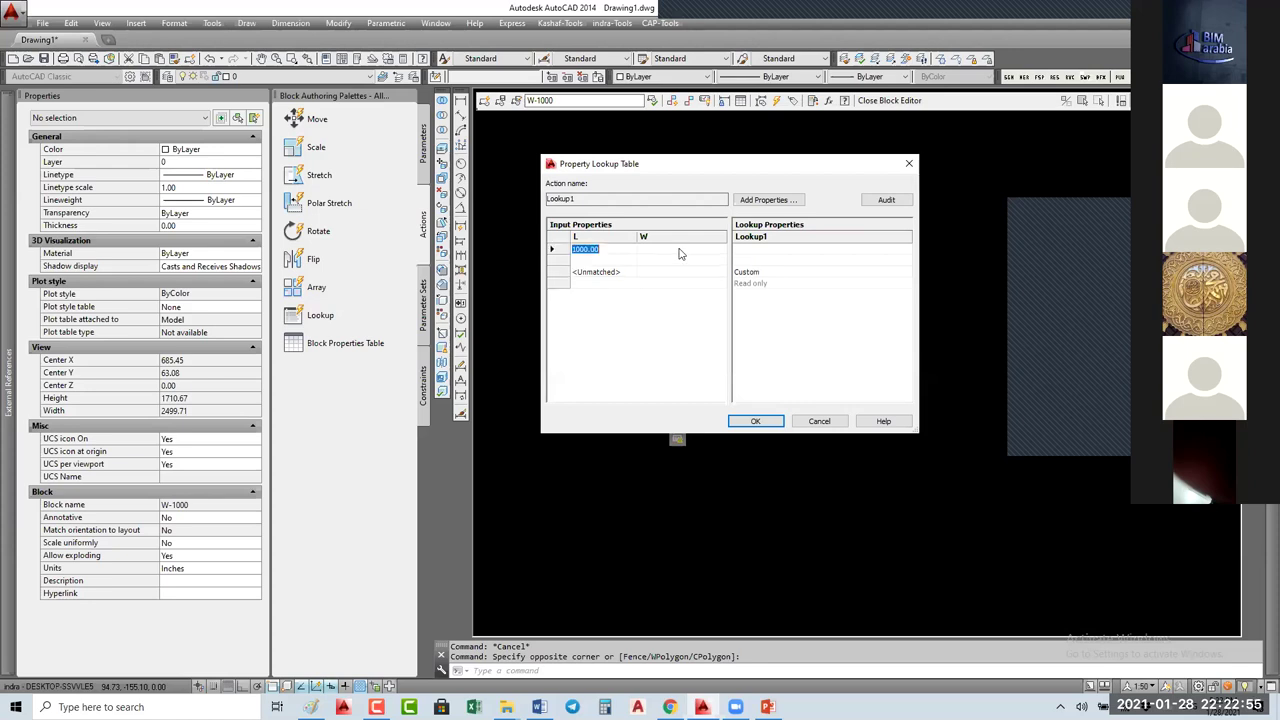
pyautogui.click(679, 254)
pyautogui.click(668, 253)
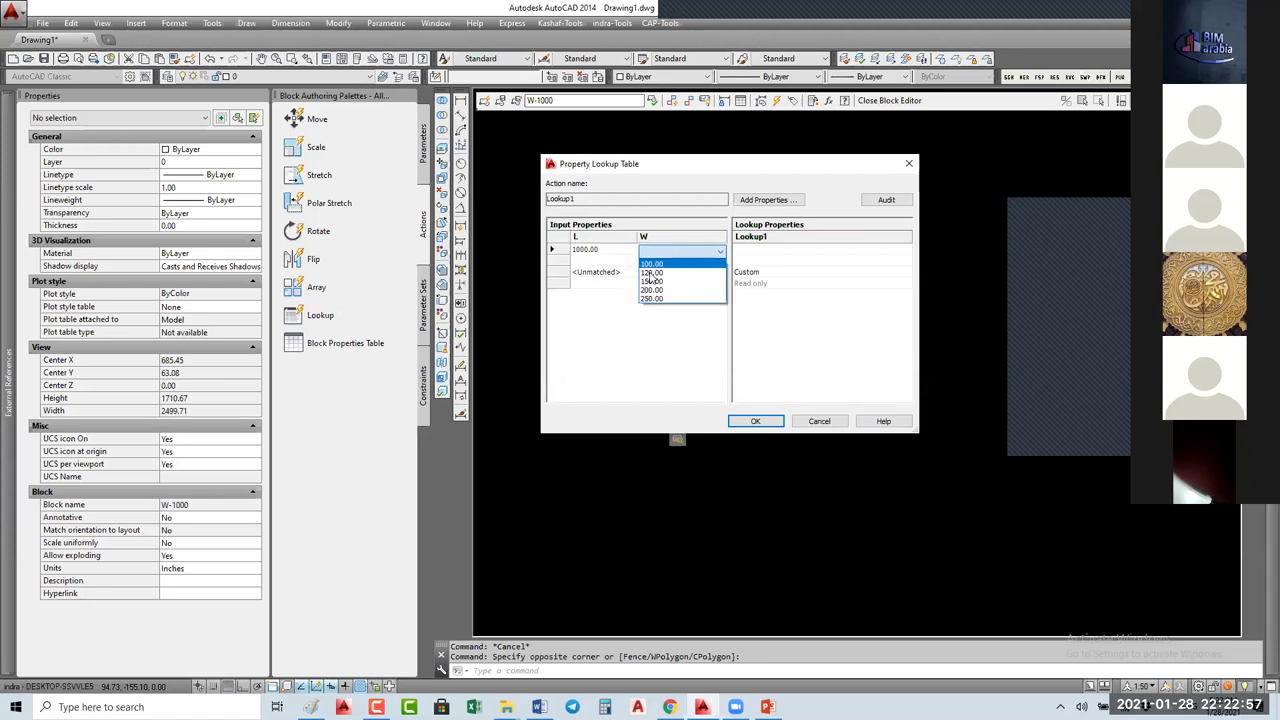
pyautogui.click(650, 272)
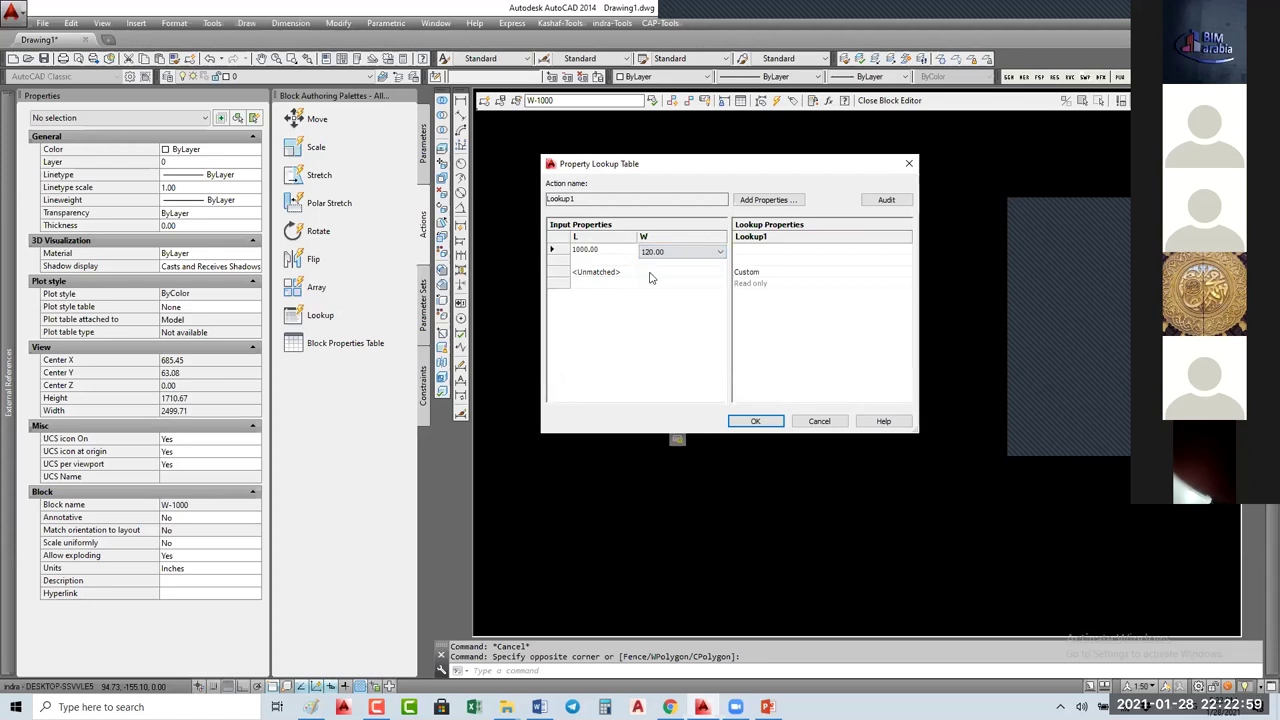
pyautogui.click(601, 260)
pyautogui.write('1500')
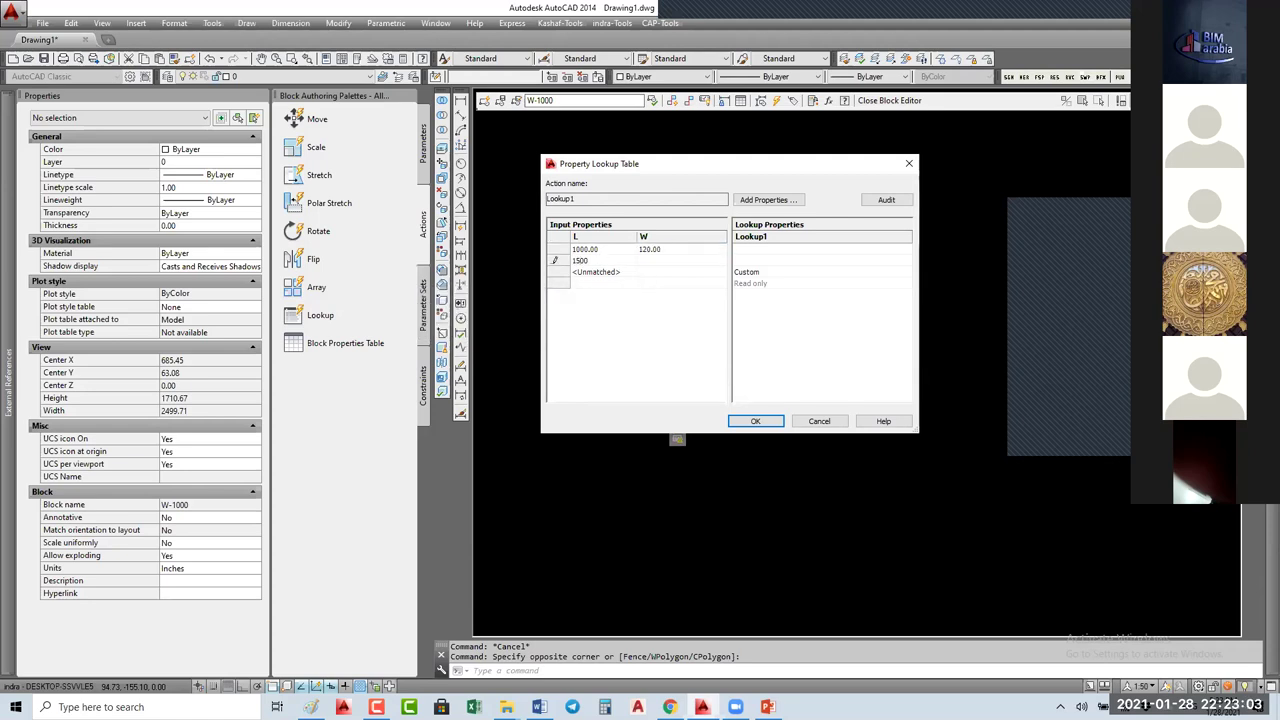
pyautogui.click(671, 265)
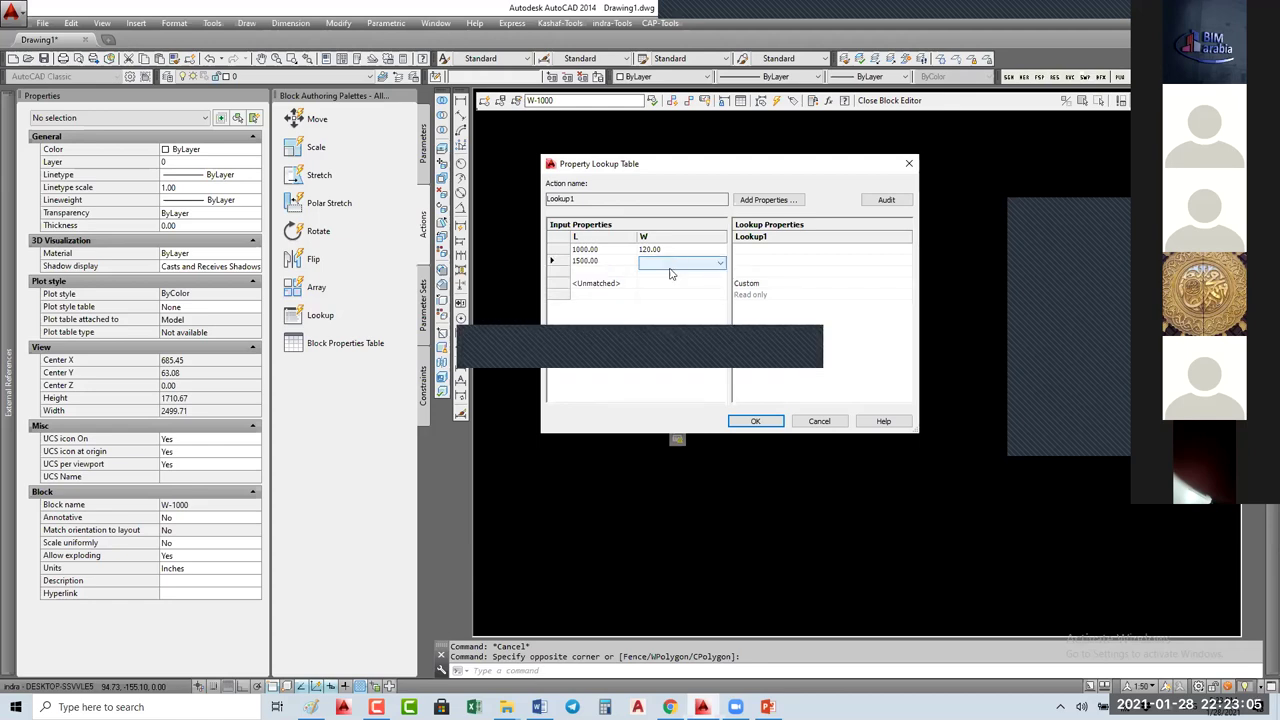
pyautogui.click(671, 270)
pyautogui.click(671, 304)
pyautogui.click(594, 272)
pyautogui.write('2000')
pyautogui.click(666, 272)
pyautogui.click(666, 273)
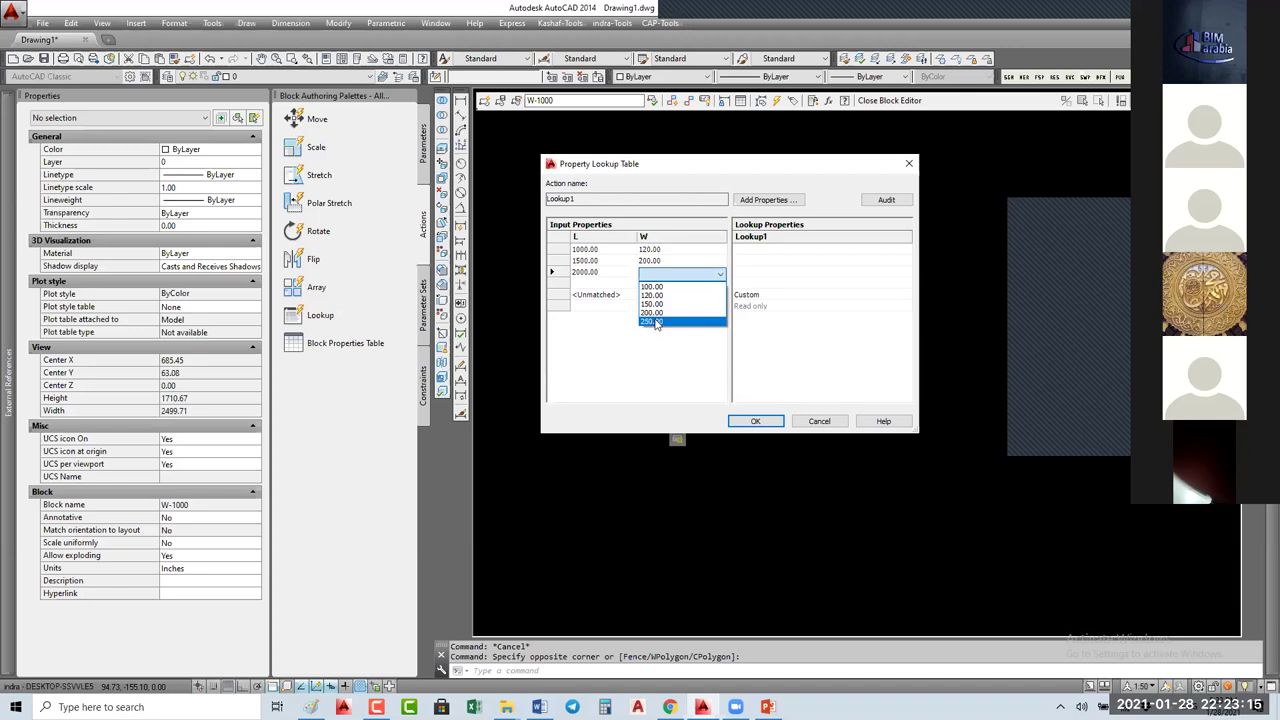
pyautogui.click(652, 321)
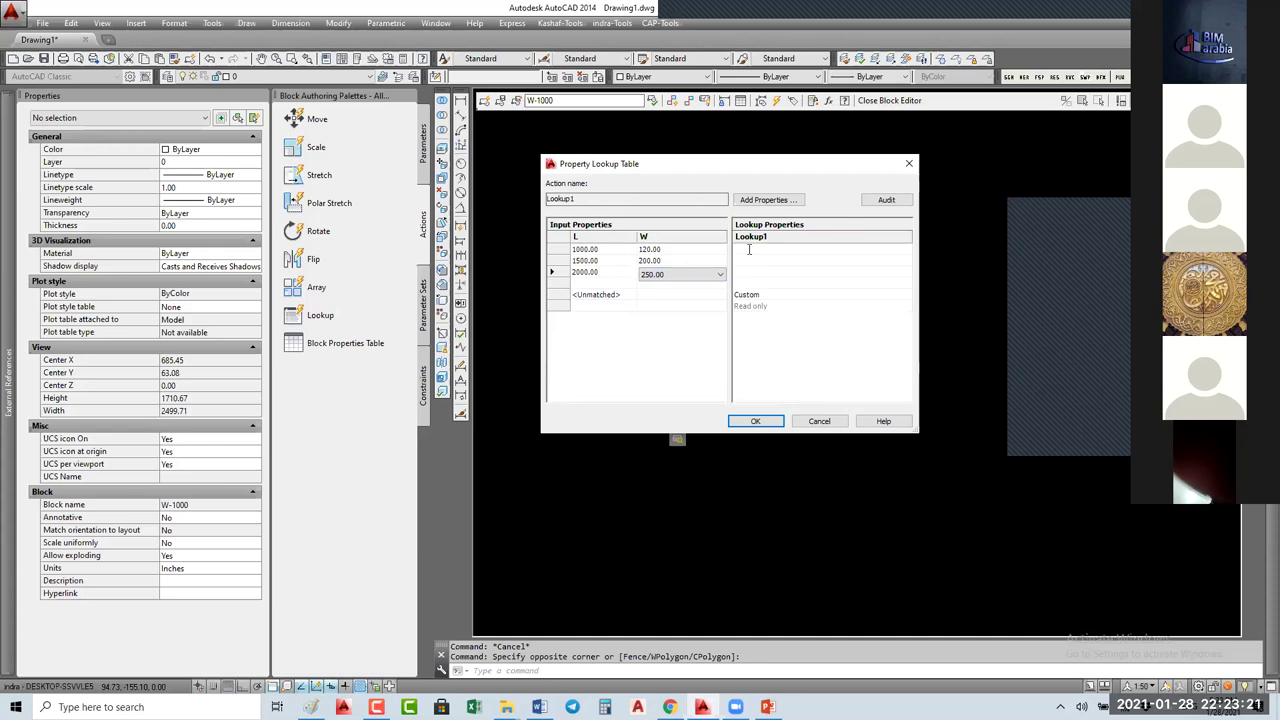
# Step: Name the lookup rows 1000-120, 1500-200, 2000-250, confirm the table and close the Block Editor
pyautogui.click(780, 248)
pyautogui.write('1000')
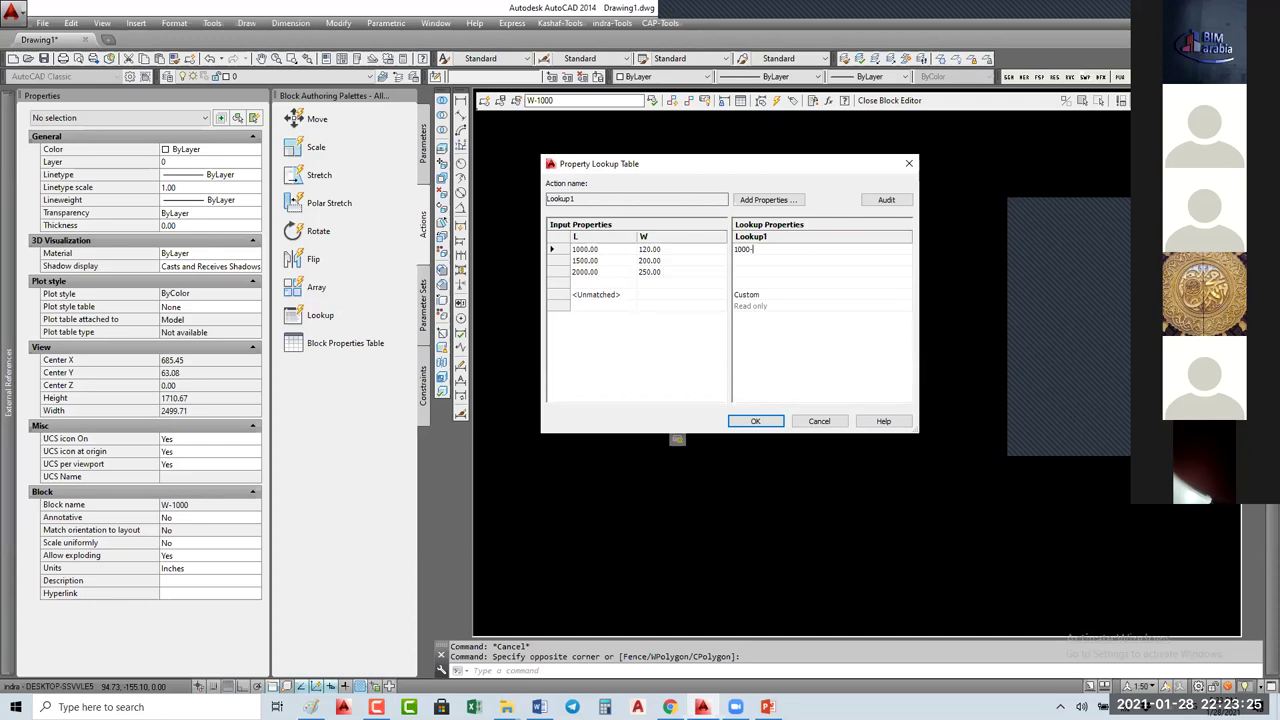
pyautogui.write('-120')
pyautogui.press('Return')
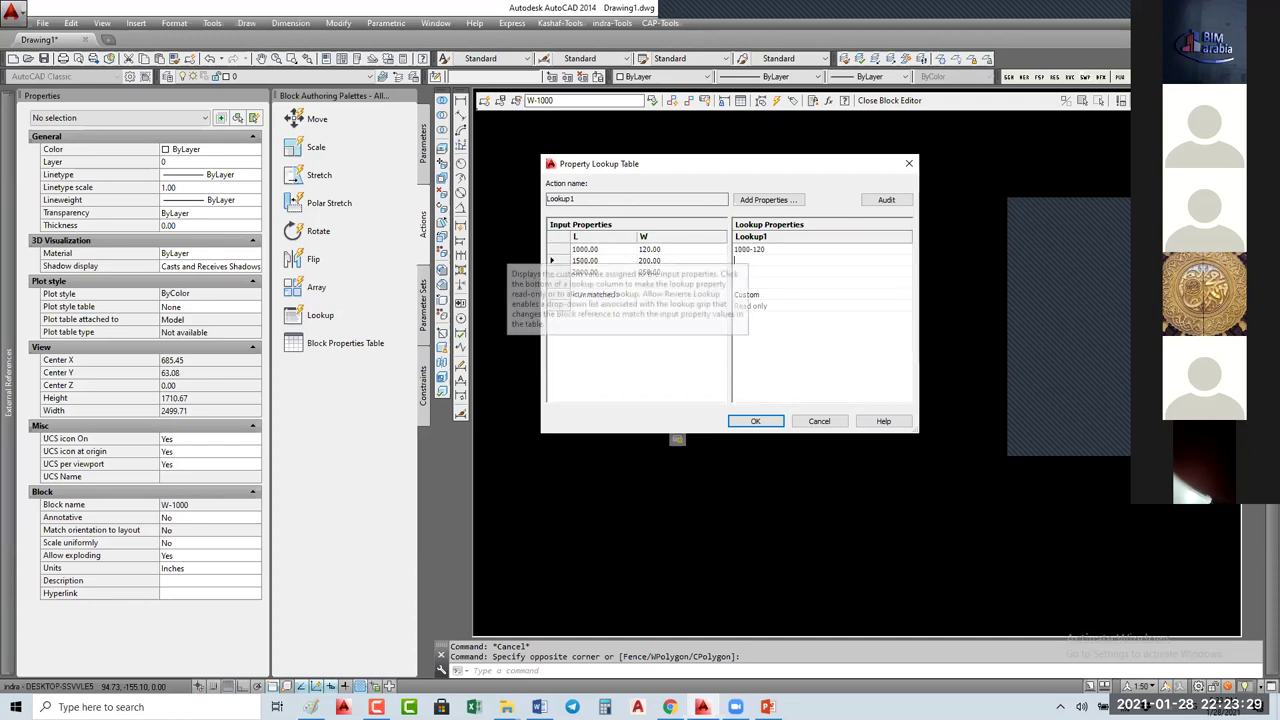
pyautogui.write('1500-200')
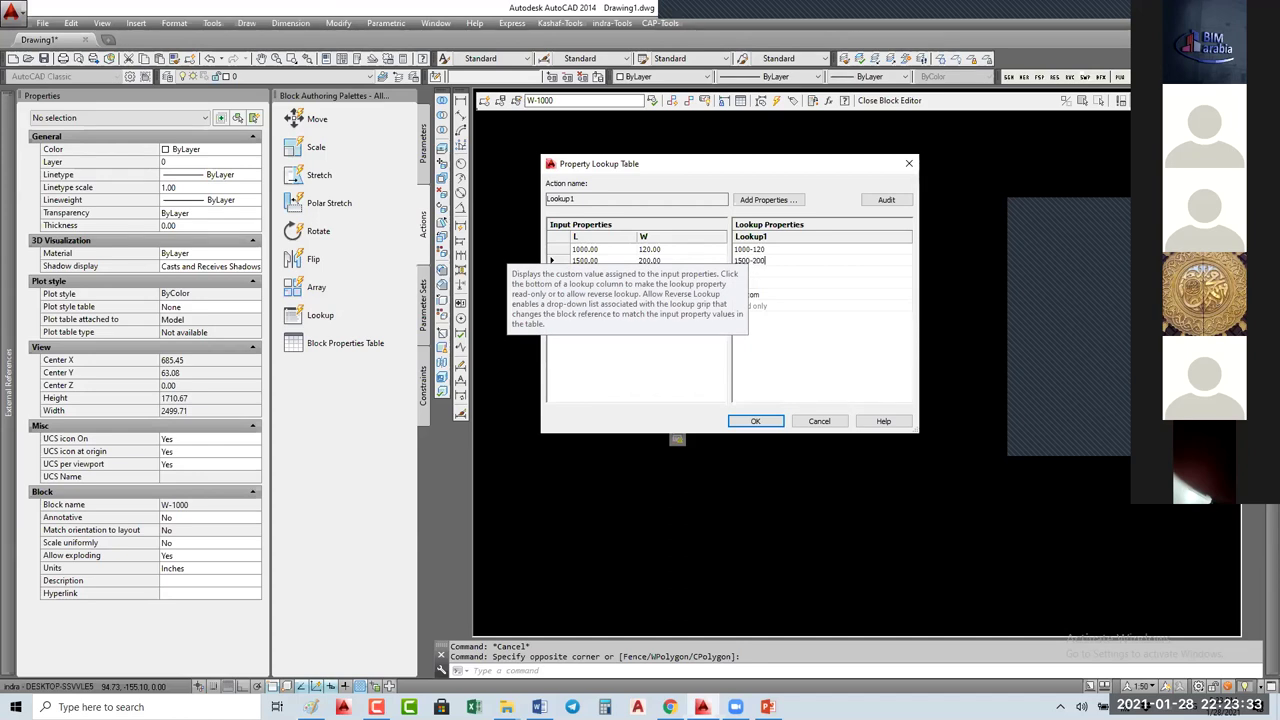
pyautogui.press('Return')
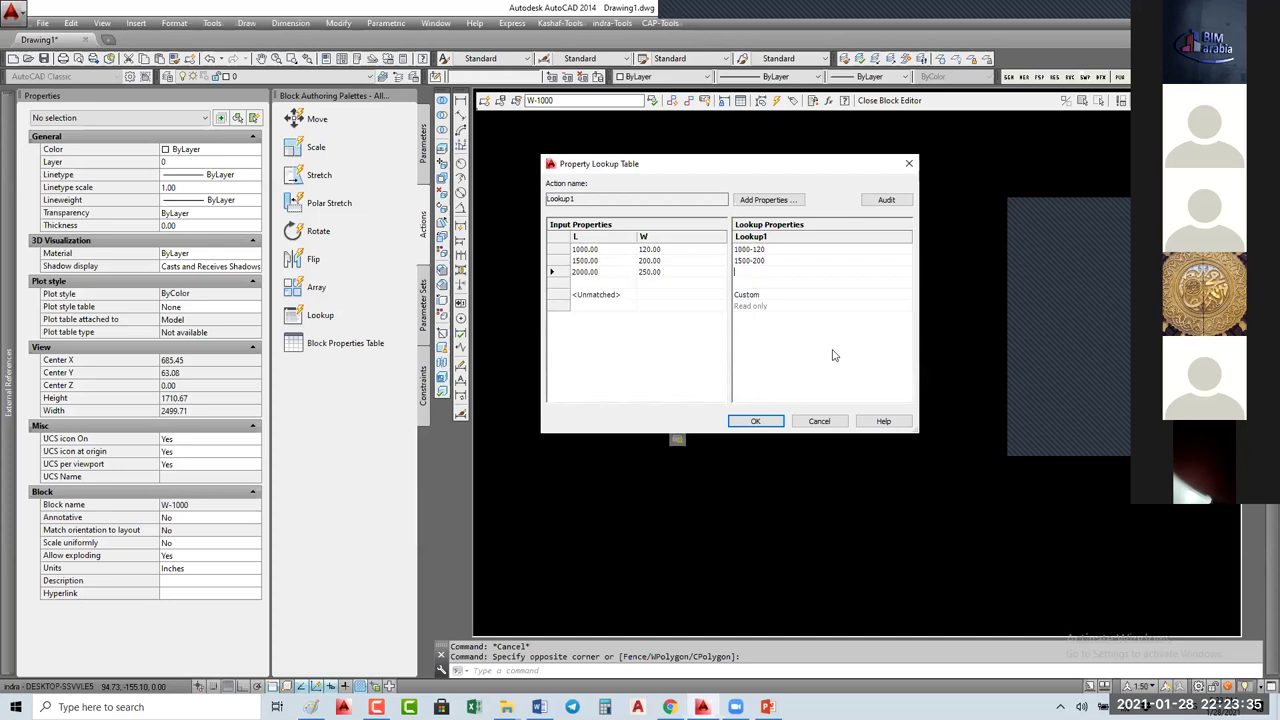
pyautogui.write('200-')
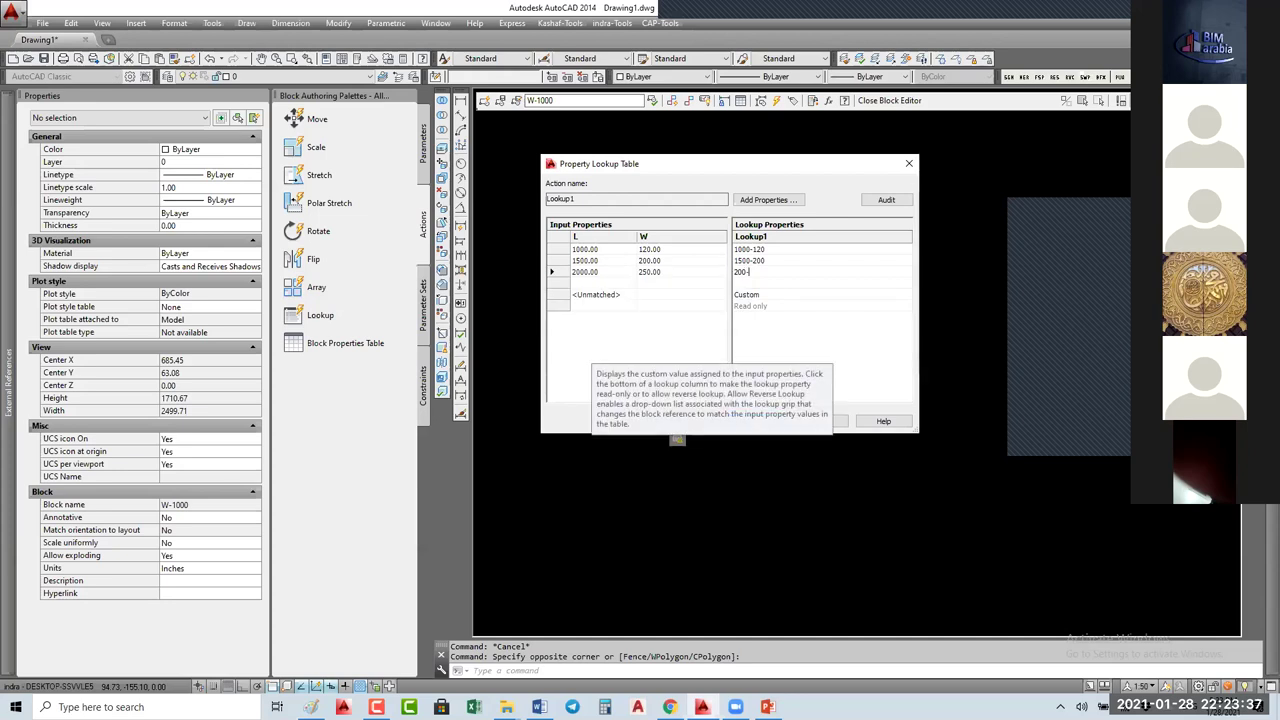
pyautogui.write('250')
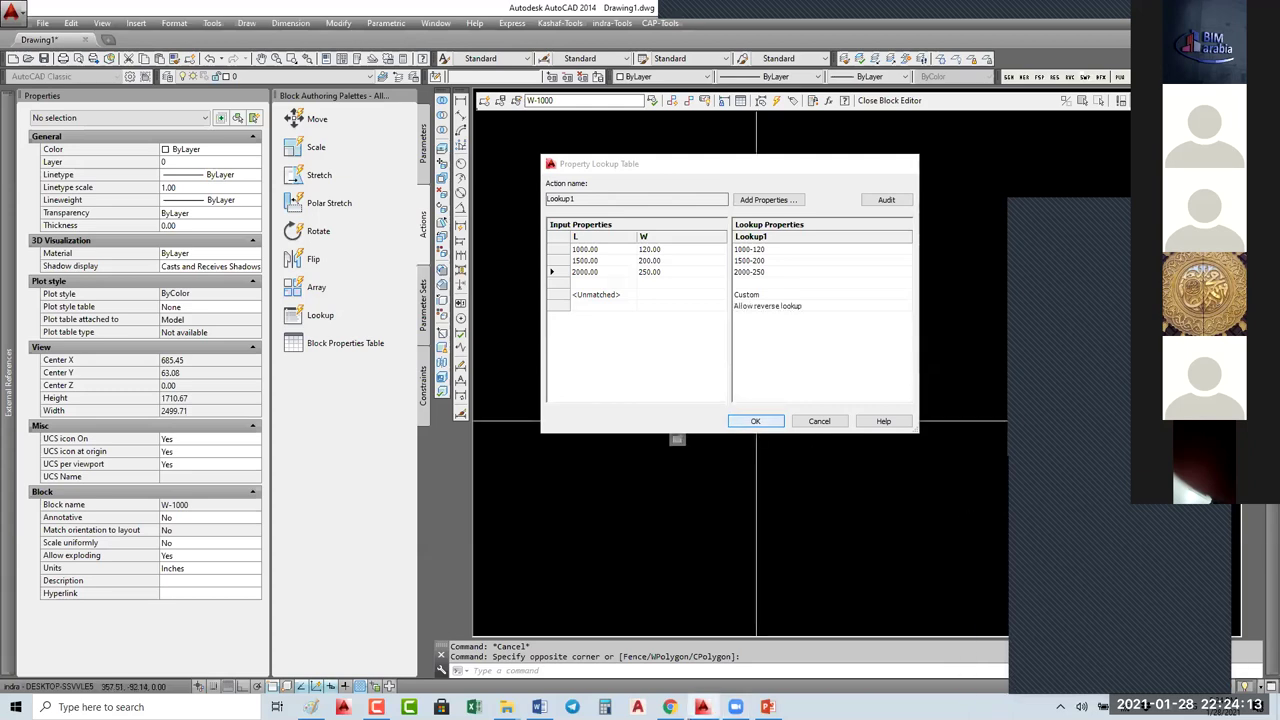
pyautogui.click(756, 421)
pyautogui.click(889, 100)
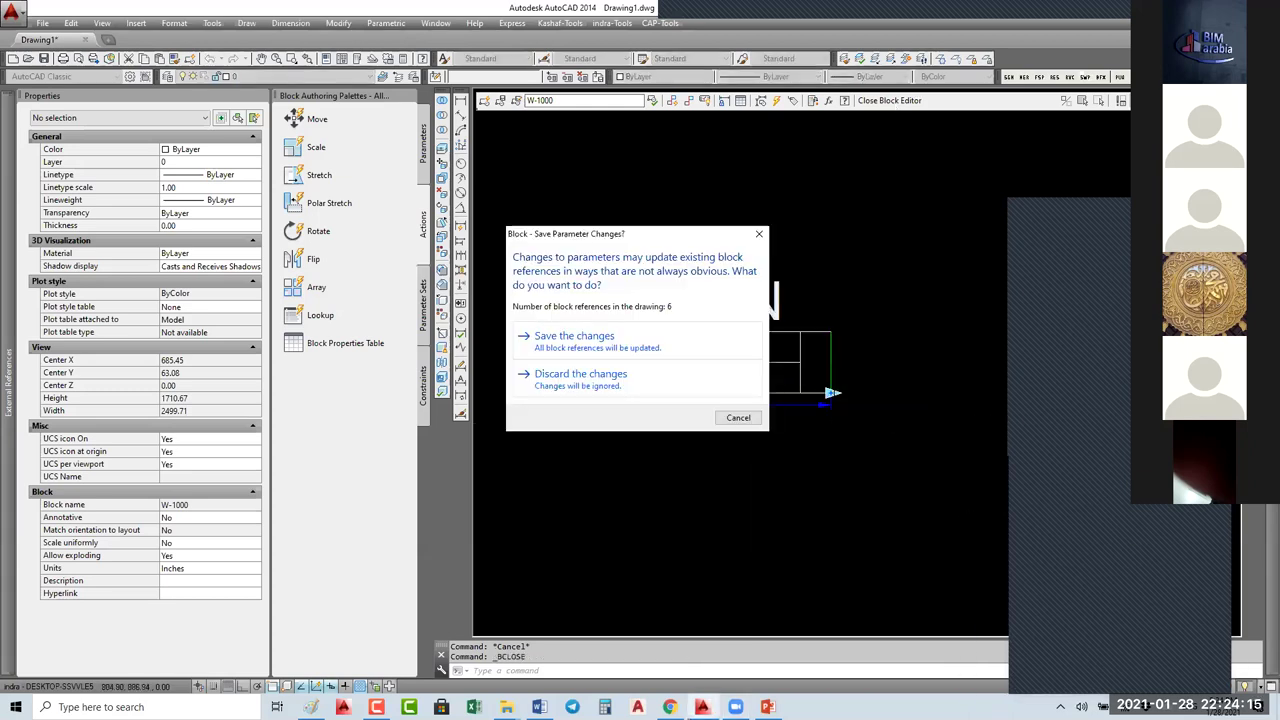
# Step: Save W-1000, then switch the bottom W-01 window through 1000-120, 1500-200 and 2000-250
pyautogui.click(574, 336)
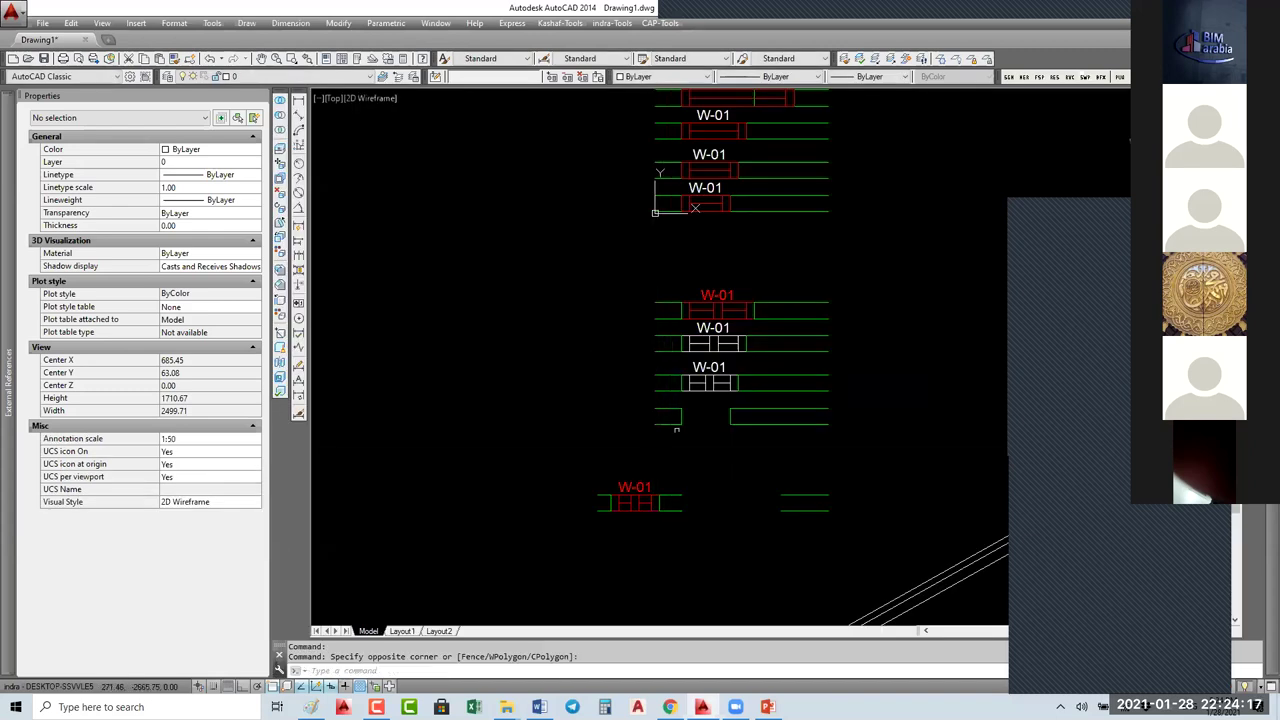
pyautogui.click(612, 503)
pyautogui.scroll(5, 614, 500)
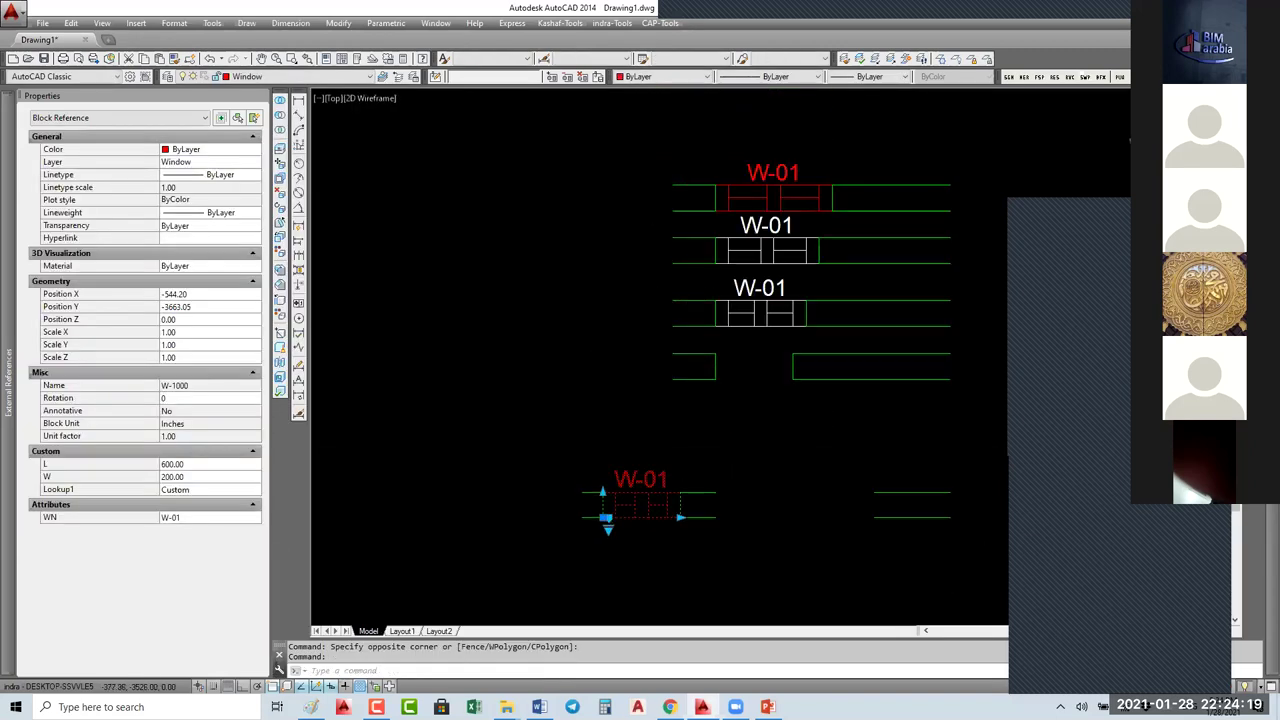
pyautogui.scroll(-3, 635, 370)
pyautogui.click(607, 468)
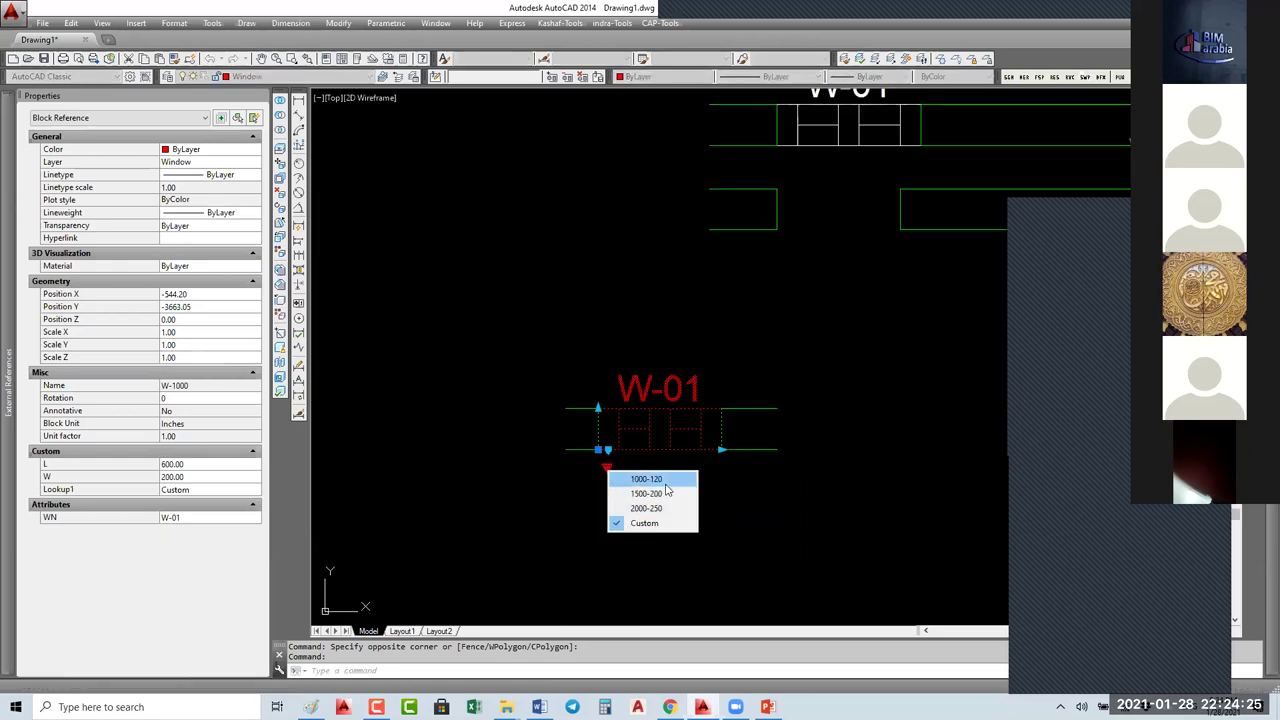
pyautogui.click(666, 479)
pyautogui.click(607, 468)
pyautogui.click(645, 496)
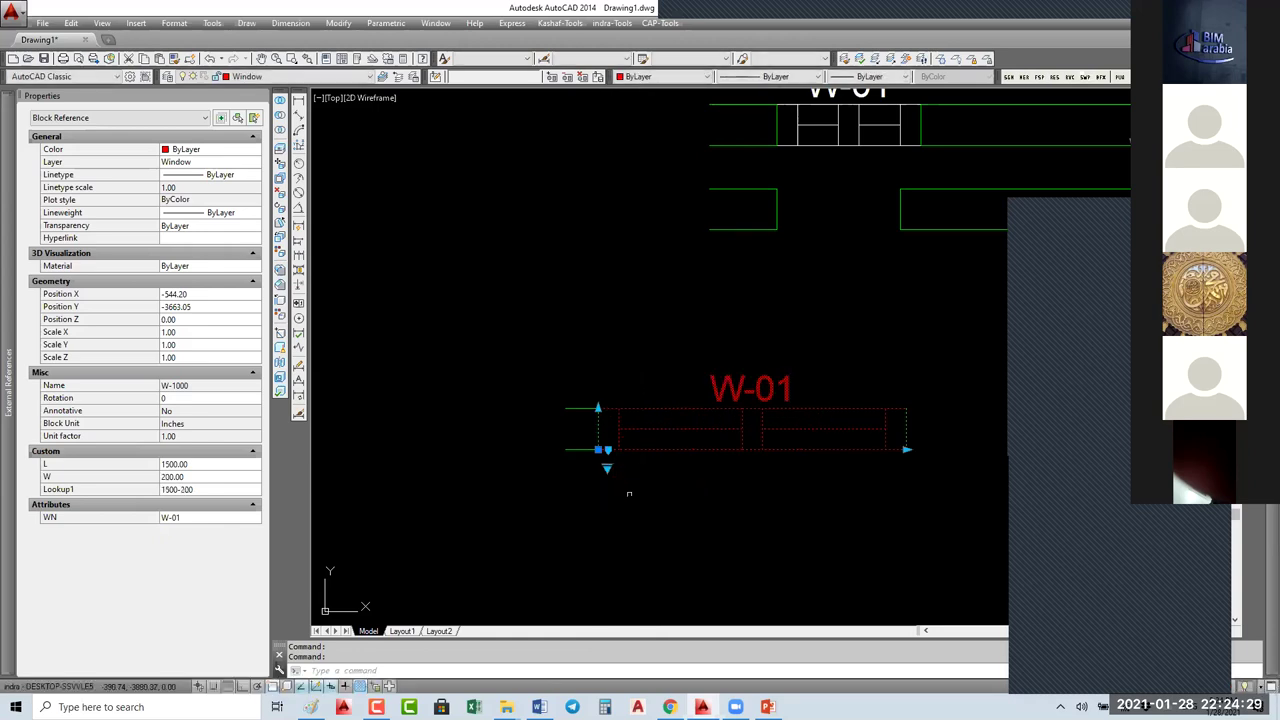
pyautogui.click(607, 468)
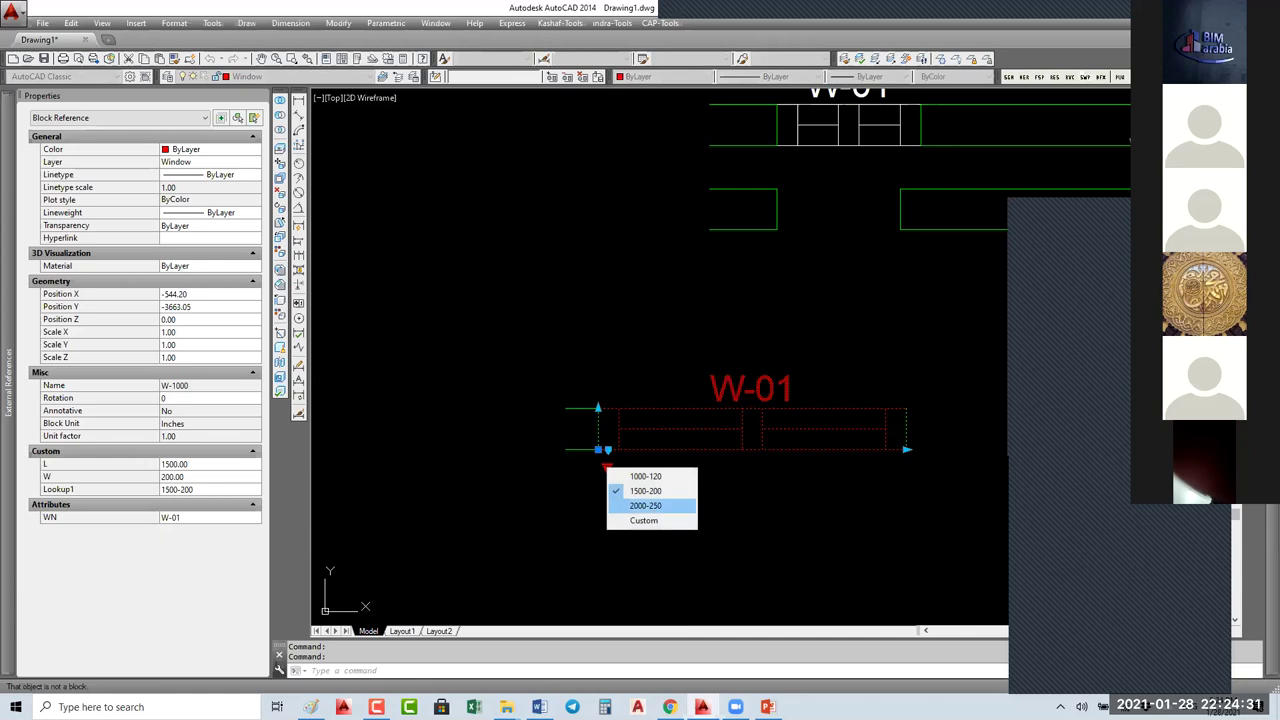
pyautogui.click(645, 505)
pyautogui.click(607, 468)
pyautogui.click(645, 517)
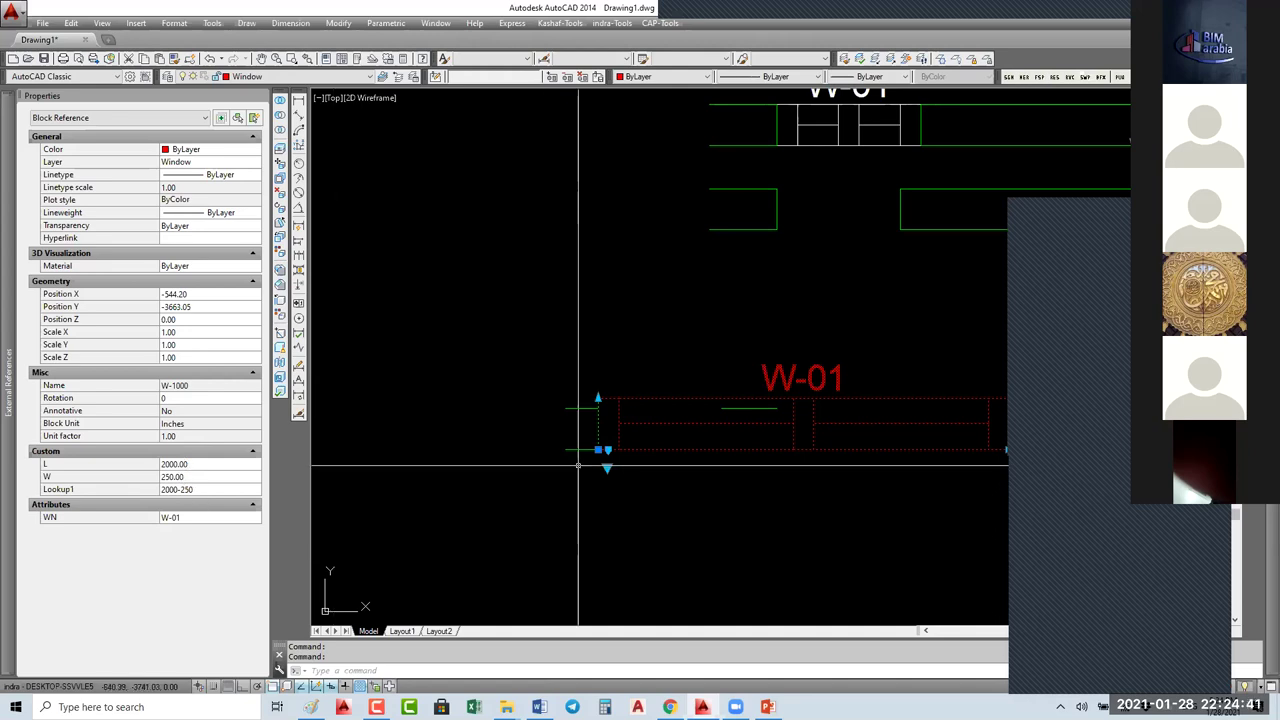
pyautogui.scroll(-3, 578, 465)
# Step: Copy the 2000-250 W-01 window below the original and open the copy's size presets
pyautogui.write('Co')
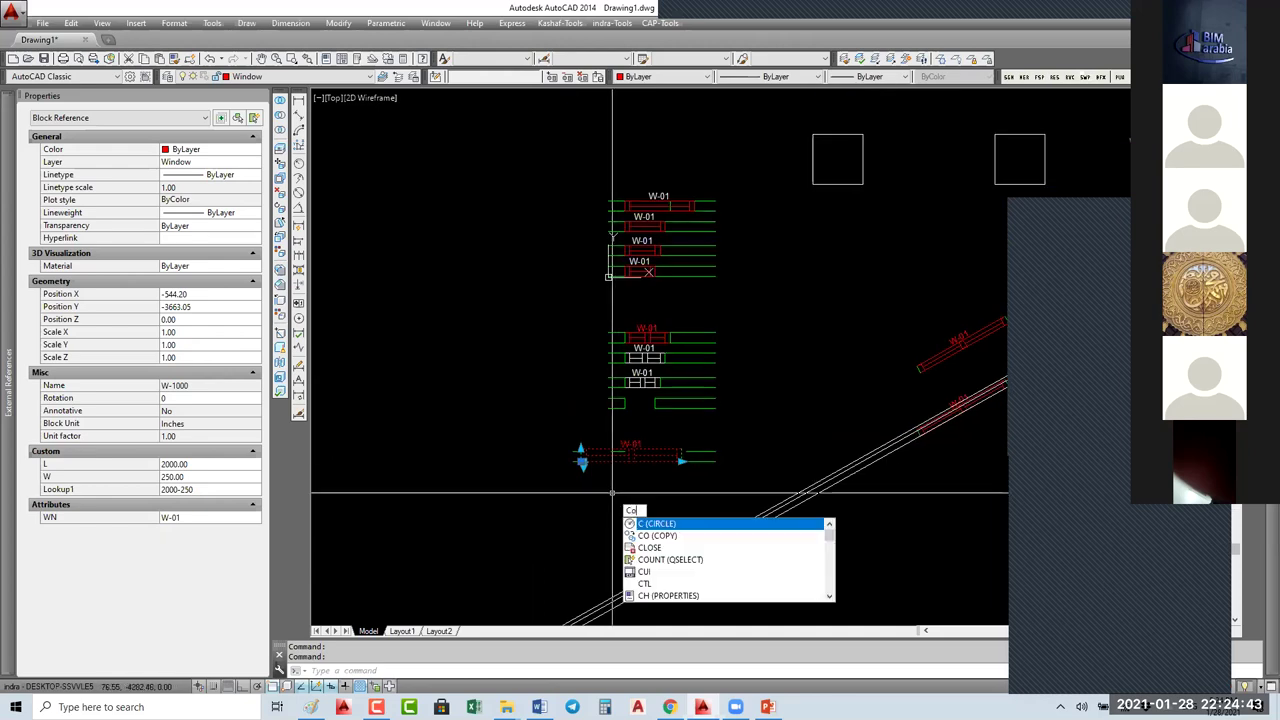
pyautogui.press('Return')
pyautogui.click(612, 492)
pyautogui.click(540, 513)
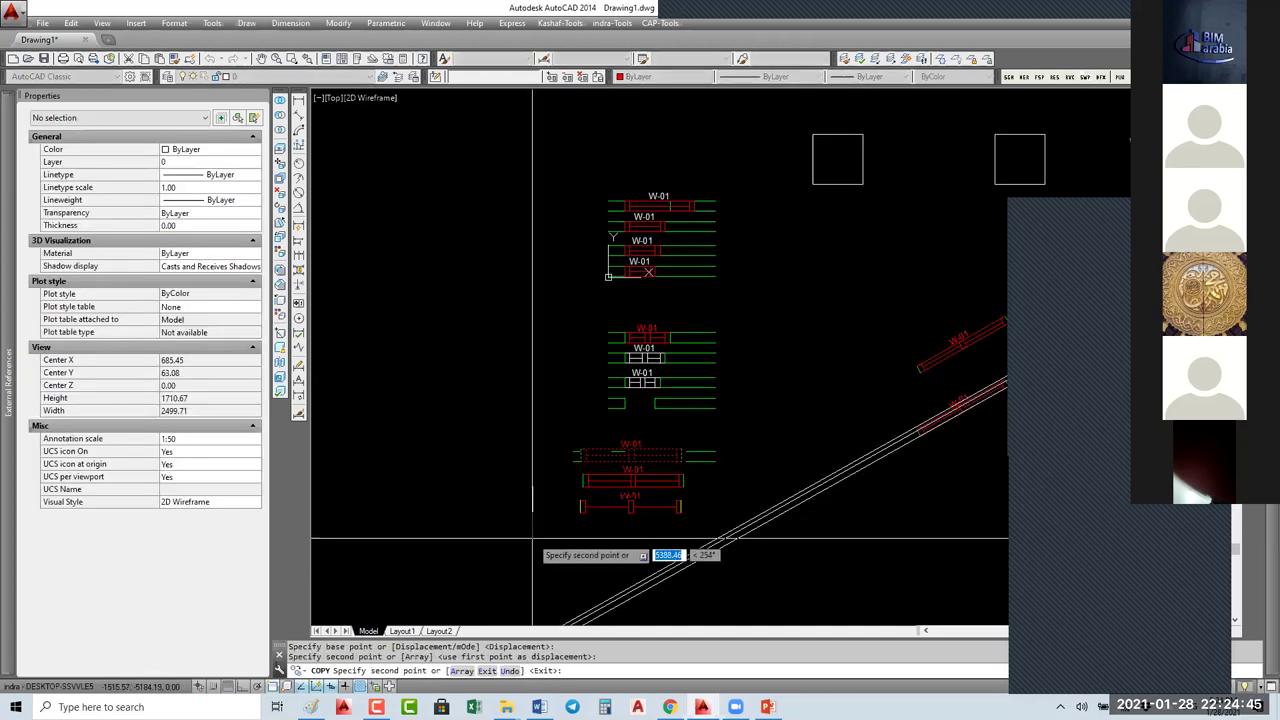
pyautogui.press('Escape')
pyautogui.press('Escape')
pyautogui.scroll(5, 602, 350)
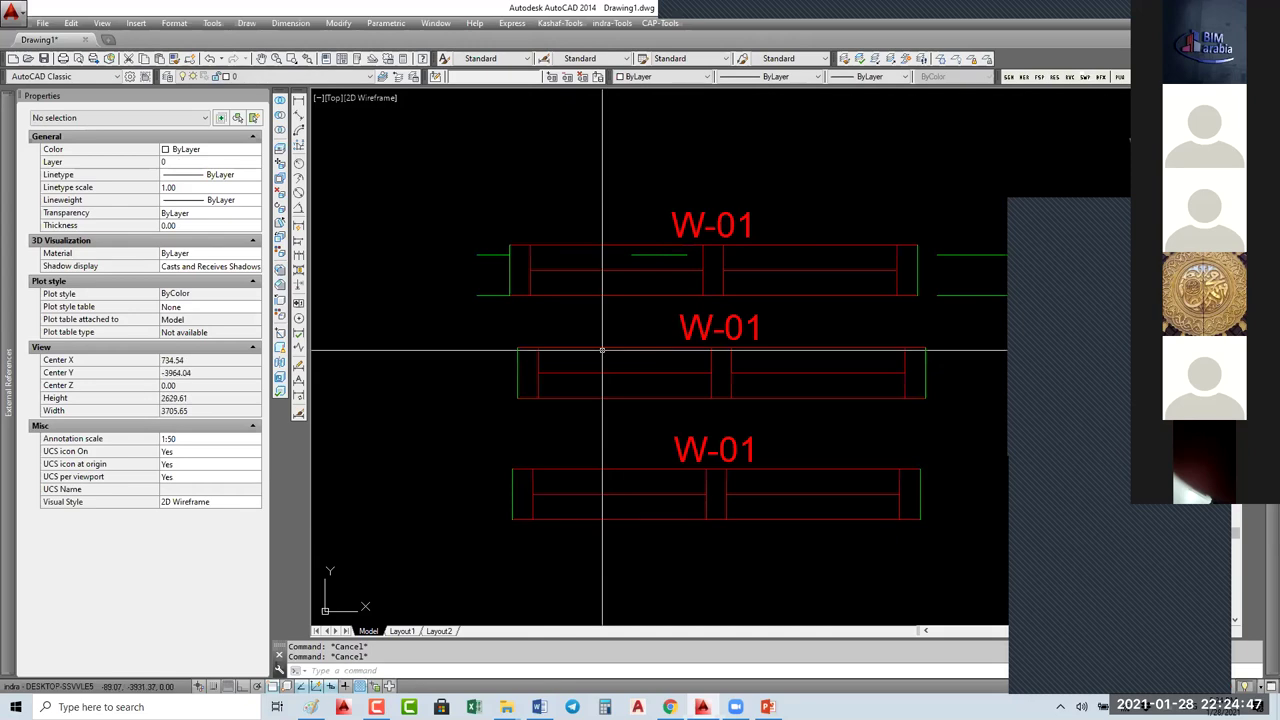
pyautogui.click(602, 350)
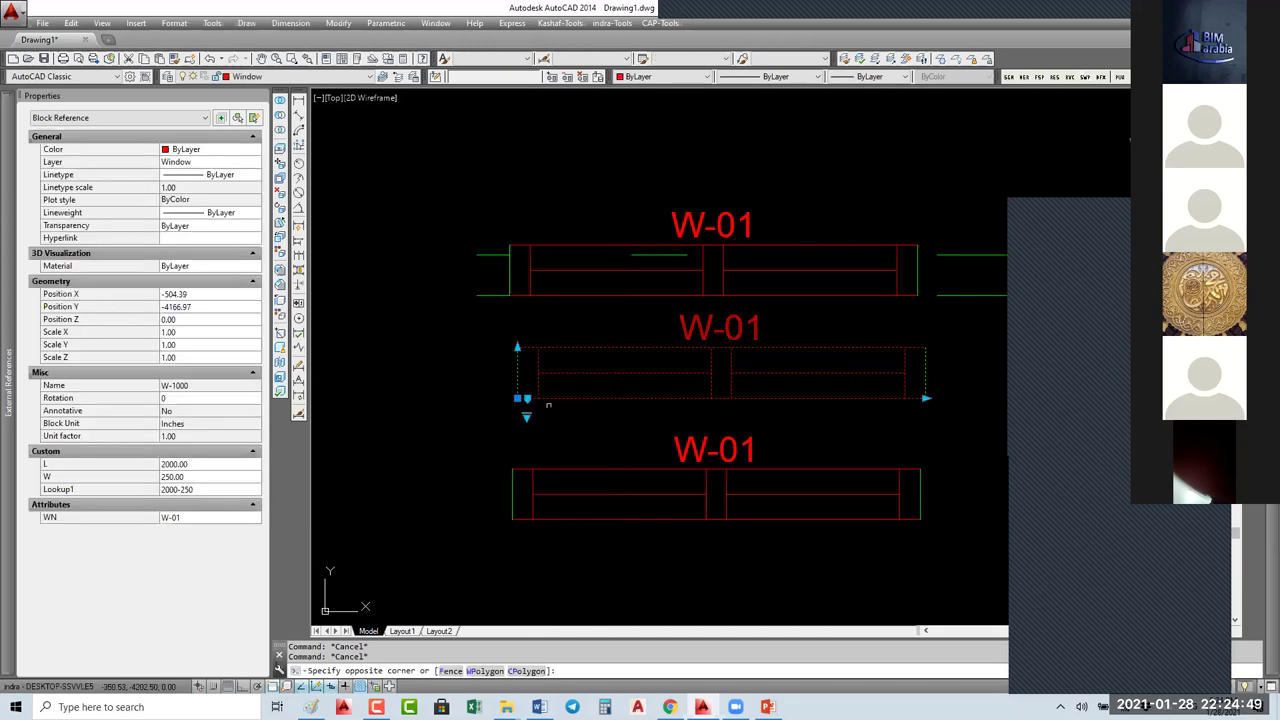
pyautogui.click(527, 415)
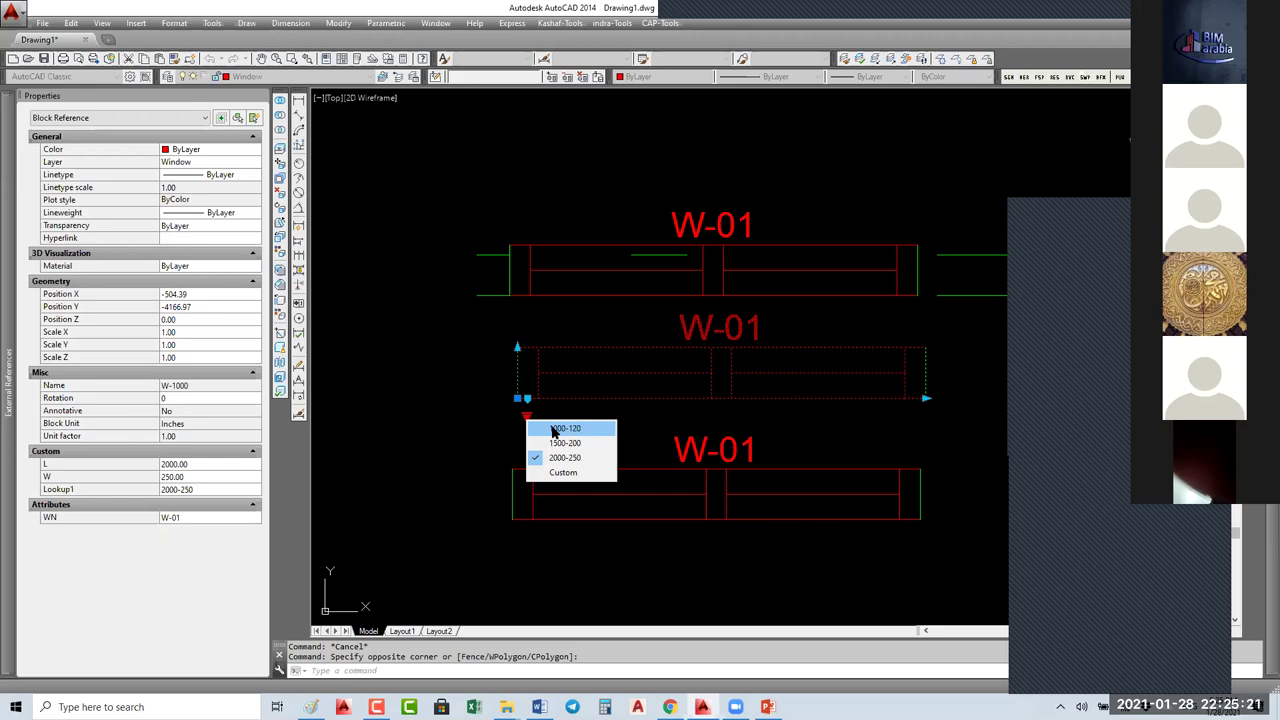
# Step: Set the middle window copy to 1500-200 and the lowest copy to 1000-120
pyautogui.click(580, 443)
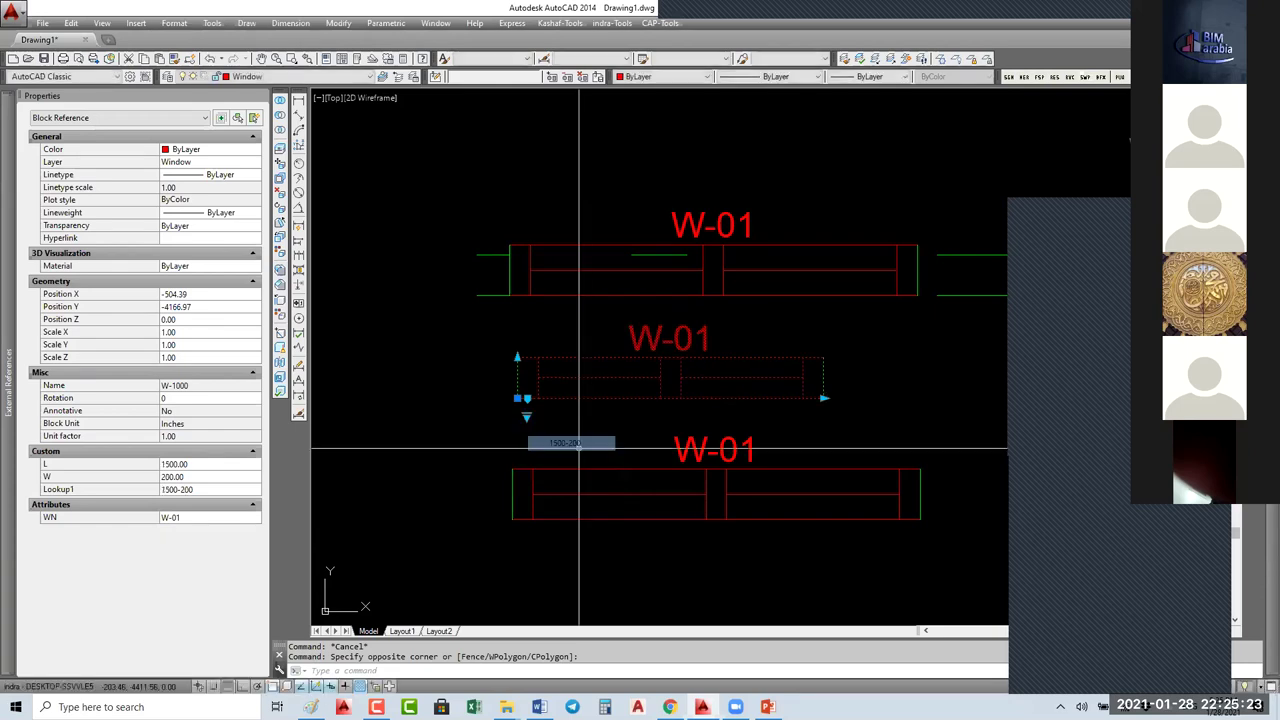
pyautogui.click(521, 541)
pyautogui.click(521, 538)
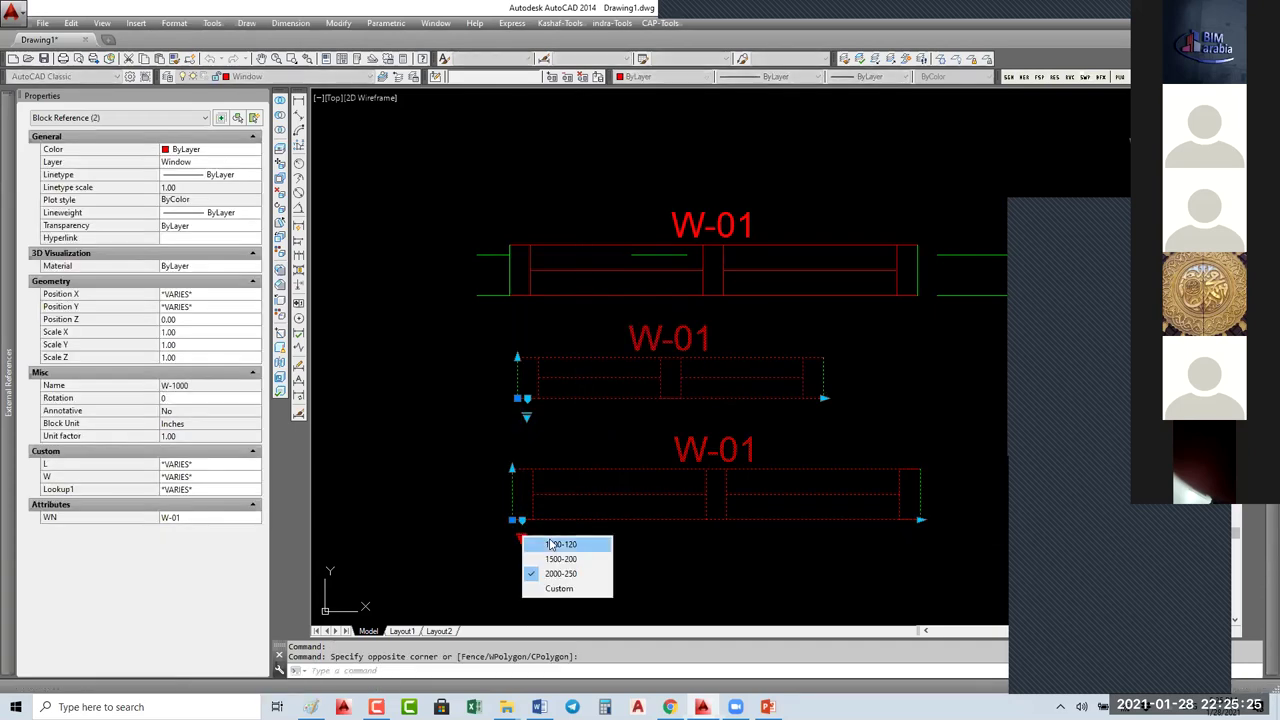
pyautogui.click(534, 542)
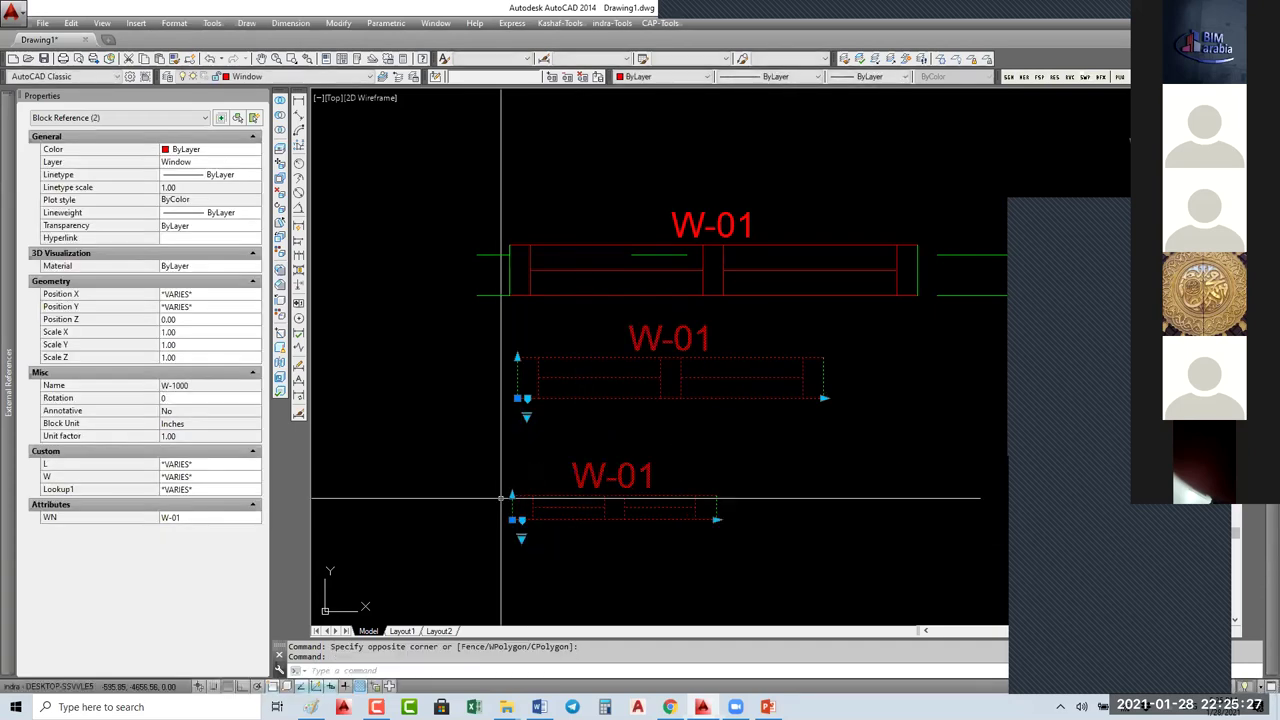
pyautogui.press('Escape')
pyautogui.press('Escape')
pyautogui.press('Escape')
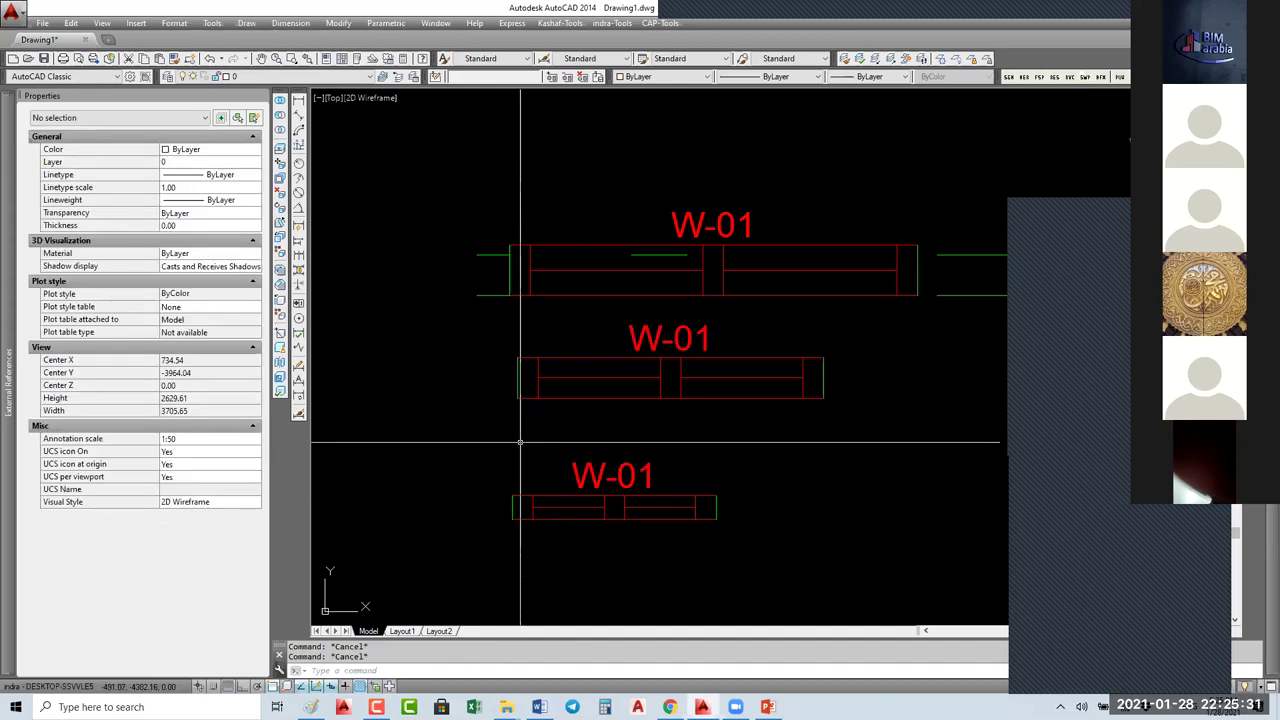
# Step: Pan and zoom the view to frame the three resized W-01 windows
pyautogui.scroll(-2, 520, 441)
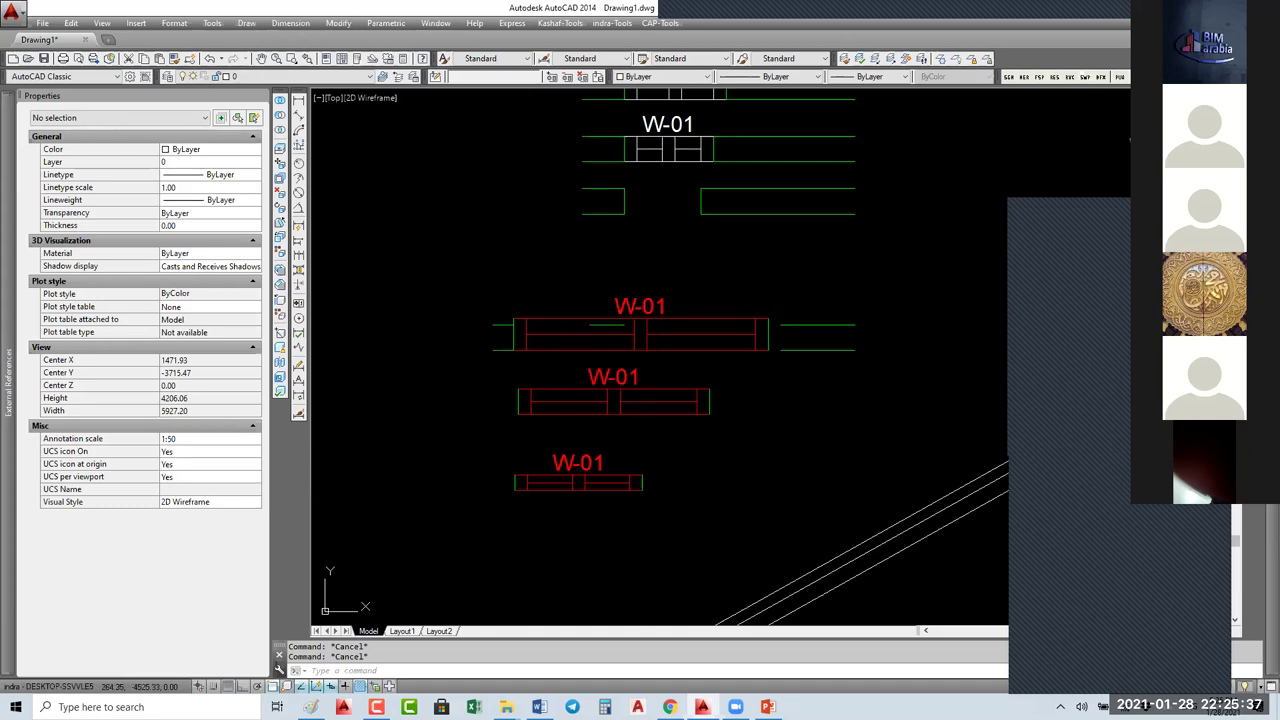
pyautogui.click(580, 486)
pyautogui.click(591, 458)
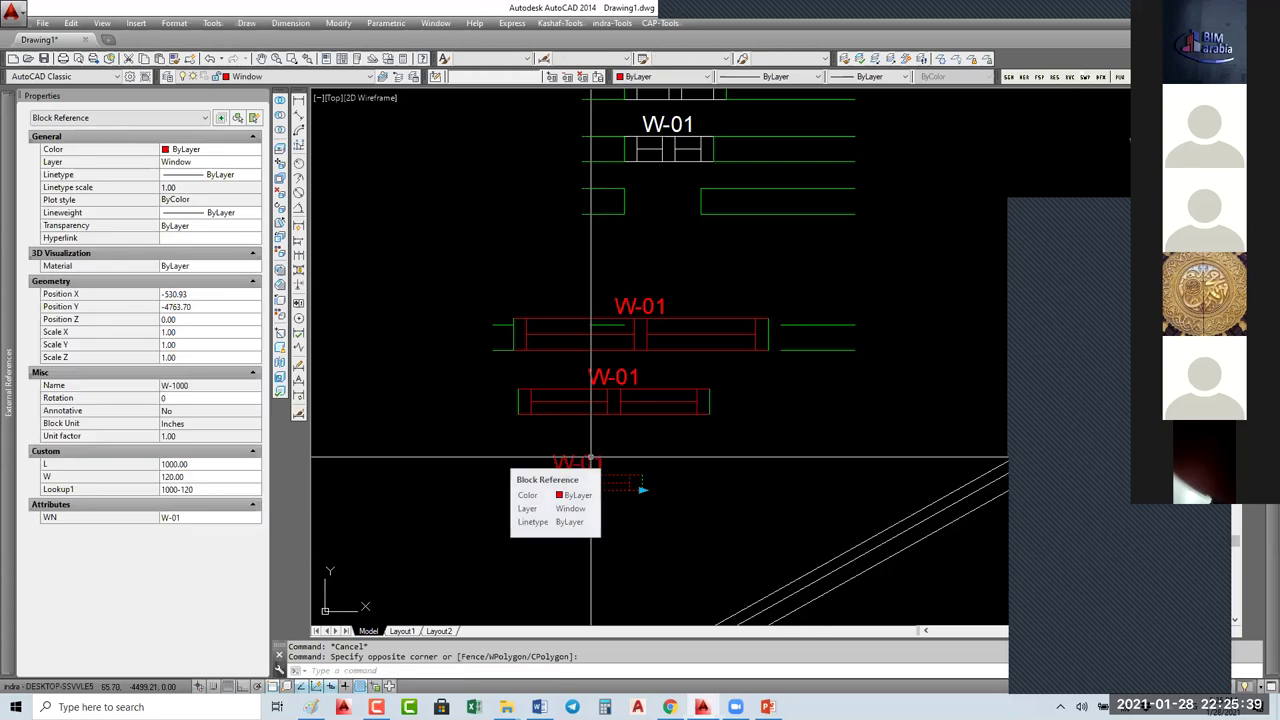
pyautogui.moveTo(591, 458); pyautogui.dragTo(596, 266, button='middle')
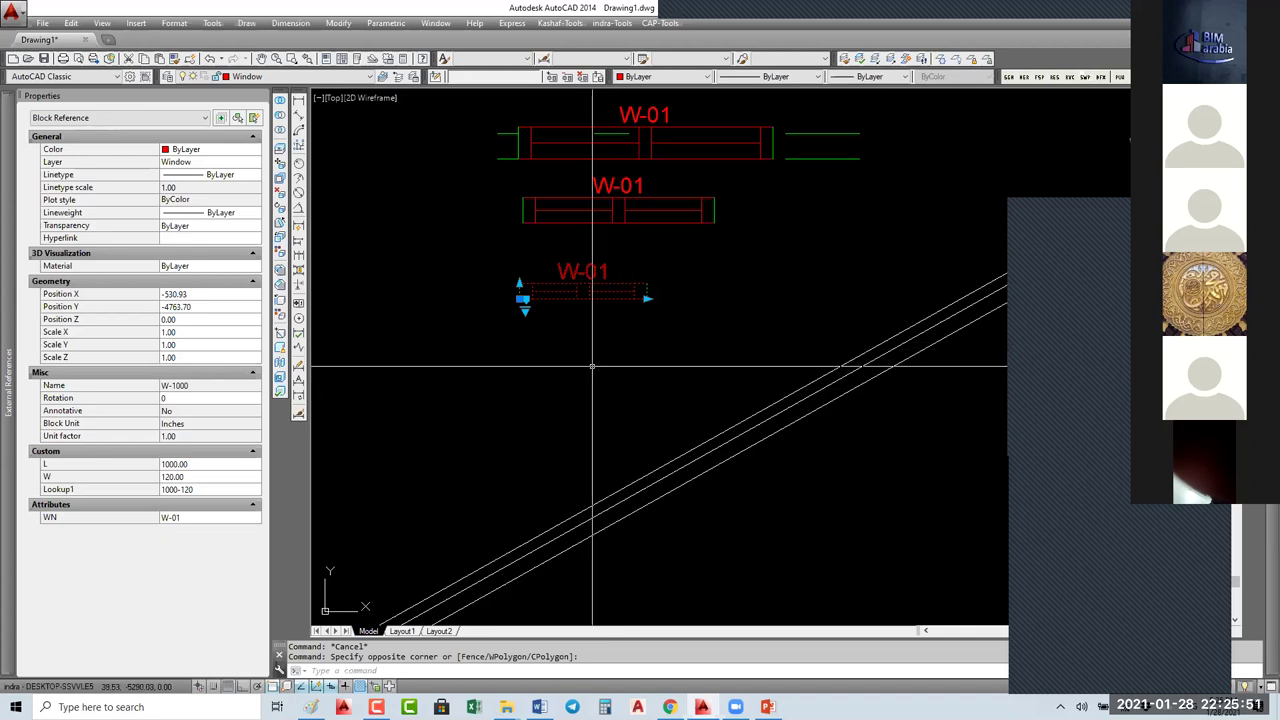
pyautogui.press('Escape')
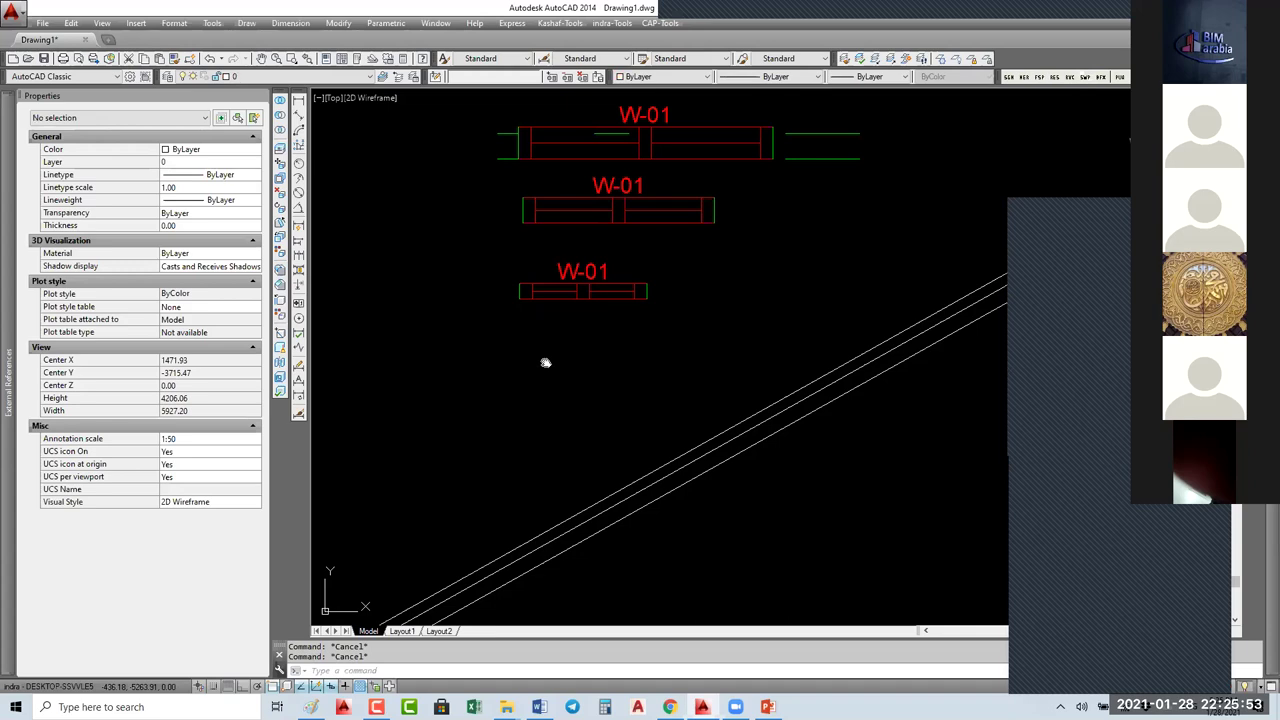
pyautogui.moveTo(545, 363); pyautogui.dragTo(639, 390, button='middle')
pyautogui.moveTo(543, 380); pyautogui.dragTo(648, 398, button='middle')
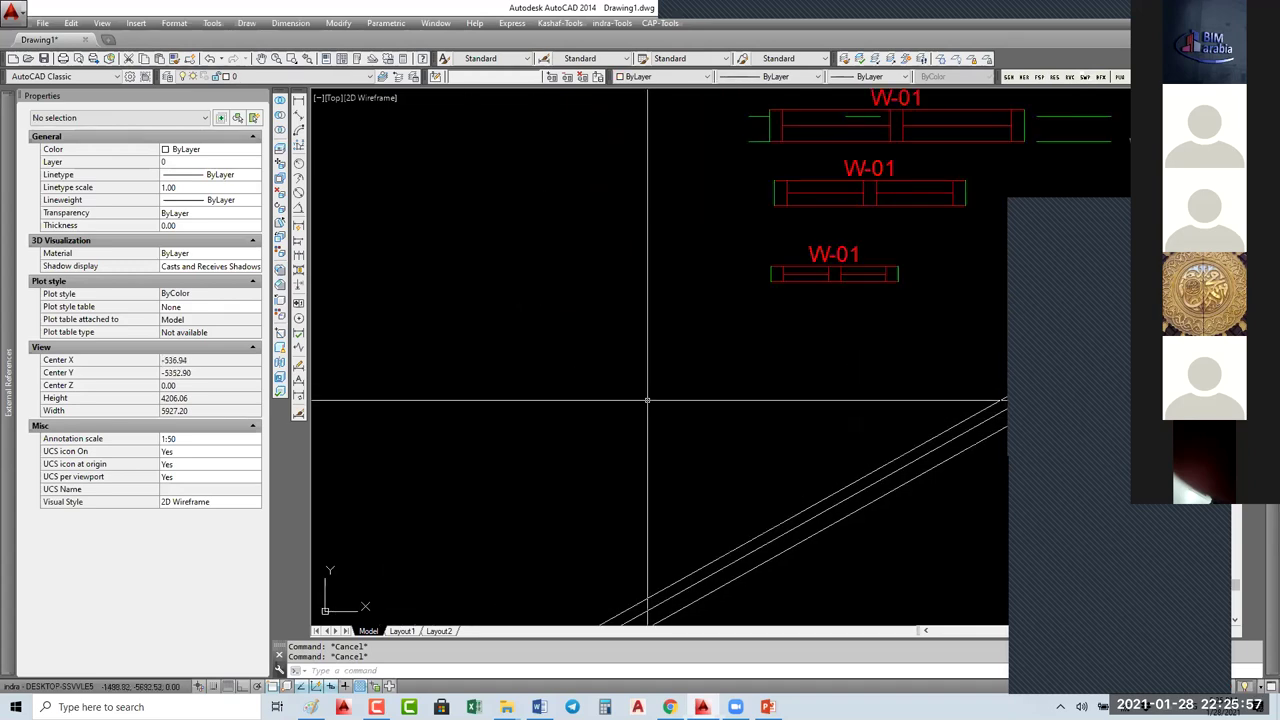
pyautogui.scroll(-3, 647, 400)
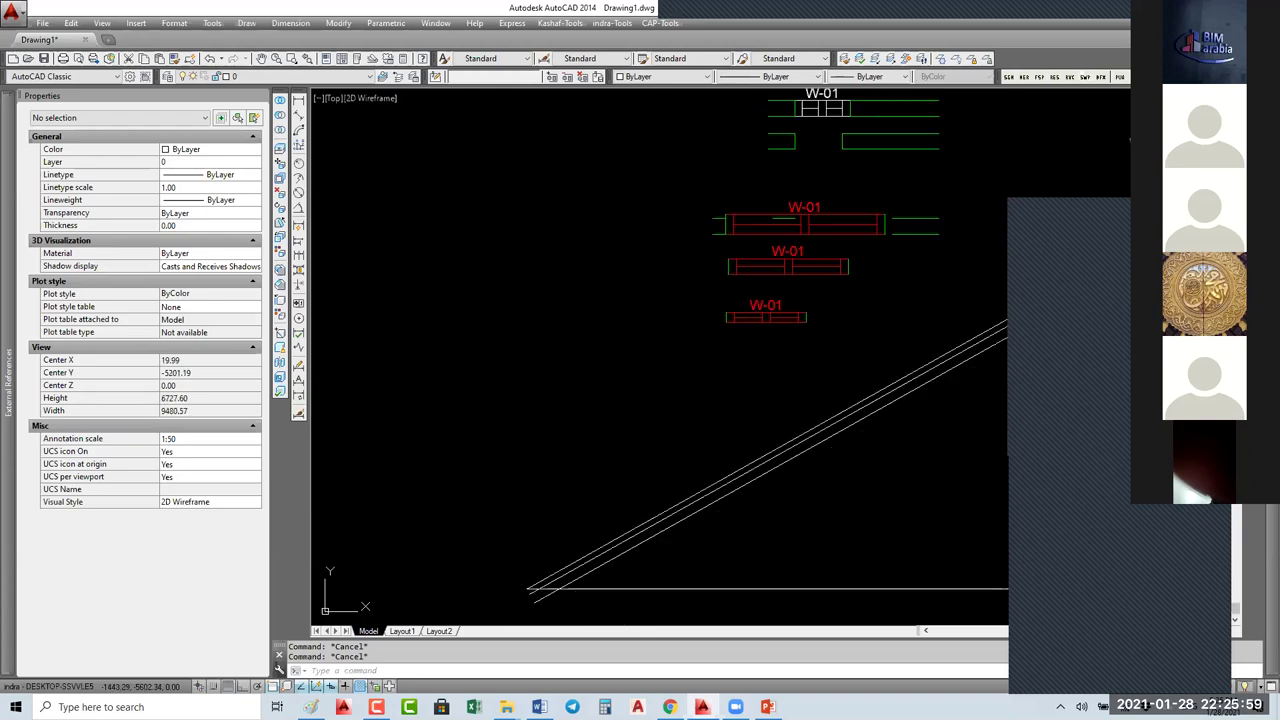
pyautogui.scroll(-3, 745, 250)
pyautogui.scroll(5, 754, 245)
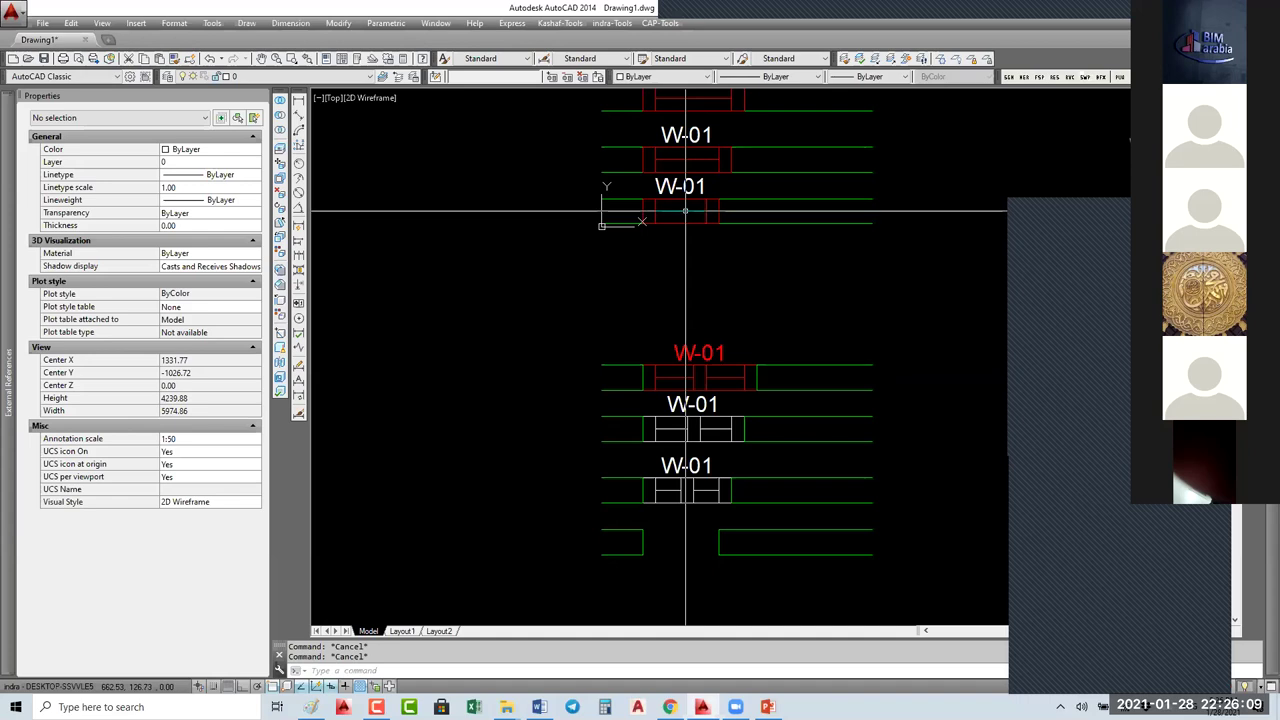
# Step: Select the red W-01 window and open block W-1000 in the Block Editor with BE
pyautogui.moveTo(685, 210)
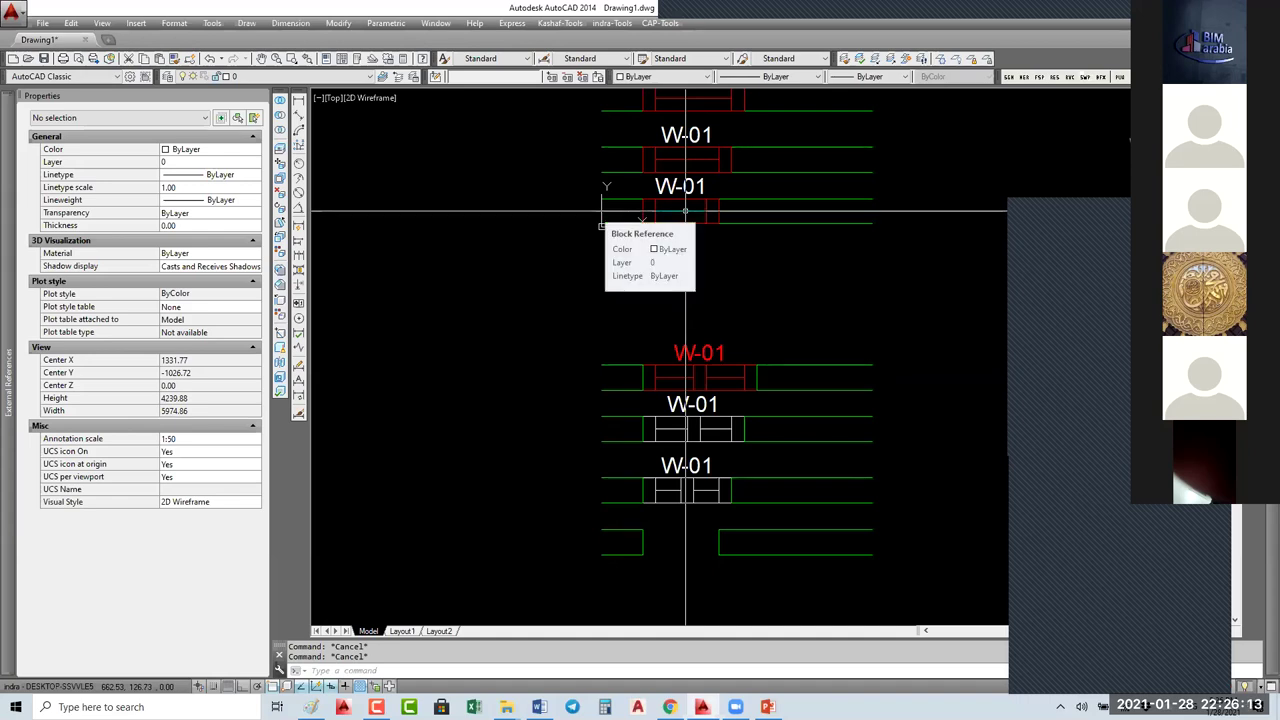
pyautogui.click(687, 352)
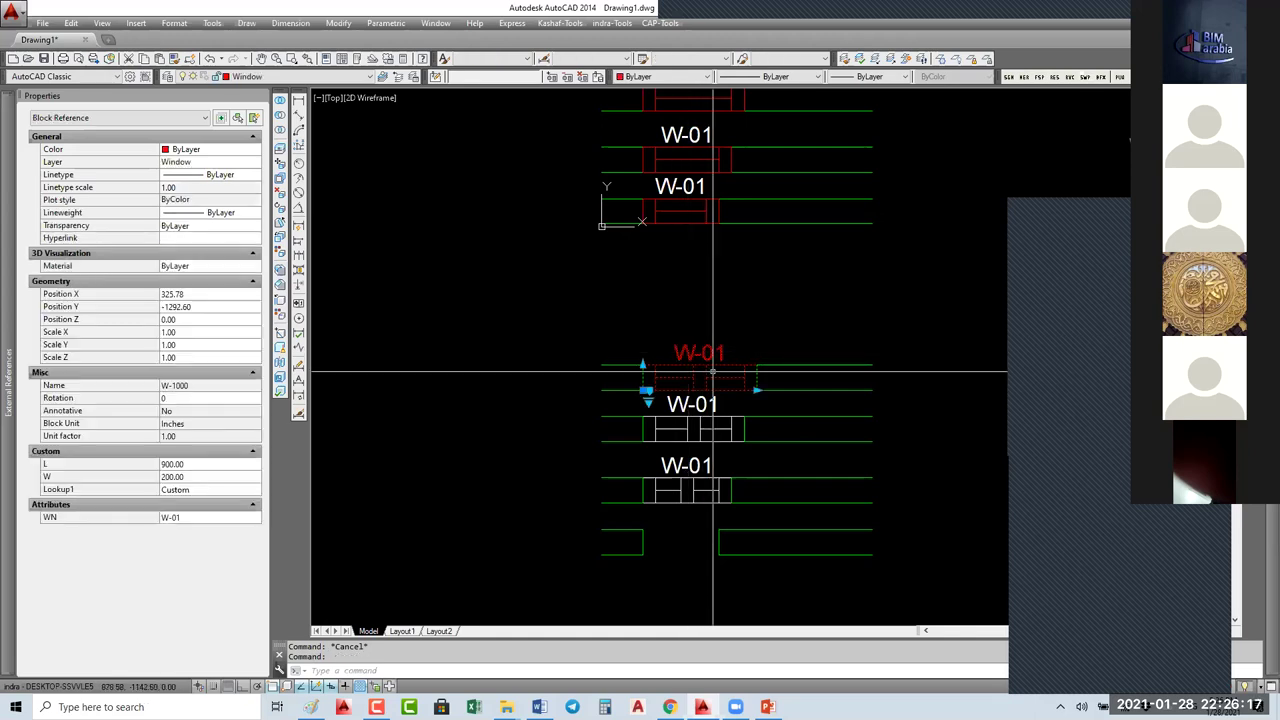
pyautogui.write('be')
pyautogui.press('Return')
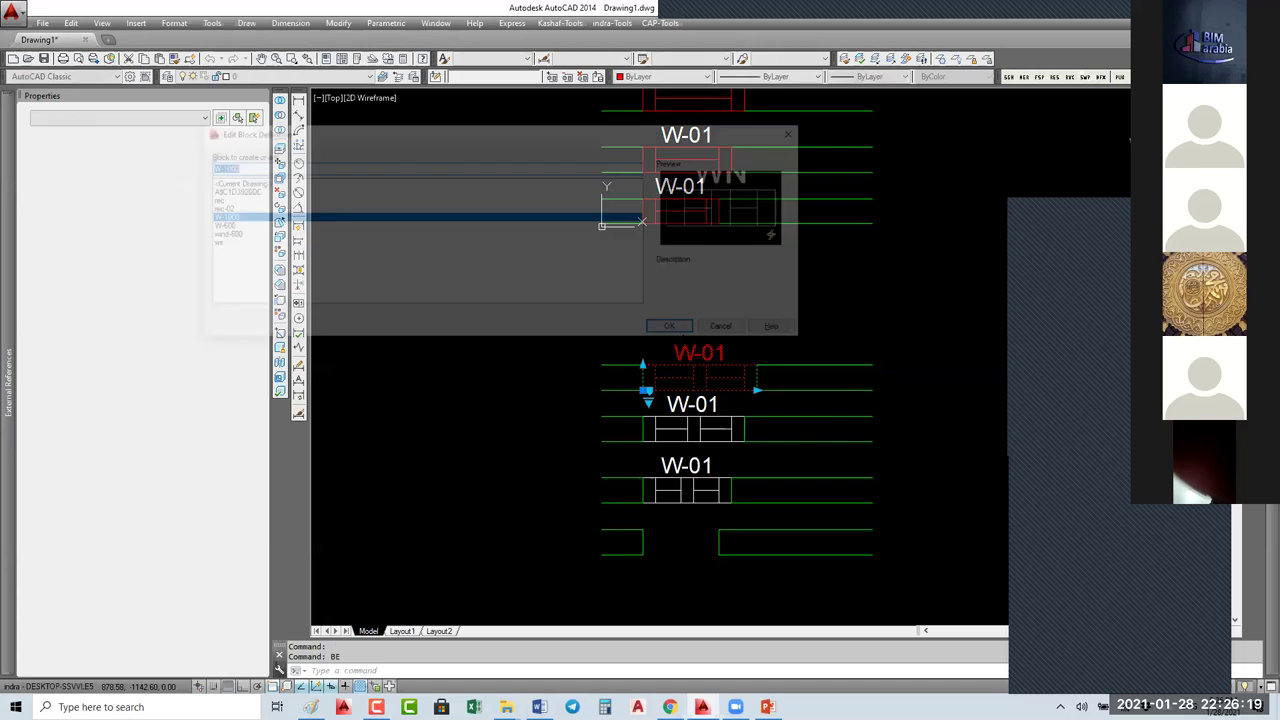
pyautogui.press('Return')
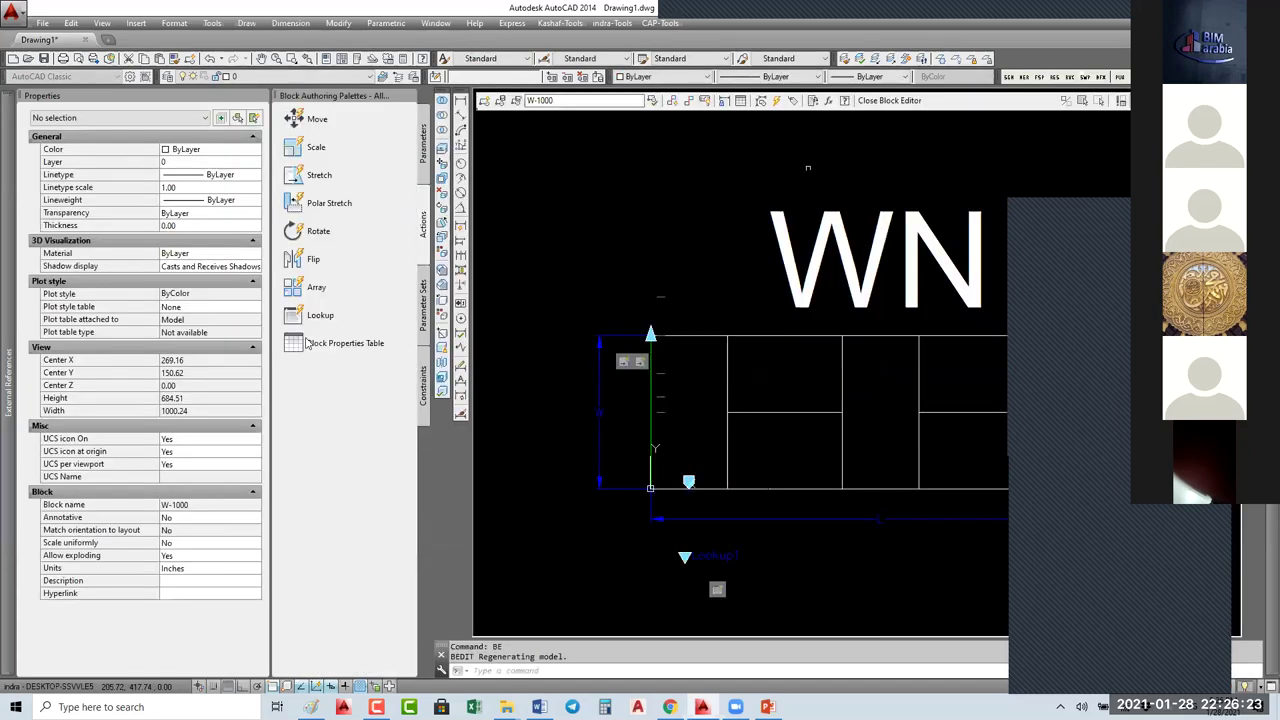
# Step: Place a Visibility parameter from the Parameters palette just below the window geometry
pyautogui.click(424, 155)
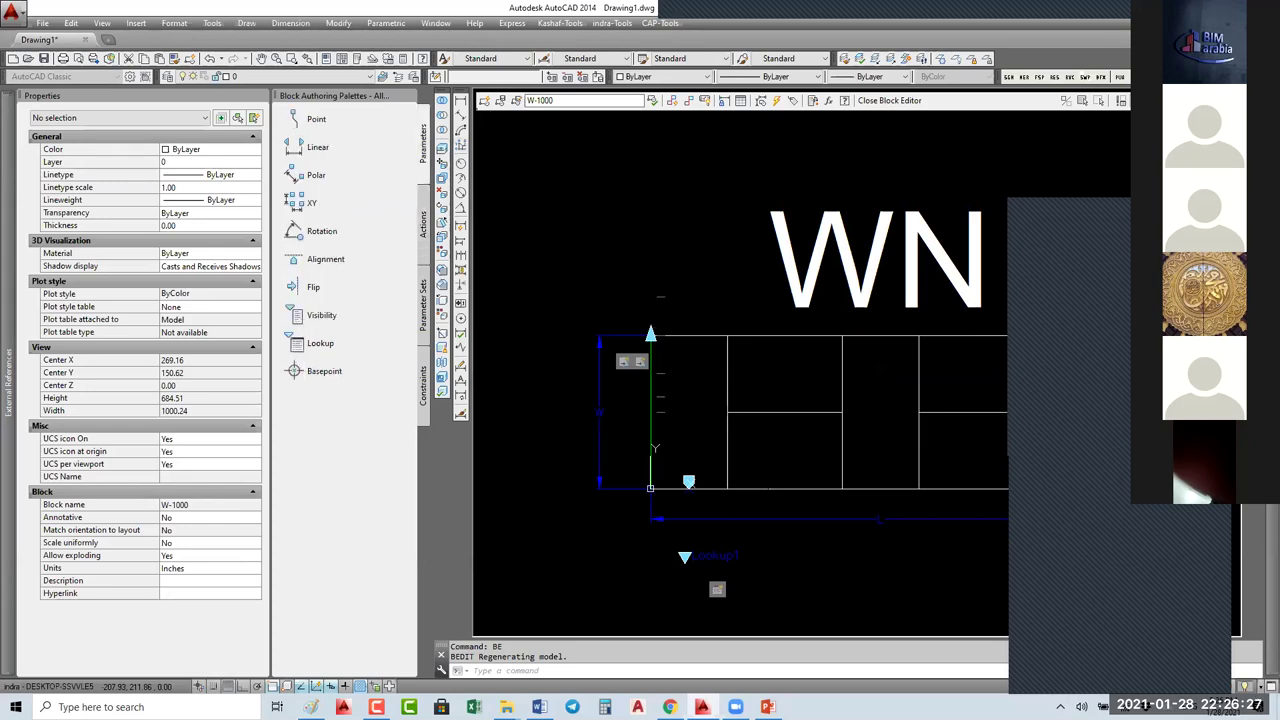
pyautogui.click(318, 315)
pyautogui.moveTo(650, 327); pyautogui.dragTo(632, 294, button='middle')
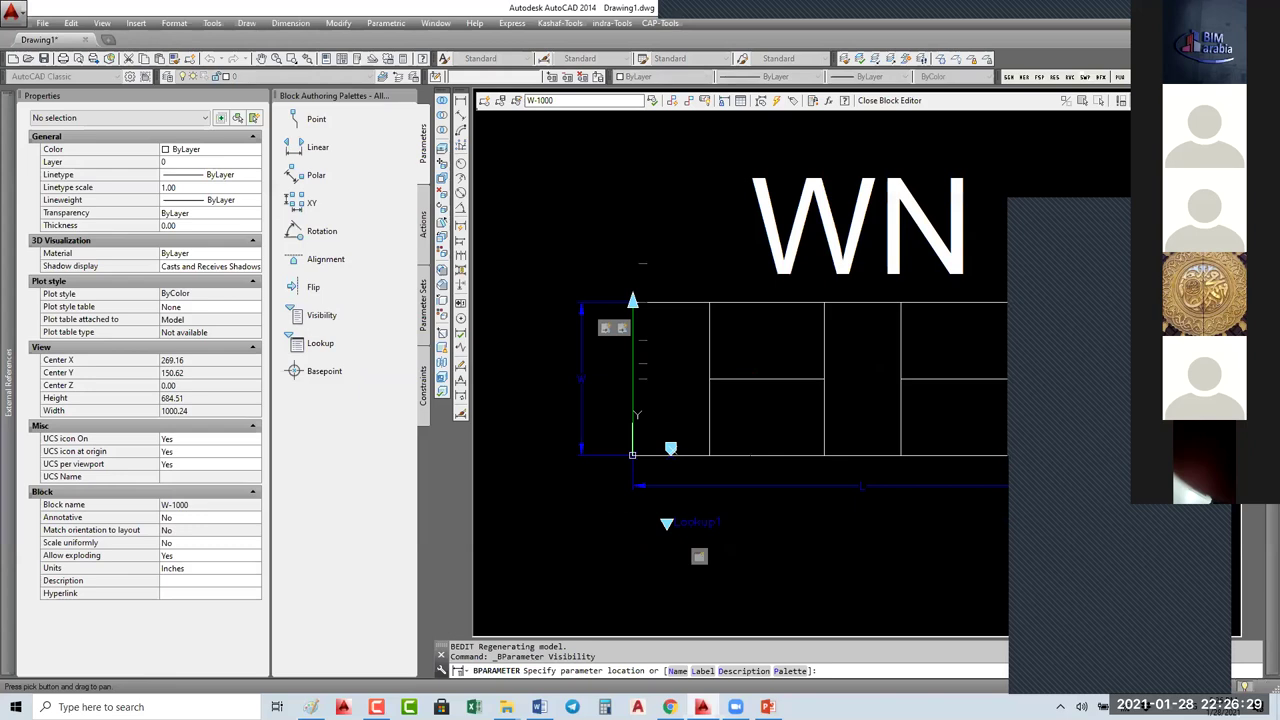
pyautogui.click(745, 525)
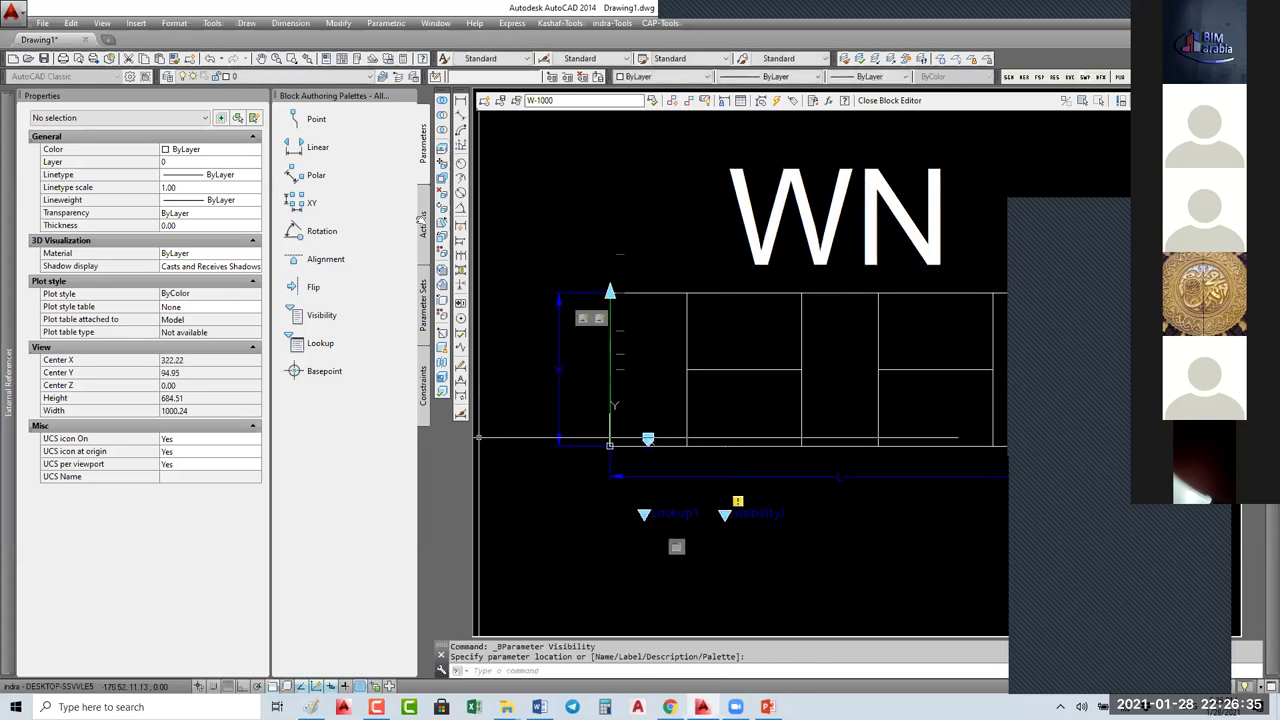
pyautogui.click(423, 225)
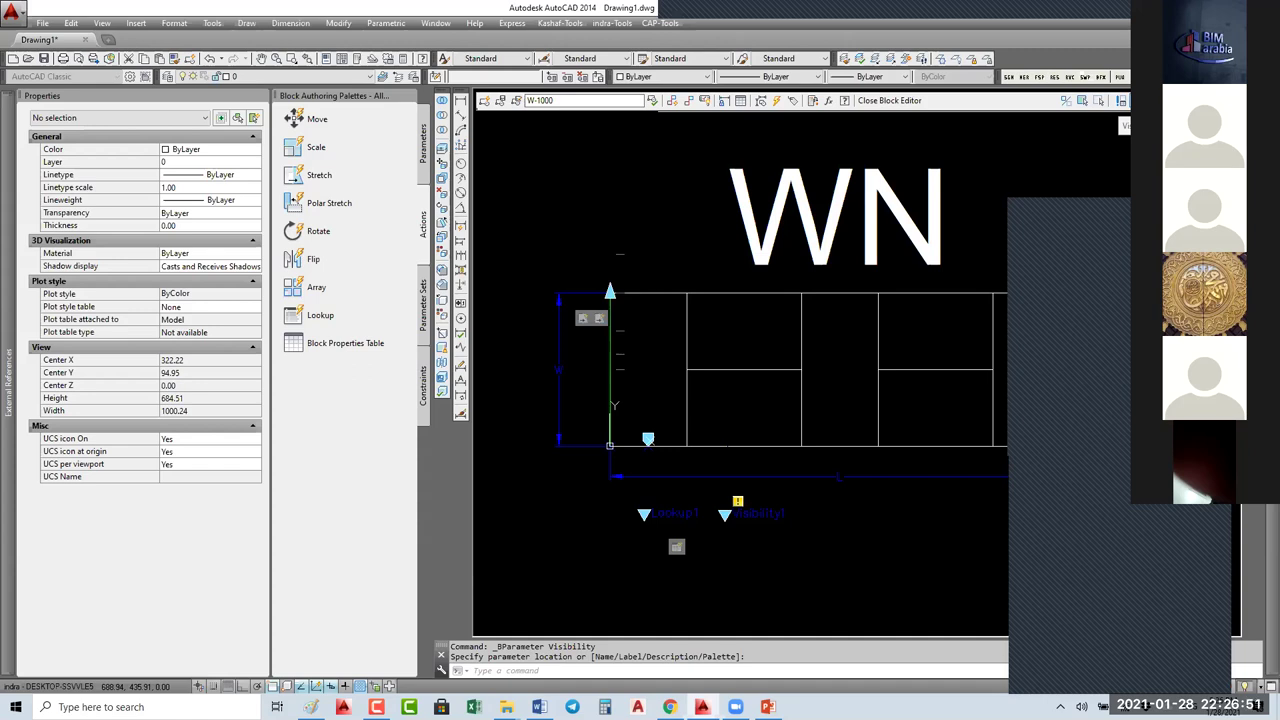
# Step: Rename the default visibility state to WithWinNo and add a new WithoutWinNo state
pyautogui.click(1121, 104)
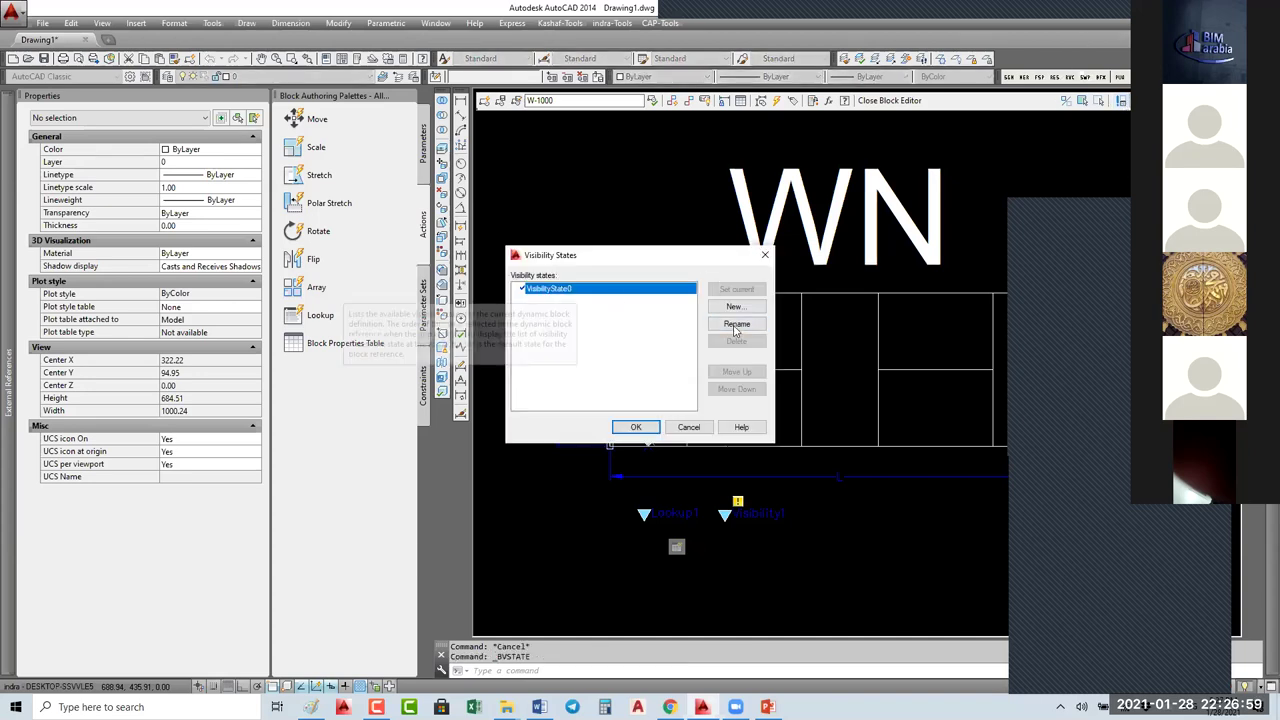
pyautogui.click(736, 325)
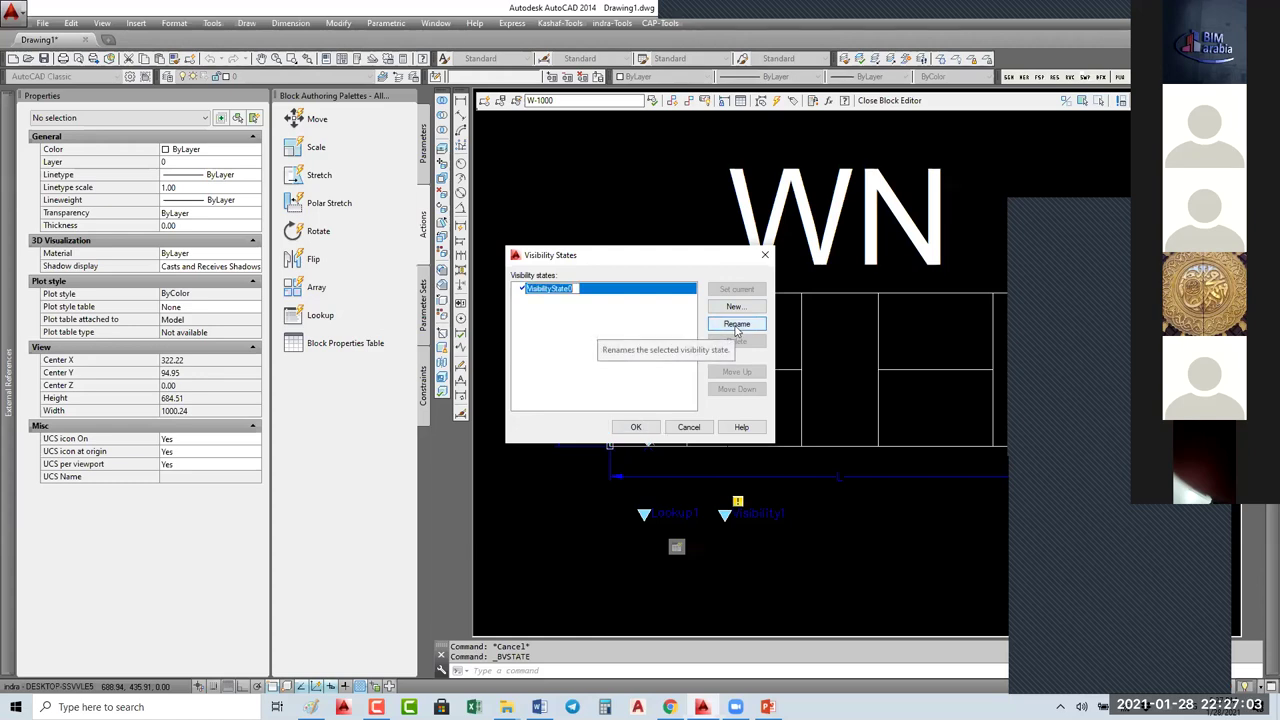
pyautogui.write('With')
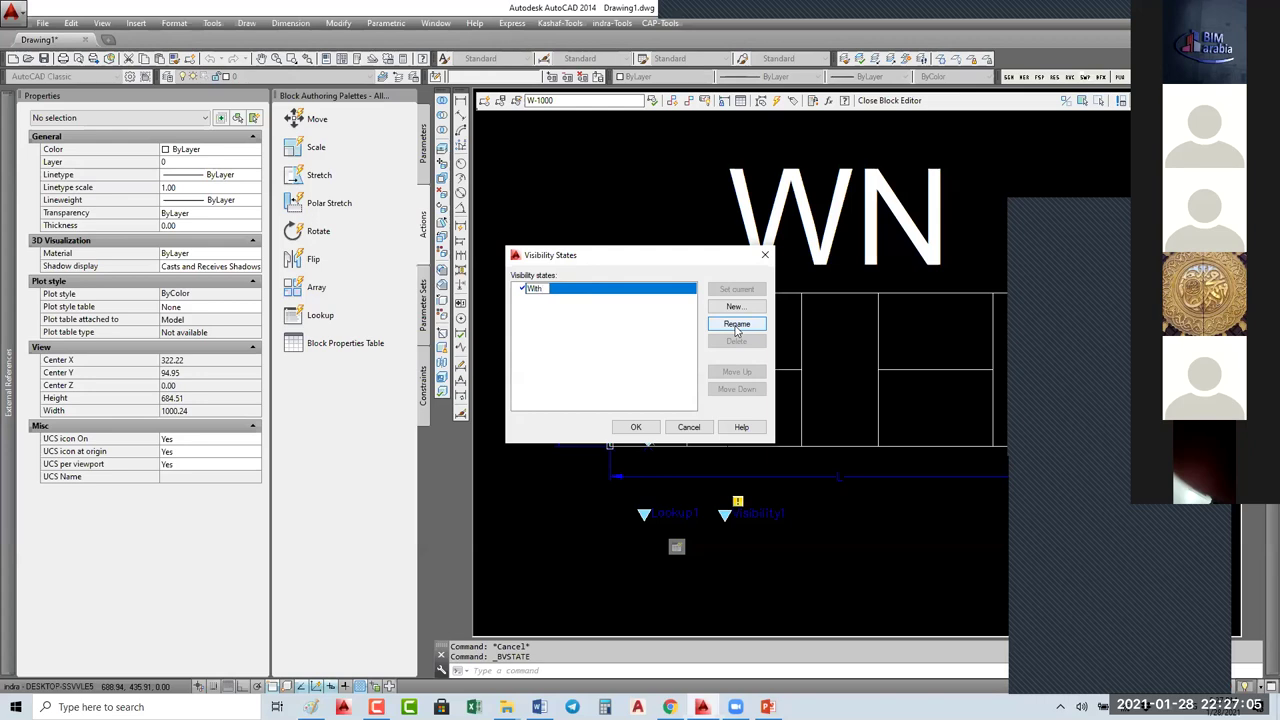
pyautogui.write('WinNo')
pyautogui.click(641, 359)
pyautogui.click(734, 306)
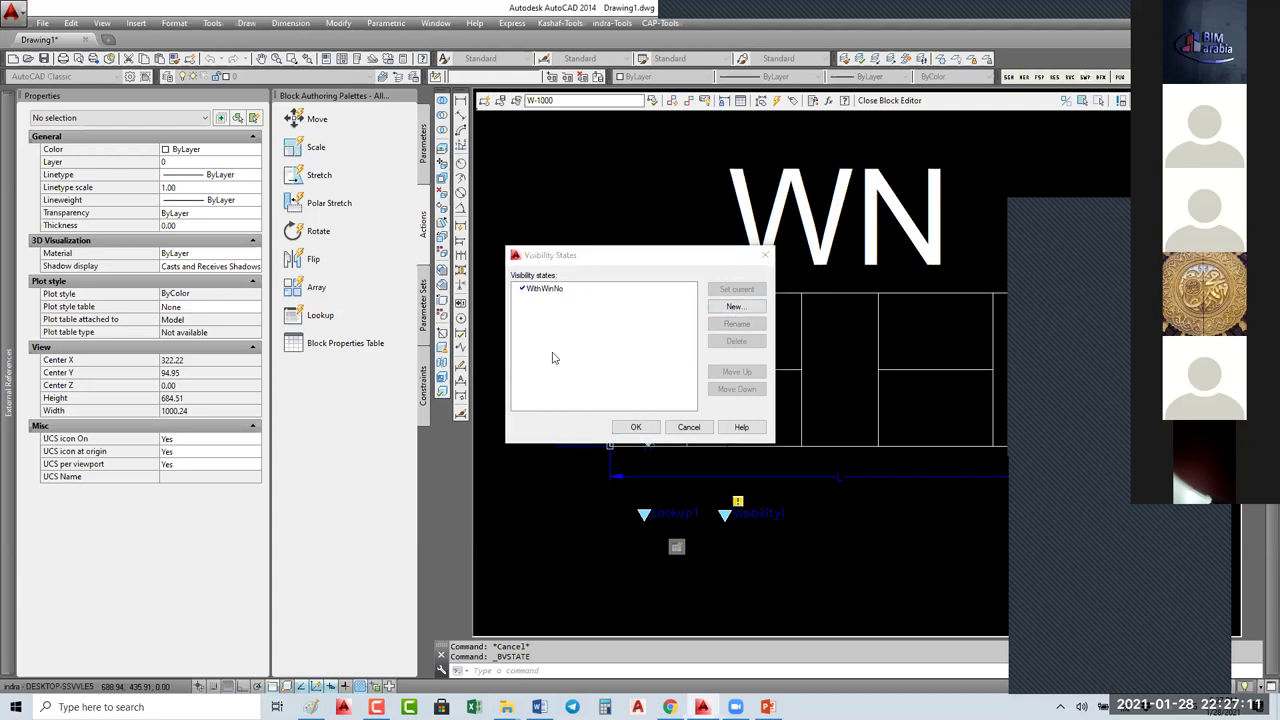
pyautogui.write('Without')
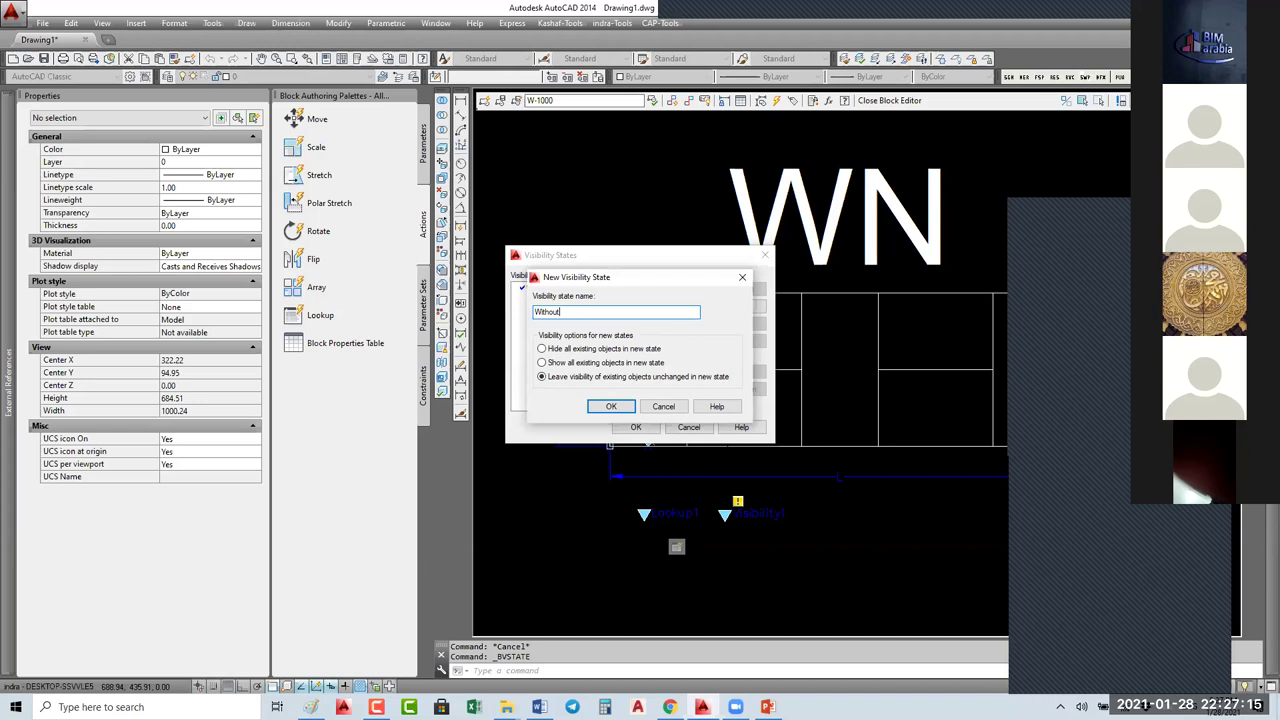
pyautogui.write('WinNo')
pyautogui.press('Return')
pyautogui.press('Return')
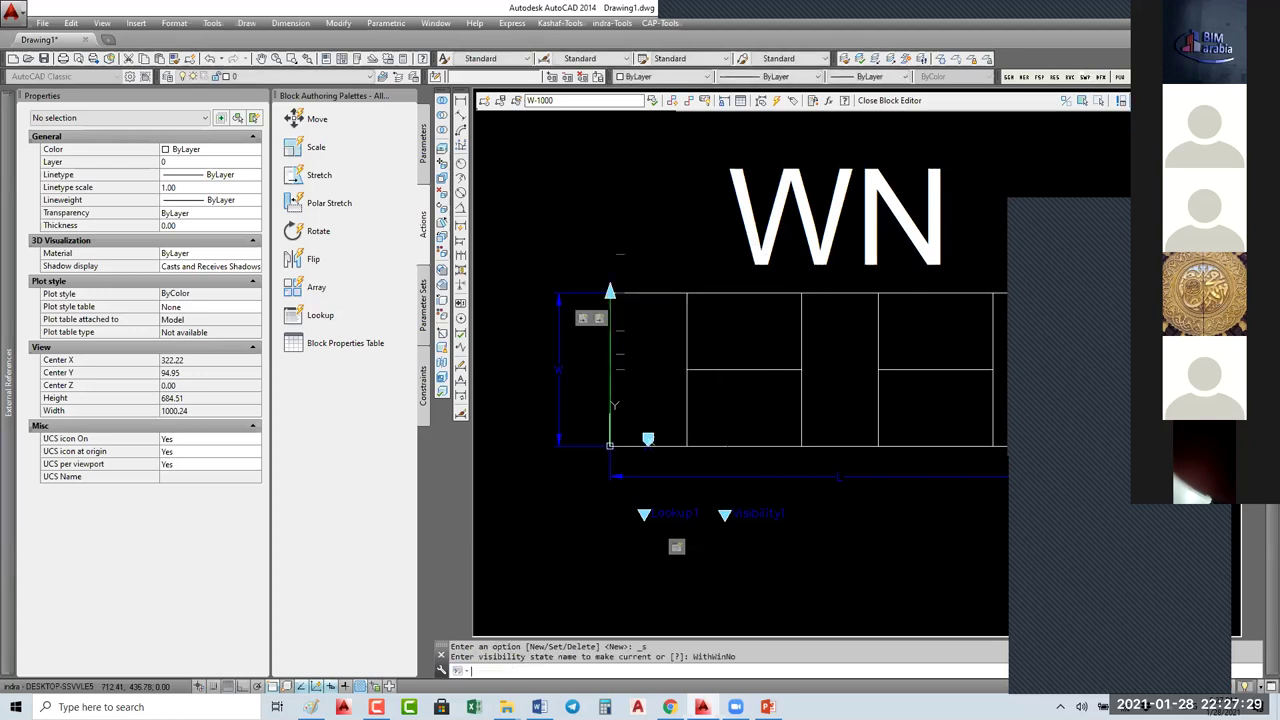
# Step: Make the WN attribute invisible in the WithoutWinNo visibility state
pyautogui.scroll(-2, 610, 232)
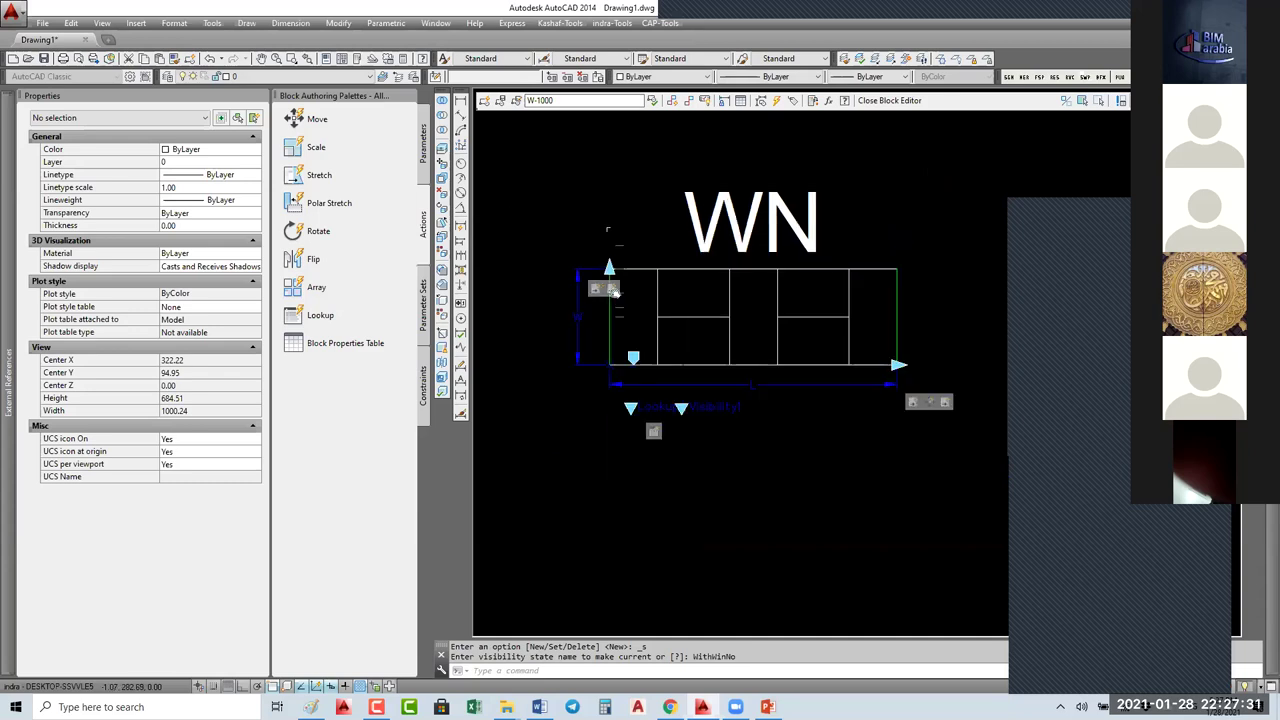
pyautogui.scroll(-2, 614, 290)
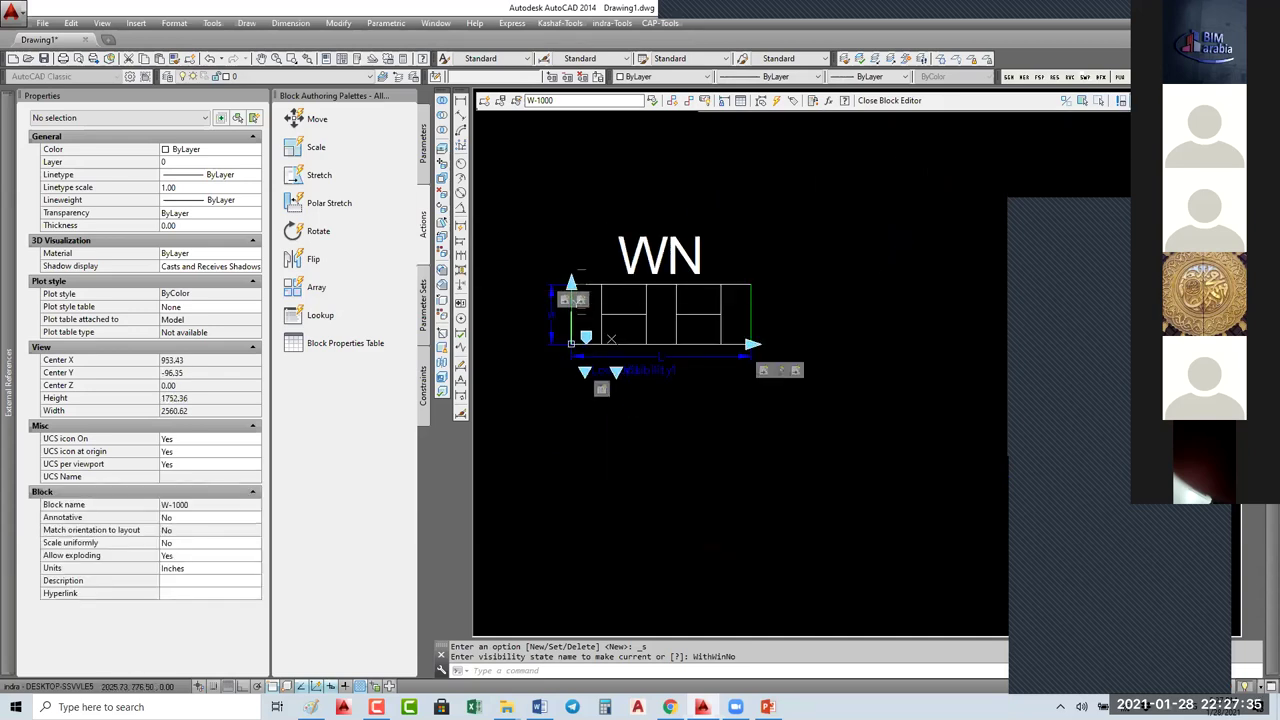
pyautogui.write('out')
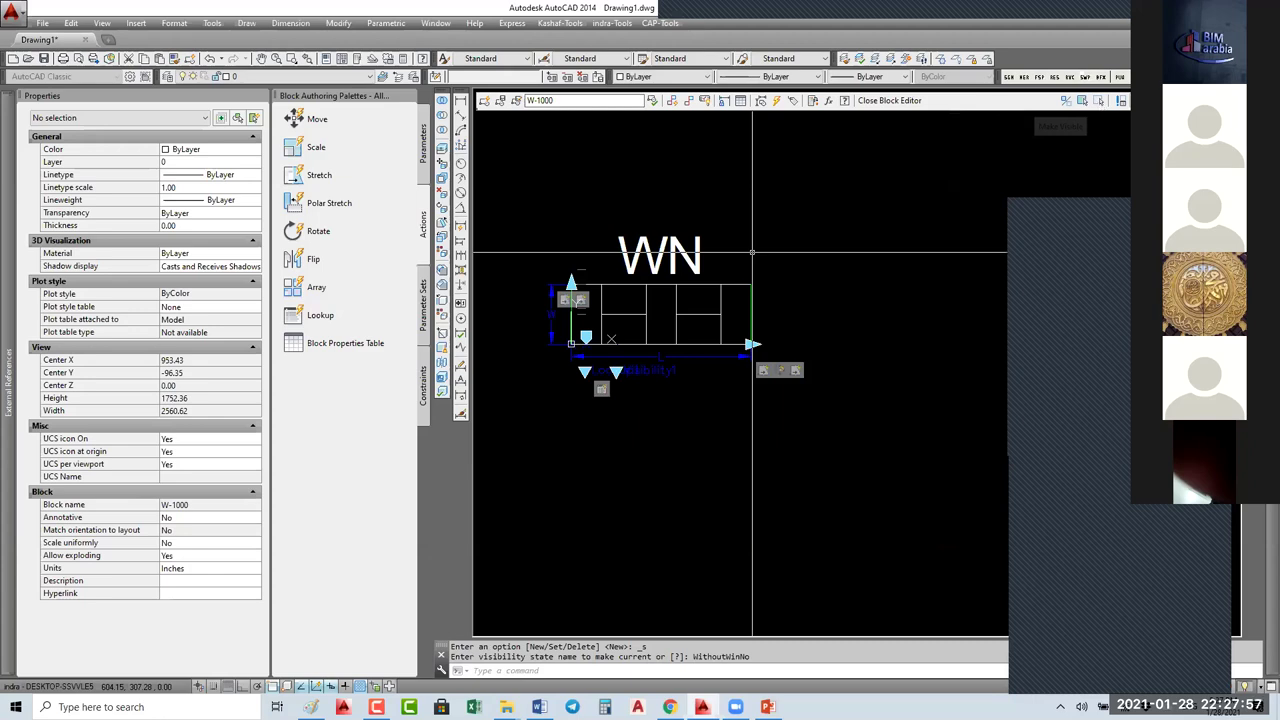
pyautogui.click(1066, 100)
pyautogui.click(690, 256)
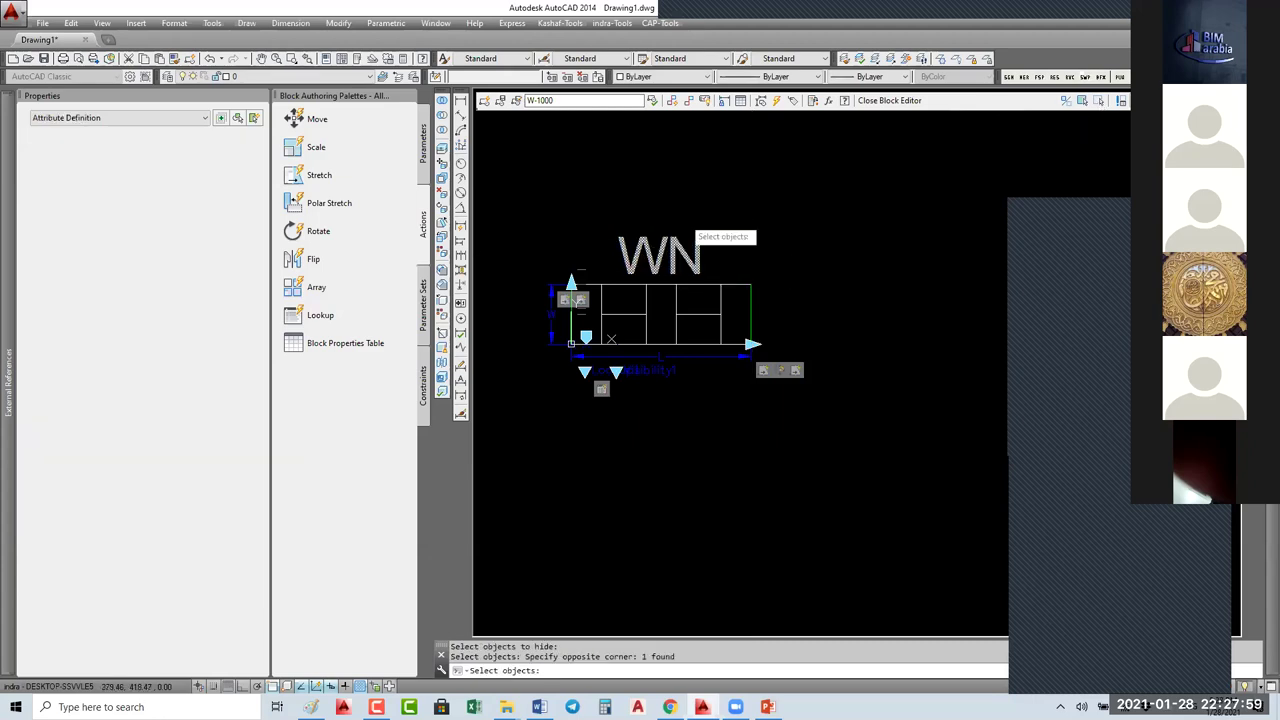
pyautogui.press('Return')
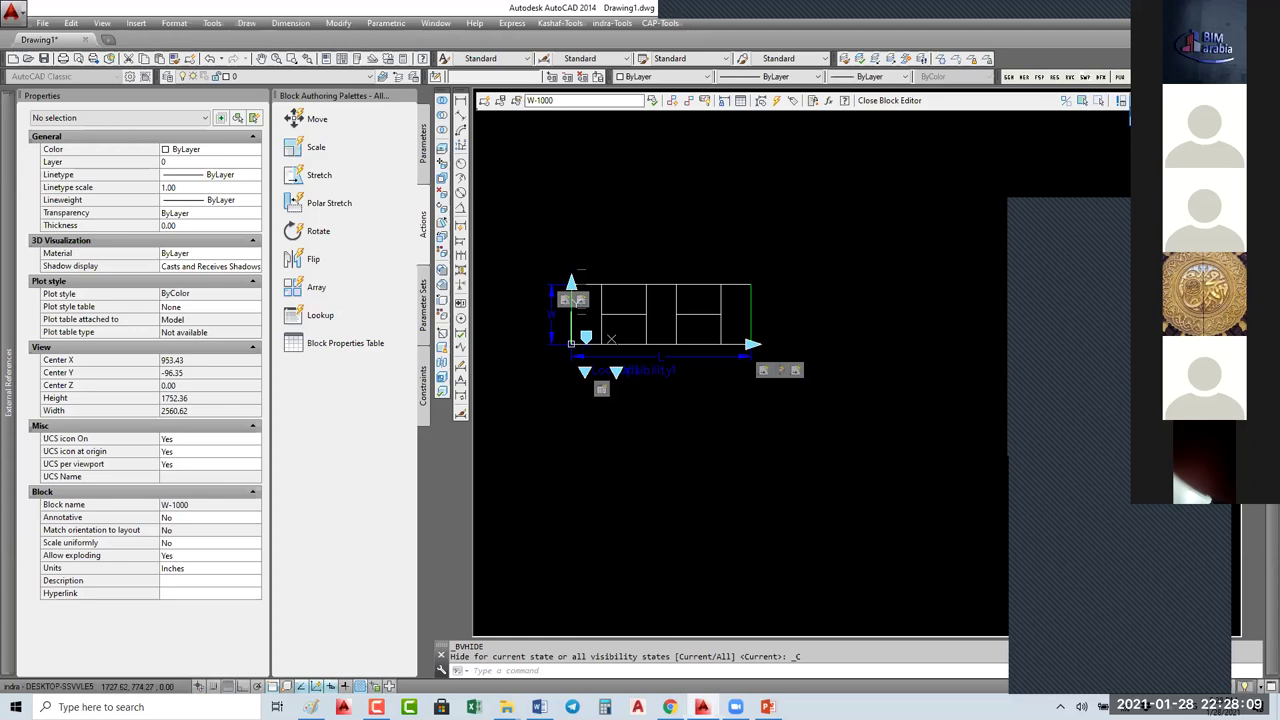
# Step: Toggle between WithWinNo and WithoutWinNo to verify, then turn on Visibility Mode
pyautogui.click(1130, 117)
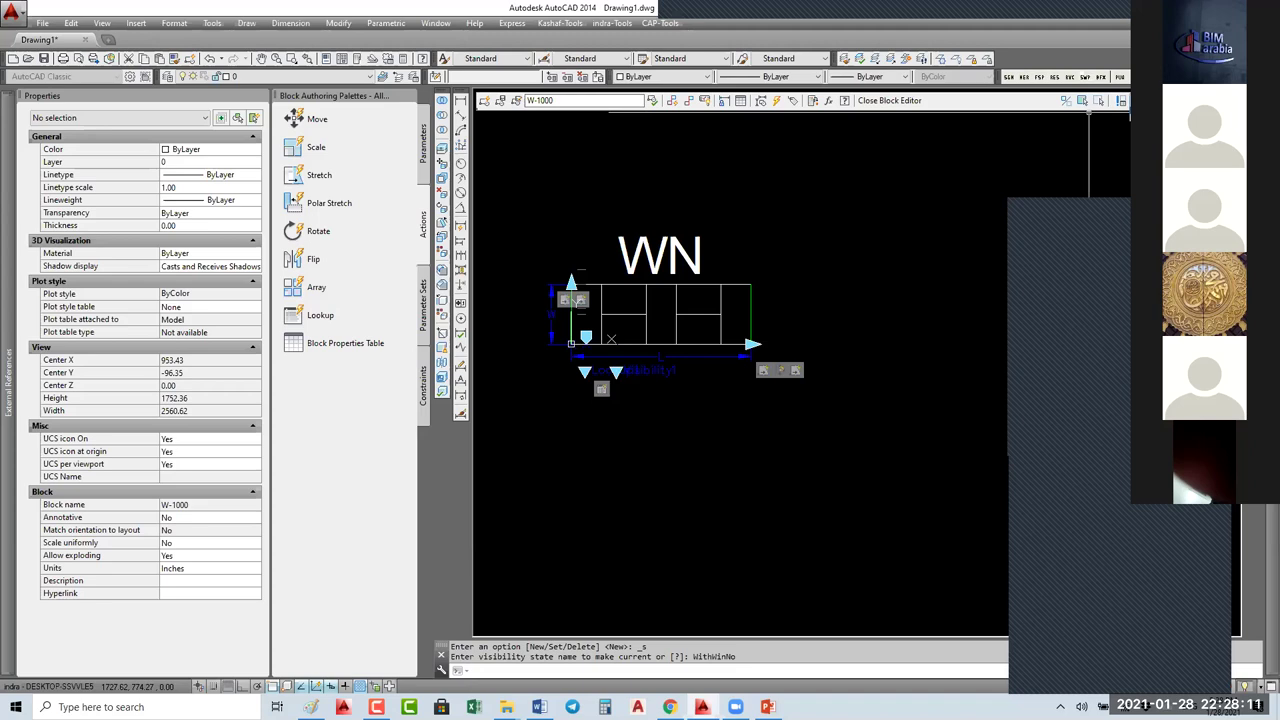
pyautogui.click(1128, 117)
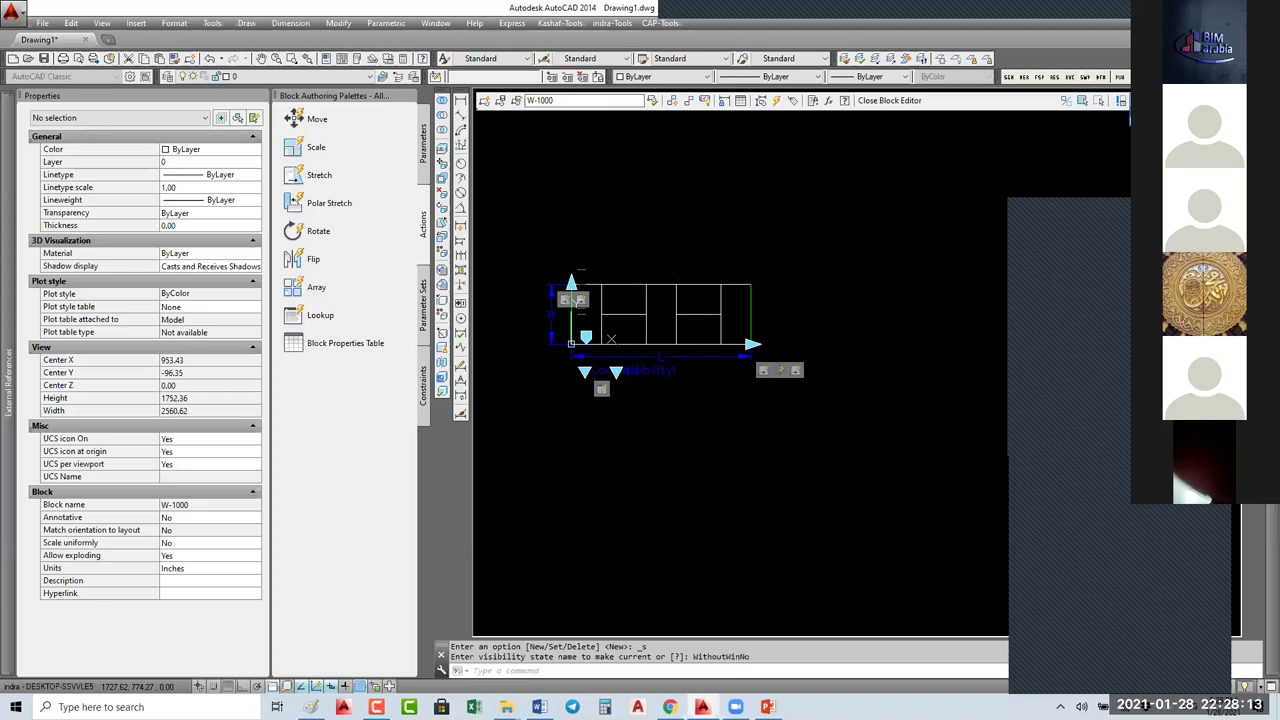
pyautogui.click(1129, 117)
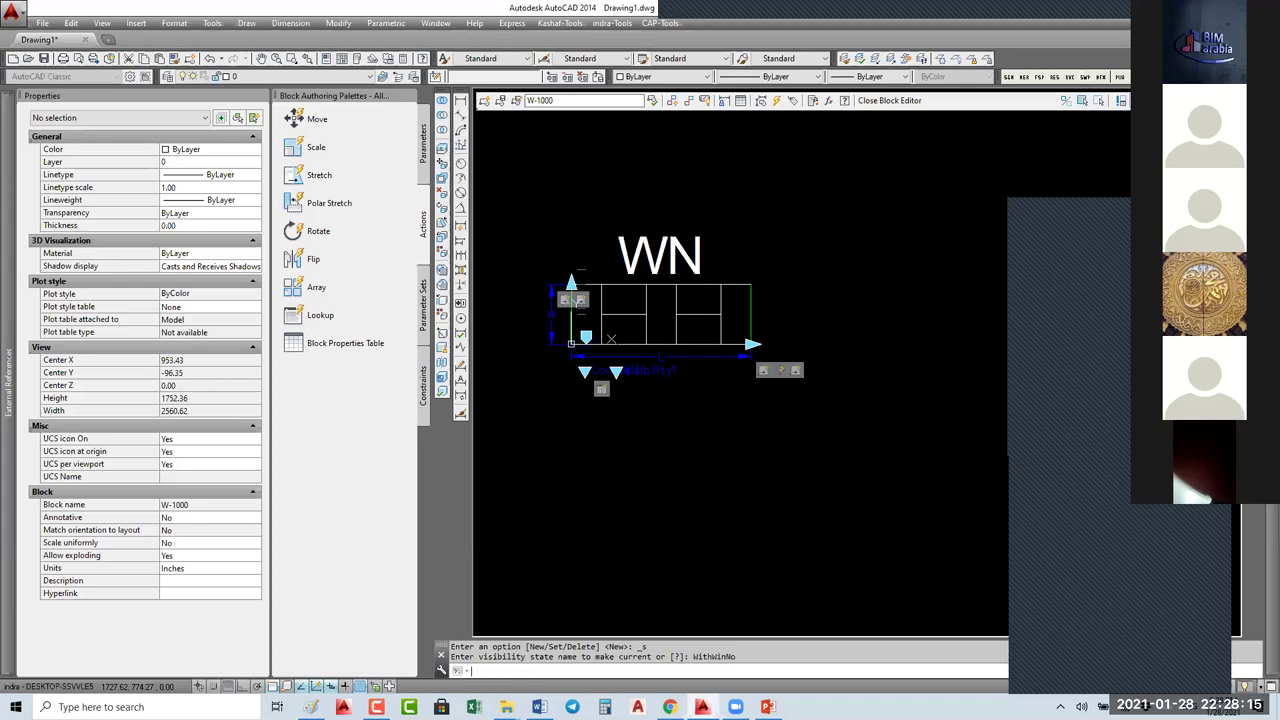
pyautogui.click(1066, 101)
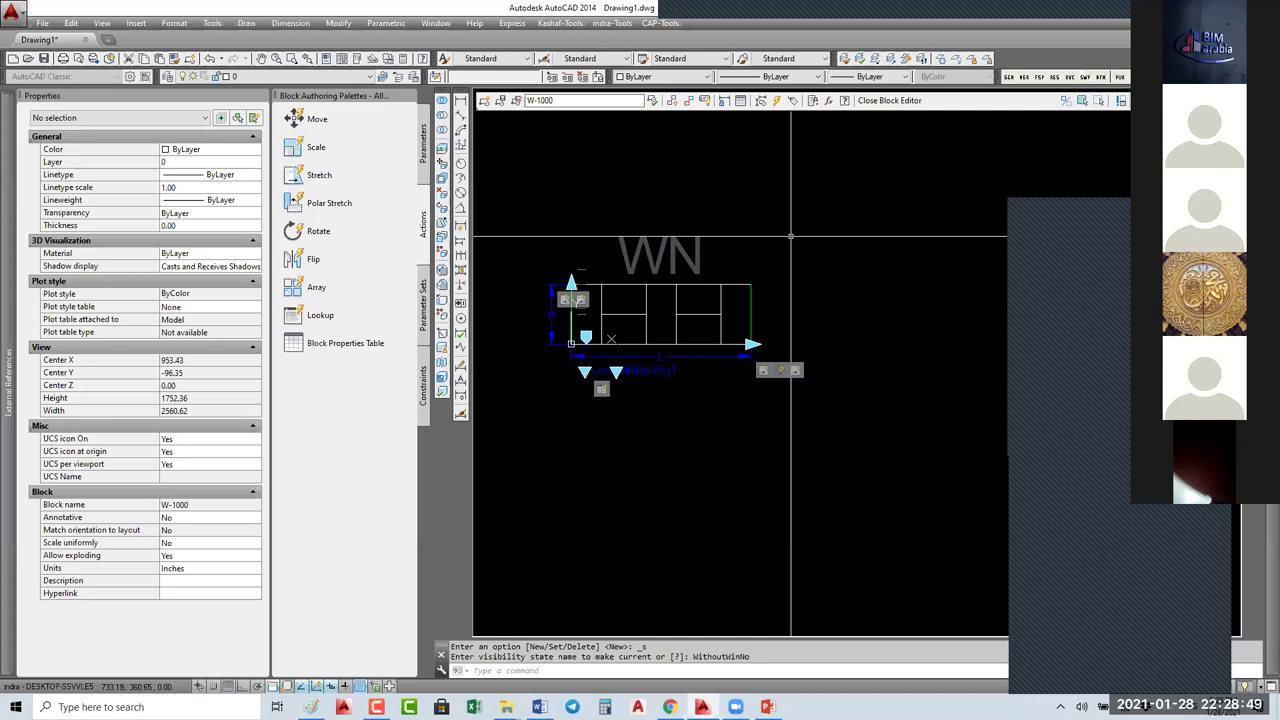
# Step: Undo the last change and hide the rectangle above WN in the current state
pyautogui.hotkey('ctrl', 'z')
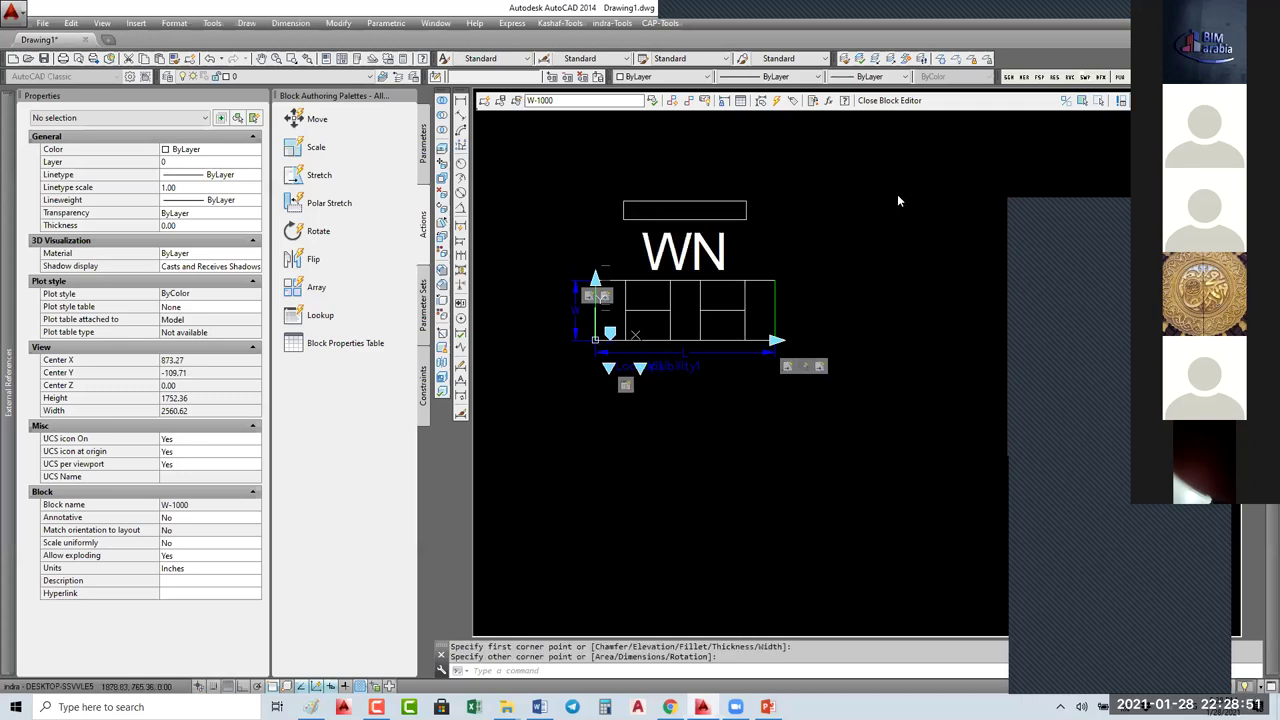
pyautogui.rightClick(897, 201)
pyautogui.click(932, 206)
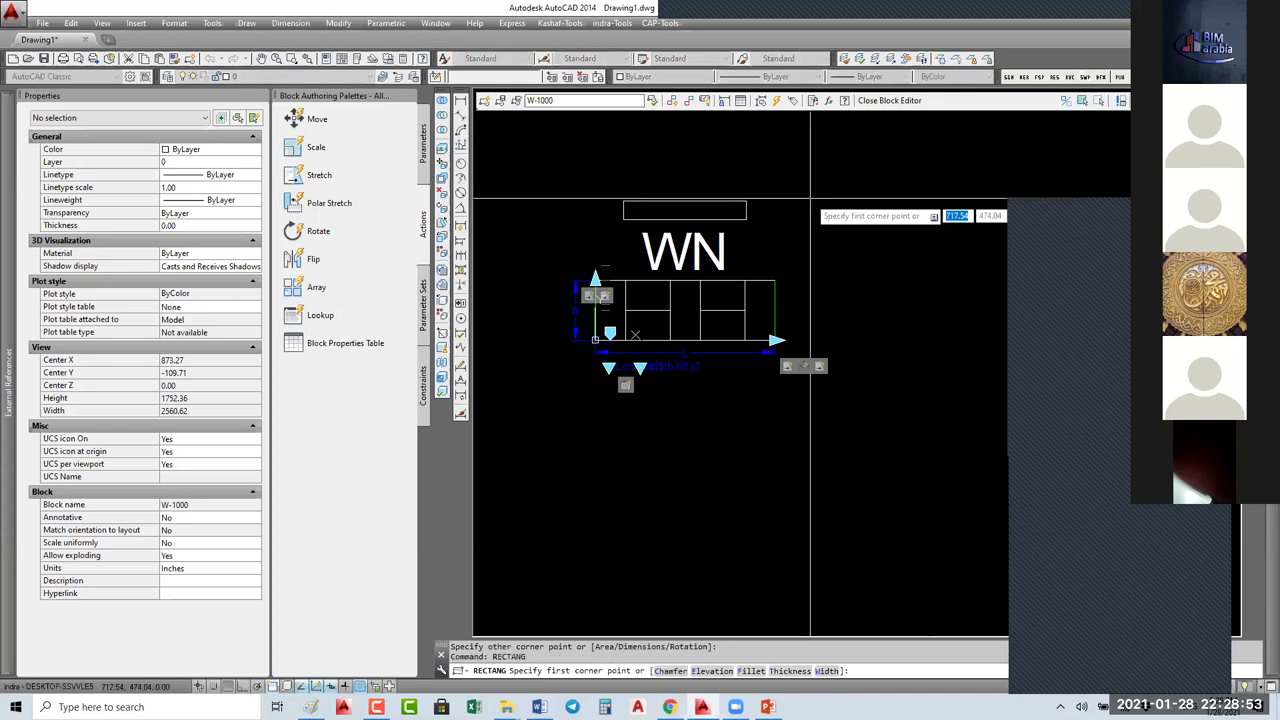
pyautogui.press('Escape')
pyautogui.press('Escape')
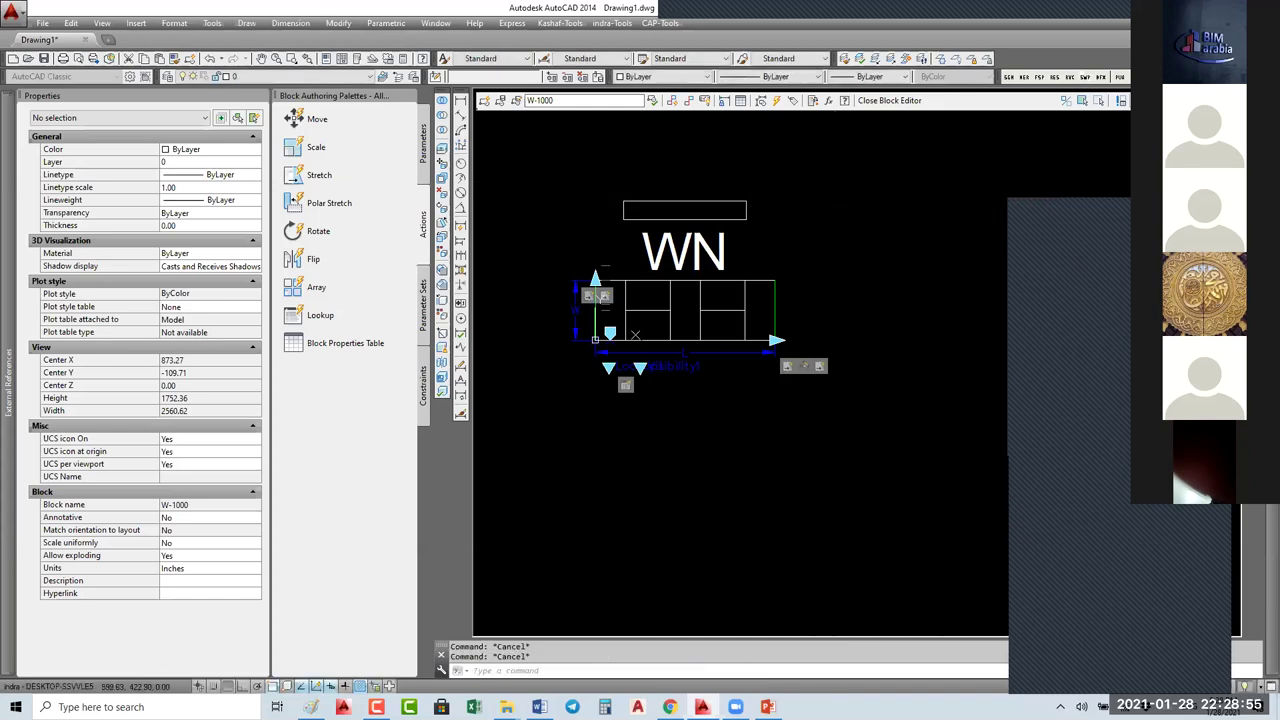
pyautogui.click(684, 202)
pyautogui.click(720, 110)
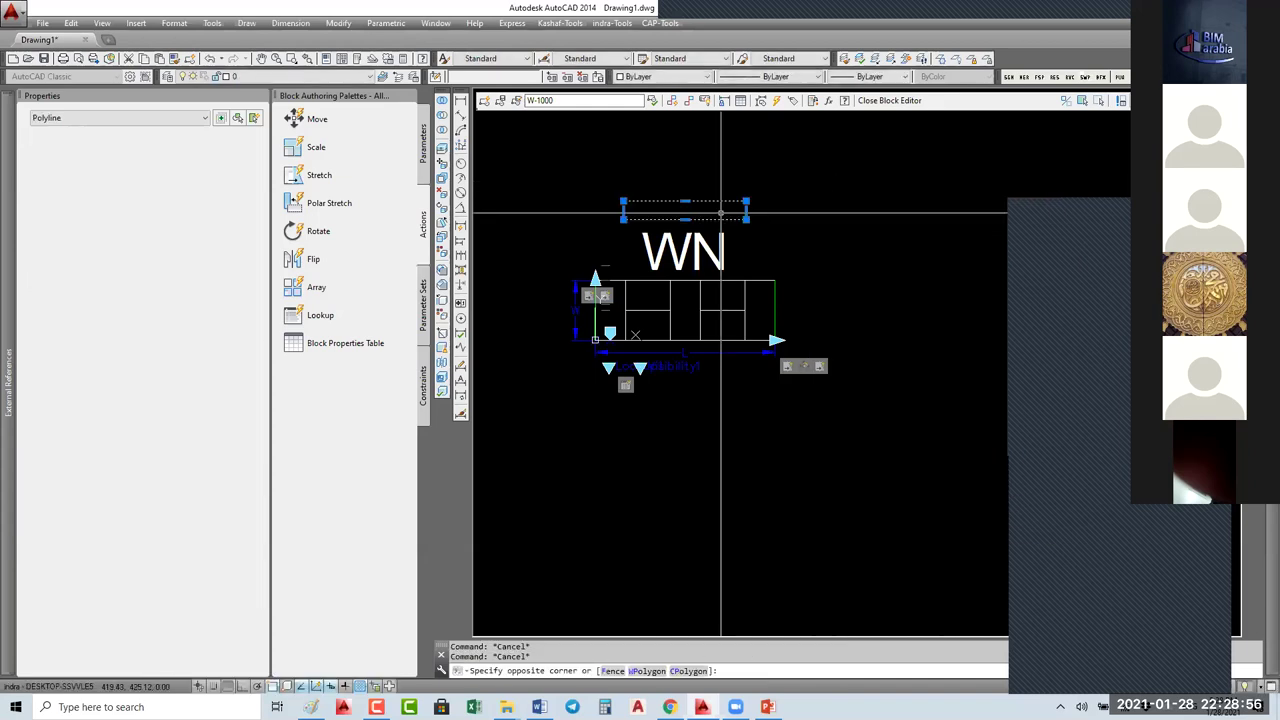
pyautogui.click(1099, 102)
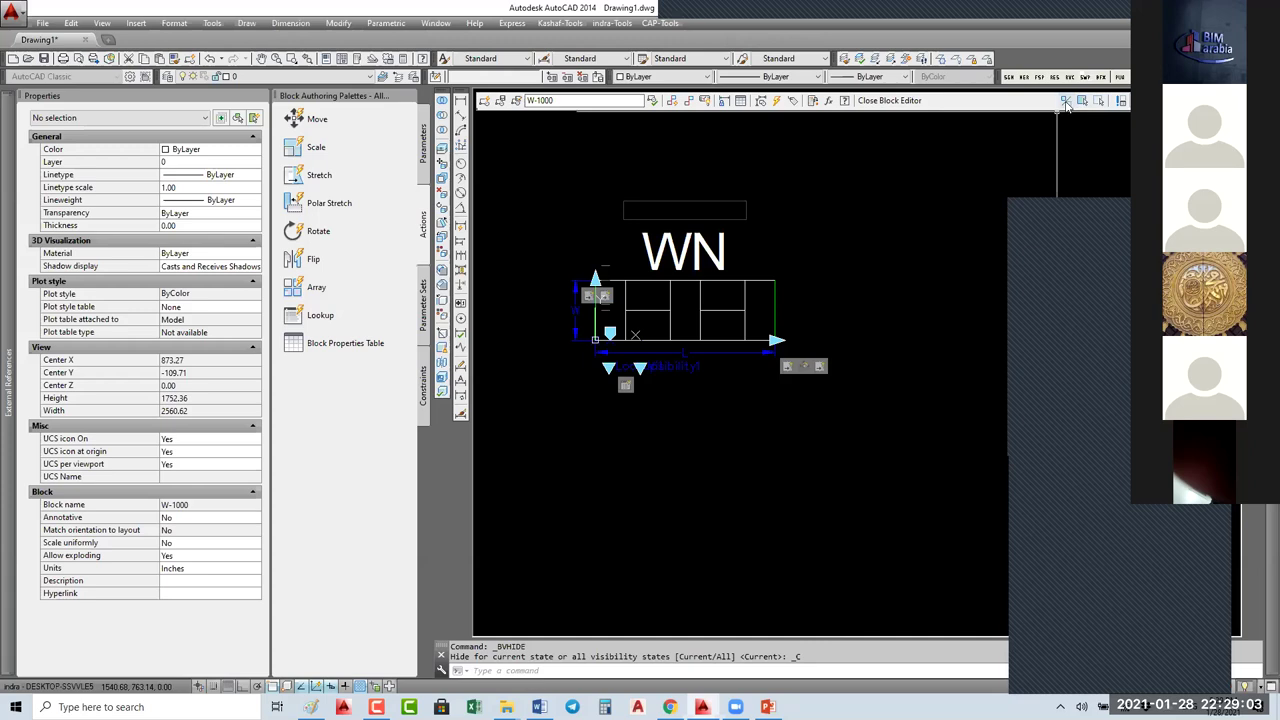
# Step: Make the rectangle visible again, turn Visibility Mode off, and return to WithWinNo
pyautogui.click(1067, 101)
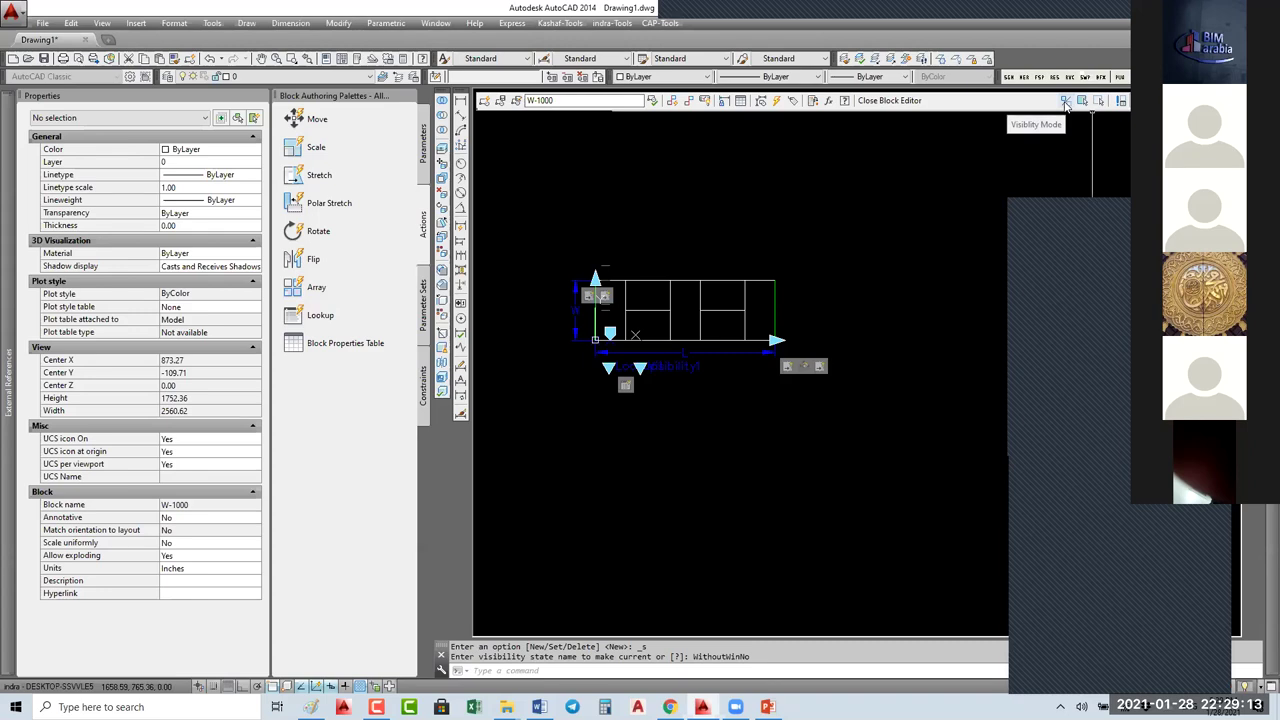
pyautogui.click(1066, 104)
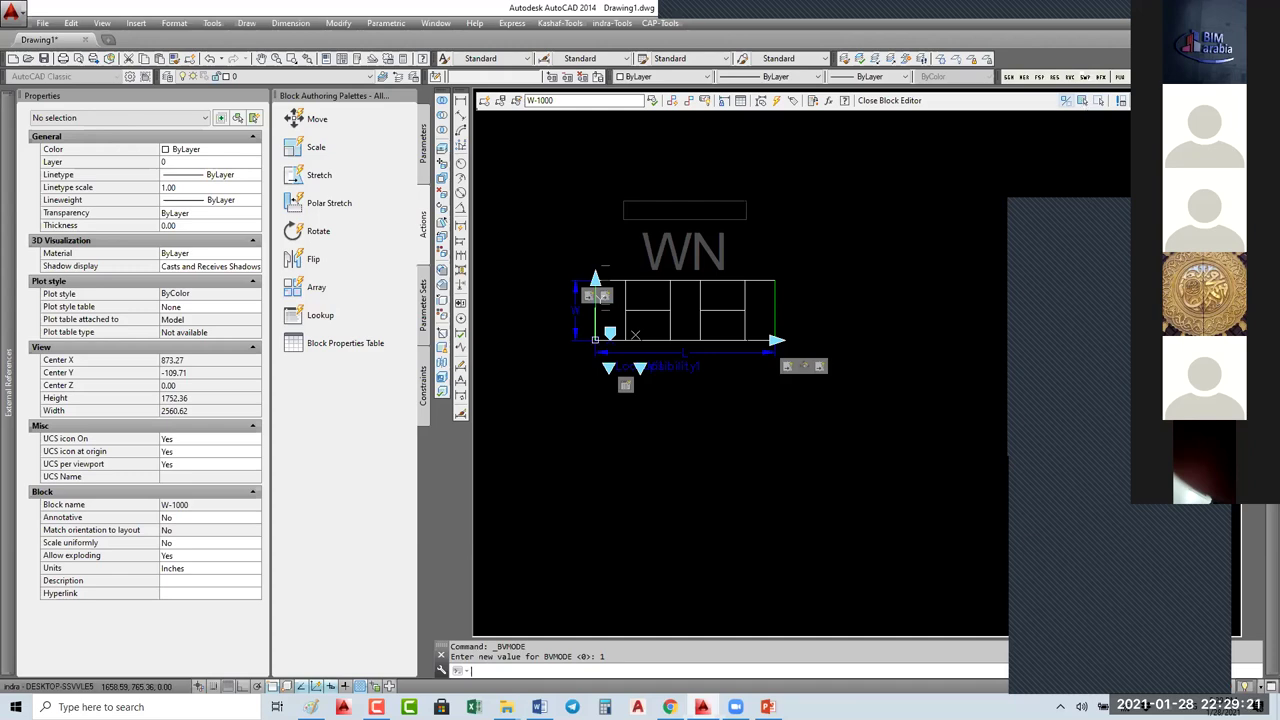
pyautogui.click(1082, 100)
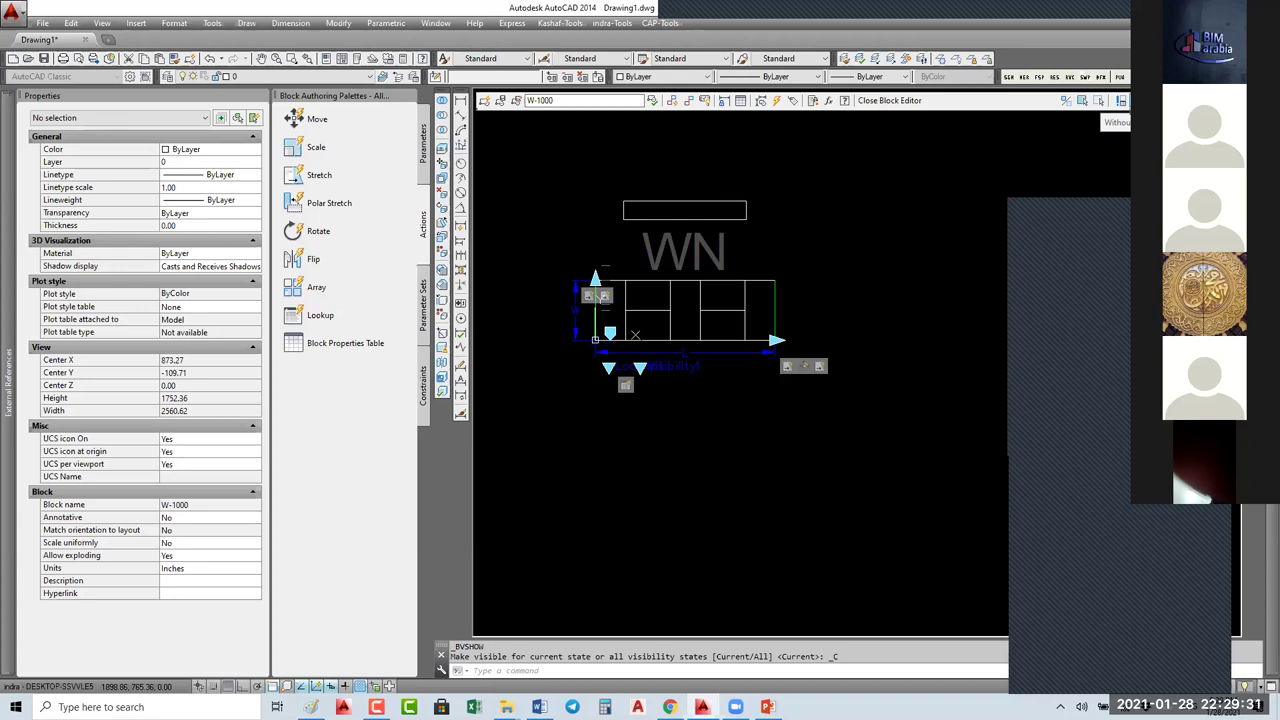
pyautogui.click(1067, 102)
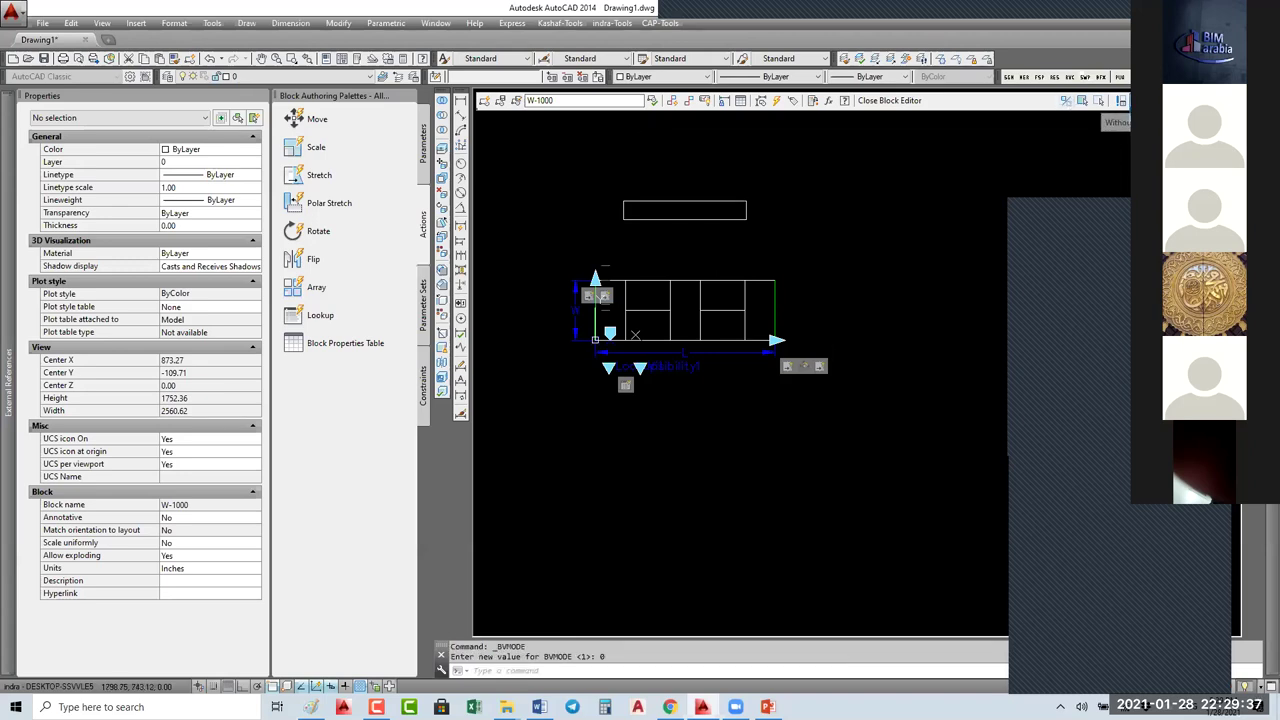
pyautogui.click(1130, 116)
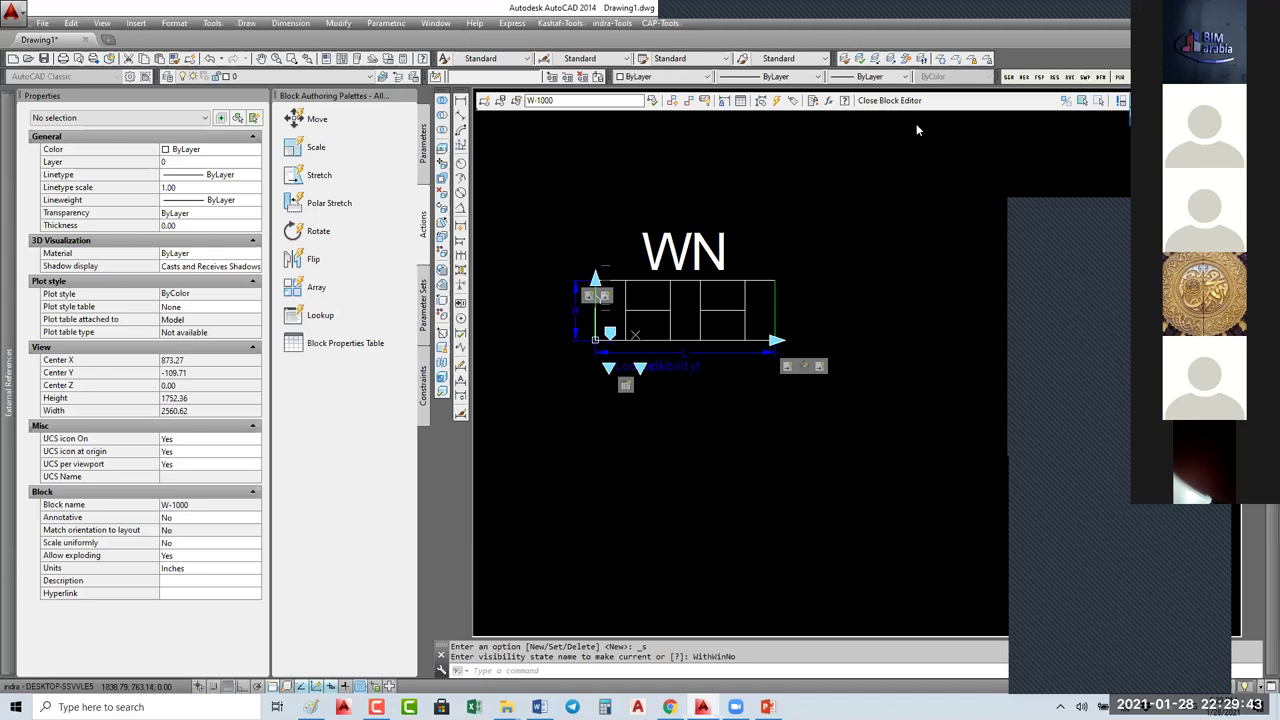
# Step: Close the Block Editor saving the changes, then select a red W-01 window
pyautogui.click(862, 101)
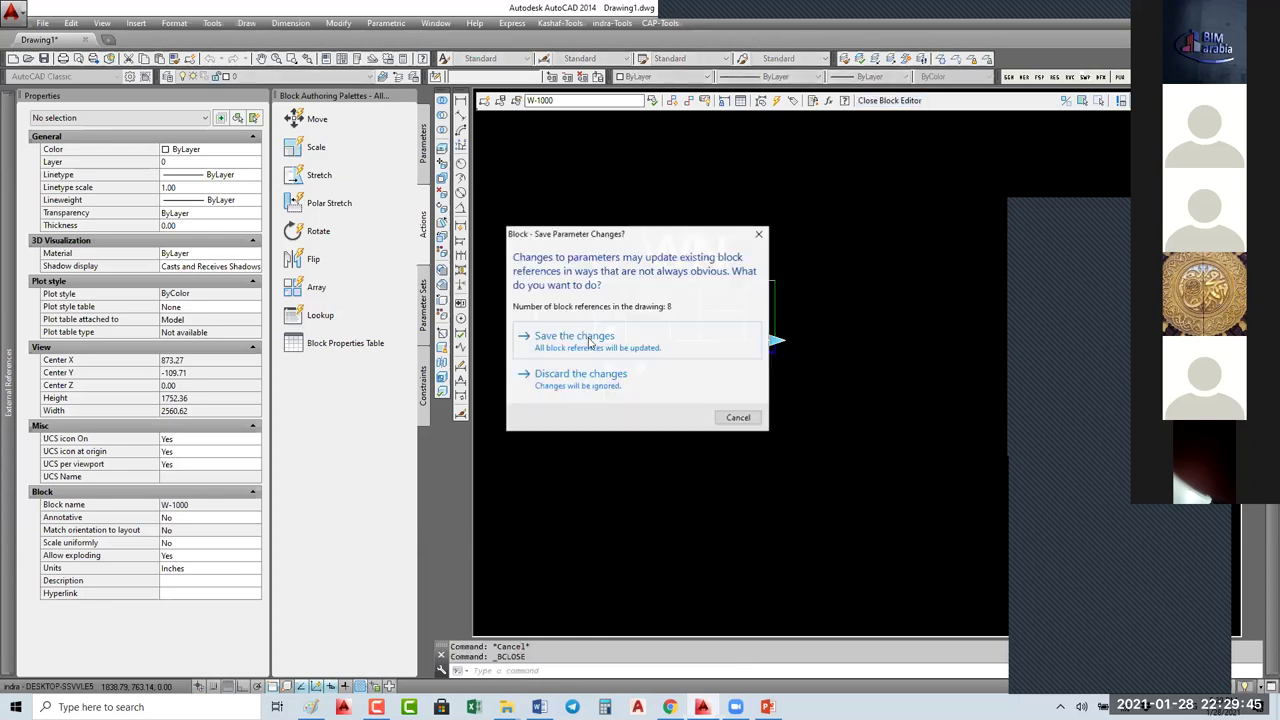
pyautogui.click(600, 340)
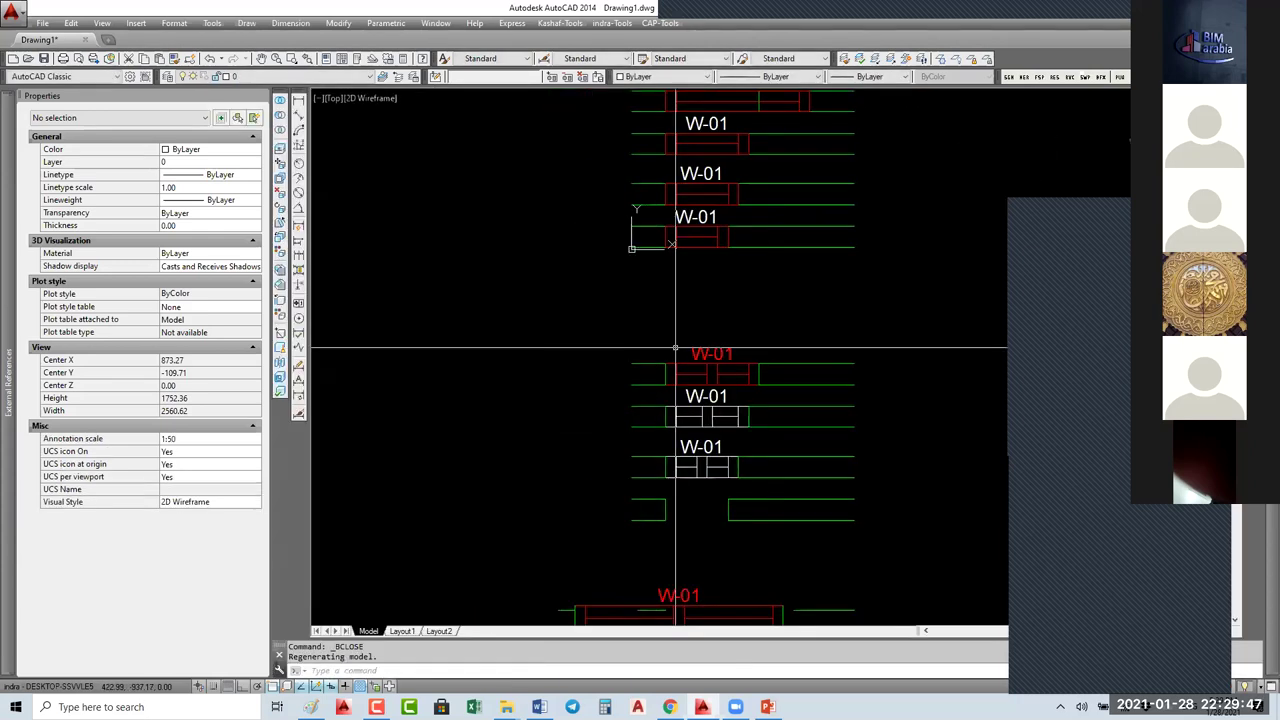
pyautogui.click(690, 378)
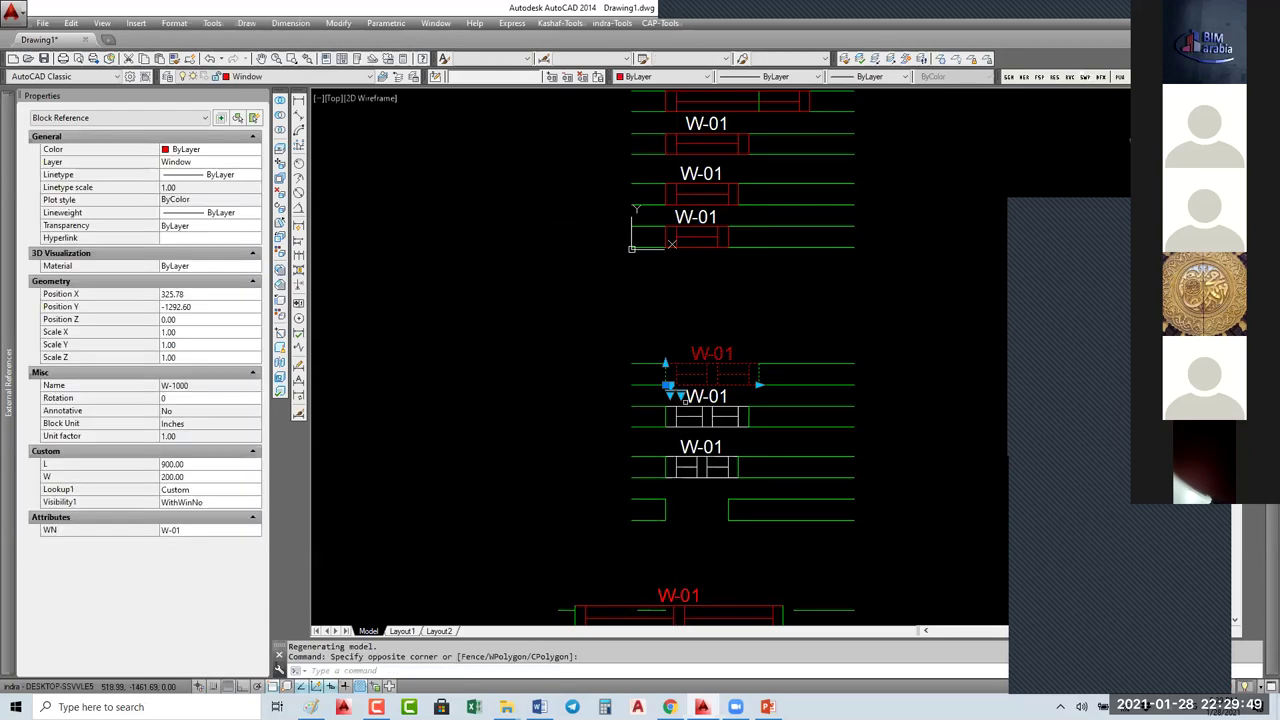
pyautogui.scroll(6, 670, 392)
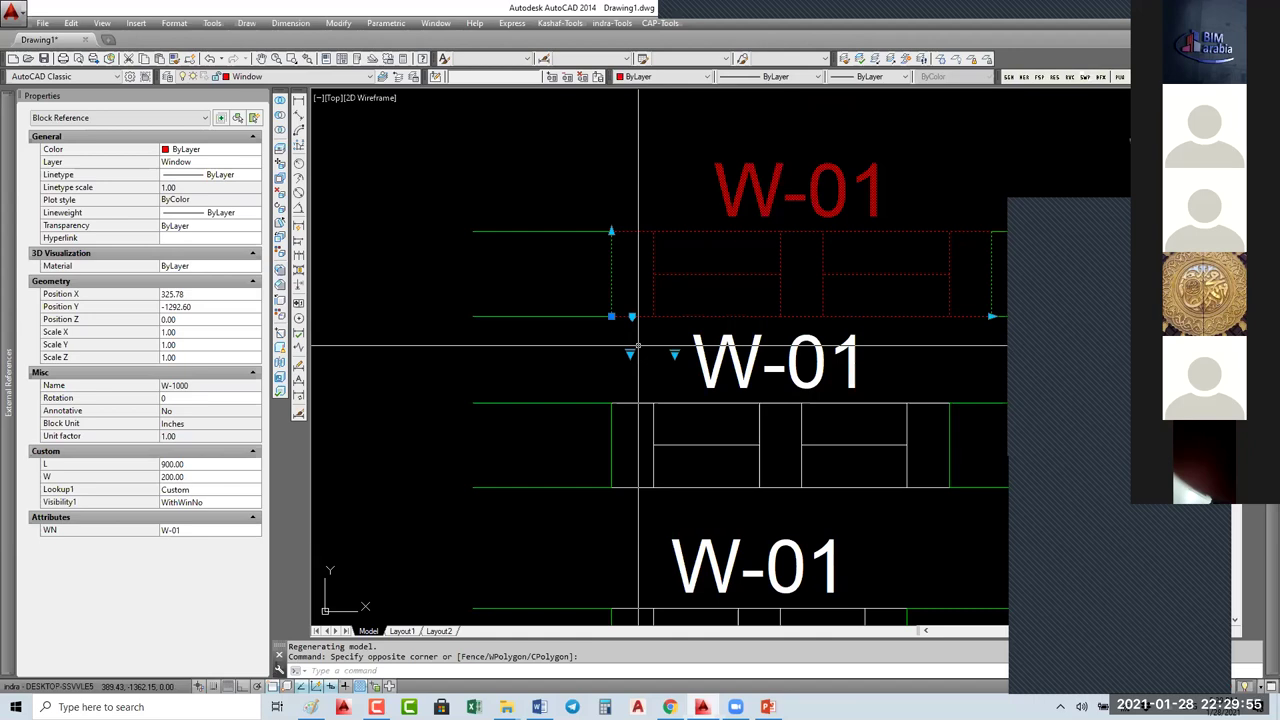
# Step: Switch the red W-01 copy to the WithoutWinNo state, leaving only an empty rectangle
pyautogui.click(674, 355)
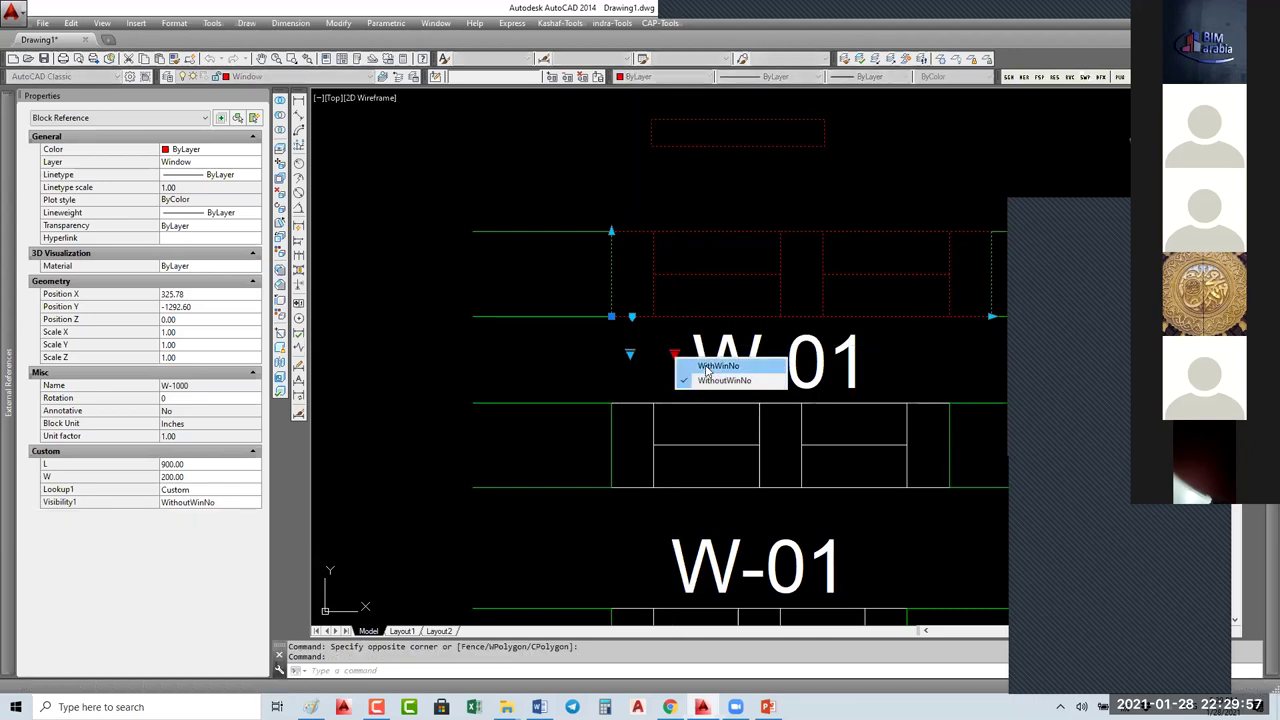
pyautogui.click(707, 368)
pyautogui.click(674, 355)
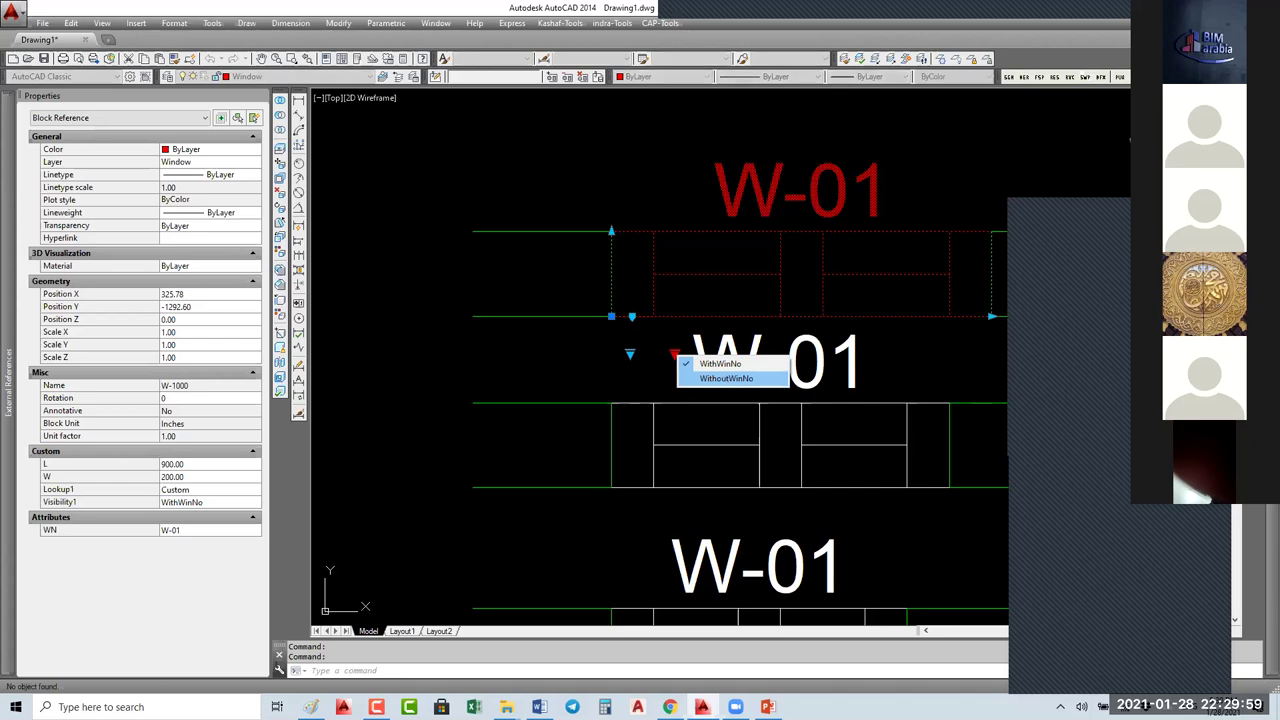
pyautogui.click(722, 378)
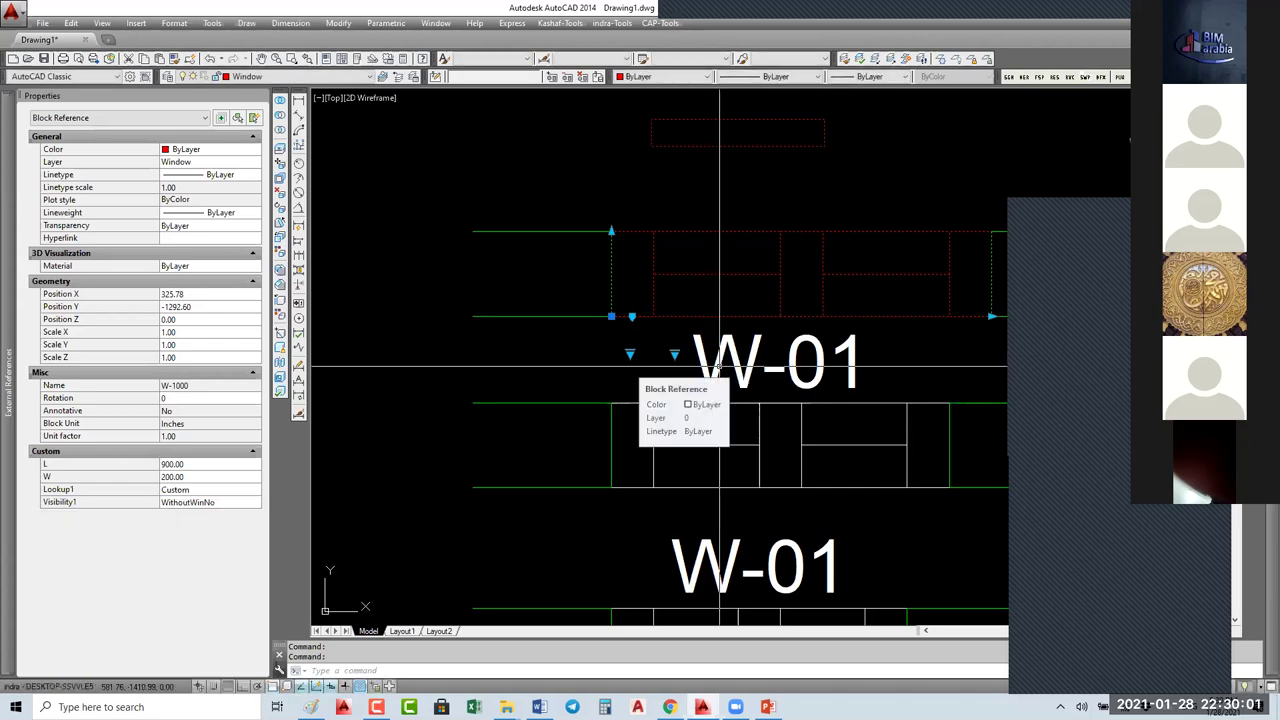
pyautogui.scroll(-6, 637, 342)
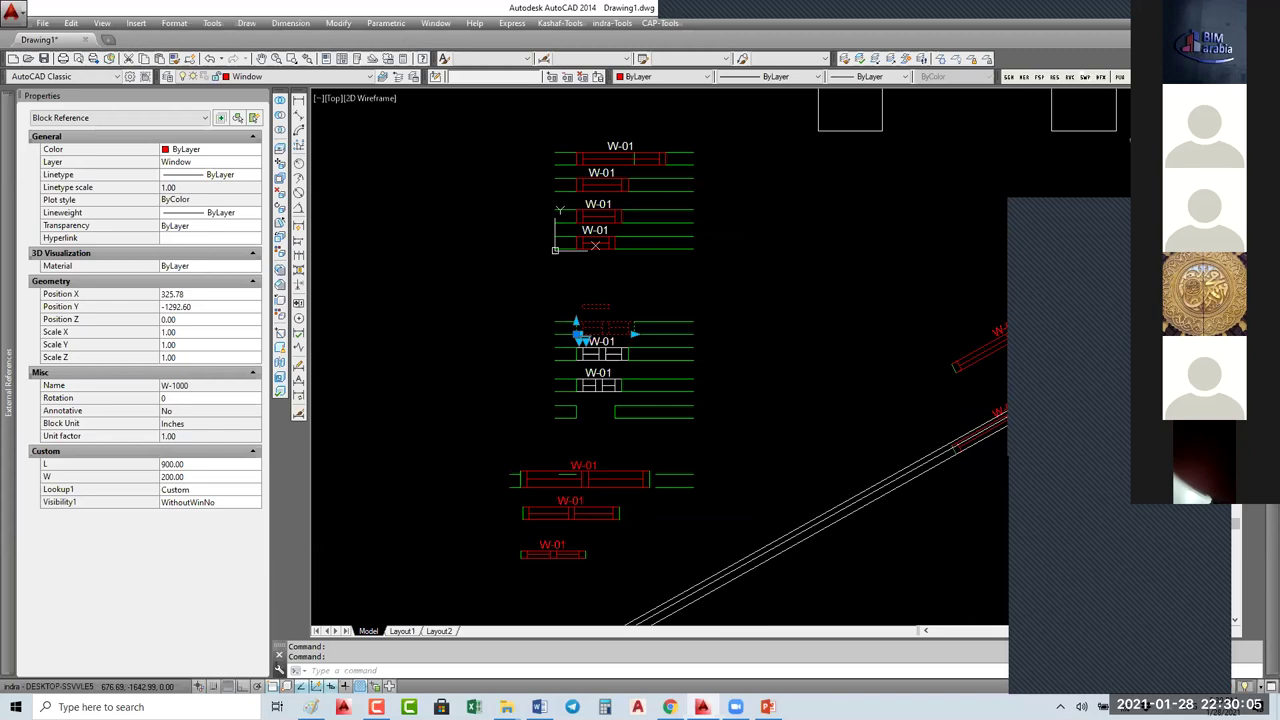
pyautogui.moveTo(637, 342); pyautogui.dragTo(619, 334, button='middle')
pyautogui.press('Escape')
pyautogui.press('Escape')
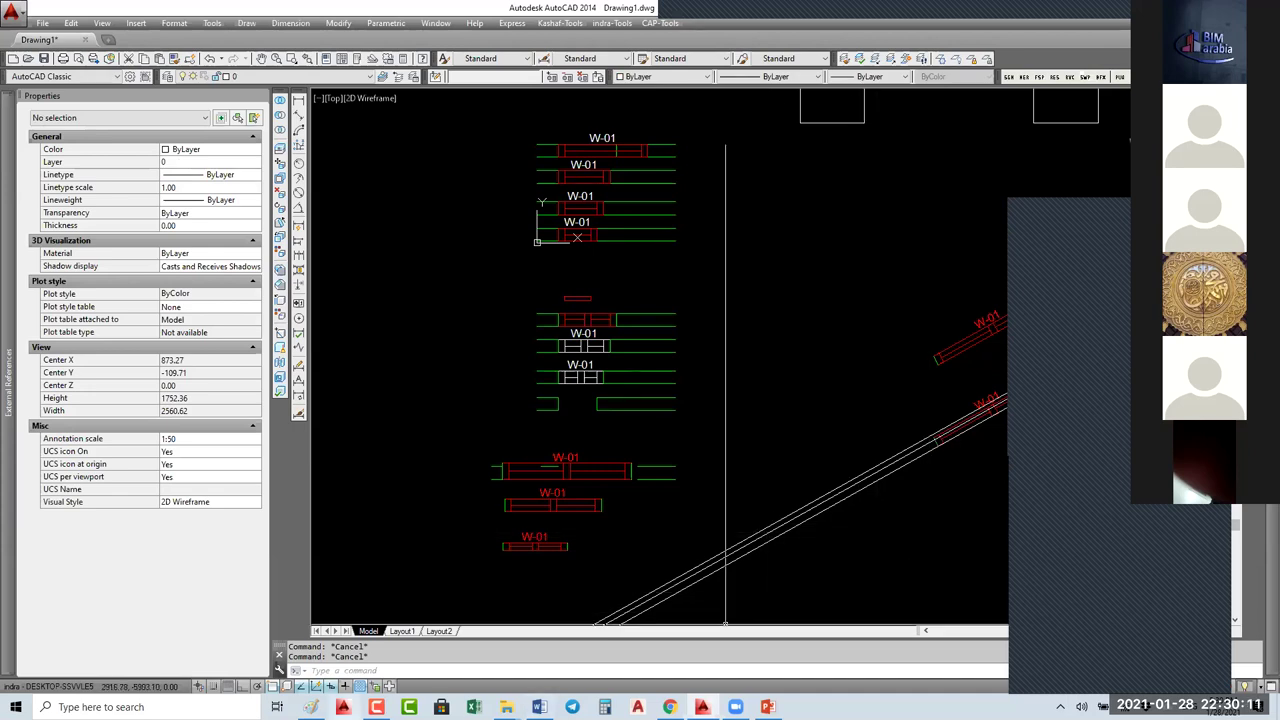
pyautogui.moveTo(676, 465)
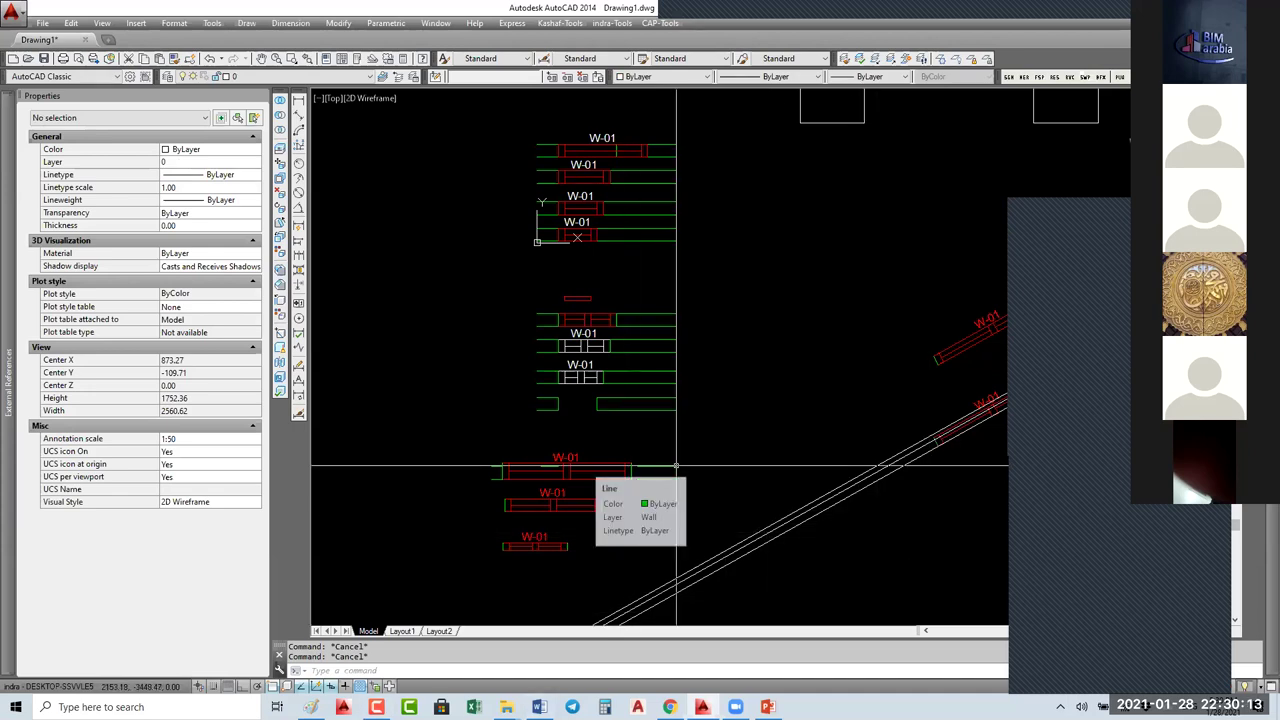
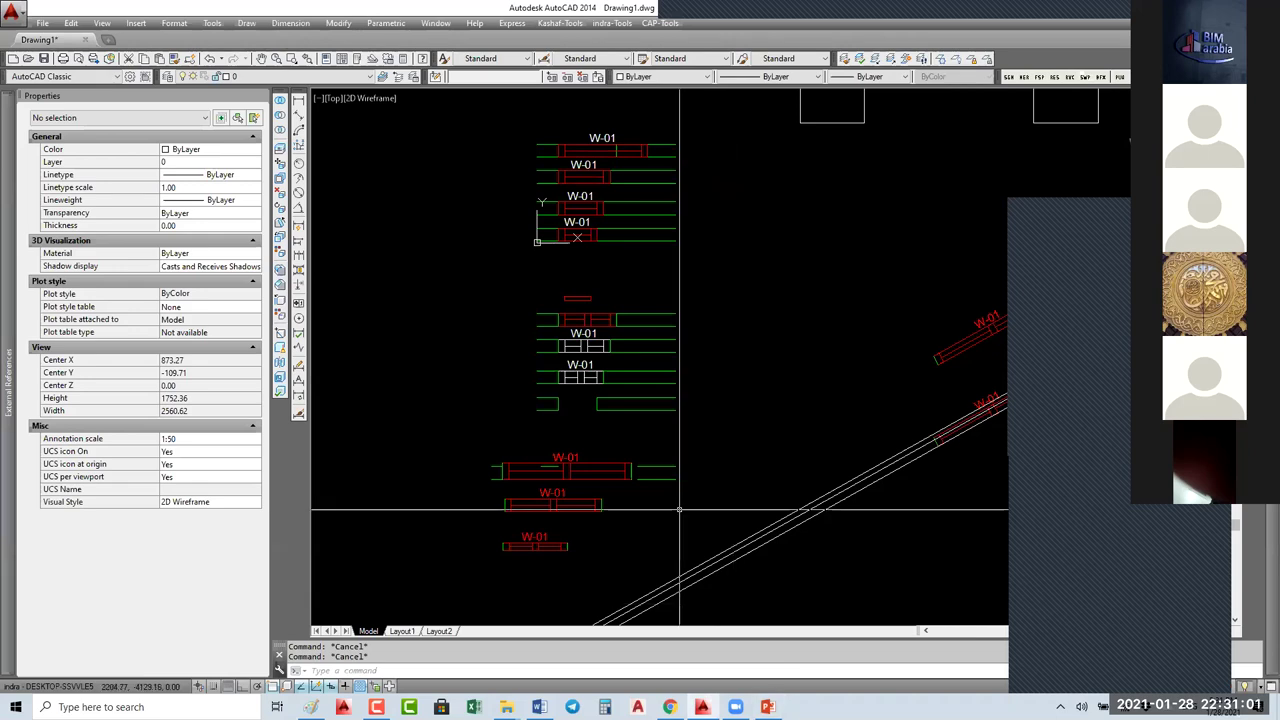
# Step: Reopen W-1000 from a W-01 window, review its parameters, then close and save the block
pyautogui.click(561, 463)
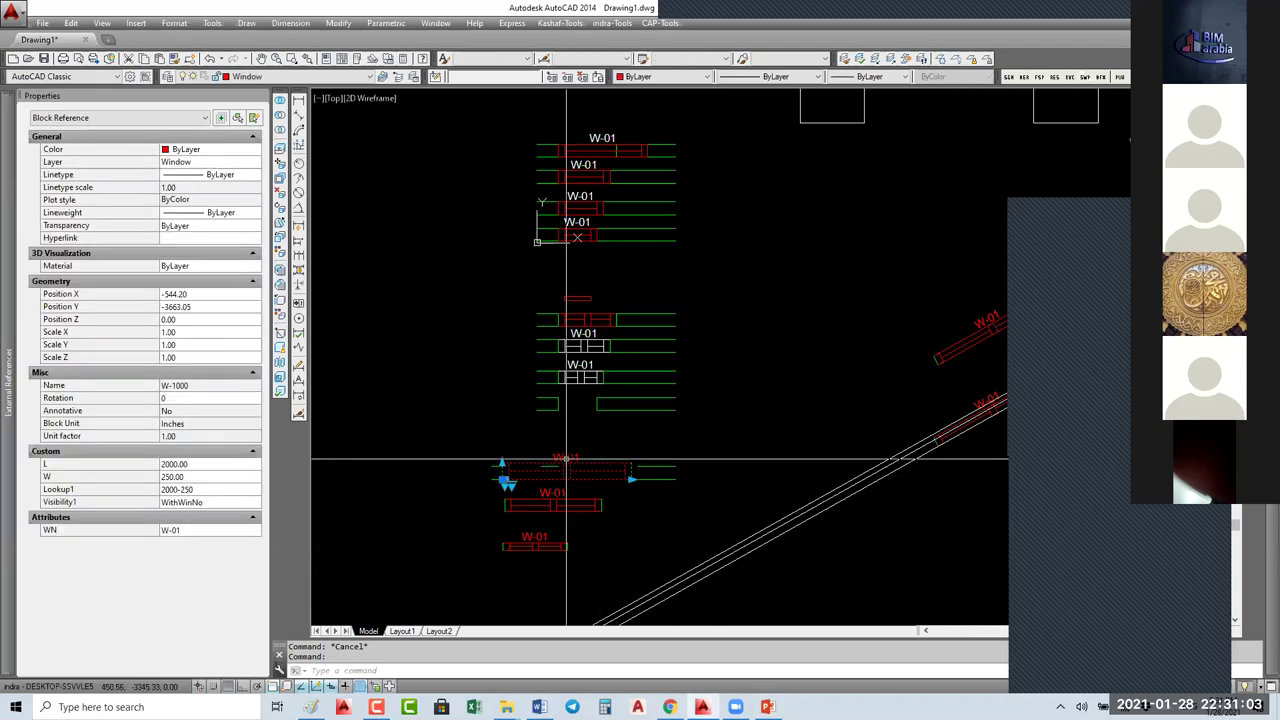
pyautogui.write('BE')
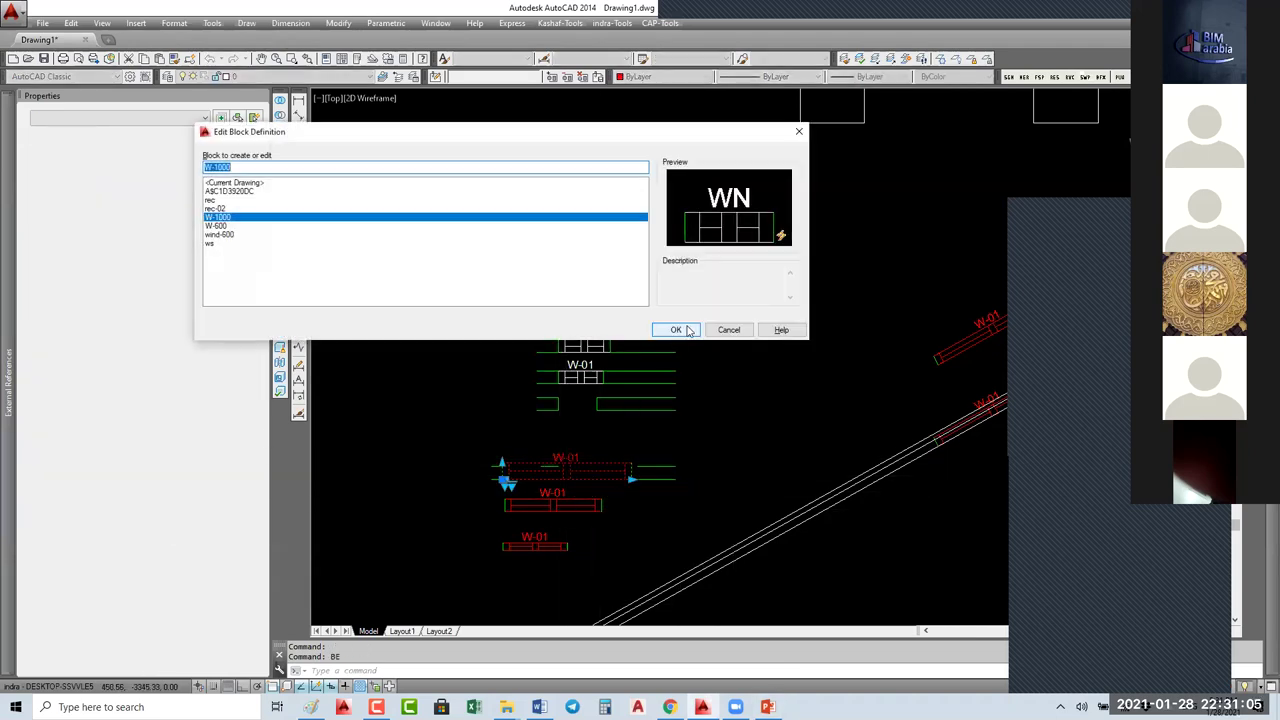
pyautogui.click(676, 330)
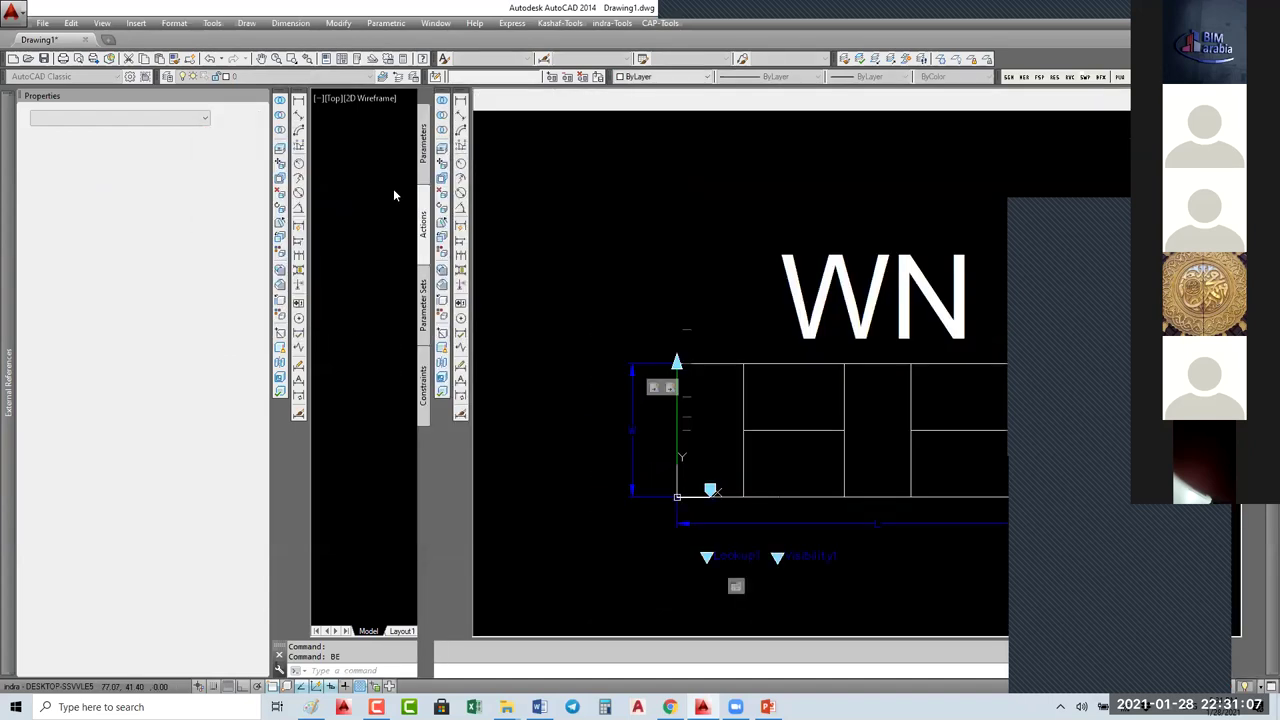
pyautogui.click(423, 160)
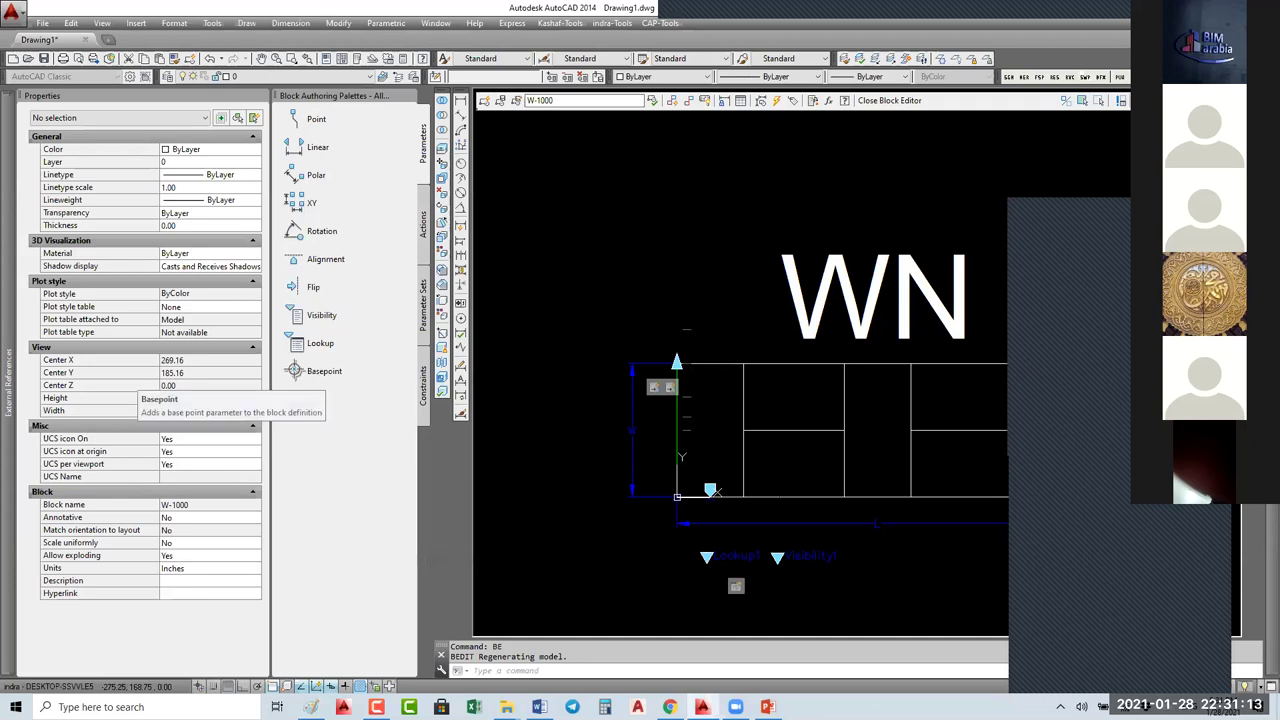
pyautogui.scroll(-4, 729, 280)
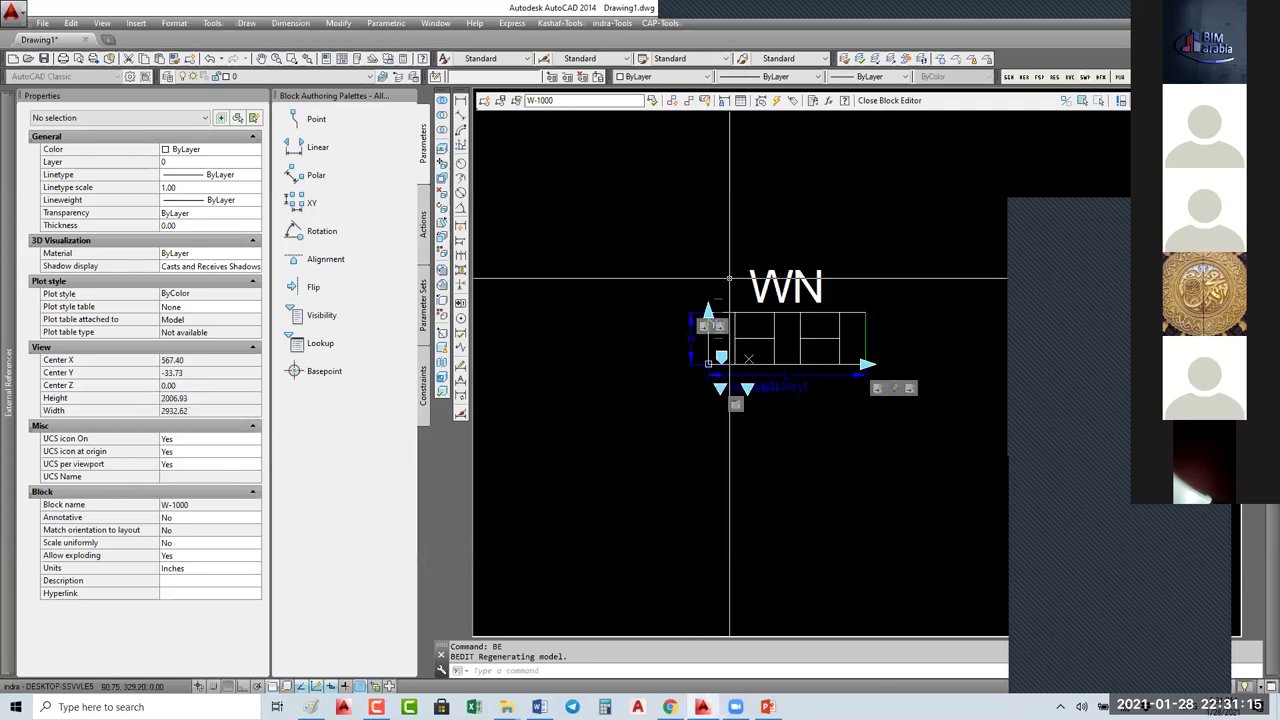
pyautogui.scroll(-3, 729, 280)
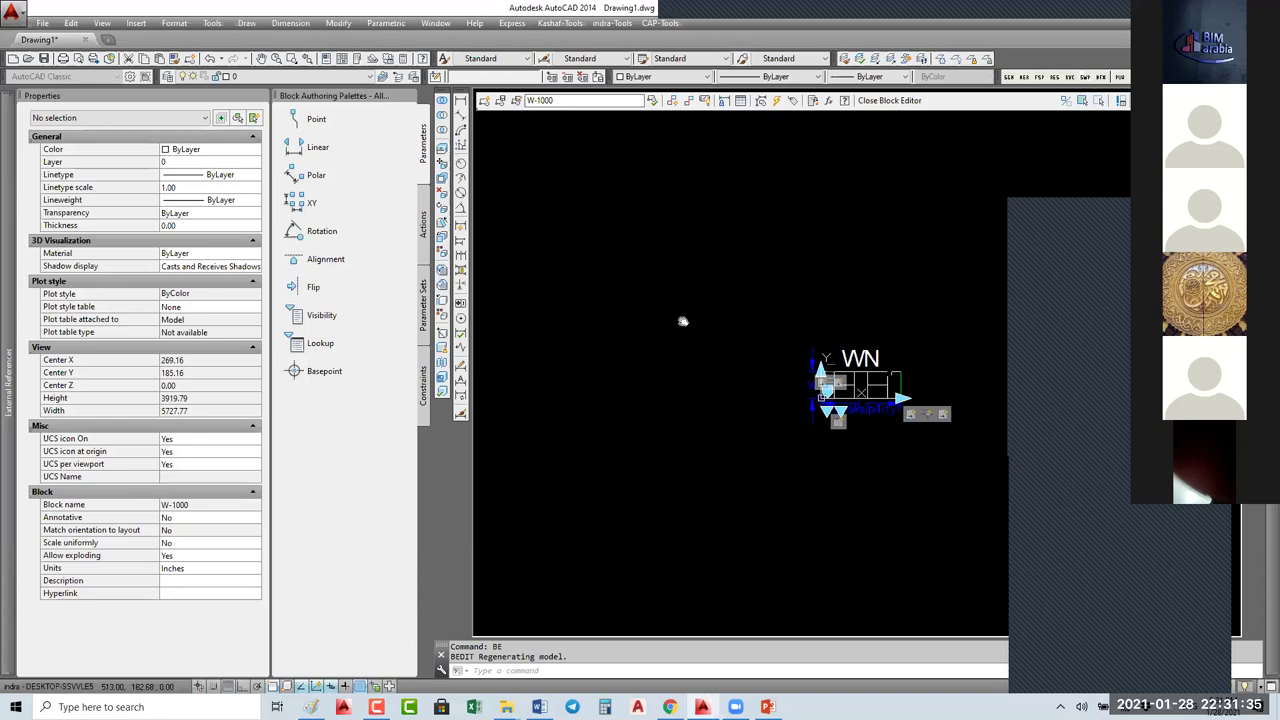
pyautogui.click(889, 100)
pyautogui.click(574, 337)
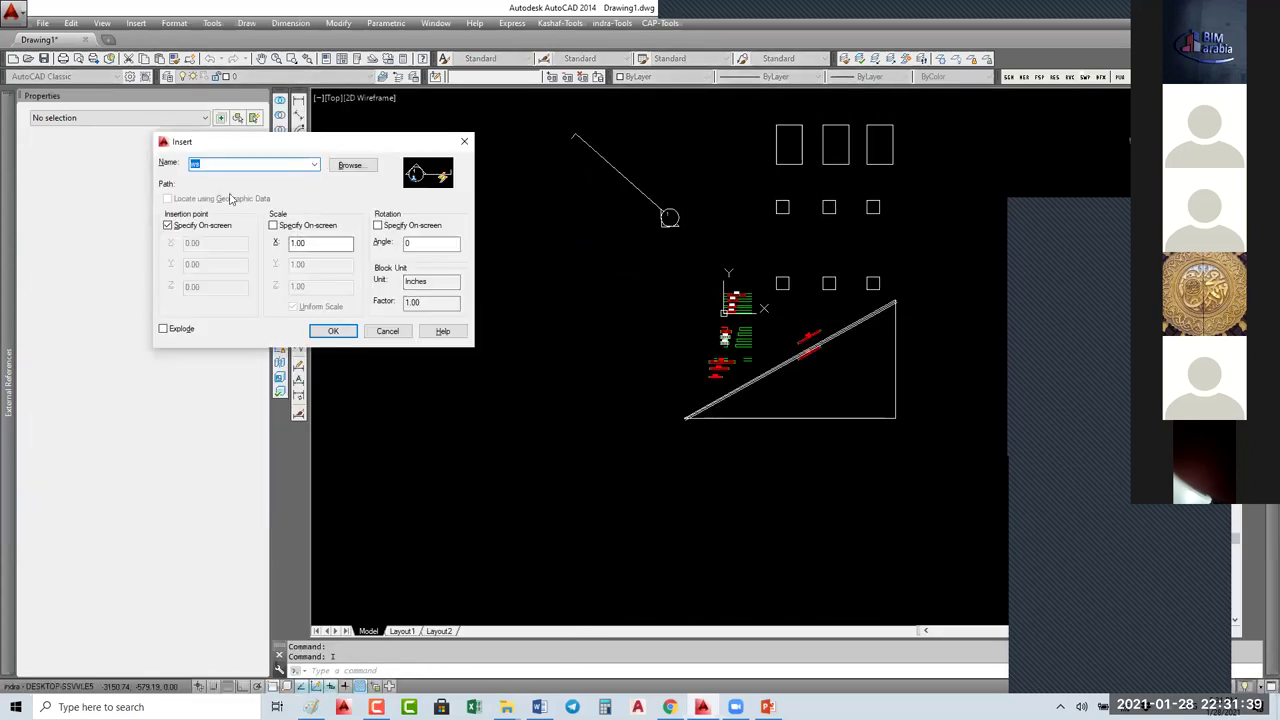
pyautogui.hotkey('alt', 'Down')
pyautogui.click(230, 211)
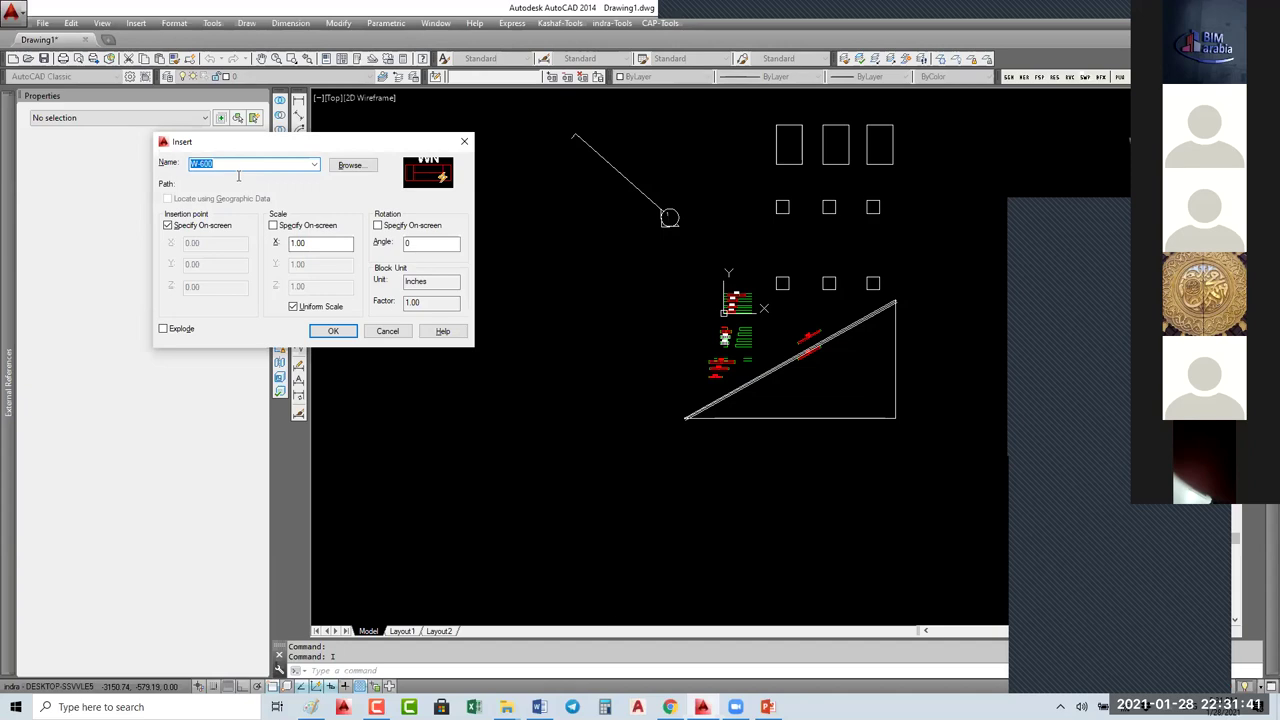
pyautogui.hotkey('alt', 'Down')
pyautogui.click(262, 192)
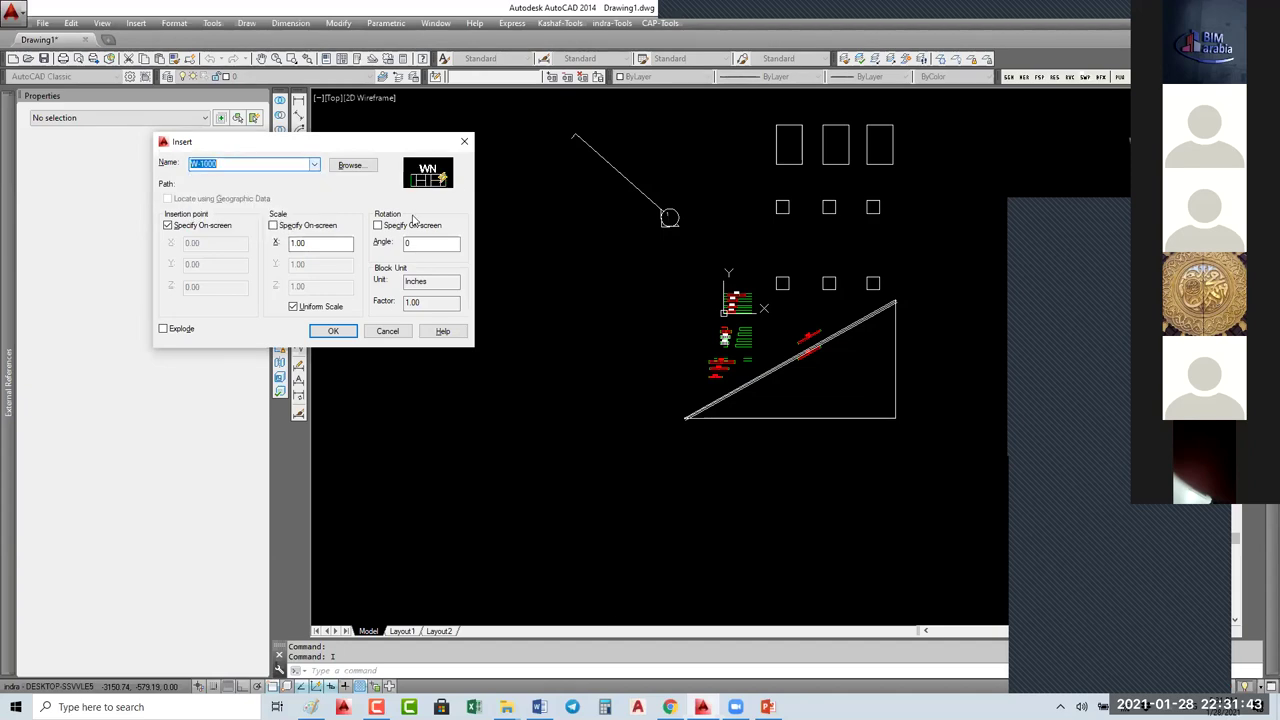
pyautogui.click(341, 336)
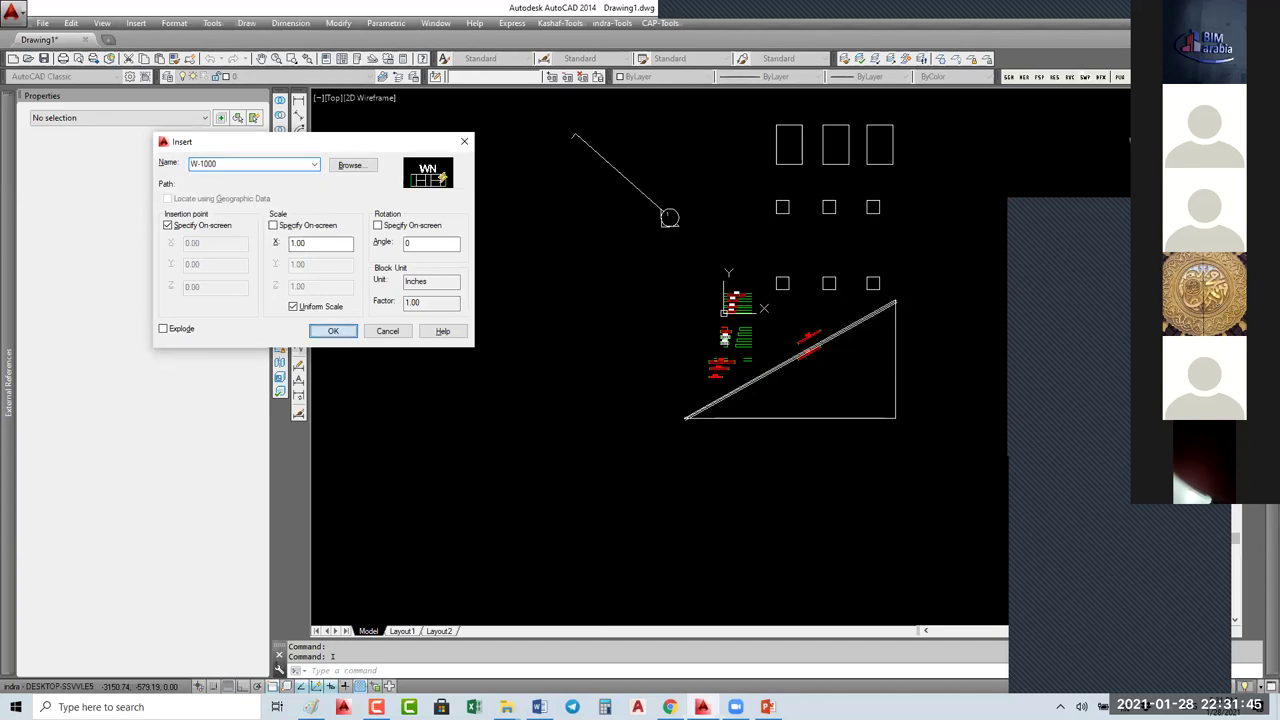
pyautogui.scroll(5, 712, 313)
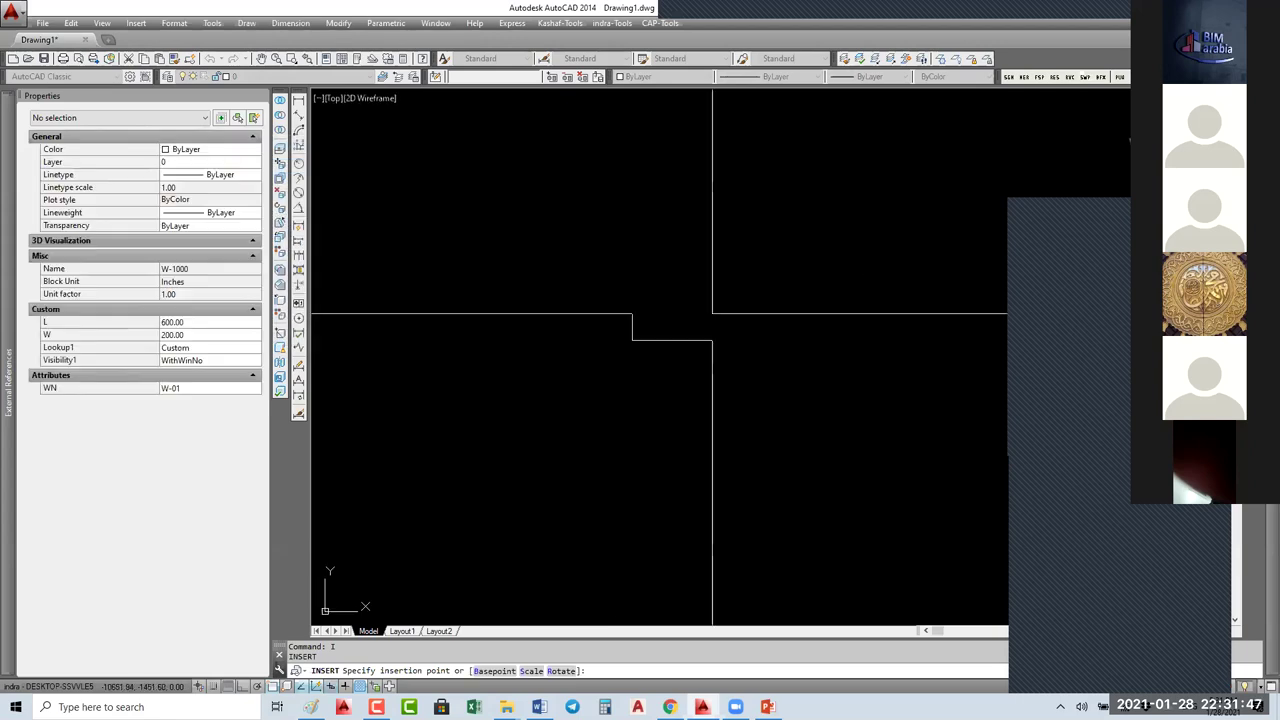
pyautogui.click(712, 313)
pyautogui.press('ctrl')
pyautogui.press('ctrl')
pyautogui.press('ctrl')
pyautogui.press('ctrl')
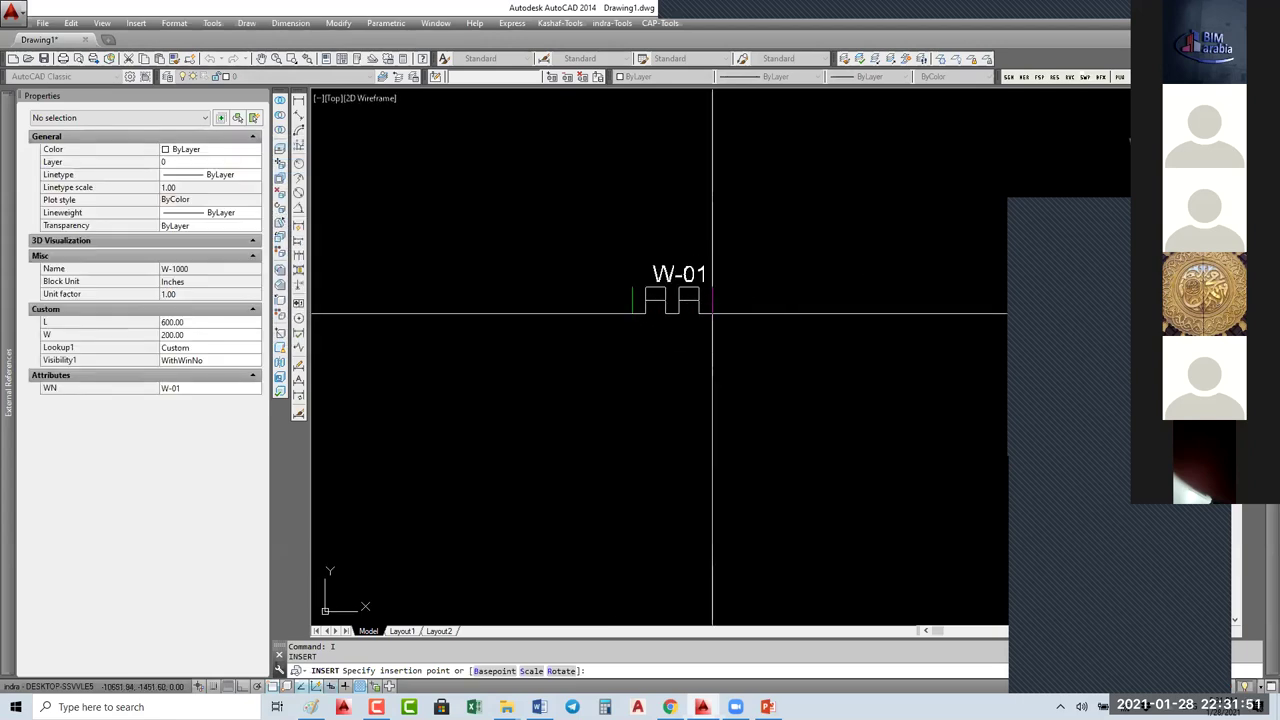
pyautogui.press('ctrl')
pyautogui.press('ctrl')
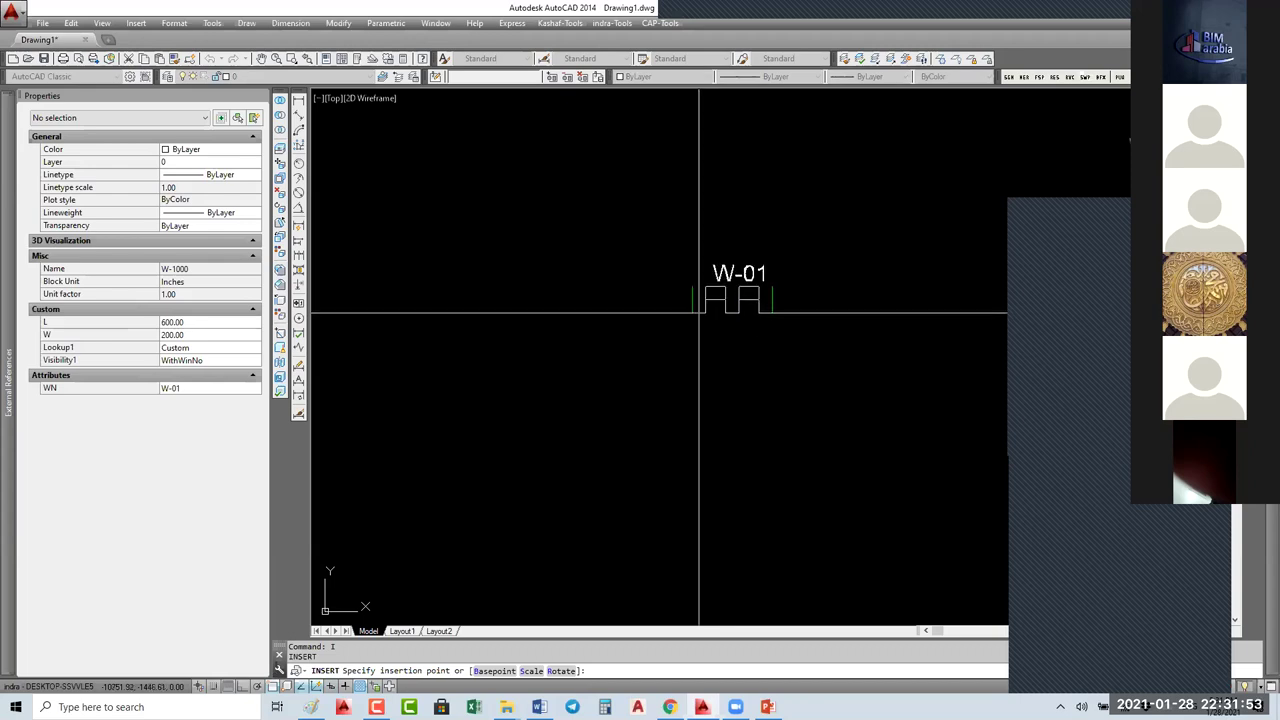
pyautogui.press('ctrl')
pyautogui.press('ctrl')
pyautogui.press('ctrl')
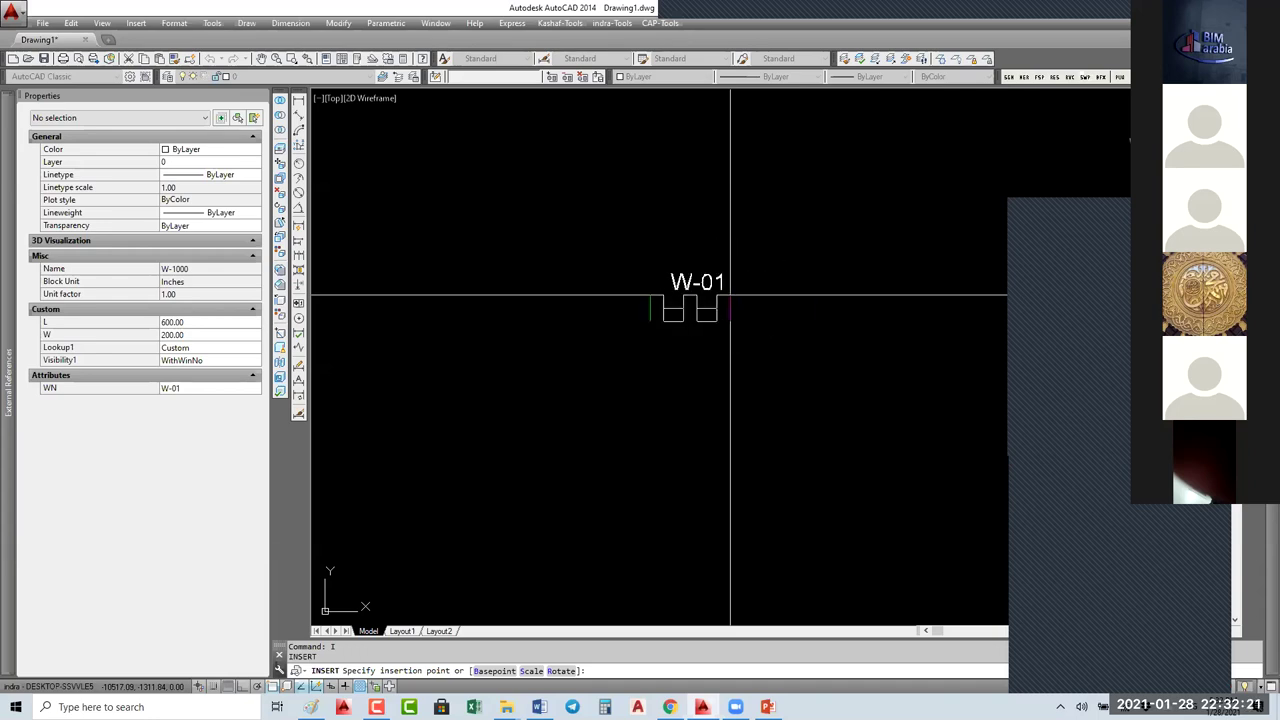
pyautogui.click(730, 295)
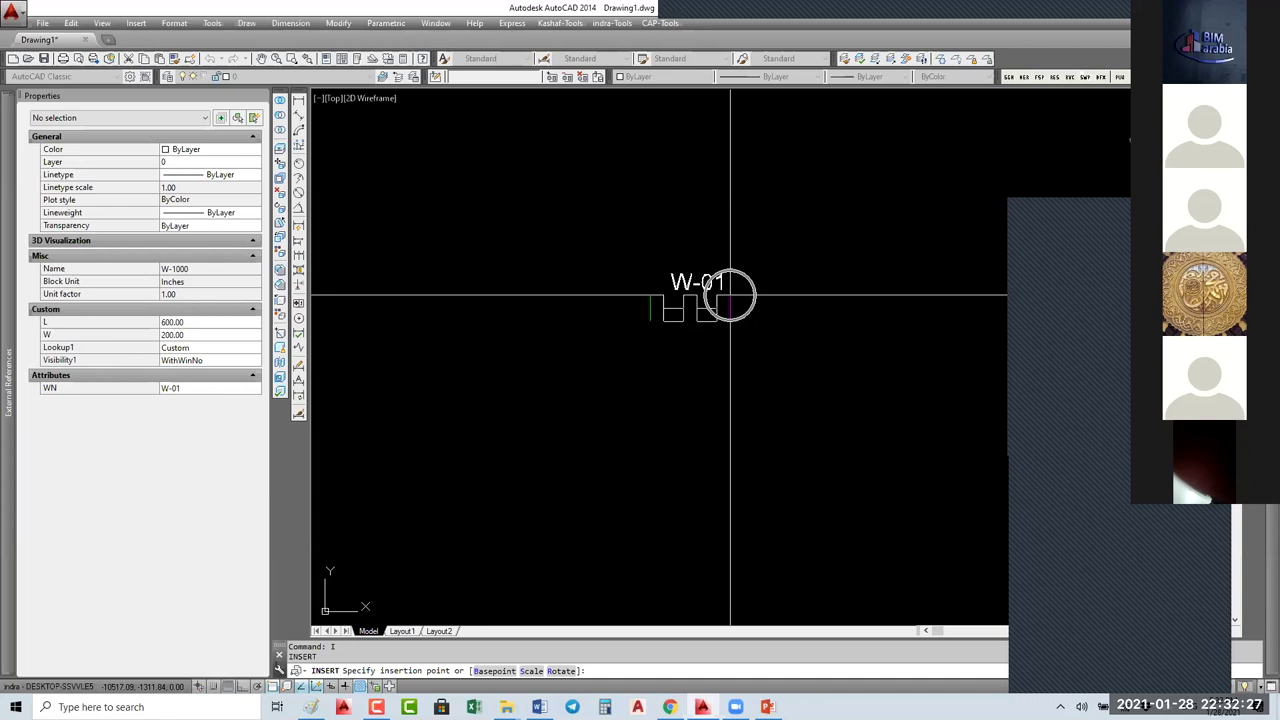
pyautogui.press('ctrl')
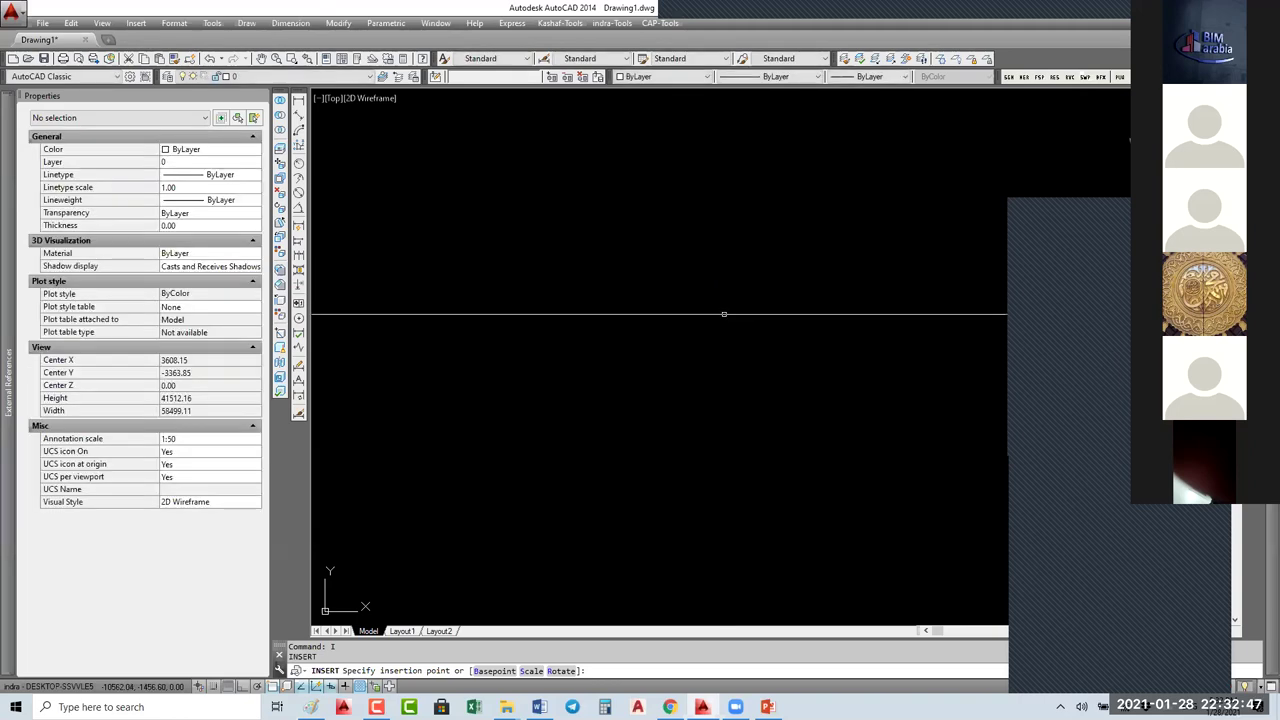
pyautogui.press('Escape')
pyautogui.write('i')
pyautogui.press('Return')
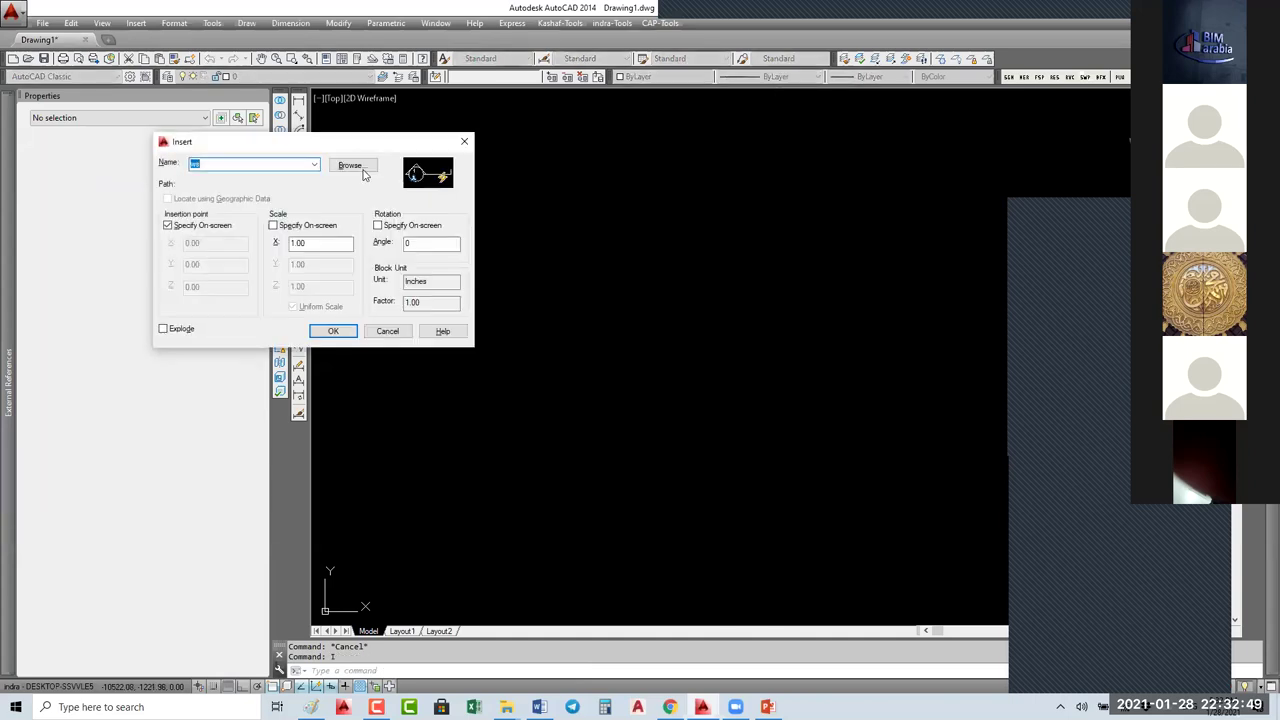
pyautogui.click(312, 166)
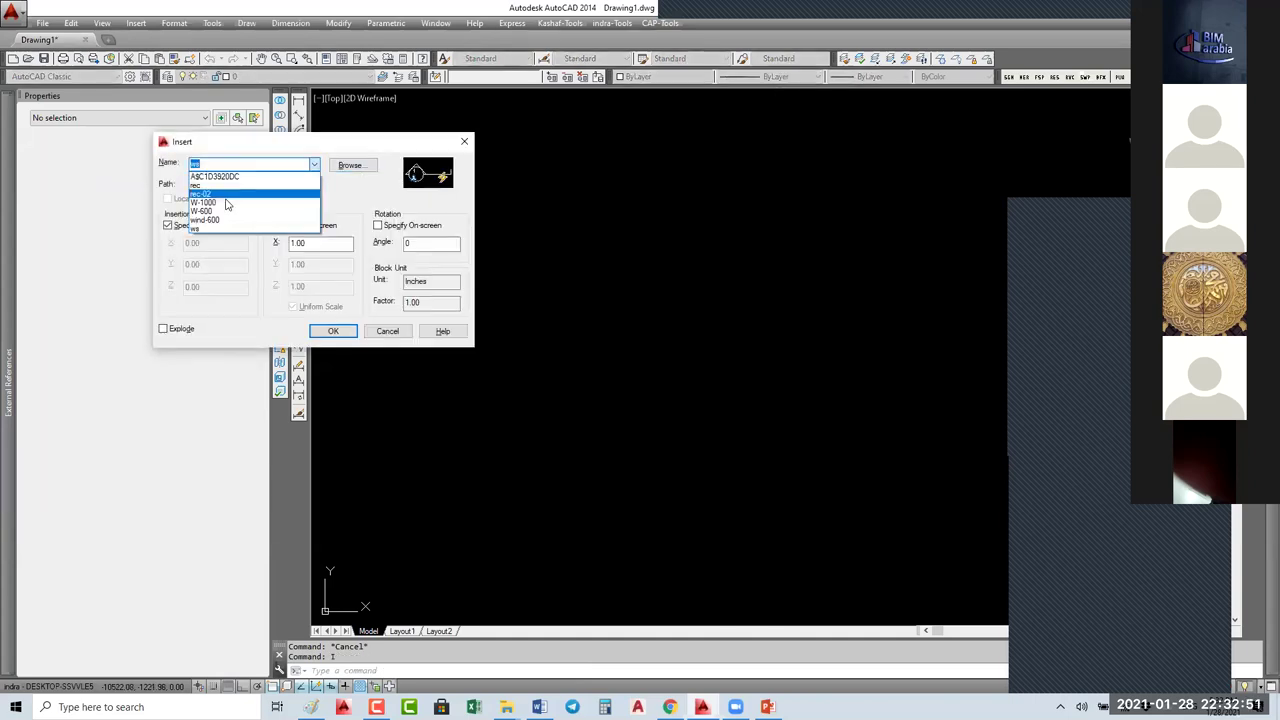
pyautogui.click(235, 204)
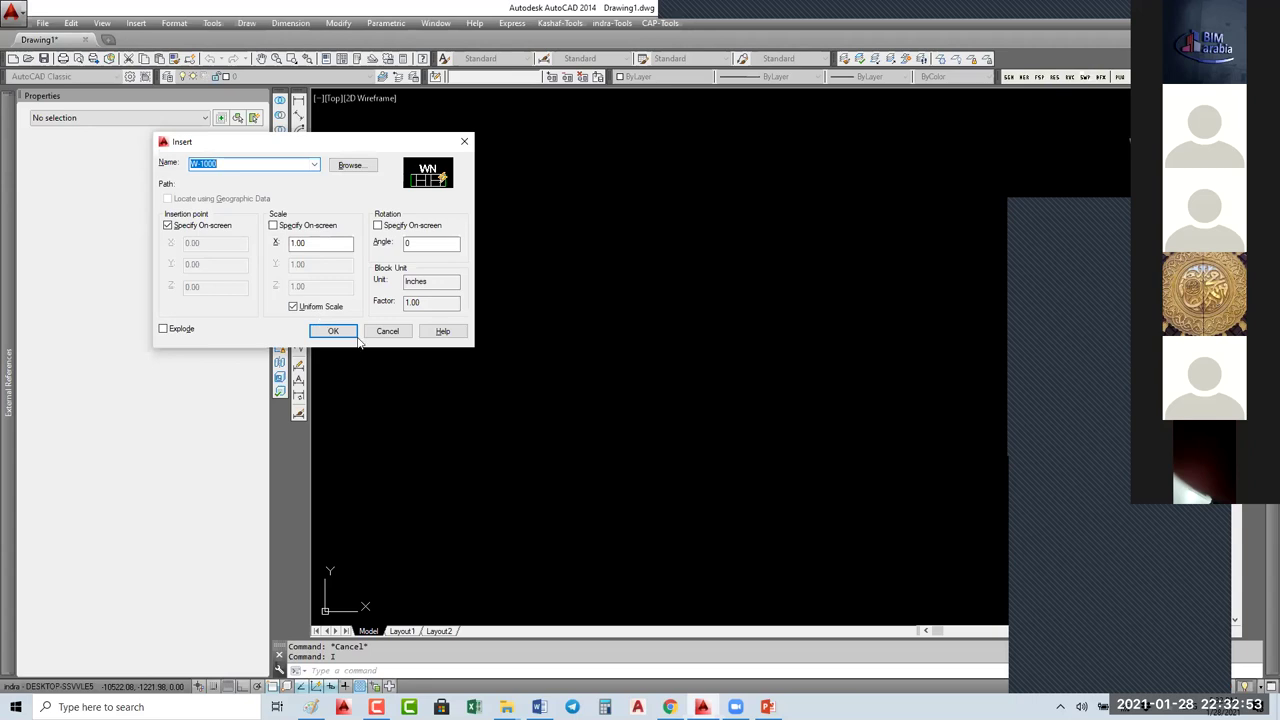
pyautogui.click(335, 331)
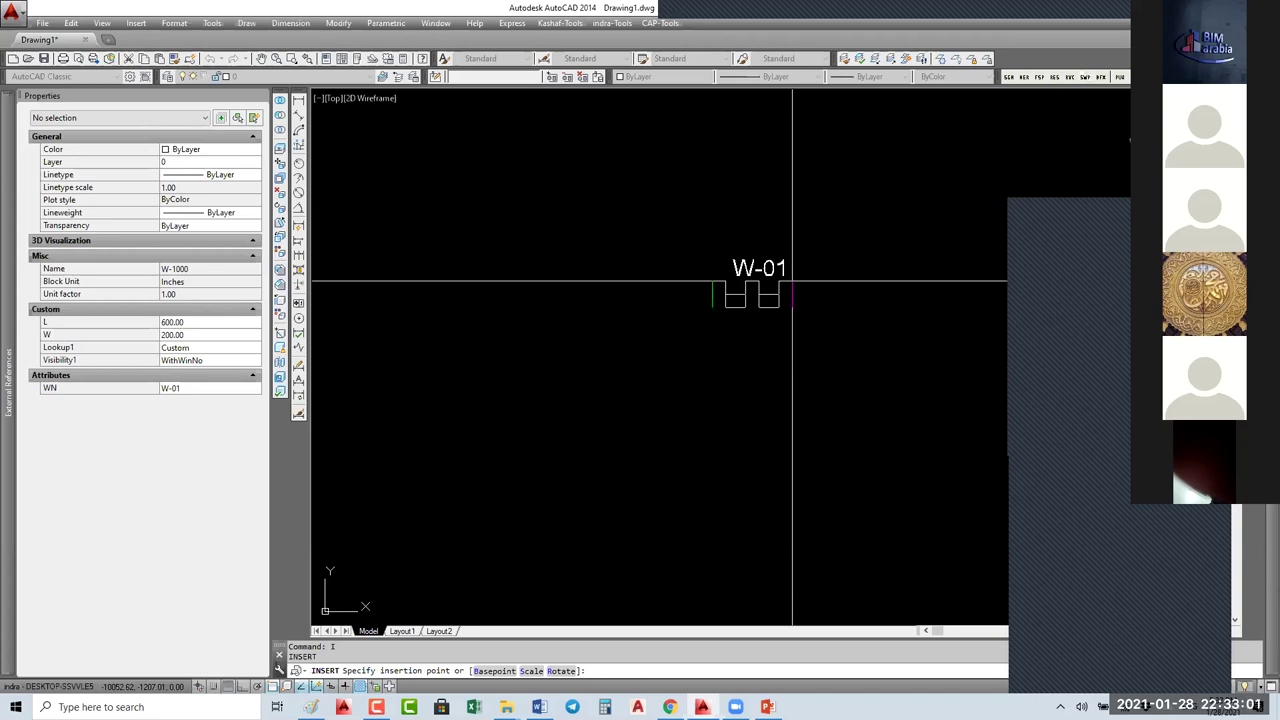
# Step: Reopen the W-1000 block in the Block Editor and add a Basepoint parameter
pyautogui.press('Escape')
pyautogui.write('BE')
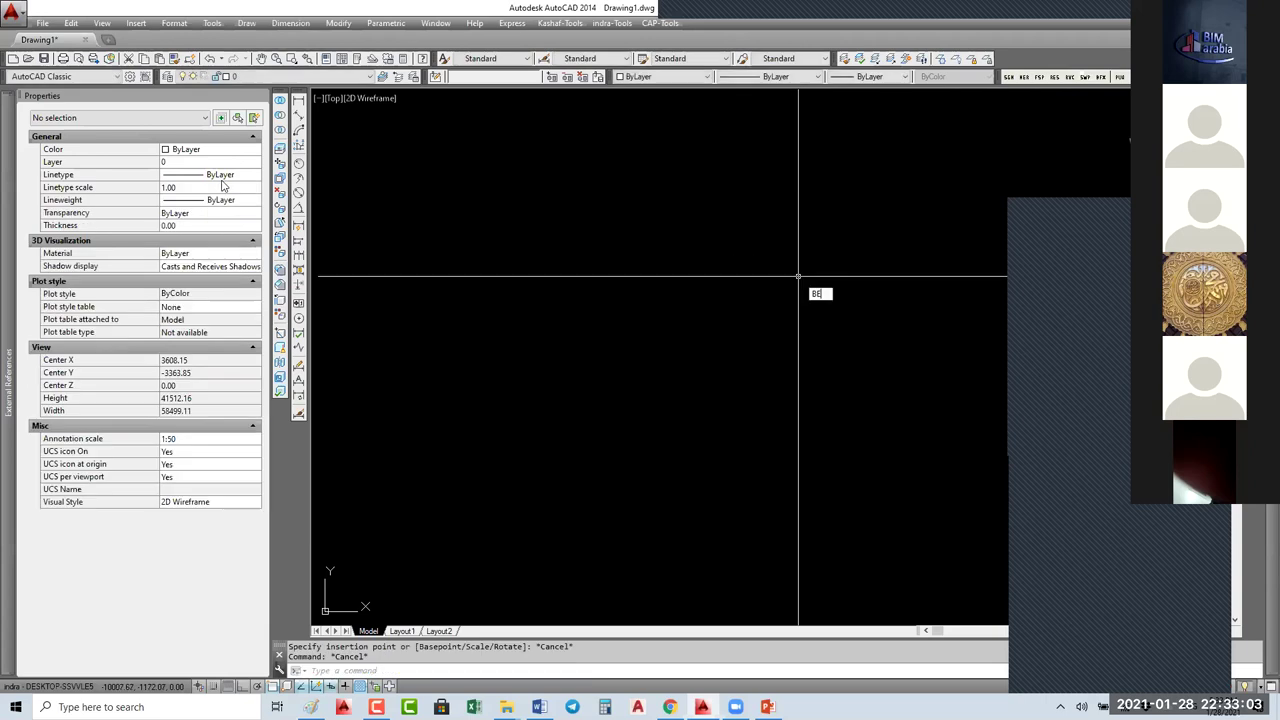
pyautogui.press('Return')
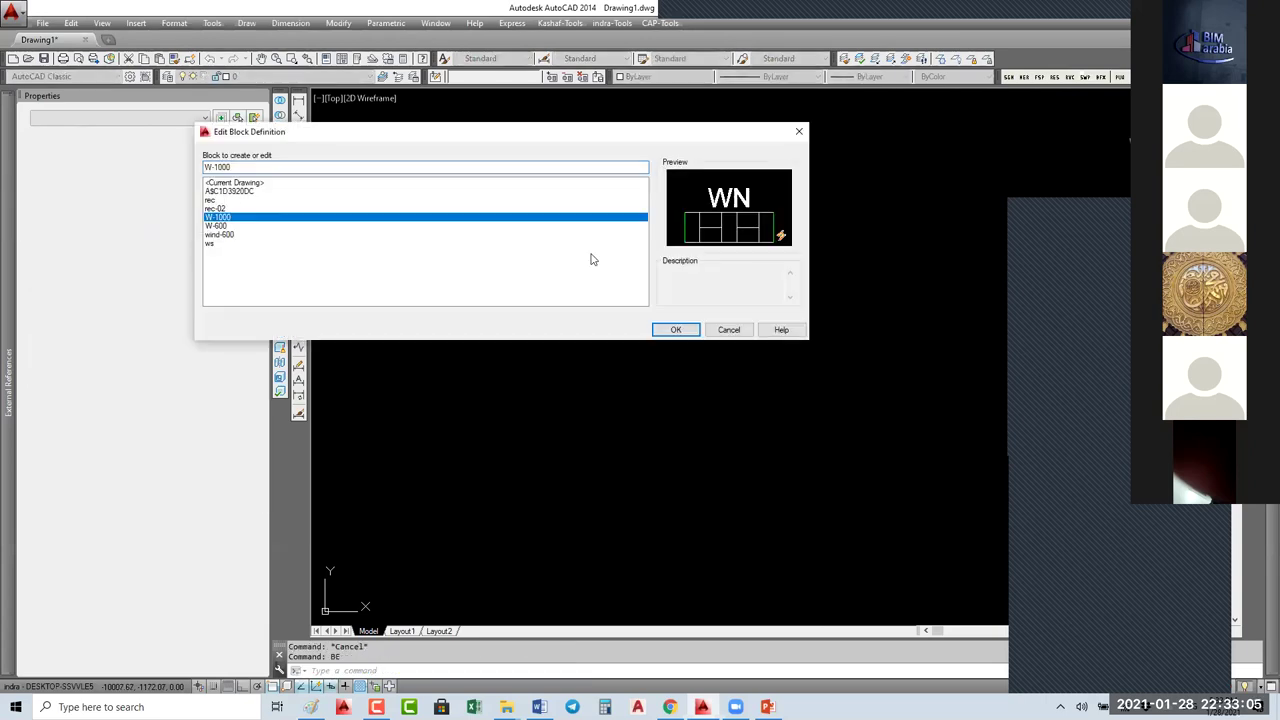
pyautogui.click(675, 329)
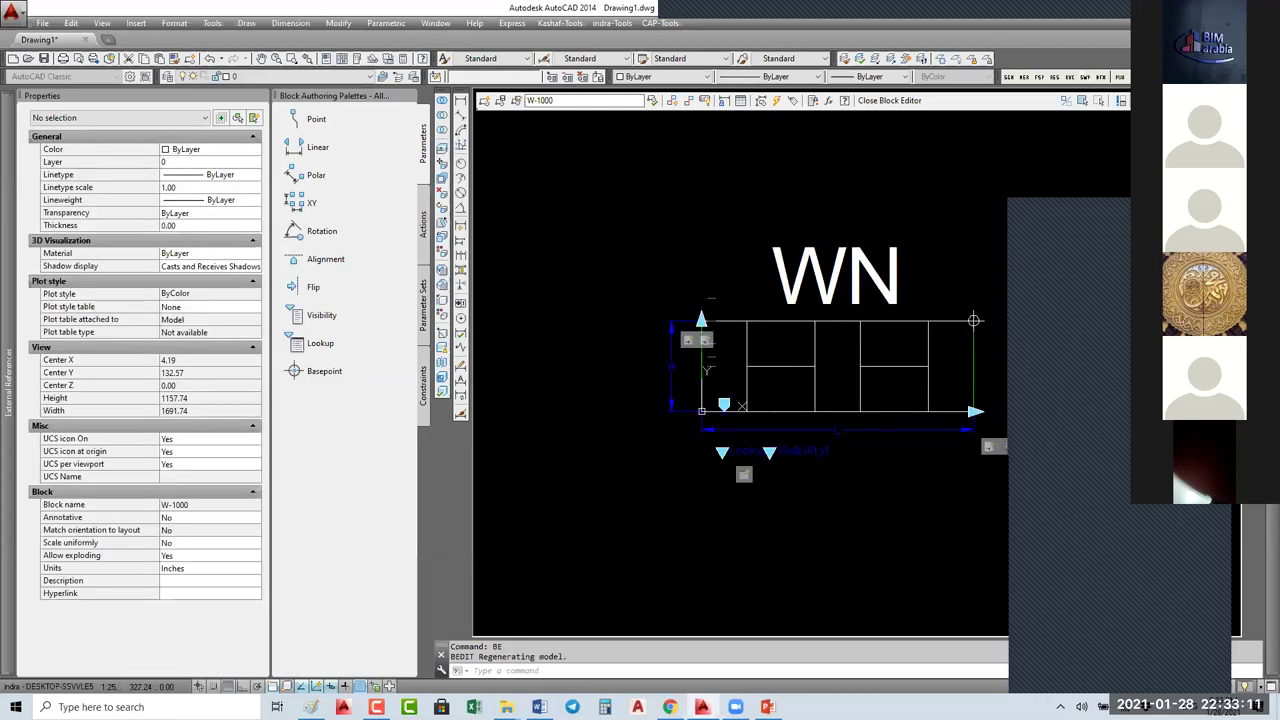
pyautogui.moveTo(974, 320); pyautogui.dragTo(824, 284, button='middle')
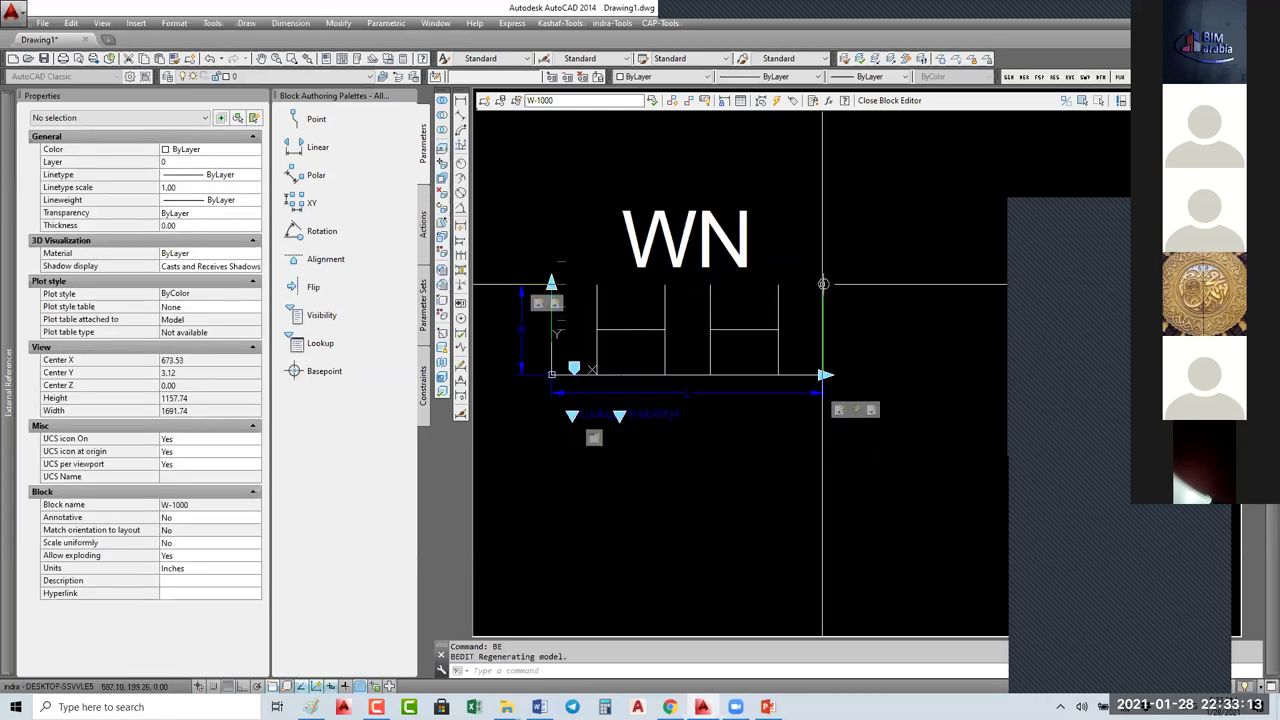
pyautogui.click(298, 373)
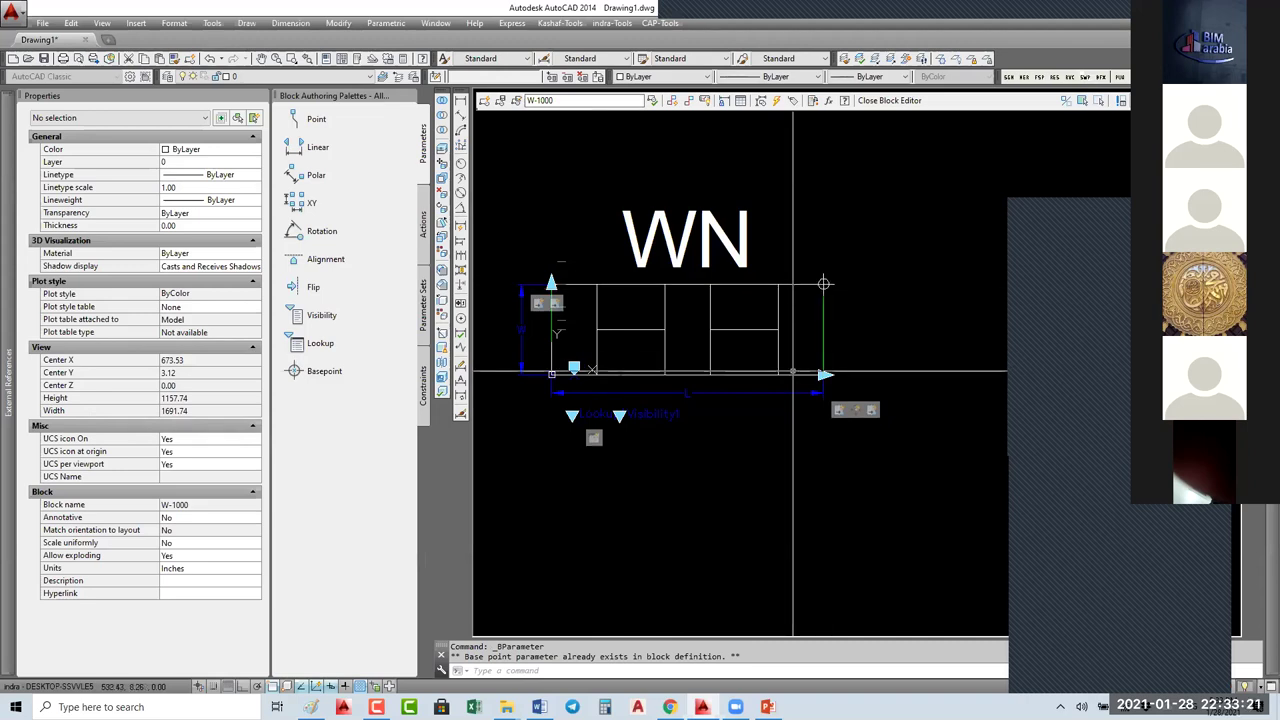
# Step: Save the W-1000 block changes and start inserting a new W-1000 window
pyautogui.click(893, 101)
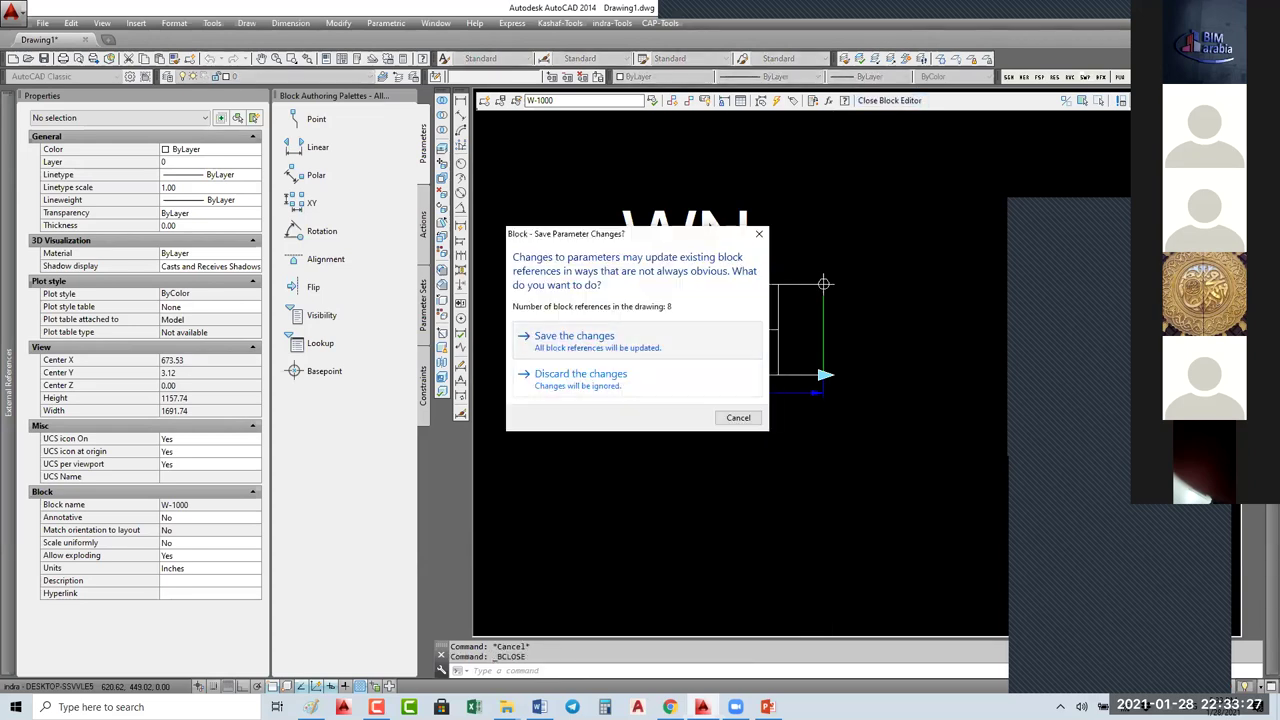
pyautogui.click(588, 340)
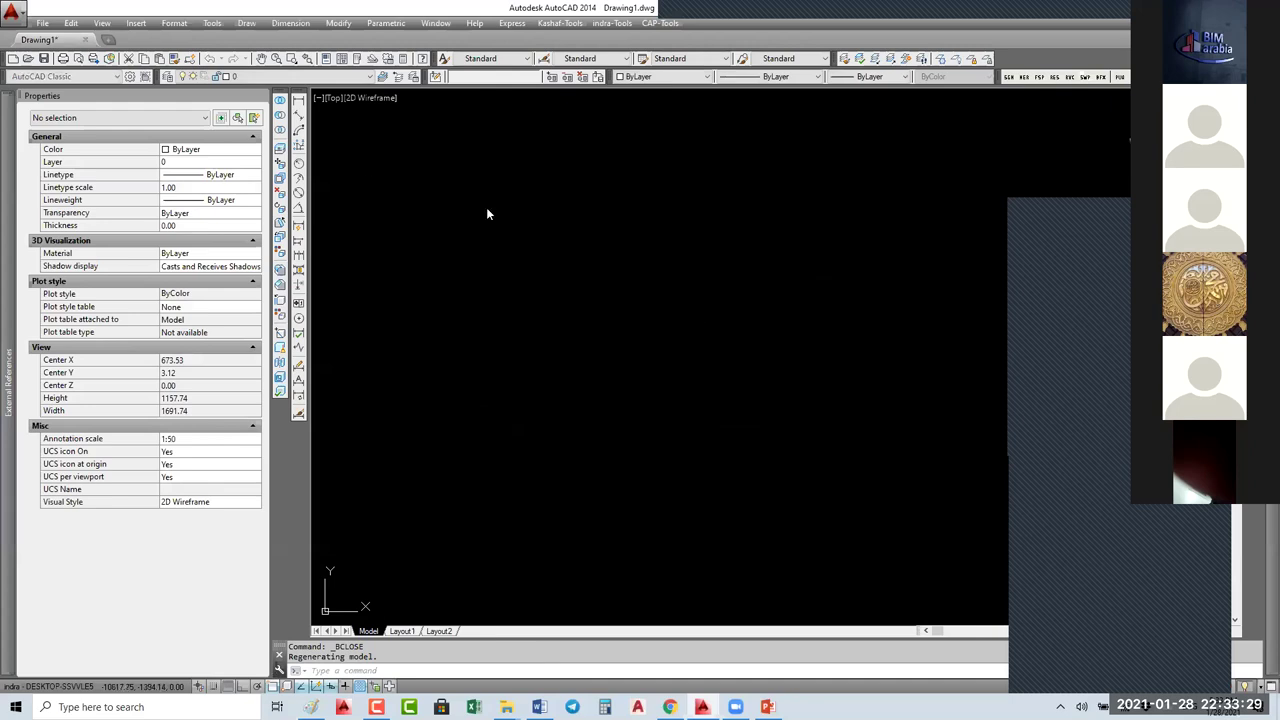
pyautogui.write('i')
pyautogui.press('Return')
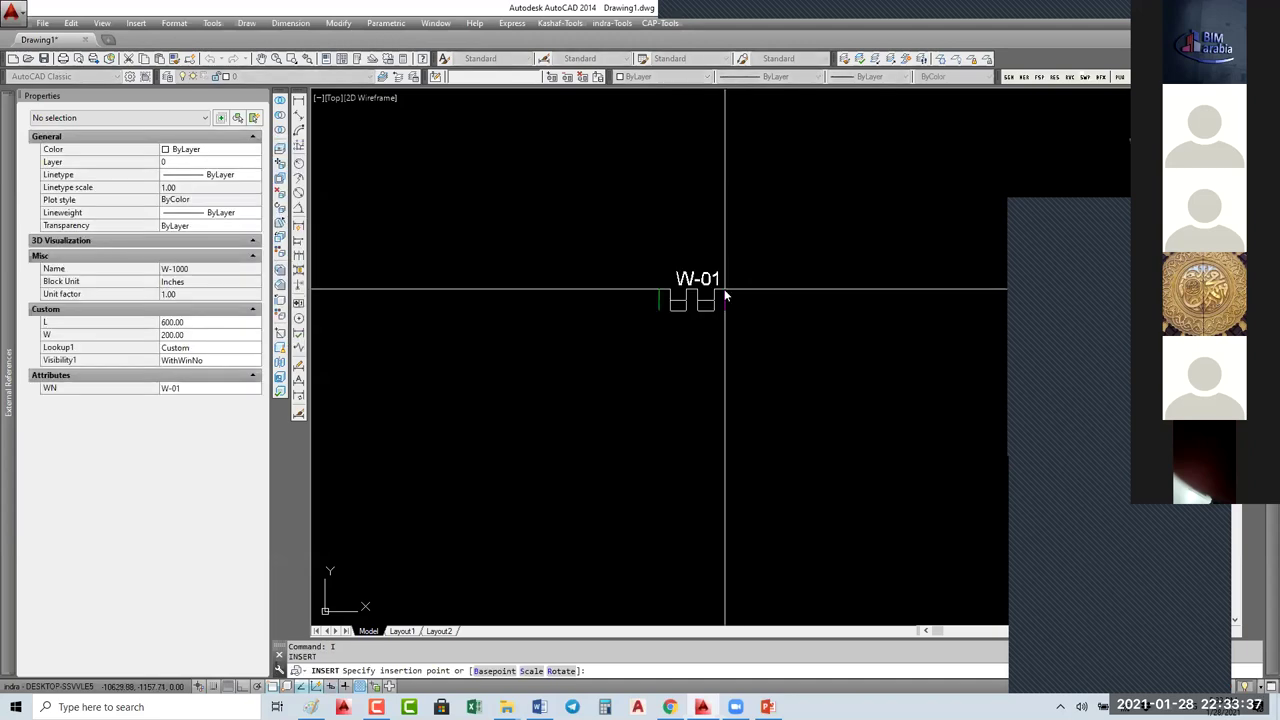
# Step: Place a W-1000 window block with attribute W-01 and select it
pyautogui.click(725, 291)
pyautogui.click(525, 447)
pyautogui.click(722, 295)
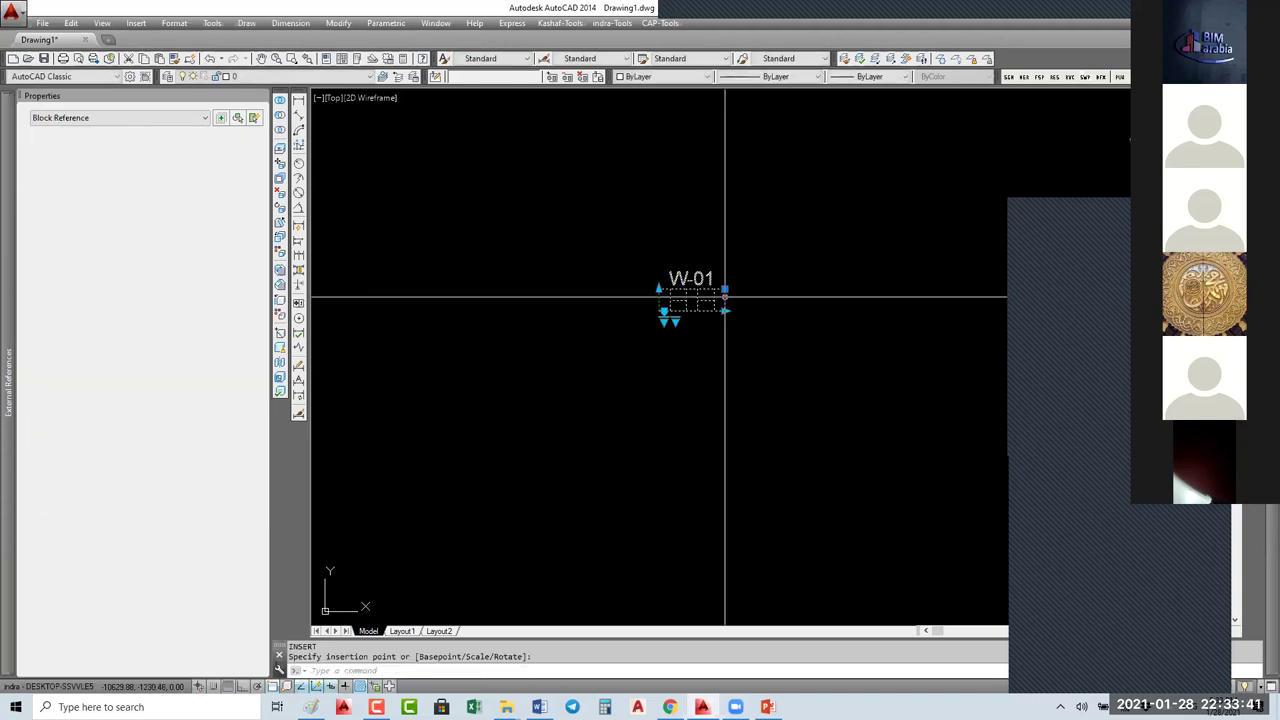
pyautogui.scroll(3, 727, 296)
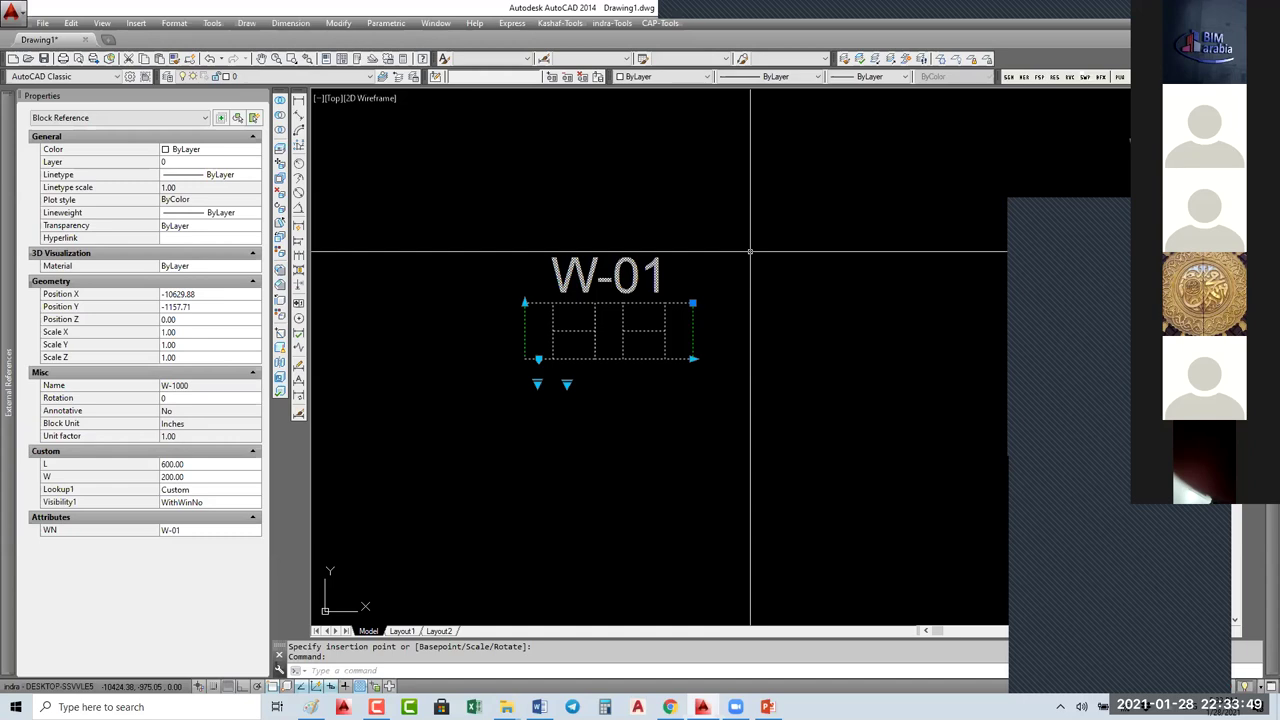
pyautogui.scroll(-4, 750, 260)
# Step: Insert another W-1000 window at a new point, keeping W-01 as its number
pyautogui.write('i')
pyautogui.press('Return')
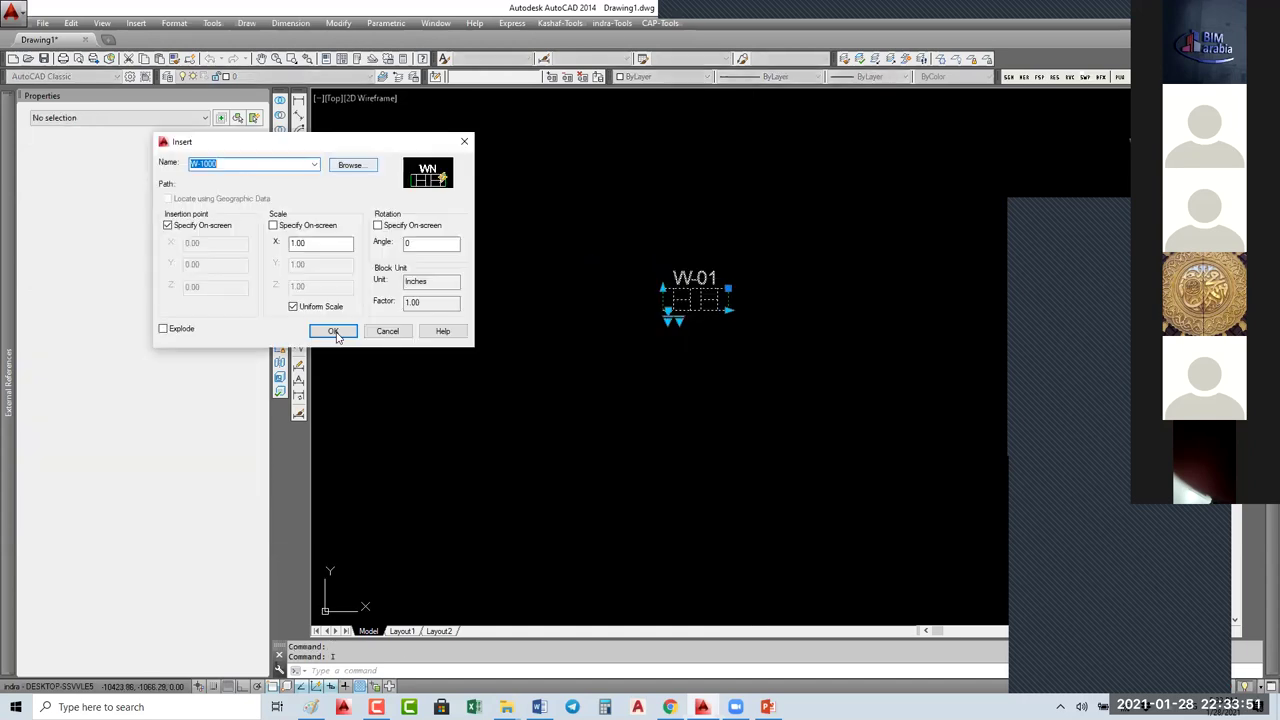
pyautogui.click(333, 331)
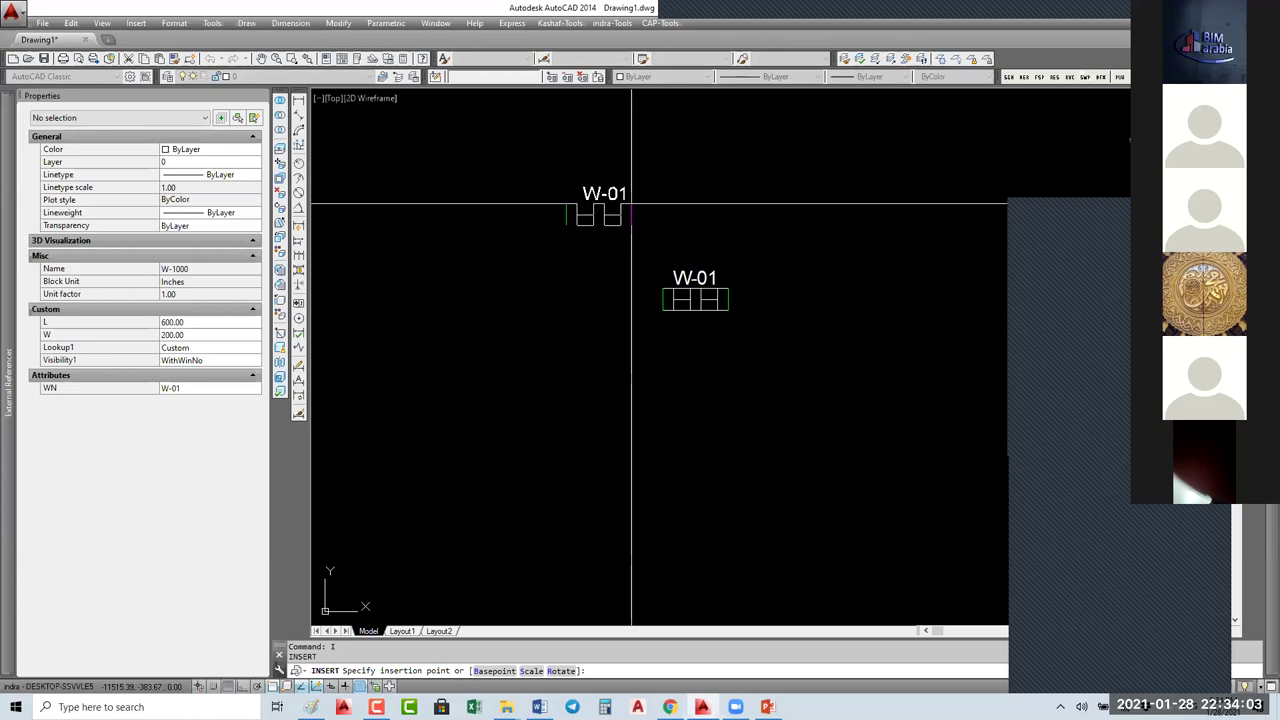
pyautogui.click(631, 205)
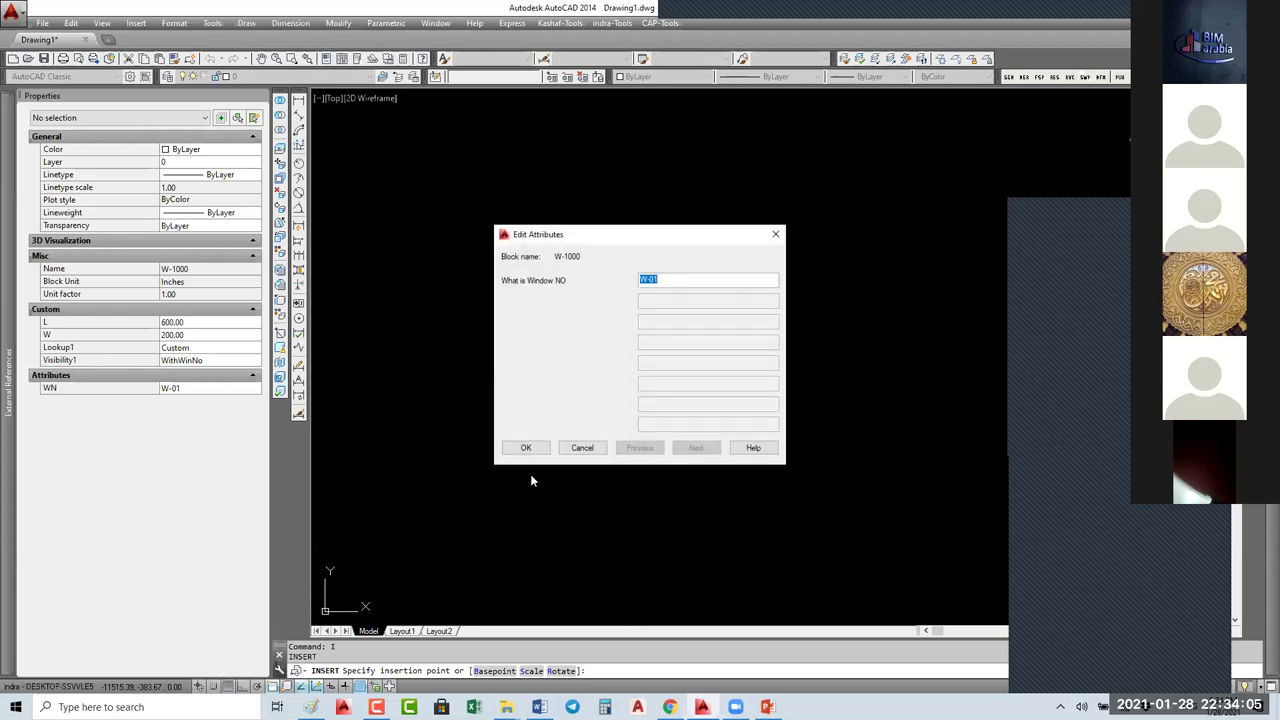
pyautogui.press('Return')
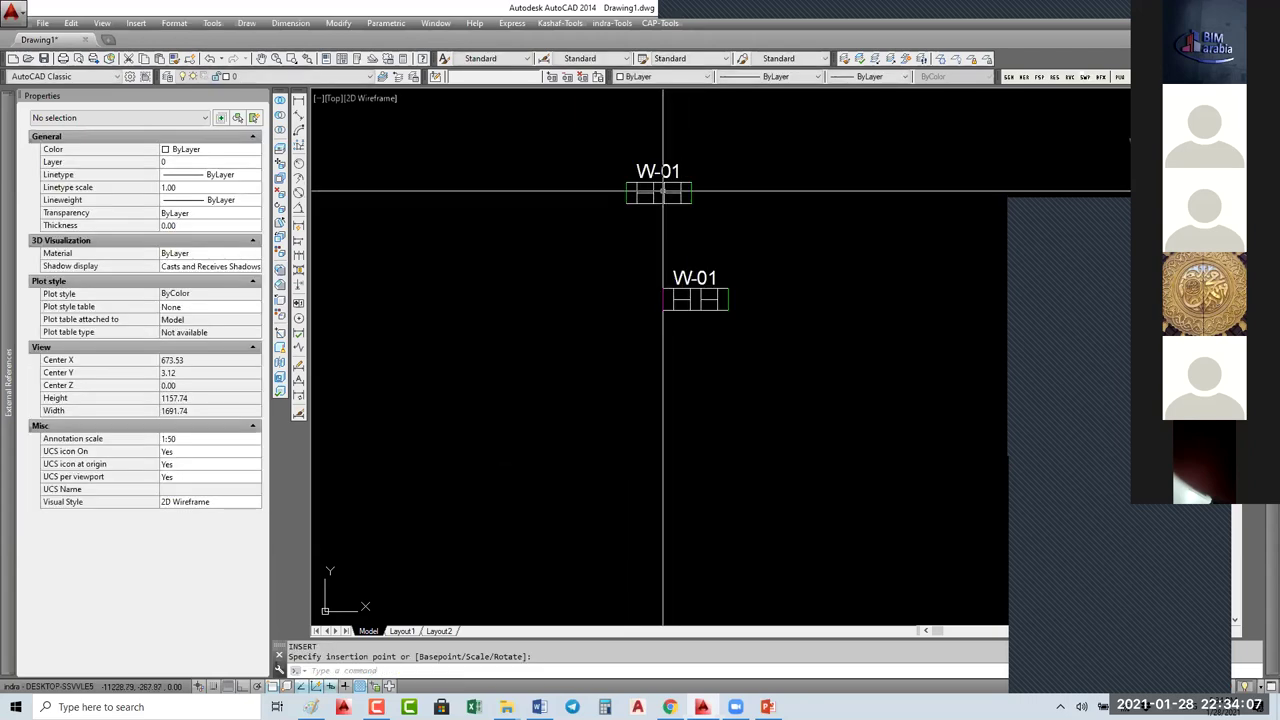
pyautogui.moveTo(657, 189); pyautogui.dragTo(674, 300, button='middle')
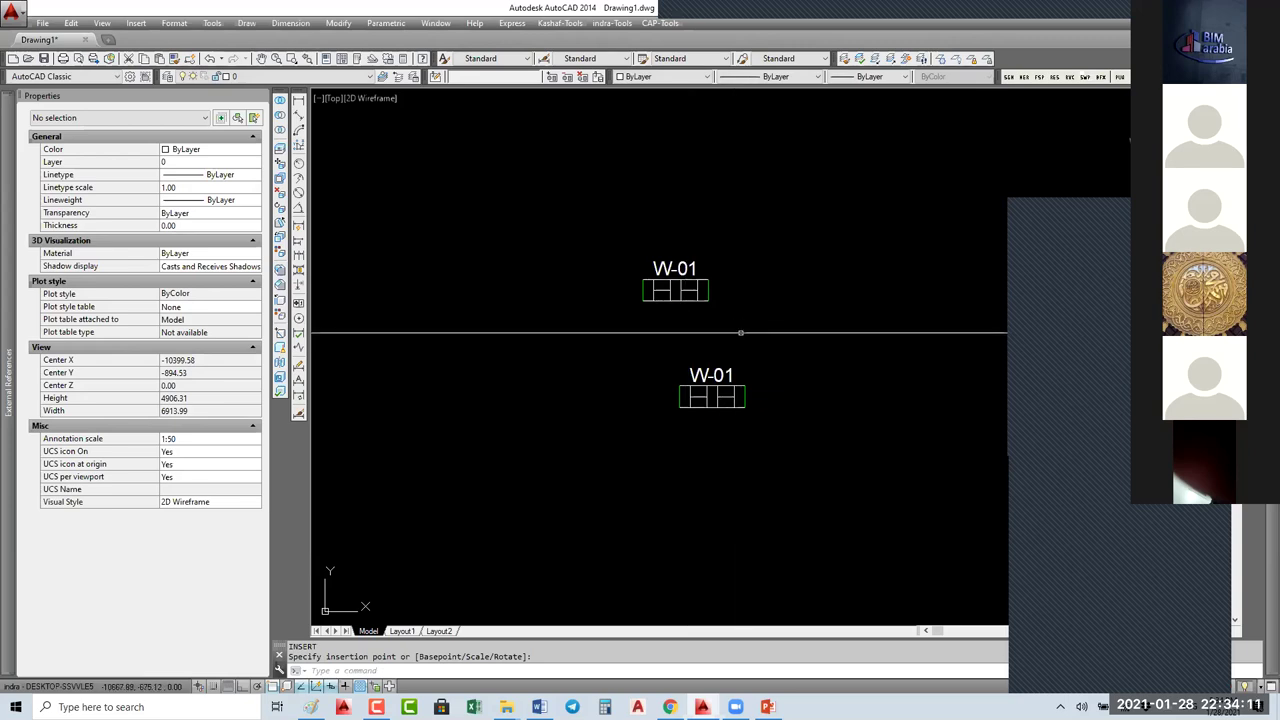
pyautogui.scroll(8, 690, 290)
pyautogui.scroll(-2, 738, 291)
pyautogui.scroll(2, 876, 284)
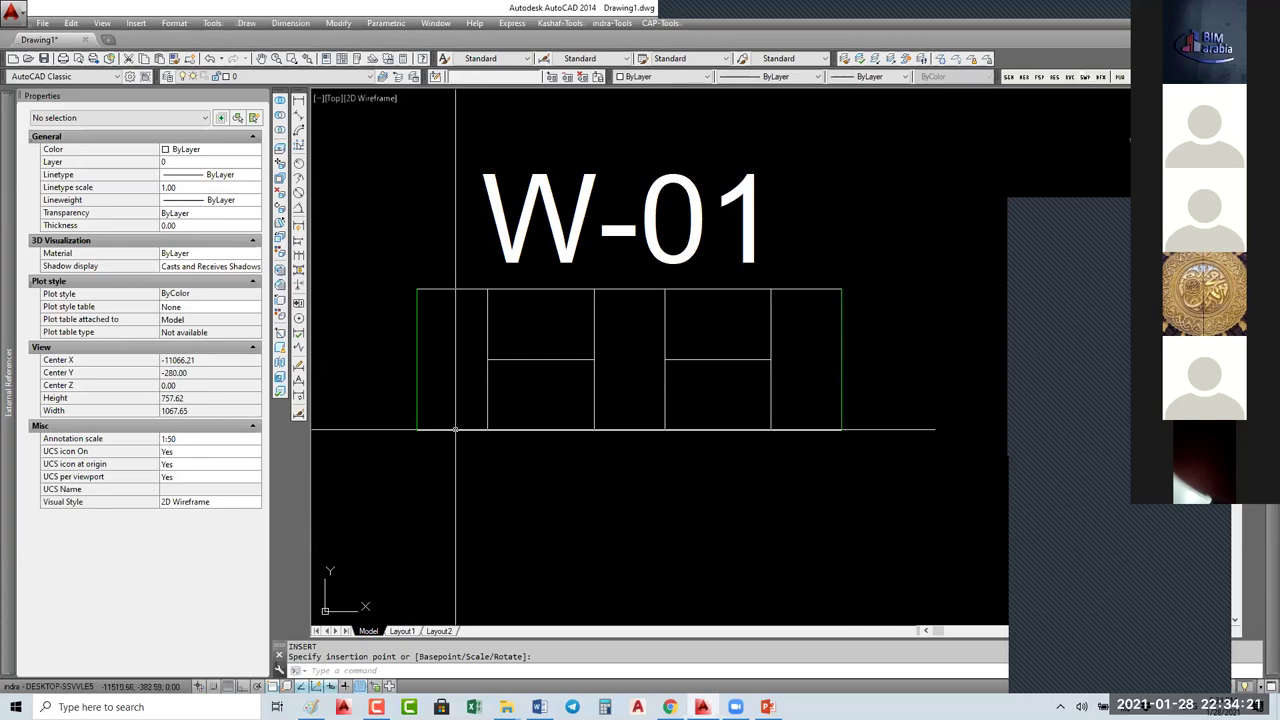
# Step: Insert another W-01 window above the lower one using a different base point cycled with Ctrl
pyautogui.click(417, 429)
pyautogui.scroll(-3, 766, 300)
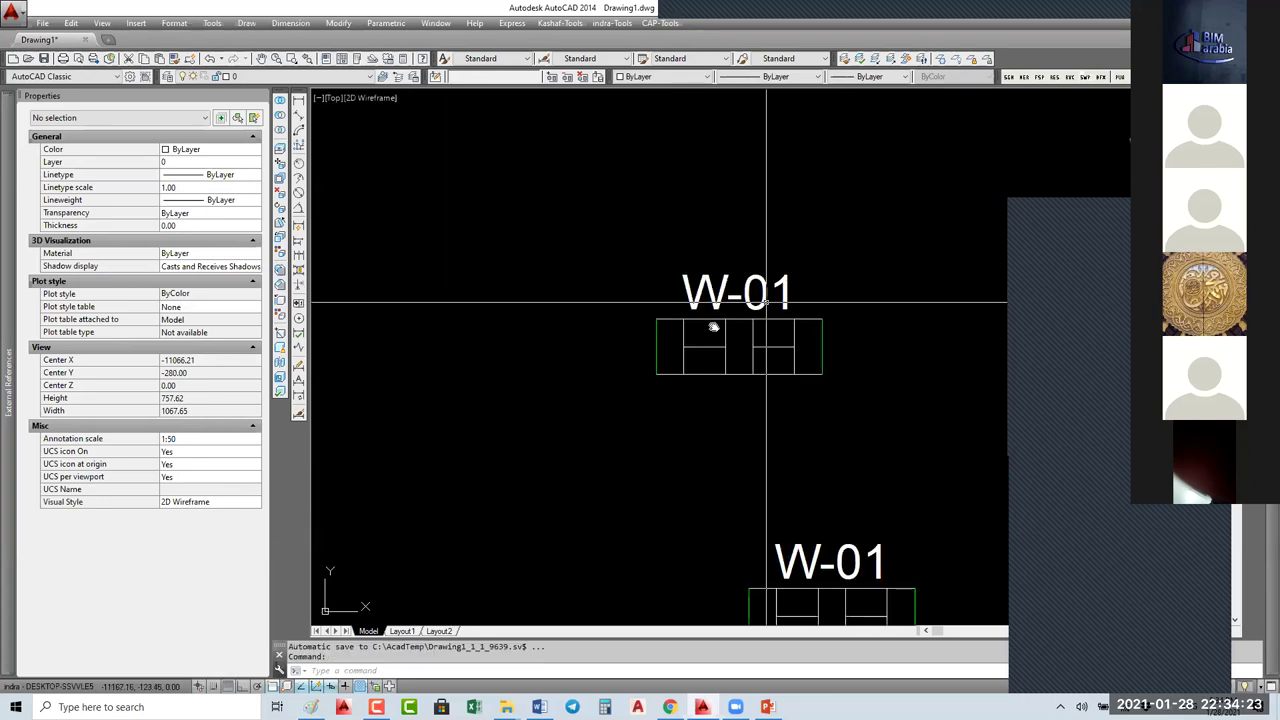
pyautogui.moveTo(766, 300); pyautogui.dragTo(768, 436, button='middle')
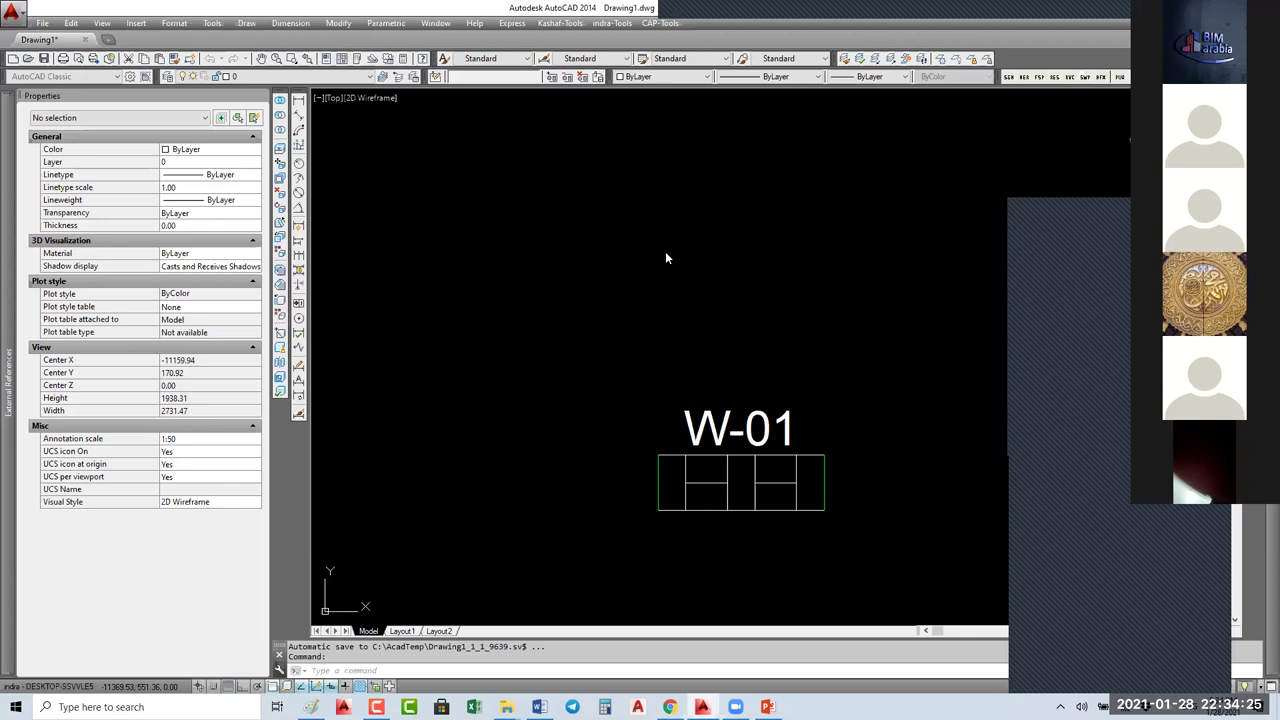
pyautogui.write('i')
pyautogui.press('Return')
pyautogui.click(333, 331)
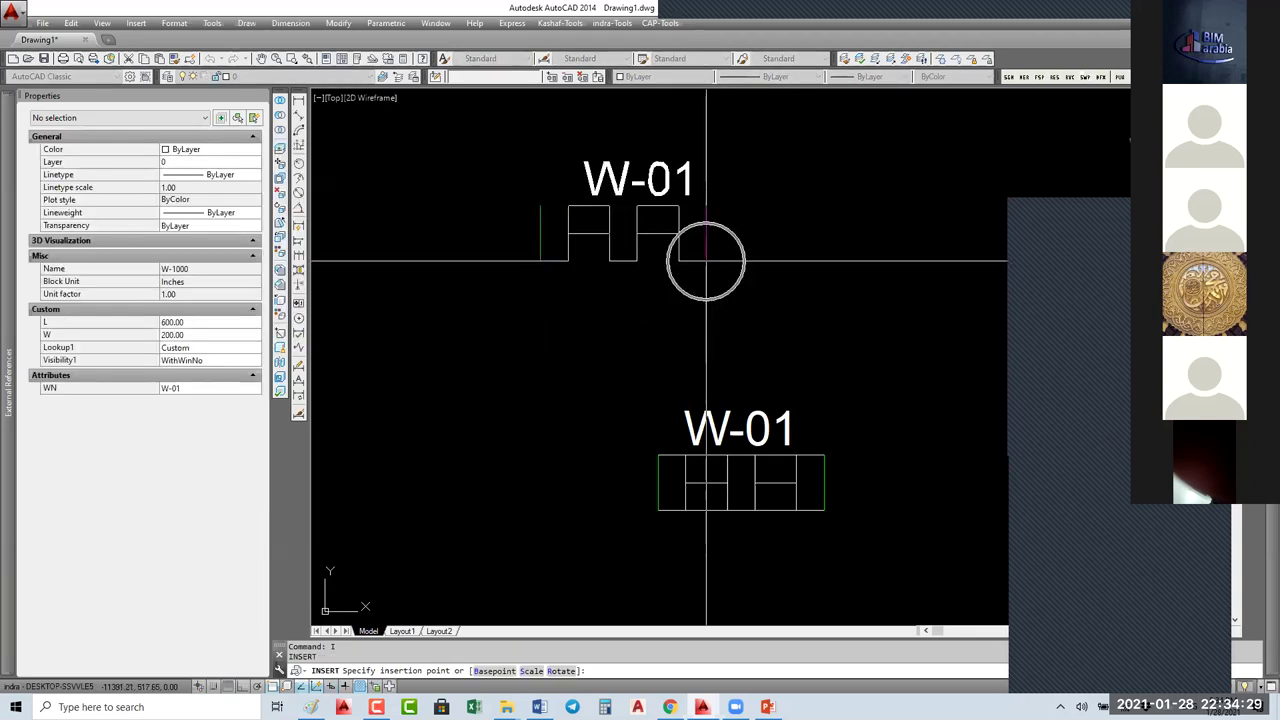
pyautogui.press('ctrl')
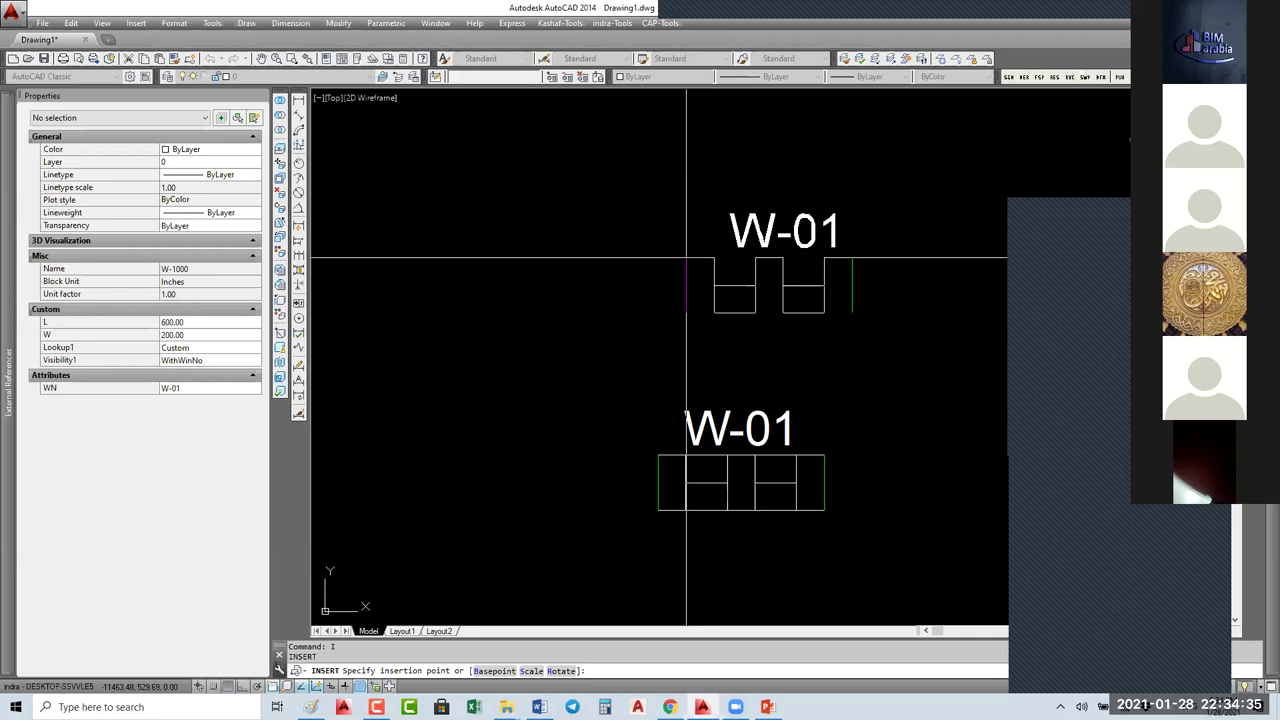
pyautogui.press('ctrl')
pyautogui.press('ctrl')
pyautogui.press('ctrl')
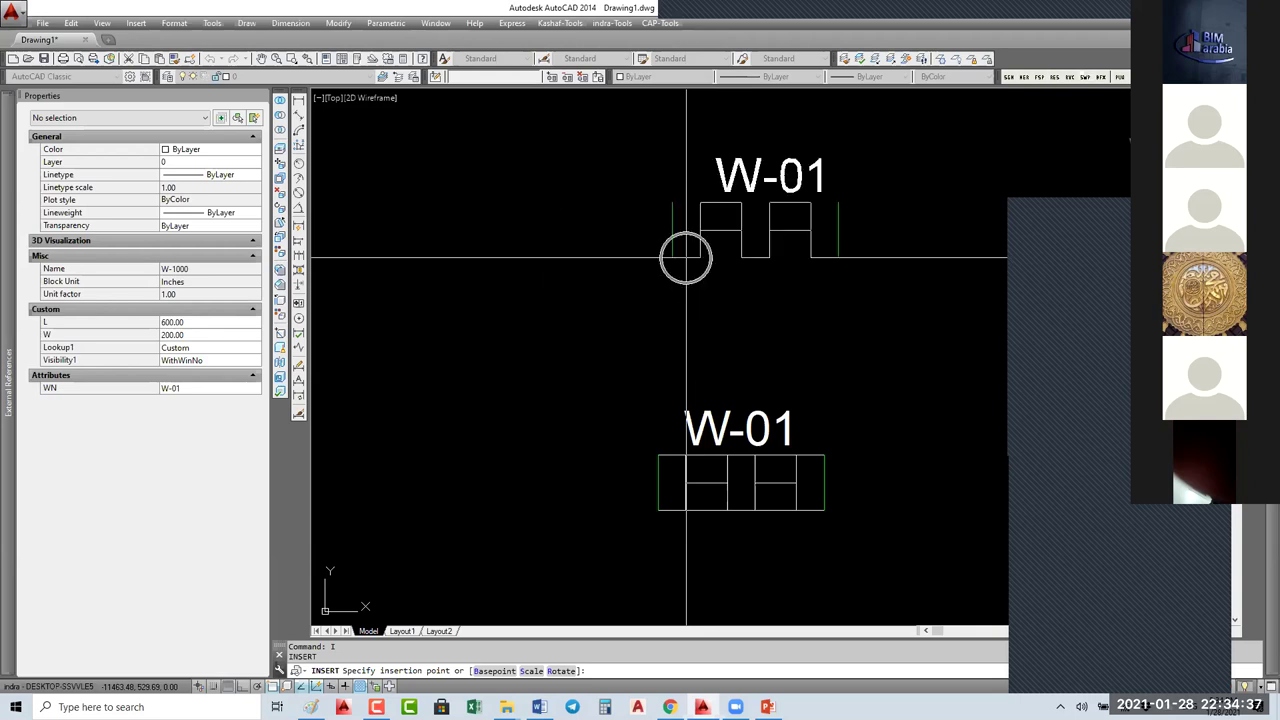
pyautogui.press('ctrl')
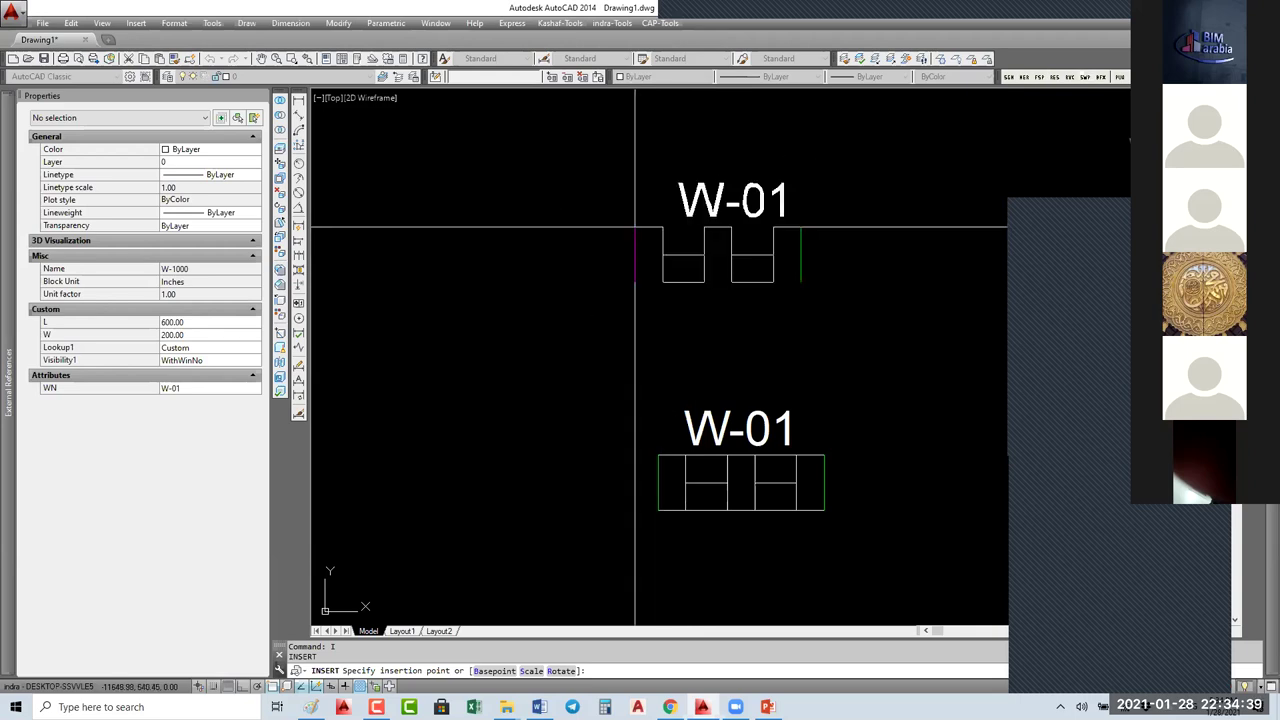
pyautogui.press('ctrl')
pyautogui.press('ctrl')
pyautogui.press('ctrl')
pyautogui.click(667, 223)
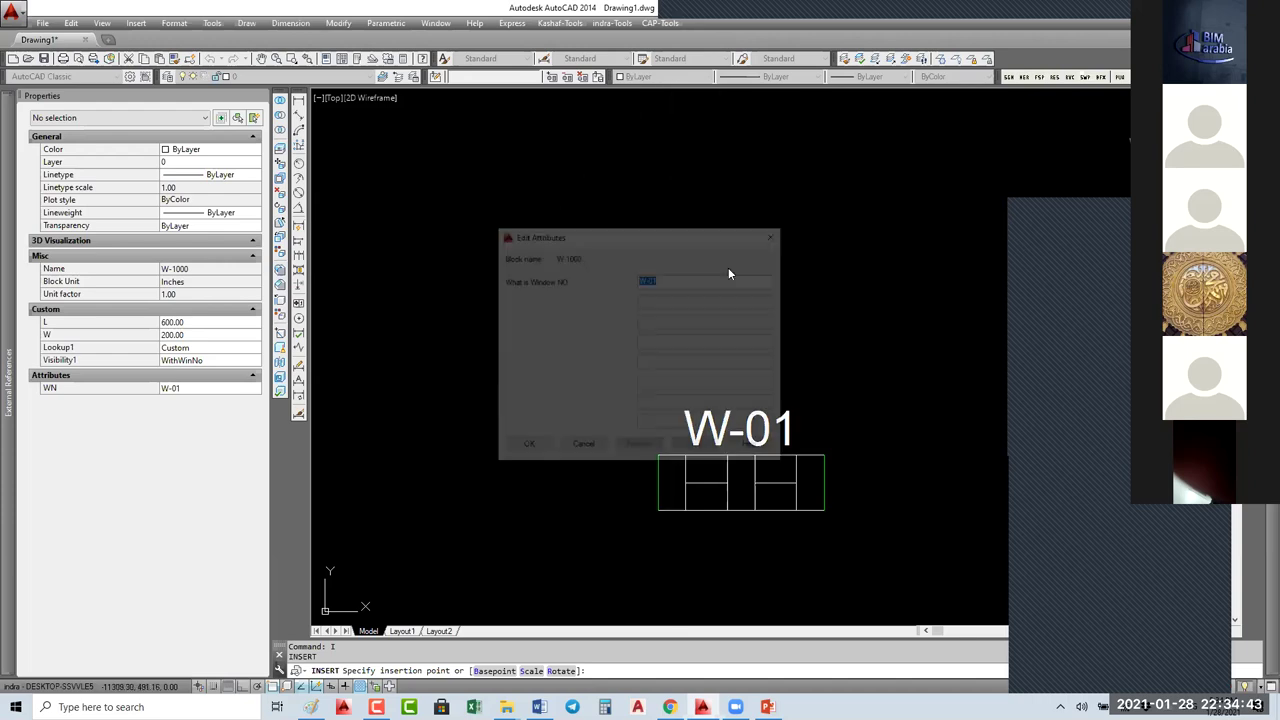
pyautogui.click(526, 447)
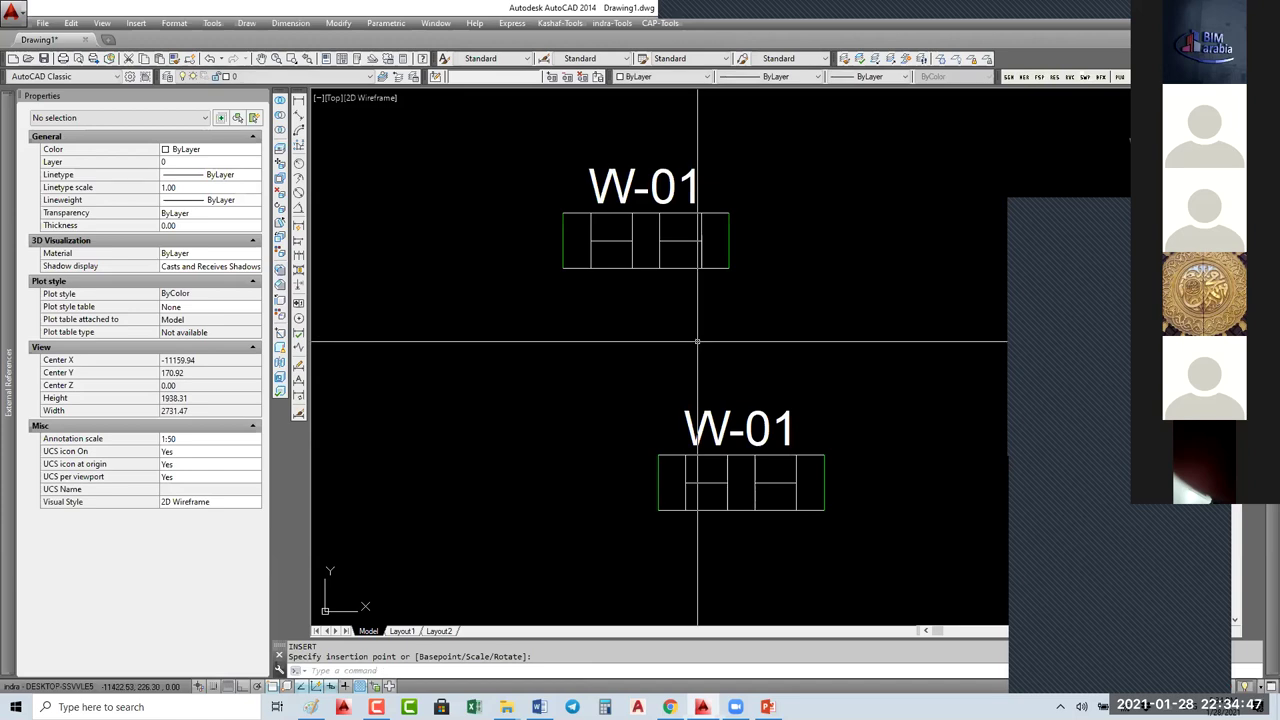
pyautogui.press('Escape')
# Step: Reopen W-1000 in the Block Editor, then close it saving the block definition
pyautogui.click(588, 266)
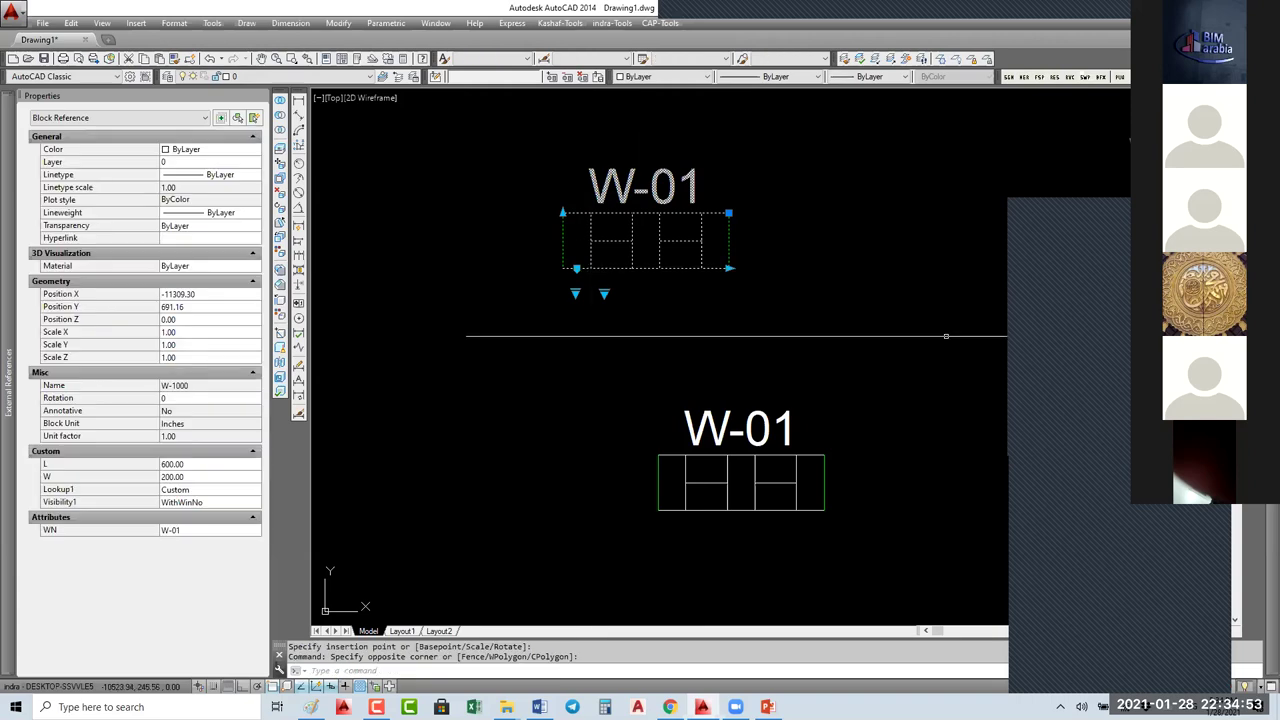
pyautogui.write('be')
pyautogui.press('Return')
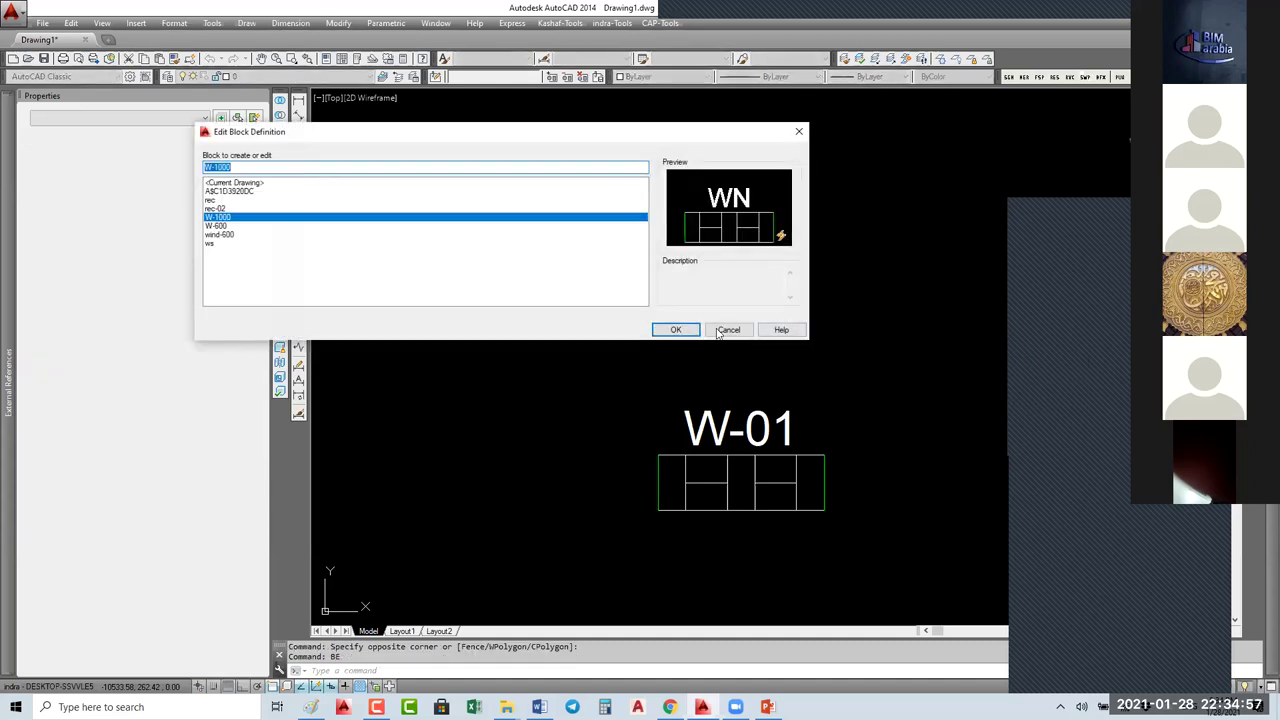
pyautogui.click(675, 330)
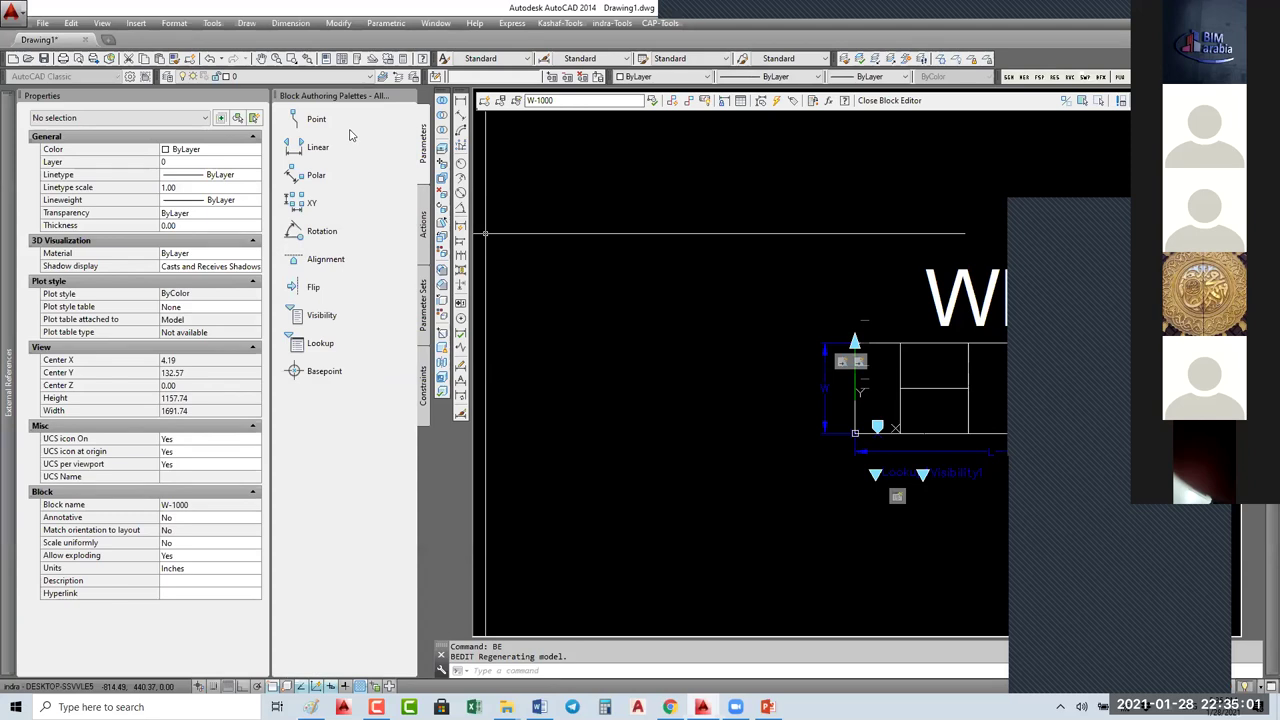
pyautogui.click(315, 119)
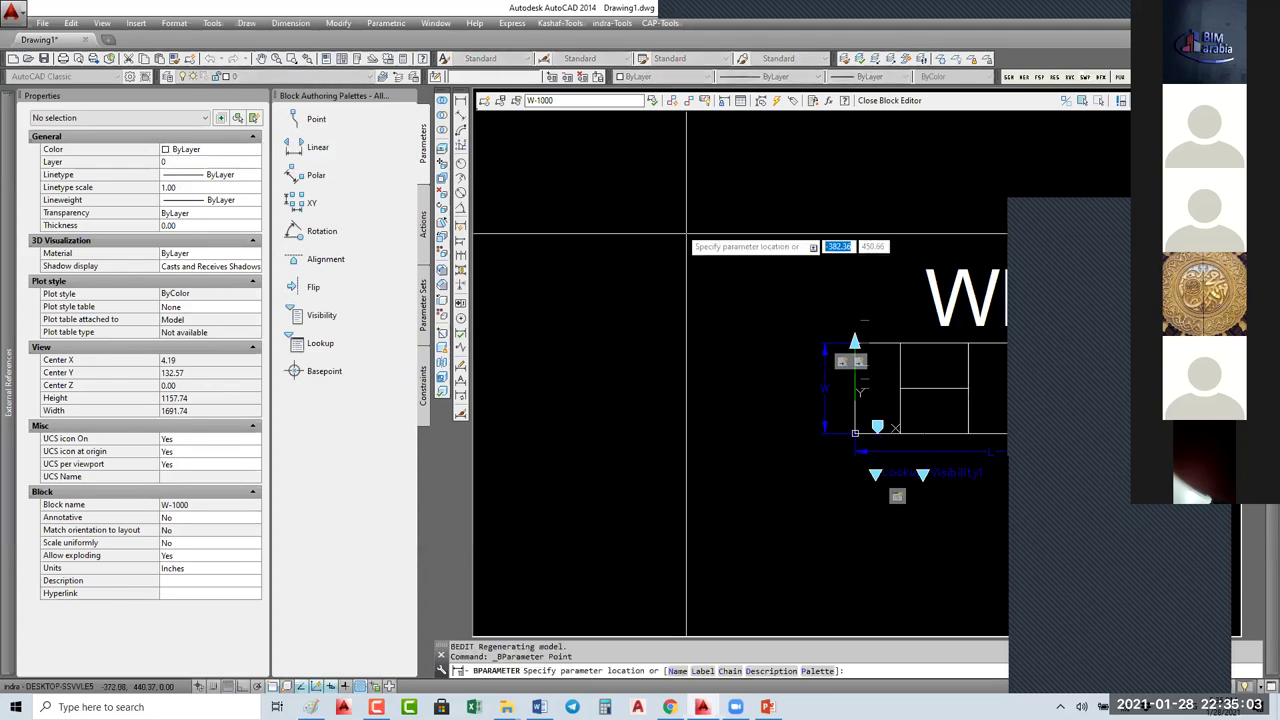
pyautogui.scroll(-3, 755, 285)
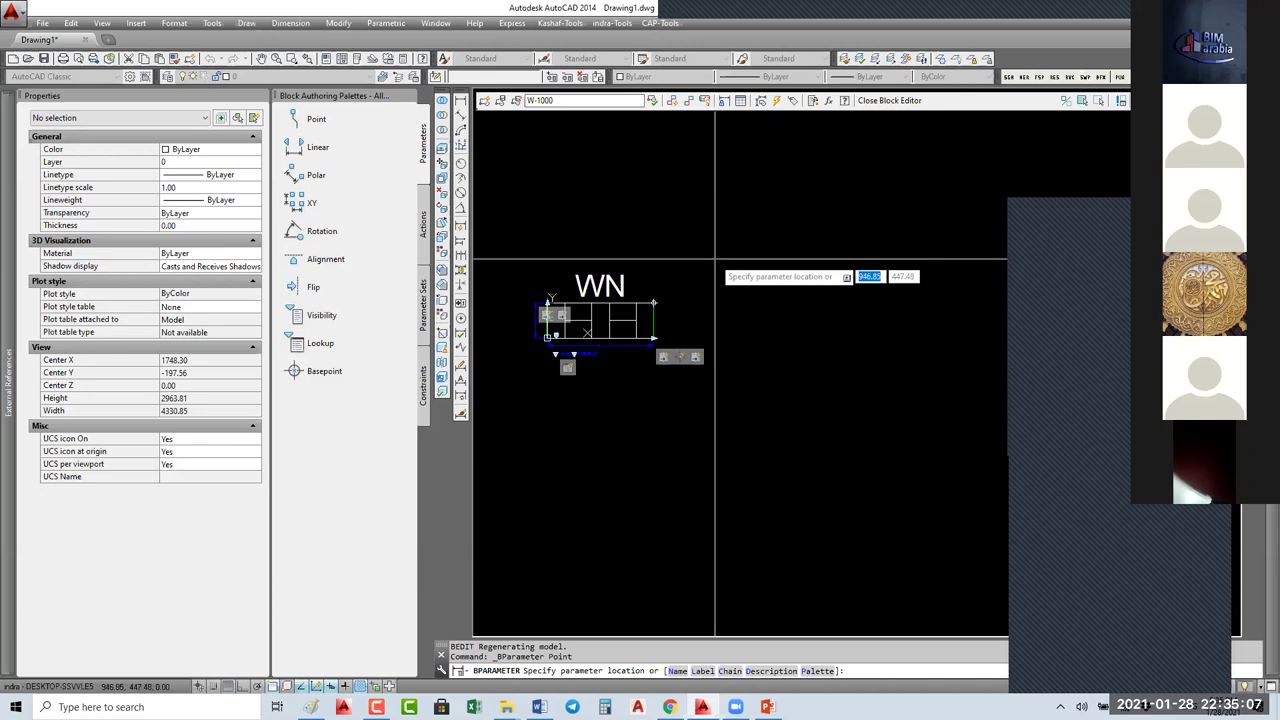
pyautogui.press('Escape')
pyautogui.press('Escape')
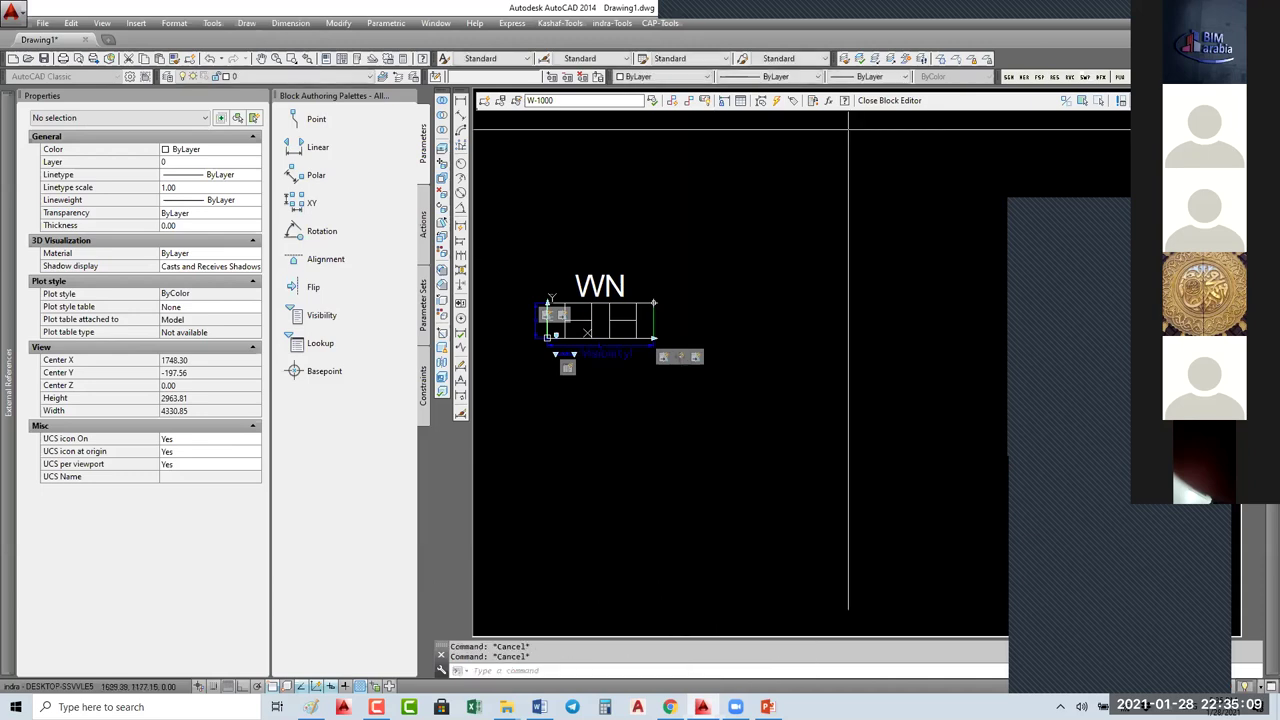
pyautogui.click(889, 100)
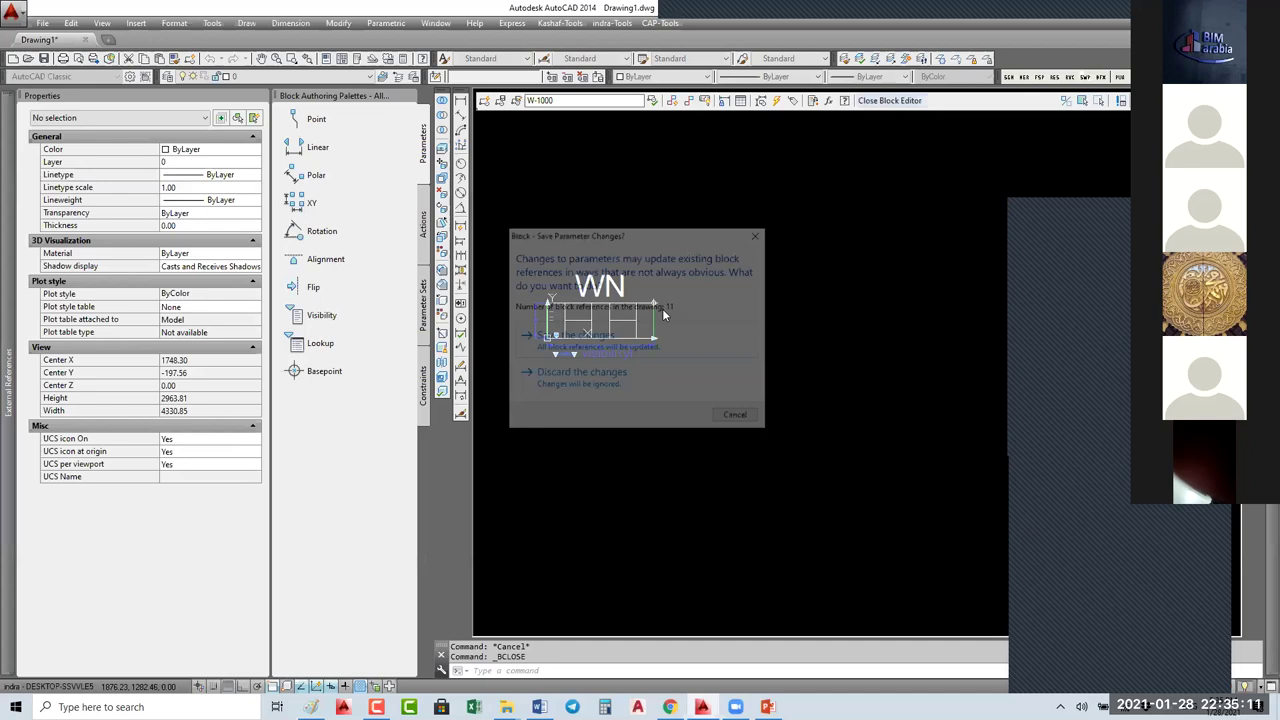
pyautogui.click(606, 341)
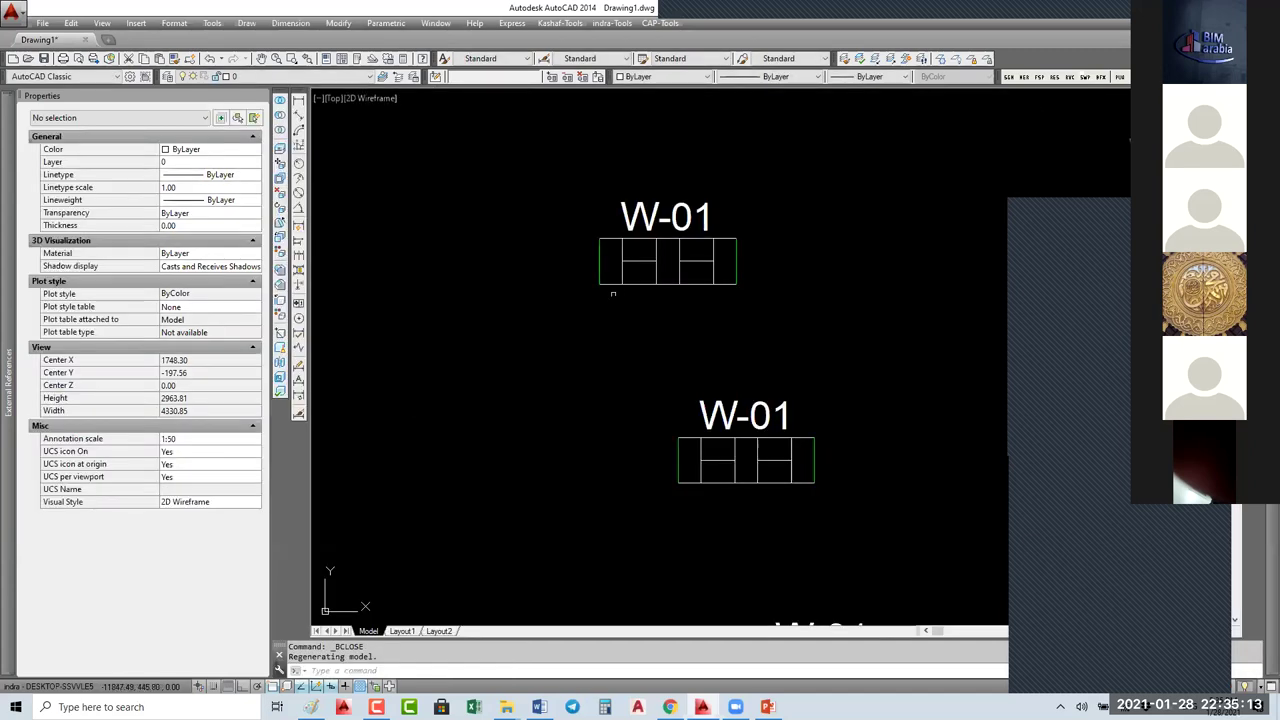
# Step: Draw a three-point bent polyline and erase the stray extra segment
pyautogui.moveTo(681, 333); pyautogui.dragTo(828, 298, button='middle')
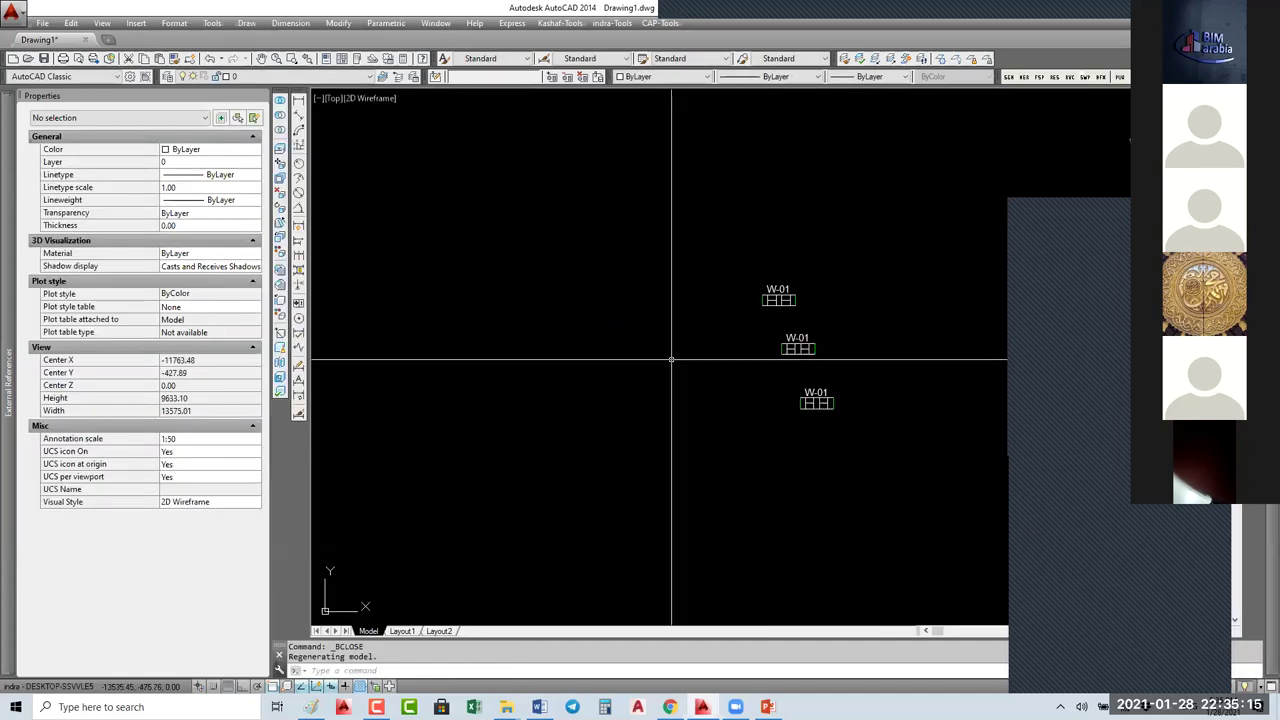
pyautogui.write('pl')
pyautogui.press('Return')
pyautogui.click(599, 352)
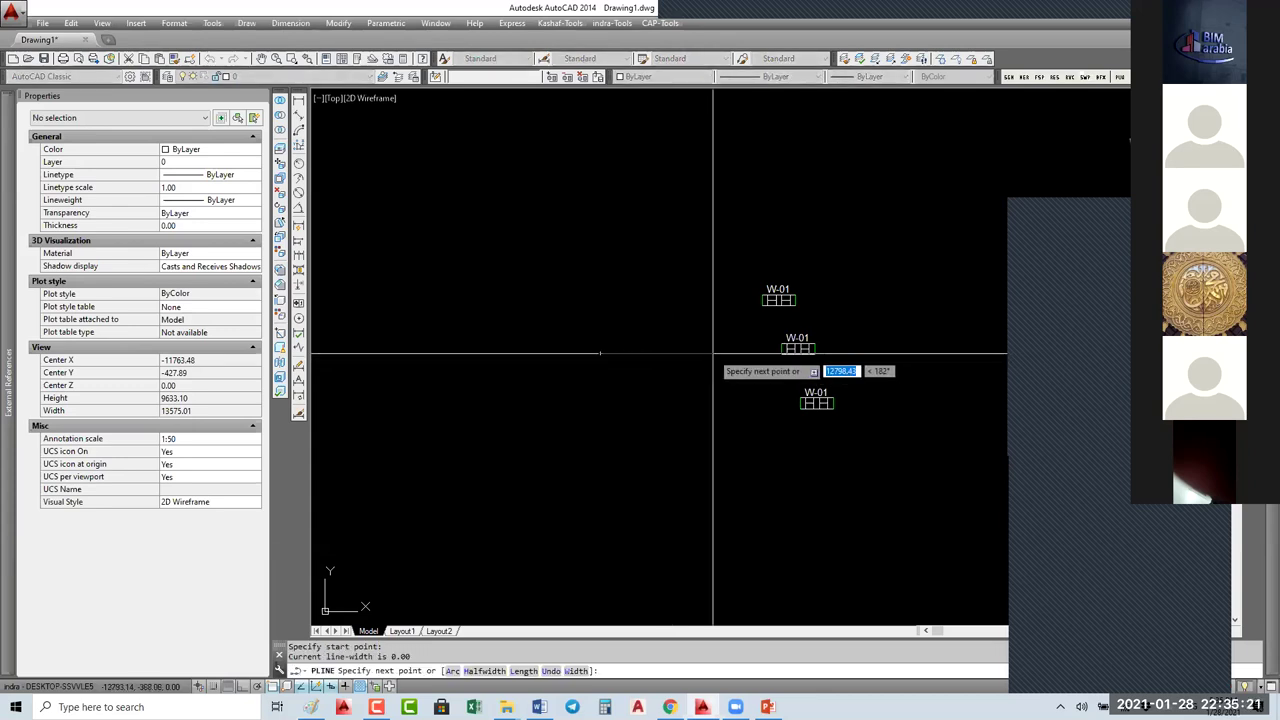
pyautogui.click(707, 385)
pyautogui.click(733, 458)
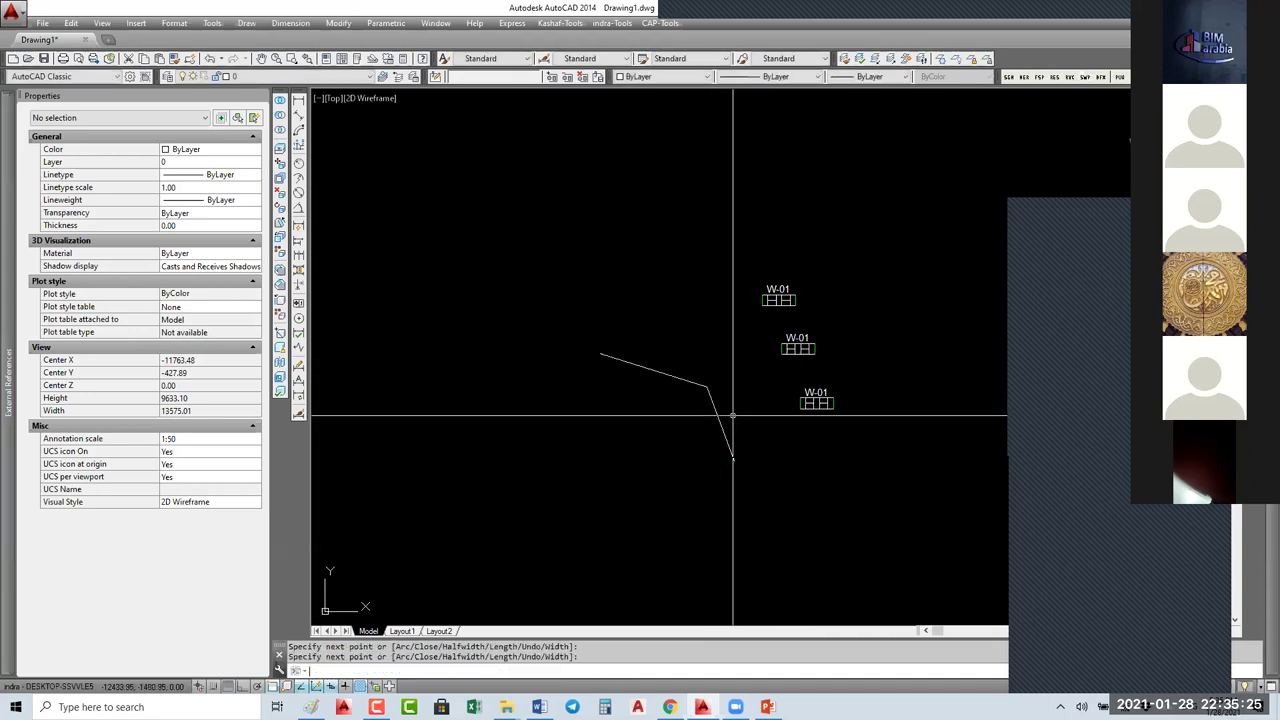
pyautogui.press('Return')
pyautogui.click(721, 374)
pyautogui.write('E')
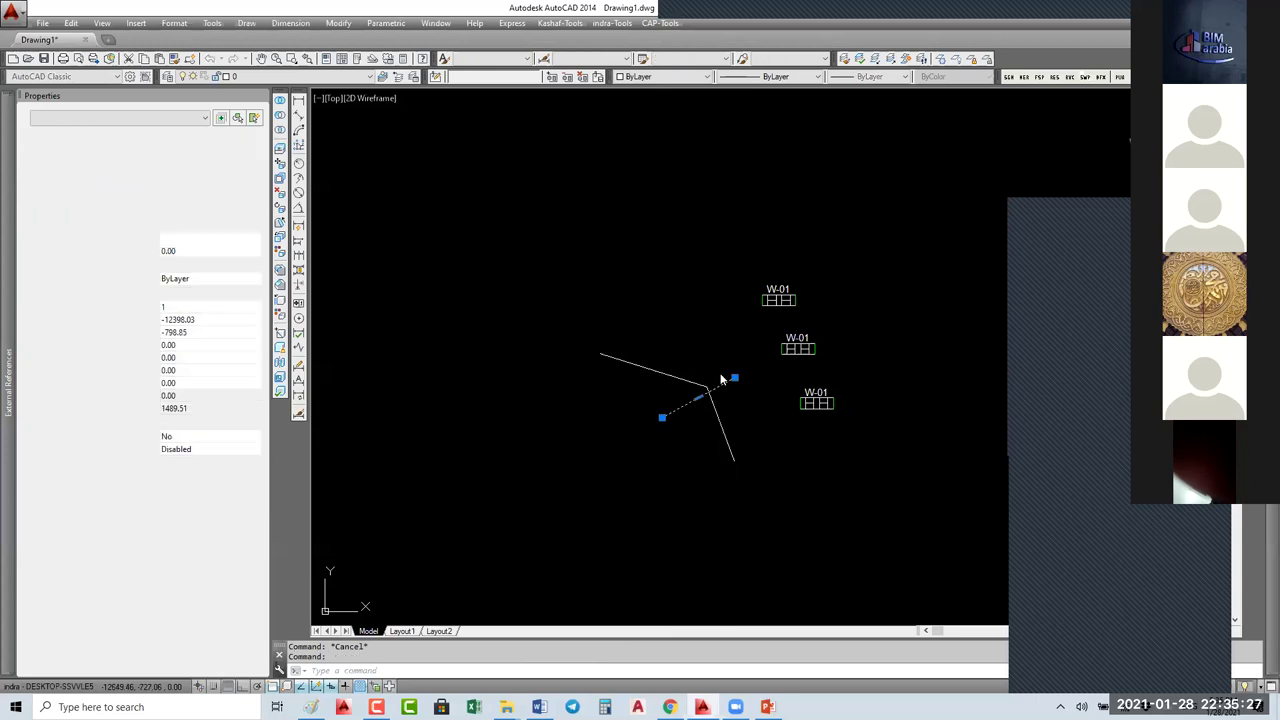
pyautogui.press('Return')
pyautogui.write('V')
pyautogui.press('Escape')
pyautogui.press('Escape')
# Step: Define a block from the polyline with its base point at the lower end
pyautogui.write('BE')
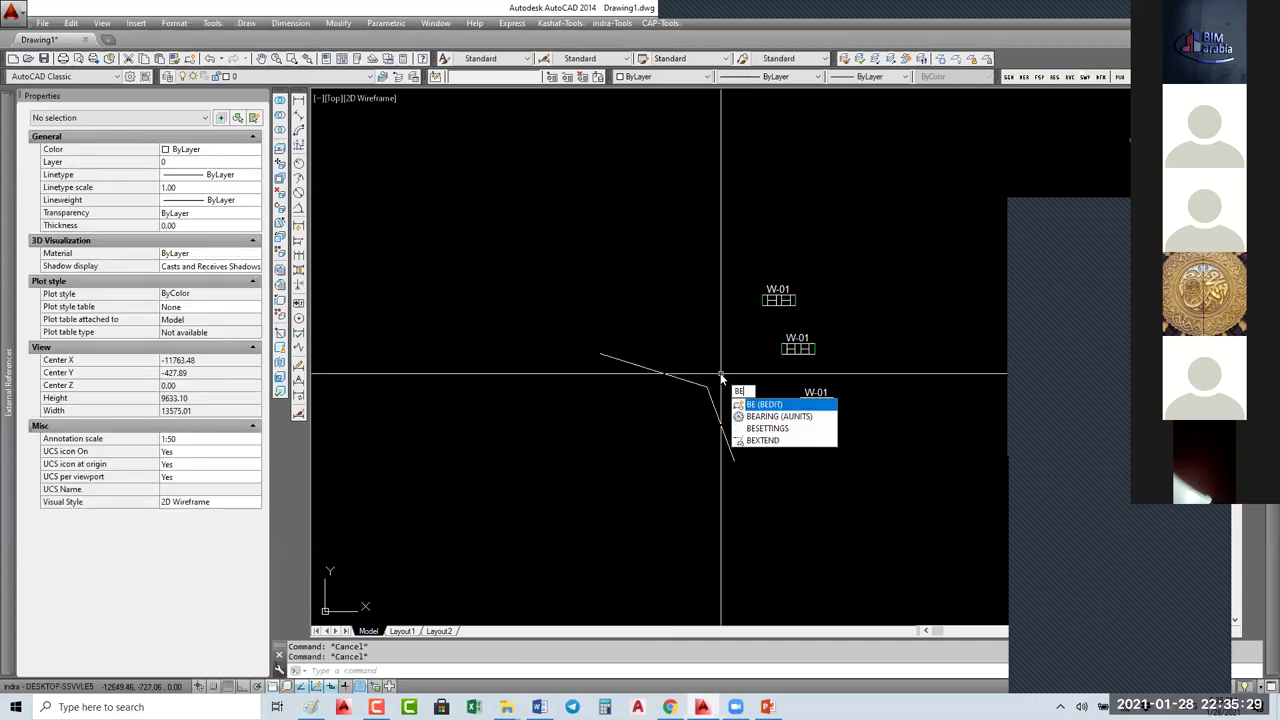
pyautogui.press('BackSpace')
pyautogui.press('Return')
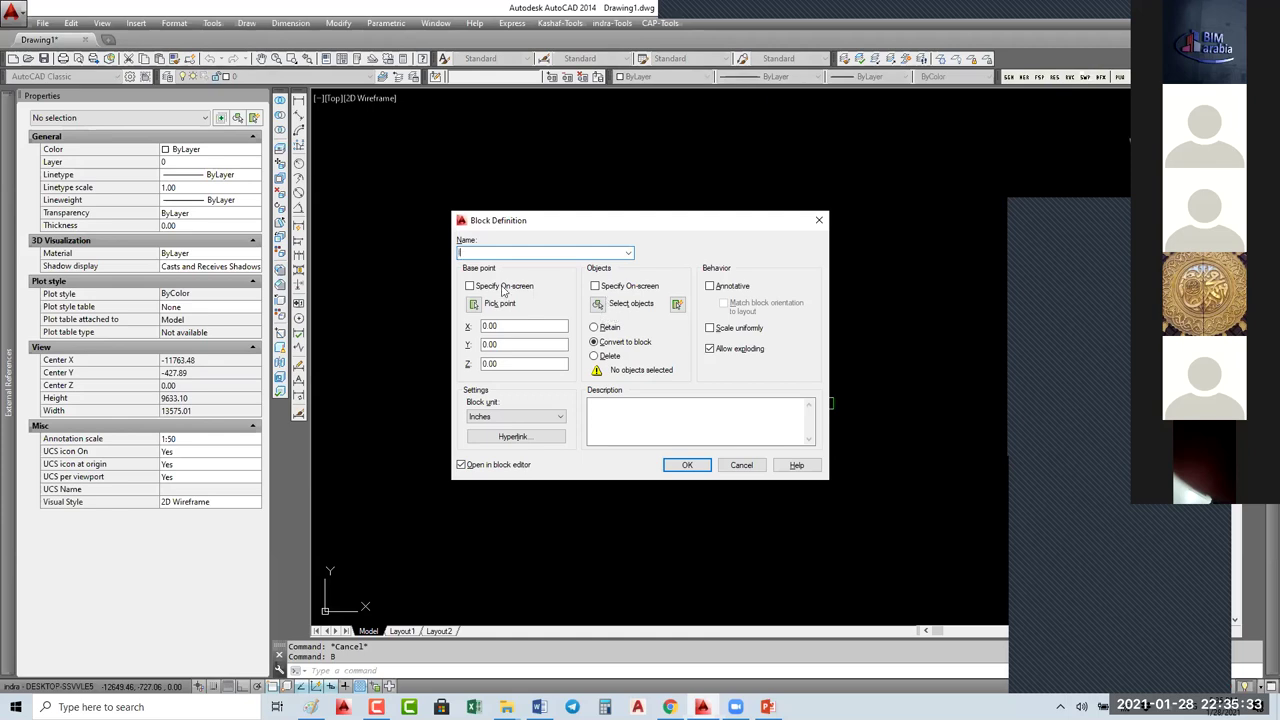
pyautogui.click(474, 304)
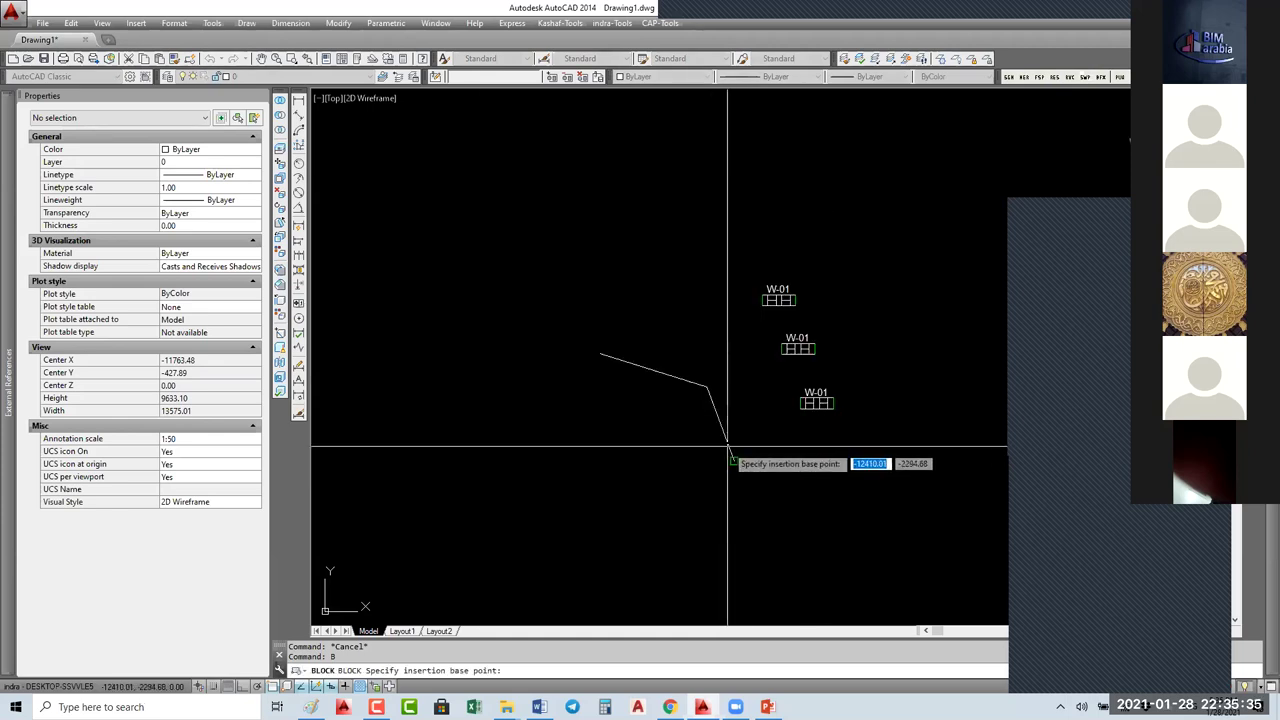
pyautogui.click(727, 447)
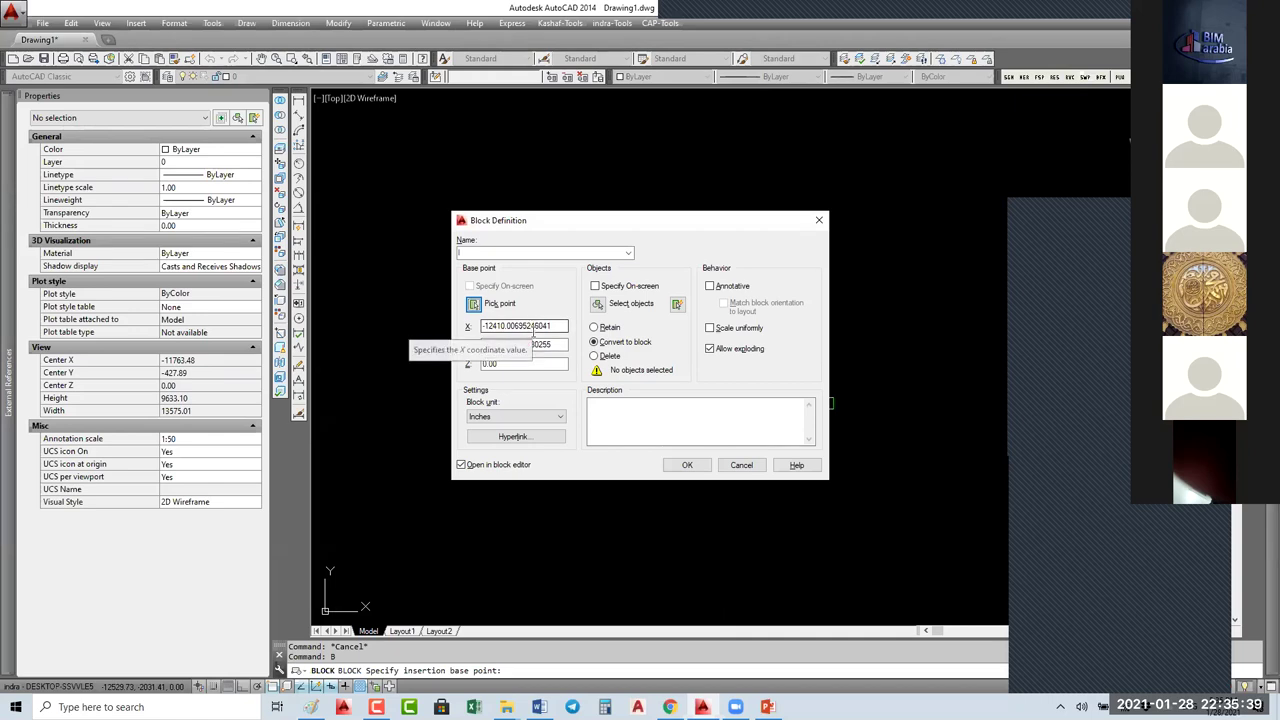
pyautogui.click(697, 466)
pyautogui.click(654, 365)
pyautogui.moveTo(700, 350); pyautogui.dragTo(626, 423)
pyautogui.press('Return')
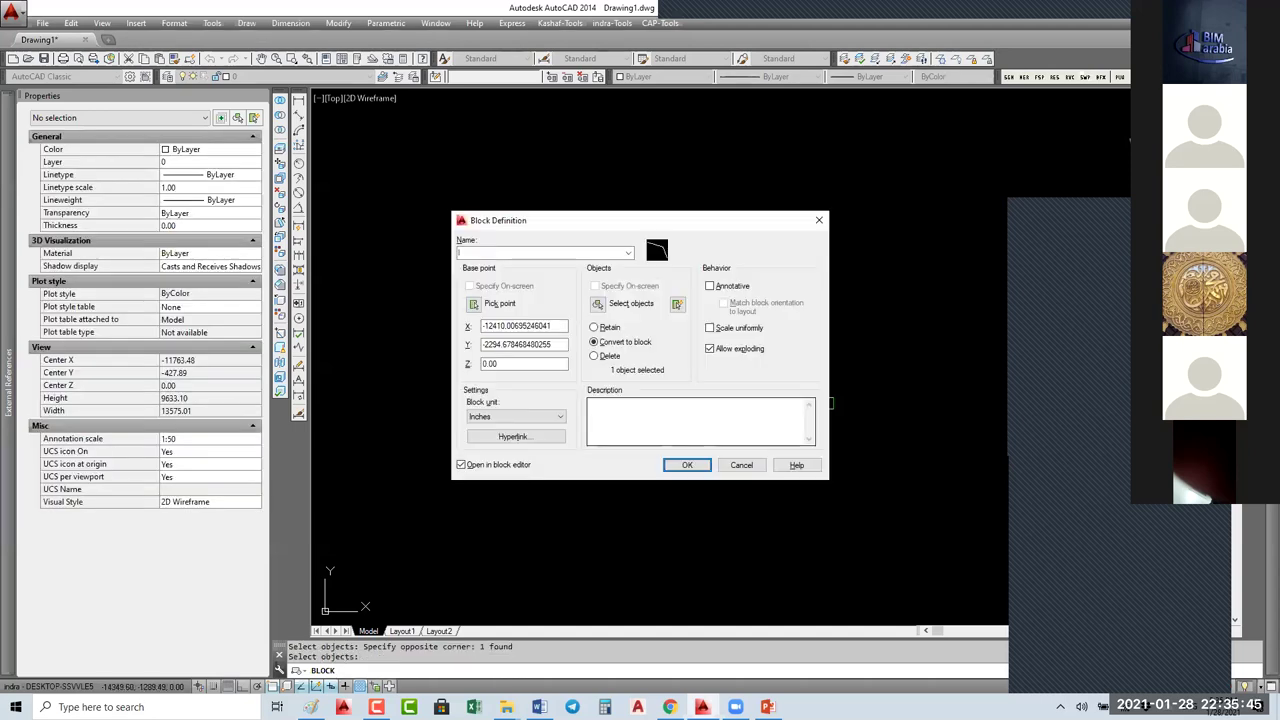
pyautogui.click(693, 466)
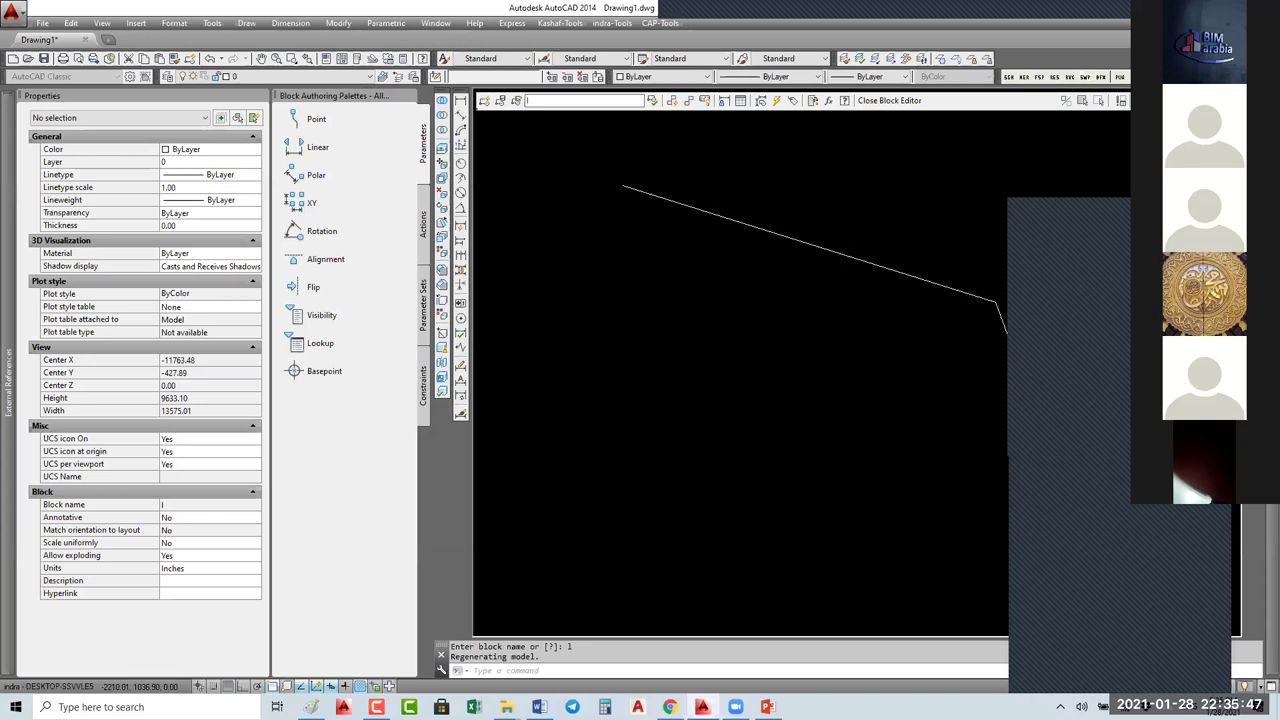
# Step: Add a Point parameter at the line's bend with its label placed above
pyautogui.click(306, 121)
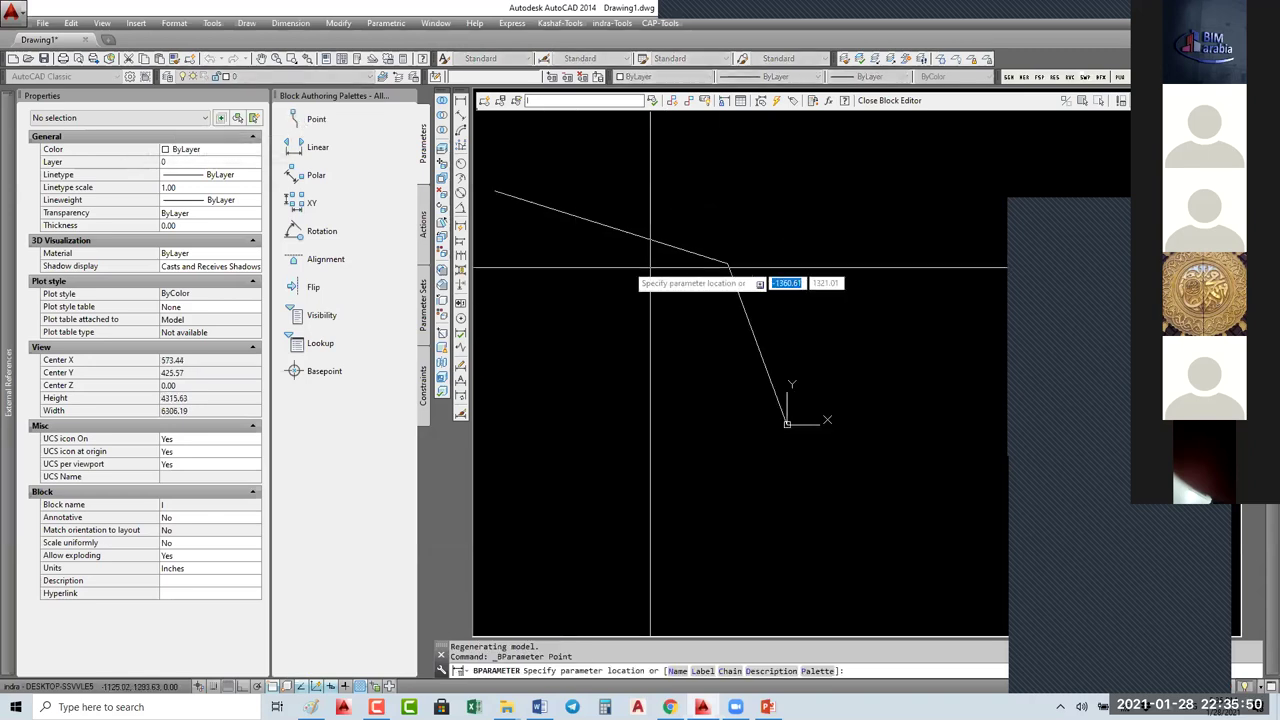
pyautogui.click(727, 264)
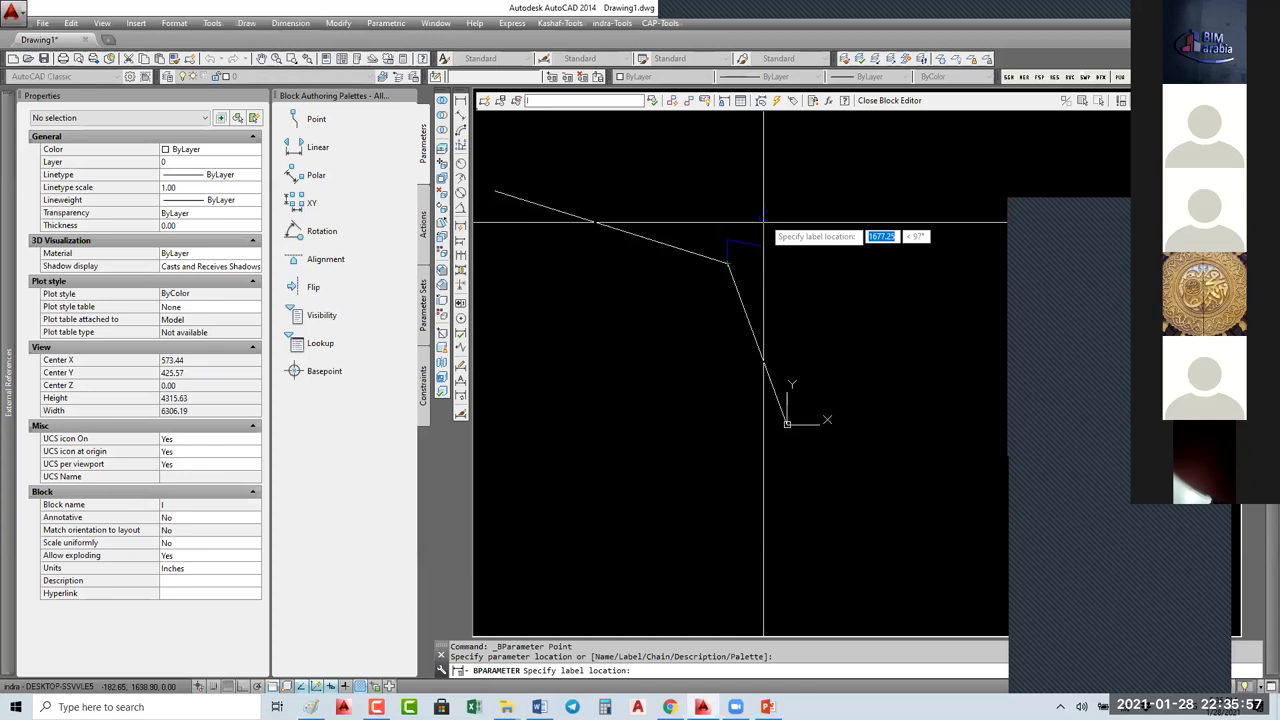
pyautogui.click(770, 200)
pyautogui.scroll(-2, 686, 337)
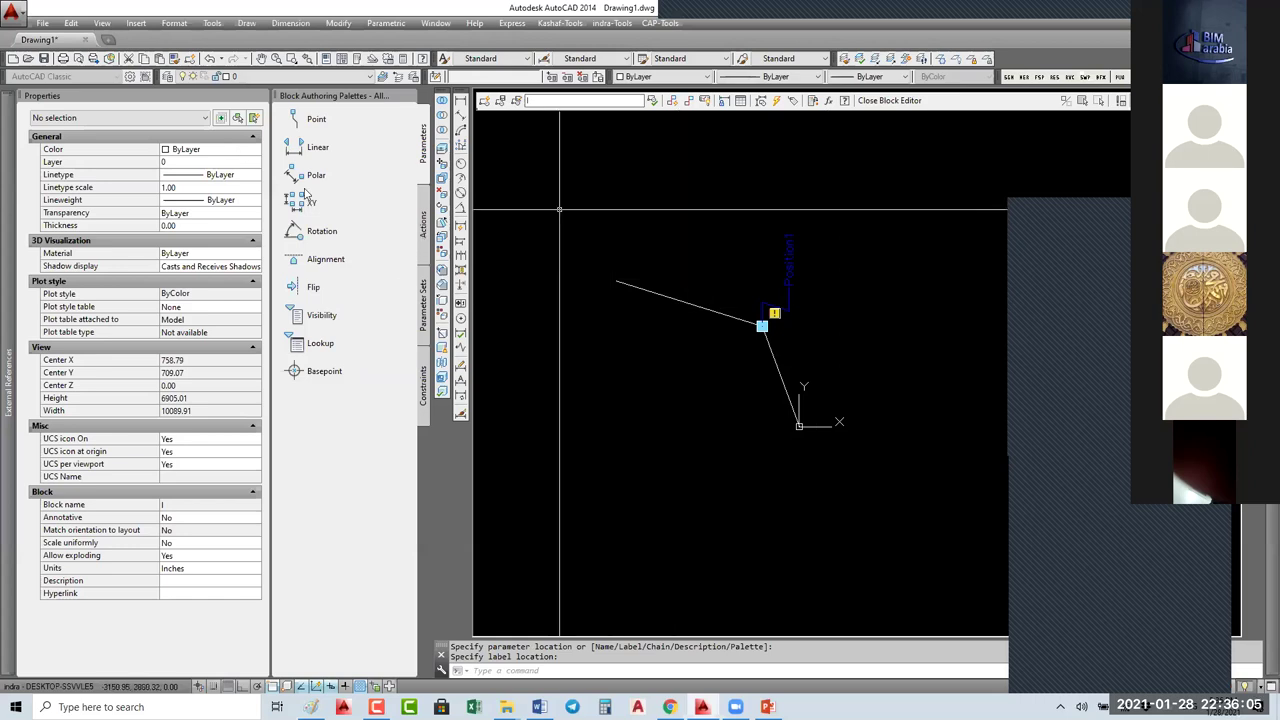
# Step: Attach a Stretch action framing the bend and its lines, then save the block
pyautogui.click(423, 225)
pyautogui.click(319, 175)
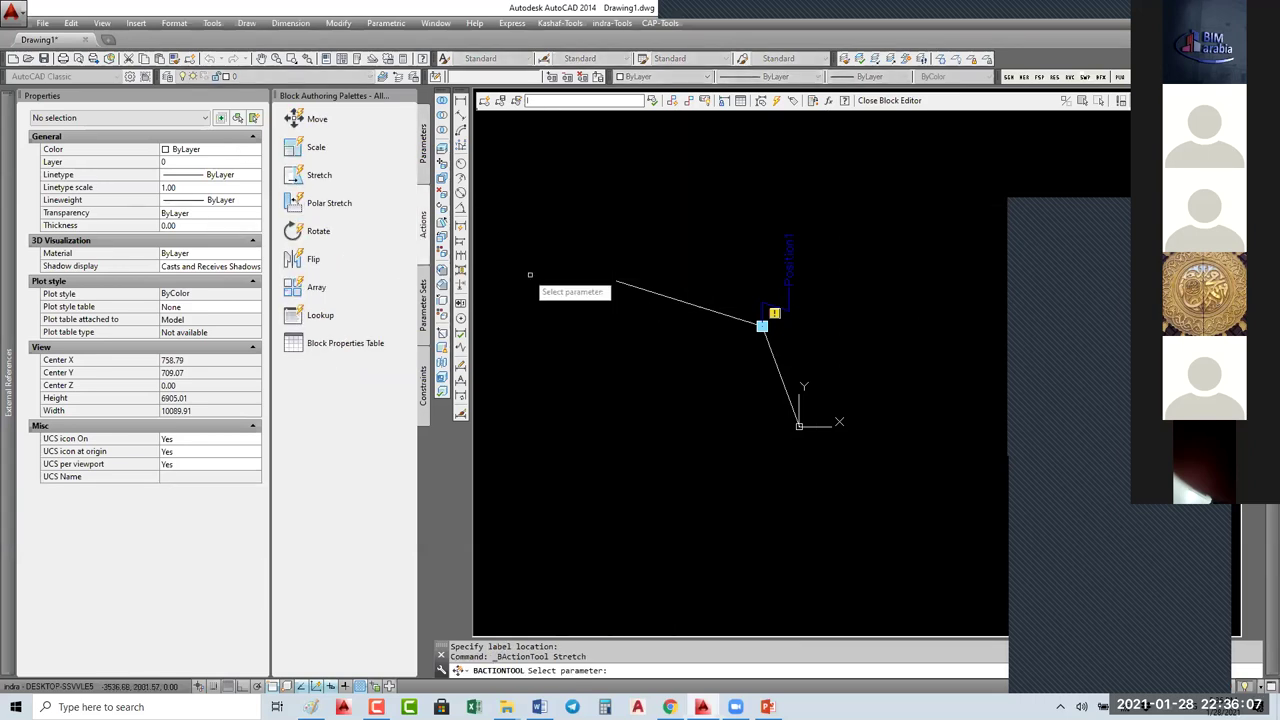
pyautogui.click(788, 297)
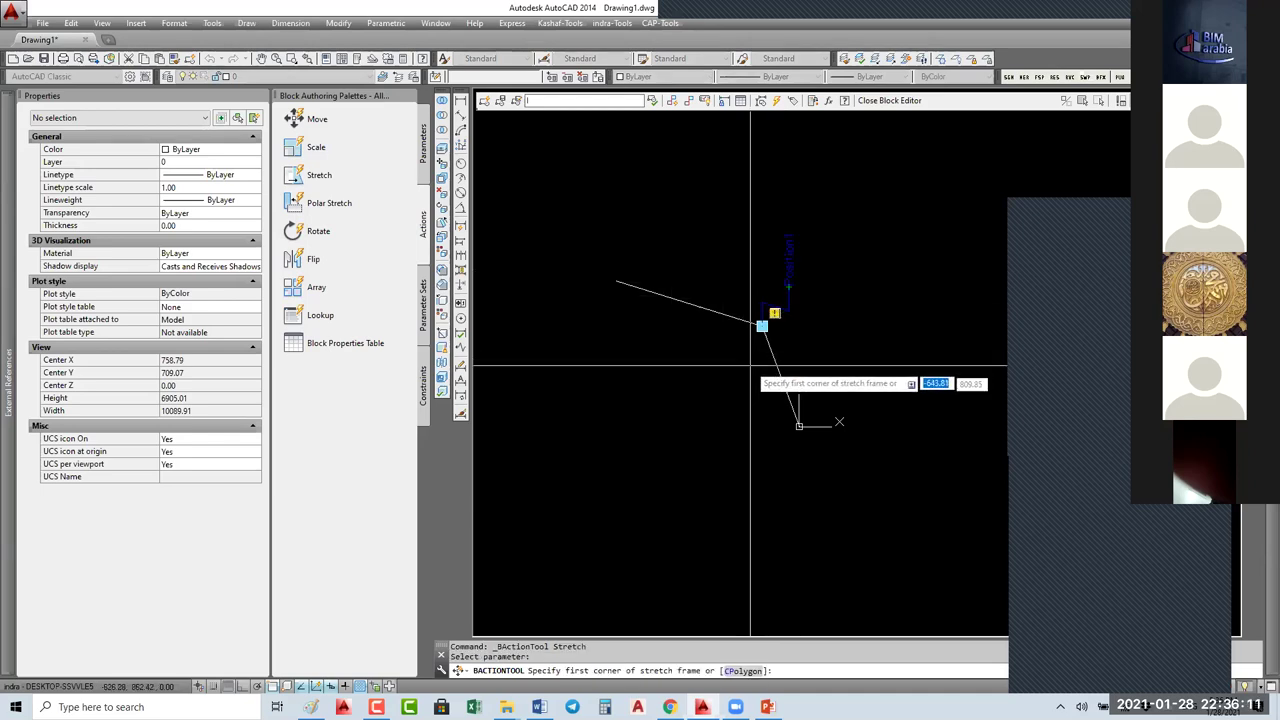
pyautogui.click(830, 219)
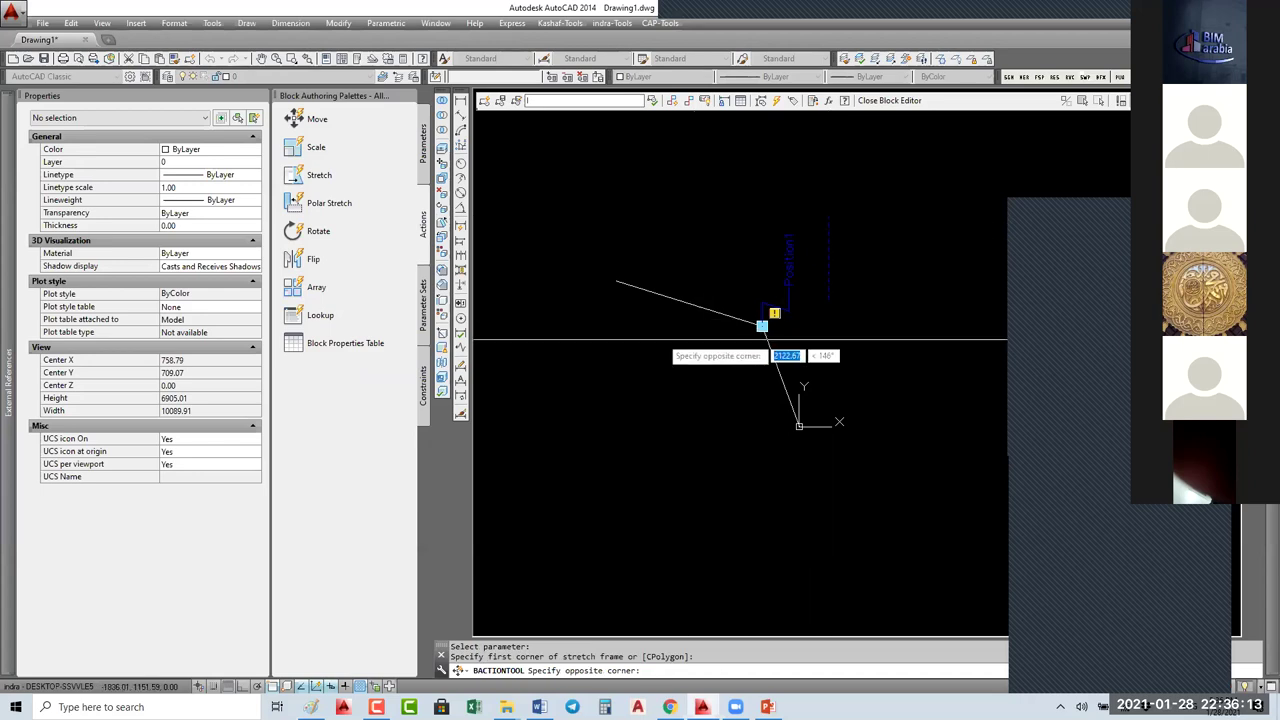
pyautogui.click(589, 351)
pyautogui.click(892, 192)
pyautogui.click(532, 355)
pyautogui.press('Return')
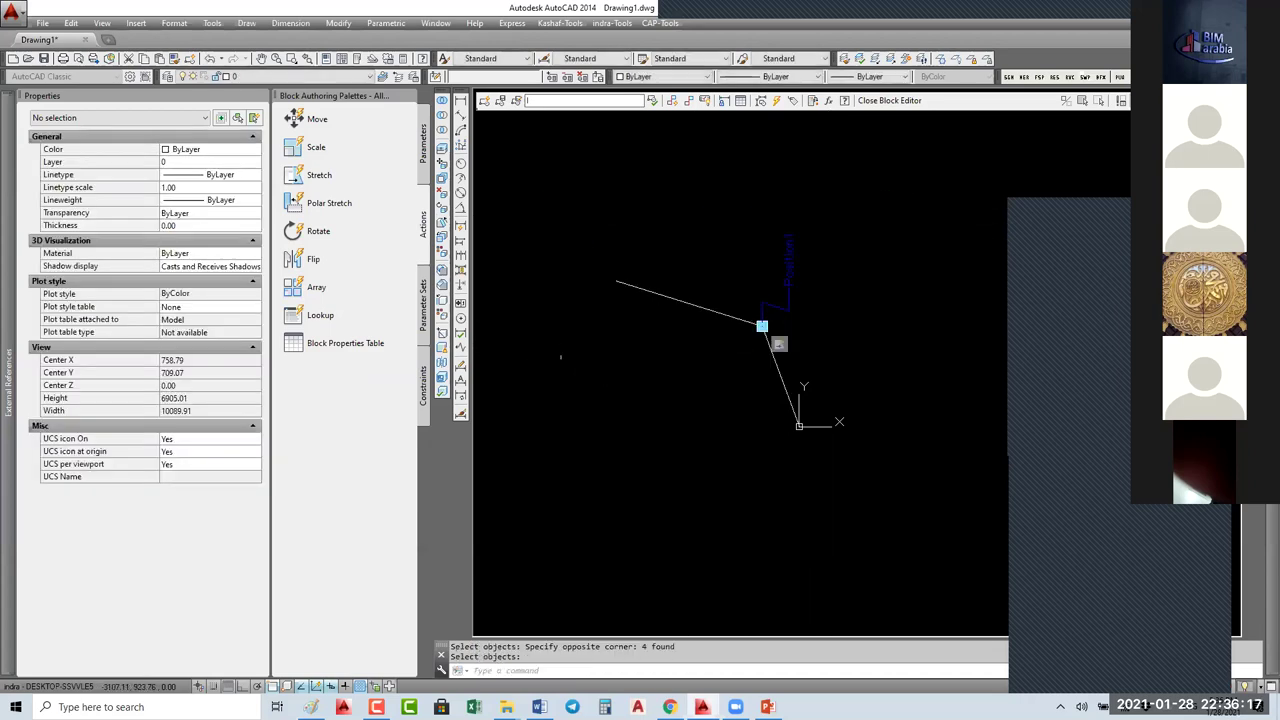
pyautogui.click(890, 101)
pyautogui.click(630, 330)
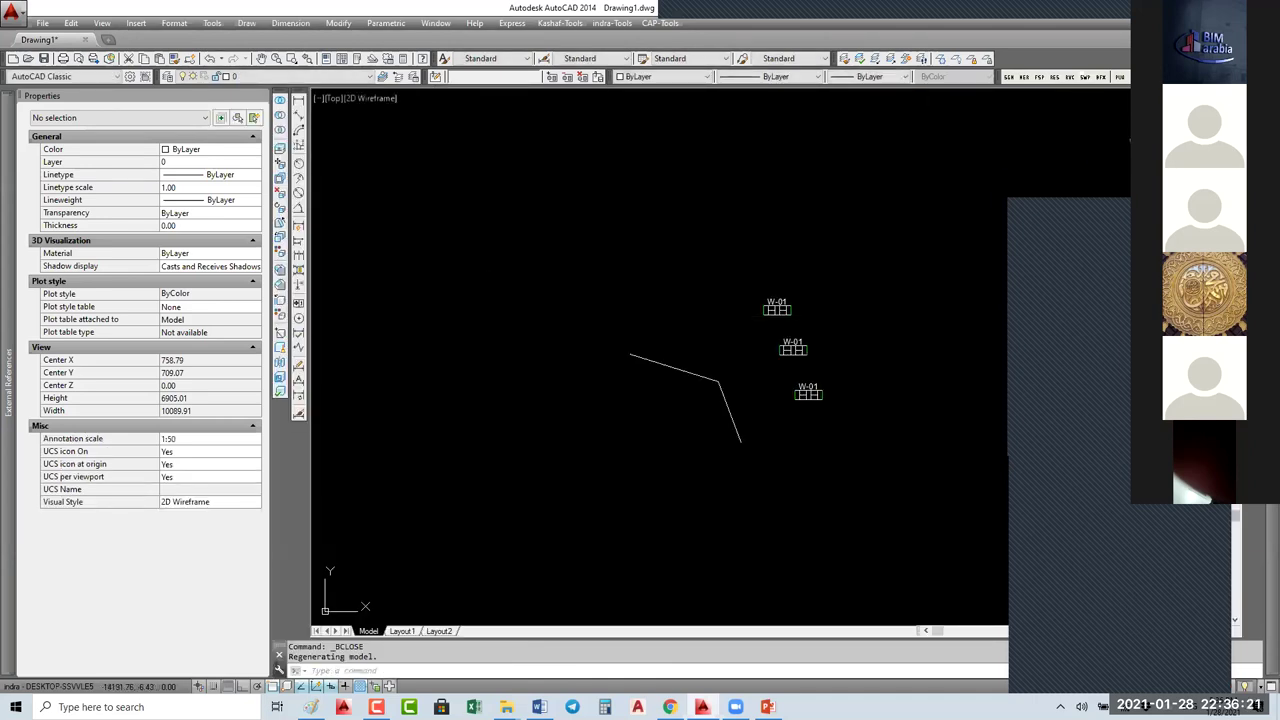
# Step: Drag the block's bend-point grip up and left to X -1030.40, Y 2078.10
pyautogui.click(690, 373)
pyautogui.click(718, 381)
pyautogui.click(718, 381)
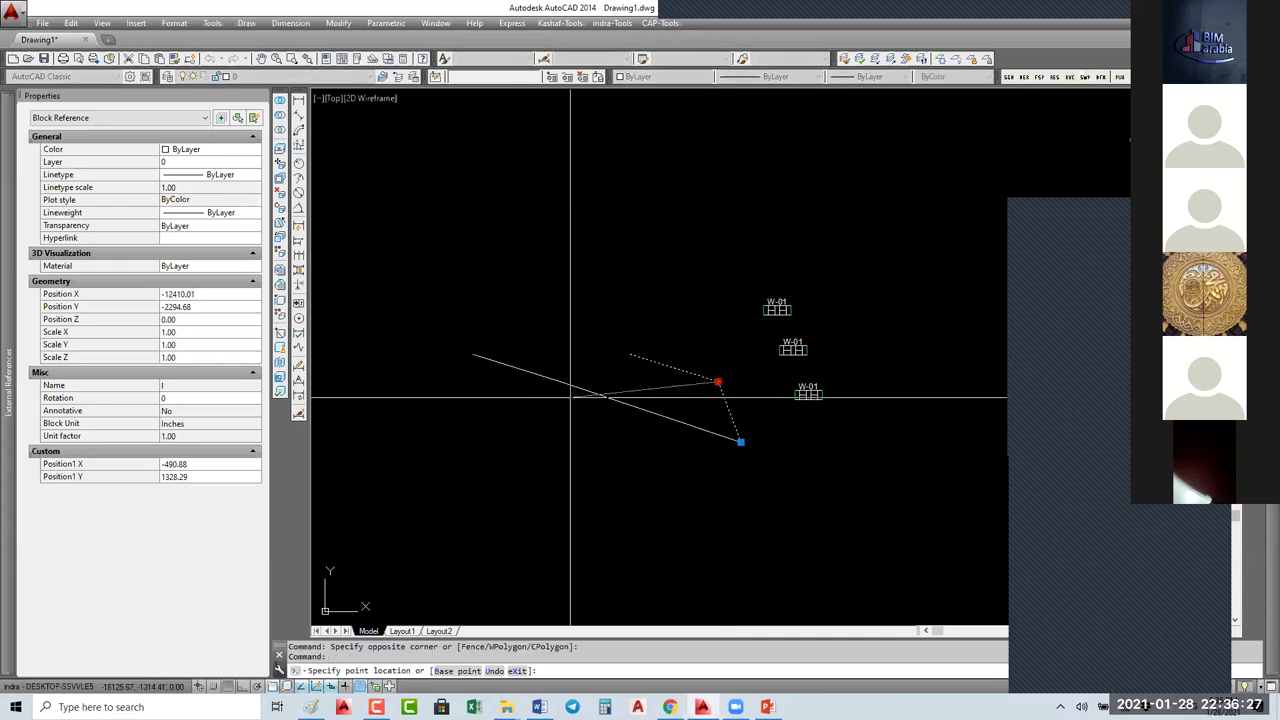
pyautogui.click(611, 520)
pyautogui.click(611, 520)
pyautogui.click(670, 280)
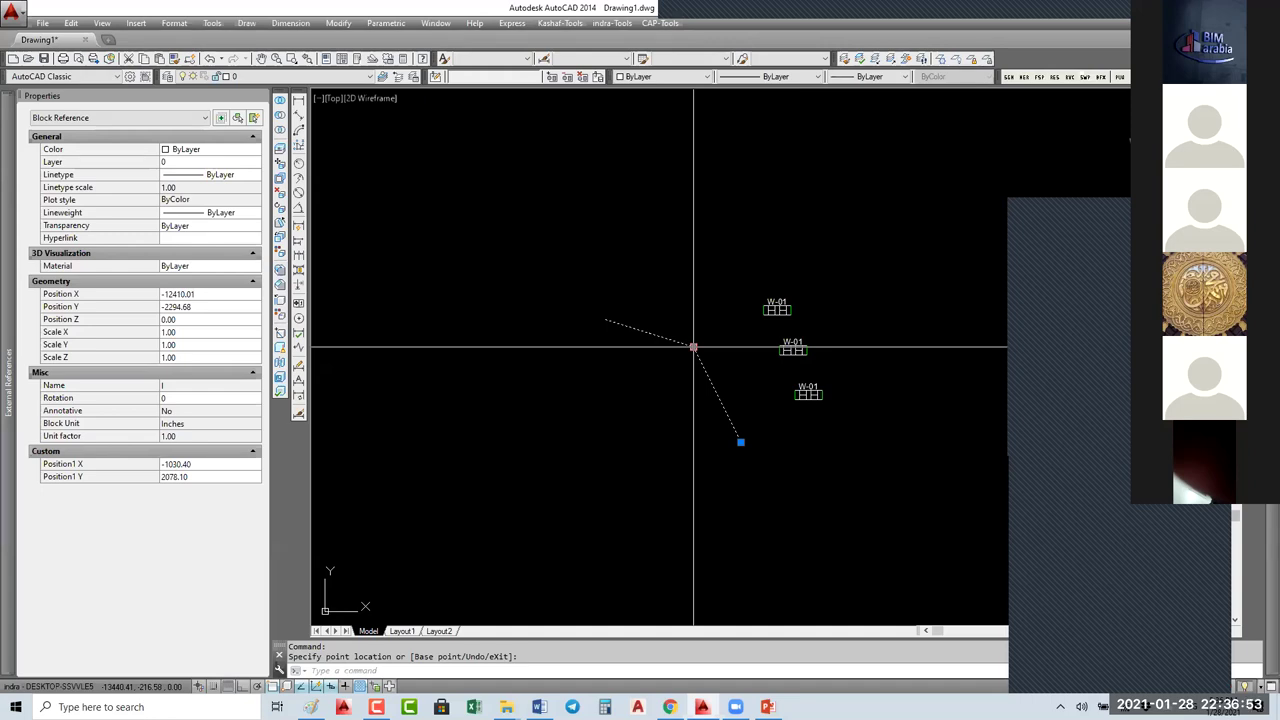
# Step: Start a CAP-Tools X Y coordinate label, then cancel it
pyautogui.click(660, 23)
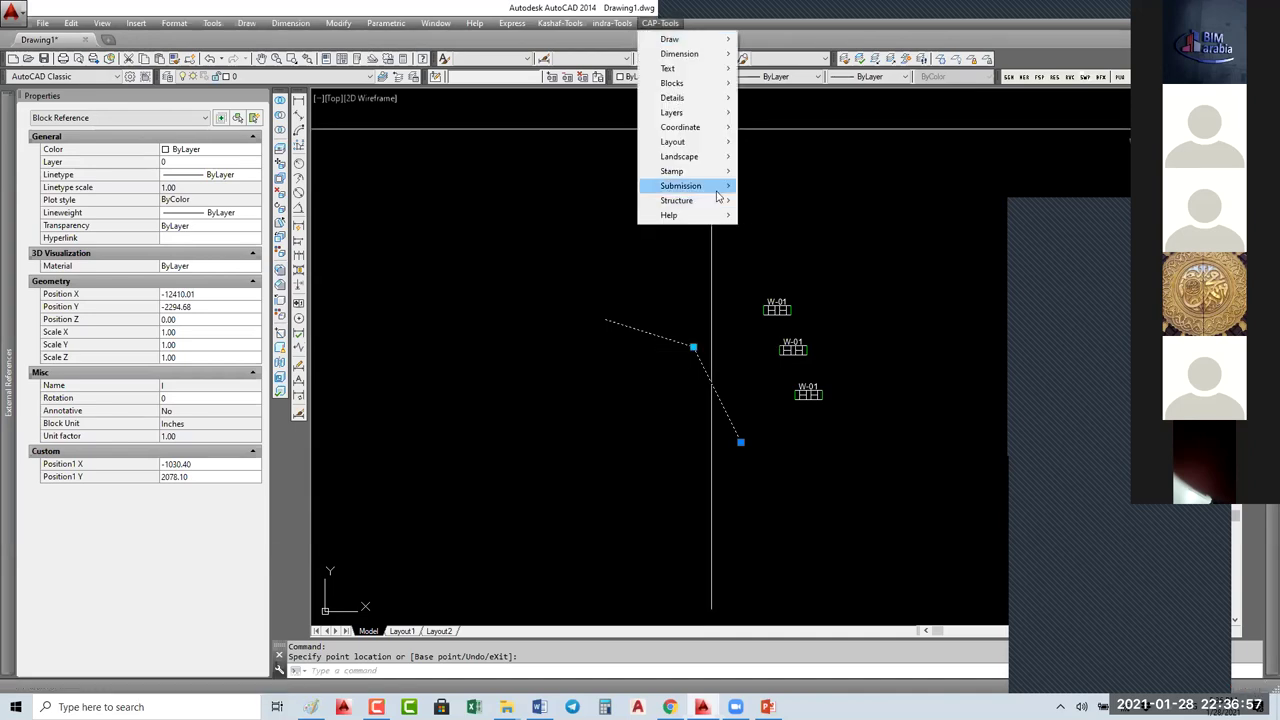
pyautogui.moveTo(705, 127)
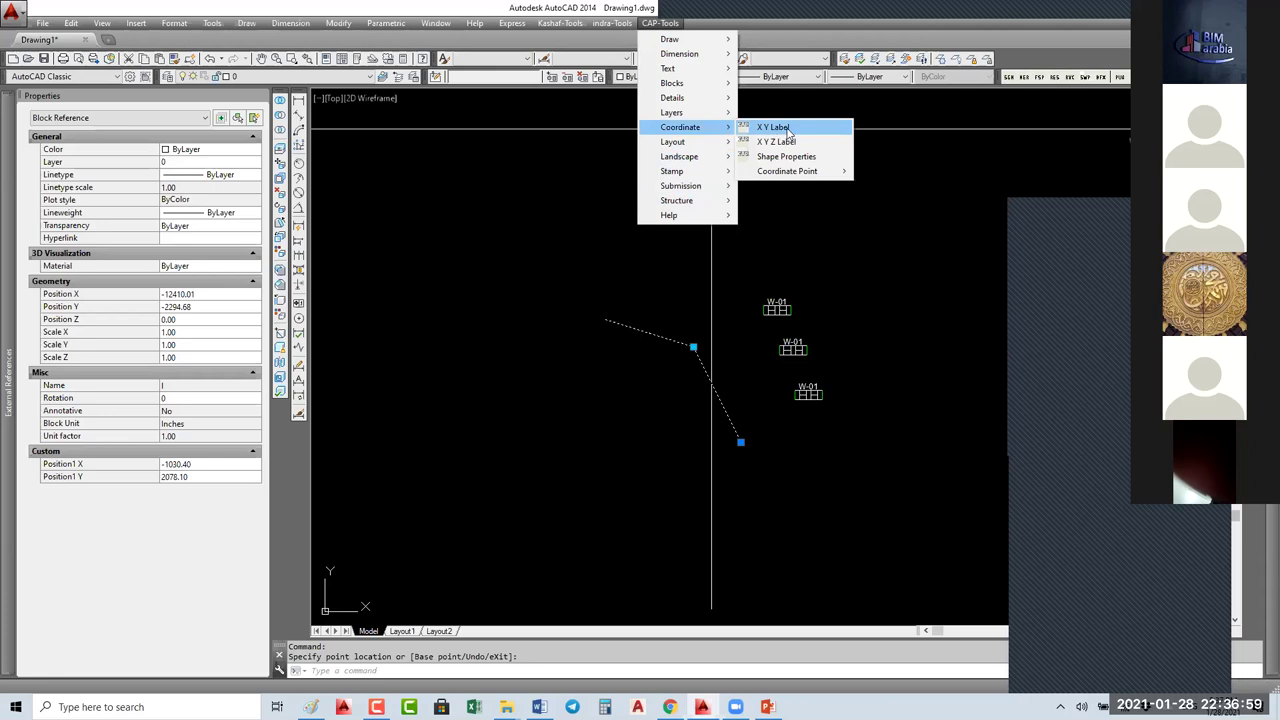
pyautogui.click(787, 131)
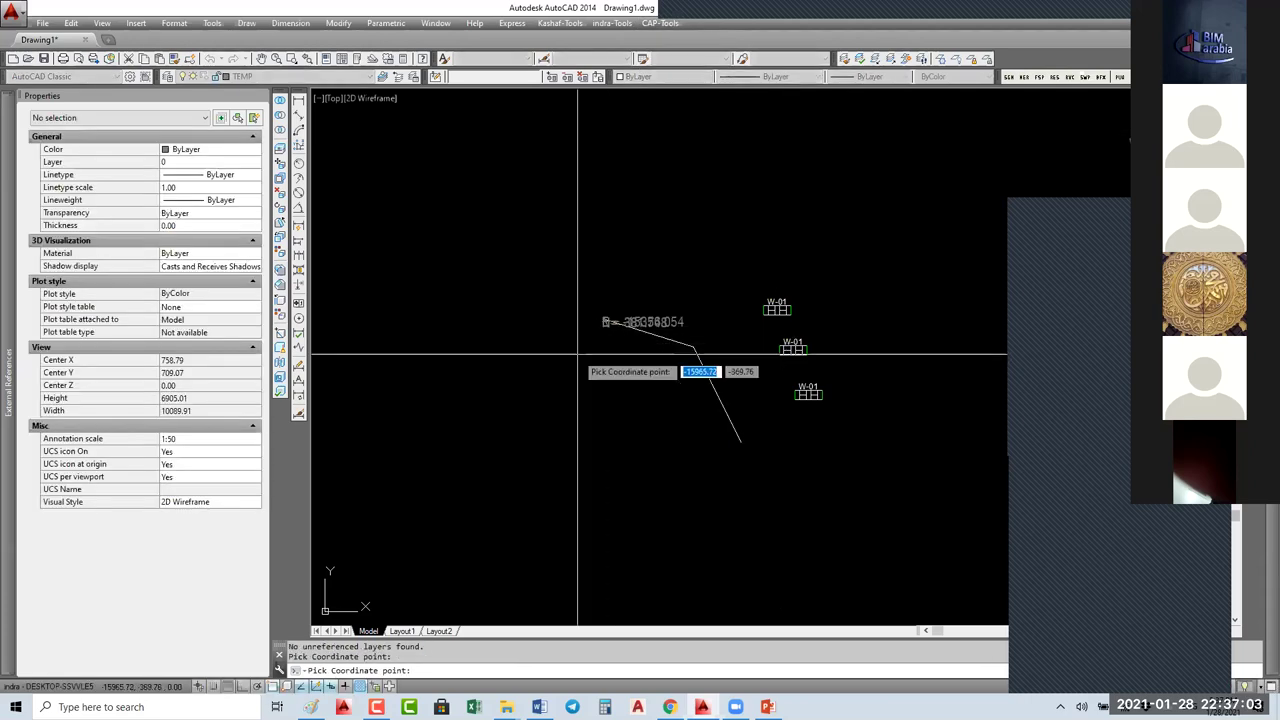
pyautogui.scroll(6, 577, 354)
pyautogui.scroll(-2, 633, 369)
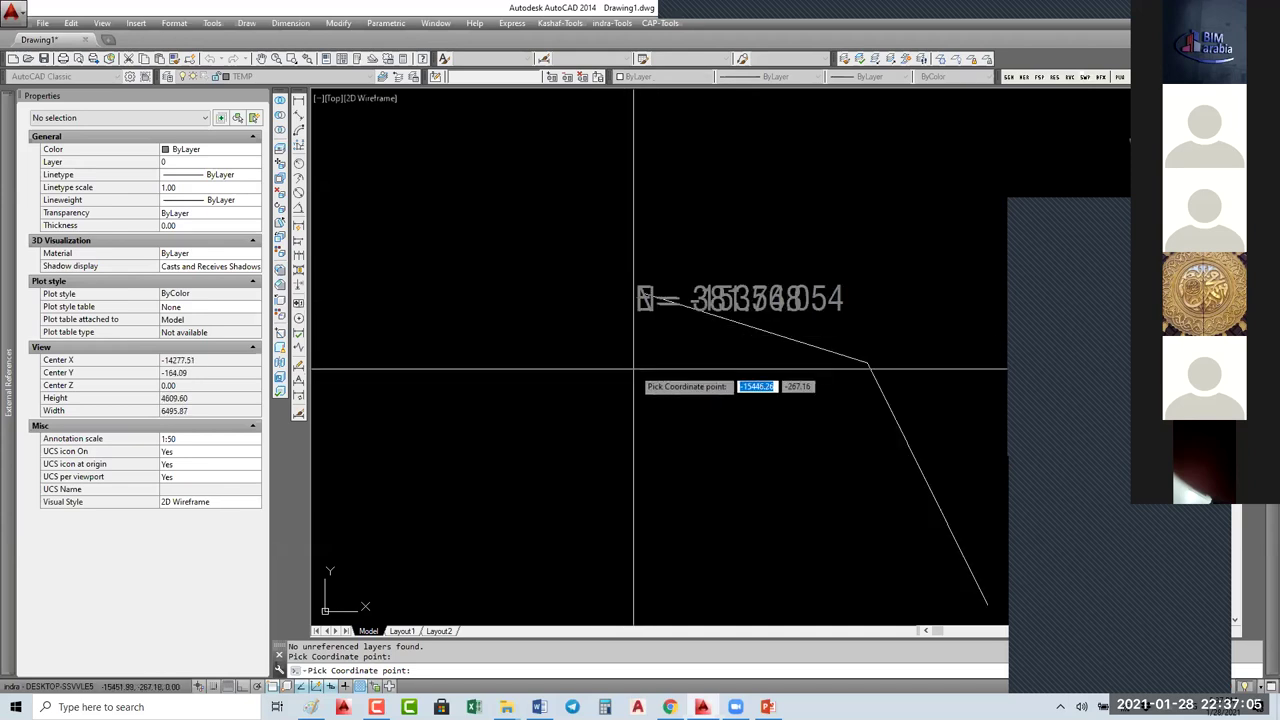
pyautogui.moveTo(633, 369); pyautogui.dragTo(554, 331, button='middle')
pyautogui.press('Escape')
pyautogui.press('Escape')
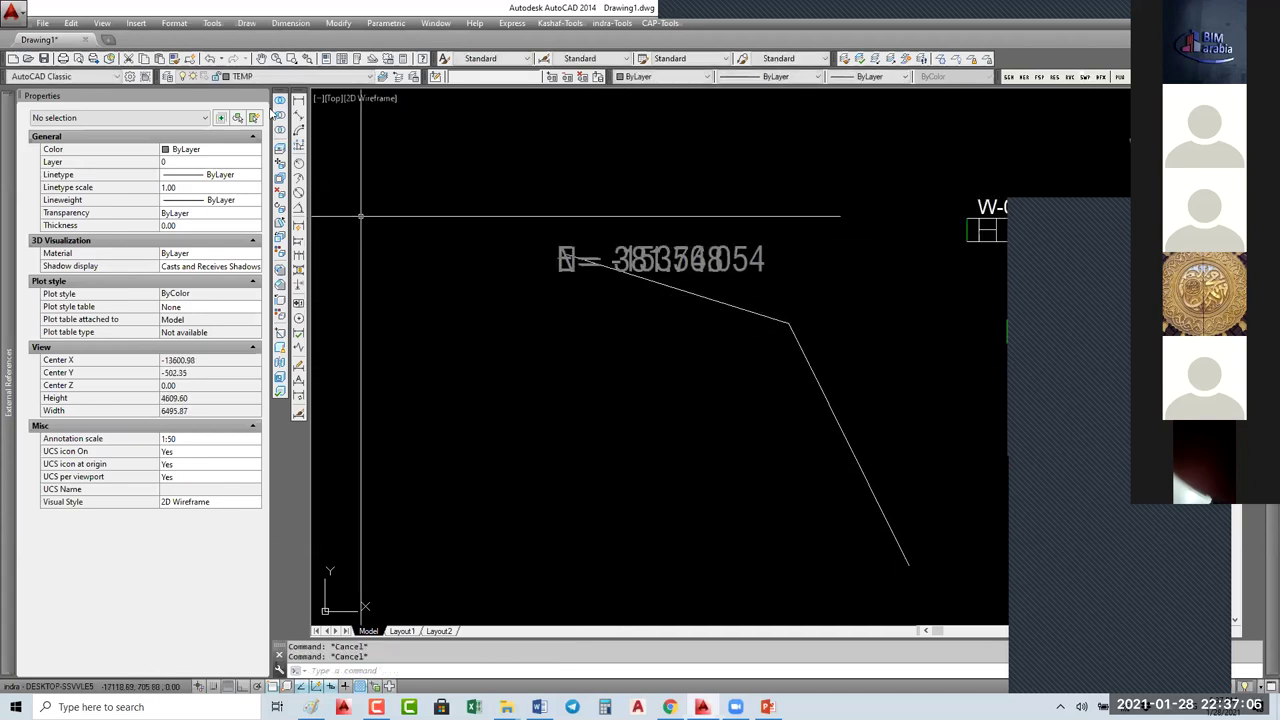
# Step: Set the drawing's insertion scale units to Millimeters
pyautogui.click(174, 23)
pyautogui.click(557, 235)
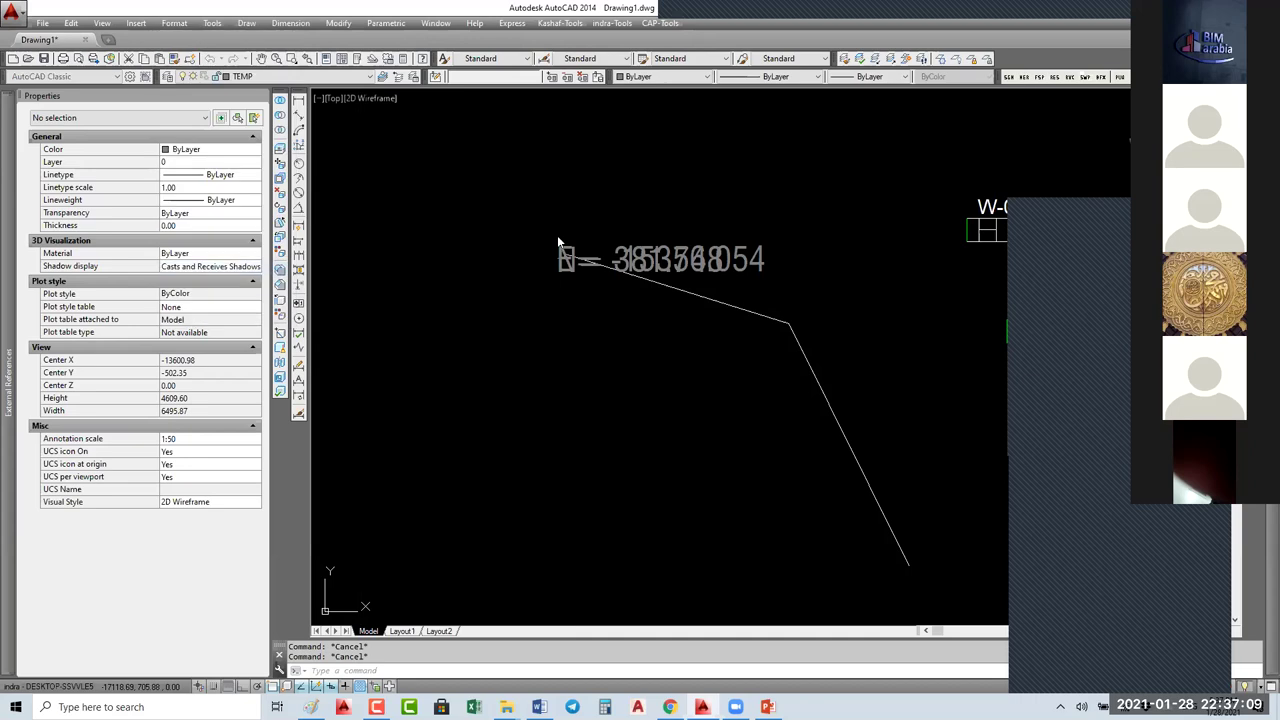
pyautogui.click(588, 353)
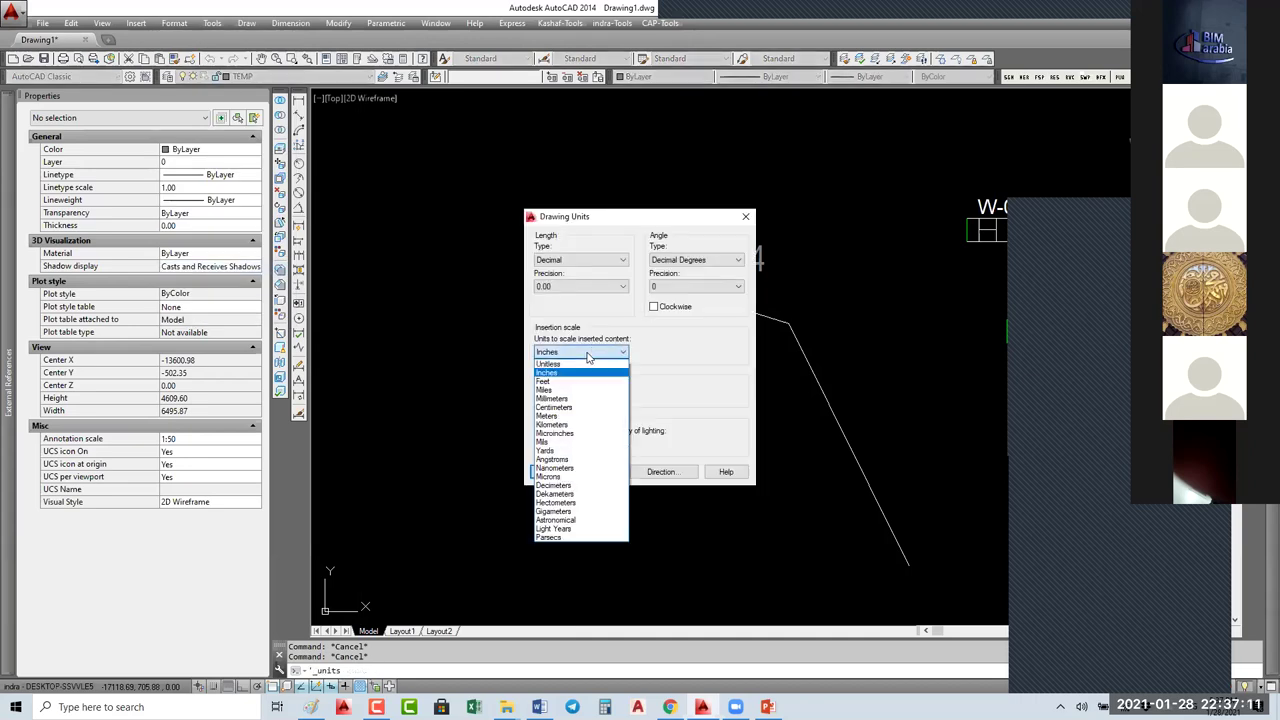
pyautogui.click(587, 398)
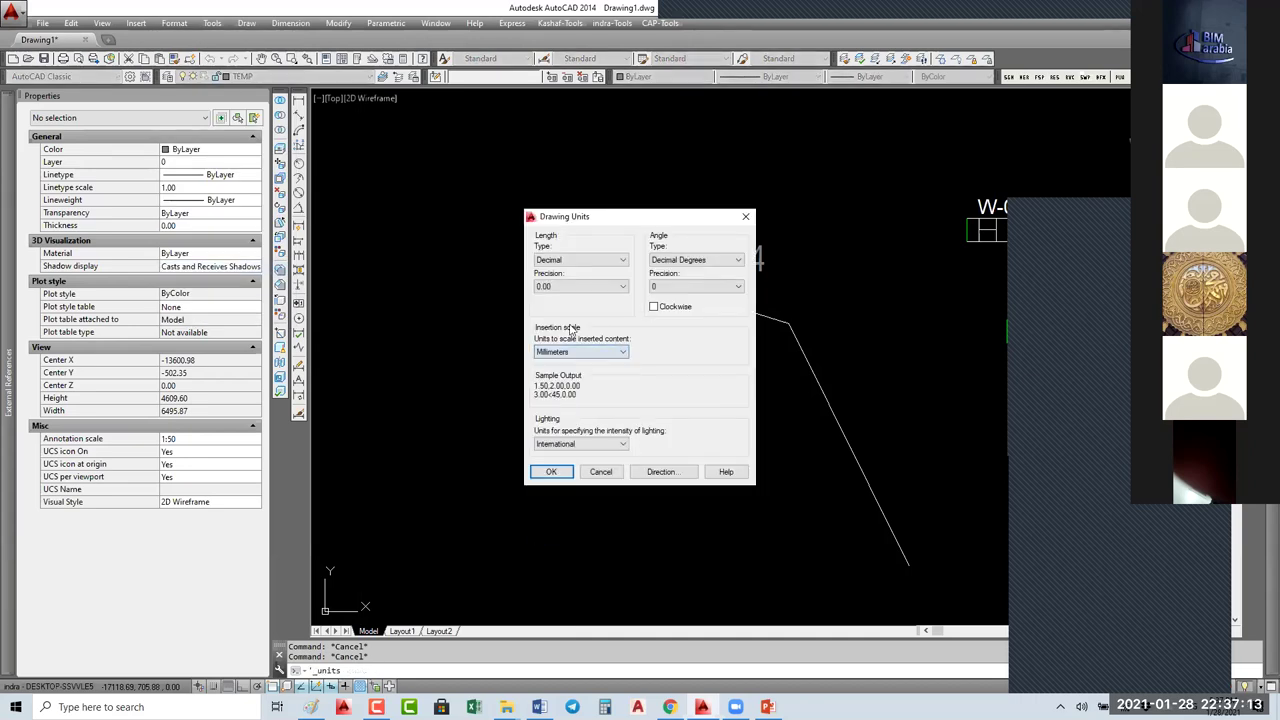
pyautogui.click(551, 474)
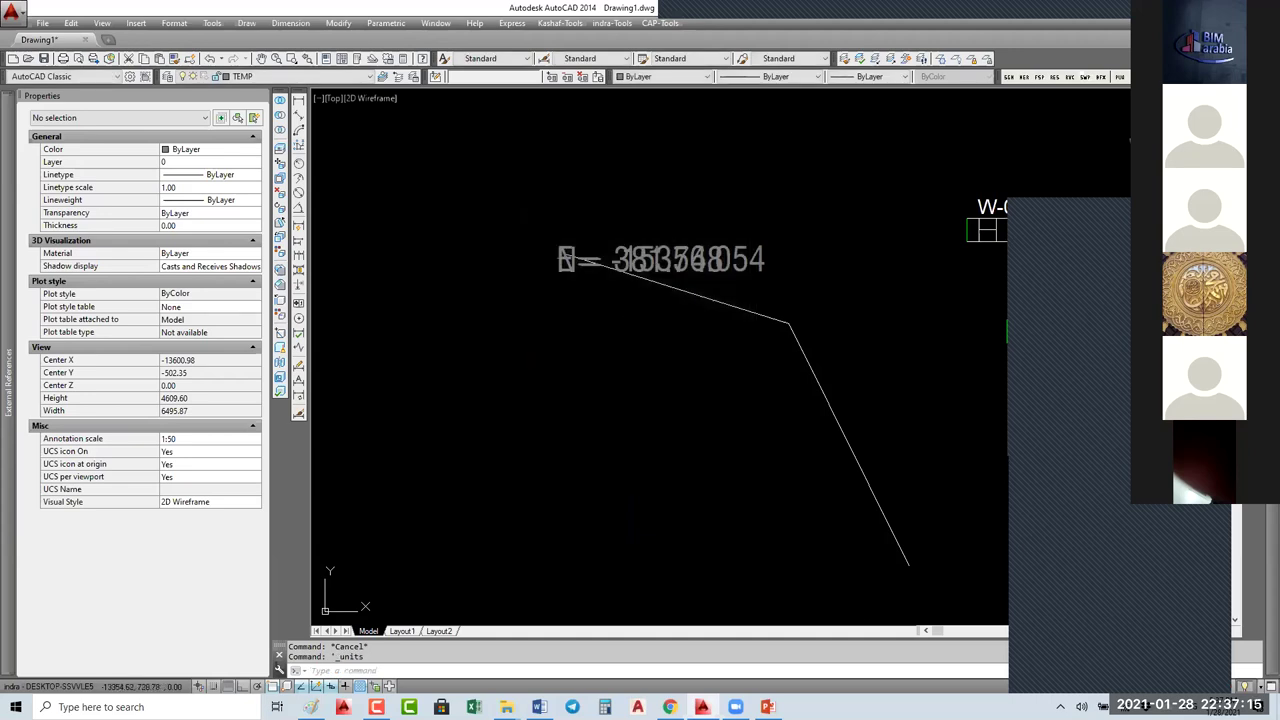
# Step: Erase the garbled coordinate label at the line's left end
pyautogui.click(734, 250)
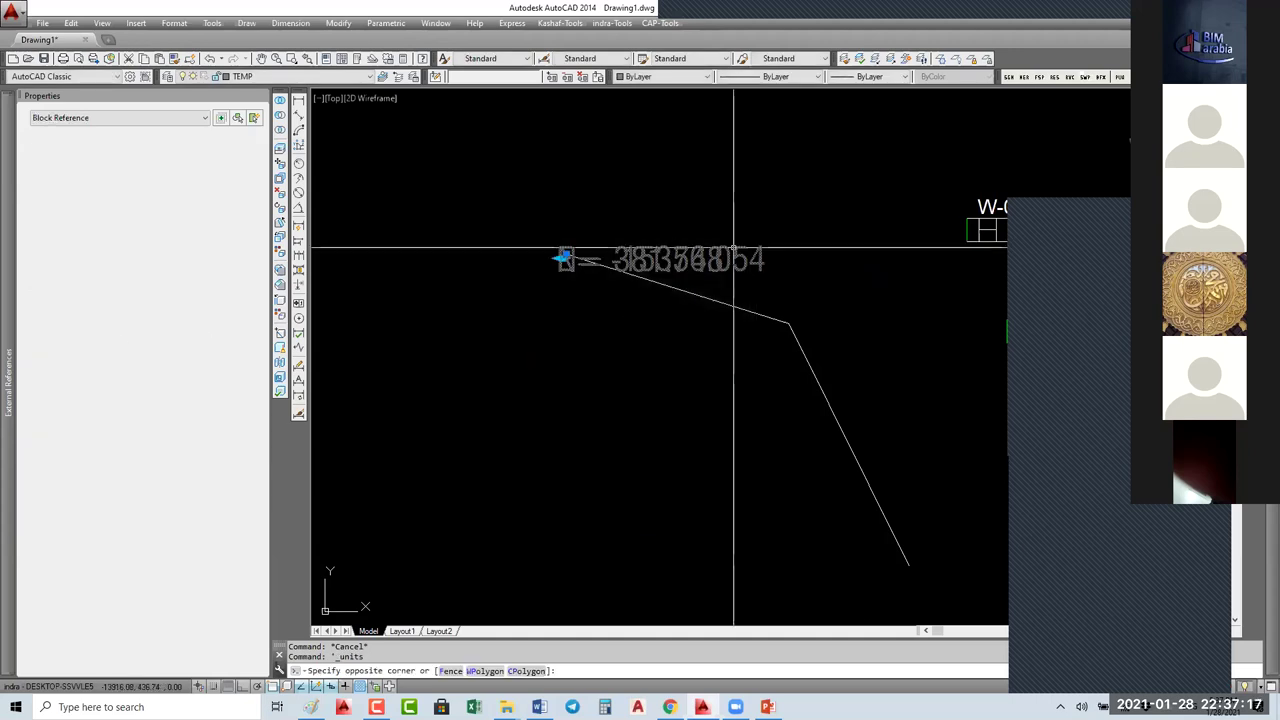
pyautogui.write('E')
pyautogui.press('Return')
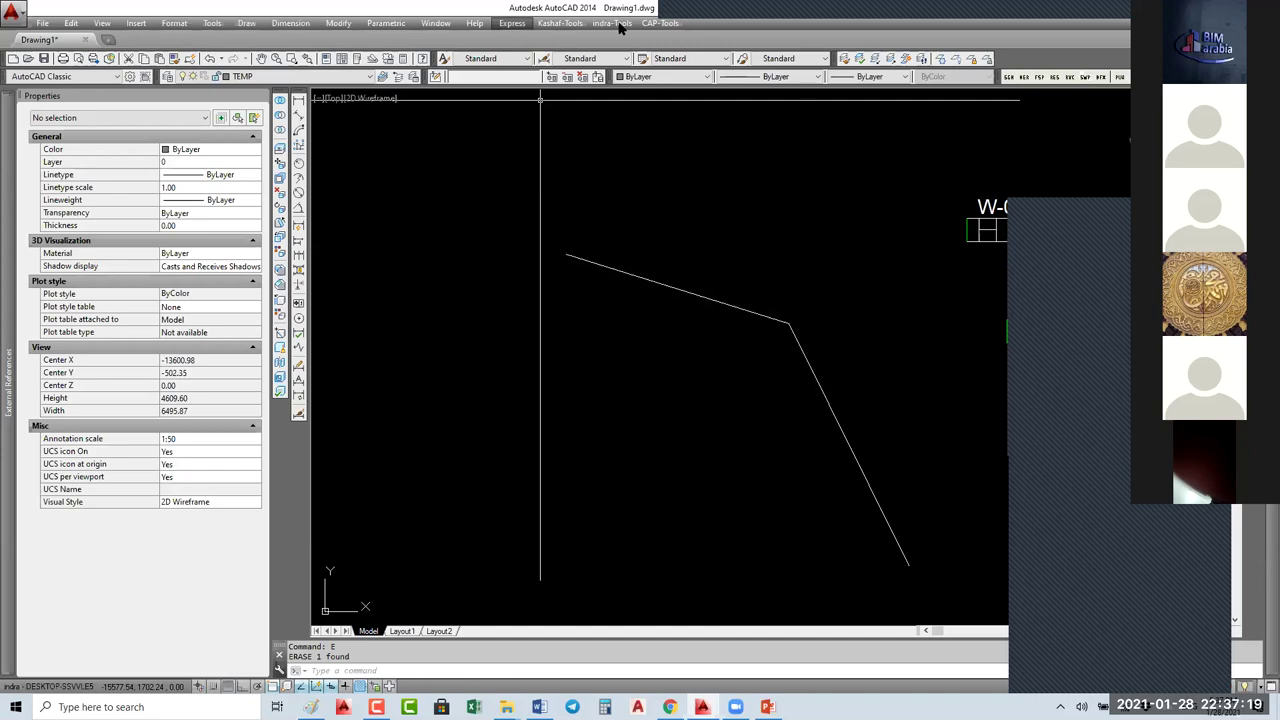
# Step: Start another CAP-Tools X Y coordinate label, then cancel the command
pyautogui.click(650, 24)
pyautogui.moveTo(690, 128)
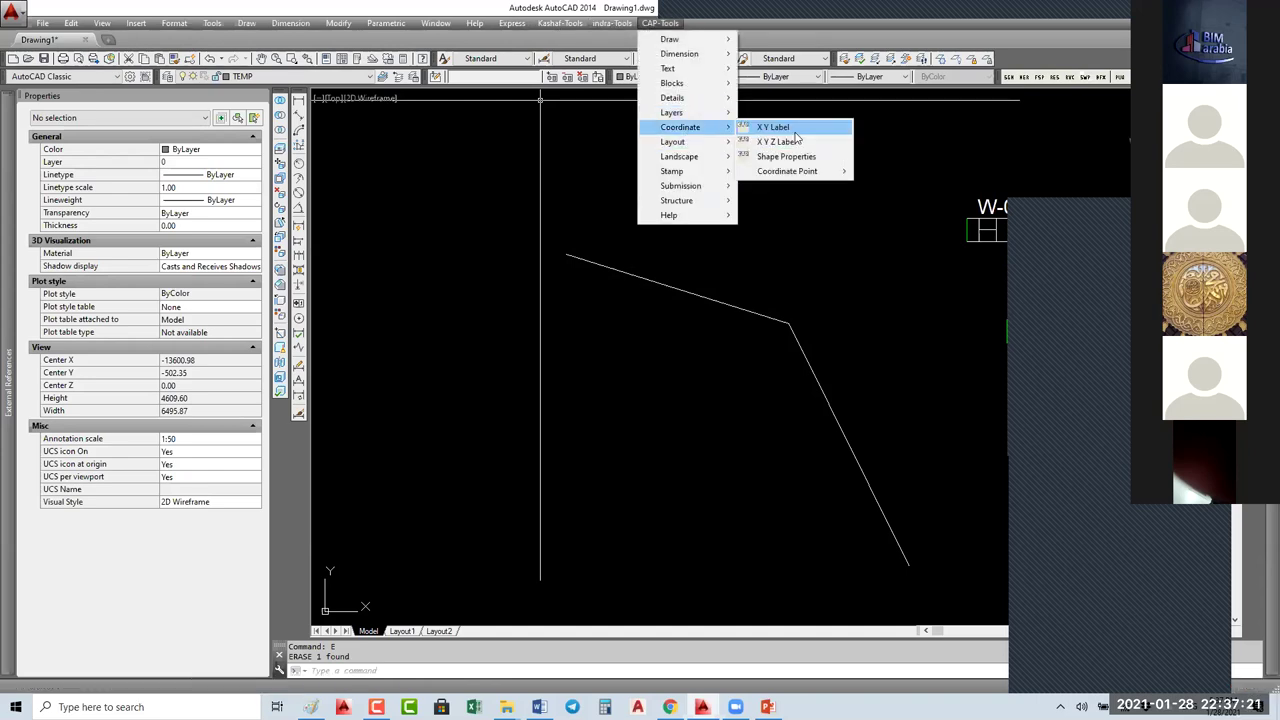
pyautogui.click(795, 127)
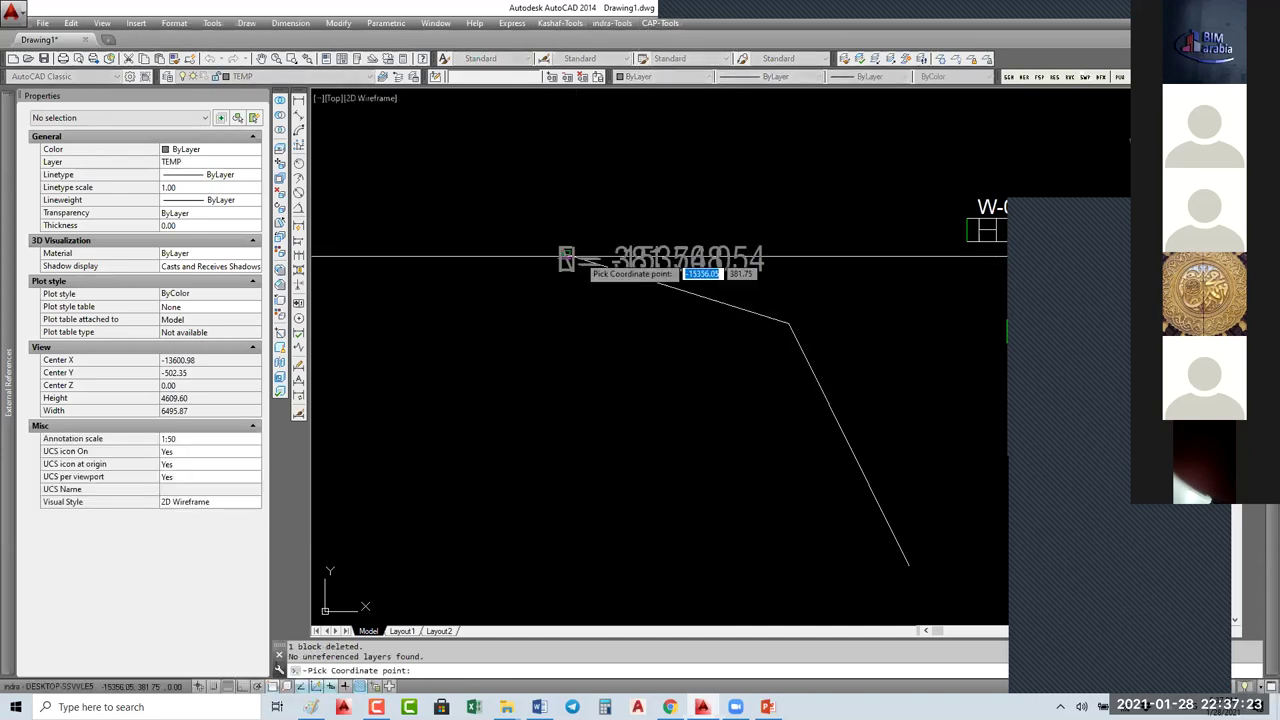
pyautogui.scroll(3, 663, 228)
pyautogui.press('Escape')
# Step: Select the CAP-CORD-XY label and extend its leader to 1299.68
pyautogui.click(670, 248)
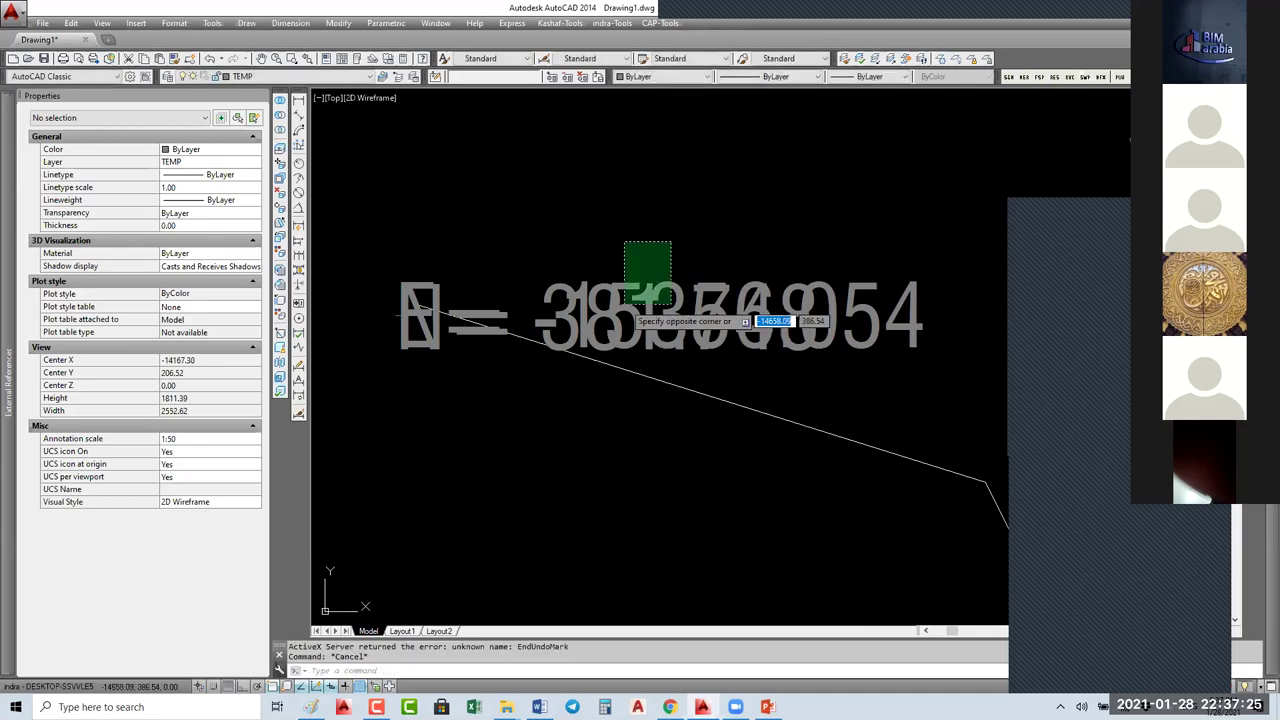
pyautogui.click(581, 296)
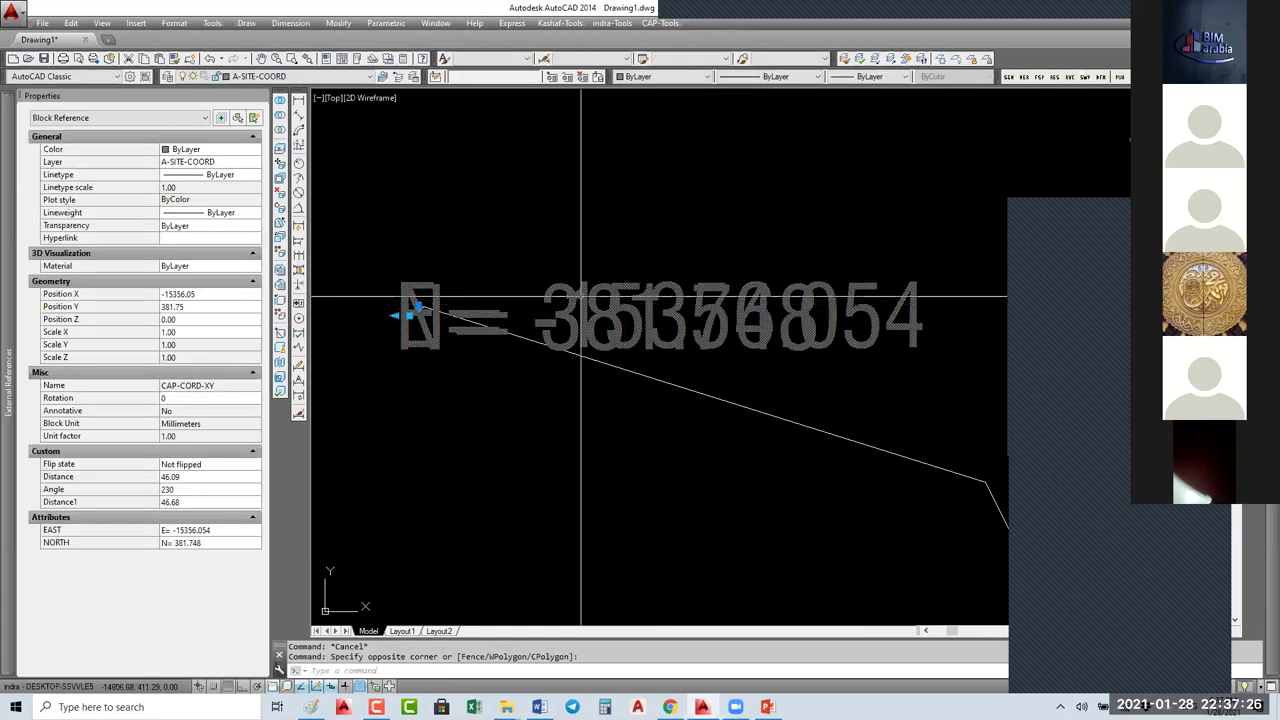
pyautogui.scroll(2, 408, 318)
pyautogui.click(416, 297)
pyautogui.scroll(-4, 500, 434)
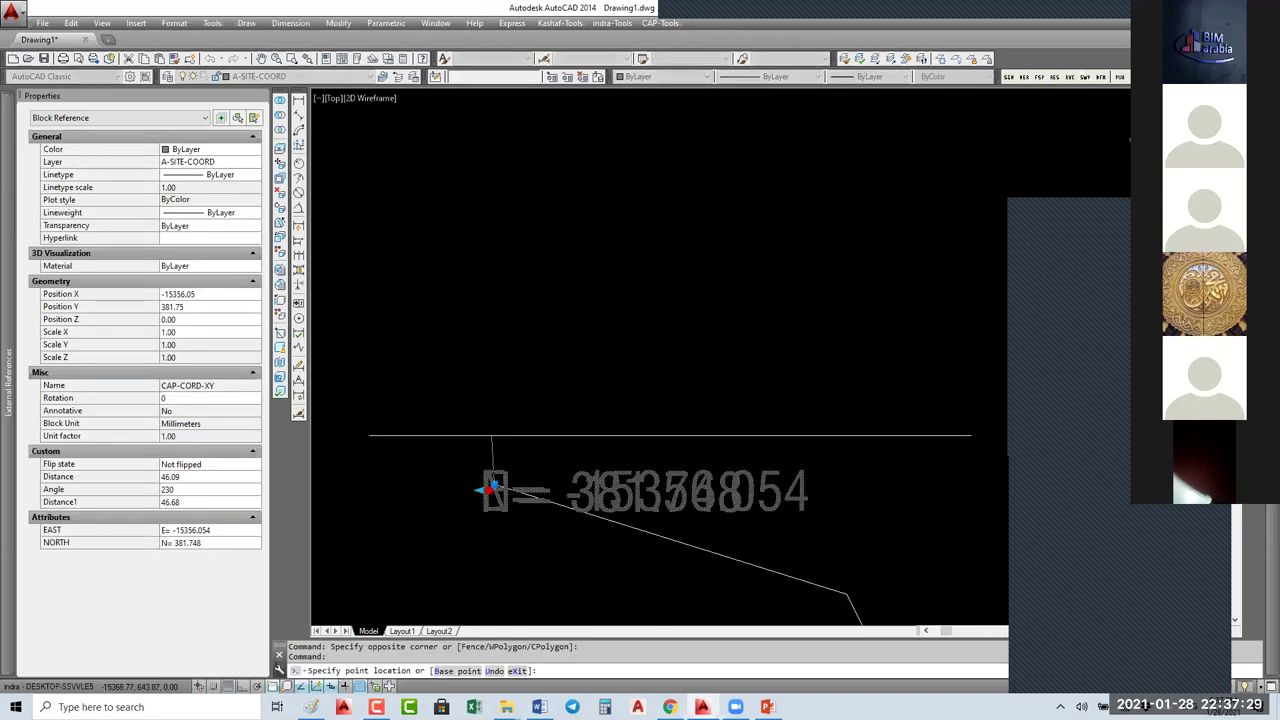
pyautogui.click(602, 298)
pyautogui.scroll(5, 612, 299)
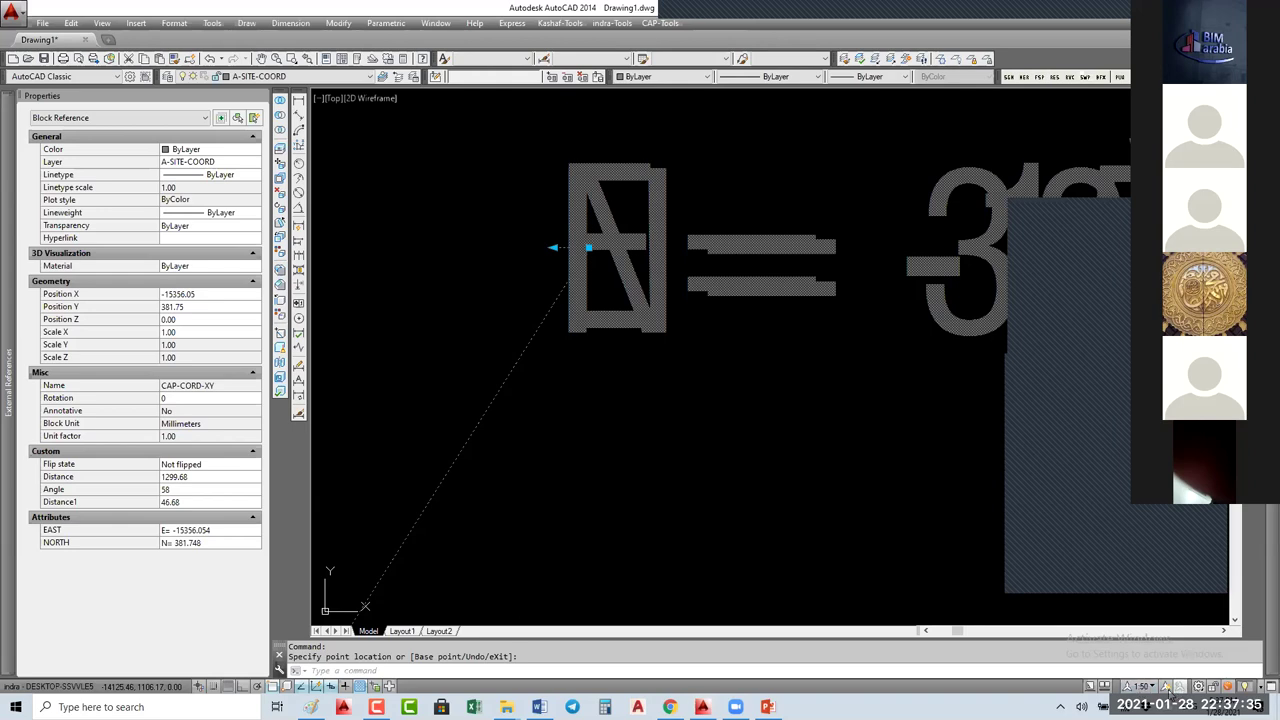
# Step: Set the annotation scale to 1:1
pyautogui.click(1178, 687)
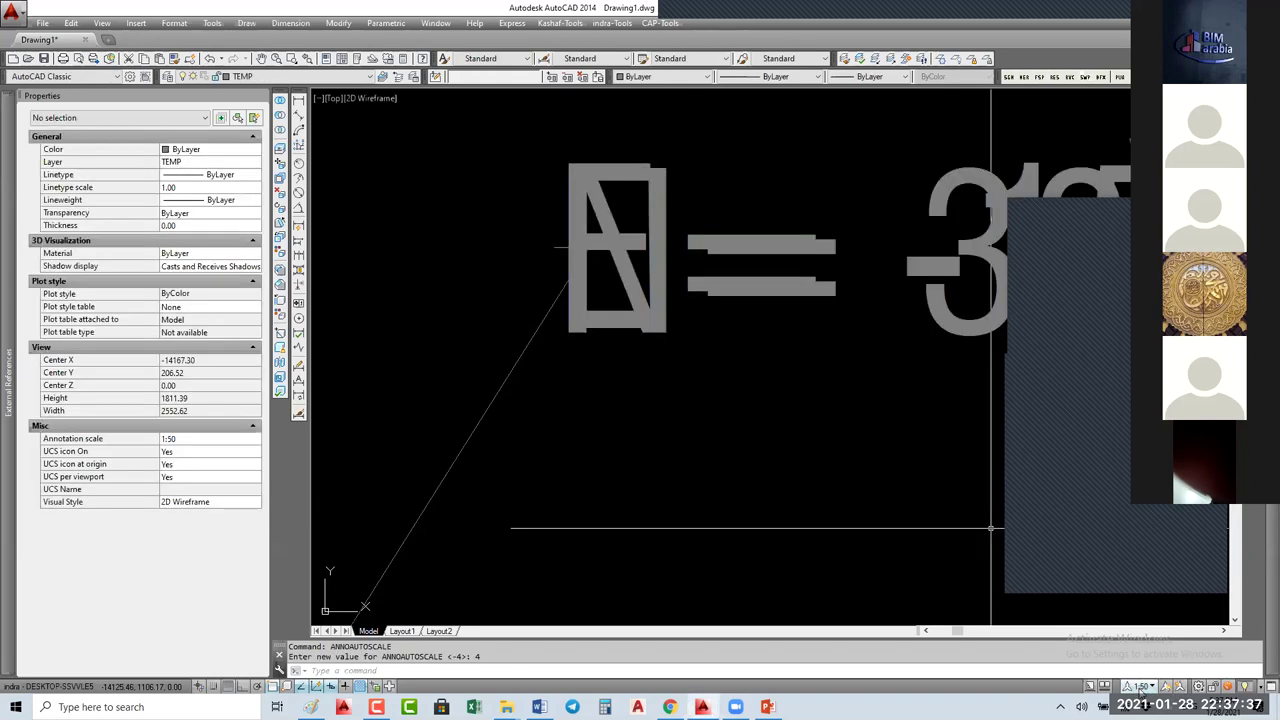
pyautogui.click(1140, 688)
pyautogui.click(1150, 508)
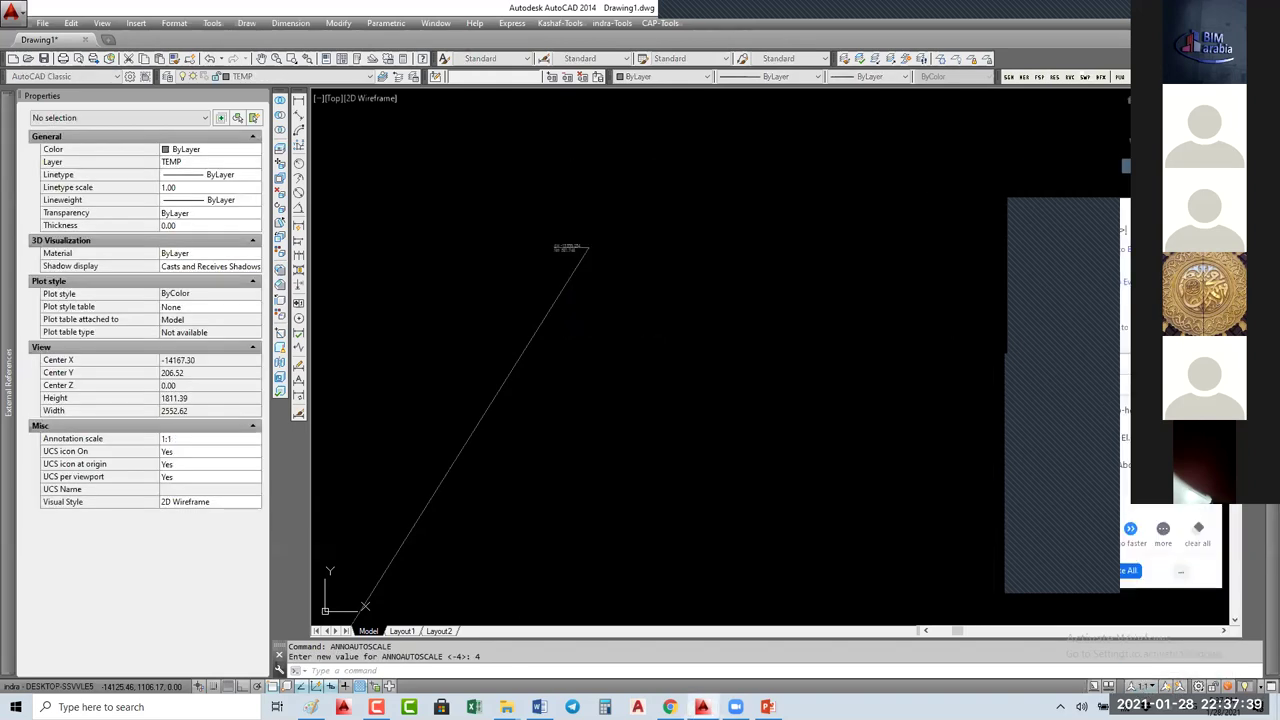
pyautogui.scroll(-3, 663, 277)
# Step: Move the label's leader bend point up and left of the marked point
pyautogui.click(576, 349)
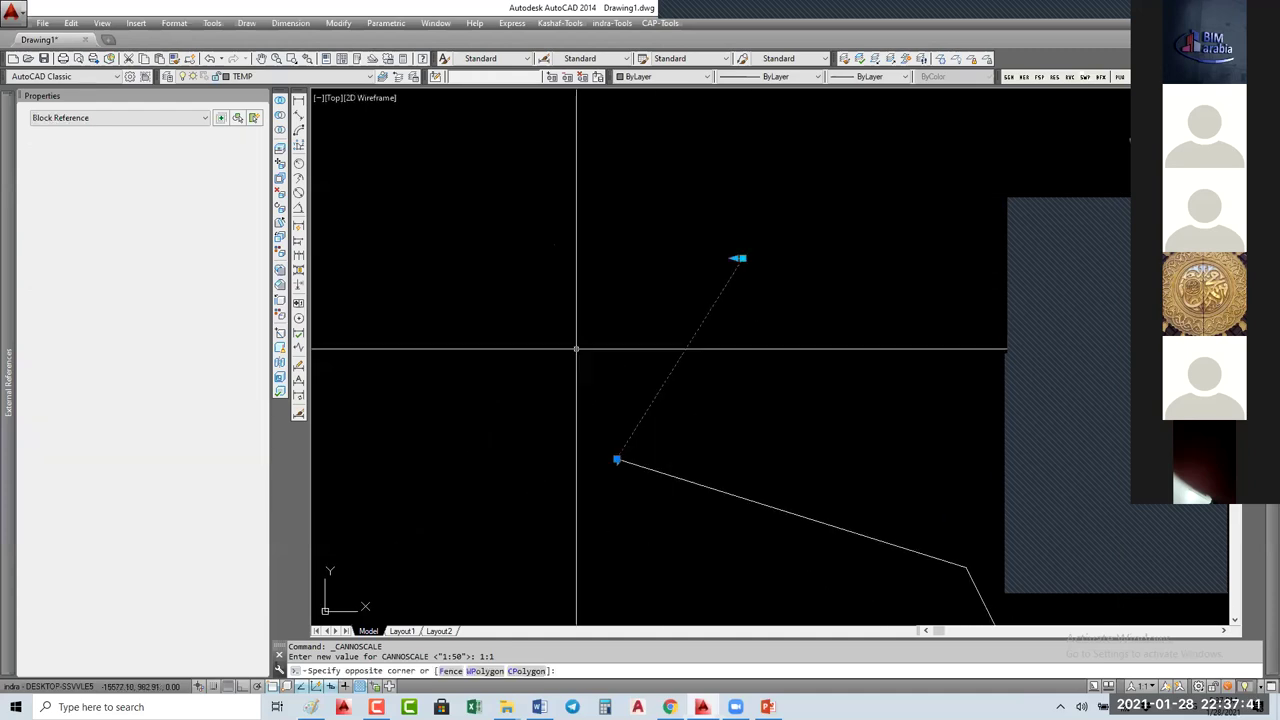
pyautogui.click(744, 257)
pyautogui.click(740, 257)
pyautogui.moveTo(609, 366); pyautogui.dragTo(587, 220, button='middle')
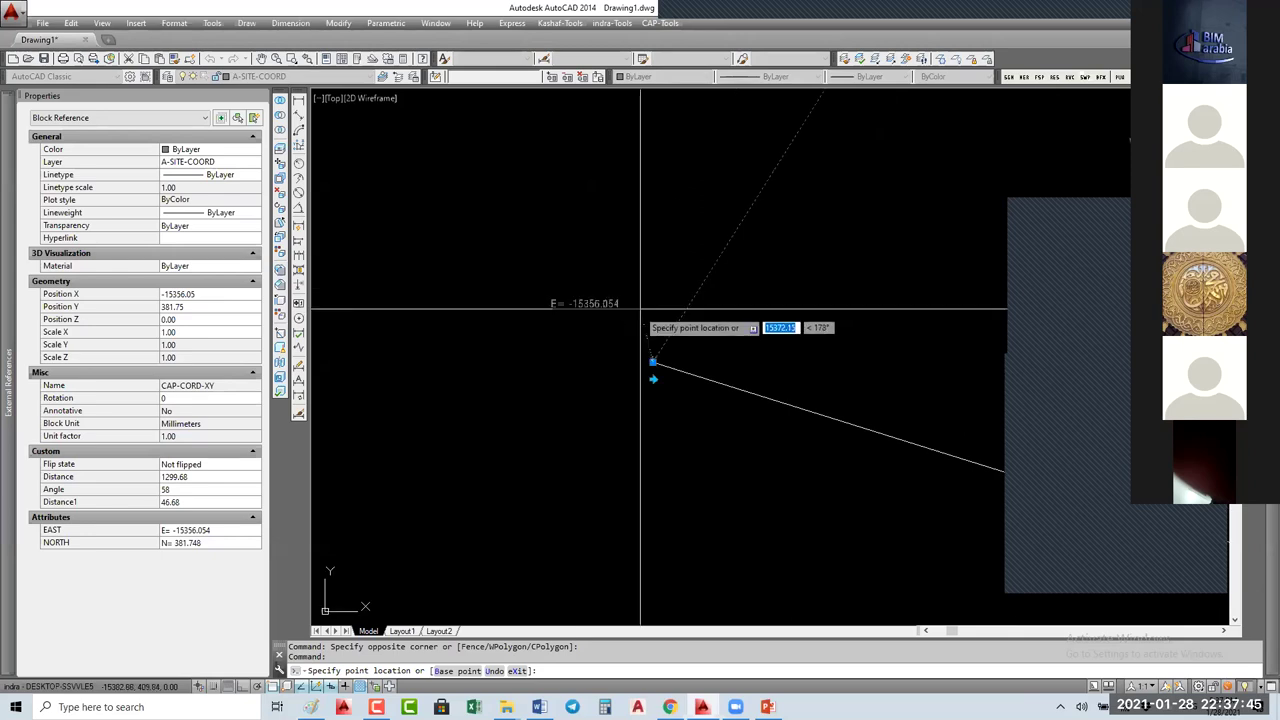
pyautogui.click(652, 362)
pyautogui.scroll(4, 562, 334)
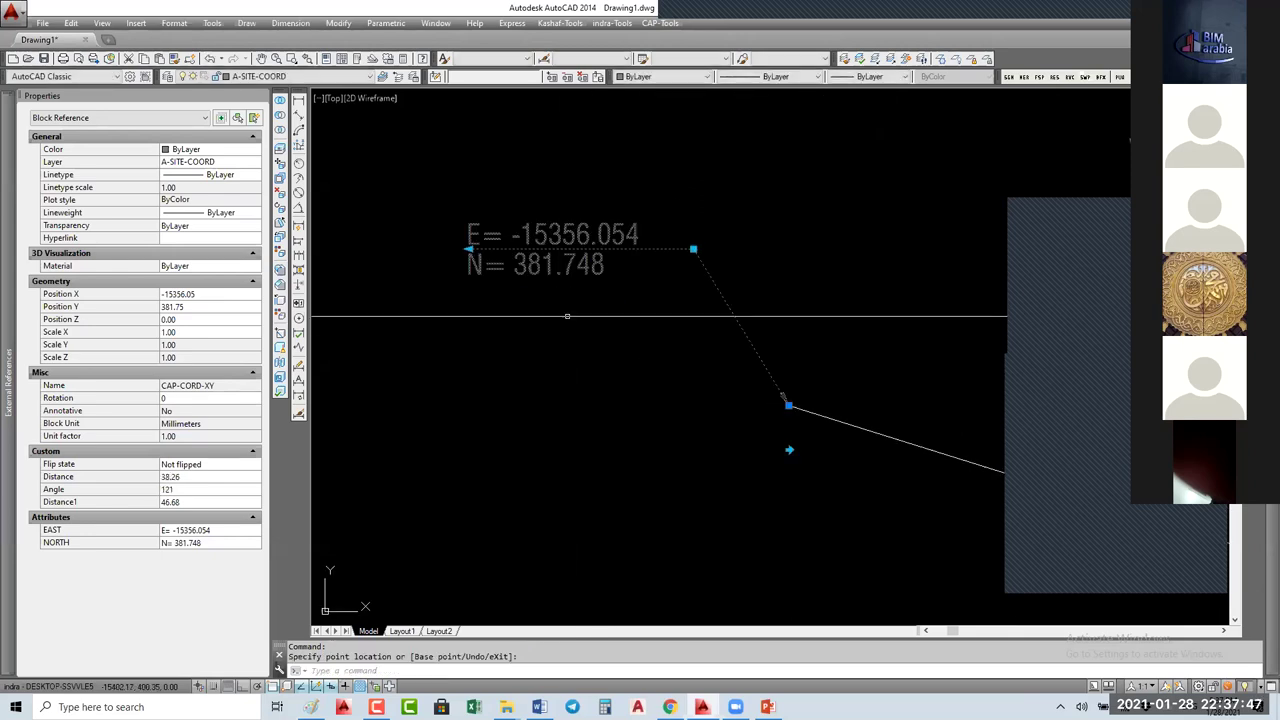
pyautogui.scroll(-2, 563, 306)
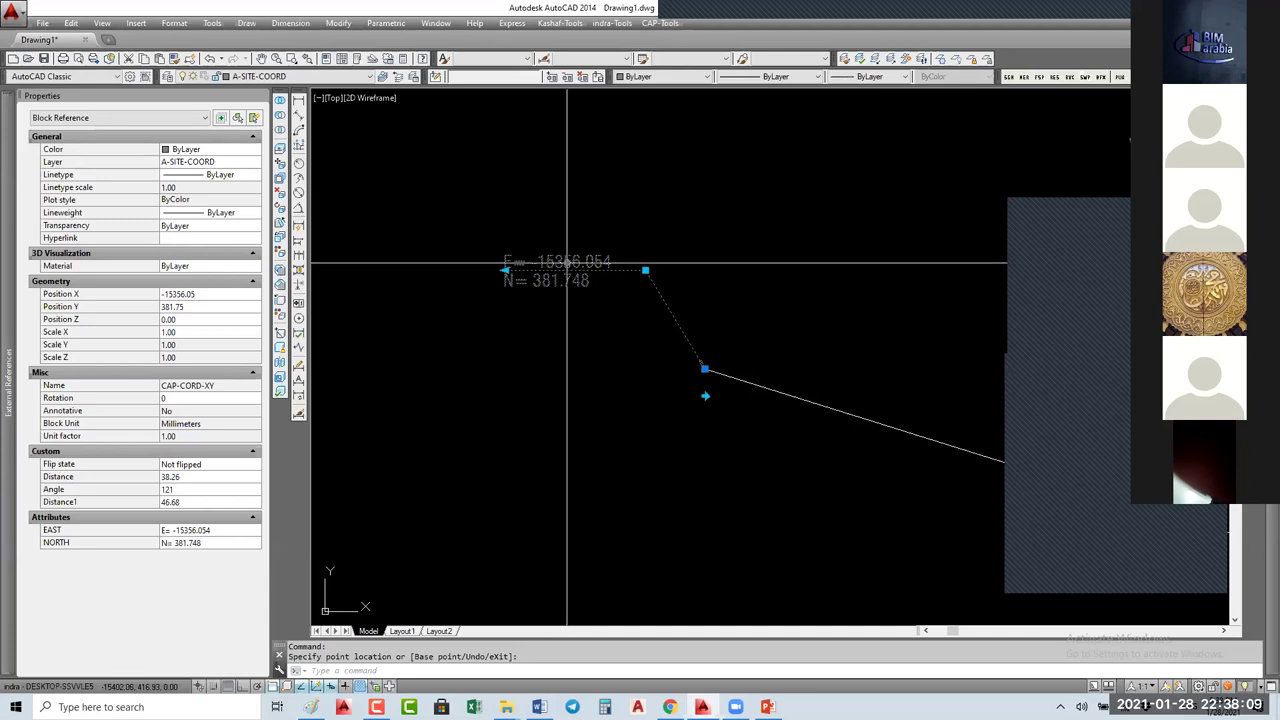
# Step: Run BE on the label block and cancel the Edit Block Definition dialog
pyautogui.write('B')
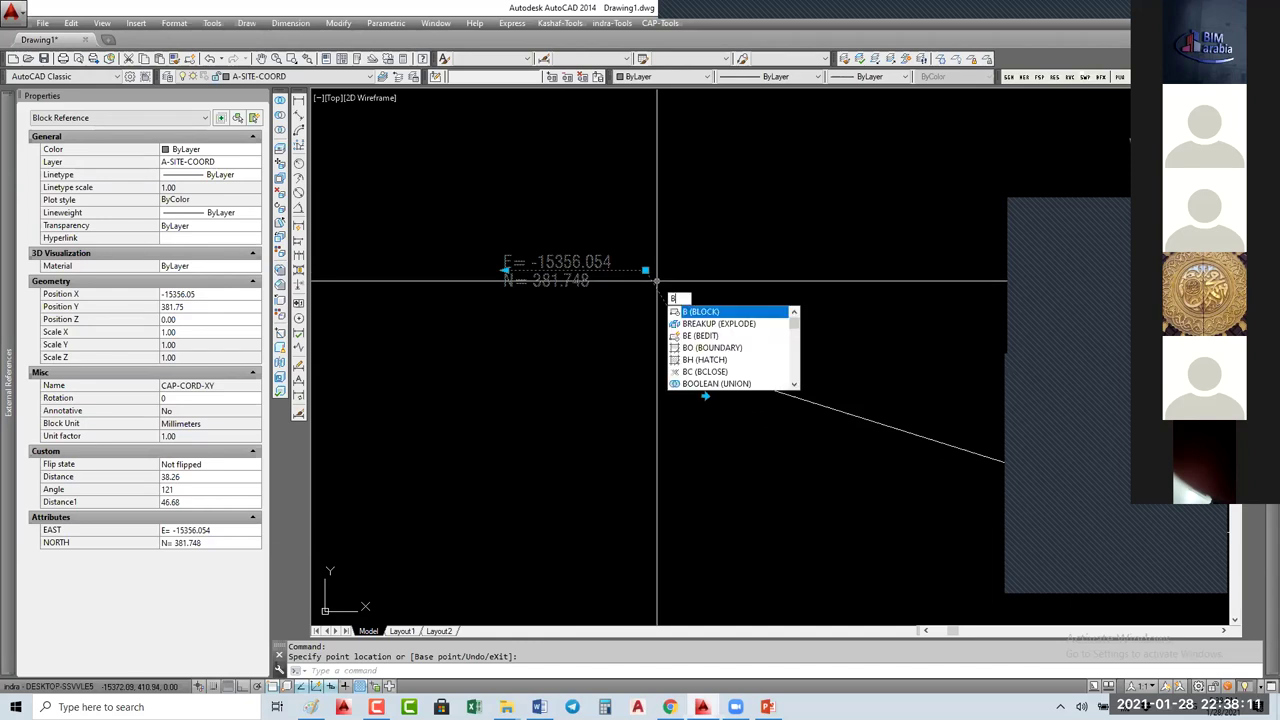
pyautogui.write('E')
pyautogui.press('Return')
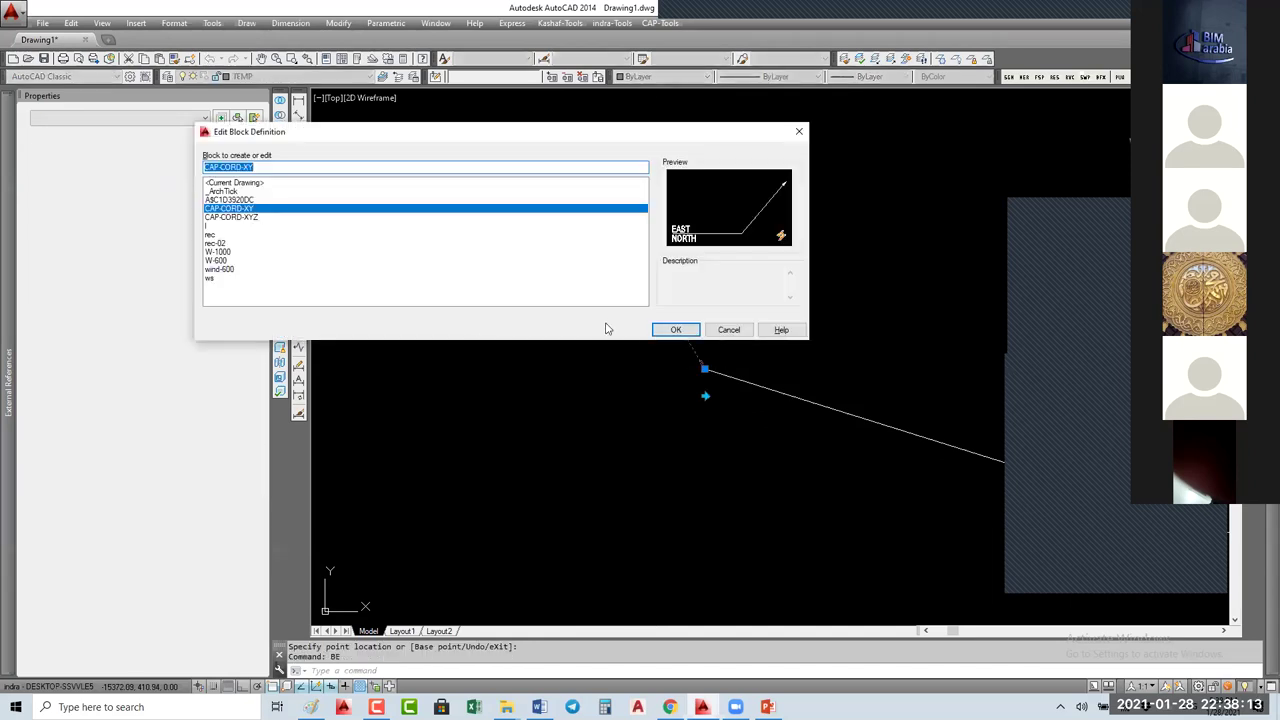
pyautogui.press('Escape')
pyautogui.press('Escape')
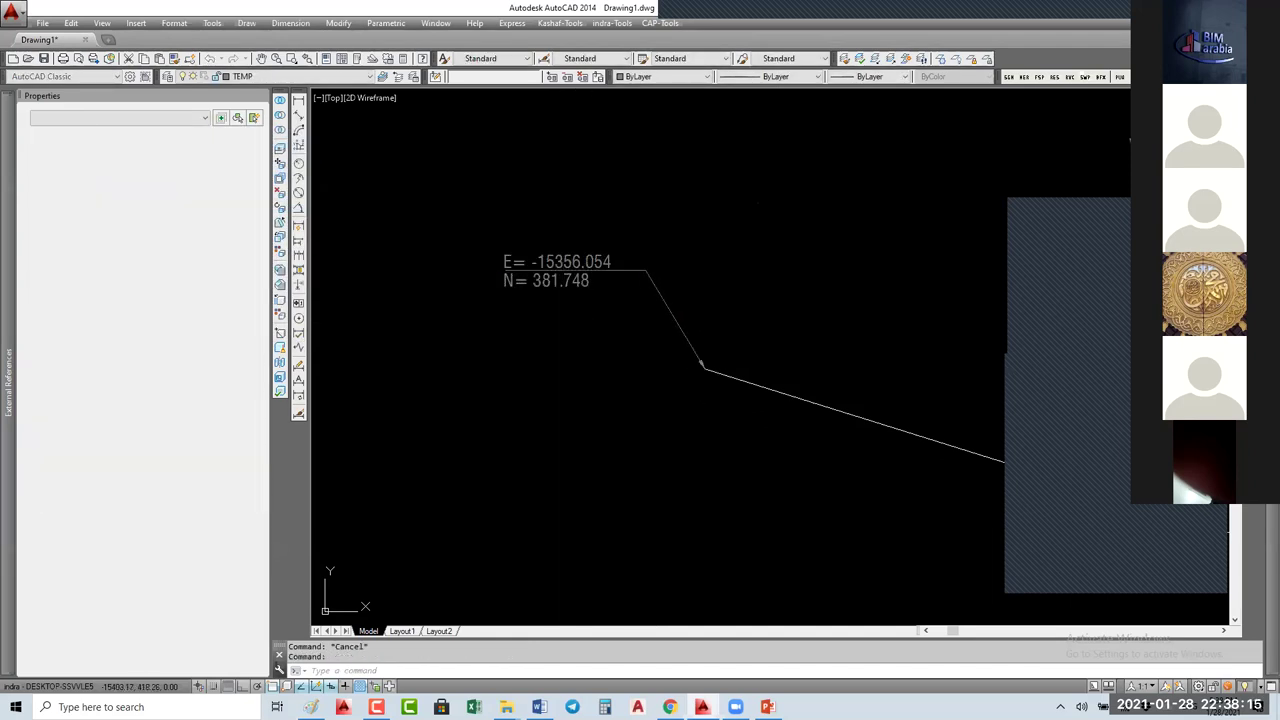
pyautogui.doubleClick(560, 258)
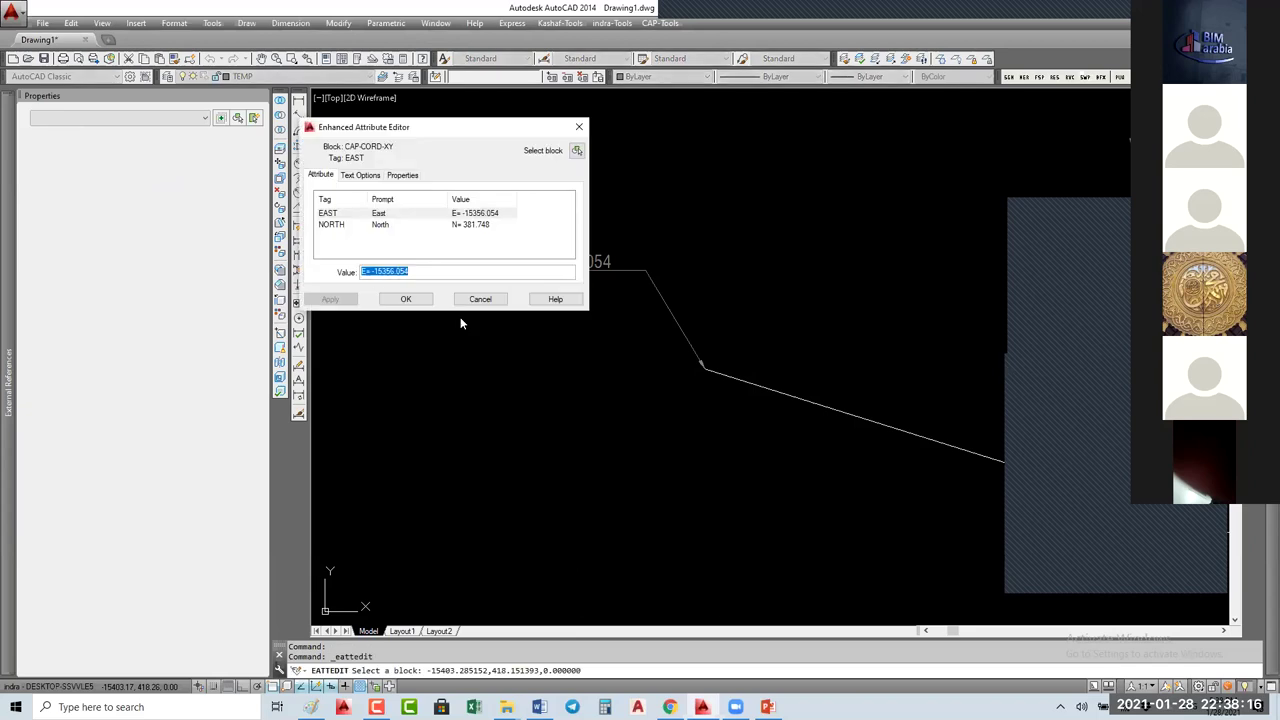
pyautogui.doubleClick(424, 274)
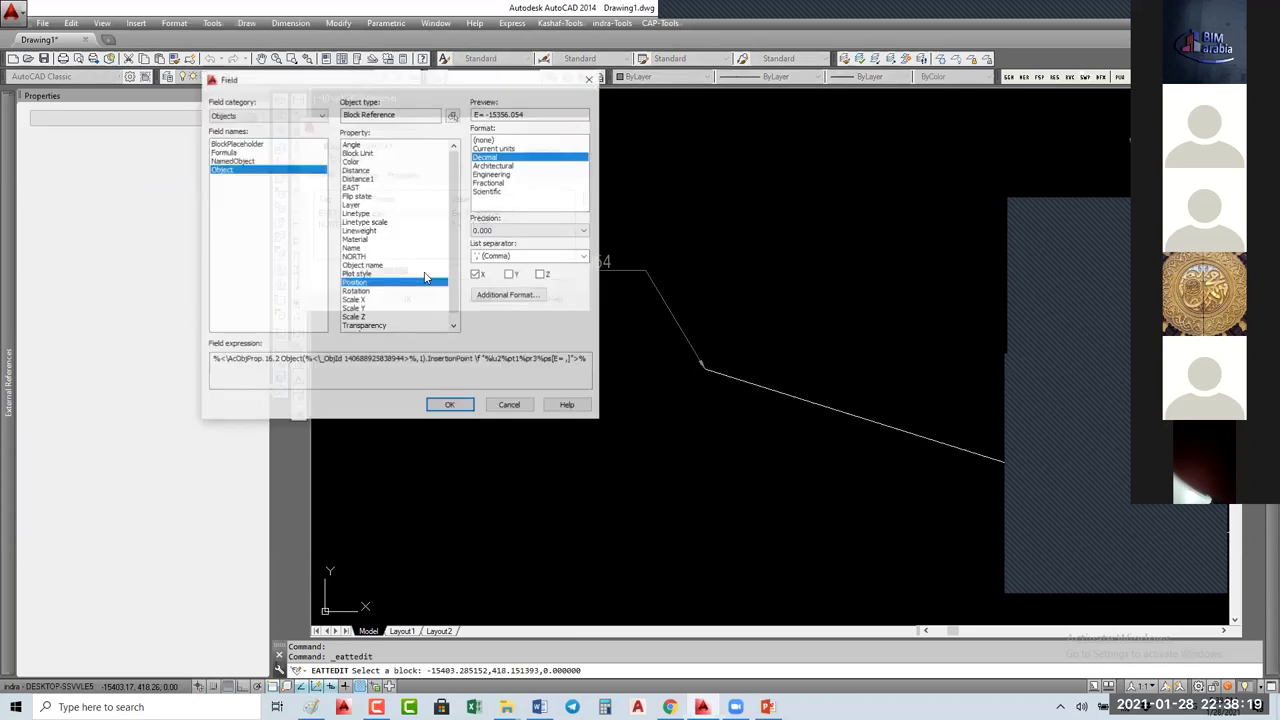
pyautogui.click(254, 116)
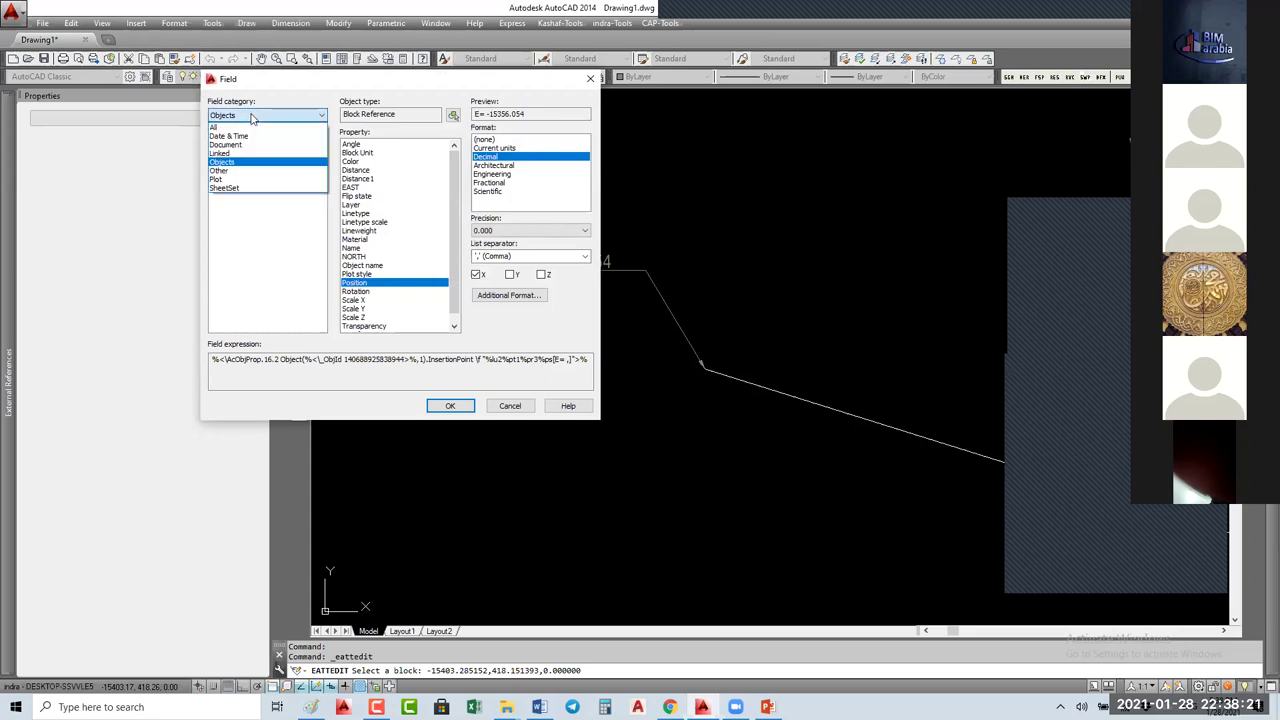
pyautogui.click(227, 170)
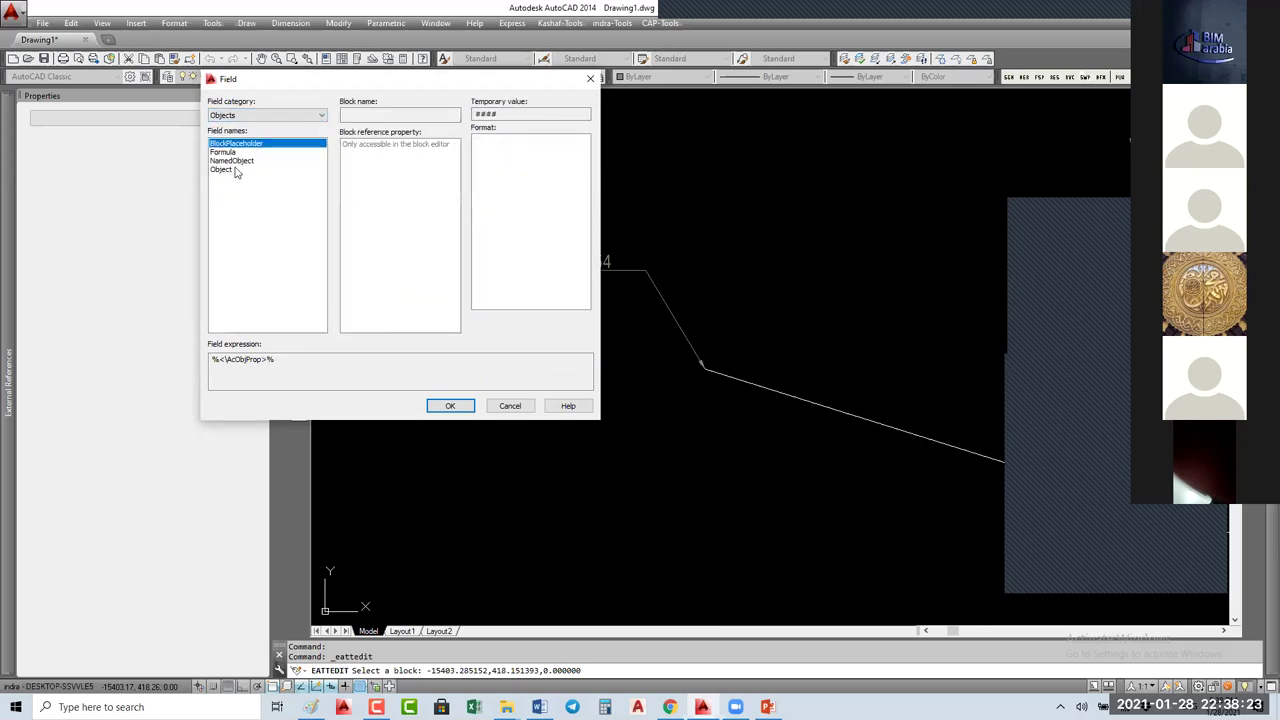
pyautogui.click(228, 169)
pyautogui.click(453, 116)
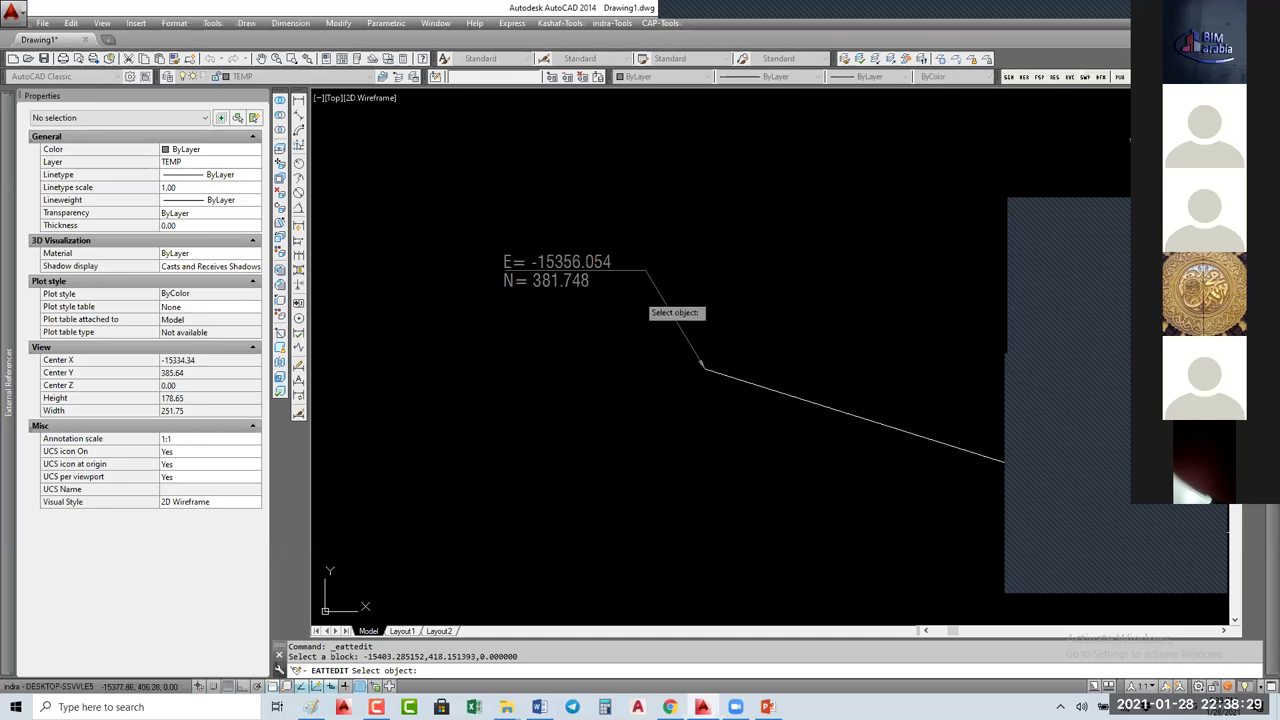
pyautogui.click(658, 297)
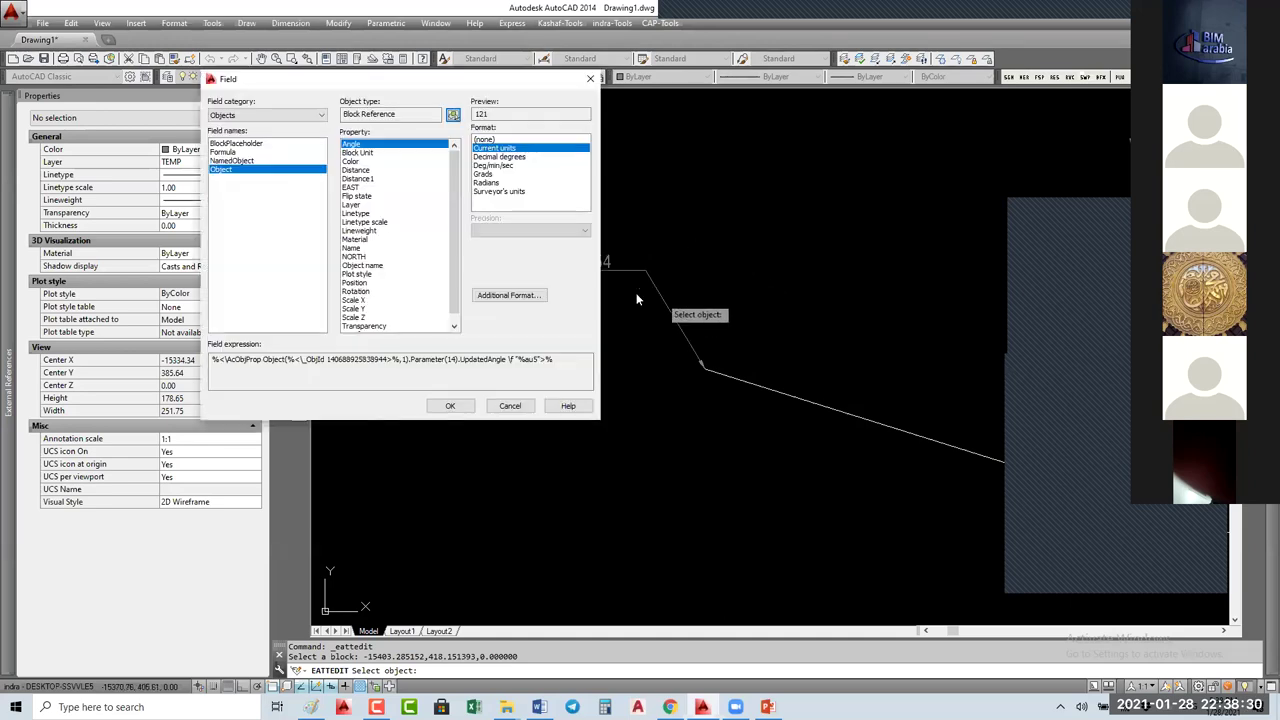
pyautogui.click(355, 284)
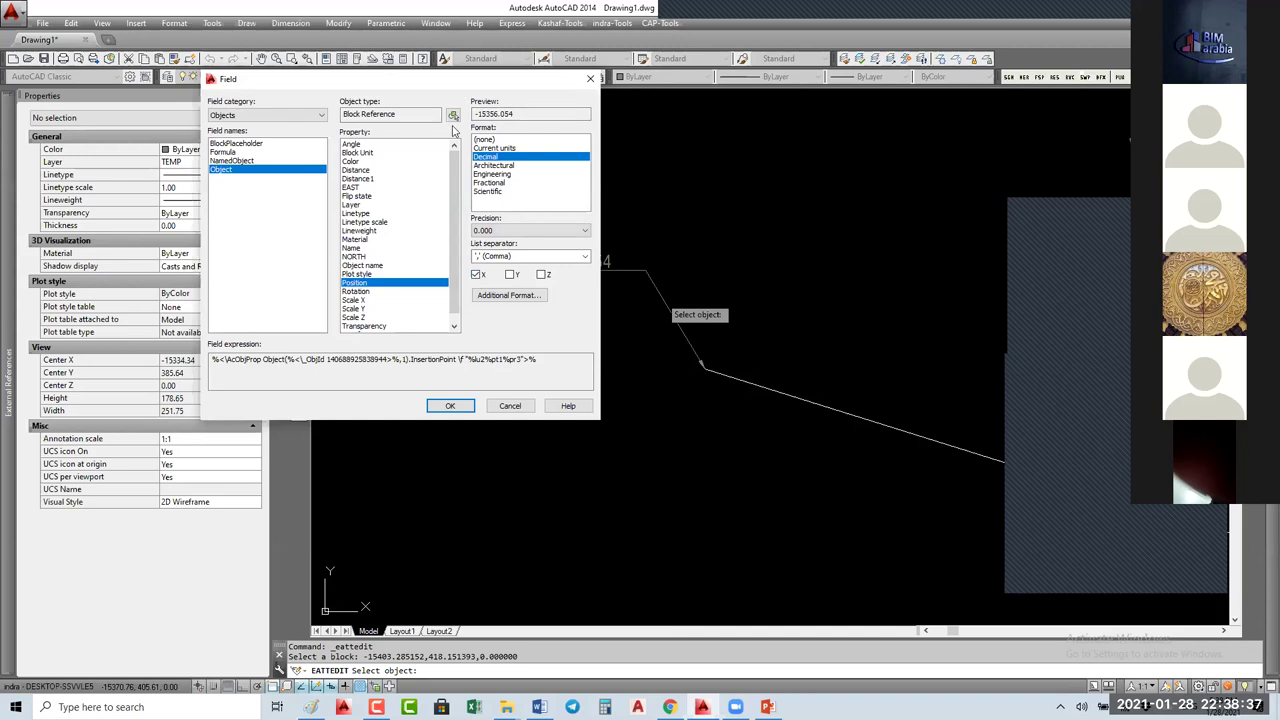
pyautogui.moveTo(400, 78); pyautogui.dragTo(205, 99)
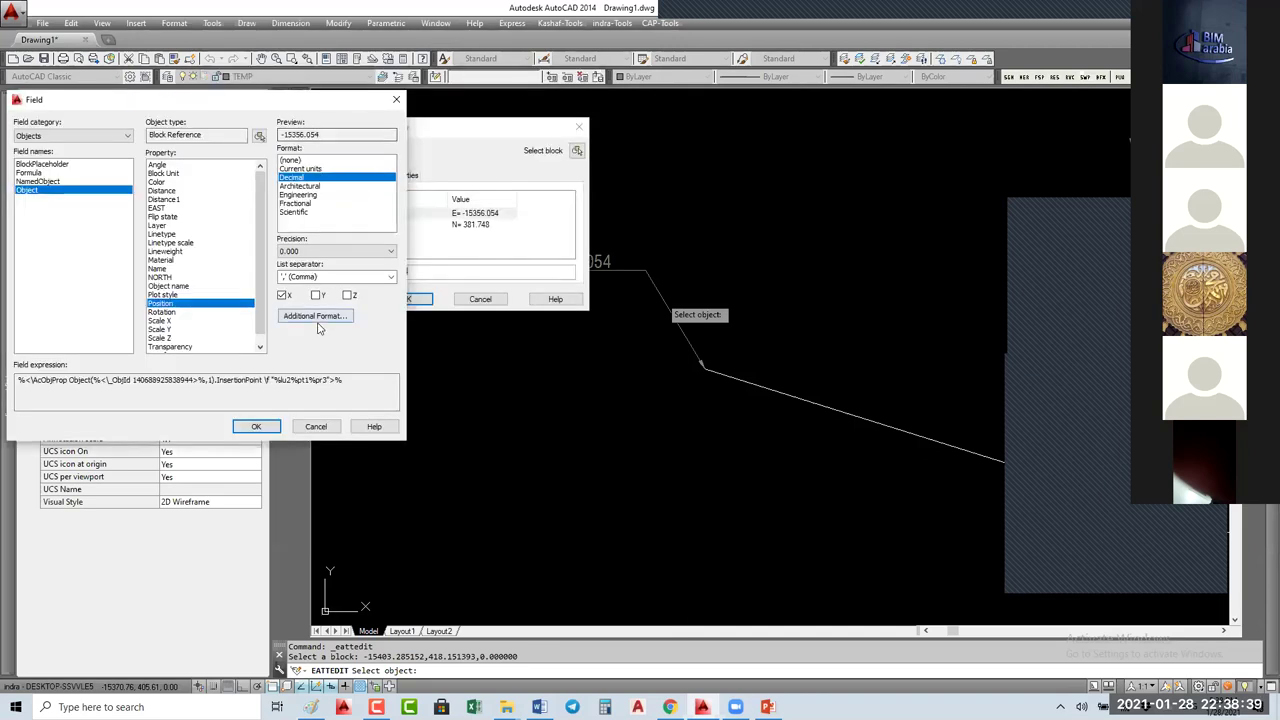
pyautogui.click(314, 428)
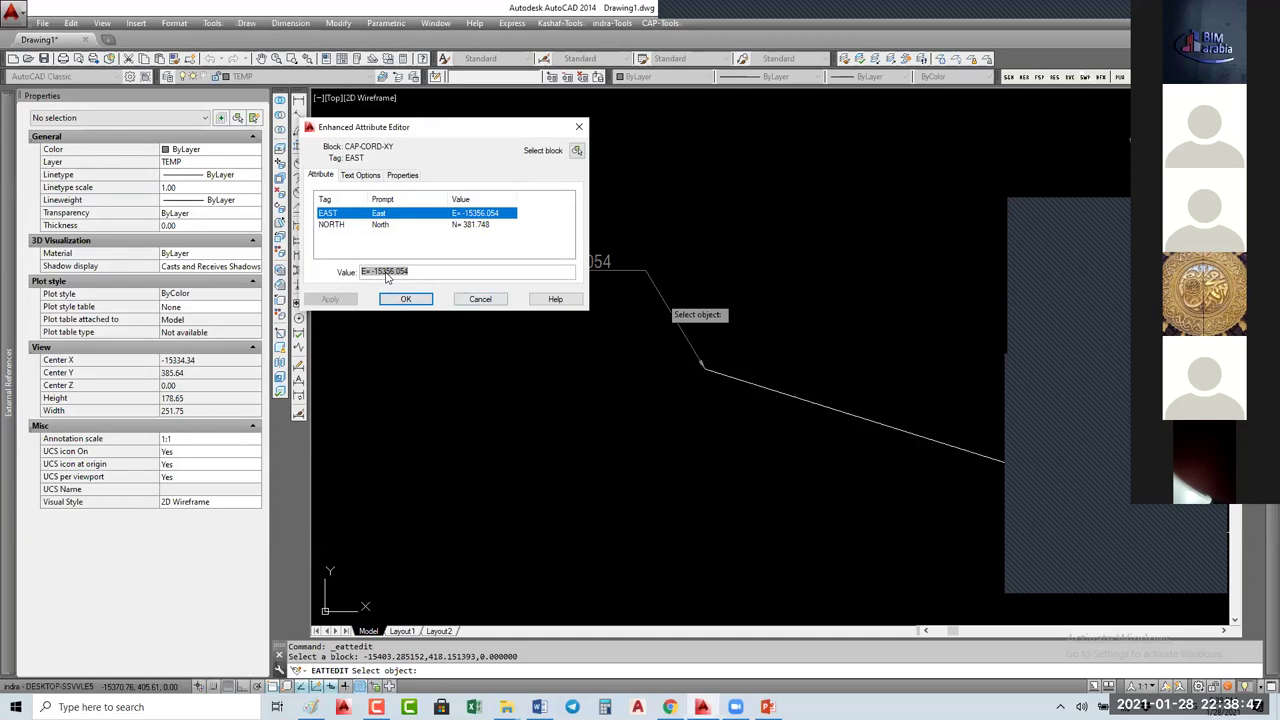
pyautogui.press('Return')
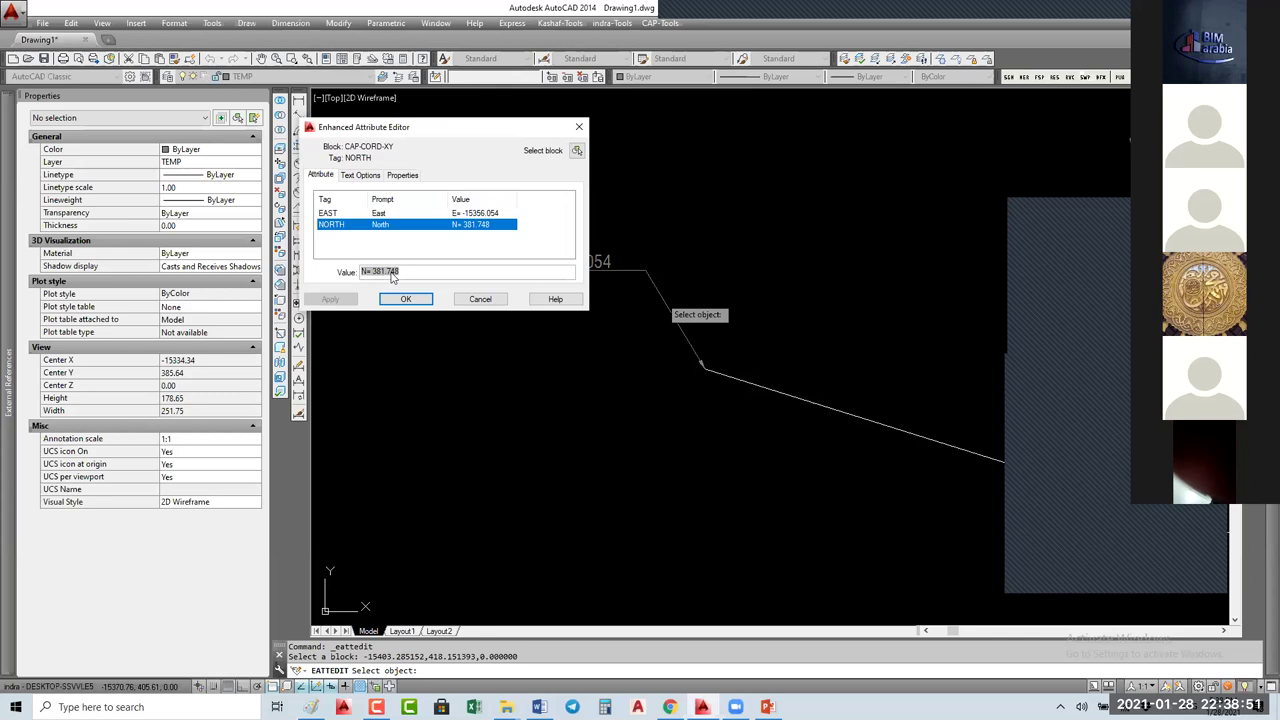
pyautogui.hotkey('ctrl', 'f')
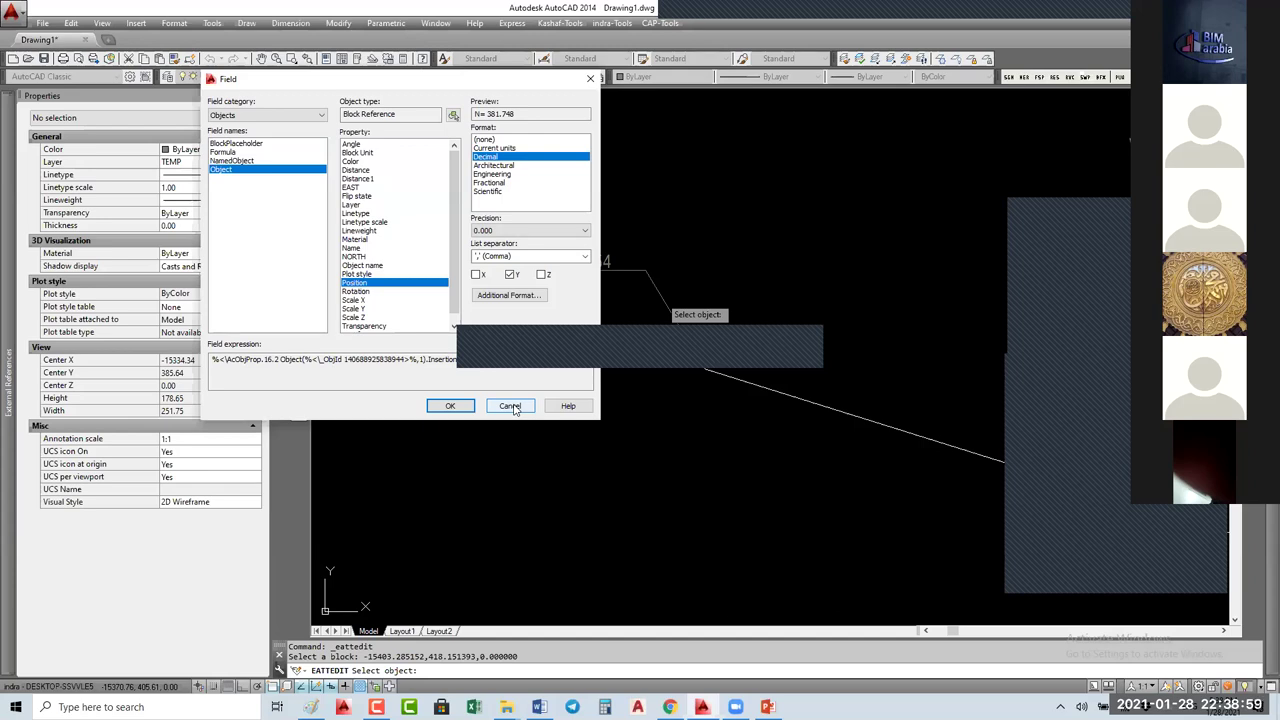
pyautogui.click(522, 297)
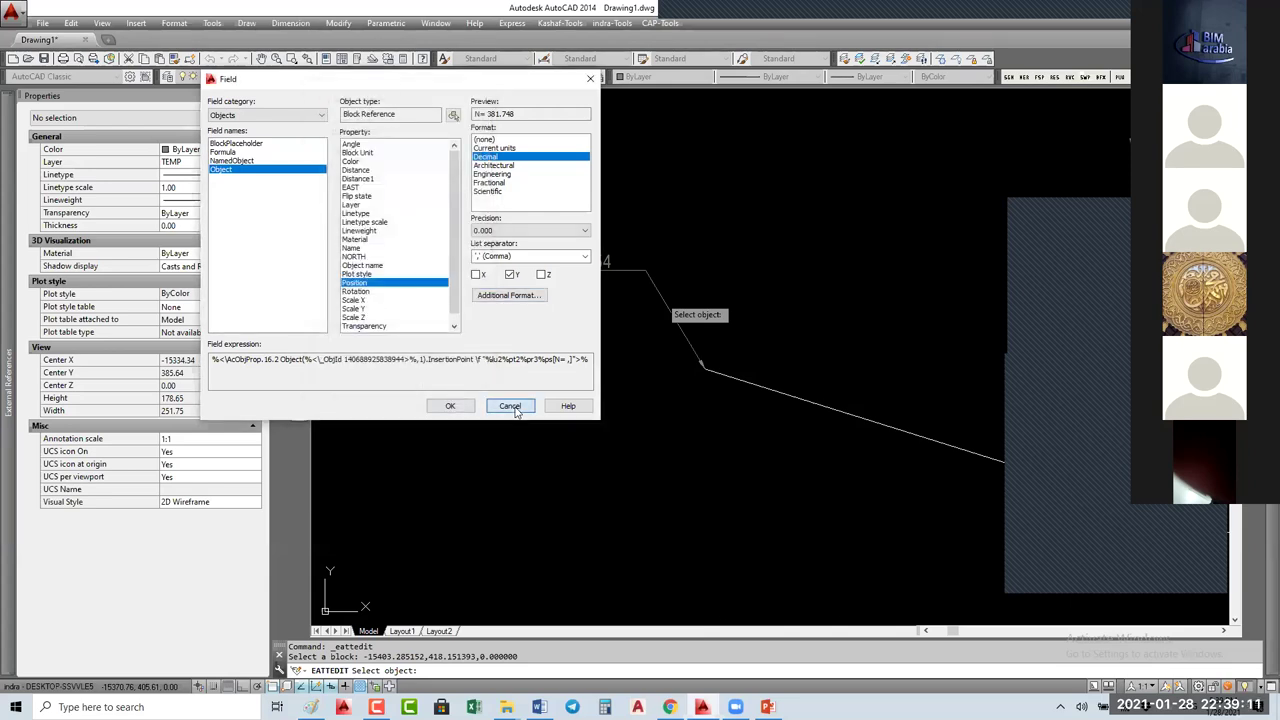
pyautogui.click(510, 406)
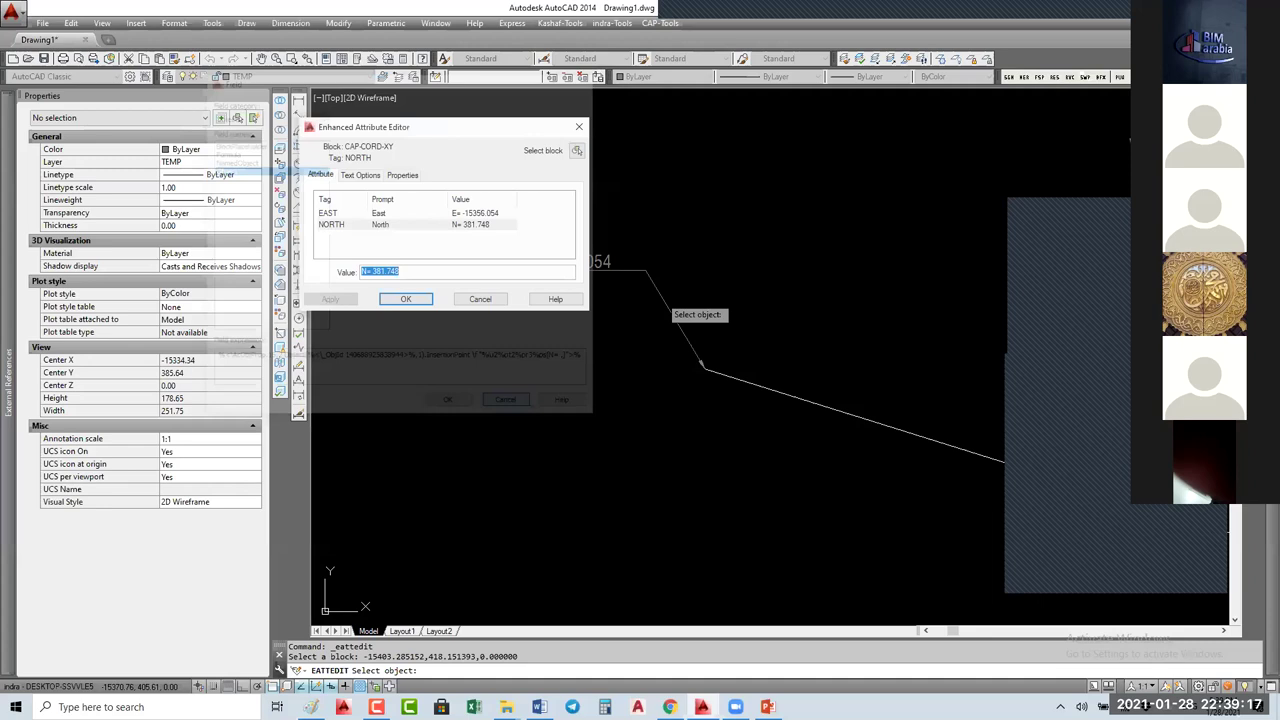
pyautogui.press('Return')
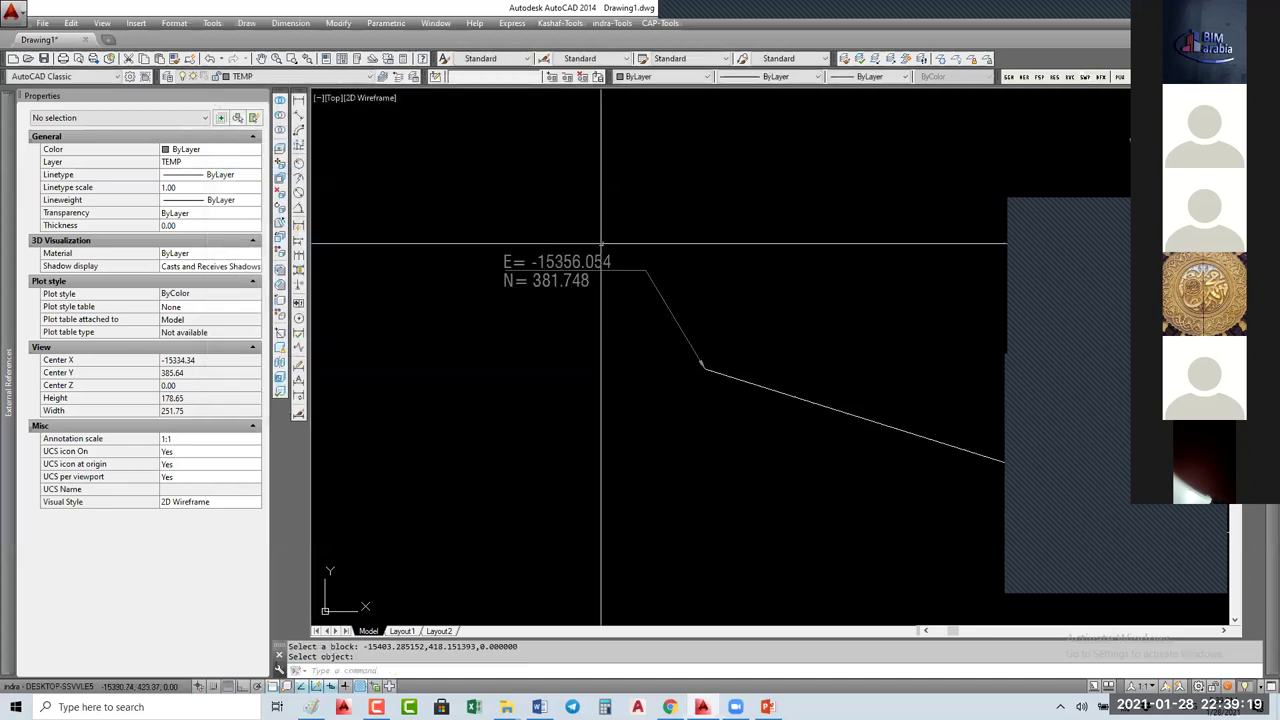
pyautogui.click(620, 265)
pyautogui.click(645, 270)
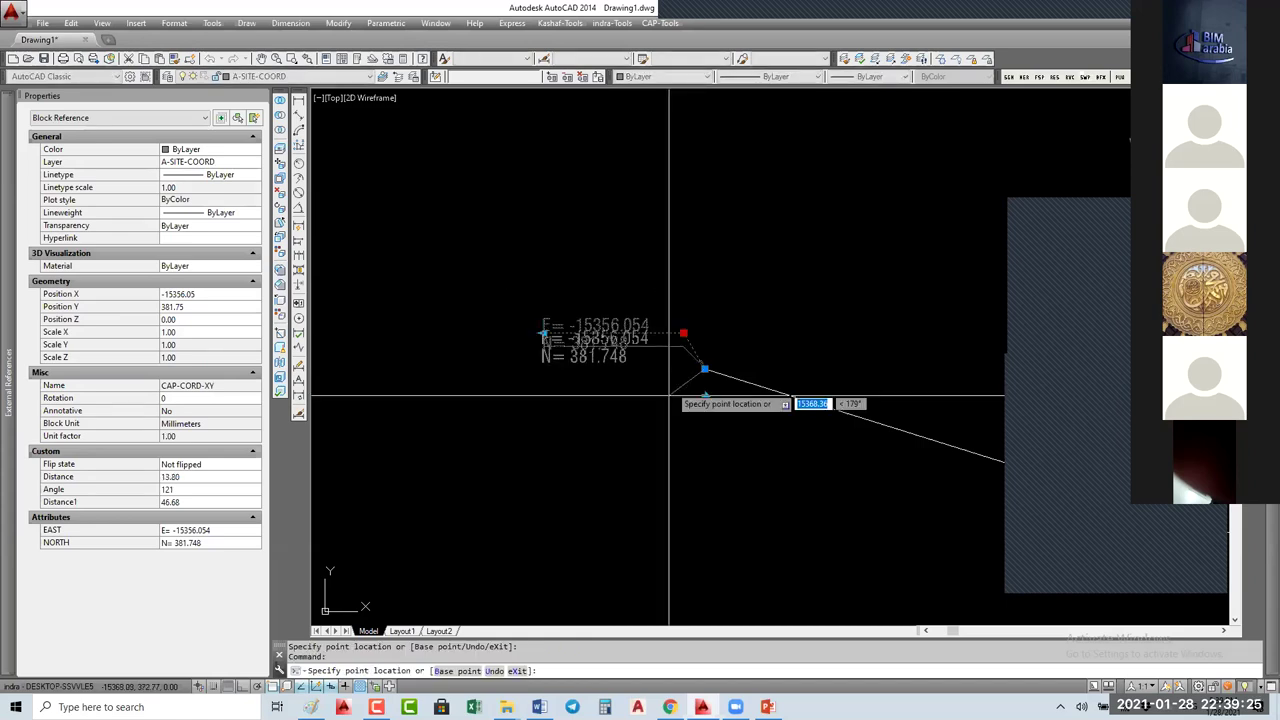
pyautogui.click(675, 428)
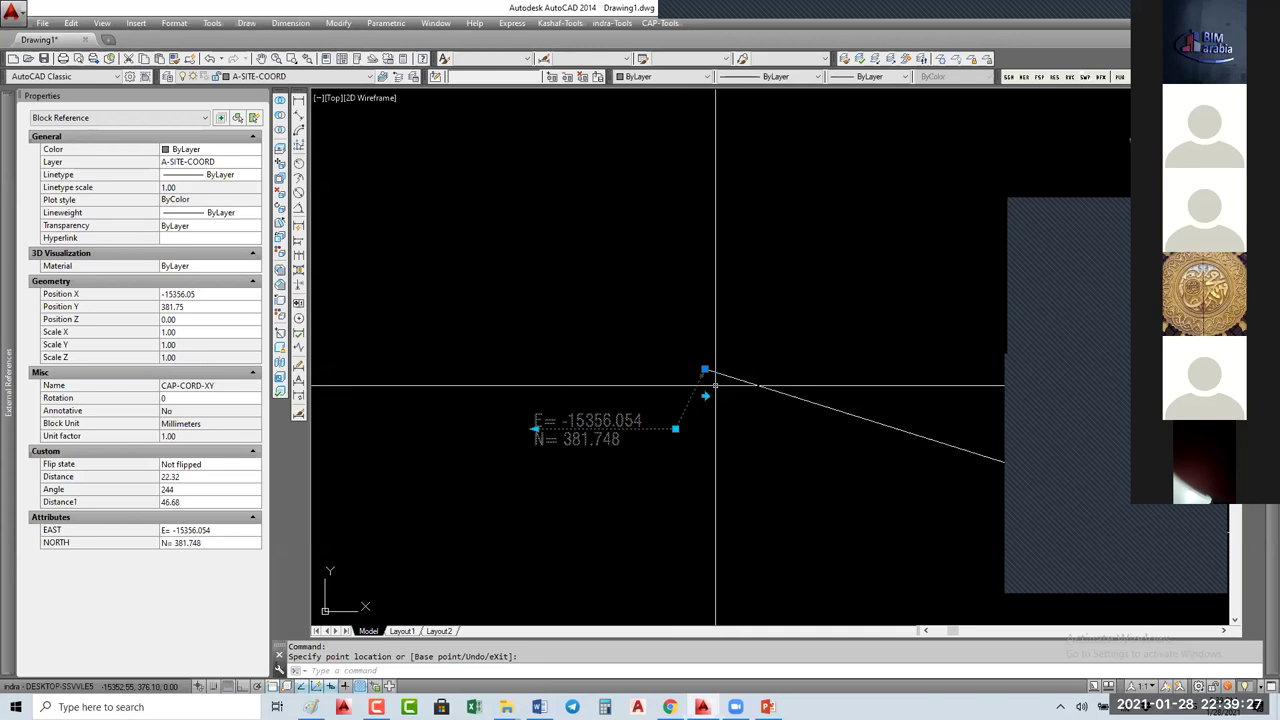
pyautogui.rightClick(733, 350)
pyautogui.click(750, 367)
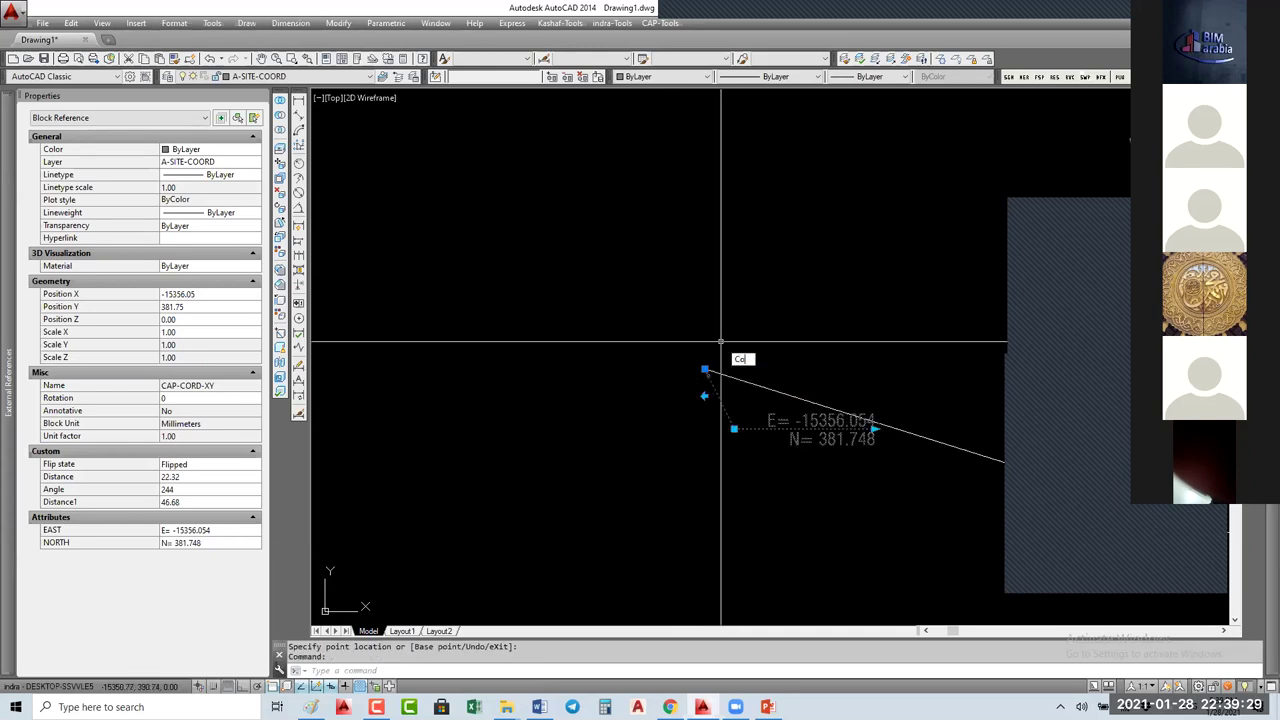
pyautogui.write('co')
pyautogui.press('Return')
pyautogui.click(812, 346)
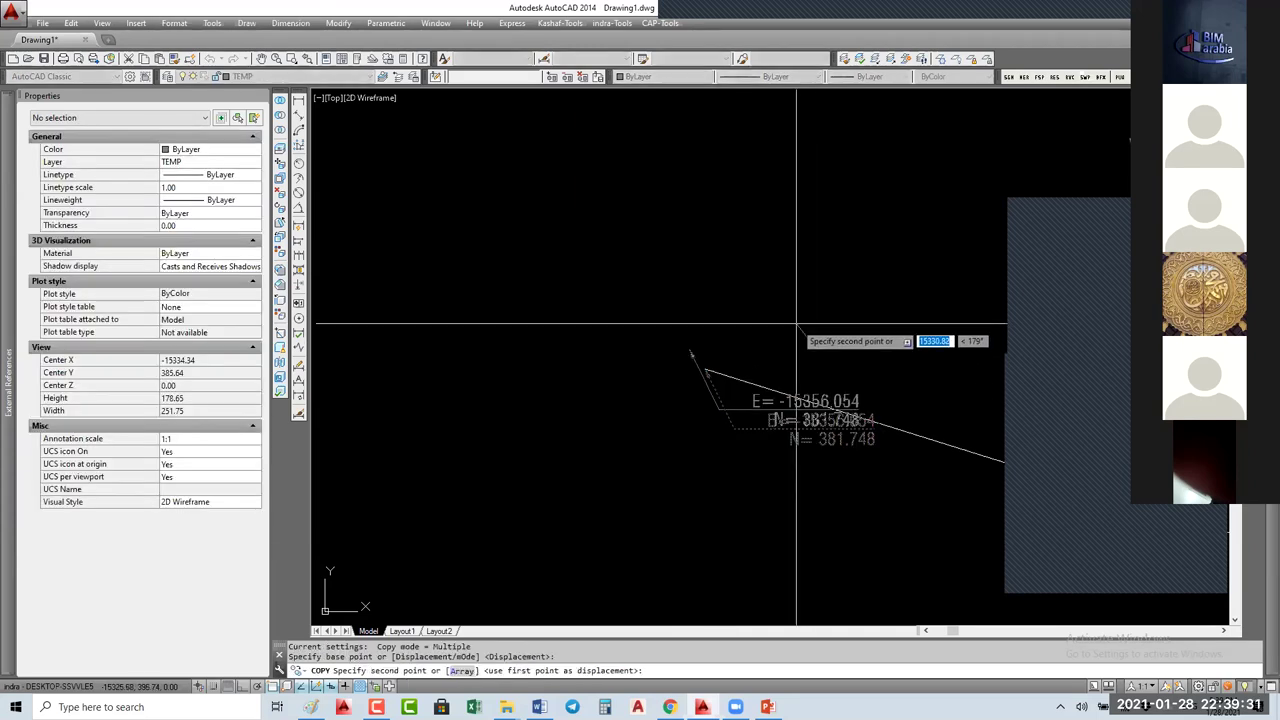
pyautogui.click(743, 406)
pyautogui.press('Escape')
pyautogui.press('Escape')
pyautogui.click(743, 406)
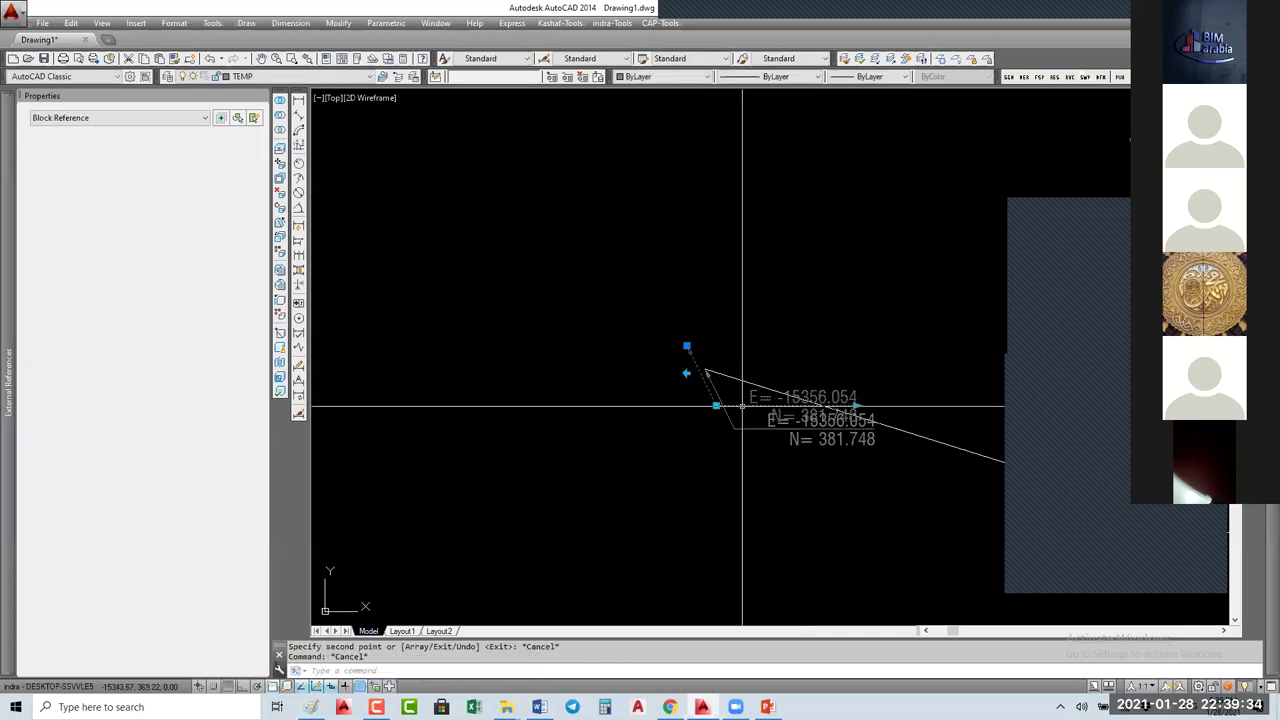
pyautogui.click(686, 373)
pyautogui.click(517, 406)
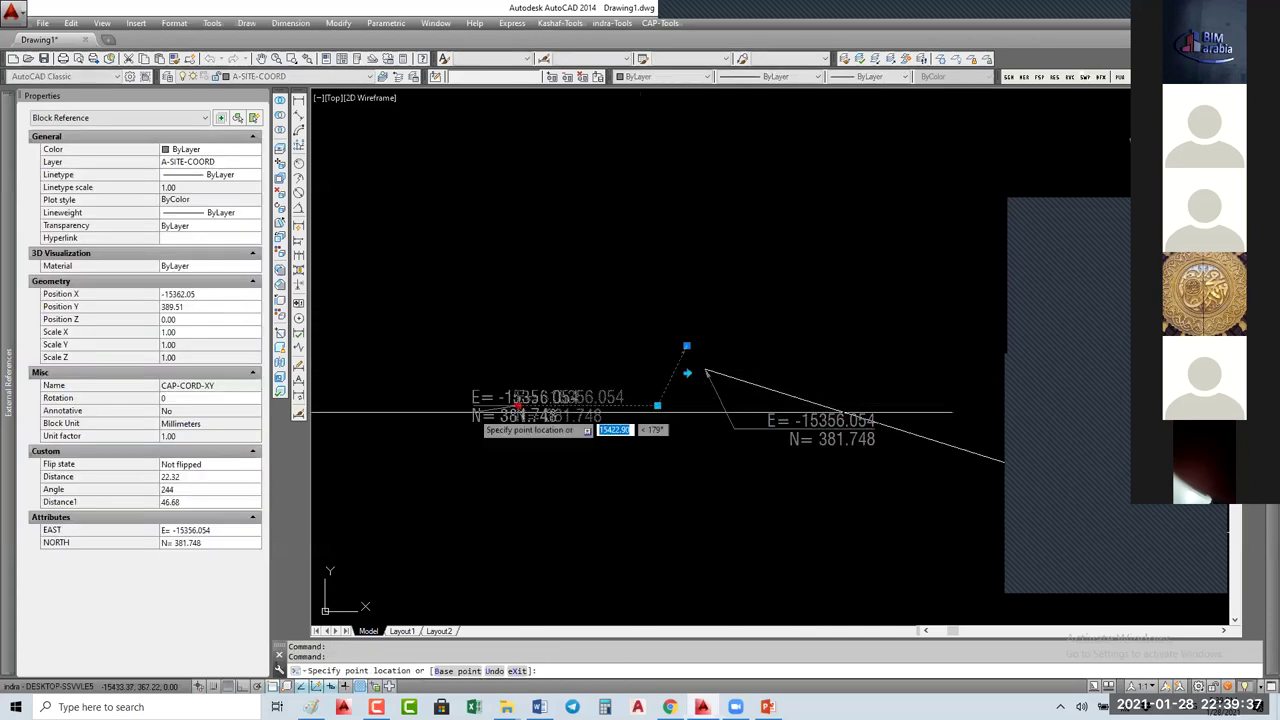
pyautogui.click(422, 407)
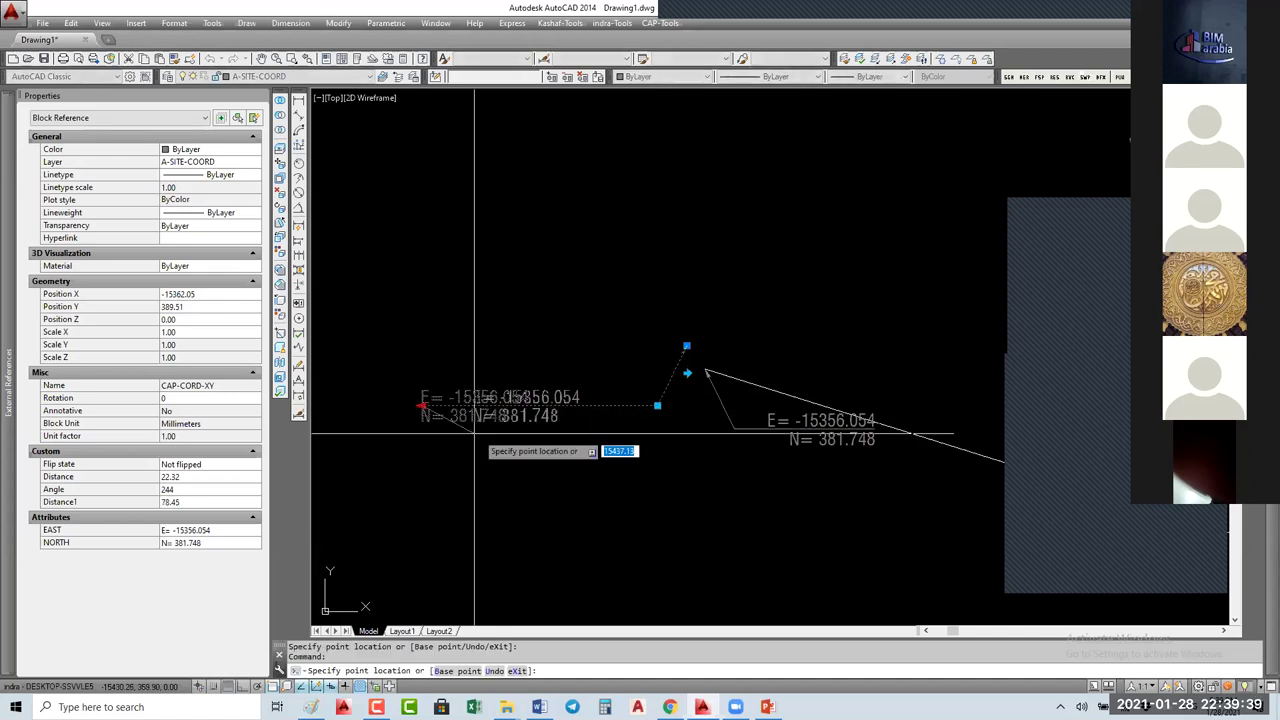
pyautogui.click(398, 447)
pyautogui.write('c')
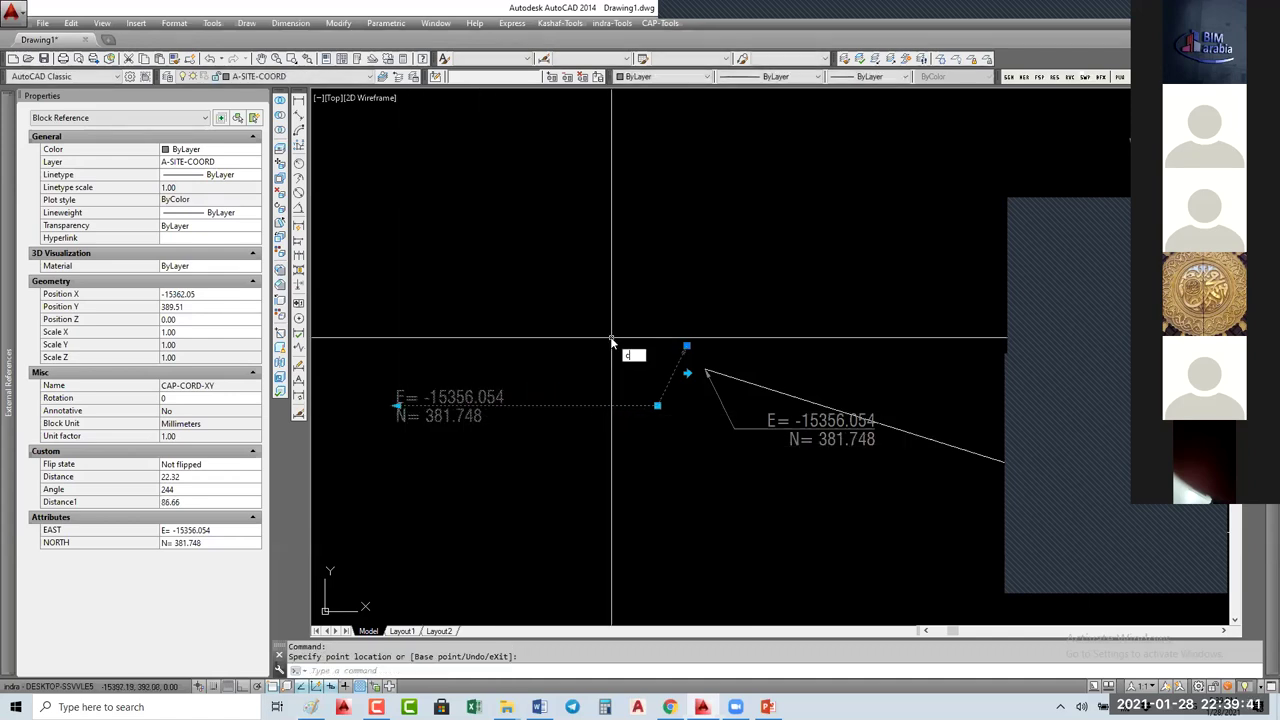
pyautogui.press('Escape')
pyautogui.write('co')
pyautogui.press('Return')
pyautogui.click(612, 360)
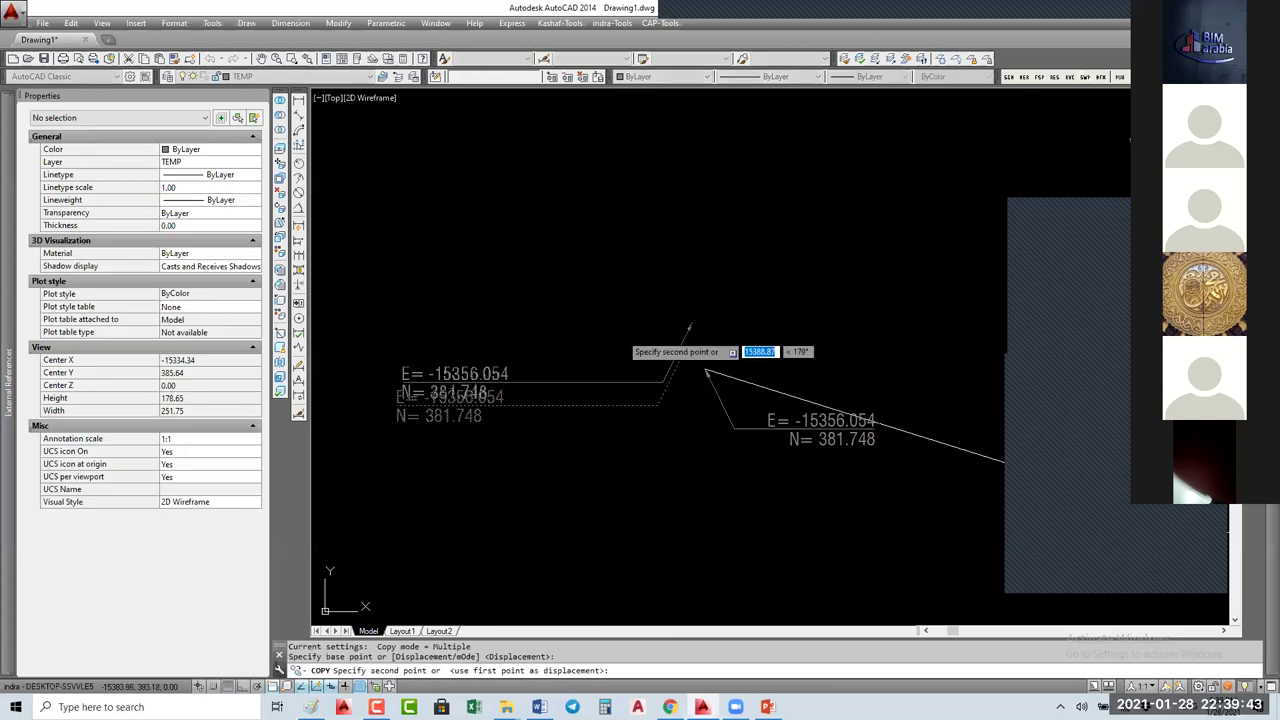
pyautogui.click(611, 343)
pyautogui.press('Escape')
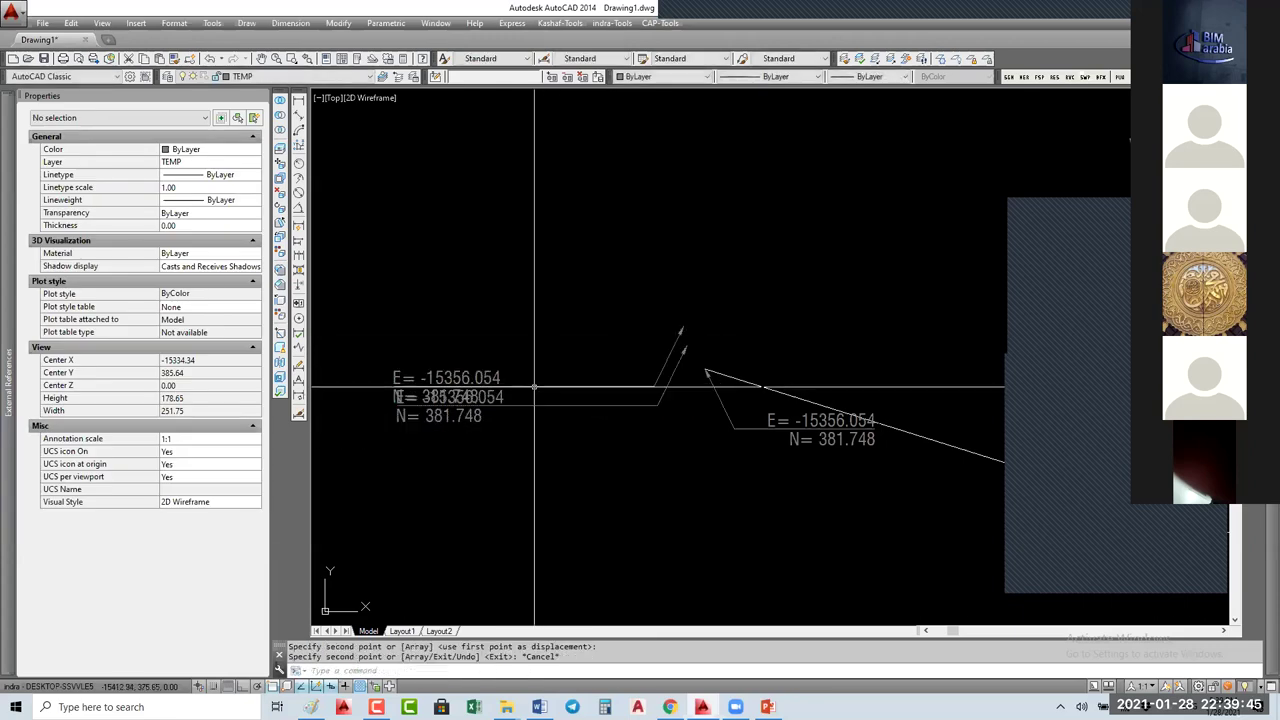
pyautogui.click(423, 384)
pyautogui.click(395, 386)
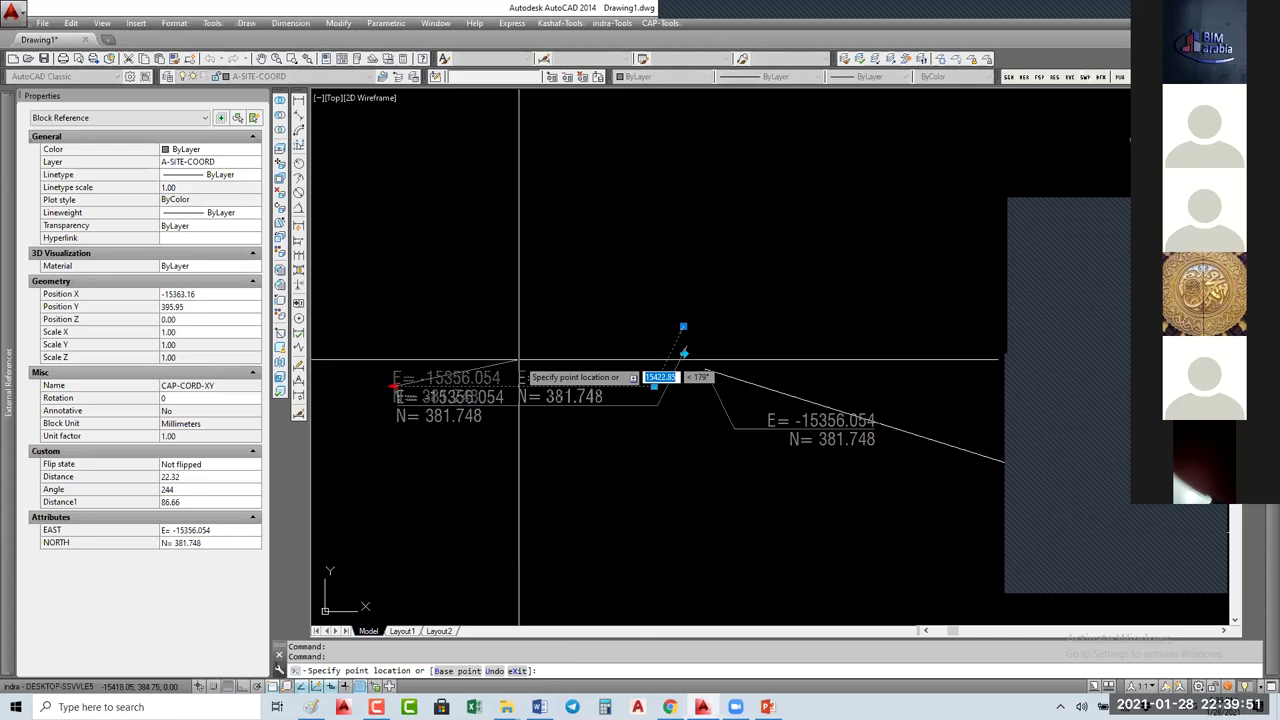
pyautogui.press('Escape')
pyautogui.press('Escape')
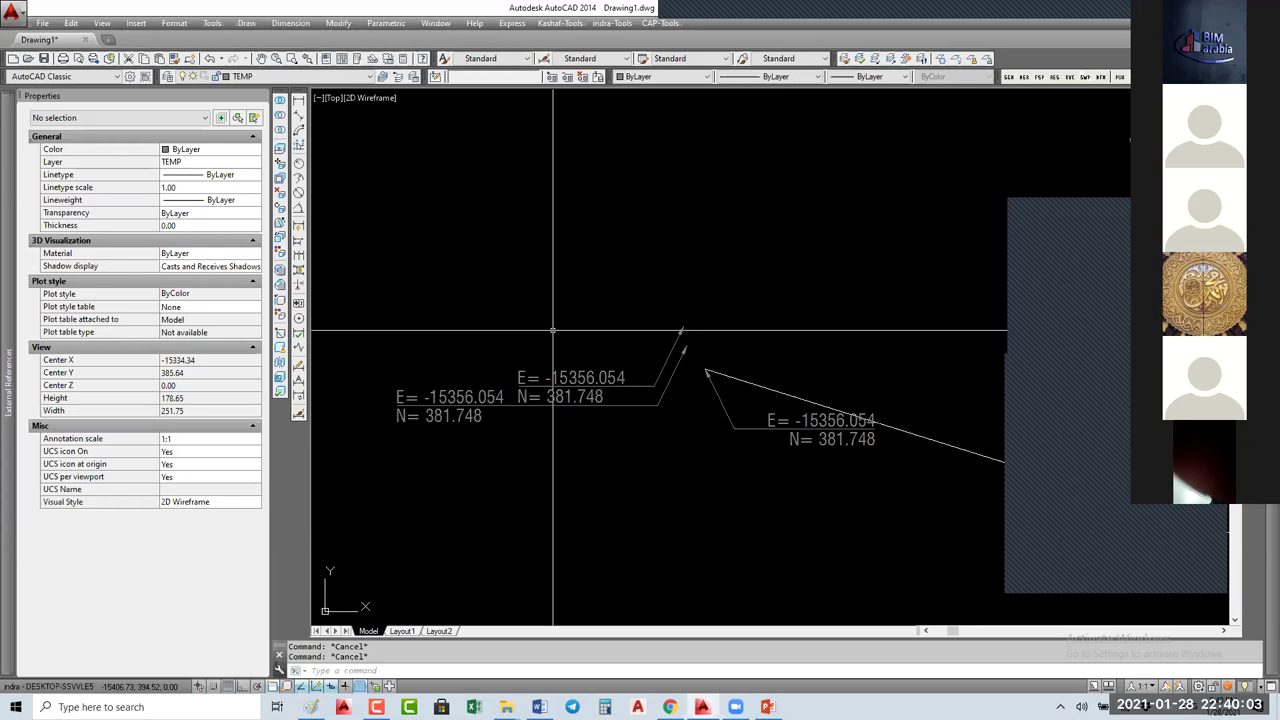
# Step: Zoom and pan to the diagonal-line circle-tag block, select it, then clear the selection
pyautogui.scroll(-10, 553, 330)
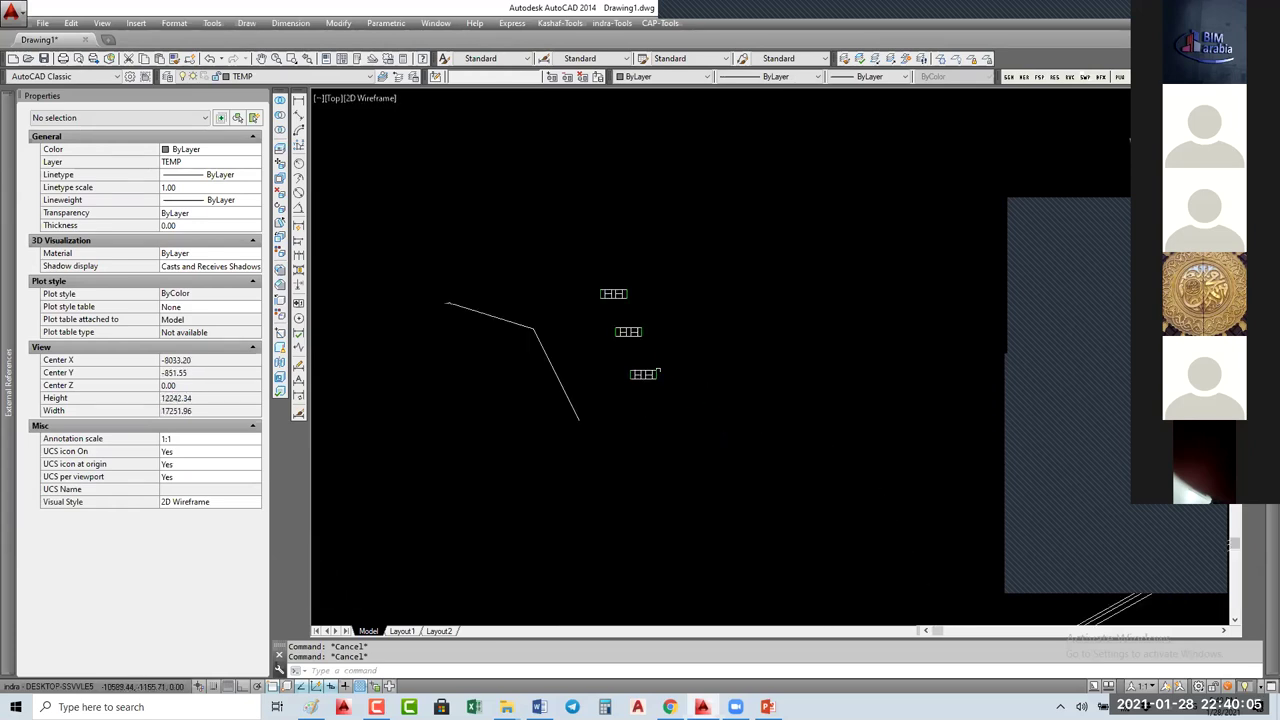
pyautogui.scroll(5, 619, 300)
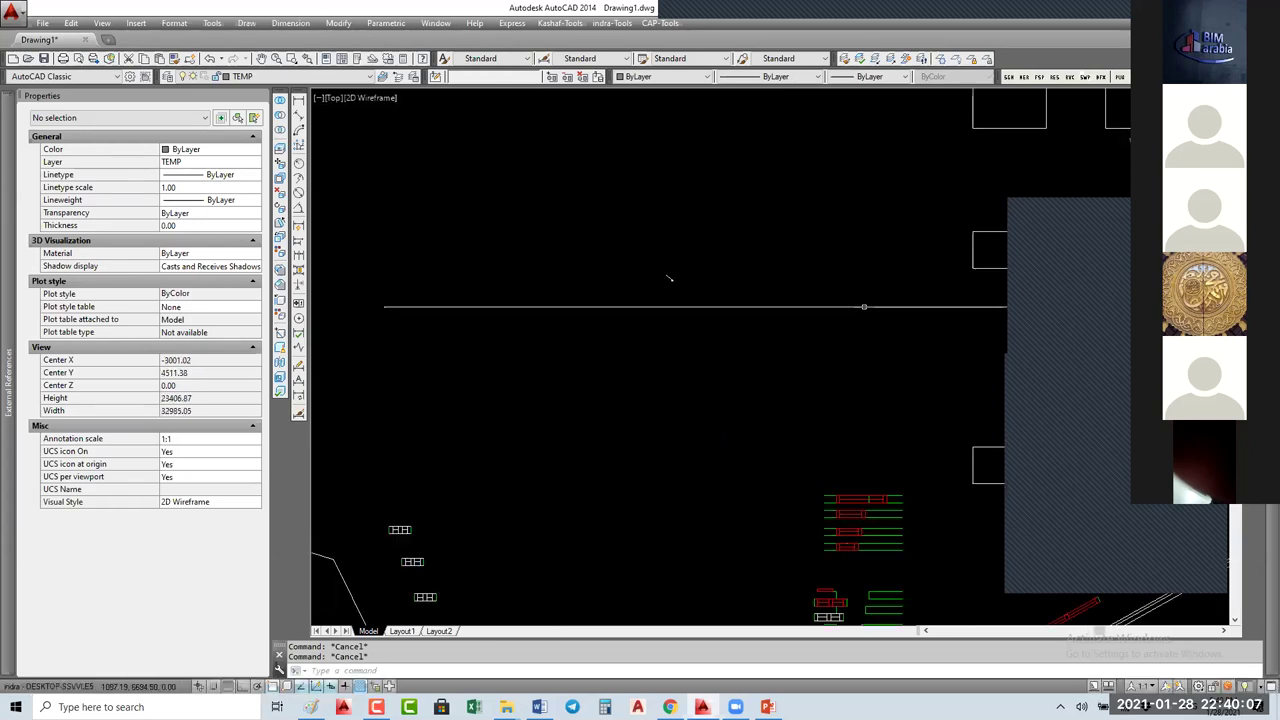
pyautogui.scroll(15, 605, 290)
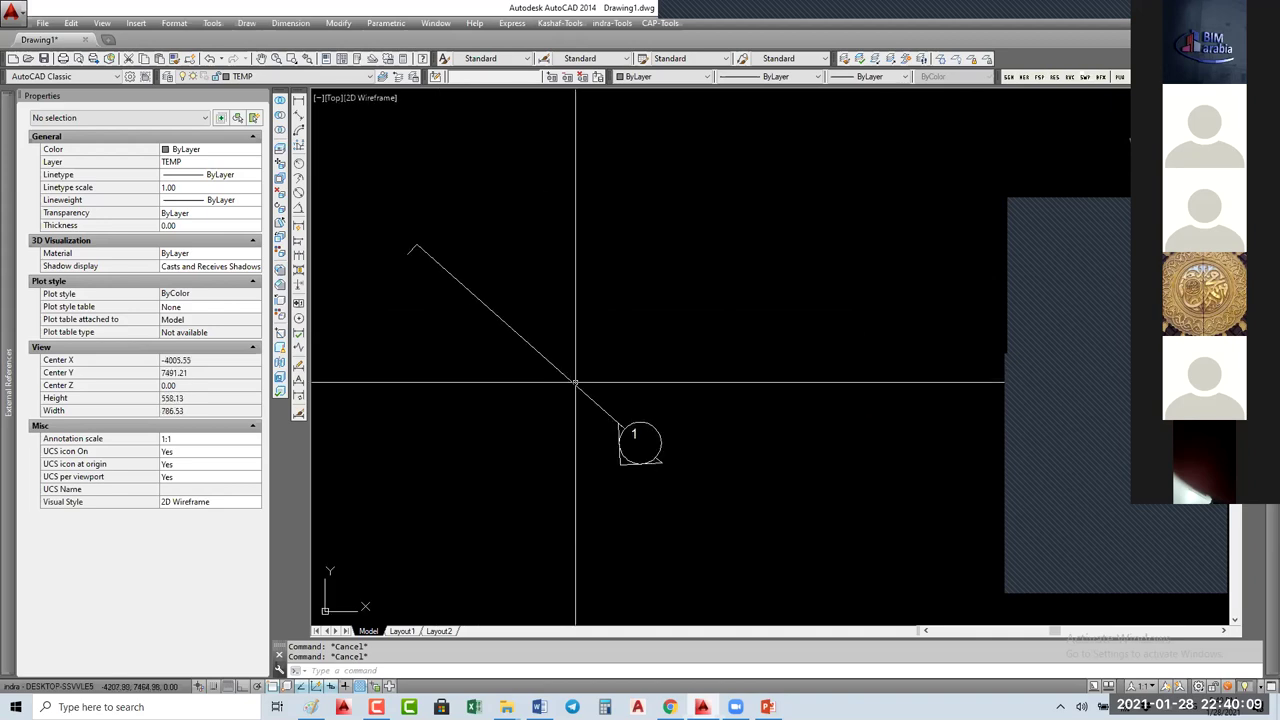
pyautogui.moveTo(617, 421); pyautogui.dragTo(665, 427, button='middle')
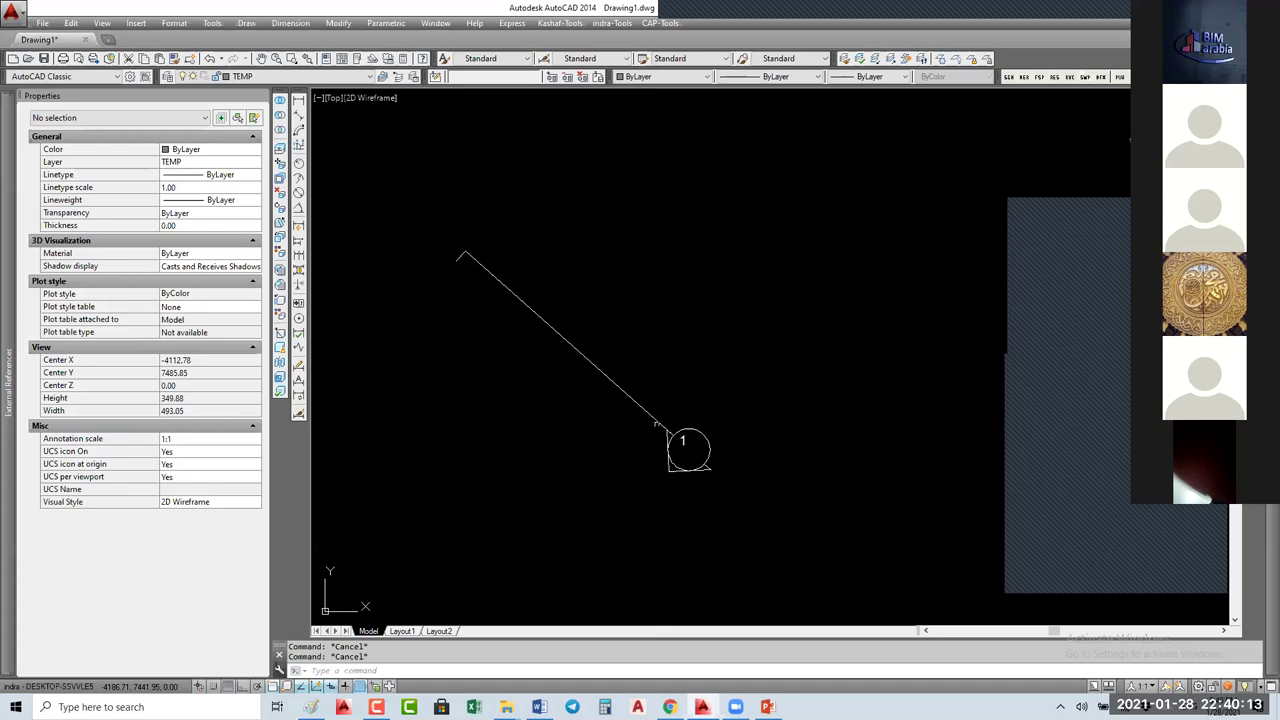
pyautogui.click(660, 421)
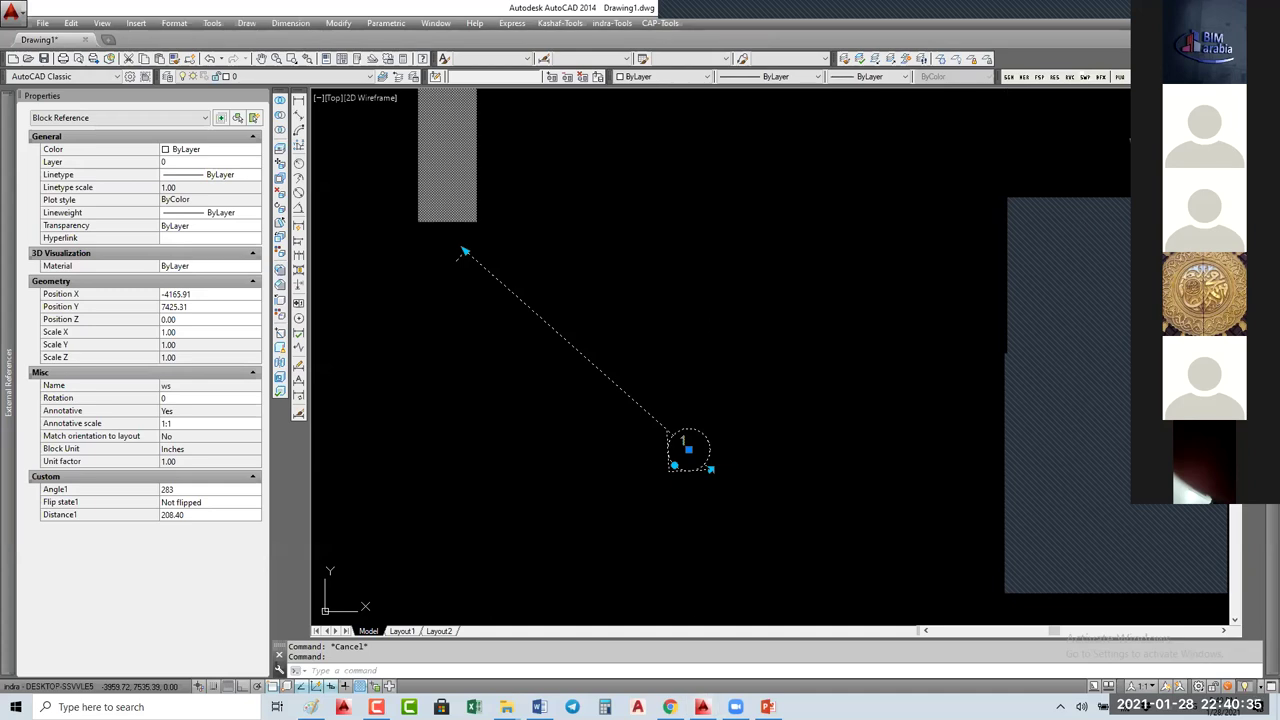
pyautogui.press('Escape')
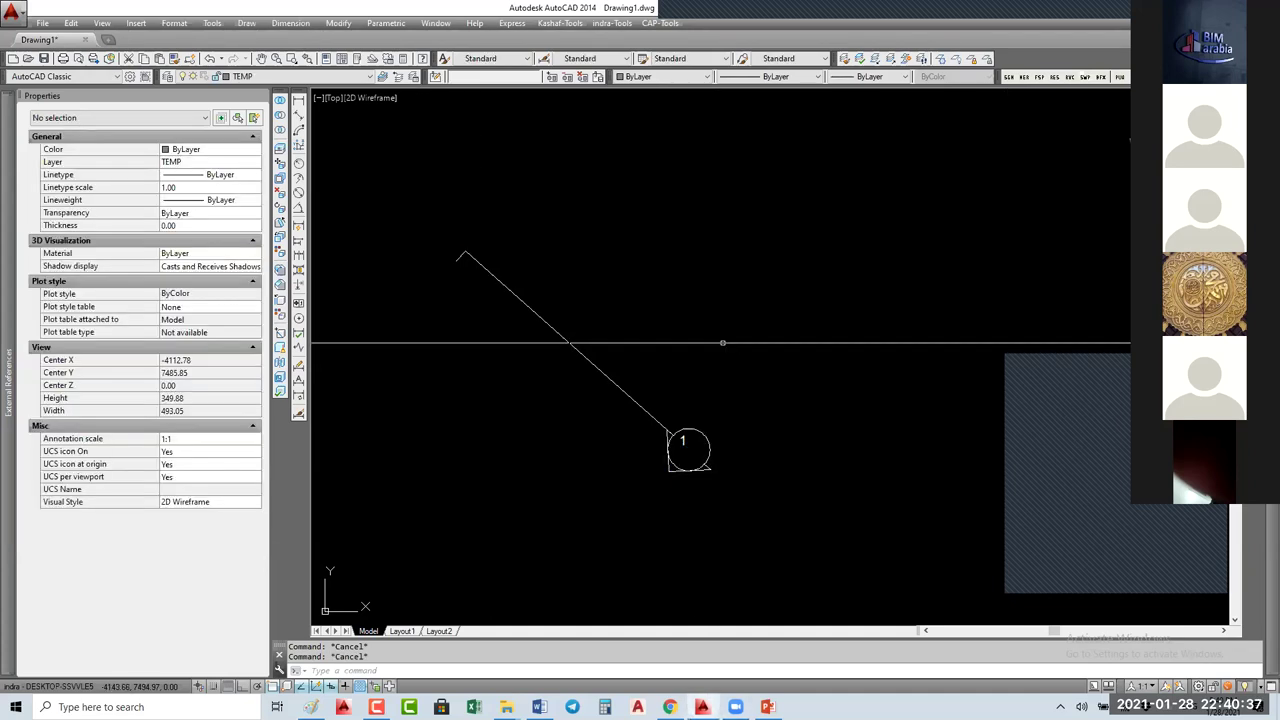
# Step: Try selecting other block references, then select the CAP-CORD-XY coordinate label block
pyautogui.scroll(-10, 722, 343)
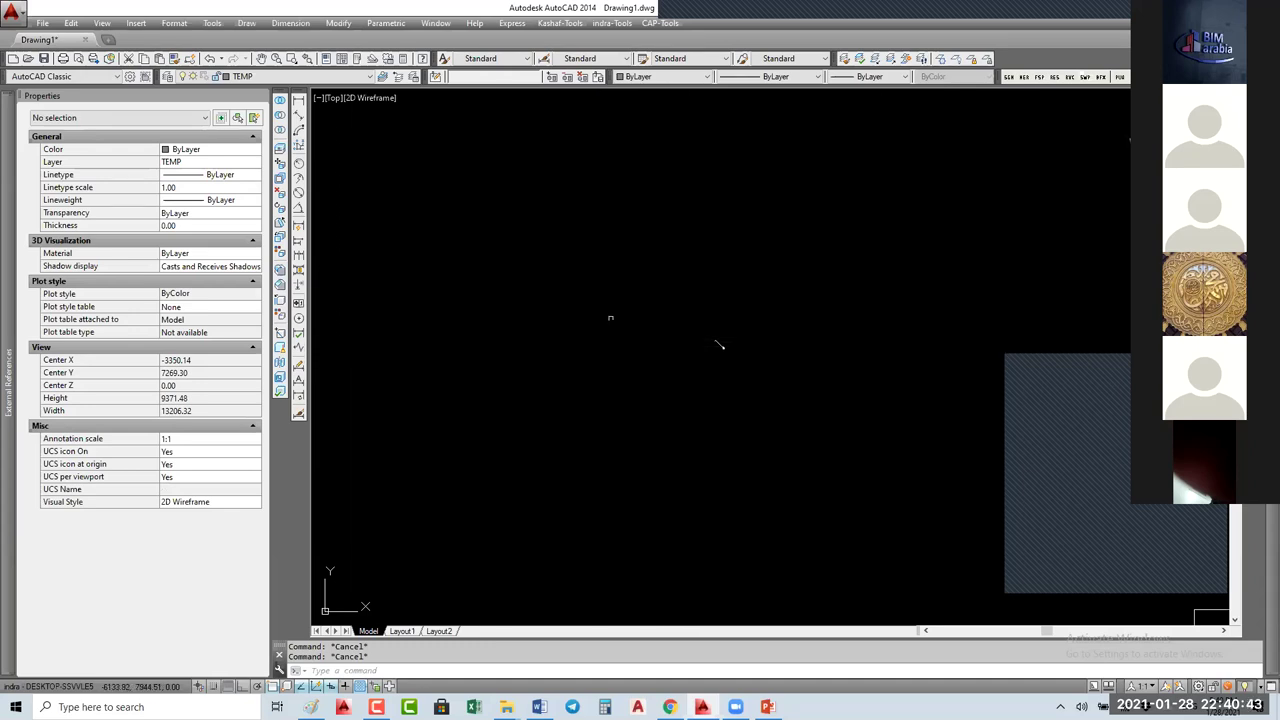
pyautogui.click(720, 343)
pyautogui.scroll(8, 700, 357)
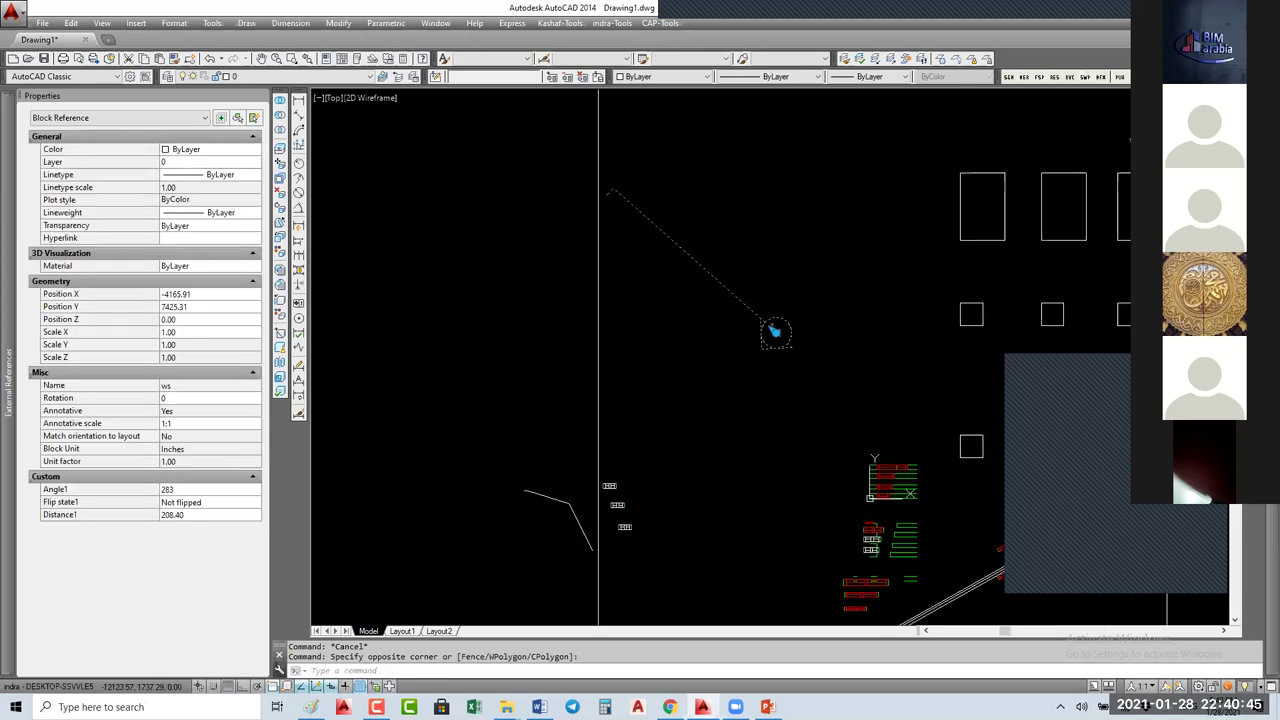
pyautogui.press('Escape')
pyautogui.click(551, 500)
pyautogui.scroll(5, 504, 500)
pyautogui.scroll(-3, 504, 500)
pyautogui.press('Escape')
pyautogui.scroll(-2, 869, 265)
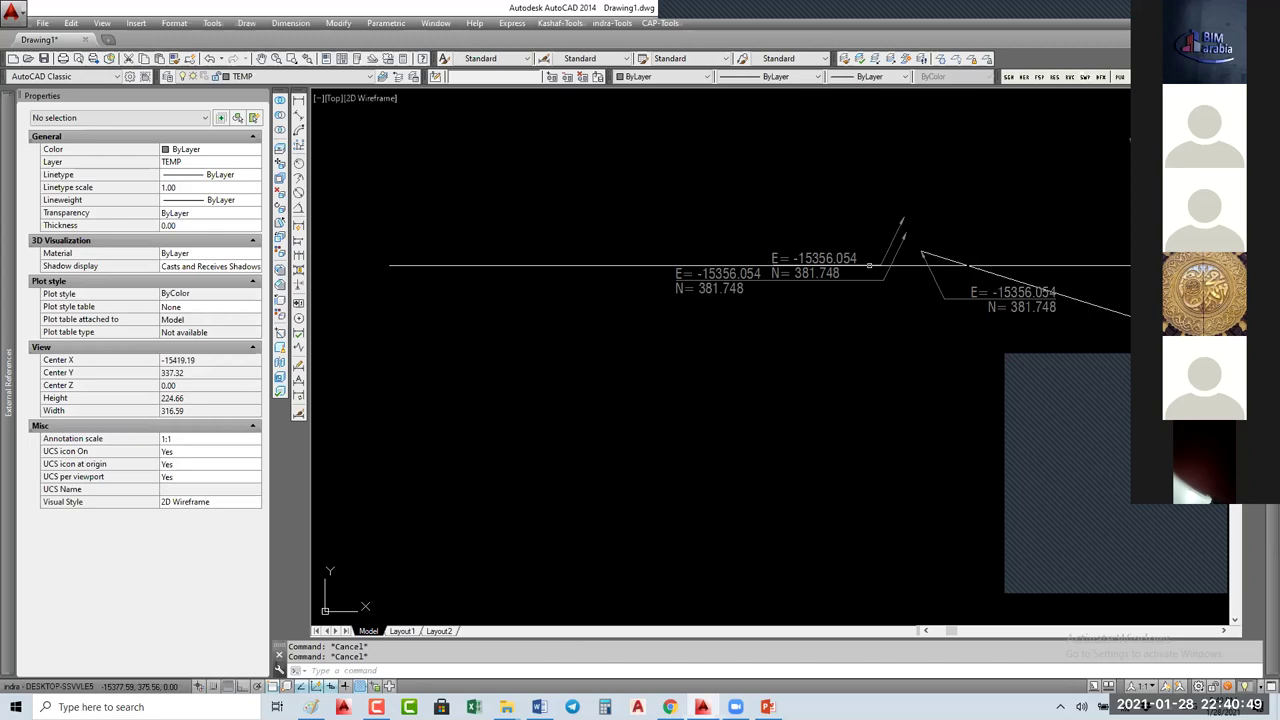
pyautogui.click(869, 265)
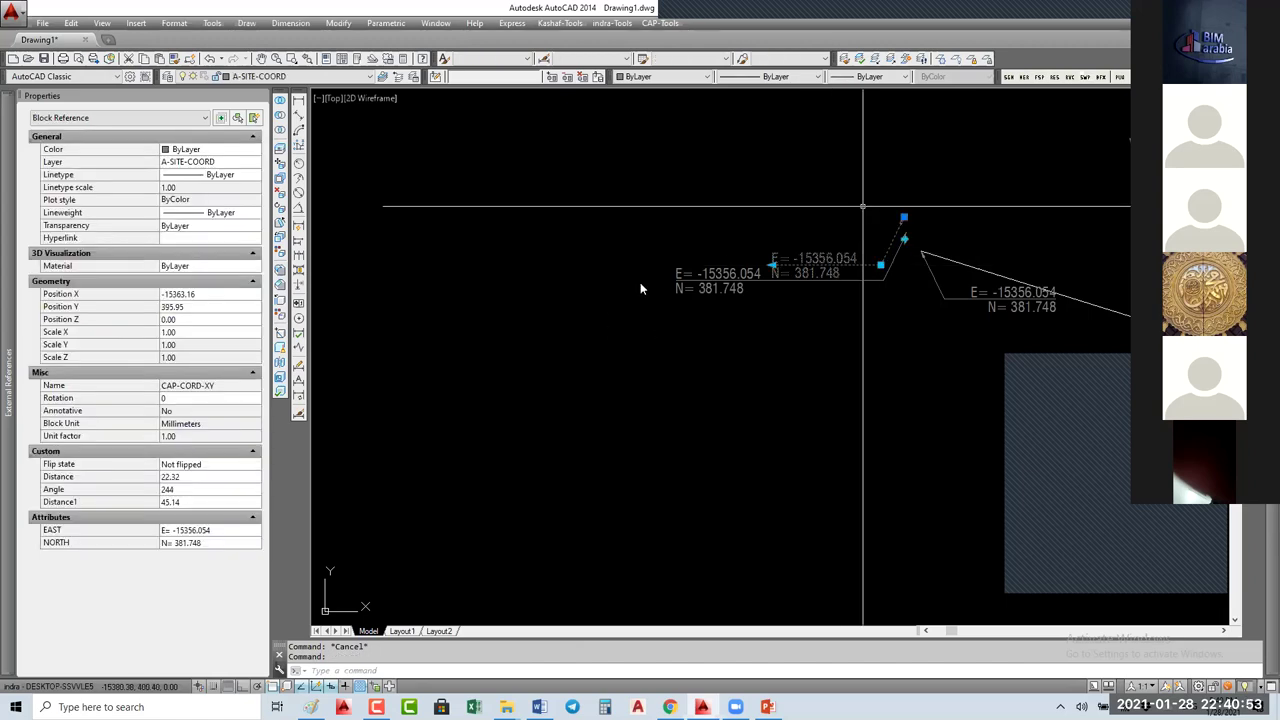
pyautogui.write('Be')
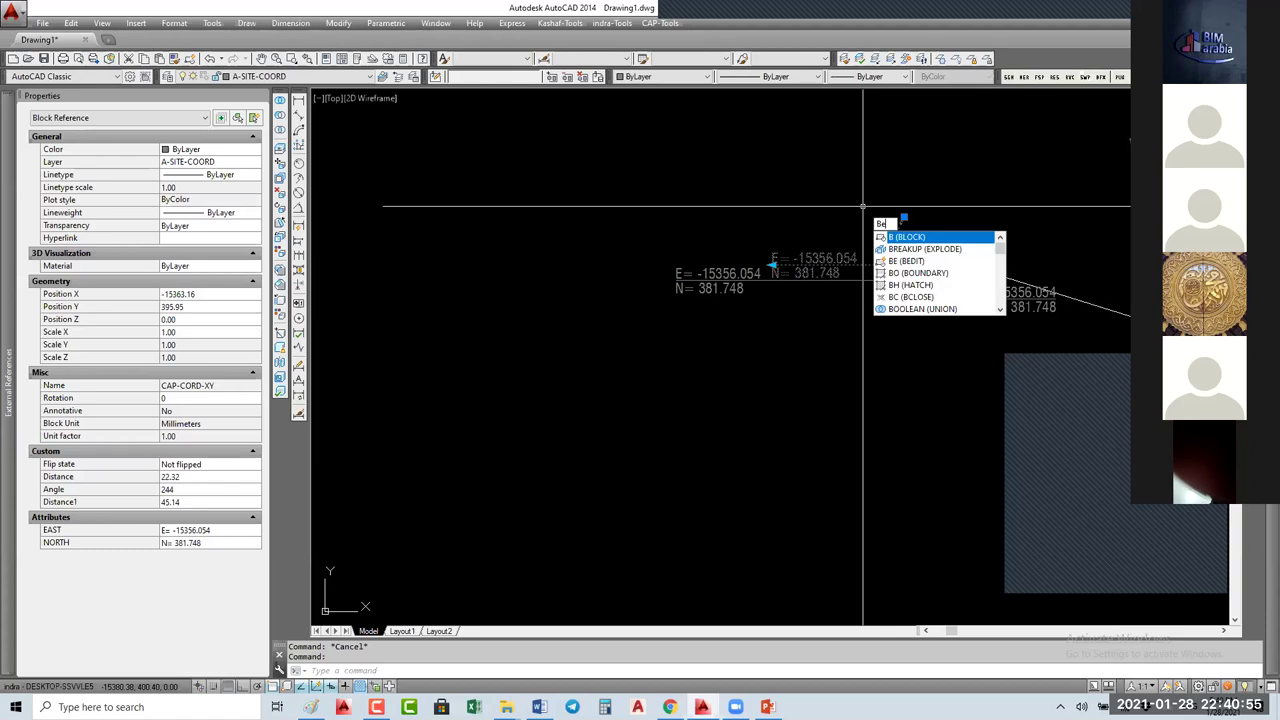
pyautogui.press('Return')
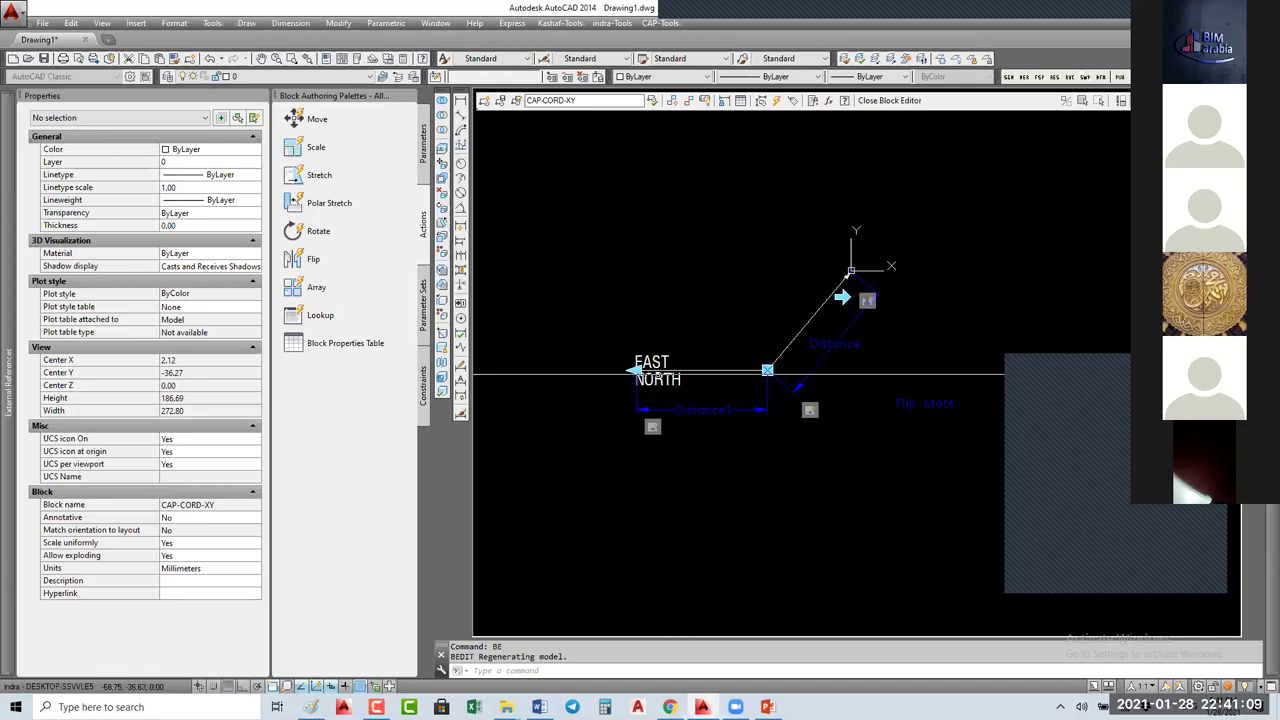
pyautogui.click(890, 102)
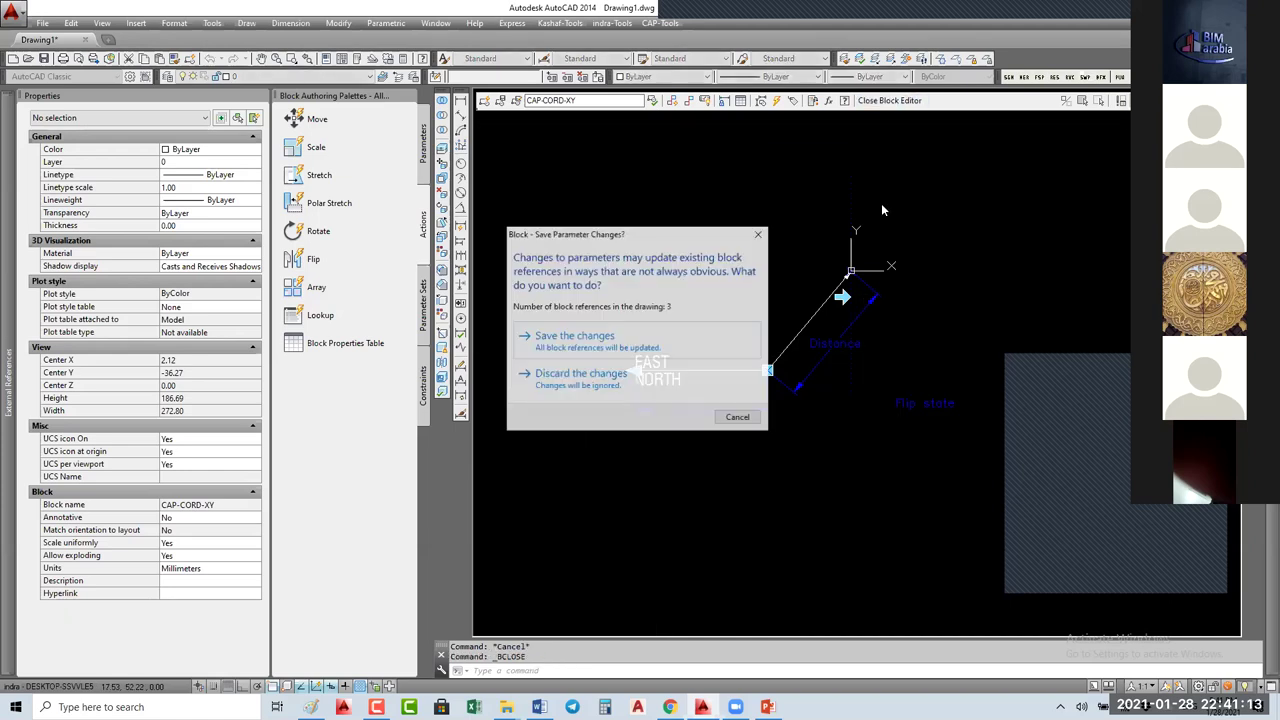
pyautogui.click(742, 426)
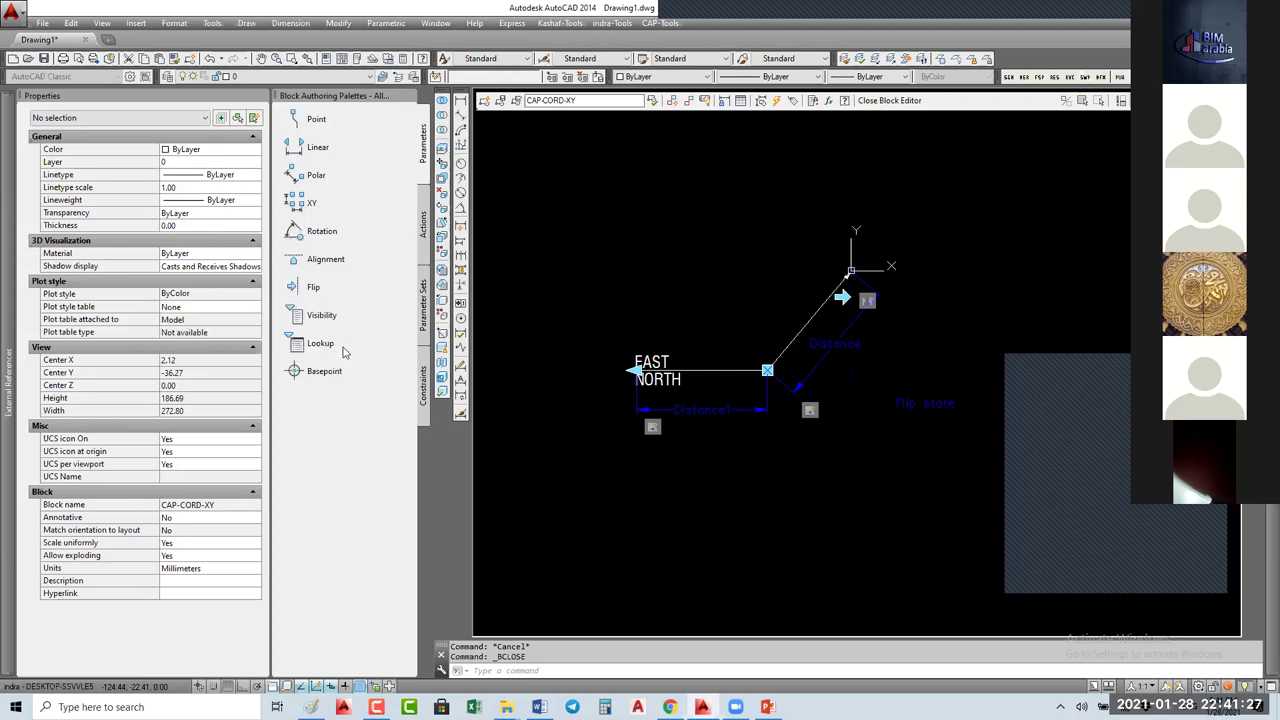
pyautogui.click(423, 225)
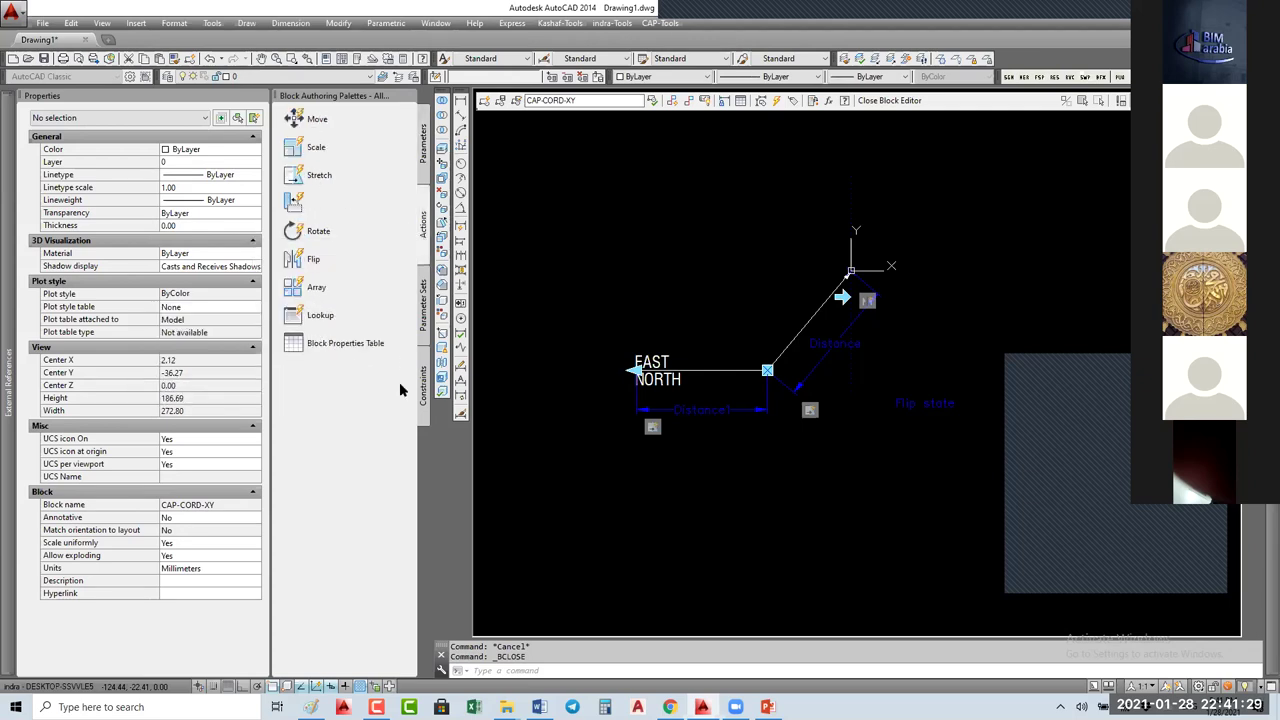
pyautogui.click(424, 315)
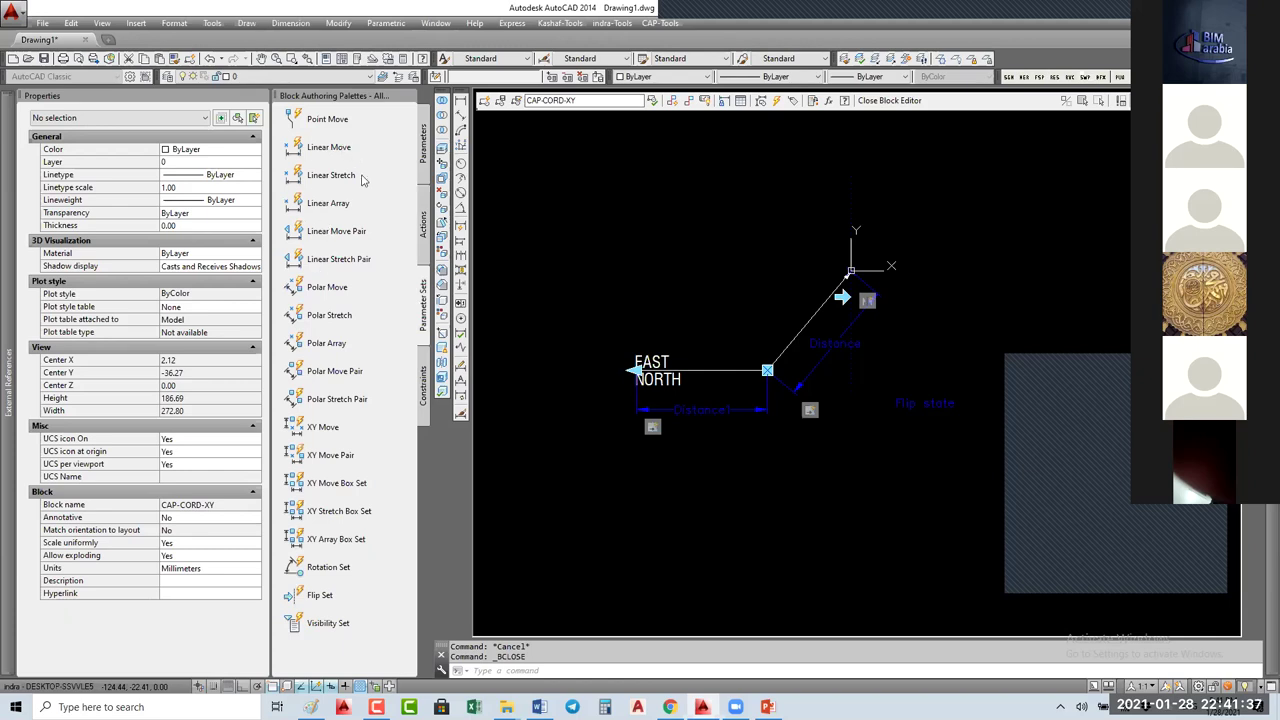
pyautogui.click(424, 230)
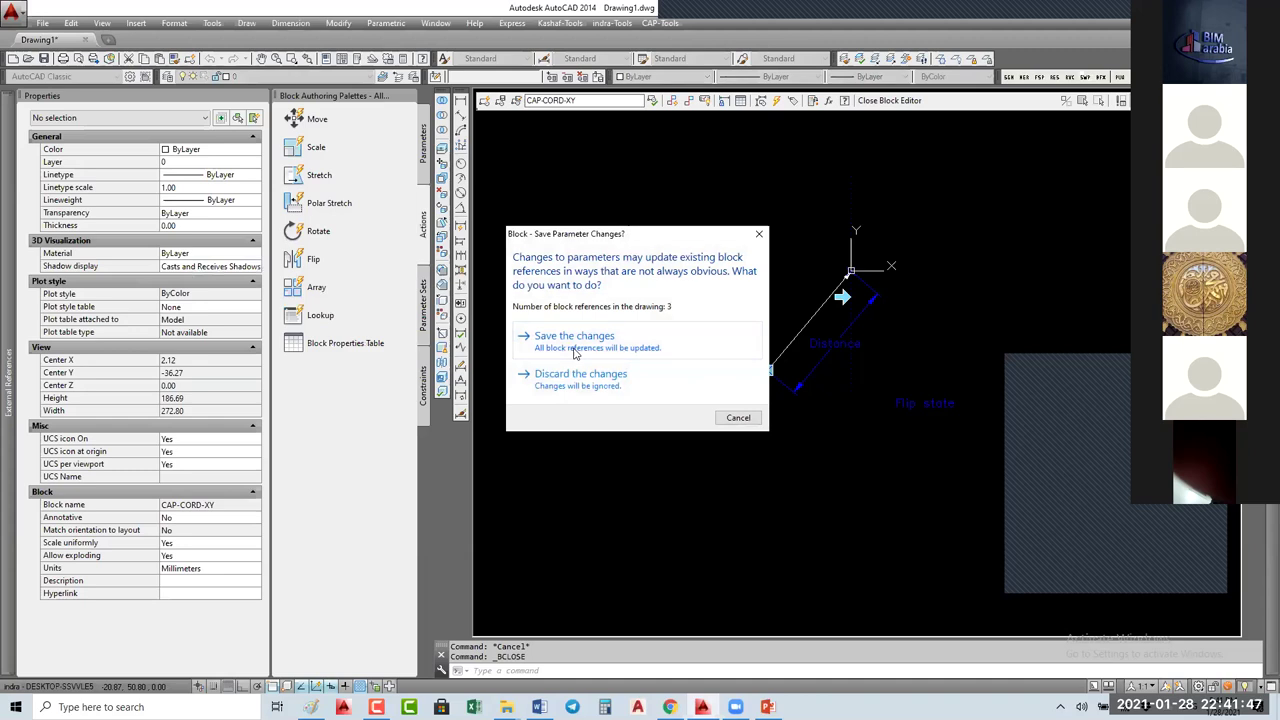
pyautogui.click(674, 373)
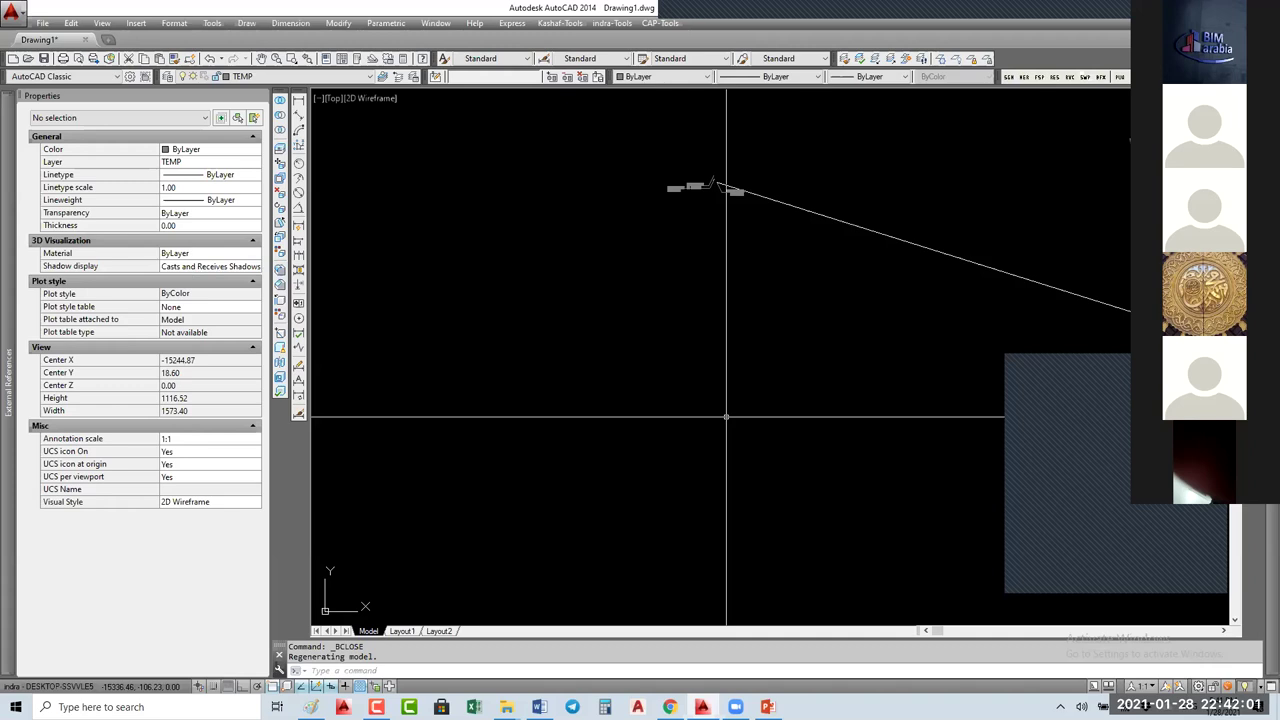
# Step: Draw a 20 by 20 square for the screw head and lower its top edge
pyautogui.write('rec')
pyautogui.press('Return')
pyautogui.click(600, 333)
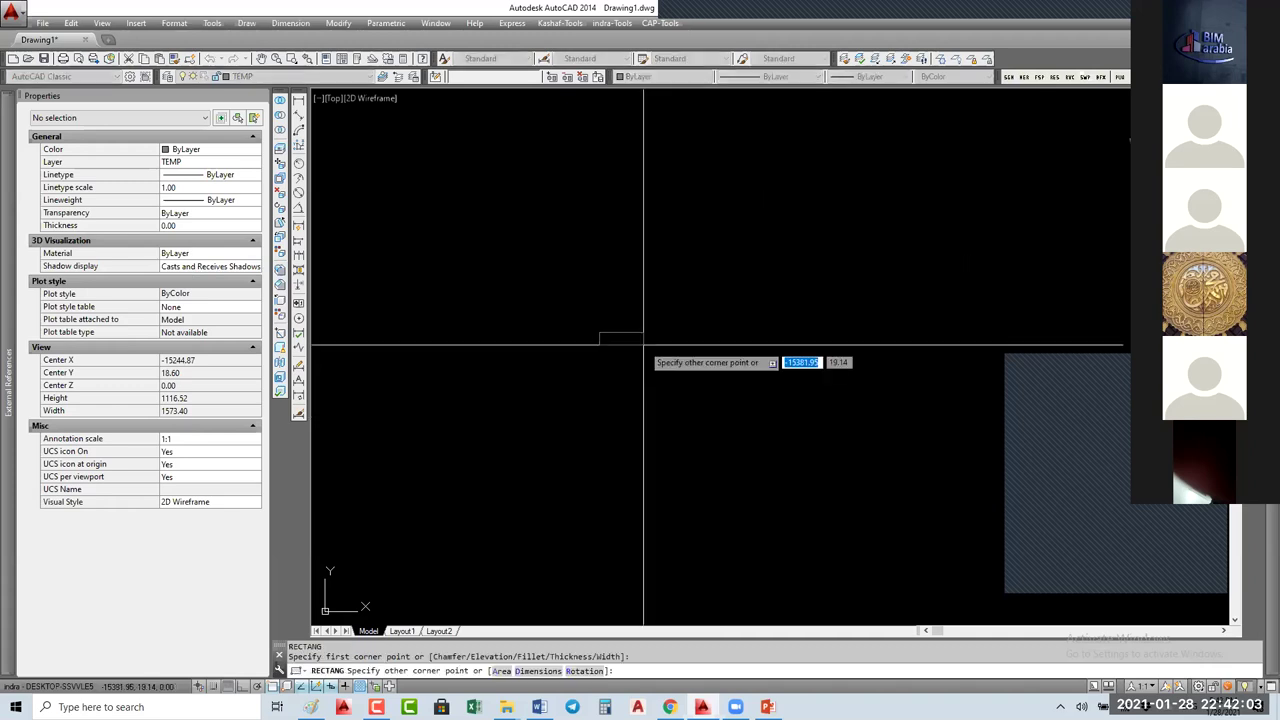
pyautogui.write('20.20')
pyautogui.press('Return')
pyautogui.write('20')
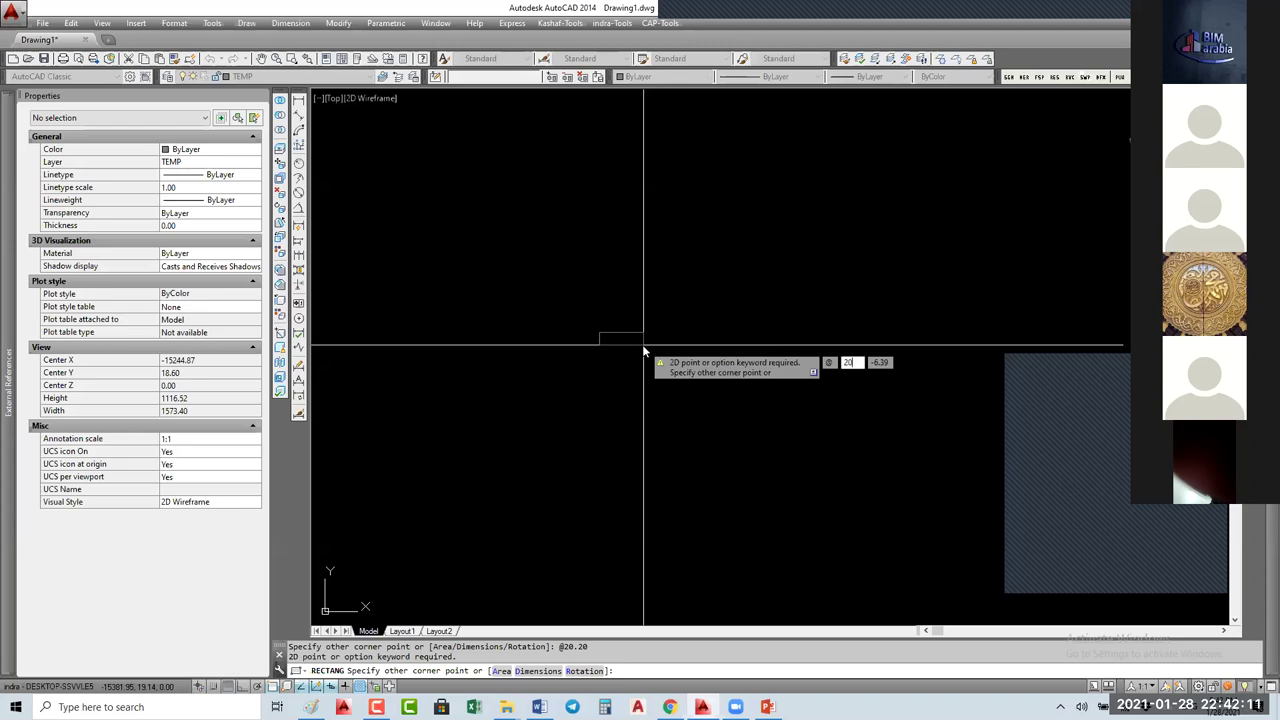
pyautogui.write(',20')
pyautogui.press('Return')
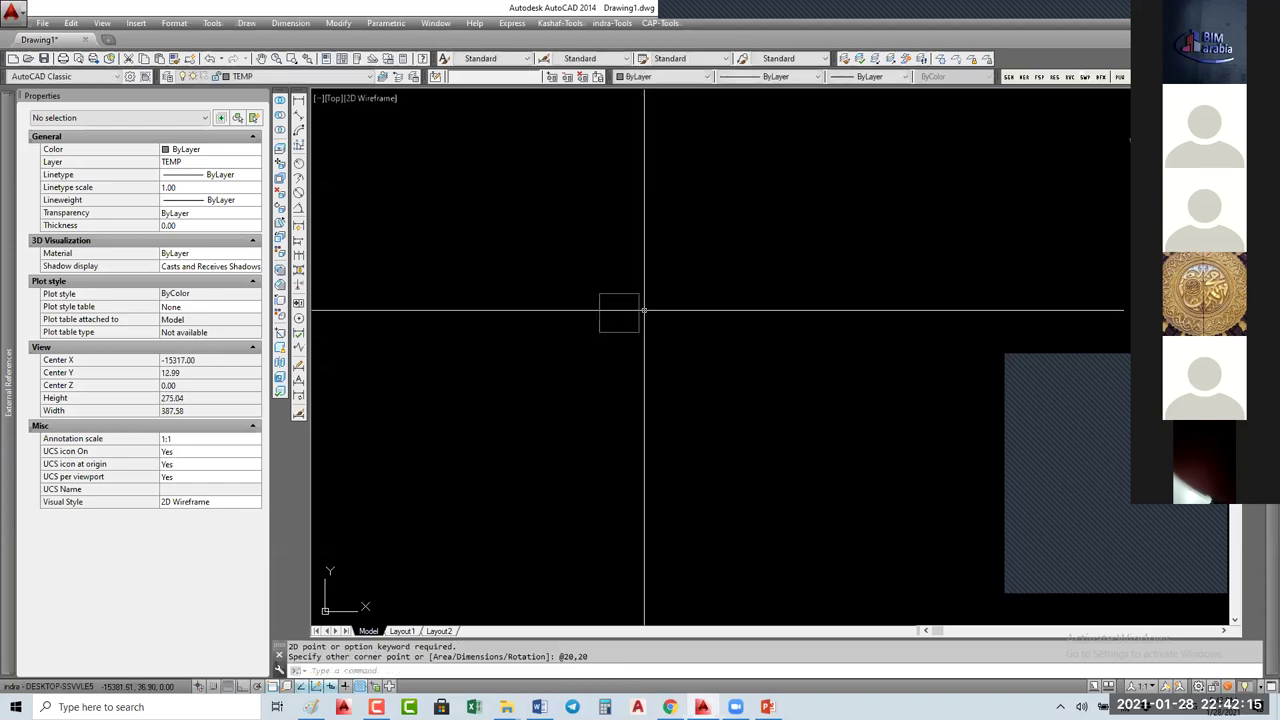
pyautogui.scroll(2, 658, 288)
pyautogui.click(669, 274)
pyautogui.click(540, 306)
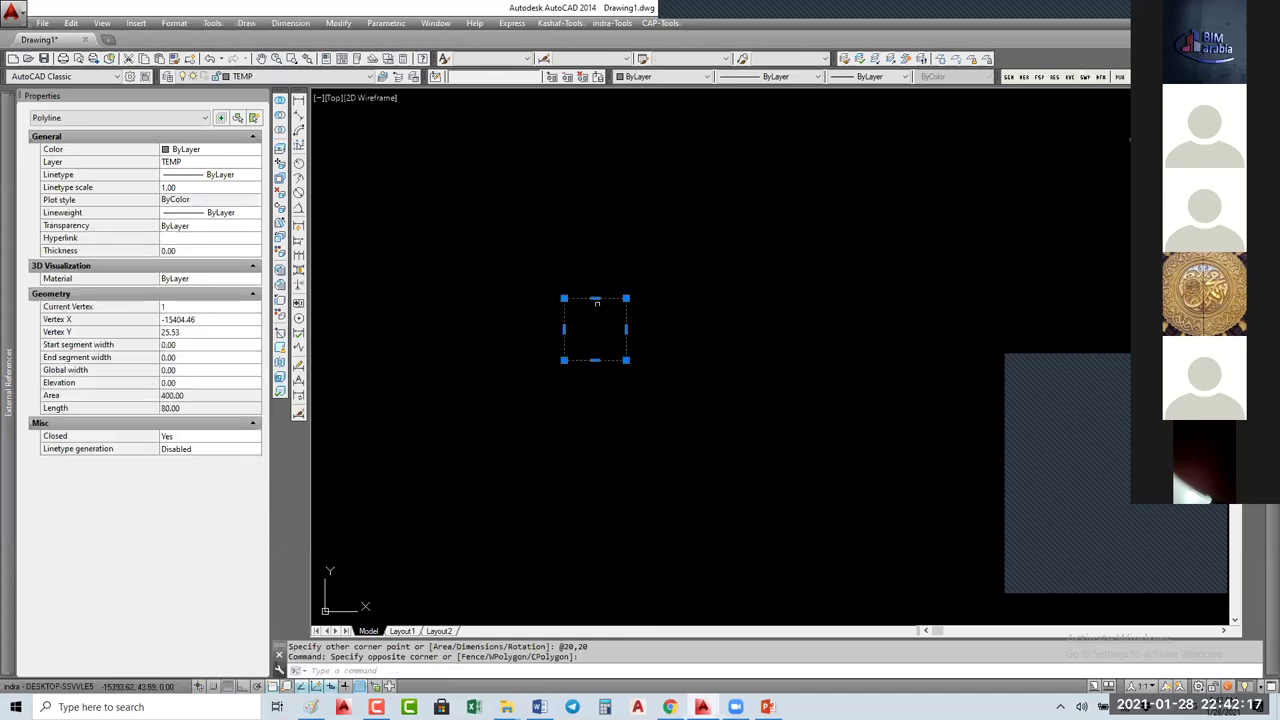
pyautogui.click(595, 298)
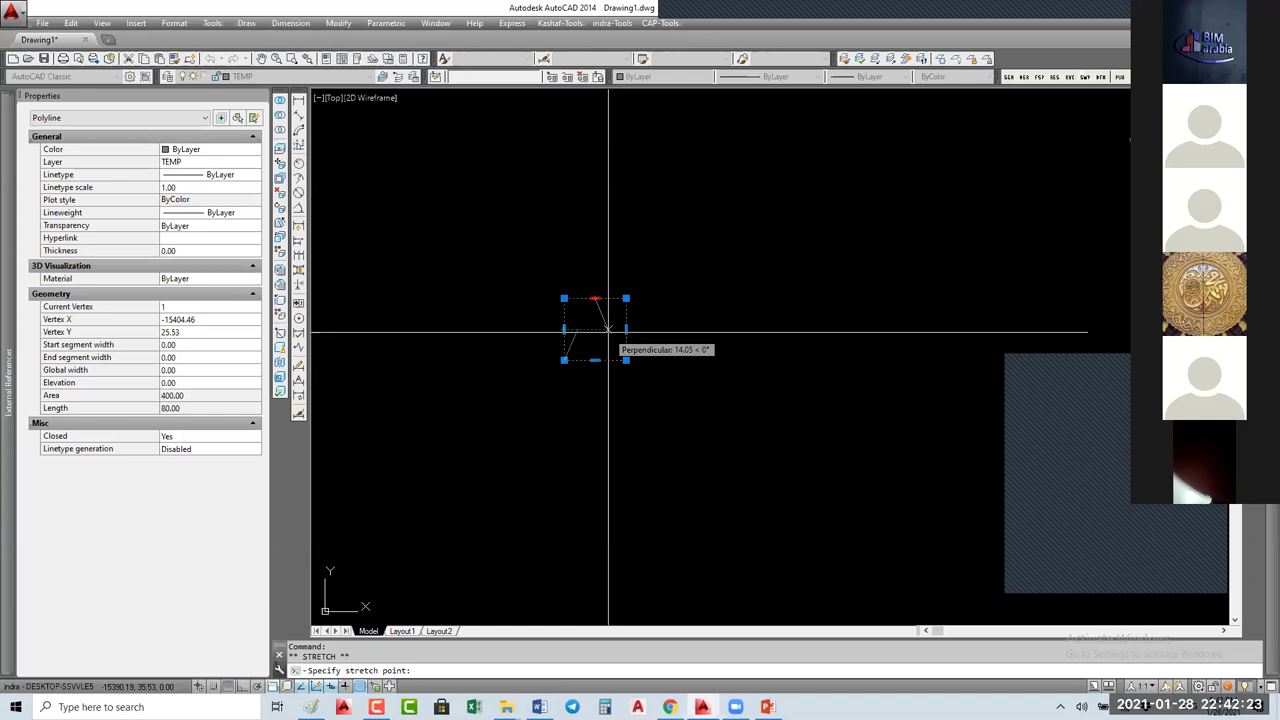
pyautogui.click(607, 328)
# Step: Draw a tall shank rectangle and move it centred under the head
pyautogui.write('rec')
pyautogui.press('space')
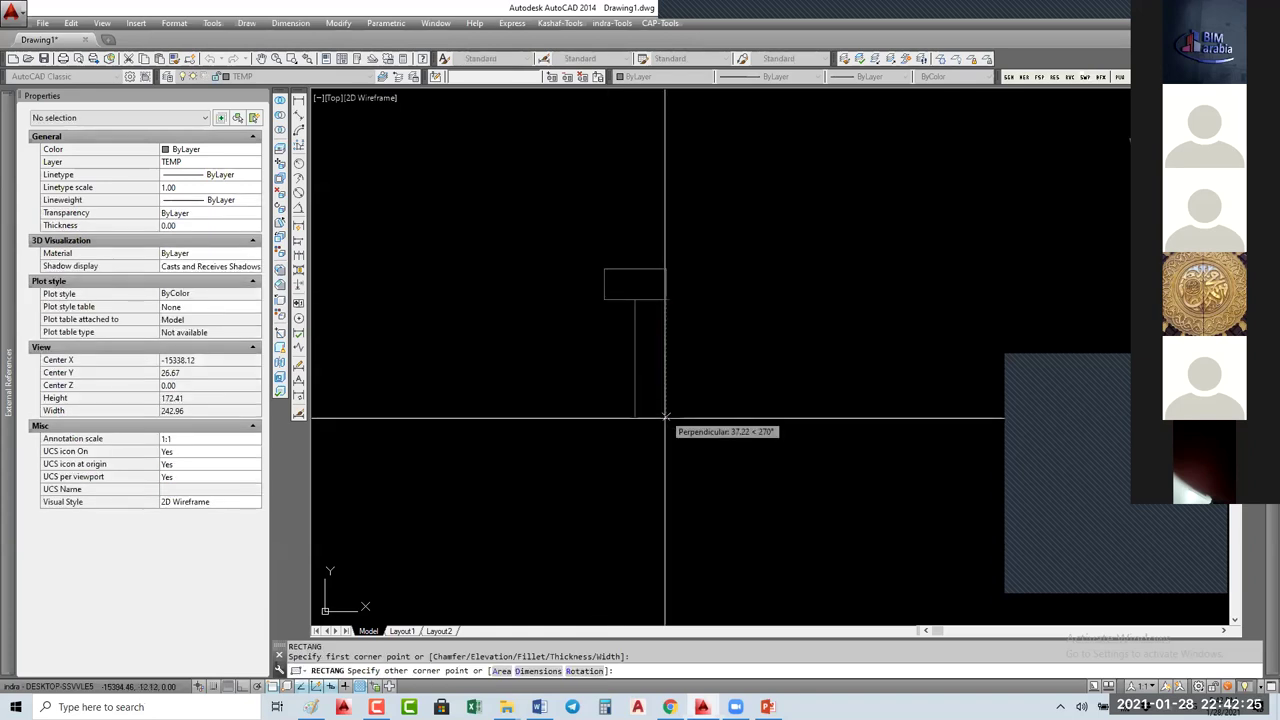
pyautogui.click(666, 489)
pyautogui.click(634, 298)
pyautogui.write('m')
pyautogui.press('space')
pyautogui.click(672, 332)
pyautogui.click(625, 336)
pyautogui.press('space')
pyautogui.click(634, 298)
pyautogui.click(619, 298)
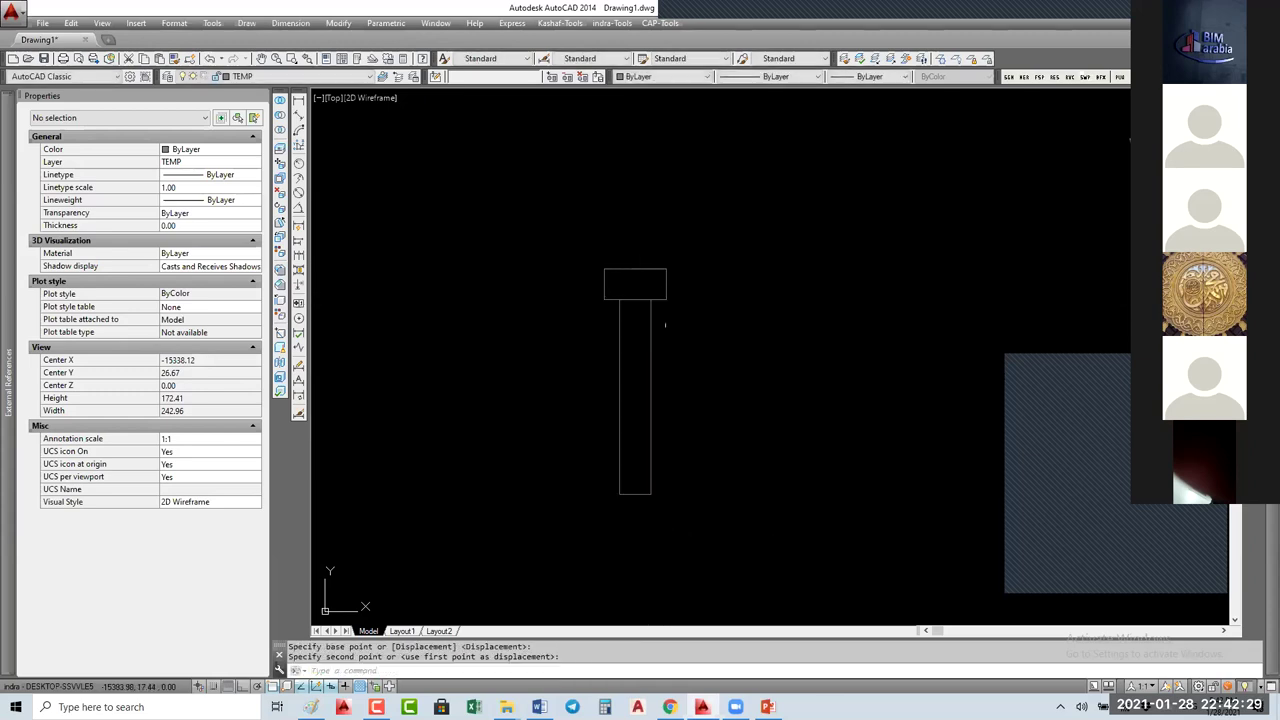
# Step: Draw a slanted thread line across the shank
pyautogui.write('l')
pyautogui.press('space')
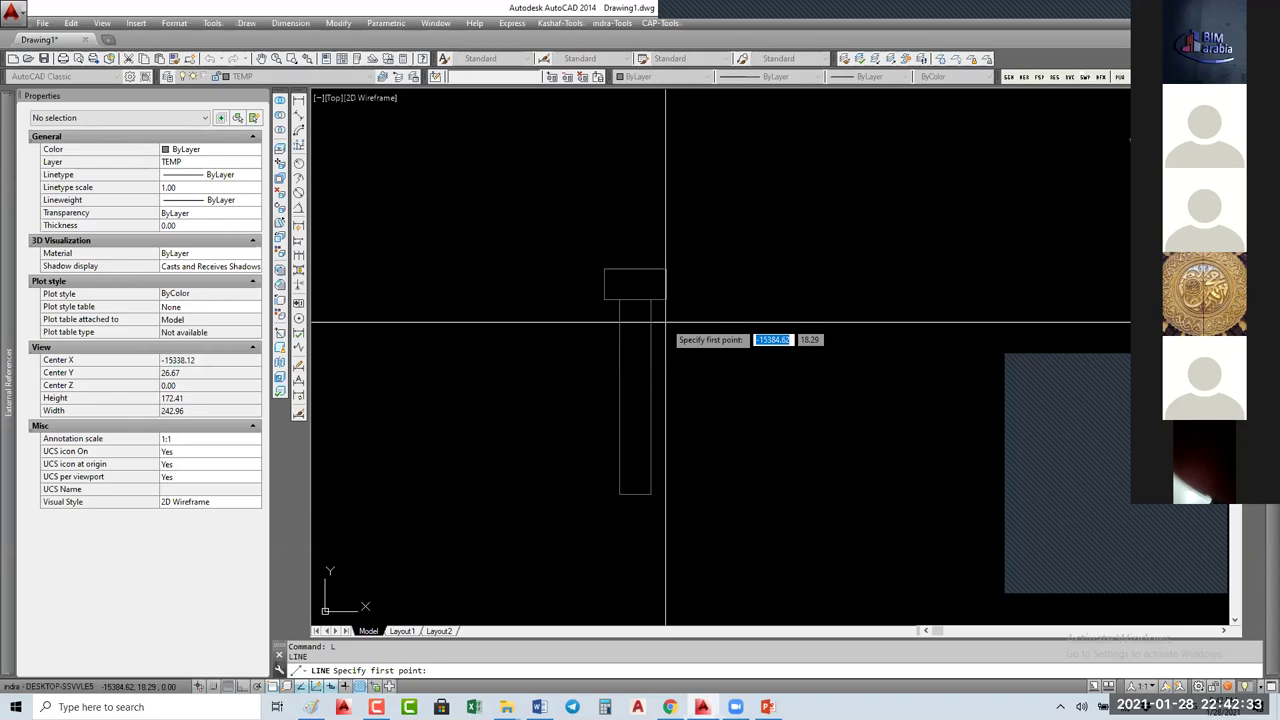
pyautogui.click(665, 323)
pyautogui.scroll(4, 606, 362)
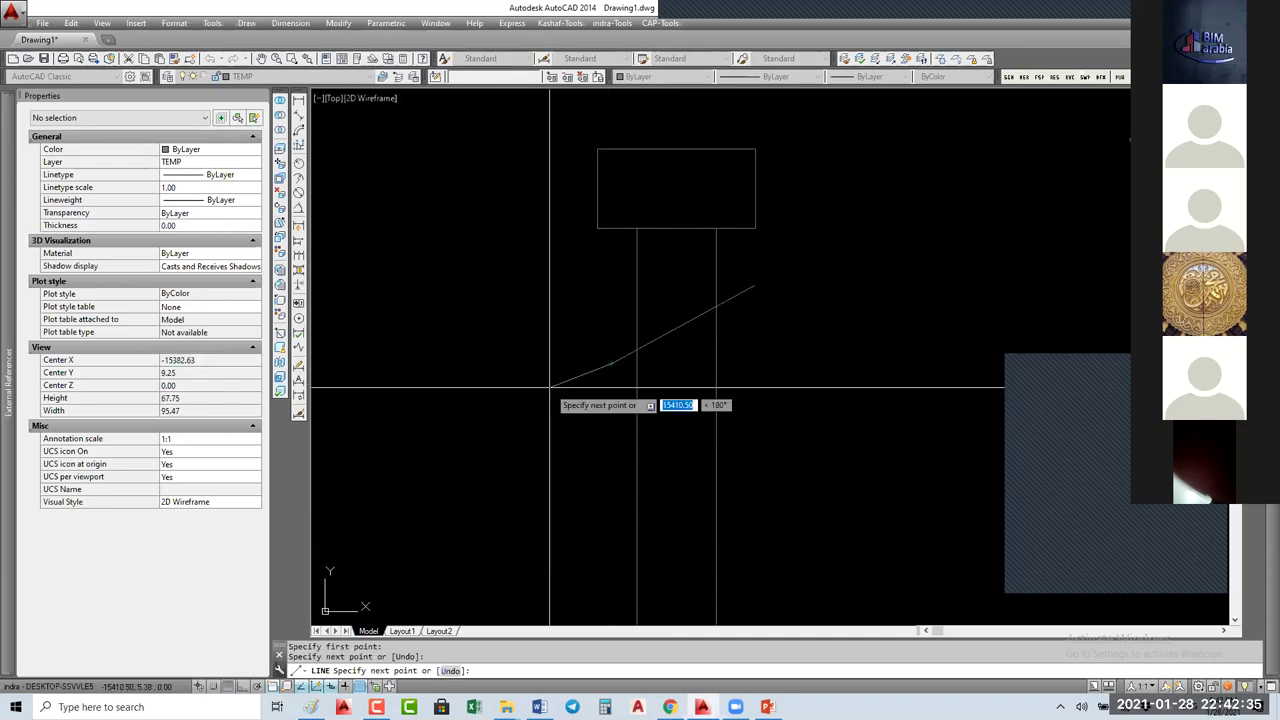
pyautogui.click(611, 363)
pyautogui.press('Escape')
pyautogui.write('c')
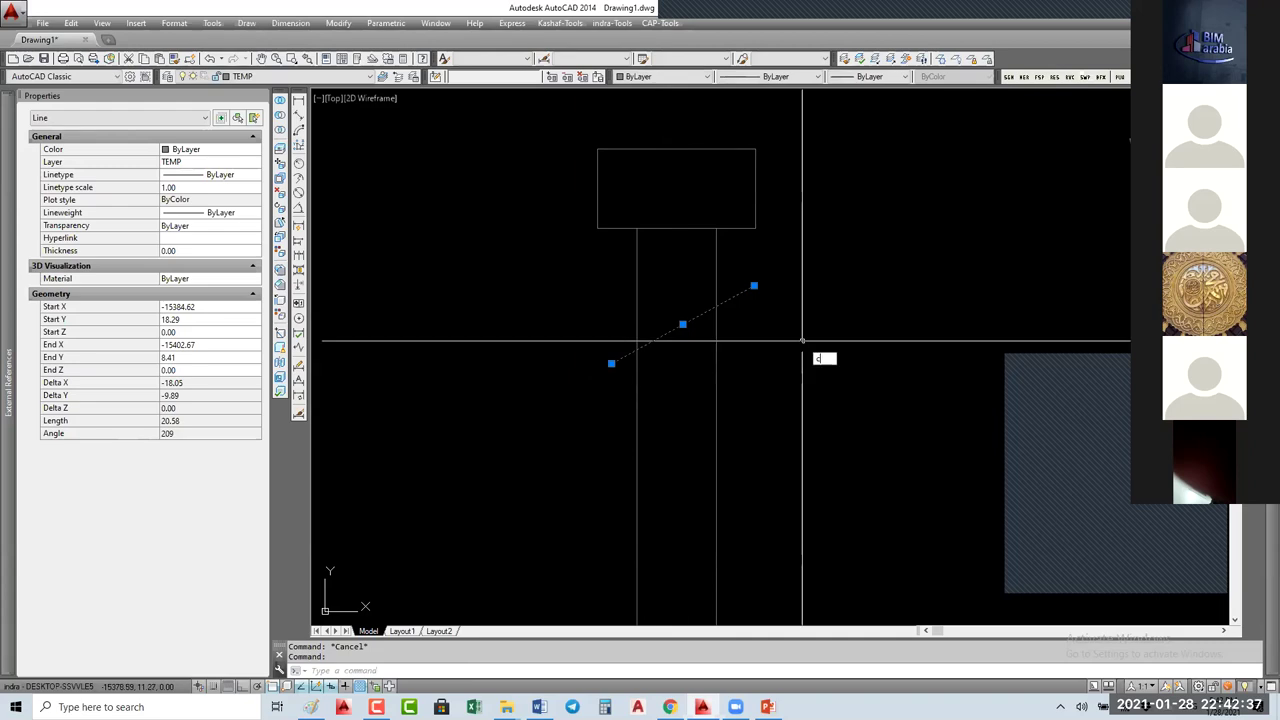
pyautogui.write('o')
pyautogui.press('Return')
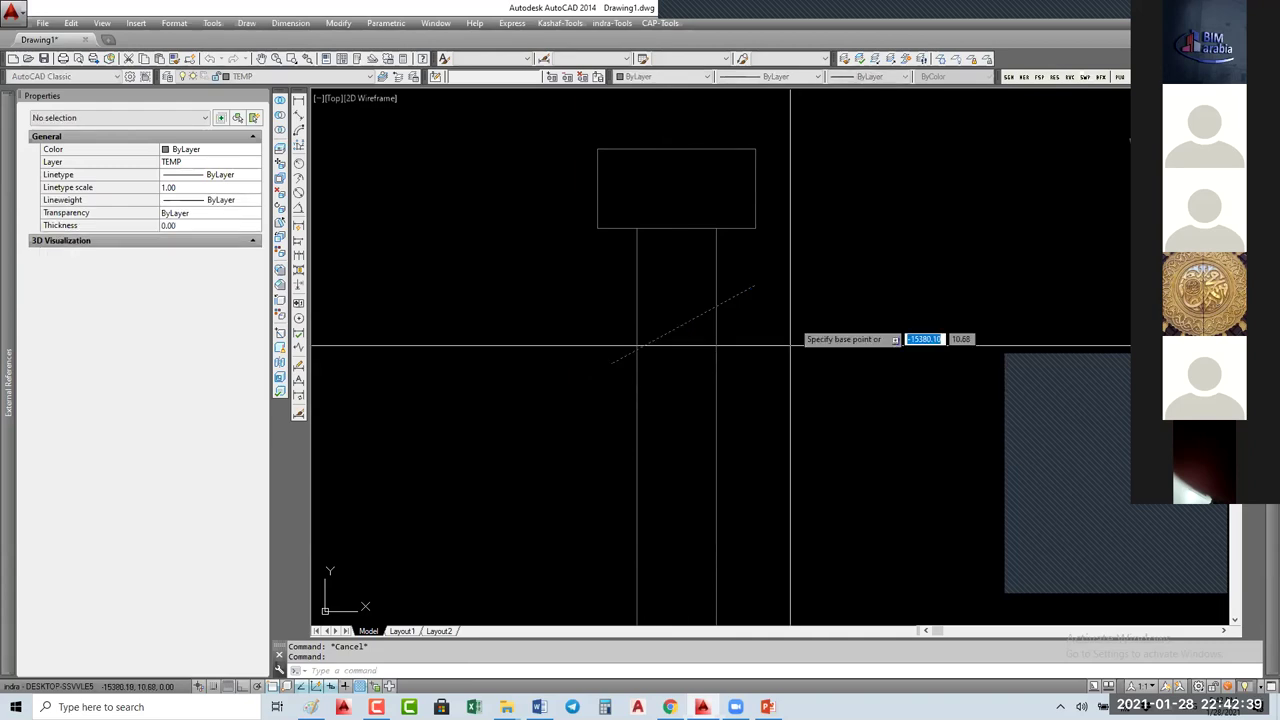
pyautogui.click(793, 321)
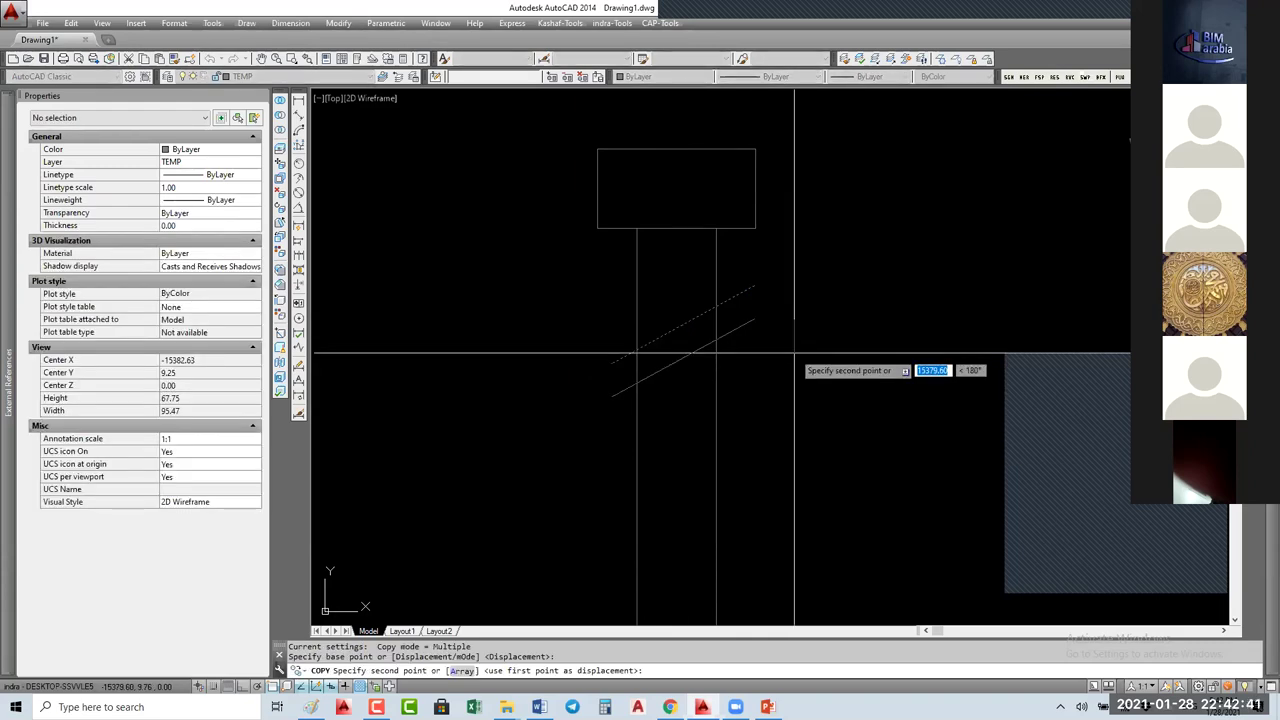
pyautogui.press('Escape')
pyautogui.press('Escape')
pyautogui.scroll(-2, 782, 365)
# Step: Stretch the shank's lower end upward with Ortho on to shorten it
pyautogui.press('Return')
pyautogui.click(785, 457)
pyautogui.click(665, 531)
pyautogui.press('Return')
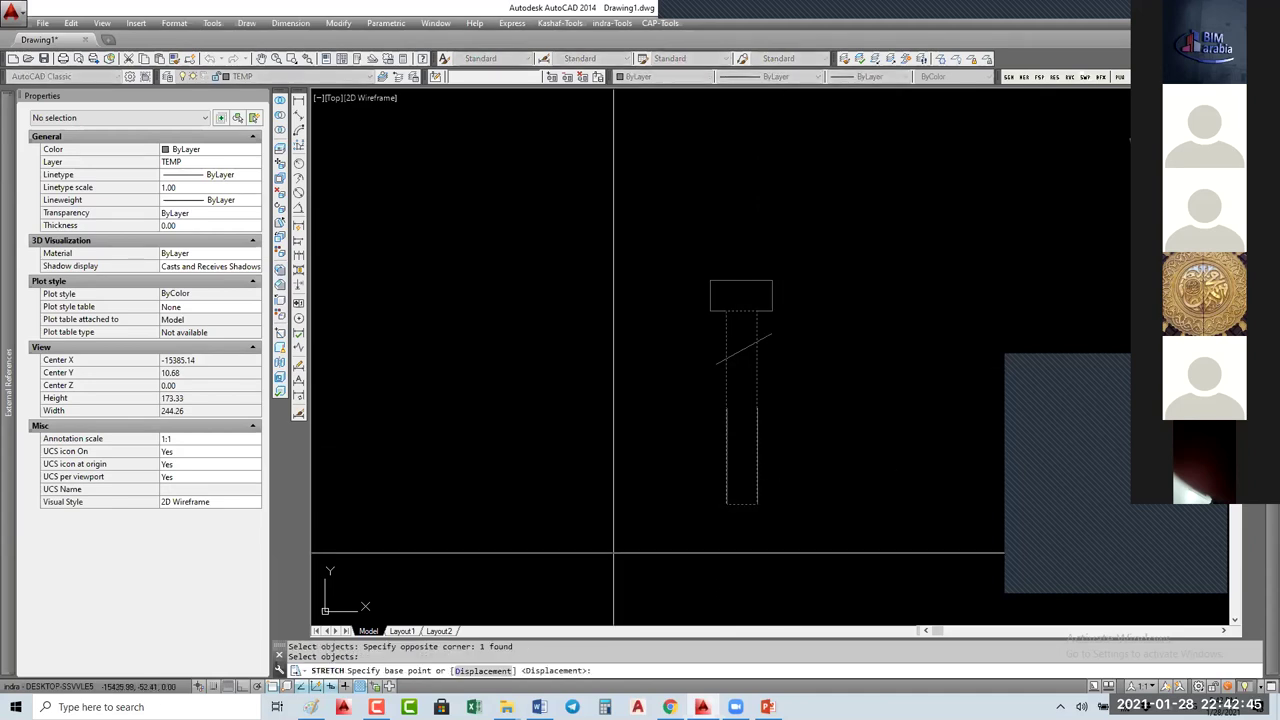
pyautogui.click(614, 552)
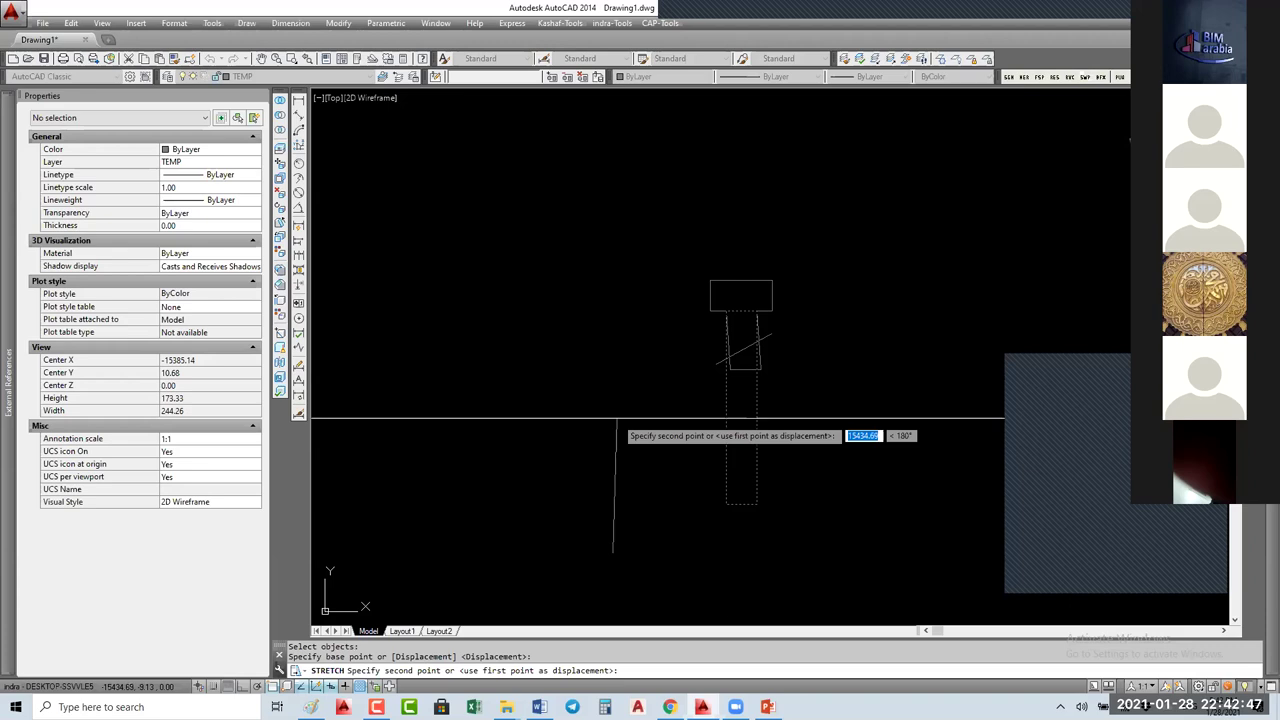
pyautogui.press('F8')
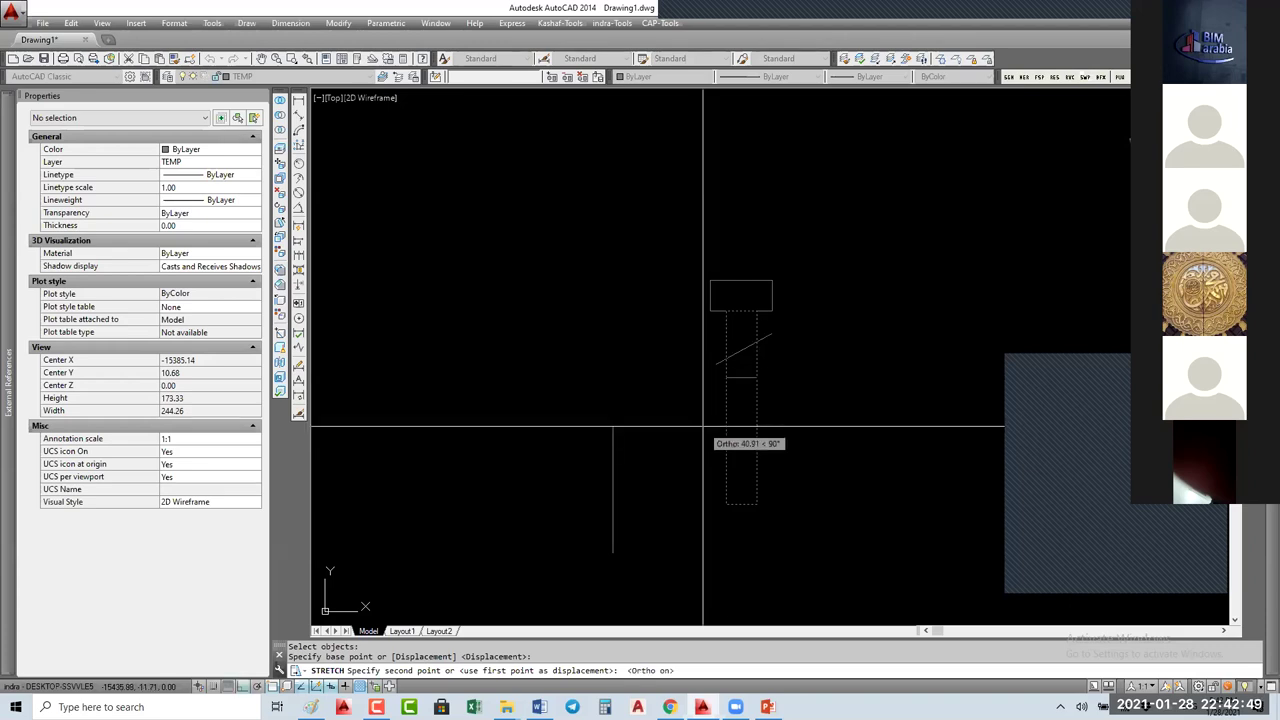
pyautogui.click(700, 429)
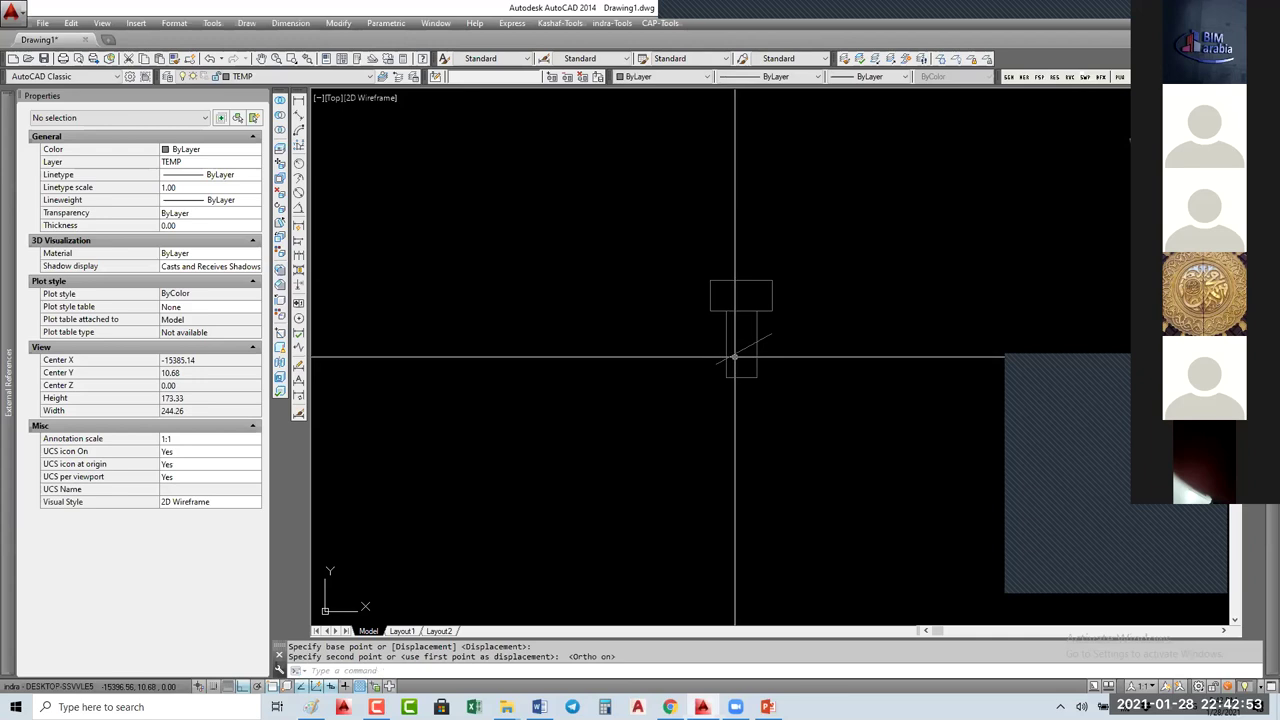
# Step: Lower the thread line onto the shank, copy a parallel one above it, and select all four lines
pyautogui.click(740, 347)
pyautogui.click(743, 349)
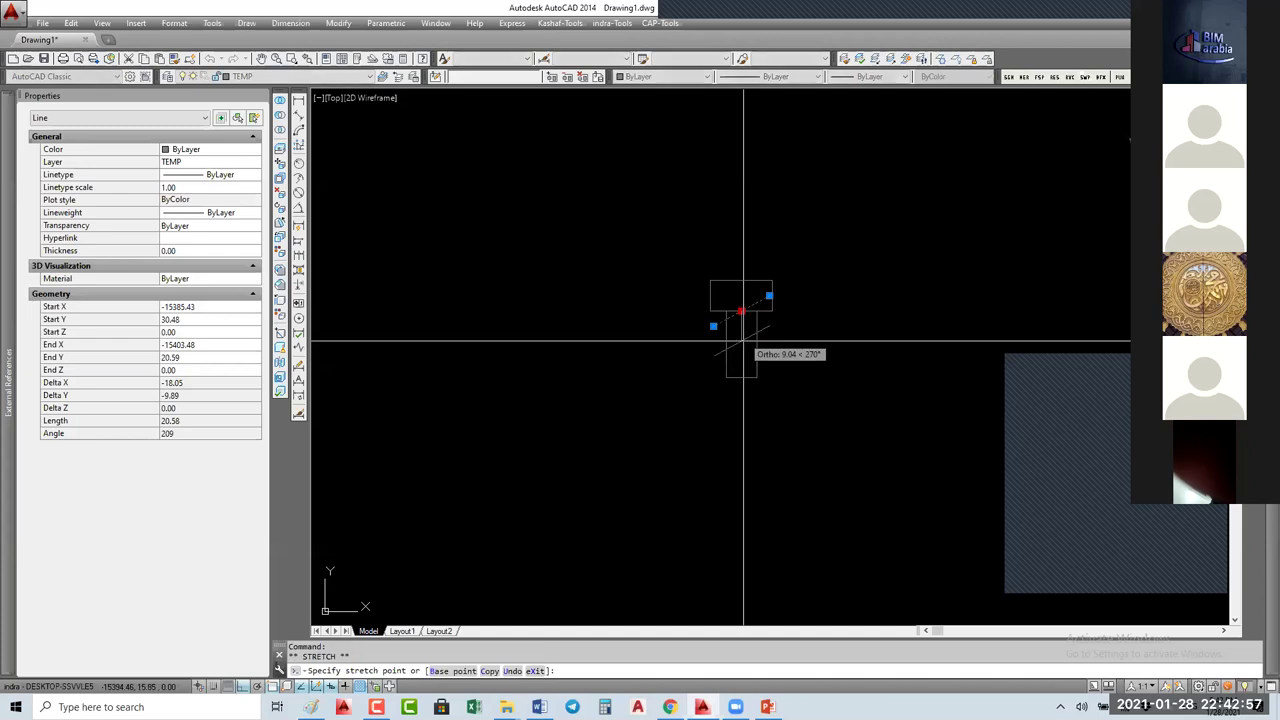
pyautogui.click(741, 338)
pyautogui.scroll(2, 772, 366)
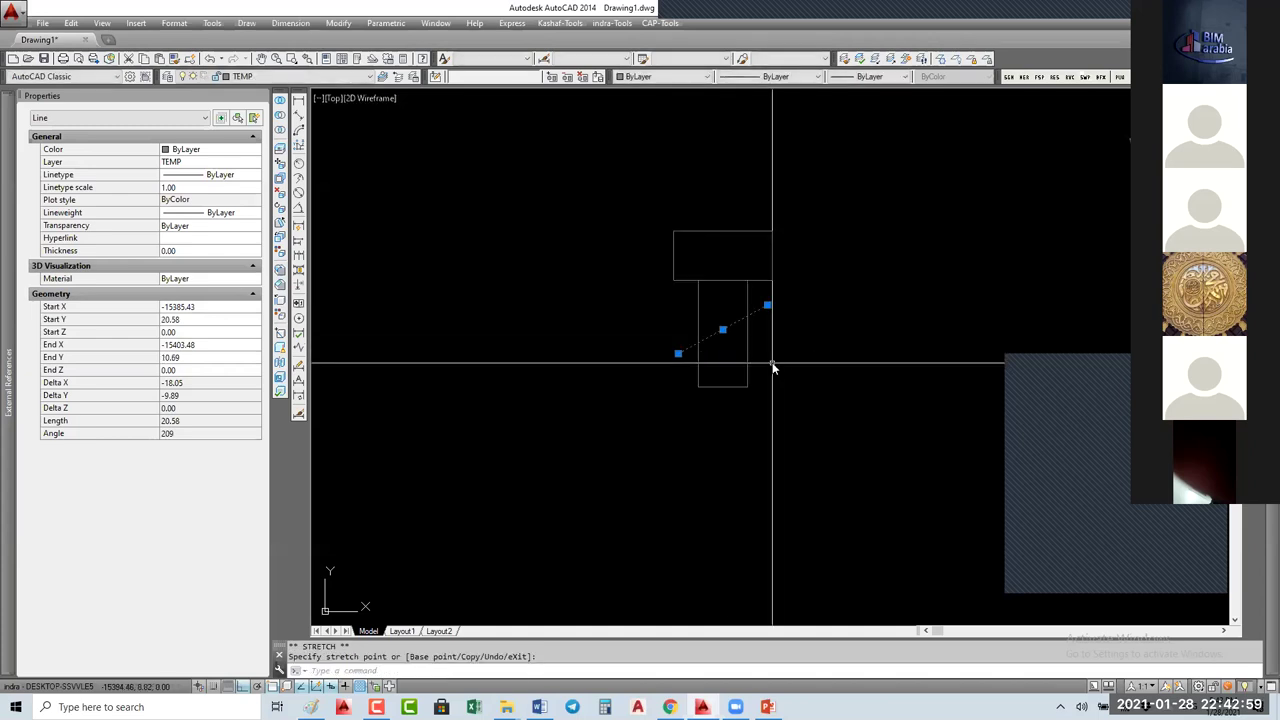
pyautogui.write('co')
pyautogui.press('Return')
pyautogui.click(772, 366)
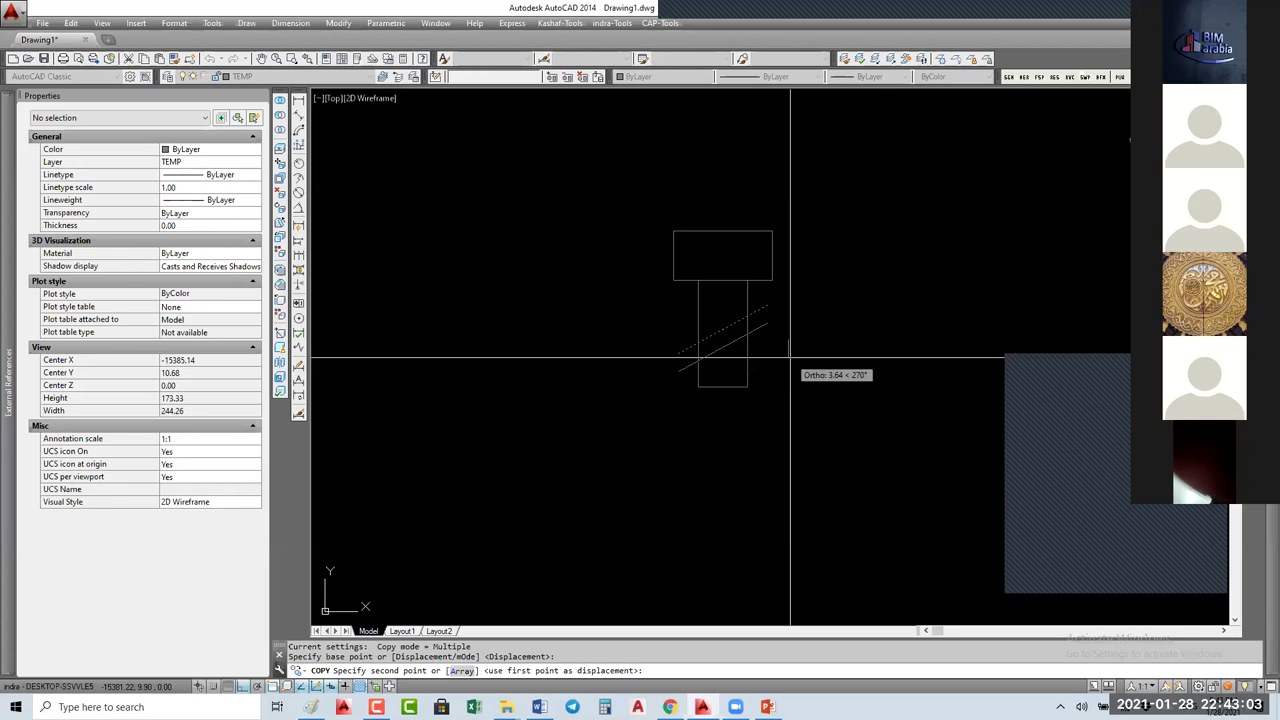
pyautogui.click(790, 357)
pyautogui.press('Escape')
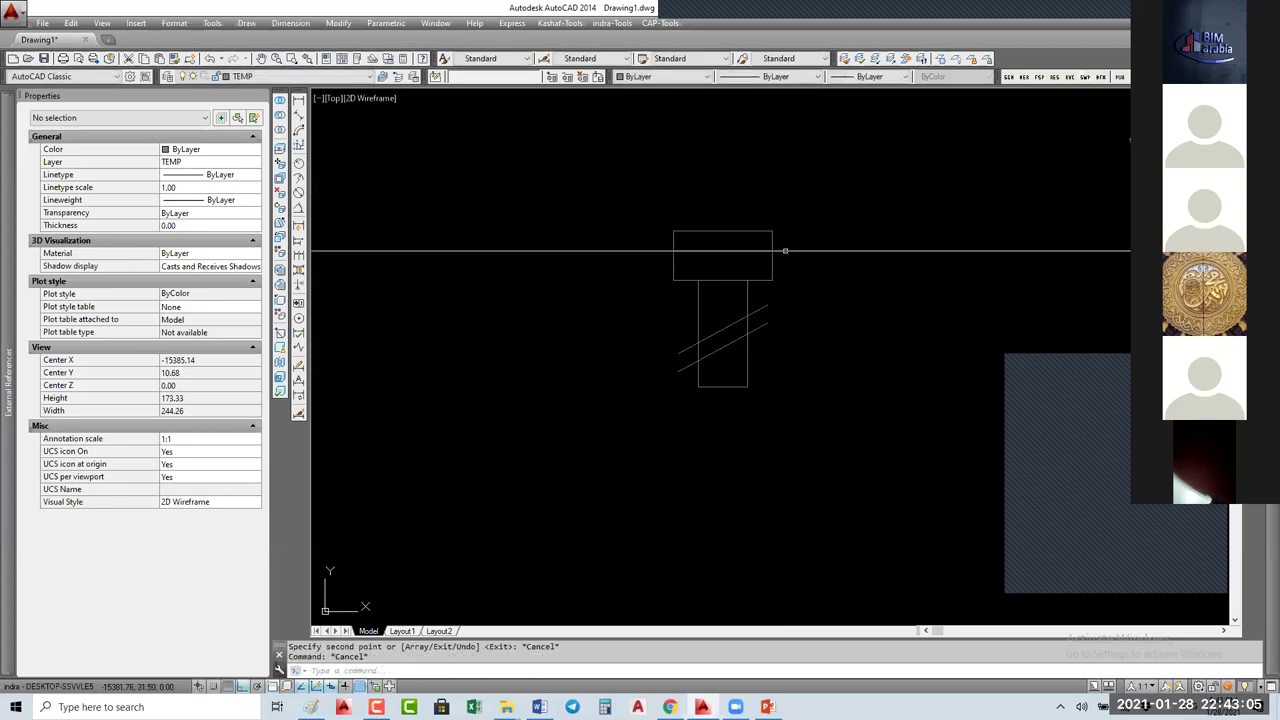
pyautogui.click(788, 240)
pyautogui.click(549, 378)
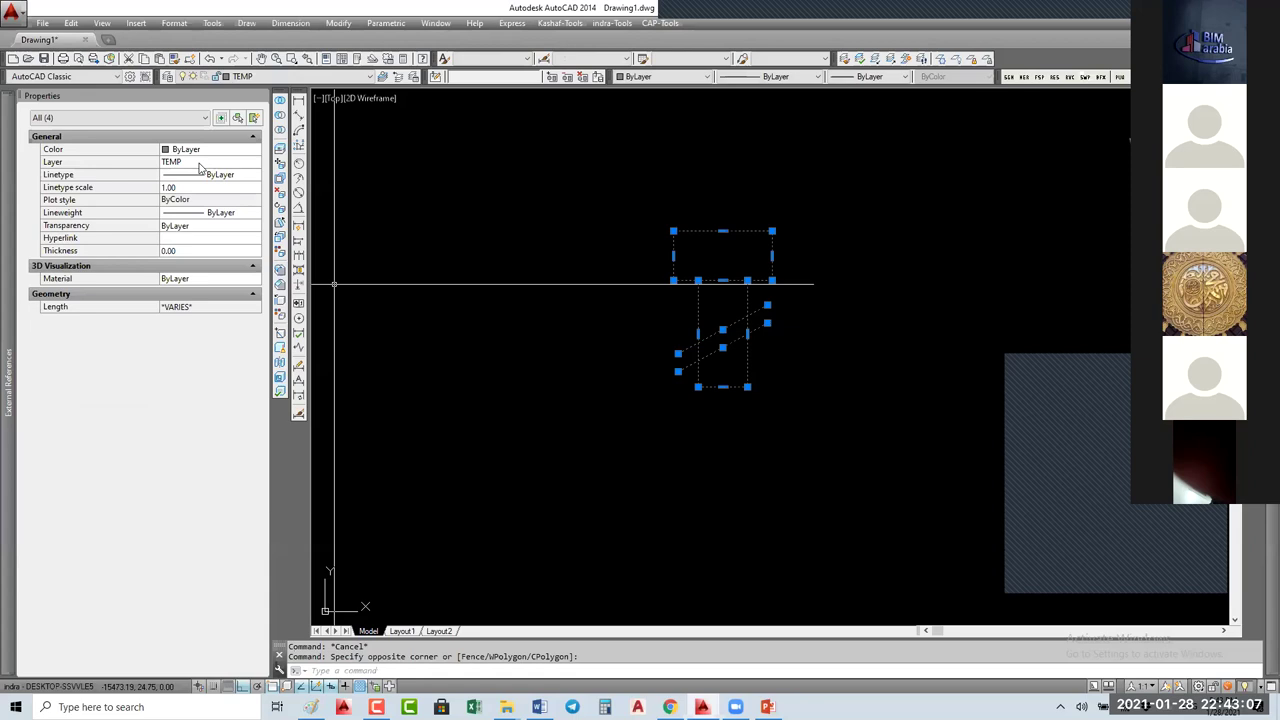
# Step: Put the four screw lines on layer 0
pyautogui.click(200, 164)
pyautogui.click(189, 176)
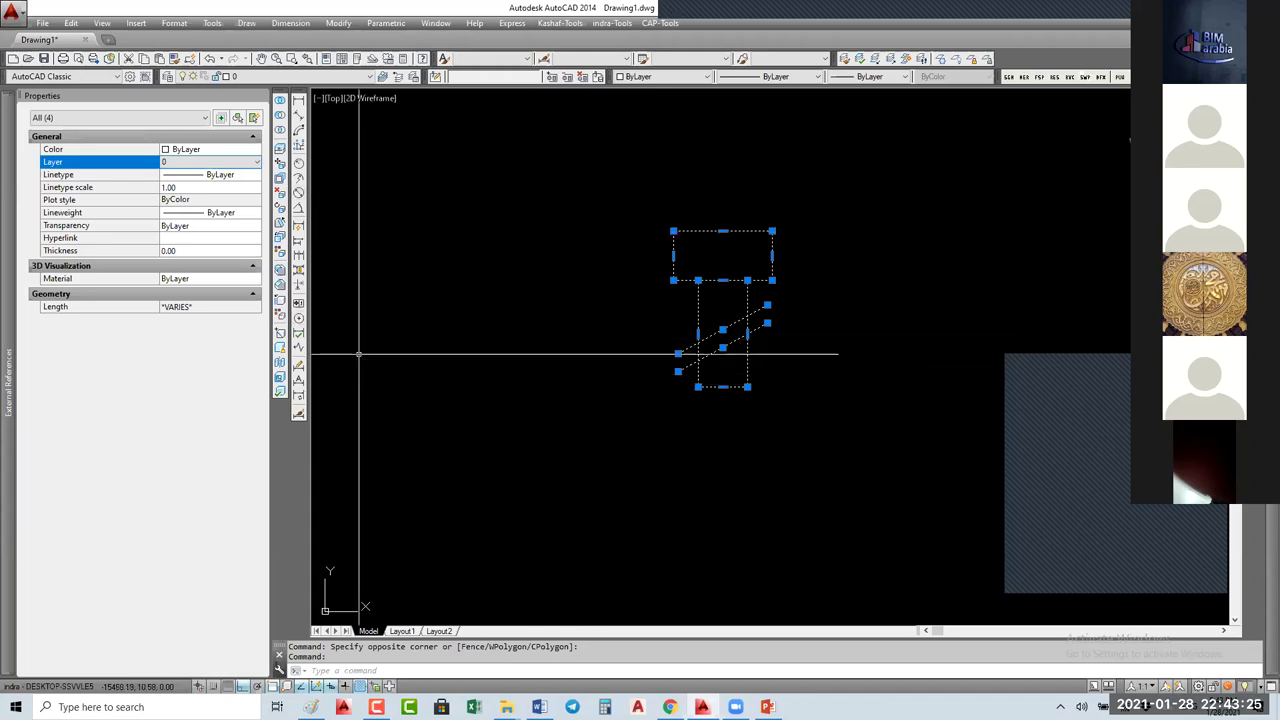
pyautogui.write('m')
pyautogui.press('Return')
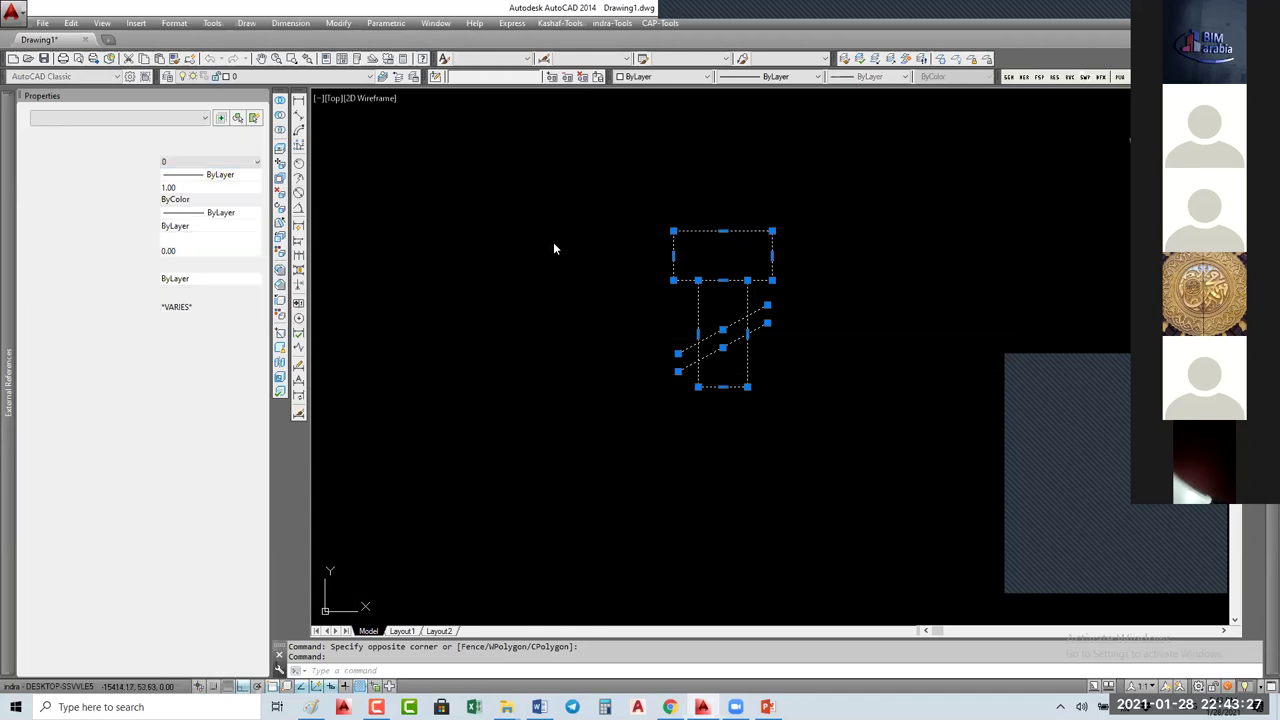
# Step: Create block 'scr' with its base point at the shank's top centre, opening it for editing
pyautogui.write('b')
pyautogui.press('Return')
pyautogui.write('scr')
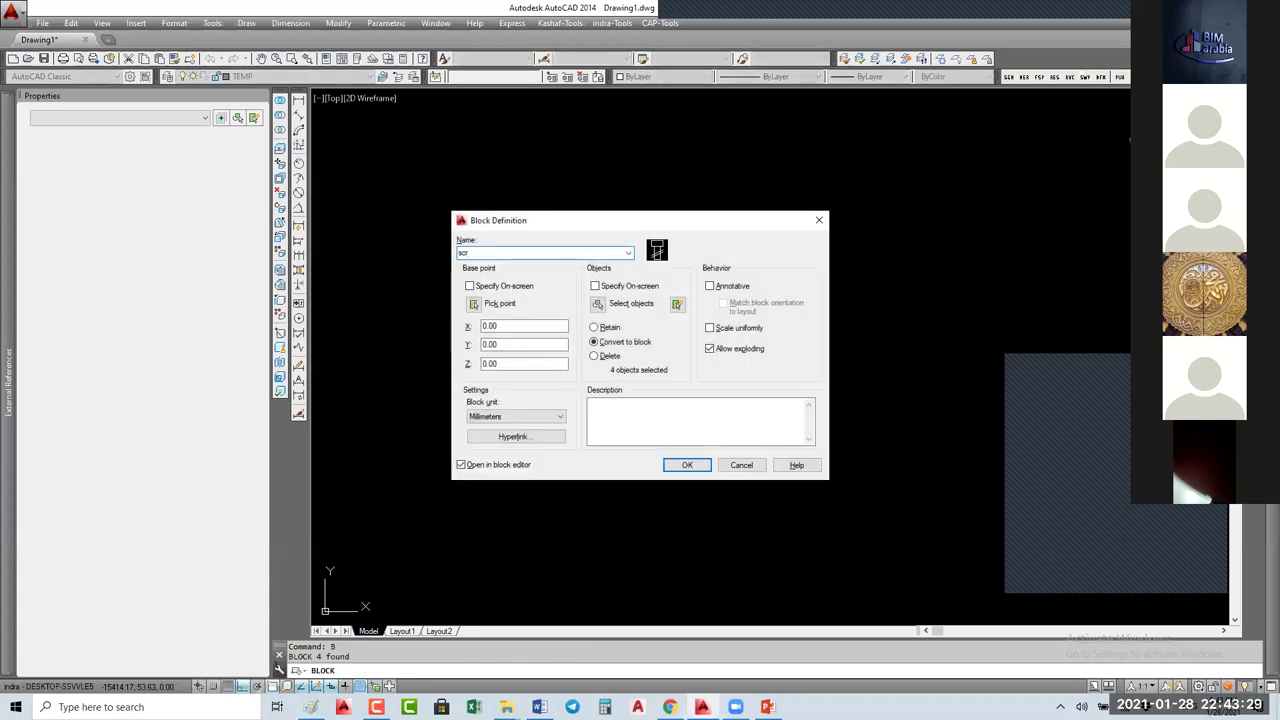
pyautogui.click(474, 303)
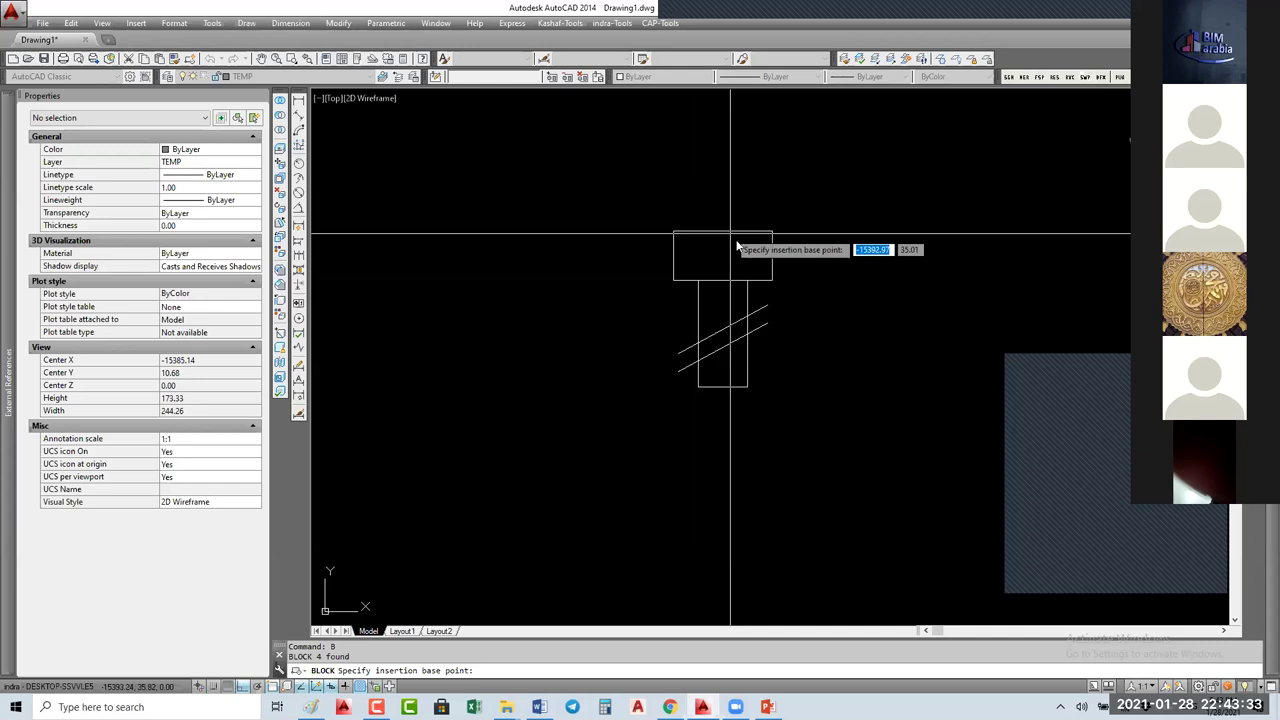
pyautogui.click(722, 280)
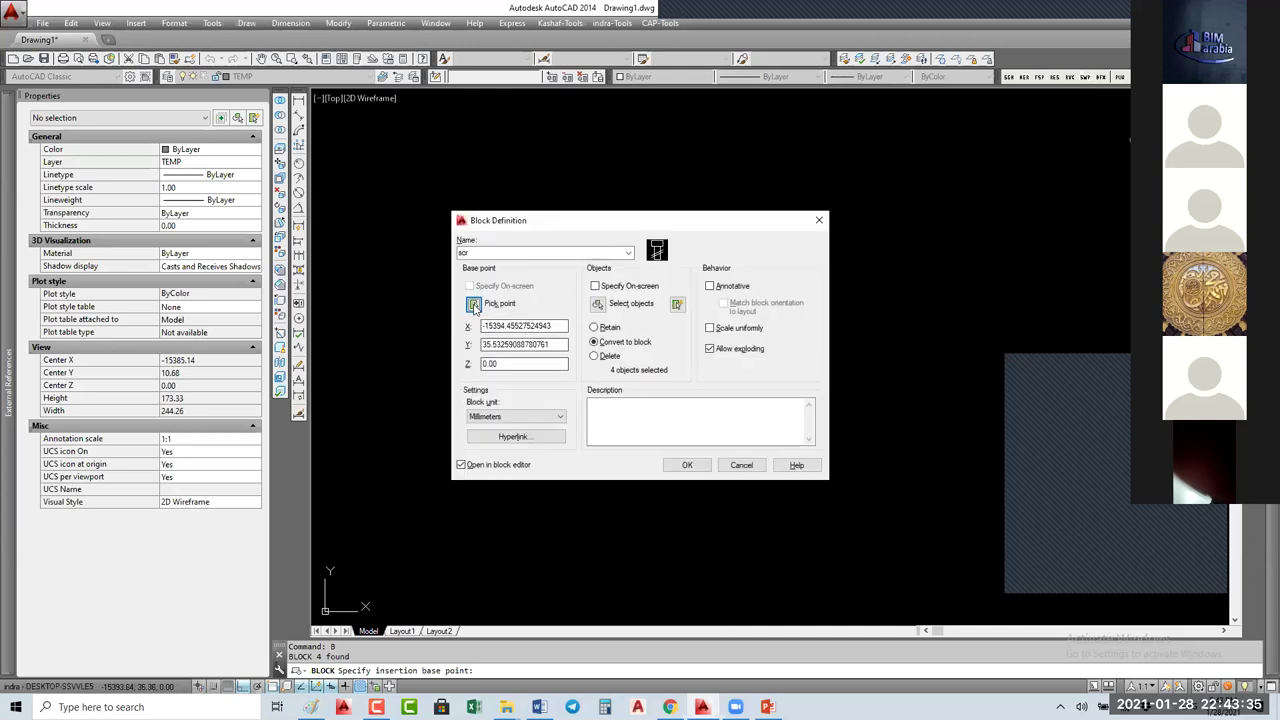
pyautogui.click(474, 303)
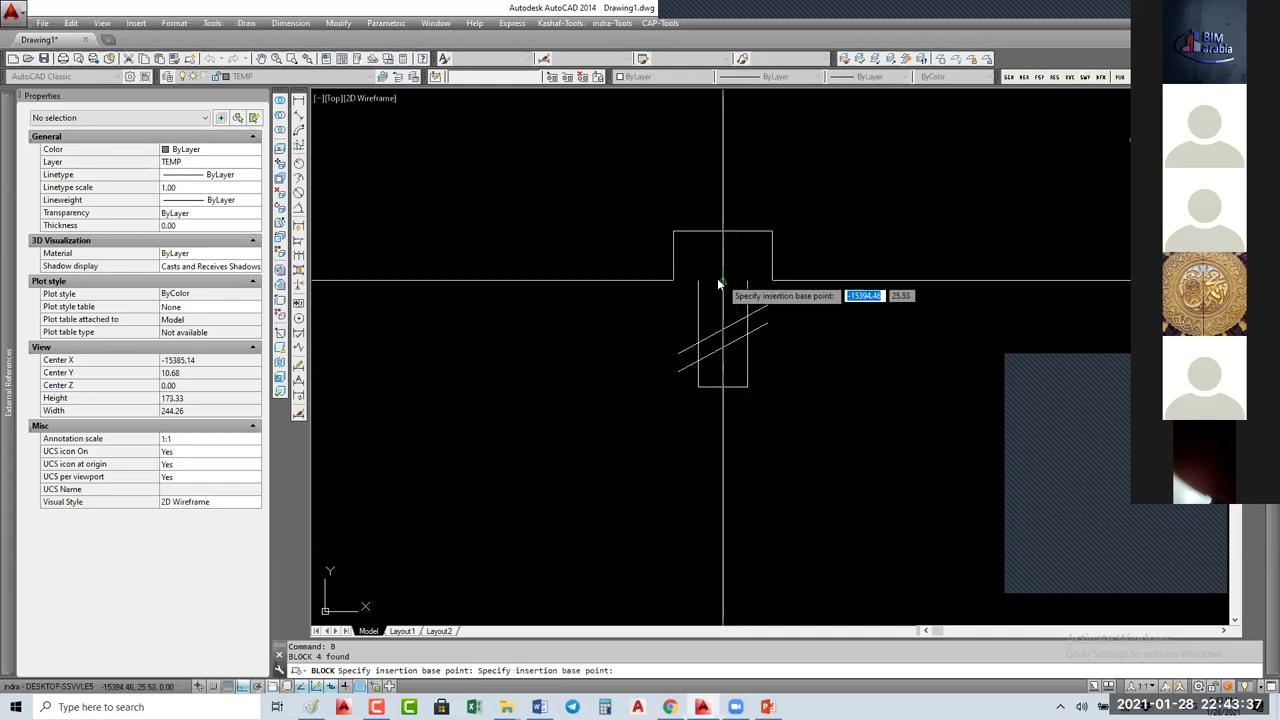
pyautogui.click(723, 311)
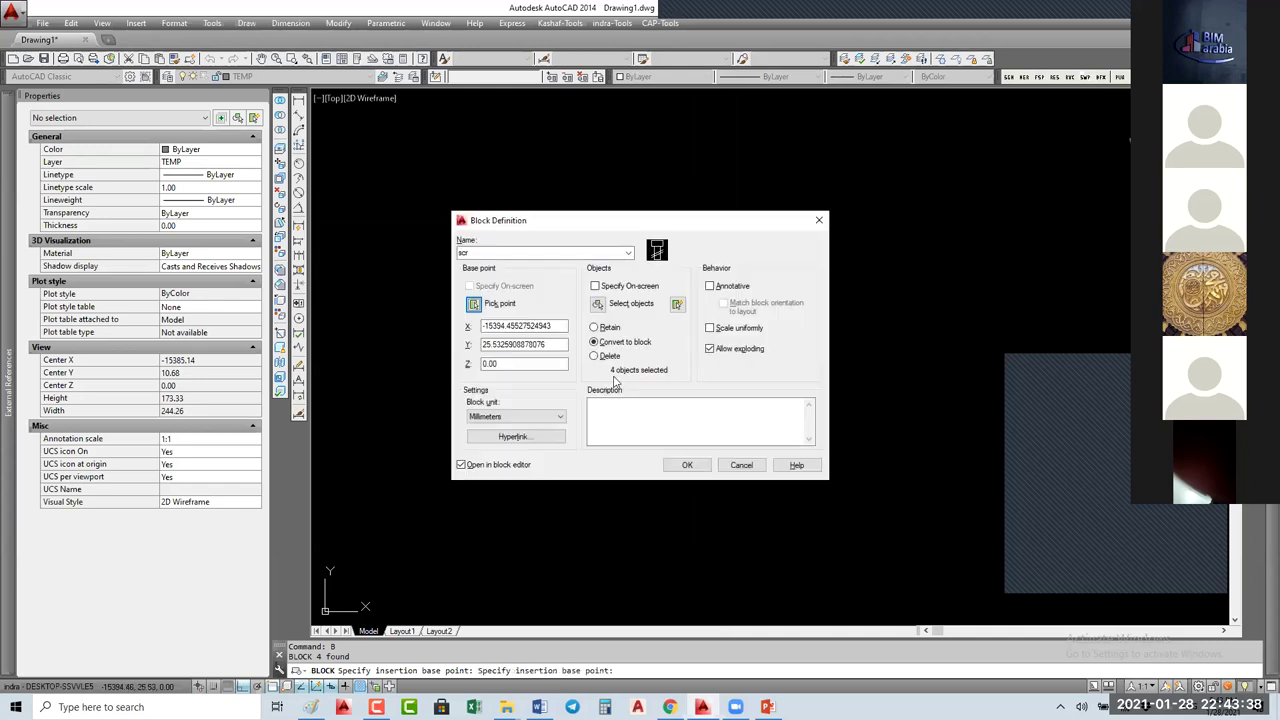
pyautogui.click(685, 465)
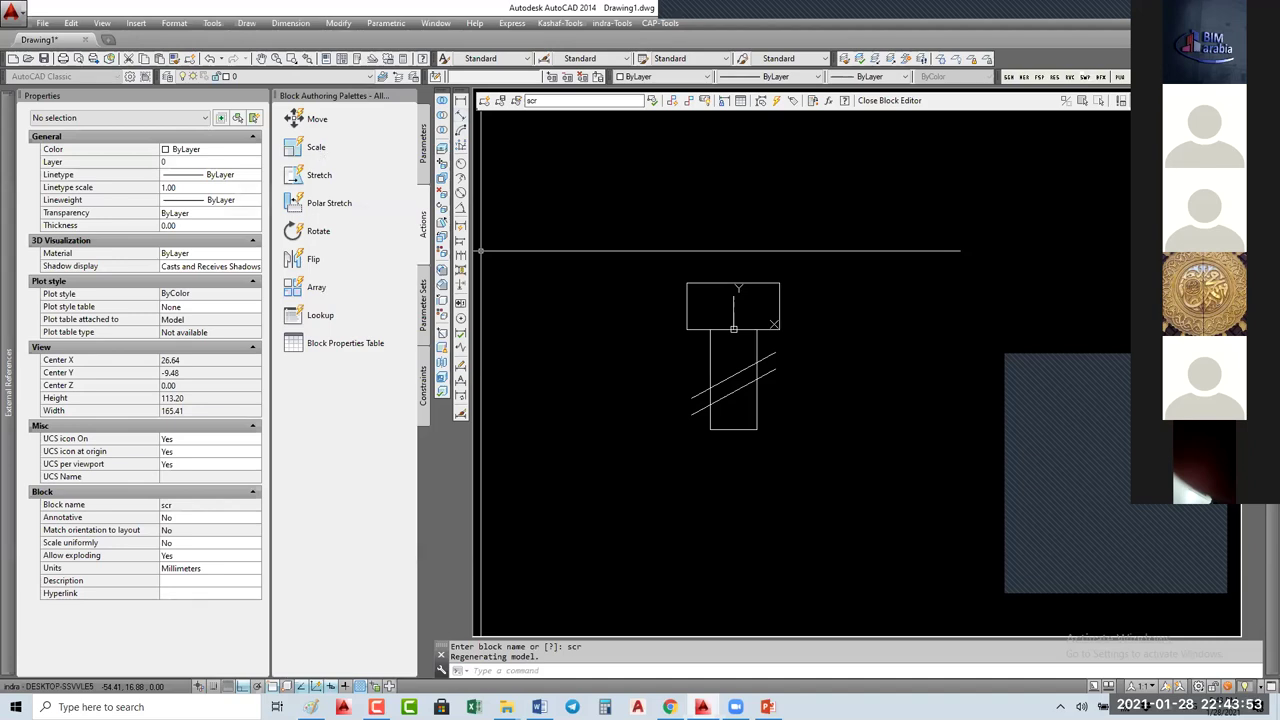
# Step: Add a linear parameter from the shank's top to its bottom
pyautogui.click(423, 142)
pyautogui.click(317, 147)
pyautogui.click(733, 328)
pyautogui.scroll(4, 733, 390)
pyautogui.click(733, 490)
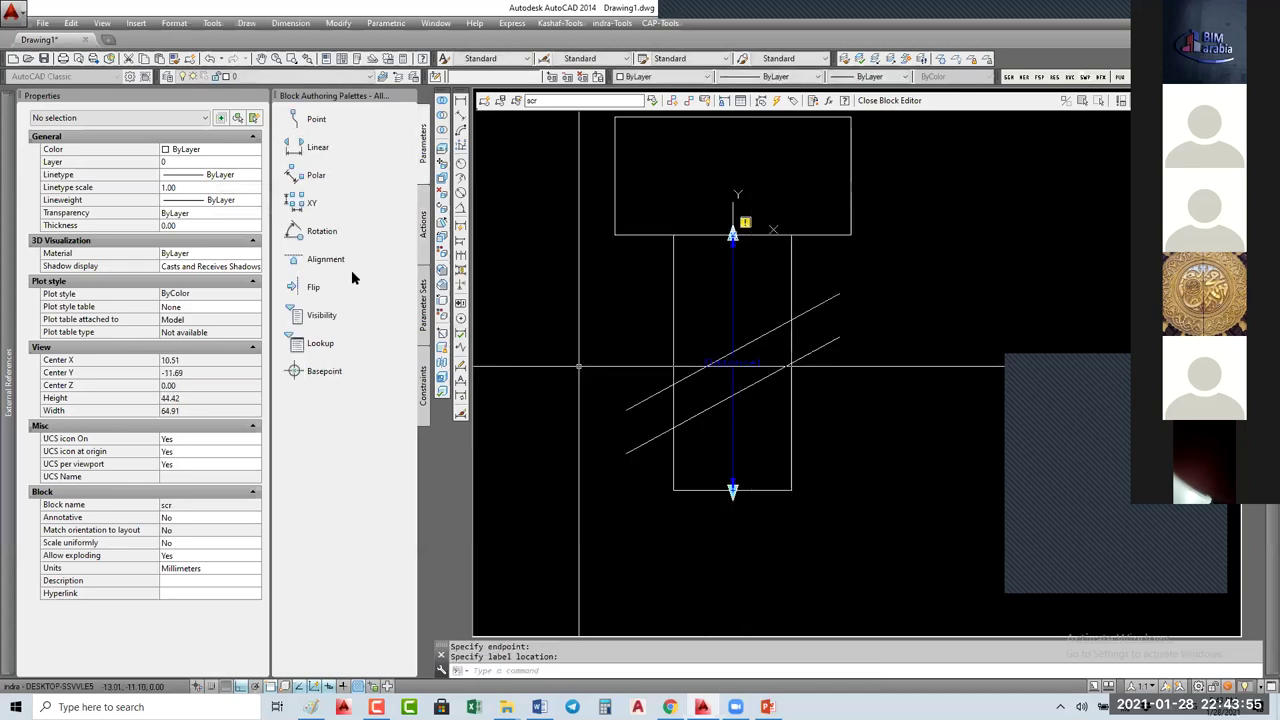
# Step: Attach a Stretch action at the parameter's bottom point, framing the shank end and thread lines
pyautogui.click(423, 228)
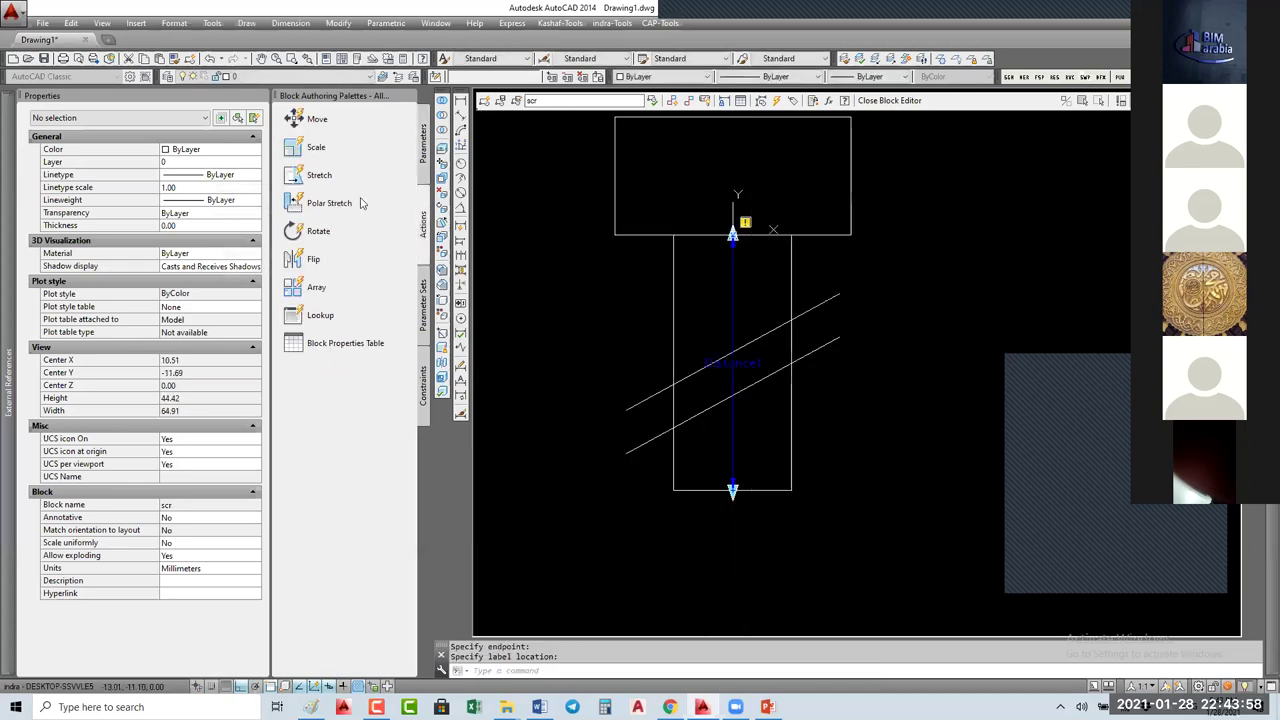
pyautogui.click(300, 175)
pyautogui.click(735, 325)
pyautogui.click(733, 490)
pyautogui.click(823, 483)
pyautogui.click(625, 521)
pyautogui.click(850, 470)
pyautogui.click(591, 538)
pyautogui.press('Return')
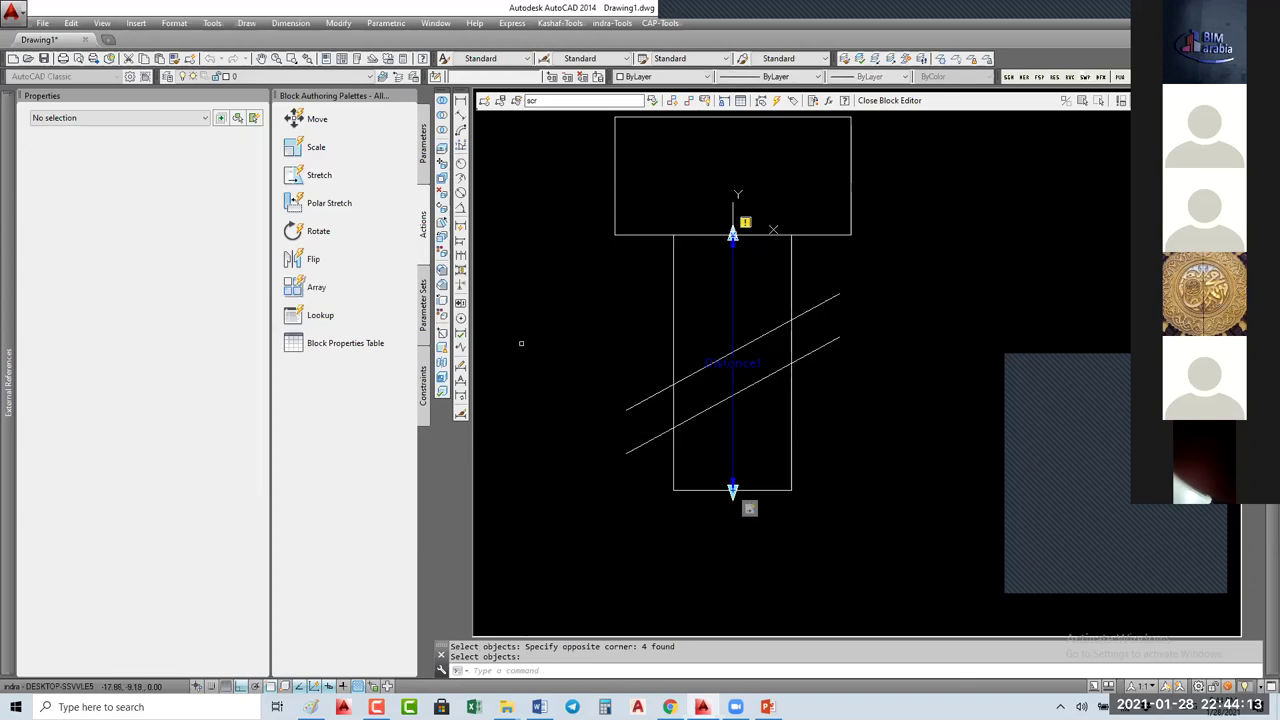
# Step: Add an Array action on the length parameter repeating the upper thread line
pyautogui.press('Return')
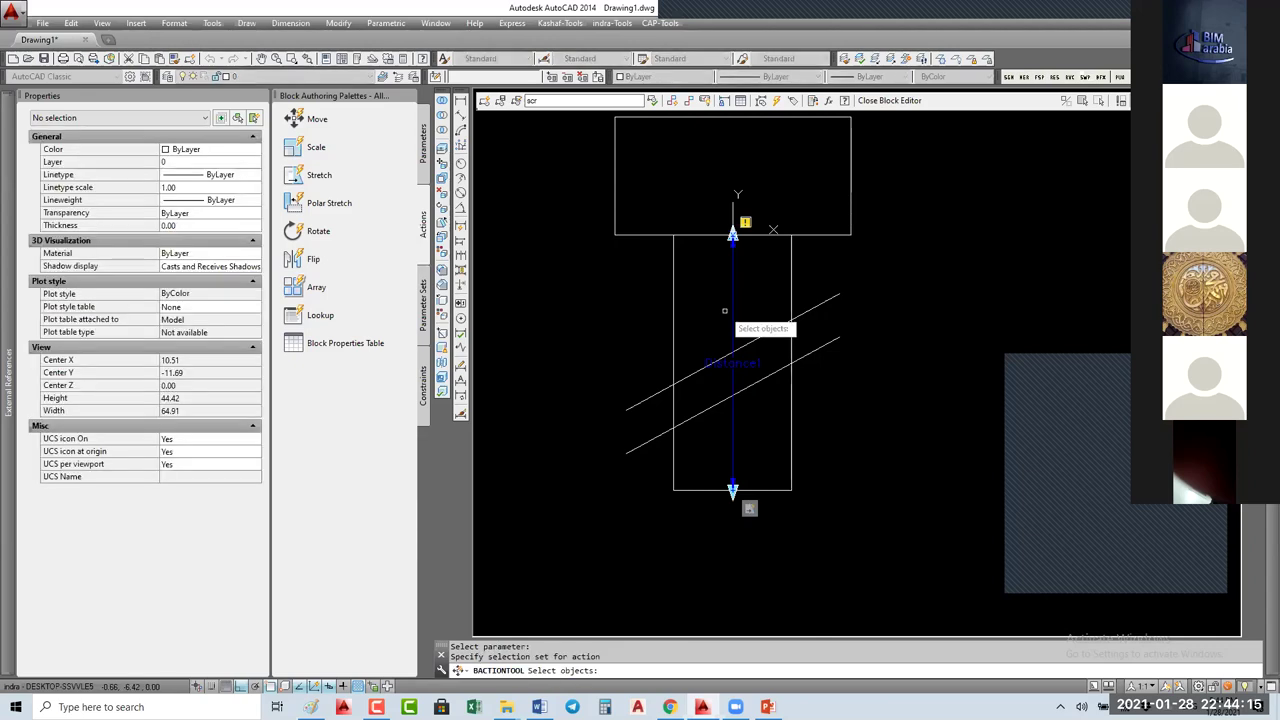
pyautogui.click(726, 318)
pyautogui.click(820, 304)
pyautogui.press('Return')
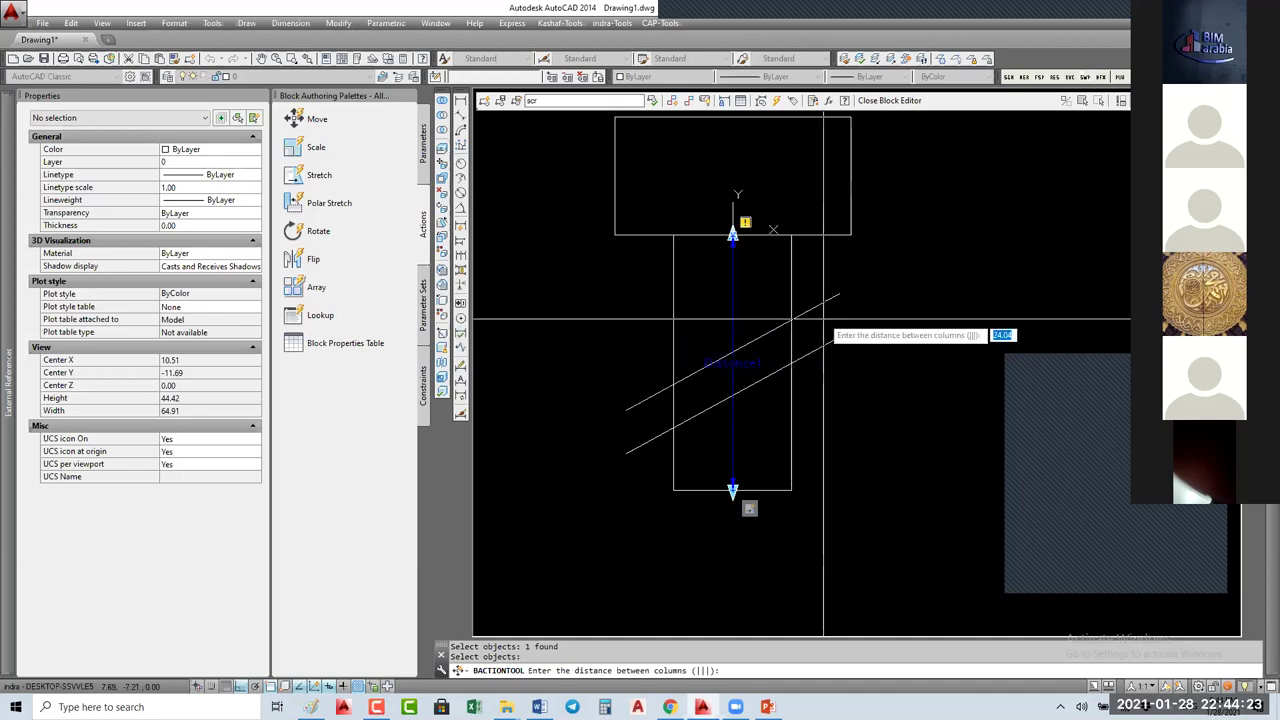
pyautogui.press('Return')
# Step: Set the linear parameter's Number of Grips to 1
pyautogui.click(720, 319)
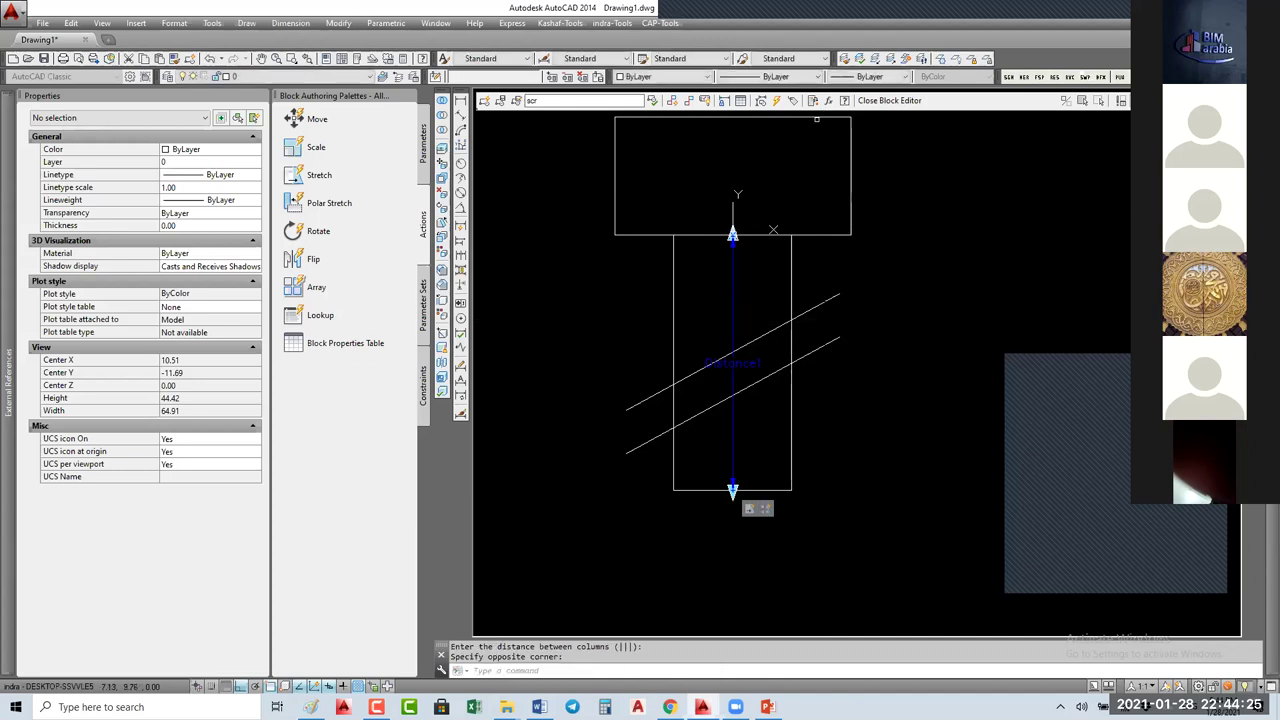
pyautogui.click(700, 370)
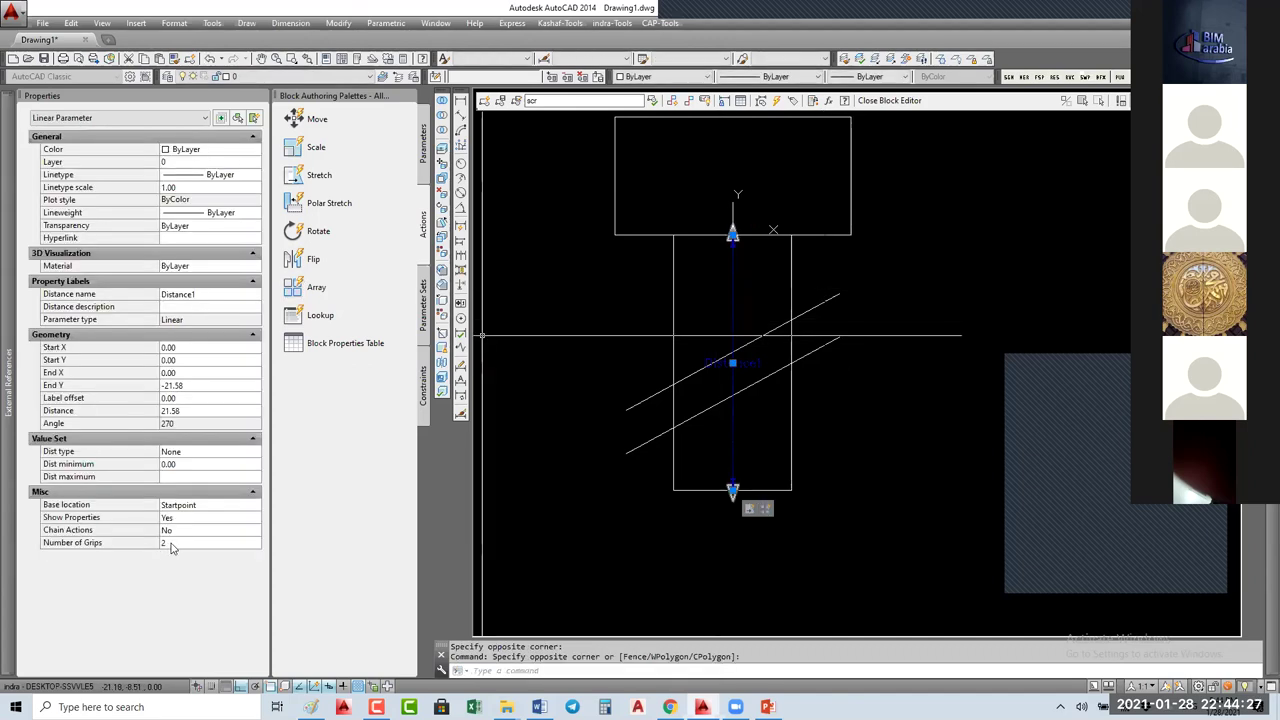
pyautogui.click(176, 543)
pyautogui.click(166, 565)
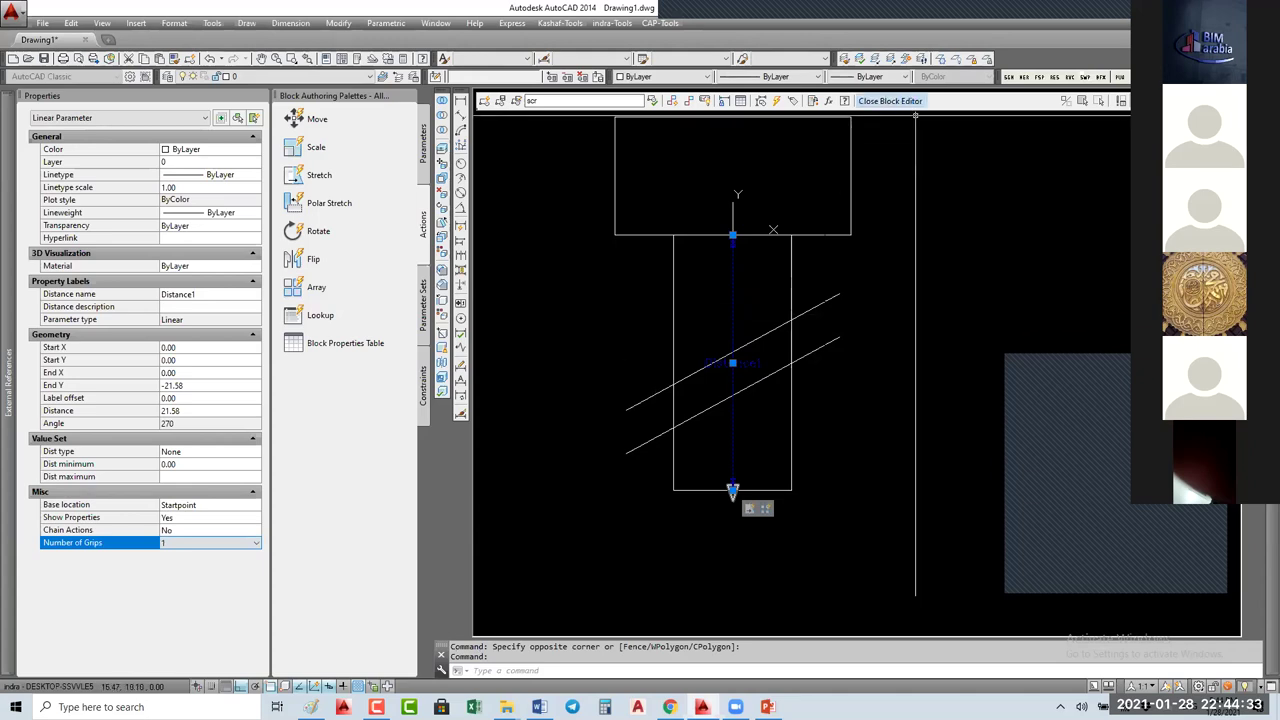
pyautogui.press('Escape')
# Step: Test the scr block in the drawing by dragging its grip to lengthen the shank
pyautogui.click(746, 364)
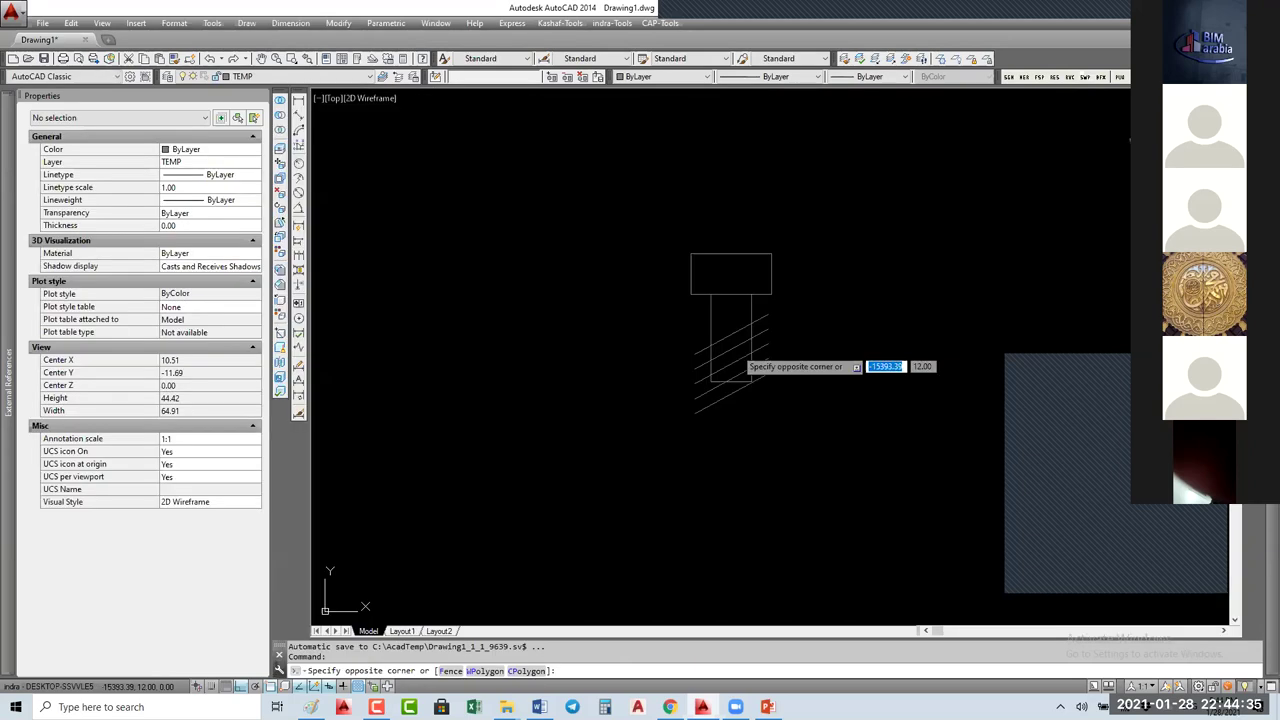
pyautogui.click(690, 400)
pyautogui.click(731, 380)
pyautogui.moveTo(754, 529); pyautogui.dragTo(737, 433, button='middle')
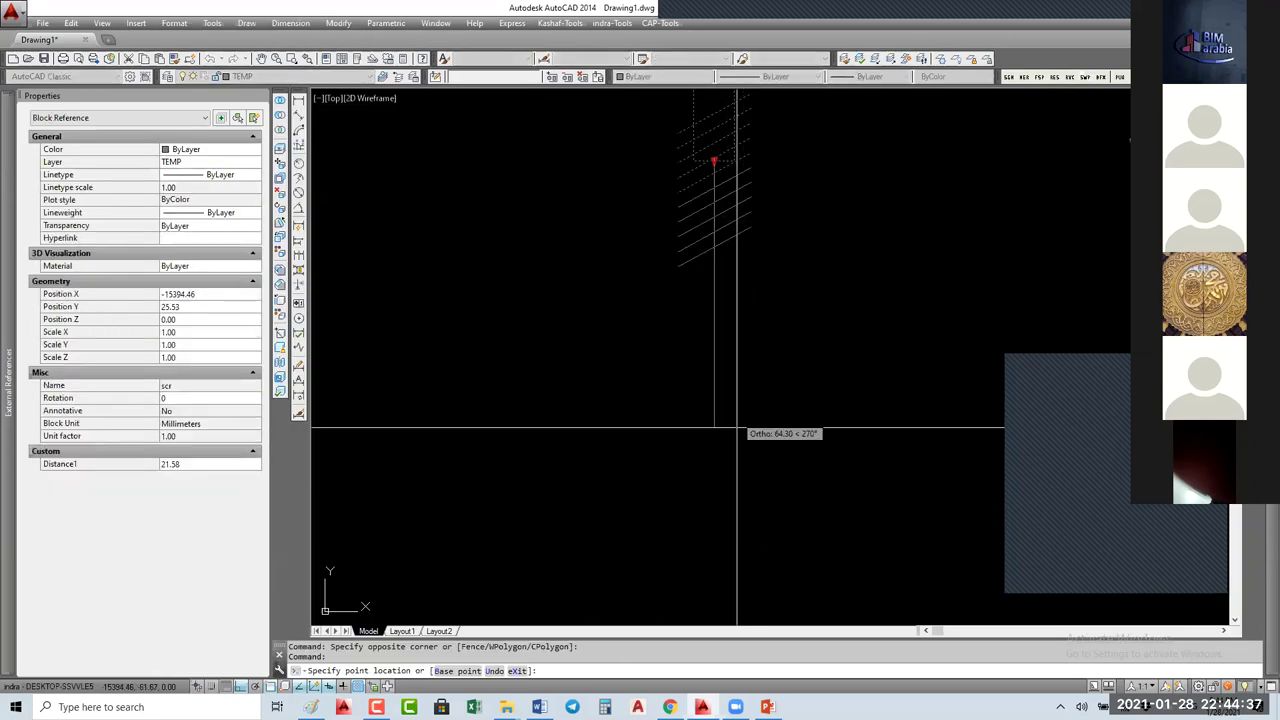
pyautogui.click(745, 455)
pyautogui.moveTo(836, 300); pyautogui.dragTo(849, 396, button='middle')
# Step: Reopen scr with BE and shorten Distance1 to 14.43
pyautogui.write('B')
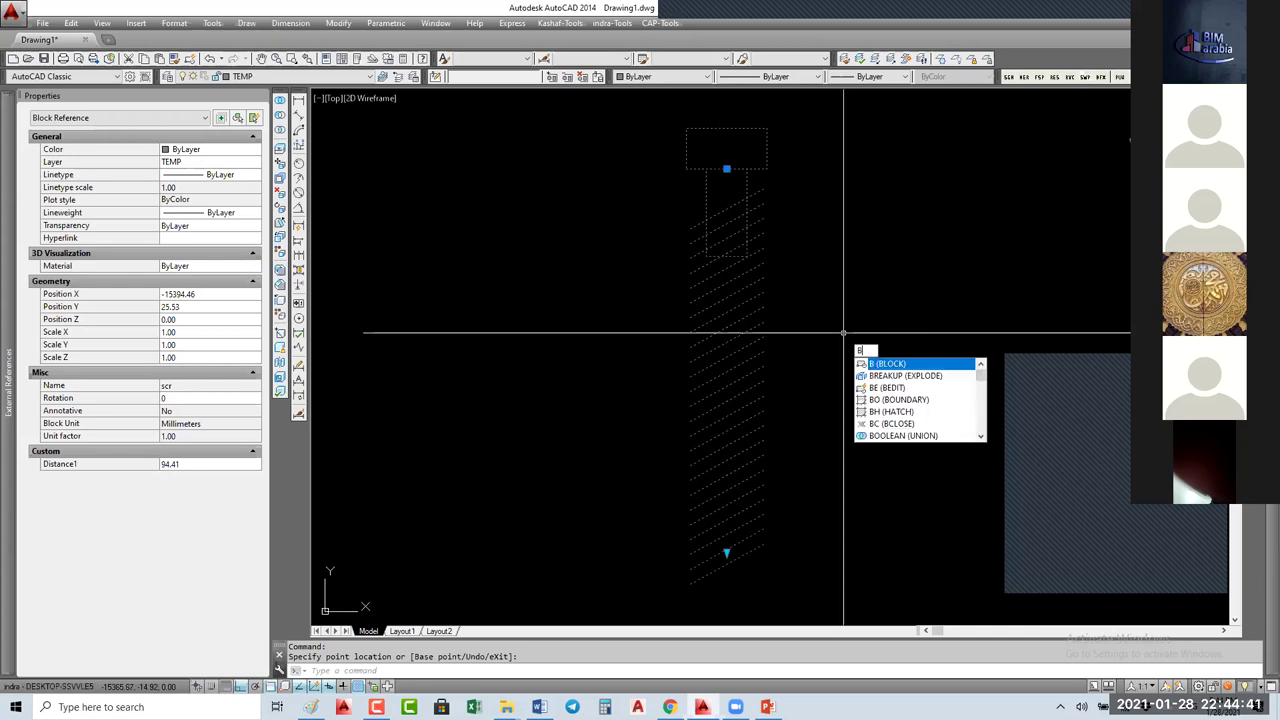
pyautogui.write('E')
pyautogui.press('Return')
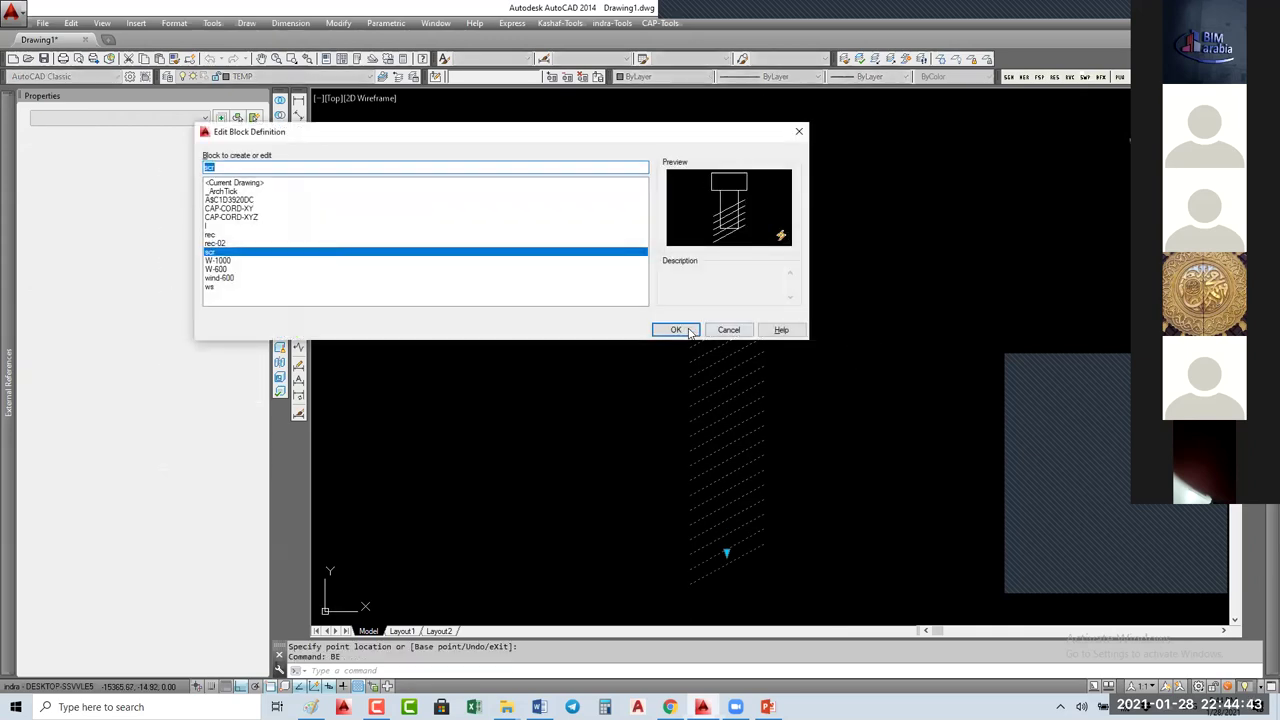
pyautogui.click(676, 330)
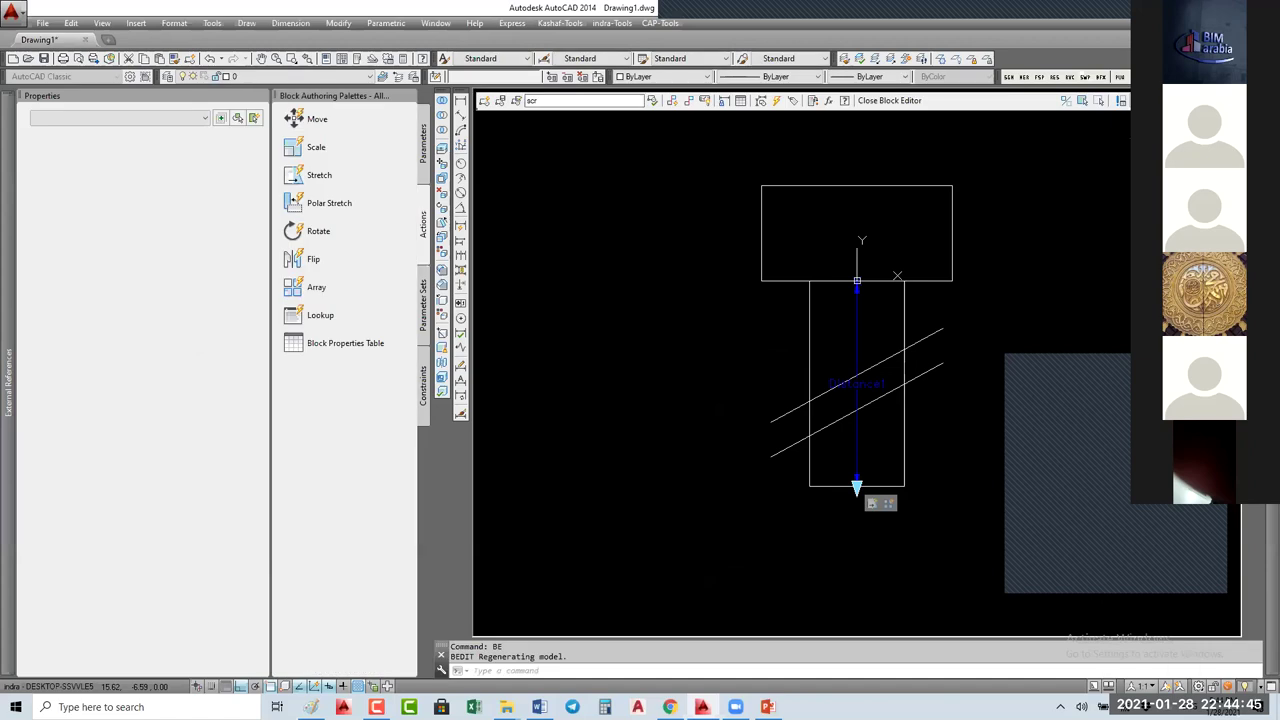
pyautogui.click(857, 281)
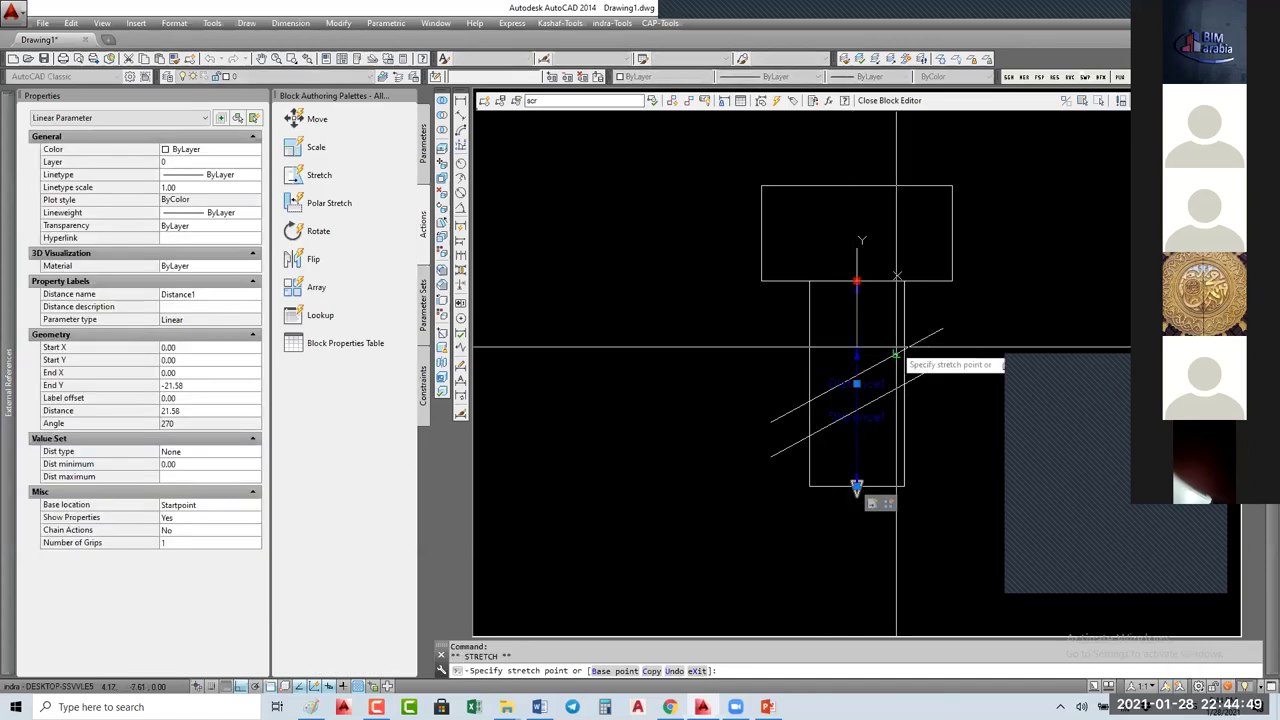
pyautogui.click(896, 352)
# Step: Modify the Stretch action's selection set with a new window, then close the Block Editor
pyautogui.scroll(3, 896, 352)
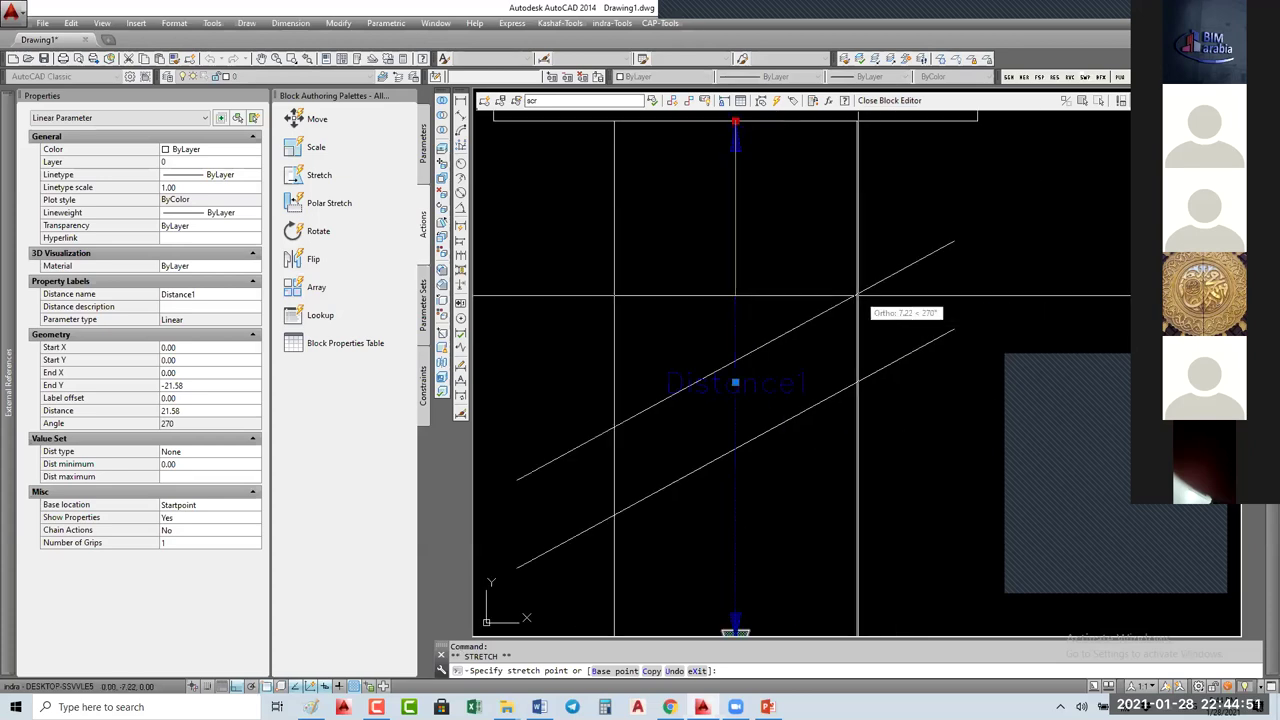
pyautogui.scroll(-3, 757, 231)
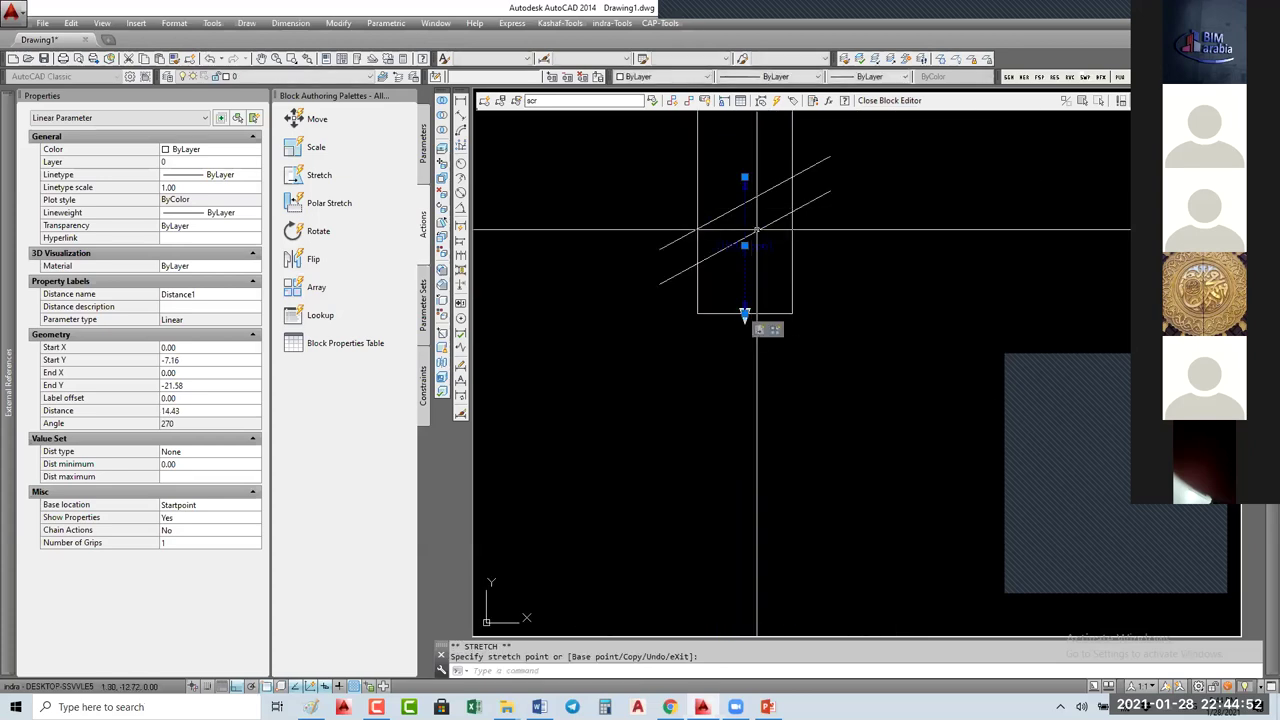
pyautogui.click(761, 331)
pyautogui.rightClick(761, 331)
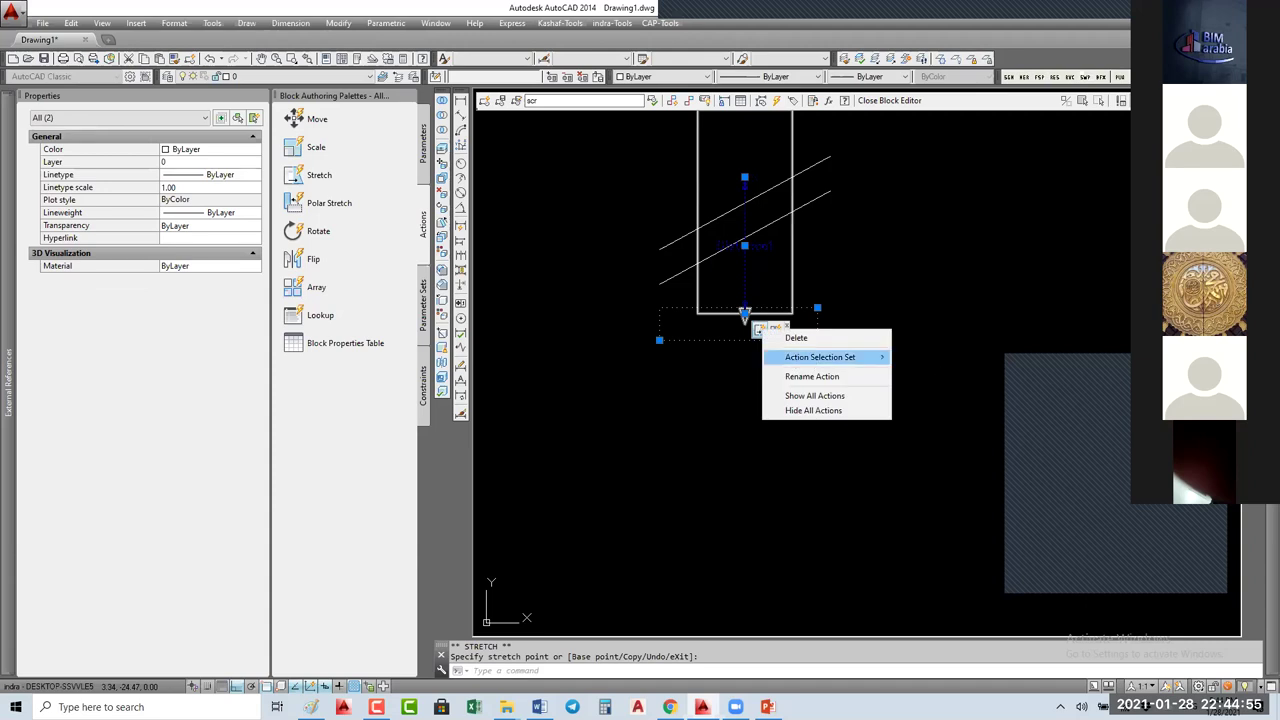
pyautogui.moveTo(845, 357)
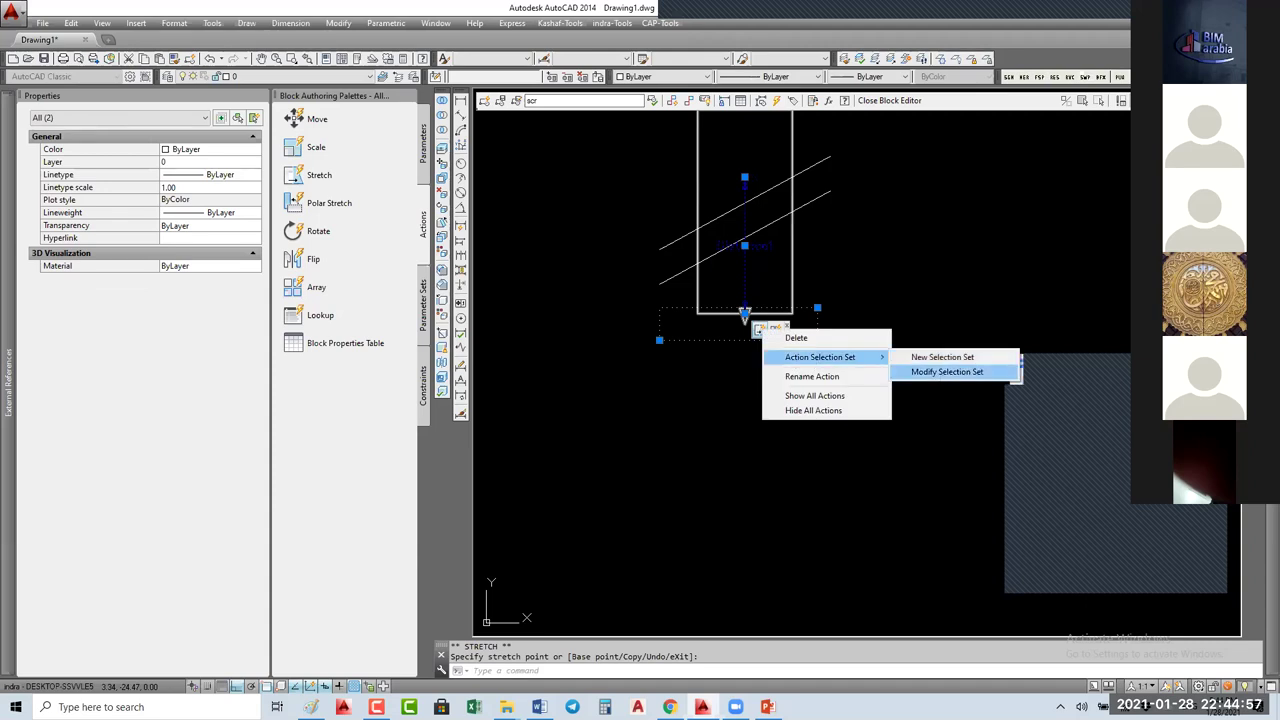
pyautogui.click(943, 372)
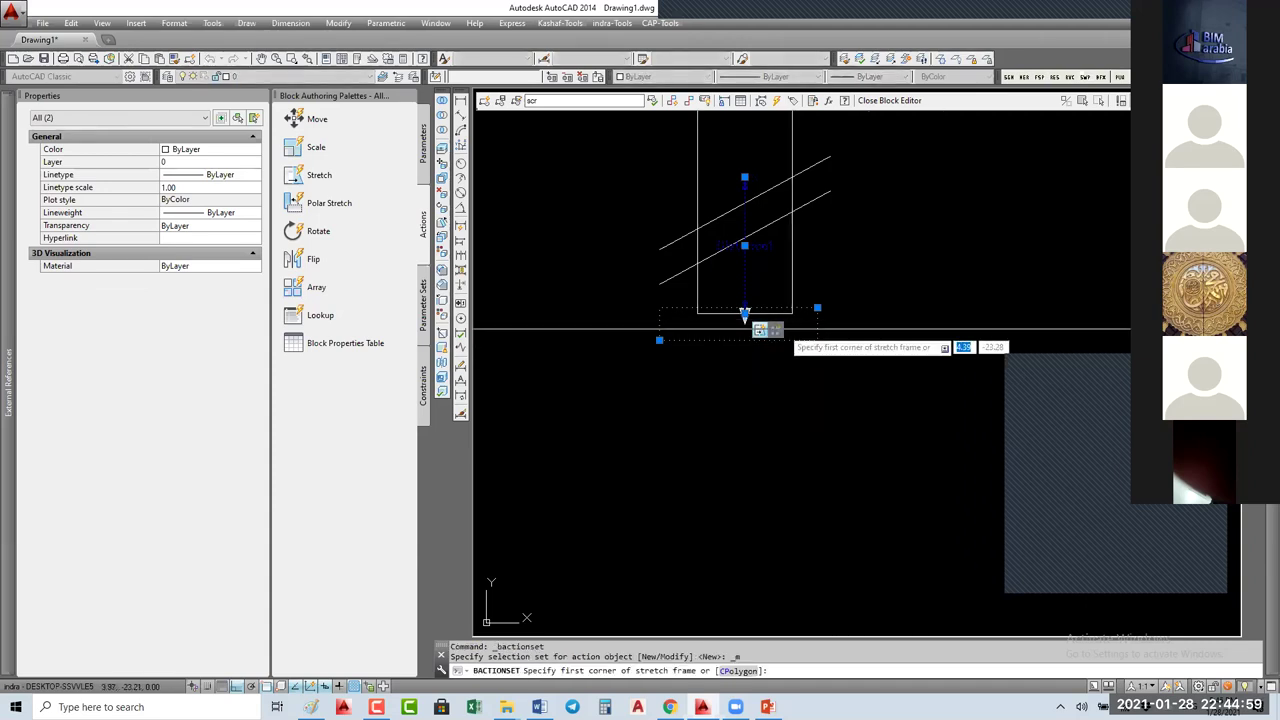
pyautogui.press('Return')
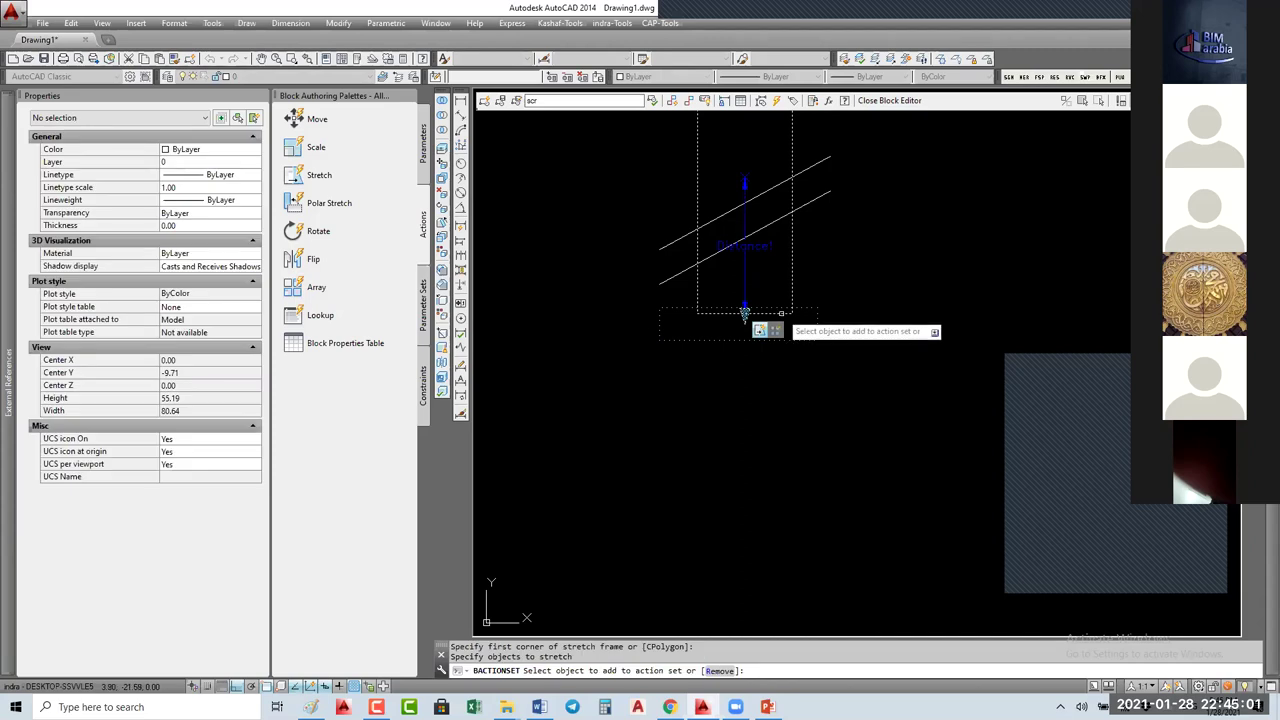
pyautogui.click(744, 313)
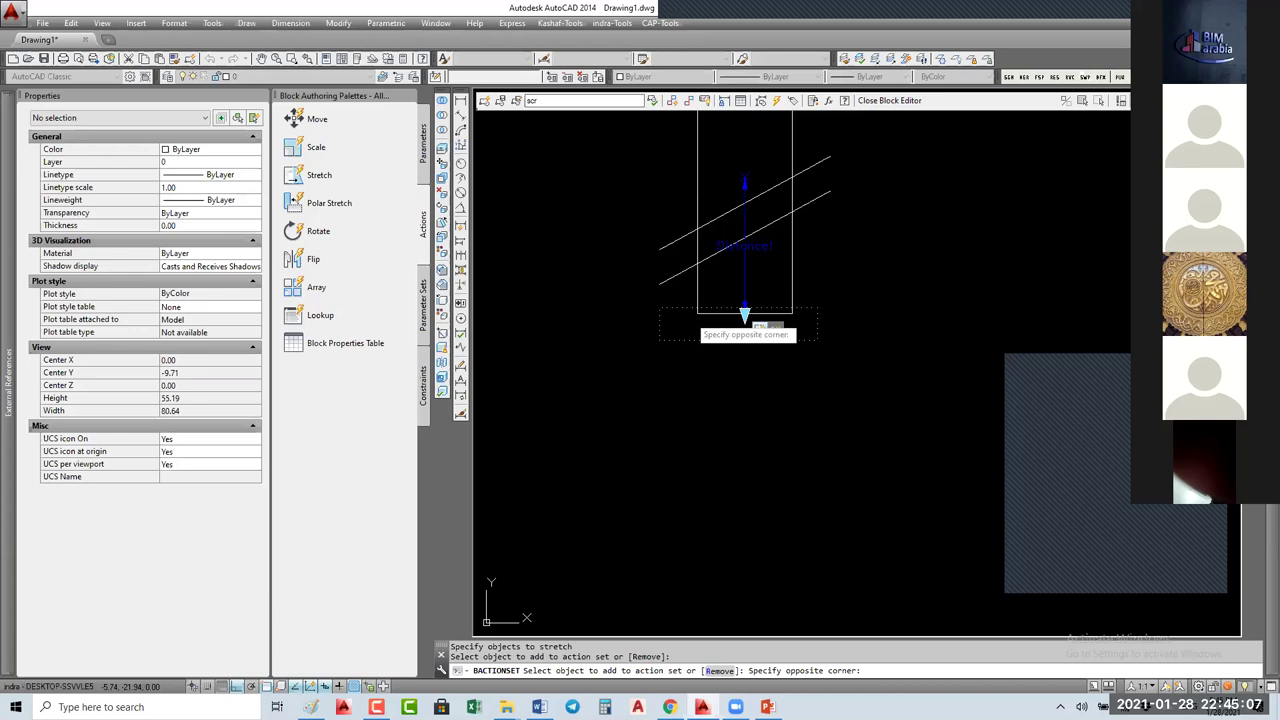
pyautogui.click(889, 100)
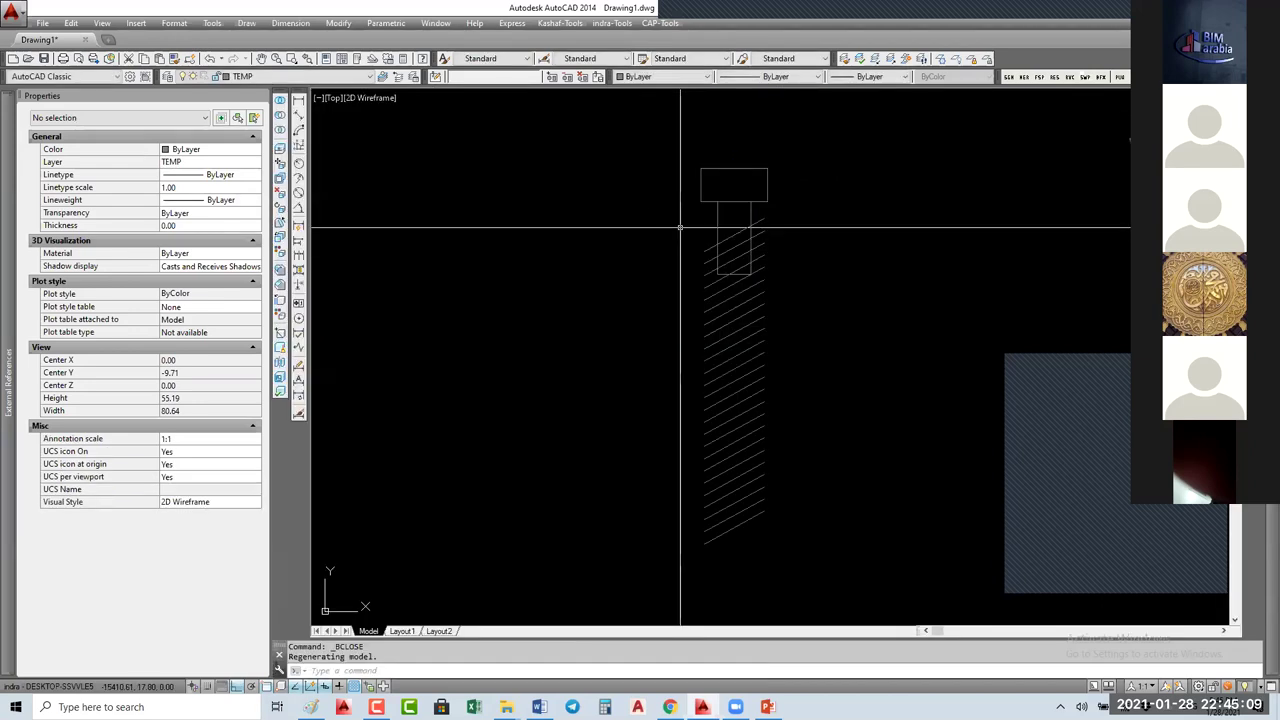
# Step: Insert a second scr screw left of the original and grab its bottom stretch grip
pyautogui.write('i')
pyautogui.press('Return')
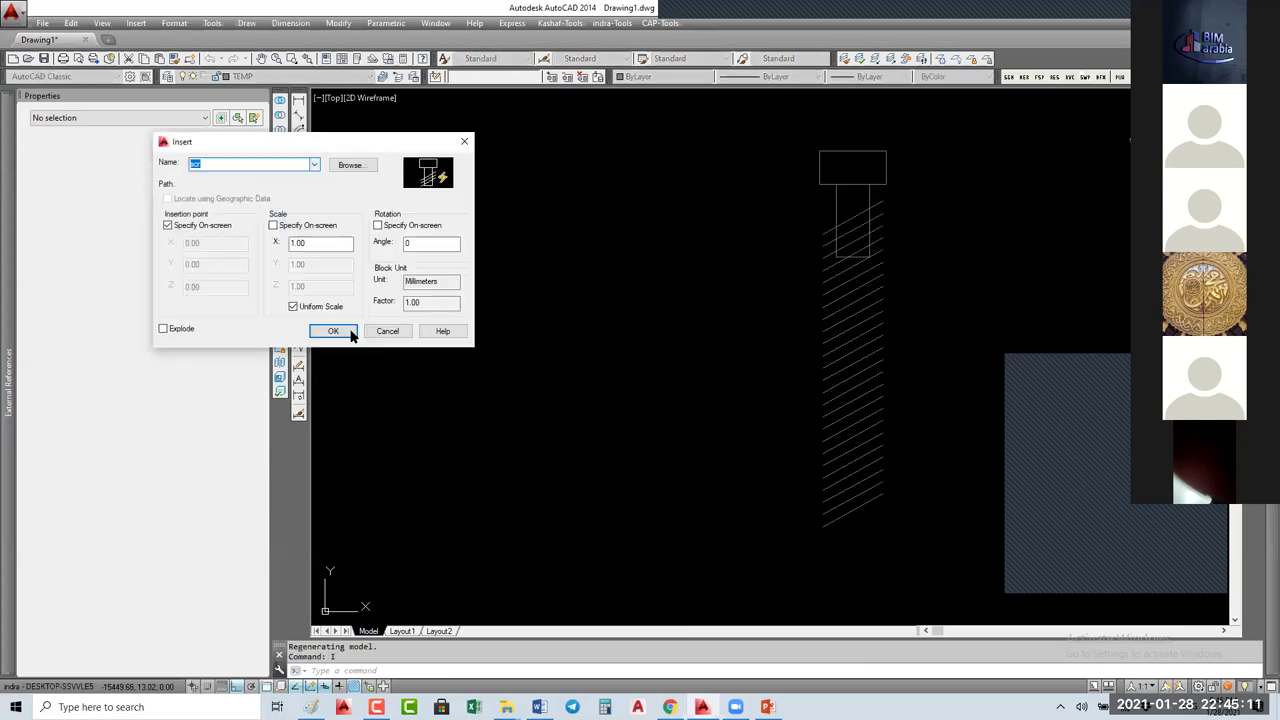
pyautogui.click(333, 330)
pyautogui.click(591, 252)
pyautogui.click(621, 257)
pyautogui.click(621, 257)
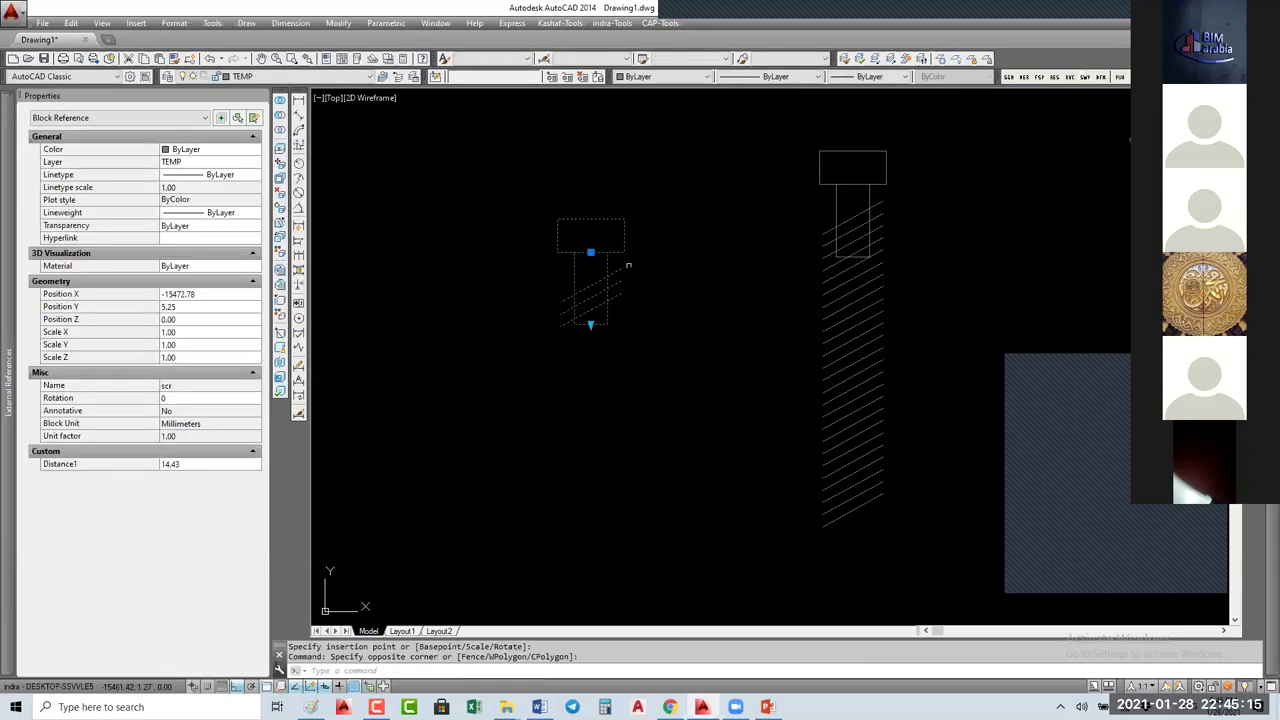
pyautogui.click(591, 324)
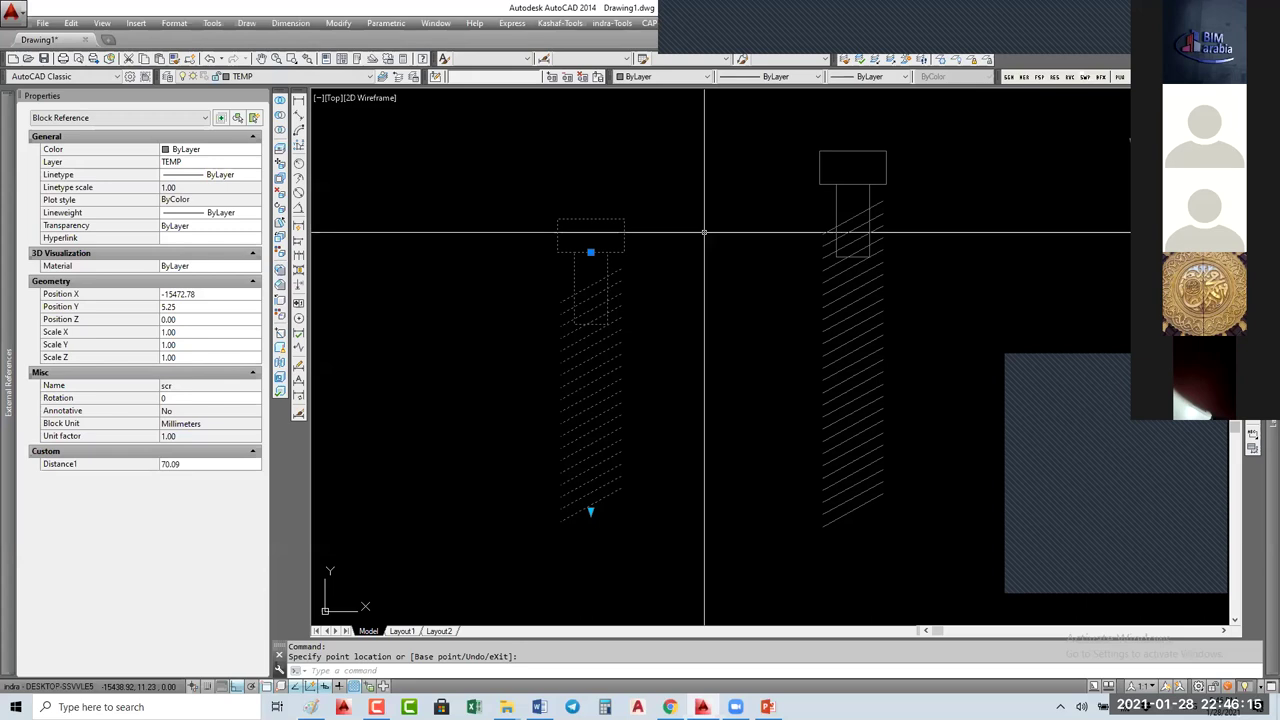
# Step: Open scr in the Block Editor and delete its old Stretch action
pyautogui.write('BE')
pyautogui.press('Return')
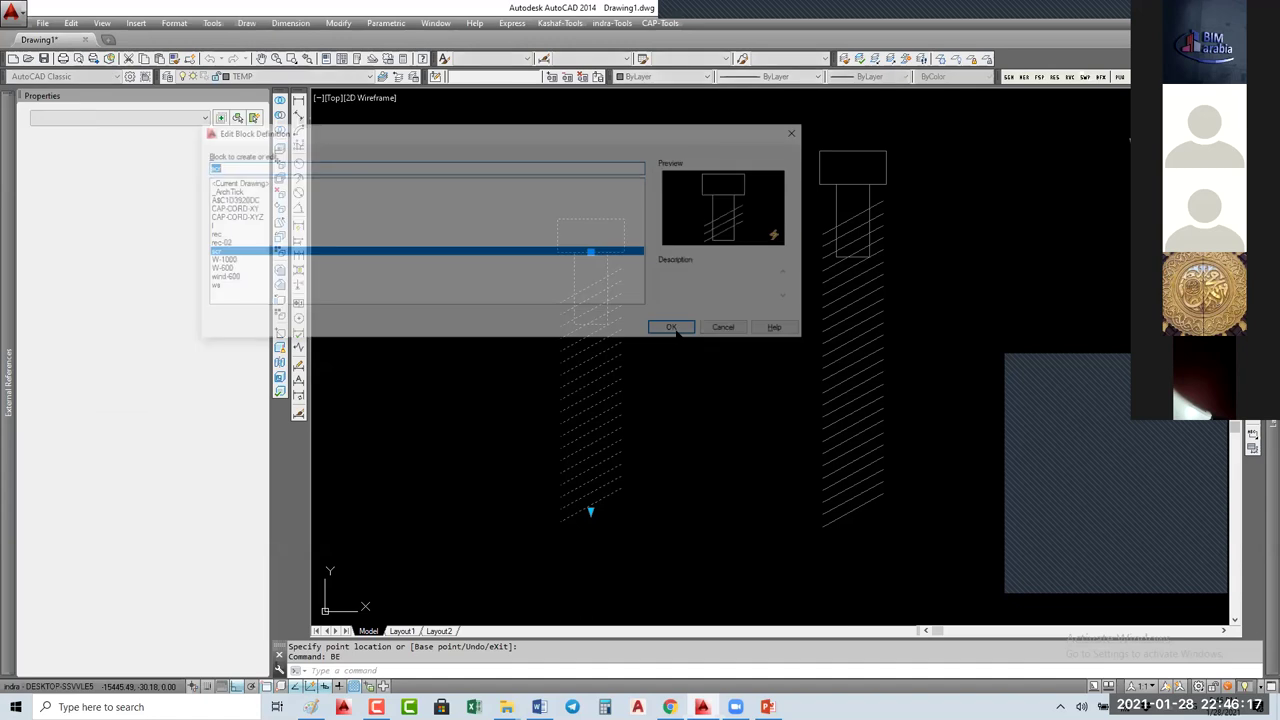
pyautogui.click(672, 328)
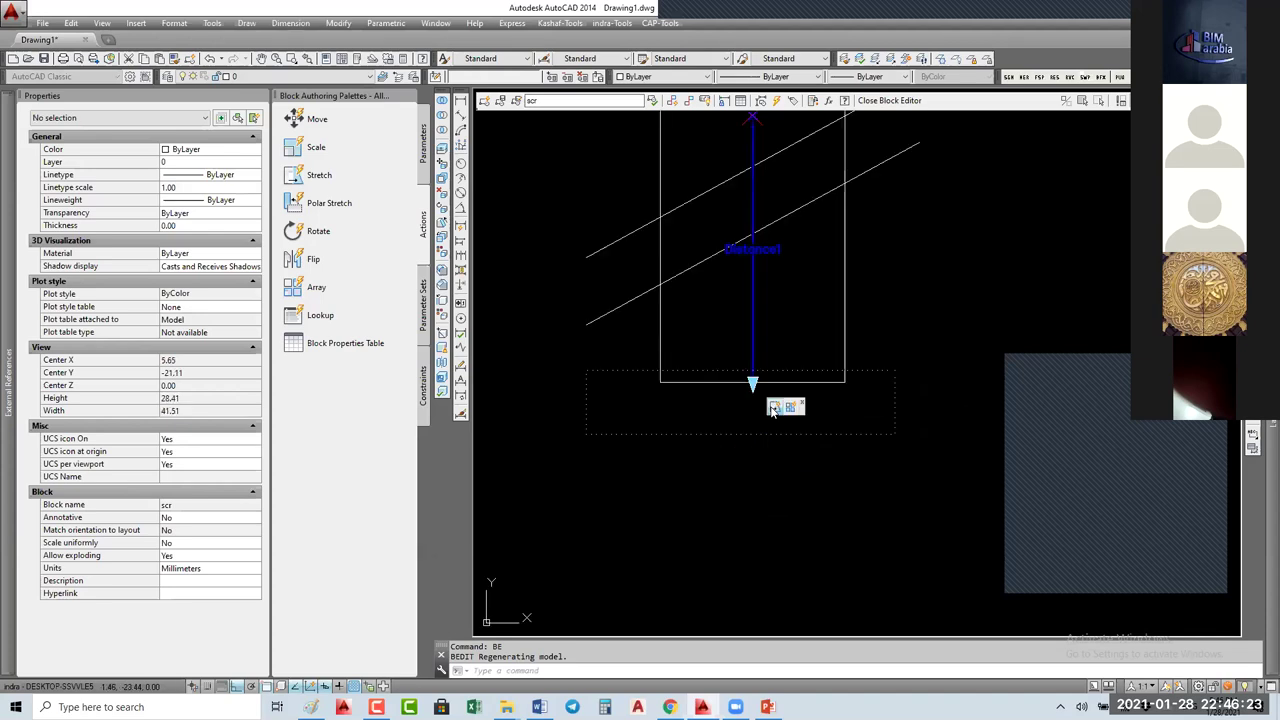
pyautogui.click(774, 407)
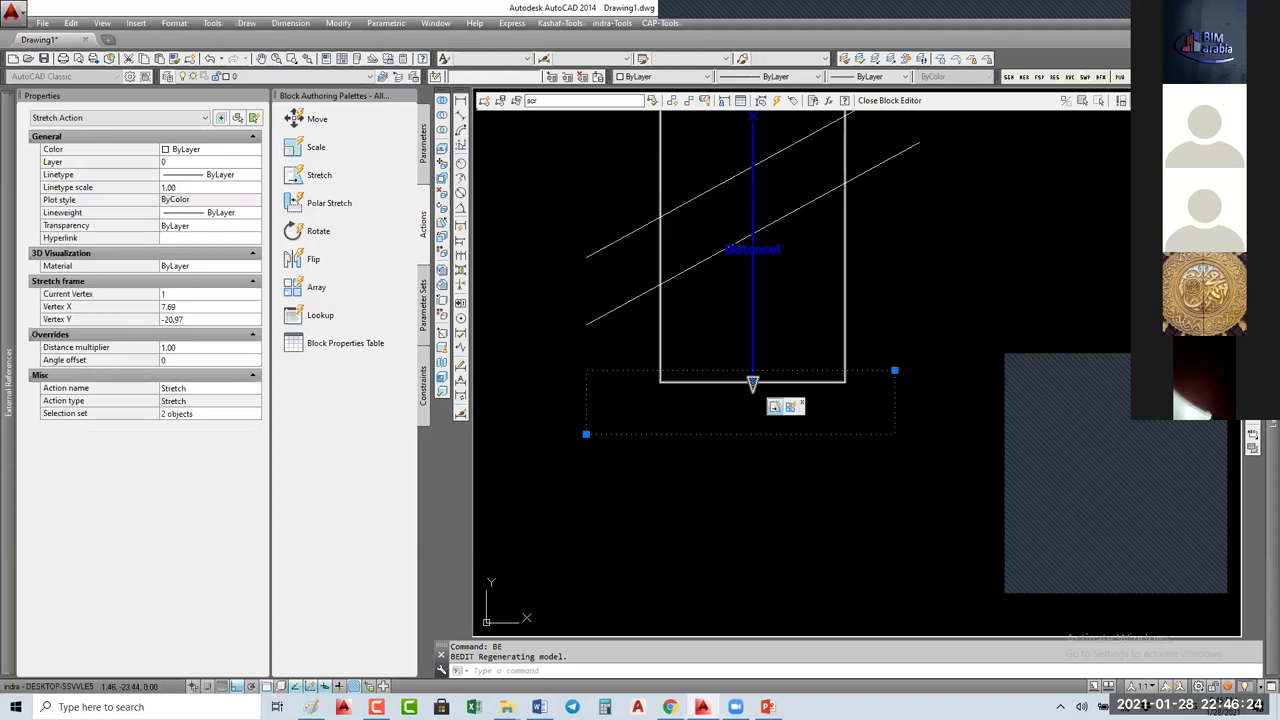
pyautogui.rightClick(776, 410)
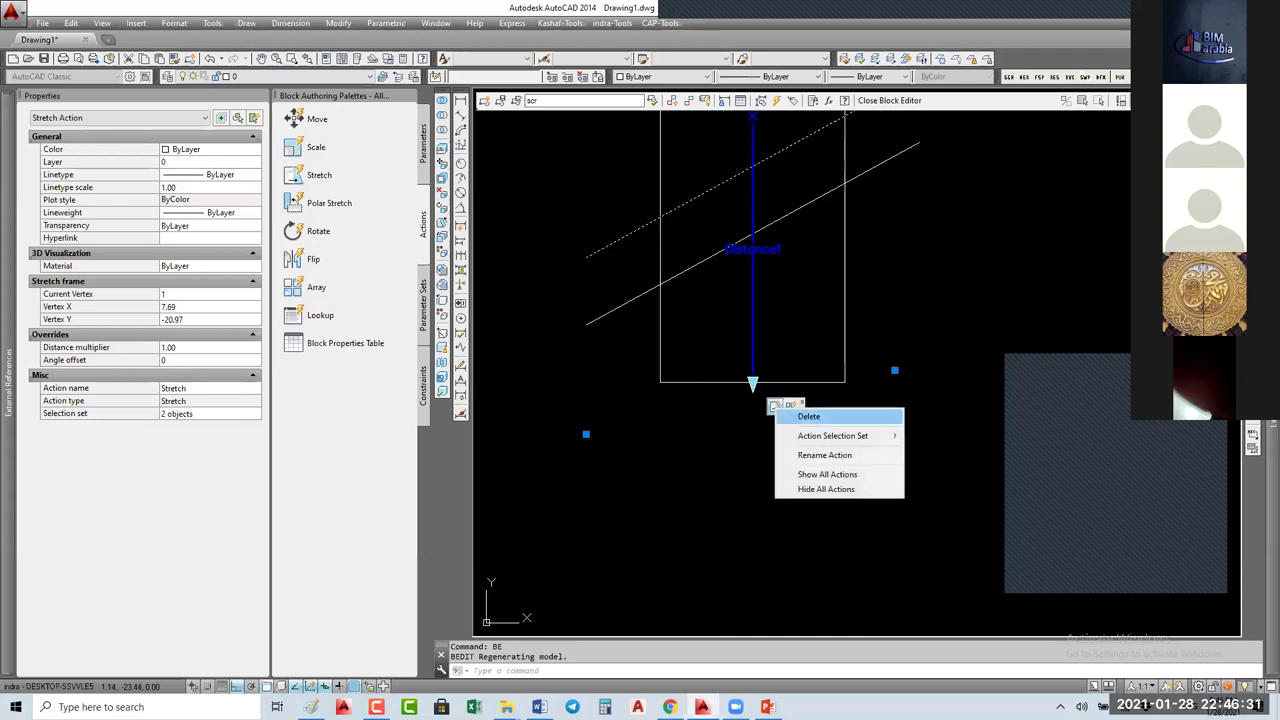
pyautogui.press('Escape')
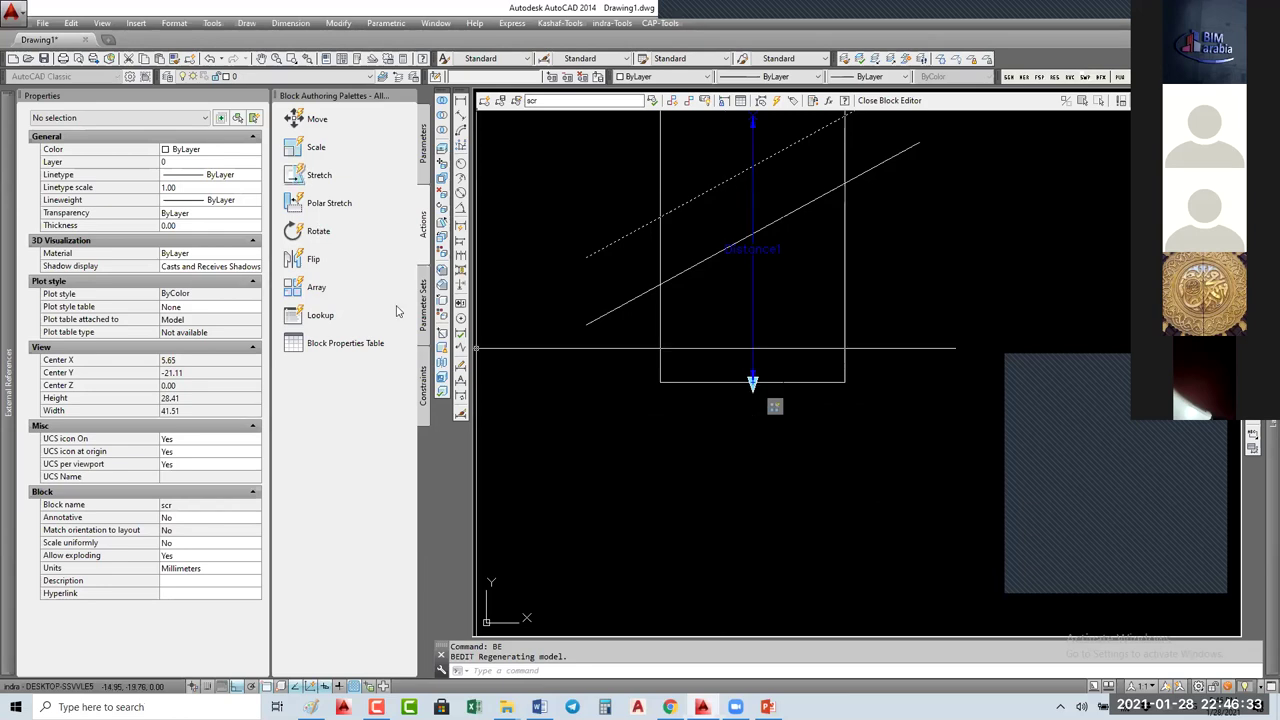
# Step: Add a new Stretch action on Distance1's shank-bottom point covering the shank, then close the editor
pyautogui.click(319, 175)
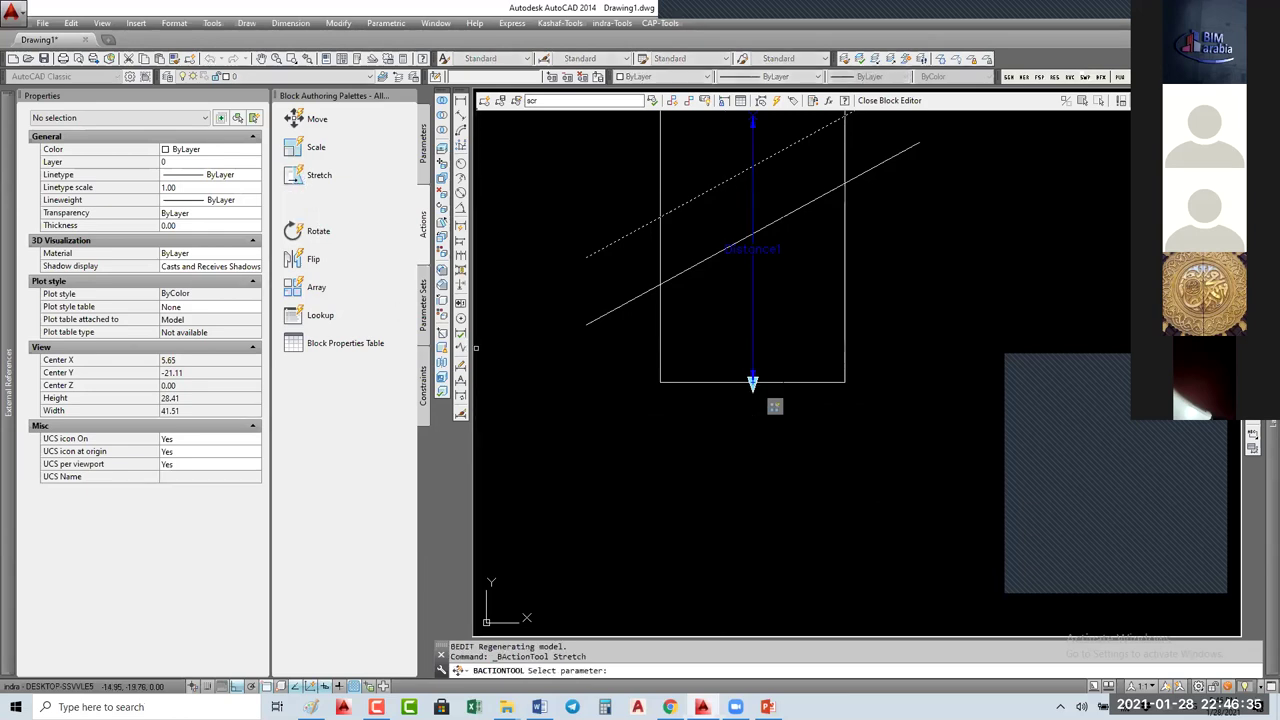
pyautogui.click(752, 381)
pyautogui.click(812, 364)
pyautogui.click(903, 357)
pyautogui.click(585, 451)
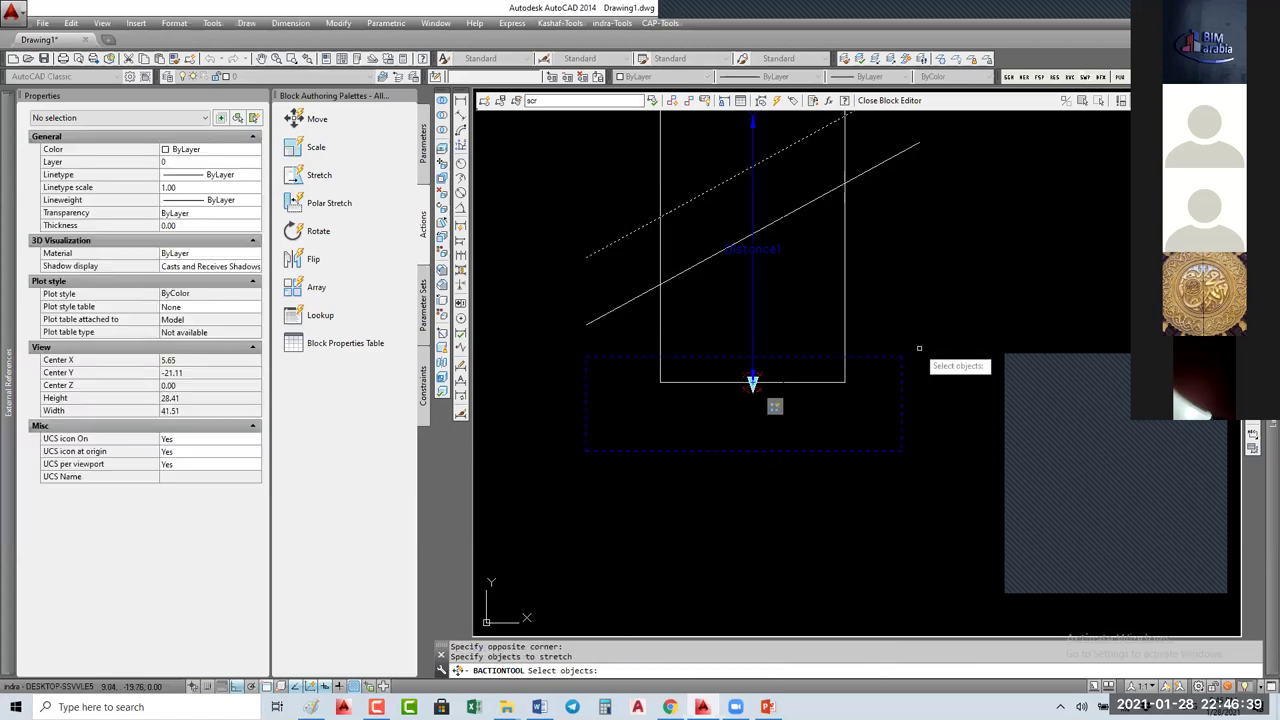
pyautogui.click(924, 349)
pyautogui.click(602, 471)
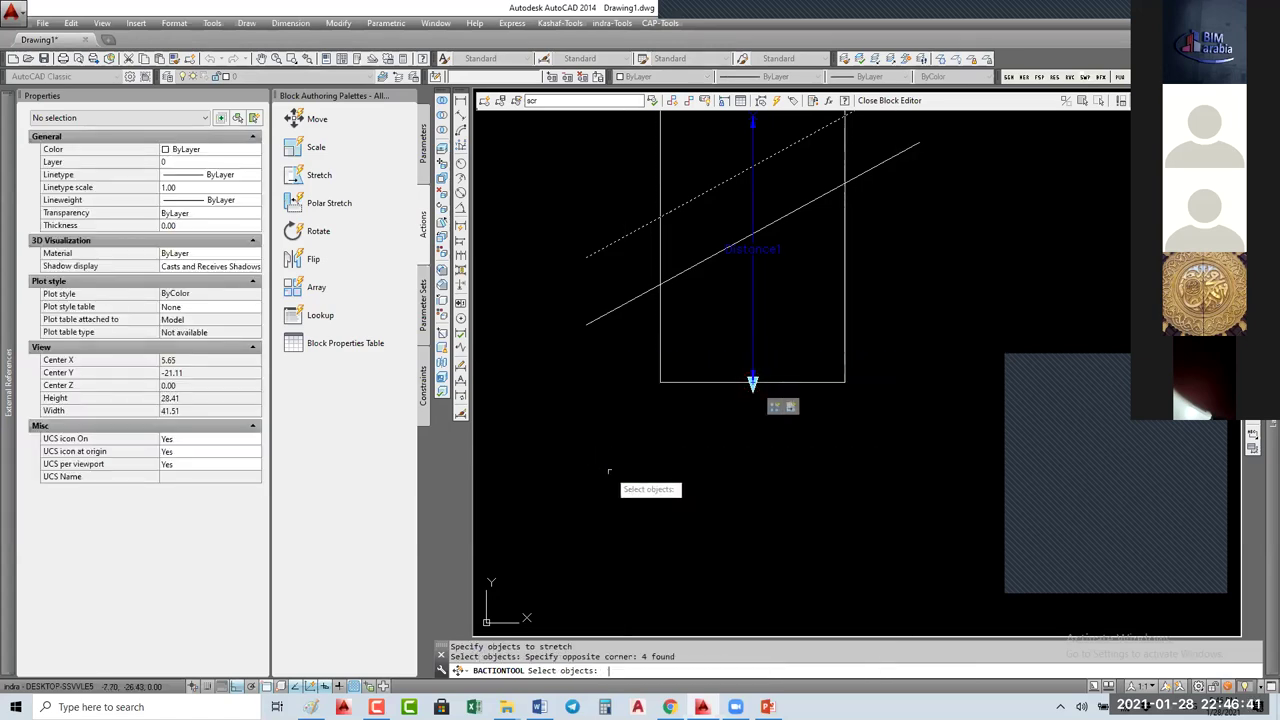
pyautogui.click(889, 100)
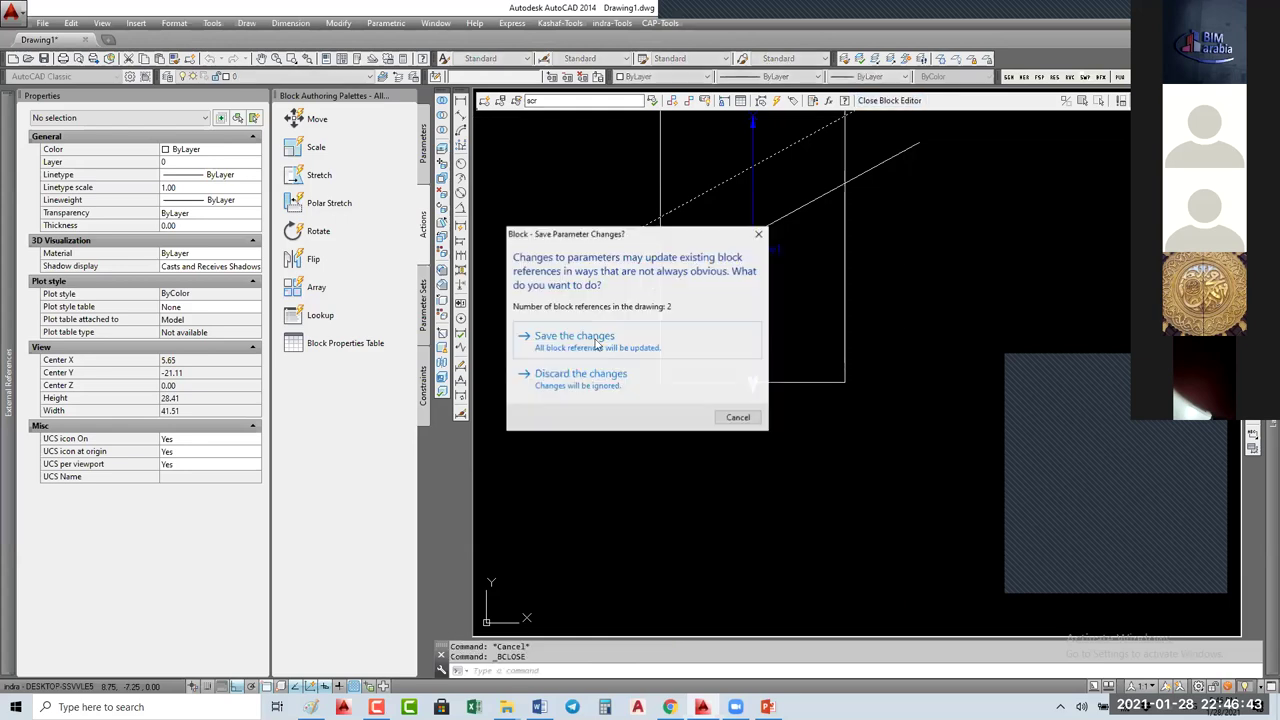
# Step: Save the scr changes and stretch the left screw's shank so Distance1 reads 117.01
pyautogui.click(657, 337)
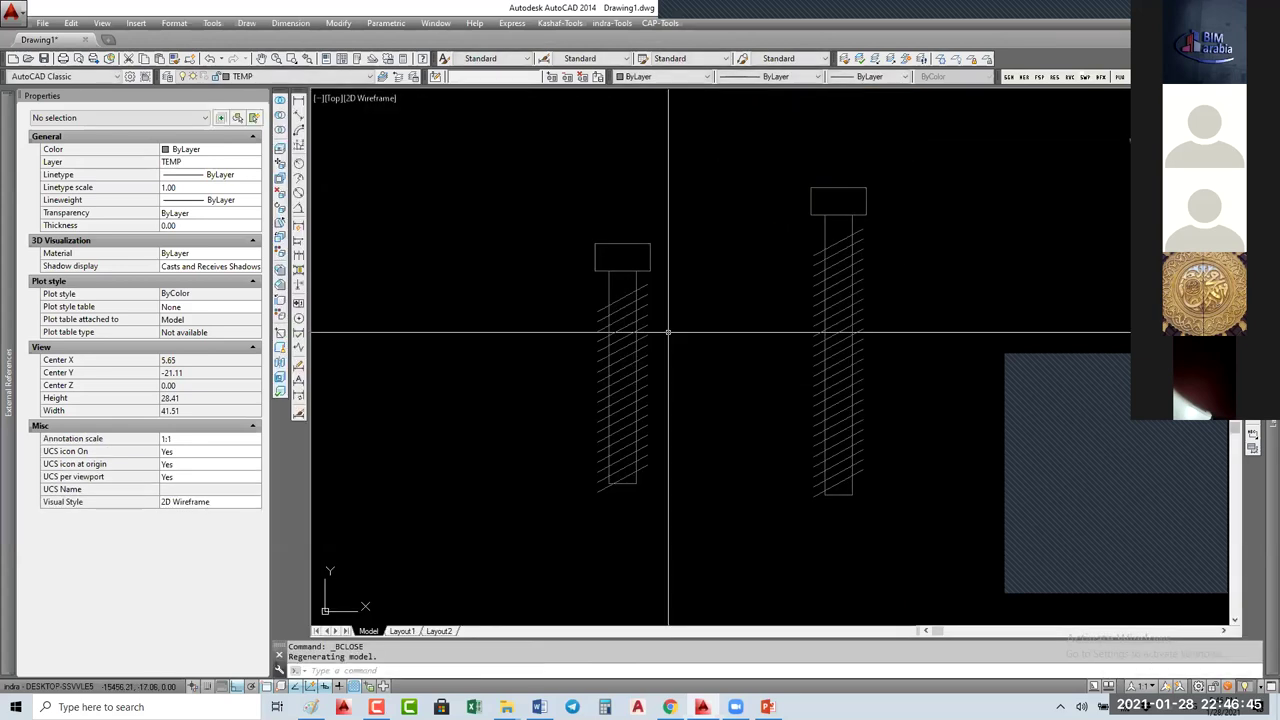
pyautogui.click(593, 364)
pyautogui.click(593, 364)
pyautogui.click(622, 484)
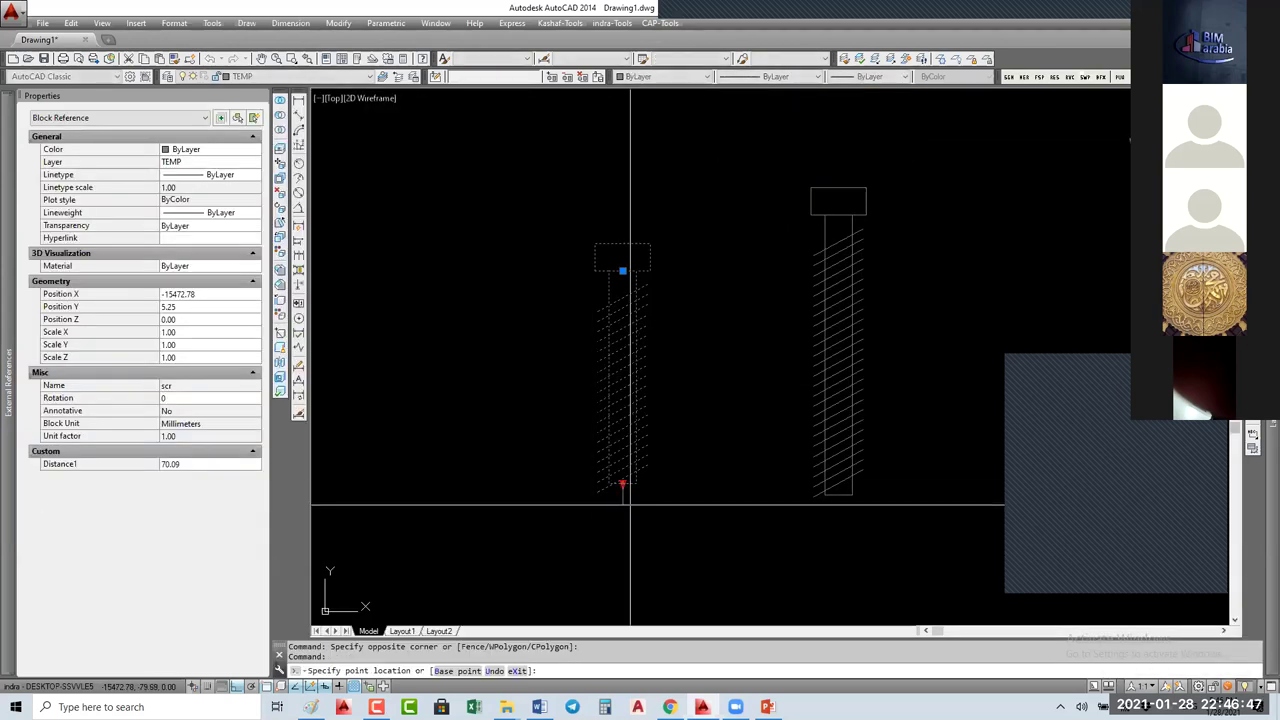
pyautogui.click(622, 615)
pyautogui.moveTo(622, 615); pyautogui.dragTo(630, 455, button='middle')
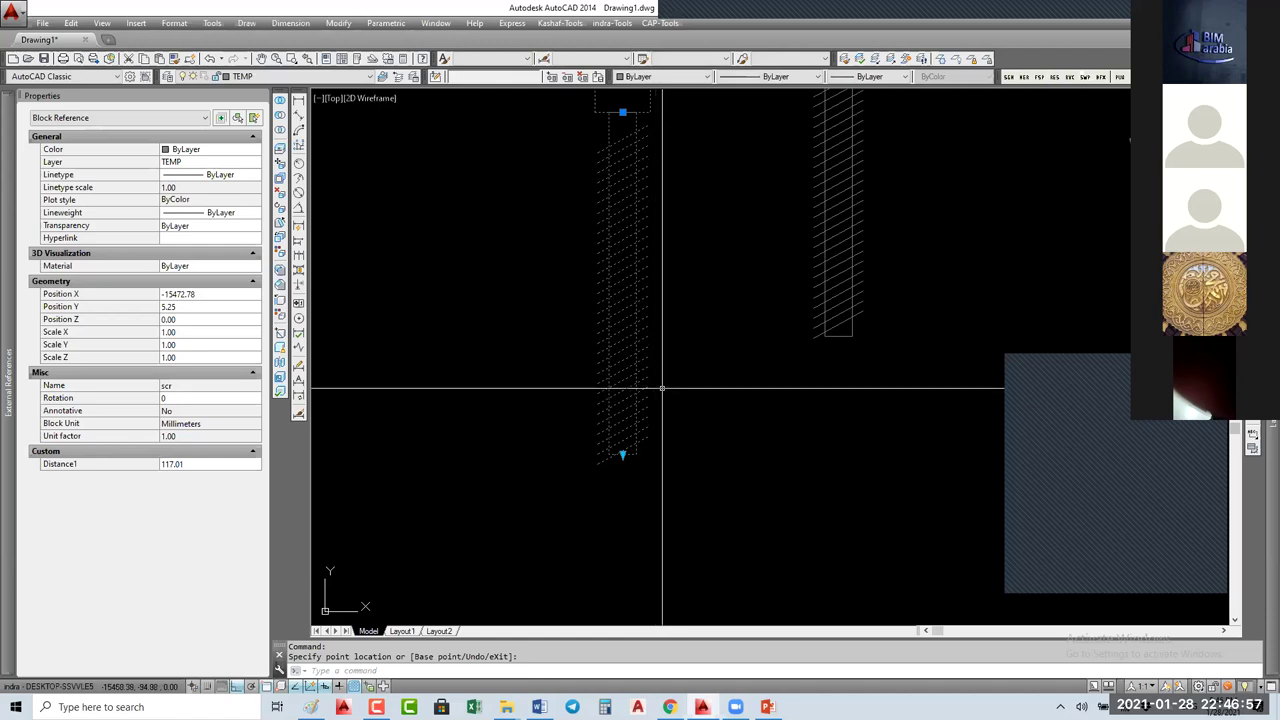
pyautogui.press('Escape')
# Step: Reopen the scr block with BE and center the screw in view
pyautogui.write('be')
pyautogui.press('Return')
pyautogui.moveTo(873, 567); pyautogui.dragTo(810, 507, button='middle')
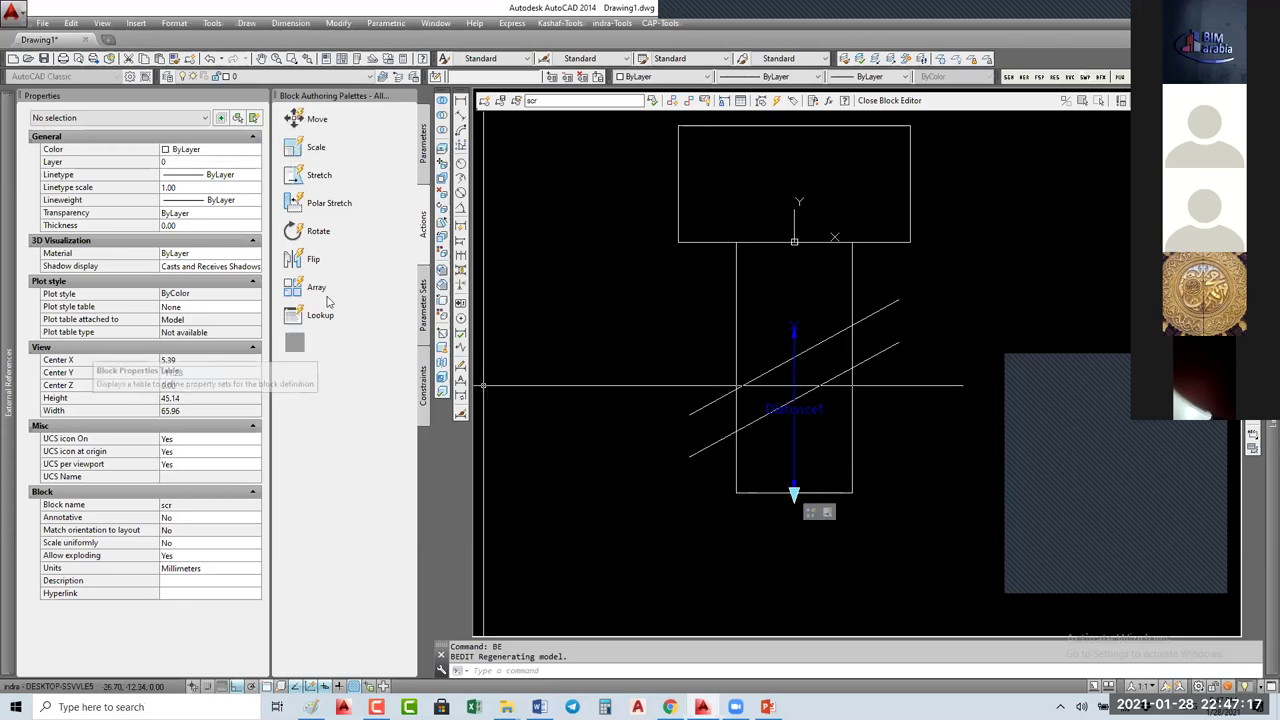
# Step: Browse the Parameters and Actions palettes, returning to the Parameter Sets list
pyautogui.click(423, 311)
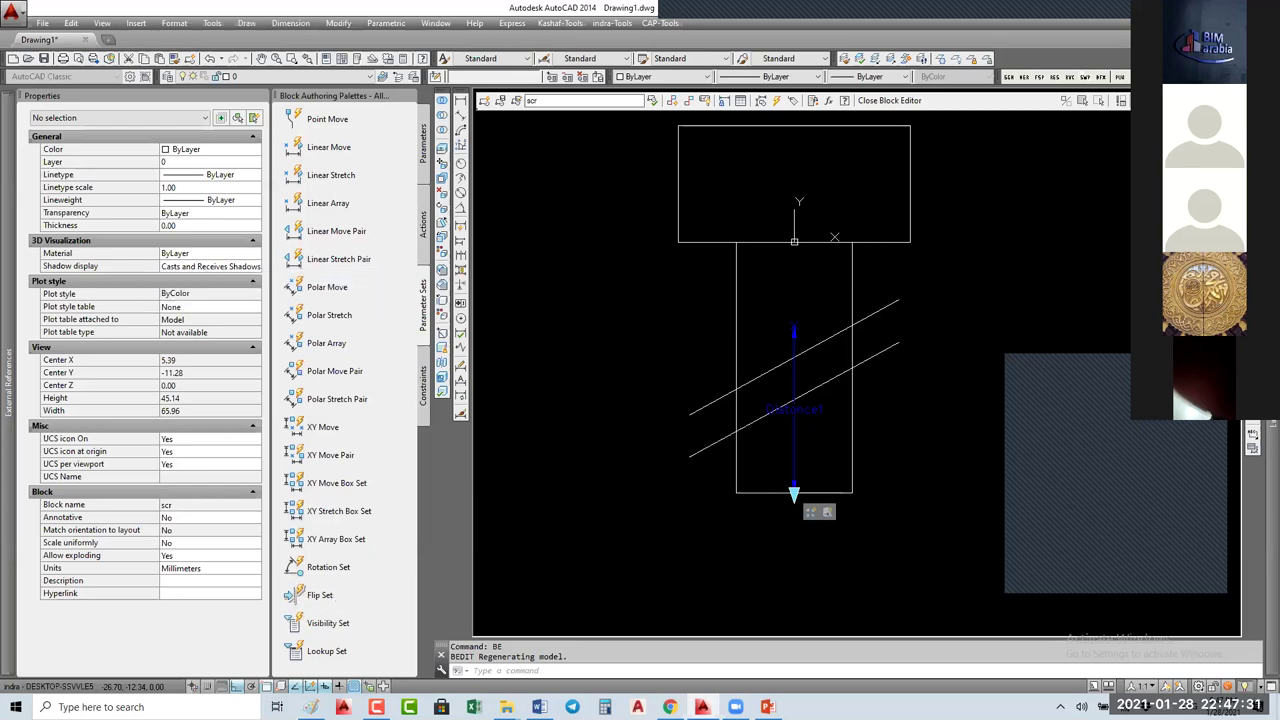
pyautogui.click(424, 182)
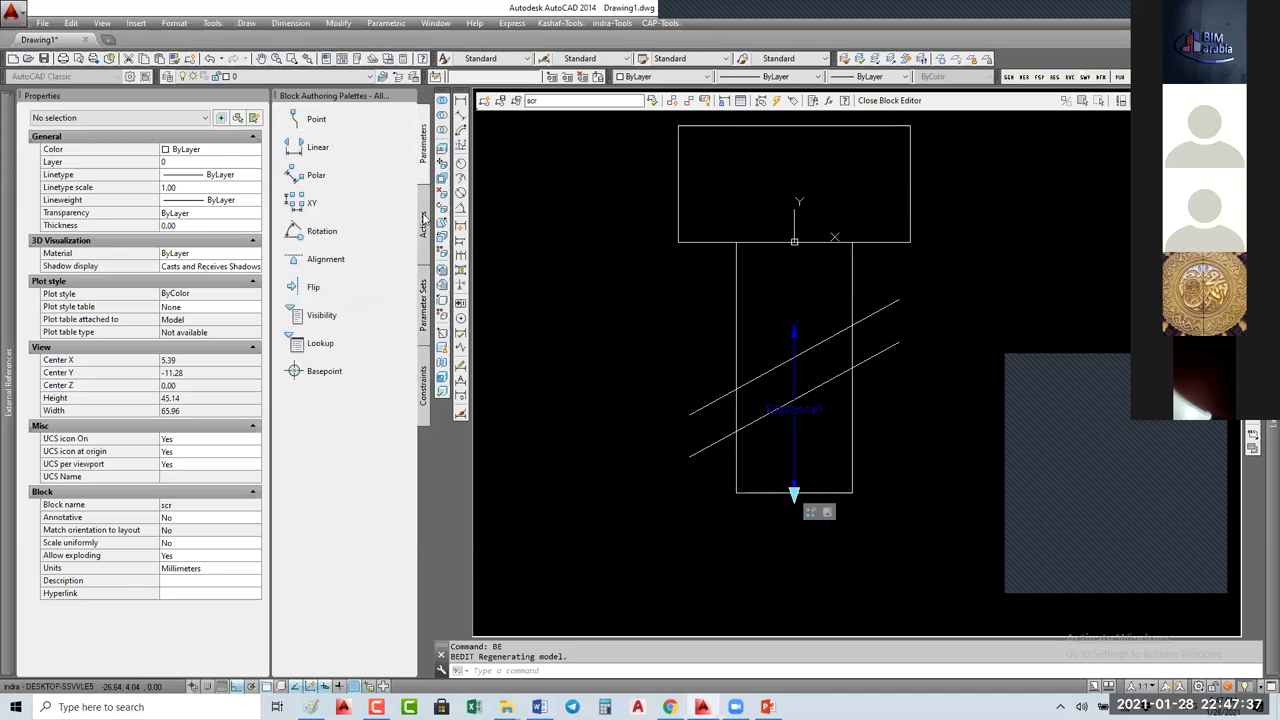
pyautogui.click(424, 222)
pyautogui.click(424, 300)
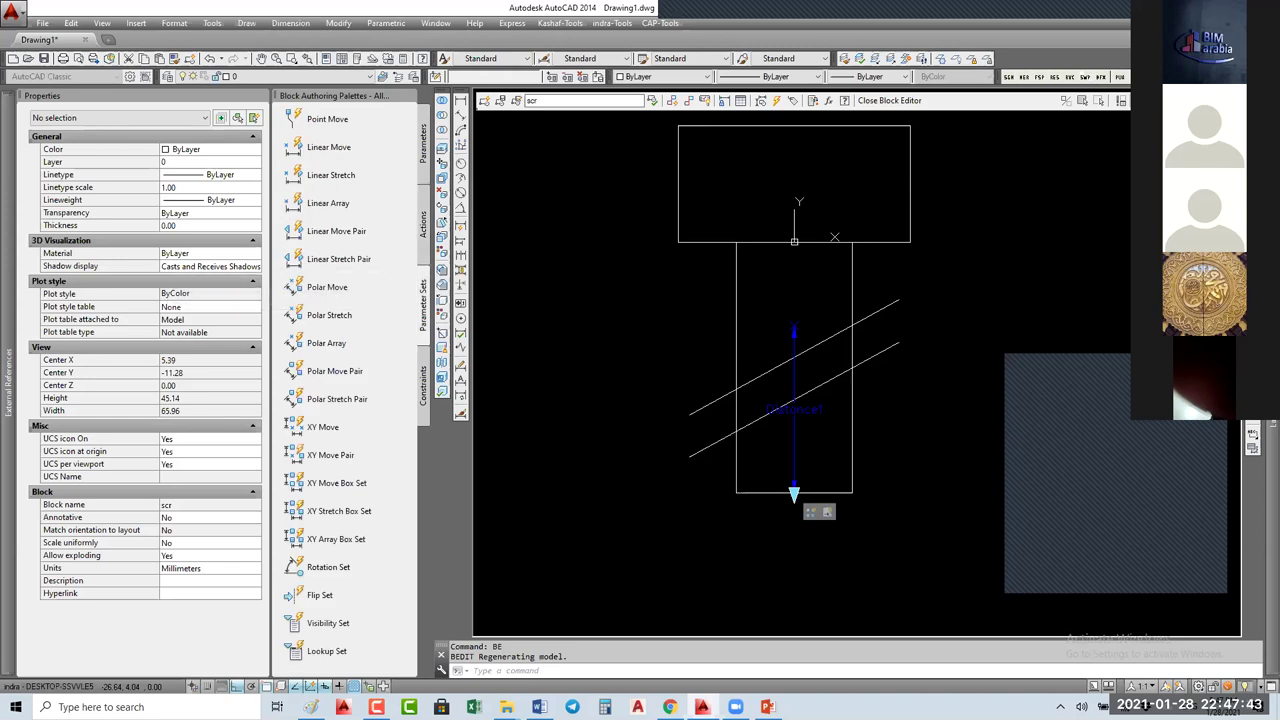
pyautogui.moveTo(834, 237); pyautogui.dragTo(801, 225, button='middle')
pyautogui.click(810, 280)
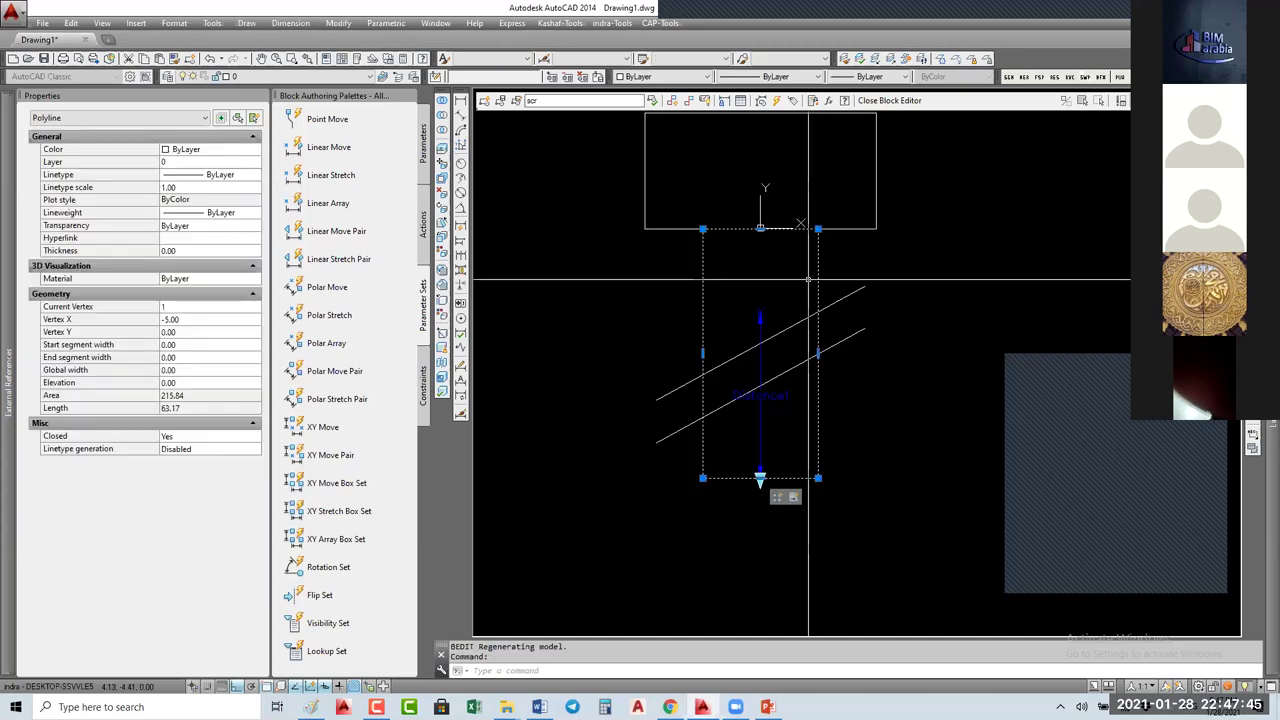
pyautogui.moveTo(741, 263); pyautogui.dragTo(727, 320, button='middle')
pyautogui.press('Escape')
# Step: Measure across the shank with DIST, confirming a 10.00 width
pyautogui.write('DI')
pyautogui.press('Return')
pyautogui.click(801, 298)
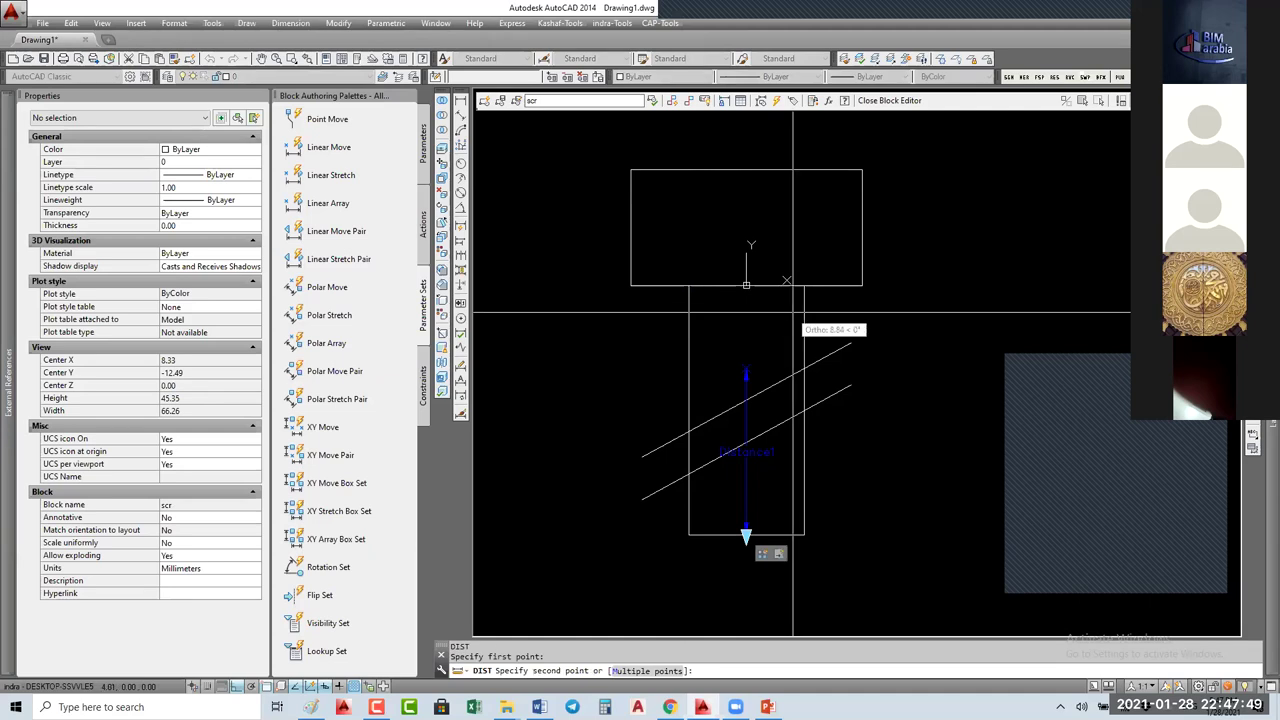
pyautogui.click(801, 314)
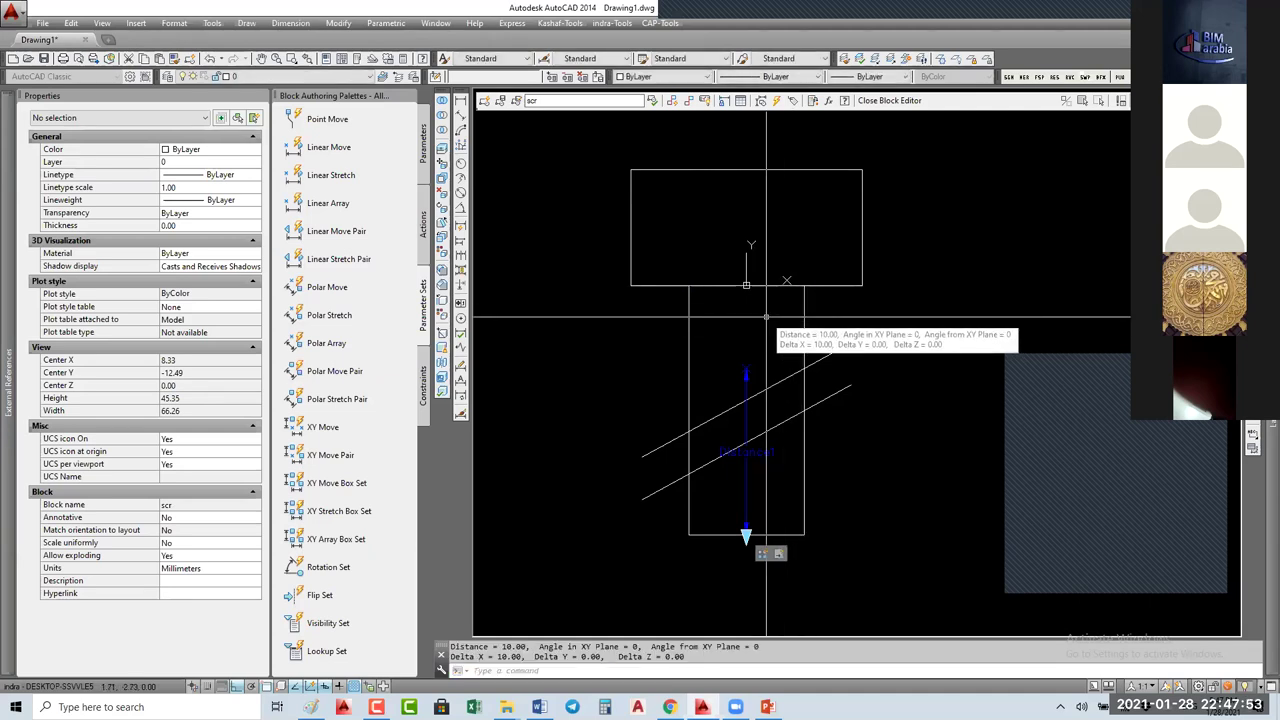
pyautogui.press('Escape')
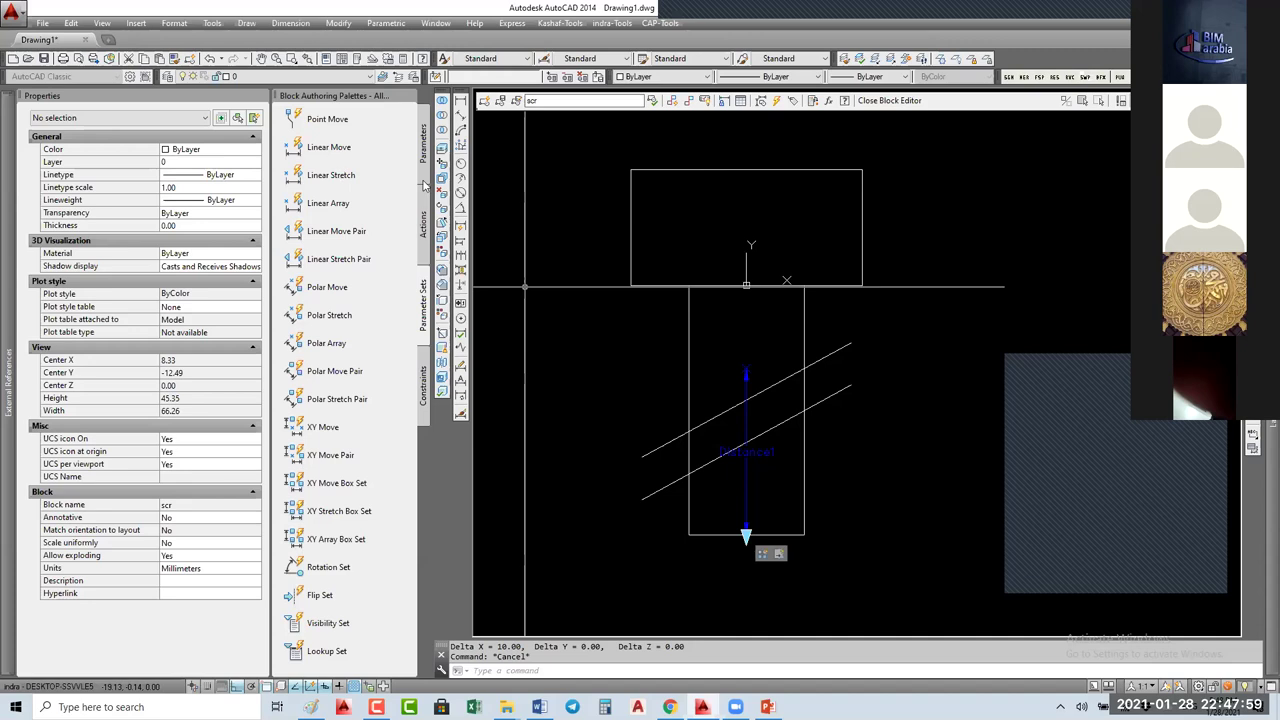
# Step: Place linear parameter Distance2 across the shank top, moving its start to X -5 for 10.00
pyautogui.click(424, 148)
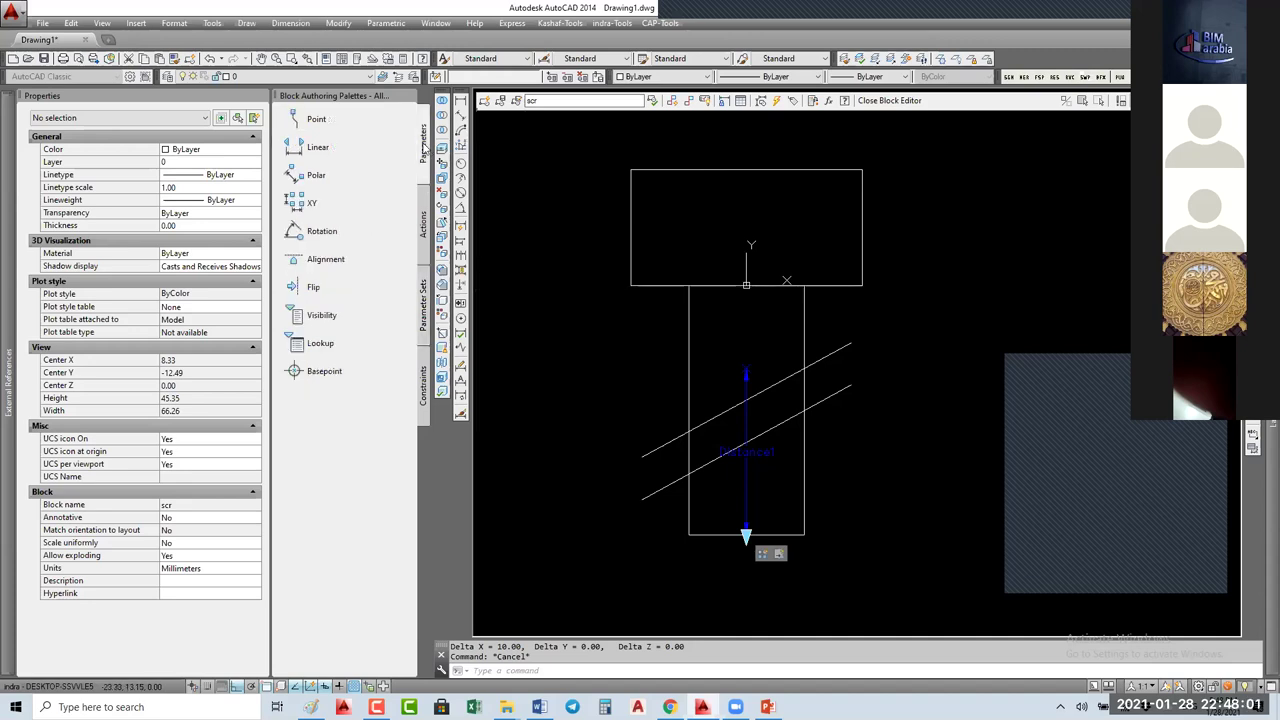
pyautogui.click(305, 147)
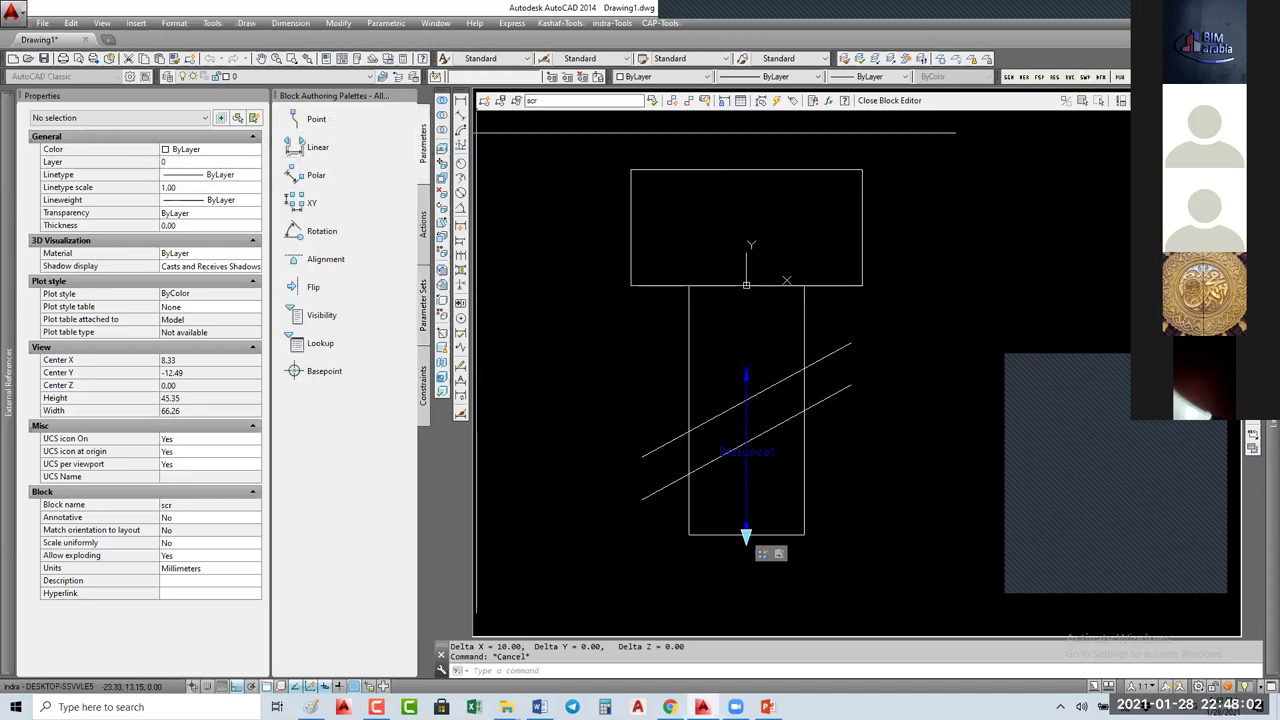
pyautogui.click(746, 286)
pyautogui.click(805, 286)
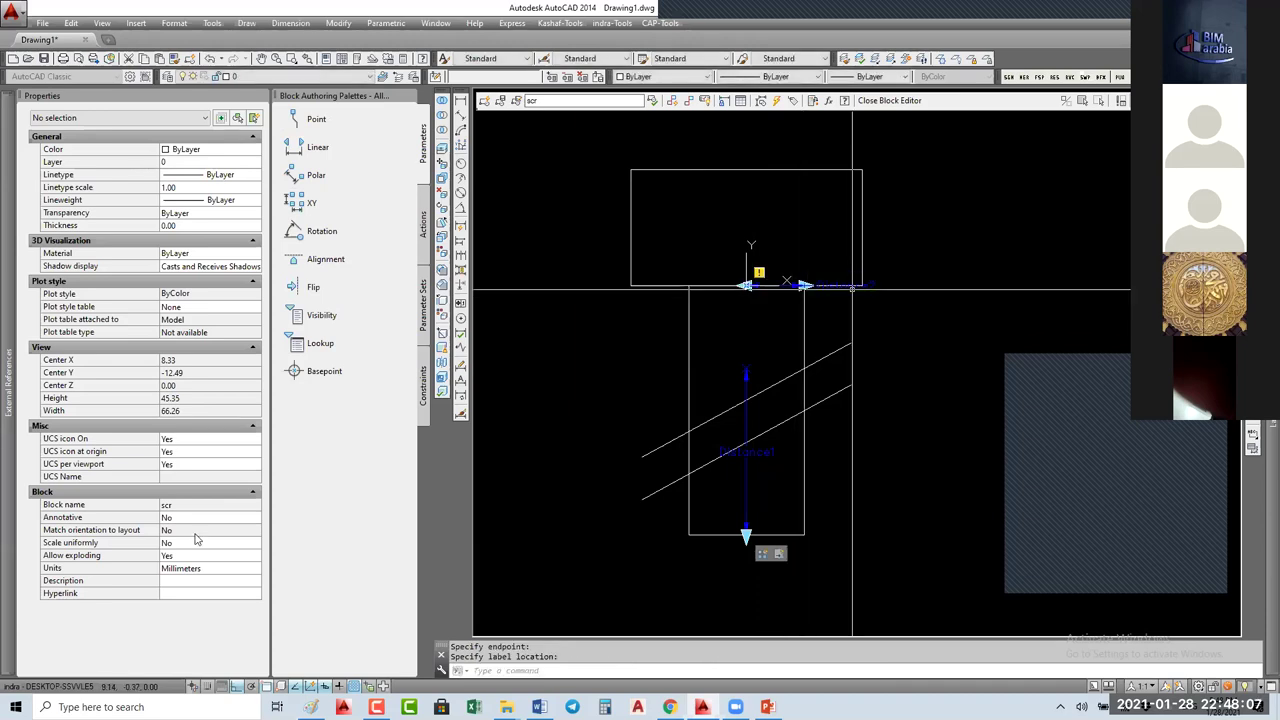
pyautogui.press('Return')
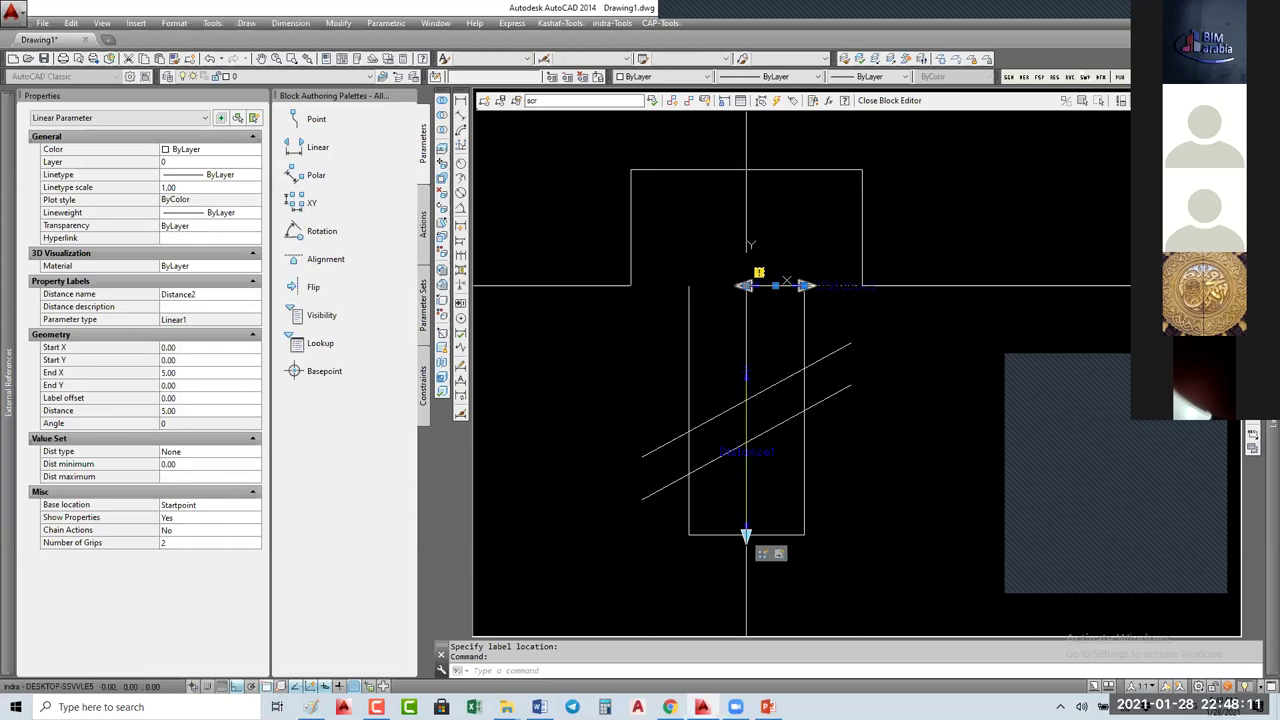
pyautogui.click(746, 285)
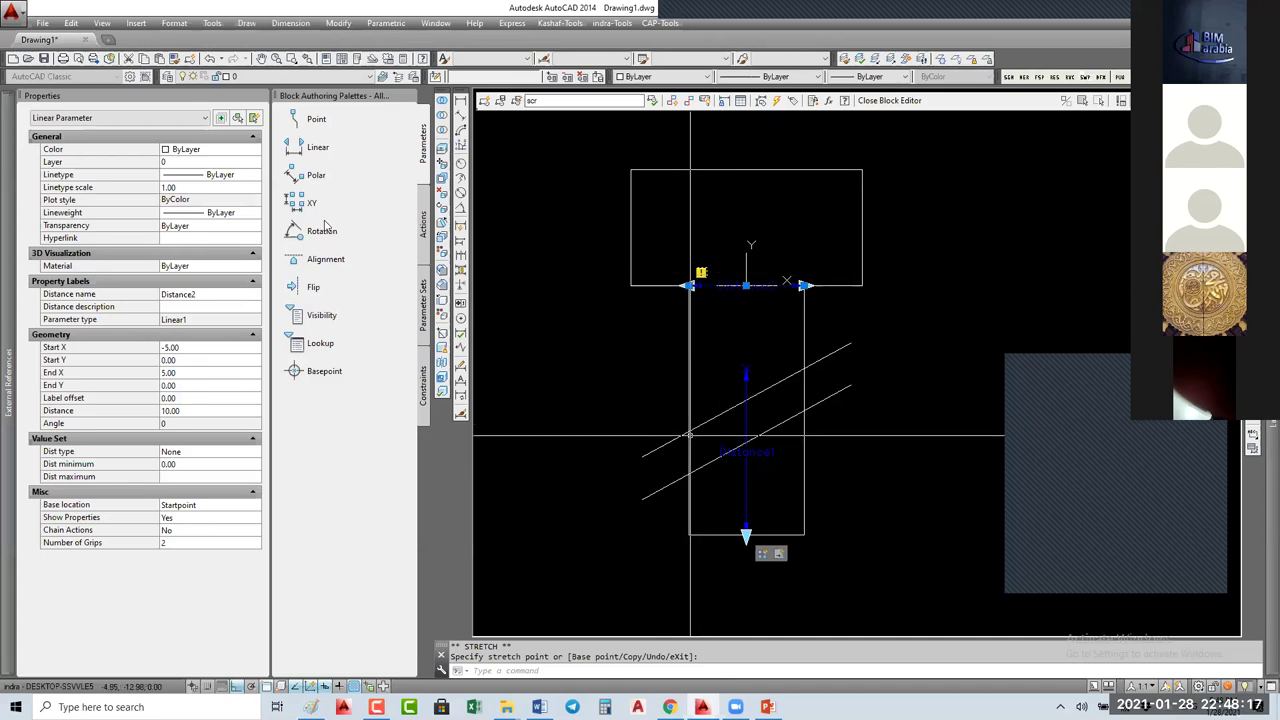
# Step: Add a Stretch action on Distance2's right end covering the shank's right edge and thread ends
pyautogui.click(422, 224)
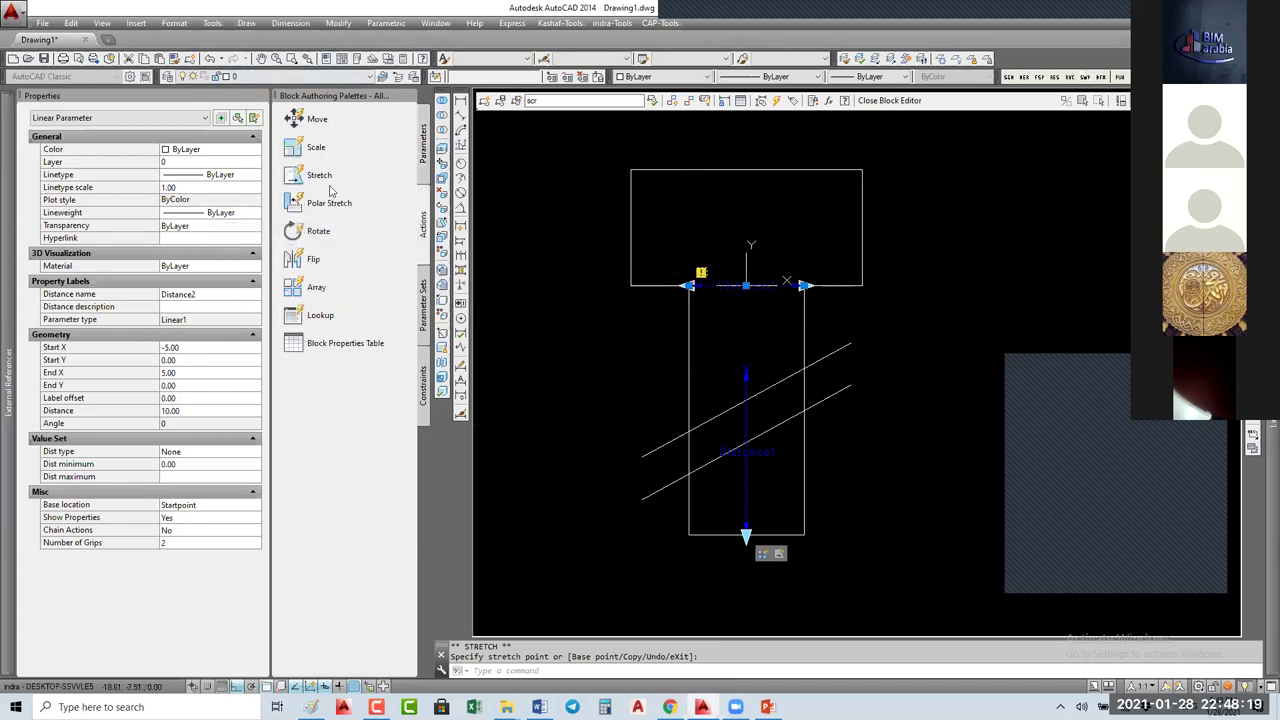
pyautogui.click(312, 175)
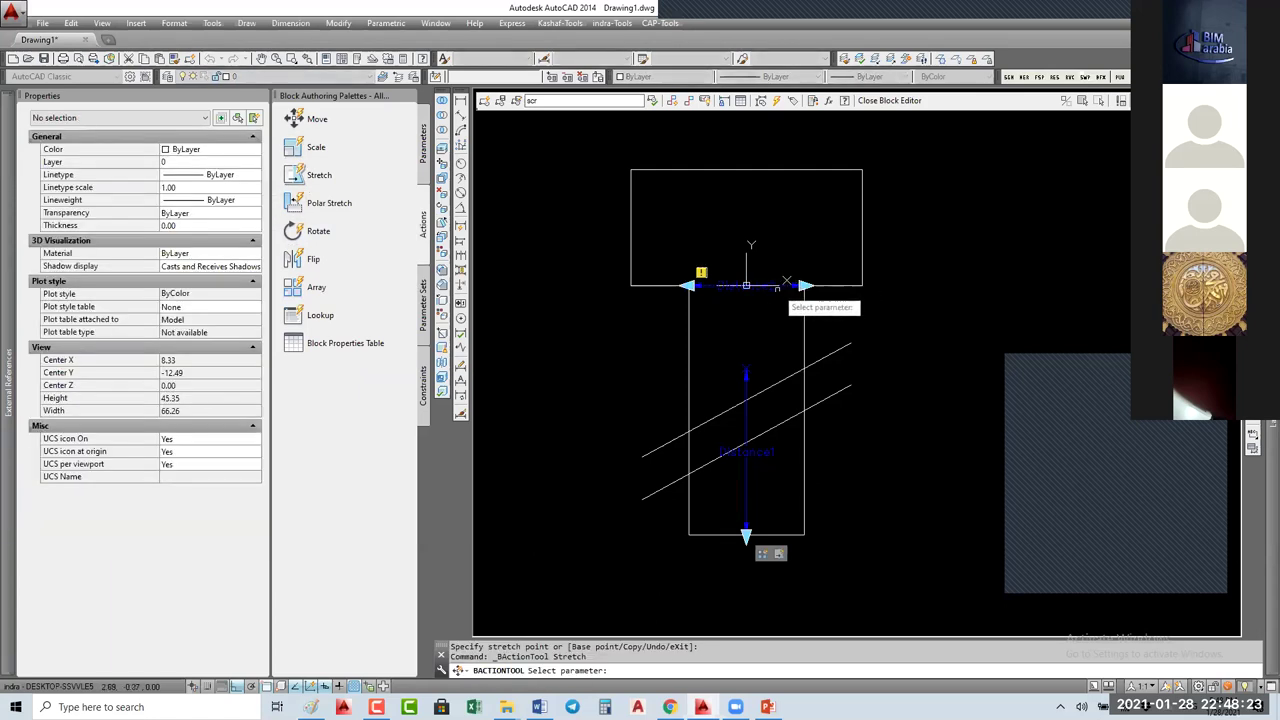
pyautogui.click(786, 281)
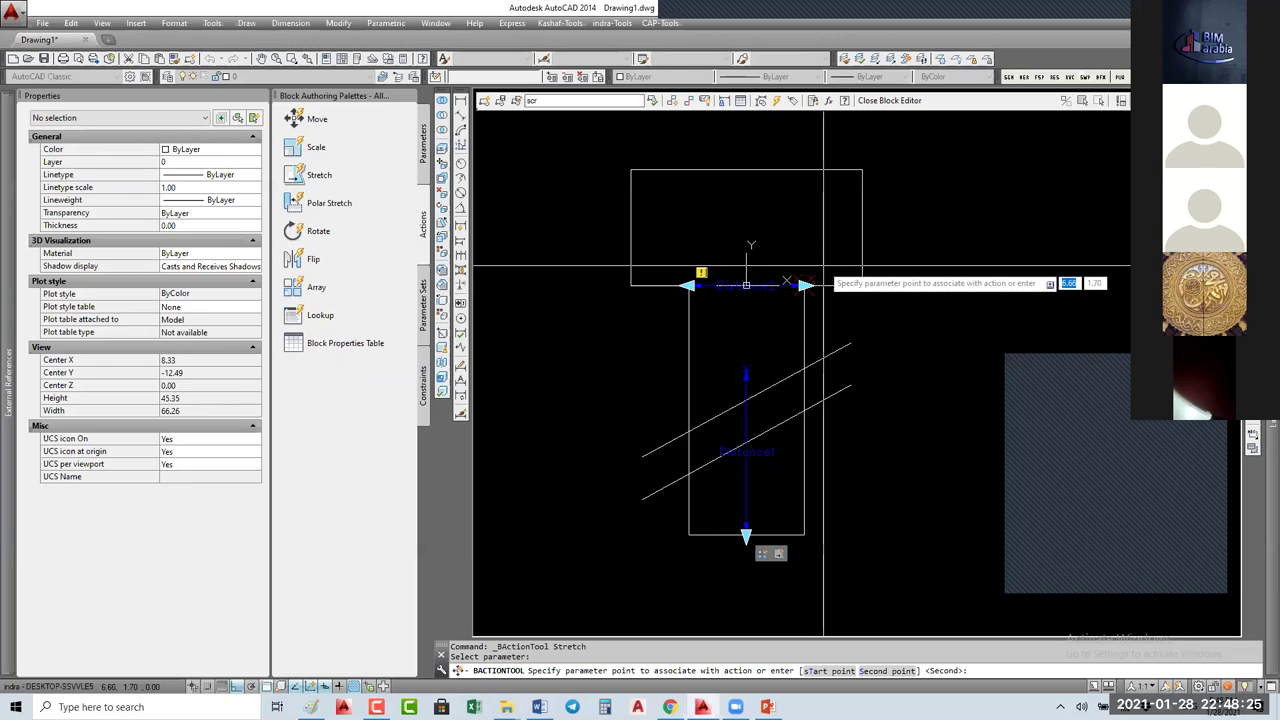
pyautogui.click(806, 270)
pyautogui.click(820, 258)
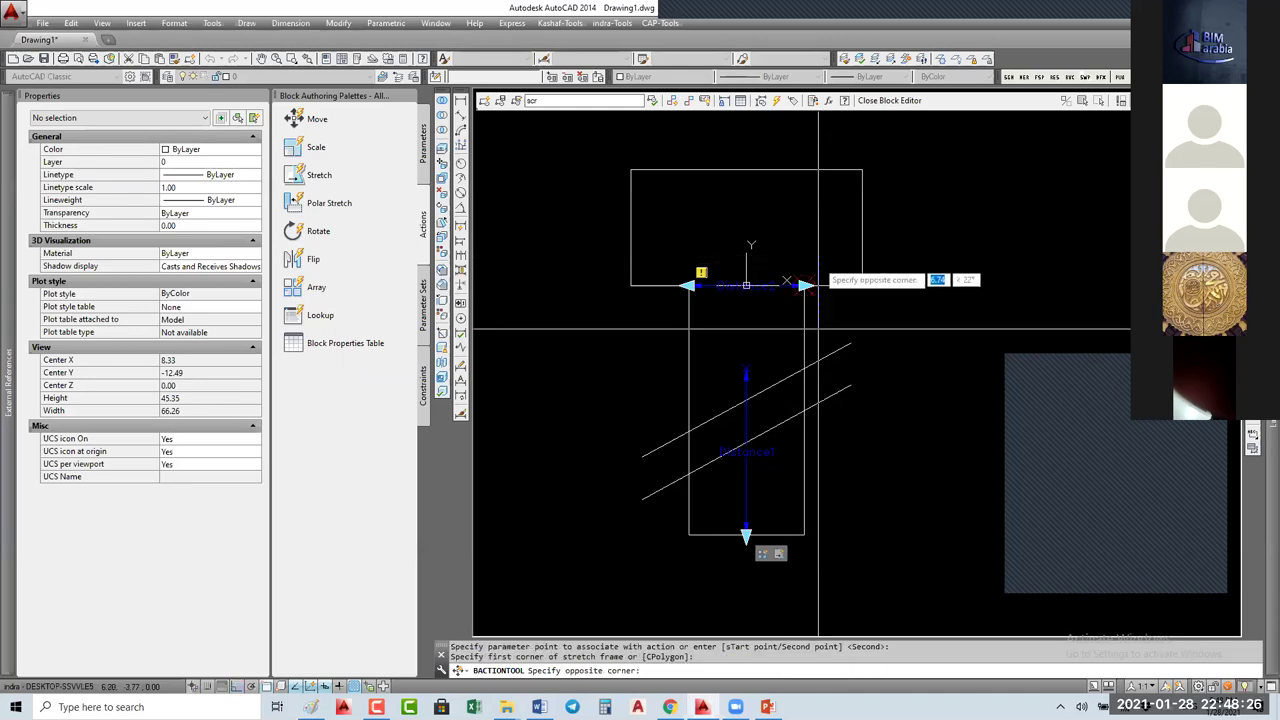
pyautogui.click(796, 572)
pyautogui.click(803, 358)
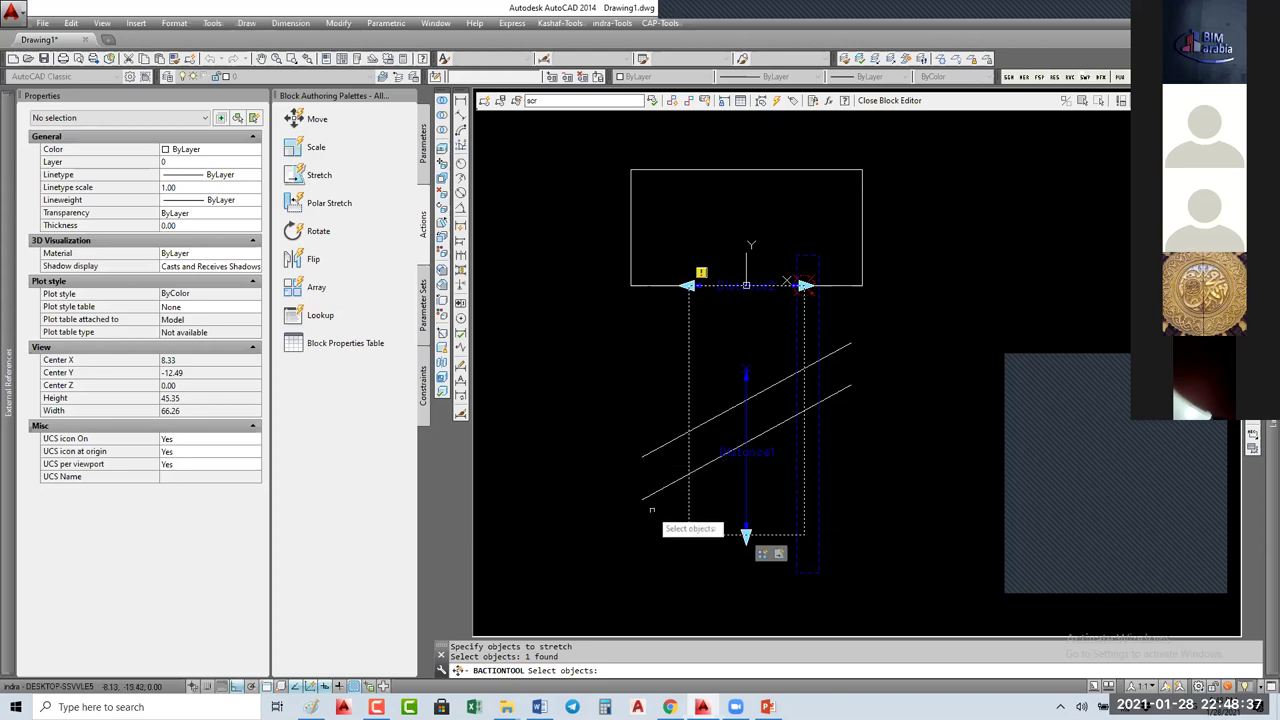
pyautogui.click(856, 254)
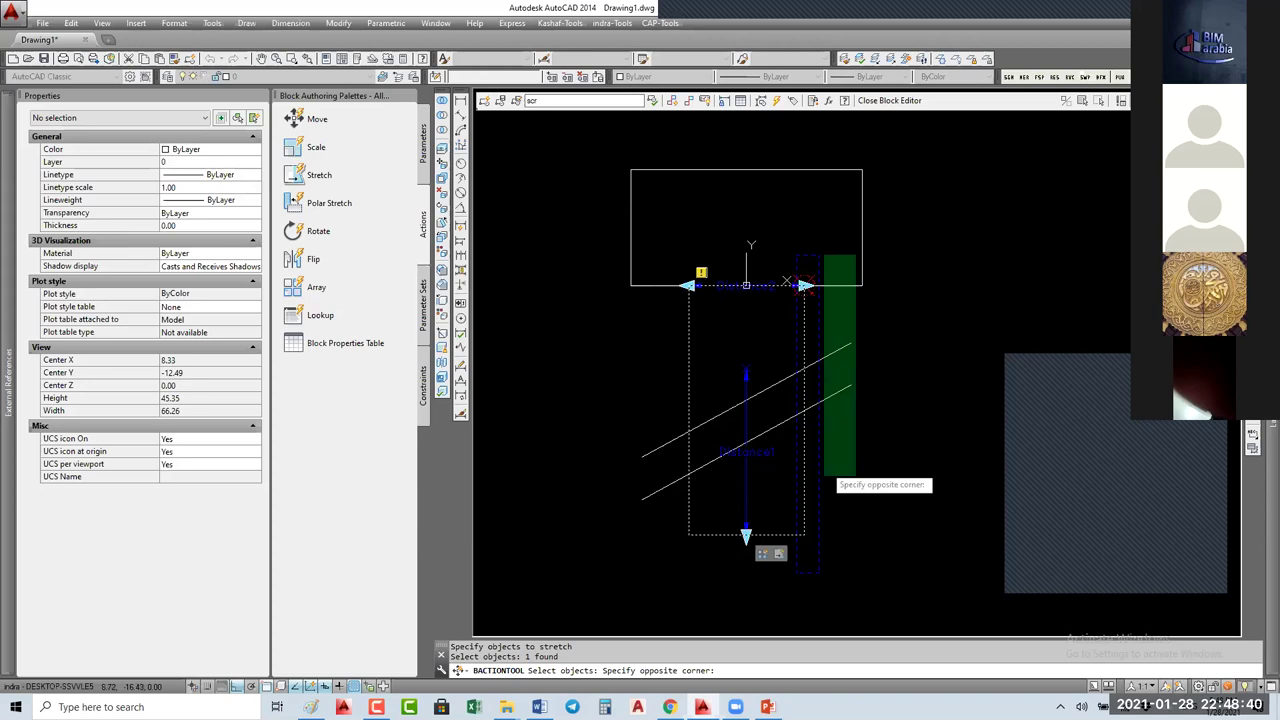
pyautogui.click(793, 583)
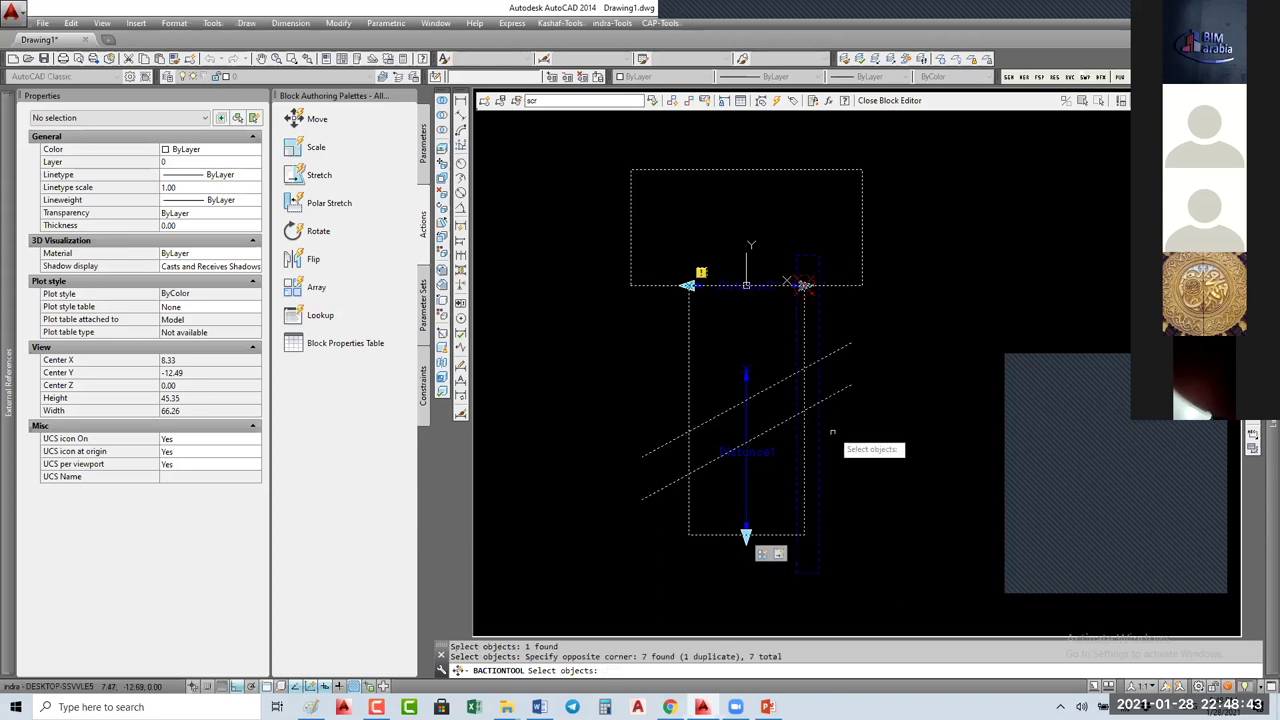
pyautogui.press('Return')
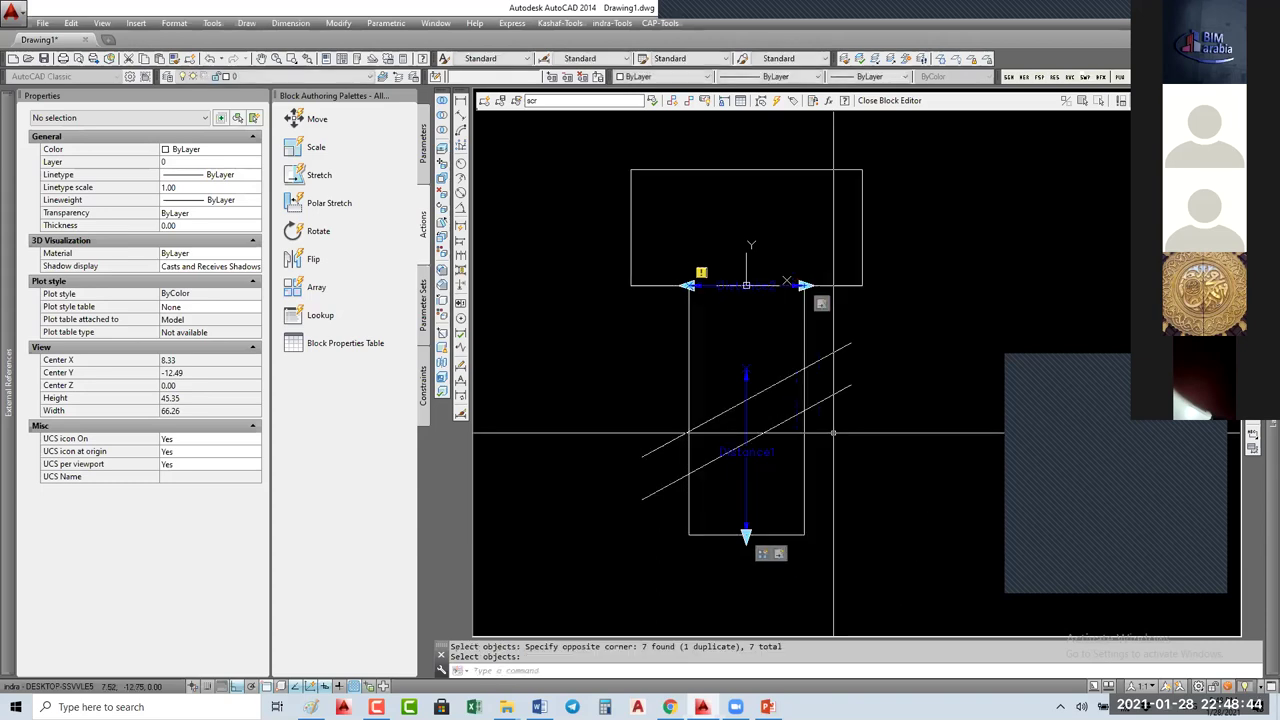
# Step: Widen the new stretch frame's corner vertex to X 9.38
pyautogui.click(822, 304)
pyautogui.click(818, 257)
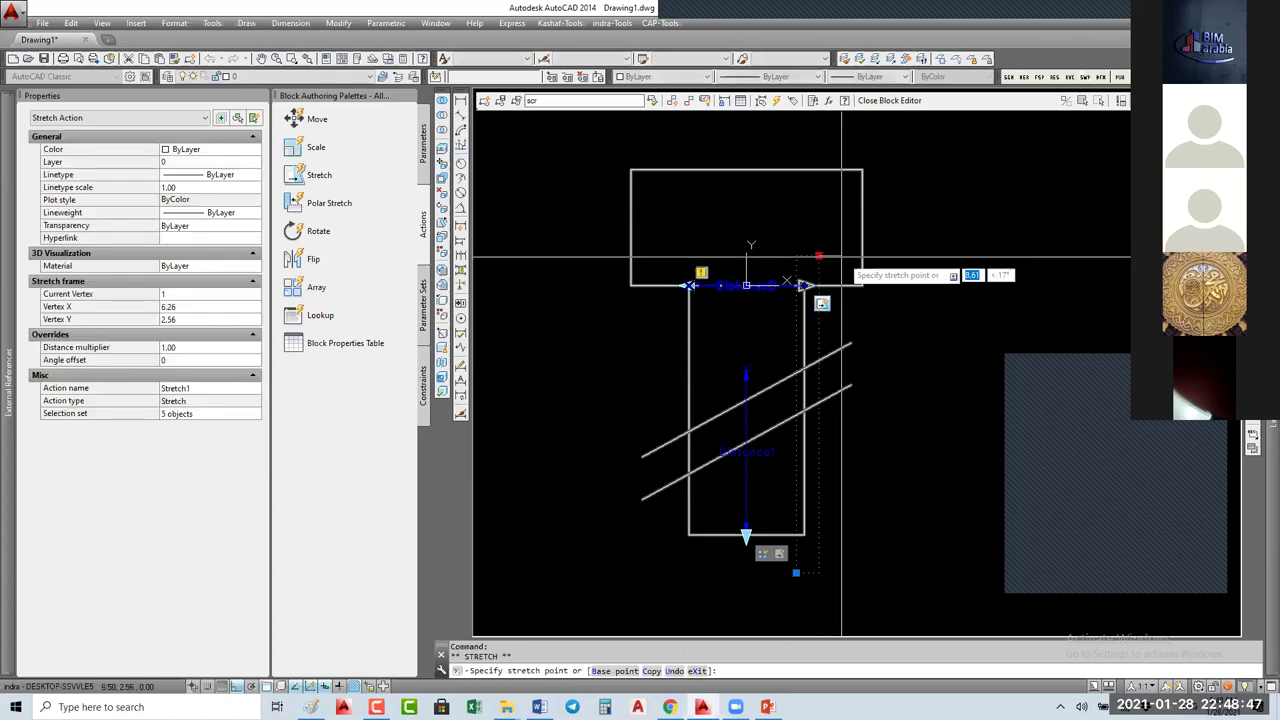
pyautogui.scroll(2, 855, 262)
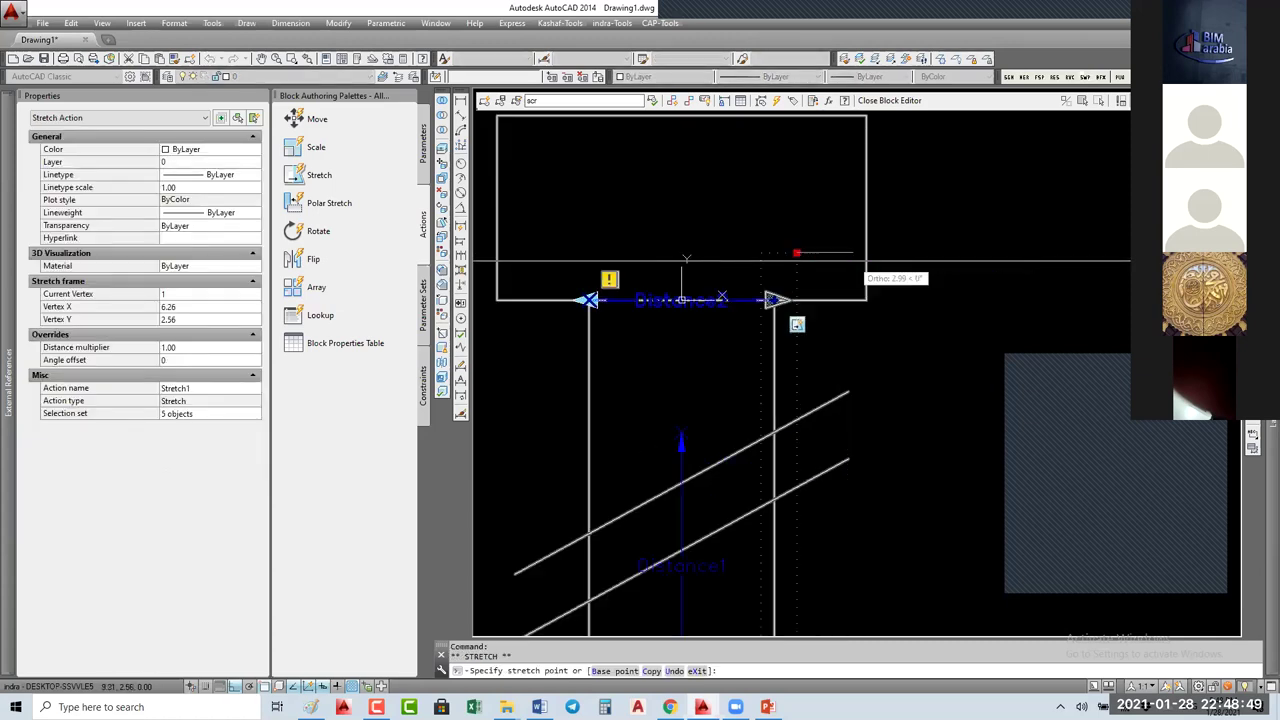
pyautogui.click(855, 262)
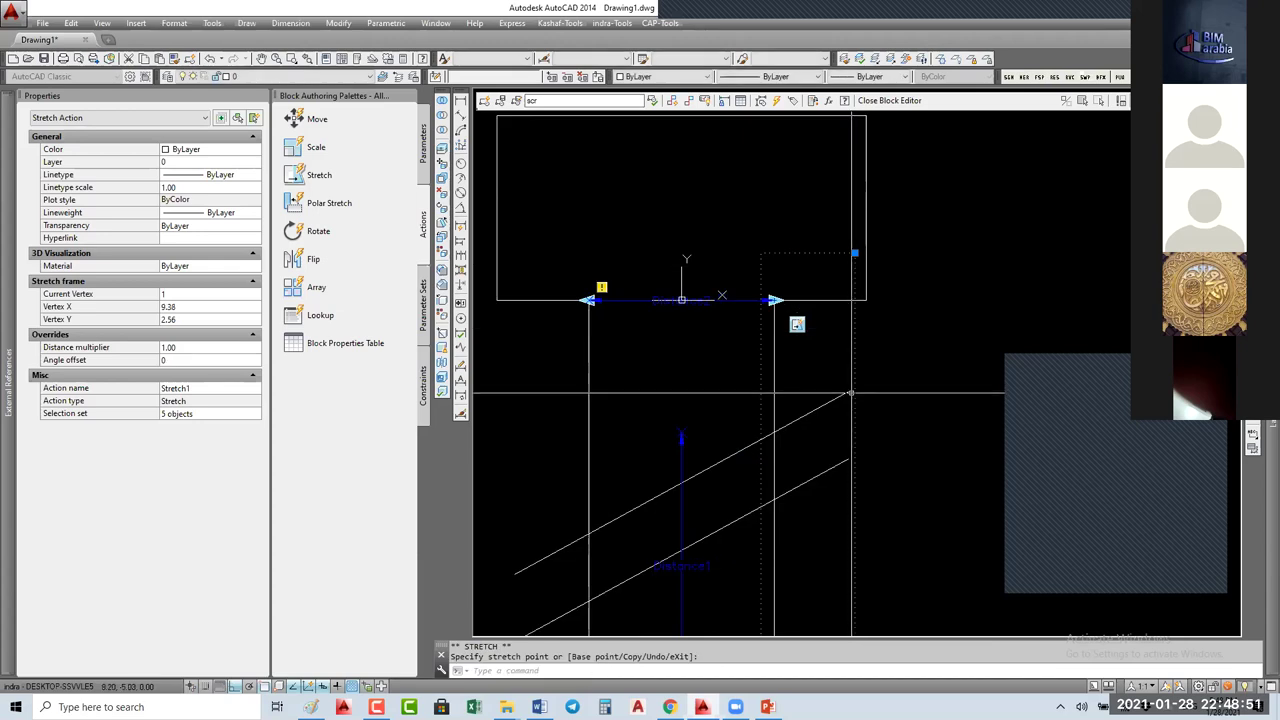
pyautogui.scroll(-2, 790, 420)
pyautogui.moveTo(790, 420); pyautogui.dragTo(816, 299, button='middle')
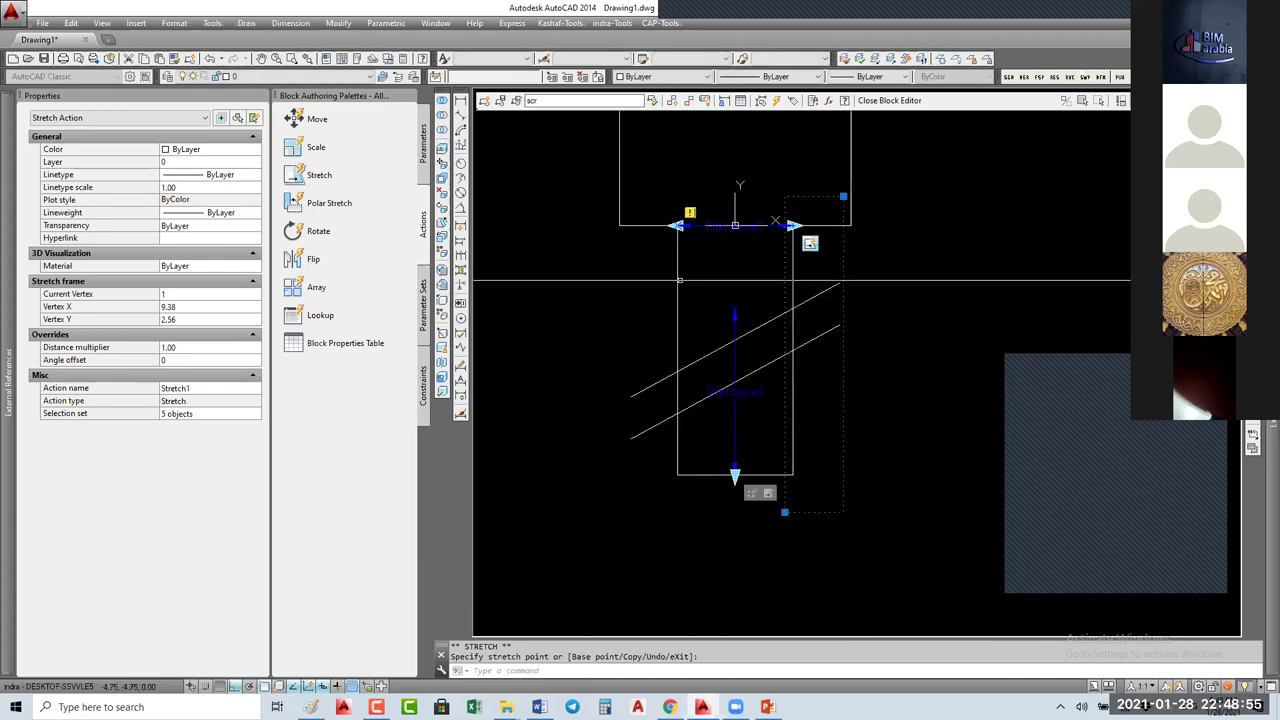
pyautogui.press('Escape')
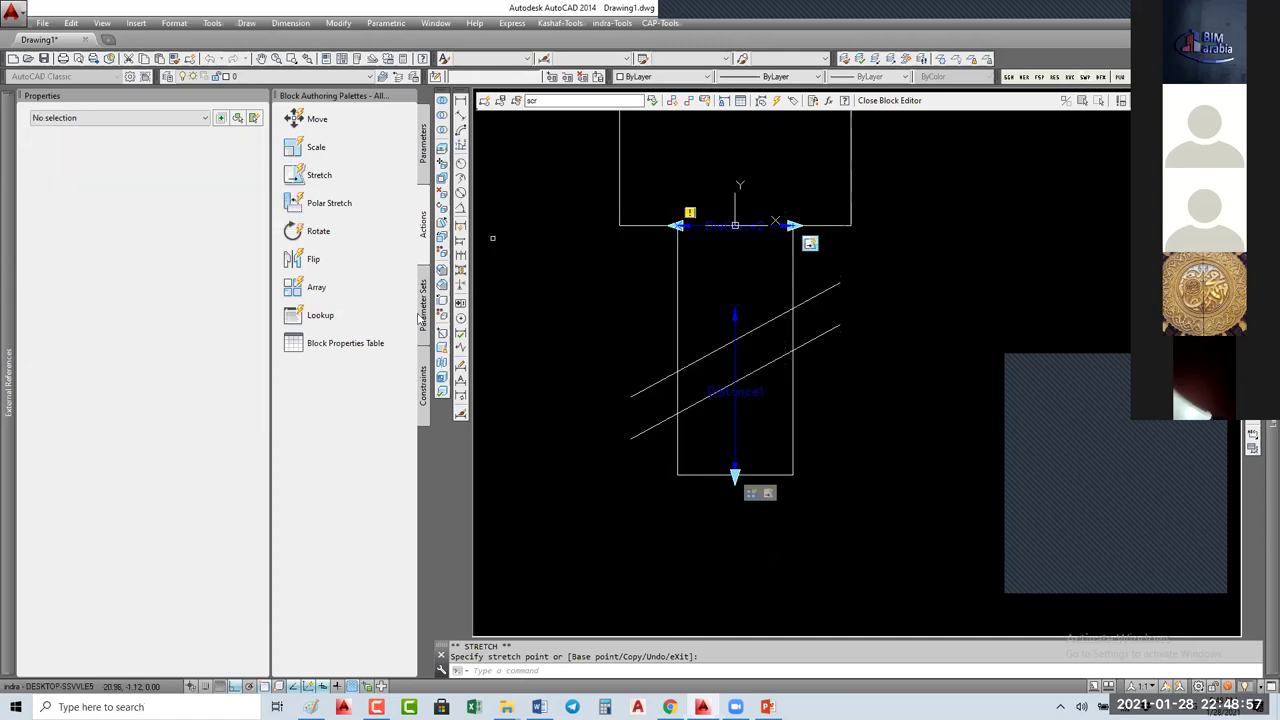
pyautogui.click(319, 175)
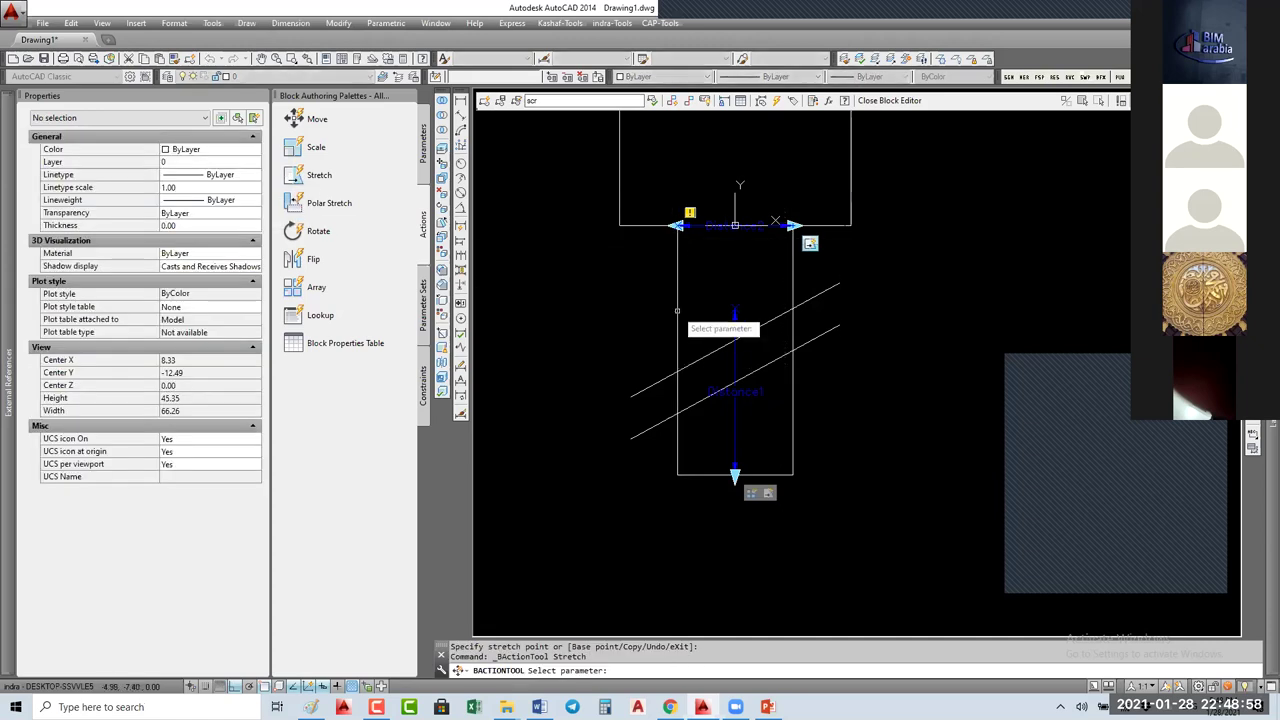
# Step: Add a left-side Stretch action on Distance2's start point and save the scr block
pyautogui.click(698, 225)
pyautogui.click(646, 263)
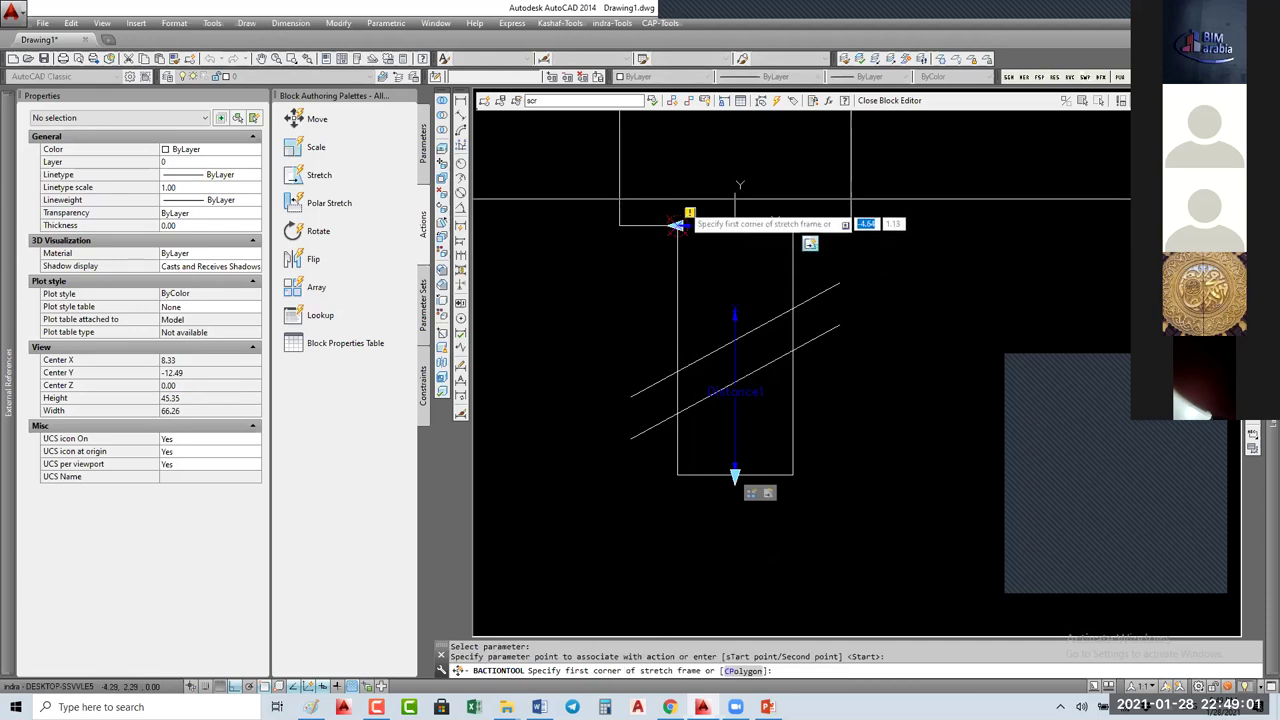
pyautogui.click(690, 205)
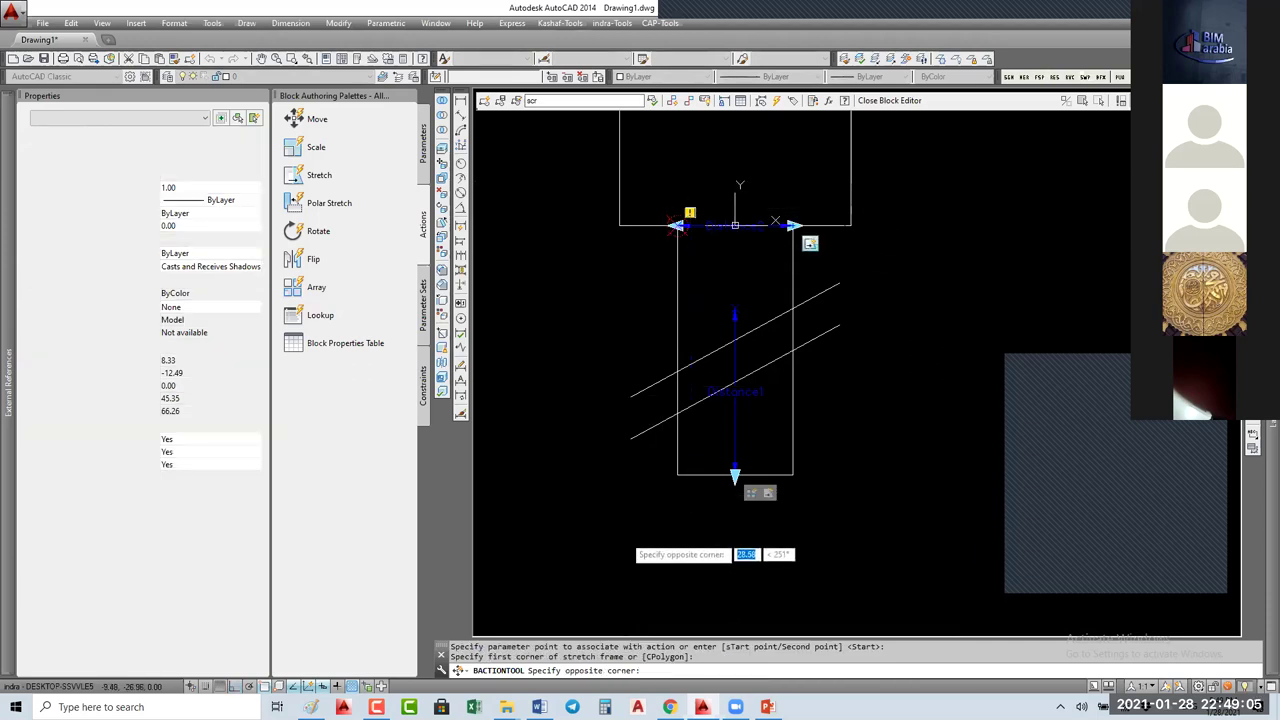
pyautogui.click(650, 428)
pyautogui.click(720, 225)
pyautogui.click(633, 420)
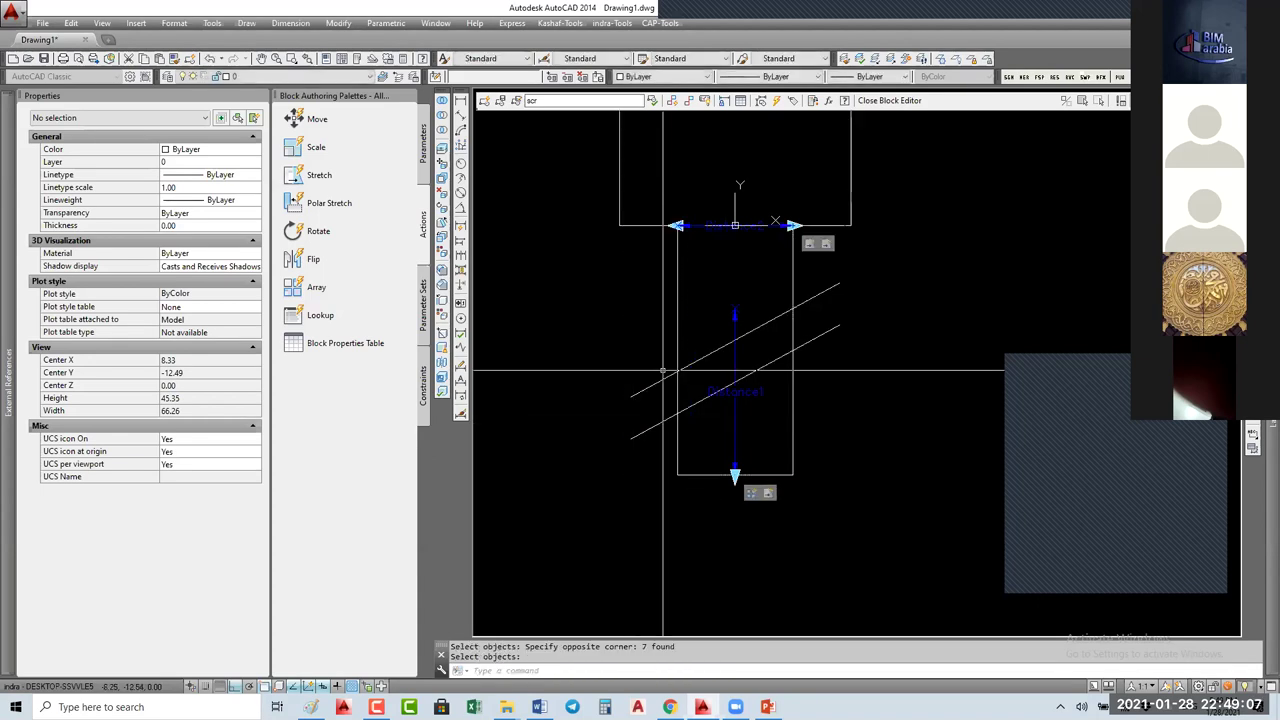
pyautogui.click(897, 102)
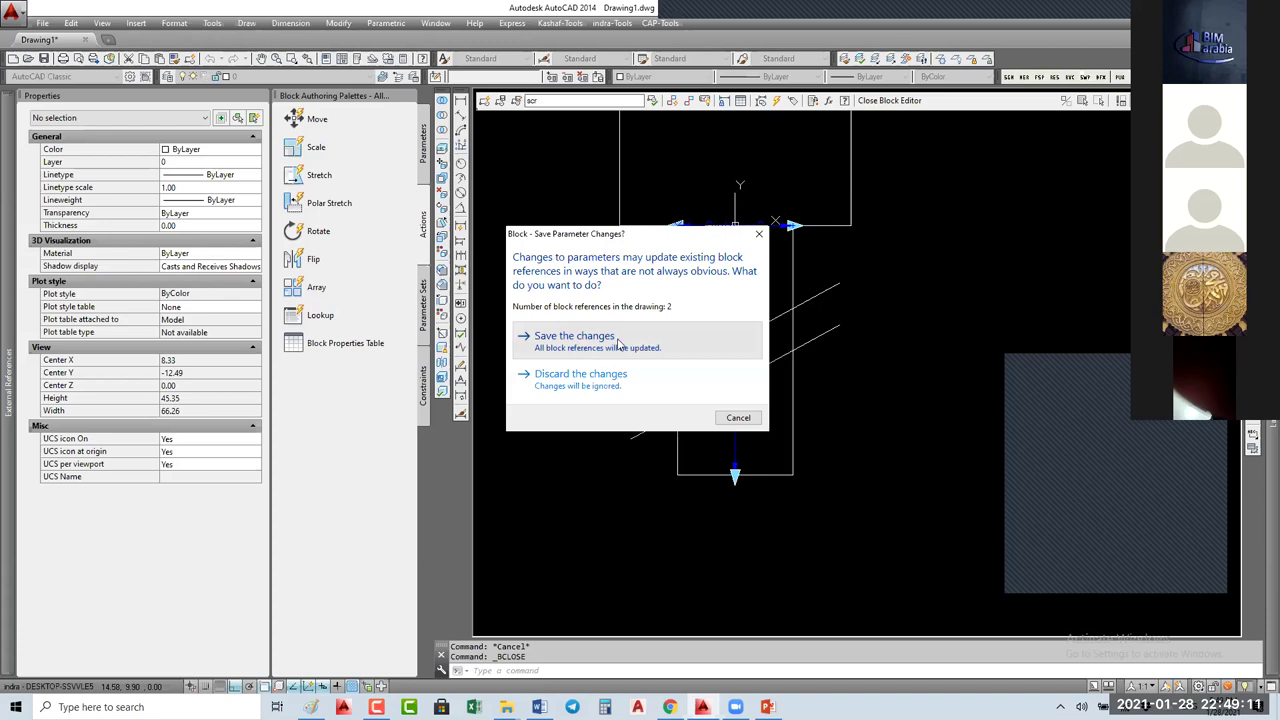
pyautogui.click(618, 342)
# Step: Widen the placed screw with its width grips to Distance2 19.62, then 29.99
pyautogui.click(559, 347)
pyautogui.click(652, 152)
pyautogui.scroll(7, 657, 153)
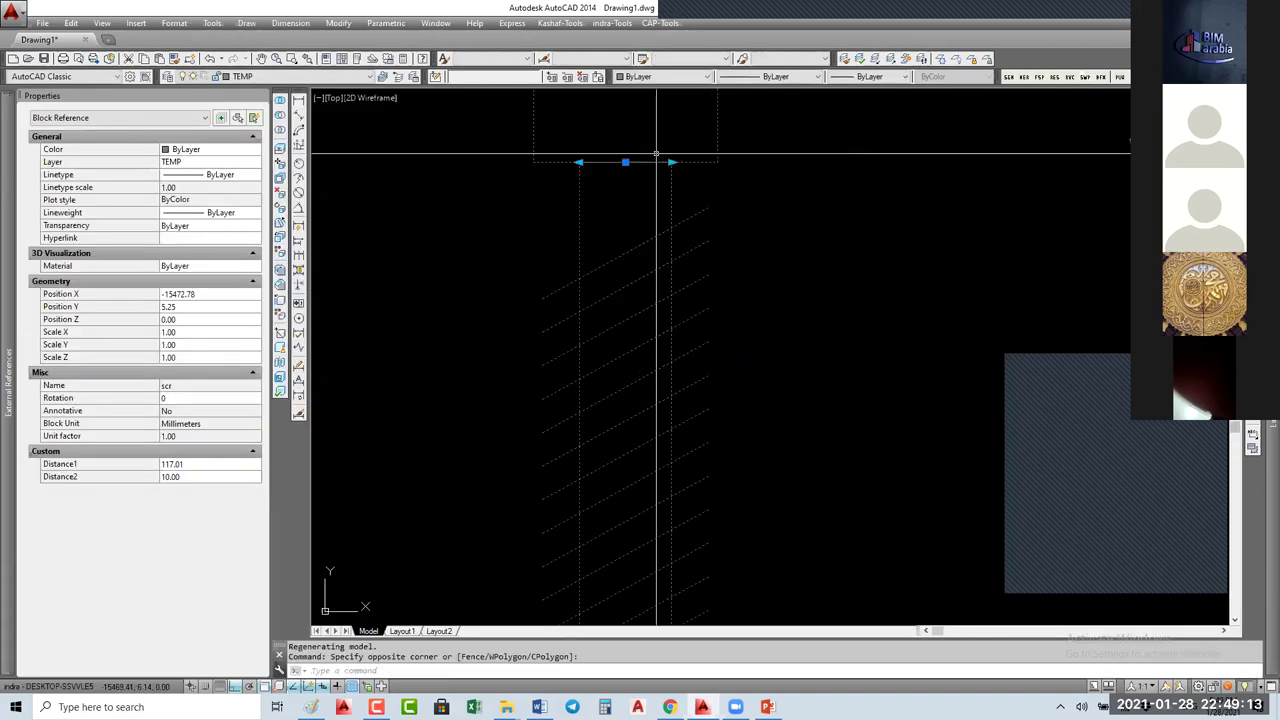
pyautogui.click(680, 165)
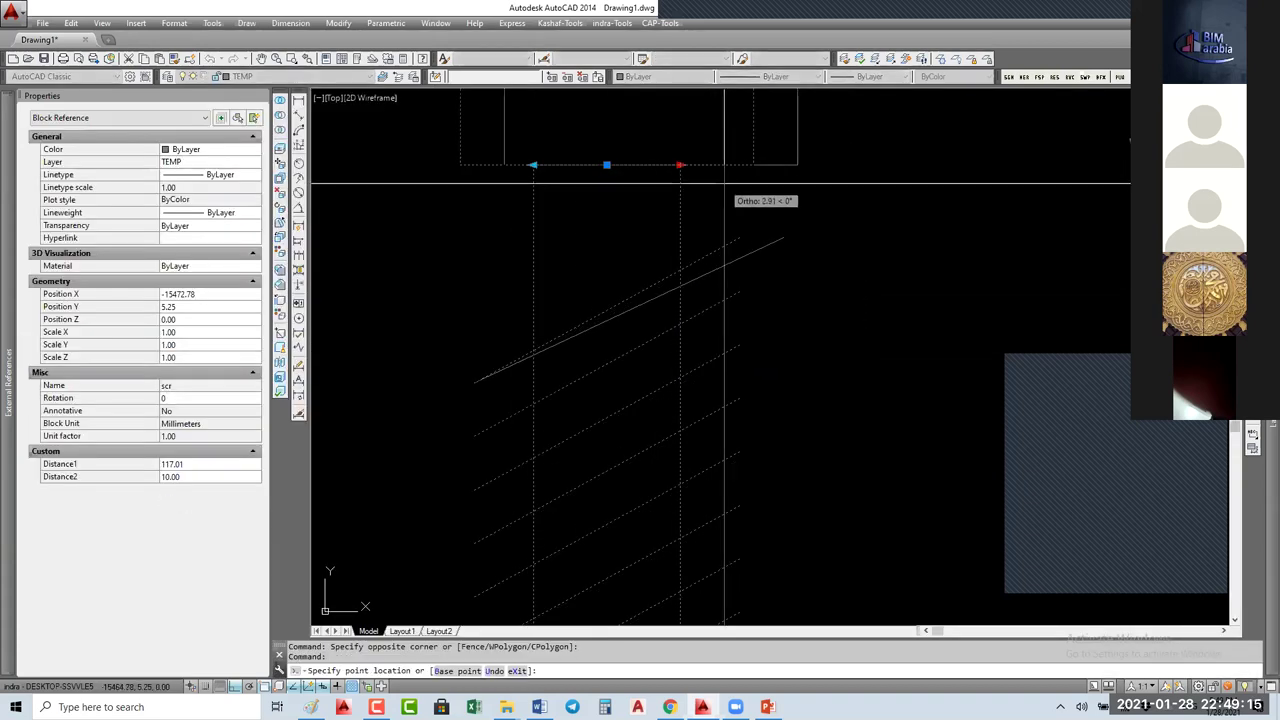
pyautogui.click(822, 190)
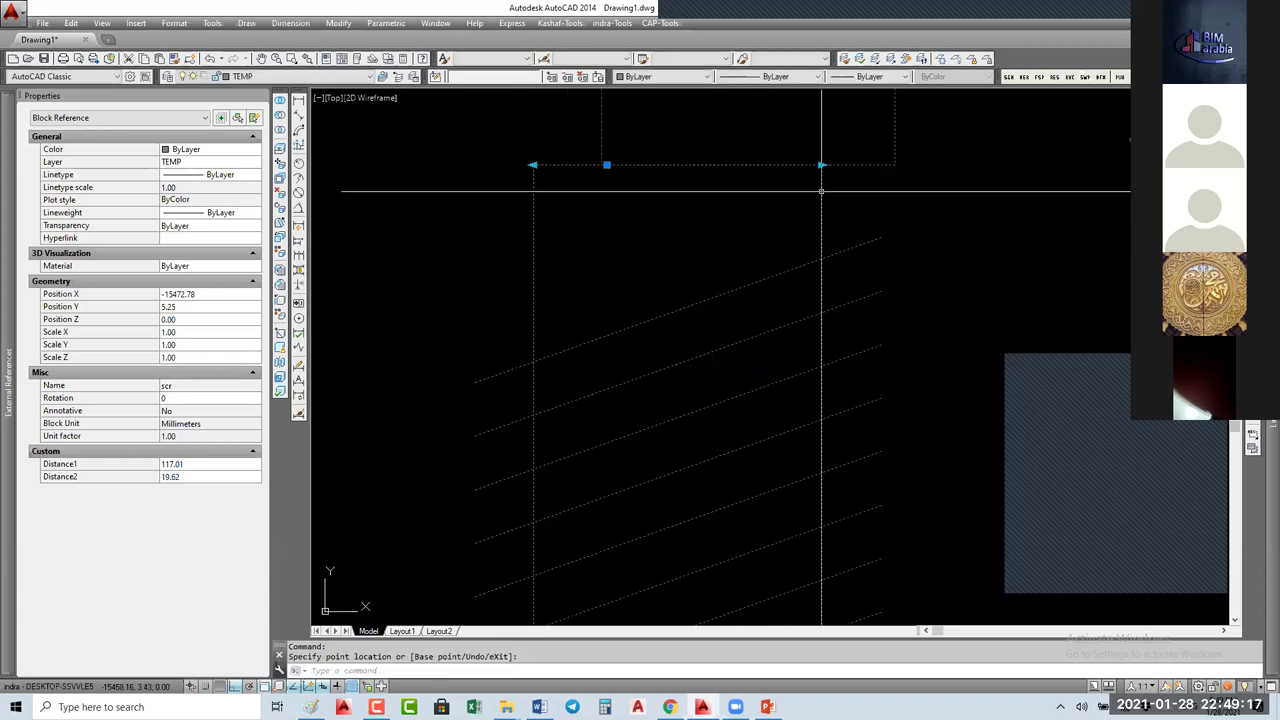
pyautogui.click(533, 165)
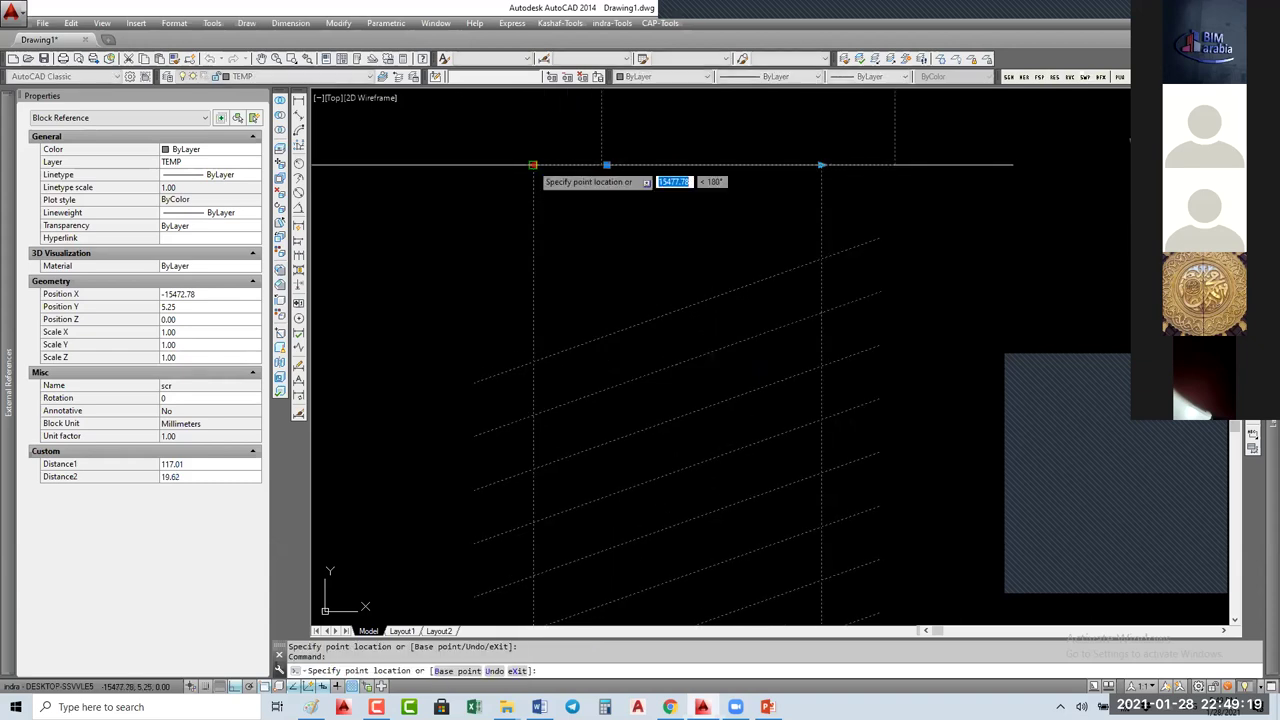
pyautogui.click(381, 168)
pyautogui.scroll(-3, 485, 225)
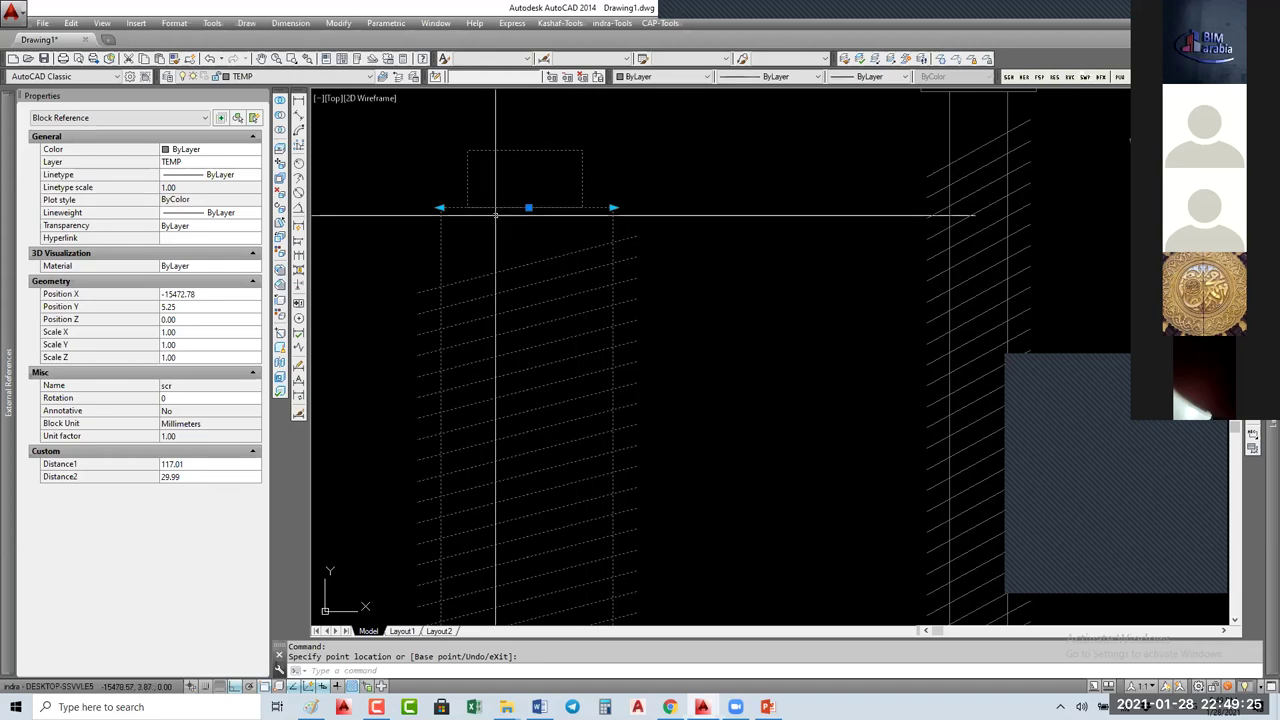
# Step: Reopen scr and remove the head rectangle from the first Stretch action's selection set
pyautogui.write('be')
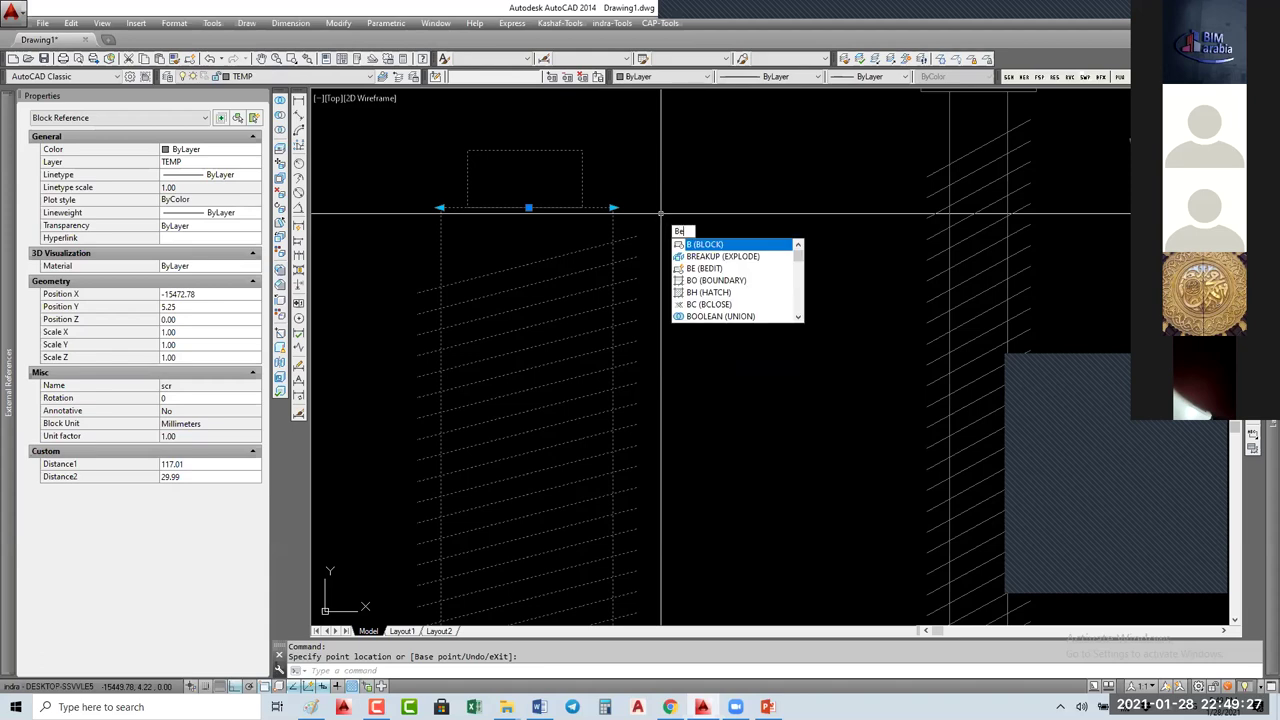
pyautogui.press('Return')
pyautogui.click(676, 330)
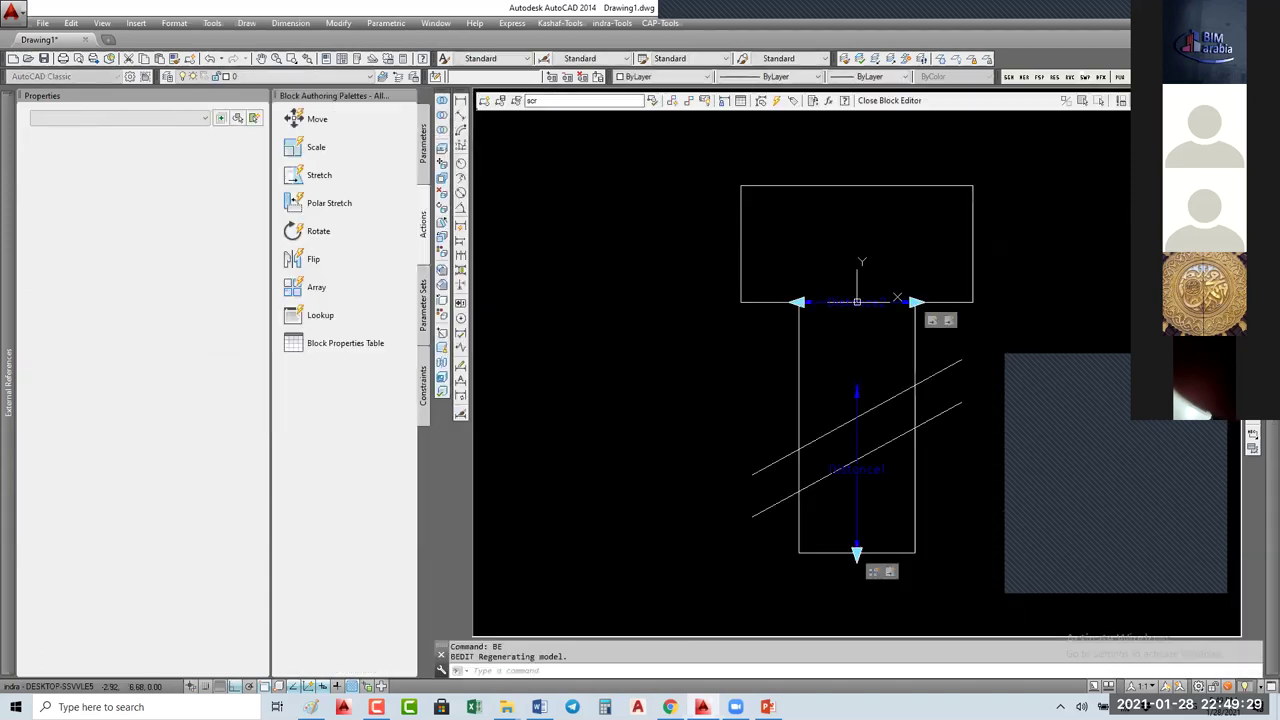
pyautogui.click(933, 321)
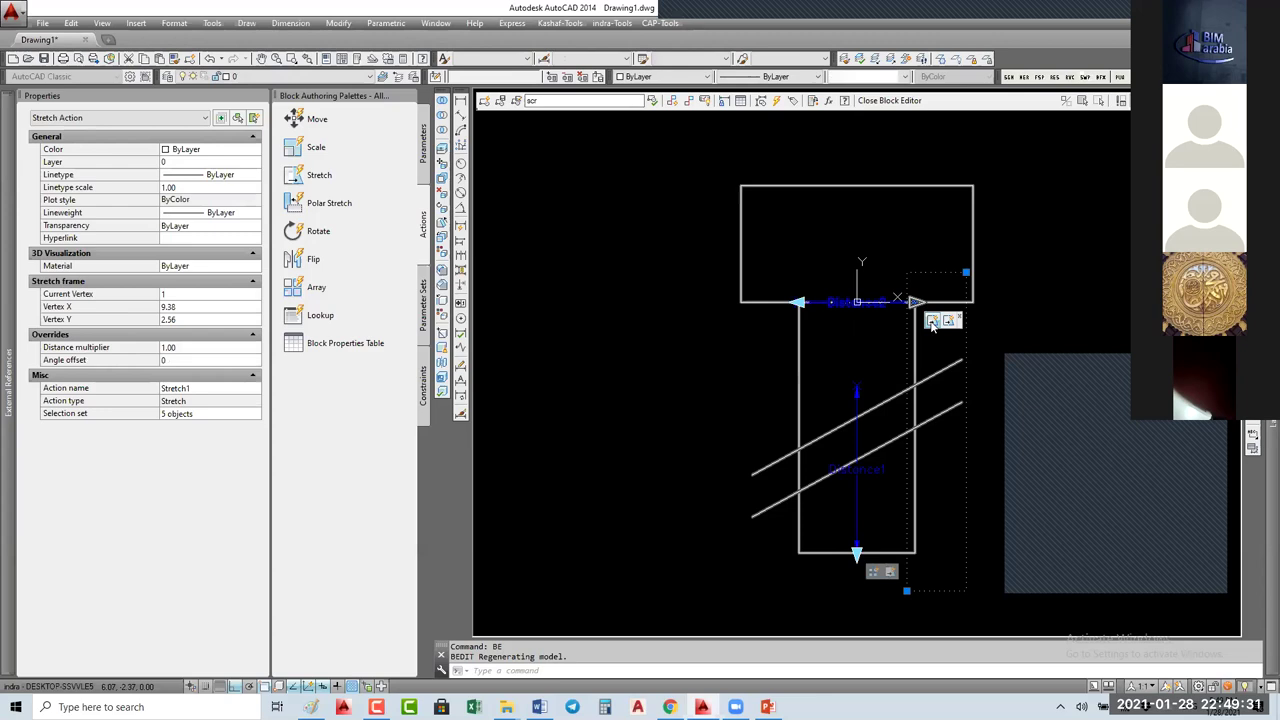
pyautogui.rightClick(933, 321)
pyautogui.moveTo(970, 351)
pyautogui.click(1090, 351)
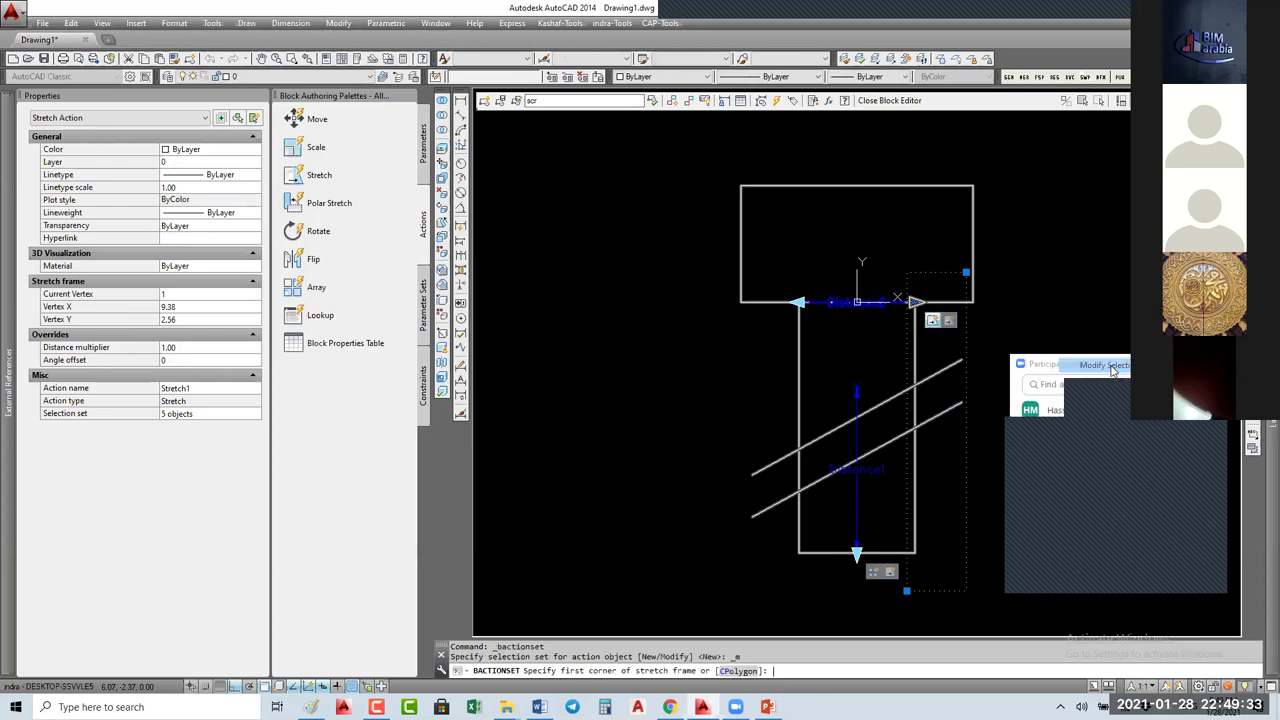
pyautogui.press('Return')
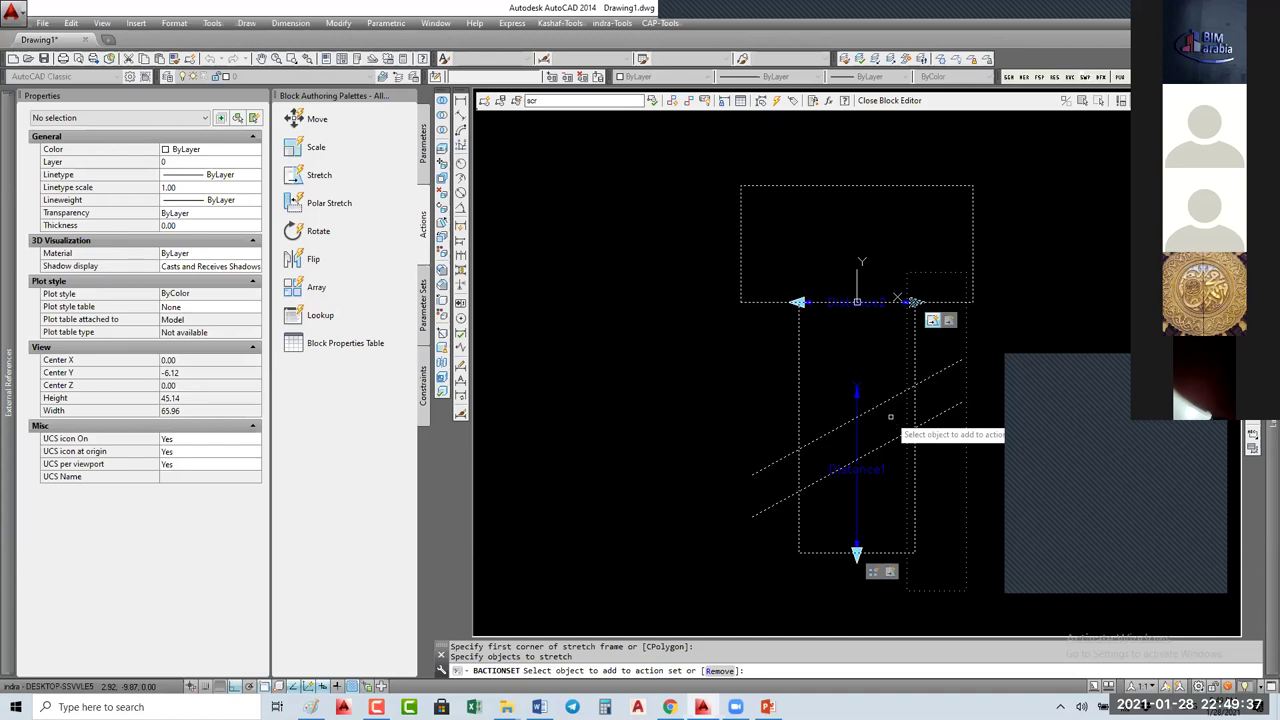
pyautogui.write('r')
pyautogui.press('Return')
pyautogui.click(953, 235)
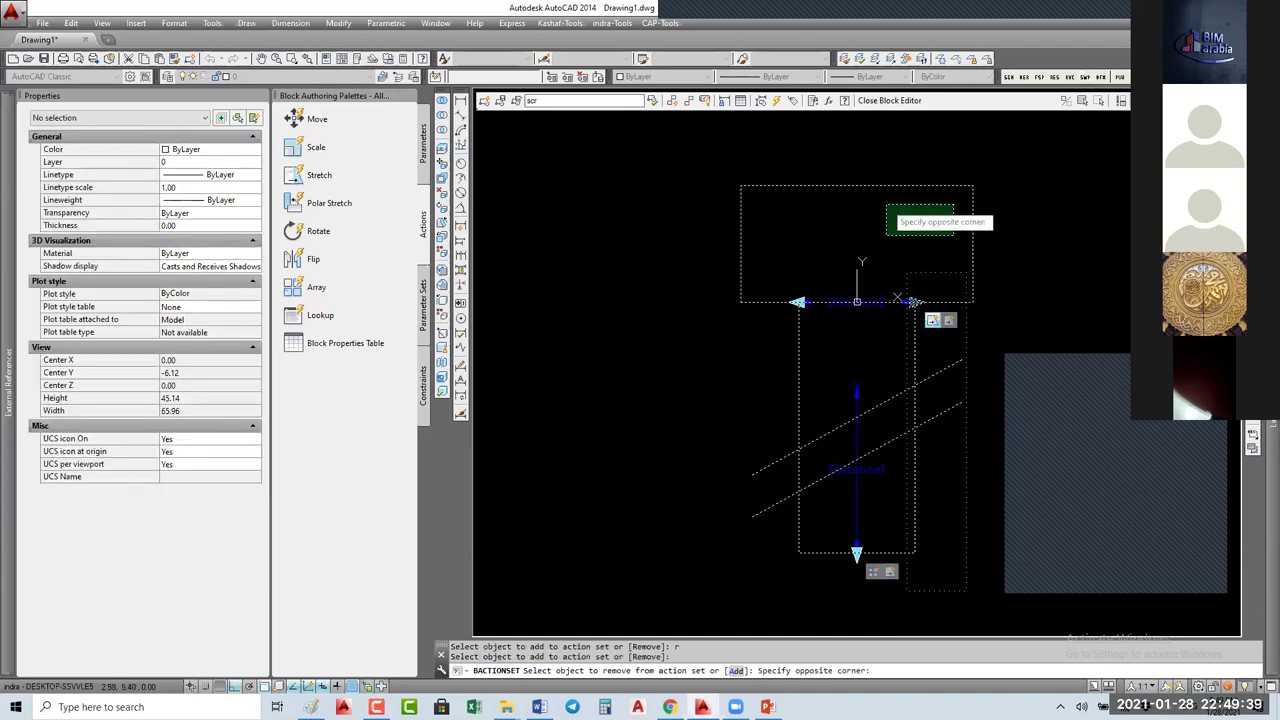
pyautogui.click(807, 172)
pyautogui.press('Return')
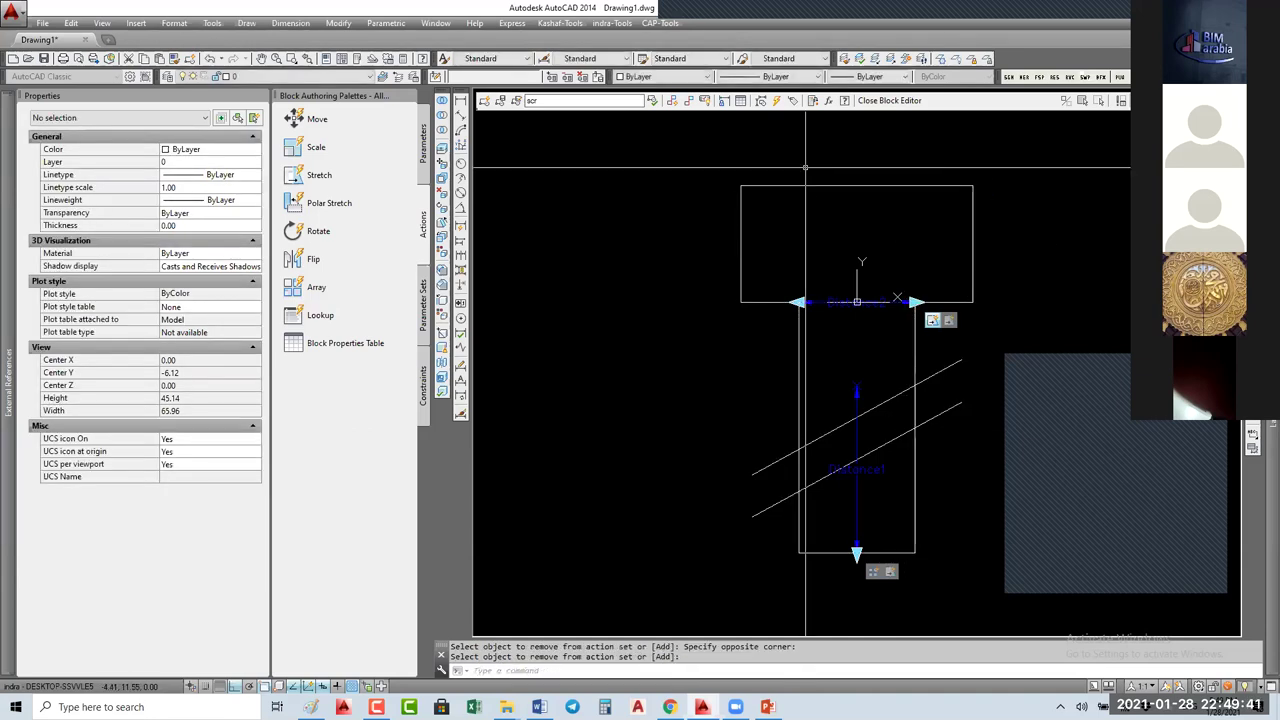
# Step: Remove the head rectangle from the second Stretch action's set too, then select Distance2
pyautogui.rightClick(953, 321)
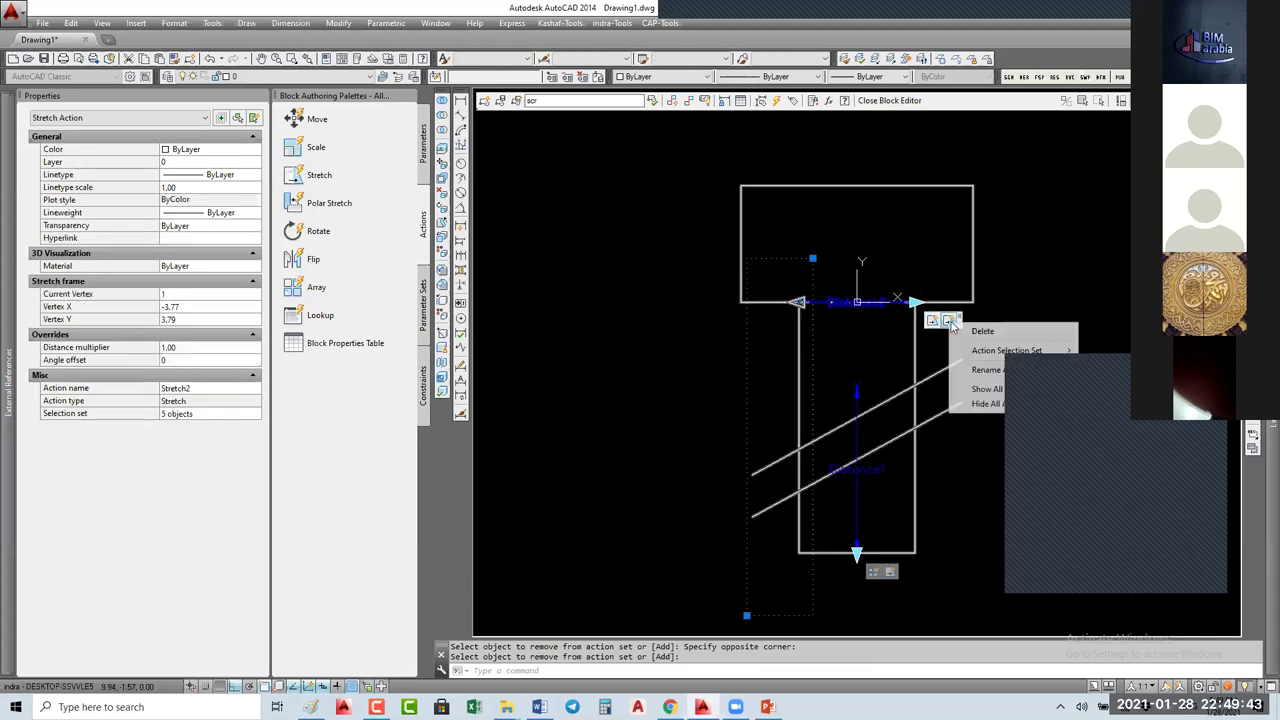
pyautogui.moveTo(990, 350)
pyautogui.click(1104, 365)
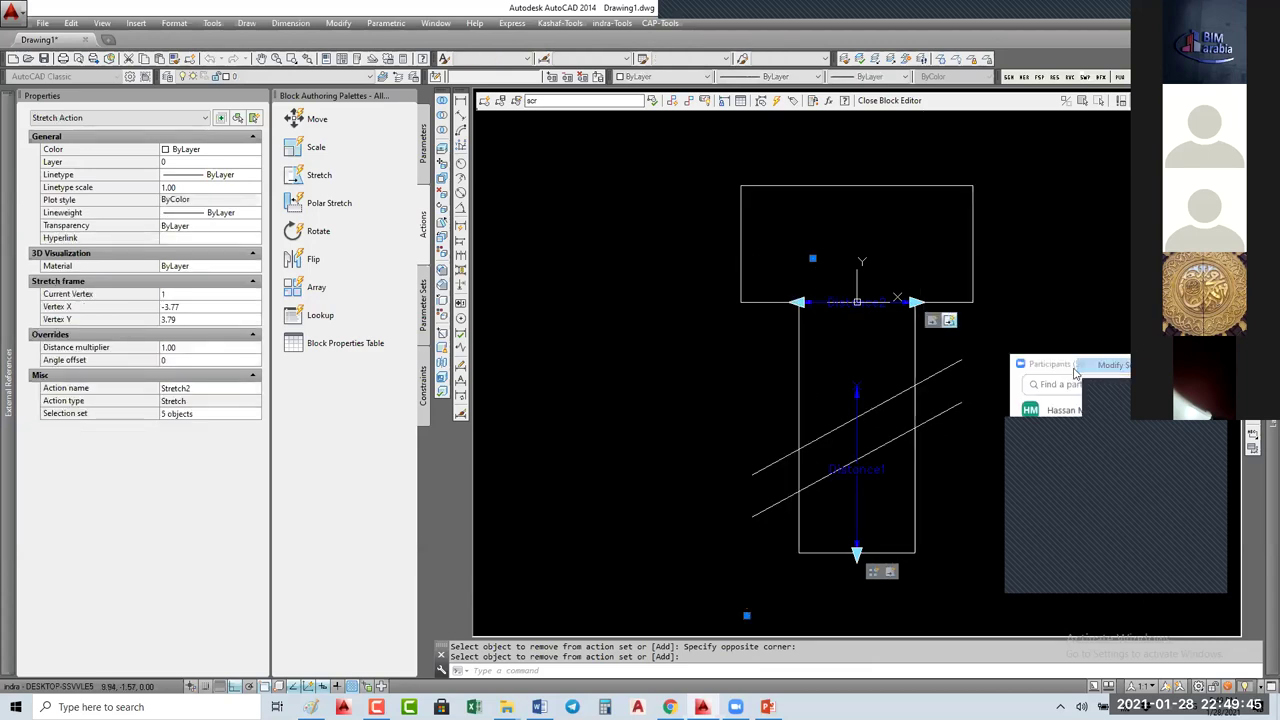
pyautogui.press('Return')
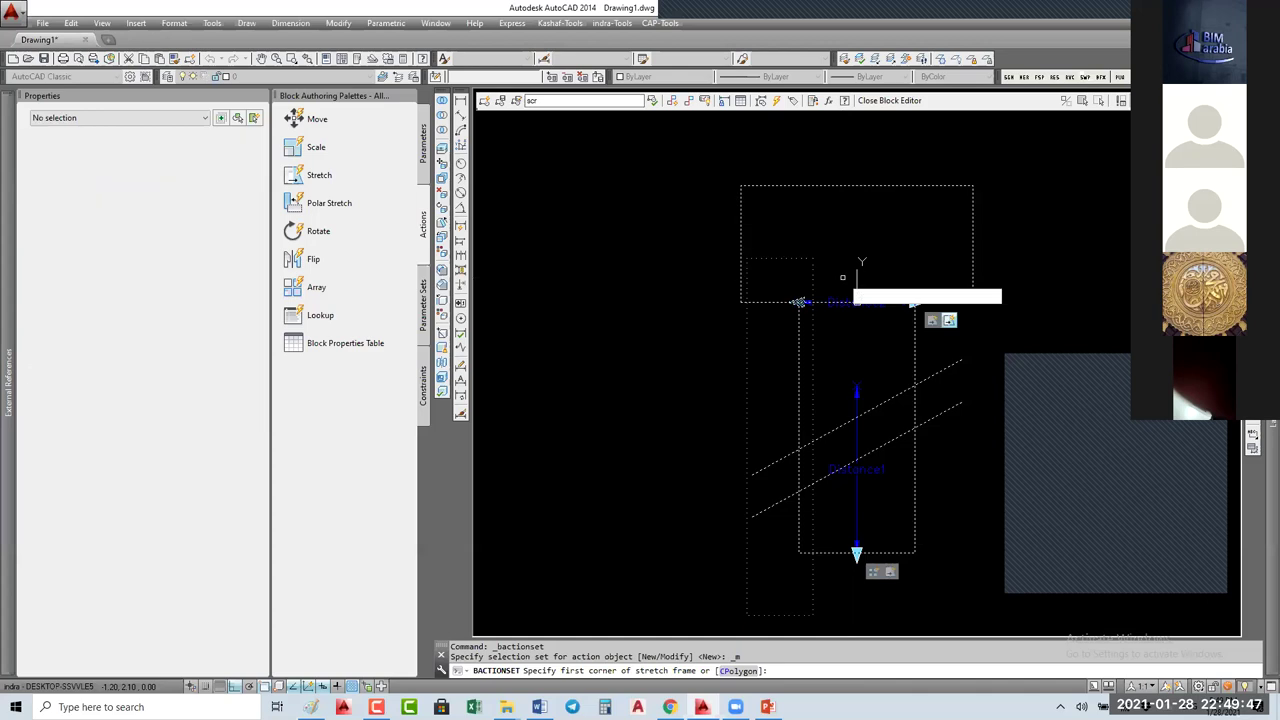
pyautogui.write('r')
pyautogui.press('Return')
pyautogui.click(770, 258)
pyautogui.click(640, 245)
pyautogui.press('Return')
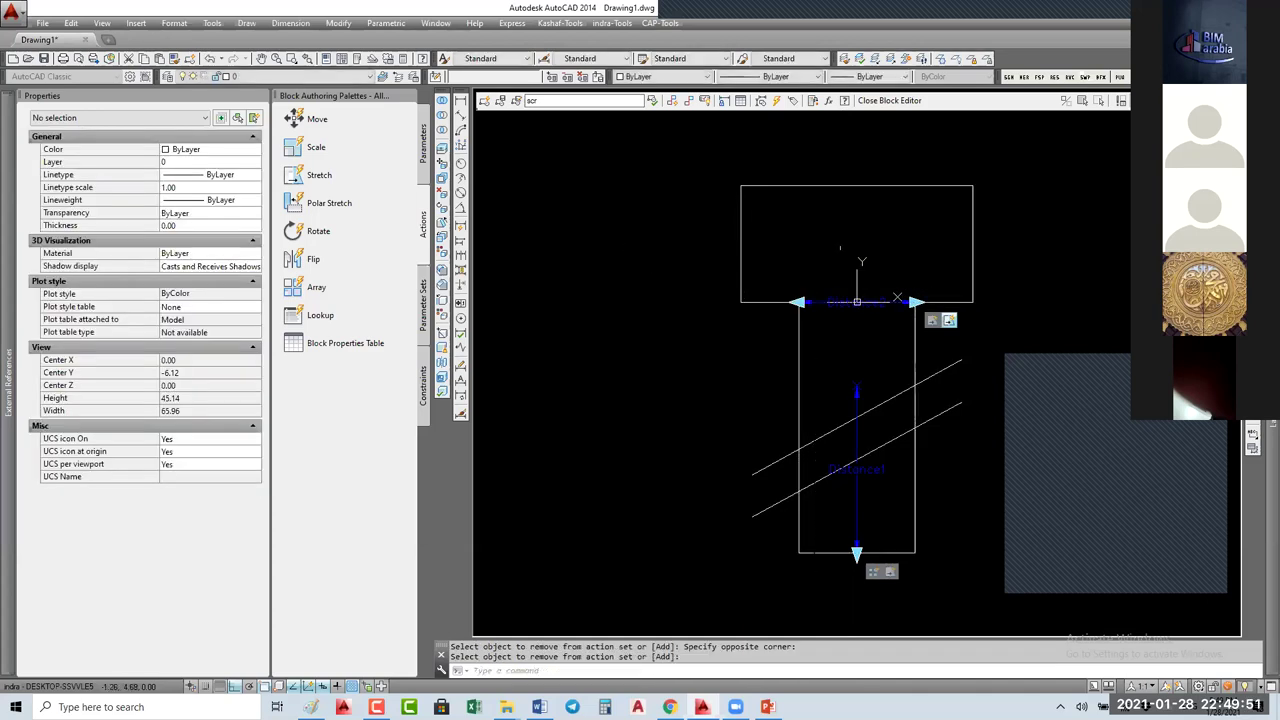
pyautogui.moveTo(830, 303); pyautogui.dragTo(790, 275, button='middle')
pyautogui.click(790, 275)
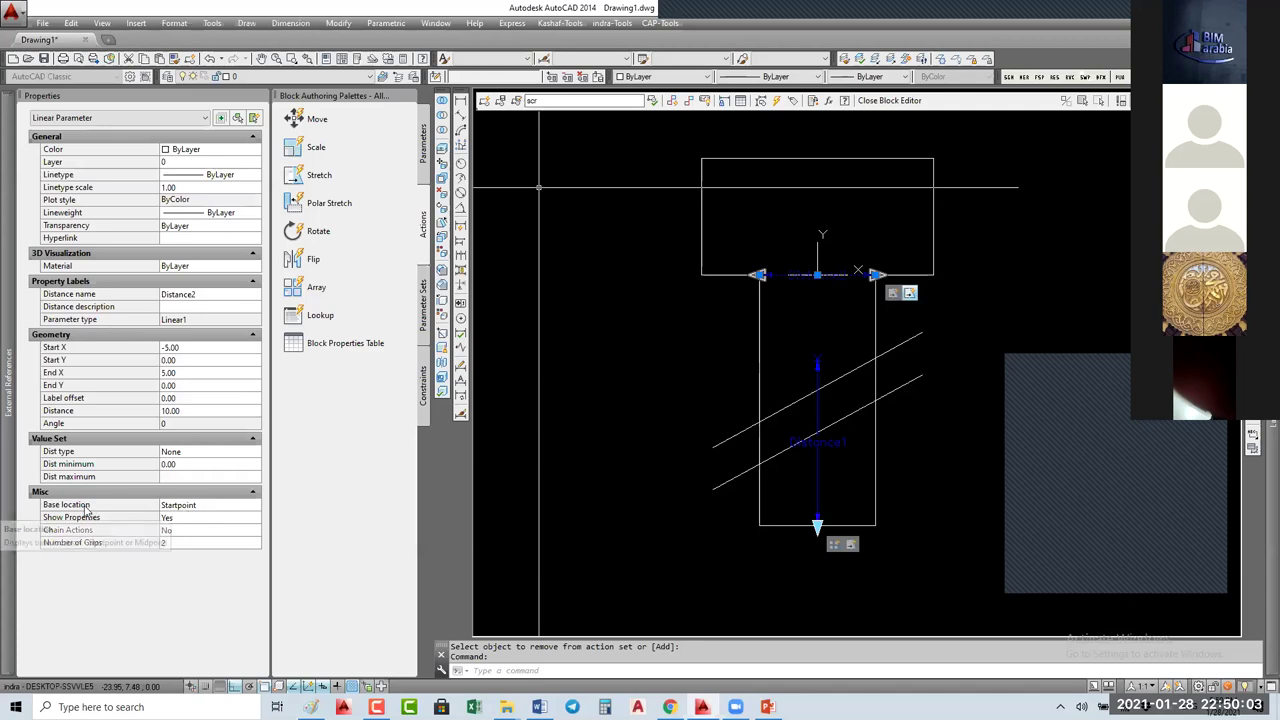
# Step: Set Distance2's base location to Midpoint and save the scr block
pyautogui.click(219, 507)
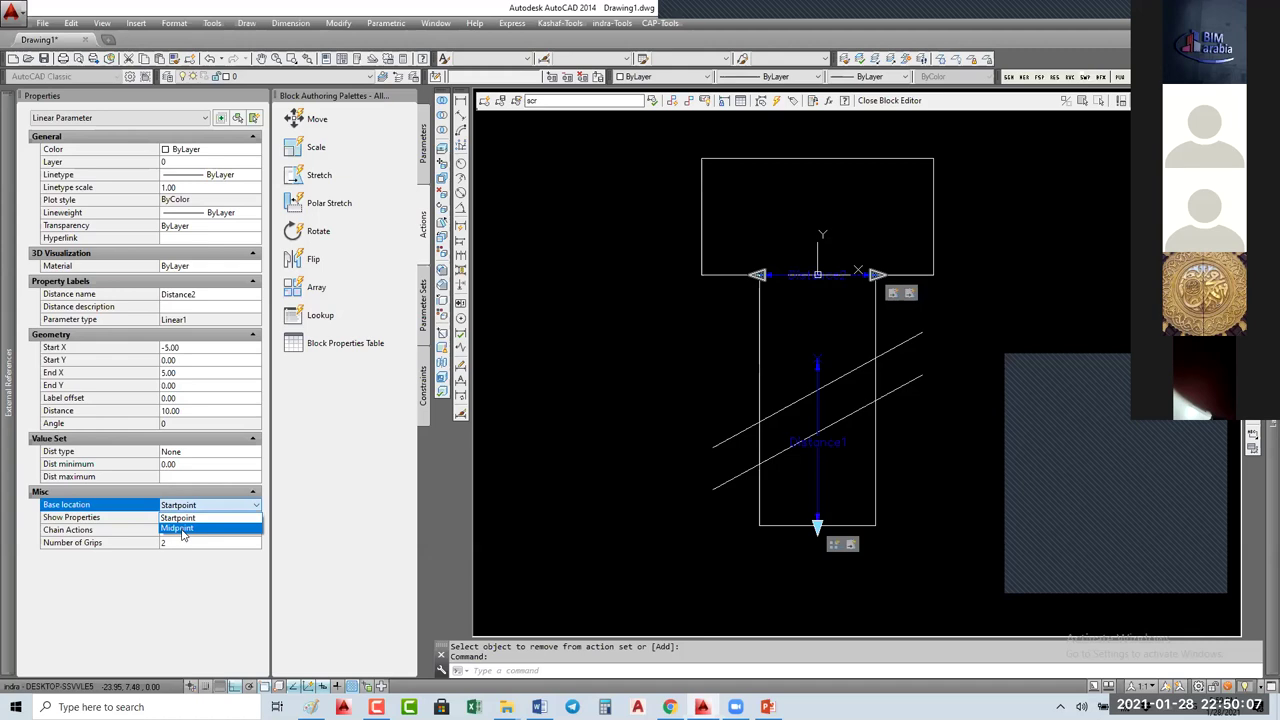
pyautogui.click(180, 529)
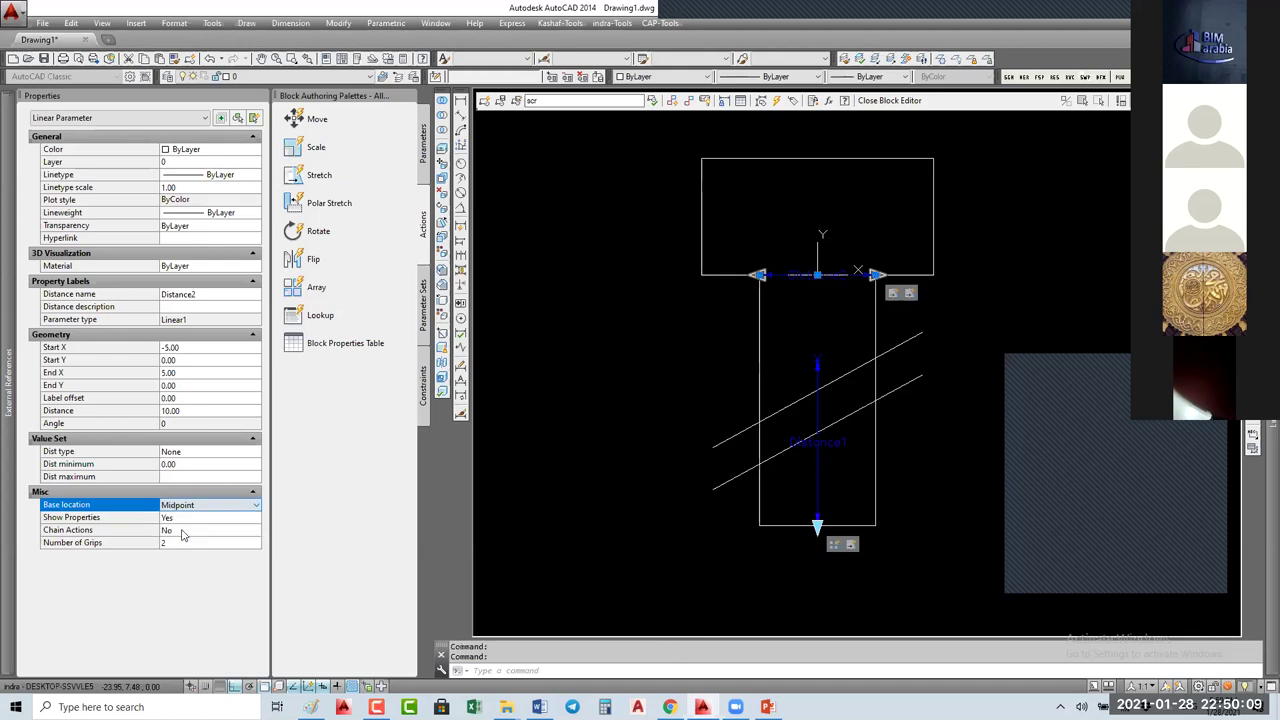
pyautogui.click(889, 100)
pyautogui.click(562, 343)
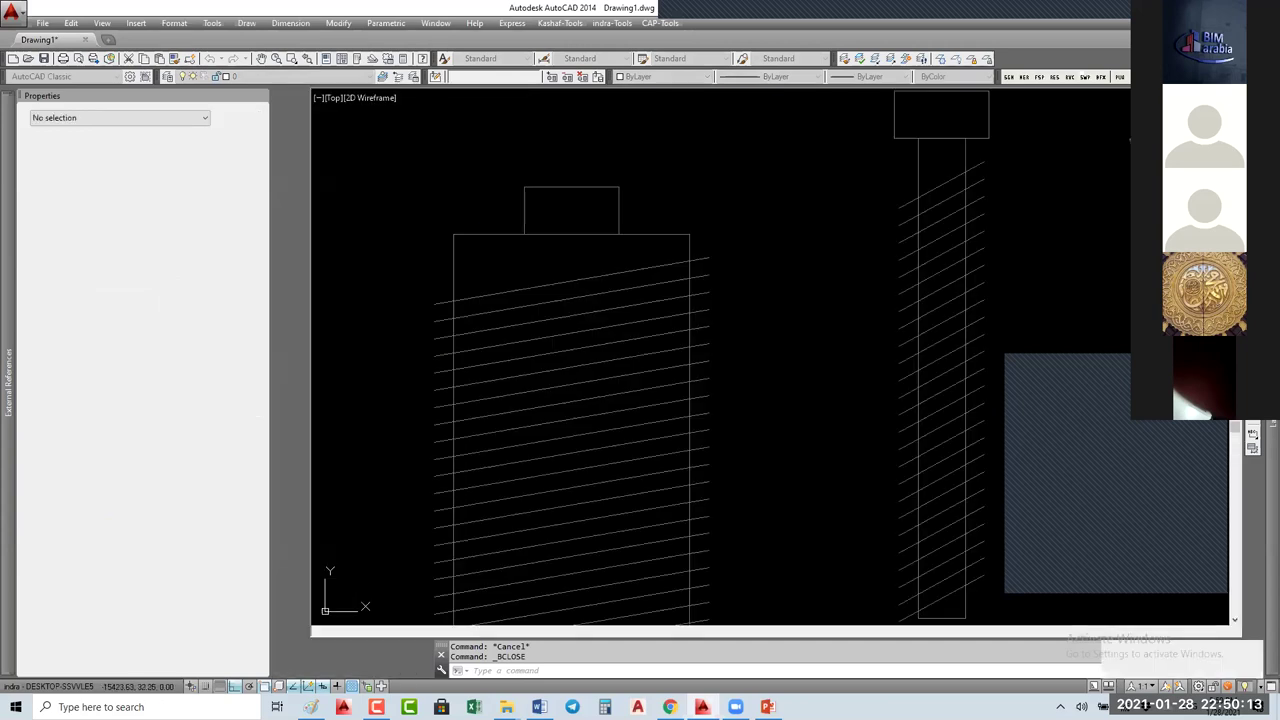
# Step: Narrow the placed screw to Distance2 8.51, then call BE for scr
pyautogui.click(630, 354)
pyautogui.click(687, 240)
pyautogui.click(690, 234)
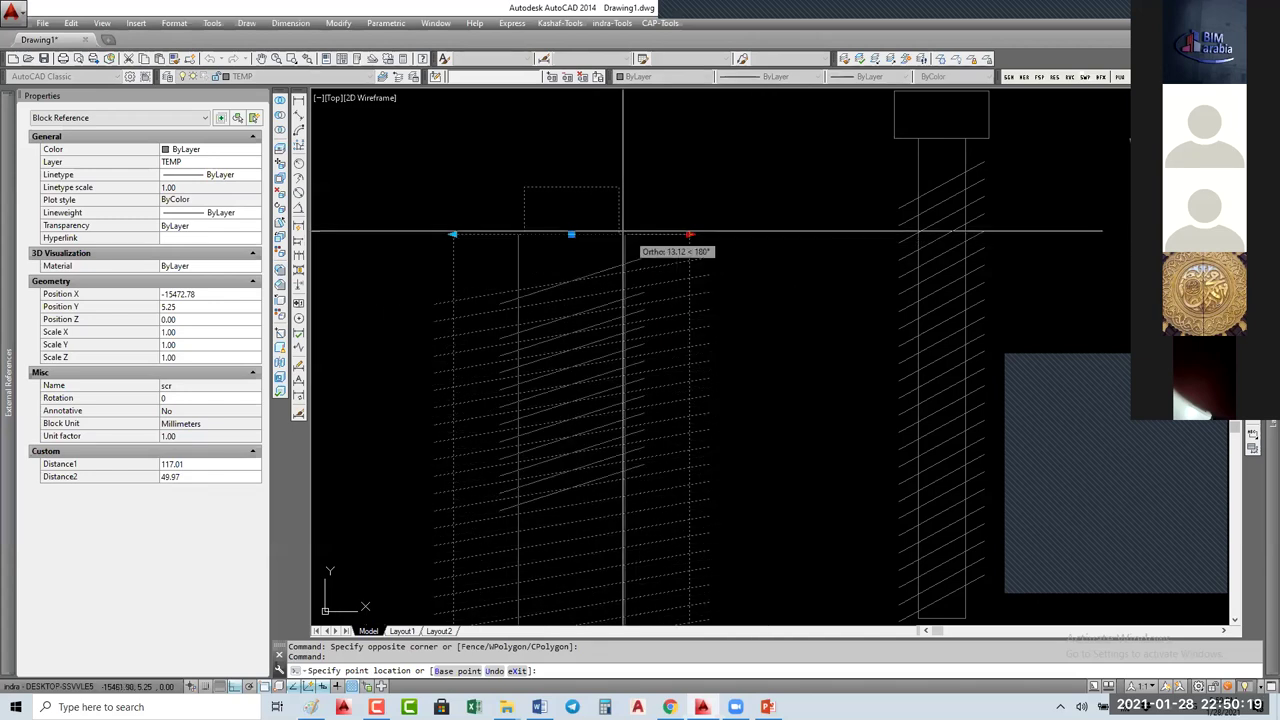
pyautogui.click(591, 217)
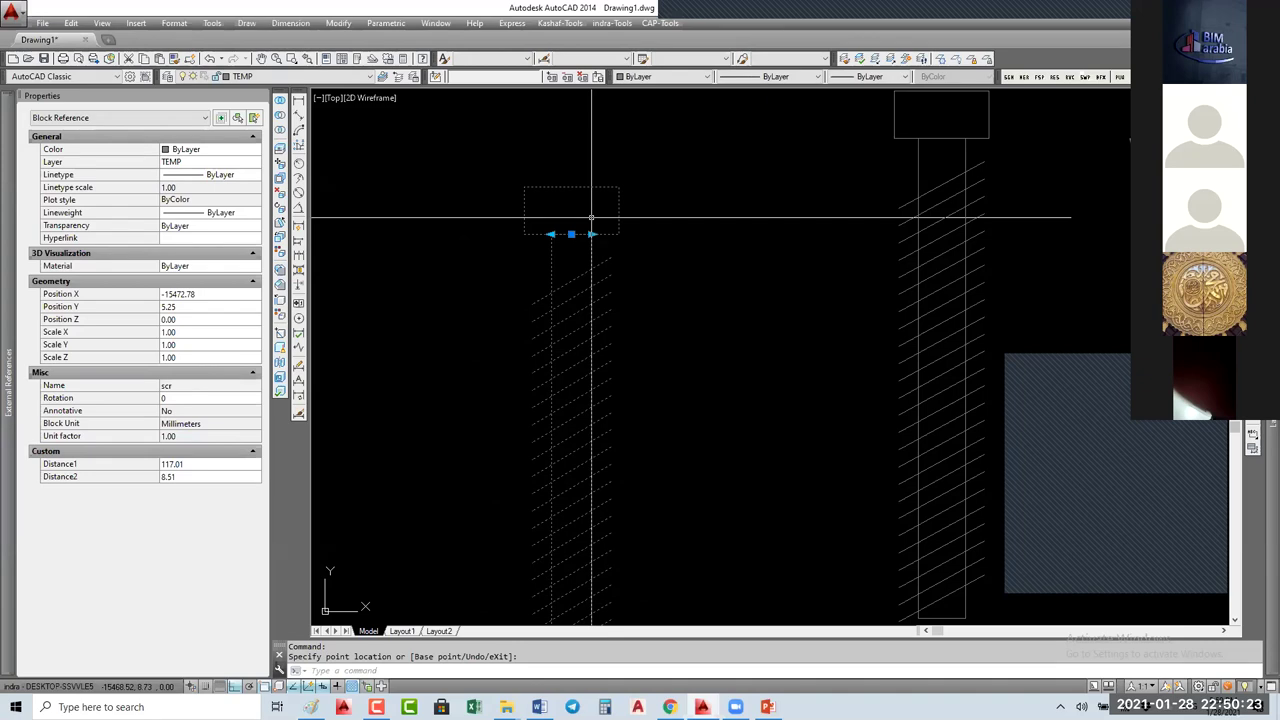
pyautogui.write('BE')
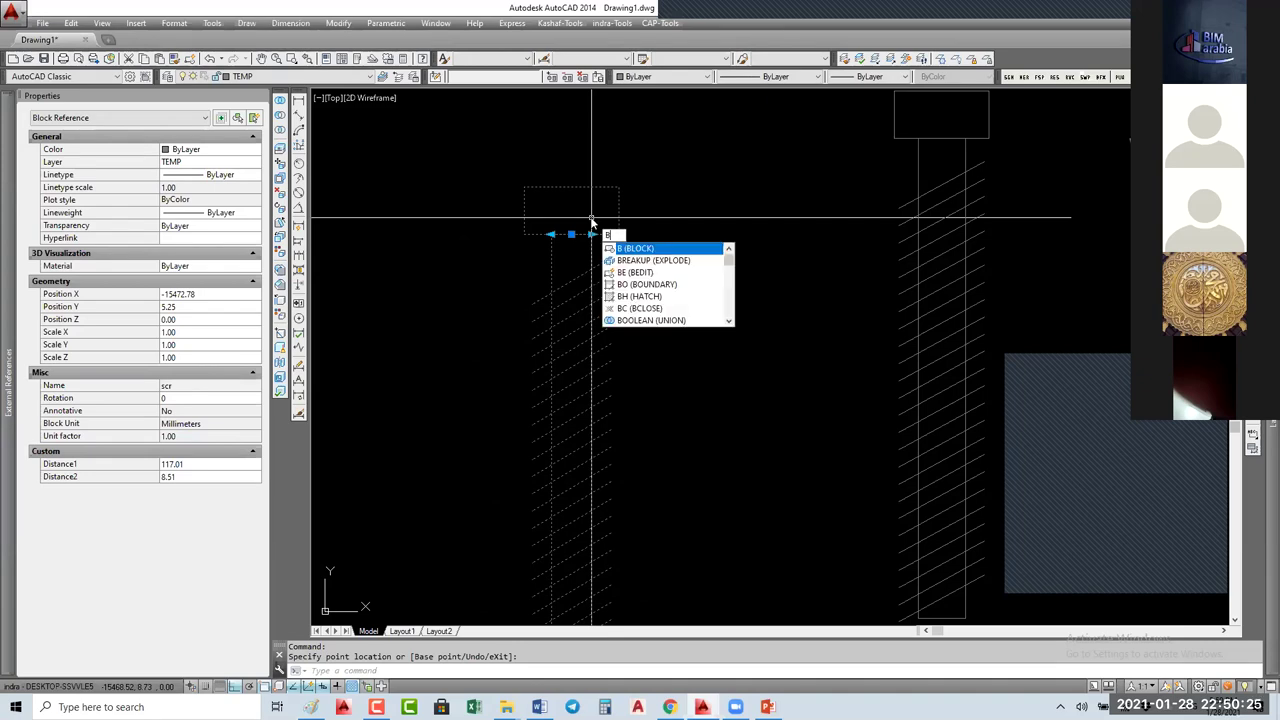
pyautogui.press('Return')
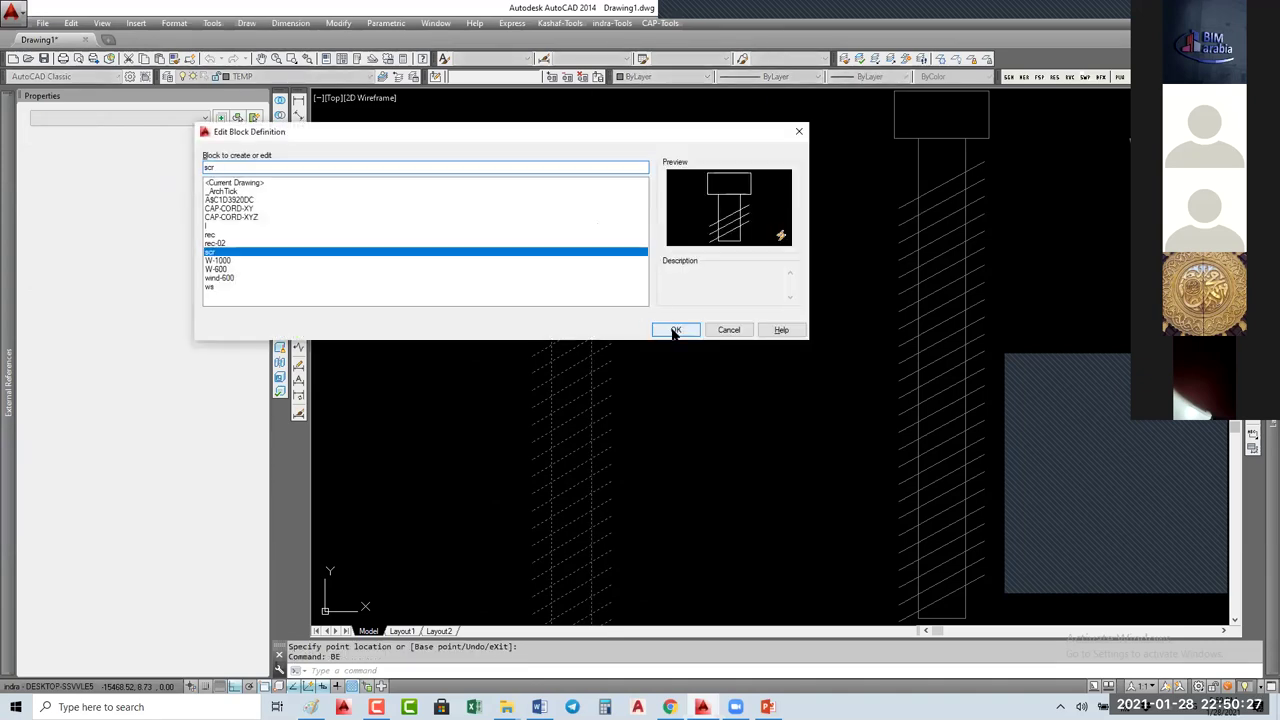
# Step: Give Distance2 a List distance type with values 6, 8, 10 and 12
pyautogui.click(673, 328)
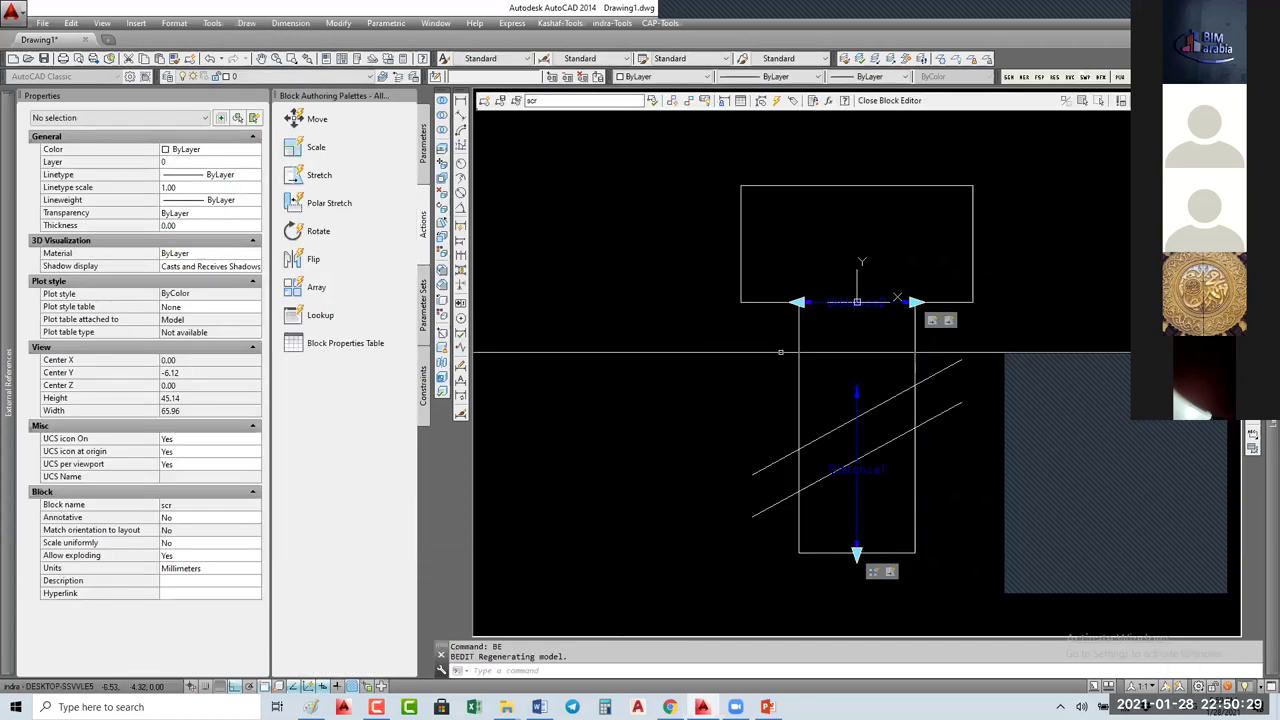
pyautogui.moveTo(780, 352); pyautogui.dragTo(632, 286, button='middle')
pyautogui.click(686, 236)
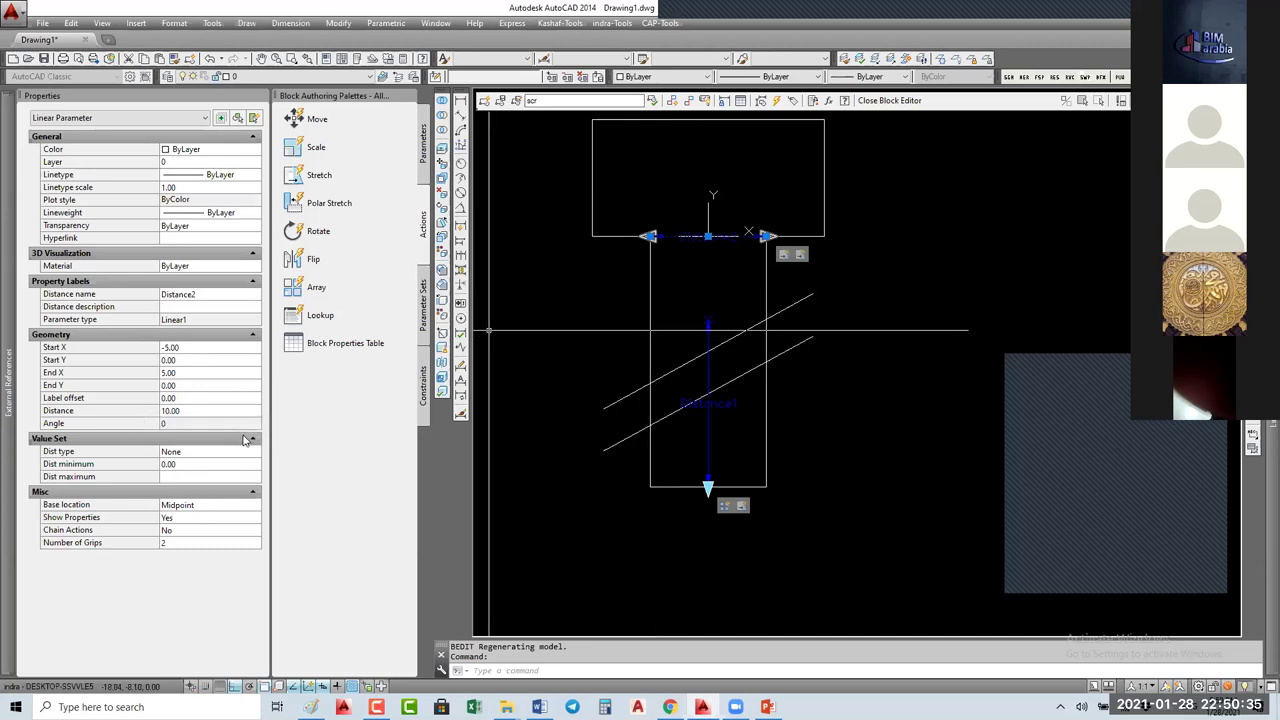
pyautogui.click(208, 457)
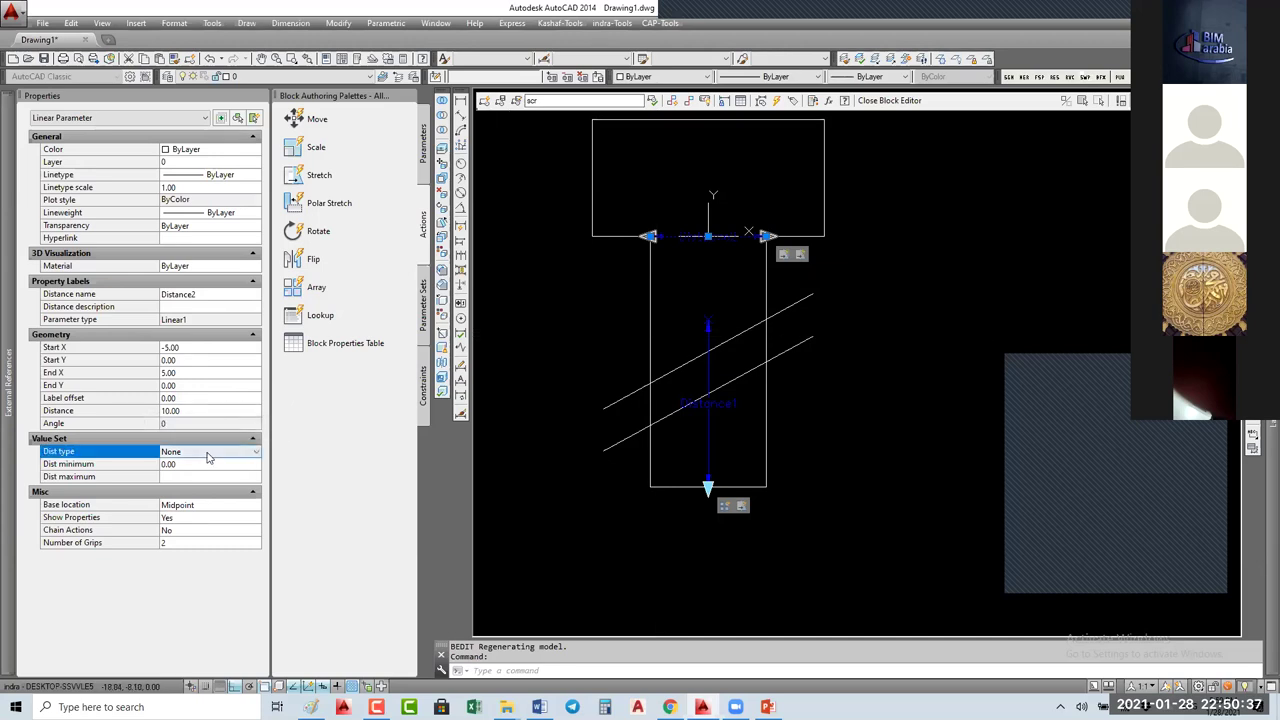
pyautogui.click(206, 458)
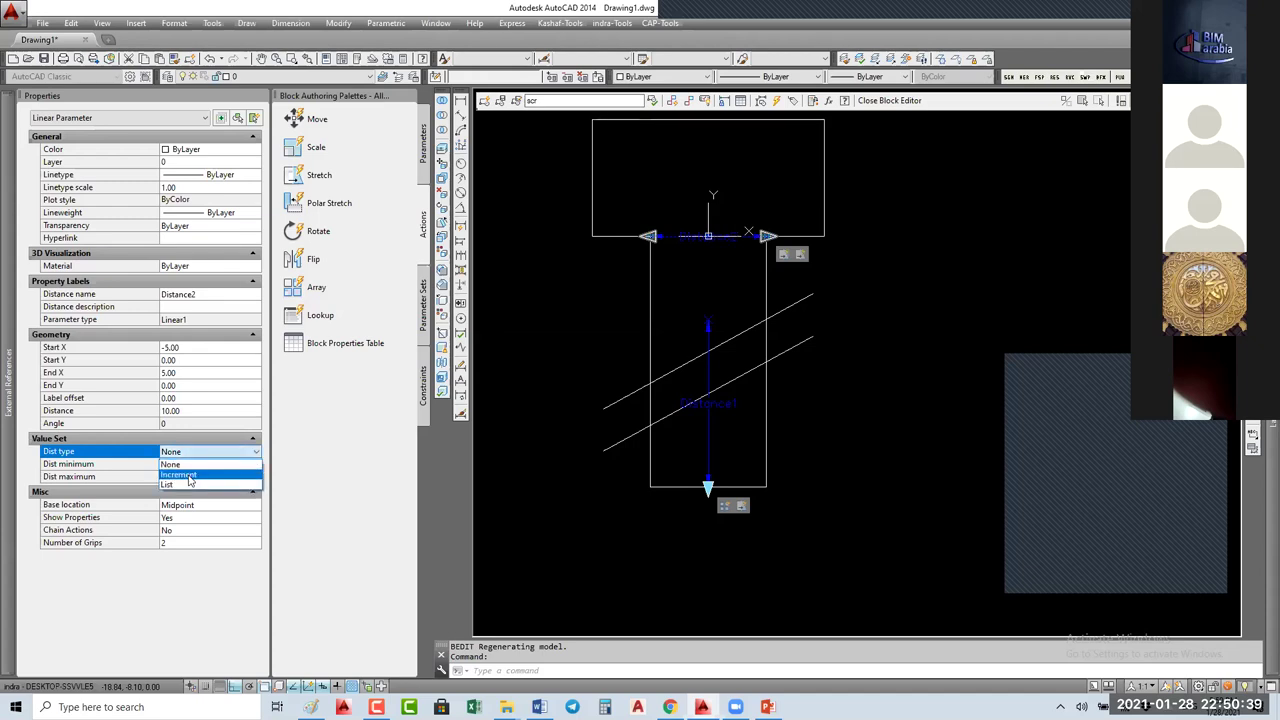
pyautogui.click(186, 485)
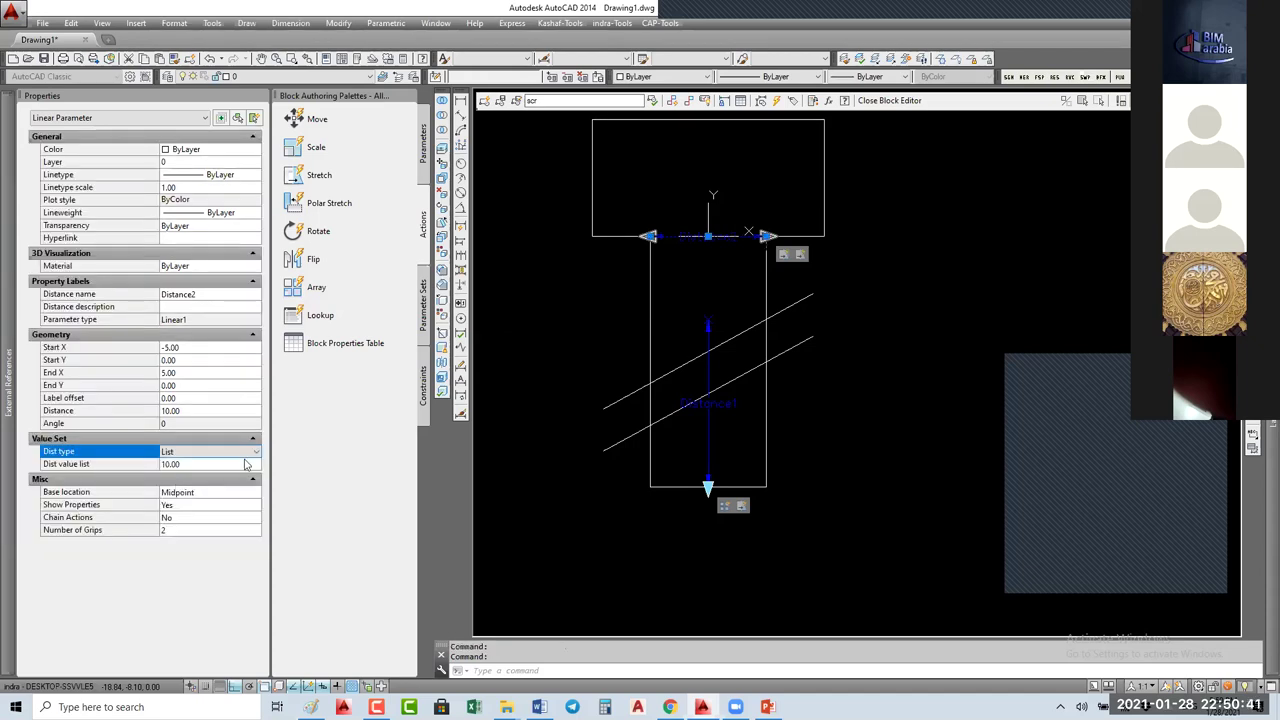
pyautogui.click(250, 464)
pyautogui.click(256, 464)
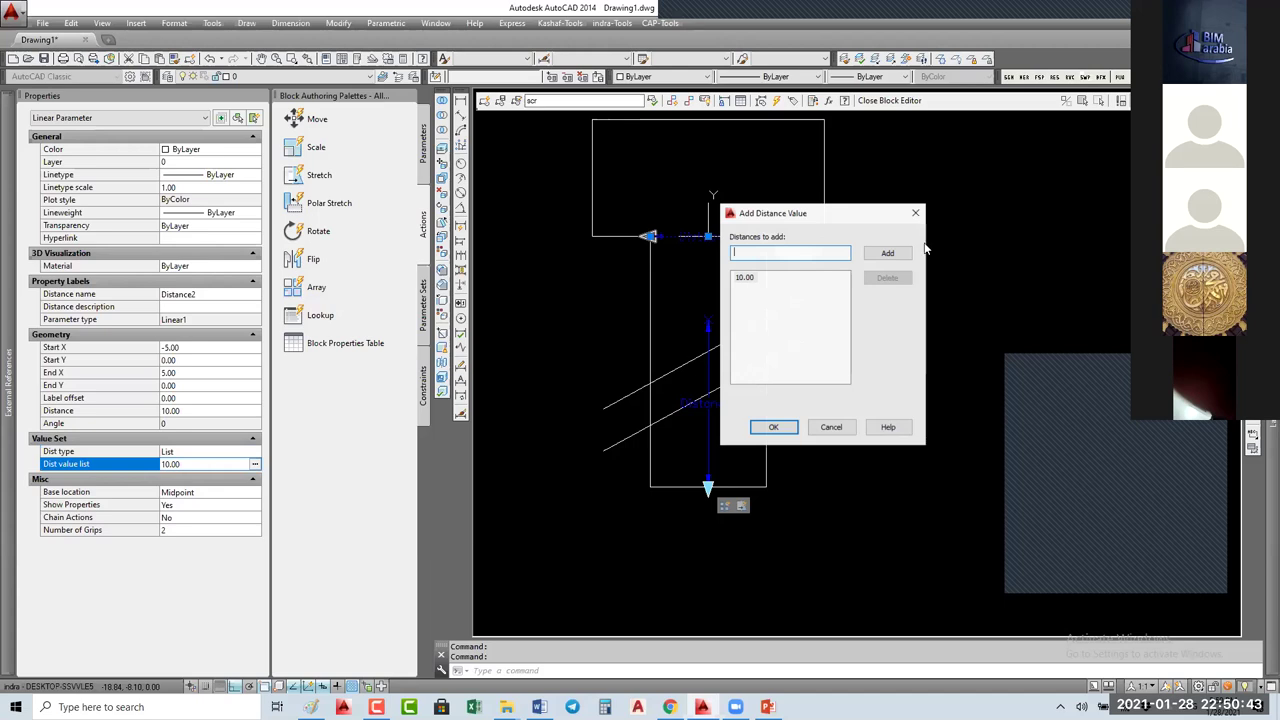
pyautogui.write('6')
pyautogui.press('Return')
pyautogui.write('8')
pyautogui.press('Return')
pyautogui.write('12')
pyautogui.press('Return')
pyautogui.click(829, 427)
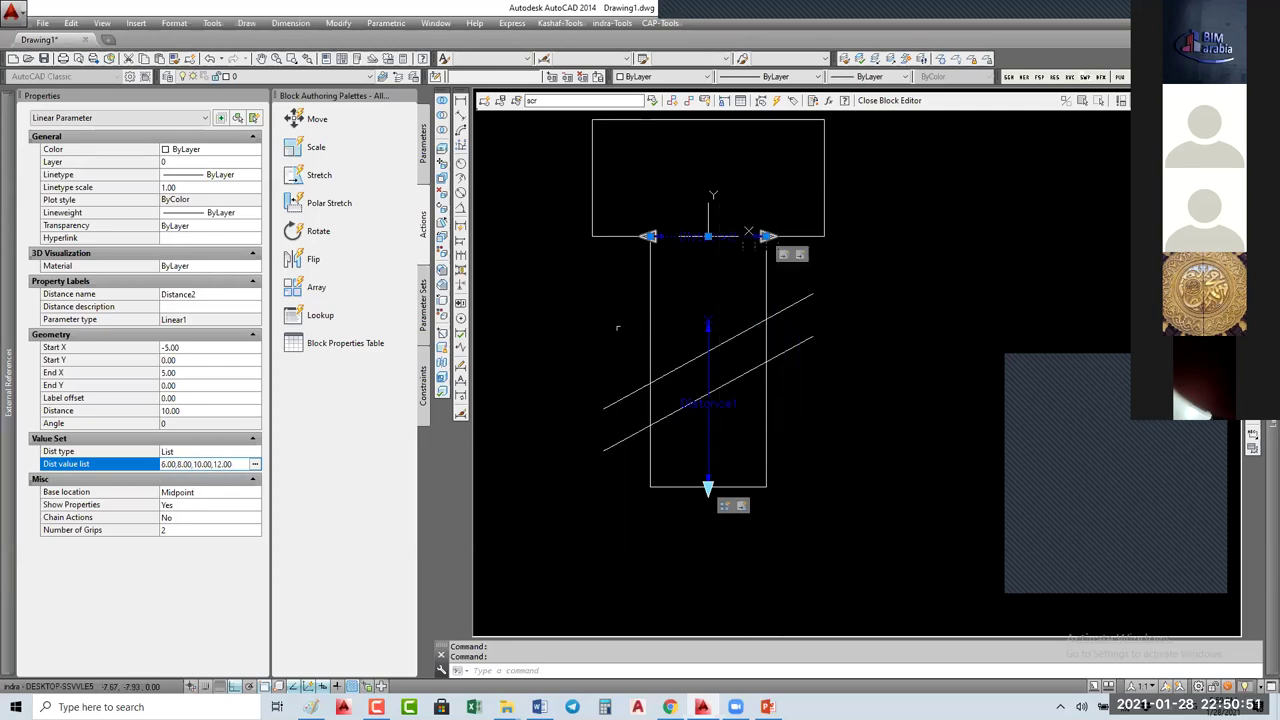
# Step: Switch Distance2 to Increment type with step 2, minimum 6 and maximum 12
pyautogui.click(203, 453)
pyautogui.click(203, 453)
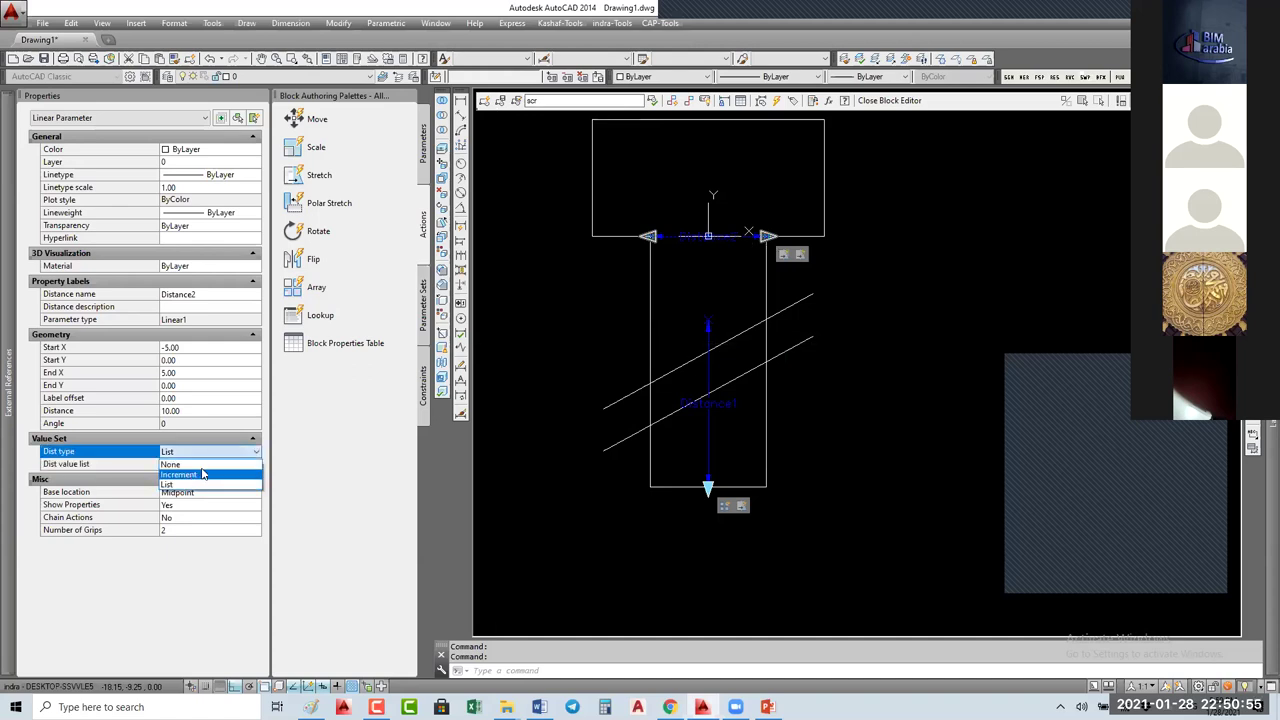
pyautogui.click(203, 474)
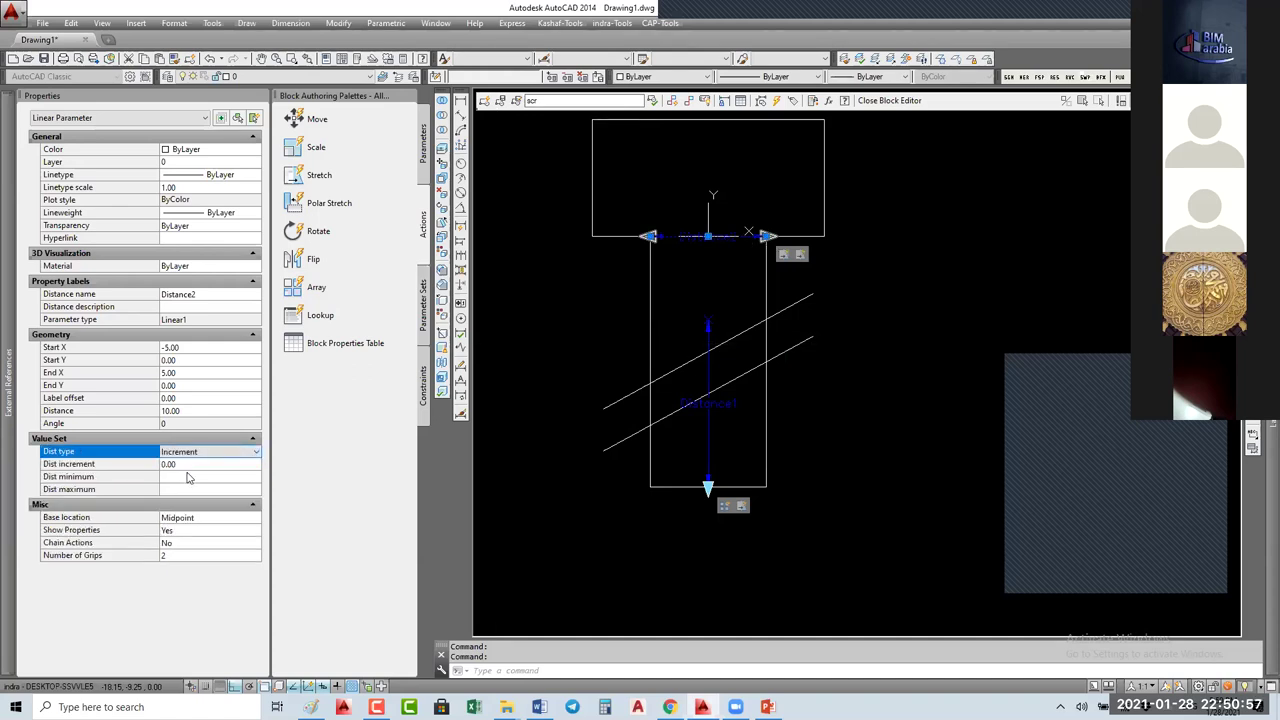
pyautogui.click(187, 464)
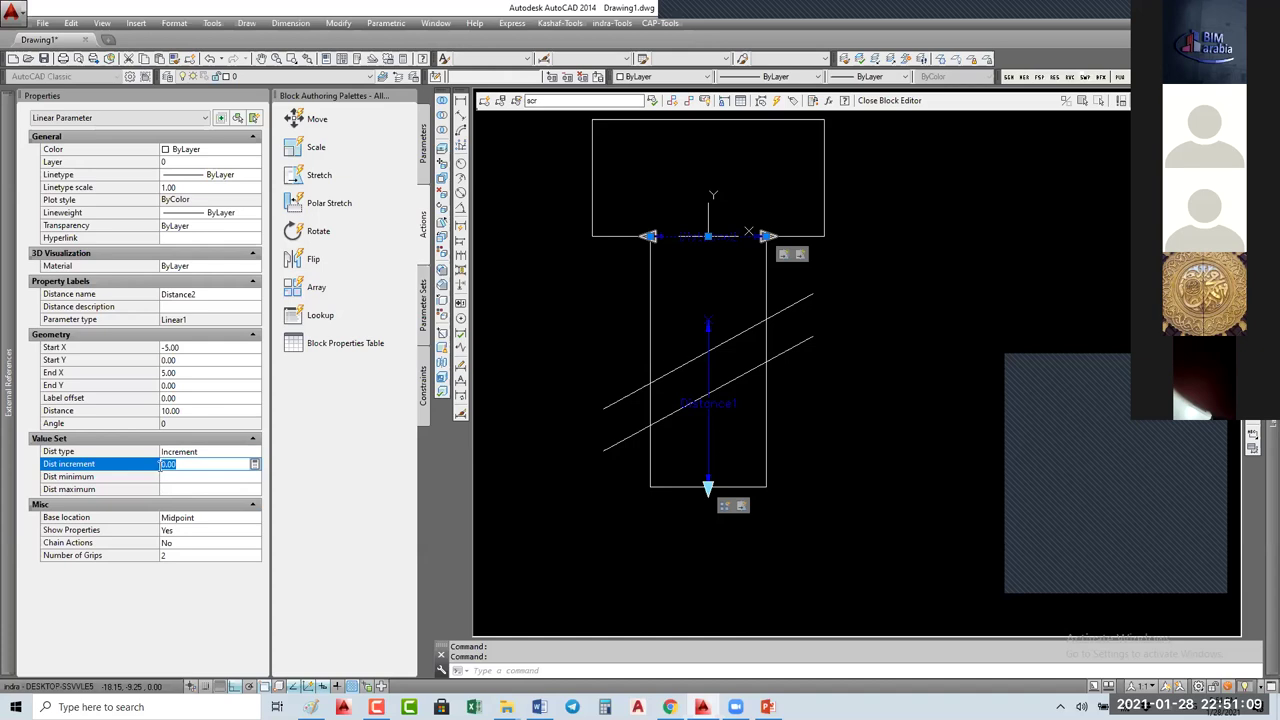
pyautogui.write('2')
pyautogui.click(175, 476)
pyautogui.write('6')
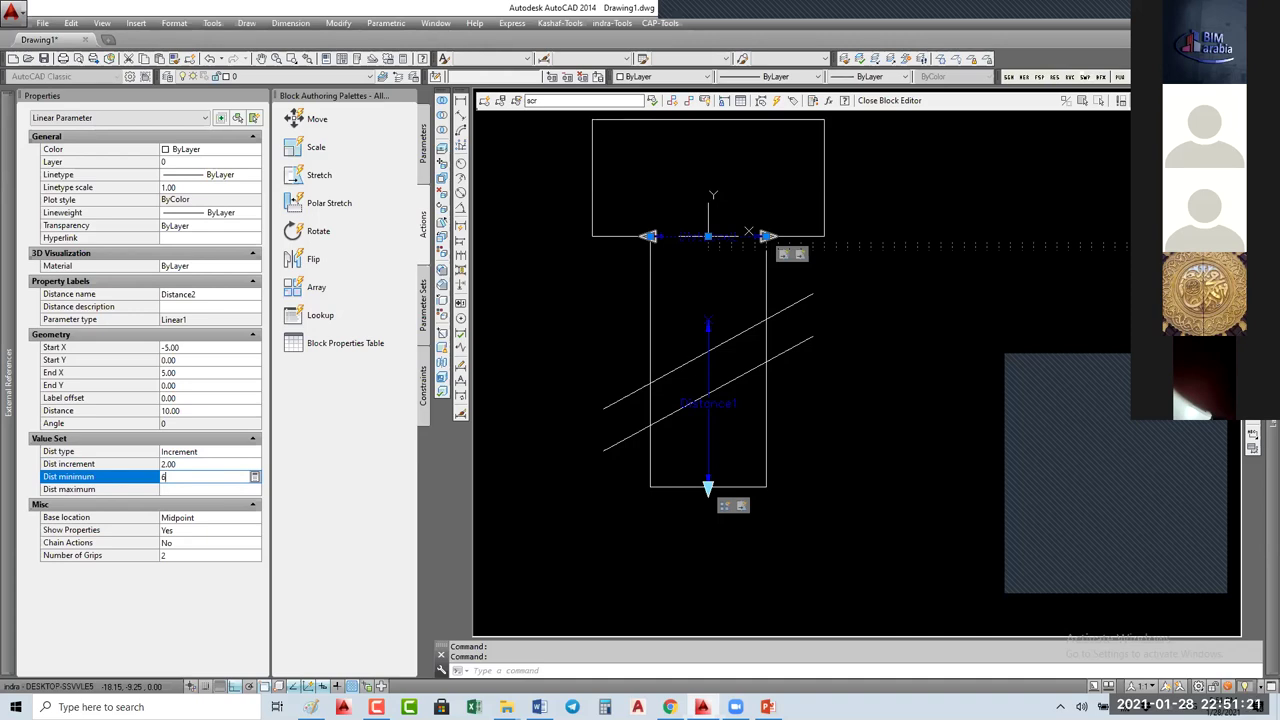
pyautogui.click(179, 488)
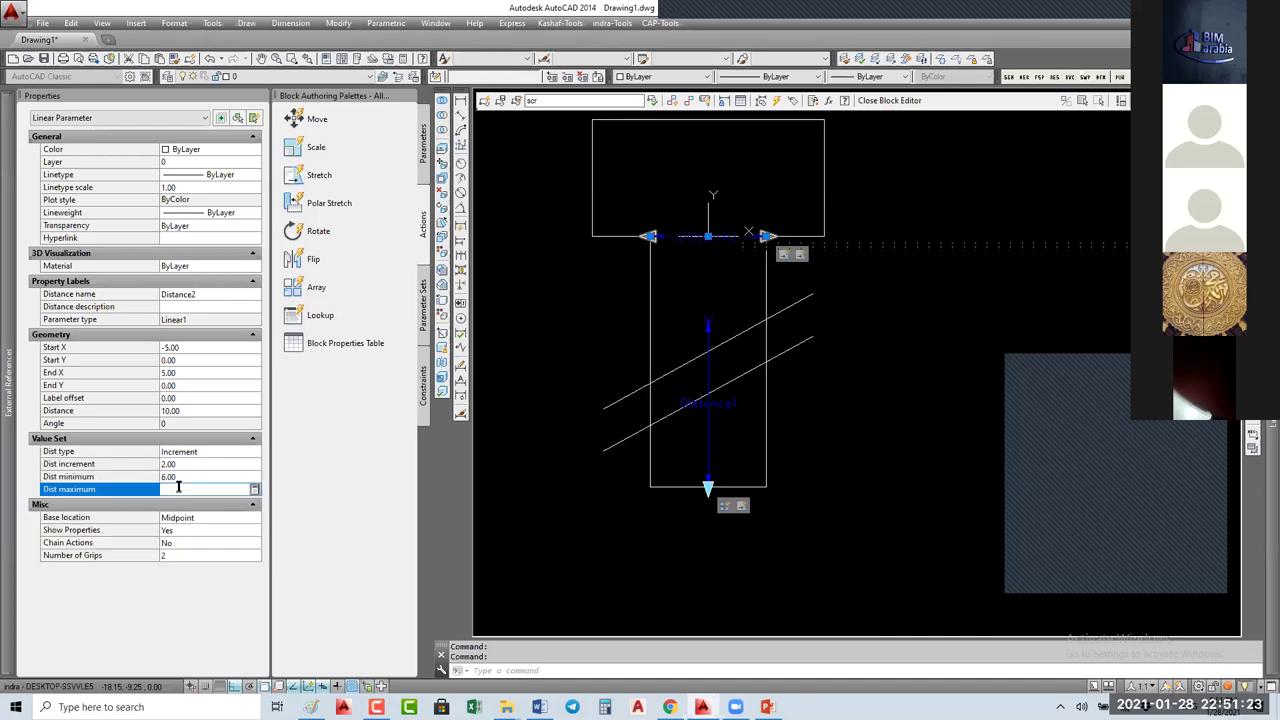
pyautogui.write('12')
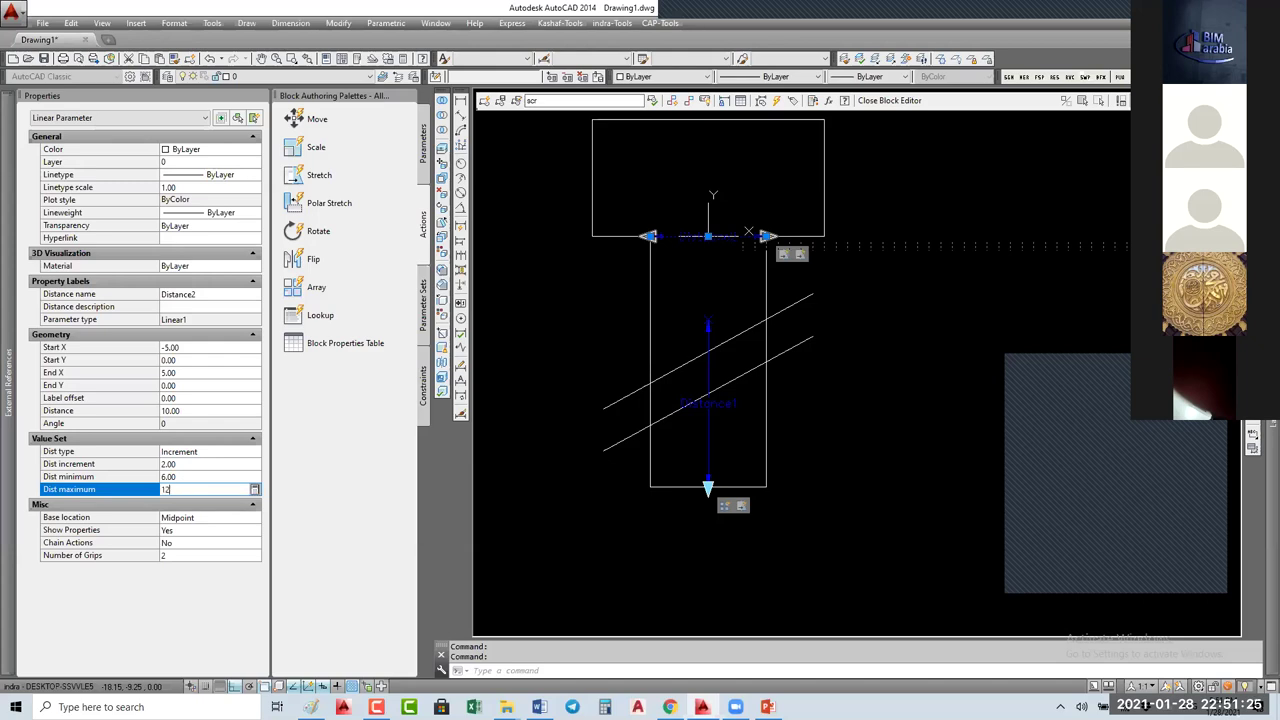
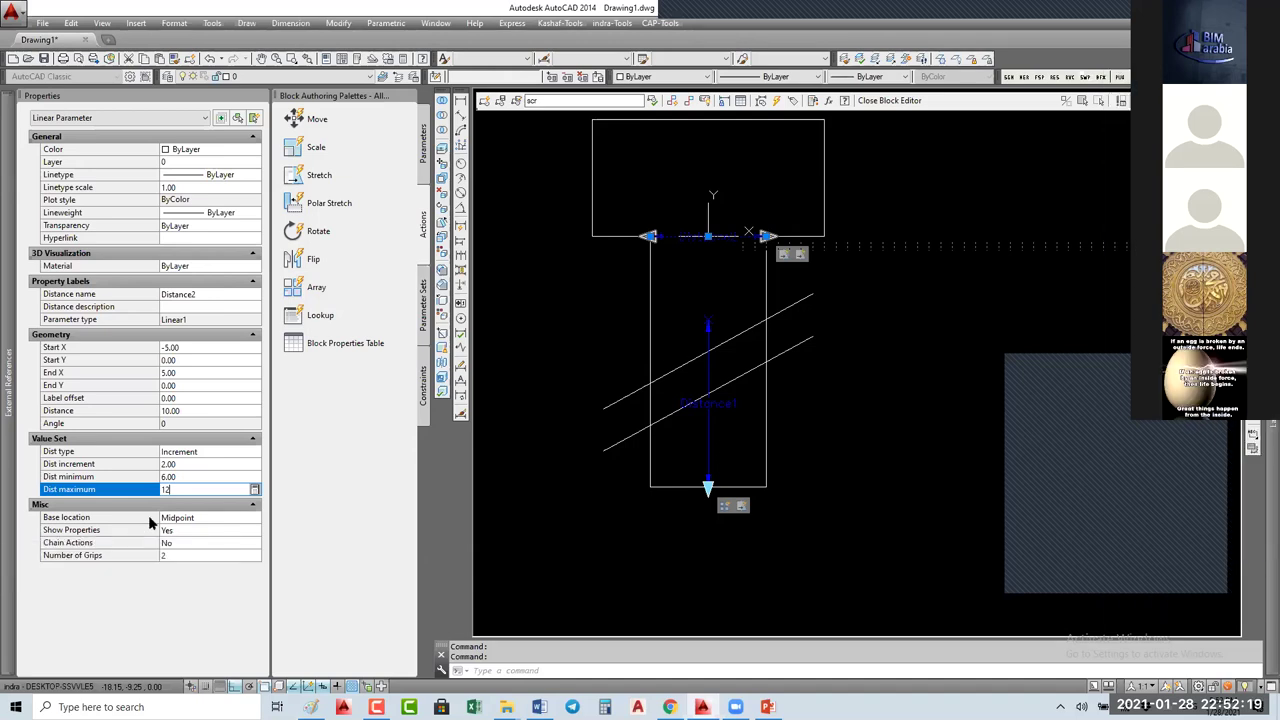
# Step: Confirm 12 as the Distance2 maximum, then close the Block Editor and save the block changes
pyautogui.press('Return')
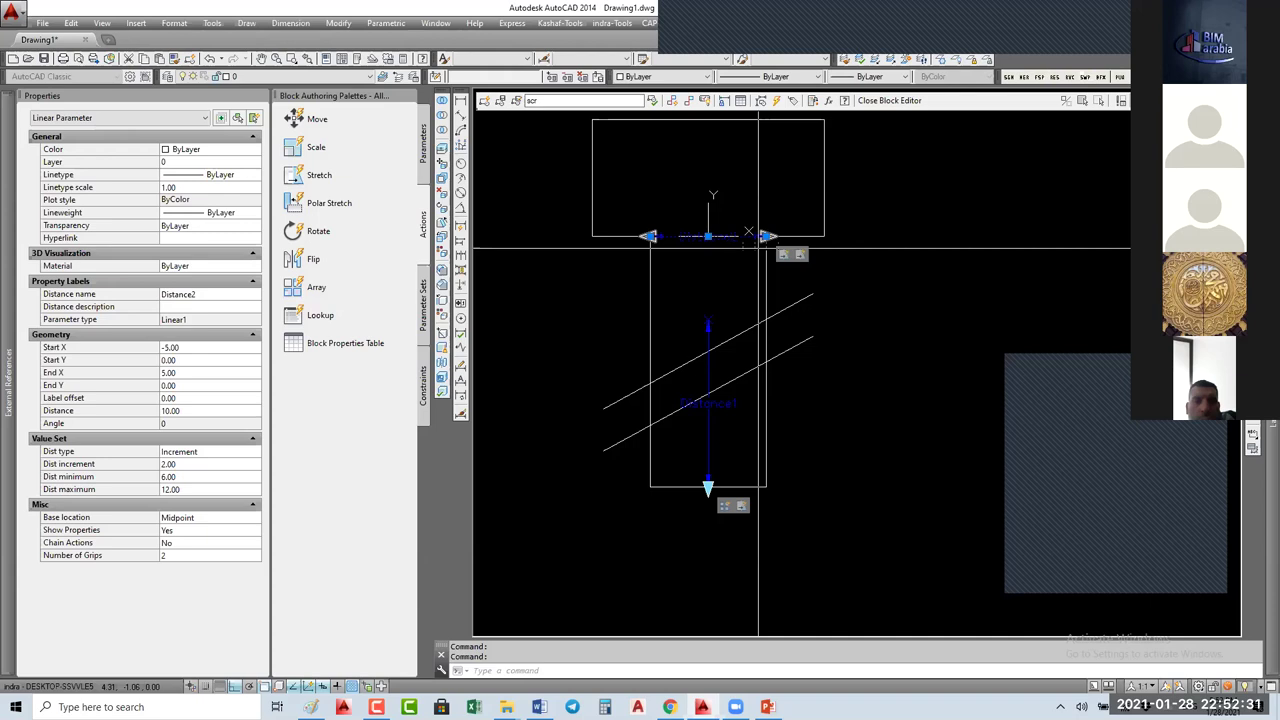
pyautogui.scroll(2, 758, 248)
pyautogui.scroll(1, 766, 239)
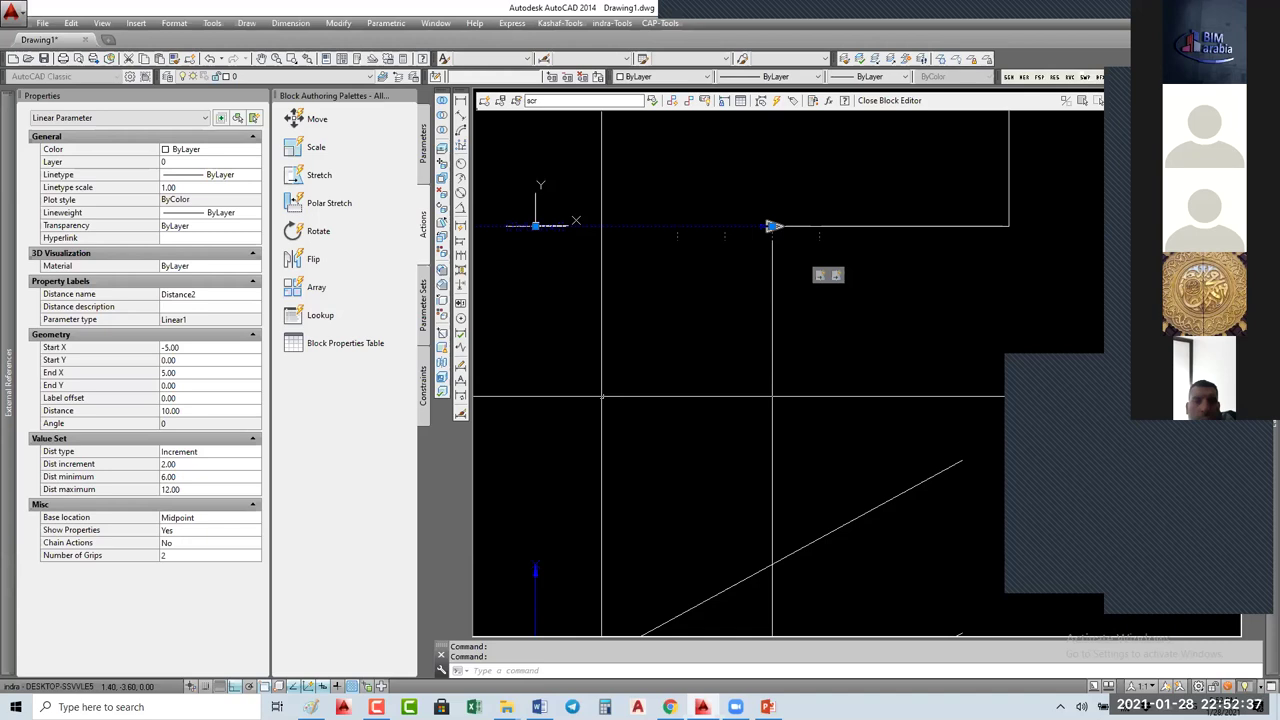
pyautogui.click(889, 100)
pyautogui.click(580, 371)
pyautogui.scroll(-2, 705, 270)
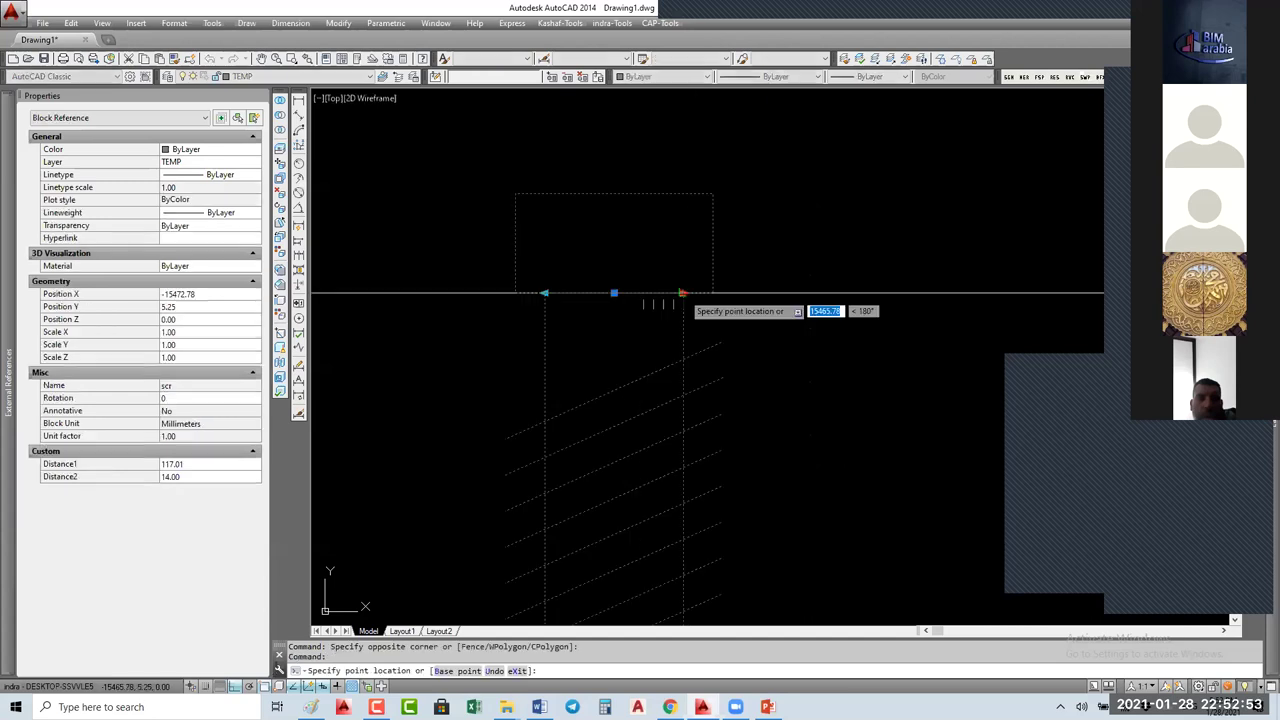
# Step: Try Distance2 values of 14, 6 and 50 on the scr block to test its stretch limits
pyautogui.press('Return')
pyautogui.click(127, 478)
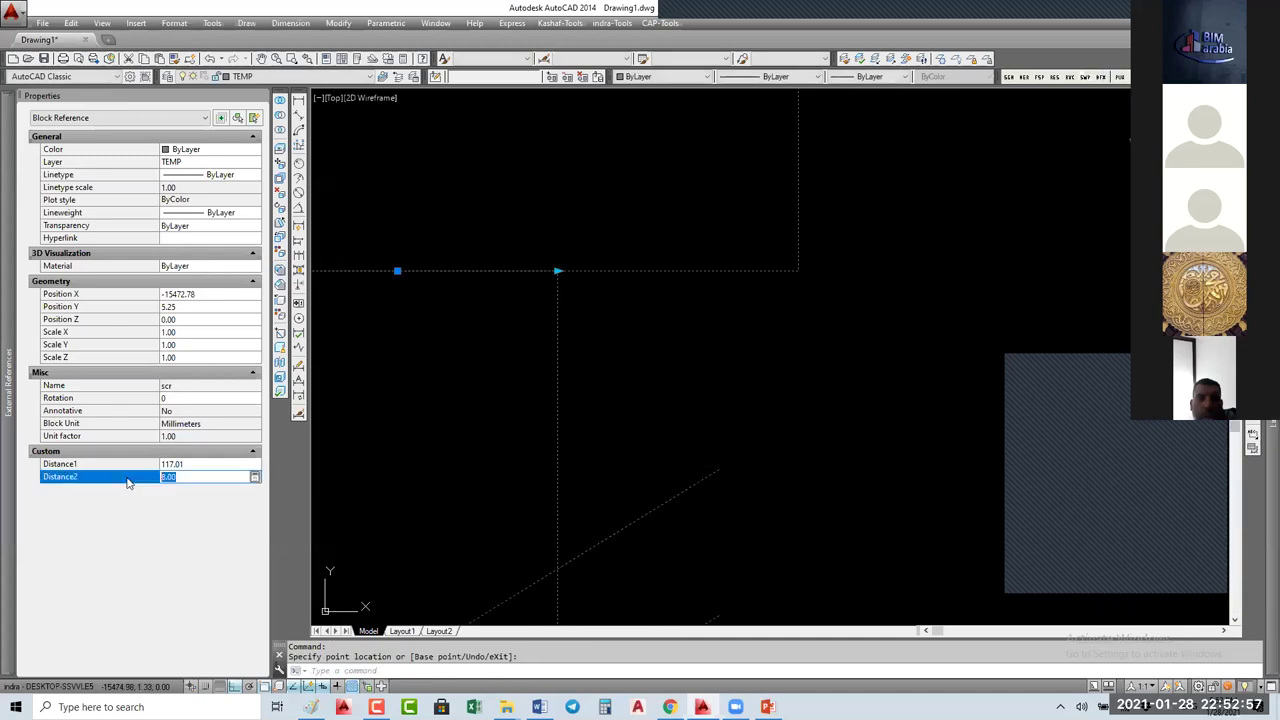
pyautogui.write('14')
pyautogui.press('Return')
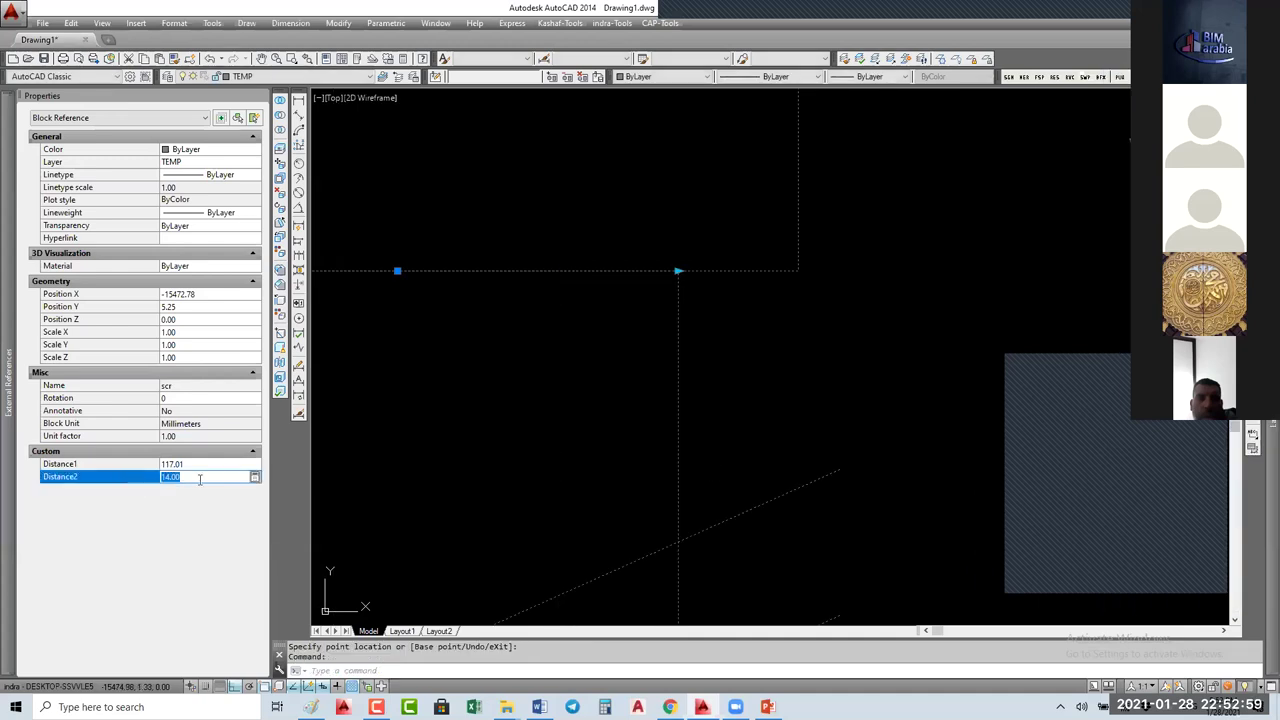
pyautogui.write('6')
pyautogui.press('Return')
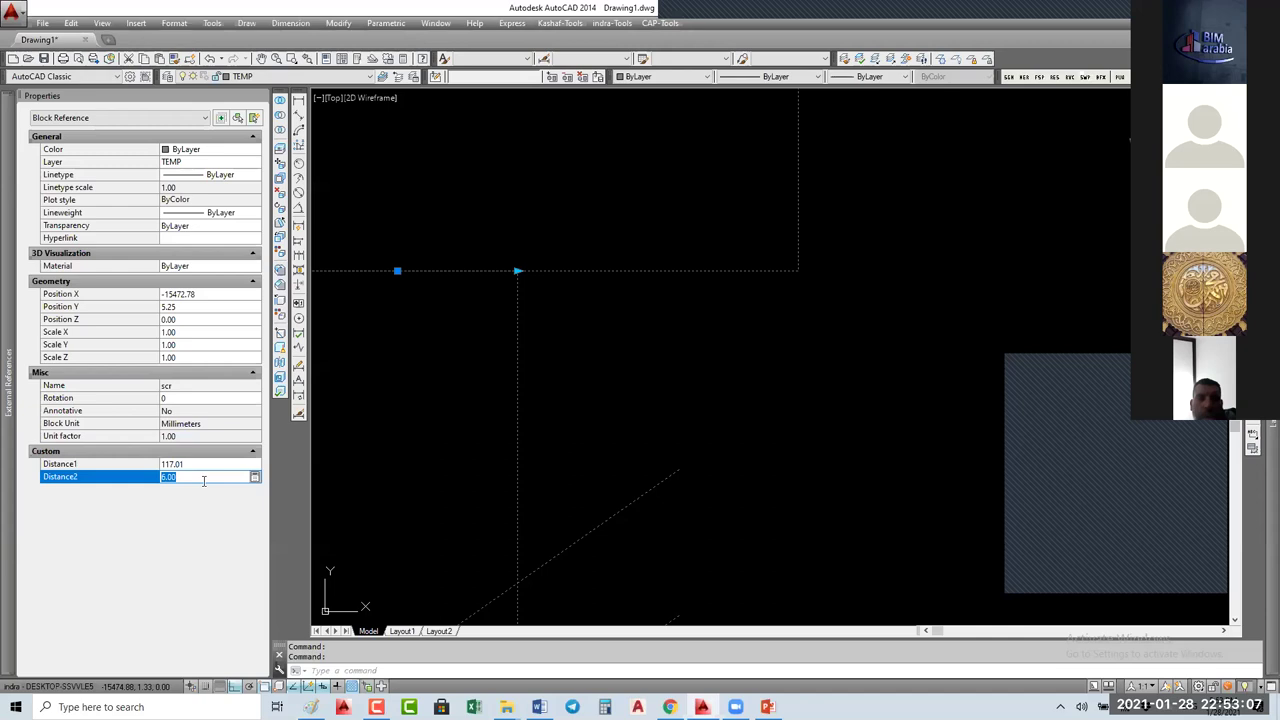
pyautogui.write('50')
pyautogui.press('Return')
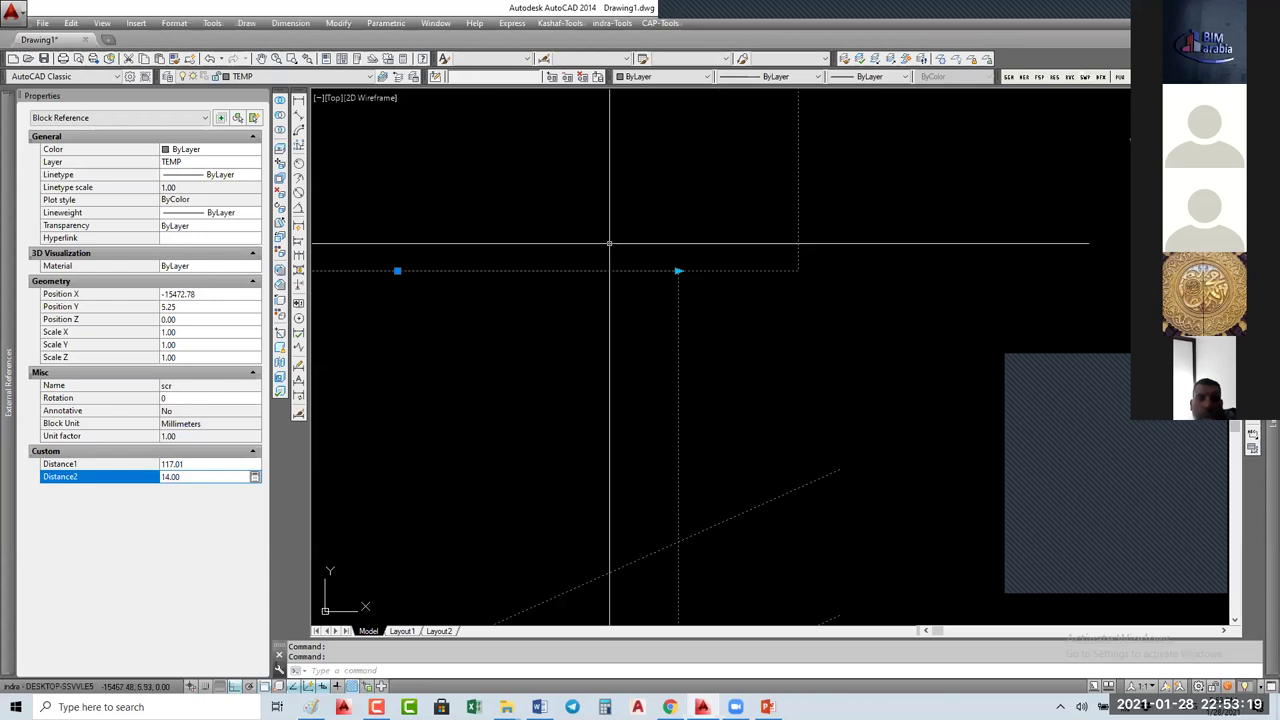
pyautogui.scroll(-3, 752, 263)
pyautogui.write('Be')
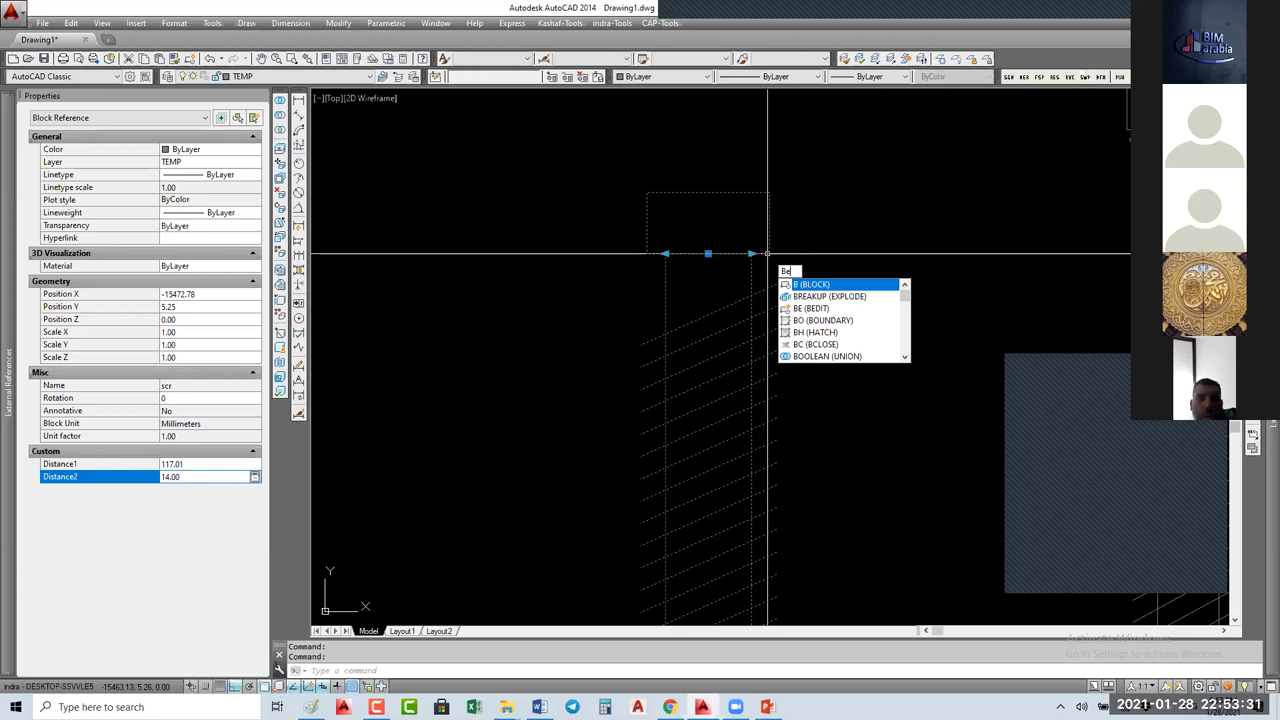
# Step: Open scr in the Block Editor and copy its head rectangle to a spot above the bolt
pyautogui.press('Return')
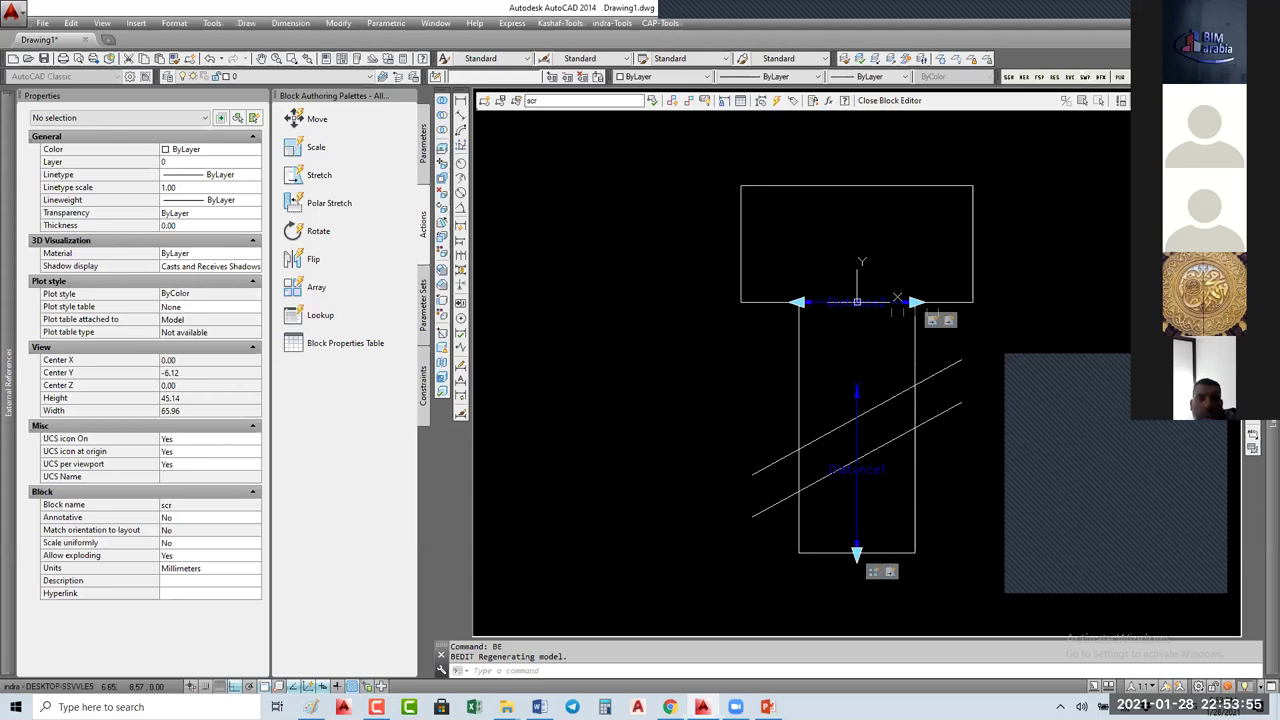
pyautogui.scroll(-4, 602, 560)
pyautogui.write('co')
pyautogui.press('Return')
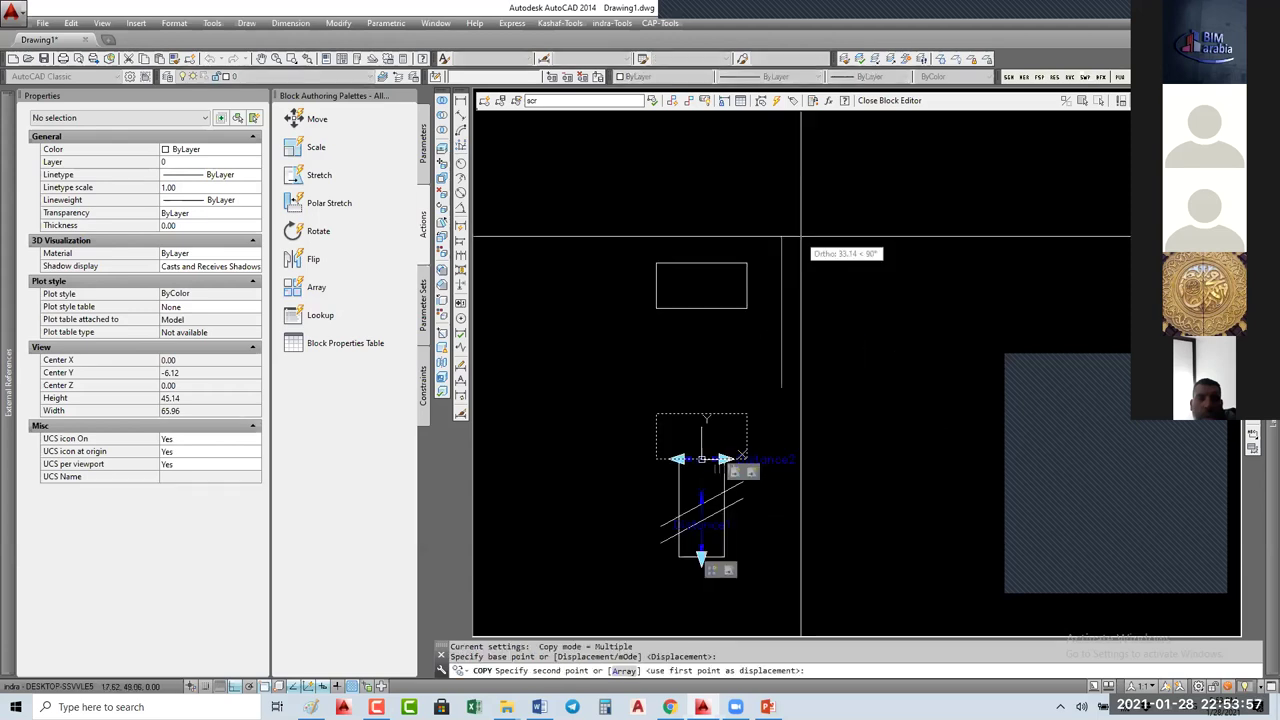
pyautogui.press('Escape')
pyautogui.click(781, 251)
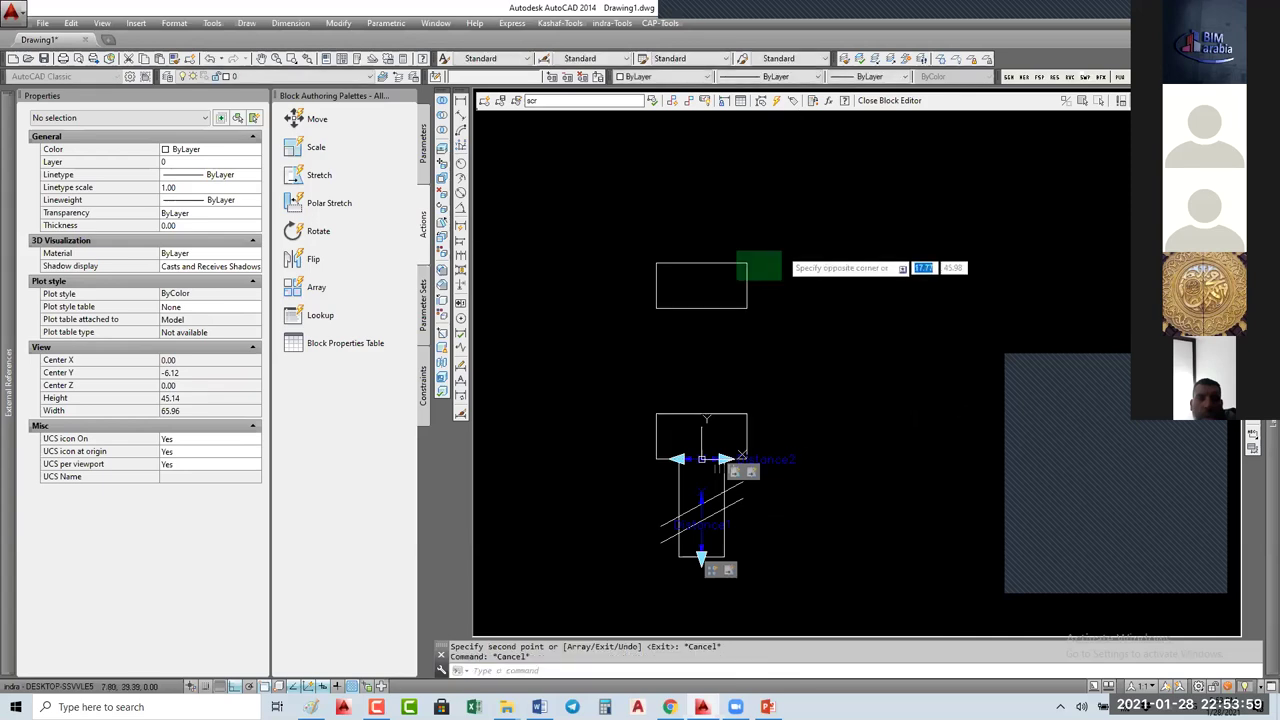
# Step: Select the copied rectangle and bring up the block Parameters list
pyautogui.click(737, 280)
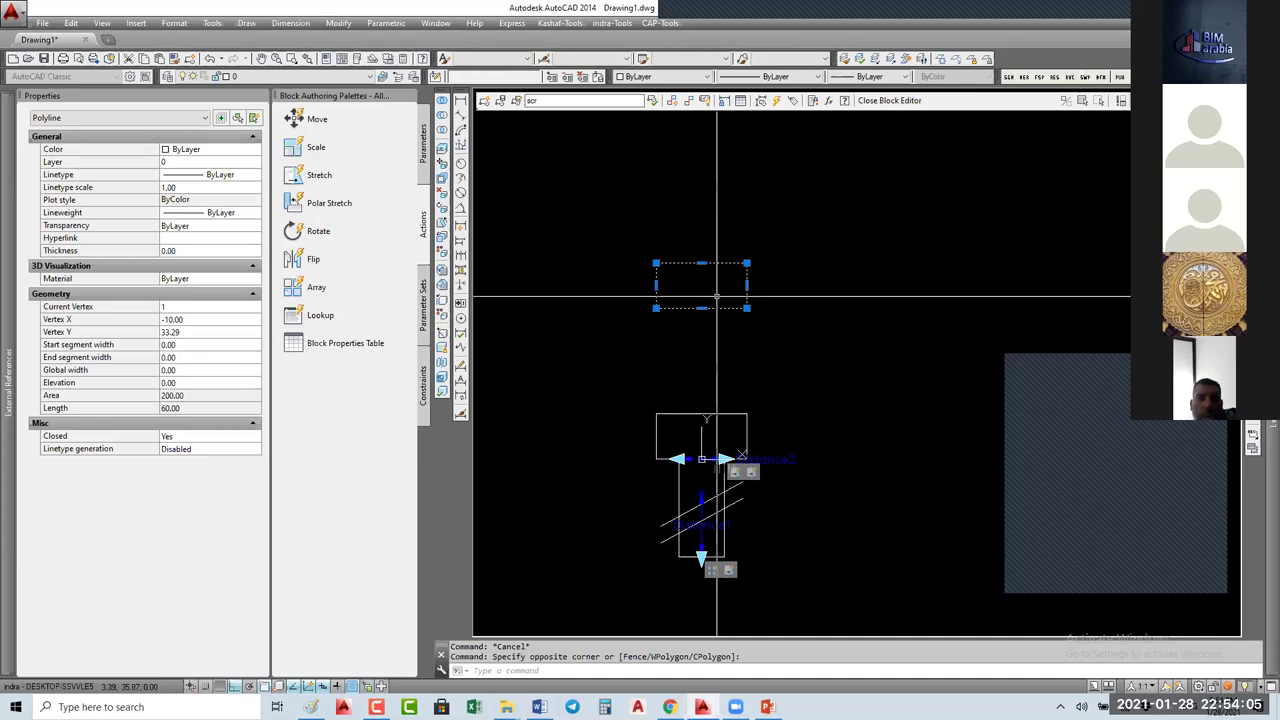
pyautogui.rightClick(717, 296)
pyautogui.press('Escape')
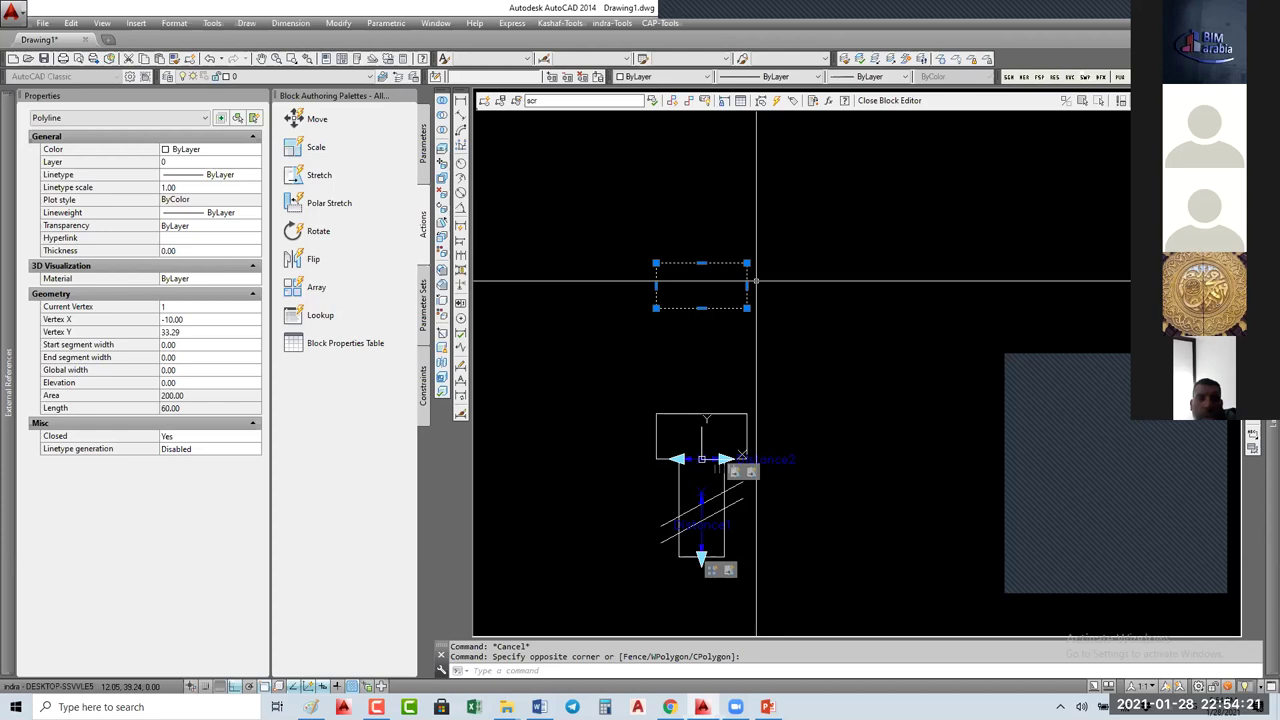
pyautogui.click(424, 145)
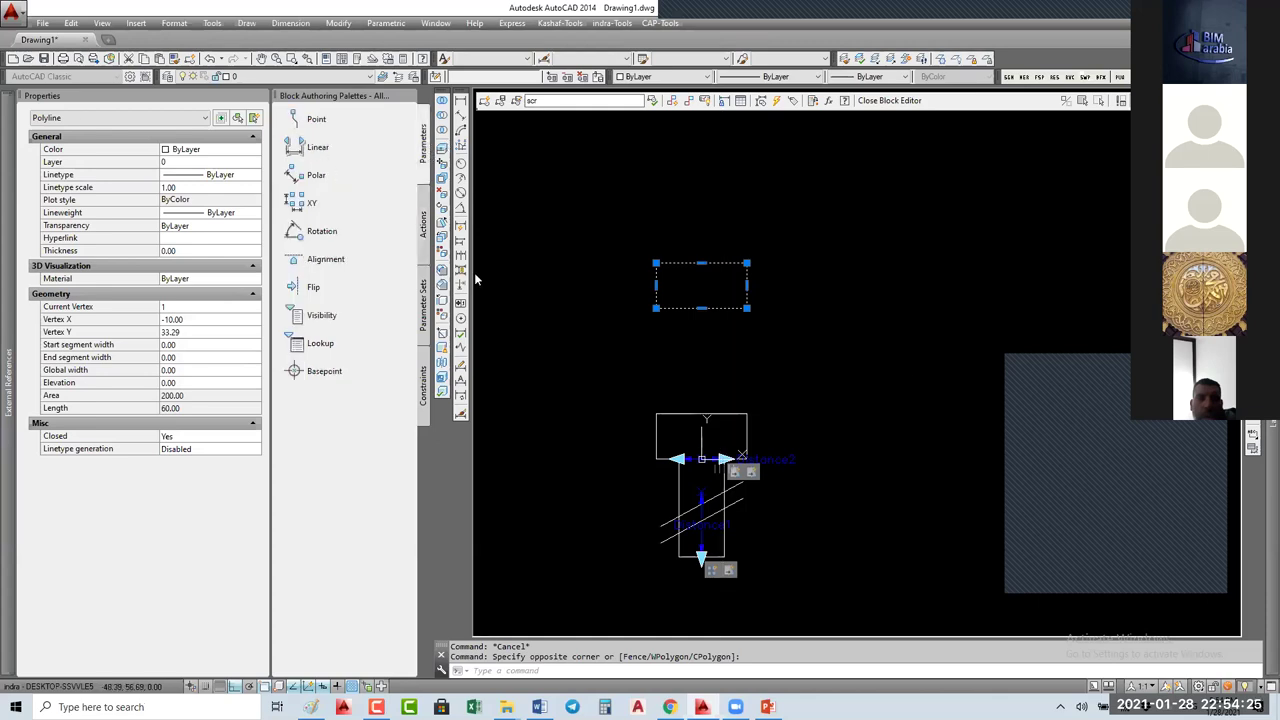
# Step: Add linear parameters across the new rectangle, including the Distance4 label
pyautogui.press('Escape')
pyautogui.click(317, 147)
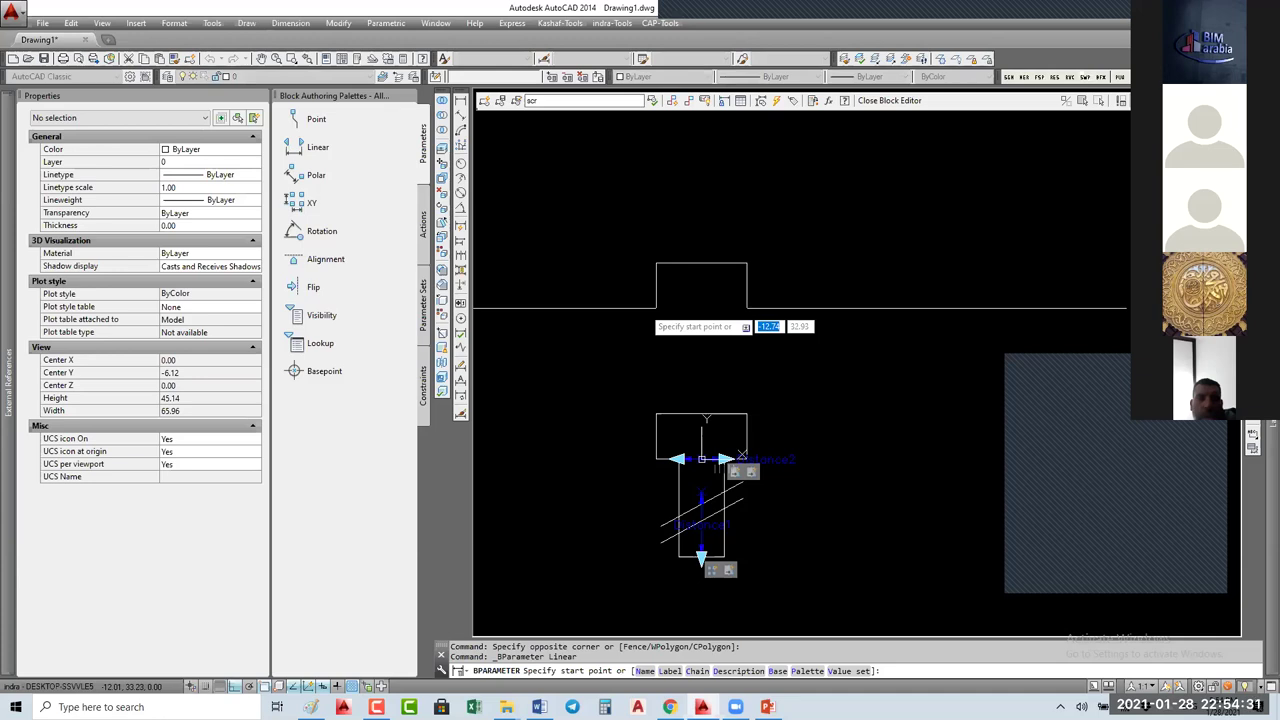
pyautogui.click(656, 308)
pyautogui.click(656, 263)
pyautogui.click(615, 286)
pyautogui.click(659, 334)
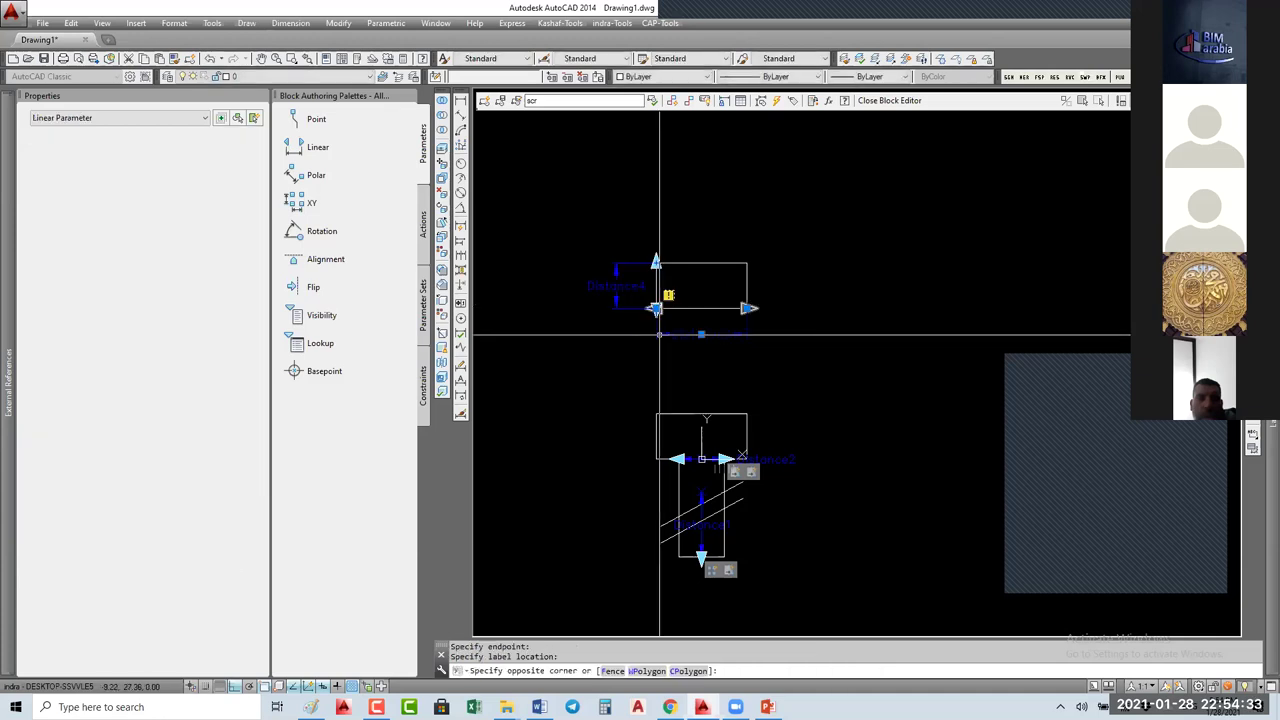
# Step: Set both new linear parameters to 1 grip, then close the Block Editor and save
pyautogui.click(614, 309)
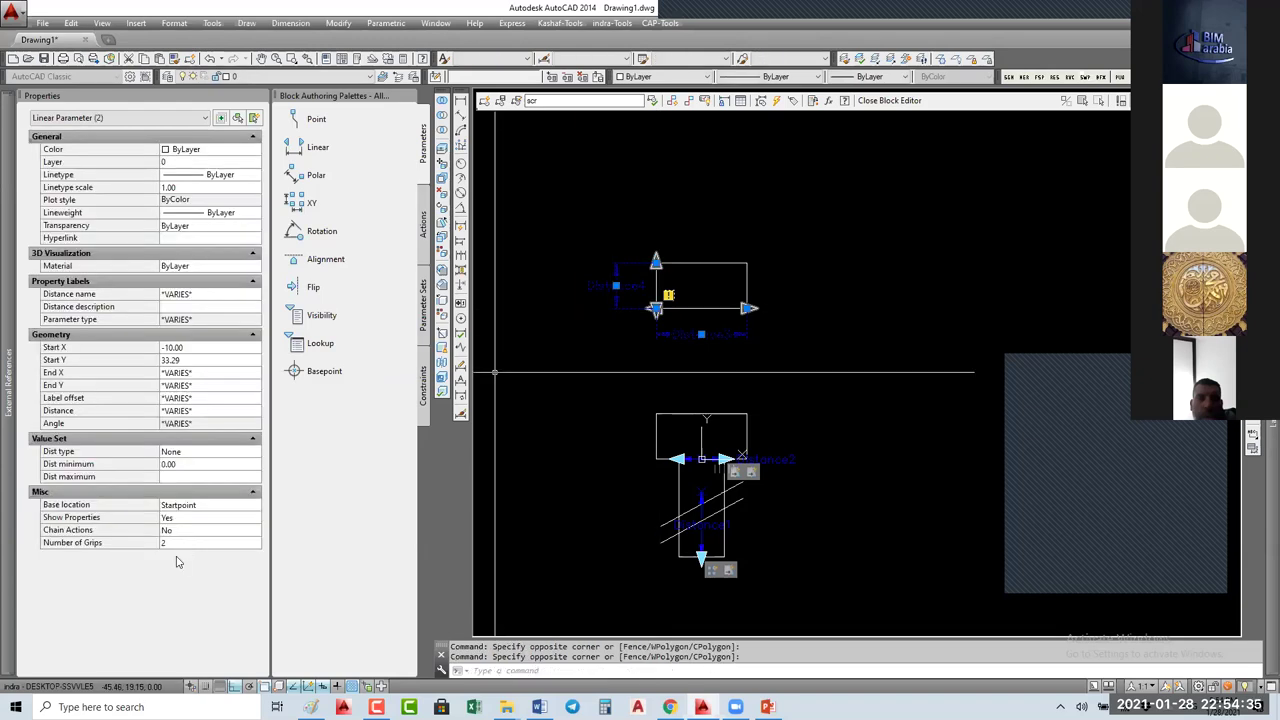
pyautogui.click(176, 542)
pyautogui.click(176, 542)
pyautogui.click(176, 566)
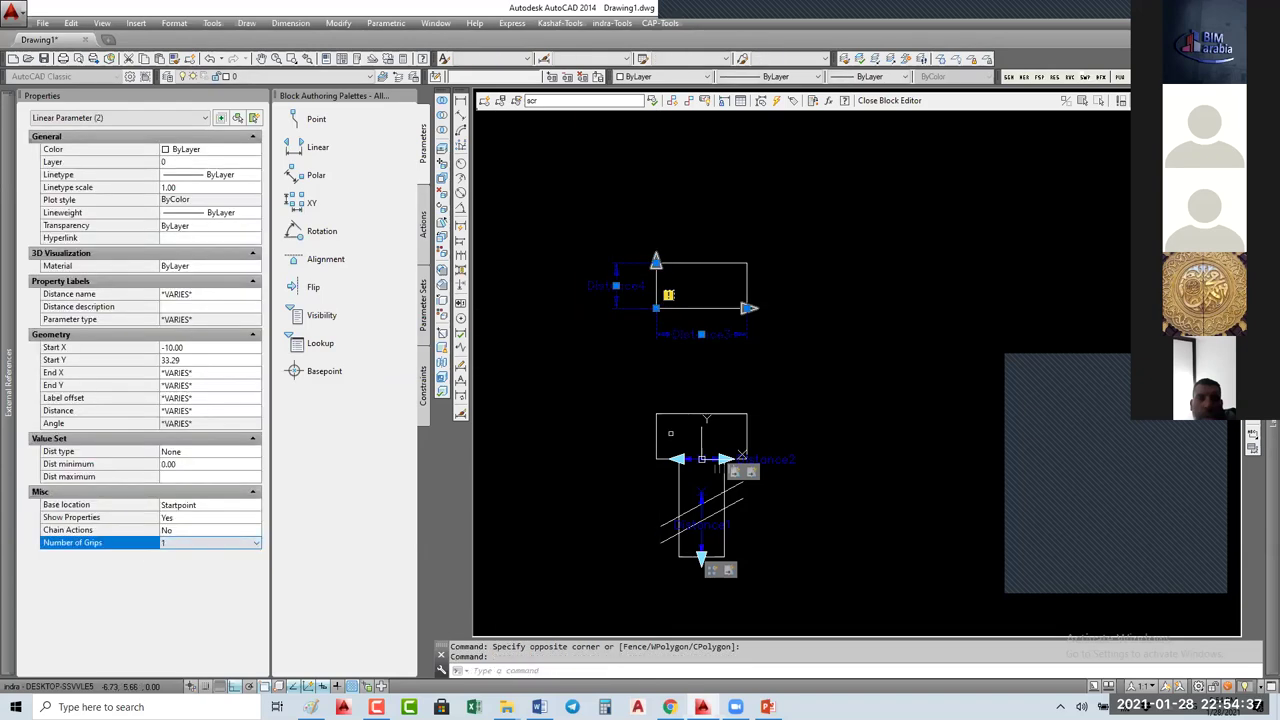
pyautogui.click(897, 119)
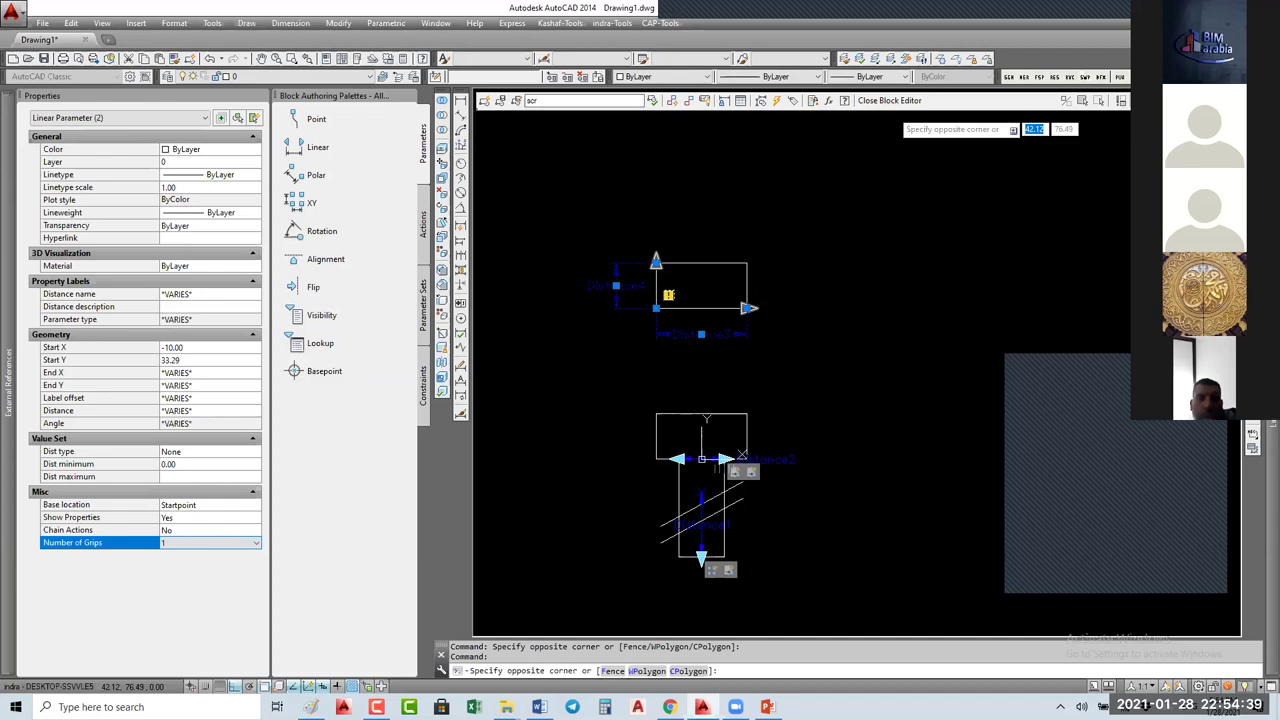
pyautogui.press('Escape')
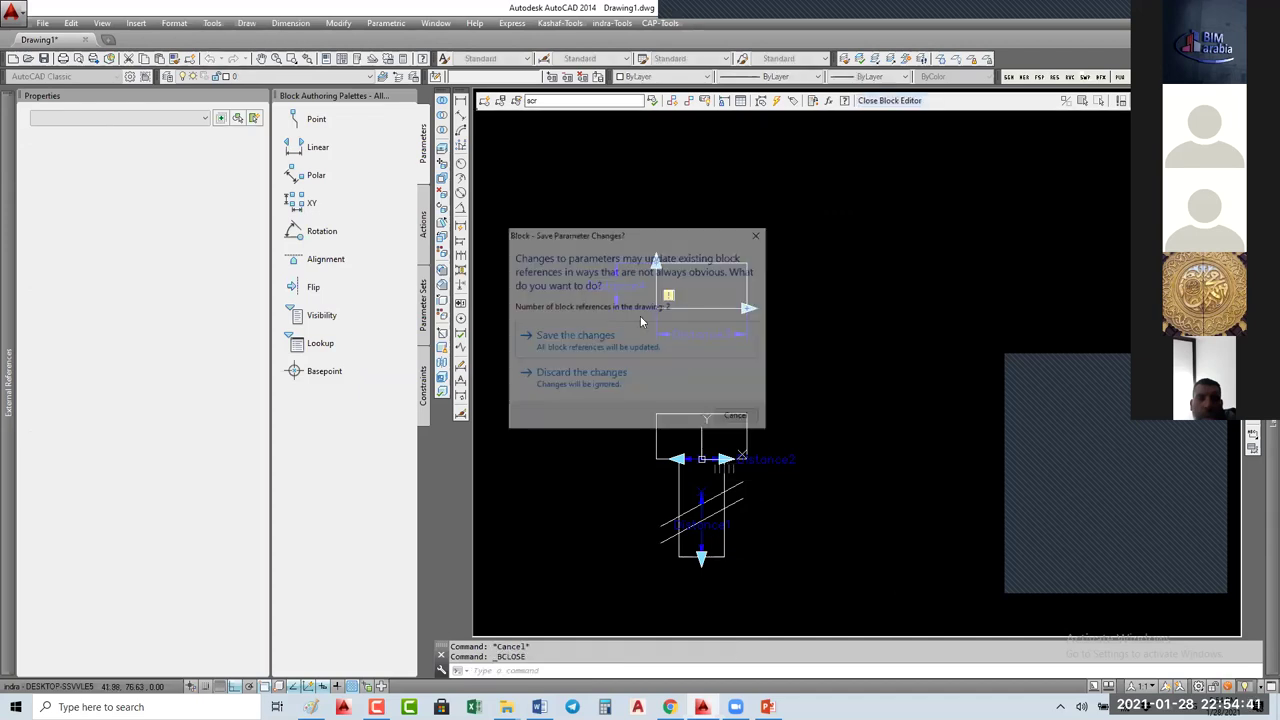
pyautogui.click(575, 336)
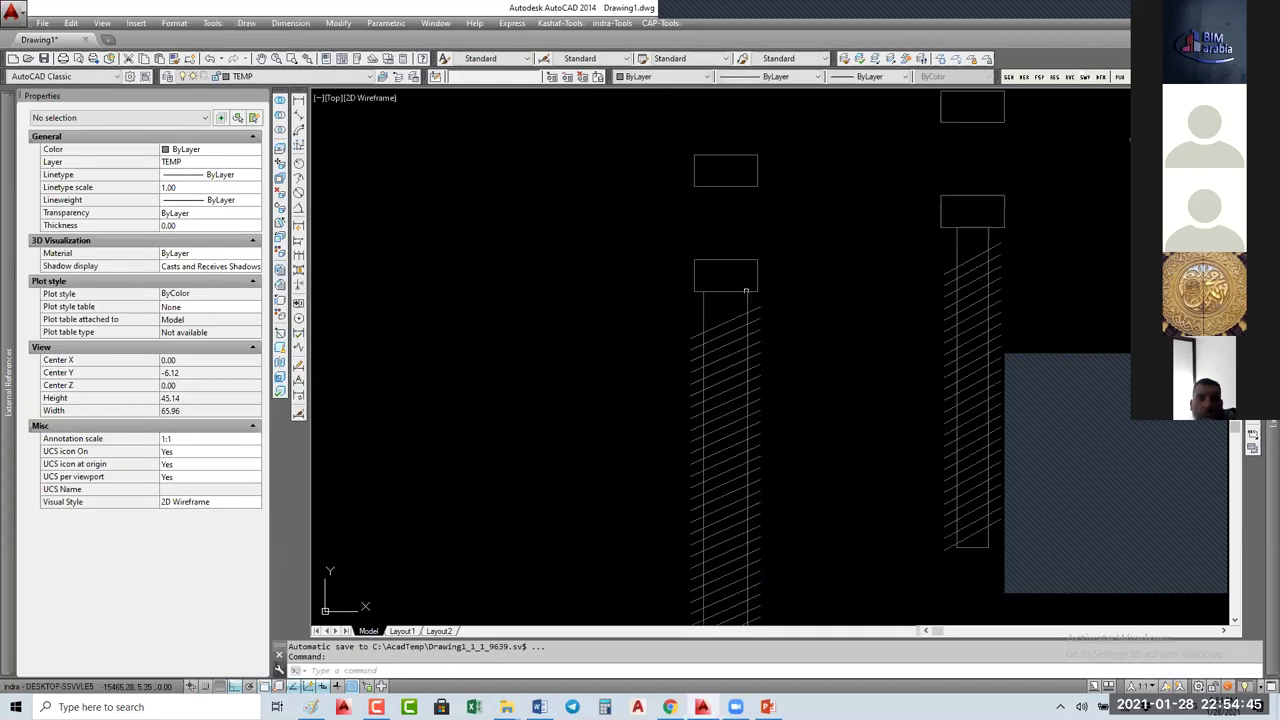
# Step: Select the placed scr block to read its Distance3 and Distance4 values
pyautogui.click(745, 291)
pyautogui.moveTo(752, 187); pyautogui.dragTo(720, 323, button='middle')
pyautogui.click(725, 340)
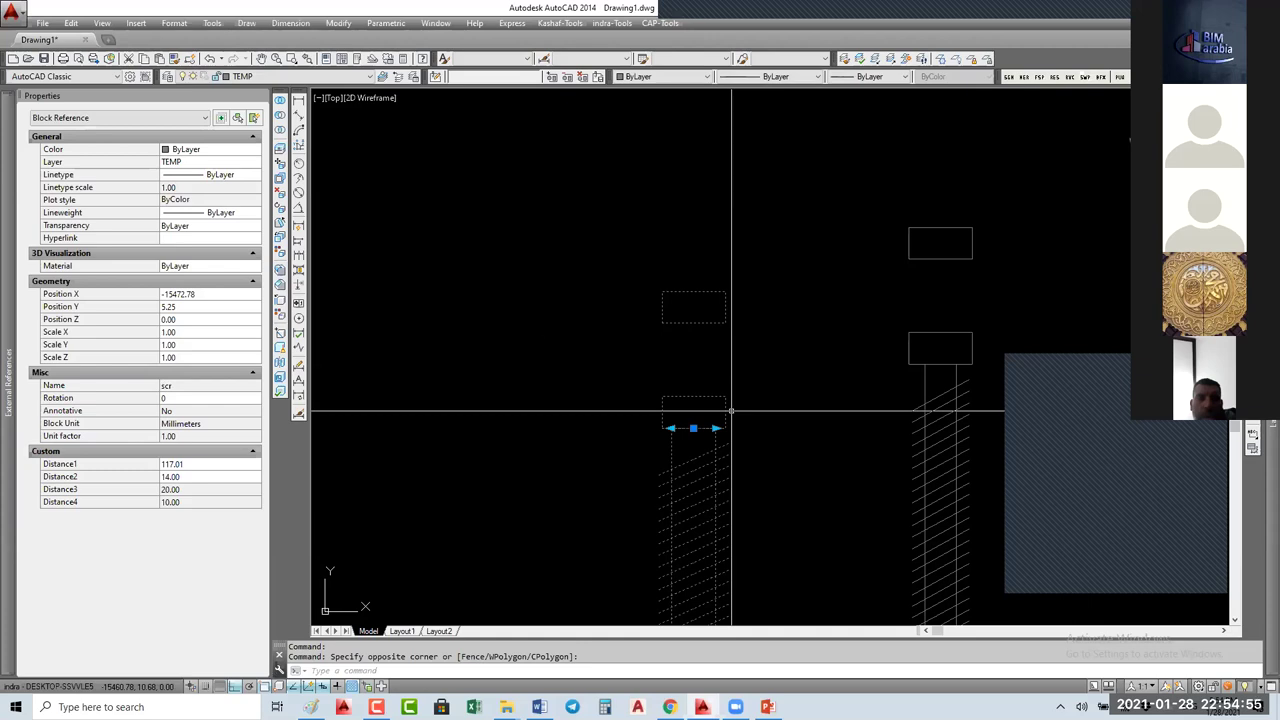
# Step: Reopen the scr block with BE and display the block Actions list
pyautogui.write('BE')
pyautogui.press('Return')
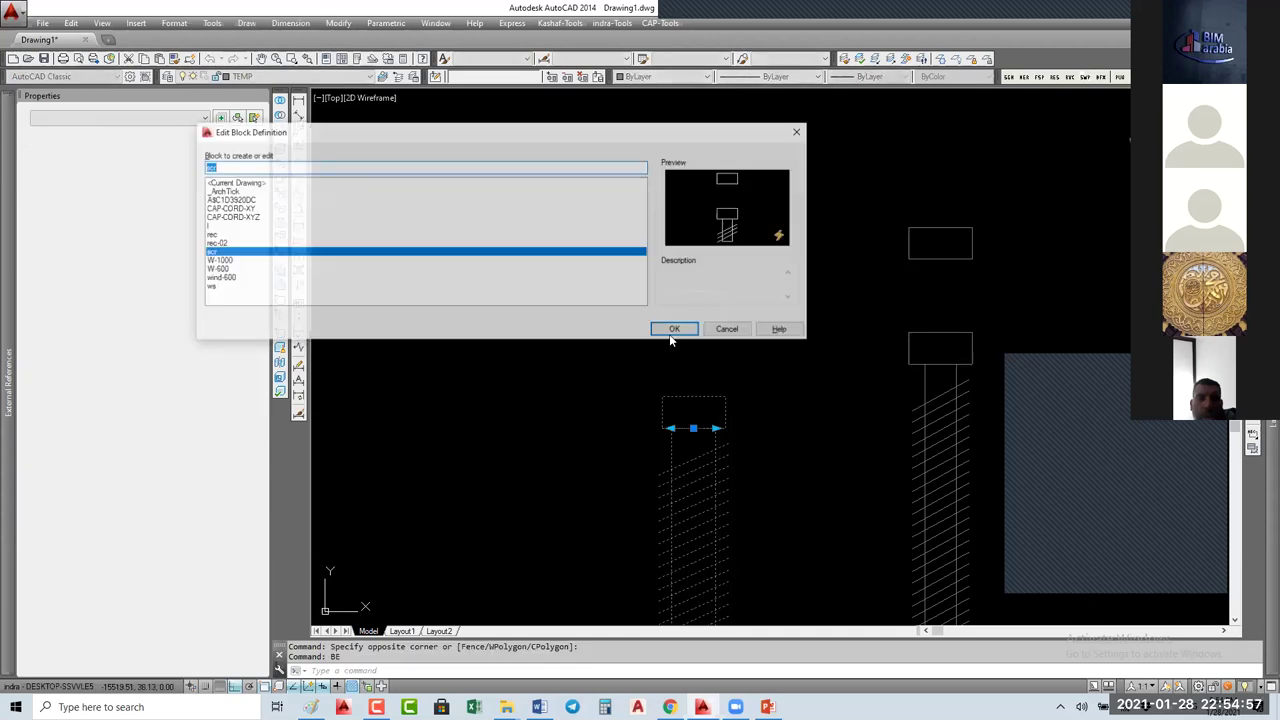
pyautogui.click(672, 331)
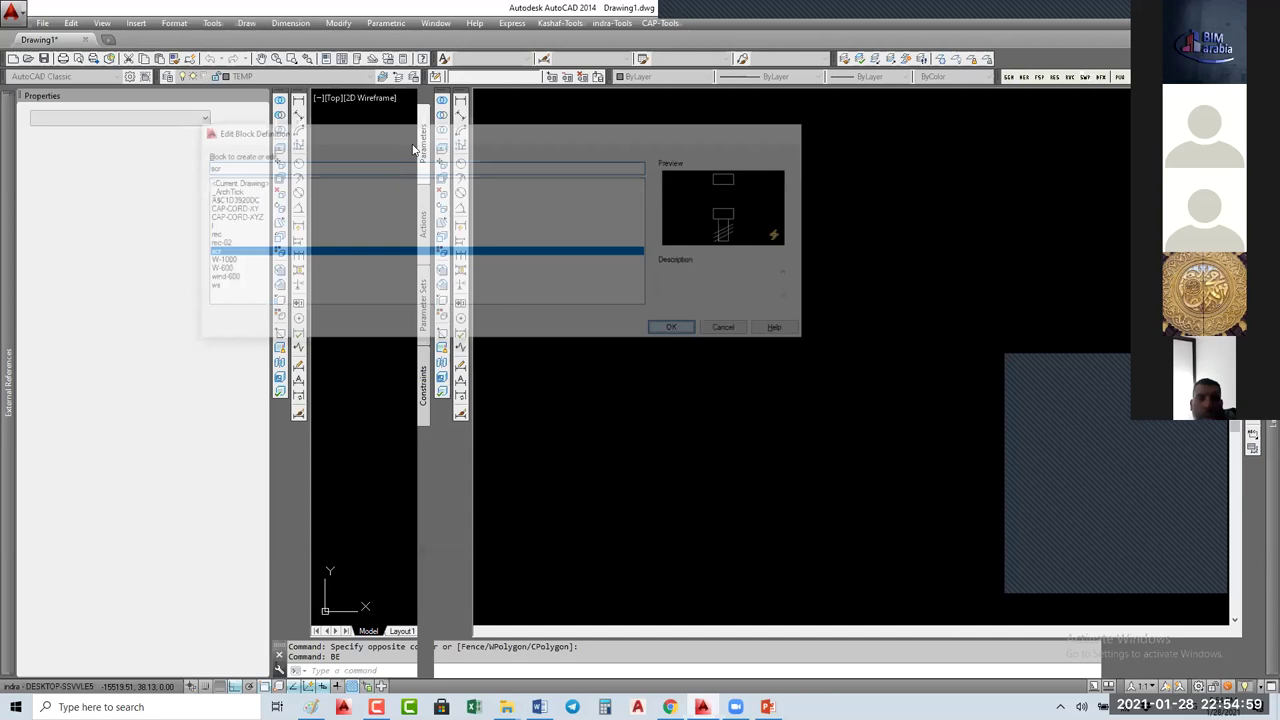
pyautogui.click(424, 227)
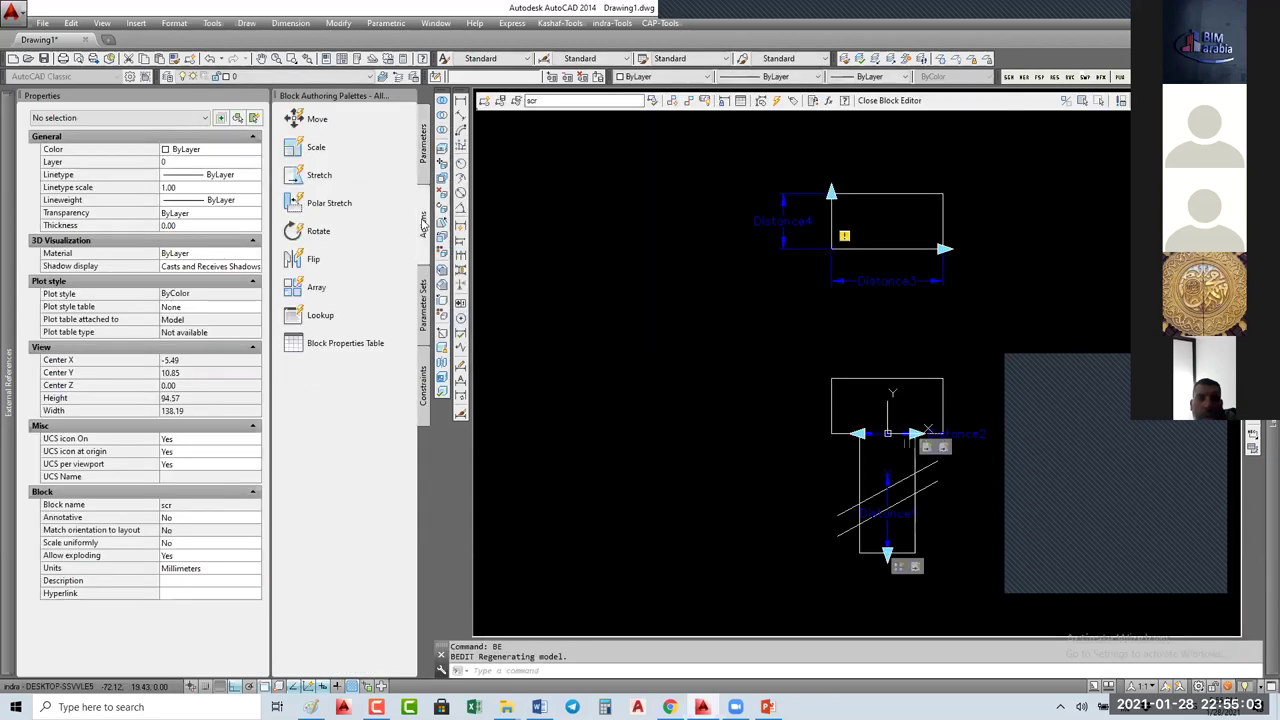
pyautogui.moveTo(859, 562); pyautogui.dragTo(646, 457, button='middle')
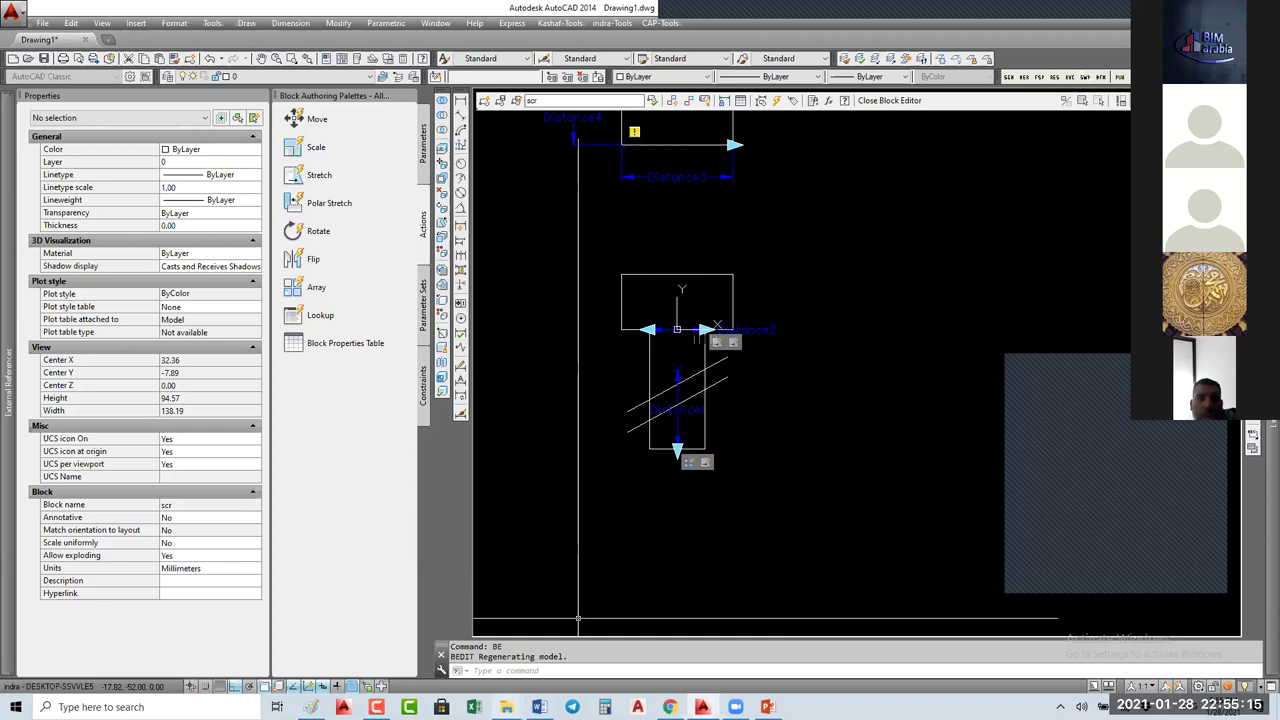
pyautogui.moveTo(507, 706)
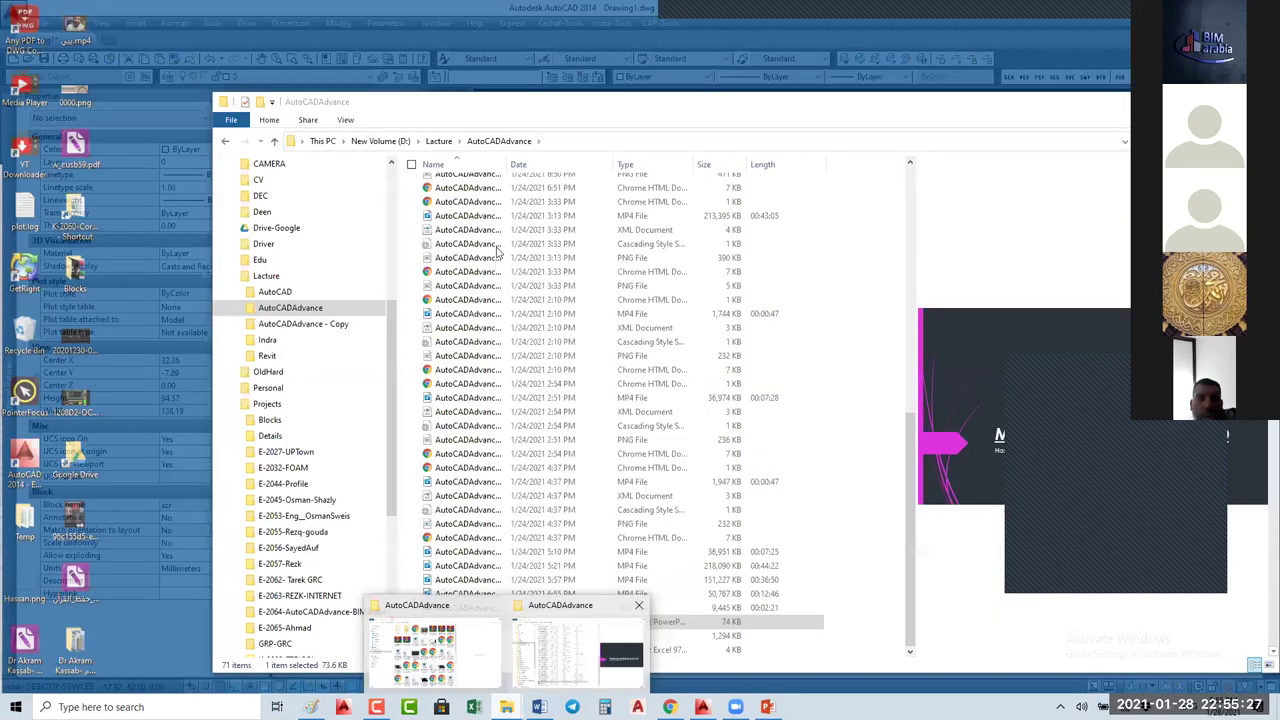
# Step: Browse to C:\EC-Menu\Blocks\Bridges in Explorer and open the EC-Girder-Conc-Dim drawing
pyautogui.click(482, 198)
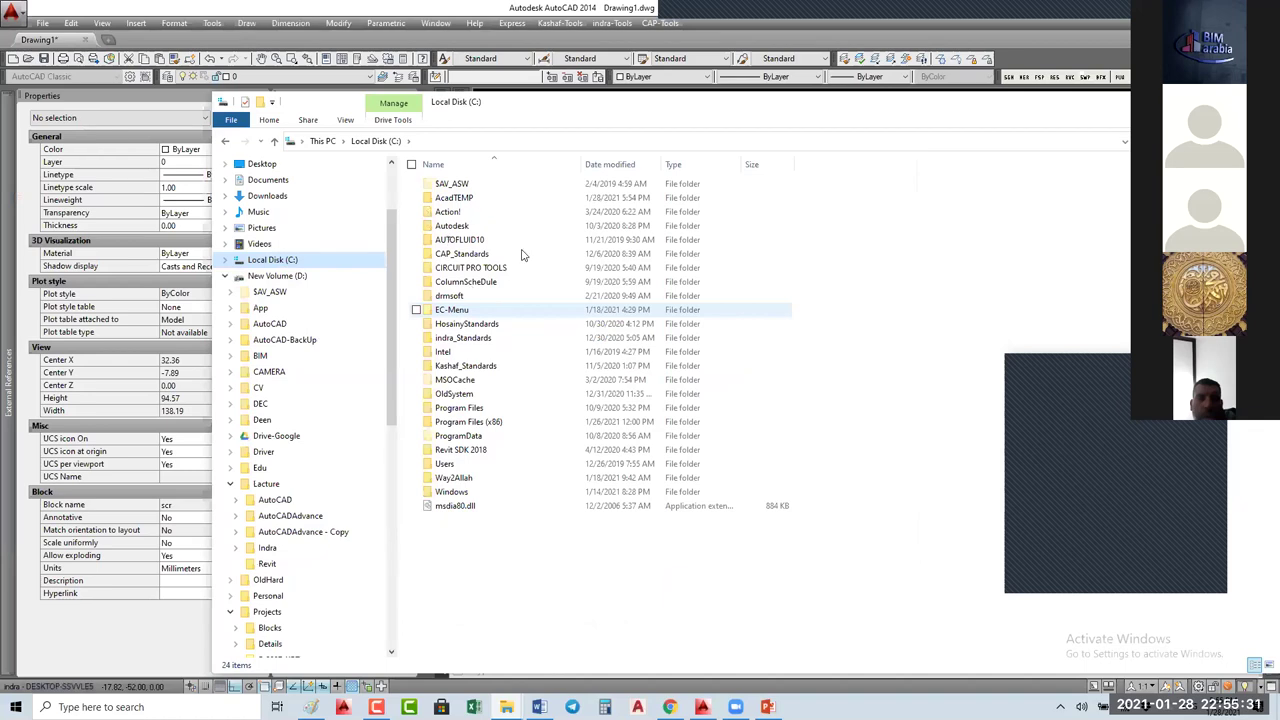
pyautogui.press('Return')
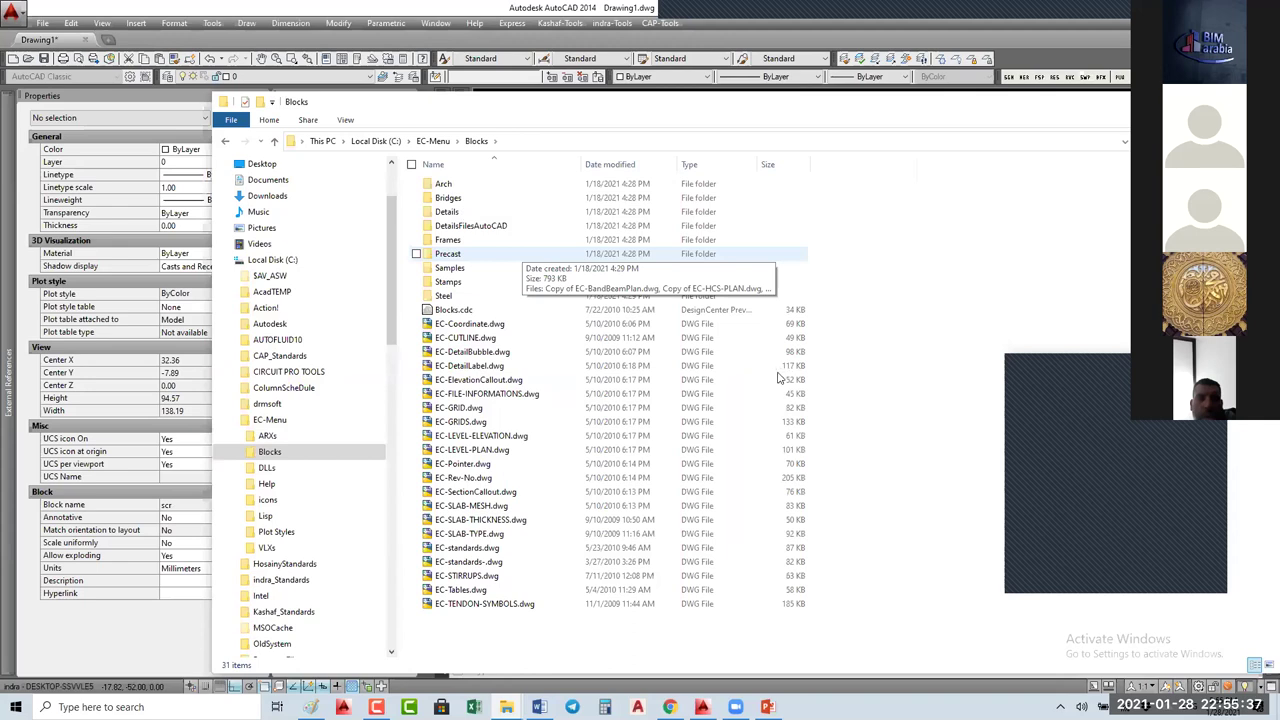
pyautogui.press('space')
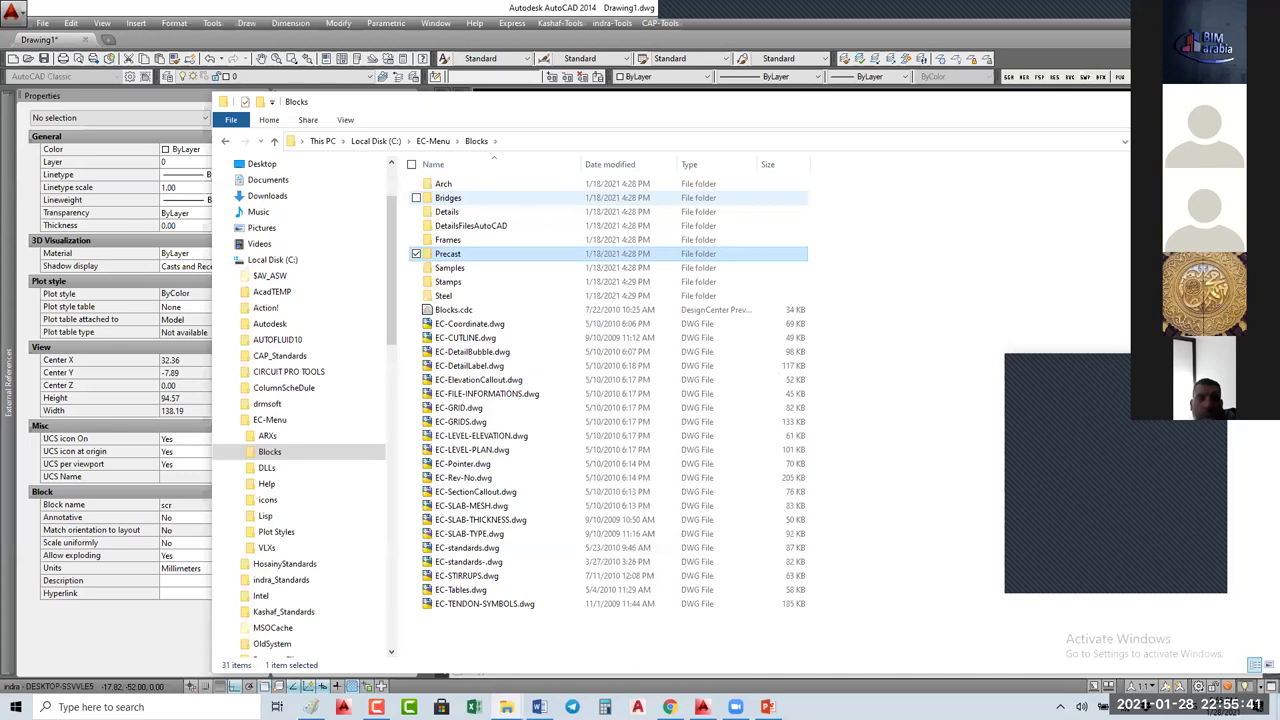
pyautogui.hotkey('alt', 'Left')
pyautogui.hotkey('alt', 'Tab')
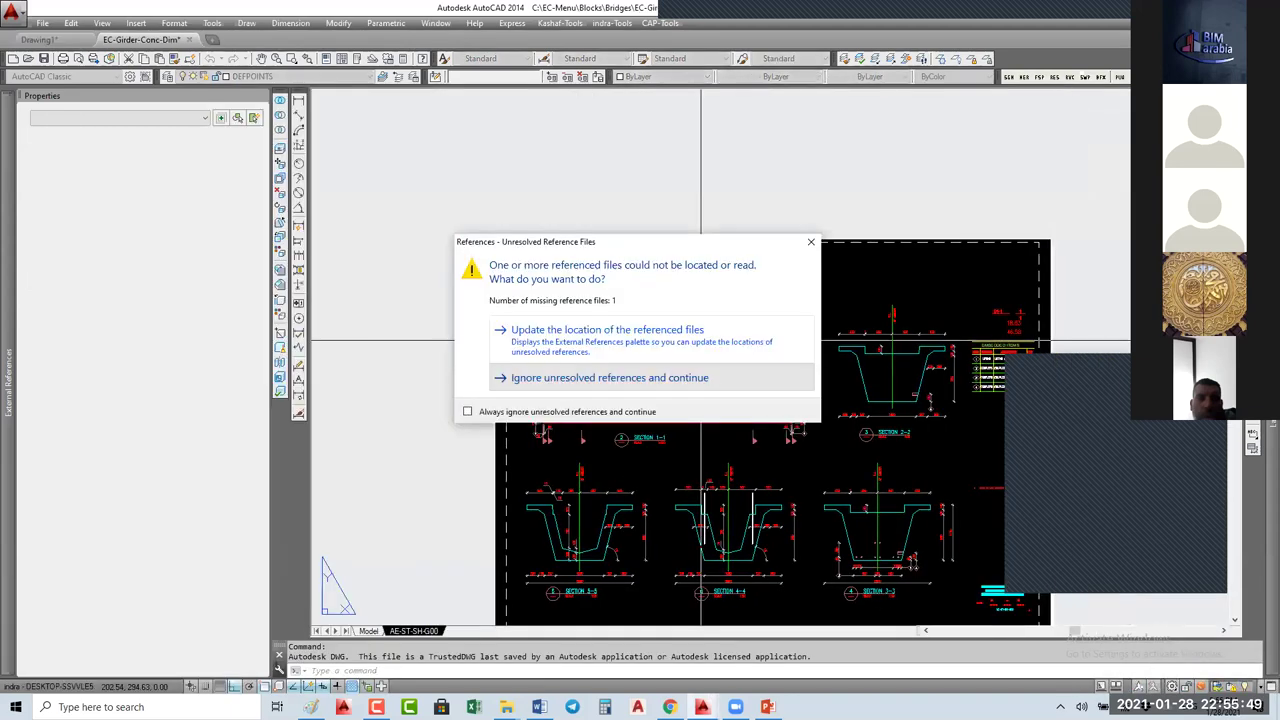
# Step: Ignore the unresolved reference, switch to Model space and select the girder top-view block
pyautogui.click(562, 380)
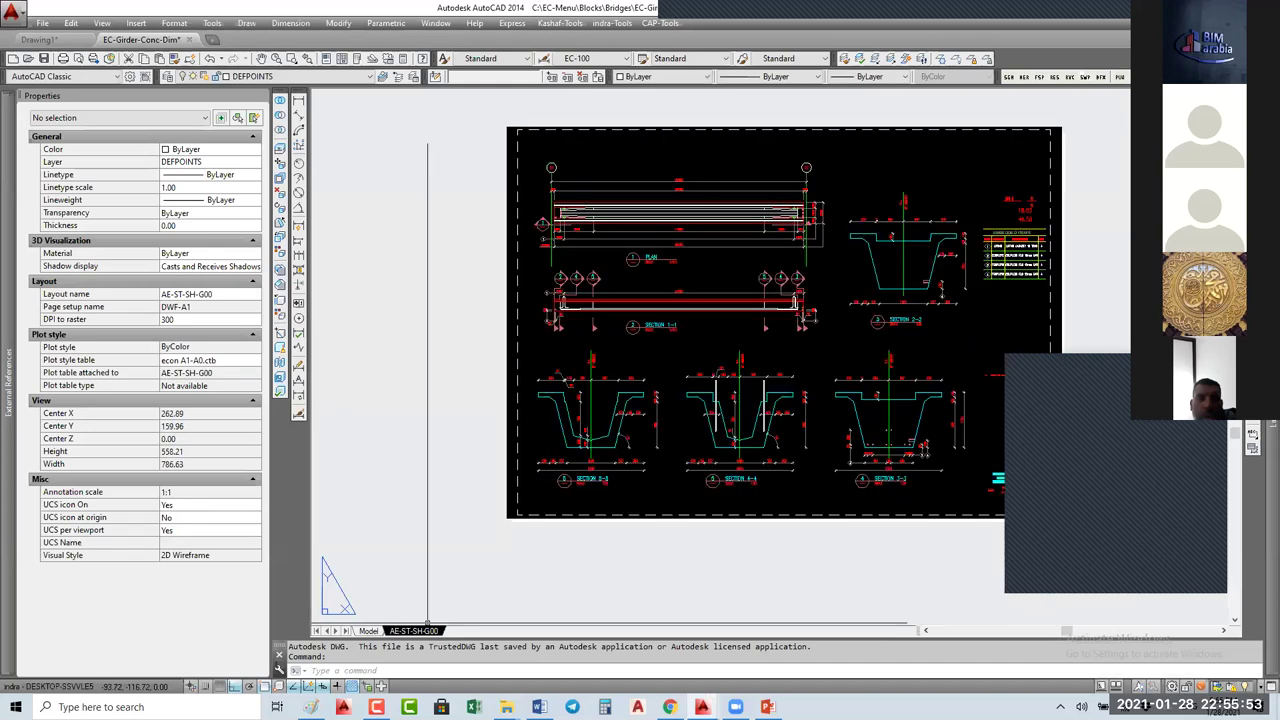
pyautogui.click(368, 631)
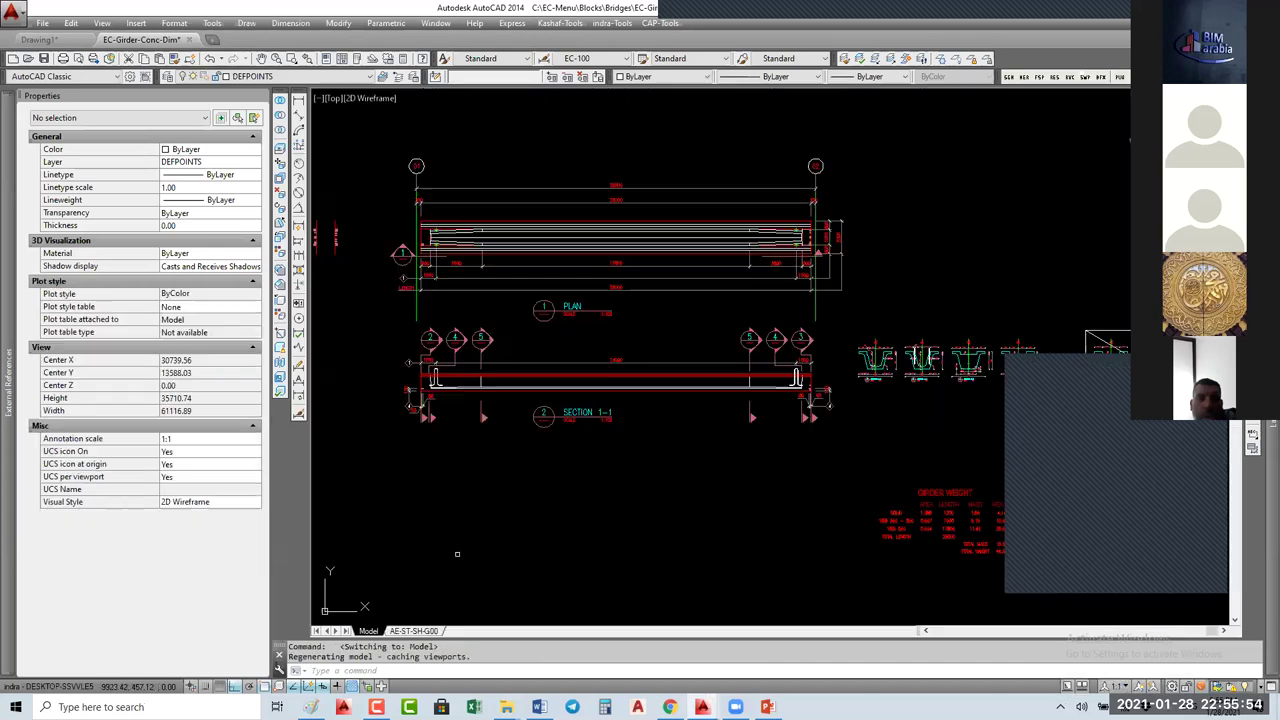
pyautogui.click(636, 370)
pyautogui.press('Escape')
pyautogui.press('Escape')
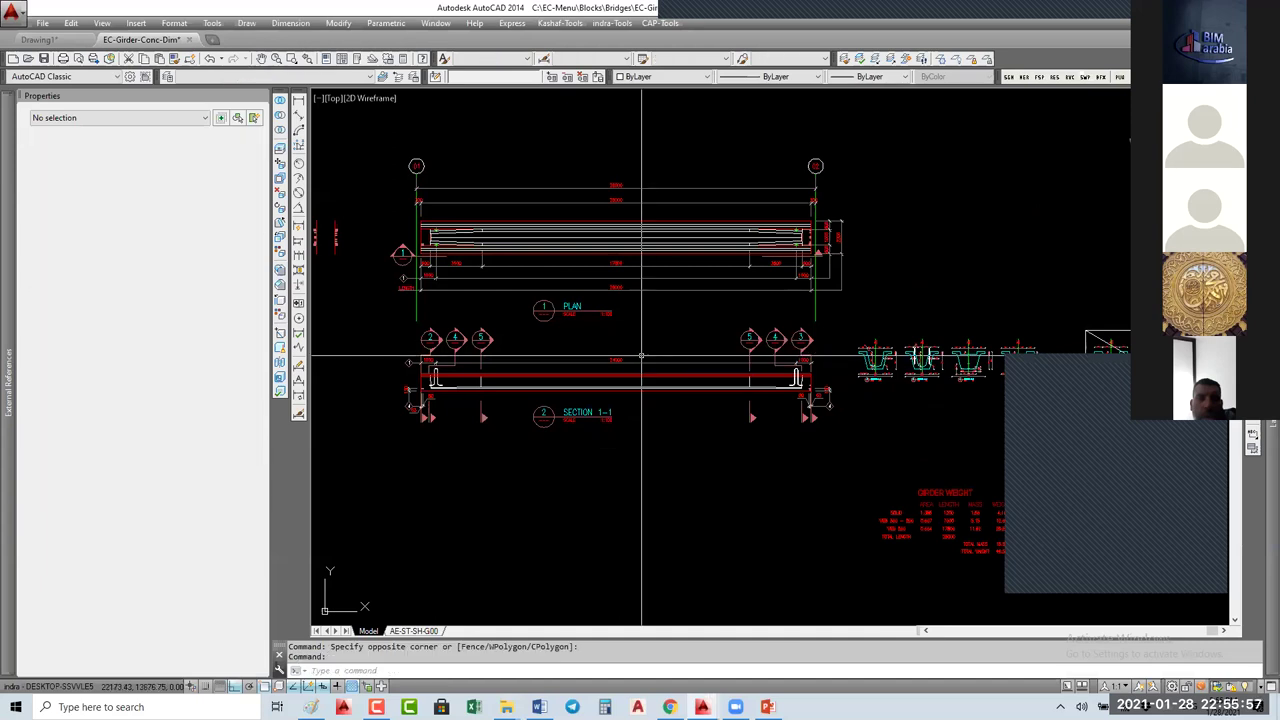
pyautogui.scroll(-3, 636, 360)
pyautogui.scroll(3, 648, 340)
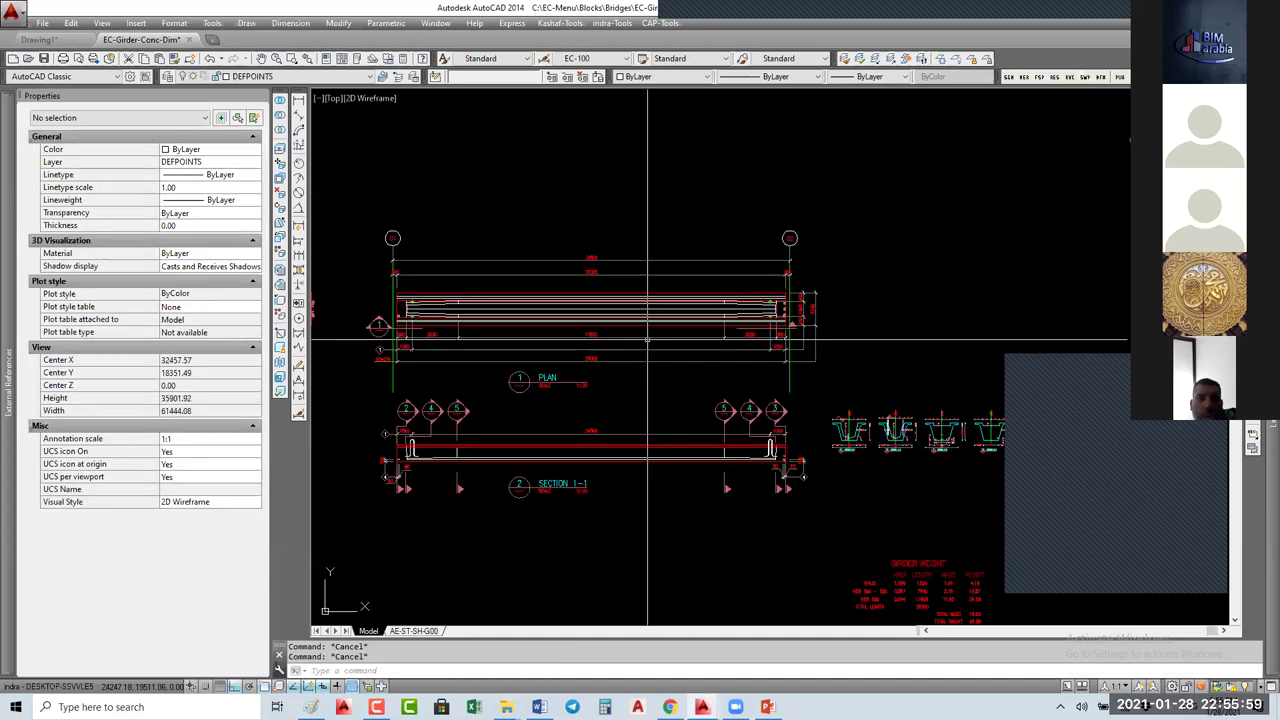
pyautogui.click(649, 310)
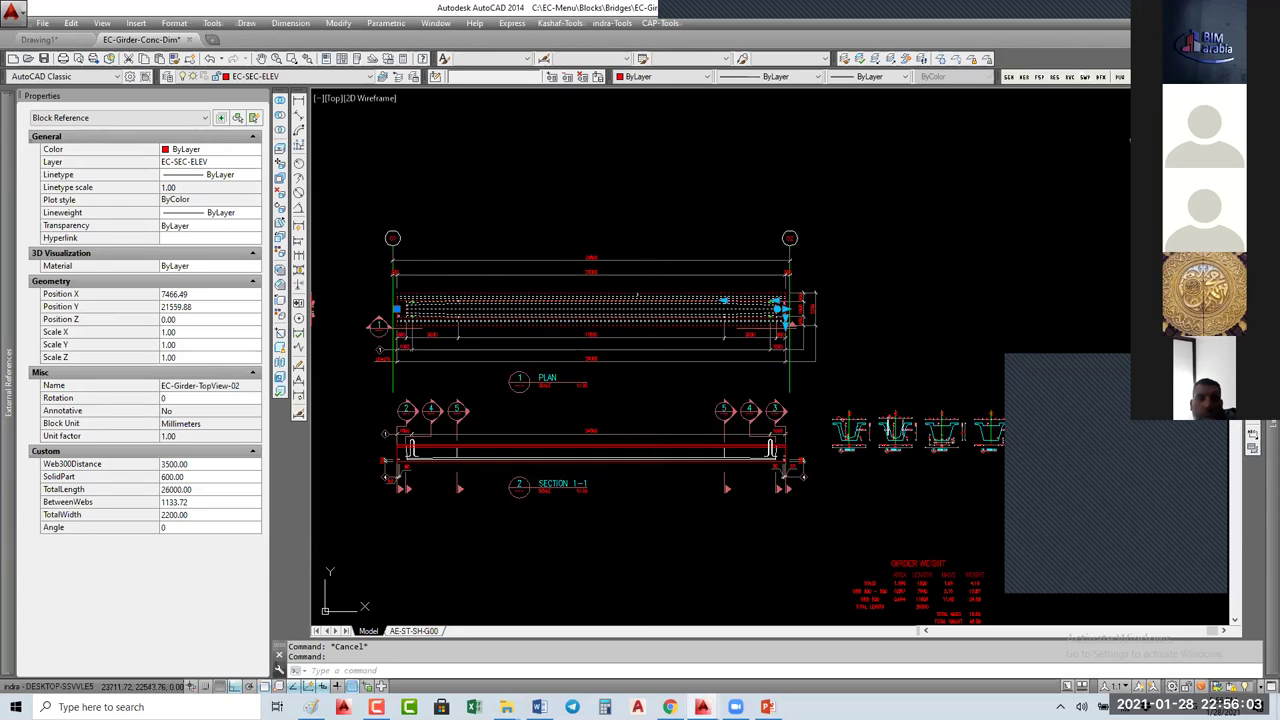
pyautogui.scroll(3, 729, 344)
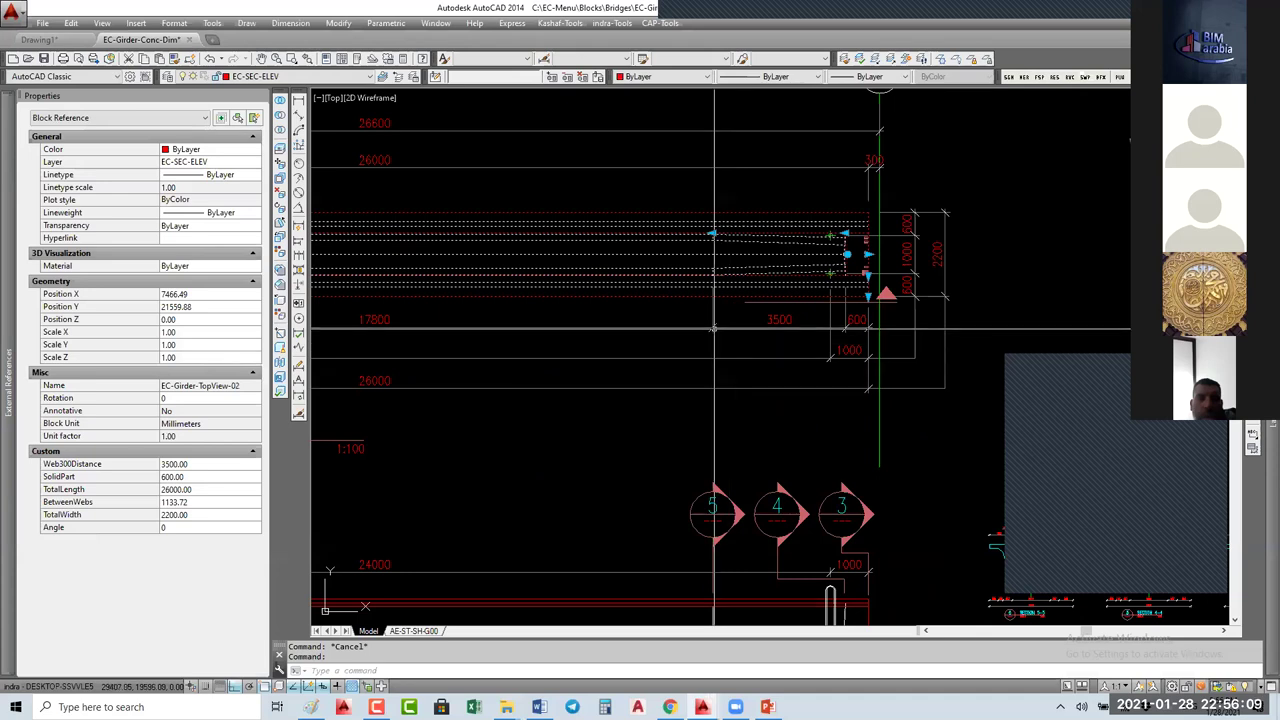
pyautogui.scroll(-5, 713, 328)
# Step: Stretch the top-view grips to Web300Distance 5020.04, SolidPart 2349.04 and TotalWidth 3729.66
pyautogui.click(860, 237)
pyautogui.scroll(4, 860, 237)
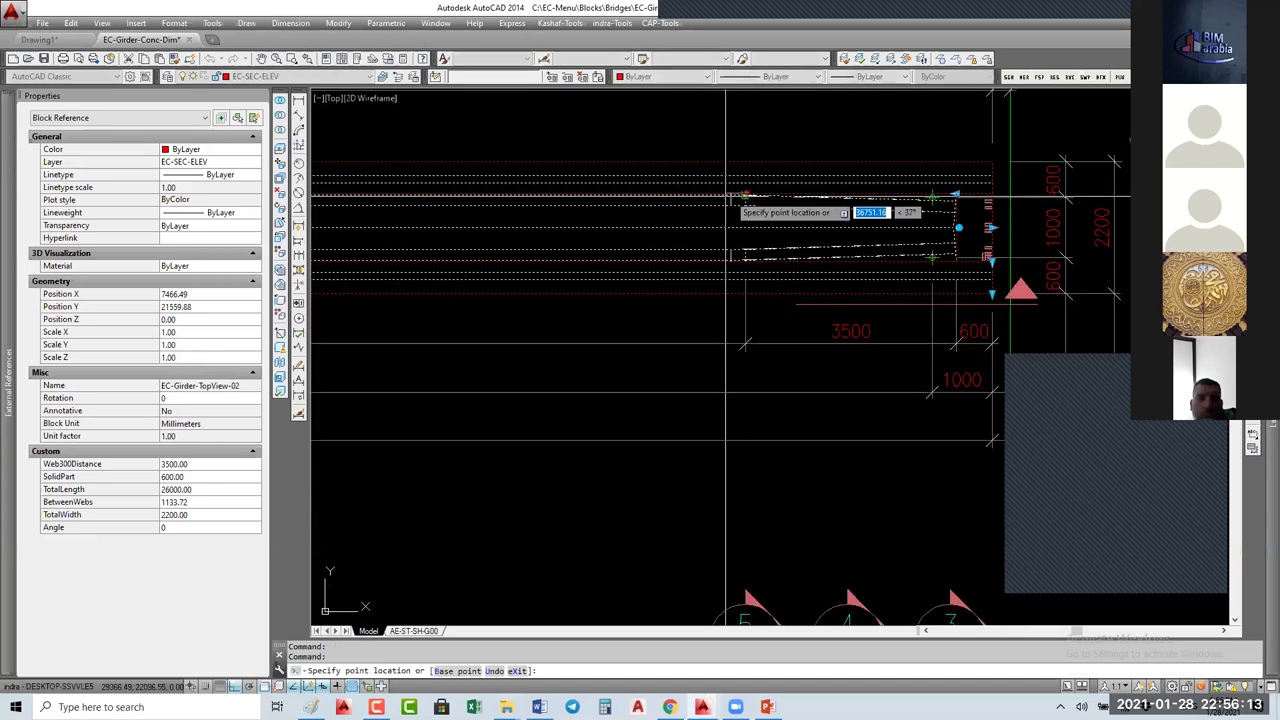
pyautogui.click(653, 195)
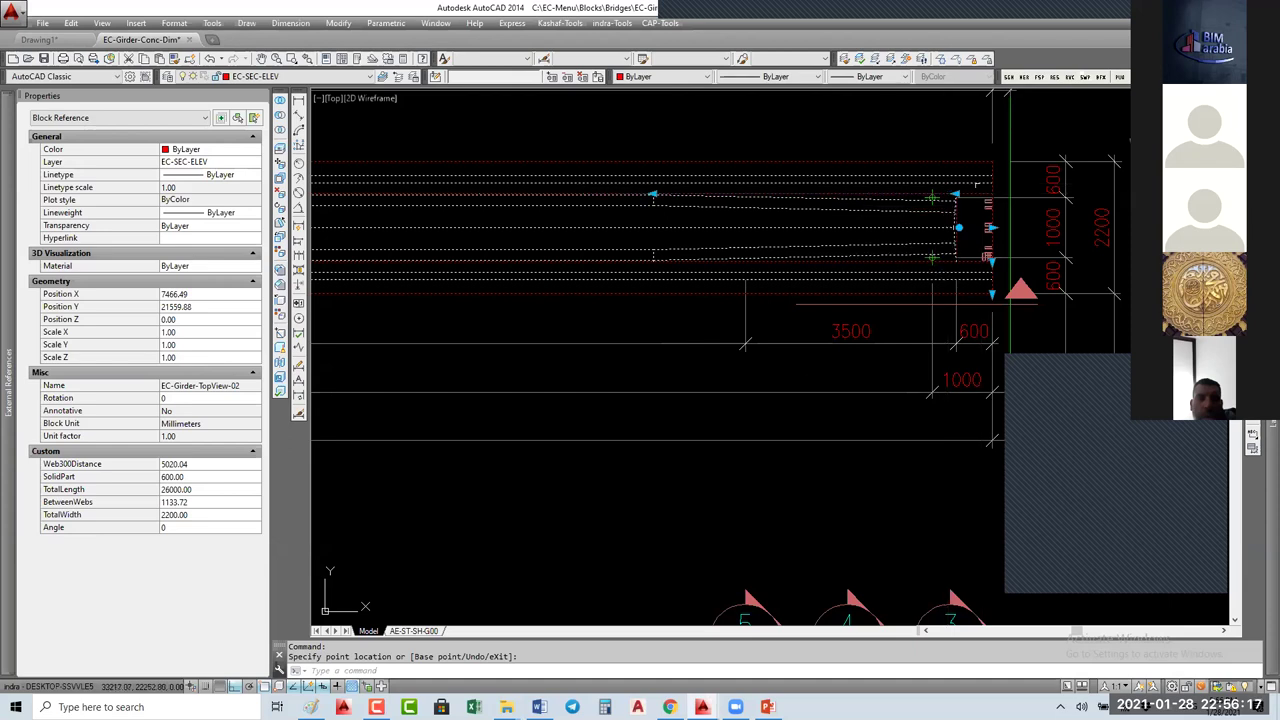
pyautogui.click(955, 194)
pyautogui.click(850, 195)
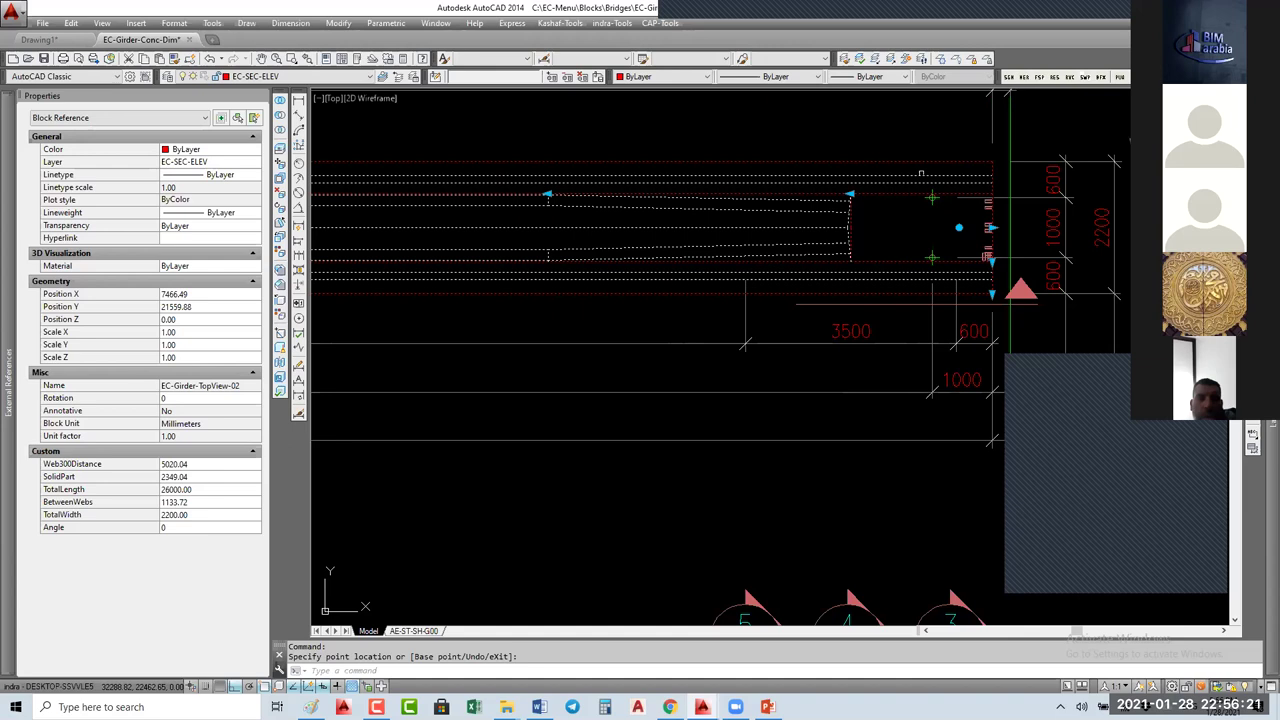
pyautogui.click(992, 293)
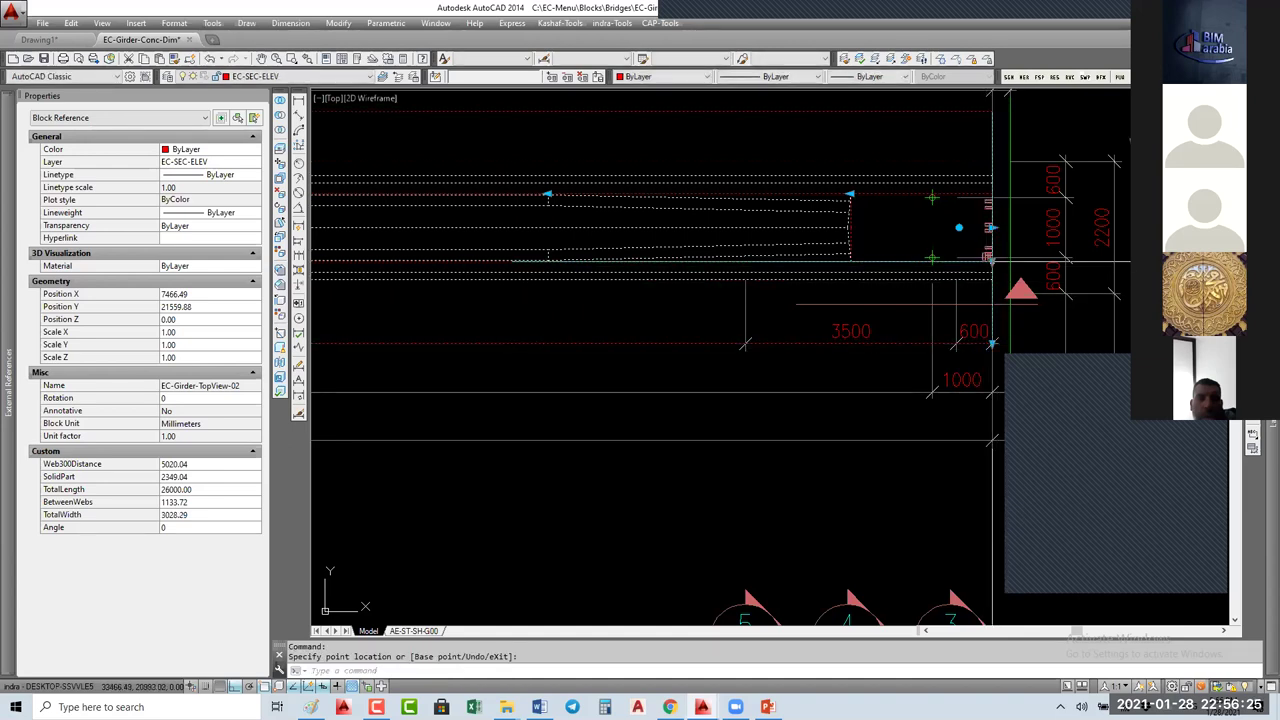
pyautogui.scroll(-5, 875, 244)
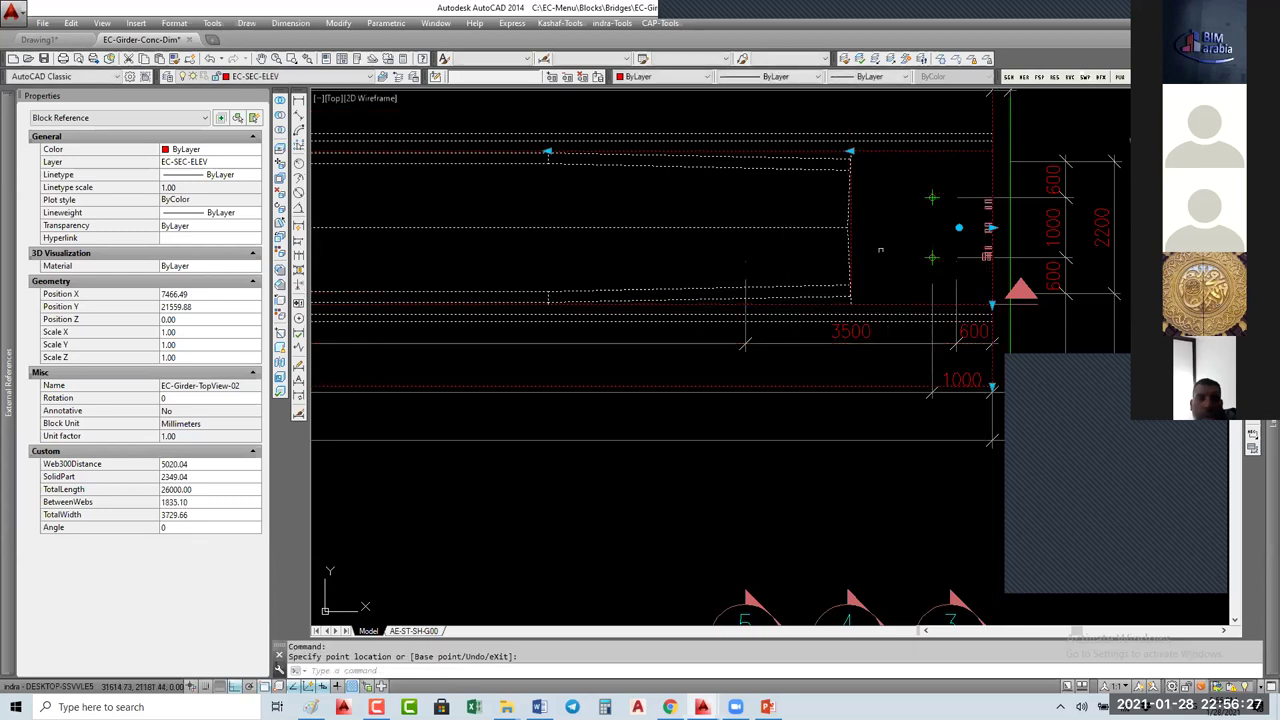
pyautogui.click(920, 300)
pyautogui.scroll(-3, 920, 266)
pyautogui.moveTo(920, 266); pyautogui.dragTo(829, 266, button='middle')
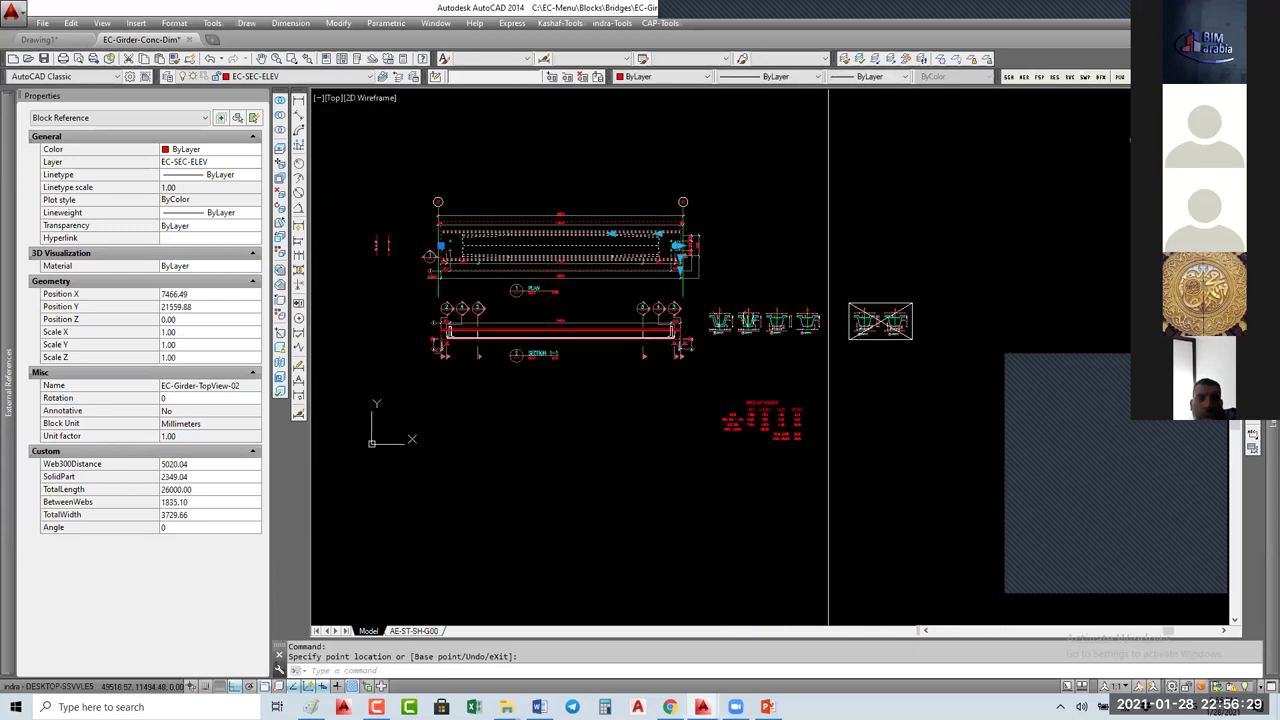
pyautogui.scroll(5, 827, 325)
pyautogui.moveTo(662, 278); pyautogui.dragTo(822, 214, button='middle')
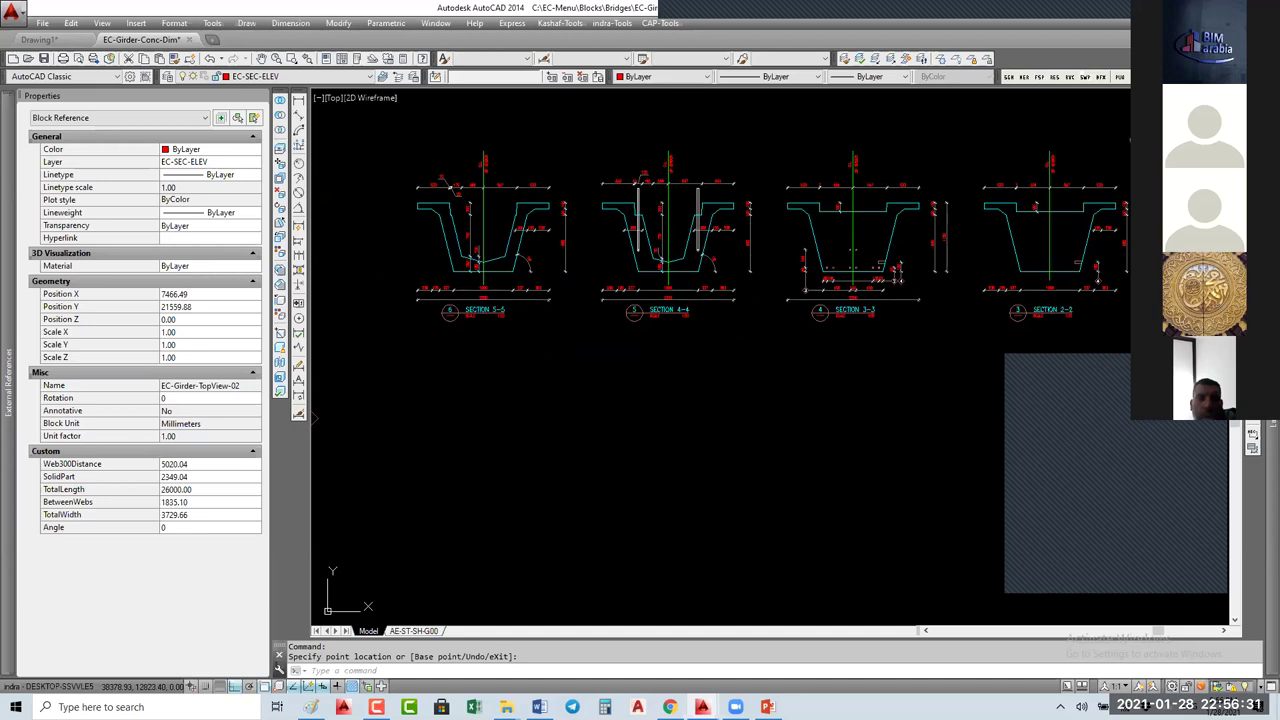
# Step: Turn off the red section dimensions' layer with LAYOFF
pyautogui.moveTo(321, 239); pyautogui.dragTo(646, 243, button='middle')
pyautogui.click(646, 243)
pyautogui.press('Escape')
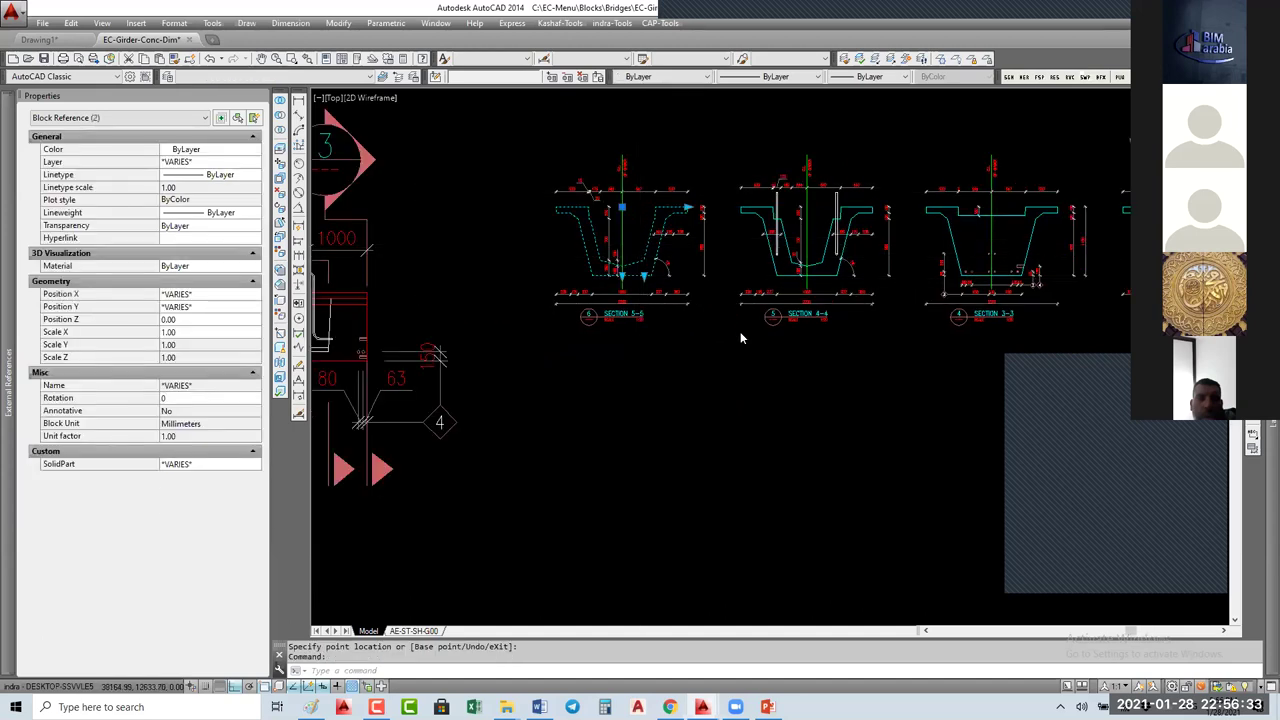
pyautogui.scroll(4, 595, 250)
pyautogui.press('Escape')
pyautogui.press('Escape')
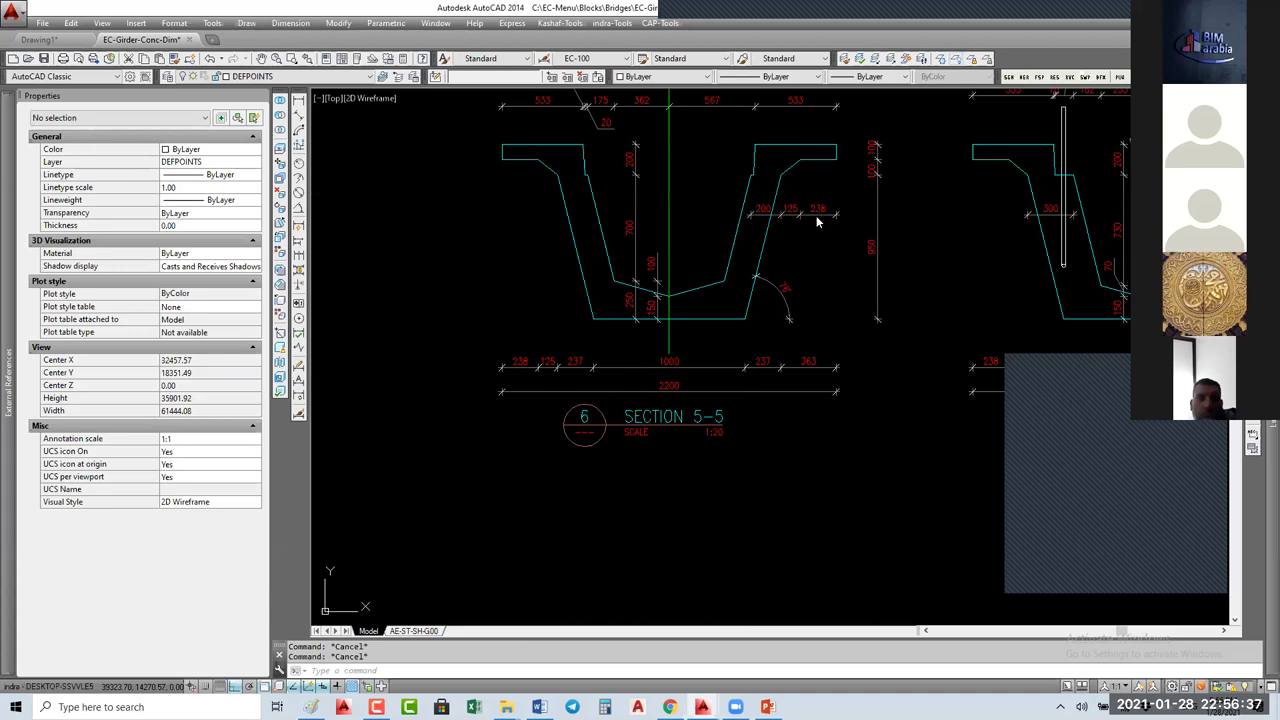
pyautogui.write('layoff')
pyautogui.press('Return')
pyautogui.click(869, 212)
pyautogui.press('Escape')
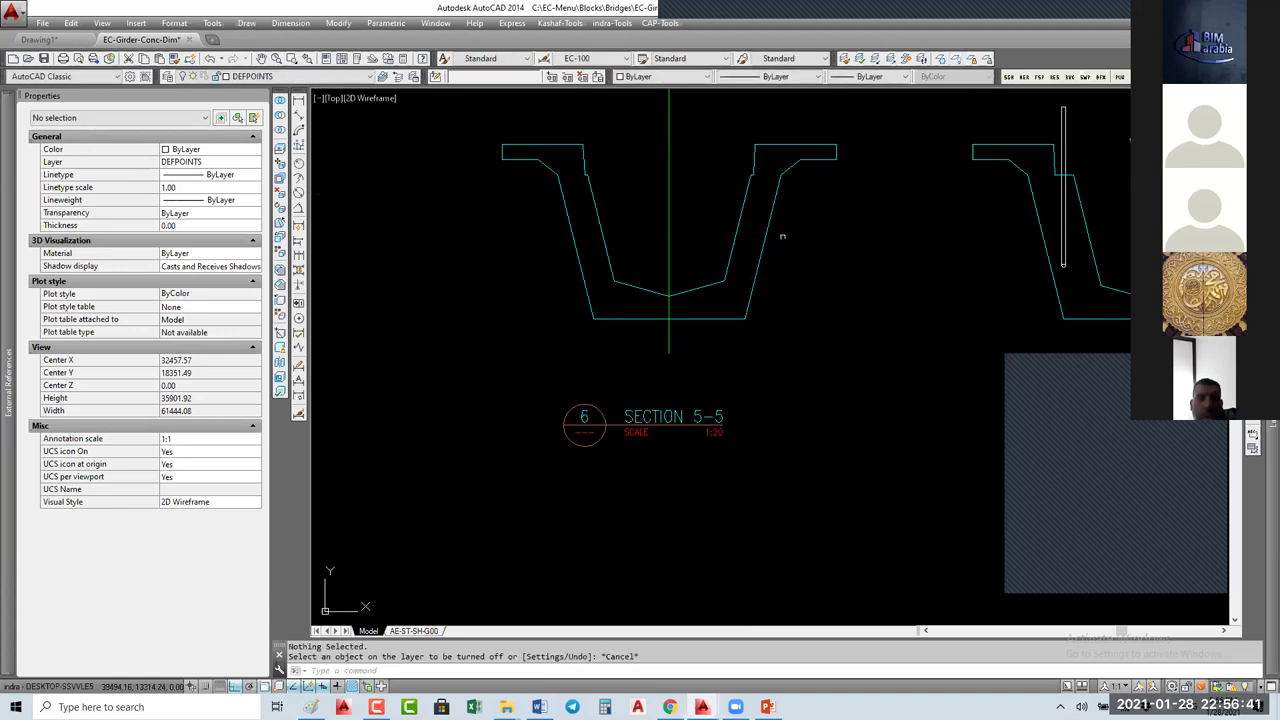
# Step: Stretch Section 5-5 to Height 1400, SolidPart 725 and UpperWidth 3289.69
pyautogui.click(780, 234)
pyautogui.click(737, 318)
pyautogui.click(726, 320)
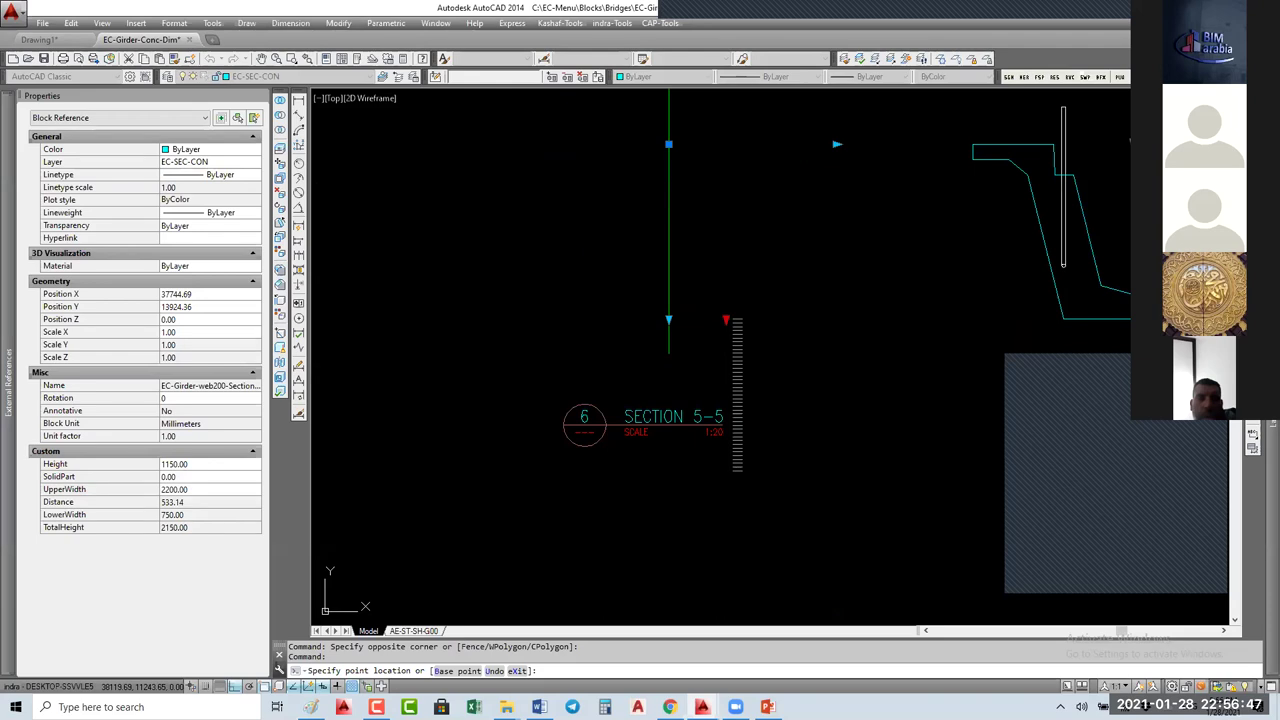
pyautogui.click(726, 470)
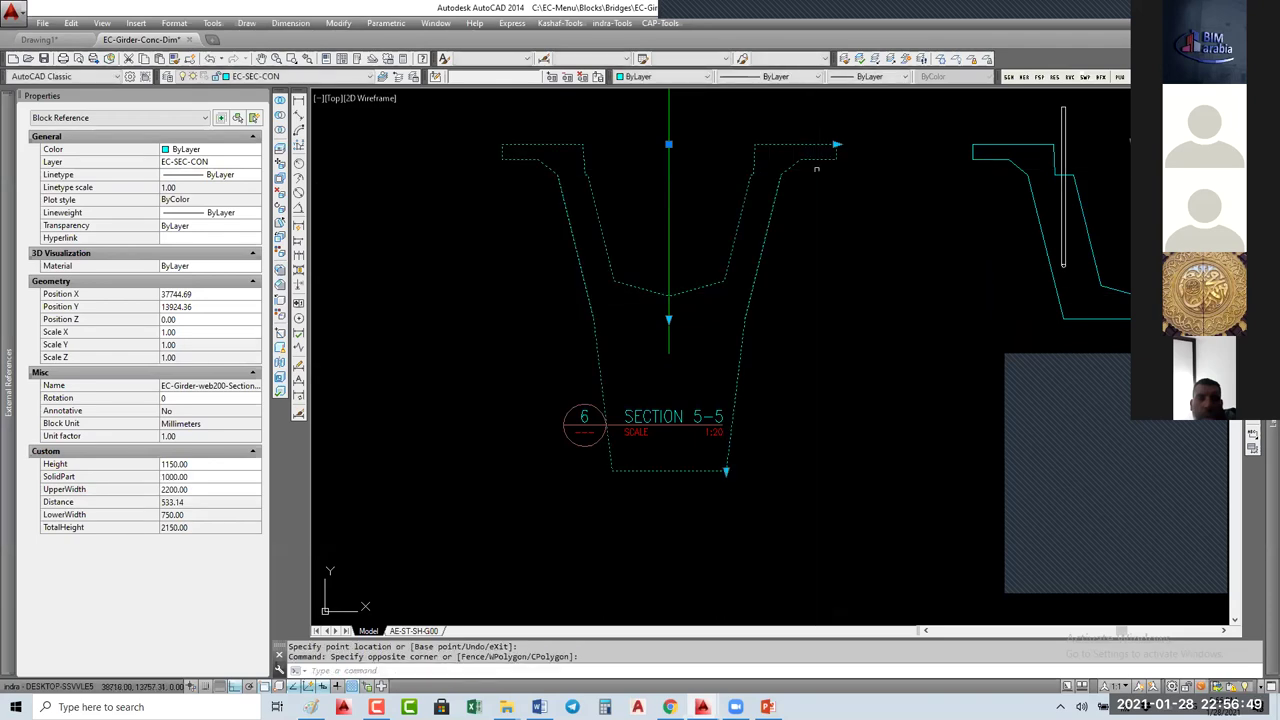
pyautogui.click(669, 320)
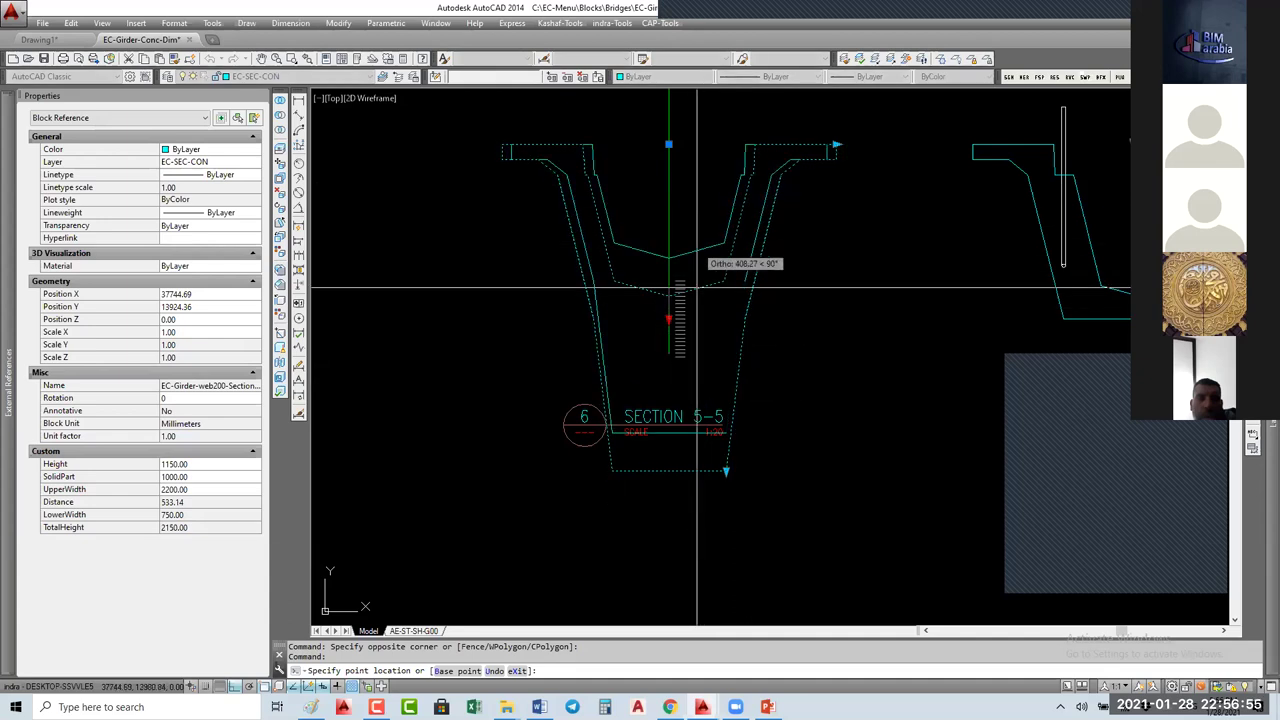
pyautogui.click(669, 366)
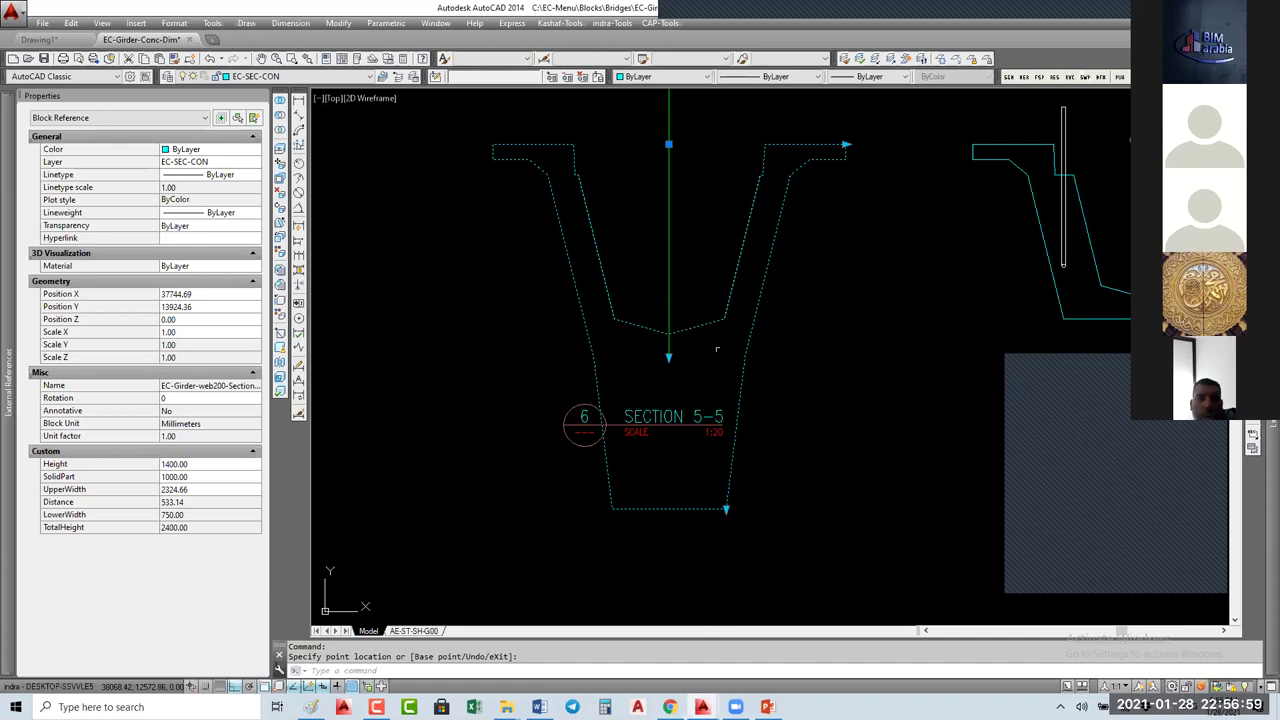
pyautogui.click(726, 509)
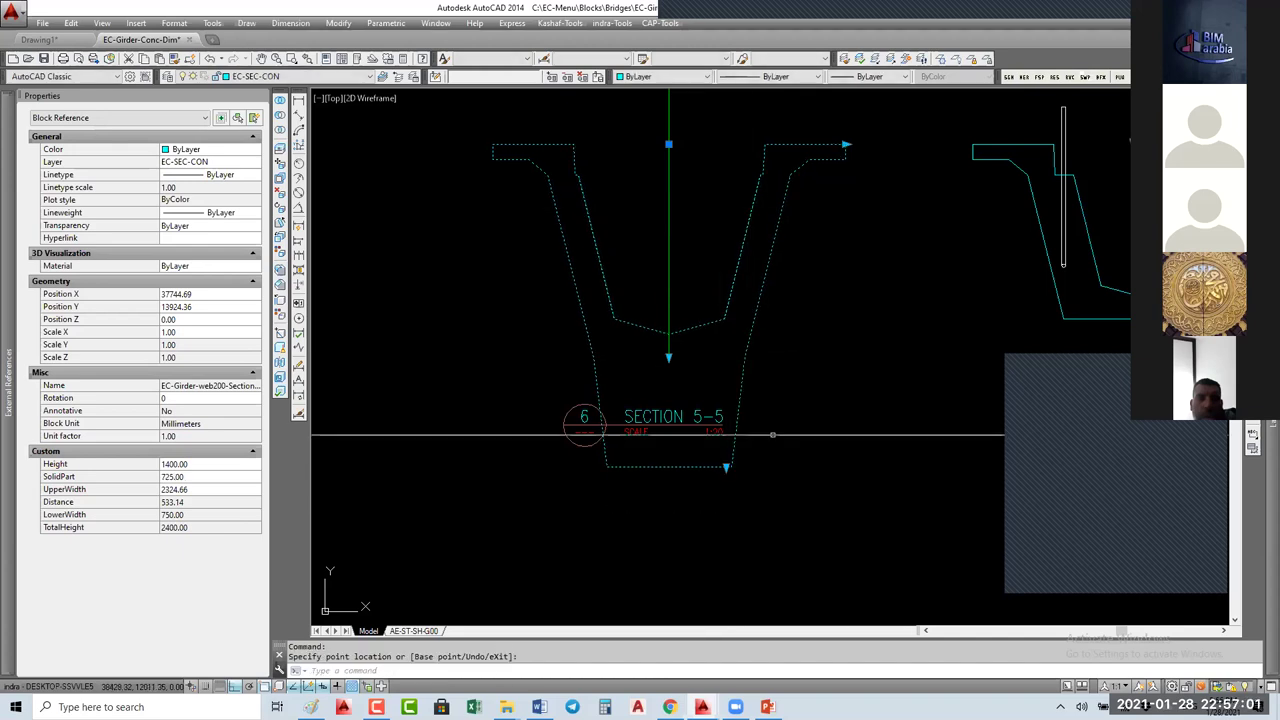
pyautogui.click(846, 145)
pyautogui.click(917, 145)
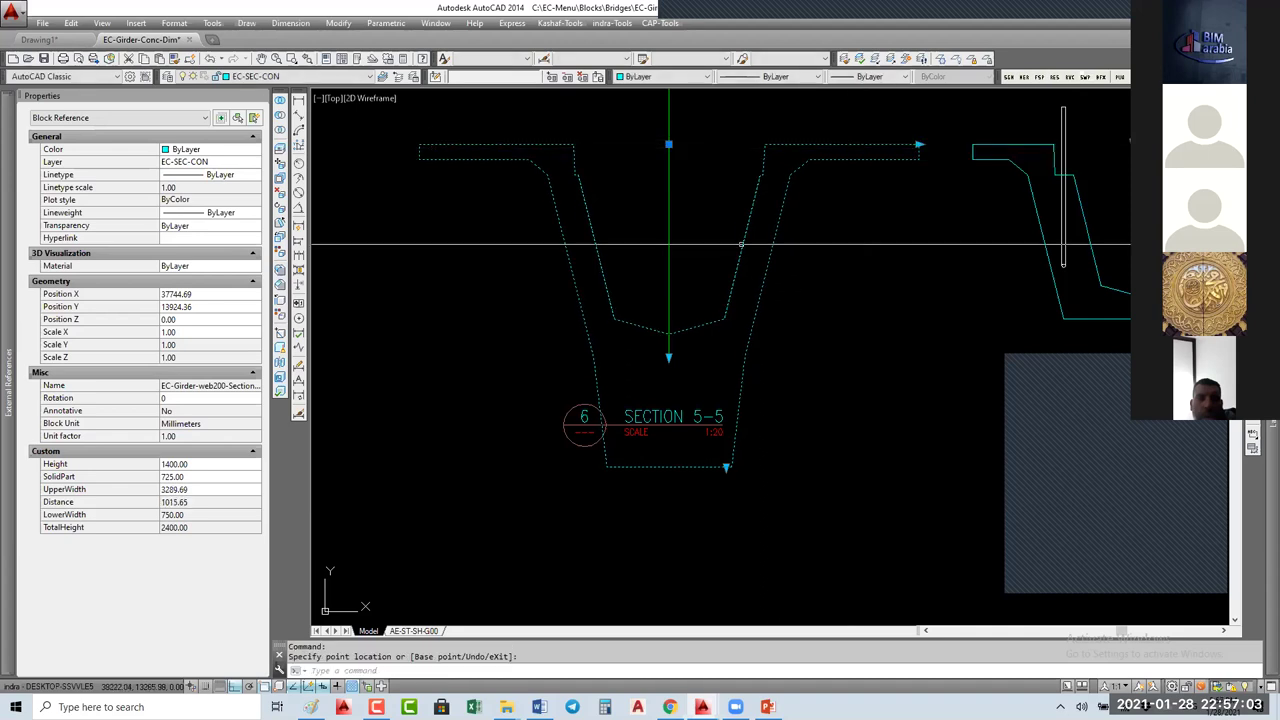
pyautogui.scroll(-5, 741, 244)
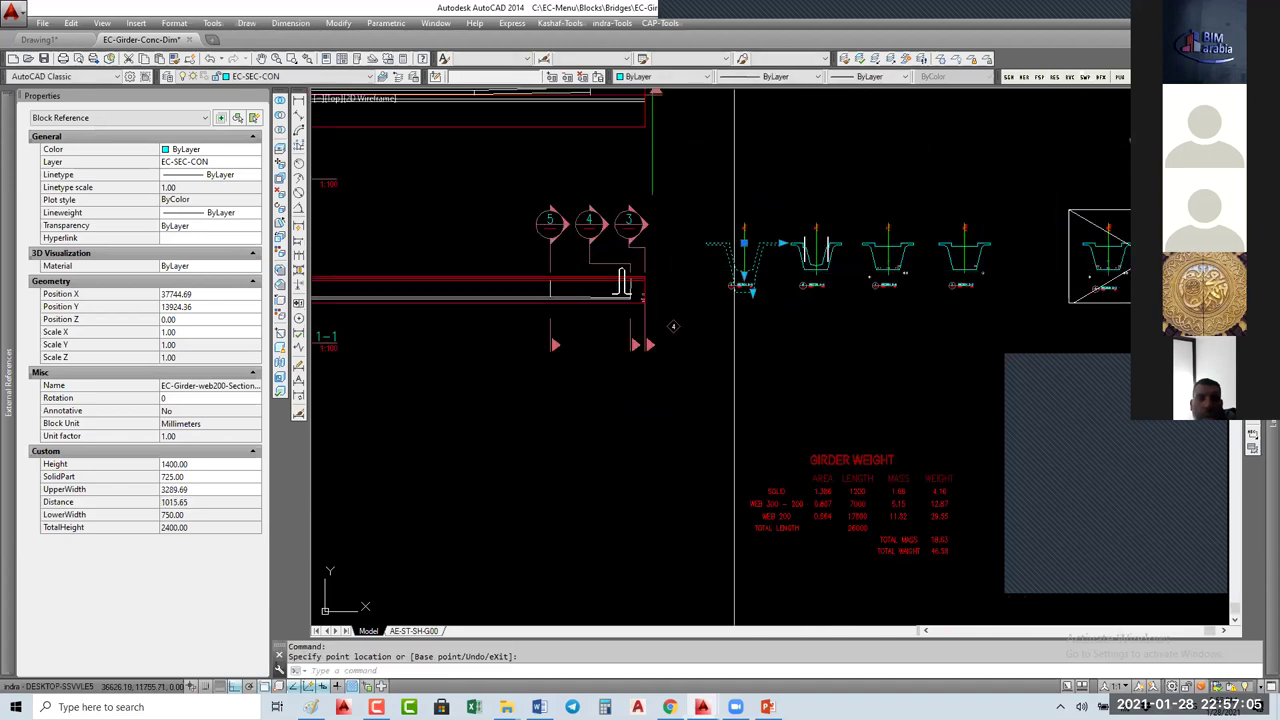
# Step: Zoom out to the Girder Weight table, clear the selection and open Options from the right-click menu
pyautogui.scroll(-4, 741, 244)
pyautogui.scroll(-2, 903, 245)
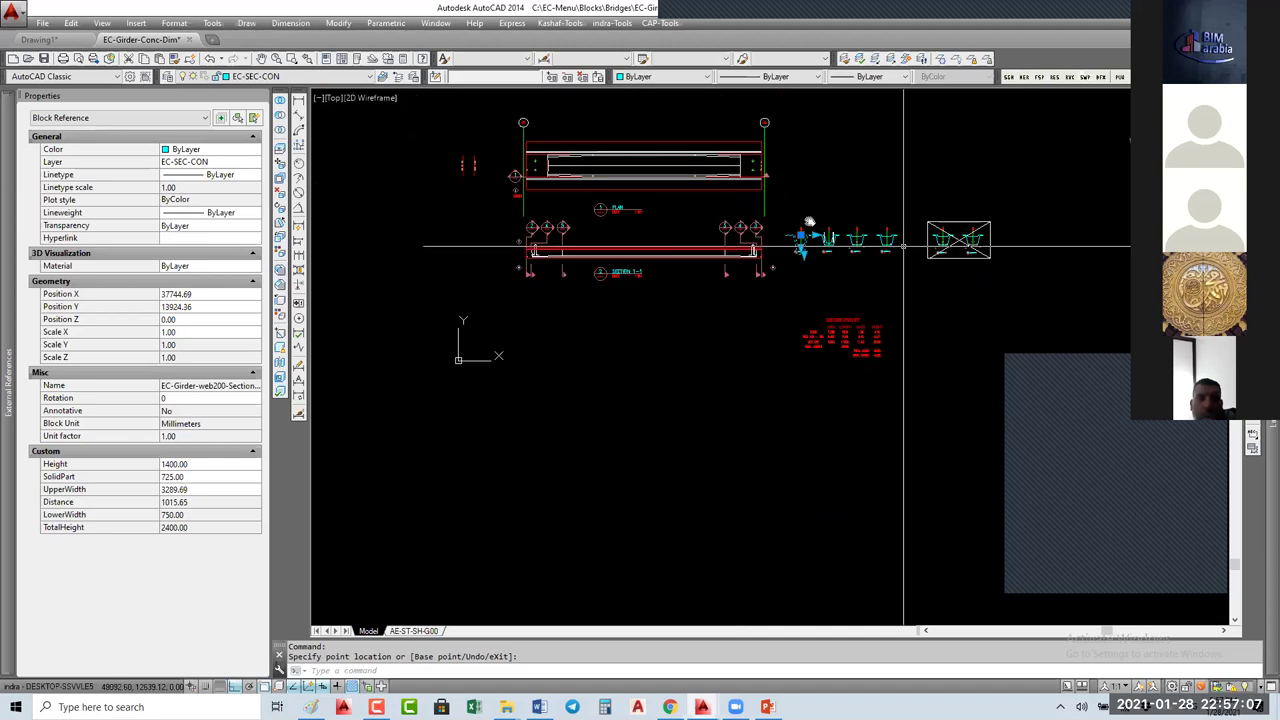
pyautogui.scroll(5, 903, 245)
pyautogui.moveTo(776, 409); pyautogui.dragTo(834, 209, button='middle')
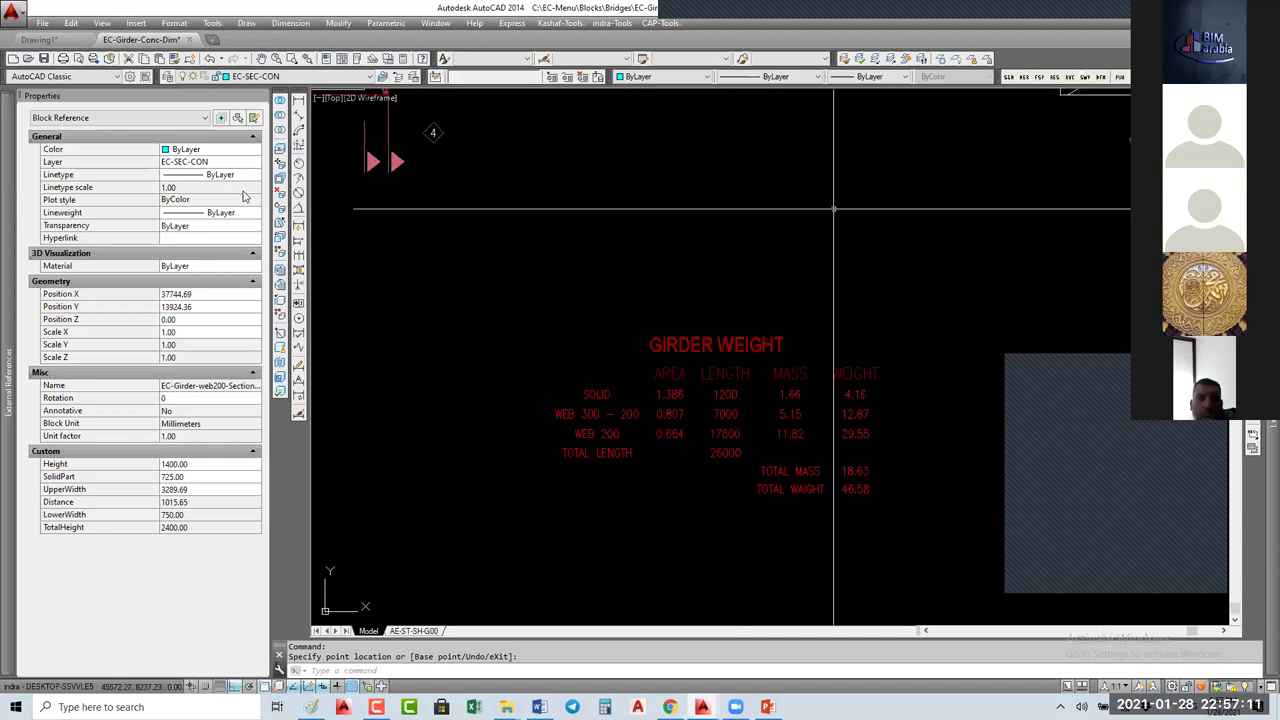
pyautogui.scroll(-2, 721, 250)
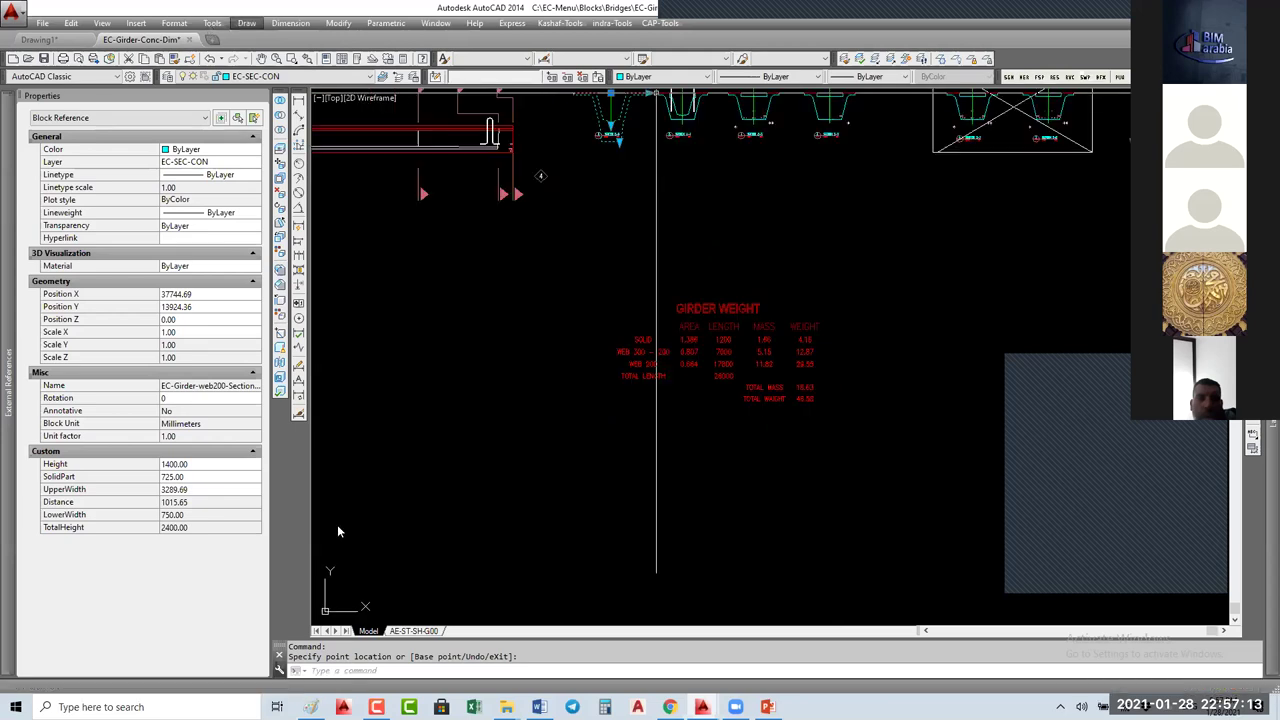
pyautogui.press('Escape')
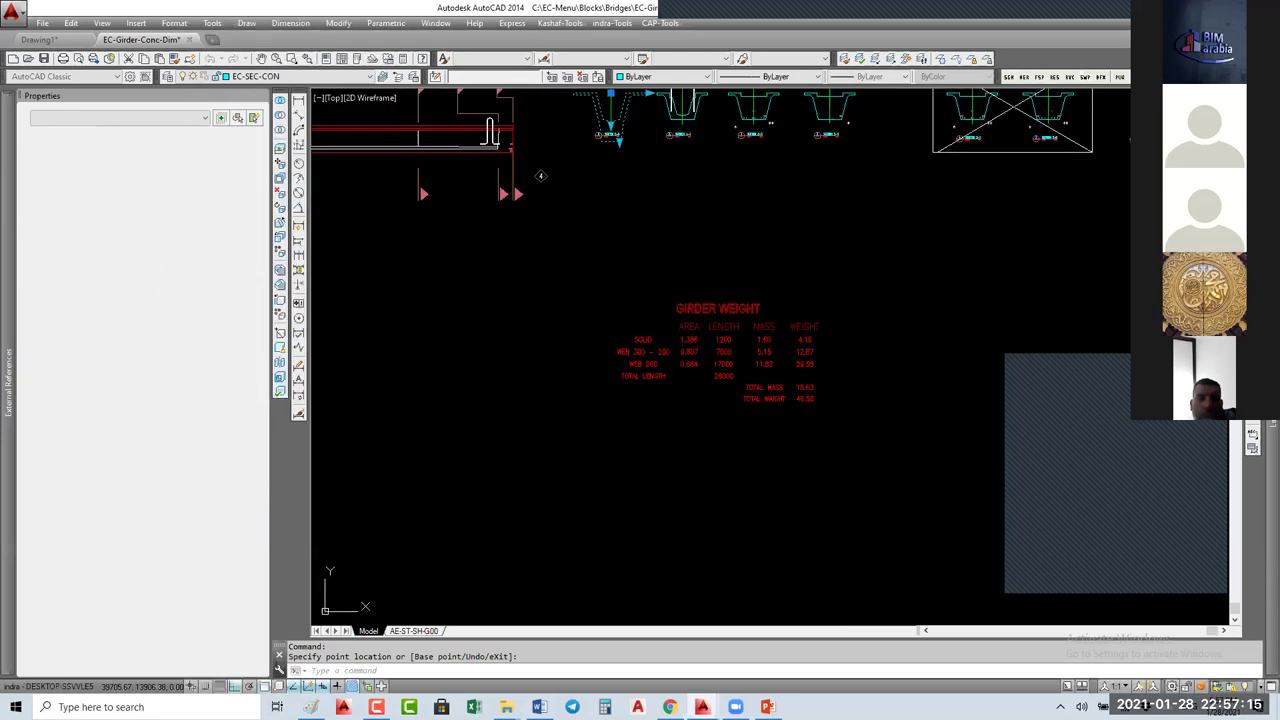
pyautogui.rightClick(696, 226)
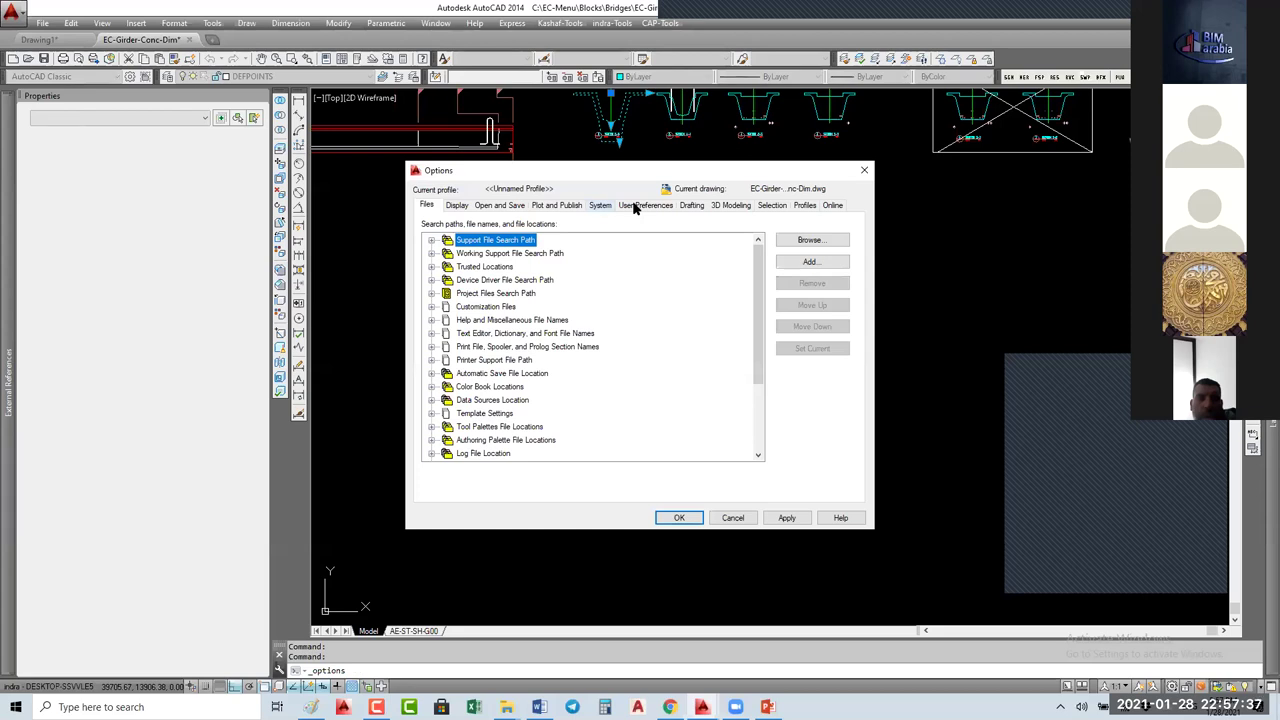
# Step: Check the System and User Preferences tabs of the Options dialog, then close it
pyautogui.click(600, 205)
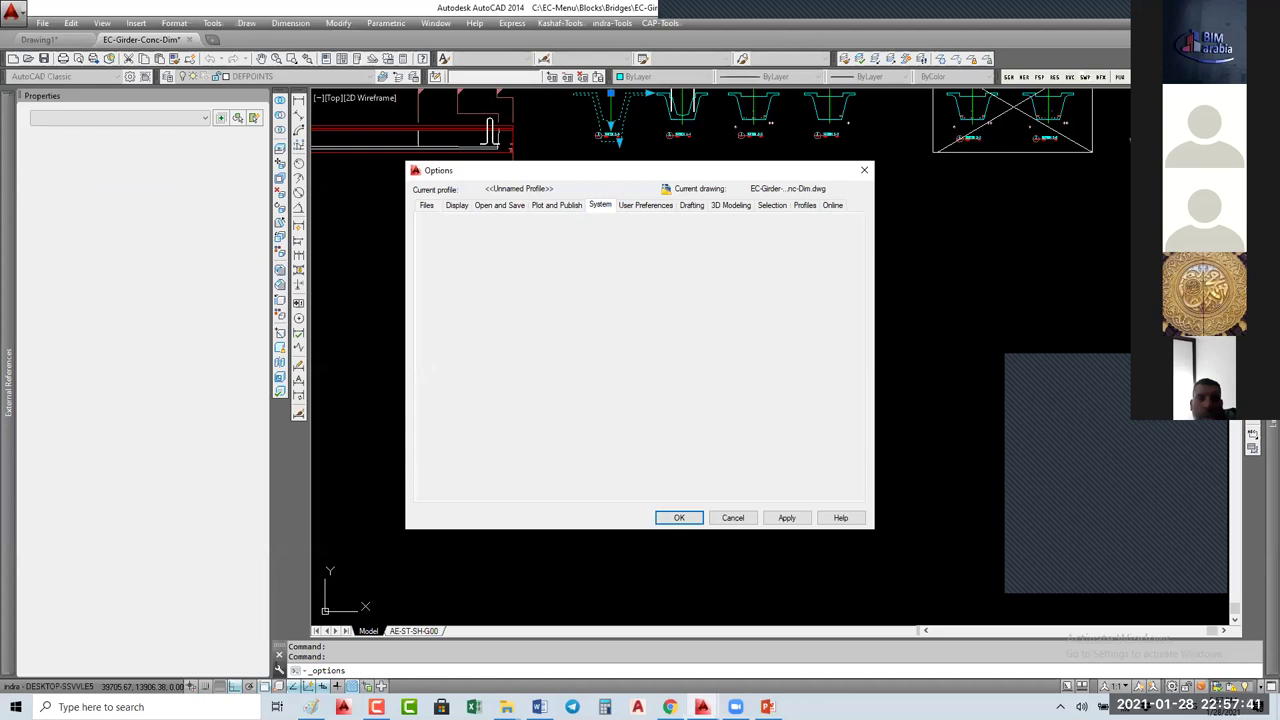
pyautogui.click(645, 205)
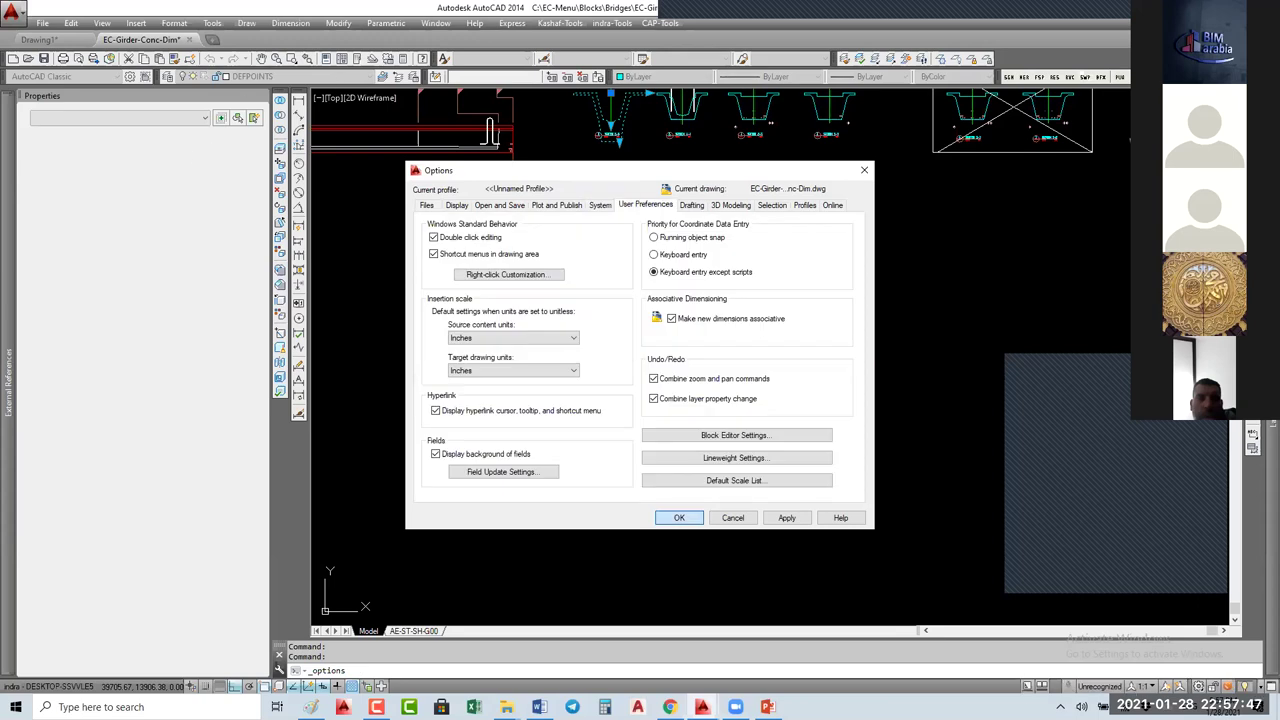
pyautogui.press('Return')
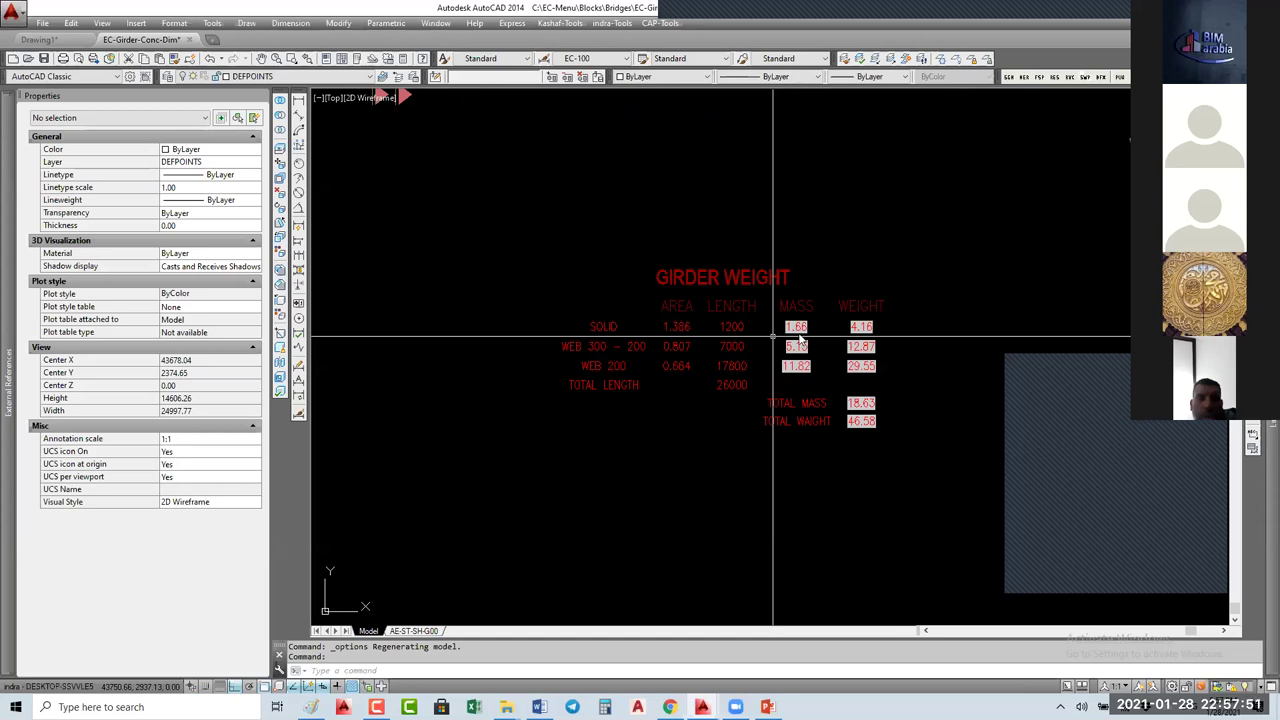
pyautogui.press('Escape')
pyautogui.press('Escape')
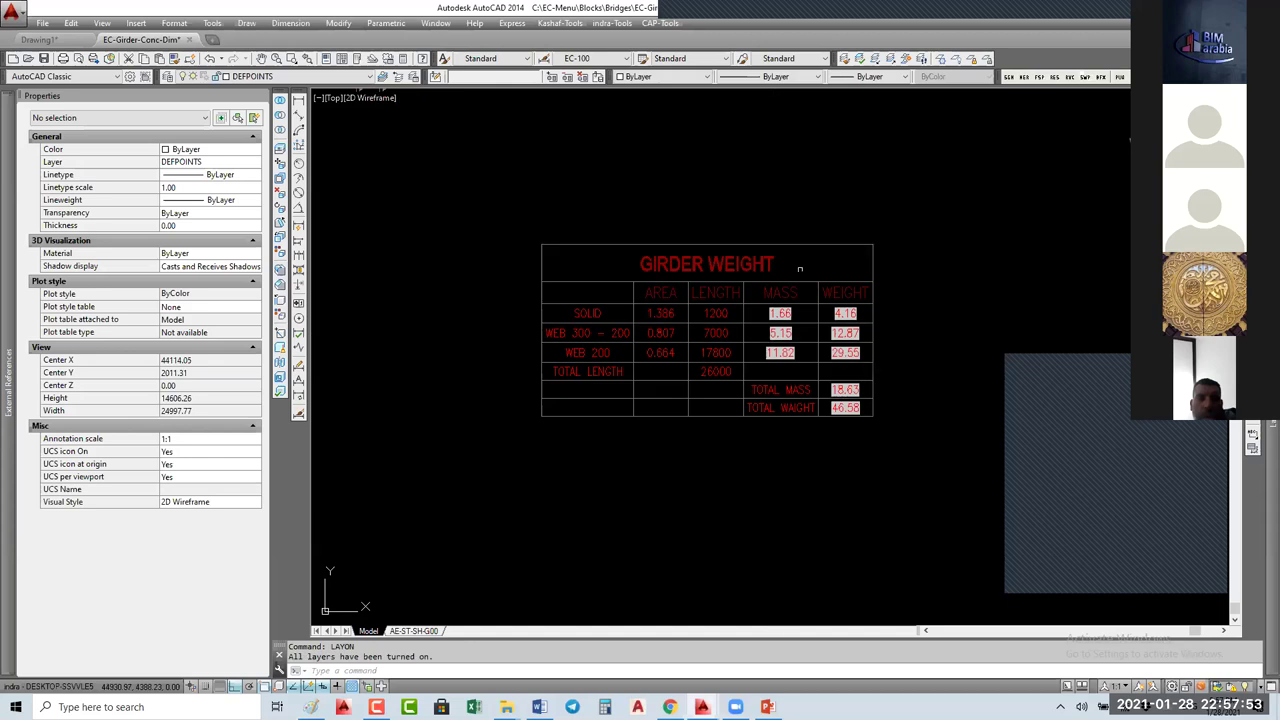
pyautogui.moveTo(810, 327); pyautogui.dragTo(793, 237, button='middle')
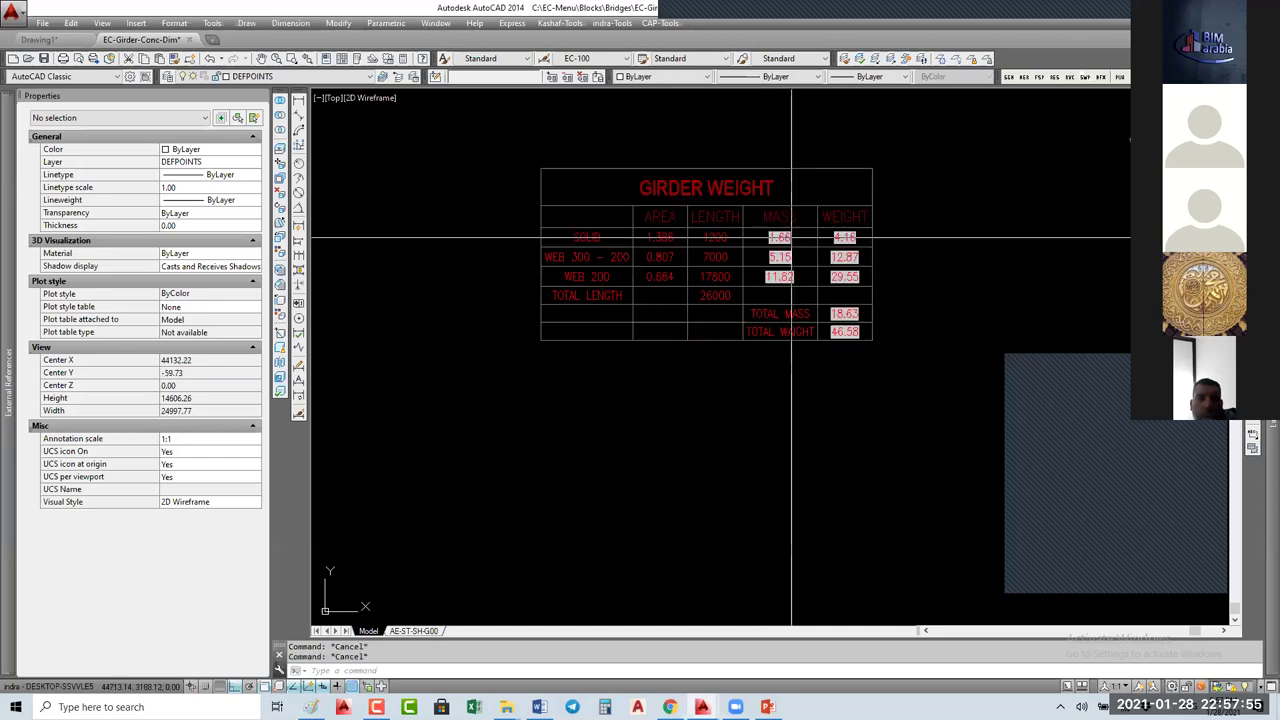
pyautogui.click(849, 241)
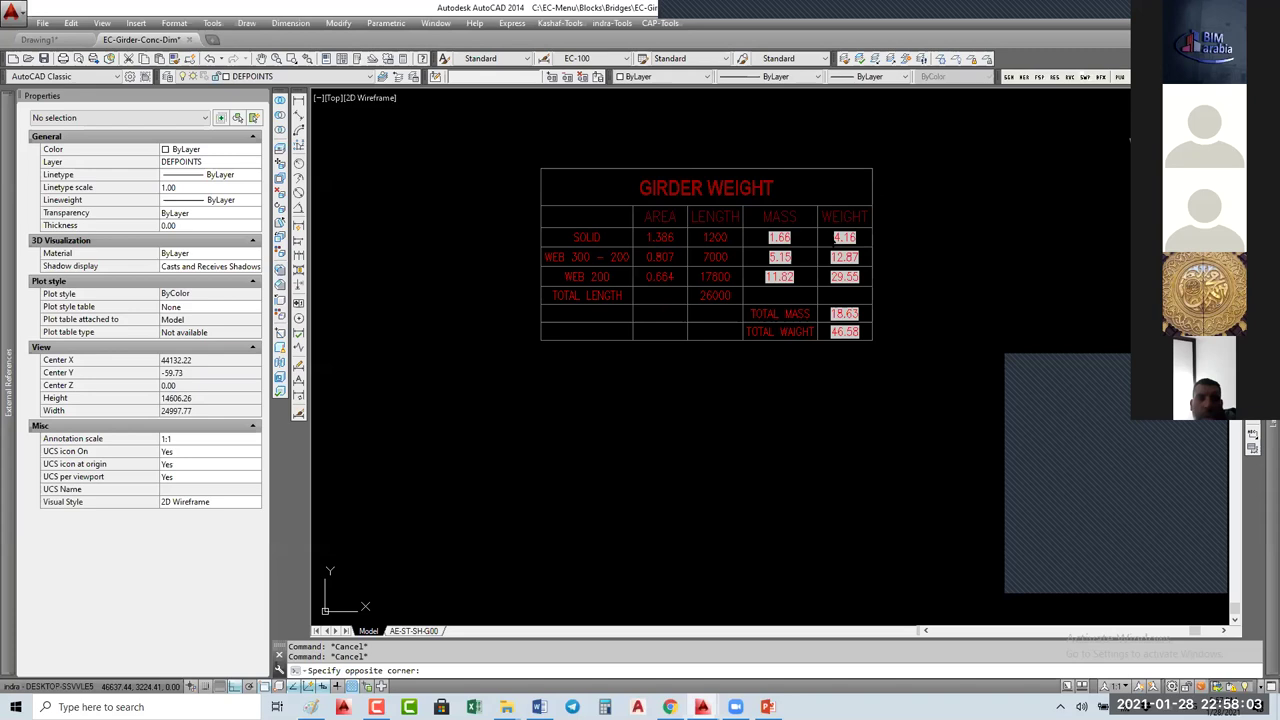
pyautogui.doubleClick(827, 237)
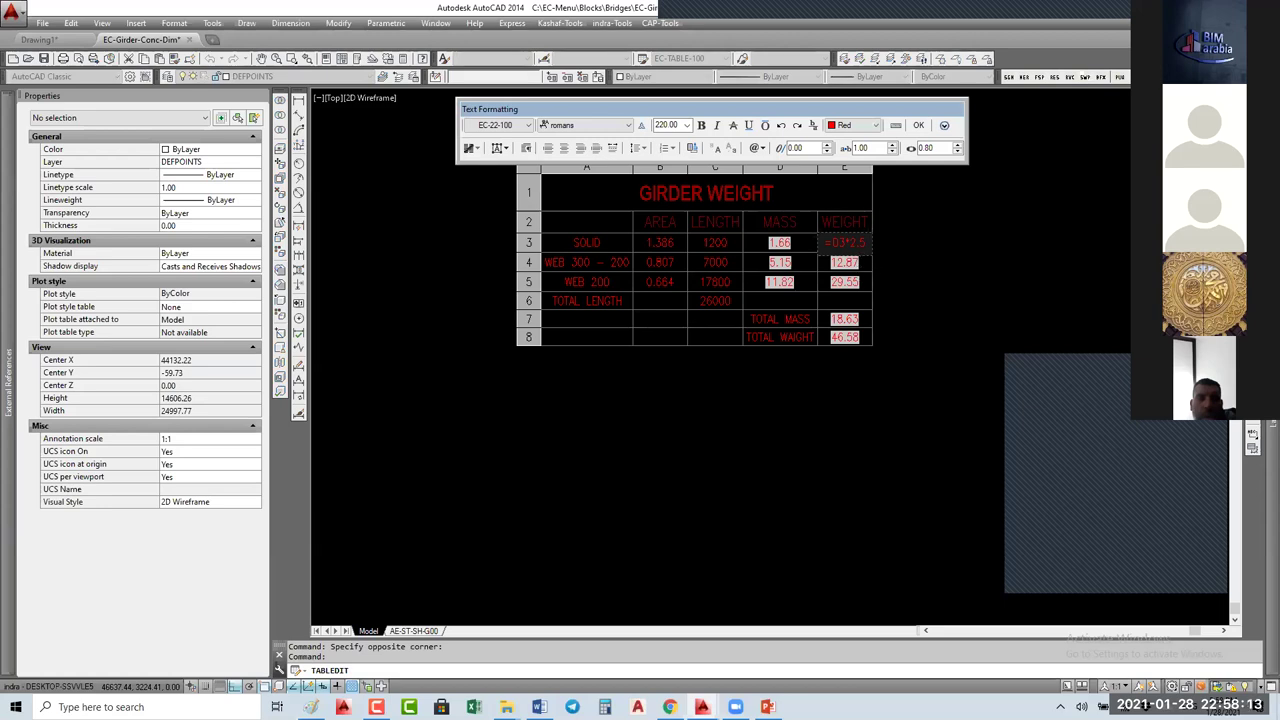
pyautogui.press('Escape')
pyautogui.press('Escape')
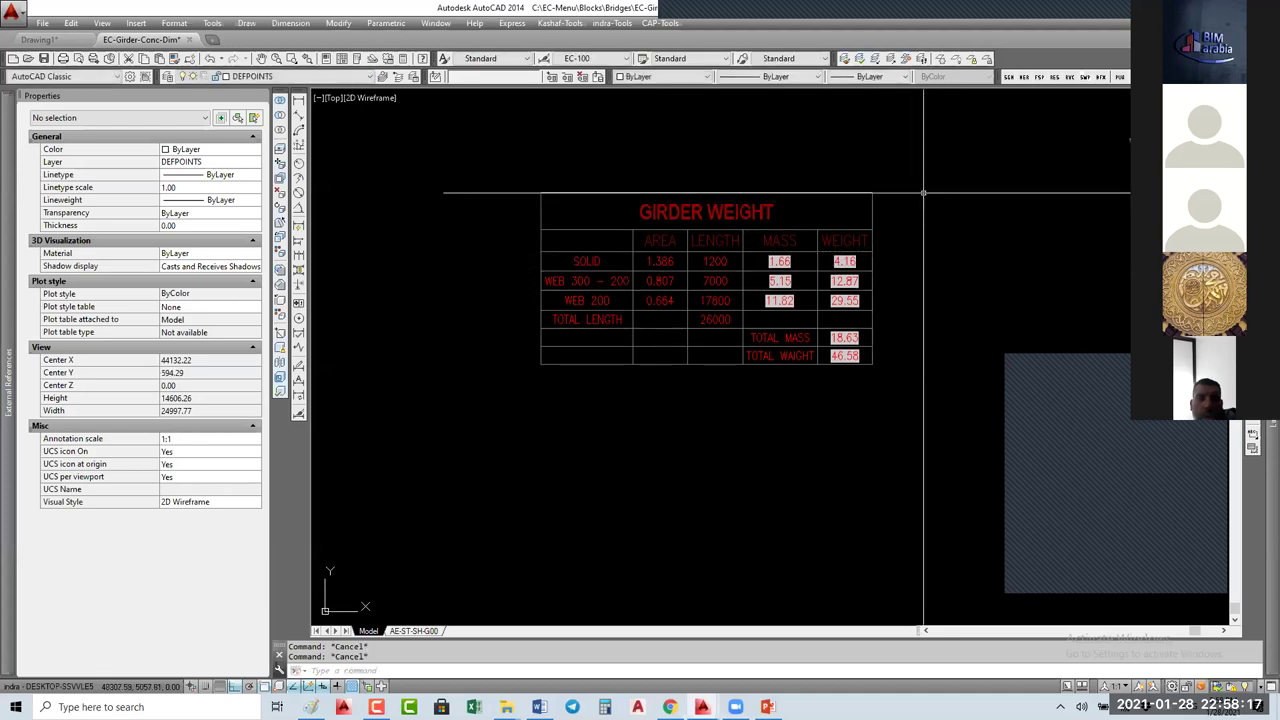
pyautogui.scroll(-2, 757, 352)
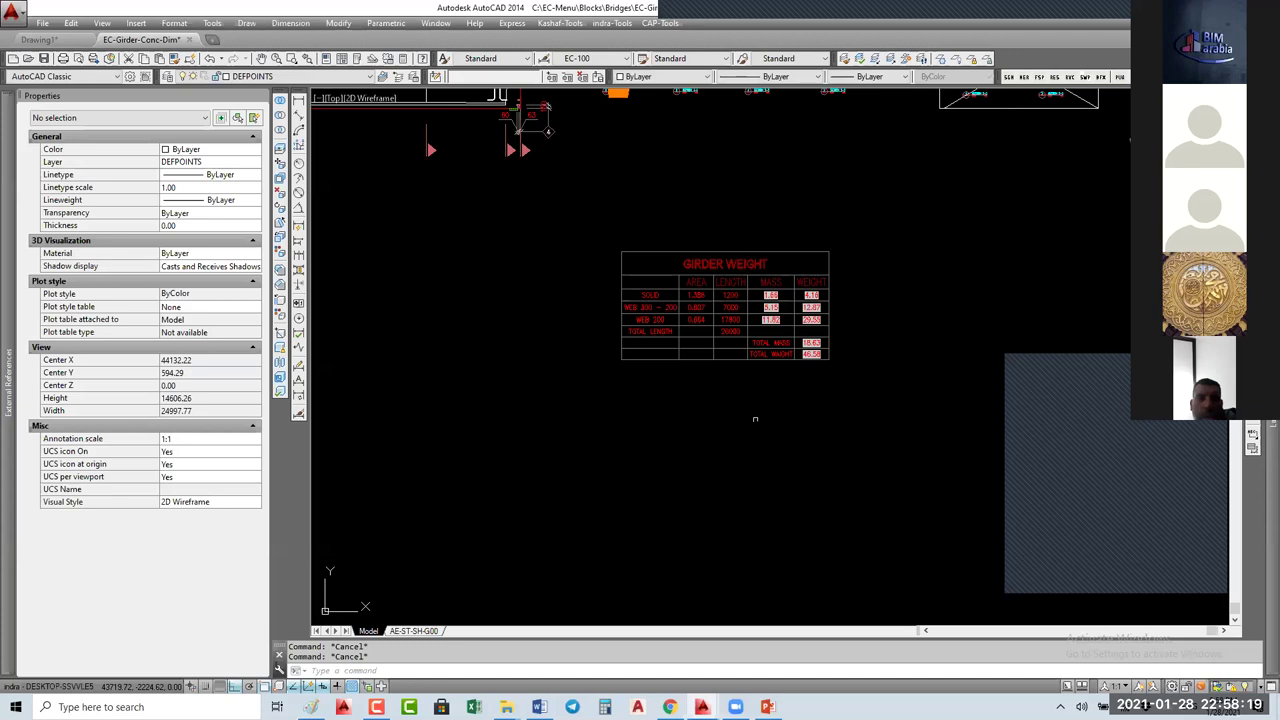
pyautogui.moveTo(755, 419); pyautogui.dragTo(765, 316, button='middle')
# Step: Insert a Standard table with 4 columns, 6 data rows and increased row height
pyautogui.write('TABLE')
pyautogui.press('Return')
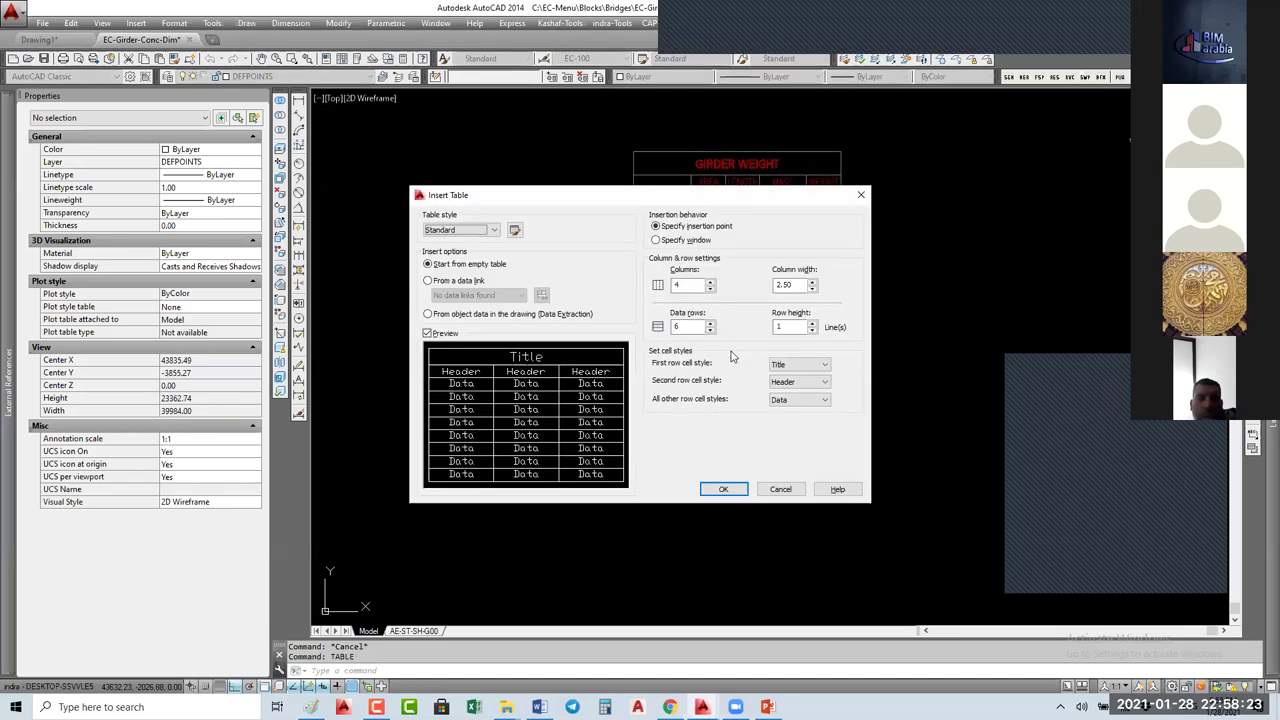
pyautogui.click(812, 324)
pyautogui.click(812, 325)
pyautogui.press('Return')
pyautogui.click(614, 346)
pyautogui.scroll(-6, 673, 342)
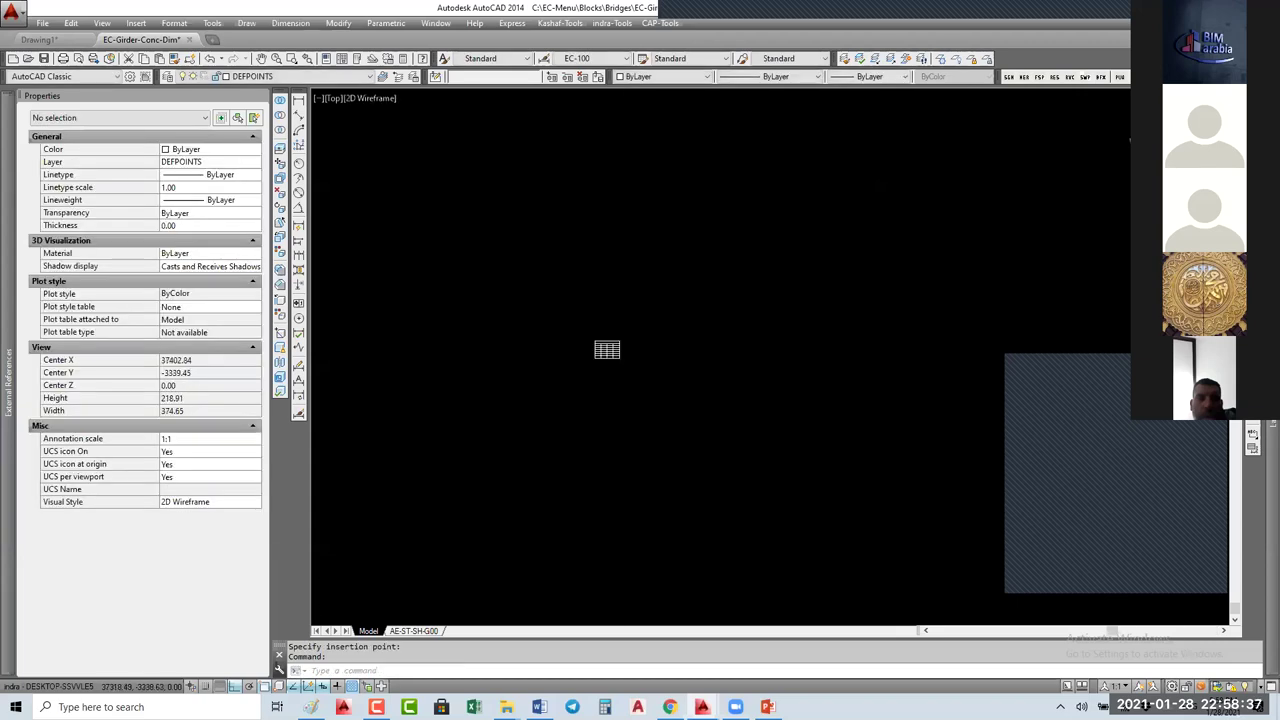
# Step: Zoom to the new table and drag the floating Table toolbar out of the way
pyautogui.scroll(6, 600, 337)
pyautogui.click(712, 452)
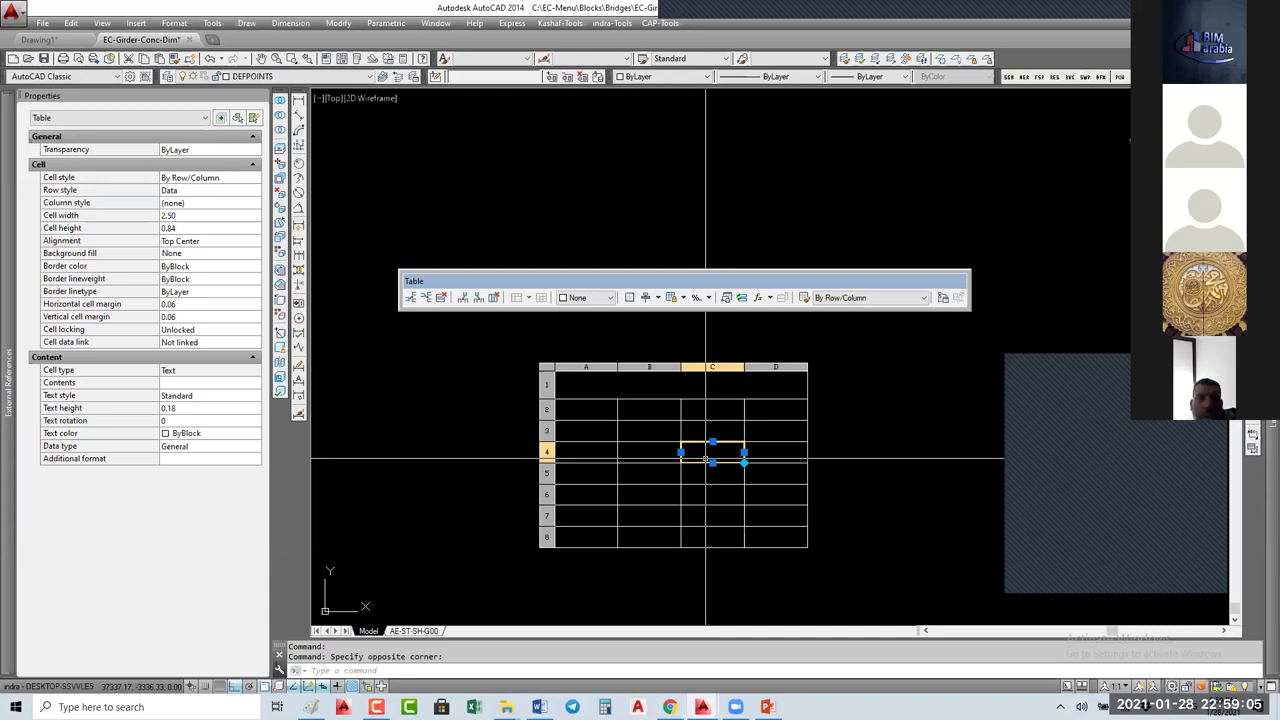
pyautogui.scroll(-6, 706, 460)
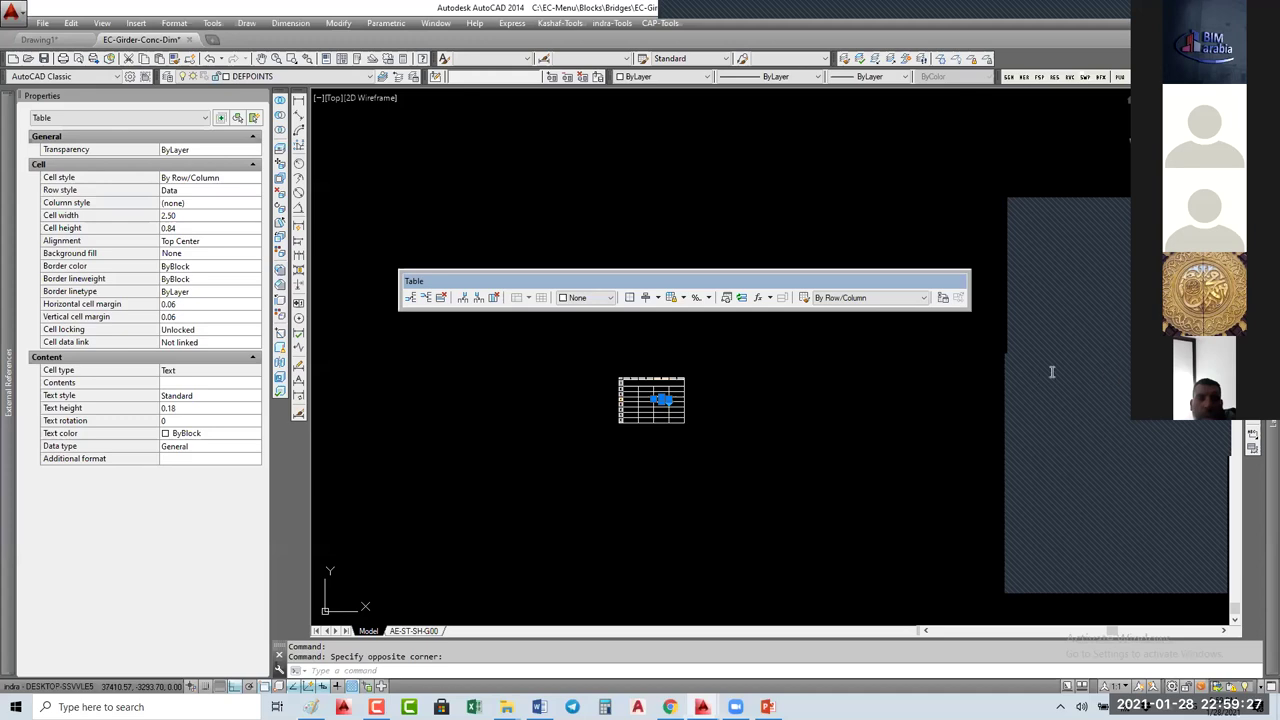
pyautogui.moveTo(705, 285); pyautogui.dragTo(694, 188)
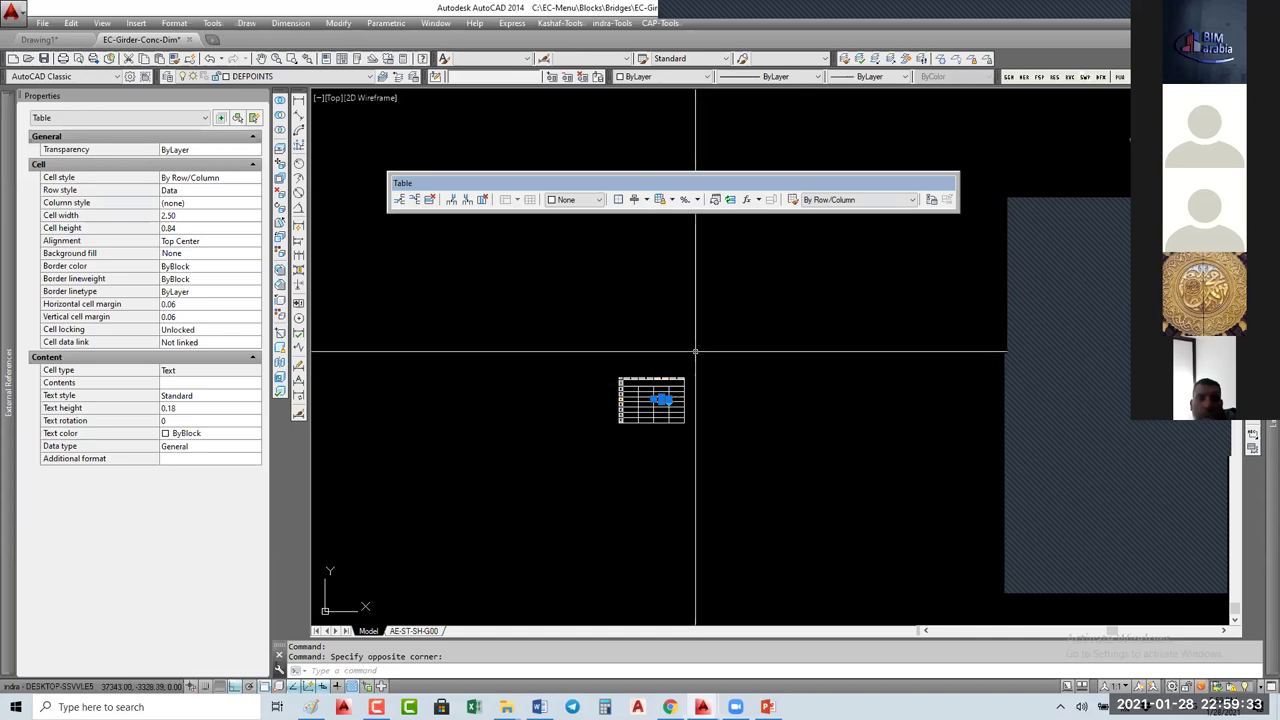
pyautogui.scroll(-4, 694, 386)
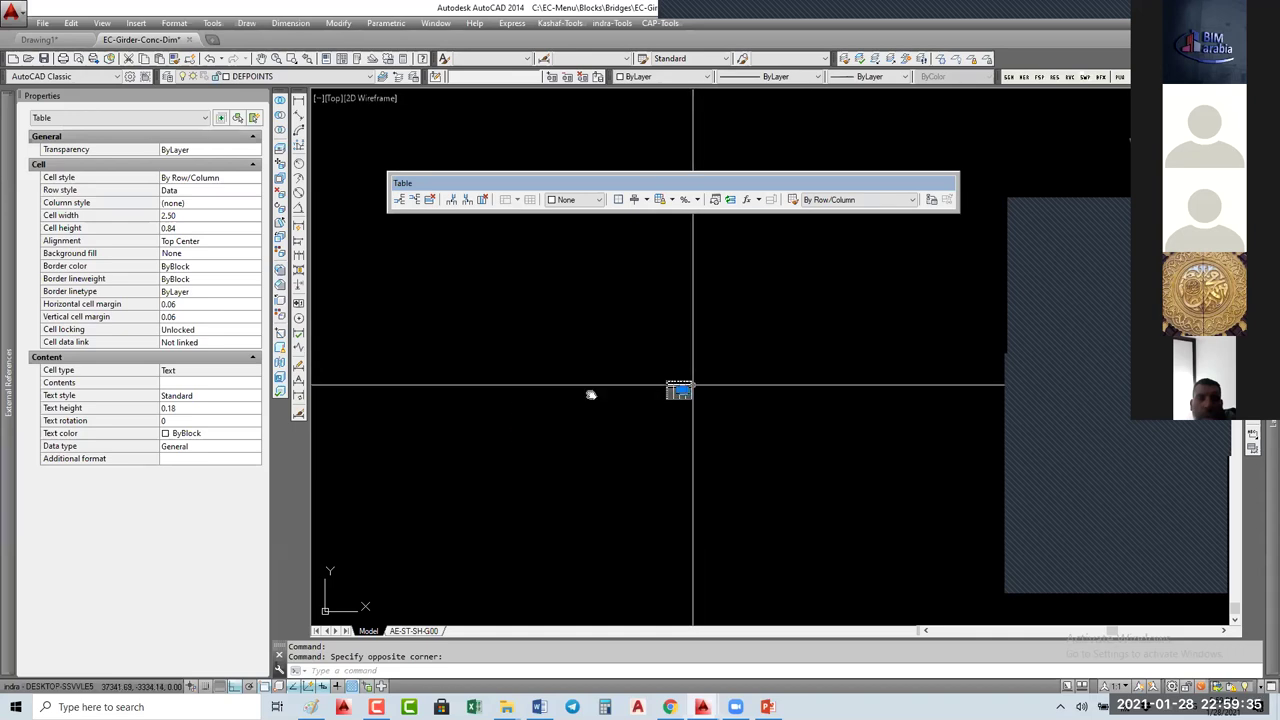
pyautogui.scroll(8, 700, 390)
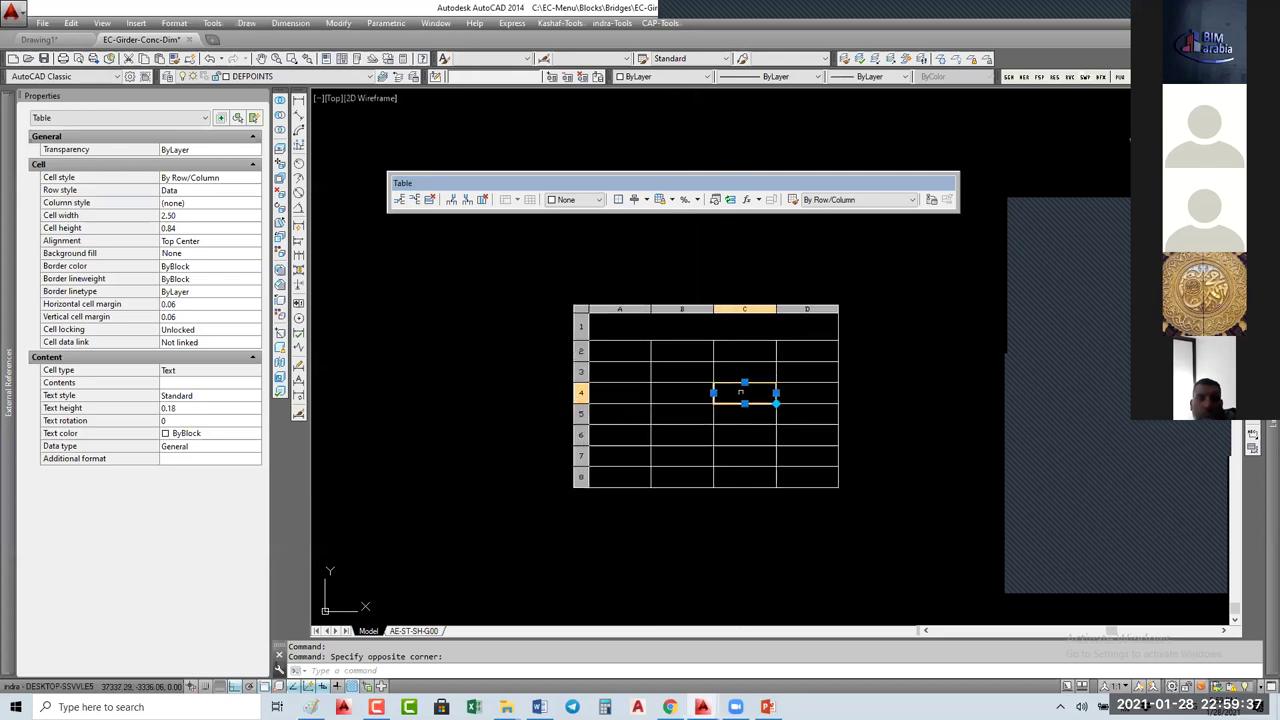
pyautogui.click(741, 392)
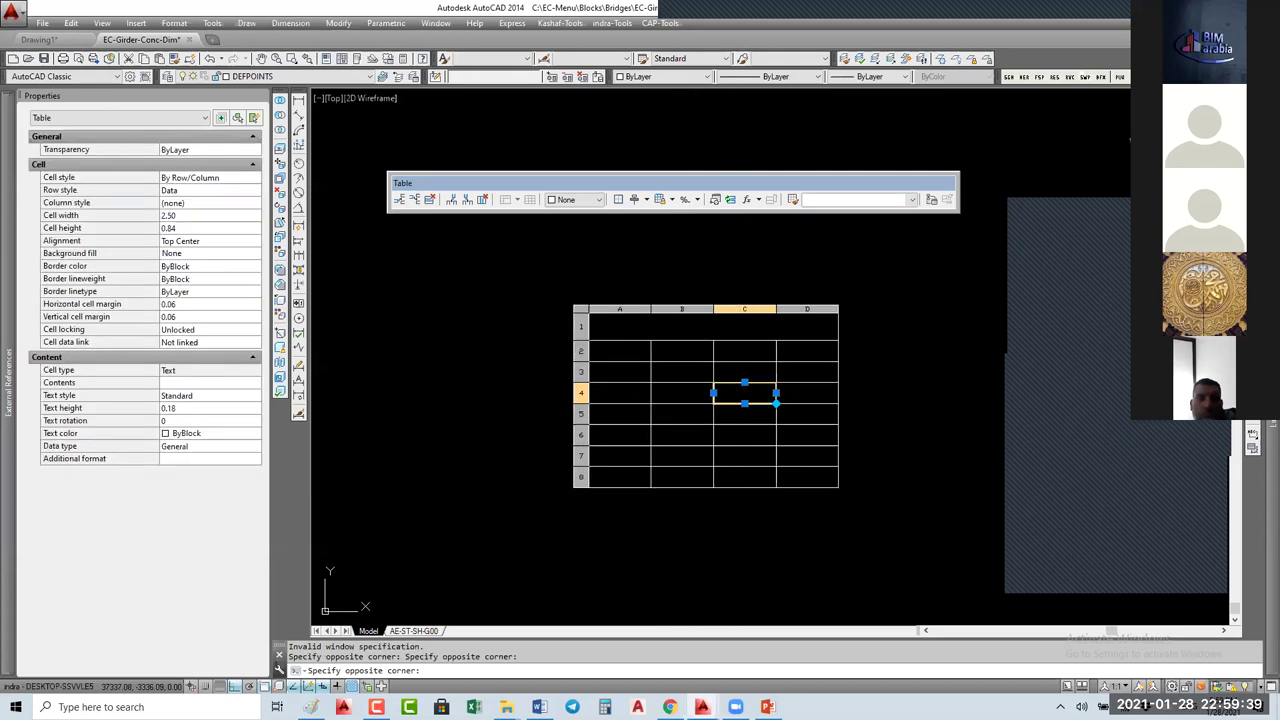
pyautogui.press('Escape')
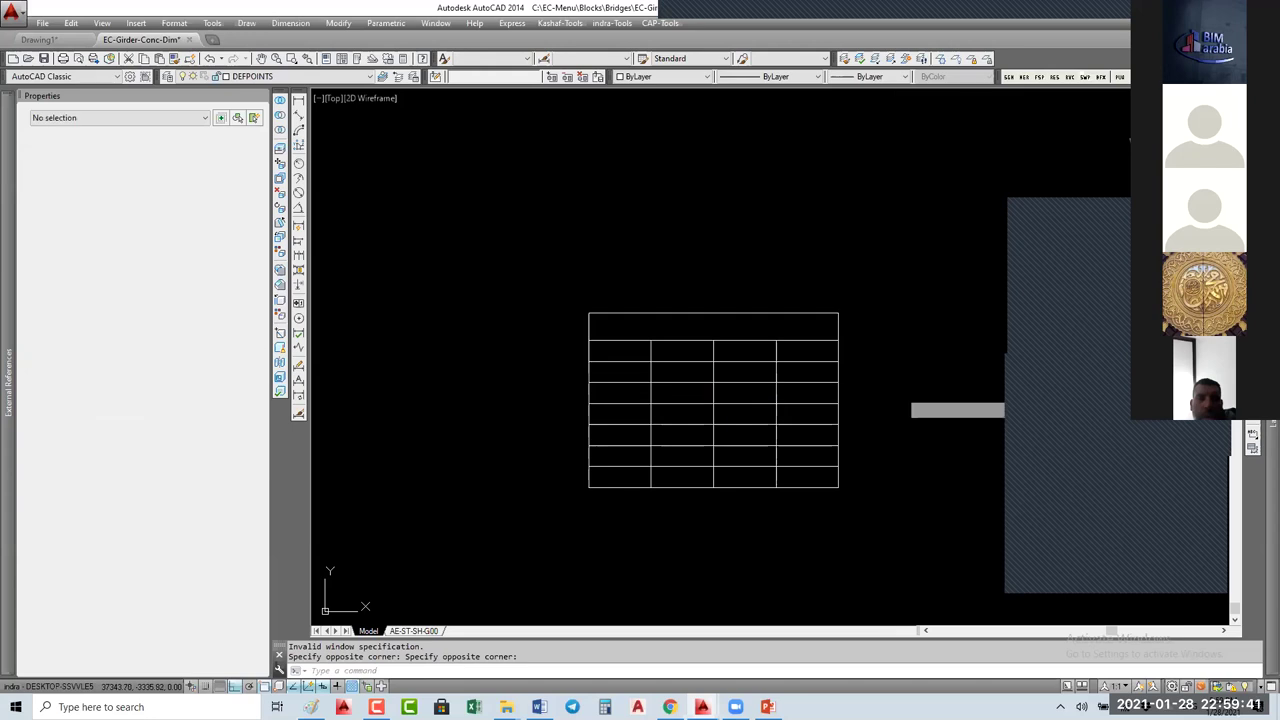
# Step: Double-click cell C5 of the new table to start typing in it
pyautogui.click(905, 400)
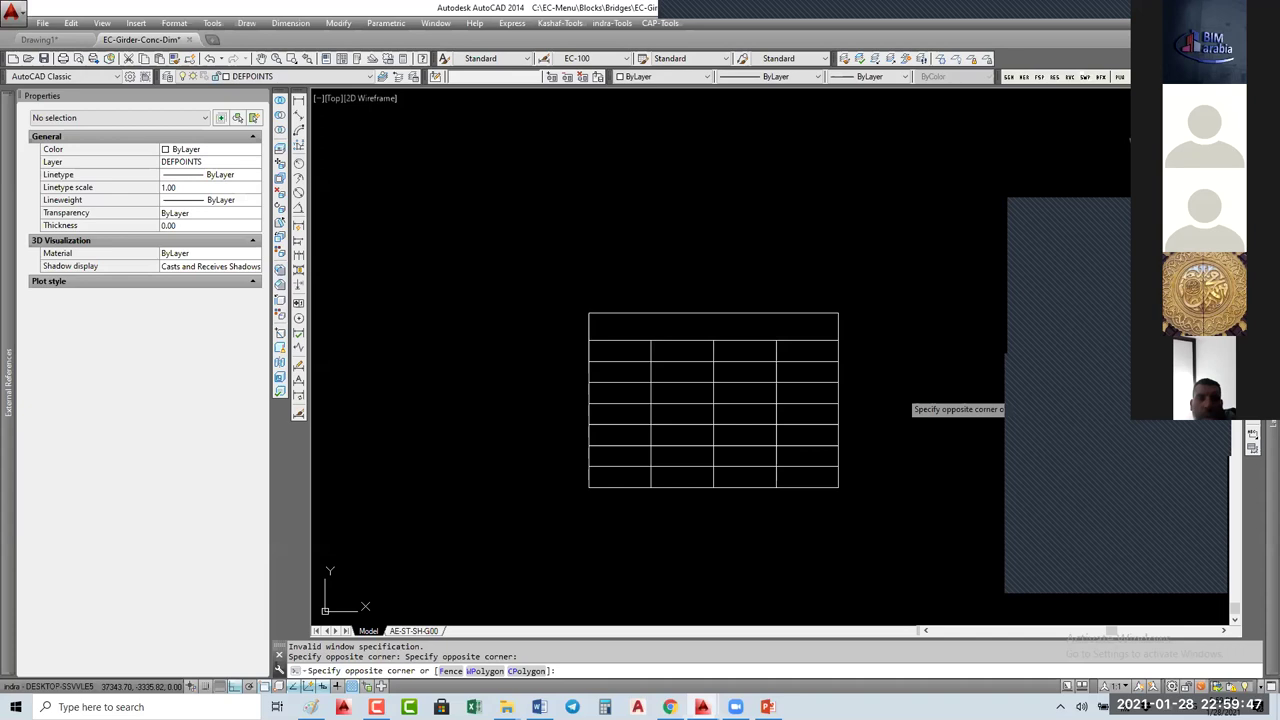
pyautogui.click(743, 414)
pyautogui.click(745, 284)
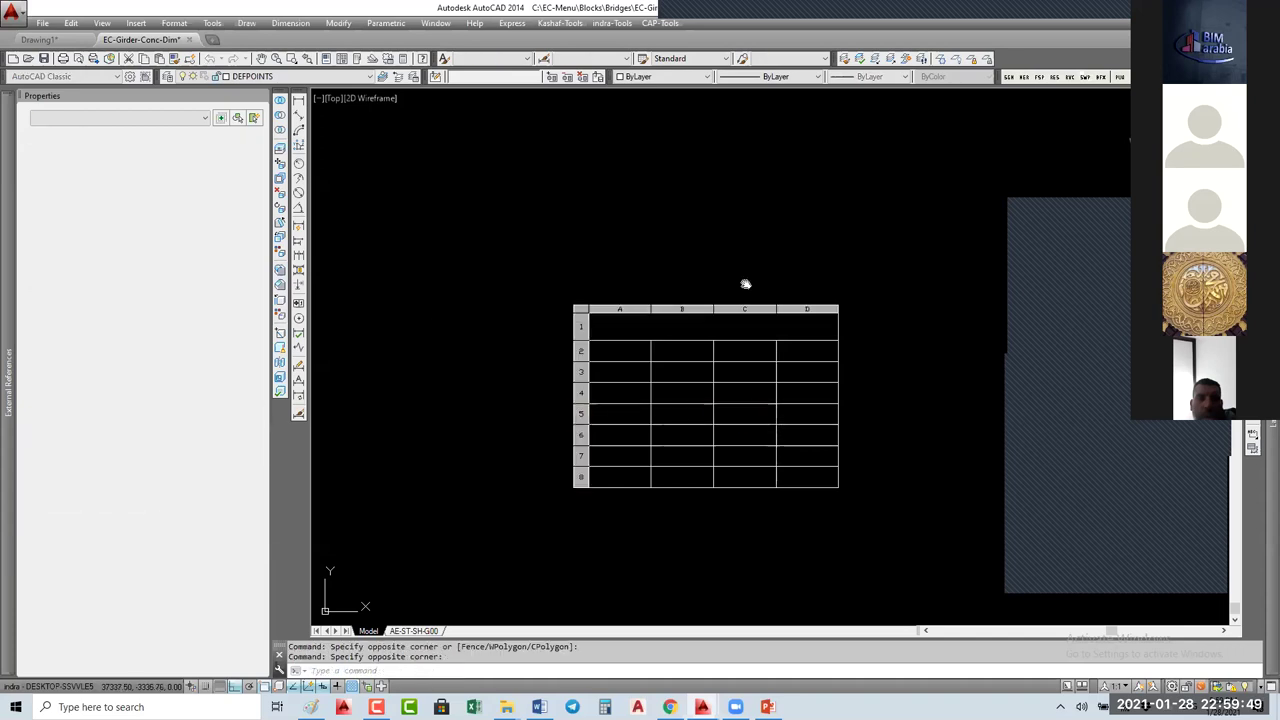
pyautogui.doubleClick(736, 416)
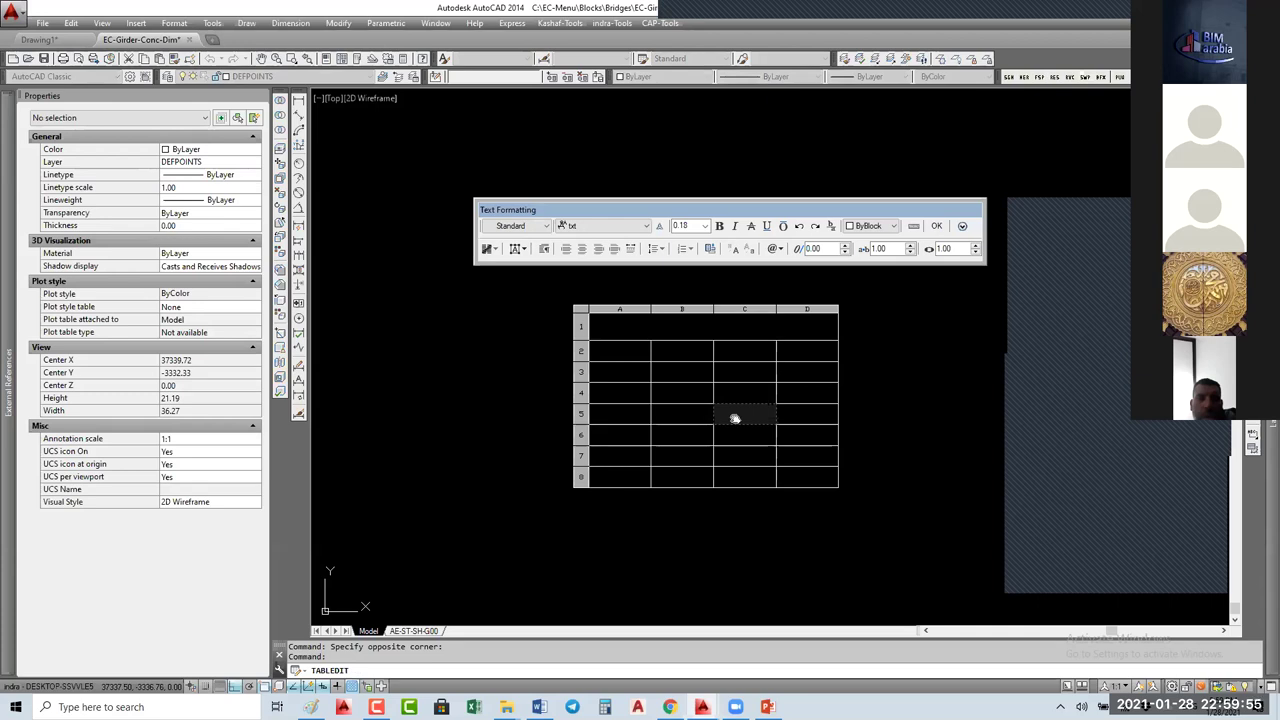
# Step: Enter the formula =c5+b5 in cell C5
pyautogui.write('=c5+b5')
pyautogui.click(897, 427)
pyautogui.scroll(5, 766, 410)
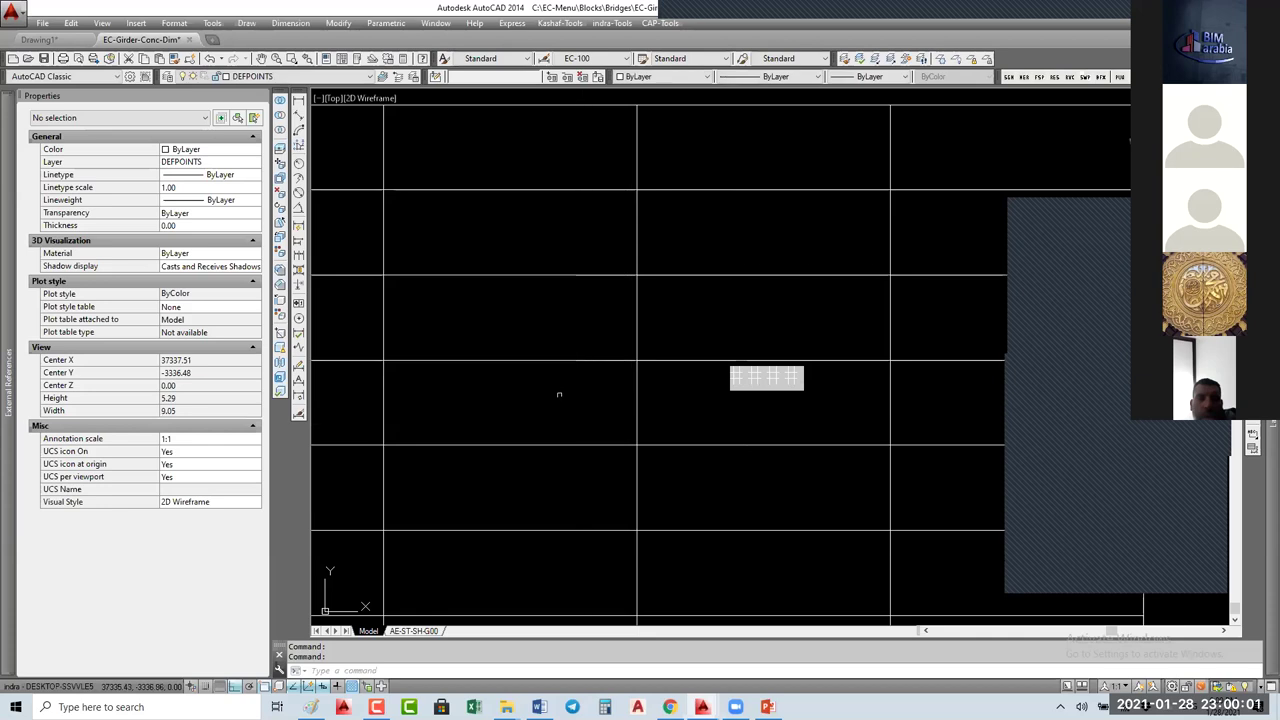
pyautogui.scroll(2, 500, 397)
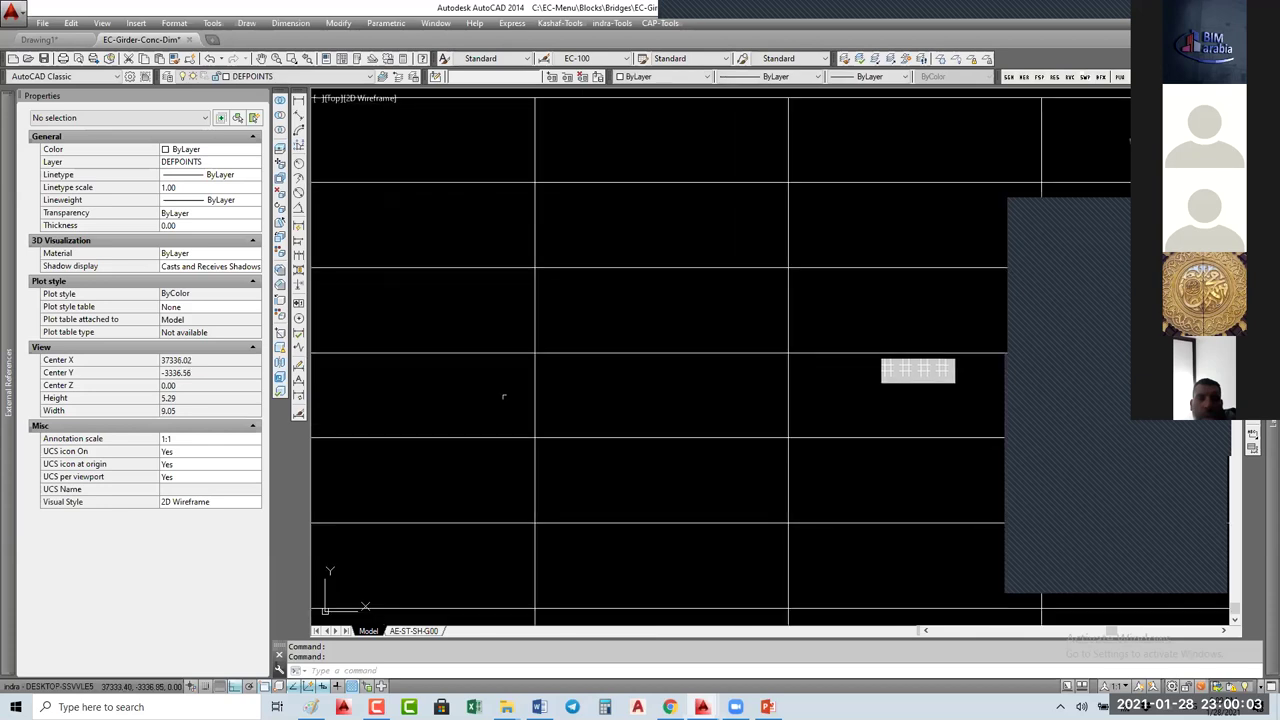
# Step: Fill the first two cells of row 5 with 1 and 2
pyautogui.click(500, 397)
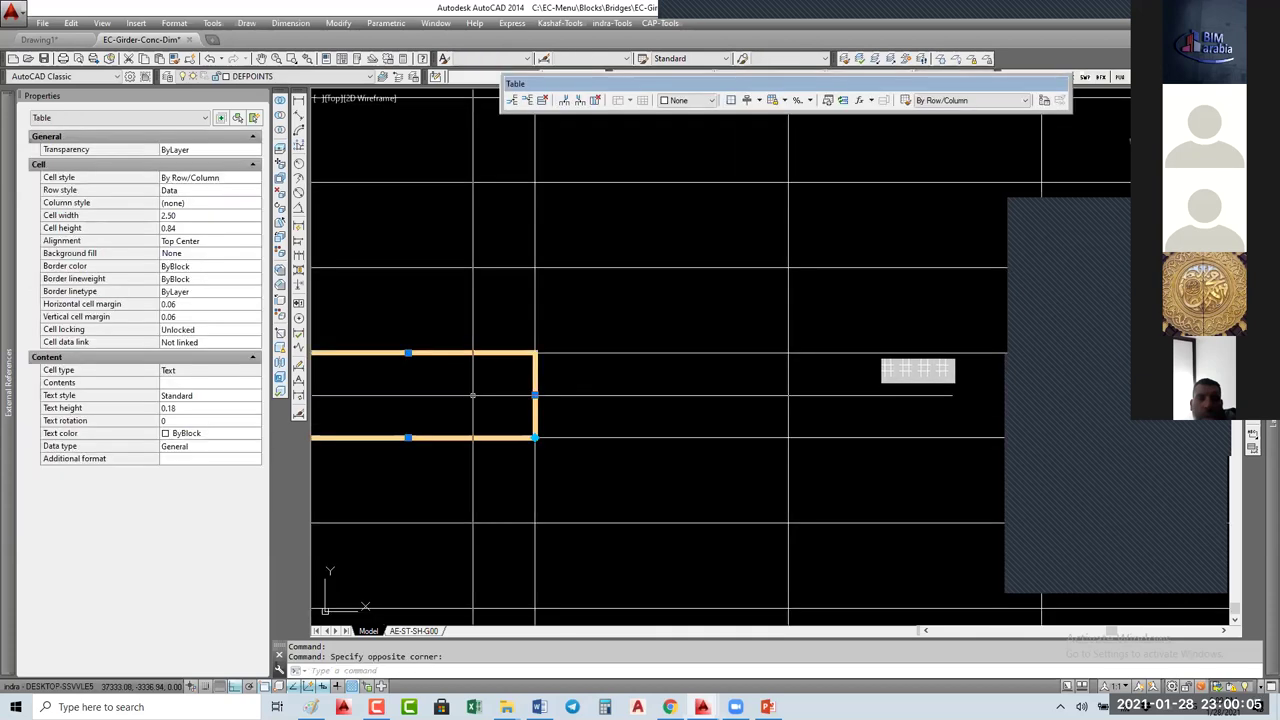
pyautogui.doubleClick(472, 396)
pyautogui.press('Tab')
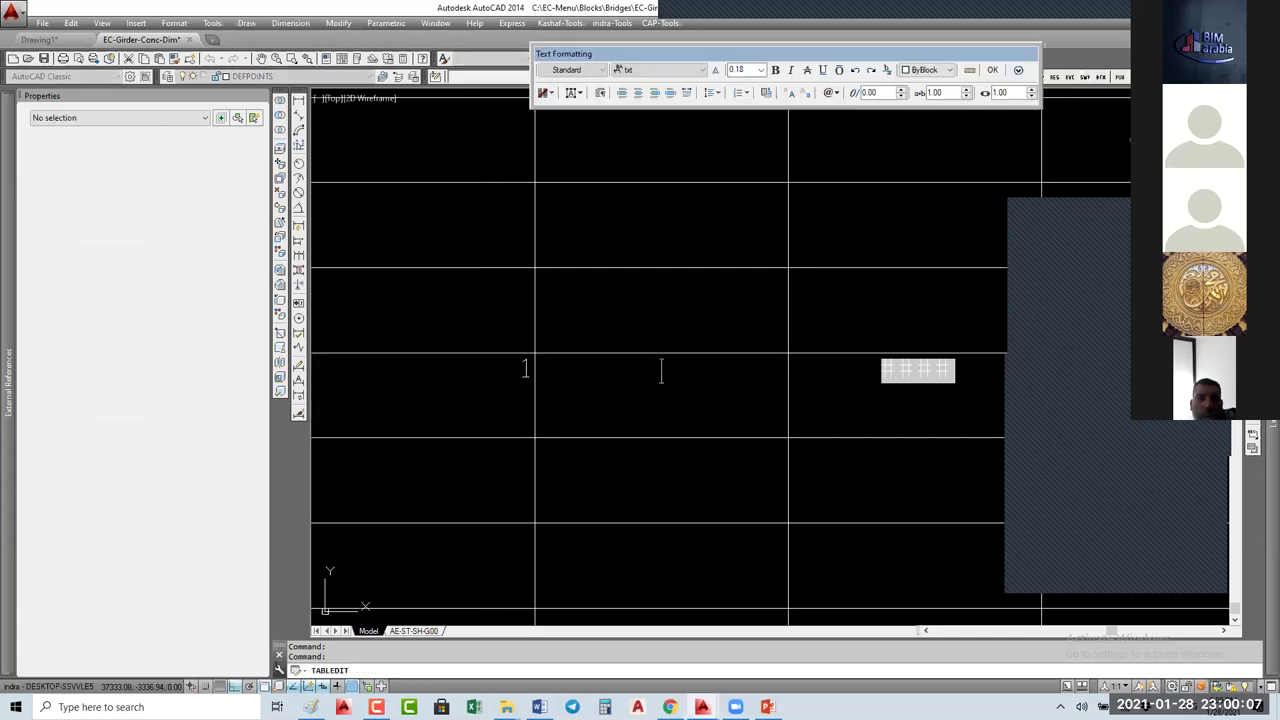
pyautogui.write('2')
pyautogui.press('Return')
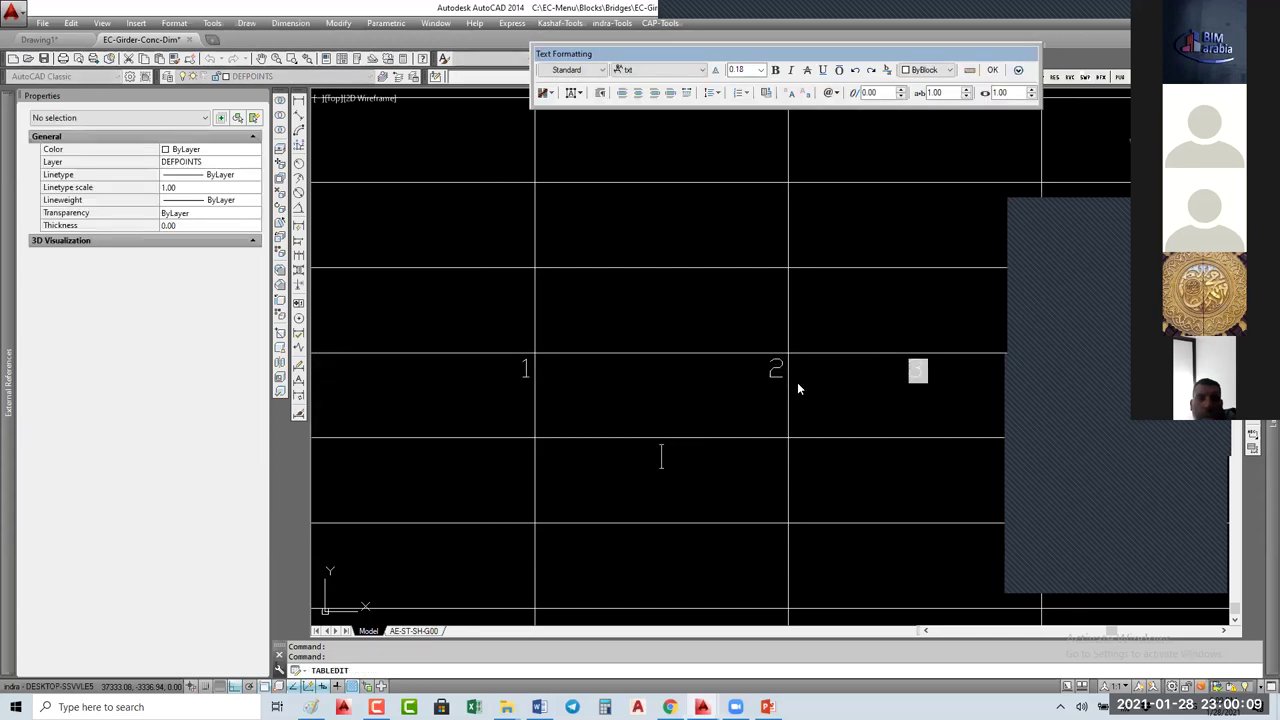
pyautogui.press('Escape')
pyautogui.scroll(-3, 746, 366)
pyautogui.scroll(3, 772, 379)
pyautogui.scroll(-3, 753, 366)
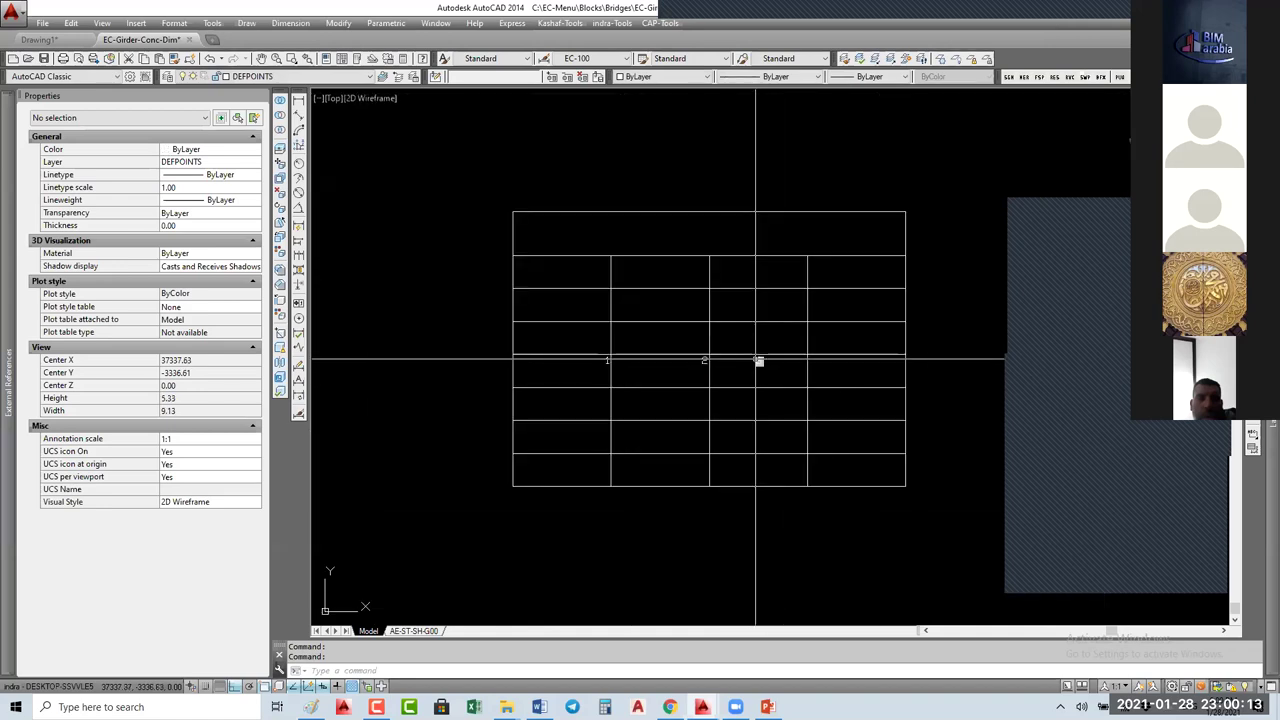
# Step: Window-select the table cells and set their alignment to Middle Center
pyautogui.click(847, 322)
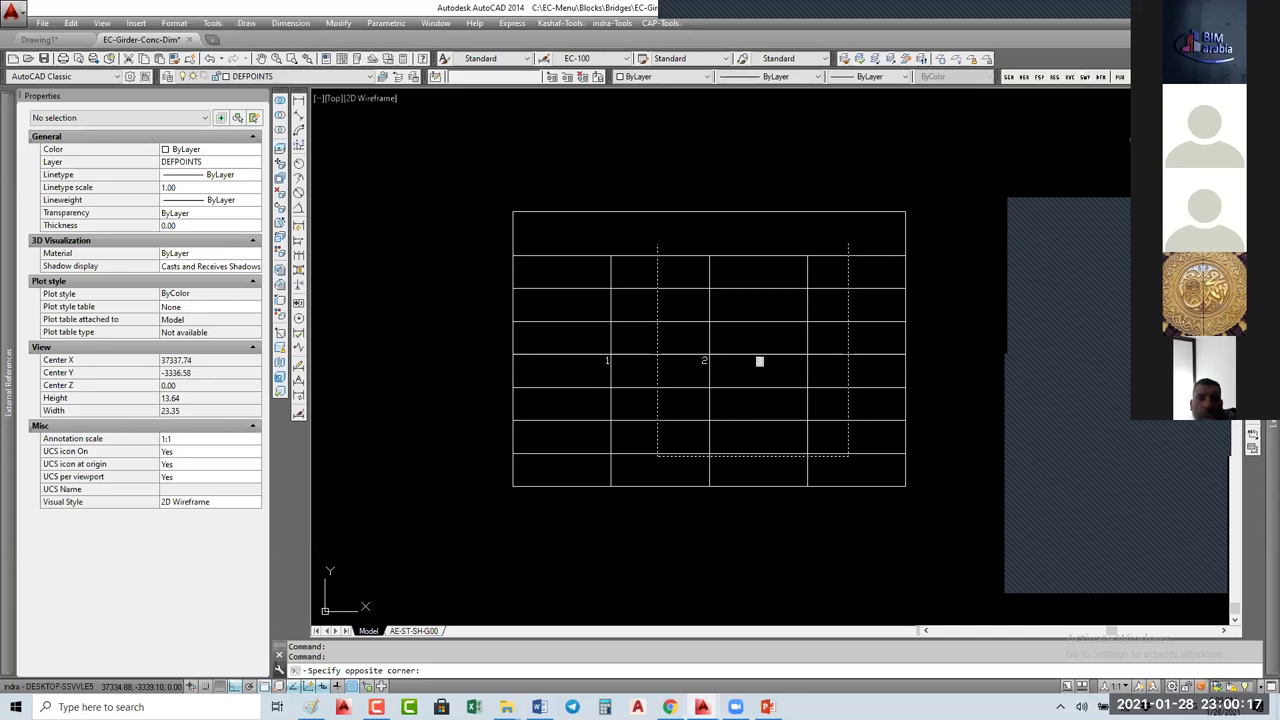
pyautogui.click(657, 455)
pyautogui.click(210, 241)
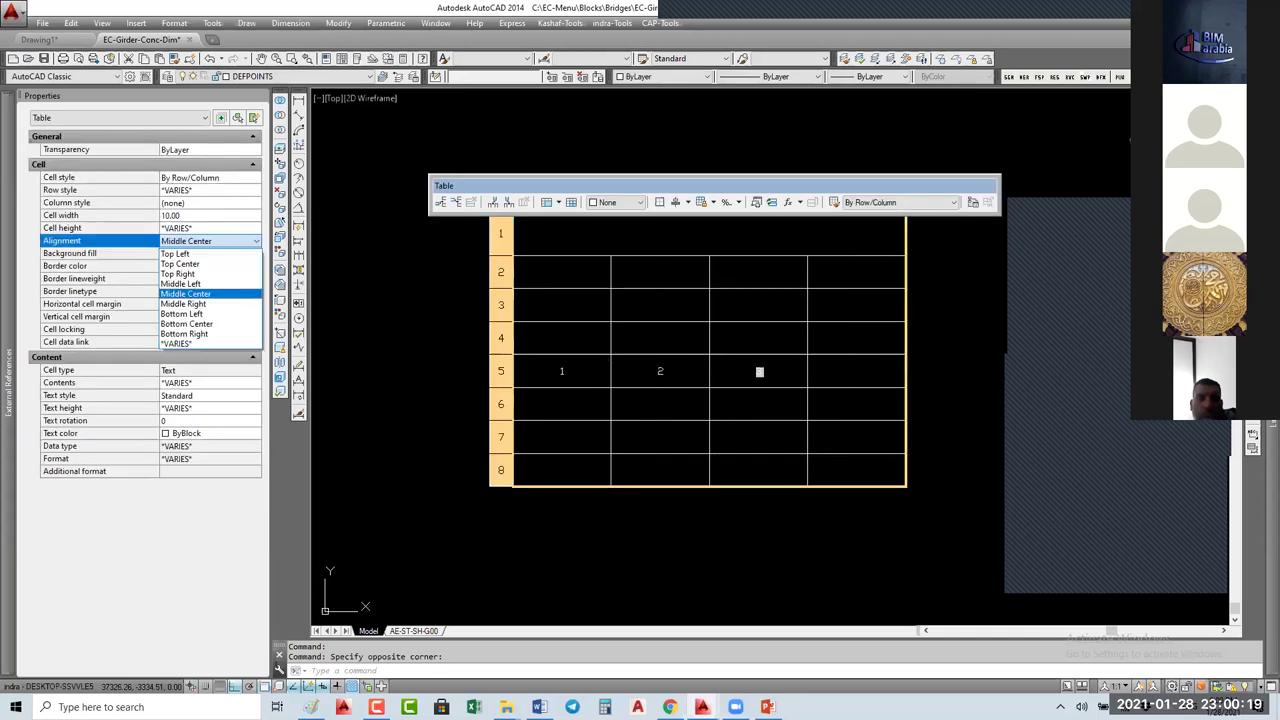
pyautogui.click(186, 293)
pyautogui.press('Escape')
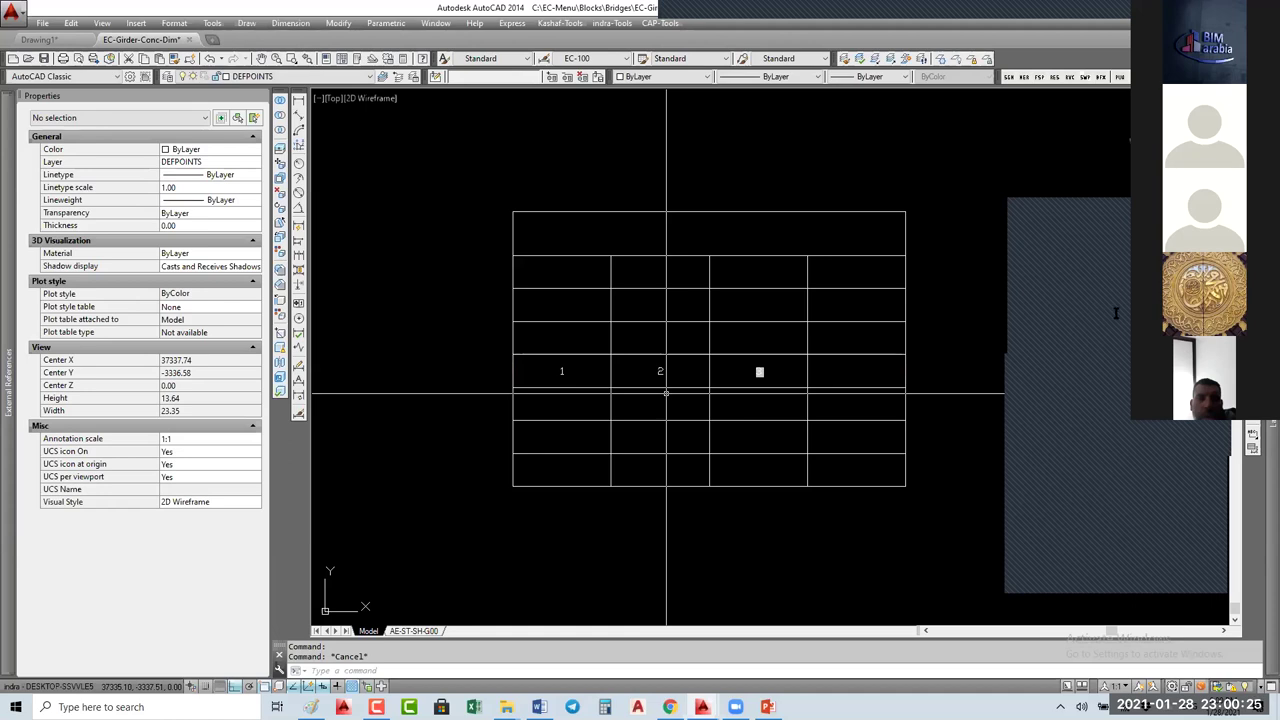
pyautogui.scroll(2, 666, 393)
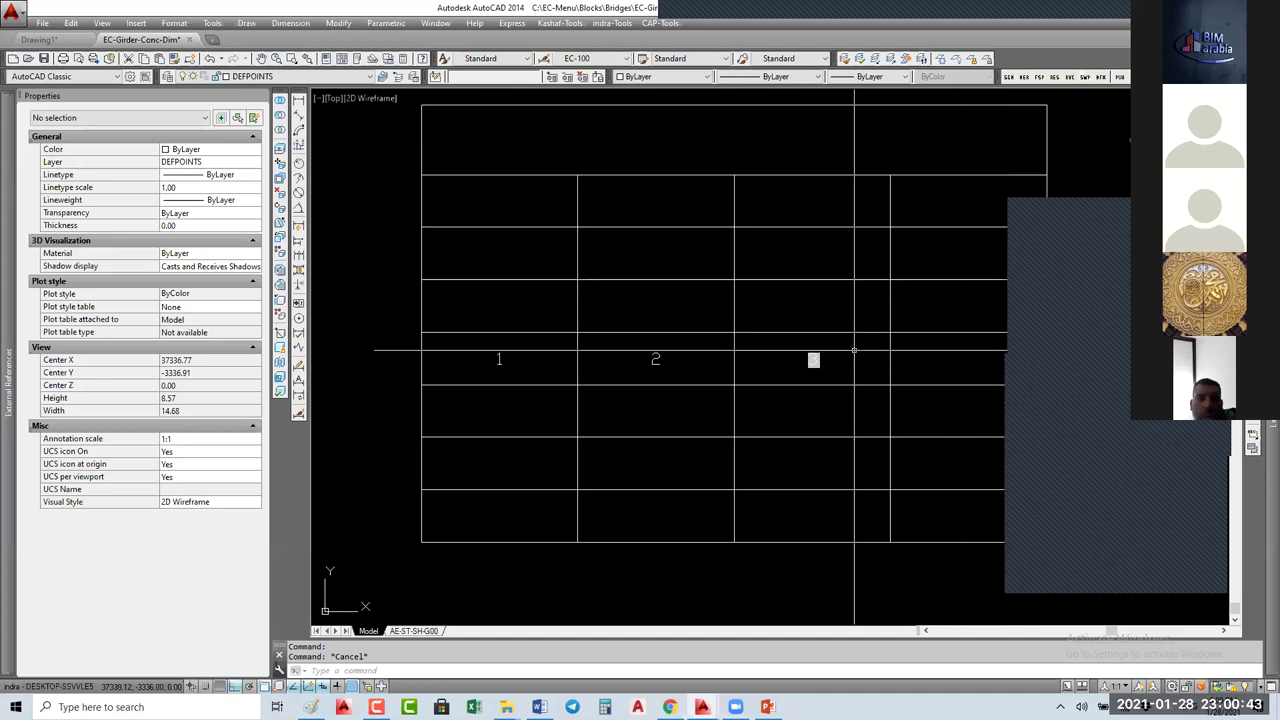
pyautogui.scroll(-4, 858, 350)
# Step: In a new Excel workbook, fill D7:G7 with 1, 2, 3, 4 and switch back to AutoCAD
pyautogui.moveTo(858, 376); pyautogui.dragTo(845, 376, button='middle')
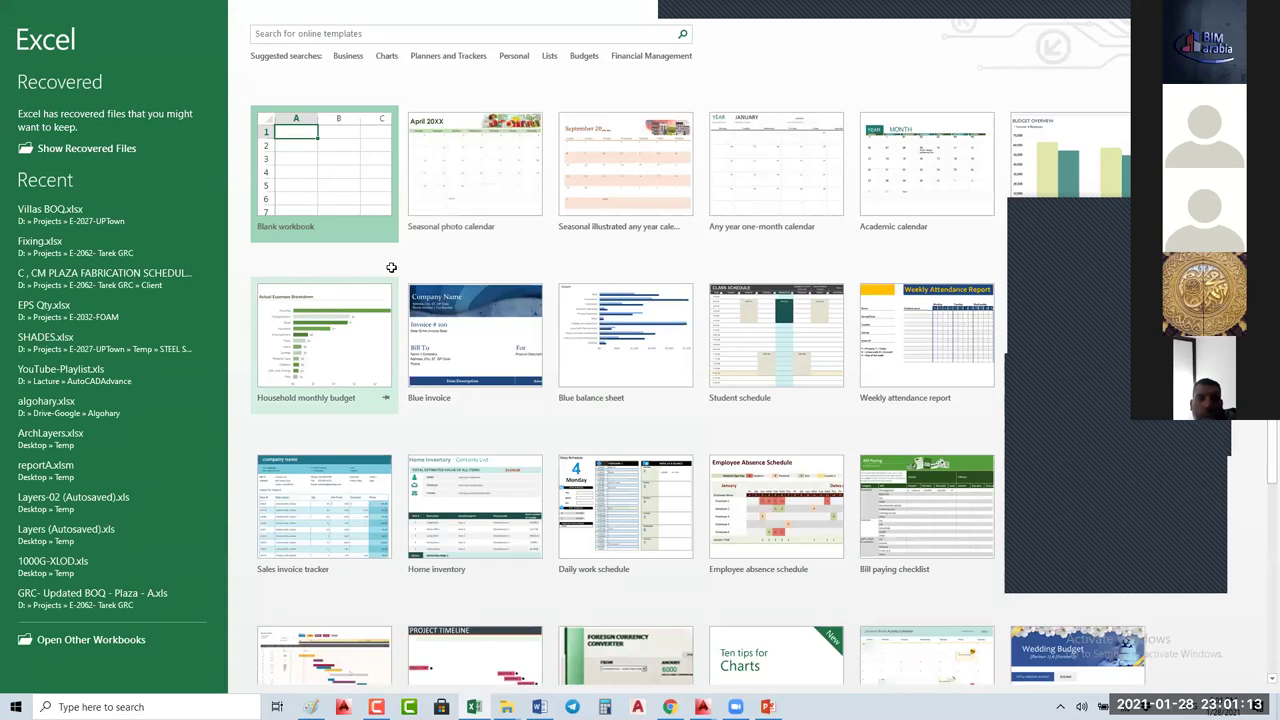
pyautogui.click(328, 224)
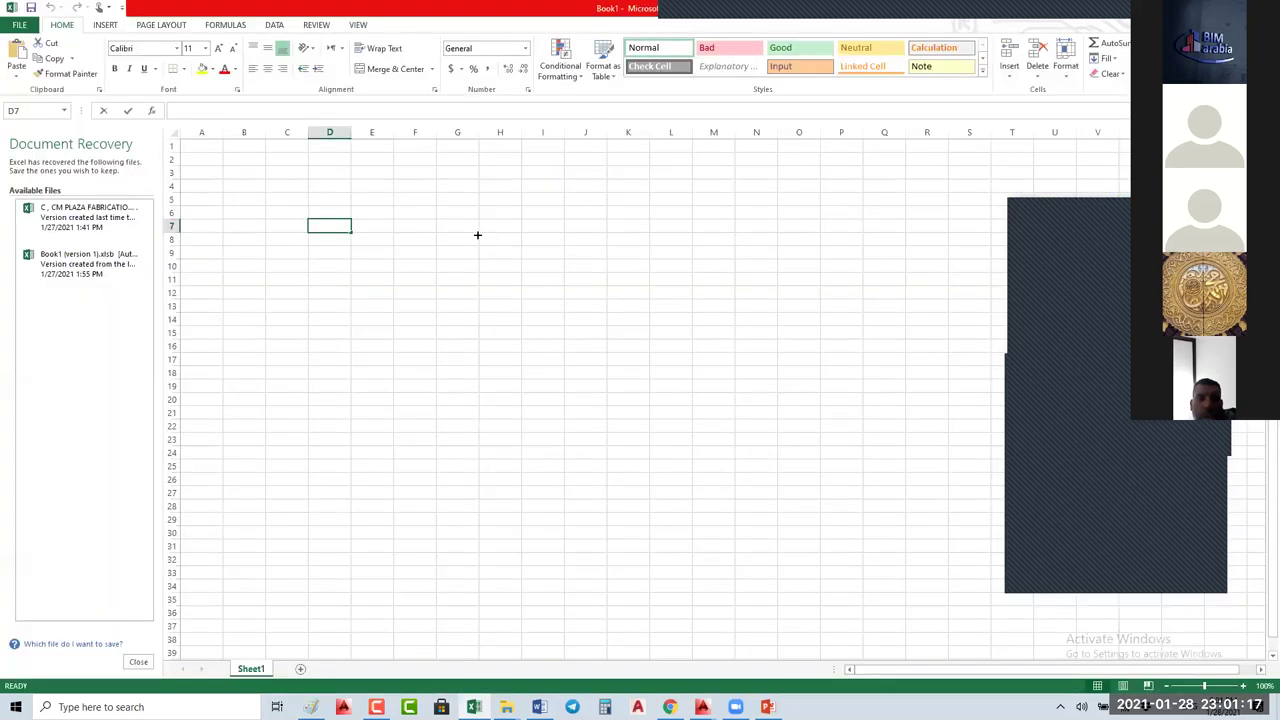
pyautogui.write('1')
pyautogui.keyDown('ctrl'); pyautogui.moveTo(352, 231); pyautogui.dragTo(477, 230); pyautogui.keyUp('ctrl')
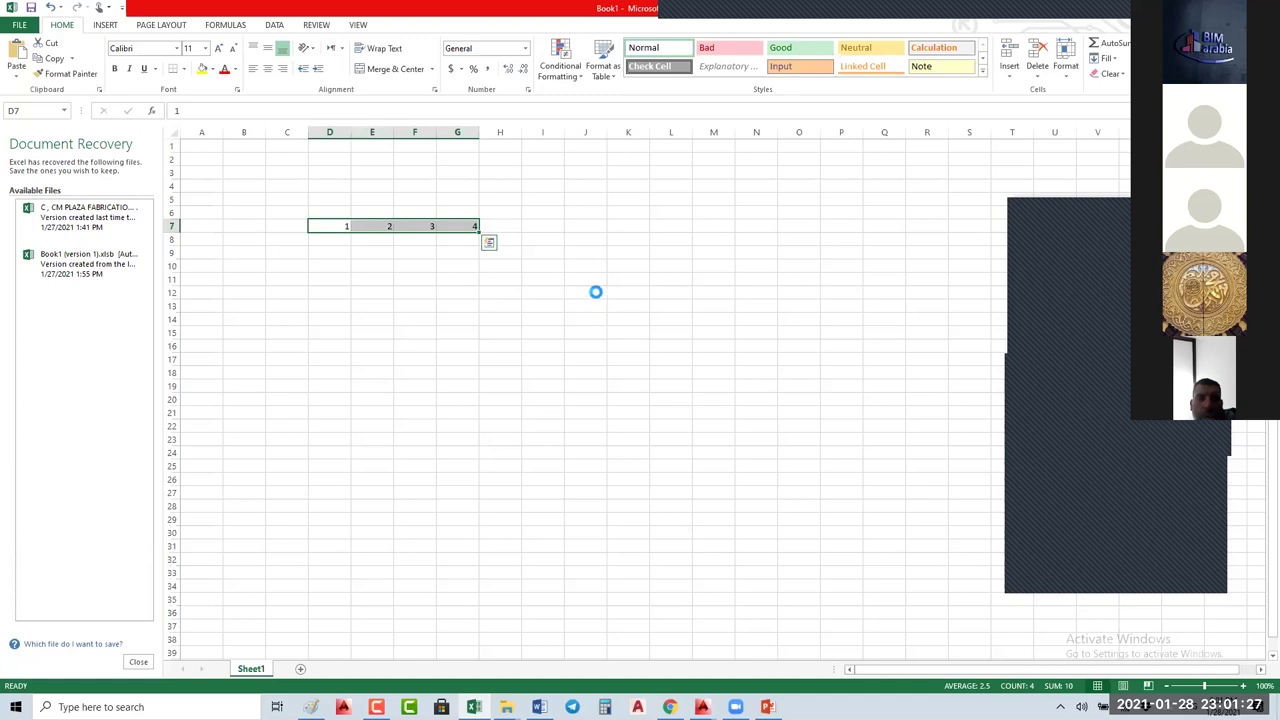
pyautogui.hotkey('alt', 'Tab')
# Step: Paste the Excel cells into the drawing as an OLE grid and open it in Excel
pyautogui.scroll(-3, 530, 465)
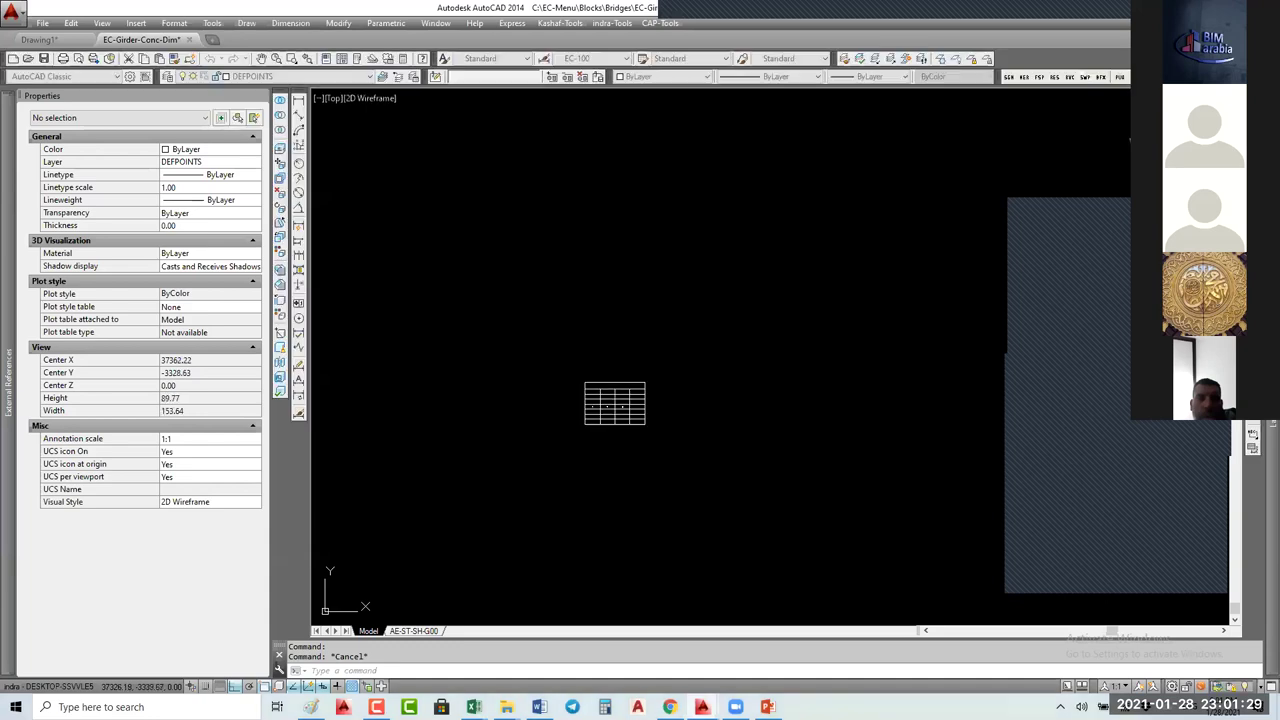
pyautogui.hotkey('ctrl', 'v')
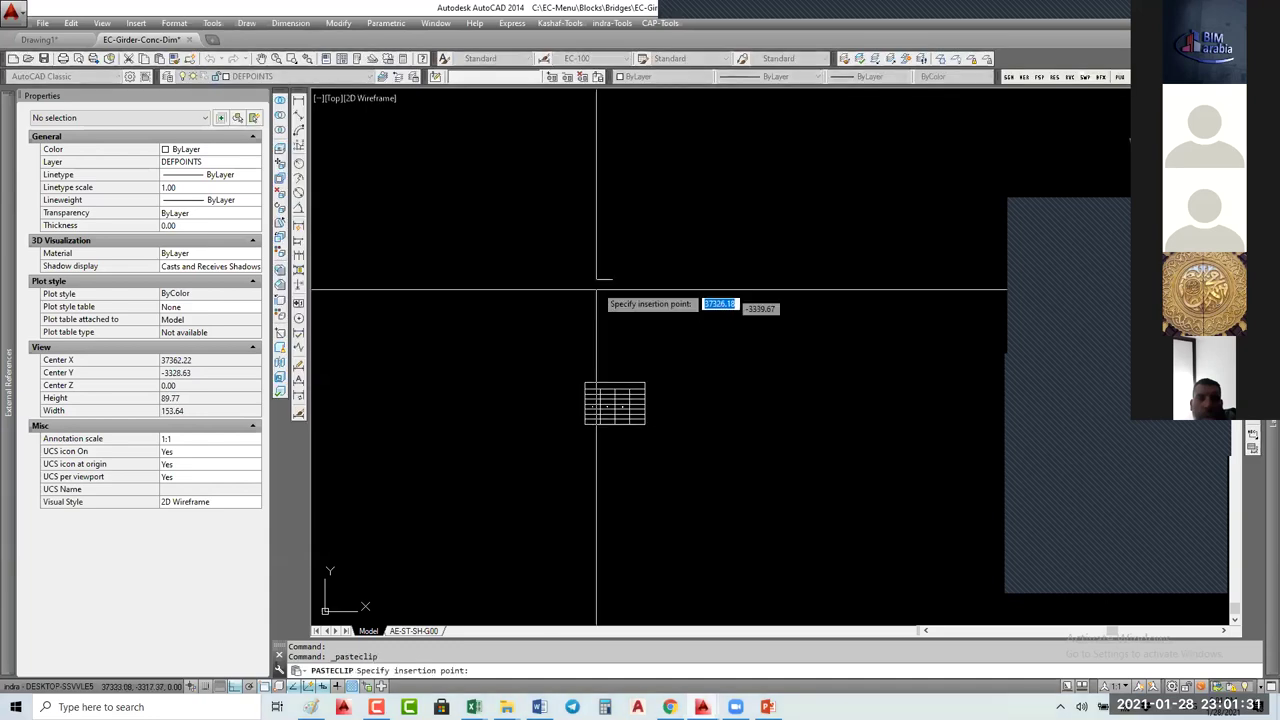
pyautogui.click(605, 241)
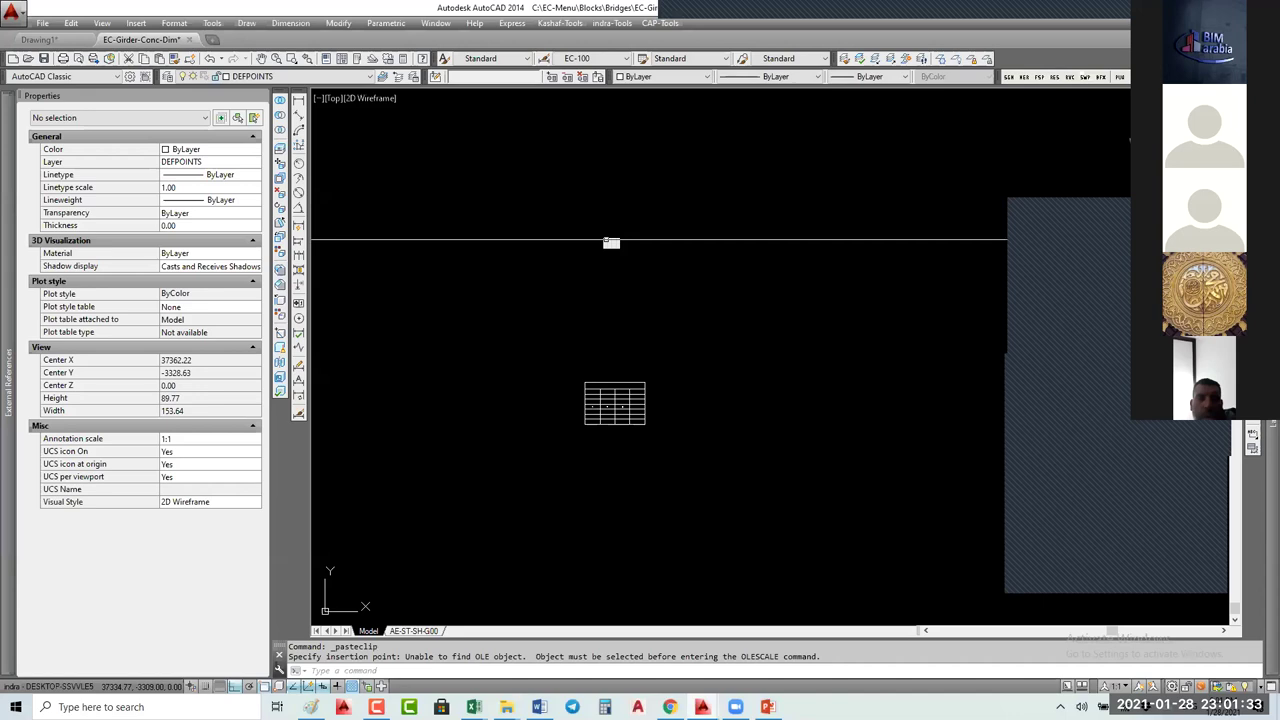
pyautogui.scroll(10, 606, 241)
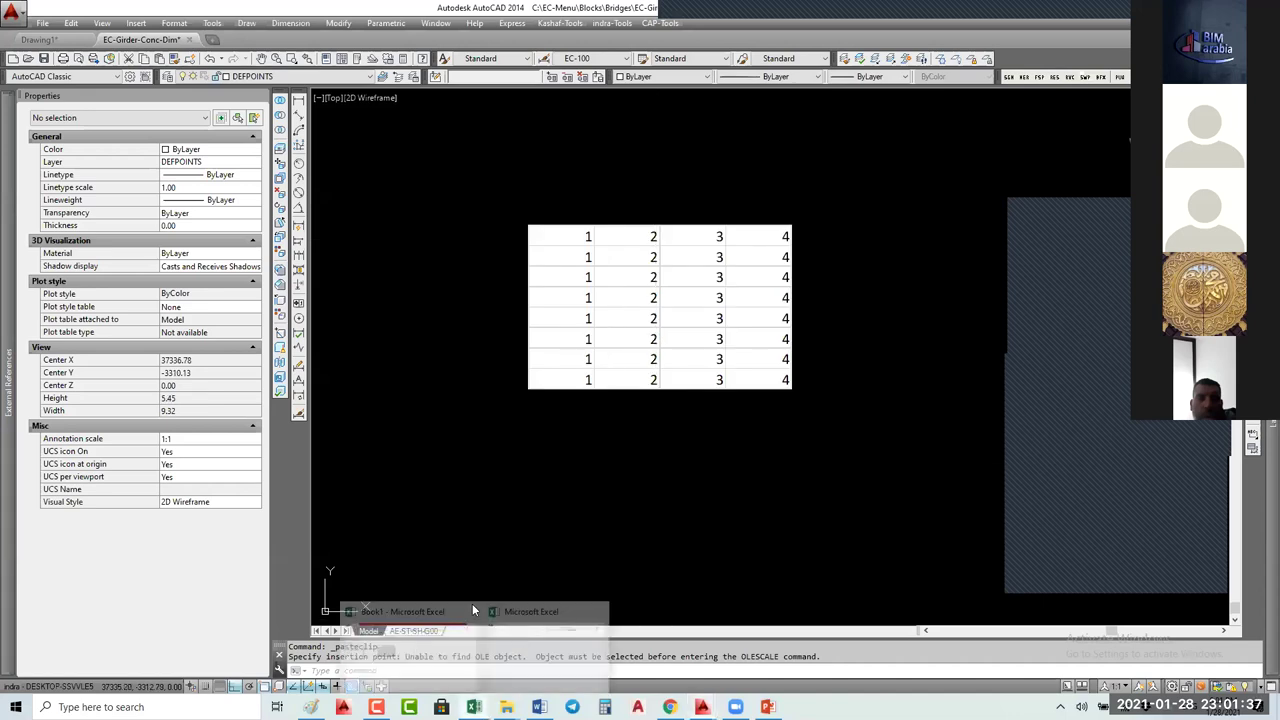
pyautogui.doubleClick(626, 361)
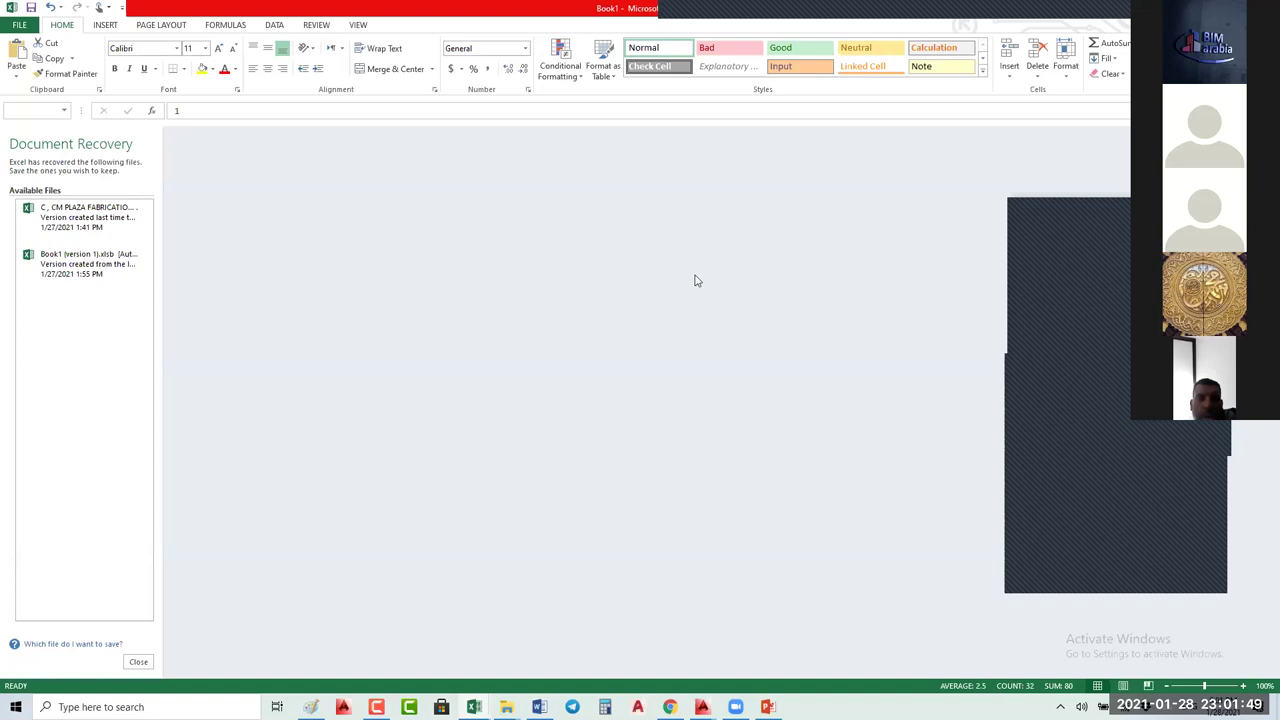
pyautogui.hotkey('alt', 'Tab')
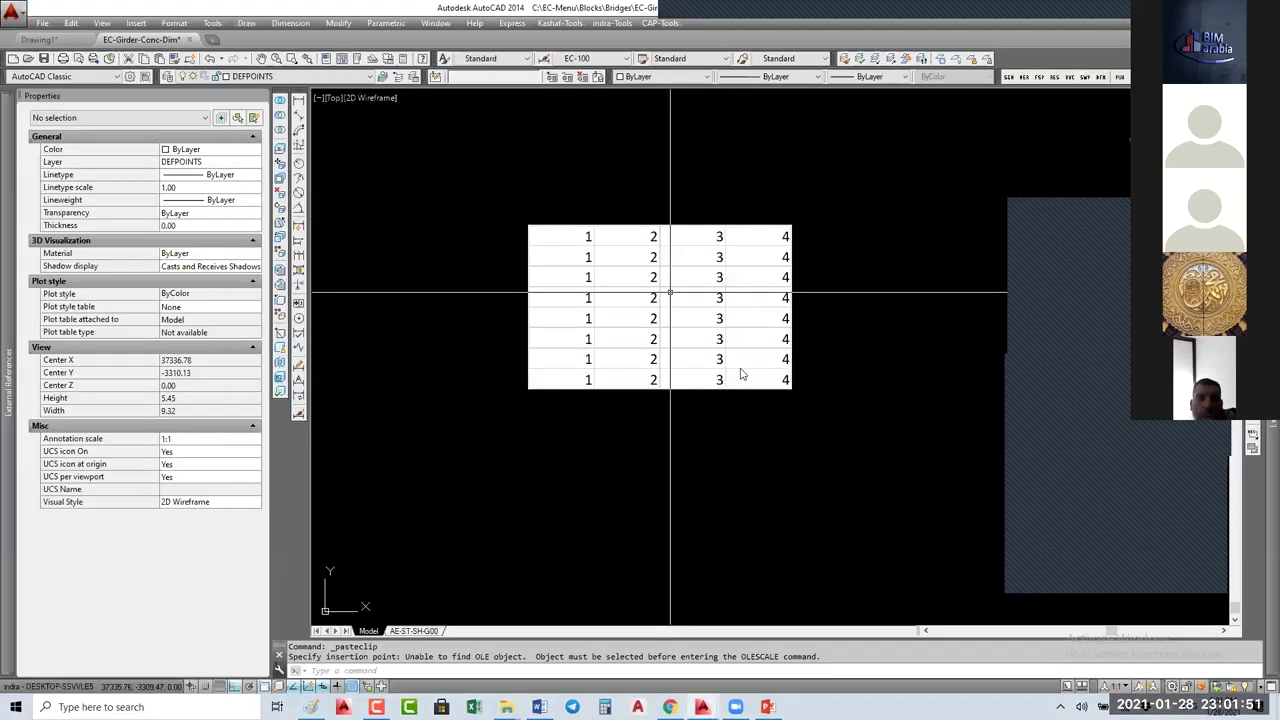
# Step: Copy the D7:G14 block of numbers from the embedded worksheet in Excel
pyautogui.rightClick(740, 372)
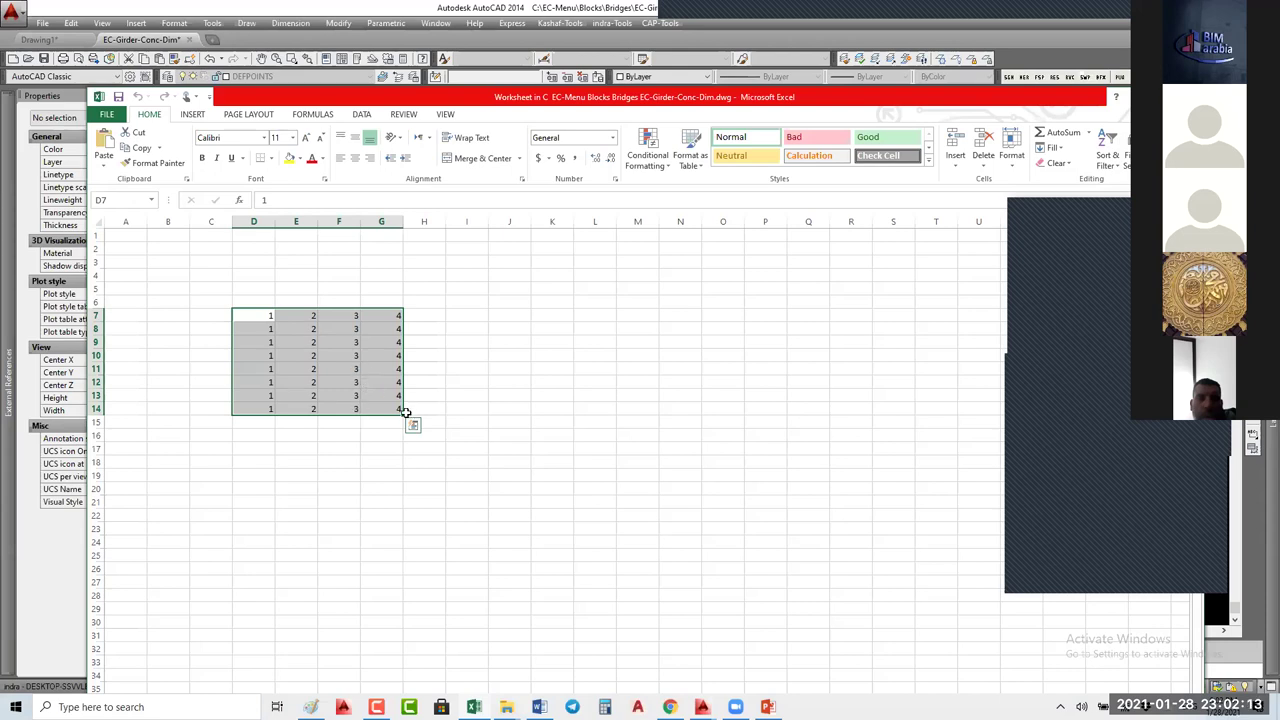
pyautogui.hotkey('ctrl', 'c')
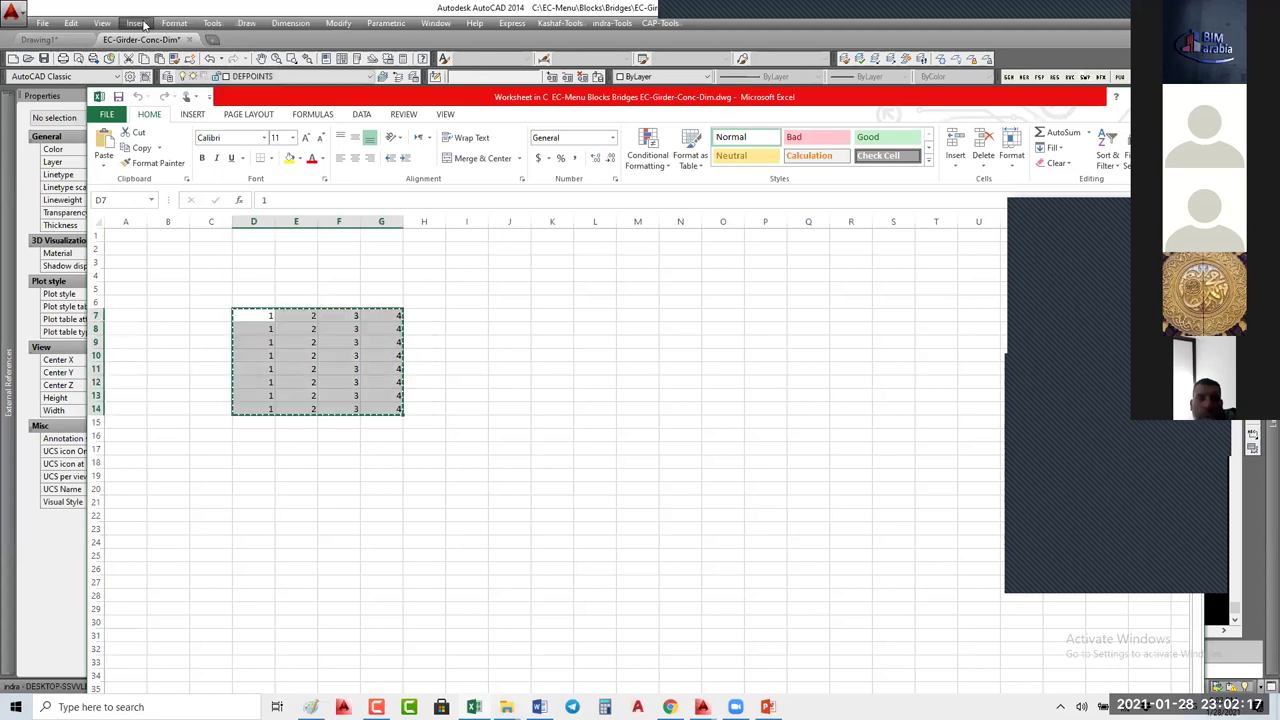
pyautogui.click(143, 24)
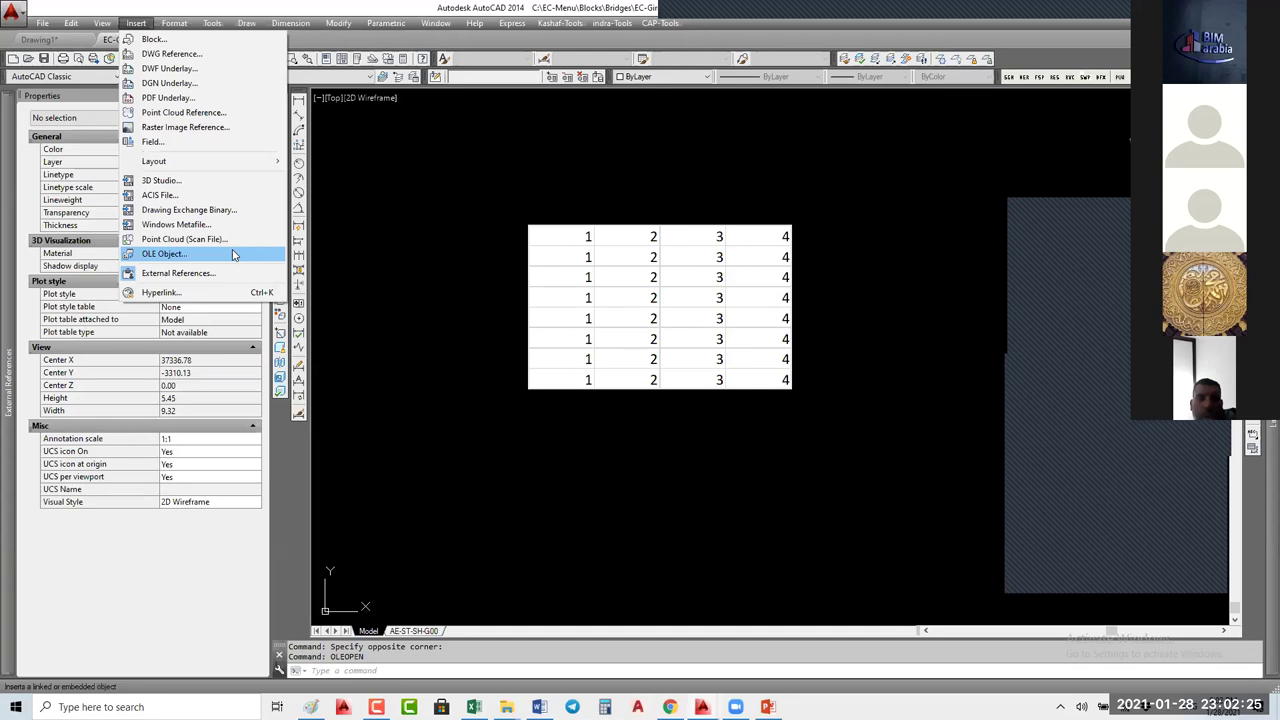
# Step: Insert an OLE AutoCAD Drawing object, which opens Drawing1 in AutoCAD 2020
pyautogui.click(236, 254)
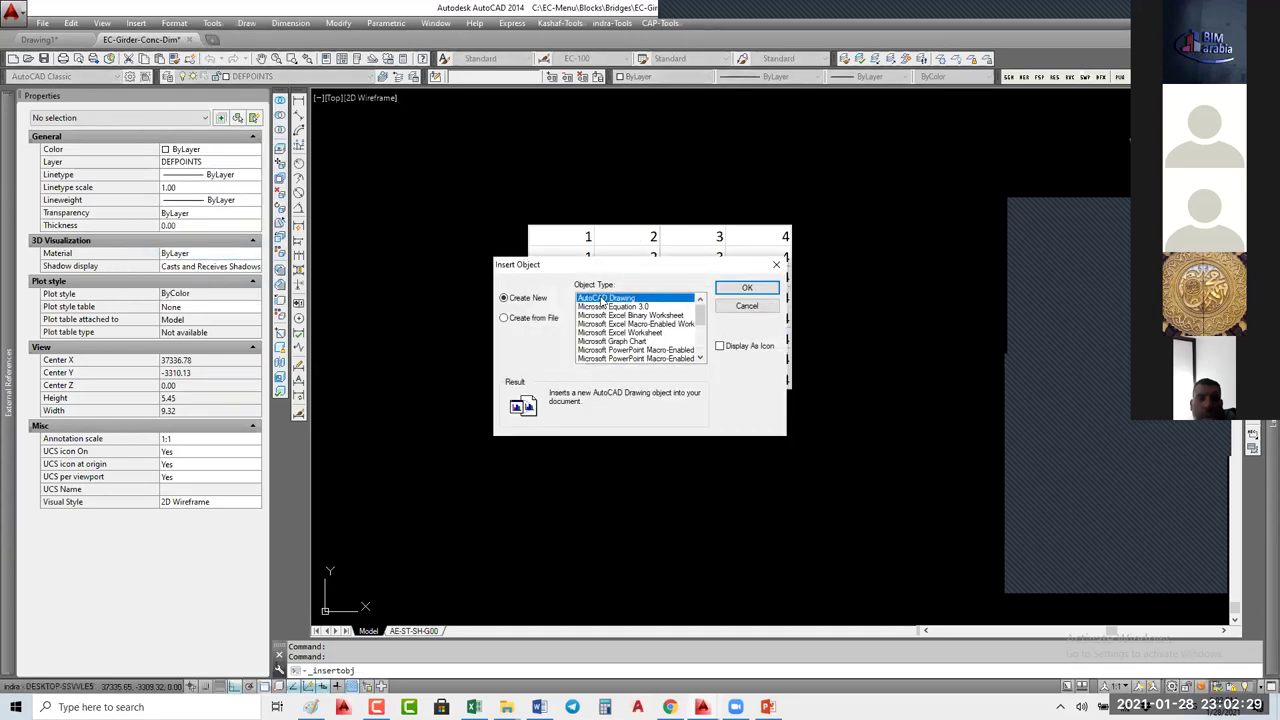
pyautogui.press('Escape')
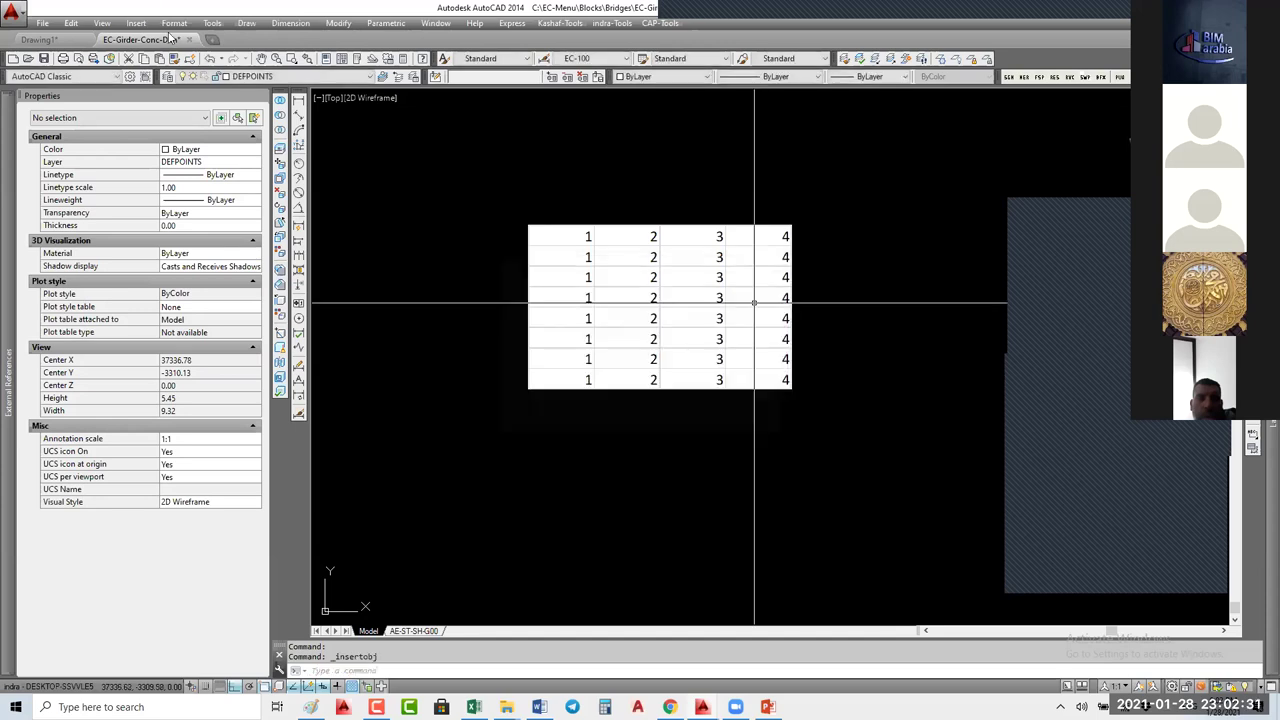
pyautogui.click(136, 22)
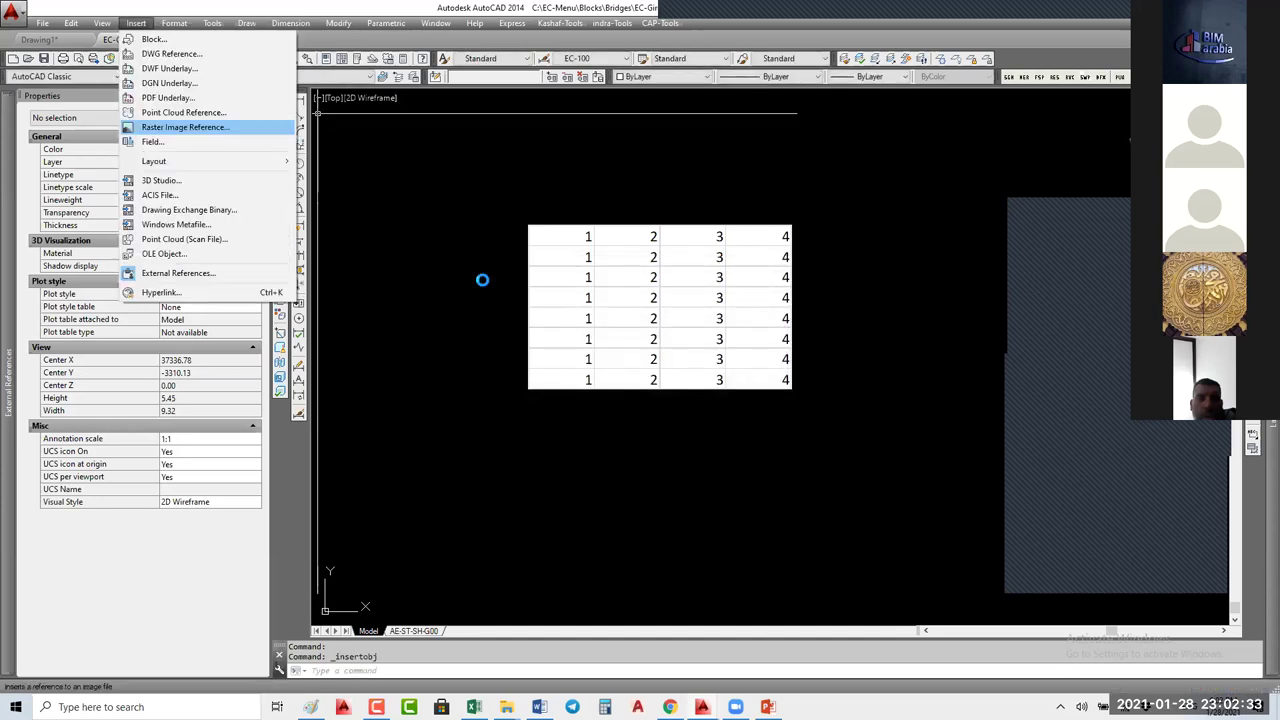
pyautogui.click(601, 256)
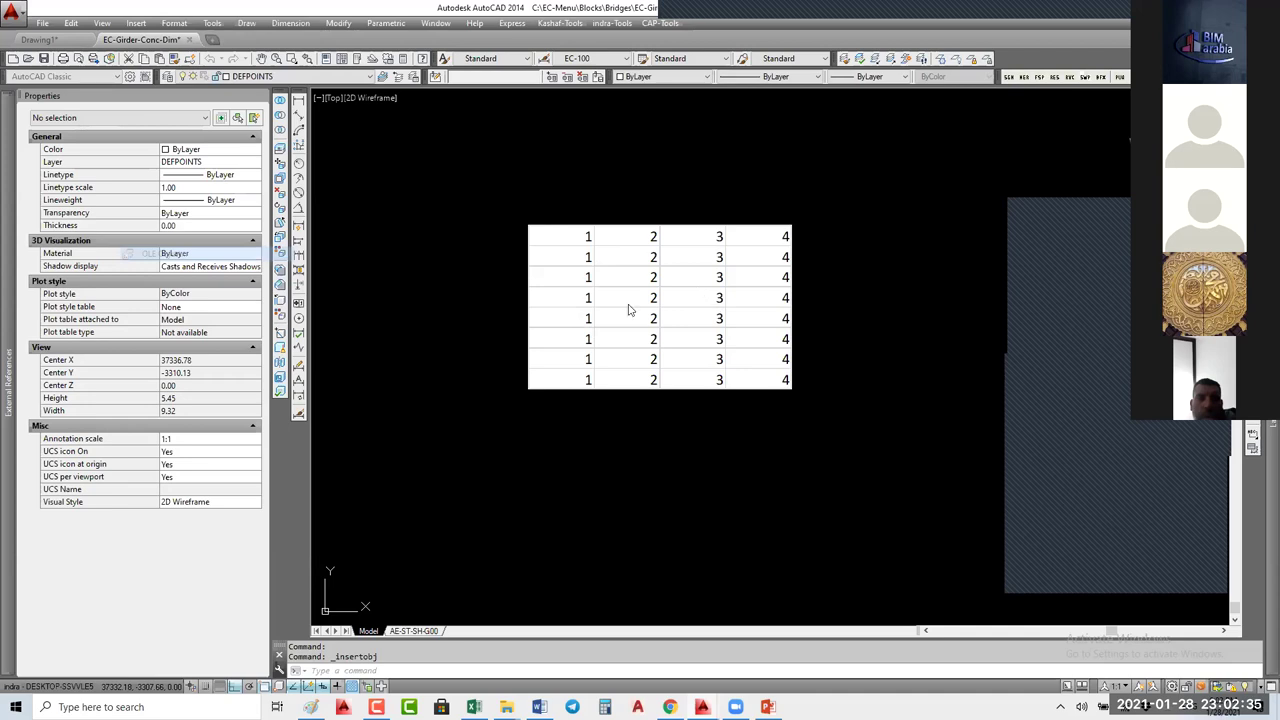
pyautogui.press('Return')
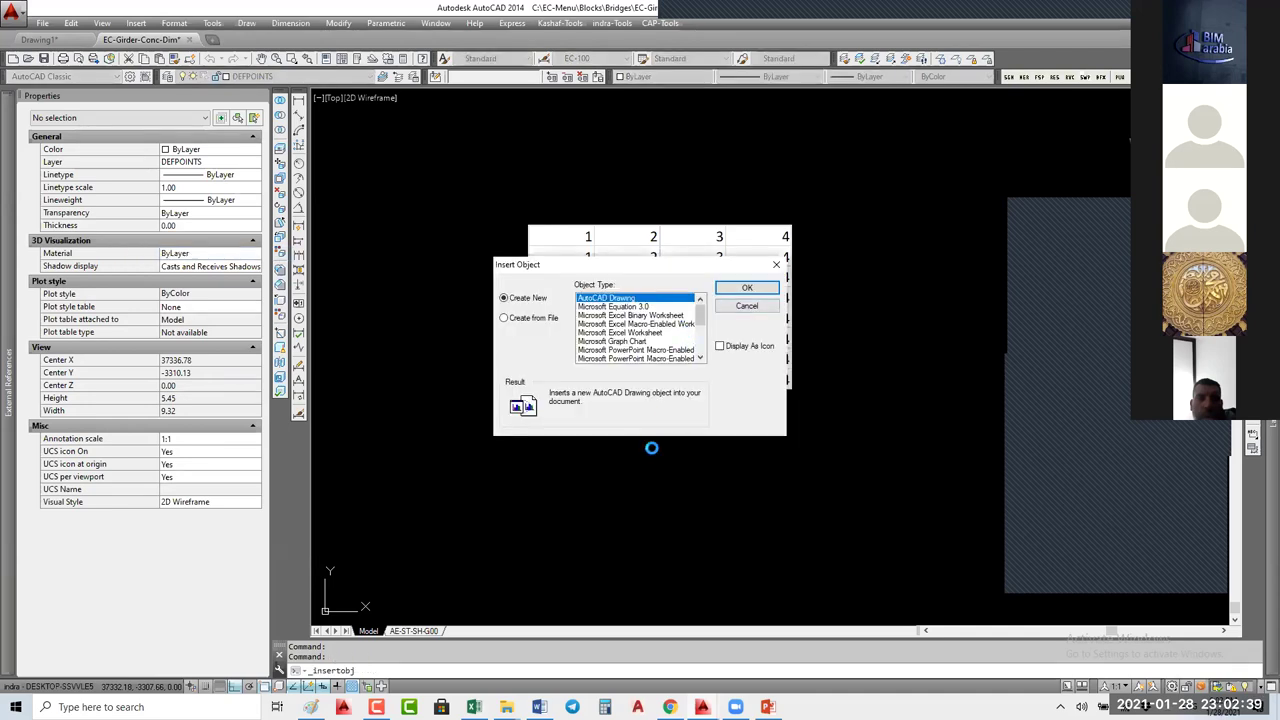
pyautogui.press('Escape')
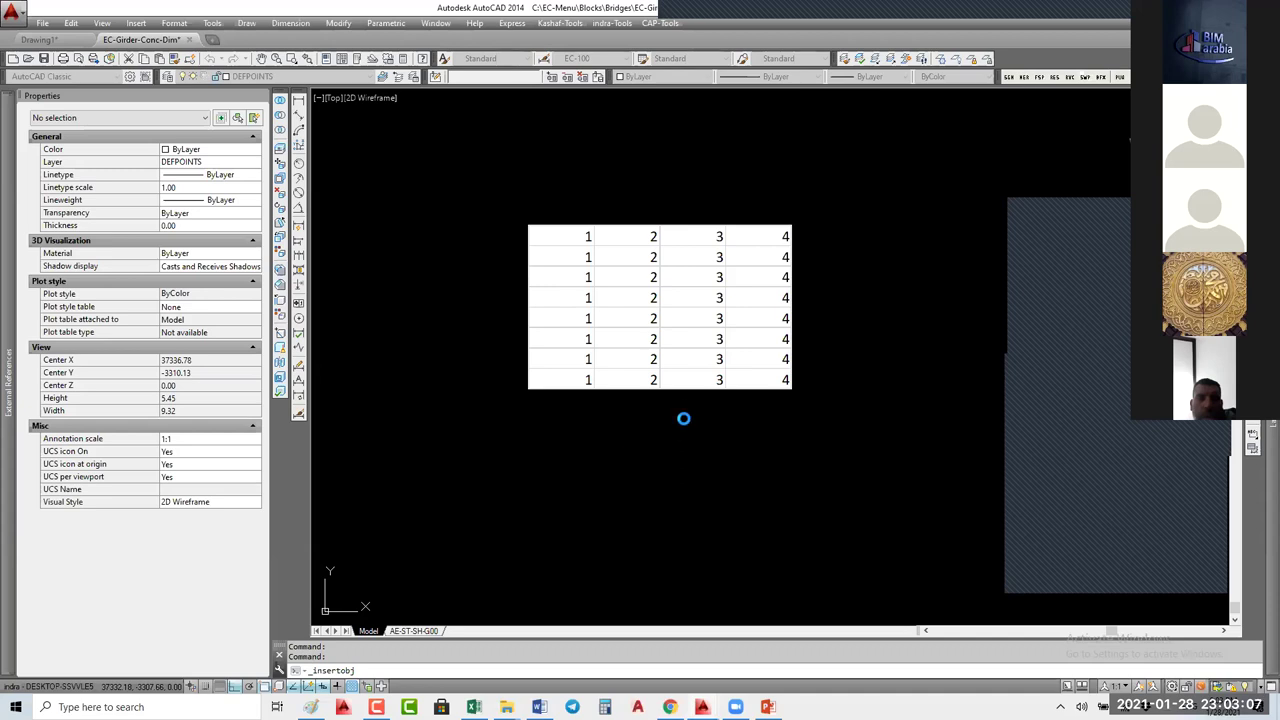
pyautogui.moveTo(702, 707)
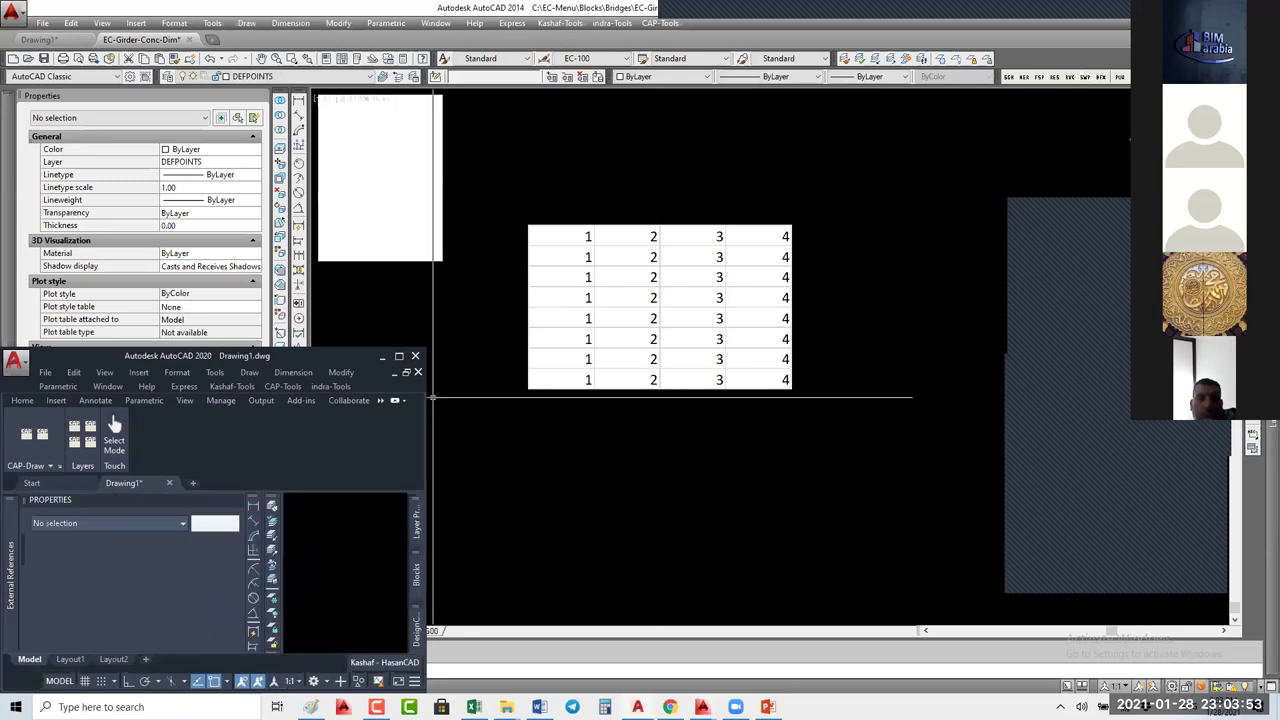
# Step: Return to the AutoCAD 2014 girder drawing and window-select beside the OLE grid
pyautogui.click(479, 355)
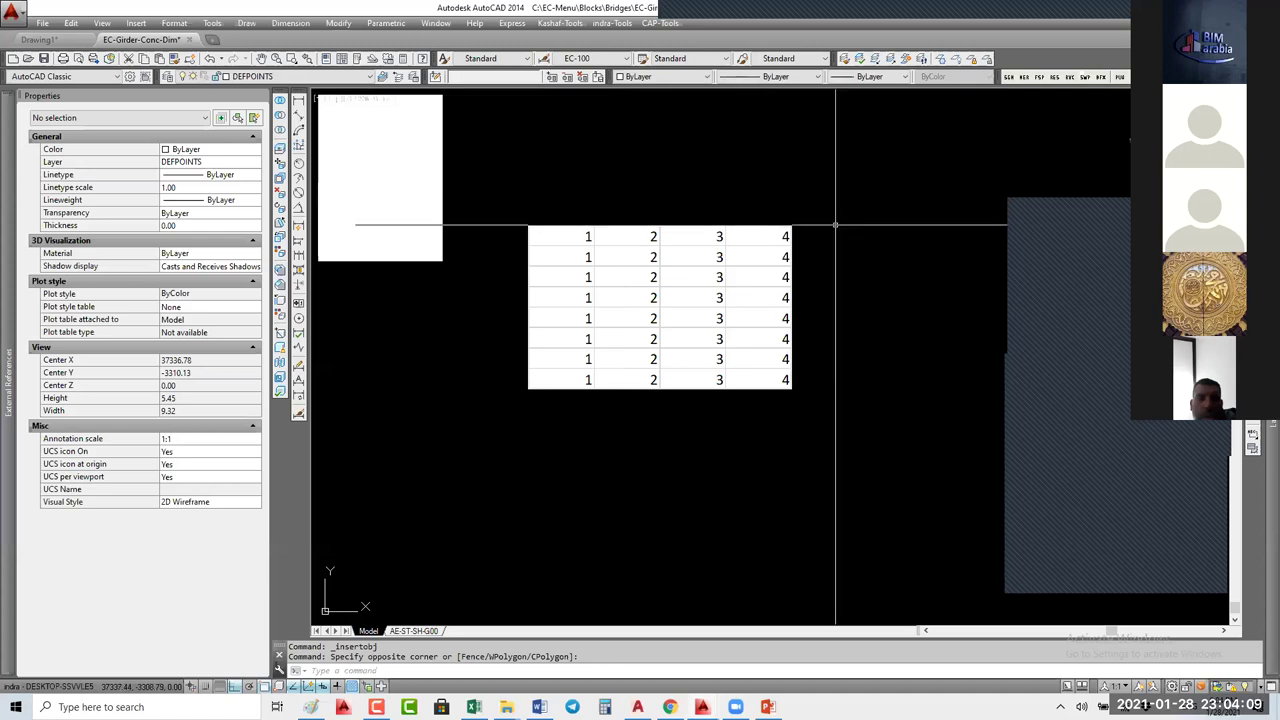
pyautogui.click(826, 348)
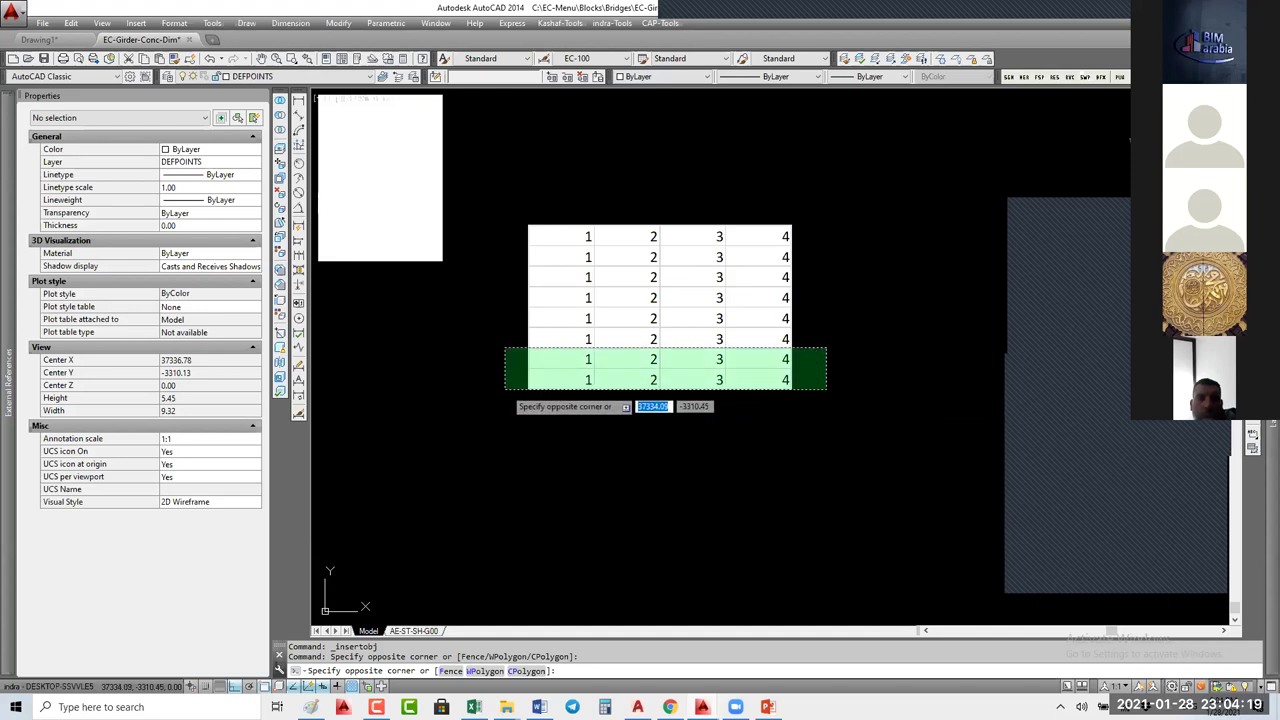
pyautogui.click(826, 346)
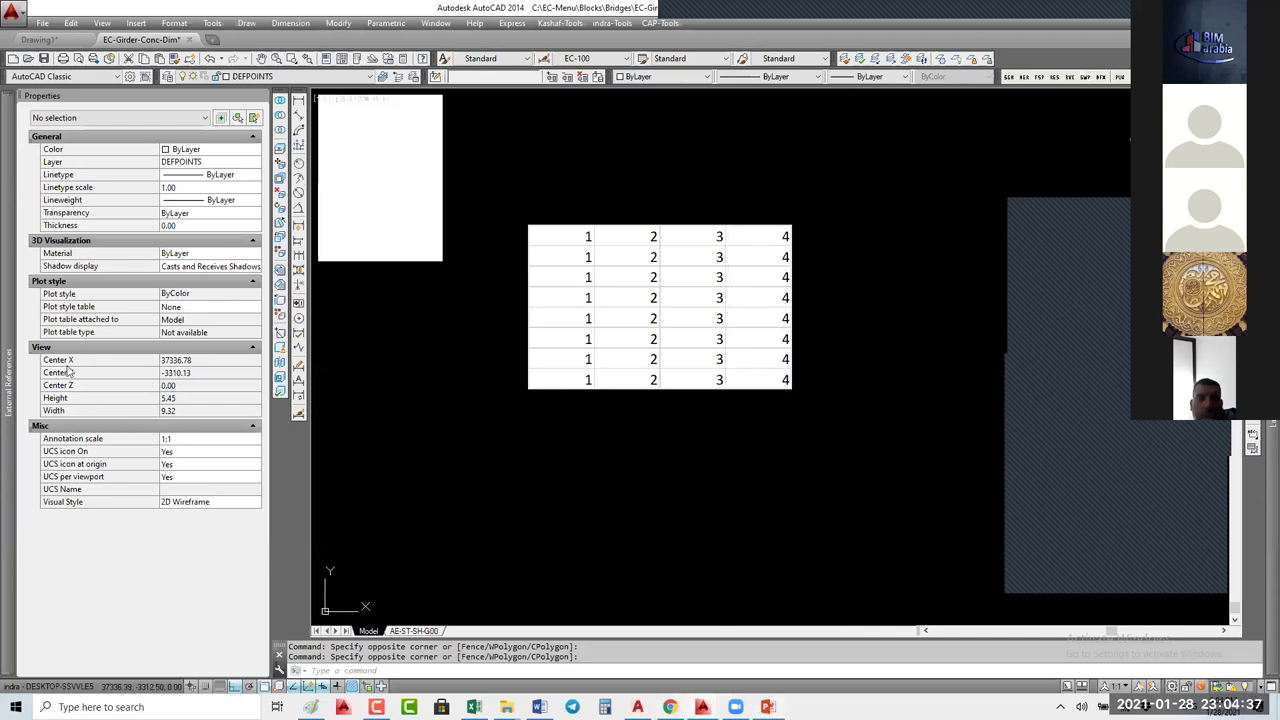
# Step: Switch to the PowerPoint outline and view the Attributes and Extracting Data slides
pyautogui.hotkey('alt', 'Tab')
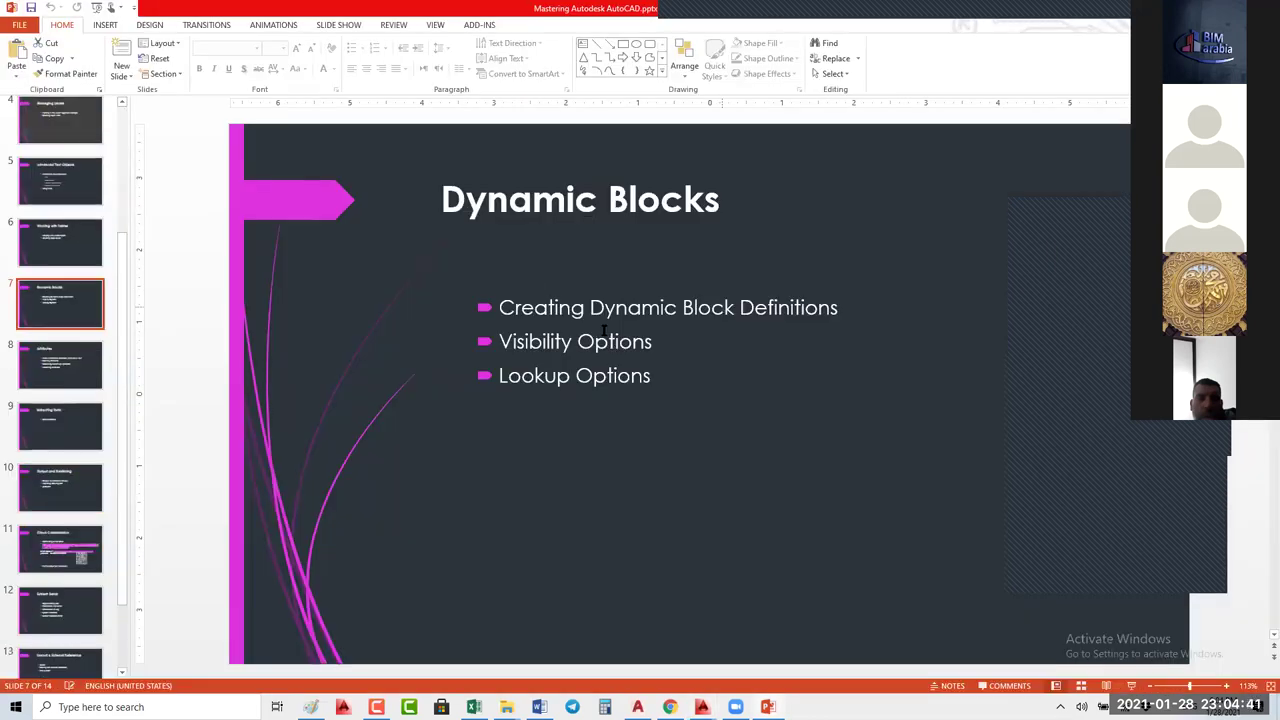
pyautogui.click(65, 368)
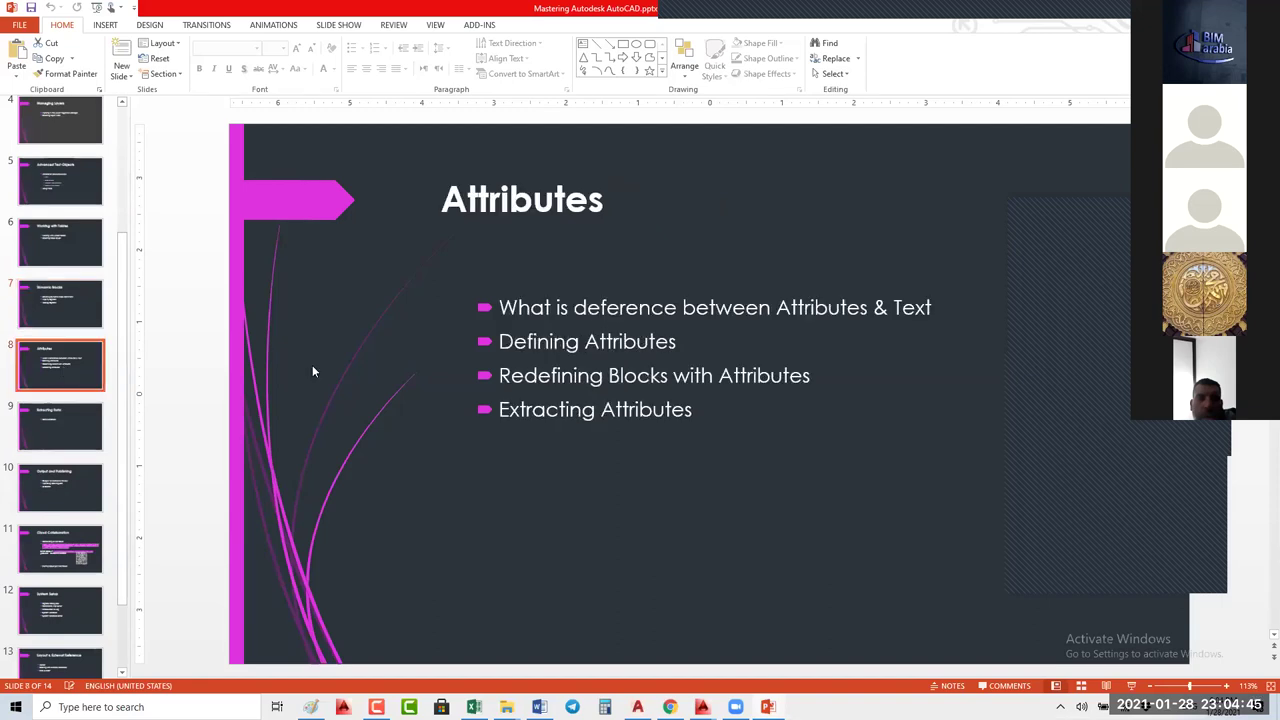
pyautogui.click(60, 430)
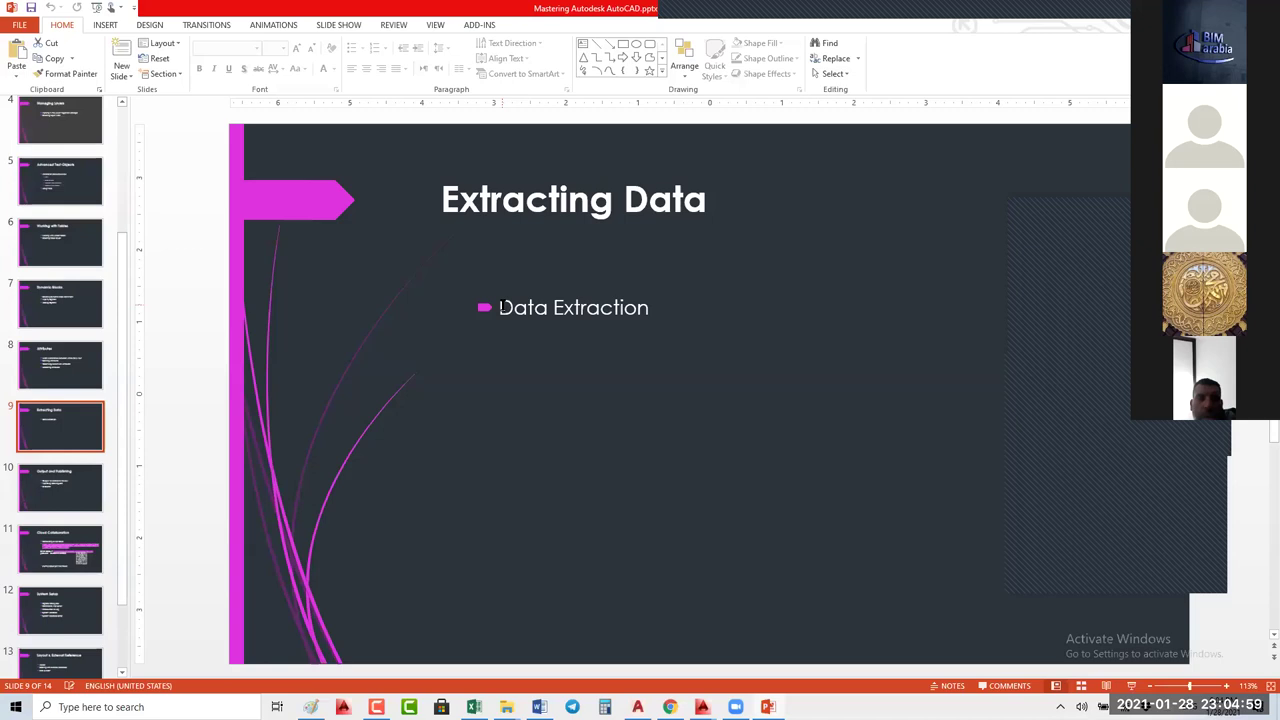
pyautogui.click(394, 323)
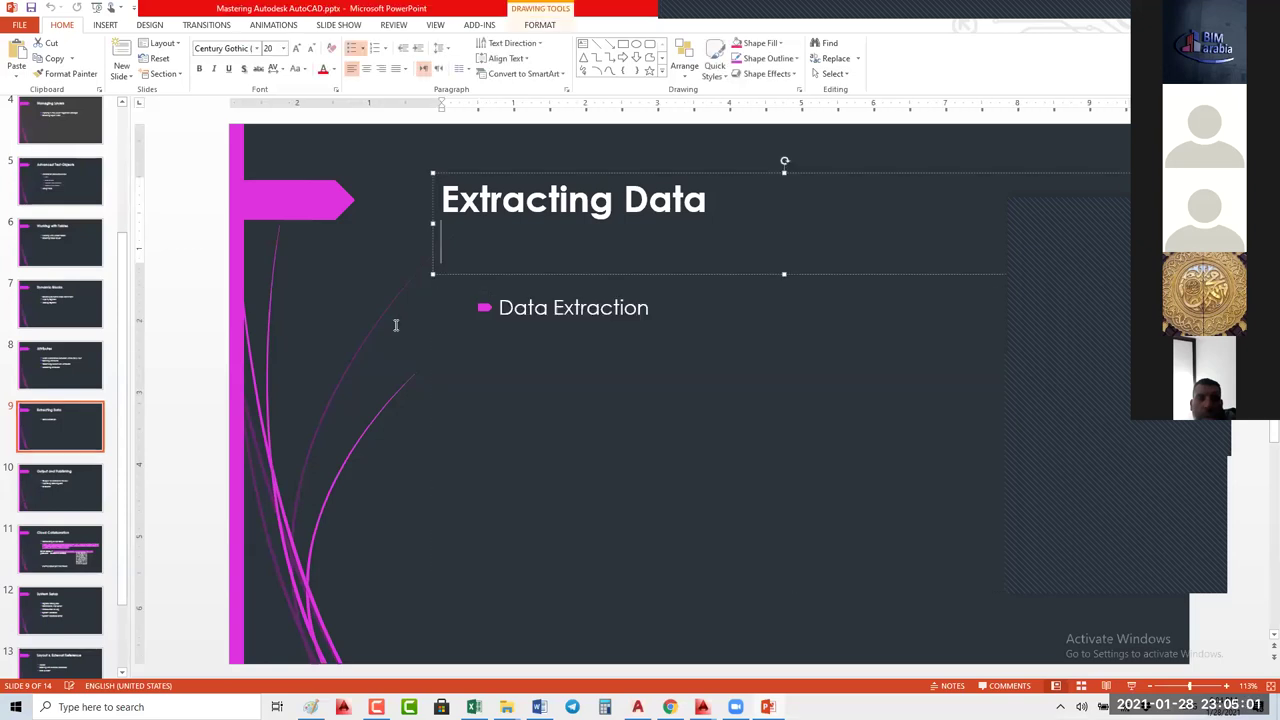
pyautogui.press('Escape')
pyautogui.press('Escape')
pyautogui.press('pagedown')
pyautogui.press('pagedown')
pyautogui.press('pagedown')
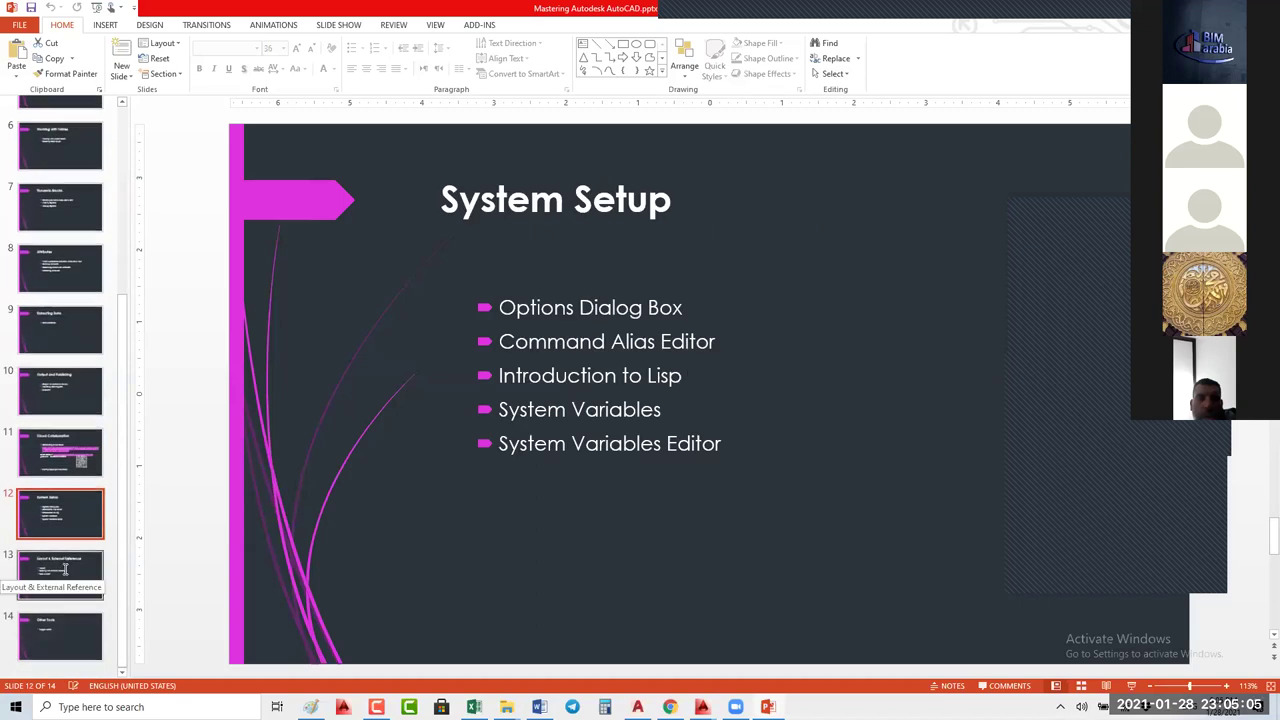
# Step: Review the bullet lists on the Layout & External Reference and Other Tools slides
pyautogui.click(65, 568)
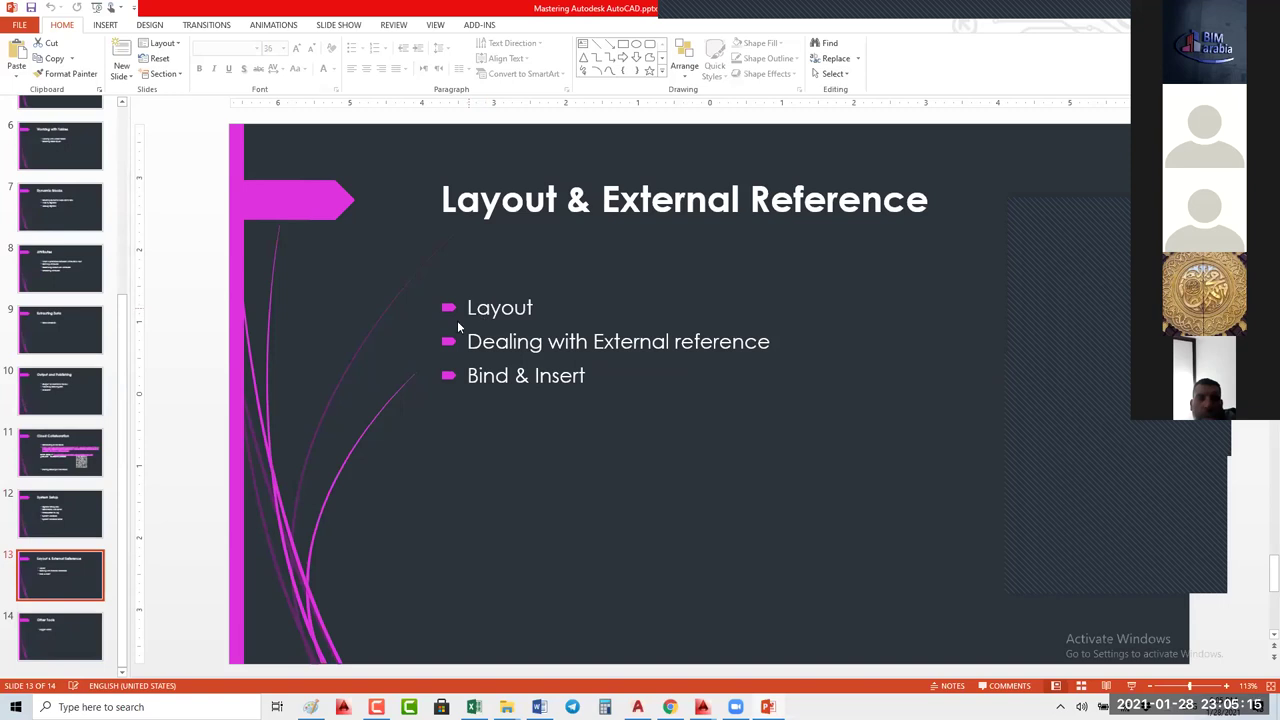
pyautogui.click(457, 320)
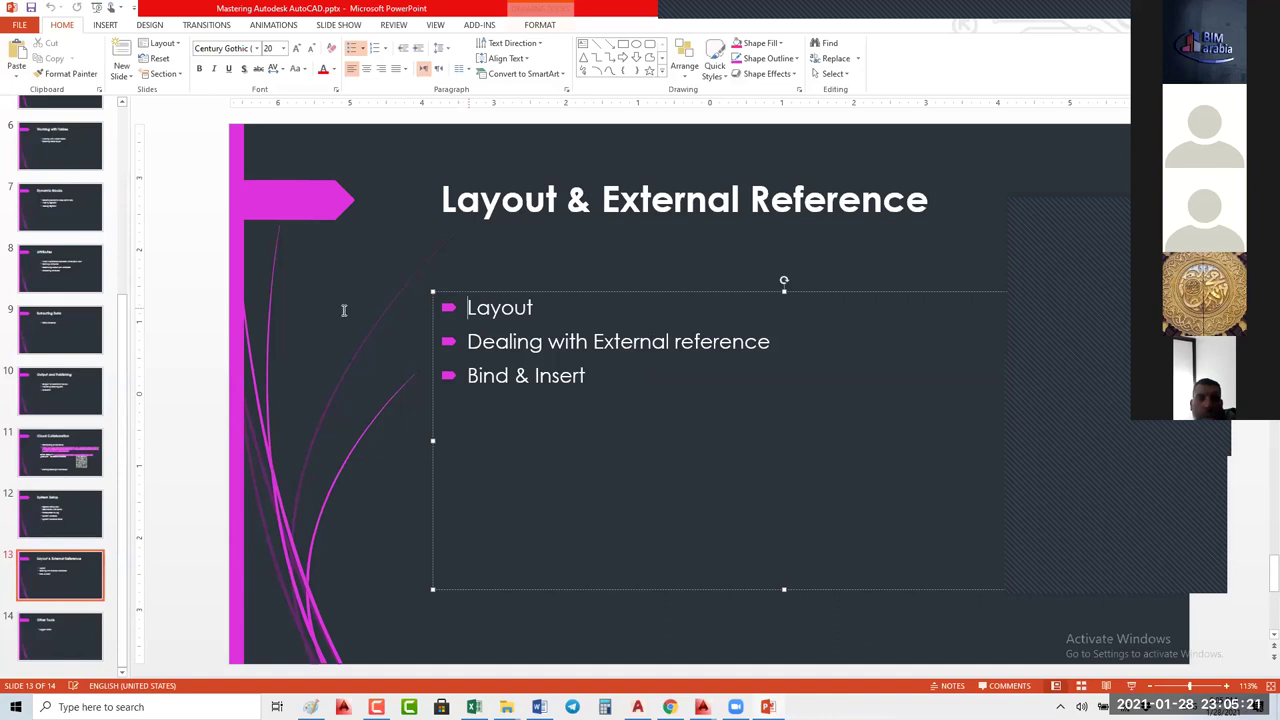
pyautogui.hotkey('ctrl', 'a')
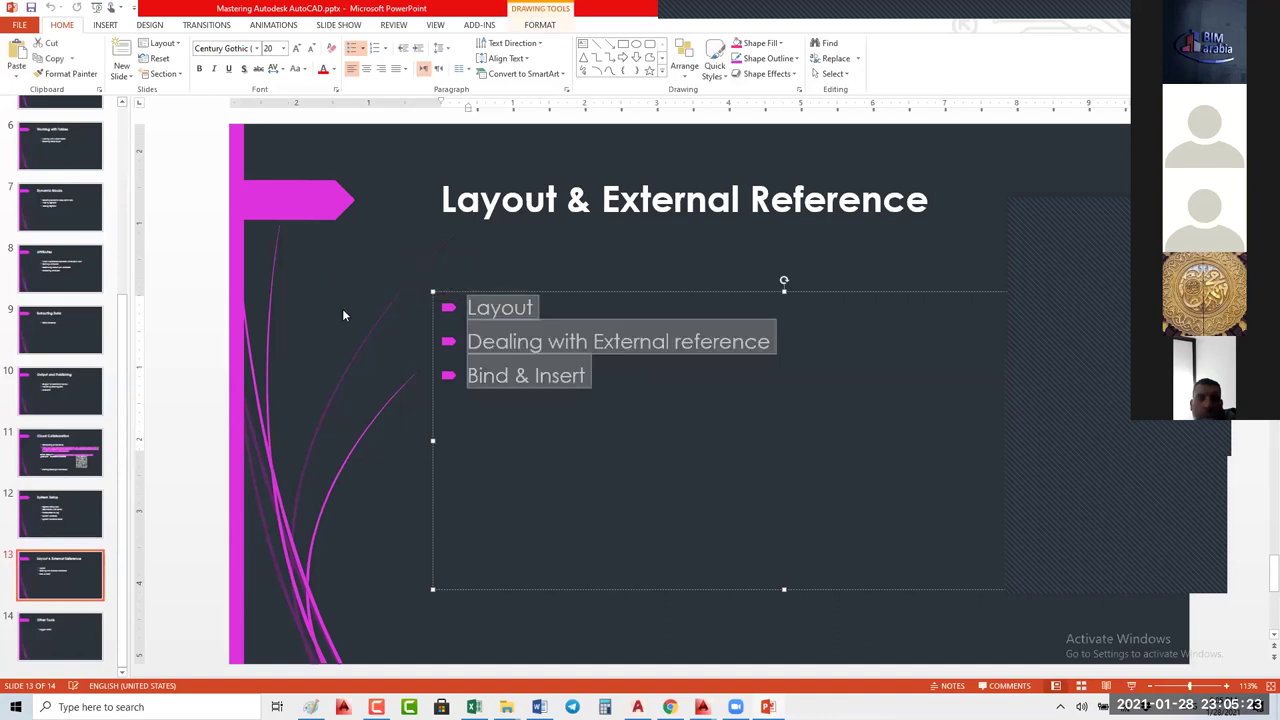
pyautogui.click(60, 636)
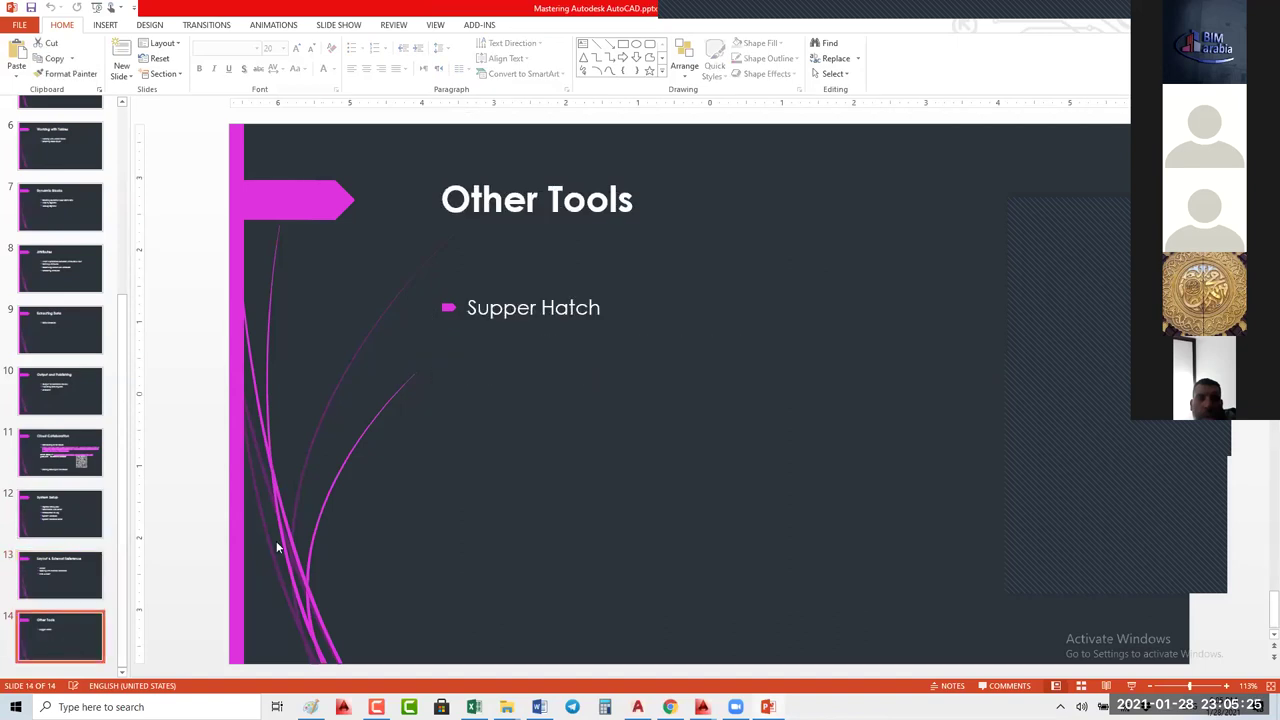
pyautogui.click(550, 354)
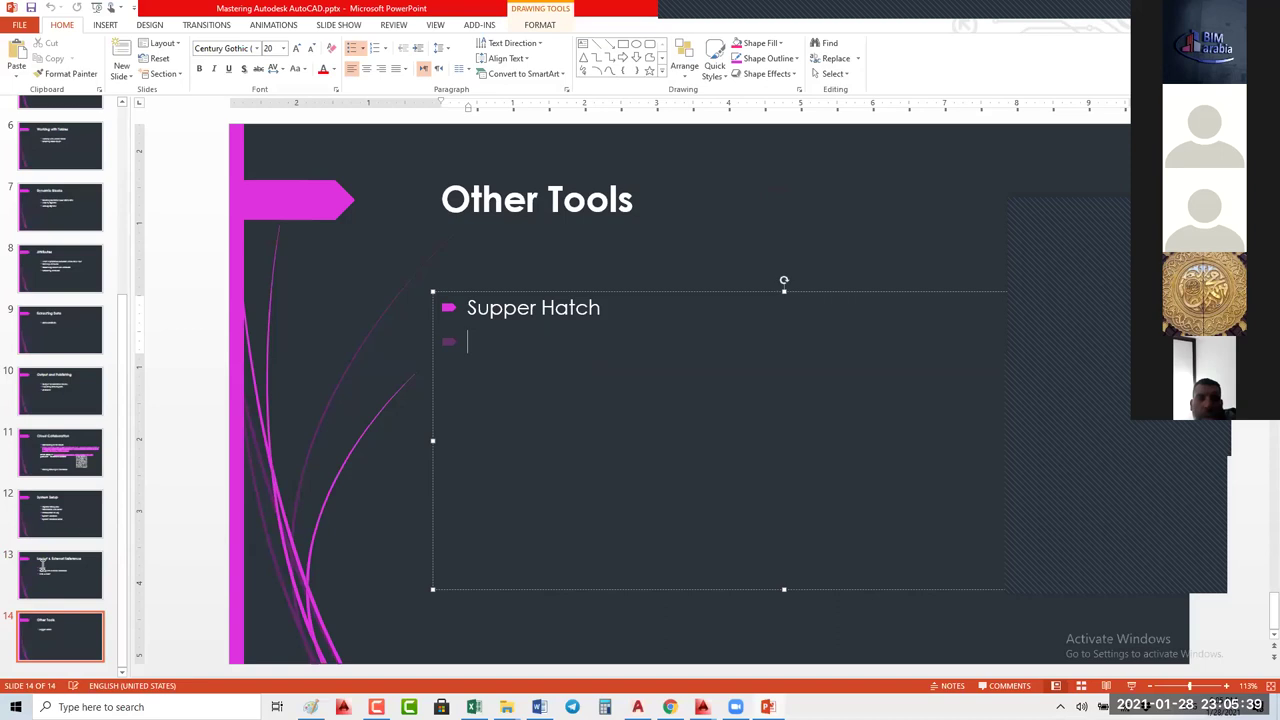
pyautogui.click(100, 556)
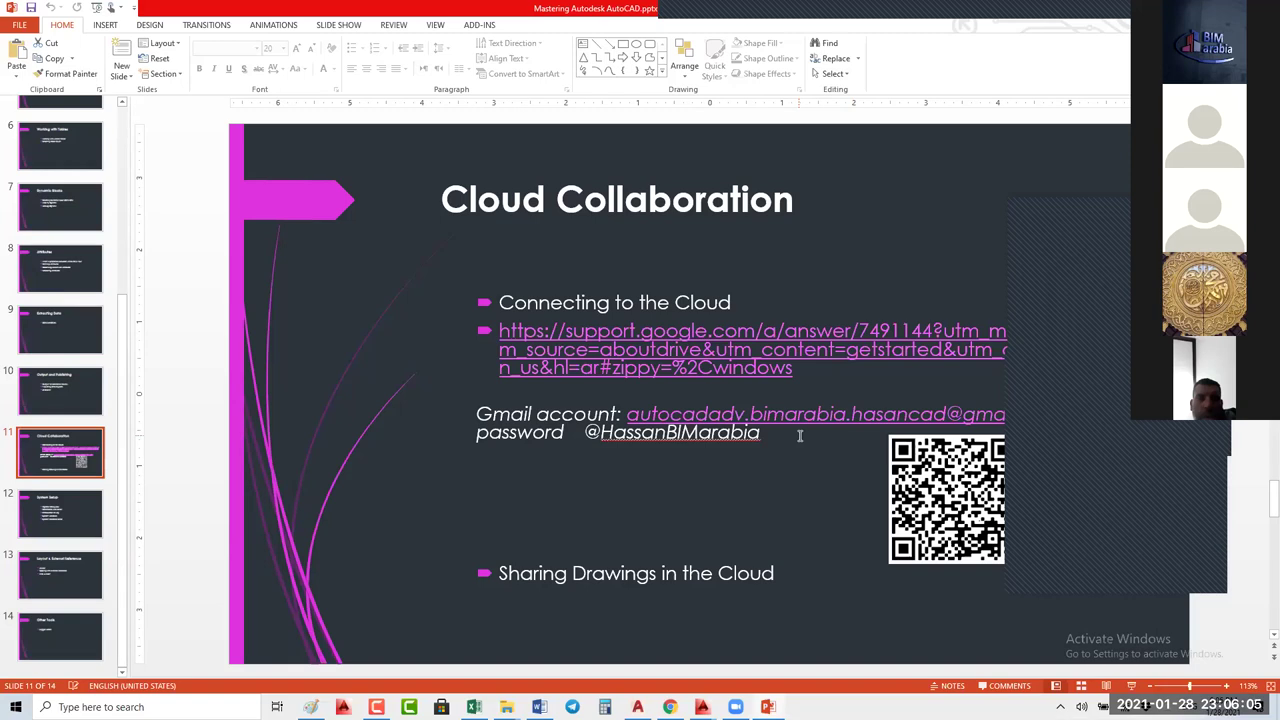
pyautogui.click(97, 347)
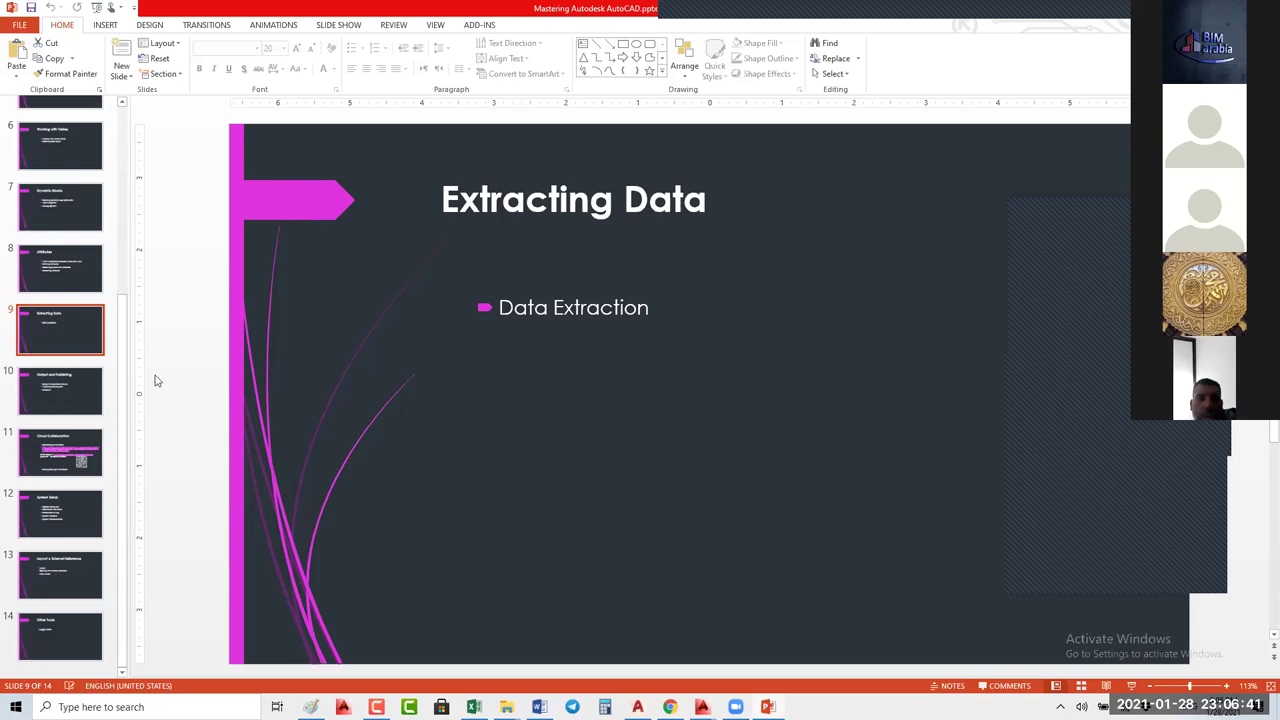
pyautogui.click(205, 355)
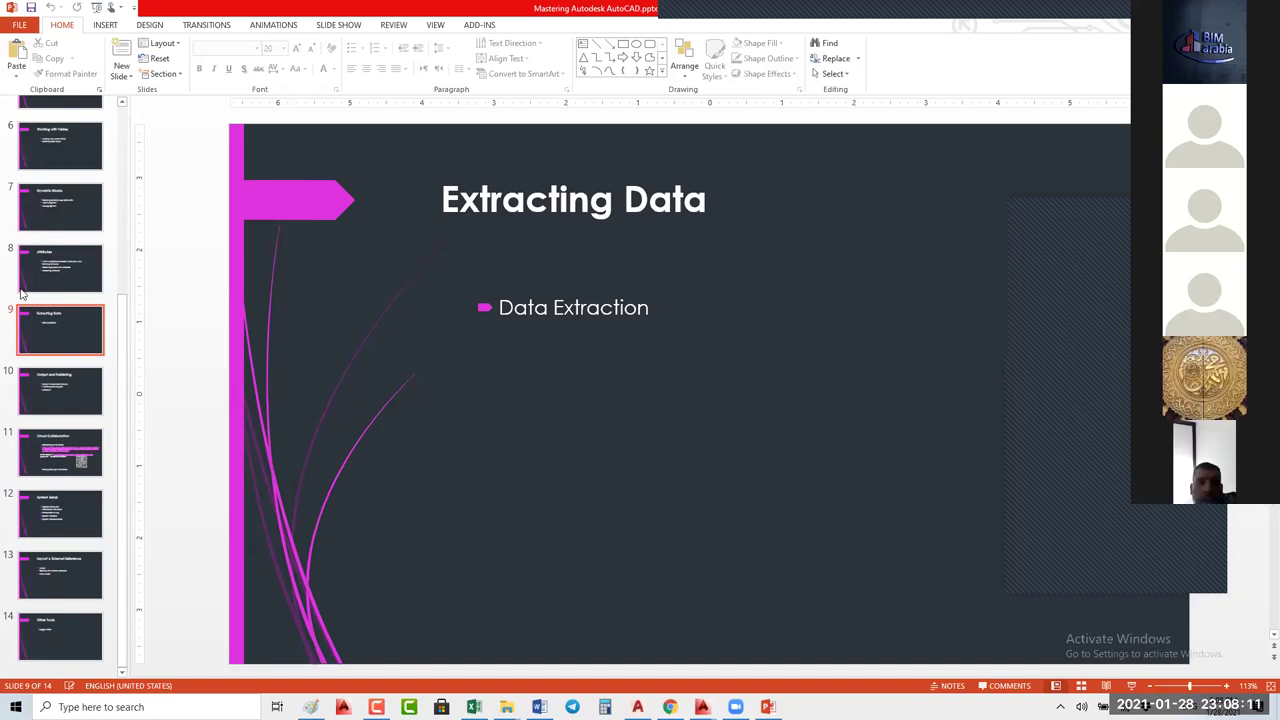
# Step: Page through slides 8, 7, 13, 12 and 14, then return to slide 12, System Setup
pyautogui.click(60, 272)
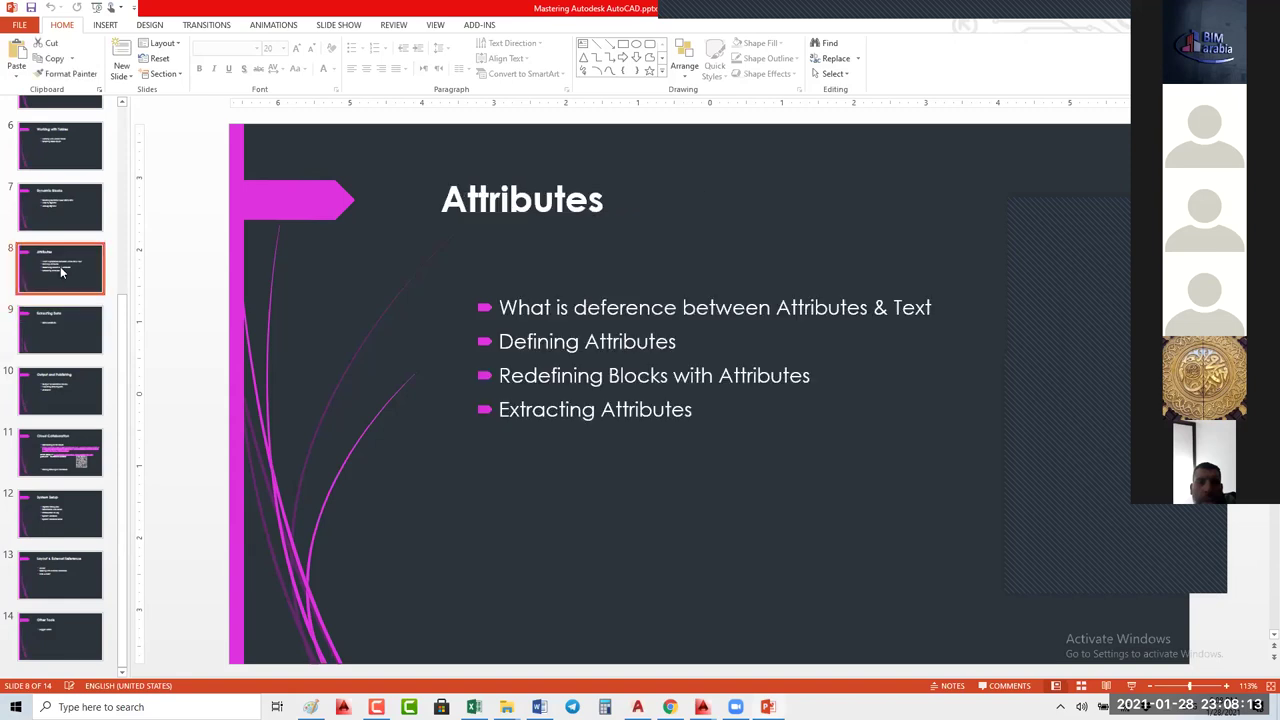
pyautogui.click(80, 228)
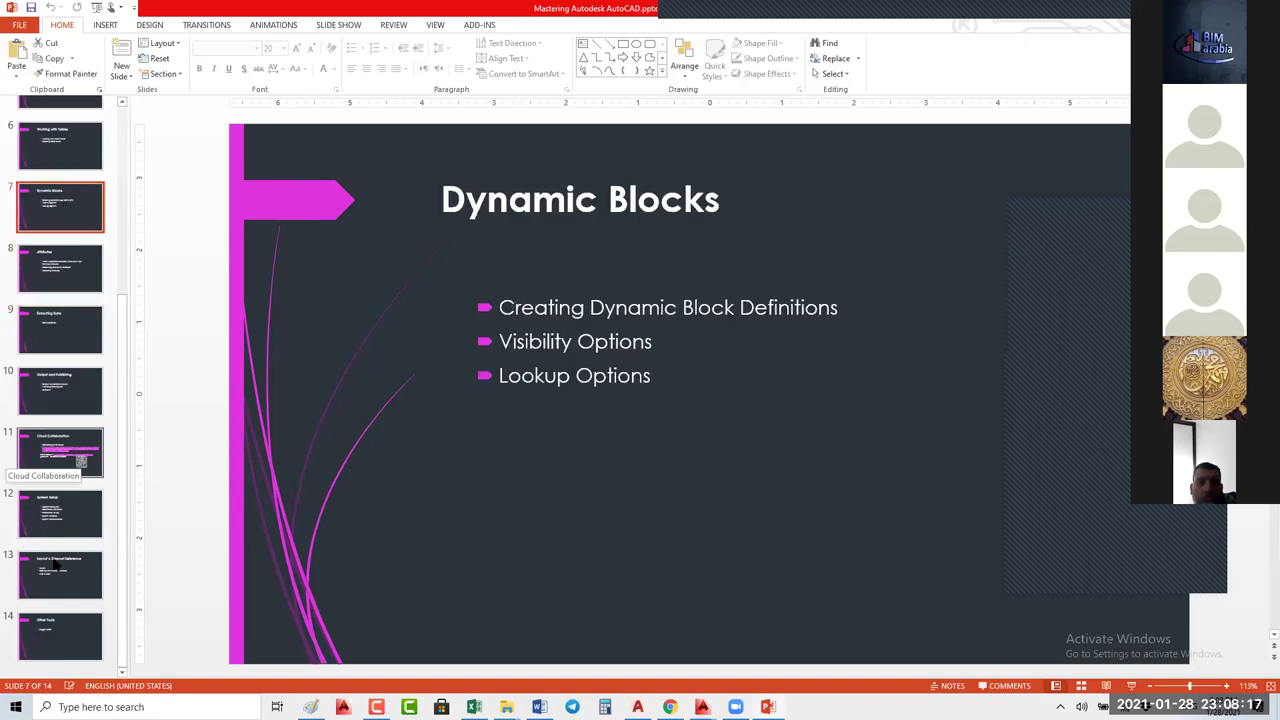
pyautogui.click(48, 572)
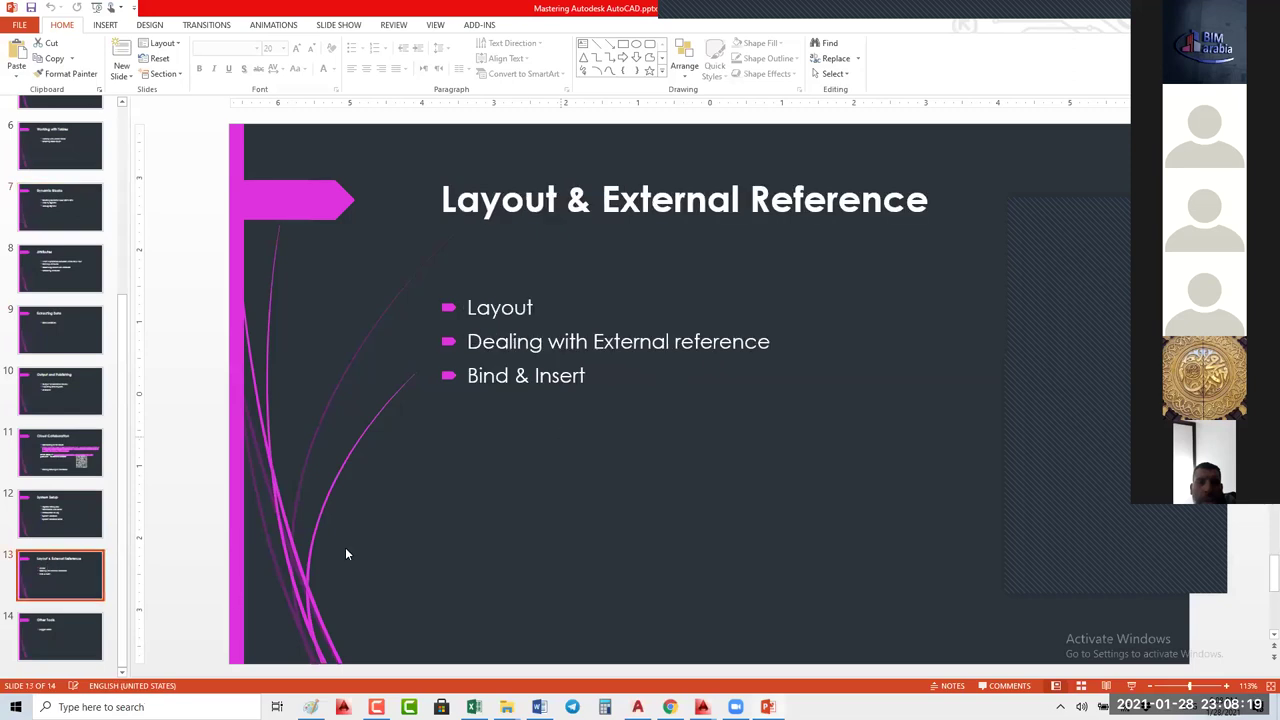
pyautogui.click(66, 513)
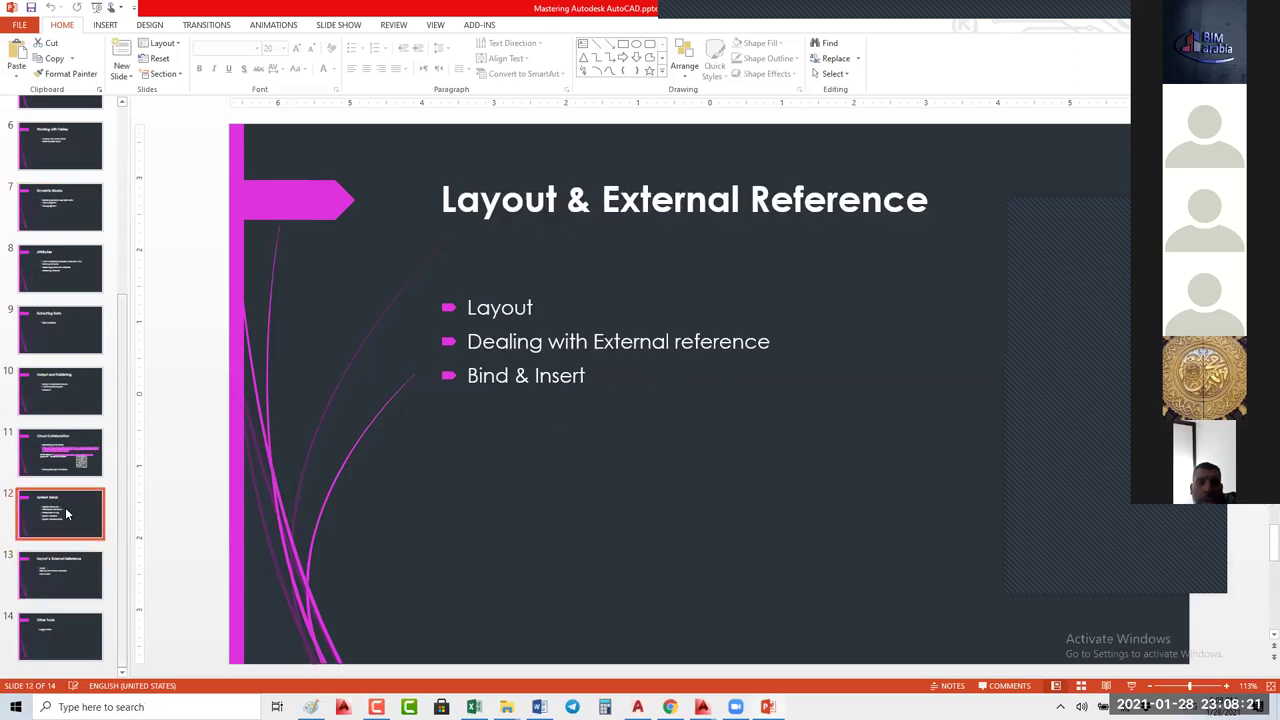
pyautogui.click(68, 626)
pyautogui.click(66, 516)
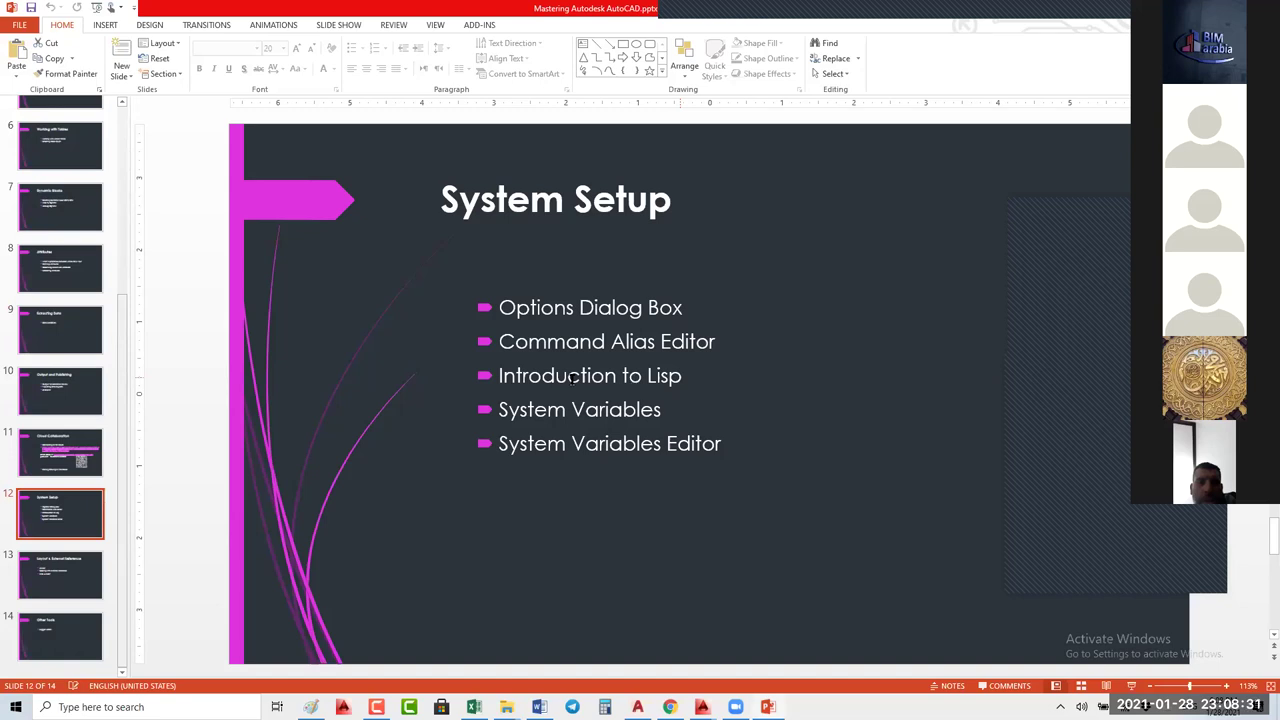
# Step: Select the 'Introduction to Lisp' bullet, deselect it, and switch back to the AutoCAD drawing
pyautogui.tripleClick(572, 378)
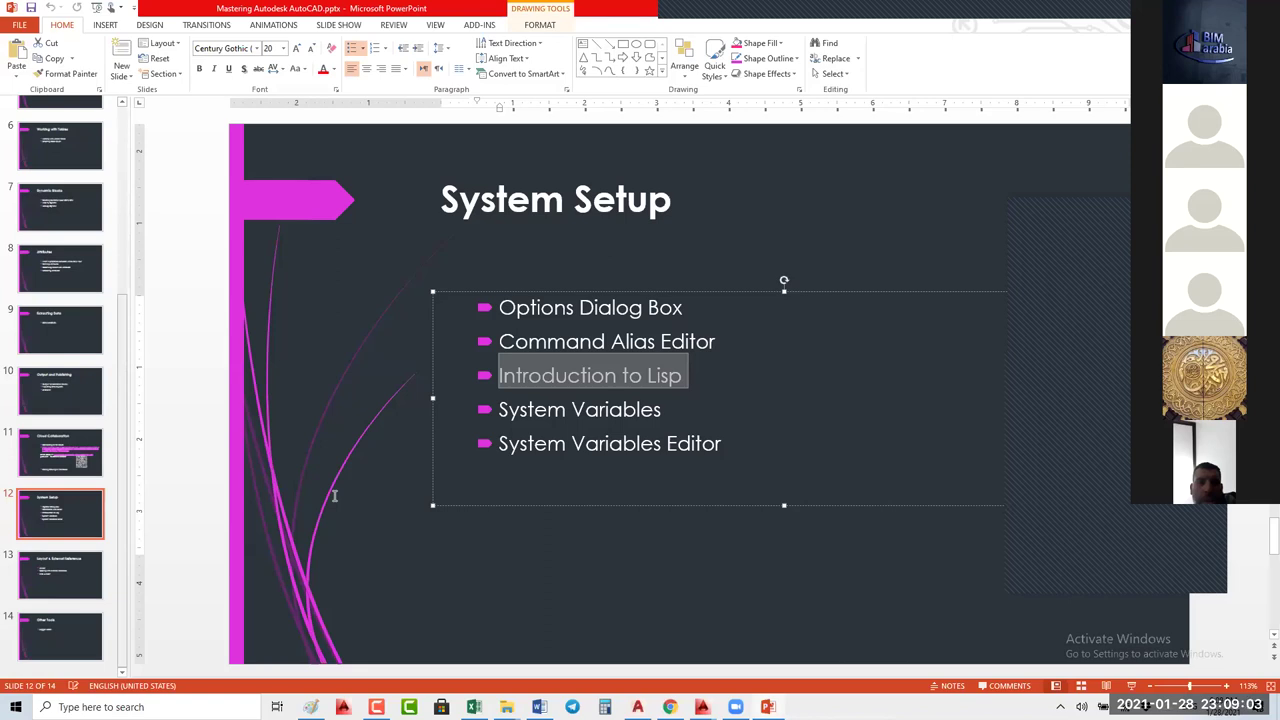
pyautogui.click(538, 601)
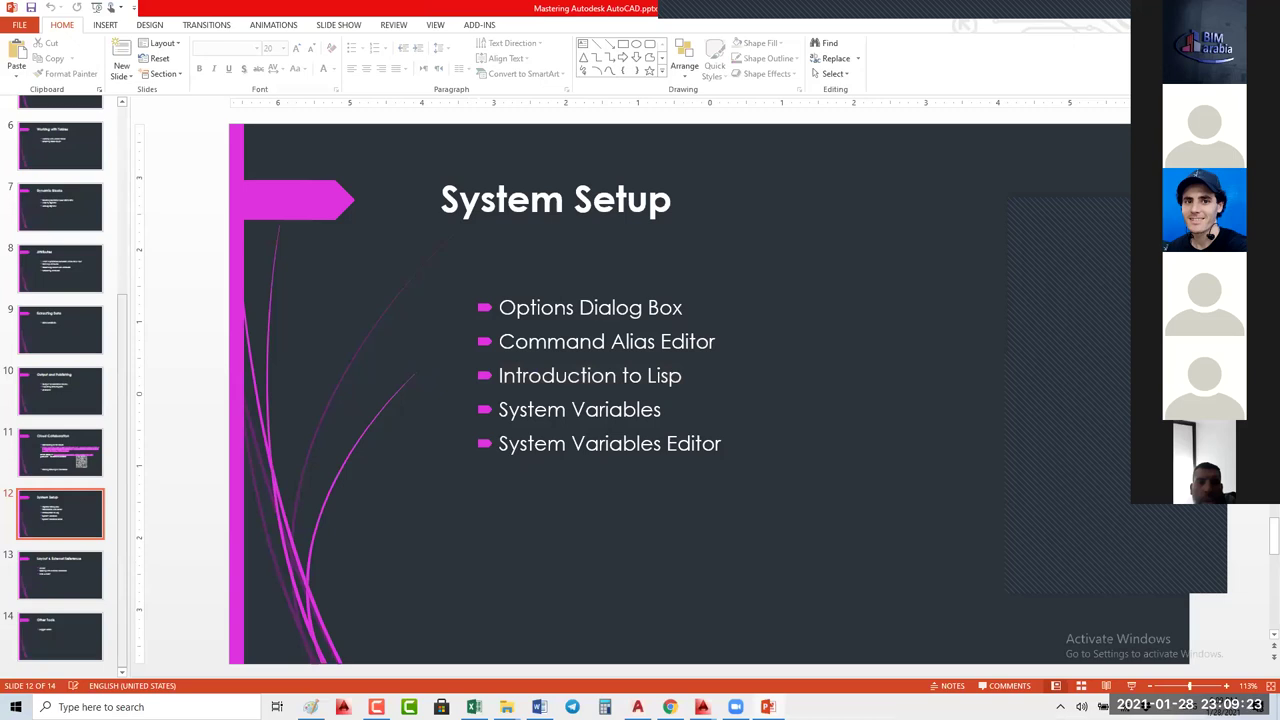
pyautogui.hotkey('alt', 'Tab')
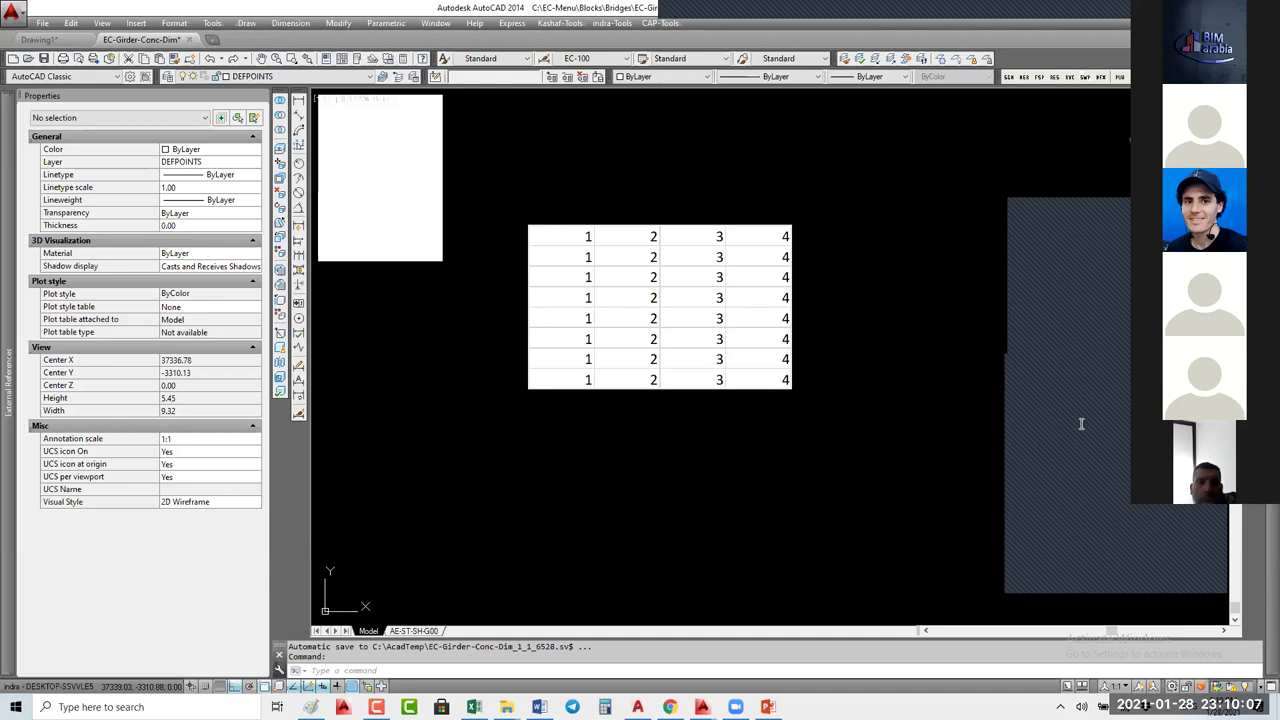
# Step: Browse the Kashaf-Tools, indra-Tools and CAP-Tools menus, including the quantity survey area commands, then close them
pyautogui.click(560, 24)
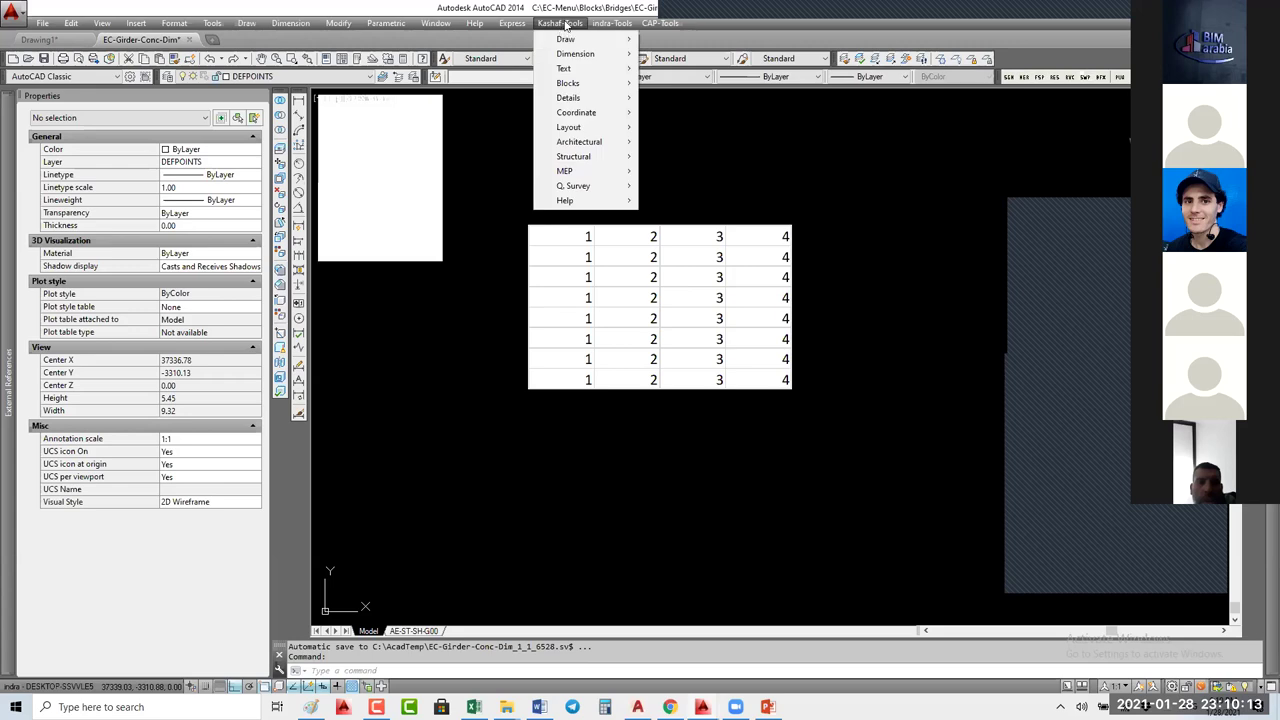
pyautogui.moveTo(634, 35)
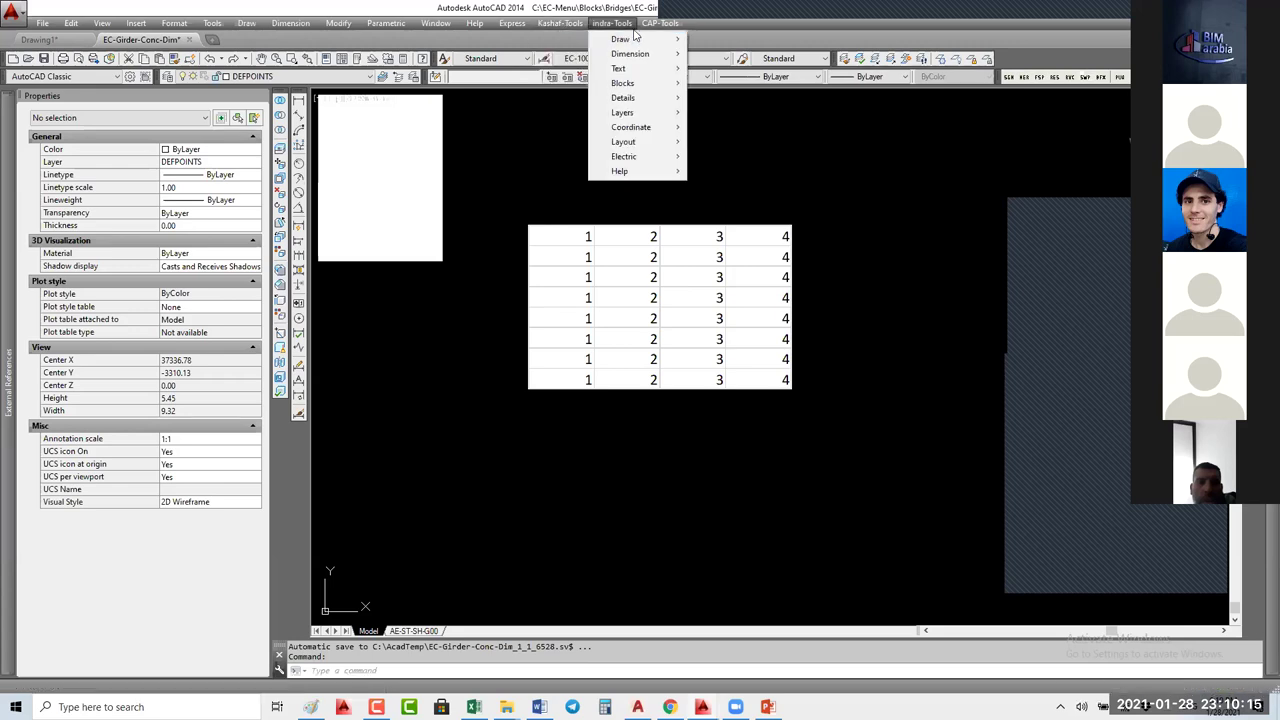
pyautogui.moveTo(537, 30)
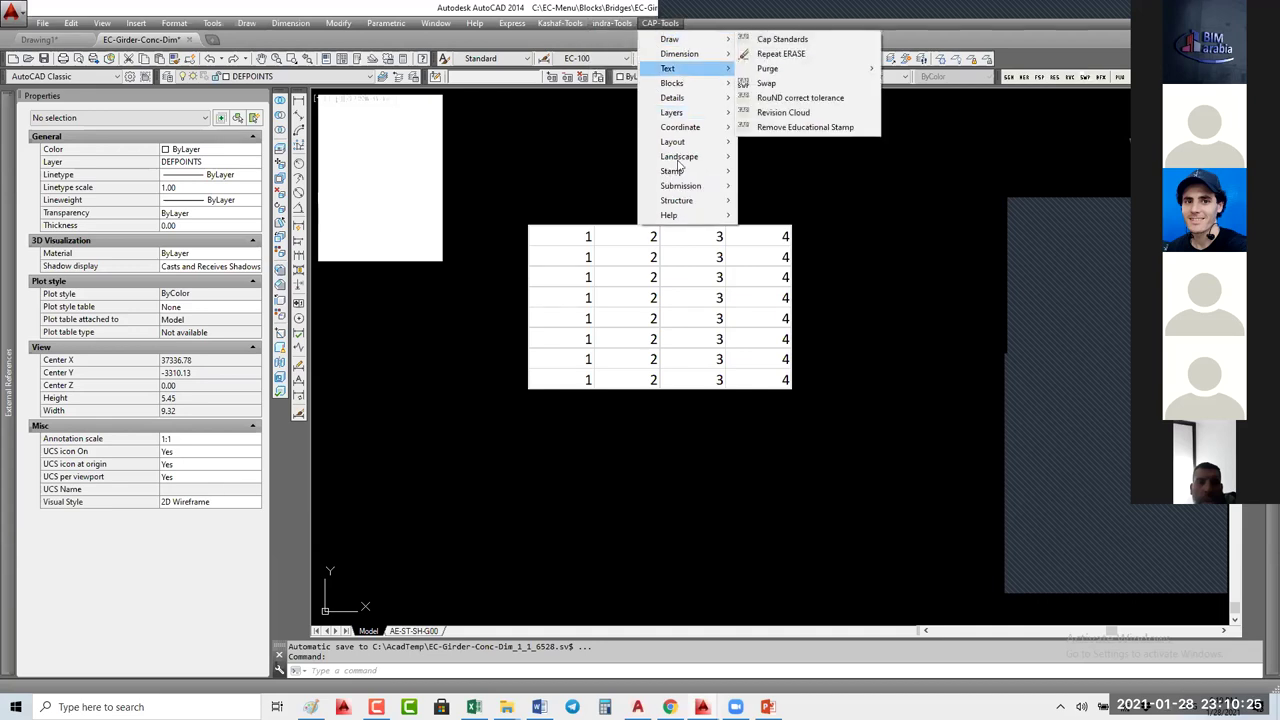
pyautogui.moveTo(679, 163)
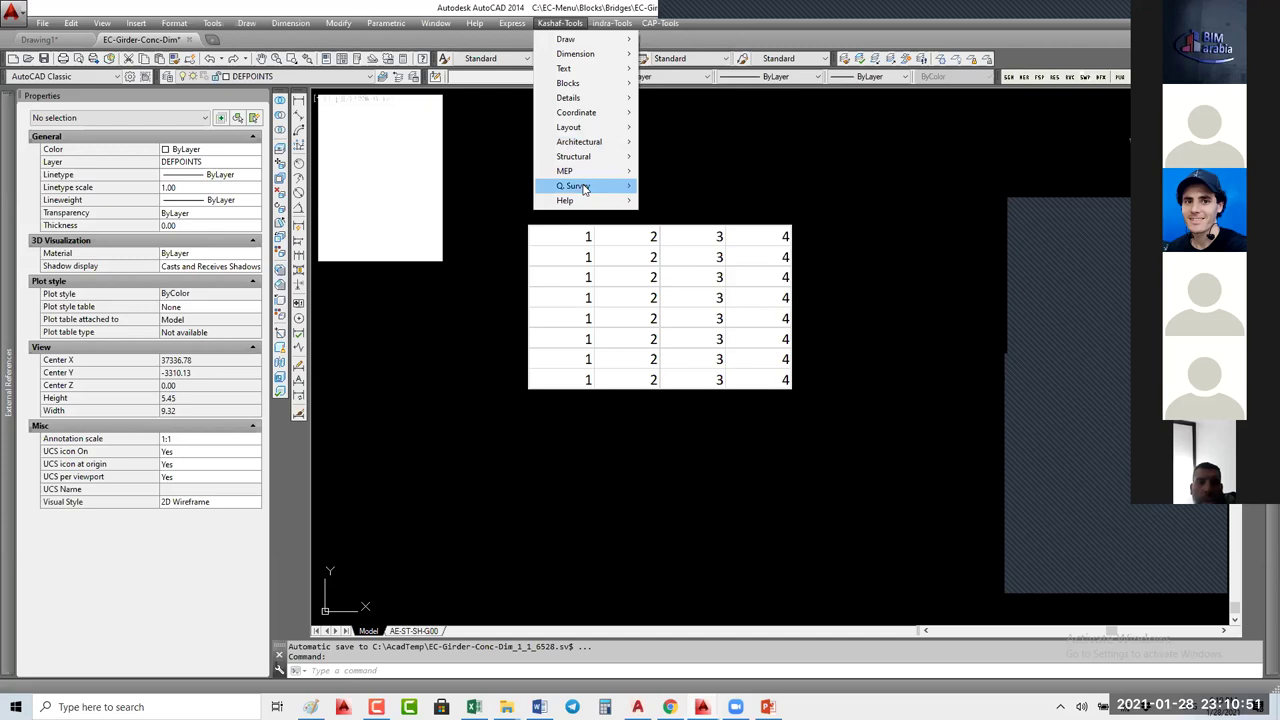
pyautogui.click(583, 187)
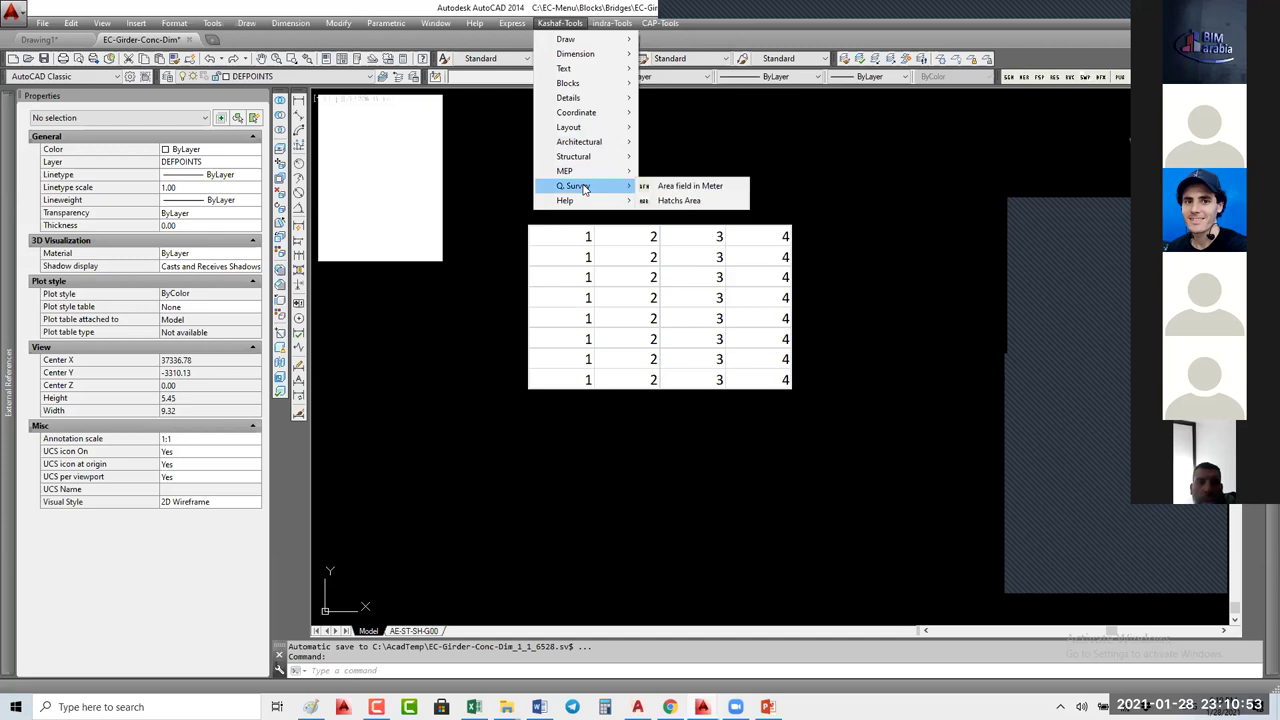
pyautogui.press('Right')
pyautogui.press('Right')
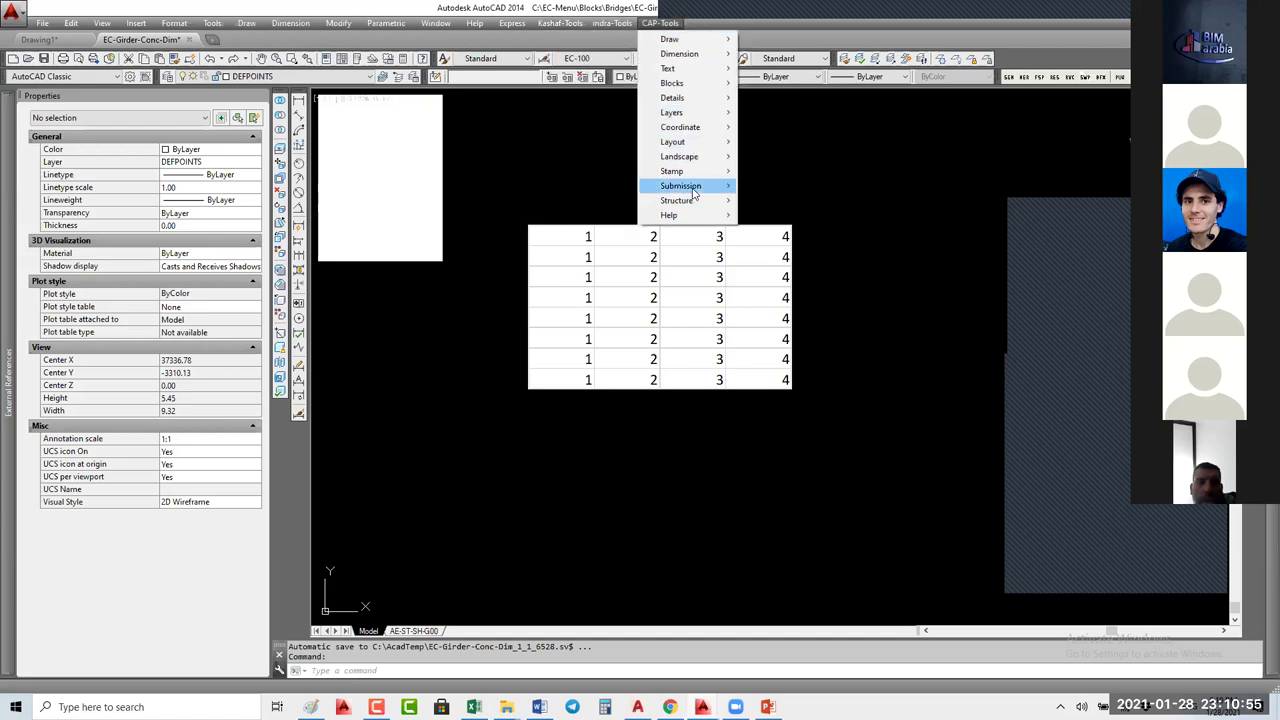
pyautogui.click(692, 194)
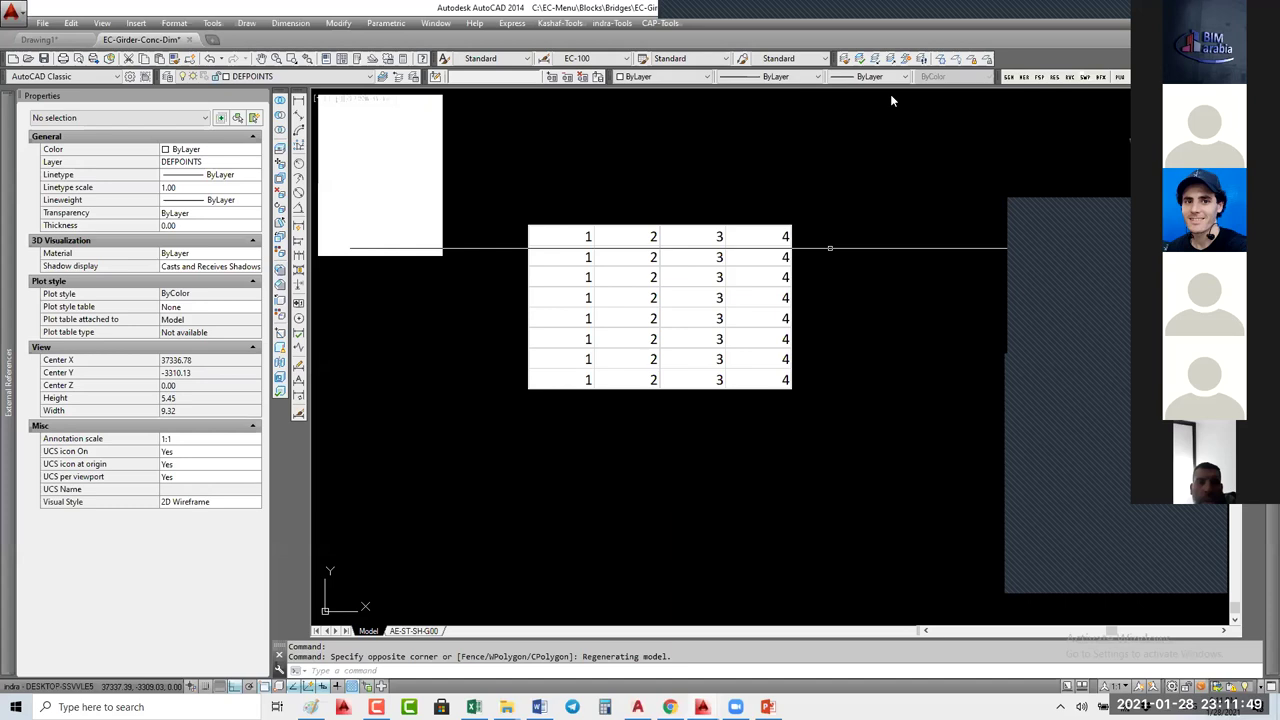
# Step: Switch to Drawing1, cancel the active command, and zoom in on the CAP-CORD-XY label
pyautogui.hotkey('ctrl', 'Tab')
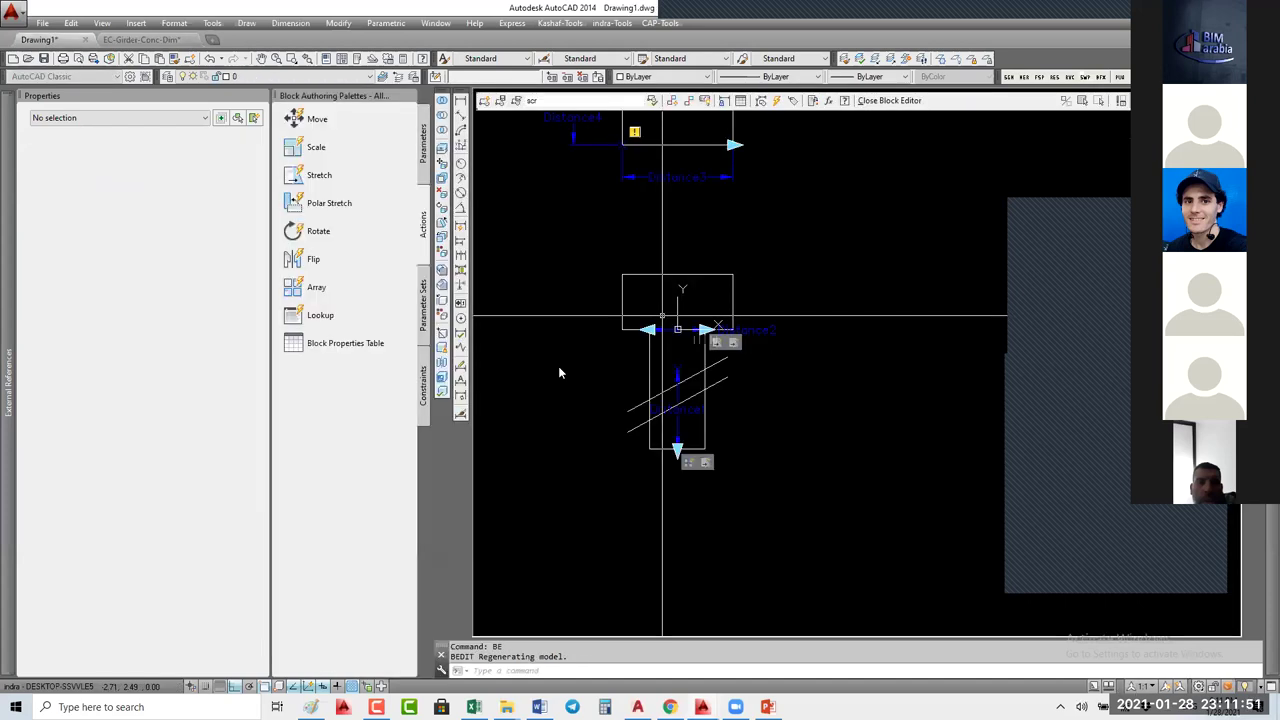
pyautogui.press('Escape')
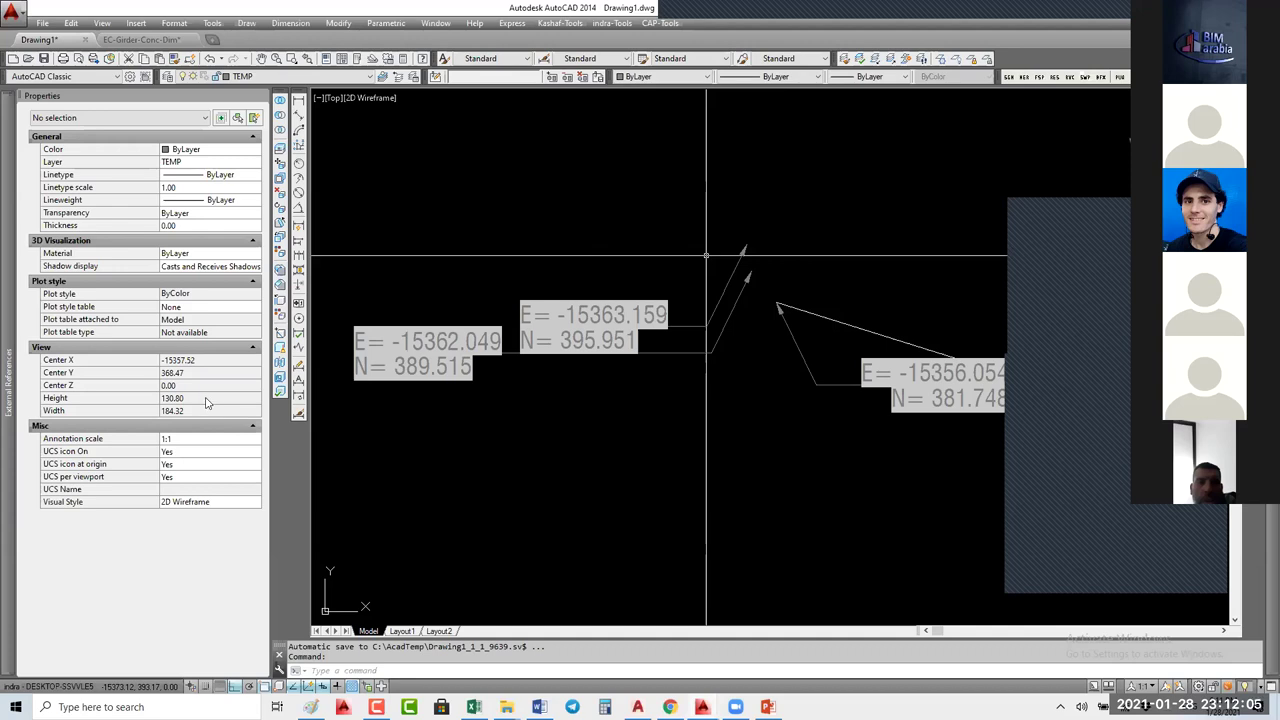
pyautogui.hotkey('ctrl', 'z')
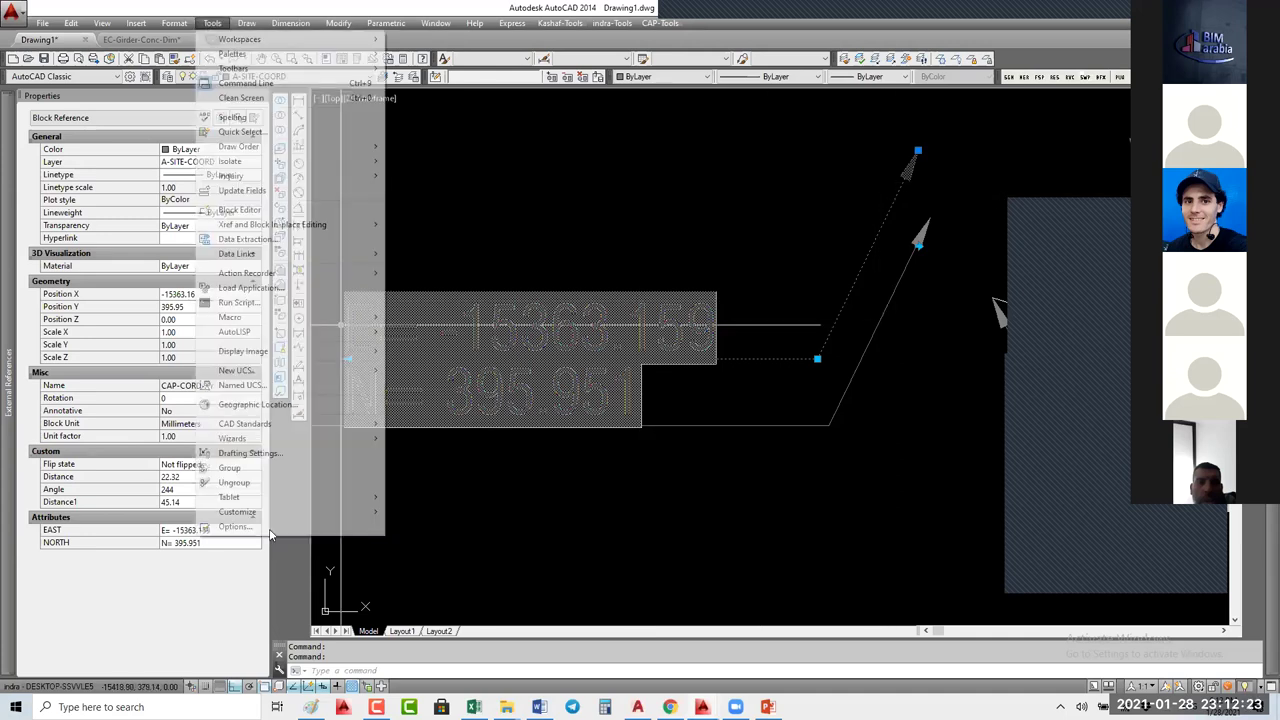
# Step: Turn off 'Display background of fields' in Options > User Preferences, then pan to centre the label
pyautogui.press('Escape')
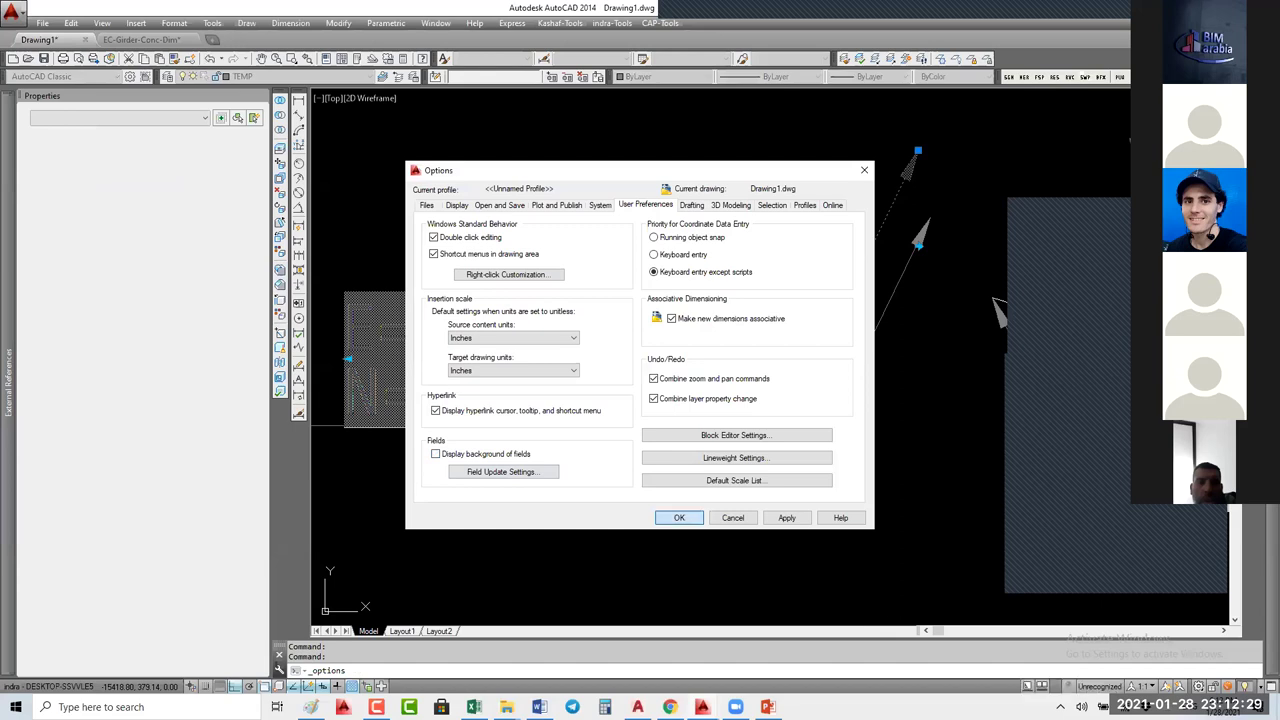
pyautogui.press('Escape')
pyautogui.moveTo(438, 370); pyautogui.dragTo(444, 372, button='middle')
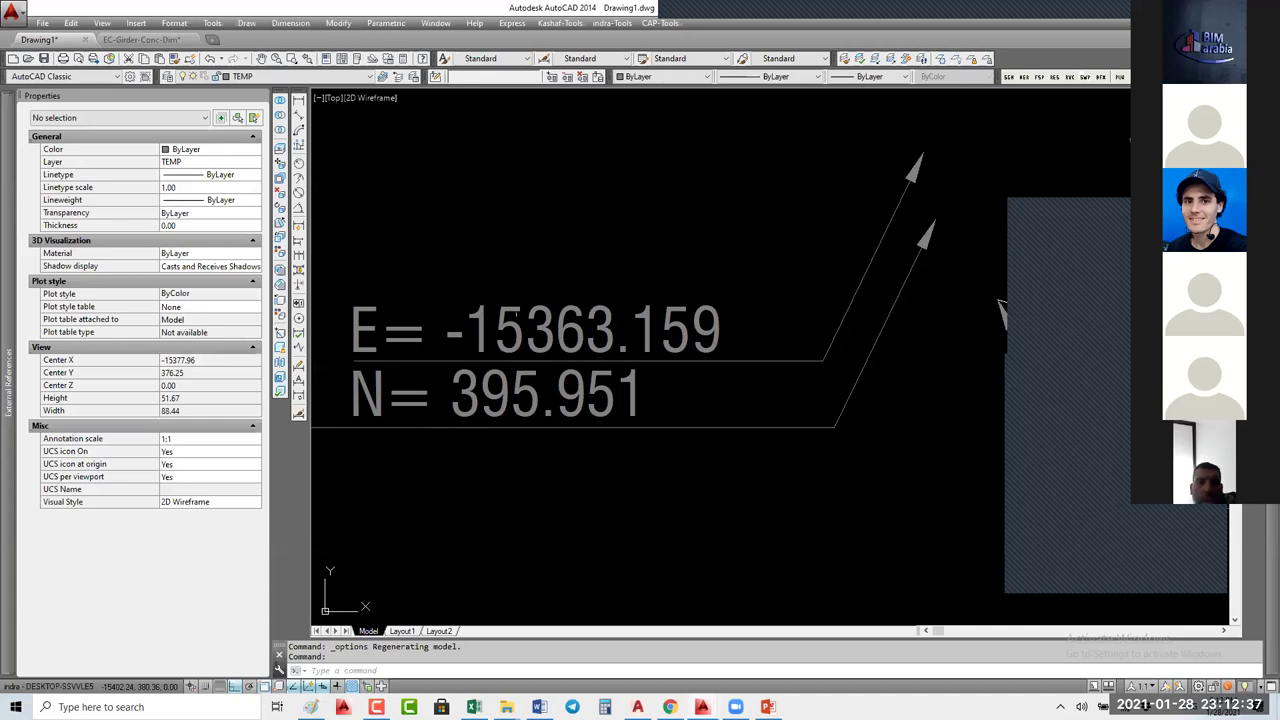
# Step: Select the CAP-CORD-XY block, set Position X and Y to 0 in Properties, and zoom extents
pyautogui.click(750, 325)
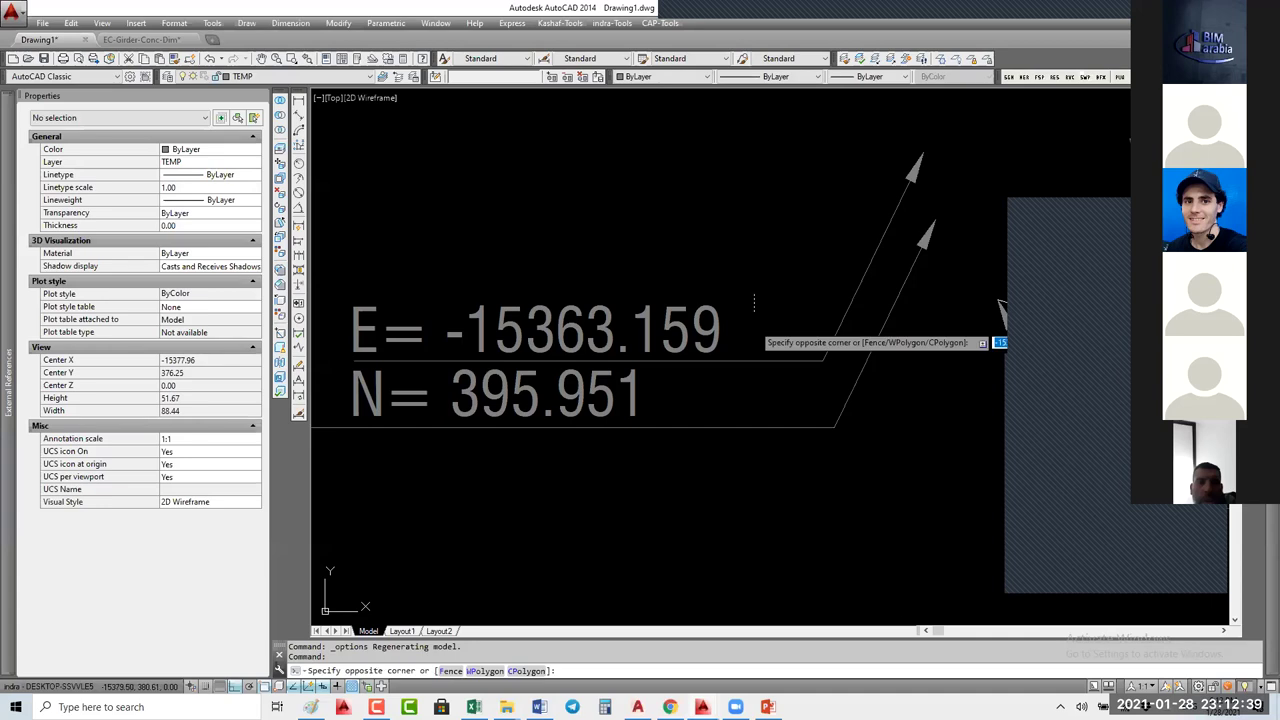
pyautogui.click(586, 345)
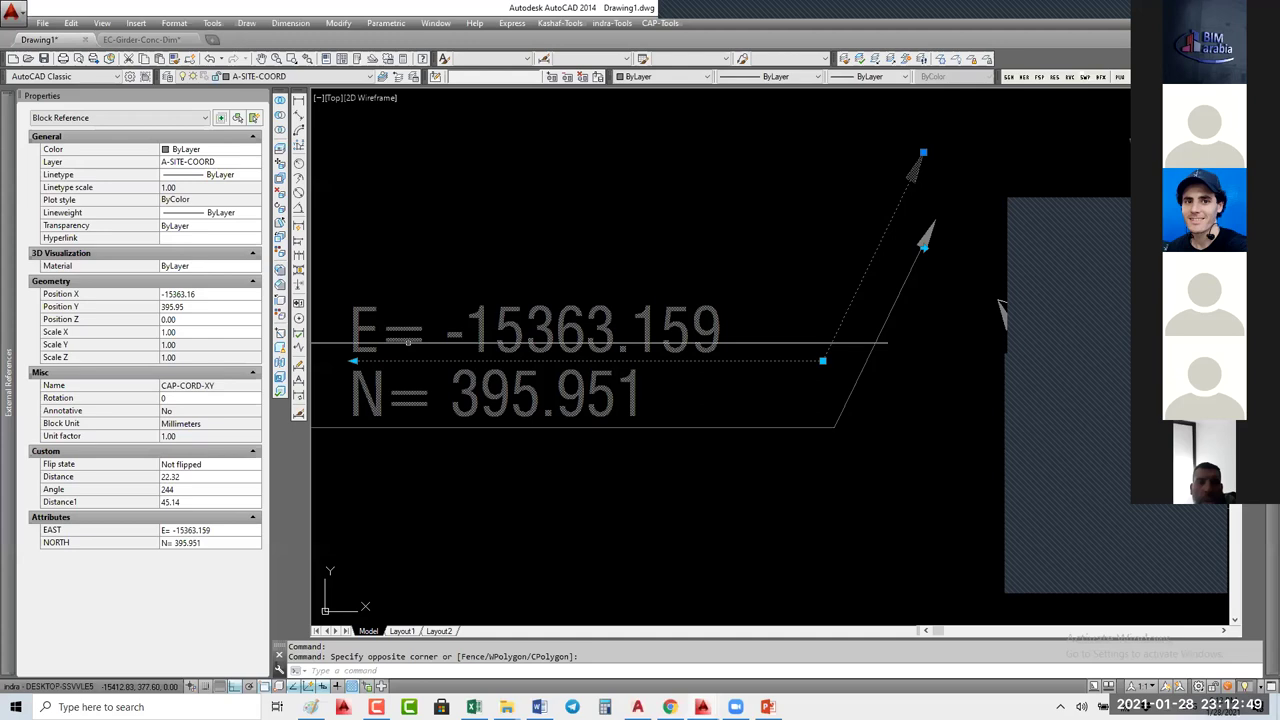
pyautogui.click(211, 295)
pyautogui.write('0')
pyautogui.press('Tab')
pyautogui.write('0')
pyautogui.press('Tab')
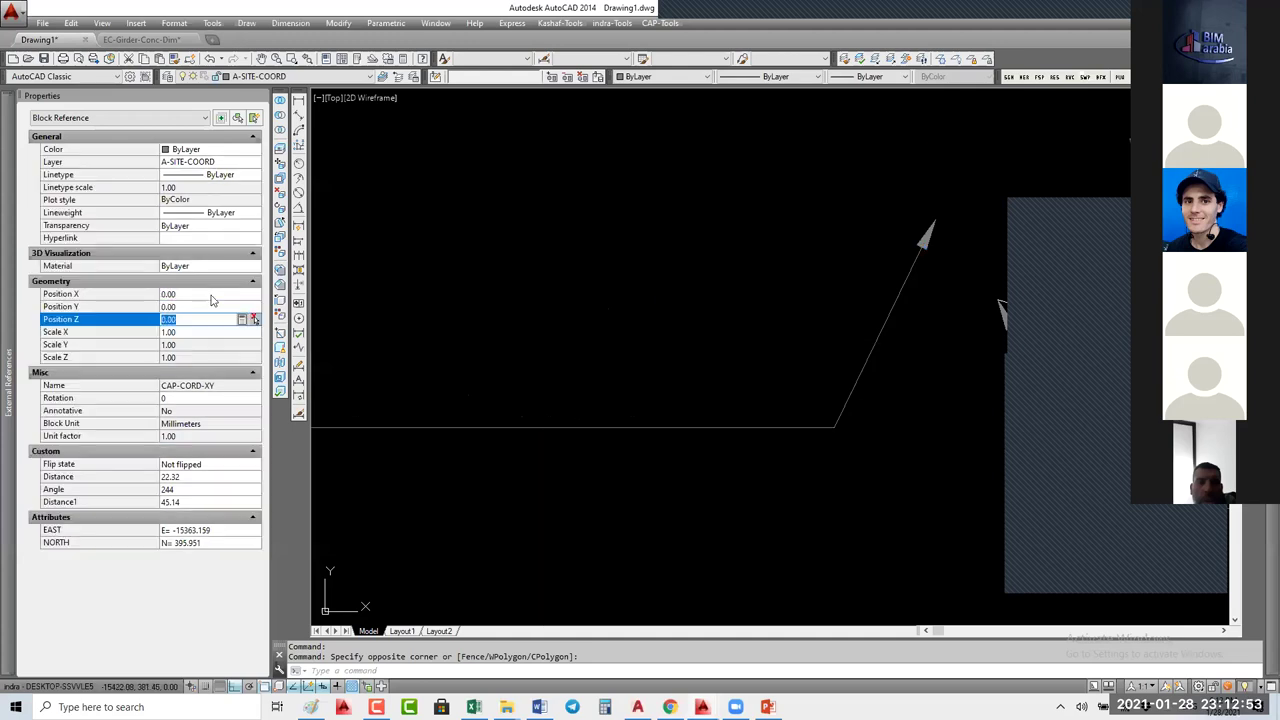
pyautogui.press('Escape')
pyautogui.middleClick(605, 408)
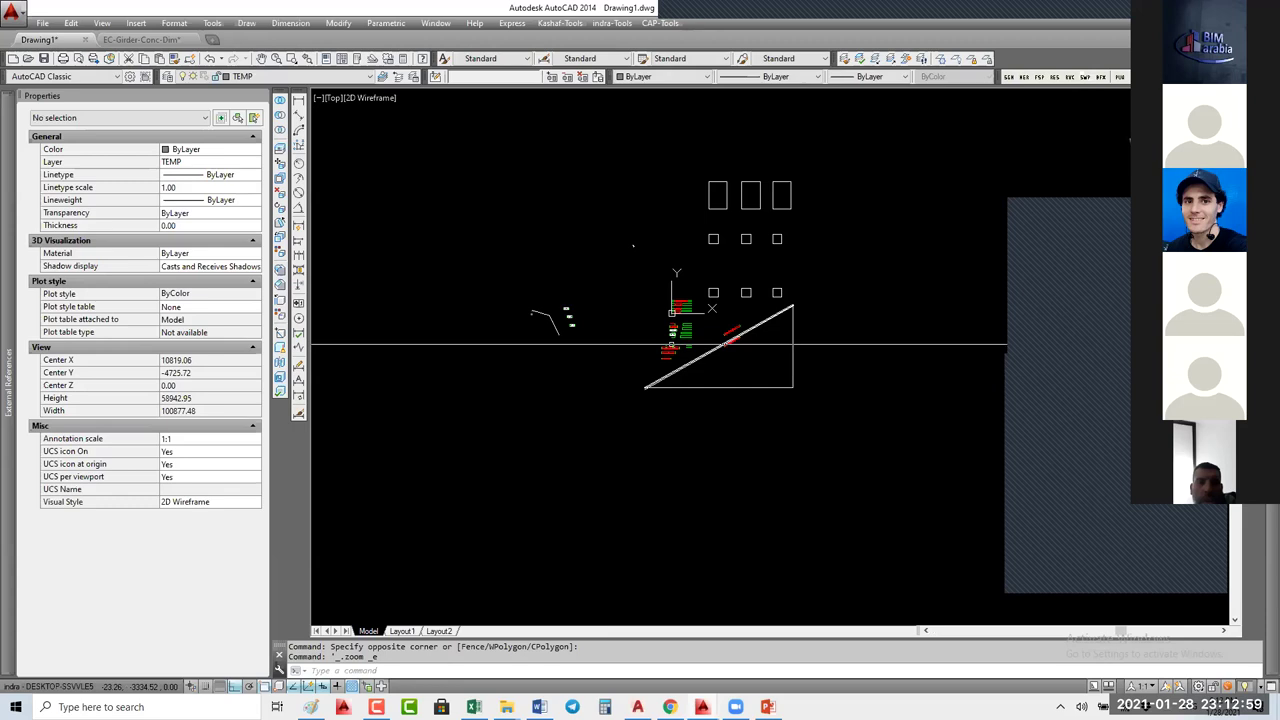
pyautogui.scroll(5, 671, 345)
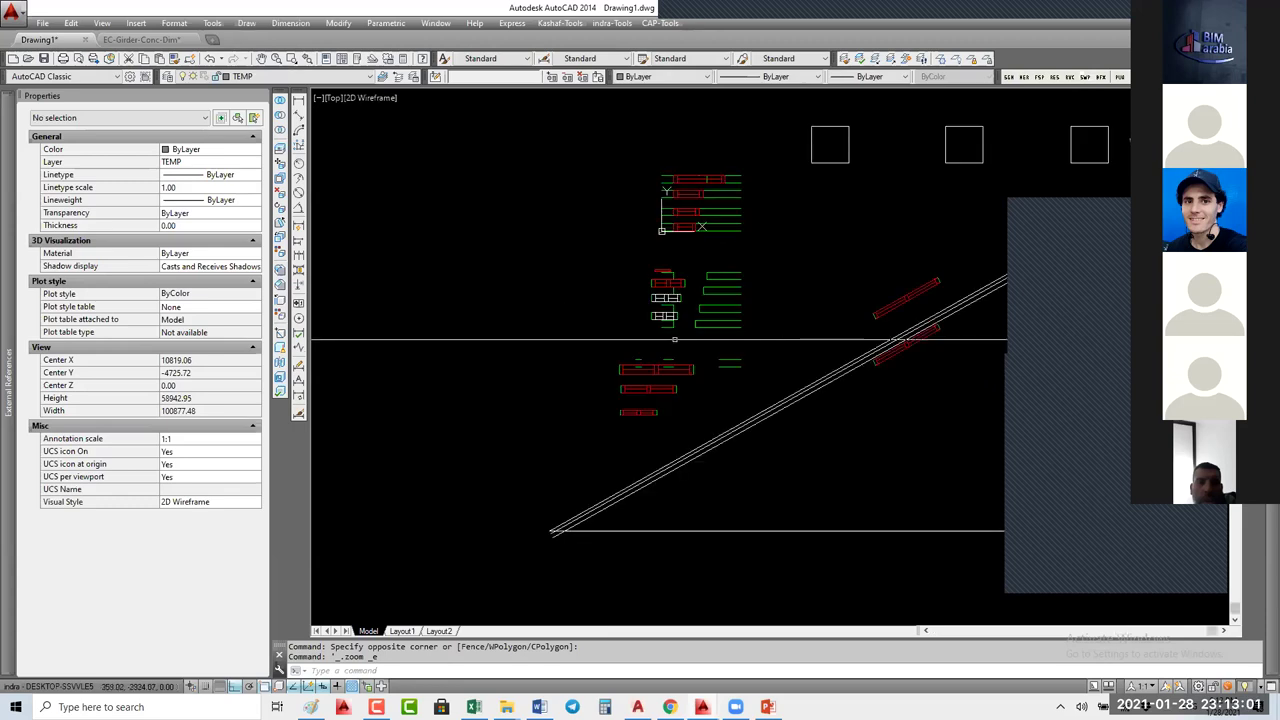
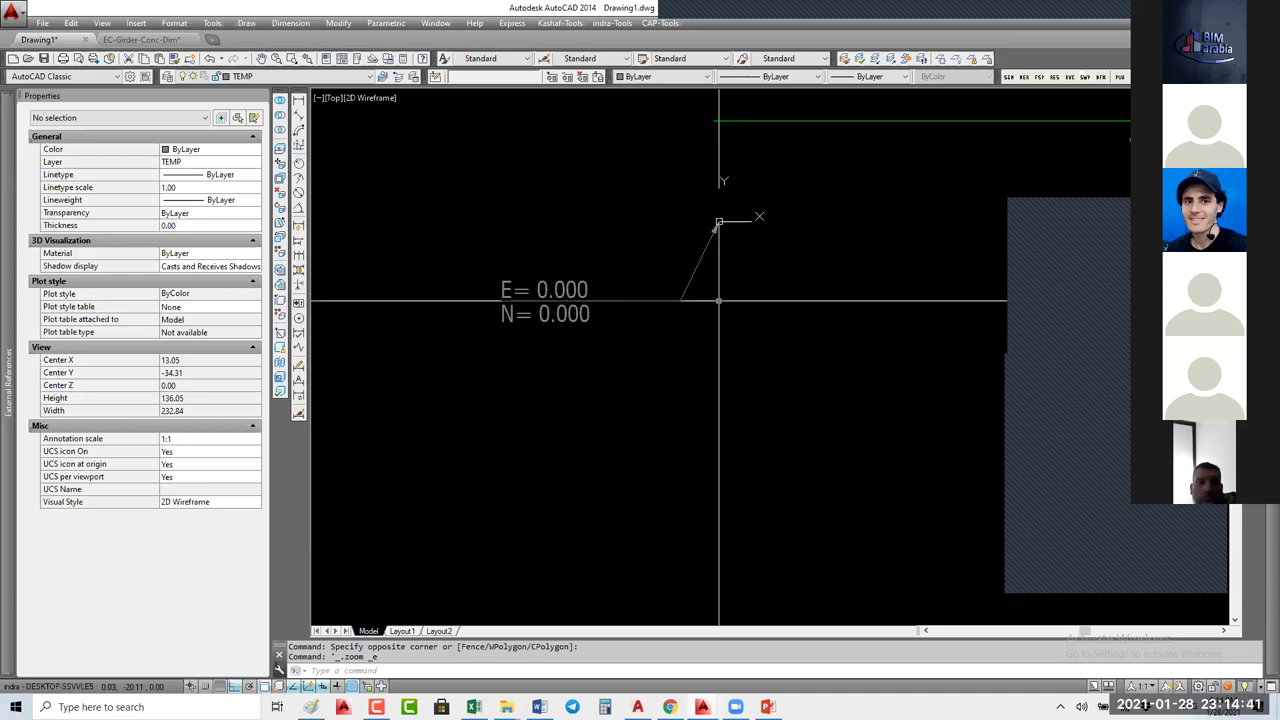
# Step: Glance at the indra-Tools menu, then switch from AutoCAD to the PowerPoint course presentation
pyautogui.click(613, 23)
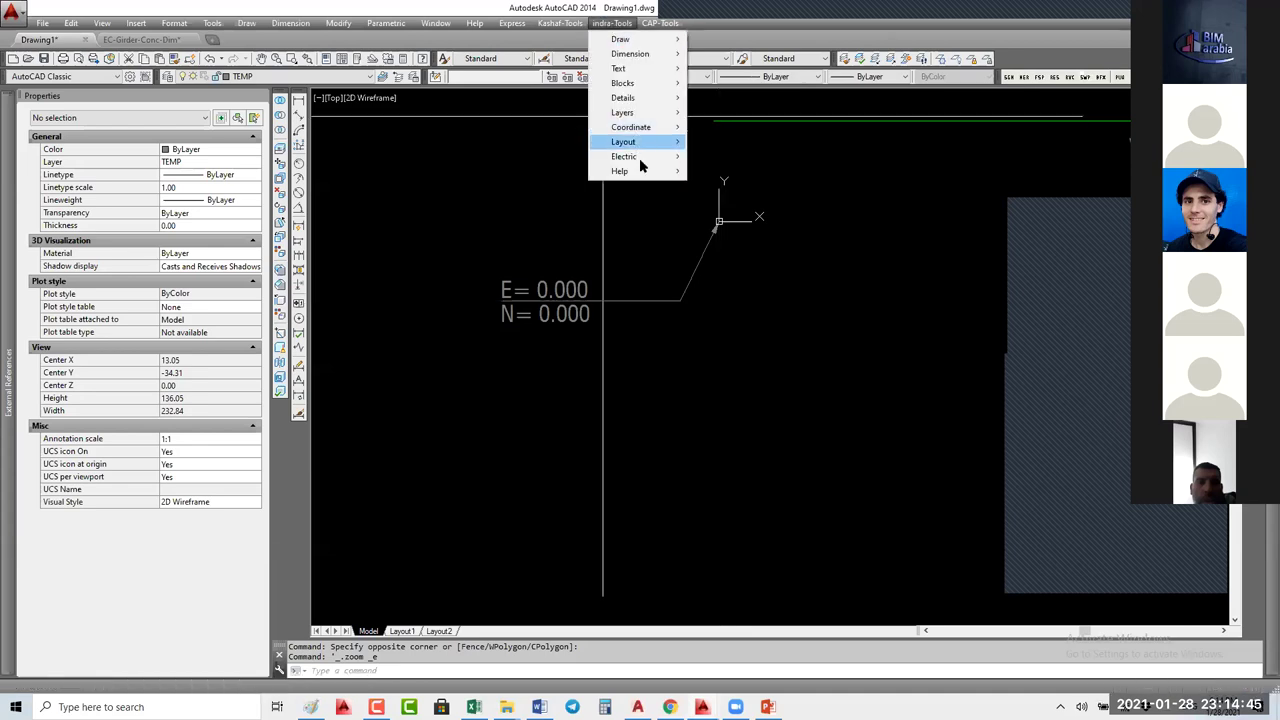
pyautogui.moveTo(642, 44)
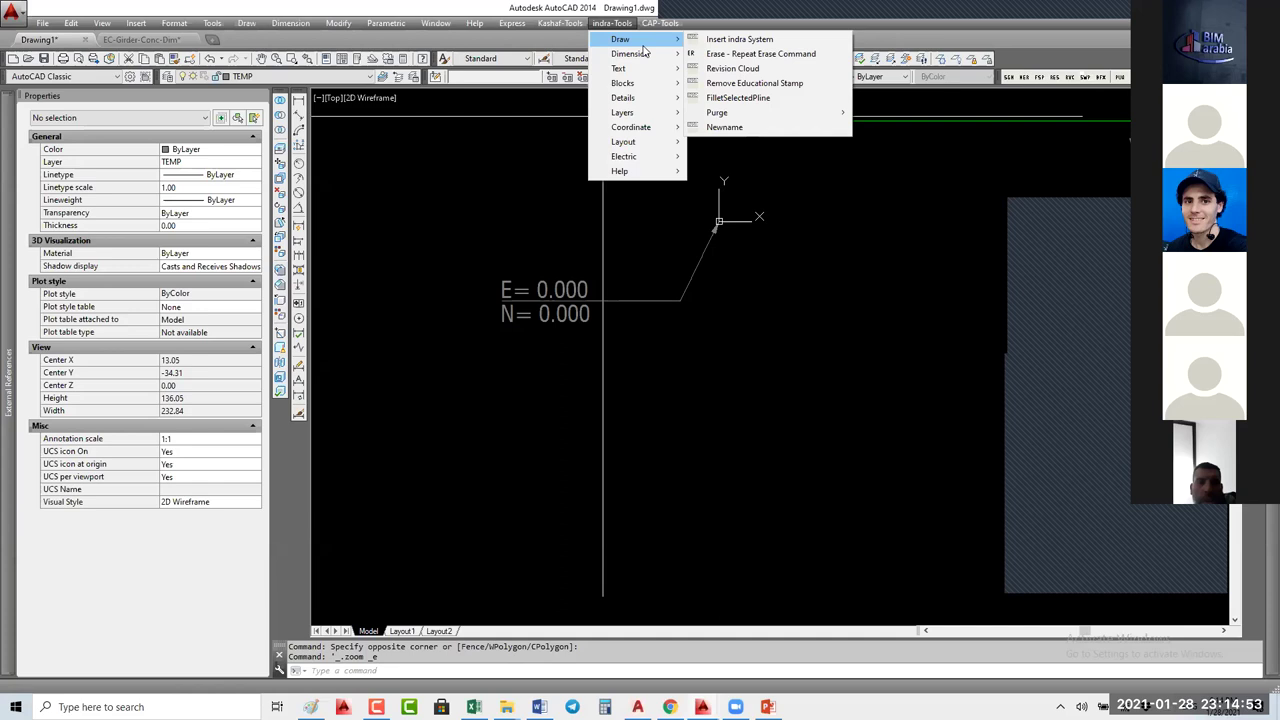
pyautogui.press('Escape')
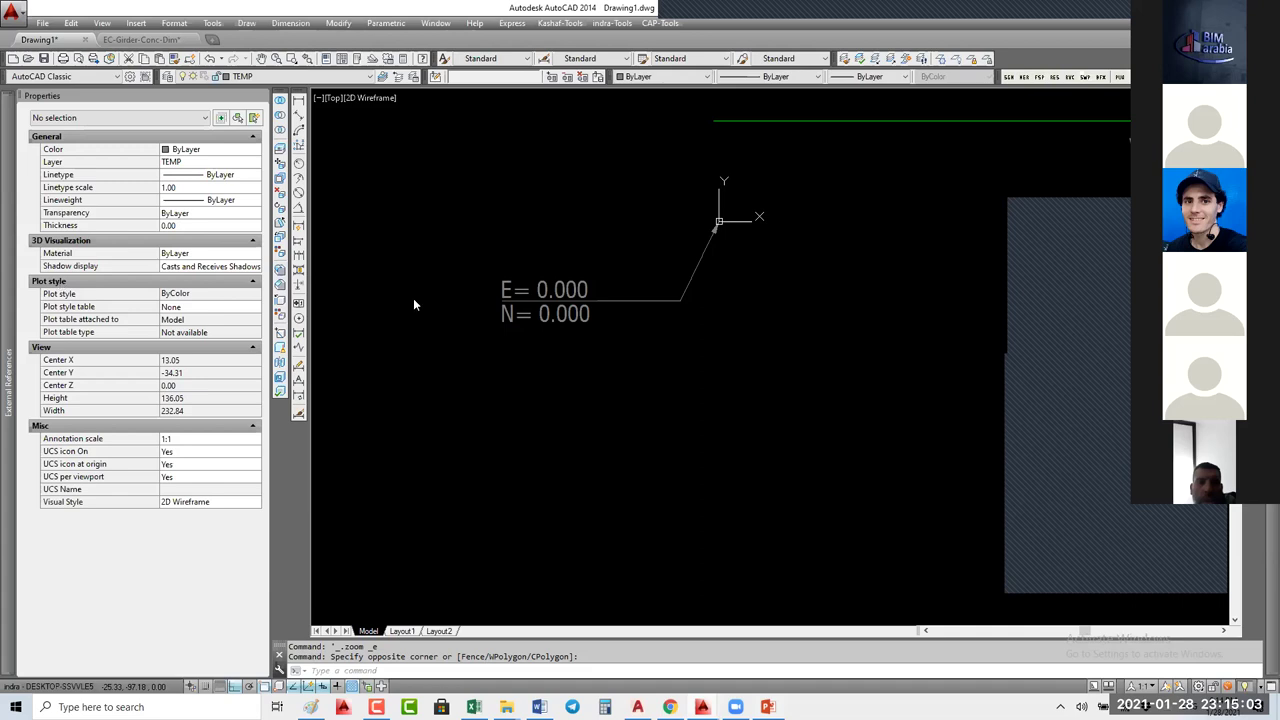
pyautogui.hotkey('alt', 'Tab')
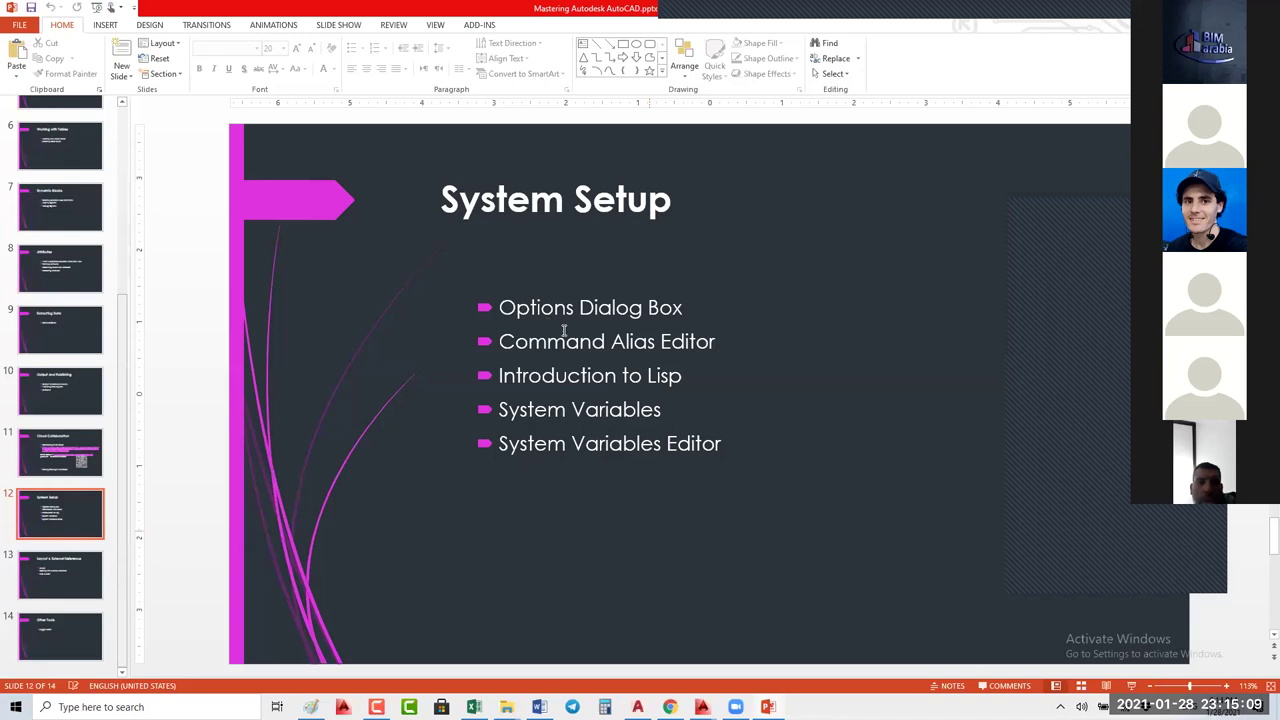
# Step: Move from slide 12 back to slide 8, Attributes
pyautogui.press('Up')
pyautogui.press('Up')
pyautogui.press('Up')
pyautogui.press('Up')
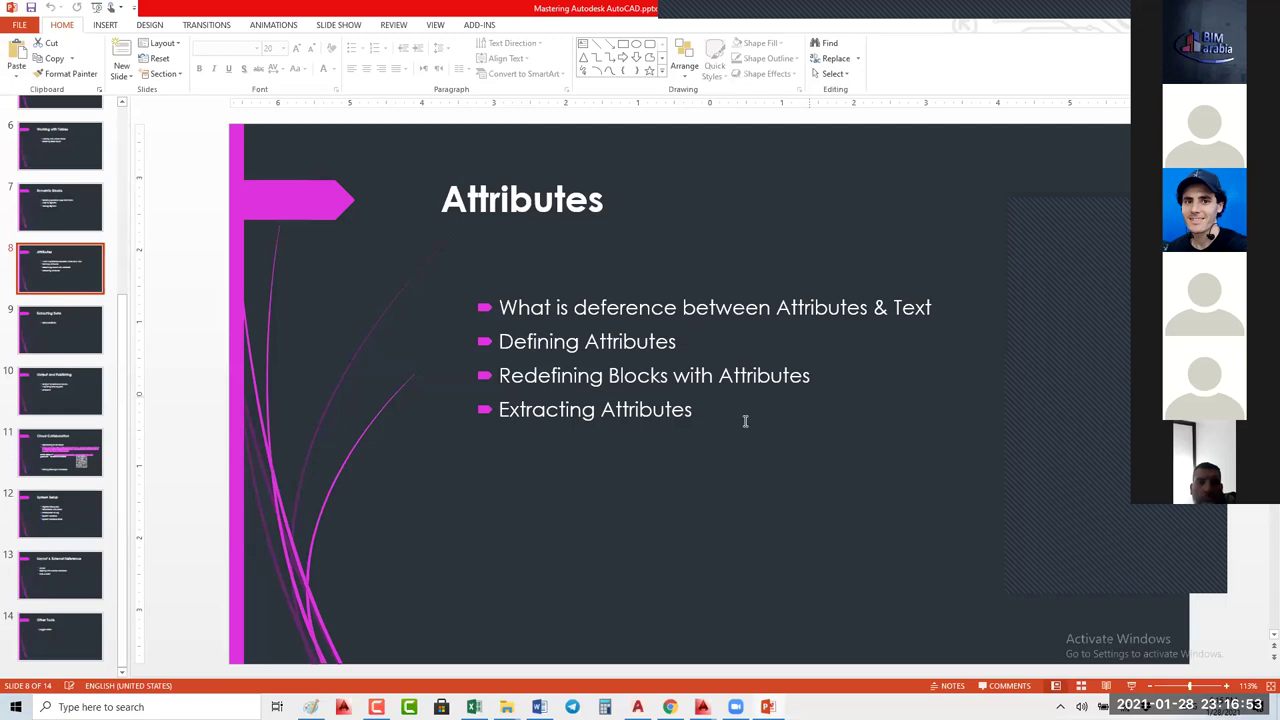
pyautogui.moveTo(671, 405); pyautogui.dragTo(499, 292)
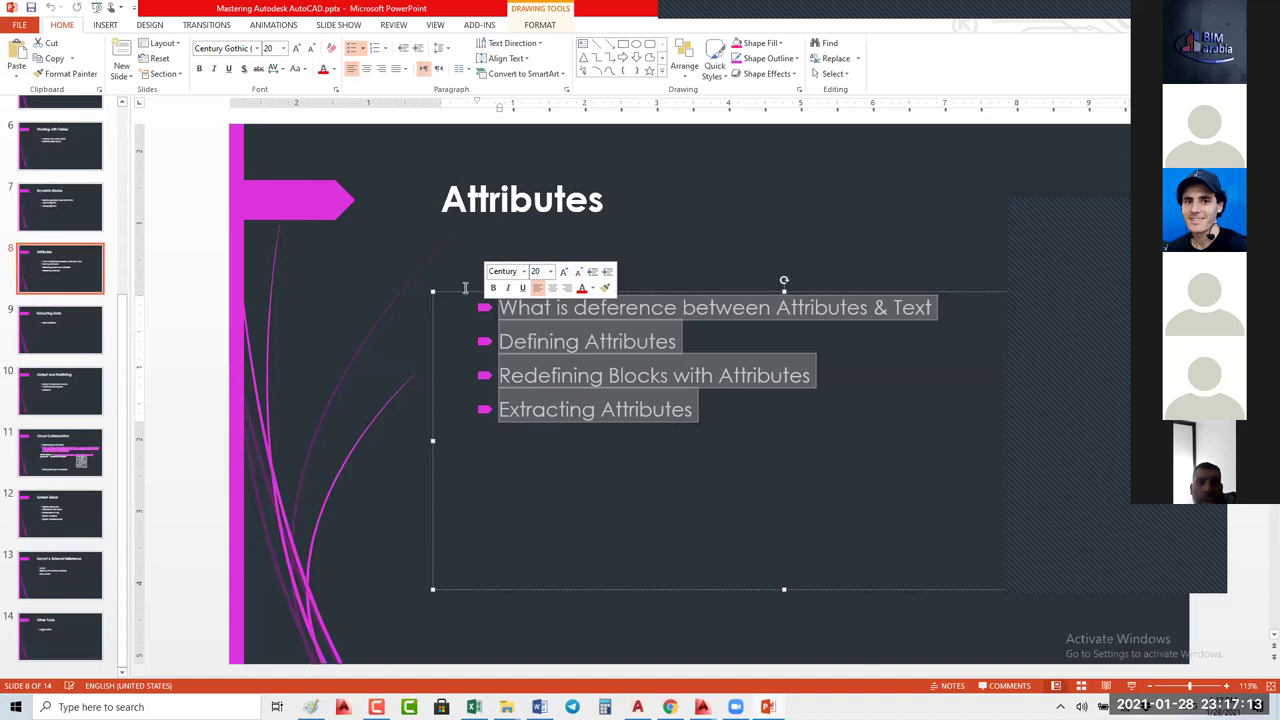
pyautogui.click(742, 416)
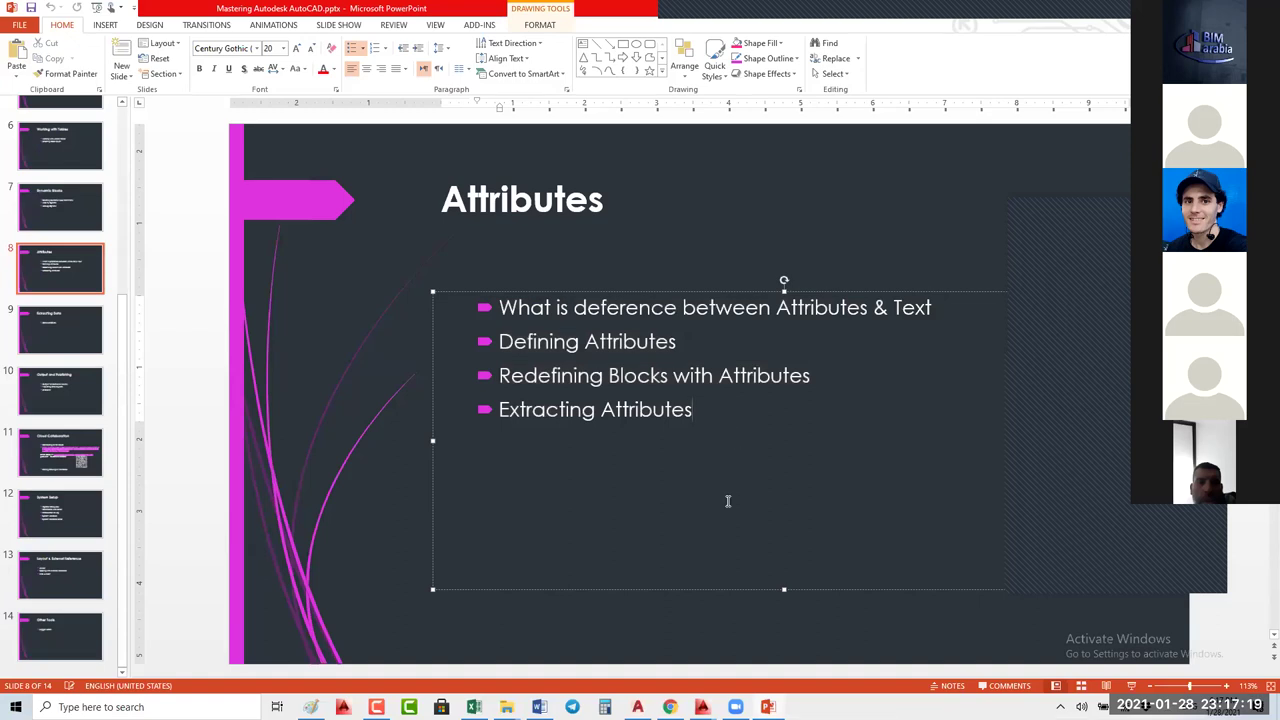
pyautogui.keyDown('shift'); pyautogui.click(451, 322); pyautogui.keyUp('shift')
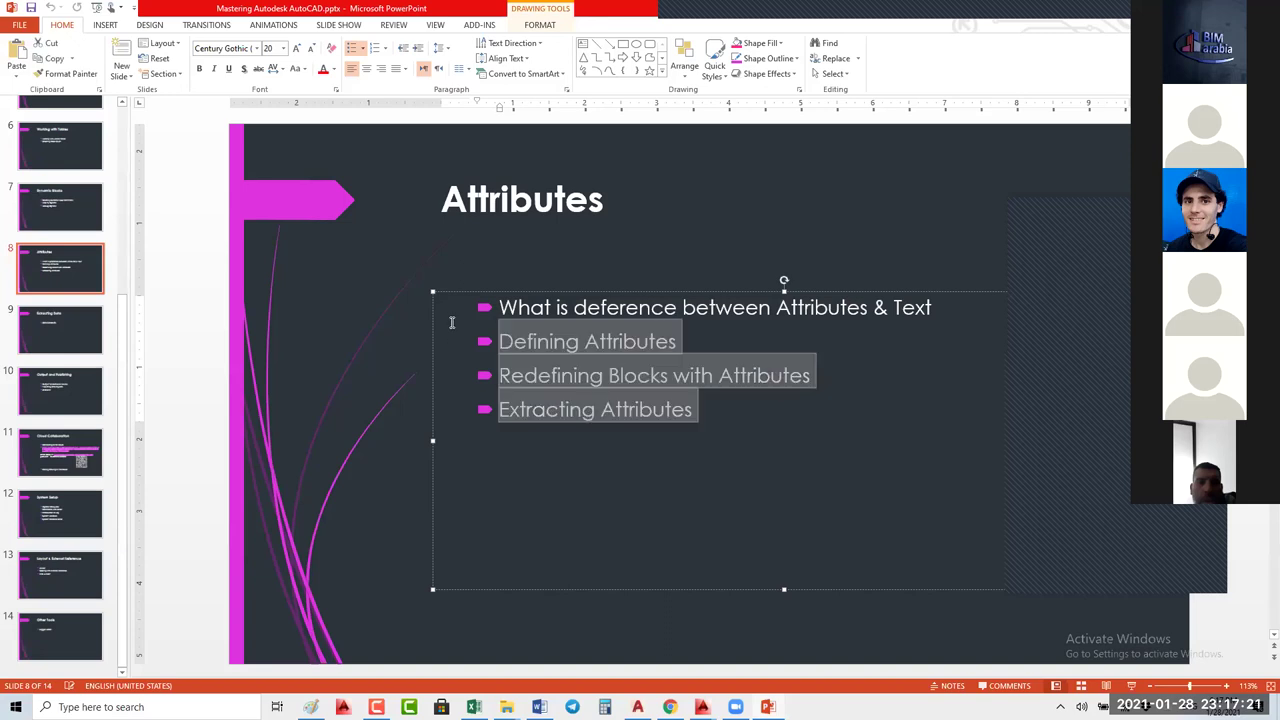
pyautogui.keyDown('shift'); pyautogui.click(490, 290); pyautogui.keyUp('shift')
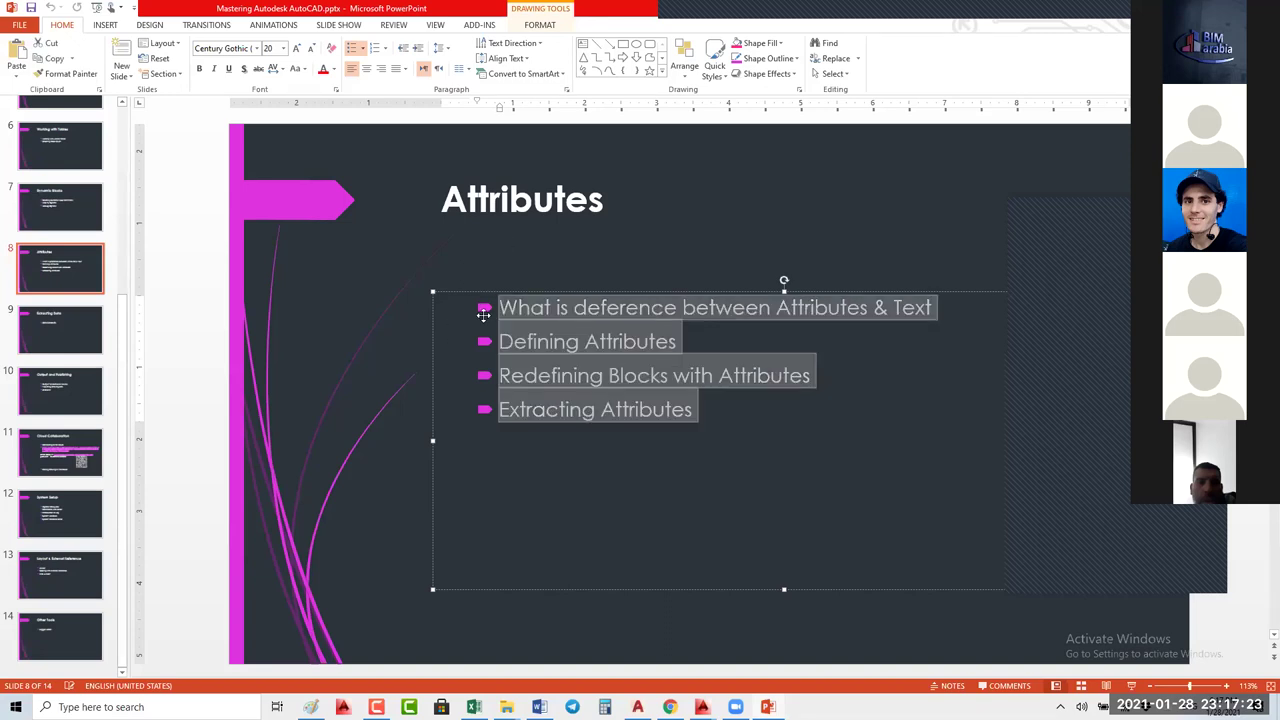
pyautogui.click(68, 338)
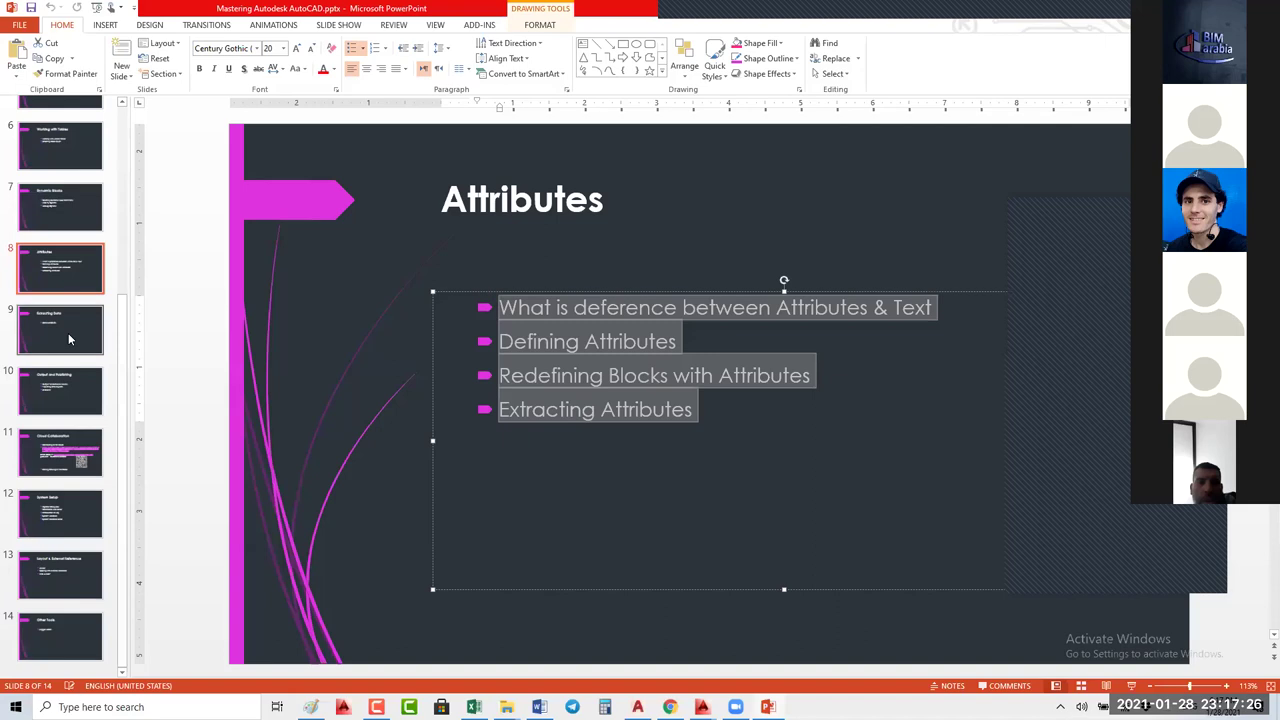
pyautogui.click(77, 265)
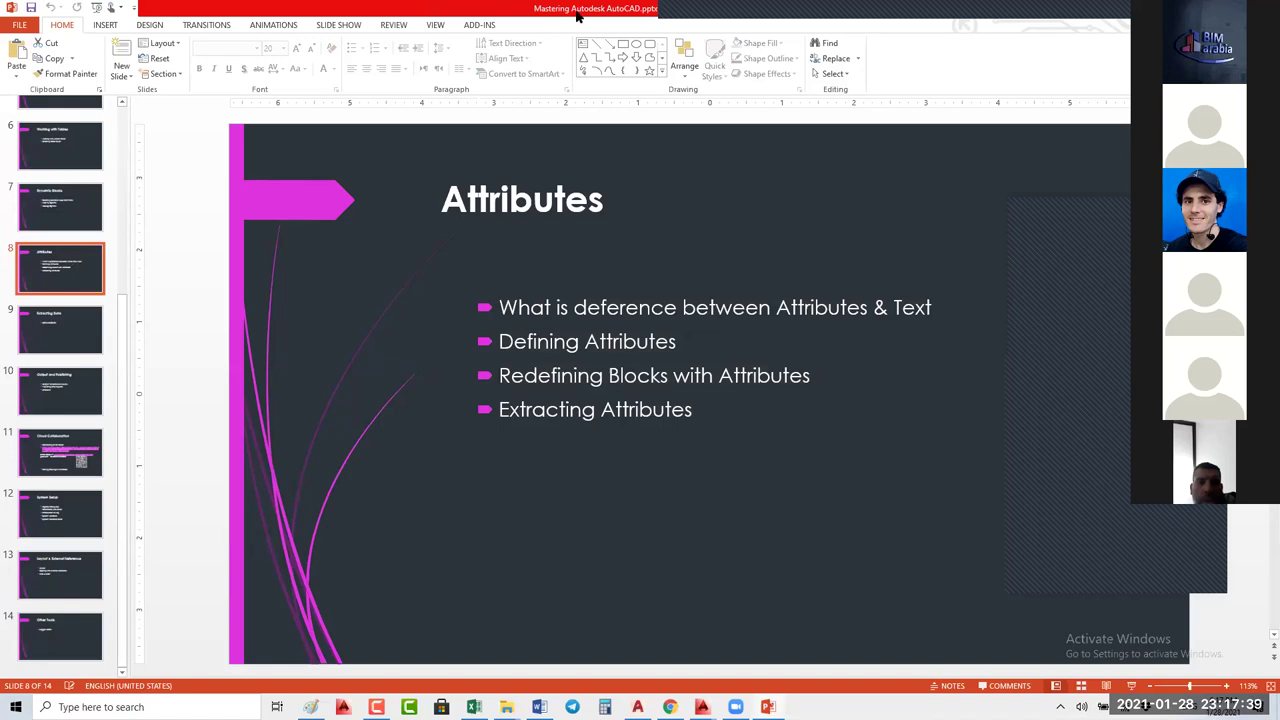
pyautogui.click(481, 516)
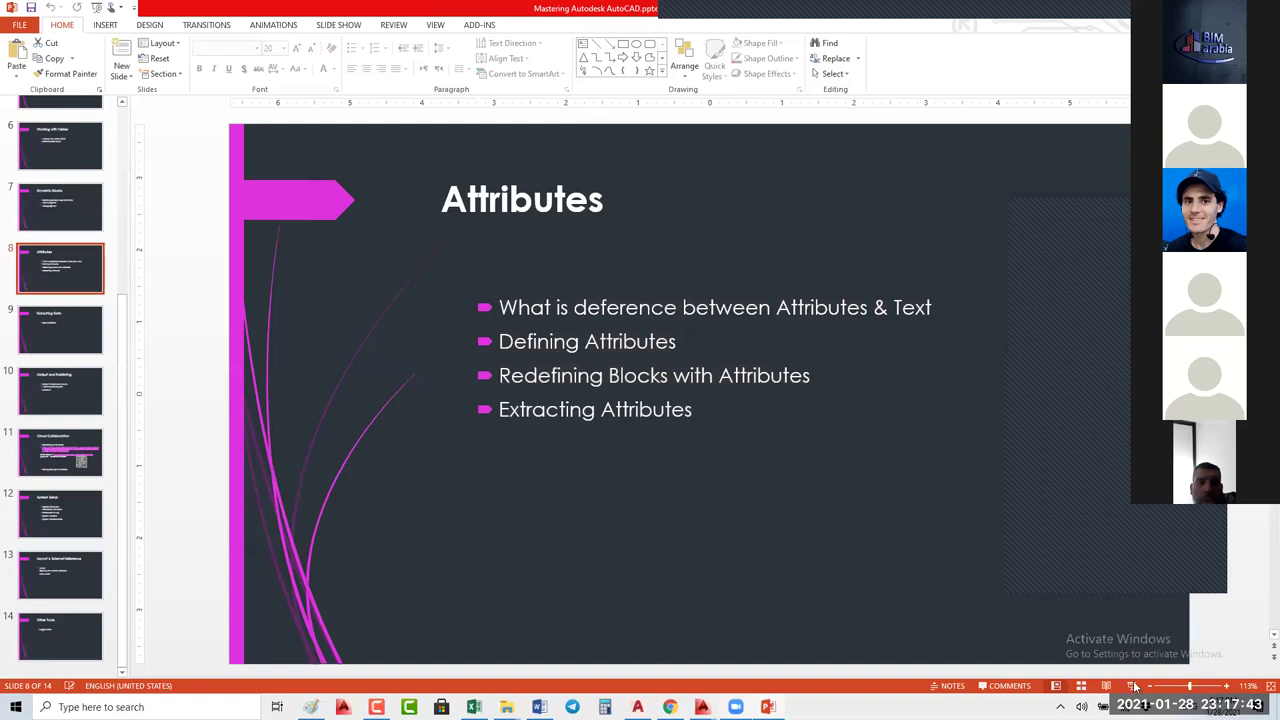
pyautogui.moveTo(702, 707)
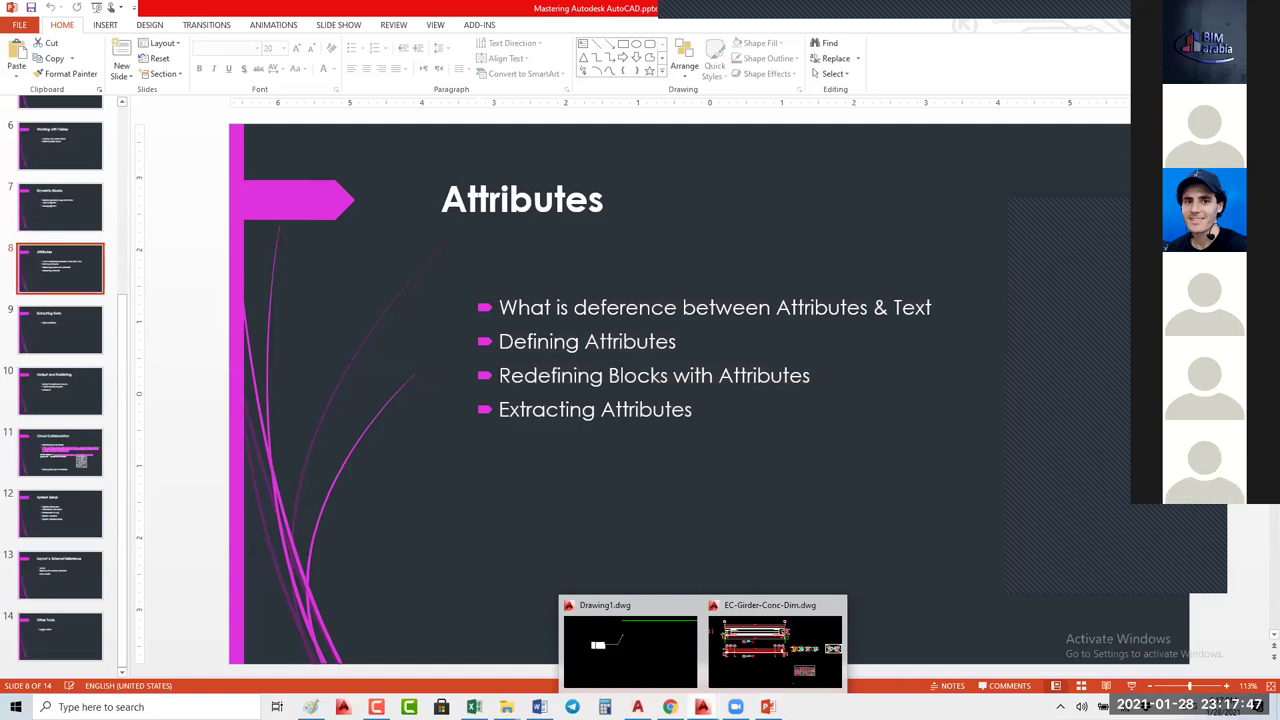
# Step: Return to the AutoCAD drawing and select the lower W-01 block, panning around the blocks
pyautogui.click(630, 648)
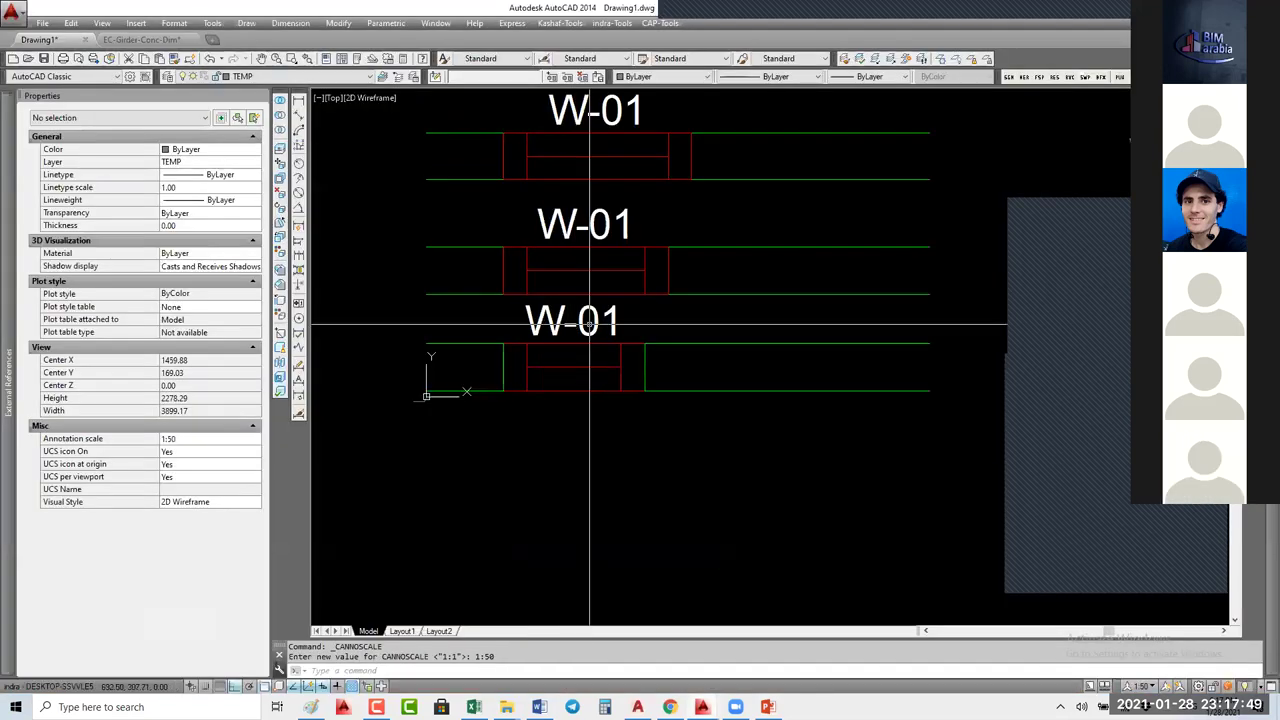
pyautogui.moveTo(575, 326); pyautogui.dragTo(583, 357, button='middle')
pyautogui.click(583, 355)
pyautogui.moveTo(565, 430)
pyautogui.mouseDown(button='middle')
pyautogui.moveTo(560, 343)
pyautogui.moveTo(842, 338)
pyautogui.mouseUp(button='middle')
pyautogui.scroll(-3, 560, 343)
pyautogui.scroll(-5, 651, 323)
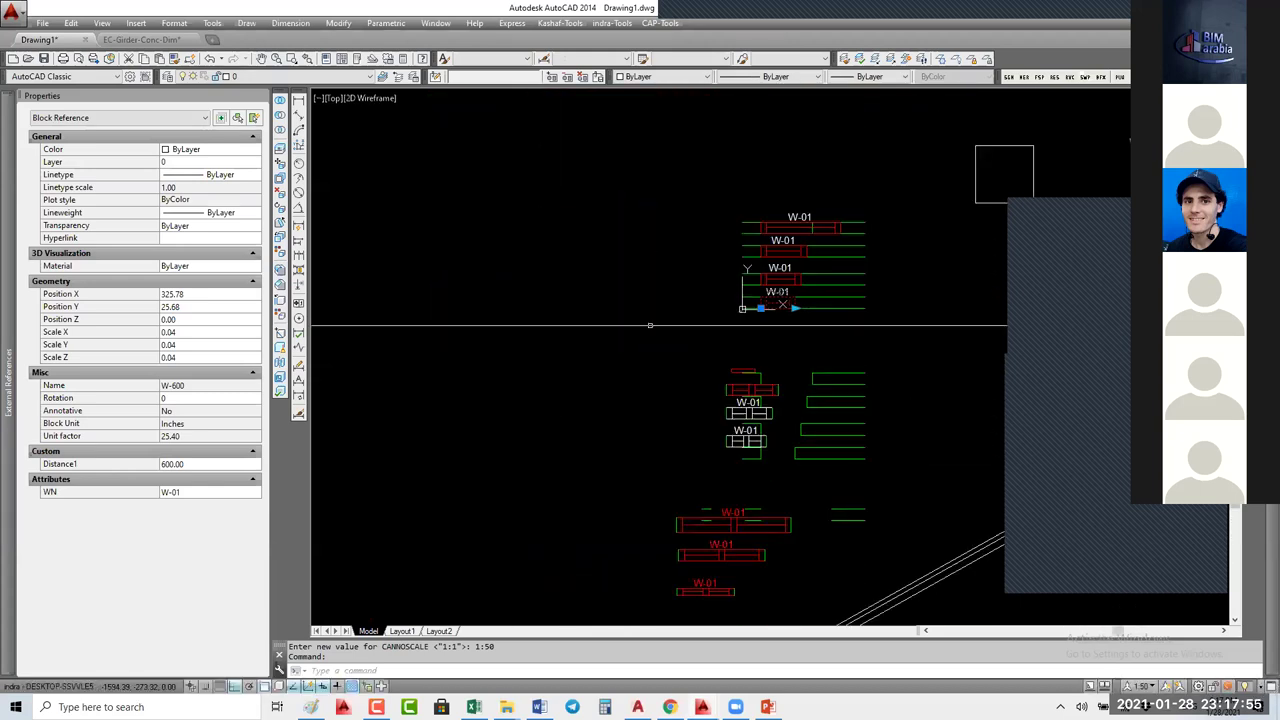
pyautogui.scroll(2, 786, 283)
# Step: Select the square rec-02 block instead and begin the BE block-edit command
pyautogui.click(823, 271)
pyautogui.press('Escape')
pyautogui.click(690, 283)
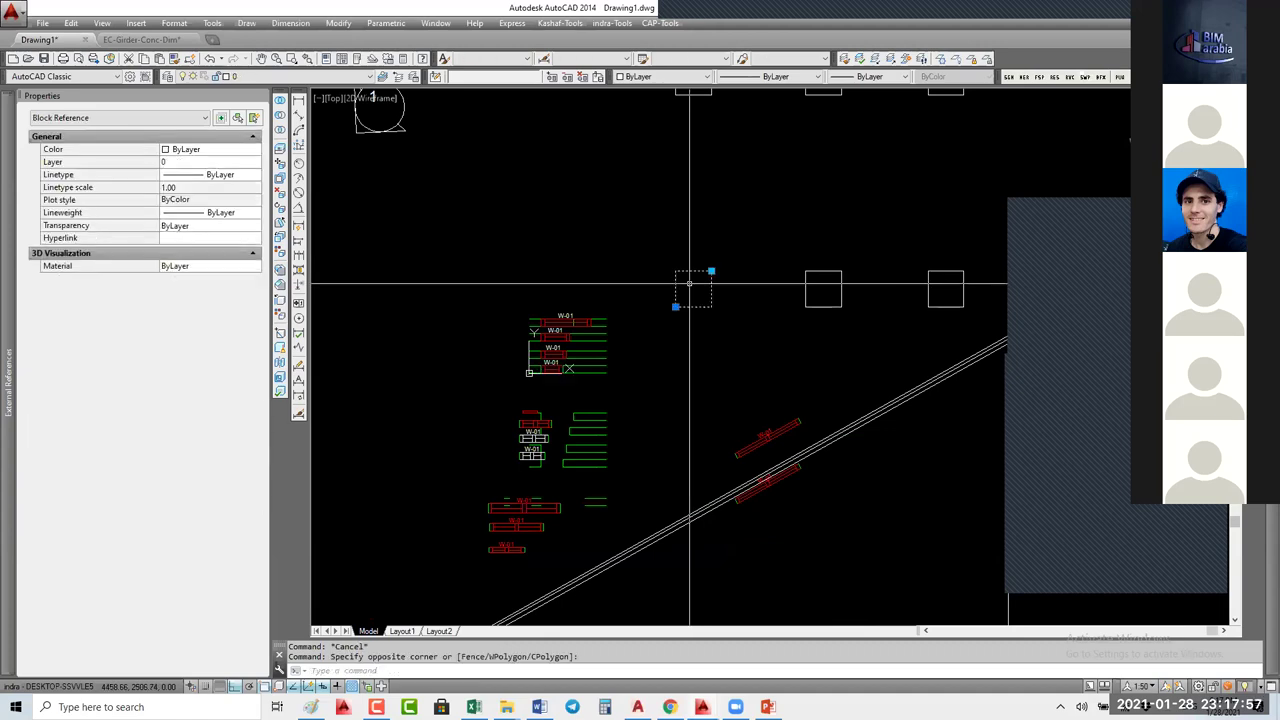
pyautogui.scroll(2, 660, 287)
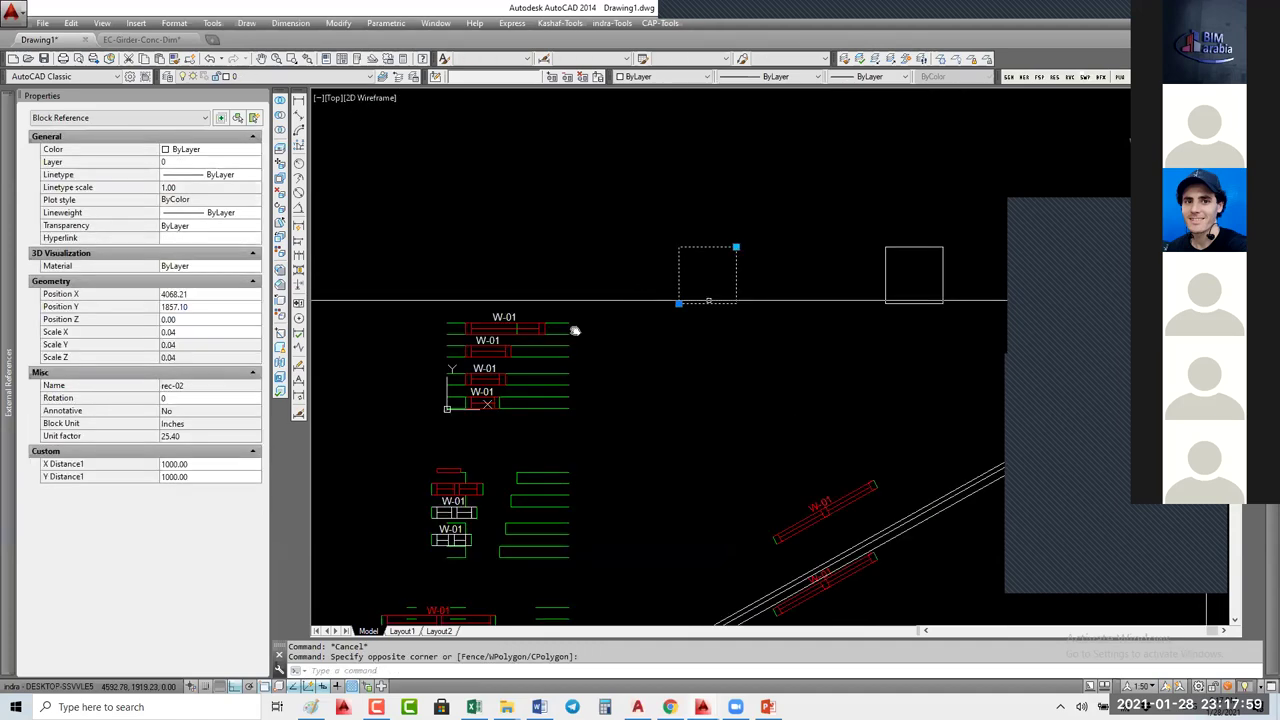
pyautogui.scroll(-6, 571, 331)
pyautogui.scroll(4, 760, 300)
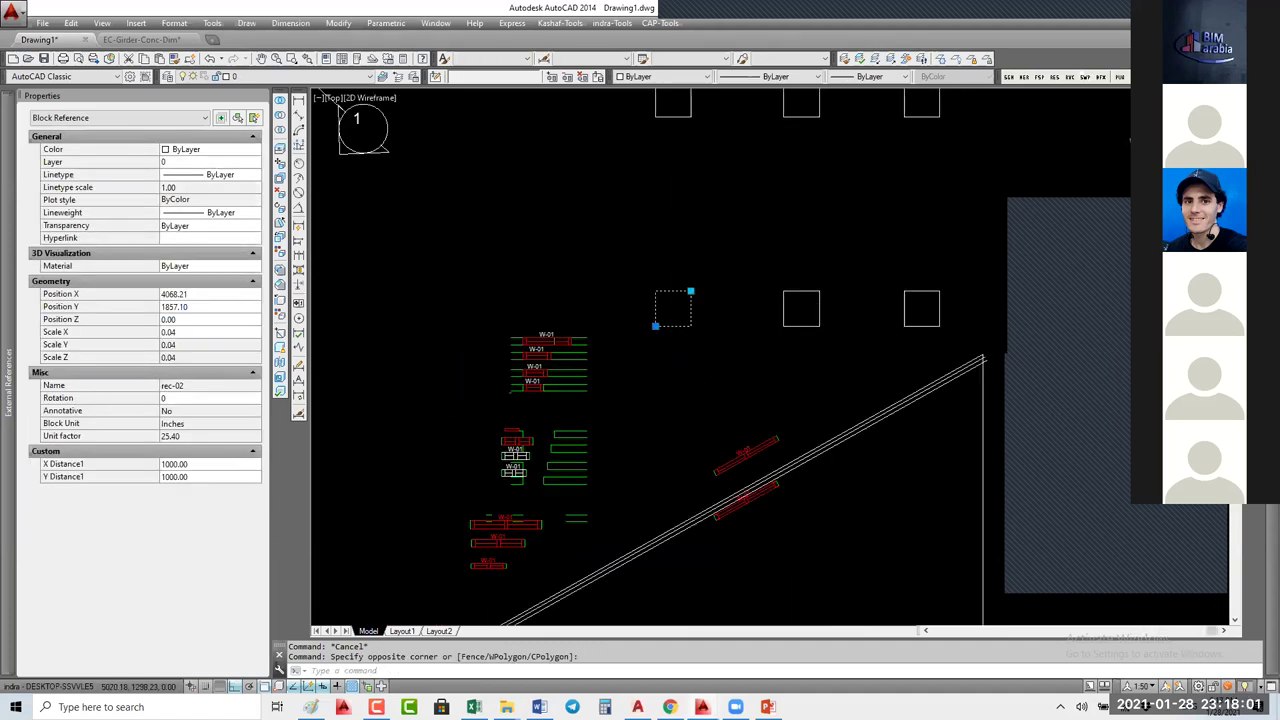
pyautogui.scroll(2, 685, 337)
pyautogui.write('Be')
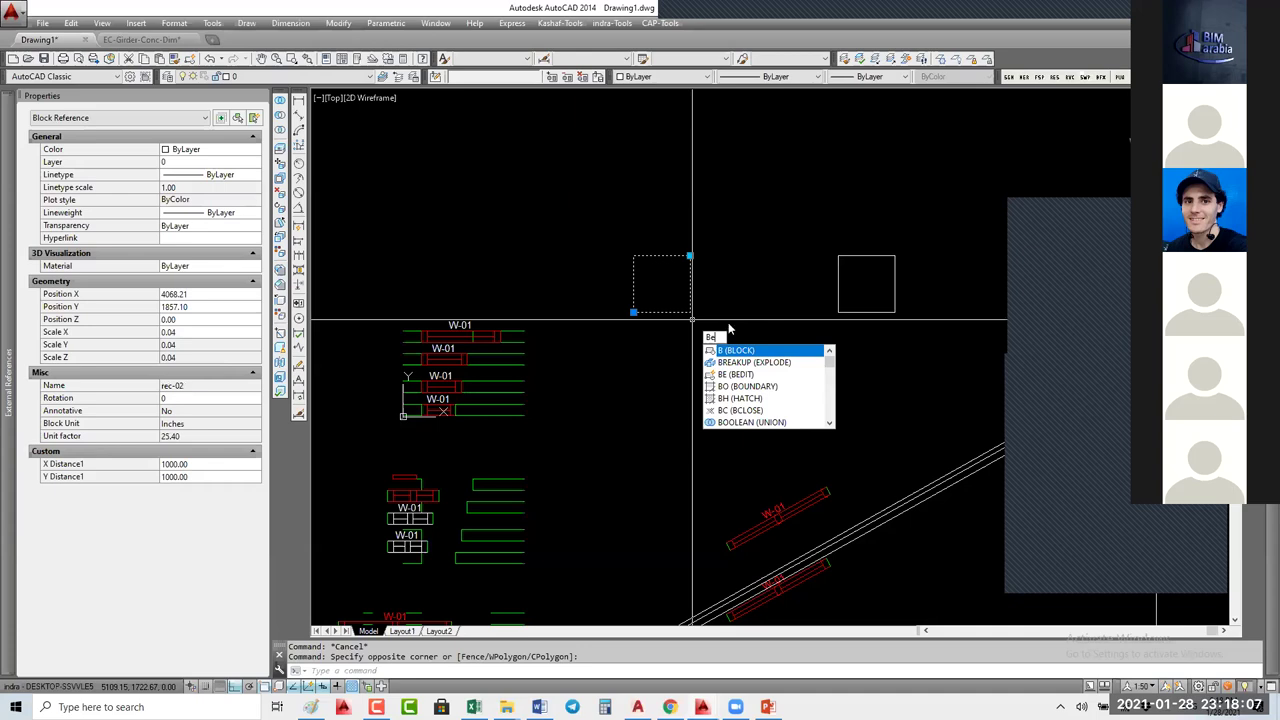
# Step: Open the rec-02 block in the Block Editor
pyautogui.press('Return')
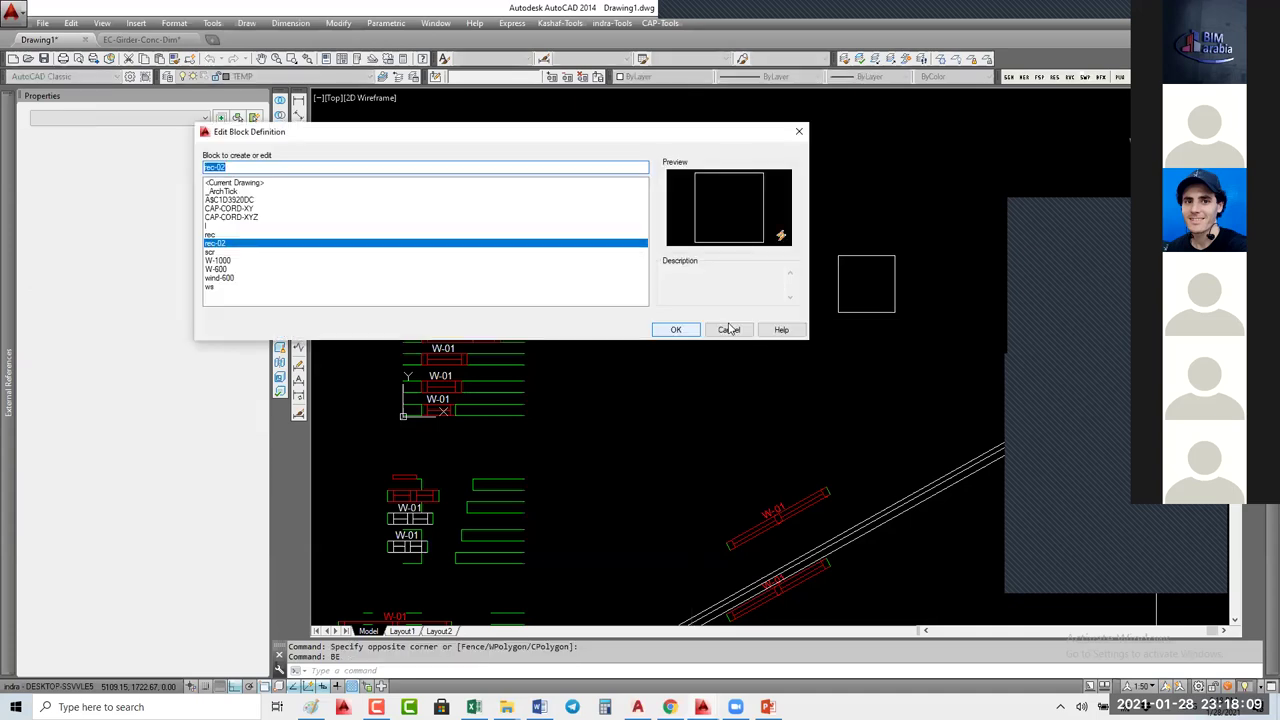
pyautogui.press('Return')
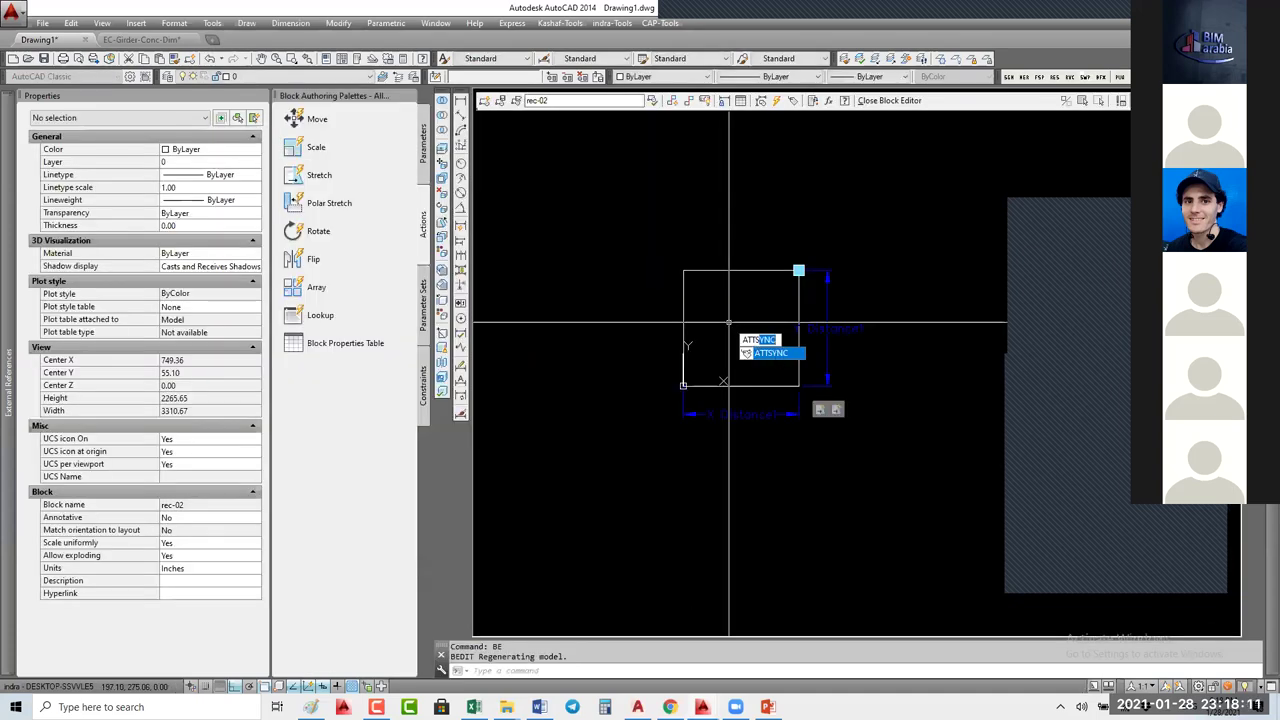
pyautogui.press('Escape')
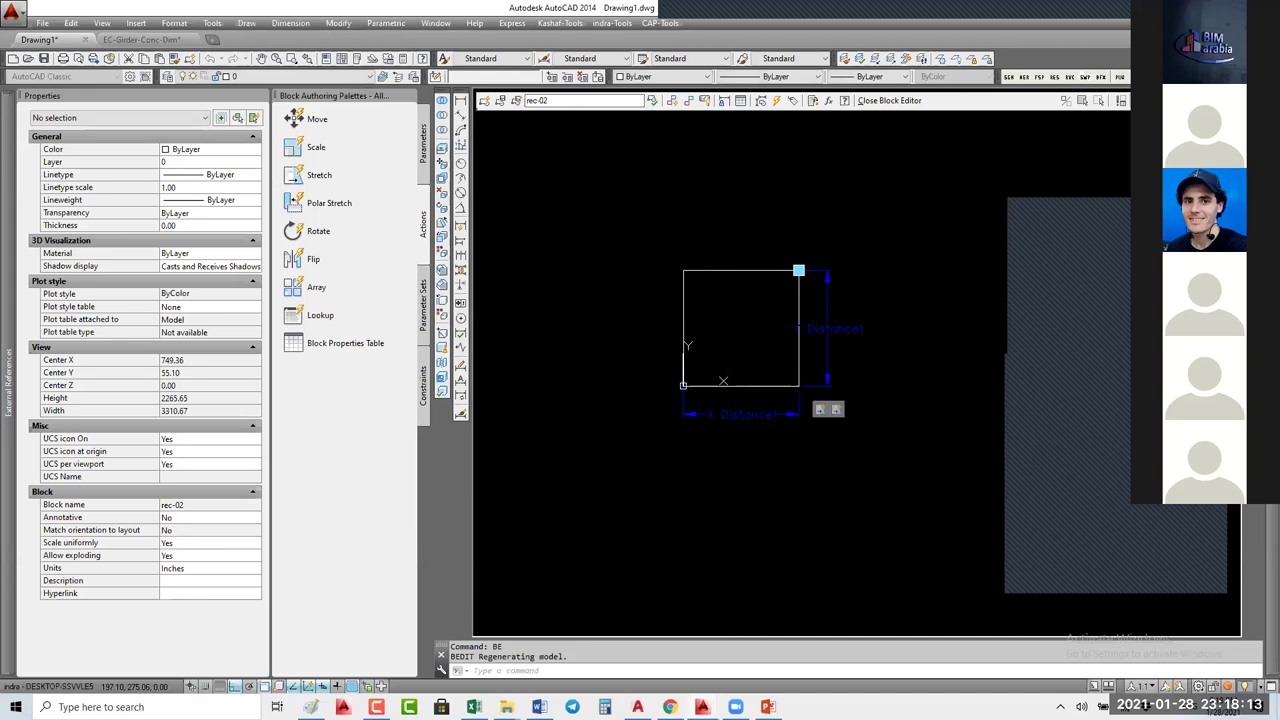
pyautogui.write('ATT')
pyautogui.press('Return')
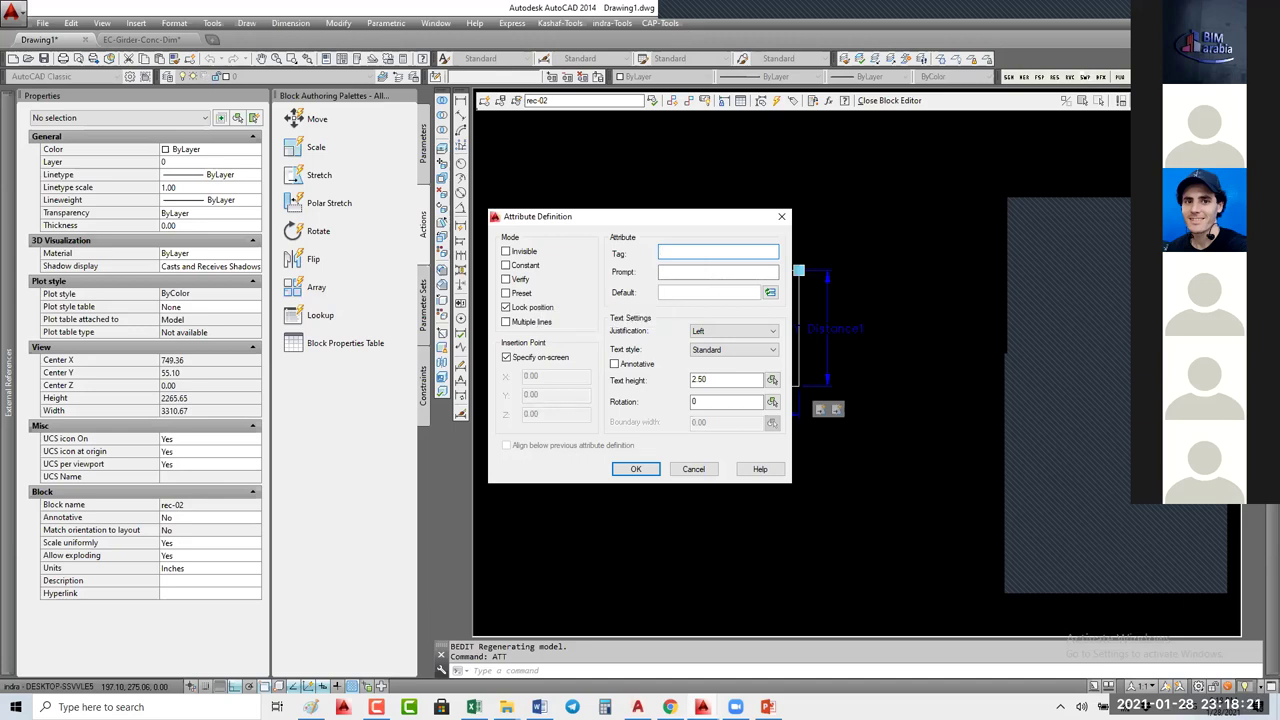
pyautogui.write('MH')
pyautogui.press('Escape')
pyautogui.press('Escape')
pyautogui.write('At')
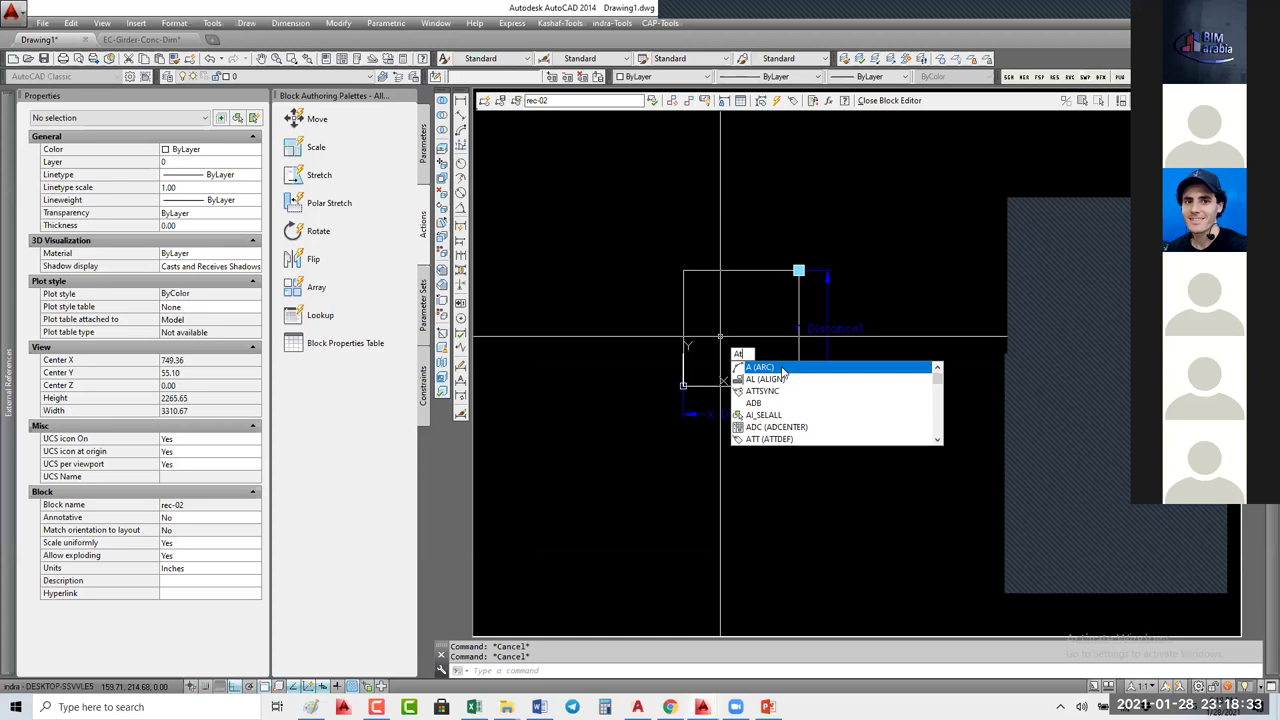
pyautogui.write('TT')
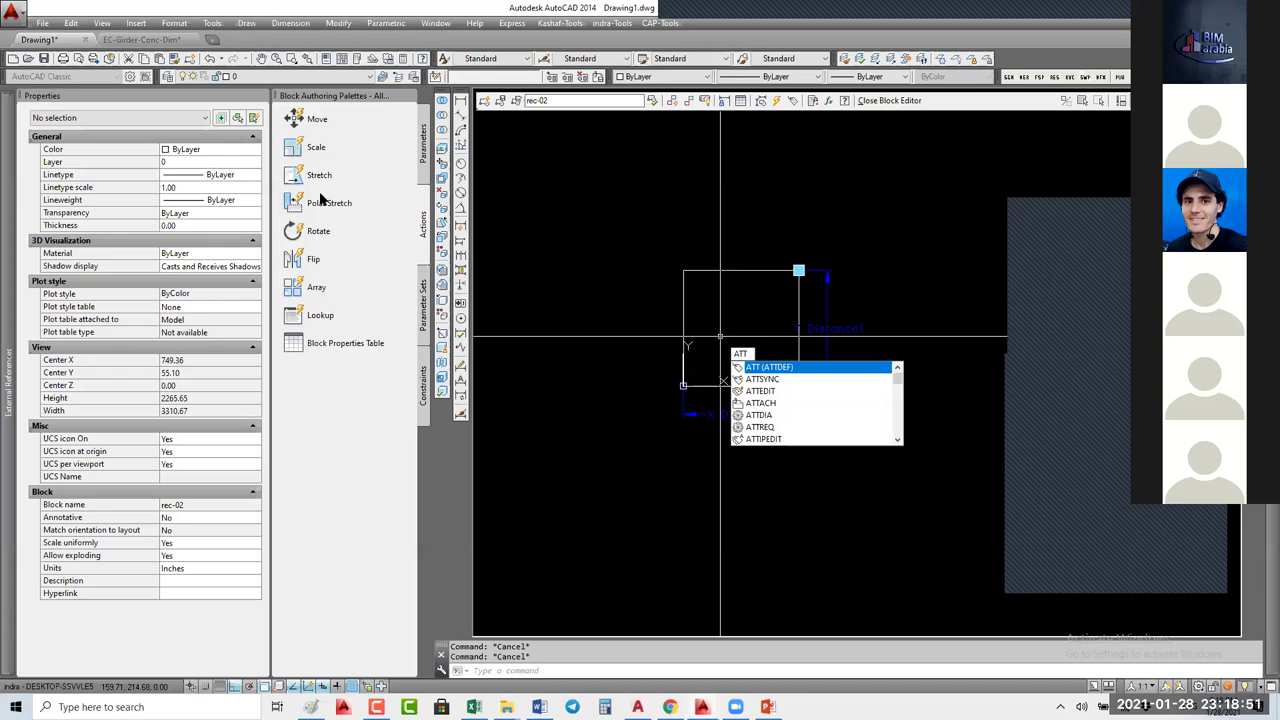
pyautogui.press('Return')
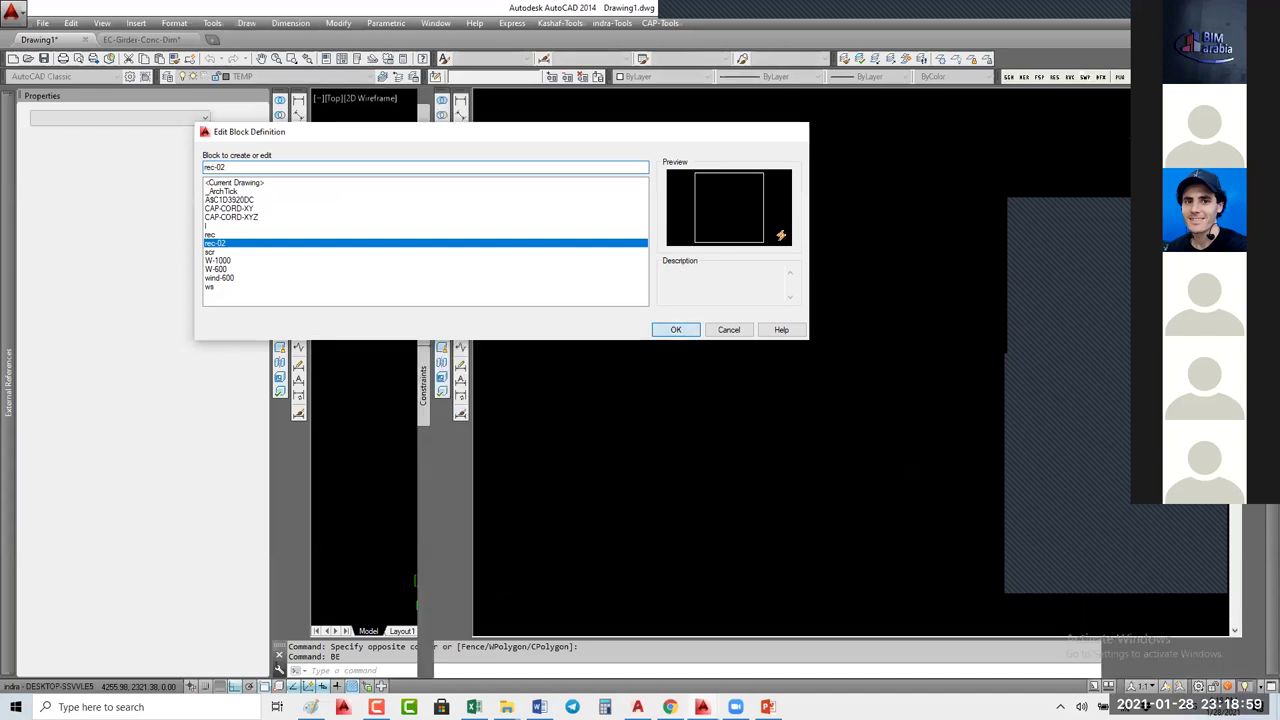
pyautogui.click(690, 330)
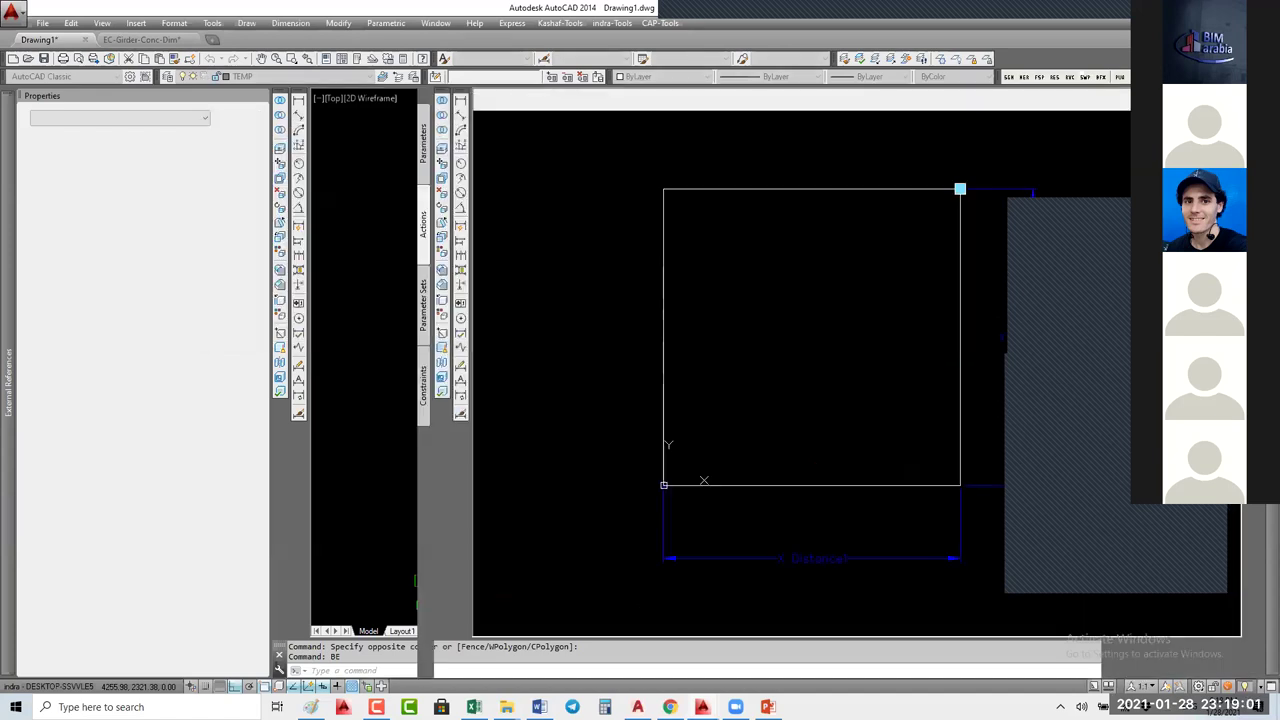
# Step: Define an attribute with tag MH-No, prompt 'MH No' and default MH-01
pyautogui.write('att')
pyautogui.press('Return')
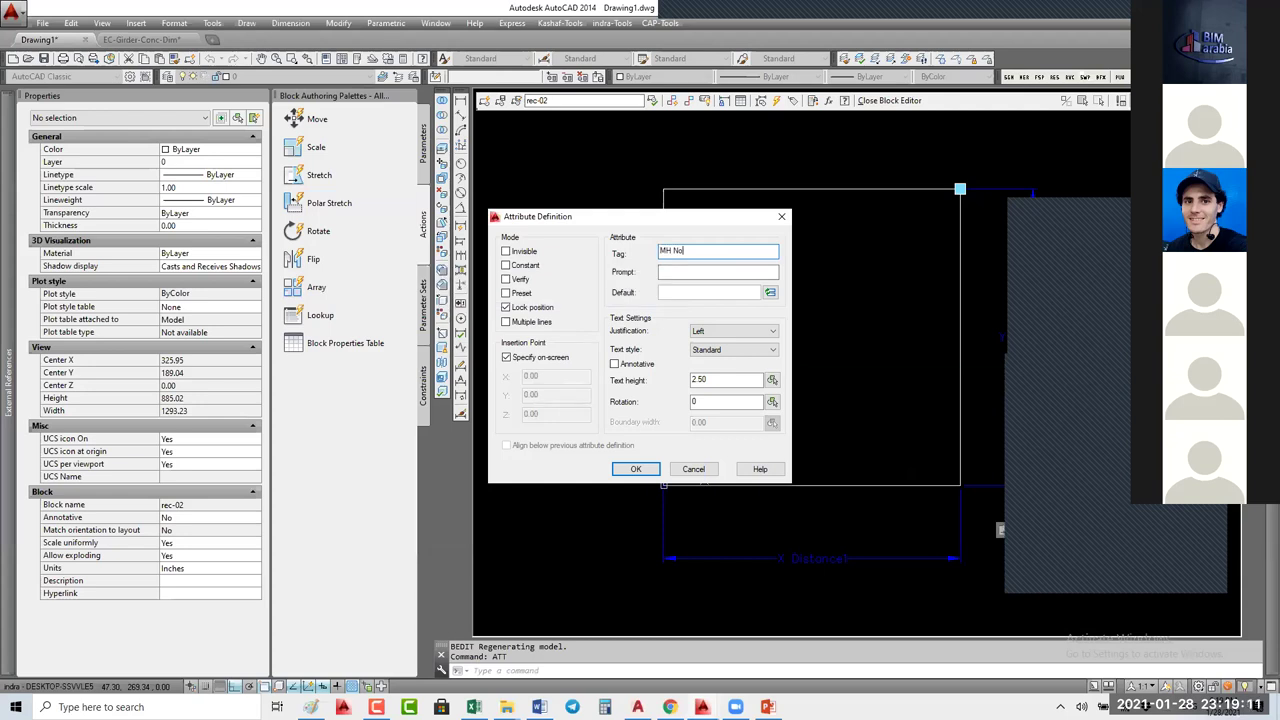
pyautogui.click(690, 273)
pyautogui.write('Ma')
pyautogui.press('BackSpace')
pyautogui.write('H N')
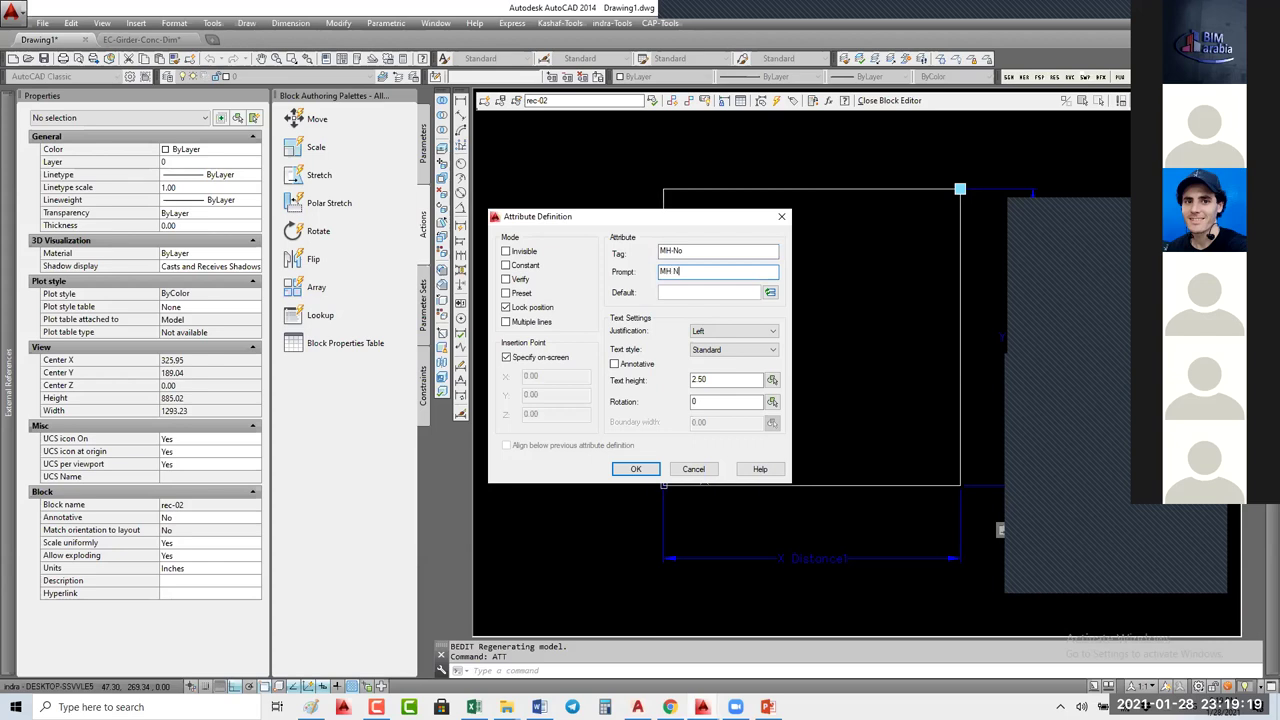
pyautogui.write('o')
pyautogui.click(693, 292)
pyautogui.write('MH-01')
pyautogui.press('Delete')
pyautogui.press('Delete')
pyautogui.press('Delete')
pyautogui.click(733, 331)
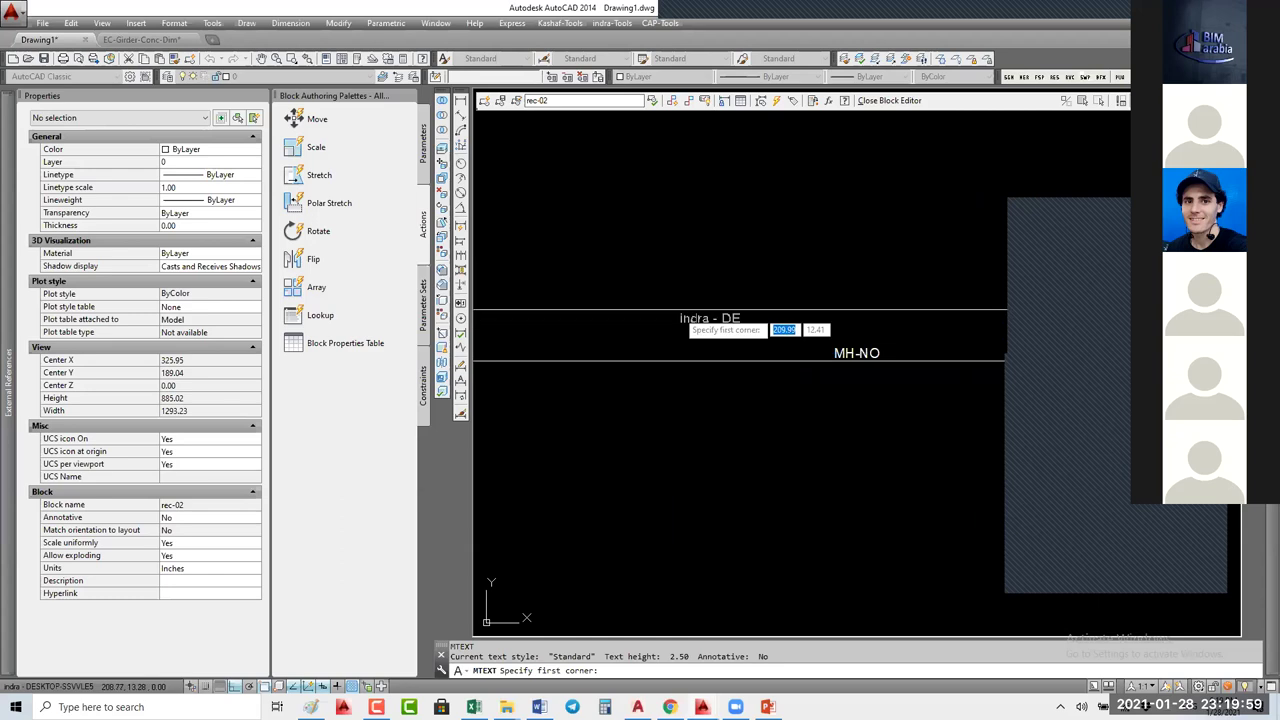
# Step: Add a text label 'MH-' just above the MH-NO attribute and select it
pyautogui.click(668, 308)
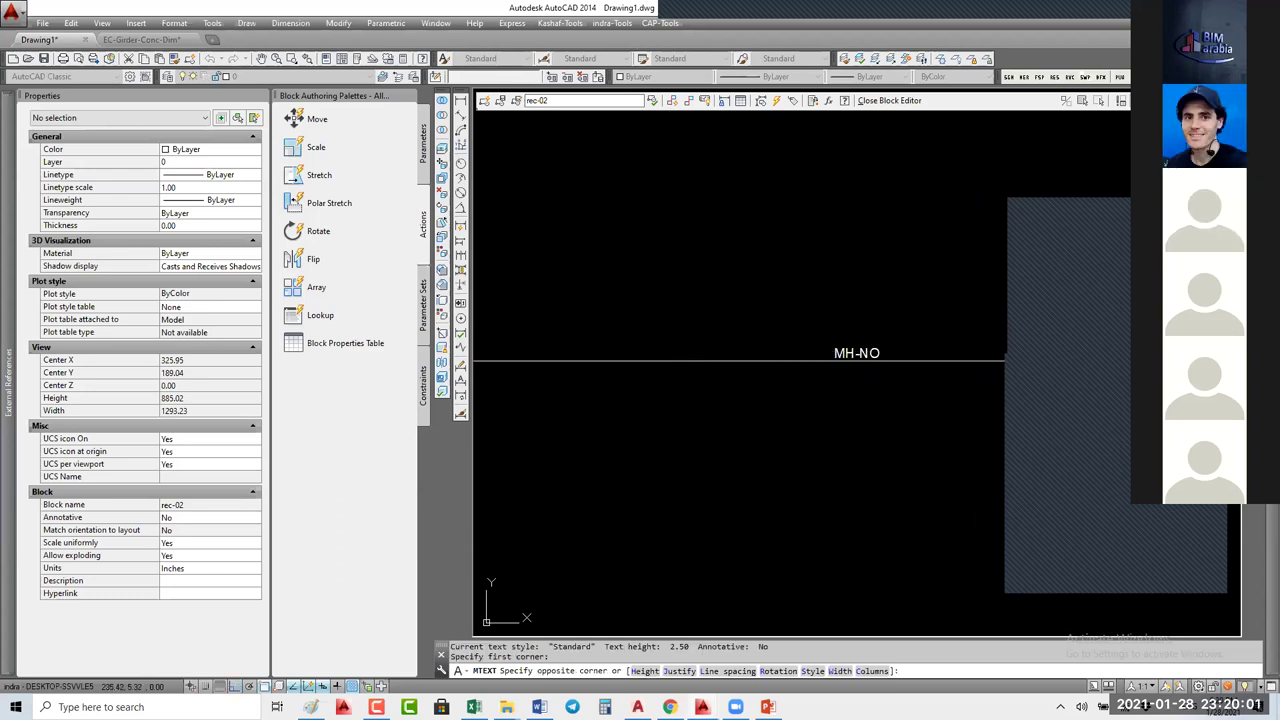
pyautogui.click(737, 304)
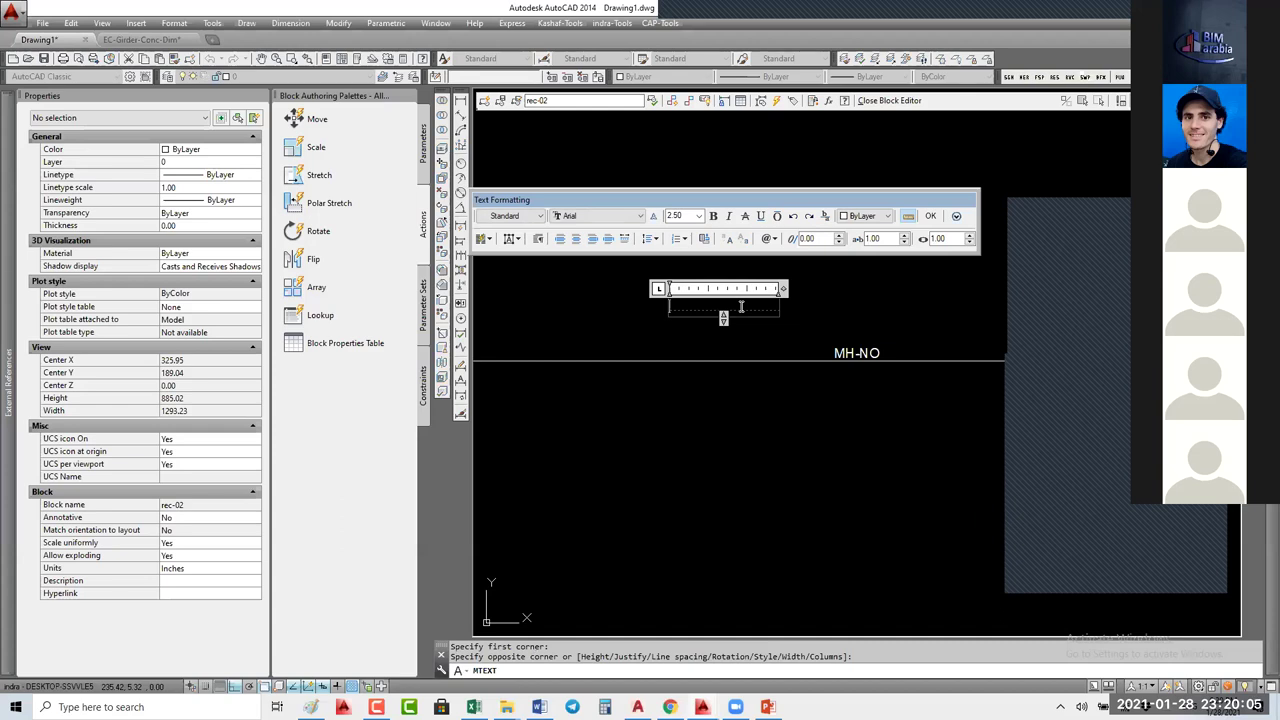
pyautogui.write('MH-')
pyautogui.click(723, 298)
pyautogui.click(736, 320)
pyautogui.click(666, 280)
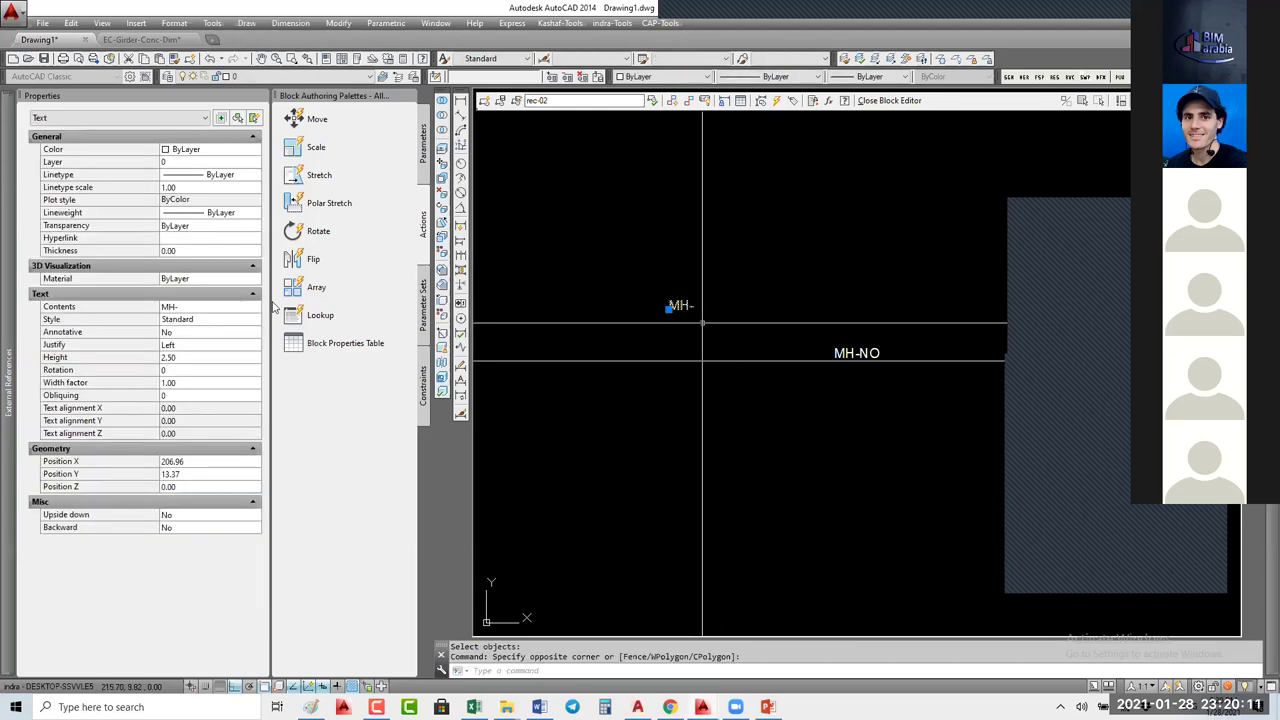
# Step: Justify the MH- text Bottom right and move it directly before MH-NO
pyautogui.click(205, 346)
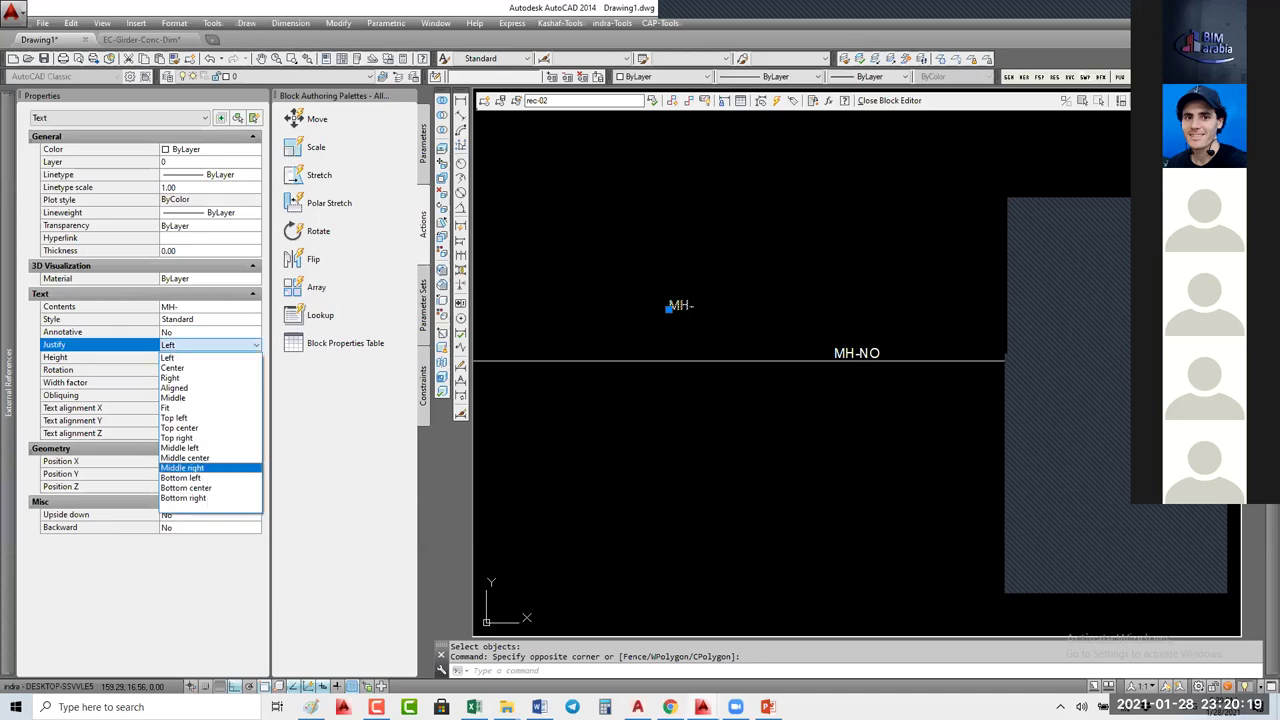
pyautogui.click(183, 497)
pyautogui.click(668, 308)
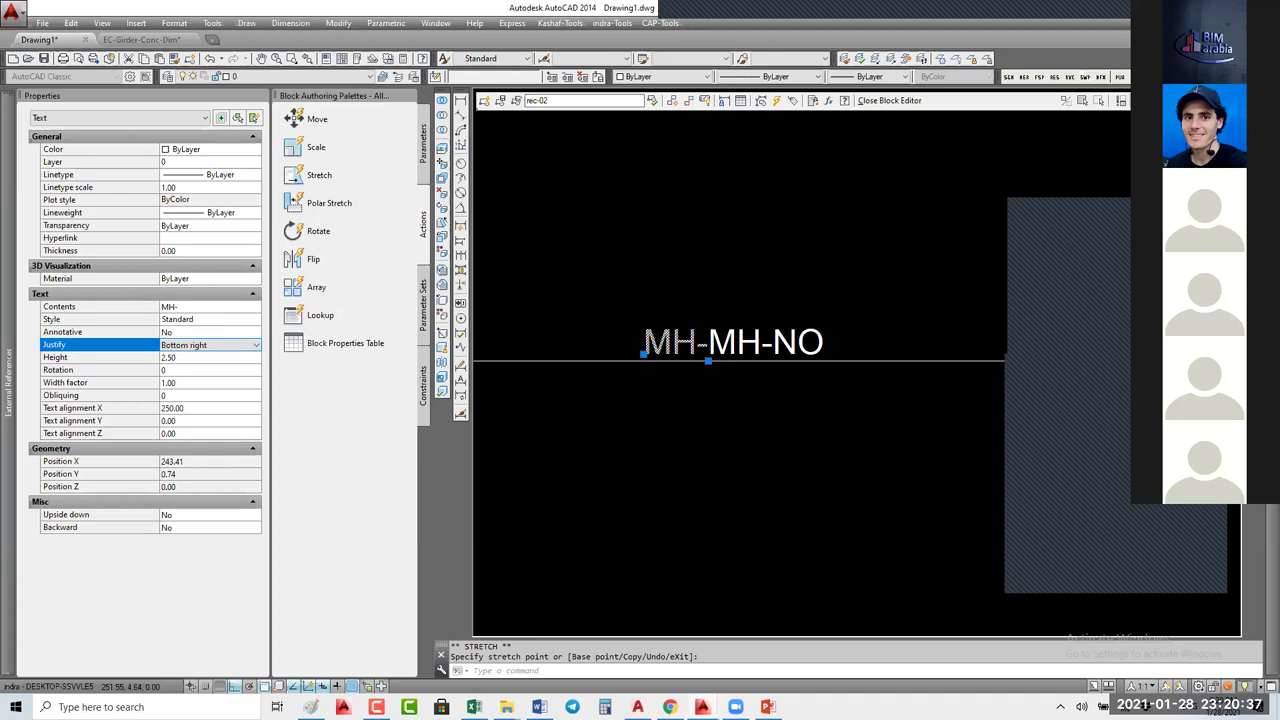
pyautogui.press('Escape')
pyautogui.write('ATT')
pyautogui.press('Return')
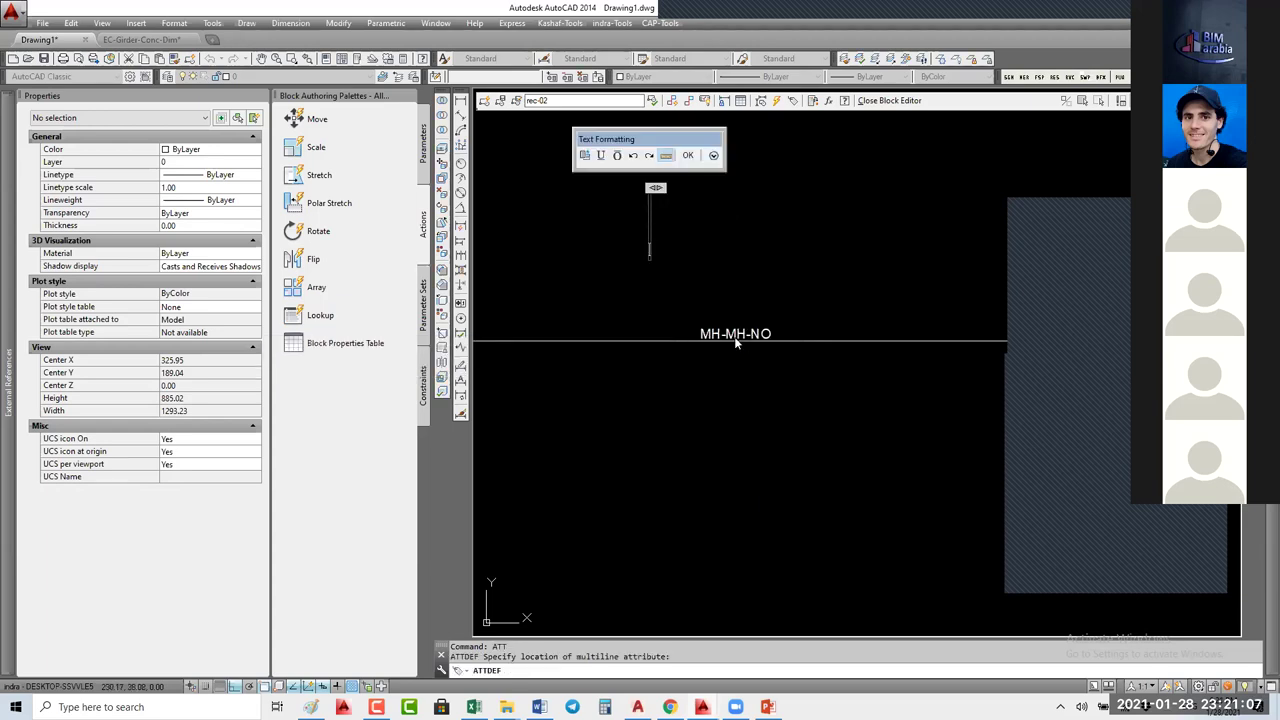
# Step: Discard the multiline attribute text and give the new attribute the tag MH-No
pyautogui.press('Escape')
pyautogui.click(719, 359)
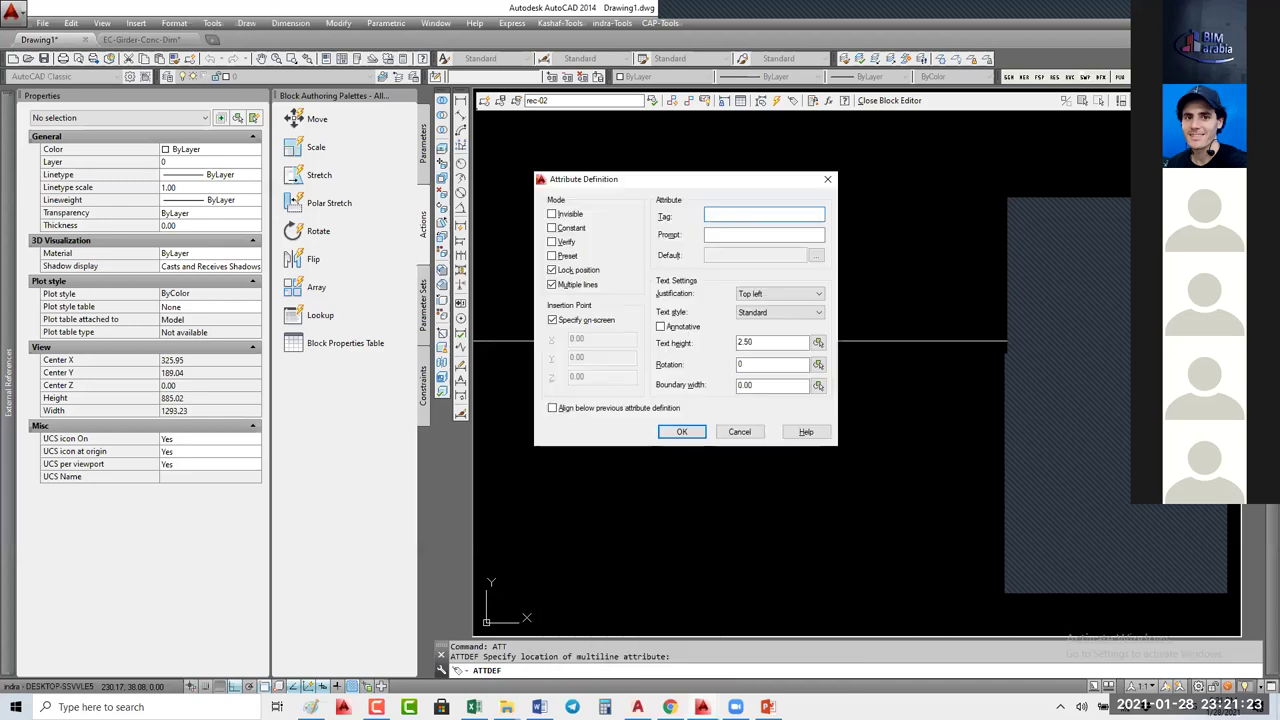
pyautogui.write('MH-No')
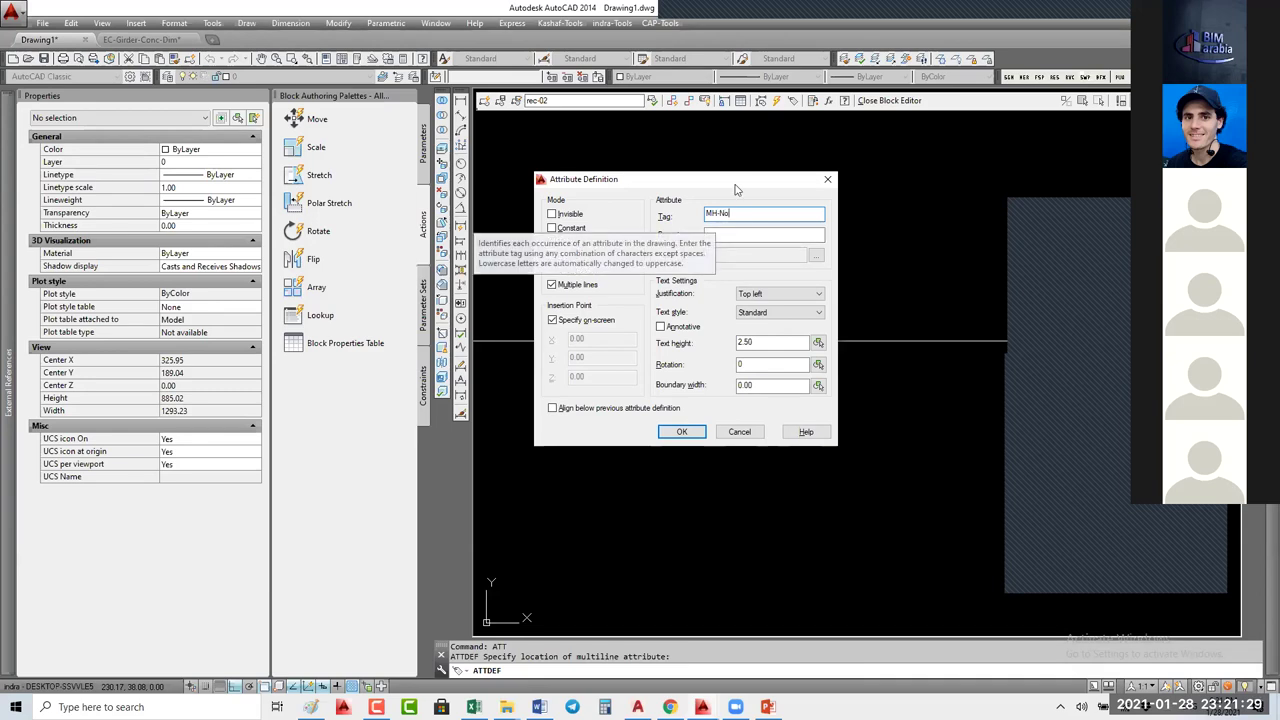
pyautogui.moveTo(737, 189); pyautogui.dragTo(768, 199)
pyautogui.click(758, 246)
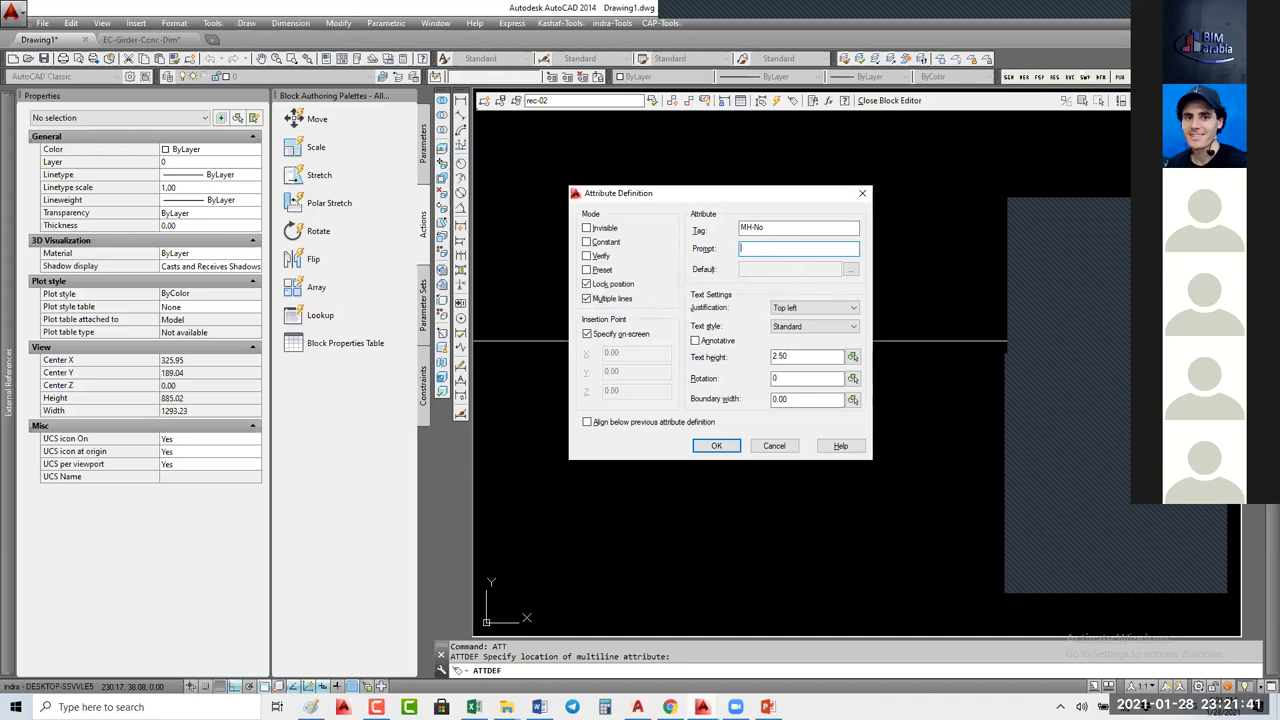
# Step: Set prompt 'MH No', make it single-line with default 01, and place it beside MH-
pyautogui.write('MH No')
pyautogui.hotkey('alt', 'u')
pyautogui.click(766, 270)
pyautogui.write('01')
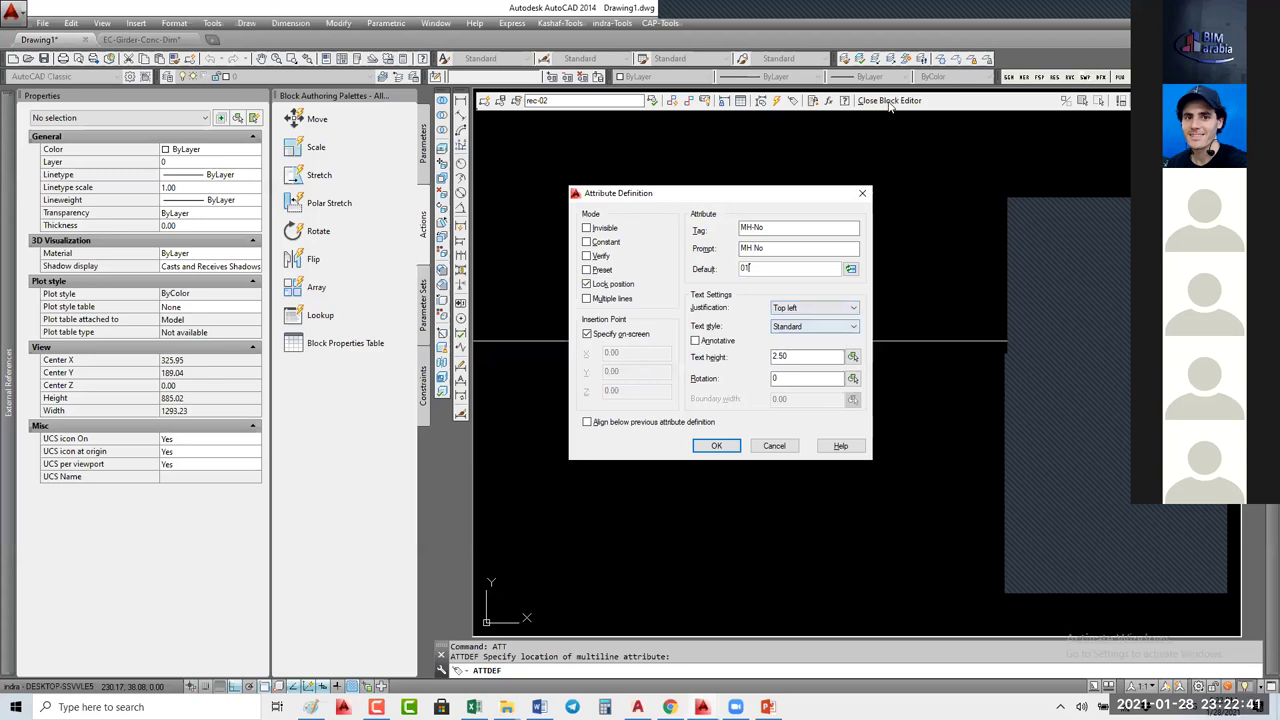
pyautogui.press('Escape')
pyautogui.press('Escape')
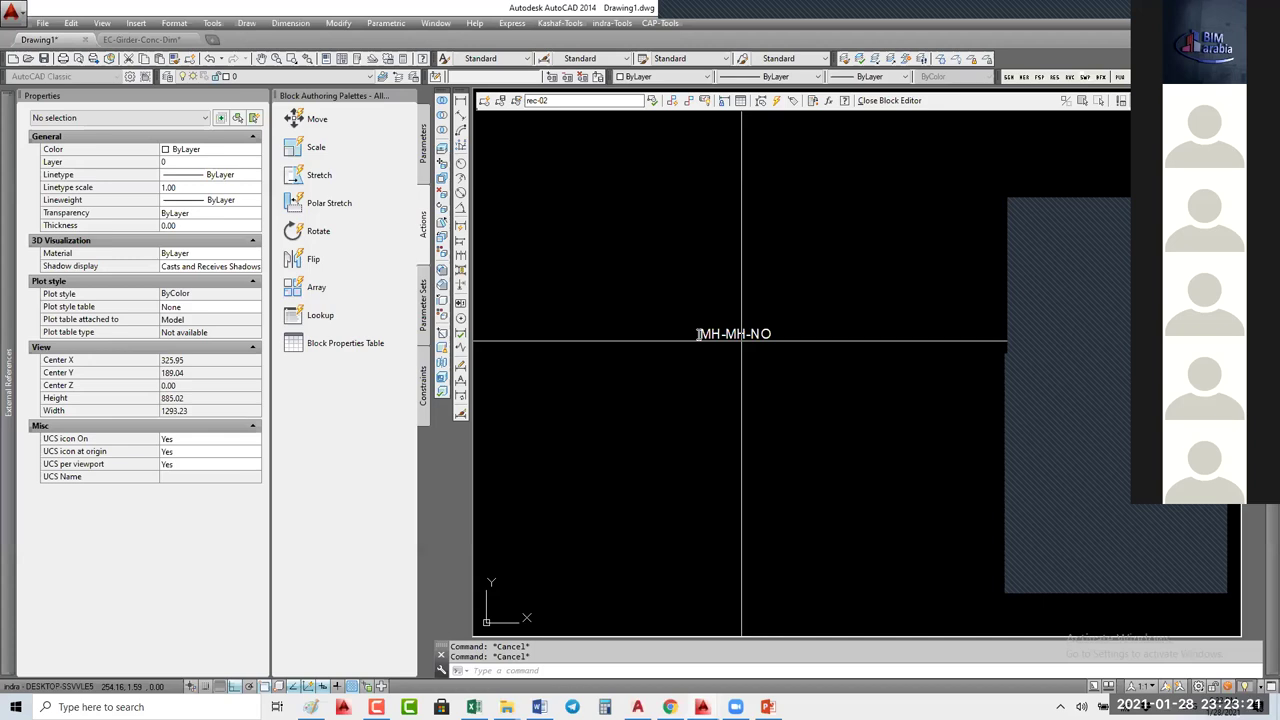
# Step: Run ATTSYNC on the rec-02 block and zoom in to confirm it reads MH-01
pyautogui.write('att')
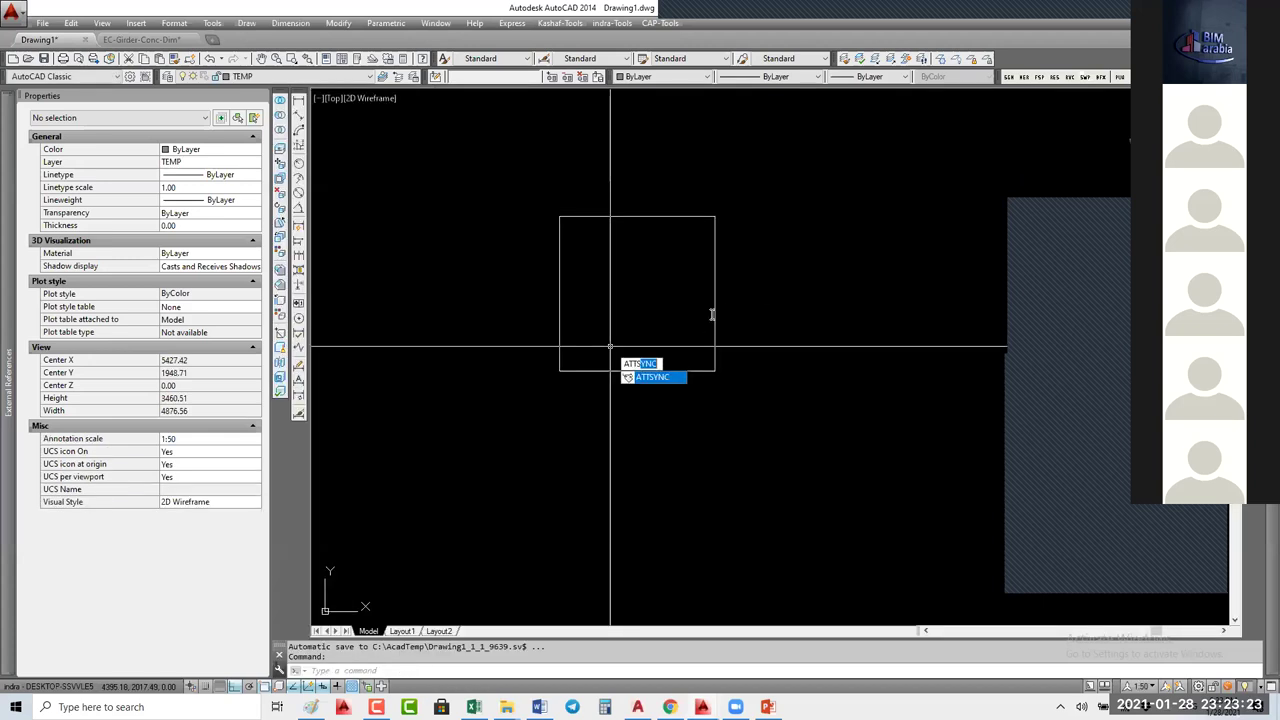
pyautogui.press('Return')
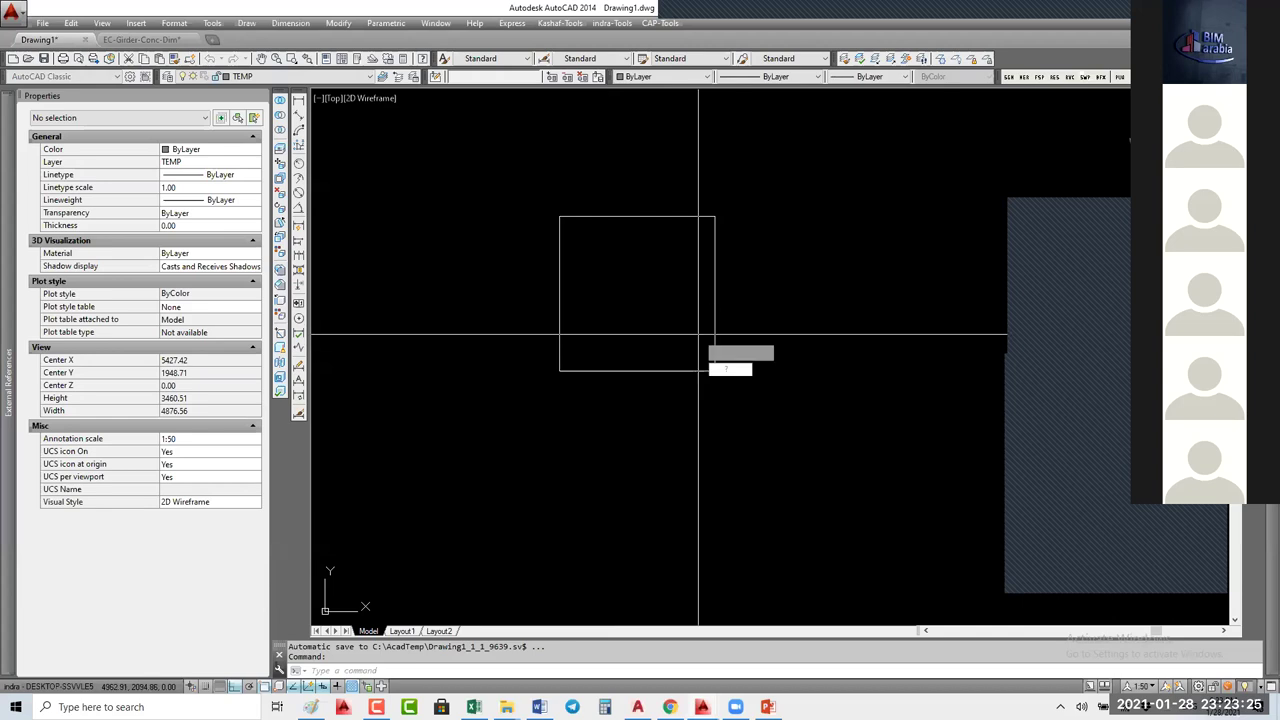
pyautogui.press('Return')
pyautogui.click(646, 218)
pyautogui.click(594, 391)
pyautogui.scroll(6, 597, 317)
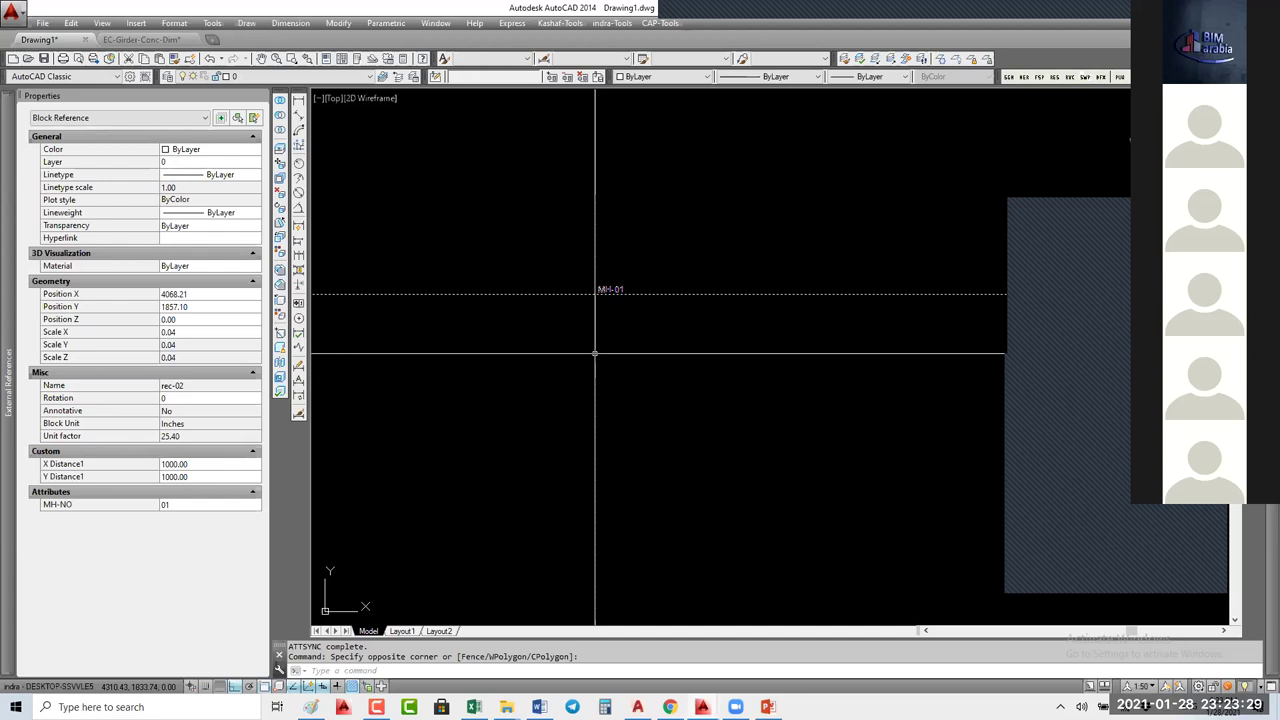
pyautogui.scroll(2, 600, 290)
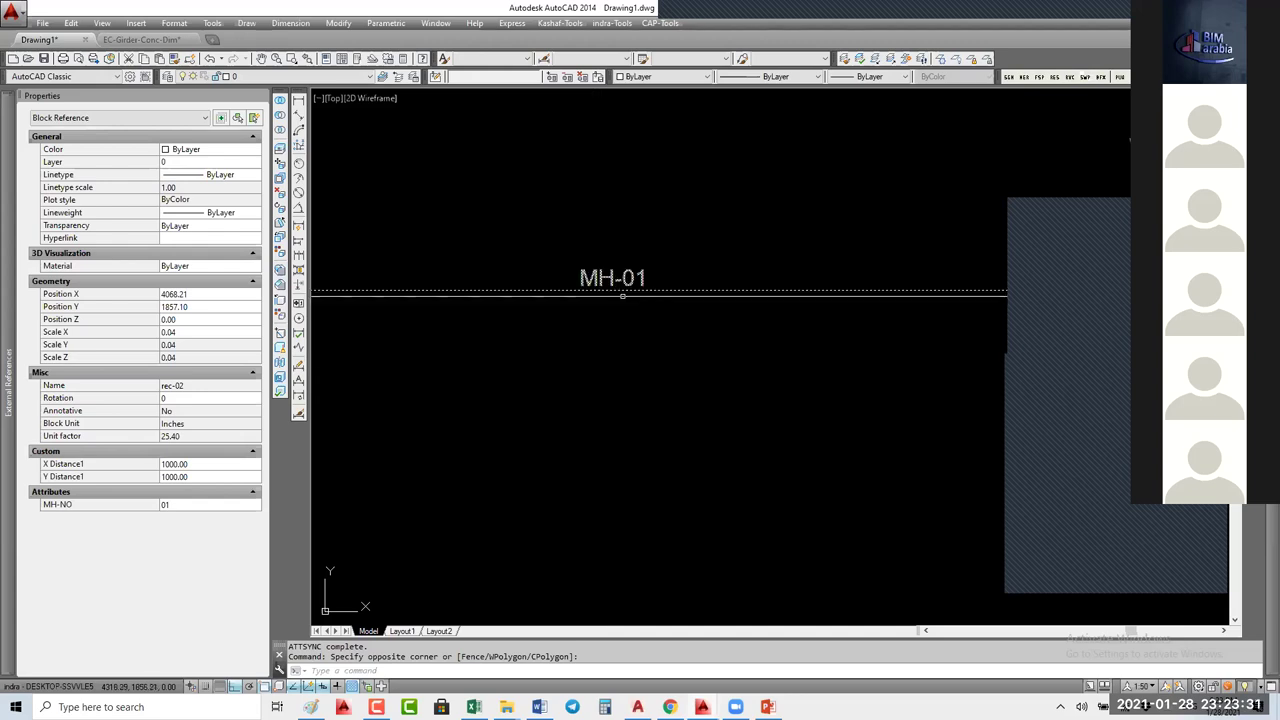
# Step: Reopen rec-02 in the Block Editor with BE
pyautogui.write('BE')
pyautogui.press('Return')
pyautogui.click(674, 329)
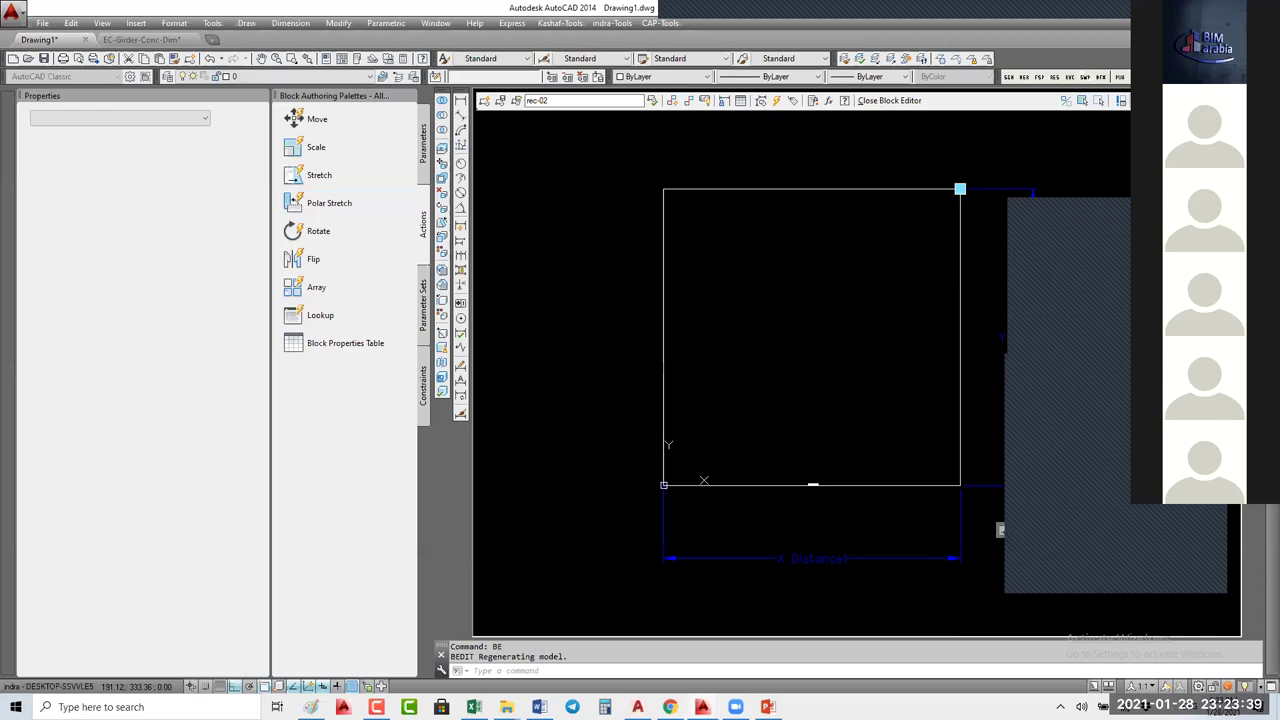
pyautogui.scroll(-2, 745, 287)
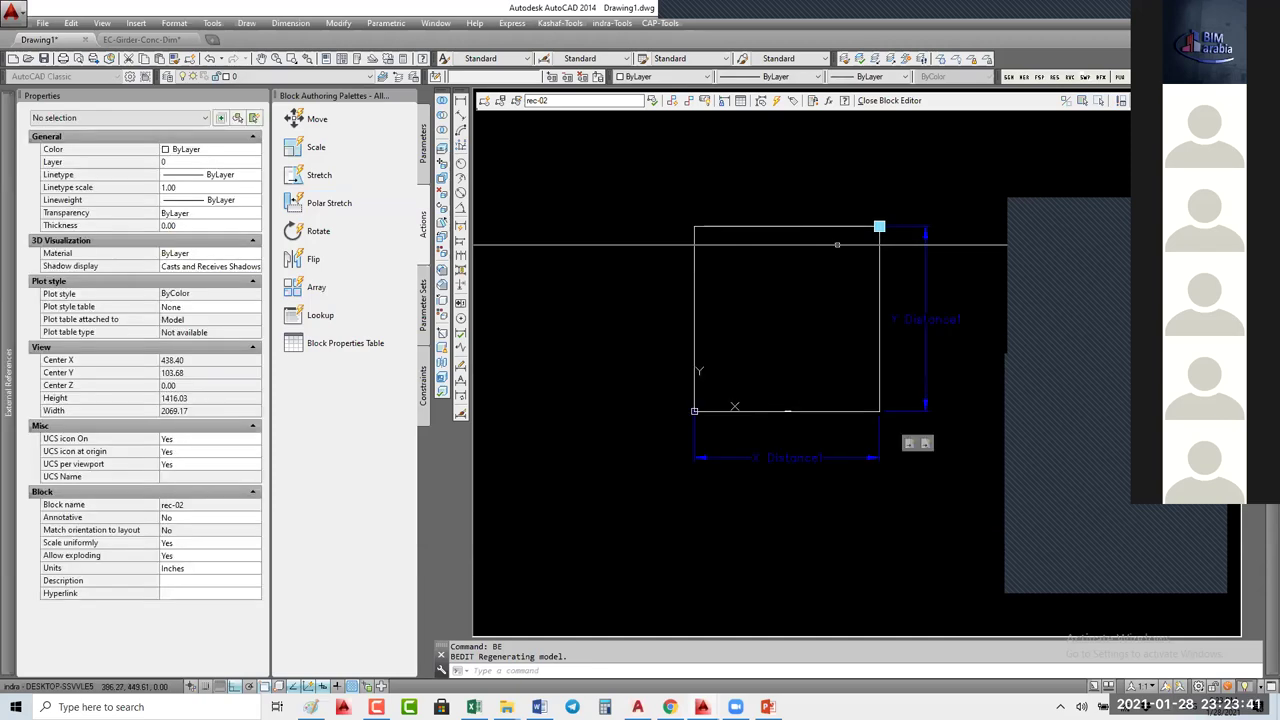
pyautogui.click(837, 244)
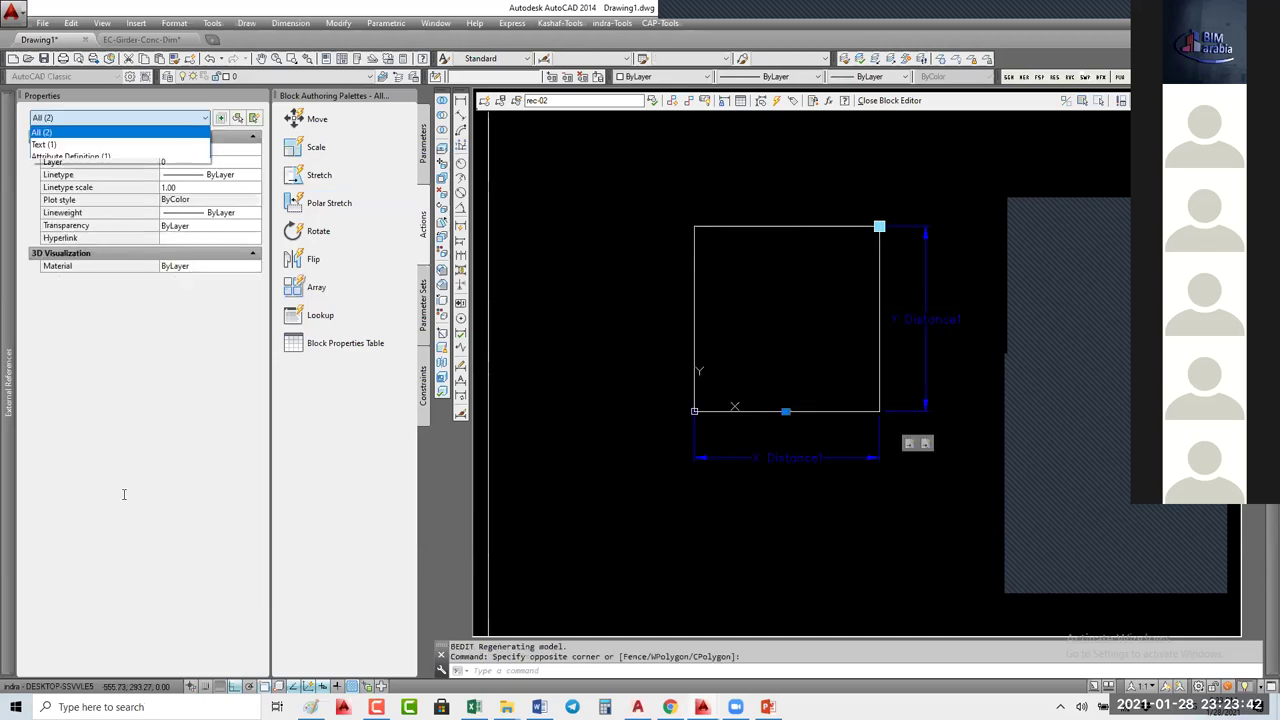
pyautogui.click(188, 331)
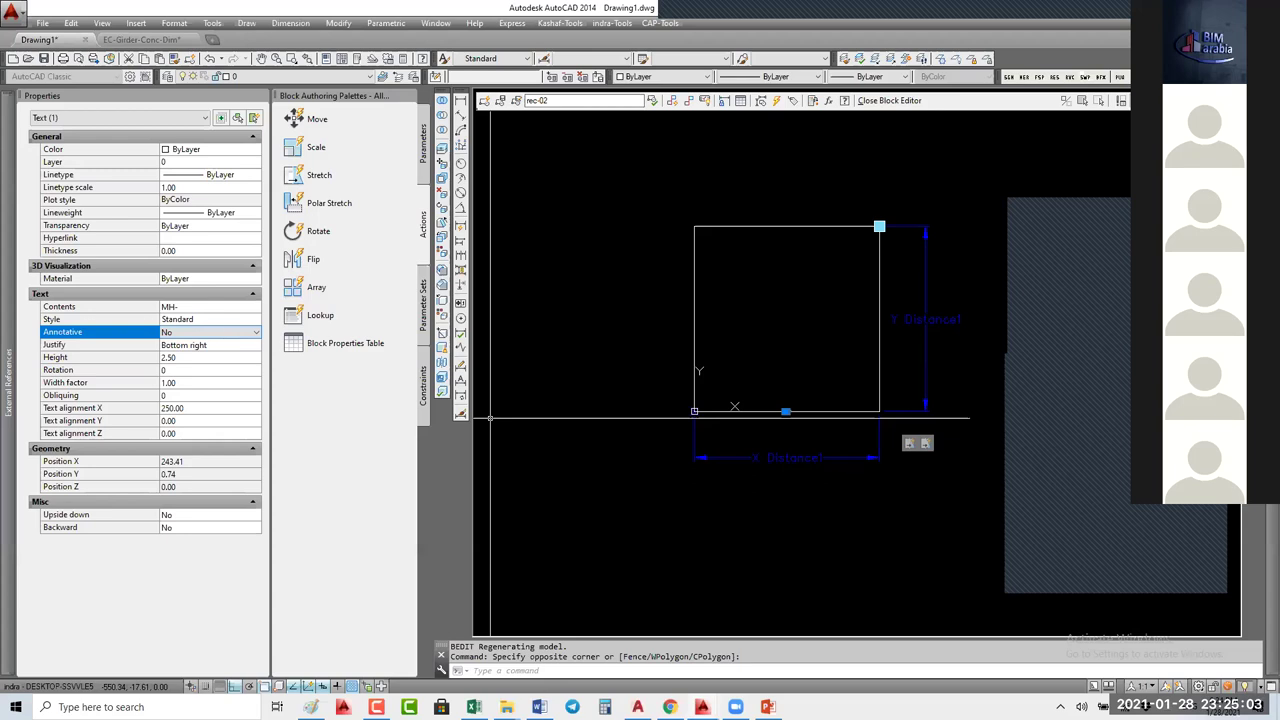
pyautogui.click(613, 323)
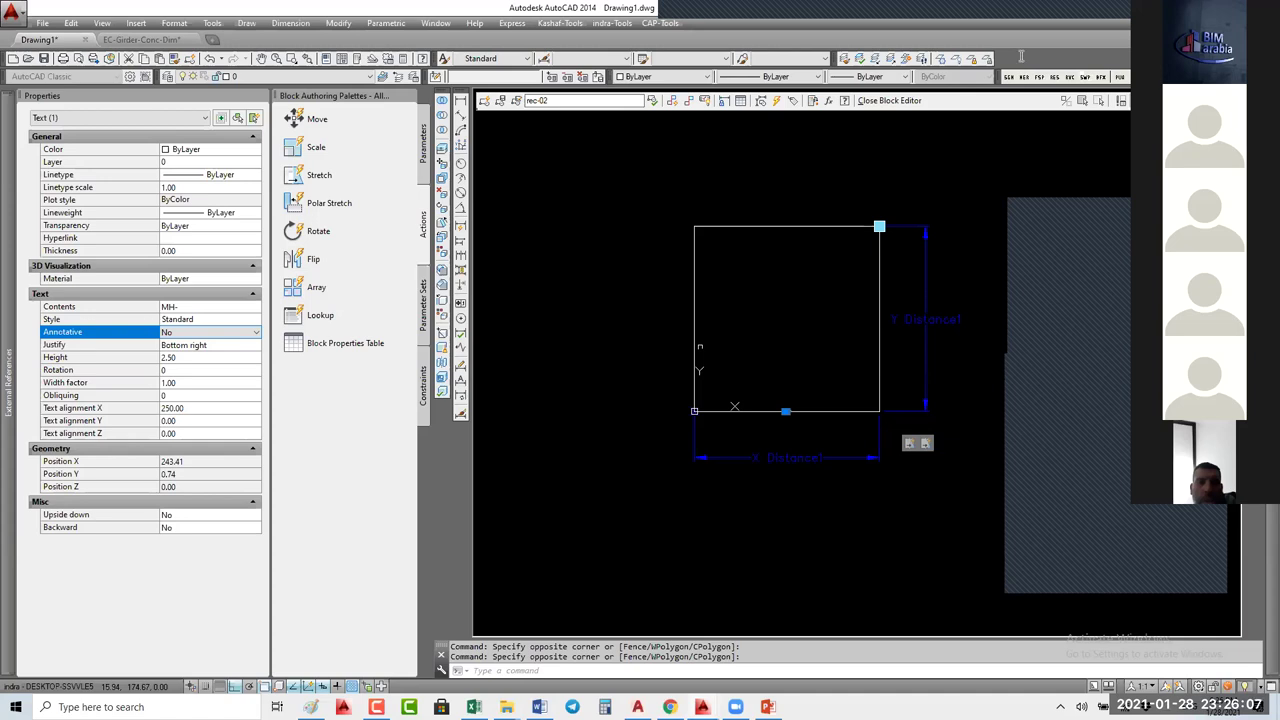
# Step: Close the Block Editor saving the rec-02 changes, and zoom to the whole drawing
pyautogui.click(906, 99)
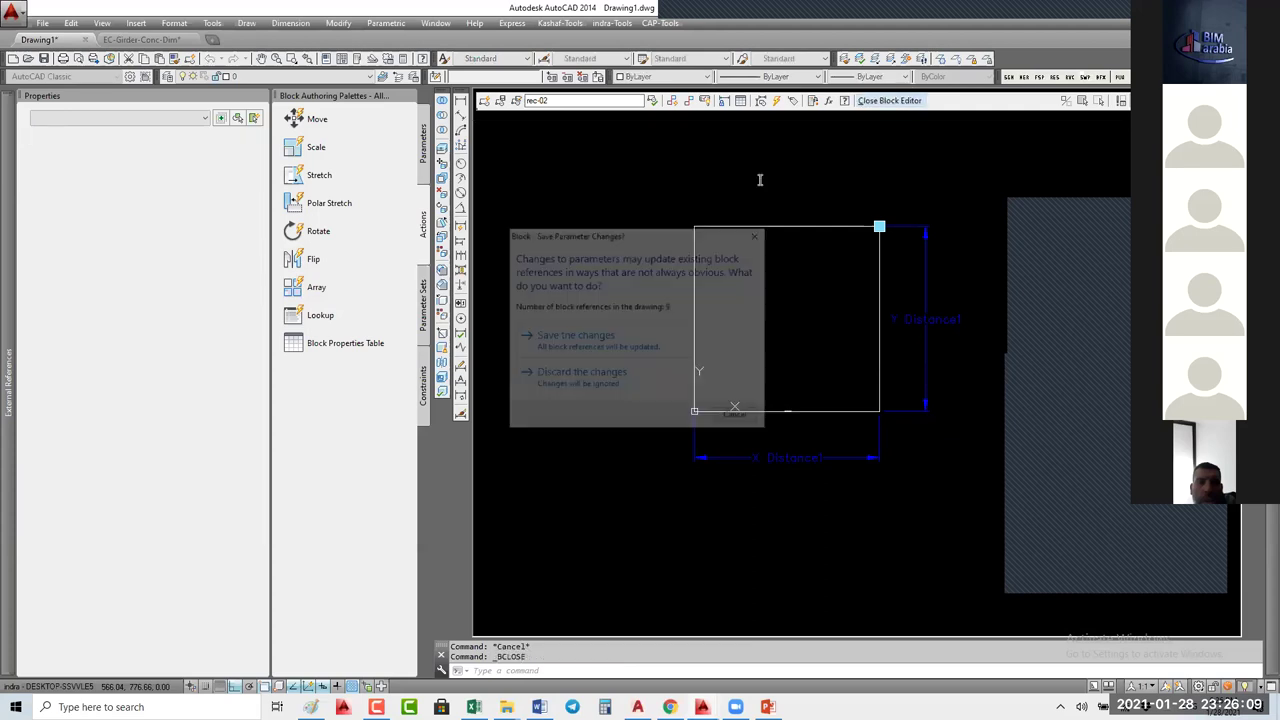
pyautogui.click(560, 338)
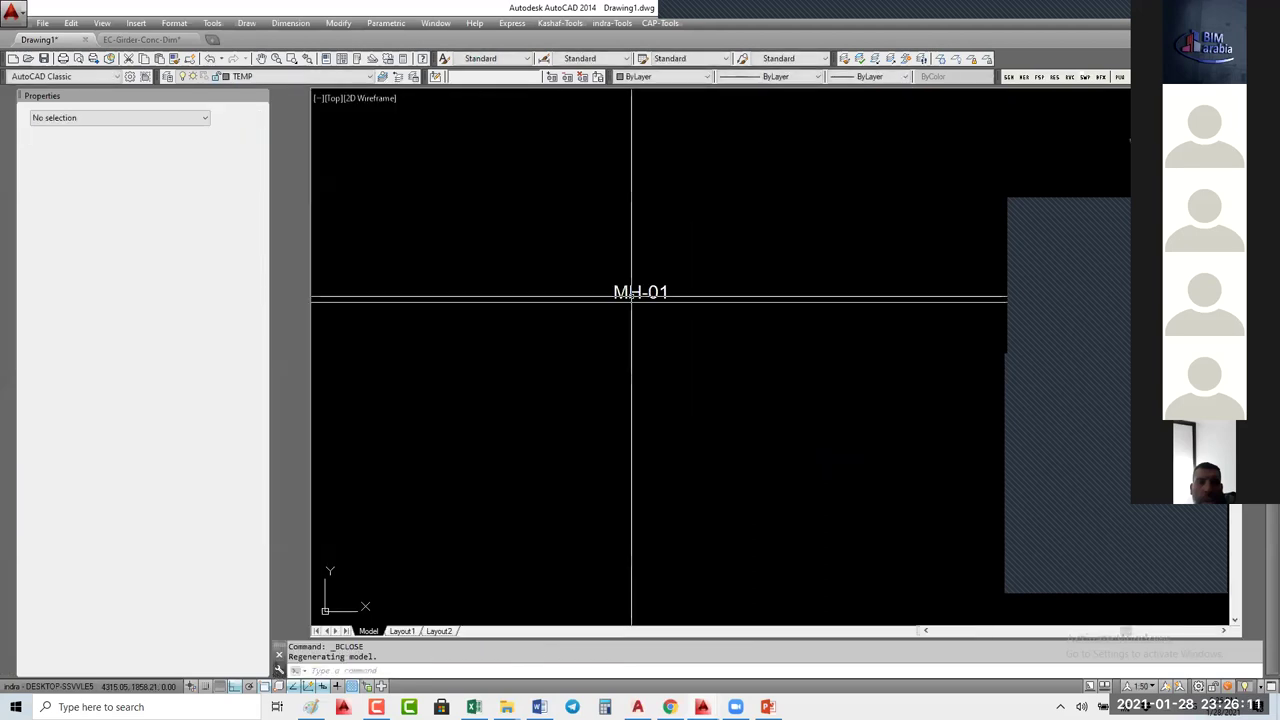
pyautogui.middleClick(631, 298)
pyautogui.middleClick(631, 298)
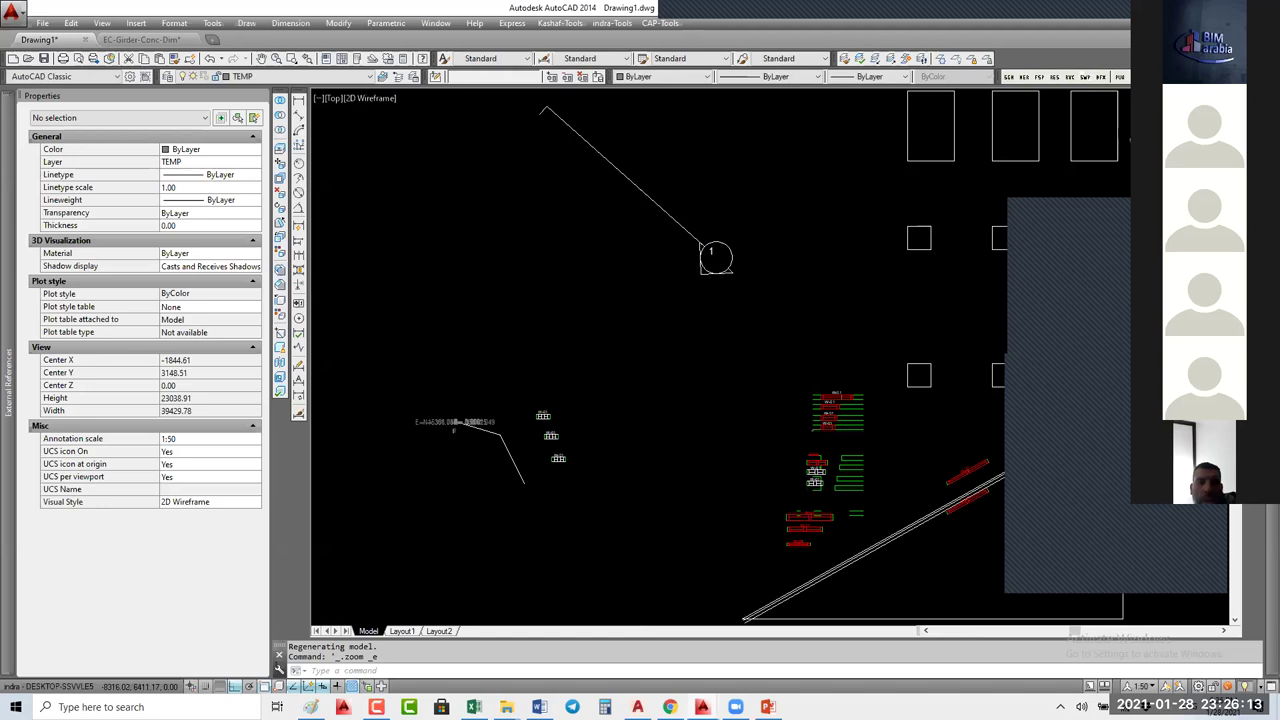
pyautogui.scroll(-4, 628, 296)
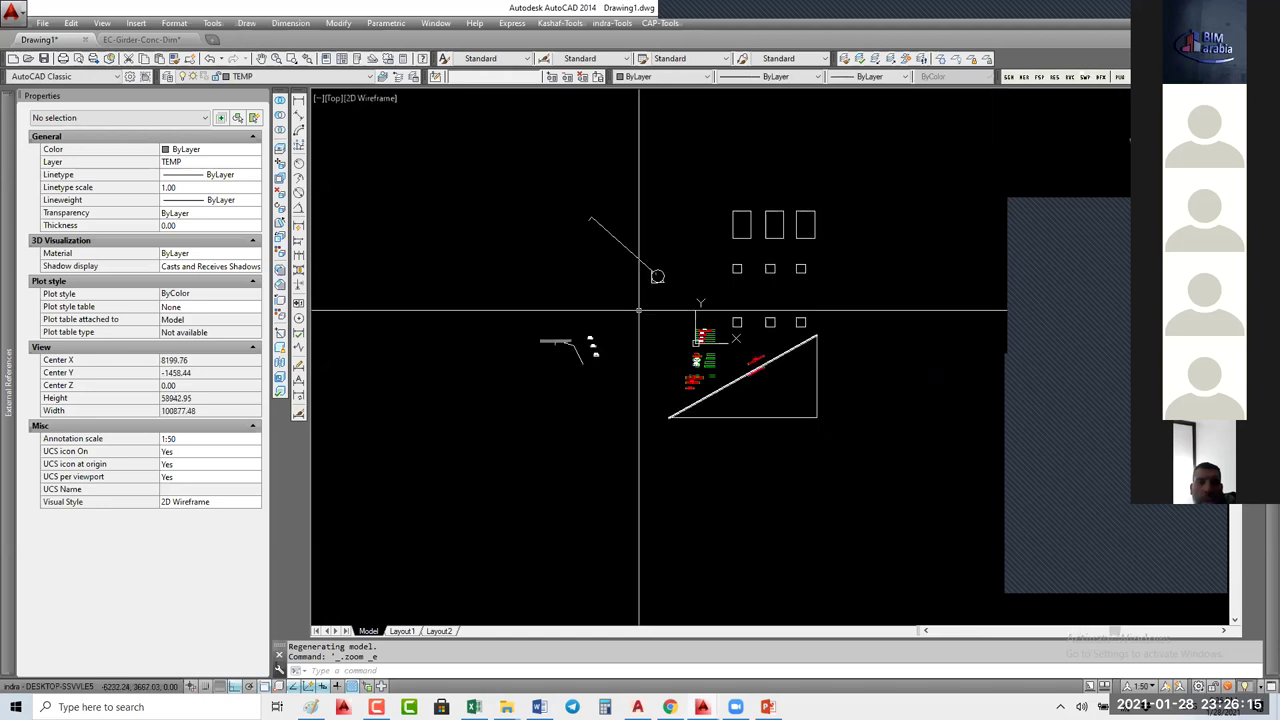